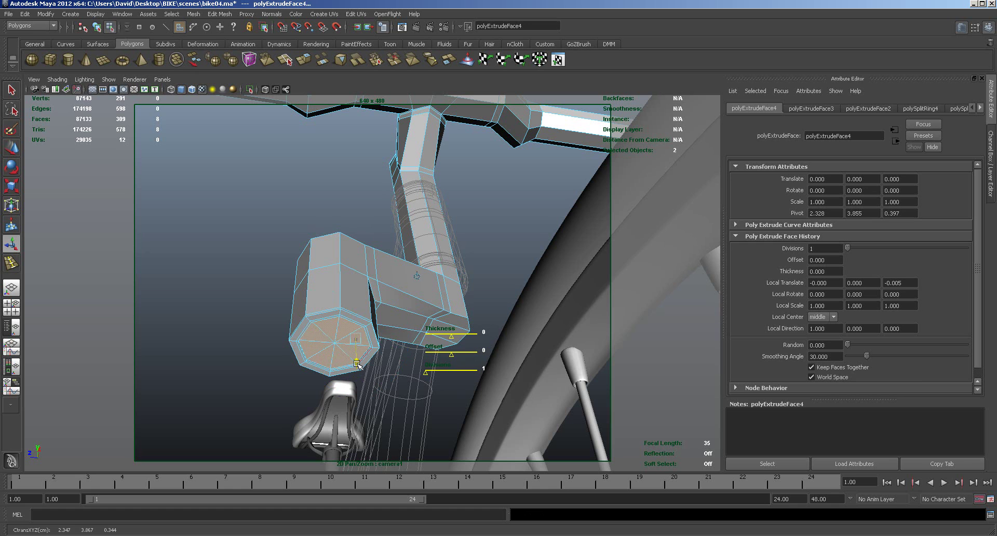
Extrude the end faces of the fork crown socket inward by about 0.129, and extrude them again by about 0.011.
left_click(357, 364)
left_click(313, 62)
left_click_drag(358, 365, 359, 328)
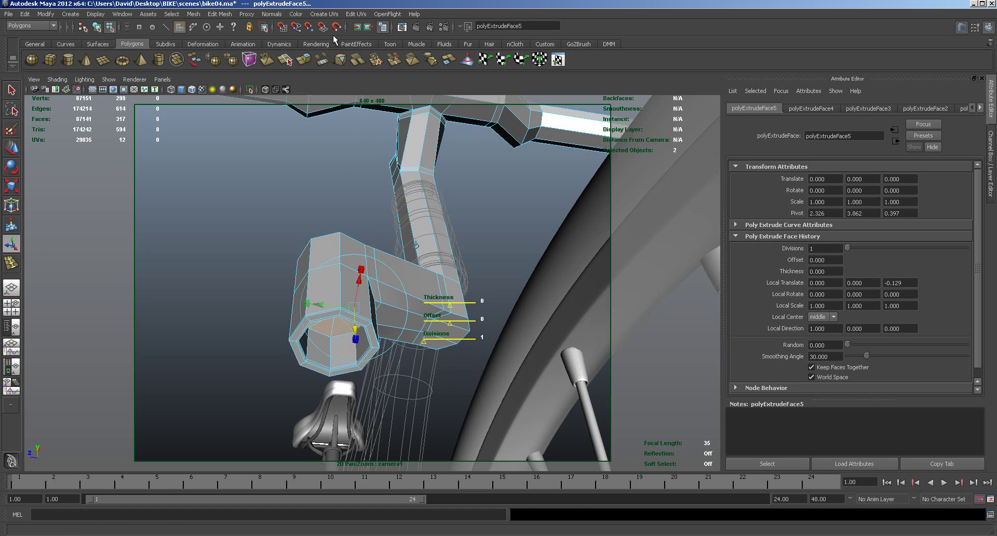
left_click(313, 62)
left_click_drag(356, 329, 355, 327)
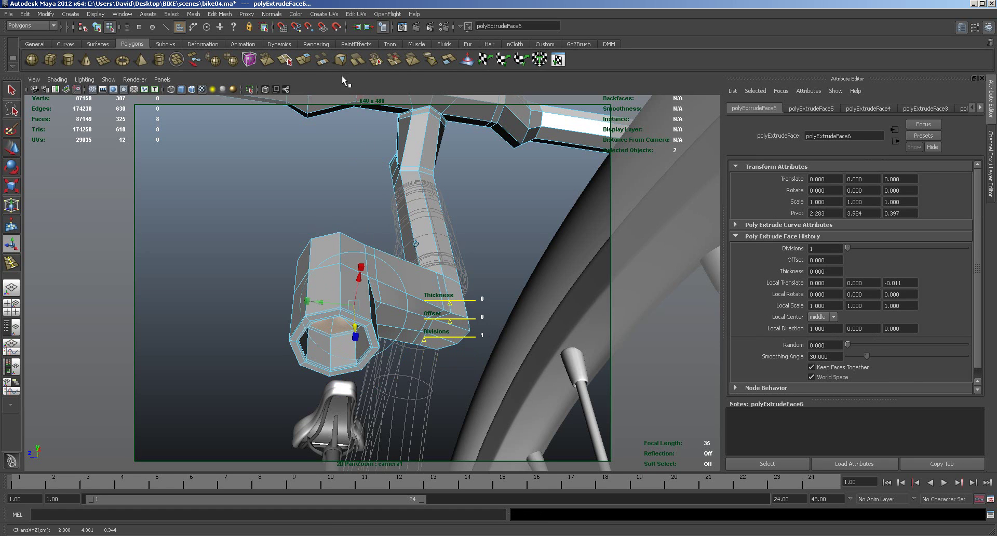
Extrude the recessed socket faces once more, scale them to about 0.933, and return to object mode.
left_click(318, 61)
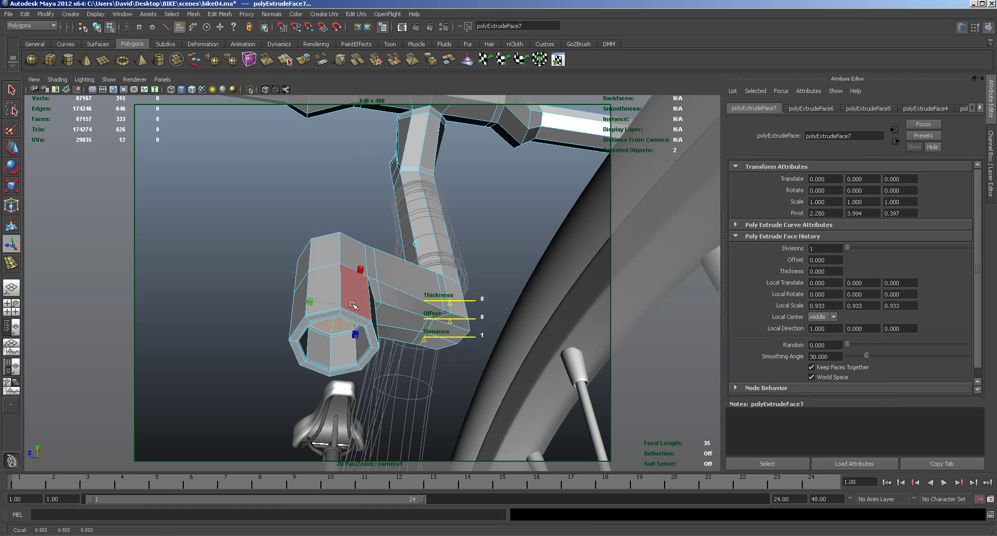
left_click_drag(352, 305, 338, 303)
right_click_drag(319, 255, 331, 252)
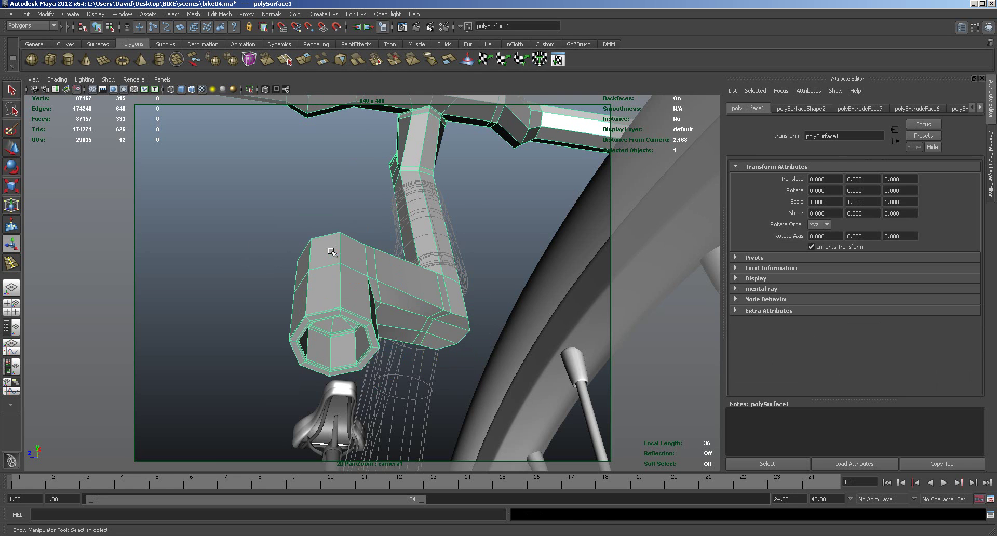
In the front view, move the vertices at the socket's open end up and slightly inward to shorten it against the reference photo.
left_click_drag(331, 252, 452, 380, "alt")
key("space")
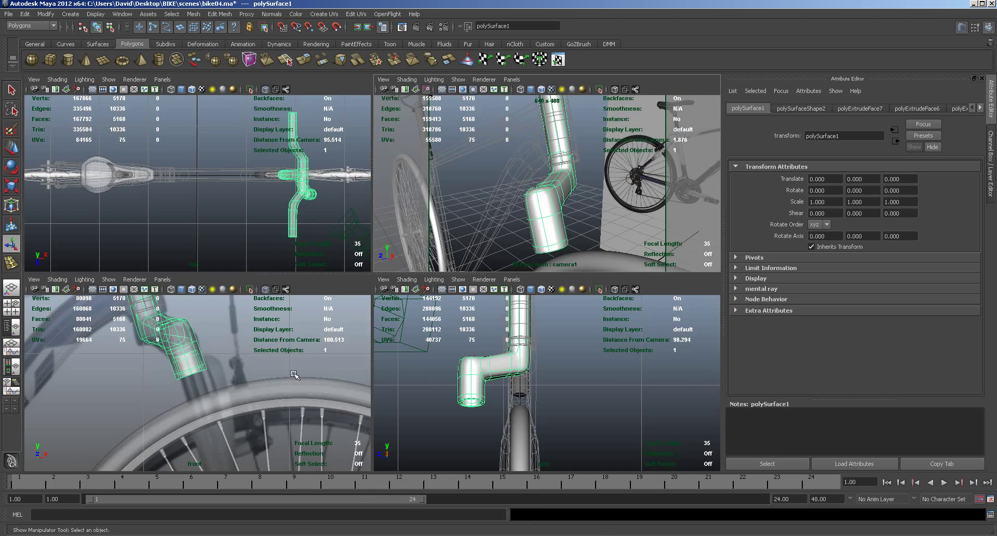
key("space")
middle_click_drag(324, 327, 321, 343, "alt")
right_click_drag(340, 306, 297, 342)
left_click_drag(337, 338, 426, 283)
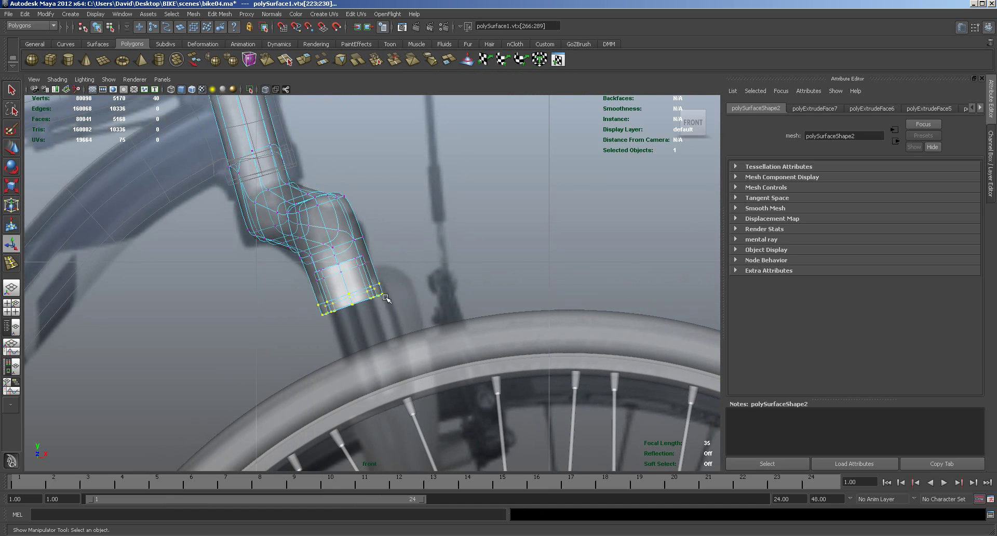
key("w")
left_click_drag(356, 303, 352, 283)
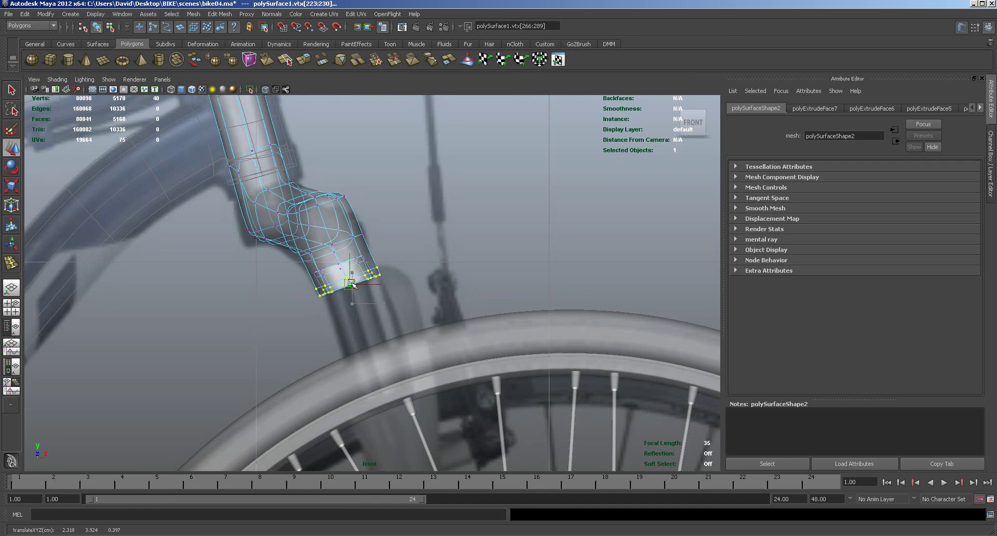
left_click_drag(353, 283, 349, 284)
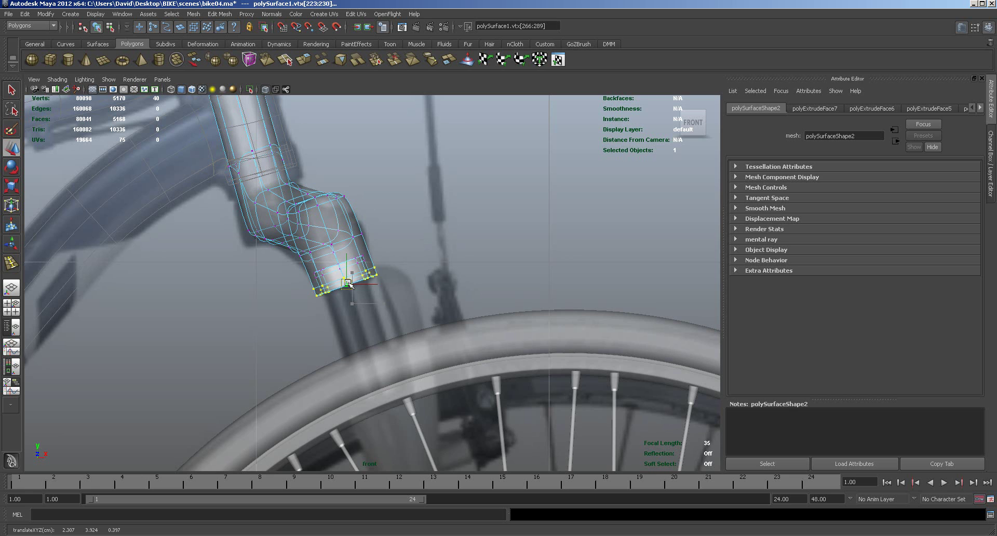
Adjust the vertices on both sides where the crown meets the socket to follow the reference outline in the front view.
left_click(358, 238)
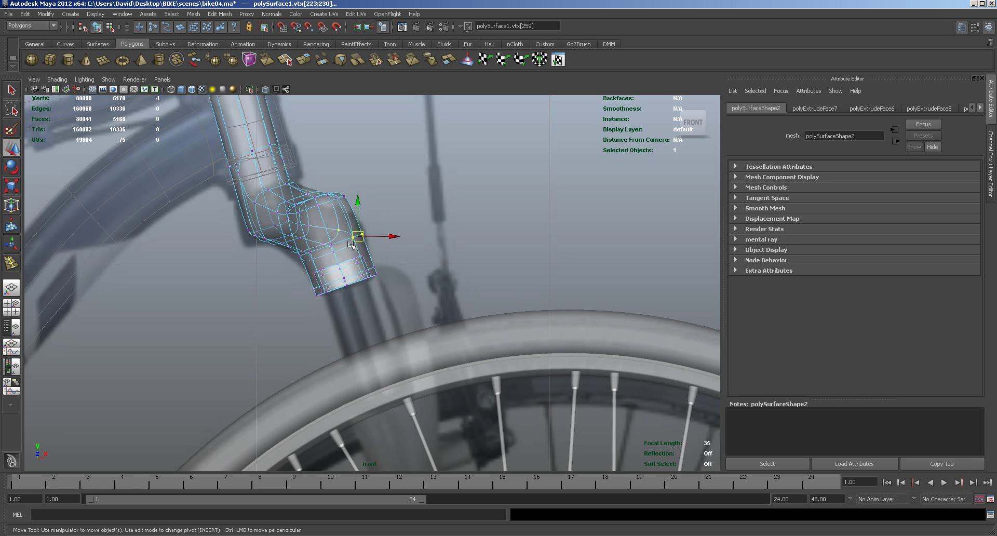
left_click_drag(360, 239, 363, 237)
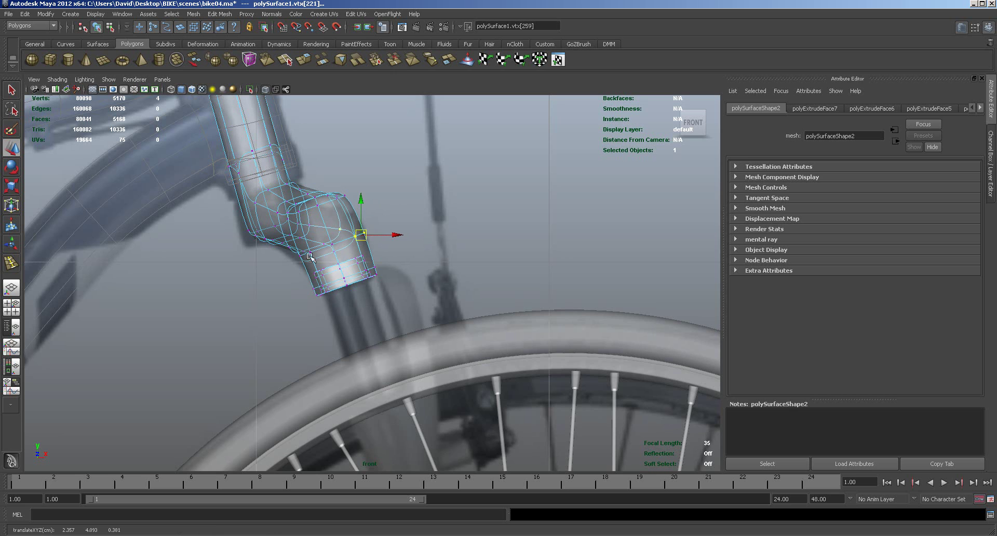
mouse_move(244, 260)
left_mouse_down()
mouse_move(268, 225)
mouse_move(249, 250)
left_mouse_up()
mouse_move(312, 243)
left_mouse_down()
mouse_move(289, 269)
mouse_move(298, 256)
left_mouse_up()
Return the handlebar and crown mesh to object mode and turn off its smooth preview.
key("space")
left_click_drag(445, 297, 557, 218, "alt")
right_click_drag(565, 200, 573, 192)
left_click(573, 192)
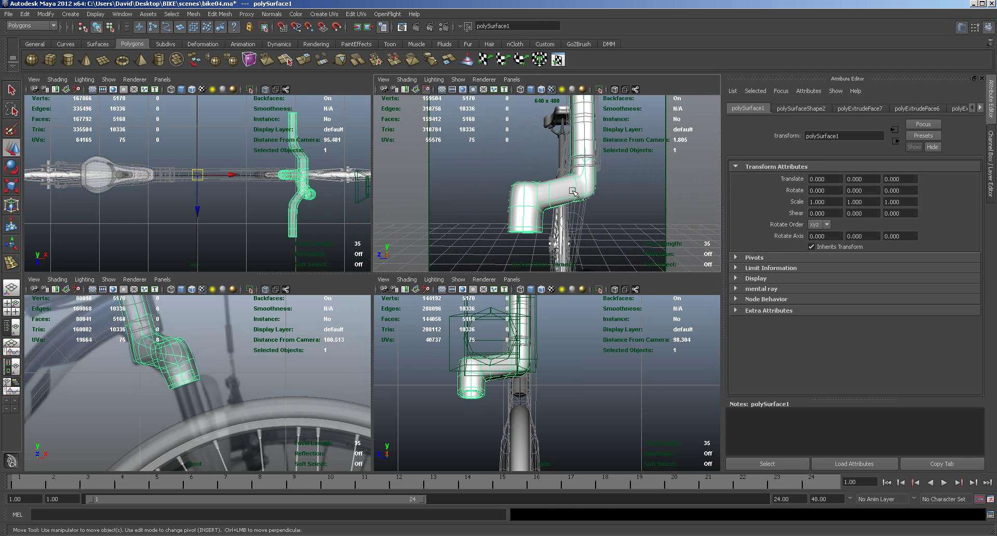
key("1")
In the top view, delete the faces of the handlebar and crown half that lacks the socket.
key("space")
middle_click_drag(474, 325, 352, 331, "alt")
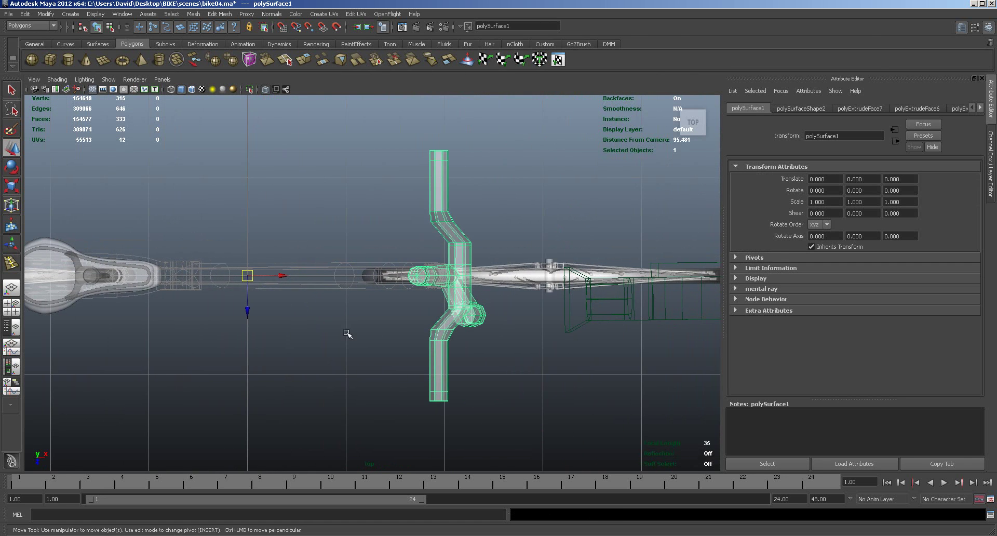
right_click(486, 276)
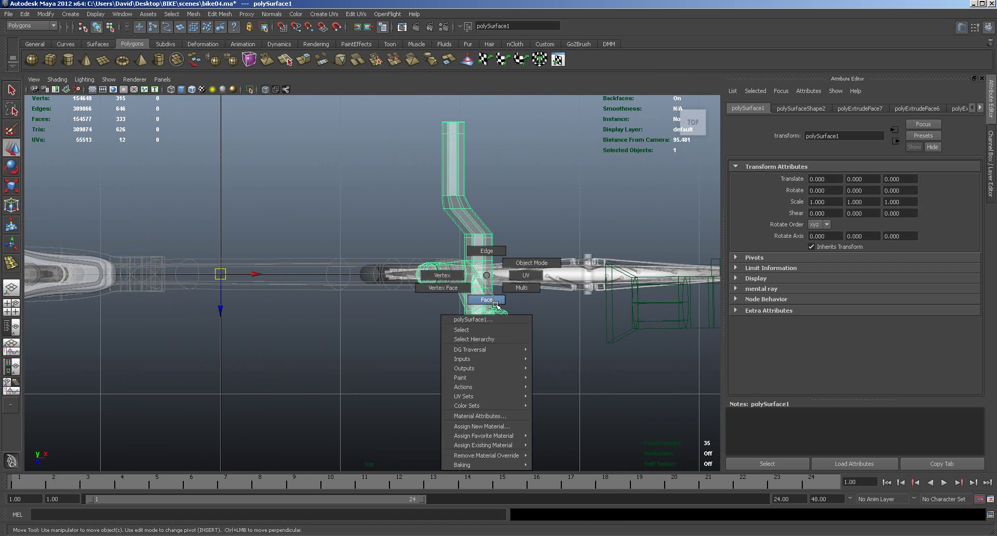
left_click(416, 141)
left_click_drag(555, 250, 556, 252)
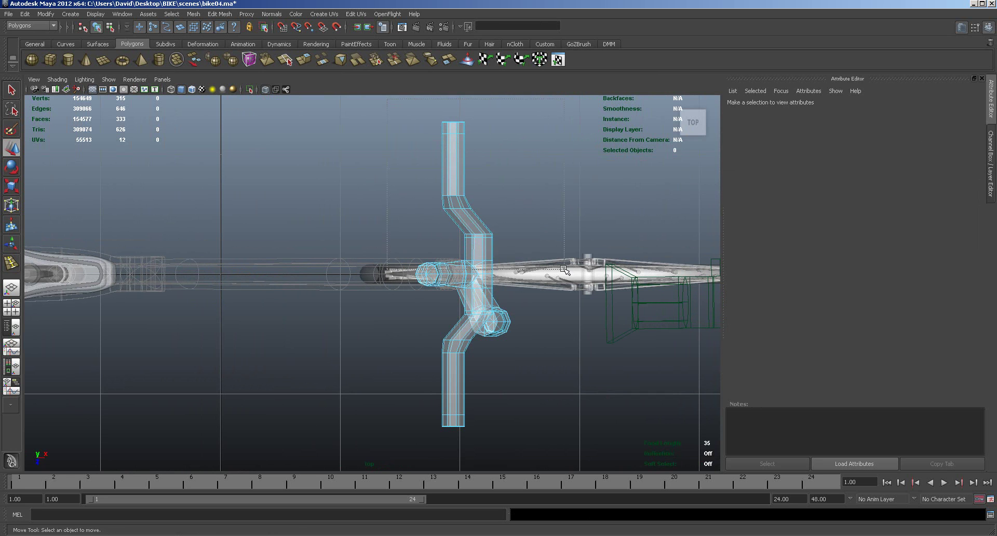
key("Delete")
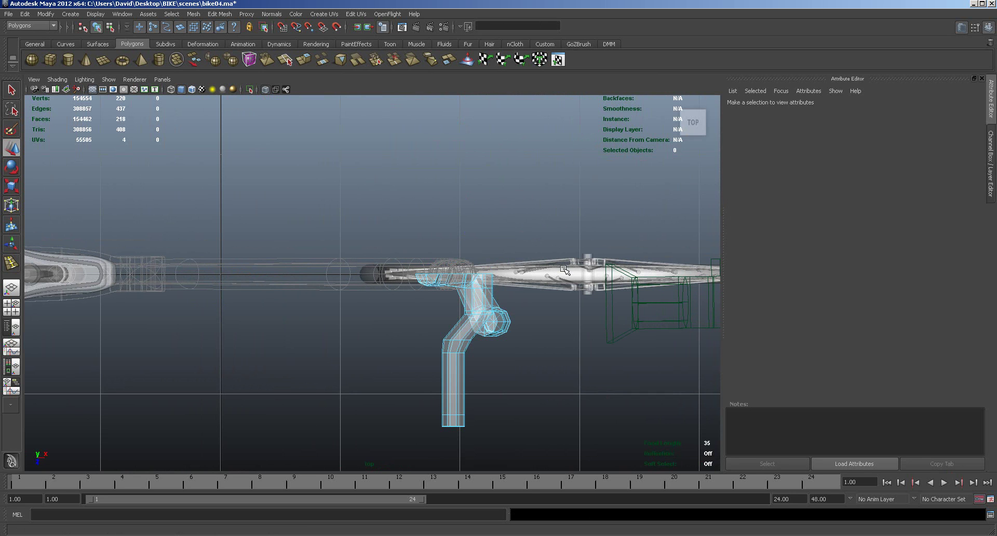
Mirror the remaining half across the bike's centre line using Duplicate Special with a Z scale of -1.
right_click(485, 306)
left_click(486, 305)
left_click(25, 15)
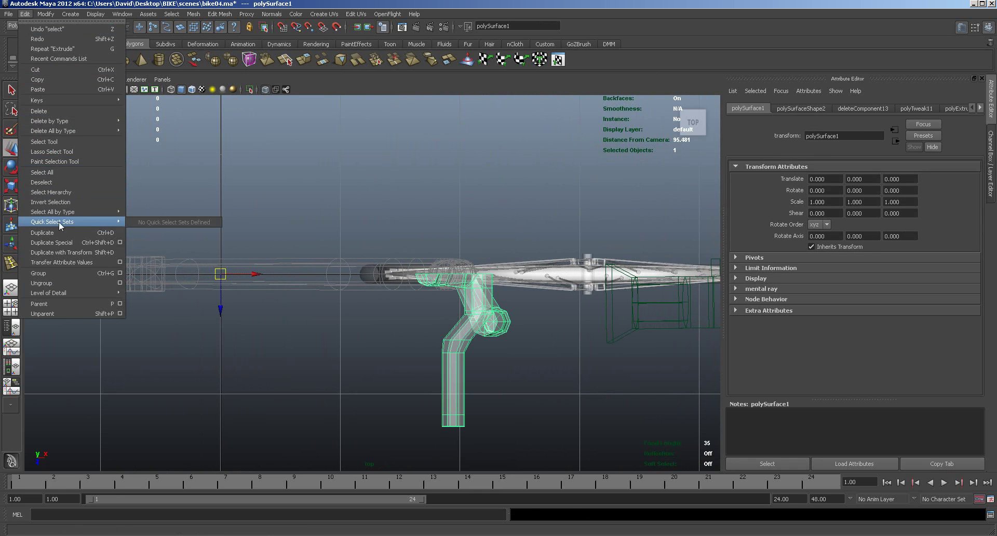
left_click(55, 244)
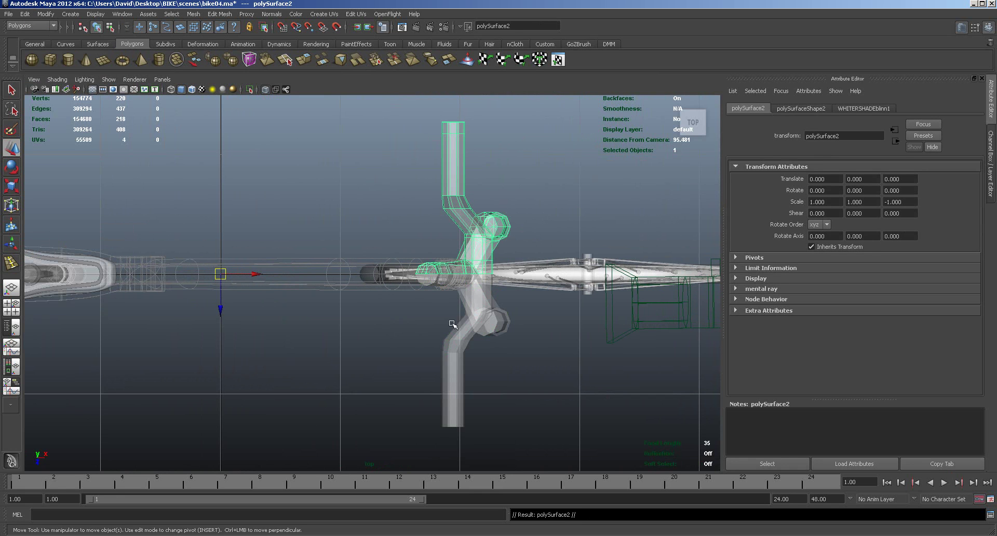
left_click(25, 14)
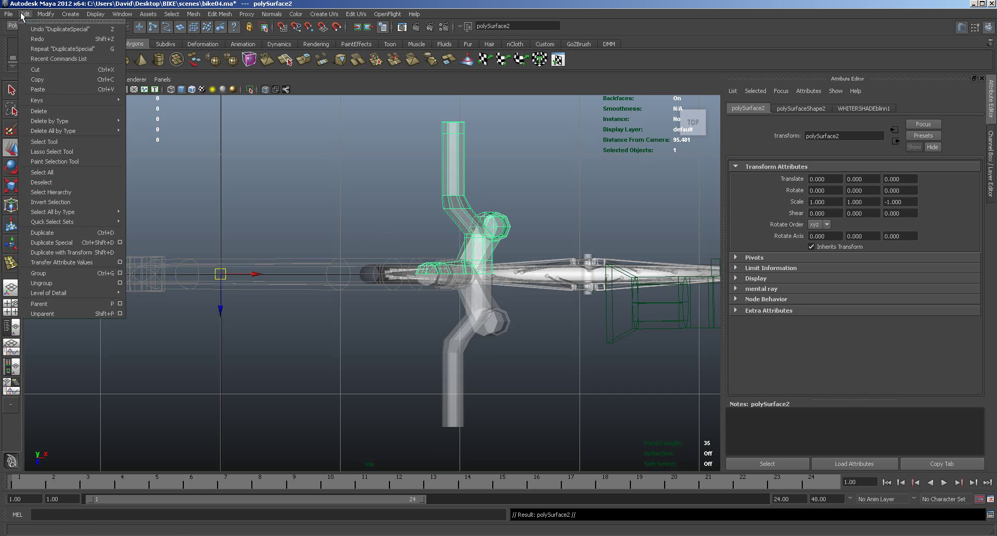
left_click(121, 242)
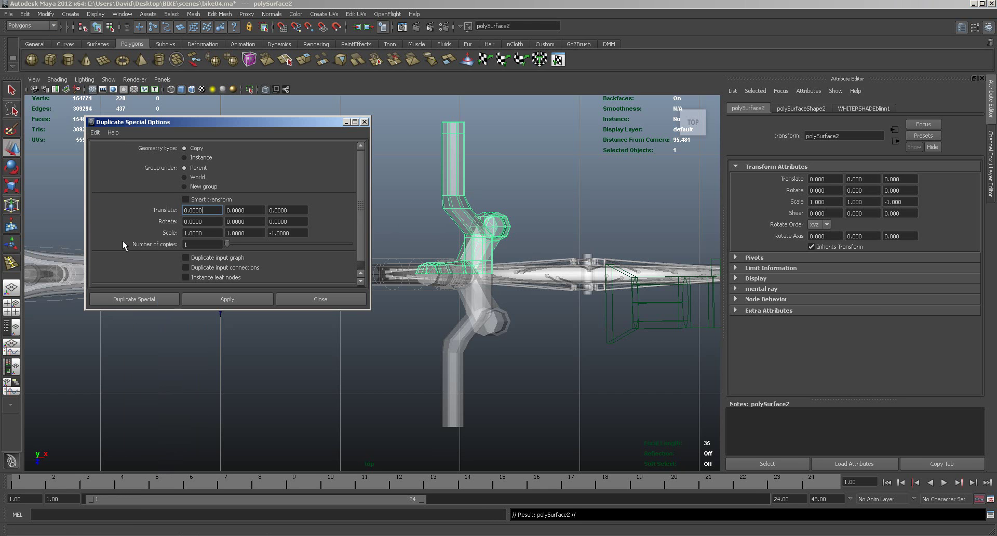
left_click(319, 299)
Combine the original half and its mirrored copy into a single mesh.
left_click(484, 297, "shift")
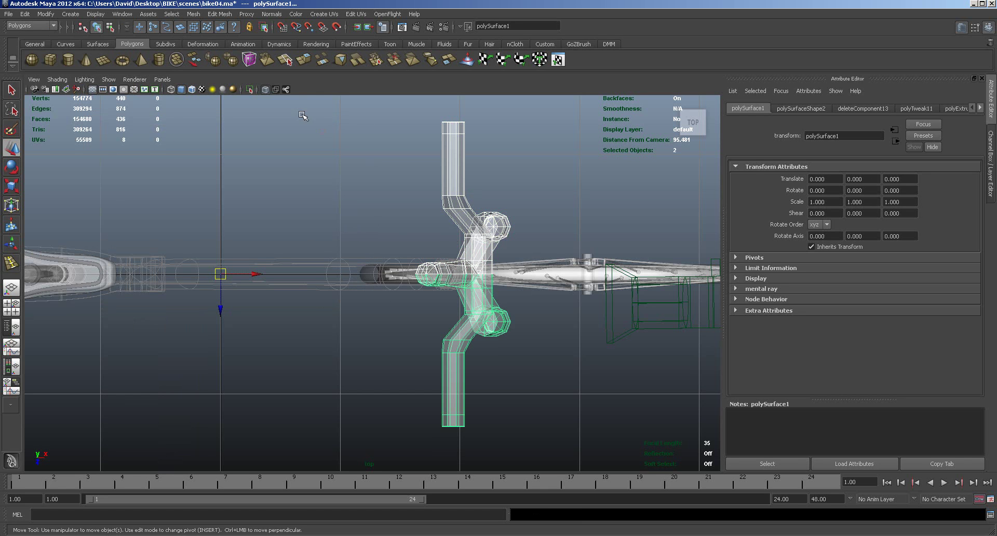
left_click(220, 14)
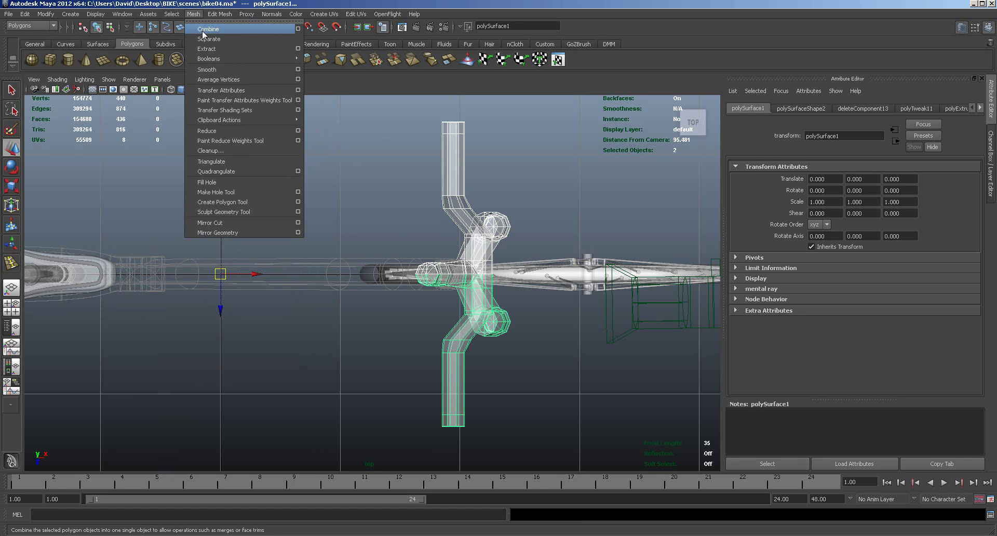
left_click(203, 31)
Select the vertices along the mesh's centre seam, align them with the Scale tool, and merge them.
right_click_drag(472, 280, 441, 281)
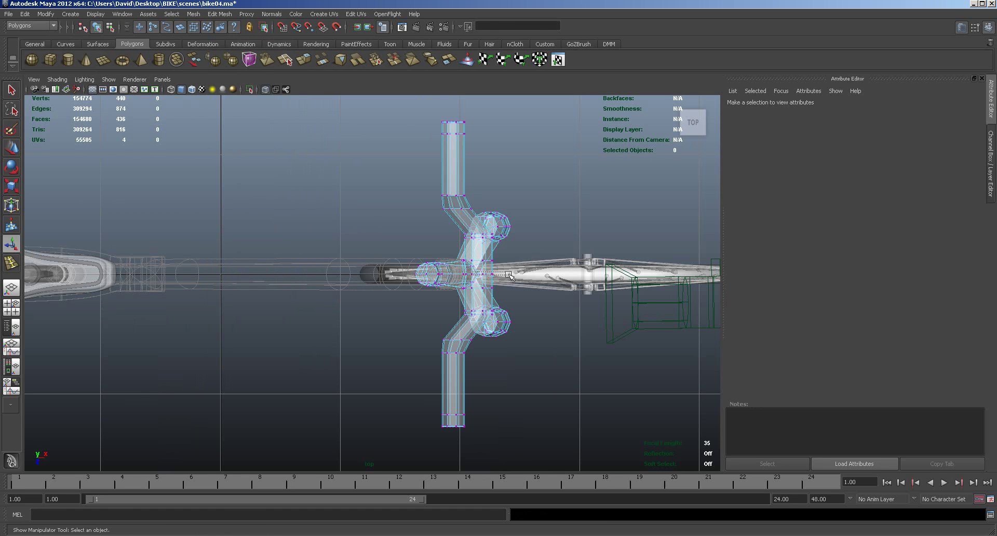
left_click_drag(509, 276, 509, 276)
key("r")
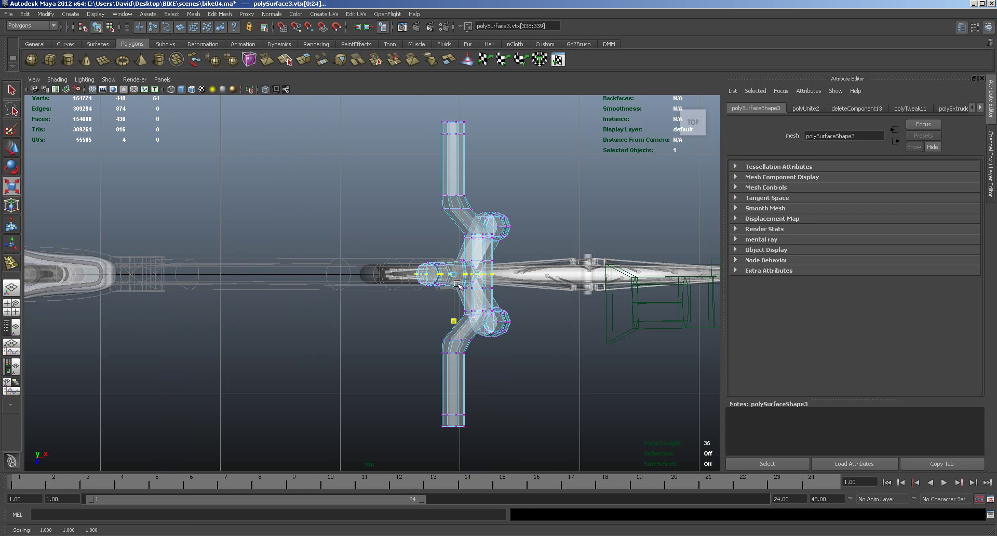
left_click(213, 15)
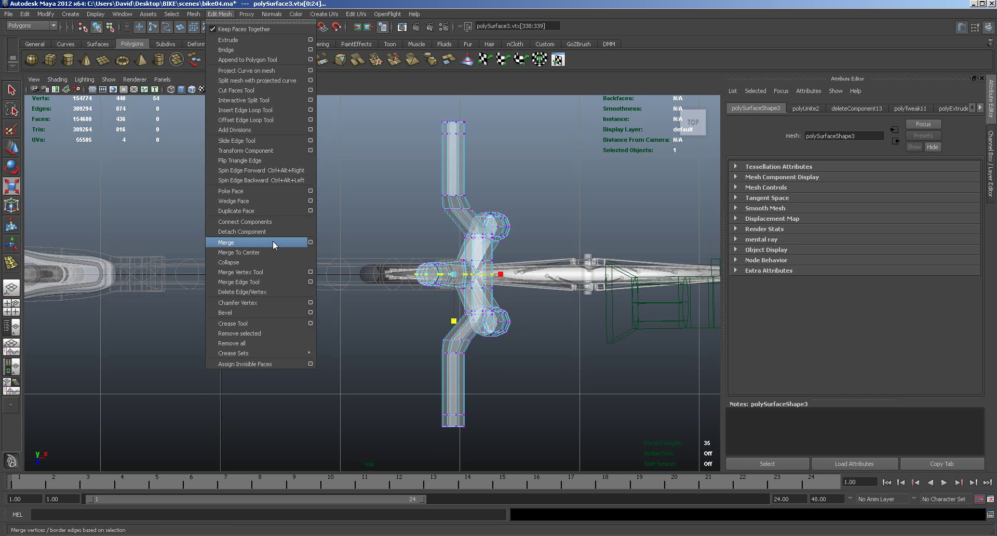
left_click(242, 241)
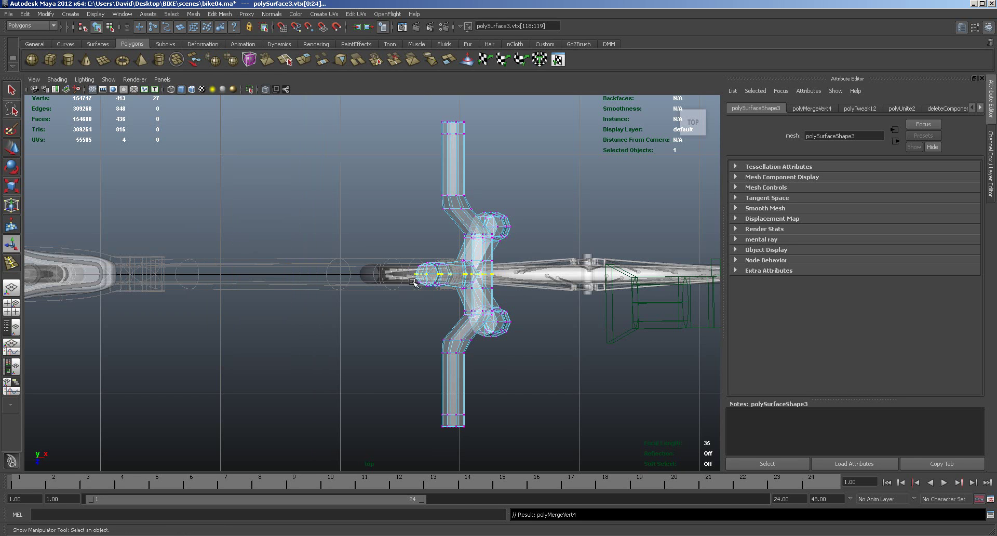
Return the merged mesh to object mode and display it in smooth preview.
right_click(469, 284)
key("space")
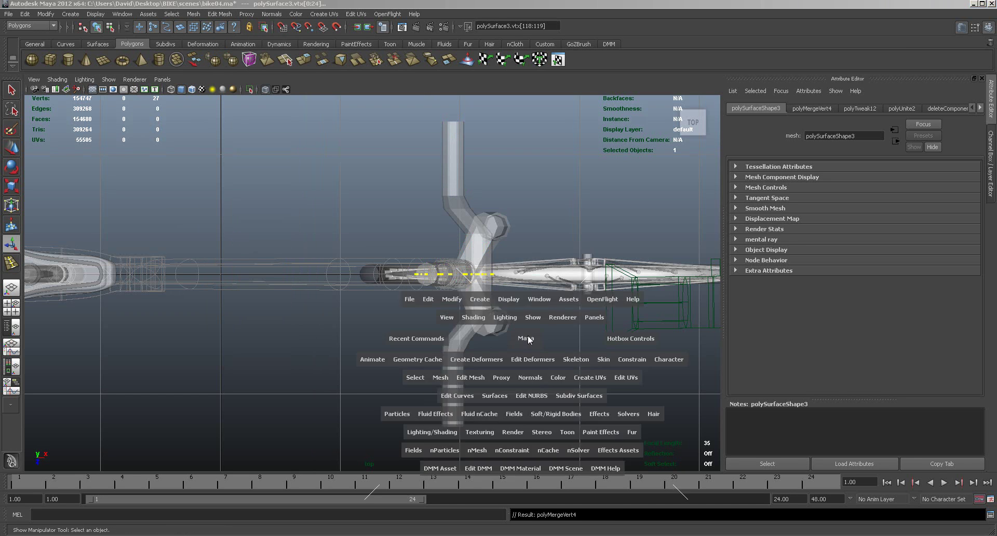
key("F8")
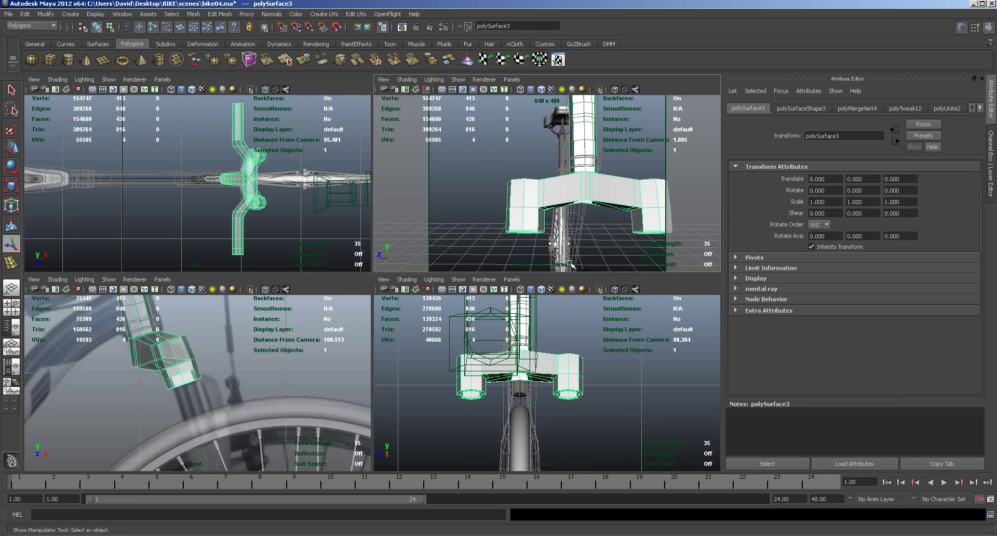
key("3")
Set the perspective panel to look through camera1 and examine the underside of the smoothed fork crown.
key("space")
left_click_drag(605, 252, 500, 157)
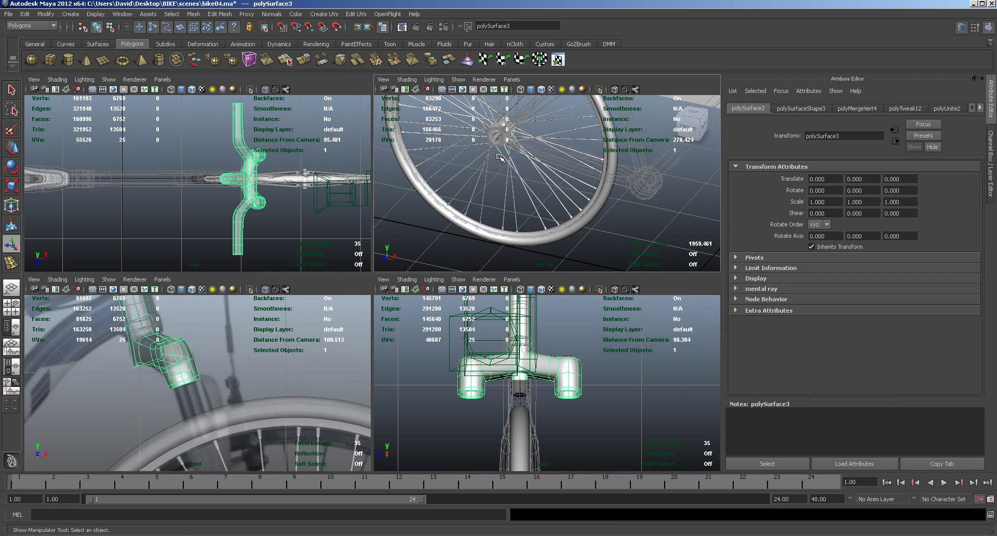
left_click(512, 80)
mouse_move(540, 89)
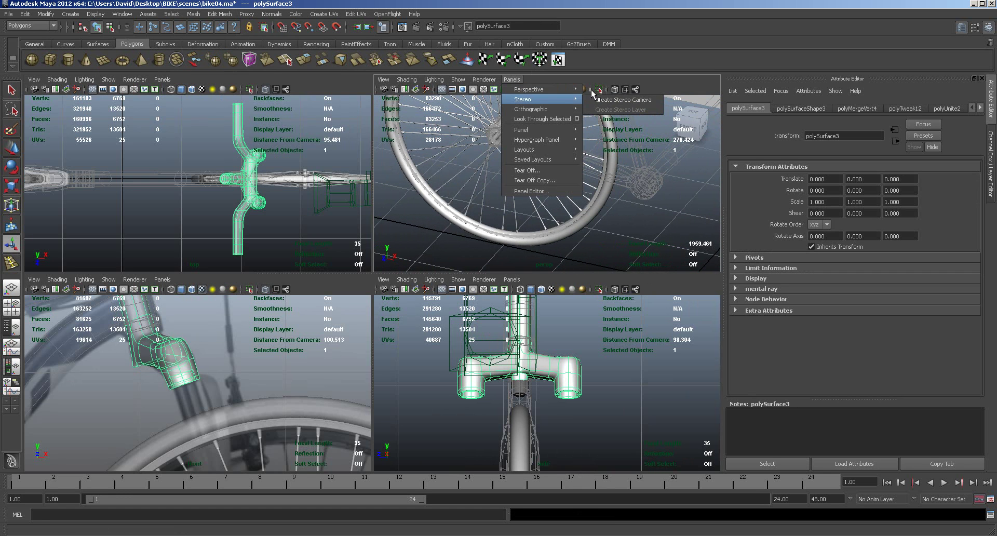
left_click(603, 91)
left_click_drag(589, 225, 618, 206, "alt")
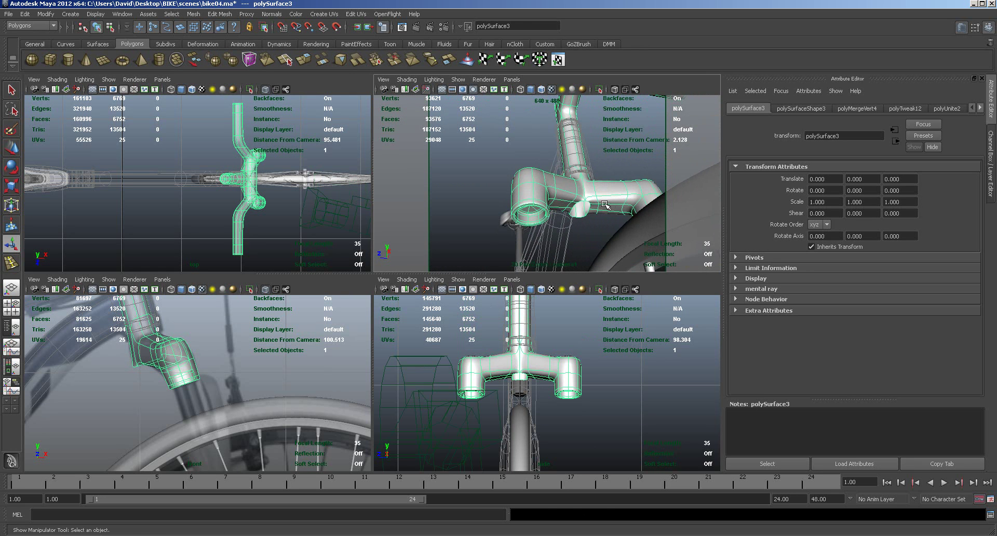
Turn off the mesh's smooth preview and show the hole under the fork crown in a maximised camera1 view.
key("1")
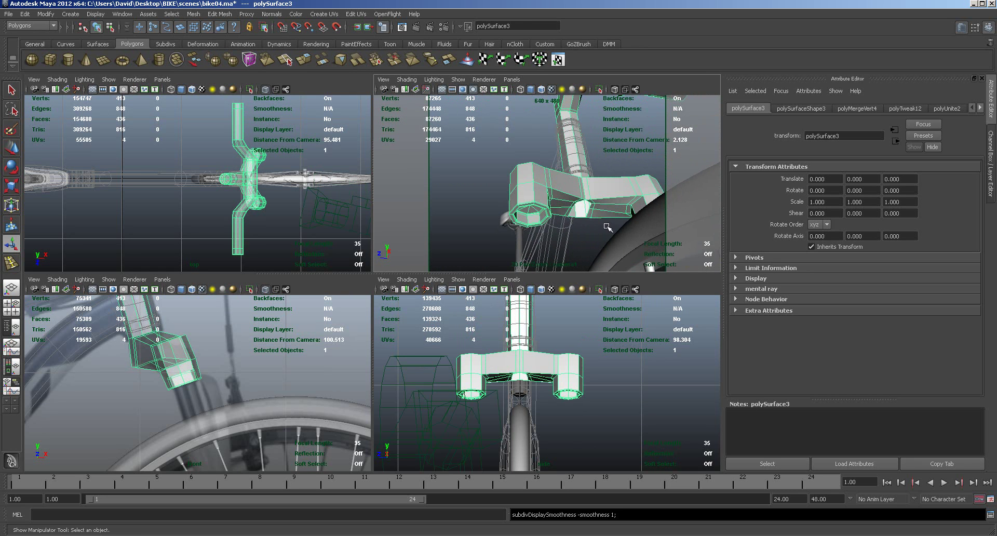
left_click_drag(589, 231, 512, 319, "alt")
key("space")
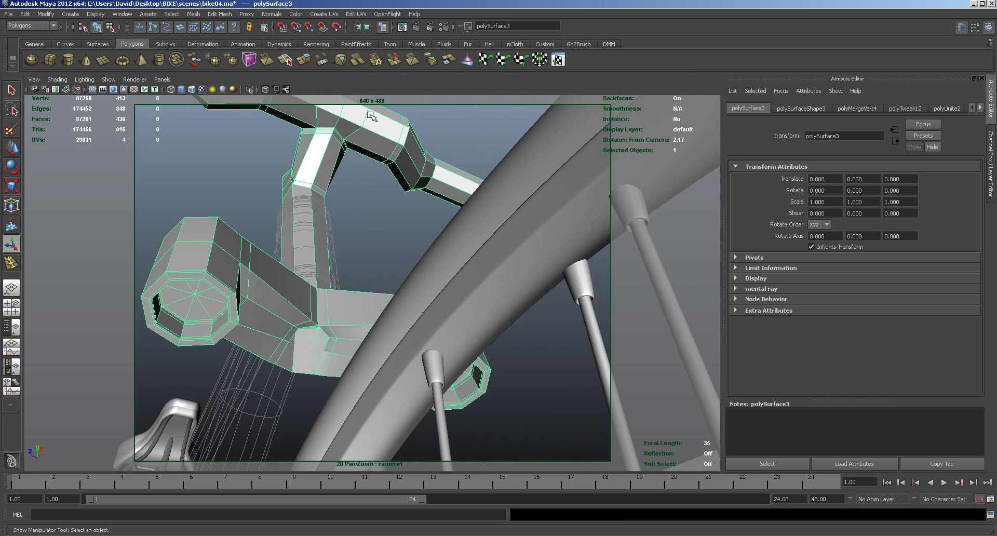
Try to close part of the hole under the fork crown with the Append to Polygon Tool.
left_click(212, 16)
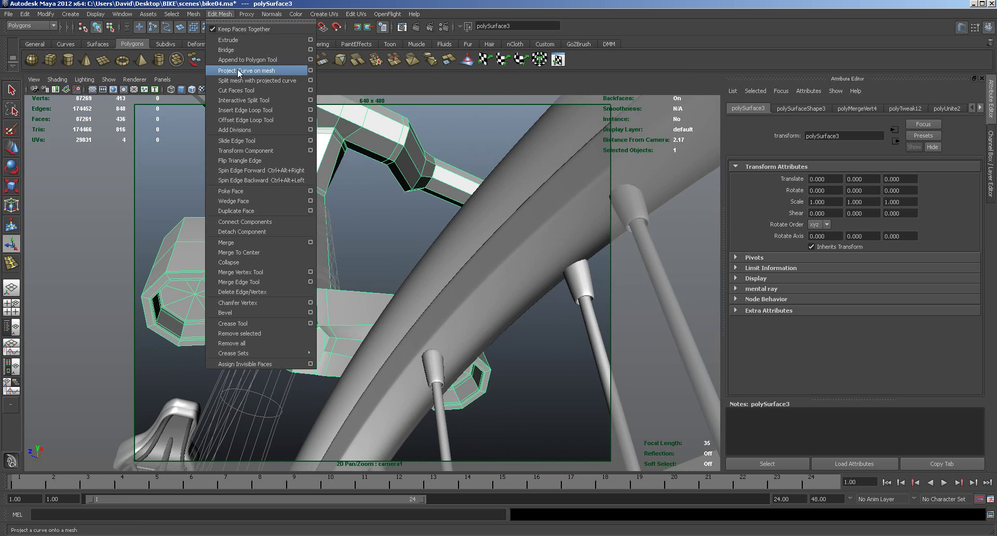
left_click(239, 58)
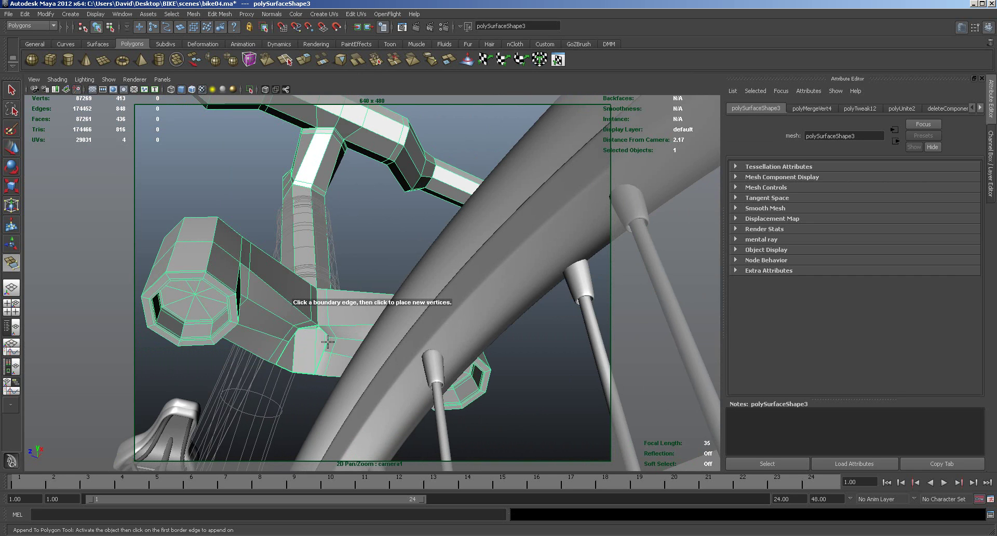
left_click(285, 369)
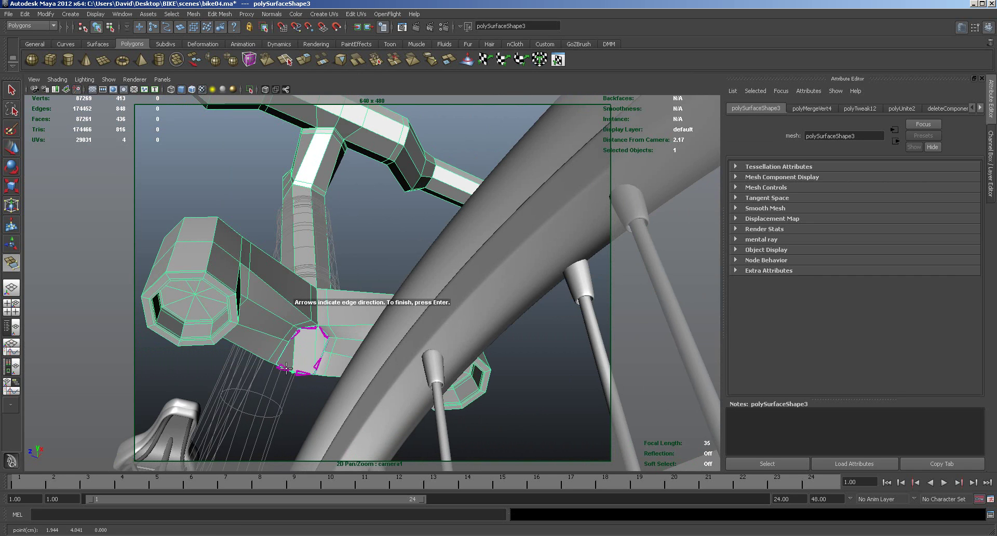
left_click(309, 327)
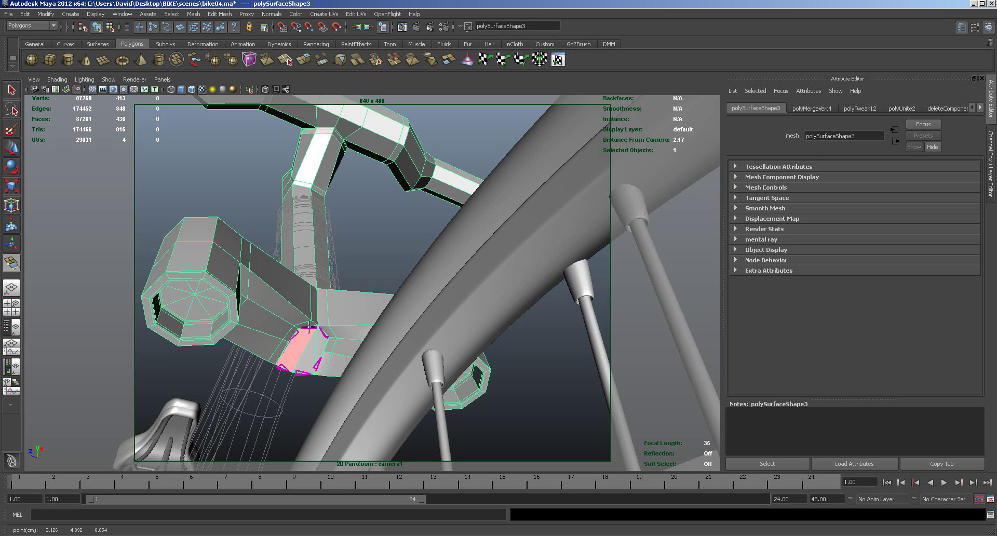
key("Return")
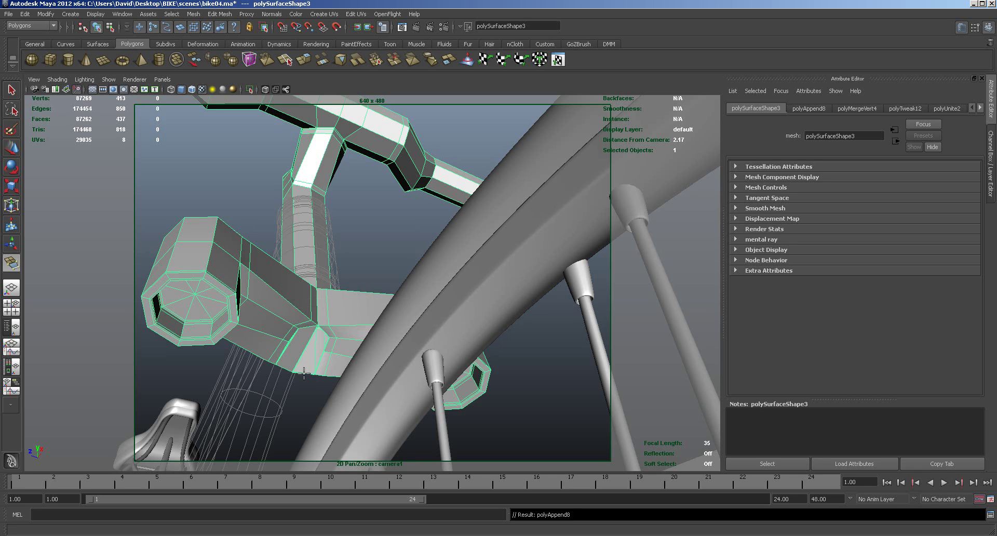
key("ctrl+z")
key("ctrl+z")
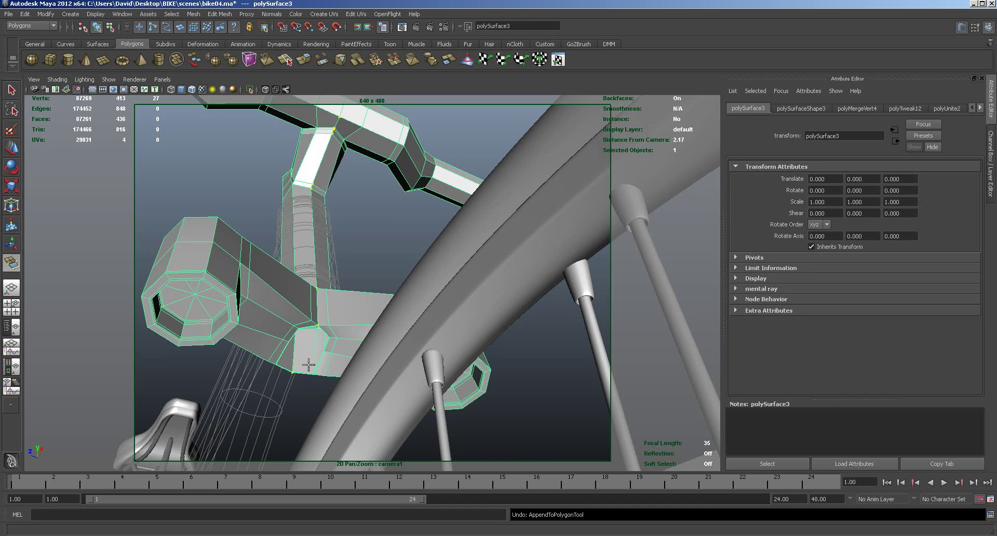
Append a four-sided face over one side of the hole under the fork crown, reaching its centre line.
key("y")
scroll(401, 363, "up", 5)
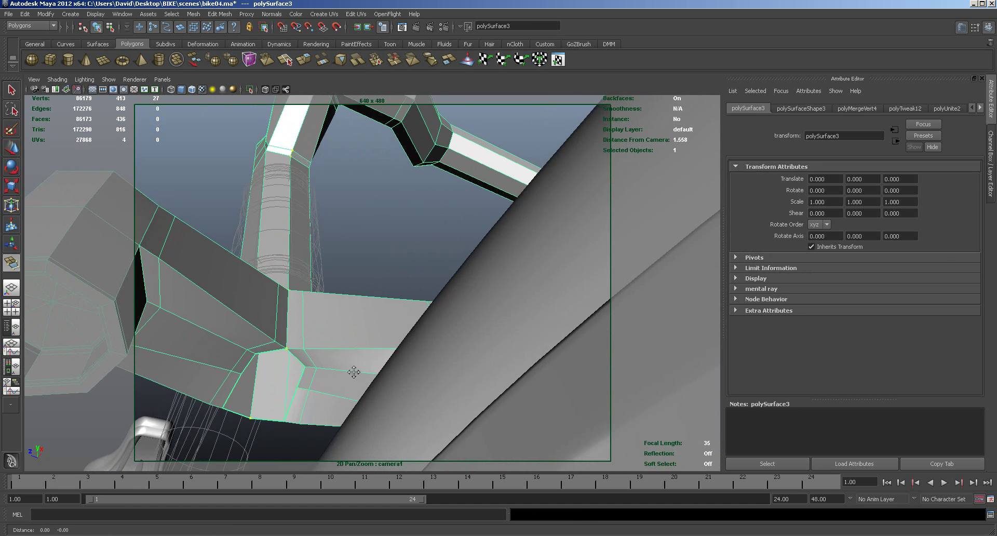
left_click(269, 387)
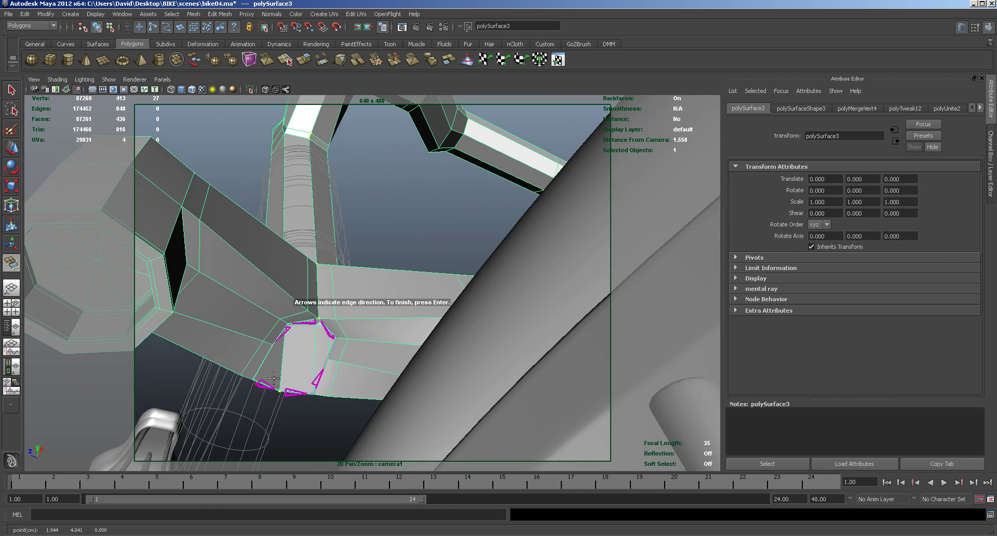
left_click(306, 322)
key("Return")
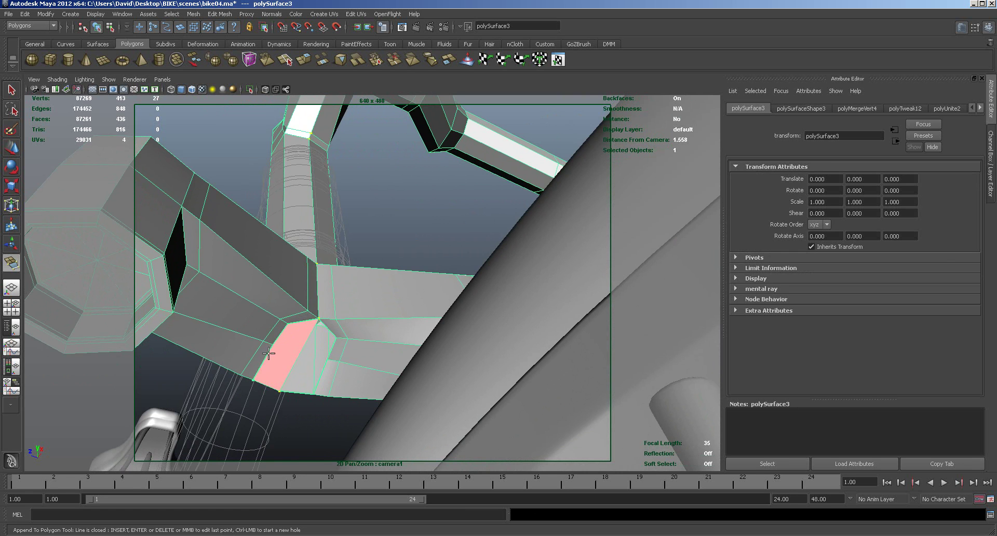
key("Return")
Append a second face between the centre line and the opposite border edges to close the rest of the underside hole.
left_click(294, 391)
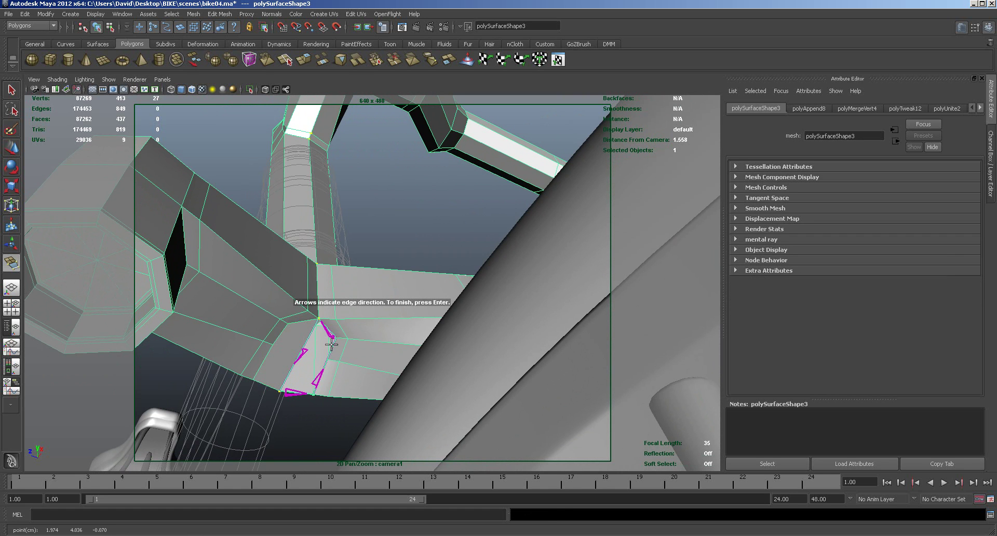
left_click(321, 373)
left_click(329, 330)
key("Return")
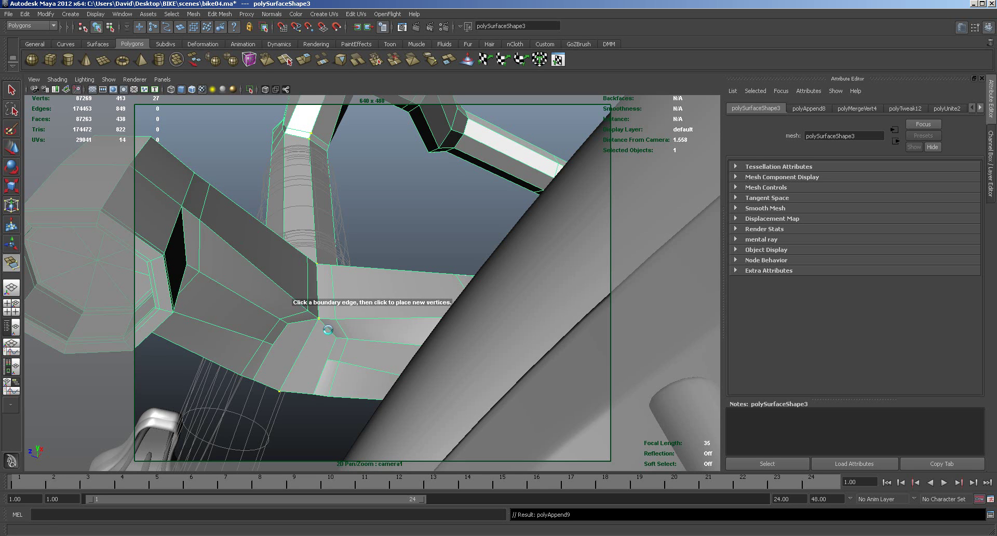
Split the new underside faces with the Interactive Split Tool, carrying the edge line of the crown's arms across the filled area.
left_click(220, 14)
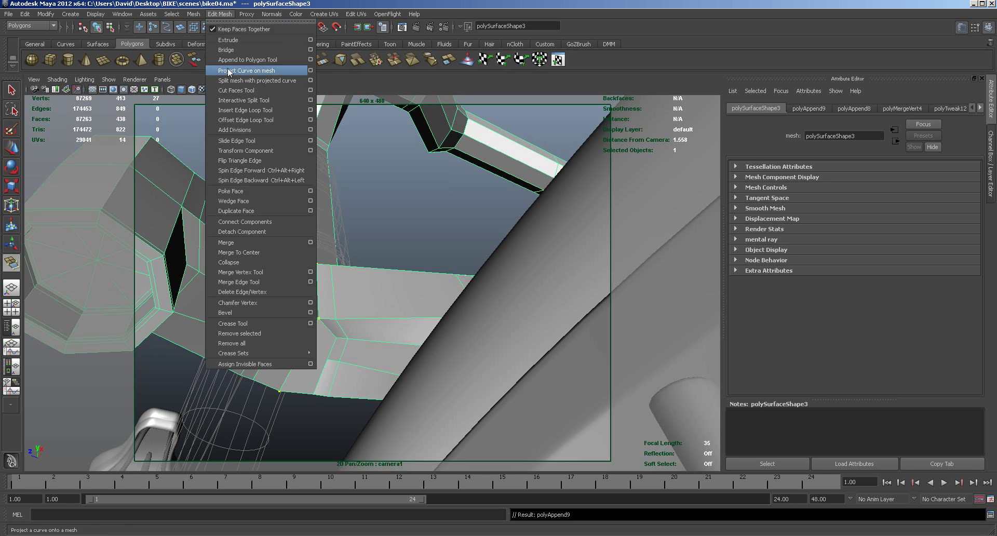
left_click(230, 100)
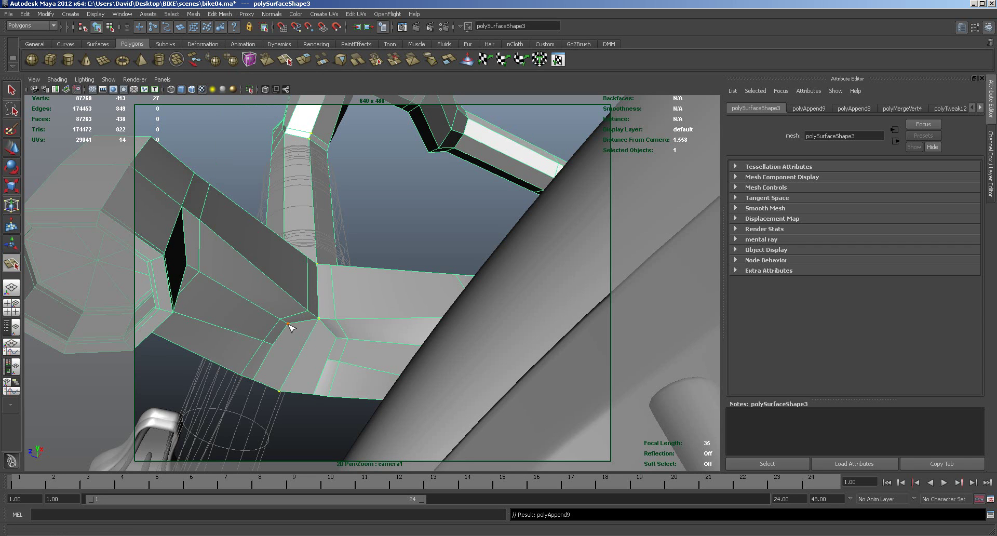
left_click(273, 344)
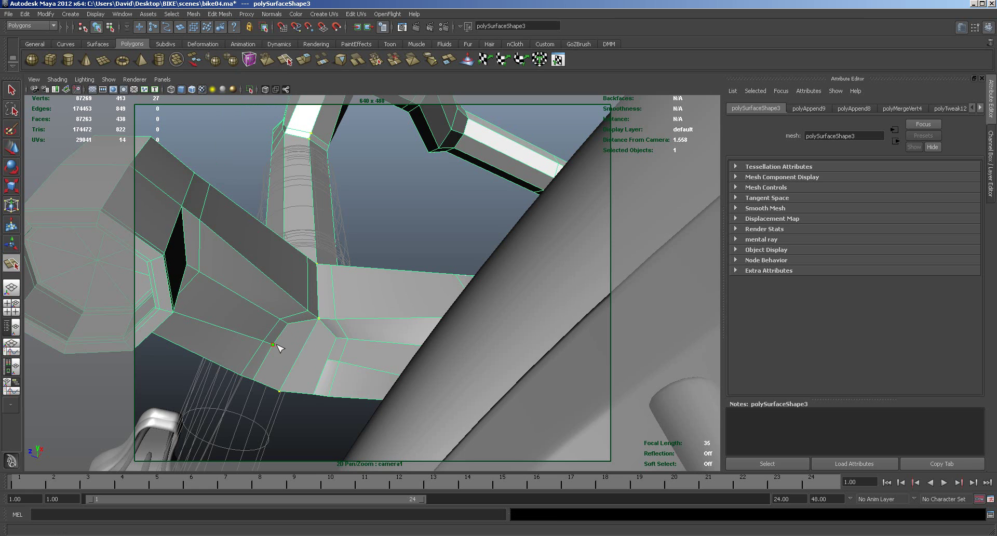
left_click(327, 359)
key("Return")
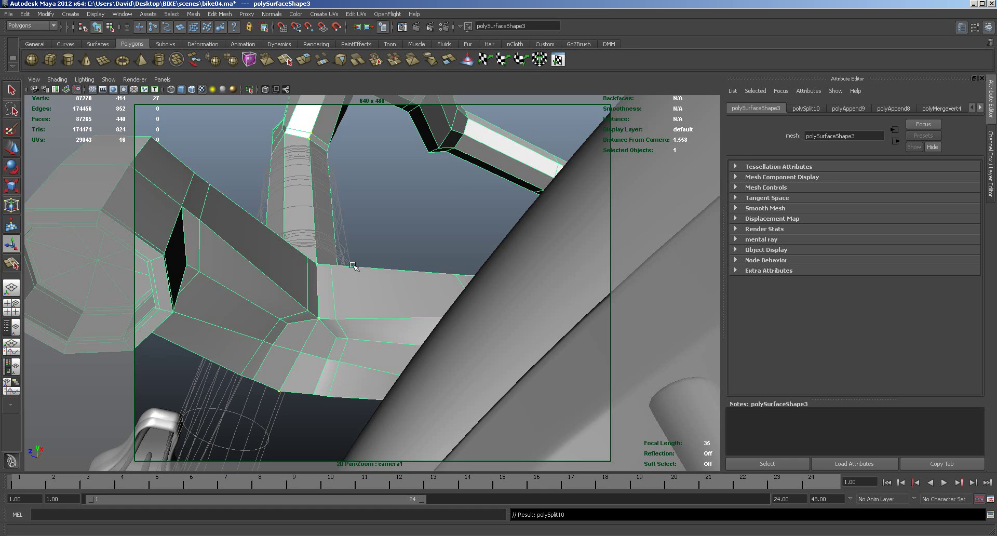
Display the fork crown in smooth preview, deselect it, and examine the filled underside and the socket from other angles.
key("3")
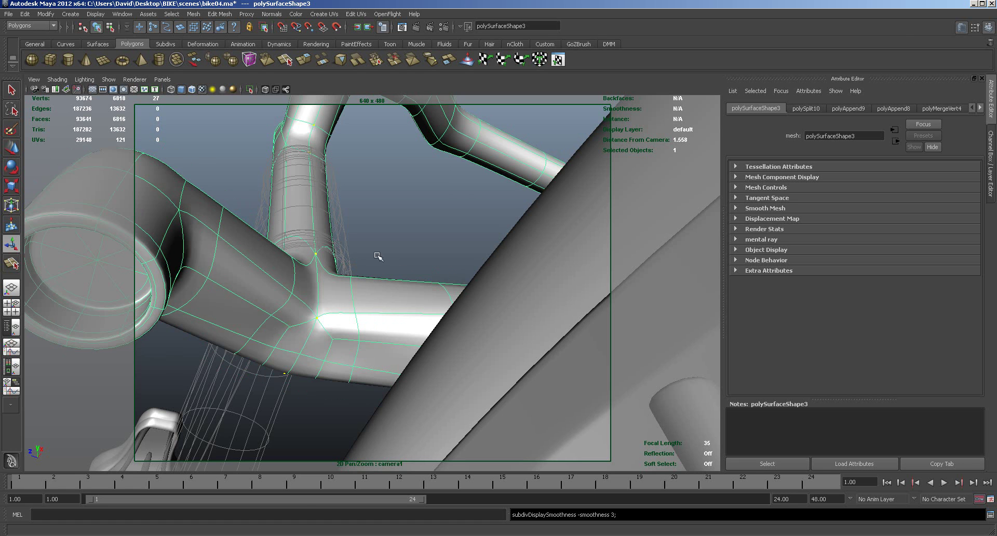
left_click(11, 149)
left_click(423, 268)
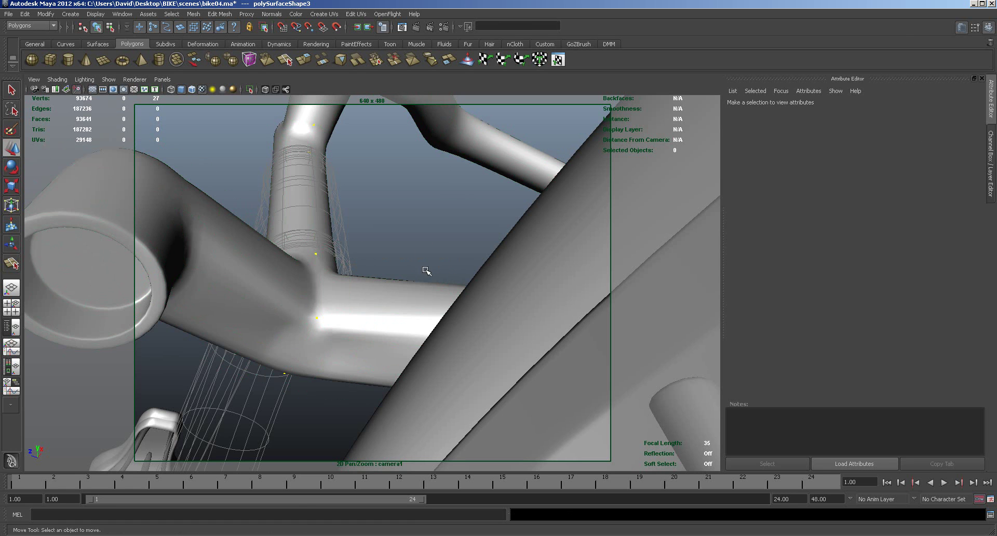
scroll(411, 263, "up", 2)
left_click_drag(410, 263, 467, 341, "alt")
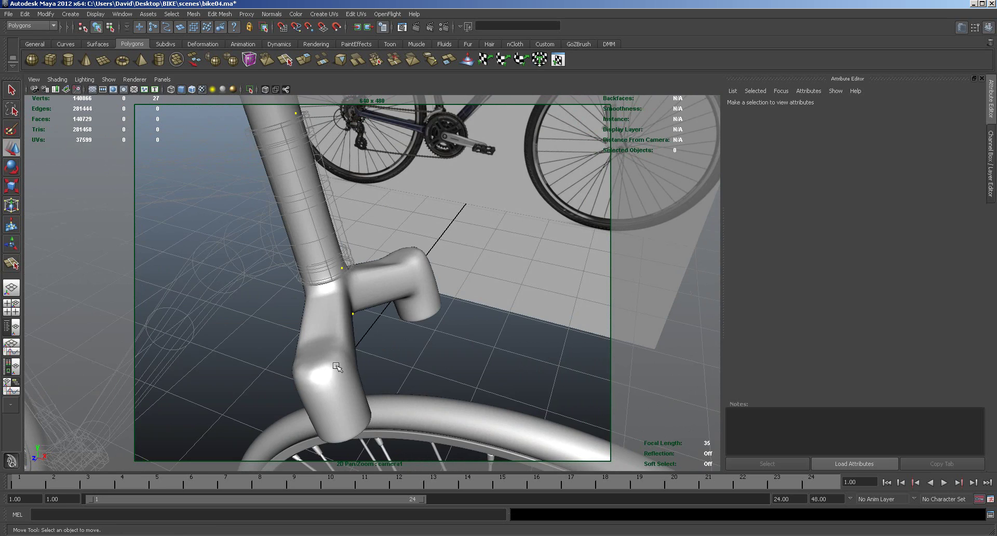
Delete every other radial edge on the top cap of the nearer fork socket, and display the result in smooth preview.
left_click(336, 367)
mouse_move(339, 386)
left_mouse_down("alt")
mouse_move(315, 390)
mouse_move(308, 403)
mouse_move(338, 395)
left_mouse_up("alt")
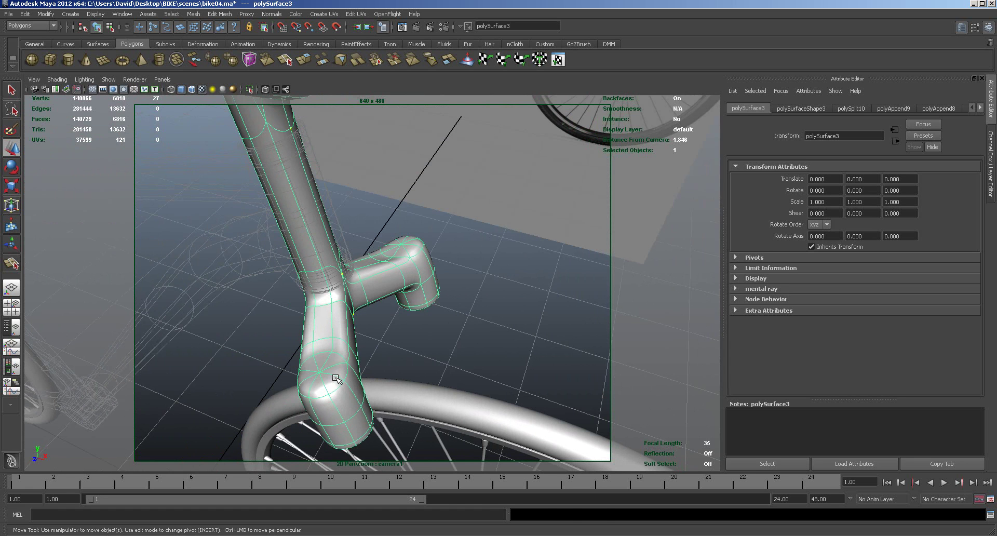
key("1")
left_click_drag(335, 378, 417, 337, "alt")
right_click_drag(416, 338, 344, 277, "alt")
left_click(353, 301)
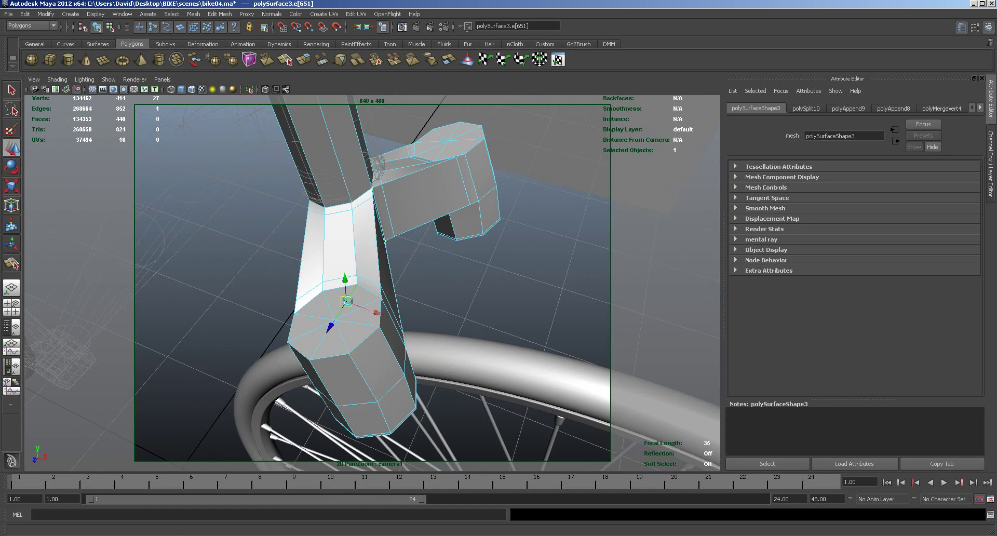
key("Delete")
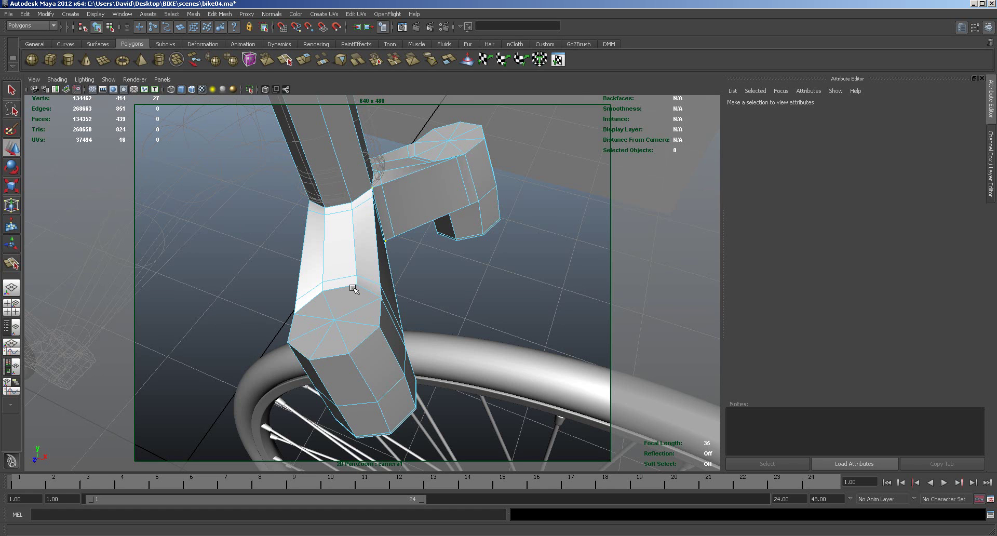
left_click(318, 318)
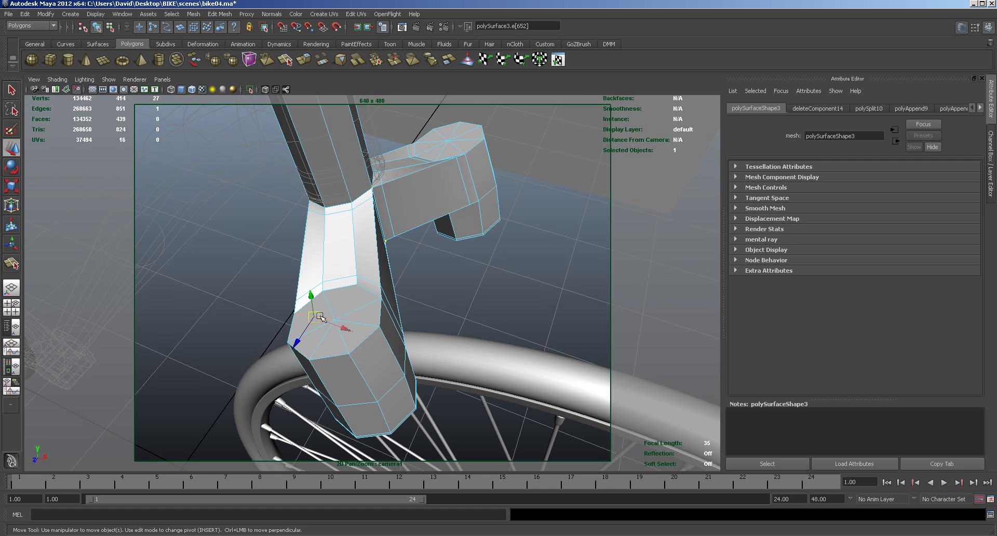
key("Delete")
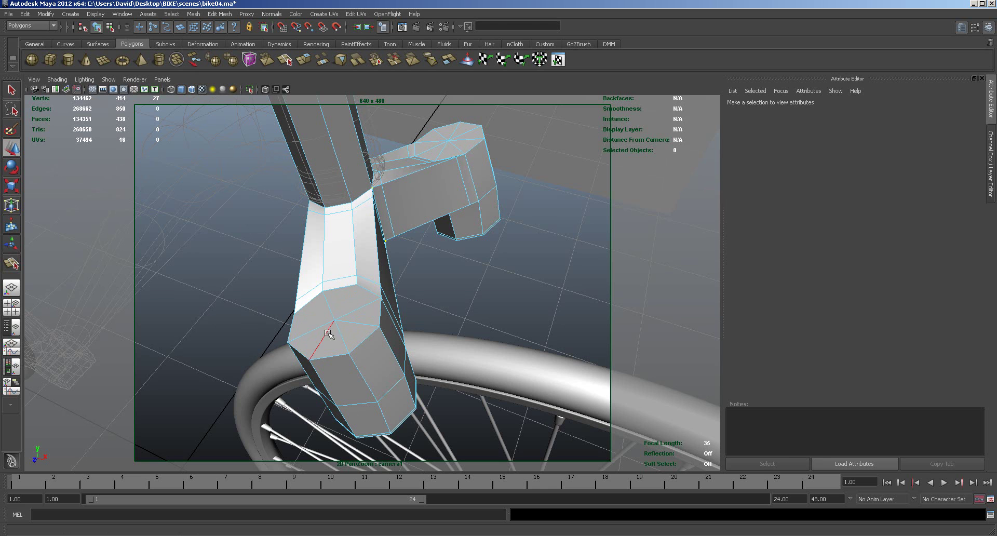
left_click(332, 343)
key("Delete")
left_click(373, 323)
key("Delete")
key("3")
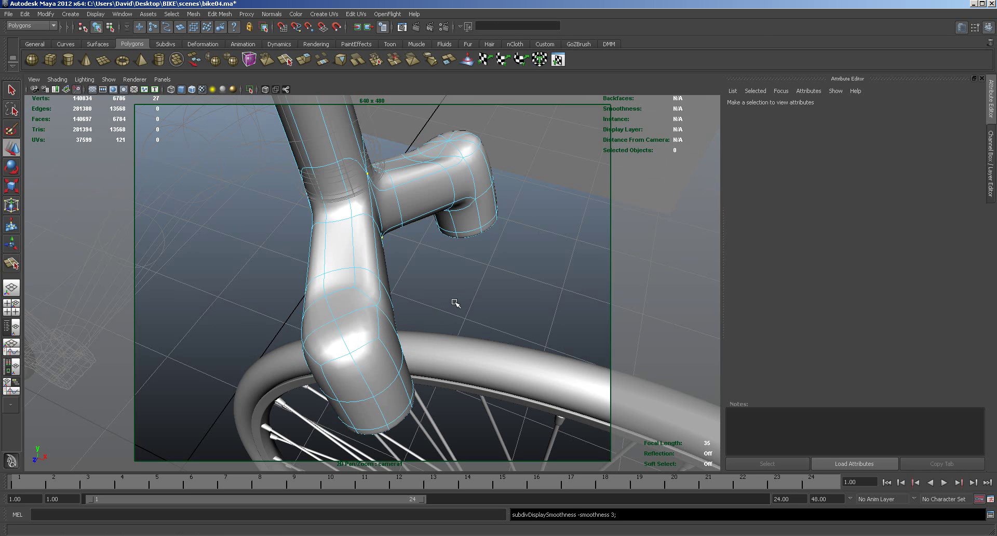
Show the mesh unsmoothed and delete the surplus radial edges on the top cap of the opposite fork socket.
key("1")
left_click_drag(498, 291, 489, 319, "alt")
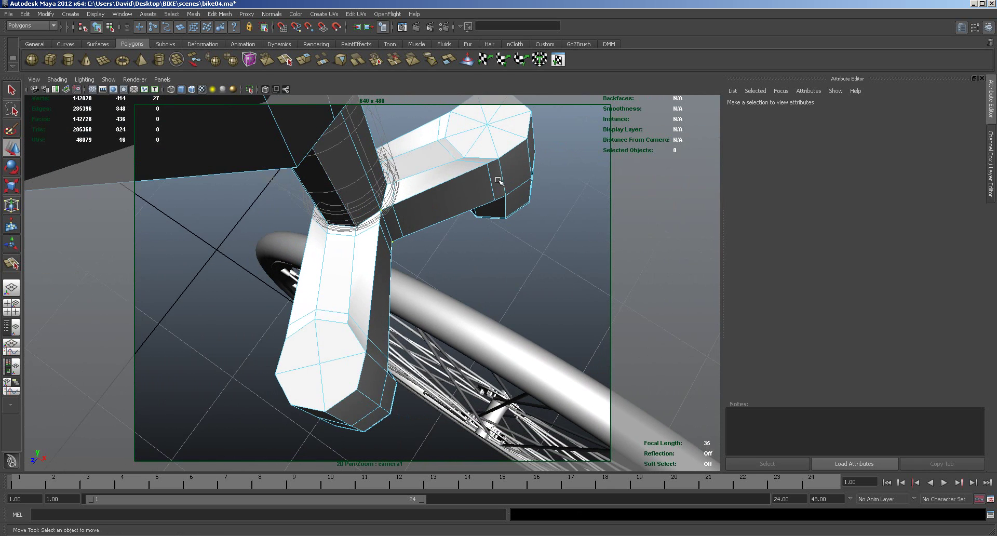
left_click_drag(513, 253, 504, 253, "alt")
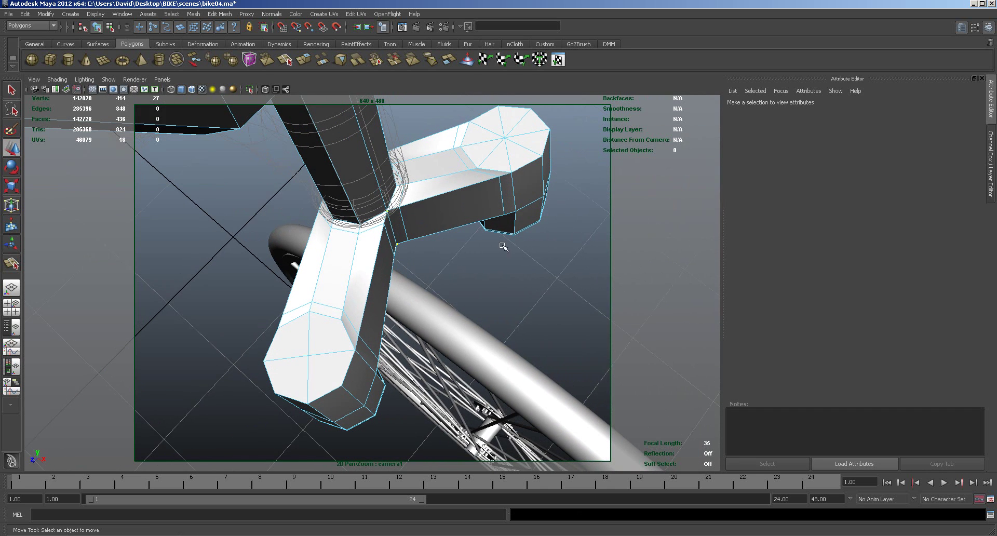
left_click(491, 157)
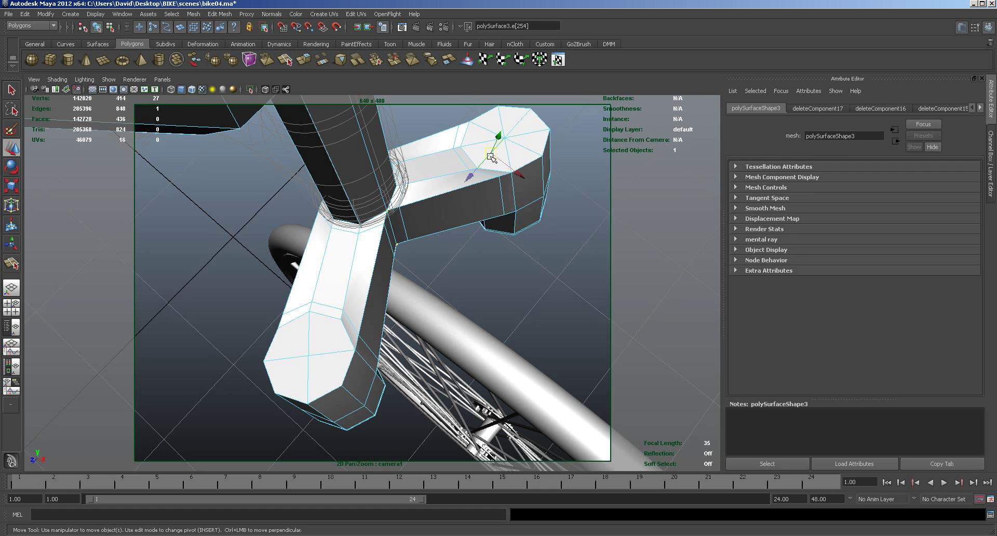
key("Delete")
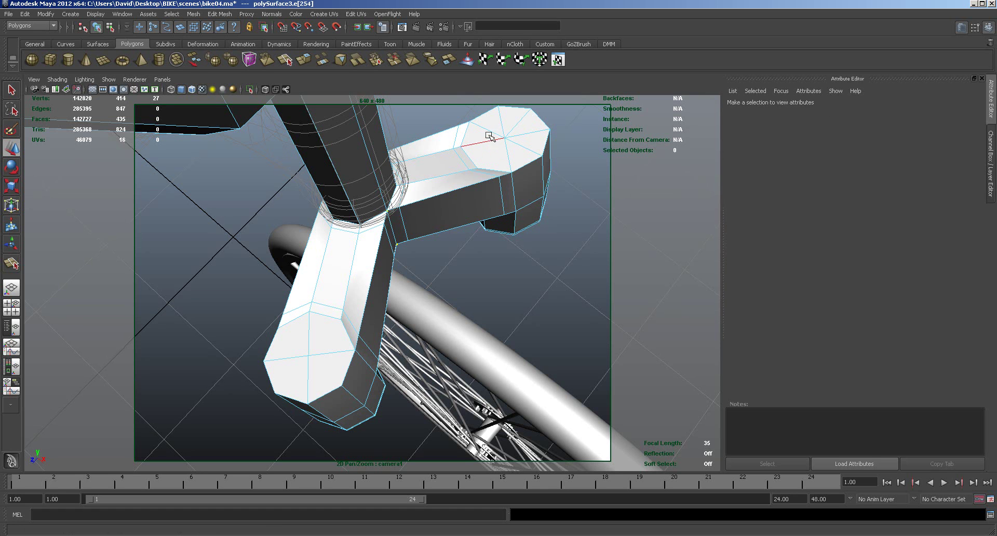
left_click(520, 120)
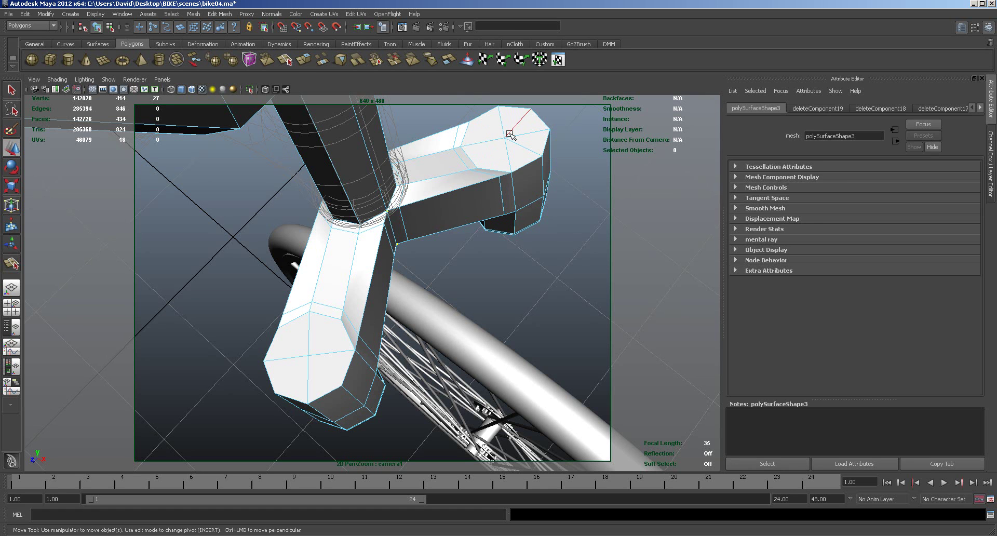
key("Delete")
left_click(526, 149)
key("Delete")
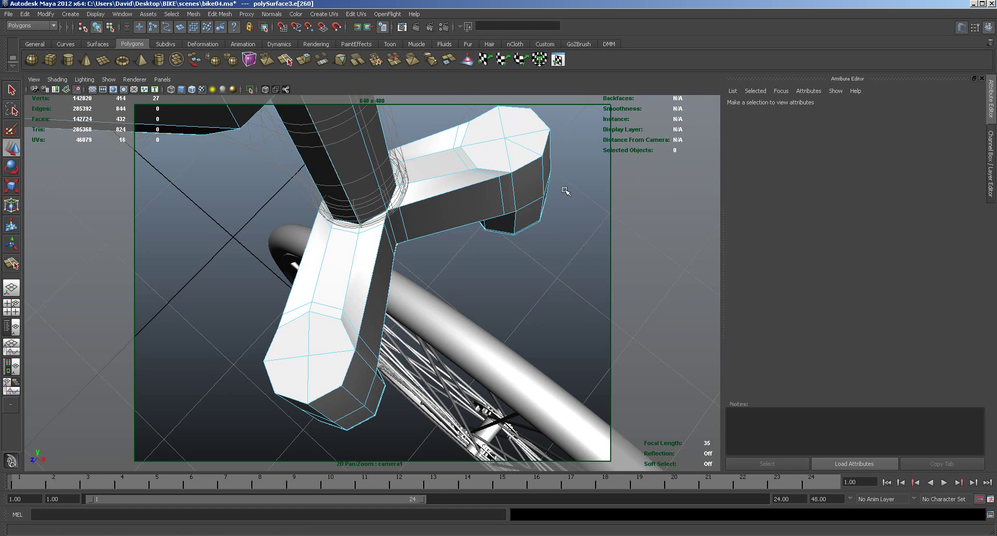
left_click(529, 151)
key("Delete")
Examine both fork sockets in smooth preview from several angles, and return the mesh to unsmoothed display.
key("3")
left_click_drag(534, 290, 359, 278, "alt")
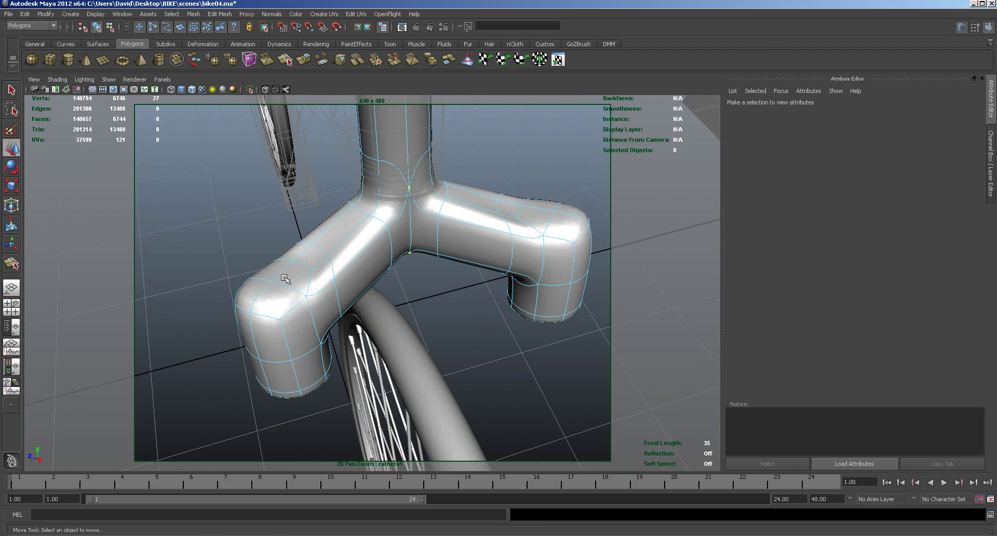
mouse_move(456, 294)
left_mouse_down("alt")
mouse_move(456, 268)
mouse_move(471, 296)
left_mouse_up("alt")
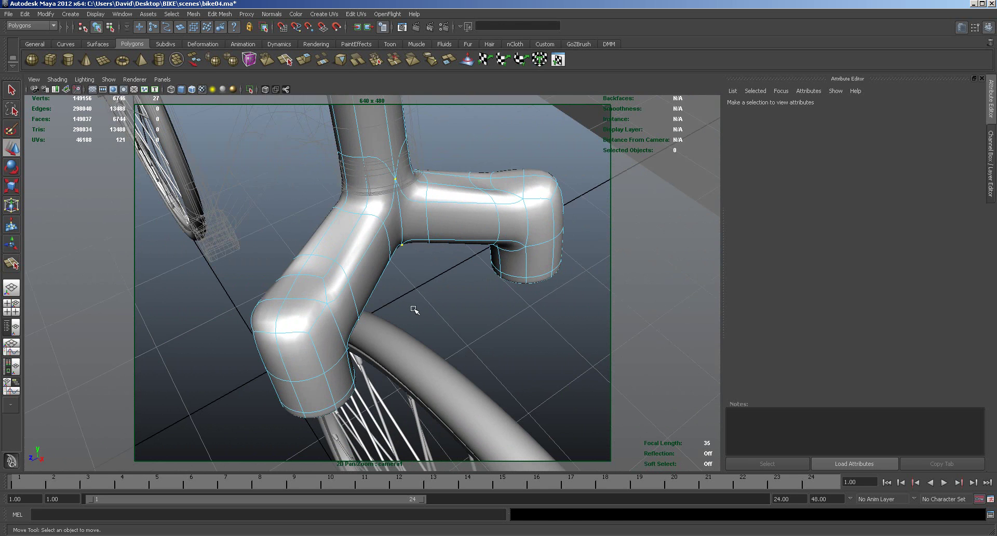
key("1")
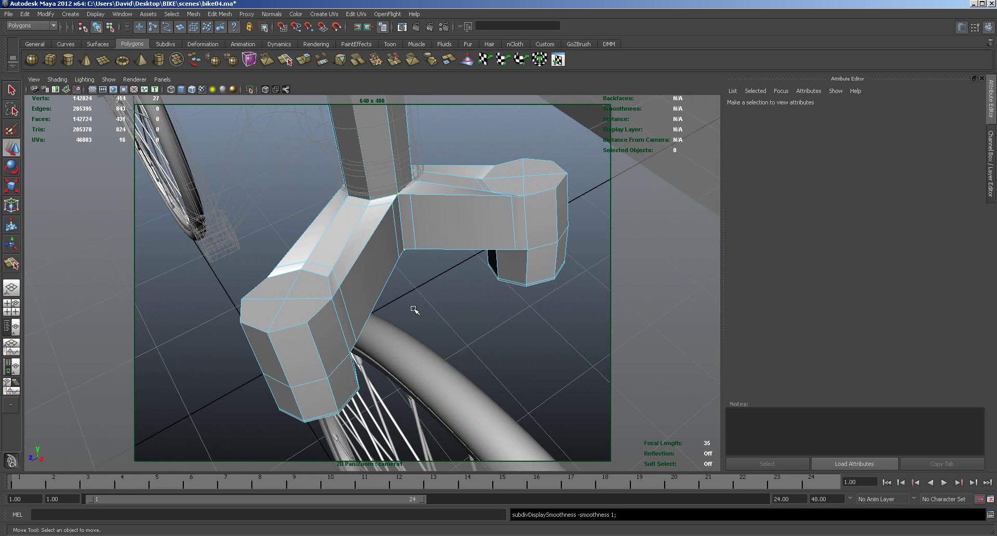
Display the handlebar and fork crown mesh in smooth preview.
key("3")
left_click_drag(451, 327, 514, 288, "alt")
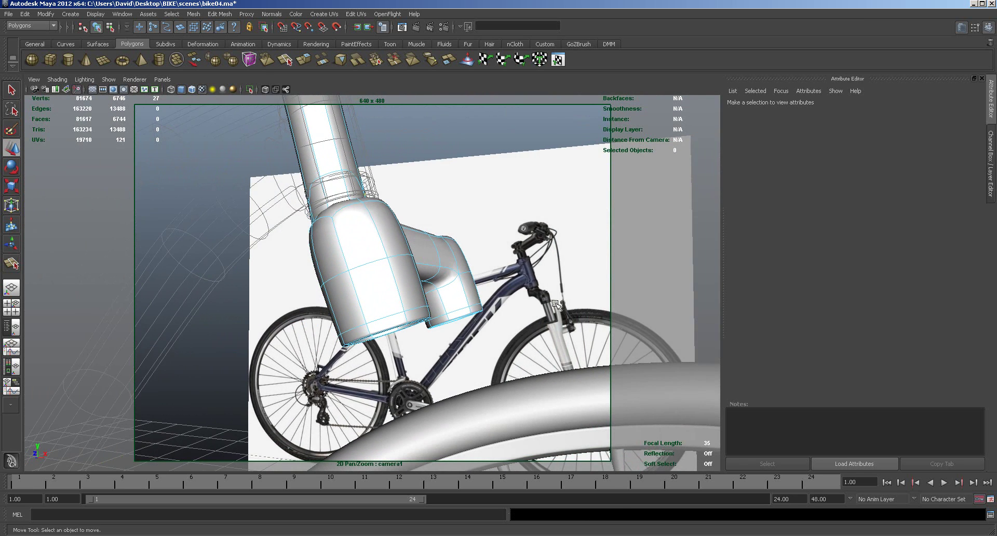
left_click_drag(526, 337, 451, 331, "alt")
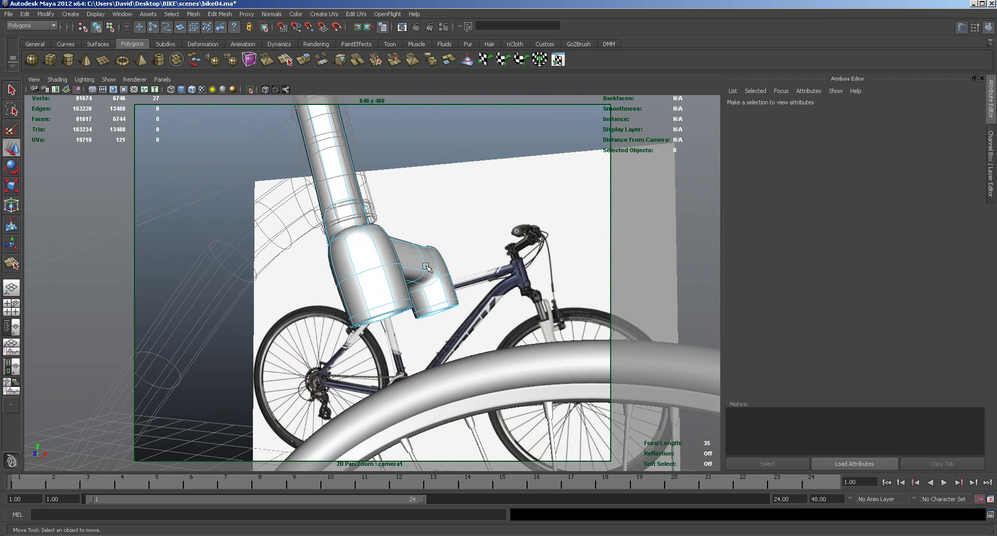
right_click_drag(480, 278, 273, 247, "alt")
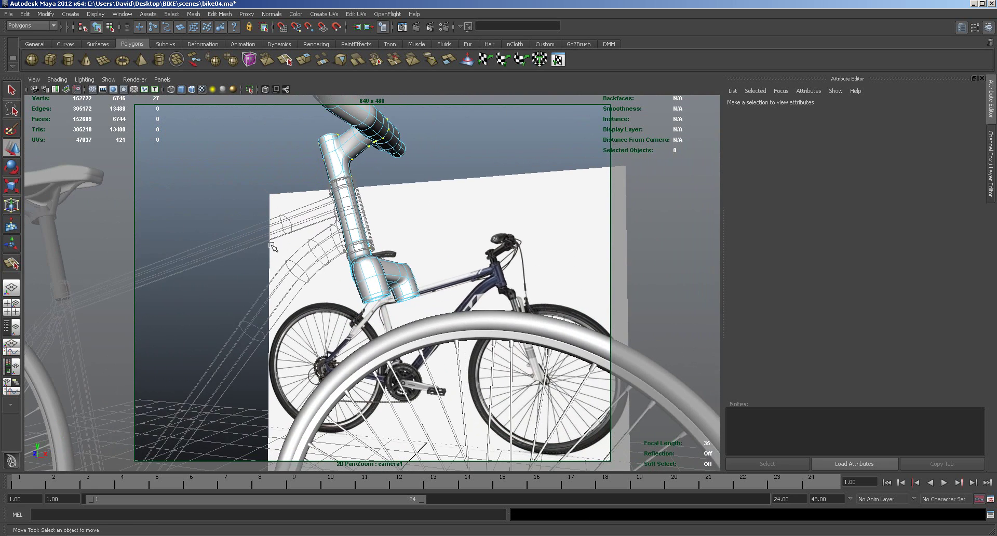
Create a polygon cylinder with 8 axis subdivisions for the fork's upper tube.
left_click(71, 61)
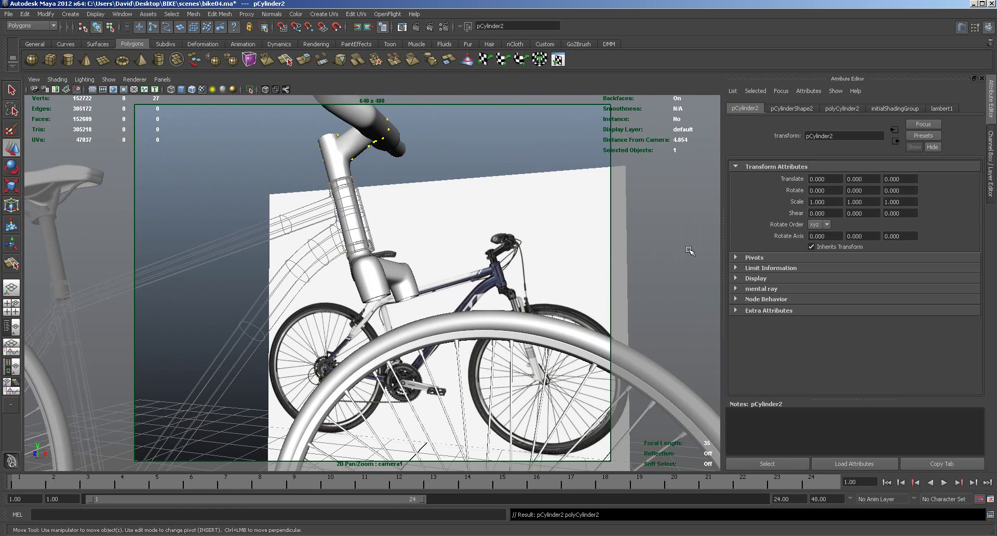
left_click(839, 108)
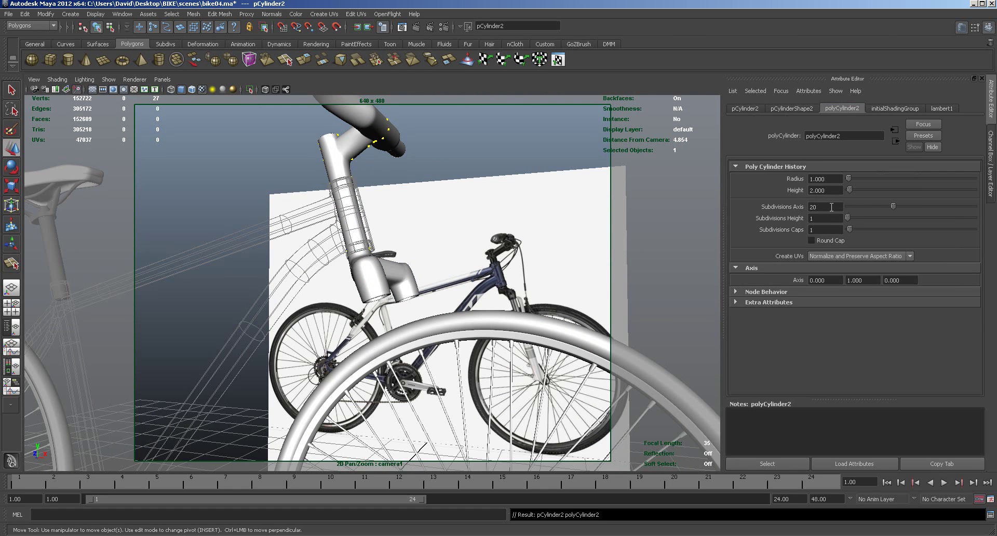
double_click(821, 207)
scroll(459, 301, "down", 5)
Scale the cylinder uniformly to about 0.205 and move it above the front wheel, at about X 2.797, Y 3.856.
key("space")
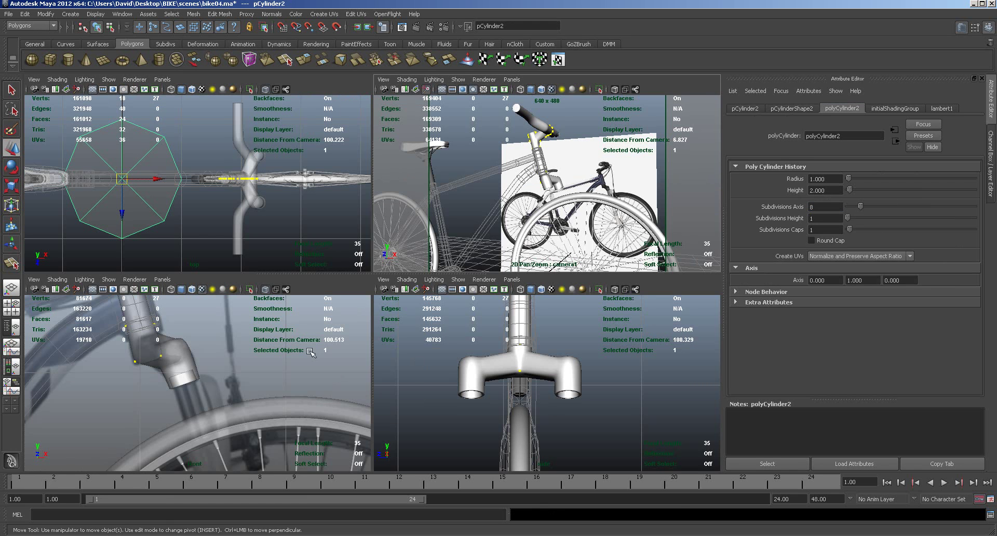
key("r")
left_click_drag(123, 177, 79, 155)
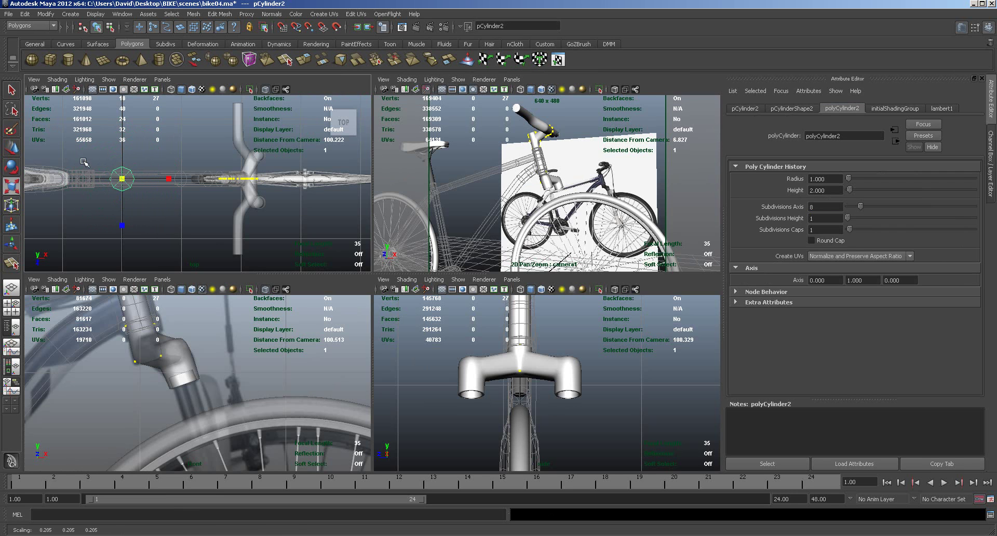
key("w")
left_click_drag(155, 177, 321, 179)
key("a")
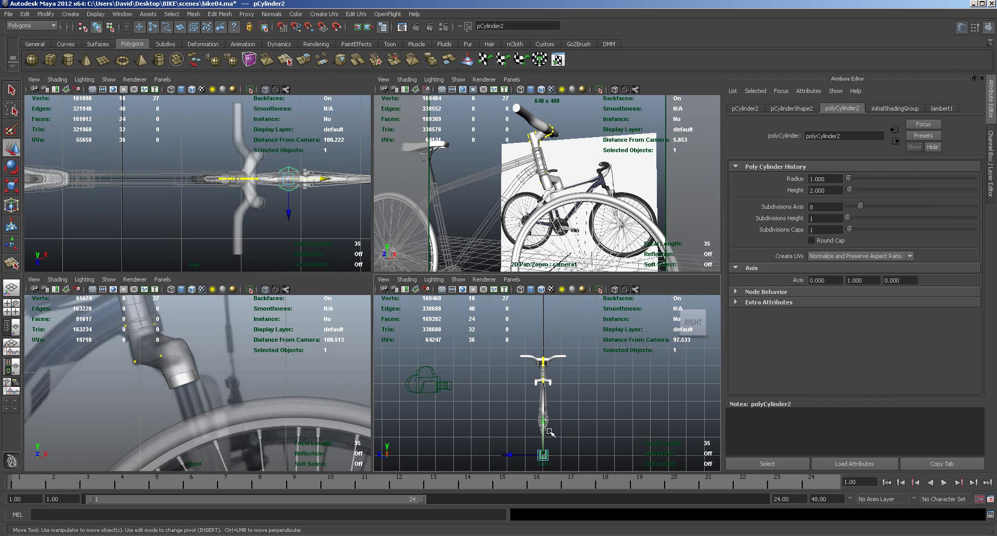
left_click_drag(543, 424, 544, 367)
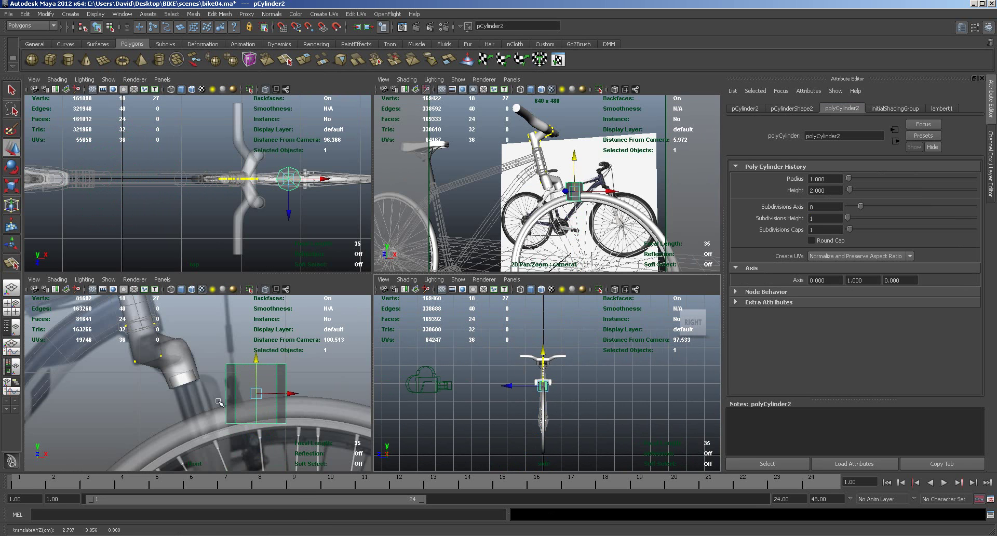
Hide the wheels layer to expose the reference photo's fork in the front view.
key("space")
scroll(404, 333, "down", 5)
scroll(441, 315, "up", 2)
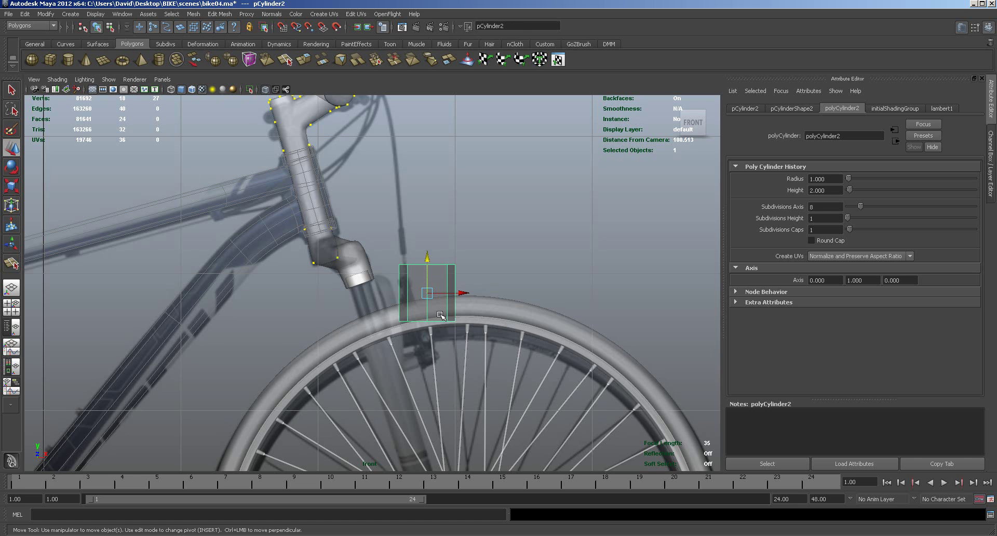
left_click(978, 32)
left_click(977, 31)
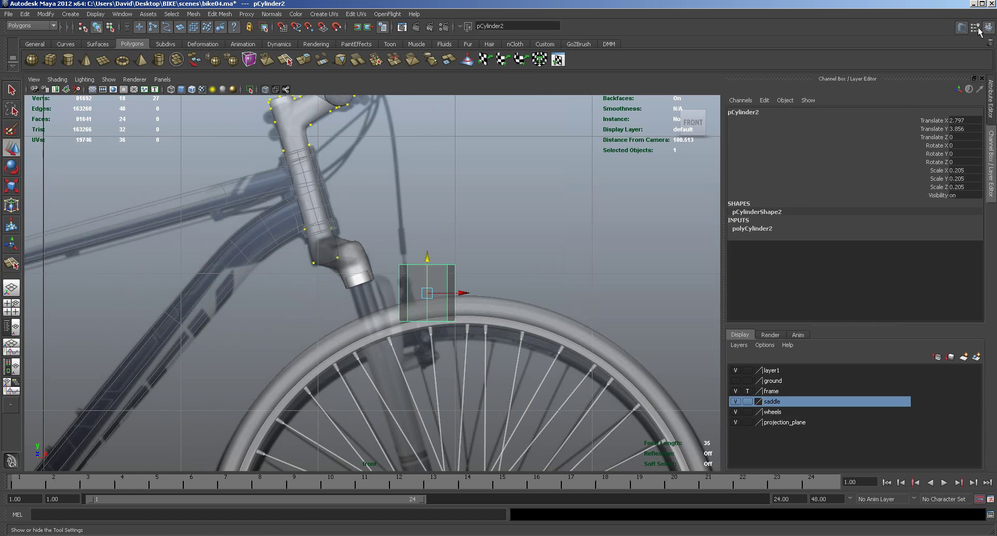
left_click(989, 32)
left_click(989, 30)
left_click(735, 412)
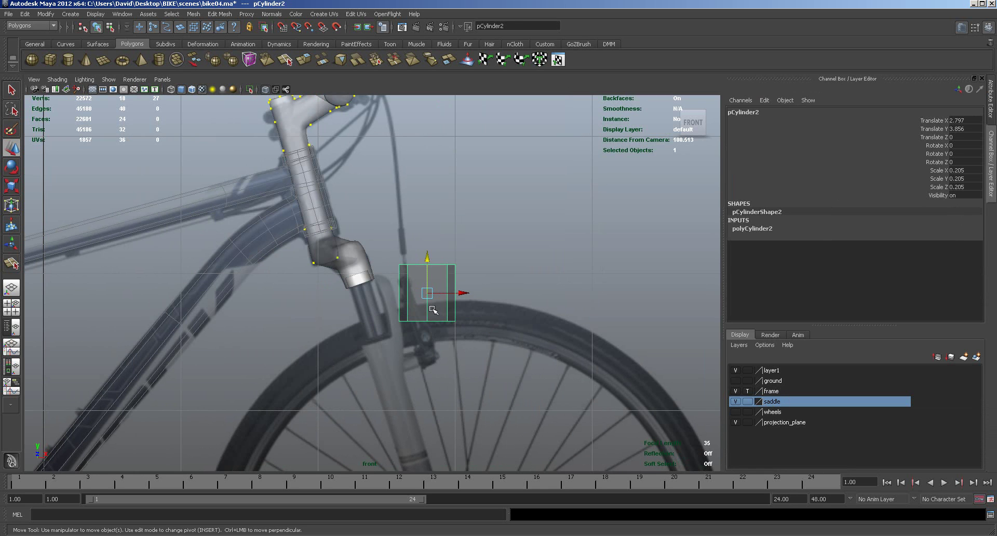
Place the cylinder over the photo's fork tube, rotate it about 18.2 degrees around Z, and scale it uniformly to about 0.079.
left_click_drag(437, 295, 376, 327)
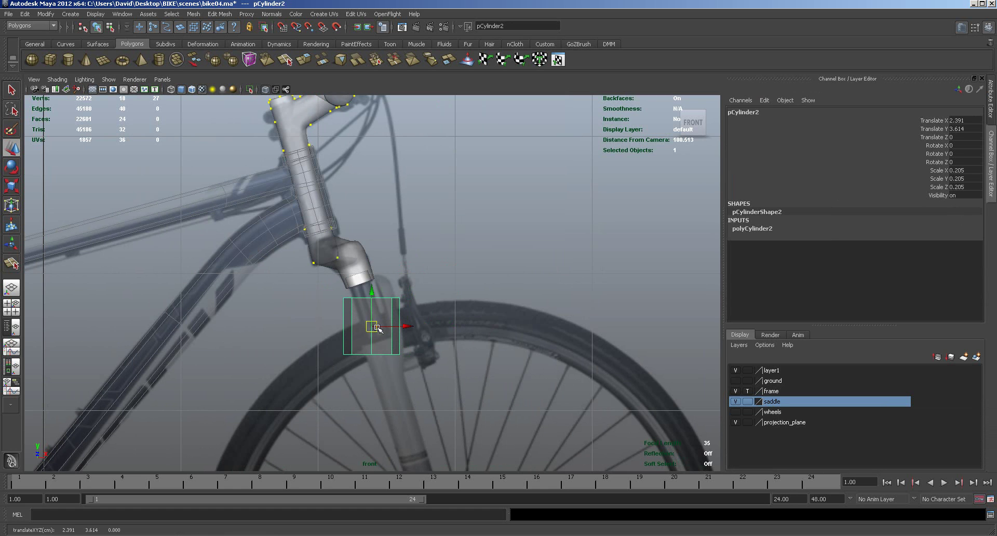
key("e")
left_click(417, 314)
left_click(407, 324)
left_click_drag(416, 310, 411, 300)
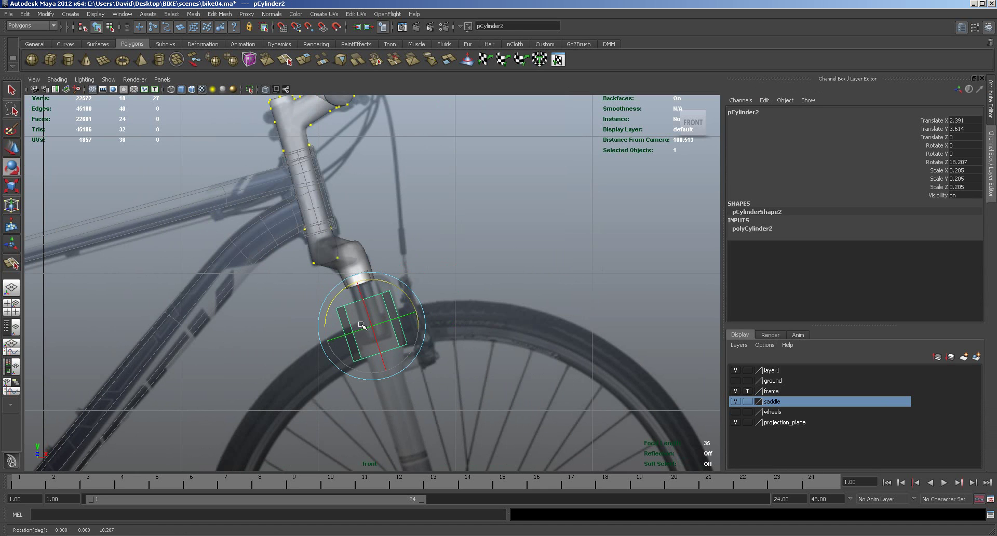
key("r")
left_click_drag(370, 325, 337, 309)
scroll(388, 402, "up", 5)
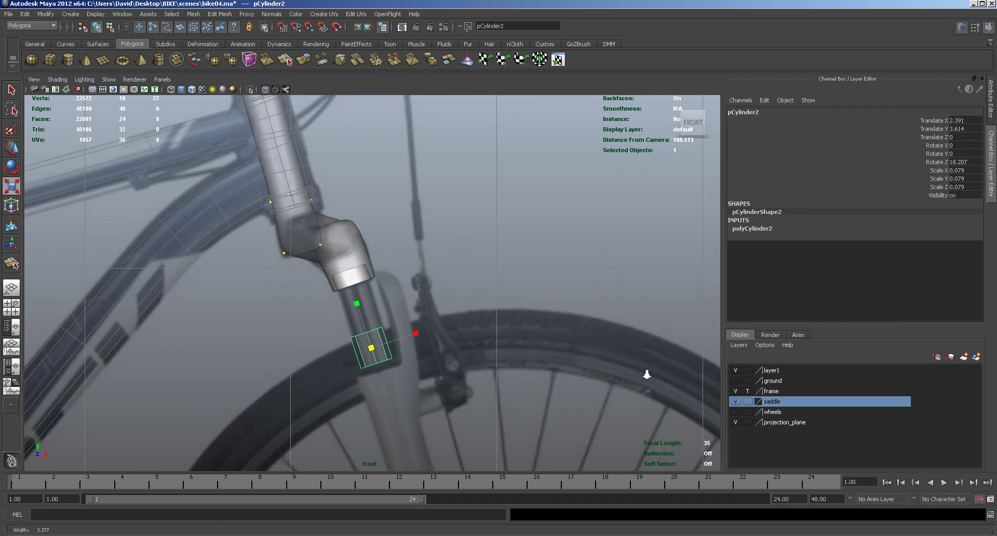
scroll(571, 346, "up", 1)
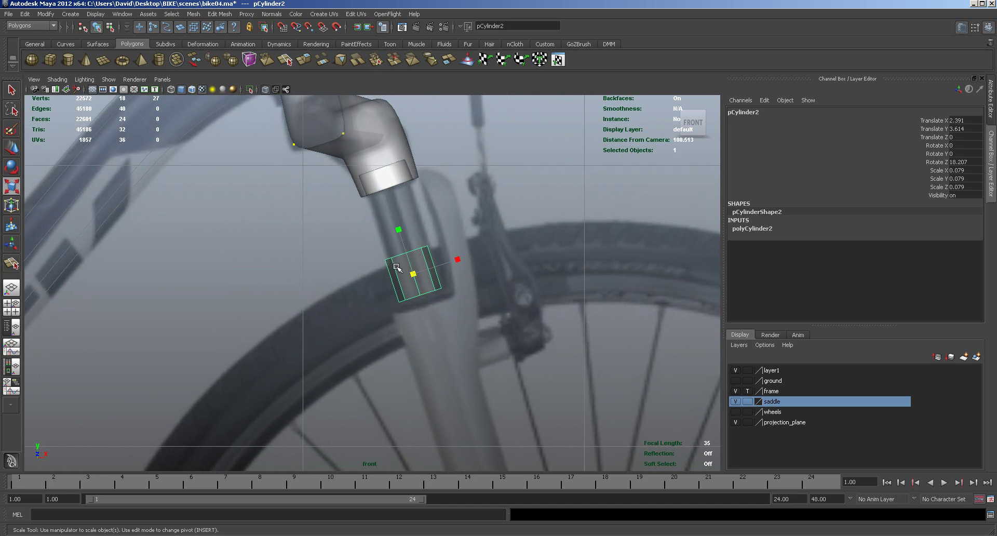
Stretch the cylinder lengthwise to a Y scale of about 0.338 and shift it up into the socket, at about X 2.384, Y 3.658.
key("e")
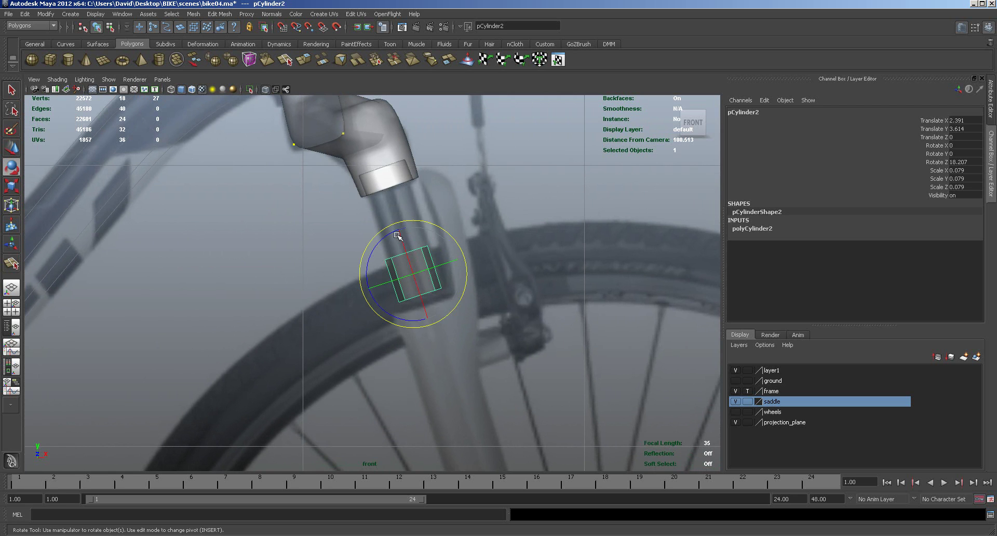
left_click_drag(388, 235, 347, 85)
key("r")
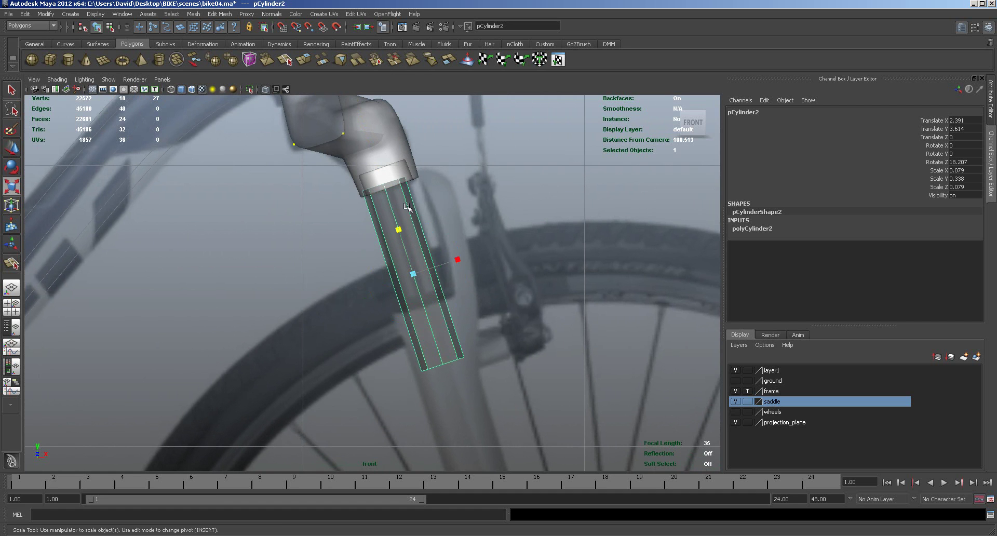
key("w")
left_click_drag(413, 273, 410, 260)
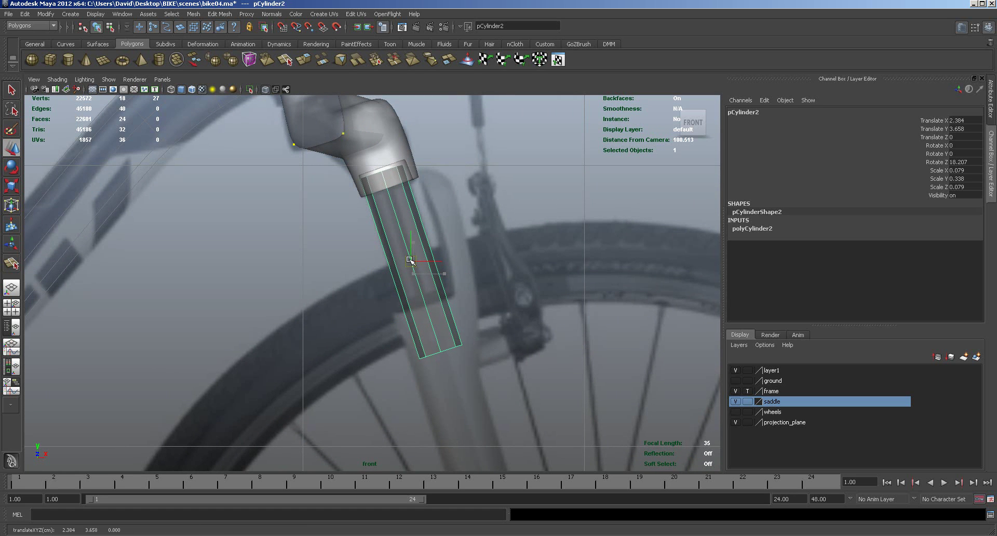
left_click(354, 176)
right_click_drag(354, 175, 315, 177)
left_click_drag(381, 185, 444, 159)
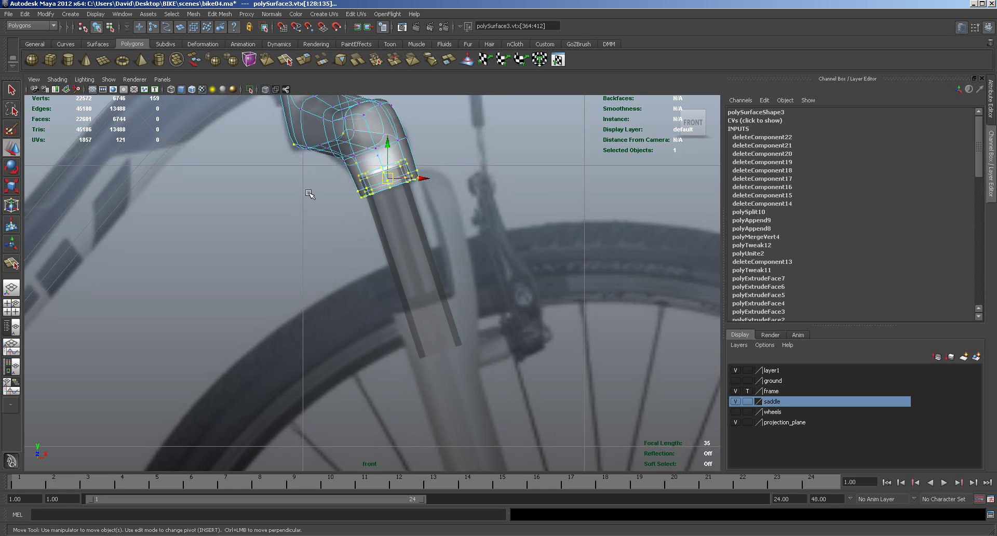
key("F8")
Select the vertices around the lower rim of the fork sockets and nudge them slightly backward to center them on the cylinder.
right_click_drag(356, 180, 311, 183)
left_click_drag(353, 215, 374, 170)
left_click(386, 201, "shift")
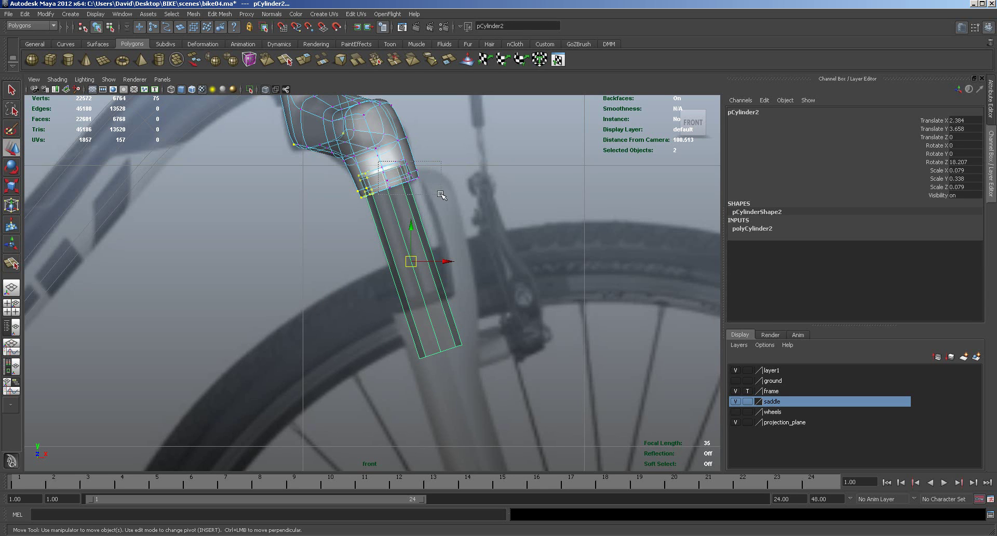
left_click_drag(439, 194, 439, 193, "shift")
left_click_drag(421, 148, 435, 171, "shift")
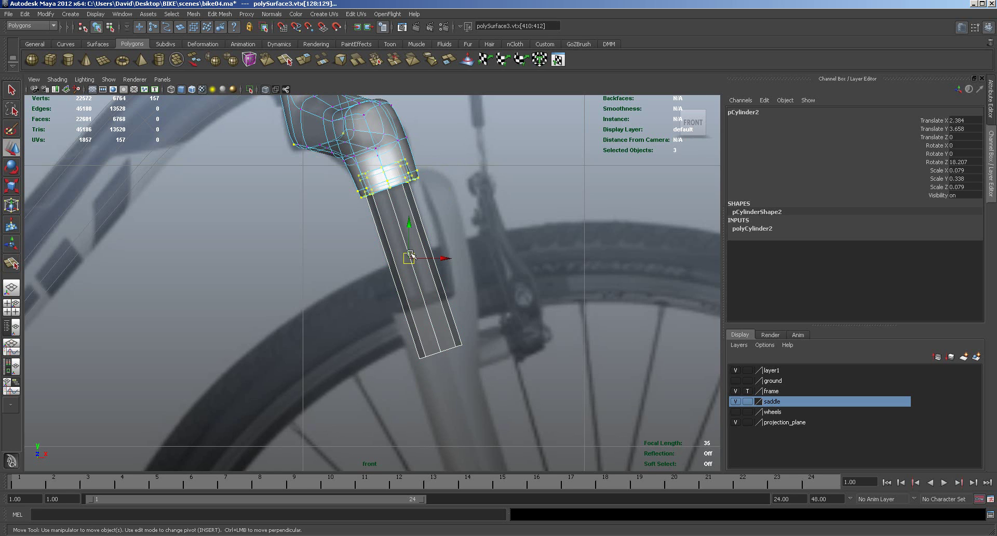
left_click_drag(410, 258, 410, 260)
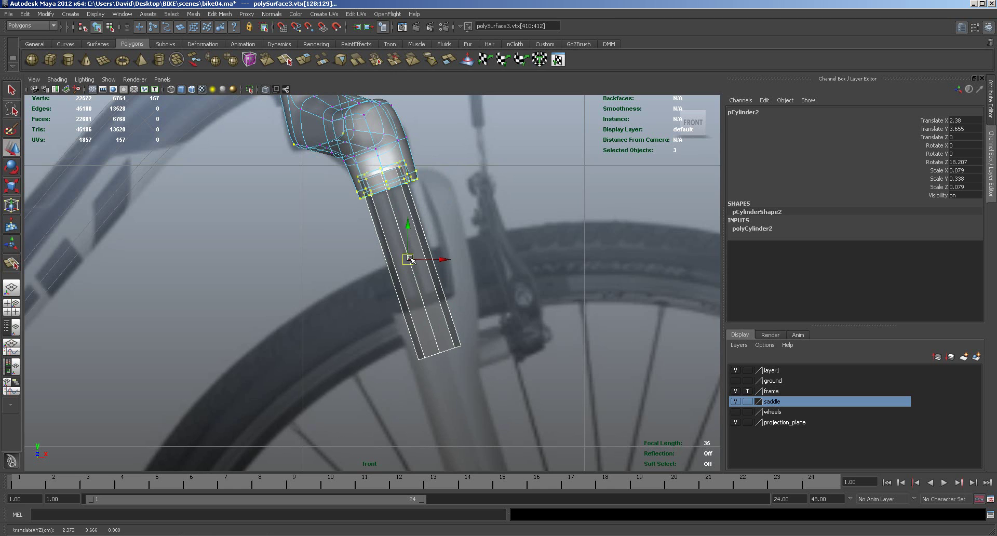
left_click(401, 222, "shift")
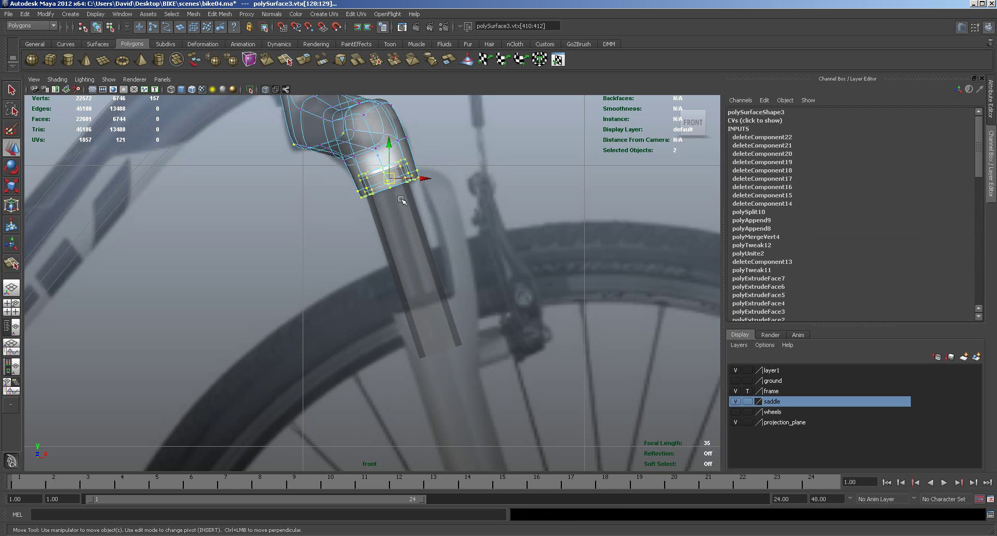
left_click_drag(392, 179, 390, 179)
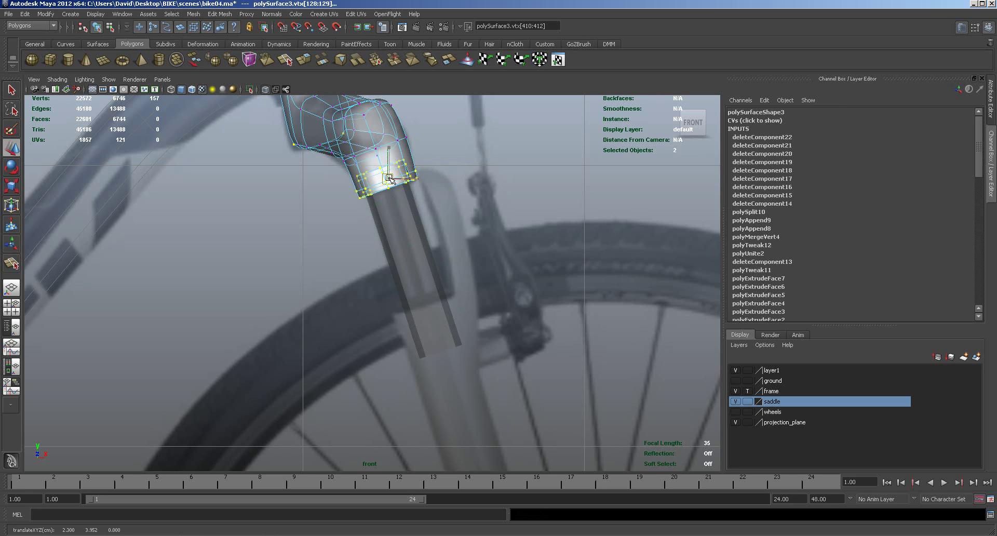
left_click_drag(390, 179, 390, 179)
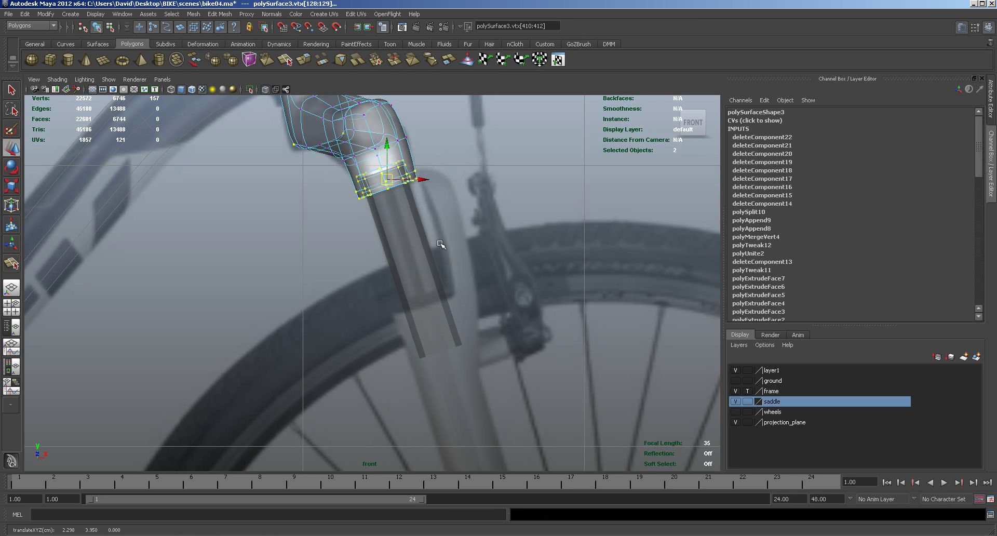
Move the cylinder sideways to about Z 0.399 so it sits centered beneath one fork socket.
left_click(474, 193)
left_click(407, 234)
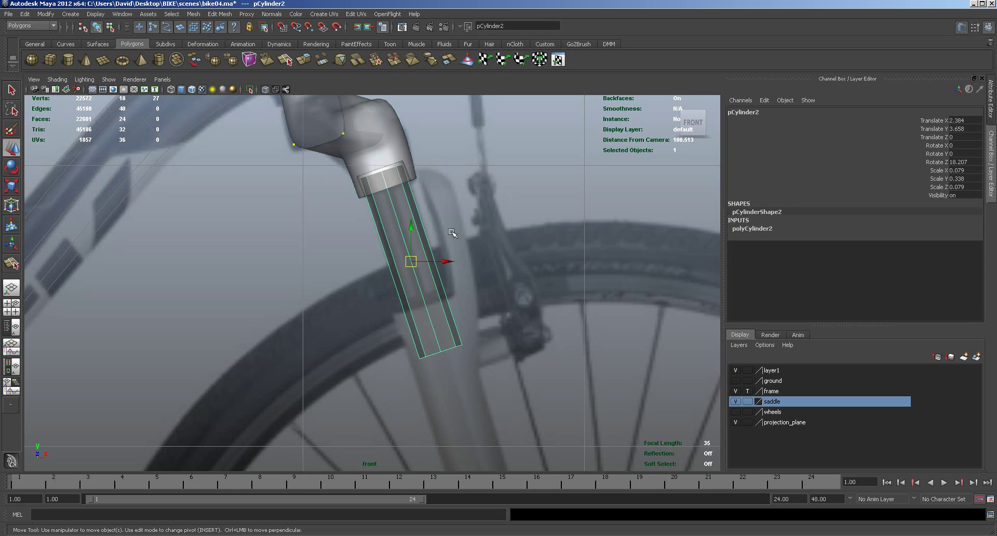
key("space")
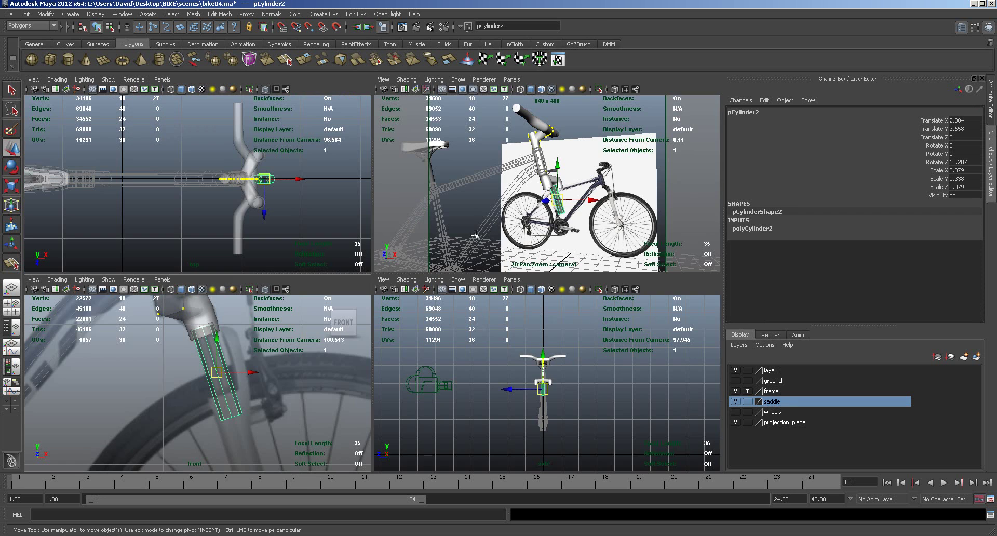
key("space")
right_click_drag(327, 329, 385, 343, "alt")
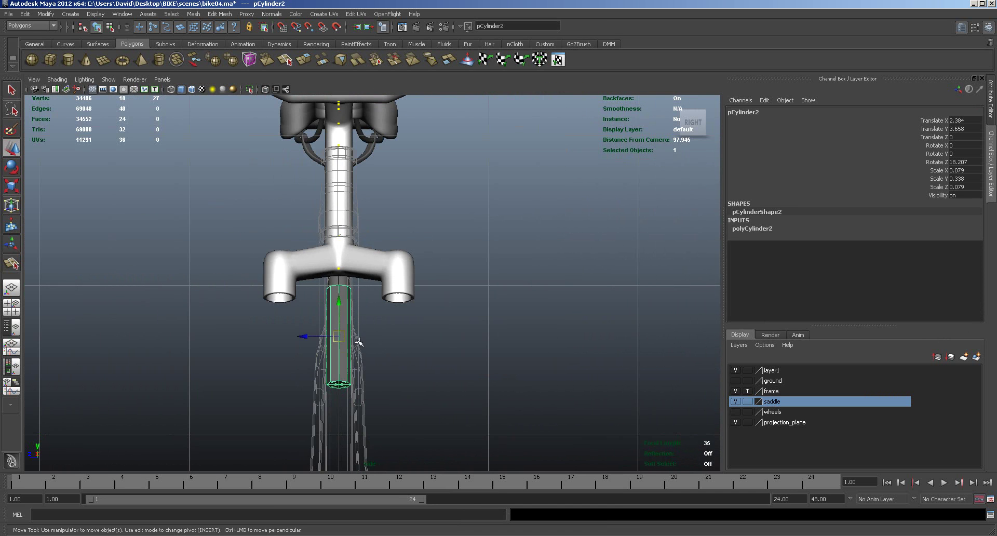
left_click_drag(304, 338, 244, 334)
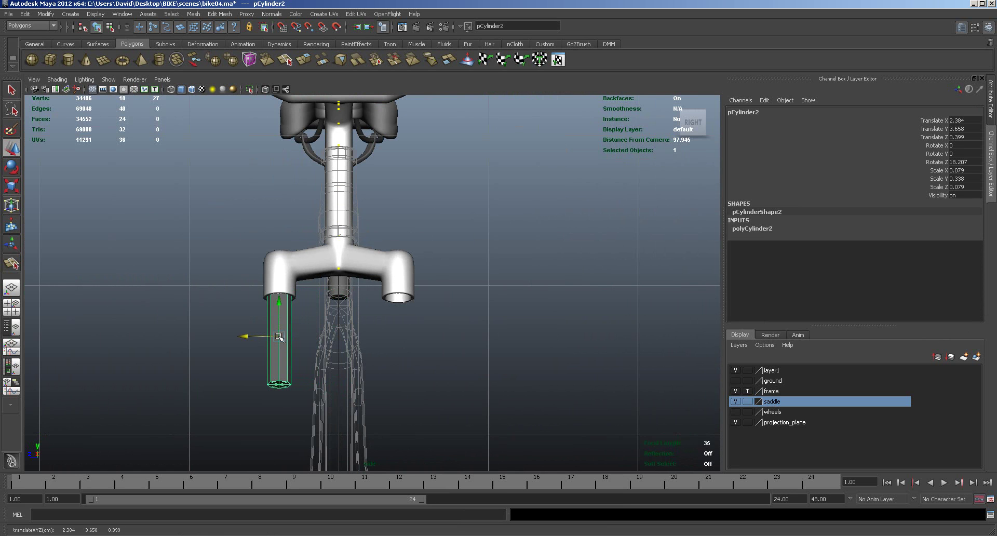
Examine how the cylinder fits in the fork socket in perspective, with and without smooth preview.
key("space")
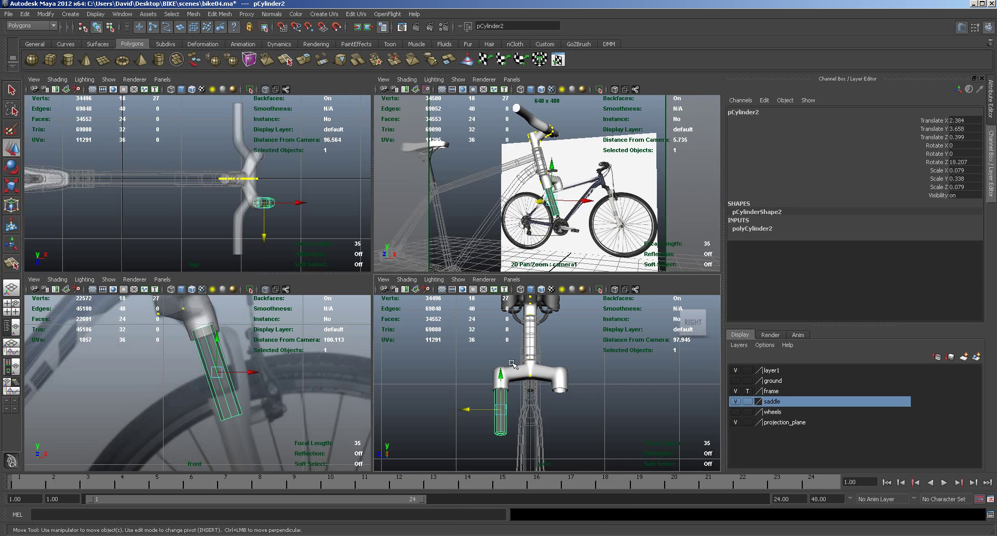
key("space")
left_click_drag(422, 325, 434, 285, "alt")
left_click_drag(443, 299, 438, 300, "alt")
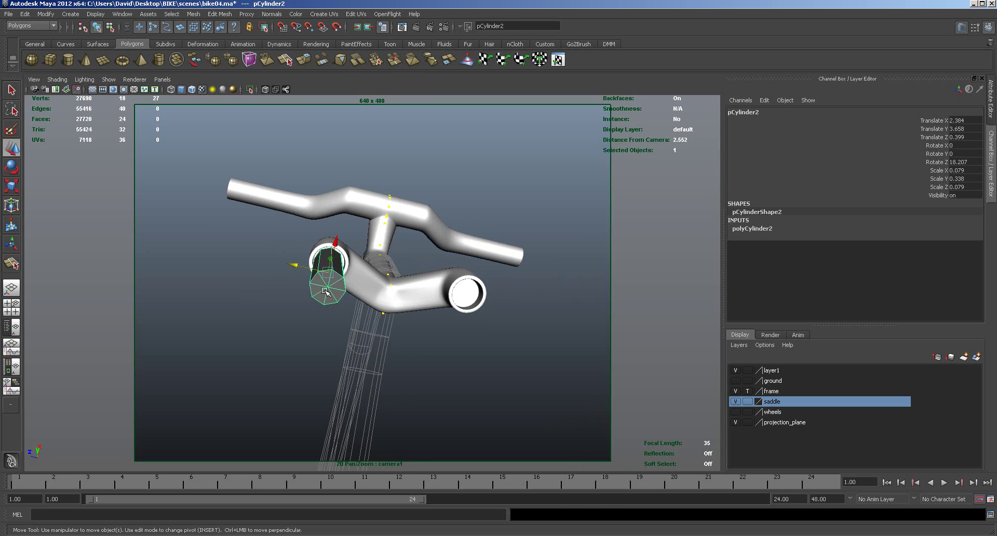
key("3")
key("1")
left_click_drag(370, 324, 370, 348, "alt")
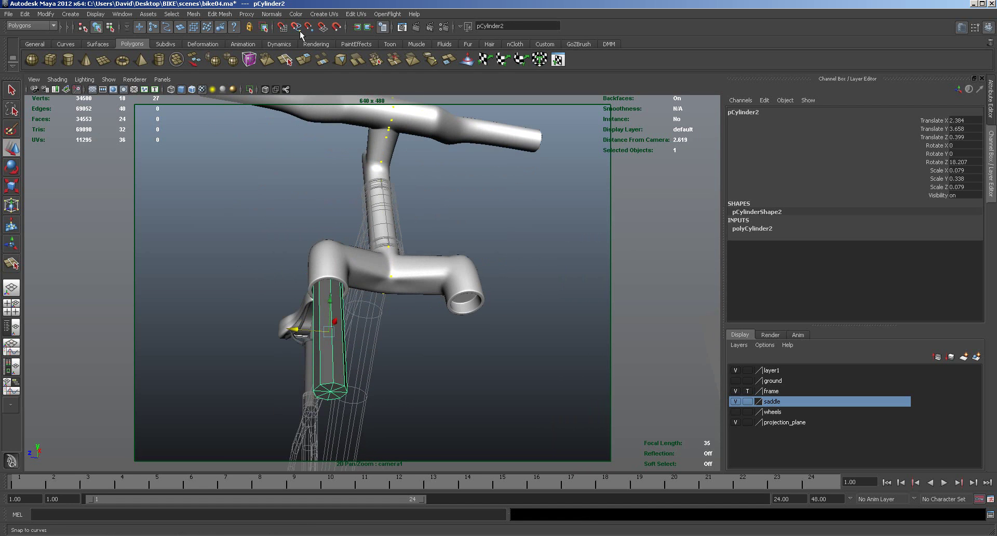
Insert an edge loop around the cylinder near its upper end, just inside the fork socket.
left_click(220, 14)
left_click(245, 110)
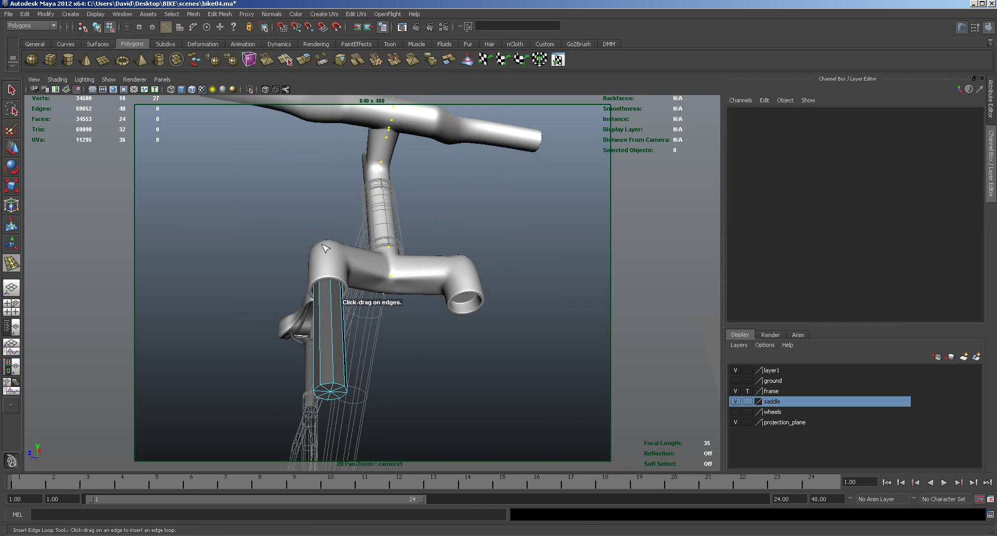
left_click_drag(334, 297, 335, 276)
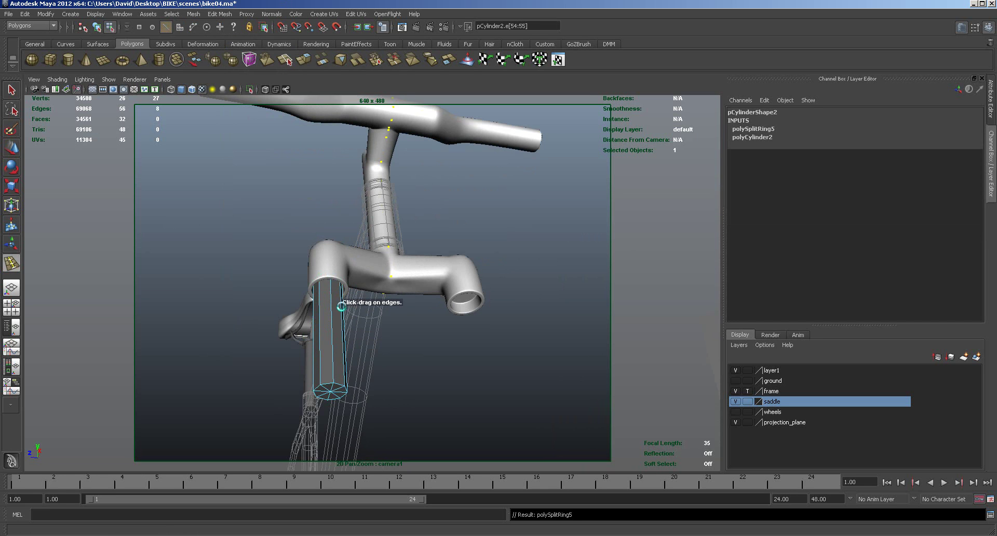
Insert an edge loop around the cylinder near its lower end and turn on its smooth preview.
left_click_drag(336, 366, 335, 384)
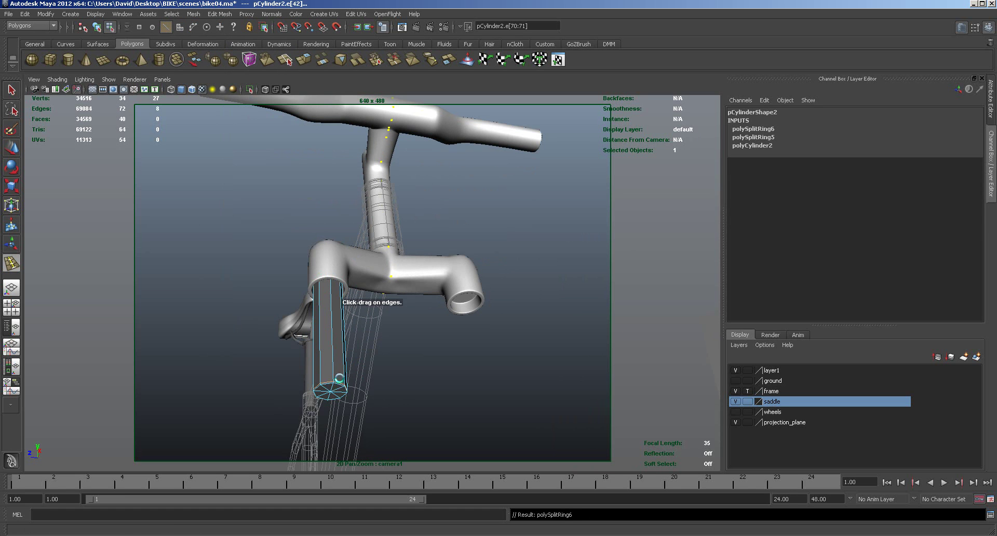
key("3")
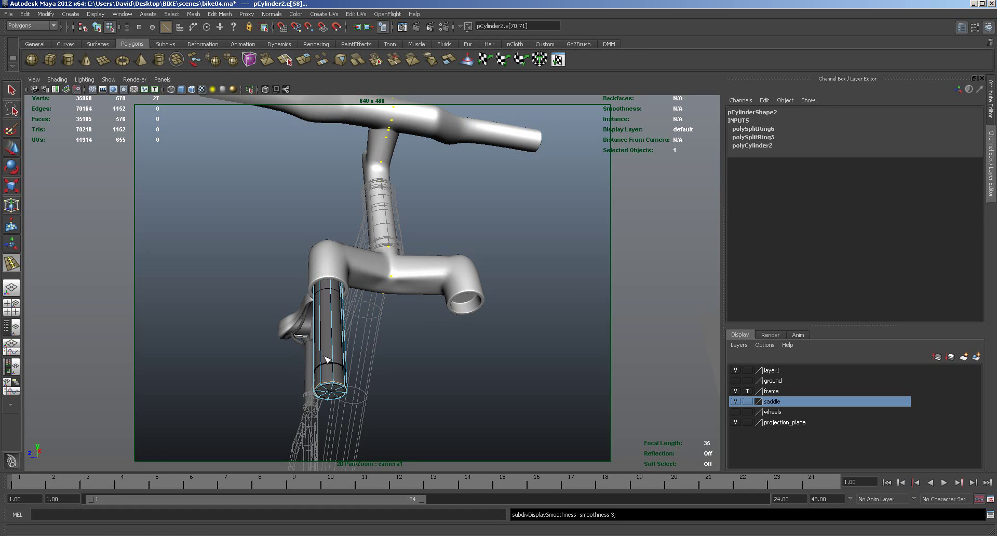
Try to scale up the selected edges of the cylinder uniformly.
key("w")
left_click_drag(446, 387, 480, 381, "alt")
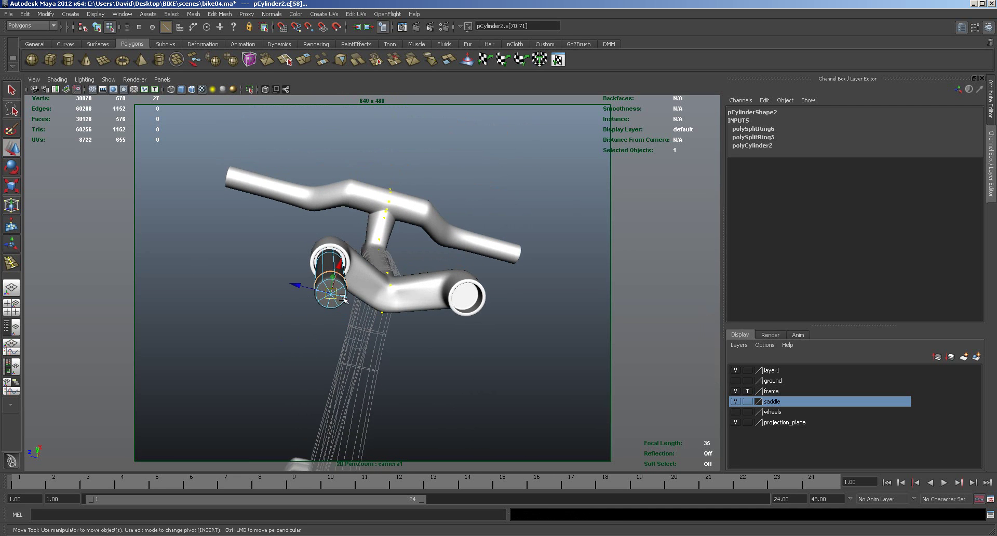
key("r")
left_click_drag(332, 292, 336, 295)
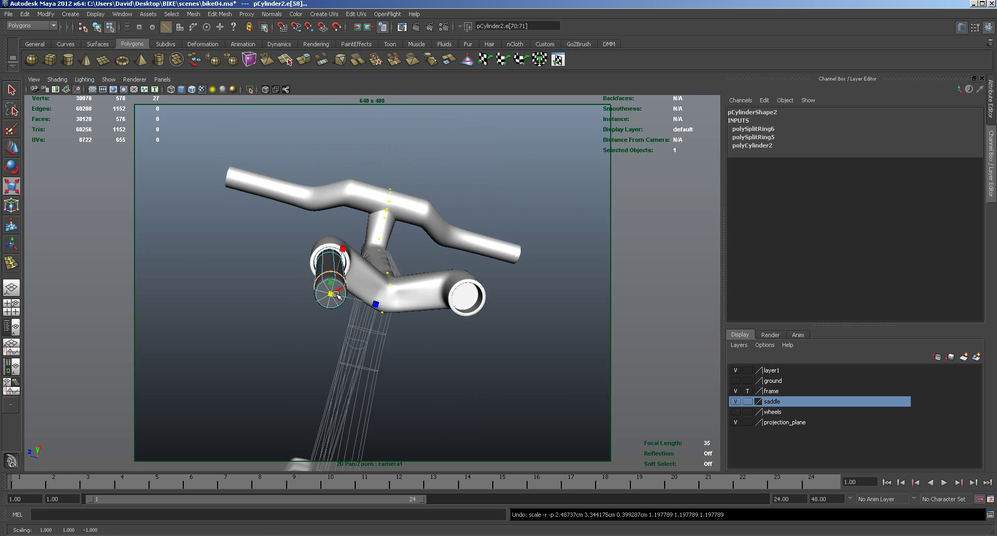
Select the whole cylinder, try nudging it sideways to Z 0.4 in the fork socket, and undo the nudge.
right_click_drag(326, 267, 366, 254)
left_click(331, 275)
left_click_drag(331, 276, 382, 318)
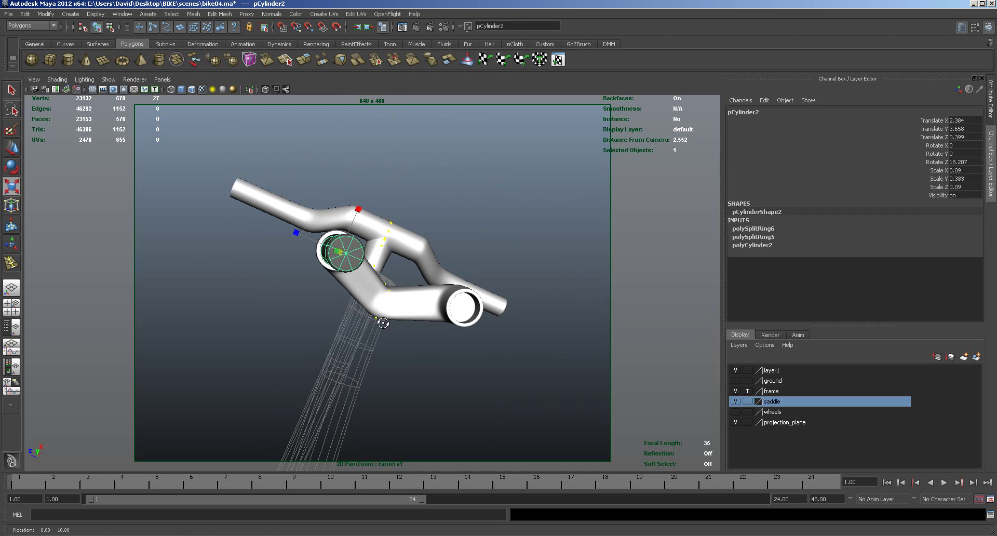
key("w")
left_click_drag(312, 240, 308, 240)
left_click_drag(312, 303, 370, 364, "alt")
key("space")
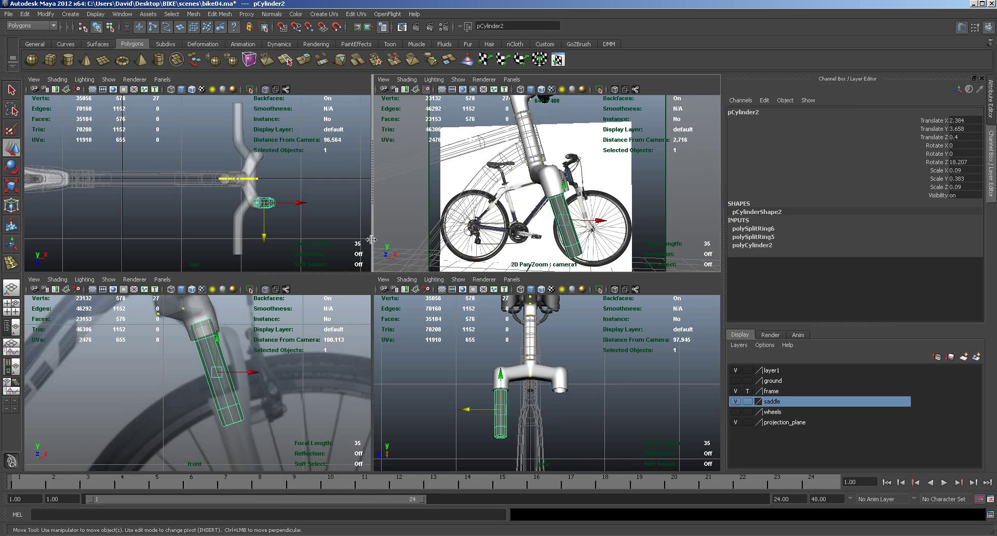
middle_click_drag(279, 418, 281, 362, "alt")
key("ctrl+z")
key("ctrl+z")
key("ctrl+z")
key("ctrl+z")
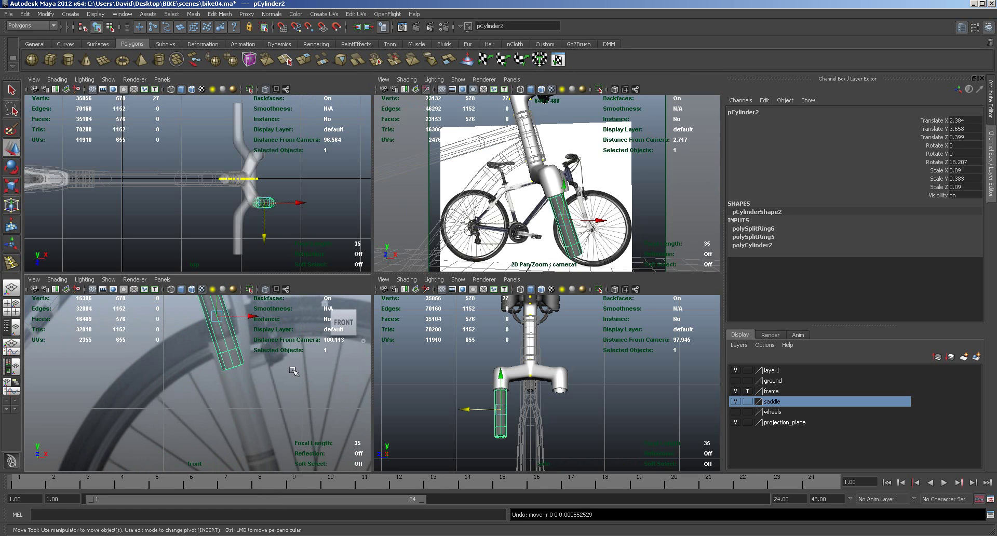
Compare the cylinder with the fork leg in the reference photo in the front and perspective views.
scroll(293, 371, "down", 2)
left_click(229, 400)
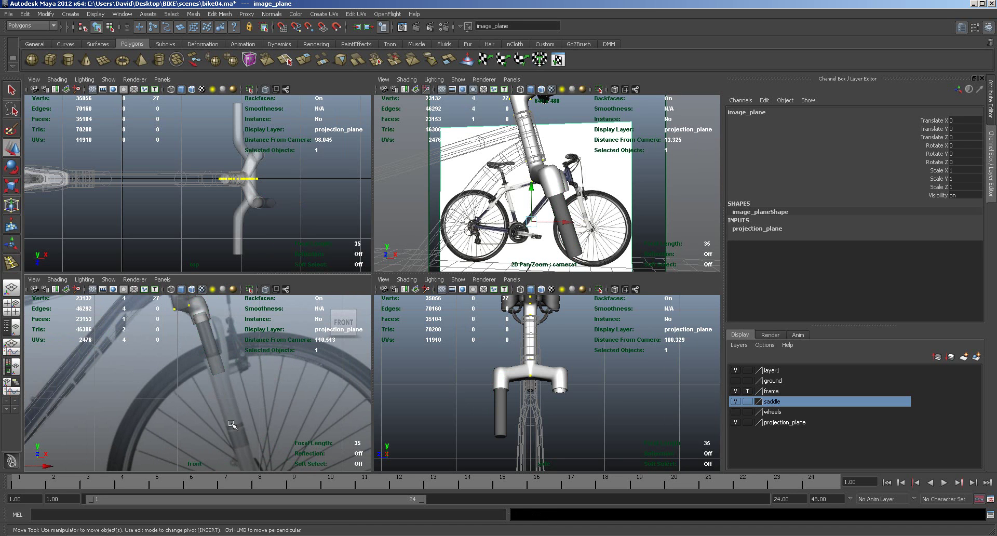
middle_click_drag(291, 422, 273, 413)
left_click(208, 337)
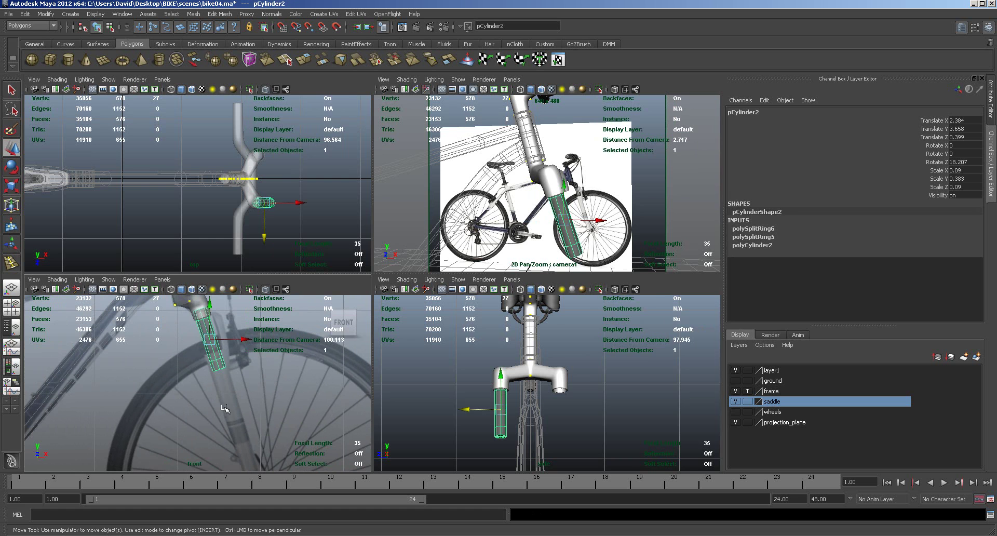
key("space")
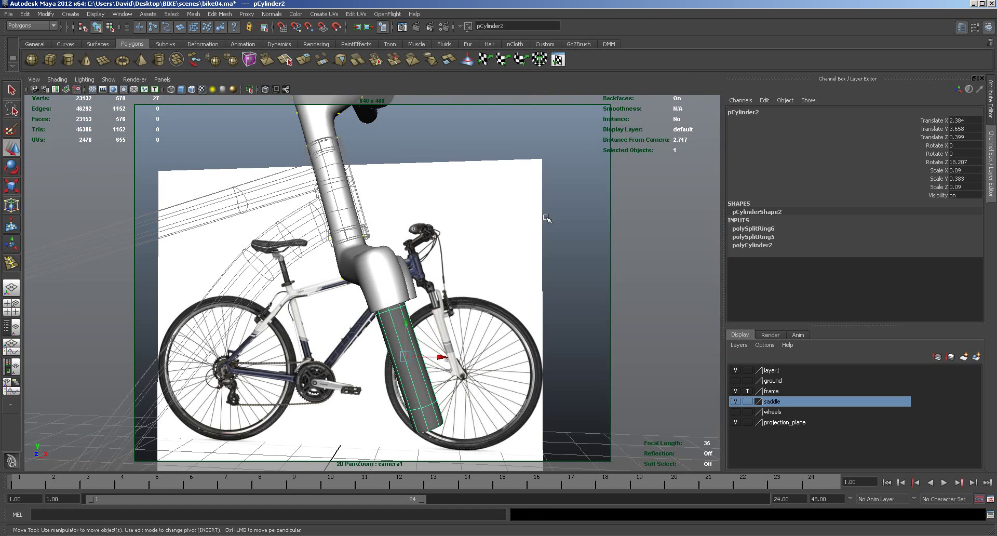
scroll(385, 297, "down", 3)
scroll(385, 297, "down", 4)
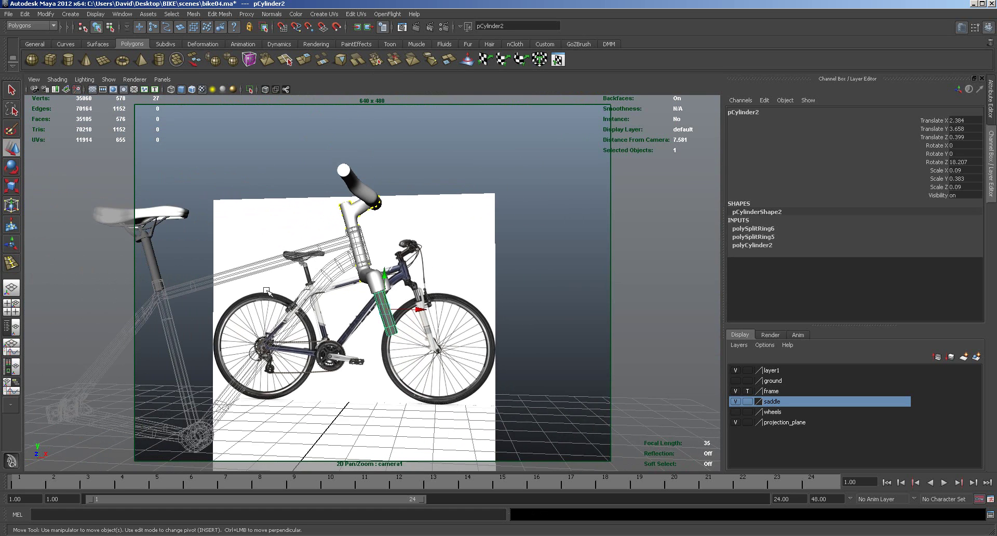
Show the wheels layer and examine the clearance between the fork and the front wheel from several angles.
left_click(738, 413)
left_click_drag(621, 352, 445, 365, "alt")
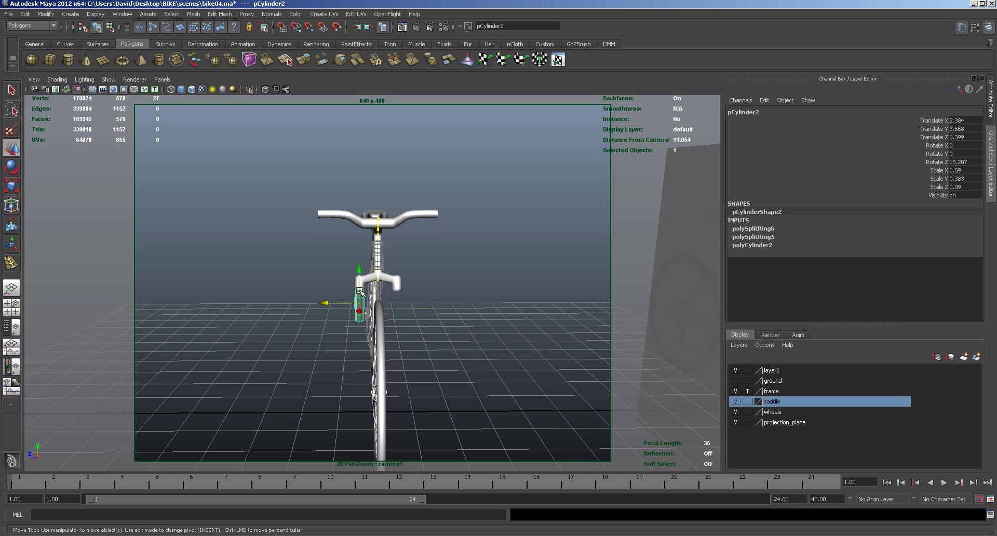
left_click_drag(419, 325, 392, 302, "alt")
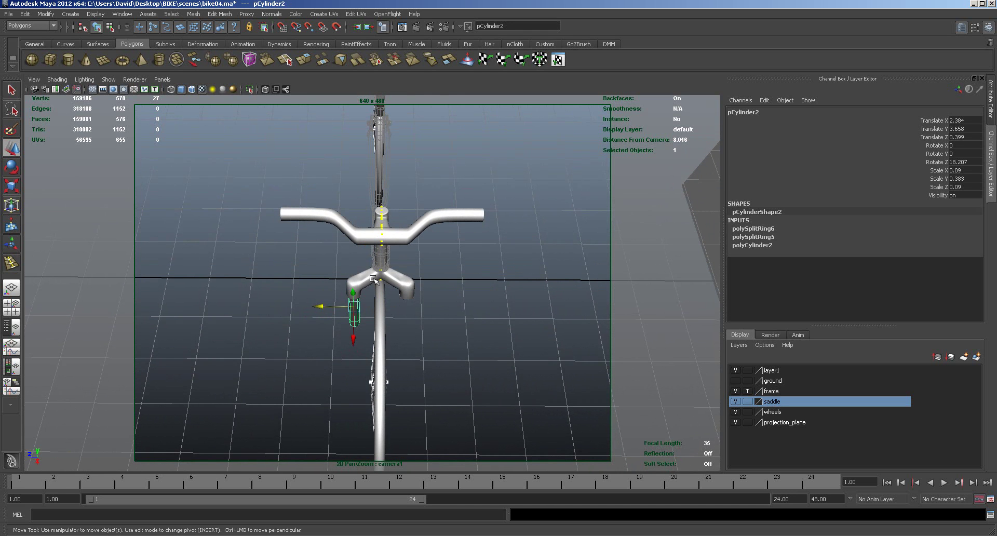
right_click_drag(446, 345, 441, 346, "alt")
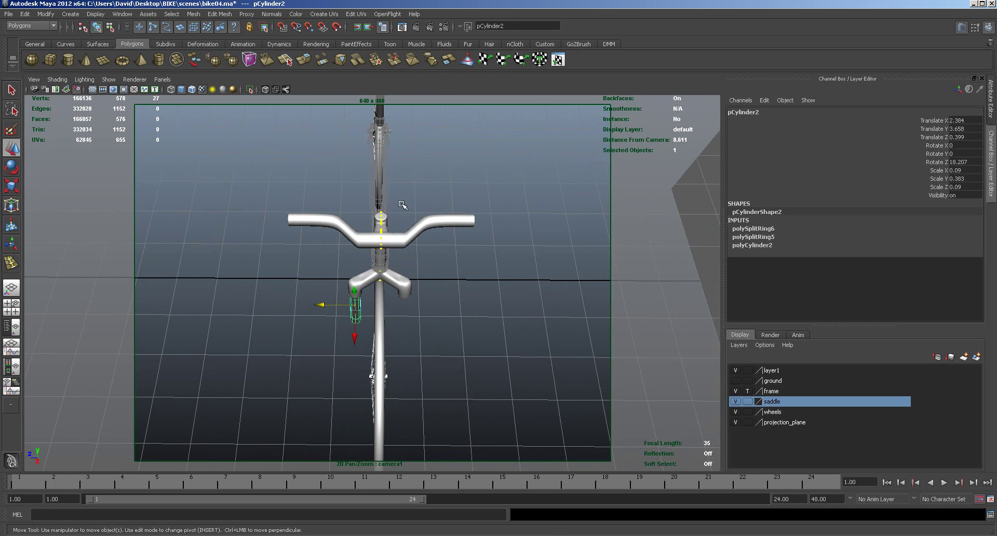
left_click_drag(474, 363, 545, 325, "alt")
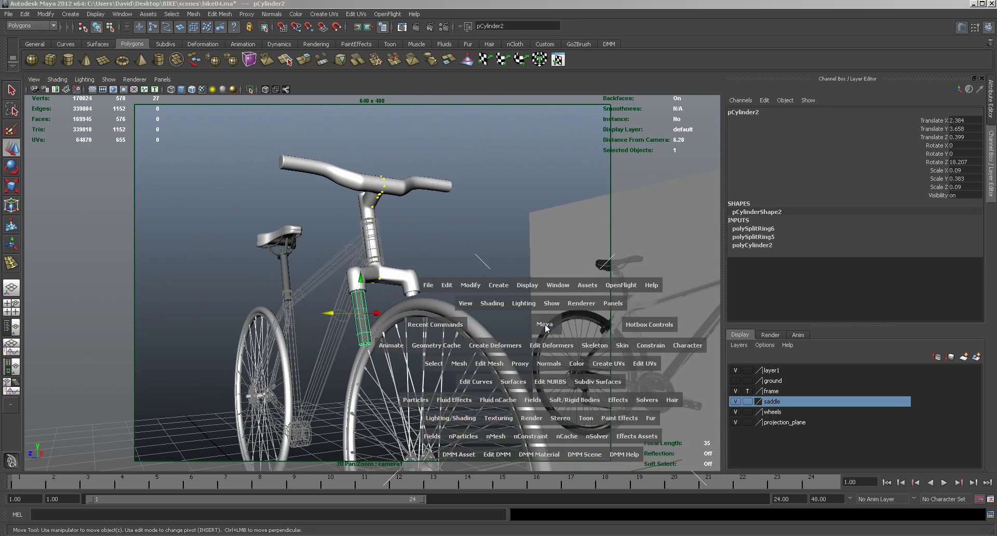
key("space")
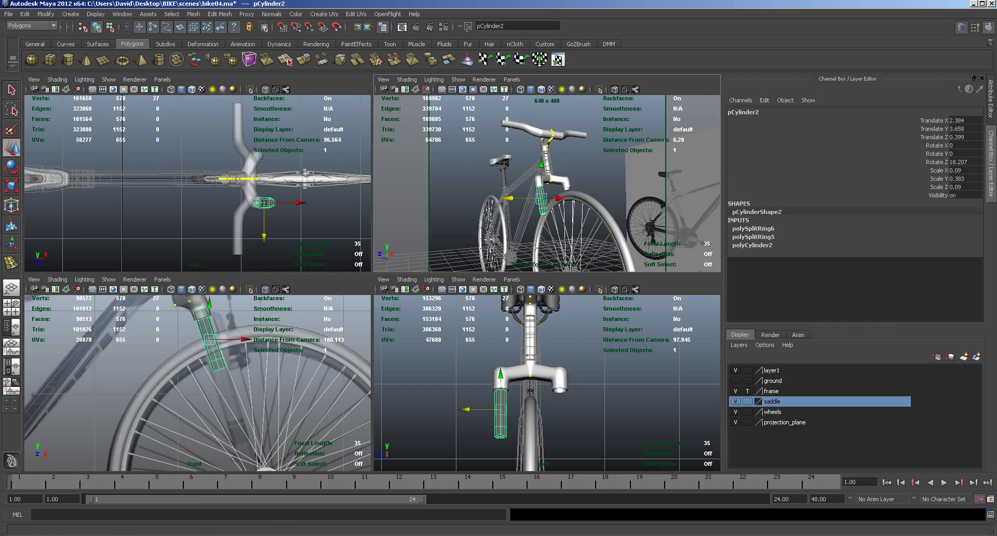
Switch to the reference folder, preview the bike photos 19792.jpg, 19745.jpg, 19694.jpg, 28326.jpg and 15022.jpg, and return to Maya.
key("alt+Tab")
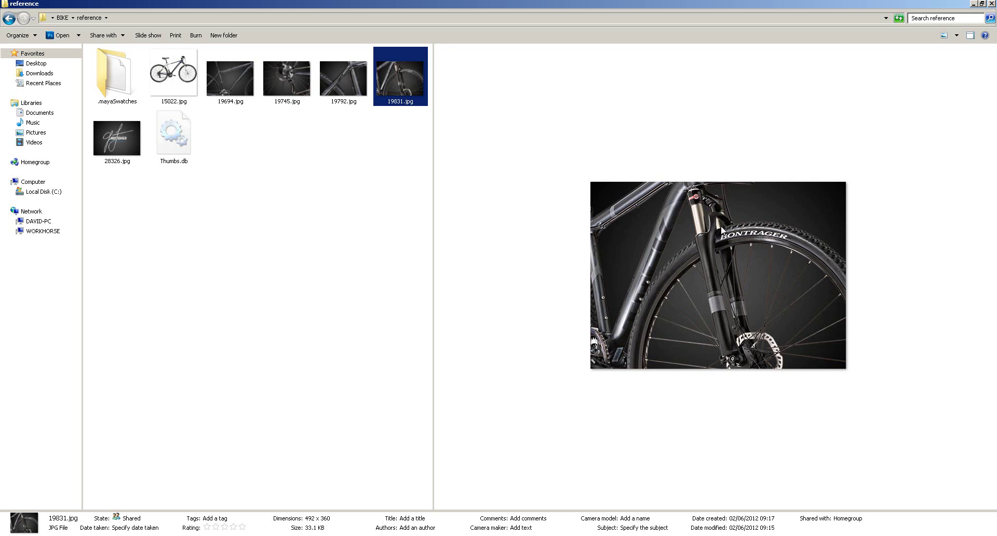
left_click(338, 80)
left_click(286, 77)
left_click(235, 82)
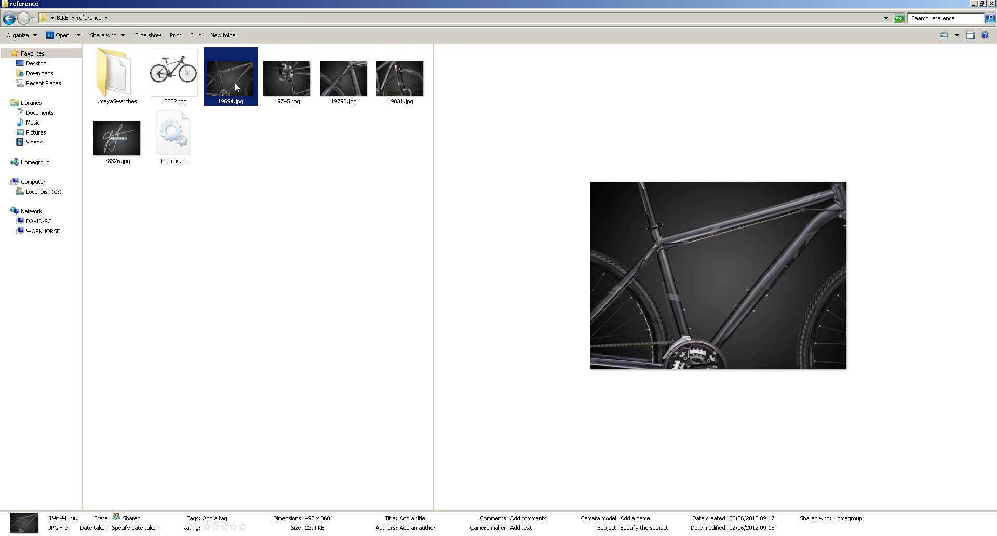
left_click(110, 146)
left_click(170, 85)
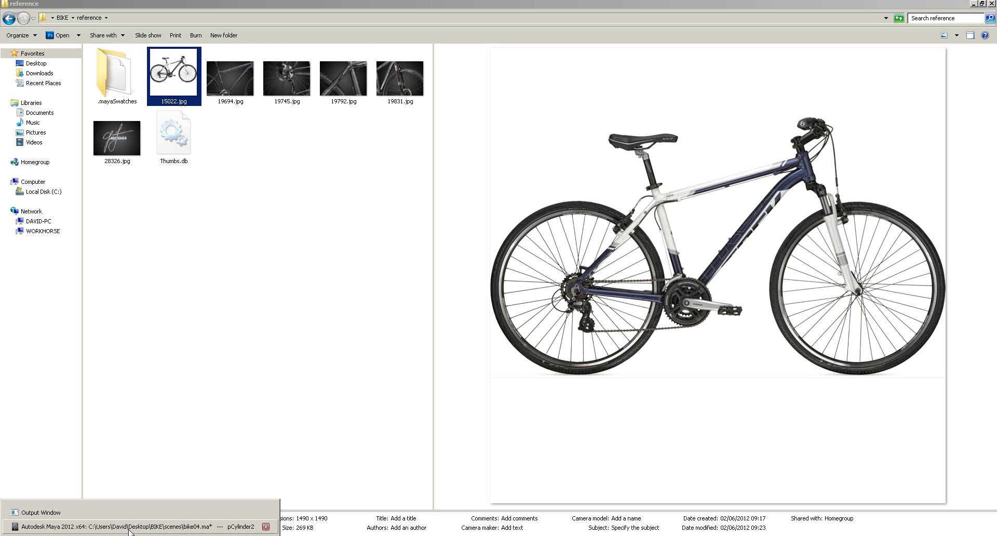
left_click(130, 526)
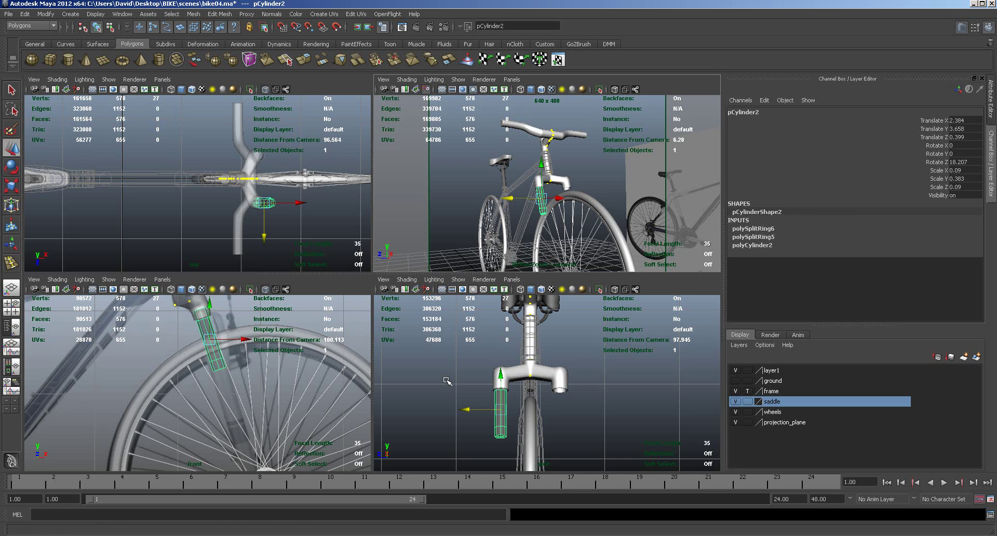
Create a new polygon cylinder at the origin and set its axis subdivisions to 8.
left_click(66, 60)
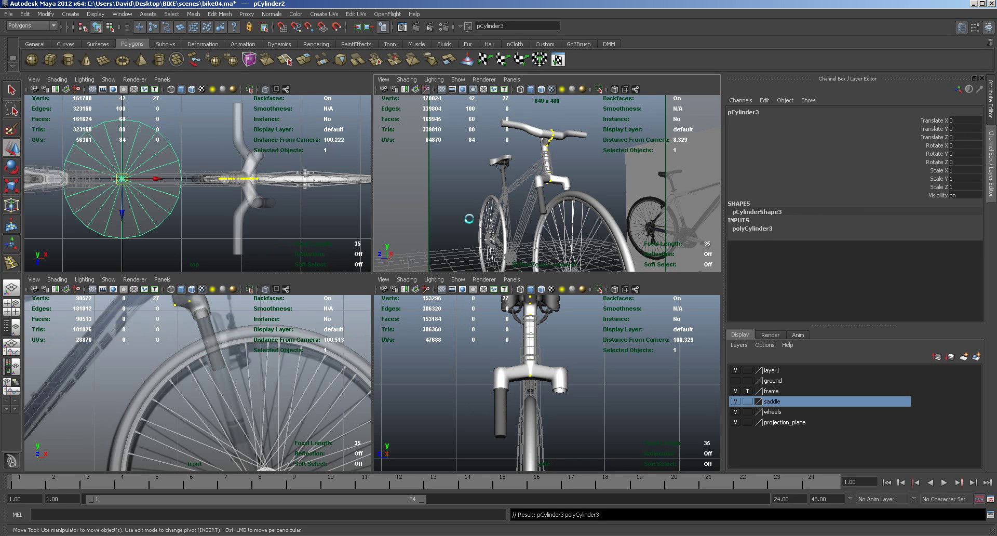
left_click(964, 31)
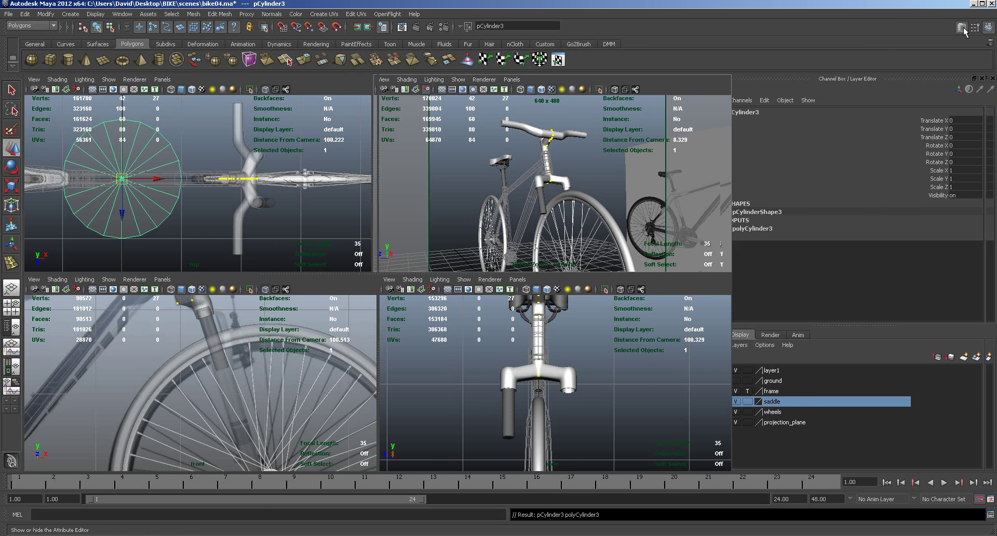
left_click_drag(893, 208, 862, 210)
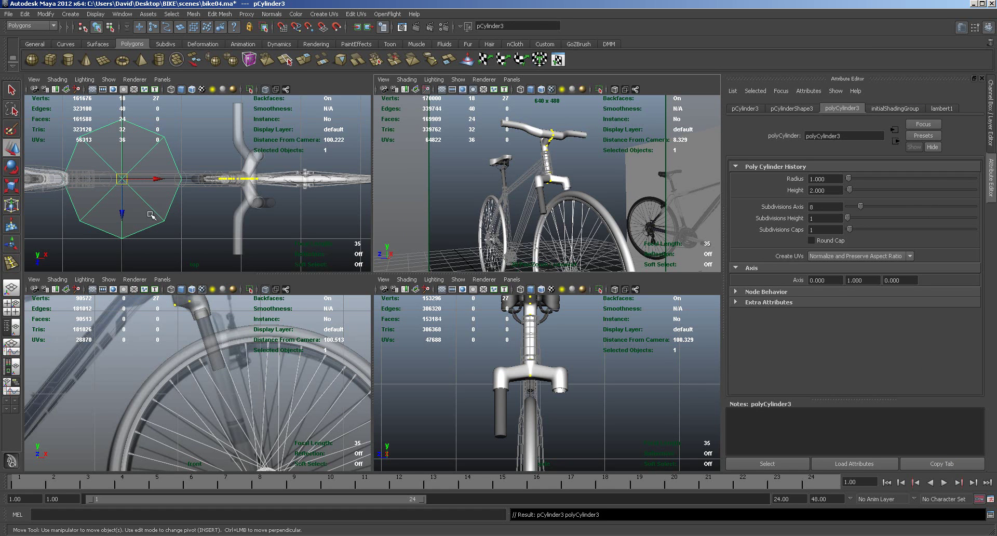
Rotate the new cylinder about its vertical axis so its flat sides face squarely, with Rotate Y set to 23.
key("r")
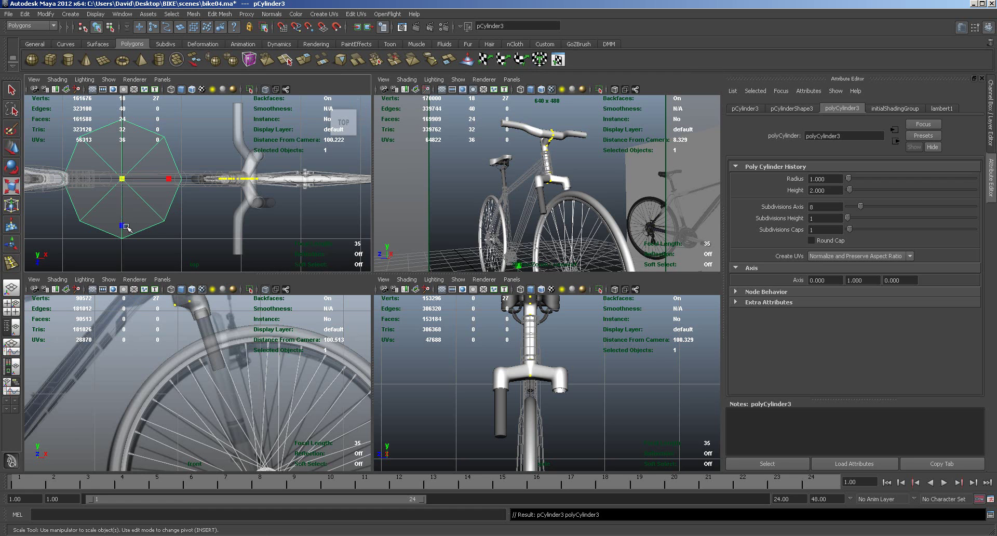
key("w")
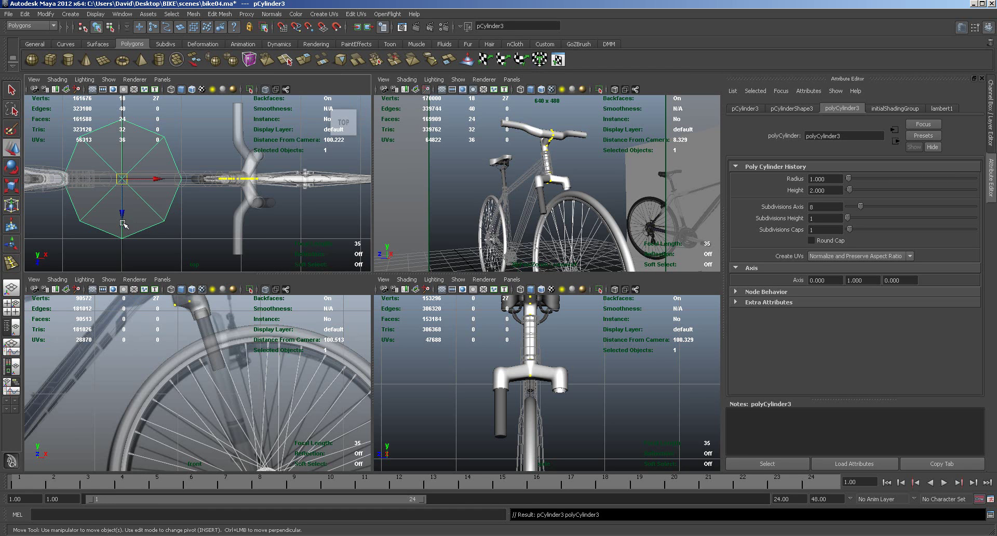
key("e")
left_click_drag(134, 225, 146, 211)
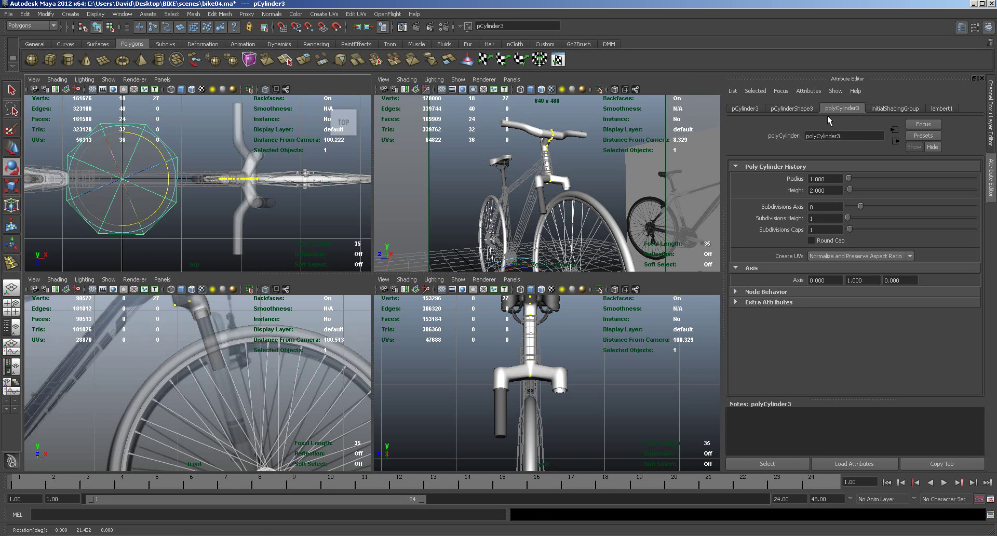
left_click(803, 110)
left_click(750, 109)
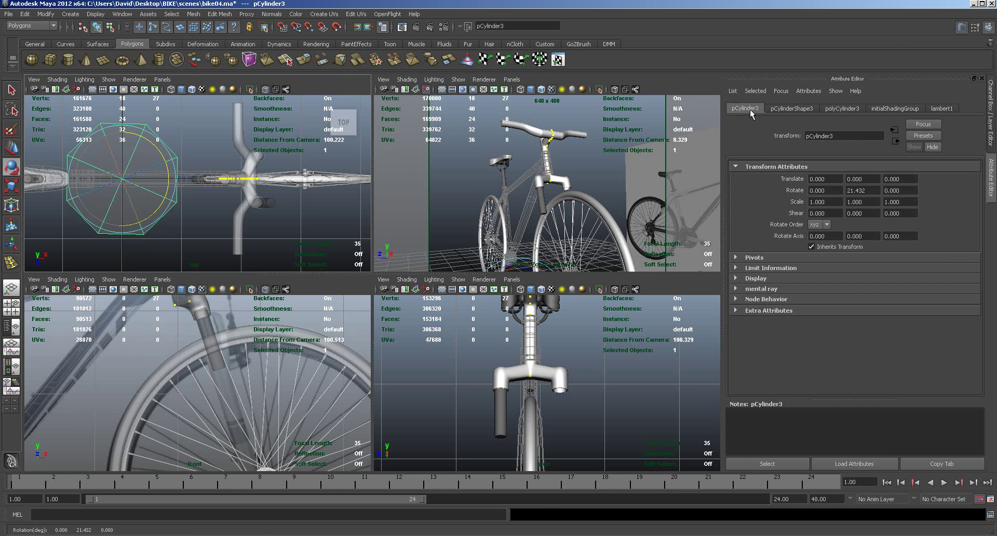
left_click_drag(158, 210, 160, 207)
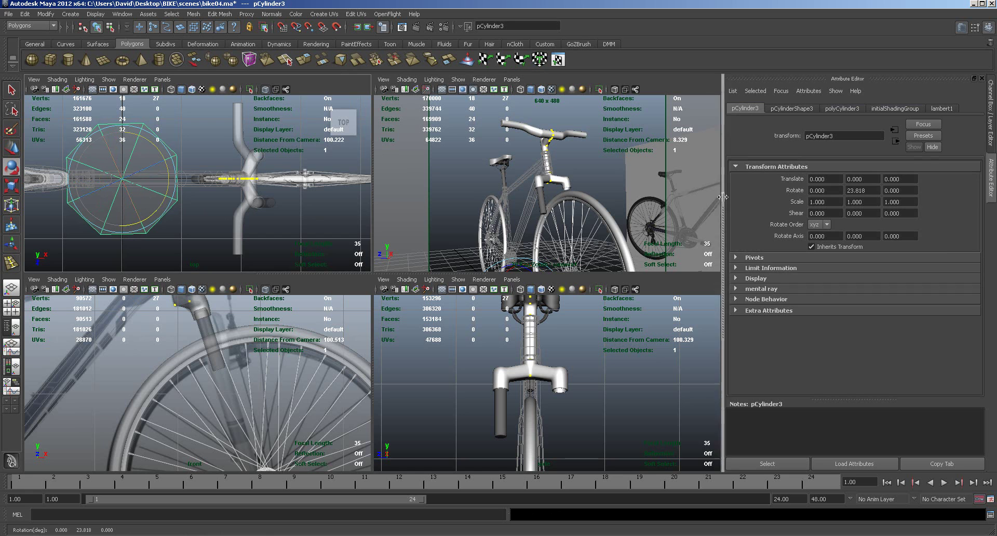
left_click_drag(880, 191, 858, 192)
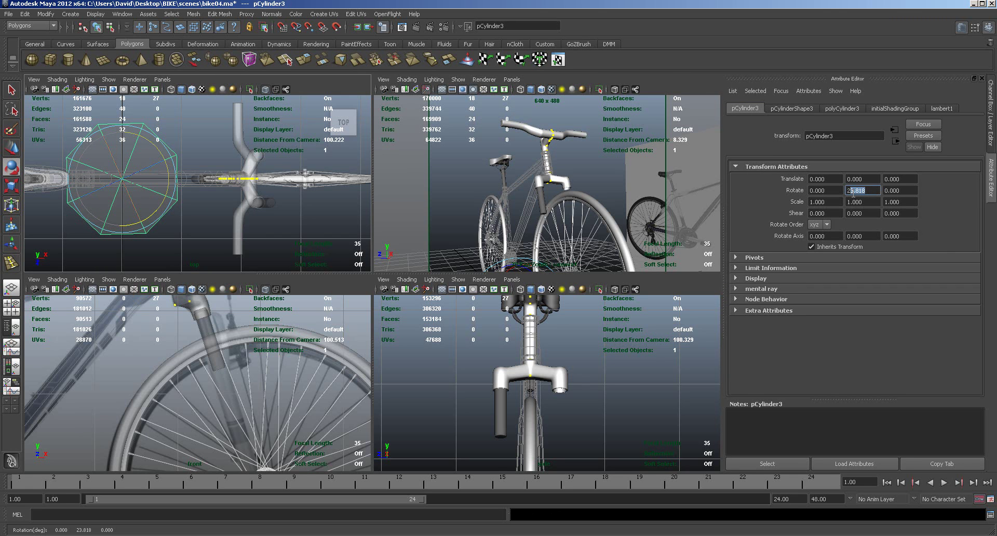
type("5")
key("Return")
type("24")
key("Return")
type("23")
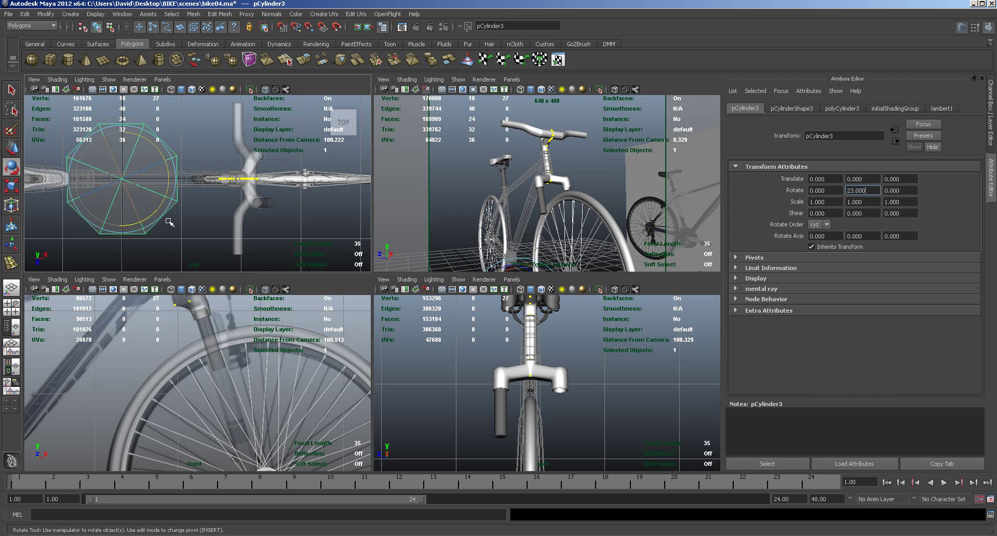
Scale the new cylinder uniformly to about 0.268 and move it beside the front wheel at about X 2.465, Z 0.418.
left_click(11, 185)
middle_click_drag(91, 183, 31, 127)
key("w")
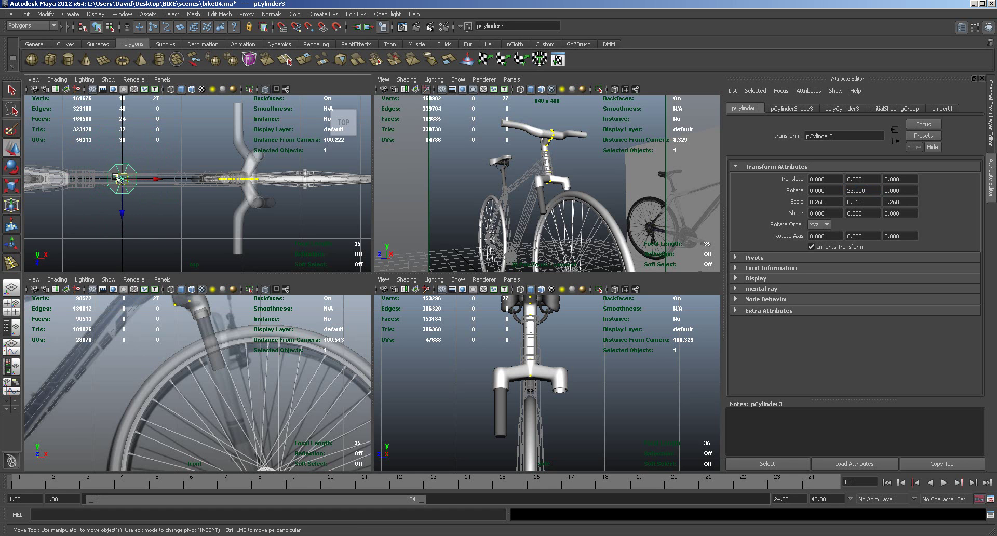
left_click_drag(123, 179, 271, 206)
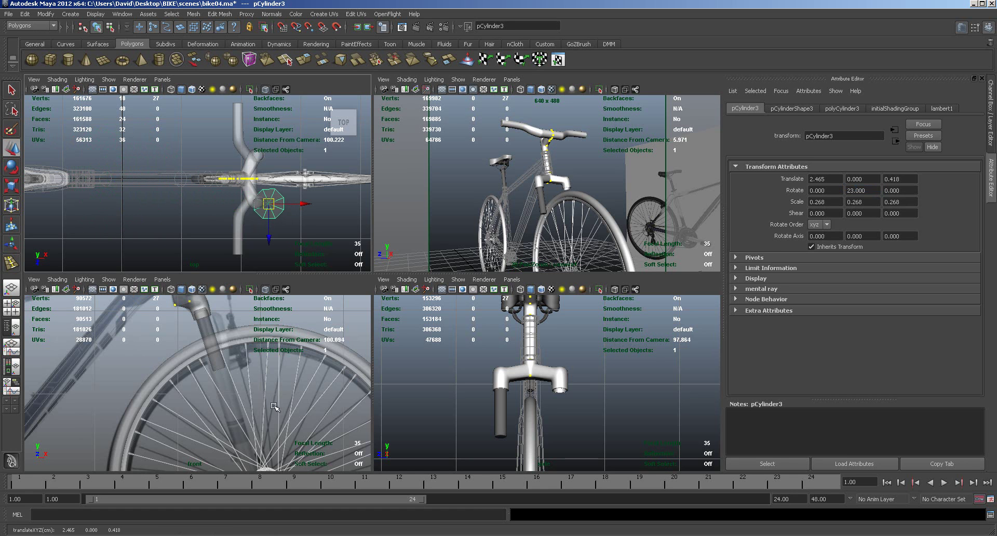
Raise the new cylinder to about Y 2.987, near the lower end of the existing fork tube.
right_click_drag(612, 243, 542, 249, "alt")
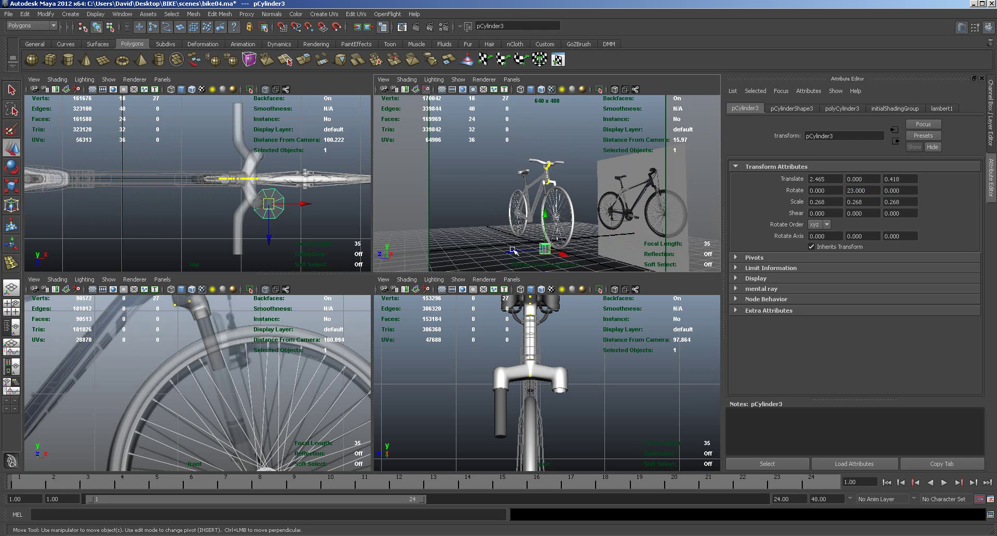
left_click_drag(541, 217, 547, 156)
key("space")
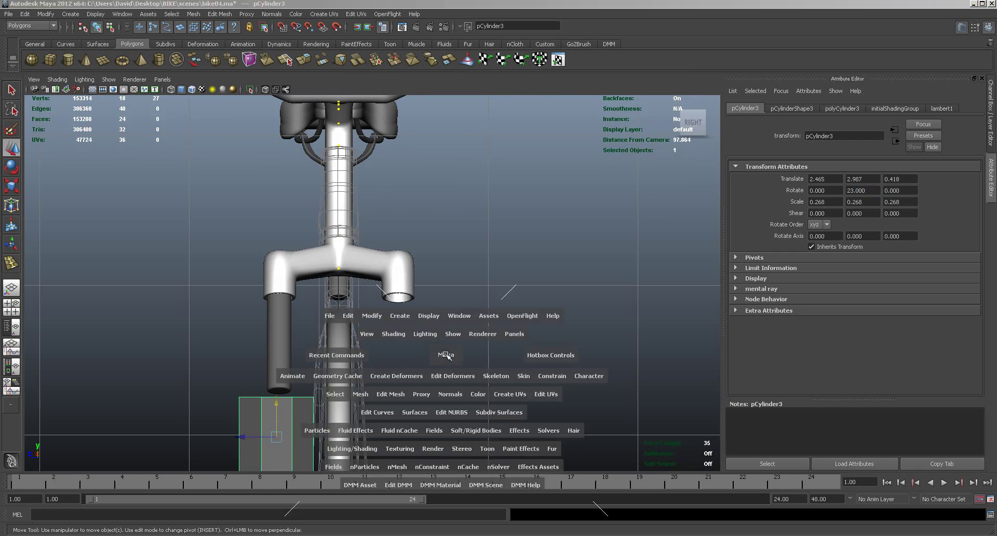
key("space")
key("space")
right_click_drag(430, 395, 680, 327, "alt")
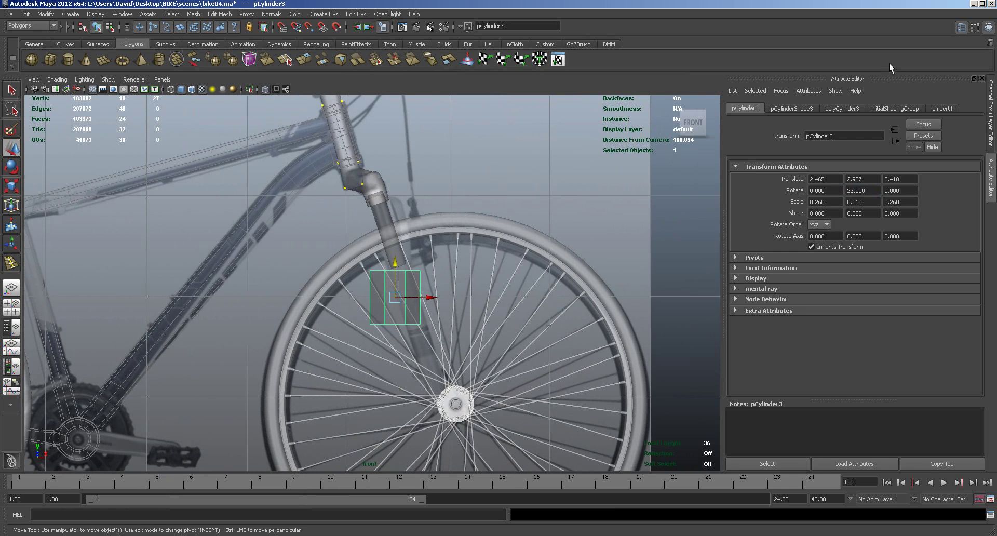
Hide the wheels layer so the fork leg in the reference photo is unobstructed.
left_click(988, 28)
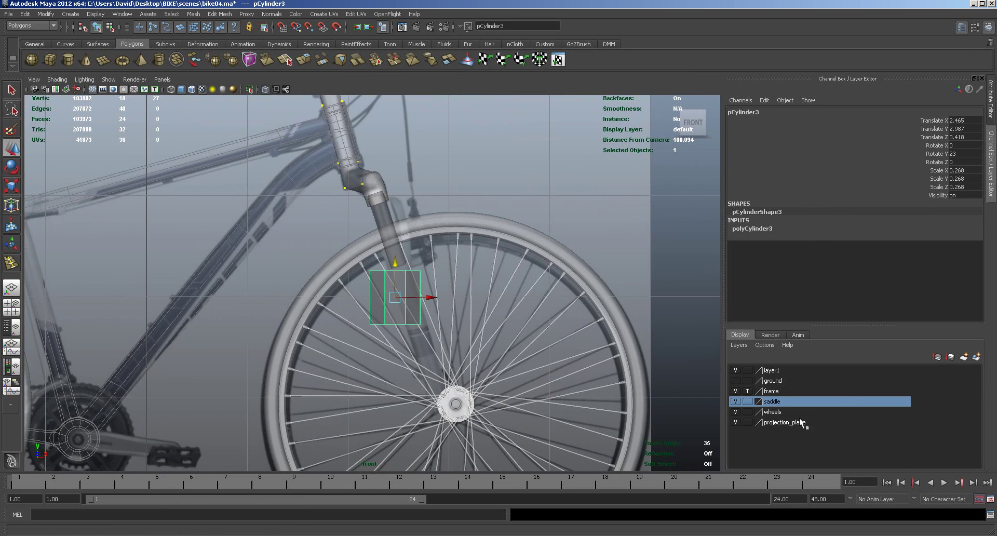
left_click(736, 412)
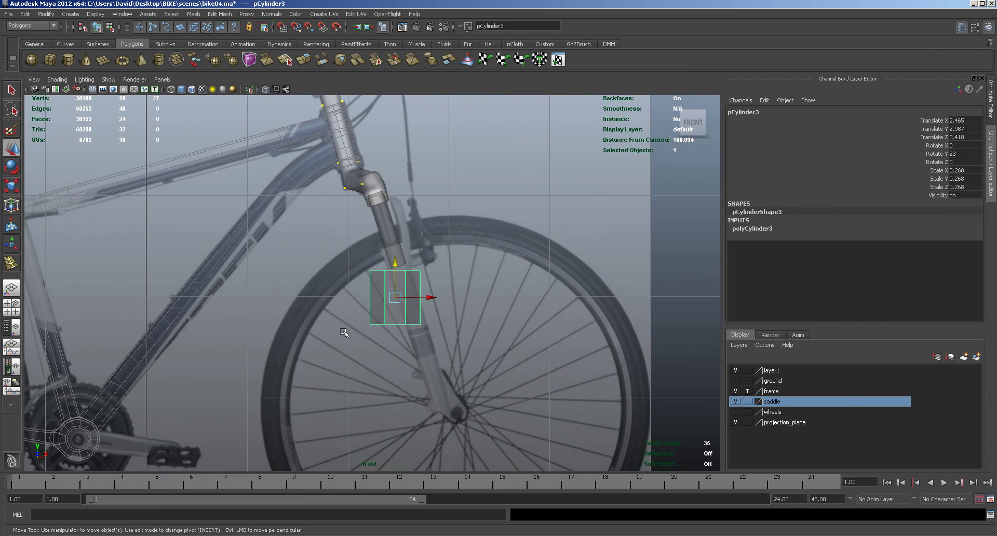
key("e")
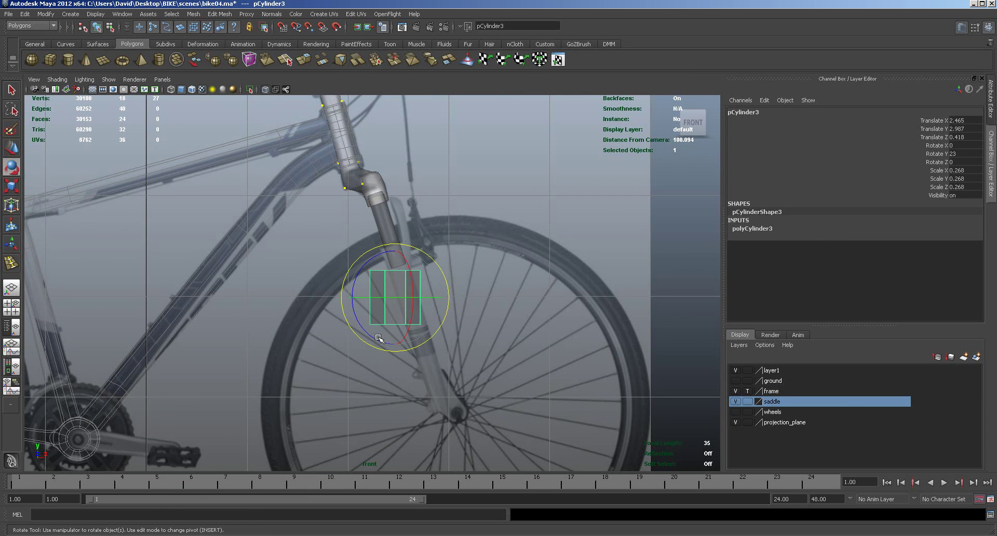
left_click_drag(359, 325, 367, 333)
key("ctrl+z")
left_click_drag(347, 322, 357, 335)
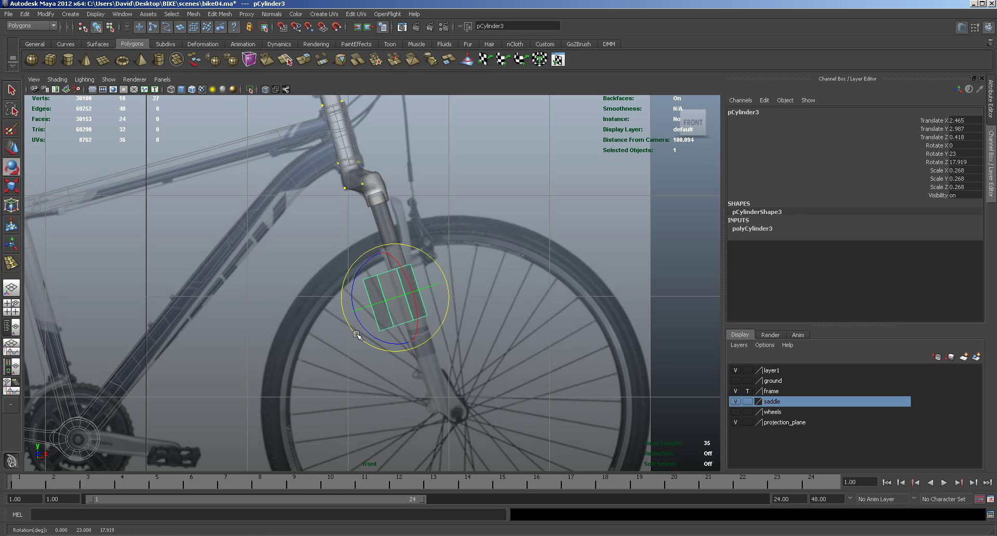
key("r")
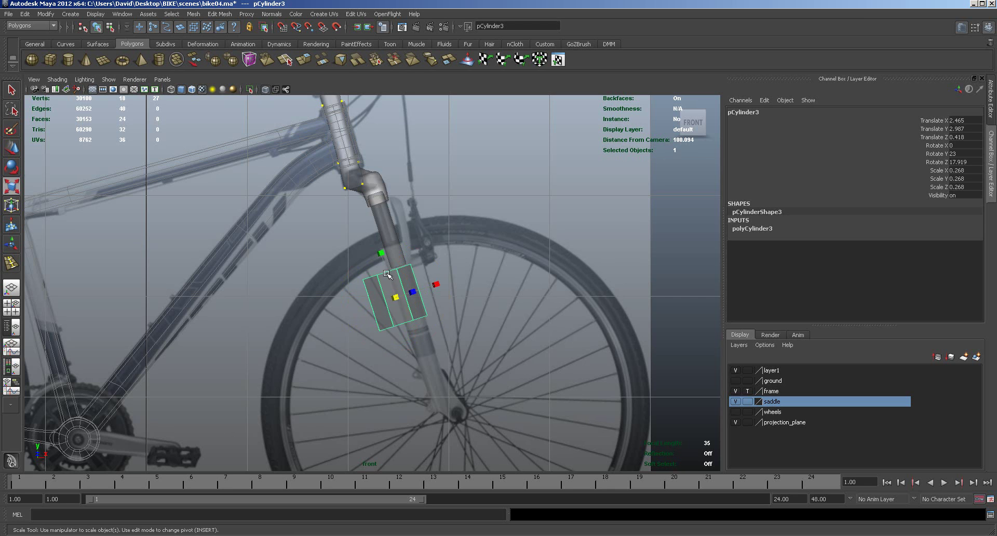
left_click_drag(383, 254, 354, 198)
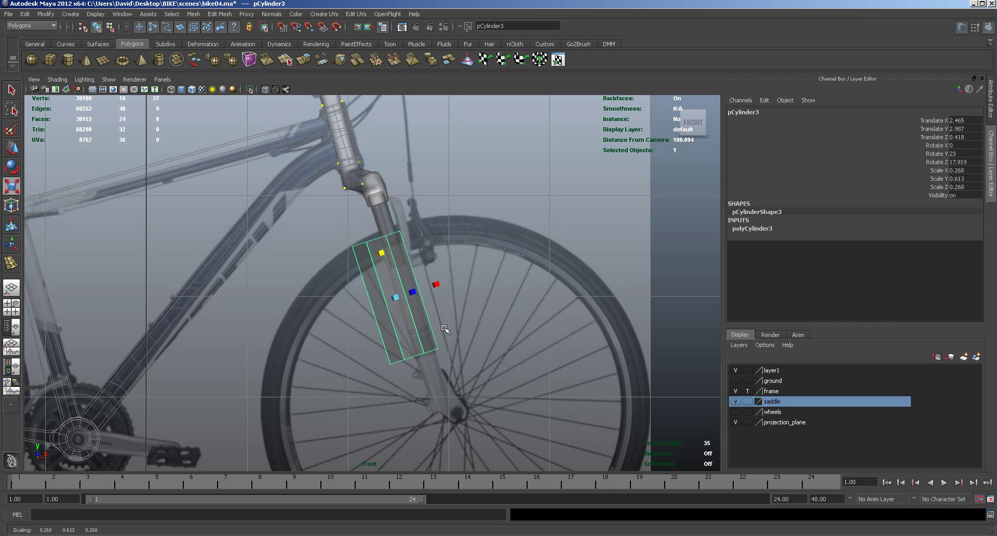
key("ctrl+z")
key("ctrl+z")
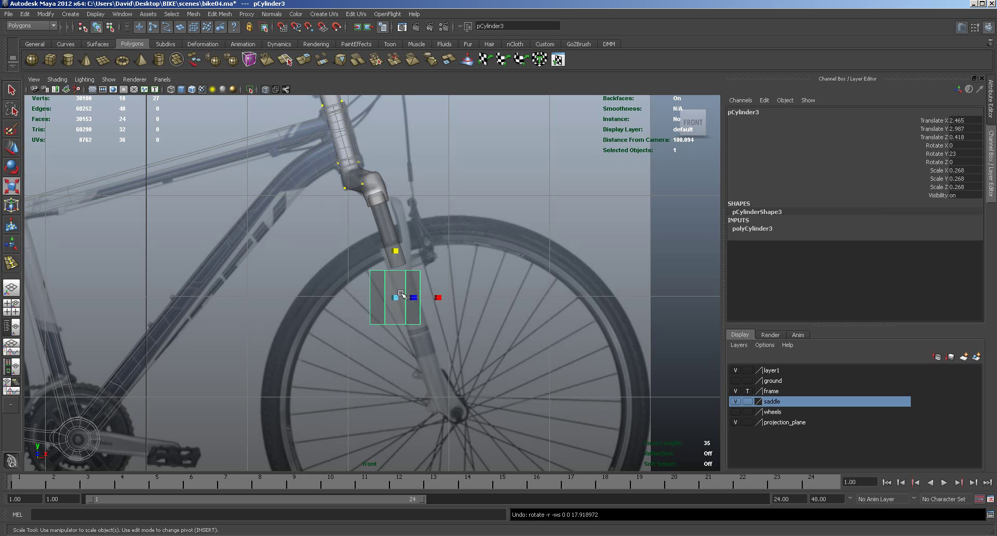
Freeze the transformations of the new fork leg cylinder.
key("e")
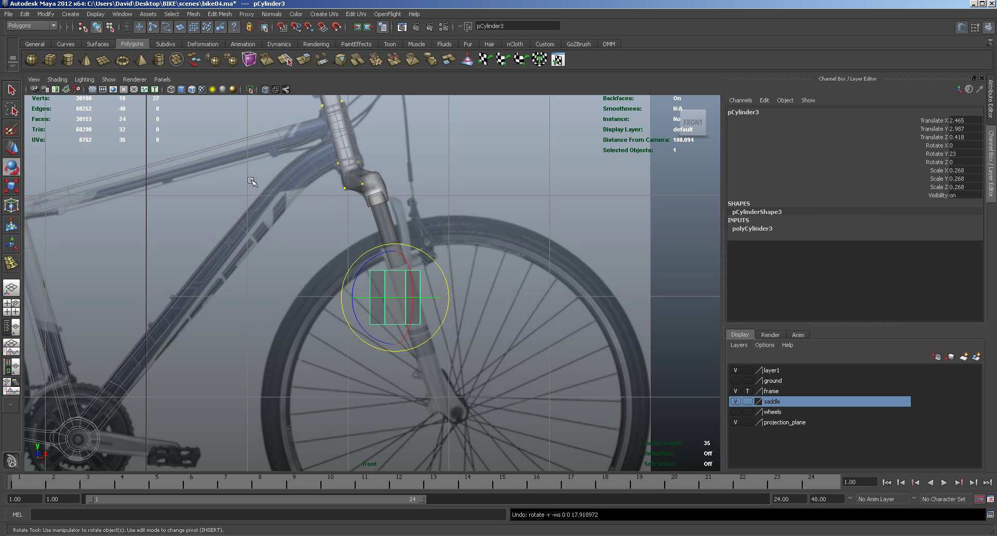
left_click(118, 15)
mouse_move(45, 14)
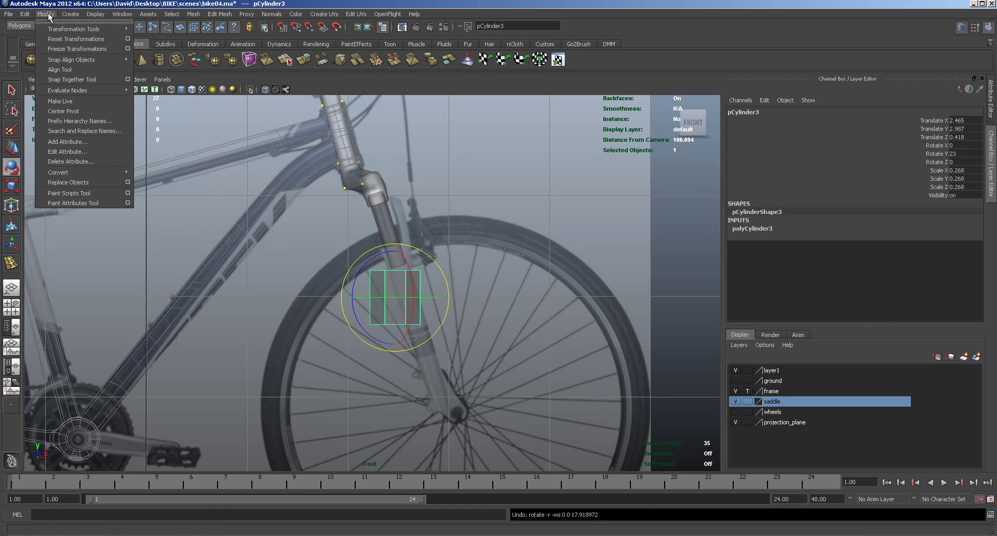
left_click(59, 49)
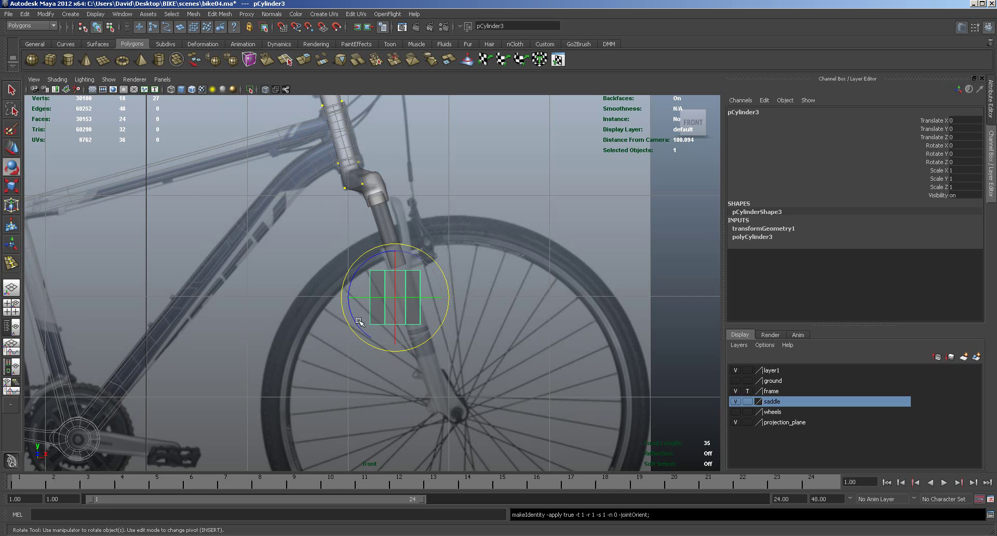
Tilt the cylinder about 18.7° around Z, scale it uniformly to about 0.461, and stretch it lengthwise to about 2.979.
left_click_drag(356, 323, 369, 332)
key("r")
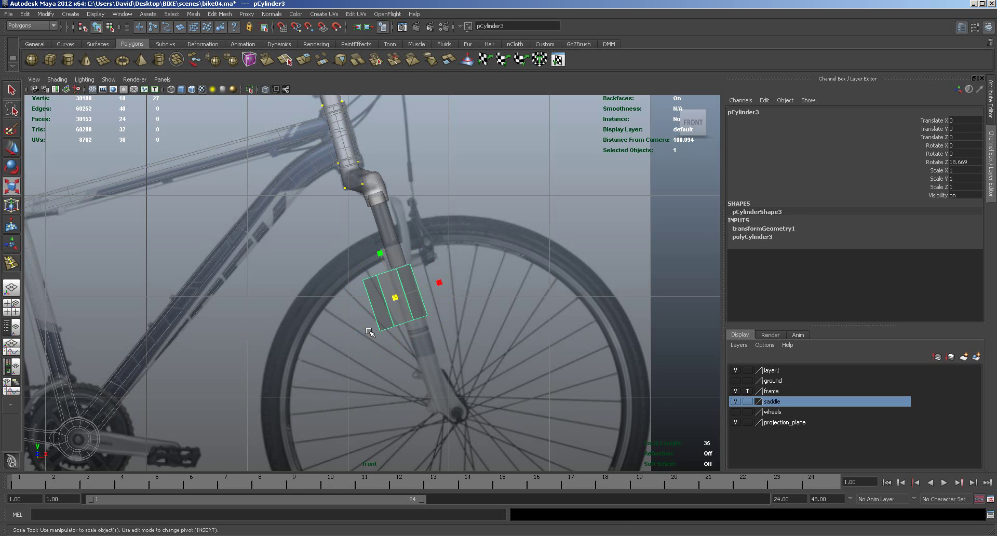
left_click_drag(396, 300, 368, 278)
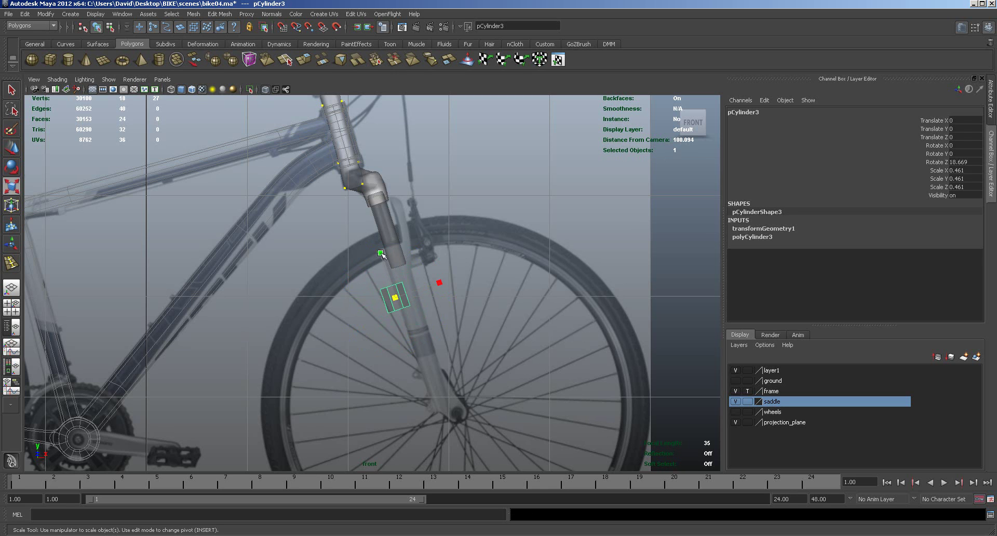
left_click_drag(380, 254, 364, 225)
Align the cylinder over the lower fork leg in the photo, at about X 0.204, Y -0.239 and Rotate Z 17.22.
key("w")
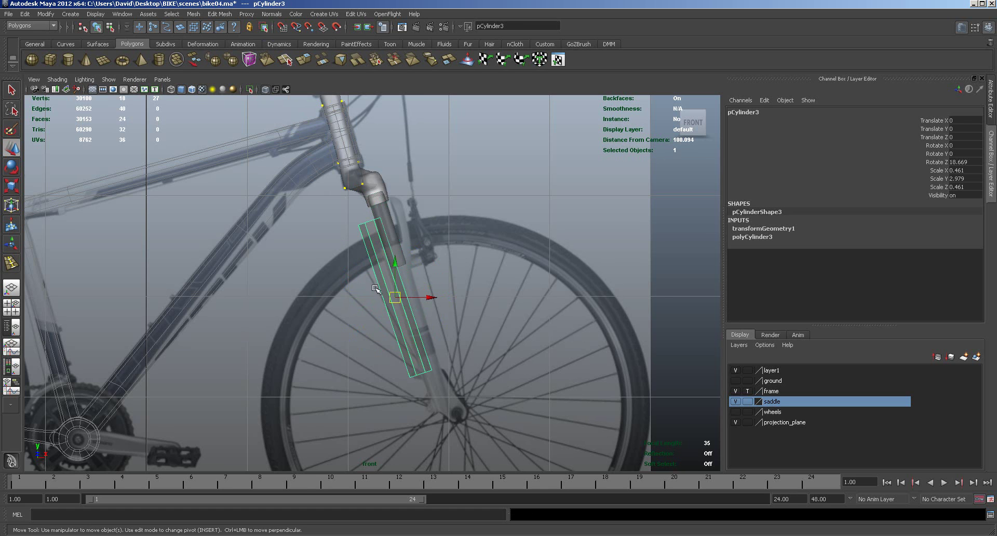
left_click_drag(395, 297, 420, 333)
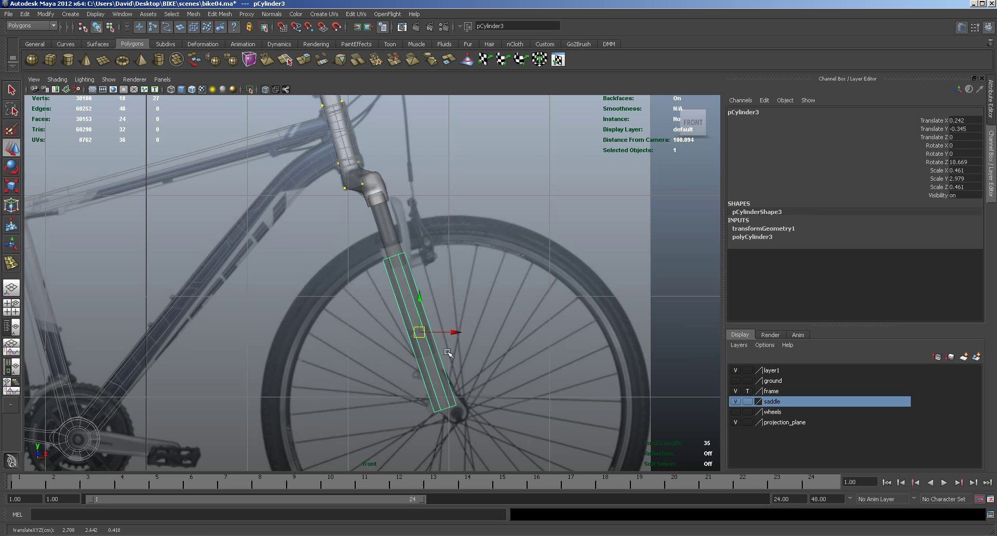
scroll(567, 345, "up", 5)
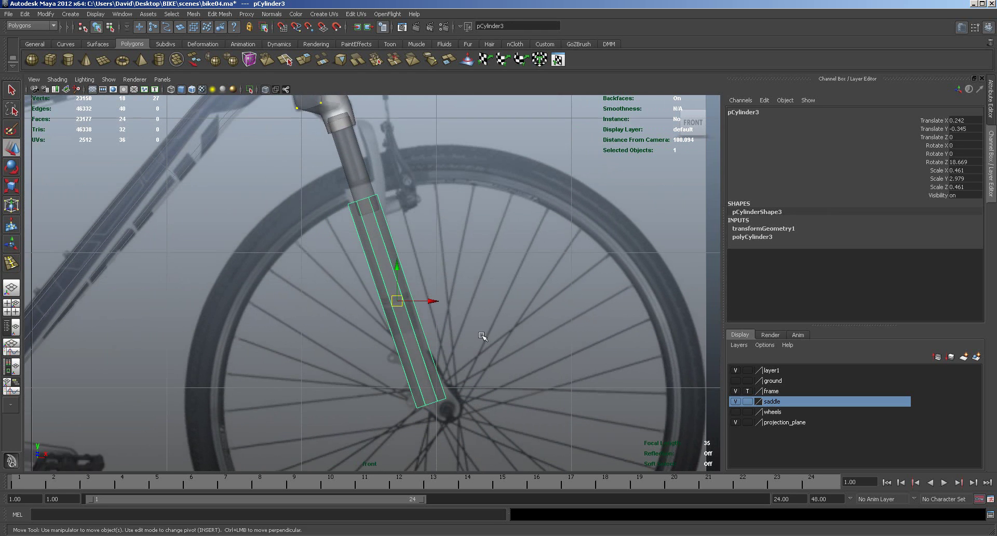
scroll(482, 336, "up", 2)
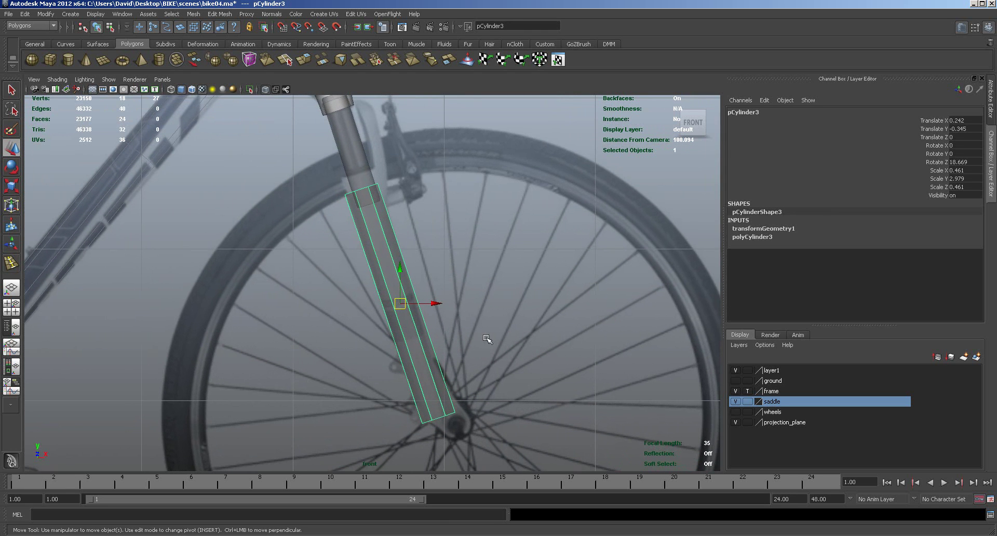
key("e")
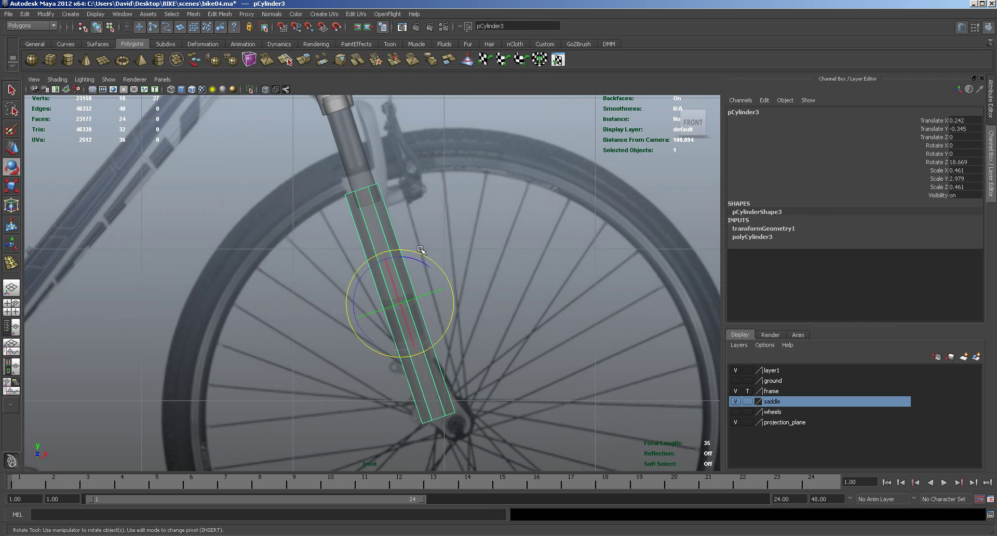
left_click_drag(419, 260, 419, 261)
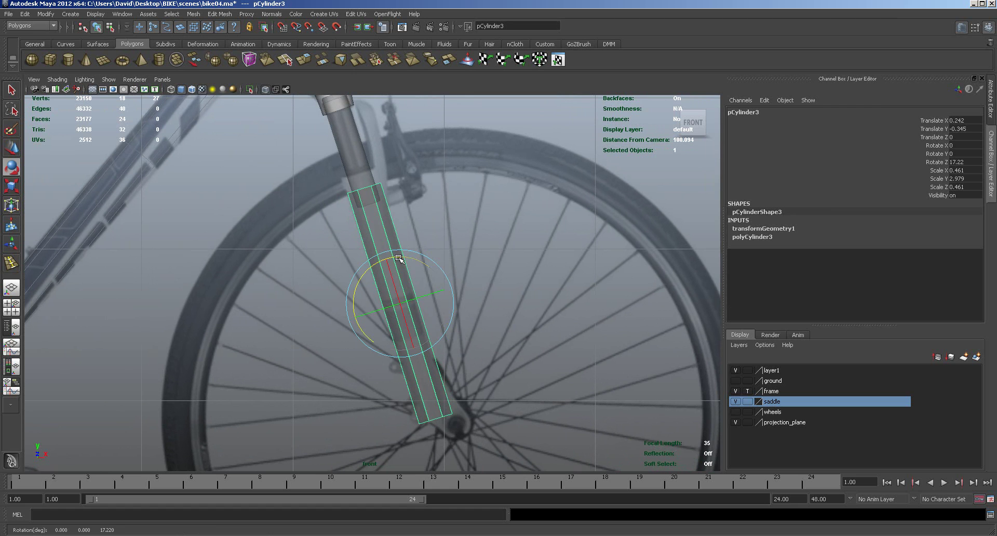
key("w")
left_click_drag(399, 303, 395, 289)
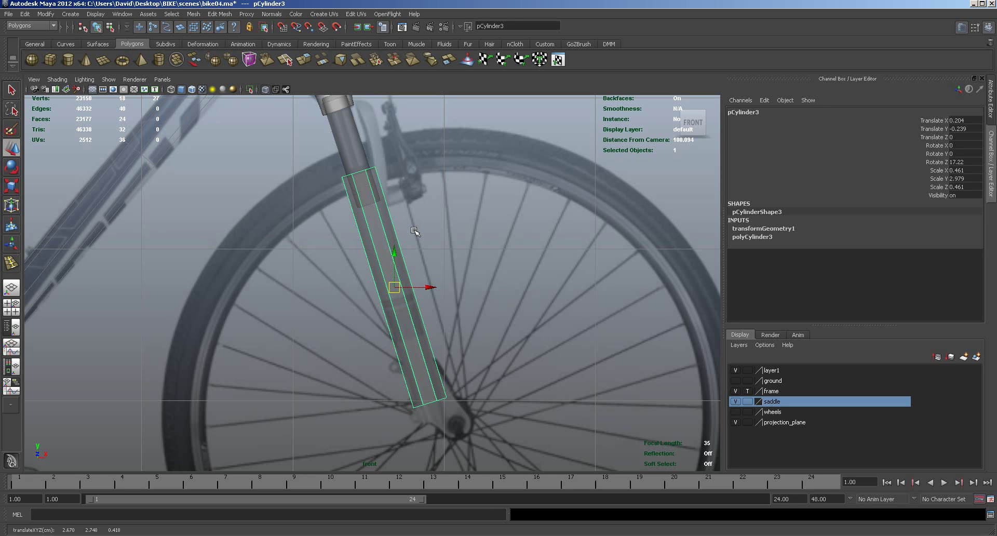
Insert two edge loops around the lower leg cylinder, one a short way below its upper end and one close to the upper rim.
left_click(224, 16)
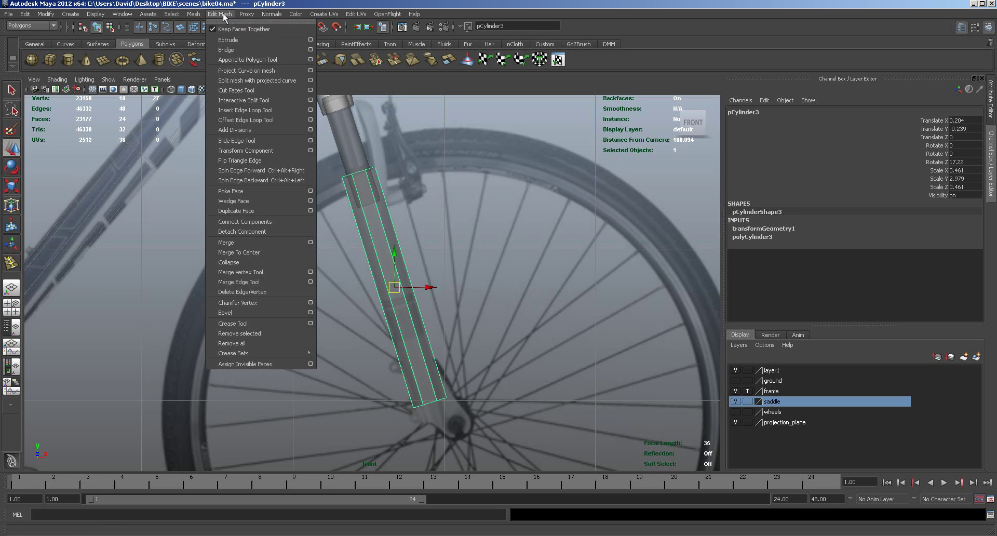
left_click(232, 110)
left_click(379, 207)
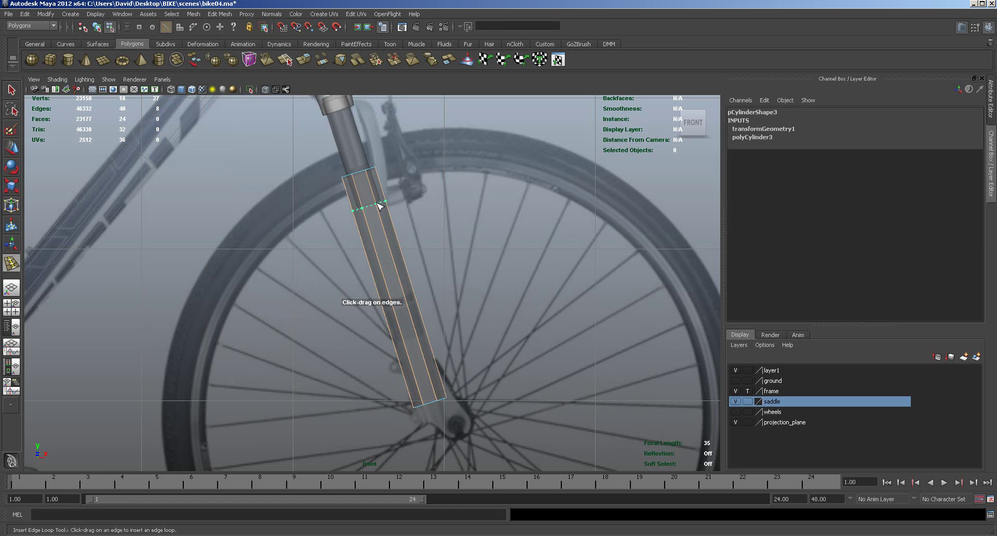
left_click_drag(379, 206, 379, 205)
left_click_drag(369, 172, 369, 171)
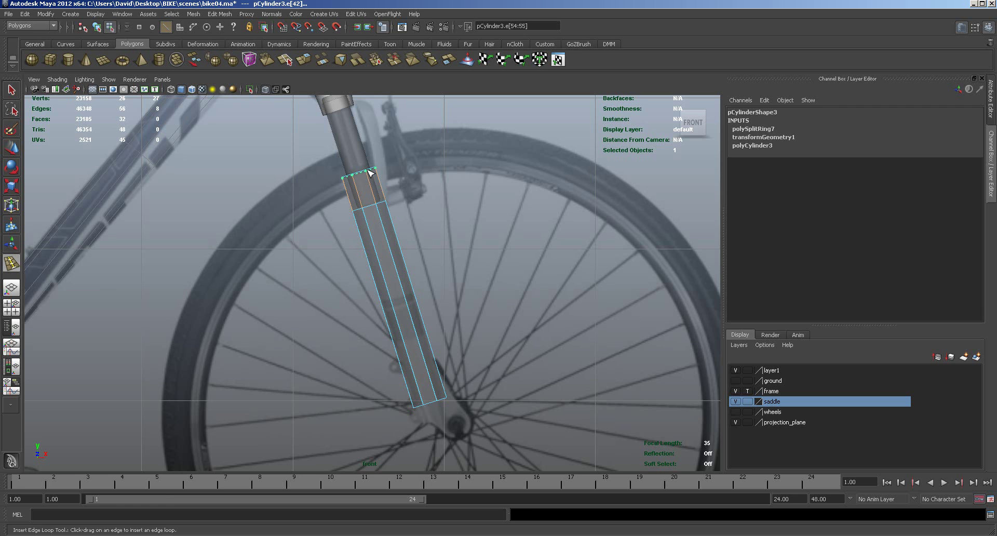
left_click_drag(370, 172, 369, 173)
Shift the whole lower leg cylinder sideways to about Z -0.014 so it centers on the fork tube.
key("space")
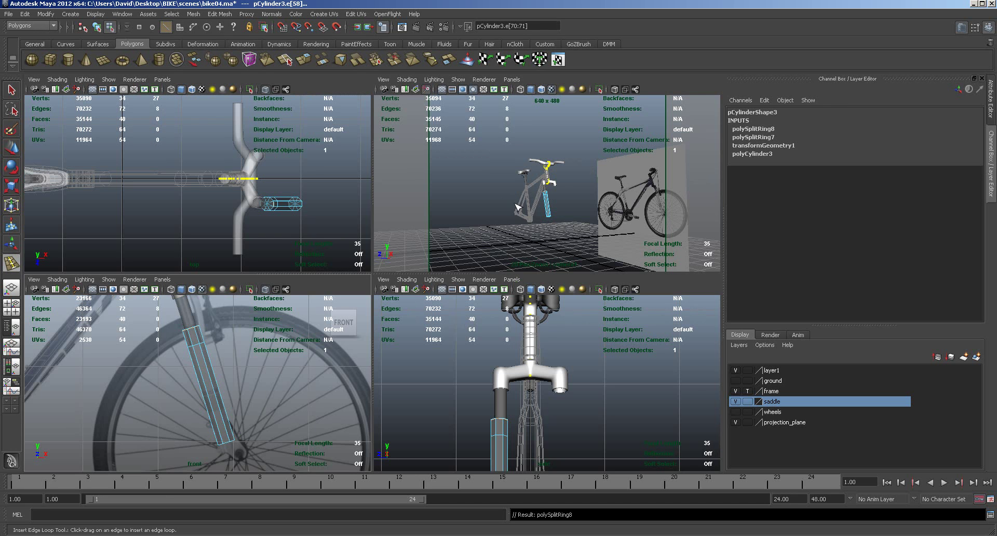
left_click_drag(551, 216, 541, 261, "alt")
right_click_drag(541, 260, 702, 241, "alt")
middle_click_drag(702, 241, 576, 225, "alt")
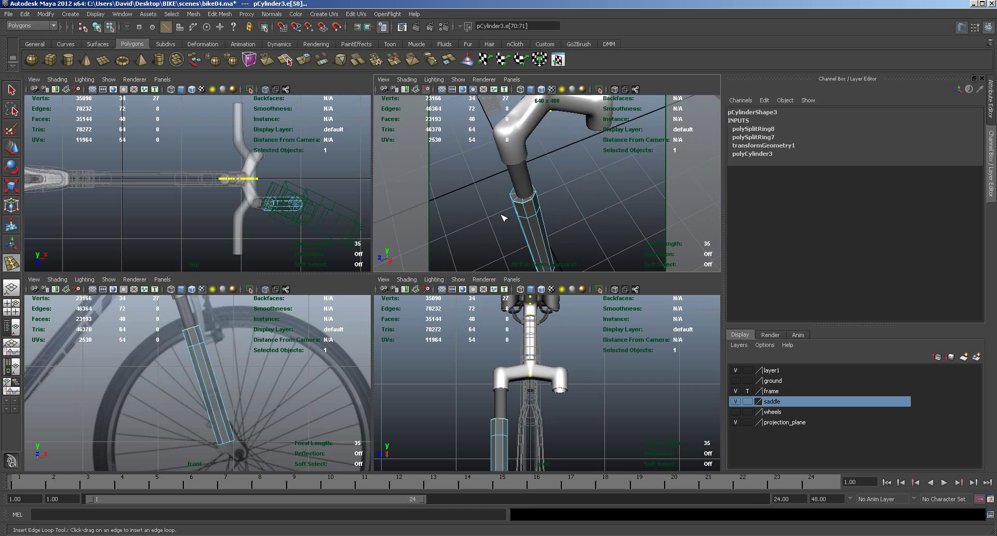
key("w")
left_click(522, 232)
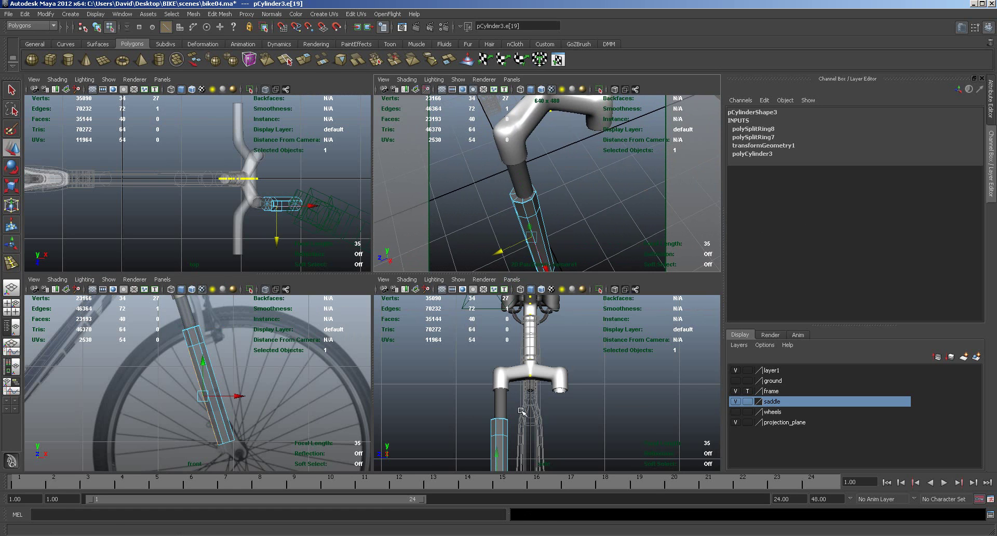
key("space")
middle_click_drag(330, 332, 330, 300, "alt")
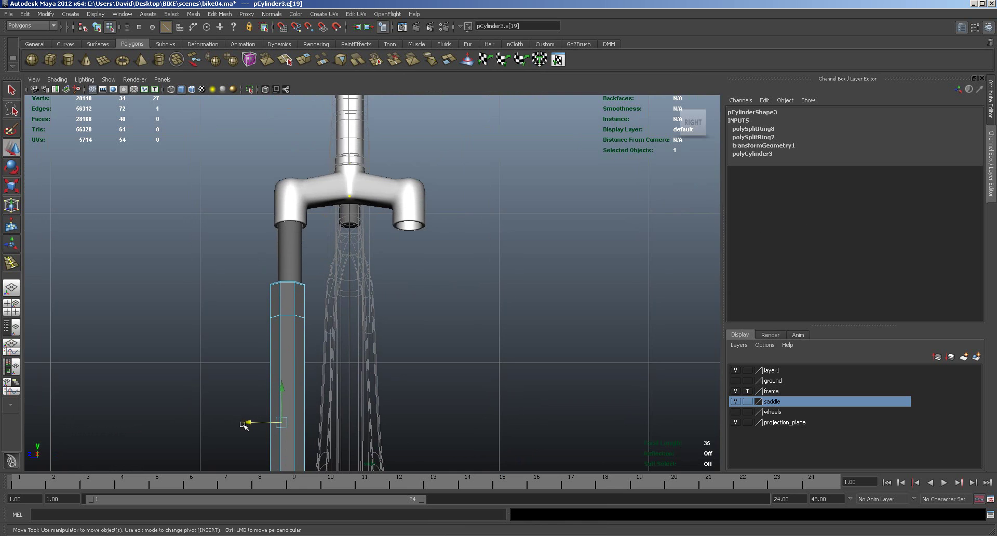
right_click_drag(249, 423, 325, 353)
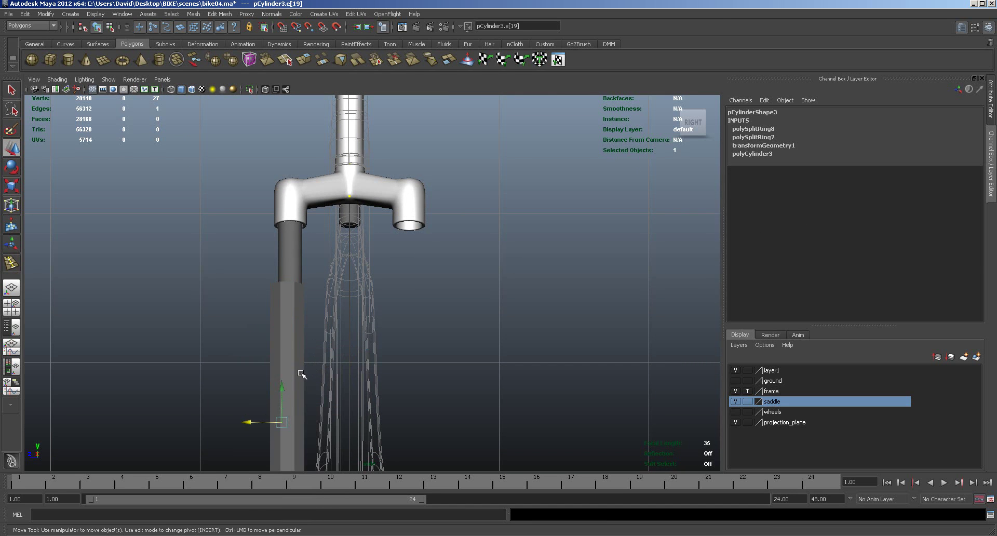
left_click_drag(253, 400, 255, 401)
Extrude all the upper cap faces of the lower leg cylinder and scale them inward to about 0.883.
key("space")
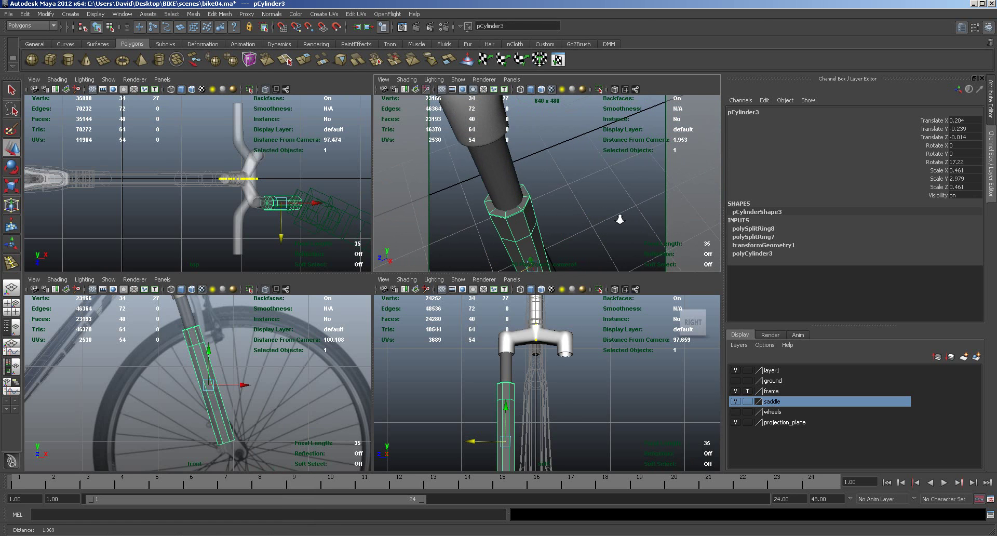
right_click_drag(517, 212, 508, 217)
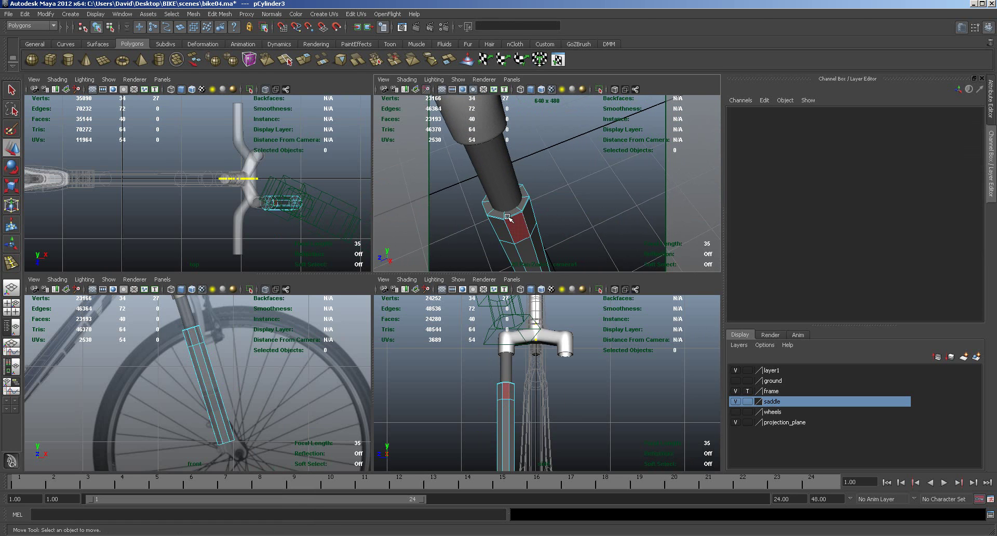
left_click(509, 214)
left_click(500, 215, "shift")
left_click(523, 205, "shift")
left_click(525, 194, "shift")
left_click(489, 198, "shift")
mouse_move(573, 231)
left_mouse_down("alt")
mouse_move(529, 237)
mouse_move(583, 240)
mouse_move(550, 234)
mouse_move(577, 230)
left_mouse_up("alt")
left_click(599, 237, "shift")
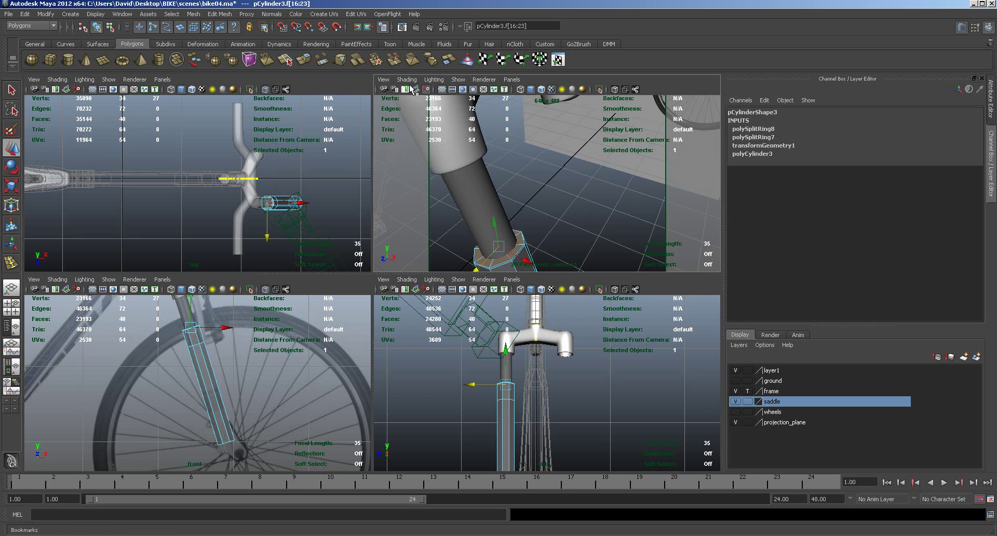
left_click(304, 59)
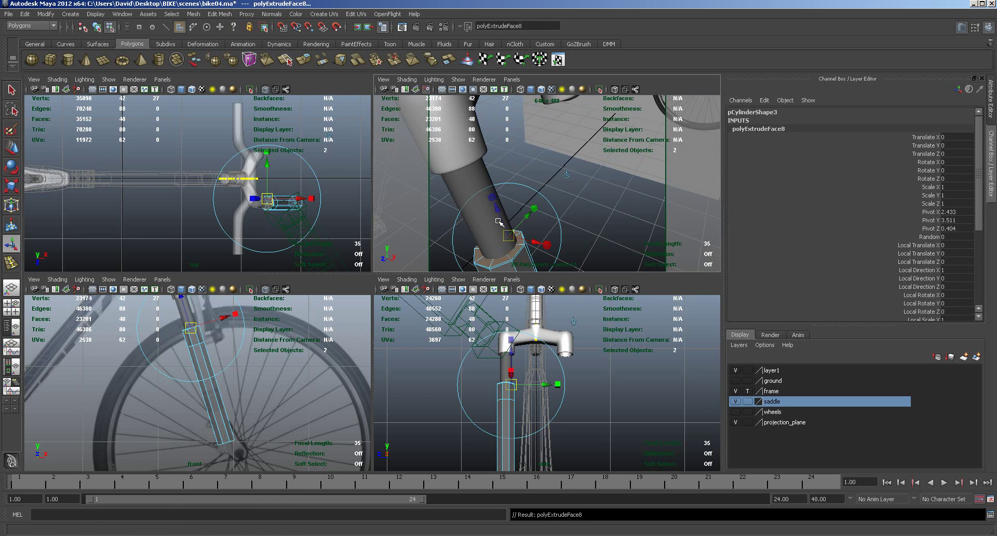
left_click(509, 235)
left_click_drag(512, 237, 509, 238)
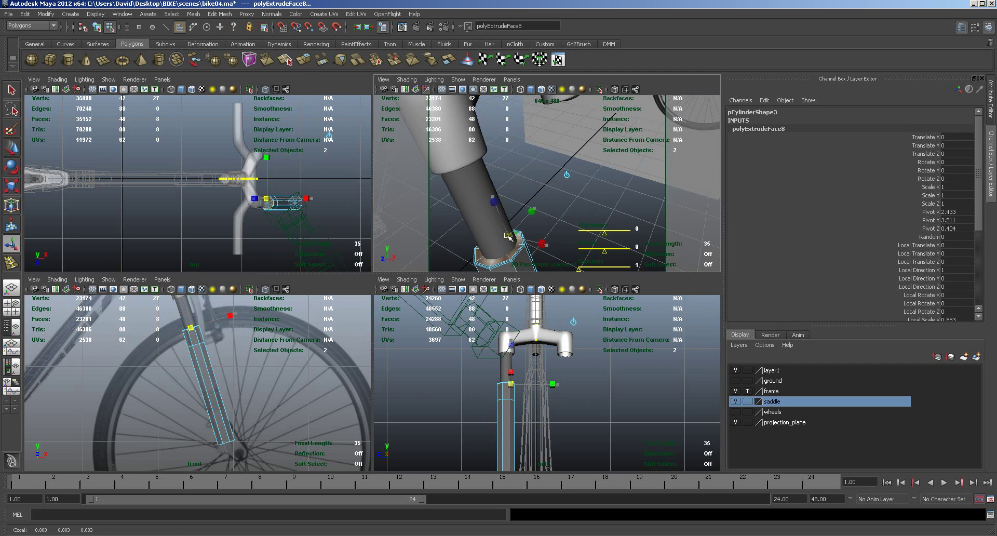
left_click_drag(504, 237, 511, 239)
Extrude the lower leg's upper cap faces twice more, scaling them inward to about 0.533 and then 0.817.
left_click(266, 60)
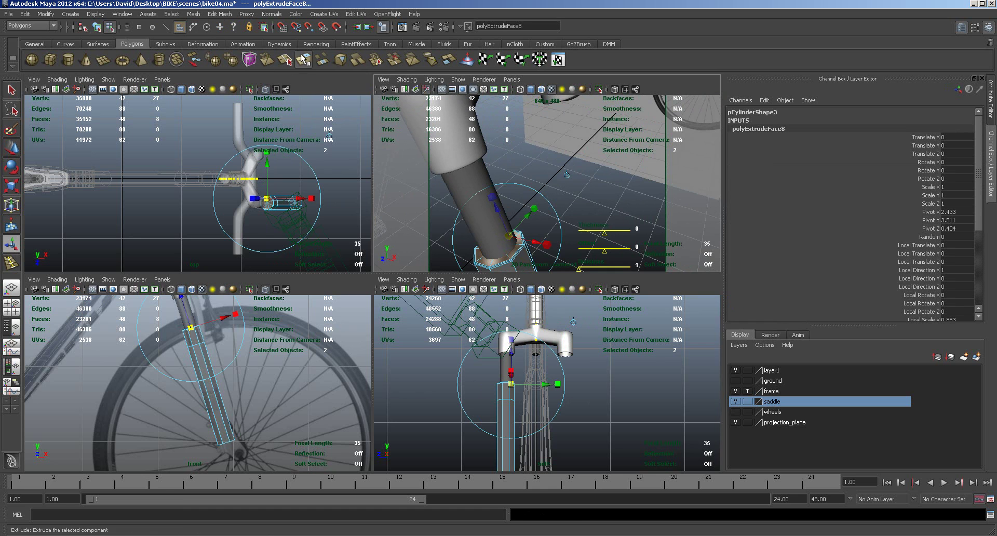
left_click(534, 208)
left_click_drag(511, 235, 493, 234)
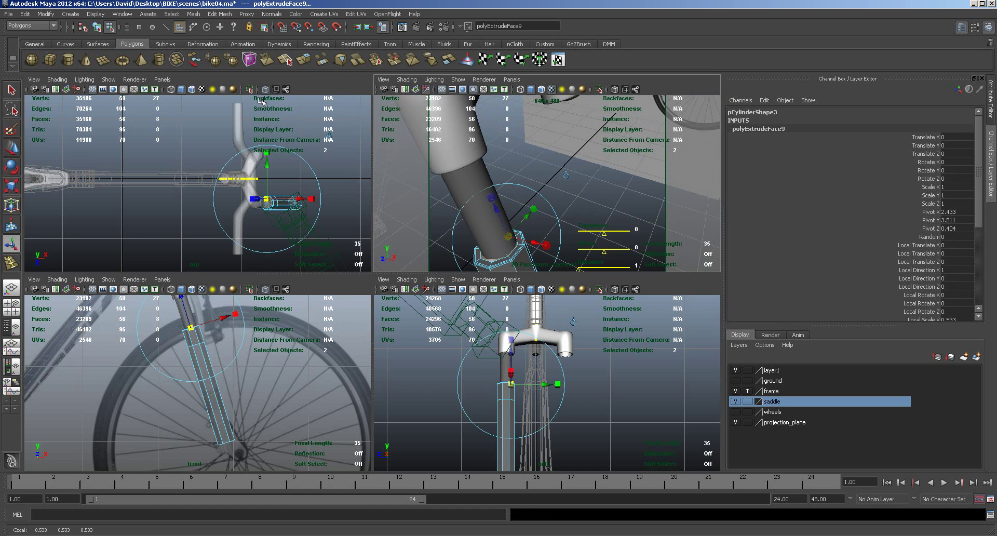
left_click(311, 66)
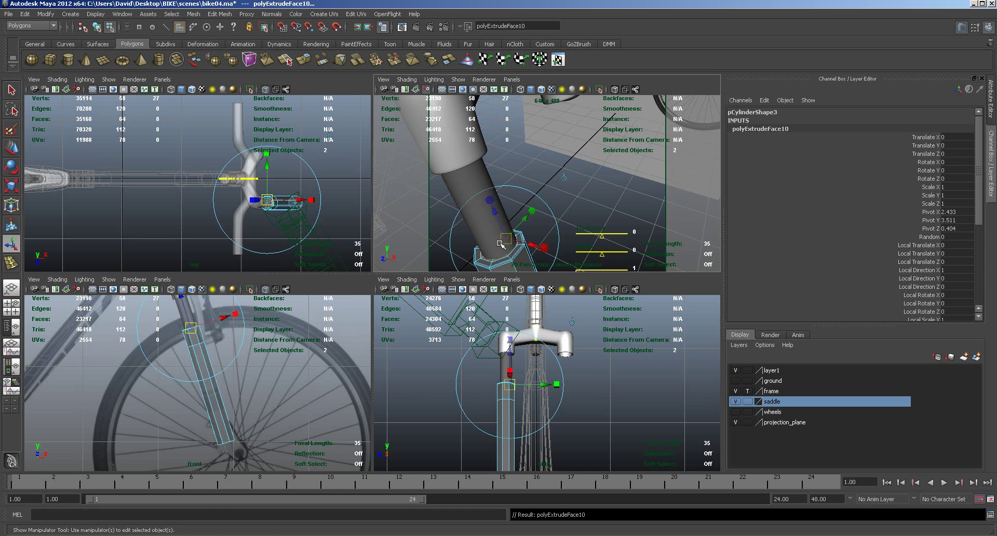
left_click(545, 249)
left_click_drag(507, 240, 502, 239)
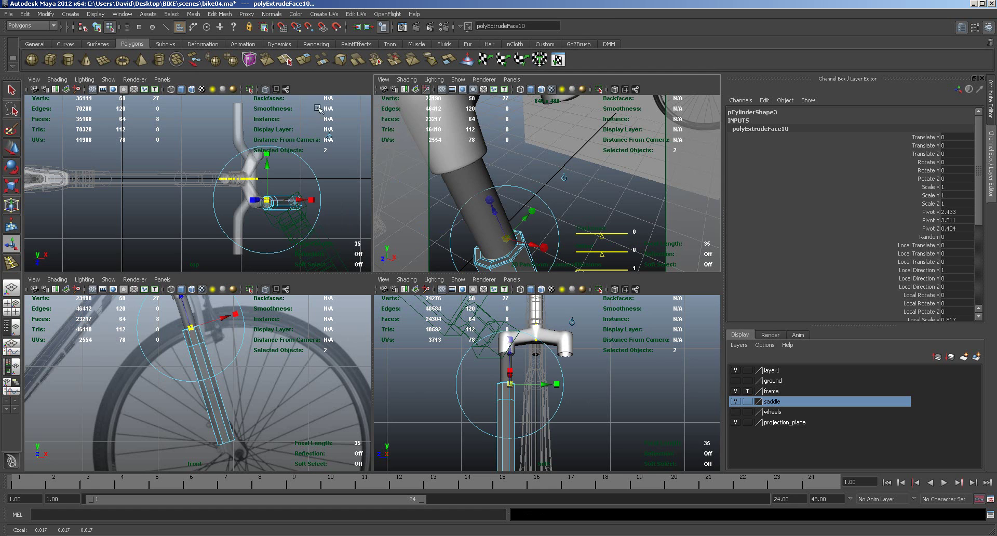
Extrude the inner cap faces down into the lower leg twice, about -0.006 and then -0.231 in local Z.
left_click(304, 61)
mouse_move(513, 223)
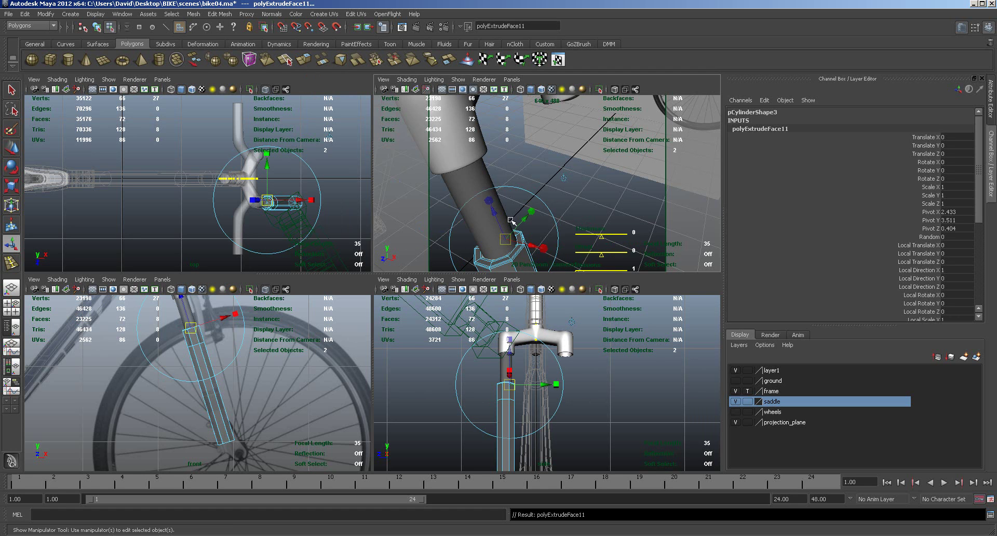
left_click_drag(494, 213, 495, 214)
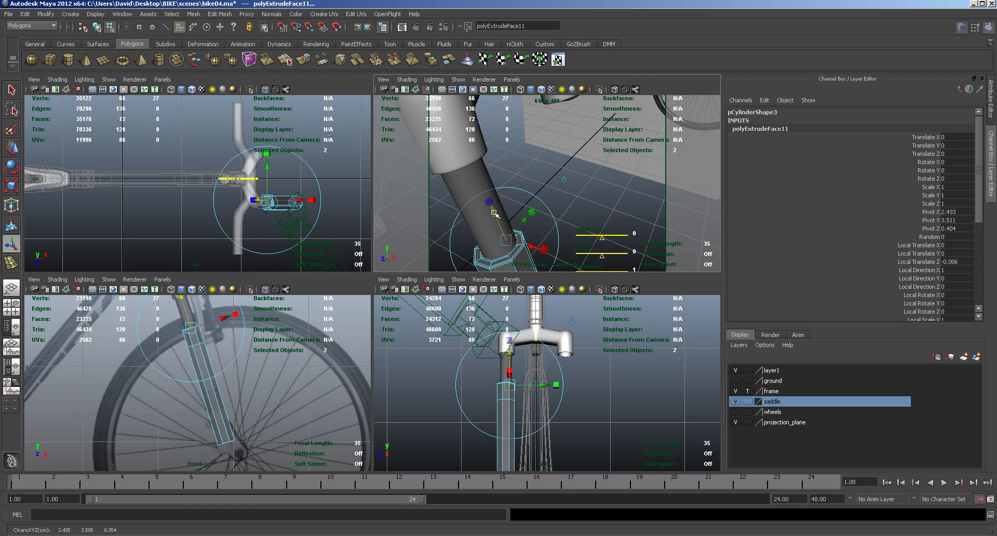
left_click(304, 61)
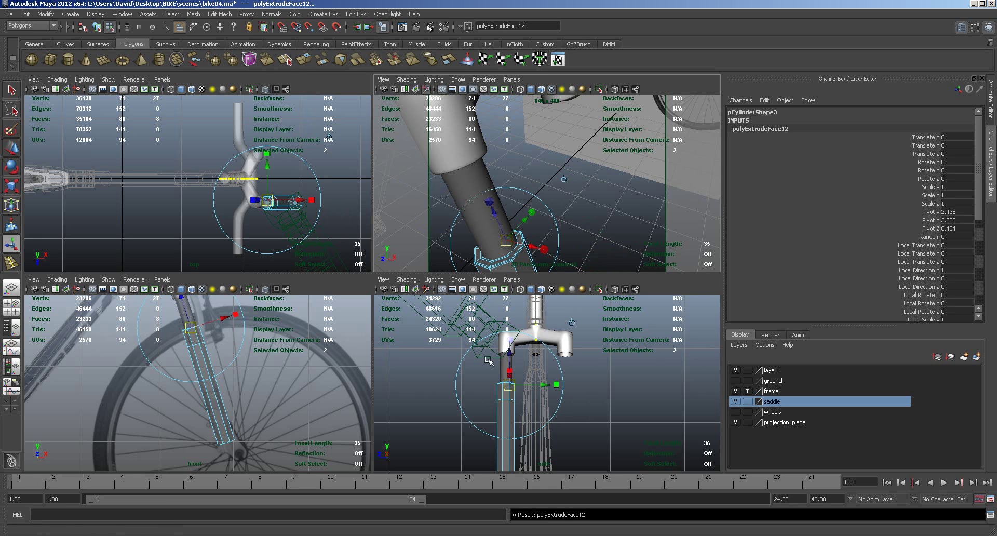
left_click_drag(494, 213, 513, 252)
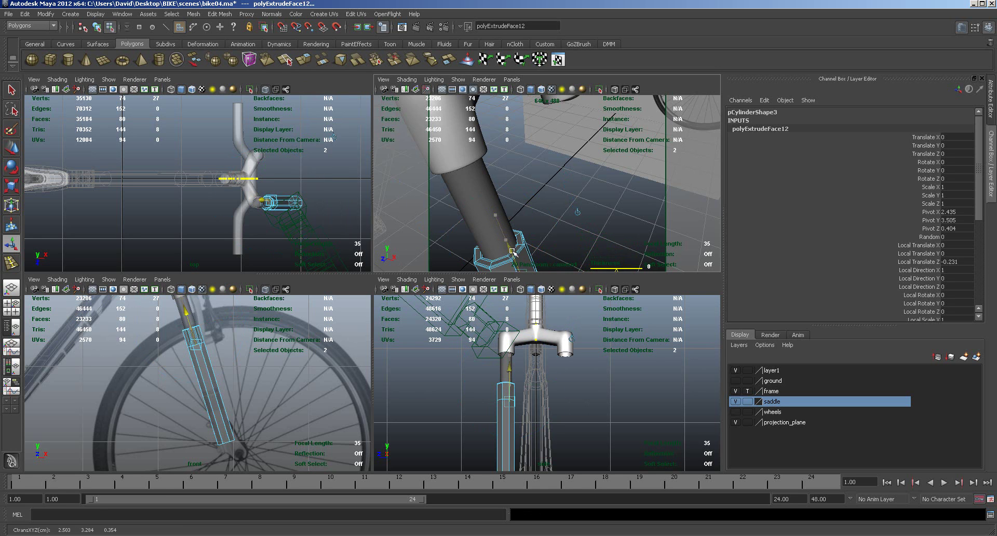
Extrude the recessed cap faces slightly further down, then extrude them again and scale them inward to about 0.95.
left_click(304, 61)
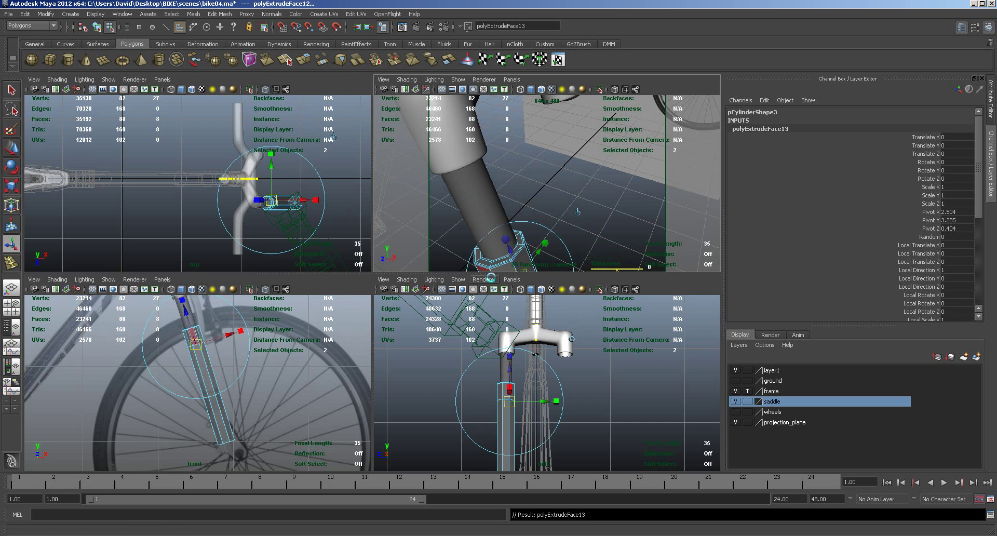
mouse_move(513, 251)
left_mouse_down()
mouse_move(517, 264)
mouse_move(512, 251)
left_mouse_up()
left_click(305, 60)
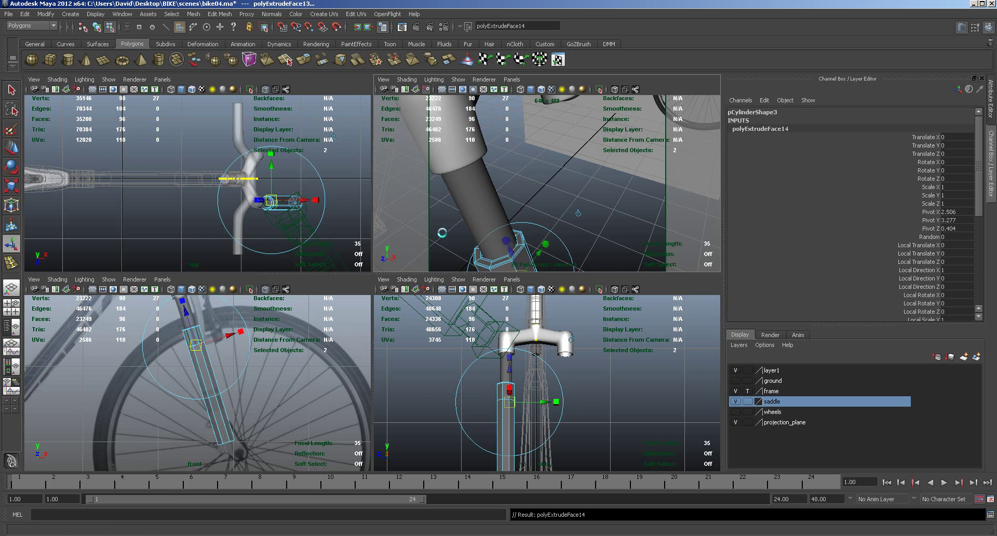
left_click(508, 241)
key("space")
right_click_drag(511, 259, 451, 221, "alt")
left_click(538, 225)
left_click_drag(537, 225, 538, 226)
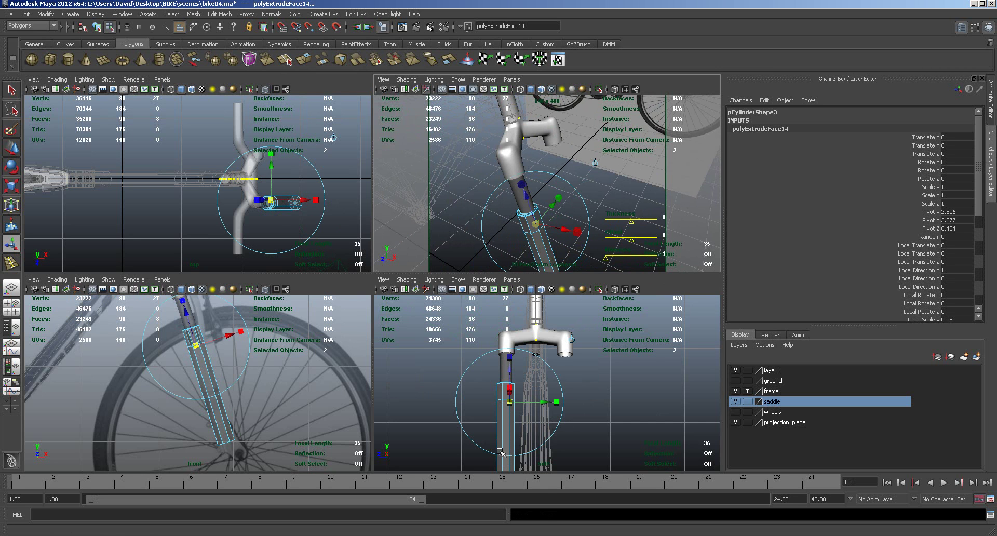
Return the lower leg to object mode, turn on its smooth preview and examine the recessed rim around the fork tube.
right_click_drag(502, 468, 533, 351, "shift")
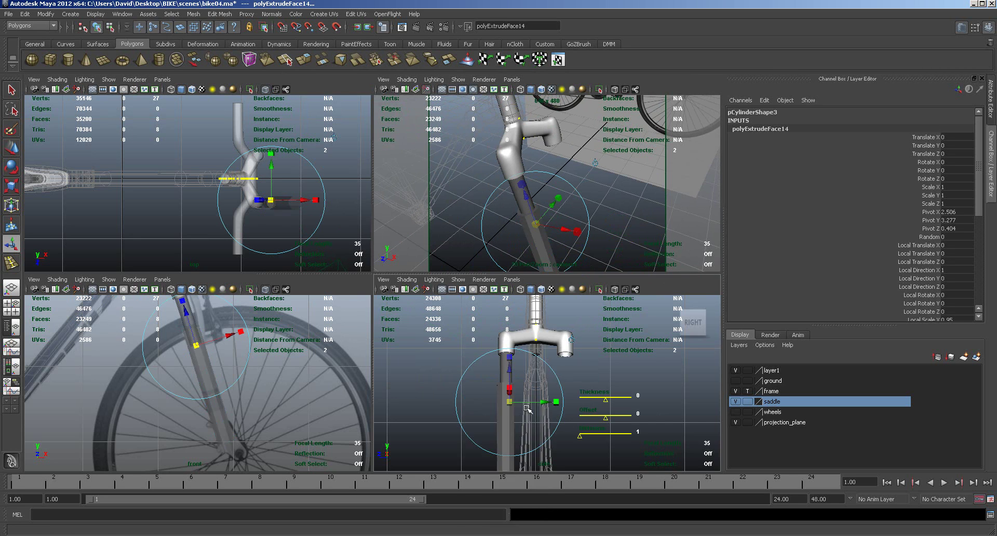
key("F8")
key("3")
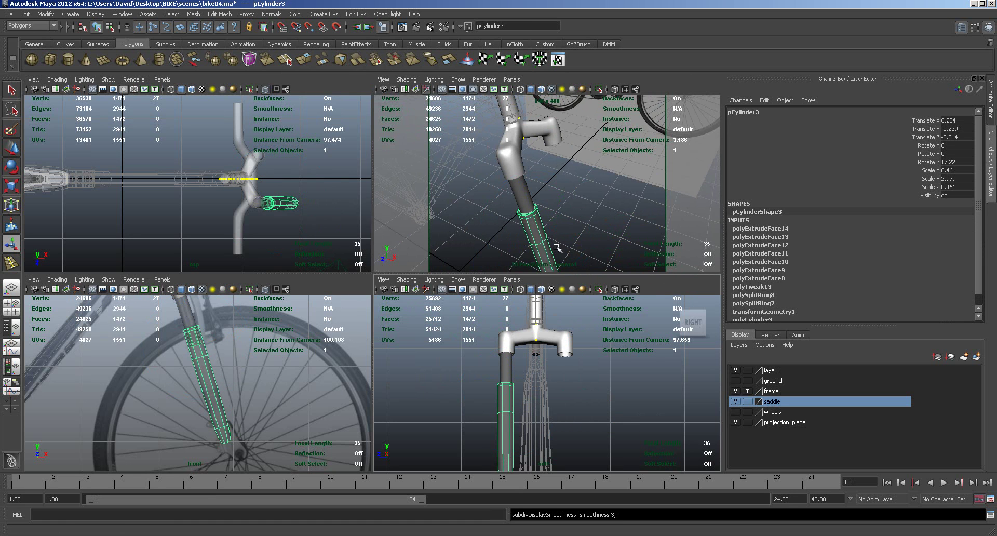
key("space")
right_click_drag(387, 383, 390, 239, "alt")
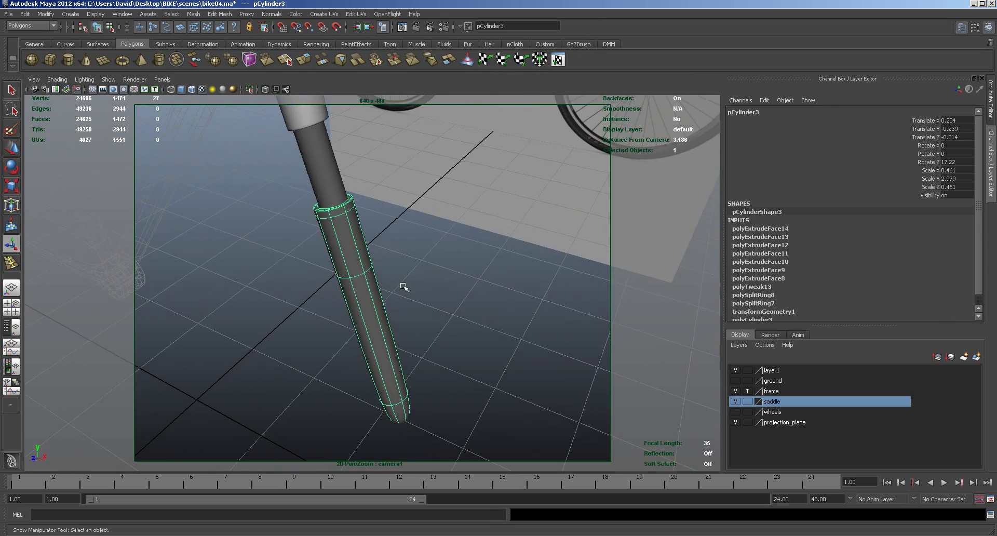
left_click_drag(422, 320, 395, 284, "alt")
left_click(452, 301)
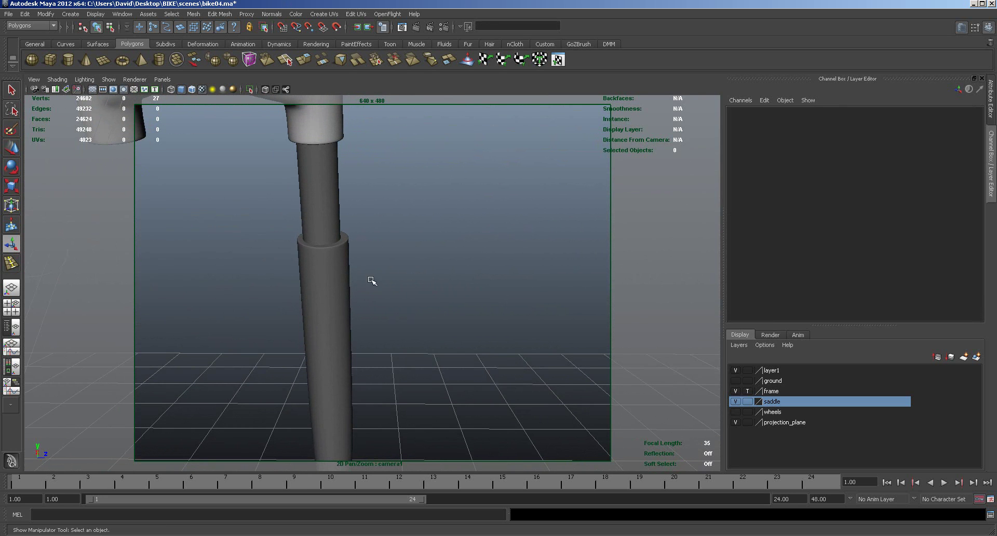
Scale the whole lower leg cylinder up uniformly to about 0.48, 3.103, 0.48.
left_click(334, 280)
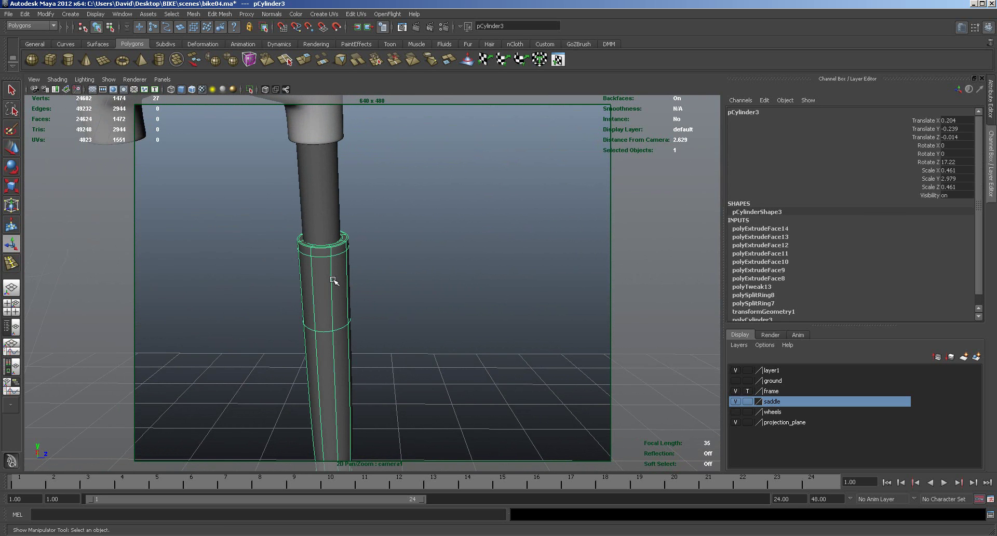
key("r")
left_click_drag(331, 386, 339, 394)
left_click_drag(393, 349, 393, 320, "alt")
left_click(400, 338)
left_click(342, 323)
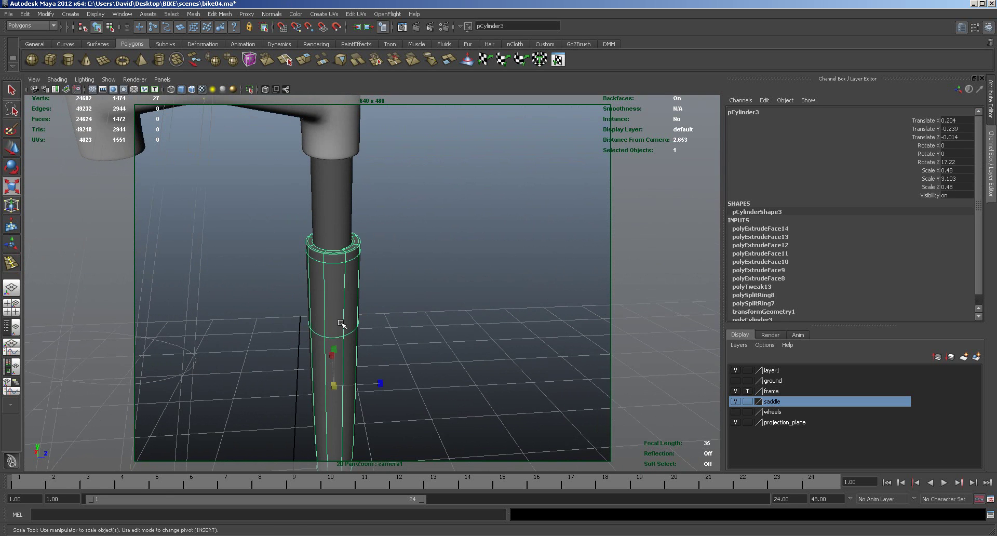
Shift the lower leg cylinder sideways to about Z -0.02 so it centers on the fork tube.
key("w")
left_click(369, 385)
left_click_drag(369, 385, 368, 385)
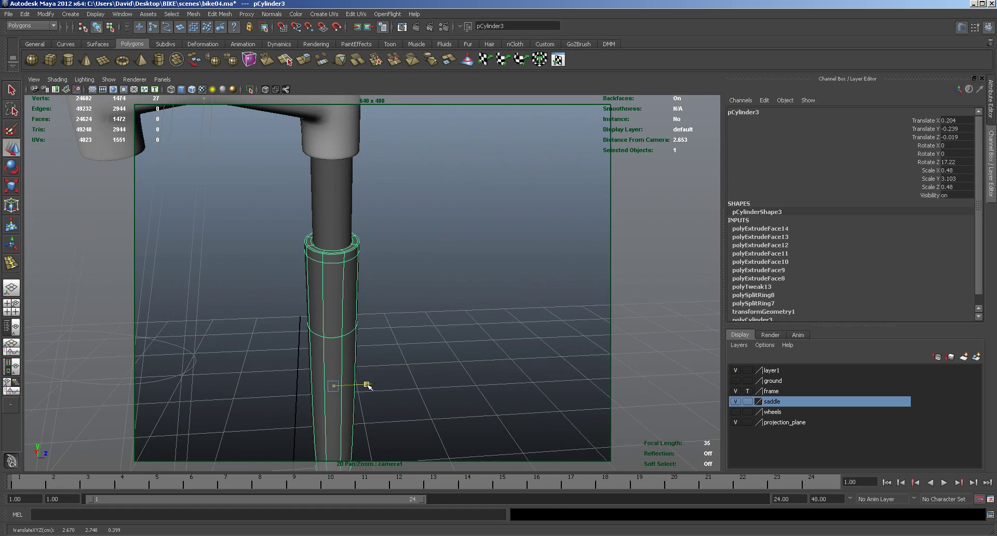
left_click_drag(368, 386, 369, 387)
key("space")
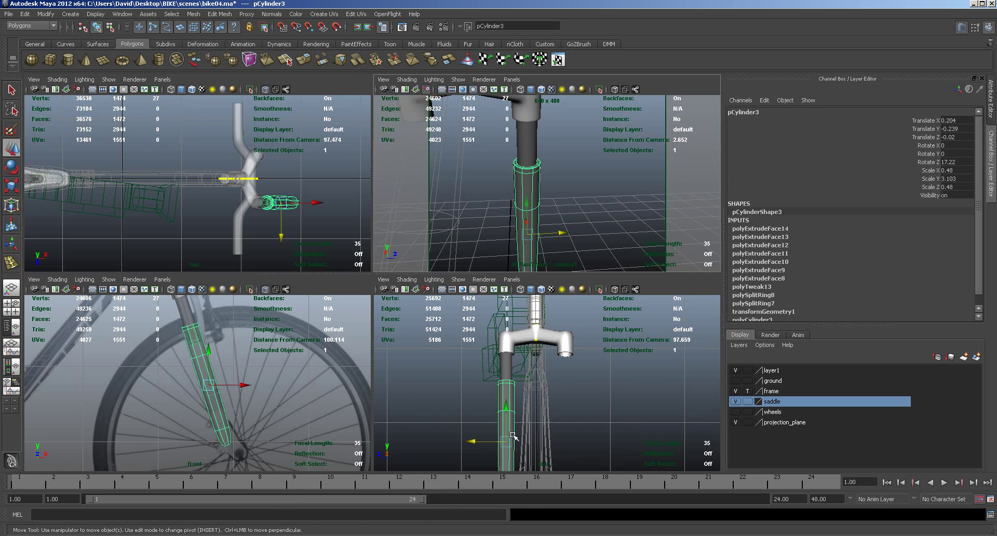
Extrude the side face near the lower leg's upper end outward about 0.117 in local Z, and turn off the smooth preview.
middle_click_drag(262, 434, 281, 419, "alt")
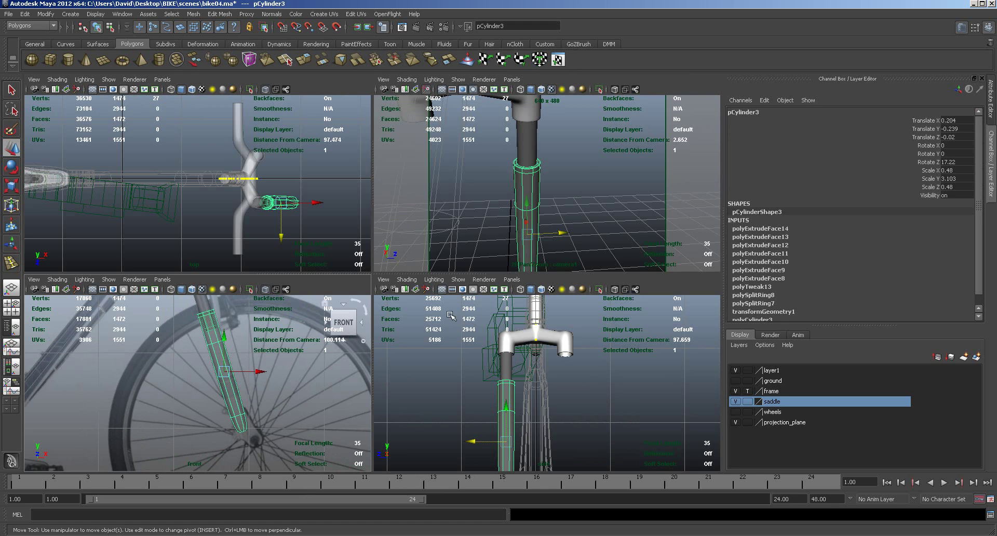
left_click_drag(562, 233, 459, 244, "alt")
left_click_drag(645, 247, 587, 216, "alt")
right_click_drag(566, 165, 569, 192)
left_click(556, 173)
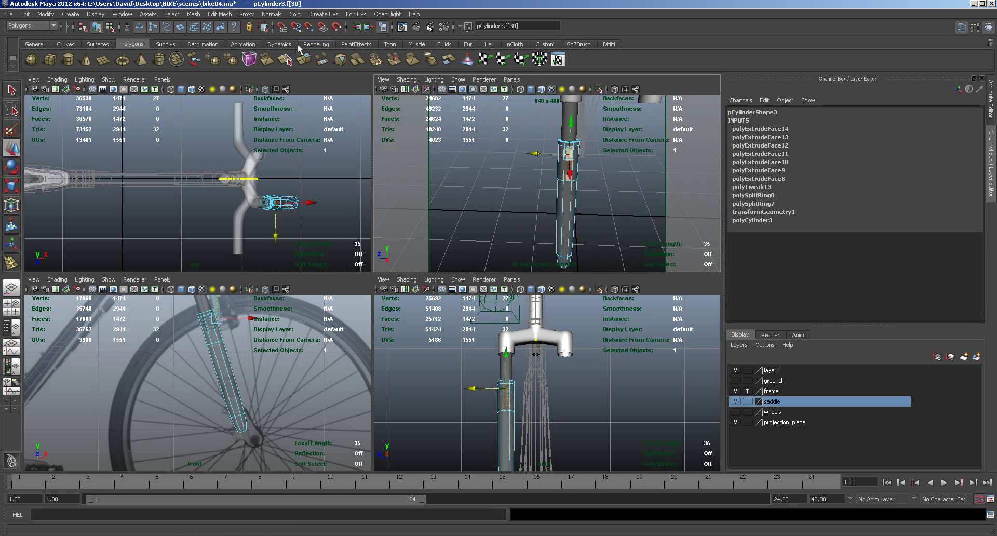
key("ctrl+e")
left_click_drag(536, 216, 577, 147, "alt")
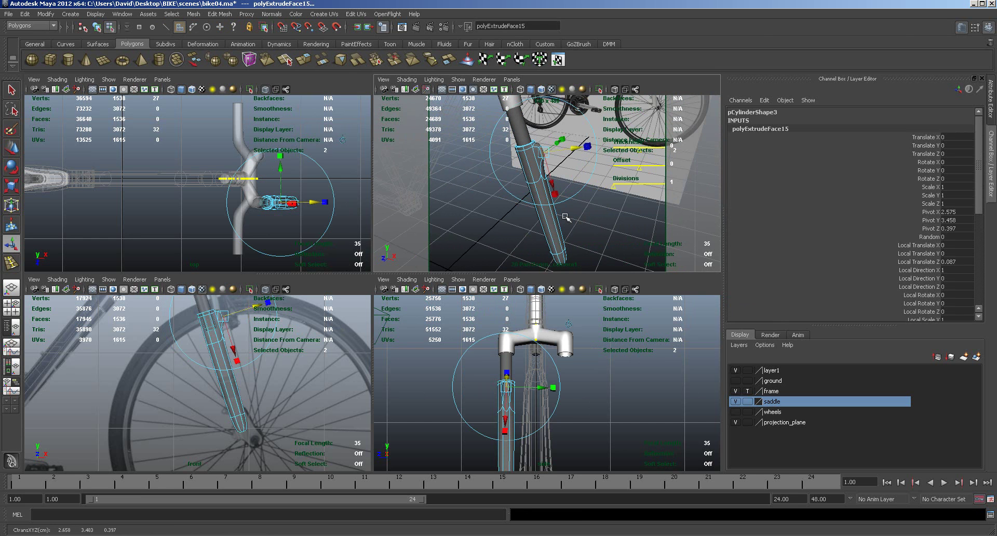
key("1")
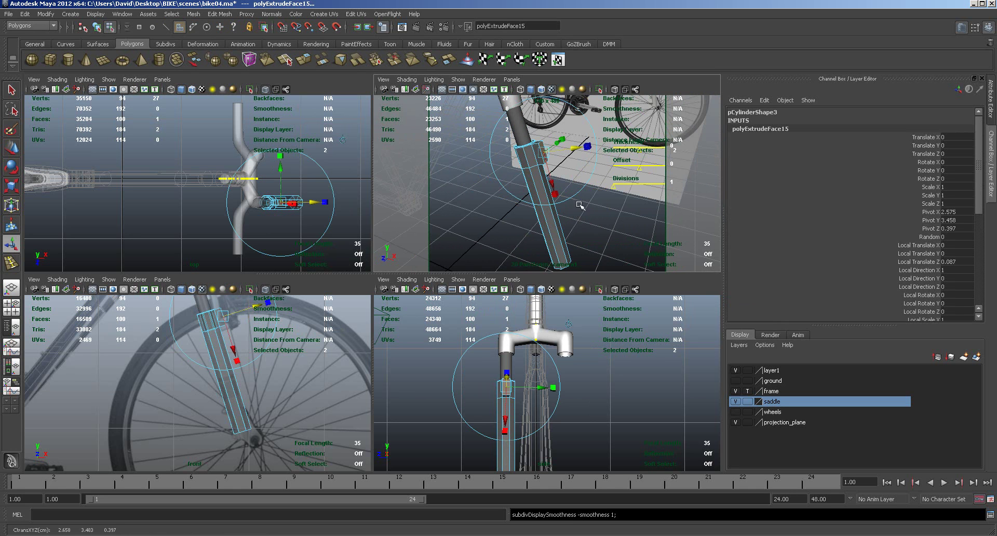
left_click_drag(577, 147, 576, 266)
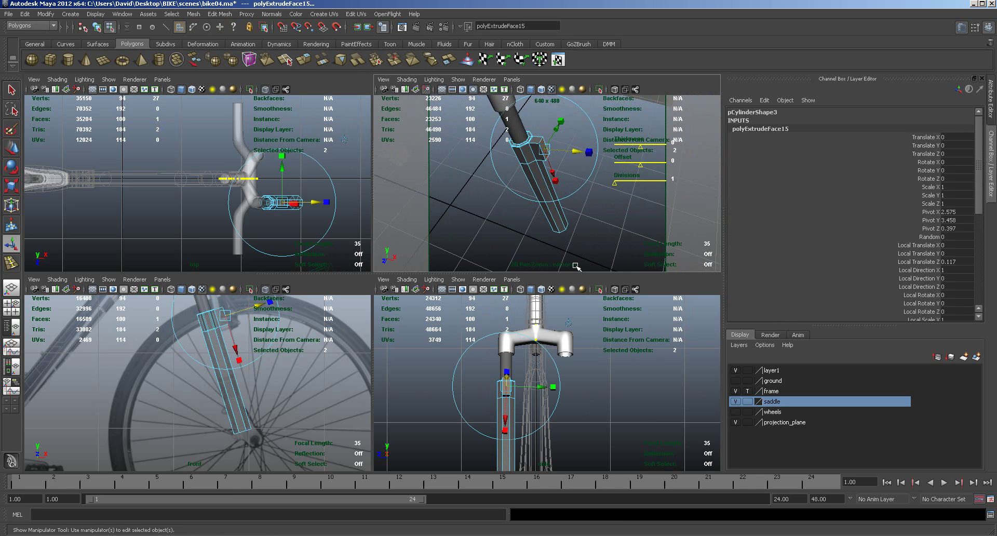
Extrude the upper face of the new side block upward along the fork tube by about 0.443 in local Z.
left_click(540, 141)
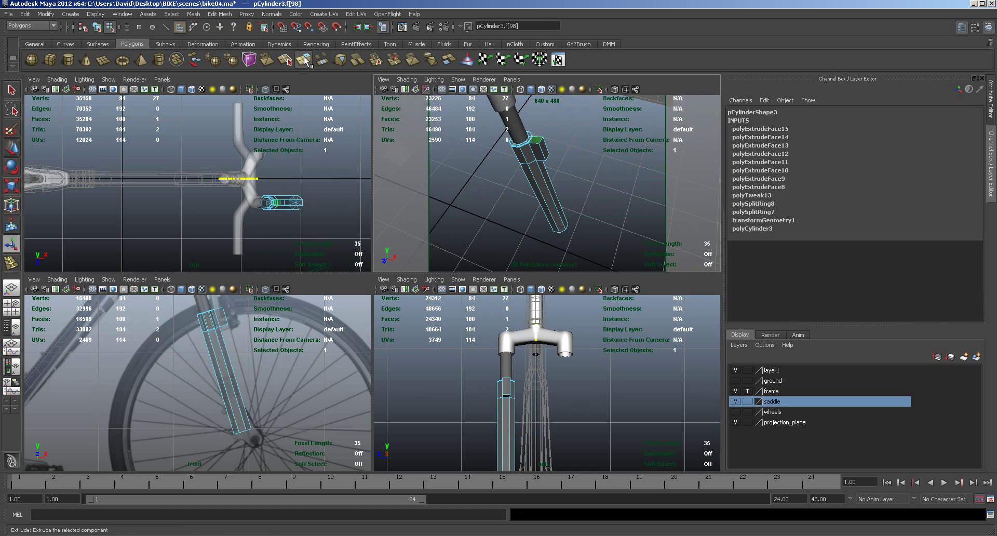
left_click(305, 59)
left_click_drag(522, 109, 519, 102)
middle_click_drag(193, 337, 199, 409, "alt")
left_click_drag(211, 339, 226, 401)
Insert an edge loop near the upper end of the extruded side post.
scroll(226, 401, "up", 4)
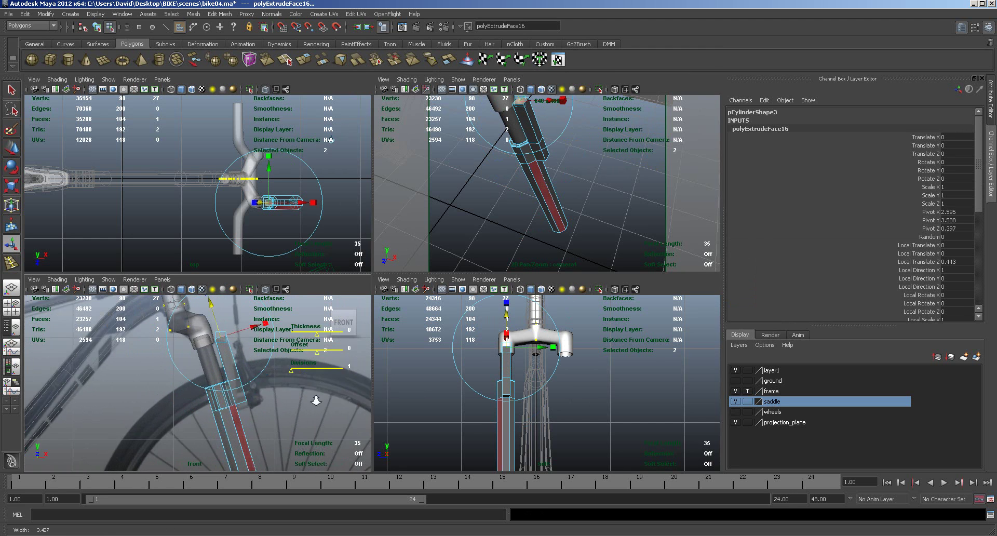
left_click(227, 15)
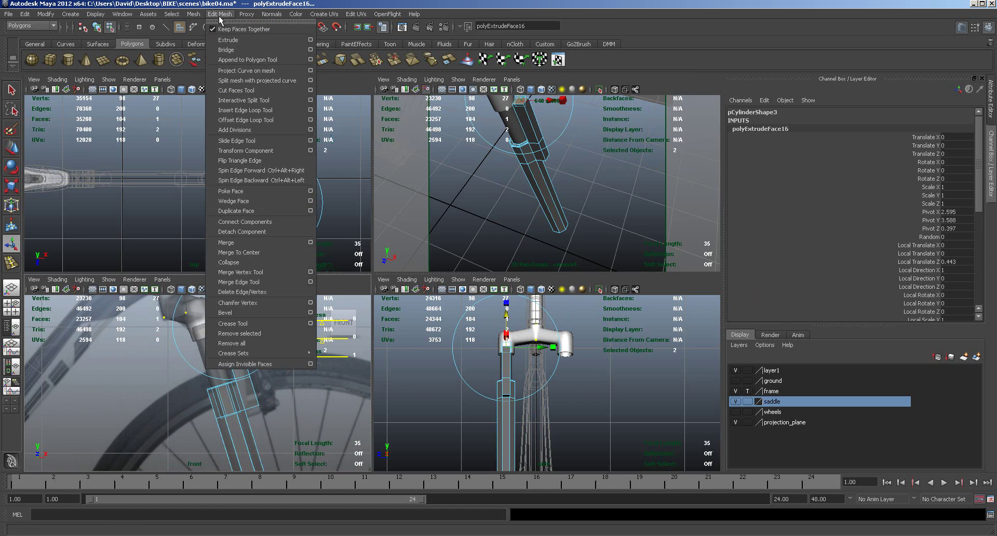
left_click(229, 101)
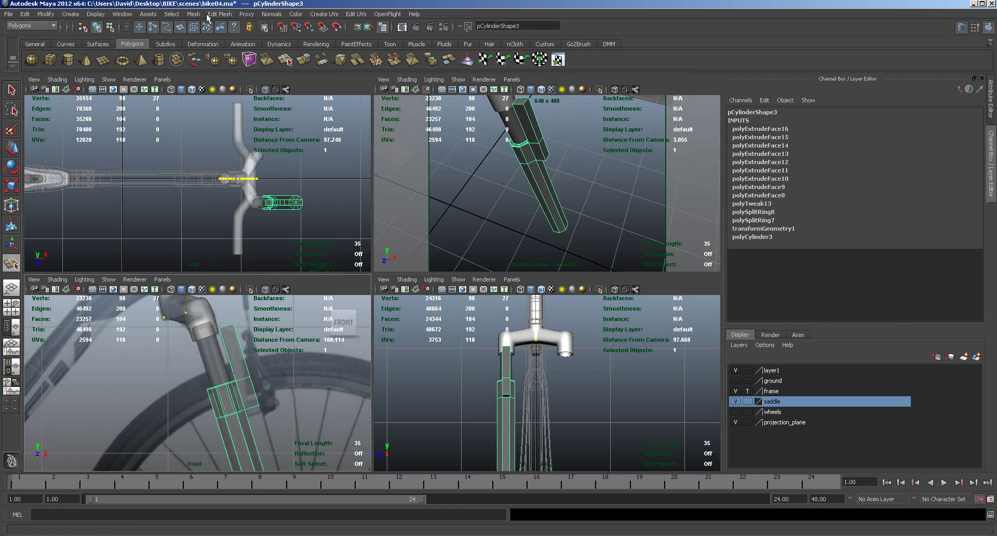
left_click(220, 14)
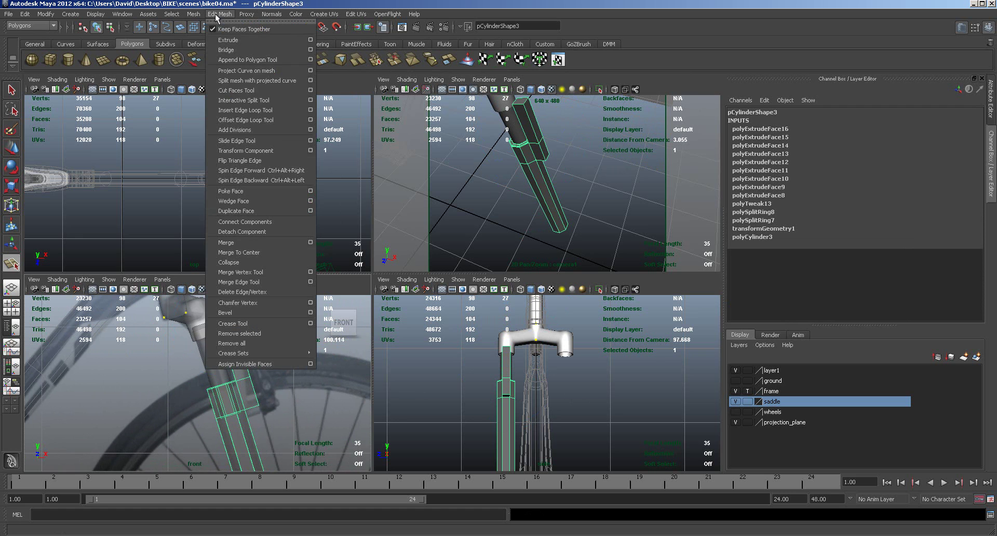
left_click(235, 110)
left_click(225, 347)
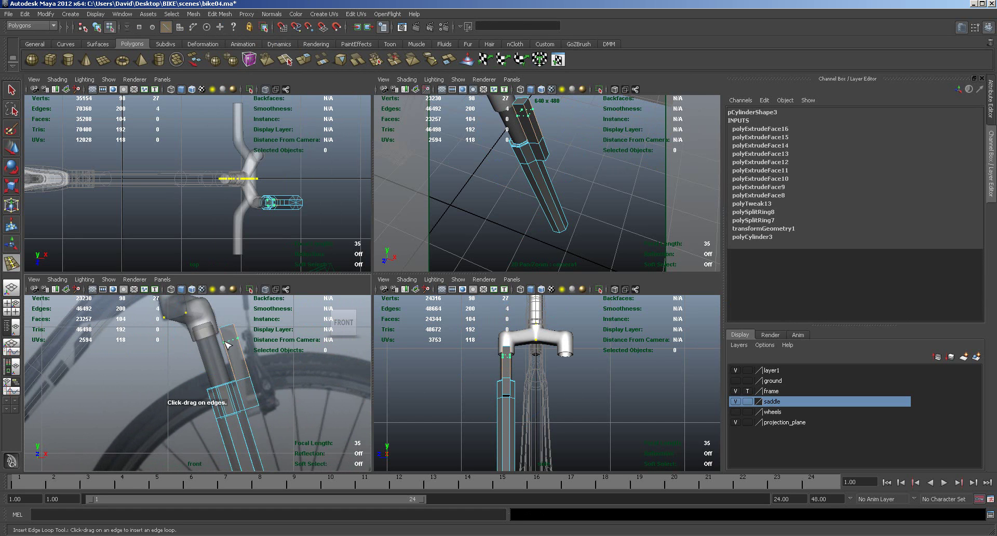
left_click_drag(572, 247, 538, 201, "alt")
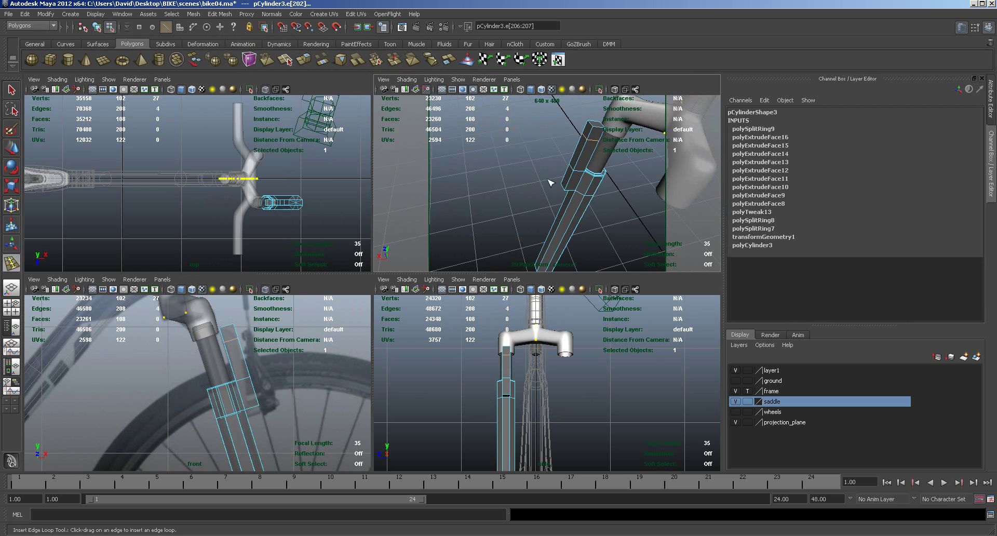
Extrude the wheel-facing face at the post's upper end about 0.348 in local Z toward the bike's center line.
left_click(13, 148)
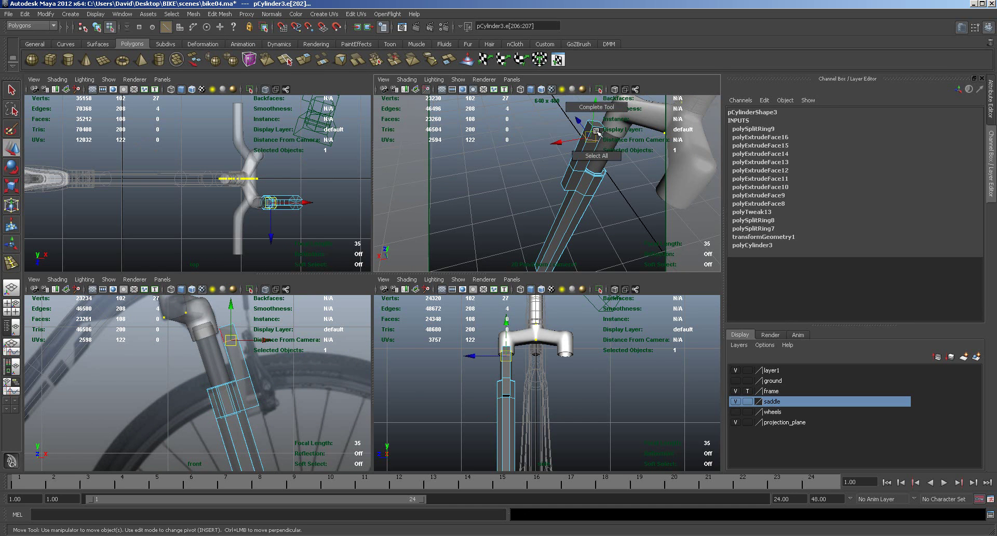
key("F8")
right_click_drag(582, 162, 581, 185)
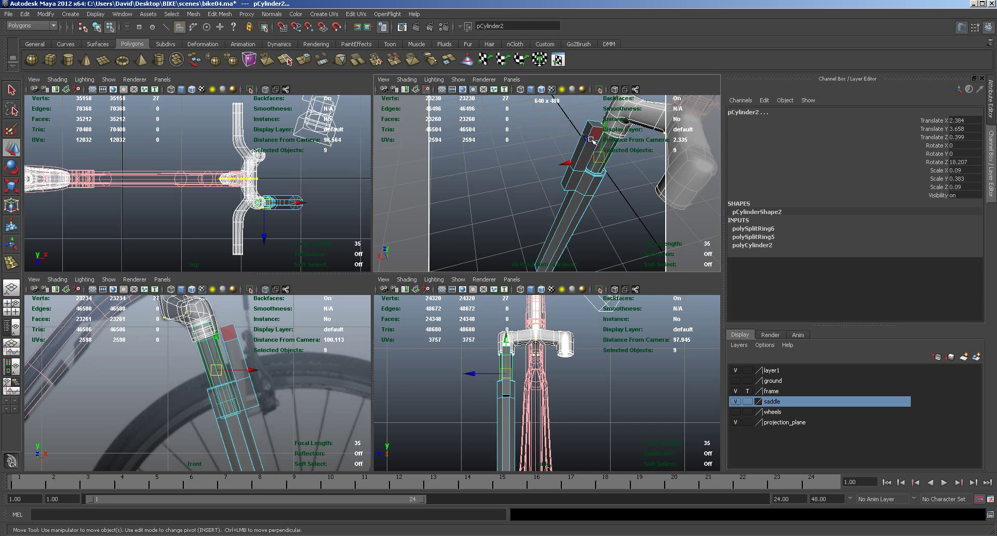
left_click(591, 139)
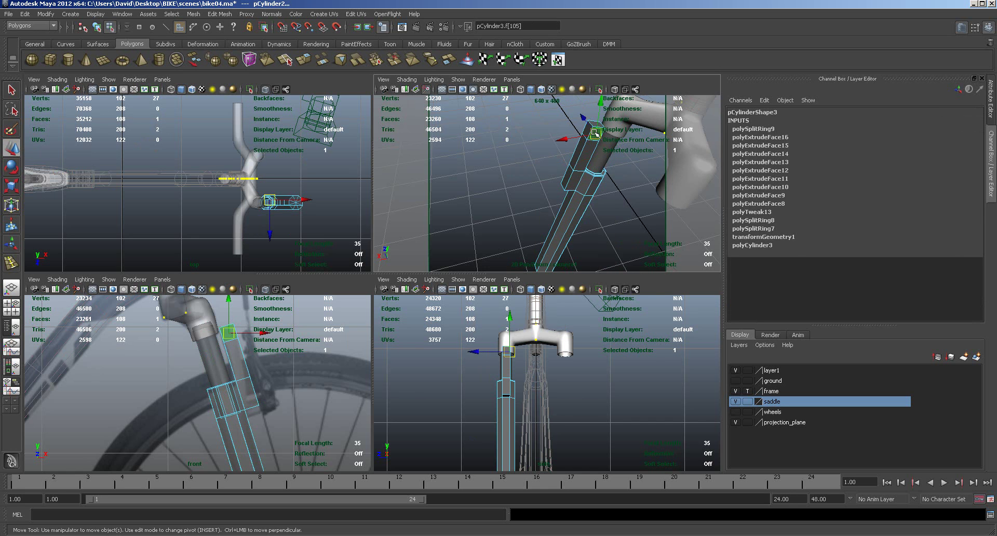
left_click(304, 60)
left_click_drag(269, 176, 270, 132)
left_click_drag(477, 201, 587, 196, "alt")
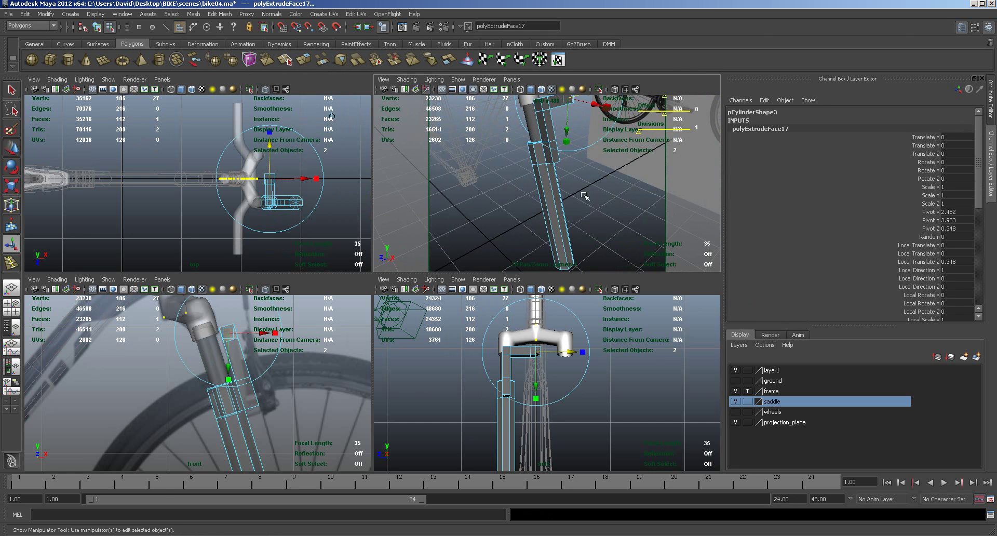
Return to object mode and preview the lower fork leg with its brace arm smoothed.
right_click_drag(558, 206, 566, 195)
left_click_drag(566, 195, 558, 224, "alt")
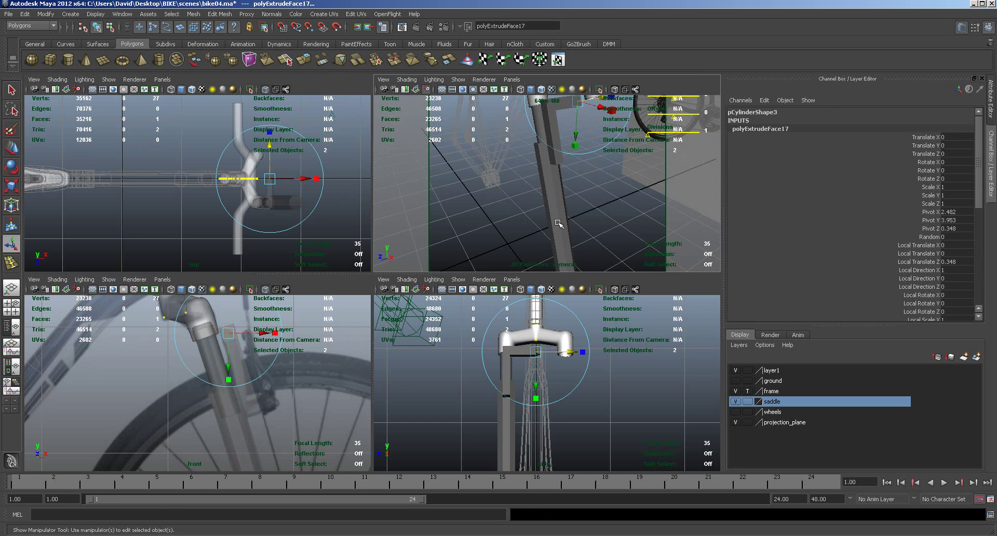
left_click(567, 214)
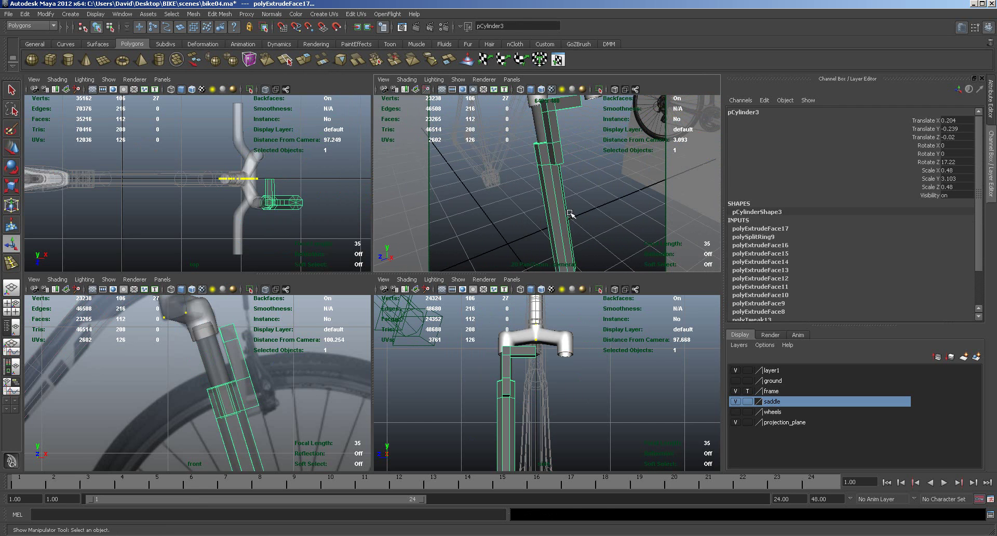
mouse_move(594, 223)
left_mouse_down("alt")
mouse_move(552, 212)
mouse_move(543, 223)
mouse_move(577, 231)
mouse_move(657, 212)
mouse_move(611, 216)
mouse_move(644, 226)
mouse_move(591, 232)
left_mouse_up("alt")
left_click(611, 215)
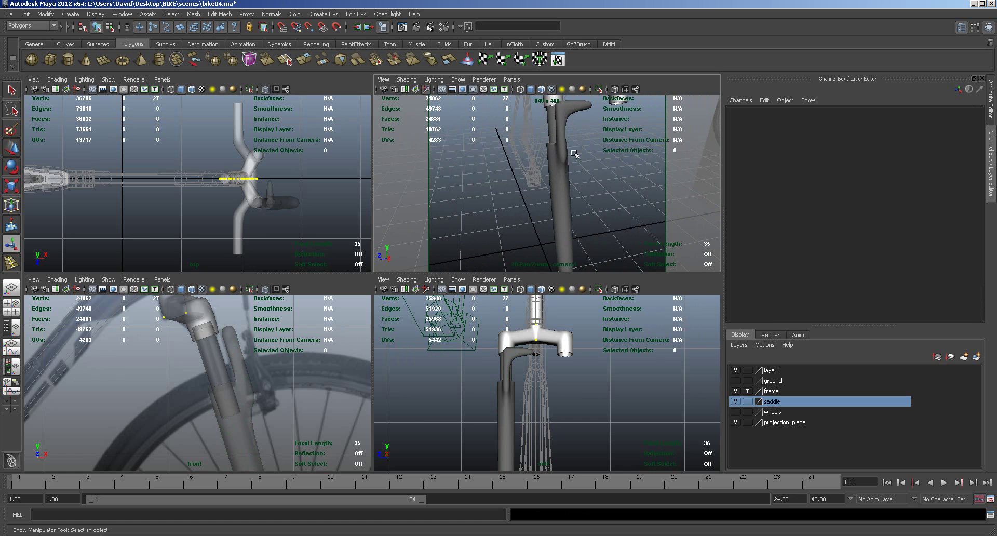
Maximize the perspective view and select the two vertices at the outer upper corner of the brace's bend for moving.
key("space")
left_click_drag(505, 239, 458, 235, "alt")
left_click(429, 242)
right_click_drag(429, 242, 395, 238)
left_click_drag(393, 224, 405, 243)
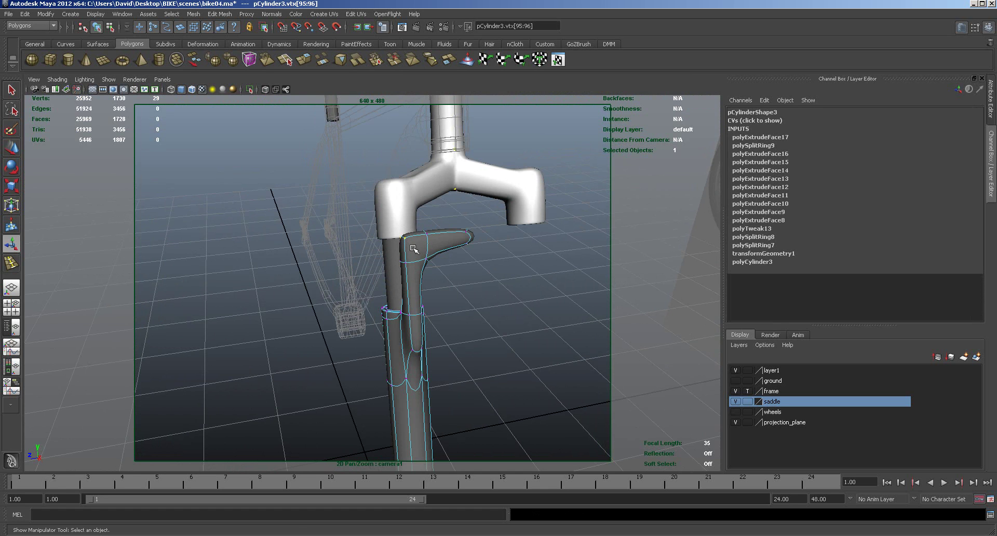
key("w")
Try to round the brace's bend by moving its outer corner vertices inward and down.
left_click_drag(401, 201, 399, 224)
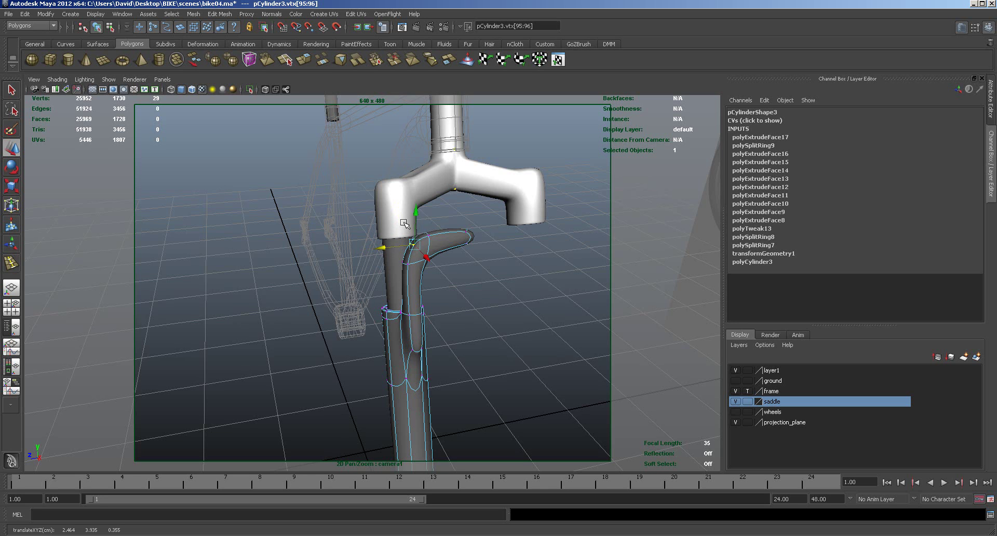
left_click_drag(416, 213, 417, 217)
left_click_drag(446, 294, 410, 266, "alt")
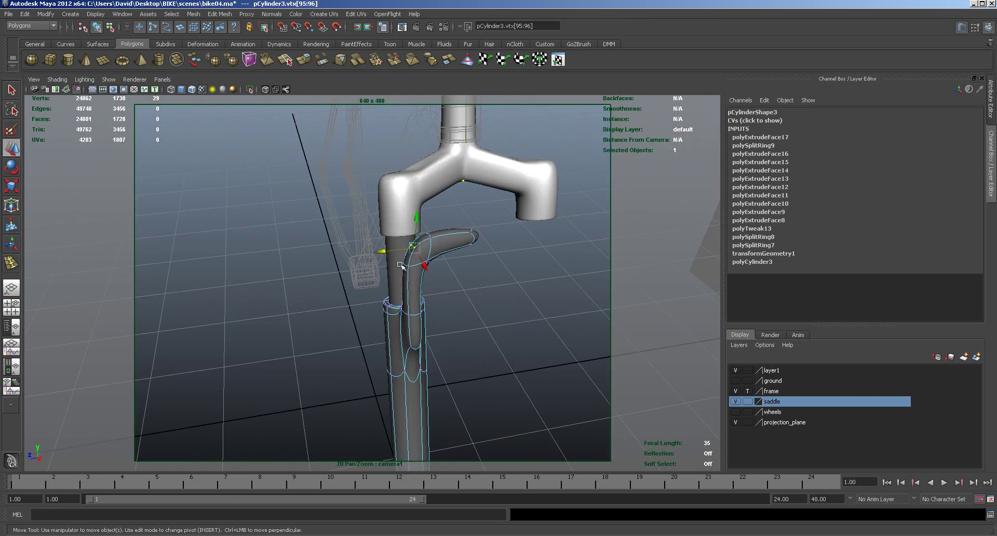
left_click(383, 253)
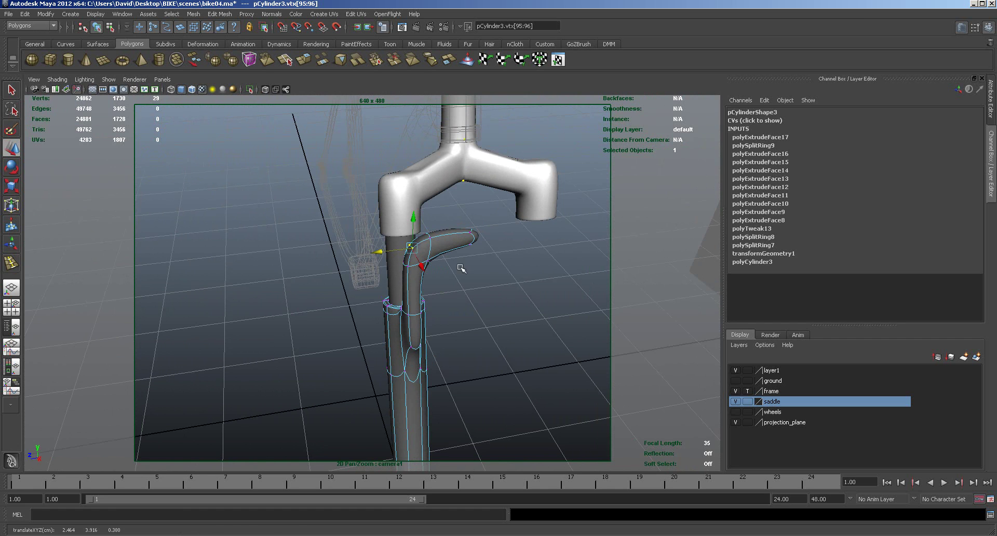
Try to reshape the brace by adjusting the inner bend vertices and the vertices near the post's lower end.
left_click_drag(459, 255, 421, 267)
left_click_drag(422, 229, 390, 253)
mouse_move(452, 309)
left_mouse_down("alt")
mouse_move(472, 279)
mouse_move(489, 329)
mouse_move(426, 335)
mouse_move(411, 349)
mouse_move(478, 350)
mouse_move(443, 358)
mouse_move(467, 359)
mouse_move(435, 309)
mouse_move(399, 315)
mouse_move(439, 318)
left_mouse_up("alt")
left_click_drag(489, 271, 478, 296, "alt")
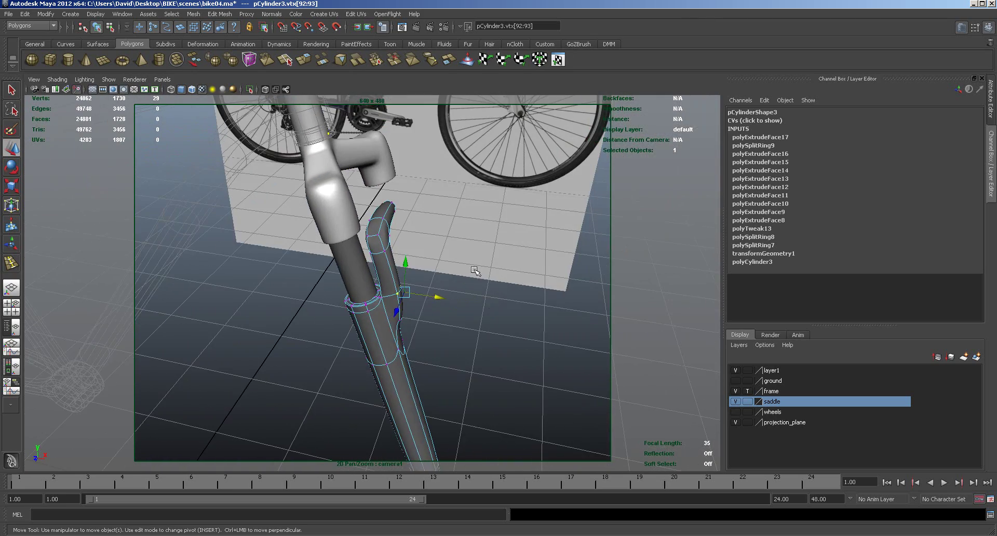
left_click(476, 267)
left_click_drag(412, 267, 396, 282, "alt")
right_click_drag(397, 283, 450, 270, "alt")
left_click(425, 246)
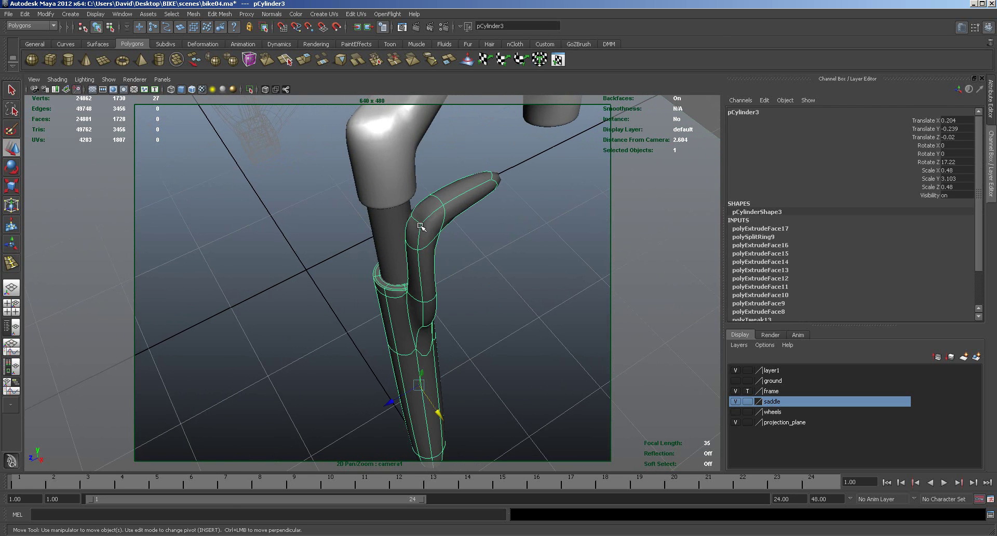
Try to adjust the two outer corner vertices of the brace's bend one at a time.
right_click_drag(421, 226, 392, 227)
left_click(420, 225)
left_click_drag(445, 251, 459, 260)
left_click_drag(460, 260, 477, 239, "alt")
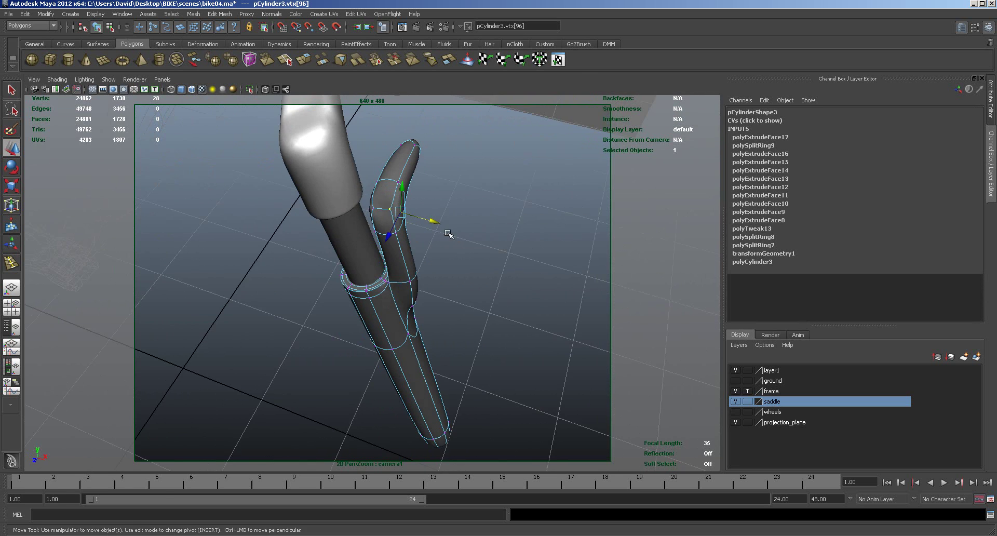
left_click(374, 209)
left_click_drag(401, 218, 397, 221)
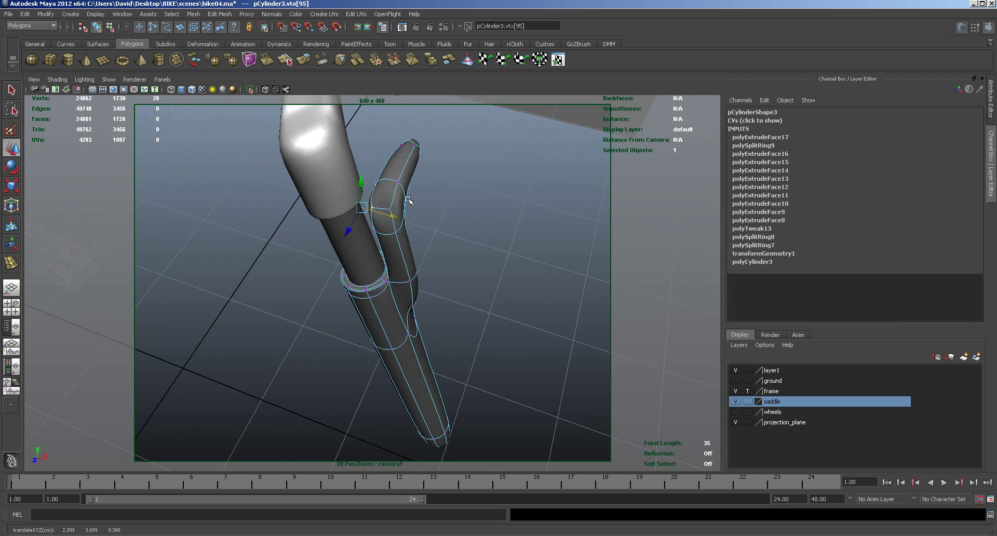
Turn off the smooth preview and undo all the vertex moves on the brace, back to its original square corner.
key("1")
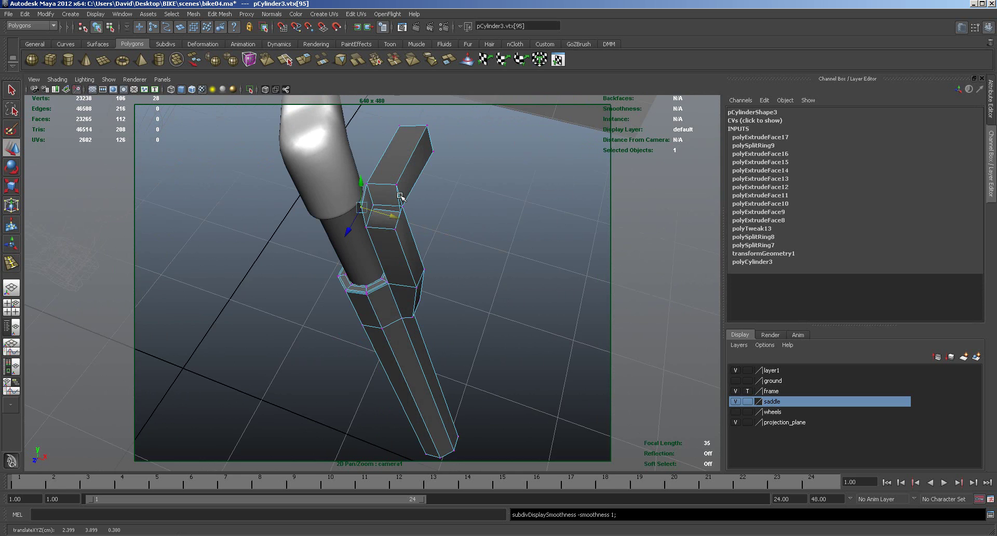
left_click_drag(464, 231, 398, 230, "alt")
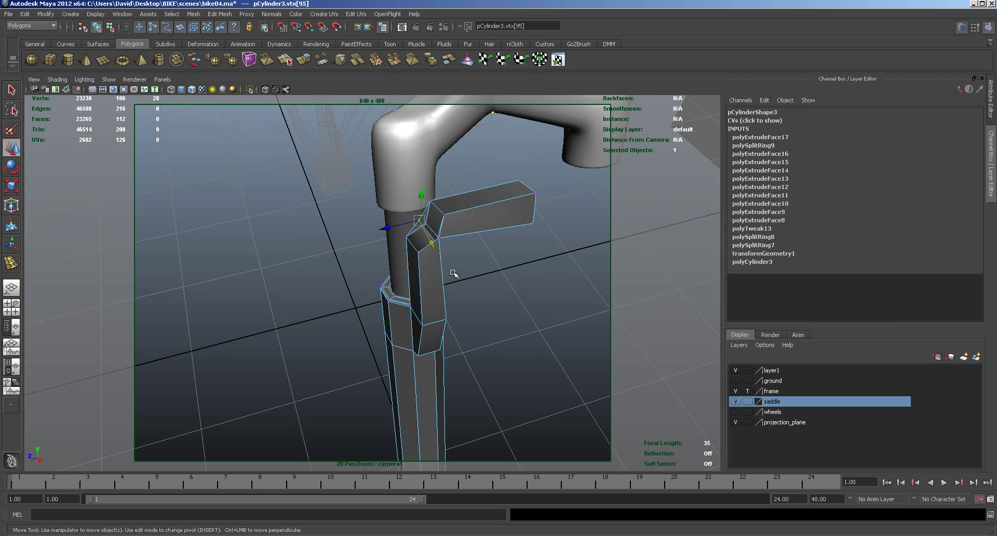
key("ctrl+z")
key("ctrl+z")
key("ctrl+z")
key("ctrl+z")
key("ctrl+z")
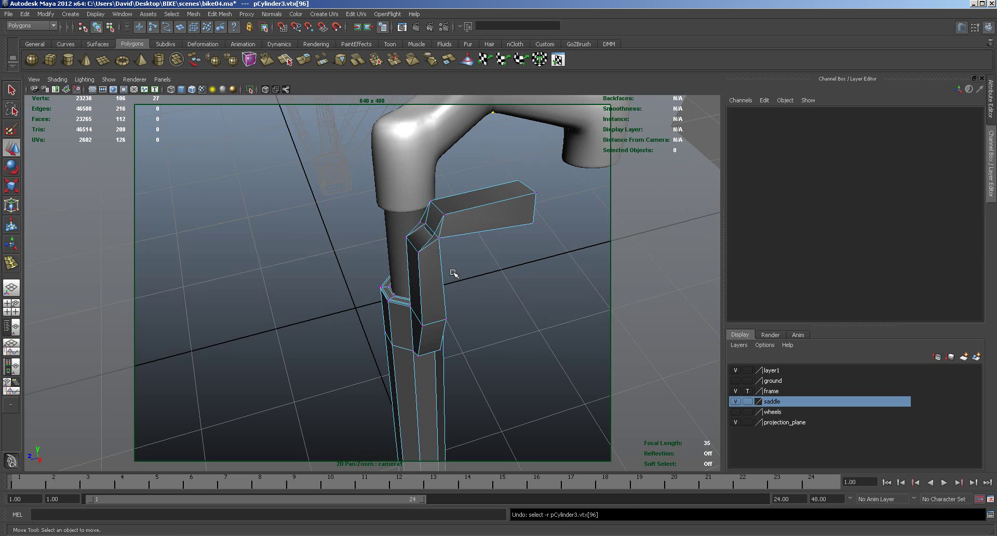
key("ctrl+z")
key("ctrl+z")
key("ctrl+z")
key("ctrl+z")
key("ctrl+z")
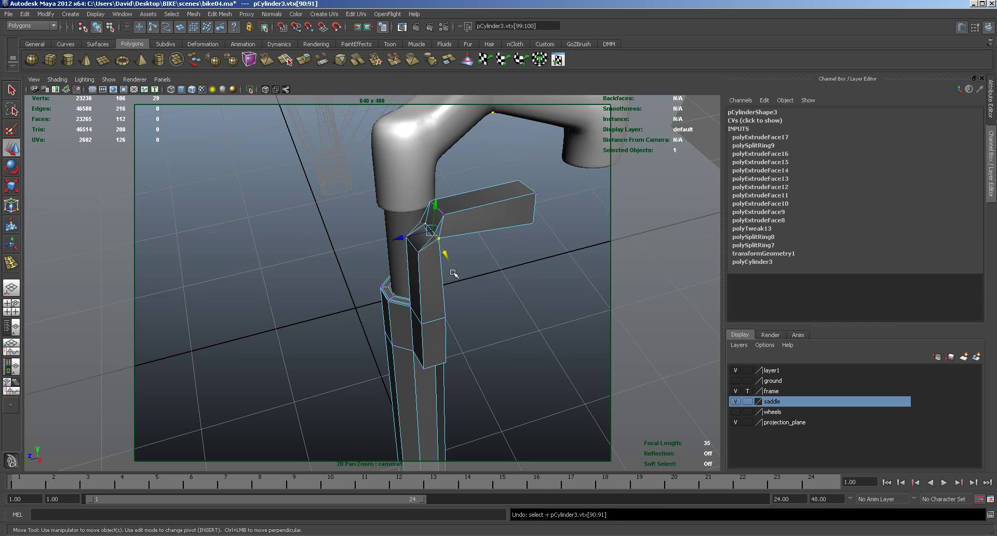
key("ctrl+z")
key("ctrl+z")
key("ctrl+z")
key("ctrl+z")
key("ctrl+z")
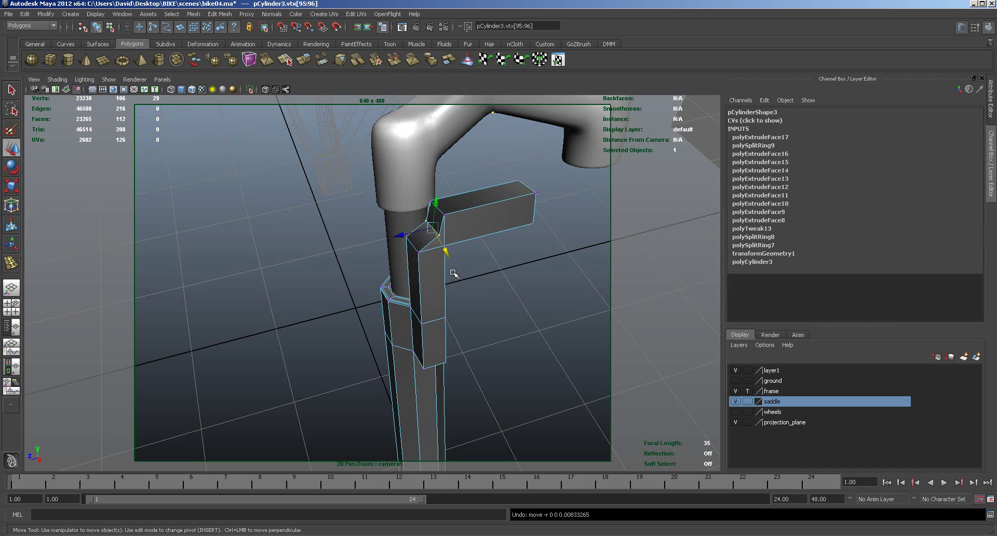
key("ctrl+z")
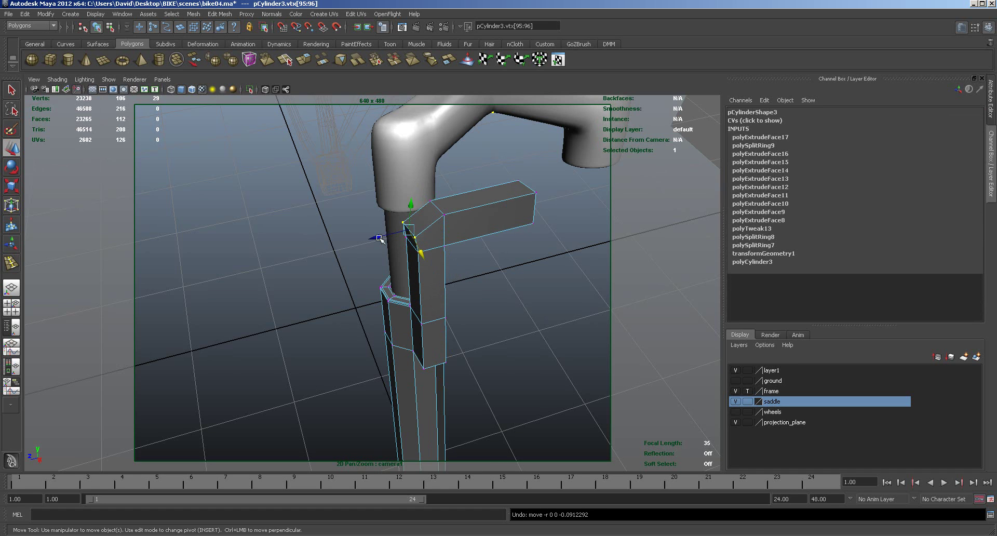
Move the two outer corner vertices toward the bike's center line and slightly up to bevel the brace's bend.
left_click_drag(378, 238, 389, 231)
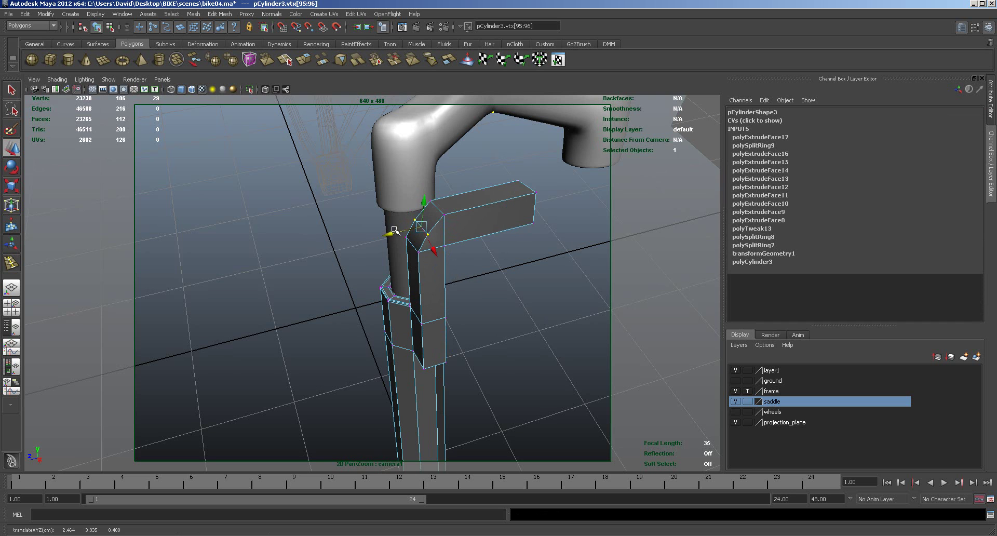
left_click_drag(425, 201, 424, 197)
left_click_drag(478, 280, 455, 262, "alt")
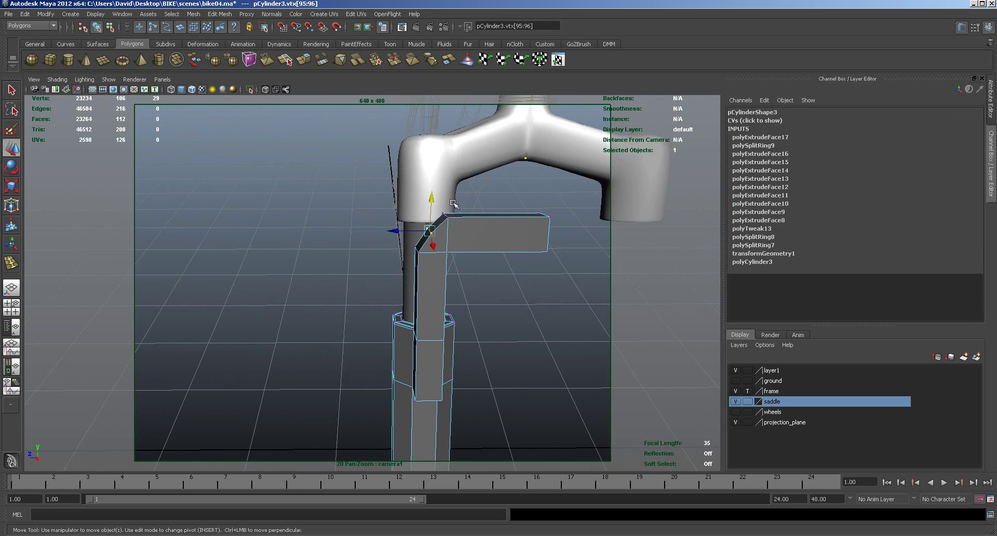
Insert two edge loops beside the brace's bend, one across the post and one across the horizontal arm.
left_click(222, 13)
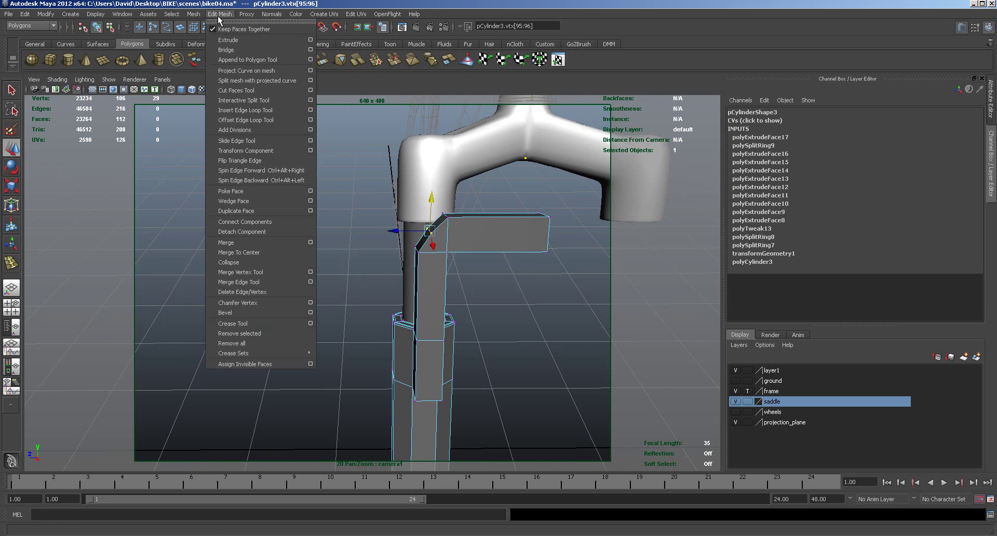
left_click(239, 111)
left_click_drag(472, 256, 450, 272)
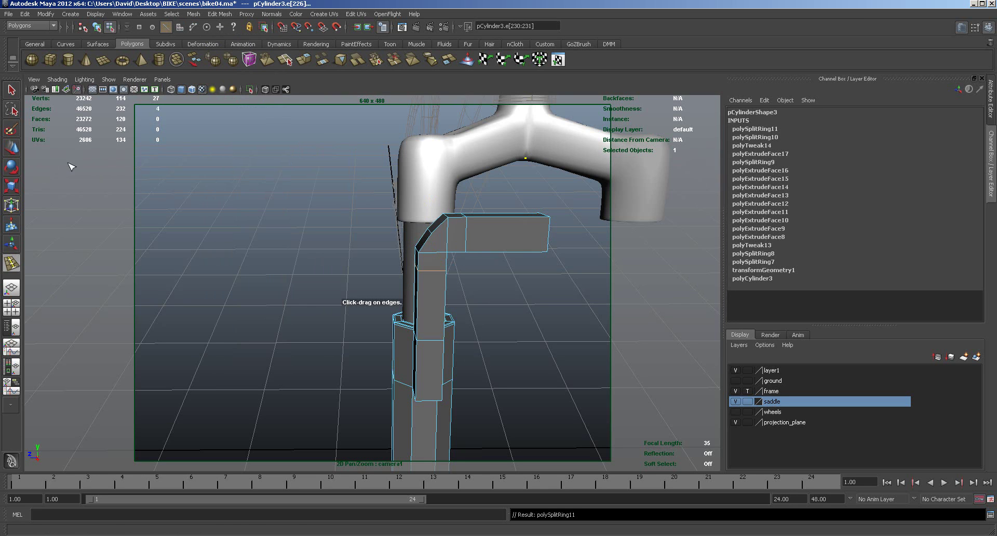
Raise all vertices of the brace's horizontal arm beyond the new edge loop slightly.
left_click(12, 148)
right_click_drag(466, 223, 467, 215)
left_click_drag(452, 206, 576, 278)
left_click_drag(507, 197, 508, 189)
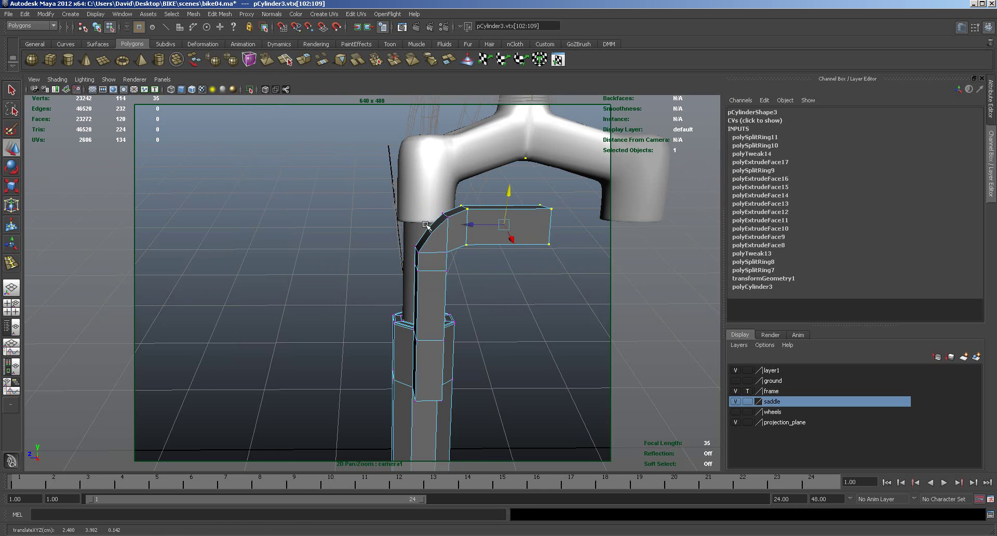
Adjust the upper vertices along the brace's bend to round its outer curve.
left_click_drag(420, 218, 440, 239)
left_click_drag(433, 190, 450, 205)
left_click(446, 211)
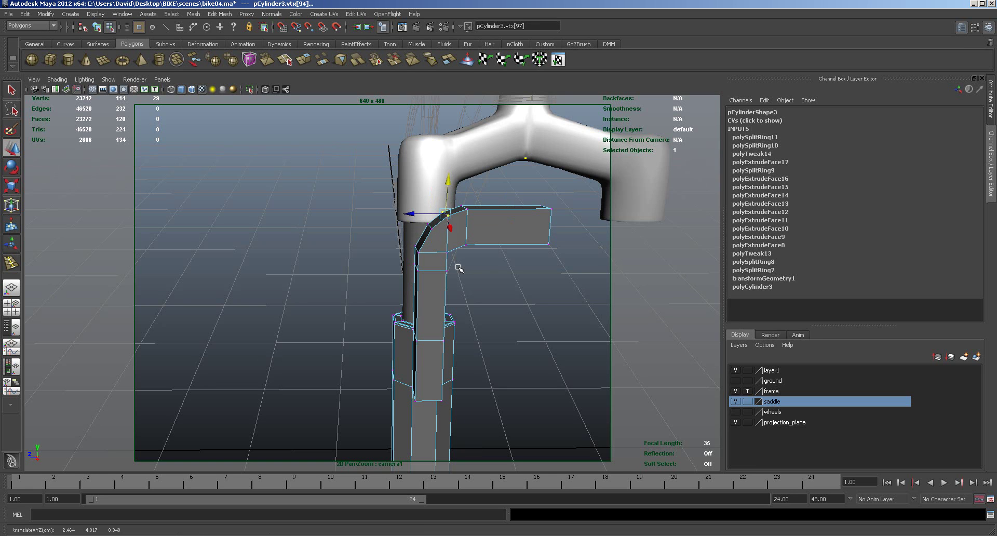
Raise the bend's inner corner vertices and the underside vertices of the brace's horizontal arm.
left_click_drag(459, 263, 448, 219)
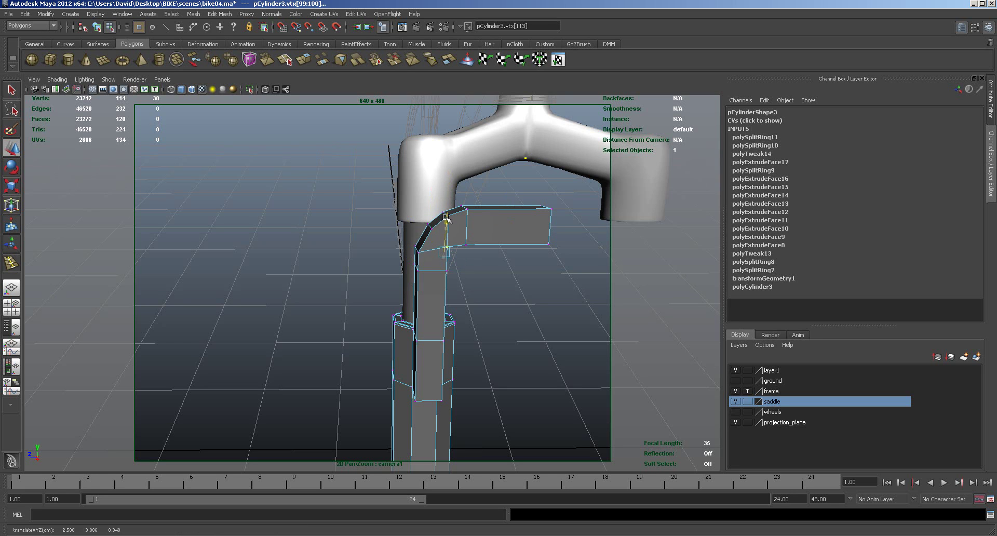
left_click_drag(464, 259, 511, 207)
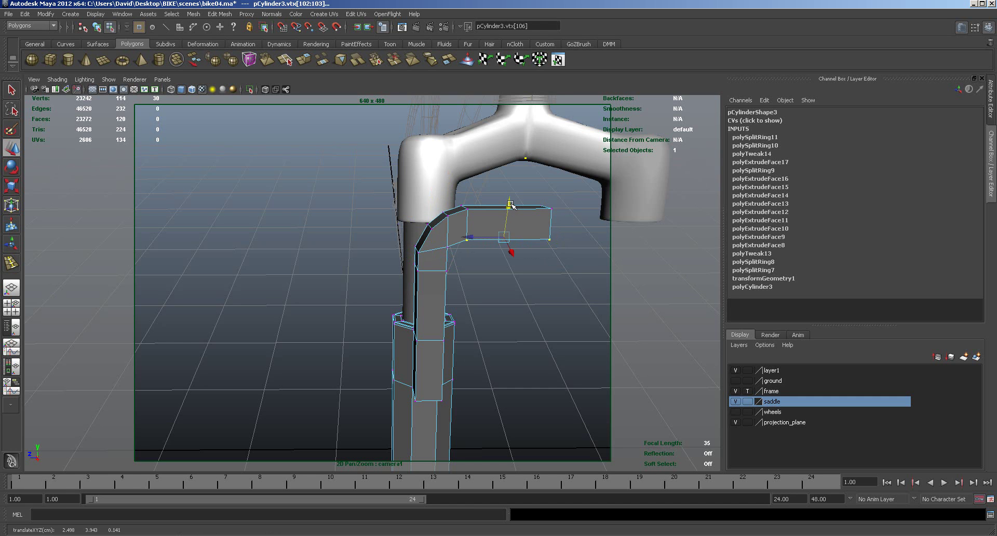
left_click_drag(477, 279, 507, 285, "alt")
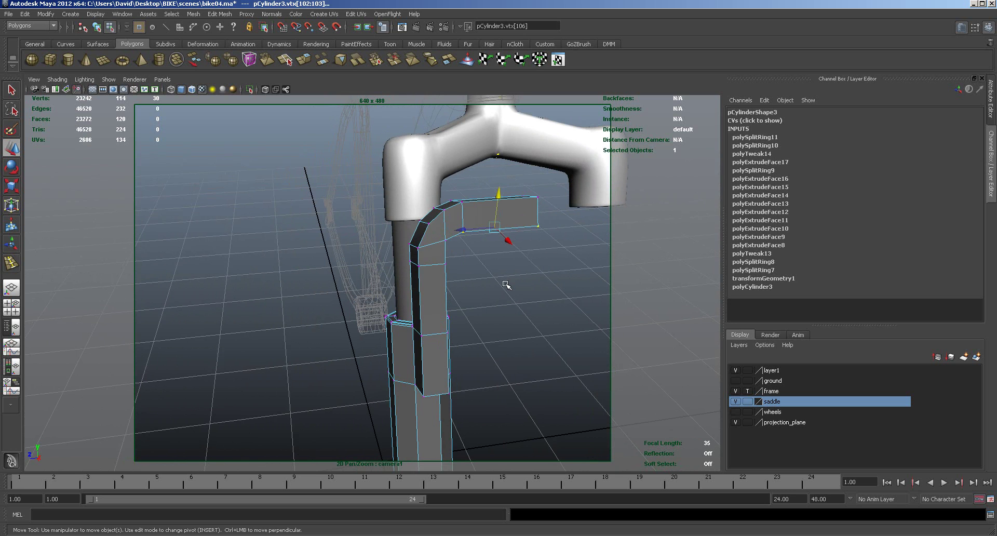
Turn on the smooth preview and examine the shape of the rounded brace.
key("3")
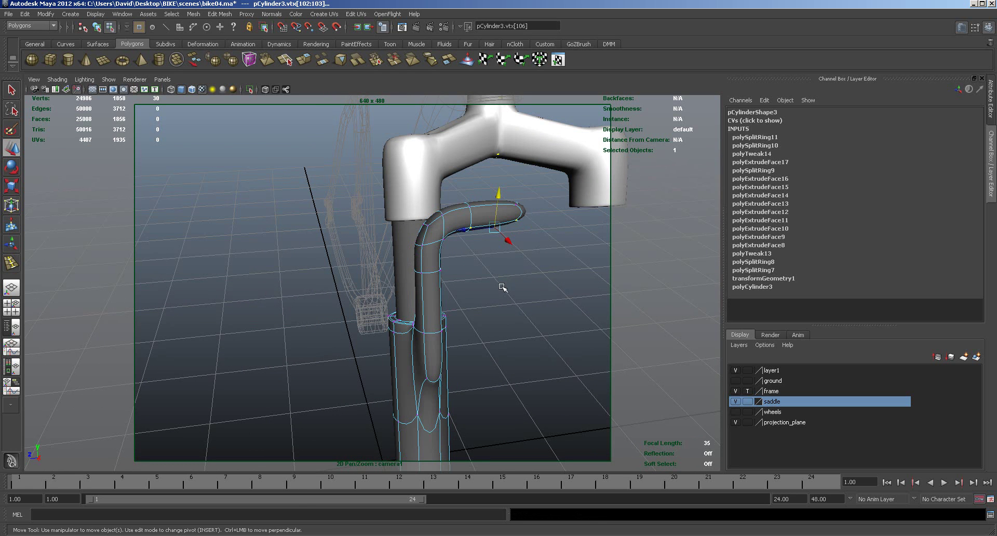
left_click(501, 286)
right_click_drag(470, 226, 481, 212)
left_click_drag(494, 255, 396, 230, "alt")
left_click_drag(450, 251, 425, 259, "alt")
Adjust the two vertices at the lower end of the brace post where it joins the leg, and return to object mode.
left_click(431, 344)
right_click_drag(423, 369, 405, 352)
left_click_drag(405, 352, 540, 350, "alt")
left_click_drag(424, 331, 393, 355)
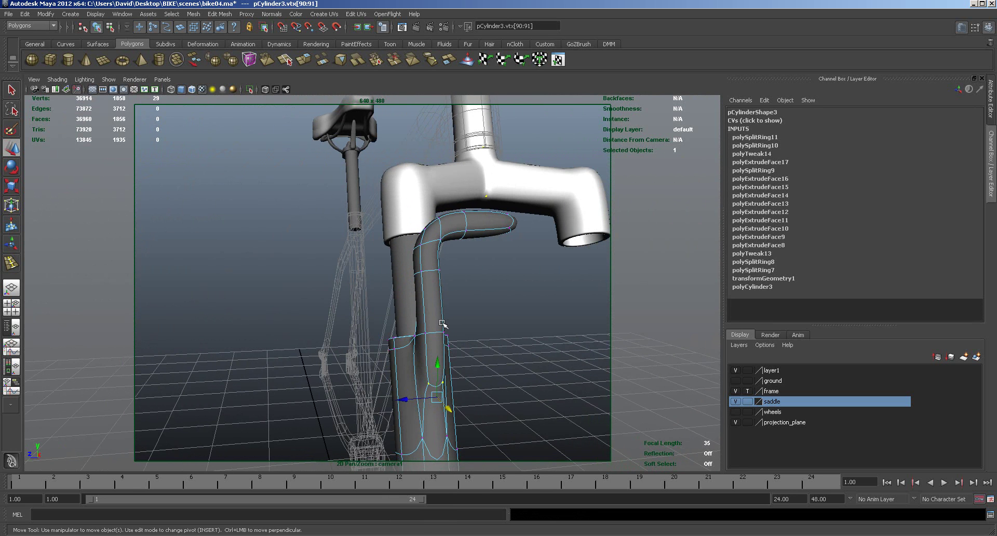
right_click(436, 320)
right_click_drag(435, 320, 472, 309)
left_click_drag(473, 309, 501, 343, "alt")
right_click_drag(502, 343, 323, 329, "alt")
mouse_move(323, 330)
middle_mouse_down("alt")
mouse_move(367, 389)
mouse_move(336, 325)
middle_mouse_up("alt")
key("F8")
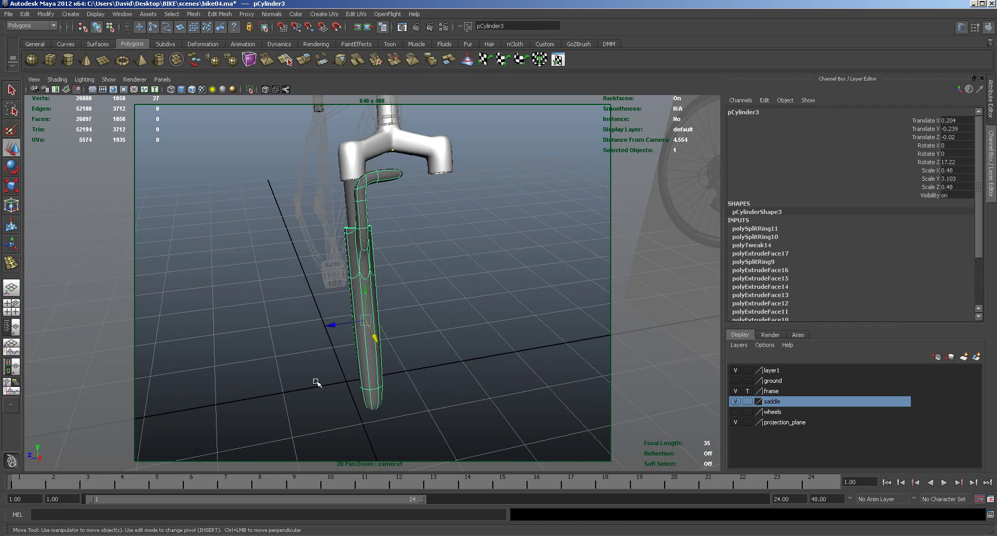
left_click_drag(322, 389, 364, 395, "alt")
In the front view, shorten the lower leg by moving its bottom end vertices up along the fork in the photo.
key("space")
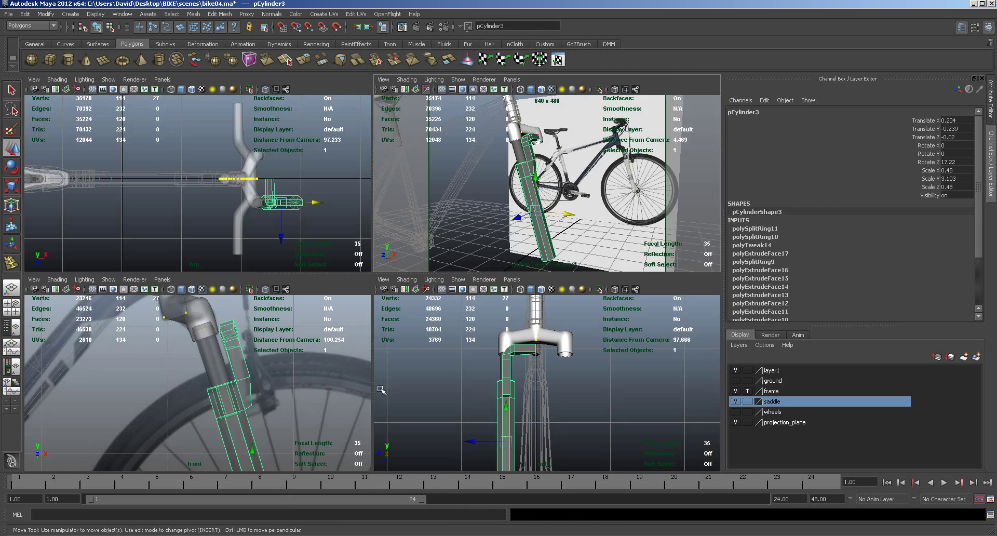
key("space")
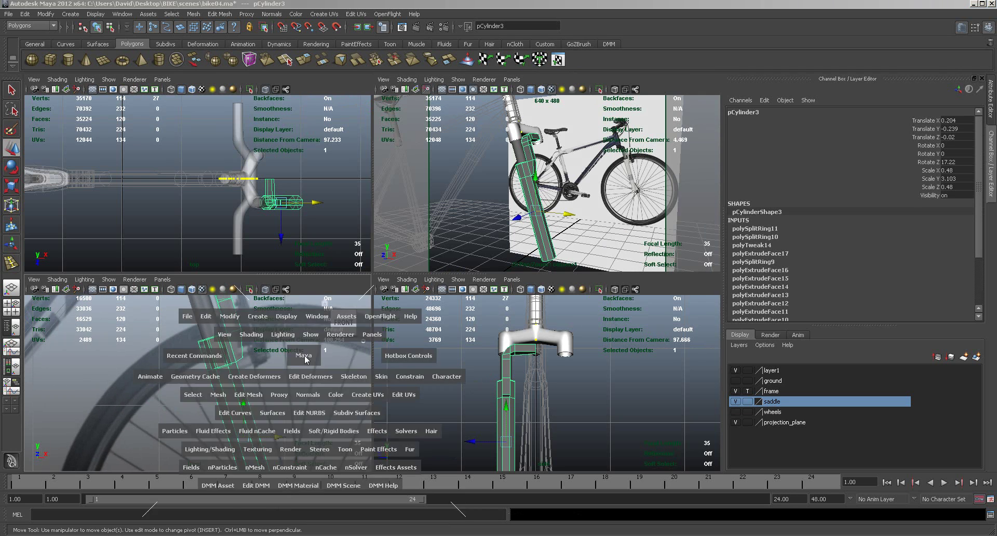
middle_click_drag(349, 385, 258, 221, "alt")
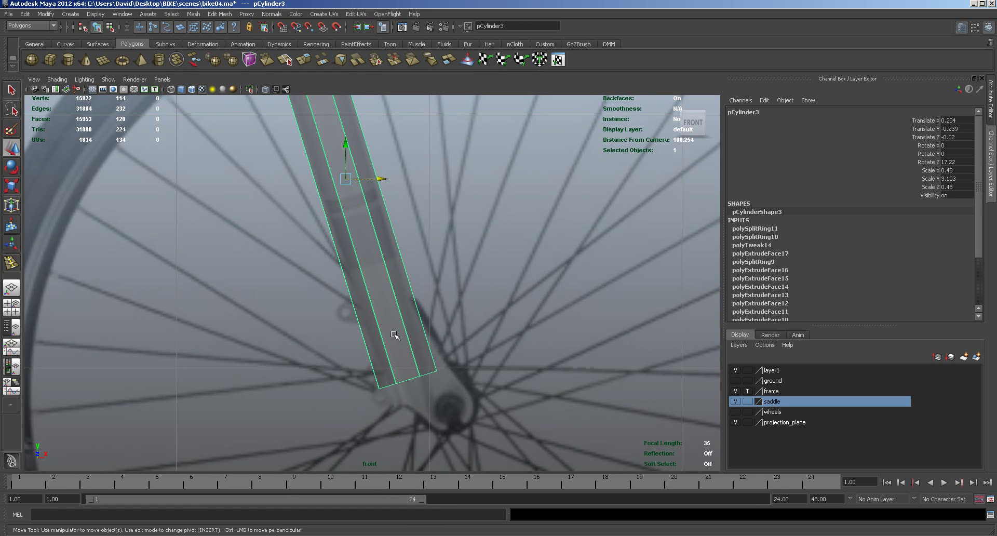
right_click_drag(391, 364, 340, 359)
left_click_drag(334, 322, 481, 407)
left_click_drag(416, 381, 390, 311)
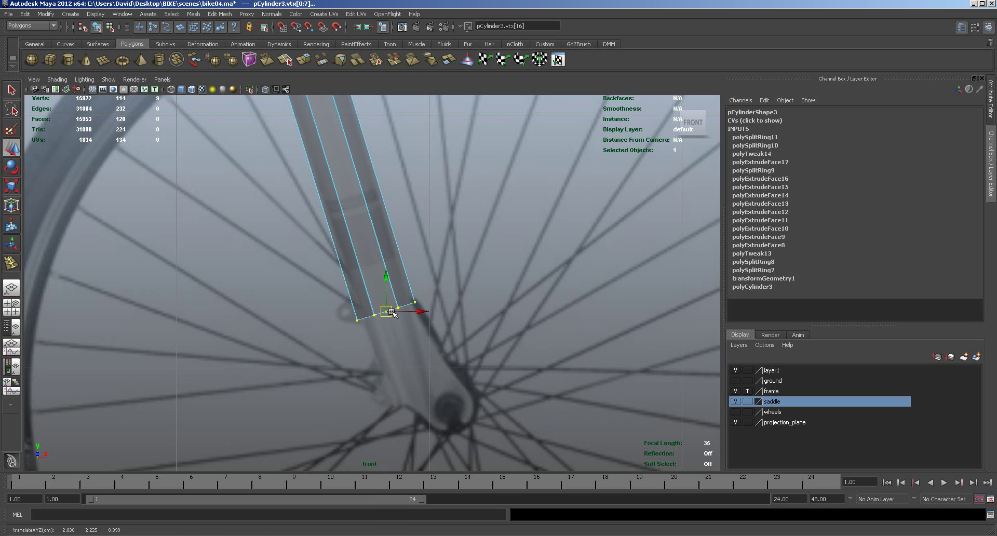
Extrude the lower leg's bottom cap faces down along the fork in the photo to just beside the wheel axle and narrow the end.
right_click_drag(367, 307, 339, 310)
left_click_drag(323, 278, 443, 354)
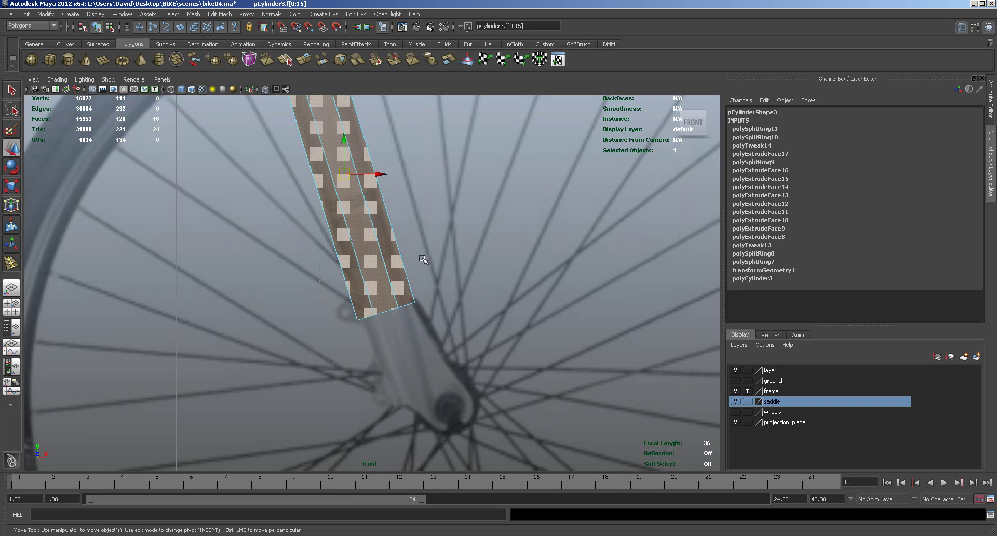
left_click_drag(423, 261, 424, 260)
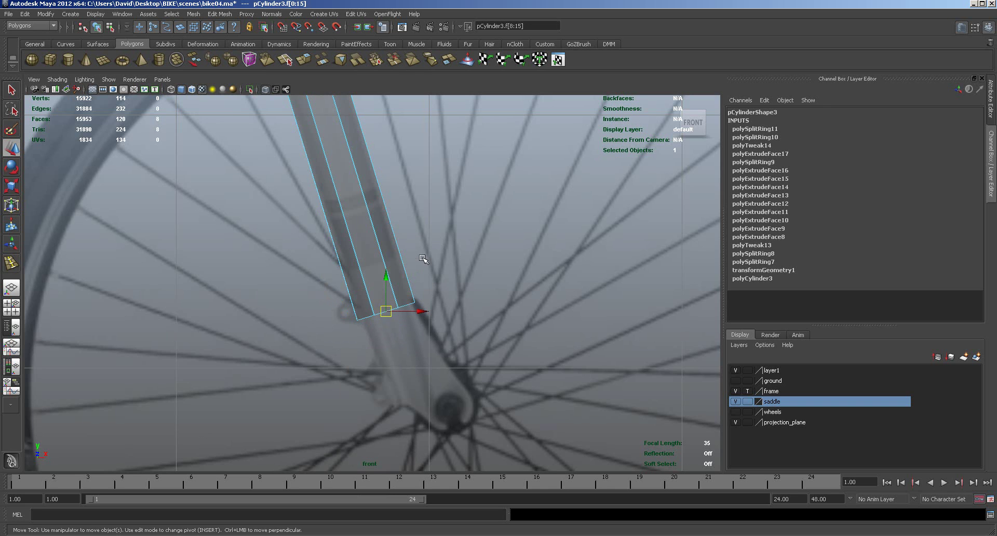
left_click(311, 59)
left_click_drag(395, 345, 430, 452)
left_click_drag(462, 406, 420, 421)
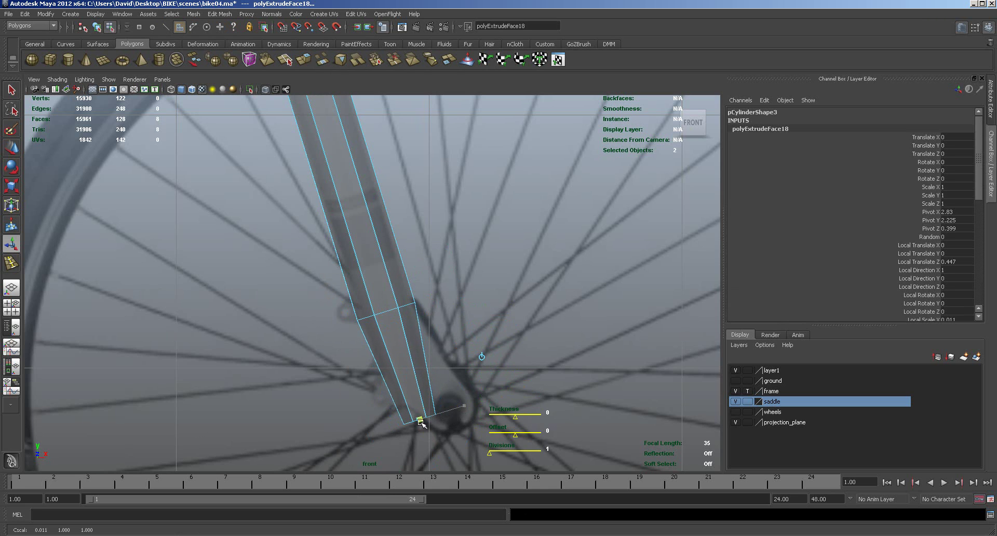
left_click_drag(430, 455, 426, 445)
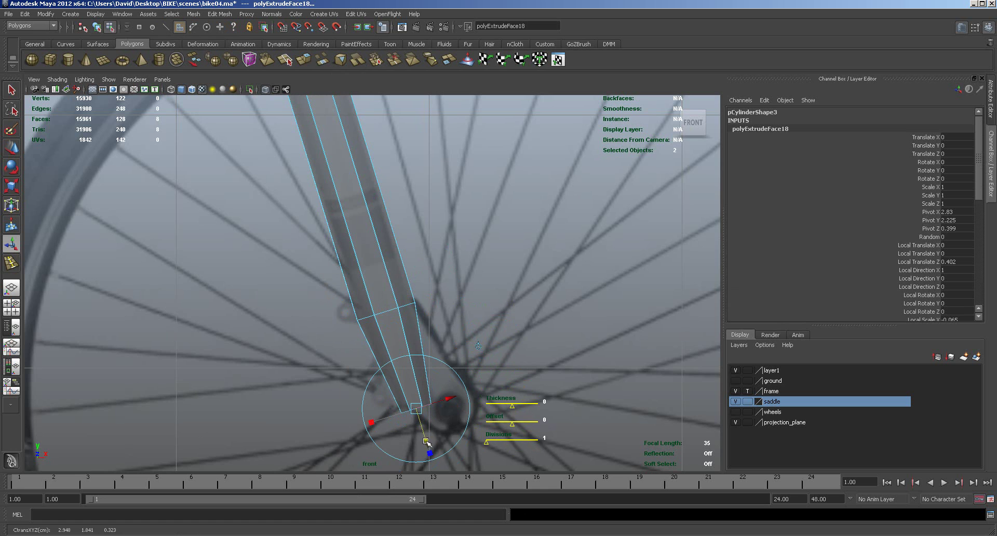
In the right view, shift the extruded leg end sideways toward the wheel with a local Y translation of -0.049.
key("space")
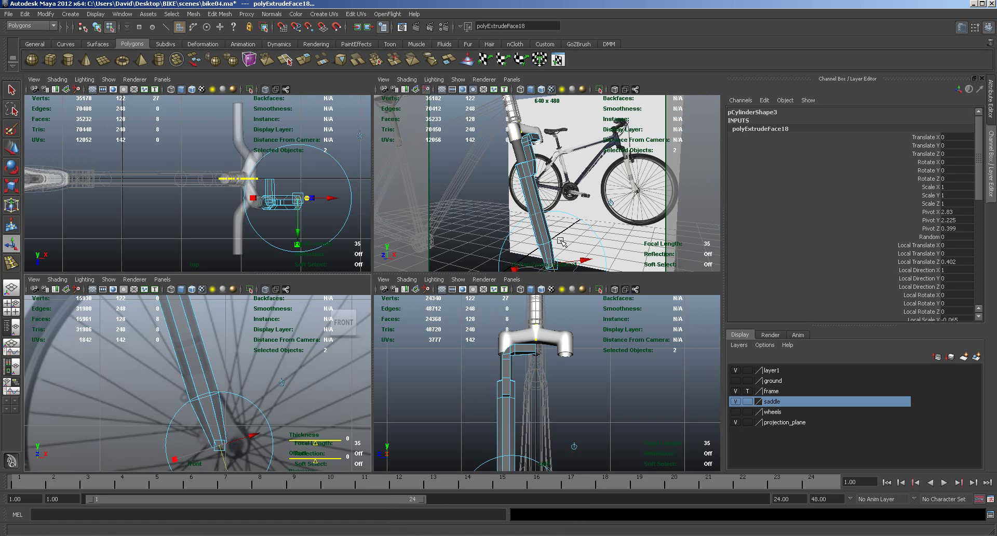
key("space")
middle_click_drag(446, 389, 423, 239, "alt")
left_click_drag(261, 361, 286, 361)
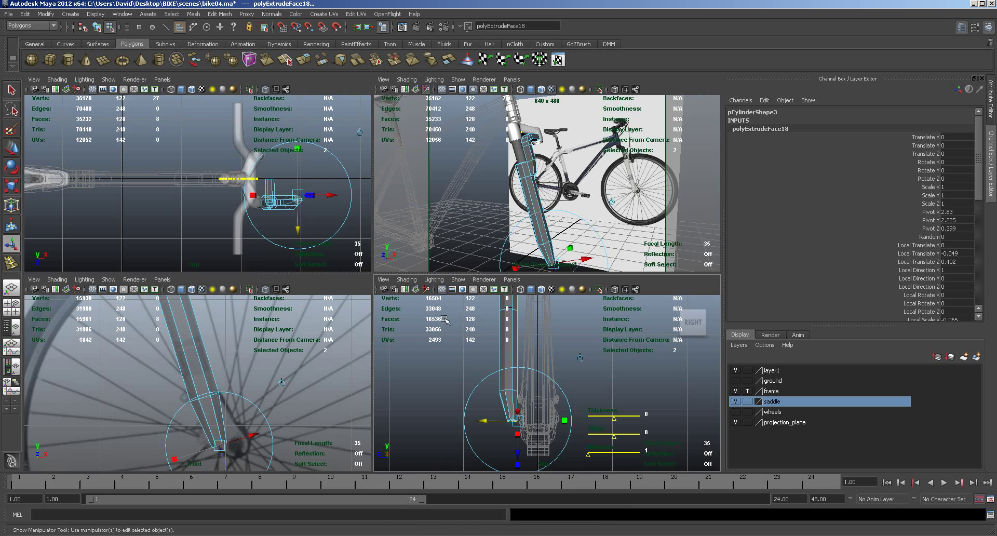
Return to object mode and examine the tapered lower leg in smooth preview, then restore the unsmoothed display.
right_click(533, 178)
right_click_drag(531, 177, 556, 167)
left_click(535, 192)
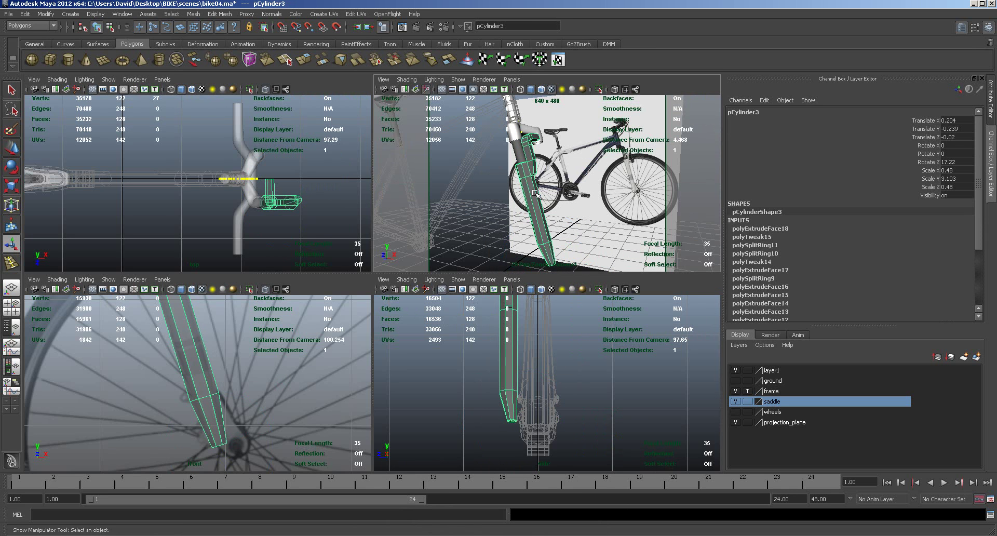
key("3")
left_click_drag(535, 192, 560, 218, "alt")
mouse_move(498, 225)
left_mouse_down("alt")
mouse_move(518, 235)
mouse_move(507, 240)
left_mouse_up("alt")
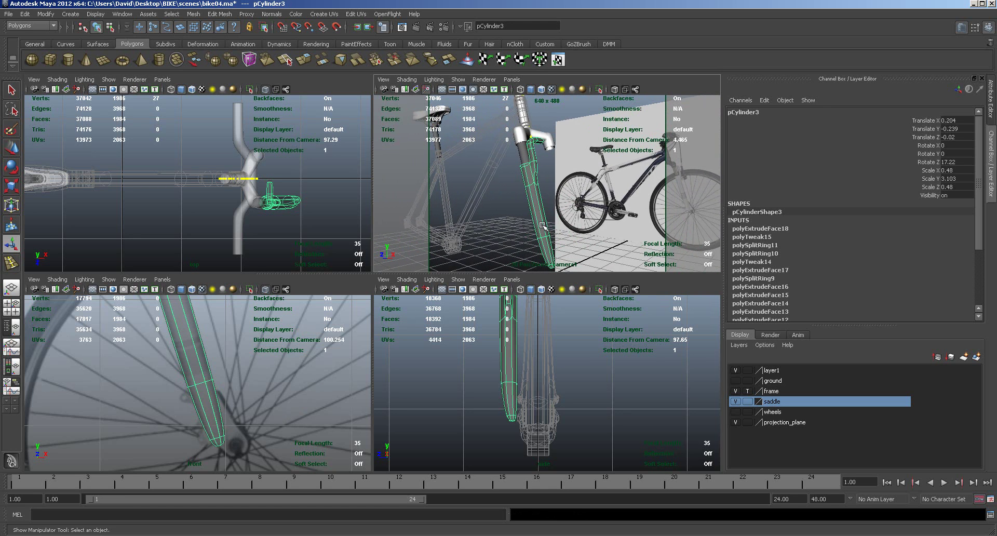
key("1")
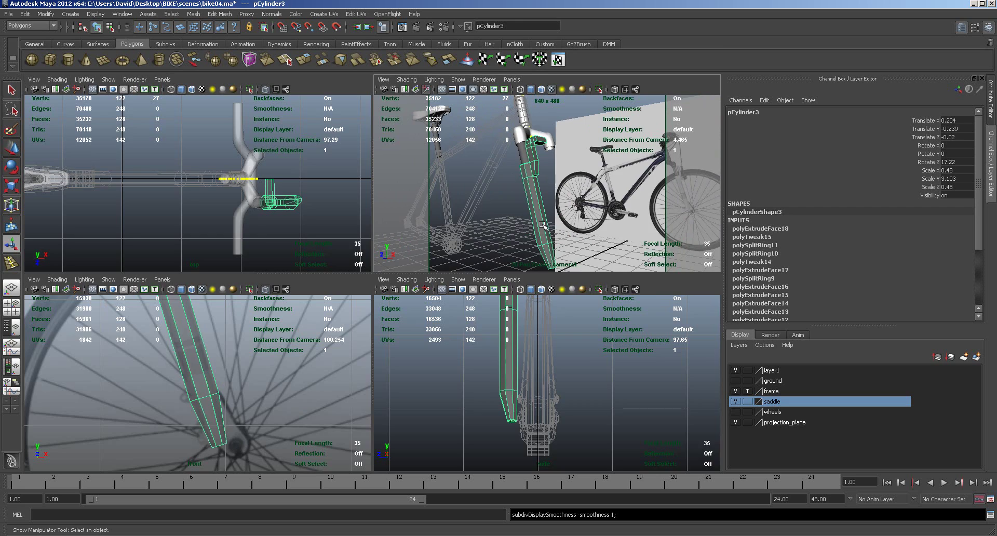
Delete all the triangular cap faces at the bottom end of the lower leg.
key("space")
right_click_drag(551, 235, 606, 267, "alt")
left_click_drag(606, 267, 455, 269, "alt")
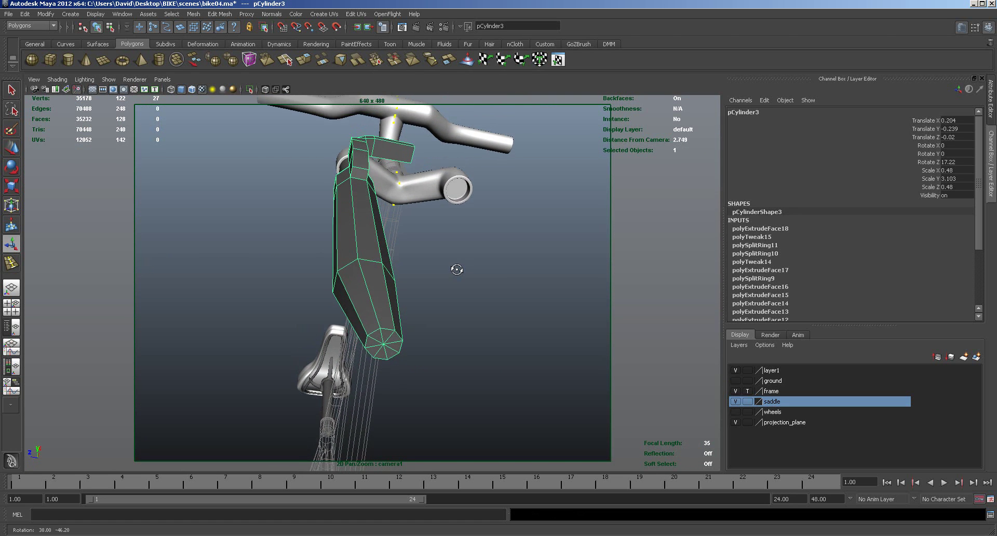
left_click_drag(384, 344, 410, 323, "alt")
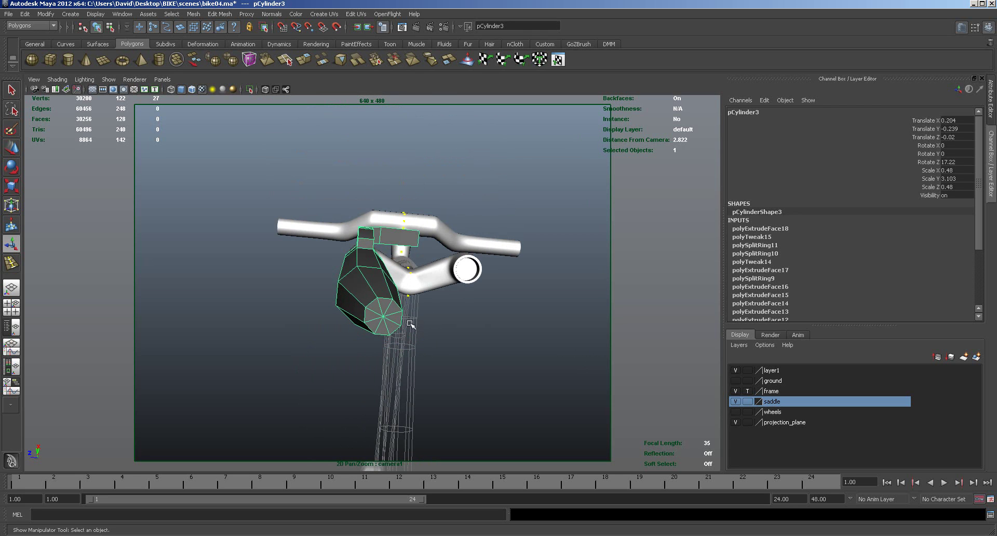
right_click(385, 316)
left_click(385, 341)
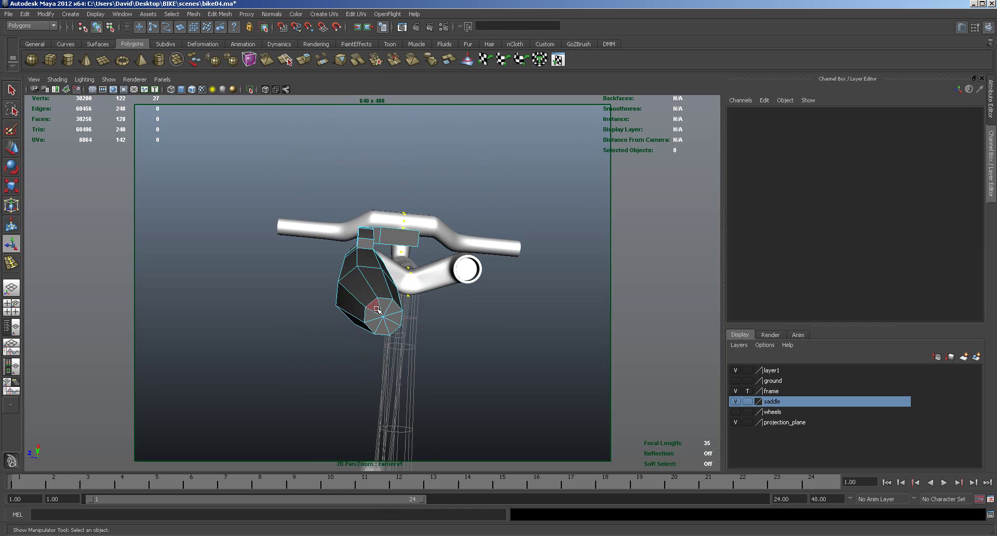
left_click(383, 307)
left_click(384, 307, "shift")
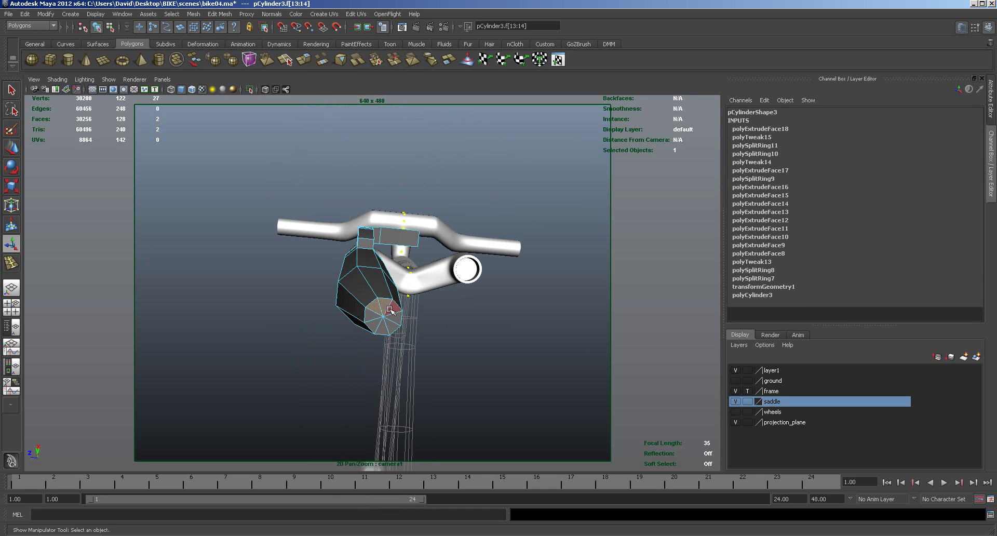
left_click(396, 323, "shift")
left_click(389, 329, "shift")
left_click(379, 332, "shift")
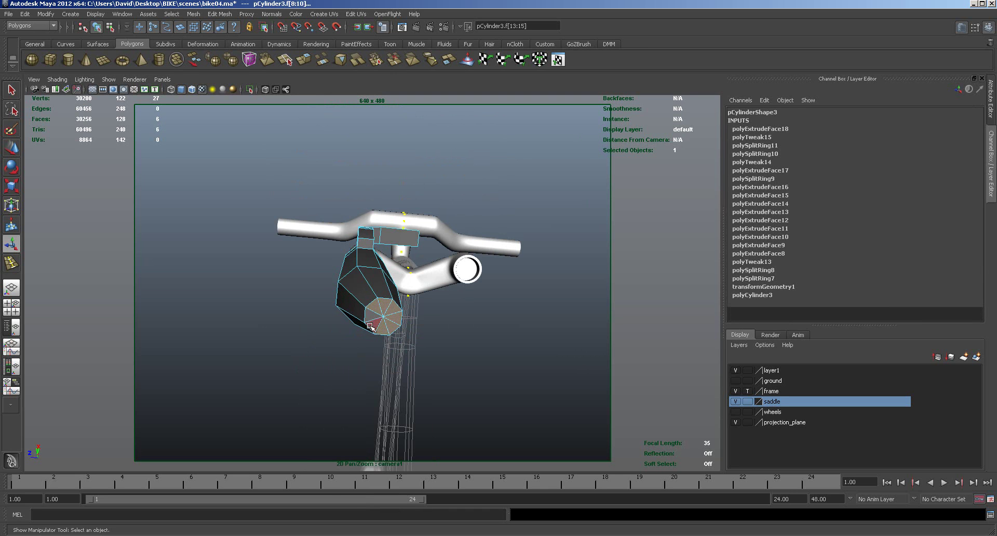
left_click(370, 318, "shift")
key("Delete")
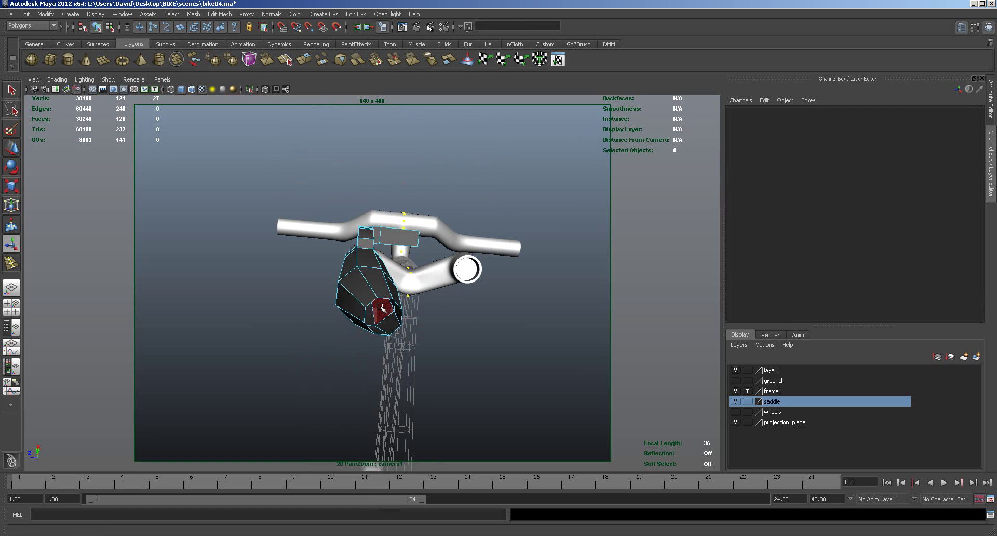
Reselect the leg as an object and use Append to Polygon to fill the outer side of the open bottom end with a four-sided face.
right_click_drag(381, 300, 338, 298)
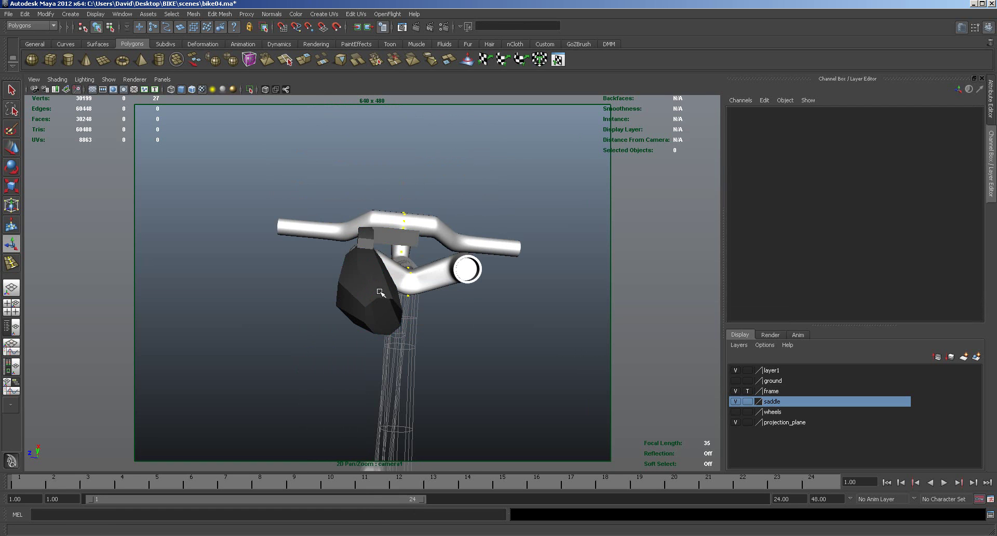
left_click(370, 295)
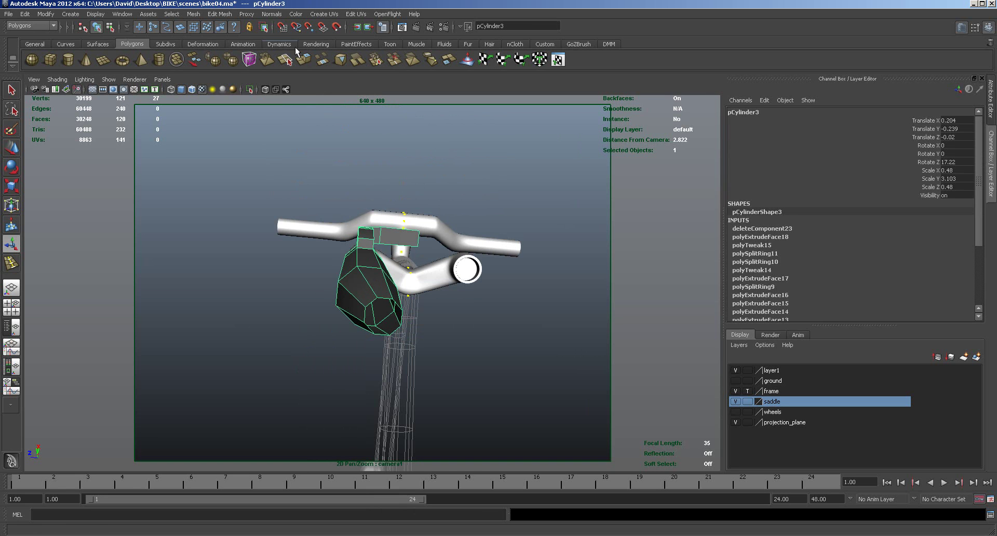
left_click(229, 14)
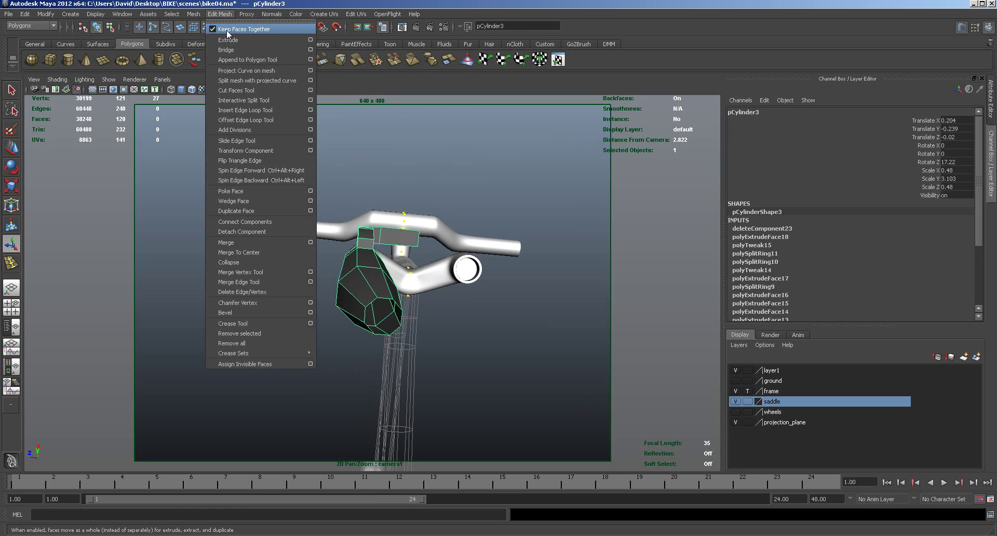
left_click(244, 60)
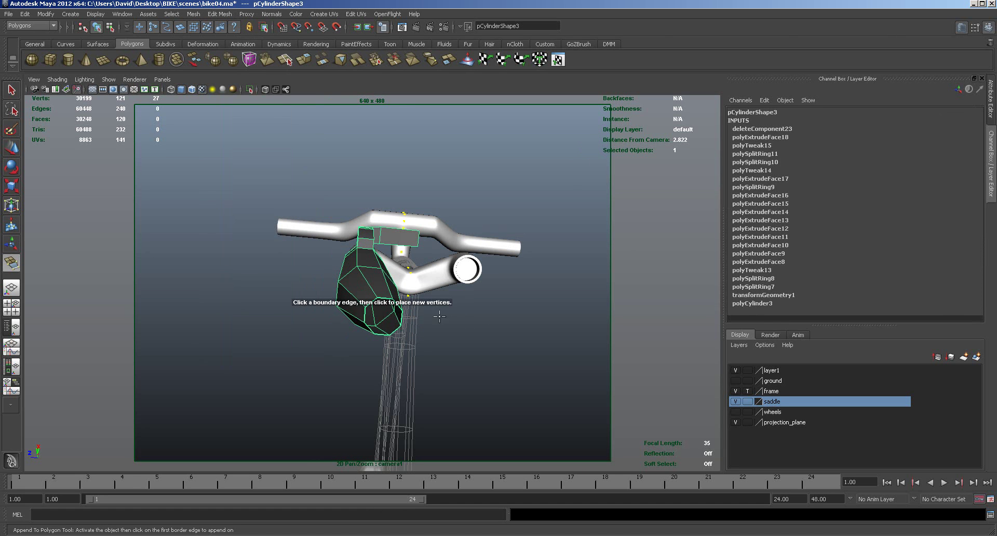
left_click(365, 316)
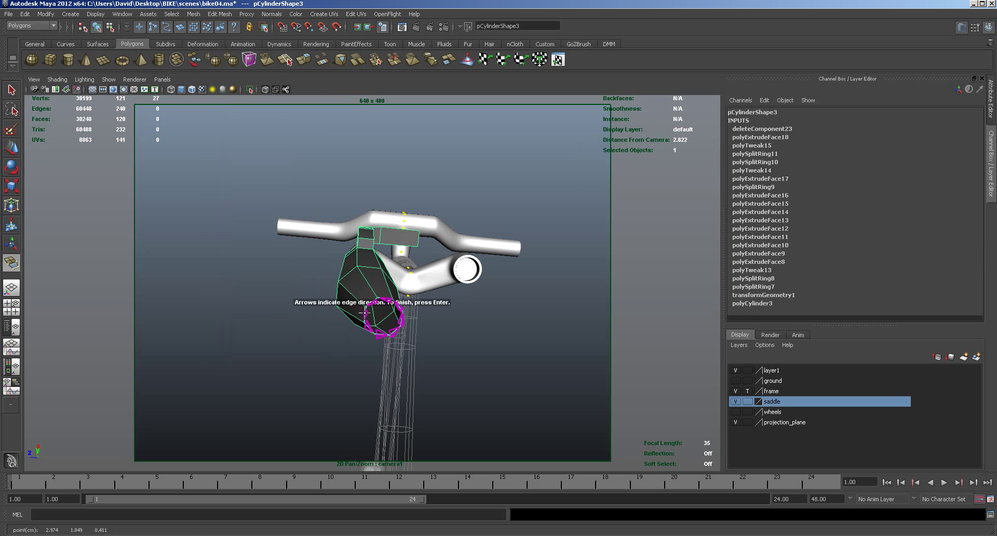
left_click(369, 326)
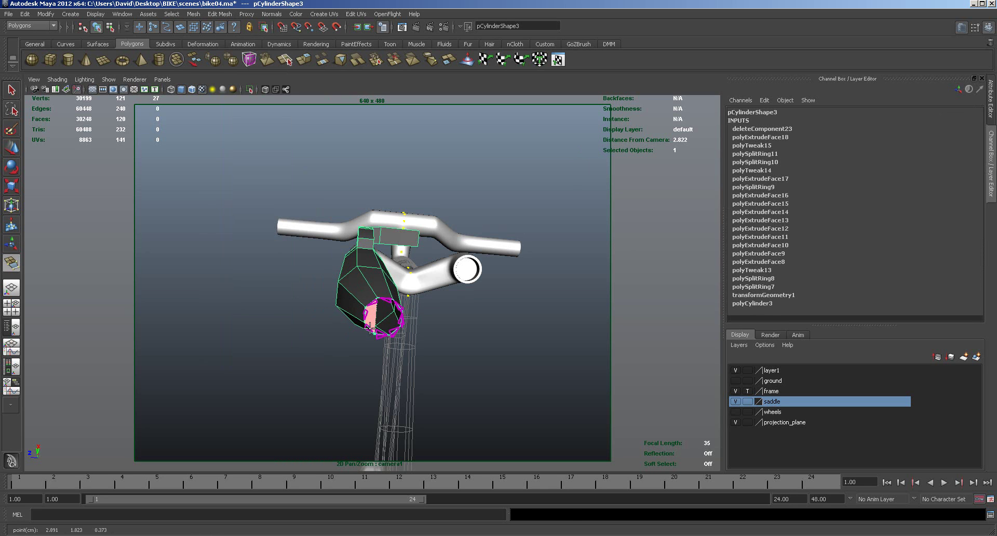
key("Return")
Close the rest of the leg's bottom hole by appending a face on the inner side and one across the middle.
left_click(398, 306)
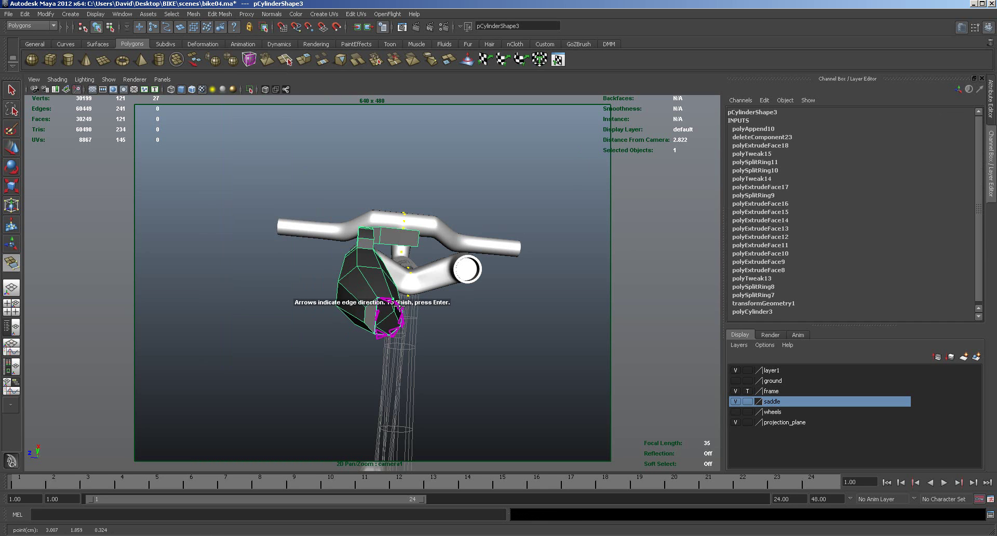
left_click(393, 333)
key("Return")
left_click(384, 308)
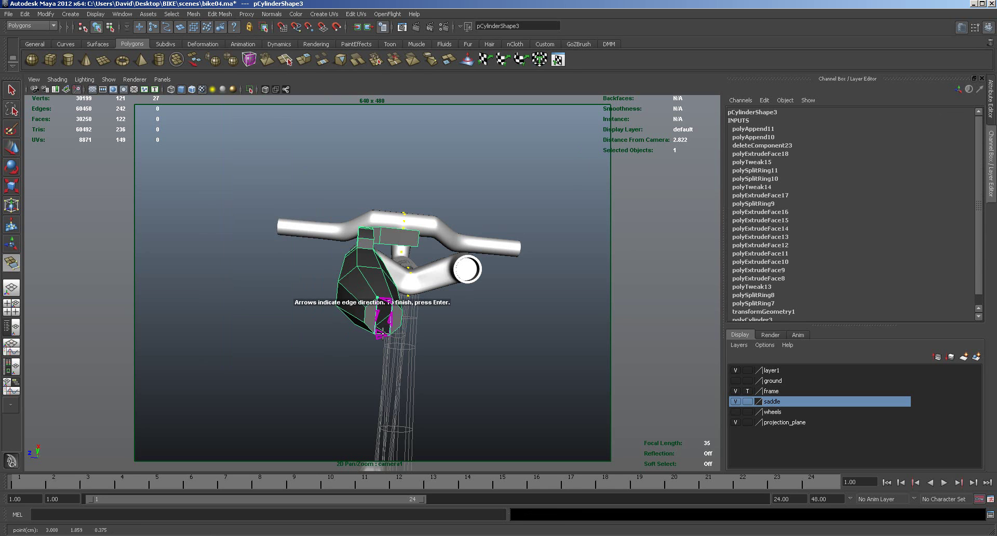
left_click(398, 332)
key("Return")
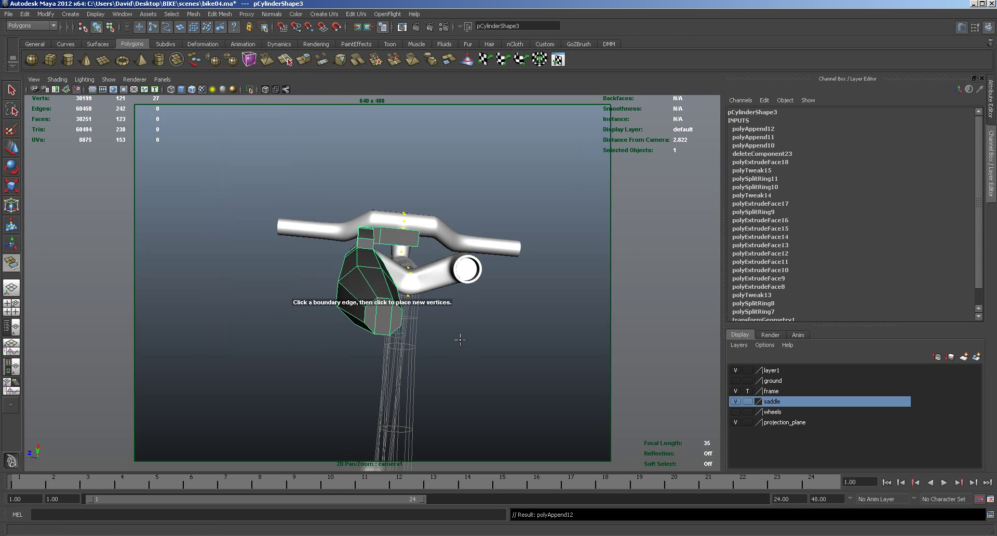
Extrude the middle bottom face and the adjoining tapered face on the axle side of the leg outward by 0.094.
left_click(13, 149)
left_click_drag(409, 326, 415, 393, "alt")
right_click_drag(380, 367, 380, 384)
left_click(381, 367)
left_click(385, 315, "shift")
left_click_drag(464, 259, 492, 269, "alt")
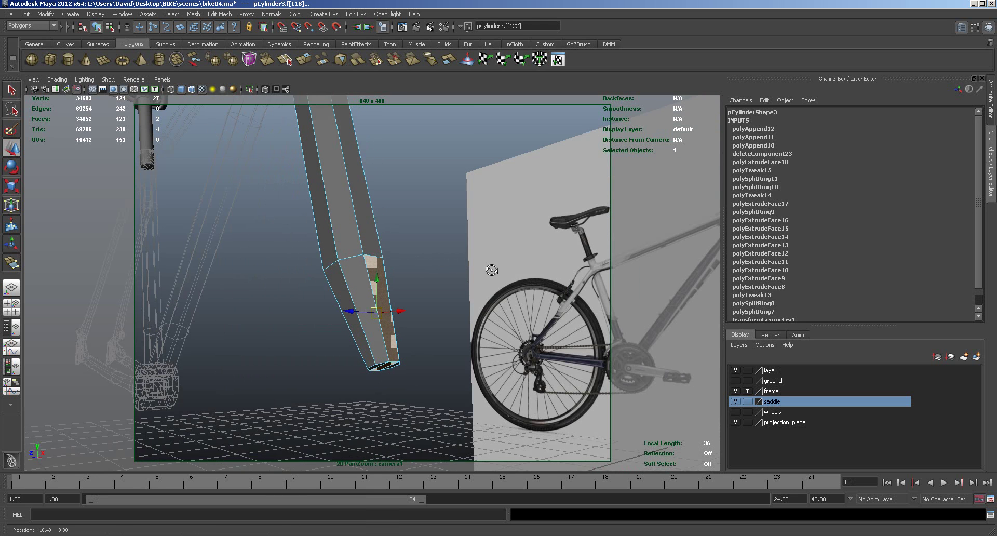
left_click(304, 59)
left_click_drag(414, 289, 487, 377, "alt")
Delete the two extruded end faces so that the dropout extrusion is left open.
key("space")
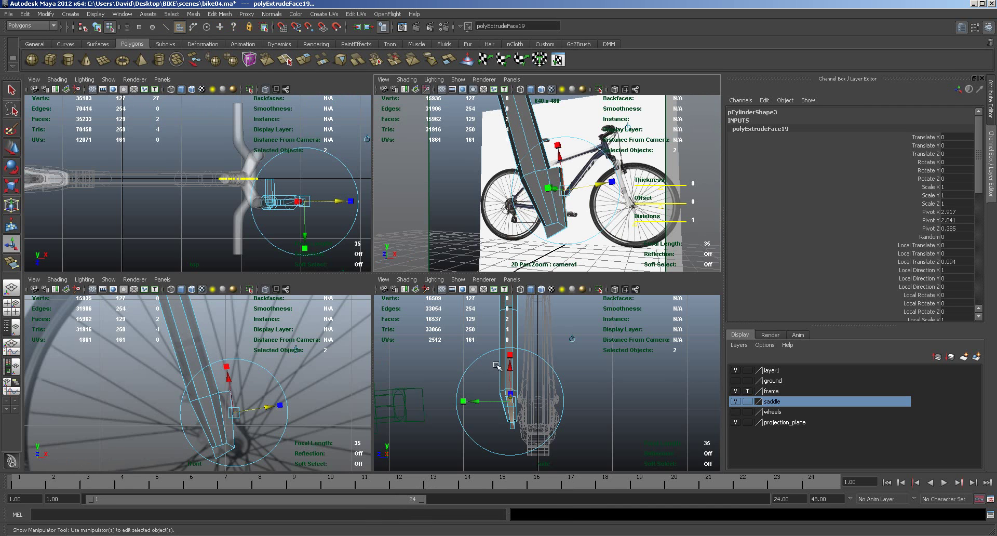
left_click_drag(623, 253, 478, 230, "alt")
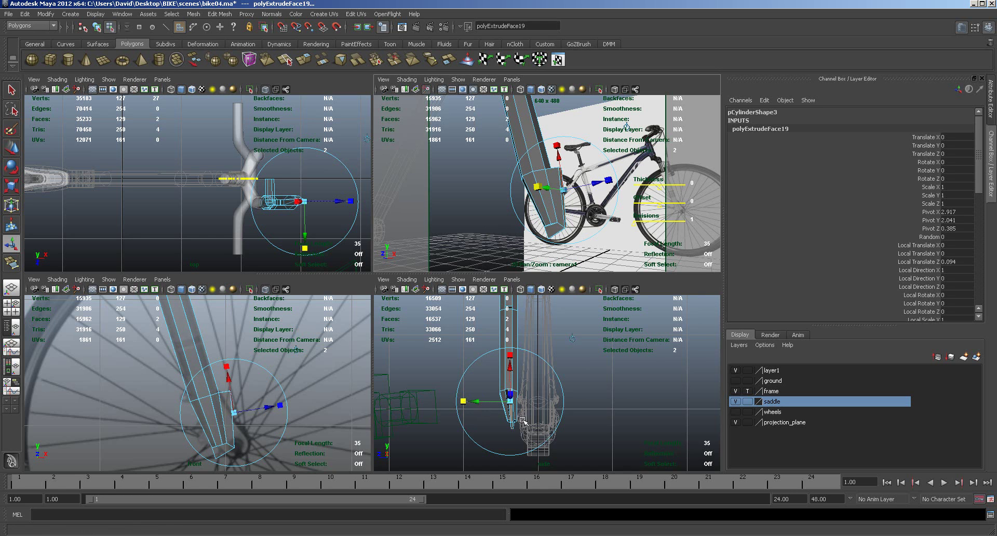
scroll(530, 421, "up", 4)
left_click_drag(436, 426, 439, 425)
key("Delete")
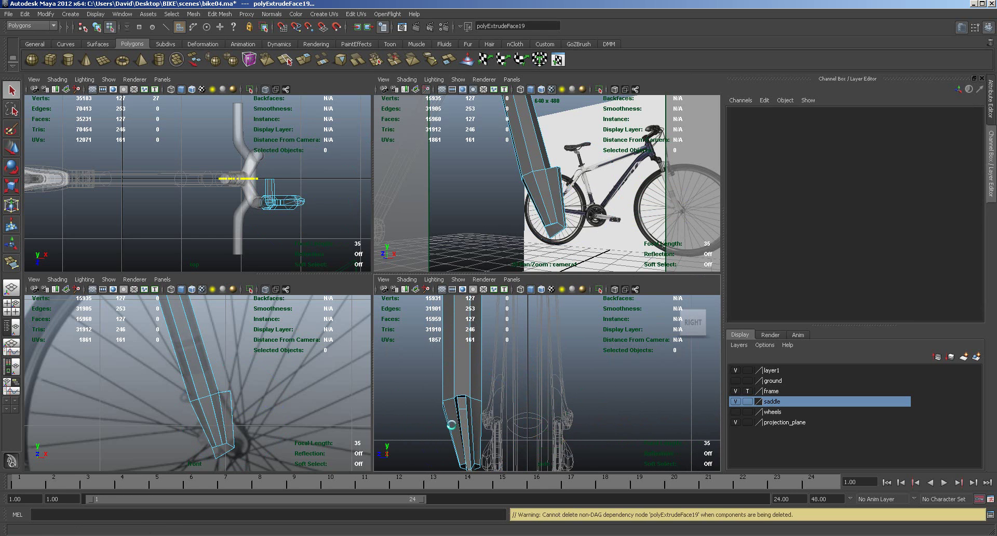
In the right view, move the extrusion's open rim vertices toward the wheel and pull the two lowest ones slightly back outward.
right_click_drag(561, 198, 559, 161)
left_click_drag(554, 158, 577, 234)
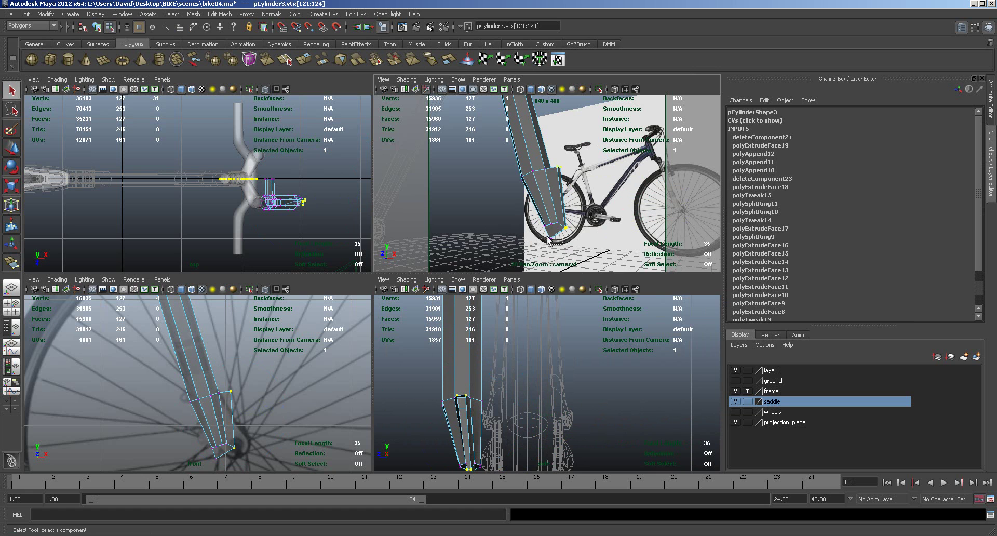
key("w")
left_click_drag(439, 440, 450, 439)
key("space")
middle_click_drag(432, 380, 429, 299, "alt")
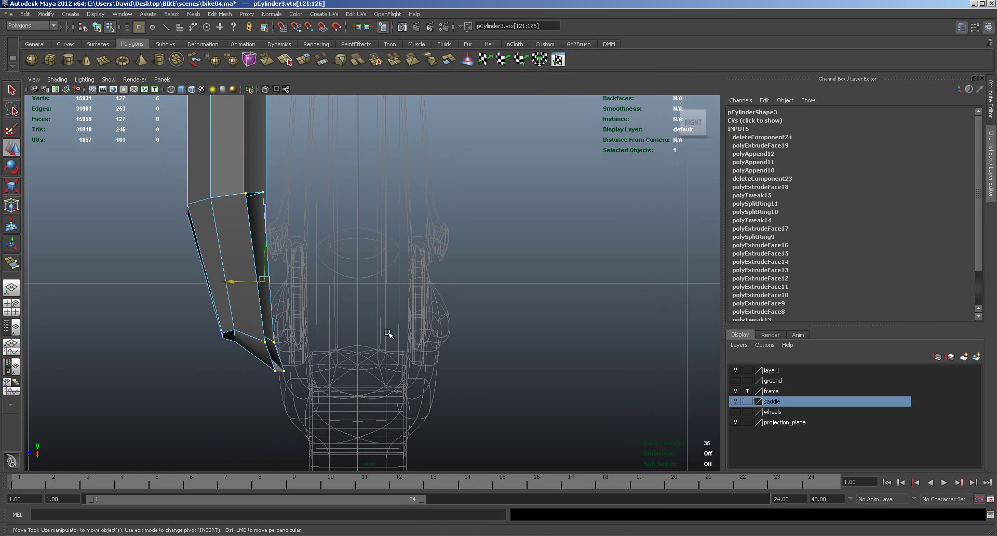
left_click_drag(309, 363, 239, 371)
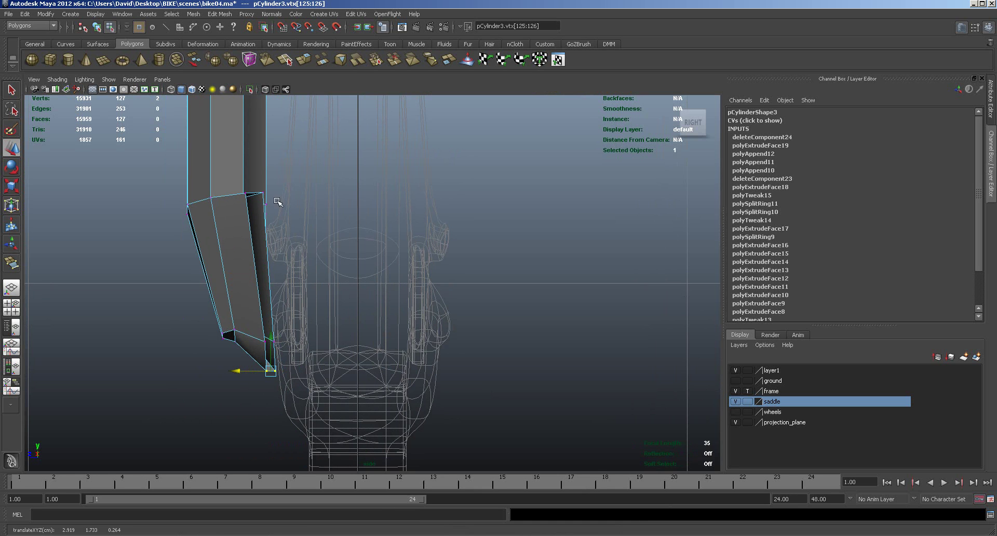
Flatten the three wheel-side rim vertices of the dropout into a vertical line and move them inward toward the wheel hub.
left_click(262, 192)
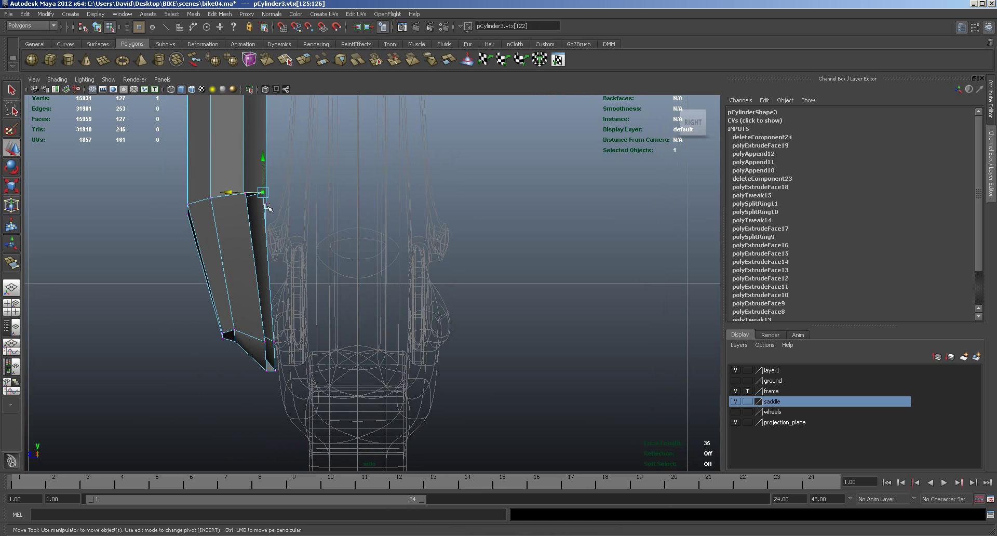
left_click(274, 341, "shift")
left_click(276, 370, "shift")
key("r")
left_click_drag(223, 283, 267, 281)
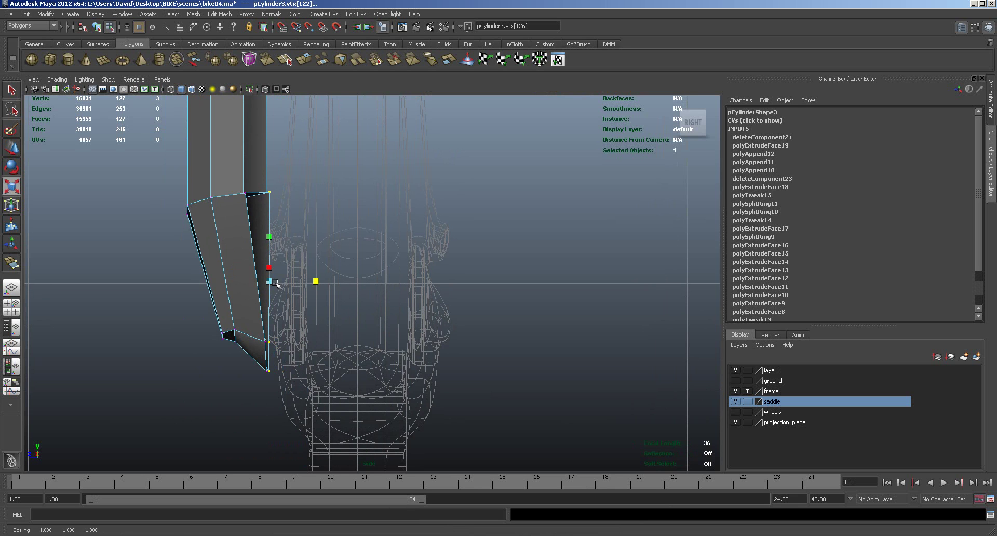
key("w")
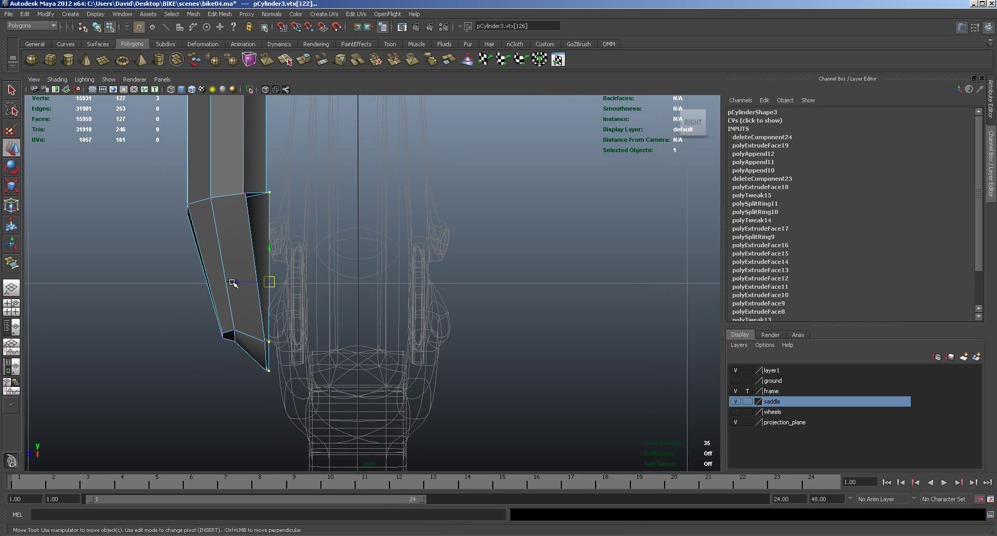
middle_click_drag(233, 282, 275, 284)
In the right view, align the three outer rim vertices of the dropout vertically beside the wheel-side ones, and shift all six to the leg's inner edge.
left_click(267, 373)
left_click(267, 340)
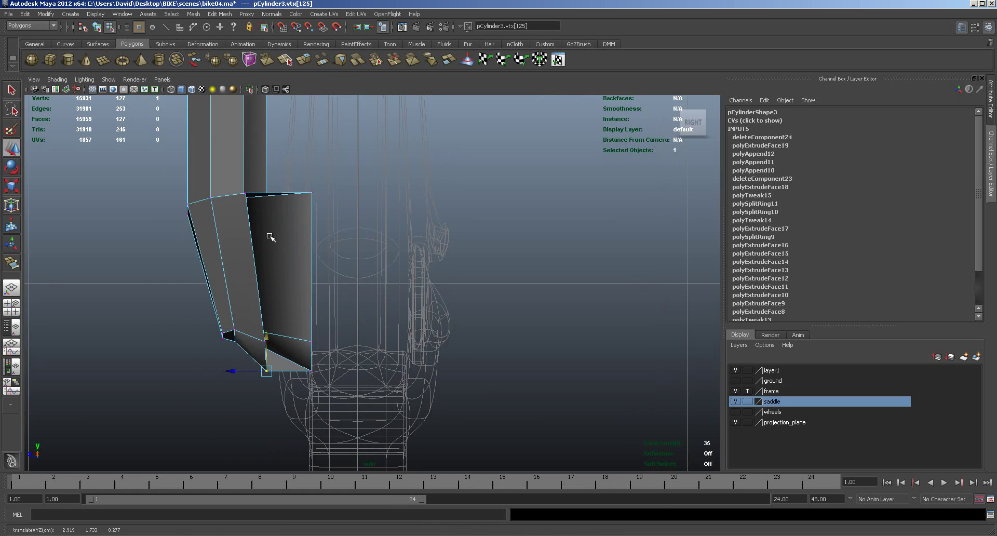
left_click(202, 331)
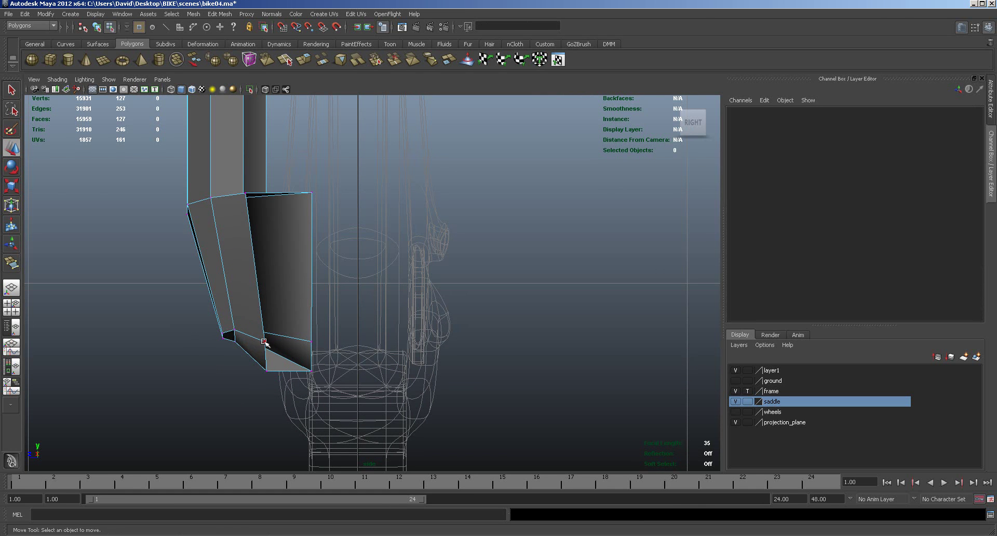
left_click(264, 341)
left_click(267, 370, "shift")
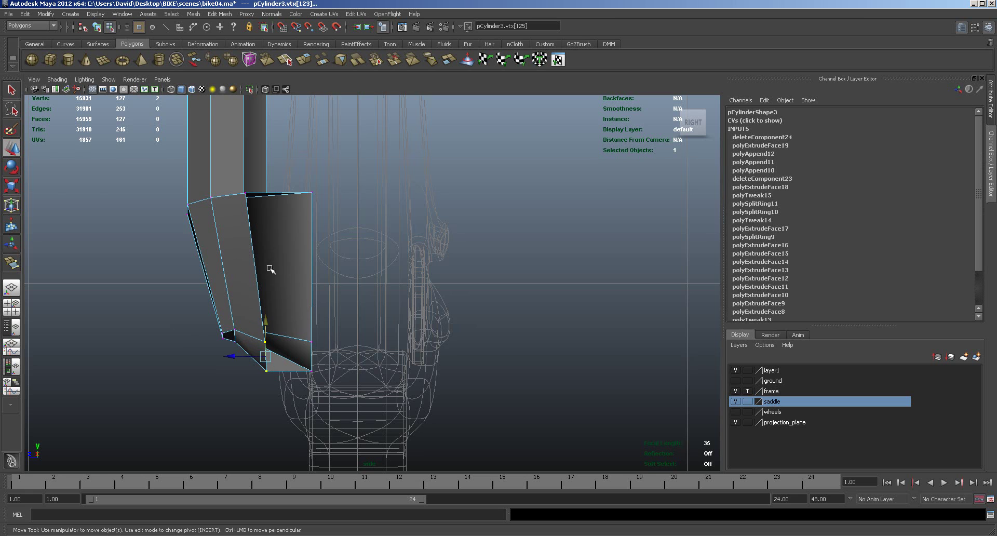
left_click(247, 193, "shift")
key("r")
left_click_drag(209, 282, 269, 281)
key("w")
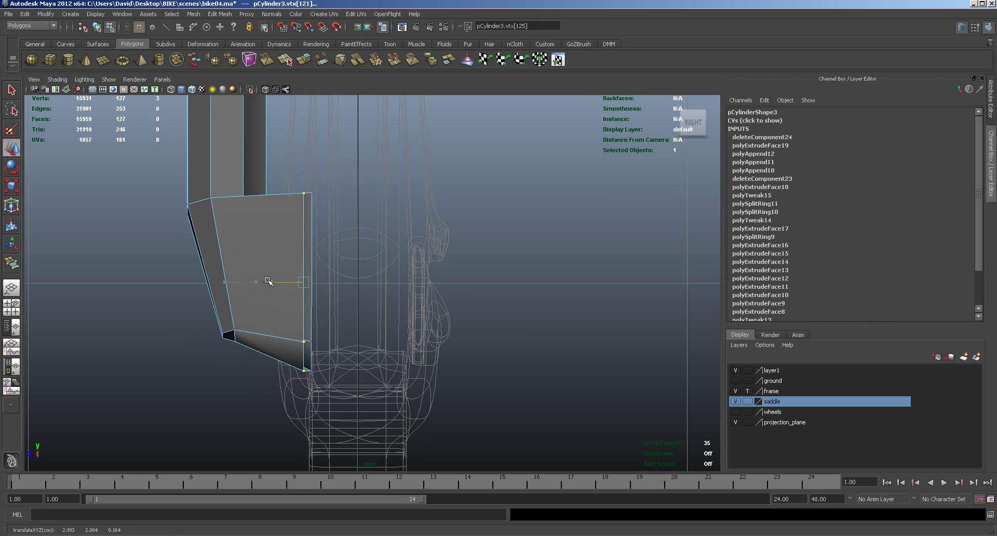
left_click_drag(303, 174, 341, 403)
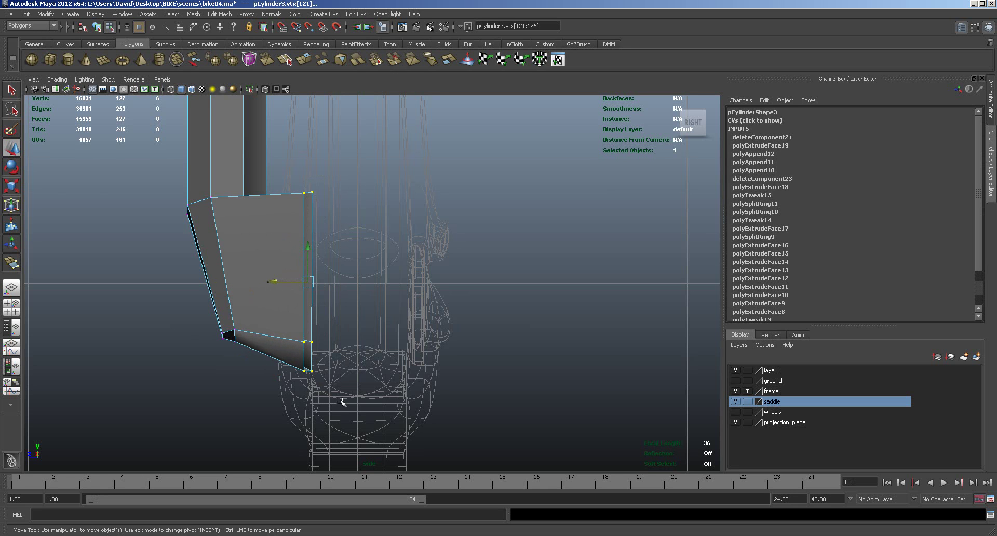
left_click_drag(279, 281, 231, 279)
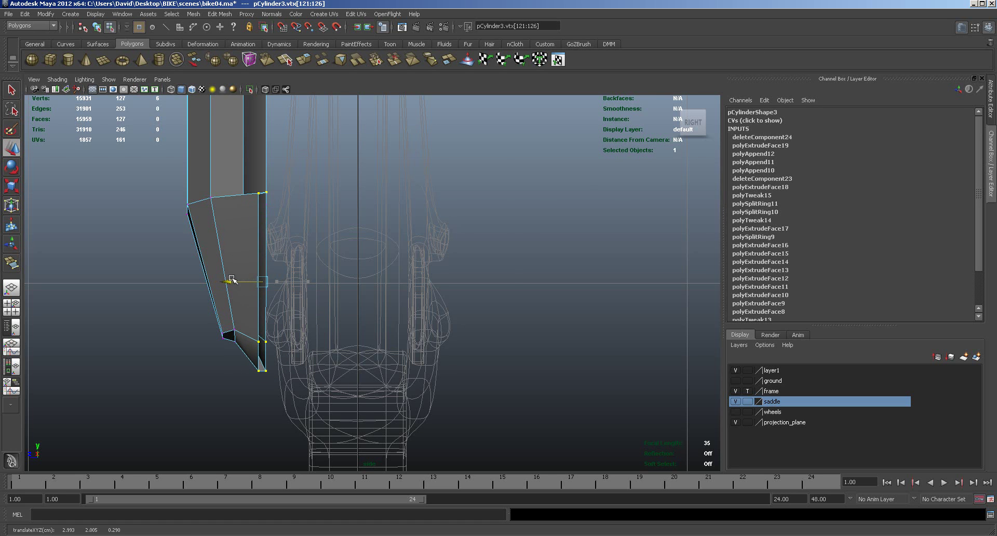
In the front view, reposition the dropout's rim vertex pairs around the axle to follow the dropout outline in the reference photo.
key("space")
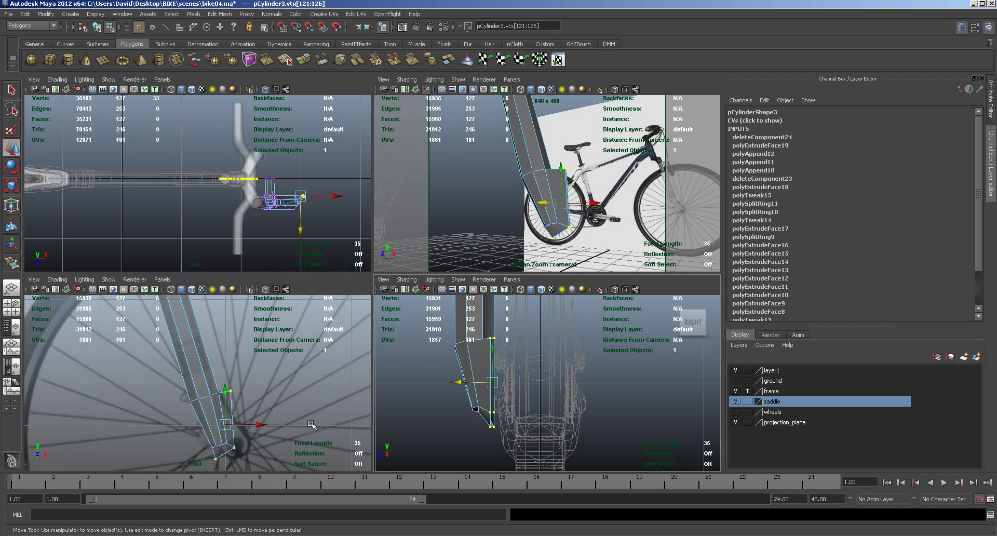
key("space")
middle_click_drag(328, 403, 320, 331, "alt")
scroll(320, 331, "up", 1)
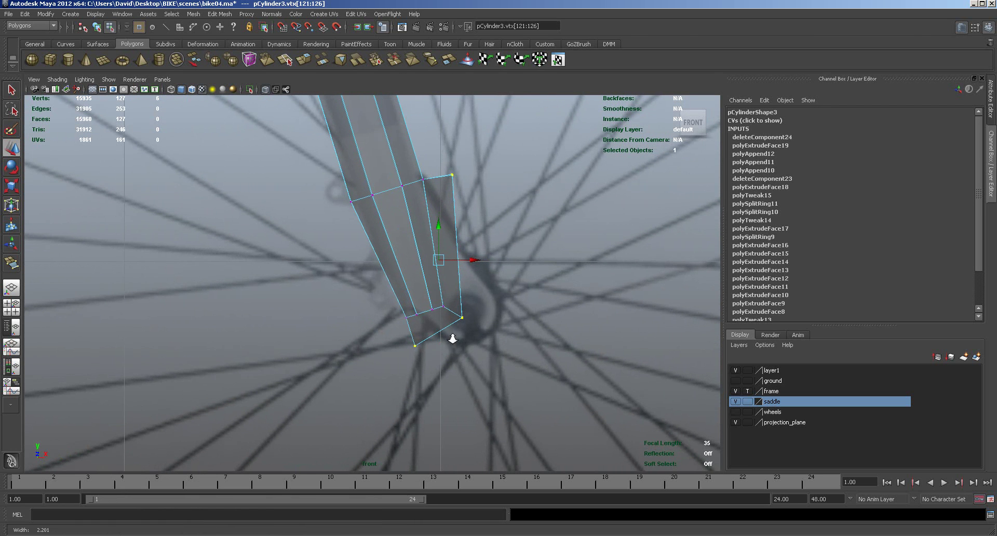
left_click_drag(439, 161, 465, 192)
left_click_drag(450, 137, 445, 203)
left_click_drag(451, 245, 491, 328)
left_click_drag(409, 339, 454, 343)
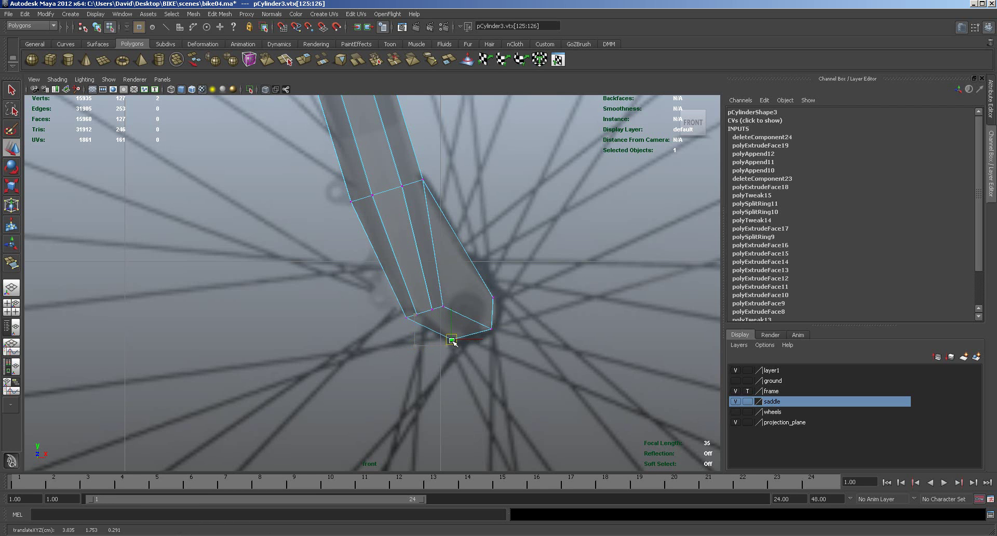
left_click(492, 329)
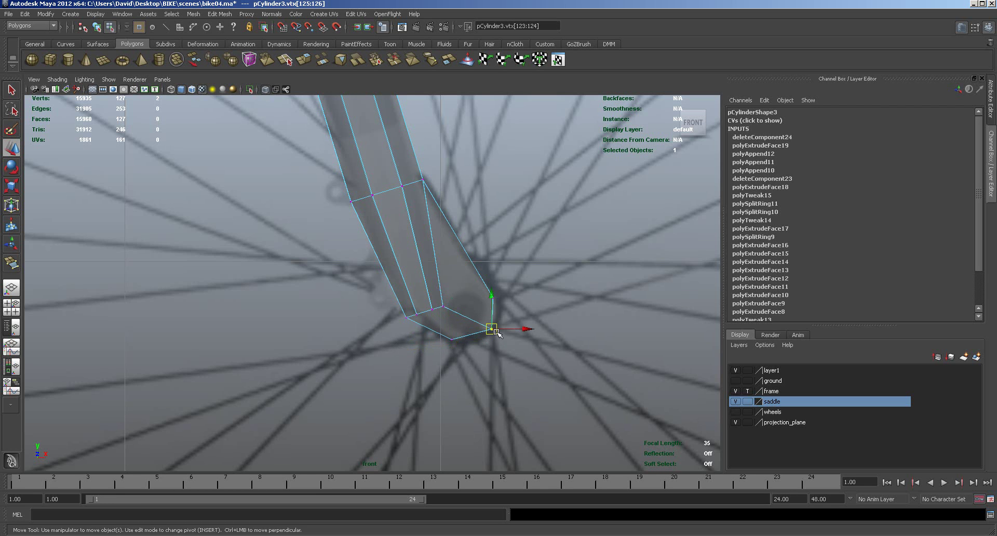
left_click_drag(494, 329, 492, 332)
Return the fork leg to object mode and examine its smoothed preview around the dropout in the perspective view.
right_click_drag(443, 276, 442, 273)
left_click(443, 274)
key("space")
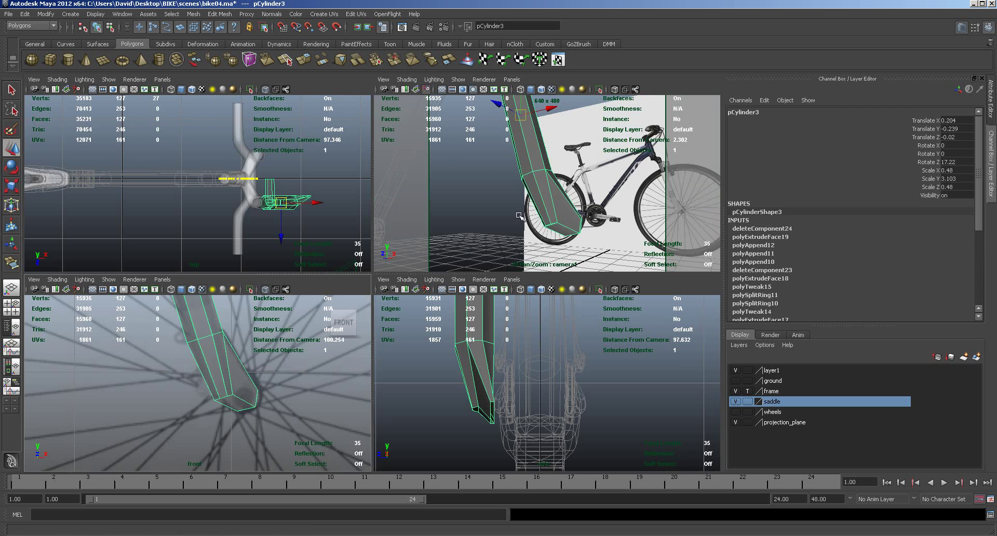
key("3")
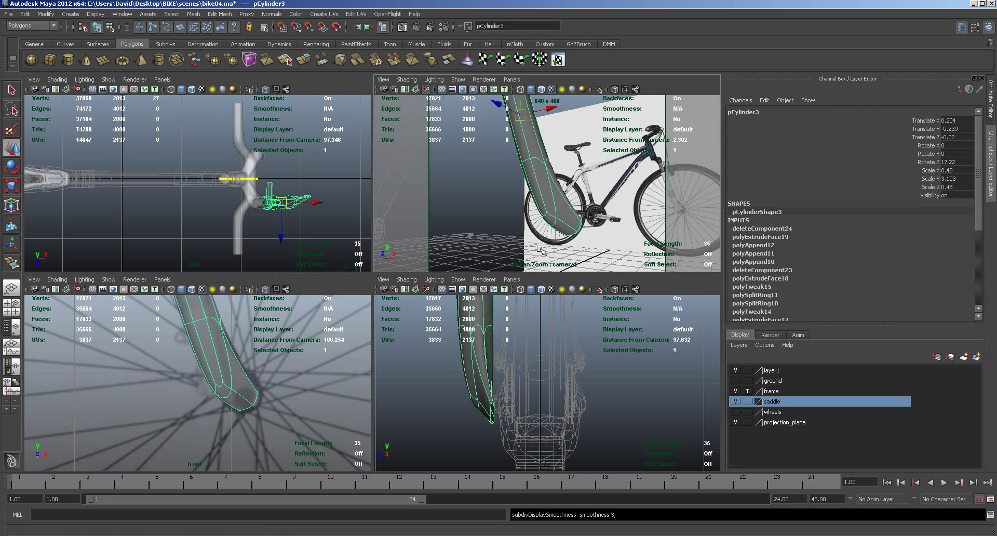
left_click_drag(545, 249, 475, 183, "alt")
left_click(219, 14)
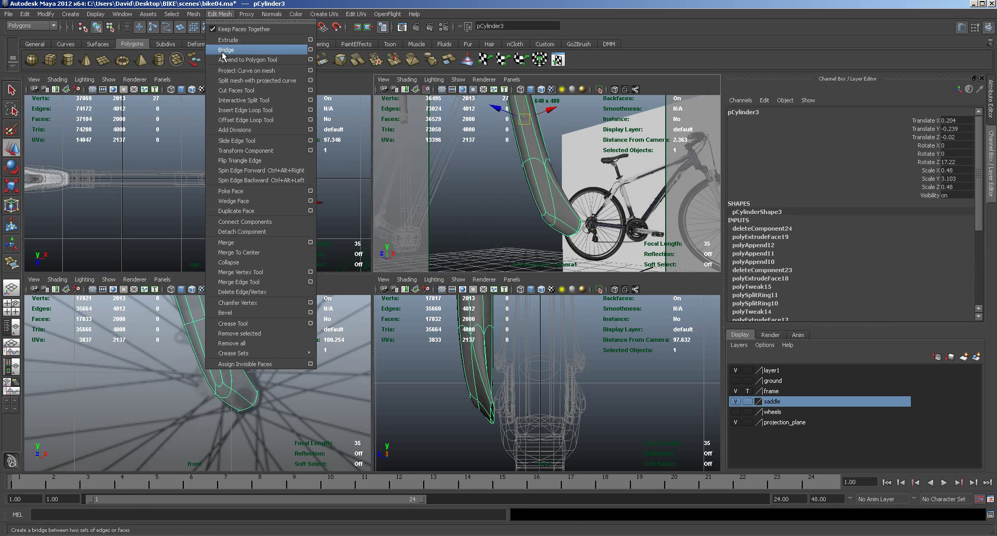
left_click(225, 100)
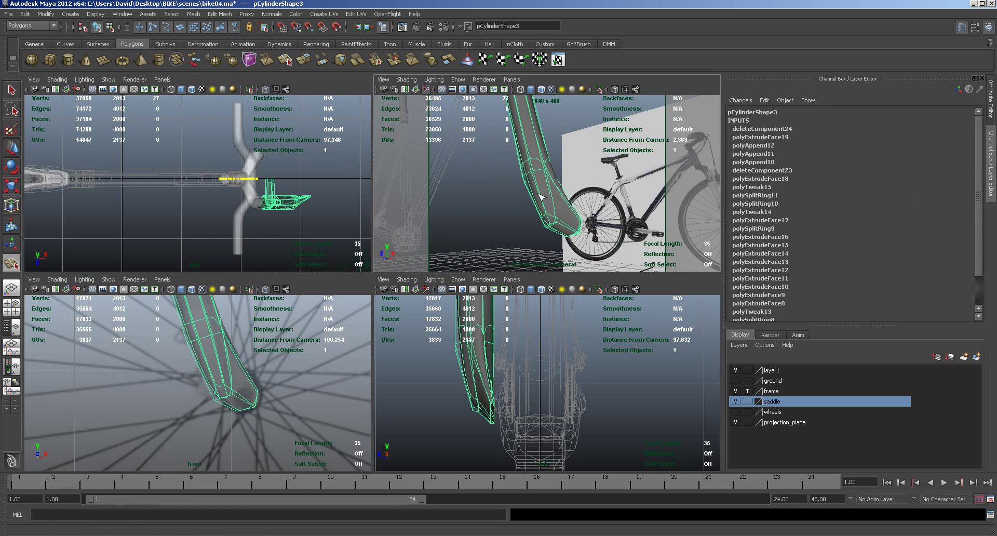
key("1")
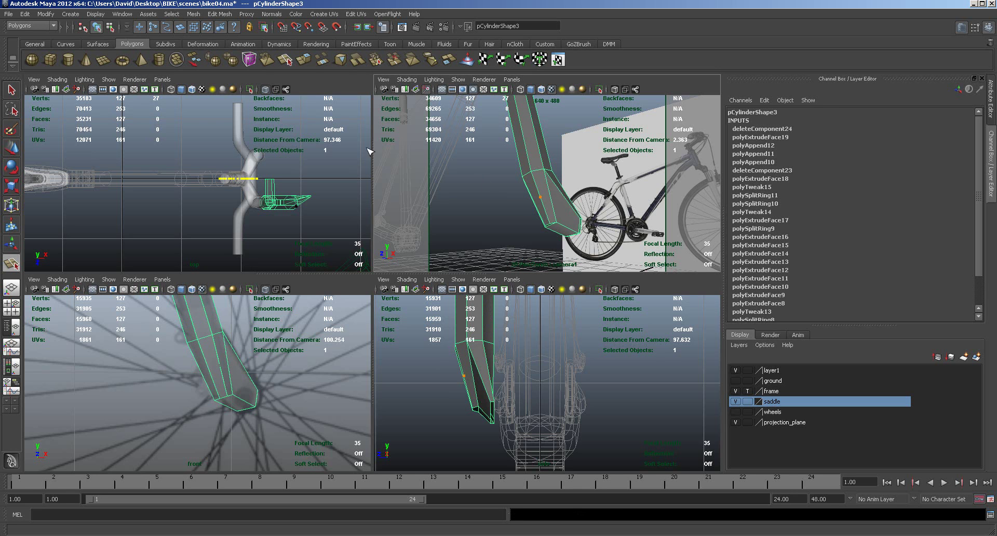
Insert an edge loop lengthwise through the extruded dropout faces, close to where they join the leg.
left_click(220, 14)
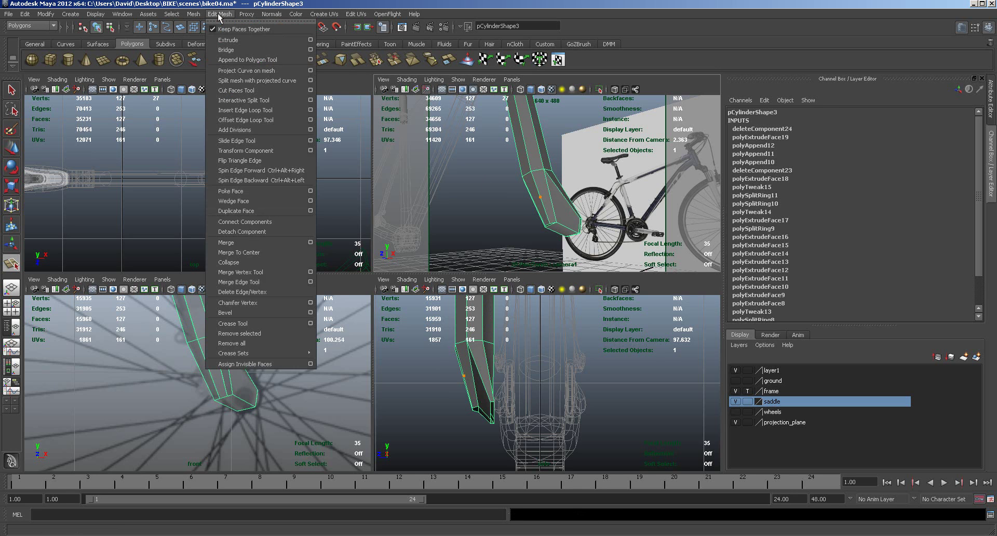
left_click(236, 111)
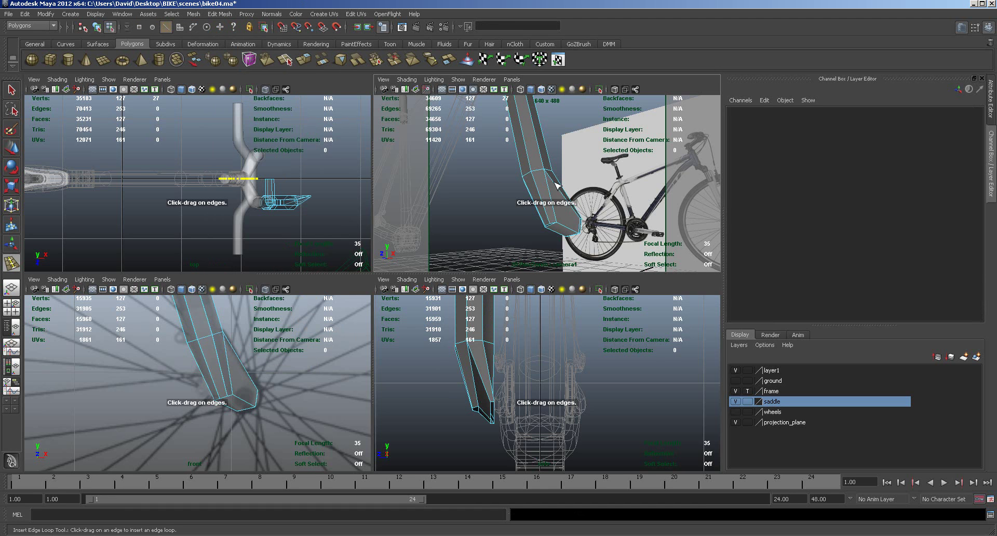
left_click(557, 185)
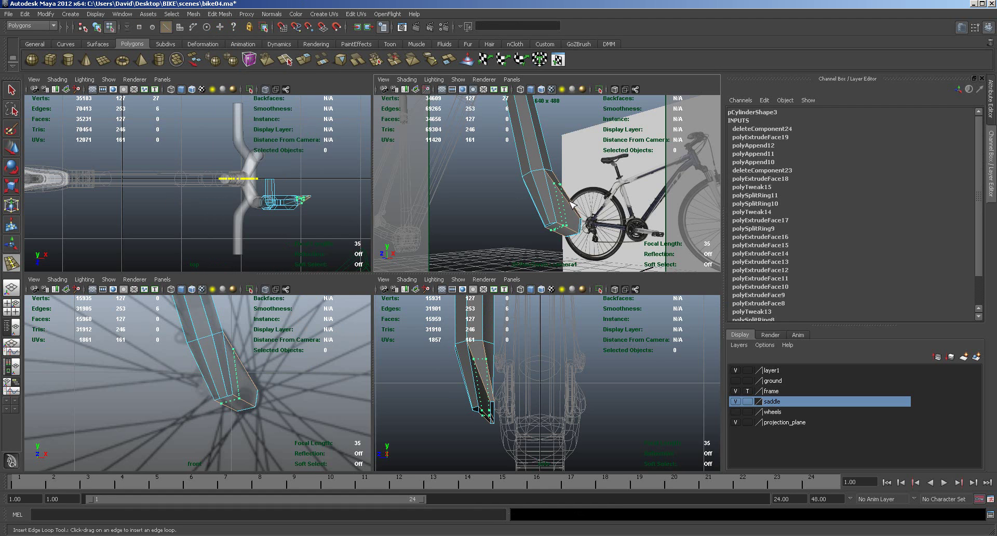
left_click_drag(560, 194, 562, 195)
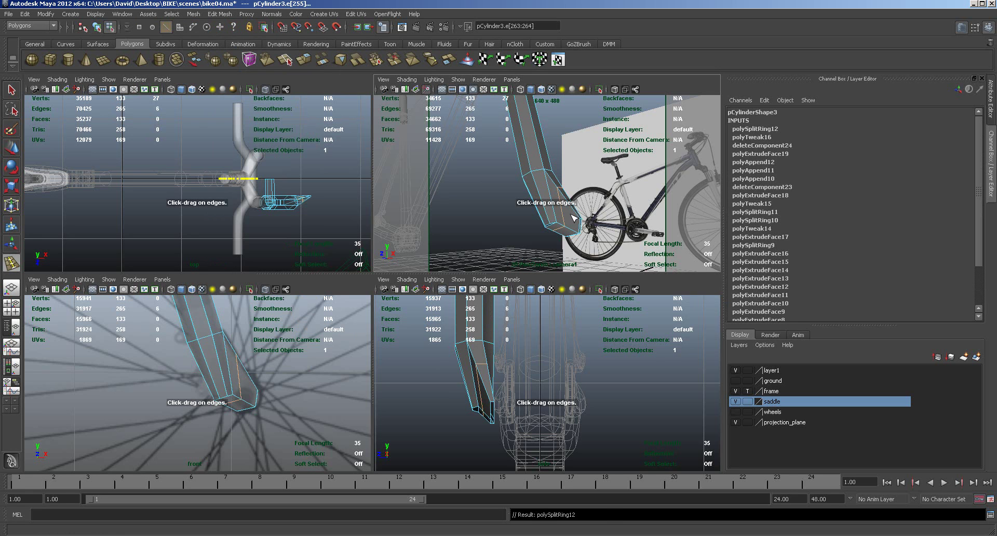
key("3")
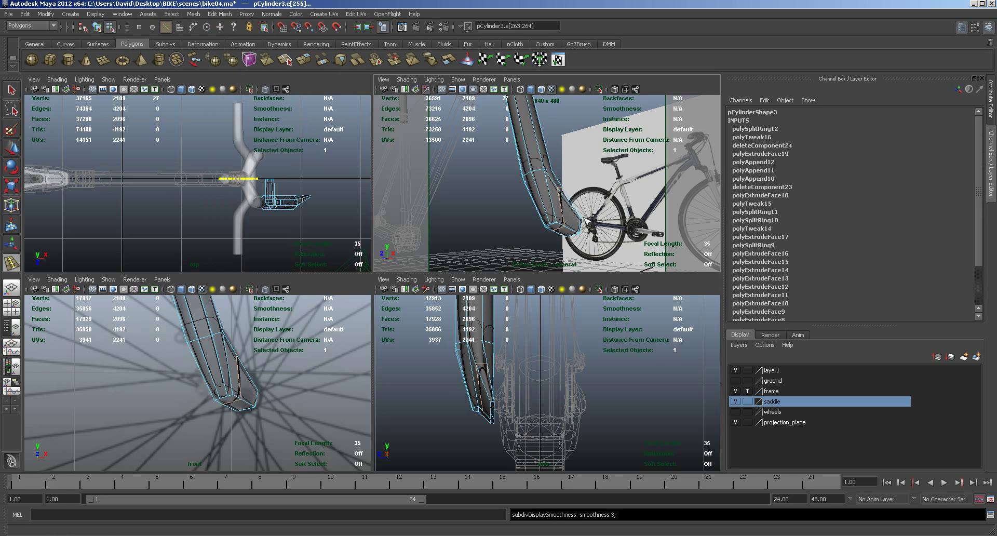
key("ctrl+z")
key("ctrl+z")
right_click_drag(527, 243, 592, 224, "alt")
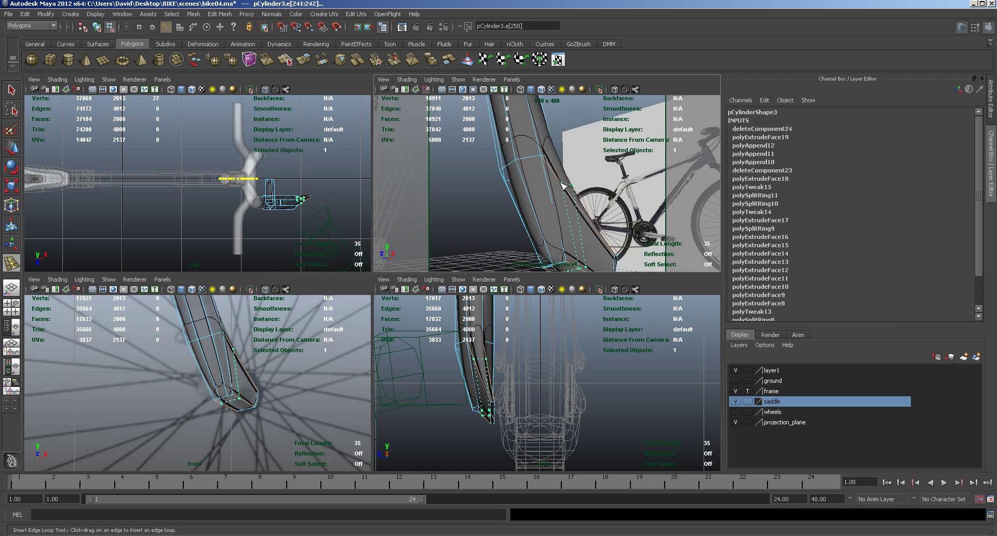
left_click_drag(551, 172, 553, 179)
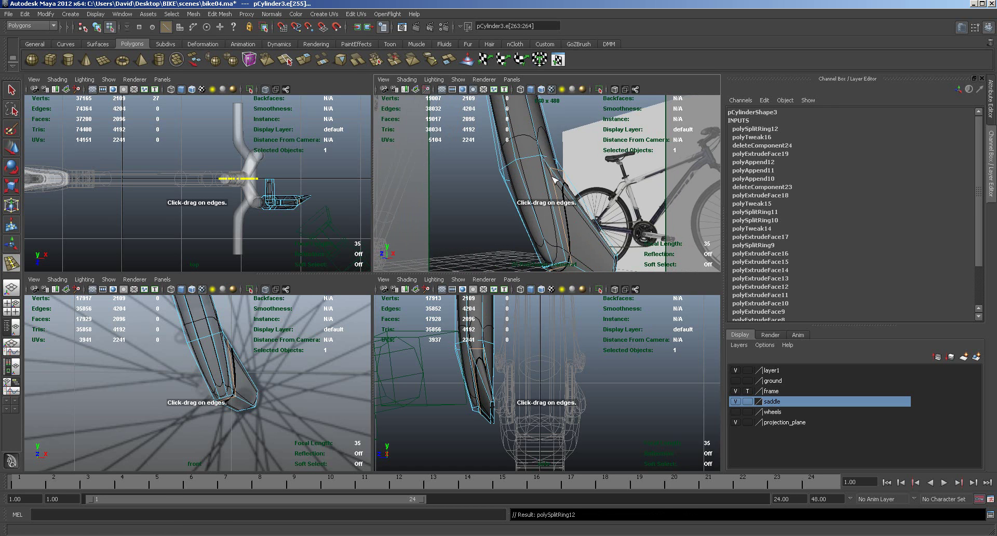
Insert an edge loop around the leg just above its tapered end, and try another through the outer dropout before undoing it.
left_click_drag(628, 206, 591, 146, "alt")
left_click(491, 119)
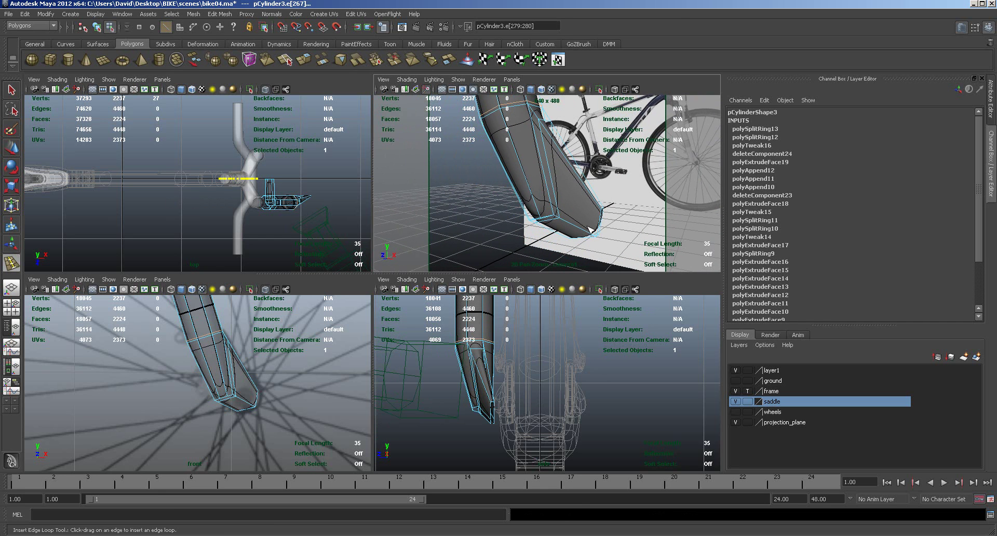
left_click(558, 232)
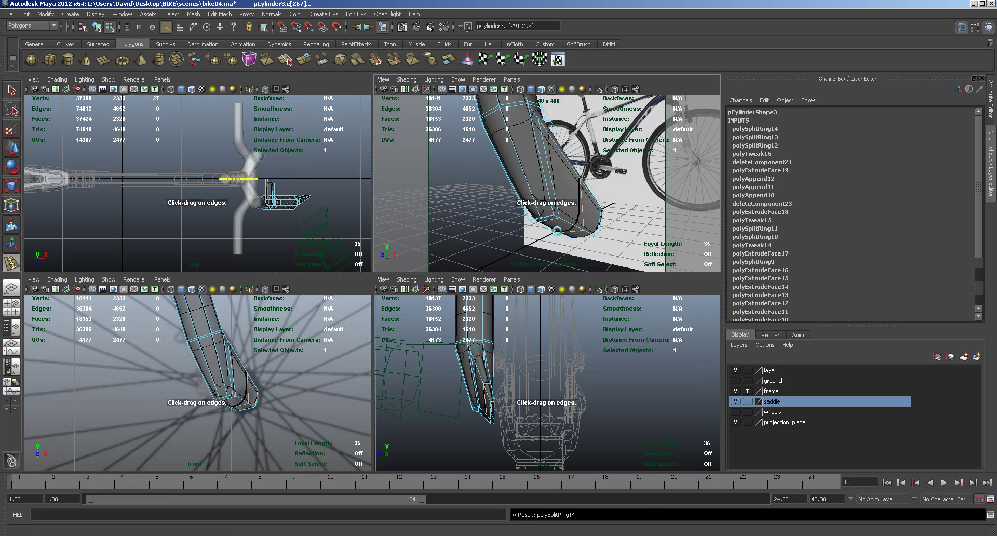
key("ctrl+z")
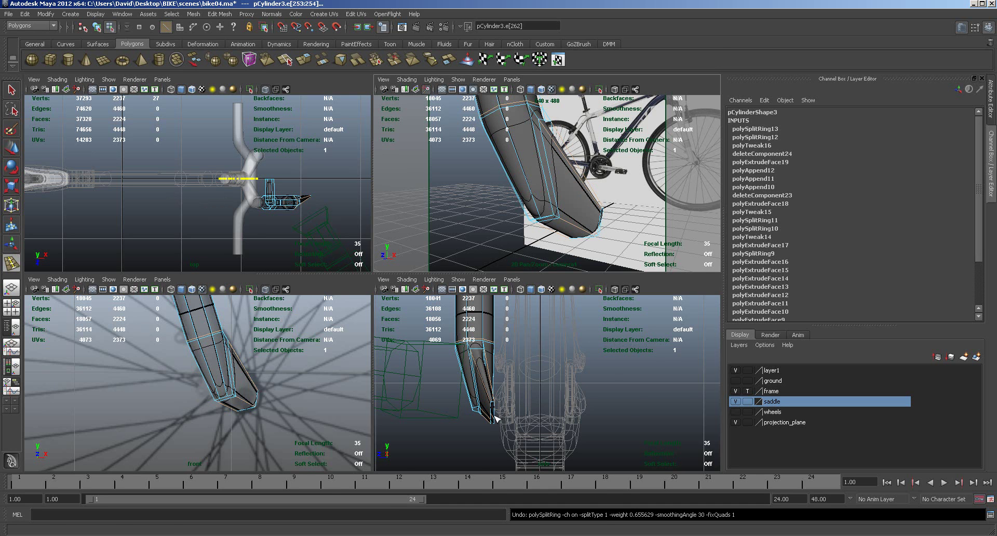
Turn off the smooth preview and, in the right view, move the four inner vertices at the leg's lower end toward the wheel.
key("space")
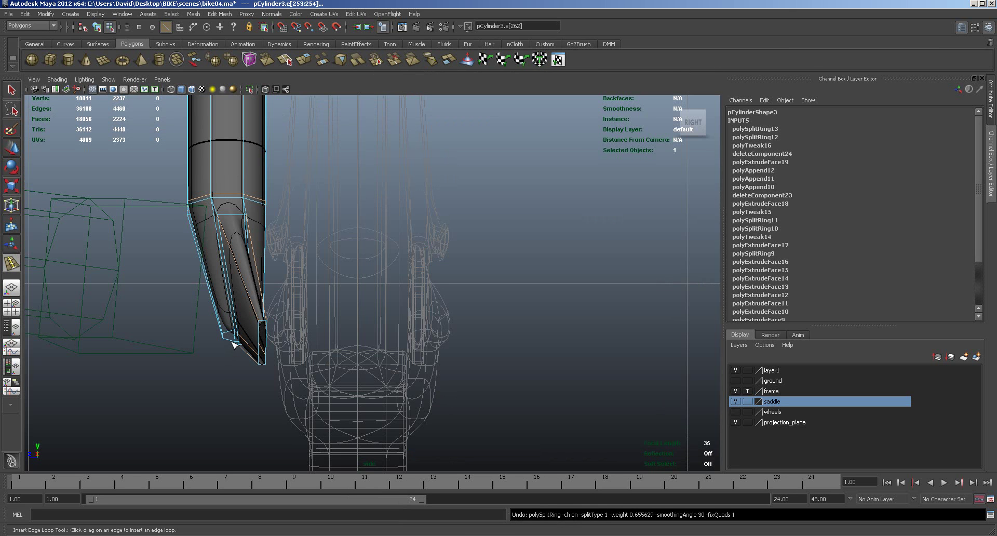
key("1")
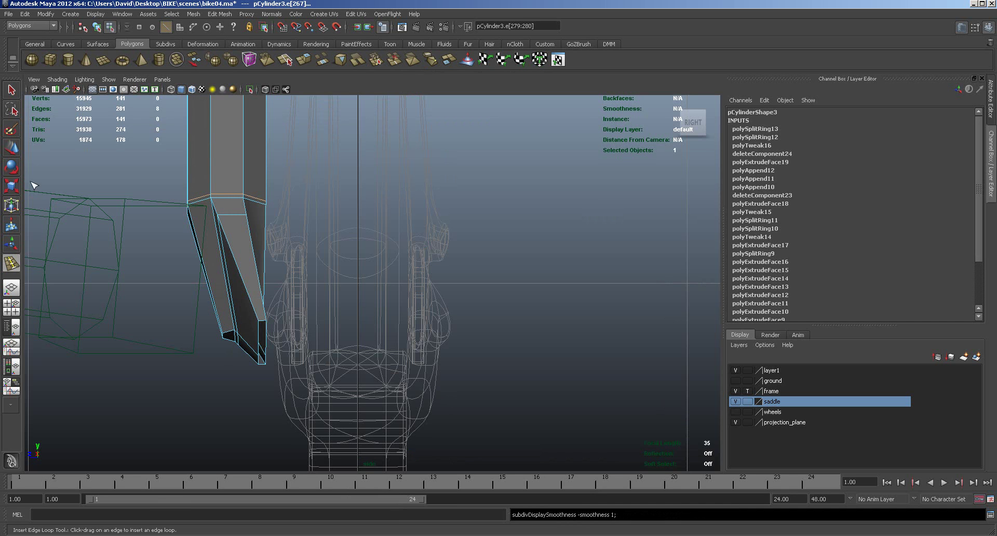
key("w")
right_click_drag(234, 325, 243, 332)
left_click_drag(229, 317, 218, 338)
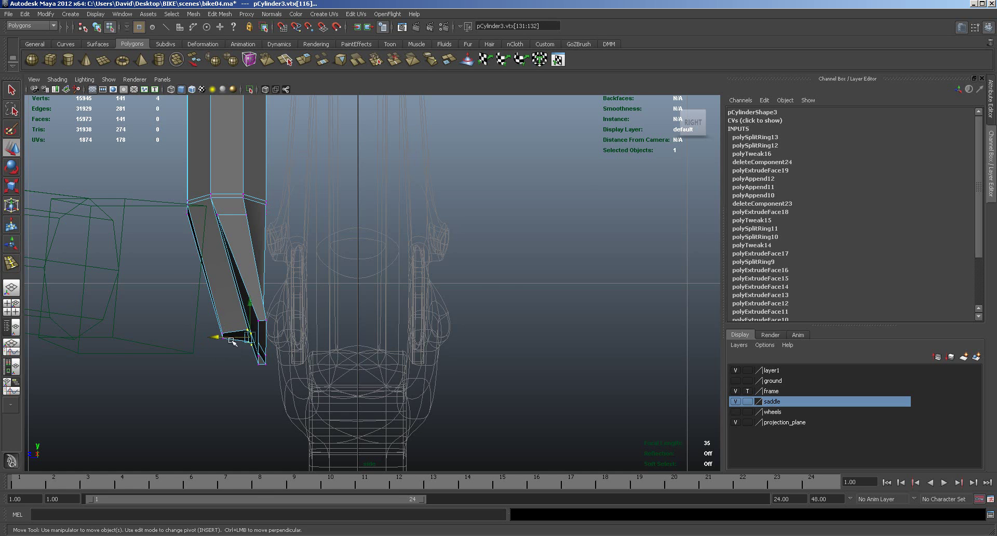
Conform the normals of the fork leg mesh and reselect the leg as a whole object.
key("space")
left_click_drag(522, 217, 452, 182, "alt")
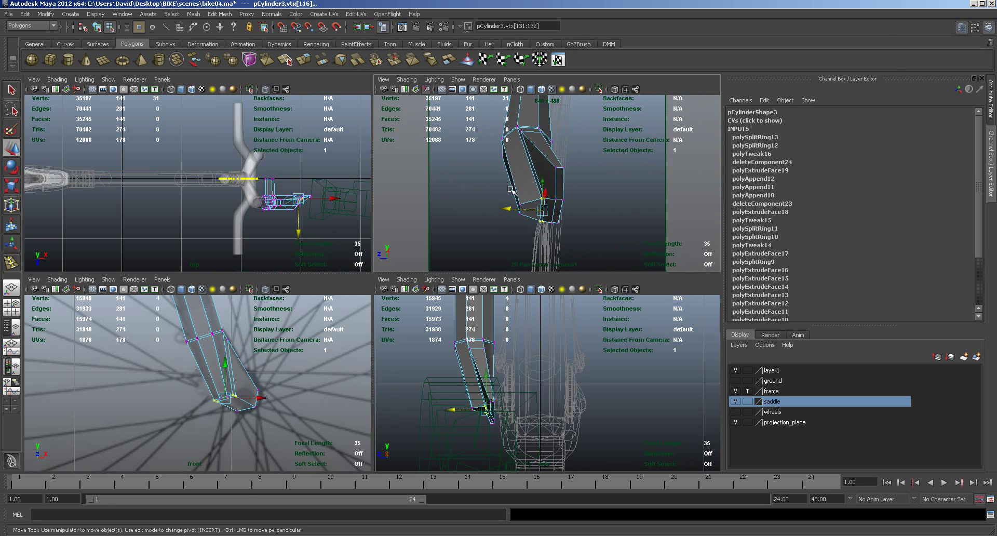
right_click_drag(561, 186, 560, 192)
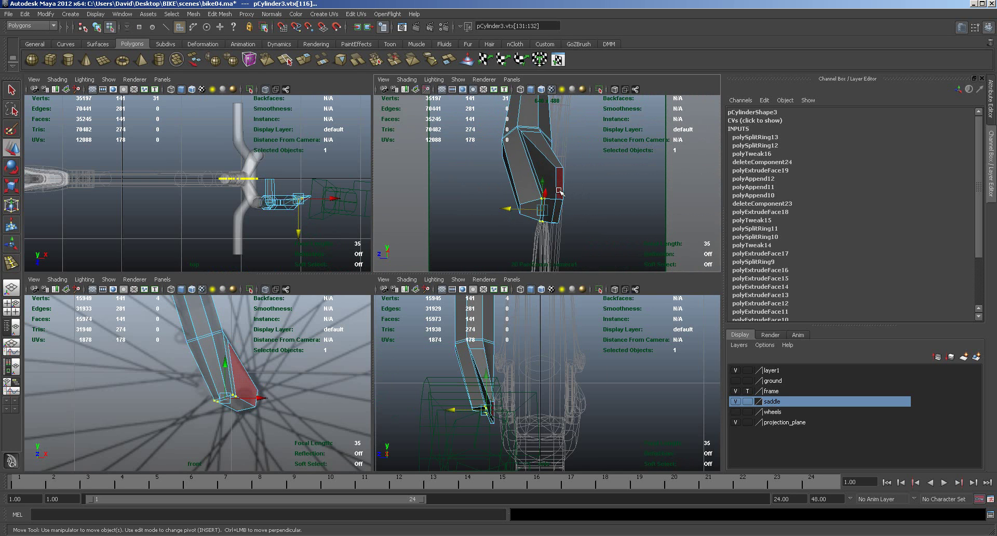
left_click_drag(615, 215, 655, 218, "alt")
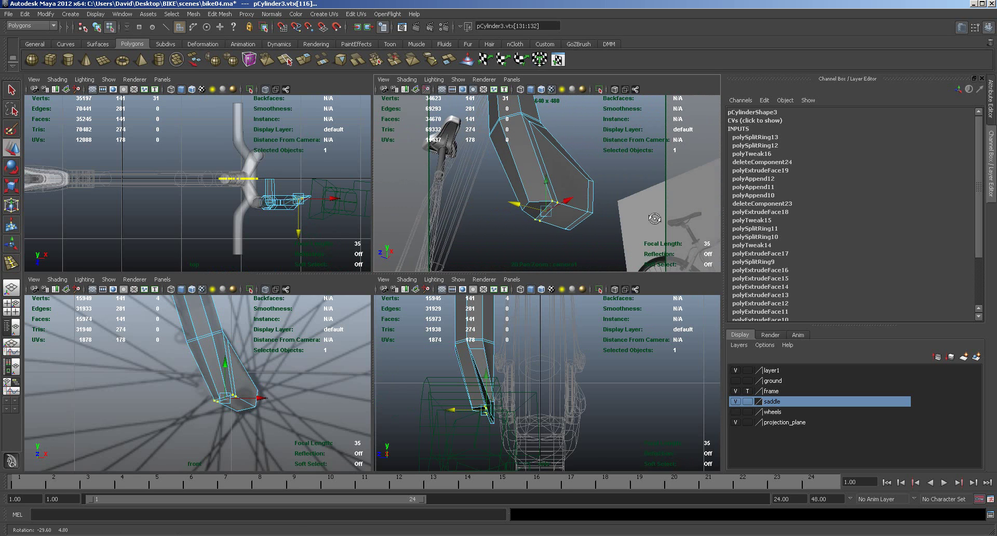
left_click(269, 16)
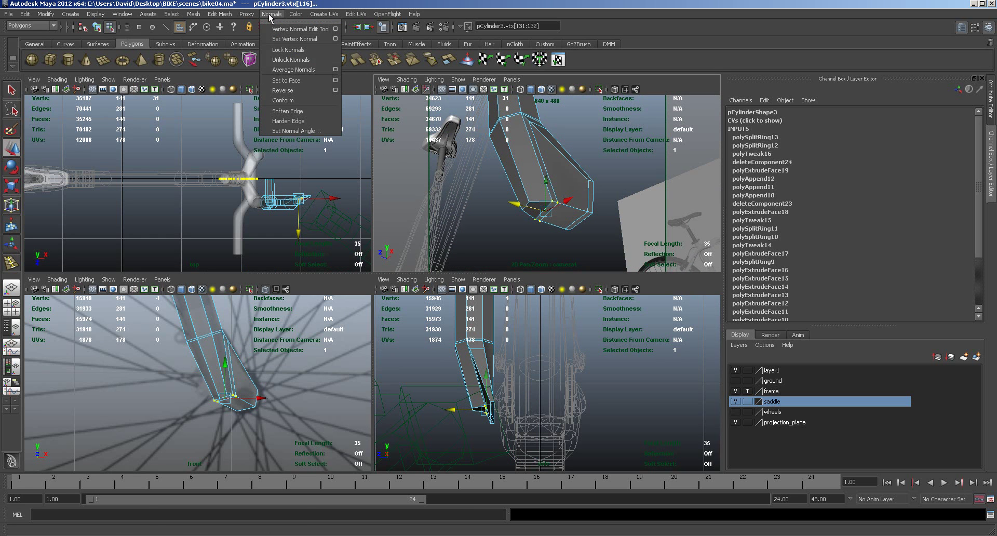
left_click(291, 103)
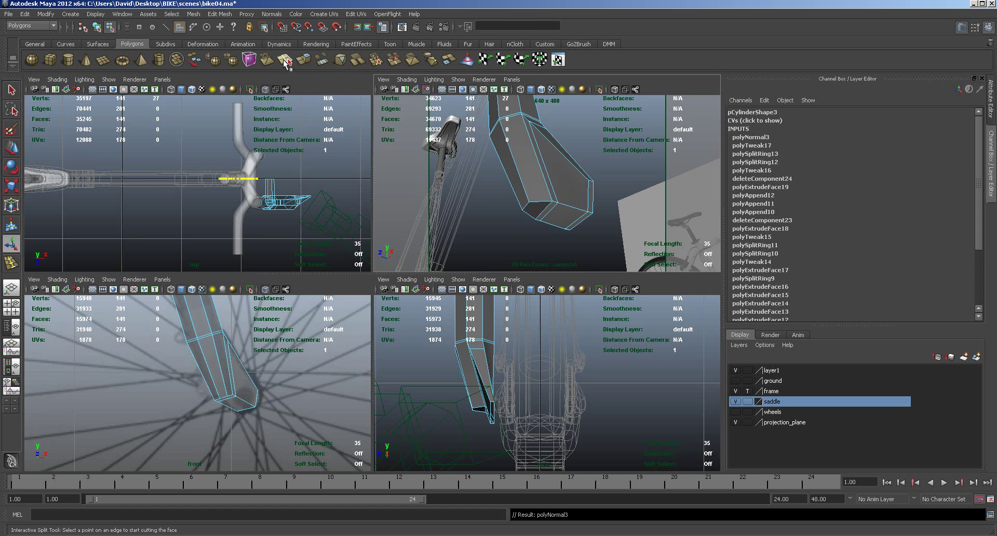
right_click(534, 179)
left_click(573, 179)
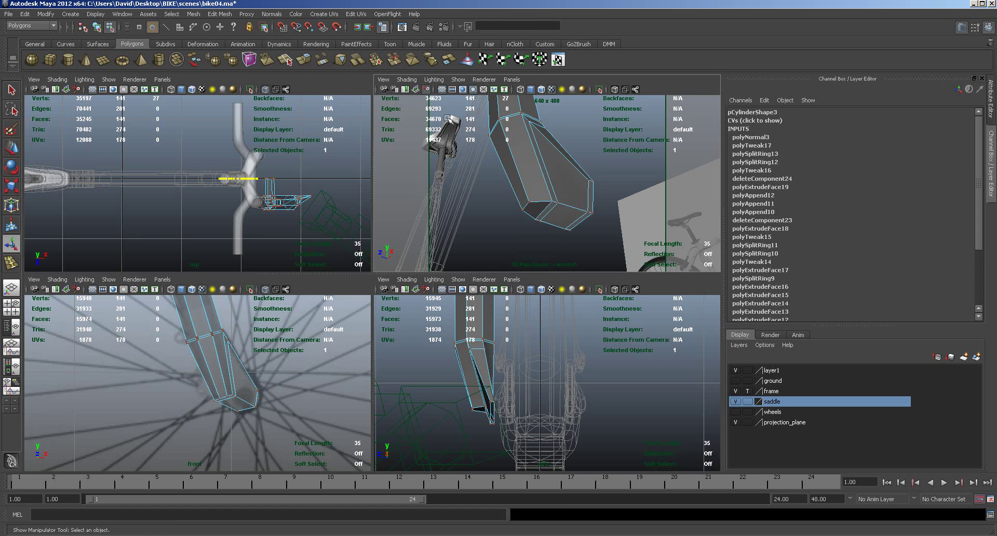
right_click_drag(533, 165, 543, 154)
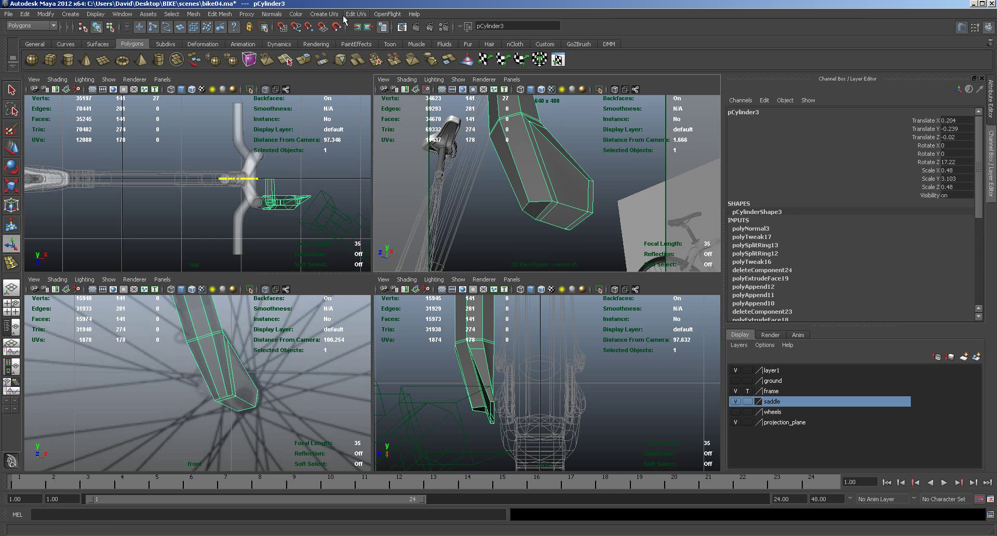
Apply Set to Face to the normals of the selected fork leg mesh.
left_click(319, 15)
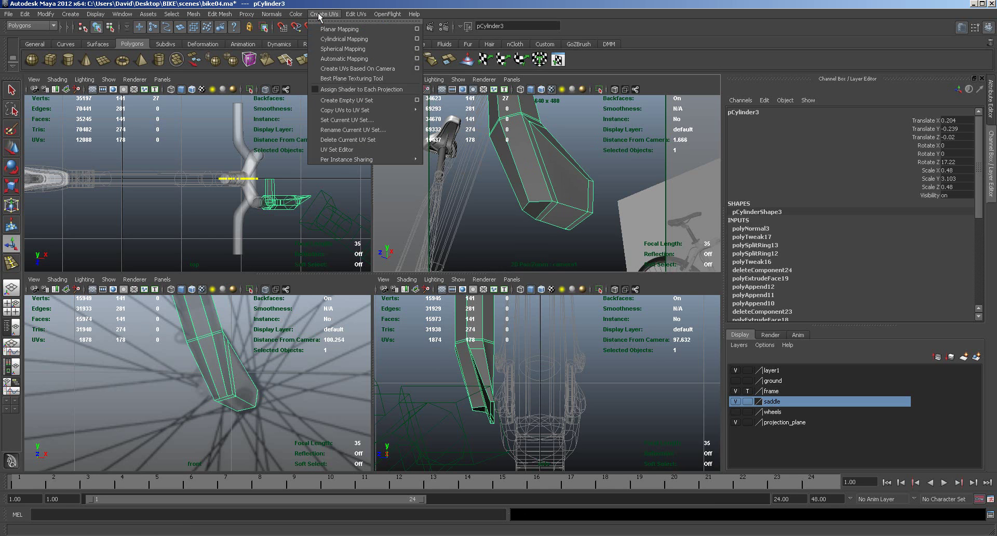
mouse_move(270, 15)
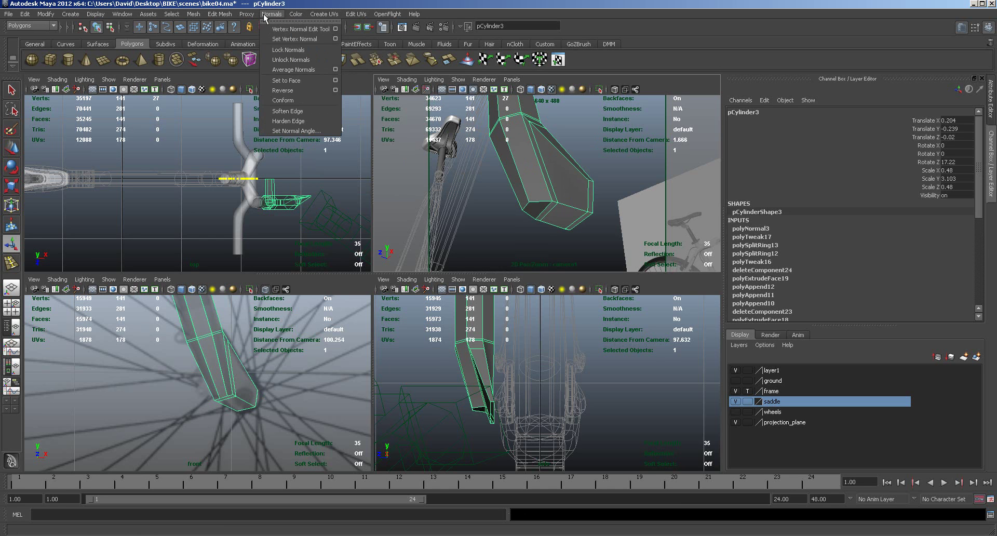
left_click(286, 81)
mouse_move(510, 233)
left_mouse_down("alt")
mouse_move(513, 225)
mouse_move(528, 236)
mouse_move(518, 236)
left_mouse_up("alt")
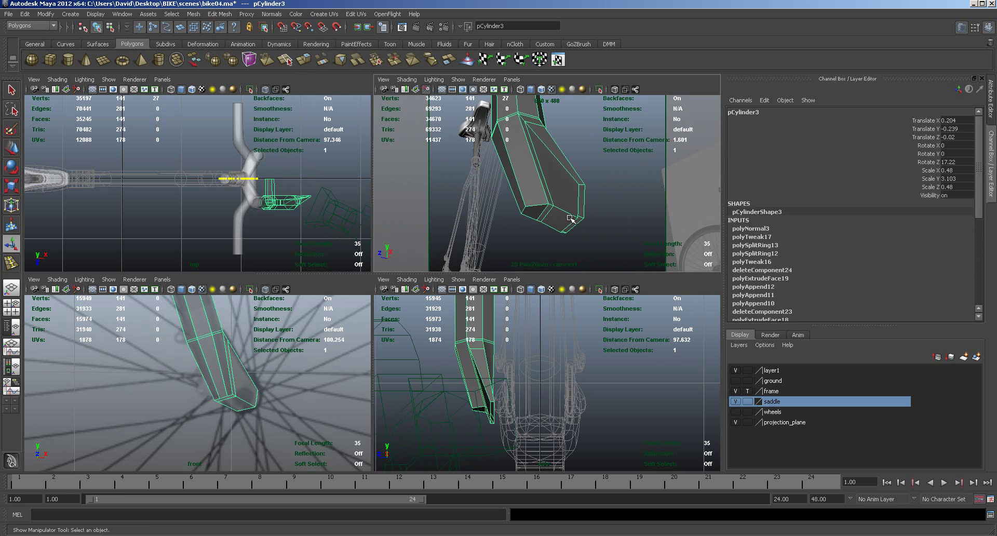
left_click_drag(595, 225, 659, 209, "alt")
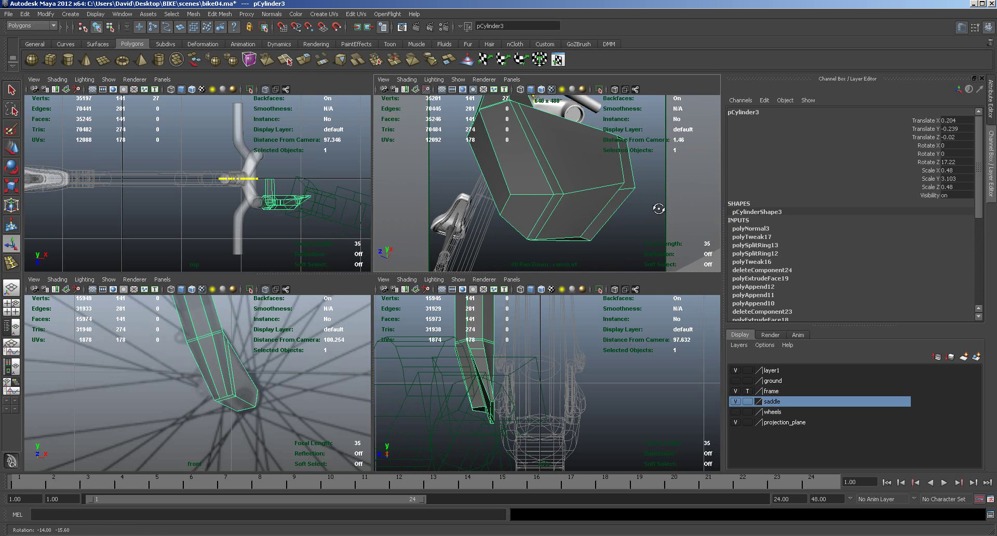
Use the Append to Polygon Tool to close the two open gaps along the outer rim of the fork leg's dropout with new faces.
right_click_drag(623, 196, 617, 204)
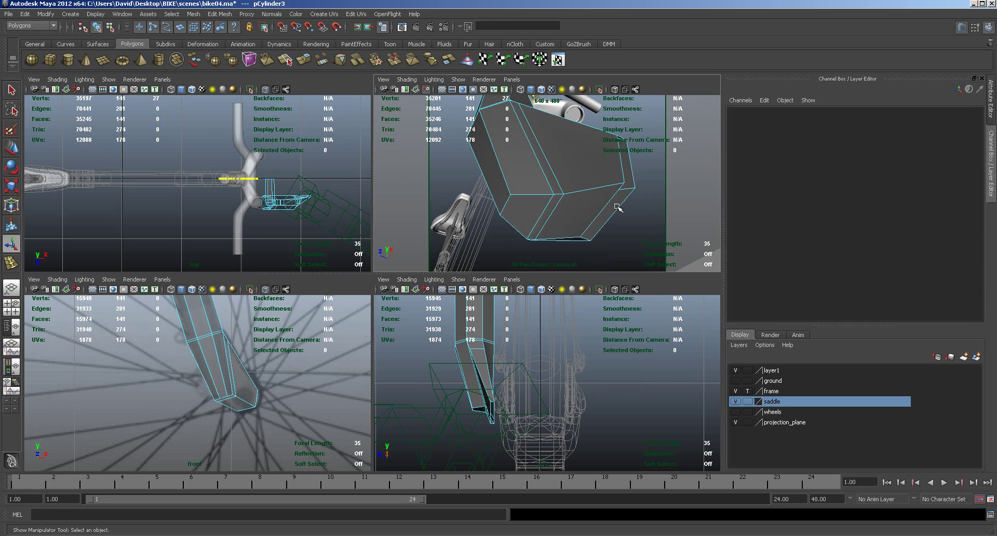
left_click(616, 204)
left_click_drag(624, 226, 602, 228, "alt")
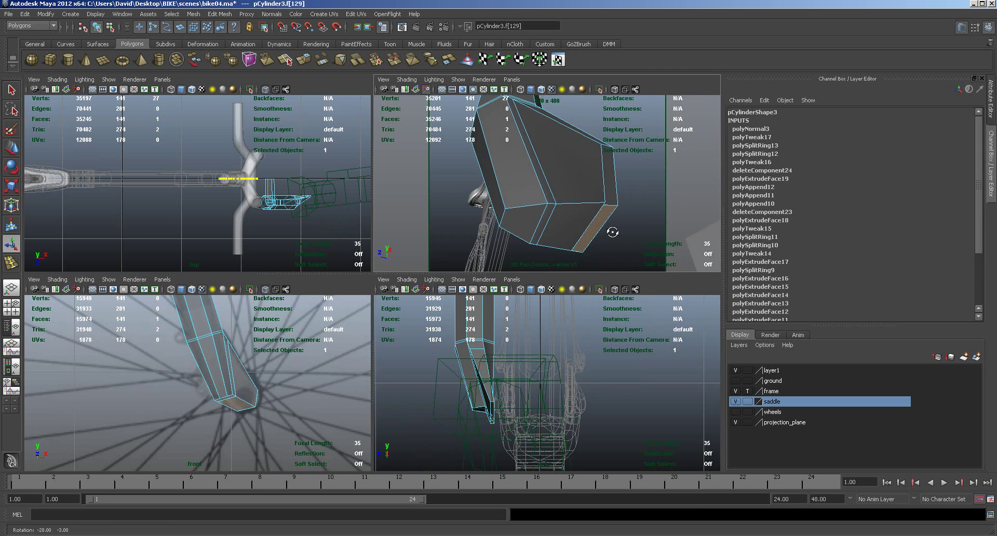
right_click_drag(597, 200, 596, 185)
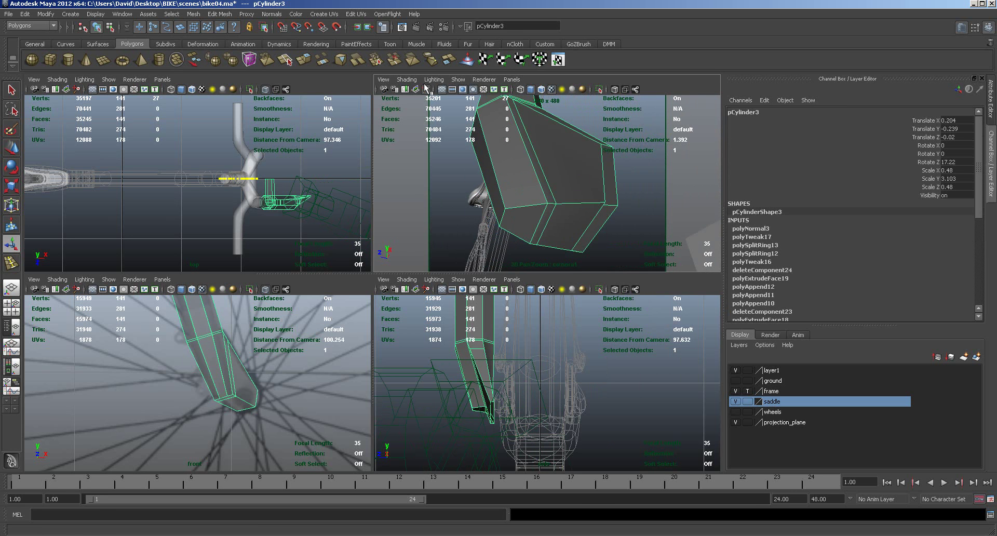
left_click(221, 14)
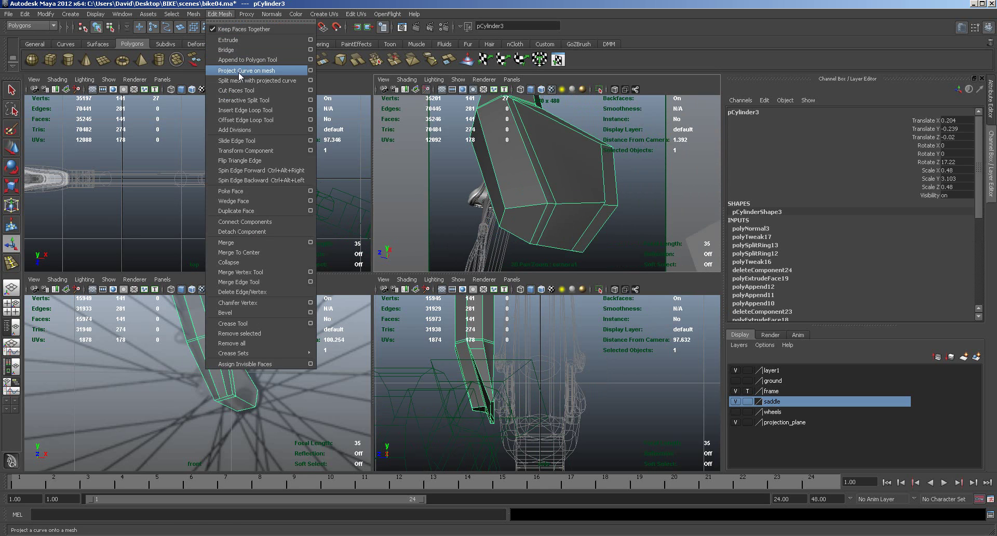
left_click(248, 59)
left_click(602, 165)
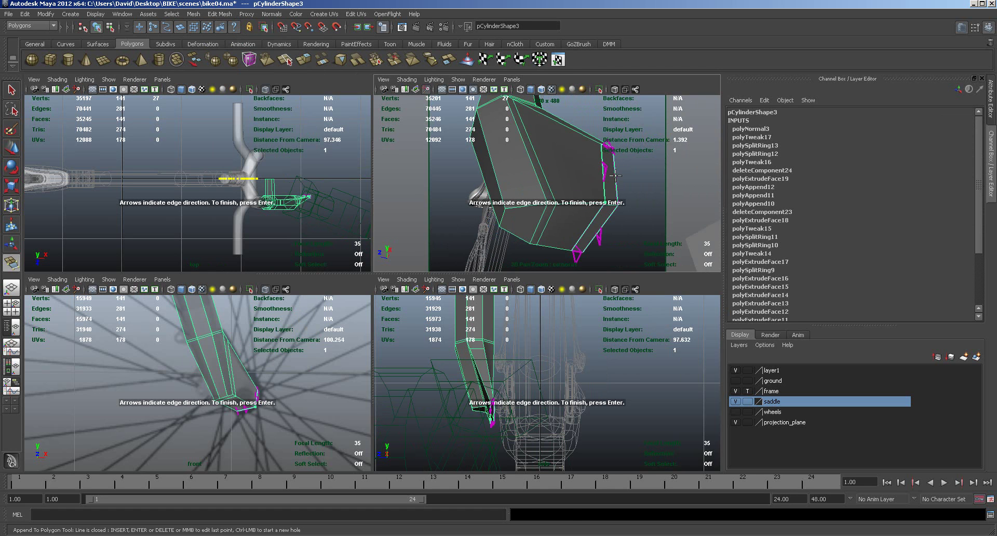
key("Return")
left_click(605, 222)
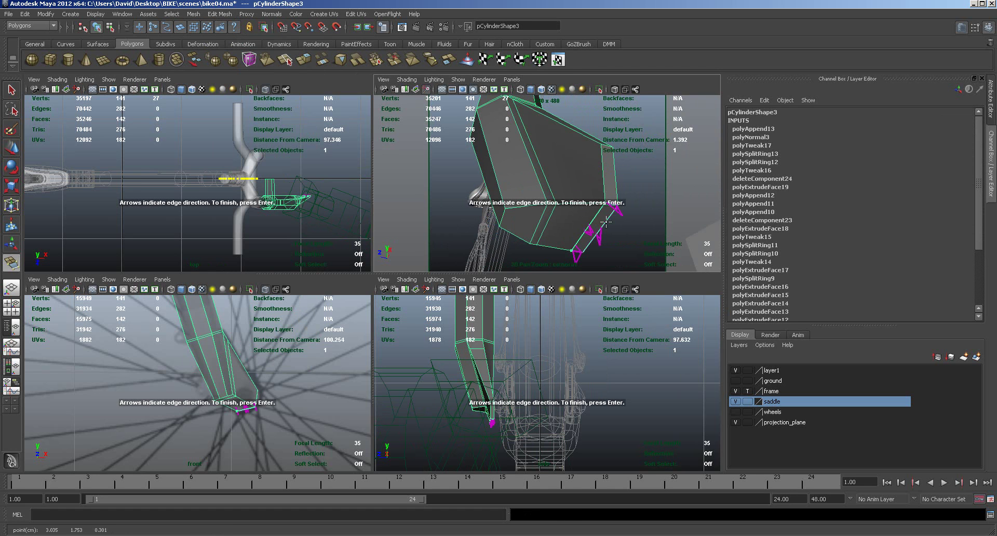
key("Return")
Select the four vertices at the dropout's inner corner and start moving them sideways in the perspective view.
left_click_drag(630, 238, 630, 215, "alt")
right_click_drag(628, 213, 621, 210)
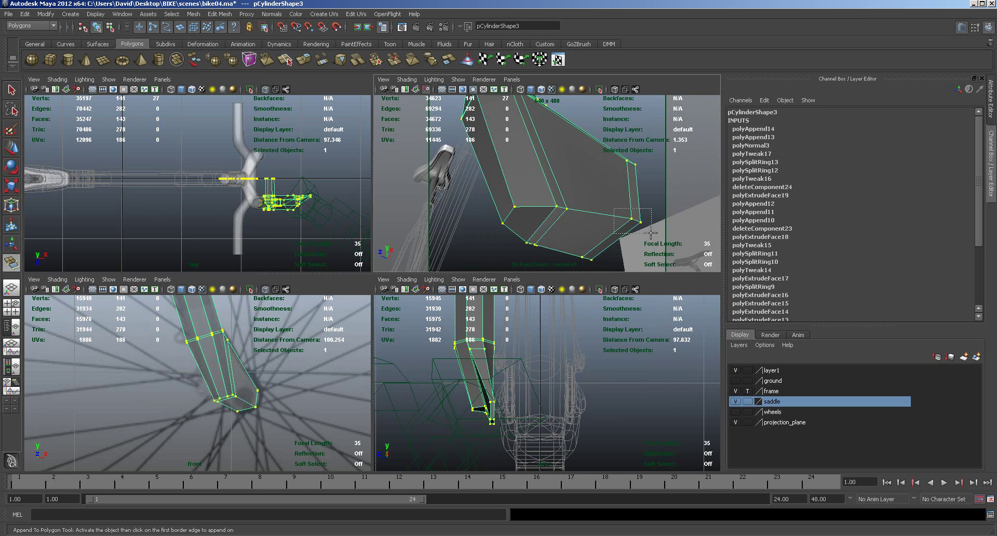
left_click_drag(651, 232, 651, 233)
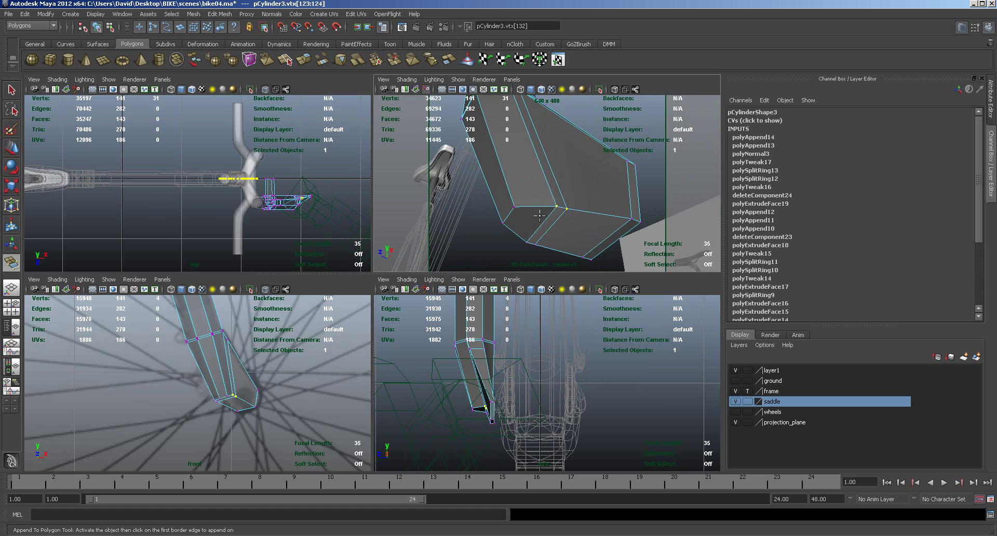
mouse_move(506, 244)
left_mouse_down("alt")
mouse_move(472, 256)
mouse_move(518, 255)
left_mouse_up("alt")
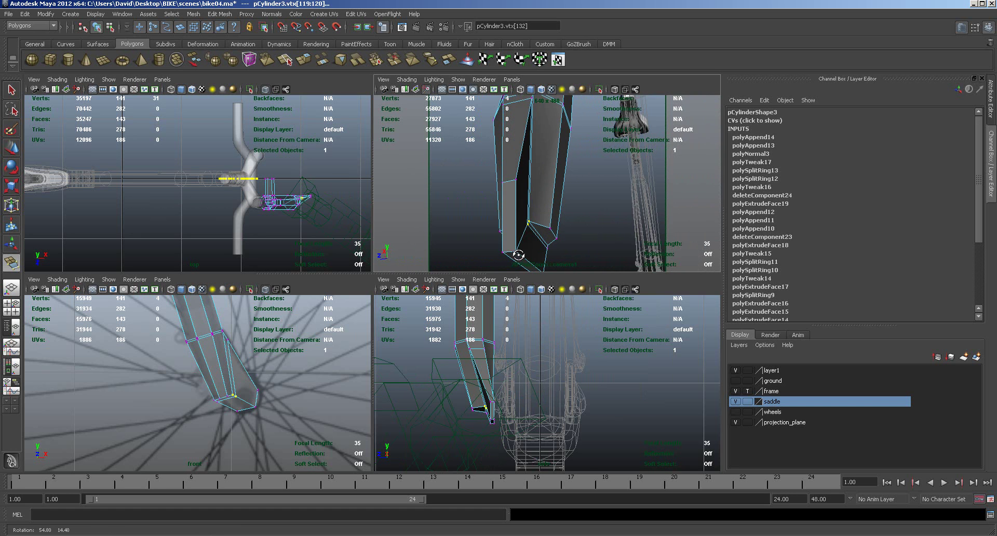
key("w")
left_click_drag(492, 225, 502, 224)
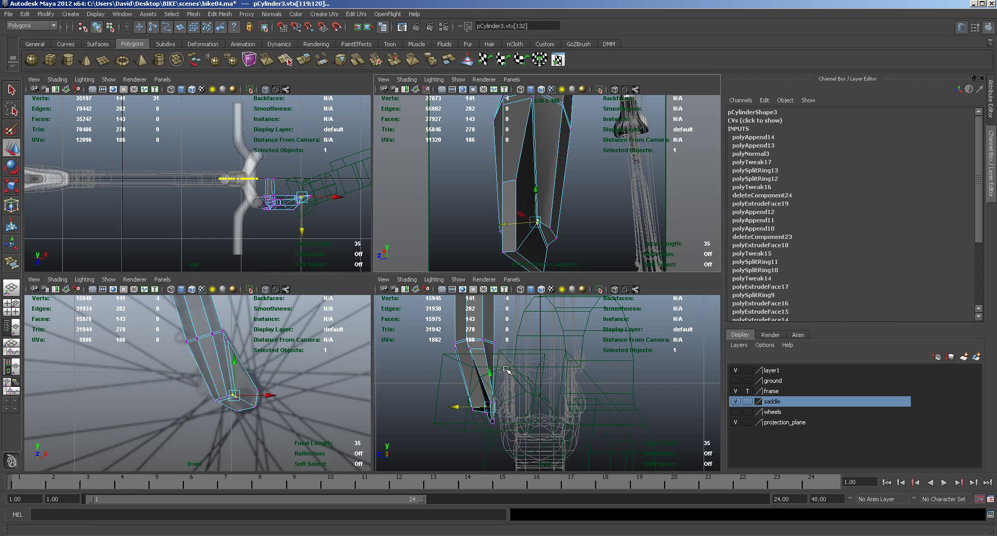
Turn on X-Ray shading in the right view and move the four selected dropout vertices closer to the wheel.
middle_click_drag(493, 398, 514, 358, "alt")
key("space")
right_click_drag(321, 209, 350, 374, "alt")
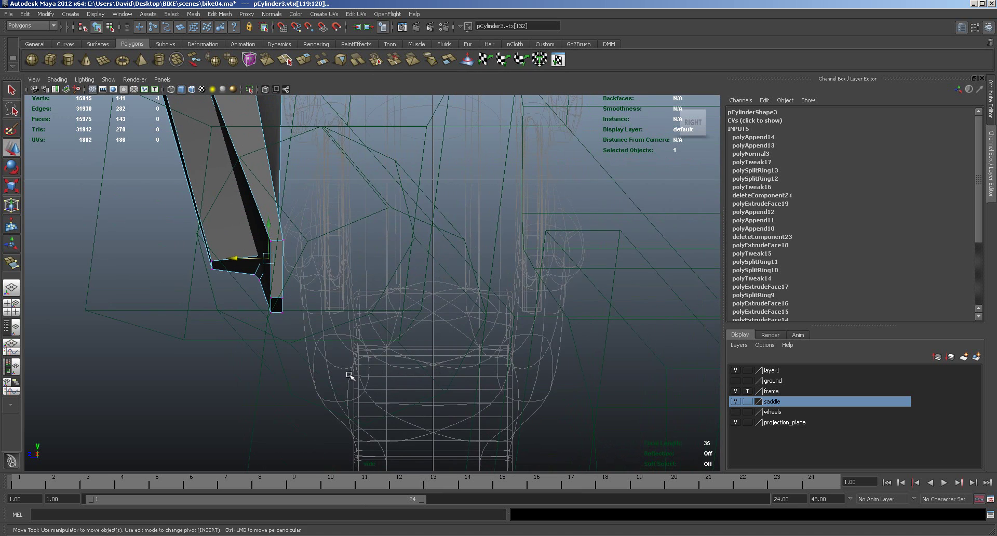
left_click(54, 81)
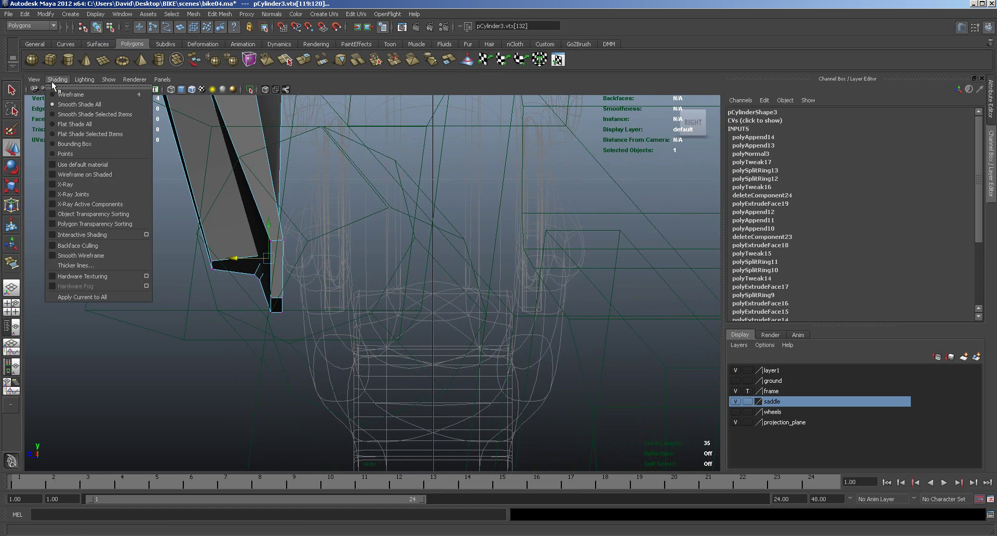
left_click(62, 184)
left_click_drag(237, 258, 246, 257)
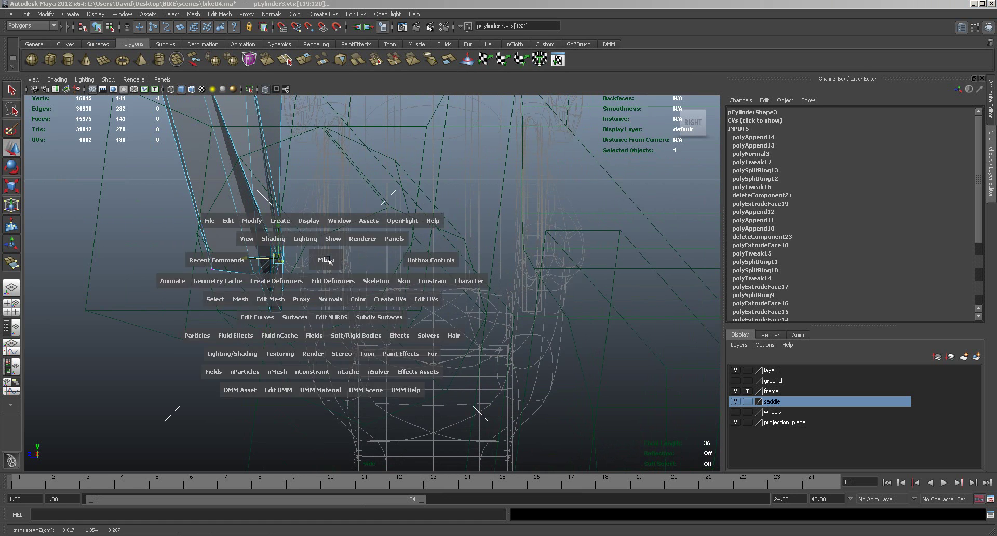
key("space")
Adjust the single corner vertex at the leg's lower end, then the two neighbouring vertices where the dropout joins the leg.
left_click_drag(488, 238, 479, 205, "alt")
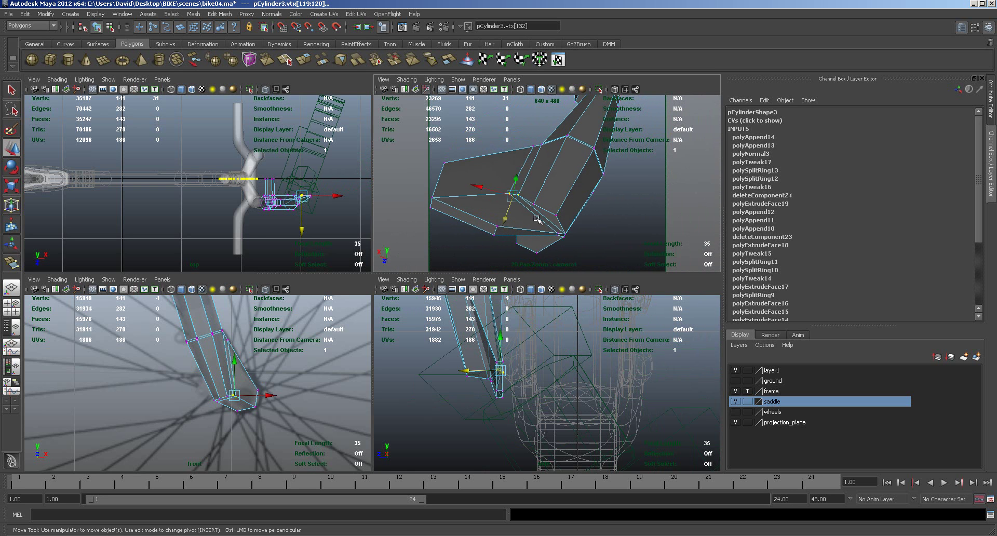
left_click(555, 214)
left_click_drag(556, 215, 610, 258, "alt")
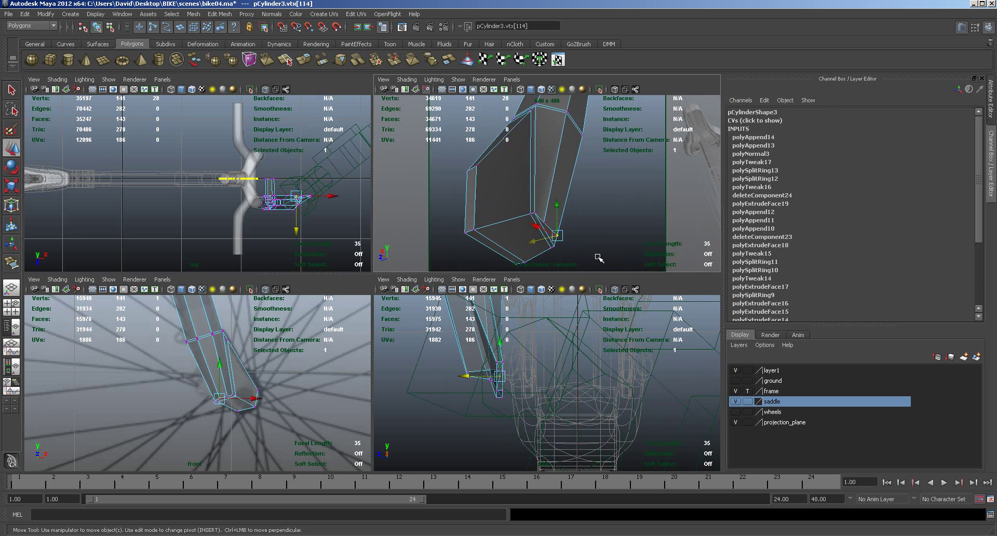
left_click_drag(535, 242, 559, 217)
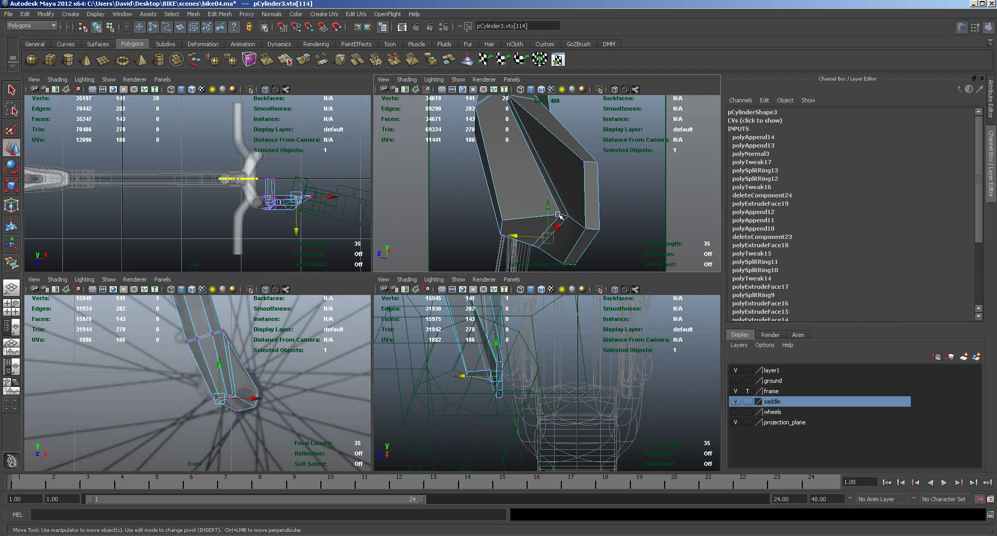
left_click(561, 214)
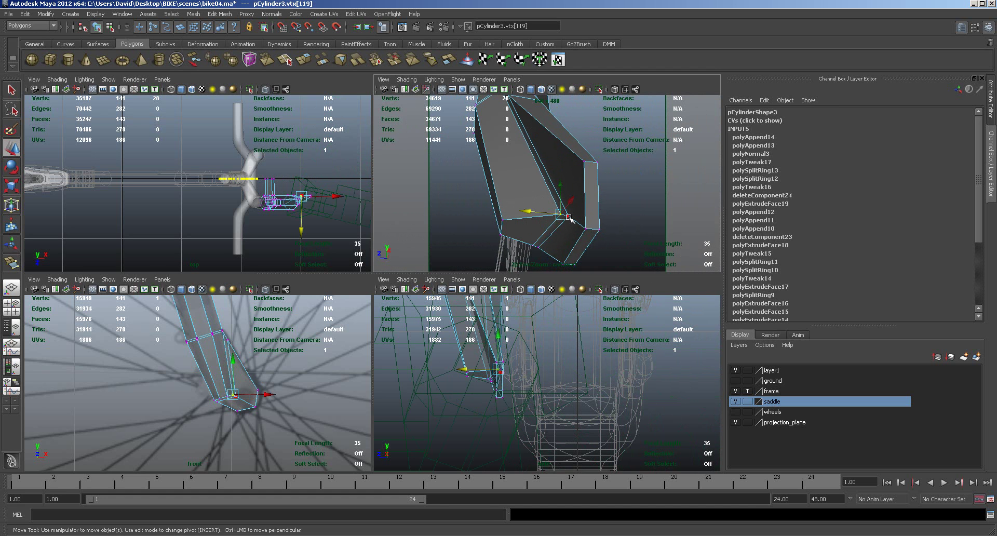
left_click(568, 217, "shift")
left_click_drag(534, 213, 572, 234)
Turn on the fork leg's smooth preview and, in the front view, move the vertices along the tip's outer edge to reshape the dropout.
right_click_drag(588, 227, 593, 221)
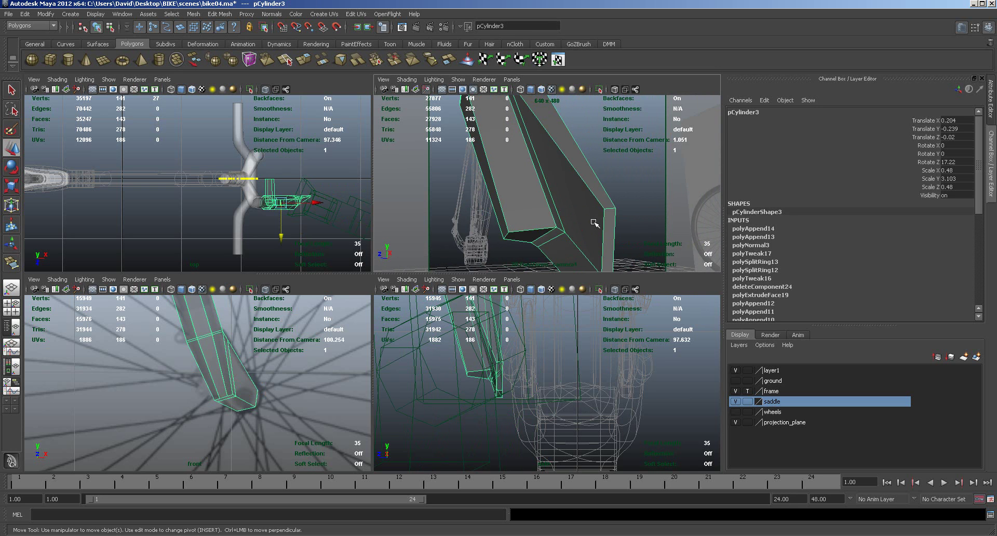
key("3")
left_click_drag(601, 232, 551, 249, "alt")
right_click_drag(551, 249, 520, 221, "alt")
left_click_drag(520, 220, 556, 239, "alt")
right_click_drag(556, 238, 638, 238, "alt")
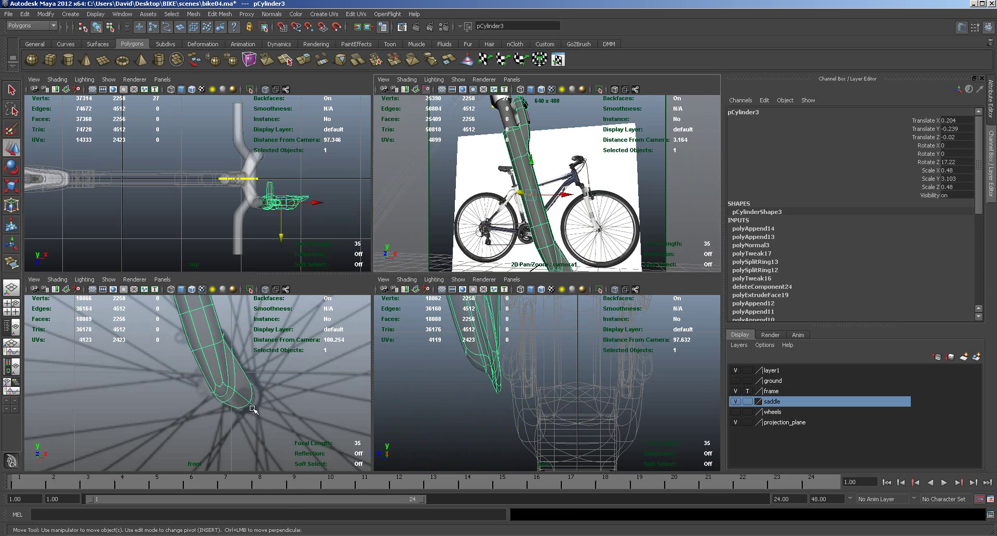
right_click_drag(270, 373, 227, 367)
left_click_drag(271, 376, 259, 408)
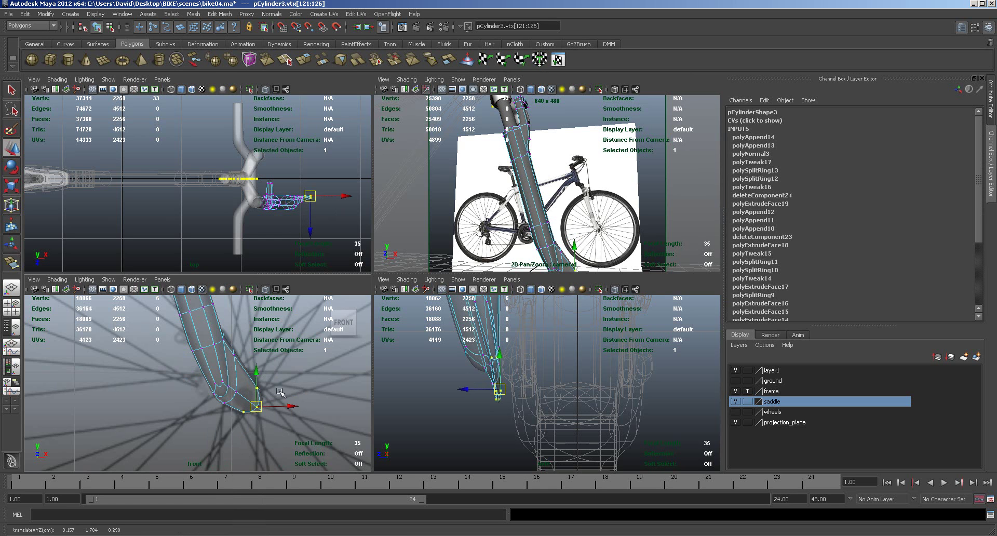
Show the wheels layer and lengthen the front axle by scaling it to a Scale Y of about 0.419.
left_click(736, 412)
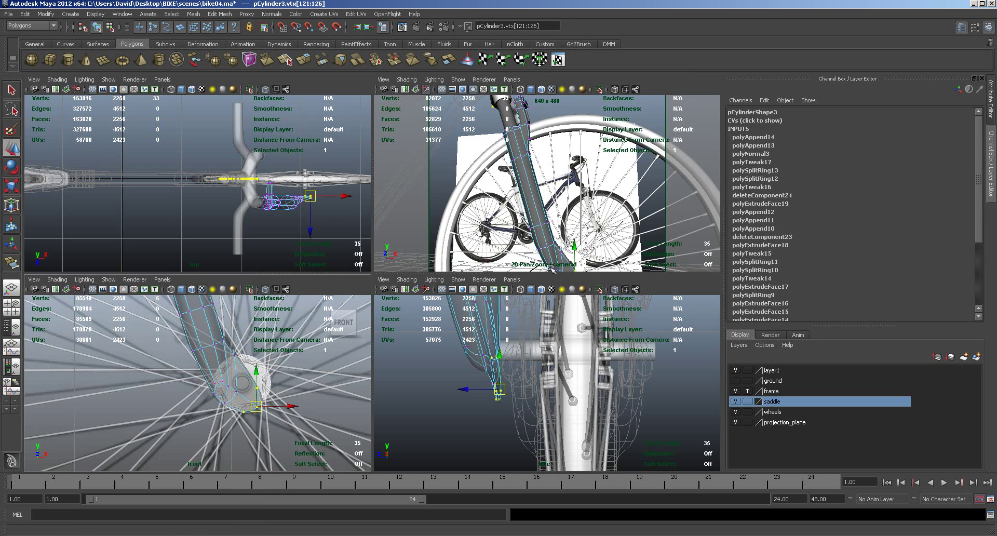
left_click(242, 386)
key("space")
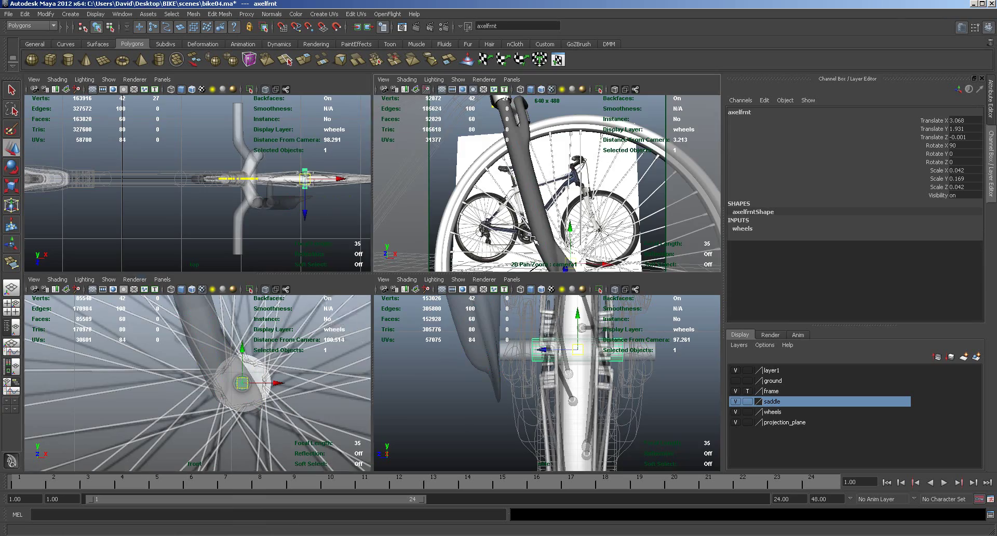
scroll(432, 347, "up", 3)
left_click_drag(432, 347, 270, 364, "alt")
key("r")
left_click_drag(286, 417, 393, 398, "alt")
key("space")
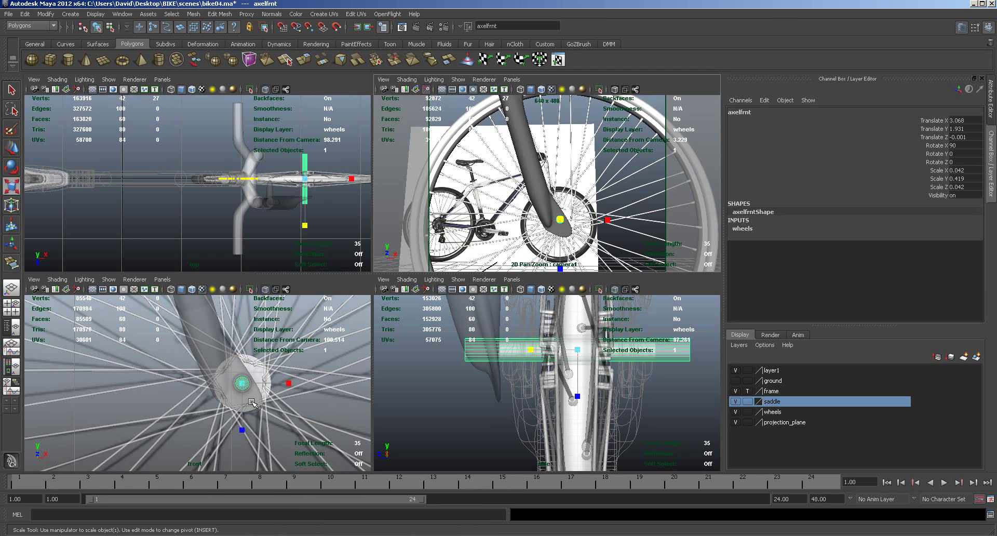
Toggle the wheels layer off and on, enlarge the perspective view, and set the frame layer's display type to reference.
left_click(736, 412)
left_click(736, 412)
right_click_drag(546, 217, 403, 203, "alt")
left_click_drag(403, 205, 487, 232, "alt")
middle_click_drag(487, 232, 529, 242, "alt")
right_click_drag(529, 243, 538, 245, "alt")
key("space")
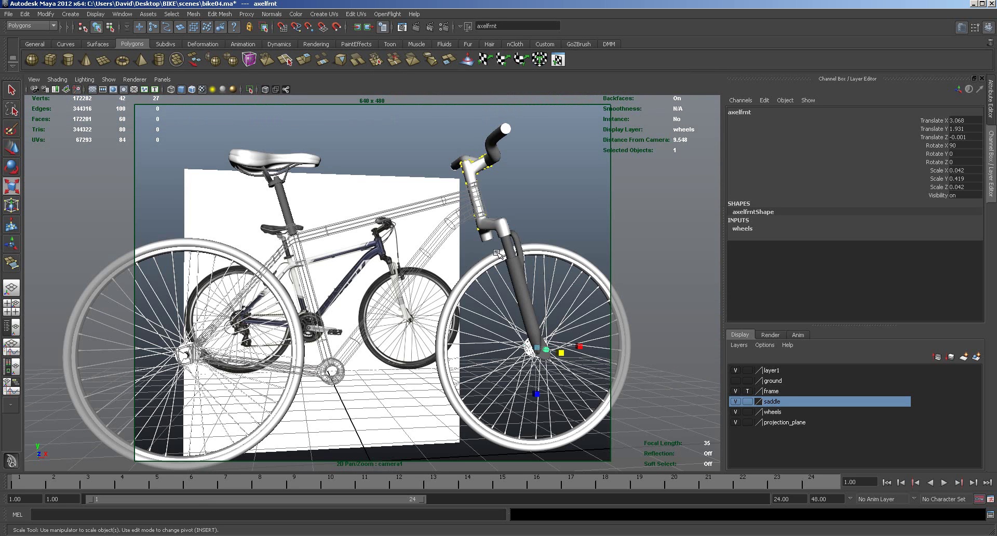
left_click(748, 391)
Select the vertices of the fork leg's lower end and move them so the dropout lines up with the front axle.
mouse_move(395, 398)
left_mouse_down("alt")
mouse_move(381, 381)
mouse_move(410, 383)
mouse_move(331, 394)
left_mouse_up("alt")
middle_click_drag(532, 394, 520, 386, "alt")
right_click_drag(520, 387, 495, 319, "alt")
left_click(521, 332)
left_click_drag(488, 297, 583, 418)
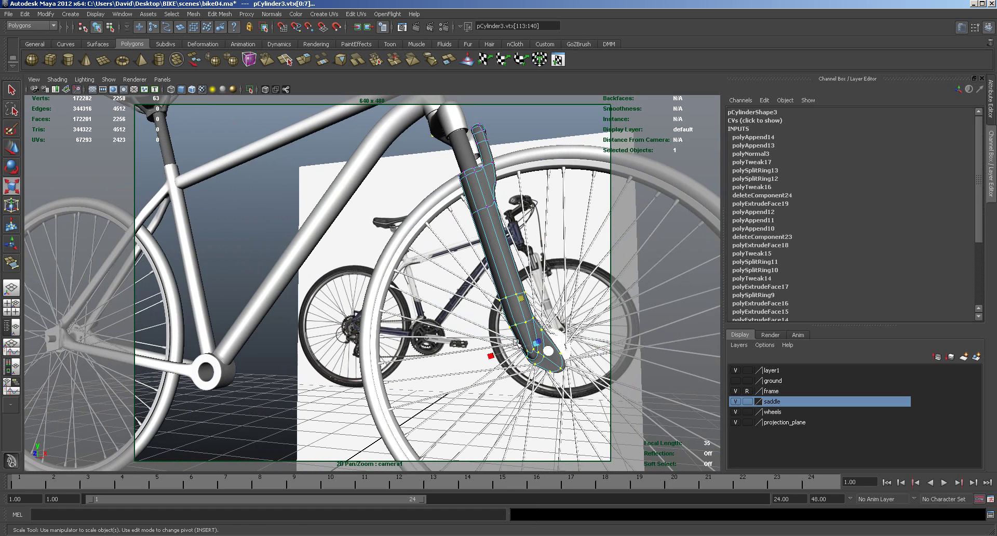
key("w")
left_click_drag(535, 344, 535, 345)
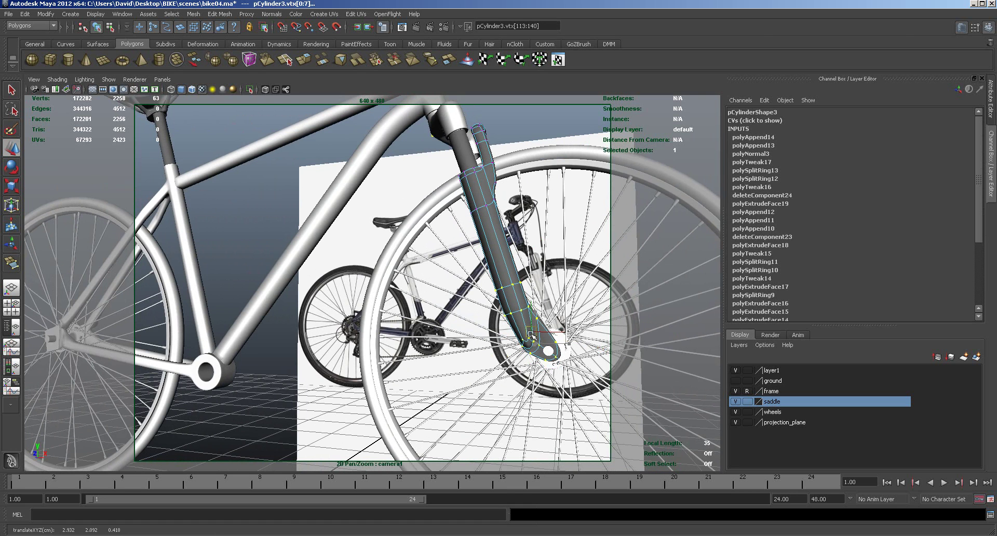
Select the fork leg together with its upper tube and move both toward the wheel, to a tube Translate Z of about 0.282.
left_click(346, 385)
left_click_drag(470, 358, 387, 337, "alt")
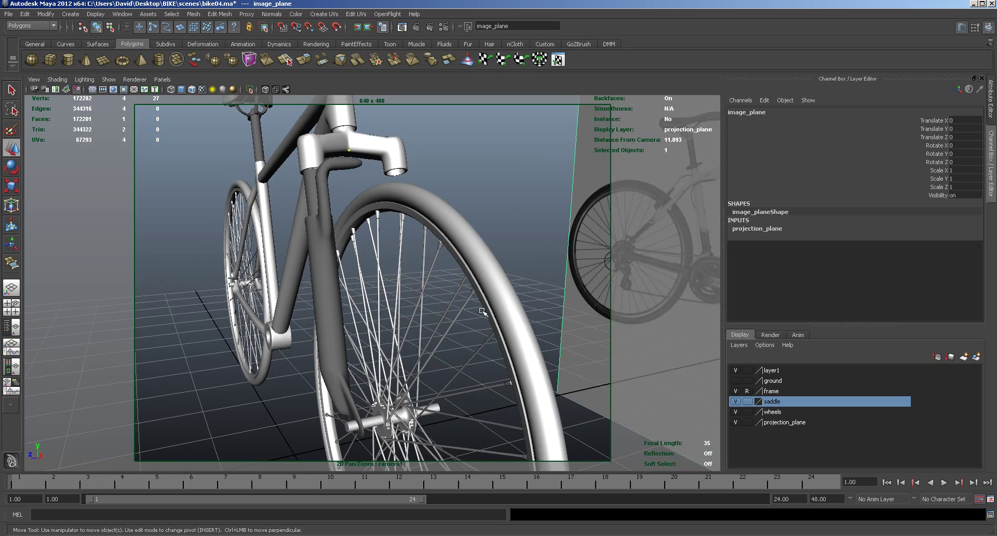
mouse_move(488, 306)
left_mouse_down("alt")
mouse_move(476, 311)
mouse_move(499, 307)
mouse_move(474, 309)
left_mouse_up("alt")
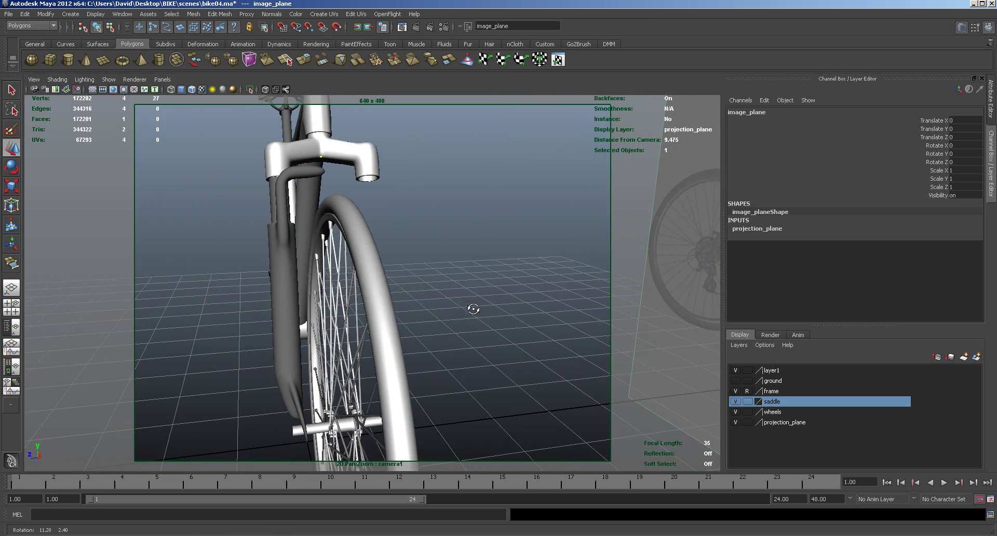
left_click(286, 324)
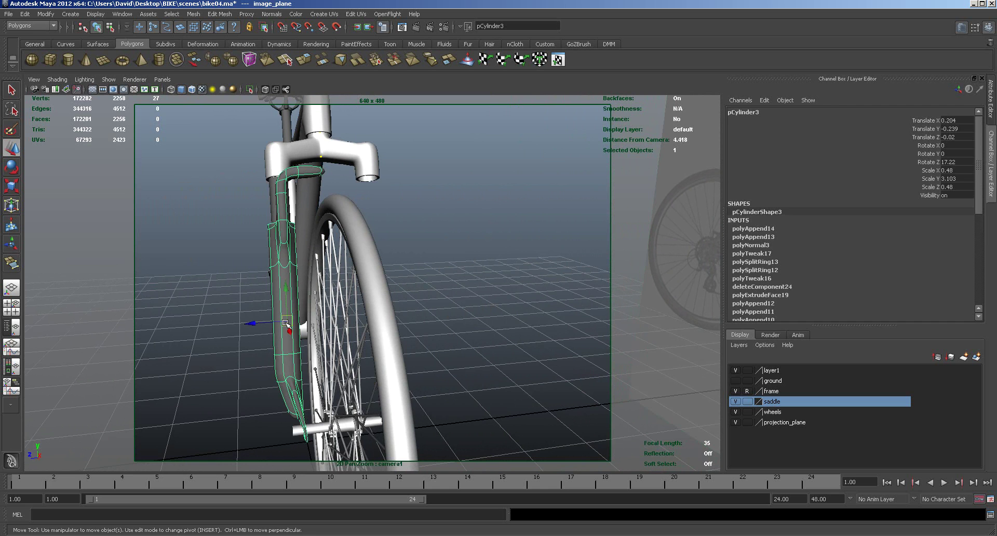
left_click(272, 206, "shift")
left_click_drag(249, 212, 263, 212)
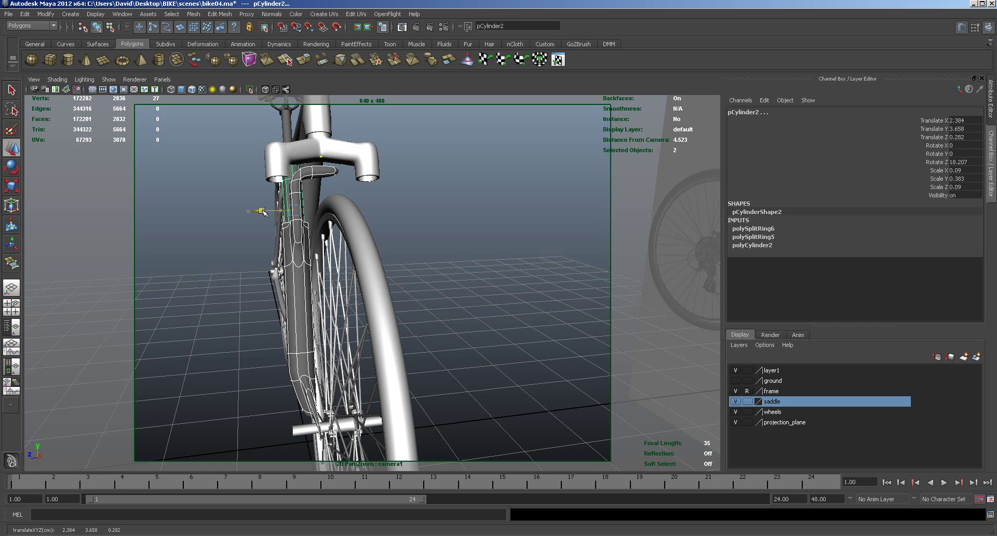
Switch to the reference folder in Windows Explorer to examine the fork in the bicycle photo 15022.jpg.
left_click_drag(436, 286, 436, 283, "alt")
key("alt+Tab")
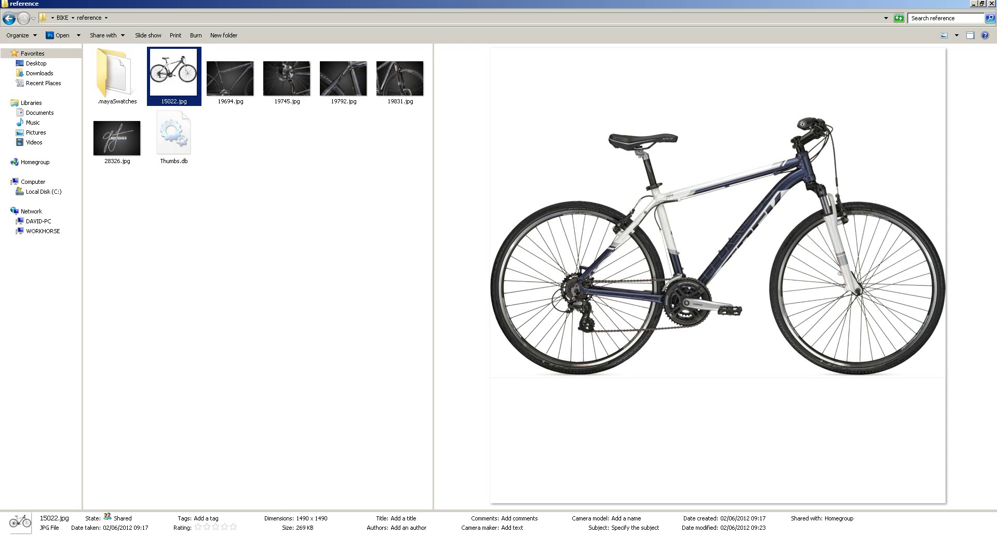
Return to Maya, move the fork leg and upper tube closer to the wheel, to tube Translate Z 0.256, and show the leg unsmoothed.
left_click(179, 528)
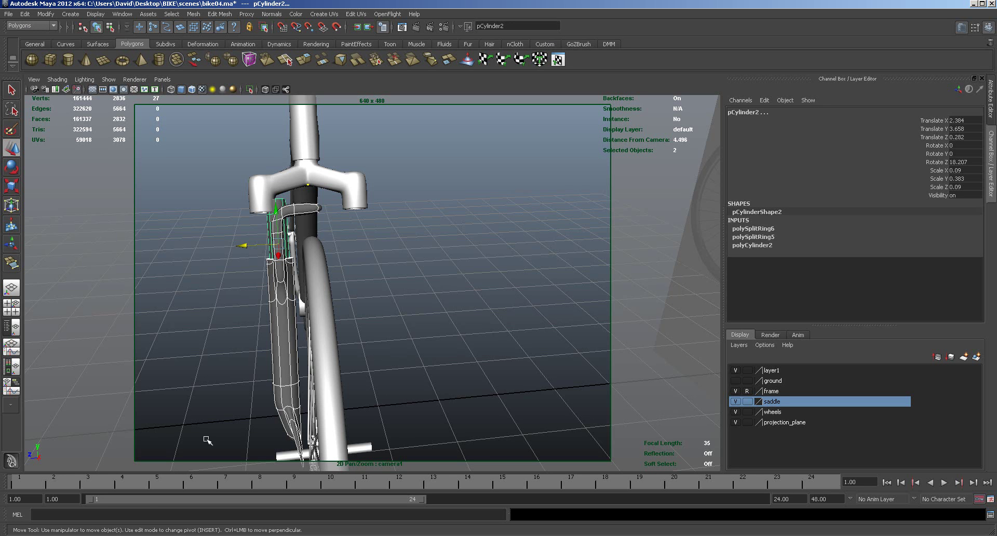
left_click_drag(244, 246, 248, 248)
mouse_move(356, 312)
left_mouse_down("alt")
mouse_move(369, 310)
mouse_move(363, 329)
left_mouse_up("alt")
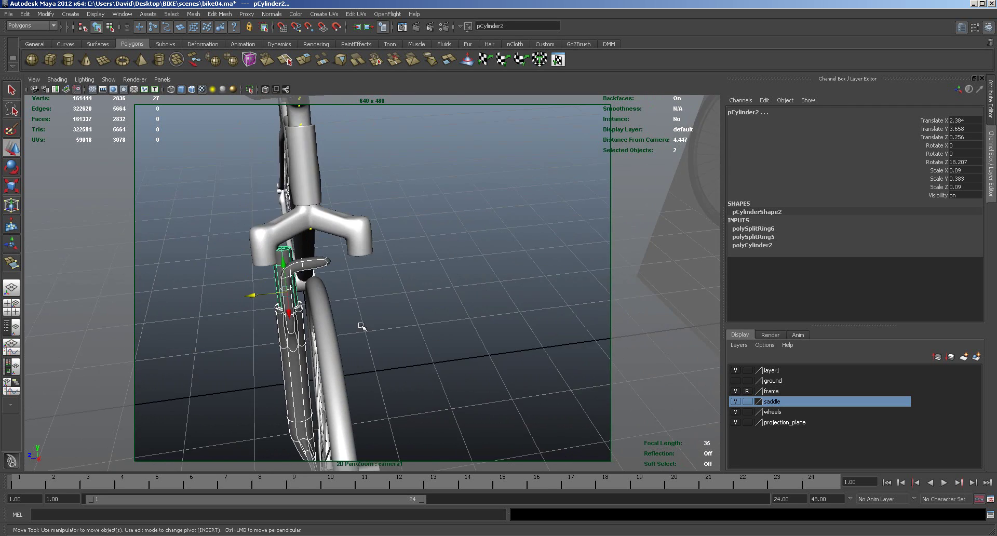
left_click(321, 265)
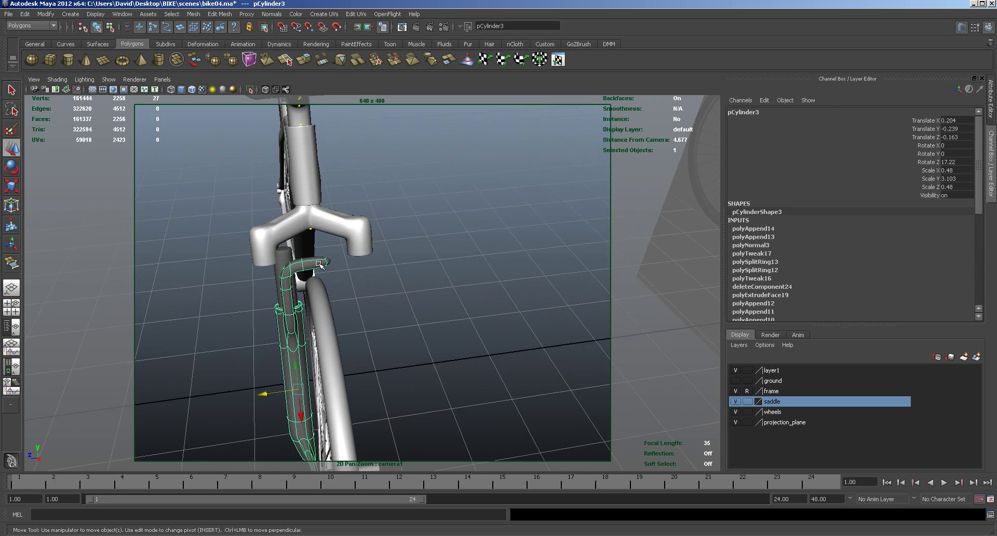
key("1")
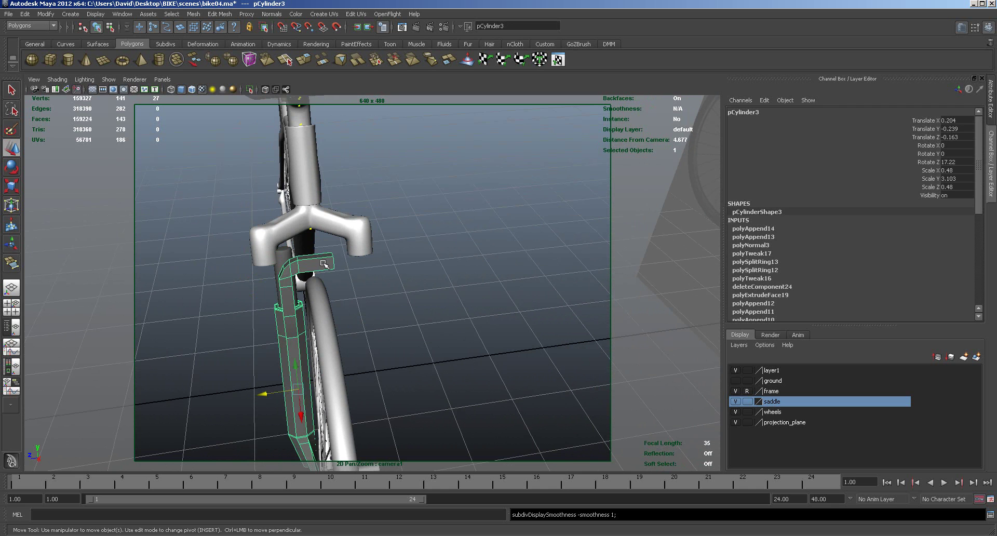
Try to mirror the fork leg about its current pivot with Duplicate Special, delete the copy and reselect the original leg.
left_click(71, 14)
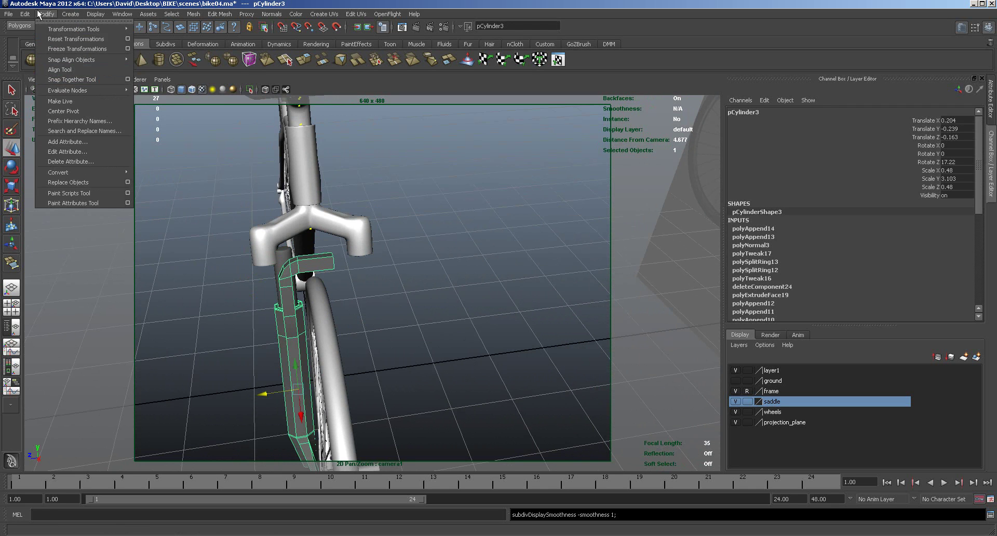
mouse_move(25, 14)
left_click(44, 242)
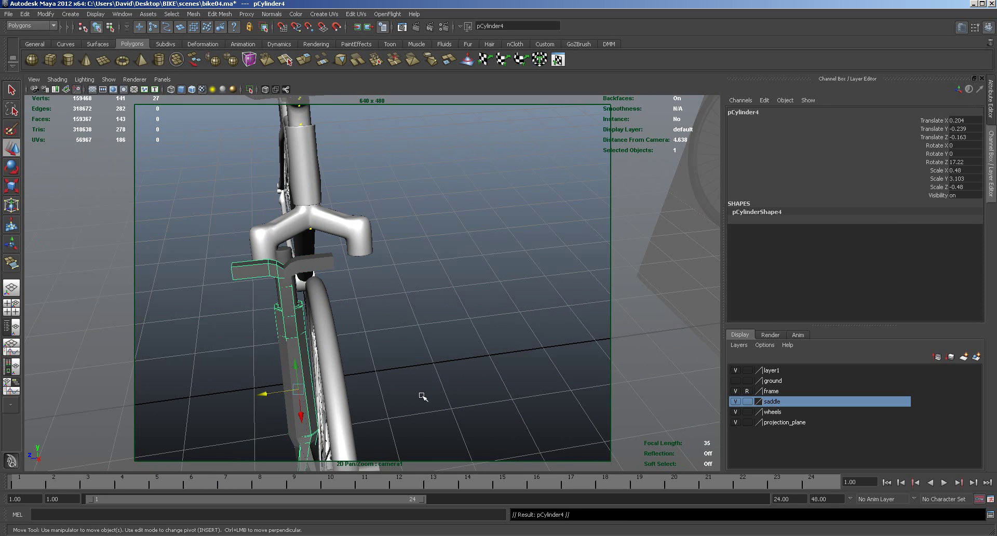
key("Delete")
left_click(303, 349)
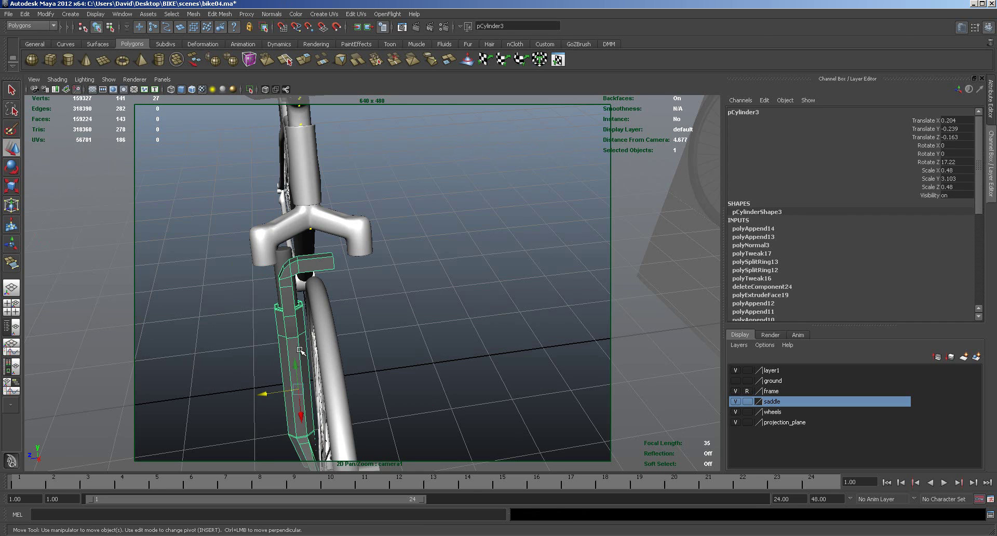
Show the fork leg enlarged in the top view and hide the frame, saddle and wheels layers.
key("space")
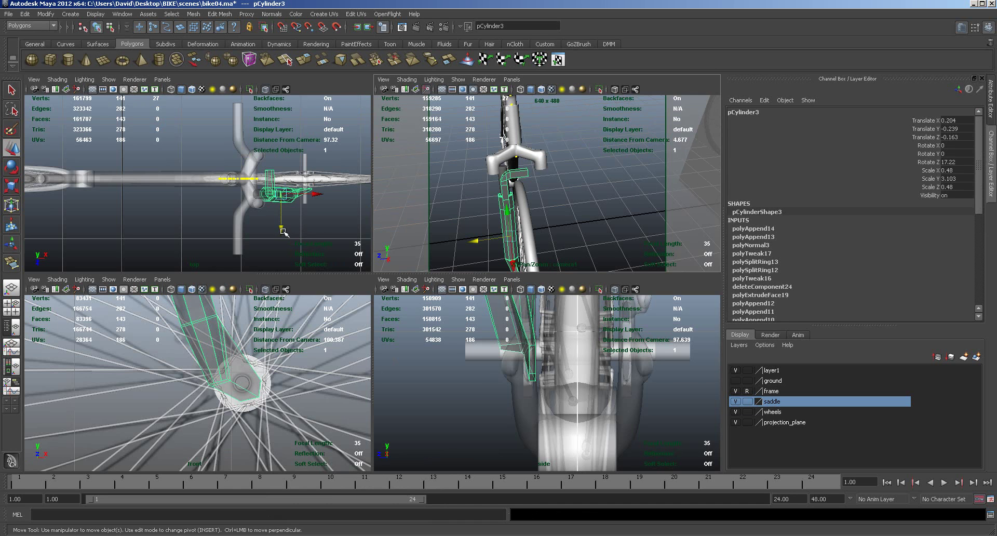
key("space")
middle_click_drag(469, 336, 327, 326, "alt")
right_click_drag(323, 334, 637, 333, "alt")
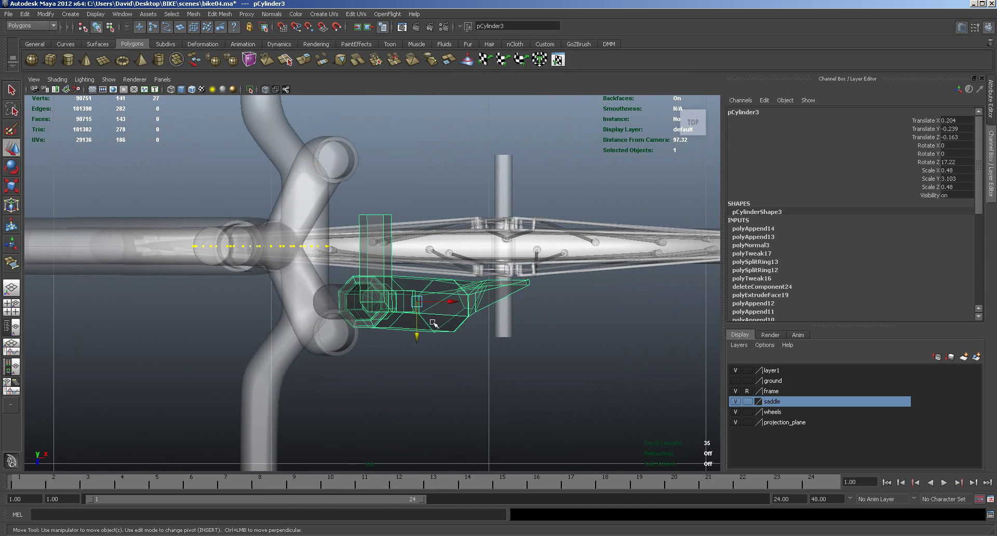
left_click(735, 391)
left_click(736, 411)
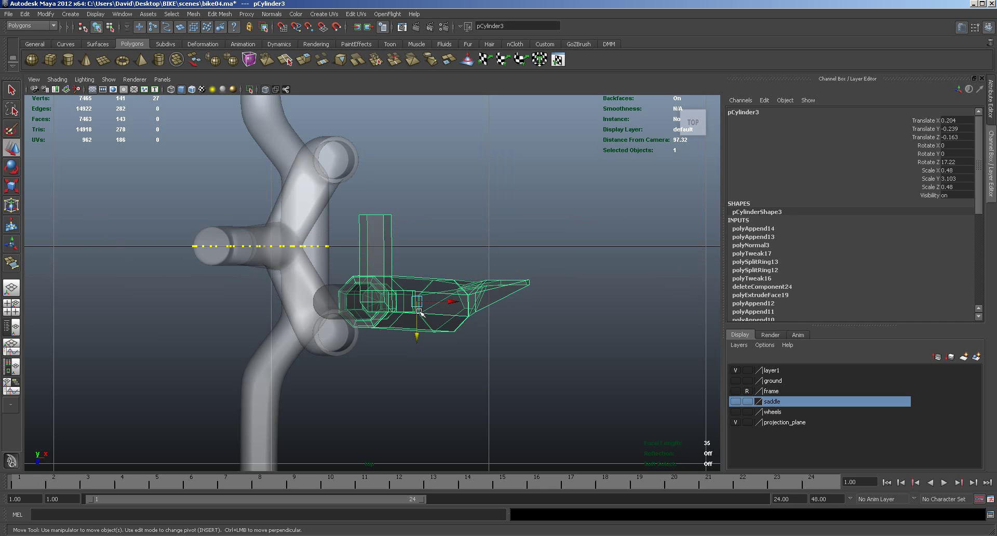
Snap the fork leg's pivot to the grid on the bike's centre line at X 3, Z 0, and mirror a copy across with Duplicate Special.
key("Insert")
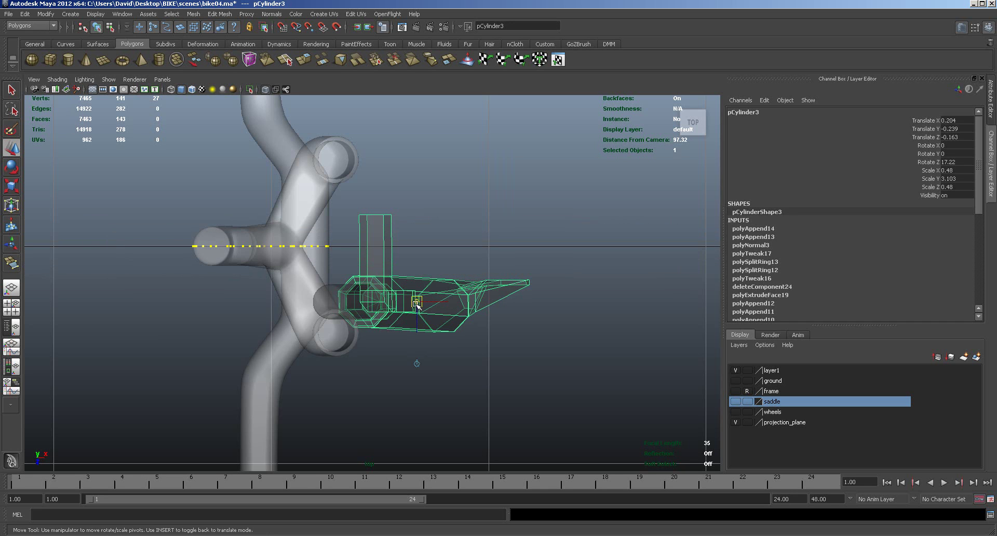
key("x")
left_click_drag(418, 303, 414, 256)
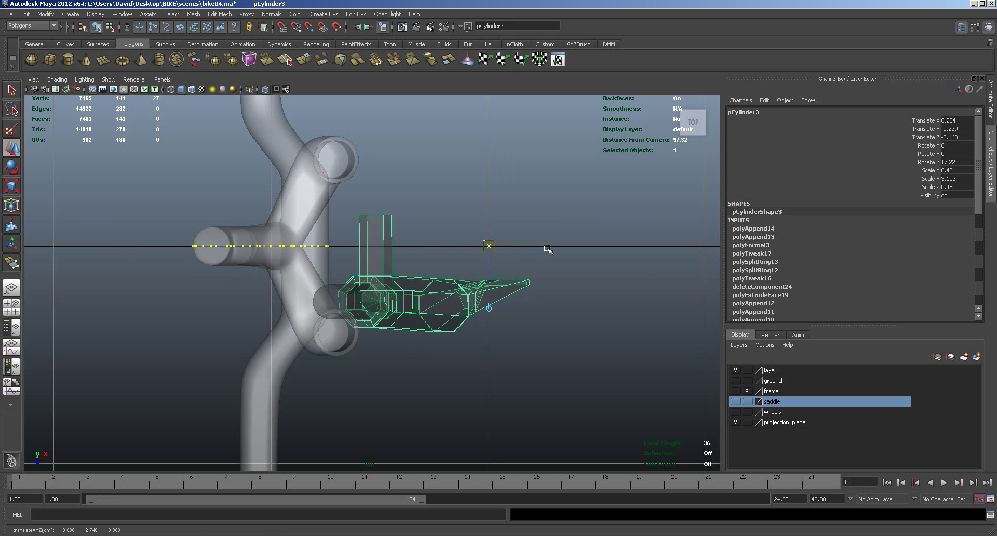
key("Insert")
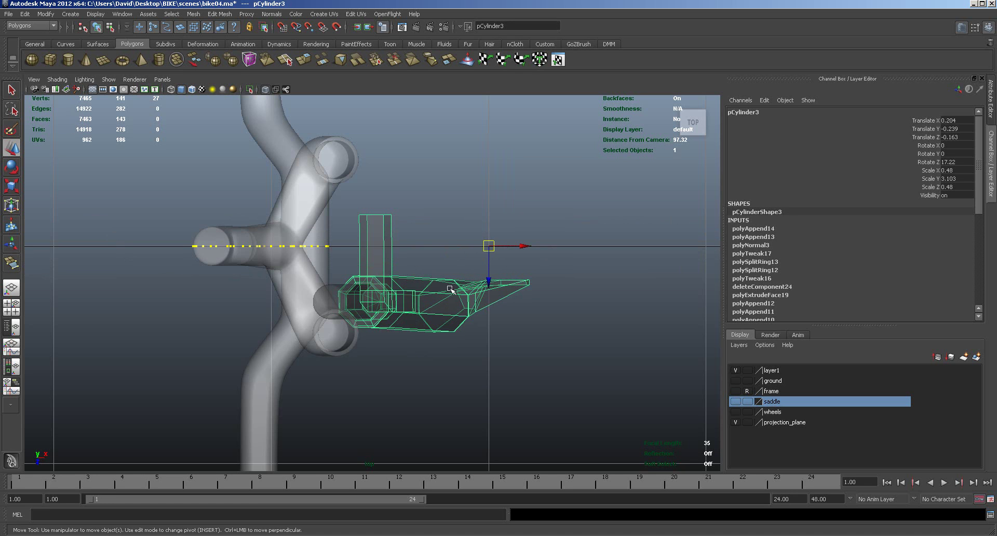
left_click(22, 15)
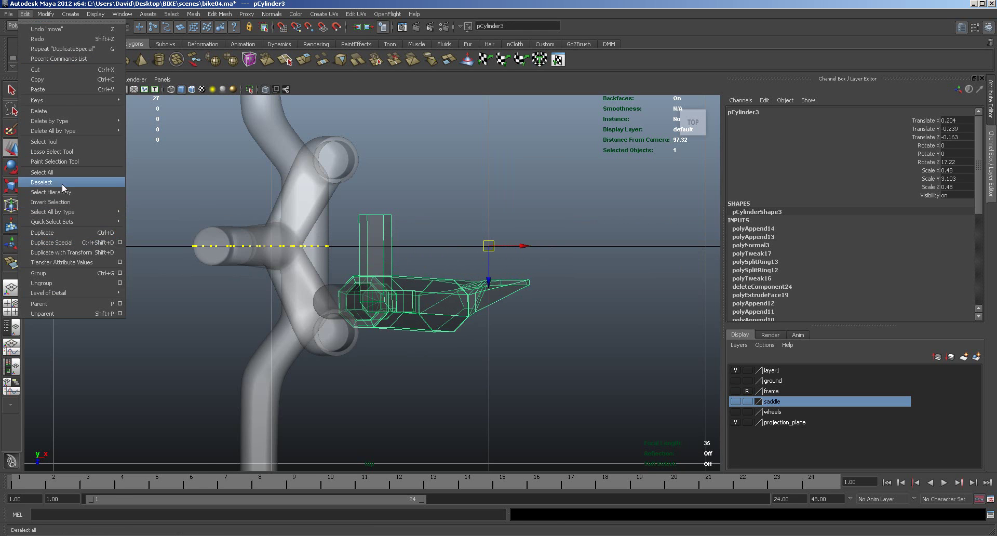
left_click(68, 245)
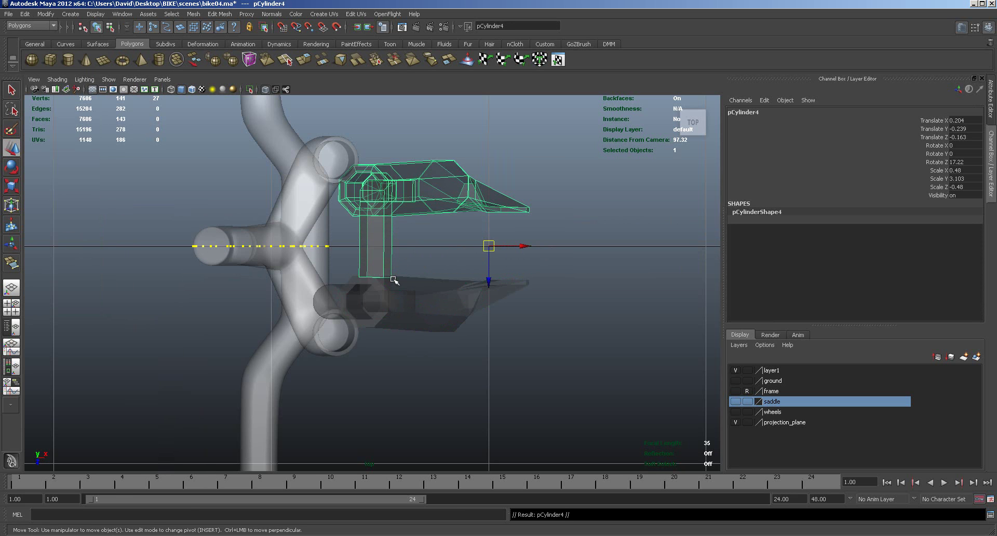
Shorten the cross arms of both fork legs by moving their end vertices back to just before the centre line.
right_click_drag(384, 277, 339, 276)
left_click_drag(341, 264, 407, 284)
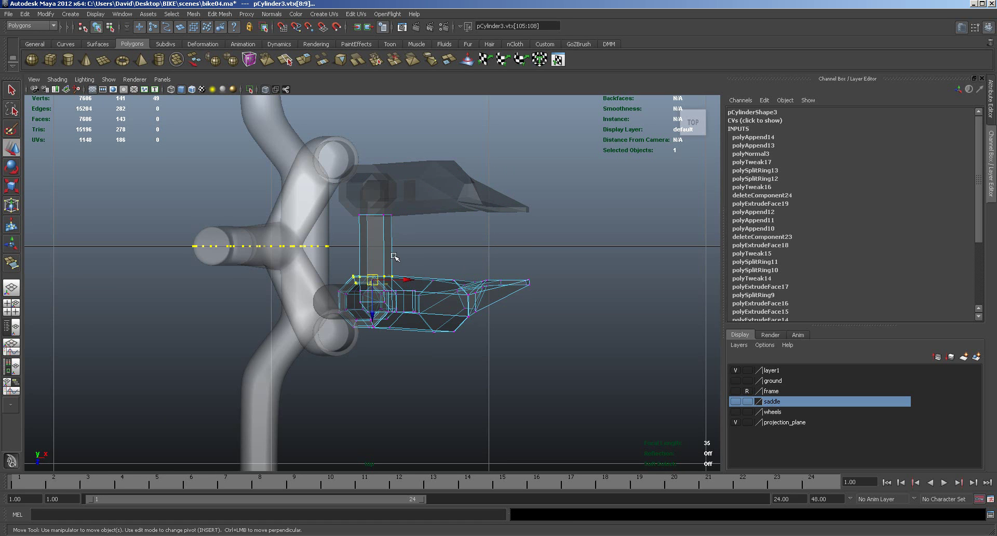
left_click(390, 206)
right_click_drag(410, 207, 344, 266)
left_click_drag(343, 266, 416, 317)
middle_click_drag(374, 307, 373, 279)
left_click(408, 285)
right_click_drag(413, 286, 359, 203)
left_click_drag(358, 203, 378, 270)
Combine the fork leg and its mirrored copy into one mesh, with both selected as whole objects.
left_click(363, 184, "shift")
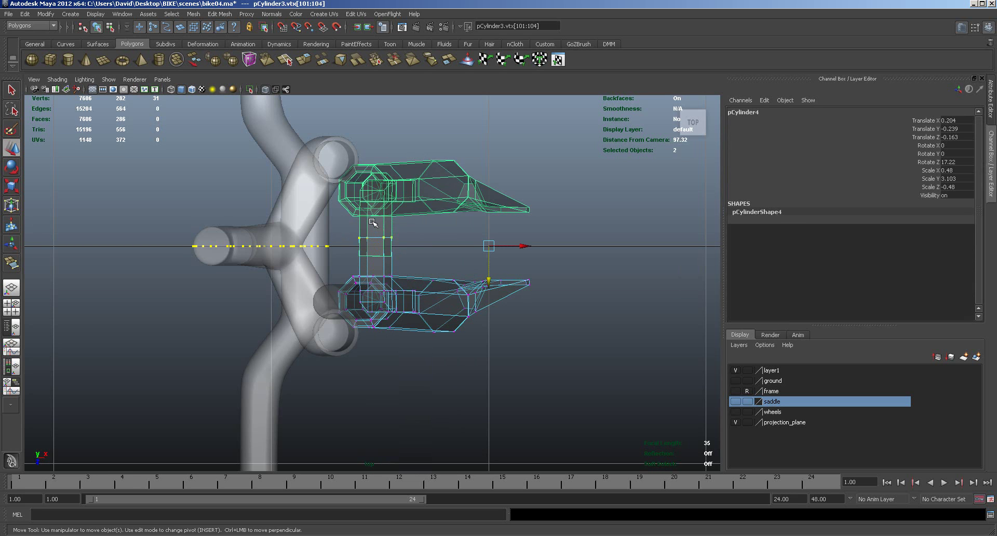
left_click(193, 14)
left_click(224, 29)
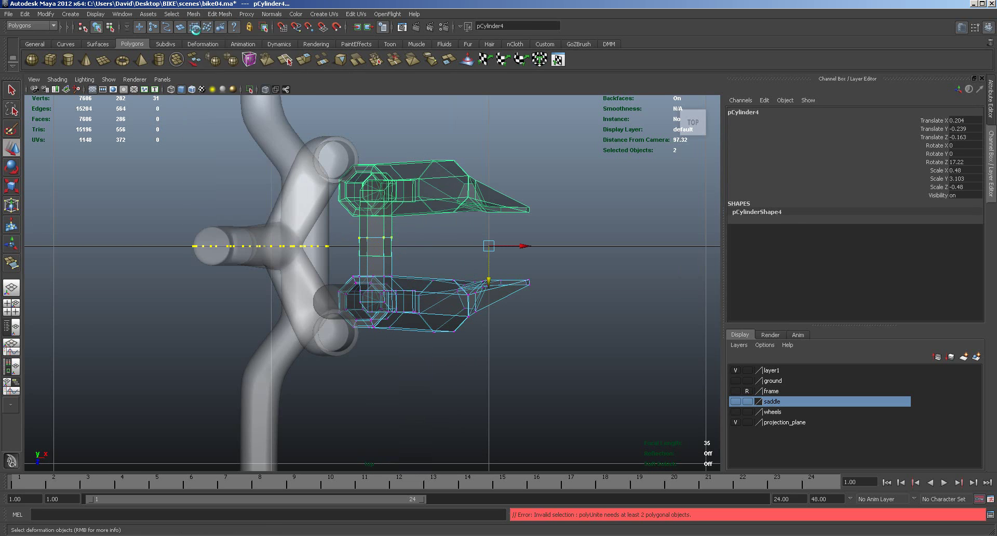
right_click_drag(384, 293, 418, 283)
left_click(386, 295)
left_click(382, 207, "shift")
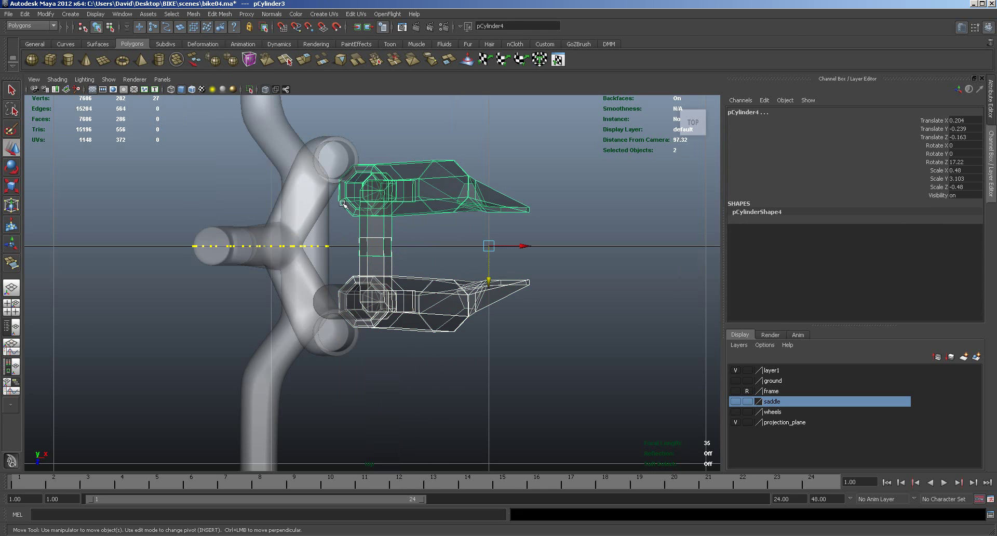
left_click(193, 14)
left_click(208, 29)
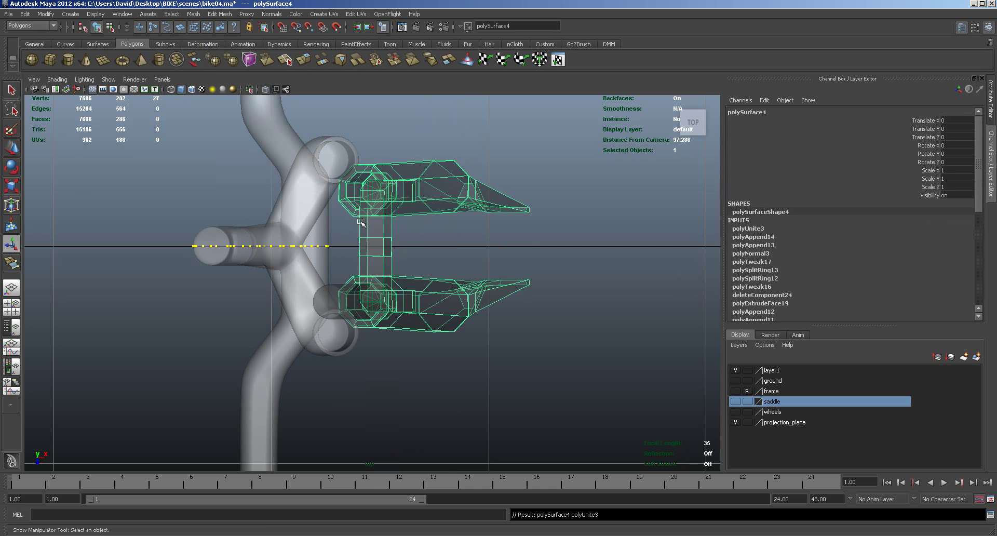
Scale the facing end vertices of the cross arms flat onto the centre line, merge them and return to object selection.
right_click_drag(385, 261, 362, 255)
left_click_drag(351, 231, 407, 263)
key("r")
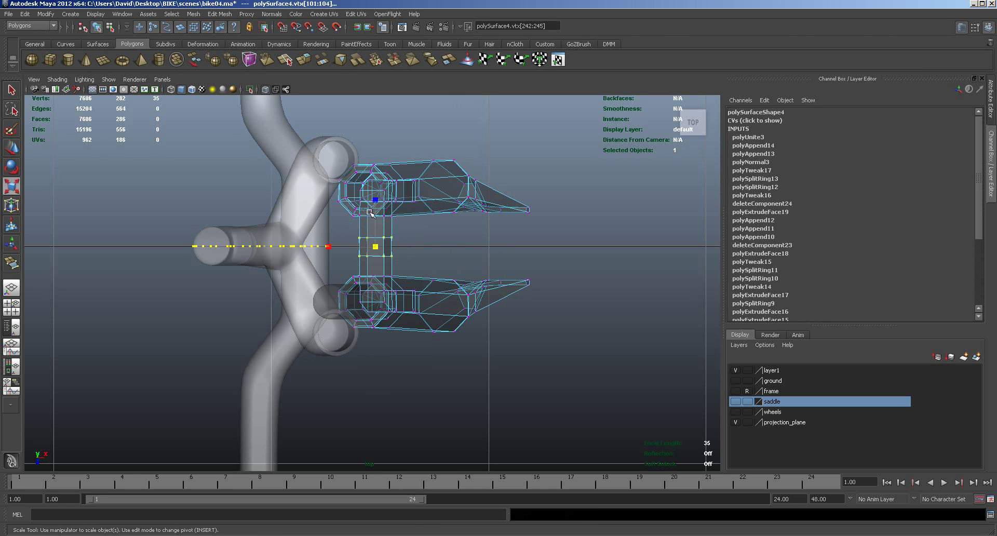
left_click_drag(376, 200, 374, 242)
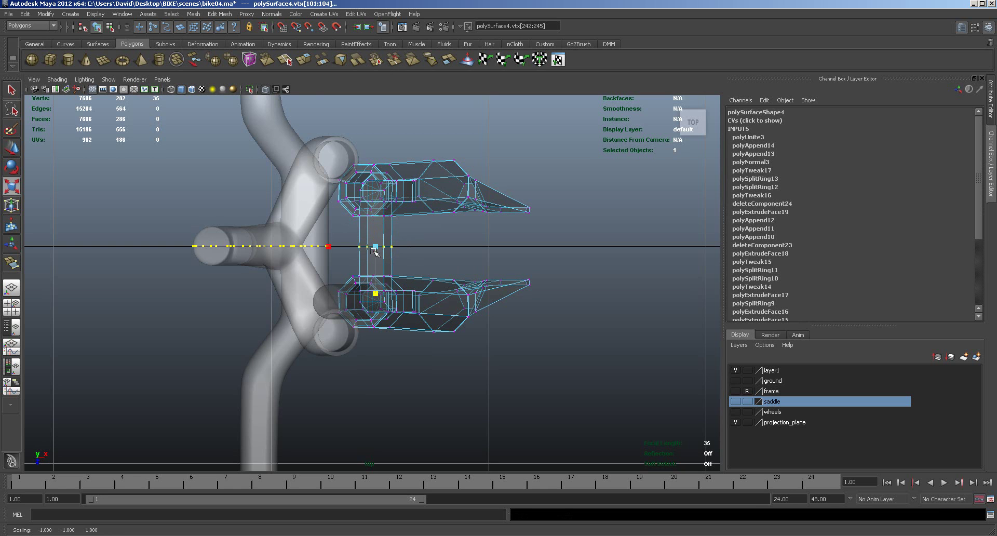
left_click(219, 14)
left_click(227, 243)
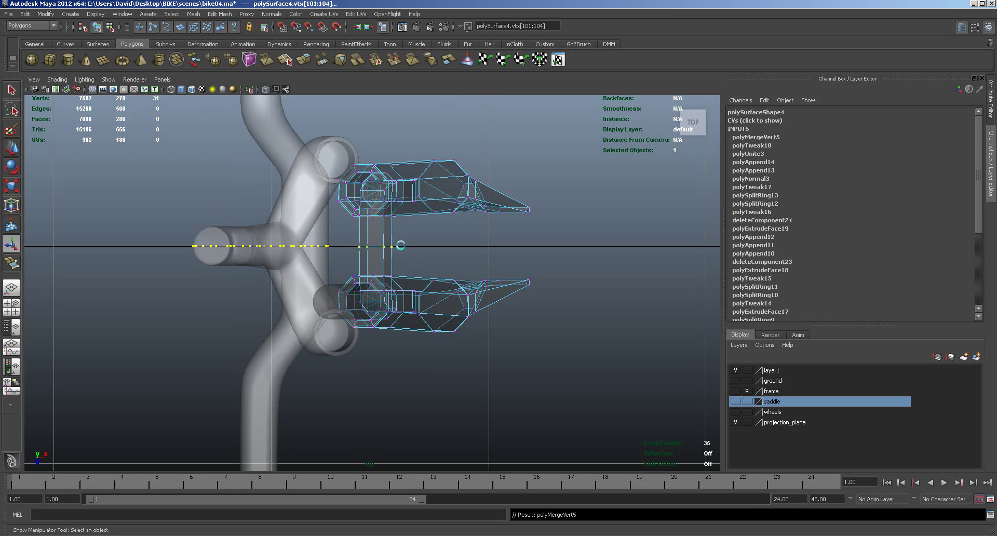
right_click_drag(435, 293, 467, 284)
left_click(434, 314)
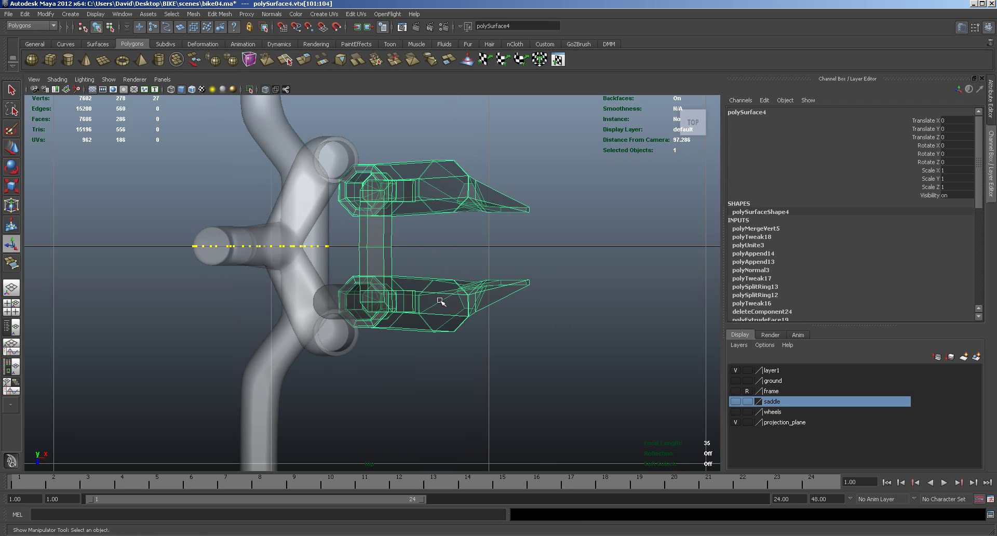
Snap the upper fork tube's pivot to the centre line at X 3, Z 0, and mirror a copy across with Duplicate Special.
left_click(322, 305)
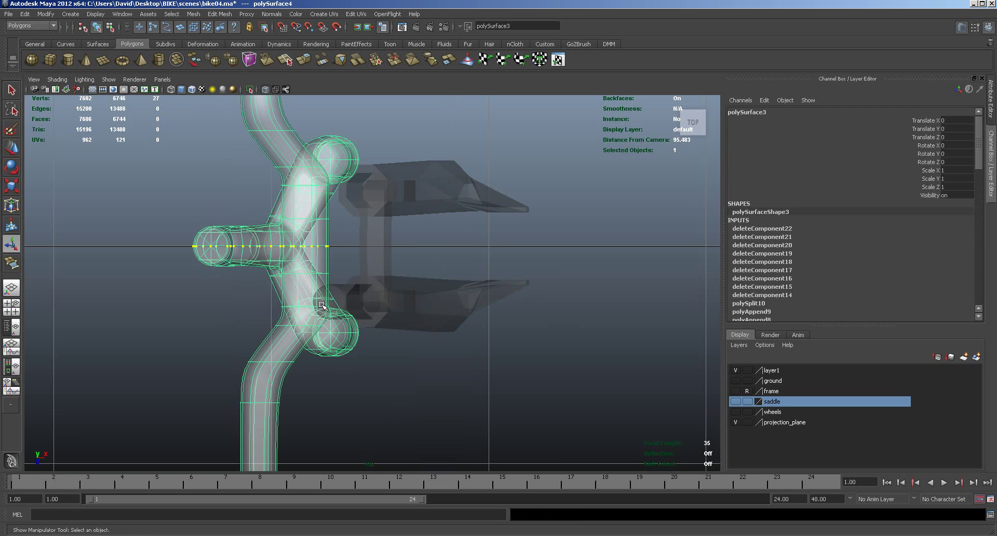
left_click(339, 295)
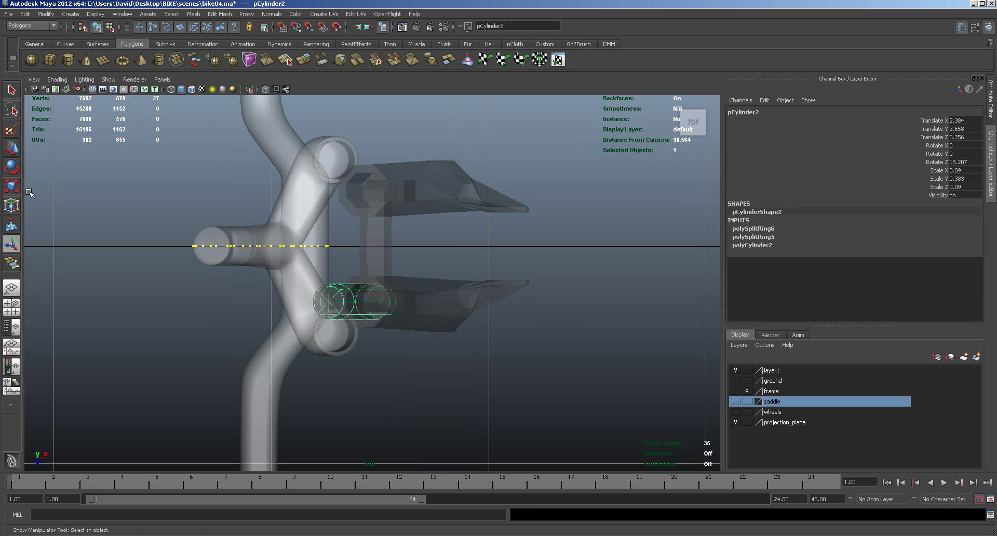
left_click(10, 151)
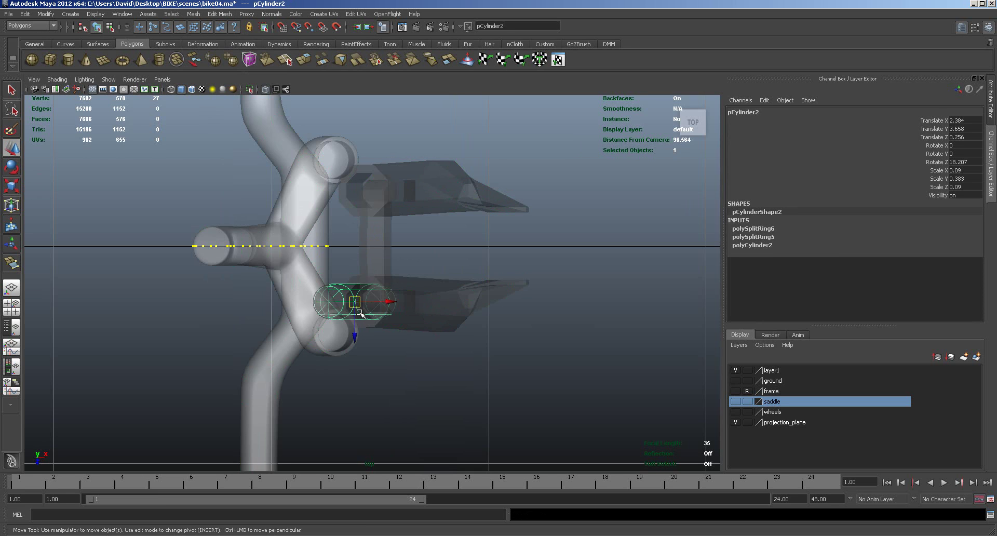
key("Insert")
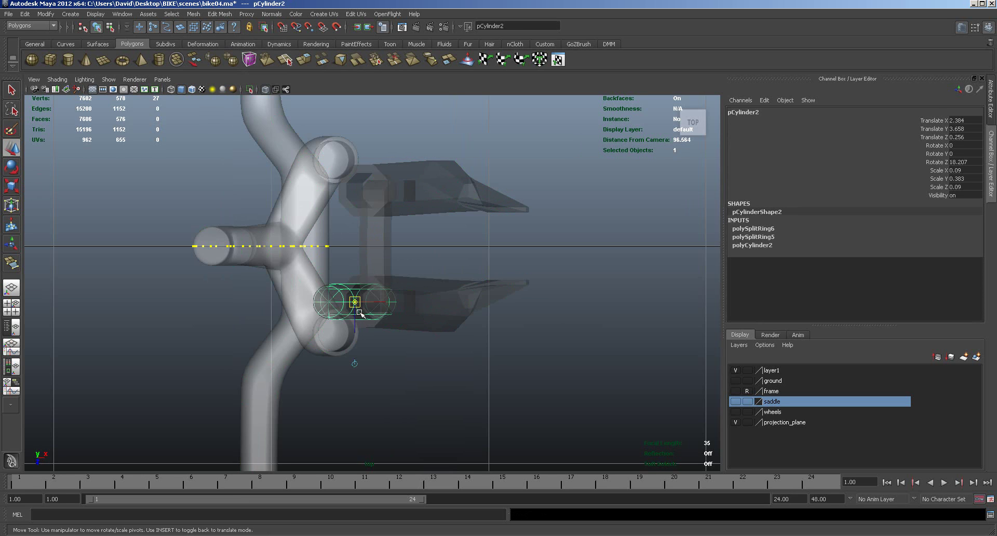
left_click_drag(356, 303, 351, 271)
middle_click_drag(352, 252, 413, 247)
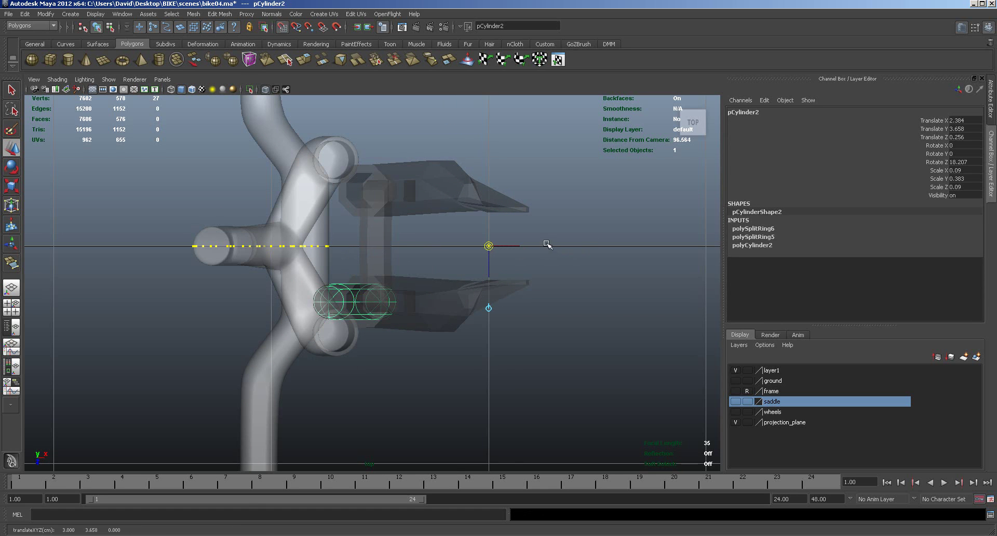
key("x")
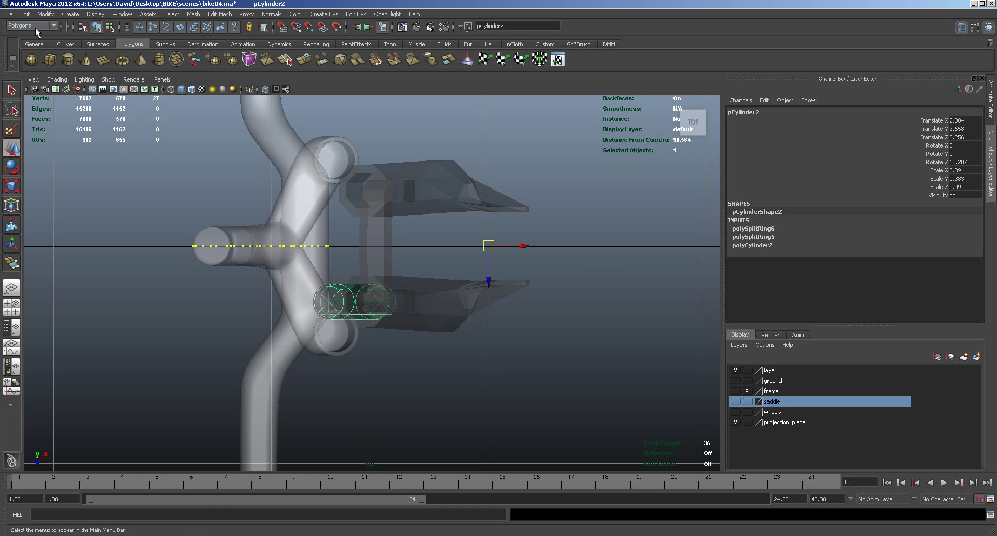
left_click(24, 15)
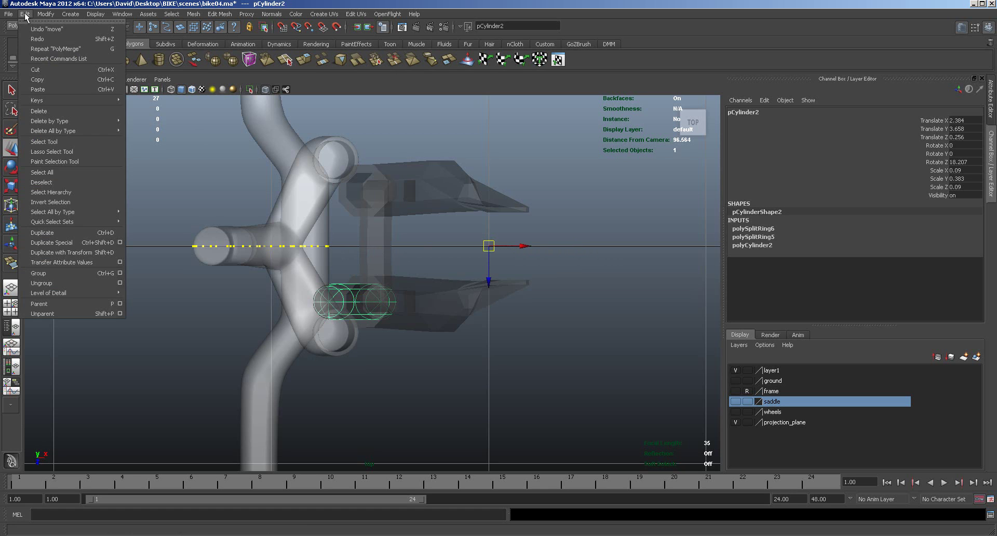
left_click(56, 241)
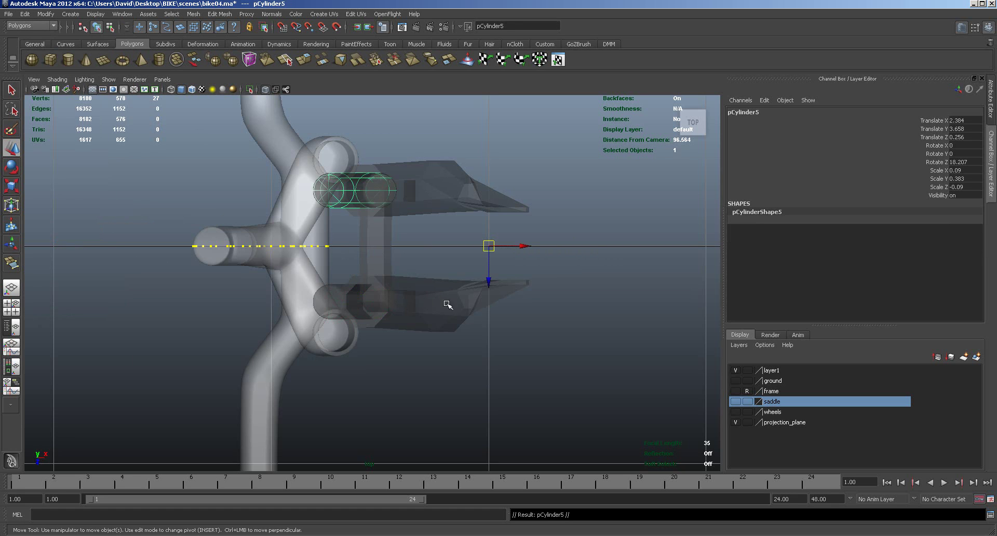
Combine the upper fork tube and its mirrored copy into one mesh, leaving the handlebar mesh out of the selection.
left_click(340, 305, "shift")
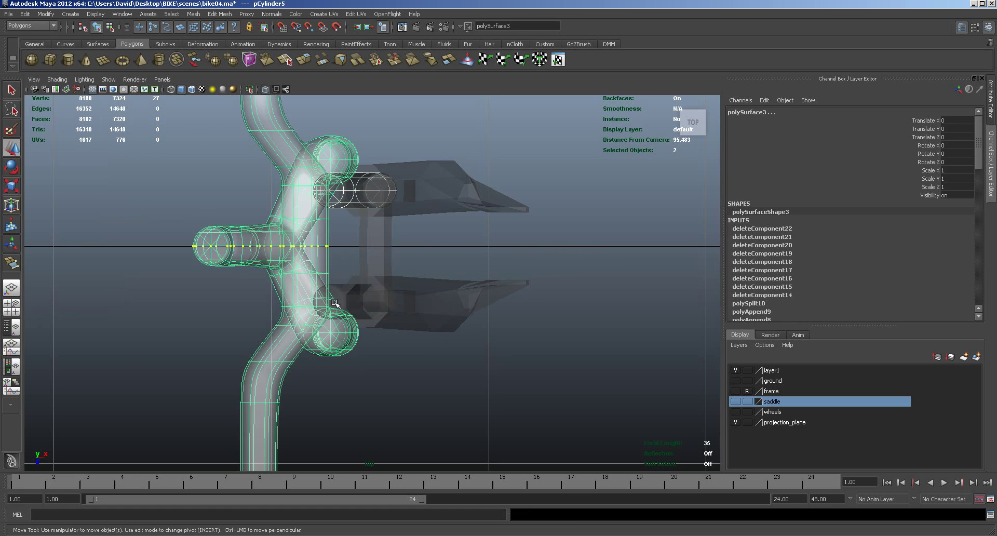
left_click(344, 299)
left_click(351, 196, "shift")
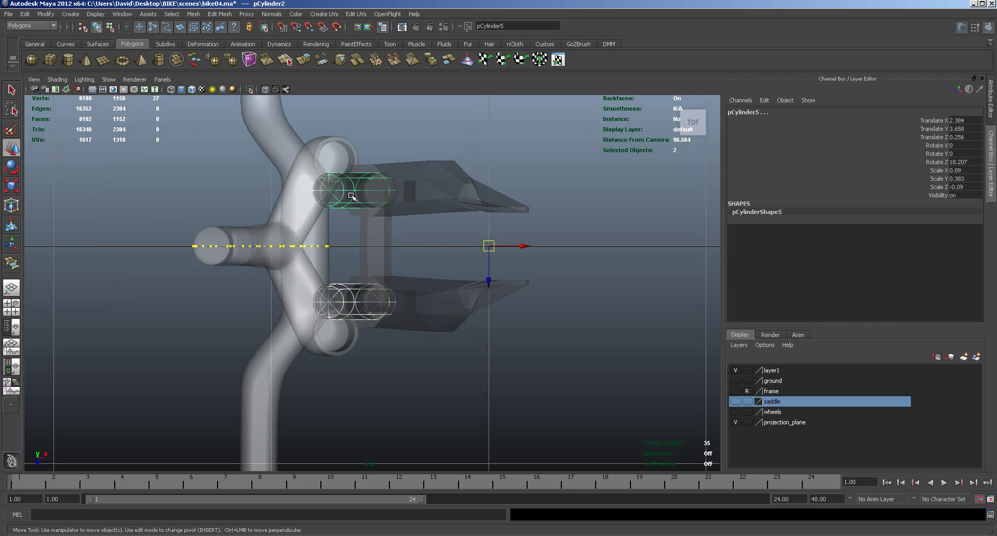
left_click(193, 14)
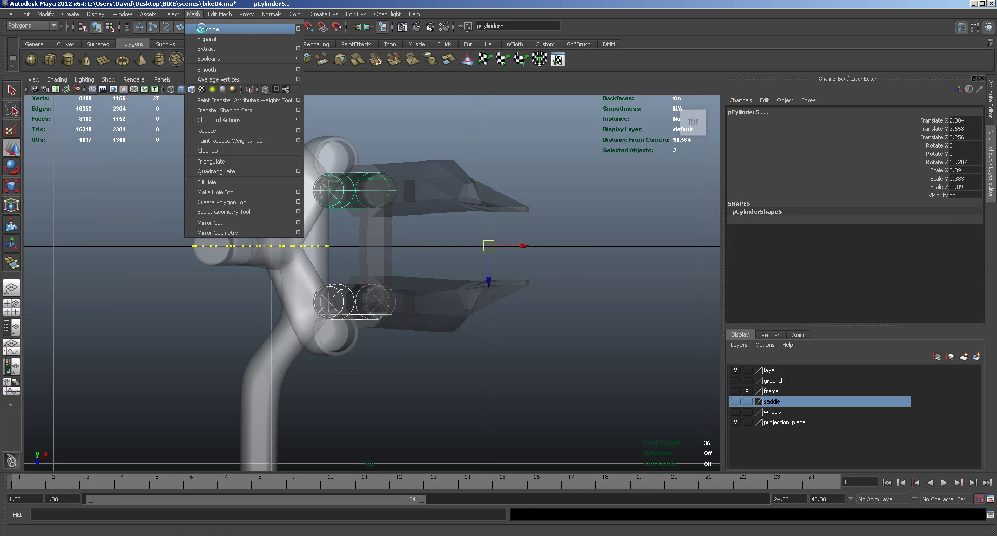
left_click(203, 30)
scroll(457, 377, "down", 5)
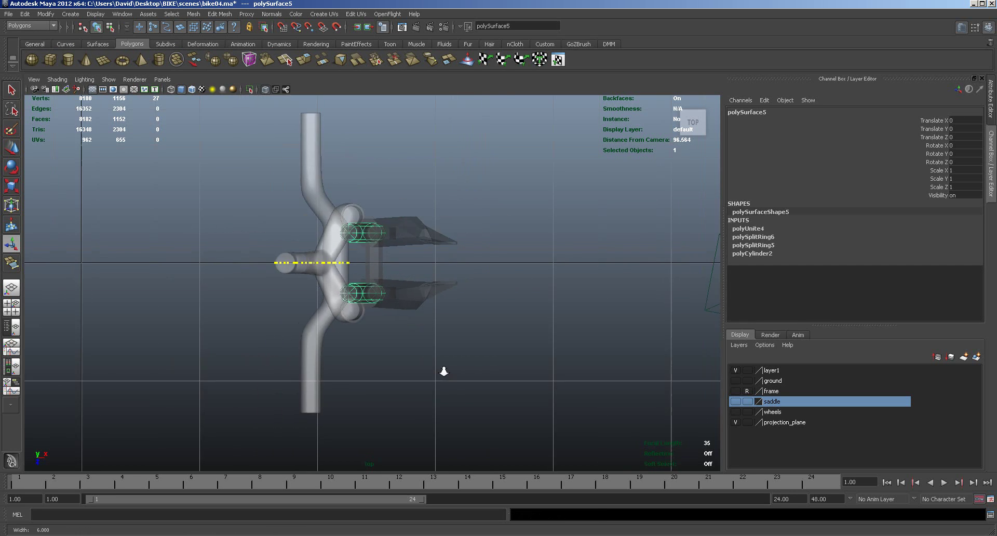
Display the handlebar mesh unsmoothed and select all vertices of the crown socket above one upper fork tube.
key("space")
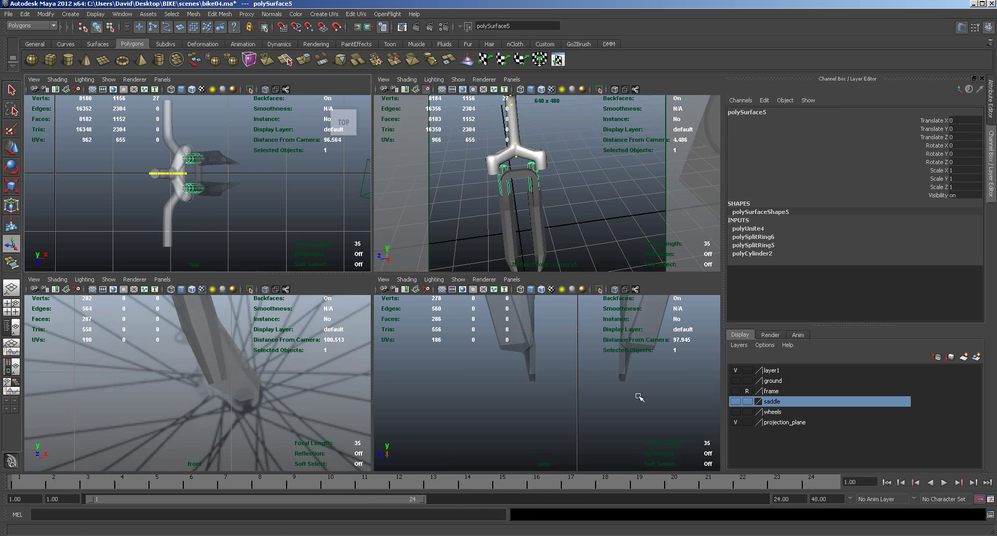
left_click_drag(527, 194, 511, 206, "alt")
right_click_drag(510, 212, 565, 212, "alt")
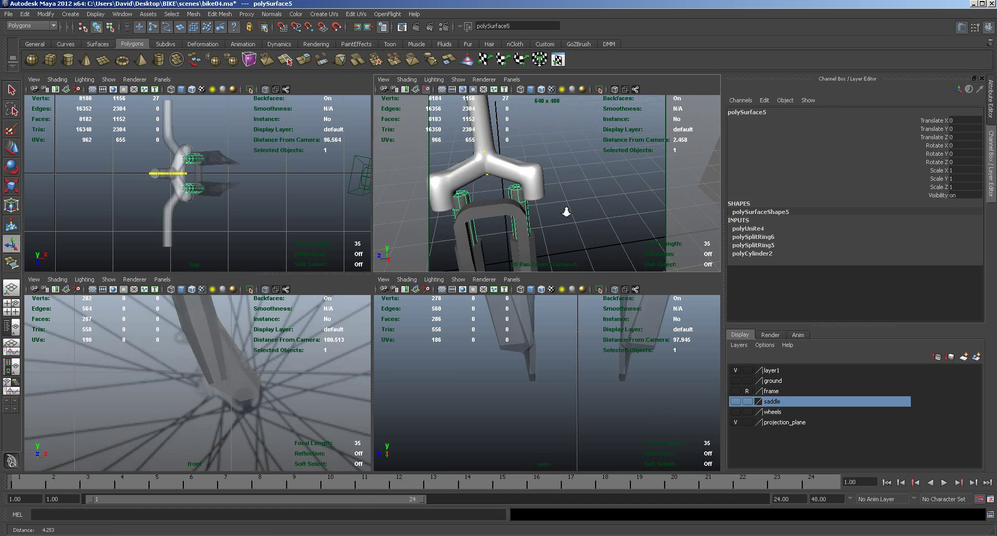
left_click(456, 183)
right_click(455, 183)
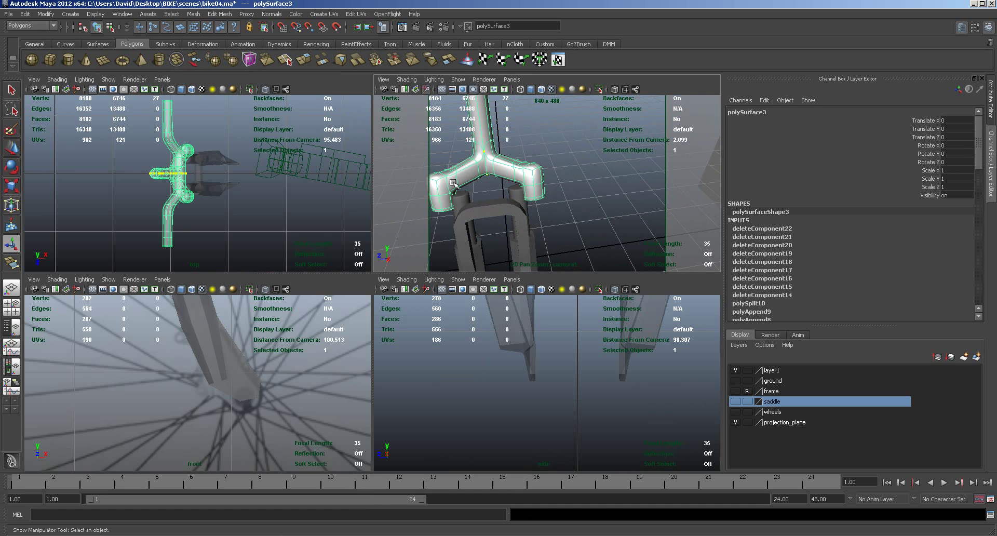
key("1")
right_click_drag(468, 174, 437, 176)
left_click_drag(398, 148, 540, 237)
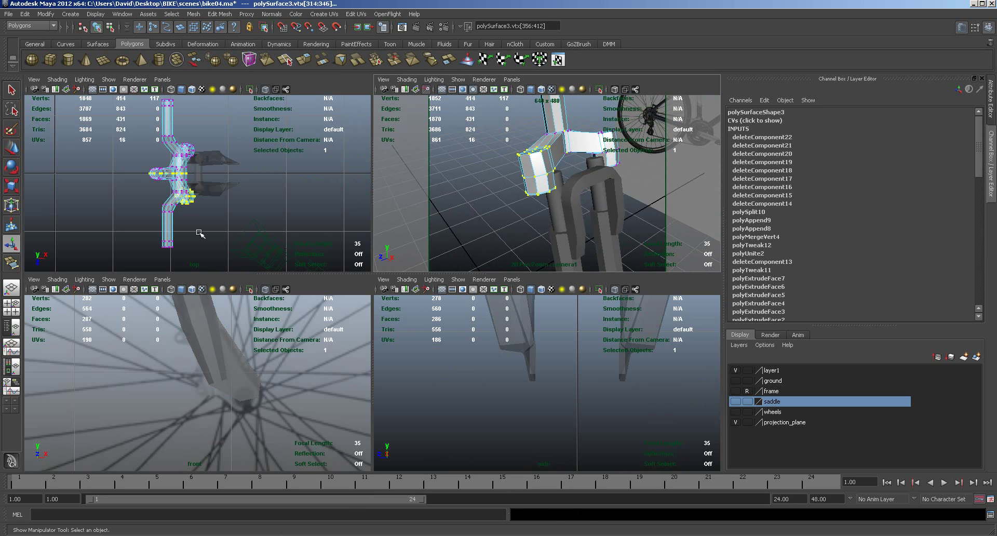
Move the selected crown socket's vertices inward and along the bike's length to line up with the upper fork tube.
key("w")
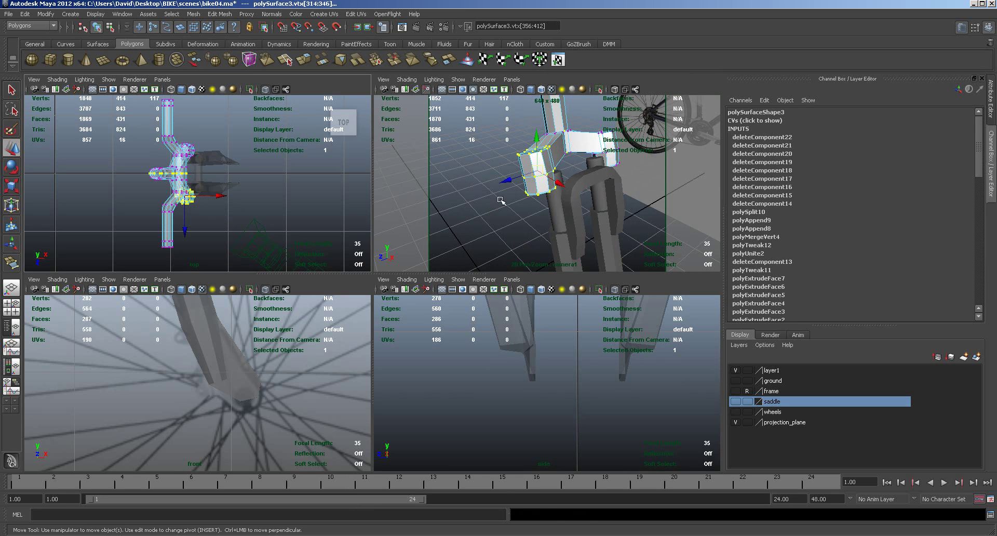
left_click_drag(506, 181, 521, 179)
key("space")
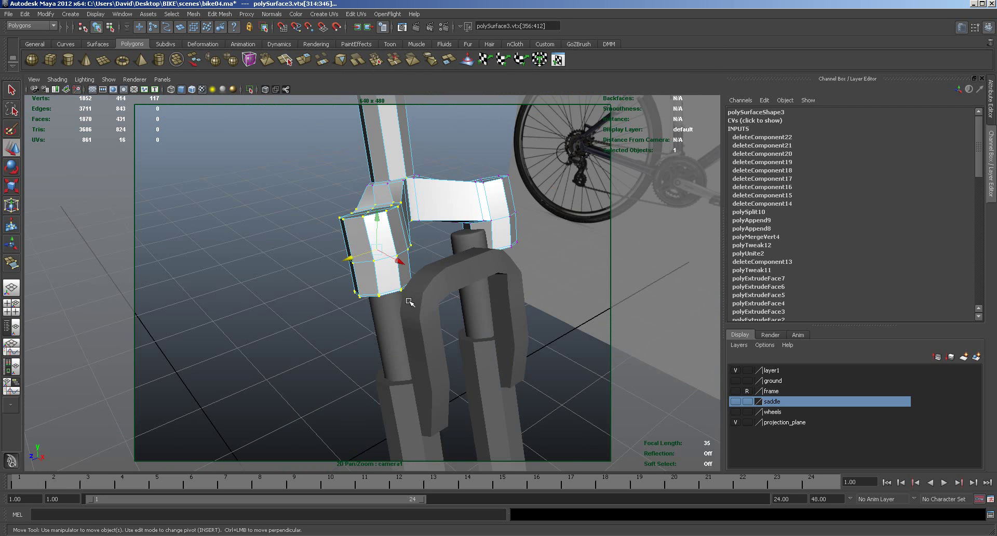
left_click_drag(342, 320, 360, 334, "alt")
left_click_drag(353, 178, 374, 187)
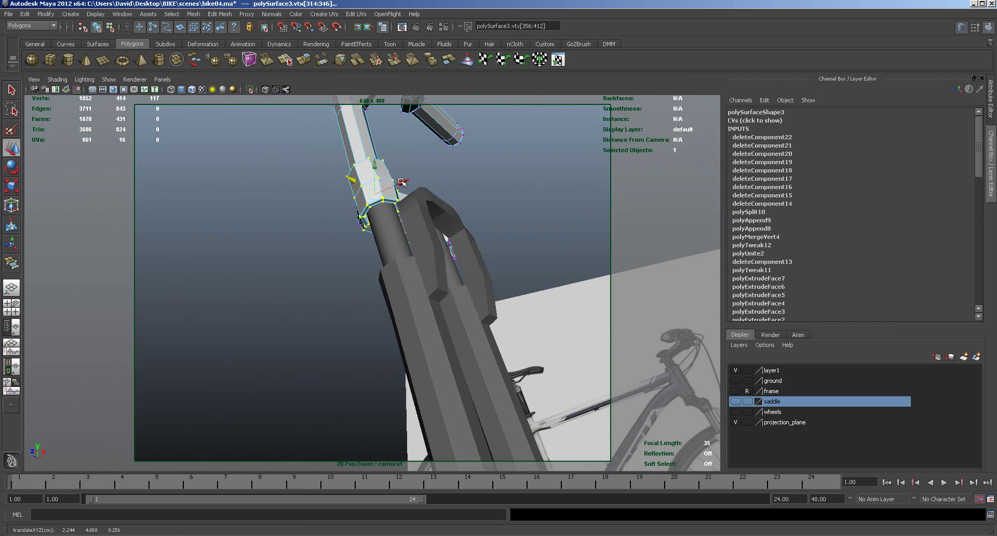
left_click_drag(358, 228, 401, 286, "alt")
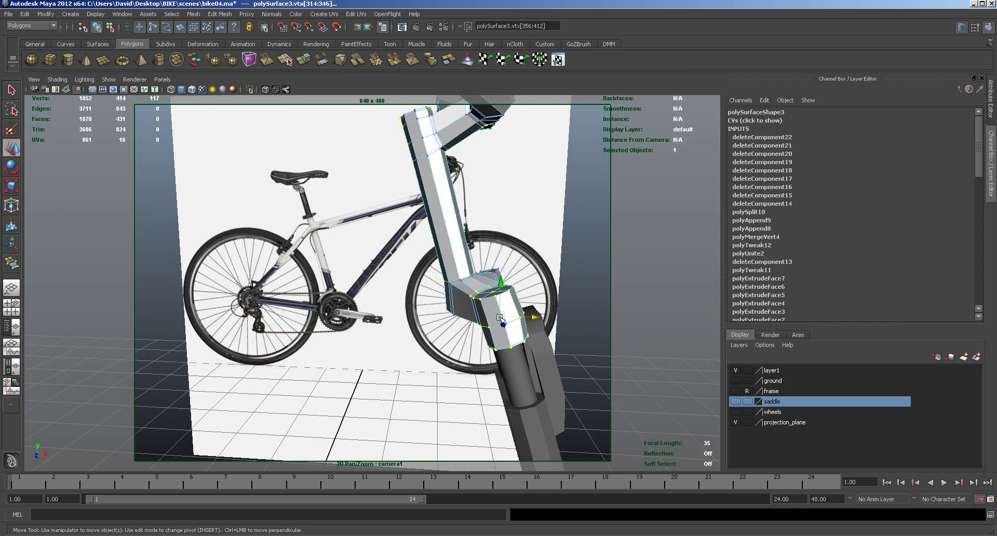
Fine-tune the socket's lengthwise position around the fork tube in smoothed preview, and return the handlebar mesh to unsmoothed display.
key("3")
left_click_drag(503, 313, 527, 317, "alt")
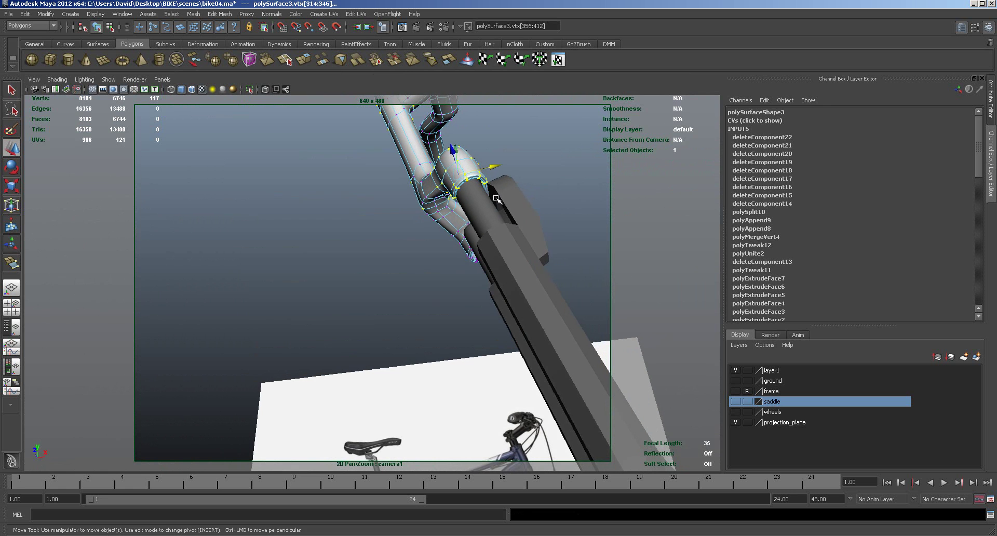
left_click_drag(497, 167, 506, 323)
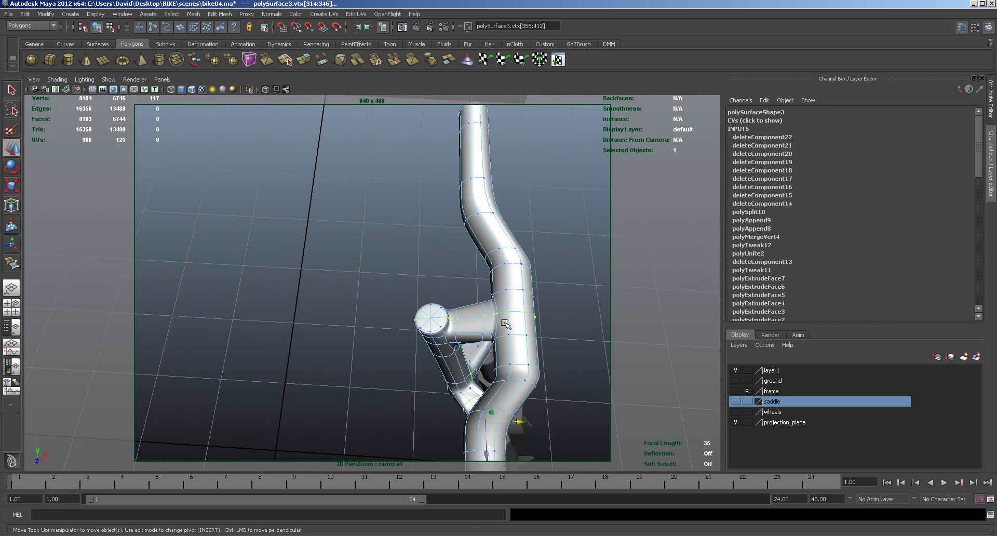
key("1")
key("space")
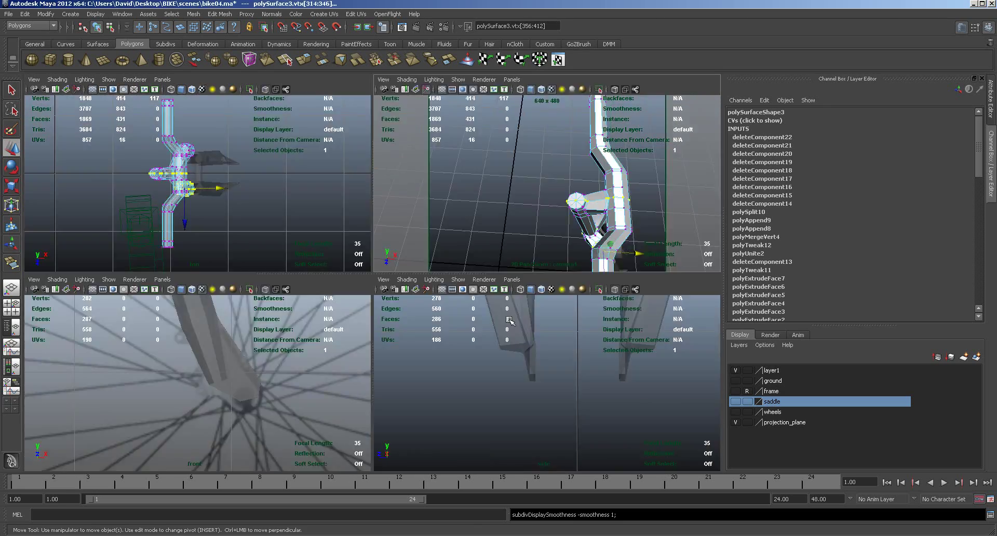
Delete the faces on one side of the handlebar and stem mesh's centre line, keeping only one half.
key("space")
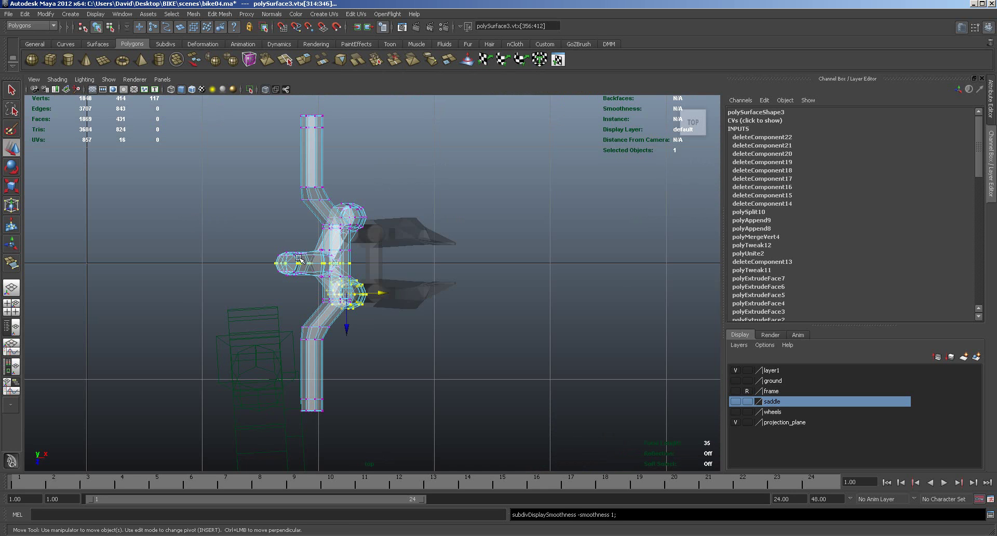
right_click_drag(332, 246, 325, 264)
key("ctrl+z")
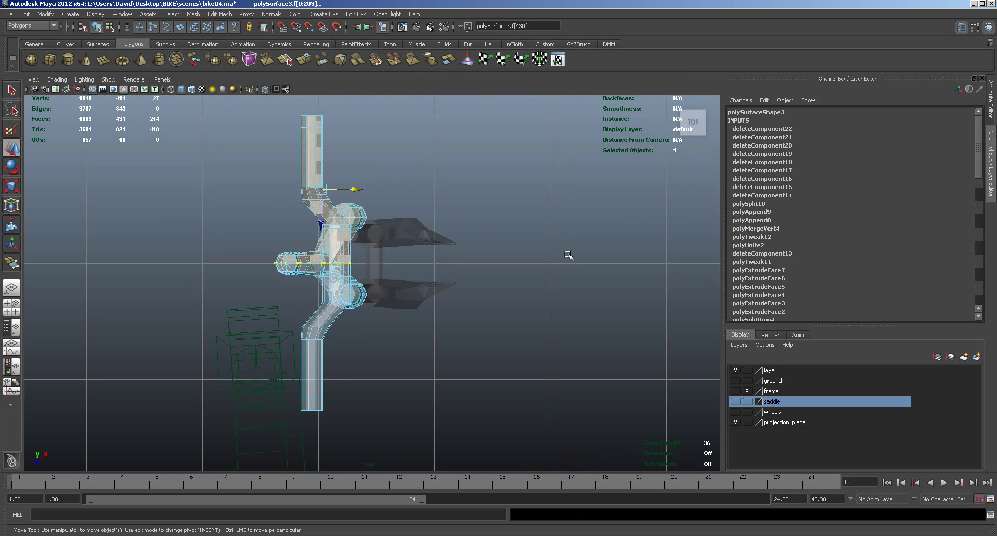
key("Delete")
right_click_drag(337, 299, 354, 287)
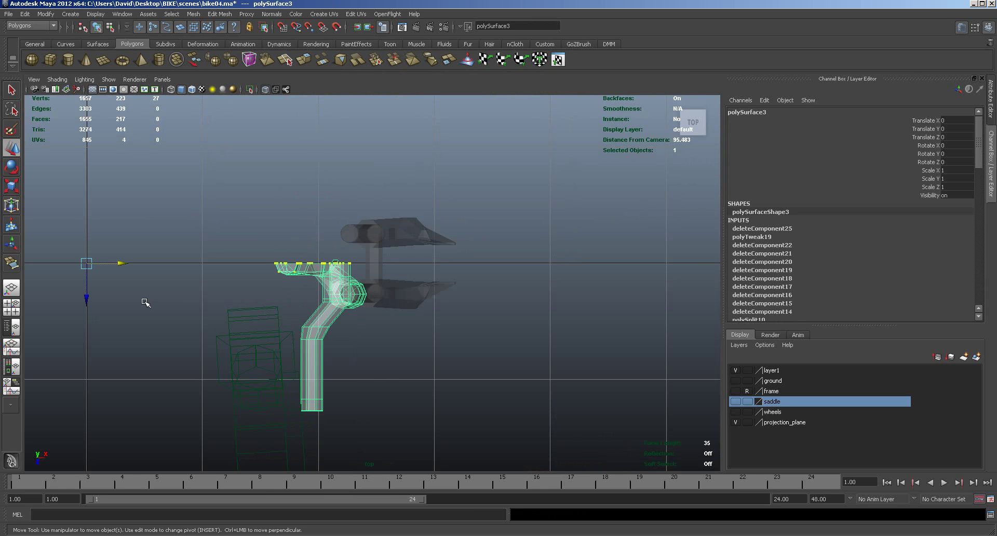
Duplicate the remaining handlebar half mirrored with Scale Z -1 and combine both halves into one mesh.
left_click(25, 14)
left_click(37, 244)
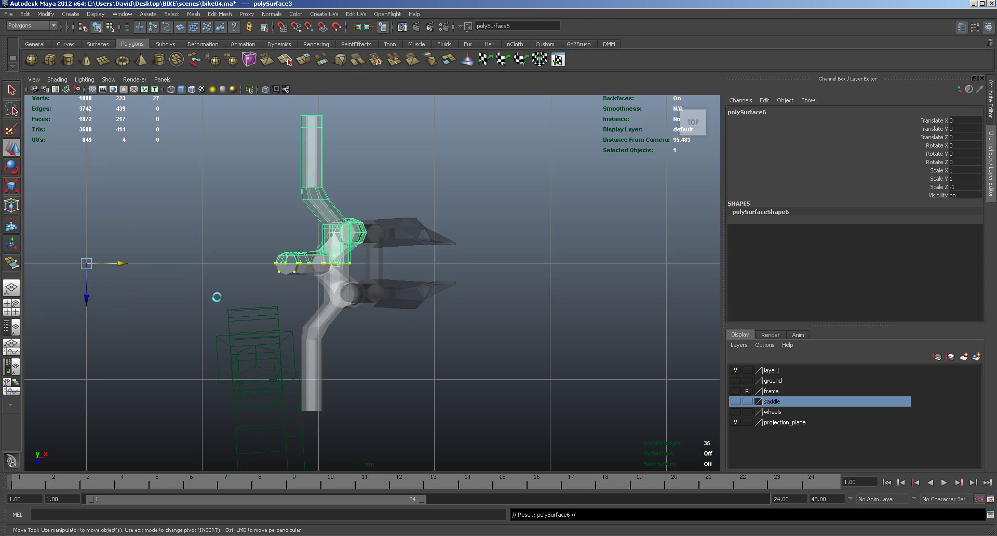
left_click(322, 307, "shift")
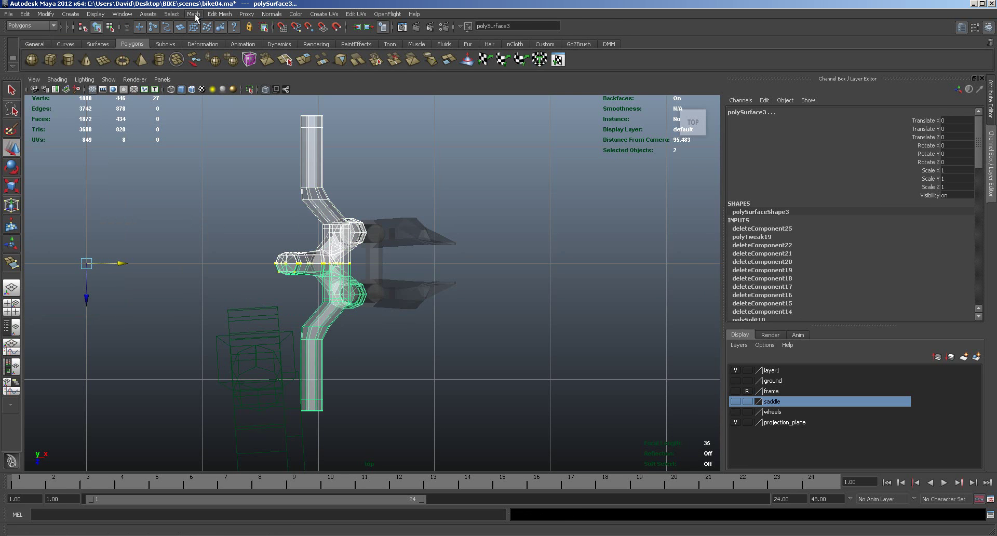
left_click(219, 14)
left_click(204, 29)
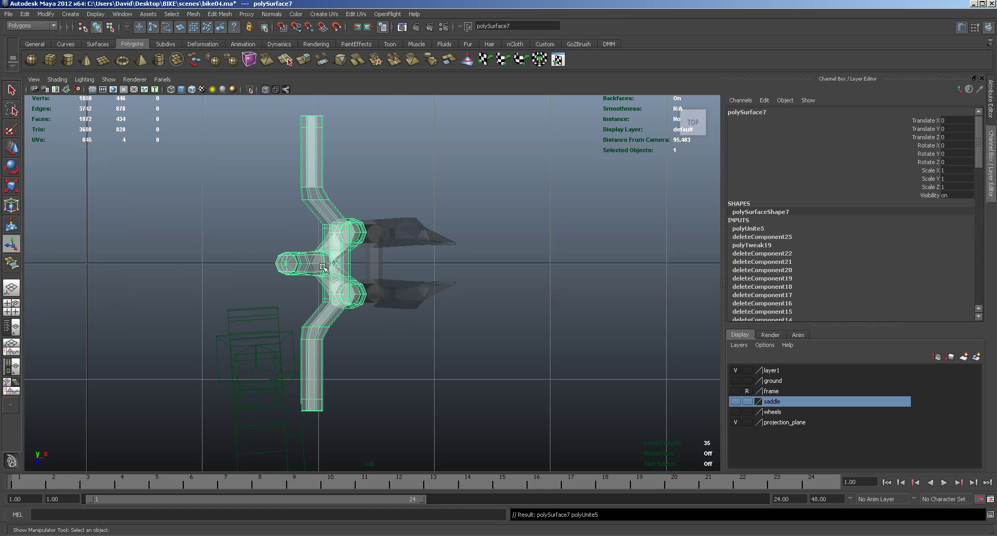
Merge the vertices along the combined handlebar's centre line and preview the mesh at smoothness 3.
right_click_drag(311, 268, 279, 271)
left_click_drag(269, 261, 366, 266)
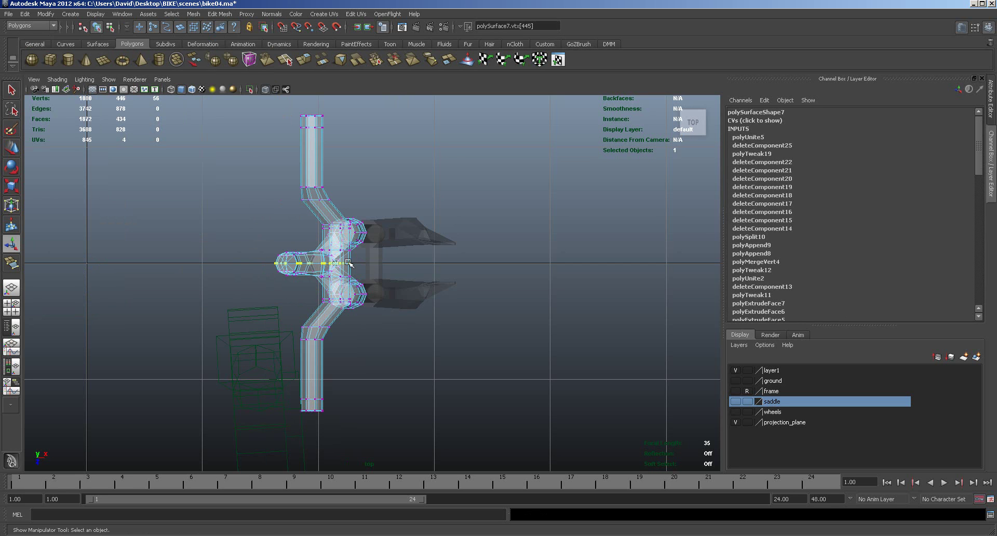
left_click(220, 14)
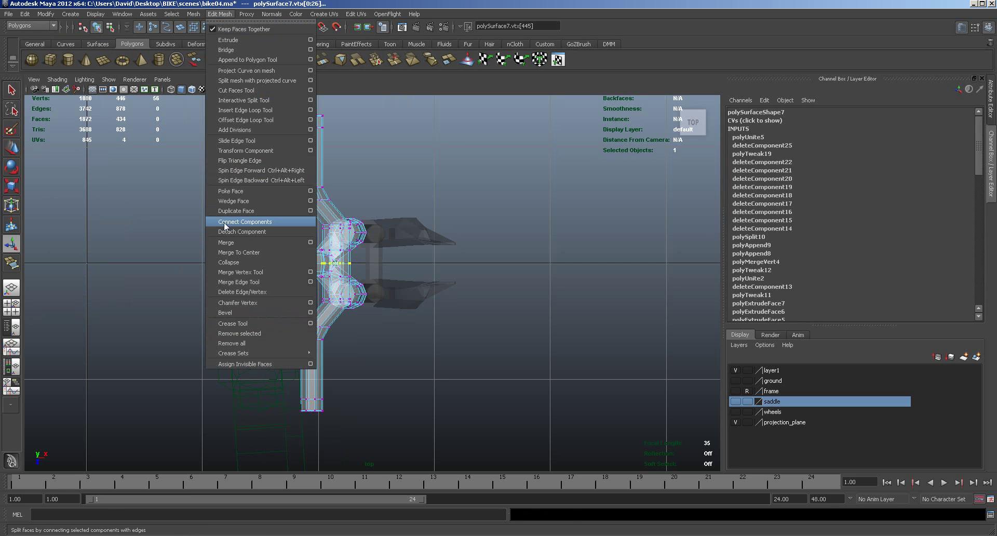
left_click(227, 242)
right_click_drag(339, 289, 363, 276)
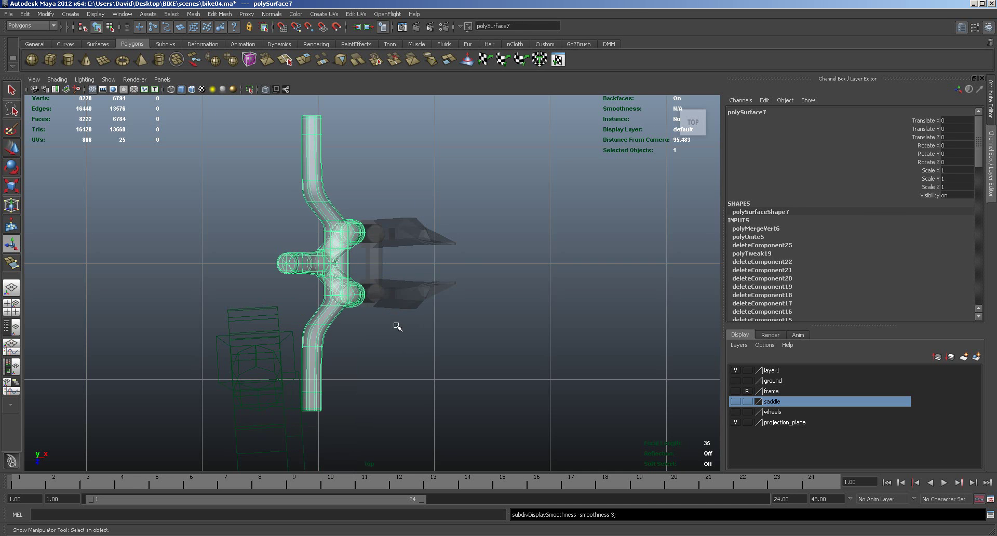
Show the wheels layer and turn on the smooth mesh preview for the front fork.
key("space")
left_click_drag(548, 236, 442, 166, "alt")
left_click(735, 412)
left_click(502, 232)
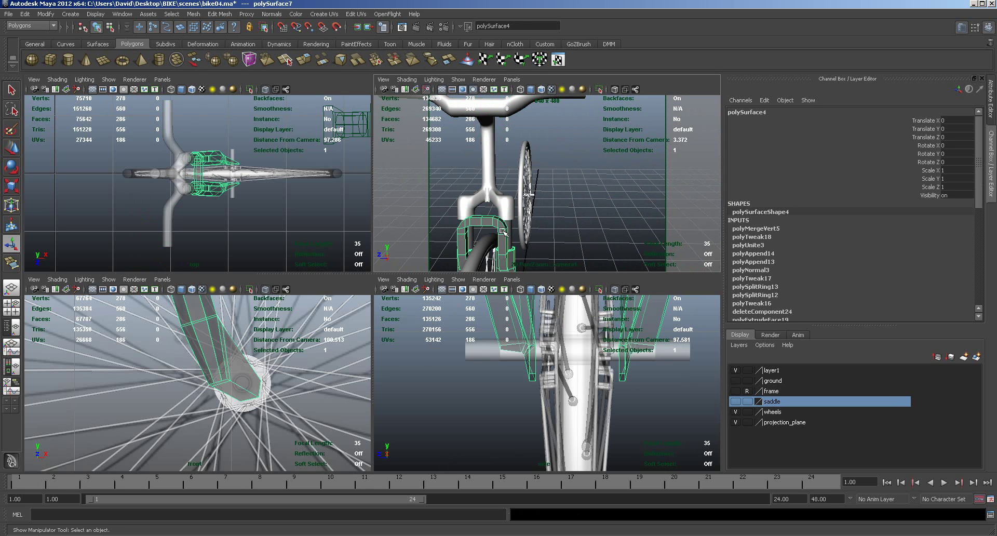
key("3")
left_click_drag(543, 240, 532, 202, "alt")
left_click(581, 188)
right_click_drag(536, 230, 451, 222, "alt")
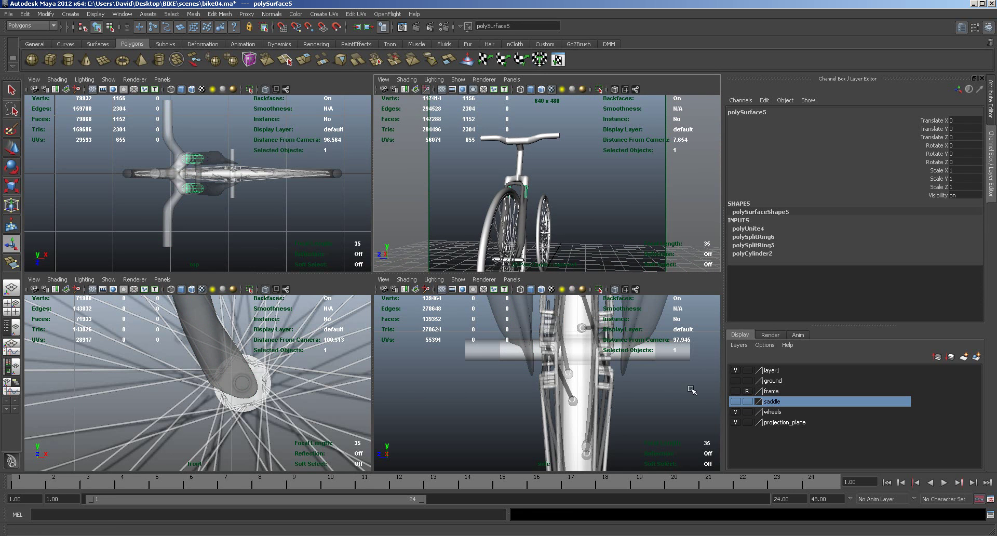
Show the frame and ground layers and frame the whole bike in the enlarged camera view.
left_click(736, 391)
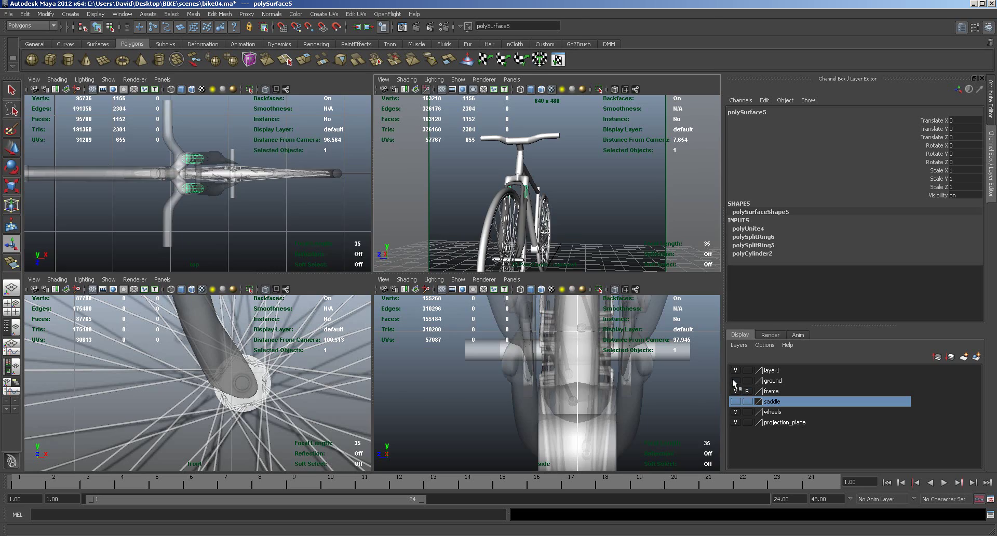
left_click(736, 381)
key("space")
left_click_drag(538, 258, 565, 292, "alt")
right_click_drag(565, 291, 519, 350, "alt")
left_click_drag(519, 349, 485, 362, "alt")
middle_click_drag(482, 364, 510, 318, "alt")
left_click_drag(514, 317, 495, 332, "alt")
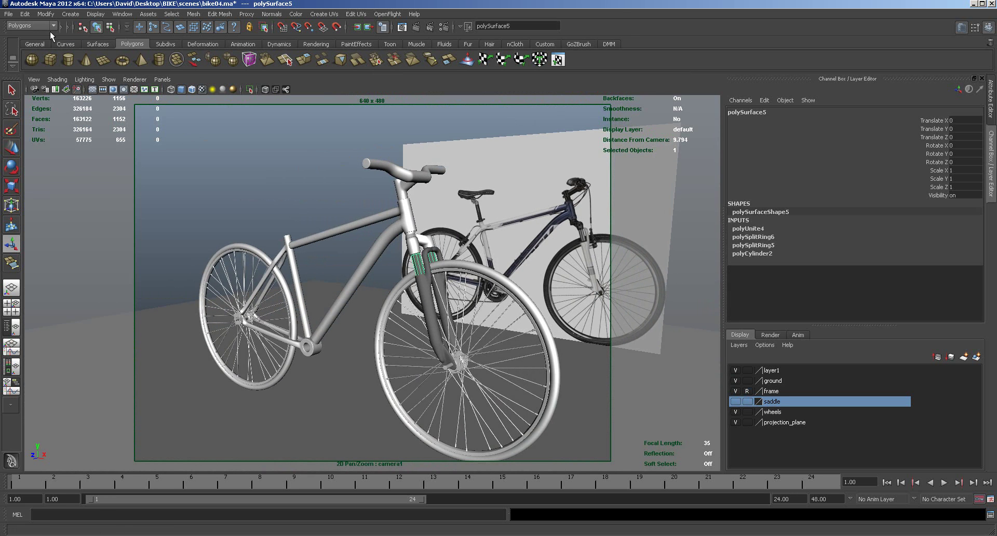
Save the scene and hide the projection_plane layer.
left_click(9, 14)
left_click(29, 50)
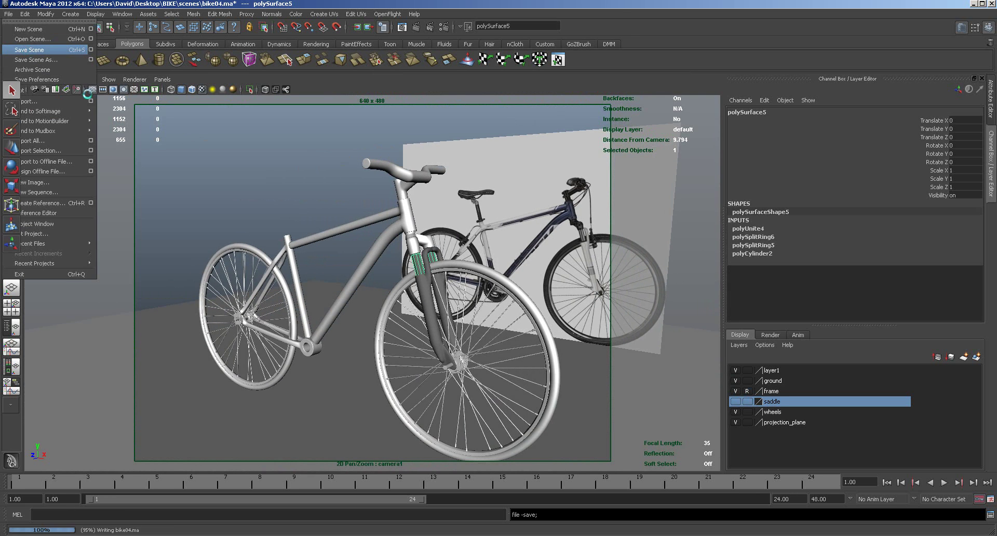
left_click(735, 422)
left_click_drag(616, 375, 603, 353, "alt")
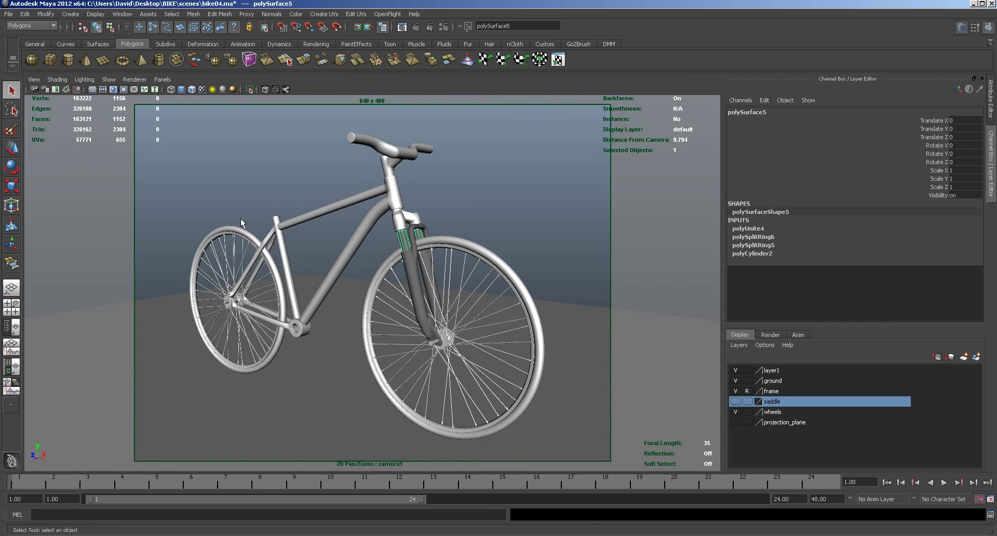
Assign a new Blinn material to the handlebar, fork, wheels and ground.
left_click_drag(499, 335, 522, 333)
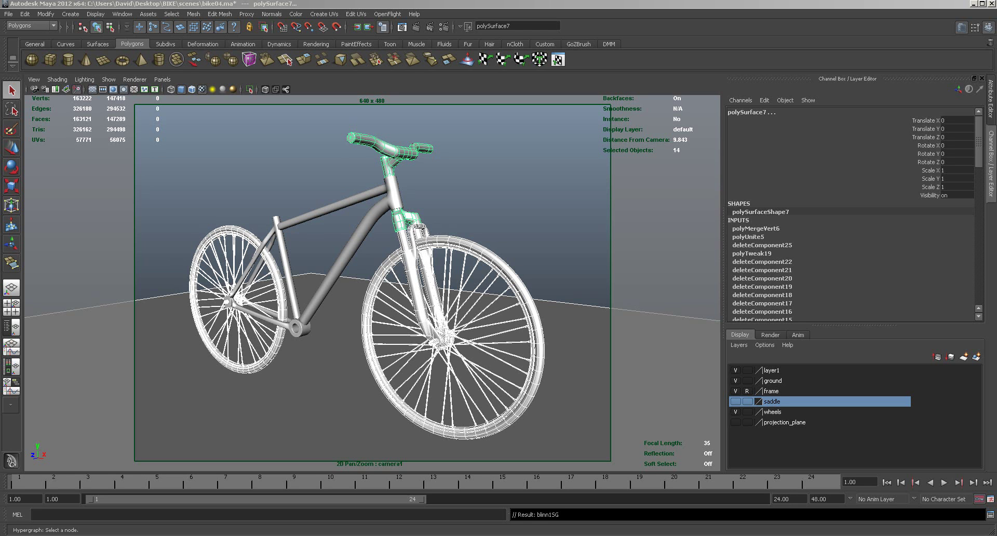
left_click(635, 201)
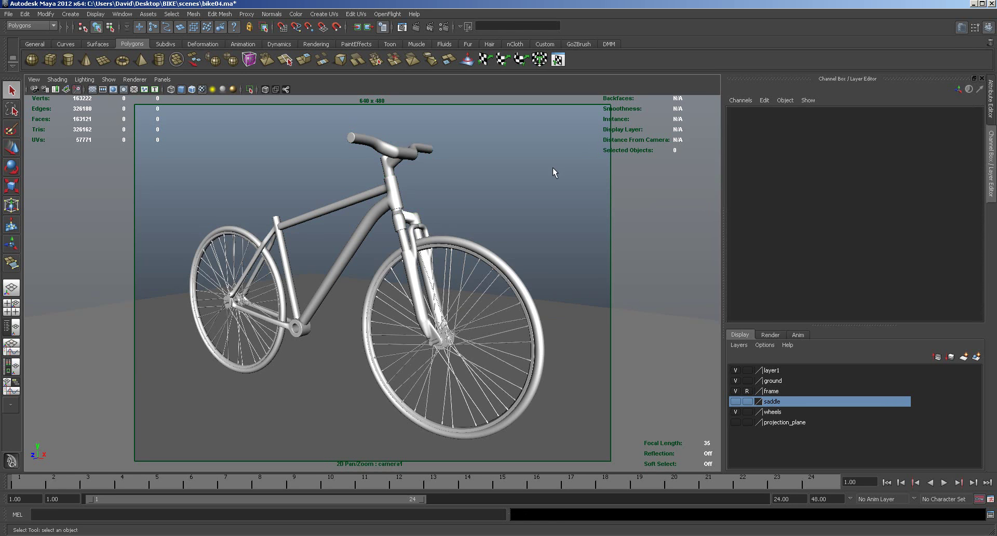
left_click_drag(555, 188, 534, 193, "alt")
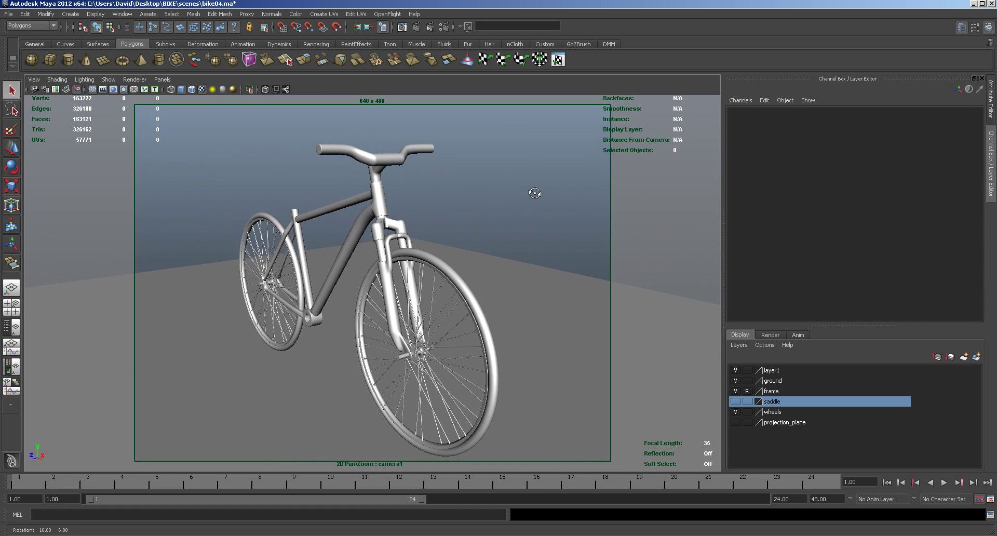
Try moving a vertex on the seam at the middle of the fork's arch, and undo the move.
left_click(406, 239)
right_click_drag(405, 240, 534, 237, "alt")
middle_click_drag(471, 231, 446, 312, "alt")
right_click_drag(409, 306, 536, 307, "alt")
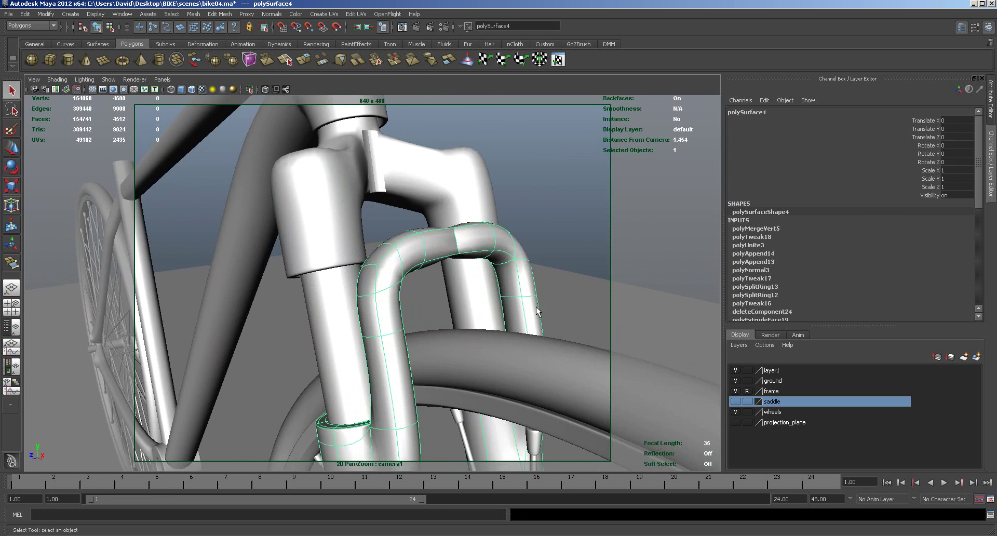
mouse_move(486, 295)
left_mouse_down("alt")
mouse_move(474, 285)
mouse_move(481, 296)
left_mouse_up("alt")
right_click_drag(442, 340, 382, 335)
left_click(441, 333)
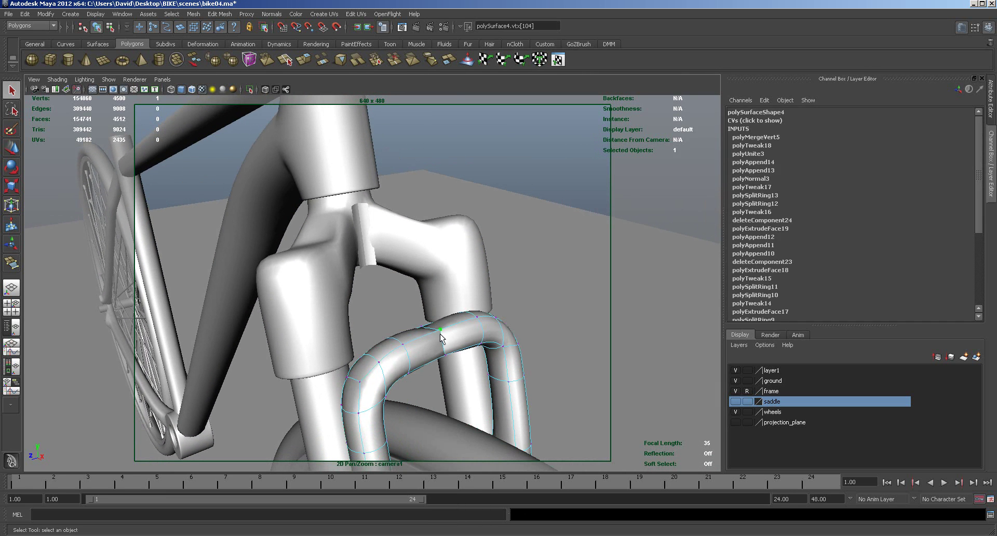
key("w")
mouse_move(442, 330)
left_mouse_down()
mouse_move(514, 364)
mouse_move(447, 330)
left_mouse_up()
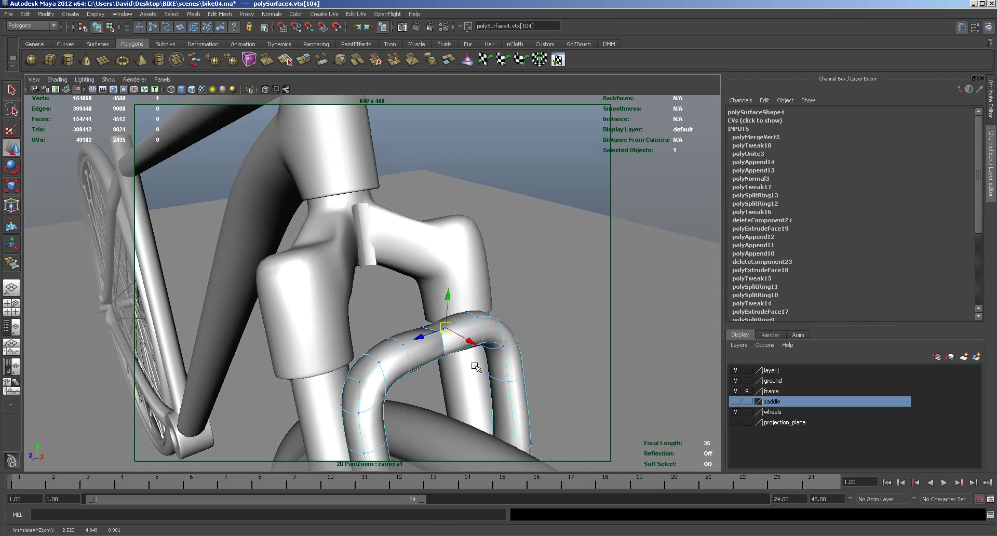
key("ctrl+z")
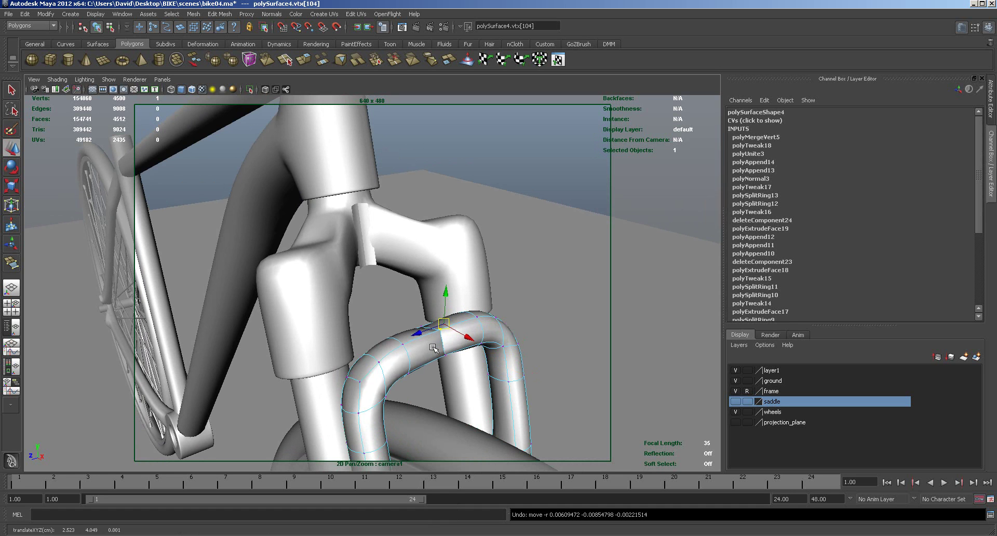
Switch the view to wireframe and delete the hidden interior faces across the middle of the fork's arch.
left_click(58, 80)
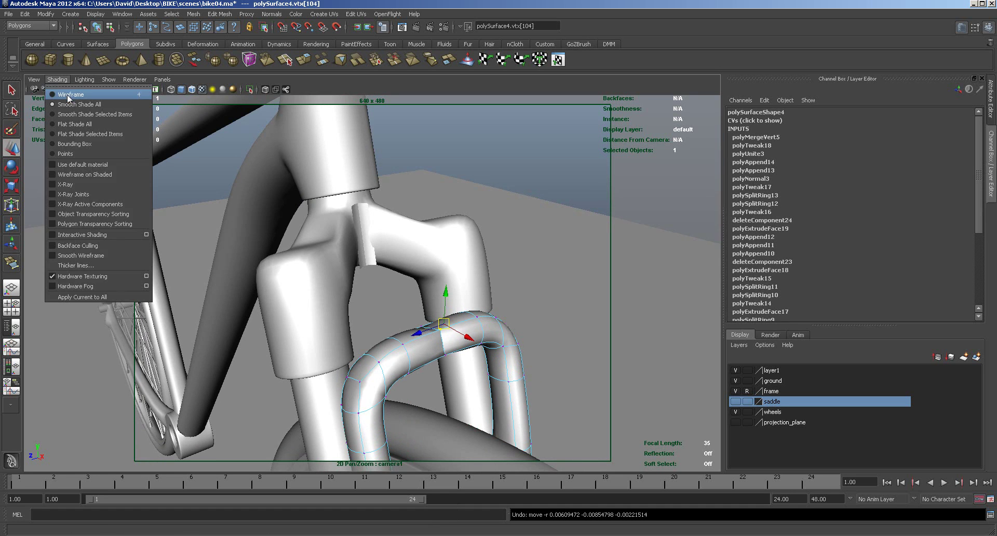
left_click(68, 99)
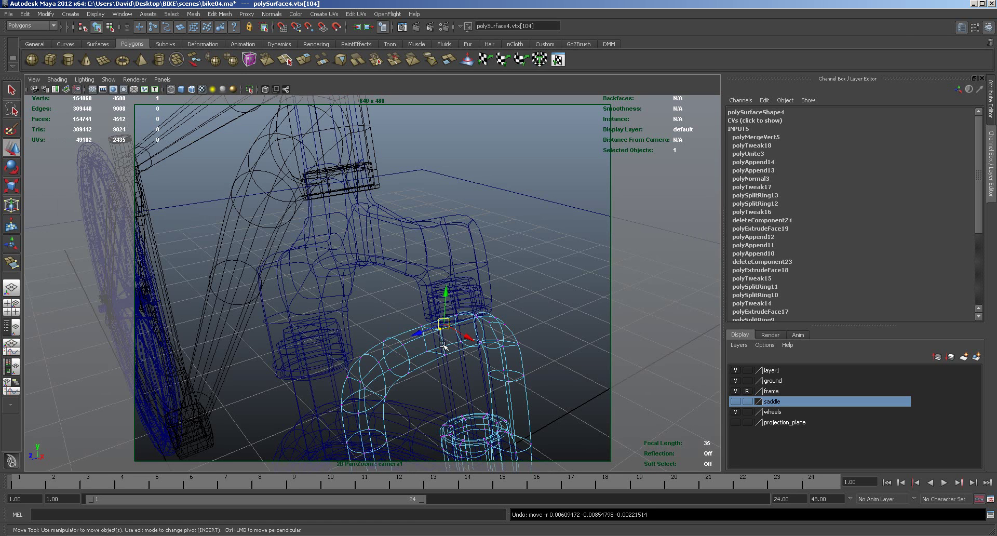
right_click_drag(444, 345, 443, 364)
key("ctrl+F11")
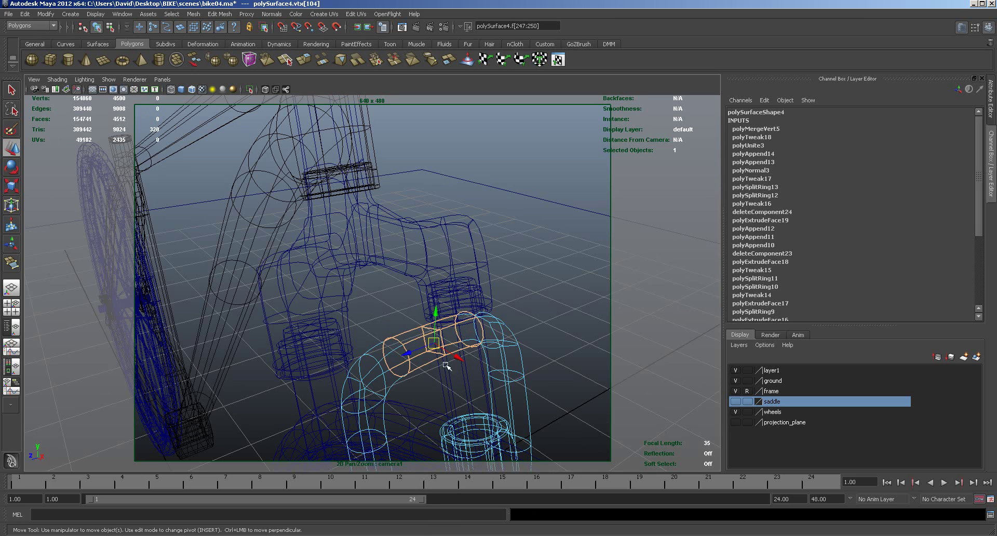
left_click_drag(416, 323, 418, 383)
left_click_drag(448, 309, 455, 370, "ctrl")
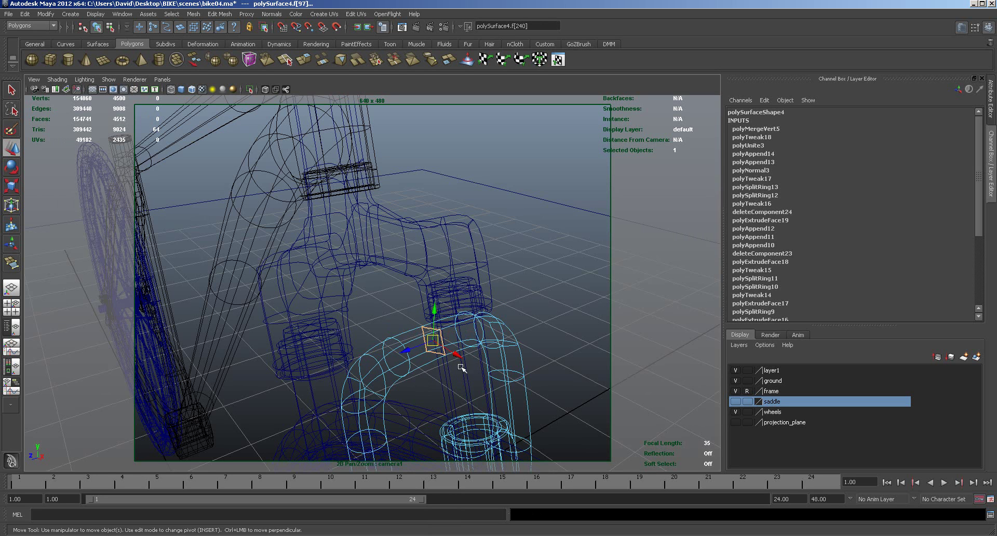
key("Delete")
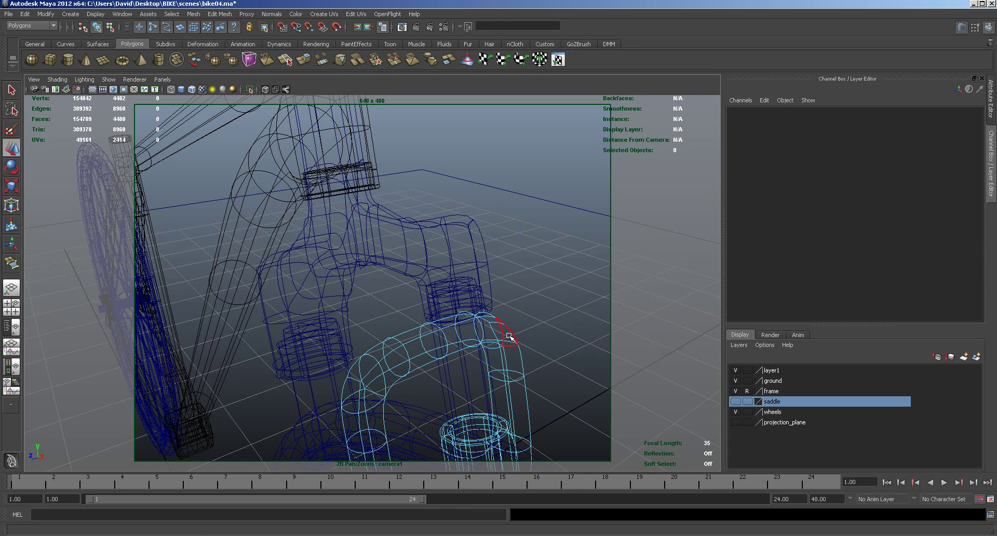
Return the view to smooth shading and bring the whole bike back into view.
left_click(57, 81)
left_click(68, 105)
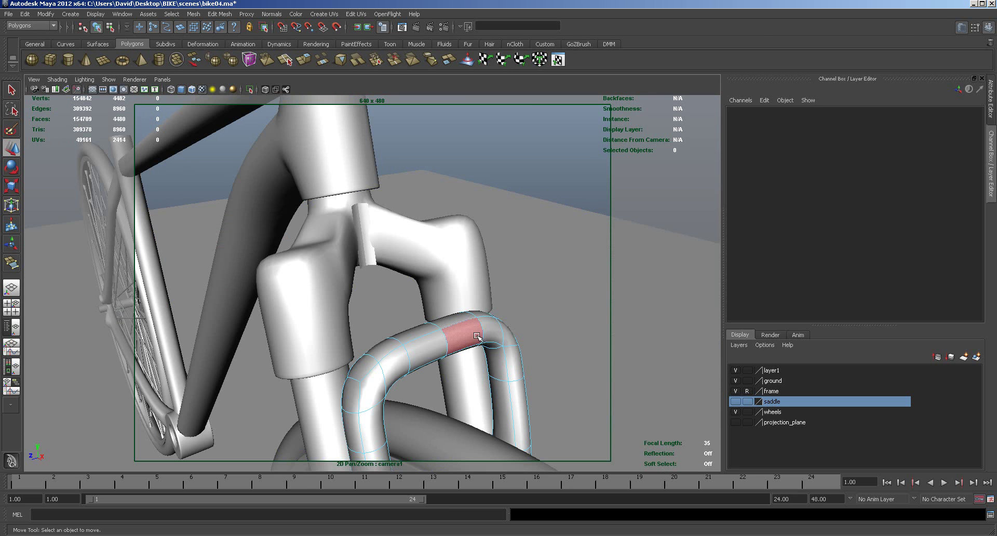
mouse_move(512, 356)
right_mouse_down("alt")
mouse_move(397, 329)
mouse_move(203, 312)
right_mouse_up("alt")
middle_click_drag(393, 351, 397, 317, "alt")
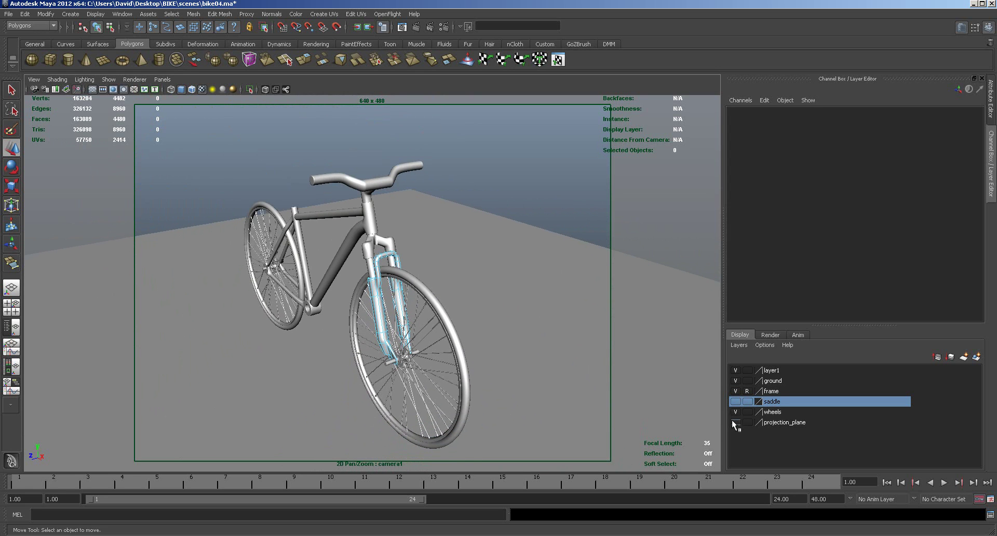
Show the saddle layer, render the bike from camera1 and close the render.
left_click(735, 401)
left_click_drag(645, 390, 576, 372, "alt")
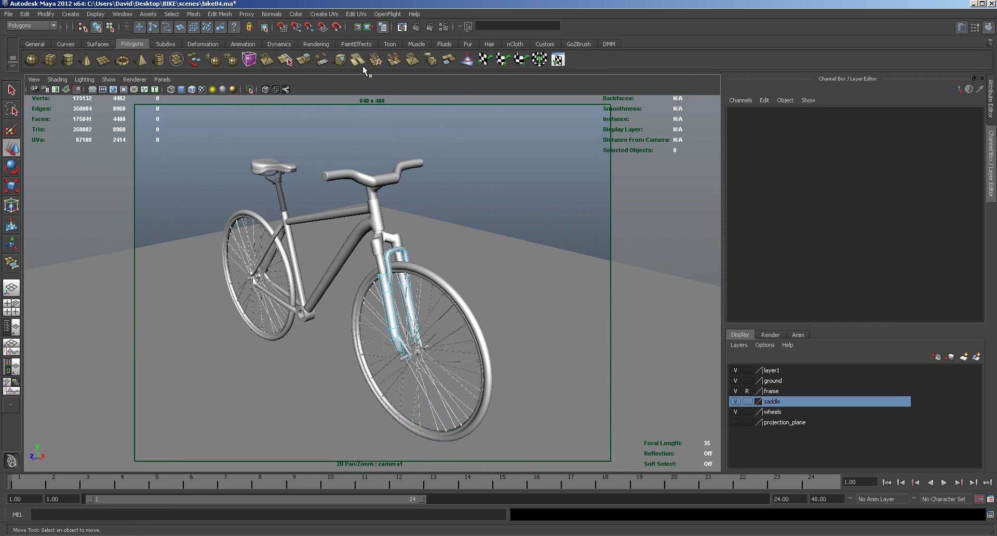
left_click(418, 27)
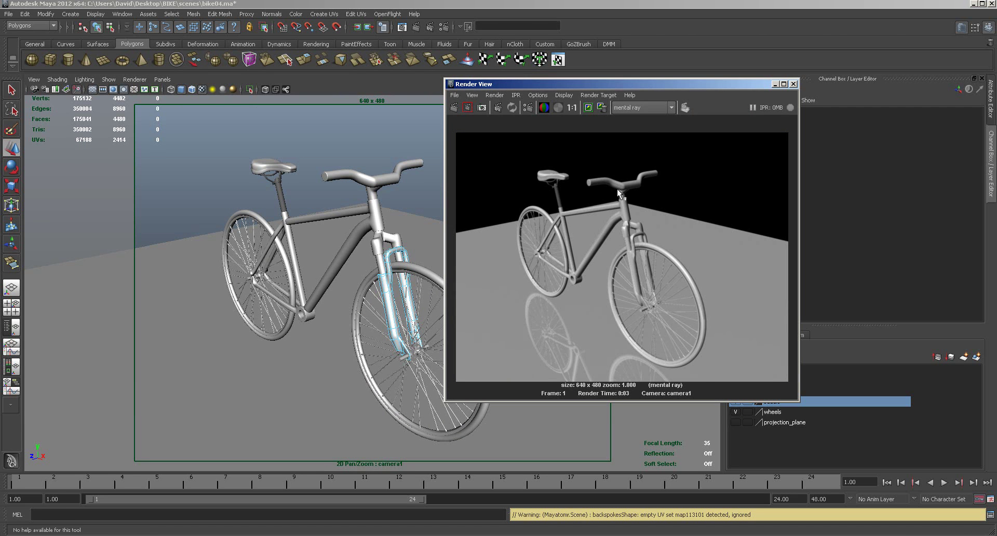
left_click(794, 84)
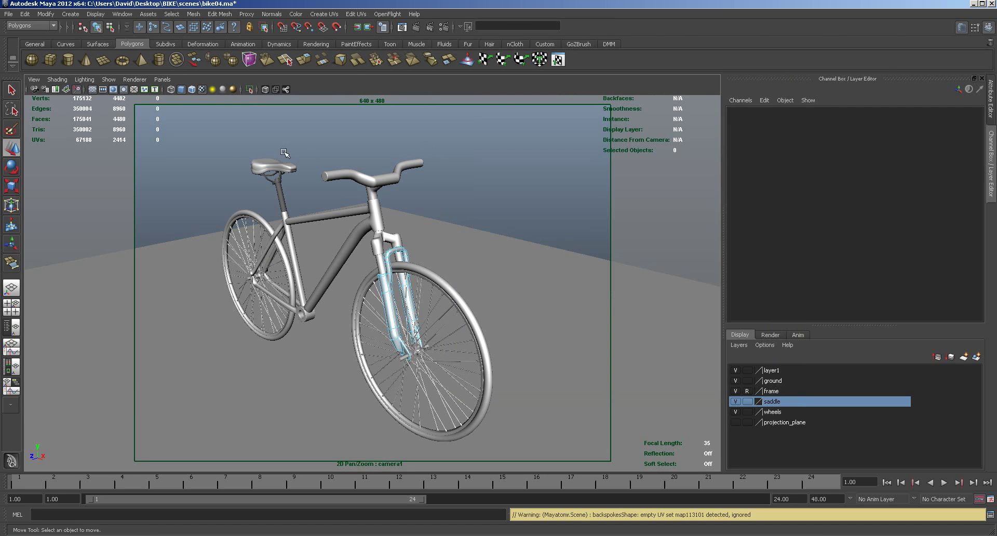
Make the frame layer selectable and apply the bike's new material to the saddle, seat post, frame and rear wheel.
left_click(419, 322)
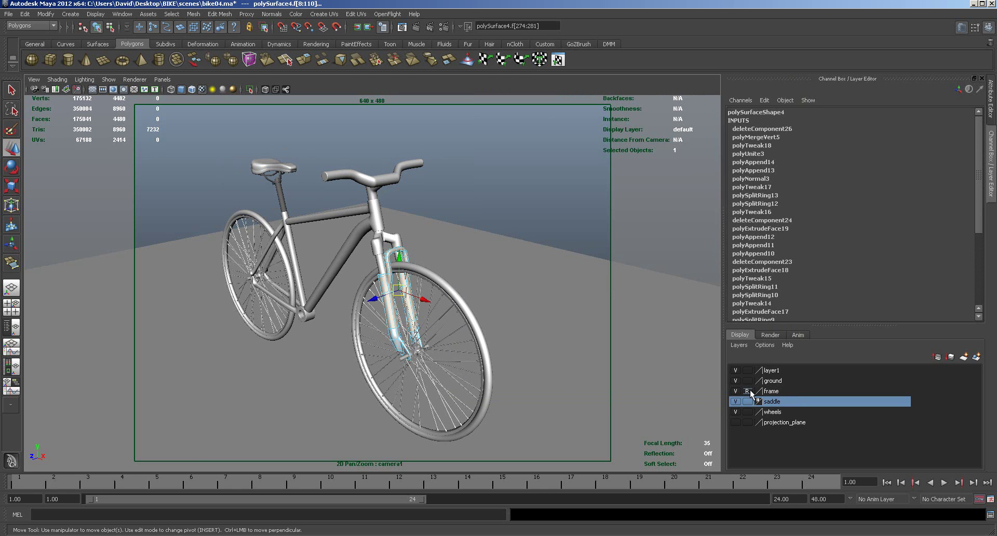
left_click_drag(203, 154, 315, 242)
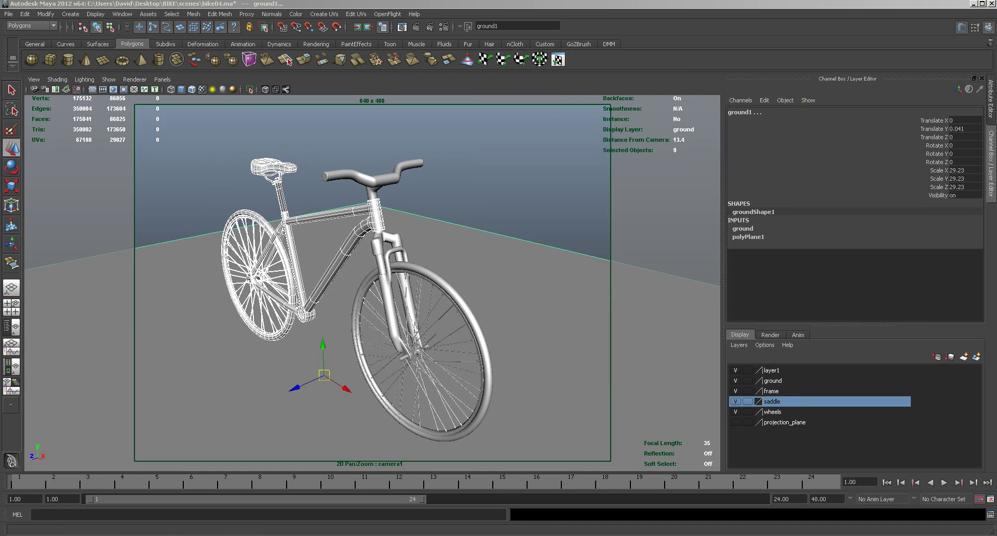
left_click(576, 181)
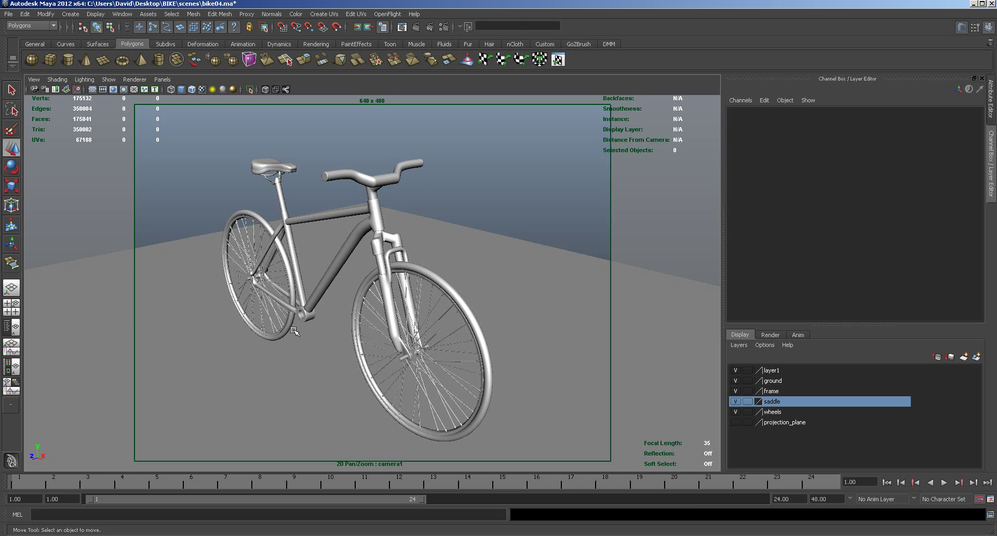
left_click(305, 315)
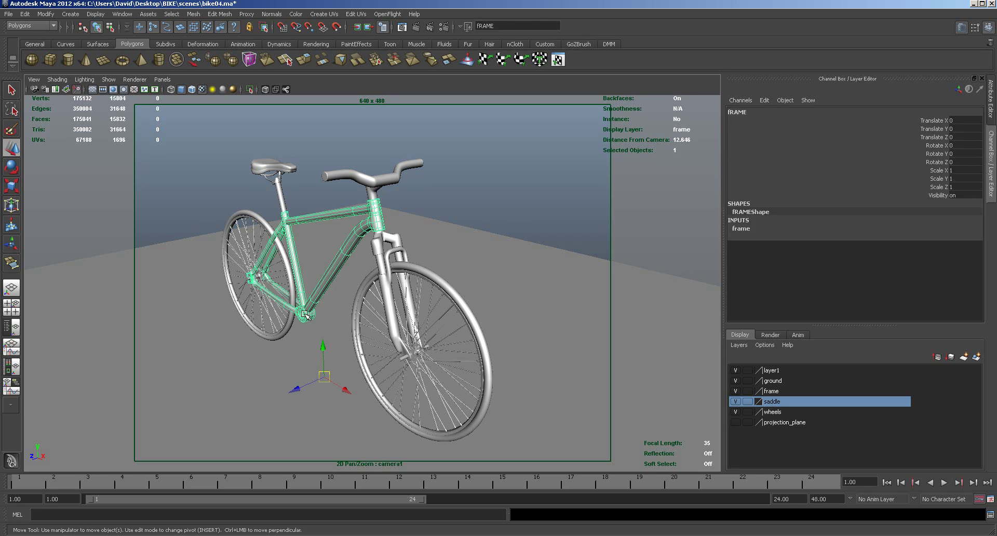
left_click(288, 326)
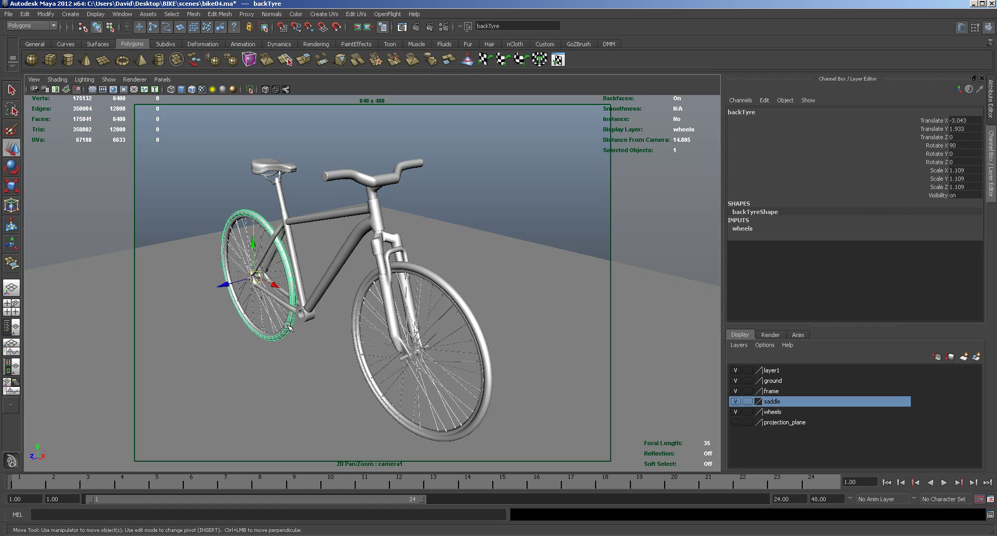
left_click(313, 297)
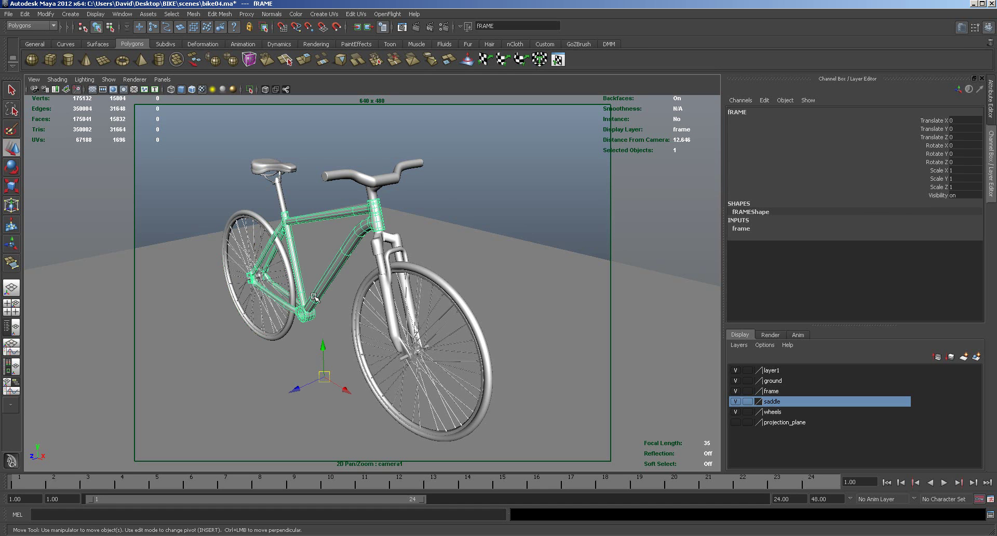
left_click(292, 325)
left_click(267, 320)
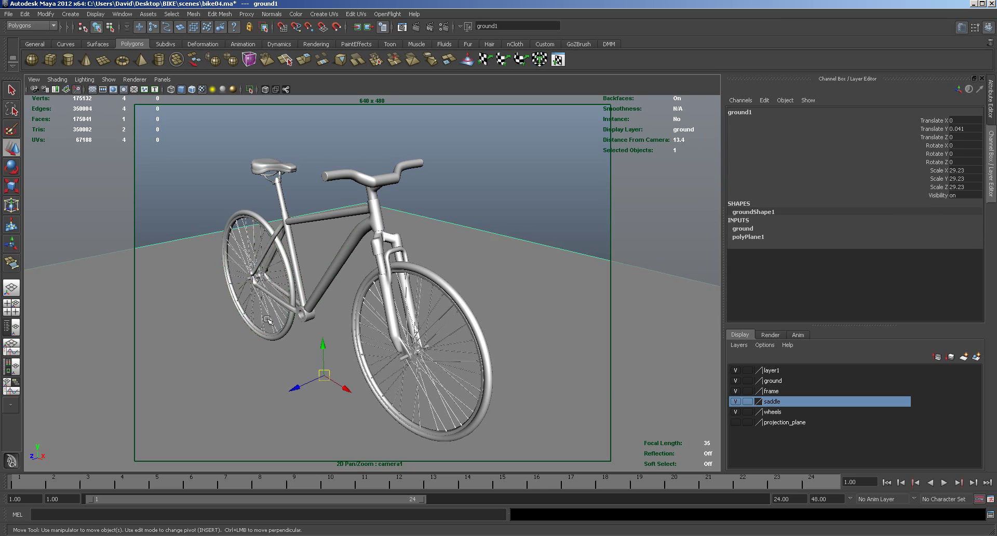
left_click(271, 320)
left_click(200, 193)
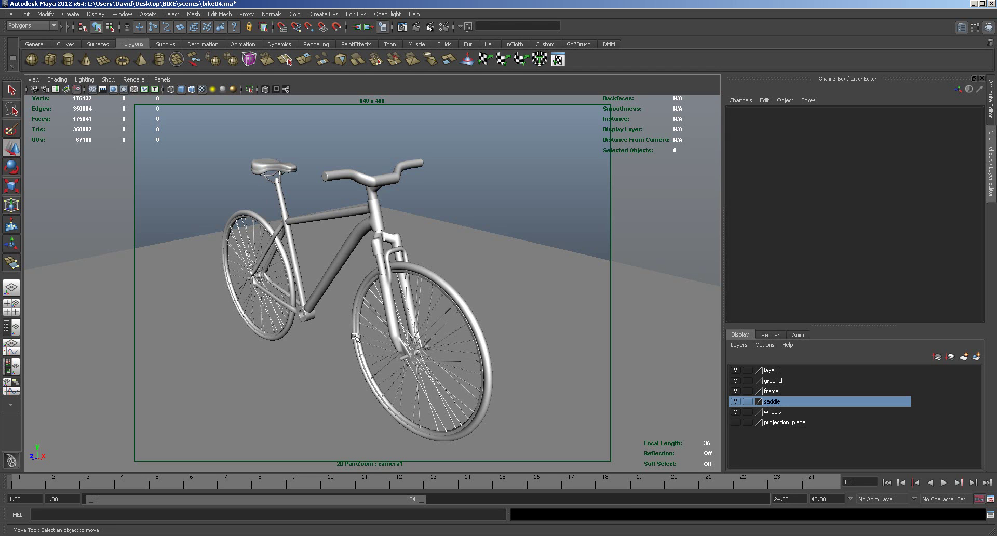
Show the projection_plane reference layer in the front view and save the scene.
left_click_drag(356, 335, 445, 345, "alt")
key("space")
key("space")
scroll(356, 367, "down", 10)
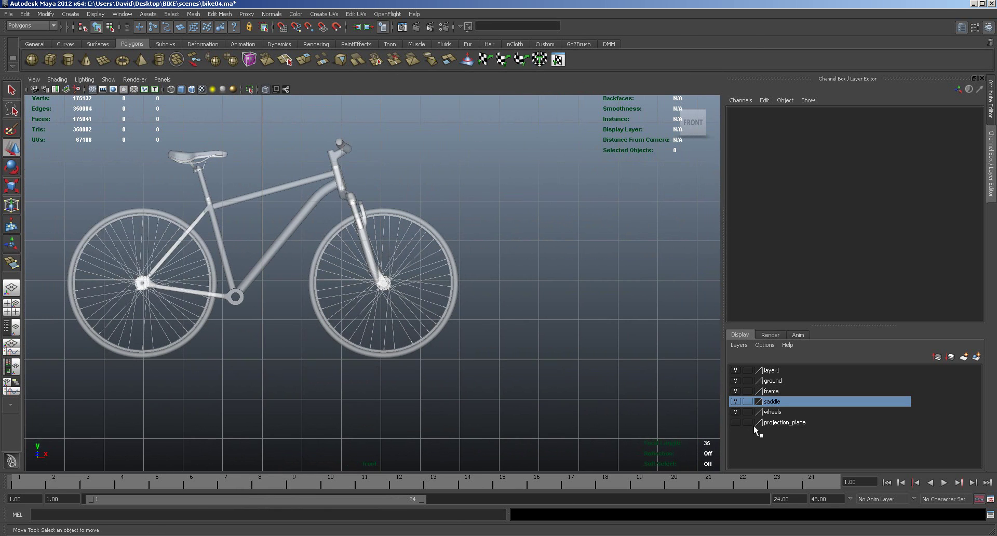
left_click(736, 422)
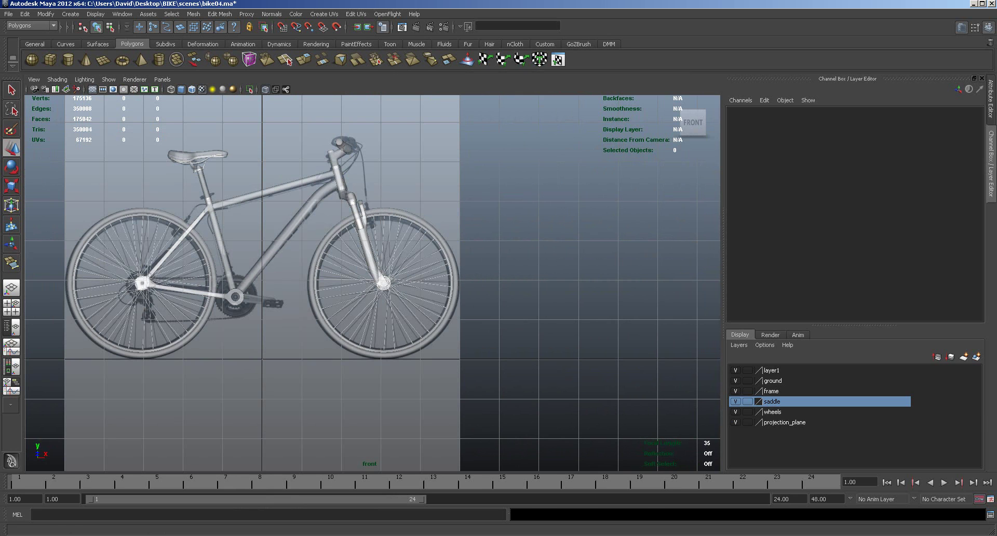
key("ctrl+s")
key("ctrl+a")
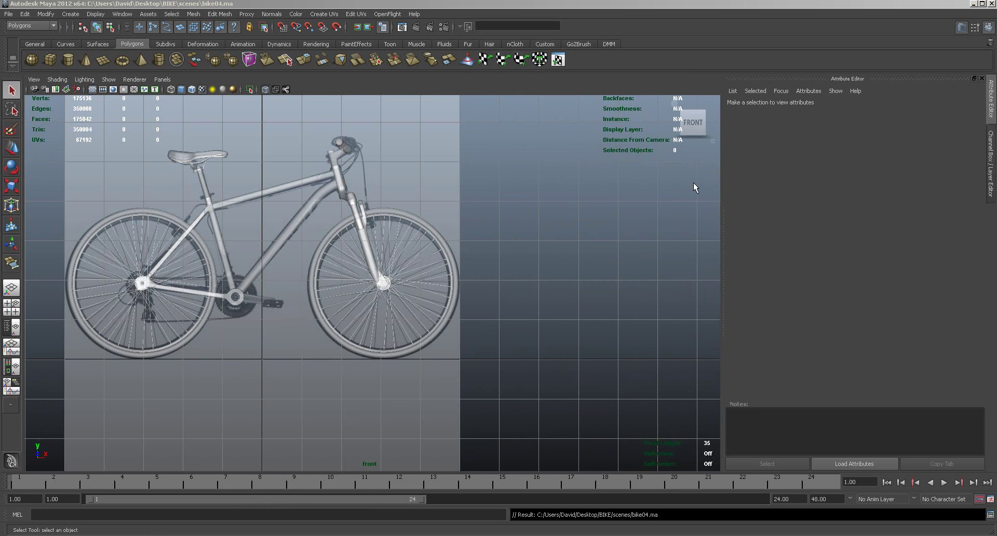
left_click(990, 33)
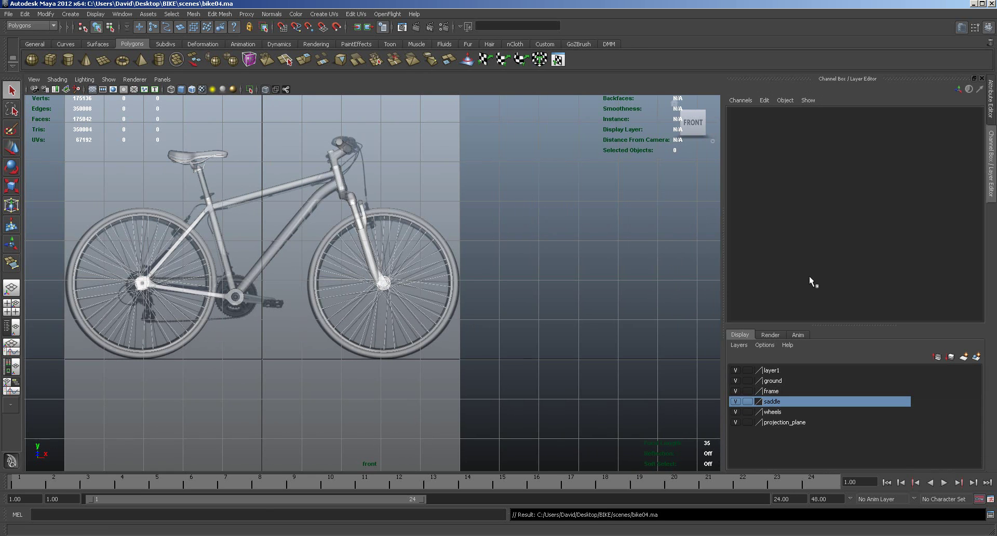
Hide the layer1, ground, saddle and wheels layers, keeping only the frame and projection_plane layers displayed.
left_click(736, 422)
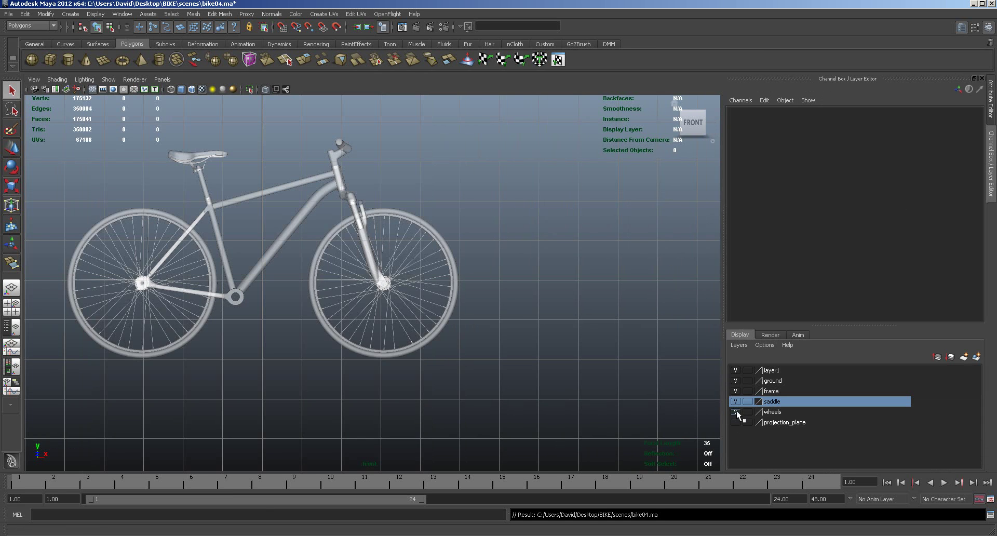
left_click(736, 412)
left_click(736, 391)
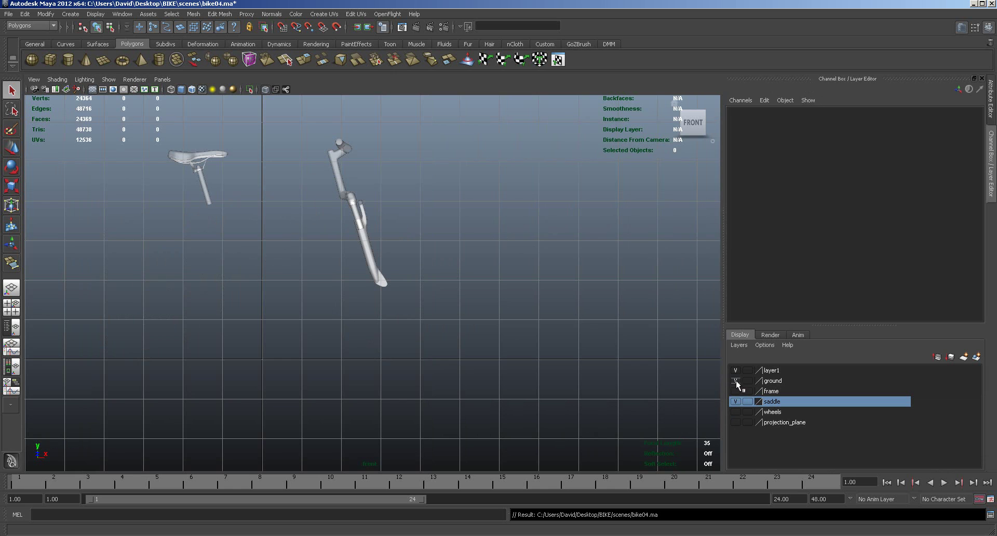
left_click(736, 391)
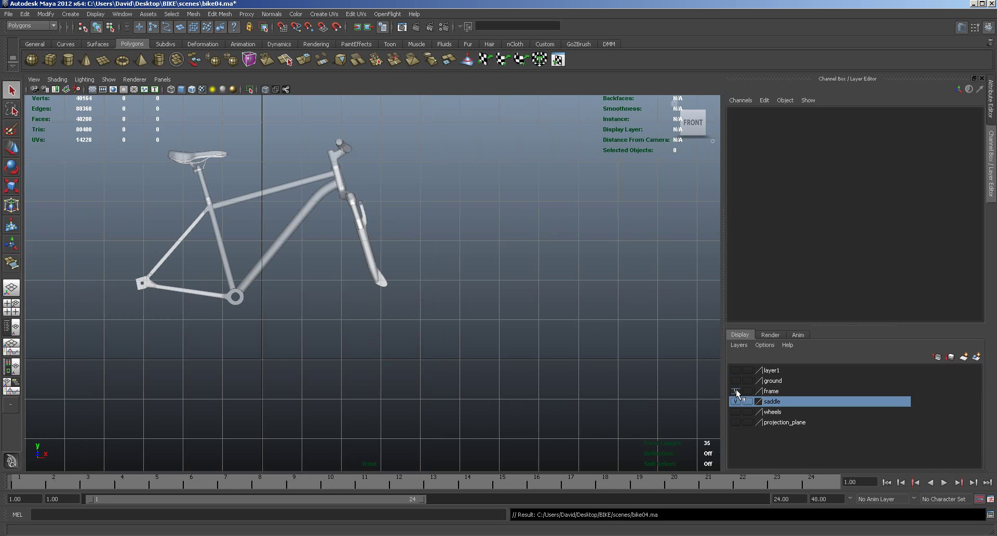
left_click(736, 401)
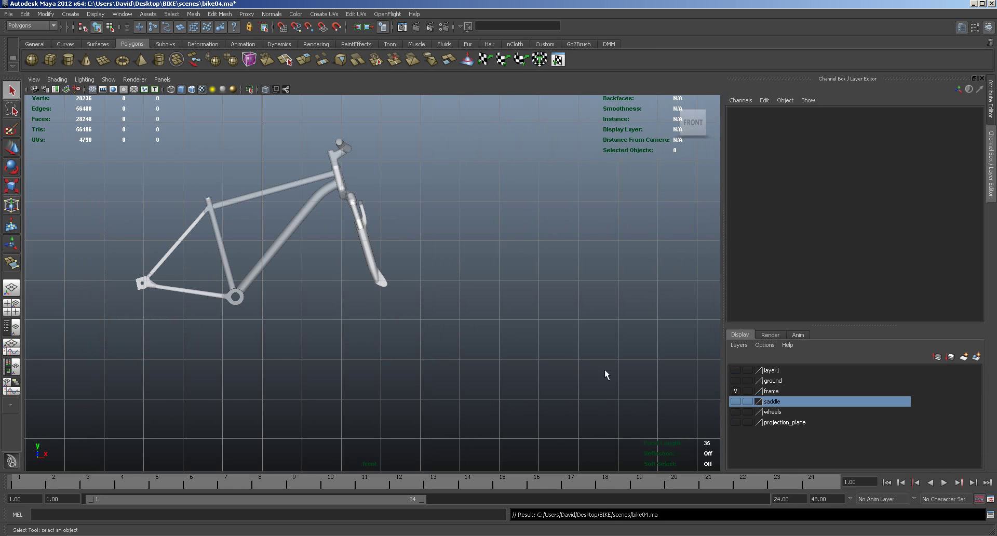
left_click(735, 422)
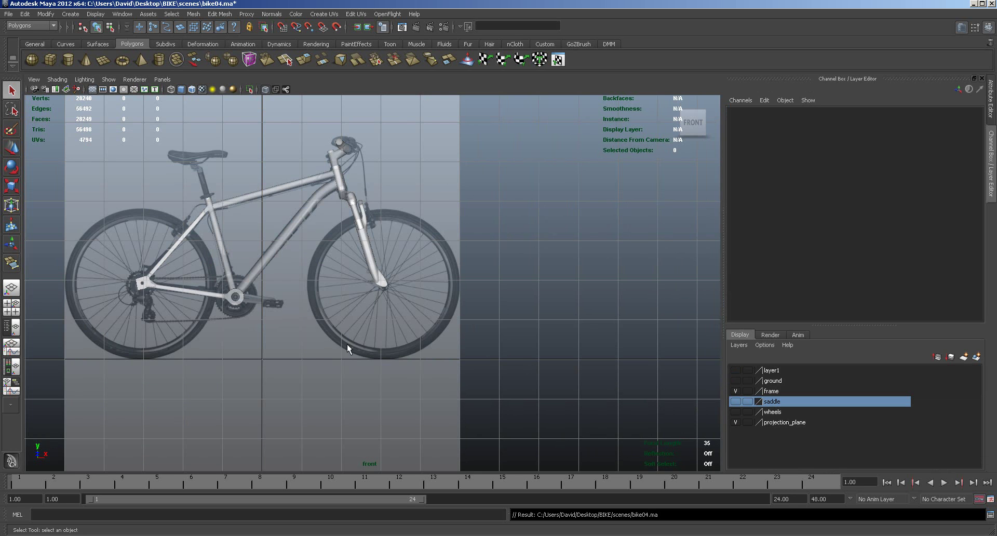
Select the vertices around the frame's bottom bracket hole, scale them inward and centre them on the crank axle in the reference image.
right_click_drag(323, 353, 365, 354, "alt")
middle_click_drag(301, 361, 473, 346, "alt")
right_click_drag(404, 346, 578, 328, "alt")
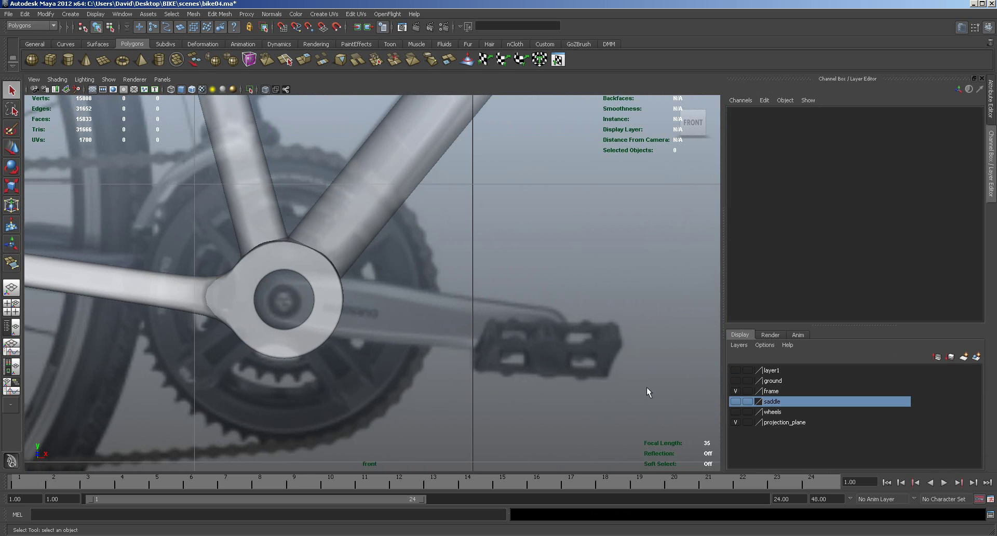
left_click(327, 295)
right_click_drag(327, 295, 224, 264)
key("F8")
left_click_drag(250, 261, 319, 337)
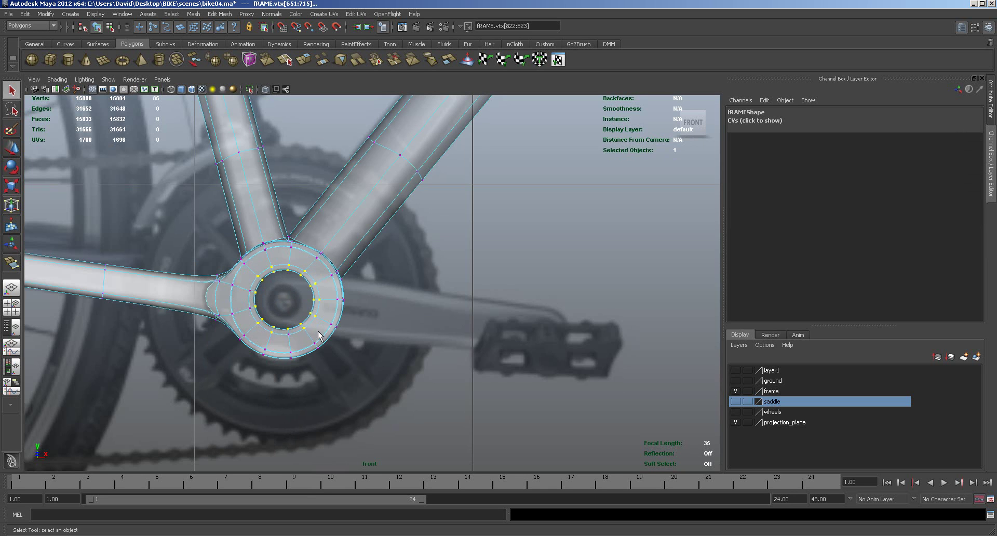
left_click(290, 336, "shift")
left_click_drag(244, 286, 268, 283, "shift")
key("r")
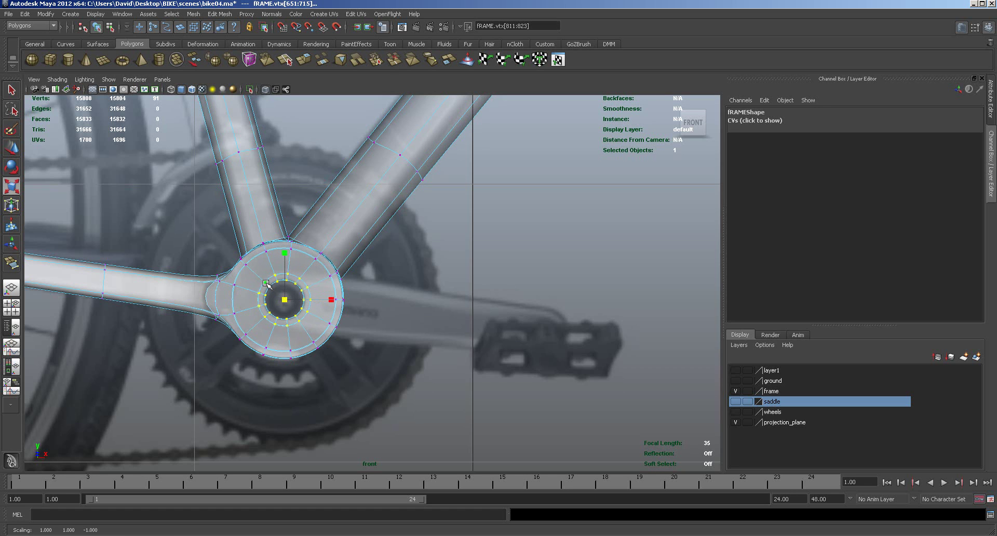
key("w")
left_click_drag(283, 265, 283, 265)
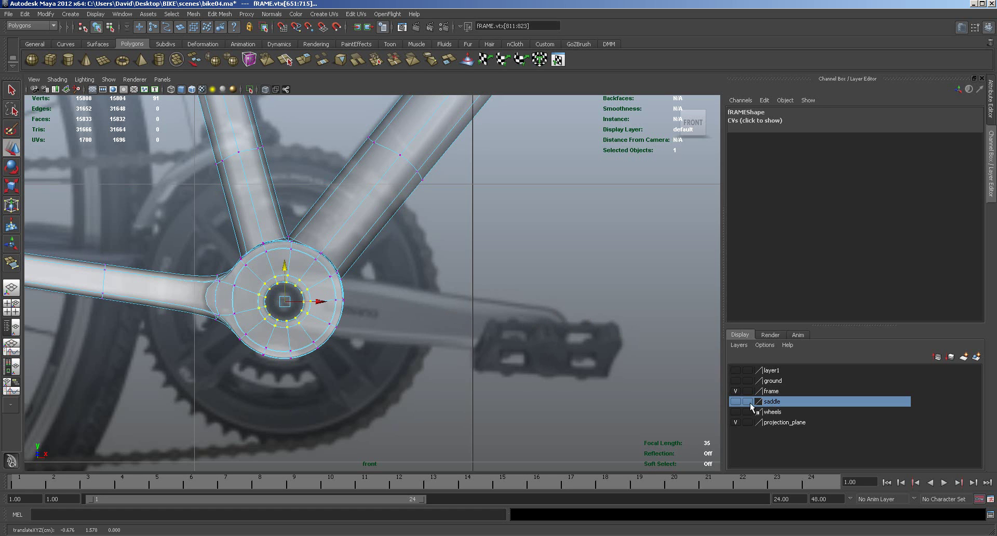
Hide the frame layer and create a polygon pipe for the crank.
left_click(736, 390)
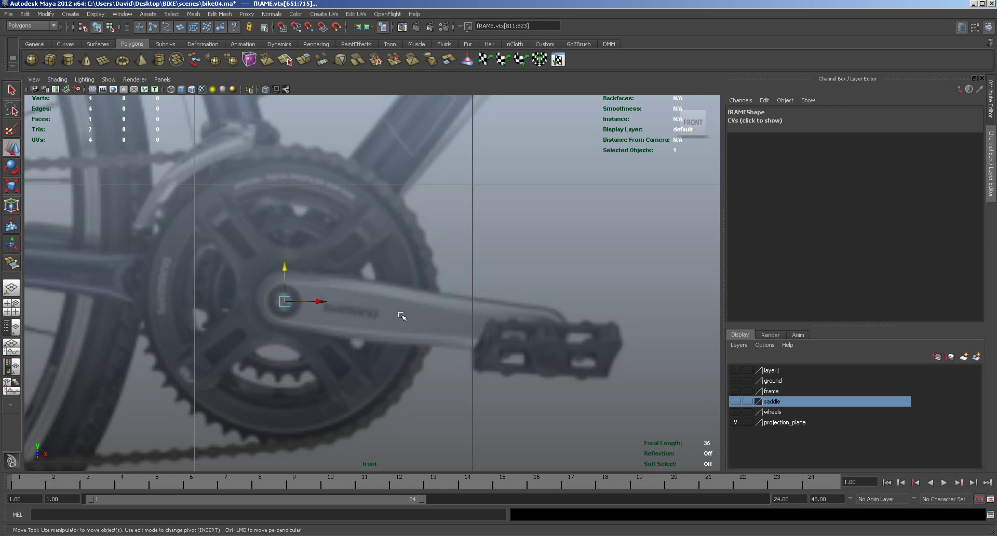
left_click(540, 280)
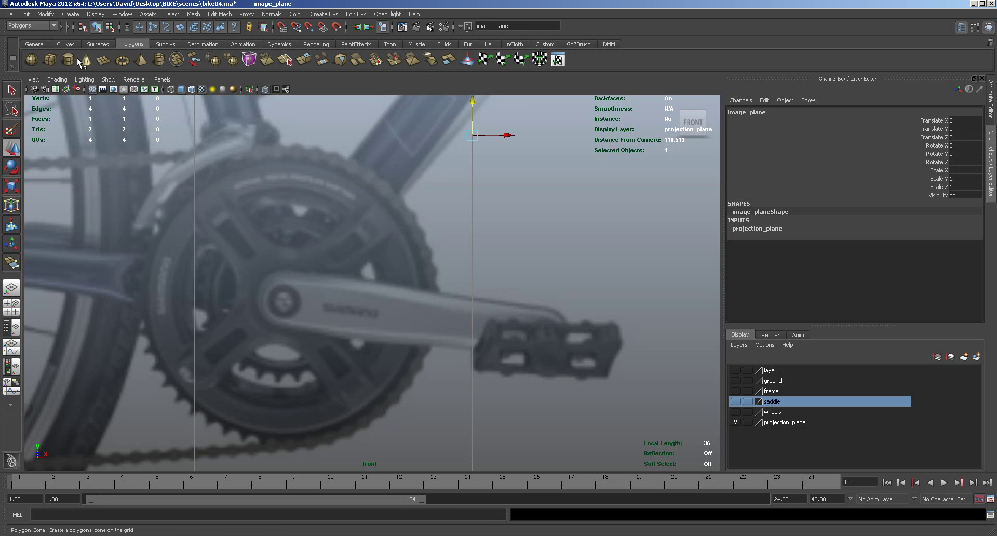
left_click(159, 61)
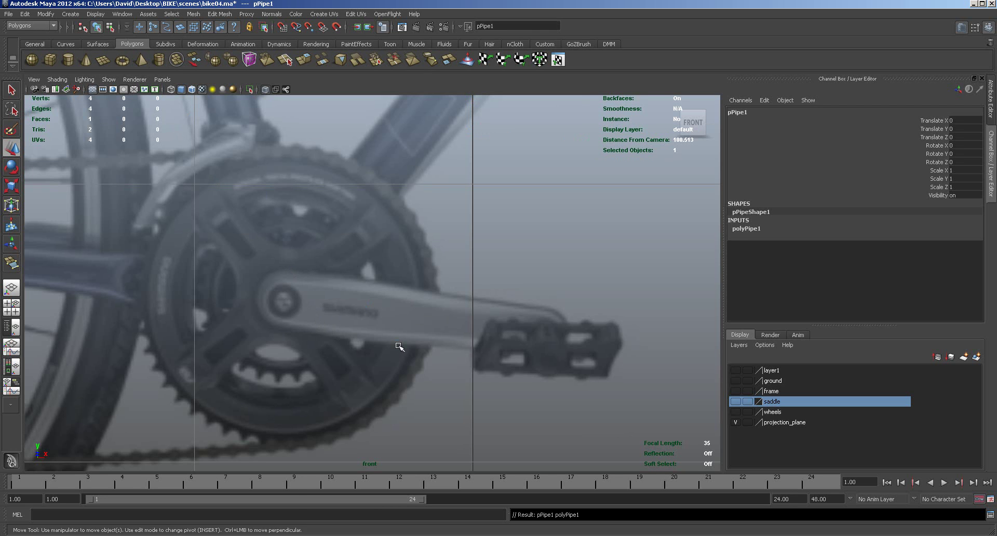
scroll(385, 334, "down", 5)
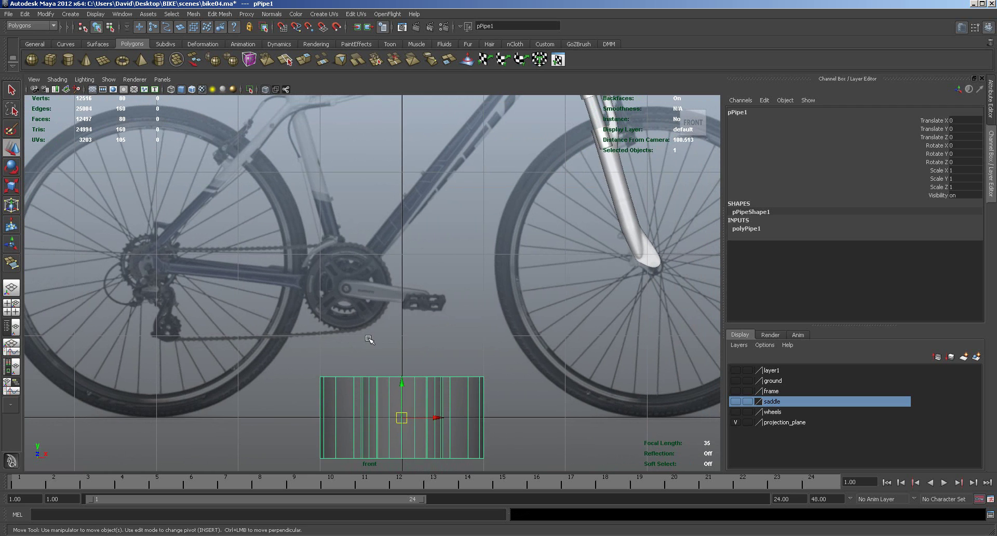
Set the pipe's Rotate X to 90 and scale it down uniformly to about 0.403.
key("e")
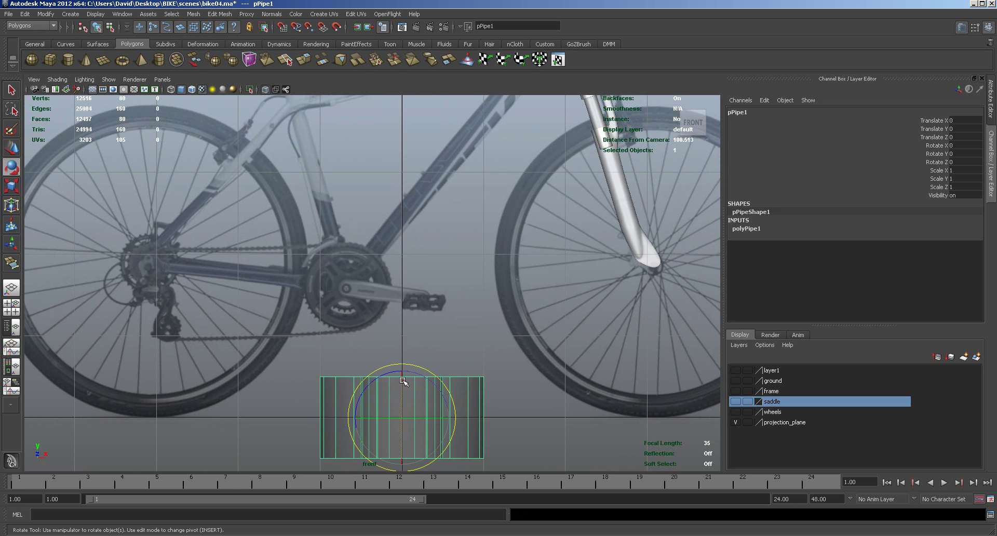
left_click_drag(403, 382, 404, 393)
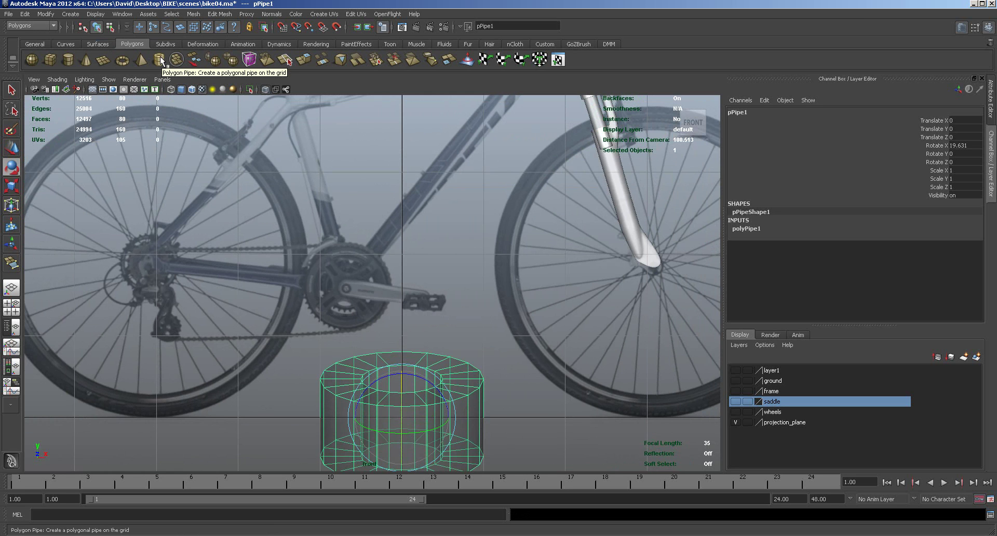
left_click(961, 146)
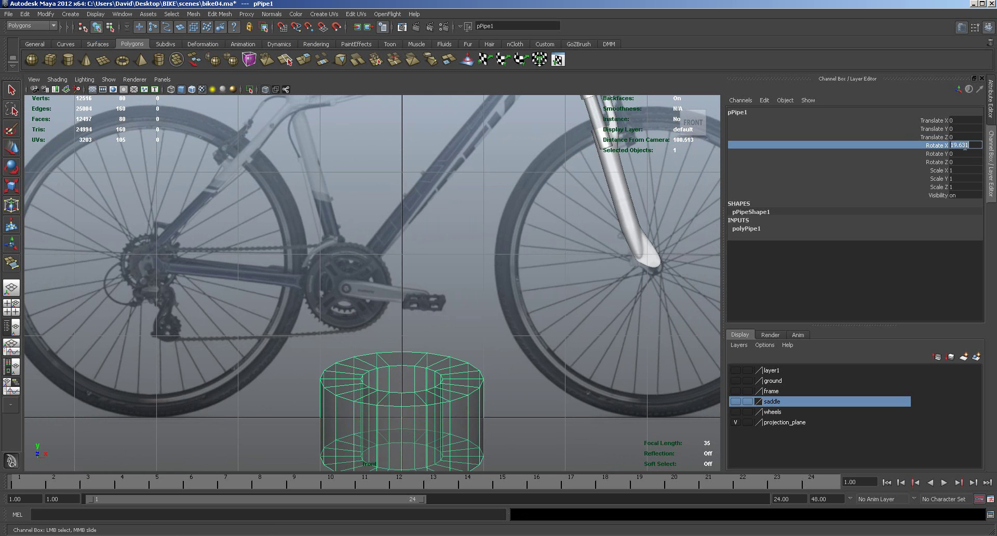
type("90")
key("Return")
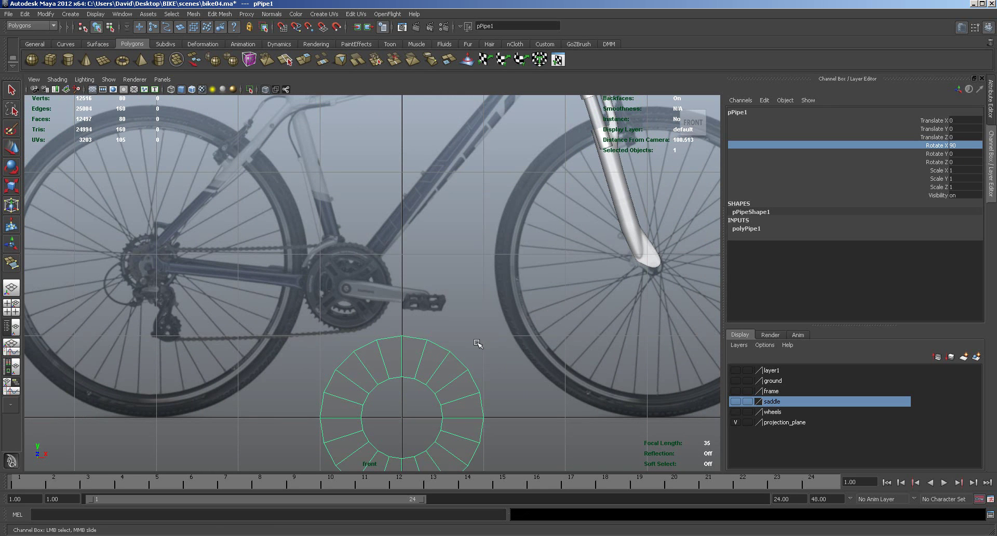
key("r")
left_click_drag(402, 418, 334, 372)
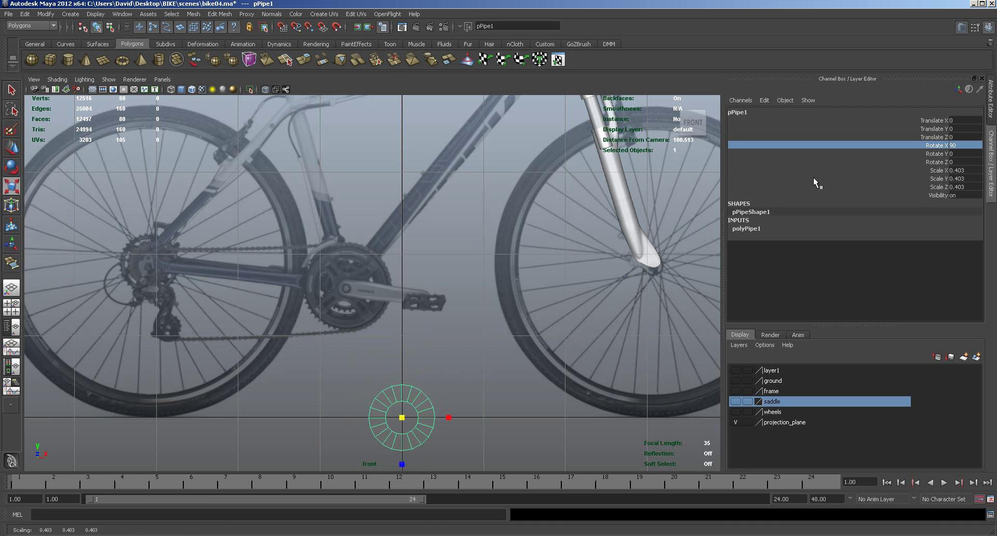
Set the pipe's Subdivisions Axis to 8.
left_click(961, 28)
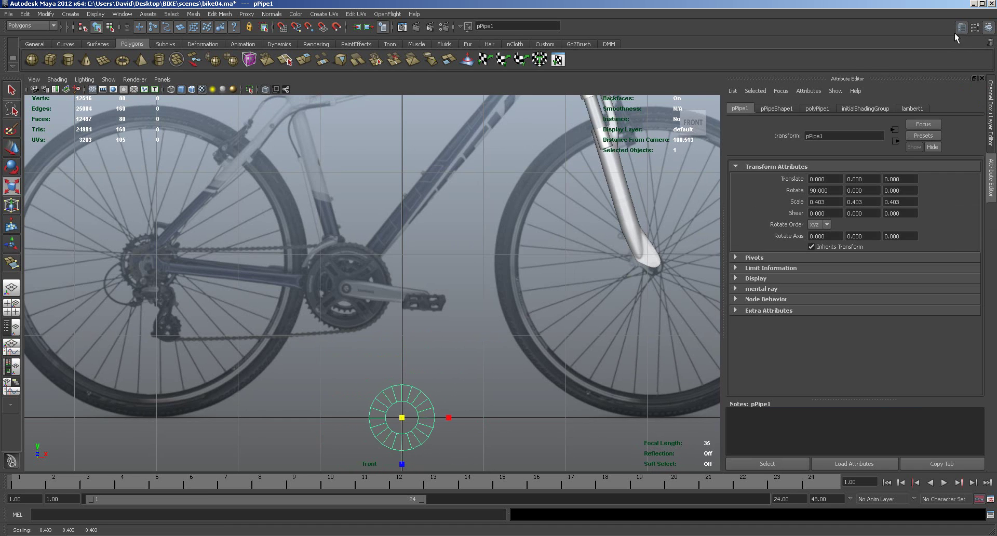
left_click(778, 107)
left_click(815, 109)
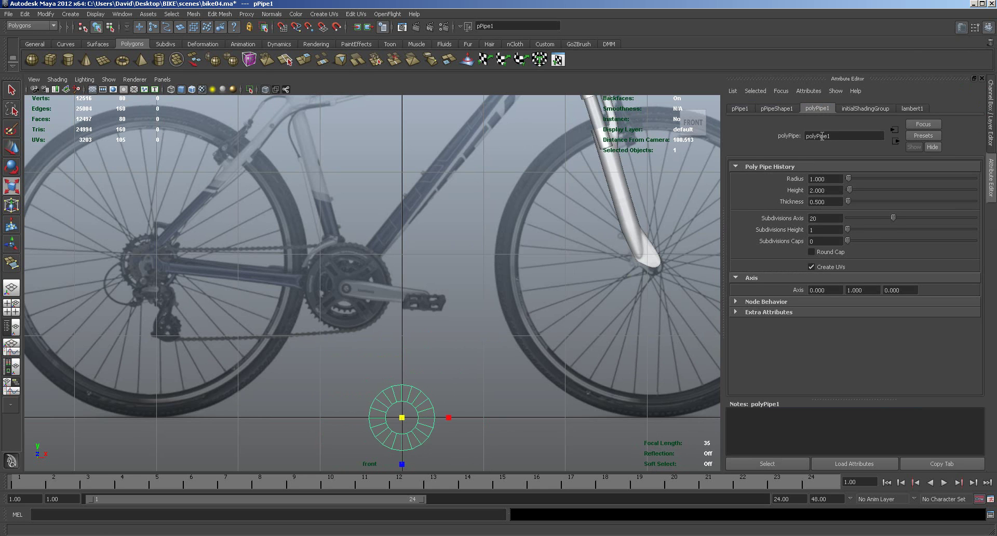
left_click_drag(891, 218, 862, 220)
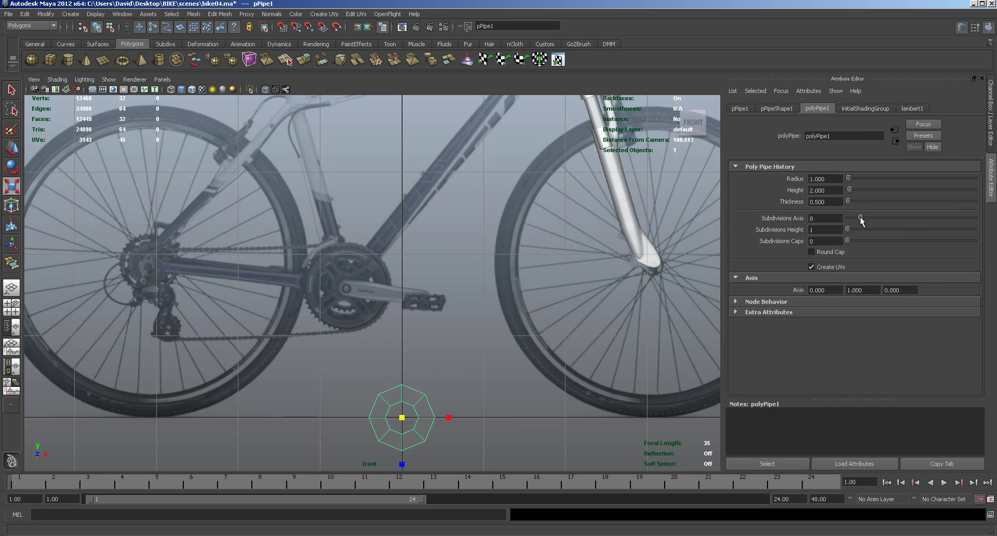
Fit the pipe over the reference crank axle, scaled uniformly to about 0.125, and display it with smooth mesh preview.
key("w")
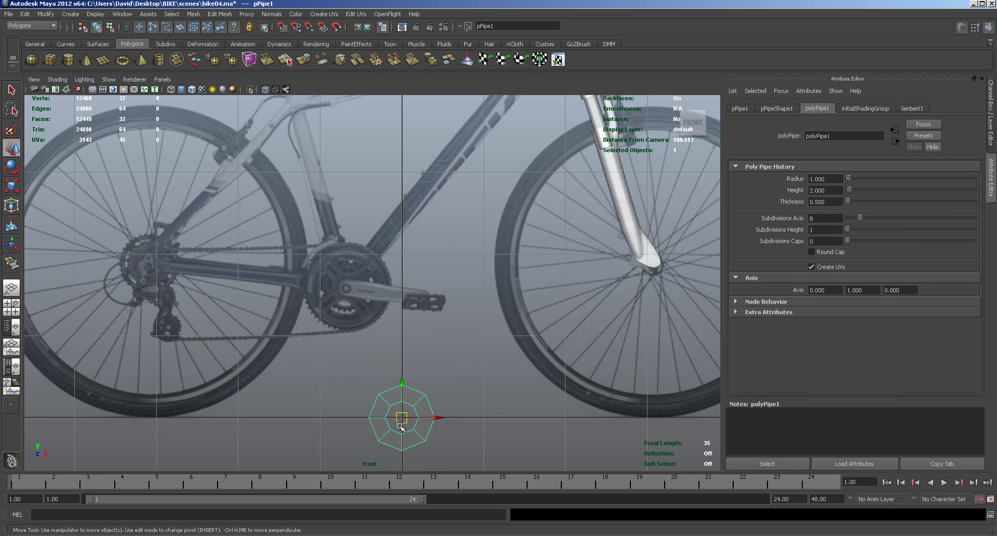
left_click_drag(402, 418, 348, 288)
right_click_drag(357, 301, 846, 343, "alt")
key("r")
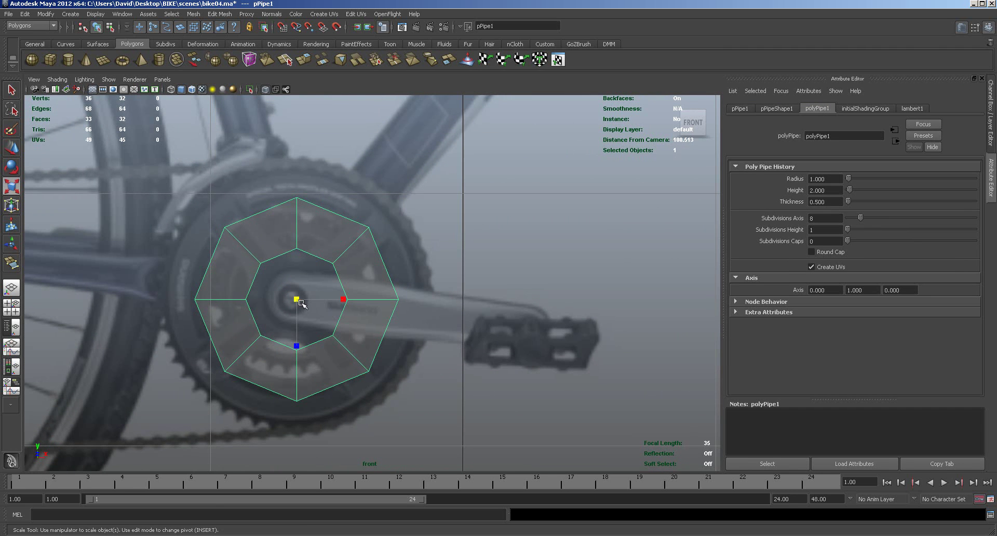
left_click_drag(297, 300, 192, 249)
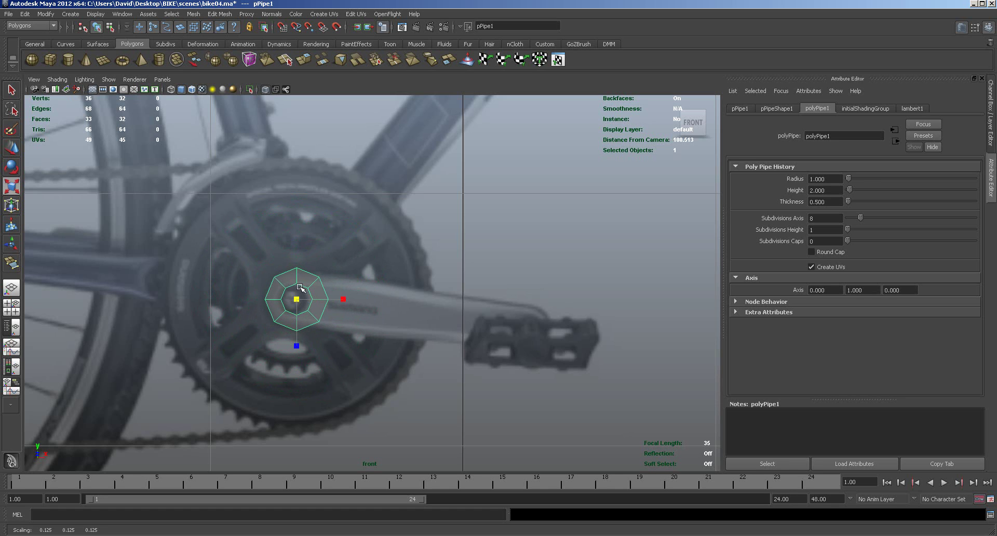
key("w")
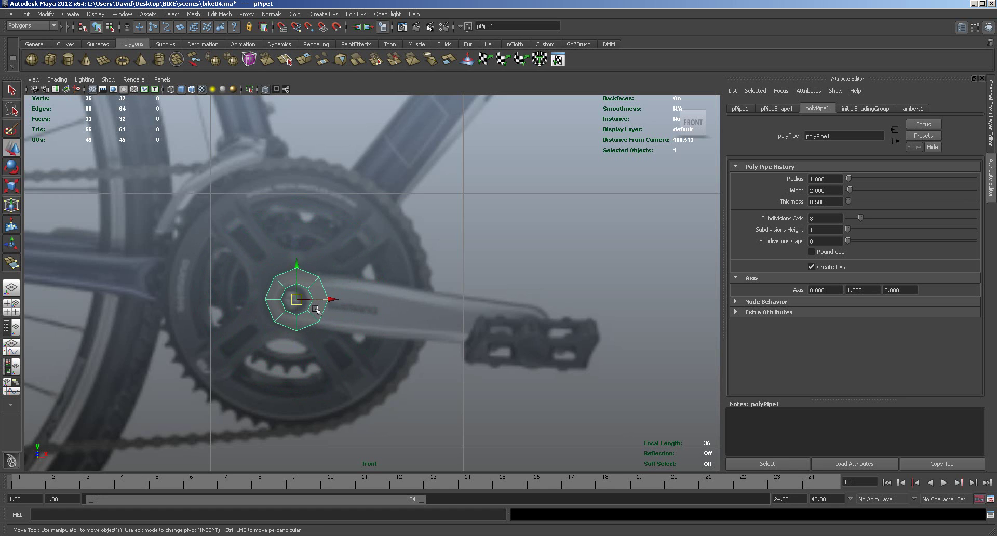
key("3")
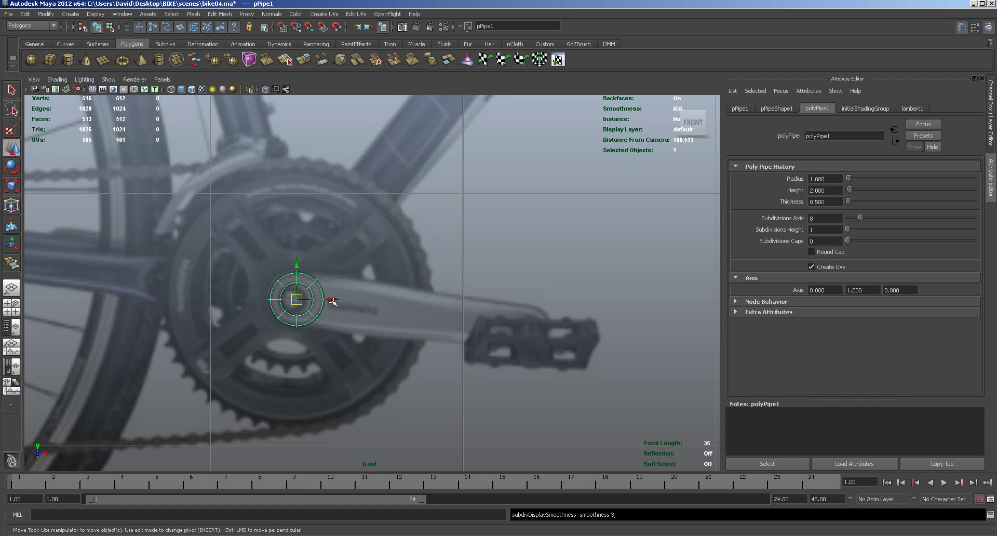
Centre the pipe on the reference crank axle and narrow its hole by scaling the inner ring of vertices down.
left_click_drag(334, 301, 324, 302)
key("1")
key("3")
key("1")
right_click_drag(311, 307, 260, 309)
left_click_drag(277, 283, 290, 300)
key("r")
right_click_drag(309, 289, 329, 279)
key("3")
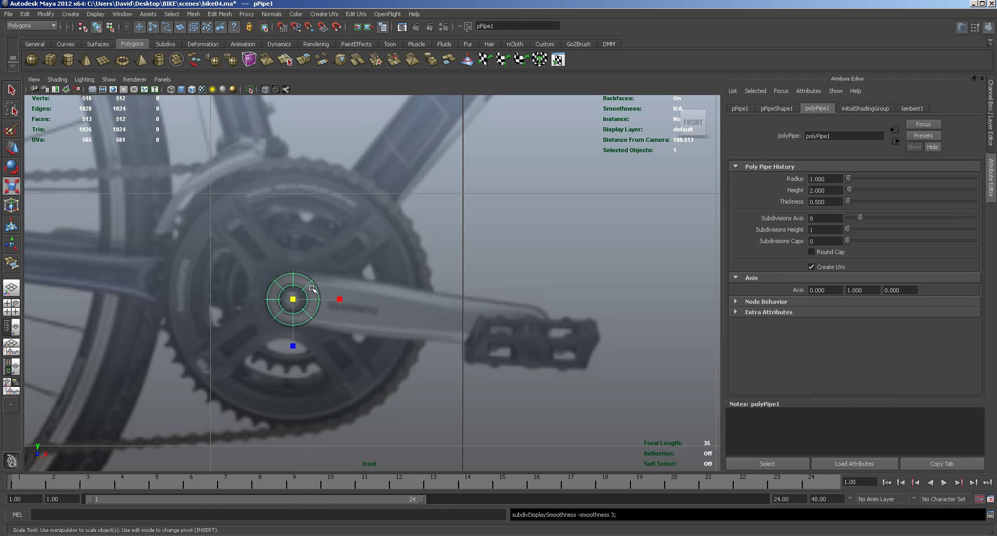
key("1")
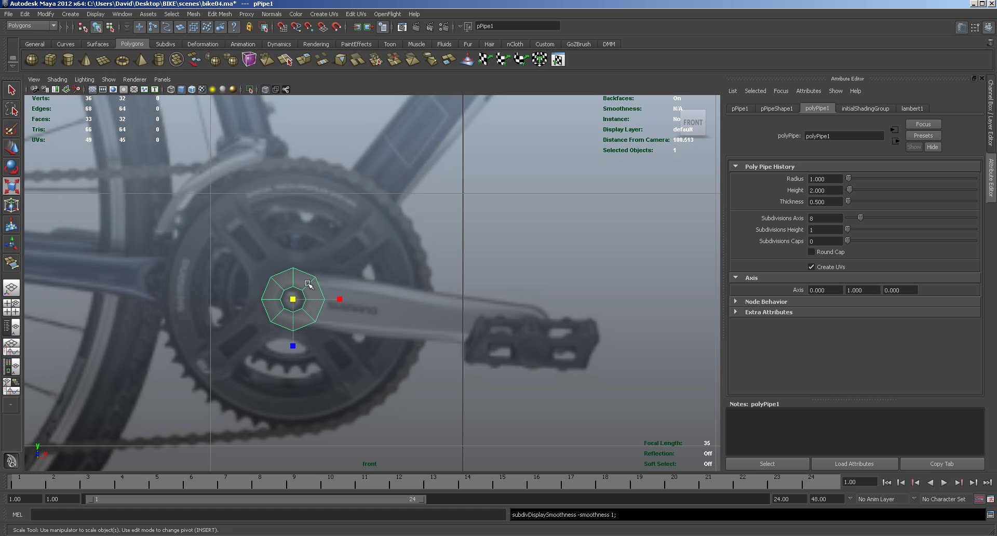
Rotate the axle pipe to about -5.9 on Z to line its edges up with the crank arm.
key("e")
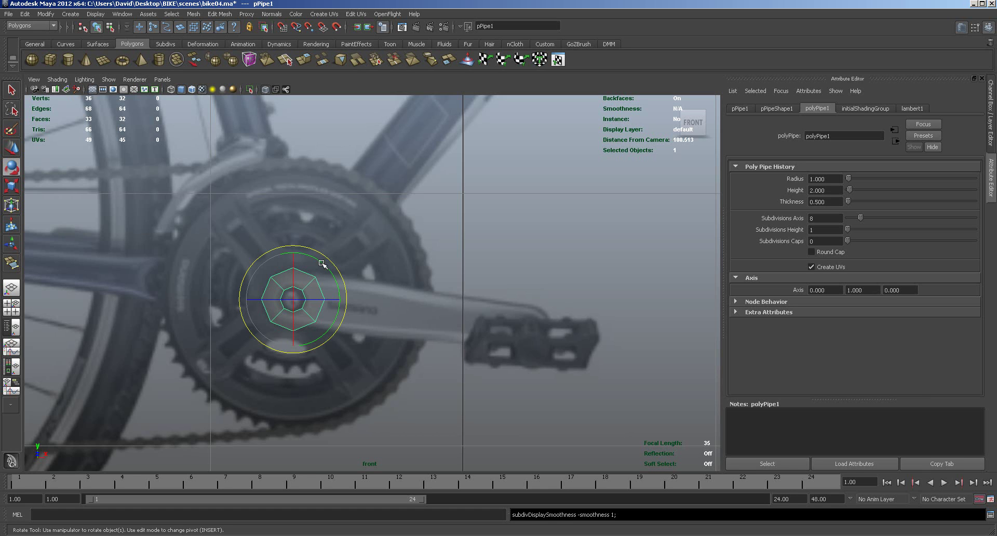
left_click_drag(322, 264, 326, 265)
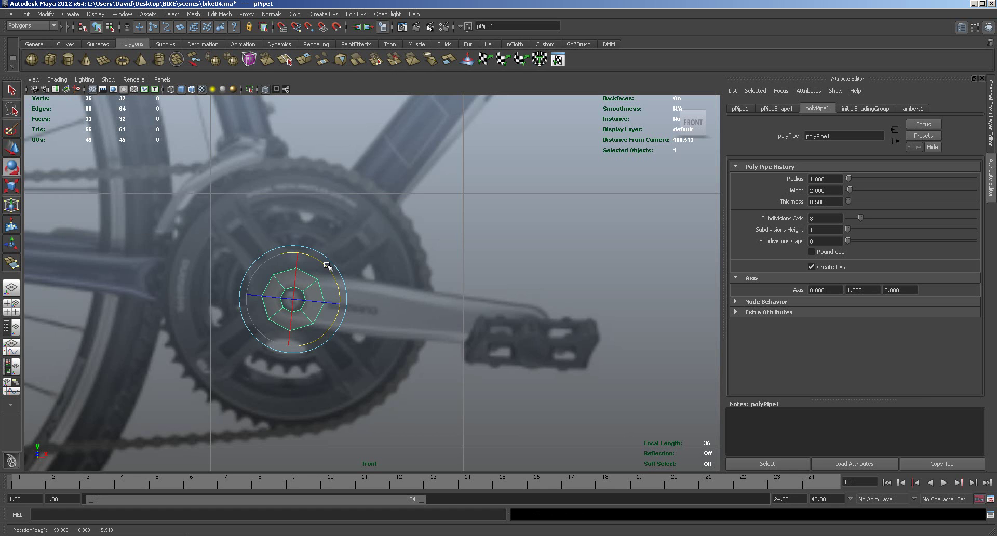
right_click_drag(319, 290, 366, 280)
left_click(383, 279)
Duplicate the axle pipe and place the copy over the pedal end of the crank arm at about X 0.257, Y 1.459.
left_click(313, 302)
key("w")
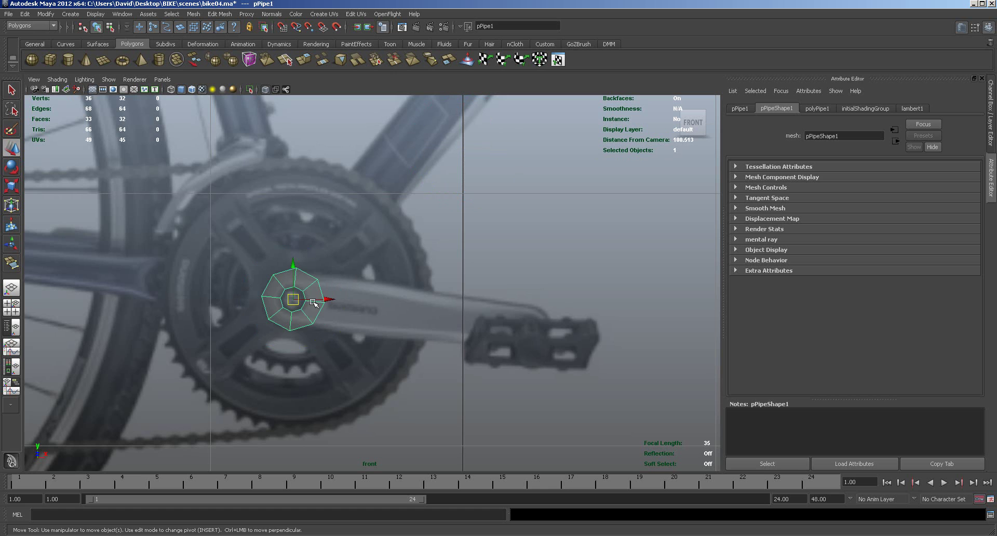
key("ctrl+d")
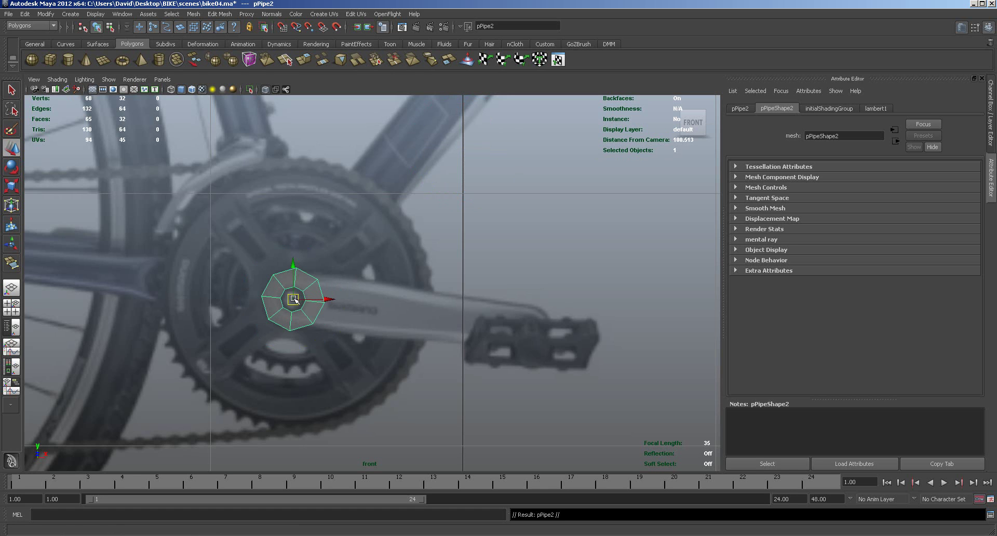
left_click_drag(296, 299, 533, 329)
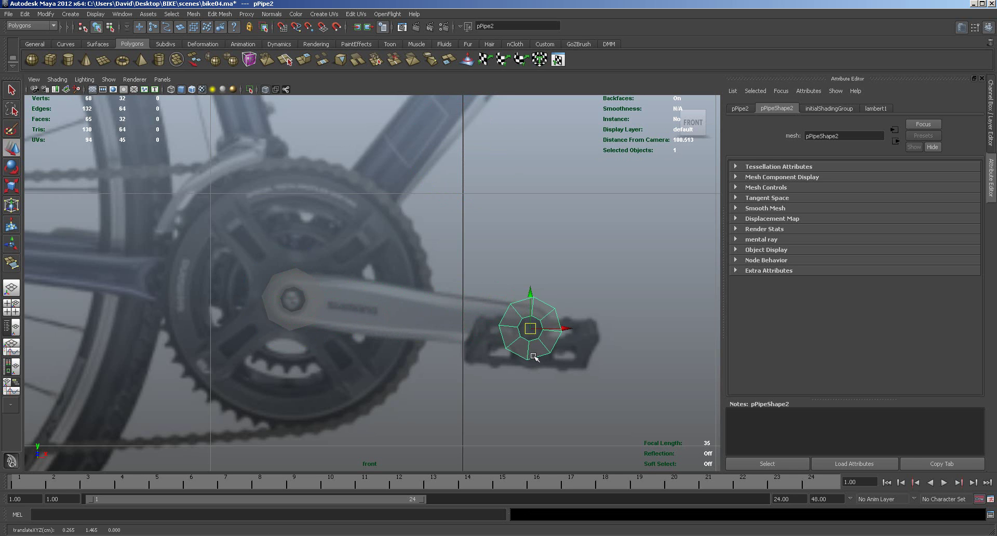
scroll(570, 383, "up", 2)
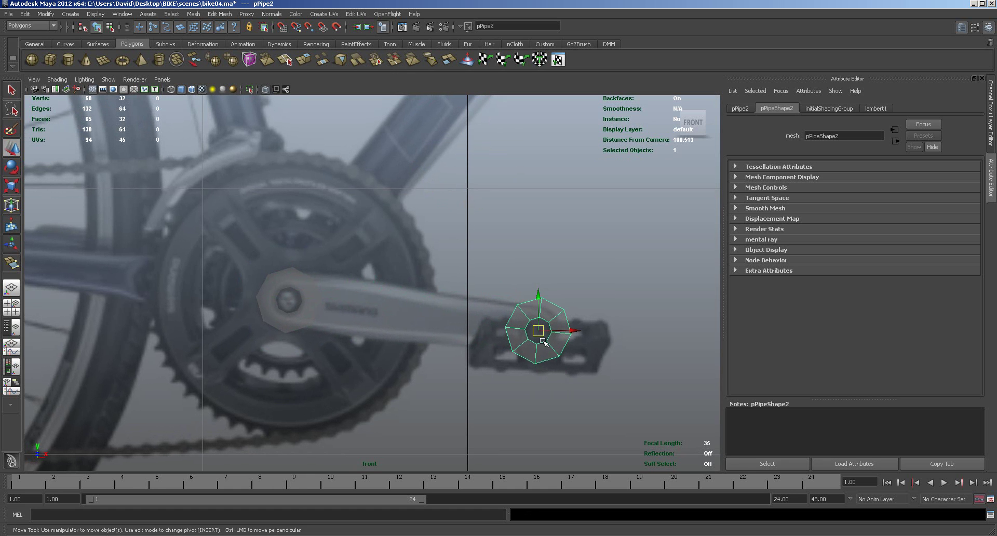
left_click_drag(544, 335, 541, 336)
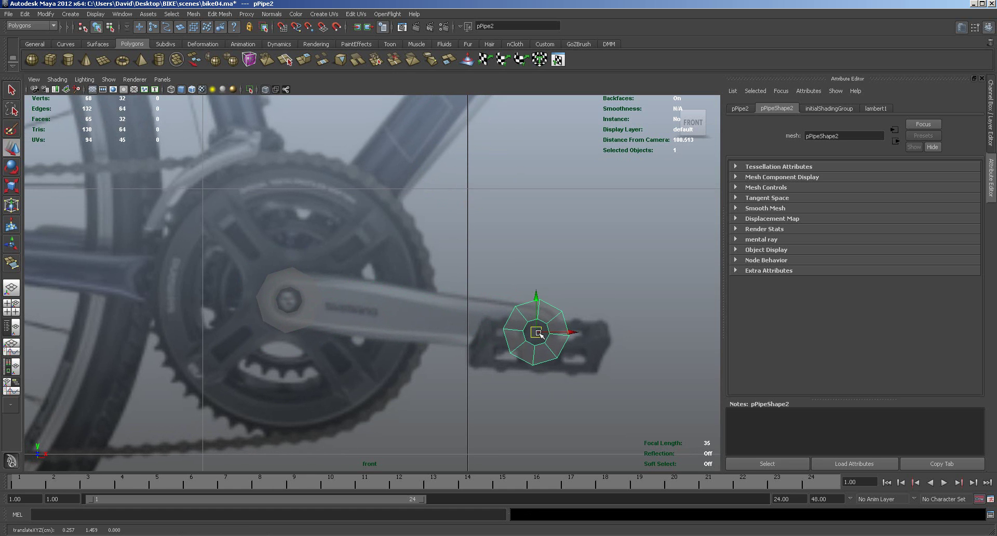
key("3")
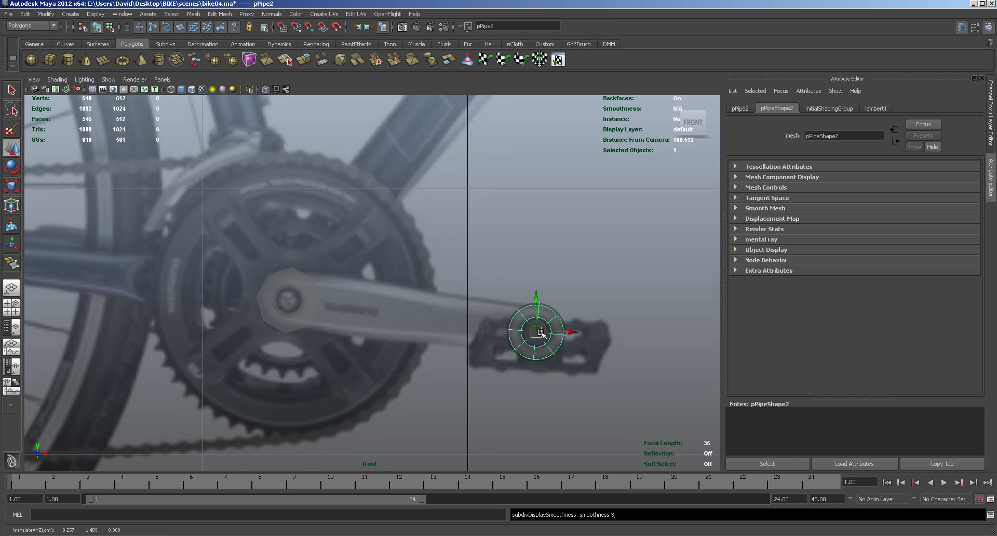
key("1")
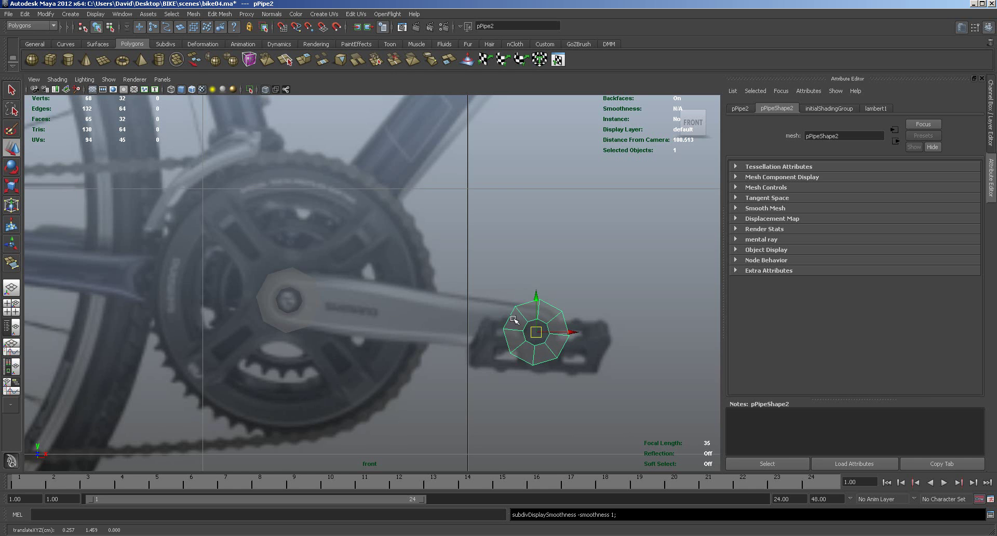
Scale the outer ring of vertices on the pedal-end pipe down slightly and return to object mode.
right_click_drag(514, 314, 467, 312)
left_click_drag(497, 318, 570, 358)
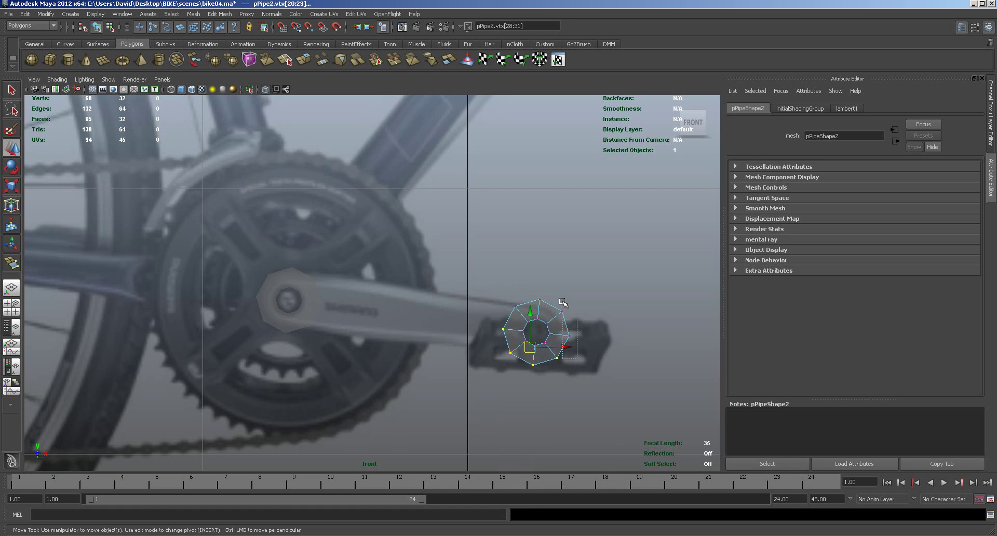
left_click_drag(545, 286, 509, 314, "shift")
left_click_drag(585, 309, 529, 328, "shift")
key("r")
key("3")
key("2")
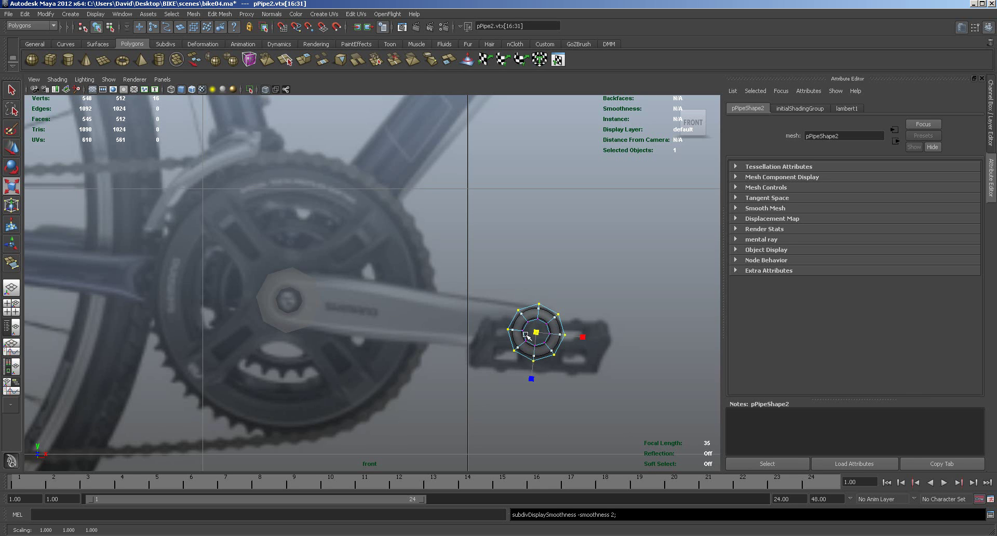
right_click_drag(545, 318, 585, 310)
key("F8")
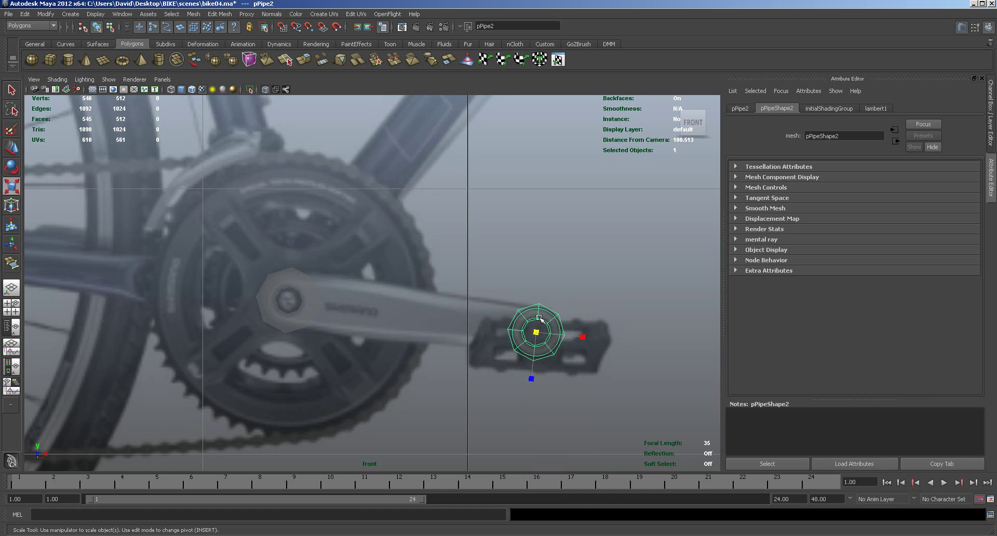
Turn off the smooth preview on the pedal-end pipe and combine both pipes into one mesh.
left_click(309, 307, "shift")
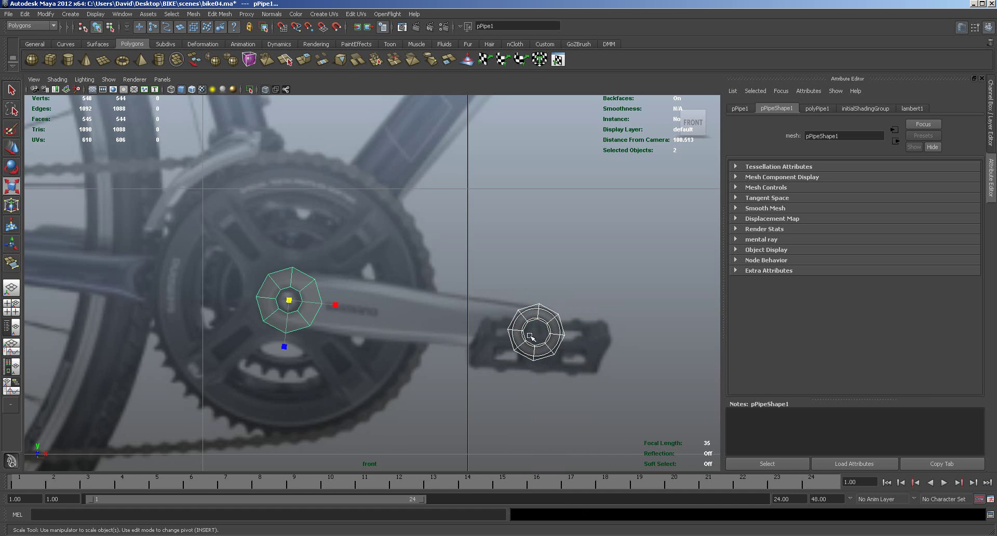
key("space")
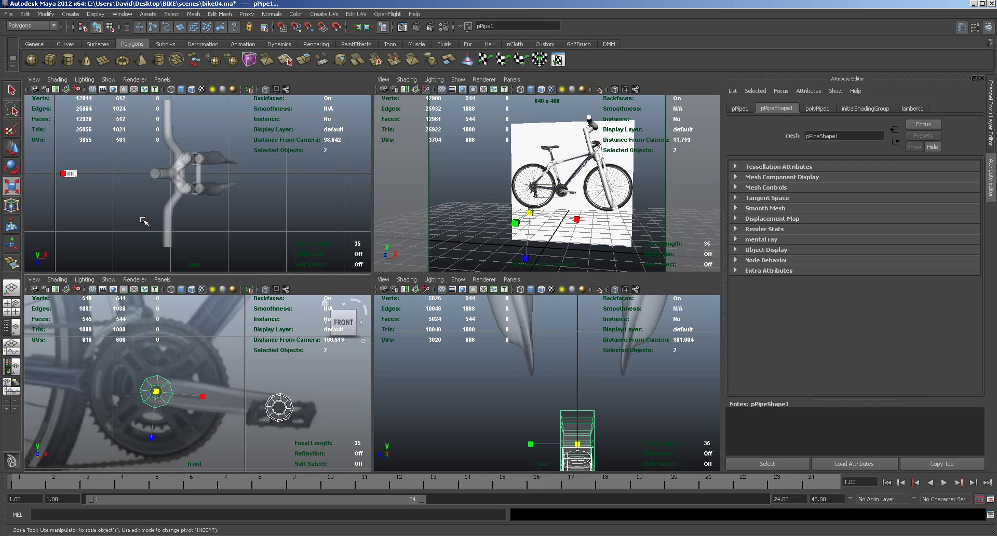
scroll(86, 192, "up", 2)
middle_click_drag(86, 192, 176, 205, "alt")
scroll(176, 205, "up", 3)
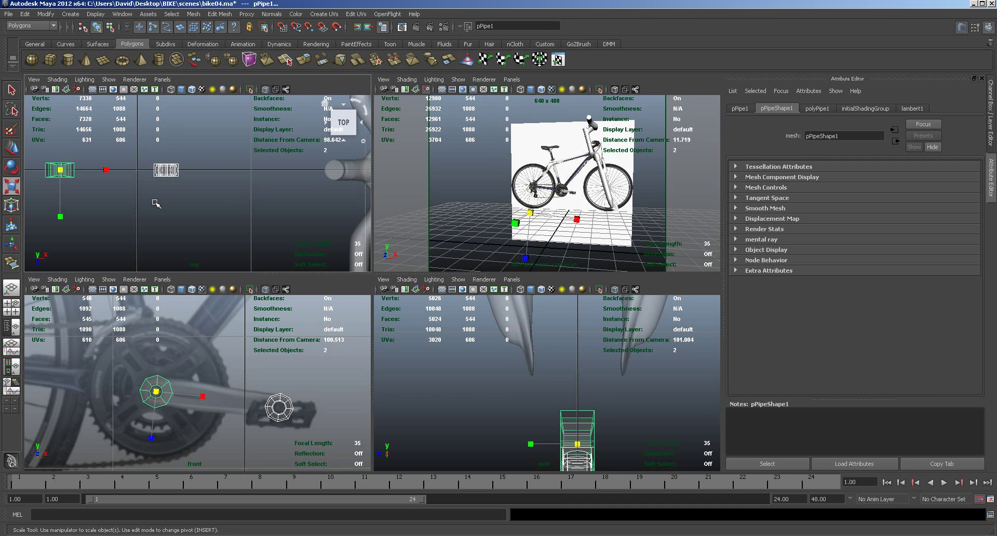
left_click(287, 409)
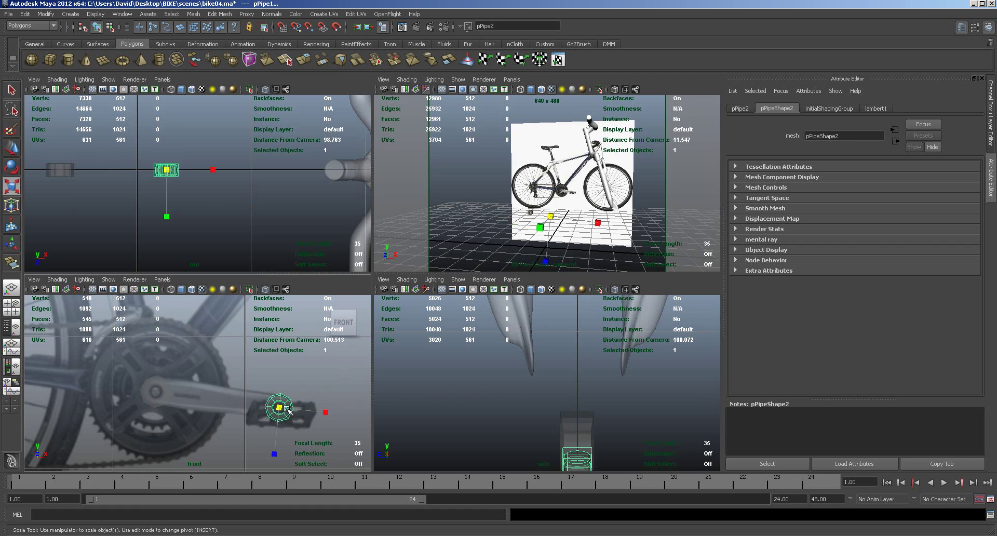
key("1")
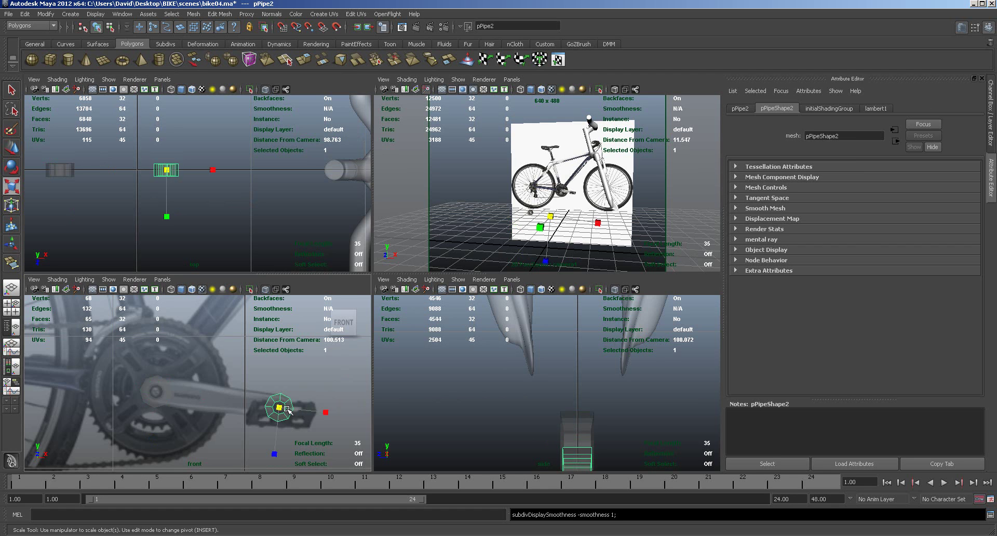
left_click(167, 393, "shift")
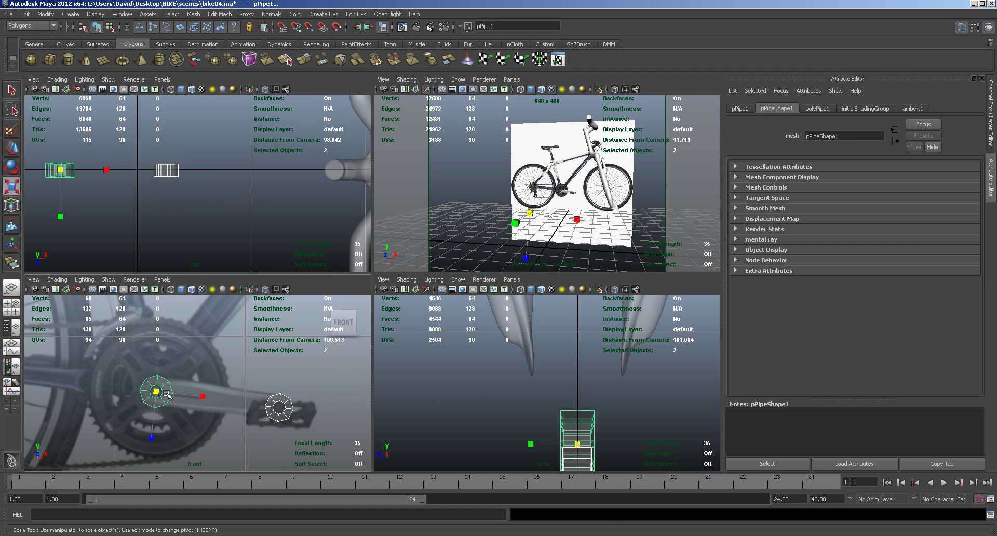
left_click(193, 14)
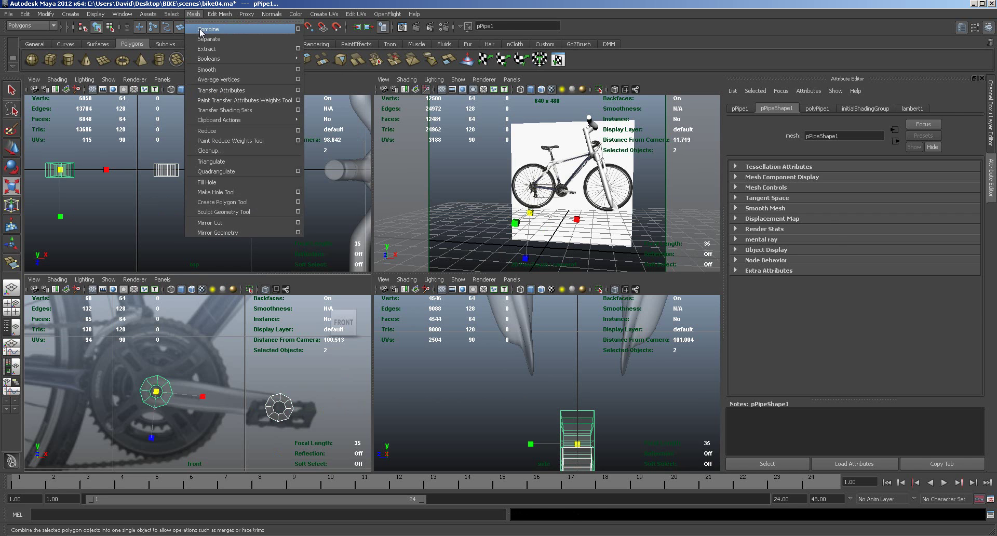
left_click(200, 30)
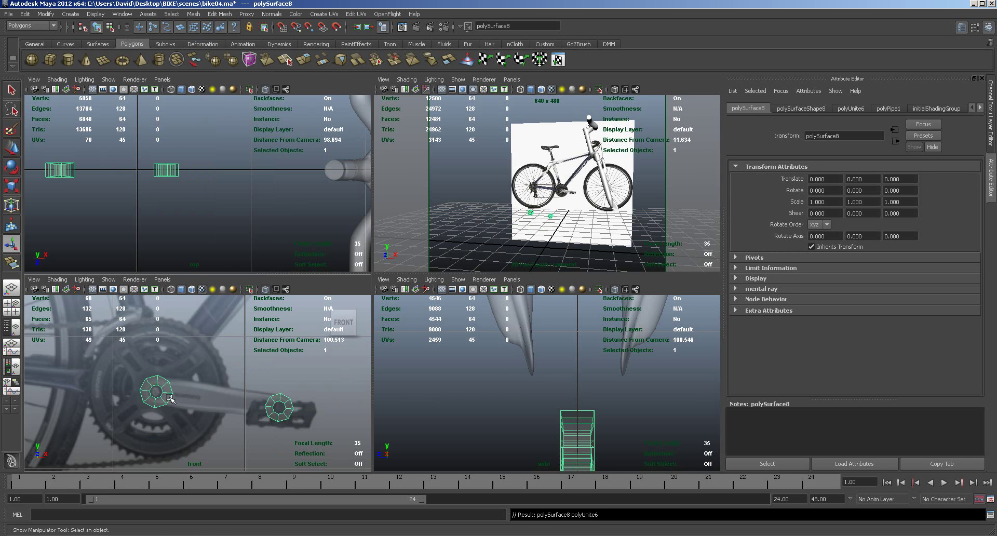
Delete the four outer side faces of the axle ring that face the pedal end.
key("space")
right_click_drag(189, 390, 445, 333, "alt")
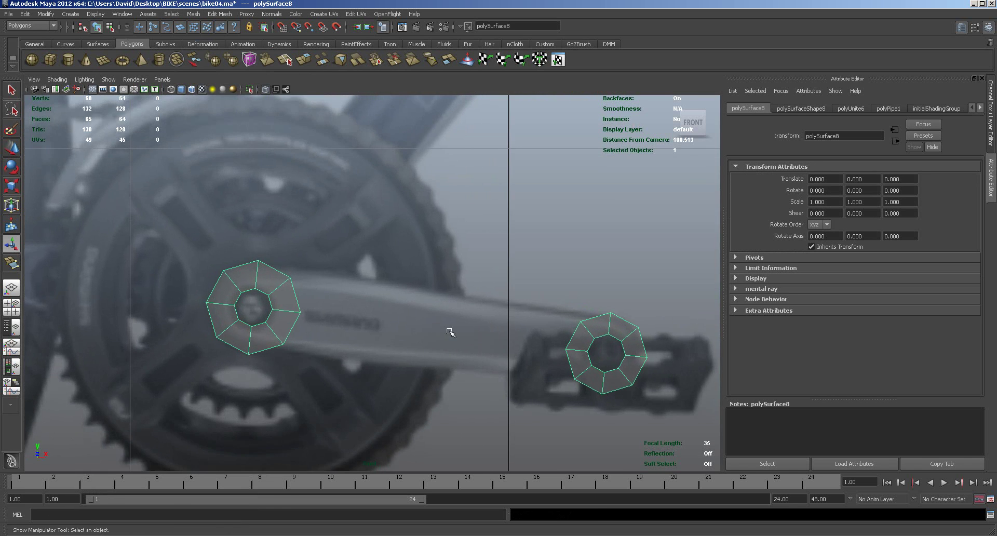
right_click_drag(282, 297, 286, 323)
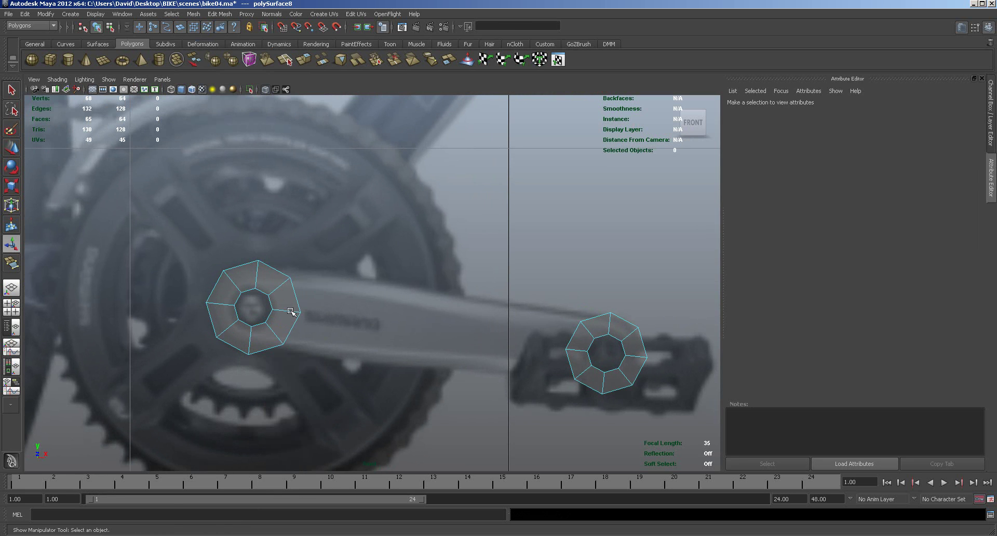
left_click(266, 275)
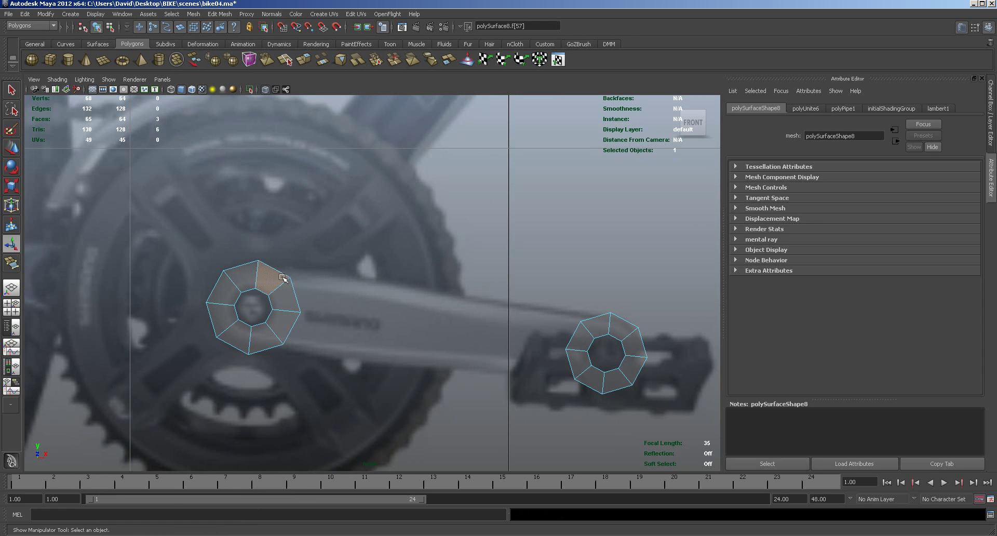
left_click(298, 298, "shift")
left_click(285, 328, "shift")
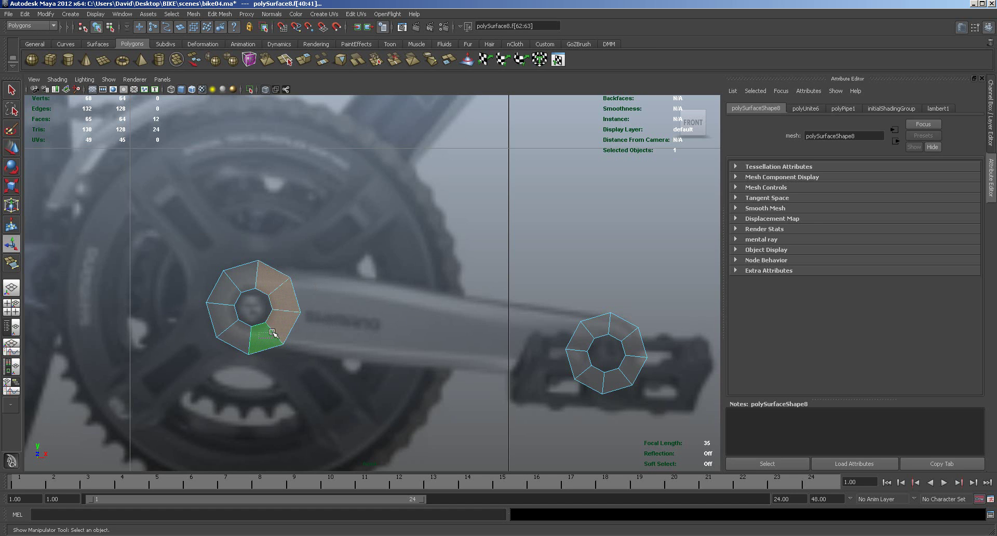
left_click(275, 333)
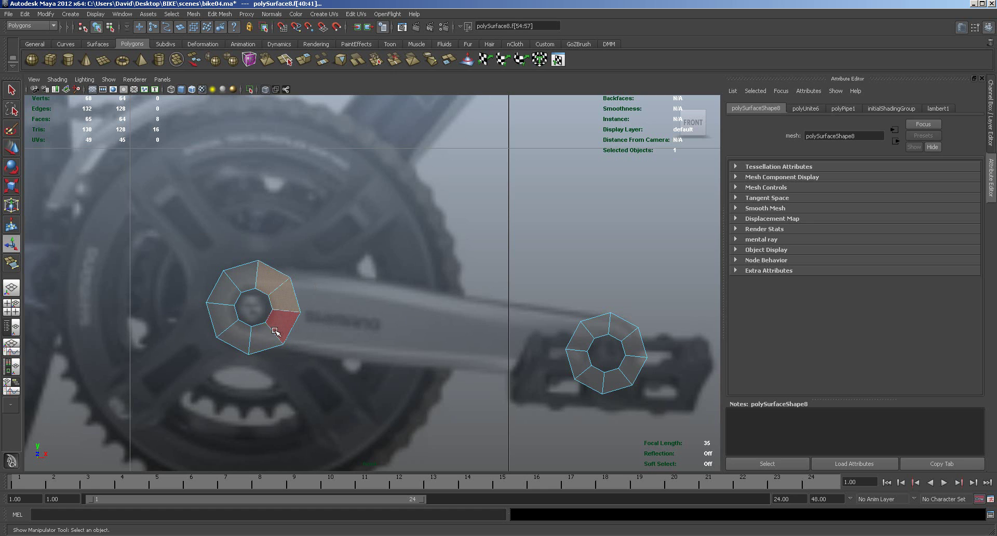
left_click(276, 292)
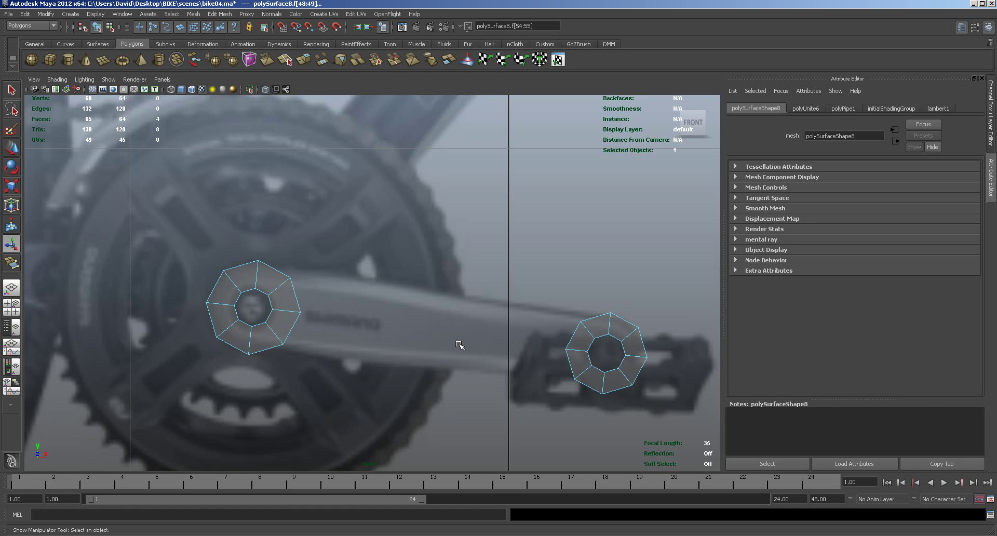
key("Delete")
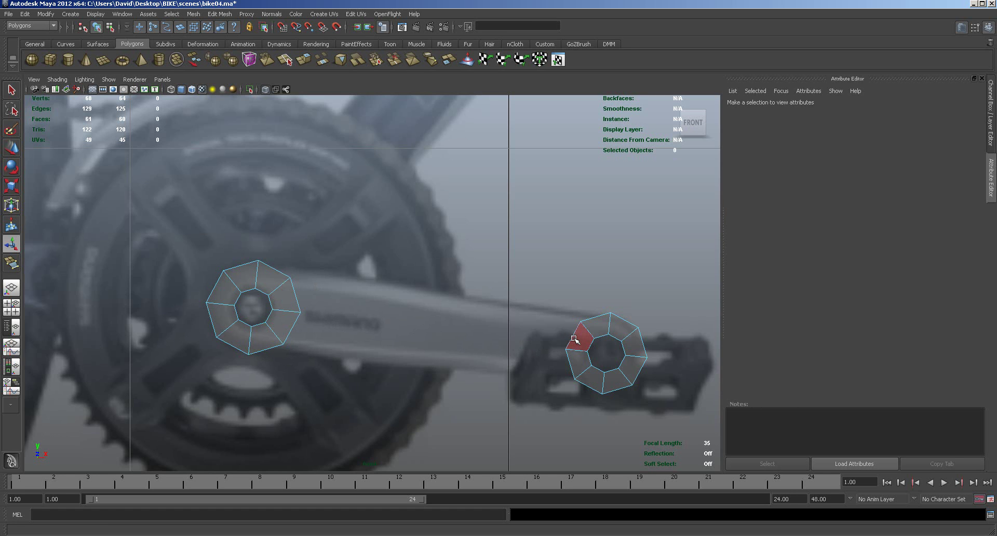
Delete the four outer side faces of the pedal-end ring that face the axle ring.
left_click_drag(570, 310, 585, 331)
left_click_drag(560, 370, 579, 339)
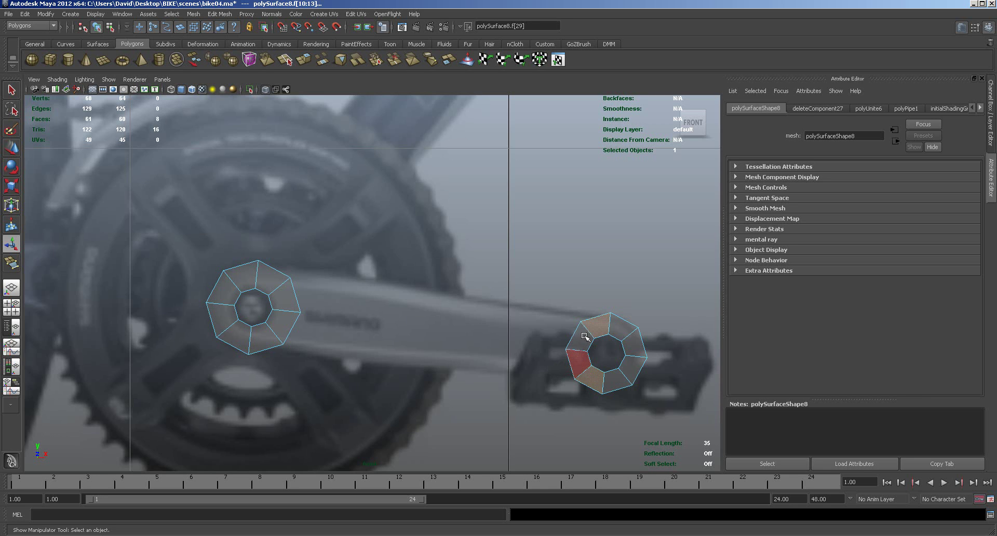
left_click(595, 376)
key("Delete")
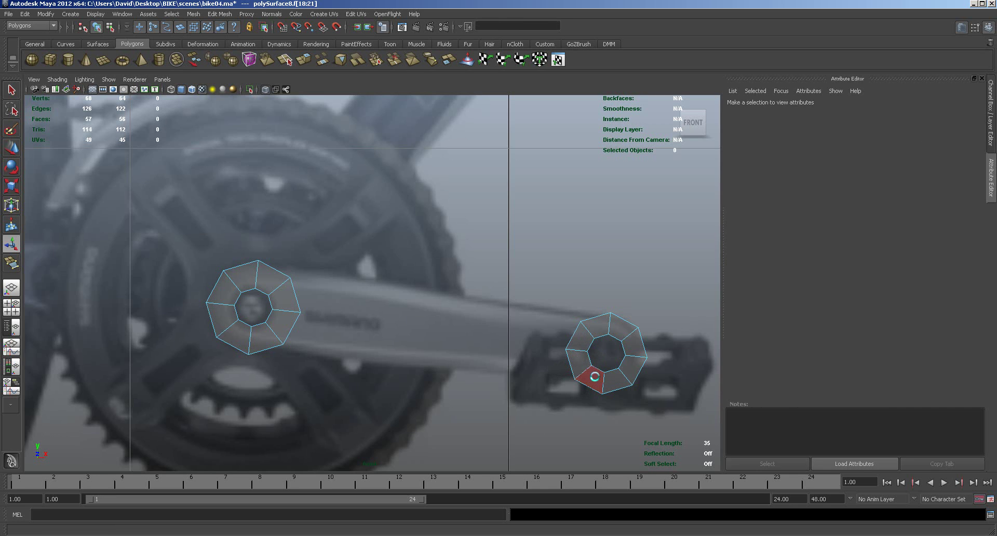
Hide the projection_plane layer to see the two crank rings unobstructed in the perspective view.
key("space")
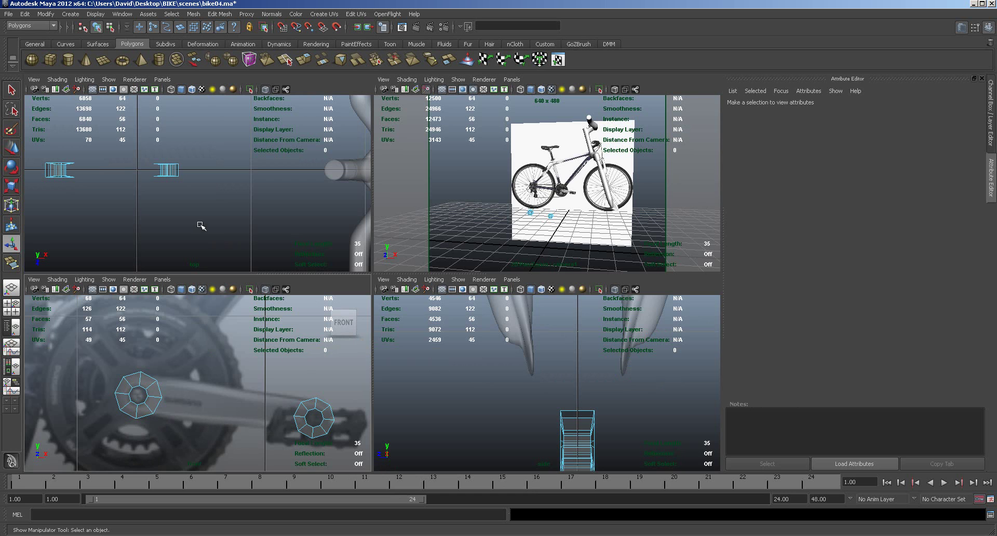
key("space")
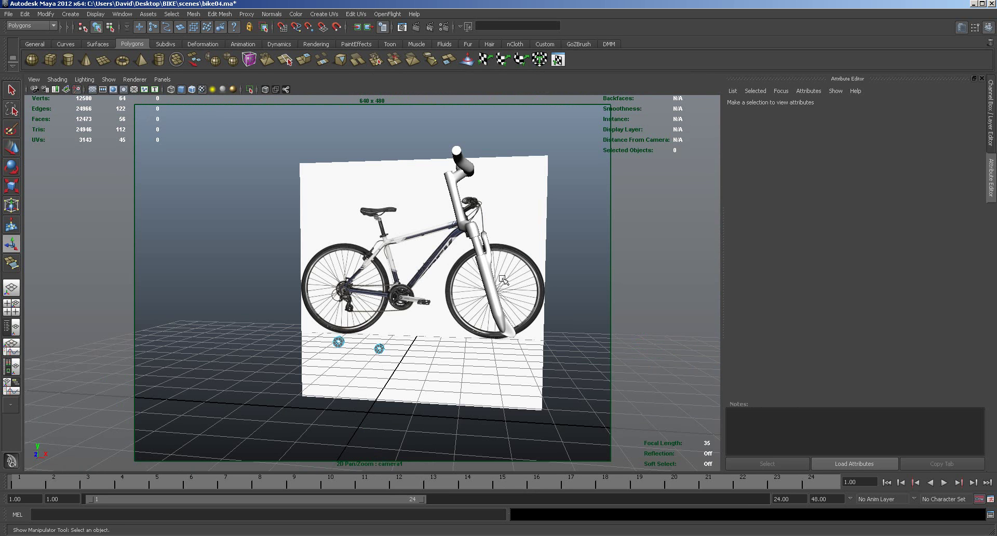
left_click(989, 27)
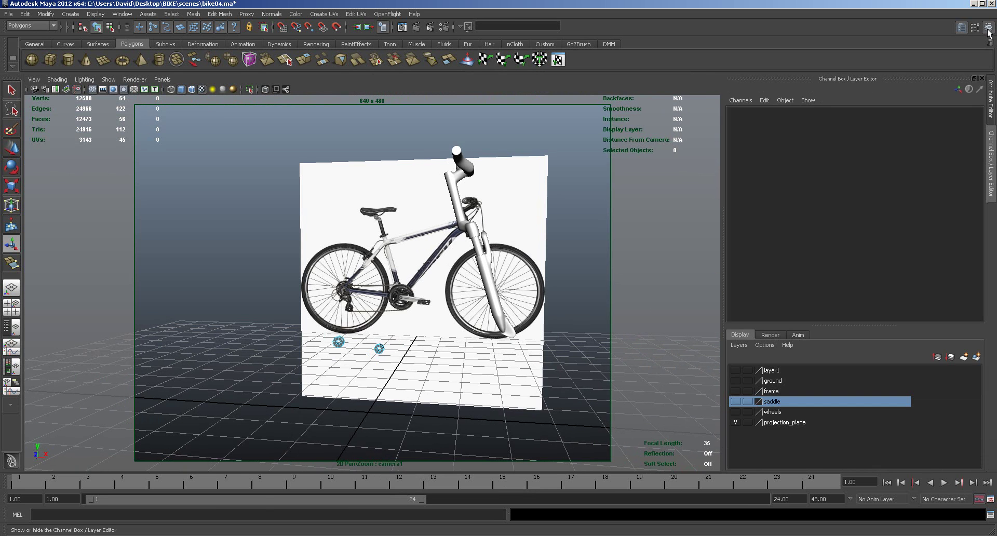
left_click(737, 422)
scroll(459, 383, "up", 5)
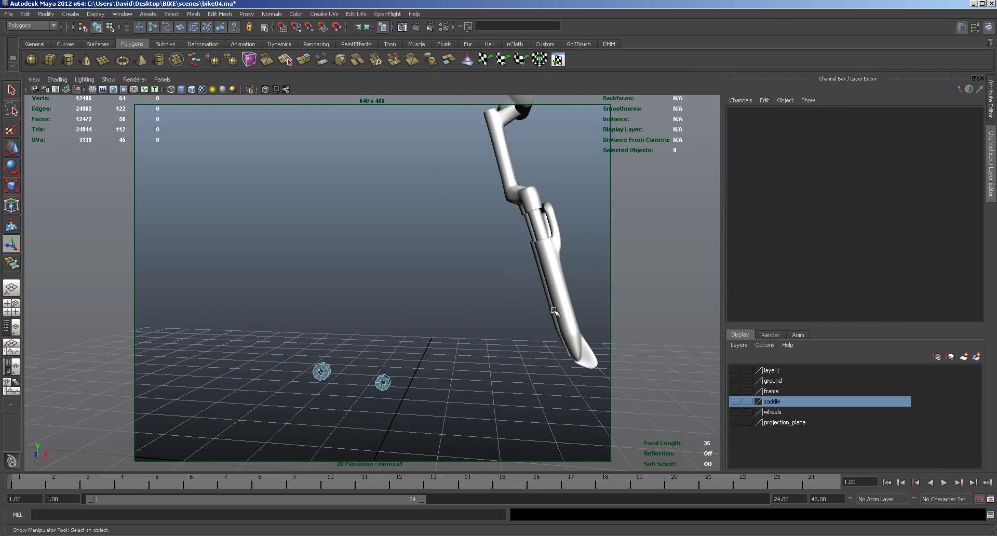
Select the three handlebar, stem and fork meshes and add them to layer1.
right_click_drag(583, 245, 448, 137, "alt")
left_click_drag(447, 137, 537, 293)
left_click(776, 370)
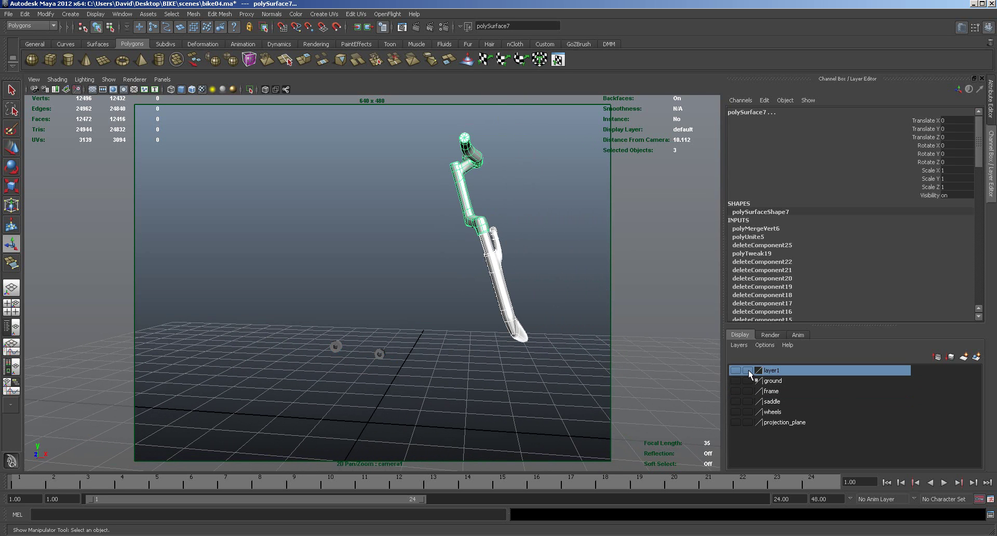
right_click(774, 370)
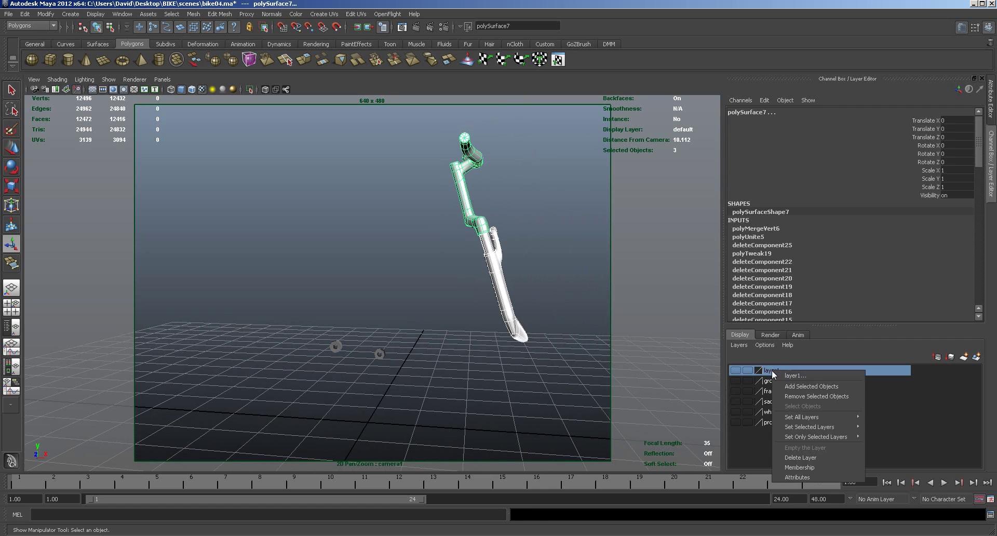
left_click(780, 387)
Rename layer1 to handlebars.
double_click(772, 371)
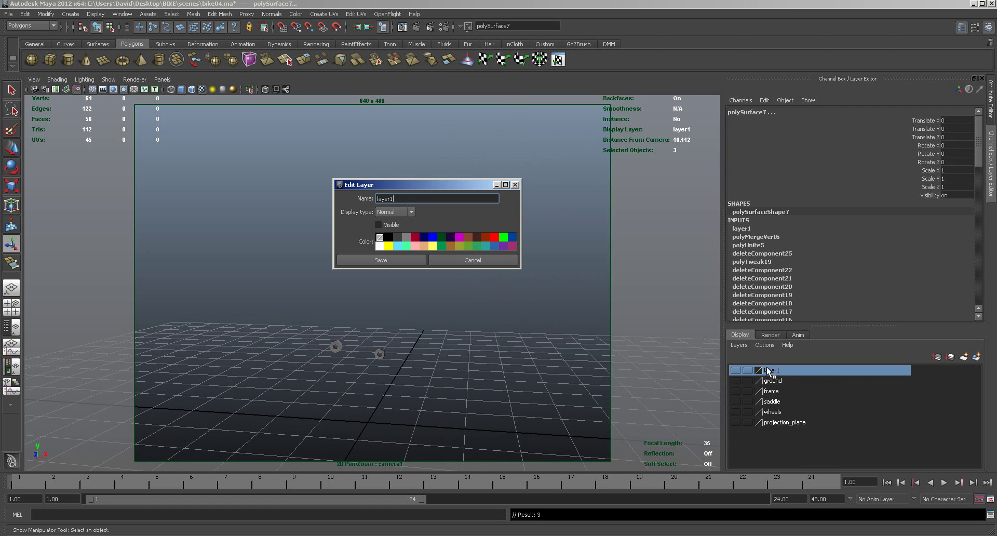
left_click_drag(420, 198, 353, 202)
type("handlebars")
left_click(387, 263)
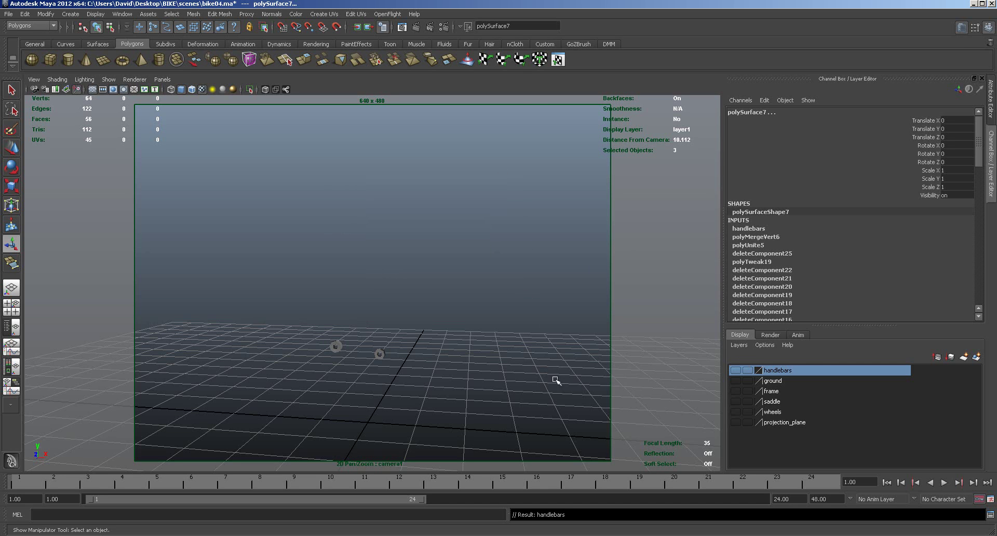
With Append to Polygon, bridge the two crank rings with the uppermost front-side polygon and the polygon along the top.
right_click_drag(410, 378, 585, 410, "alt")
middle_click_drag(526, 418, 541, 290, "alt")
right_click_drag(441, 346, 563, 363, "alt")
left_click_drag(512, 363, 512, 379, "alt")
left_click(431, 376)
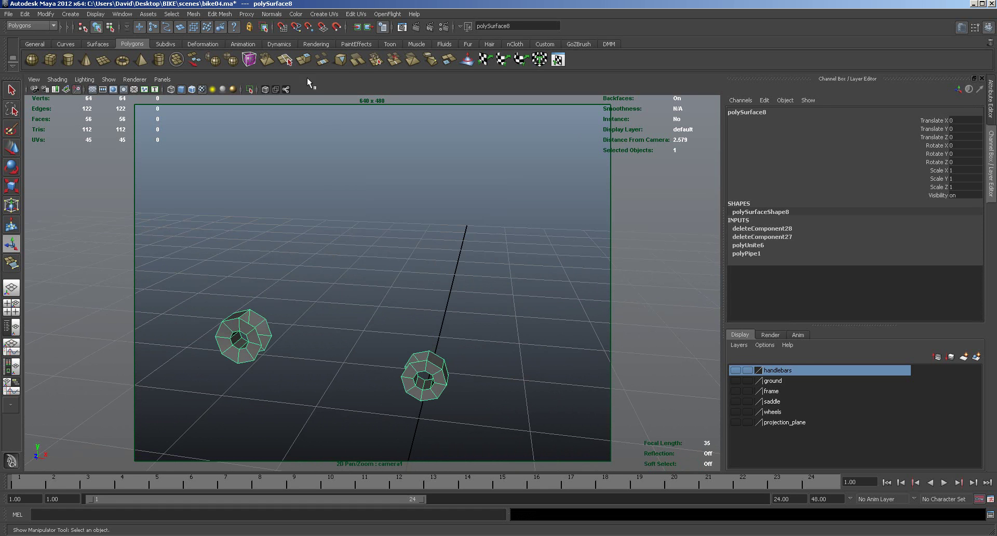
left_click(220, 14)
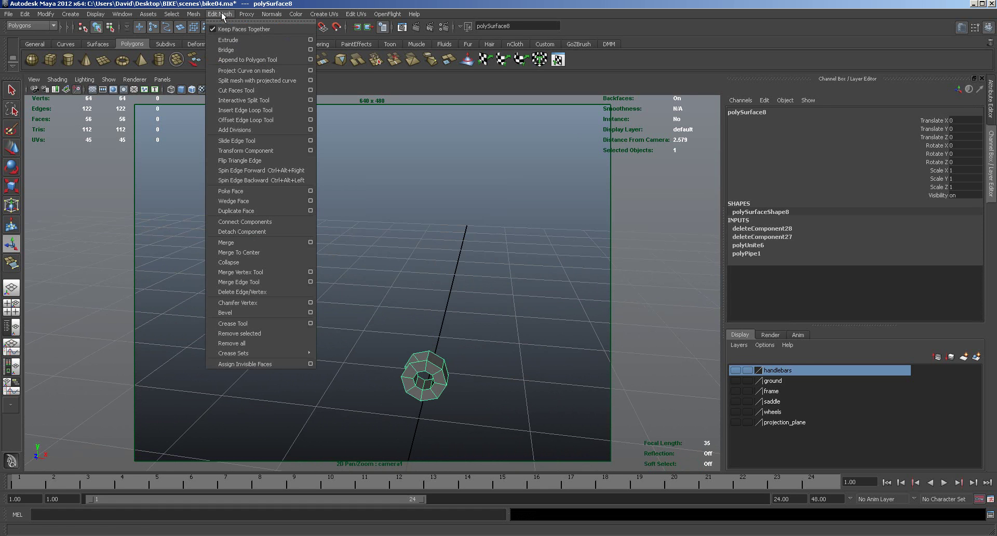
left_click(232, 59)
left_click(248, 324)
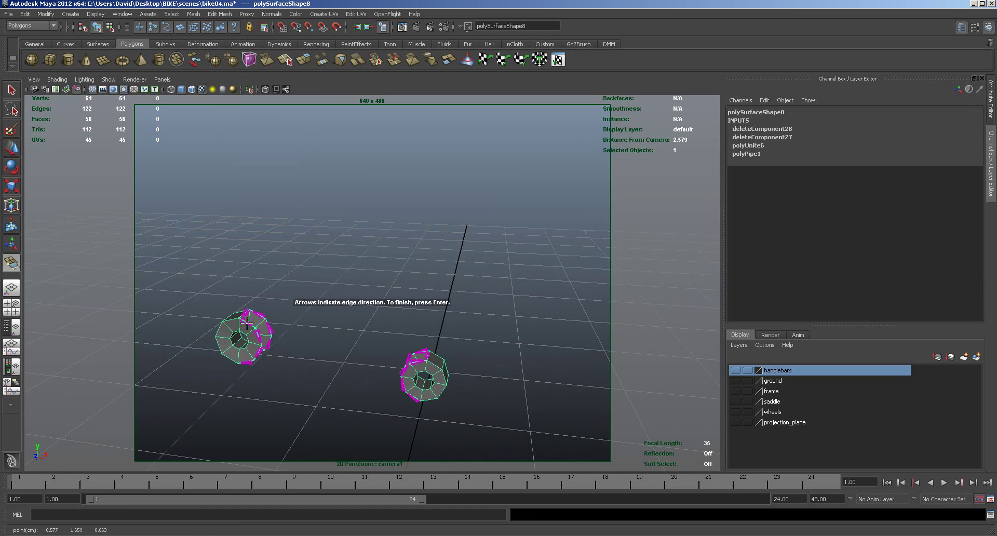
left_click(423, 358)
key("Return")
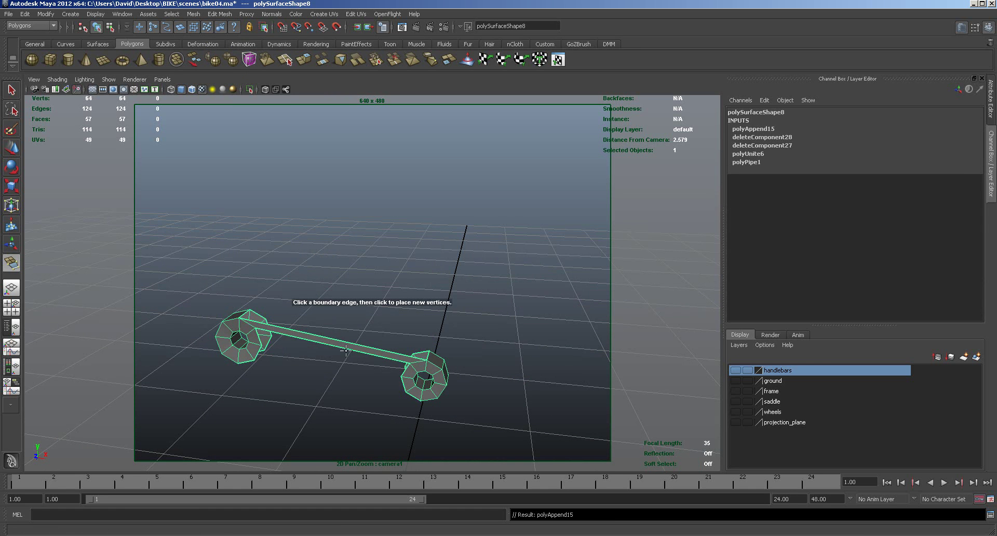
left_click(245, 314)
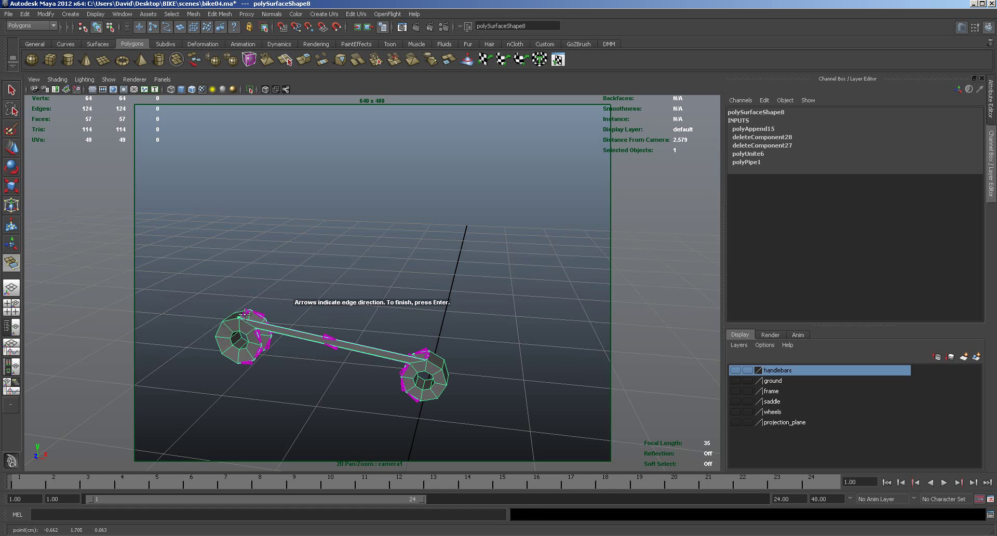
left_click(428, 356)
key("Return")
Append the three remaining front-side polygons between the crank rings, working down to the lower edge.
left_click(258, 336)
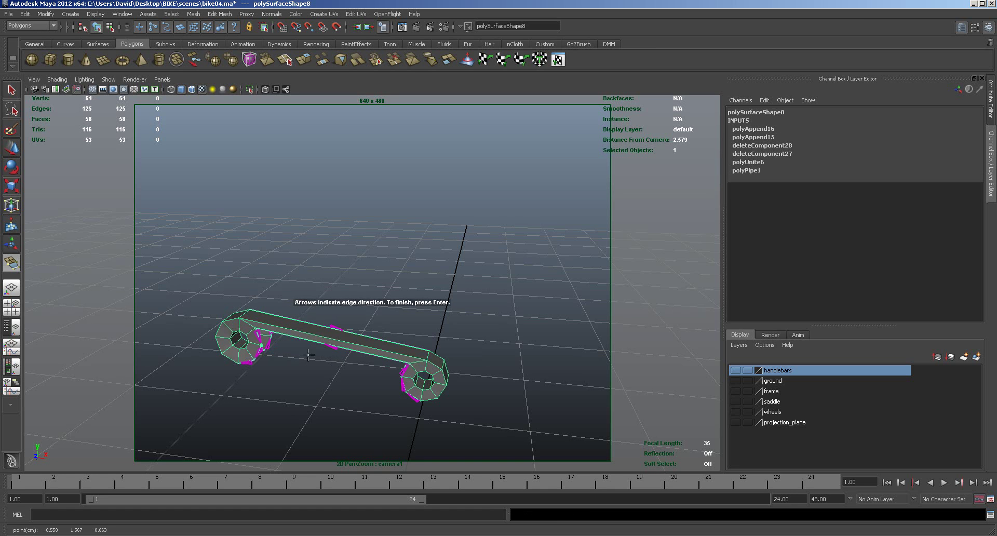
left_click(404, 368)
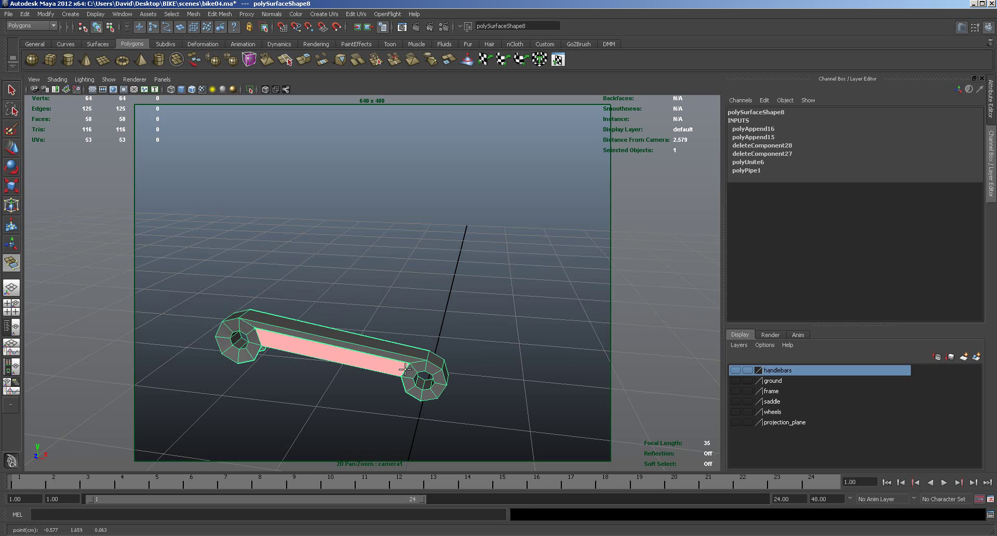
key("Return")
left_click(259, 350)
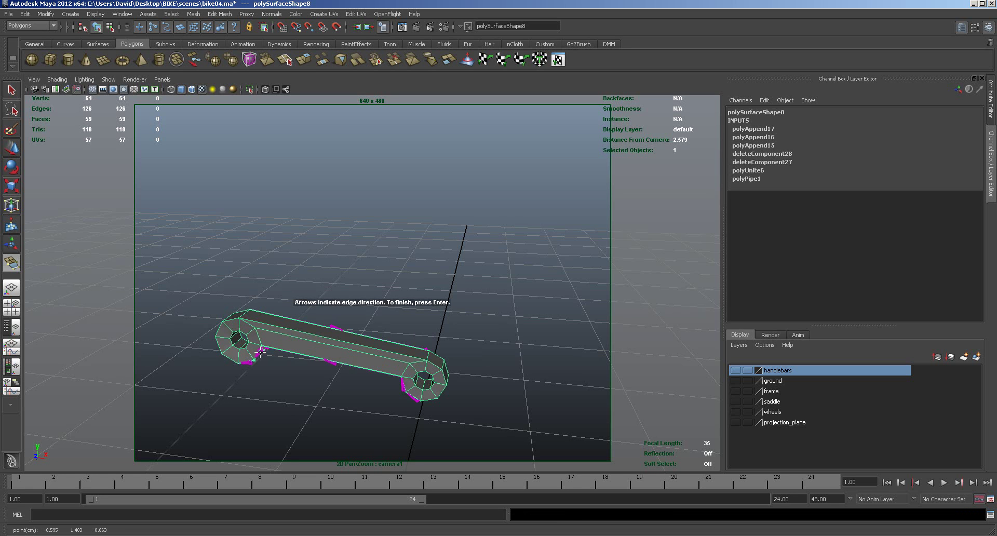
left_click(404, 383)
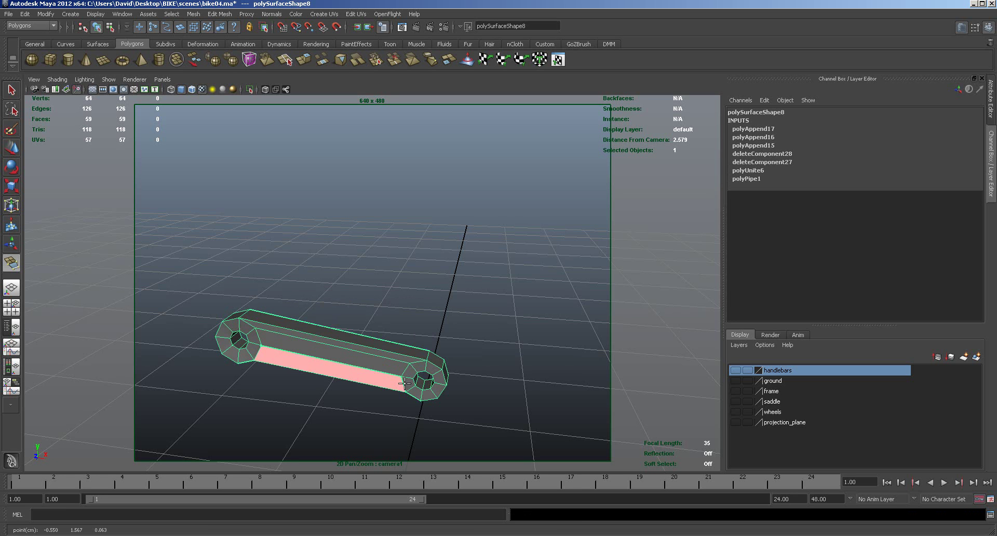
key("Return")
left_click_drag(357, 410, 255, 340, "alt")
left_click(236, 327)
left_click(423, 346)
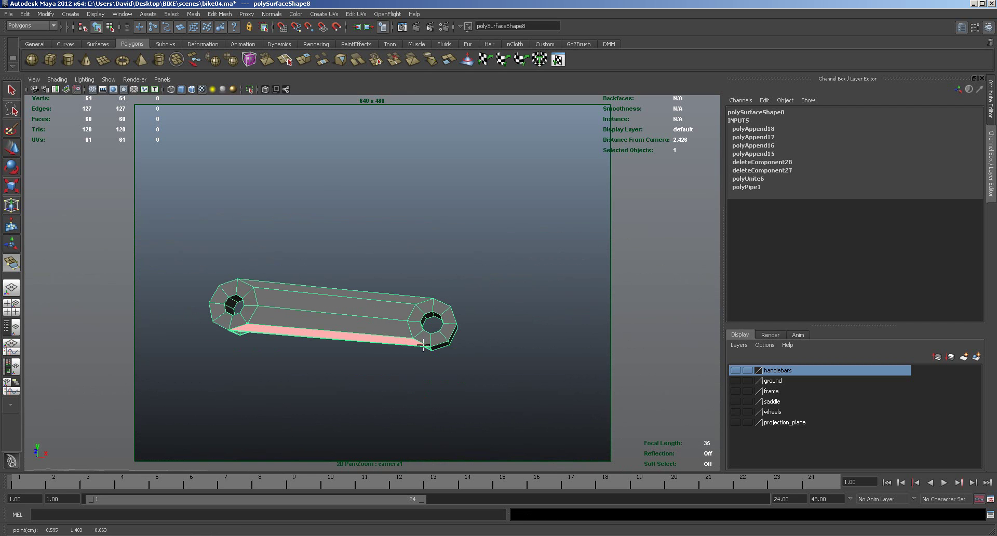
key("Return")
Append the polygon that closes the underside of the crank arm between the two rings.
left_click_drag(383, 385, 384, 327, "alt")
left_click(238, 251)
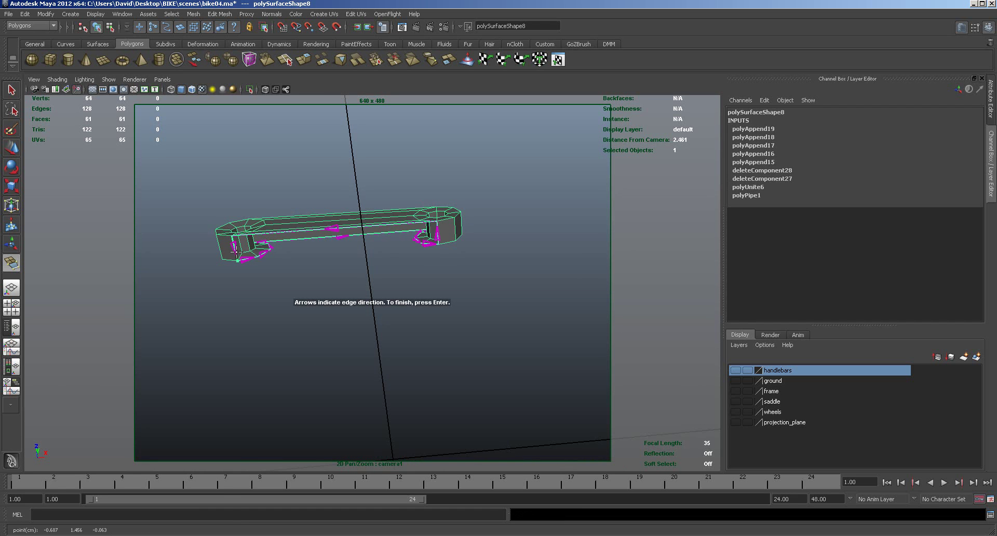
left_click(439, 235)
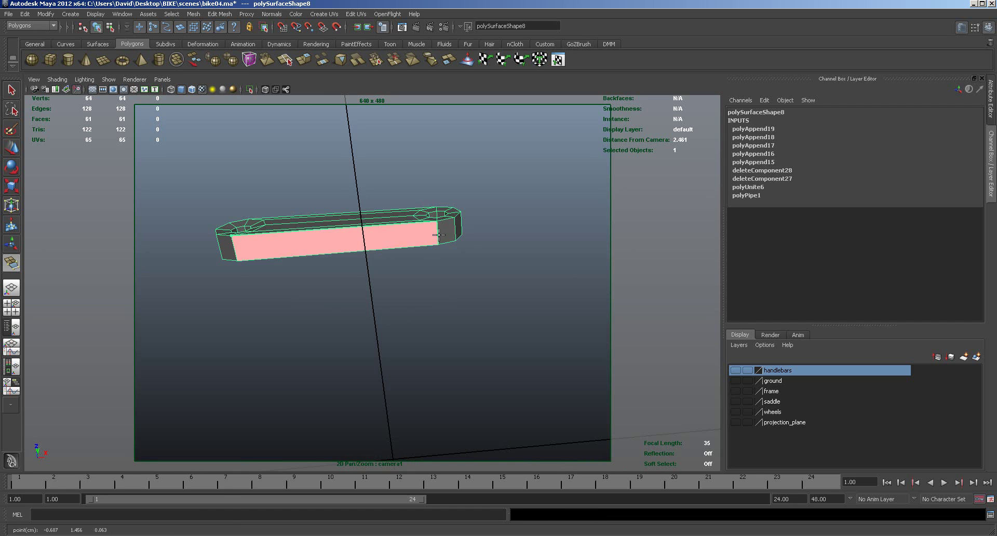
key("Return")
On the back side of the crank arm, append the two polygons nearest the underside between the rings.
left_click_drag(420, 302, 418, 226, "alt")
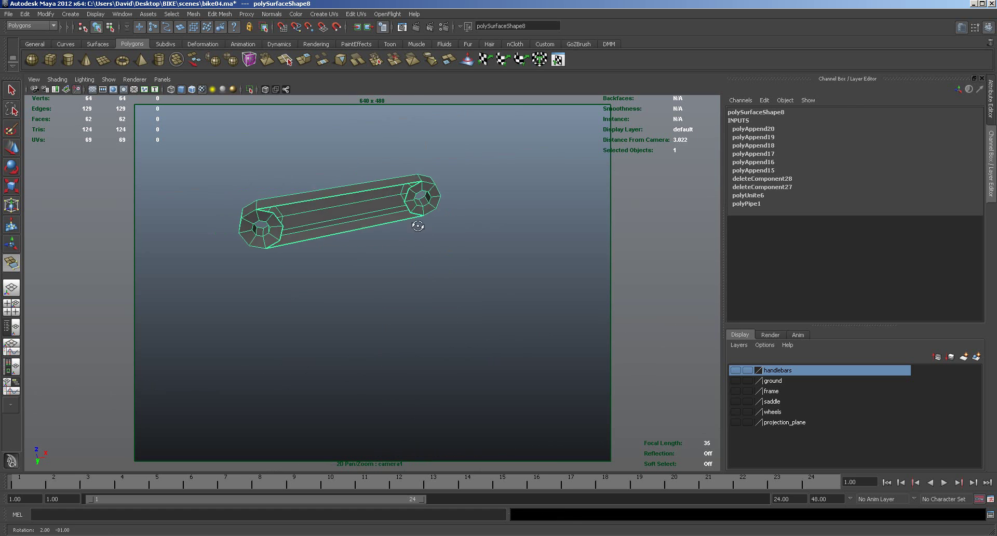
left_click(272, 213)
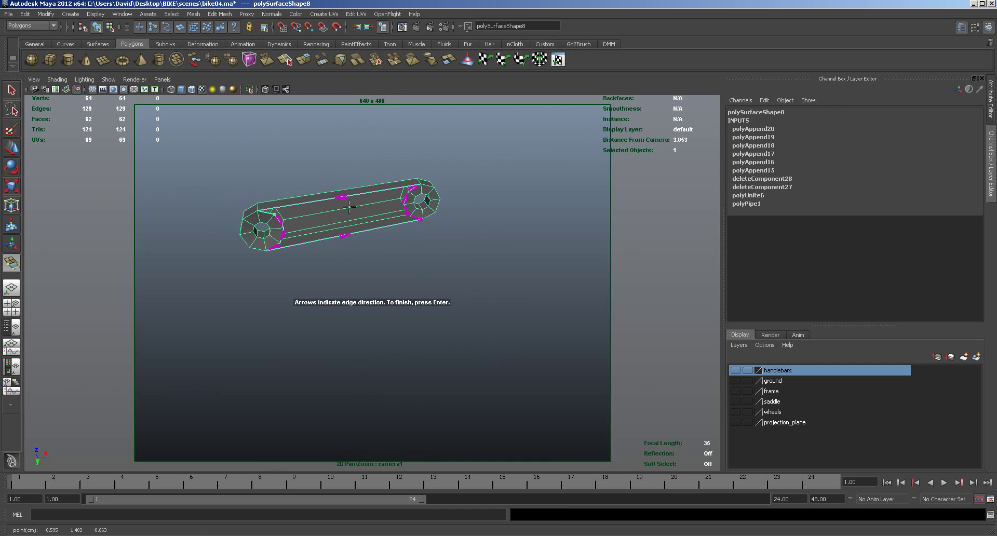
left_click(413, 188)
key("Return")
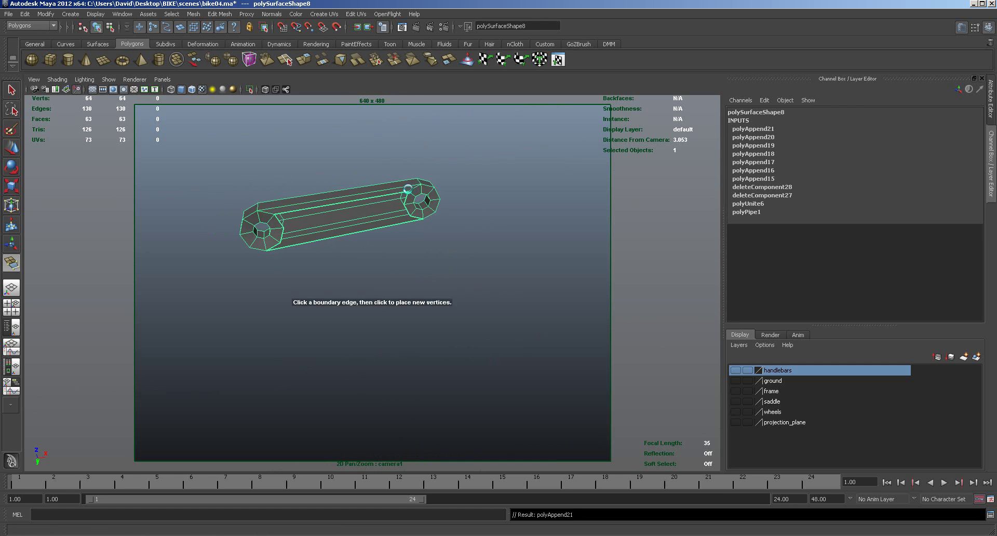
left_click(280, 221)
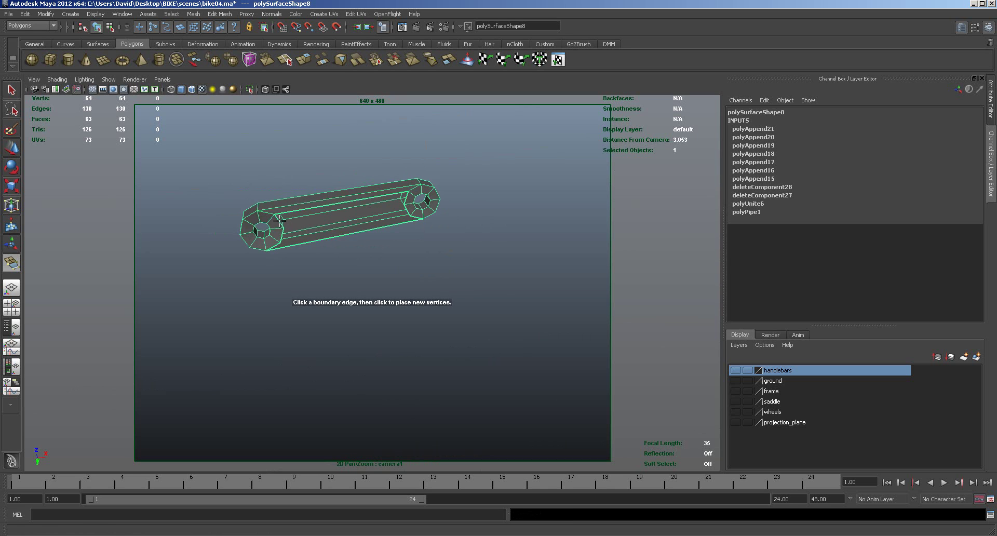
left_click(407, 197)
key("Return")
Append the last two back-side polygons between the rings to close the crank arm.
left_click(286, 234)
left_click(402, 213)
key("Return")
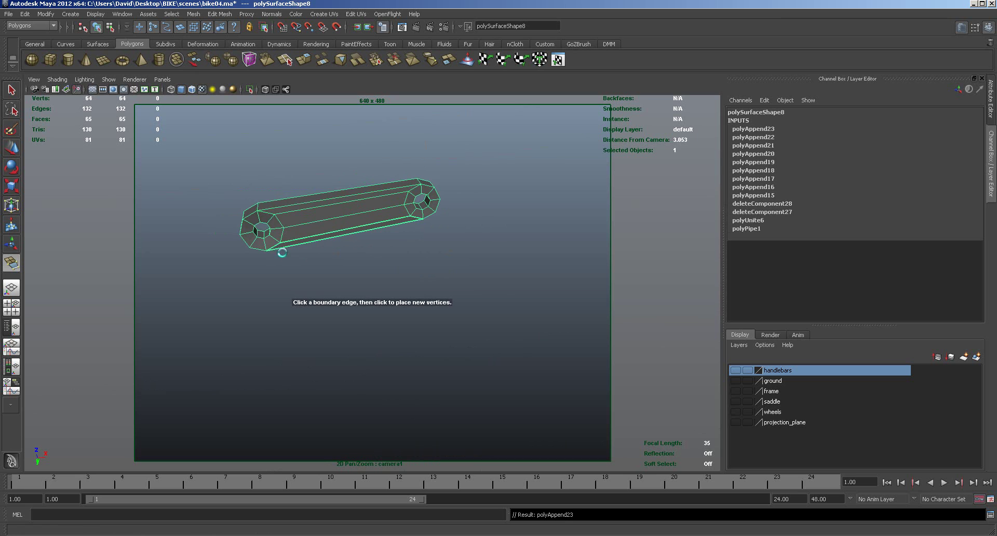
left_click(406, 222)
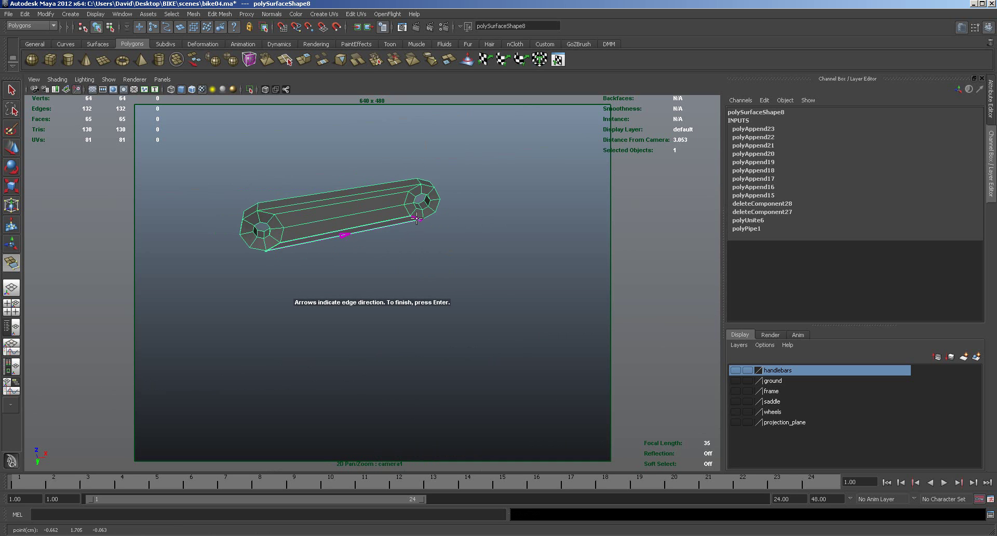
left_click(416, 218)
key("Return")
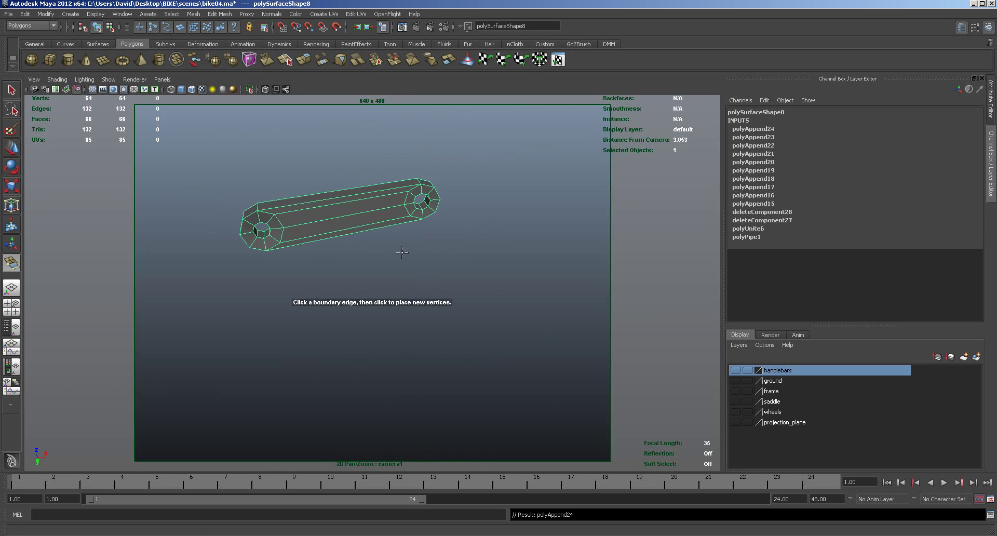
Show the projection_plane layer and turn on the crank arm's smooth preview, enlarging the front view over the reference image.
left_click_drag(402, 257, 468, 383, "alt")
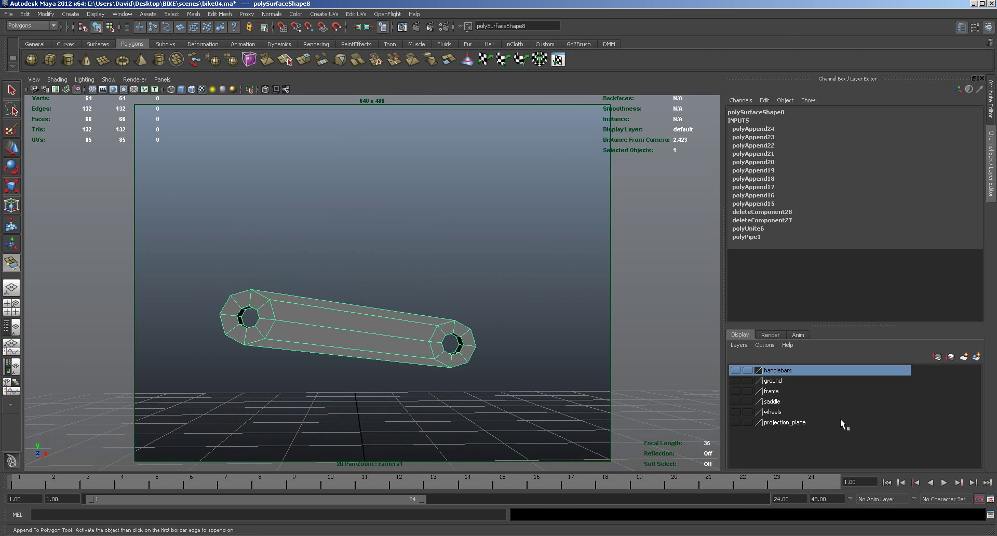
left_click(735, 422)
key("space")
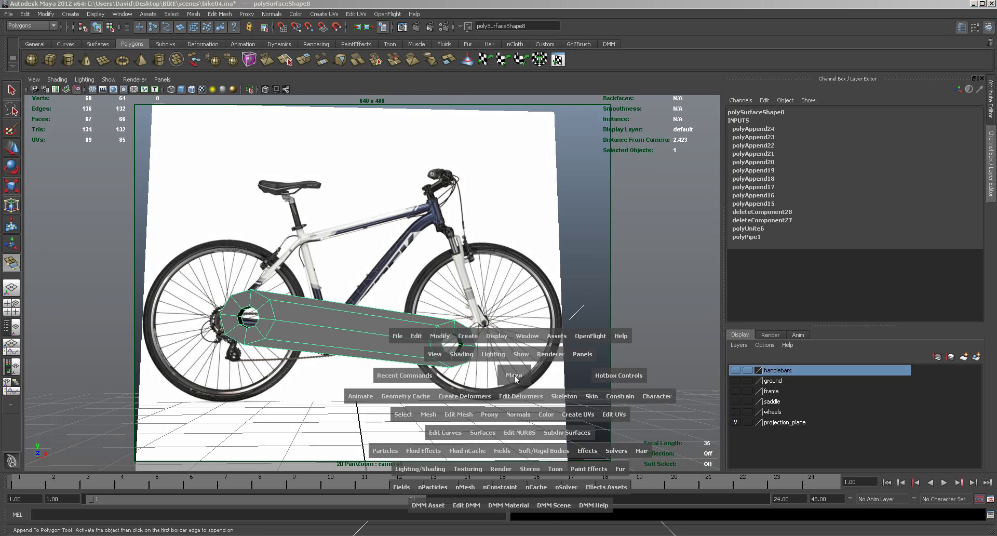
key("q")
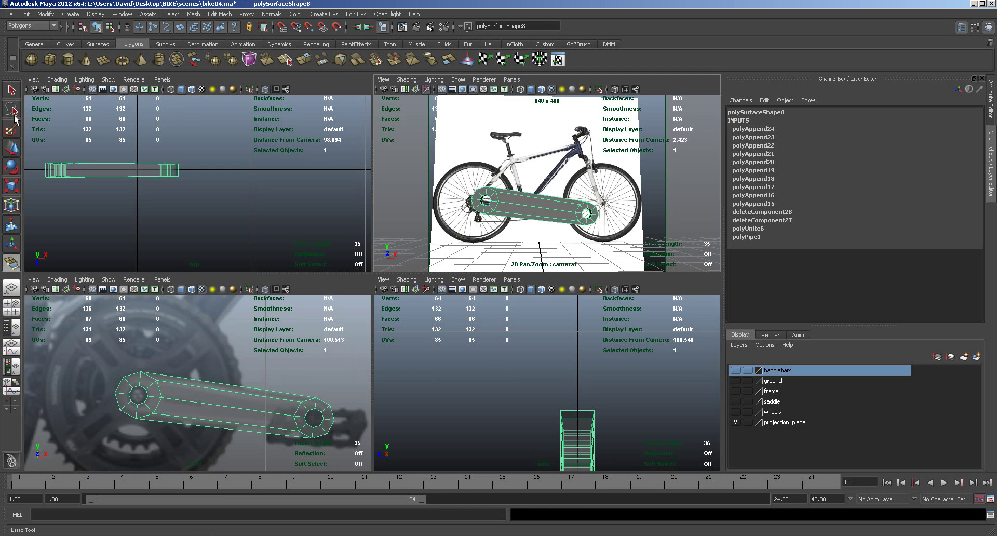
left_click(11, 148)
left_click(209, 393)
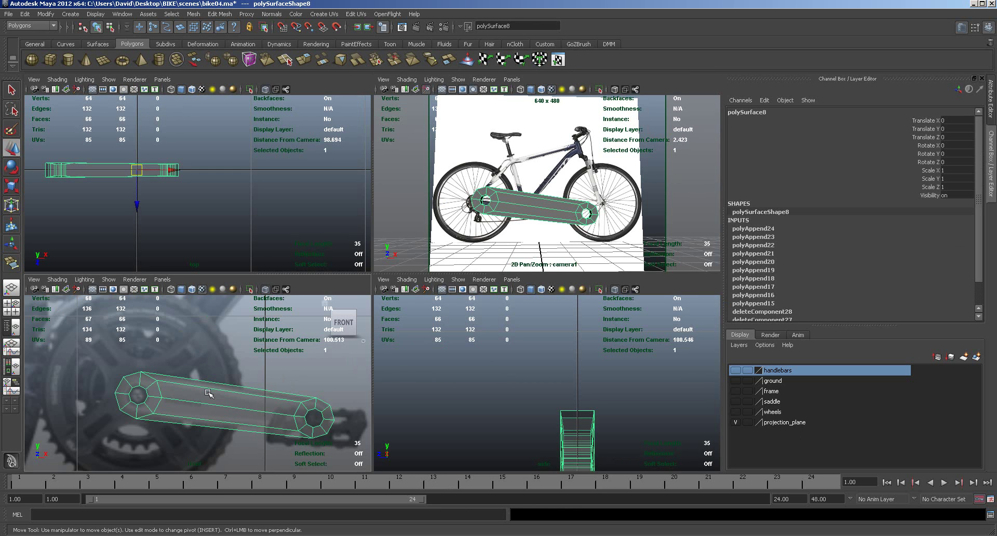
key("3")
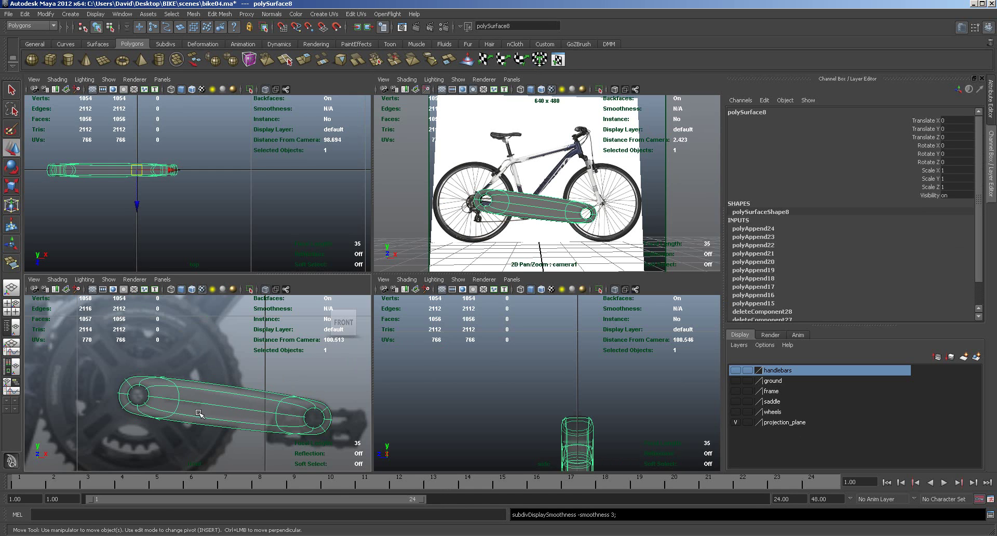
key("space")
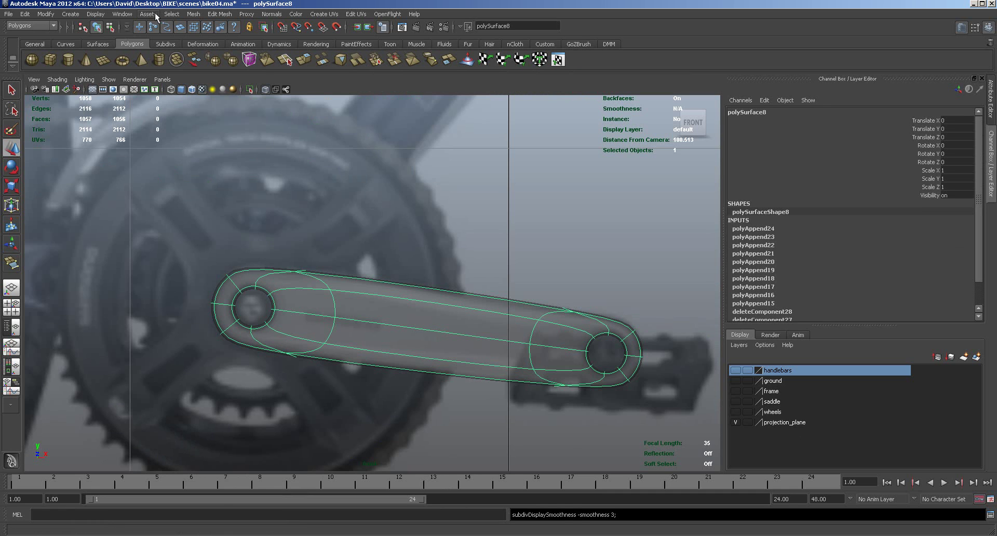
Insert four edge loops across the crank arm, one beside each ring and two along the middle span.
left_click(221, 14)
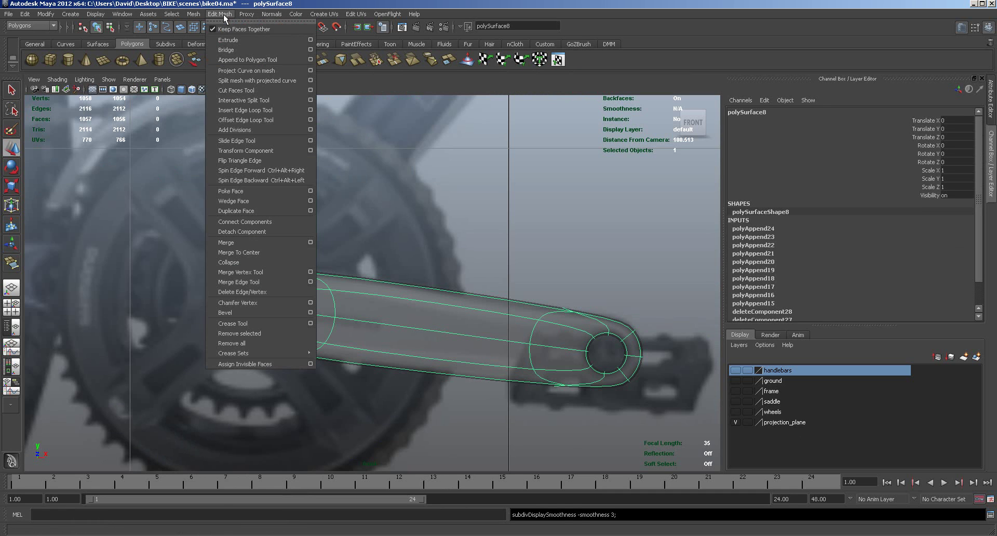
left_click(242, 110)
left_click_drag(353, 289, 419, 281)
key("r")
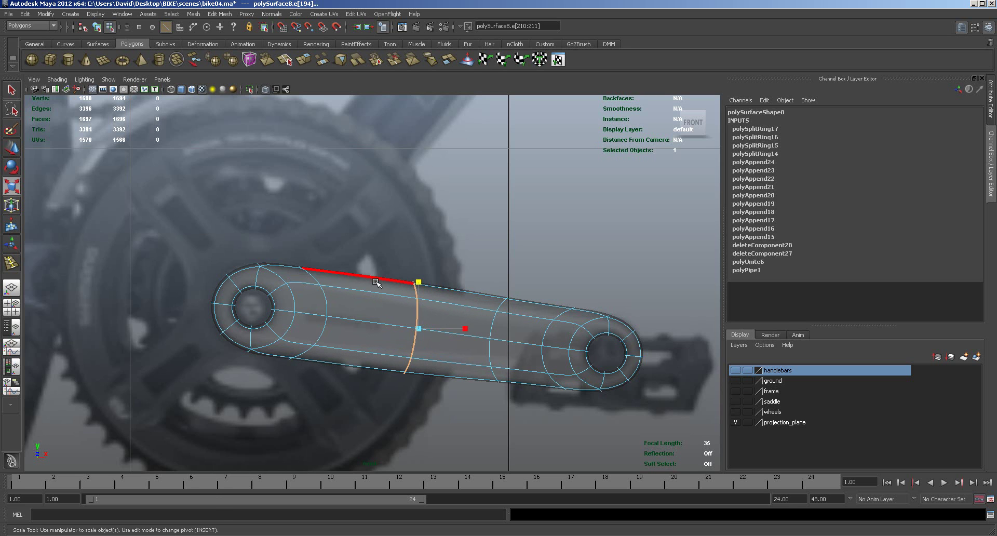
Switch to the reference image folder and examine 19694.jpg for the crank's shape, then return to Maya.
key("alt+Tab")
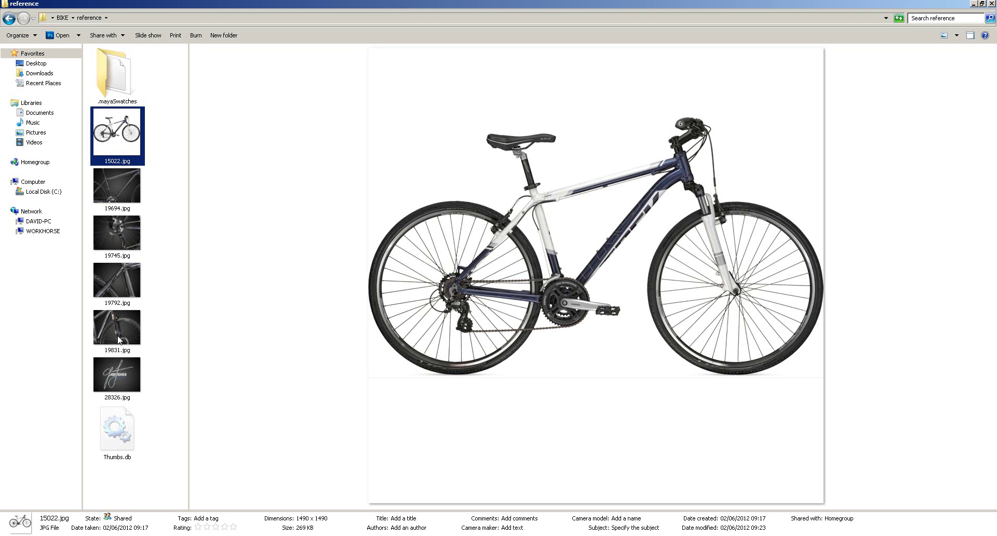
left_click(120, 191)
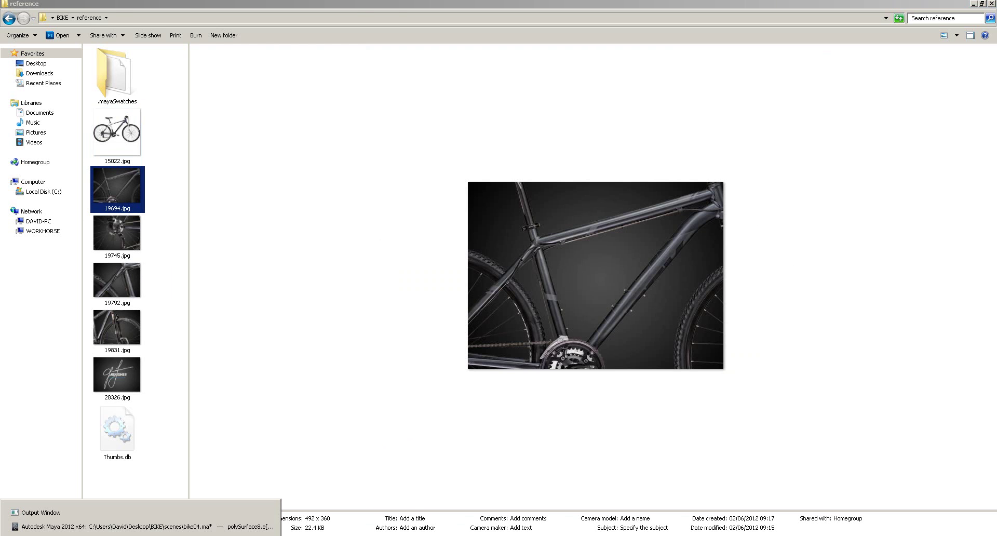
left_click(249, 527)
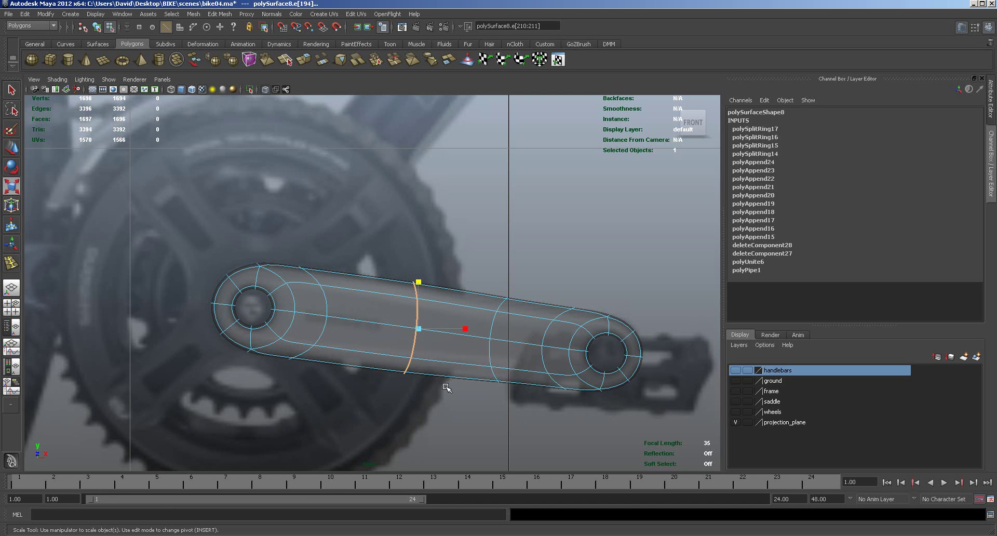
Turn off X-Ray shading in the front view while the crank arm's middle edge loop is set for moving.
left_click(15, 152)
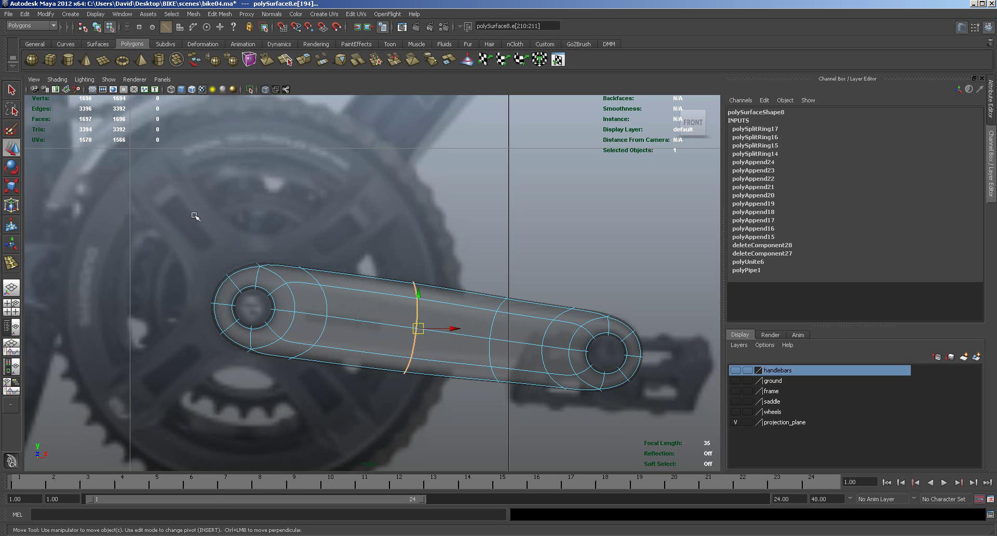
left_click(56, 81)
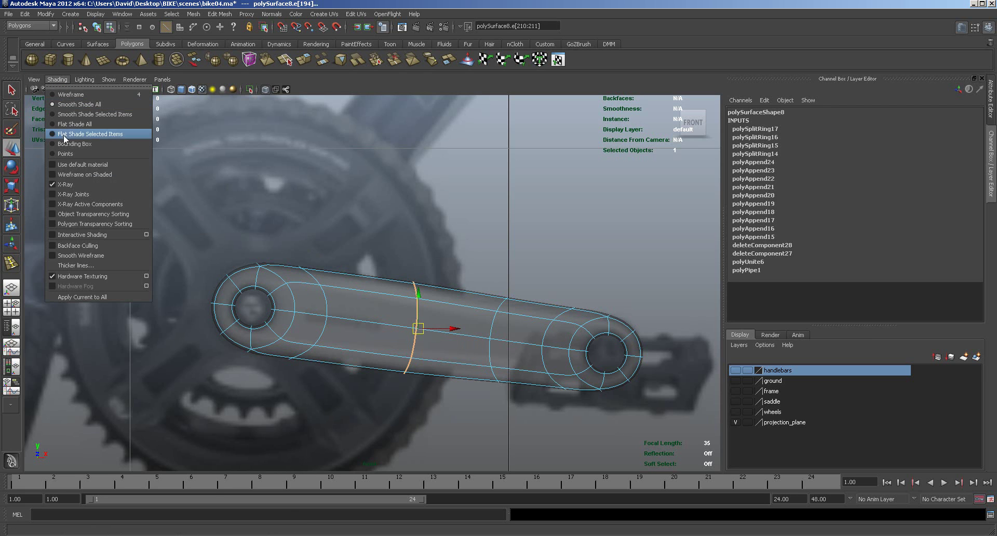
left_click(66, 184)
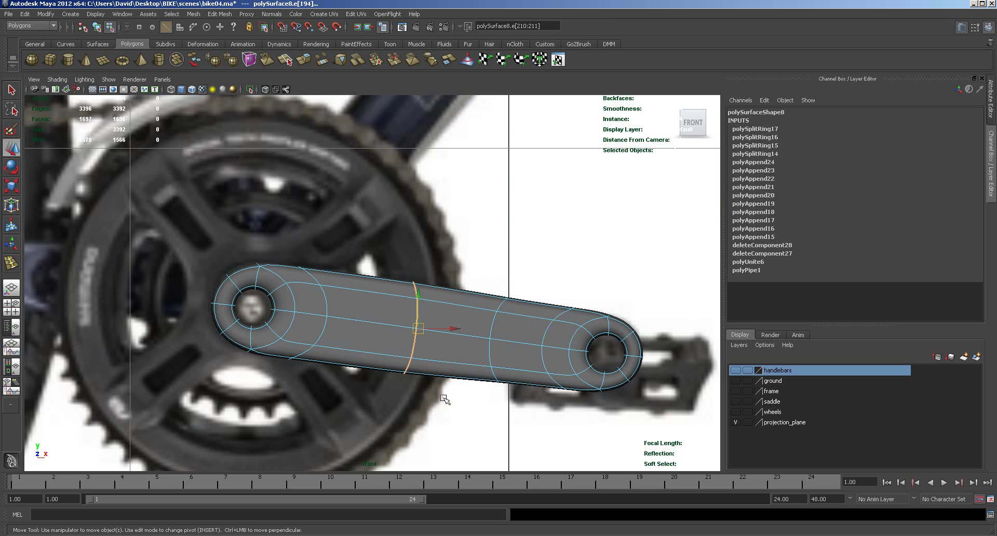
Insert edge loops on the crank arm's face, near the hole and outer rim of both end rings.
left_click(196, 15)
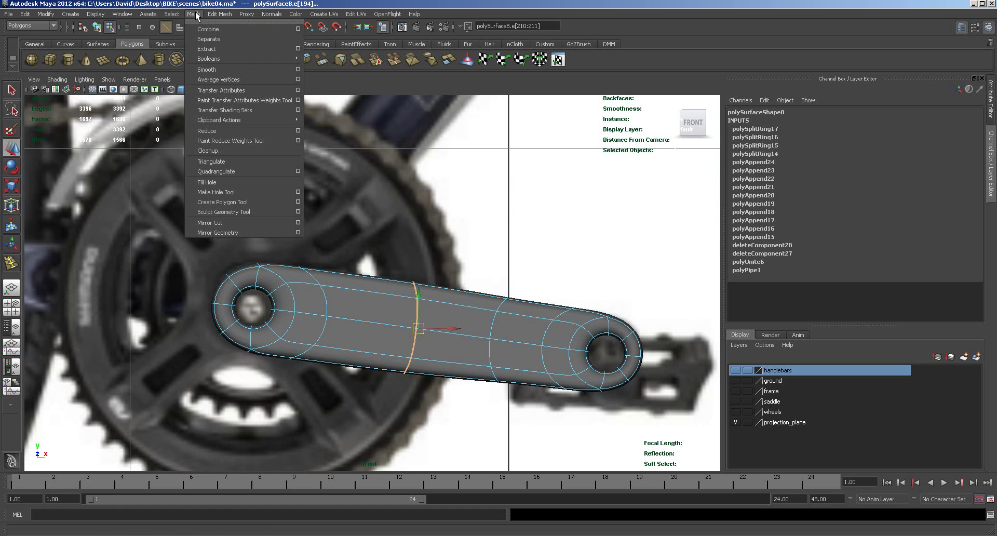
mouse_move(209, 16)
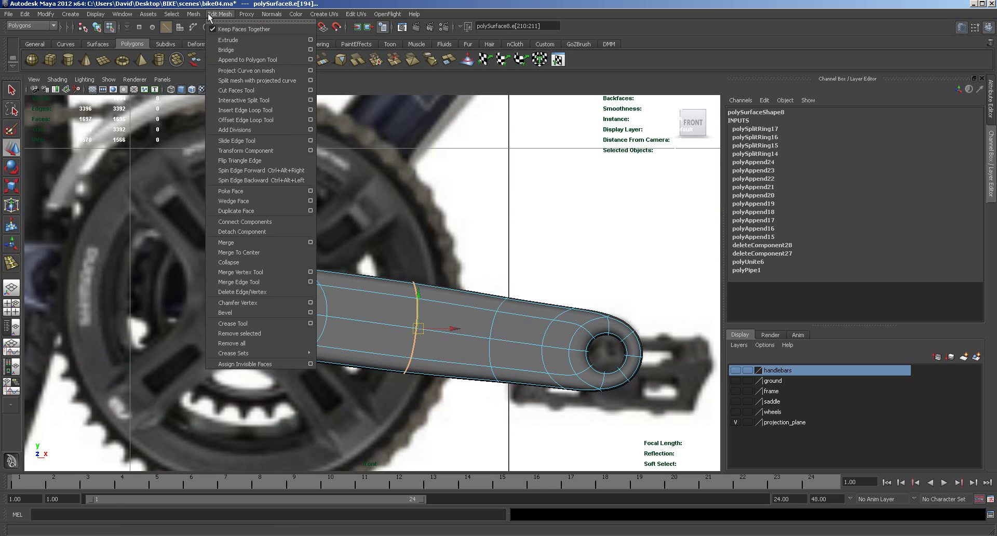
left_click(232, 110)
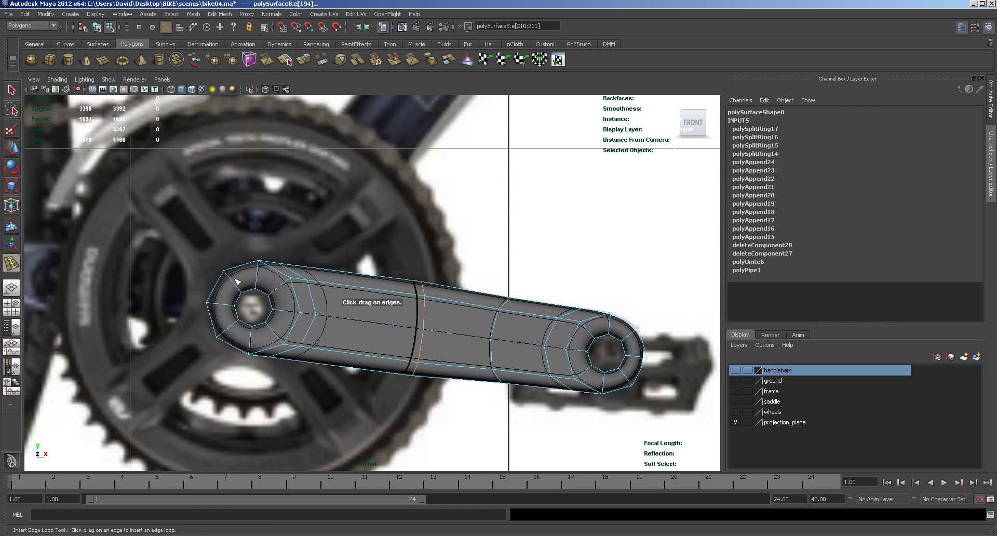
left_click_drag(237, 288, 238, 286)
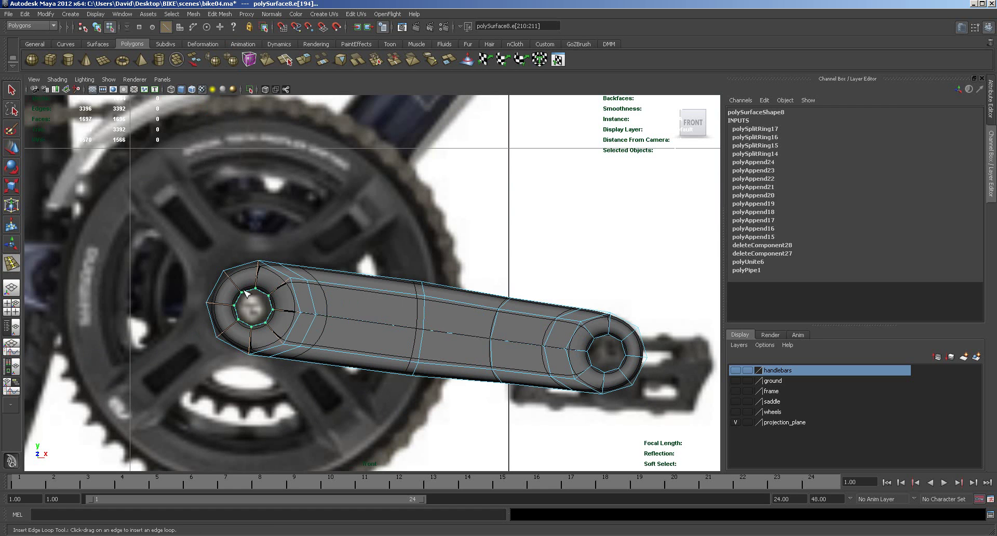
left_click_drag(246, 291, 224, 276)
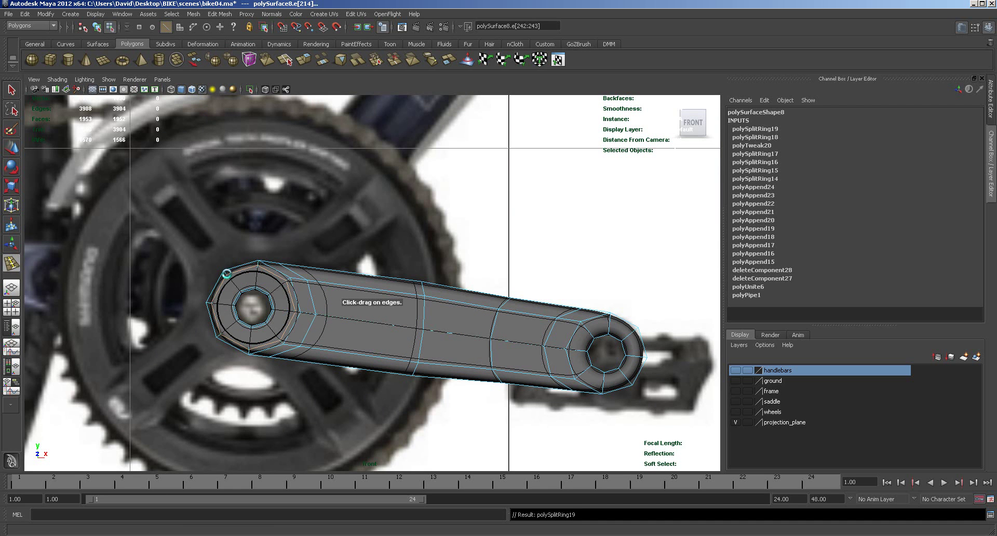
mouse_move(632, 338)
left_mouse_down()
mouse_move(643, 333)
mouse_move(628, 343)
left_mouse_up()
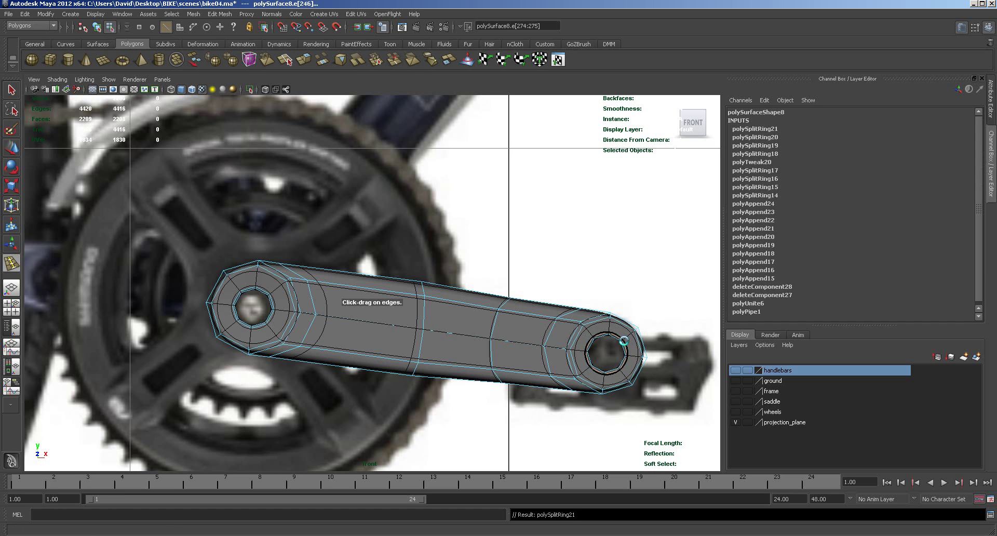
Clear the selection and examine the smoothed crank arm and its end holes in the enlarged perspective view.
key("space")
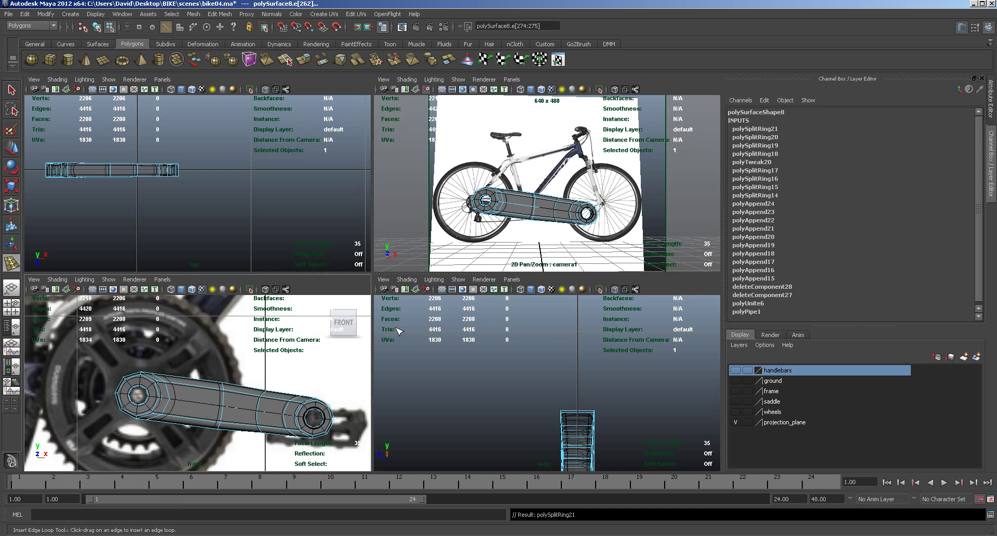
left_click_drag(499, 251, 385, 241, "alt")
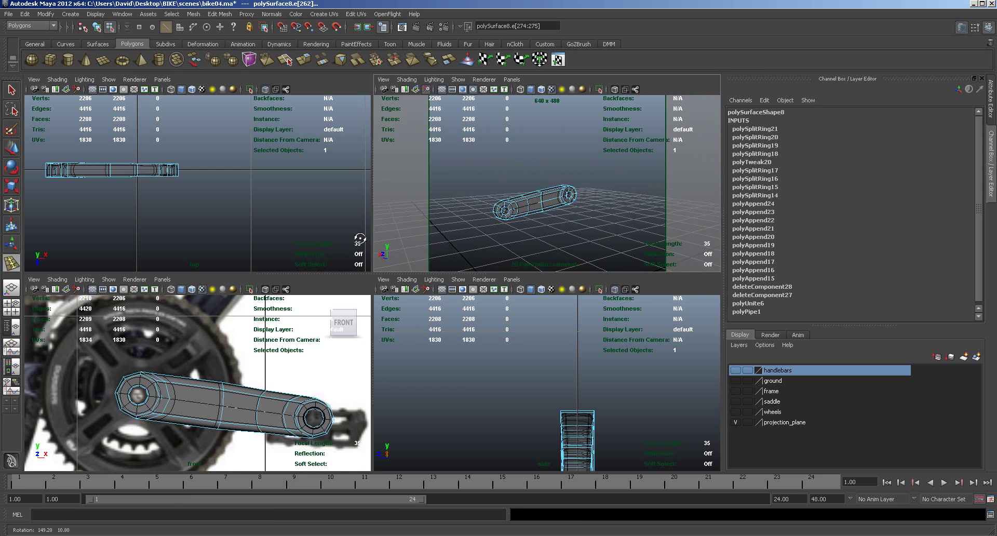
left_click(540, 243)
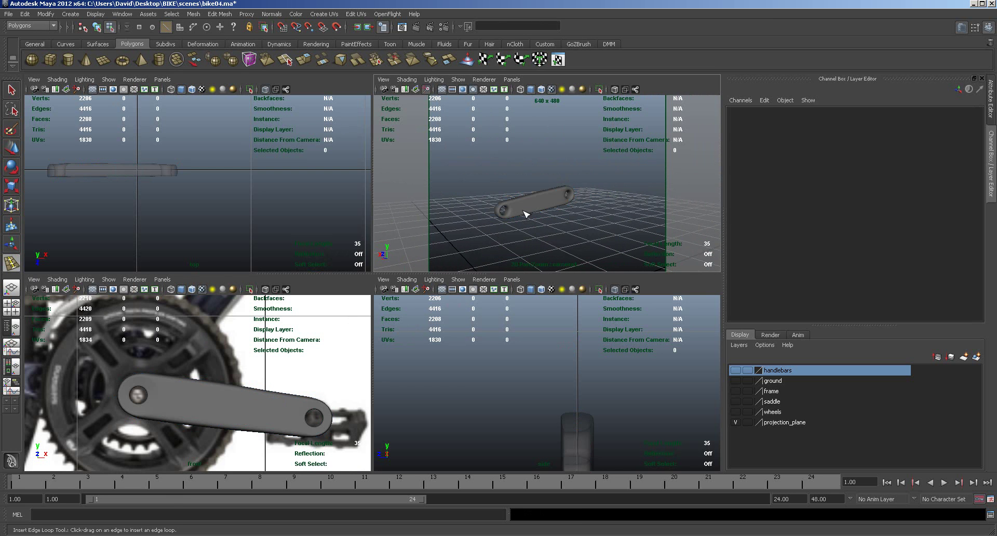
left_click(12, 148)
left_click(531, 207)
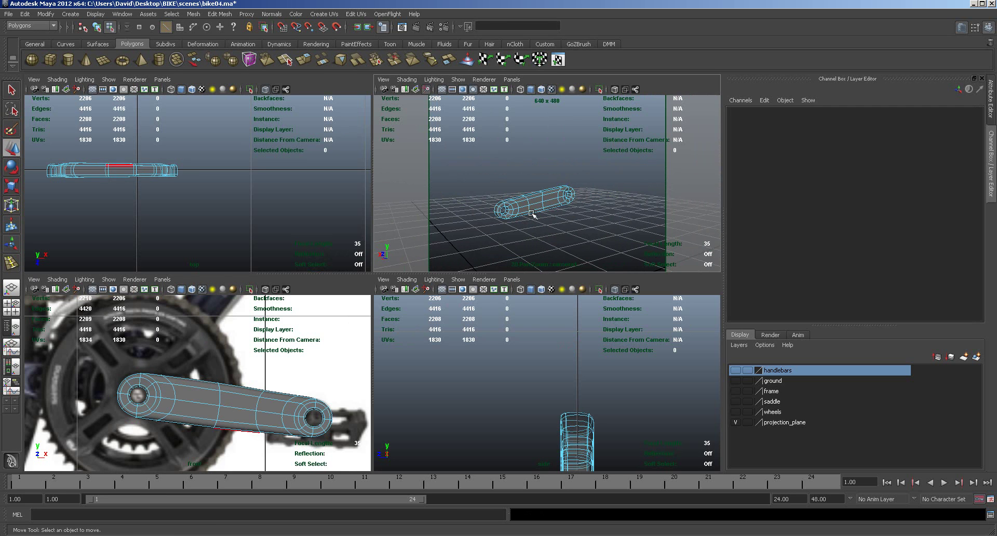
scroll(646, 255, "up", 4)
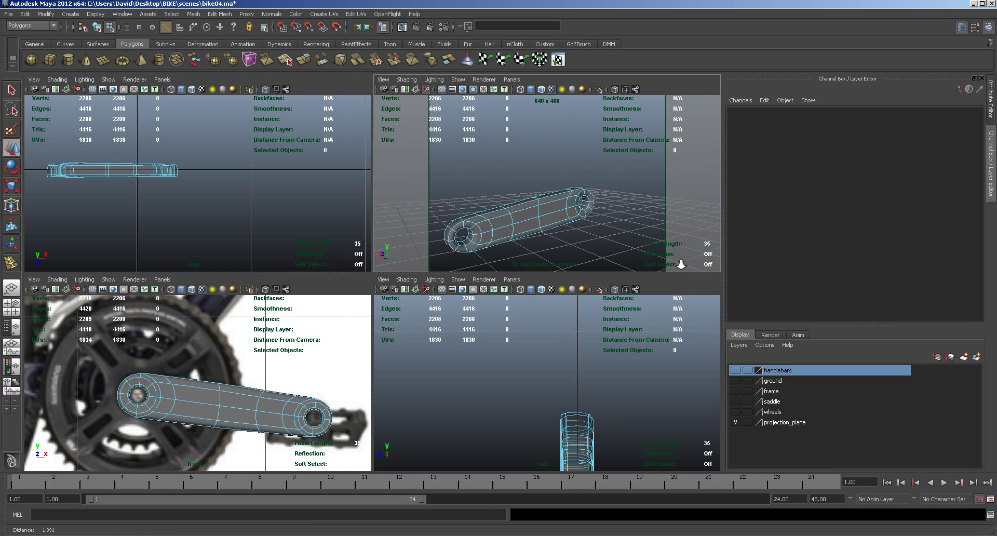
key("space")
scroll(444, 366, "up", 3)
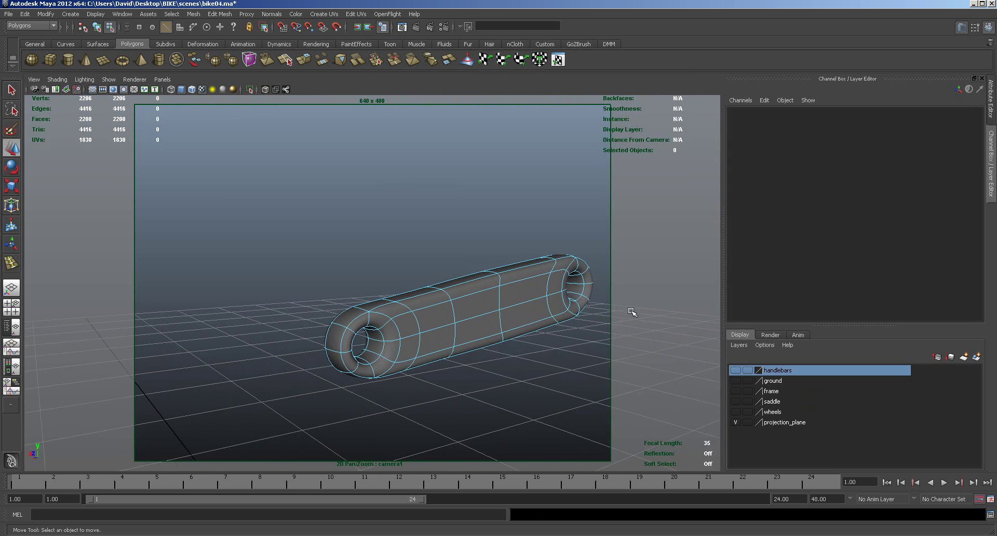
left_click_drag(573, 368, 550, 364, "alt")
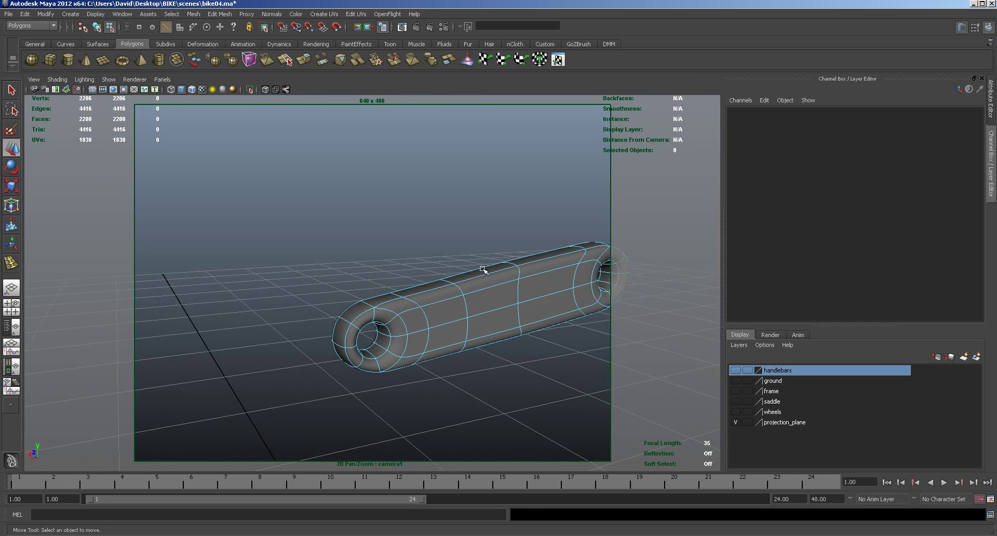
Insert additional edge loops around and inside the holes at both ends of the crank arm.
left_click(219, 14)
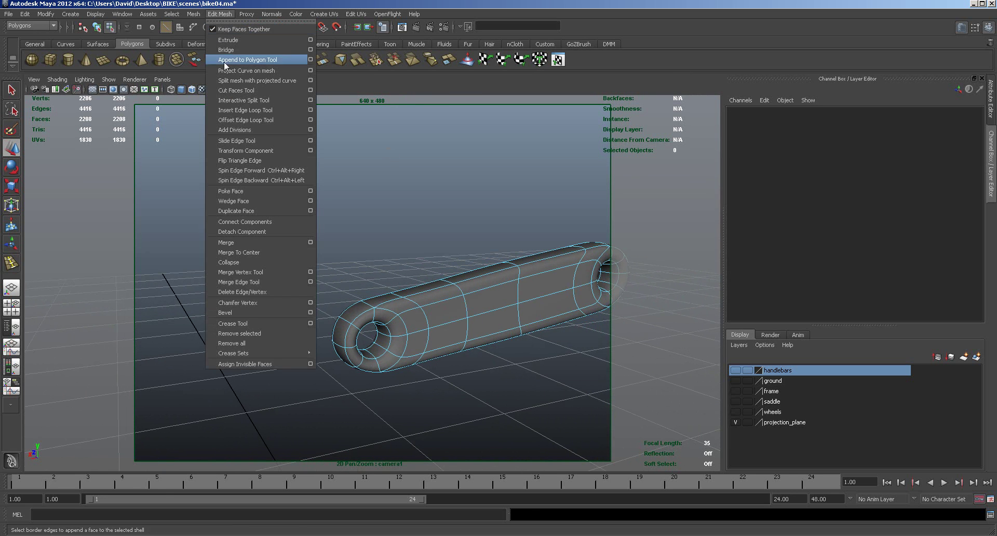
left_click(239, 110)
mouse_move(399, 338)
left_mouse_down()
mouse_move(389, 339)
mouse_move(414, 338)
mouse_move(406, 335)
left_mouse_up()
left_click_drag(598, 283, 602, 284)
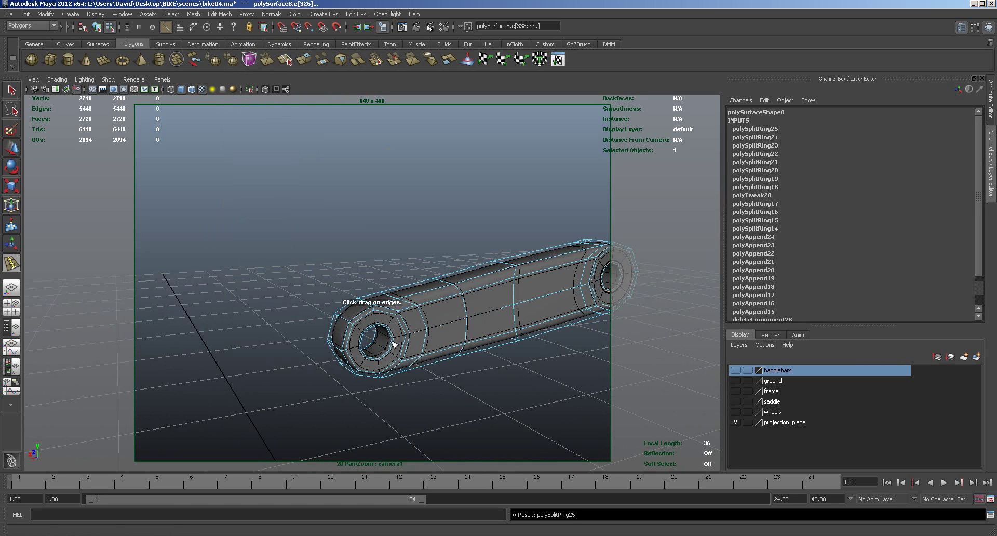
left_click_drag(379, 335, 396, 341)
left_click_drag(580, 354, 556, 308, "alt")
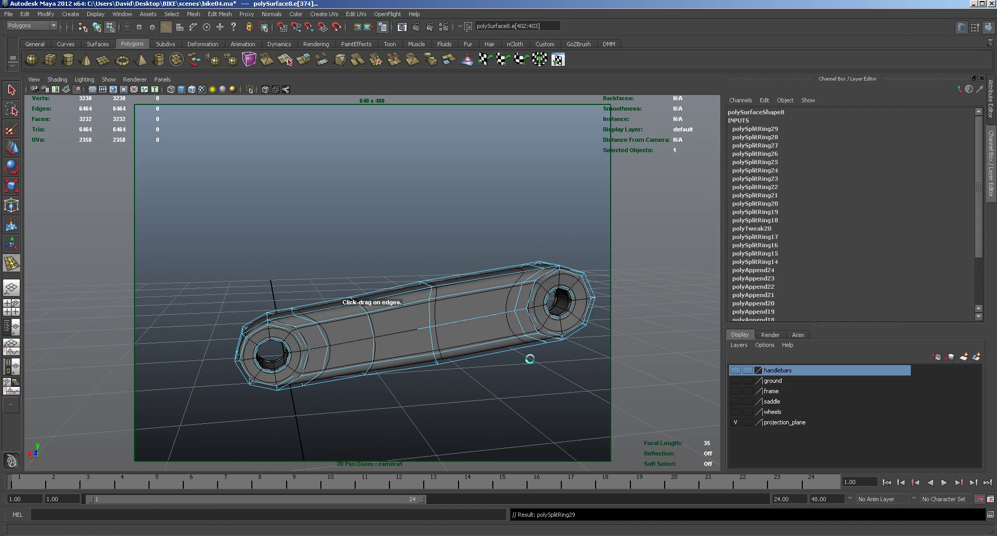
Try adding and scaling a lengthwise edge loop on the crank arm's face, removing it again.
left_click_drag(512, 388, 713, 375, "alt")
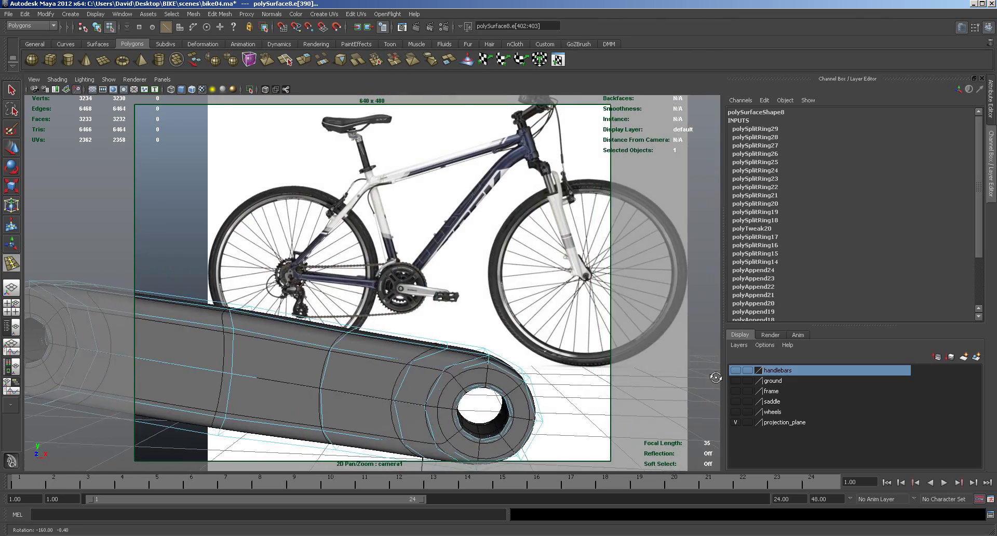
left_click(409, 381)
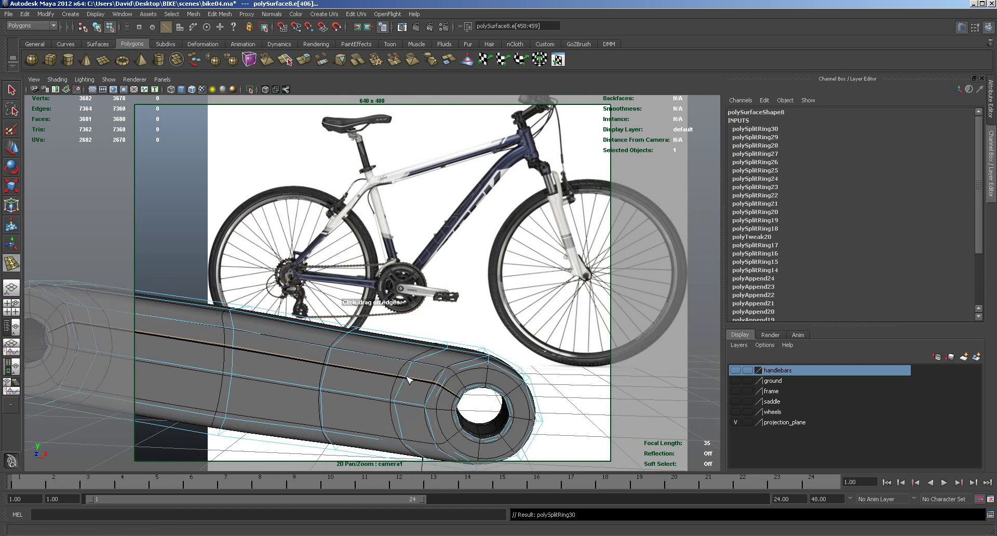
key("r")
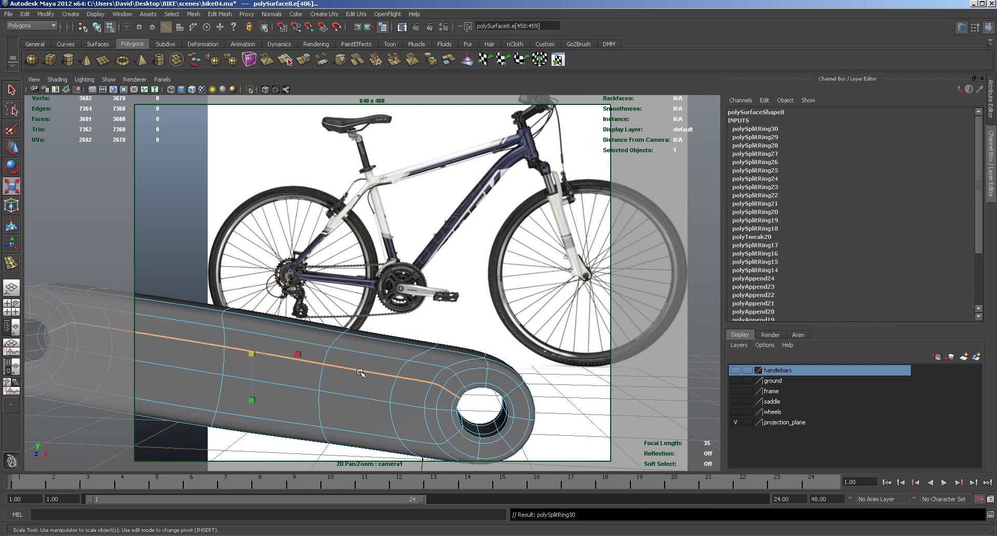
left_click_drag(297, 354, 300, 354)
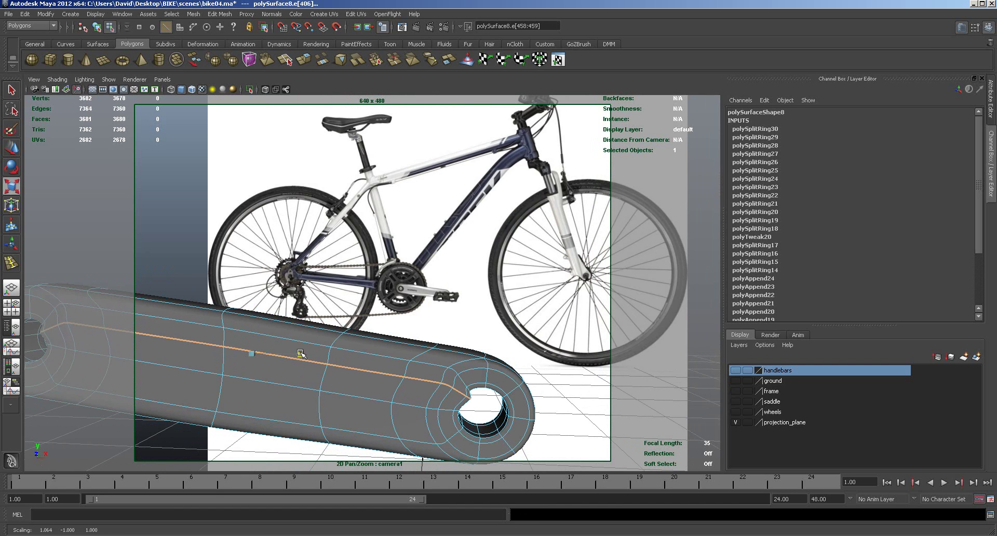
key("q")
left_click(299, 354)
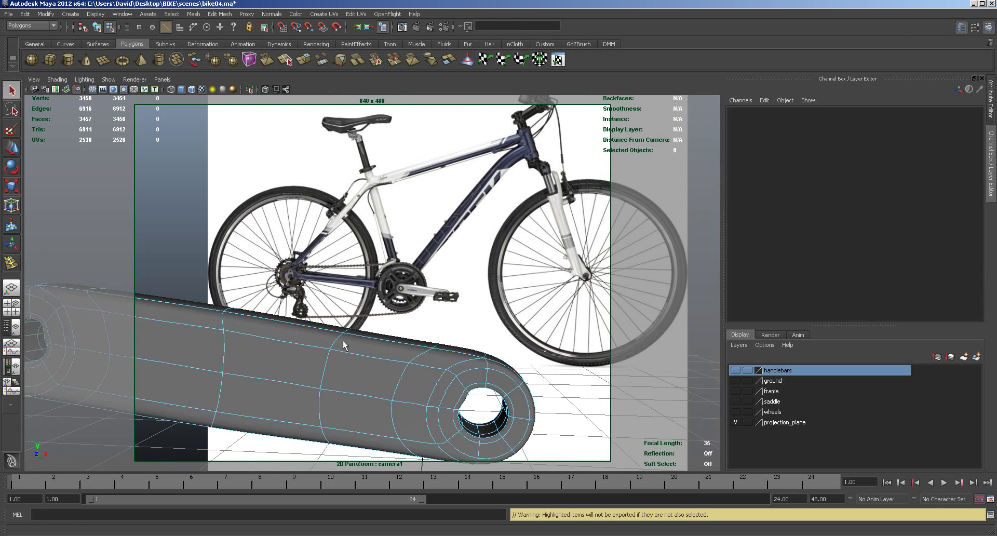
Try deleting an edge loop beside the crank arm's end ring, and undo the deletion.
left_click_drag(346, 345, 354, 341, "alt")
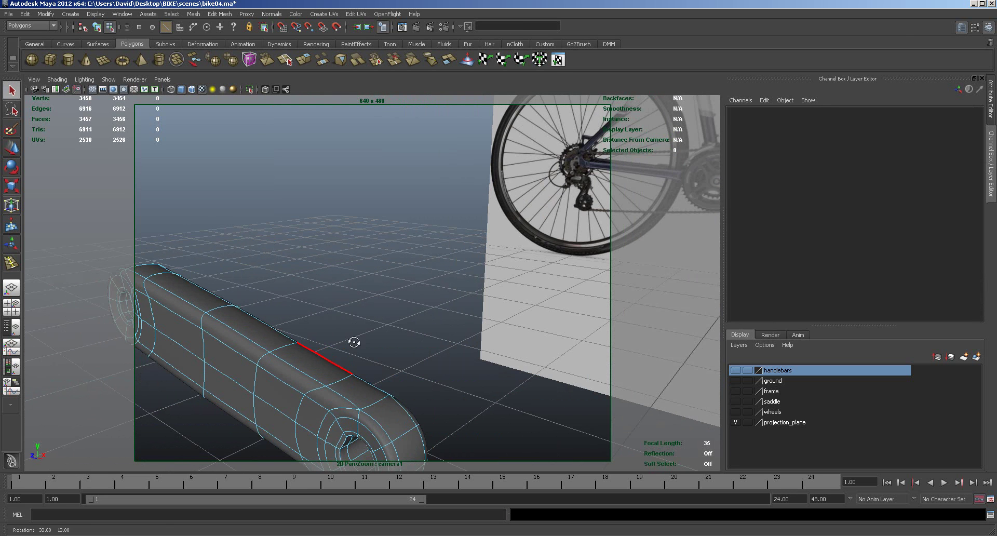
double_click(296, 413)
key("ctrl+Delete")
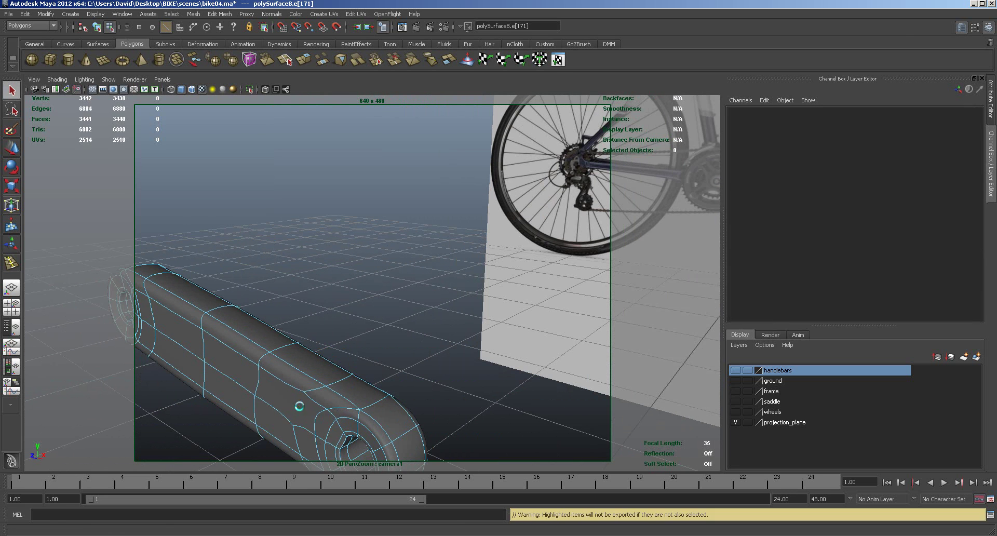
key("ctrl+z")
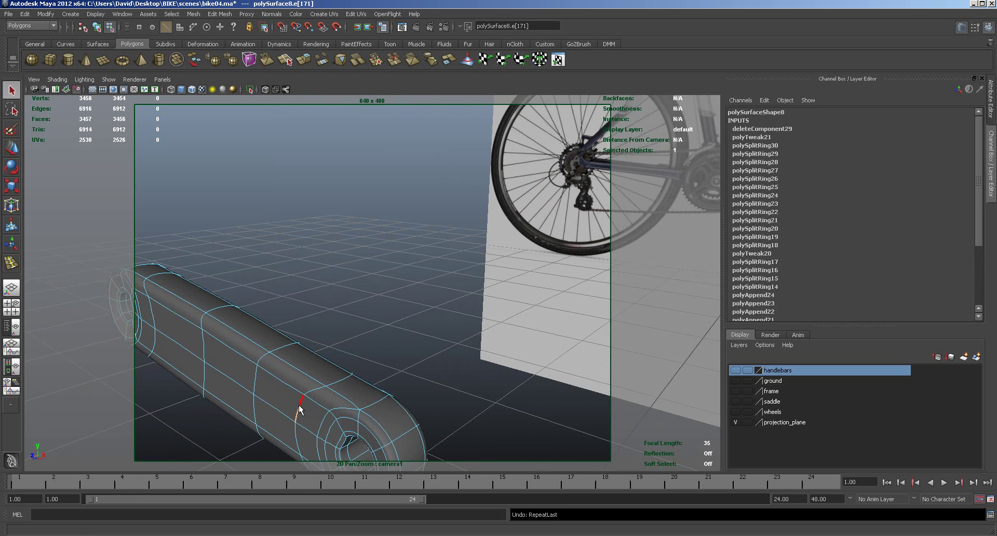
left_click(408, 309)
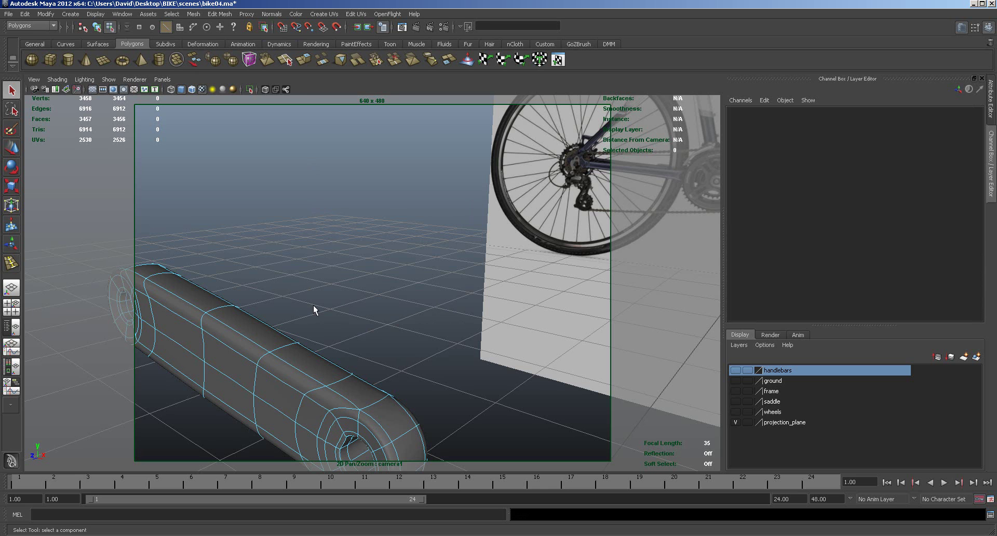
Restore the deleted lengthwise edge loop, try moving it along Z, and undo back to before its insertion.
key("ctrl+z")
key("ctrl+z")
key("ctrl+z")
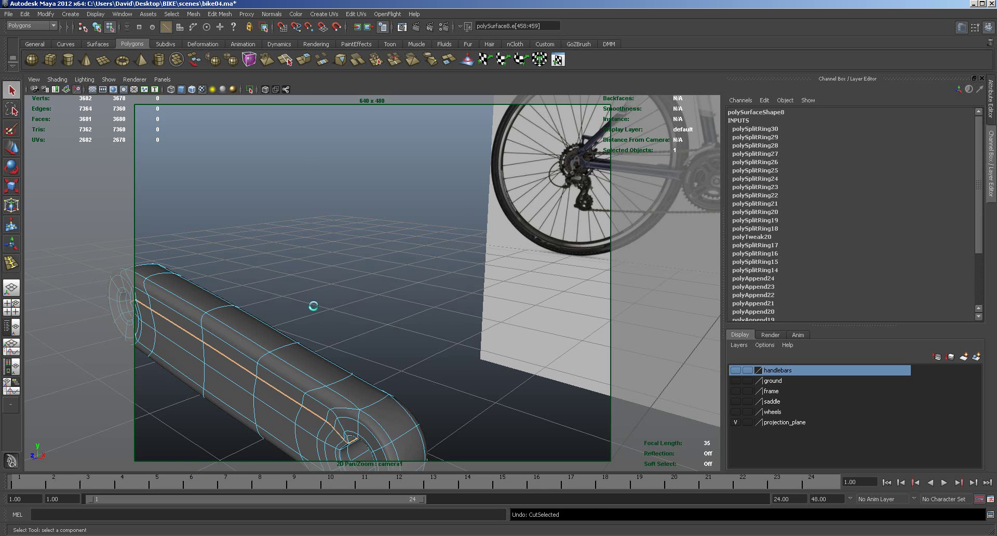
key("w")
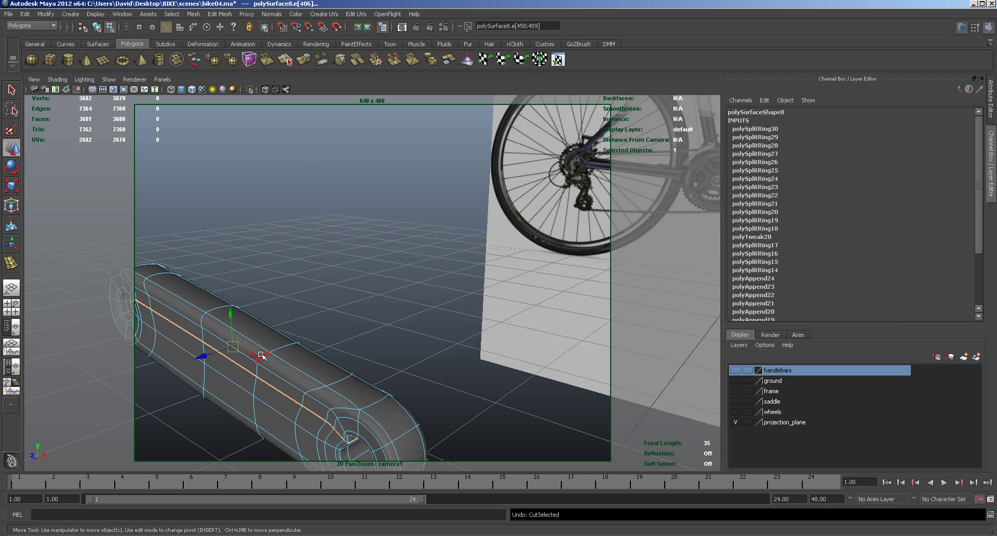
left_click_drag(201, 357, 203, 359)
key("ctrl+z")
key("ctrl+z")
key("ctrl+z")
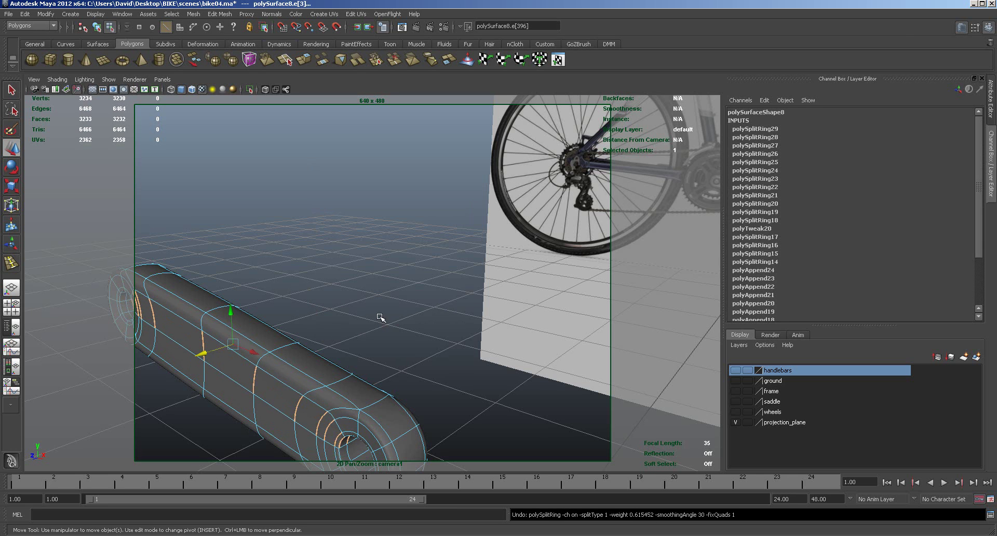
Try inserting a lengthwise edge loop near the upper edge of the crank arm's face.
left_click(382, 318)
left_click_drag(359, 347, 356, 339, "alt")
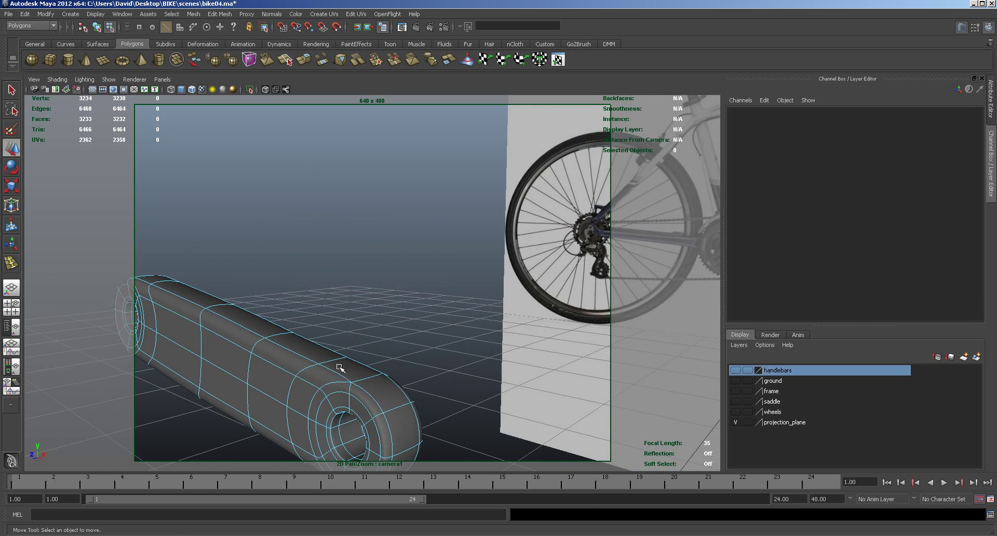
key("1")
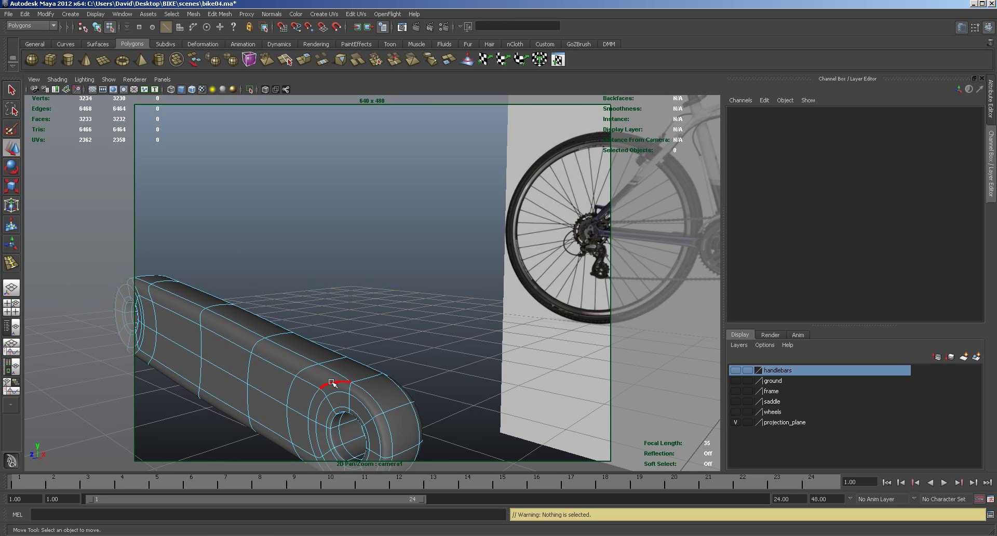
left_click(219, 14)
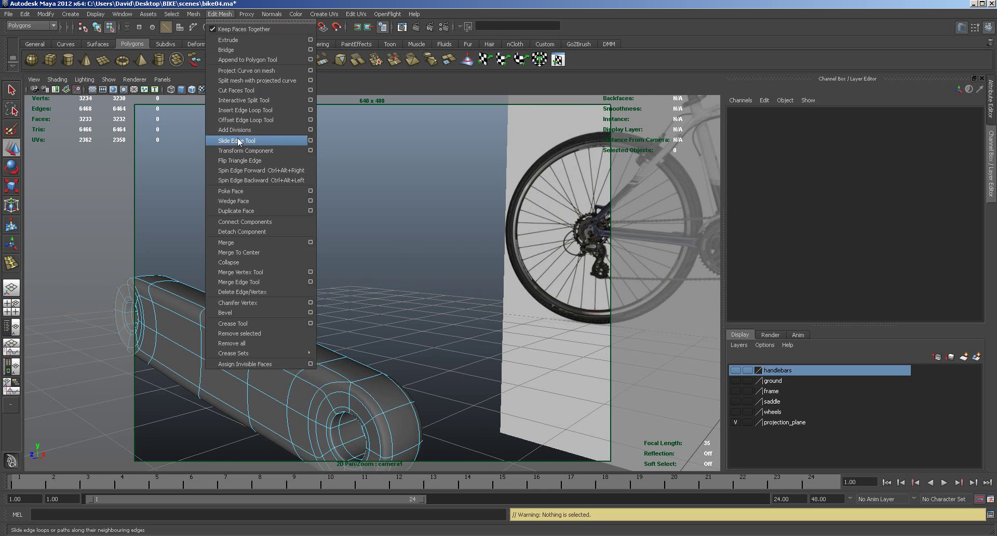
left_click(244, 112)
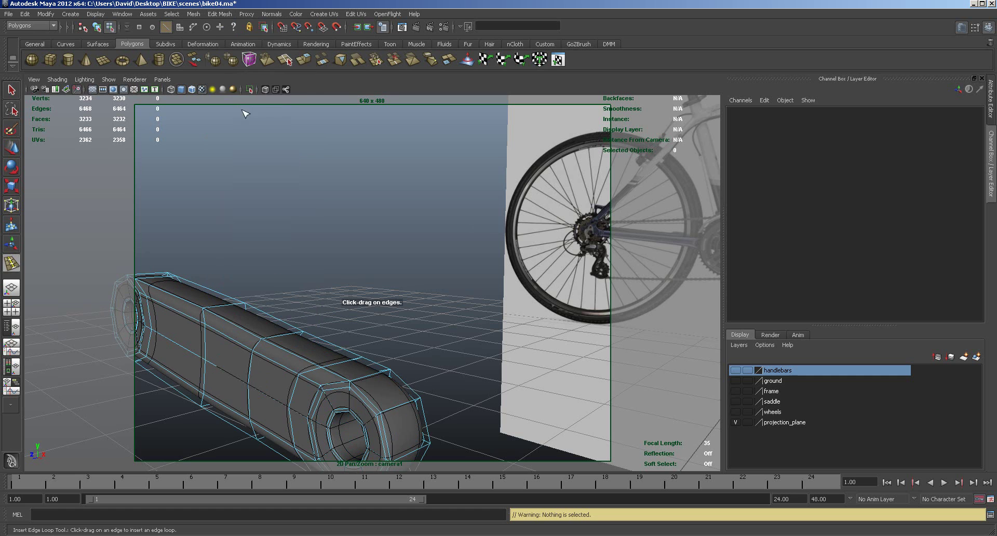
left_click(309, 372)
left_click_drag(308, 371, 318, 371)
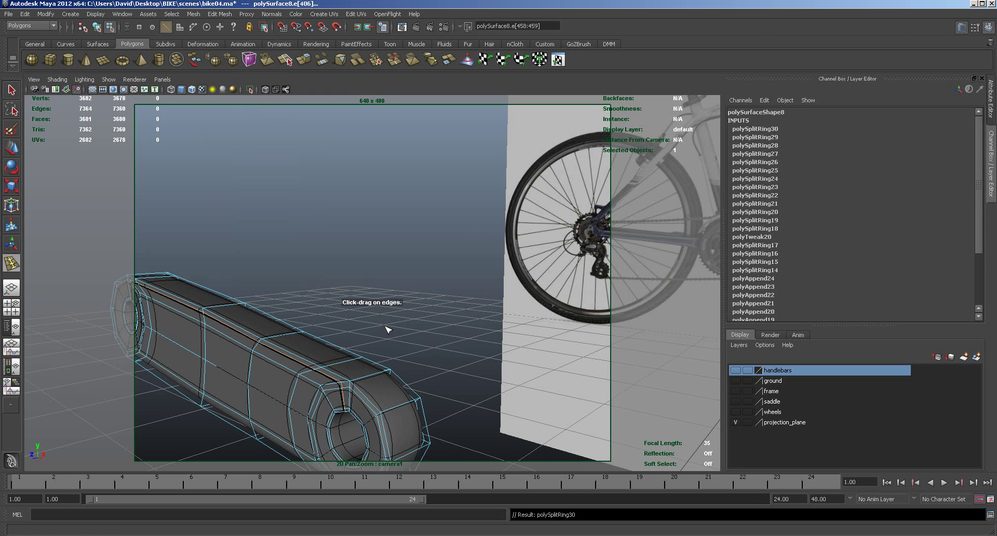
Inspect the new lengthwise loop on the crank arm's face from another angle and undo its insertion.
left_click(11, 148)
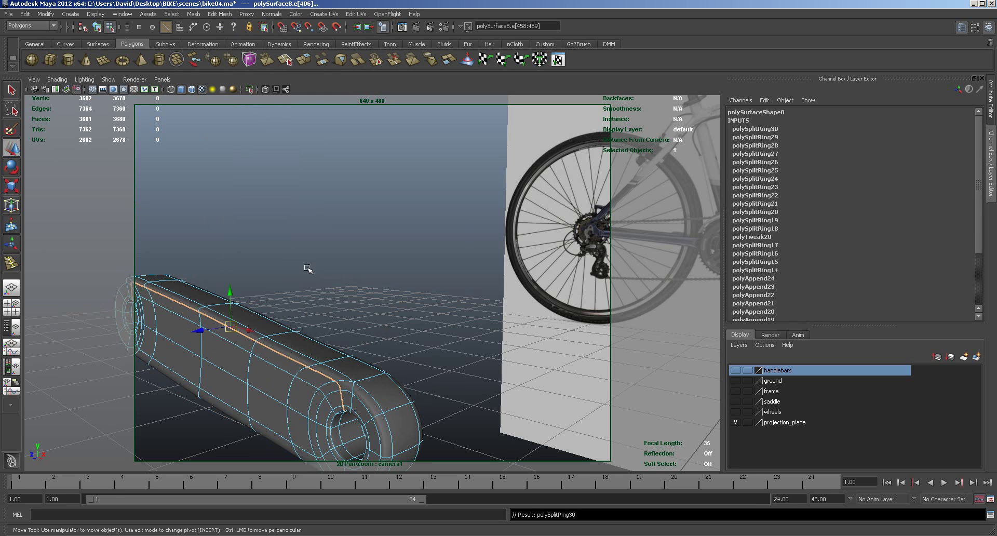
left_click(310, 268)
left_click_drag(369, 324, 302, 313, "alt")
right_click_drag(302, 314, 338, 302)
left_click_drag(396, 276, 393, 286, "alt")
key("ctrl+z")
key("ctrl+z")
key("ctrl+z")
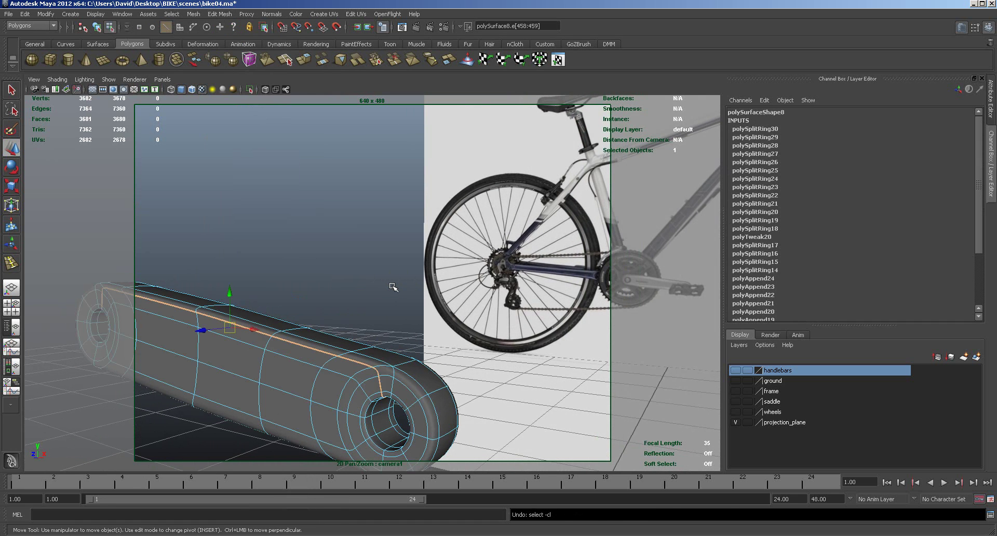
Insert an edge loop around the middle of the crank arm's outer rim.
left_click(379, 291)
left_click_drag(349, 356, 267, 389, "alt")
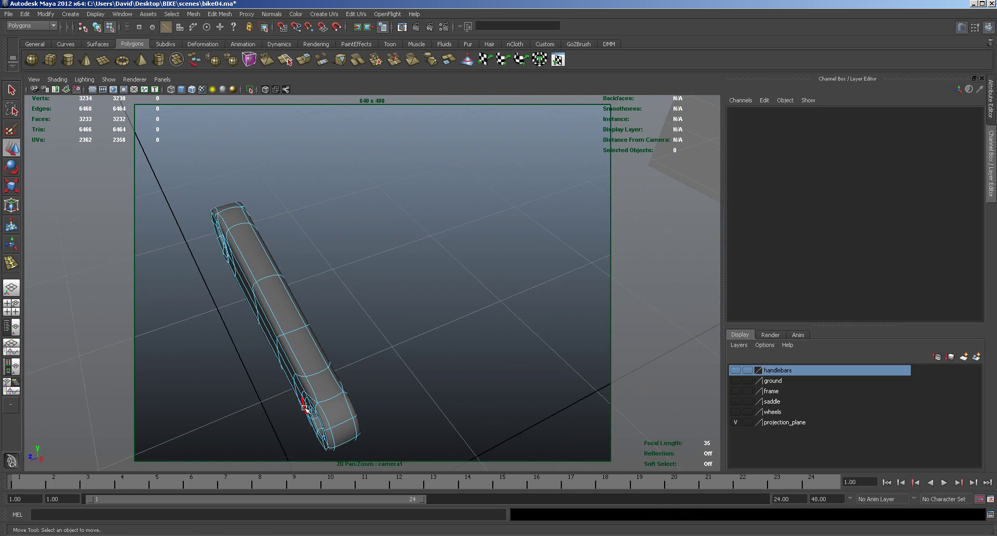
left_click(220, 14)
left_click(243, 110)
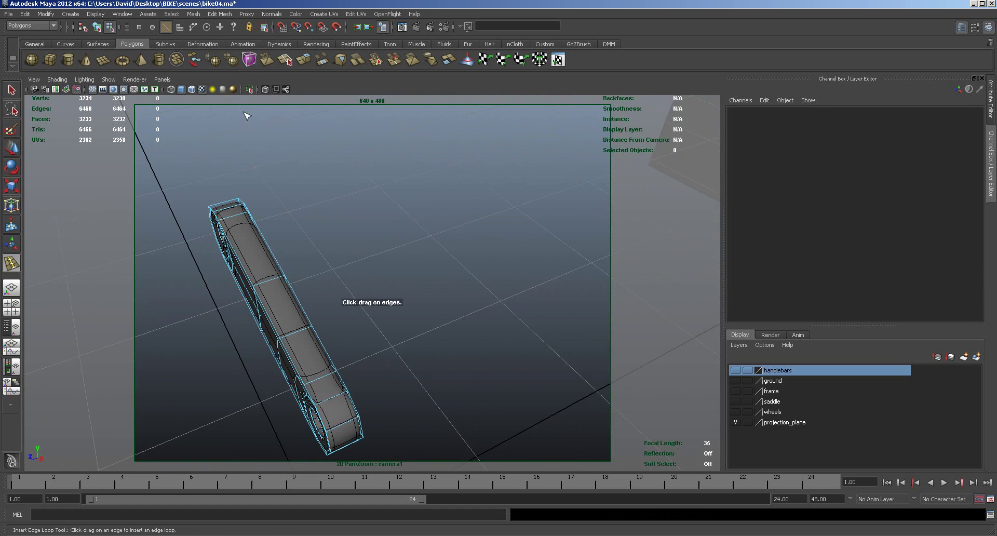
left_click(342, 427)
left_click_drag(341, 424, 344, 426)
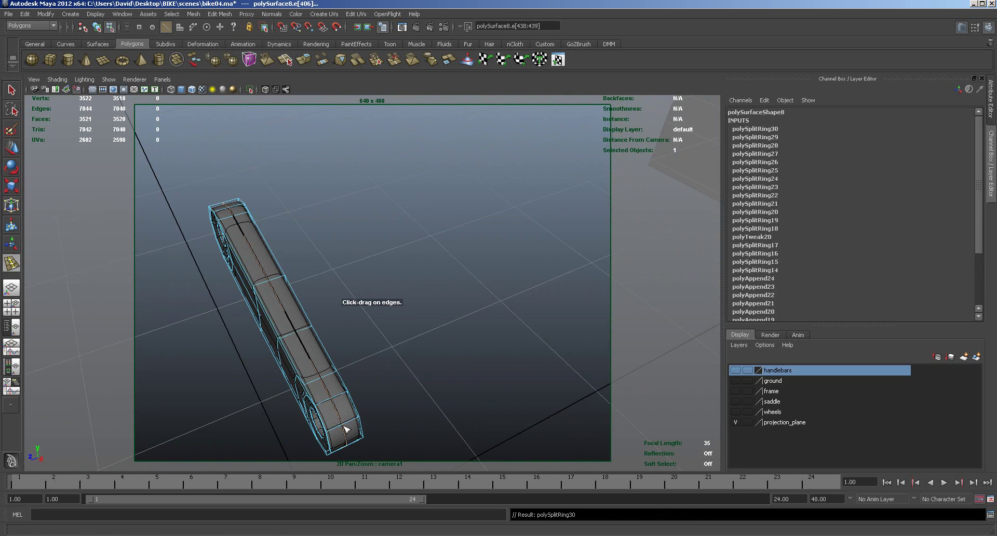
Scale the new rim edge loop to adjust the crank arm's side profile.
key("r")
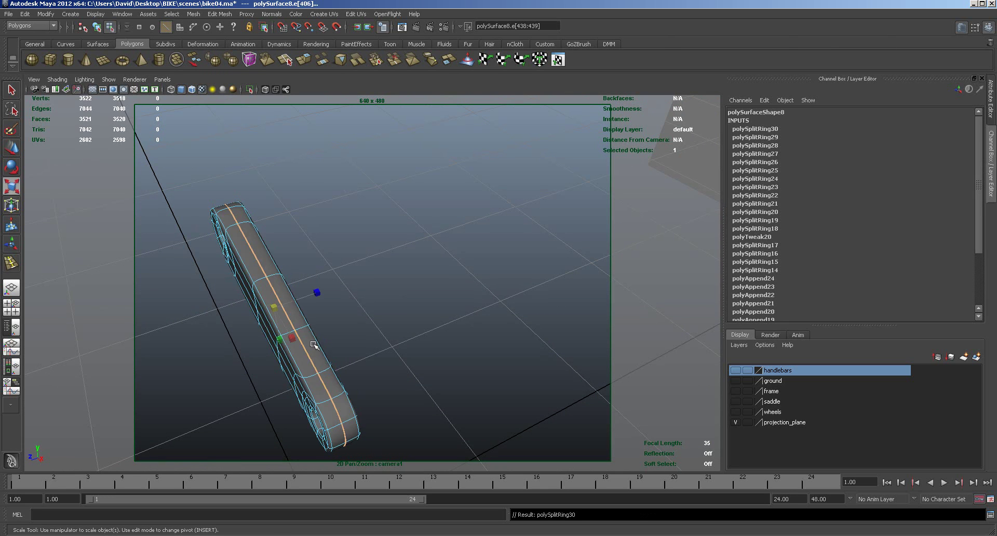
left_click_drag(363, 347, 399, 315, "alt")
left_click_drag(265, 387, 262, 393)
left_click_drag(297, 341, 342, 330)
Select the three vertices along the middle of the crank arm's face and move them slightly along Z.
key("w")
left_click(211, 209)
left_click_drag(210, 210, 441, 299, "alt")
left_click(303, 370)
right_click_drag(300, 364, 288, 360)
left_click(288, 355)
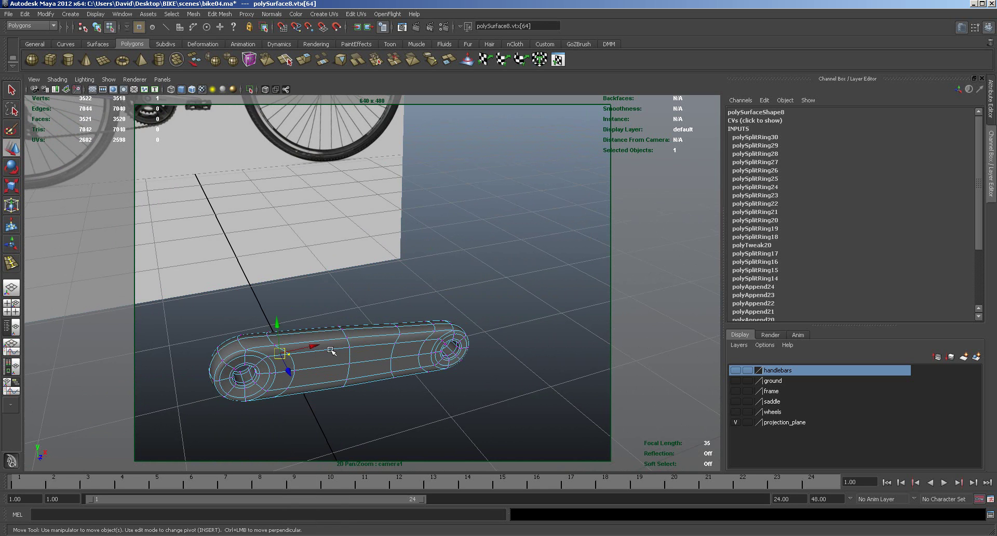
left_click(349, 347, "shift")
left_click(397, 343, "shift")
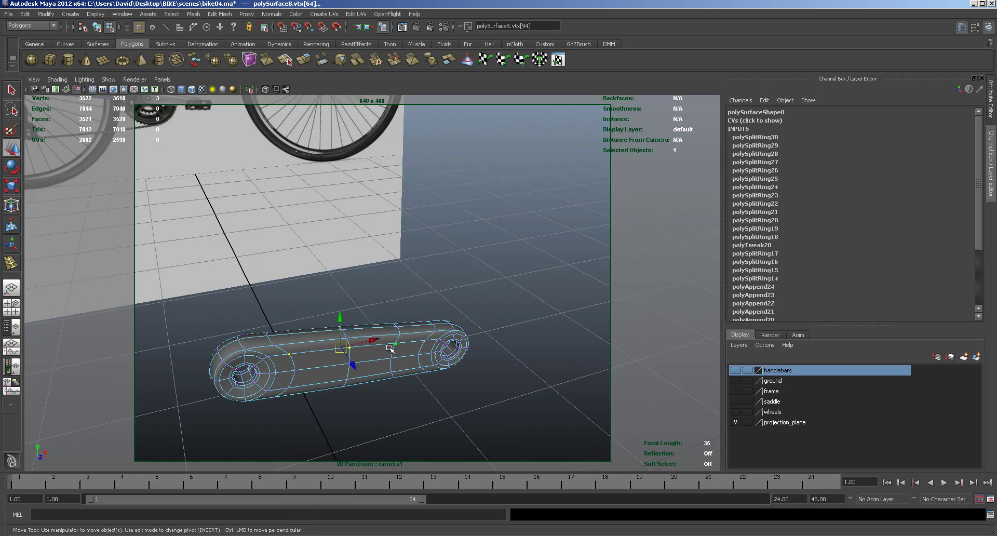
left_click_drag(355, 367, 361, 366)
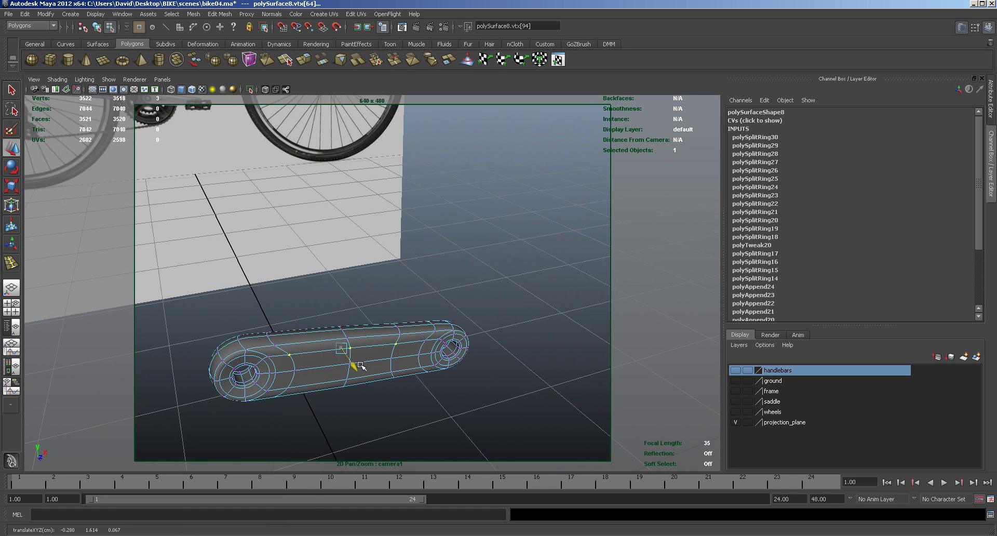
Adjust the five vertices along the upper edge of the crank arm's face along Z and Y.
left_click(275, 344)
left_click(347, 338, "shift")
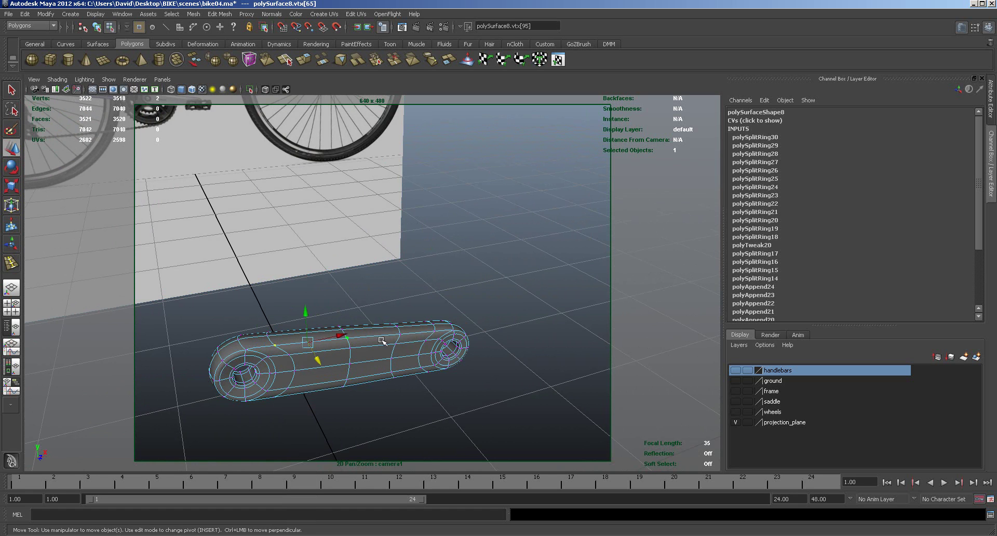
left_click(399, 334, "shift")
left_click(435, 330, "shift")
left_click(246, 348, "shift")
left_click_drag(364, 356, 360, 353)
left_click_drag(352, 312, 348, 308)
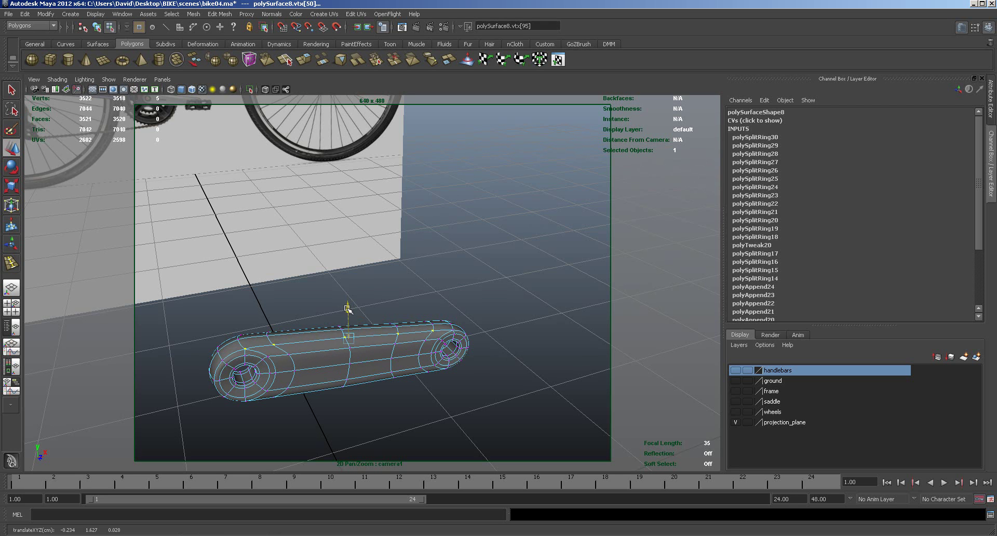
left_click(387, 406)
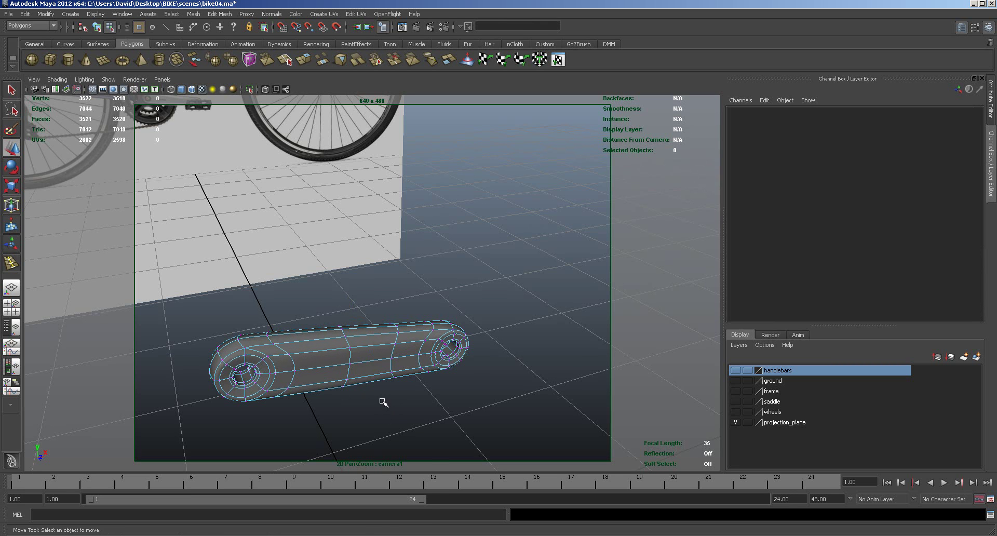
Select the four vertices along the lower edge of the crank arm's face and move them along Z.
right_click_drag(389, 347, 410, 332)
left_click_drag(390, 405, 385, 392, "alt")
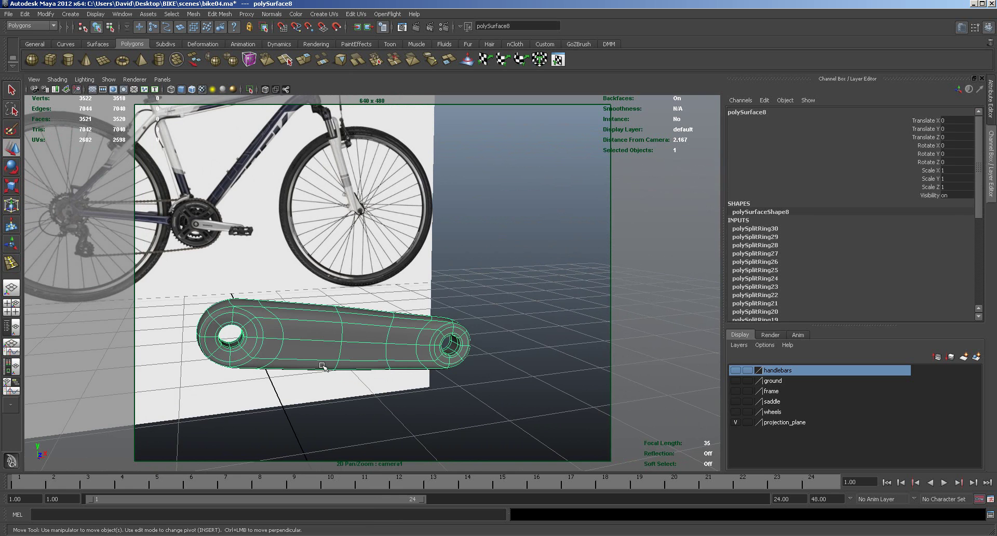
left_click_drag(323, 366, 323, 338, "alt")
right_click_drag(289, 300, 234, 303)
left_click(253, 292)
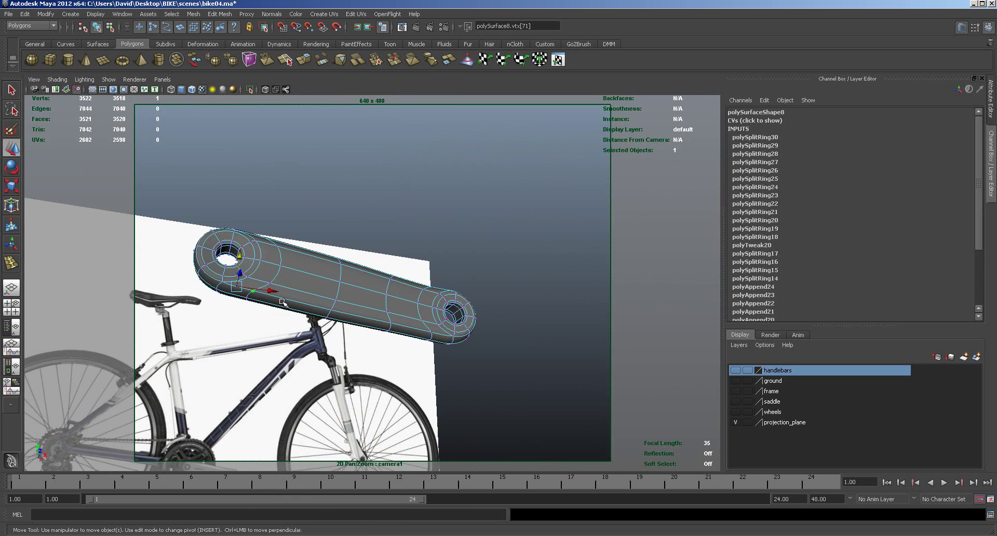
left_click(331, 311, "shift")
left_click(390, 323, "shift")
left_click(222, 282, "shift")
left_click_drag(305, 344, 357, 359, "alt")
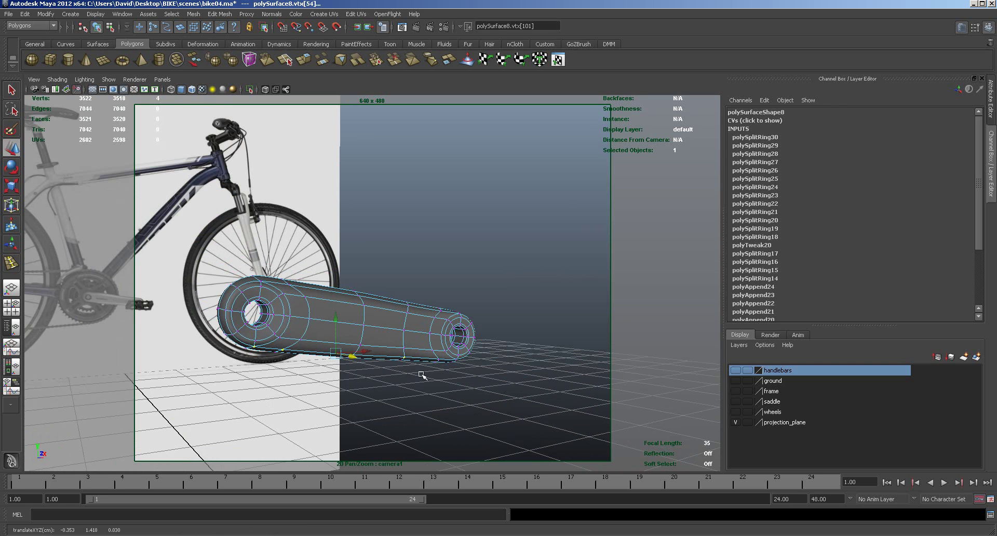
mouse_move(422, 377)
left_mouse_down("alt")
mouse_move(408, 378)
mouse_move(425, 378)
left_mouse_up("alt")
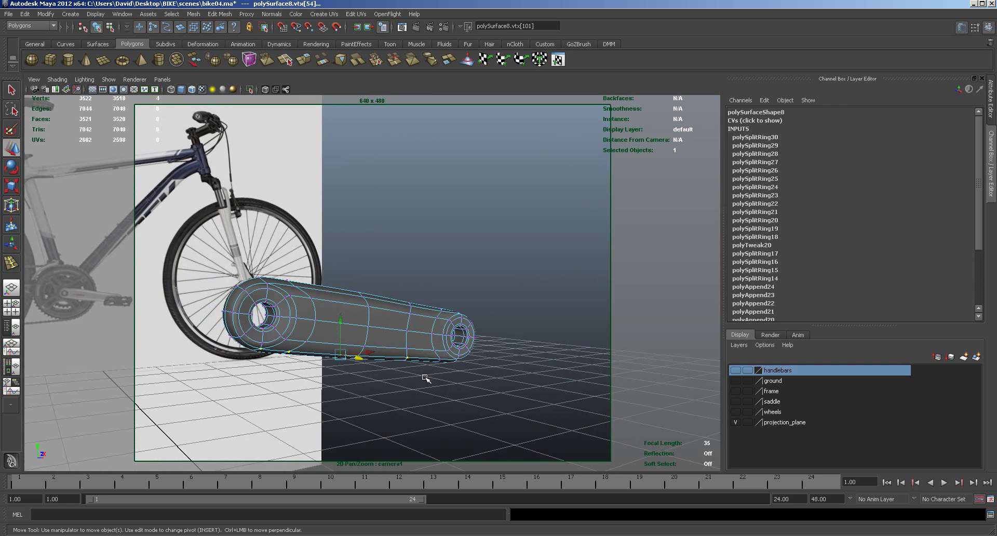
Select the row of five vertices between the two end rings on the crank arm's face and move it along Z.
left_click(433, 334)
left_click(408, 331, "shift")
left_click(369, 328, "shift")
left_click(315, 321, "shift")
left_click(299, 319, "shift")
left_click_drag(349, 383, 392, 383, "alt")
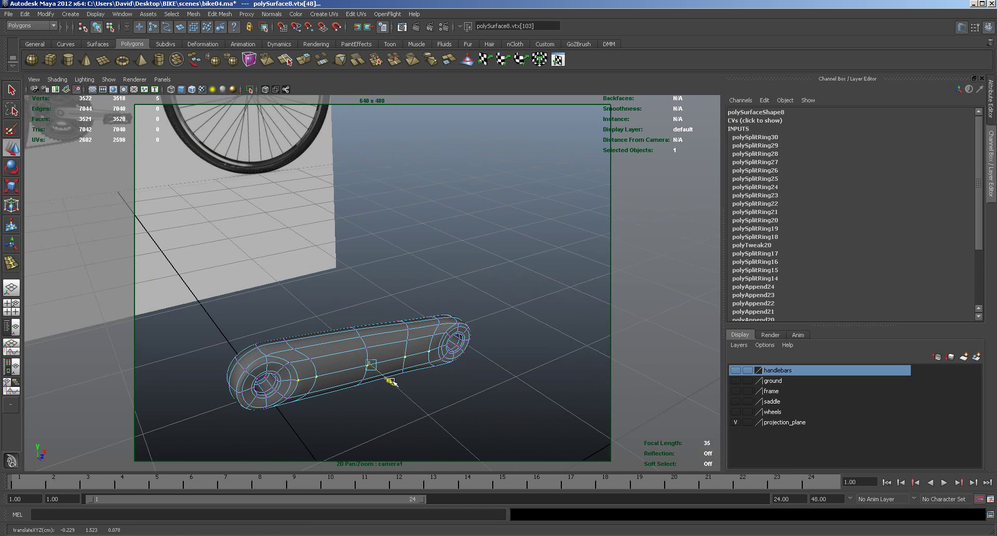
Select six vertices in two rows on the middle of the crank arm's face and shift them slightly along Z.
left_click(310, 359)
left_click(366, 347, "shift")
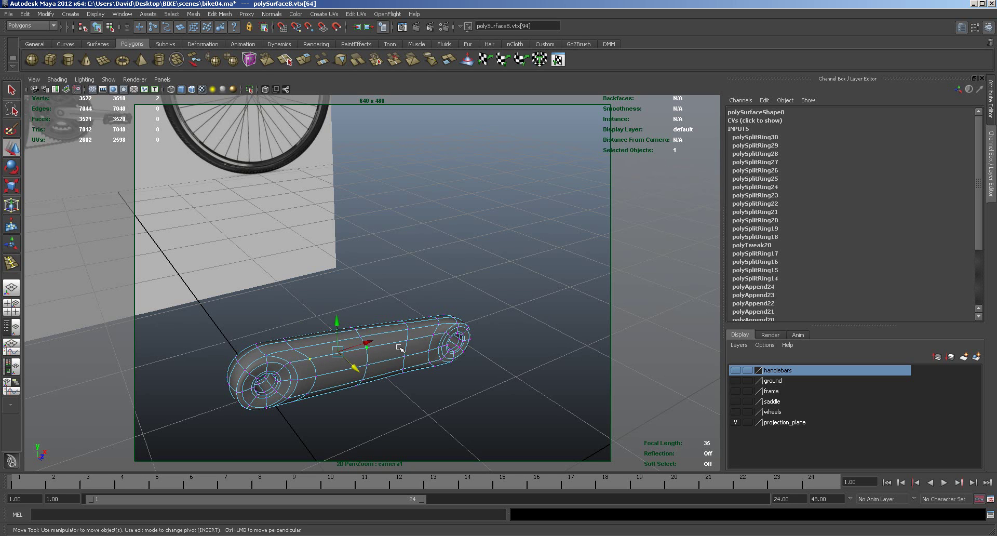
left_click(406, 341, "shift")
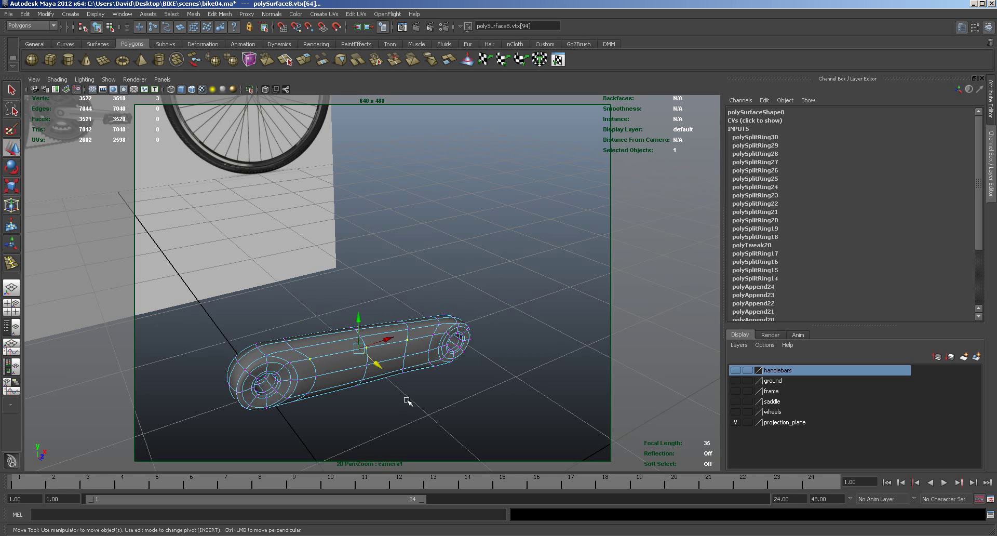
left_click_drag(407, 401, 348, 374, "alt")
left_click(304, 357, "shift")
left_click(362, 357, "shift")
left_click(404, 356, "shift")
left_click_drag(401, 401, 401, 412, "alt")
middle_click_drag(375, 372, 370, 367)
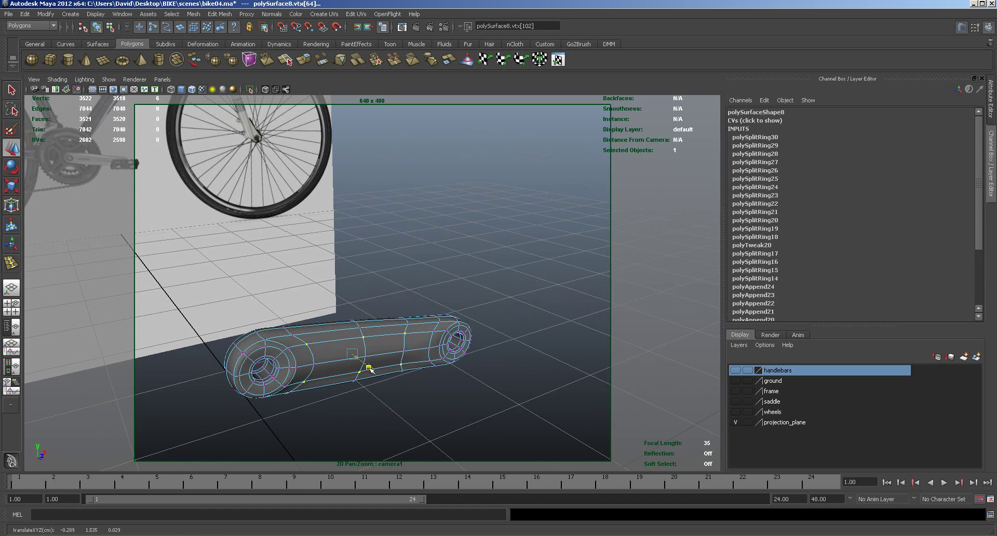
Examine the smoothed crank arm, compare it with the reference photo 15022.jpg in Windows Explorer, and return to Maya.
left_click_drag(432, 412, 419, 396, "alt")
right_click_drag(421, 347, 429, 397)
mouse_move(430, 398)
left_mouse_down("alt")
mouse_move(452, 400)
mouse_move(425, 410)
mouse_move(385, 403)
left_mouse_up("alt")
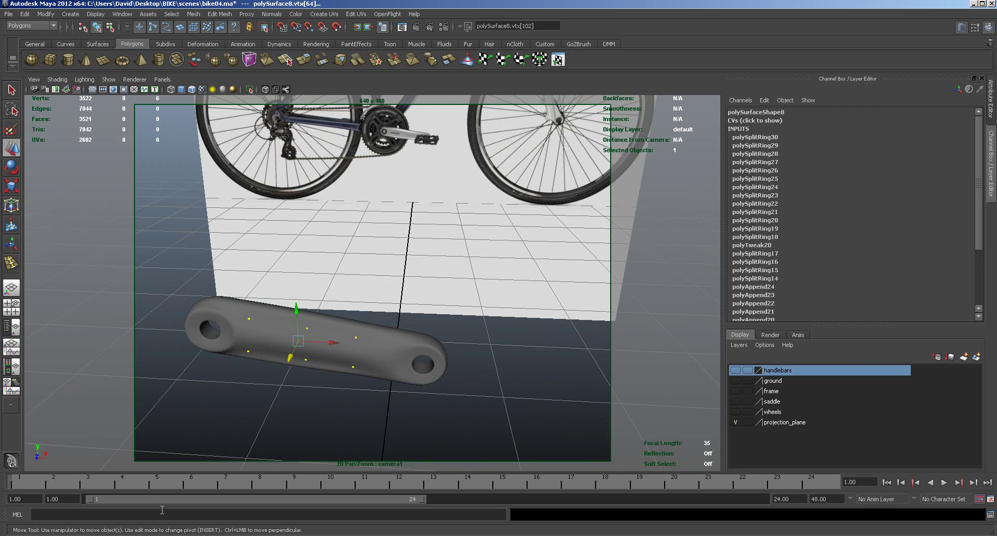
left_click(175, 535)
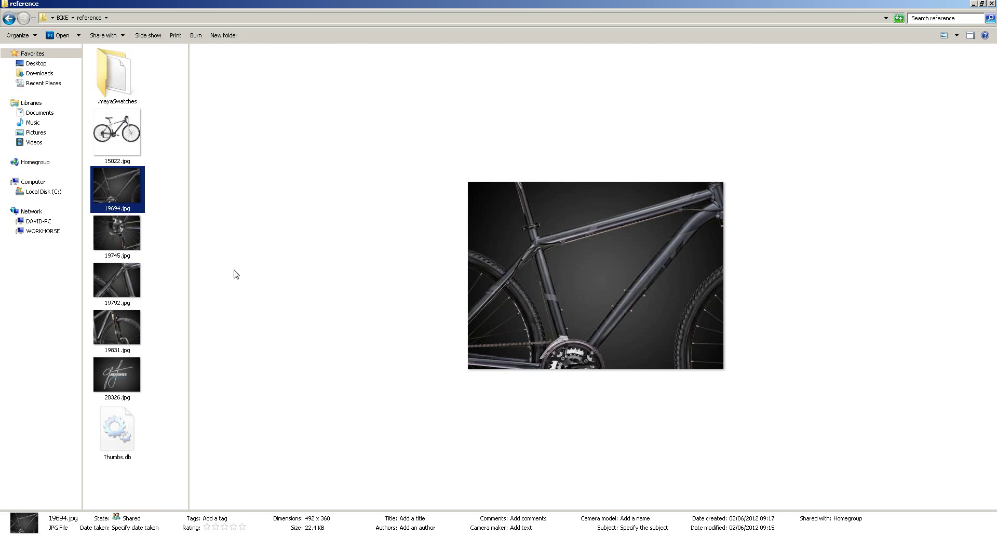
left_click(130, 149)
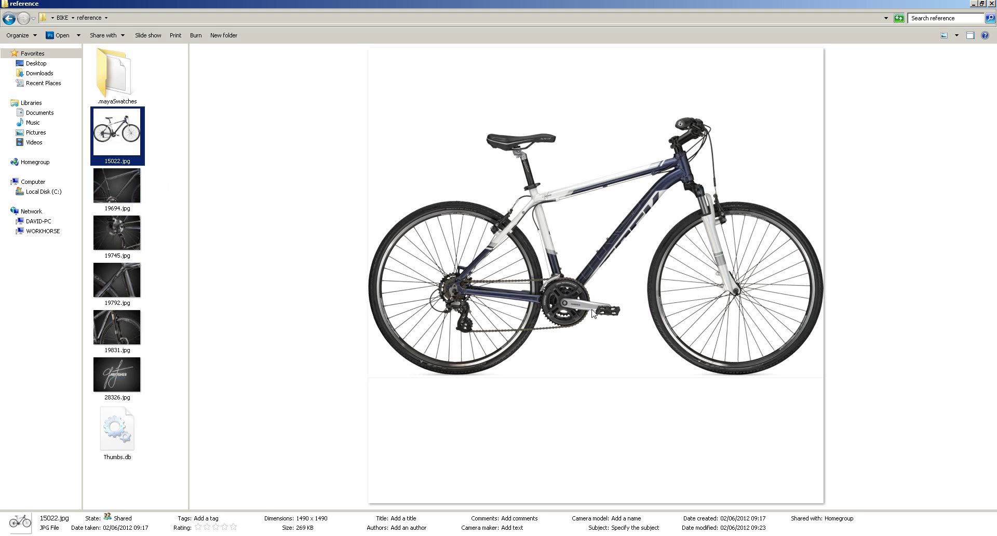
mouse_move(145, 535)
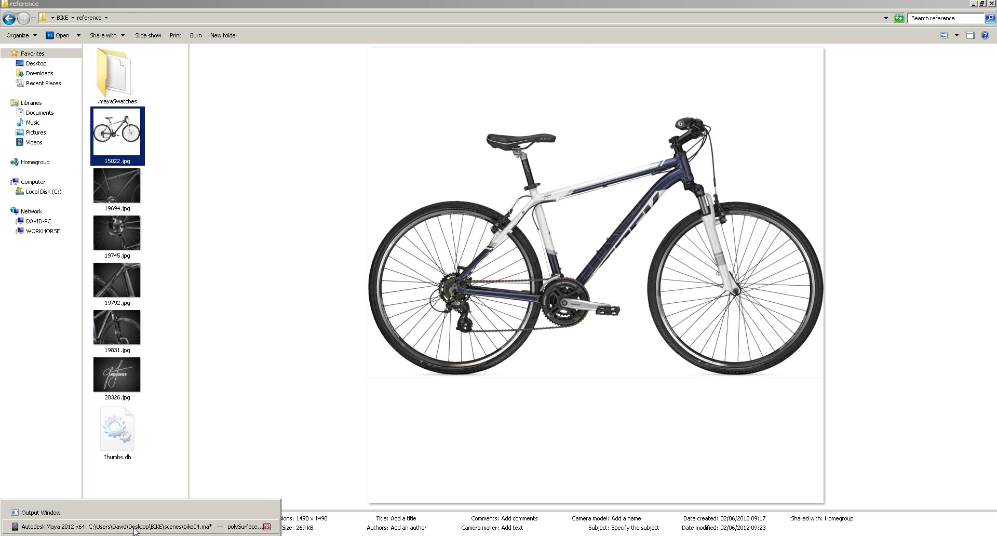
left_click(202, 525)
Extrude the faces along the middle of the crank arm between the end rings and offset the extrusion slightly.
key("F8")
right_click(375, 359)
left_click(376, 383)
left_click_drag(244, 333, 372, 365)
left_click(338, 361, "shift")
left_click(272, 351, "shift")
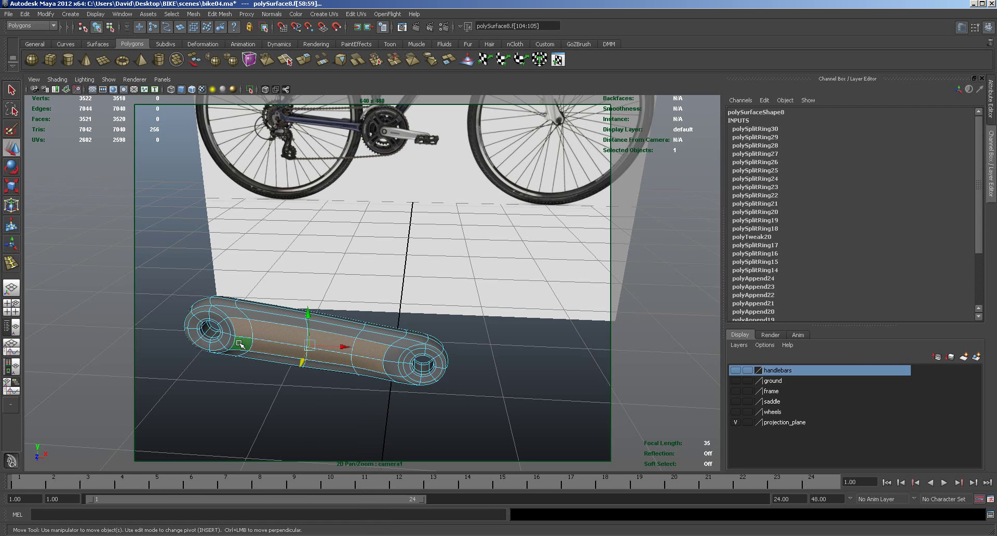
left_click(304, 60)
left_click_drag(271, 384, 257, 418, "alt")
left_click_drag(242, 347, 242, 349)
left_click_drag(358, 407, 363, 393, "alt")
left_click(369, 400)
Try collapsing the two narrow side faces at one end of the extruded area, undo that, and delete them instead.
right_click(421, 352)
left_click_drag(434, 401, 373, 344, "alt")
left_click(382, 353)
key("1")
right_click_drag(371, 340, 372, 331)
left_click(372, 334)
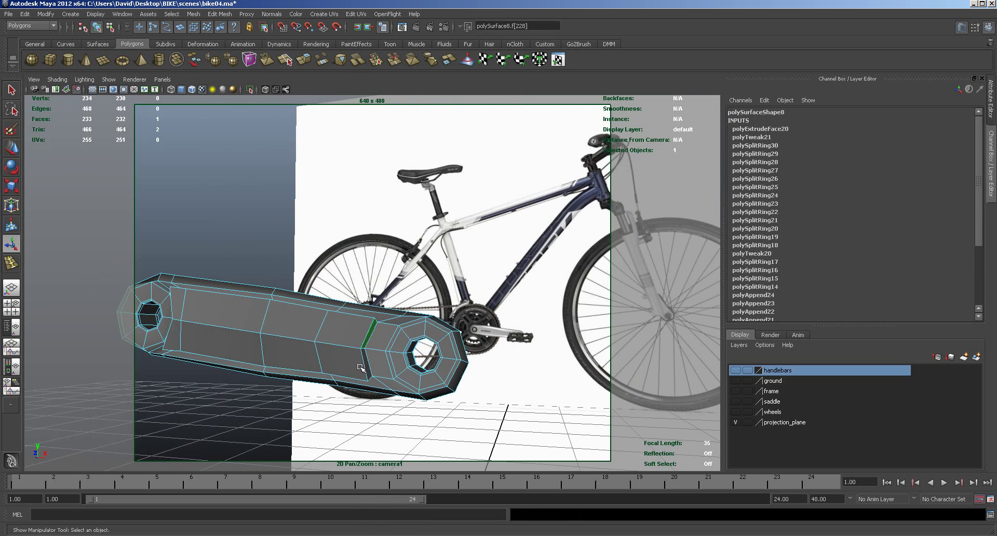
left_click(367, 368, "shift")
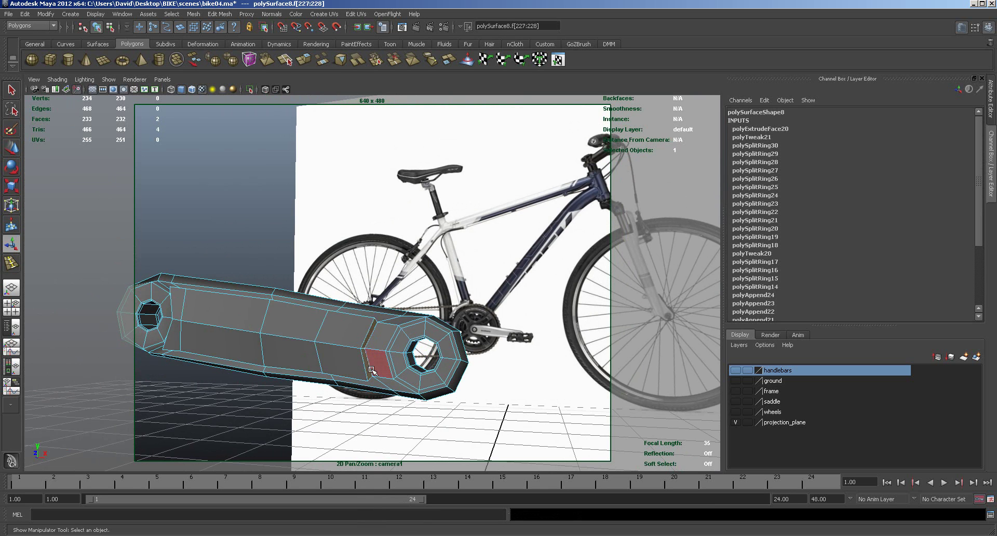
left_click(219, 14)
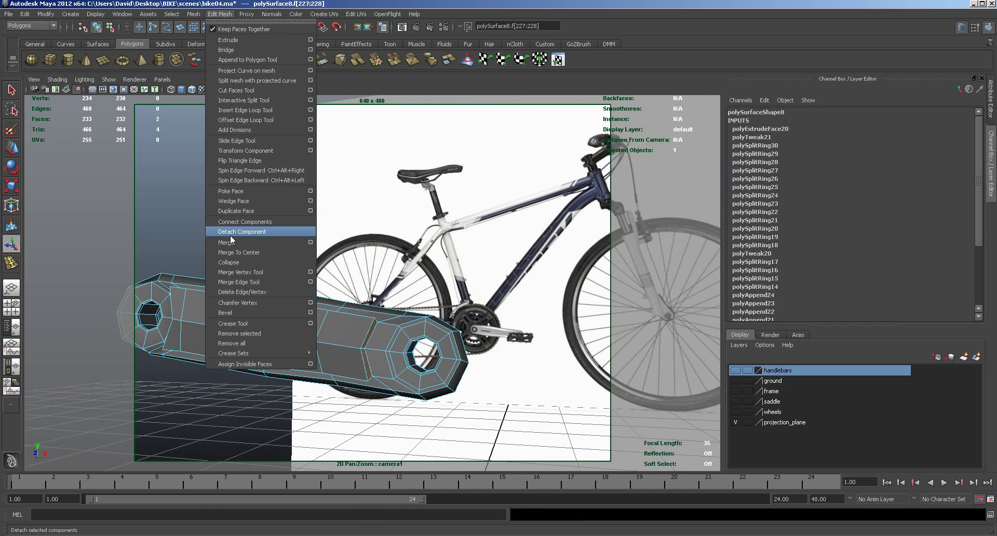
left_click(238, 262)
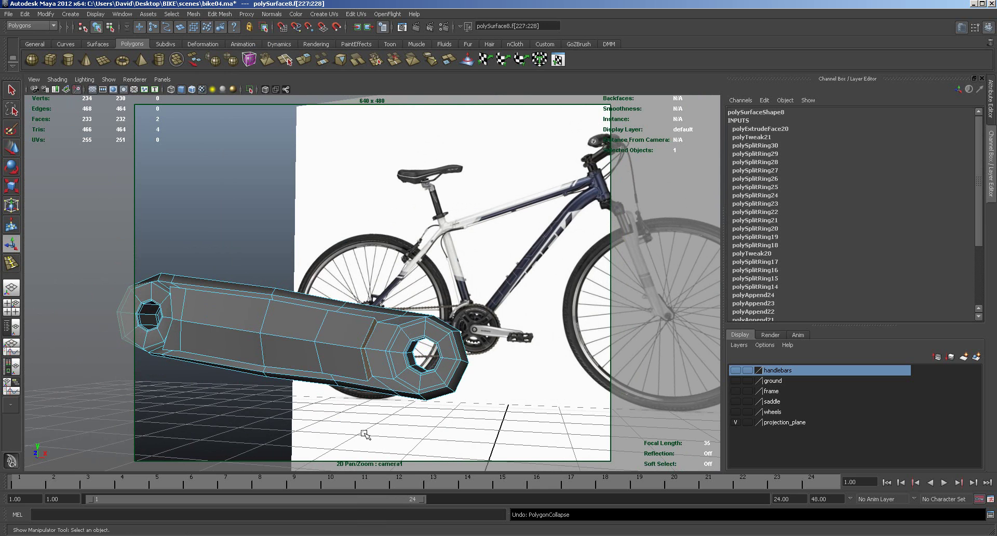
key("Delete")
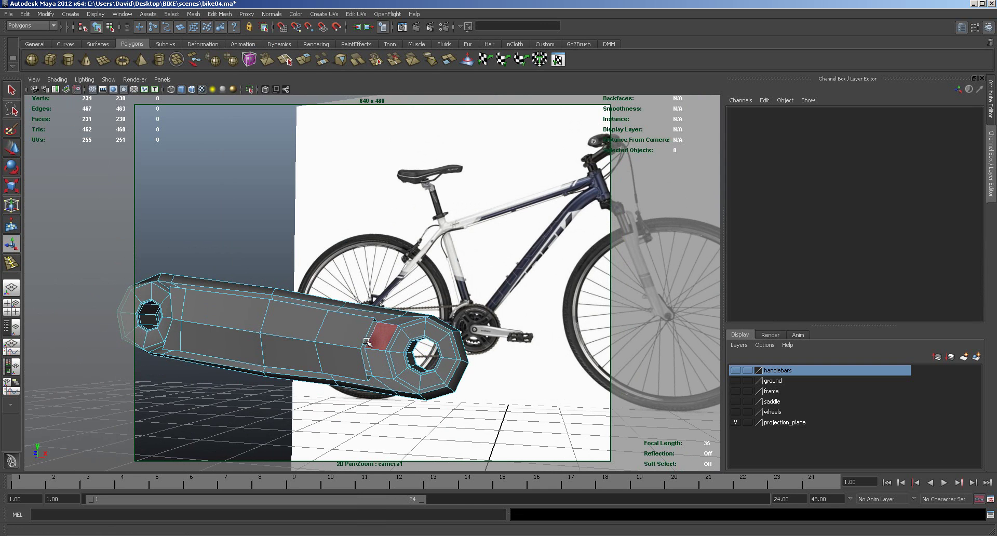
Merge the overlapping vertices at one end of the crank arm's extruded area and preview the mesh smoothed.
right_click_drag(369, 340, 371, 318)
left_click(373, 318)
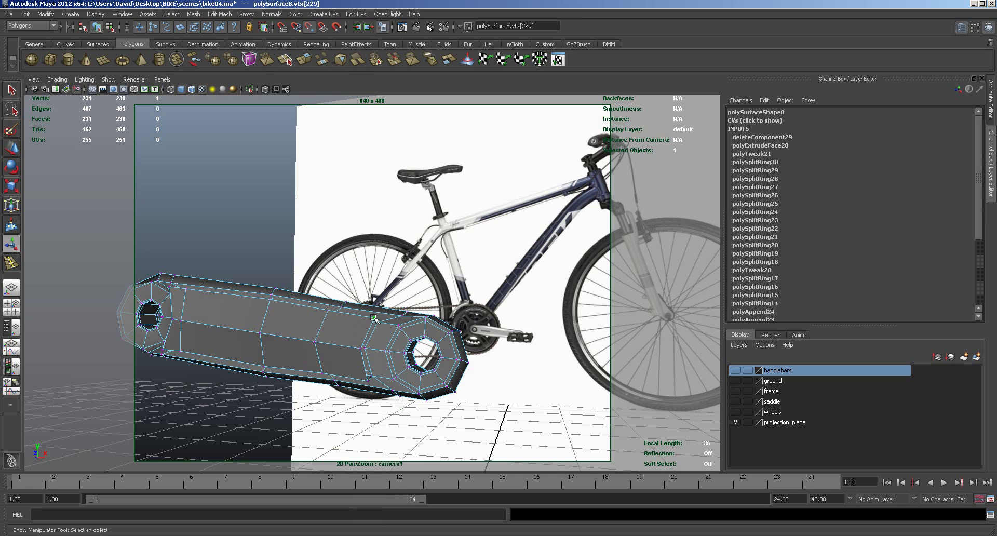
left_click_drag(377, 319, 375, 320)
key("w")
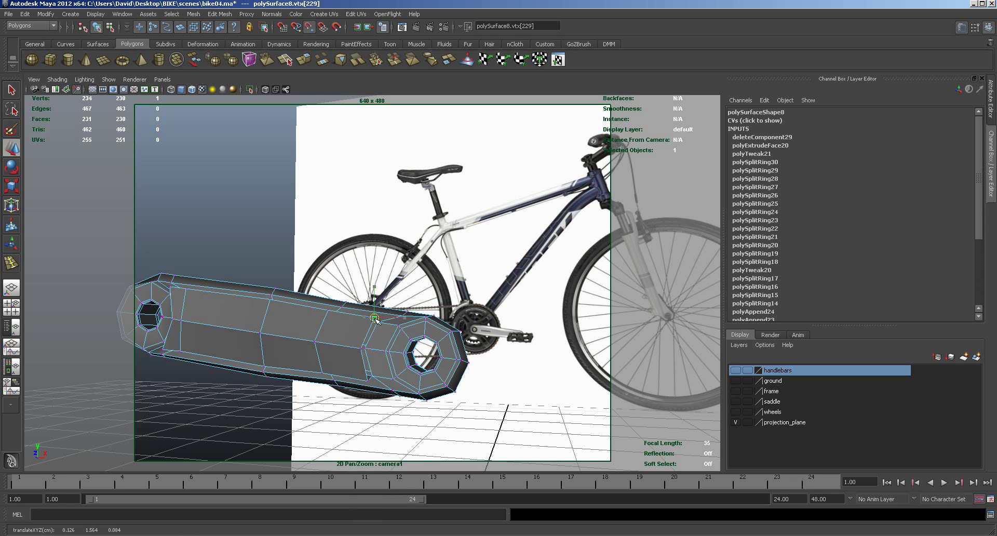
left_click(361, 349)
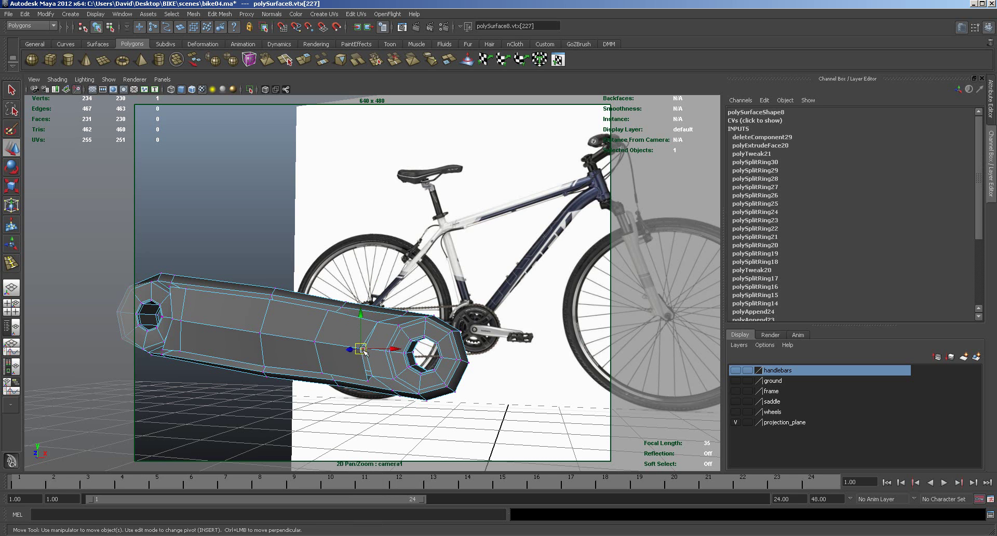
left_click(368, 382)
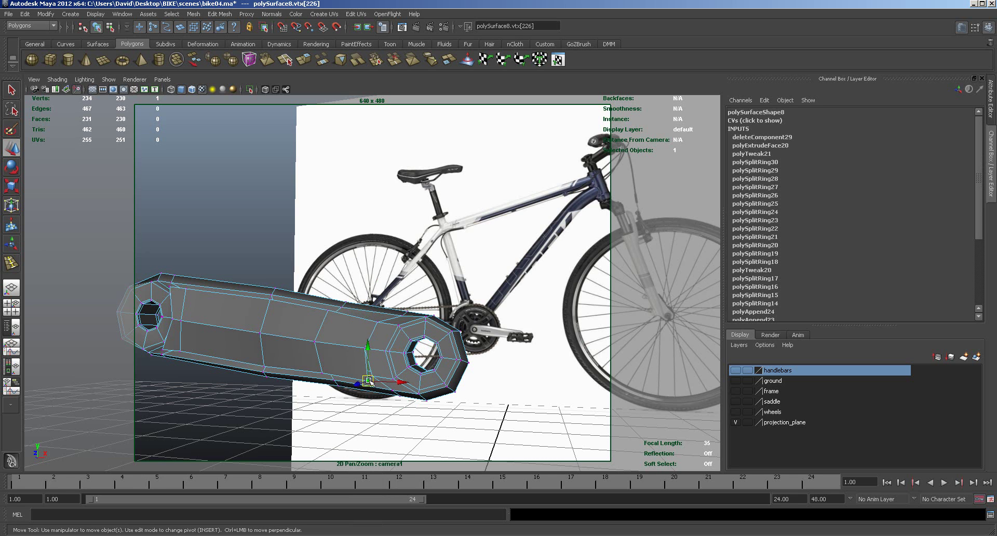
left_click_drag(341, 279, 385, 413)
left_click(229, 14)
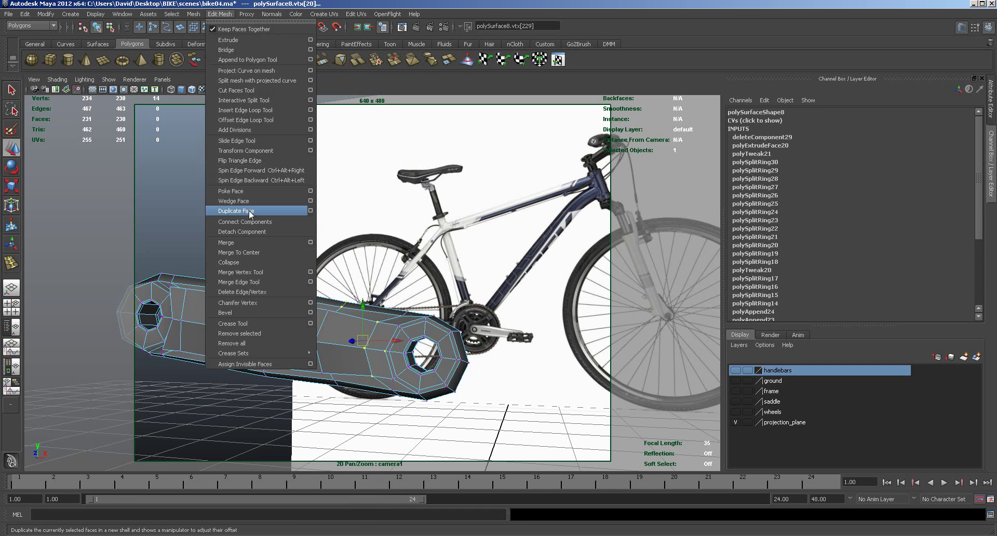
left_click(244, 242)
mouse_move(338, 344)
right_mouse_down()
mouse_move(357, 331)
mouse_move(339, 354)
right_mouse_up()
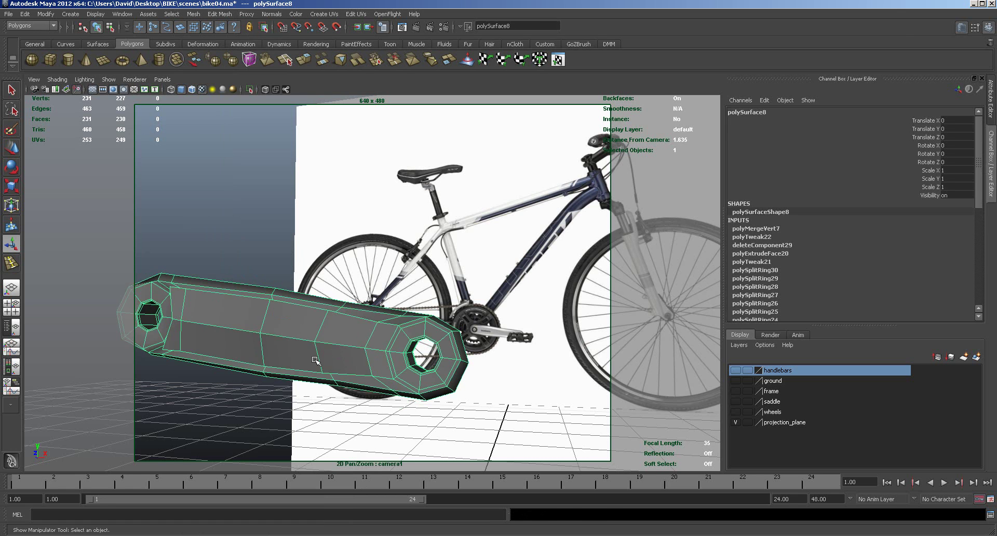
key("3")
Raise the vertices at the middle of the crank arm's upper and lower edges slightly along Y.
left_click(351, 425)
left_click_drag(395, 424, 418, 430, "alt")
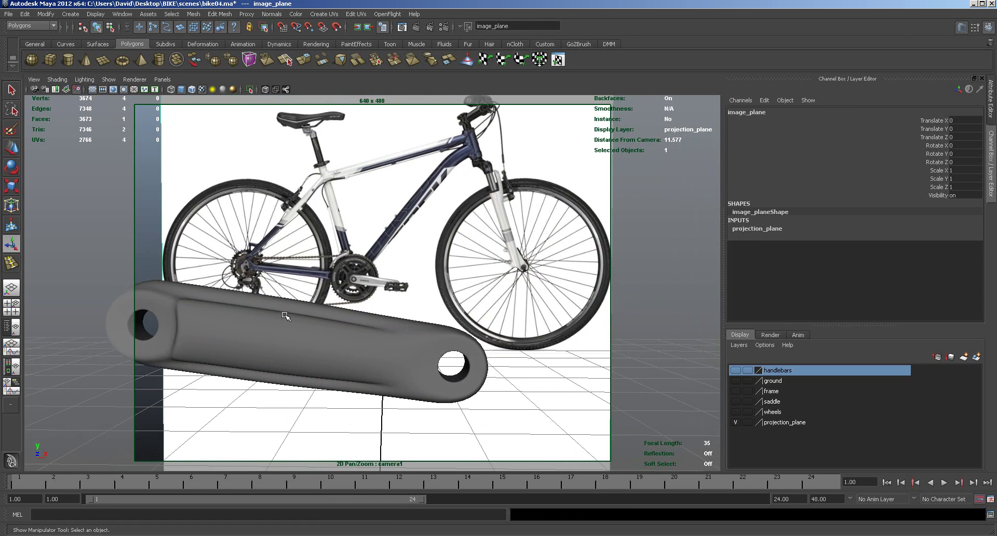
left_click_drag(315, 422, 313, 383, "alt")
left_click(312, 382)
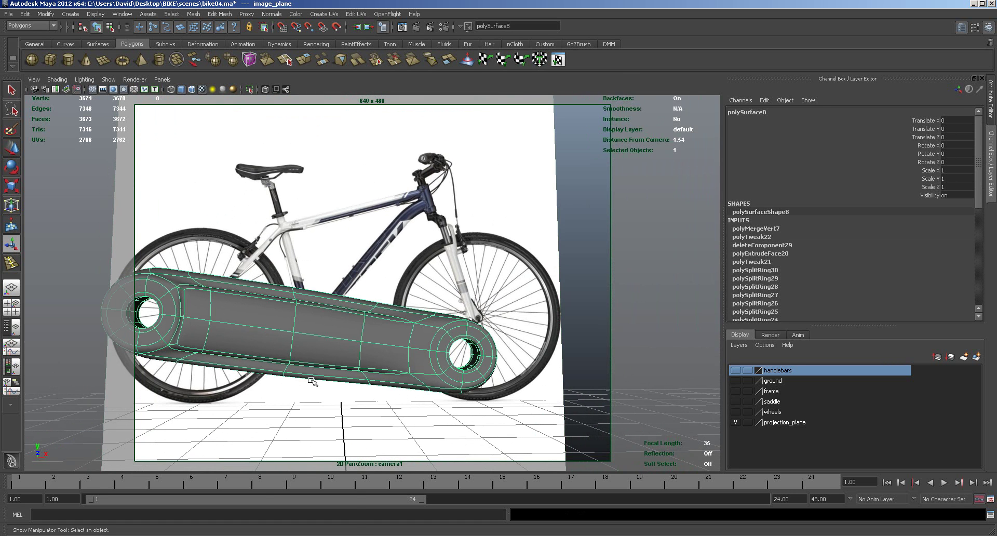
right_click_drag(312, 382, 244, 372)
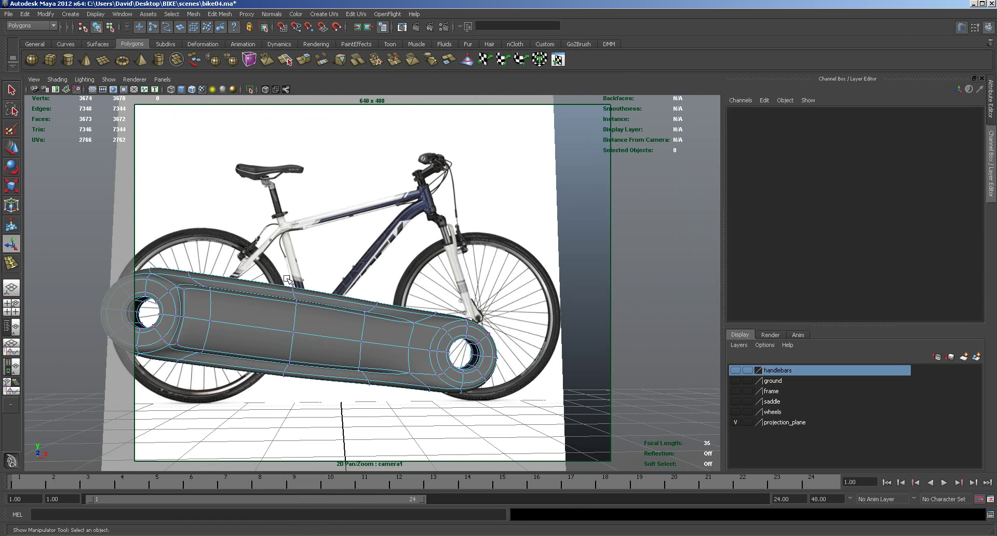
left_click(299, 287)
key("w")
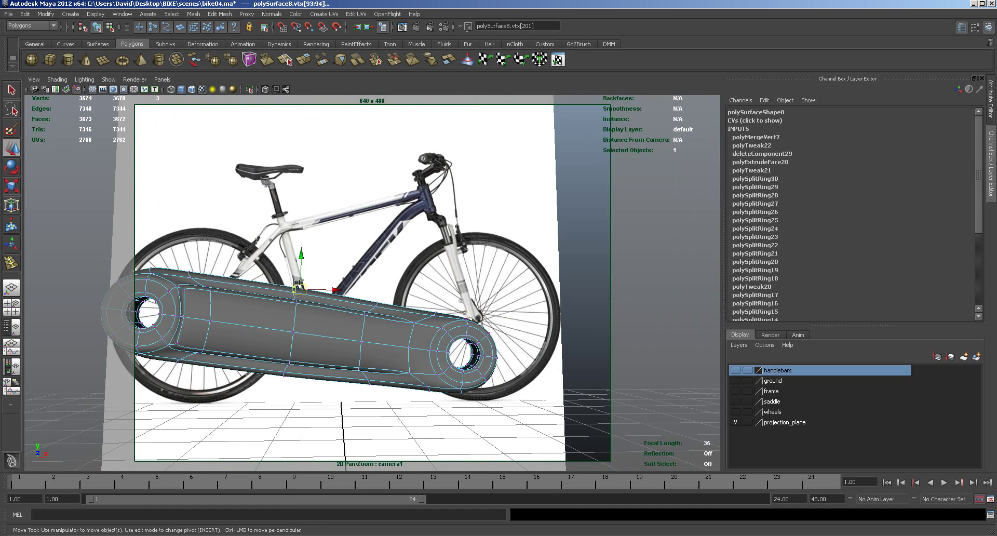
left_click_drag(302, 266, 301, 262)
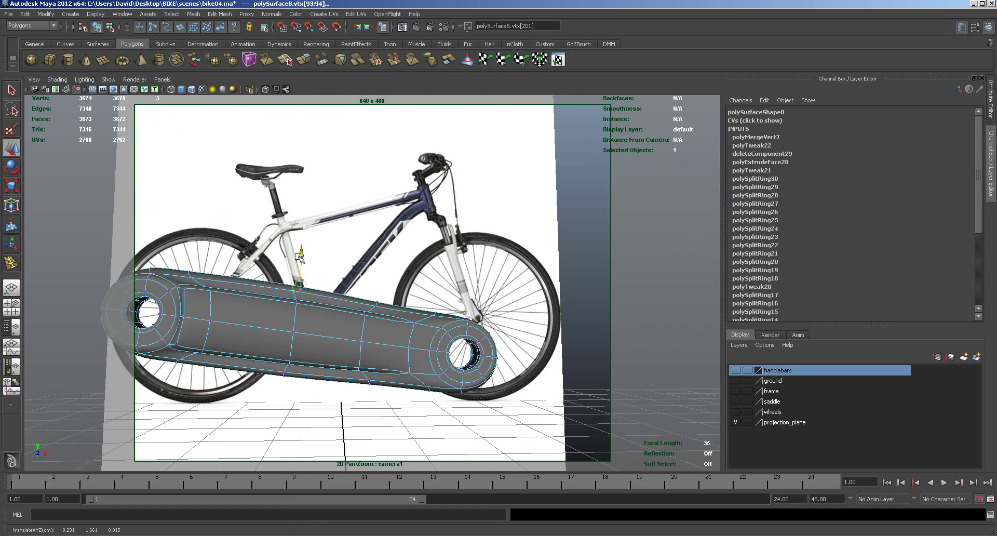
left_click(290, 377)
left_click_drag(291, 347, 290, 345)
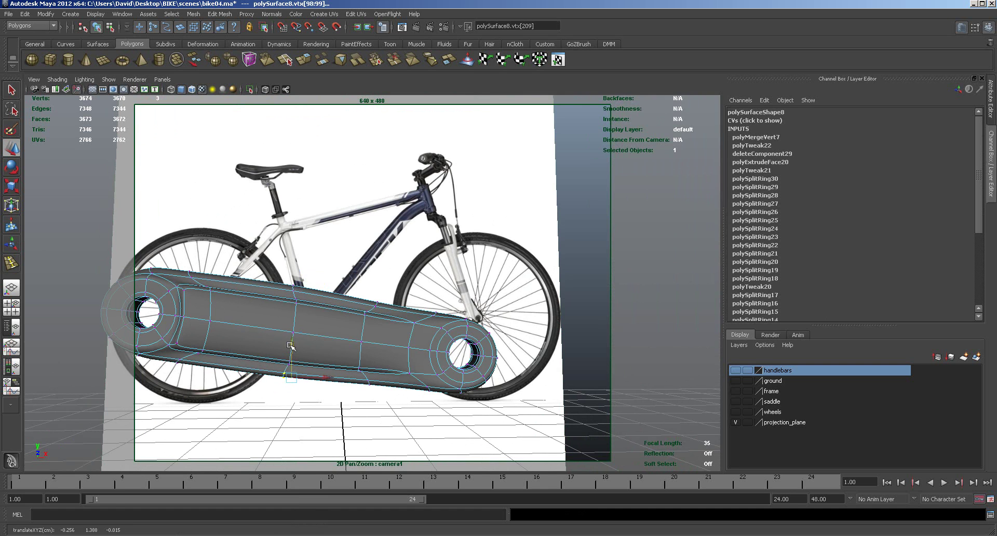
Select the three vertices at the end of the extruded area beside one ring and shift them along X and Z.
left_click_drag(279, 425, 344, 427, "alt")
left_click(331, 323)
left_click(337, 356, "shift")
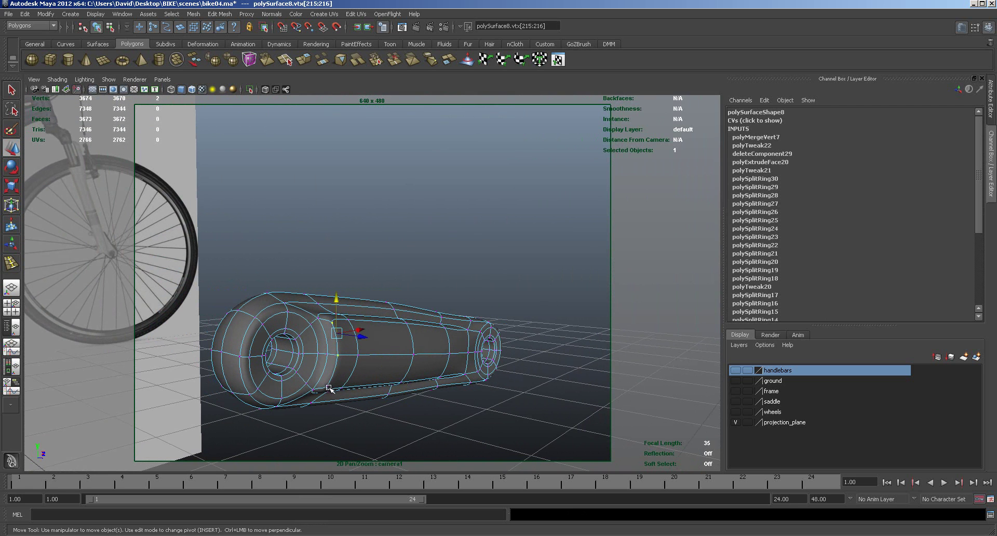
left_click(327, 387, "shift")
left_click_drag(361, 361, 354, 360)
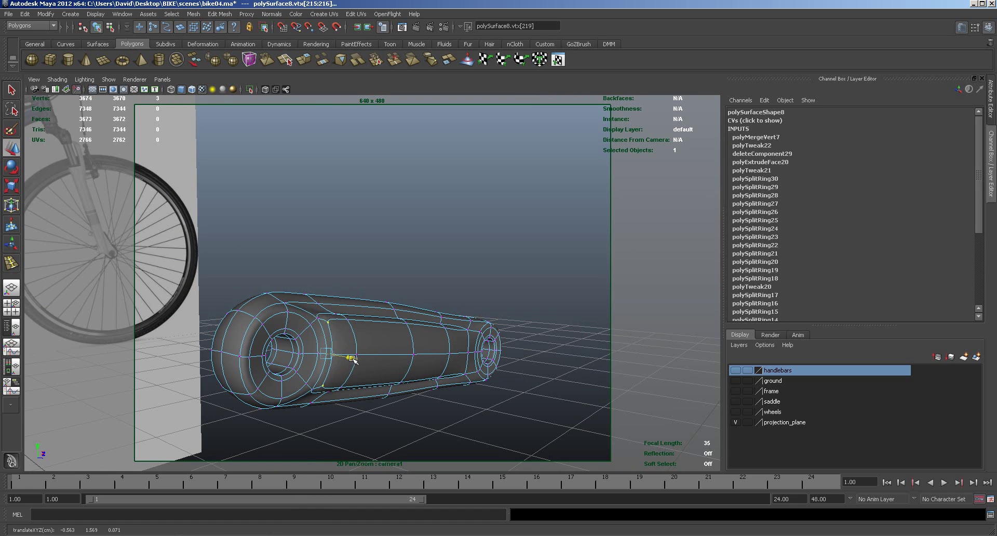
left_click_drag(386, 419, 280, 383, "alt")
left_click_drag(236, 346, 291, 351)
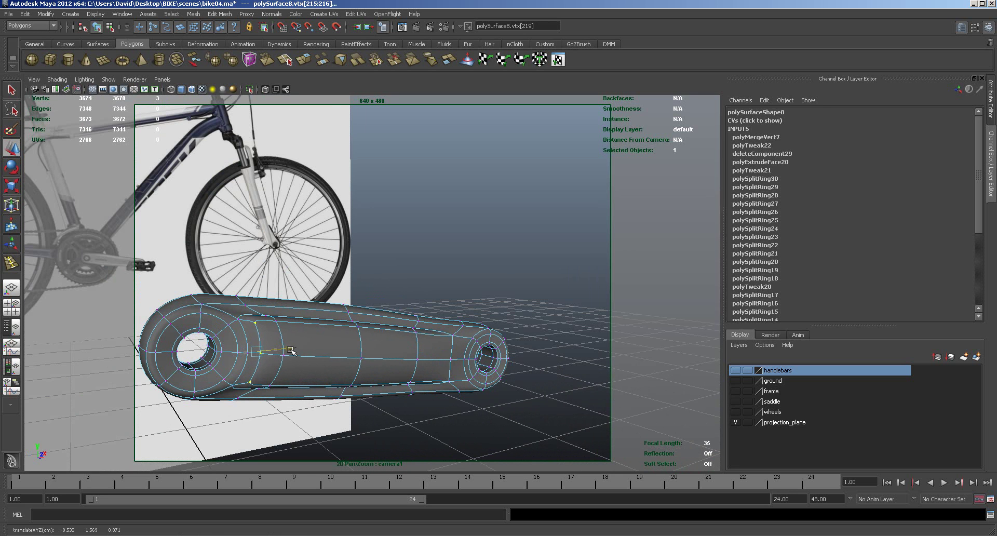
left_click_drag(329, 423, 337, 455, "alt")
middle_click_drag(315, 456, 319, 458)
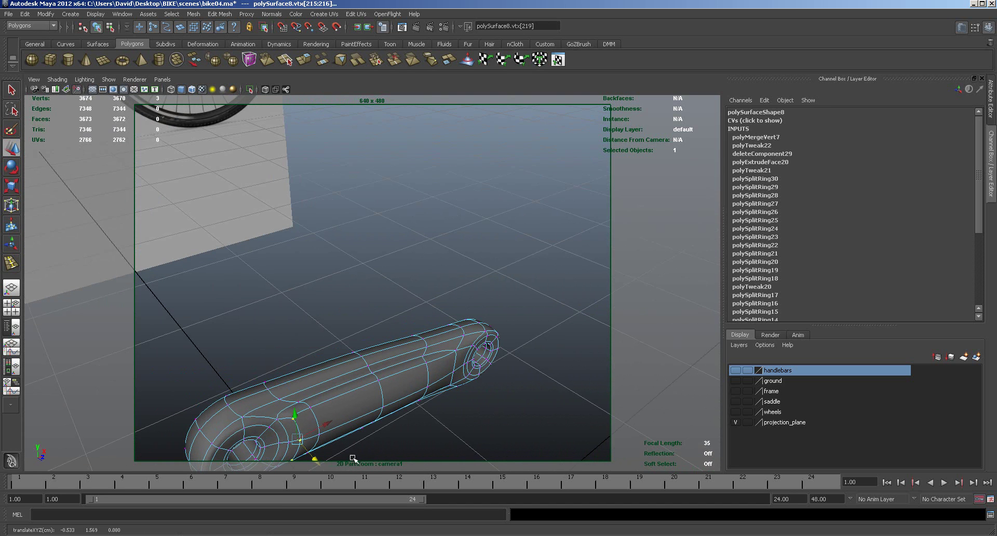
Examine the smoothed crank arm from several angles, compare it with the reference photo 15022.jpg in Windows Explorer, and return to Maya.
right_click_drag(380, 387, 410, 358)
left_click_drag(417, 441, 473, 408, "alt")
left_click_drag(456, 362, 327, 348, "alt")
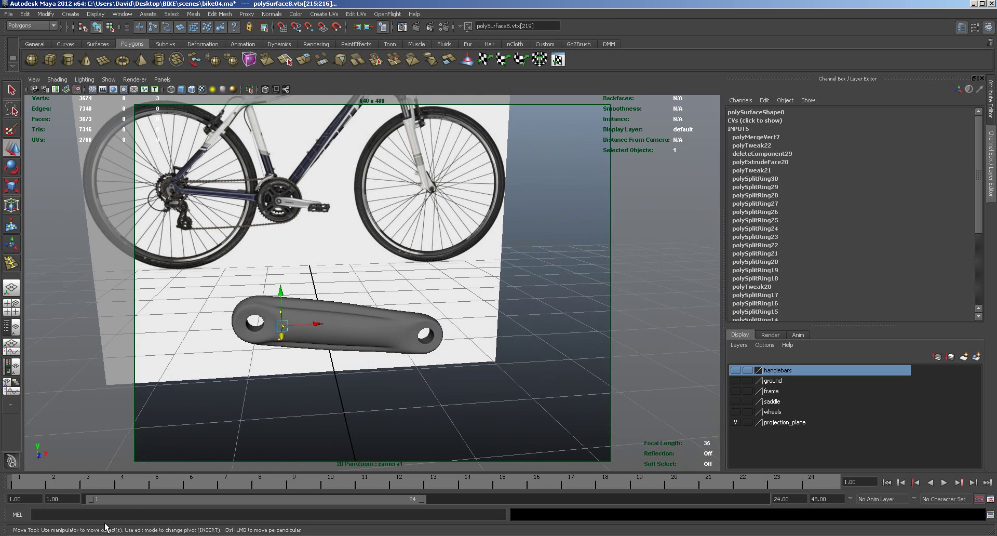
key("alt+Tab")
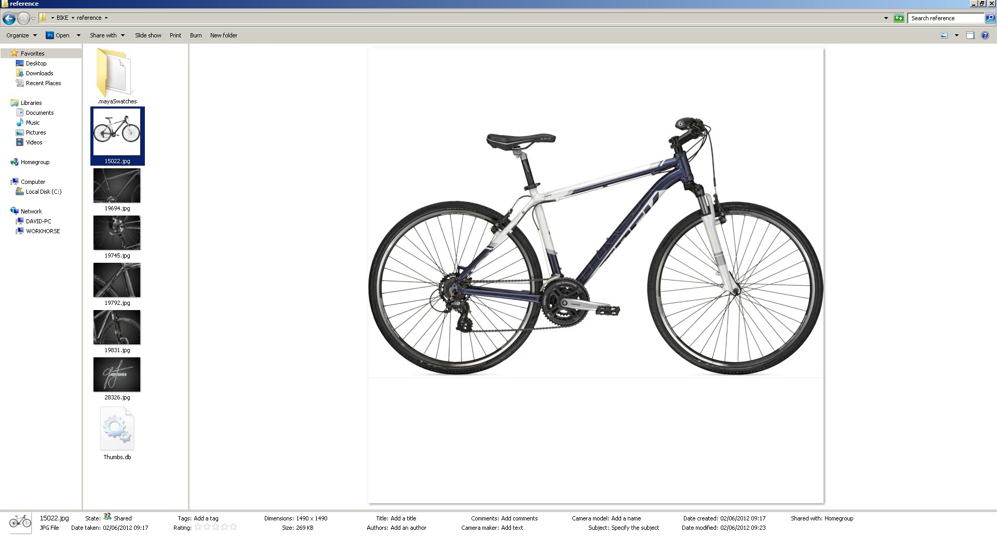
left_click(133, 529)
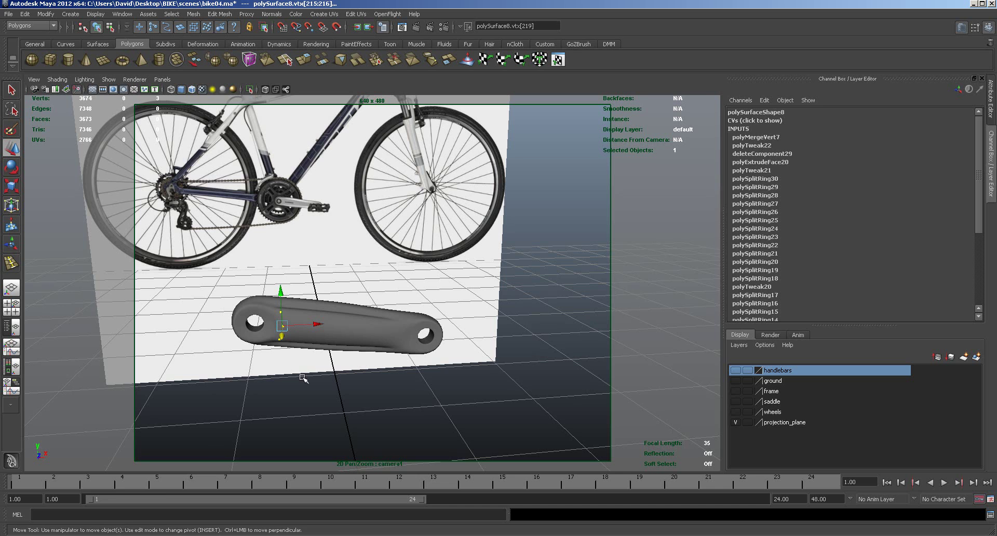
Show the frame layer, center the crank arm's pivot, and move the arm outward from the frame to Translate Z 0.202.
left_click(735, 391)
key("F8")
left_click_drag(352, 352, 342, 415, "alt")
key("w")
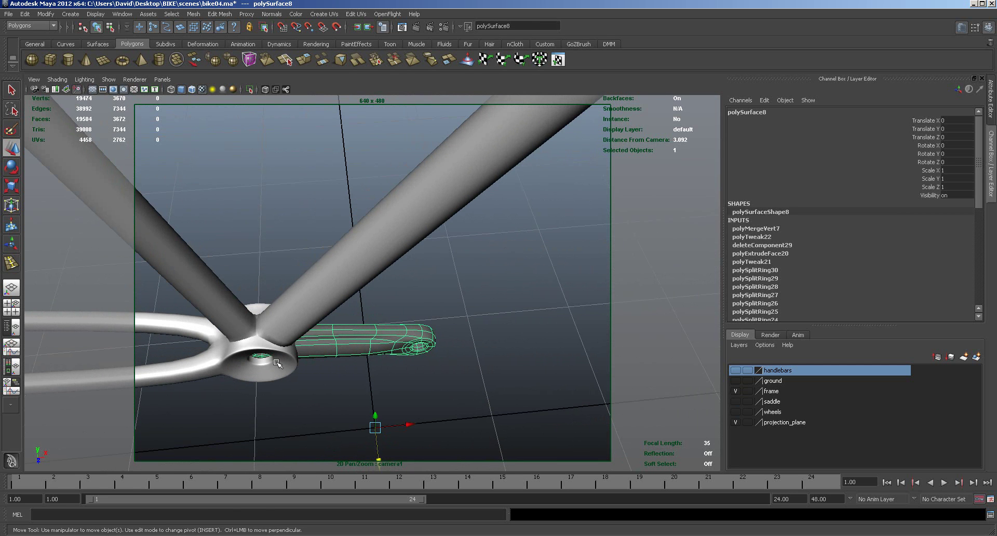
left_click(43, 14)
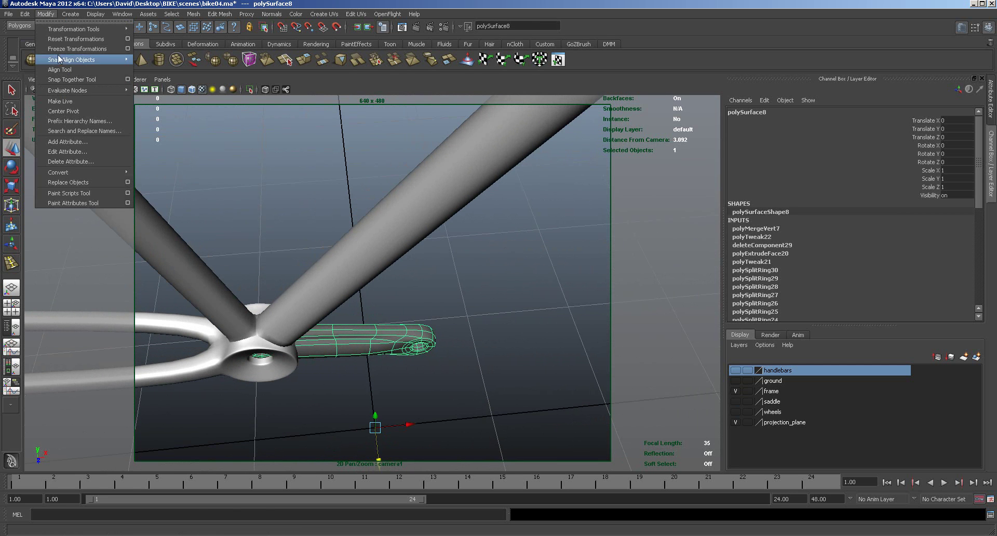
left_click(57, 108)
left_click_drag(343, 374, 344, 409)
left_click_drag(275, 422, 275, 380, "alt")
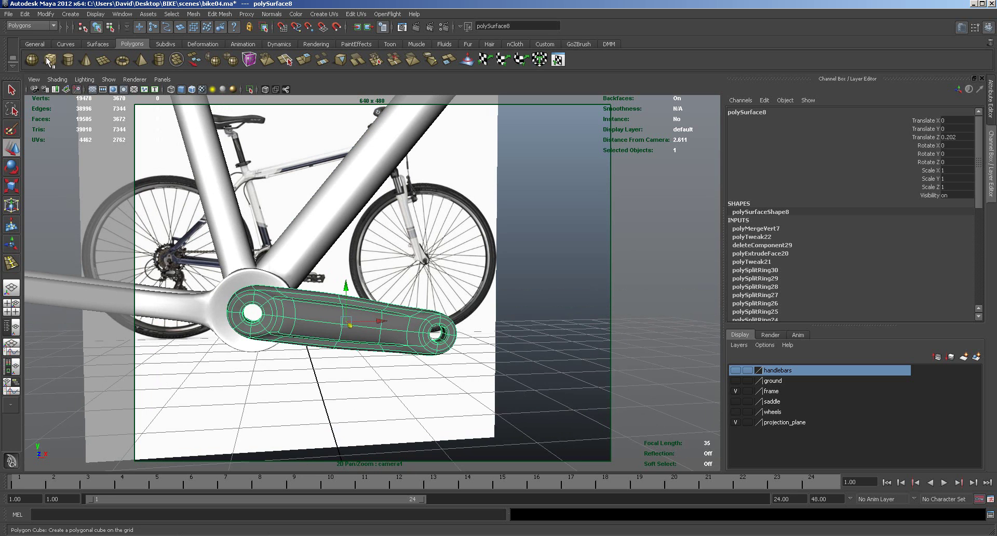
Create a polygon cylinder and set its Rotate X to 90.
left_click(69, 58)
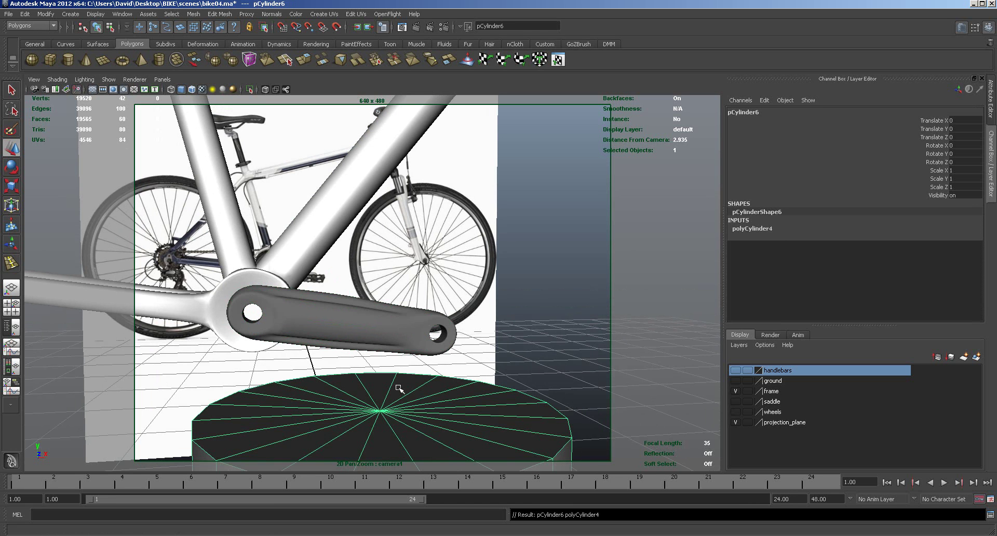
right_click_drag(269, 334, 326, 348, "alt")
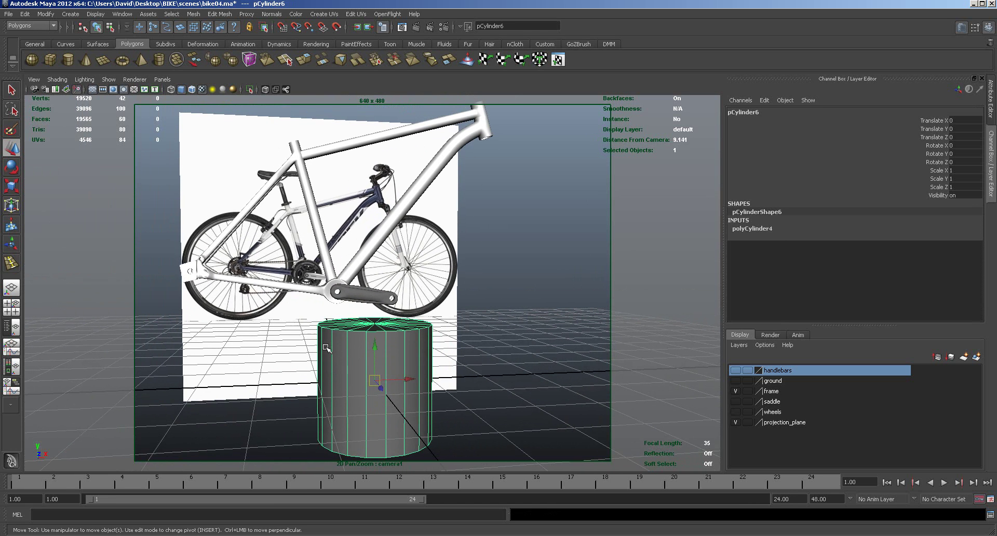
key("e")
left_click_drag(381, 353, 374, 406)
left_click(951, 146)
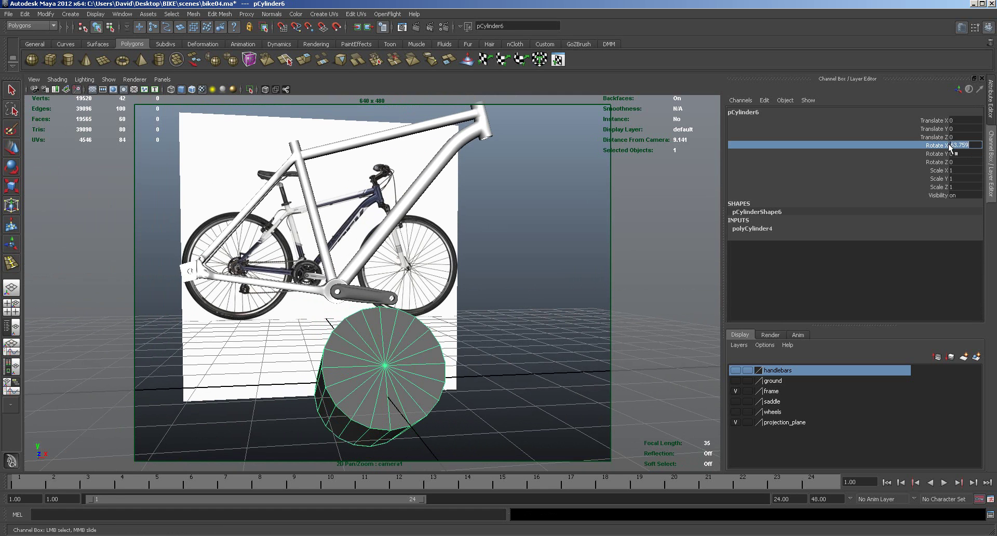
type("90")
key("Return")
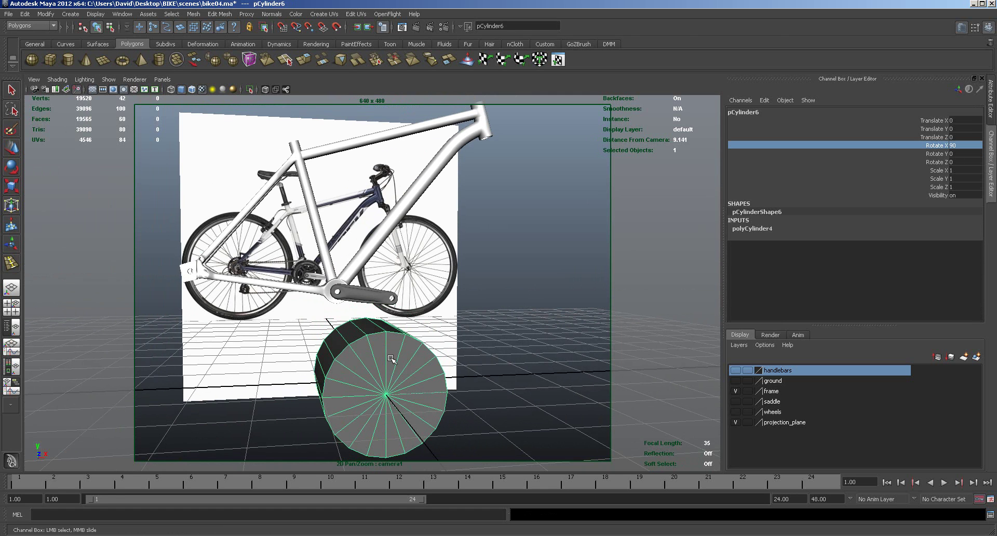
Scale the cylinder down to about 0.182, 0.236, 0.182 and move it to the frame's bottom bracket at about X -0.723, Y 1.536.
key("r")
left_click_drag(390, 397, 289, 356)
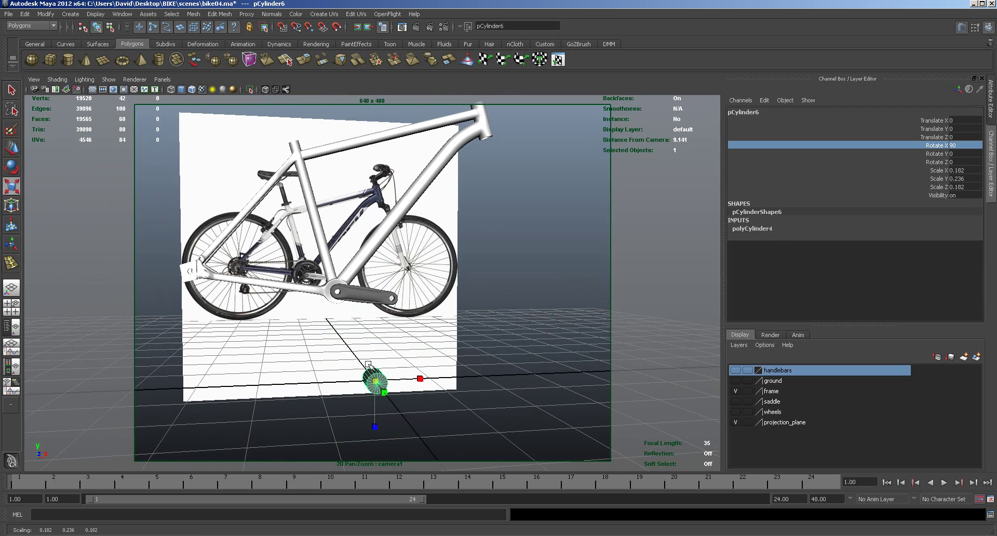
key("w")
left_click_drag(363, 349, 363, 260)
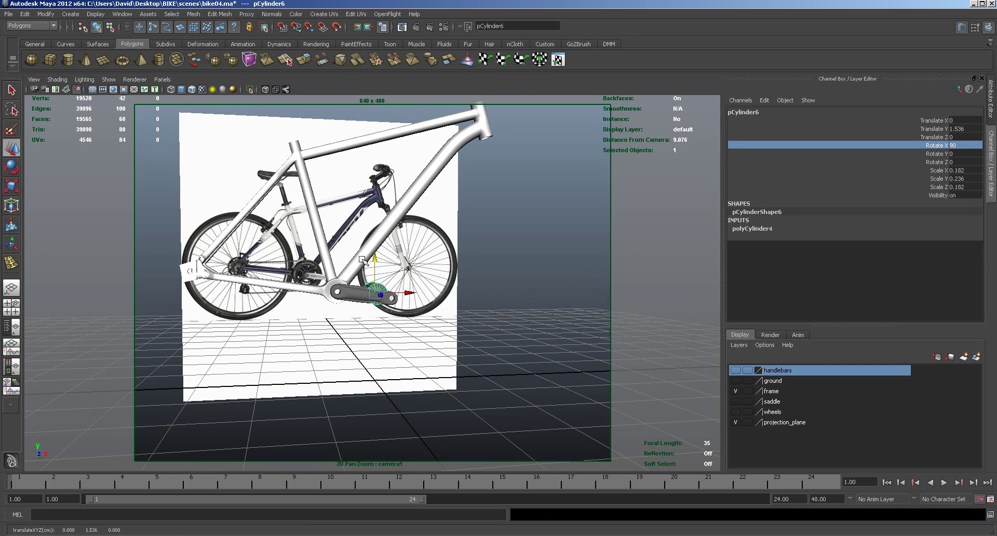
left_click_drag(408, 295, 367, 294)
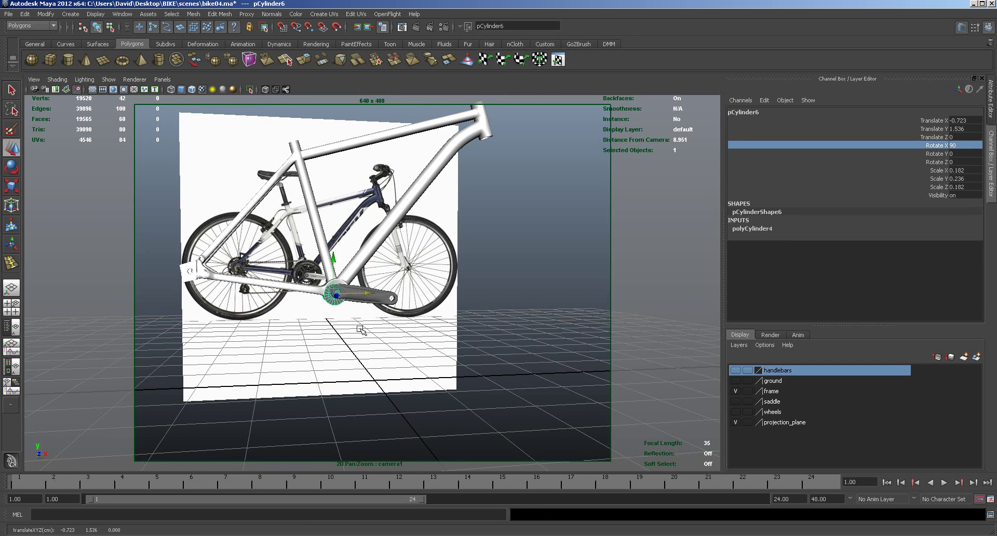
Fit the cylinder into the crank arm's axle hole in the front view, scaled to about 0.041, 0.054, 0.041 at X -0.674, Y 1.581.
key("space")
key("space")
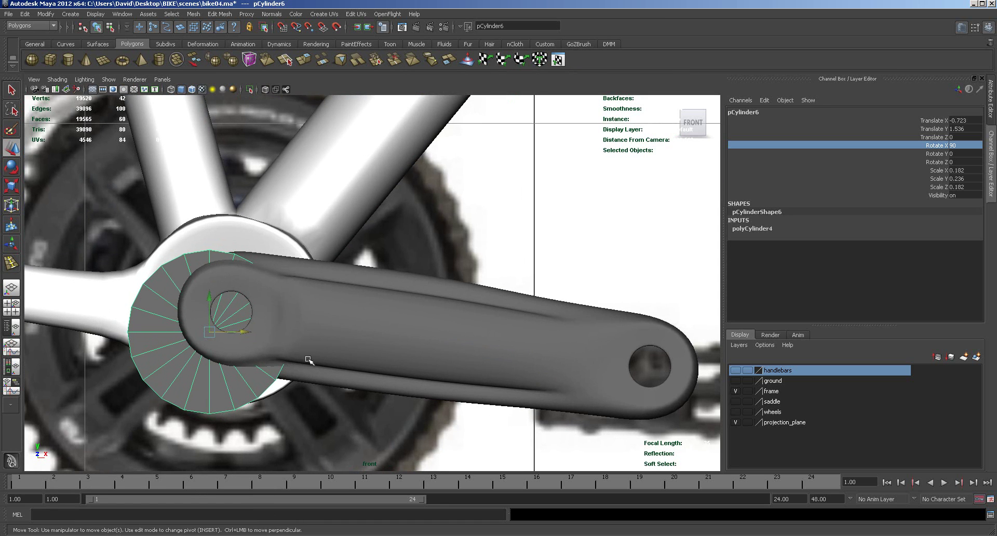
left_click_drag(211, 332, 161, 279)
key("r")
left_click_drag(111, 260, 108, 258)
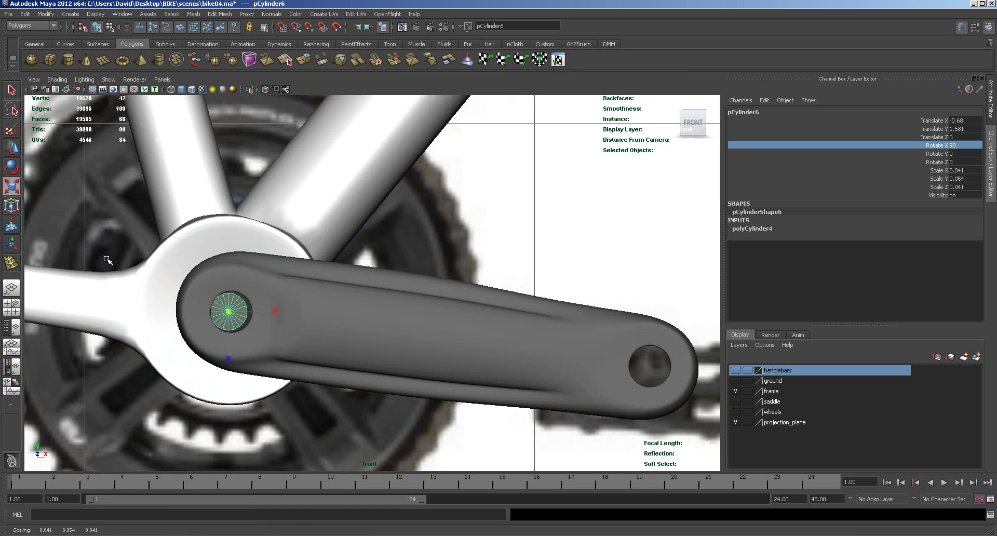
key("w")
left_click_drag(266, 312, 268, 312)
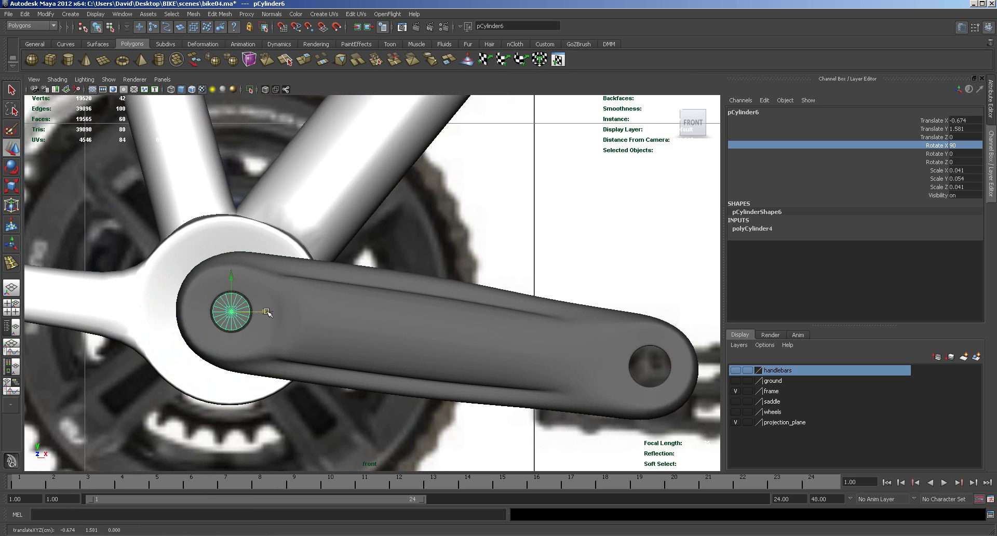
key("3")
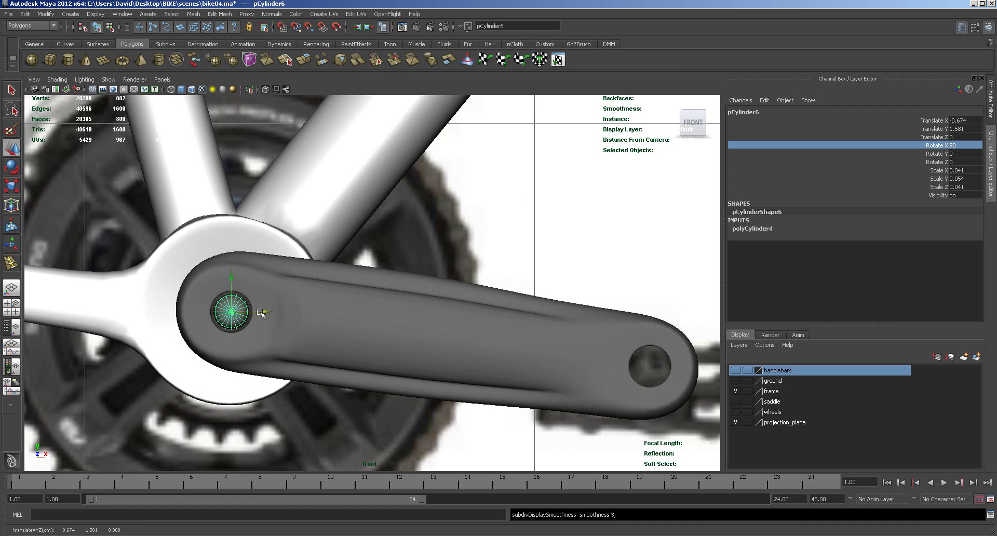
key("1")
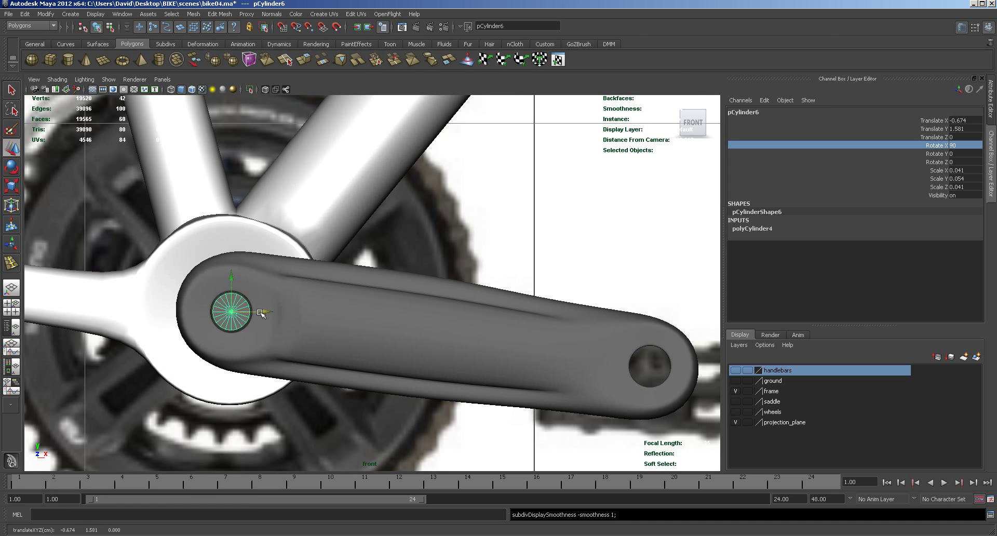
key("space")
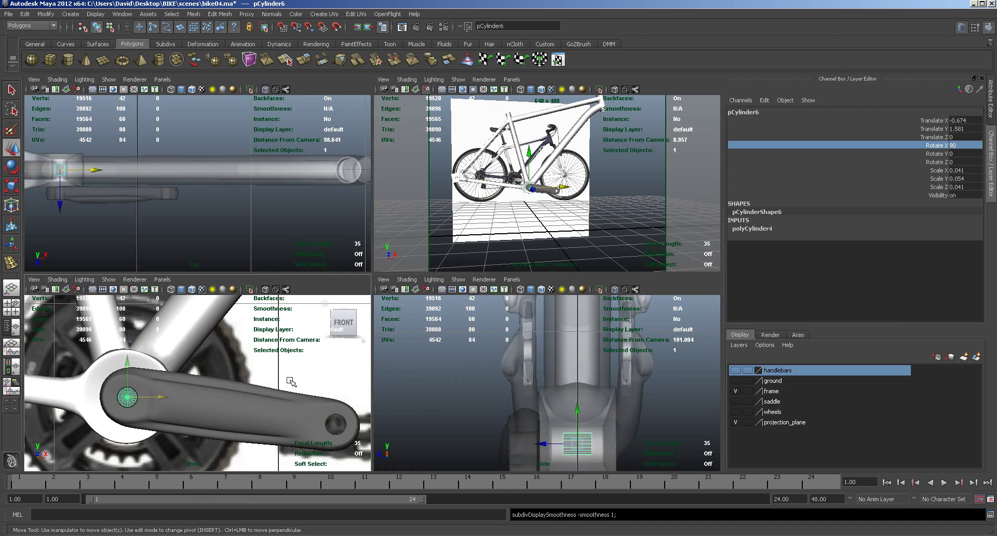
Lengthen the axle cylinder through the bottom bracket to Scale Y 0.29.
middle_click_drag(136, 194, 268, 195, "alt")
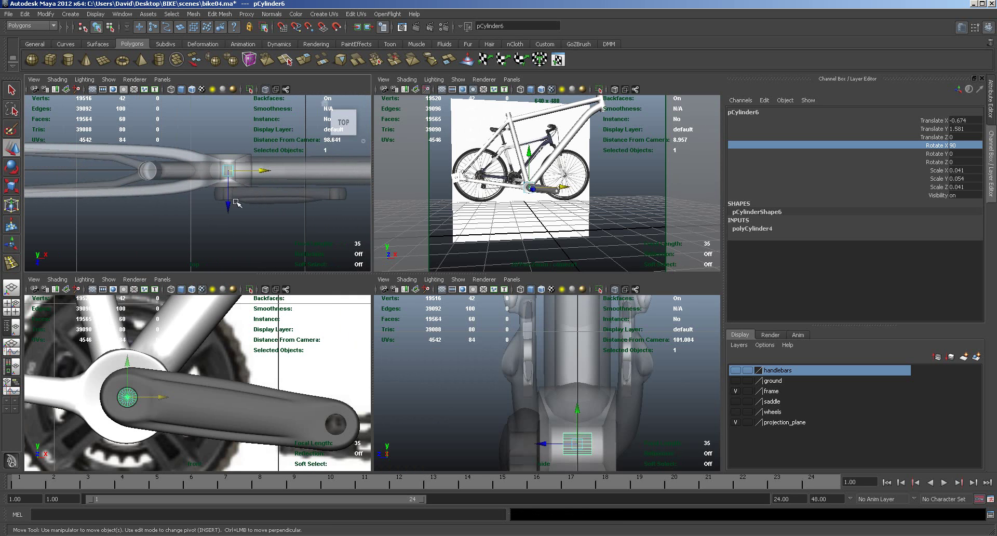
key("r")
left_click_drag(228, 217, 222, 422)
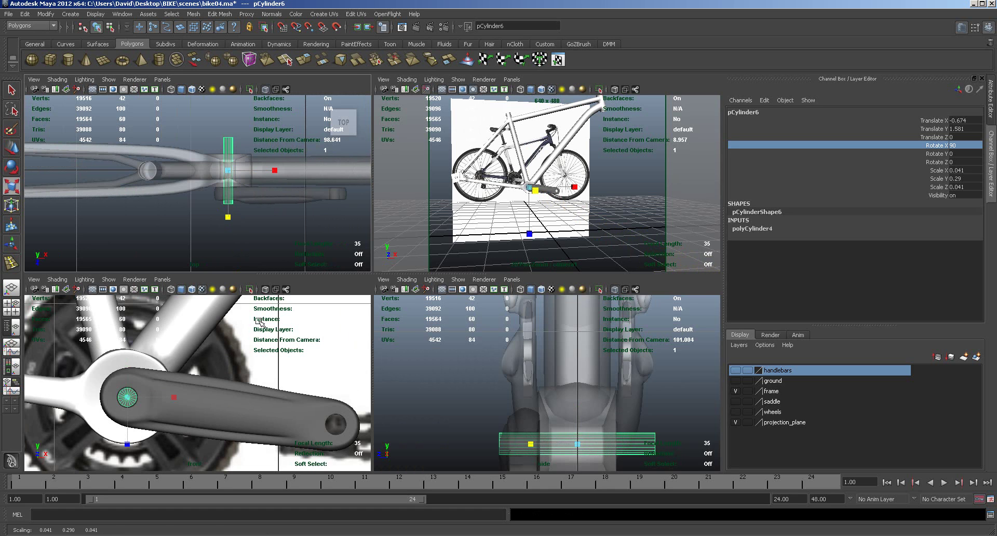
Insert one edge loop close to each end of the axle cylinder with the Insert Edge Loop Tool.
left_click(220, 14)
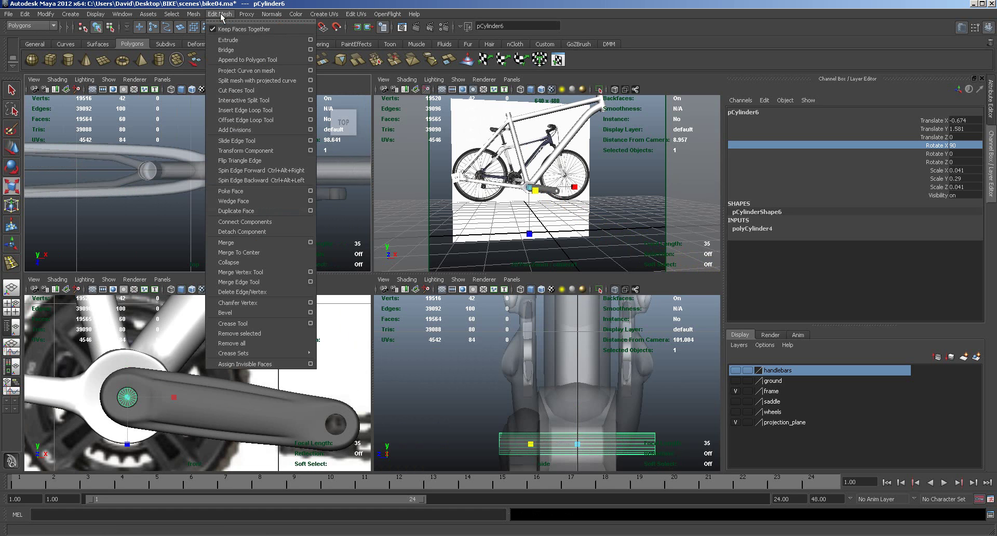
left_click(248, 110)
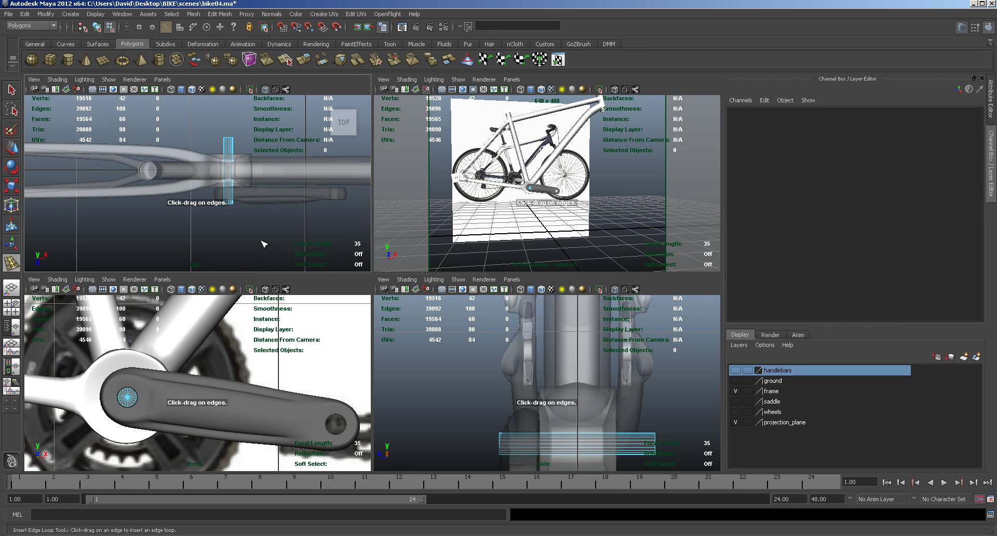
key("space")
right_click_drag(380, 337, 581, 349, "alt")
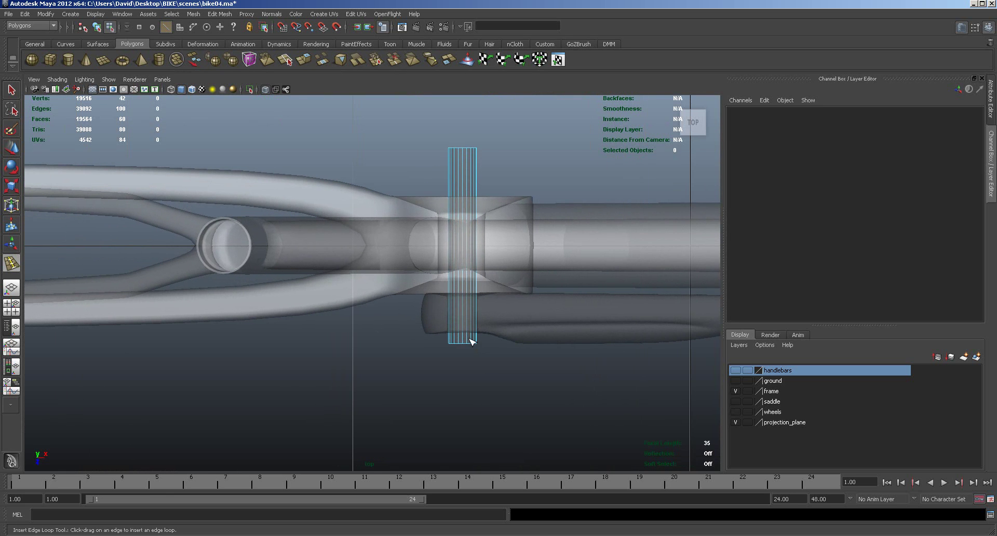
left_click_drag(473, 340, 474, 342)
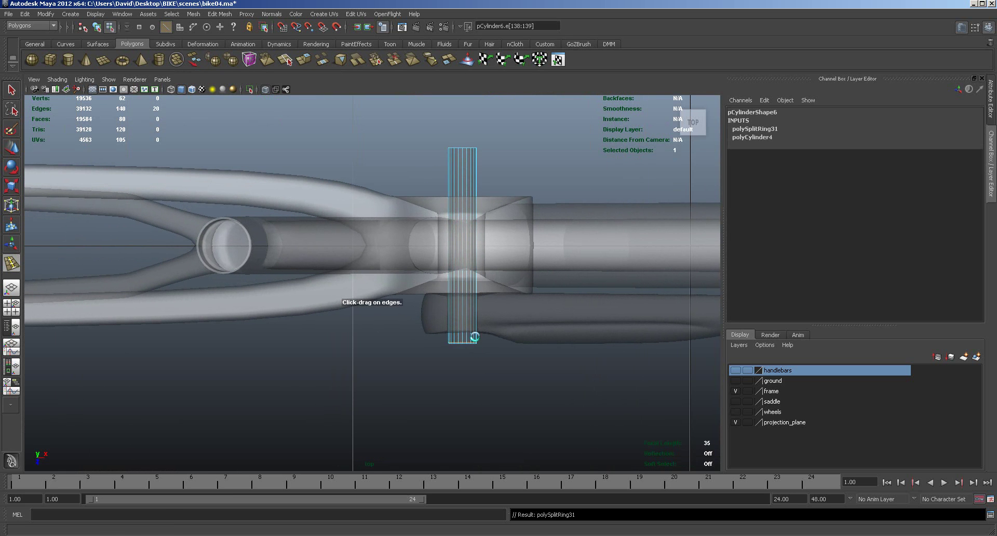
left_click_drag(469, 150, 472, 150)
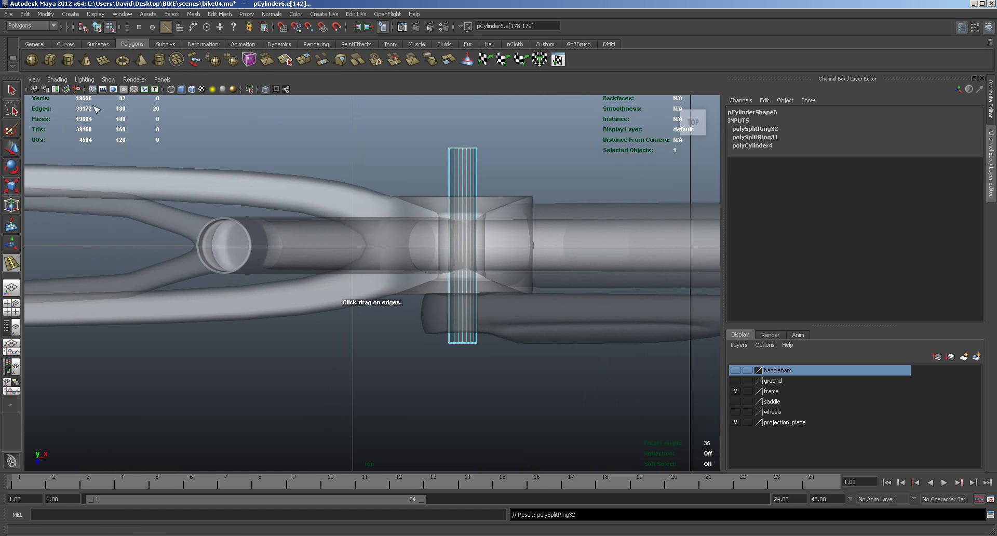
Select all the axle cylinder's vertices and scale them slightly shorter along its length so the end aligns with the crank arm's outer face.
left_click(10, 157)
right_click(470, 169)
left_click(427, 170)
left_click_drag(514, 168, 441, 139)
left_click_drag(430, 333, 497, 367)
key("r")
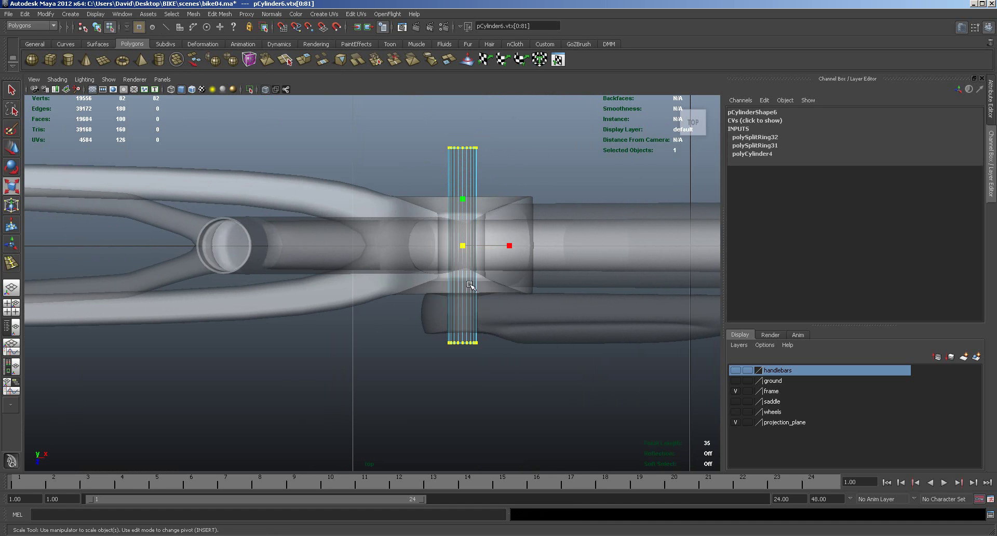
left_click_drag(463, 200, 463, 209)
left_click(514, 376)
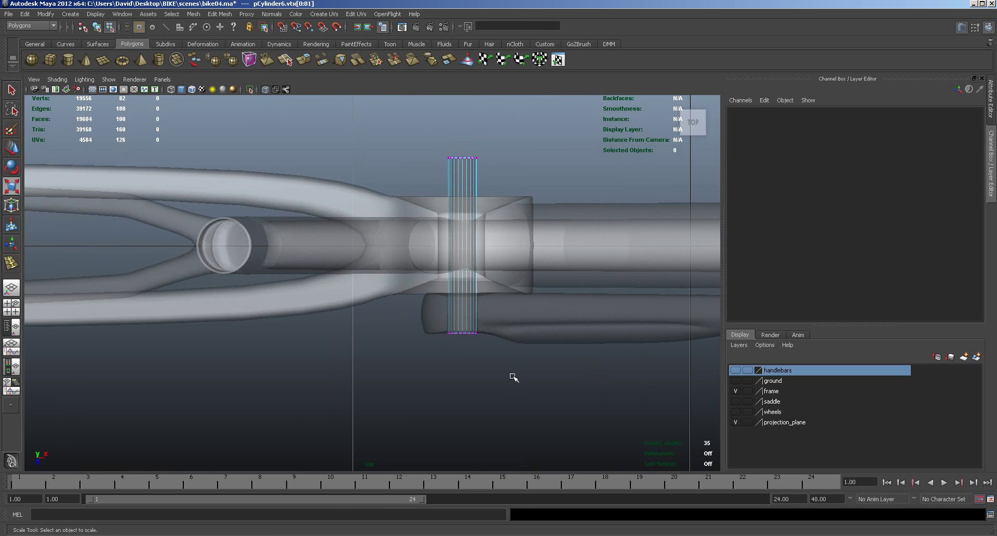
Duplicate the axle cylinder as an object and move the copy to the crank arm's pedal hole at about X 0.277, Y 1.456.
key("space")
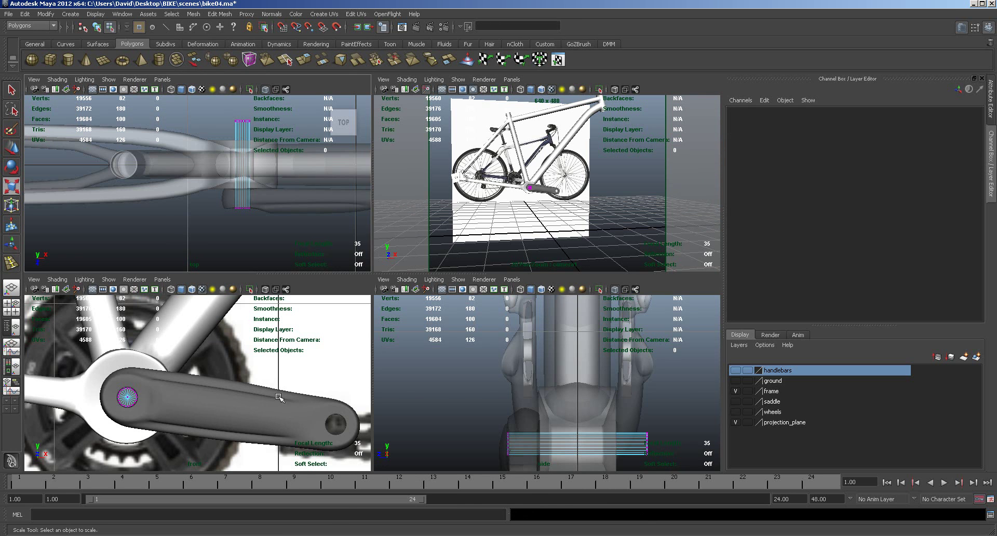
left_click(316, 371)
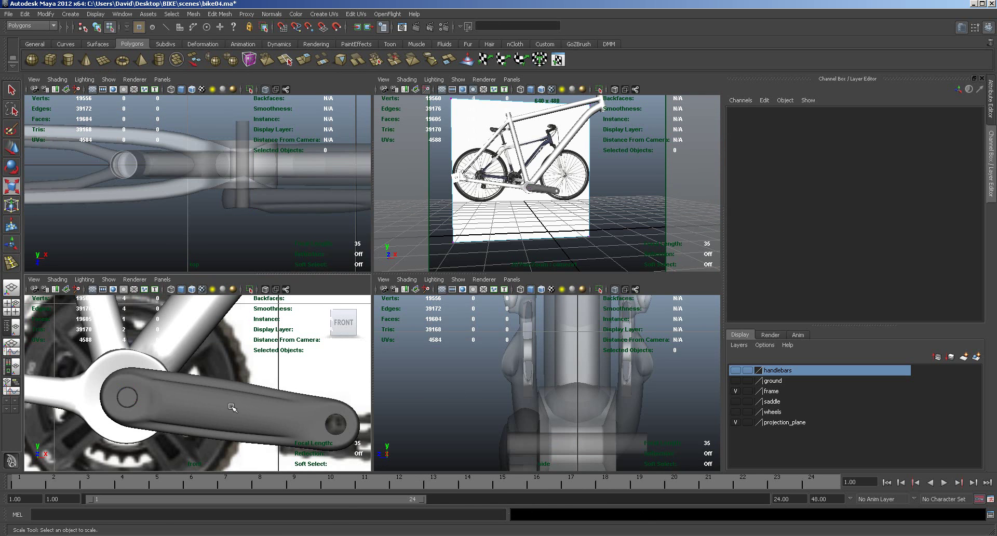
left_click(126, 398)
right_click_drag(126, 398, 166, 358)
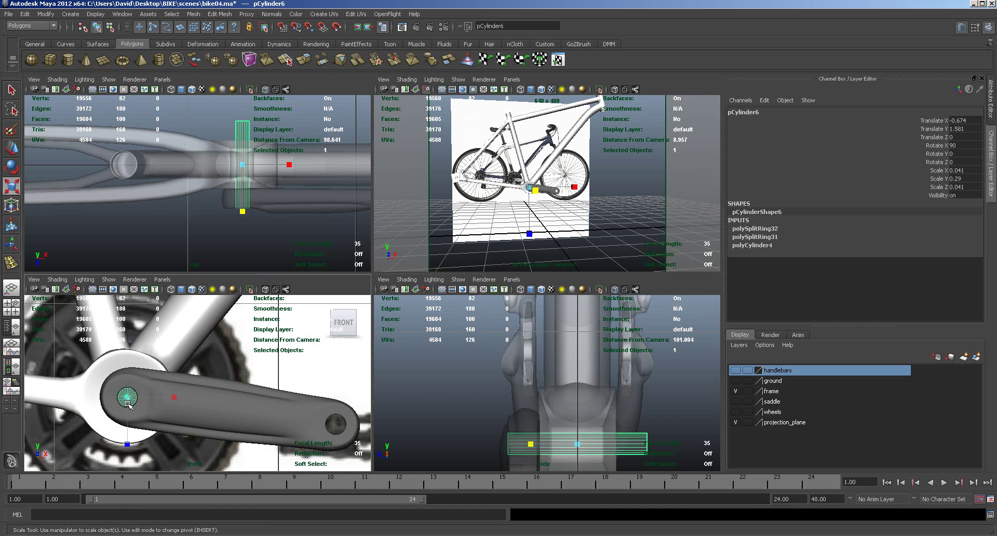
key("w")
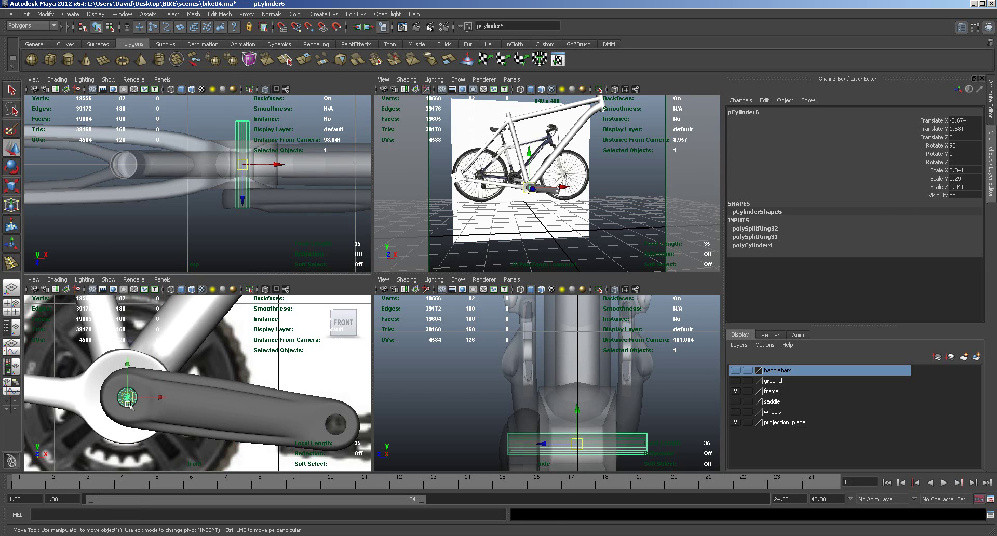
key("ctrl+d")
left_click_drag(161, 398, 372, 451)
left_click_drag(341, 362, 341, 389)
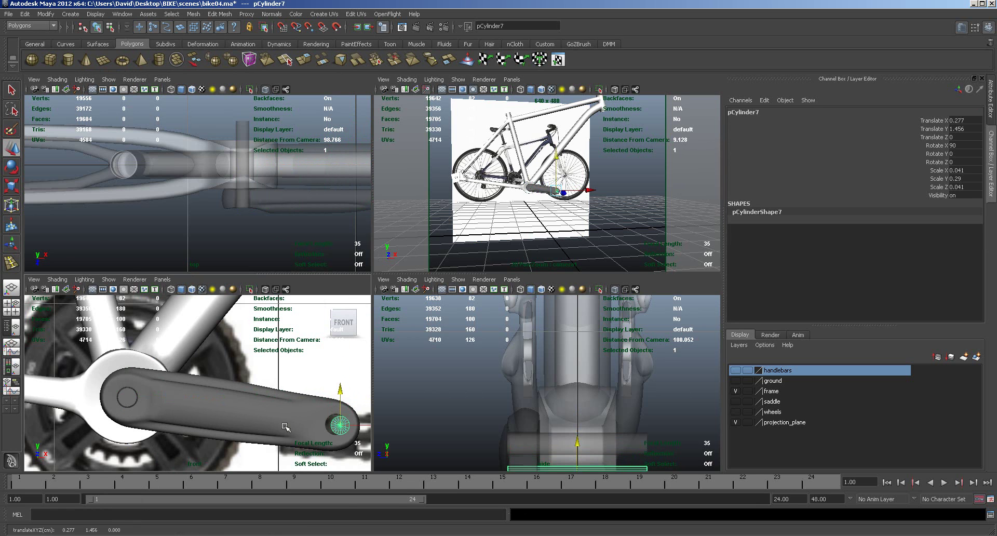
Center the duplicated cylinder in the pedal hole at X 0.257, Y 1.46 and turn on its smooth preview.
key("space")
right_click_drag(385, 409, 481, 386, "alt")
middle_click_drag(551, 400, 343, 335, "alt")
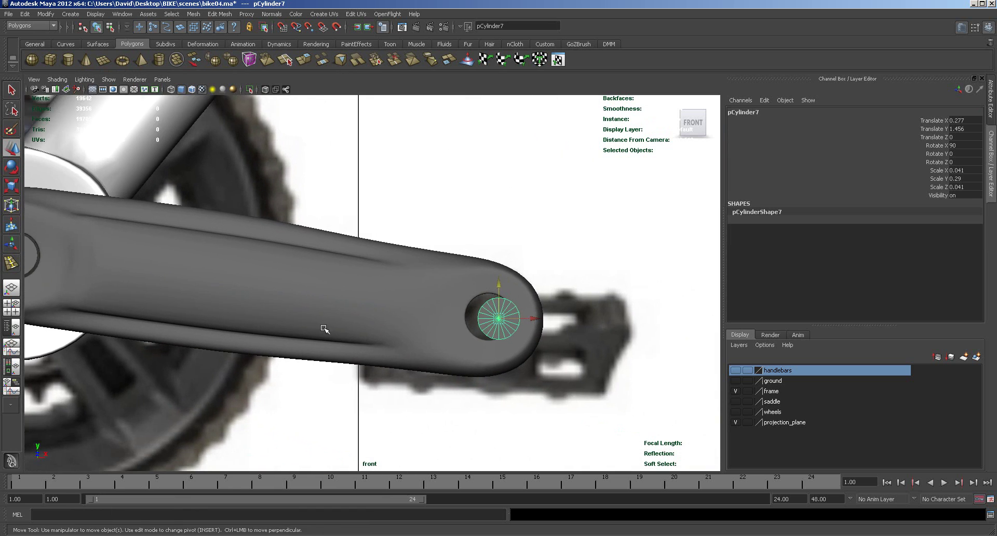
right_click_drag(334, 333, 467, 332, "alt")
left_click_drag(571, 330, 561, 330)
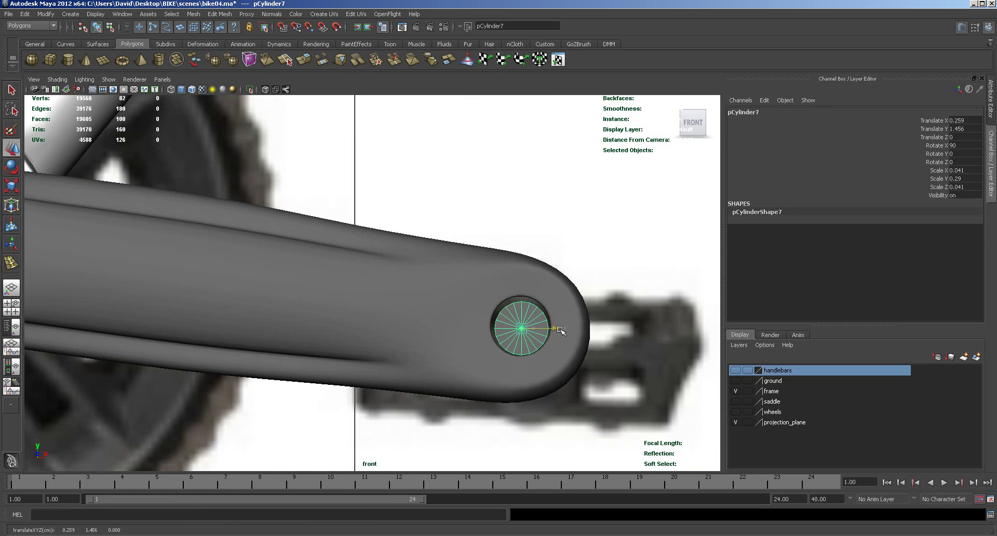
left_click_drag(524, 298, 525, 295)
left_click_drag(562, 325, 561, 327)
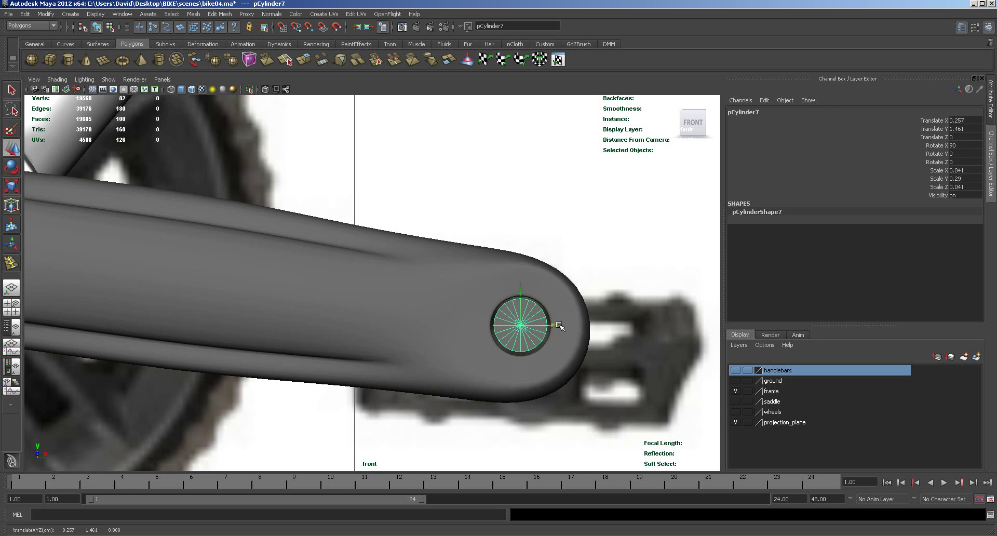
left_click_drag(523, 293, 523, 294)
key("3")
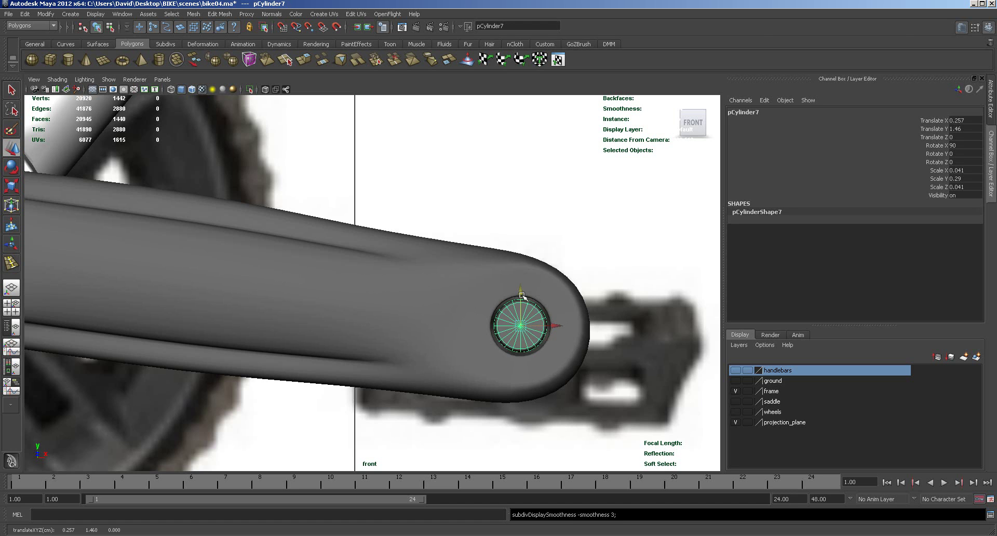
Move the pedal cylinder outward from the crank arm to Translate Z 0.405 and check its placement in perspective.
scroll(556, 335, "down", 10)
key("space")
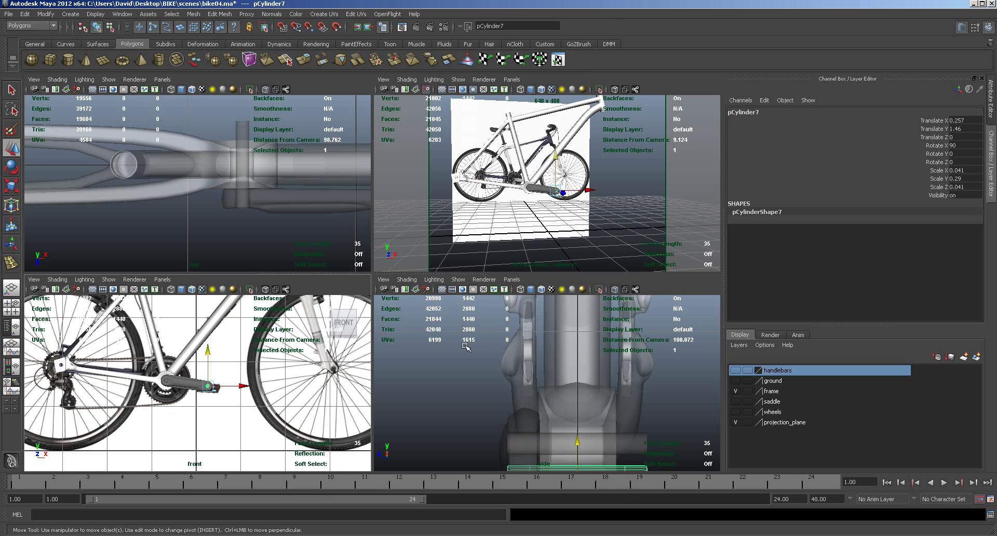
key("f")
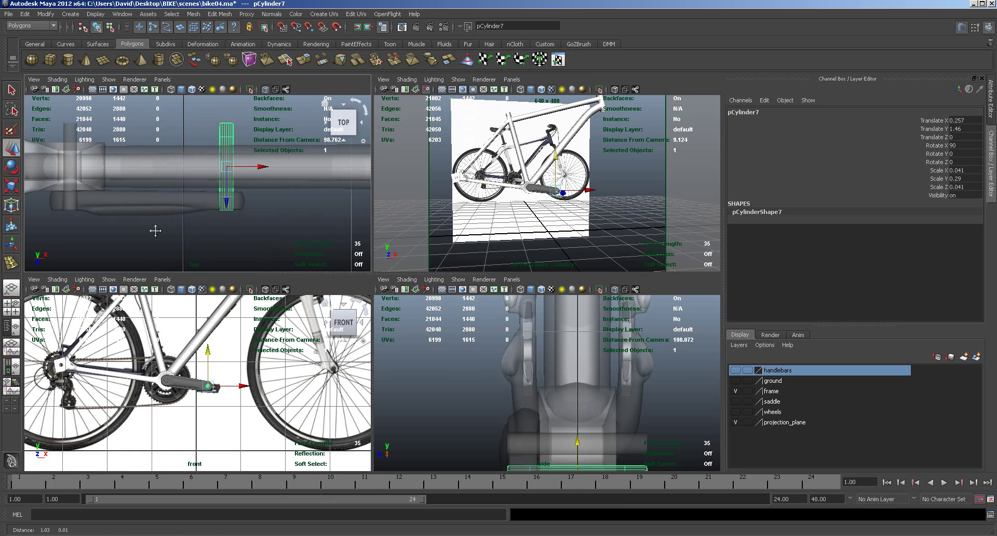
left_click_drag(214, 205, 218, 266)
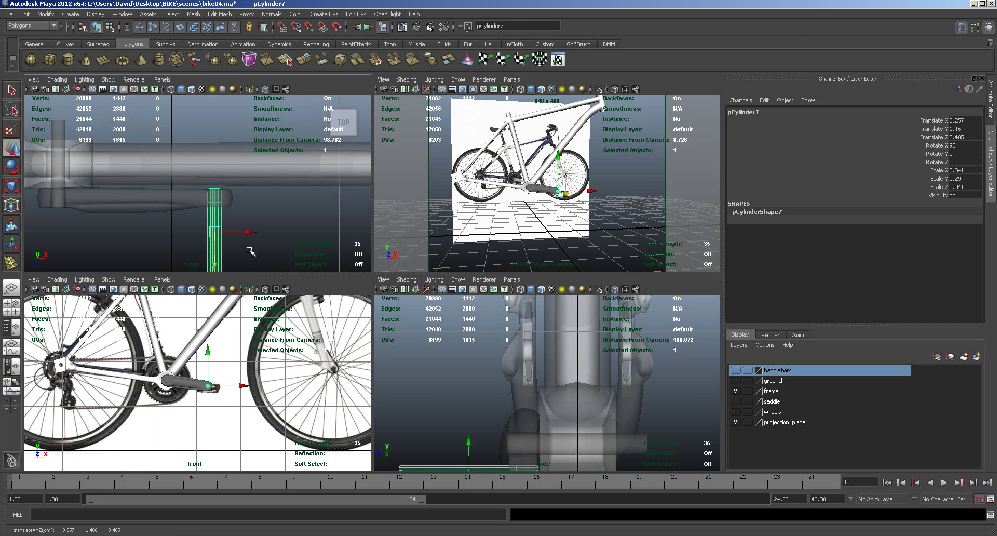
middle_click_drag(278, 246, 327, 216, "alt")
mouse_move(327, 216)
right_mouse_down("alt")
mouse_move(289, 208)
mouse_move(326, 210)
right_mouse_up("alt")
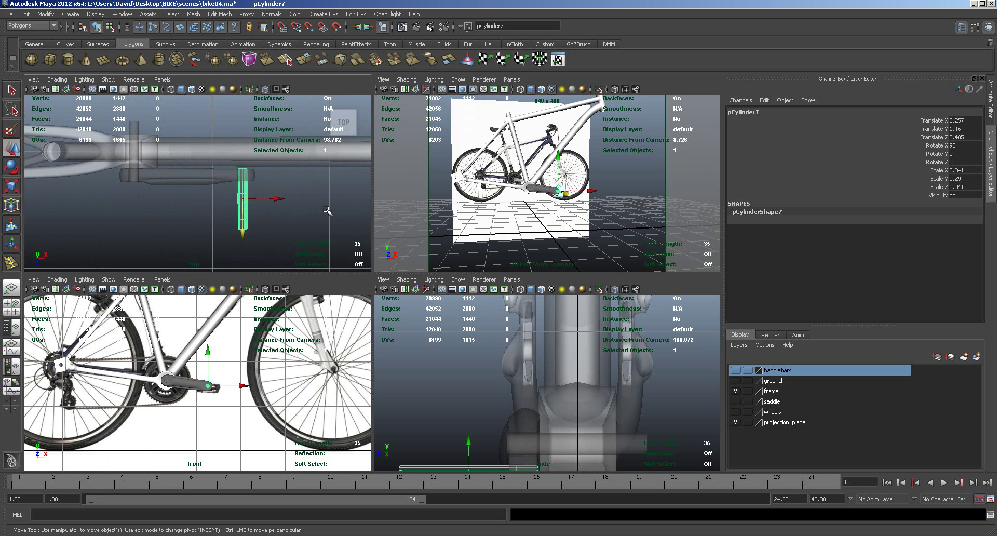
key("space")
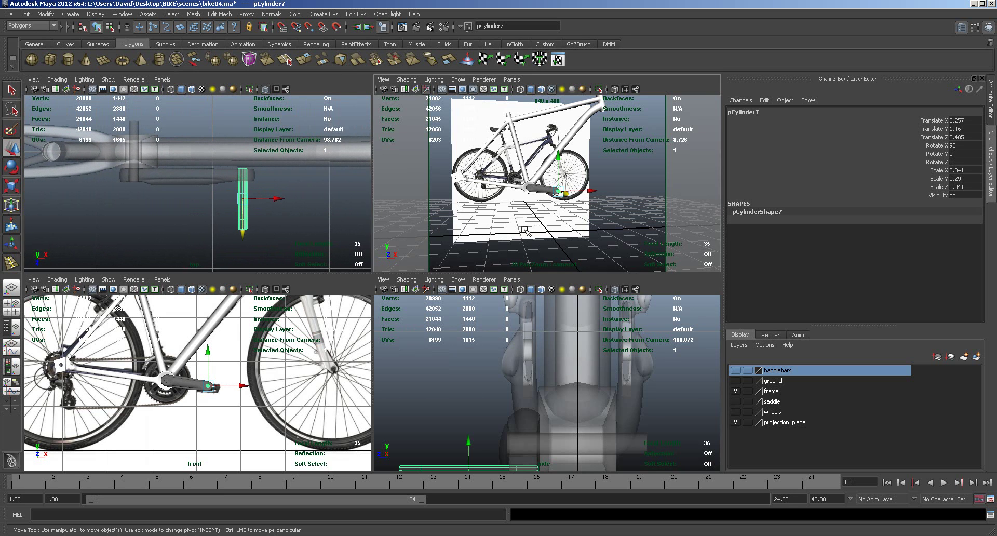
left_click_drag(423, 338, 366, 309, "alt")
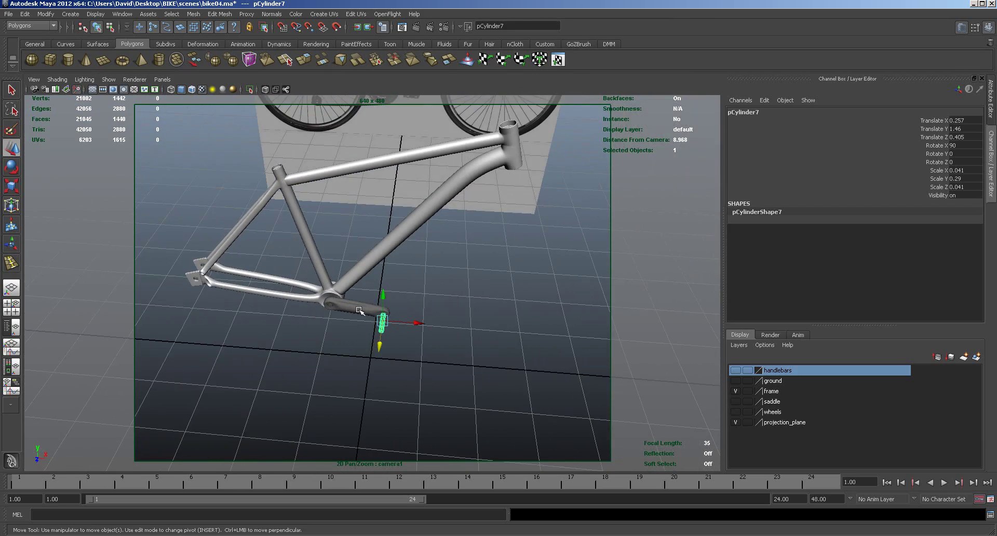
Snap the crank arm's pivot to the grid on the frame's center line and create a mirrored duplicate with Scale Z -1.
left_click(342, 310)
left_click_drag(300, 347, 299, 382, "alt")
key("space")
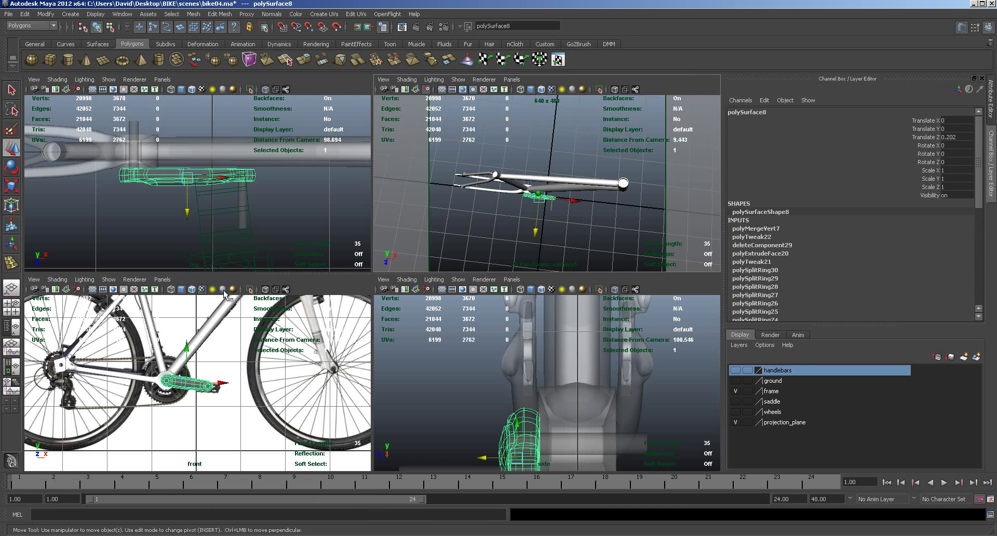
left_click(185, 175)
key("Insert")
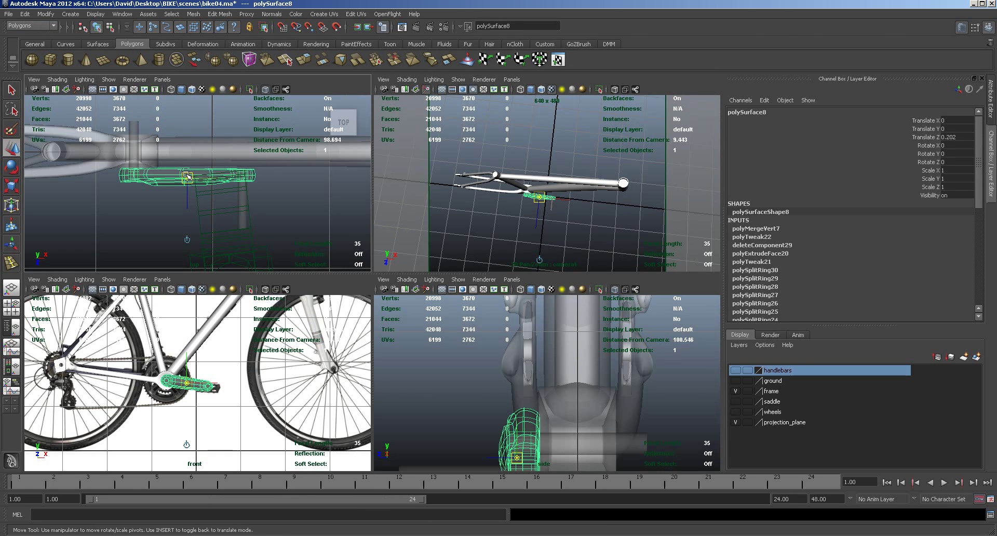
key("x")
left_click_drag(186, 177, 191, 151)
key("Insert")
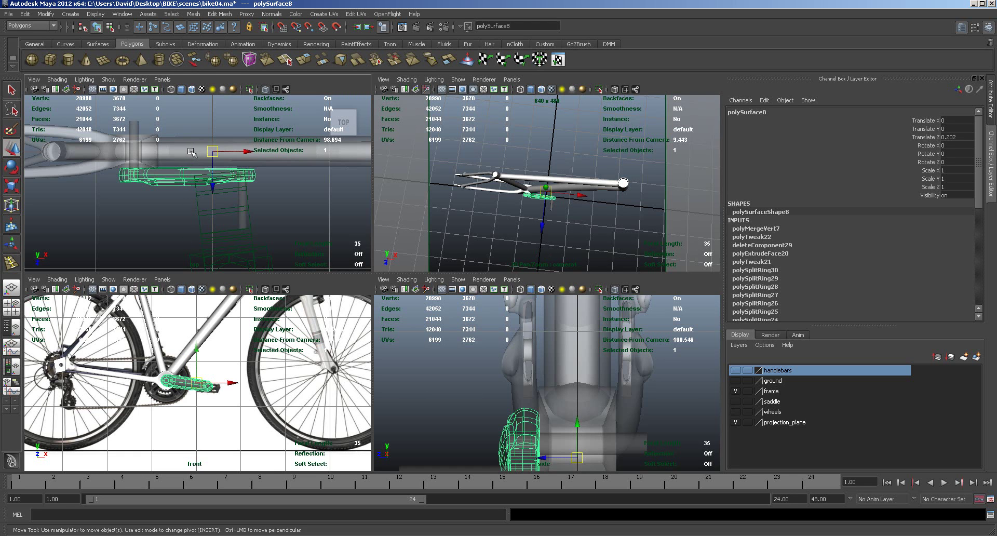
left_click(26, 15)
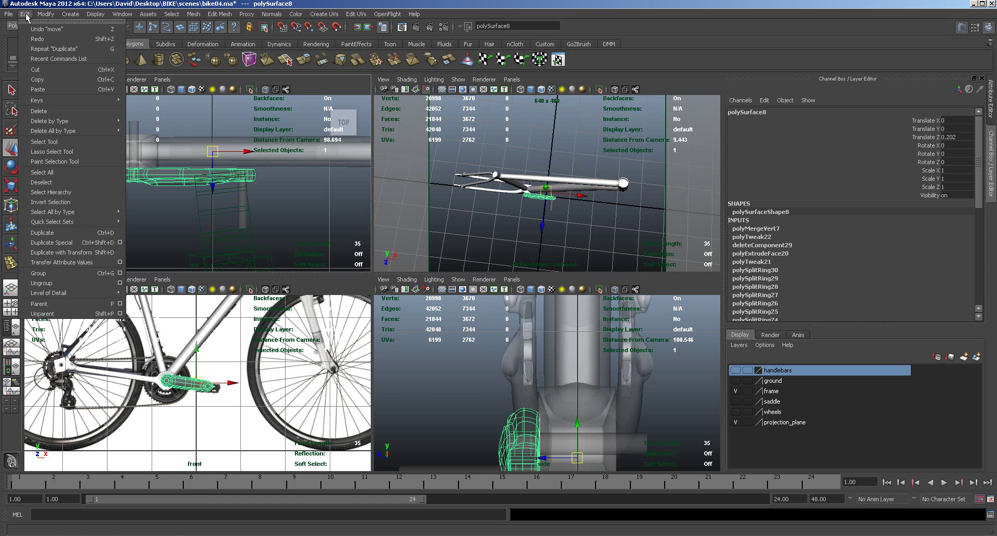
left_click(56, 241)
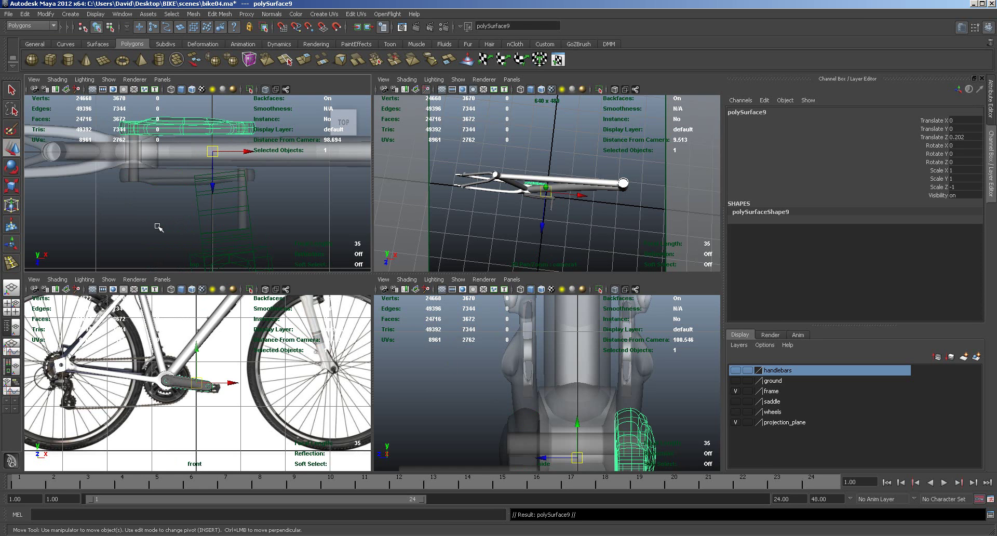
Move the mirrored crank arm's pivot roughly onto the axle in the front view, at about X -0.677, Y 1.577.
key("space")
right_click_drag(281, 356, 661, 365, "alt")
middle_click_drag(324, 398, 463, 391, "alt")
right_click_drag(351, 388, 662, 378, "alt")
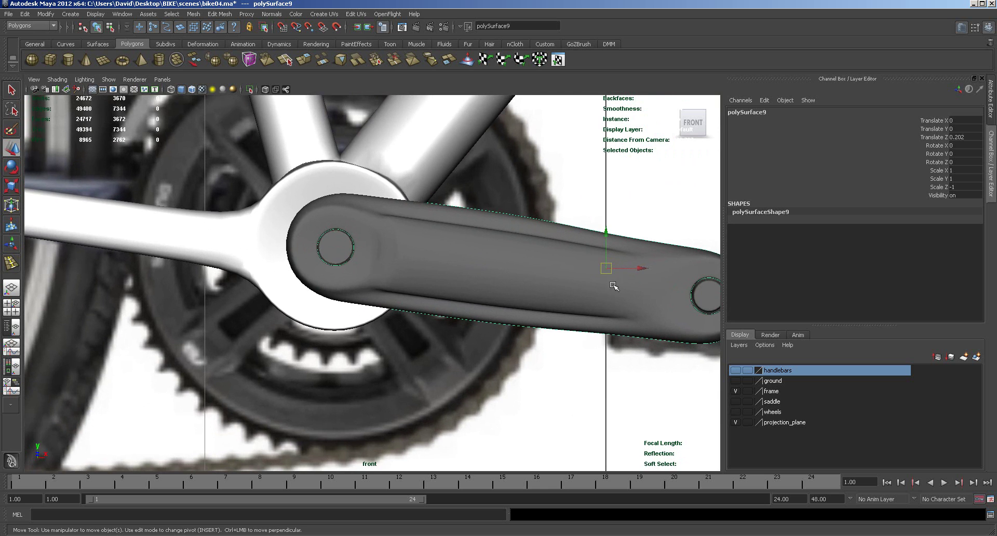
key("Insert")
left_click_drag(606, 267, 335, 248)
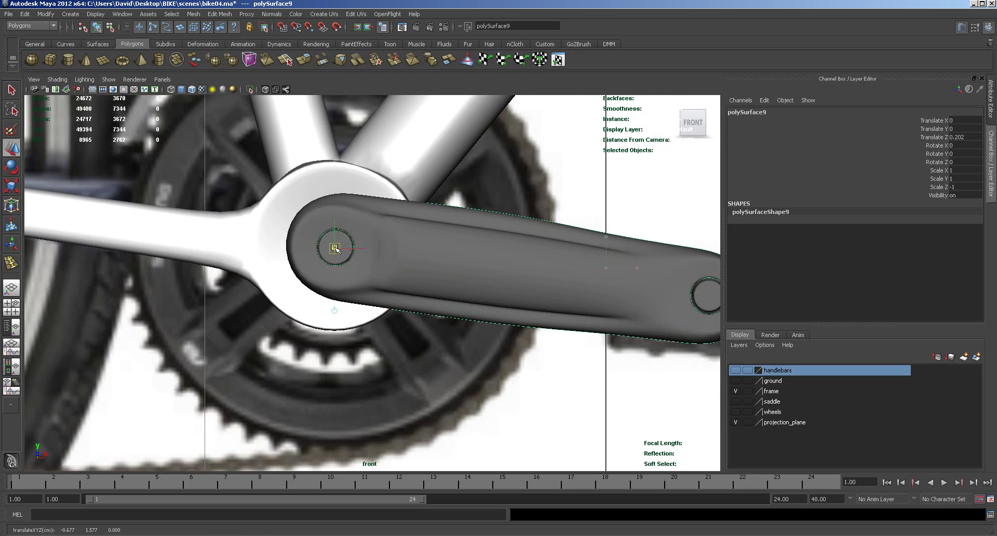
Display the front view in wireframe and snap the mirrored crank arm's pivot to the axle's center vertex at X -0.674, Y 1.581.
left_click(57, 80)
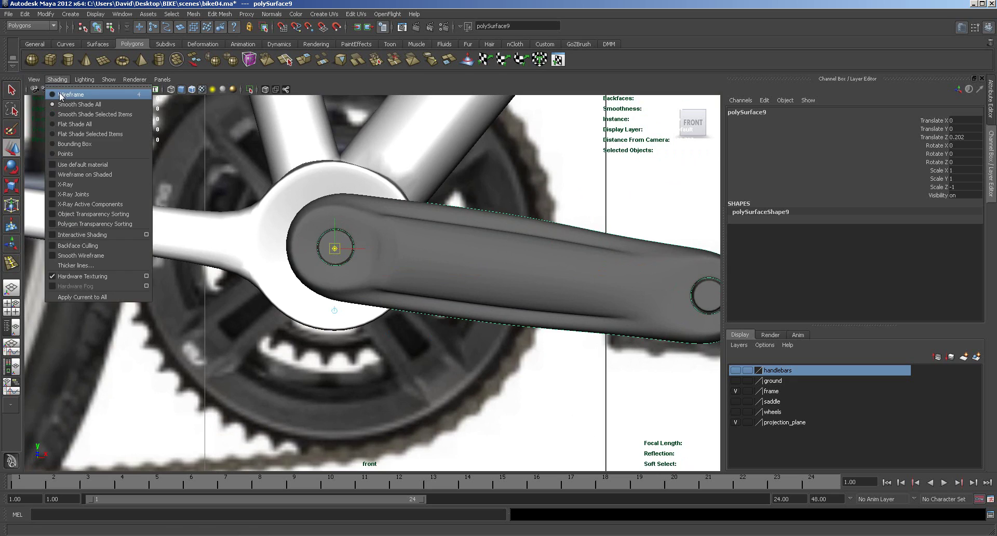
left_click(60, 95)
scroll(389, 291, "up", 8)
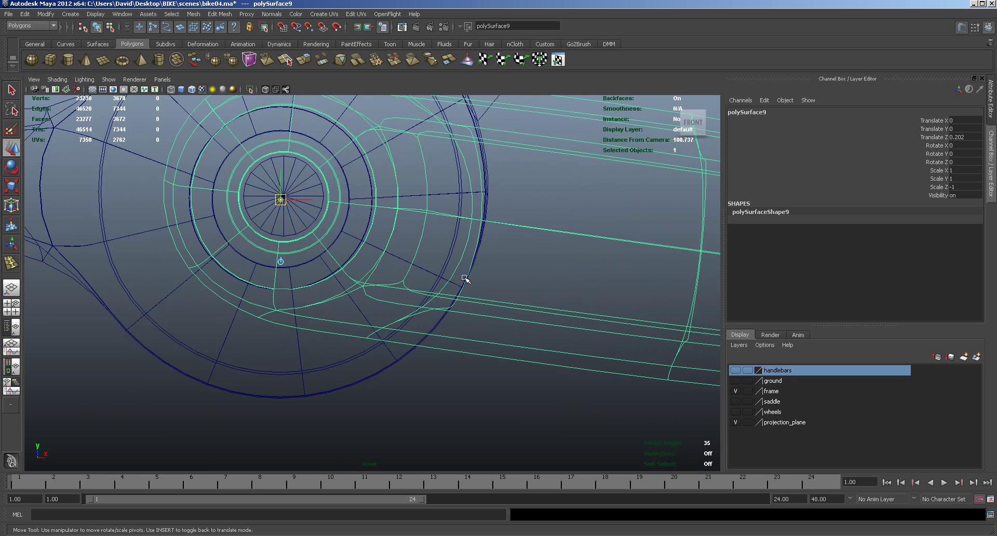
scroll(404, 364, "up", 5)
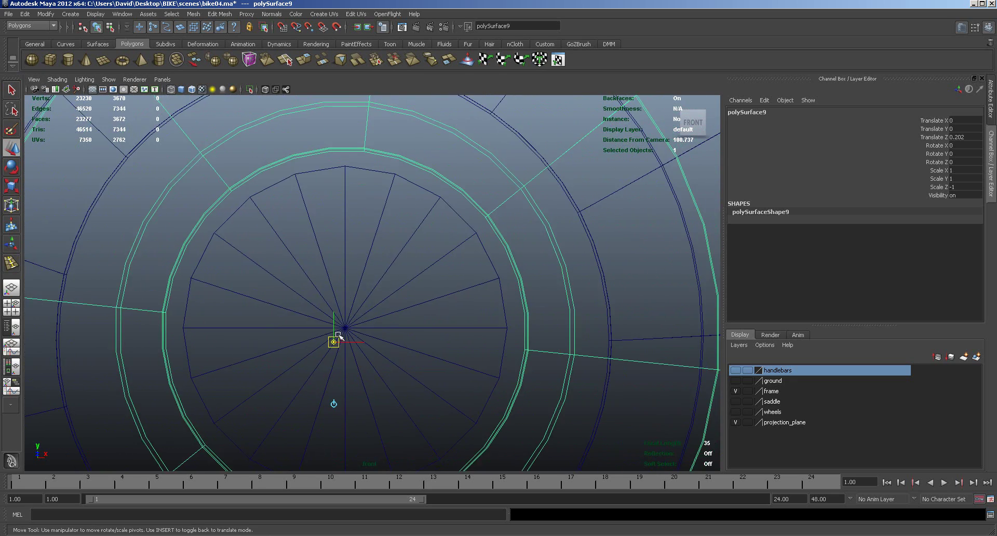
key("v")
left_click_drag(333, 341, 352, 331)
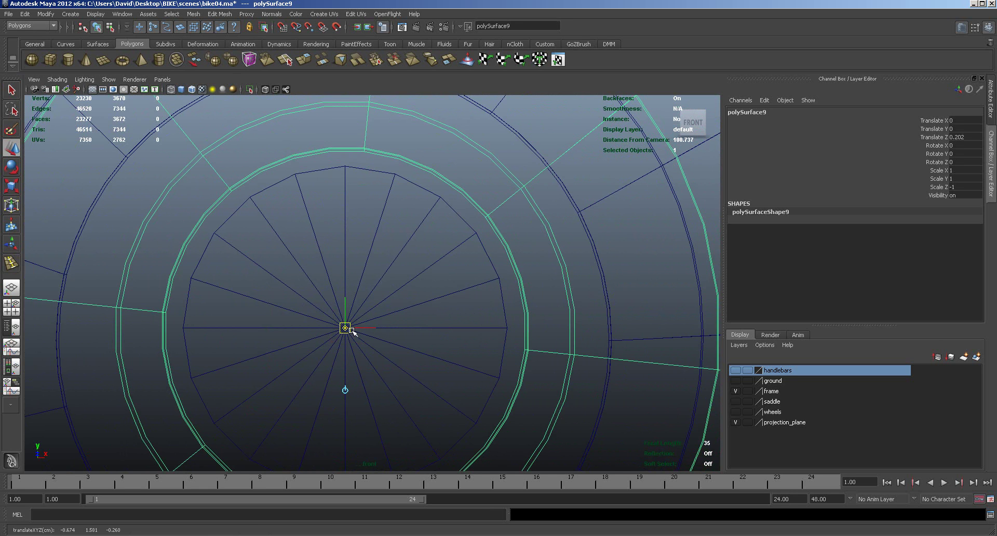
Finish editing the mirrored crank arm's pivot and freeze its transformations.
key("Insert")
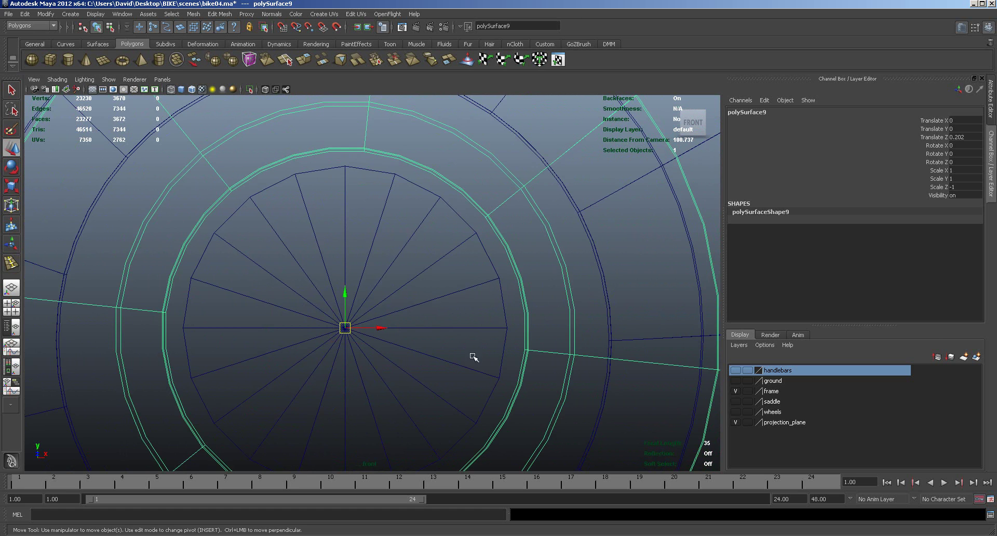
scroll(418, 345, "down", 6)
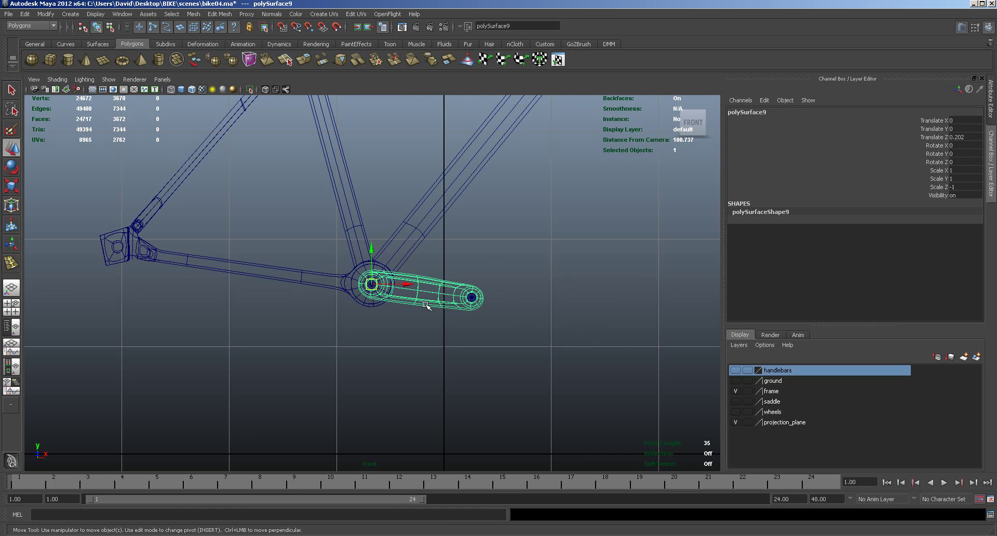
left_click(45, 14)
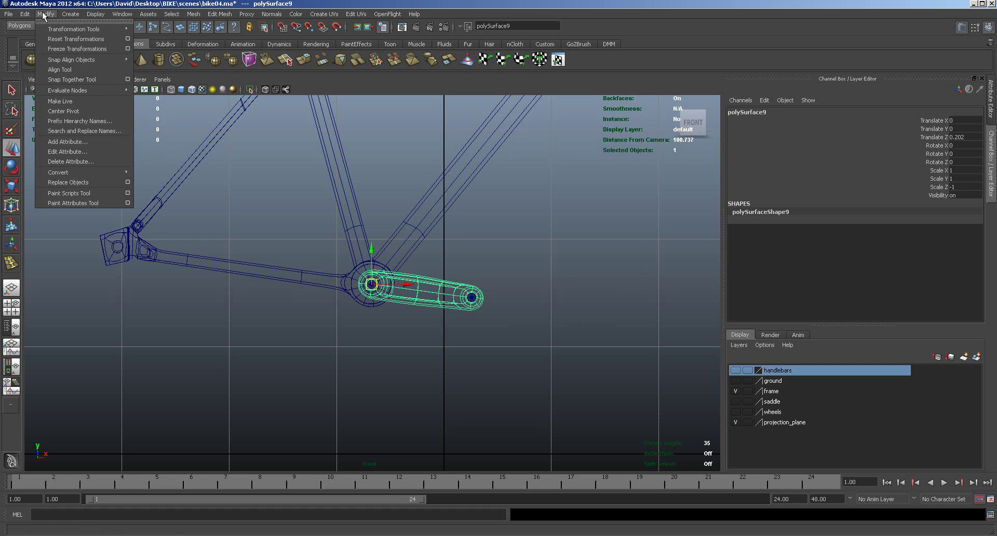
left_click(56, 49)
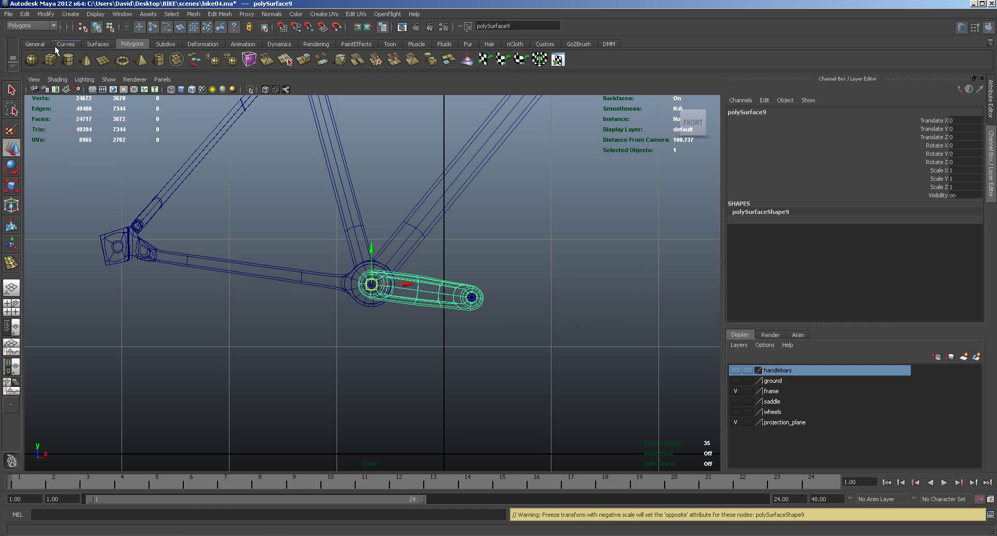
Rotate the mirrored crank arm around the axle to Rotate Z 180 so it points opposite the original arm.
key("e")
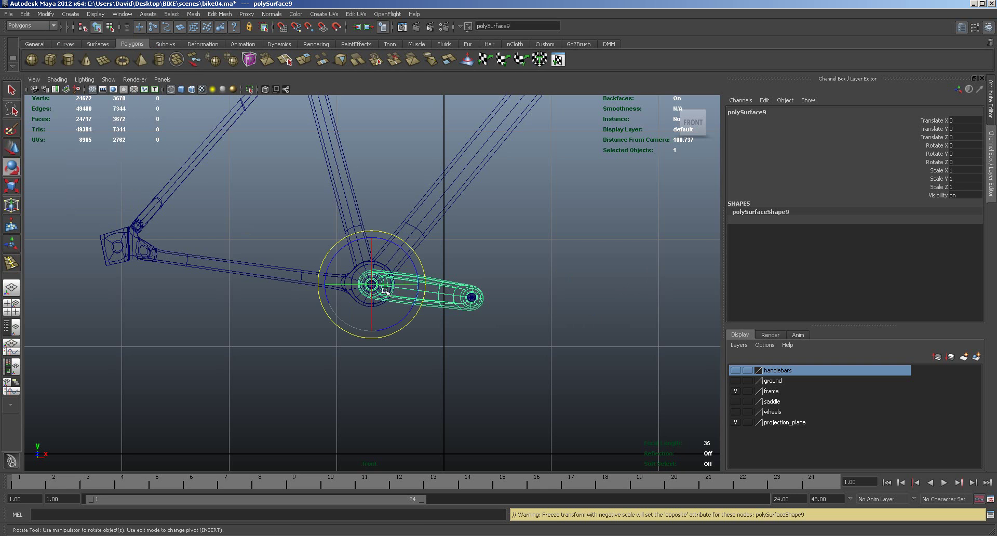
left_click_drag(415, 267, 416, 259)
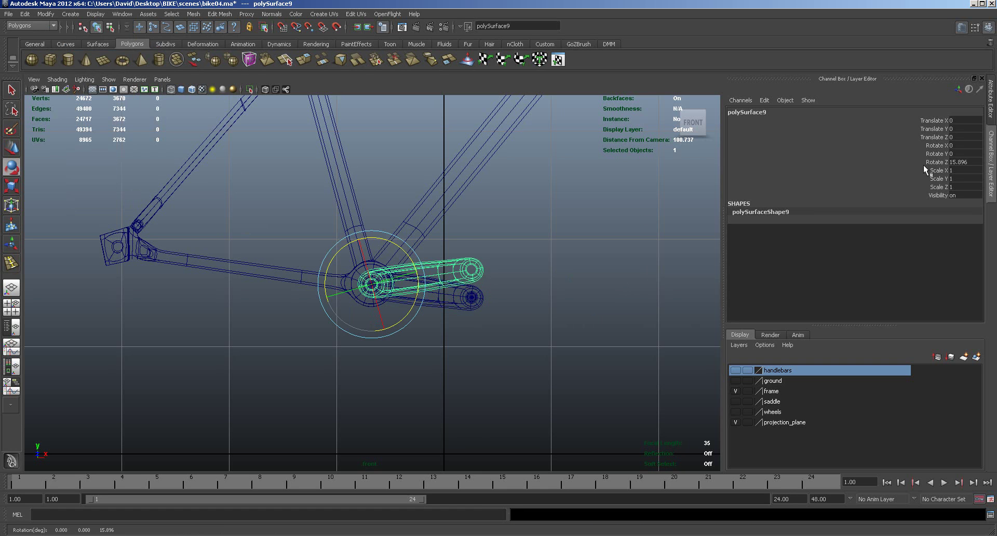
left_click(966, 161)
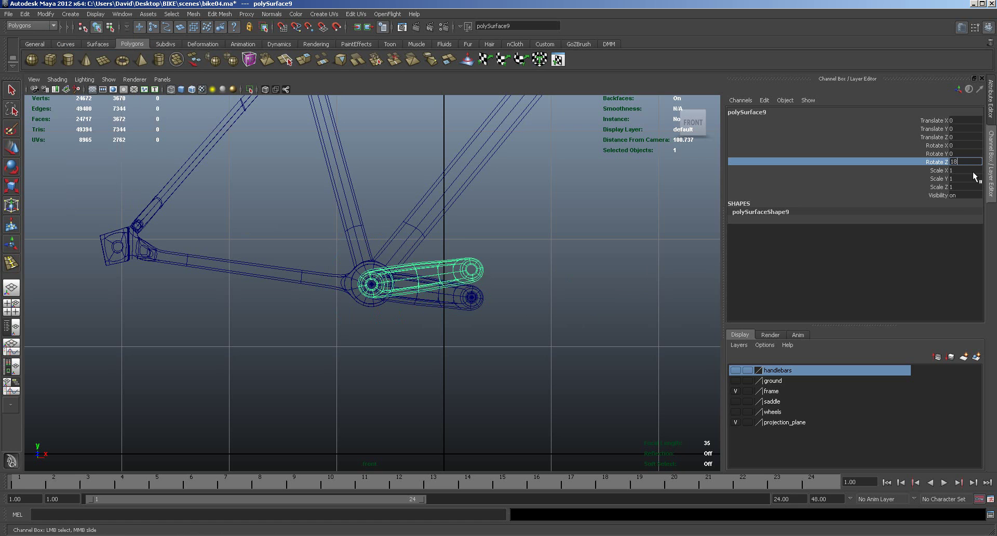
key("Return")
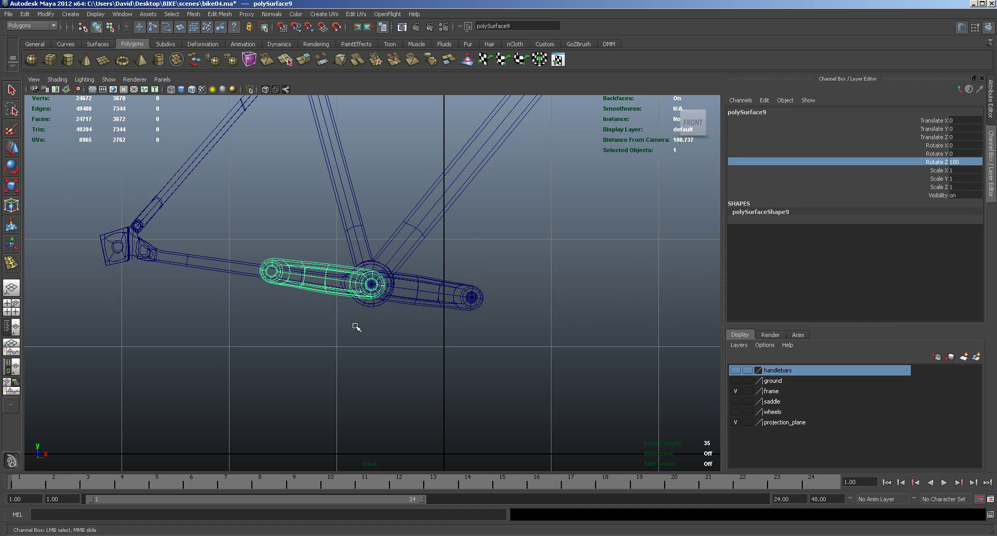
Inspect the mirrored crank arm beside the frame in perspective and delete it.
key("space")
mouse_move(548, 237)
left_mouse_down("alt")
mouse_move(543, 253)
mouse_move(547, 216)
mouse_move(557, 228)
left_mouse_up("alt")
right_click_drag(557, 227, 668, 205, "alt")
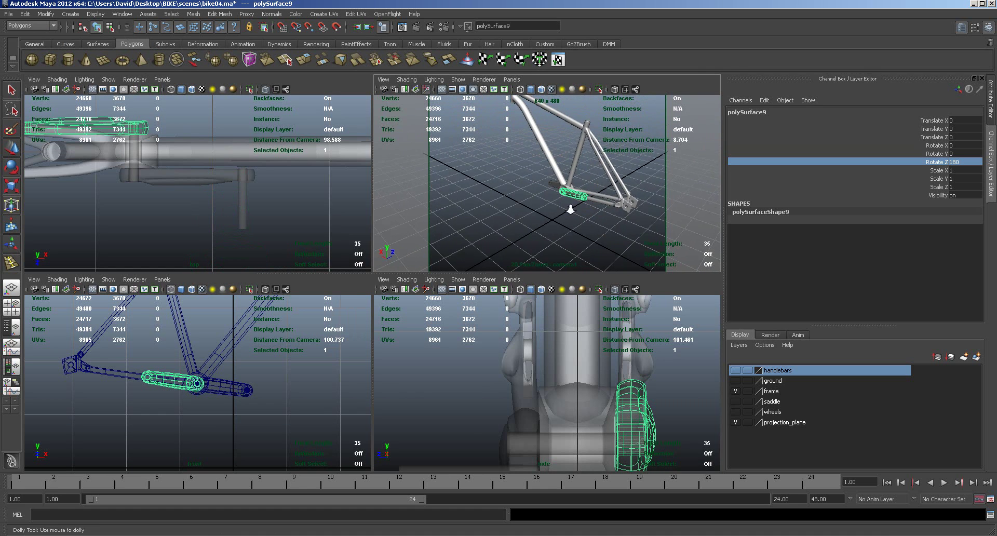
right_click_drag(569, 209, 640, 210, "alt")
left_click_drag(640, 209, 551, 241, "alt")
mouse_move(574, 241)
left_mouse_down("alt")
mouse_move(592, 213)
mouse_move(581, 254)
mouse_move(575, 227)
mouse_move(566, 231)
left_mouse_up("alt")
left_click(565, 232)
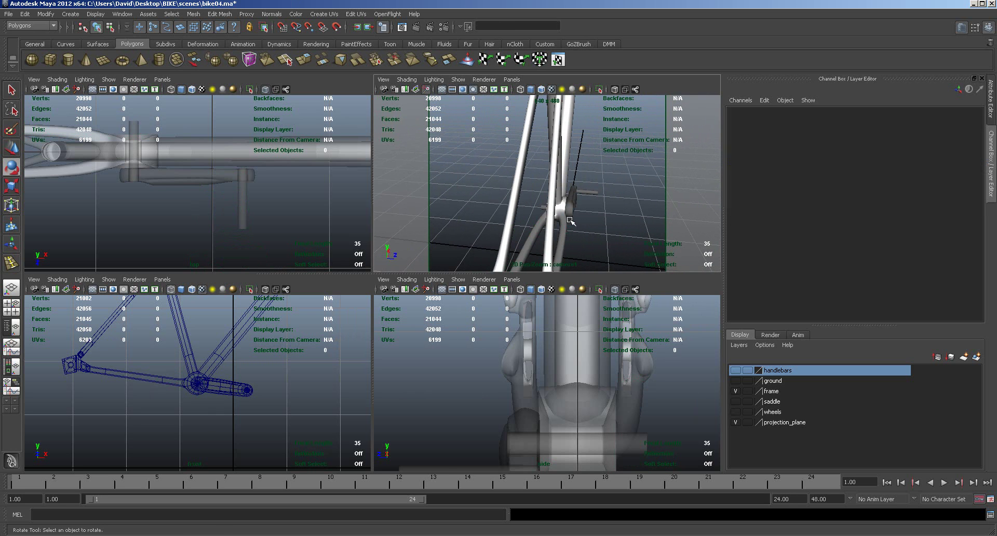
Move the remaining crank arm and pedal cylinder outward from the frame together, bringing the cylinder to Translate Z 0.501.
left_click(570, 210)
key("e")
left_click(589, 195)
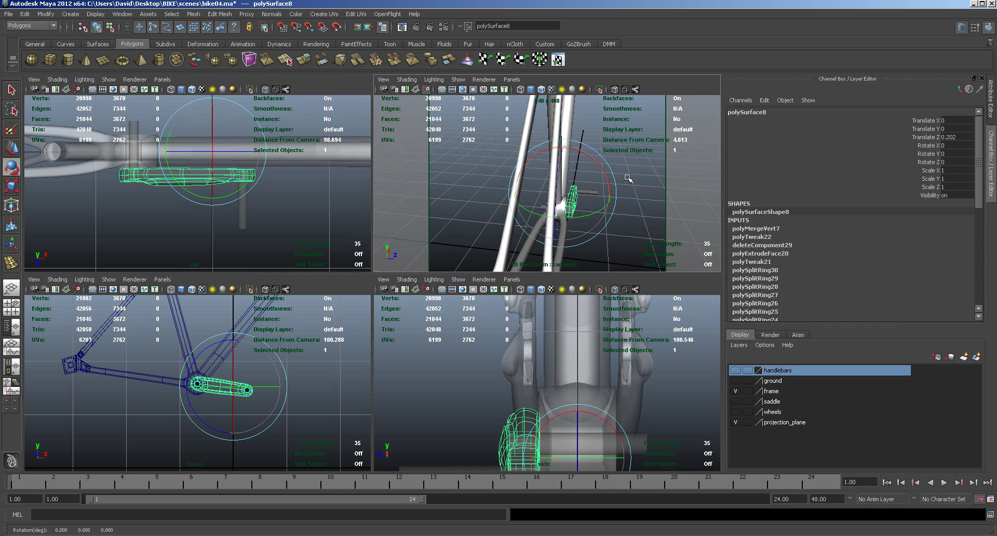
left_click(589, 193, "shift")
key("w")
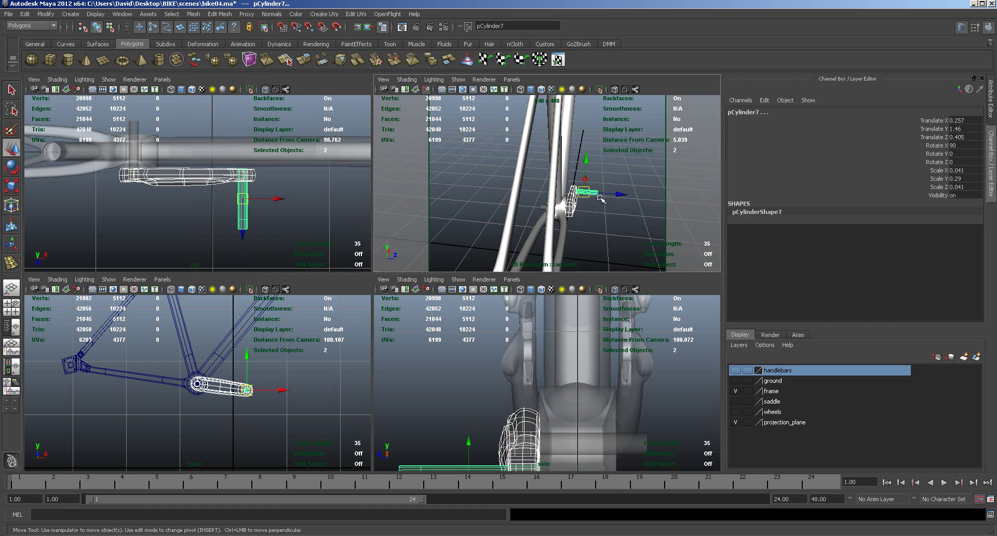
left_click_drag(620, 196, 625, 196)
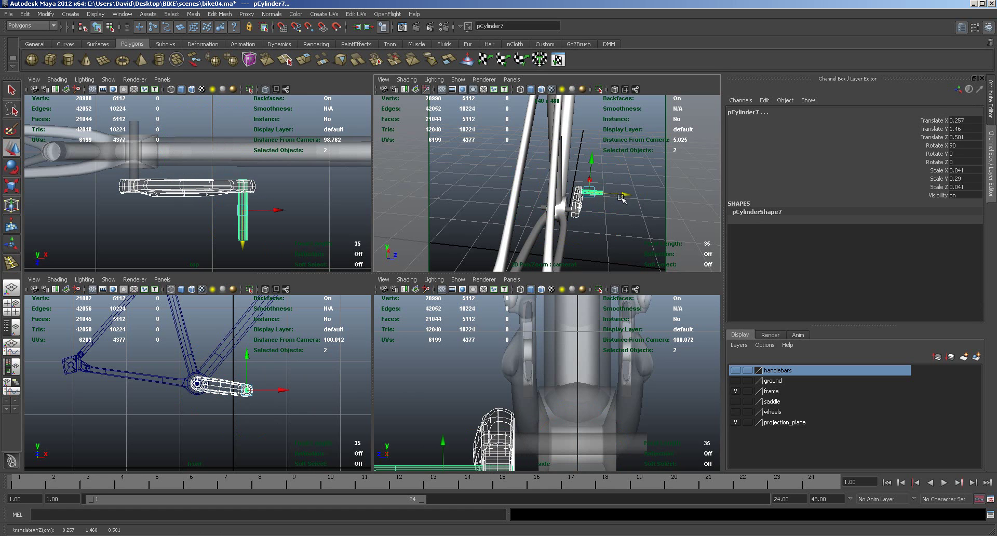
Lengthen the crank axle cylinder to Scale Y 0.401 so it reaches the moved crank arm.
left_click(541, 206)
key("r")
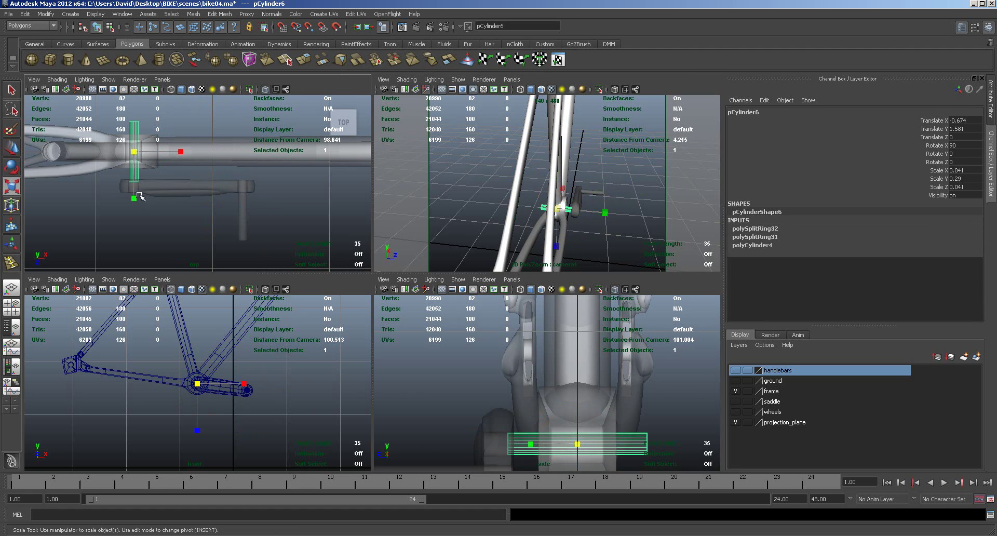
left_click_drag(134, 198, 134, 216)
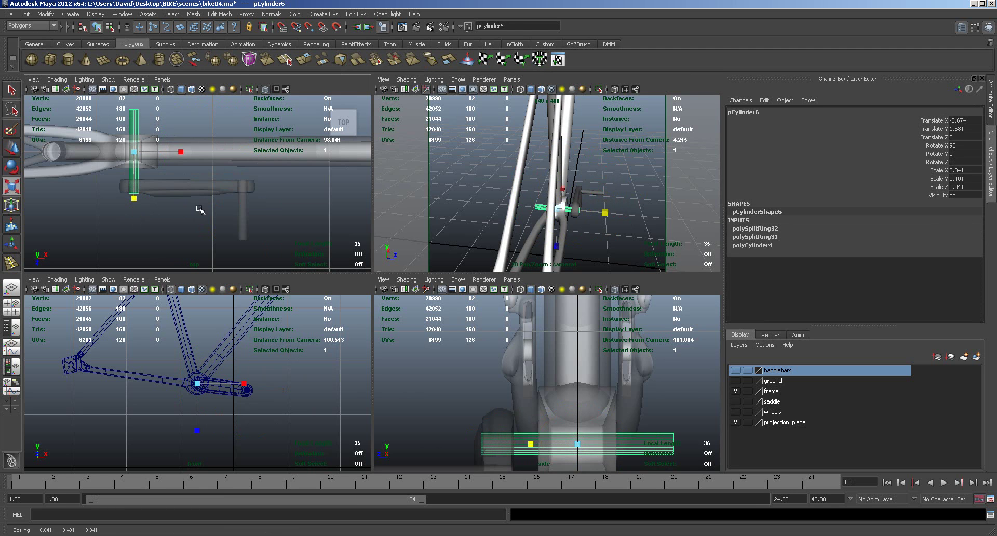
Check how the crank arm and pedal cylinder sit relative to the frame in the top and perspective views.
left_click(205, 188)
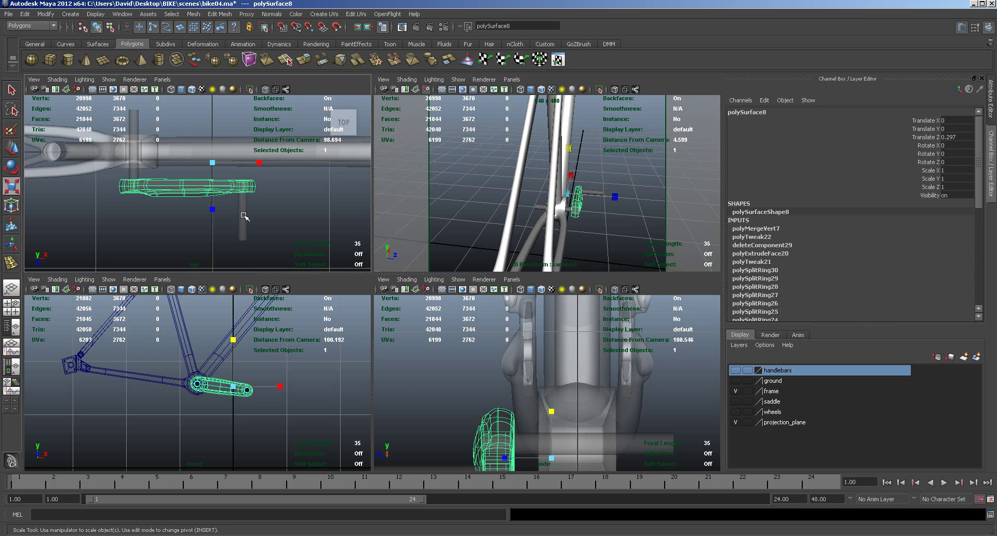
middle_click_drag(155, 227, 247, 233, "alt")
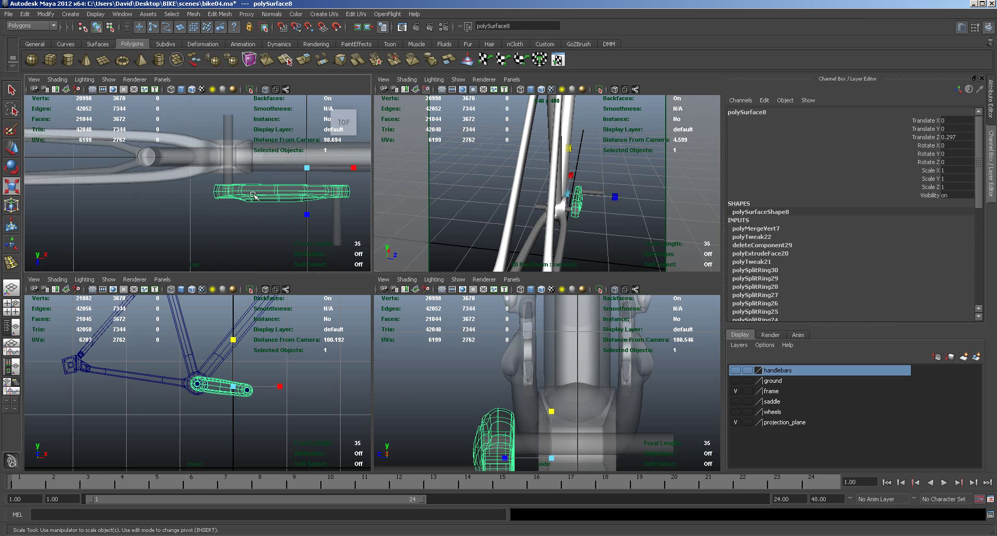
left_click(335, 230)
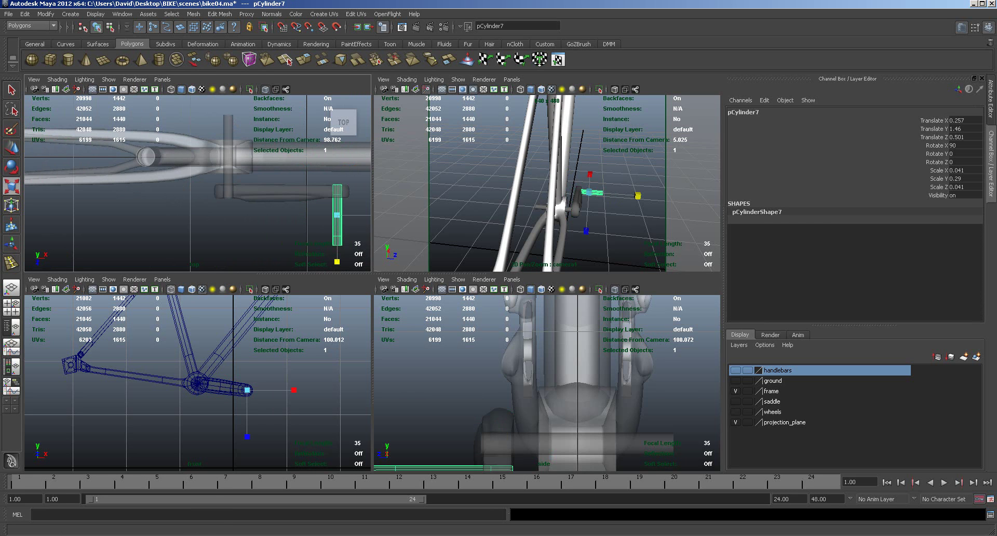
key("space")
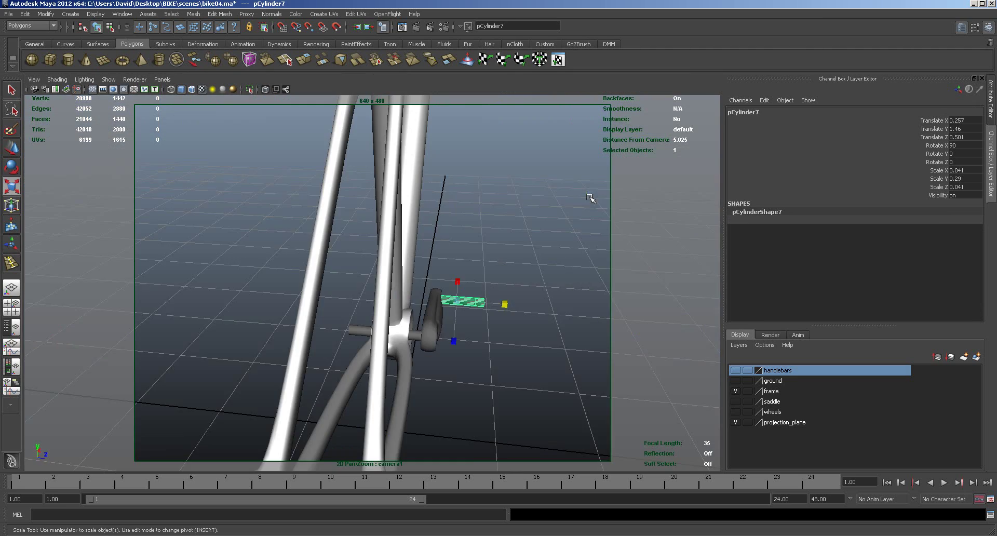
right_click_drag(534, 307, 350, 288, "alt")
left_click_drag(349, 287, 440, 337, "alt")
left_click(440, 337)
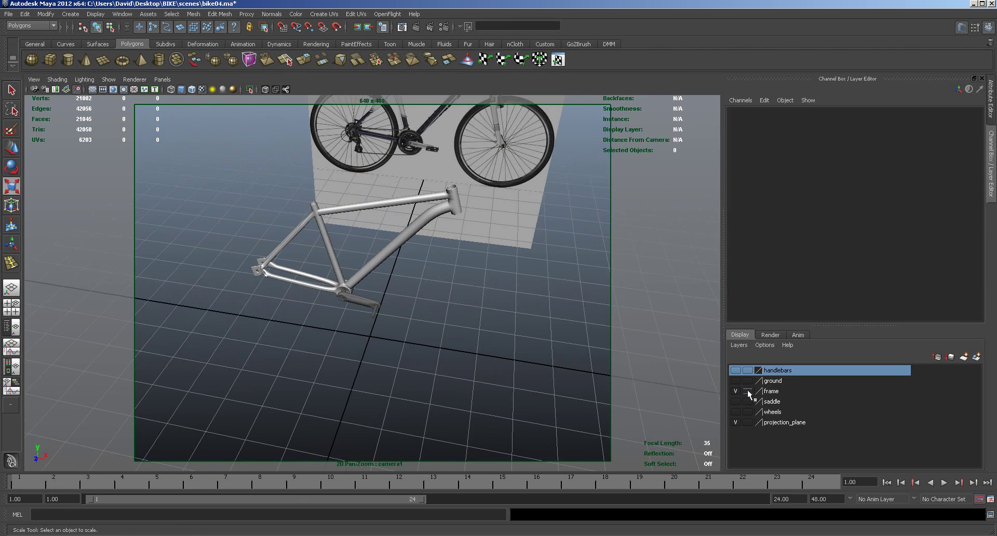
Show the ground, saddle, wheels and handlebars layers and hide the projection_plane layer.
left_click(737, 381)
left_click(737, 380)
left_click(737, 380)
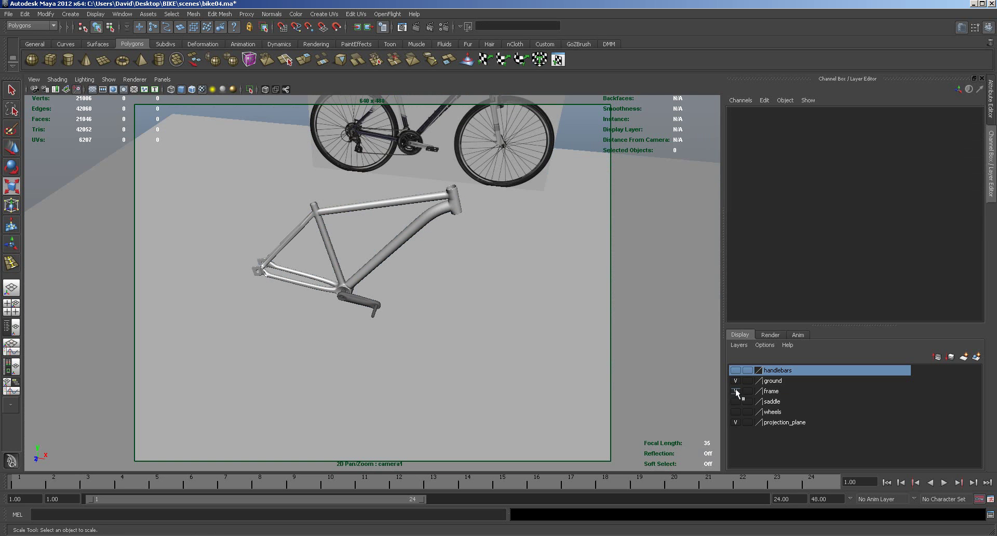
left_click(736, 401)
left_click(736, 411)
left_click(736, 370)
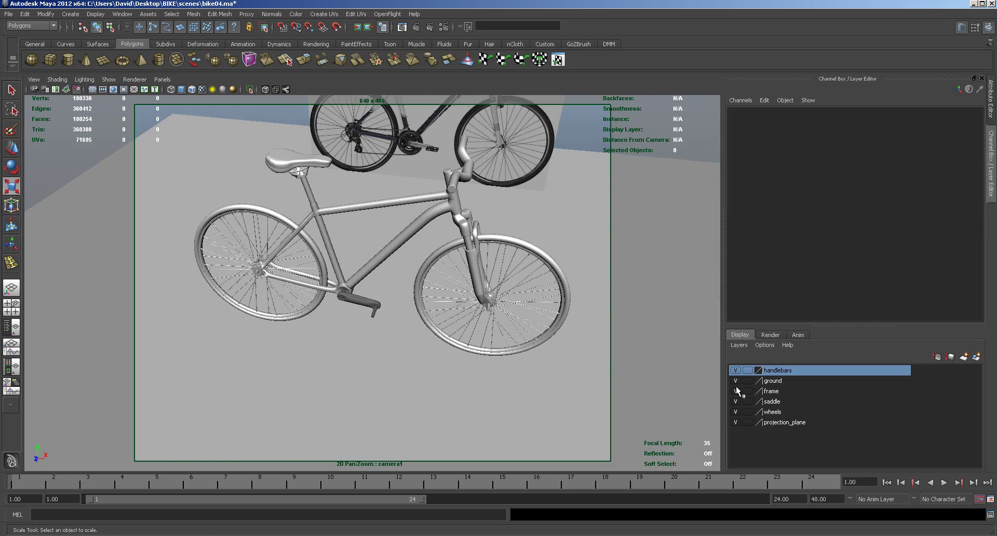
left_click(736, 422)
left_click_drag(630, 412, 507, 367, "alt")
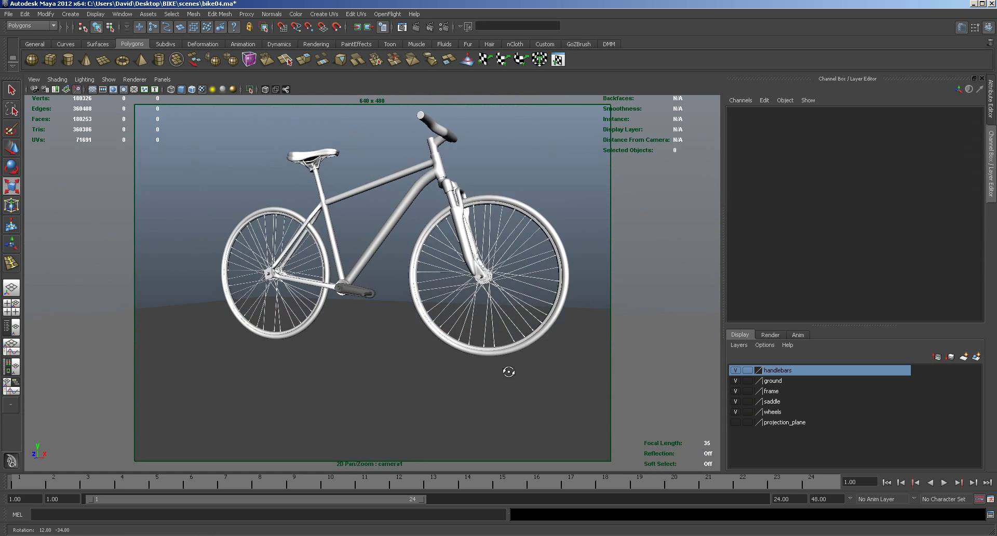
Select the whole bicycle together with the ground and assign a new Blinn material to them.
left_click_drag(139, 162, 643, 323)
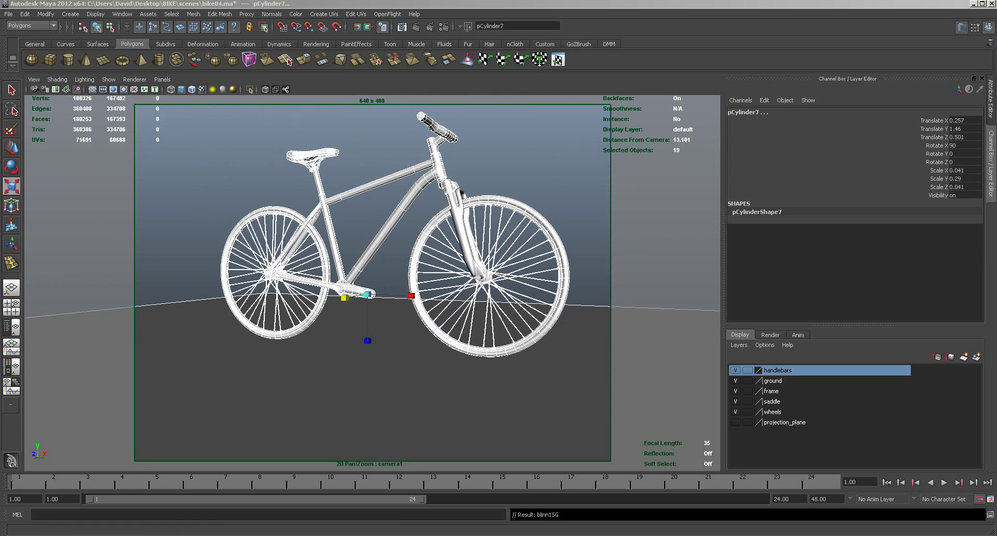
left_click(575, 233)
mouse_move(575, 233)
left_mouse_down("alt")
mouse_move(583, 218)
mouse_move(574, 222)
mouse_move(574, 232)
mouse_move(616, 209)
mouse_move(578, 218)
left_mouse_up("alt")
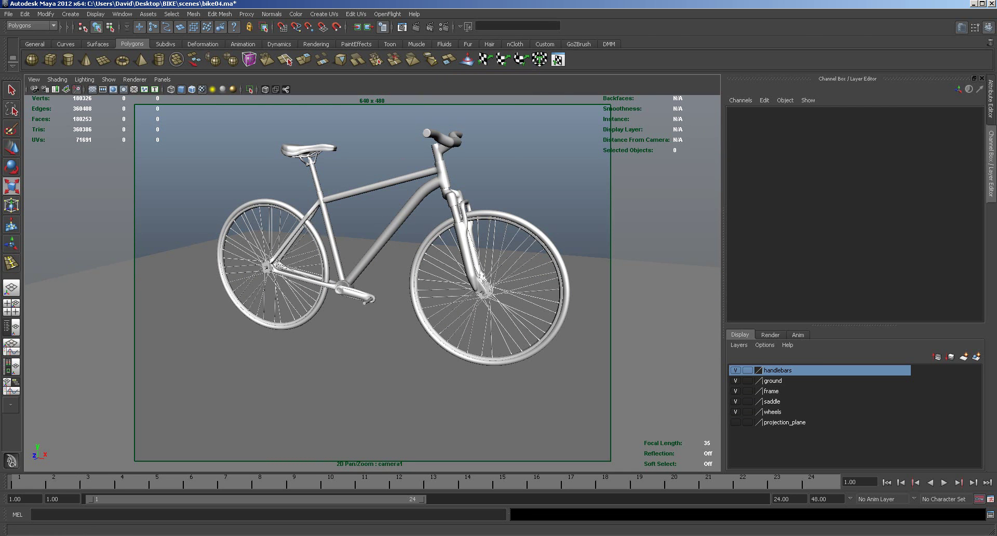
Look at the bicycle photo 15022.jpg in the reference folder, return to Maya and view the handlebars from the front.
key("alt+Tab")
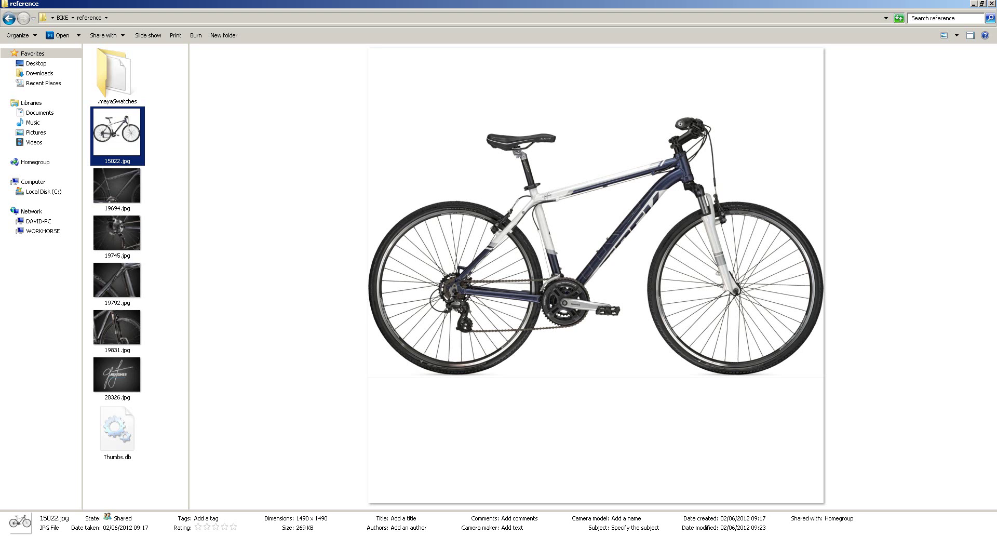
key("alt+Tab")
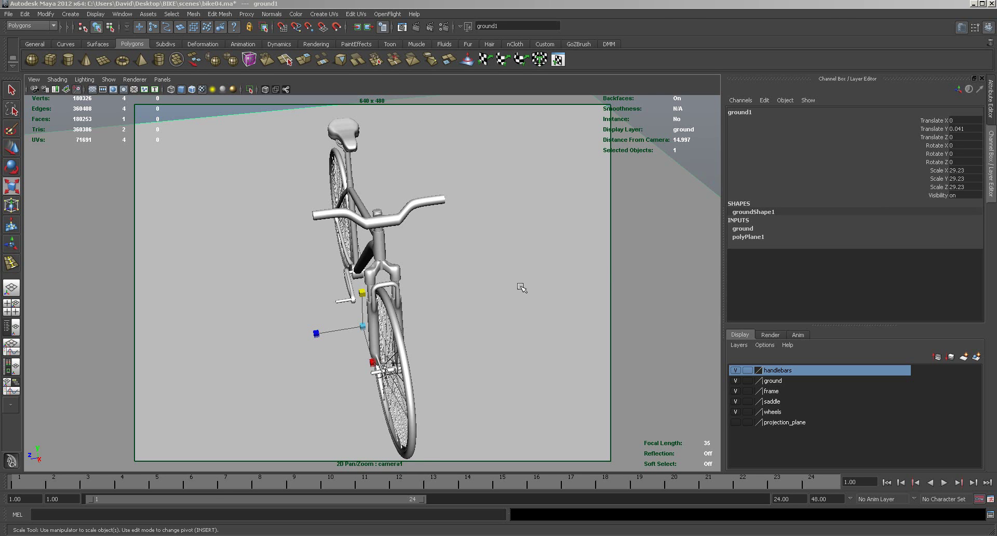
right_click_drag(481, 285, 542, 284, "alt")
left_click_drag(542, 284, 459, 349, "alt")
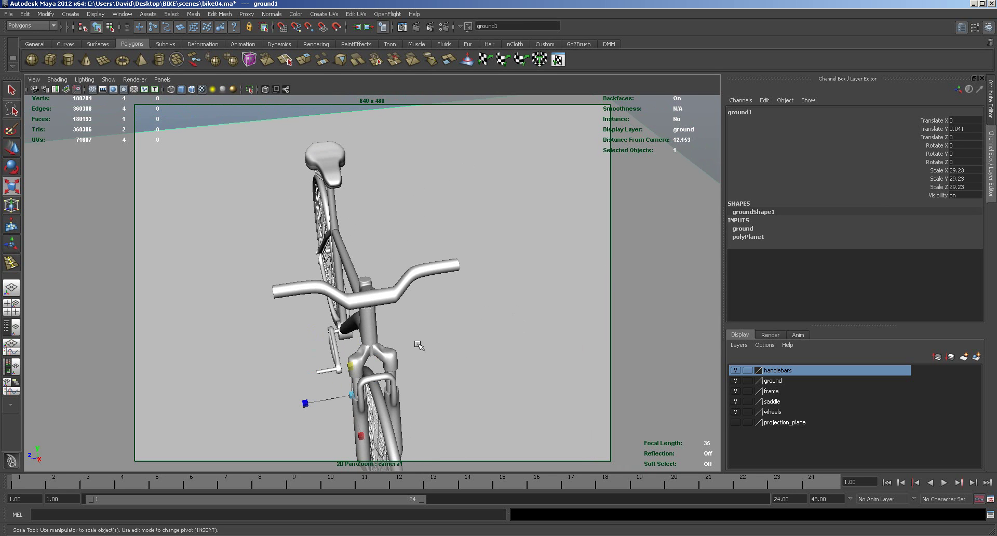
Select the handlebars, create a new display layer and turn off the mesh's smooth preview.
left_click(387, 296)
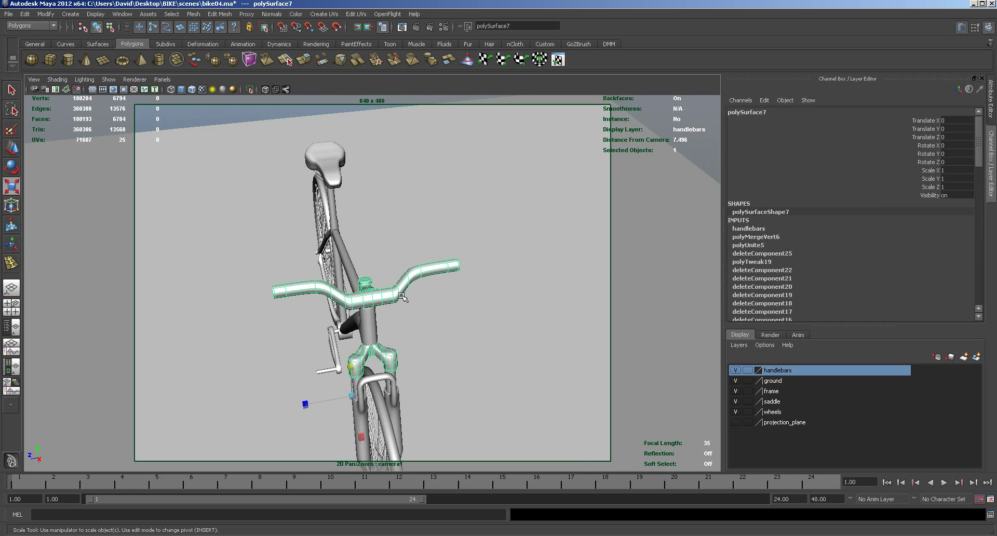
left_click(951, 357)
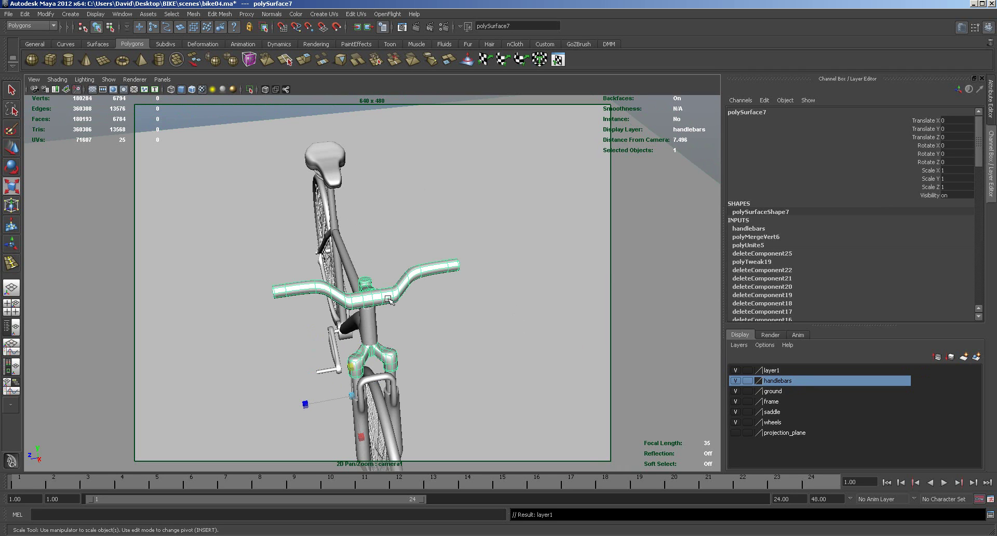
key("1")
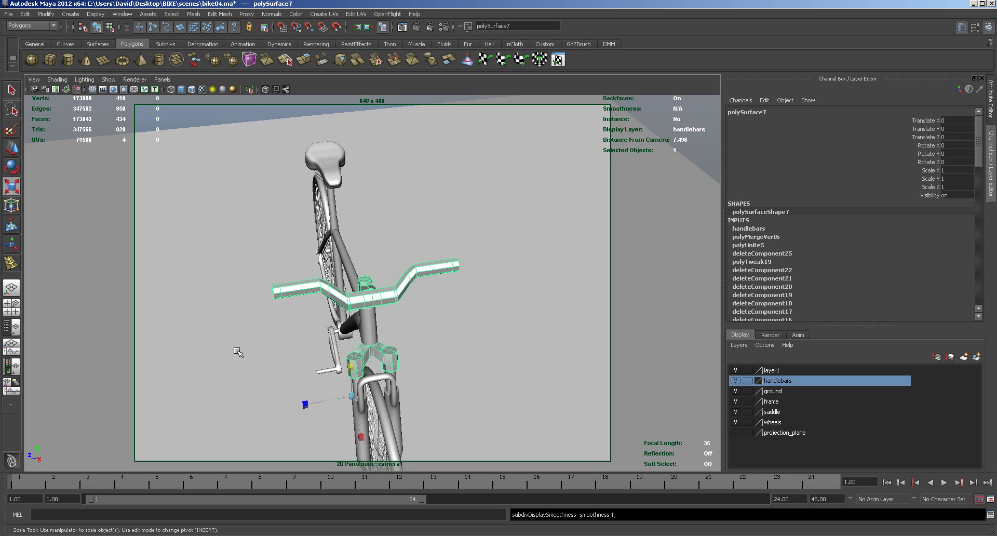
Duplicate the handlebars mesh and add the copy to layer1.
key("w")
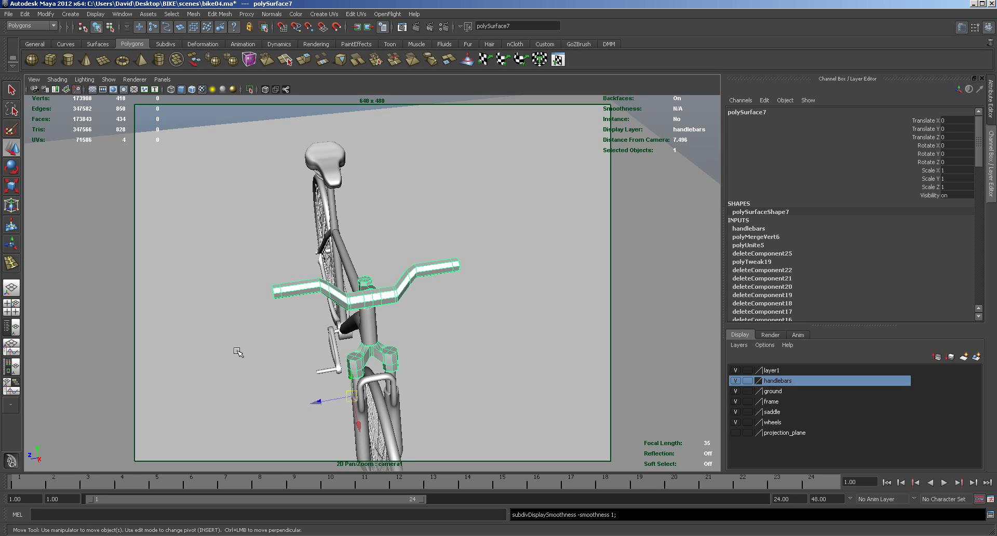
key("ctrl+d")
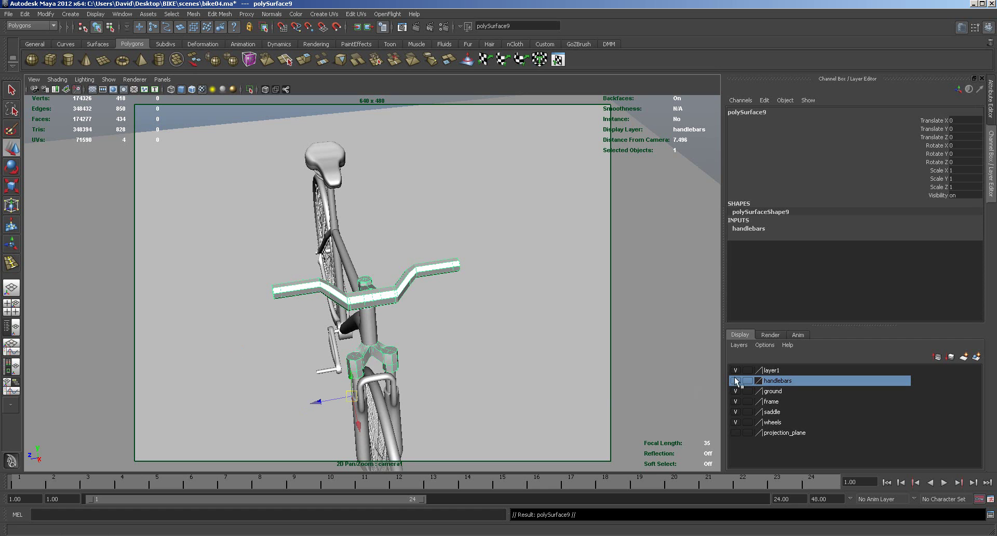
left_click(770, 370)
right_click(771, 372)
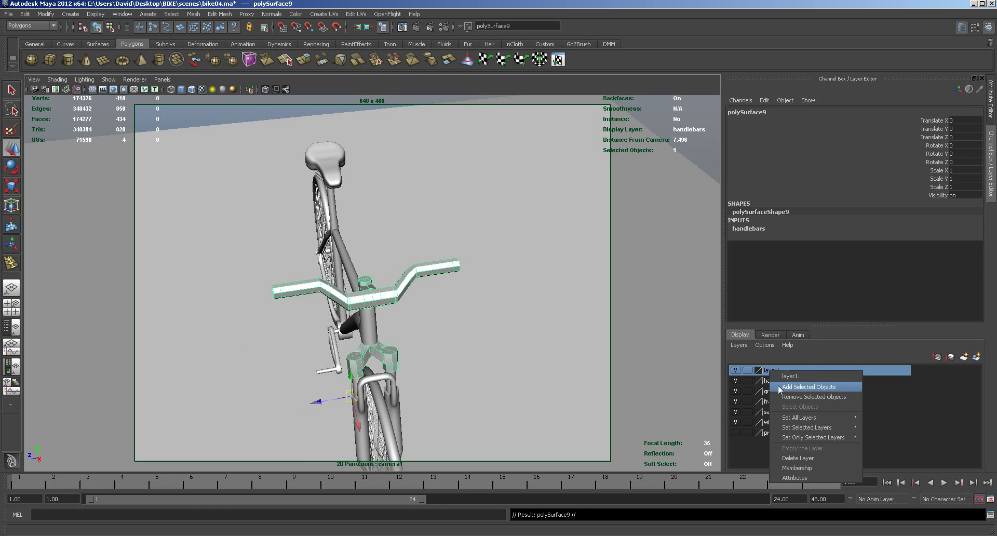
left_click(799, 388)
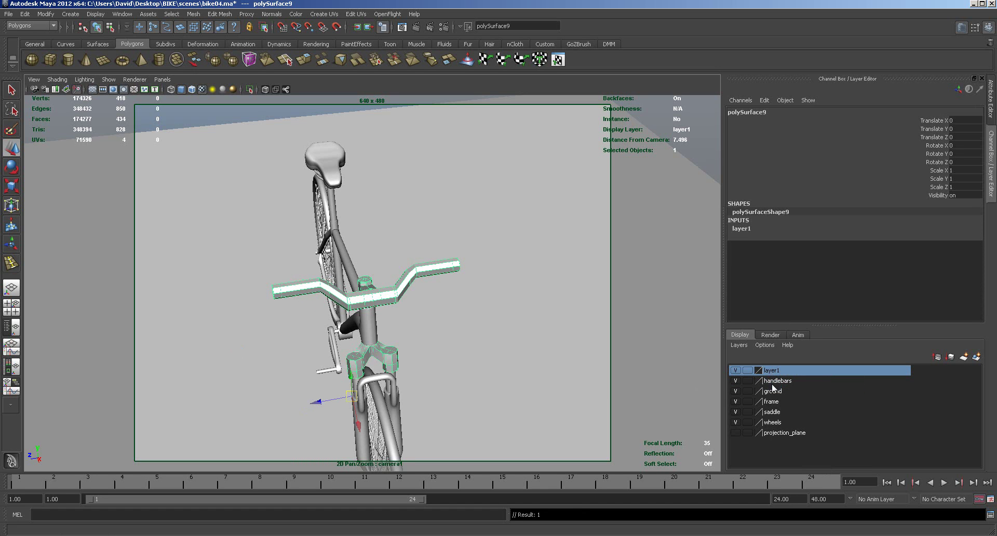
Hide the handlebars layer and delete the faces of the copied handlebars except one outer end section.
left_click(736, 371)
left_click(735, 371)
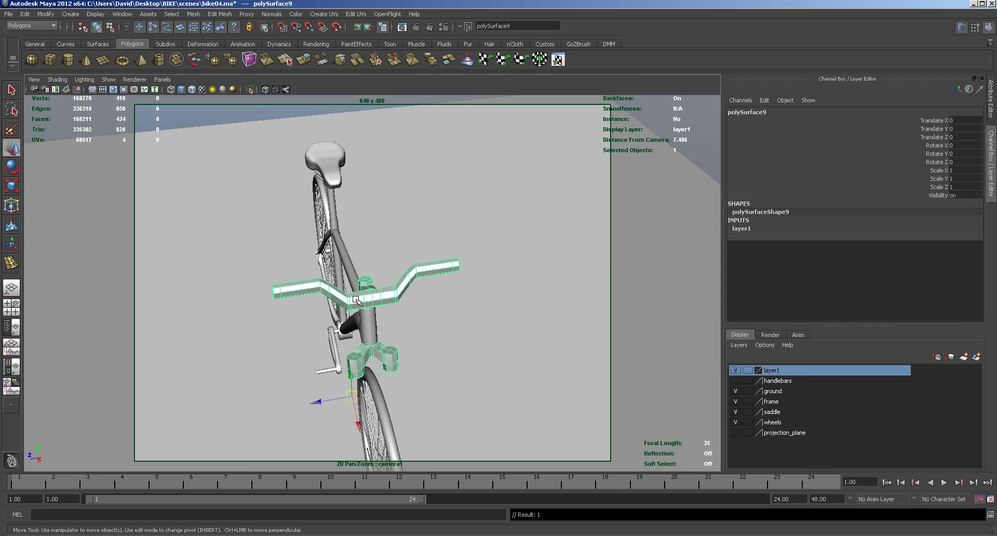
right_click(370, 304)
left_click(370, 328)
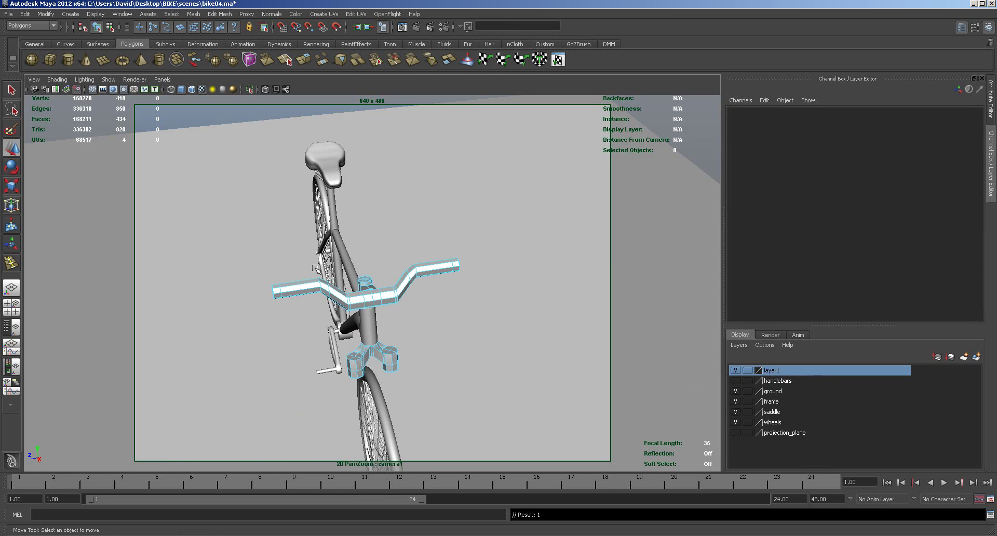
left_click_drag(321, 258, 411, 389)
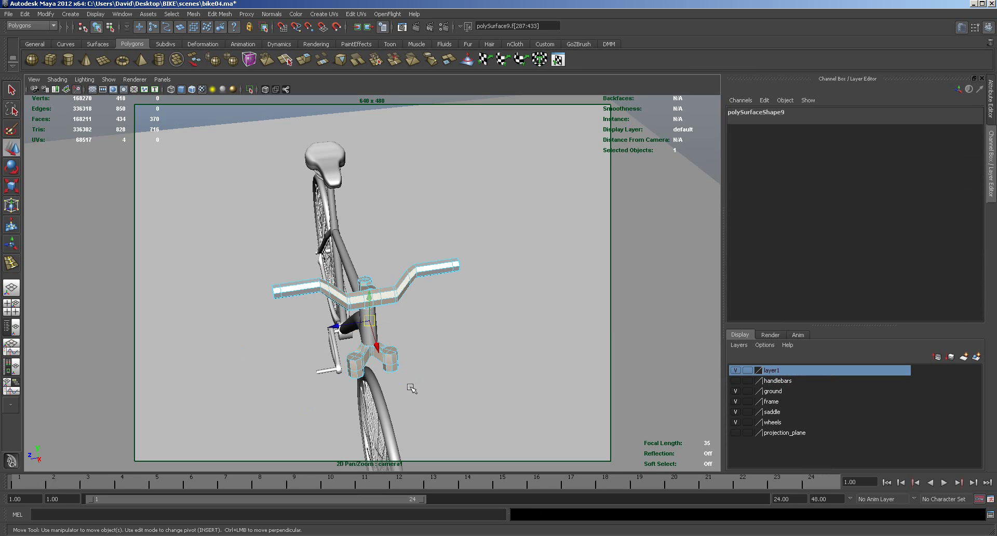
key("Delete")
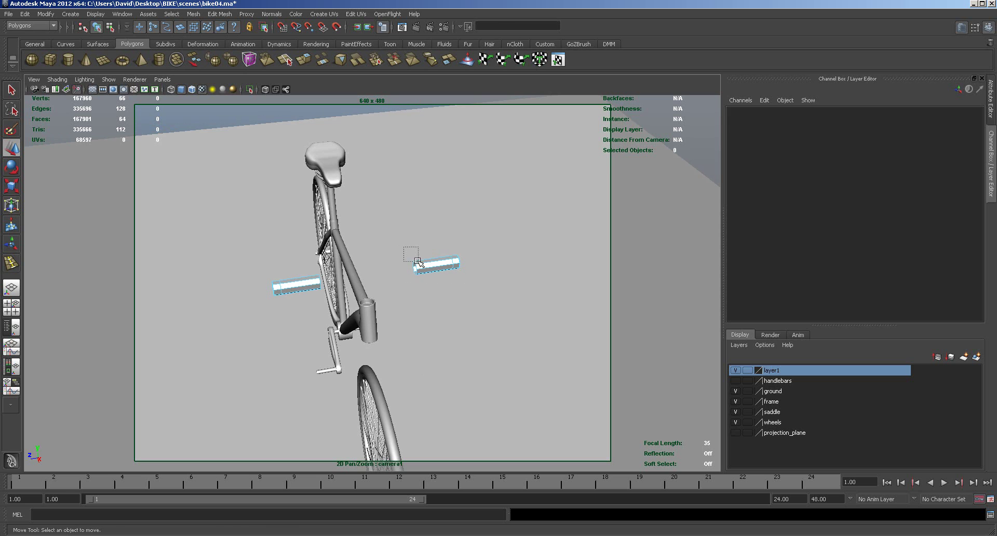
left_click_drag(403, 247, 510, 305)
key("Delete")
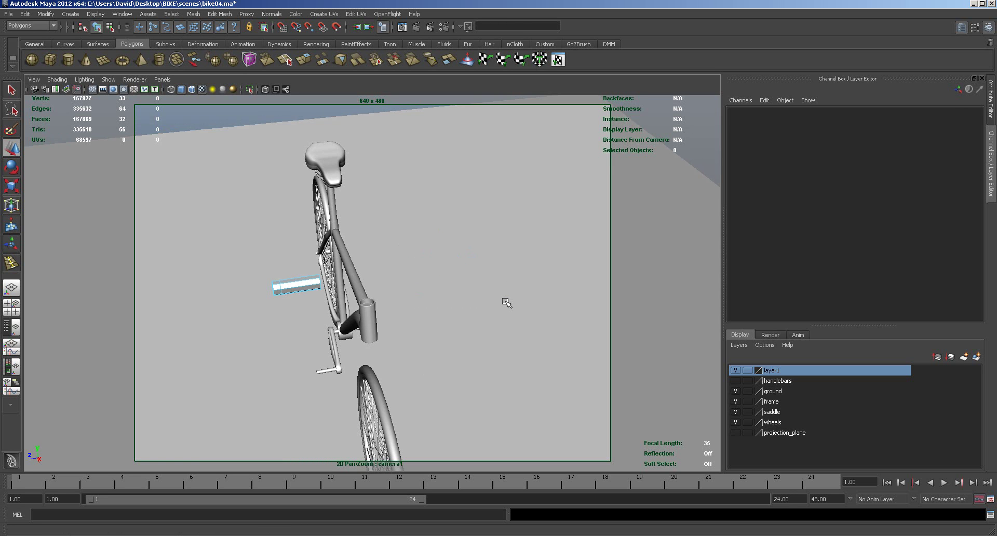
Delete the two edge loops near the capped end of the remaining tube section.
left_click_drag(279, 264, 416, 301, "alt")
left_click_drag(283, 317, 296, 313, "alt")
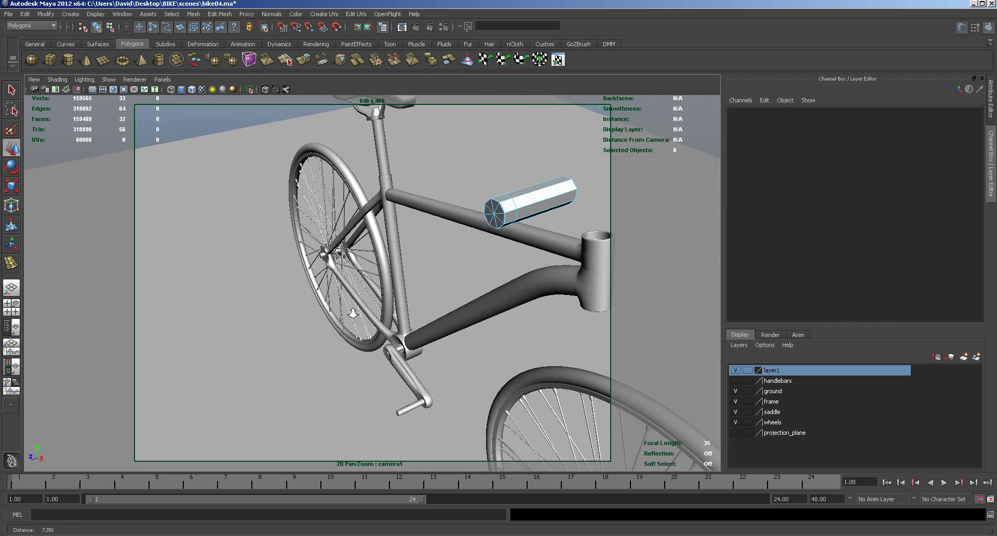
right_click_drag(353, 315, 463, 292, "alt")
middle_click_drag(462, 291, 394, 319, "alt")
left_click_drag(393, 319, 378, 338, "alt")
left_click_drag(455, 209, 478, 221, "alt")
right_click(421, 224)
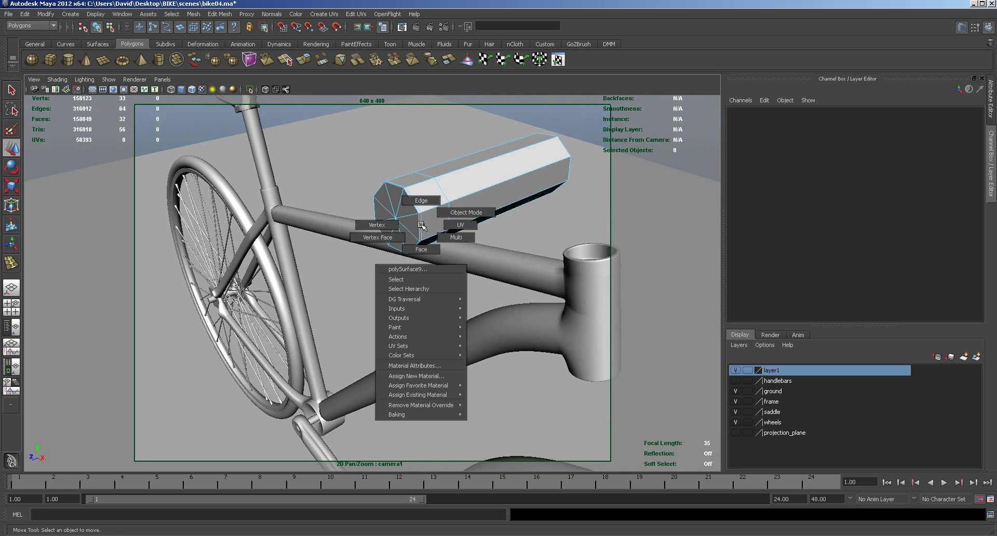
left_click(421, 200)
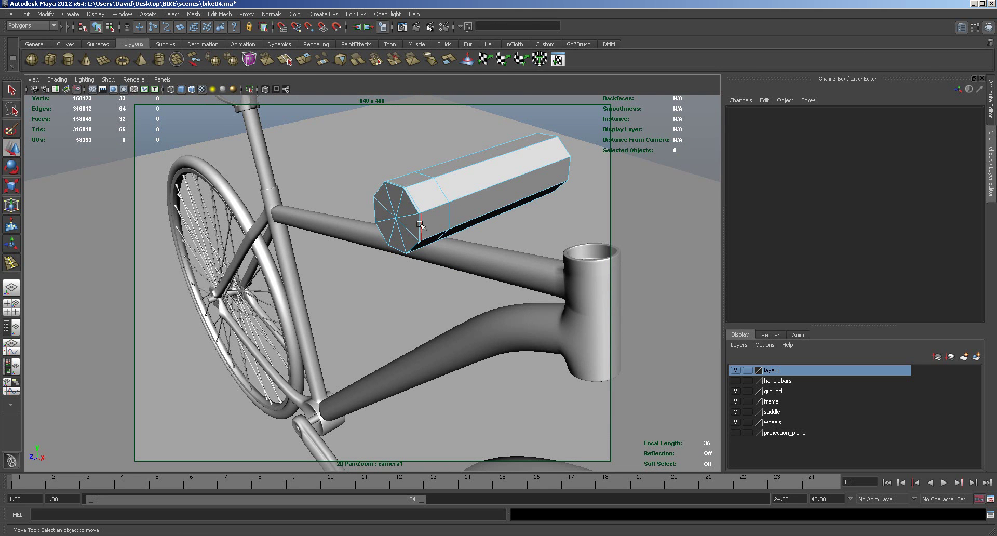
left_click(420, 224)
key("Delete")
double_click(450, 212)
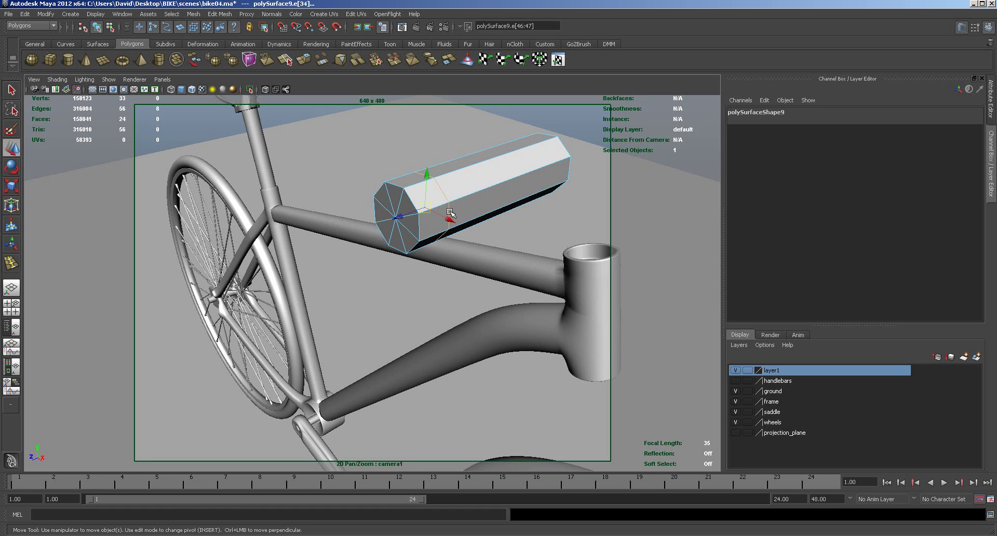
key("Delete")
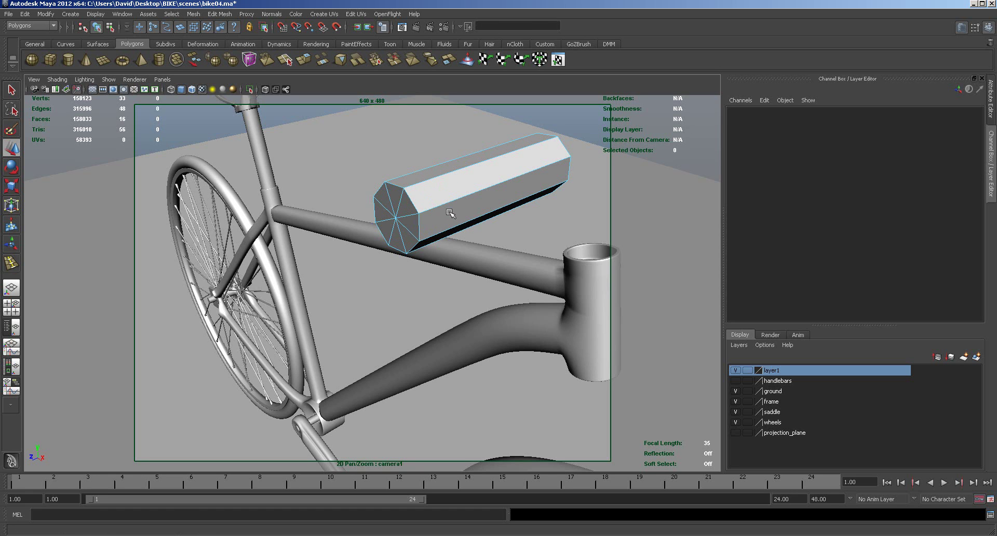
Simplify the tube's end cap by deleting several of its radial edges.
left_click(409, 215)
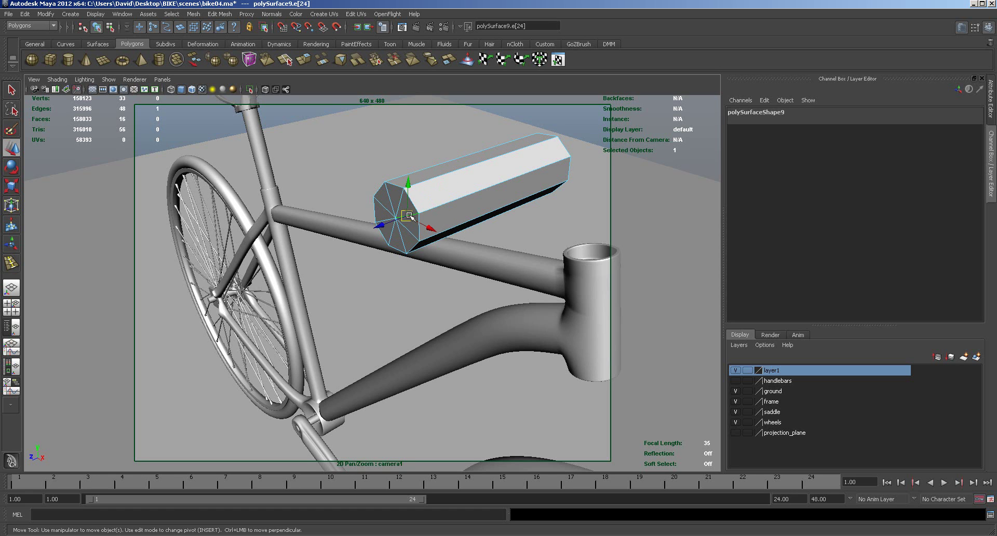
key("Delete")
left_click(385, 221)
key("Delete")
left_click(385, 221)
key("Delete")
left_click(401, 243)
key("Delete")
left_click(414, 254)
left_click(403, 239)
key("Delete")
Select all vertices of the tube section and delete the leftover unneeded ones.
right_click(434, 221)
right_click_drag(434, 221, 395, 222)
left_click_drag(357, 137, 576, 270)
key("Delete")
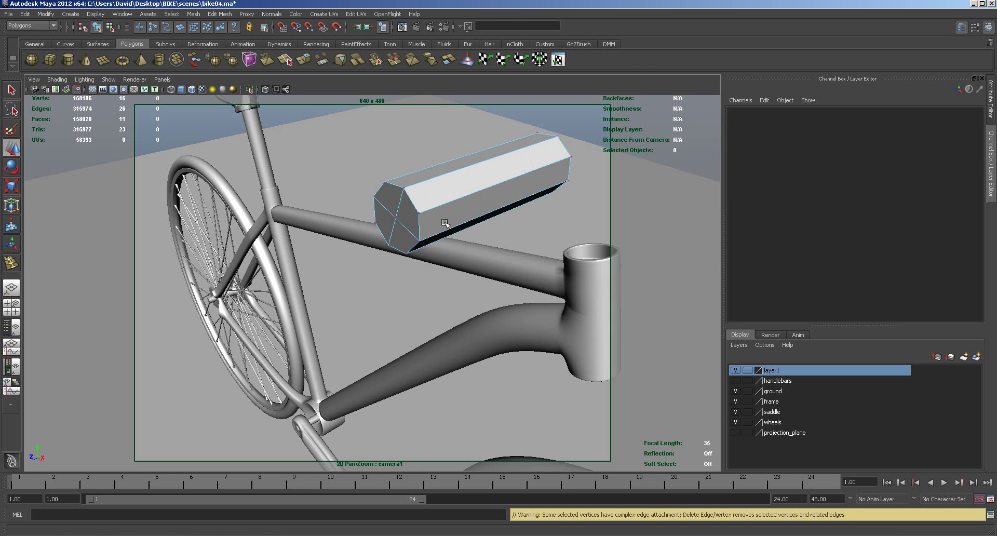
Select all faces of the tube section and extrude them slightly outward, to a local Z translation of 0.003.
right_click_drag(445, 221, 444, 244)
left_click_drag(371, 139, 472, 263)
left_click(308, 60)
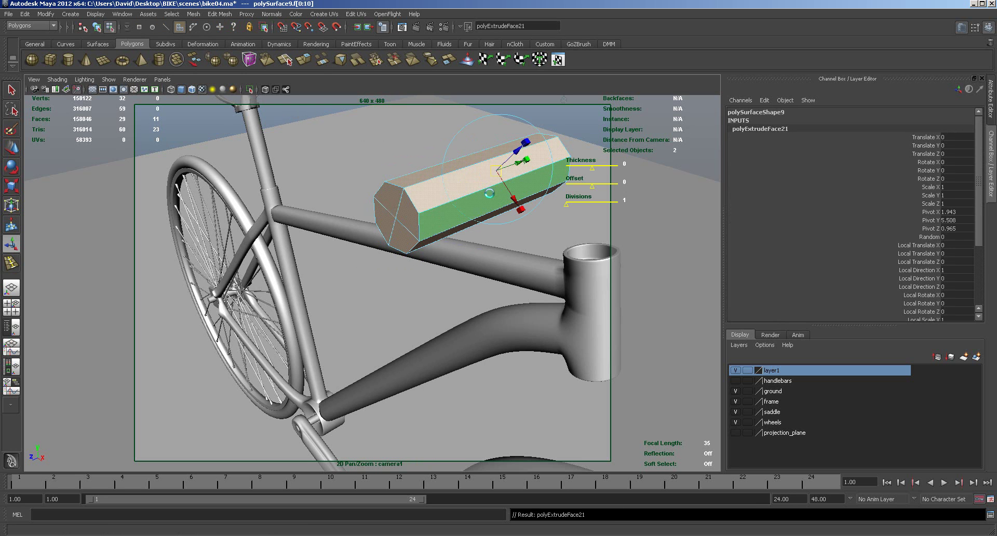
left_click_drag(518, 150, 518, 151)
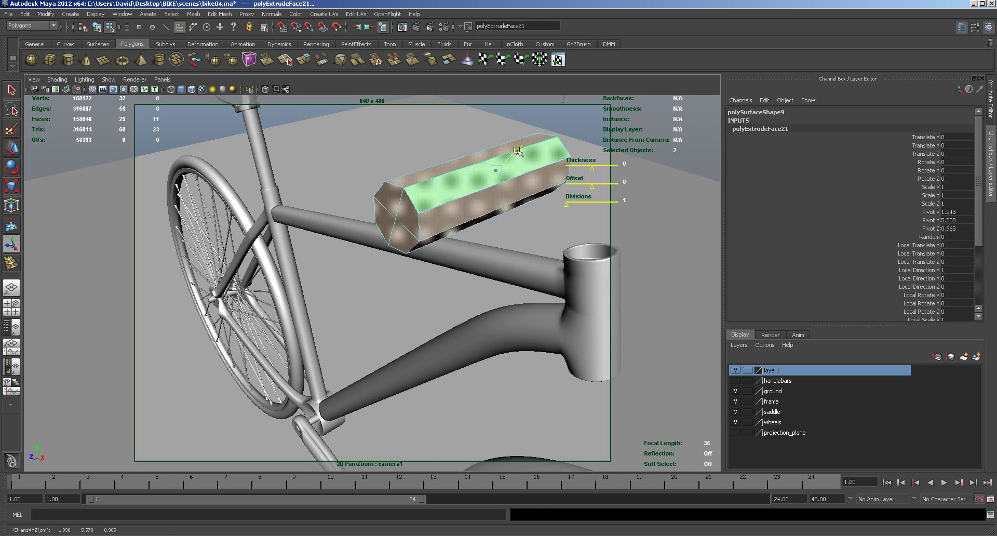
left_click_drag(488, 213, 563, 216, "alt")
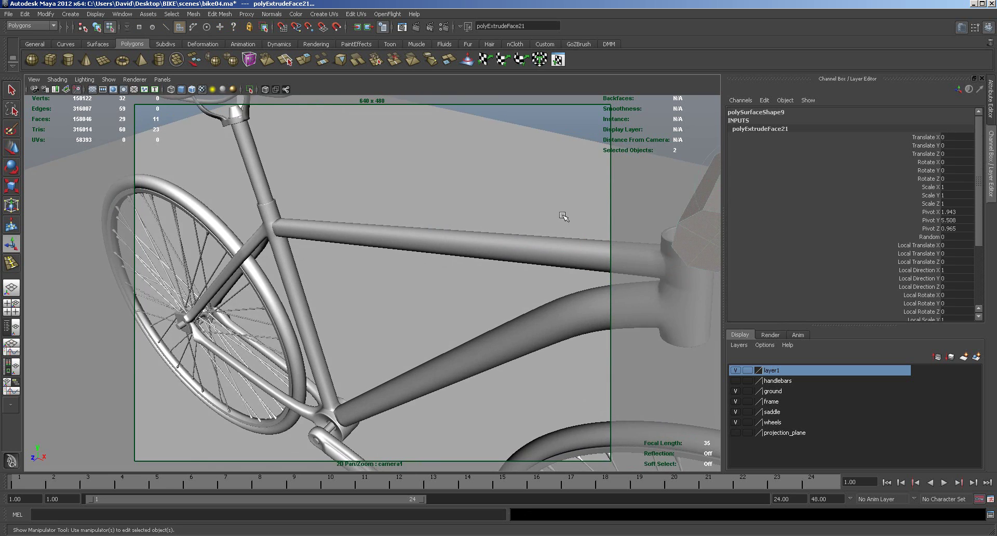
middle_click_drag(563, 217, 451, 246, "alt")
left_click_drag(515, 255, 542, 169, "alt")
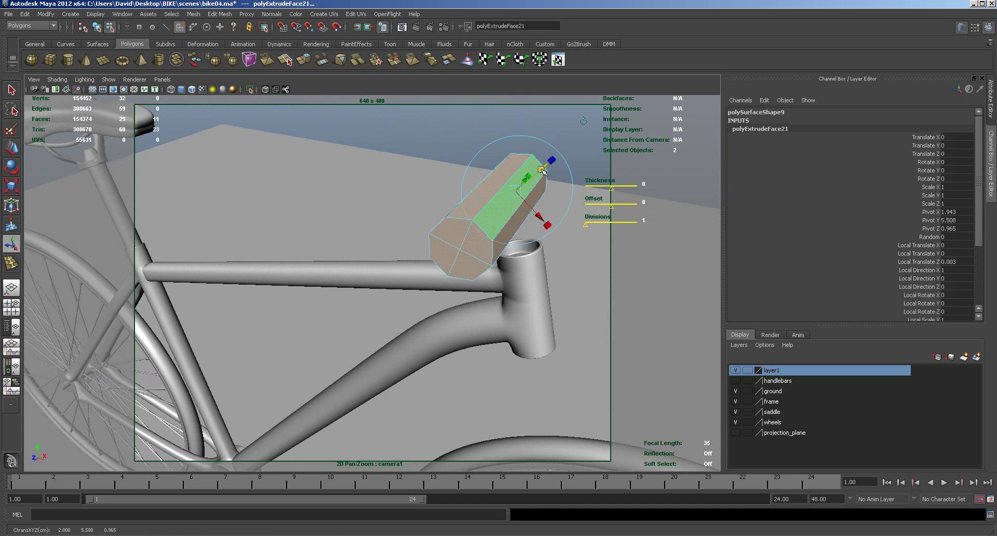
Increase the tube's extrusion to a local Z translation of 0.014 to thicken the grip wall.
left_click_drag(588, 259, 485, 267, "alt")
middle_click_drag(485, 267, 482, 276, "alt")
left_click_drag(482, 276, 472, 250, "alt")
key("f")
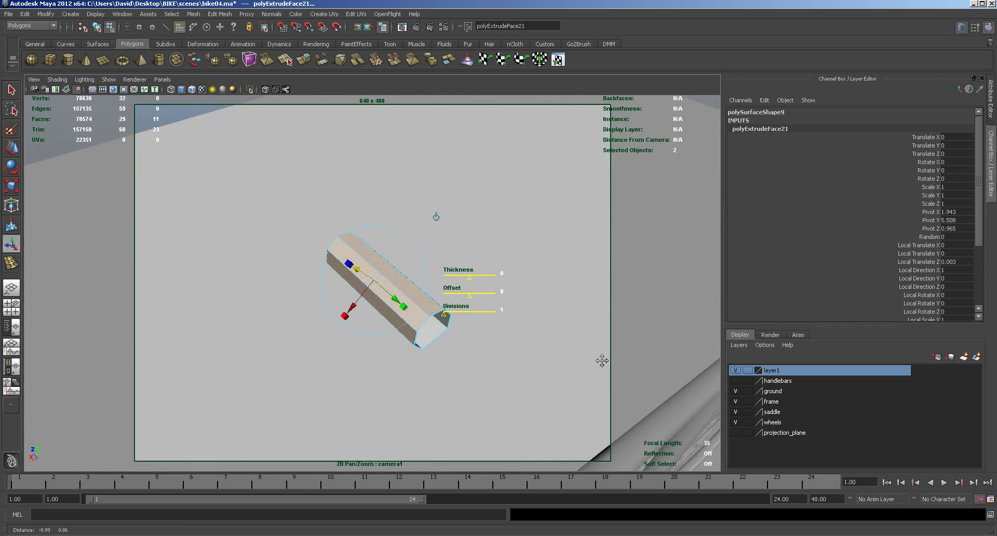
right_click_drag(517, 328, 576, 339, "alt")
left_click_drag(577, 338, 565, 332, "alt")
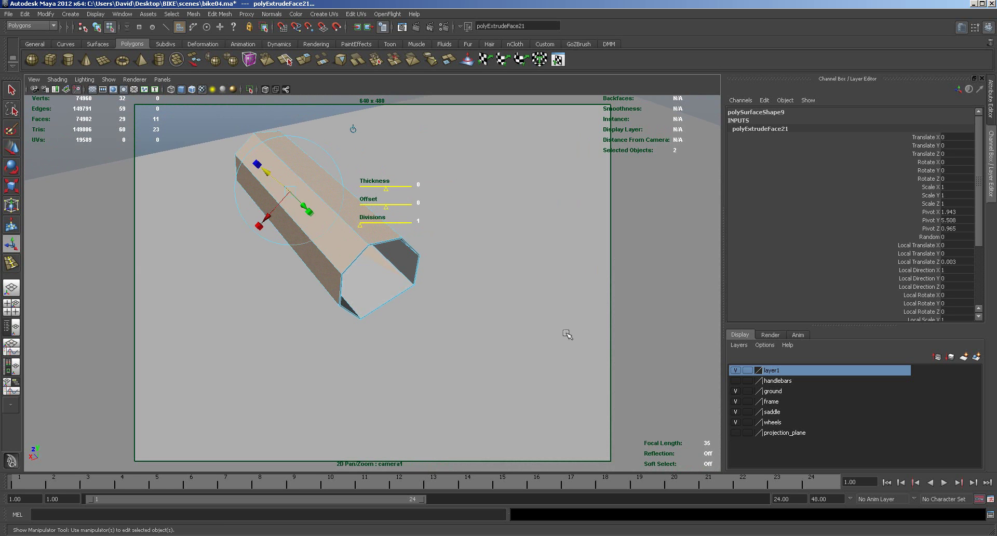
left_click_drag(267, 173, 263, 171)
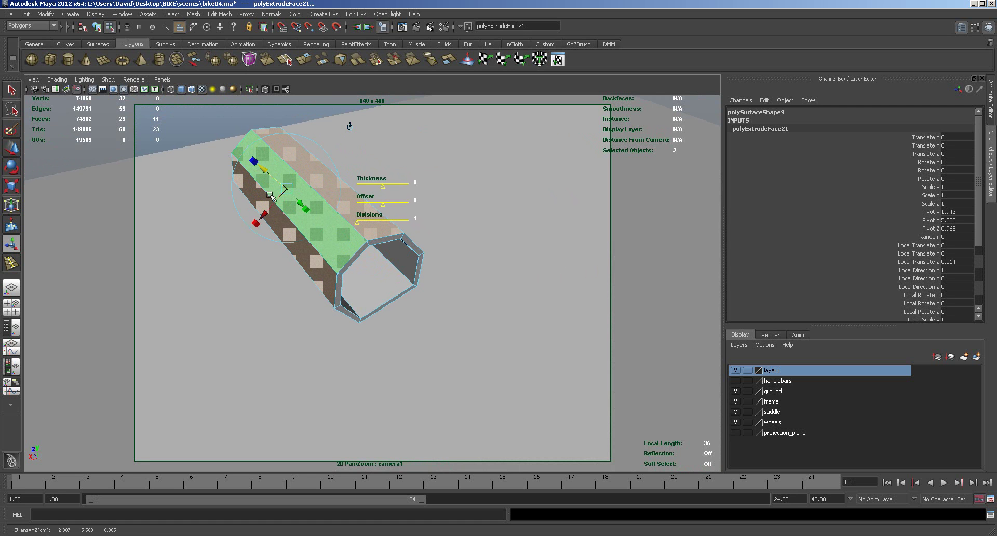
left_click_drag(311, 310, 300, 310, "alt")
key("f")
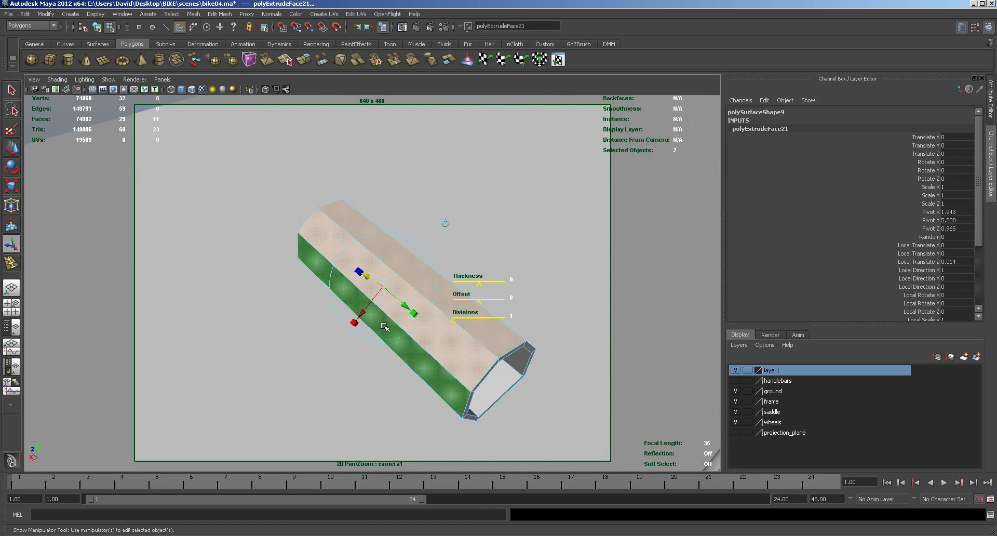
Insert four supporting edge loops near the ends and rim edges of the grip with the Insert Edge Loop Tool.
right_click_drag(462, 324, 495, 329)
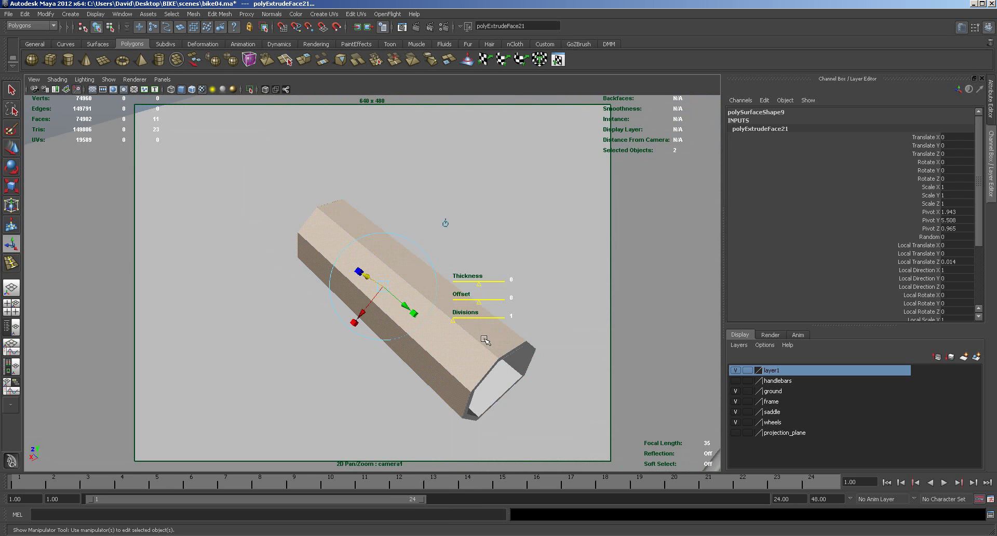
left_click(220, 15)
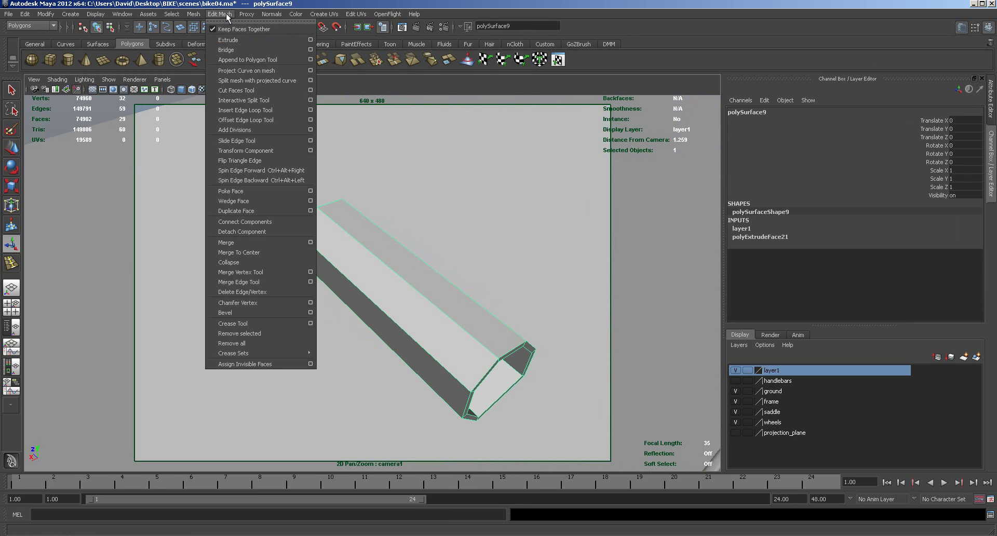
left_click(233, 101)
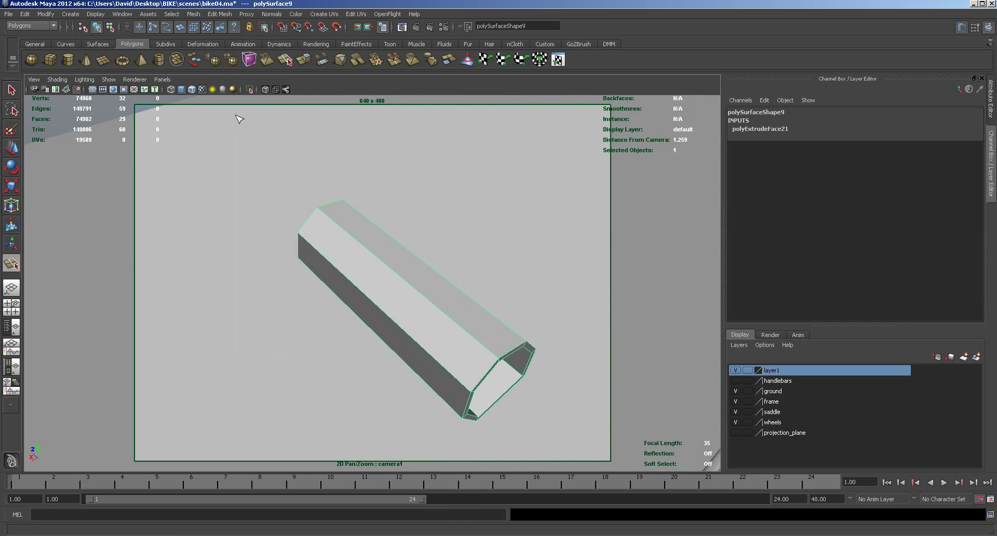
left_click(220, 14)
left_click(232, 110)
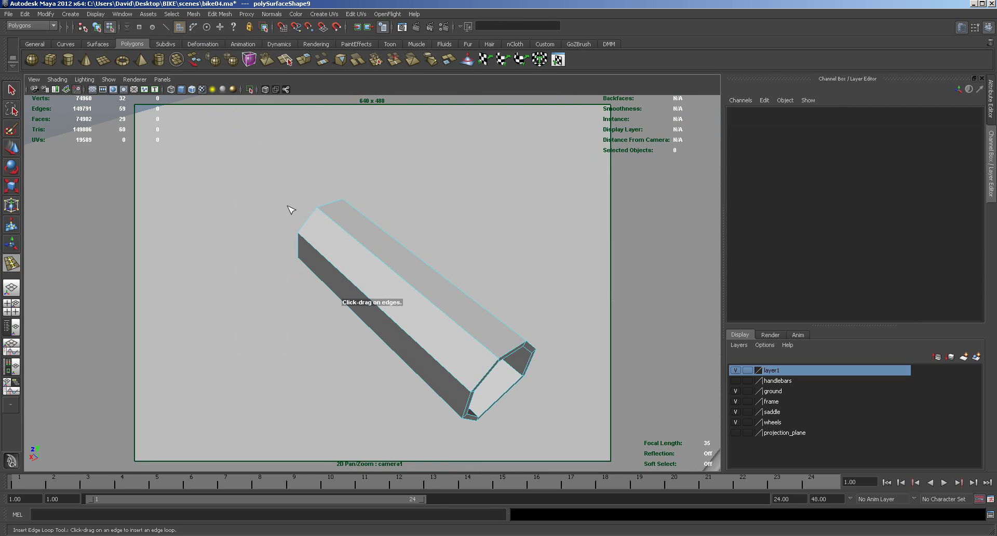
left_click(321, 213)
left_click_drag(466, 334, 523, 372)
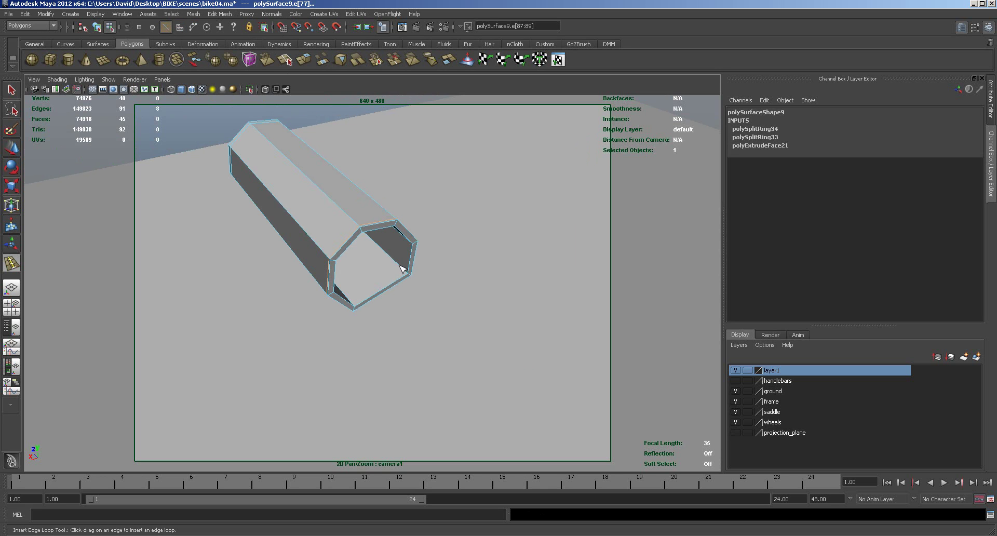
left_click_drag(407, 274, 408, 273)
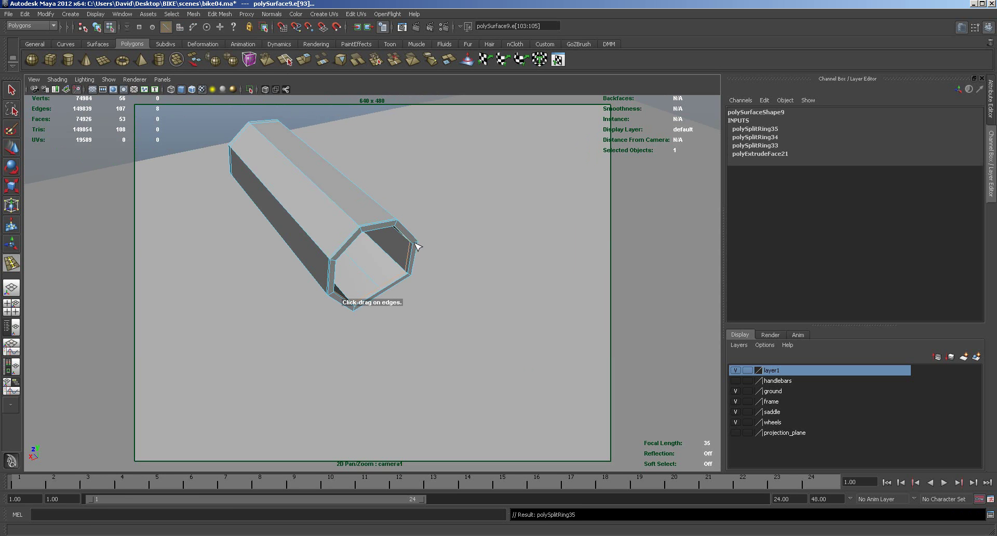
left_click_drag(419, 246, 419, 246)
Insert one more edge loop close to the end rim of the grip.
left_click_drag(267, 305, 338, 312, "alt")
middle_click_drag(461, 309, 355, 305, "alt")
left_click_drag(356, 305, 379, 311, "alt")
left_click_drag(439, 311, 380, 311, "alt")
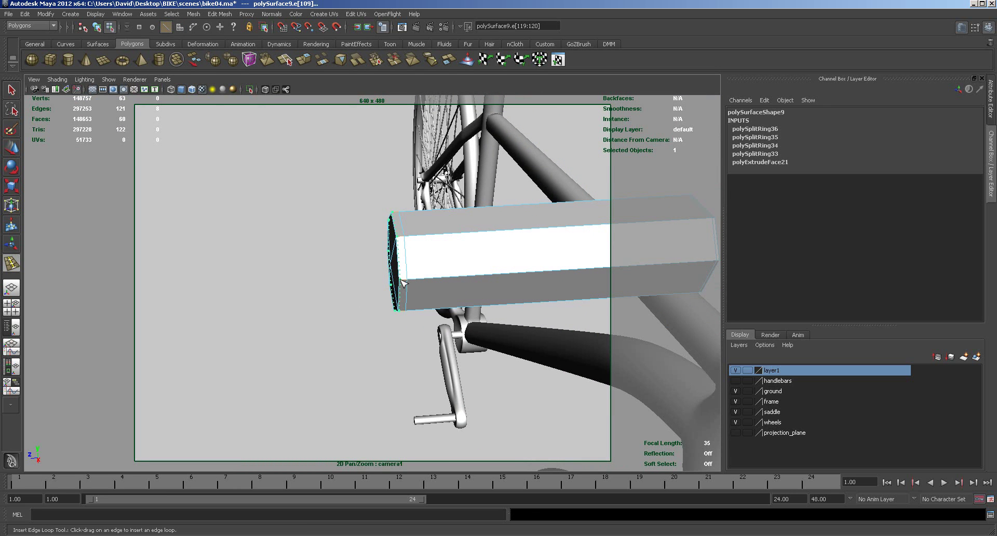
left_click(399, 285)
Return the grip to object mode, turn on its smooth preview and select it again.
right_click_drag(453, 285, 466, 285)
left_click(11, 148)
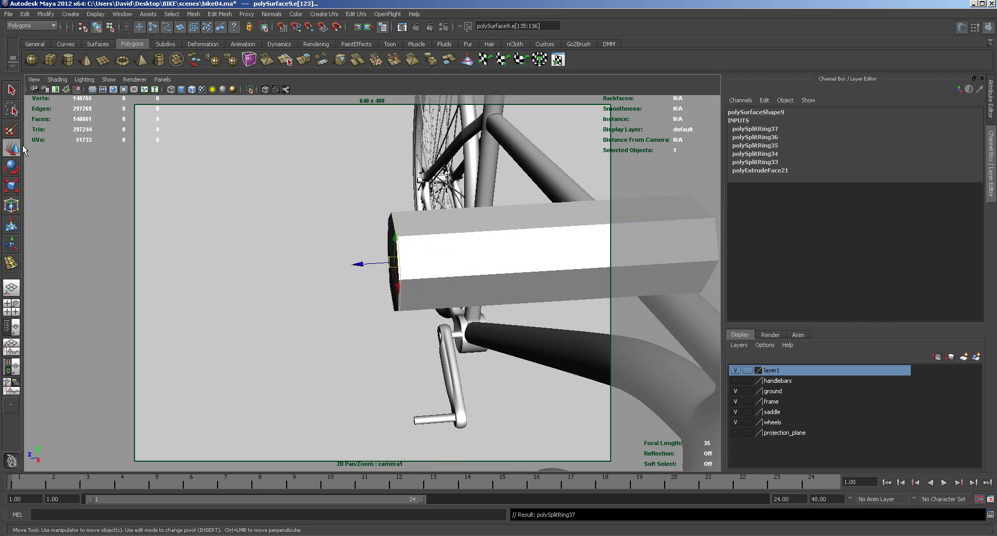
key("F8")
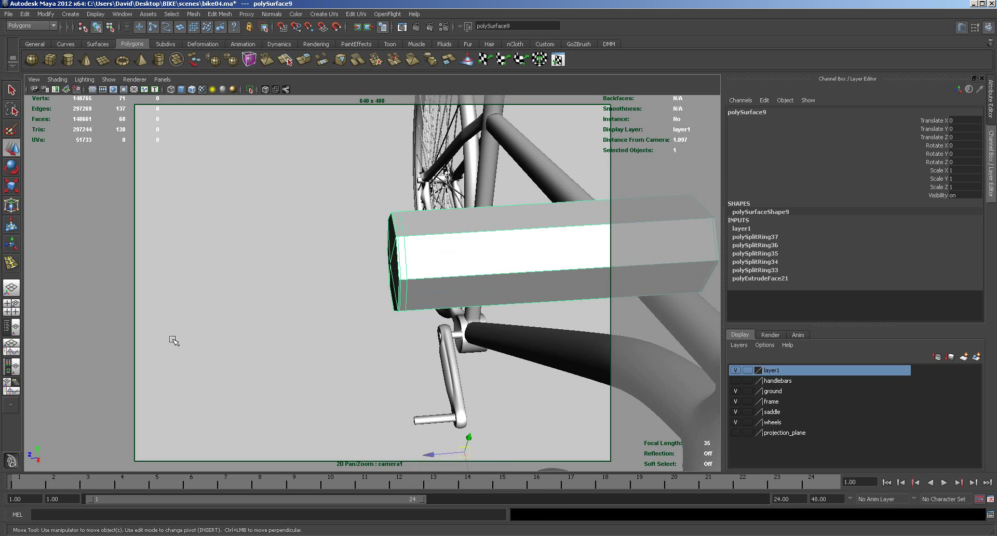
left_click(247, 351)
left_click_drag(291, 358, 263, 349, "alt")
left_click(316, 192)
Mirror the grip to the other side of the bicycle with Duplicate Special, using a Z scale of -1.
key("space")
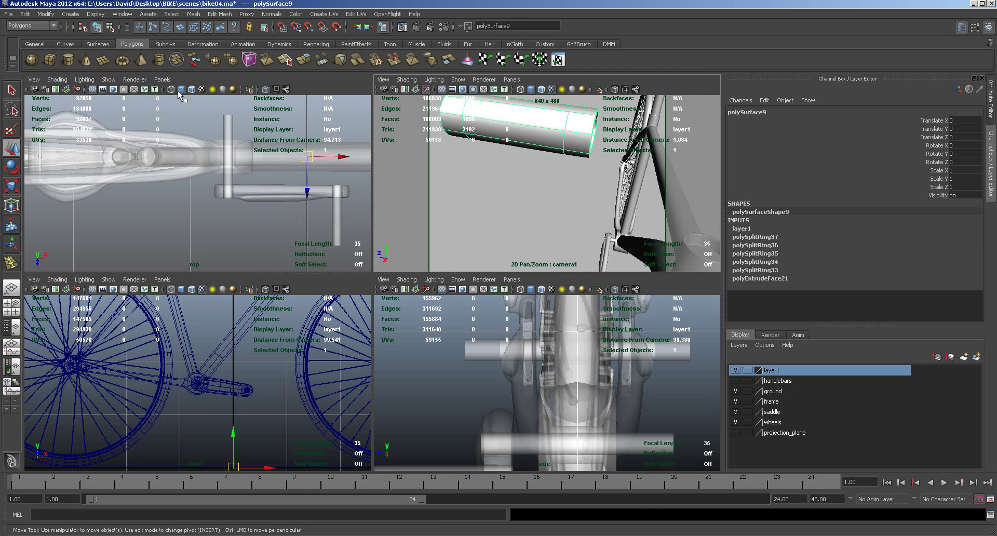
middle_click_drag(237, 229, 177, 273, "alt")
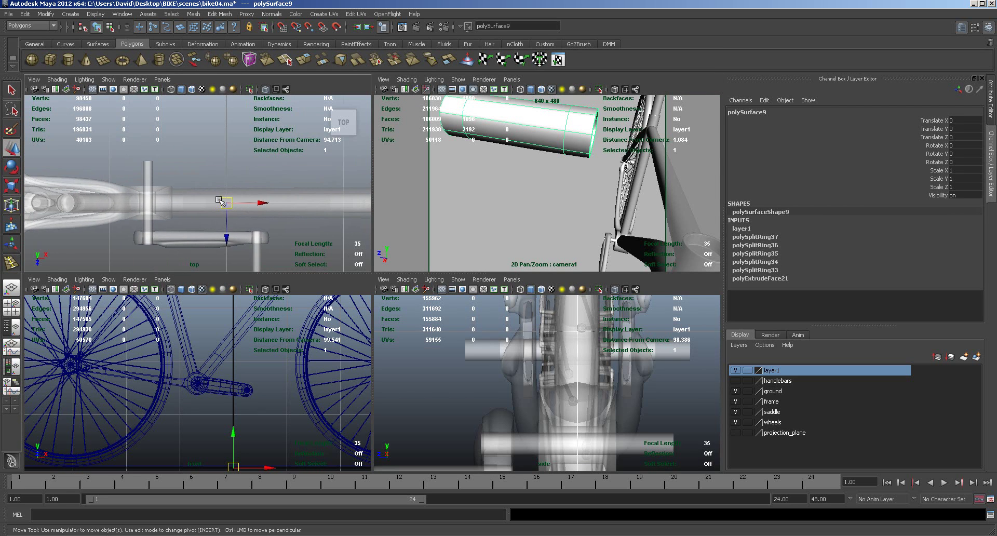
right_click_drag(345, 240, 308, 236, "alt")
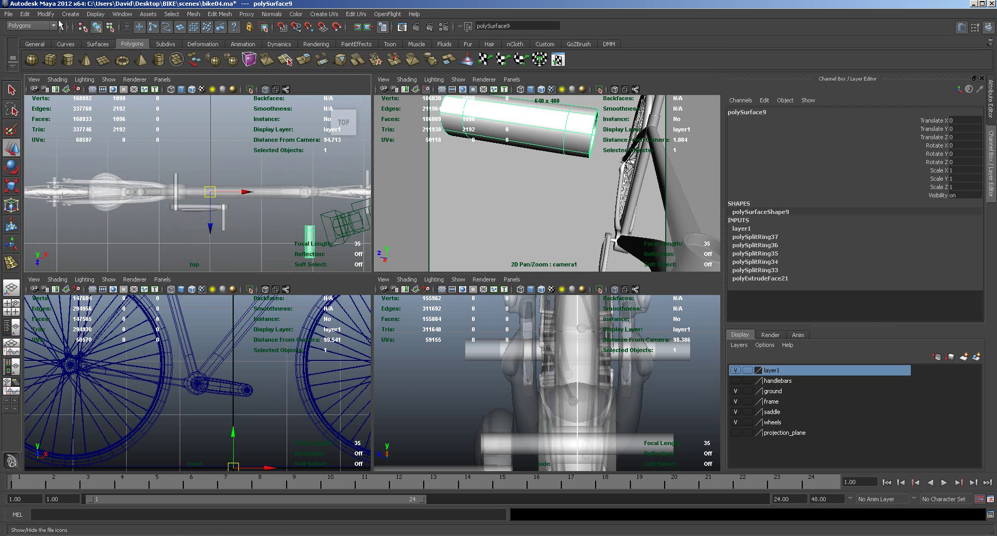
left_click(25, 14)
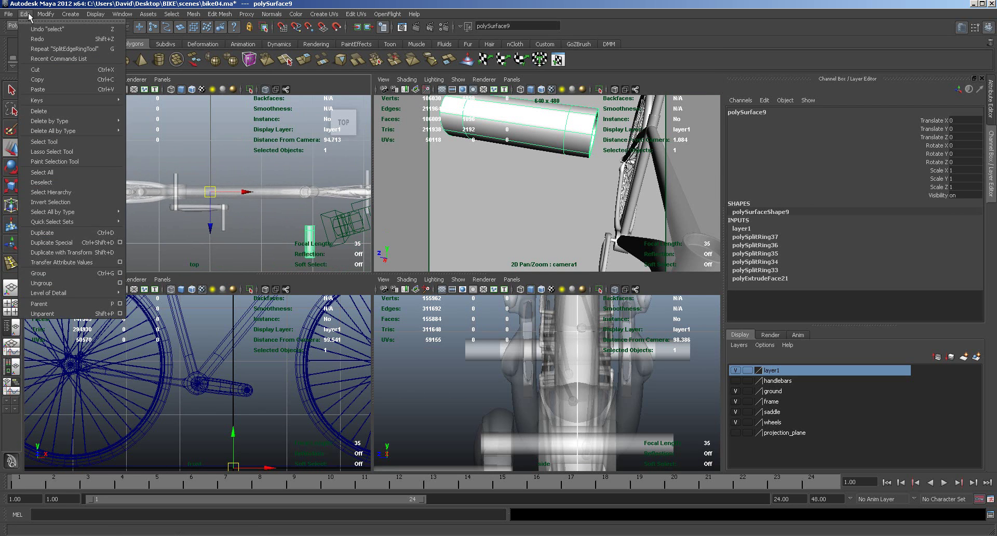
left_click(51, 242)
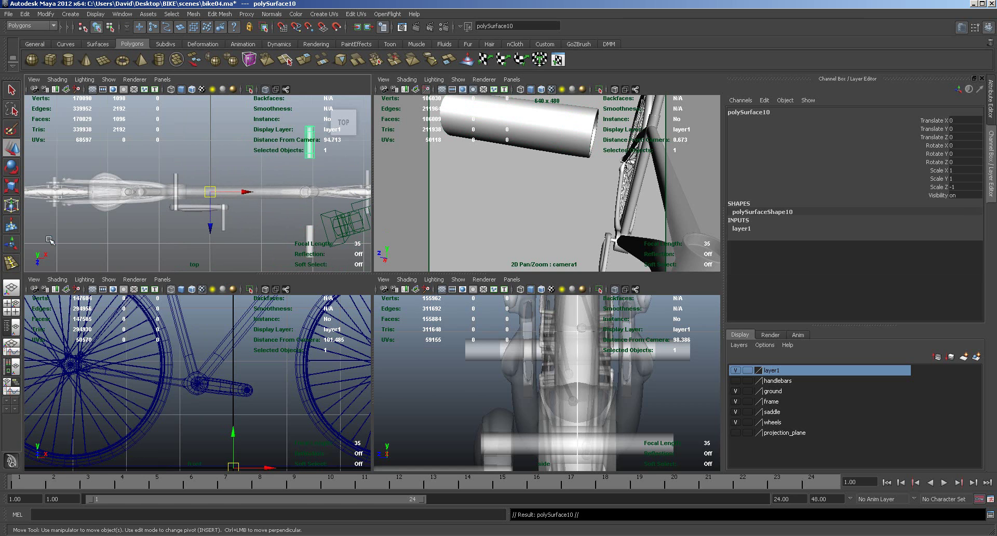
Combine the grip and its mirrored copy into one mesh.
left_click(310, 234, "shift")
left_click(196, 14)
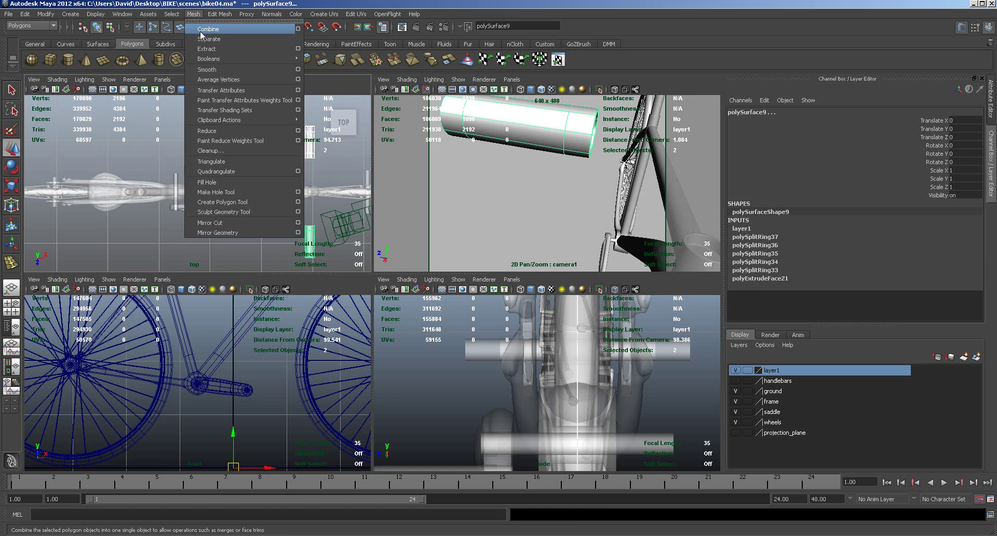
left_click(201, 31)
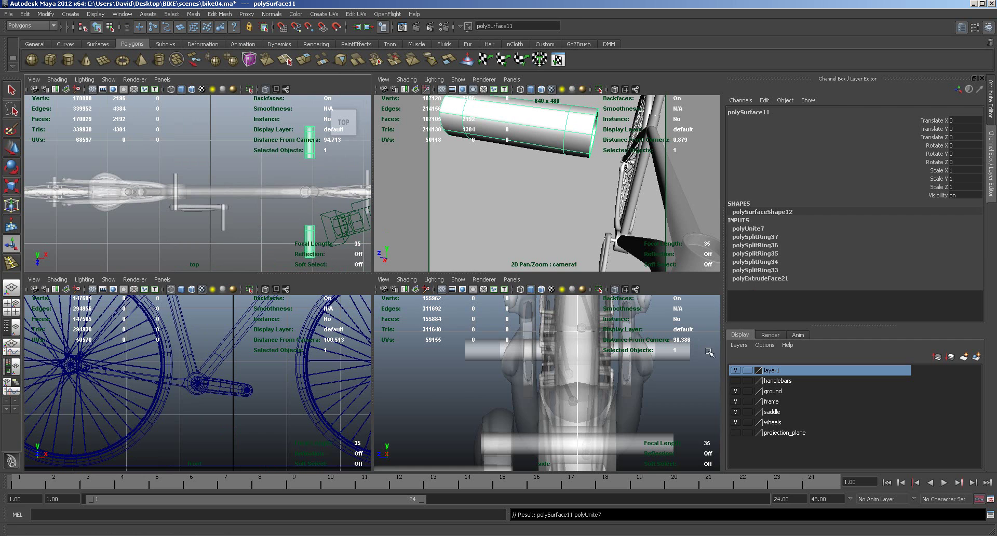
Rename the layer1 display layer to grips and show the handlebars layer.
double_click(777, 370)
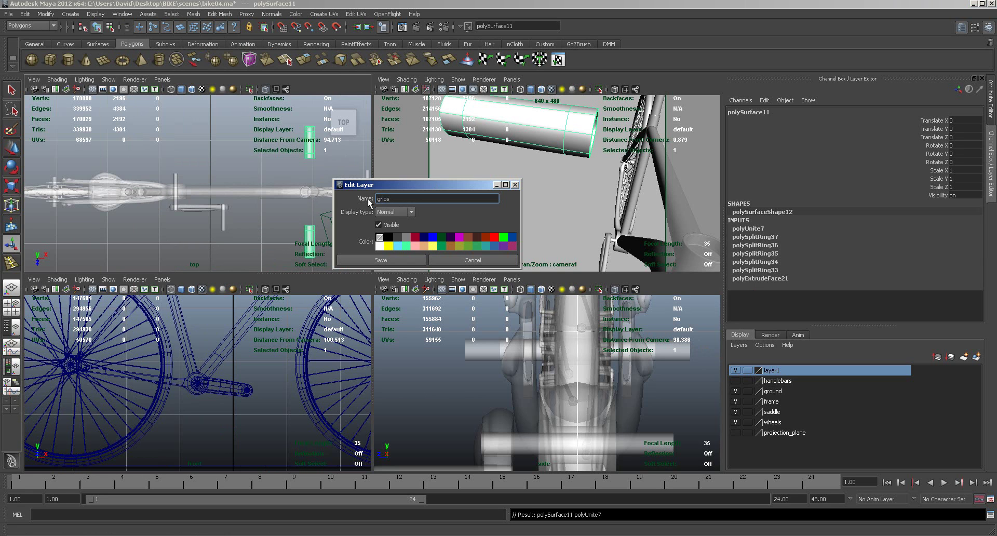
left_click(397, 262)
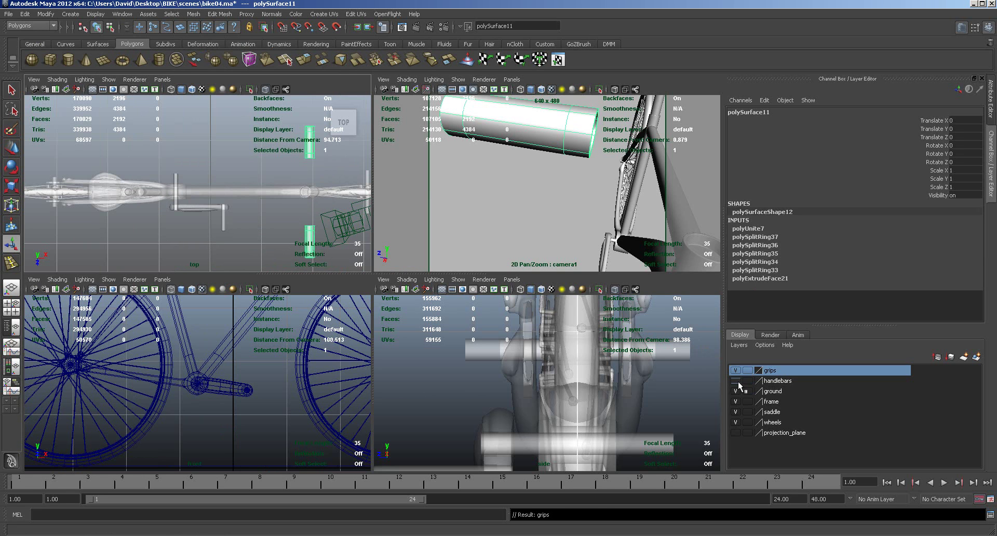
left_click(736, 382)
Turn on smooth preview for the handlebars and examine how the grips fit over both bar ends.
right_click_drag(571, 217, 558, 211, "alt")
left_click(610, 192)
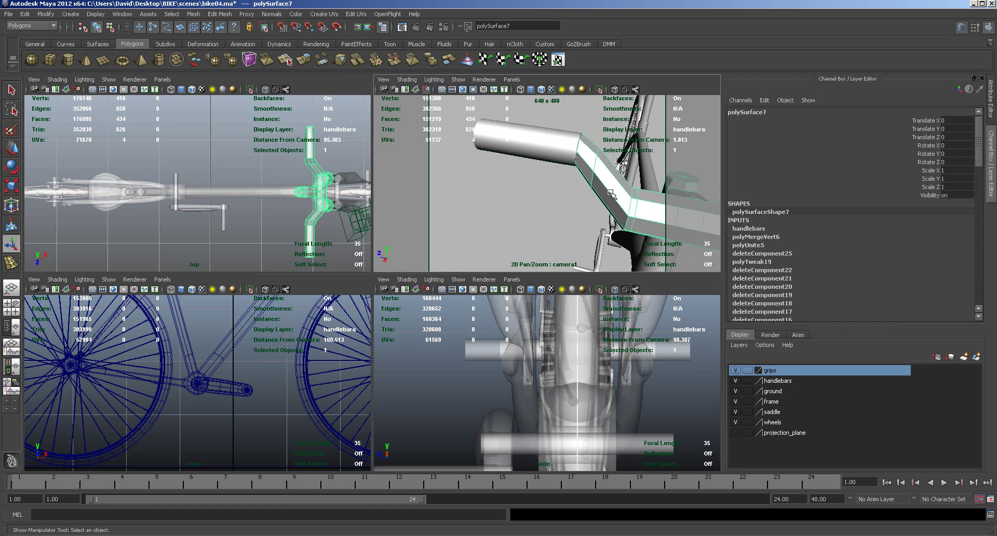
key("3")
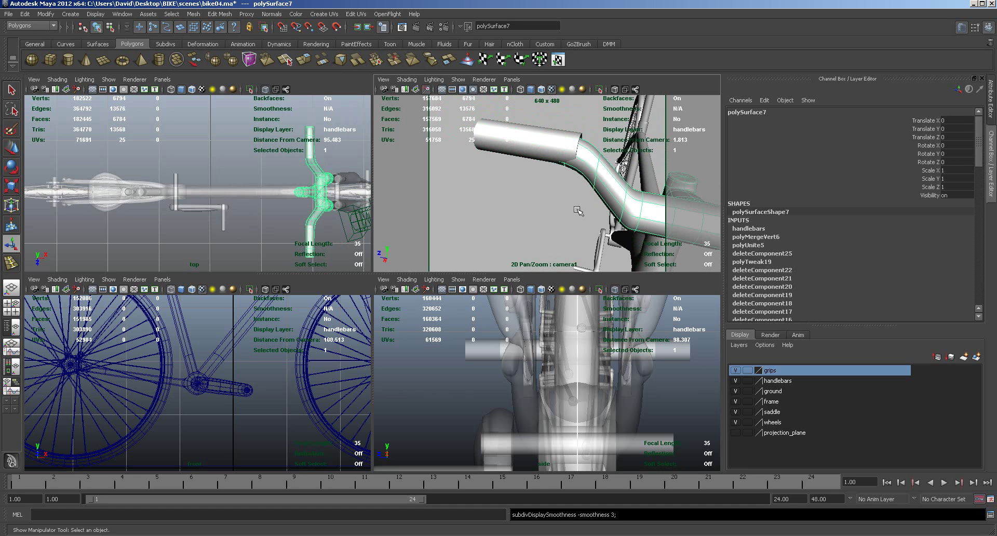
middle_click_drag(576, 202, 496, 226, "alt")
left_click(543, 173)
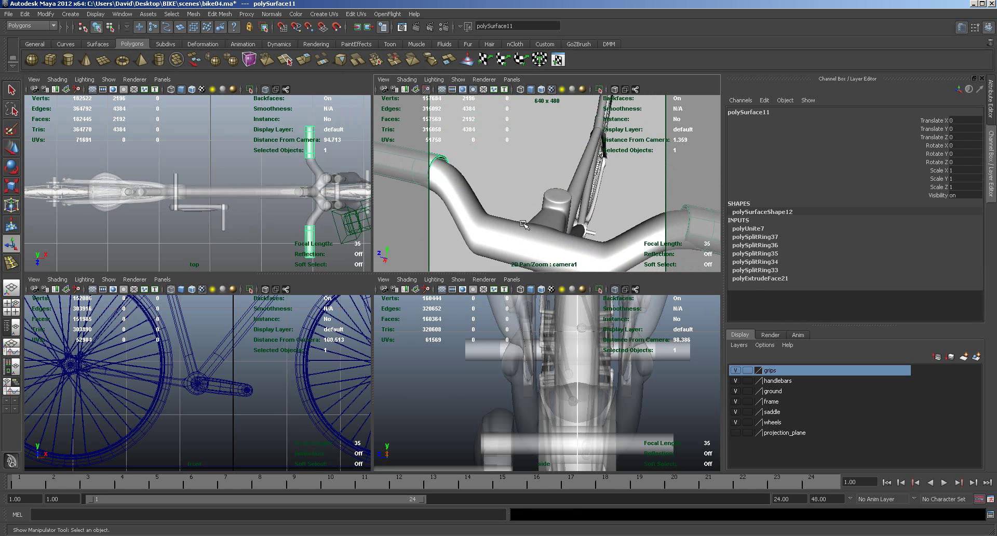
key("space")
right_click_drag(485, 255, 407, 235, "alt")
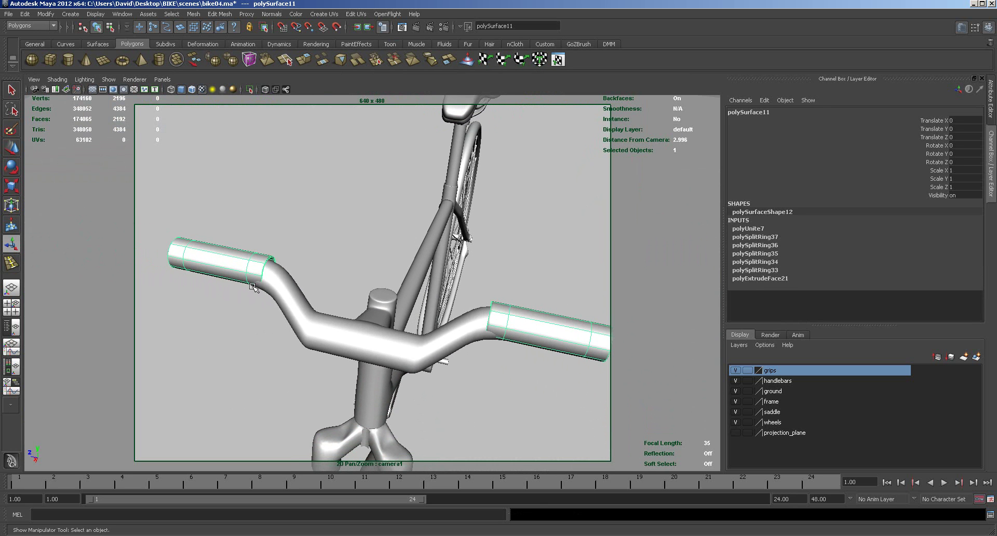
left_click_drag(349, 337, 331, 329, "alt")
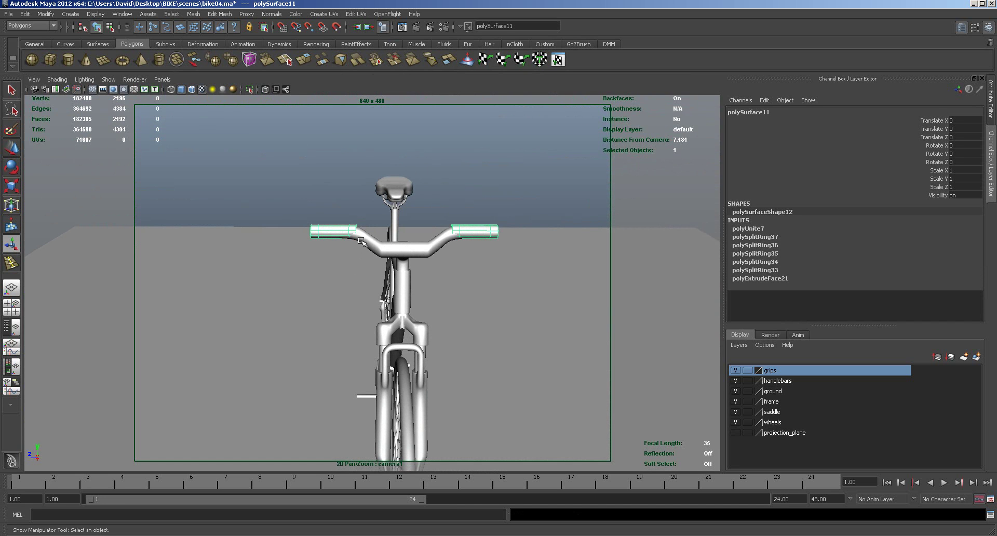
right_click_drag(350, 279, 462, 306, "alt")
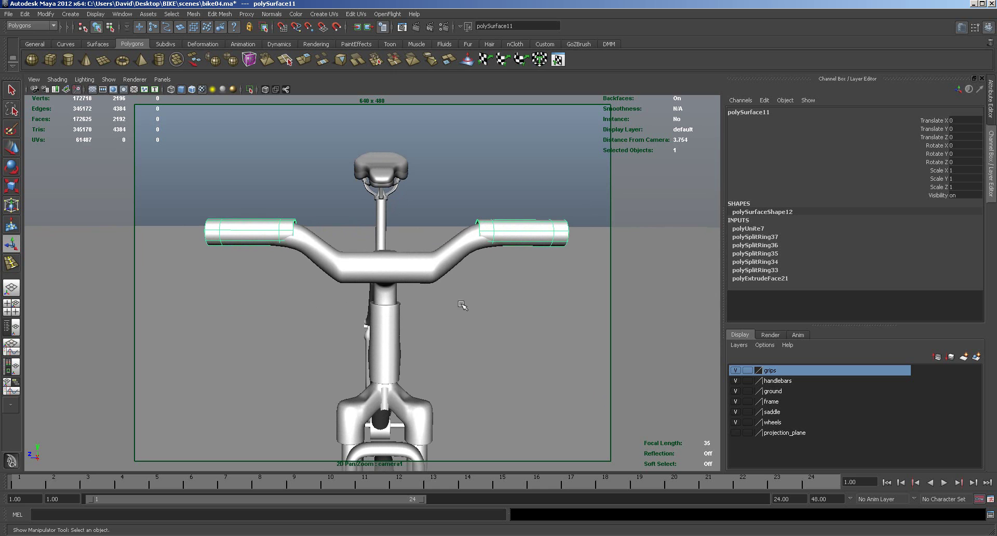
Scale the handlebar vertex rings at the inner ends of both grips slightly along the Z axis.
left_click(313, 251)
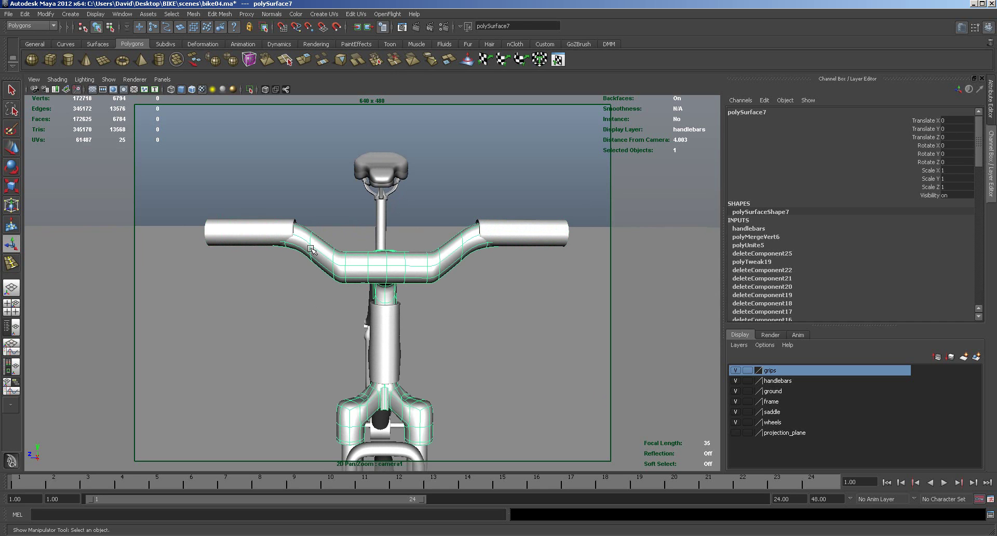
right_click_drag(312, 249, 274, 248)
left_click_drag(275, 228, 300, 266)
left_click_drag(474, 208, 506, 260, "shift")
key("r")
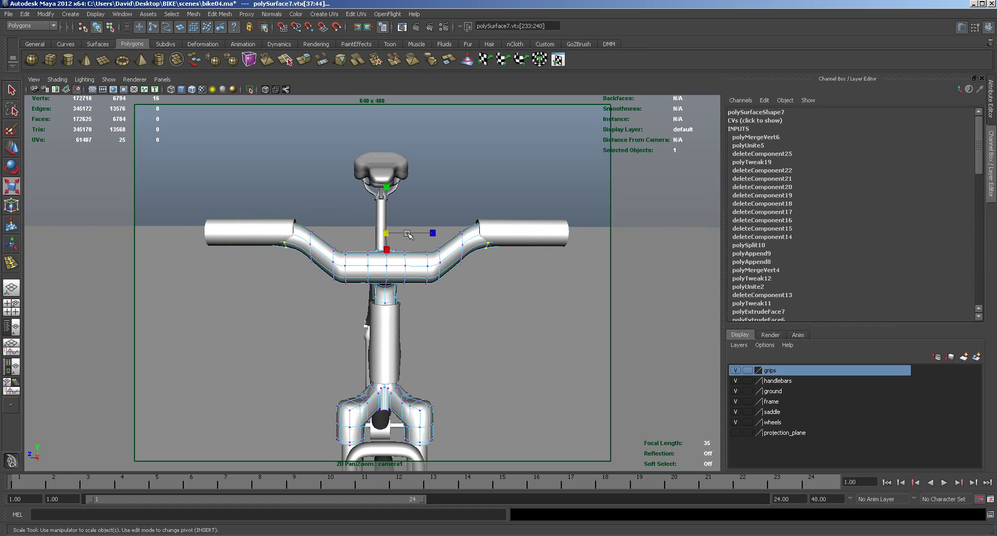
left_click_drag(434, 232, 431, 232)
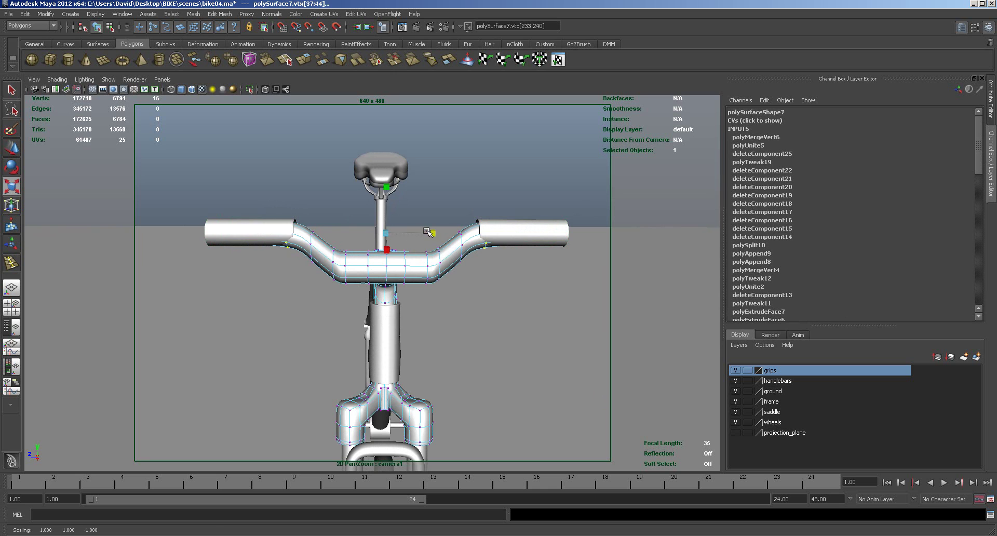
Separate the combined grips into individual meshes and delete the one on the negative Z side of the bicycle.
left_click(253, 240)
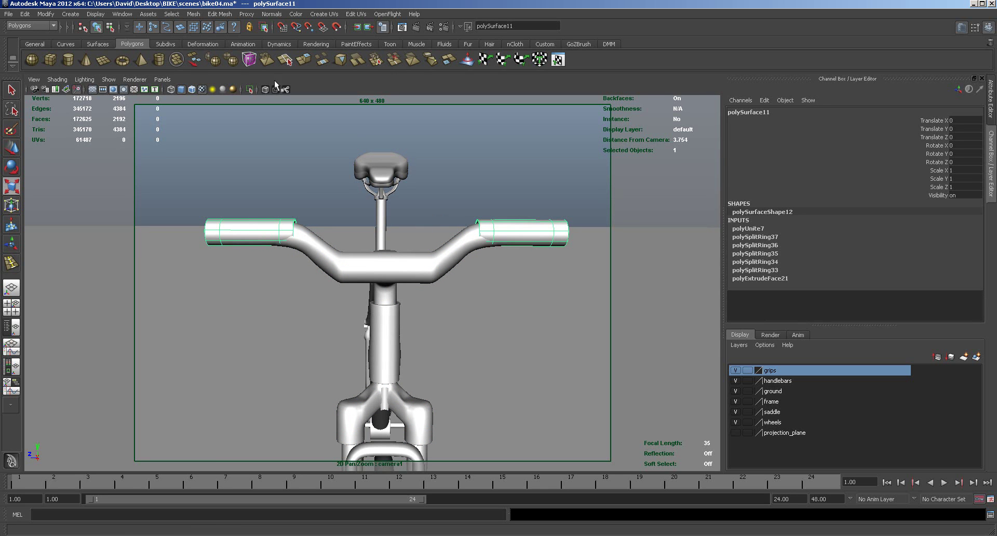
left_click(198, 16)
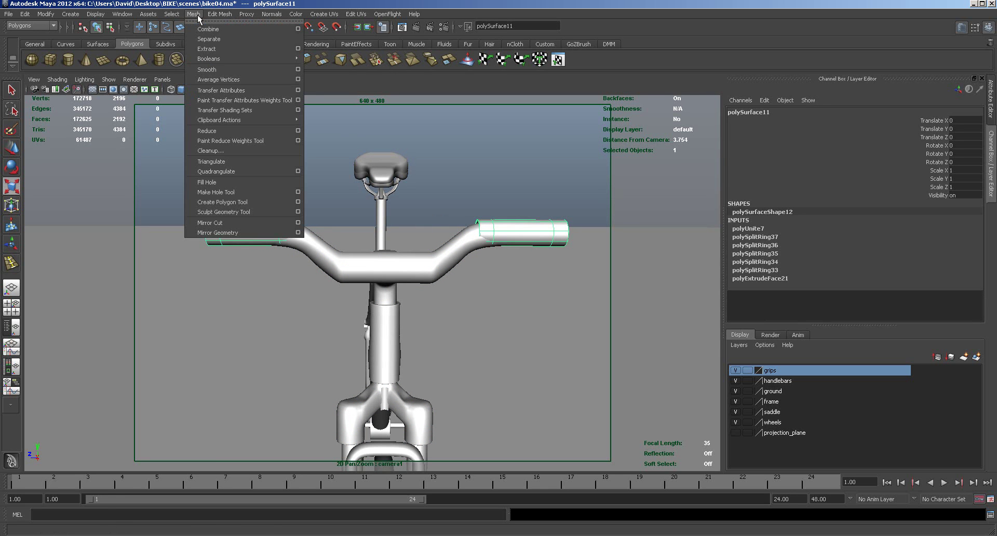
left_click(213, 34)
left_click(537, 237)
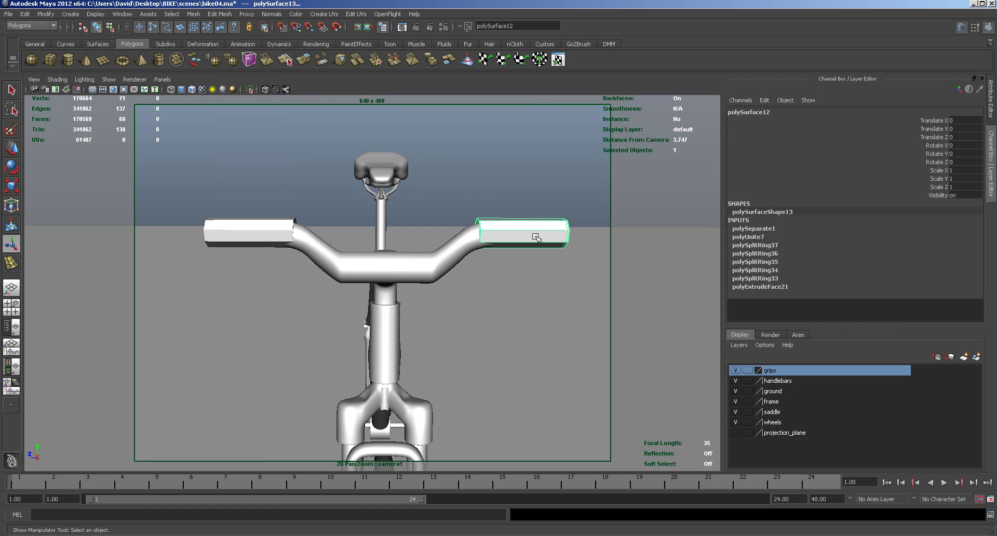
key("Delete")
Center the remaining grip's pivot with smooth preview on and move the grip outward to a Translate Z of 0.215.
left_click(250, 229)
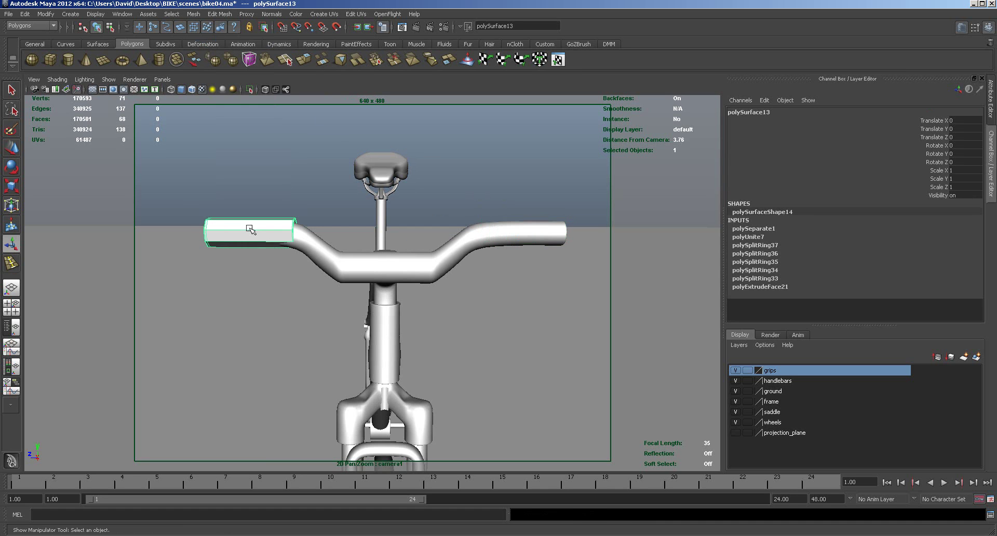
key("3")
key("w")
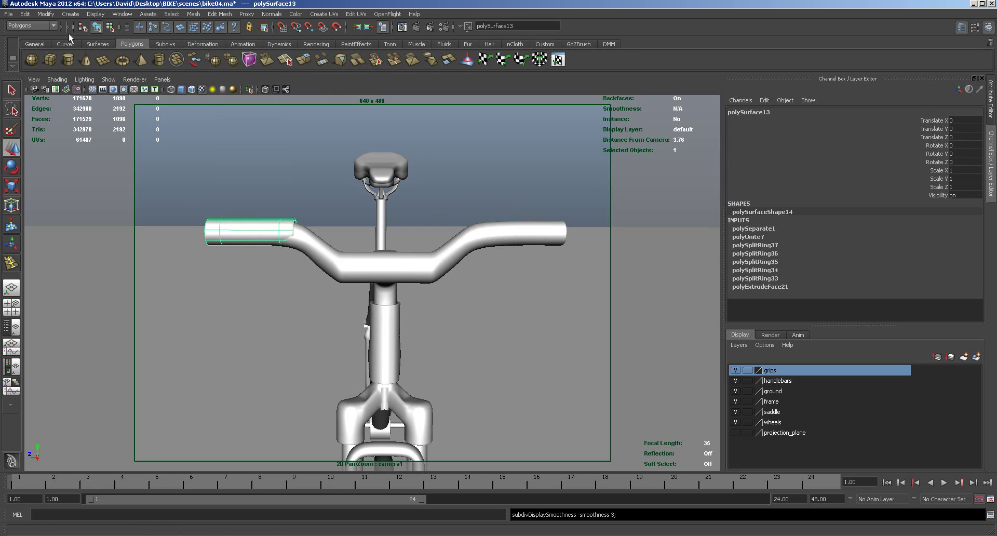
left_click(45, 15)
left_click(73, 119)
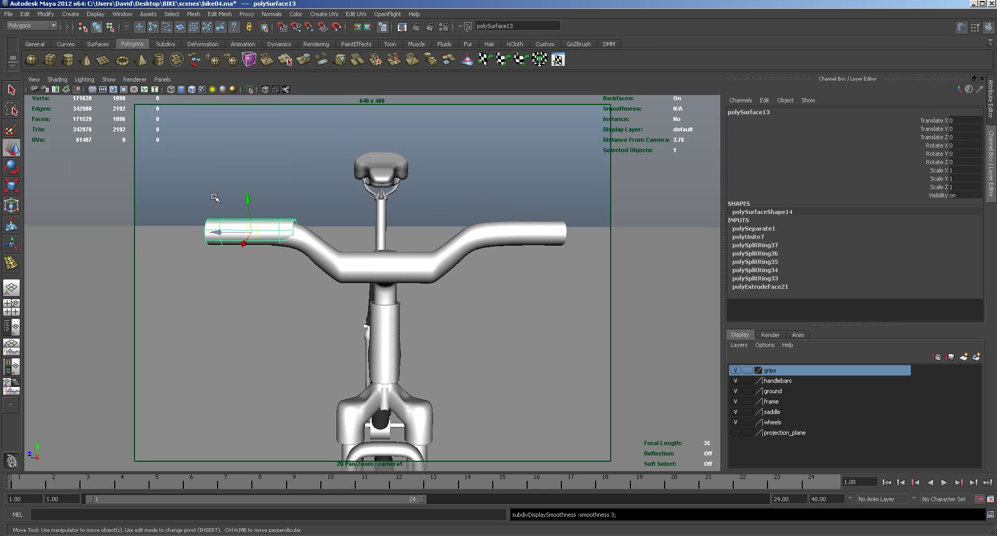
left_click_drag(217, 232, 217, 232)
left_click_drag(204, 232, 187, 234)
Snap the grip's pivot to the bicycle's center line and mirror the grip with Duplicate Special at a Z scale of -1.
right_click_drag(423, 339, 223, 323, "alt")
left_click_drag(222, 323, 296, 347, "alt")
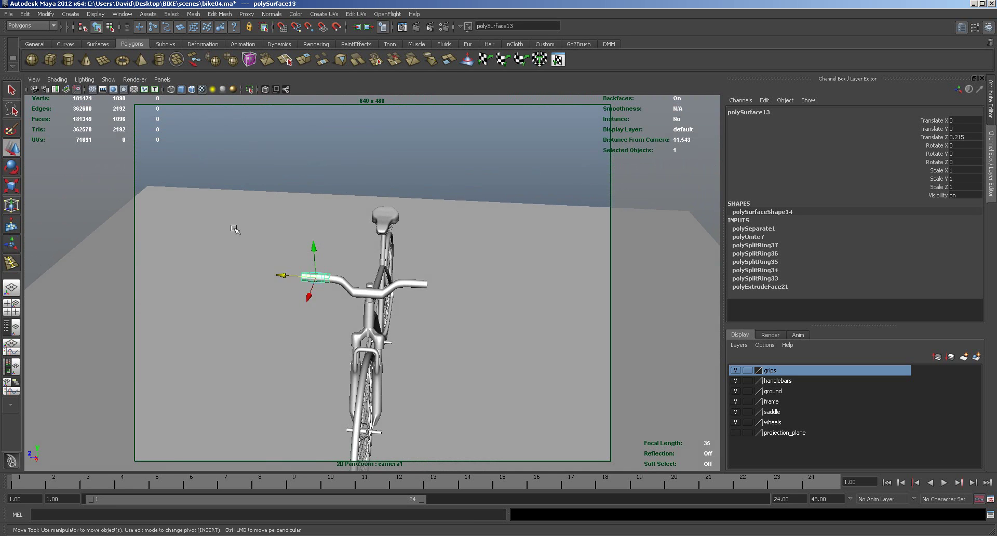
key("space")
key("Insert")
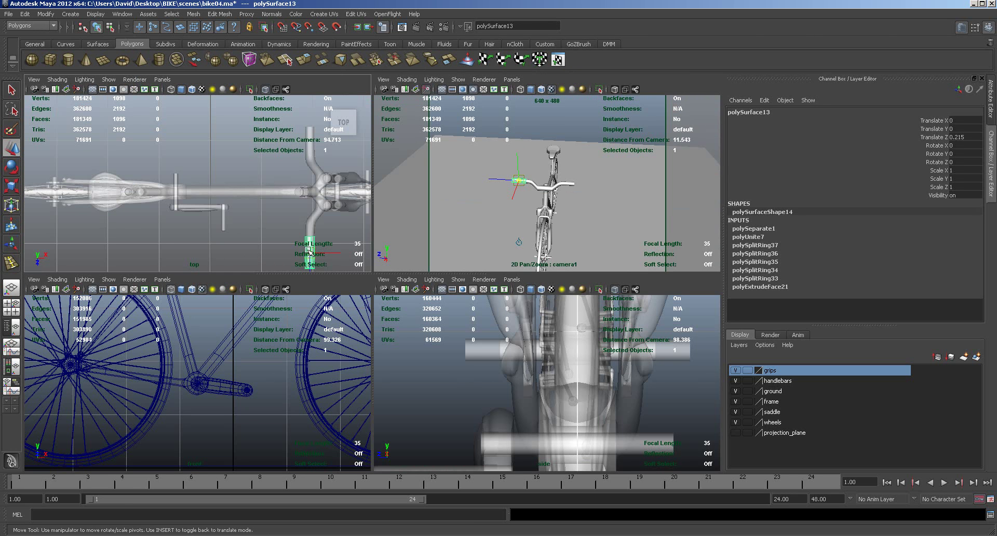
key("x")
left_click_drag(311, 253, 313, 192)
key("Insert")
left_click(25, 14)
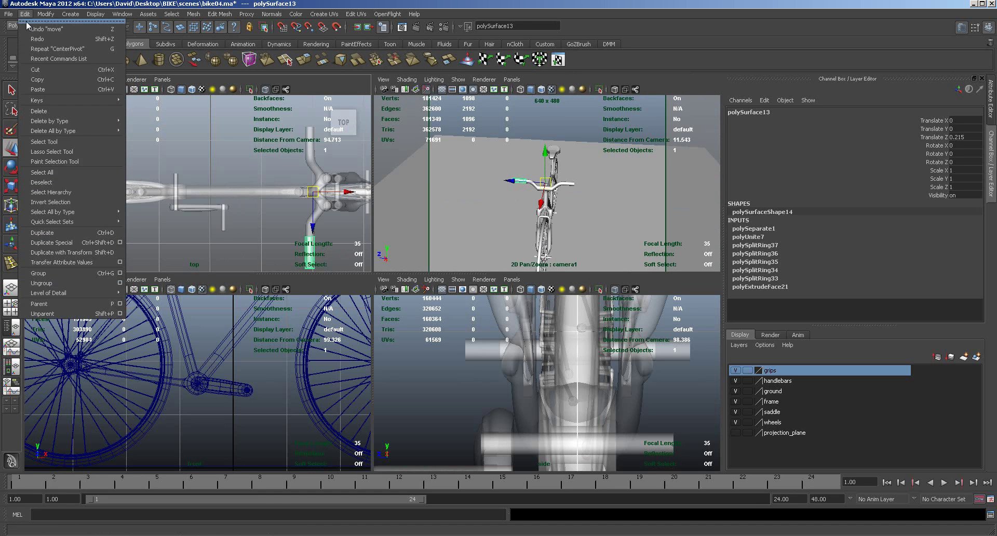
left_click(59, 242)
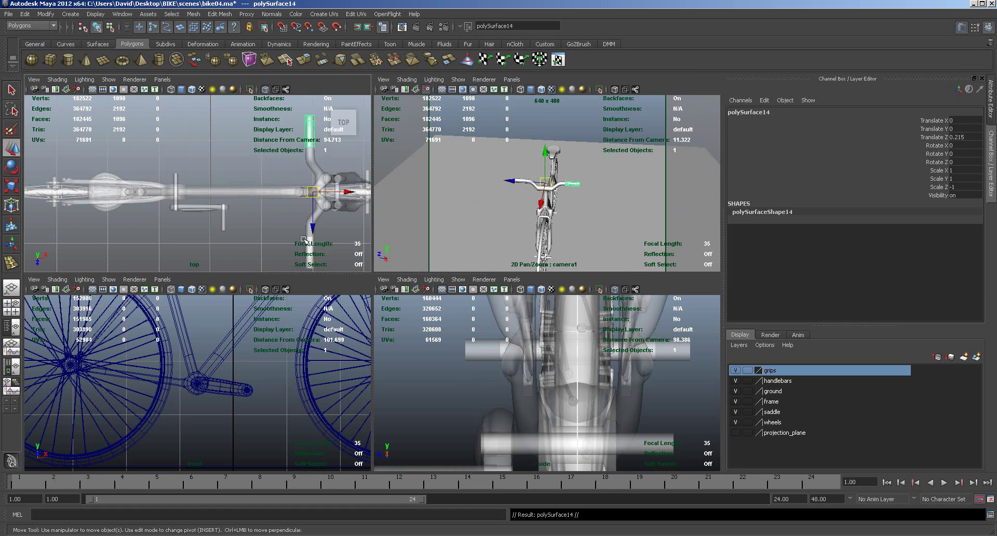
Combine the repositioned grip and its new mirrored copy into a single mesh.
left_click(311, 263, "shift")
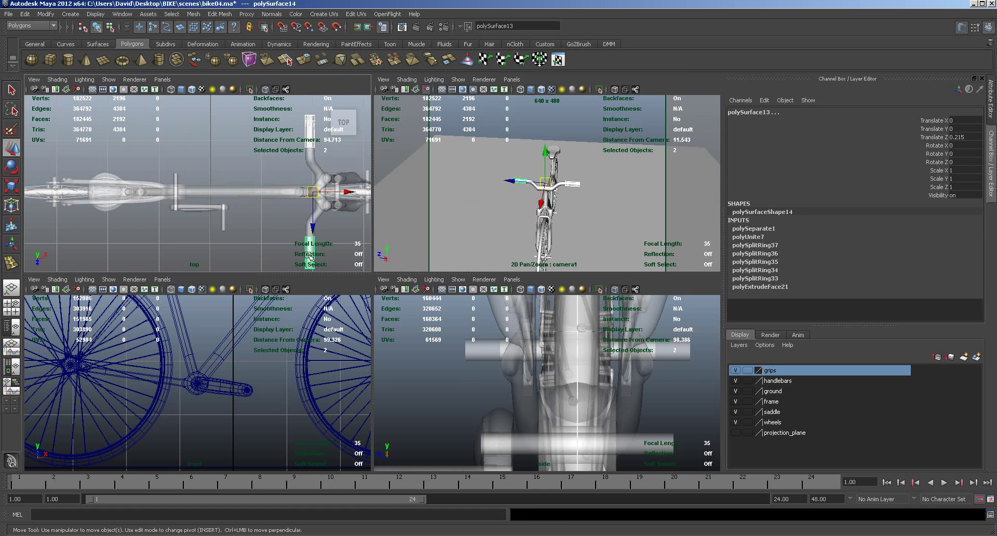
left_click(195, 16)
left_click(200, 29)
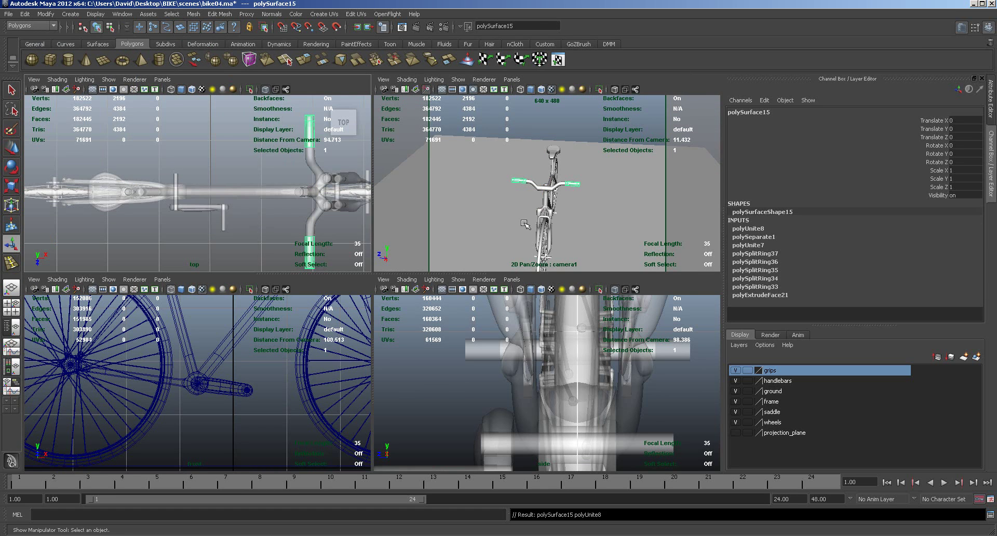
Center the combined grips' pivot and lower them onto the handlebars to a Translate Y of -0.011, undoing the extra move.
key("space")
left_click_drag(528, 213, 438, 276, "alt")
middle_click_drag(439, 276, 491, 285, "alt")
right_click_drag(491, 285, 566, 302, "alt")
left_click_drag(566, 302, 518, 295, "alt")
key("w")
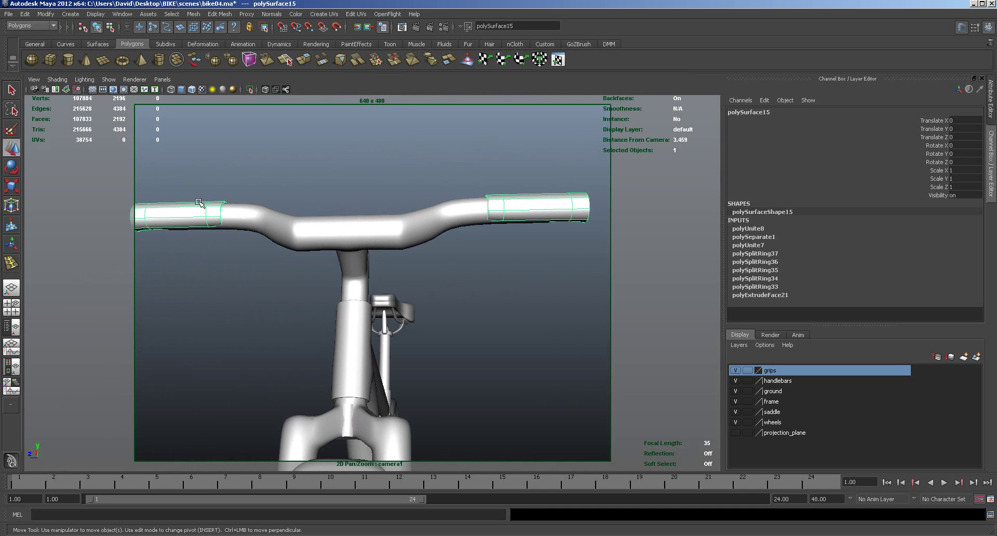
left_click(47, 15)
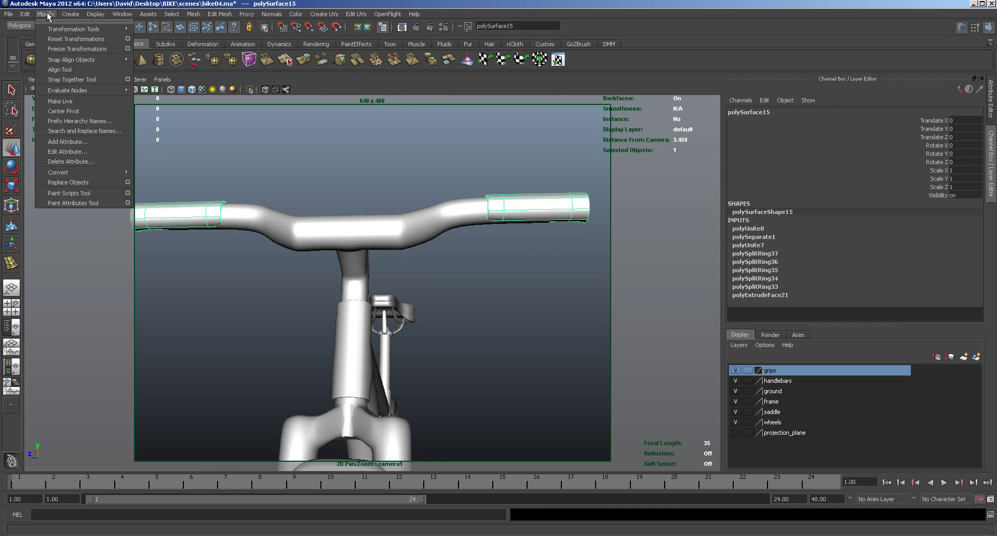
left_click(67, 115)
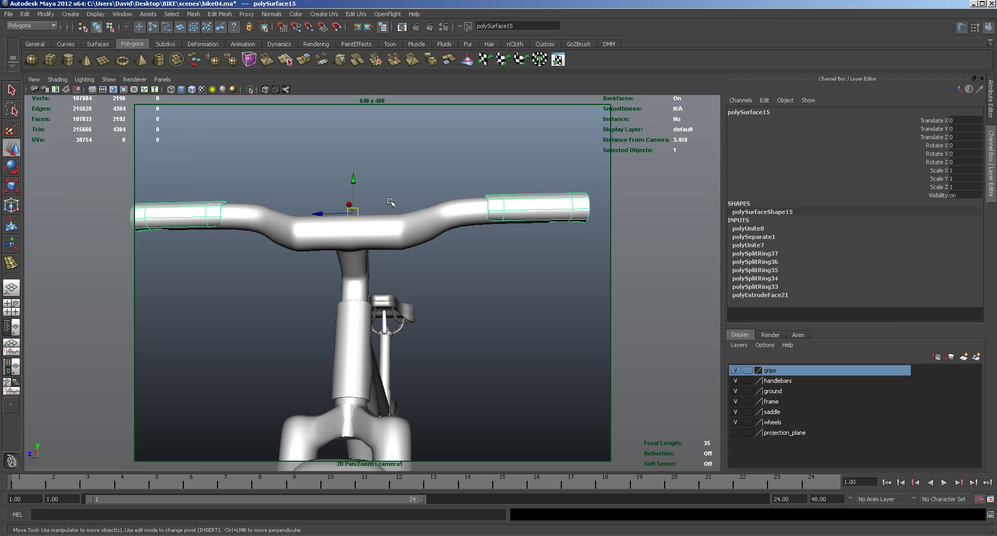
left_click_drag(352, 180, 423, 190)
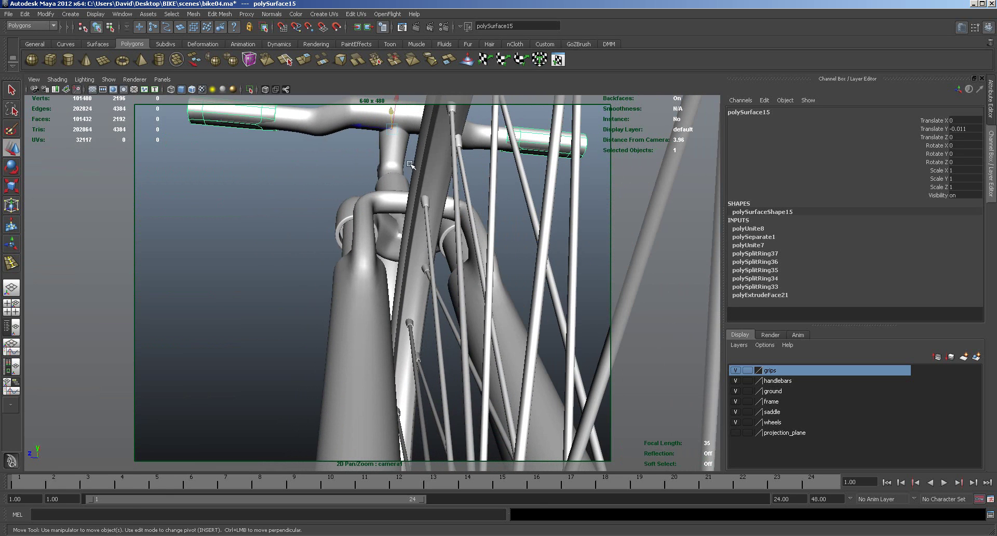
left_click_drag(394, 107, 376, 174)
key("ctrl+z")
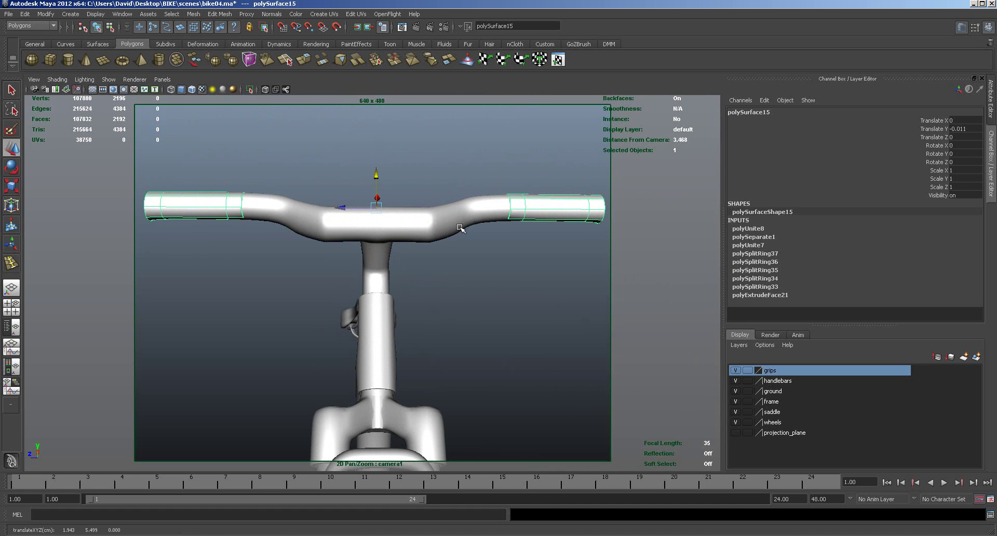
Delete the combined grips and duplicate the handlebars with smooth preview turned off.
key("Delete")
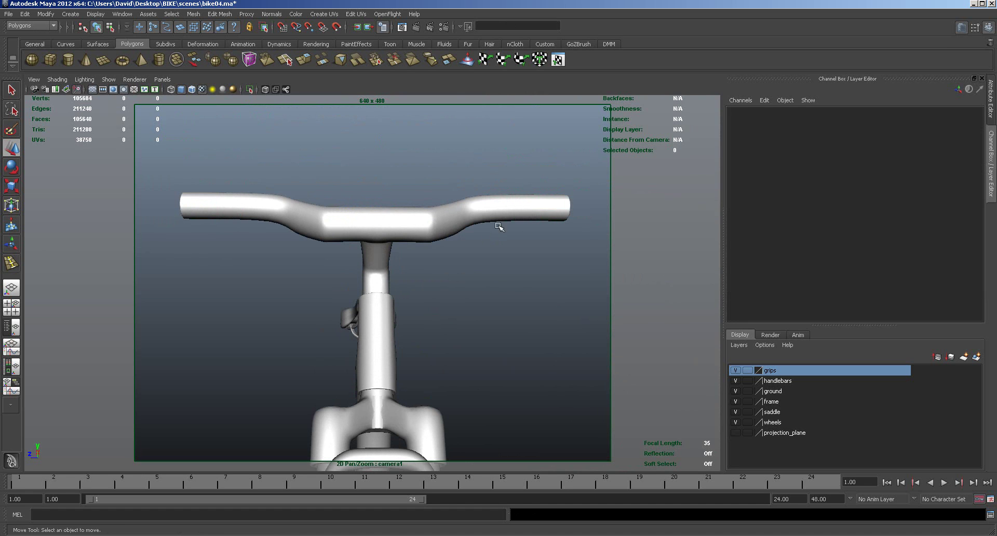
left_click(500, 213)
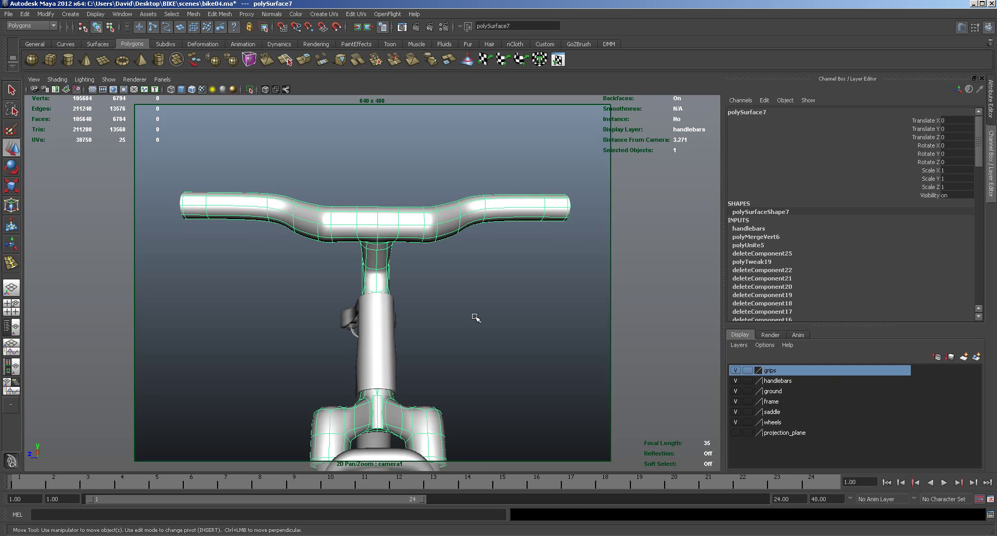
key("1")
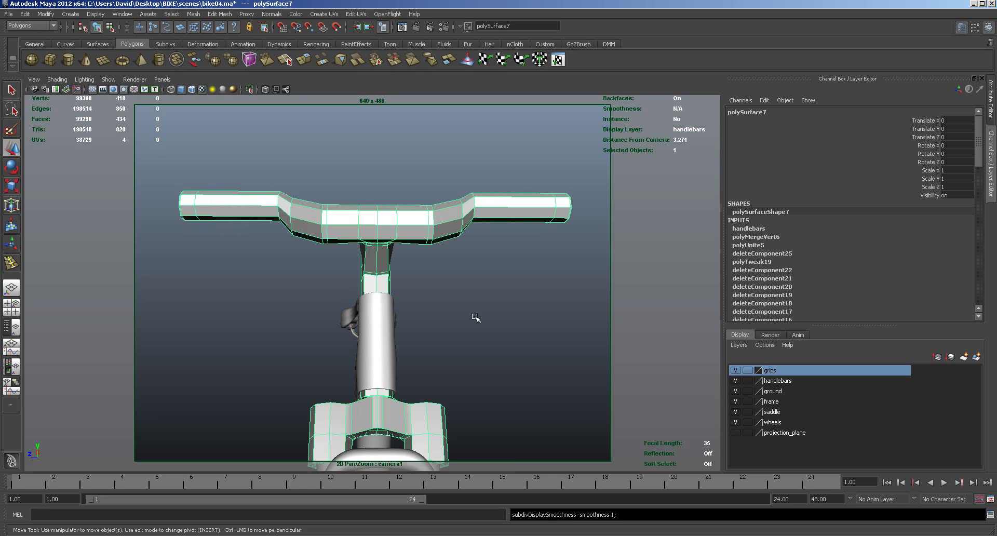
key("ctrl+d")
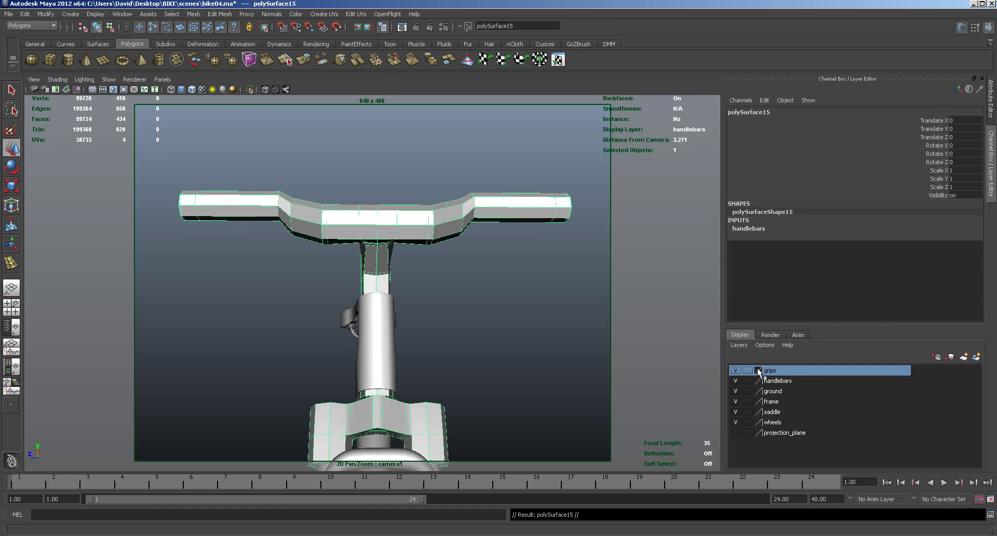
Assign the duplicated handlebars to the grips layer and hide the handlebars layer.
right_click(767, 372)
left_click(777, 384)
left_click(736, 381)
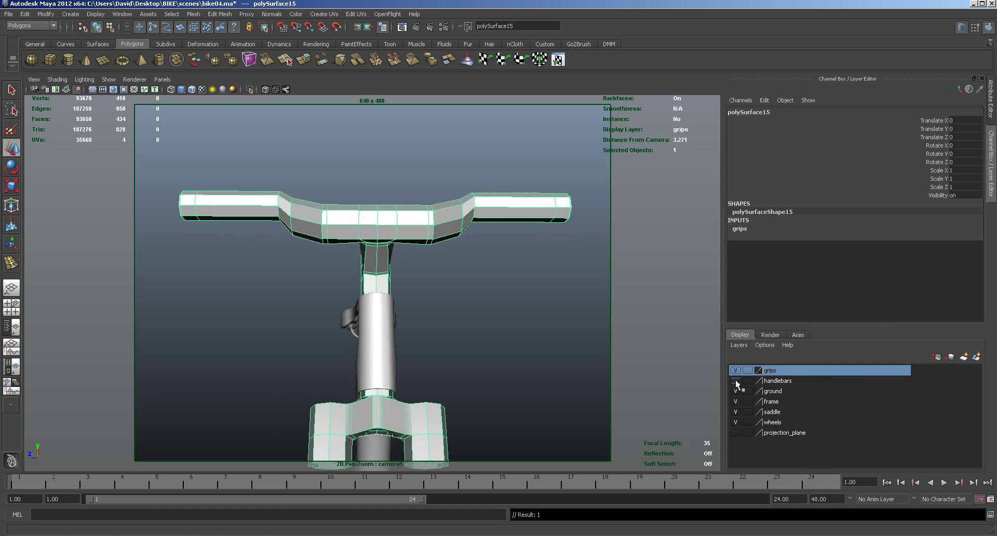
right_click(469, 224)
left_click(326, 171)
left_click_drag(280, 169, 370, 295)
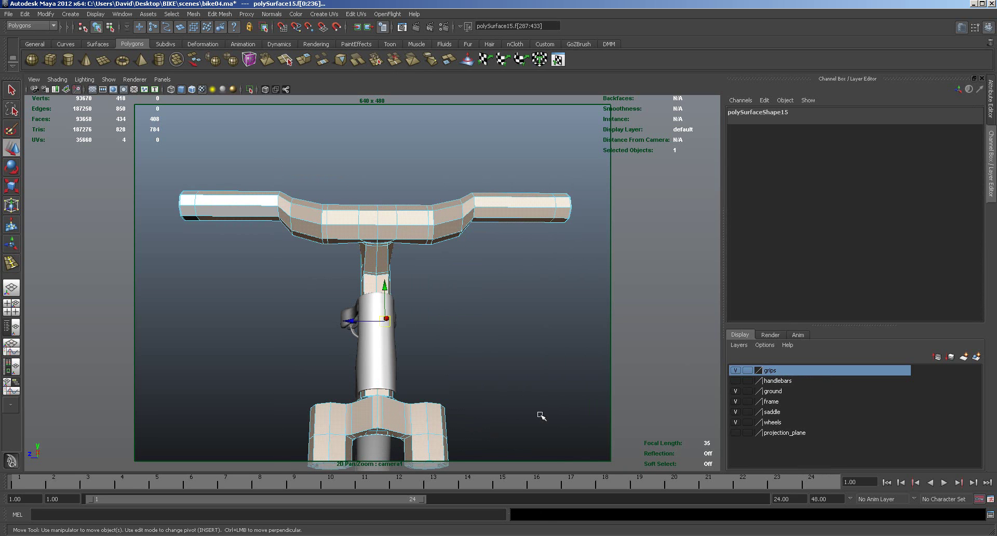
key("Delete")
key("ctrl+z")
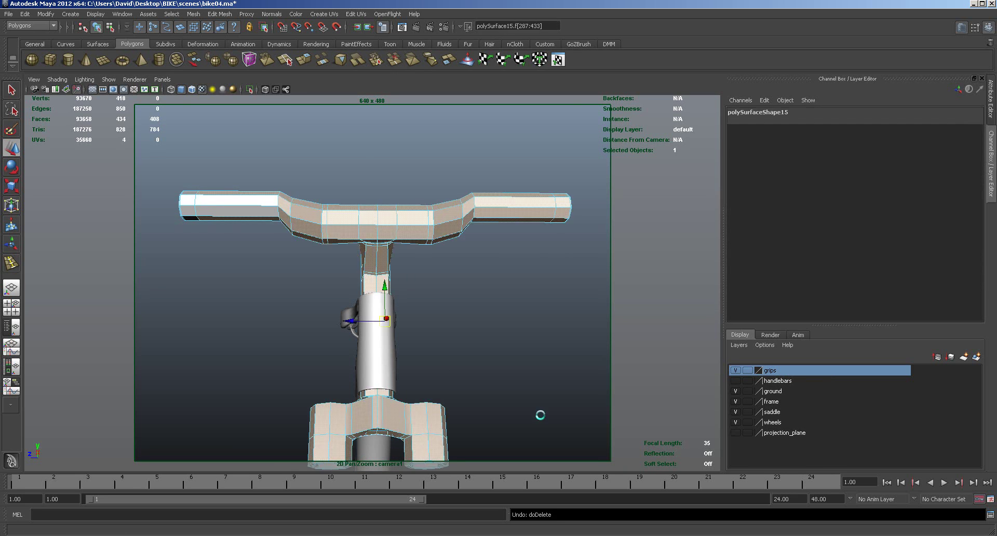
Delete all faces of the duplicated handlebars, including the lower leftovers, keeping only the straight grip section on the left side.
left_click(316, 179)
left_click_drag(287, 183, 605, 456)
key("Delete")
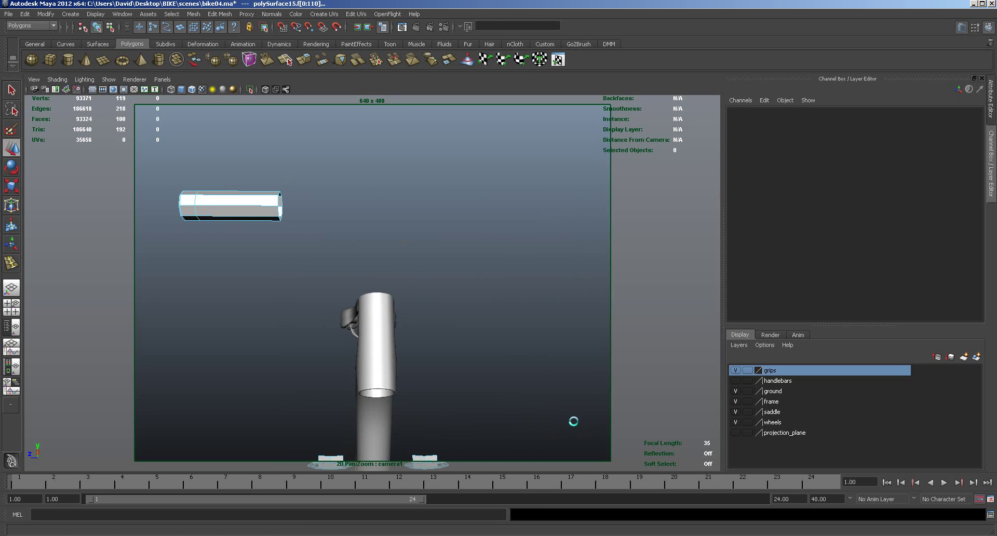
key("ctrl+z")
left_click_drag(305, 379, 525, 448)
key("Delete")
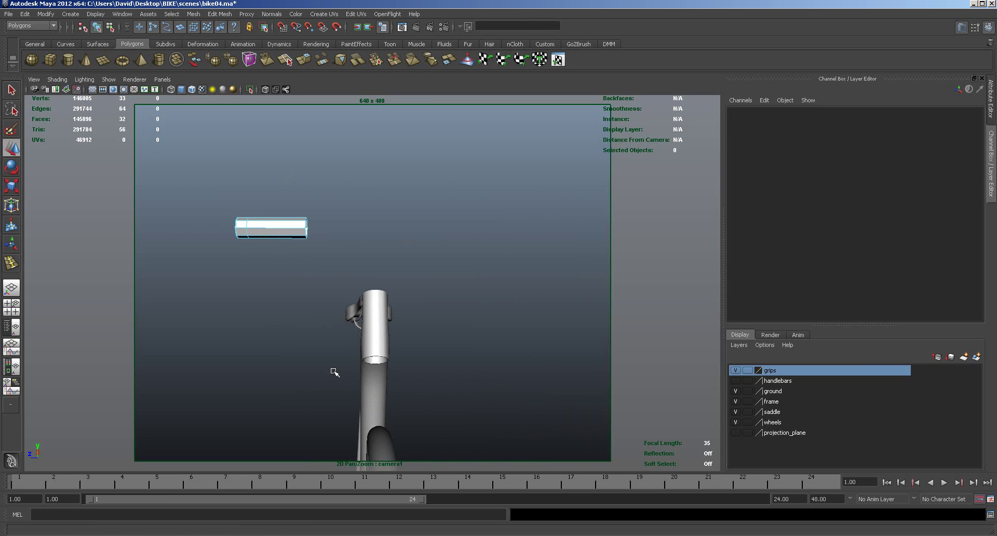
Delete the edge loop running around the remaining grip section near its outer end.
middle_click_drag(334, 372, 402, 387, "alt")
right_click_drag(402, 387, 563, 371, "alt")
right_click_drag(368, 200, 364, 178)
double_click(351, 196)
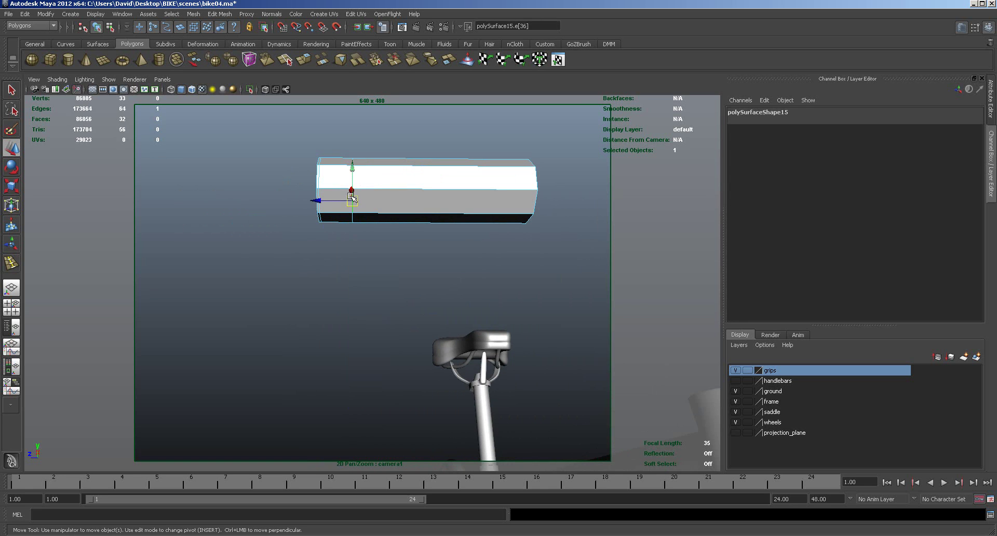
key("Delete")
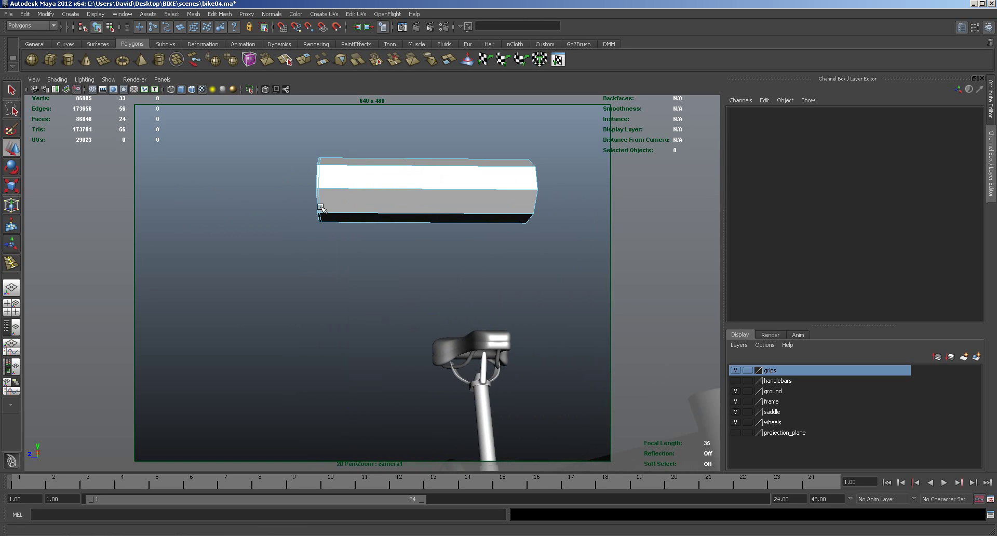
Delete the extra edge loop next to the end cap of the grip cylinder.
double_click(318, 206)
key("Delete")
left_click_drag(358, 270, 402, 275, "alt")
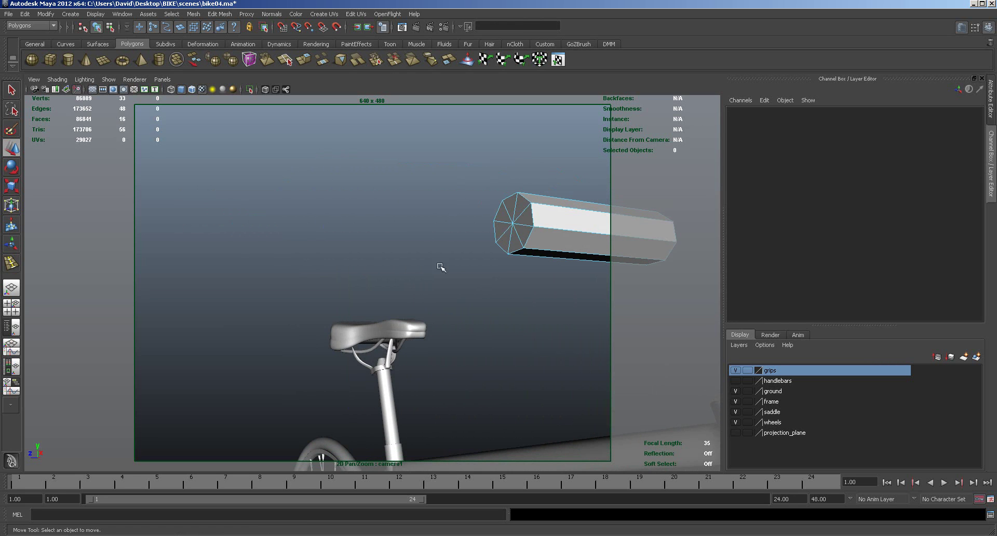
Delete alternate radial edges on the grip's end cap so it is divided into four-sided faces.
left_click(524, 226)
left_click(522, 226)
left_click(516, 209)
key("Delete")
left_click(507, 217)
key("Delete")
left_click(511, 242)
key("Delete")
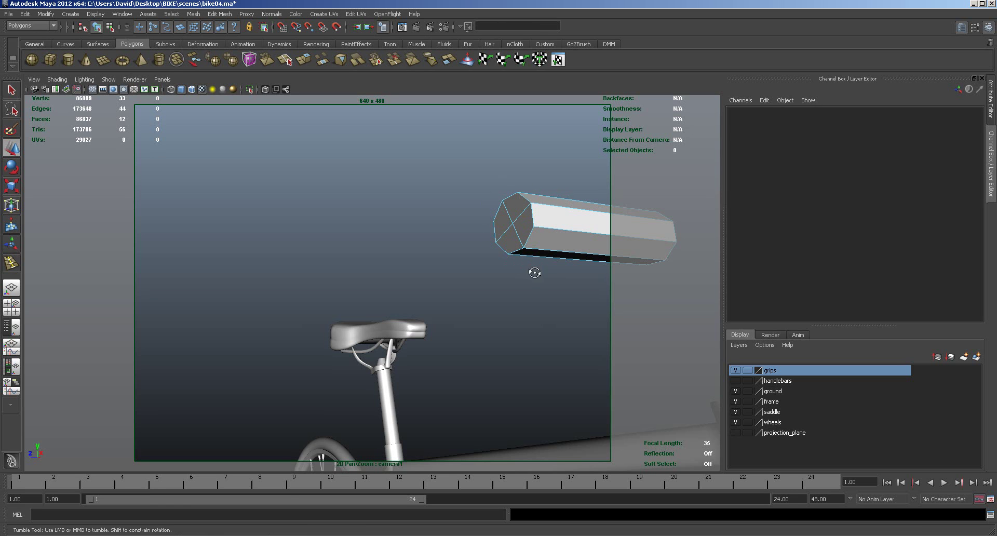
Select all faces of the grip and extrude them outward by about 0.023 in local Z to give the wall thickness.
left_click_drag(535, 274, 505, 276, "alt")
right_click_drag(432, 267, 433, 284)
left_click_drag(311, 199, 542, 321)
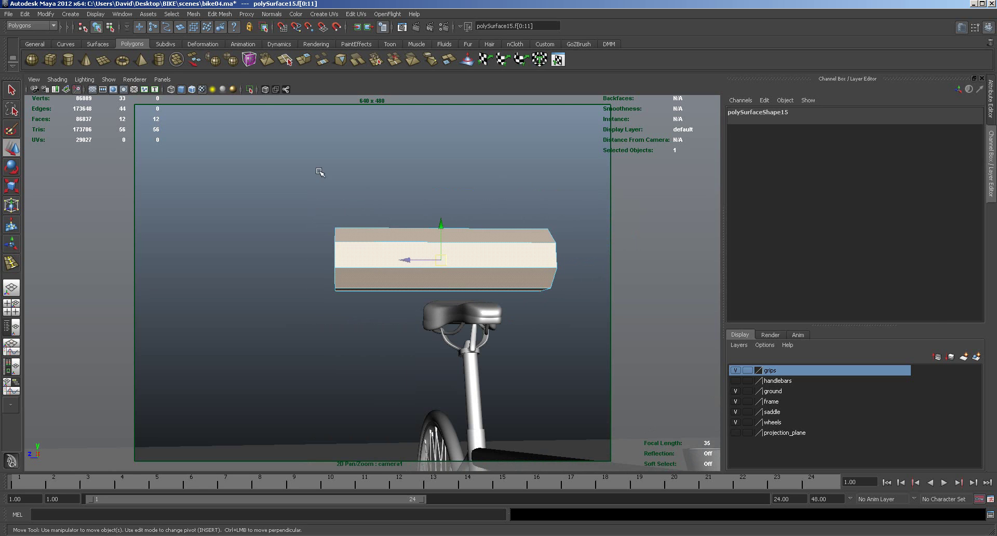
left_click(304, 59)
left_click_drag(456, 205, 502, 310)
left_click(448, 199)
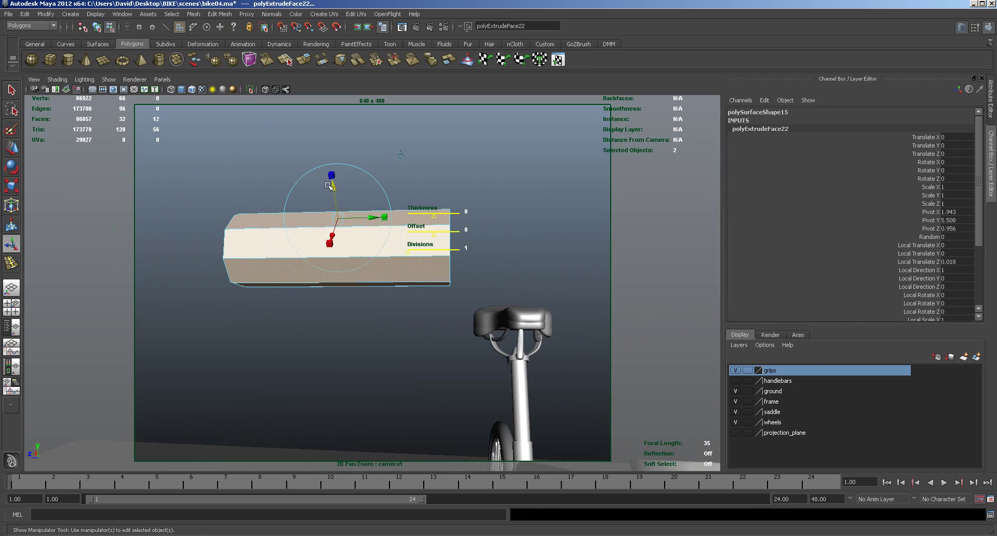
left_click_drag(334, 187, 334, 186)
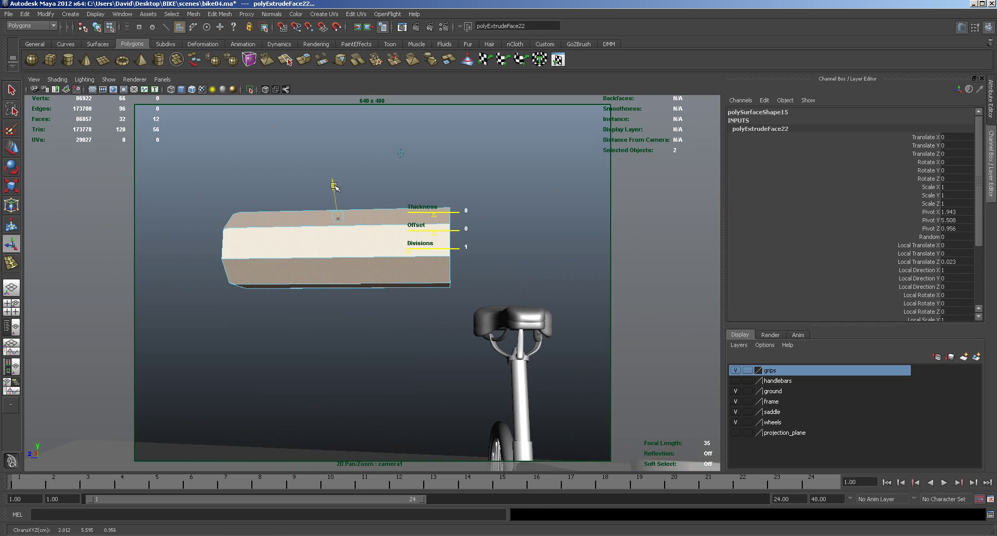
left_click(338, 218)
Try to insert an edge loop around the grip near its outer end.
mouse_move(330, 278)
left_mouse_down("alt")
mouse_move(336, 285)
mouse_move(320, 286)
left_mouse_up("alt")
right_click_drag(353, 279, 382, 273)
mouse_move(333, 319)
left_mouse_down("alt")
mouse_move(362, 317)
mouse_move(347, 320)
left_mouse_up("alt")
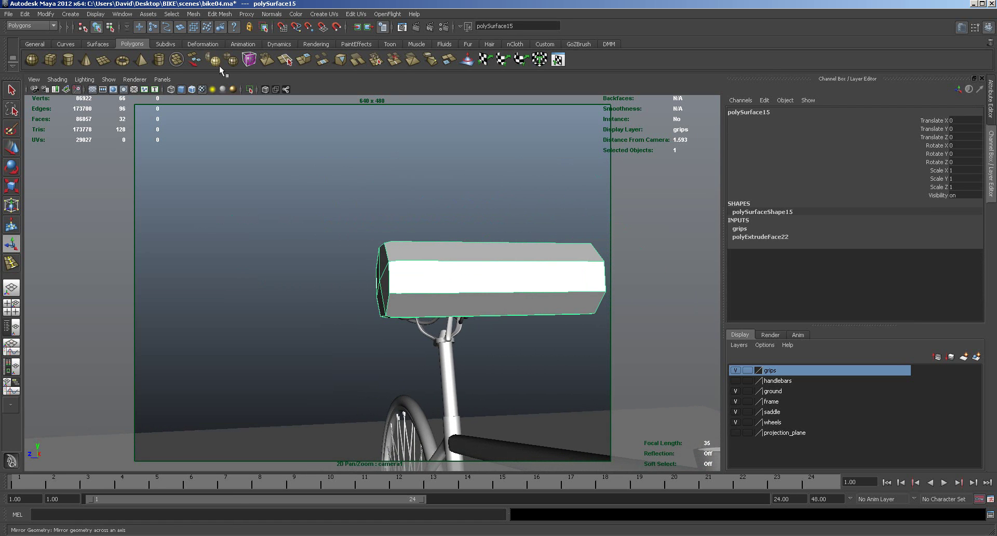
left_click(213, 15)
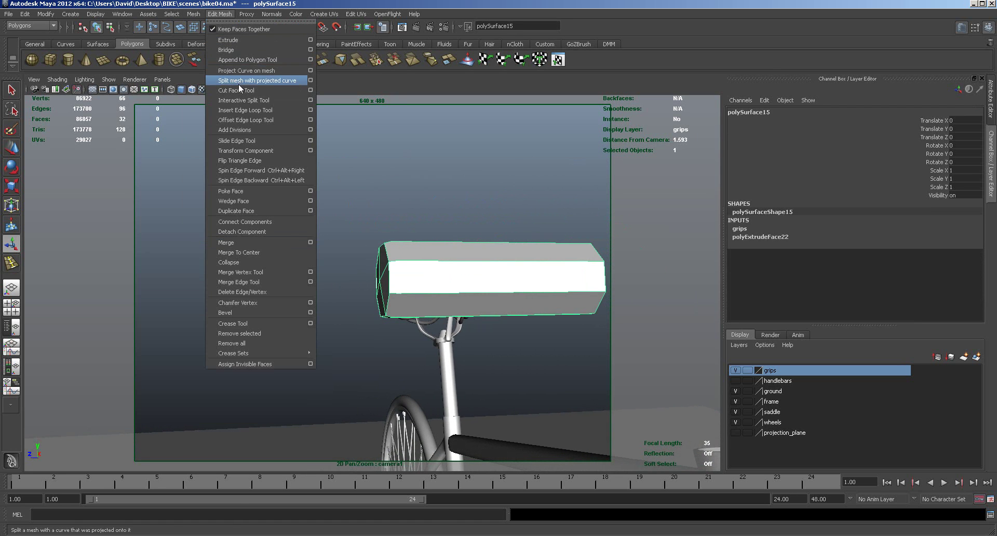
left_click(239, 110)
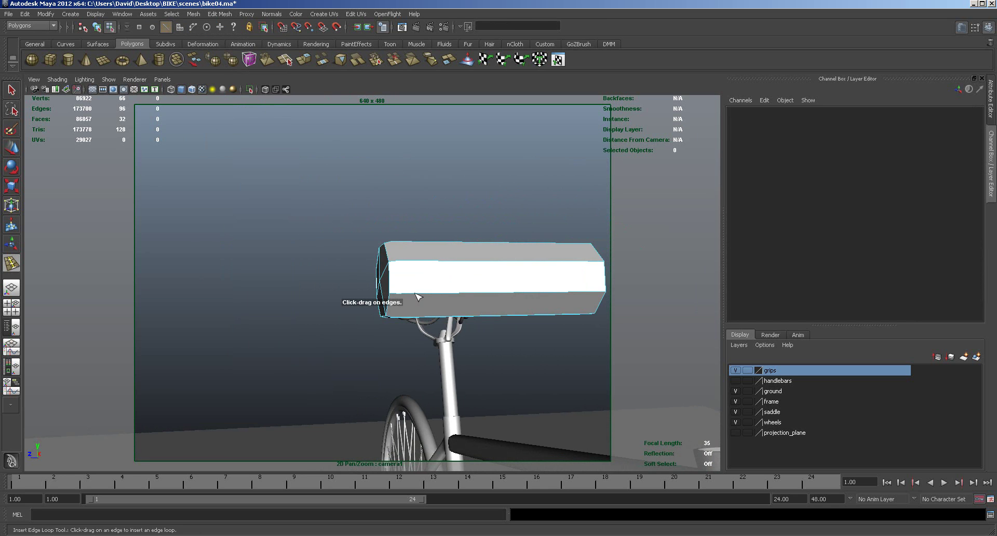
left_click(391, 297)
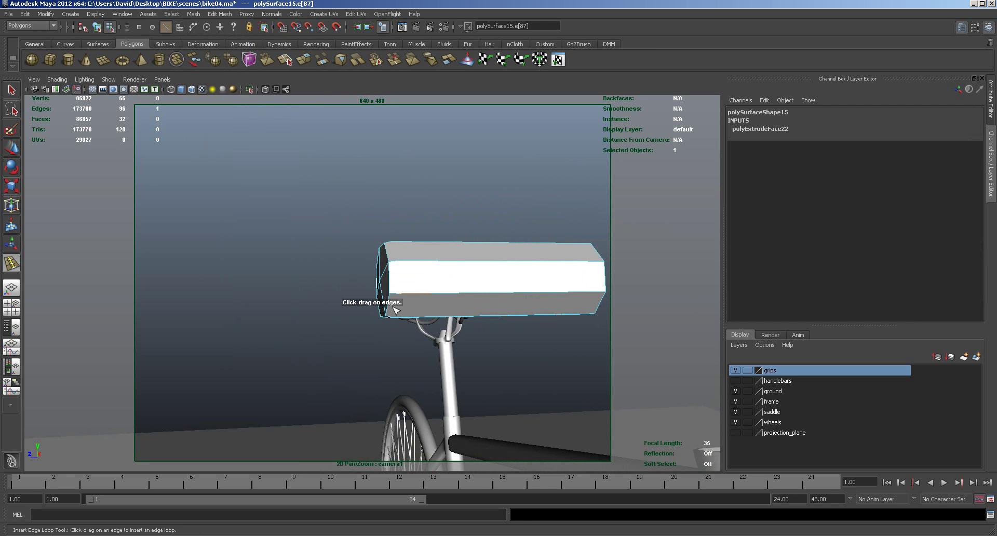
key("ctrl+z")
Try to insert an edge loop on the grip's inner wall from the open end.
right_click_drag(437, 289, 459, 275)
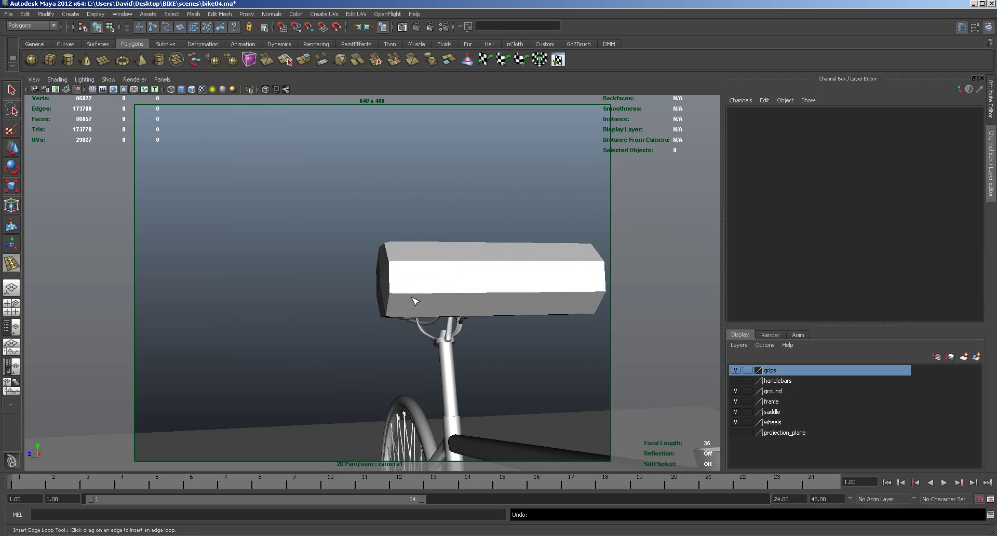
left_click(414, 296)
left_click(407, 296)
left_click(451, 318)
left_click_drag(522, 317, 459, 330, "alt")
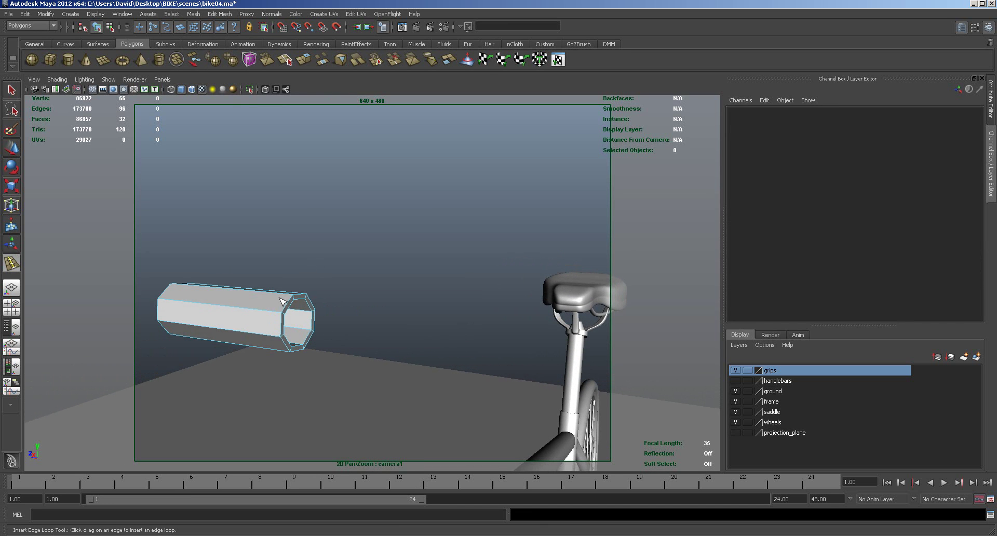
left_click(224, 14)
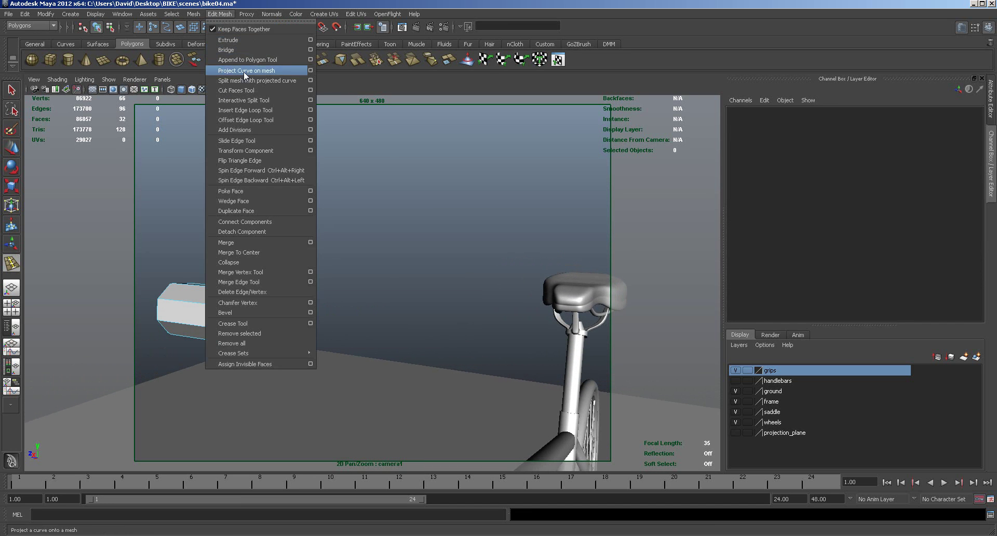
left_click(242, 110)
left_click_drag(378, 322, 263, 361, "alt")
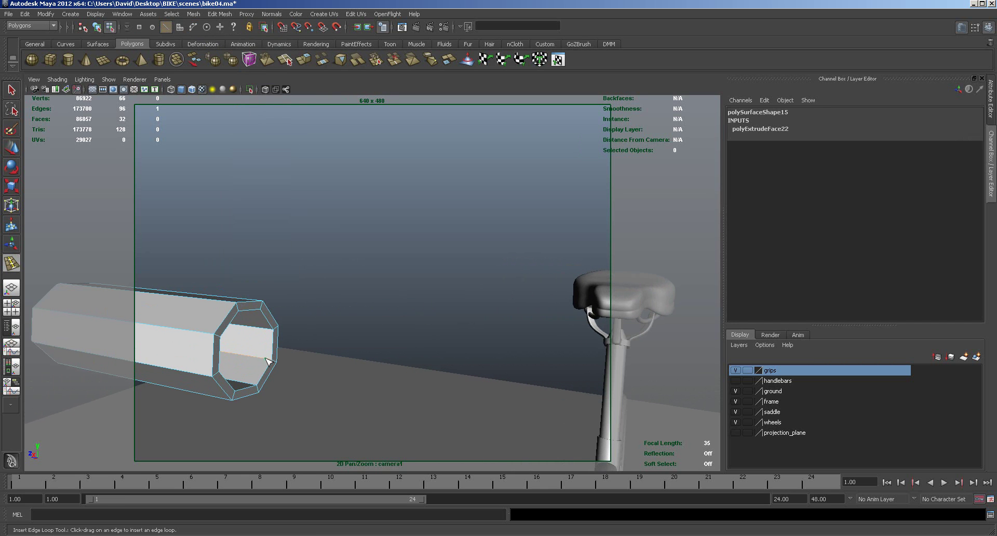
left_click(294, 367)
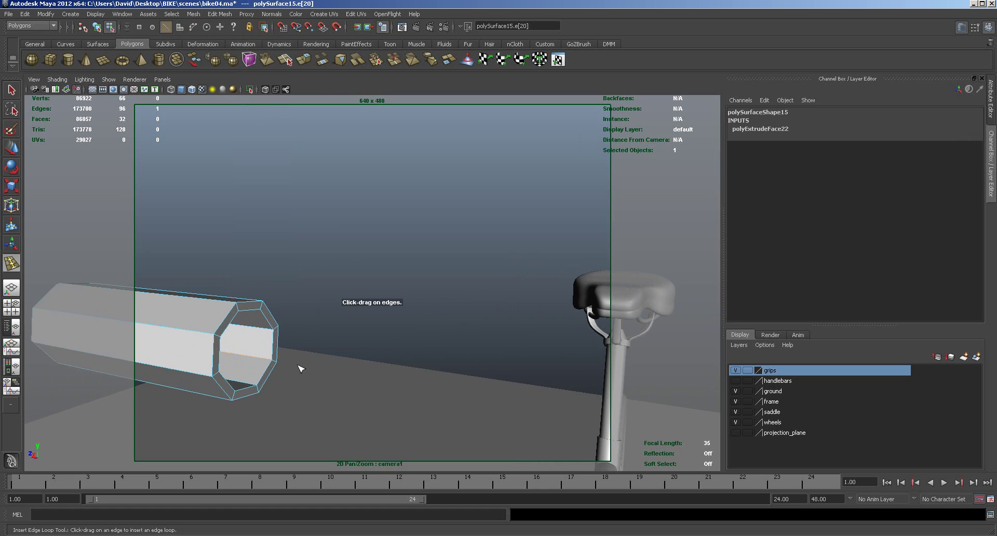
key("ctrl+z")
Delete the unneeded vertices and their related edges from the grip mesh.
left_click_drag(292, 363, 292, 393, "alt")
key("q")
left_click(11, 148)
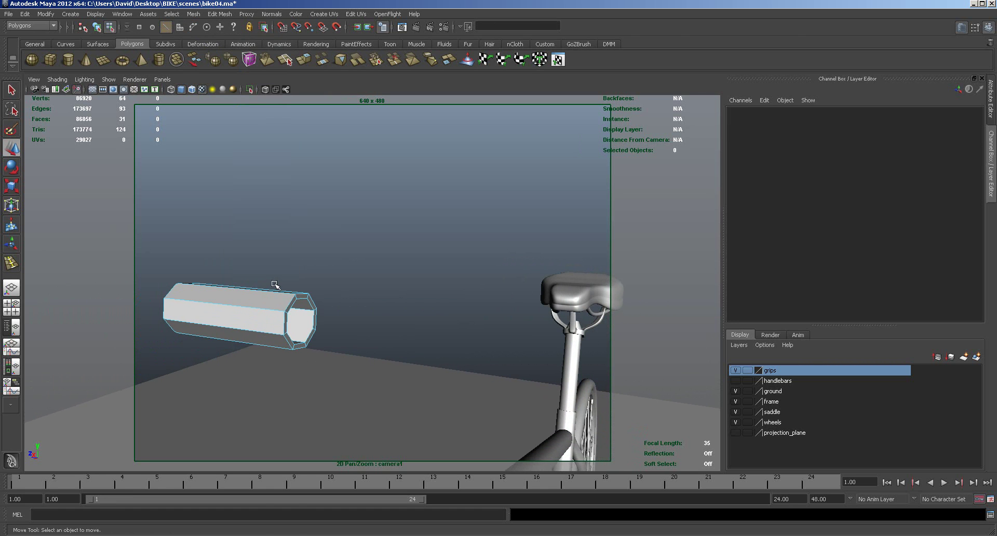
right_click_drag(271, 322, 235, 313)
key("space")
left_click_drag(430, 156, 548, 248)
key("Delete")
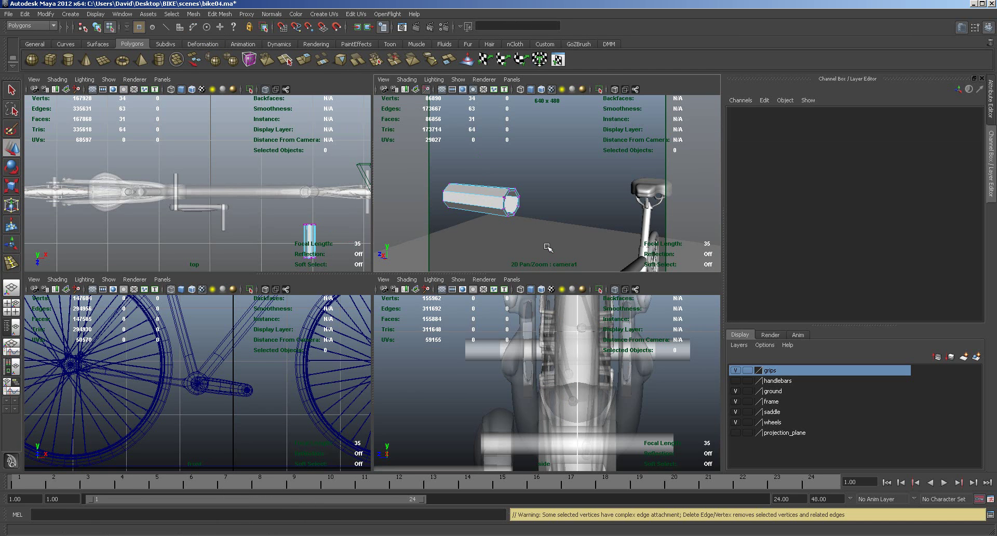
key("space")
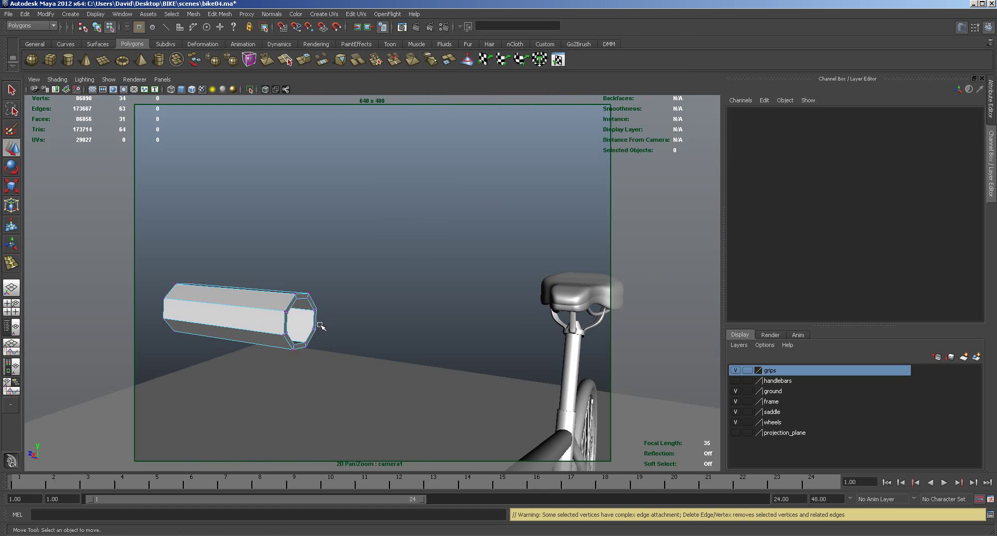
Insert two edge loops around the grip's open end and one close to its outer end to sharpen the rims.
right_click_drag(338, 318, 370, 325, "alt")
left_click(217, 14)
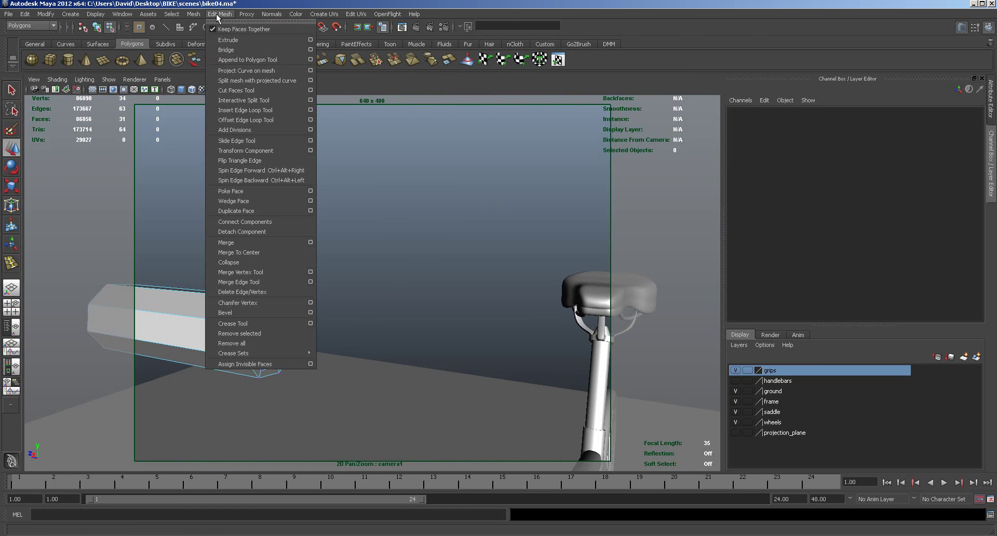
left_click(233, 110)
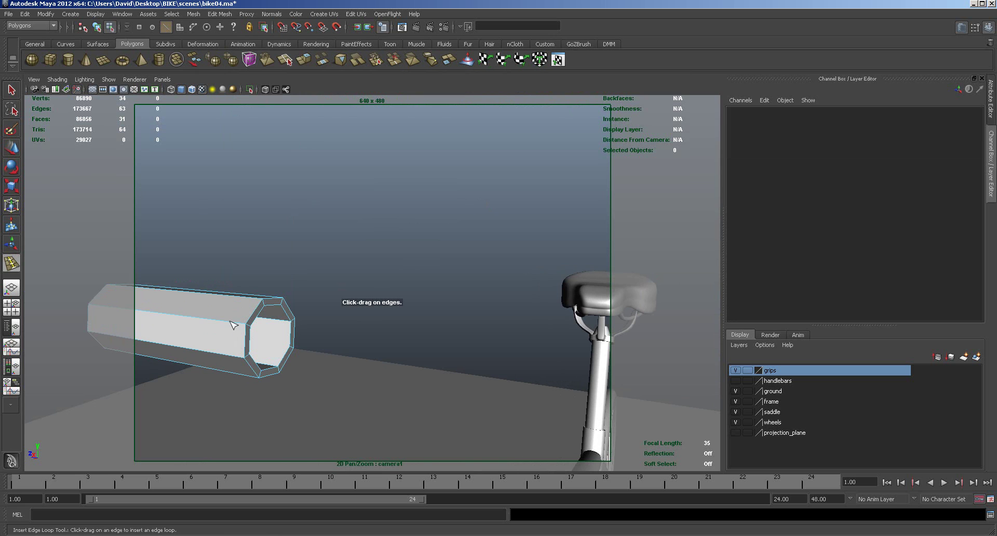
left_click(232, 325)
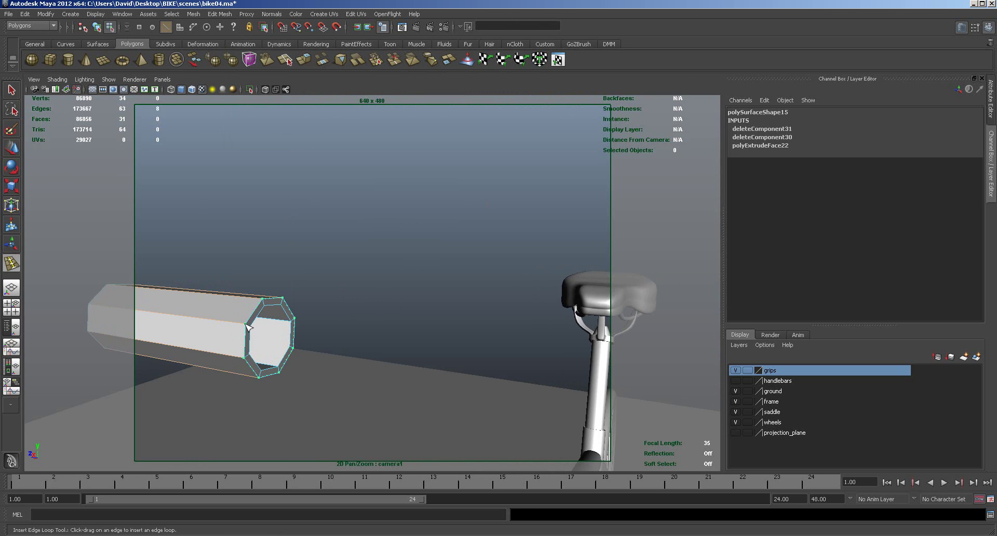
left_click(246, 326)
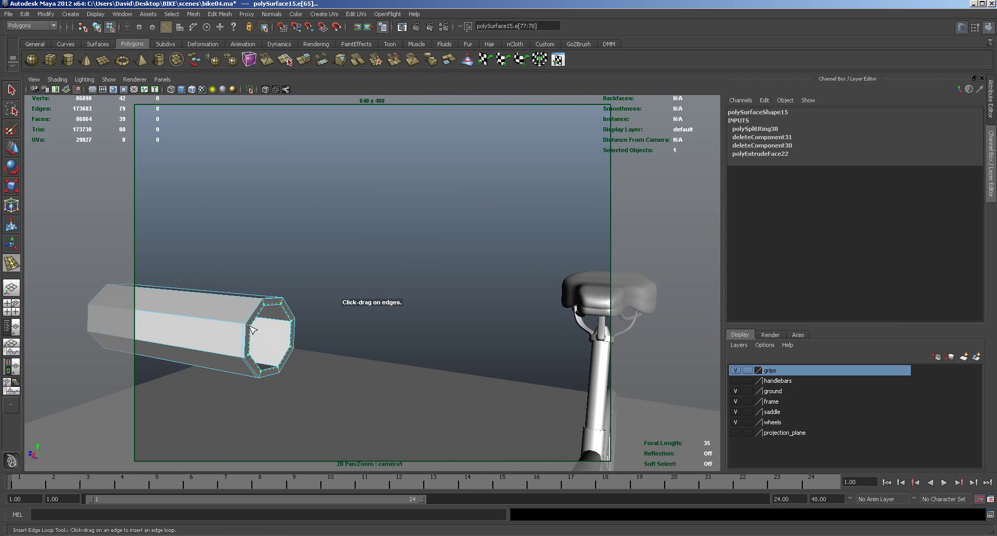
left_click_drag(251, 329, 289, 324)
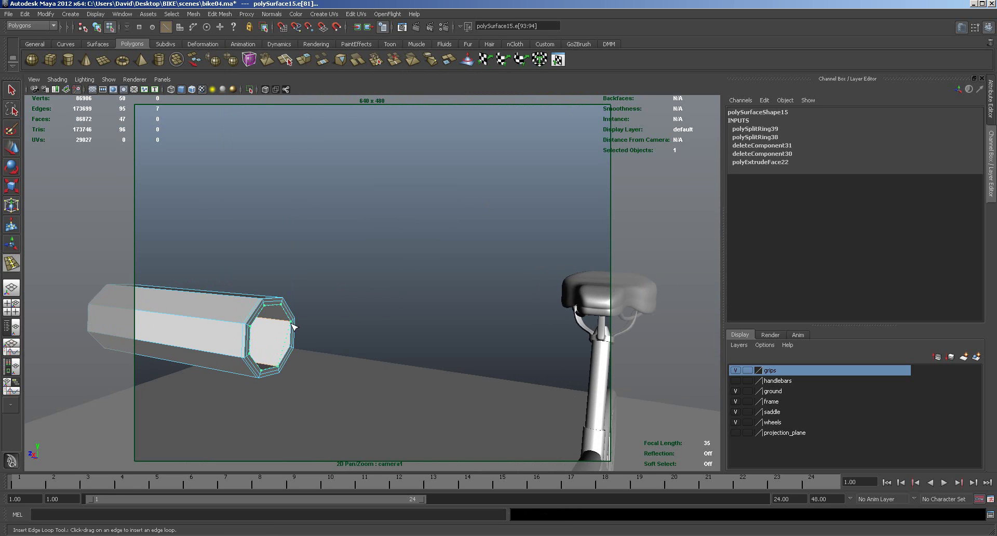
left_click_drag(291, 334, 367, 320, "alt")
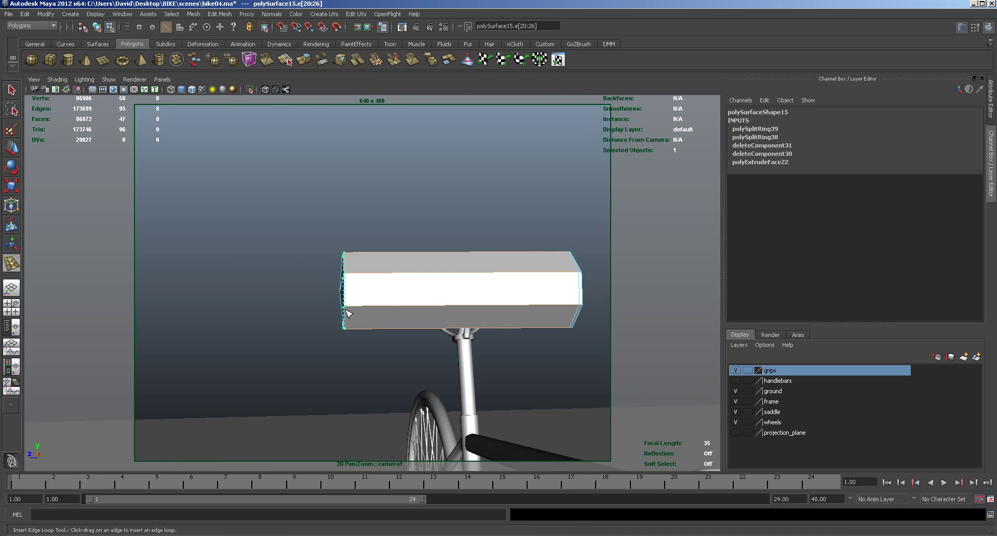
left_click(346, 314)
left_click_drag(312, 338, 393, 319, "alt")
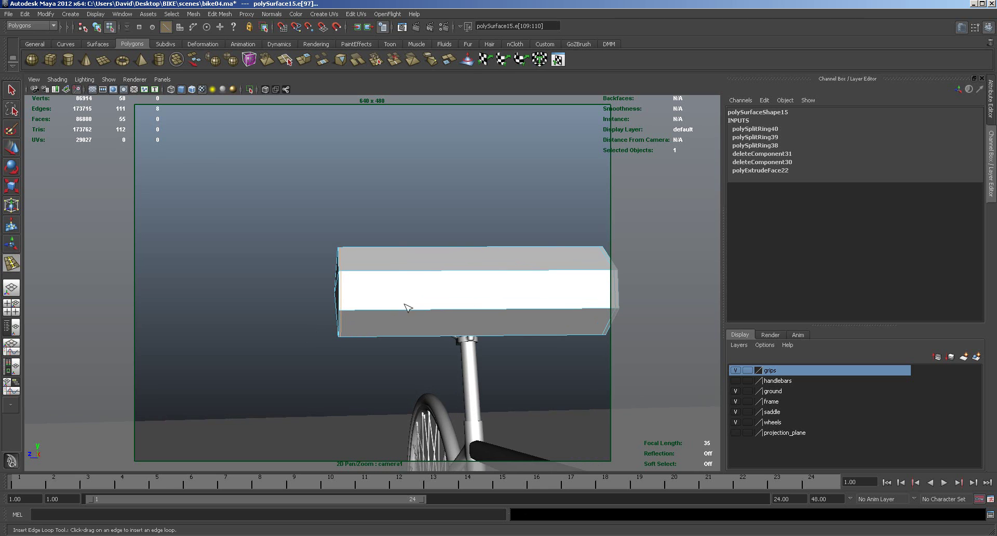
Return the grip to object selection and display it with smooth mesh preview.
left_click(11, 148)
right_click_drag(429, 285, 448, 281)
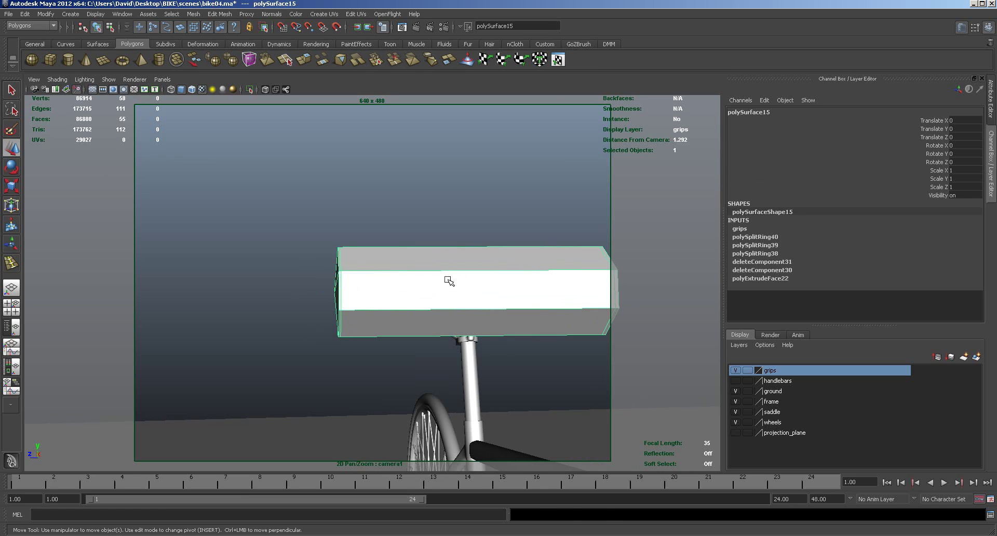
key("3")
left_click(256, 347)
mouse_move(326, 373)
left_mouse_down("alt")
mouse_move(244, 363)
mouse_move(313, 363)
left_mouse_up("alt")
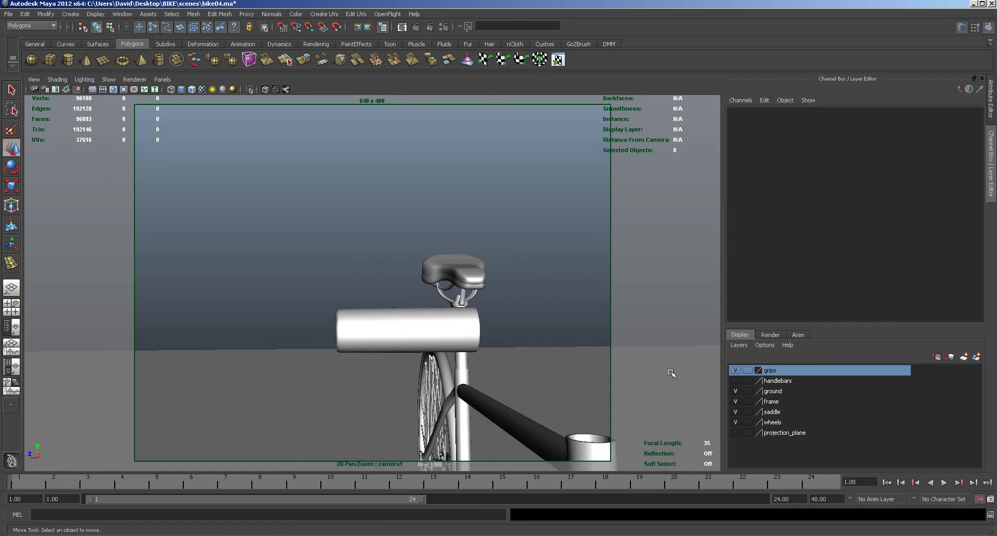
Show the handlebars layer and display the handlebar mesh with smooth mesh preview.
left_click(735, 380)
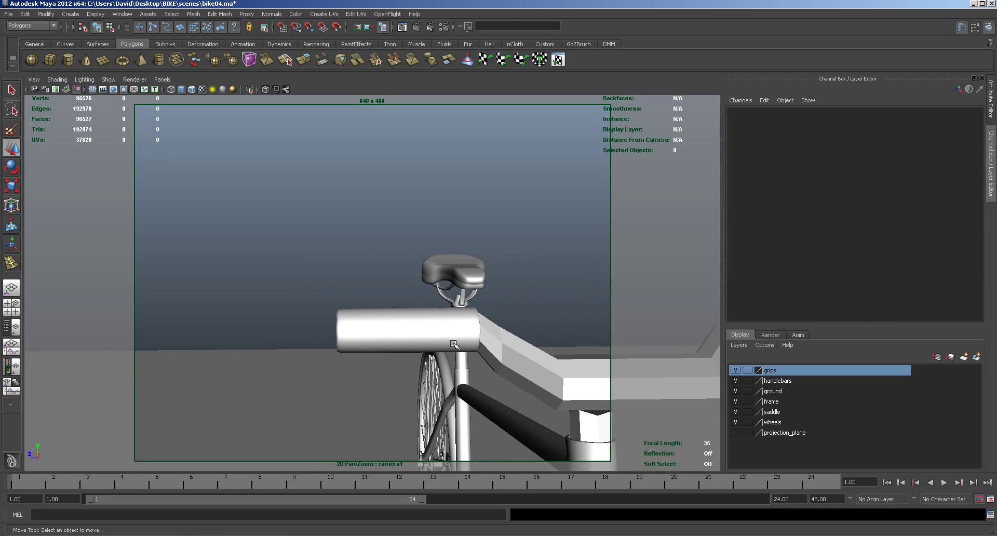
left_click(536, 365)
key("3")
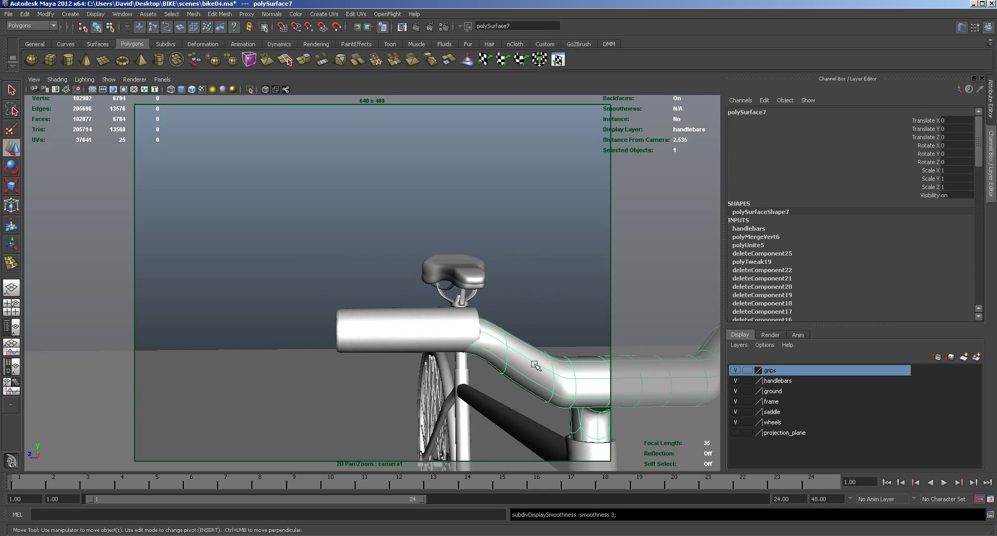
Center the grip's pivot and move the grip onto the handlebar end, to about X 0.006, Y -0.009, Z 0.092.
left_click(433, 339)
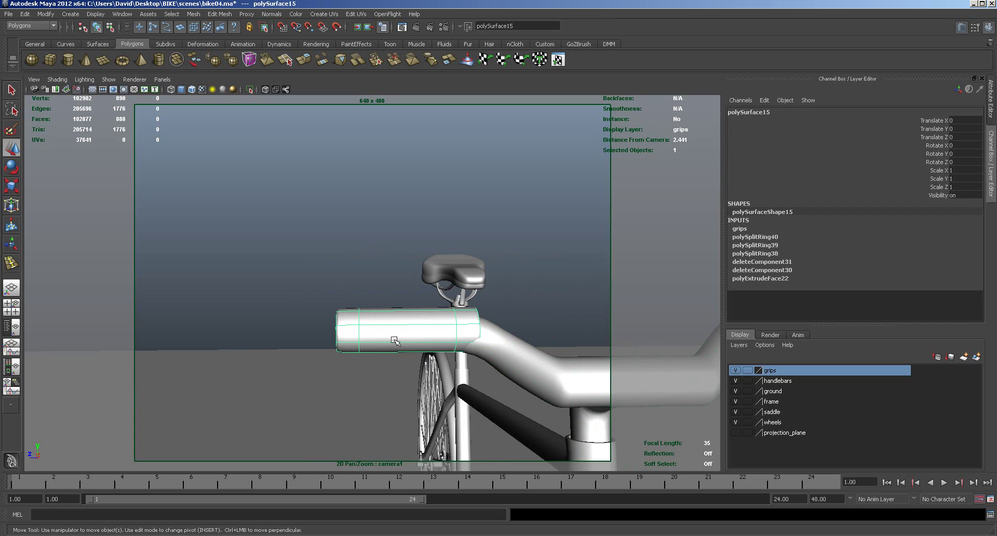
left_click(45, 14)
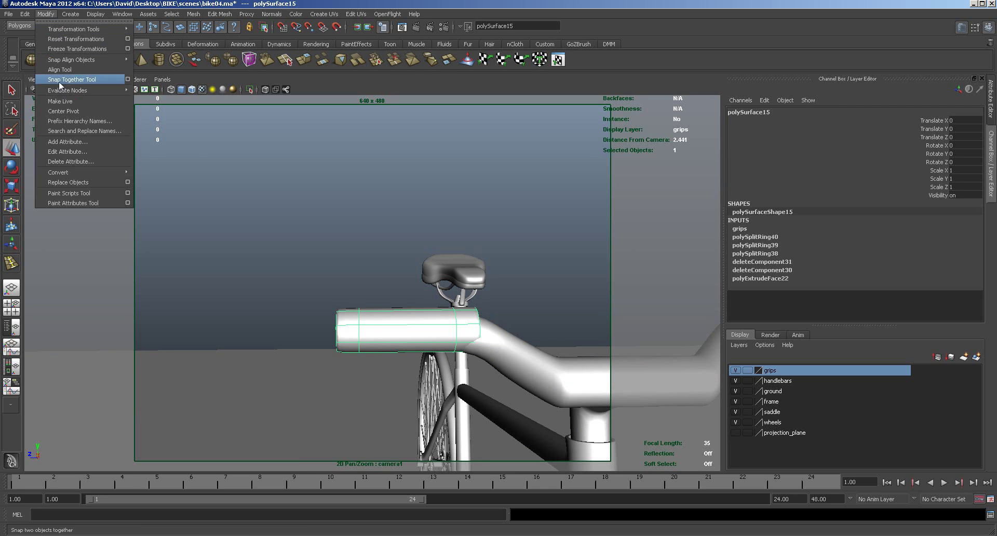
left_click(61, 112)
left_click_drag(372, 332, 349, 332)
left_click_drag(404, 381, 330, 383, "alt")
left_click_drag(175, 282, 175, 285)
left_click_drag(149, 328, 147, 328)
left_click_drag(207, 360, 234, 341, "alt")
right_click_drag(235, 341, 305, 349, "alt")
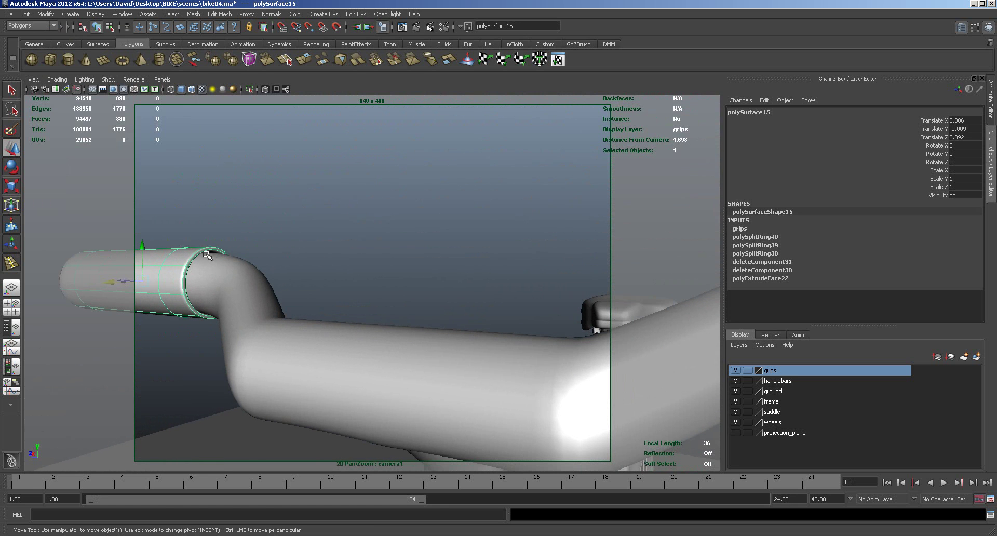
Scale the grip uniformly to 0.954 so it fits closely around the handlebar.
key("r")
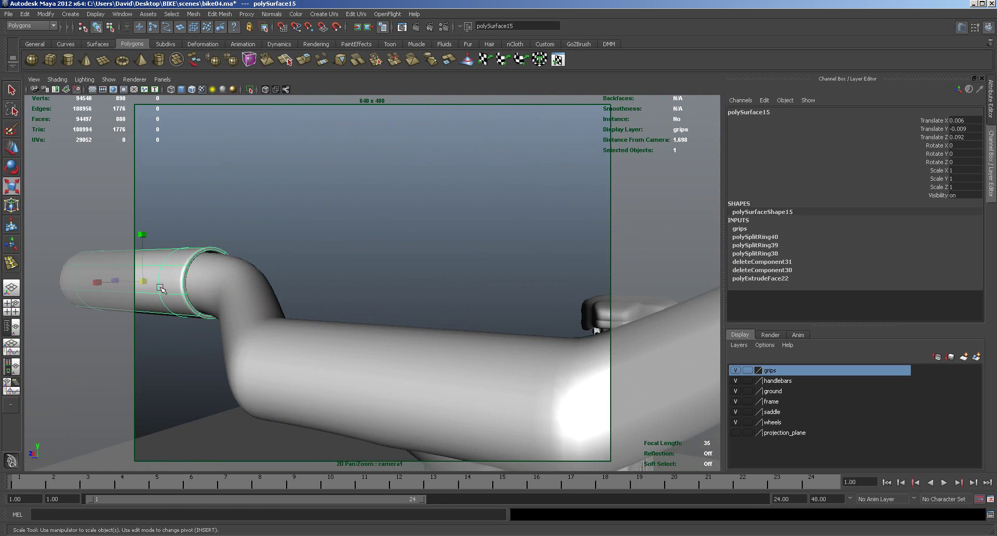
left_click_drag(141, 282, 137, 281)
left_click_drag(209, 348, 254, 349, "alt")
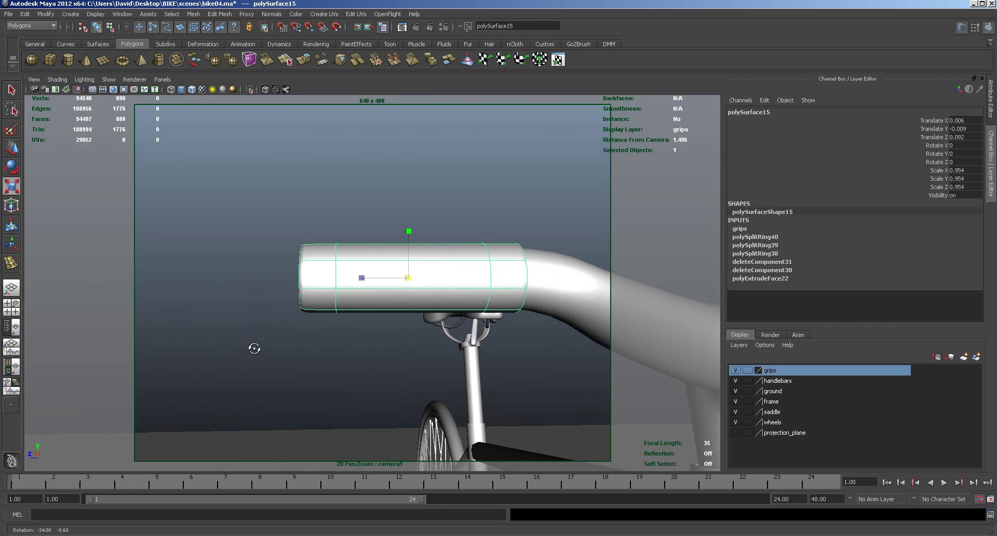
Move the vertices at the grip's outer end slightly along the grip's length and return to object selection.
right_click_drag(334, 305, 299, 311)
left_click_drag(254, 221, 351, 347)
key("w")
left_click_drag(253, 277, 255, 282)
right_click_drag(387, 292, 424, 282)
Snap the grip's pivot to the bicycle's centreline in the top view.
key("space")
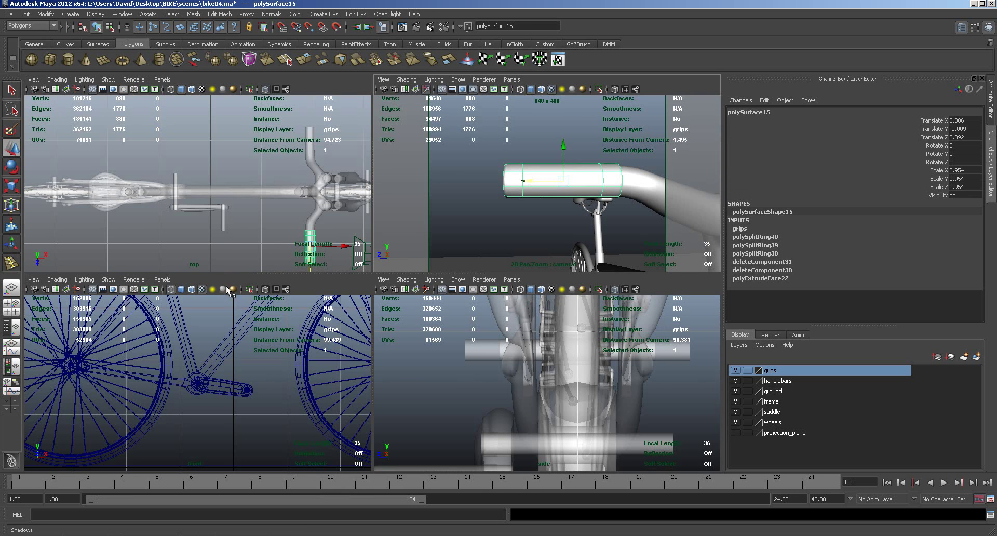
key("Insert")
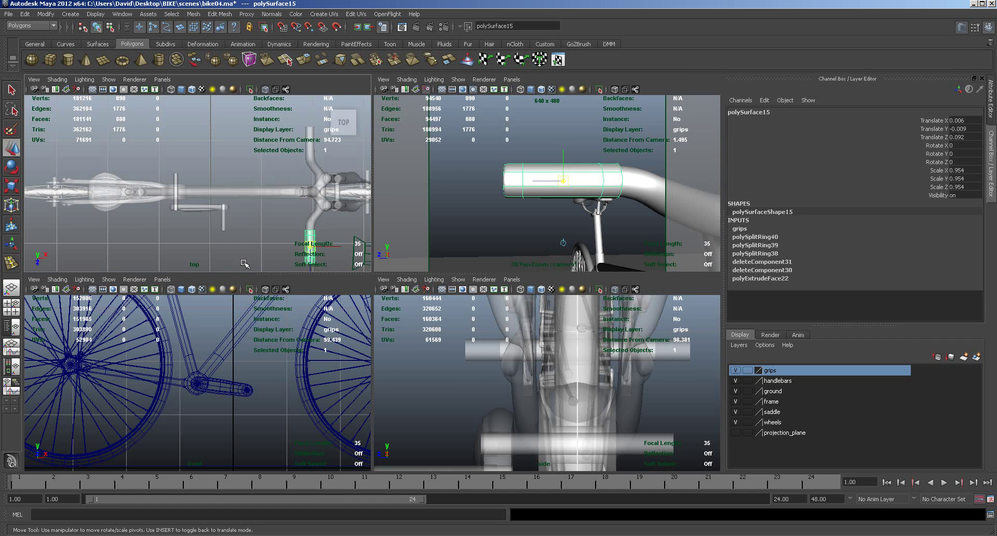
key("x")
left_click(312, 251)
left_click_drag(310, 247, 305, 212)
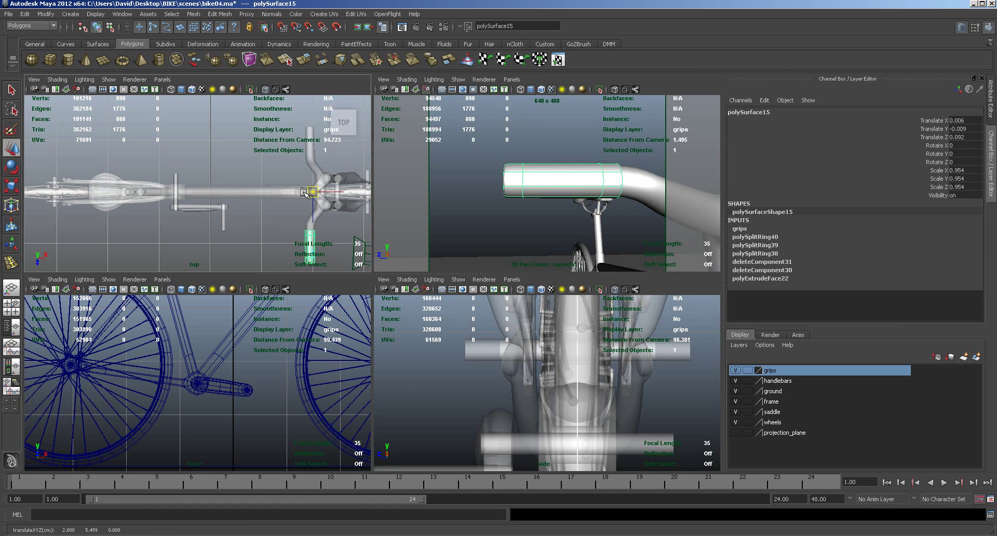
key("Insert")
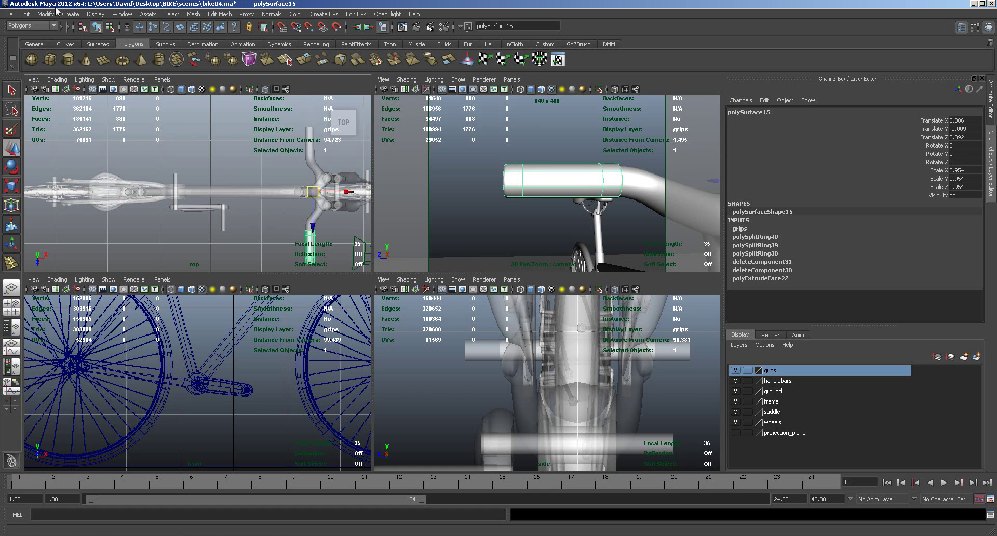
Duplicate the grip as a mirrored copy on the opposite handlebar end and combine both grips into one mesh.
left_click(25, 14)
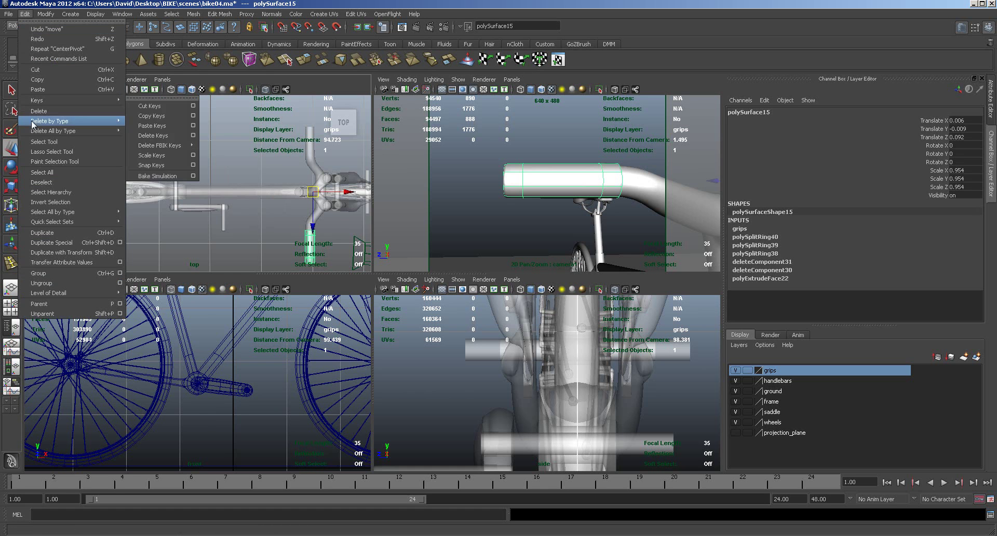
left_click(44, 241)
left_click(310, 255, "shift")
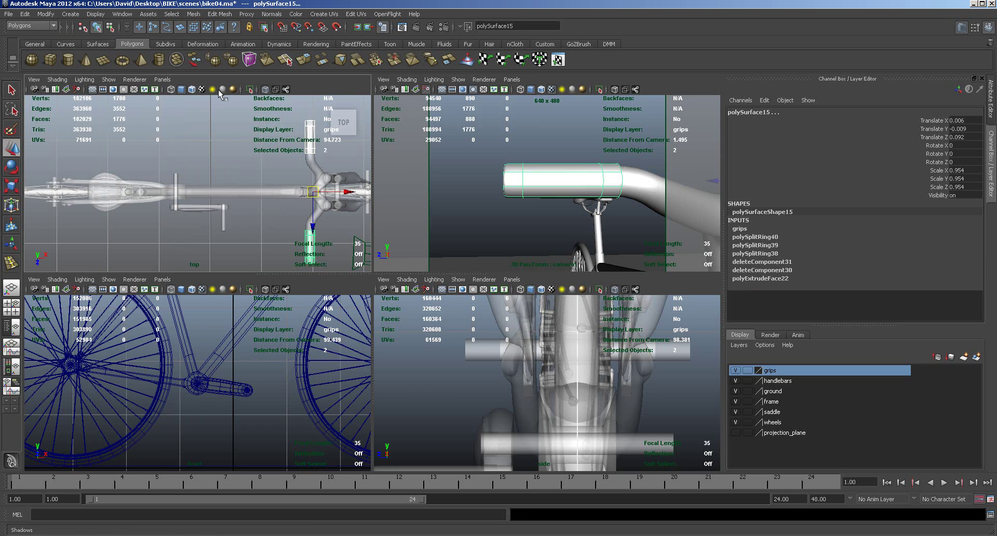
left_click(193, 14)
left_click(200, 30)
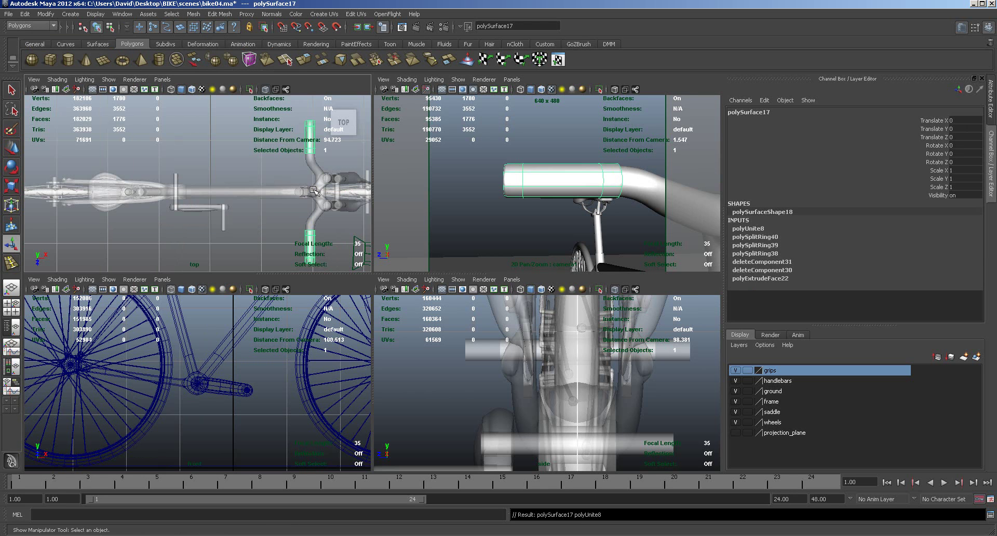
Assign the combined grips mesh to the grips display layer and make that layer visible.
left_click(464, 224)
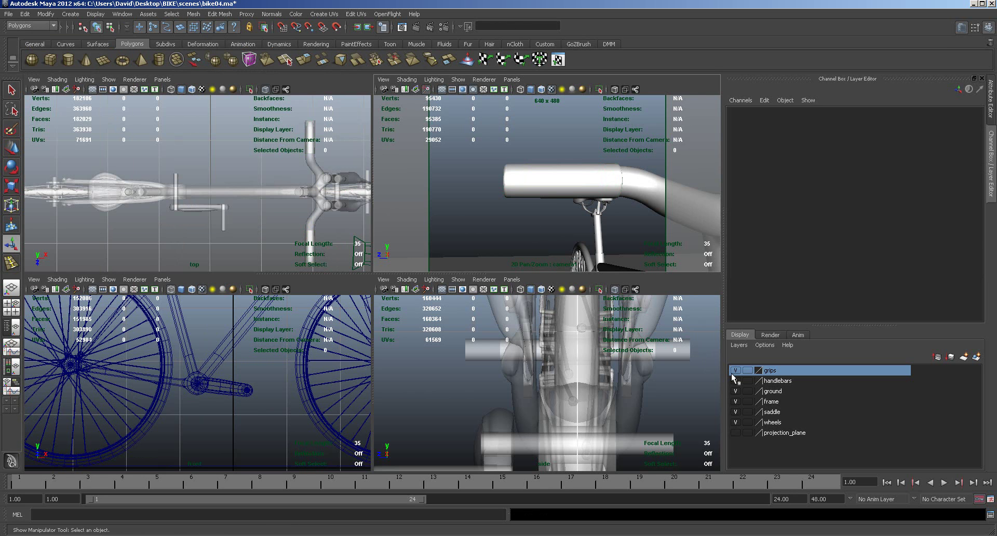
left_click(579, 190)
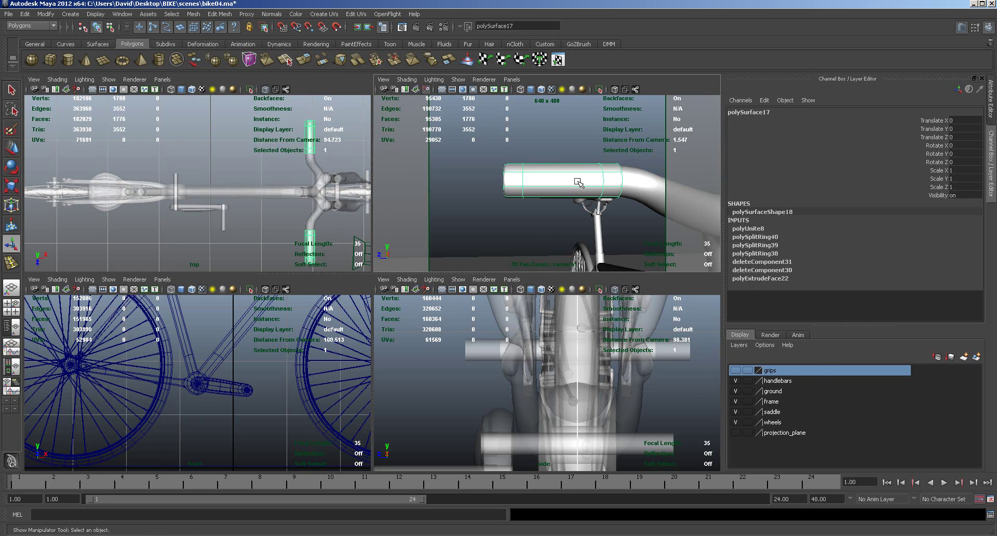
right_click(782, 373)
left_click(777, 383)
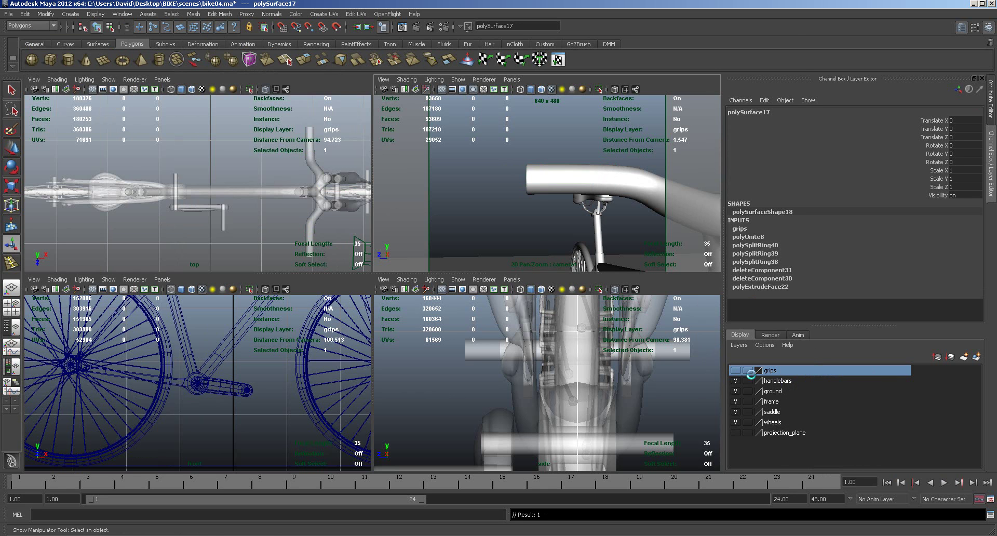
left_click(736, 370)
key("space")
right_click_drag(566, 223, 351, 245, "alt")
left_click_drag(508, 334, 546, 330, "alt")
right_click_drag(554, 342, 517, 338, "alt")
left_click_drag(541, 345, 470, 306, "alt")
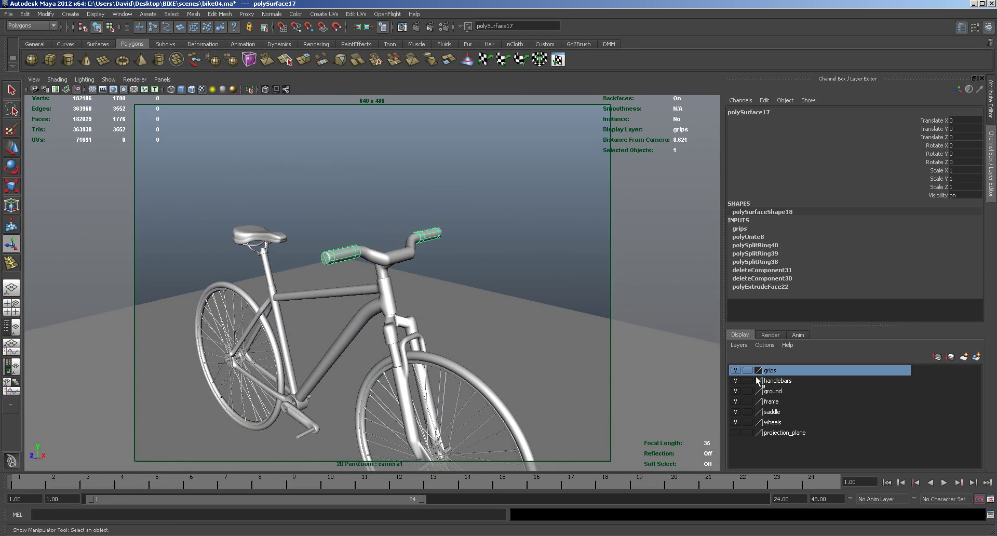
Without smooth preview, extrude the faces capping the handlebar stem's top twice, scaling the second extrusion inward to leave a rim.
left_click_drag(508, 270, 392, 301, "alt")
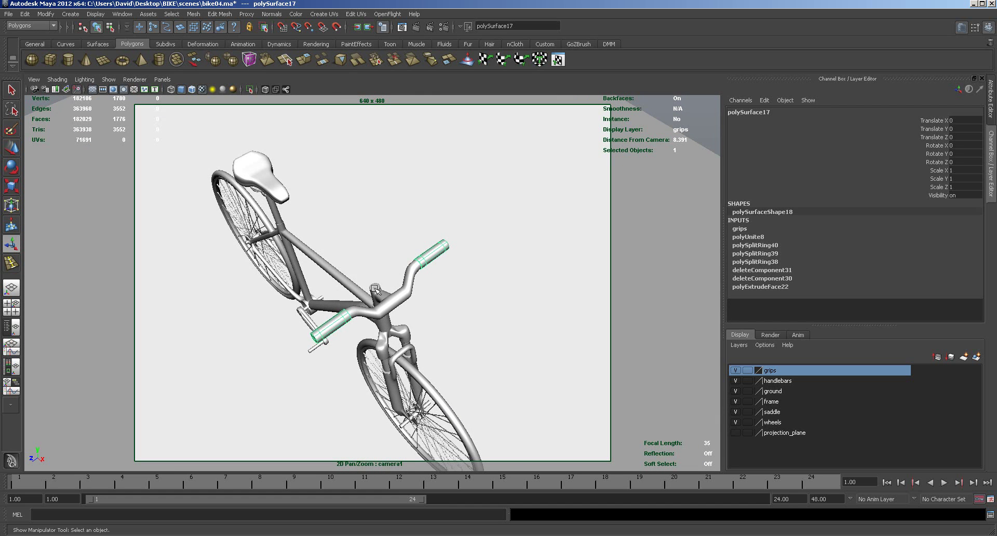
left_click(408, 323)
right_click_drag(439, 325, 392, 315, "alt")
key("1")
left_click(393, 315)
left_click(395, 312, "shift")
left_click(369, 307, "shift")
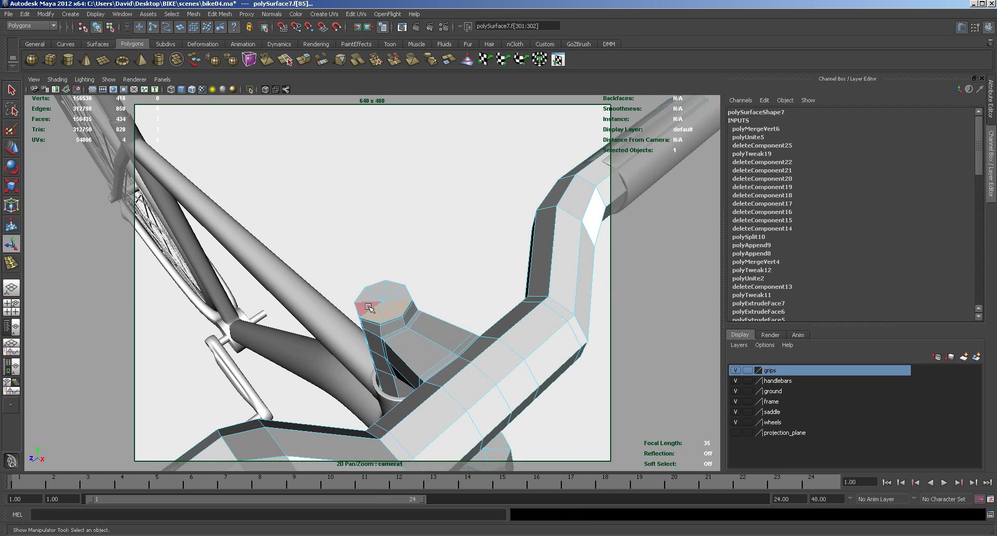
left_click(369, 300, "shift")
left_click(399, 294, "shift")
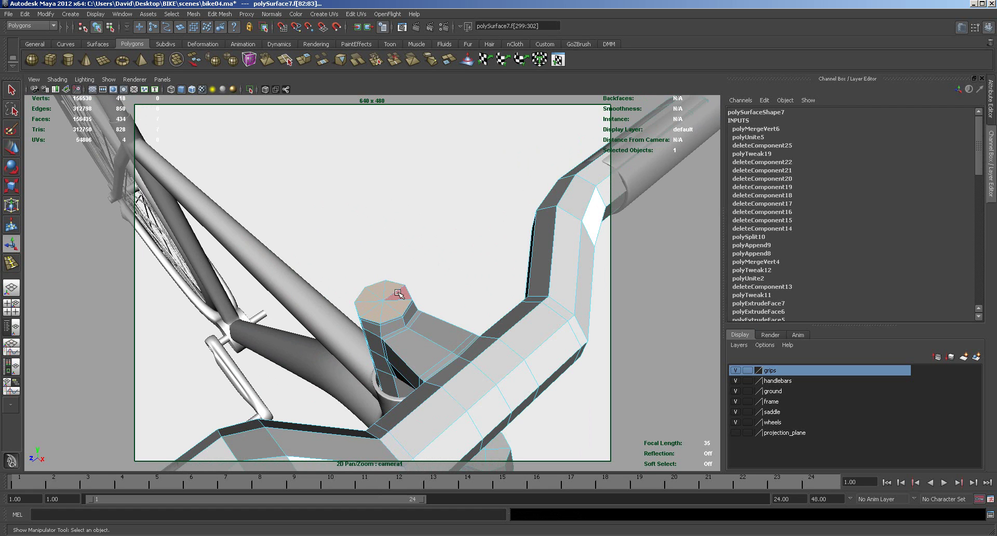
left_click(304, 60)
left_click(370, 254)
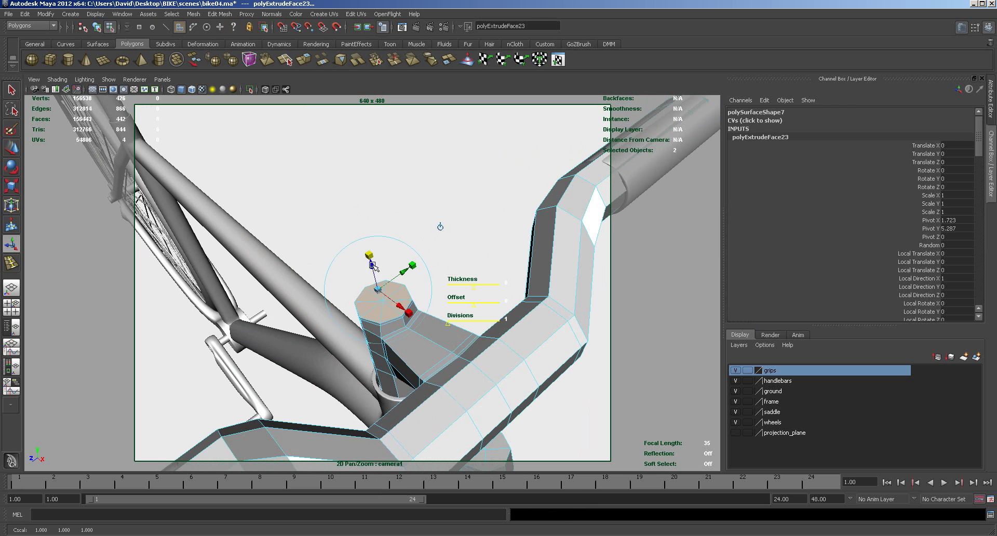
left_click(378, 290)
left_click(305, 61)
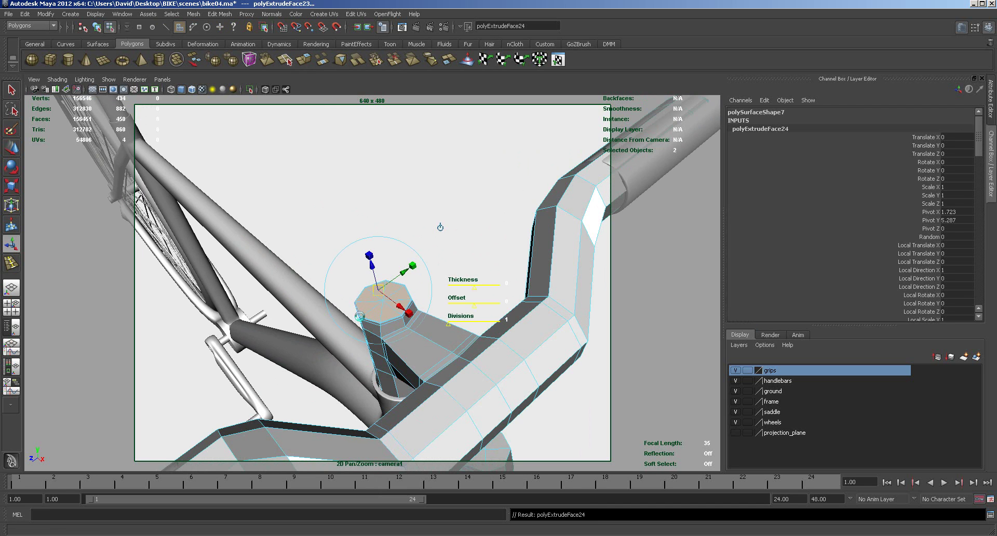
left_click(369, 255)
left_click_drag(379, 289, 368, 289)
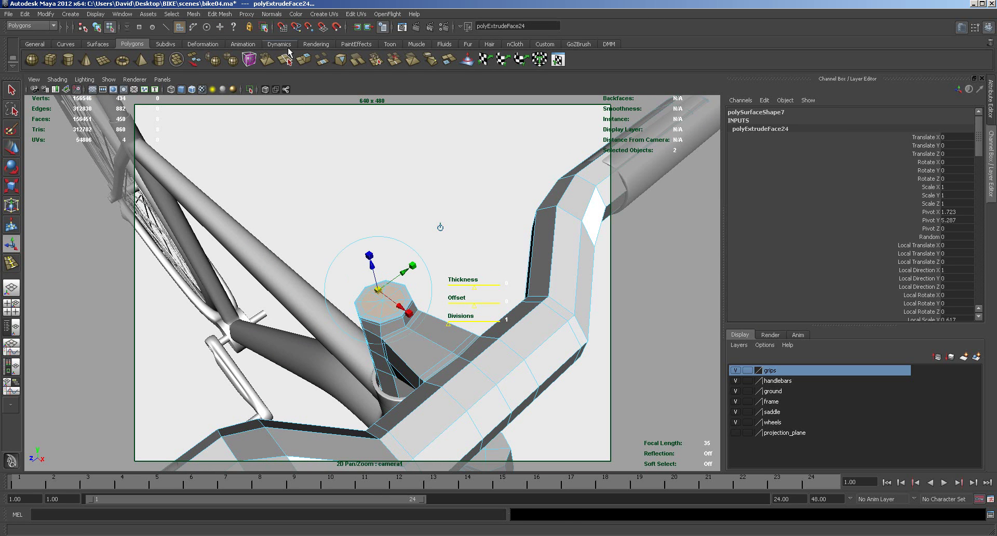
Extrude the inset faces down into the stem in stages to form a recess.
left_click(306, 60)
left_click(371, 259)
left_click_drag(382, 292, 374, 271)
left_click(304, 60)
left_click(304, 59)
left_click_drag(375, 271, 376, 280)
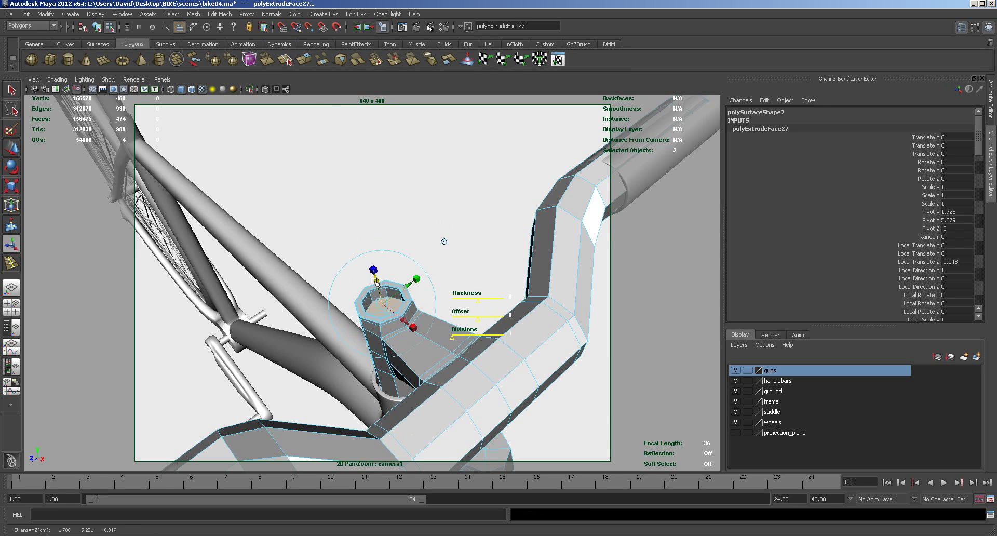
Extrude the recess floor slightly deeper and inset it, then restore object selection and smooth preview on the handlebar mesh.
left_click(306, 60)
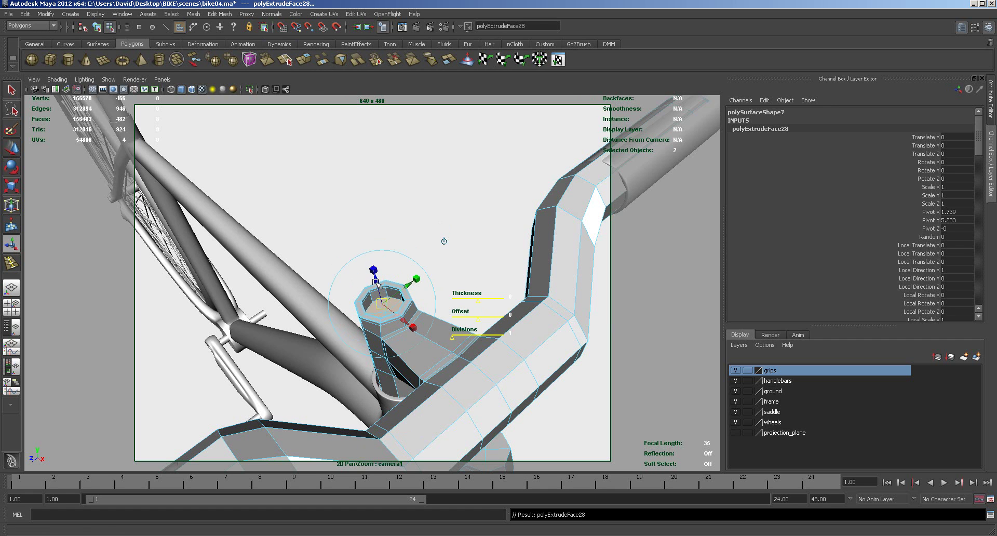
left_click_drag(377, 281, 378, 283)
left_click(317, 61)
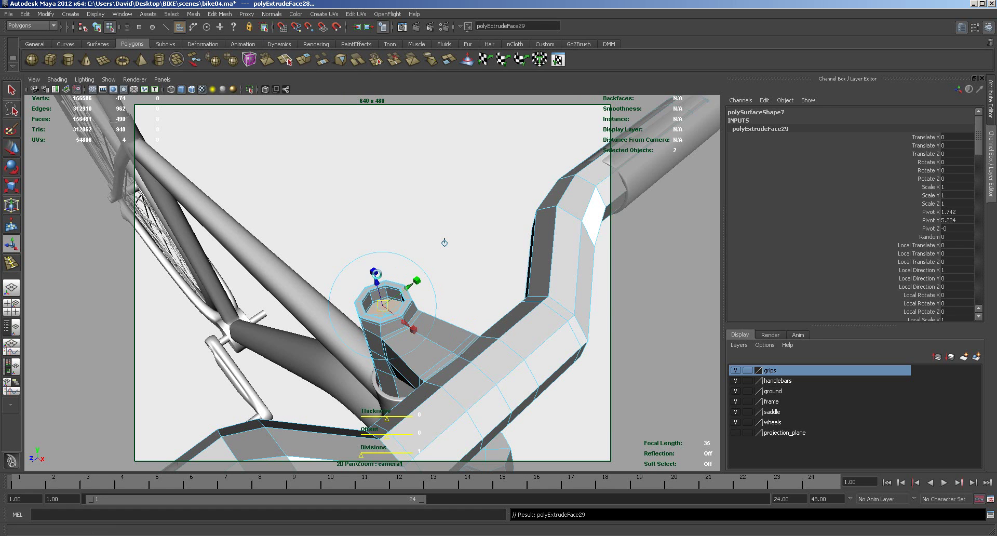
left_click(384, 304)
left_click_drag(383, 305, 383, 307)
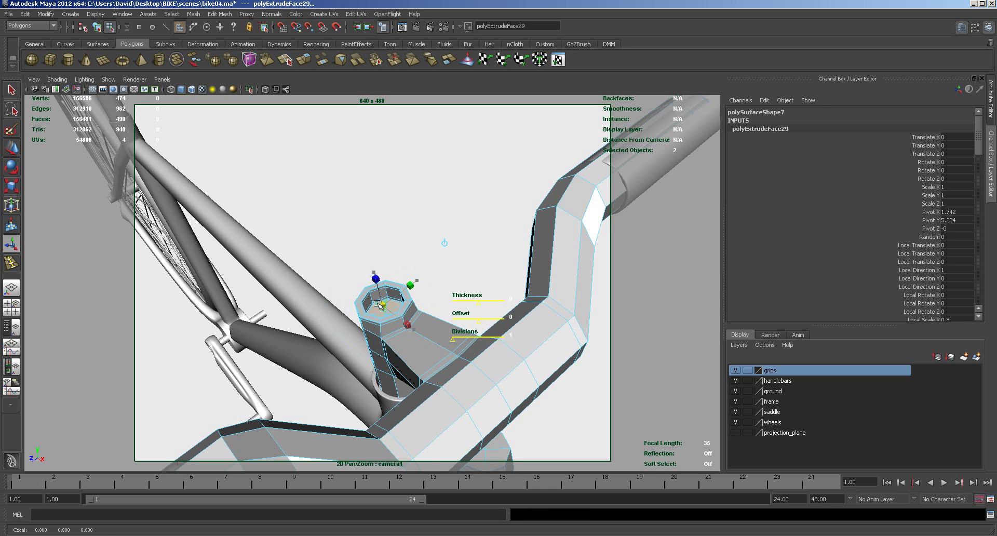
right_click_drag(470, 358, 508, 349)
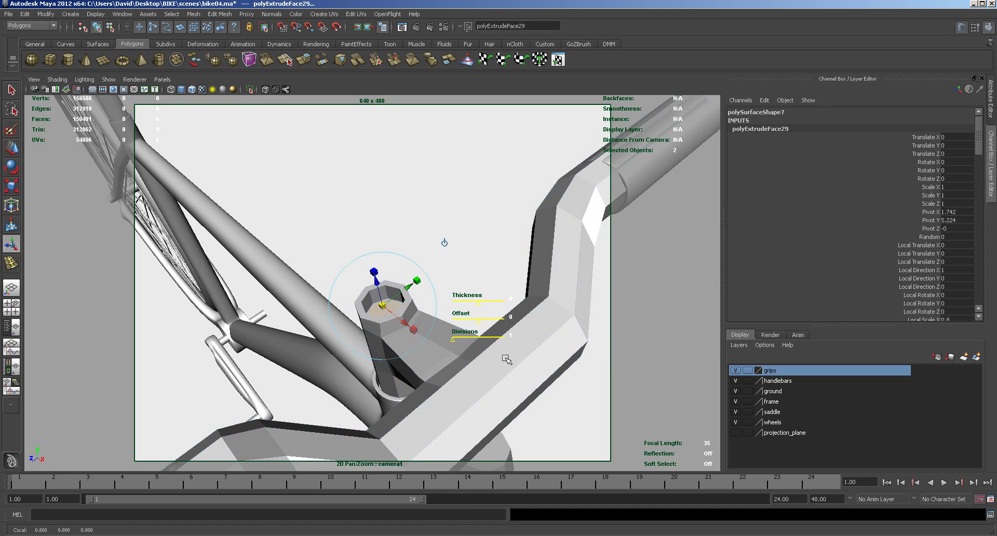
key("3")
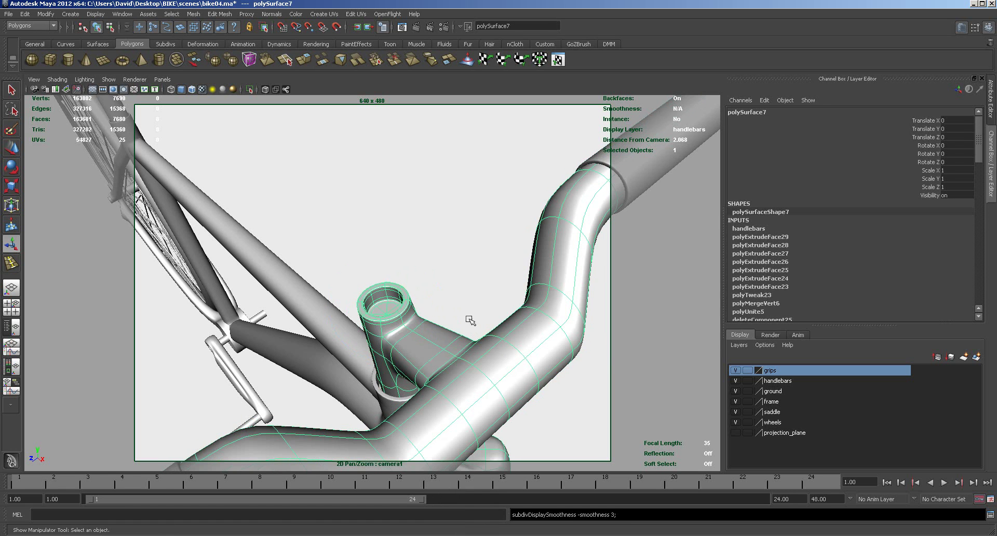
Delete the two stray faces at the middle of the fork crown just below the head tube.
left_click(469, 274)
left_click_drag(470, 359, 362, 268, "alt")
left_click_drag(438, 356, 447, 347, "alt")
right_click_drag(447, 347, 457, 332, "alt")
left_click_drag(271, 313, 456, 339, "alt")
right_click_drag(456, 339, 596, 379, "alt")
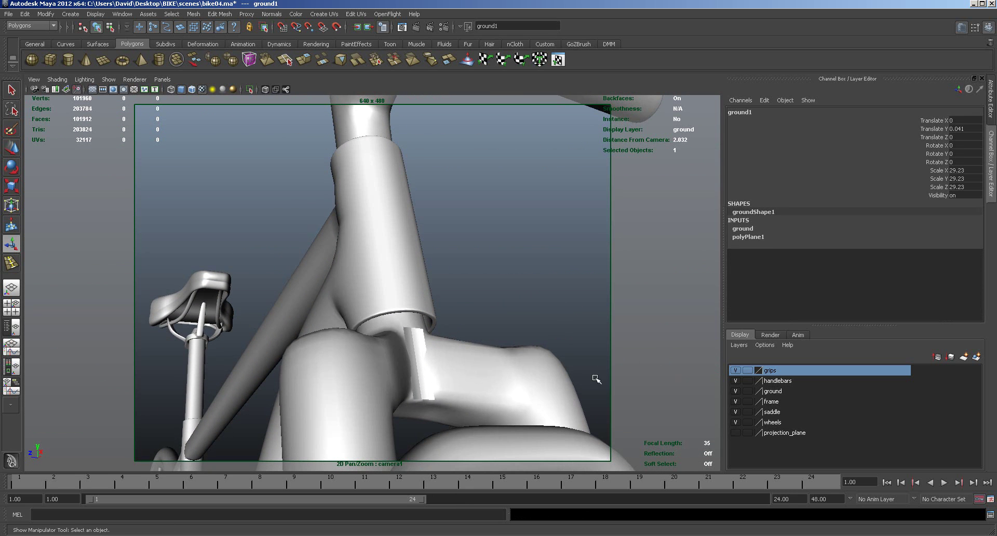
left_click(489, 373)
left_click_drag(489, 374, 486, 377, "alt")
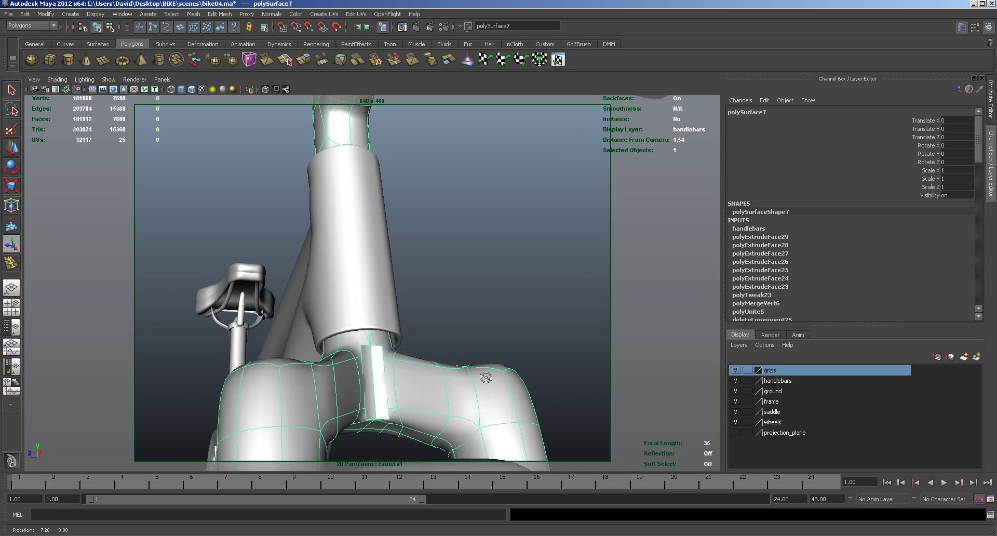
right_click_drag(385, 373, 384, 394)
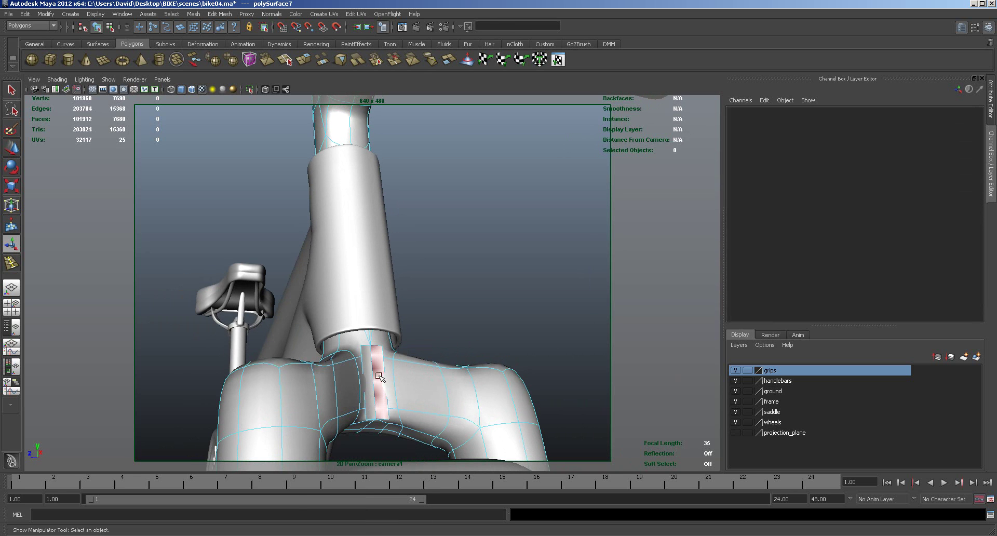
left_click(380, 375)
key("Delete")
left_click(358, 364)
key("Delete")
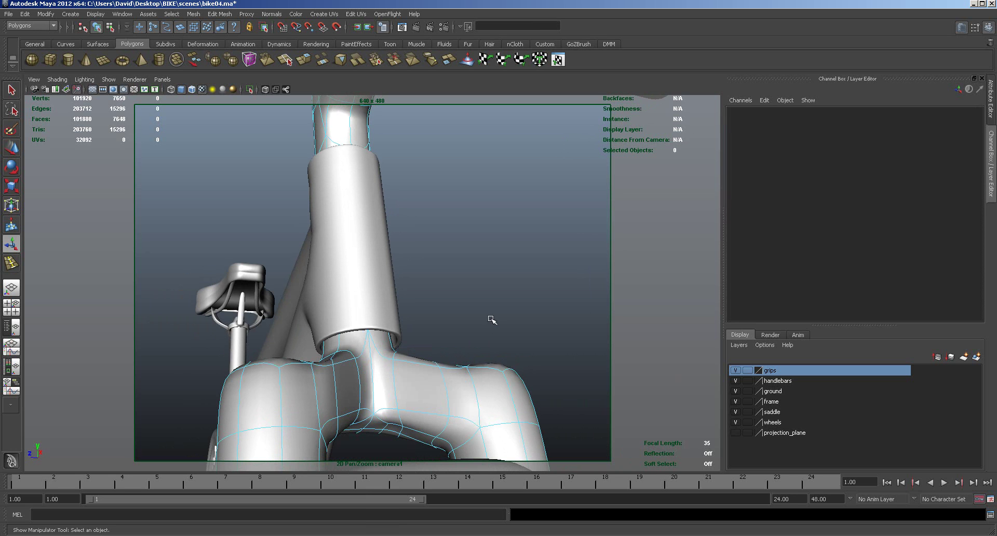
Return the handlebar mesh to object selection and examine the head tube, fork and whole bicycle.
right_click_drag(492, 381, 521, 226, "alt")
left_click_drag(543, 299, 561, 373, "alt")
left_click(435, 325)
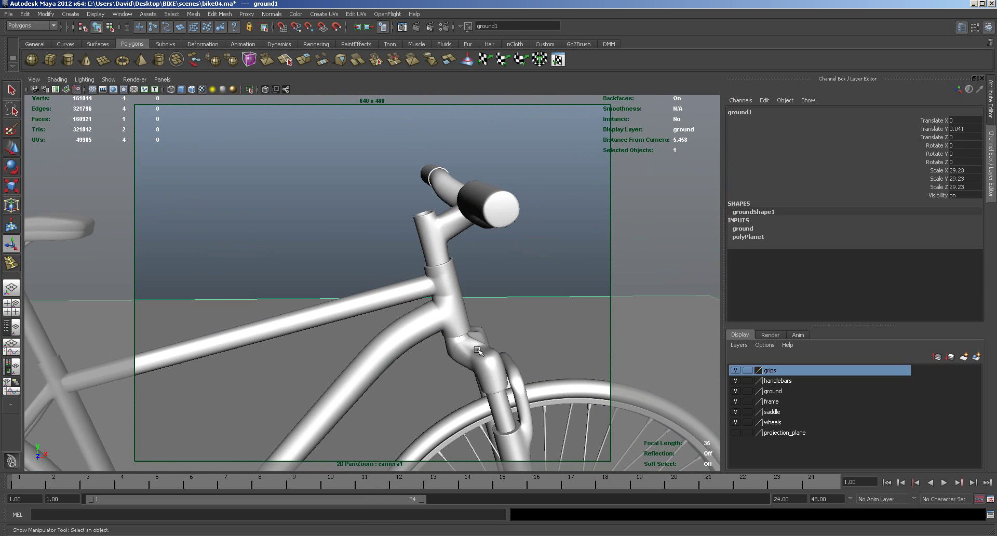
left_click(493, 366)
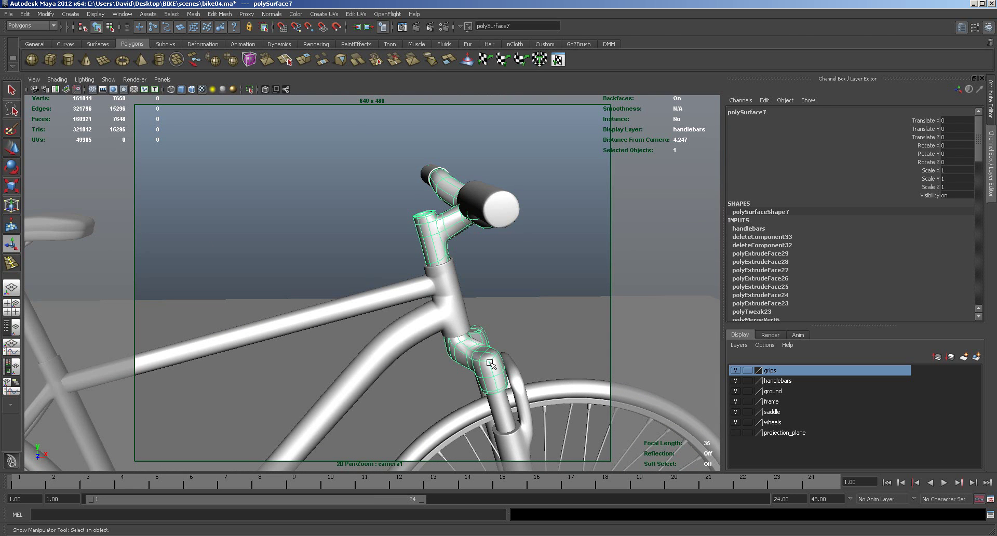
left_click_drag(539, 329, 509, 329, "alt")
mouse_move(510, 329)
right_mouse_down("alt")
mouse_move(555, 341)
mouse_move(514, 340)
right_mouse_up("alt")
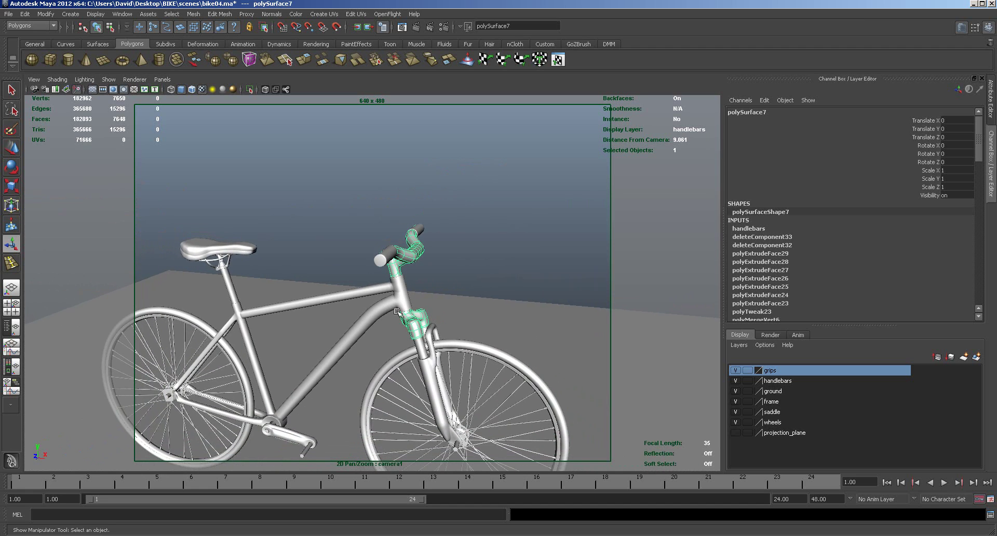
middle_click_drag(503, 348, 500, 307, "alt")
left_click_drag(500, 307, 527, 237, "alt")
left_click(527, 237)
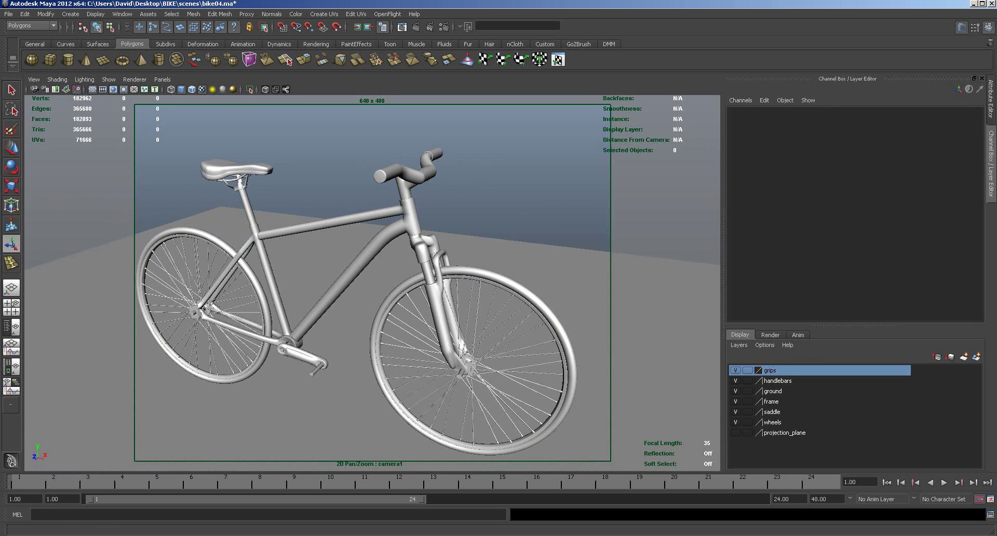
Switch to the reference folder in Windows Explorer and preview the bicycle close-ups, ending on the fork photo 19831.jpg.
key("alt+Tab")
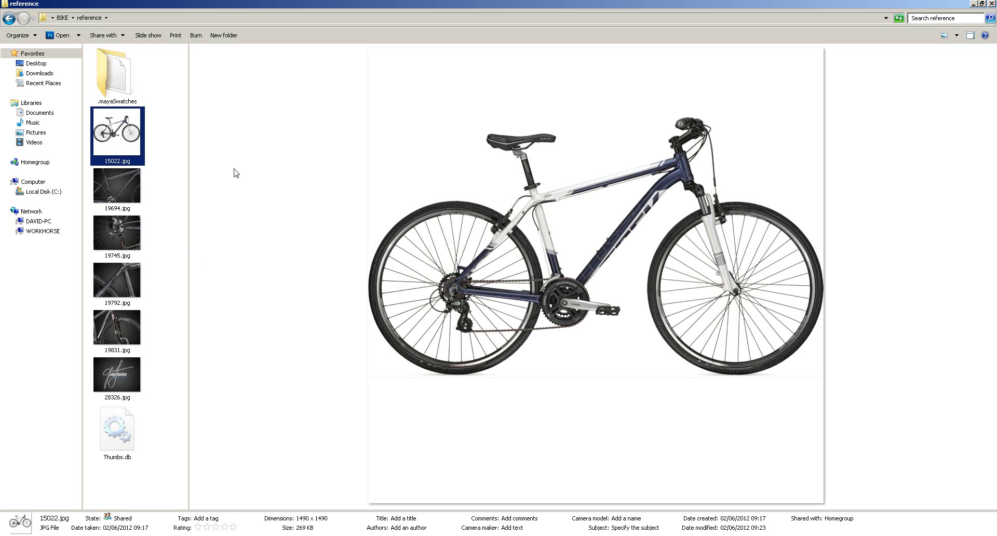
left_click(113, 330)
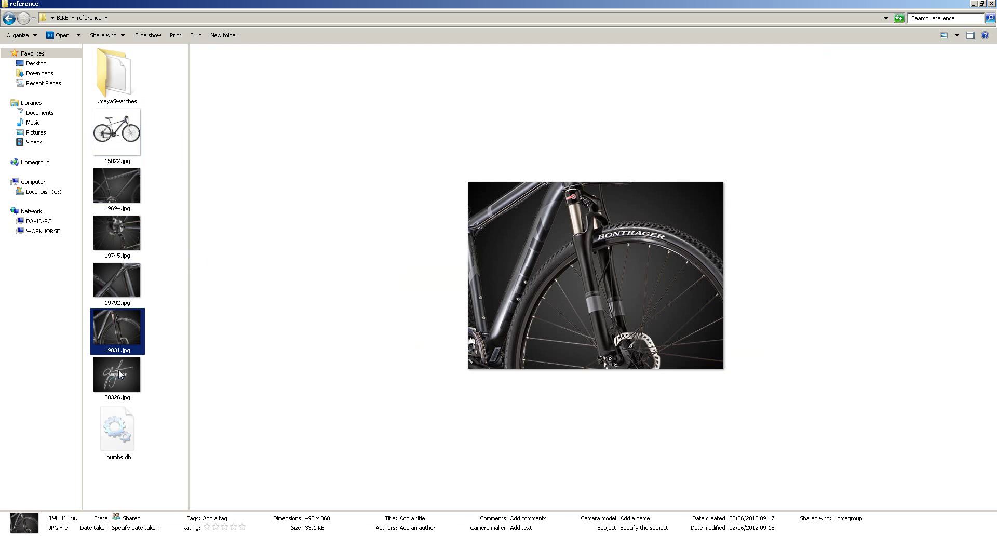
left_click(122, 270)
left_click(118, 226)
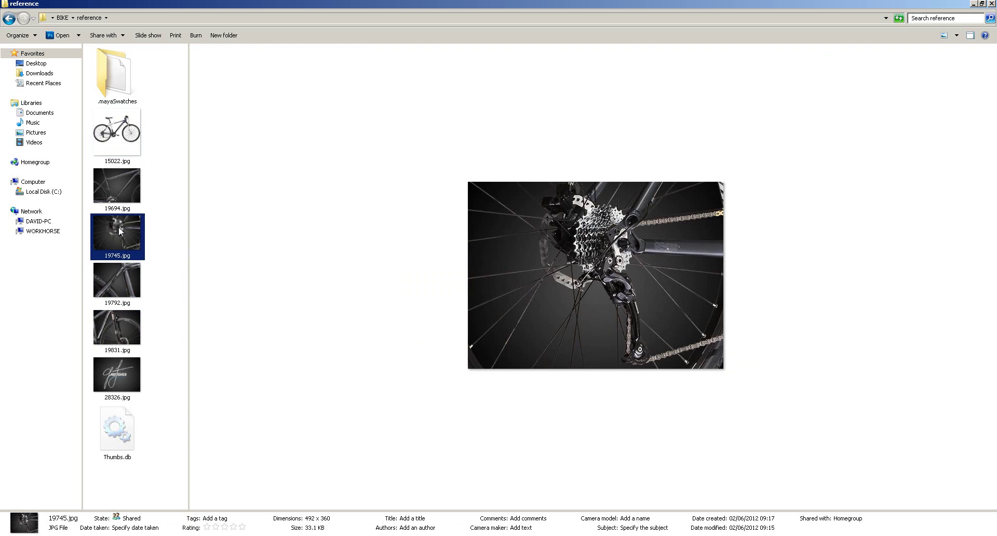
left_click(116, 323)
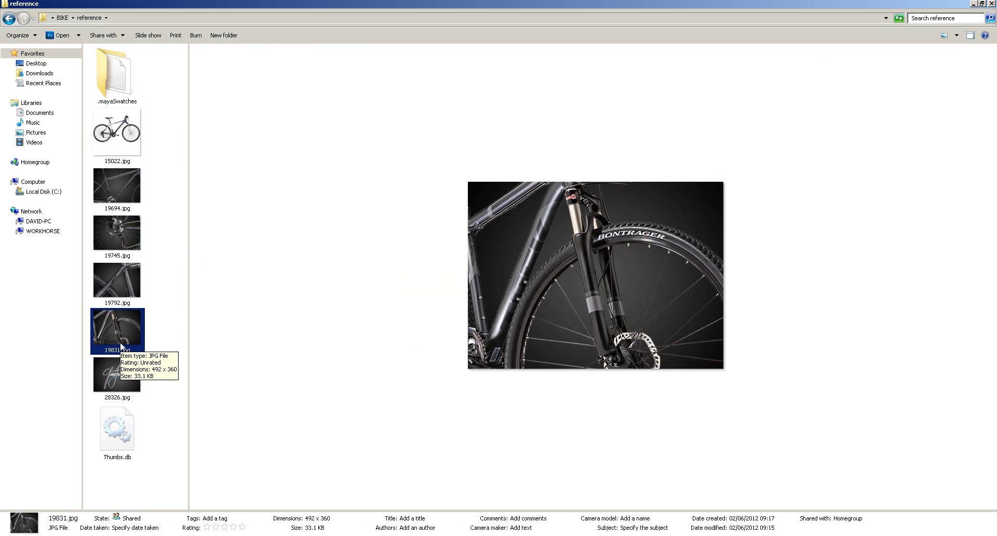
Preview the full bicycle photo 15022.jpg and the close-ups 19831.jpg, 19792.jpg and 19745.jpg, ending on the rear gears.
left_click(120, 125)
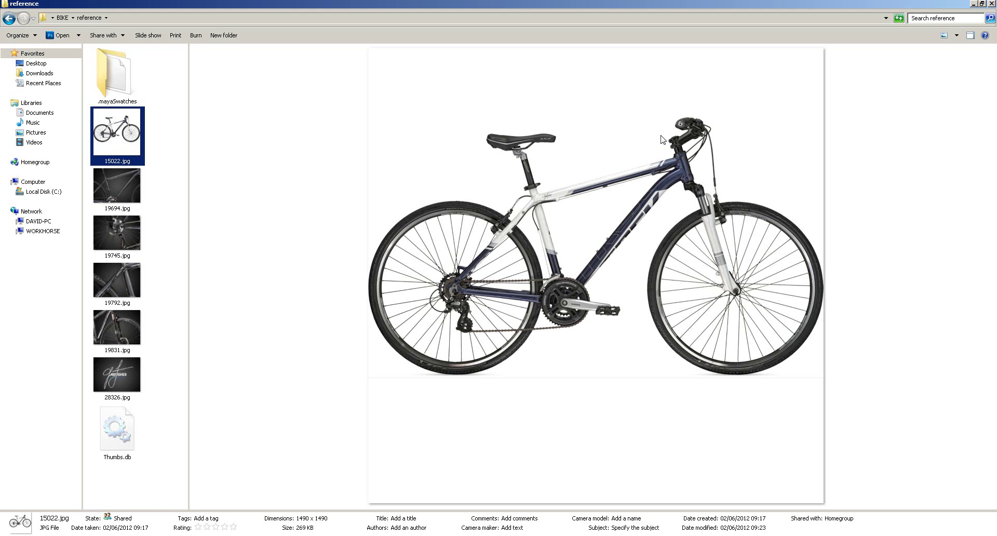
left_click(121, 230)
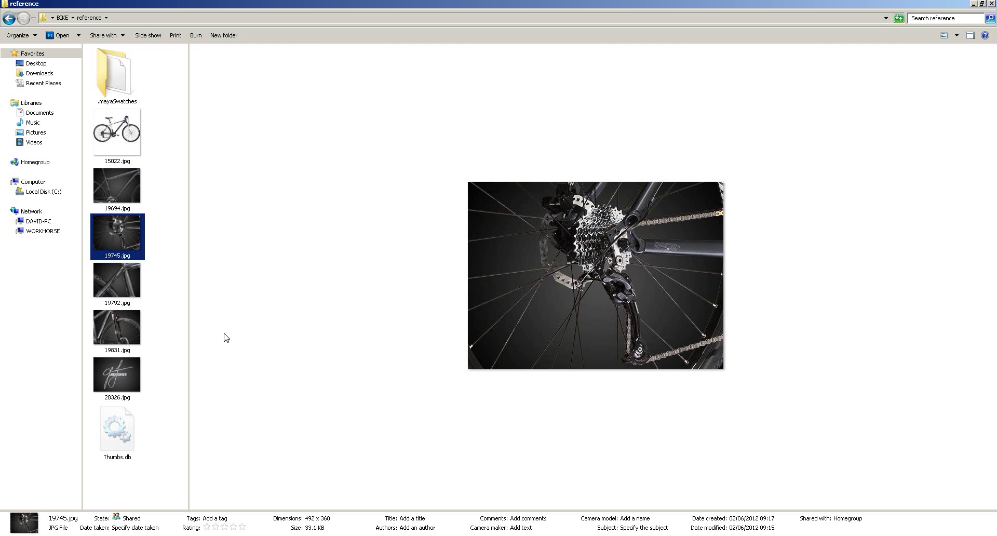
left_click(129, 337)
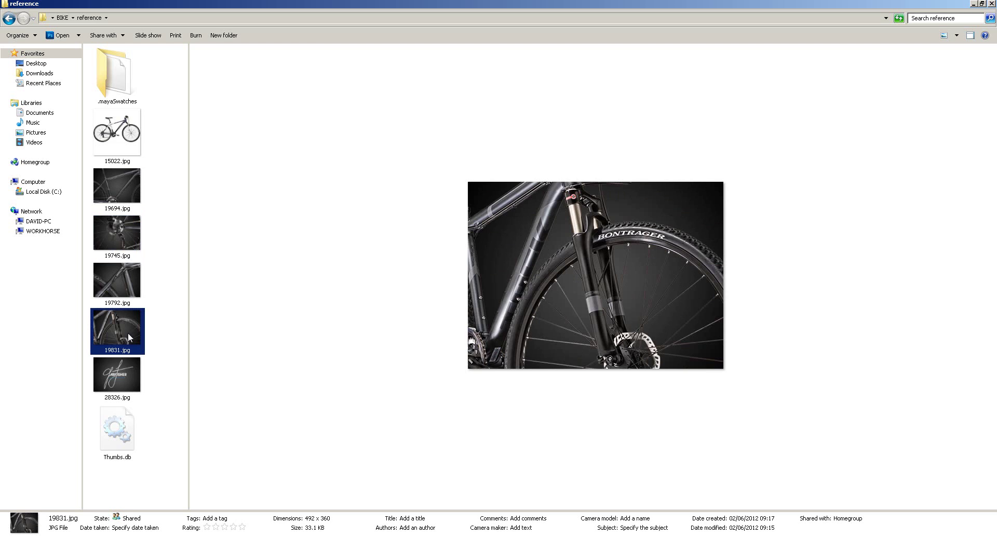
left_click(117, 278)
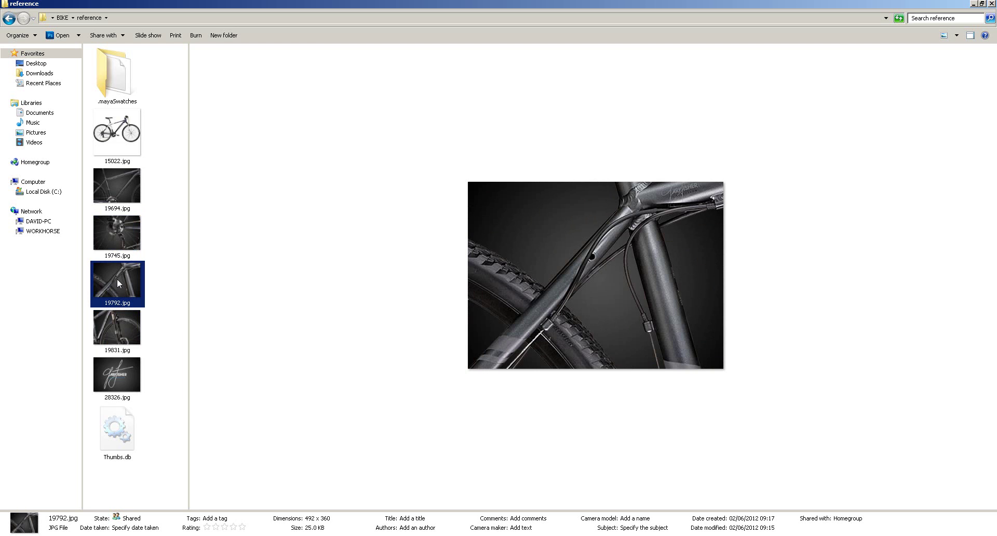
left_click(120, 241)
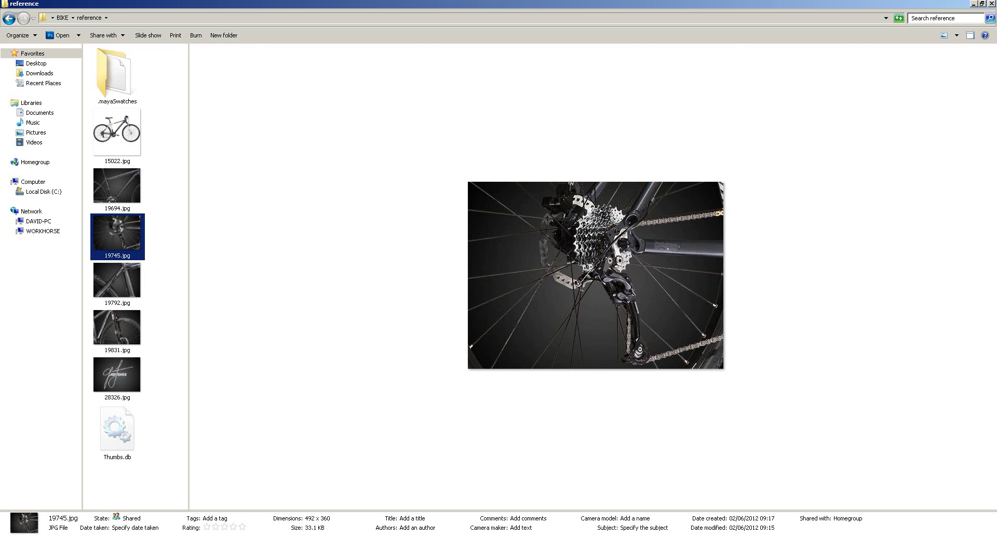
Maximize the reference folder window and compare the two Shimano SLX rear derailleur photos, ending on 2013-shimano-shadow-plus-m675-rear-derailleur.jpg.
key("alt+Tab")
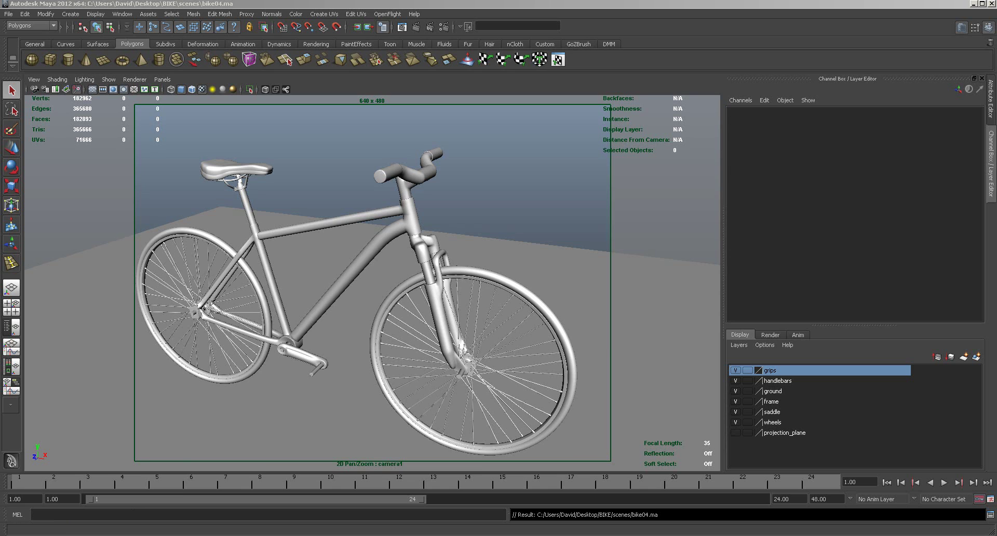
key("alt+Tab")
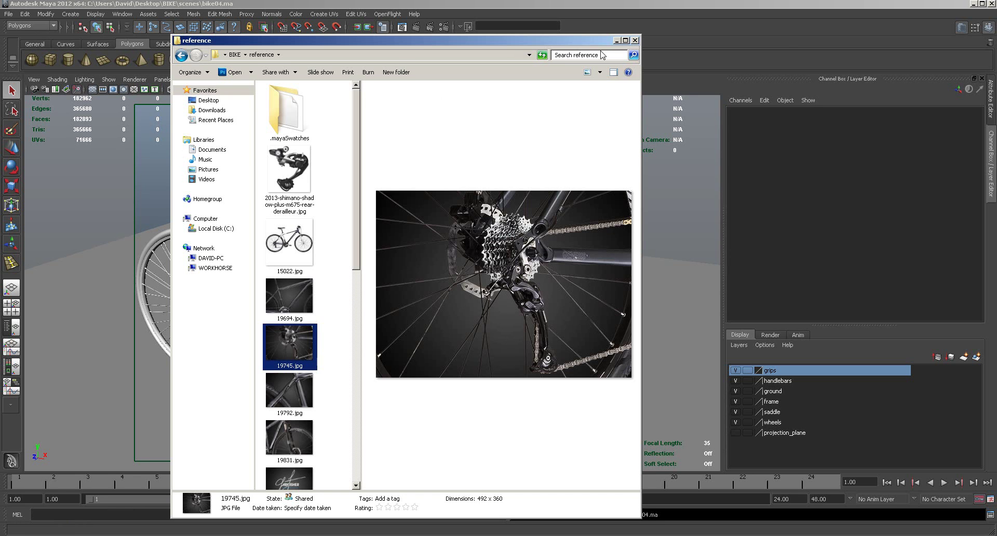
left_click(625, 41)
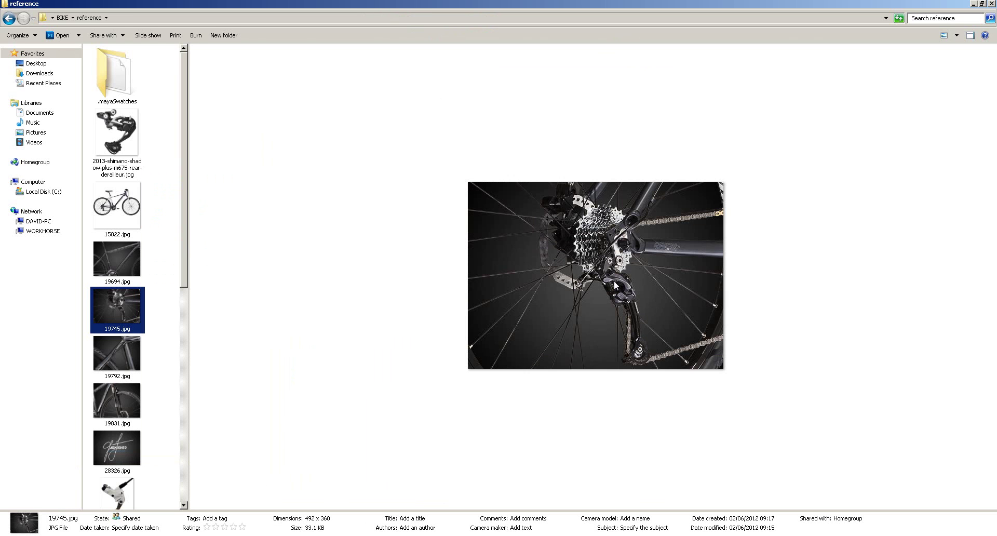
left_click_drag(188, 276, 172, 510)
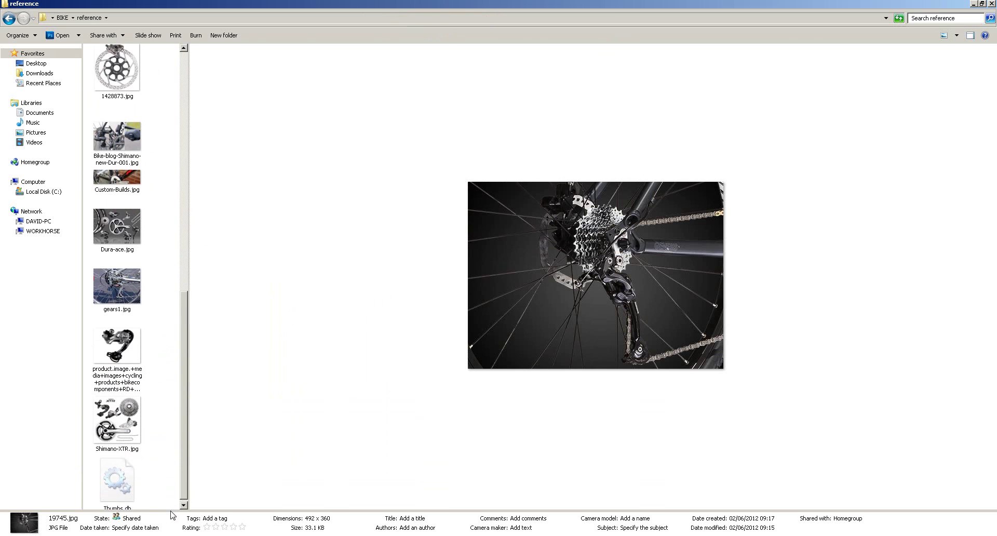
left_click(133, 333)
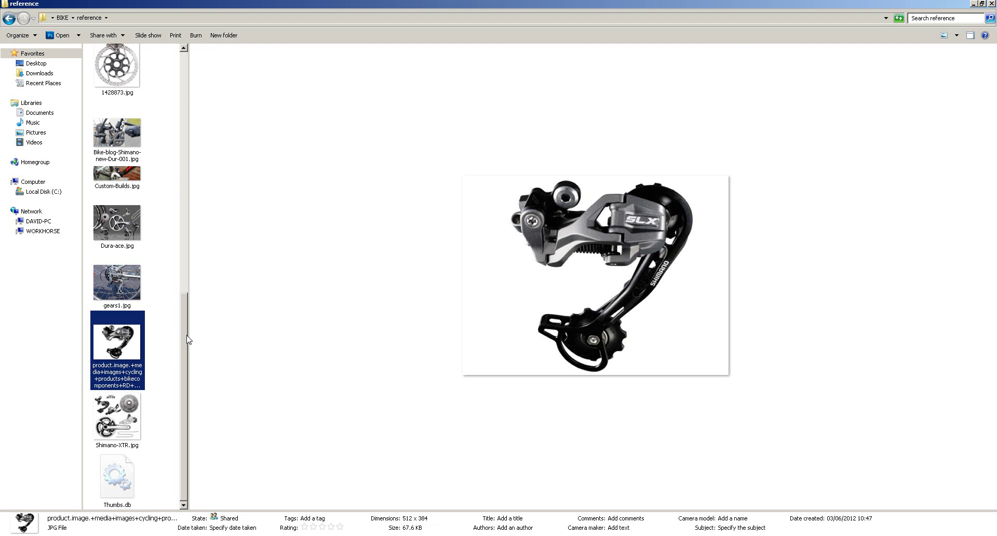
left_click_drag(180, 345, 166, 107)
left_click(104, 123)
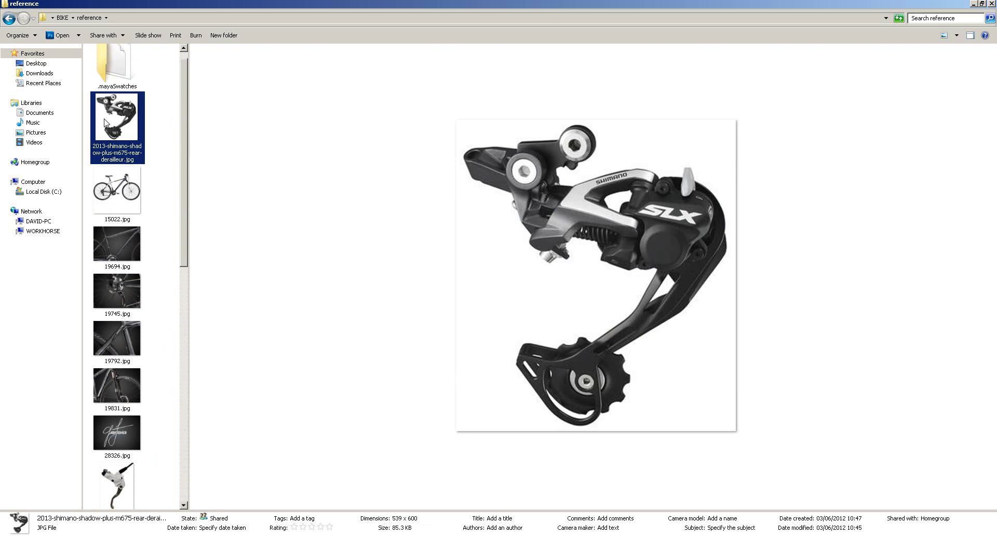
left_click_drag(183, 193, 167, 390)
left_click(128, 387)
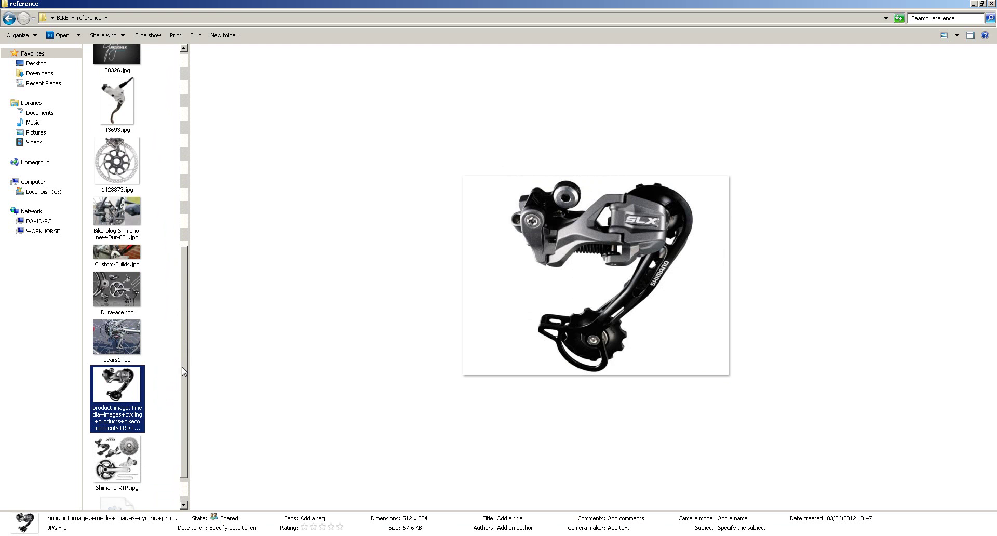
left_click_drag(182, 367, 185, 171)
left_click(124, 130)
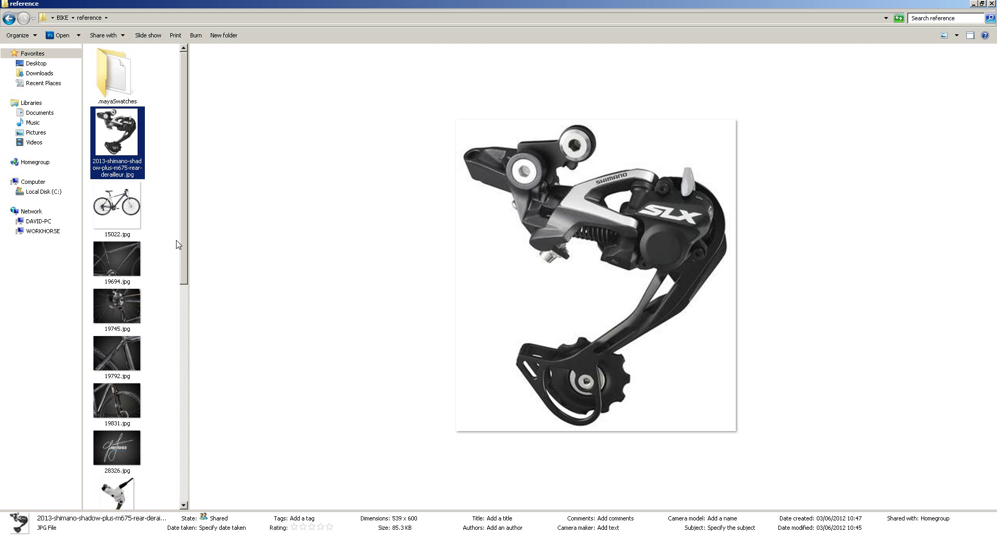
Preview the full bicycle photo 15022.jpg, the disc brake photo 1428873.jpg and the brake lever photo 43693.jpg.
left_click(108, 208)
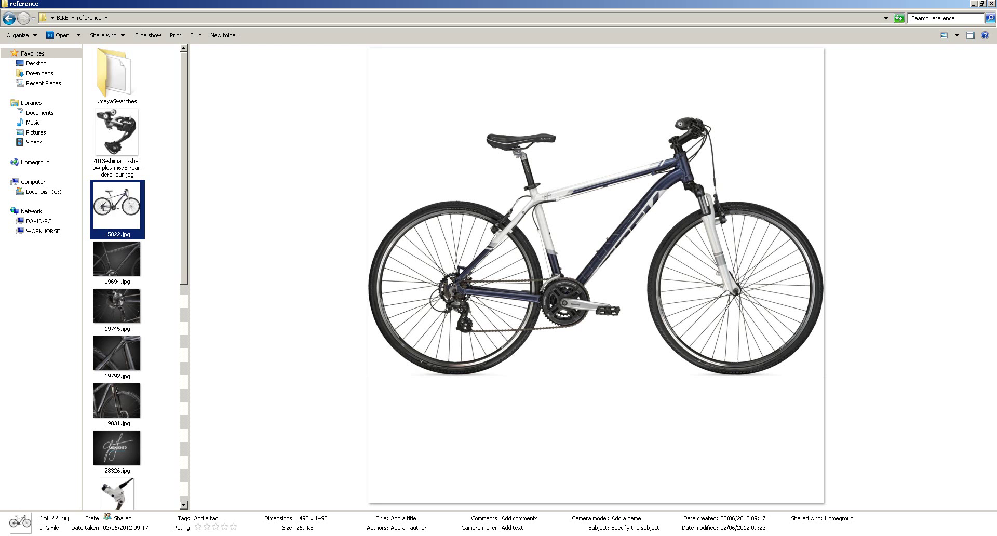
left_click_drag(181, 264, 171, 394)
left_click(111, 278)
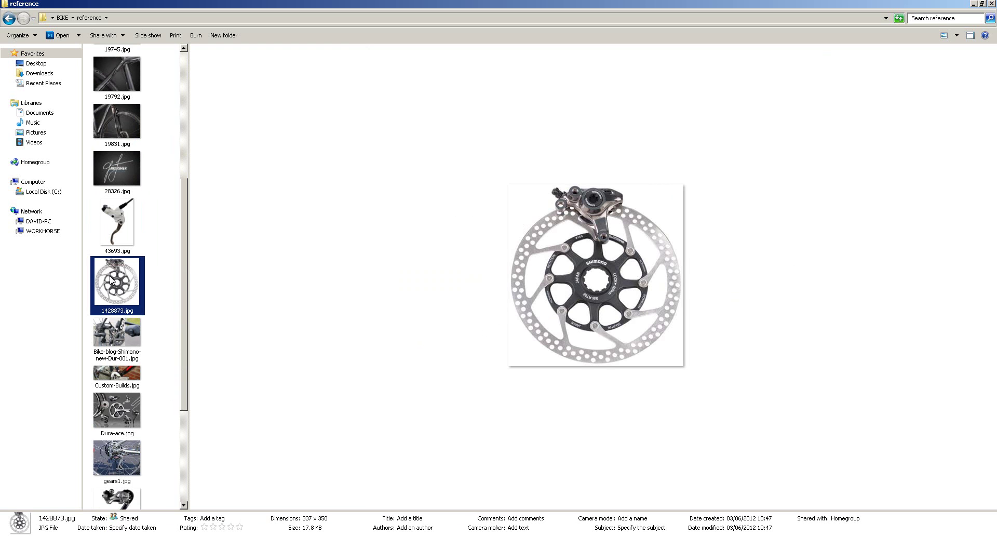
left_click(119, 230)
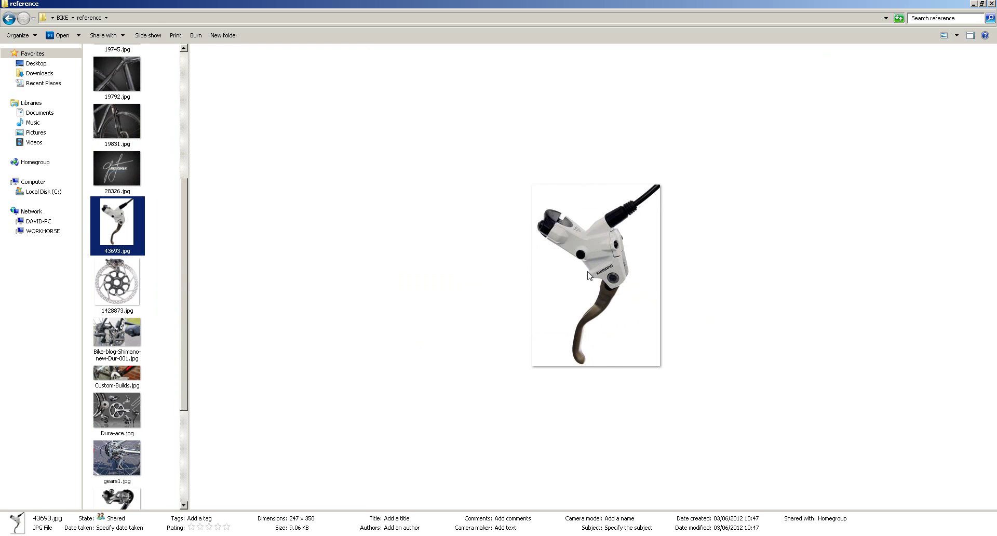
Examine the cassette, crankset, derailleurs and chain in Shimano-XTR.jpg and look through the other component photos in the folder.
left_click_drag(181, 340, 173, 425)
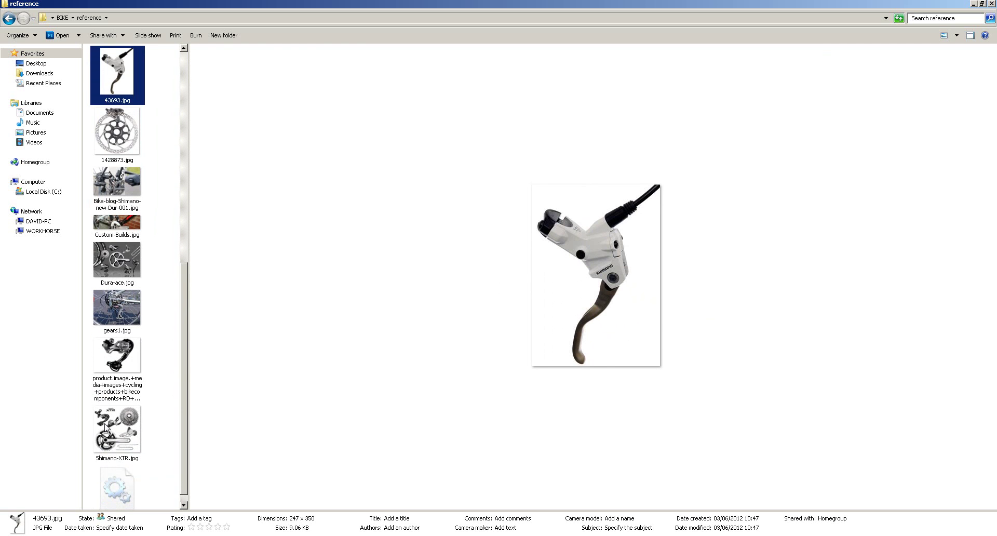
left_click(106, 427)
left_click(129, 355)
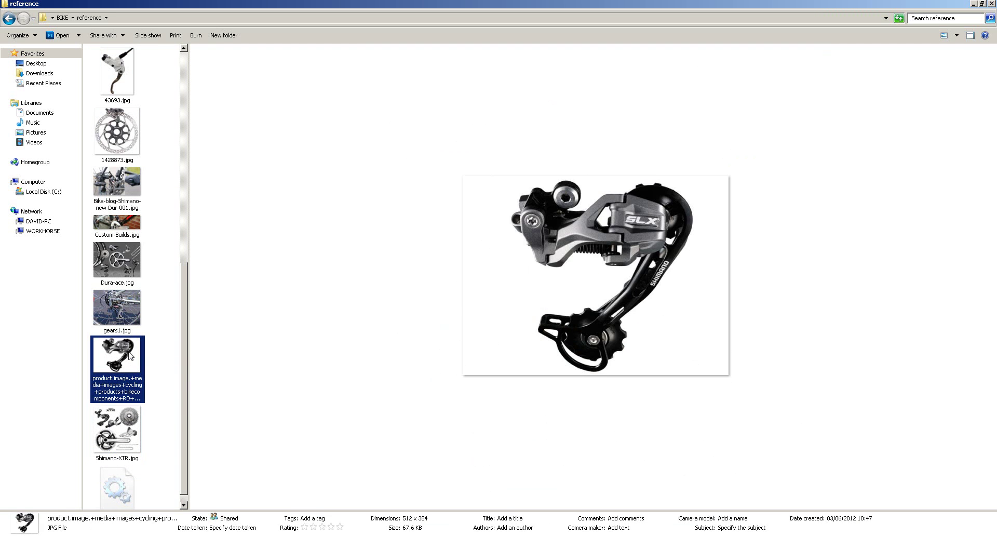
left_click(132, 424)
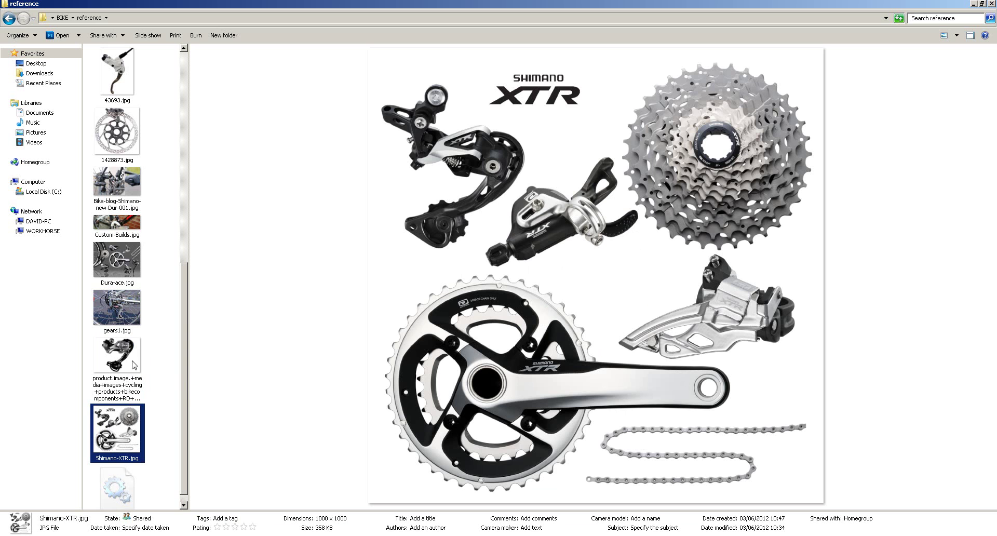
left_click(131, 356)
left_click(133, 432)
scroll(183, 415, "down", 1)
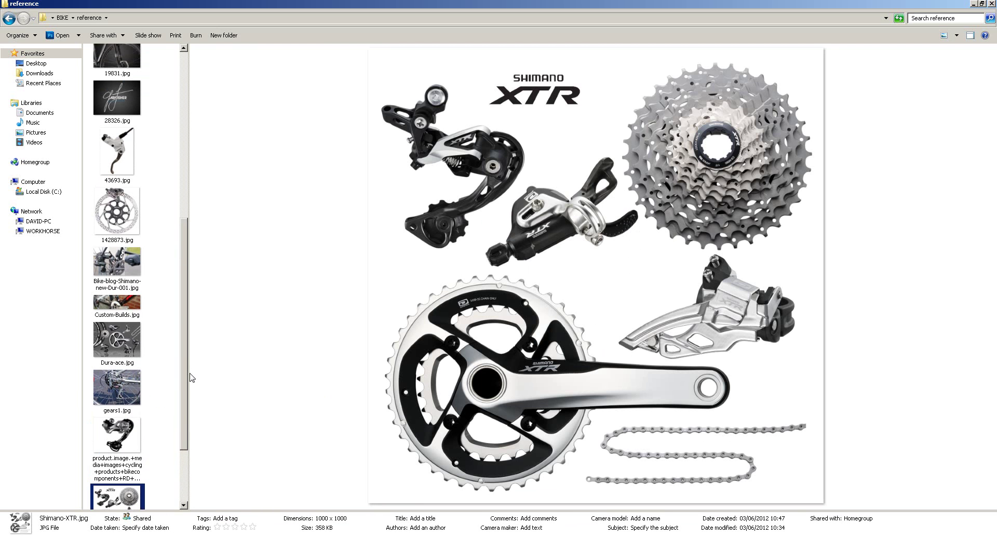
scroll(179, 431, "up", 3)
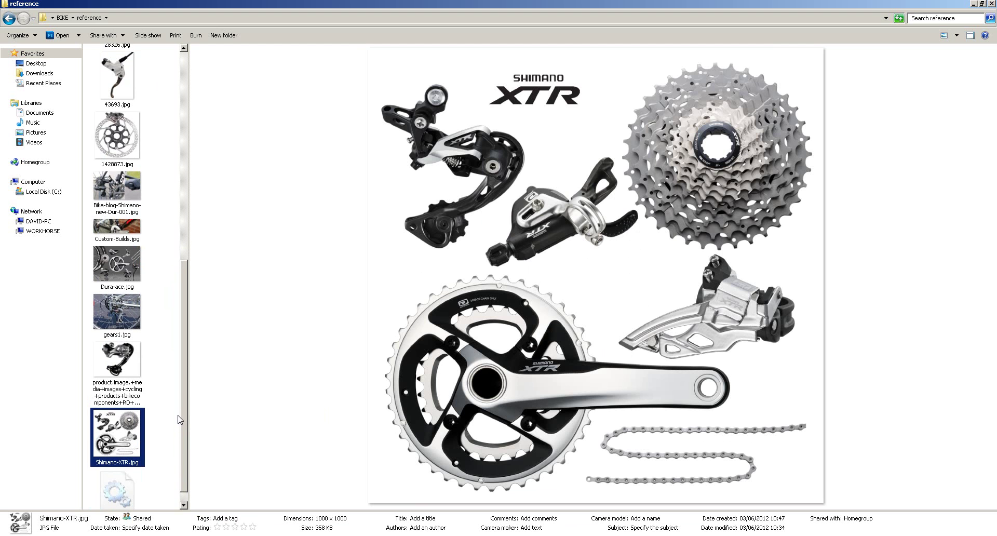
scroll(181, 399, "up", 3)
scroll(180, 397, "down", 3)
scroll(180, 396, "up", 1)
scroll(179, 396, "up", 5)
scroll(198, 388, "down", 6)
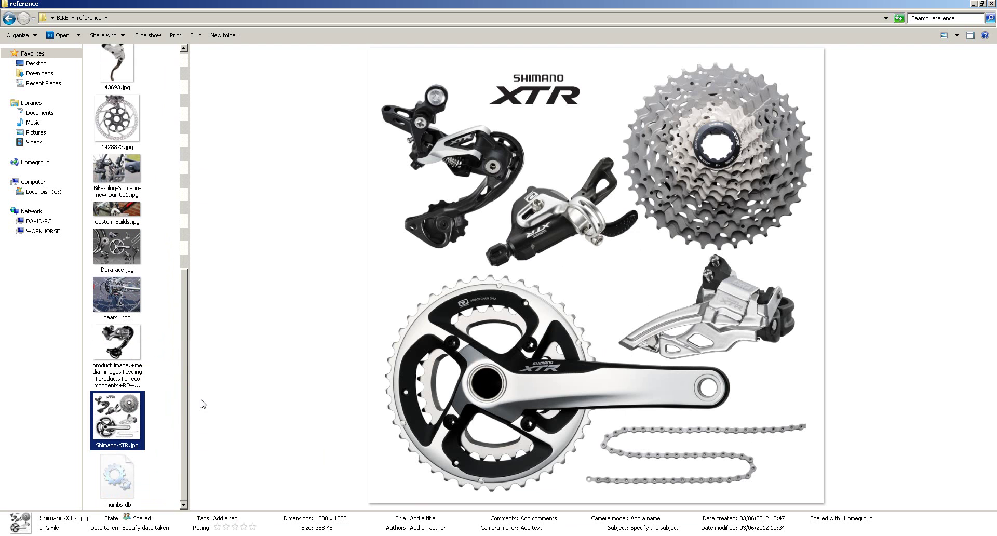
Look again at the disc brake in 1428873.jpg and the brake lever in 43693.jpg.
left_click_drag(185, 403, 189, 316)
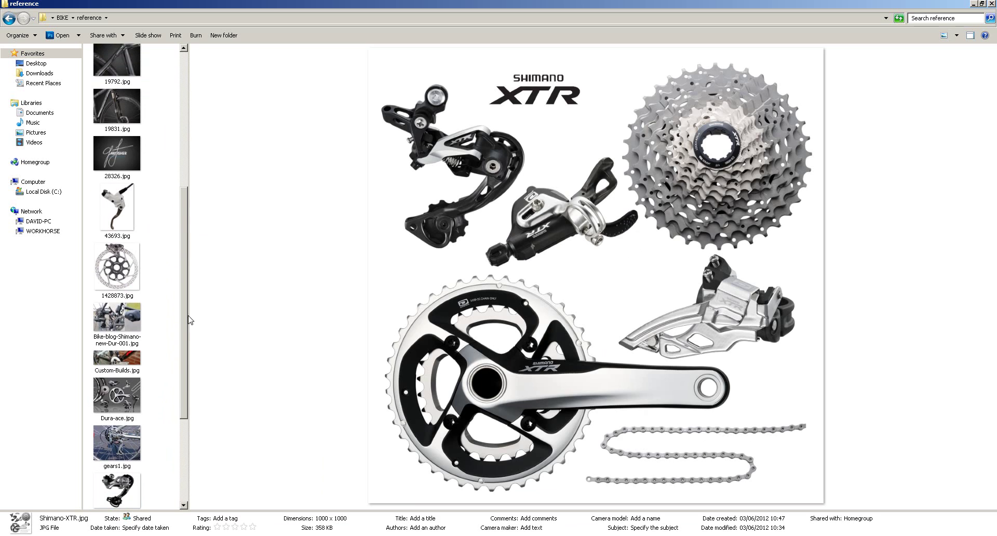
left_click(136, 275)
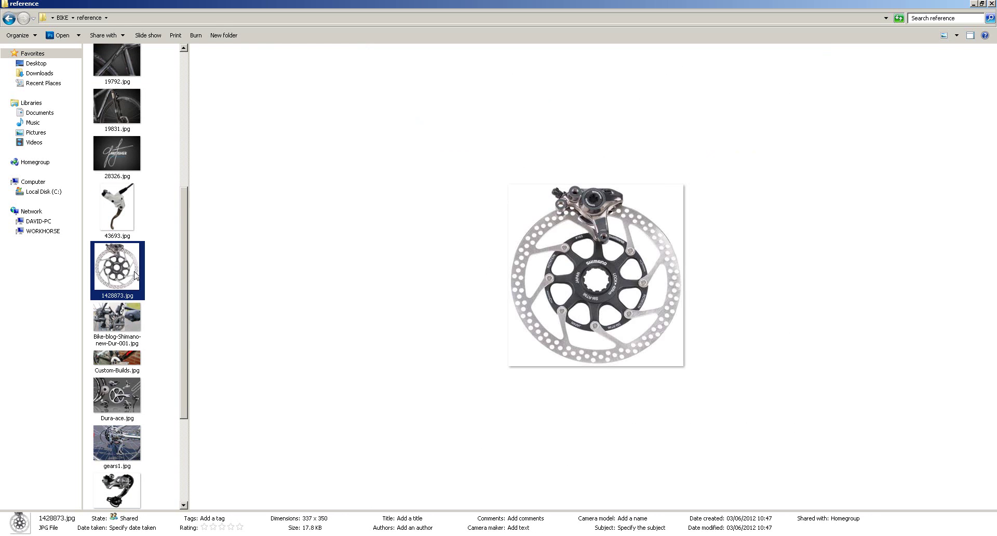
left_click(127, 224)
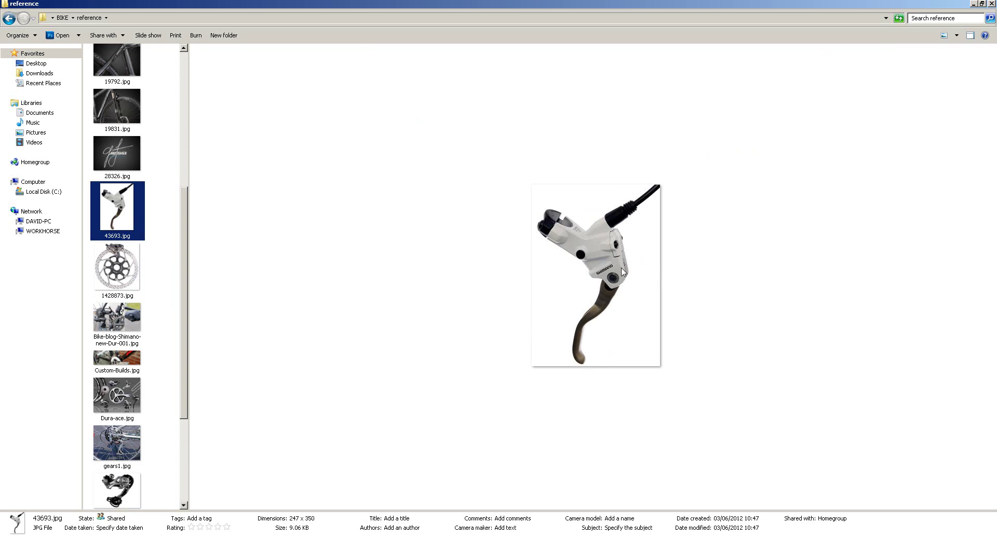
Restore the reference folder window to its smaller size, move it aside and switch back to the bicycle scene in Maya.
left_click(982, 3)
left_click_drag(523, 41, 649, 57)
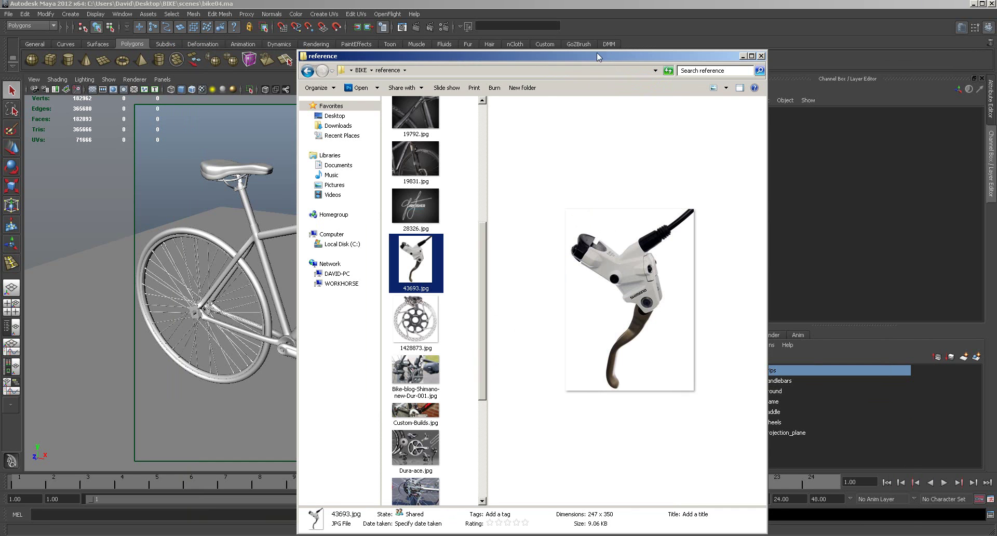
key("alt+Tab")
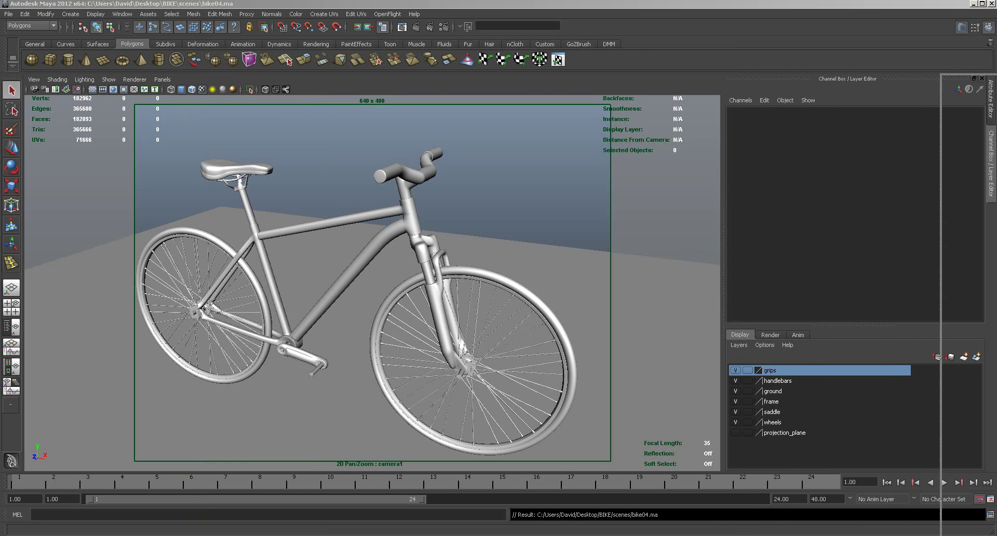
key("alt+Tab")
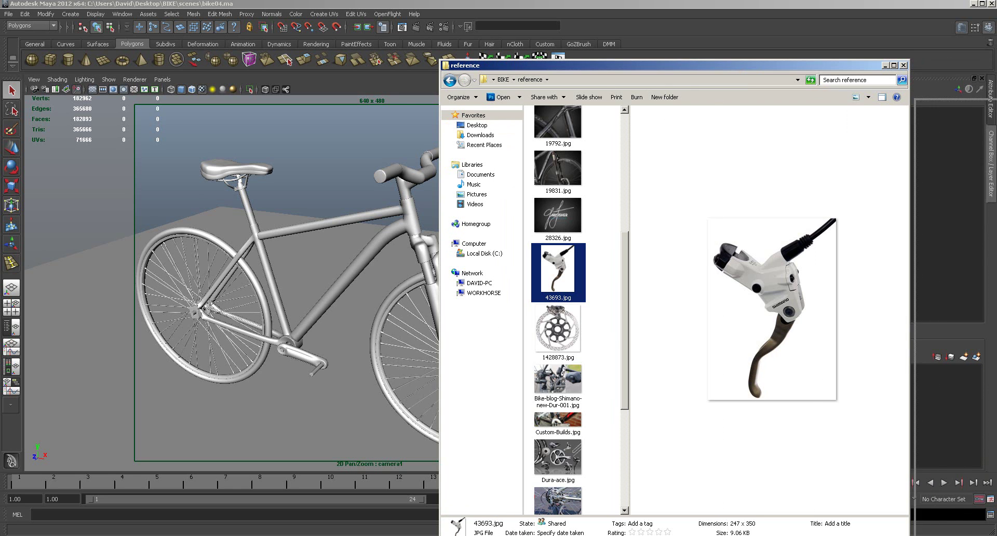
left_click(322, 270)
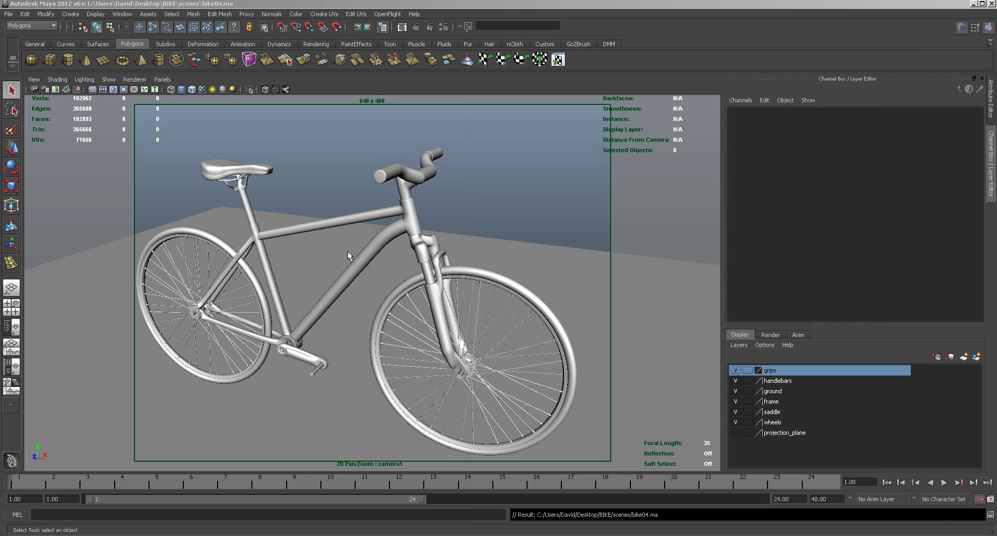
Hide the grips, ground, frame, saddle and wheels layers, keeping the handlebars layer and the unlayered pedal crank visible.
left_click(735, 371)
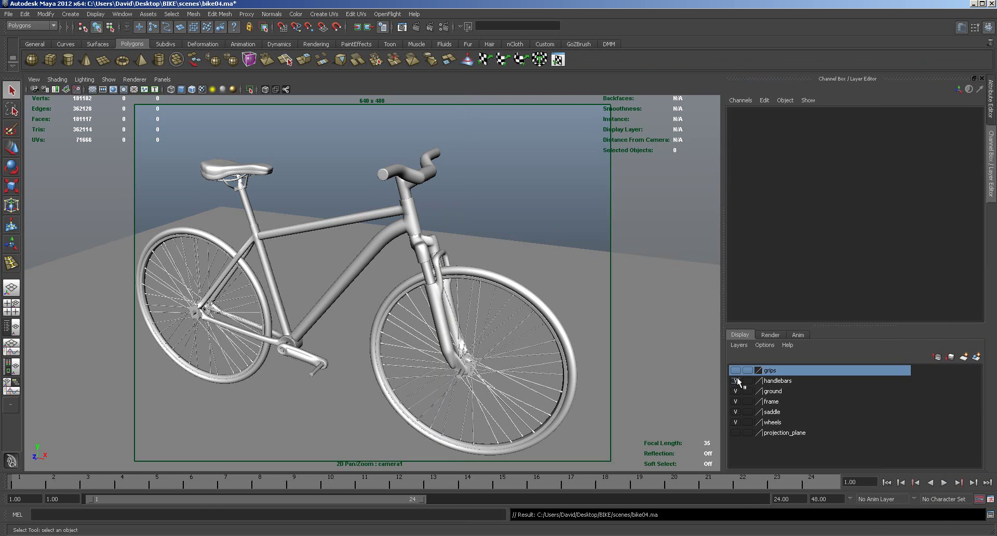
left_click(737, 395)
left_click(735, 404)
left_click(736, 411)
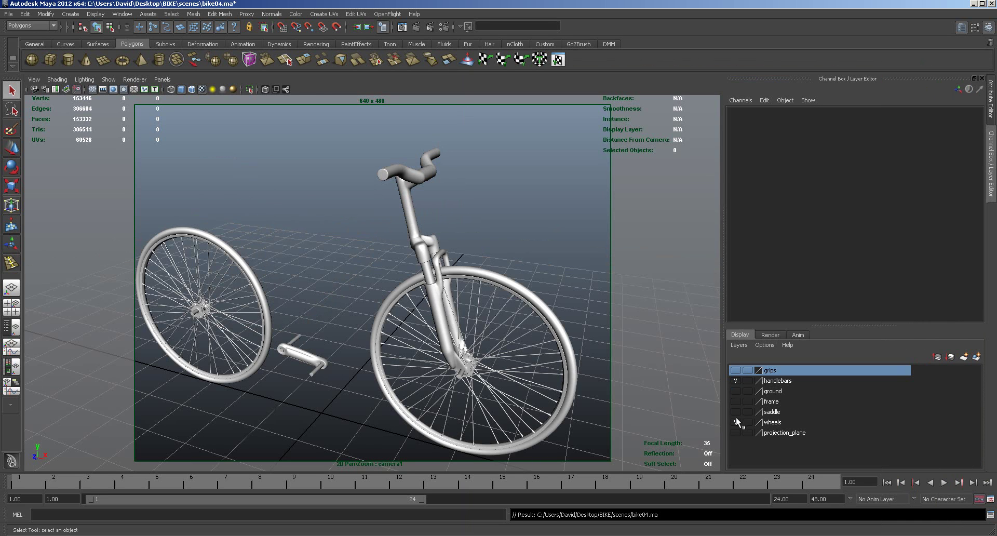
left_click(736, 418)
Select the three pedal crank objects, create a new display layer and add them to it.
left_click_drag(274, 335, 339, 385)
left_click(938, 357)
left_click(782, 369)
right_click(783, 370)
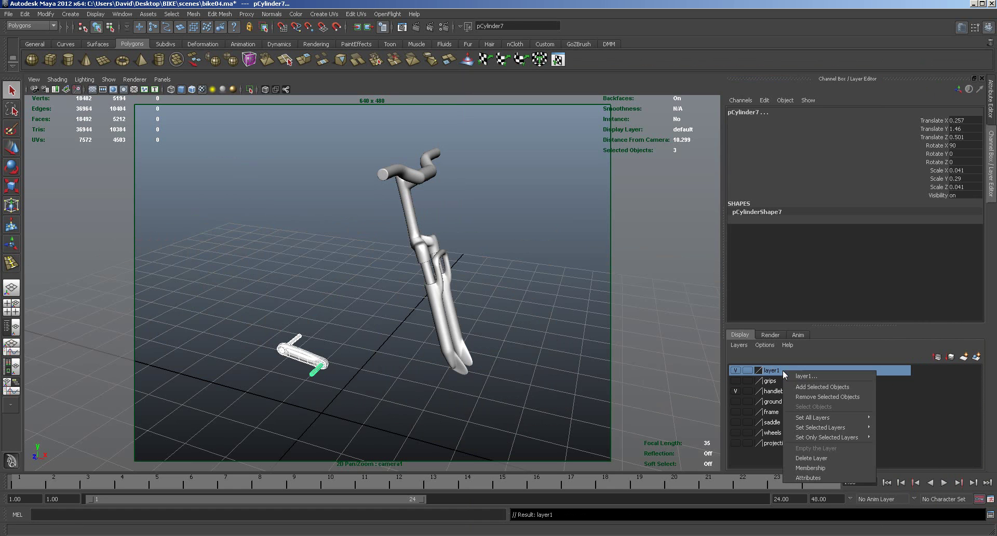
left_click(793, 387)
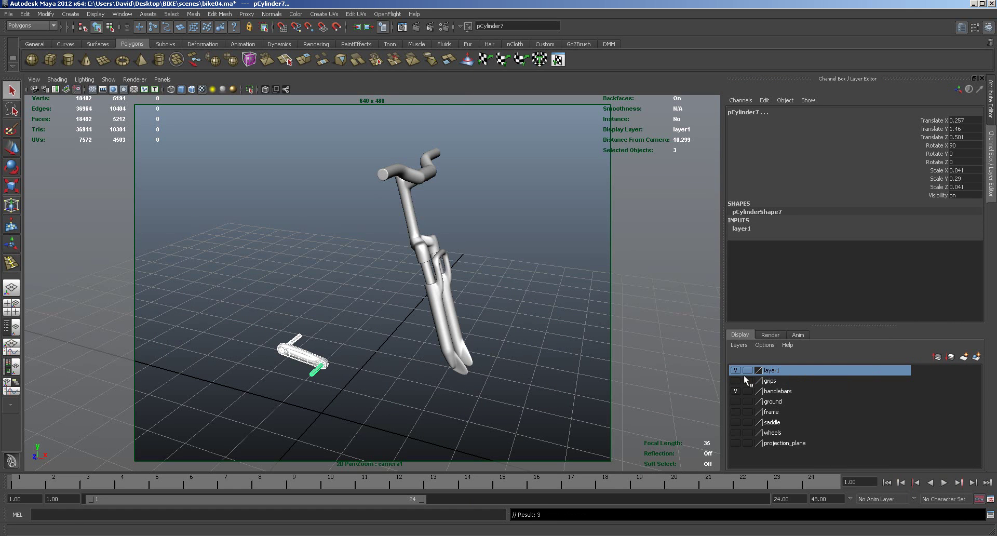
Rename the new display layer holding the crank parts to pedal and save the layer settings.
double_click(780, 369)
left_click_drag(426, 199, 354, 202)
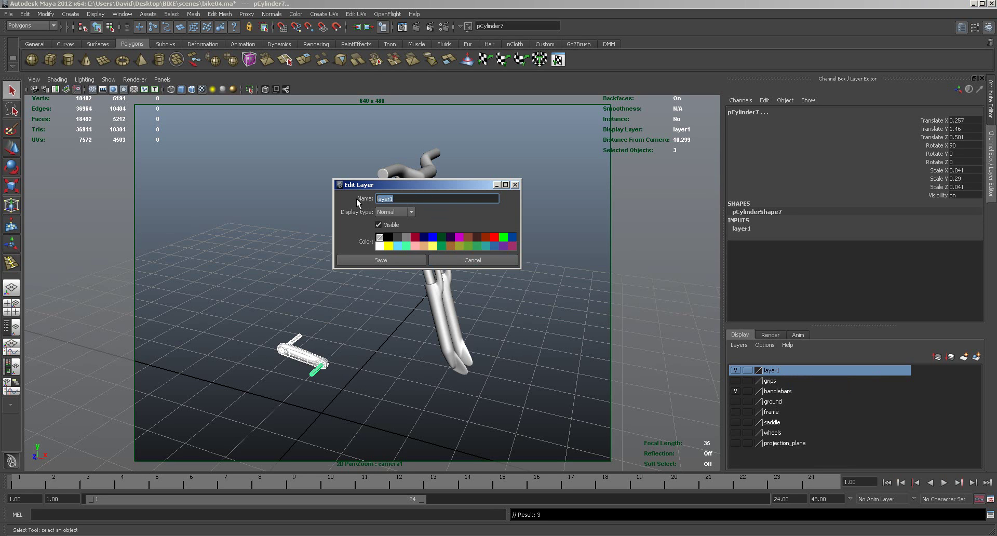
type("pedal")
left_click(369, 260)
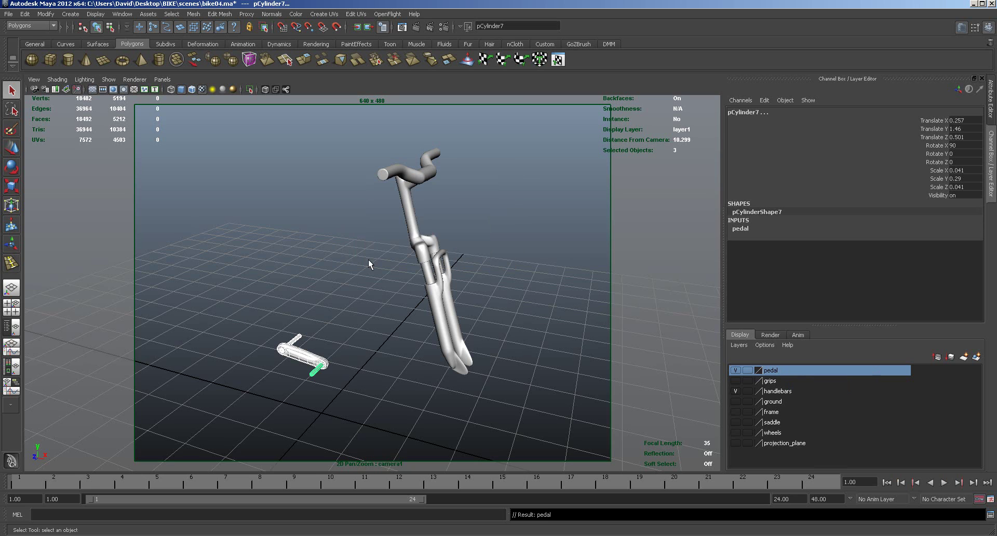
Hide the pedal layer and select the two fork objects beneath the handlebars.
left_click(735, 370)
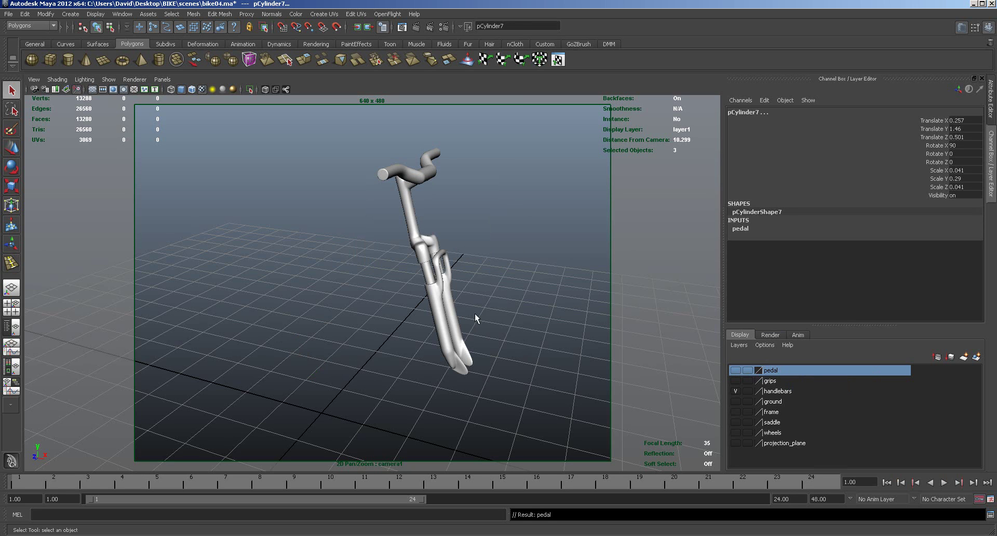
left_click(443, 320)
left_click(489, 281)
left_click_drag(472, 283, 422, 311)
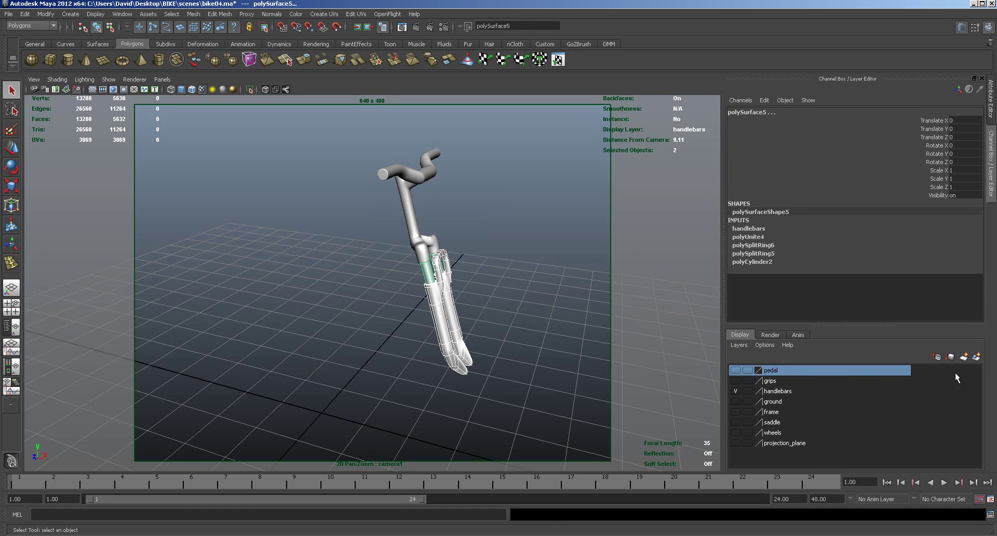
Create a new display layer, rename it forks and save the layer settings.
left_click(964, 358)
double_click(762, 370)
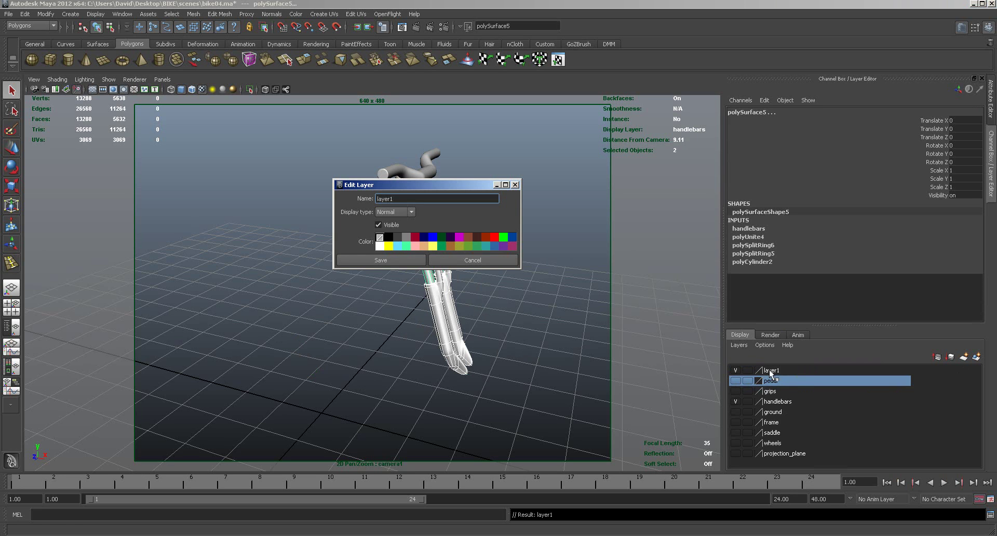
double_click(388, 198)
type("forks")
left_click(391, 260)
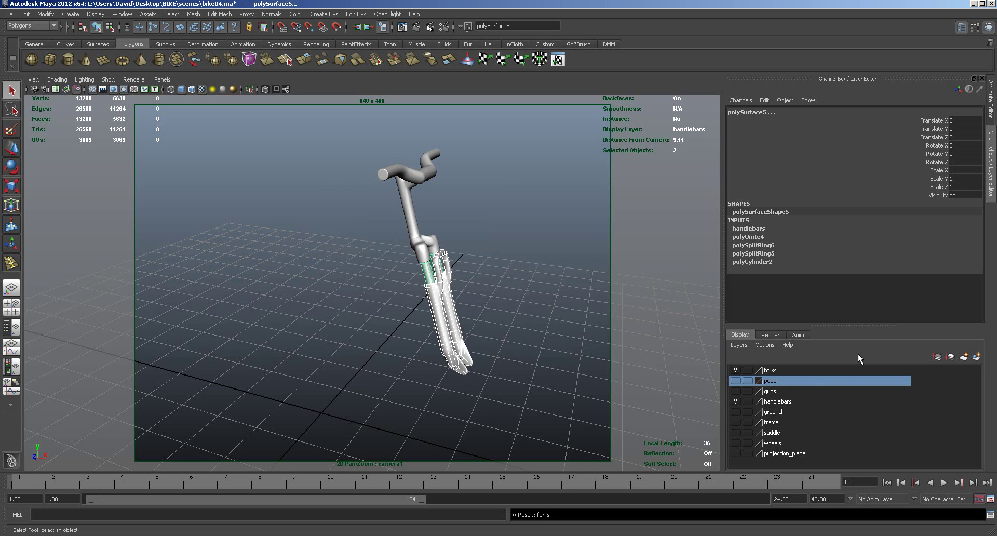
Add the selected fork objects to the forks layer and hide that layer.
left_click(770, 370)
right_click(771, 371)
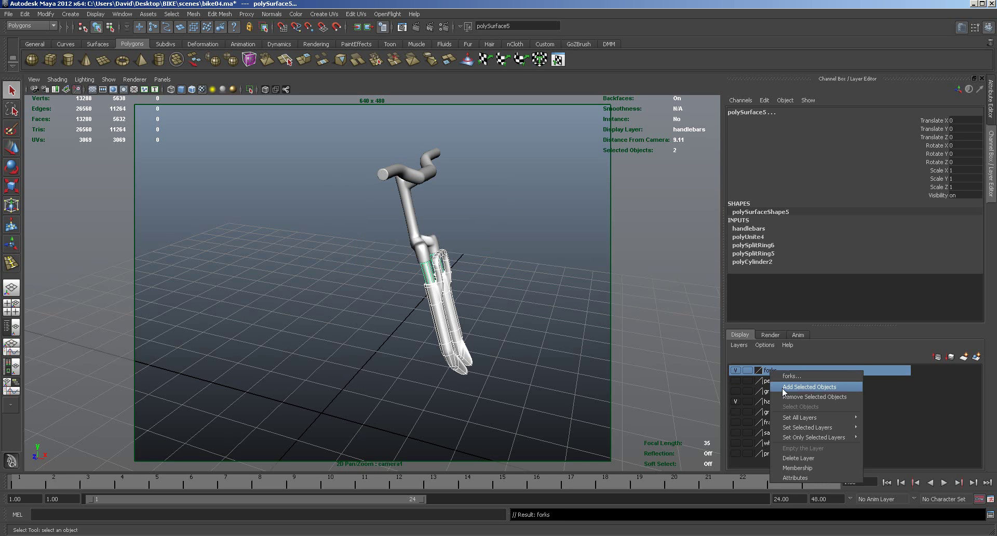
left_click(808, 387)
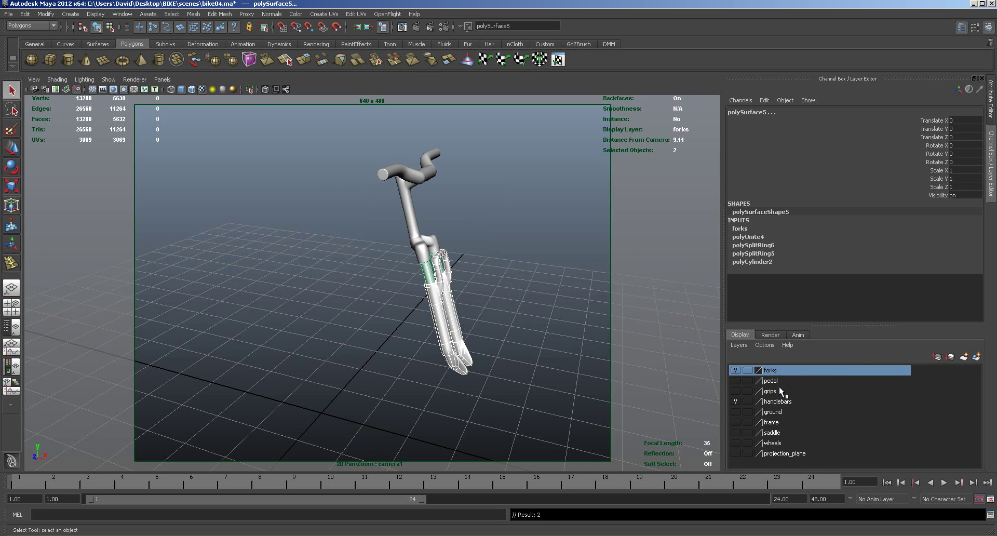
left_click(736, 370)
Create a polygon pipe at the origin and increase its radius to about 4.518.
left_click_drag(534, 330, 482, 326, "alt")
left_click_drag(416, 225, 259, 119, "alt")
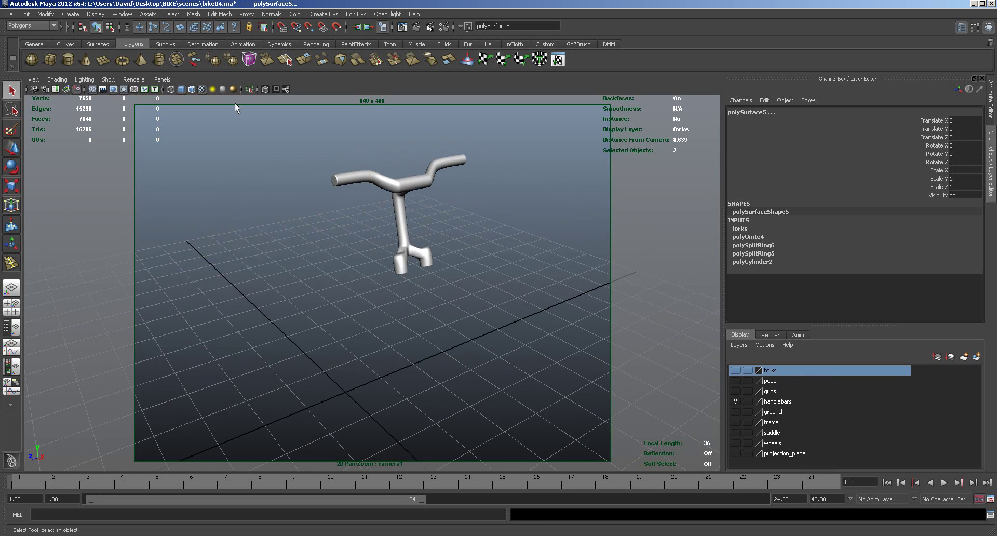
left_click_drag(192, 107, 265, 125, "alt")
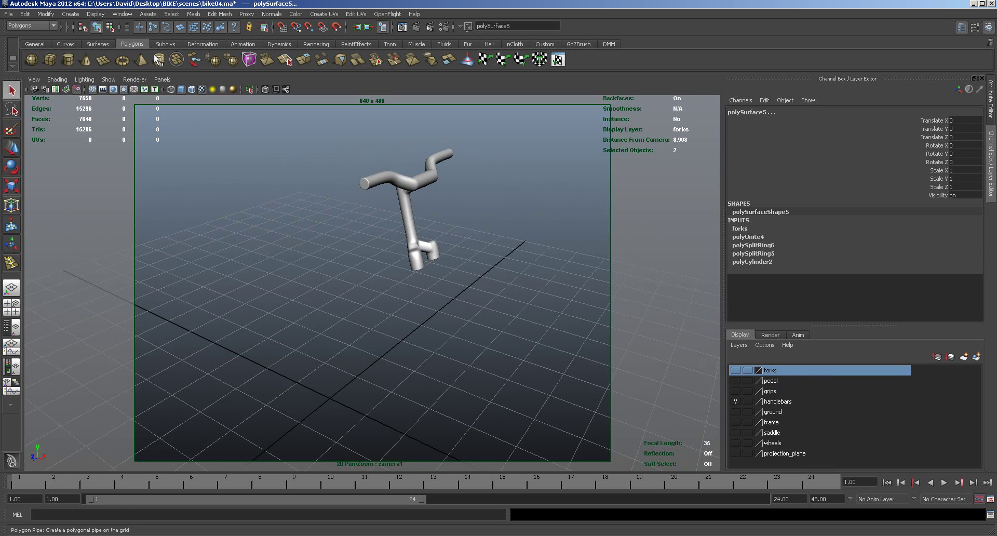
left_click(158, 60)
left_click_drag(434, 292, 476, 303, "alt")
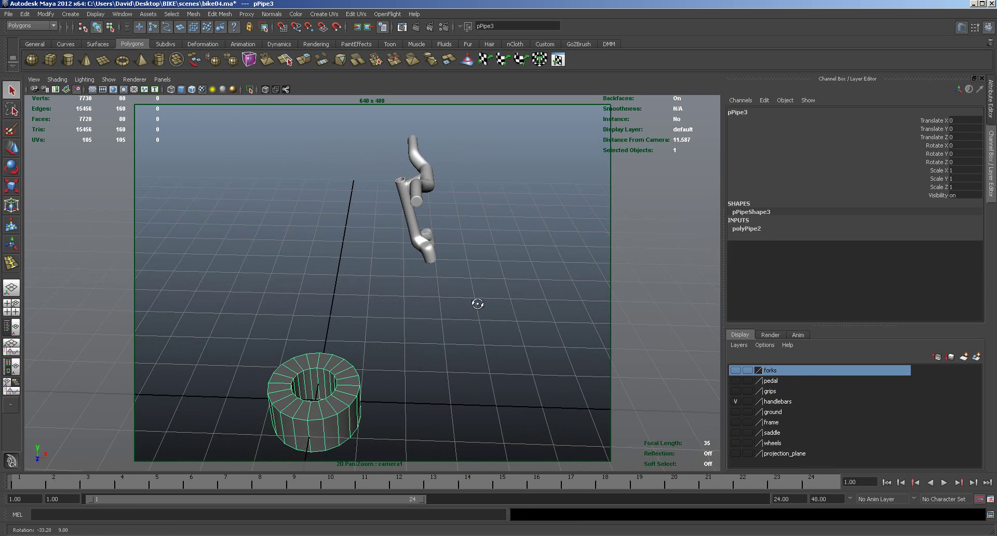
left_click(962, 28)
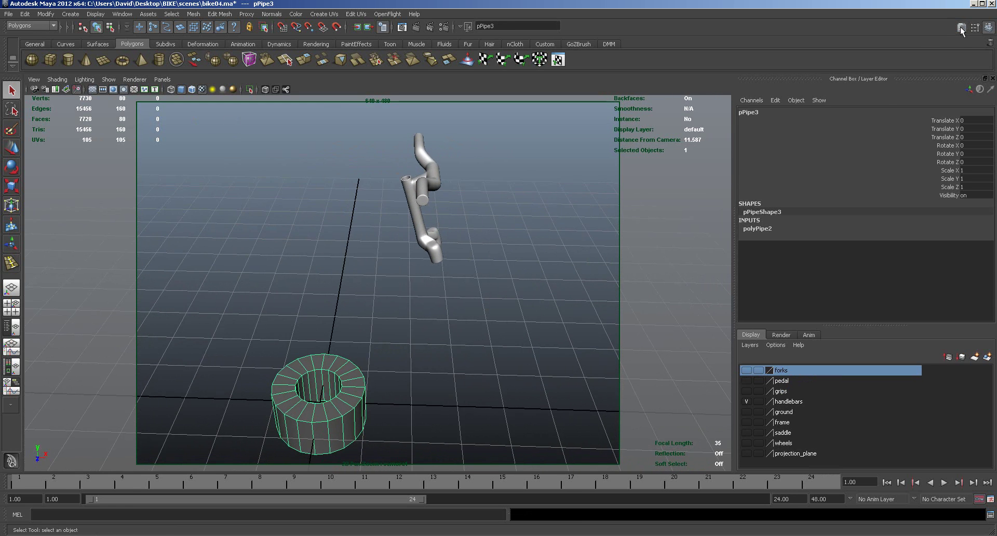
left_click(791, 109)
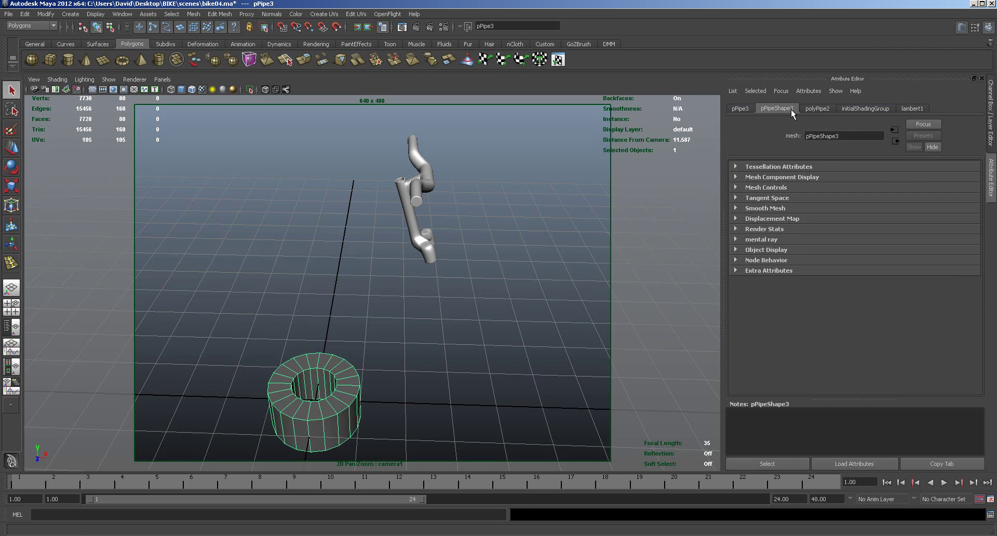
left_click(818, 110)
left_click(850, 178)
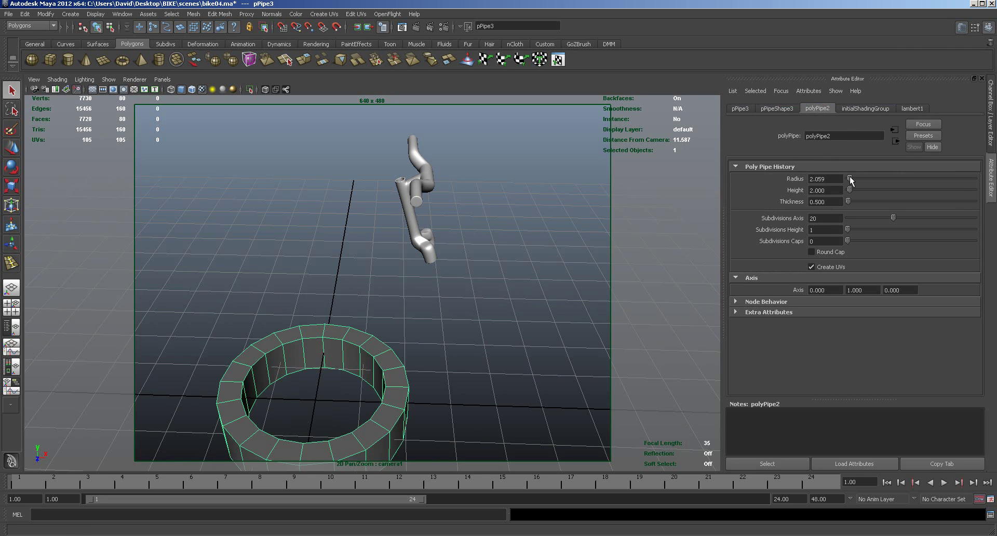
left_click_drag(850, 176, 853, 175)
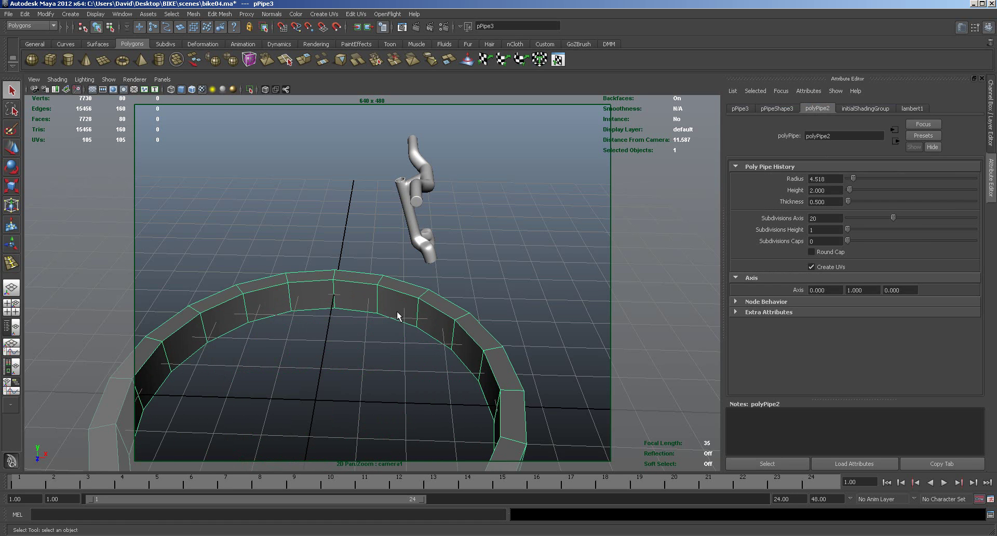
Scale the pipe down uniformly to about 0.064 and reduce its axis subdivisions to 8.
key("r")
left_click_drag(316, 400, 119, 259)
left_click_drag(893, 215, 860, 214)
left_click_drag(317, 401, 596, 375)
Set the pipe's X rotation to 90 degrees in its transform attributes.
key("e")
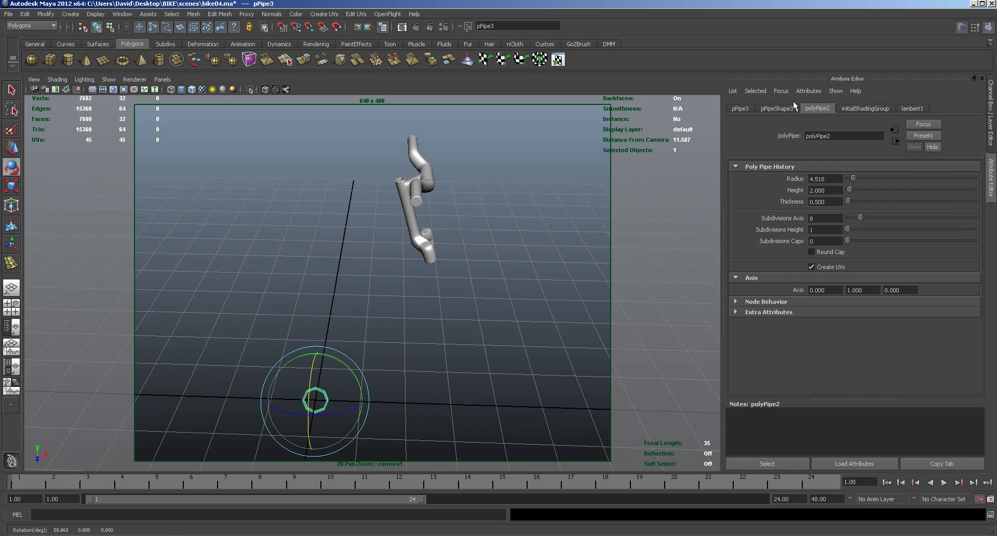
left_click(782, 109)
left_click(742, 110)
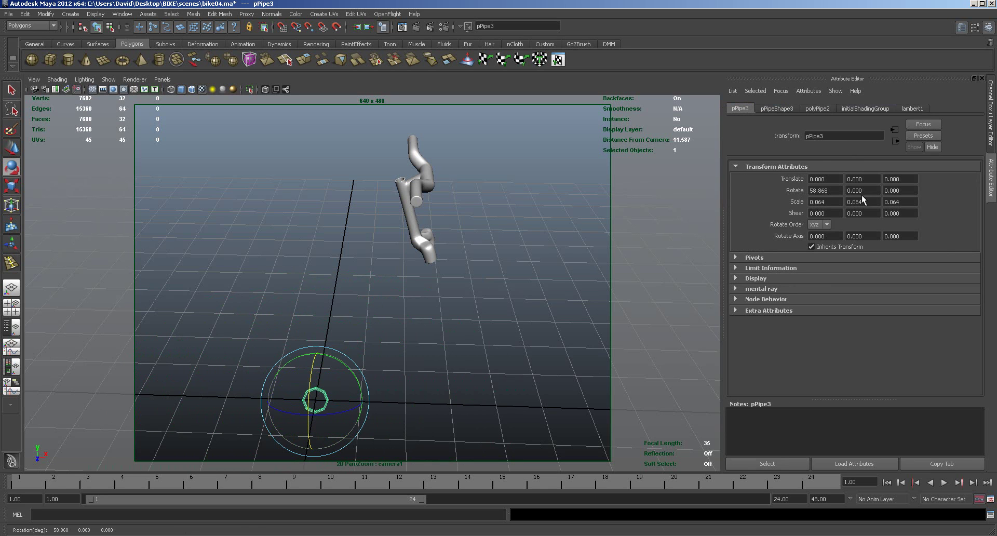
left_click_drag(906, 202, 798, 191)
type("90")
key("Return")
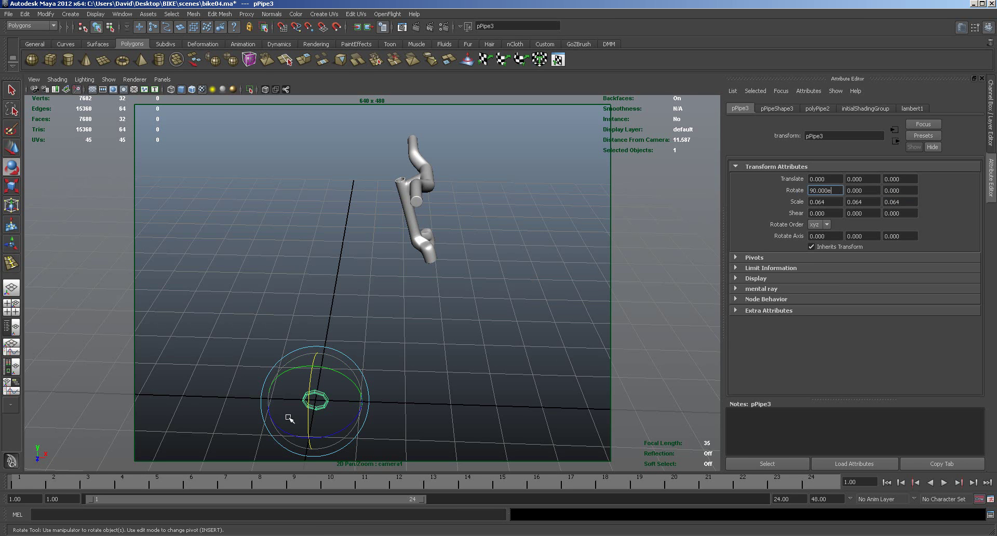
Raise the pipe and move it over the handlebar tube in the front view, at about X 2.026 and Y 5.516.
left_click(12, 149)
left_click_drag(313, 380, 300, 187)
key("space")
key("space")
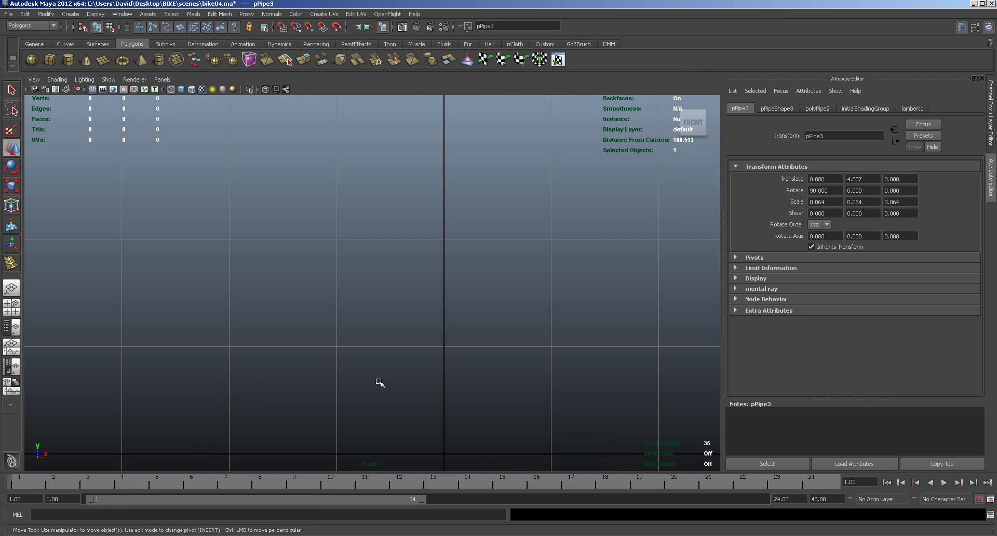
scroll(419, 379, "down", 2)
scroll(418, 380, "down", 10)
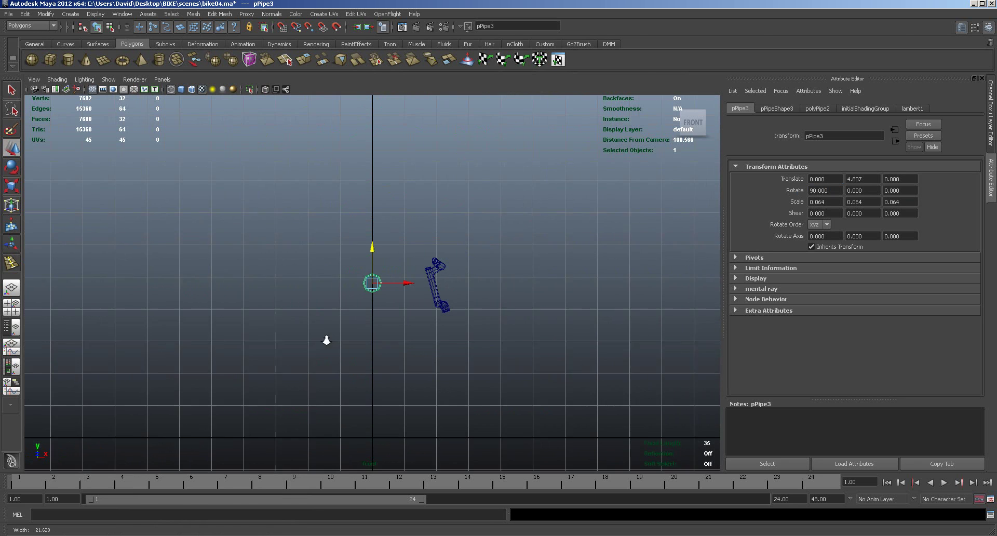
left_click_drag(372, 283, 435, 262)
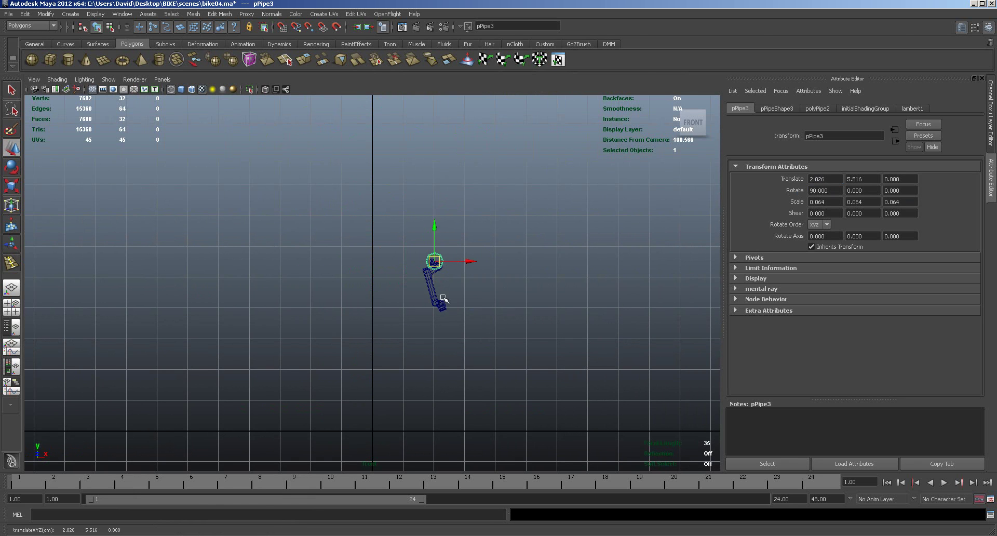
Scale the pipe to about 0.025 and center it around the handlebar tube at about X 1.947, Y 5.507.
key("f")
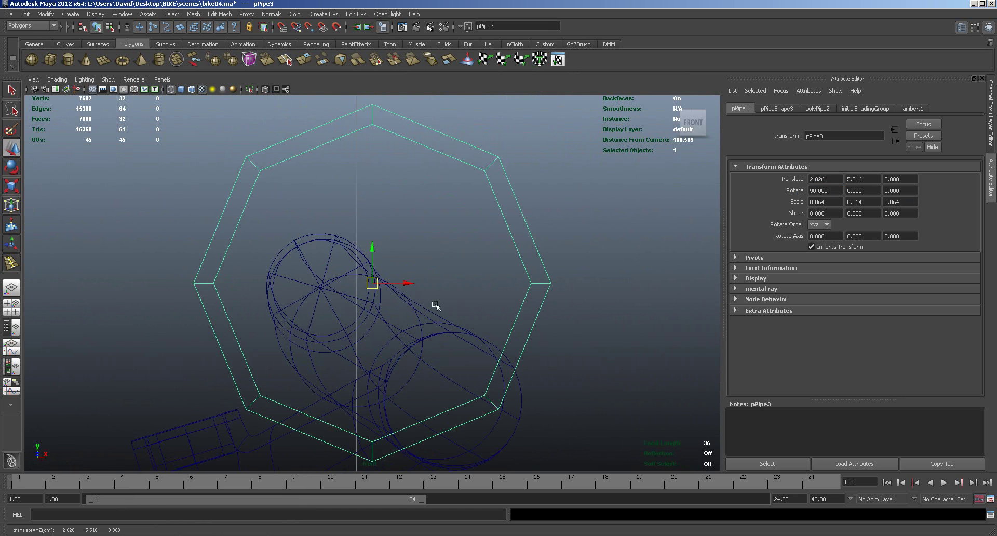
key("r")
left_click_drag(372, 283, 212, 213)
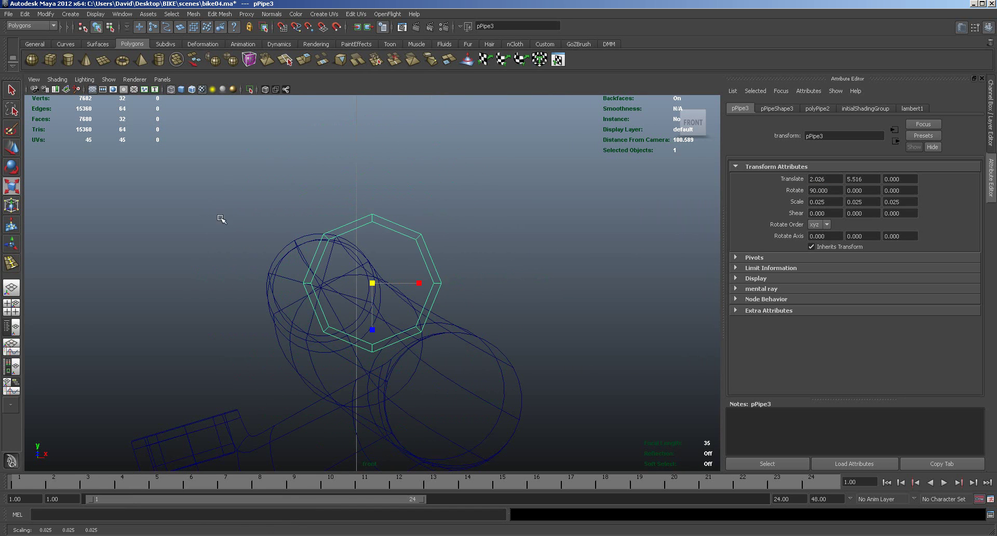
key("w")
left_click_drag(372, 284, 324, 287)
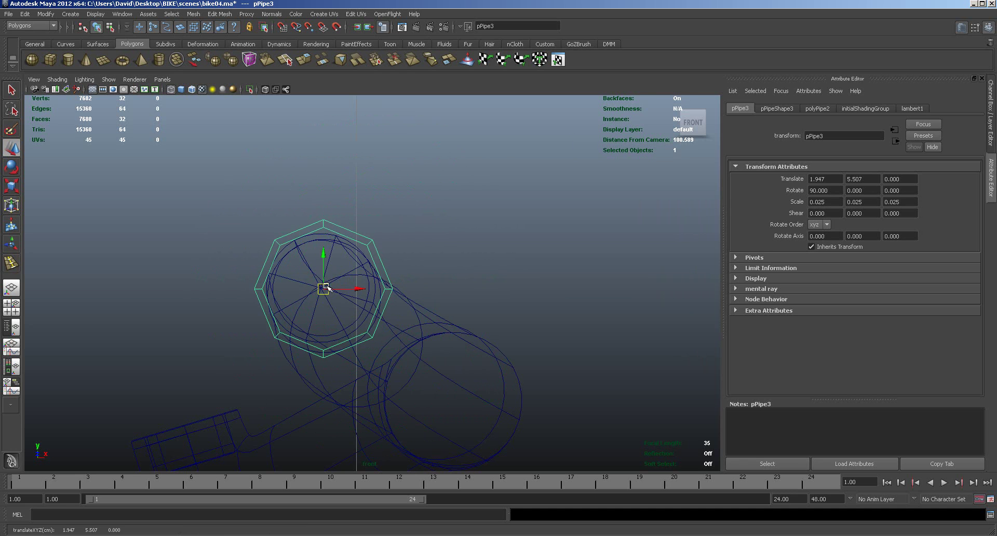
Using the top view, slide the pipe along the handlebar to about Z 0.719 and stretch its Y scale to about 0.151.
key("space")
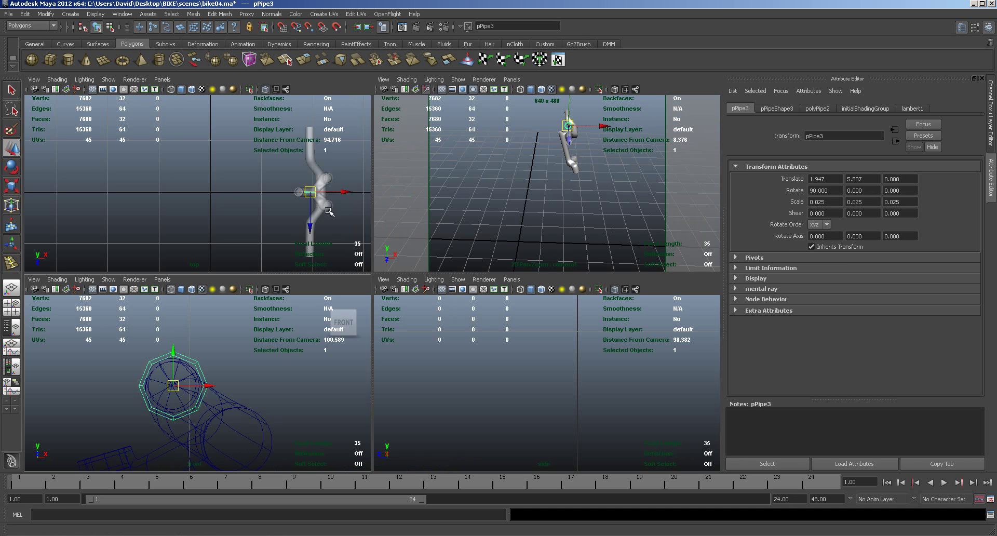
scroll(325, 220, "up", 5)
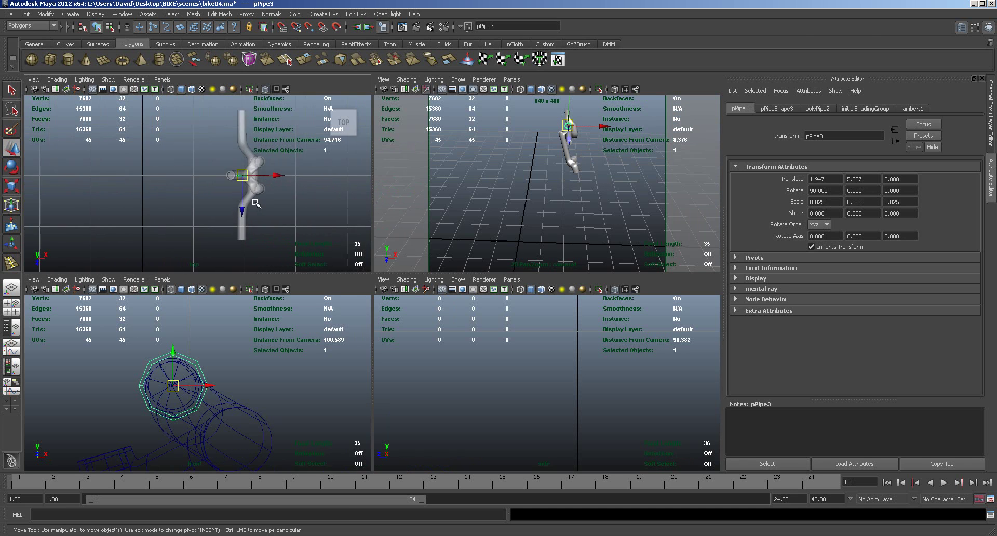
key("space")
middle_click_drag(709, 283, 517, 215, "alt")
left_click_drag(378, 210, 379, 486)
key("r")
mouse_move(380, 375)
left_mouse_down()
mouse_move(379, 410)
mouse_move(379, 379)
left_mouse_up()
key("w")
key("space")
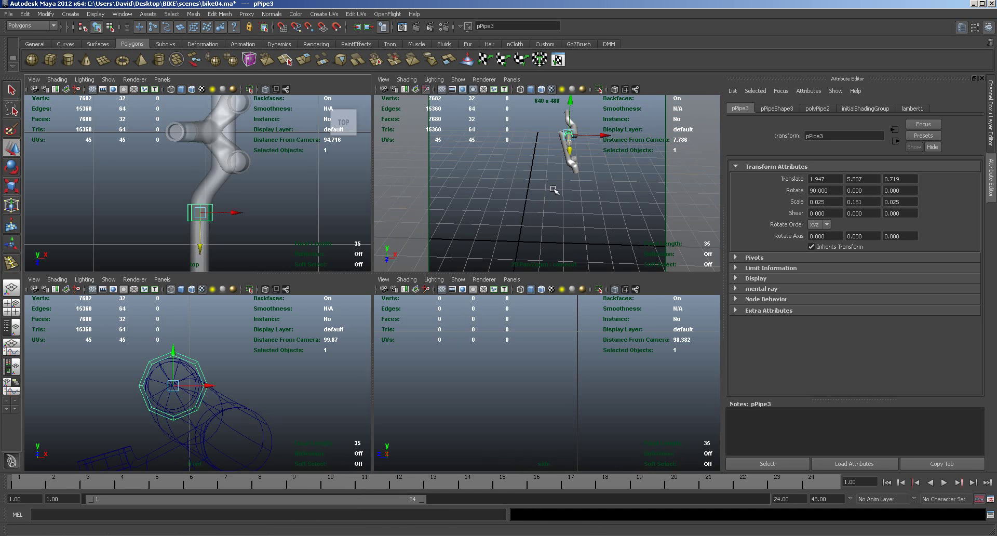
Inspect the pipe in the camera view, scale it down slightly to fit the handlebar and turn on its smooth preview.
key("space")
right_click_drag(474, 221, 510, 373, "alt")
left_click_drag(511, 374, 514, 323, "alt")
left_click_drag(463, 301, 465, 292, "alt")
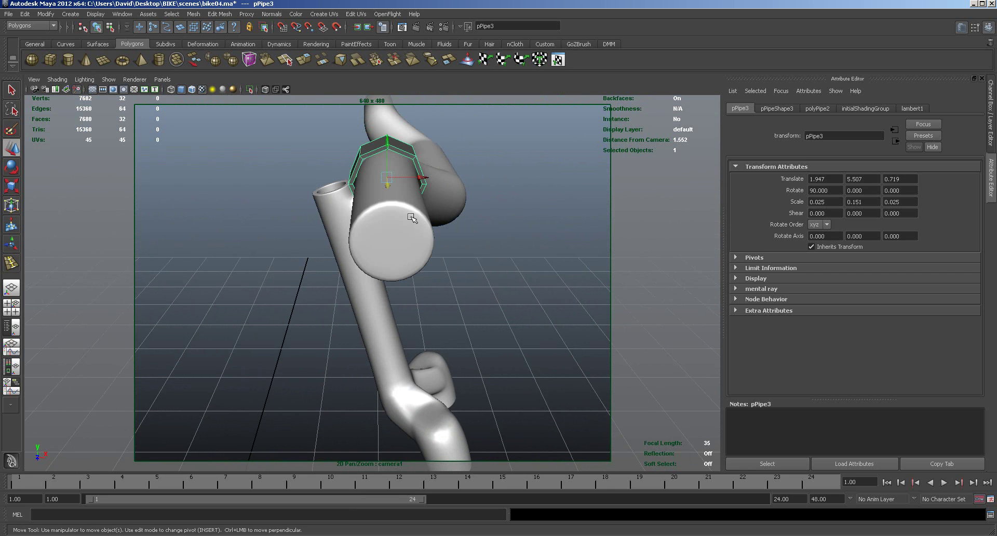
key("r")
left_click_drag(387, 178, 382, 178)
key("3")
left_click_drag(477, 266, 461, 192, "alt")
Insert an edge loop on the handlebar bend beside the pipe collar and another on the opposite bend.
left_click(500, 254)
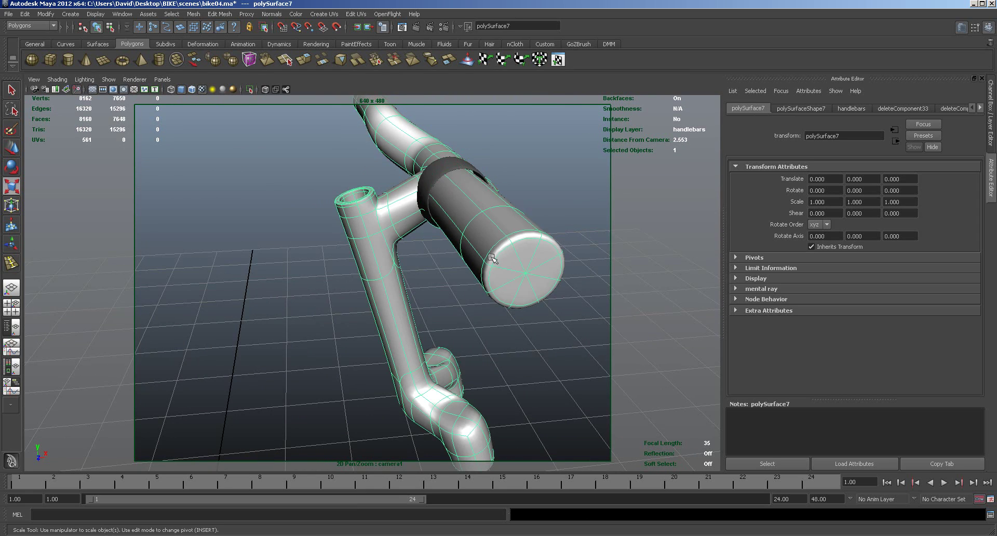
key("f")
left_click_drag(563, 260, 456, 278, "alt")
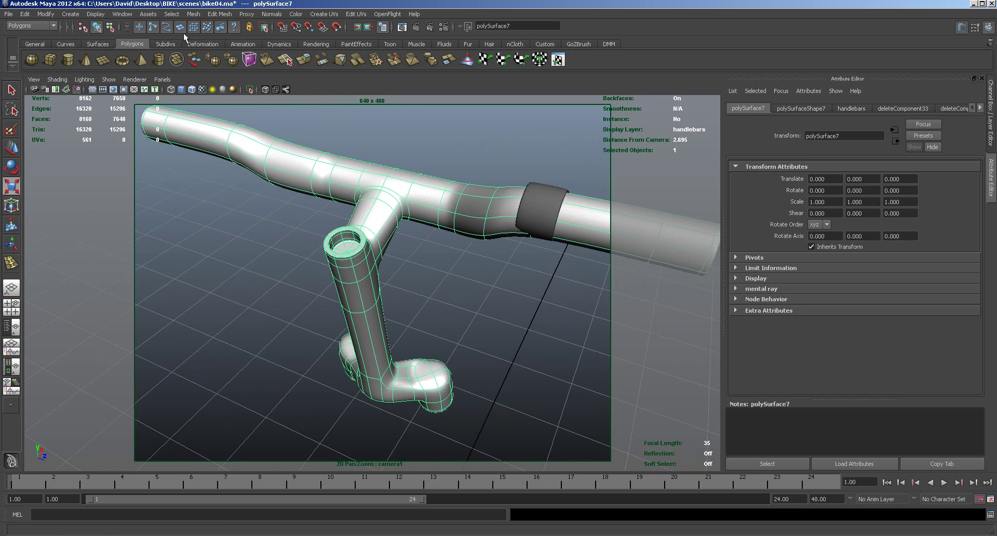
left_click(220, 14)
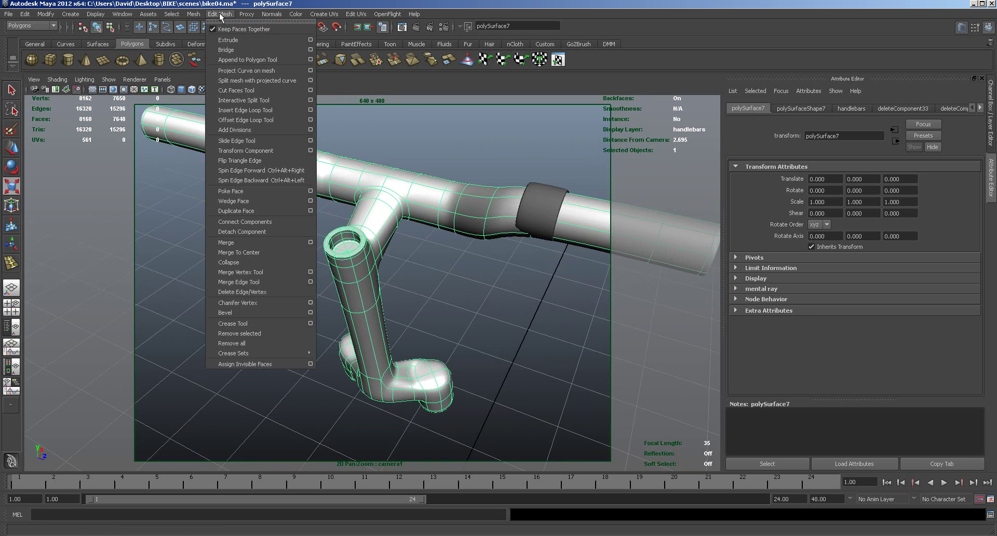
left_click(251, 110)
left_click_drag(511, 216, 507, 219)
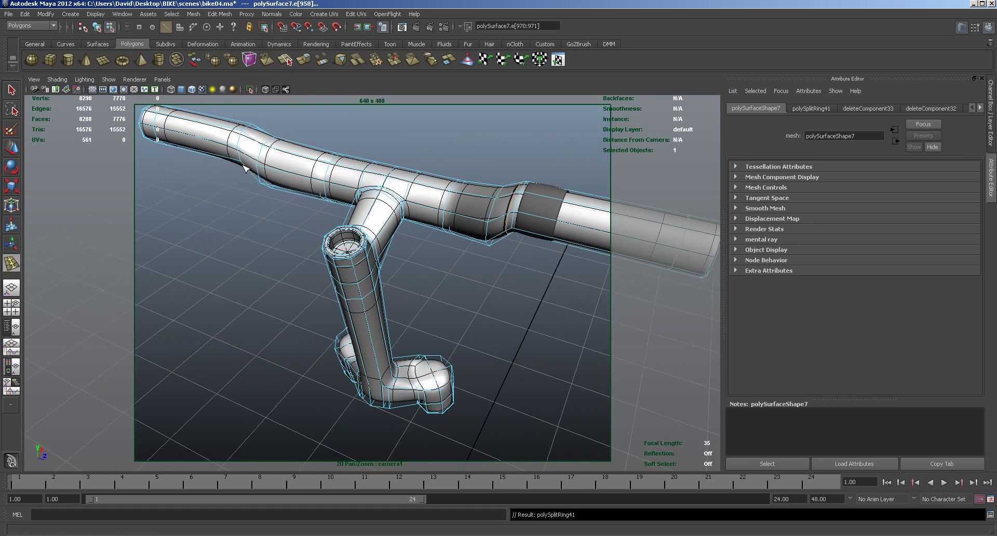
left_click_drag(244, 155, 241, 152)
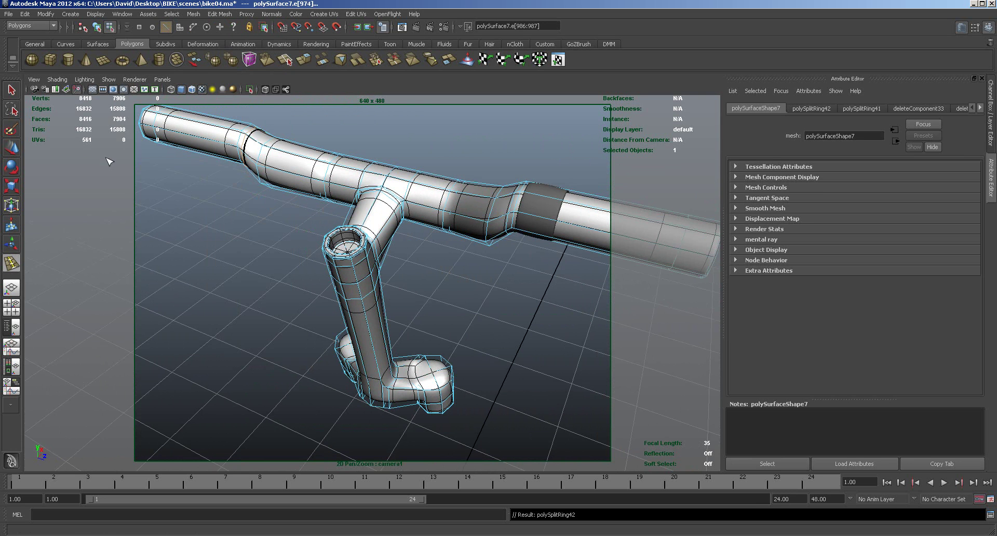
Select the vertex rows at the inner part of the handlebar bend near the collar and scale them closer together.
key("w")
right_click(441, 196)
right_click_drag(440, 196, 396, 196)
left_click_drag(447, 177, 515, 219, "alt")
left_click(498, 225)
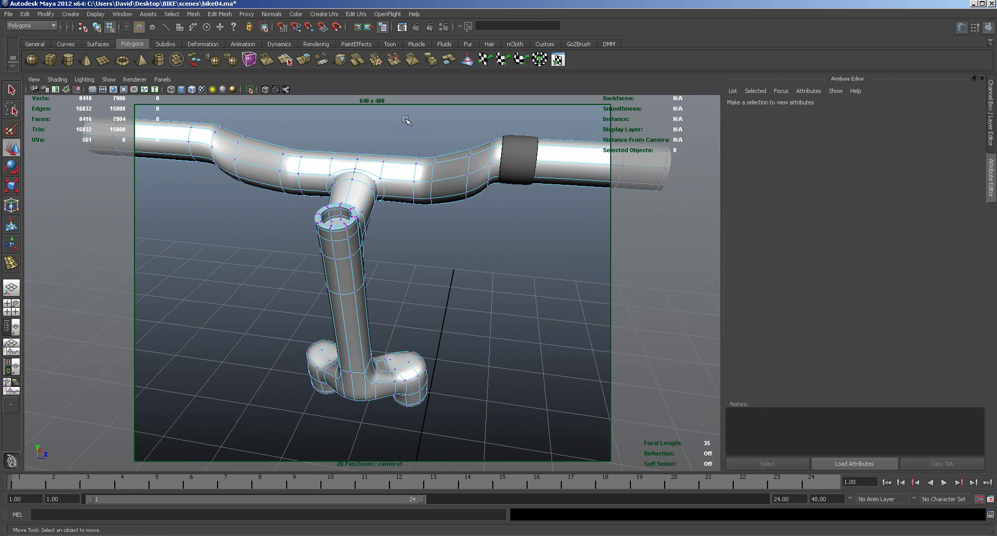
left_click_drag(408, 154, 479, 232)
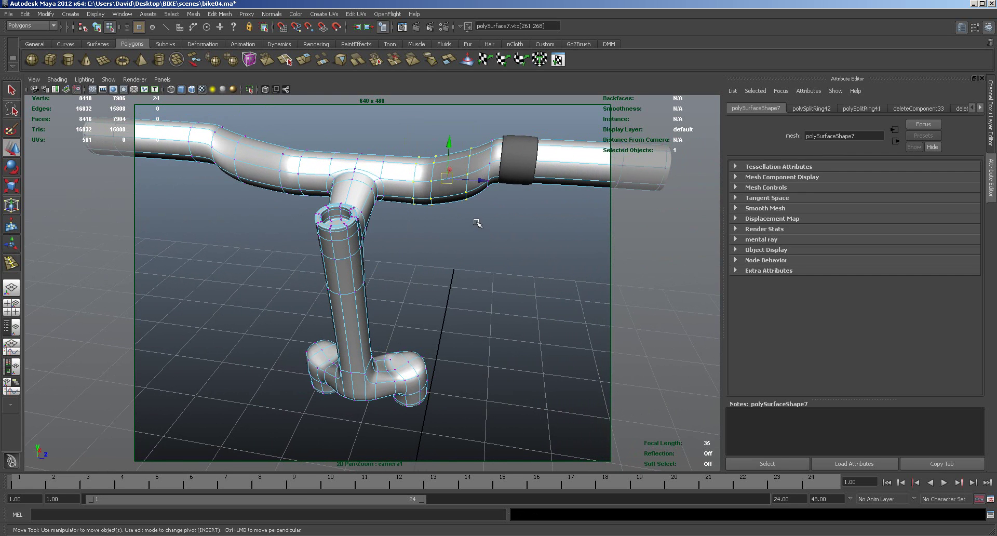
key("r")
left_click_drag(467, 185, 410, 177)
Shift the scaled vertex rows toward the stem, and slide the vertex ring beside the collar inward along the bar.
key("w")
left_click_drag(483, 180, 466, 180)
left_click_drag(469, 141, 496, 192)
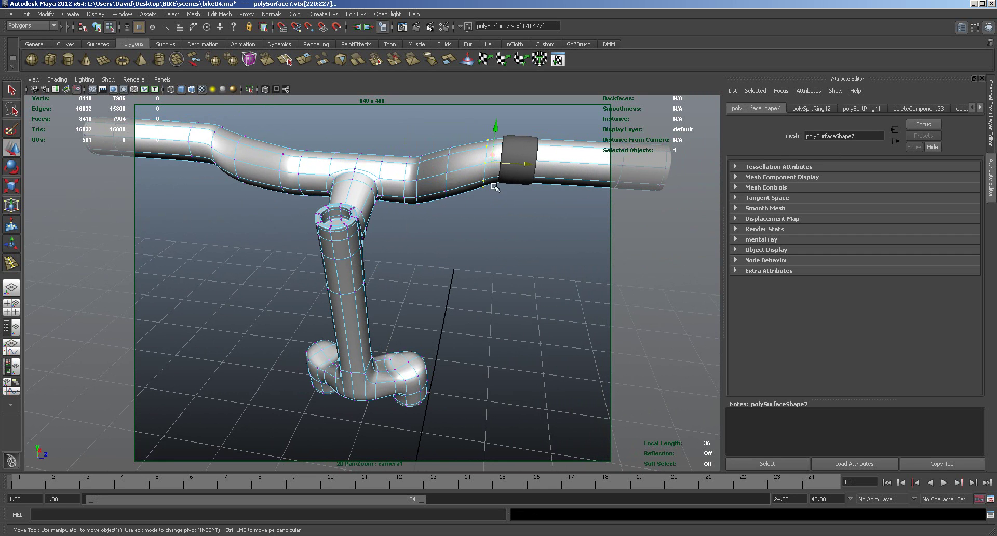
left_click_drag(515, 165, 511, 167)
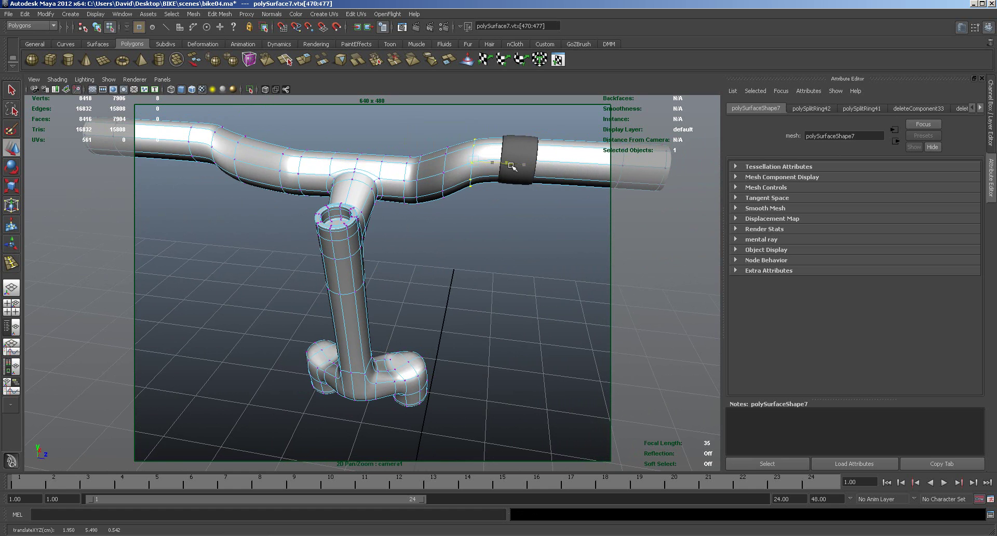
Slide the vertex ring at the outer end of the handlebar bend slightly farther from the collar, toward the stem.
key("Right")
left_click_drag(531, 162, 504, 165)
key("Left")
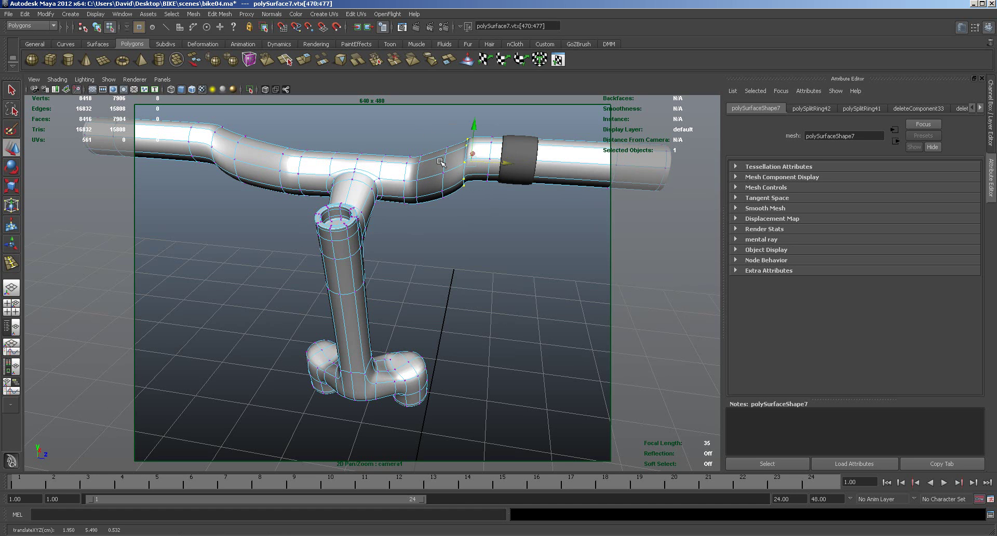
Delete two edge loops from the handlebar bend between the pipe collar and the stem.
right_click_drag(445, 165, 441, 150)
double_click(445, 166)
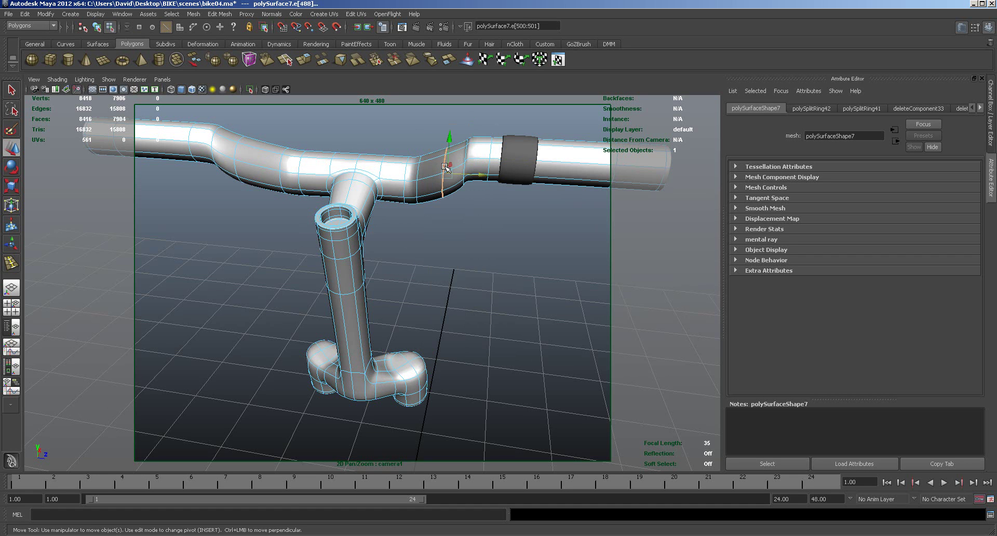
key("Delete")
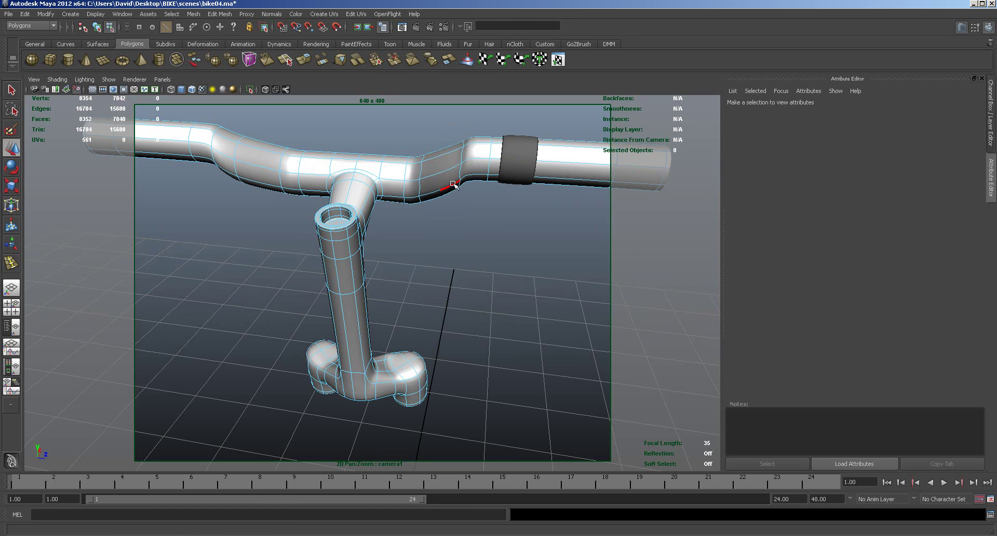
right_click_drag(460, 151, 442, 125)
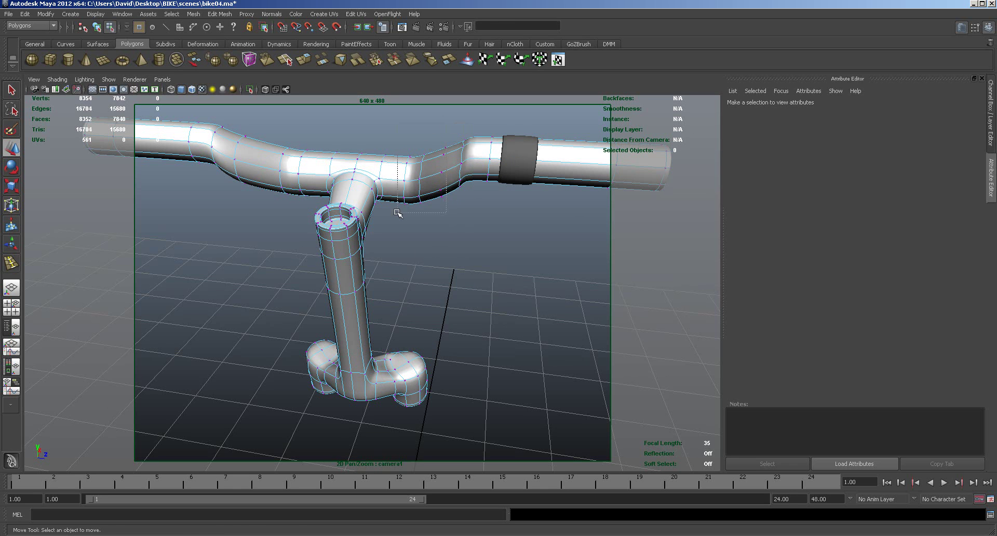
left_click_drag(489, 130, 407, 221)
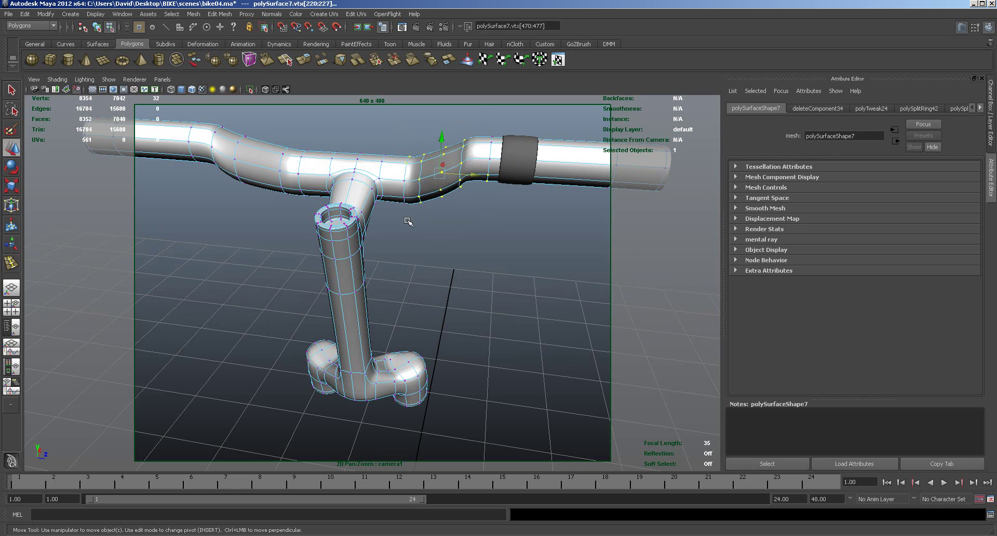
key("Delete")
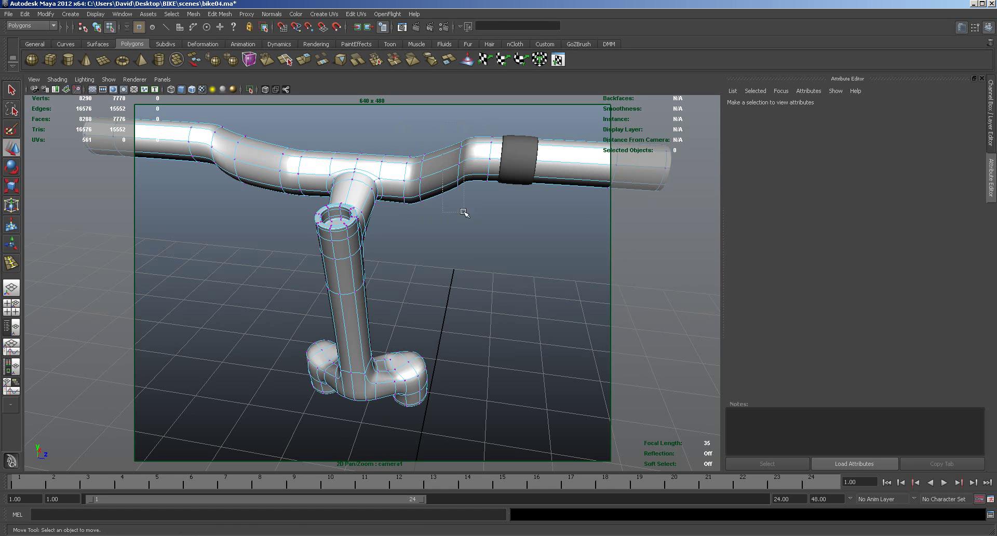
Shift the remaining middle vertex ring of the bend toward the stem and rotate it to follow the bend's direction.
left_click_drag(473, 212, 446, 136)
left_click_drag(506, 162, 496, 162)
left_click_drag(496, 229, 434, 301, "alt")
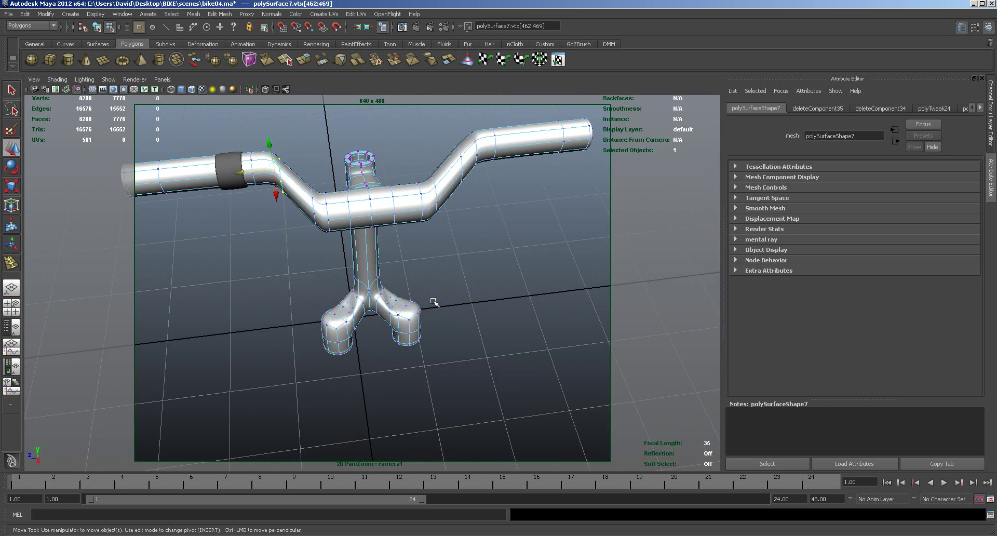
key("e")
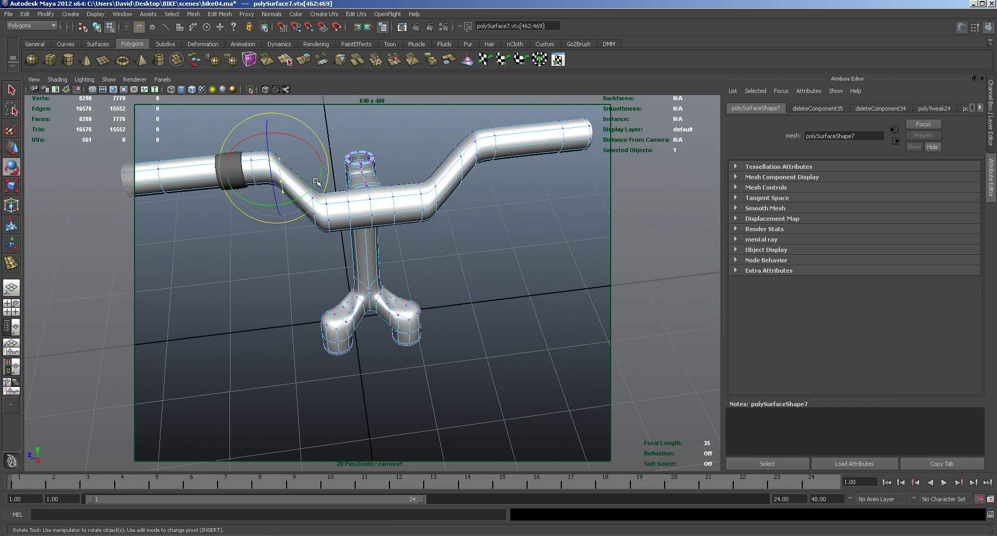
left_click_drag(319, 183, 270, 206)
left_click(305, 140)
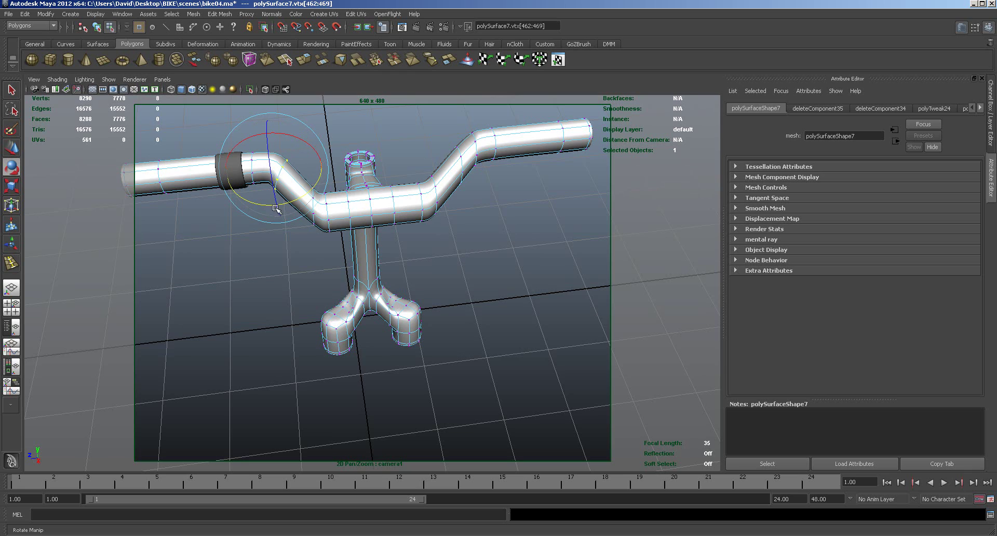
Rotate the vertex ring at the bend's inner corner, move it along the bar toward the collar and scale it to about 0.92.
left_click_drag(318, 280, 545, 244, "alt")
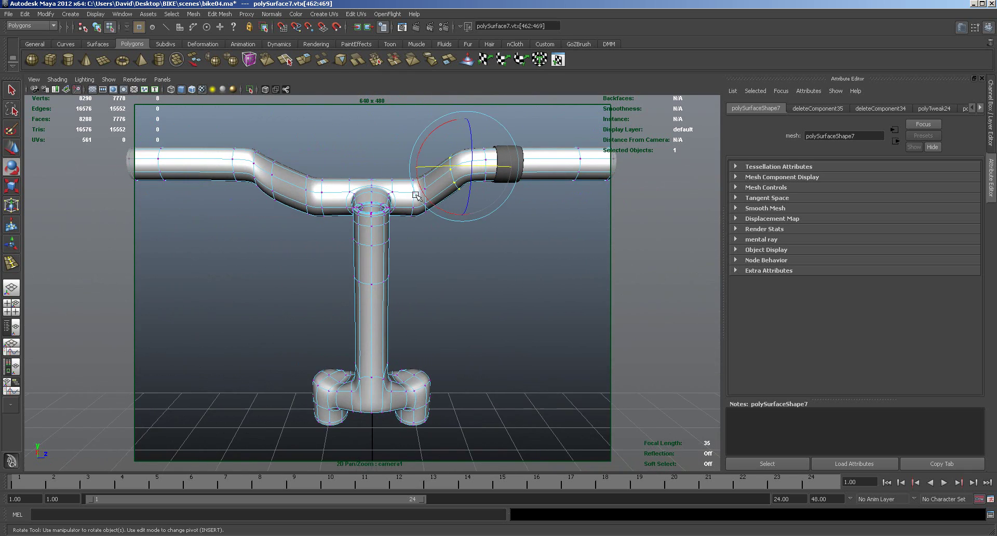
left_click(408, 157)
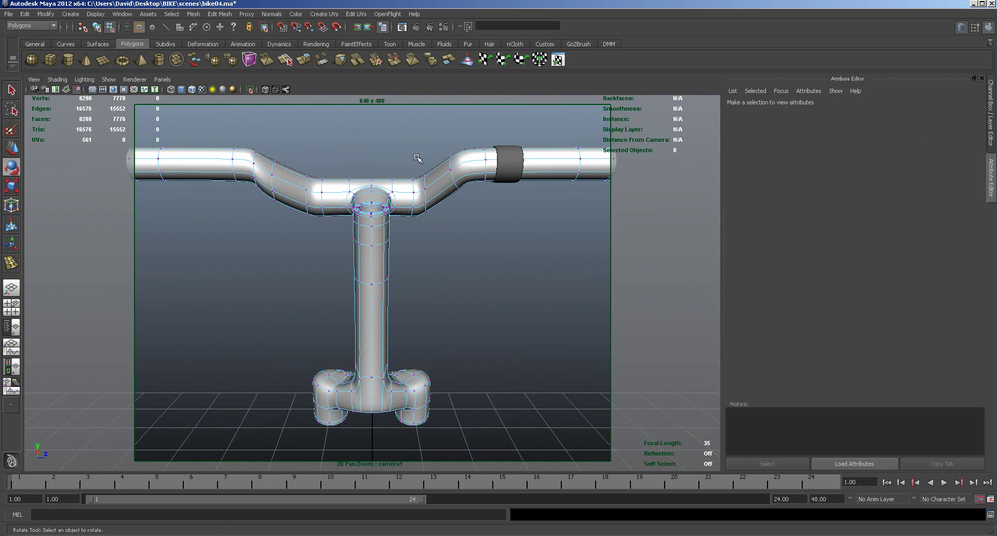
key("ctrl+z")
left_click_drag(497, 273, 318, 251, "alt")
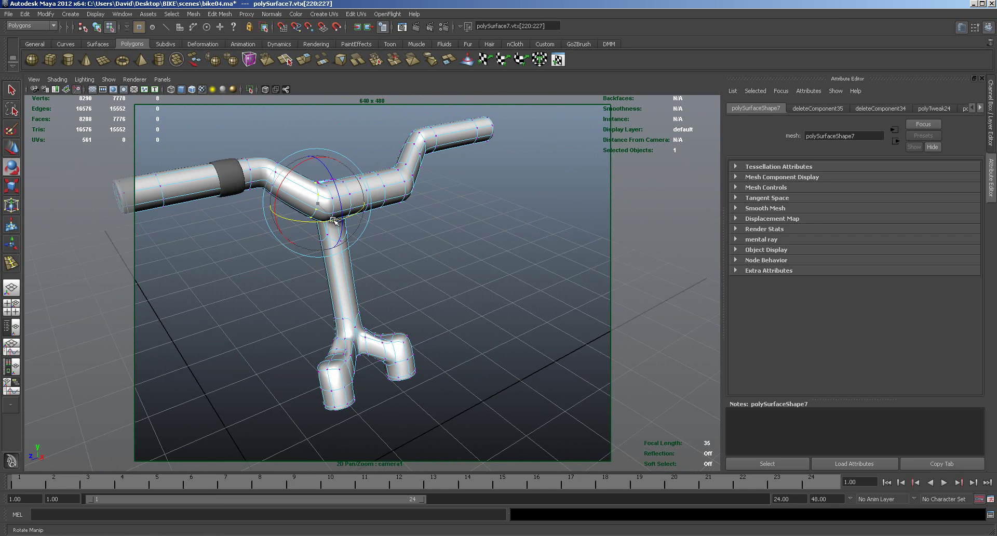
left_click_drag(325, 220, 379, 262, "alt")
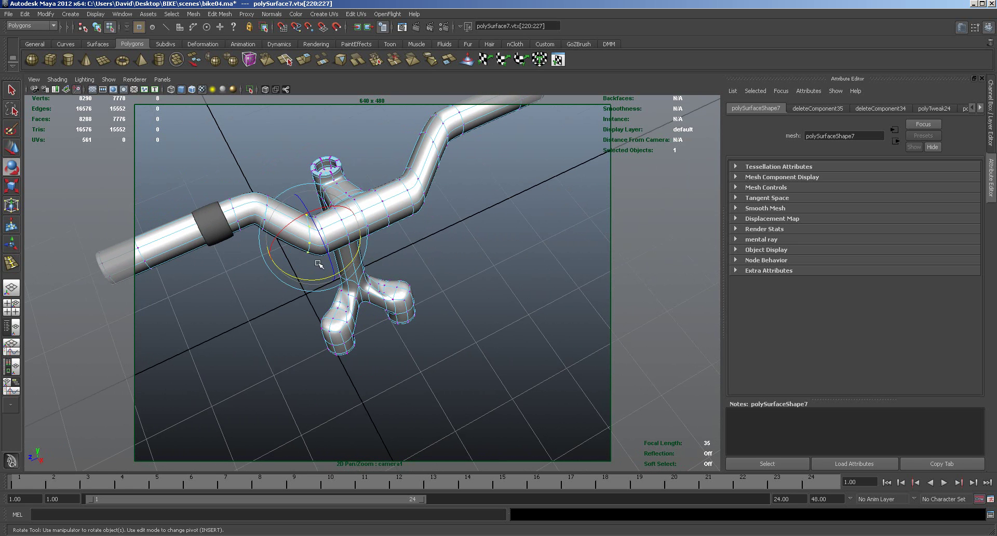
left_click_drag(304, 281, 286, 274)
key("w")
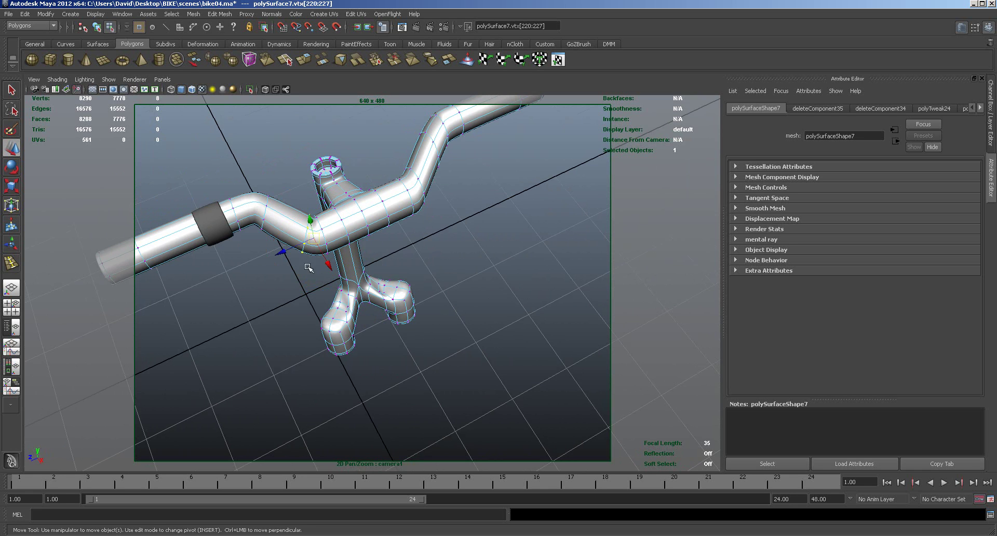
left_click_drag(310, 235, 294, 224)
key("r")
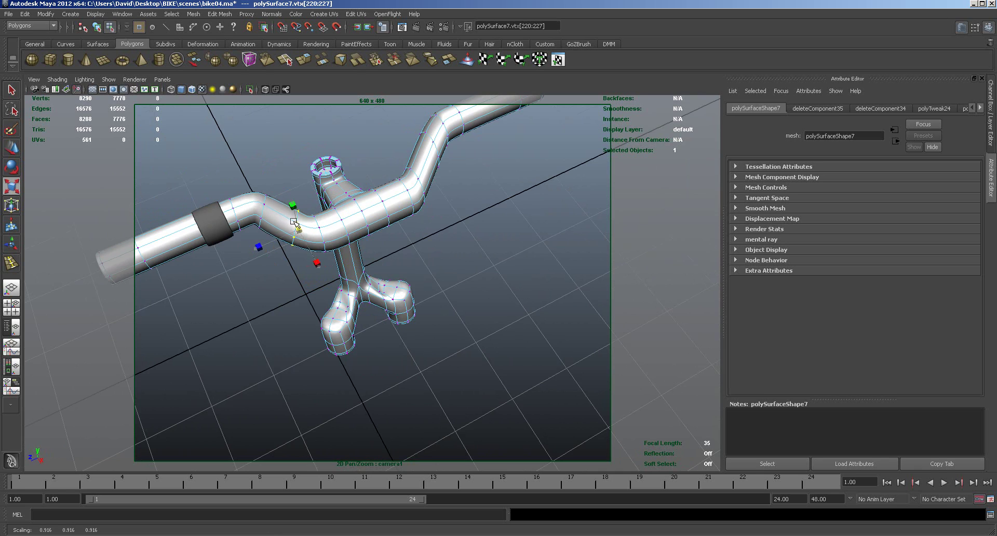
Fine-tune the rotation of the inner corner's vertex ring so it aligns with the handlebar bend.
left_click_drag(401, 250, 608, 216, "alt")
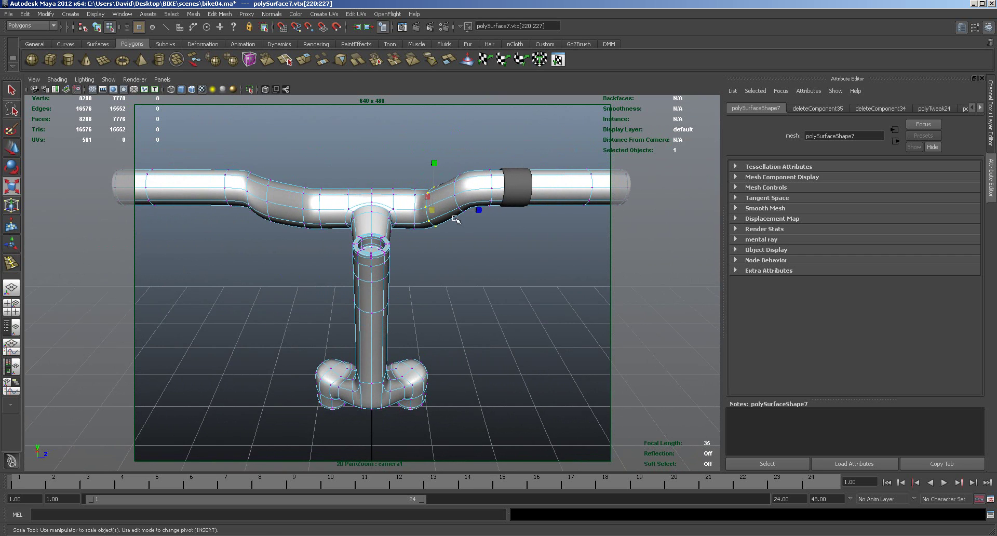
key("e")
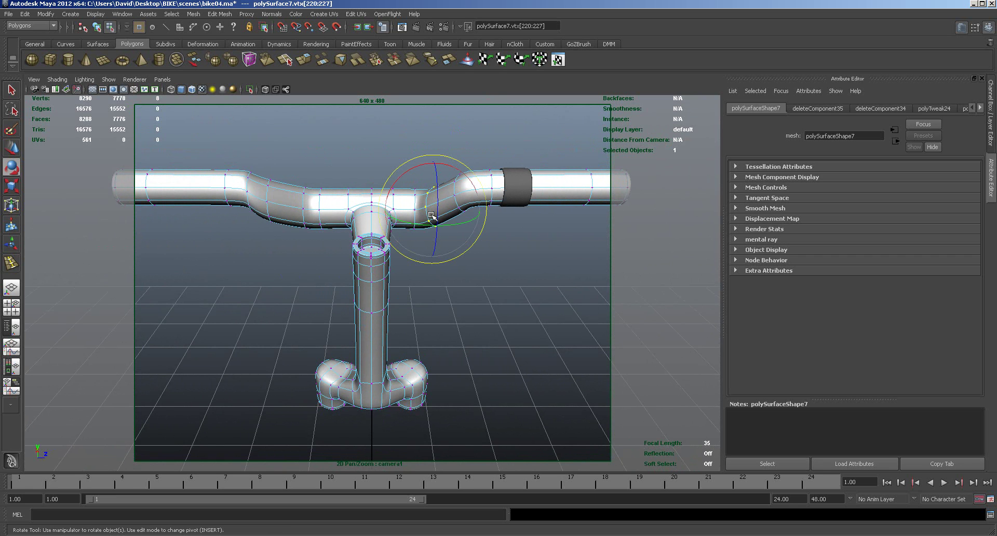
left_click(428, 226)
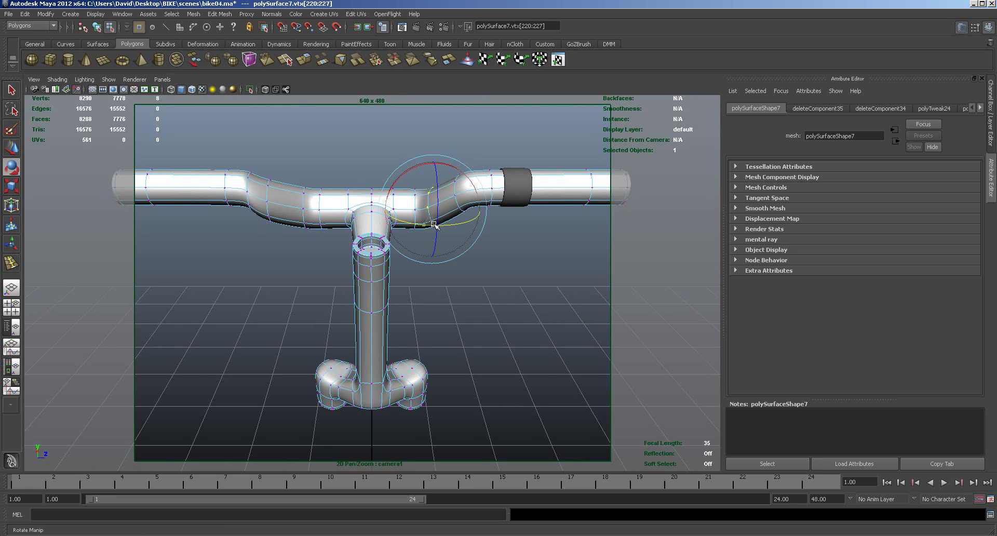
left_click(437, 214)
left_click(422, 167)
left_click_drag(420, 167, 419, 171)
left_click_drag(412, 222, 415, 225)
Select the vertices around the handlebar's straight centre section where it meets the stem.
left_click_drag(485, 196, 203, 342)
left_click(245, 260)
left_click_drag(330, 312, 401, 303, "alt")
left_click_drag(456, 343, 453, 341, "alt")
left_click(472, 298)
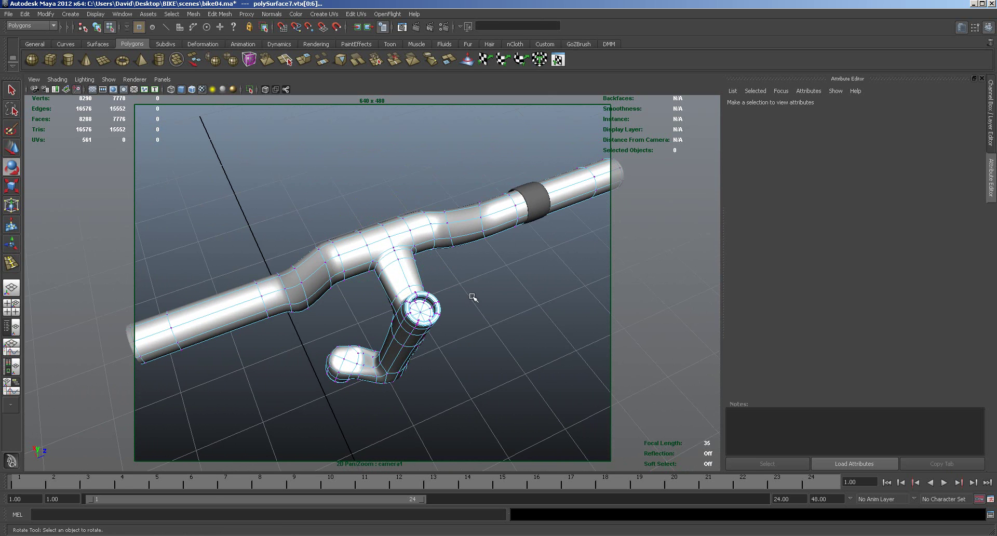
left_click_drag(372, 203, 428, 239)
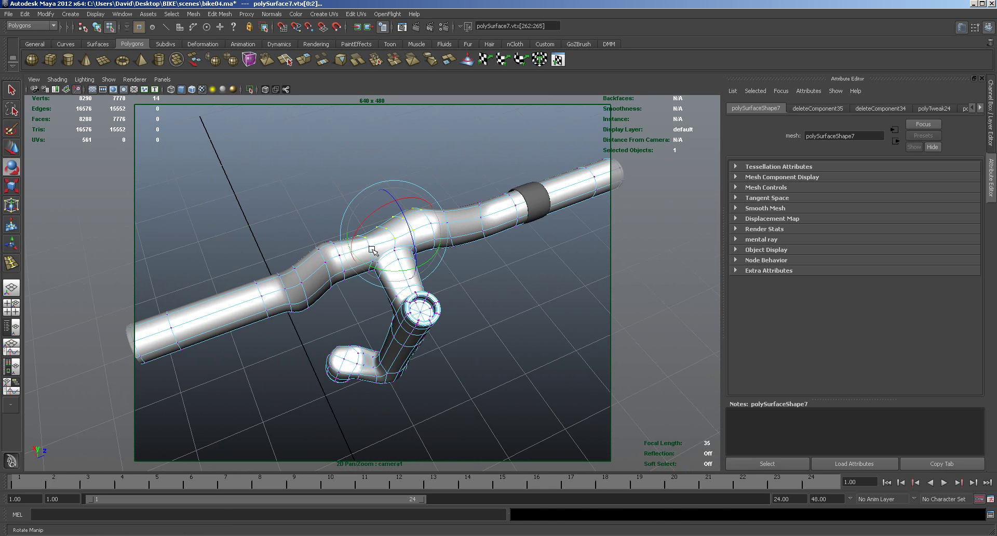
key("ctrl+z")
left_click_drag(356, 284, 353, 280, "alt")
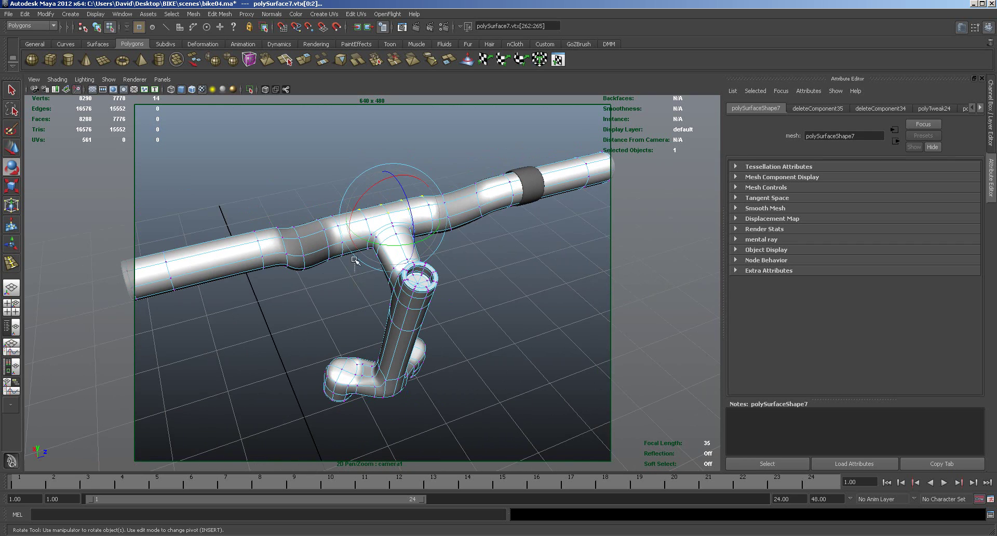
left_click_drag(422, 284, 511, 260, "shift")
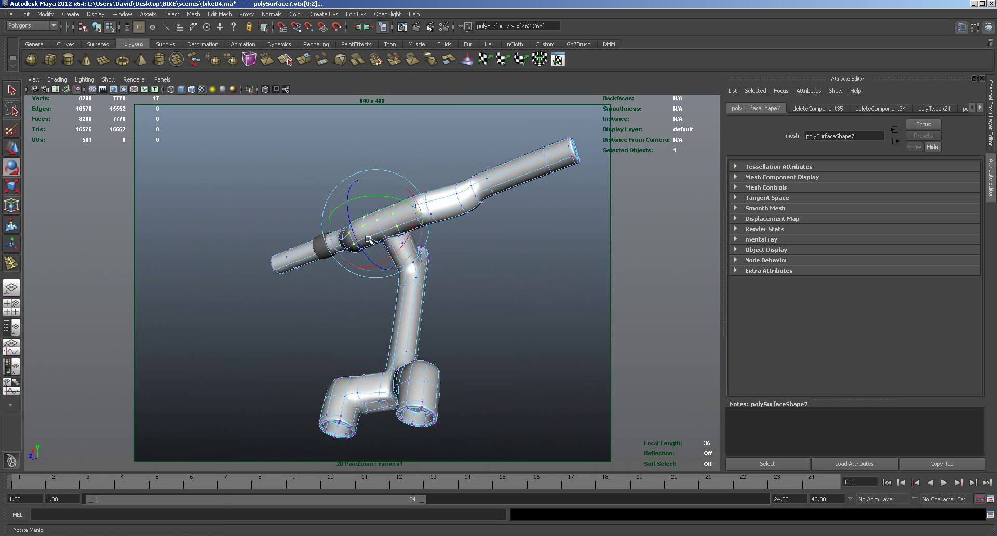
right_click_drag(456, 282, 647, 256, "alt")
left_click_drag(646, 255, 608, 345, "alt")
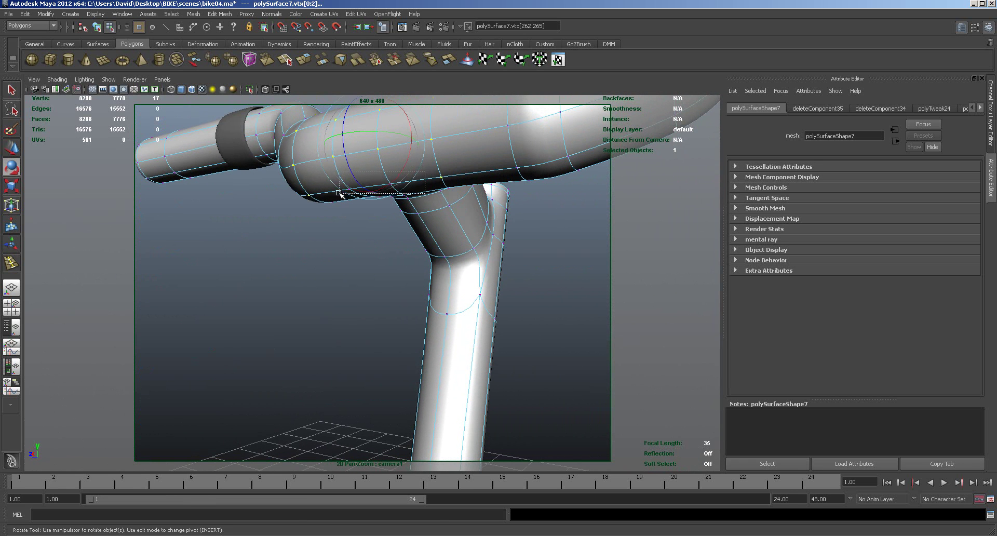
Refine the selection at the stem junction by removing the stem's vertices and keeping those of the handlebar's centre section.
key("ctrl+z")
left_click_drag(393, 272, 283, 289, "alt")
right_click_drag(481, 291, 382, 279, "alt")
left_click_drag(382, 279, 395, 296, "alt")
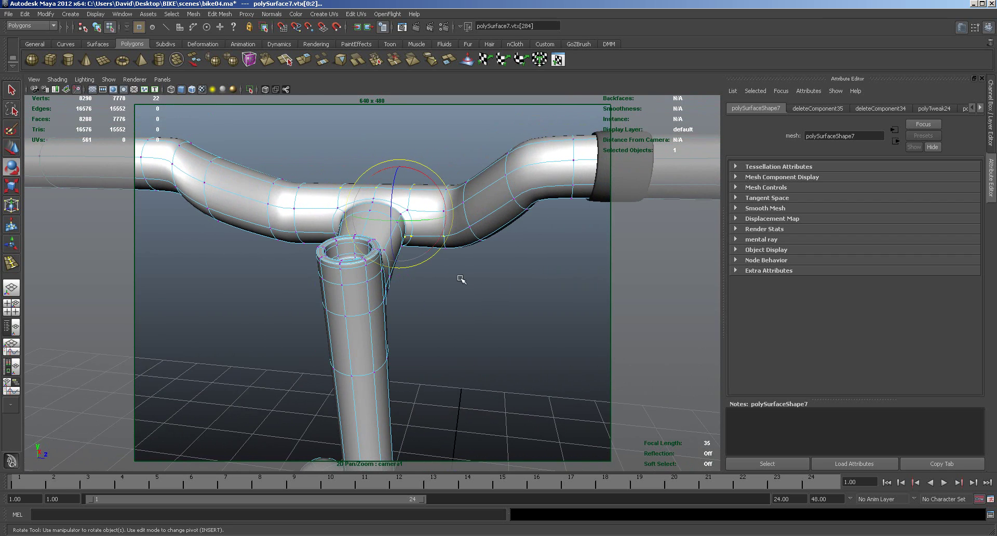
left_click_drag(458, 282, 454, 307, "alt")
left_click_drag(442, 345, 450, 311)
left_click_drag(433, 346, 398, 302)
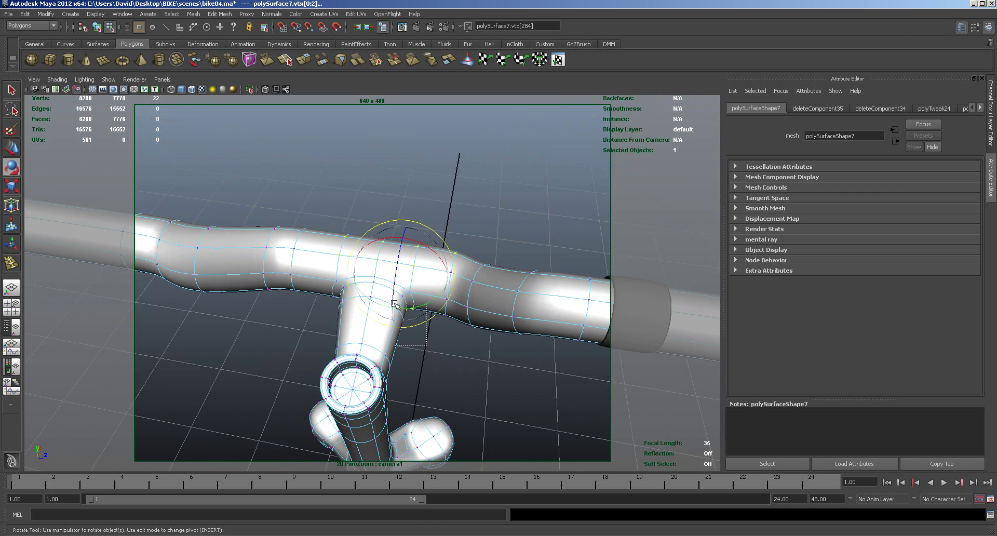
left_click_drag(428, 350, 394, 303, "ctrl")
left_click_drag(437, 345, 435, 291, "alt")
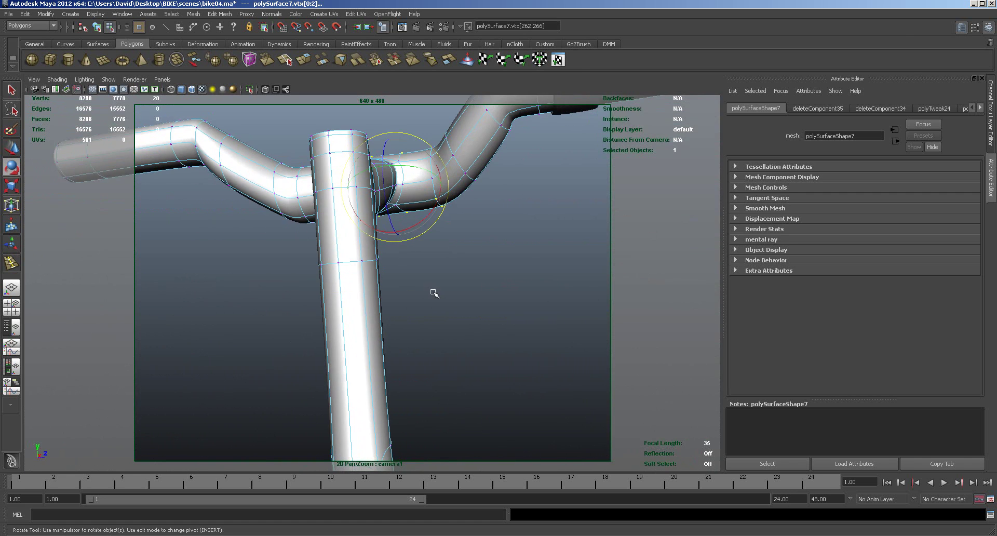
left_click_drag(480, 265, 425, 201, "alt")
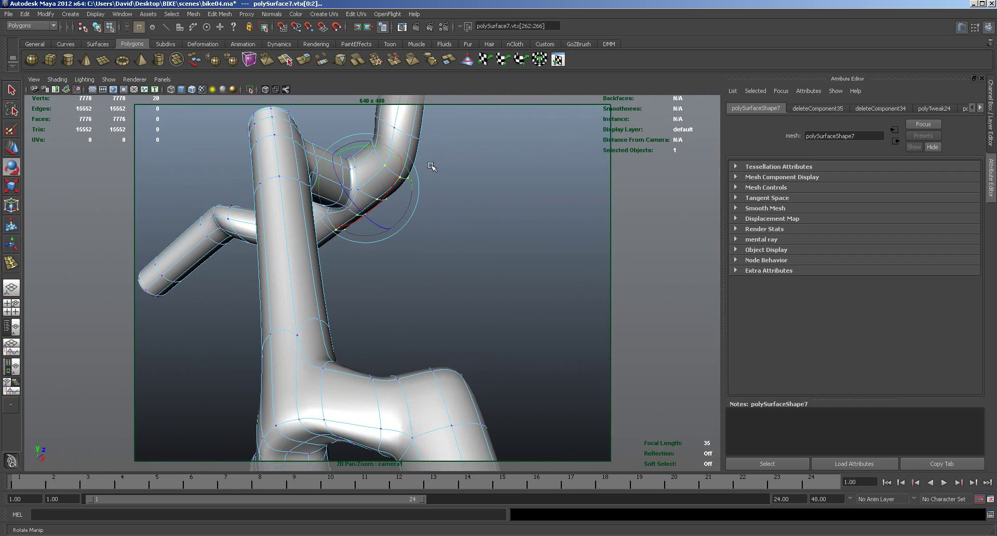
left_click_drag(365, 183, 362, 188)
left_click_drag(433, 159, 378, 167)
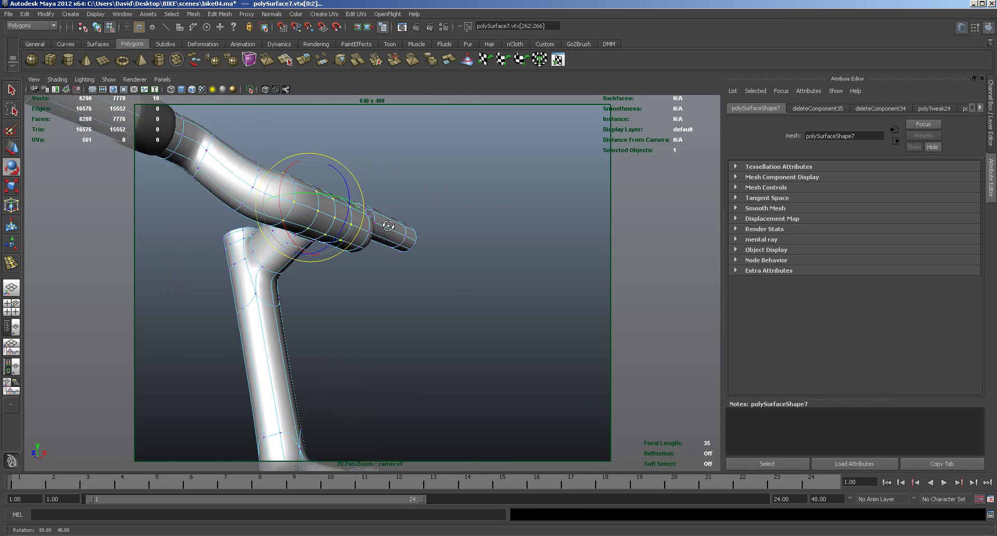
left_click_drag(364, 271, 385, 192, "alt")
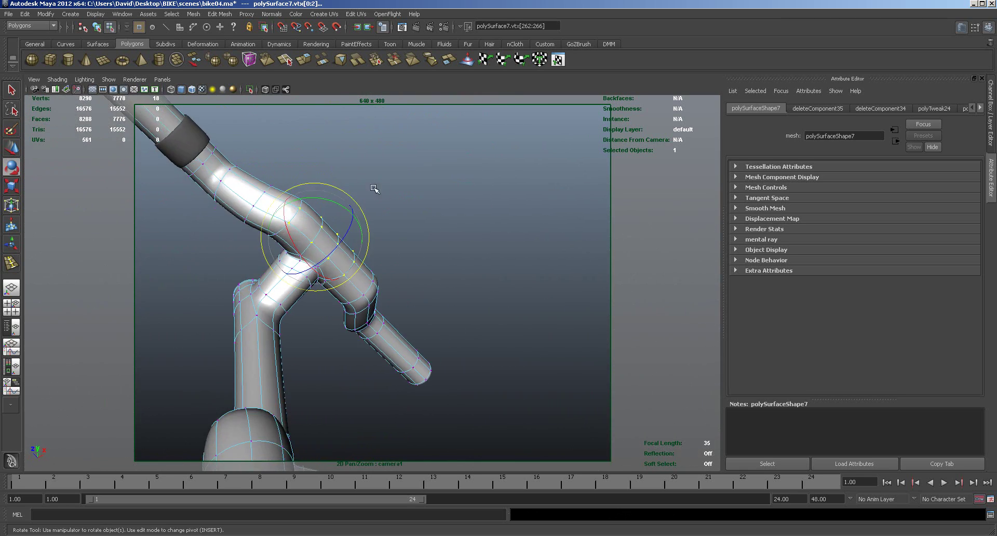
left_click_drag(474, 222, 428, 289, "alt")
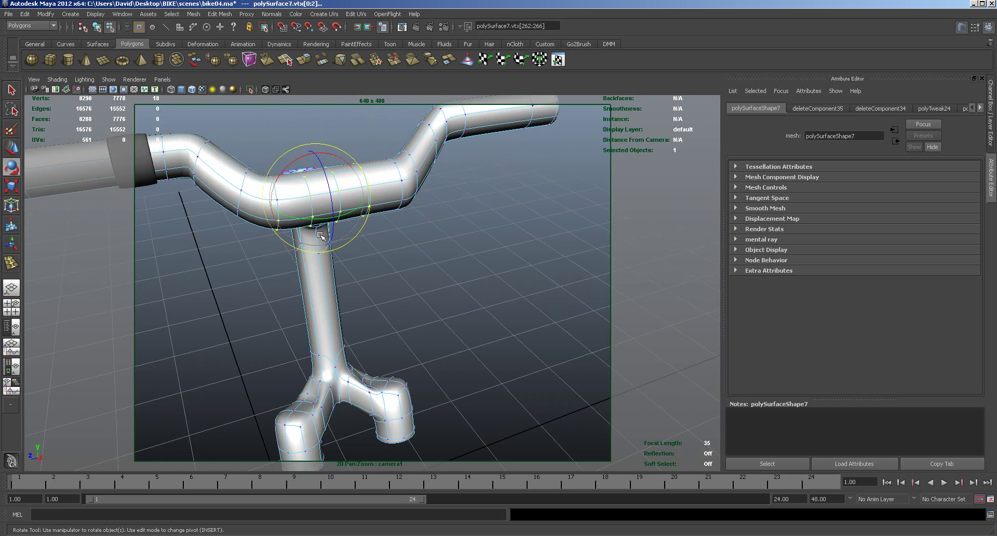
Scale the handlebar's selected centre-section vertices slightly, adjust their front-to-back depth and position, and clear the selection.
key("r")
left_click_drag(316, 199, 309, 197)
left_click_drag(423, 286, 412, 321, "alt")
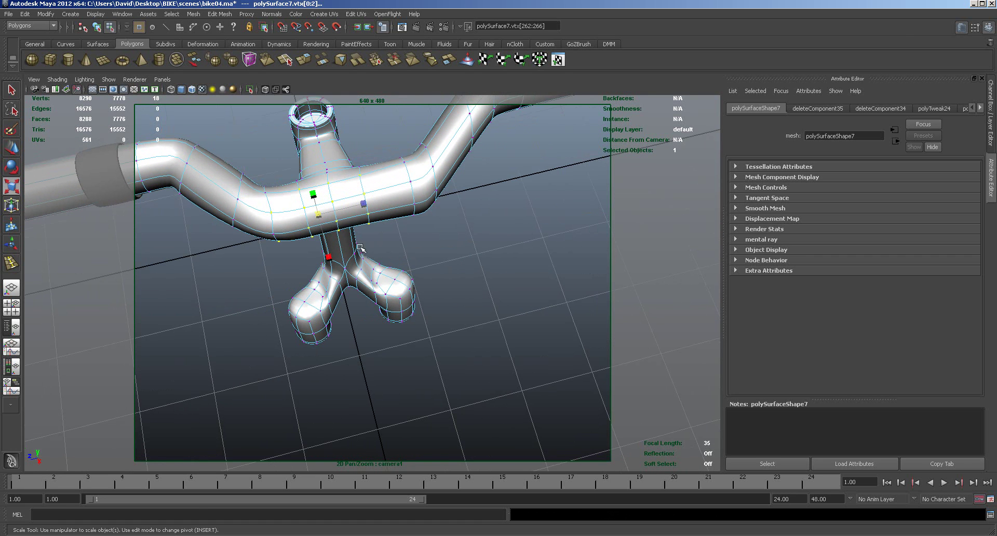
left_click_drag(328, 256, 329, 247)
key("w")
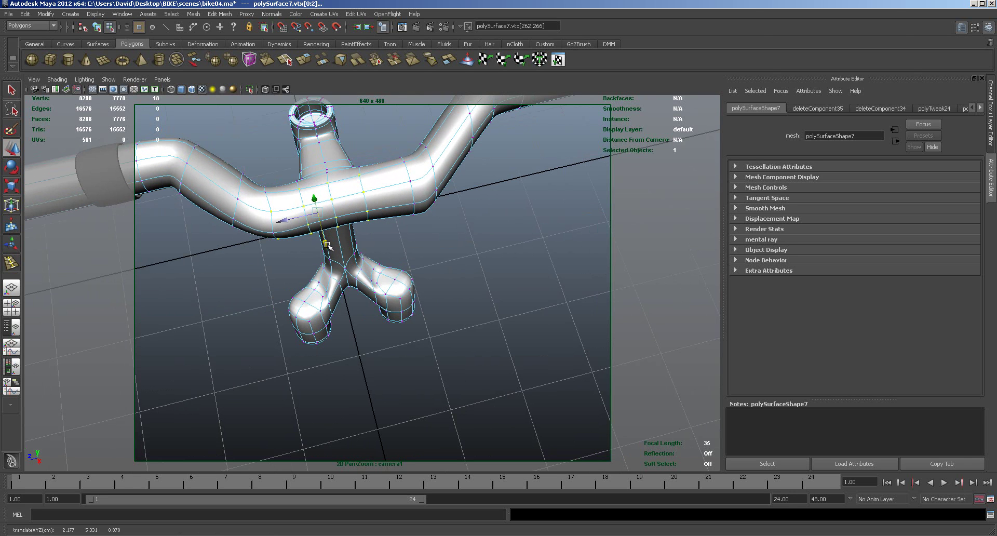
left_click_drag(457, 231, 466, 224, "alt")
left_click(474, 235)
left_click_drag(462, 256, 433, 226, "alt")
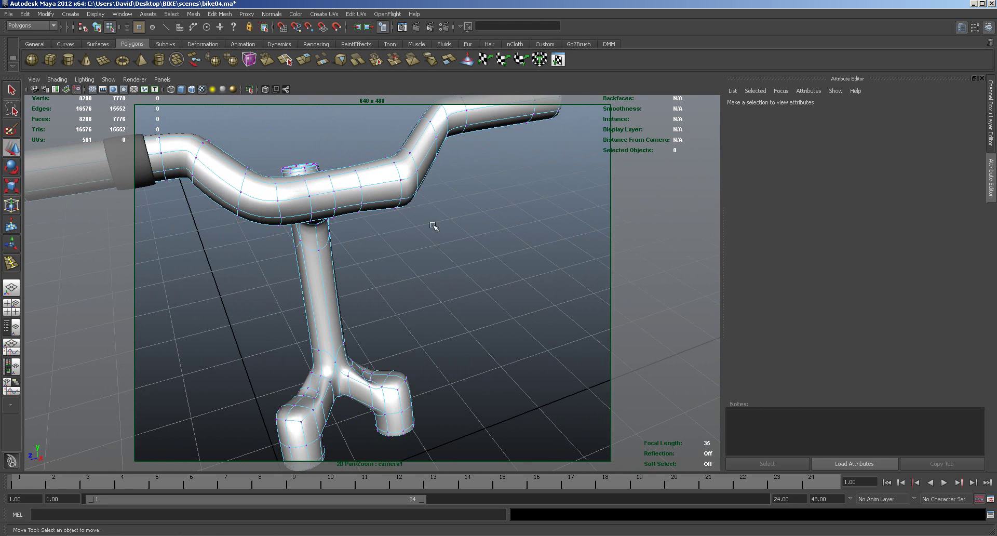
Nudge individual vertices at the inner corner of the bend to even out the handlebar's surface.
left_click(277, 202)
middle_click_drag(243, 210, 247, 207)
left_click_drag(250, 206, 276, 339, "alt")
left_click_drag(280, 331, 540, 323, "alt")
left_click(574, 264)
left_click_drag(467, 226, 459, 224)
Return the handlebar to object mode and select the pipe collar, viewing it from the front side.
right_click_drag(568, 231, 598, 244)
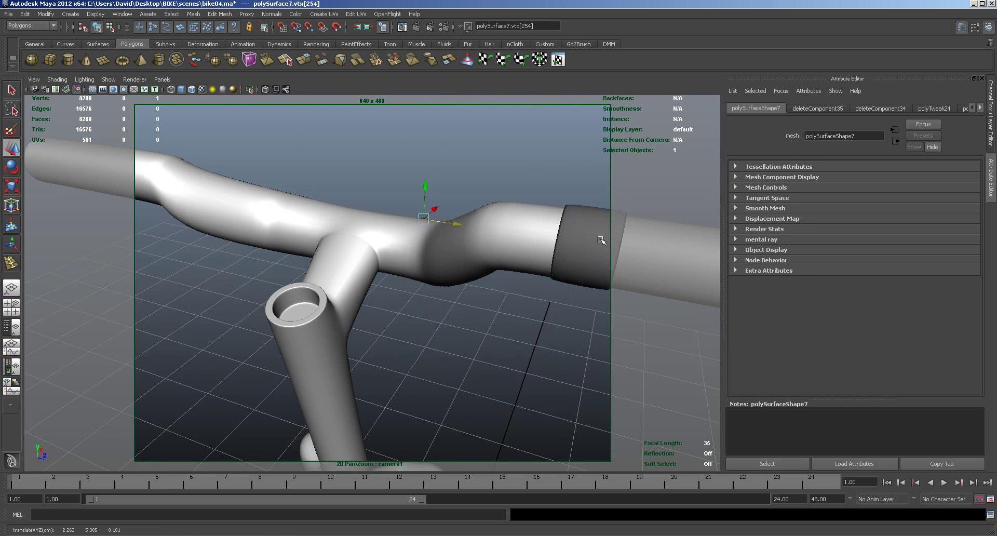
left_click_drag(628, 251, 461, 345)
middle_click_drag(461, 345, 492, 315, "alt")
left_click_drag(492, 315, 411, 319, "alt")
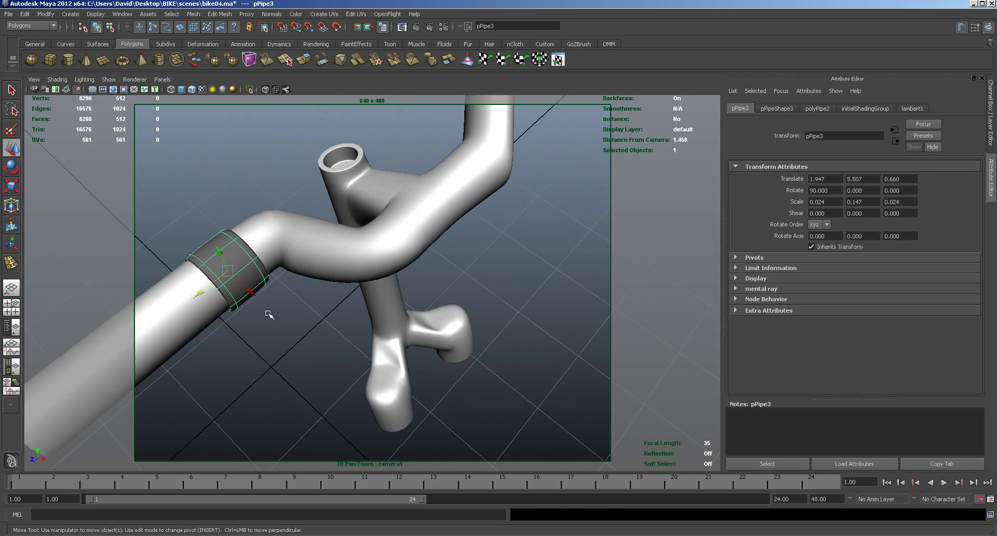
Turn off the collar's smooth preview and check the brake lever reference photo 43693.jpg.
key("1")
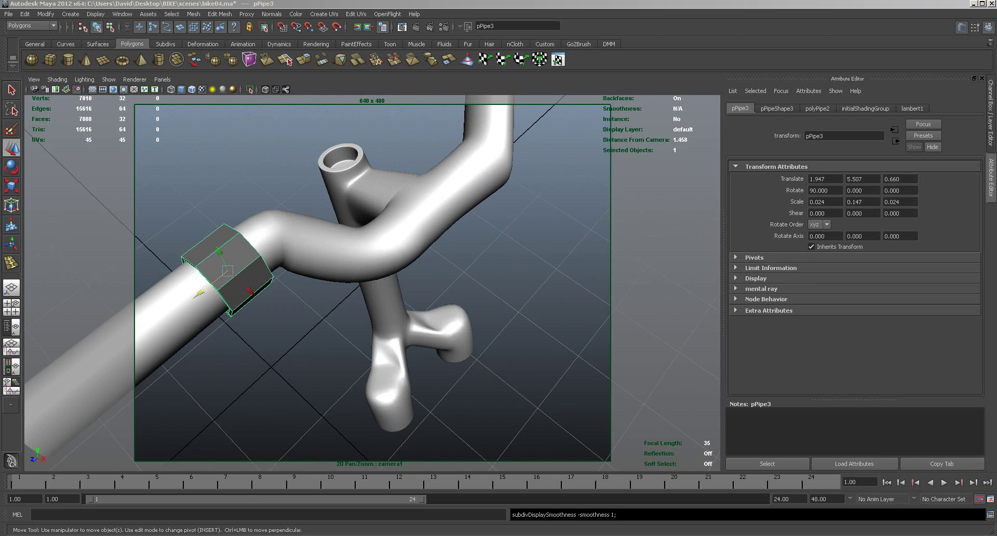
key("alt+Tab")
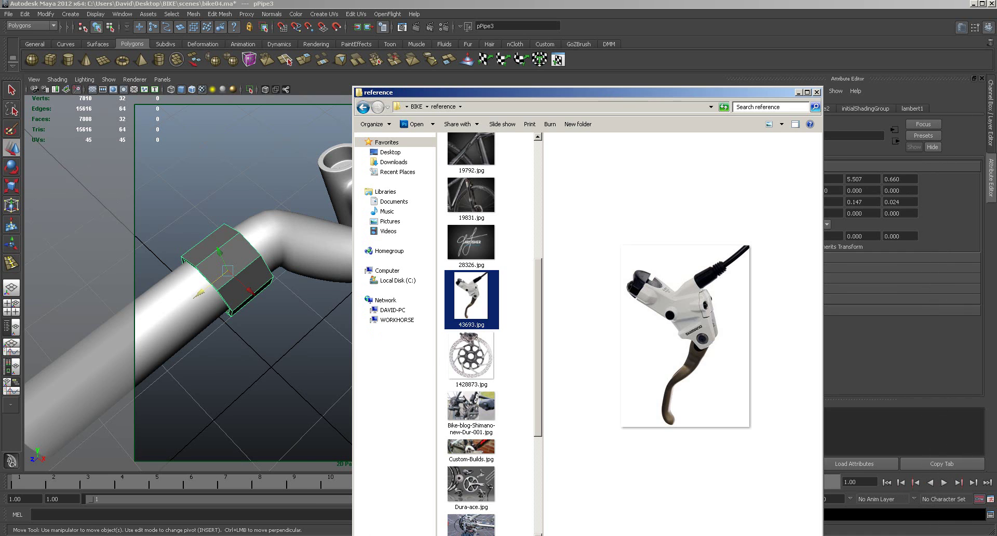
key("alt+Tab")
Select the four outer faces on one side of the pipe collar and extrude them slightly outward.
left_click_drag(366, 349, 405, 344, "alt")
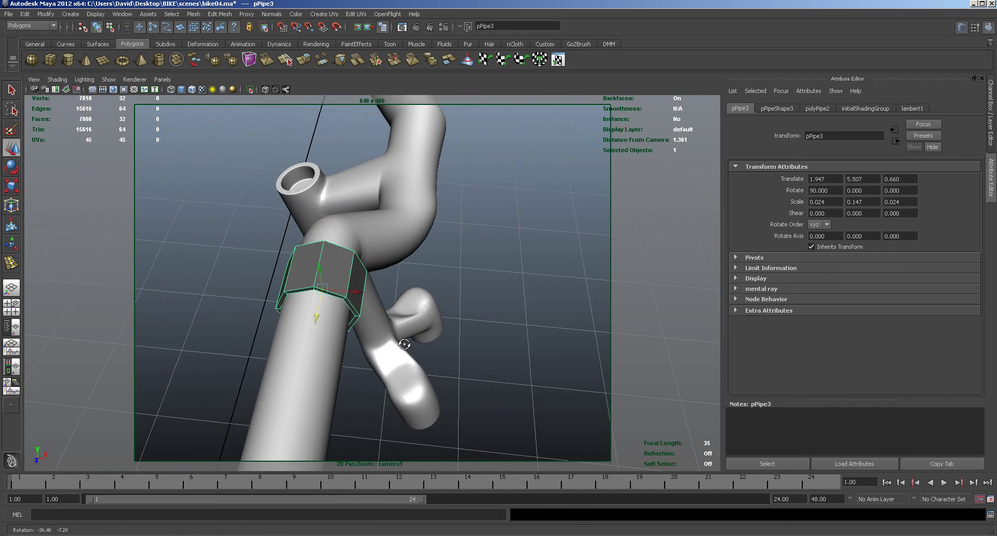
right_click_drag(309, 273, 308, 289)
left_click(307, 274)
left_click_drag(307, 274, 467, 311, "alt")
left_click(418, 239, "shift")
mouse_move(416, 249)
left_mouse_down("alt")
mouse_move(417, 292)
mouse_move(418, 267)
left_mouse_up("alt")
left_click(421, 129, "shift")
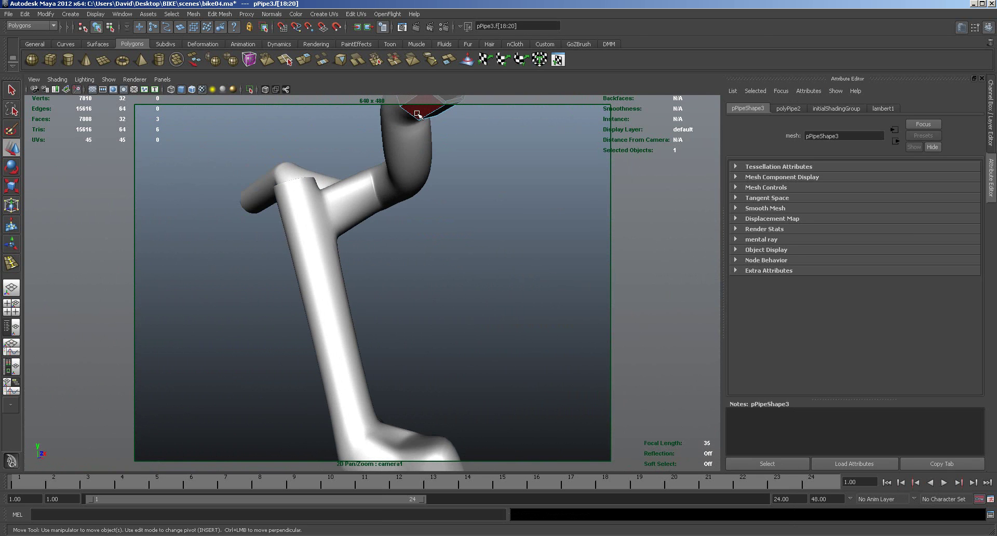
left_click_drag(516, 207, 483, 413, "alt")
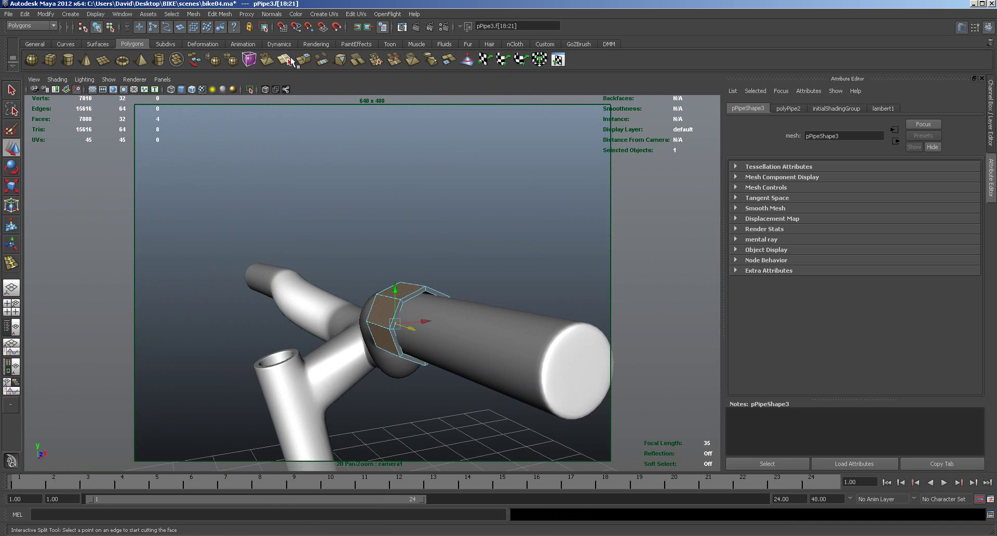
left_click(303, 59)
left_click_drag(387, 257, 392, 255)
Select the four outer faces on the collar's opposite side and extrude them outward by about 0.008.
left_click_drag(522, 249, 410, 280, "alt")
left_click(352, 294)
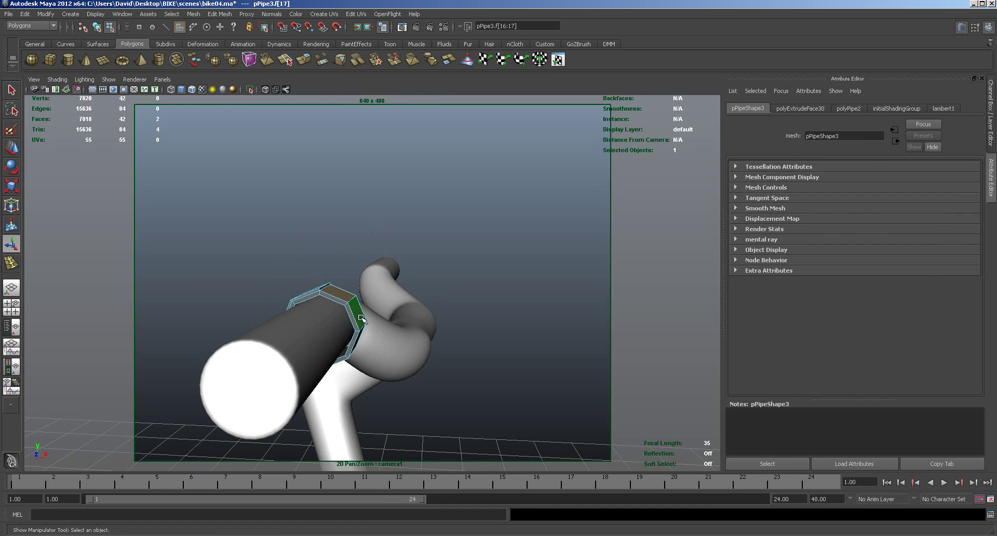
left_click_drag(465, 410, 464, 382, "alt")
left_click(340, 294, "shift")
left_click_drag(442, 245, 437, 279, "alt")
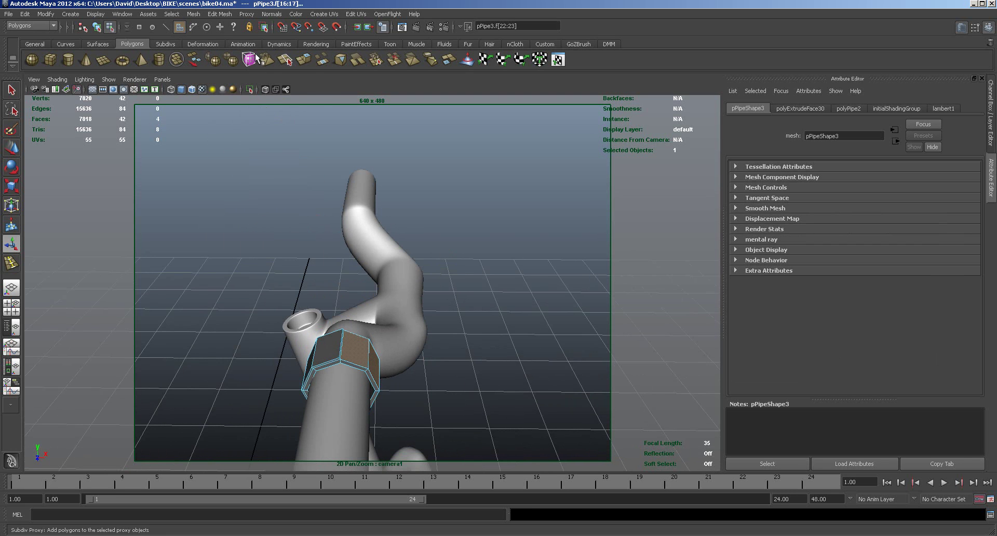
left_click(305, 61)
left_click_drag(410, 356, 411, 354)
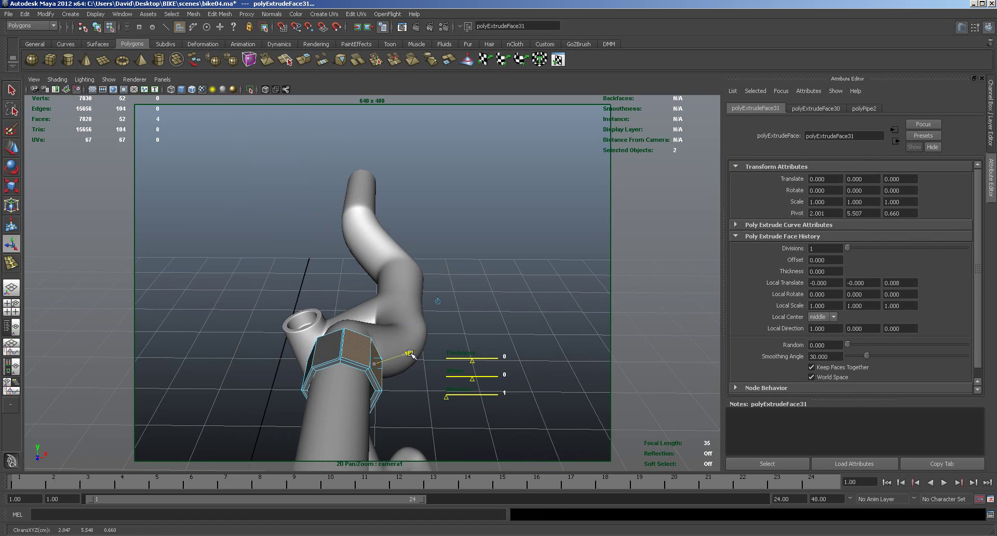
left_click(410, 355)
Return the collar to object mode and inspect it with smooth preview on.
left_click_drag(532, 381, 540, 361, "alt")
left_click(509, 351)
right_click_drag(380, 297, 379, 297)
left_click(379, 297)
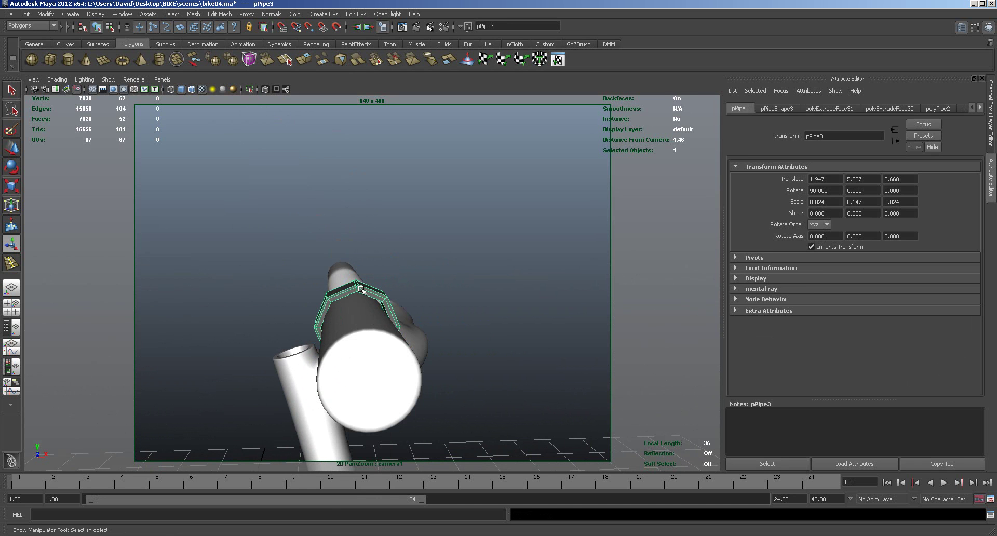
key("3")
left_click_drag(478, 342, 574, 349, "alt")
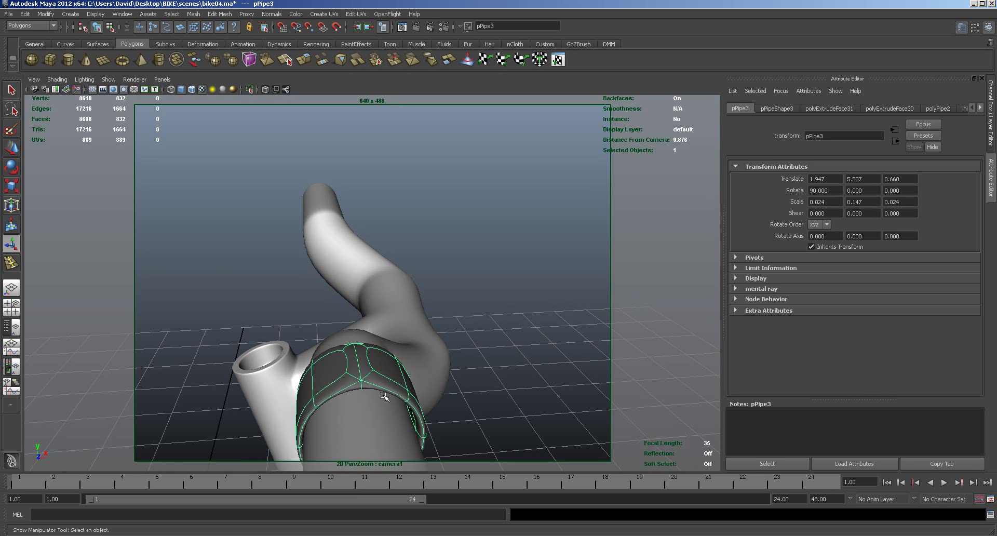
Turn off the collar's smooth preview and insert edge loops close to the seam between the two extruded halves.
key("w")
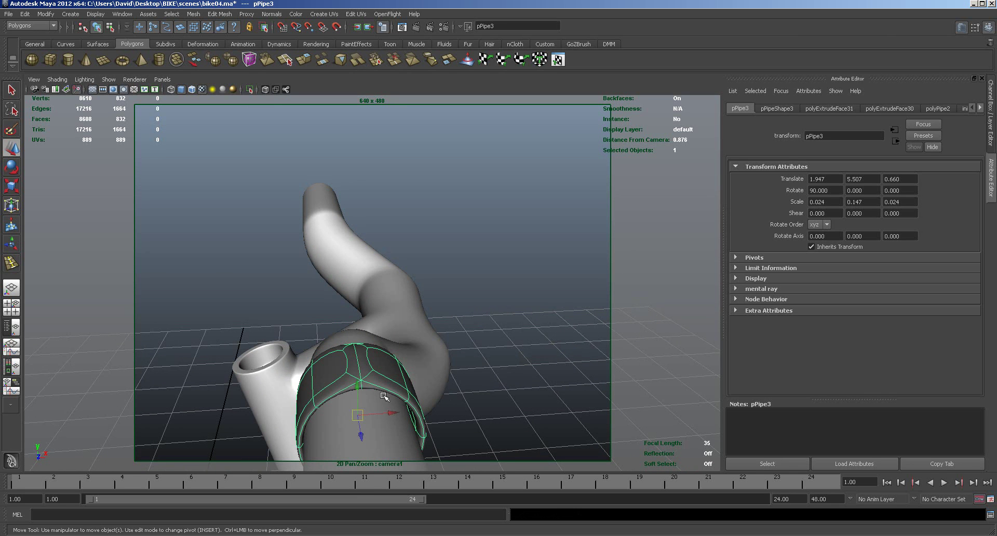
key("1")
left_click(219, 14)
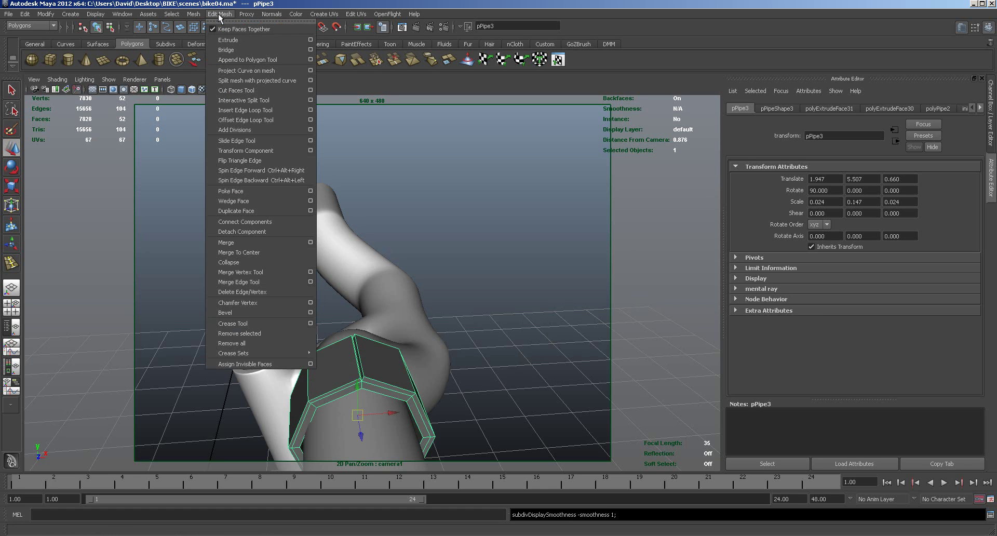
left_click(241, 109)
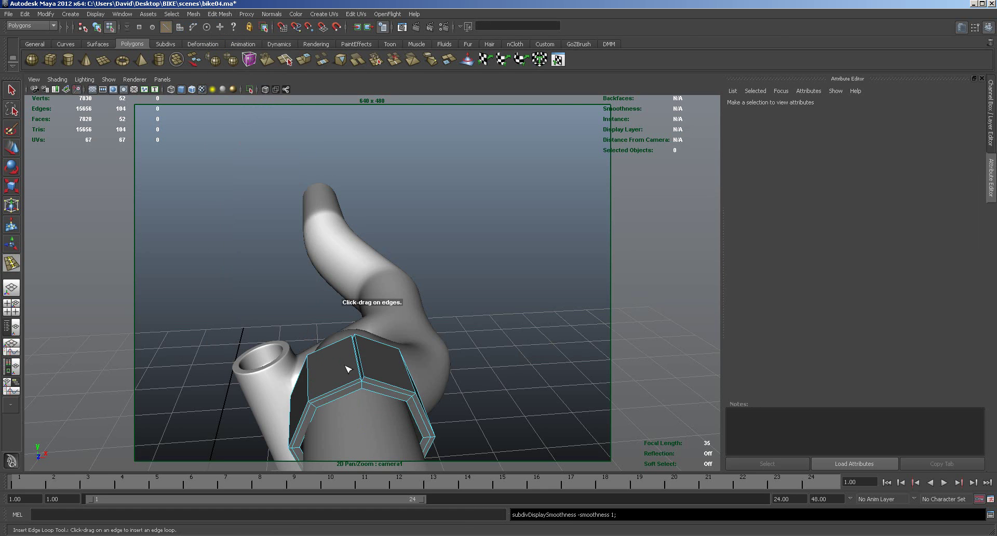
left_click_drag(375, 383, 362, 386)
left_click(362, 385)
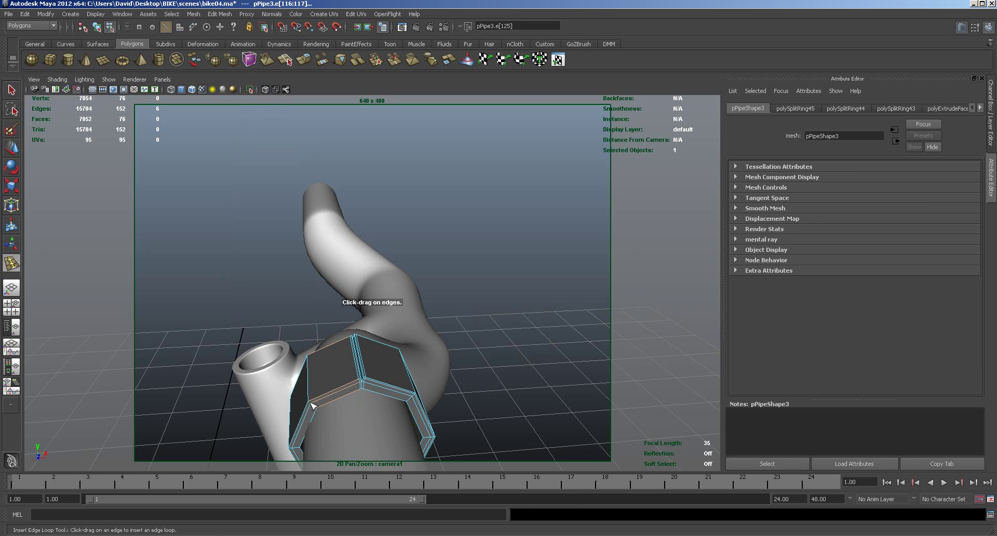
Undo a trial edge loop and insert one around the collar's end rim, close to its outer edge.
left_click_drag(311, 405, 312, 406)
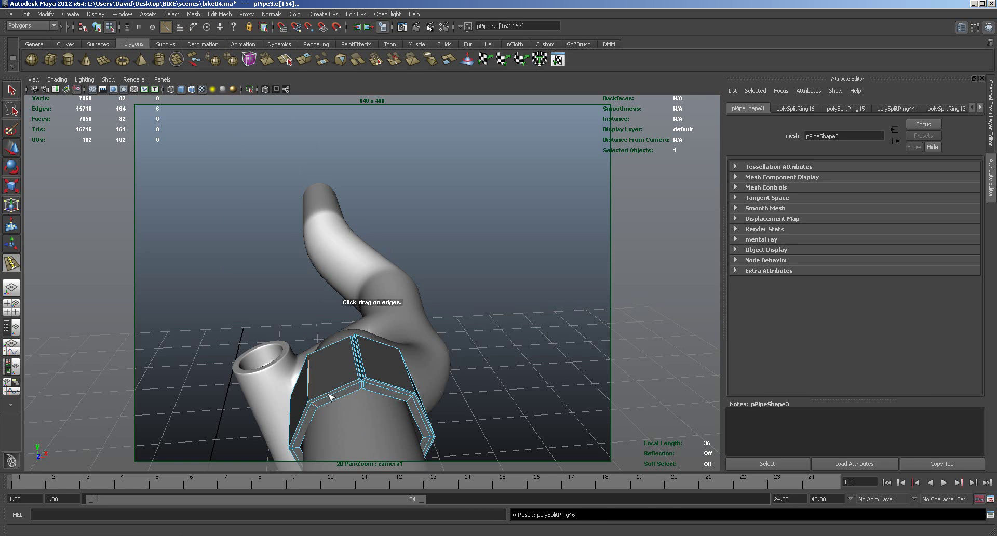
key("ctrl+z")
right_click_drag(530, 399, 568, 409, "alt")
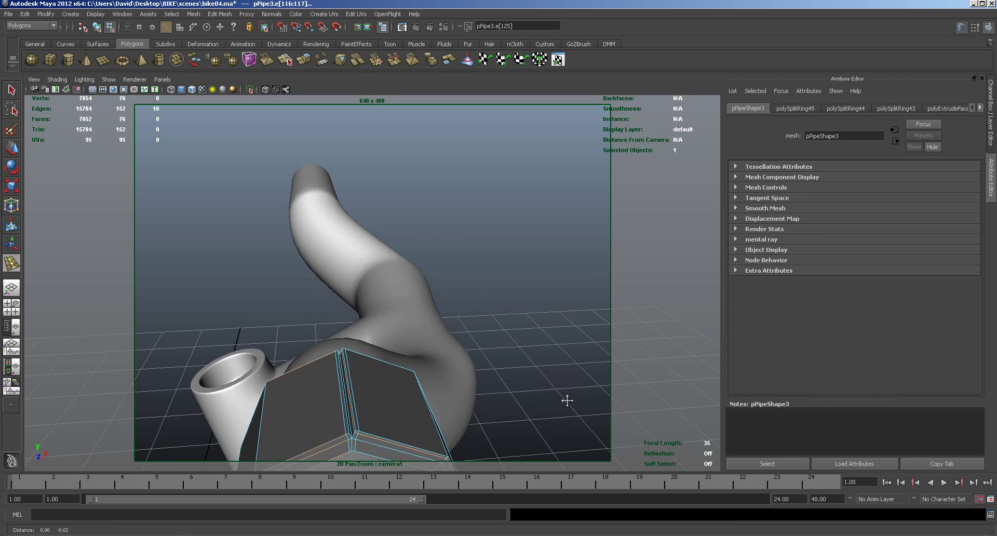
middle_click_drag(568, 409, 579, 314, "alt")
right_click_drag(578, 315, 612, 263, "alt")
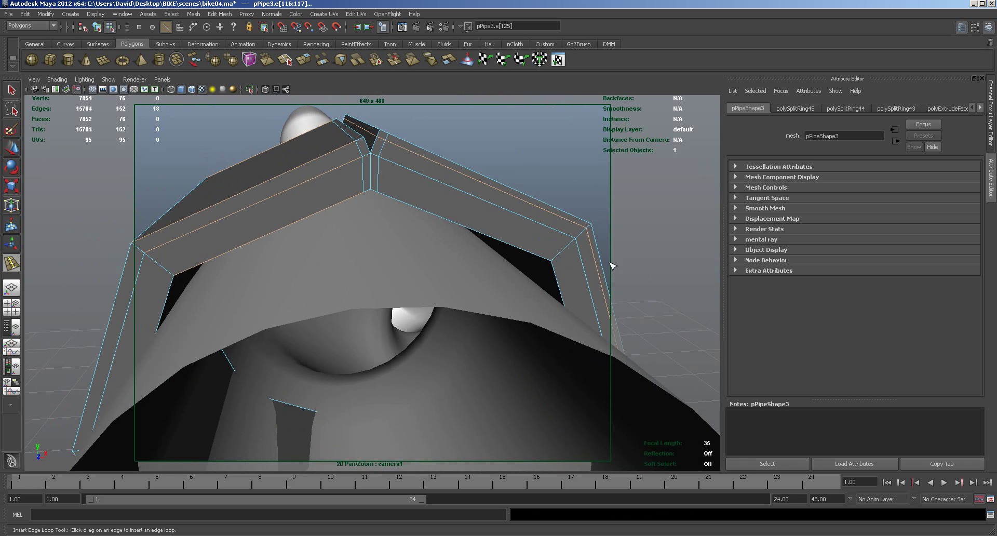
left_click_drag(362, 151, 358, 148)
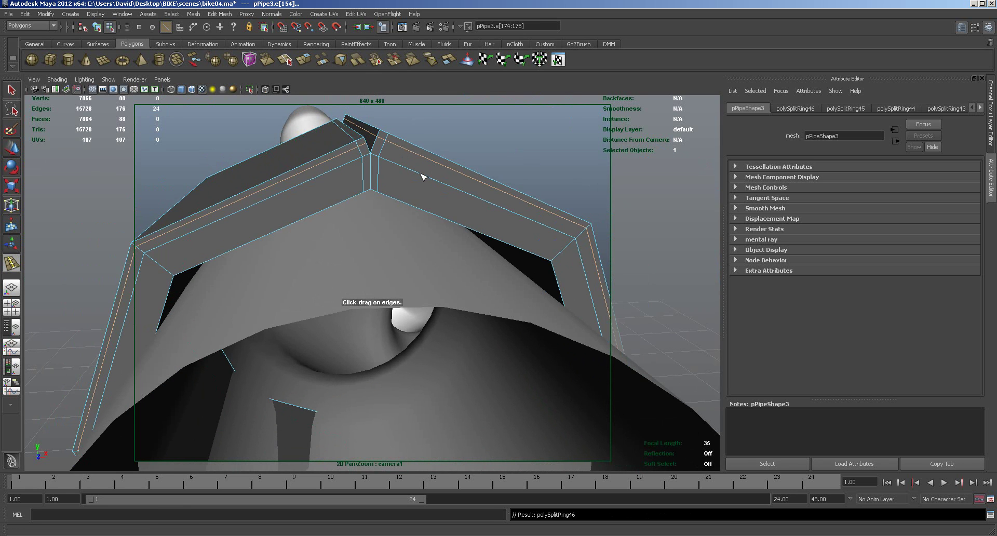
Preview the collar smoothed and examine its seam and rim from below before returning to the unsmoothed mesh.
key("3")
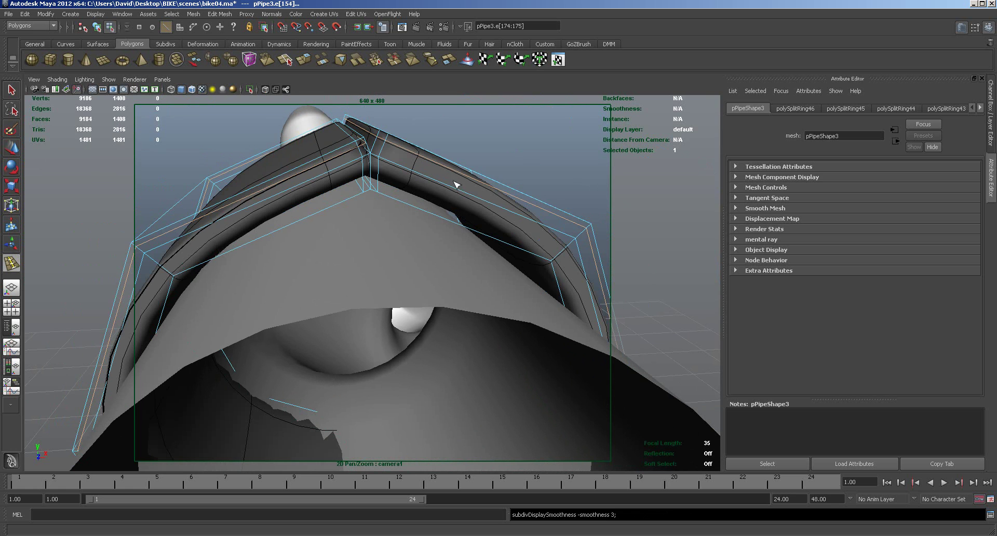
left_click(563, 162)
right_click_drag(506, 192, 520, 185)
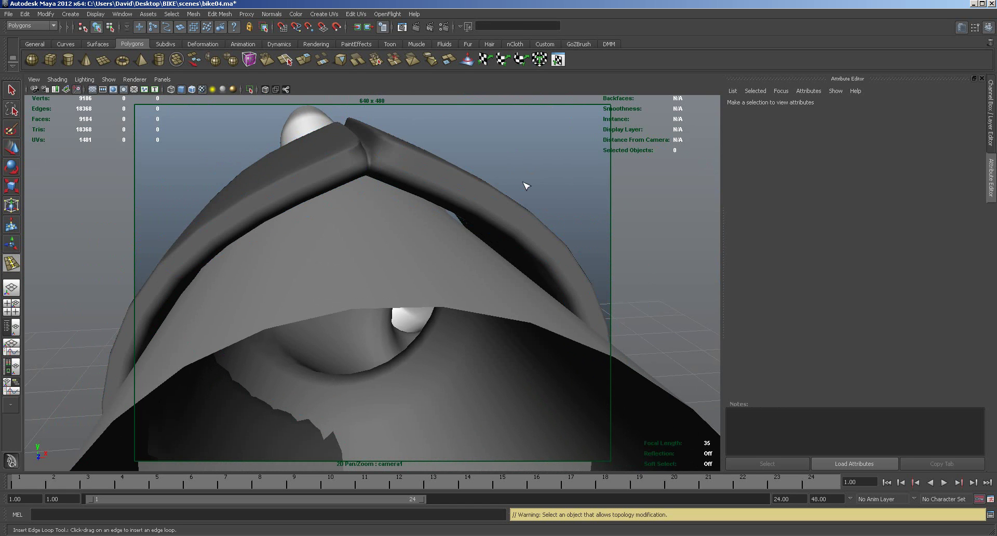
left_click_drag(576, 185, 535, 173, "alt")
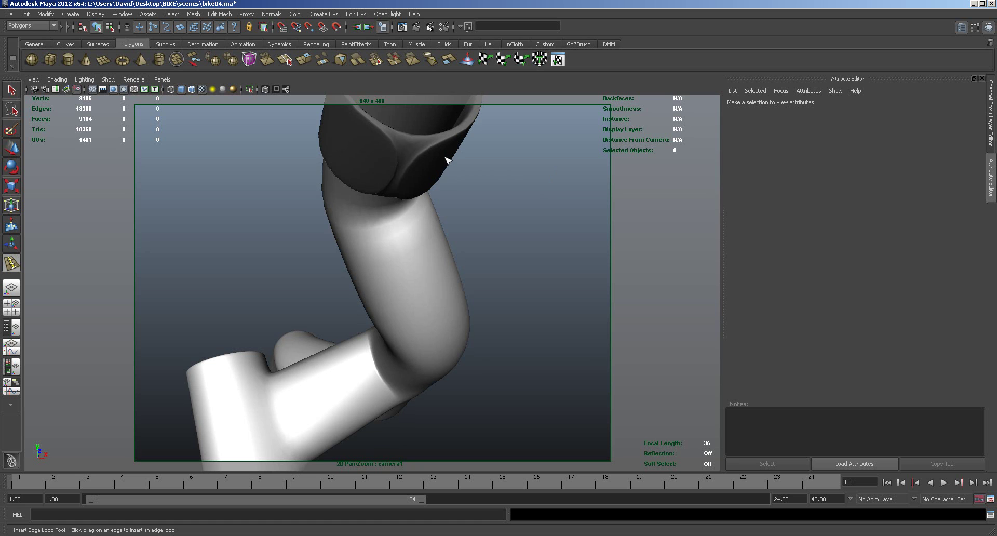
left_click(427, 160)
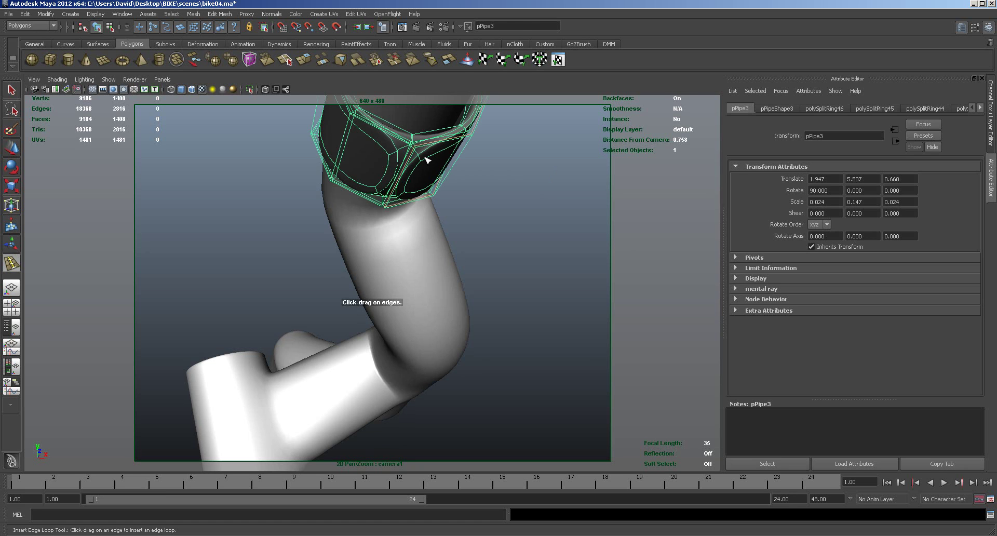
left_click(427, 160)
right_click_drag(475, 218, 533, 309, "alt")
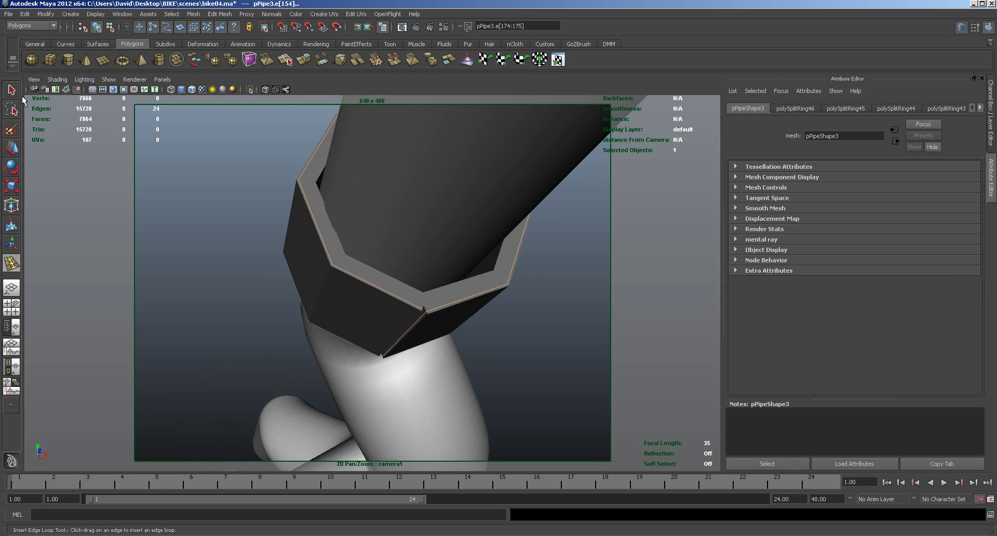
key("q")
key("F8")
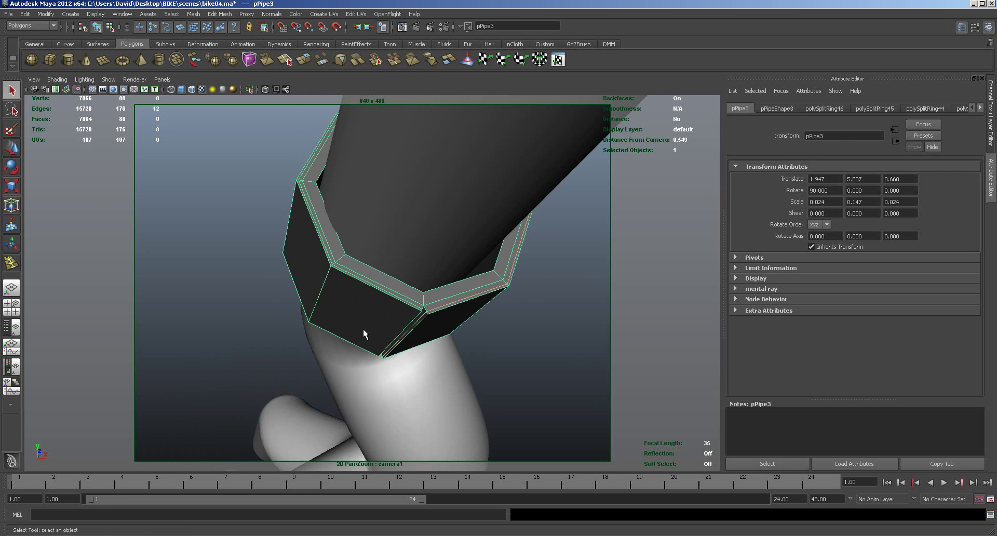
key("ctrl+z")
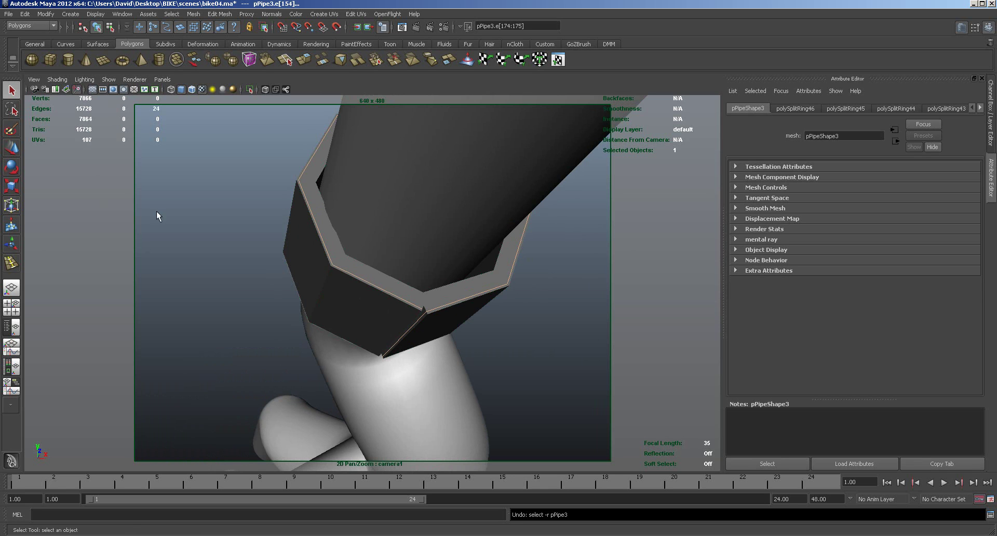
Insert edge loops across the band beside the collar's lower seam and turn on smooth preview.
left_click(219, 14)
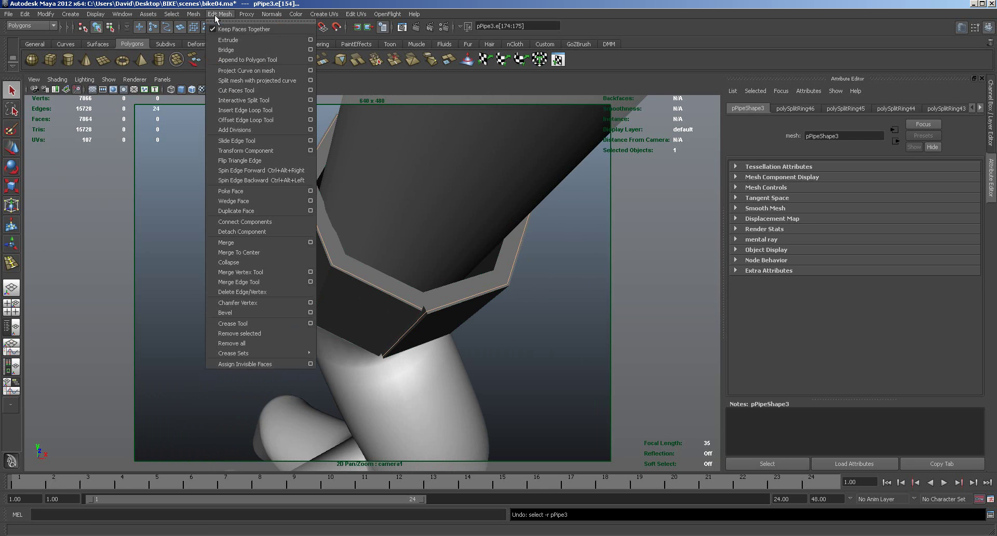
left_click(238, 110)
left_click_drag(431, 313, 422, 311)
key("3")
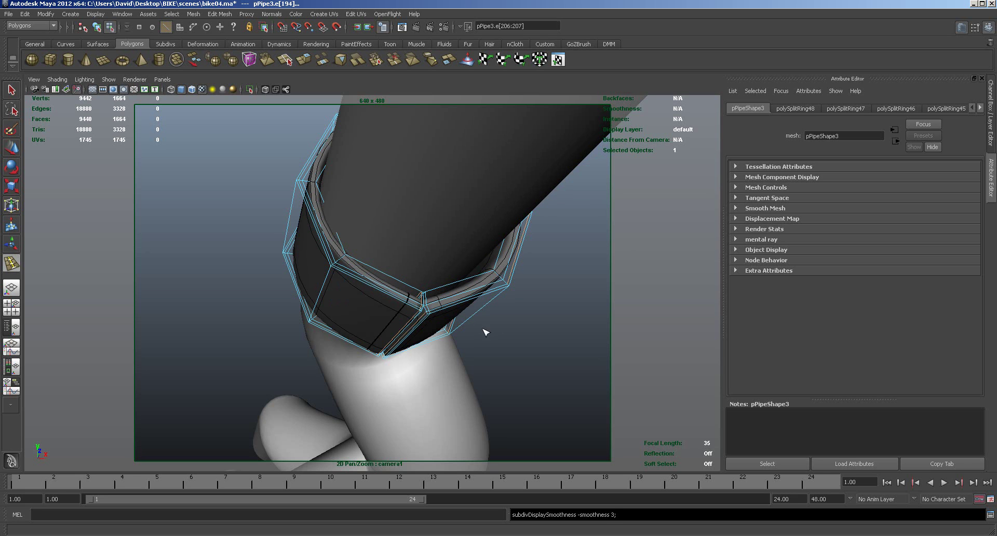
key("w")
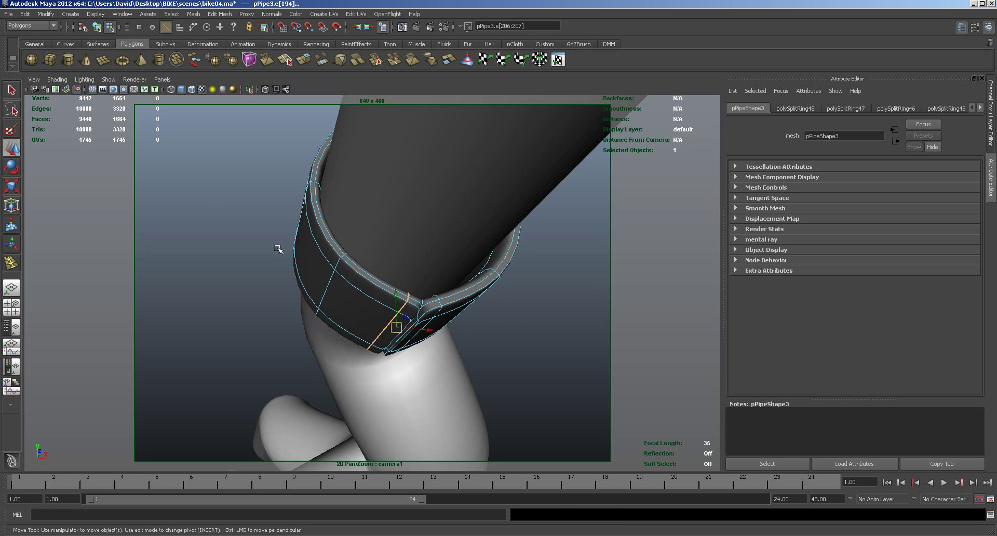
left_click(278, 247)
left_click_drag(532, 299, 517, 303, "alt")
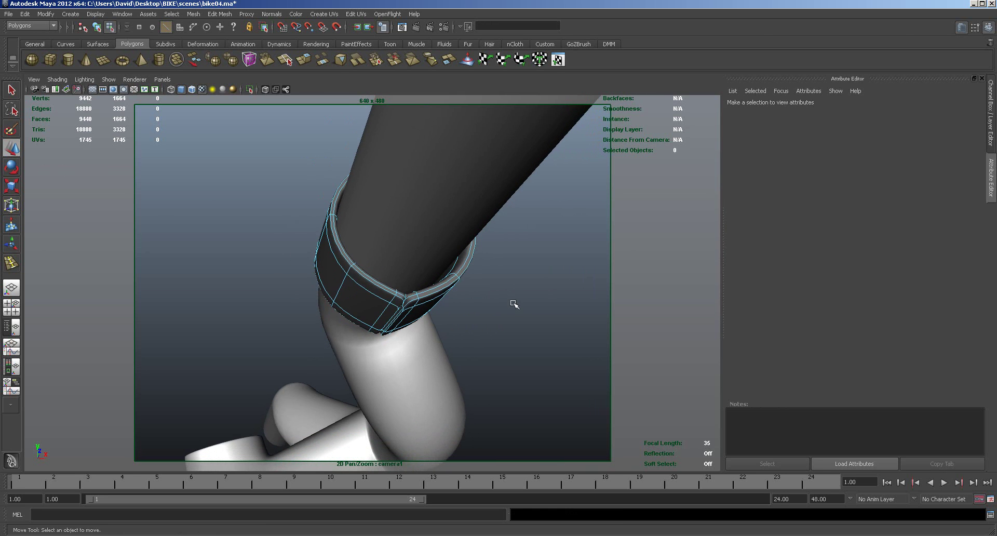
Scale the whole collar down to about 0.022, 0.133, 0.022 and shift it to about X 1.944 to fit the bar.
right_click_drag(438, 298, 465, 284)
left_click_drag(508, 305, 478, 332, "alt")
left_click(353, 327)
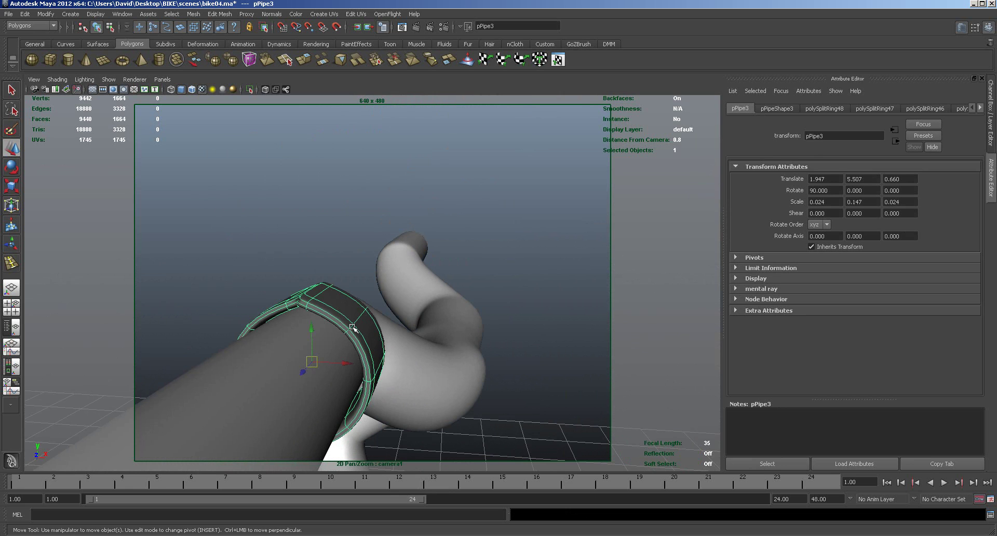
key("r")
left_click_drag(311, 363, 303, 356)
left_click_drag(393, 397, 455, 396, "alt")
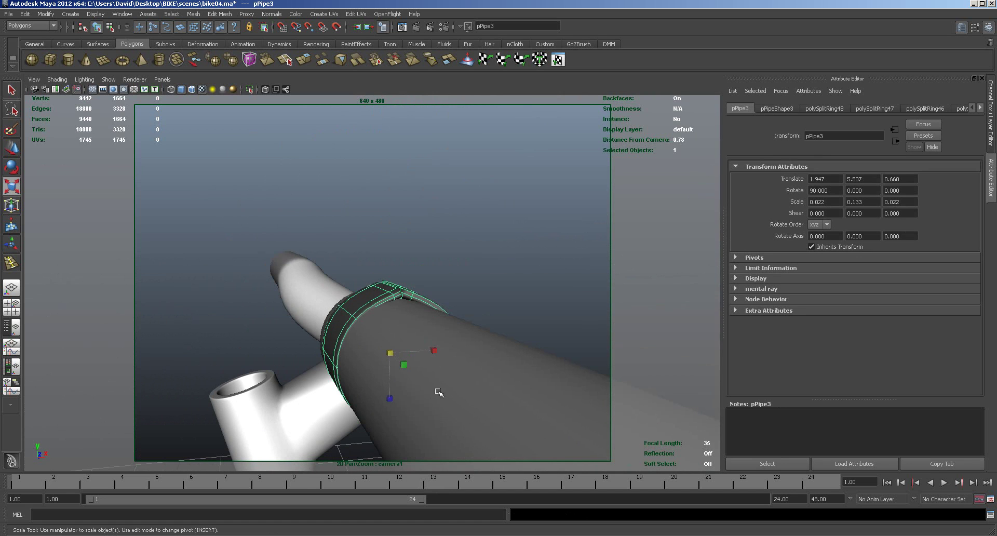
key("w")
left_click_drag(423, 352, 401, 365)
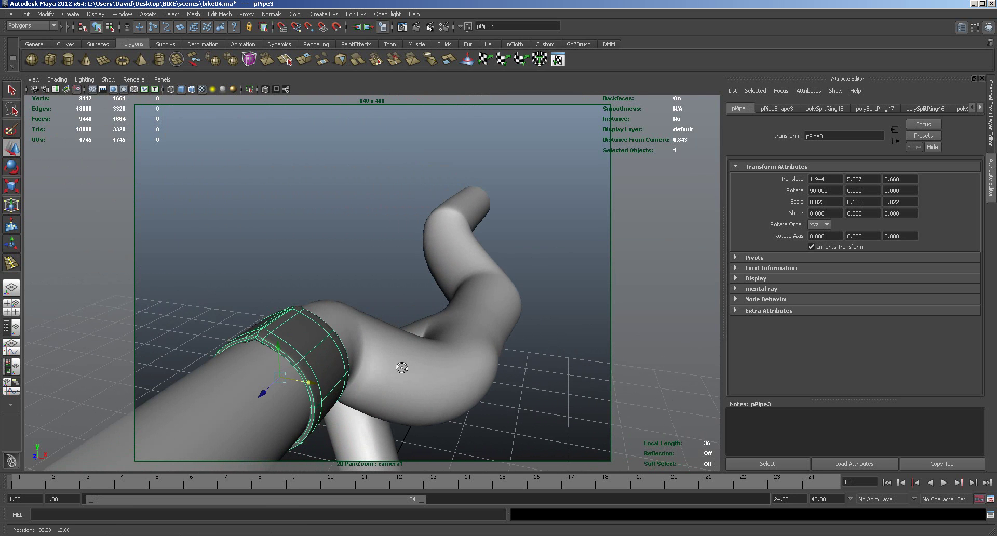
Extrude three adjacent faces on the unsmoothed collar's forward side outward by about 0.230.
key("1")
right_click_drag(301, 339, 301, 357)
left_click(306, 341)
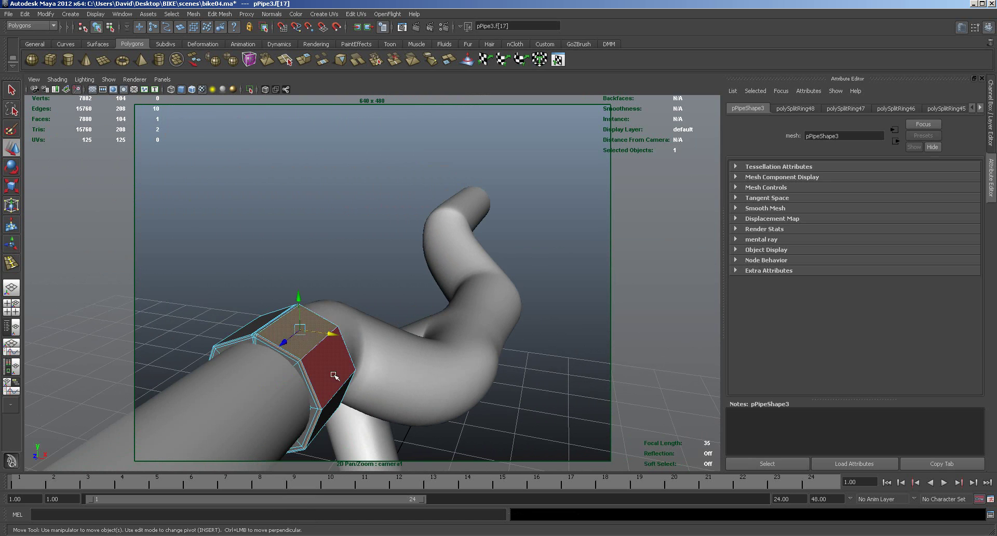
left_click(334, 375, "shift")
left_click(330, 414, "shift")
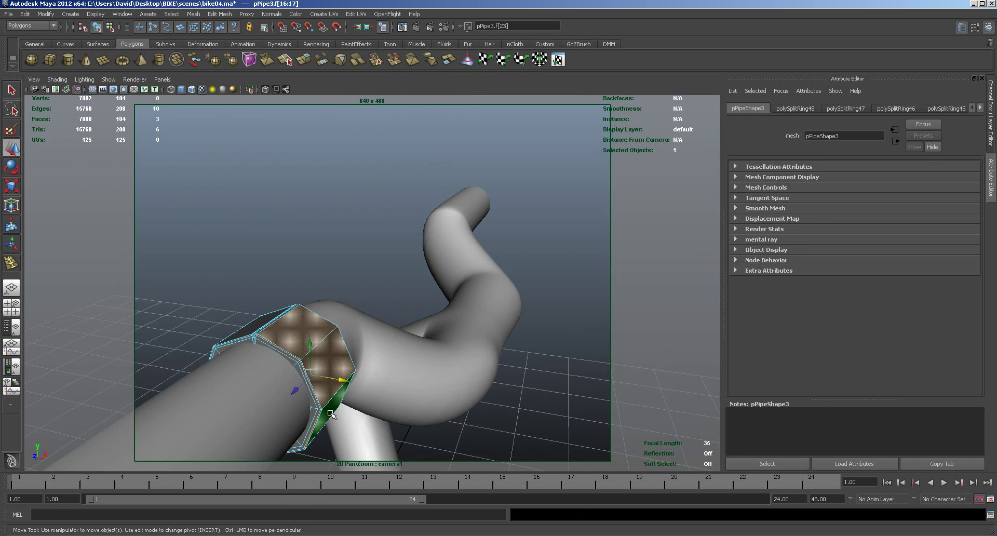
left_click(249, 59)
left_click_drag(360, 356, 520, 354)
Flatten the extruded end faces with a local X scale of about -1.271 and scale them down to a compact end.
left_click_drag(516, 456, 520, 390, "alt")
left_click_drag(489, 302, 342, 355)
left_click(448, 213)
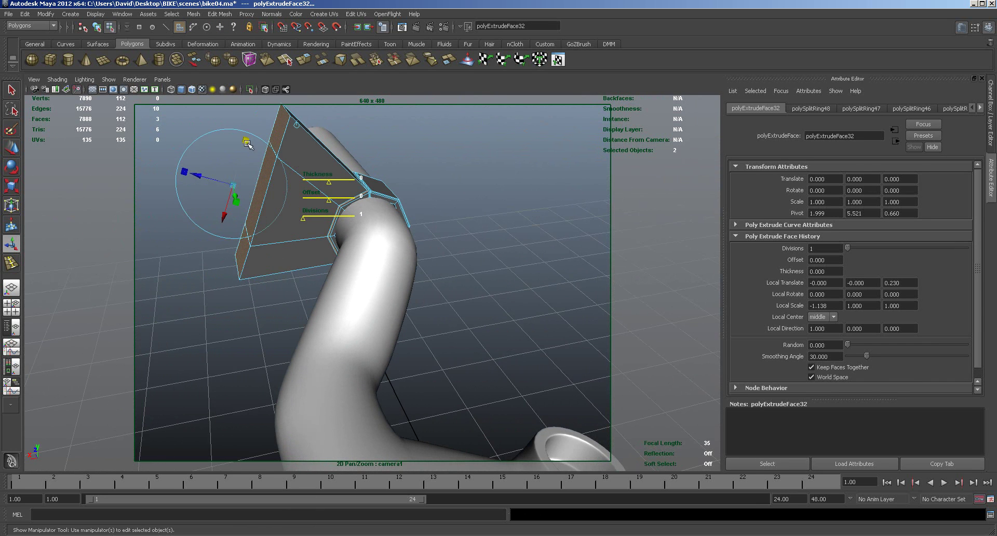
left_click_drag(248, 141, 248, 138)
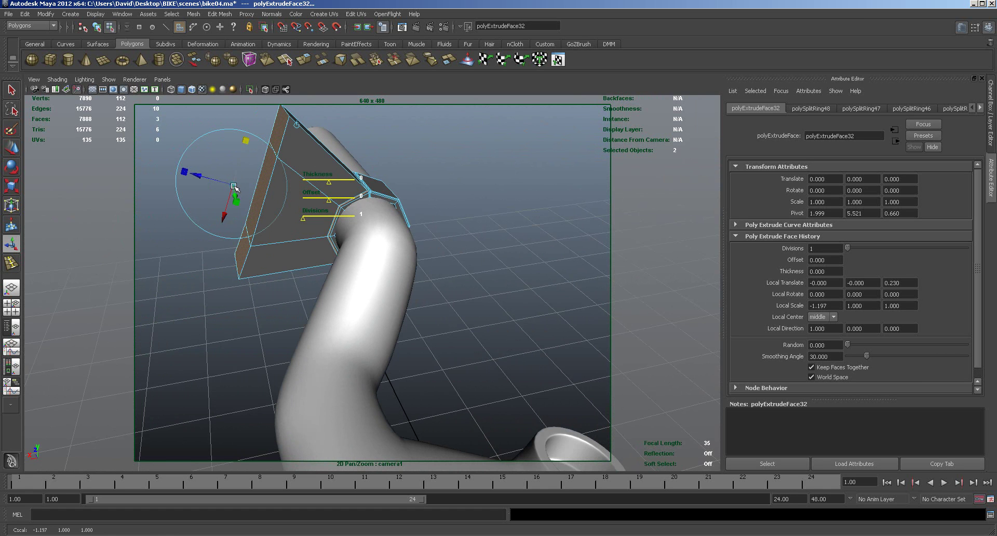
left_click_drag(245, 141, 248, 138)
key("r")
left_click_drag(263, 234, 266, 197)
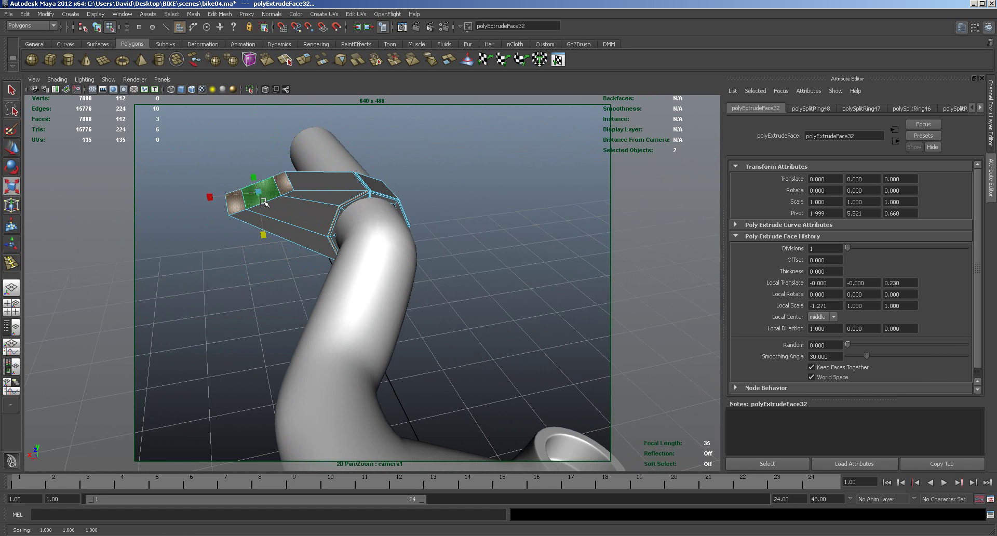
Rotate the extruded end faces upright and adjust their height to align the block with the collar in the front view.
key("e")
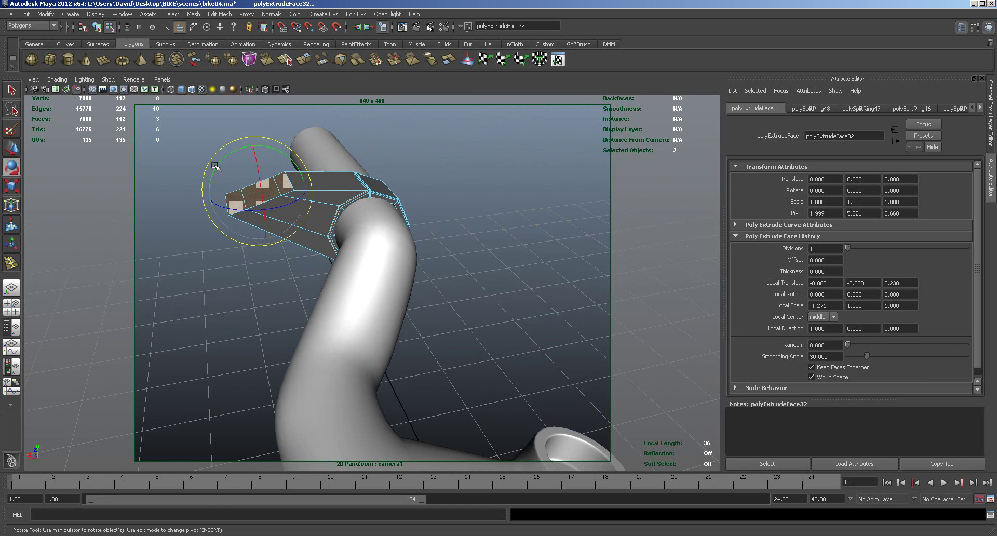
left_click_drag(217, 166, 213, 225)
key("w")
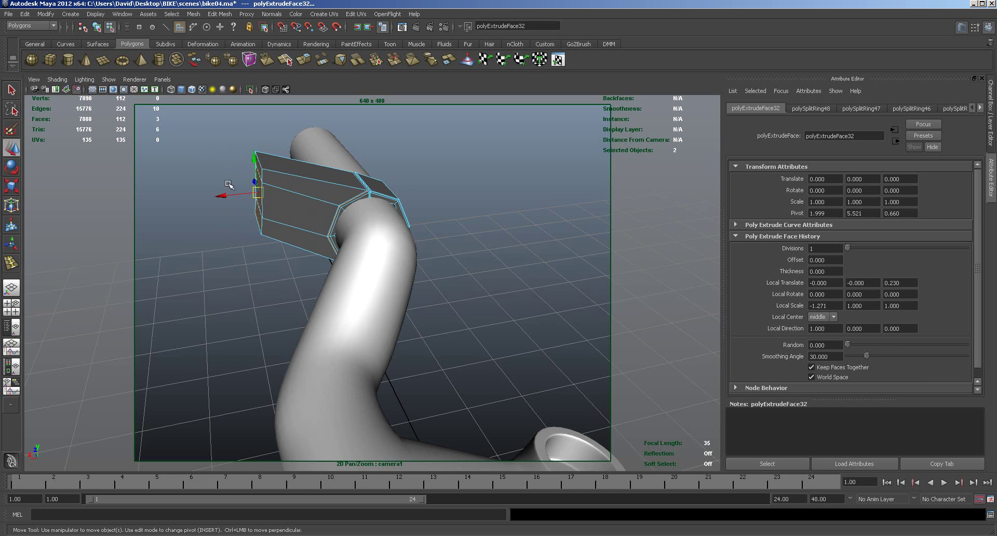
left_click_drag(254, 158, 259, 198)
left_click_drag(235, 357, 441, 338, "alt")
key("space")
key("space")
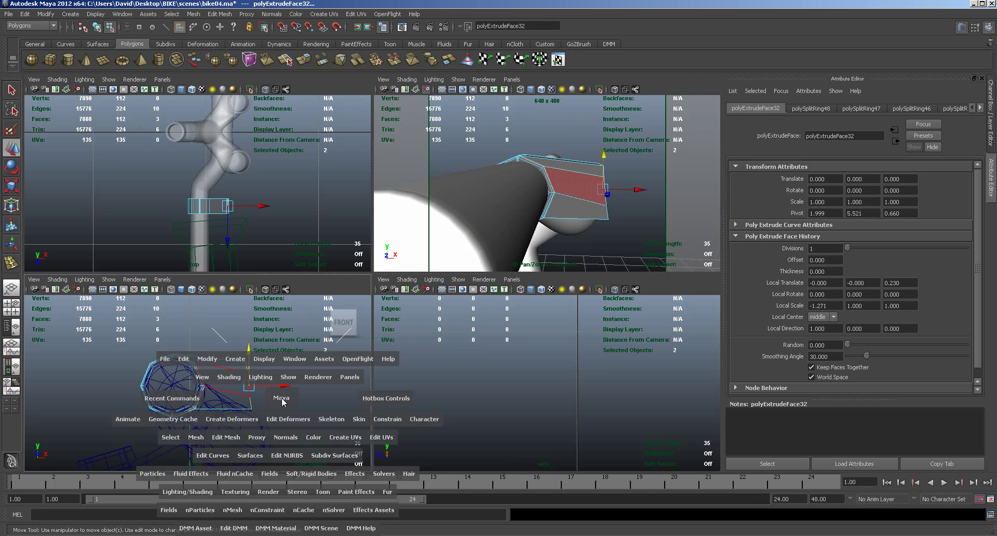
left_click_drag(492, 255, 491, 236)
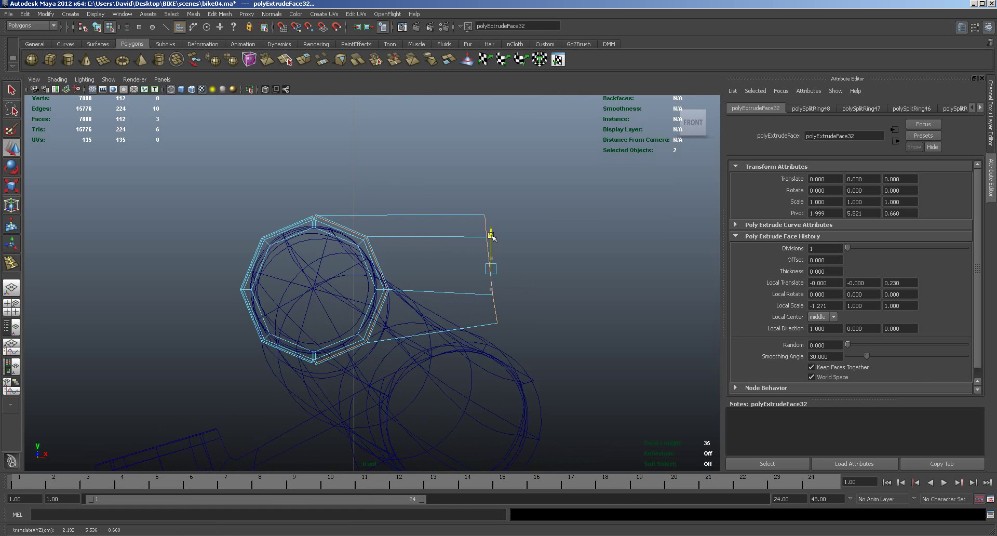
Rotate the block's end vertices into a vertical line and move them closer to the collar, to about X 2.069, Y 5.531.
right_click_drag(495, 315, 452, 314)
left_click_drag(474, 202, 534, 364)
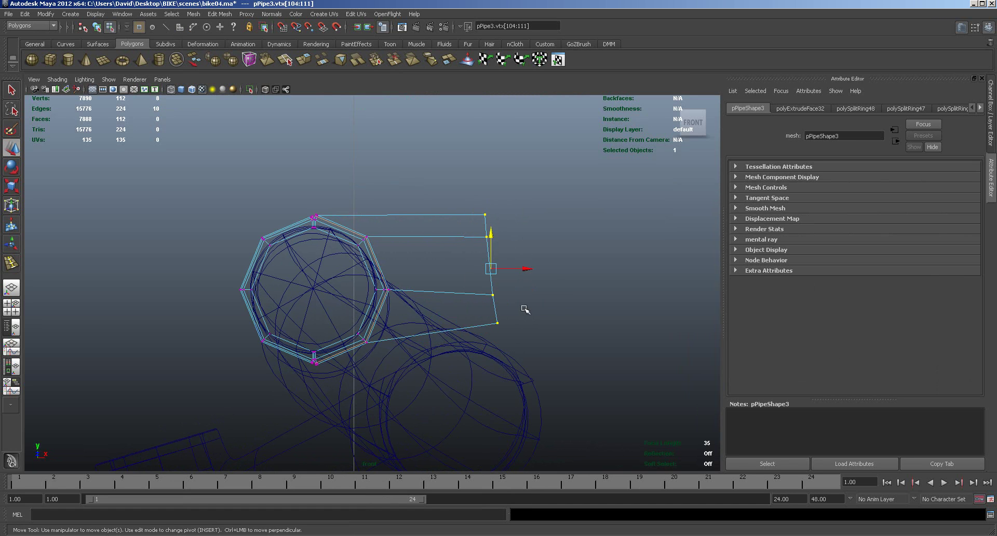
key("e")
left_click_drag(518, 223, 524, 225)
key("w")
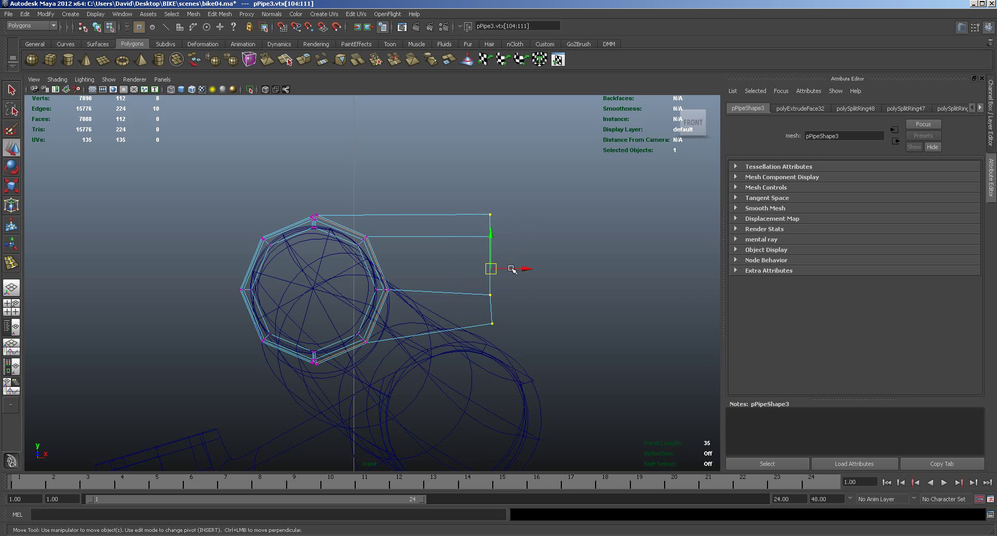
left_click_drag(528, 272, 443, 273)
left_click_drag(404, 235, 404, 238)
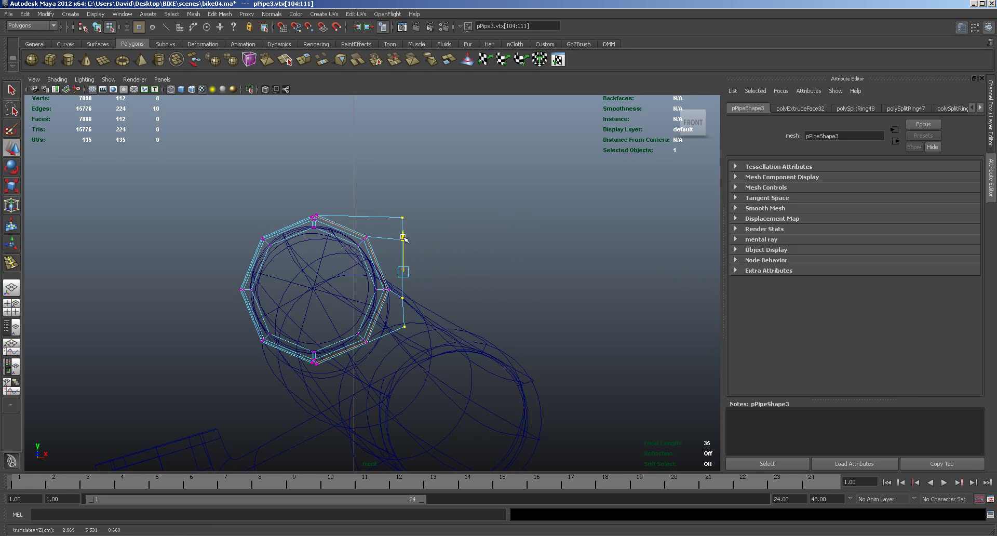
Move the end's two middle vertex rows closer together, to heights of about Y 5.512 and Y 5.559.
left_click(403, 299)
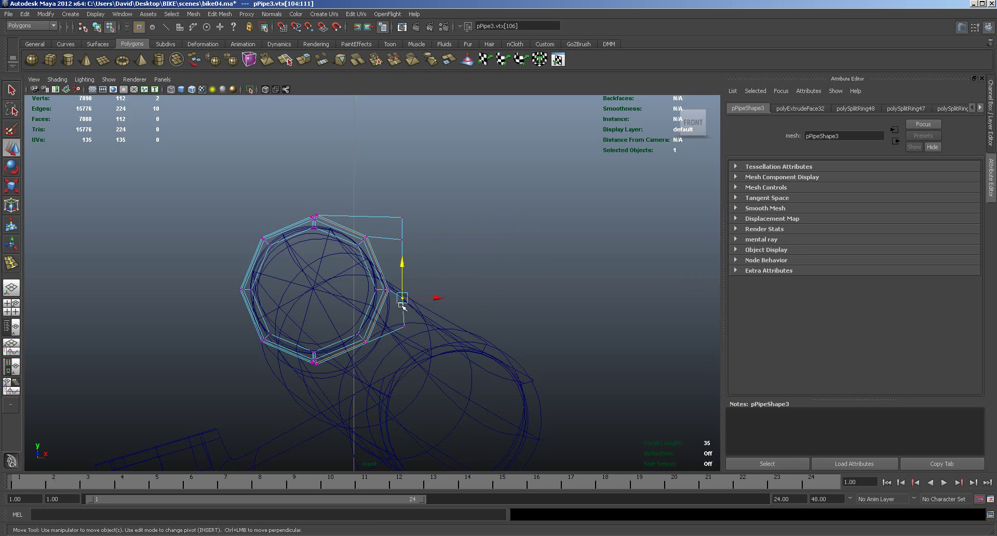
left_click(404, 263)
left_click_drag(394, 283, 423, 311)
left_click_drag(404, 265, 401, 253)
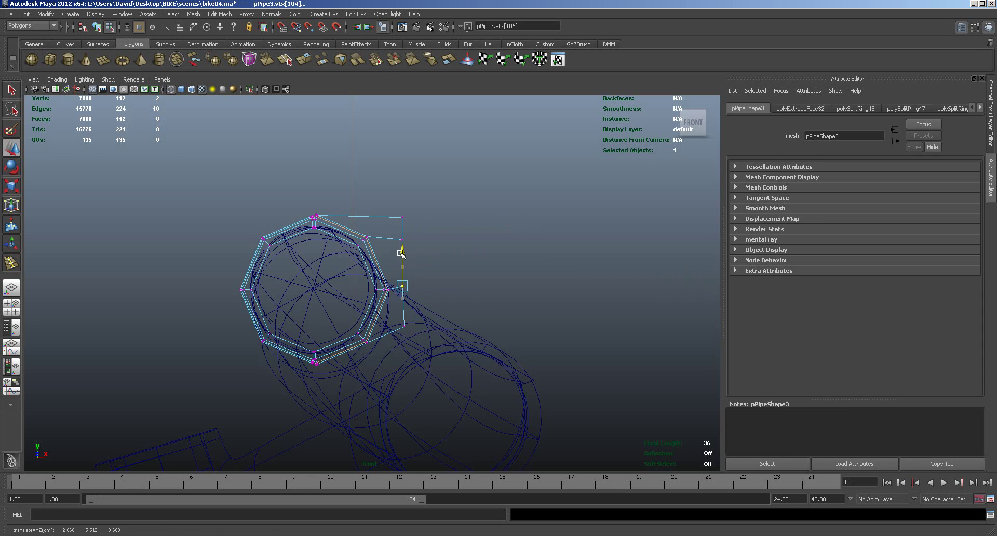
left_click(402, 240)
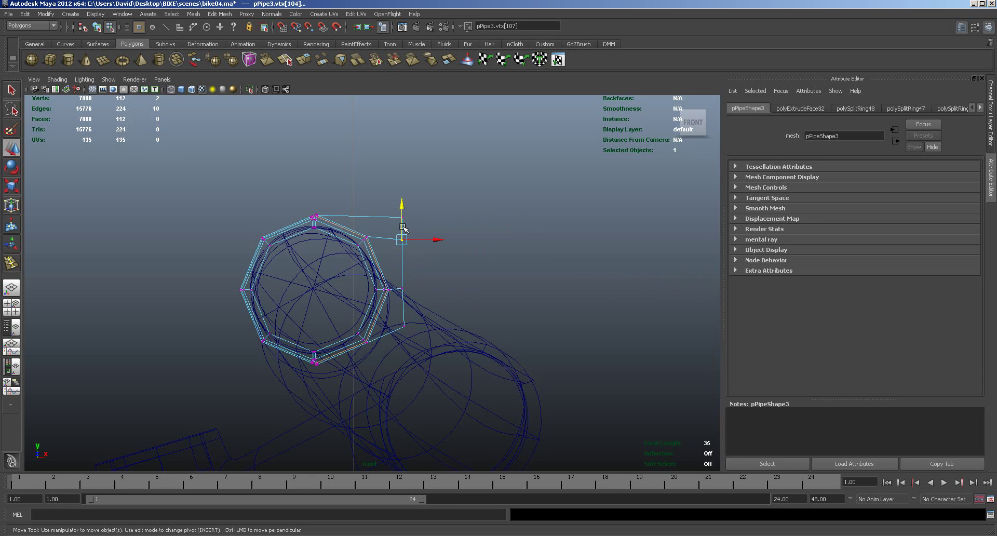
left_click_drag(401, 207, 401, 221)
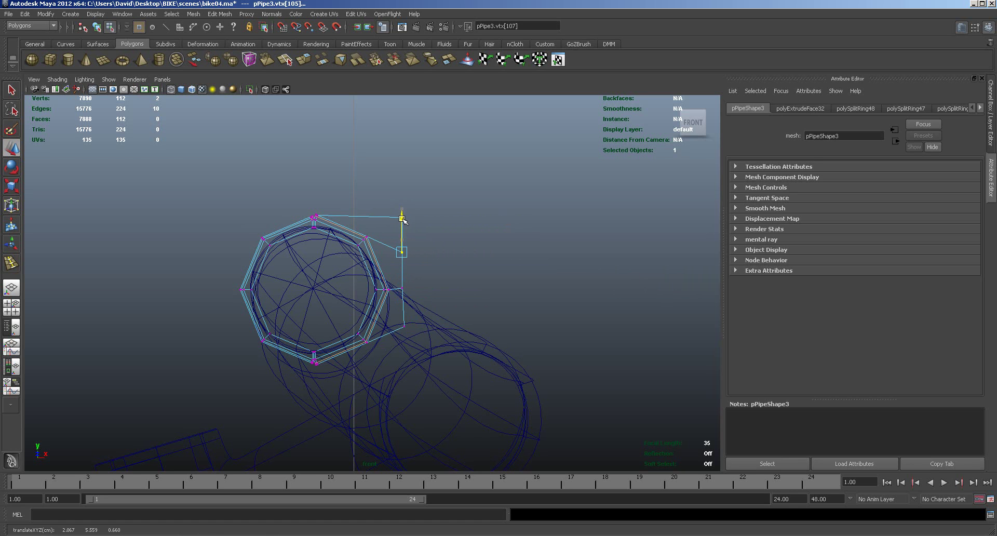
left_click(472, 299)
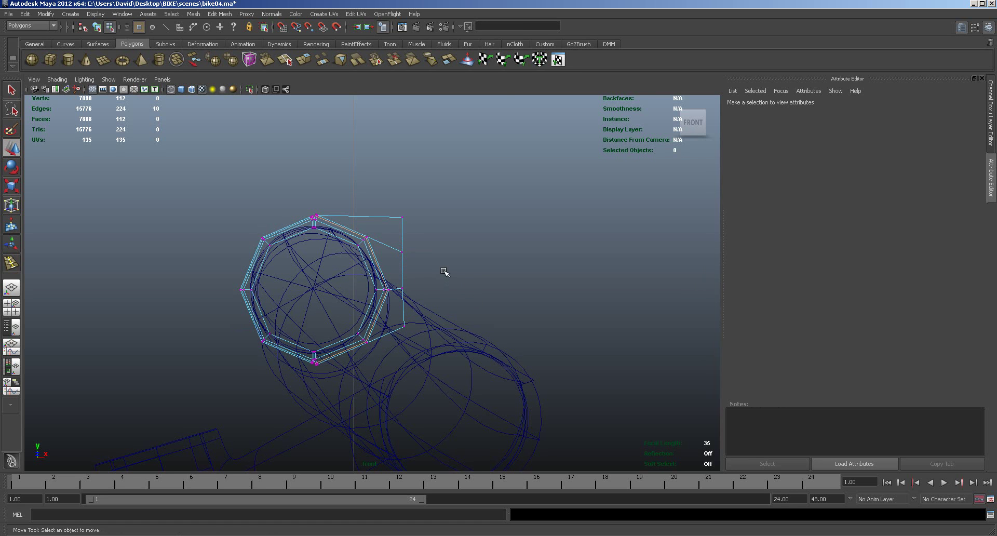
Preview the collar with its protruding block smoothed in the perspective view and return to the unsmoothed mesh.
key("space")
key("space")
right_click_drag(404, 248, 414, 232)
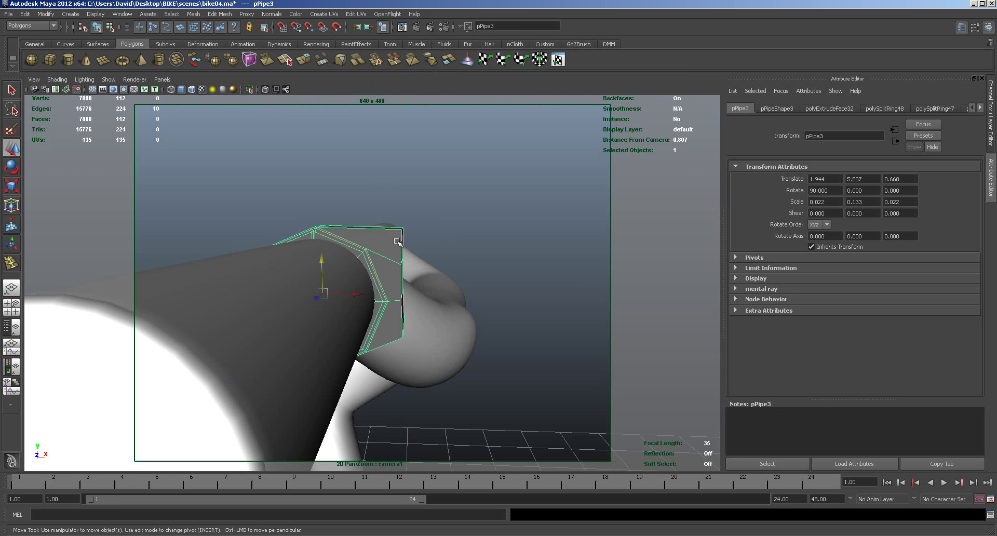
key("3")
left_click(550, 304)
mouse_move(545, 325)
left_mouse_down("alt")
mouse_move(543, 354)
mouse_move(541, 333)
left_mouse_up("alt")
left_click(392, 307)
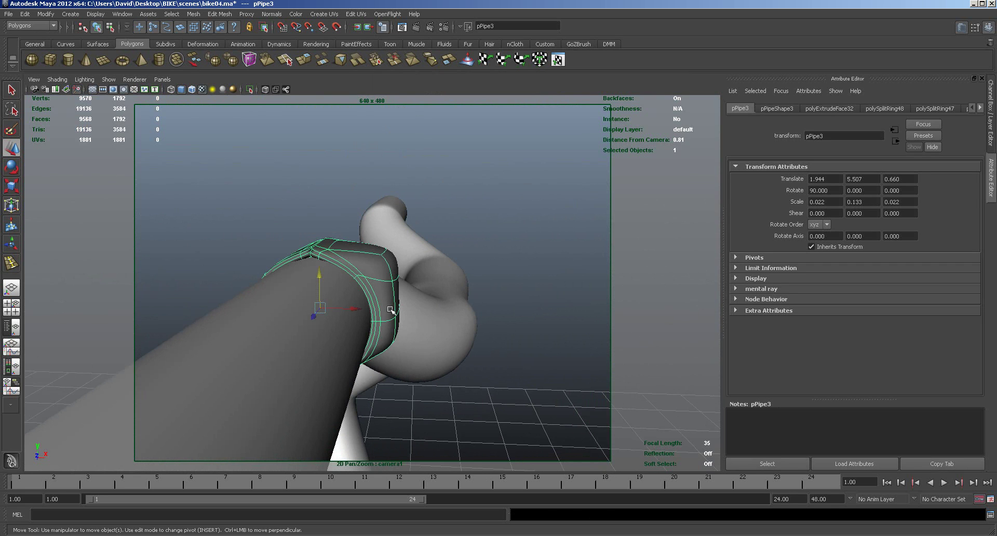
key("1")
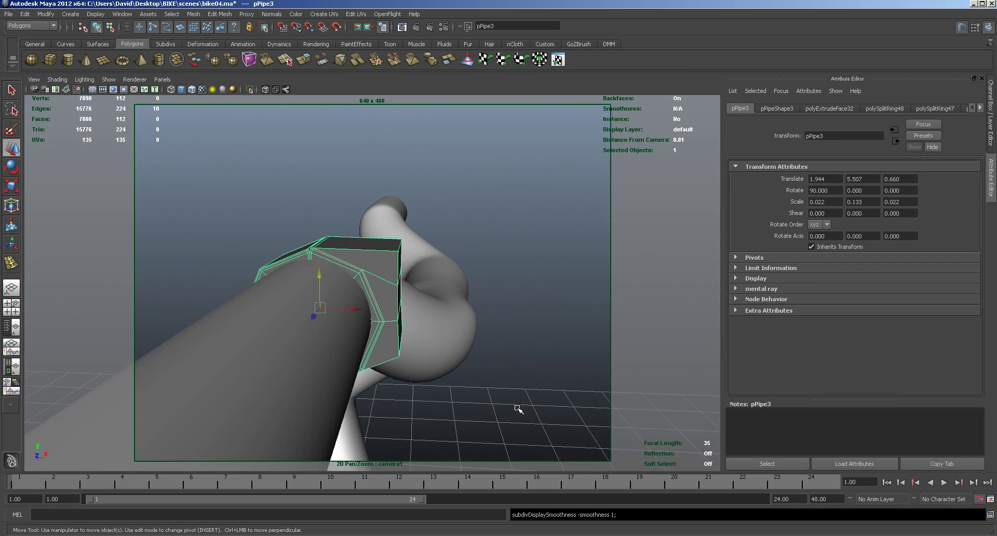
Examine the brake lever reference photo 43693.jpg and close the Hypershade window.
left_click_drag(519, 409, 515, 408, "alt")
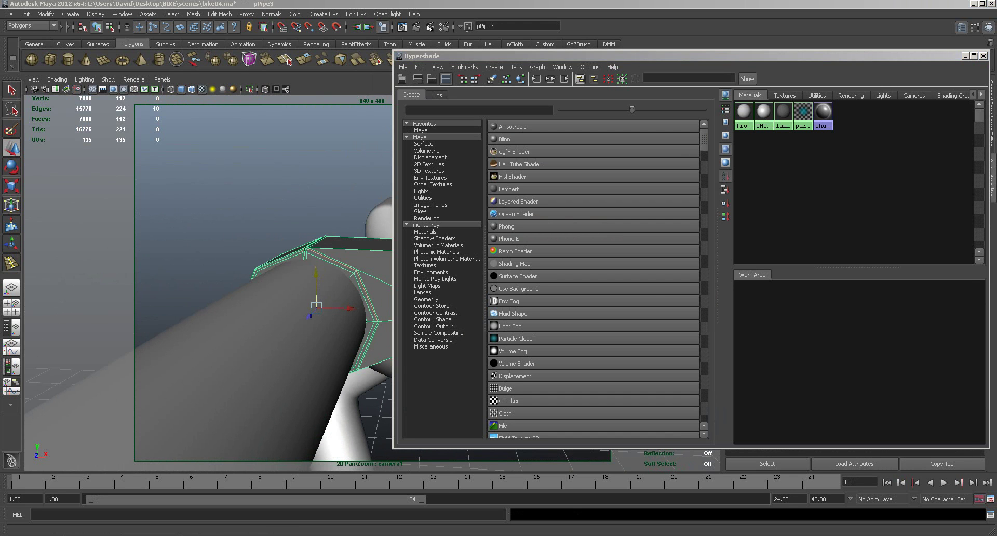
left_click_drag(996, 116, 705, 73)
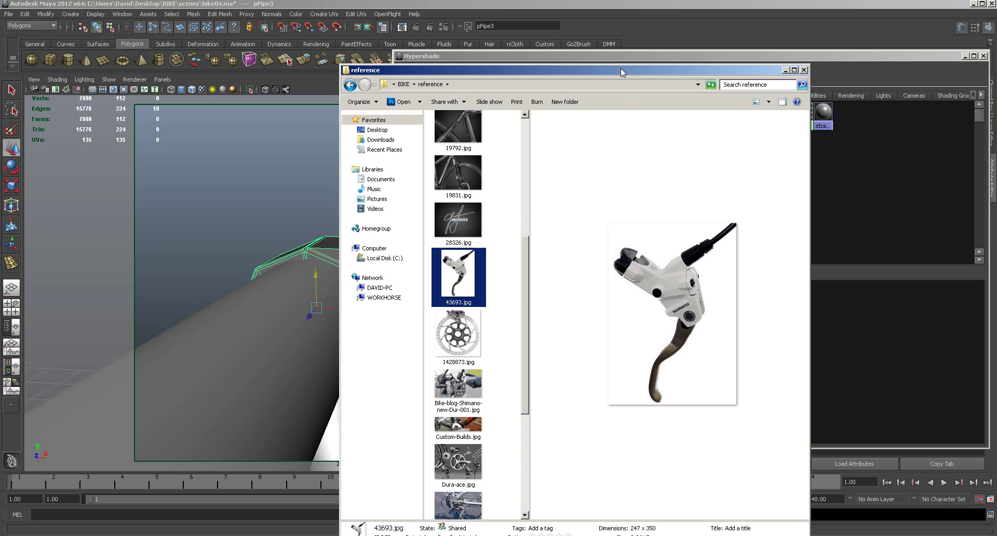
left_click_drag(619, 67, 996, 84)
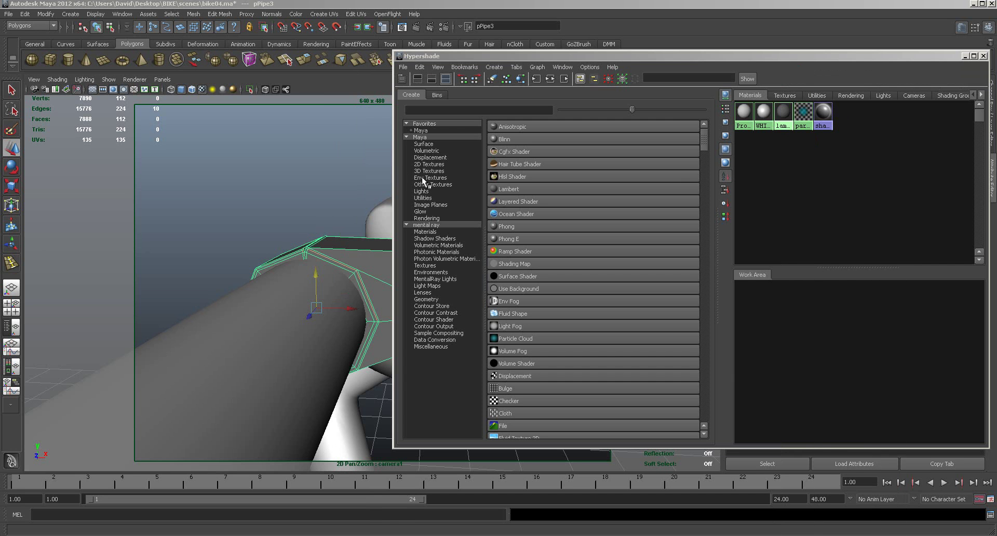
left_click(507, 56)
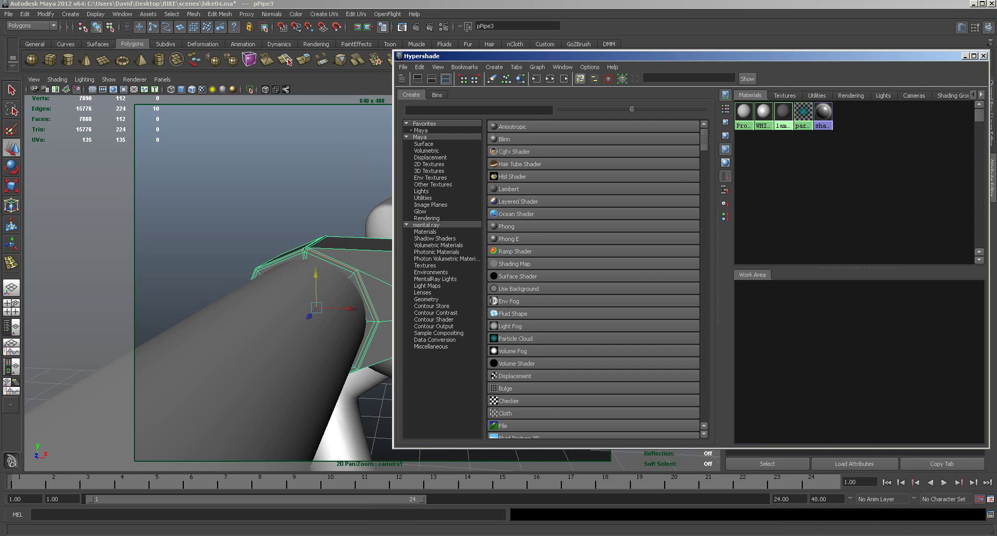
left_click(983, 56)
Move the block's three end faces farther out from the collar, to about X 2.089.
left_click_drag(436, 290, 363, 277, "alt")
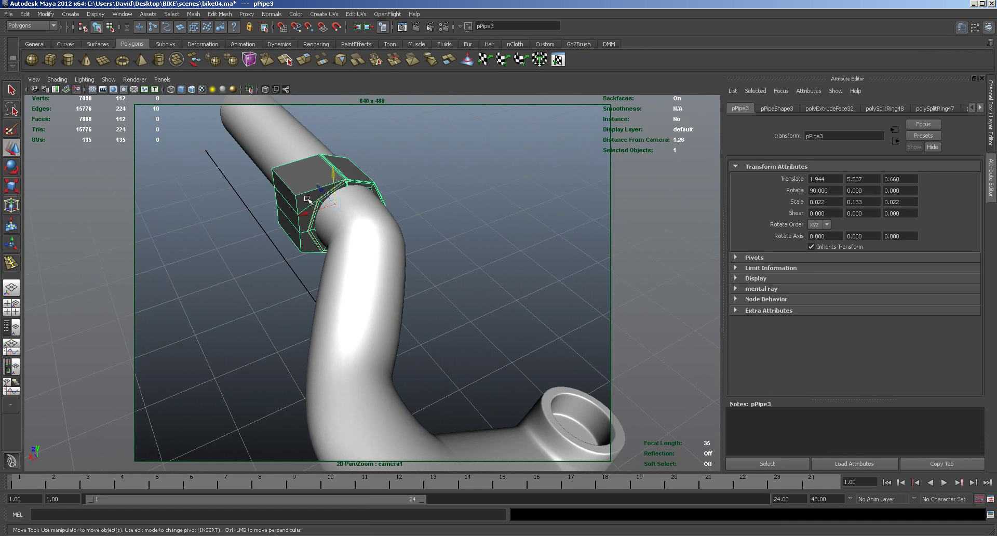
right_click_drag(293, 209, 293, 230)
left_click(294, 201)
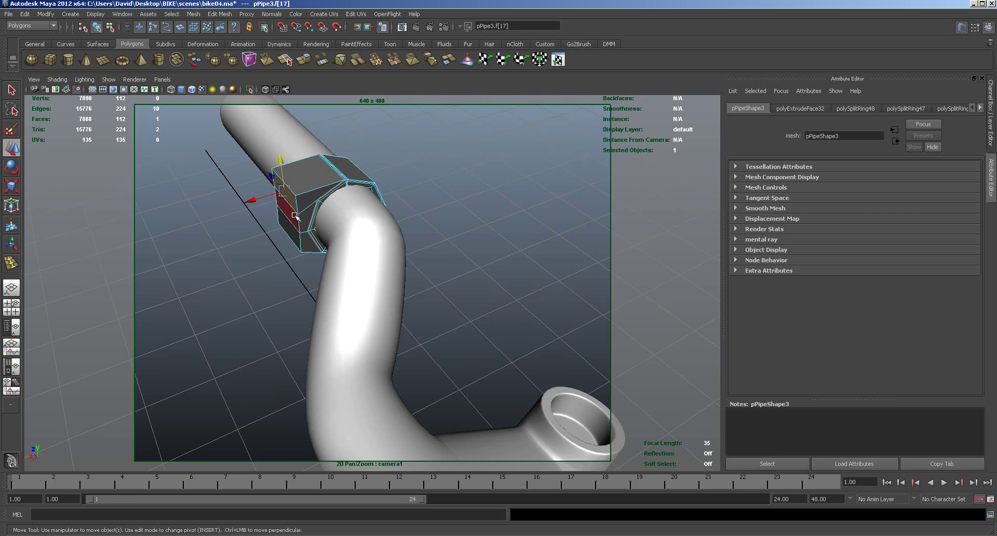
left_click(294, 215, "shift")
left_click(290, 228, "shift")
left_click_drag(253, 225, 245, 225)
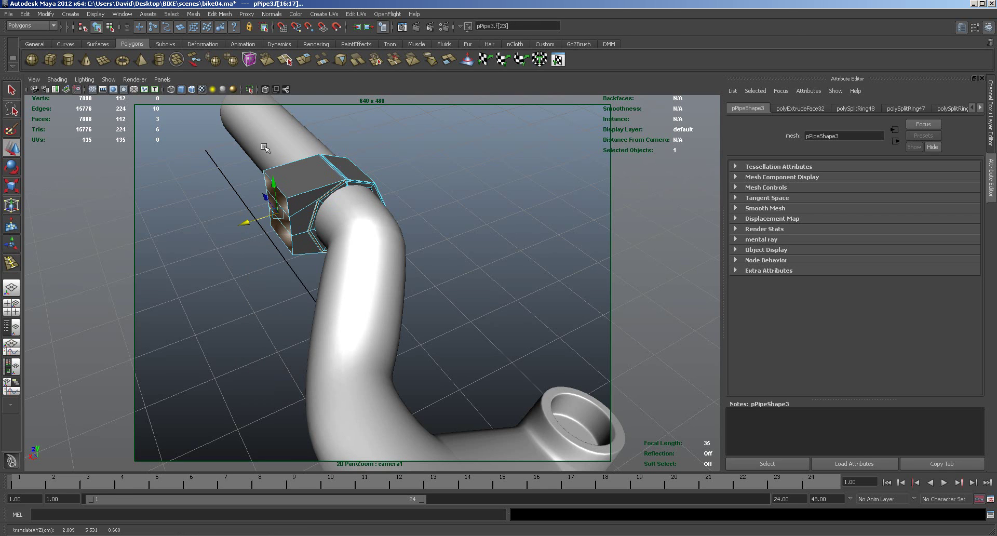
Insert an edge loop around the protruding block between its end faces and the collar.
left_click(219, 14)
left_click(239, 113)
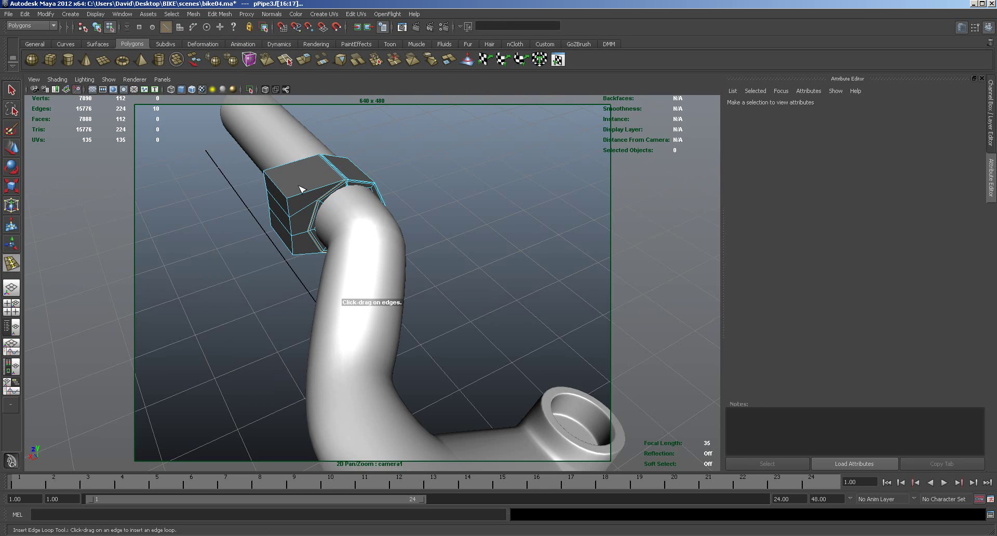
left_click_drag(310, 194, 327, 191)
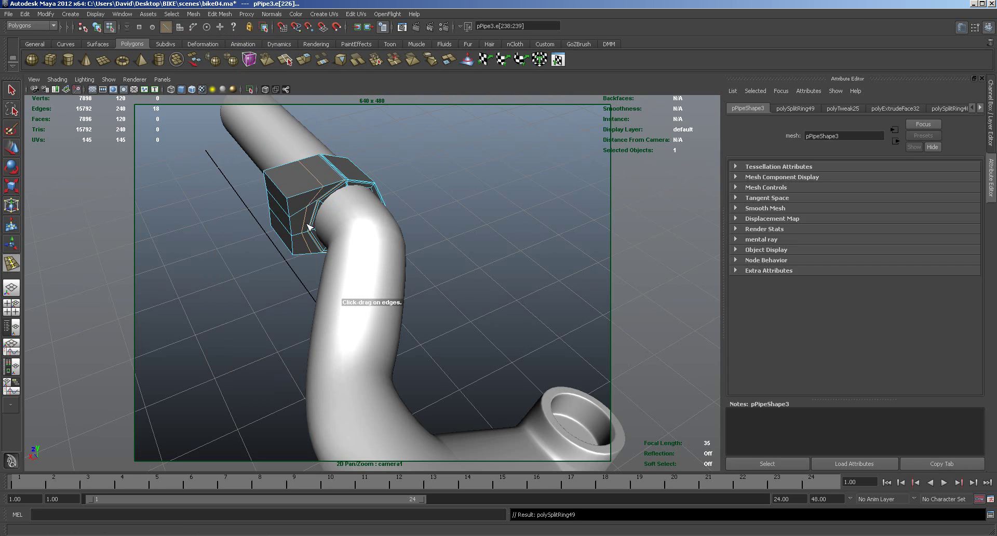
left_click(12, 149)
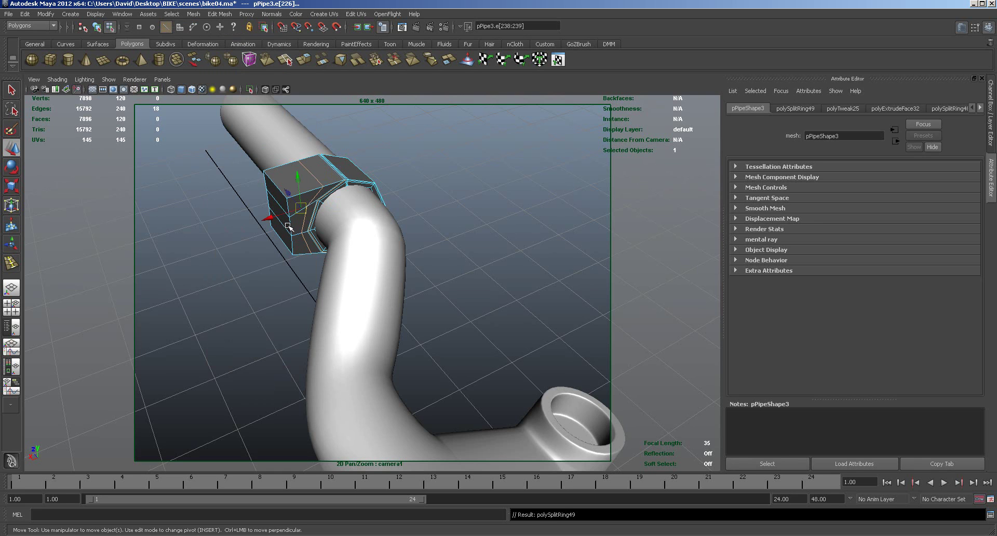
Extrude the three outer faces on the block's side, beyond the new edge loop, by about 0.028.
right_click_drag(295, 227, 301, 233)
left_click(299, 226)
left_click(293, 205, "shift")
left_click(300, 243, "shift")
left_click(310, 64)
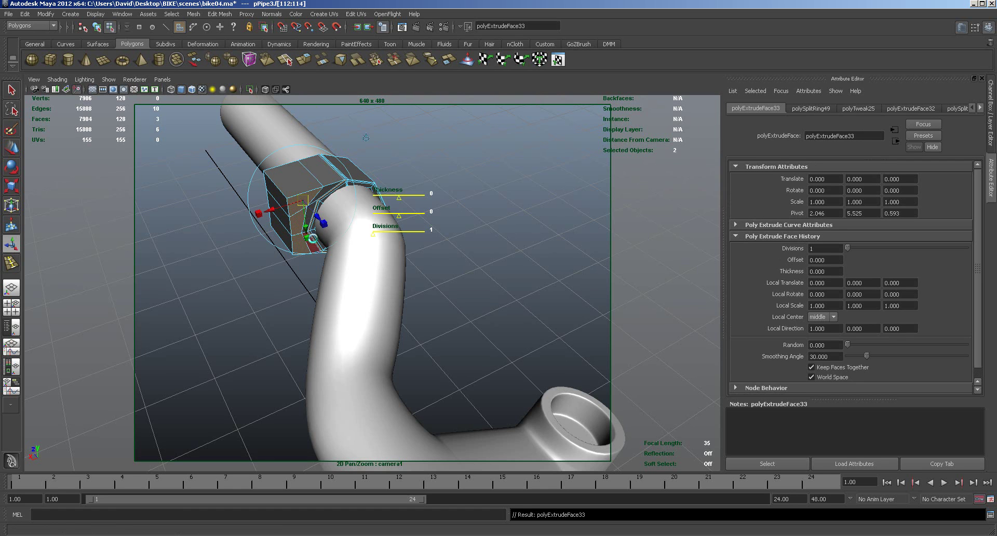
left_click_drag(316, 217, 324, 223)
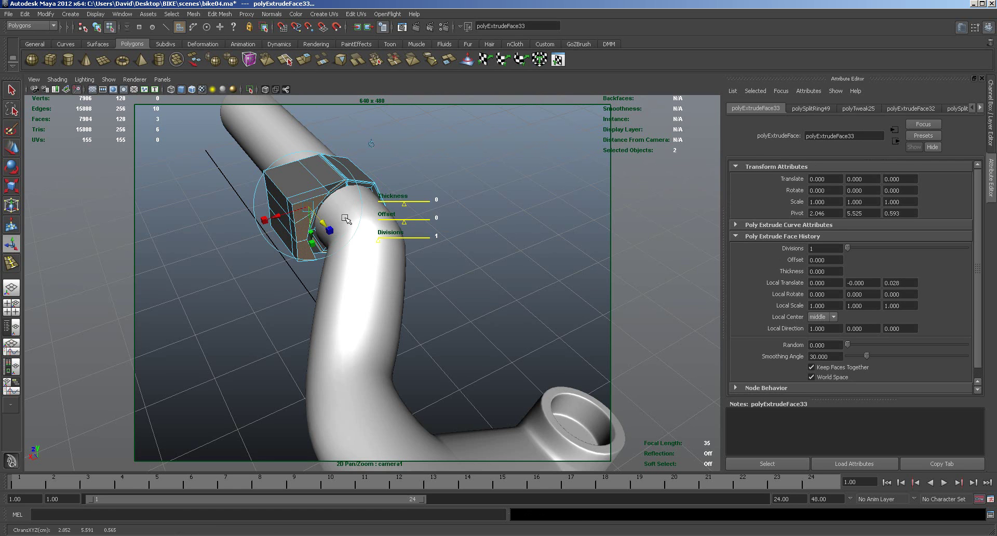
Pull the side extrusion's upper inner corner vertex away from the handlebar toward the block's outer end.
right_click_drag(322, 204, 289, 199)
left_click_drag(446, 236, 419, 215, "alt")
left_click(280, 163)
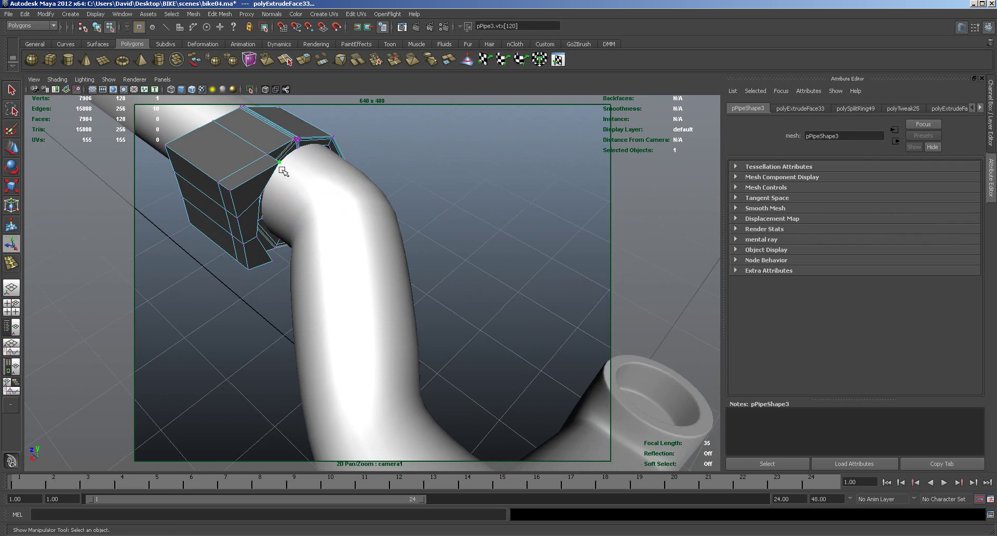
key("w")
left_click_drag(255, 178, 229, 194)
Raise the lower corner vertex of the block's side extrusion and pull it slightly toward the handlebar.
left_click_drag(342, 247, 260, 249, "alt")
left_click(304, 262)
left_click(277, 261)
left_click_drag(275, 235, 277, 219)
left_click_drag(238, 251, 245, 253)
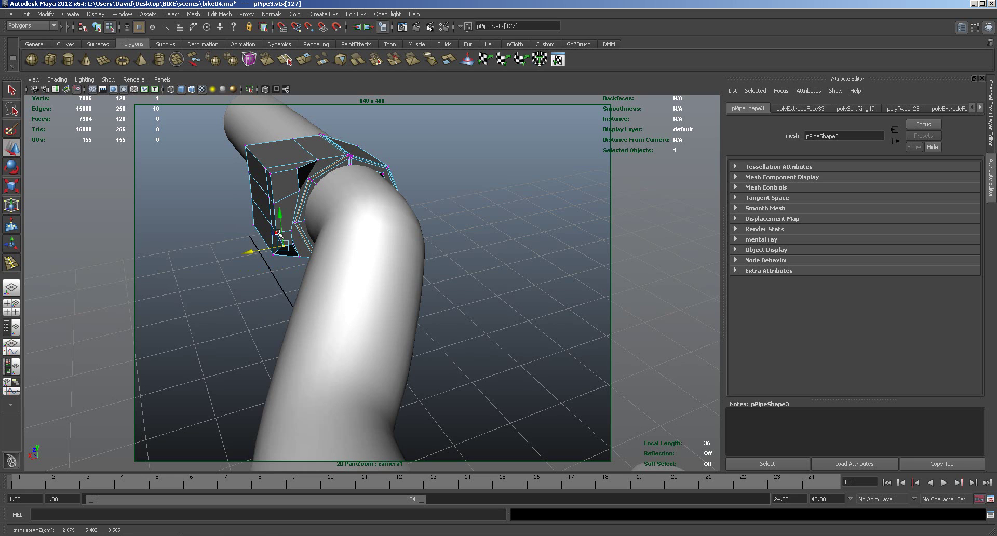
Raise the middle vertex on the outer edge of the block's side extrusion.
left_click(274, 203)
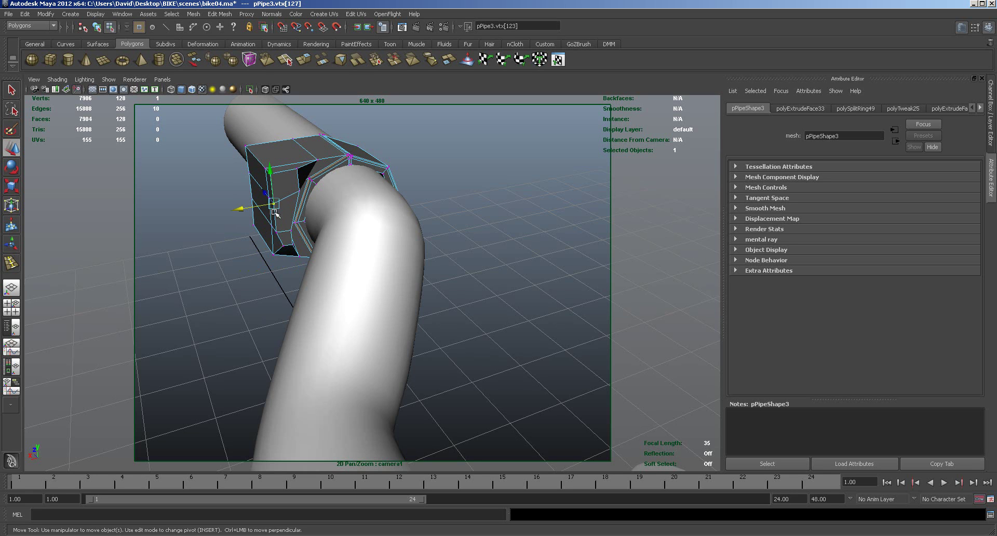
left_click_drag(274, 171, 271, 161)
left_click(274, 234)
left_click_drag(269, 184, 289, 189)
Undo the stray vertex move and raise the side extrusion's middle inner vertex to about Y 5.529.
left_click(294, 212)
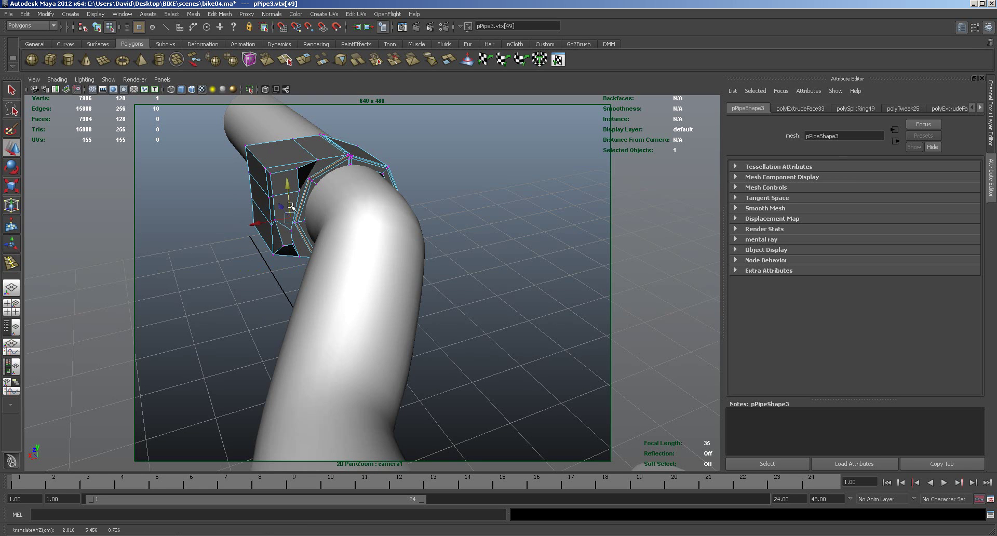
key("ctrl+z")
left_click(238, 246)
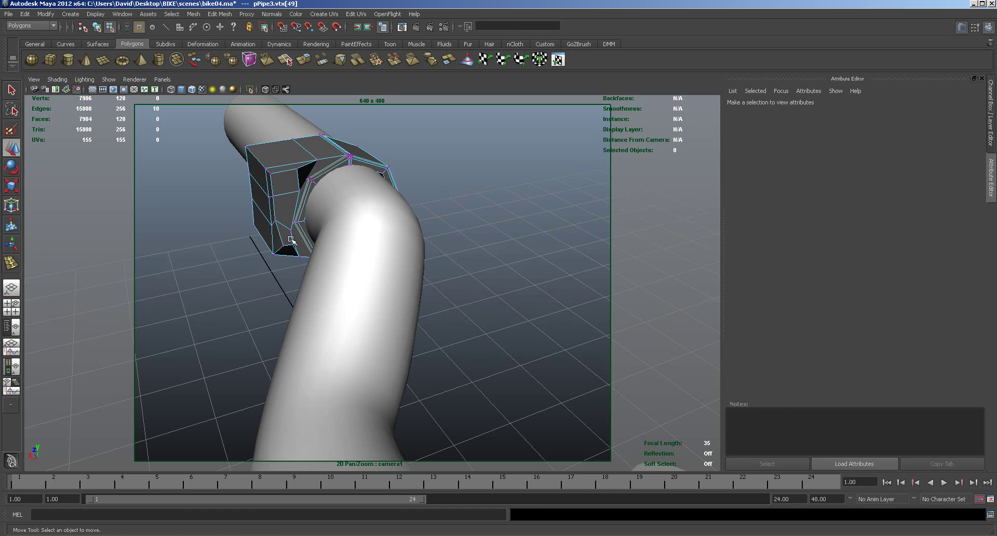
left_click(292, 230)
left_click_drag(289, 201, 289, 190)
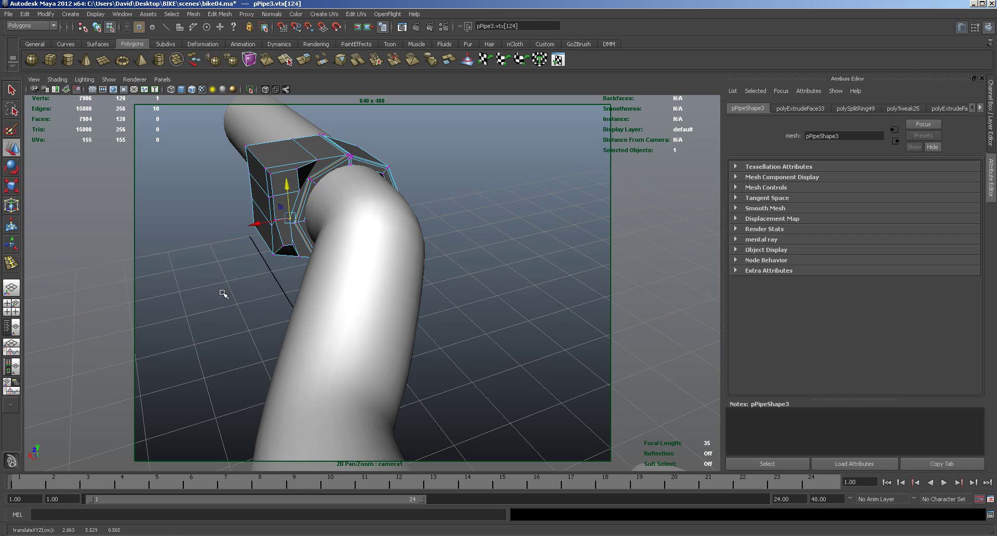
Extrude the two upper faces of the block's side extrusion by about 0.024 and flatten them to a local Y scale of about 0.371.
left_click_drag(224, 295, 247, 263, "alt")
right_click_drag(238, 217, 246, 243)
left_click(238, 209)
left_click(242, 237, "shift")
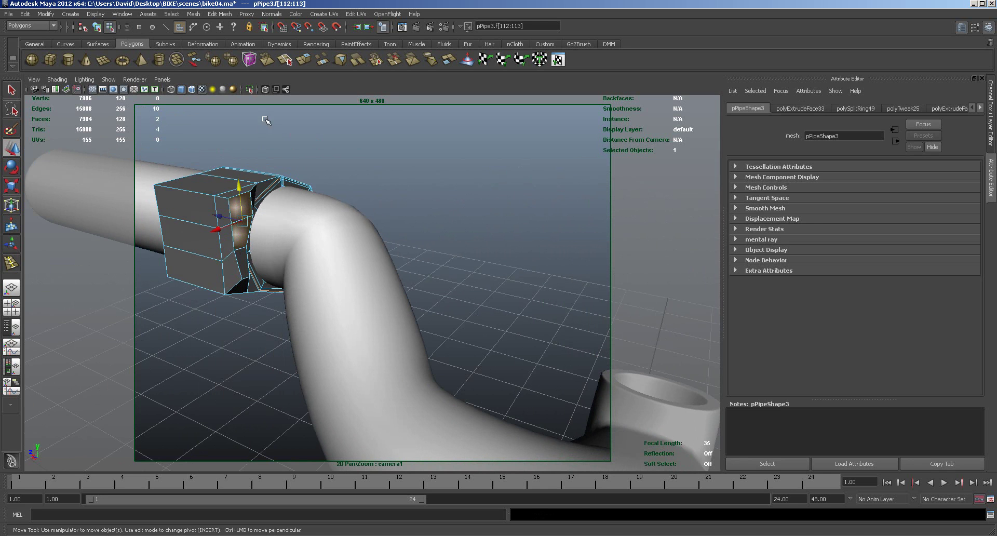
left_click(304, 59)
left_click_drag(267, 213, 281, 216)
left_click_drag(258, 254, 278, 235)
key("t")
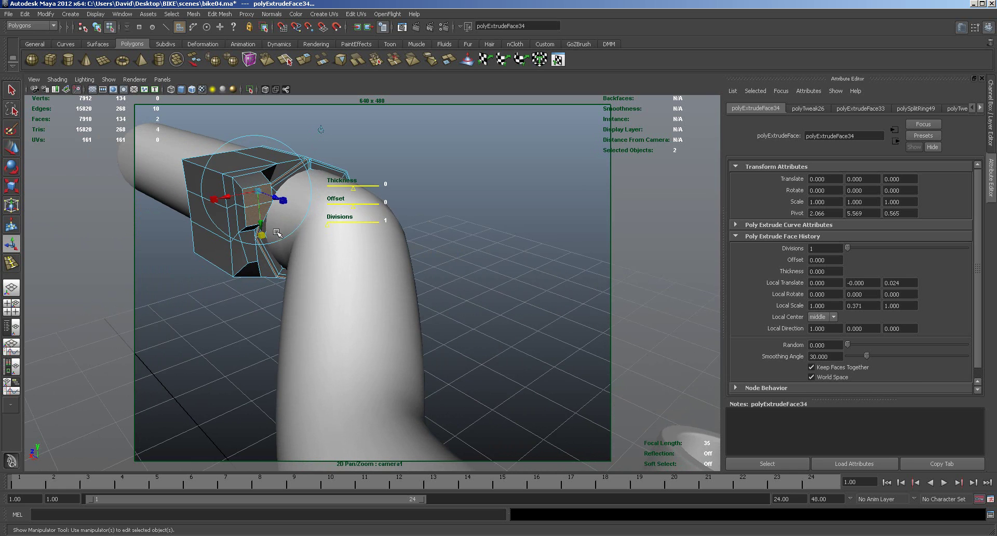
Raise the new extrusion's two lower corner vertices and pull the outer one inward to narrow the end's lower edge.
right_click_drag(256, 215, 230, 219)
left_click(248, 228)
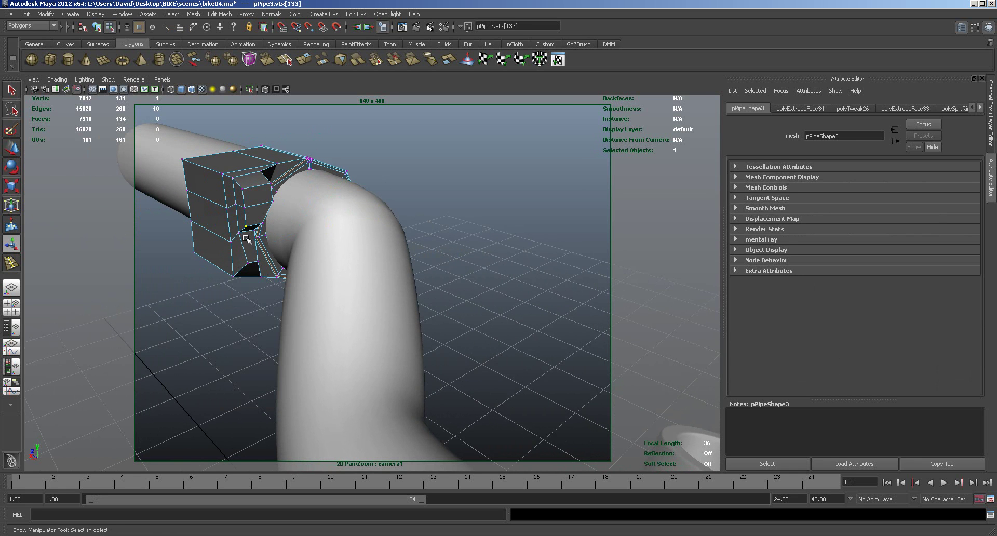
key("w")
left_click(242, 191)
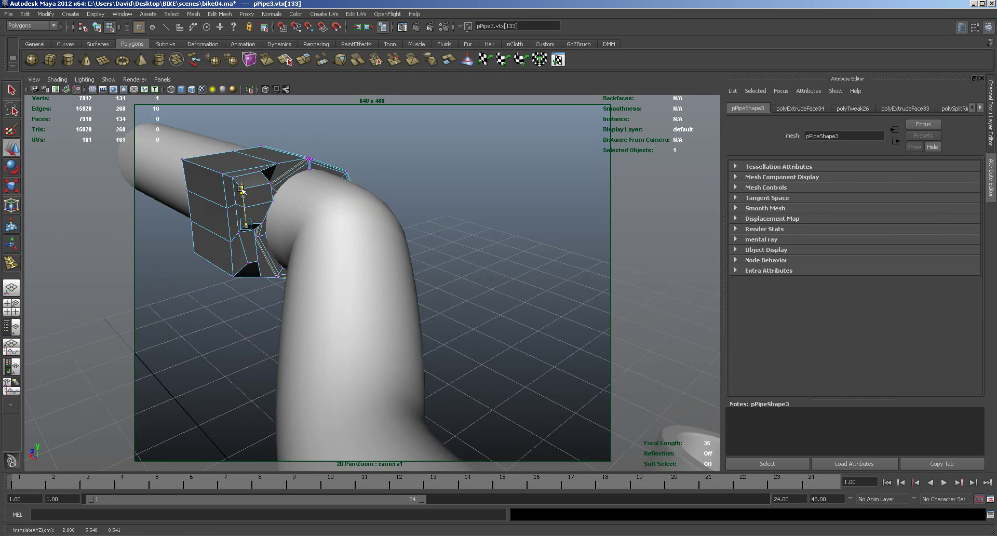
left_click(263, 223)
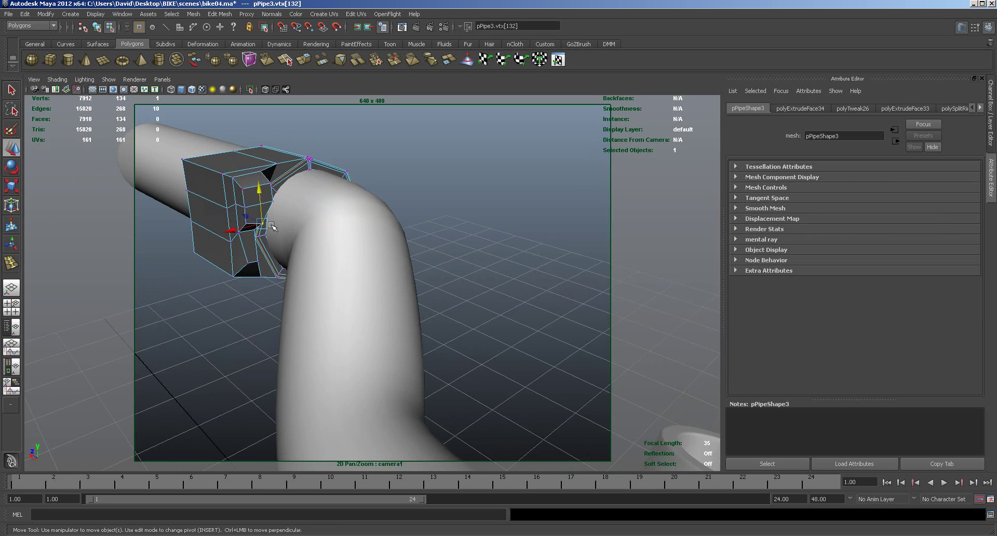
left_click_drag(421, 226, 368, 231, "alt")
left_click_drag(297, 180, 260, 213)
left_click(275, 213)
left_click_drag(285, 173, 285, 170)
left_click_drag(230, 236, 278, 250, "alt")
left_click_drag(227, 198, 235, 199)
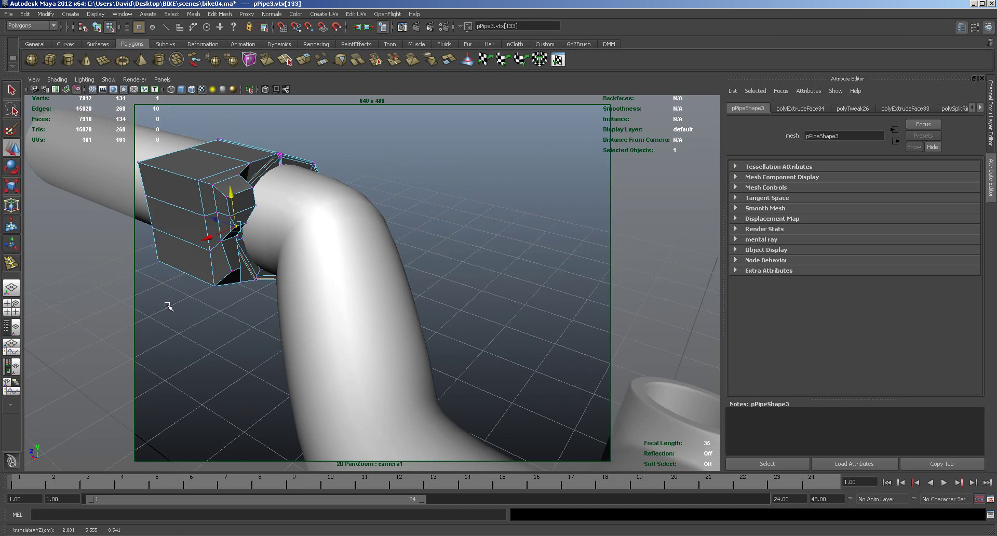
Reposition the new extrusion's upper corner vertices and raise its middle side vertices to shape the end toward a hexagon.
left_click(161, 283)
left_click(214, 211)
left_click_drag(366, 195, 403, 191, "alt")
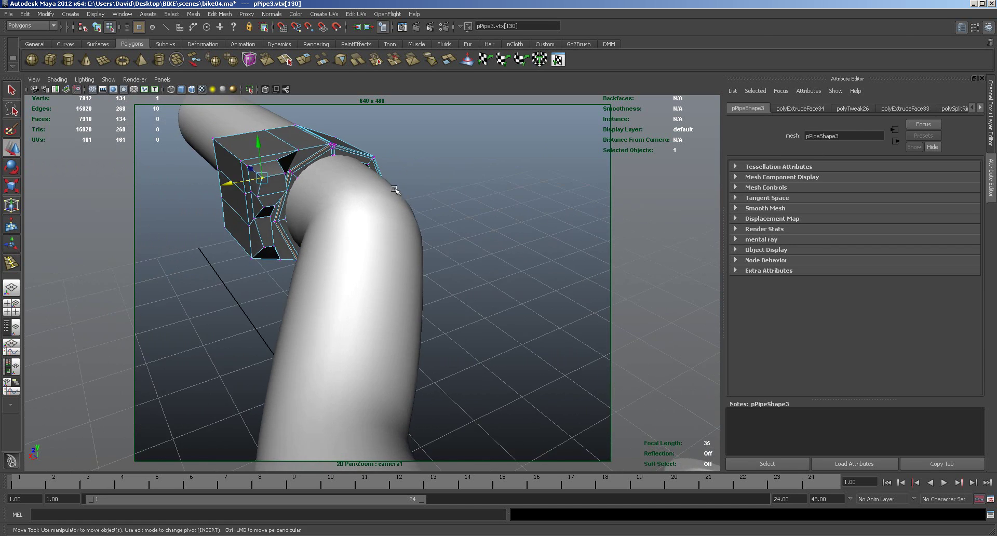
left_click(284, 175)
left_click_drag(241, 248, 296, 292, "alt")
left_click(334, 289)
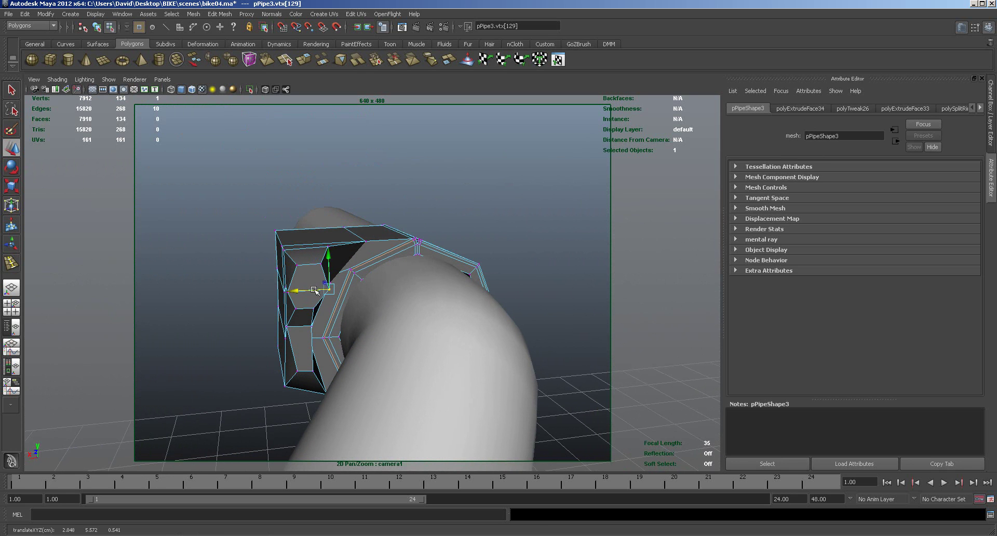
left_click_drag(330, 261, 328, 252)
left_click(286, 292)
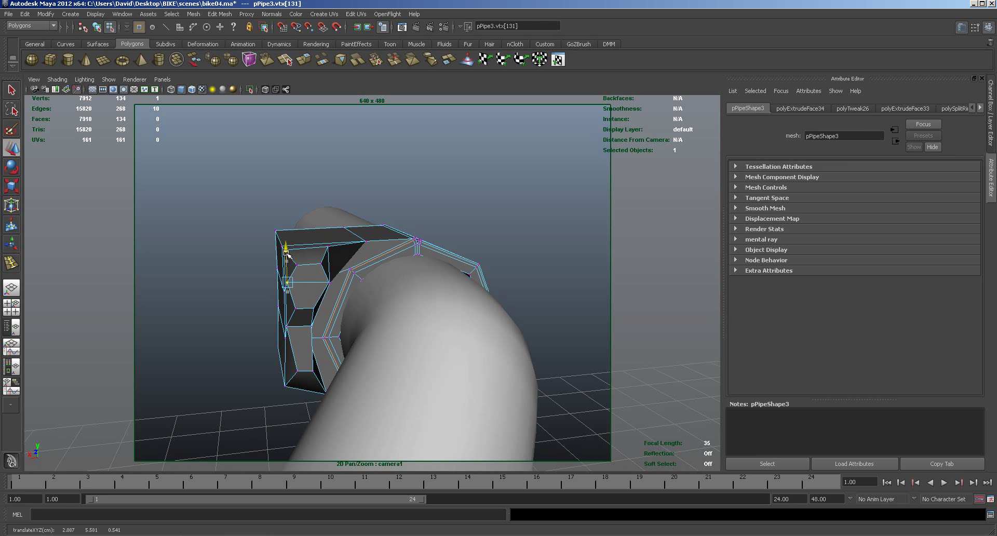
Even out the hexagonal end by adjusting its lower vertices and pulling the middle inner vertex away from the handlebar.
left_click(295, 309)
left_click_drag(295, 283, 314, 267)
left_click(311, 306)
left_click_drag(280, 302, 261, 288)
left_click(263, 287)
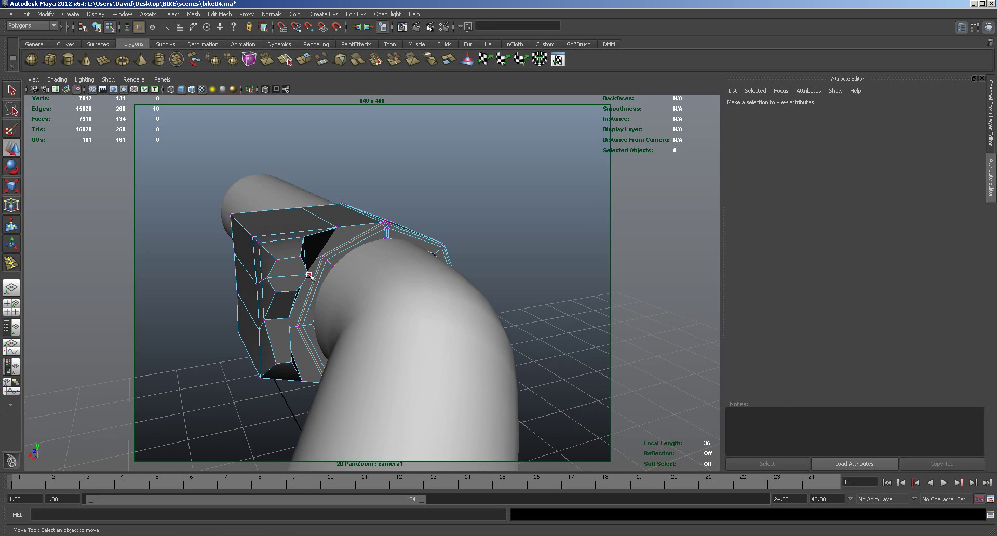
left_click(310, 275)
left_click_drag(276, 279, 279, 277)
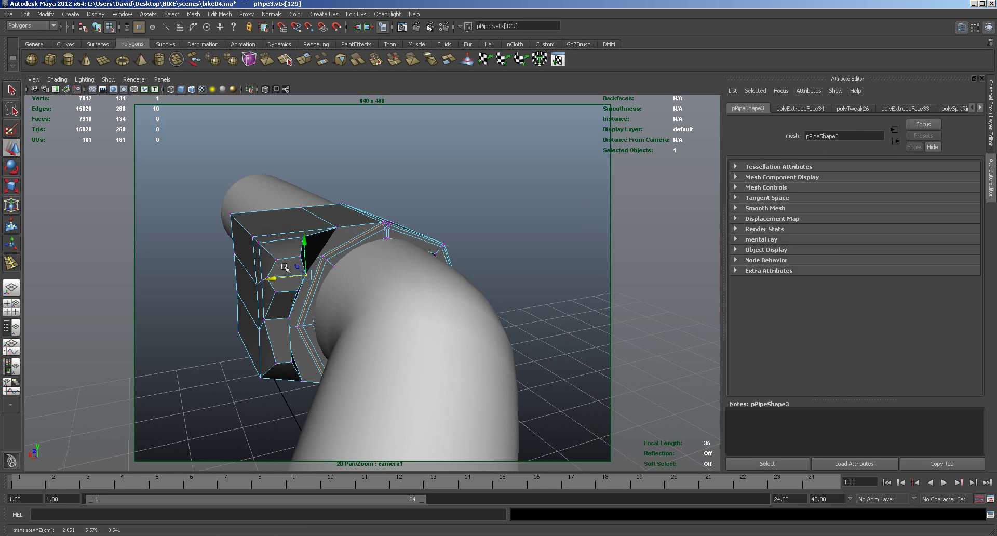
Extrude the two hexagonal end faces outward by about 0.027 and scale them uniformly to about 0.633.
right_click_drag(284, 270, 283, 286)
left_click(285, 271)
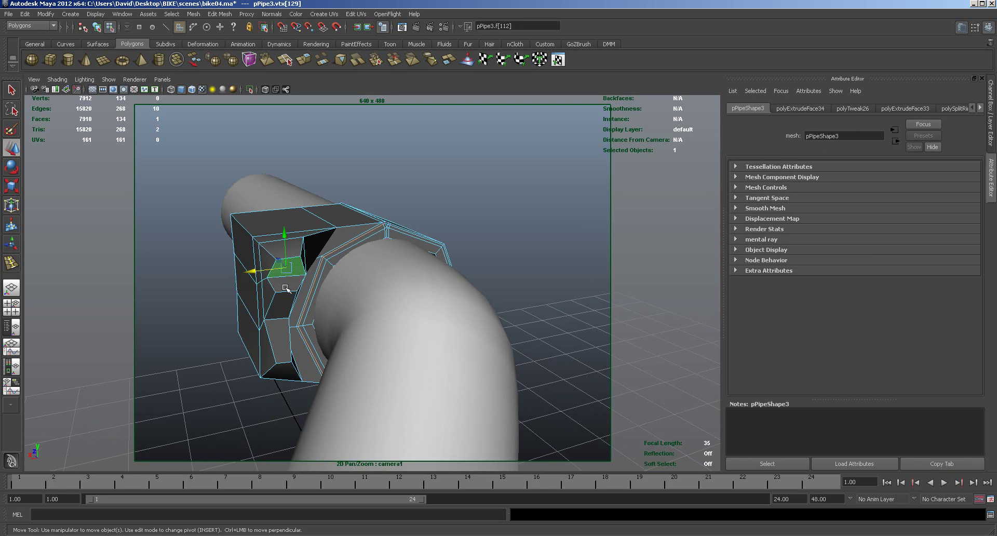
left_click(285, 289, "shift")
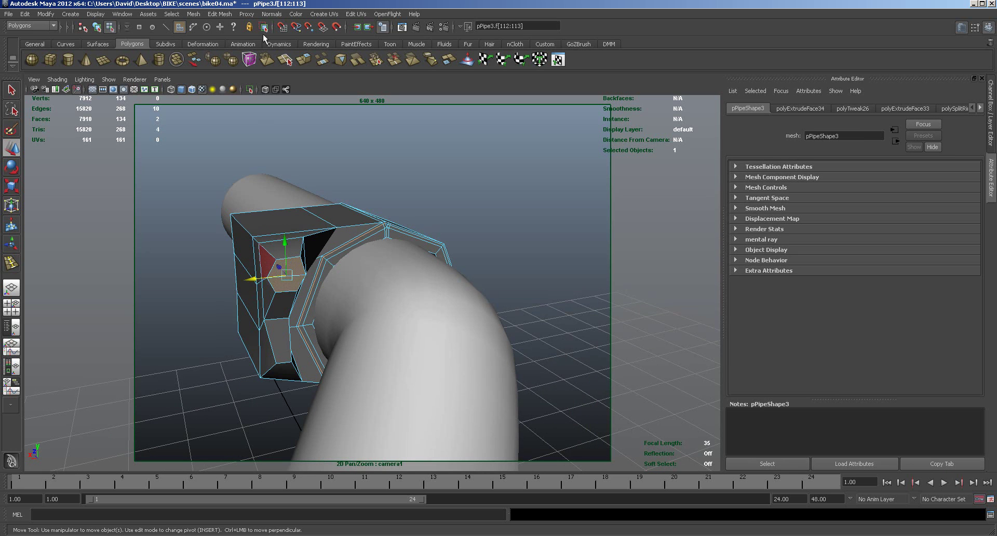
left_click(304, 60)
left_click_drag(193, 338, 243, 285, "alt")
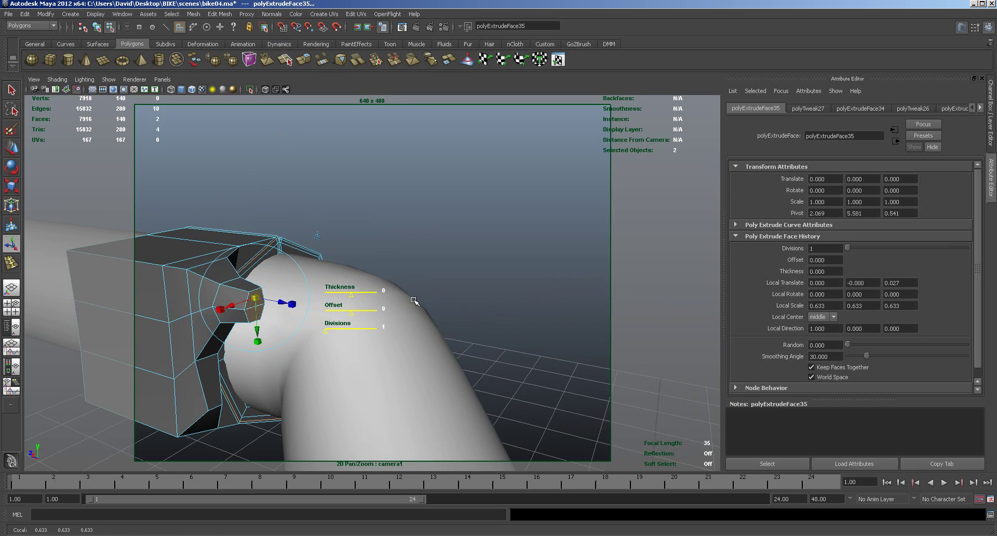
Extrude the tapered tip's two end faces outward again by about 0.003 and check the whole mesh in smooth preview.
left_click(304, 60)
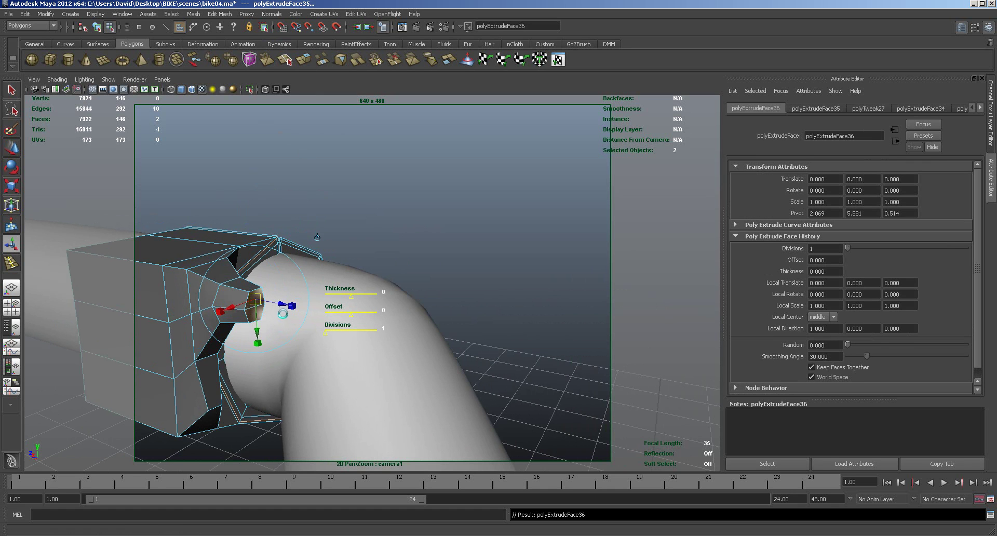
left_click_drag(282, 304, 284, 303)
right_click_drag(207, 297, 200, 292)
left_click(178, 302)
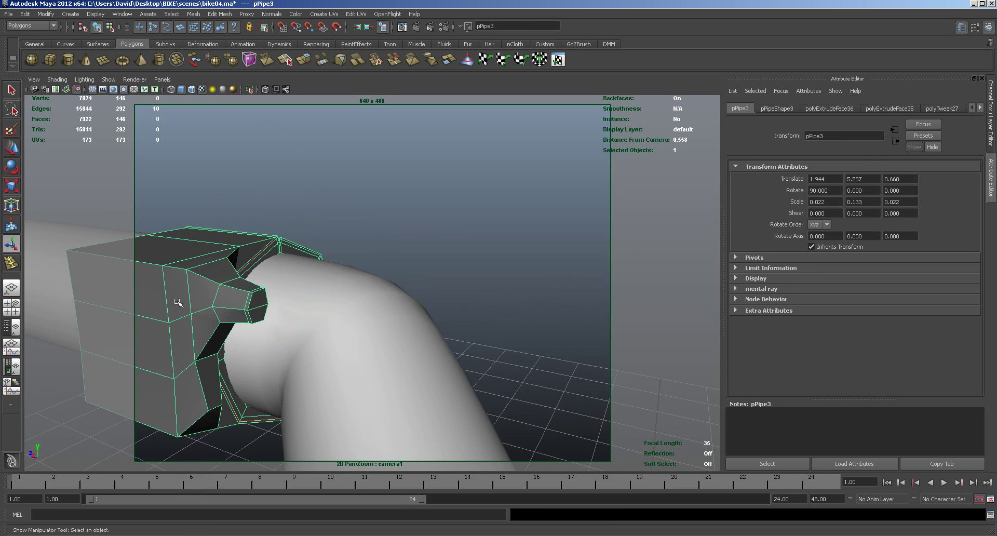
key("3")
mouse_move(215, 334)
left_mouse_down("alt")
mouse_move(223, 369)
mouse_move(204, 394)
mouse_move(204, 376)
mouse_move(235, 362)
mouse_move(224, 345)
left_mouse_up("alt")
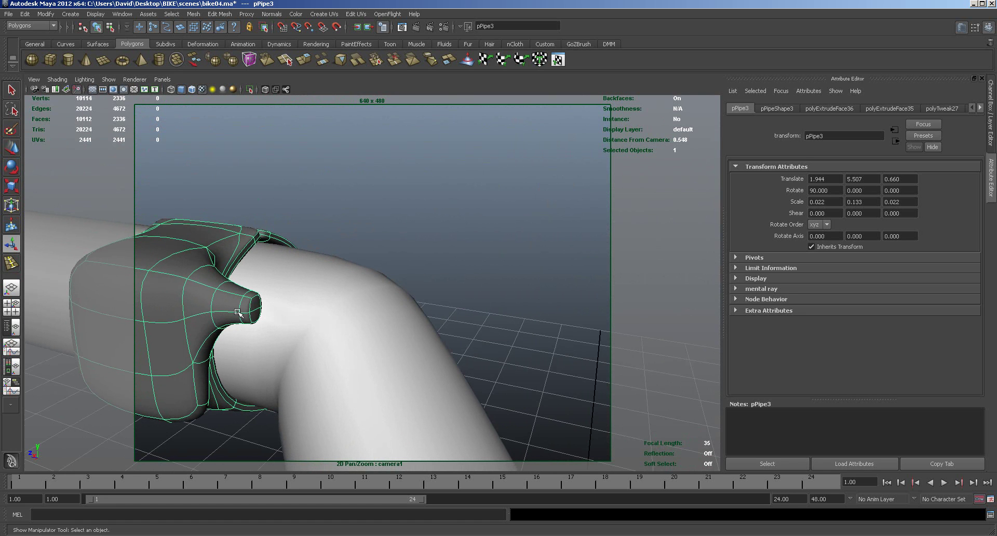
key("1")
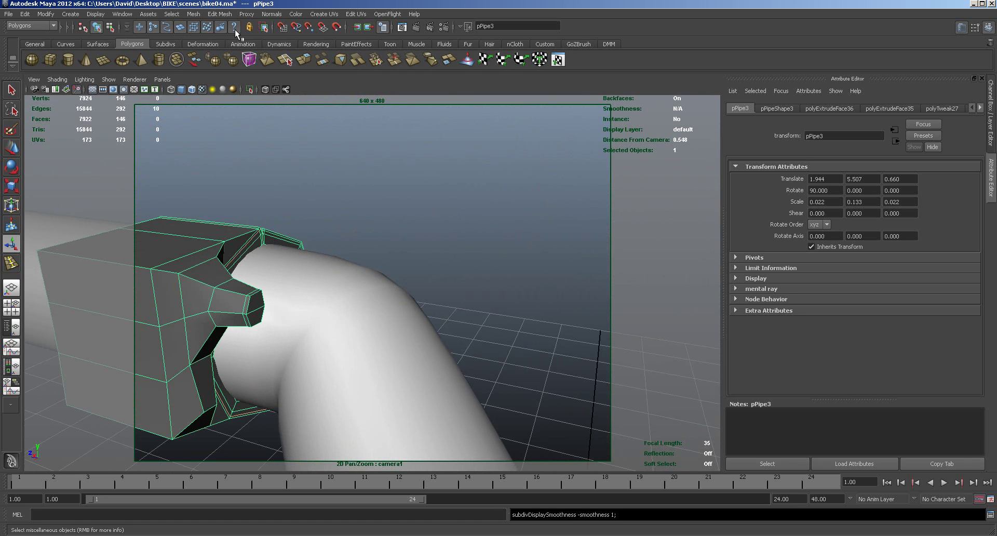
Extrude the tip's two end faces in place and scale them down uniformly to form an inset rim.
left_click(219, 14)
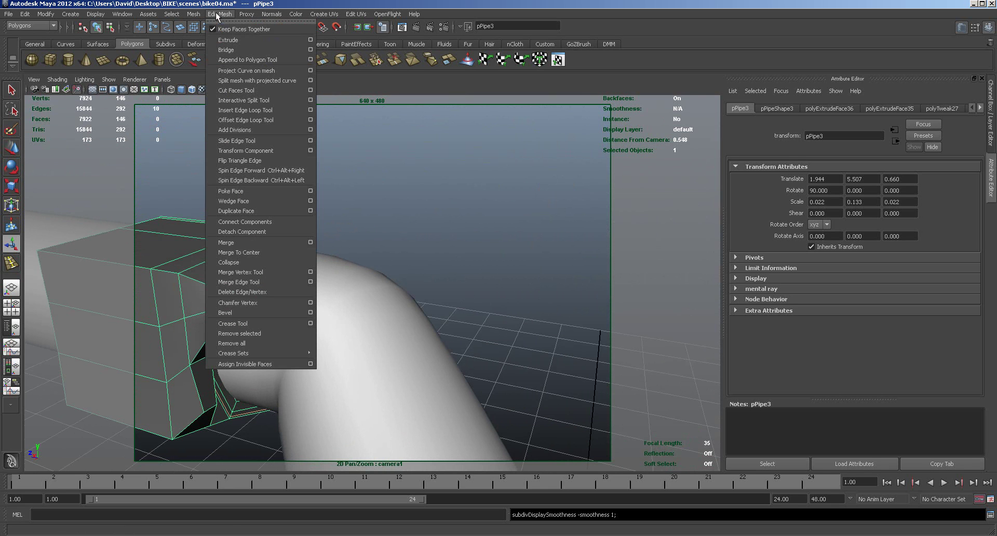
right_click_drag(183, 309, 184, 334)
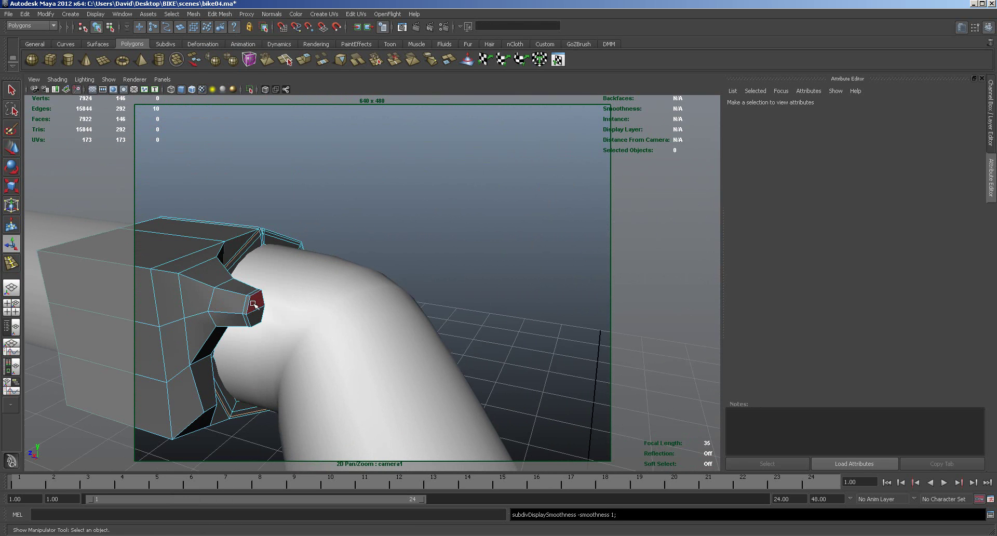
left_click(254, 314)
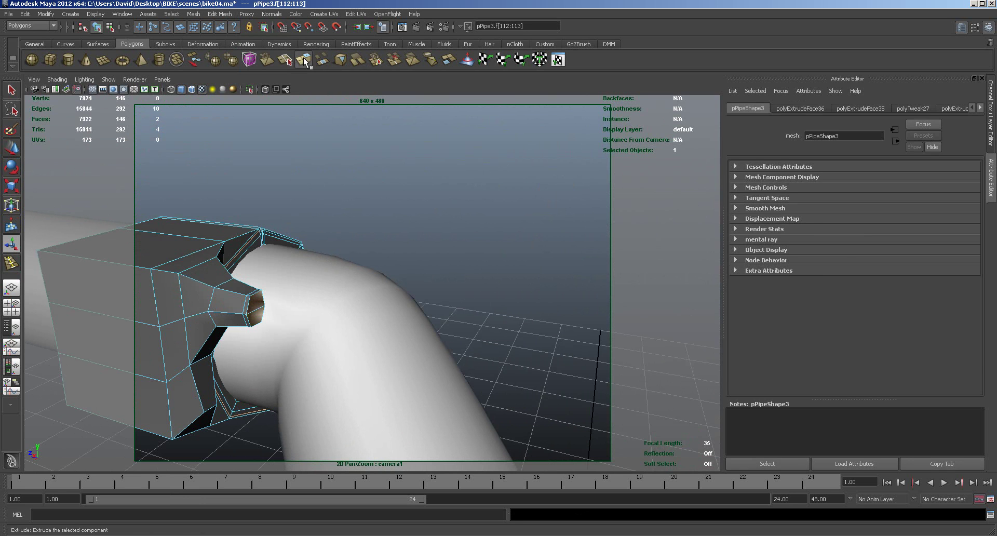
key("ctrl+e")
left_click(295, 309)
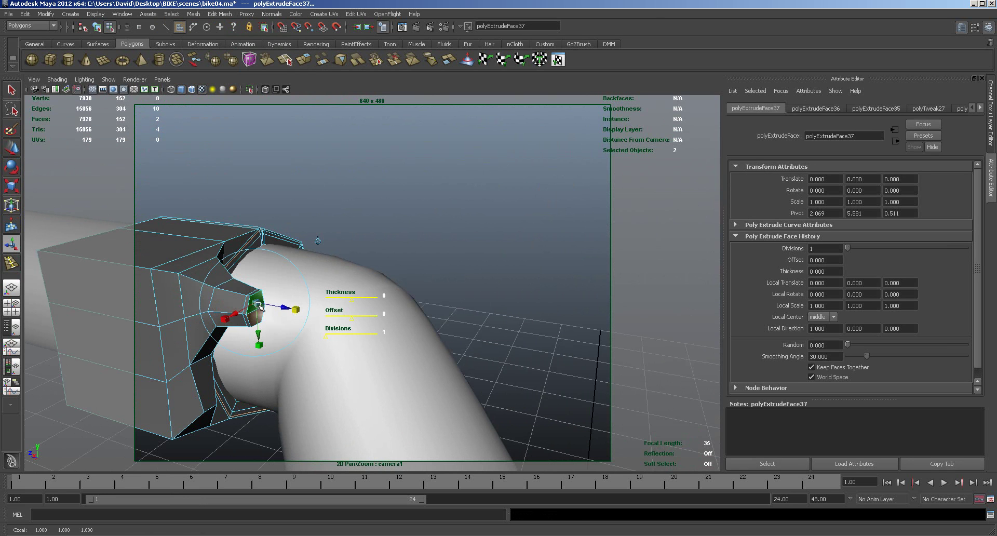
left_click_drag(256, 304, 251, 306)
Extrude the inset end faces repeatedly and push them about 0.010 into the tip to hollow out its opening.
key("ctrl+e")
left_click(291, 310)
left_click_drag(258, 303, 251, 358)
left_click(306, 61)
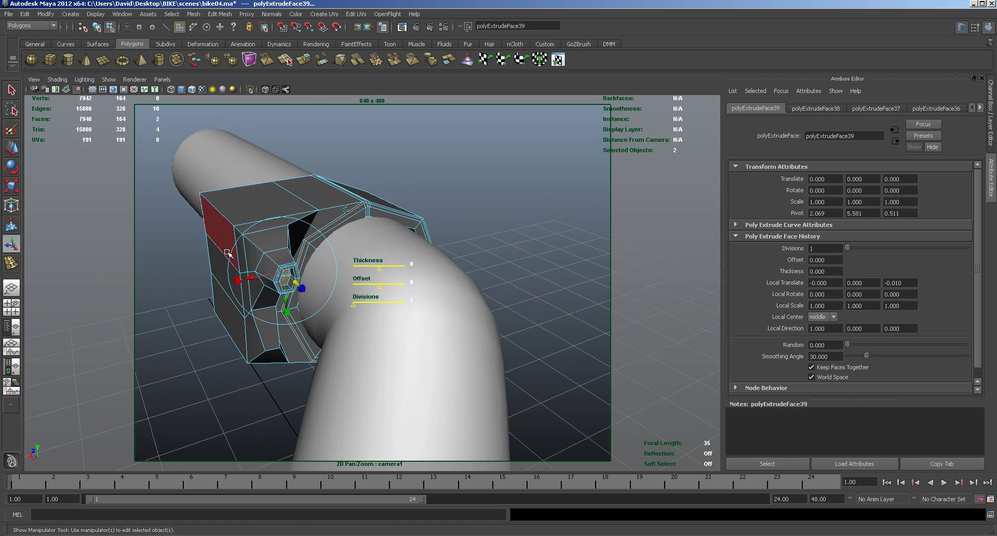
Return the clamp body to object selection and display it in smooth preview, viewed from the tip's side.
right_click_drag(220, 230, 227, 224)
left_click(220, 229)
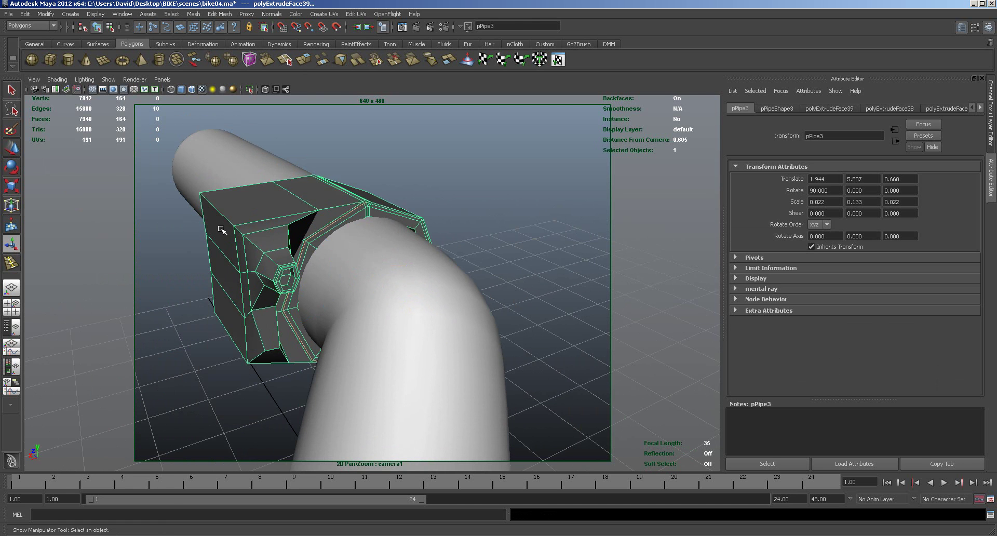
key("3")
left_click_drag(209, 396, 266, 410, "alt")
left_click_drag(251, 317, 292, 325, "alt")
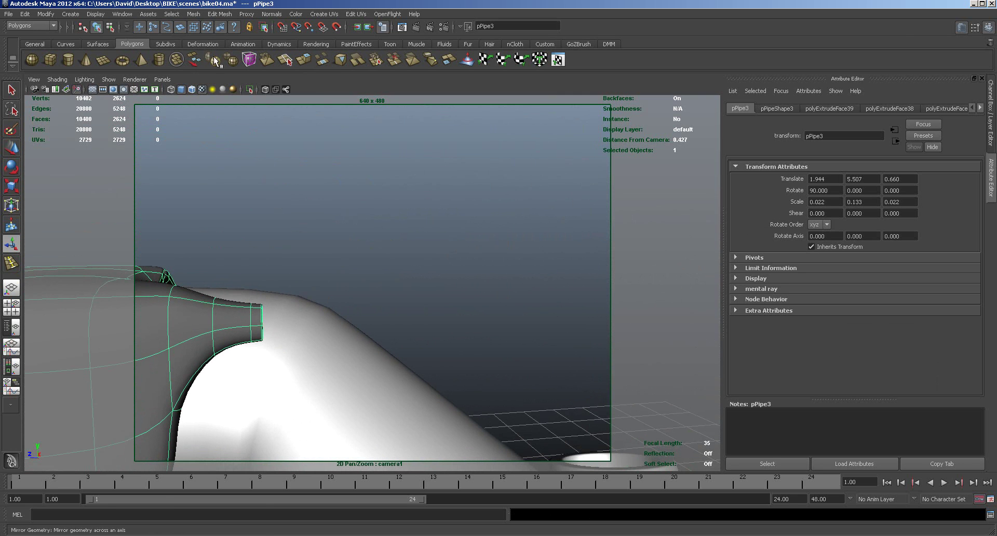
Insert two edge loops around the tapered tip, one at its narrow base and one nearer the block.
left_click(220, 14)
left_click(227, 111)
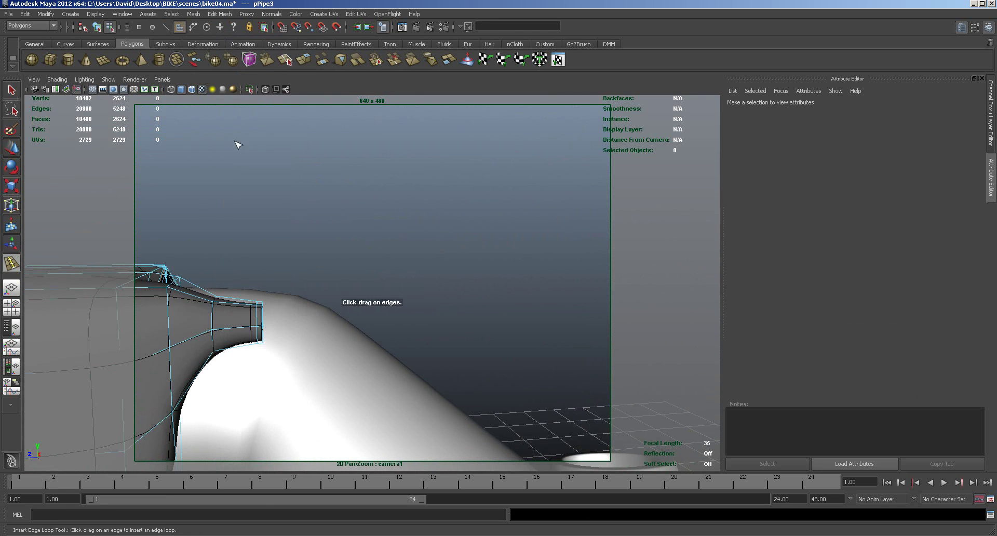
left_click_drag(227, 333, 170, 342)
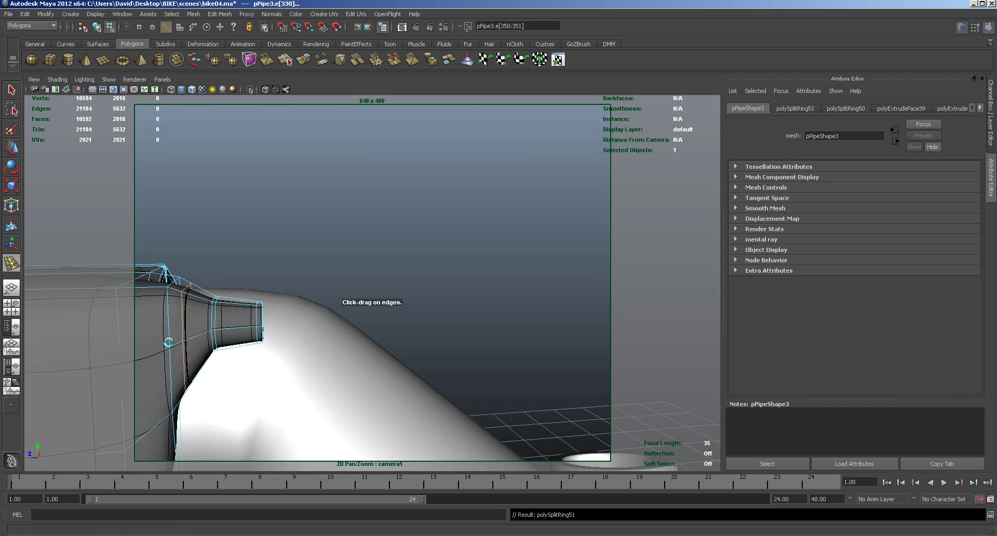
left_click(342, 262)
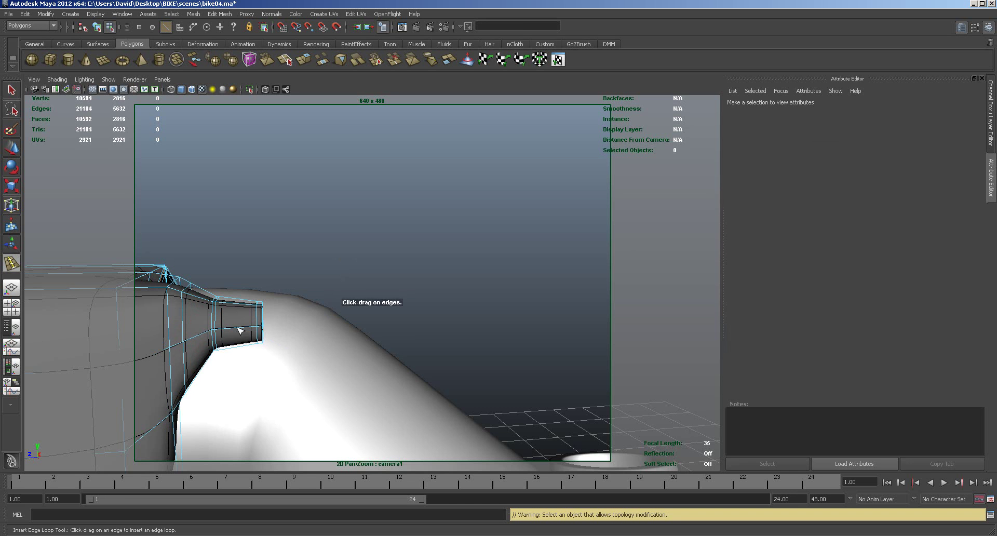
left_click(12, 148)
Switch to the reference folder in the file explorer to examine the brake lever photo 43693.jpg.
left_click_drag(276, 241, 307, 269, "alt")
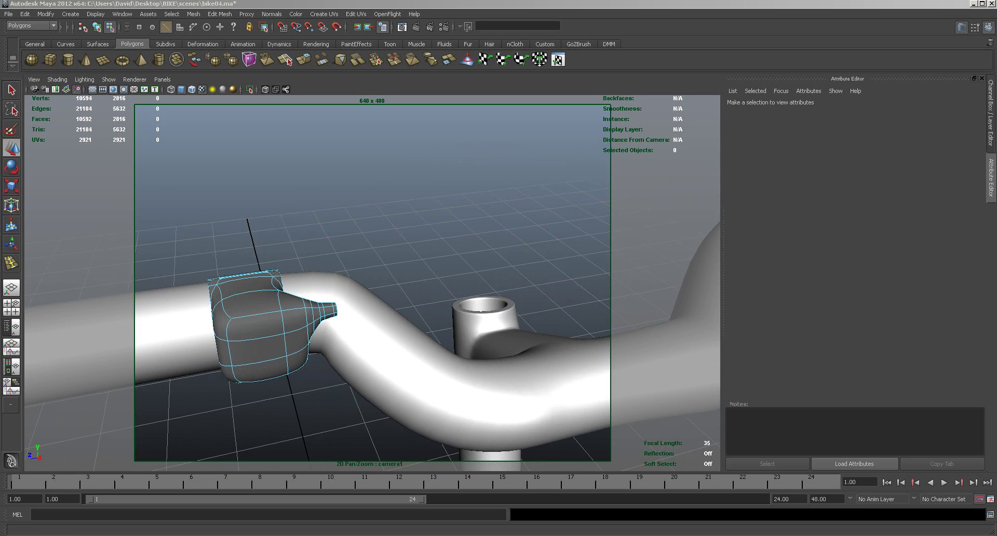
left_click_drag(996, 119, 498, 106)
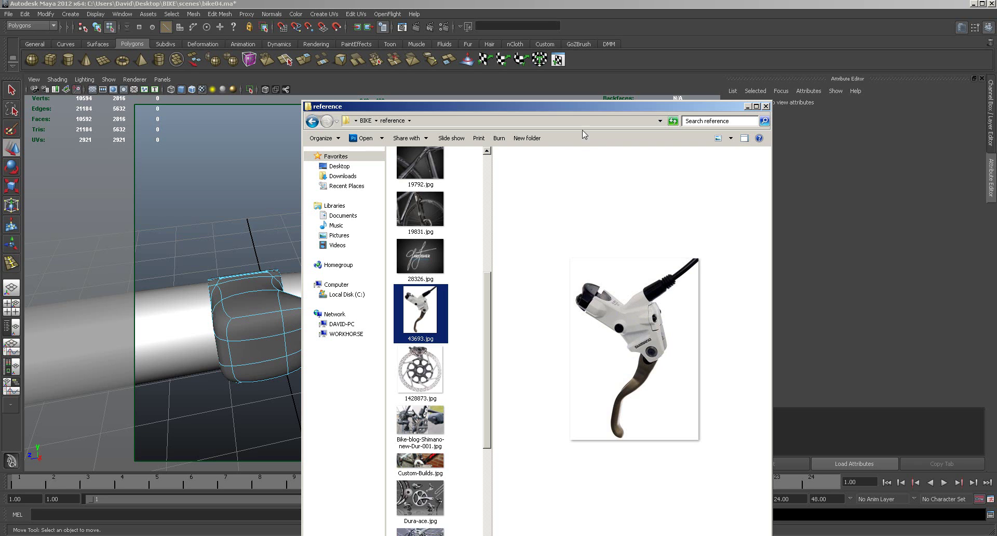
Switch back to Maya and show the clamp body unsmoothed in face selection mode.
left_click(863, 224)
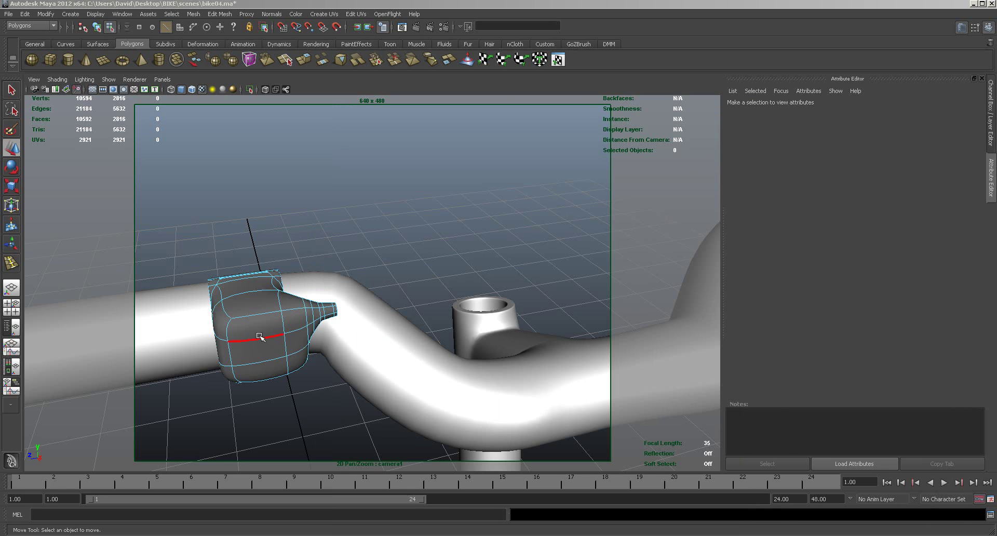
left_click(277, 337)
right_click_drag(260, 336, 289, 314)
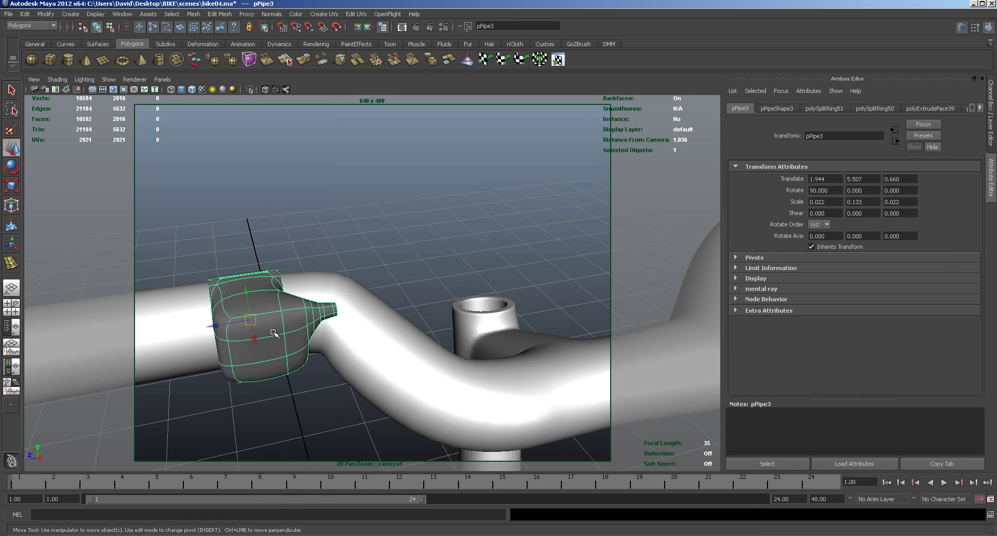
key("1")
right_click_drag(232, 336, 232, 349)
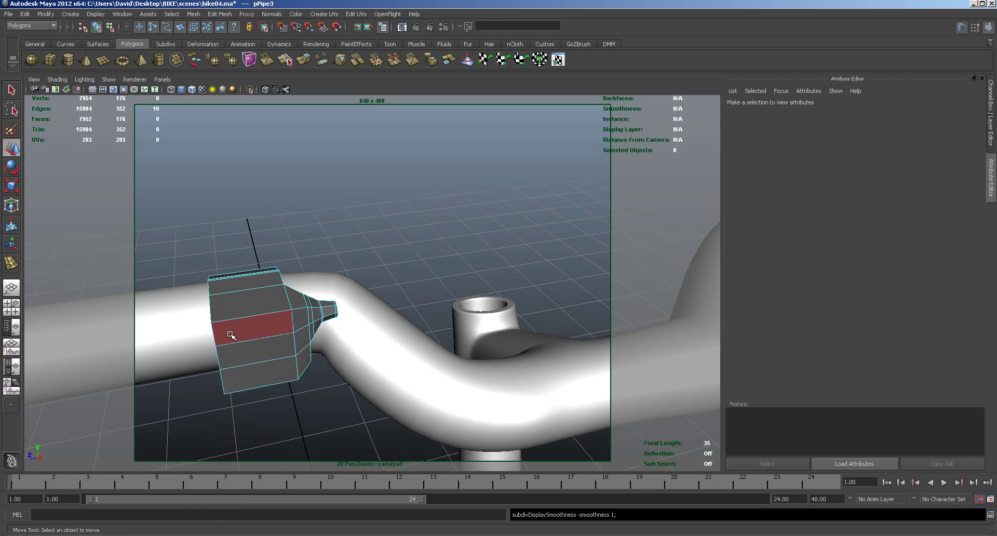
Extrude the three stacked front faces of the clamp body outward by about 0.107.
left_click(232, 338)
left_click(231, 356, "shift")
left_click_drag(352, 411, 406, 400, "alt")
left_click(302, 59)
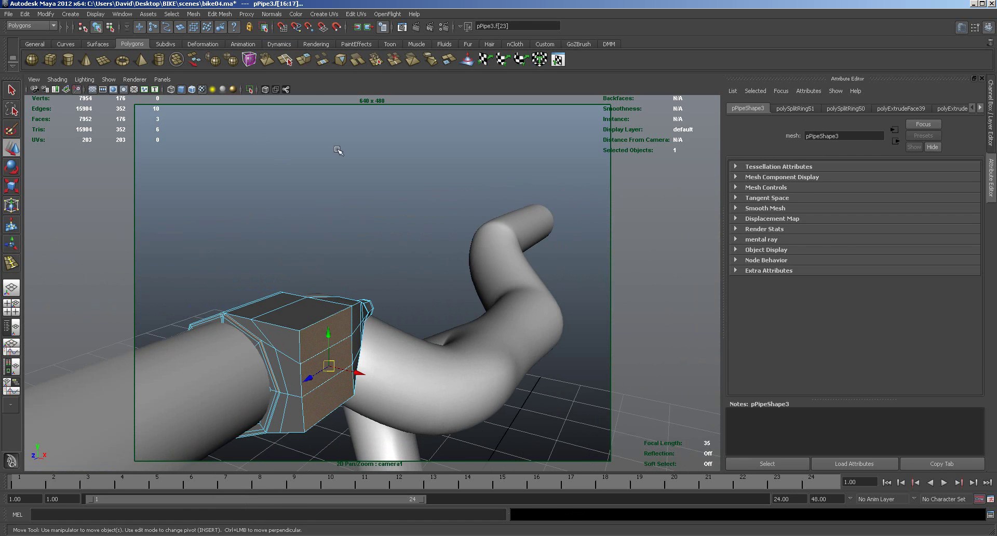
left_click_drag(361, 373, 437, 392)
left_click_drag(450, 352, 398, 269, "alt")
key("ctrl+z")
Reposition the extruded end faces and scale their height down to about 0.67.
key("w")
left_click_drag(374, 324, 359, 358)
left_click_drag(399, 394, 390, 270, "alt")
key("r")
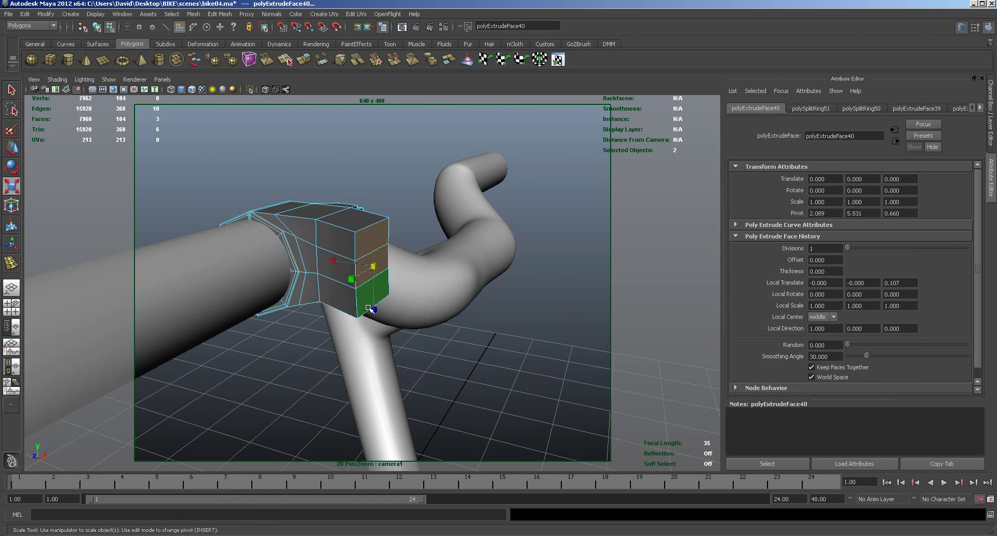
left_click_drag(373, 309, 373, 303)
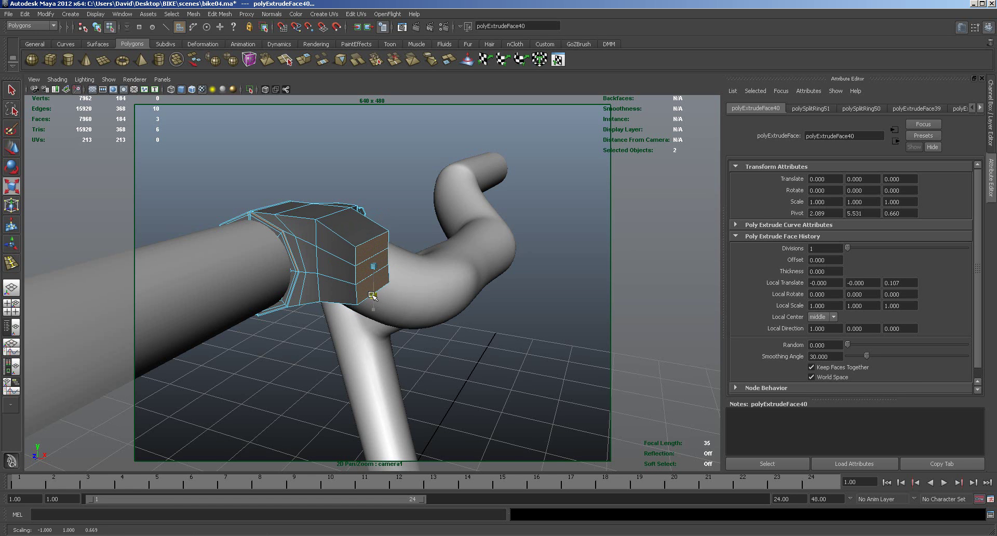
left_click_drag(319, 331, 347, 352, "alt")
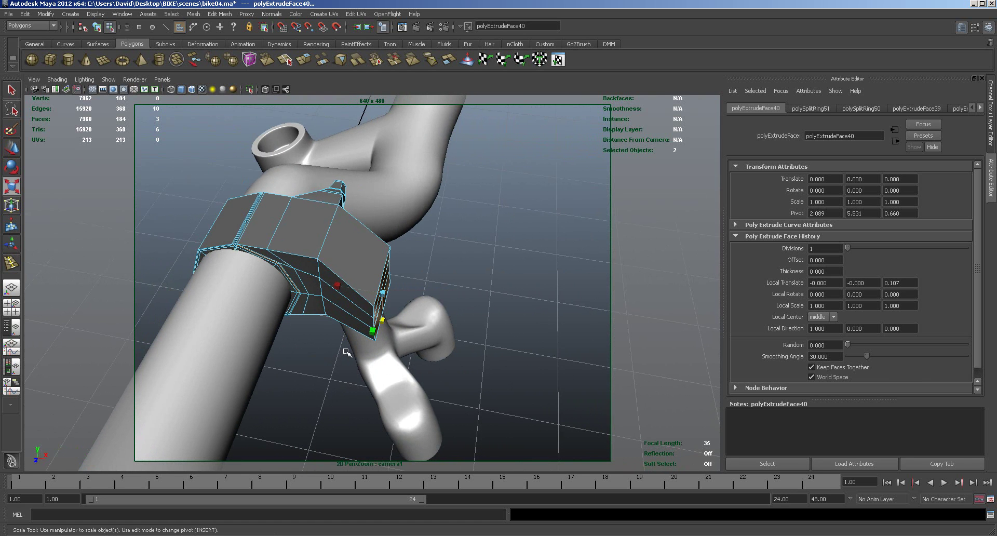
Rotate the extruded end faces to angle the arm away from the cable tip and nudge them into line.
key("e")
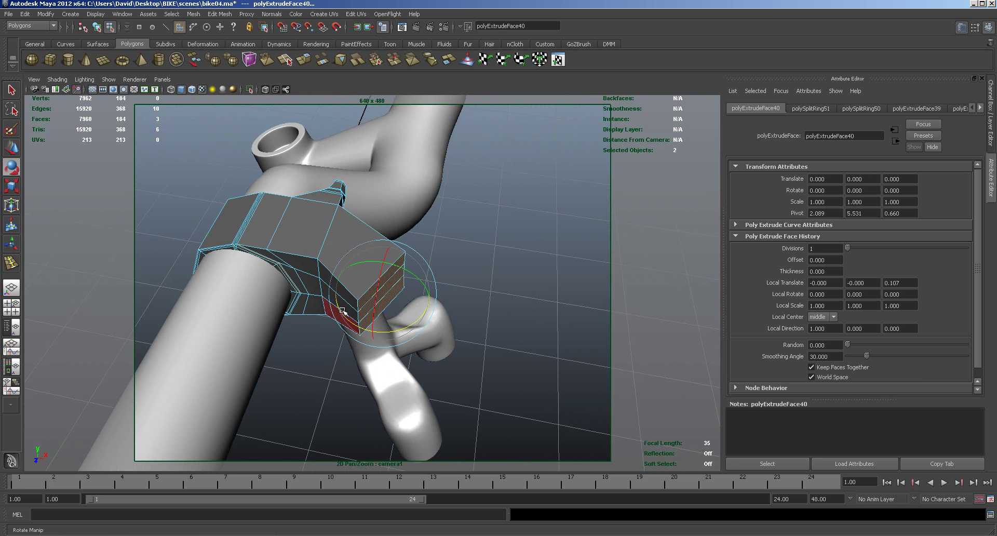
key("w")
left_click_drag(417, 300, 419, 302)
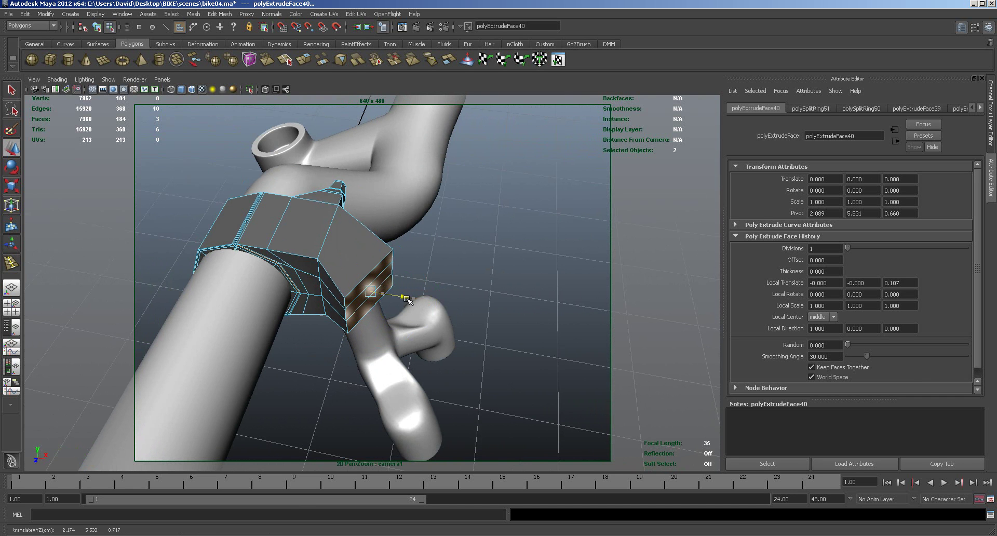
left_click_drag(369, 393, 288, 425, "alt")
left_click_drag(348, 320, 348, 314)
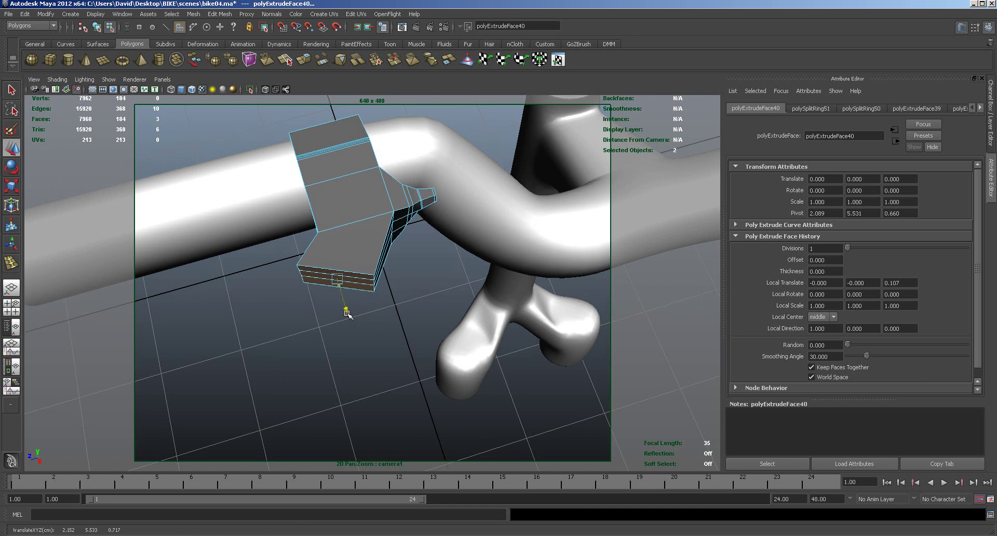
left_click_drag(308, 283, 352, 312, "alt")
Extrude the angled end faces a further 0.031 and adjust their rotation.
left_click(304, 60)
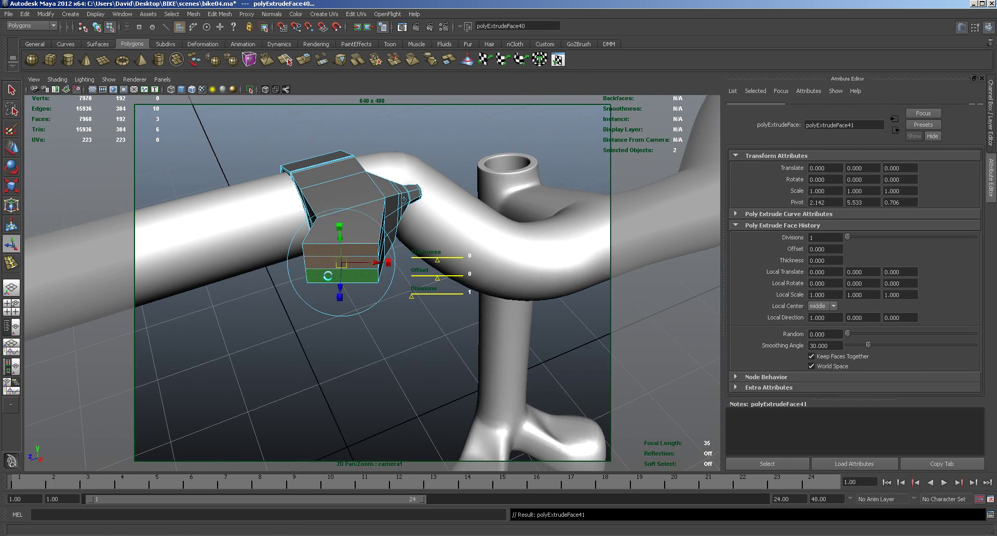
left_click_drag(341, 287, 332, 311)
key("e")
left_click_drag(326, 344, 334, 335, "alt")
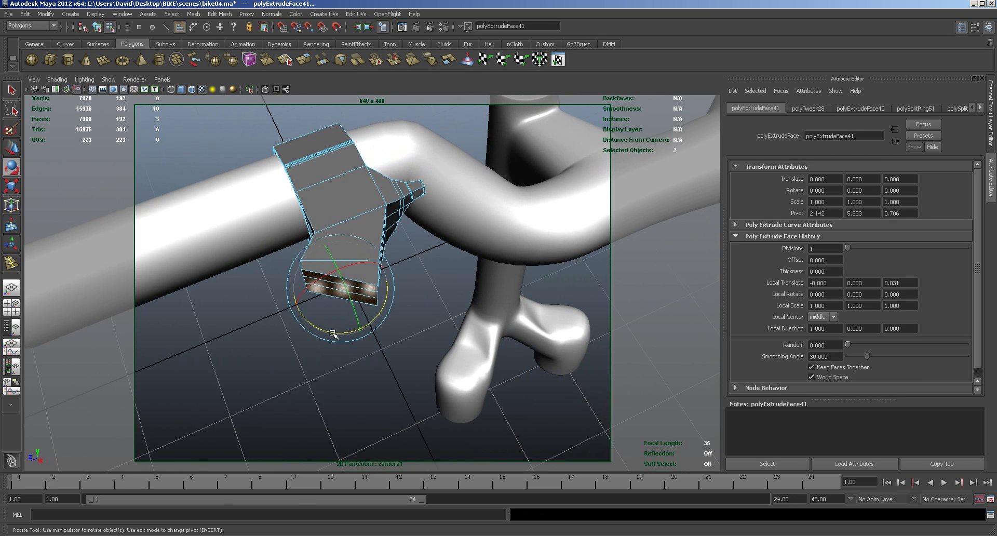
Insert an edge loop down the arm's end faces, close to the side facing the cable tip.
left_click_drag(372, 376, 374, 344, "alt")
left_click(374, 362)
left_click(361, 255)
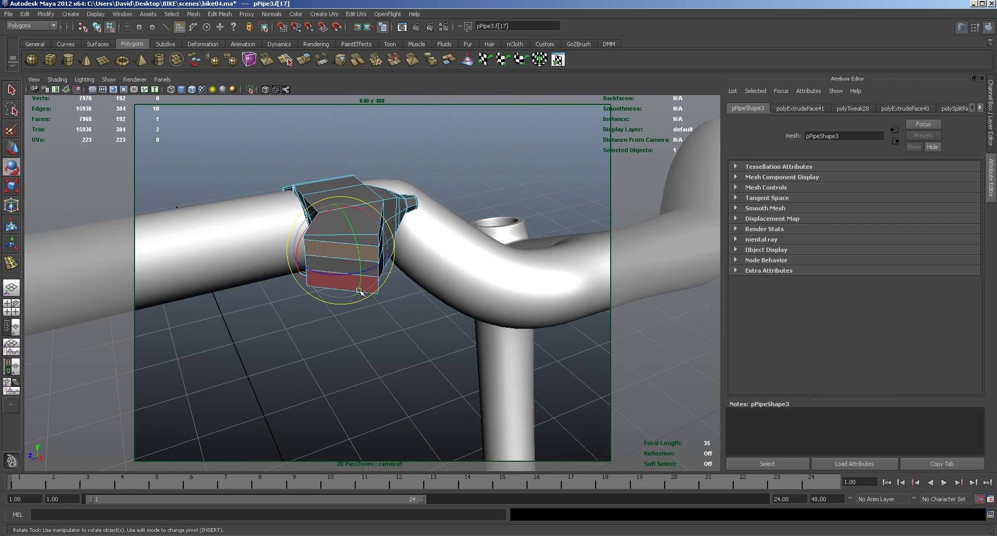
left_click(391, 349)
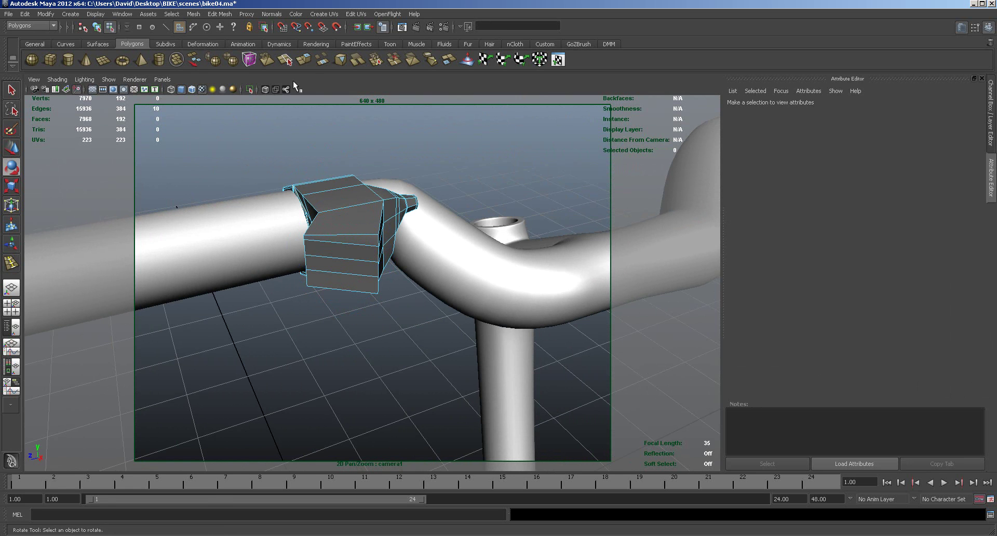
left_click(231, 17)
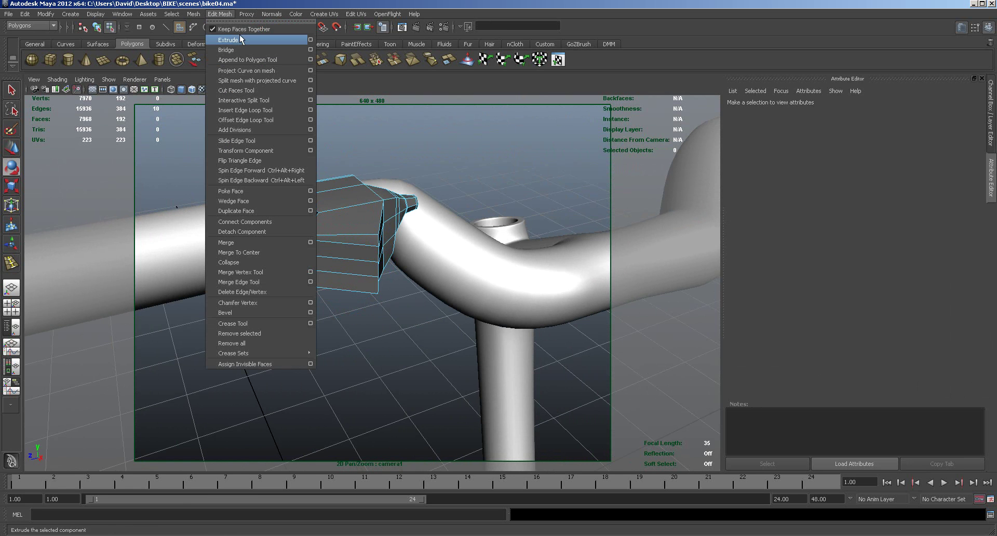
left_click(249, 104)
left_click_drag(368, 264, 349, 267)
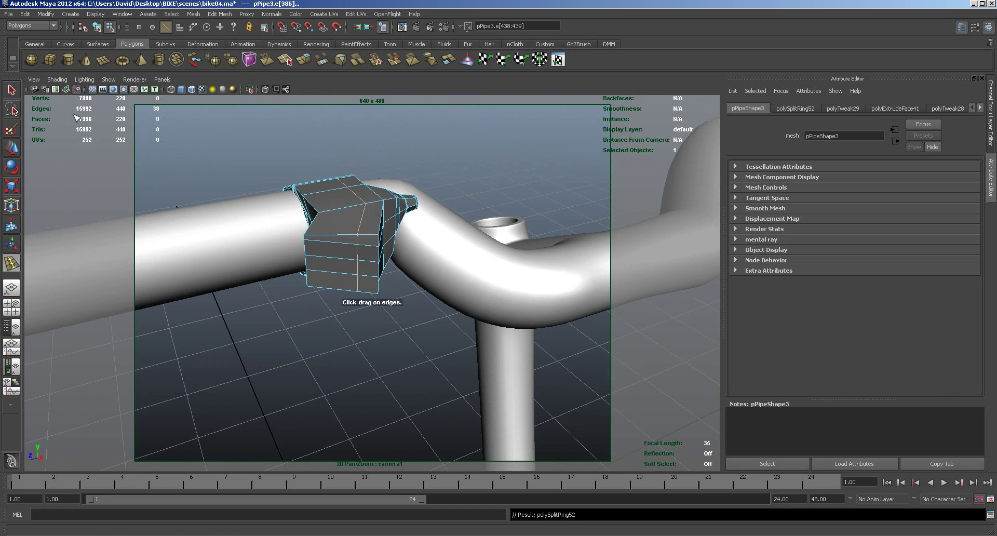
Extrude the arm's end faces about 0.078, leaving out the wide middle face to form a slot for the lever.
right_click_drag(327, 254, 327, 283)
key("w")
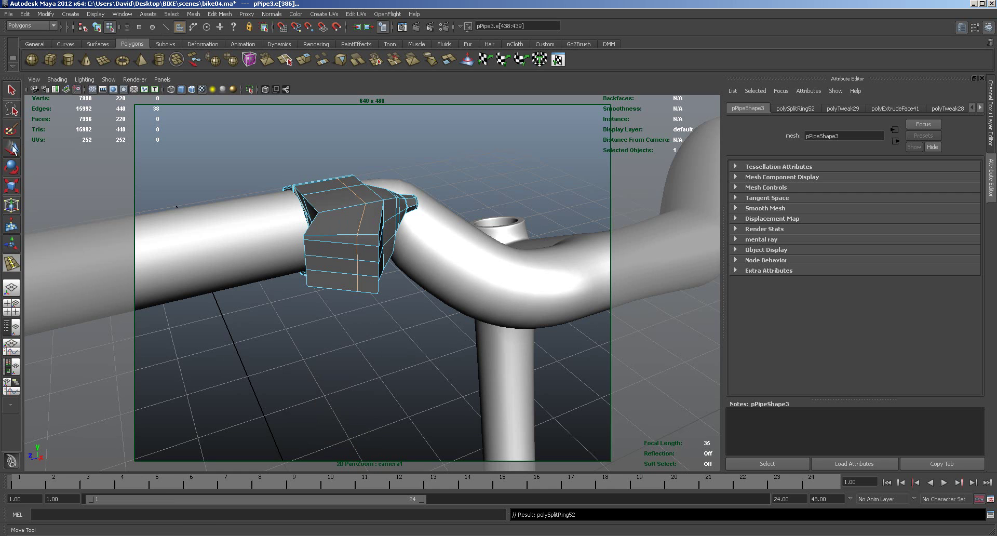
left_click(320, 248)
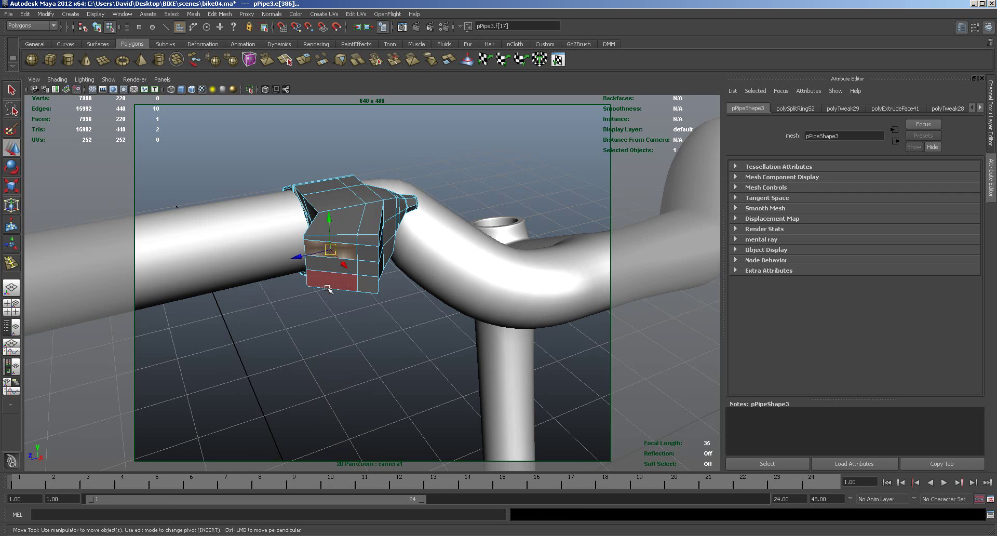
left_click(331, 280, "shift")
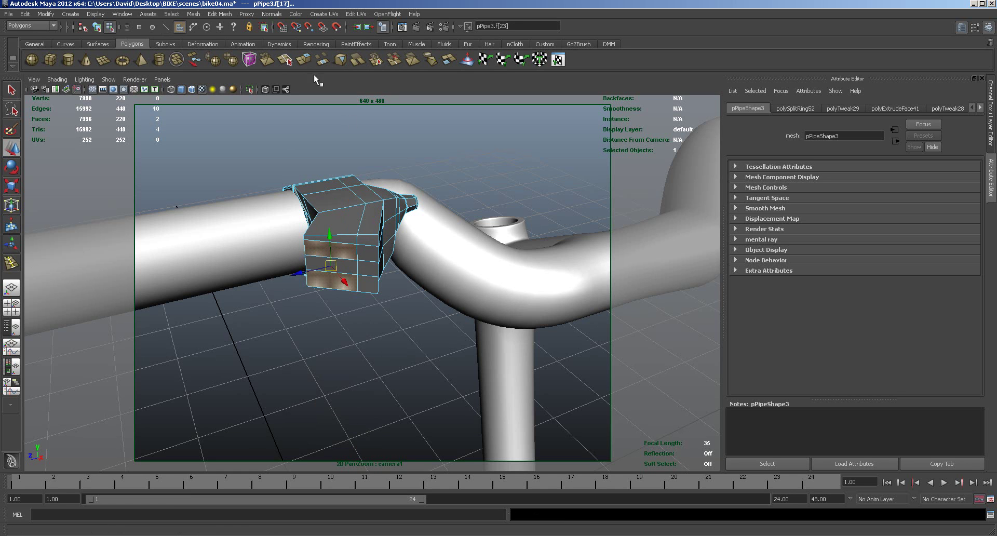
left_click(368, 258)
left_click(371, 282, "shift")
left_click(331, 281, "shift")
left_click(327, 248, "shift")
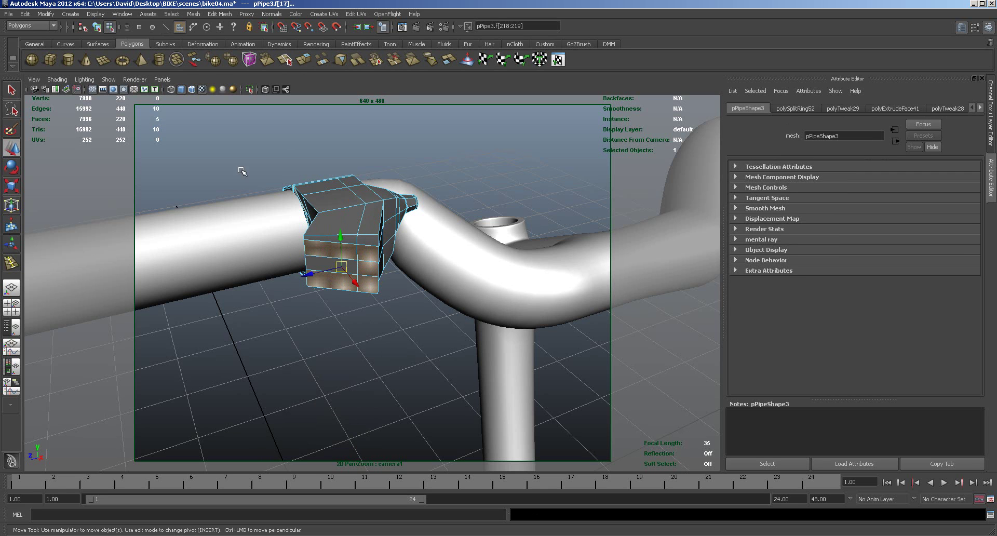
left_click(304, 59)
left_click_drag(310, 359, 325, 380, "alt")
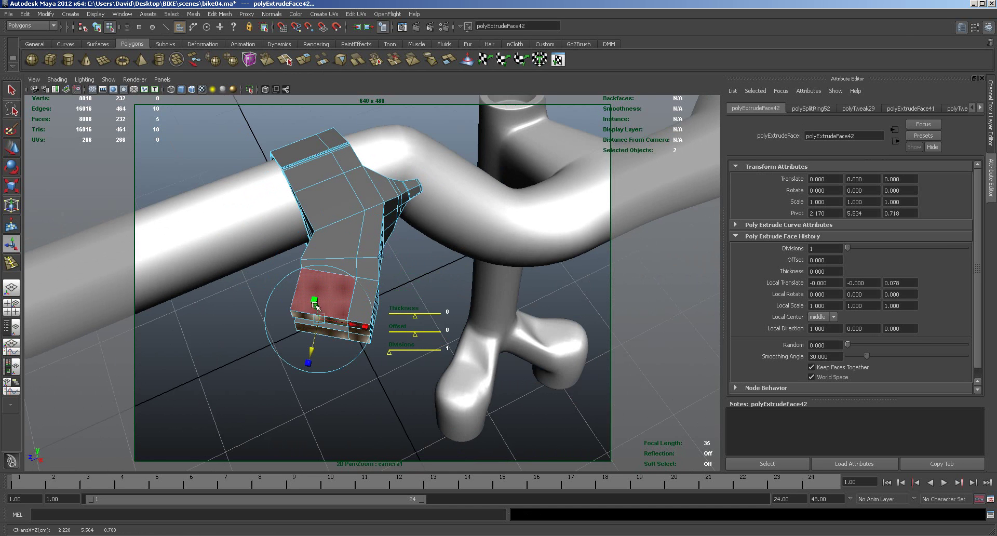
Display the clamp body in smooth preview and switch it to vertex selection.
left_click_drag(330, 405, 332, 383, "alt")
right_click_drag(365, 303, 367, 268)
left_click(367, 267)
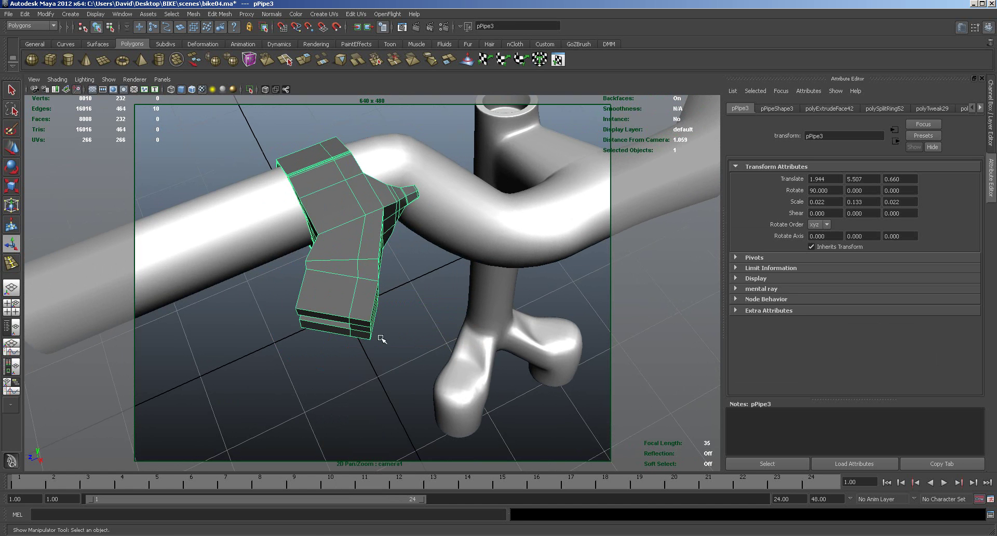
key("3")
left_click_drag(379, 401, 358, 365, "alt")
right_click_drag(358, 365, 327, 329)
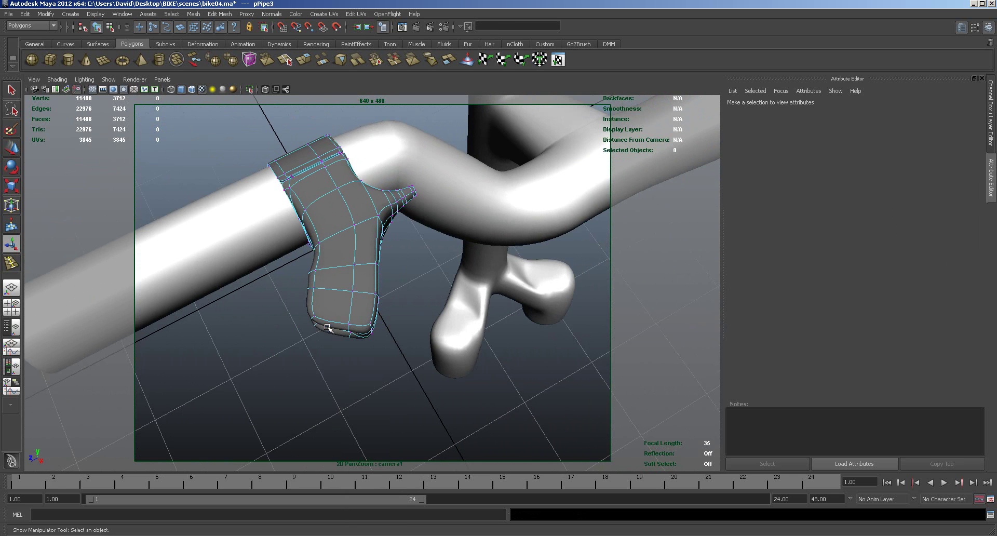
Insert an edge loop close to the outer end of the slotted arm to sharpen it.
left_click(222, 14)
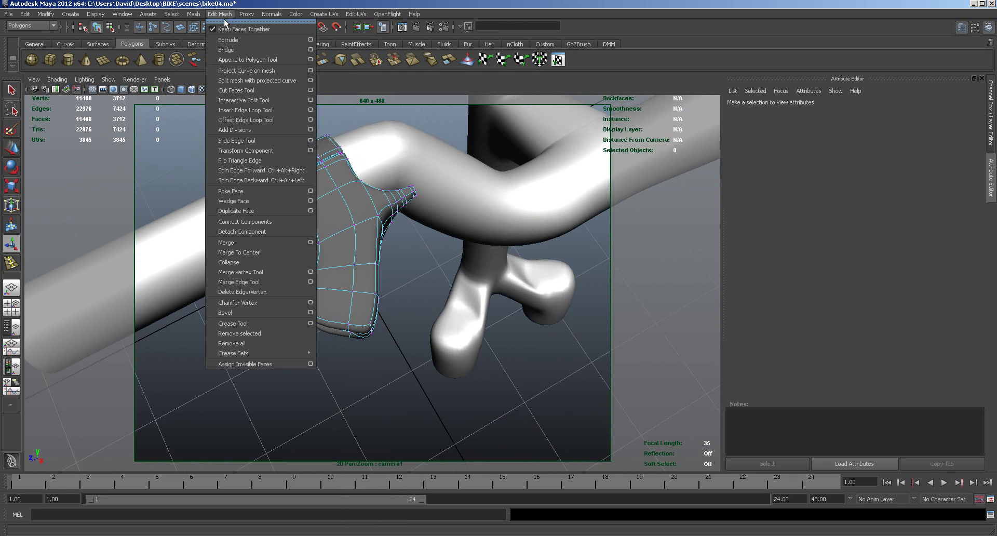
left_click(244, 110)
left_click_drag(377, 339, 376, 328)
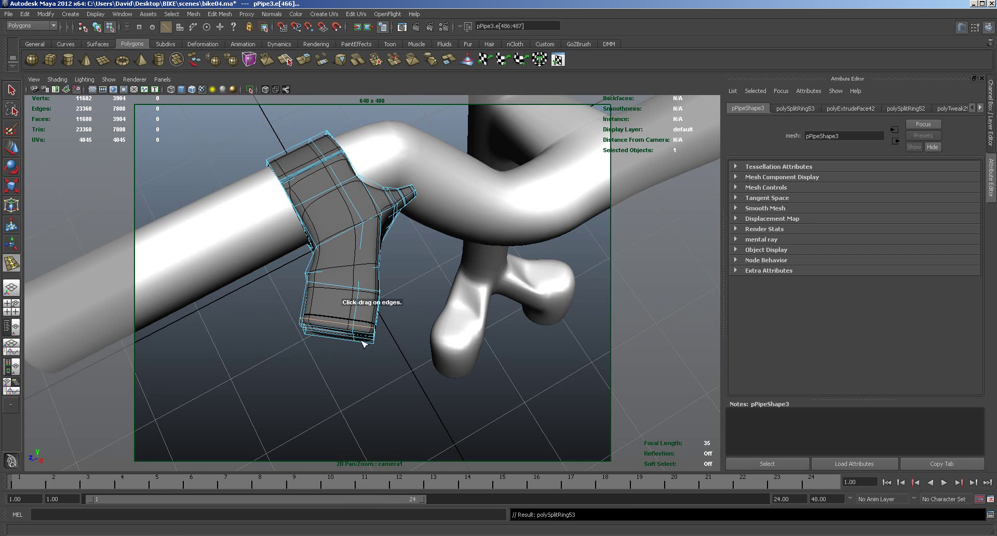
key("w")
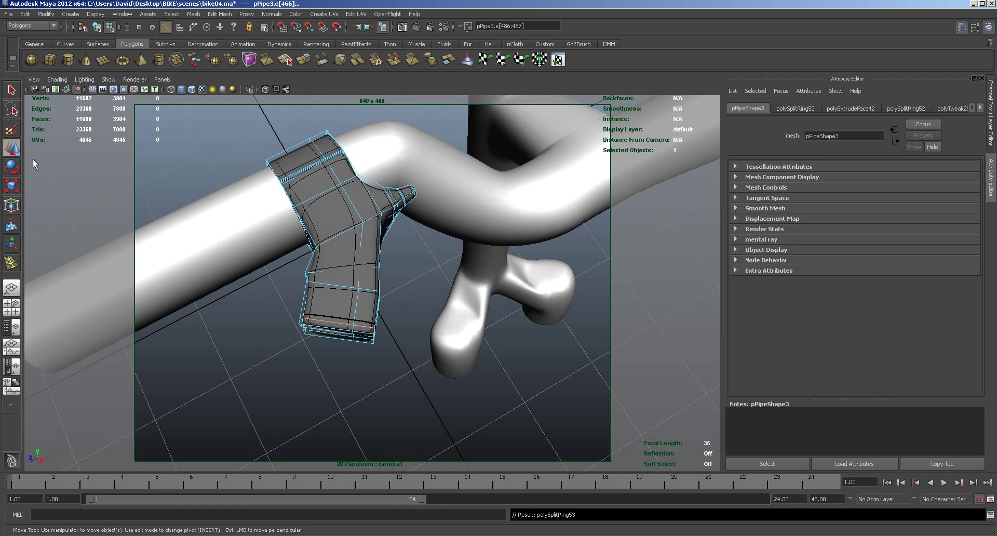
Select the vertices at the slotted arm's outer end, shift them slightly and rotate them to slant the end.
right_click(353, 371)
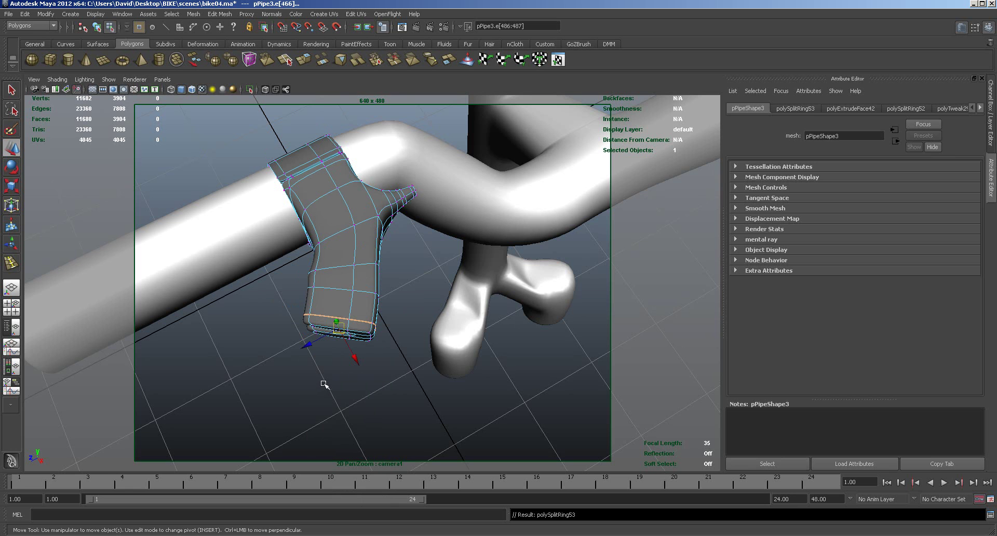
left_click_drag(331, 385, 389, 311)
left_click_drag(394, 366, 347, 374, "alt")
left_click_drag(329, 331, 323, 333)
key("e")
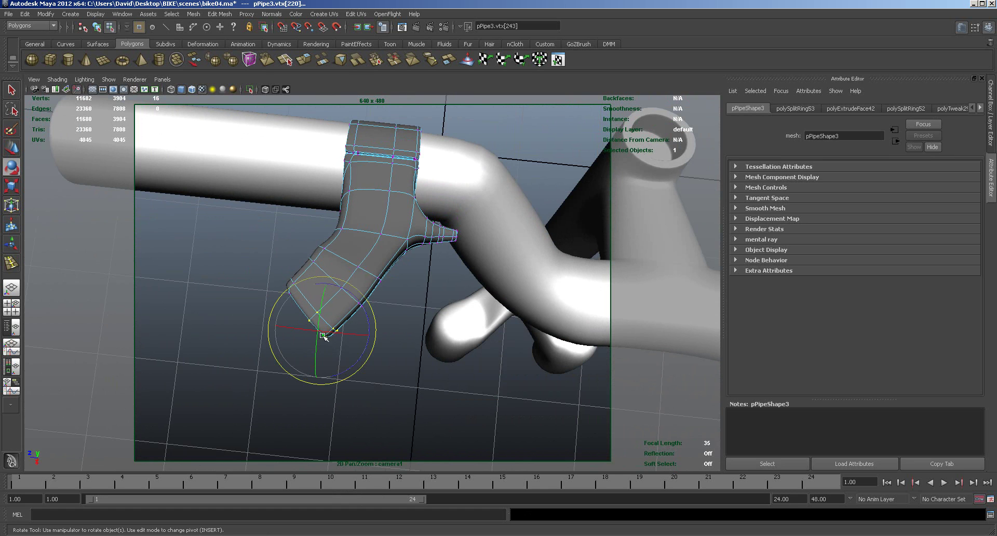
left_click_drag(349, 369, 321, 380)
Move the vertices at the slanted end's corner nearest the handlebar to refine the arm's outline.
left_click_drag(271, 276, 338, 292)
key("w")
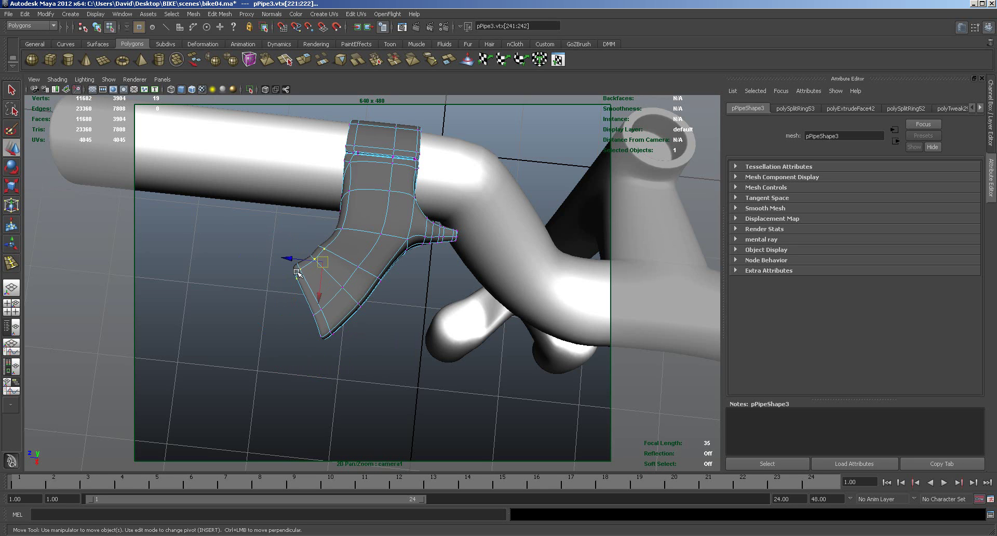
mouse_move(328, 260)
left_mouse_down()
mouse_move(318, 238)
mouse_move(329, 251)
left_mouse_up()
left_click(292, 345)
Insert three edge loops around the arm's slot, near its side edge and inner corners, to tighten the smoothed shape.
right_click_drag(347, 300, 401, 285)
left_click_drag(340, 340, 396, 292, "alt")
key("w")
left_click(392, 292)
left_click(227, 14)
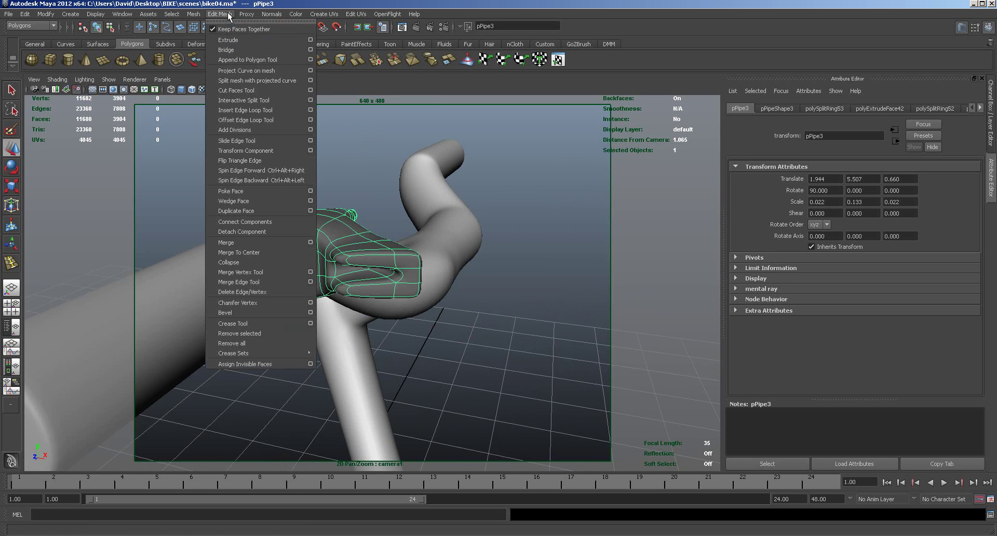
left_click(232, 111)
left_click(330, 271)
left_click_drag(329, 271, 336, 272)
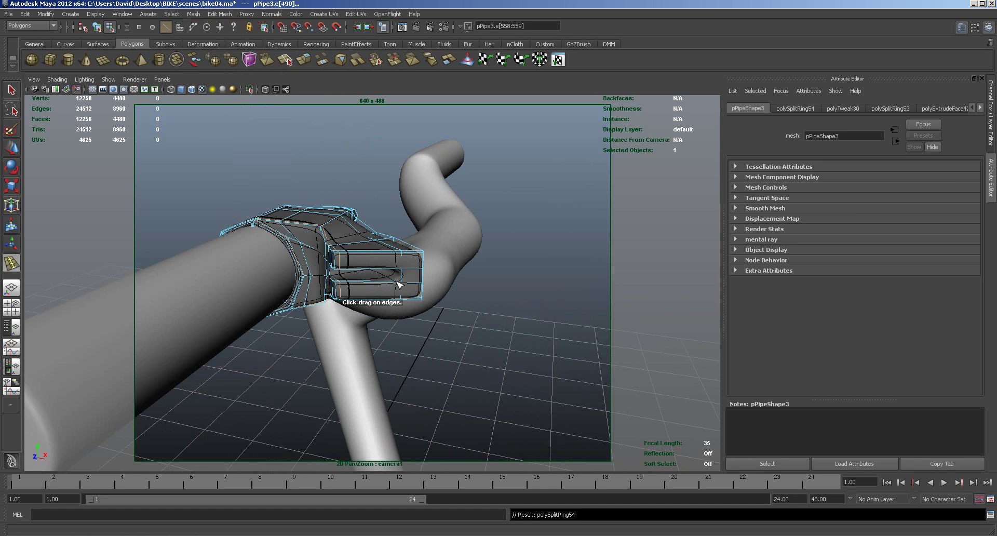
key("1")
mouse_move(390, 278)
left_mouse_down()
mouse_move(404, 289)
mouse_move(364, 273)
mouse_move(404, 297)
mouse_move(396, 296)
left_mouse_up()
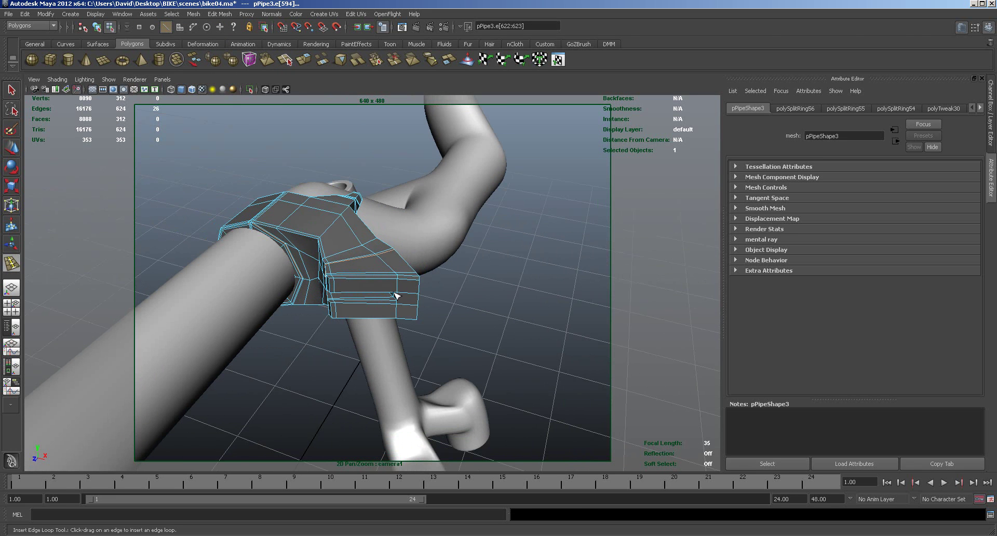
Return the clamp to object selection in smooth preview and examine it from above and from the handlebar's end.
left_click(10, 149)
right_click_drag(385, 267, 407, 277)
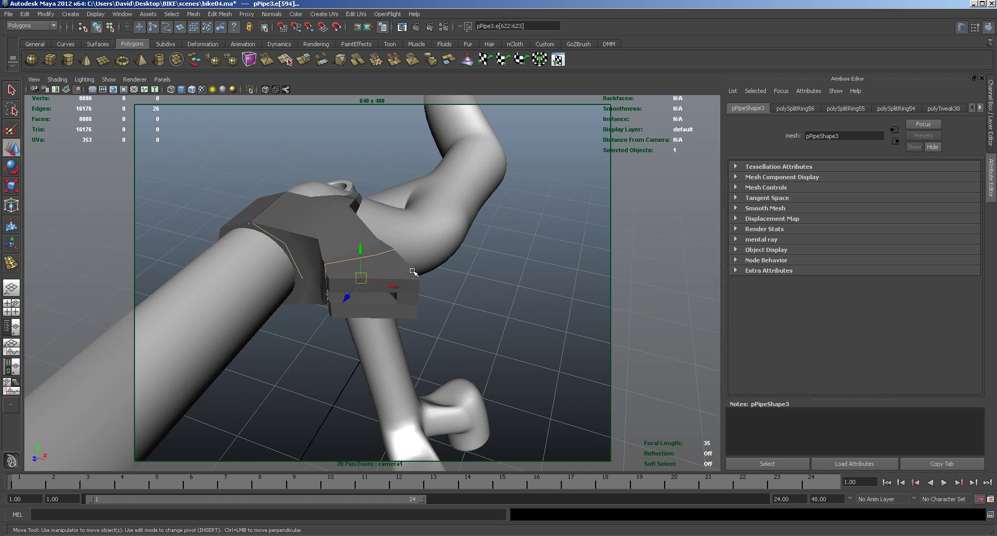
left_click(513, 317)
left_click_drag(509, 305, 559, 328, "alt")
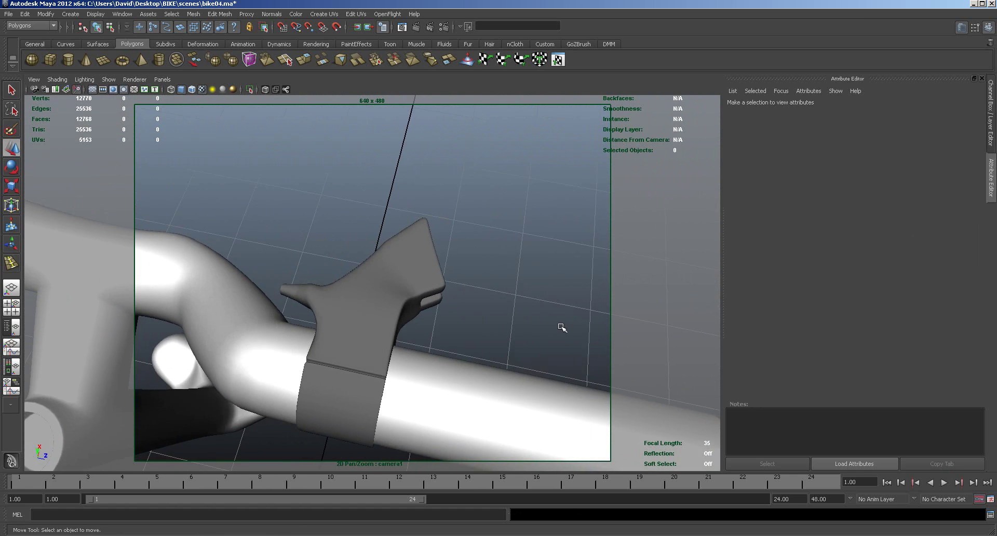
right_click_drag(559, 328, 414, 271, "alt")
left_click_drag(414, 271, 442, 269, "alt")
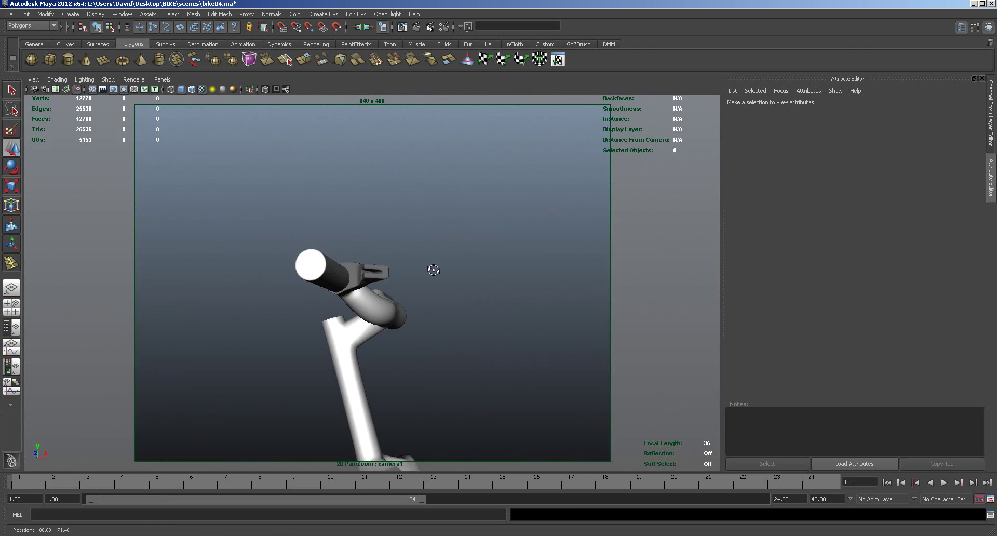
Move the vertices near the slotted arm's outer end slightly to refine its outline, and return the clamp to object selection.
left_click_drag(380, 291, 395, 338, "alt")
scroll(478, 333, "up", 4)
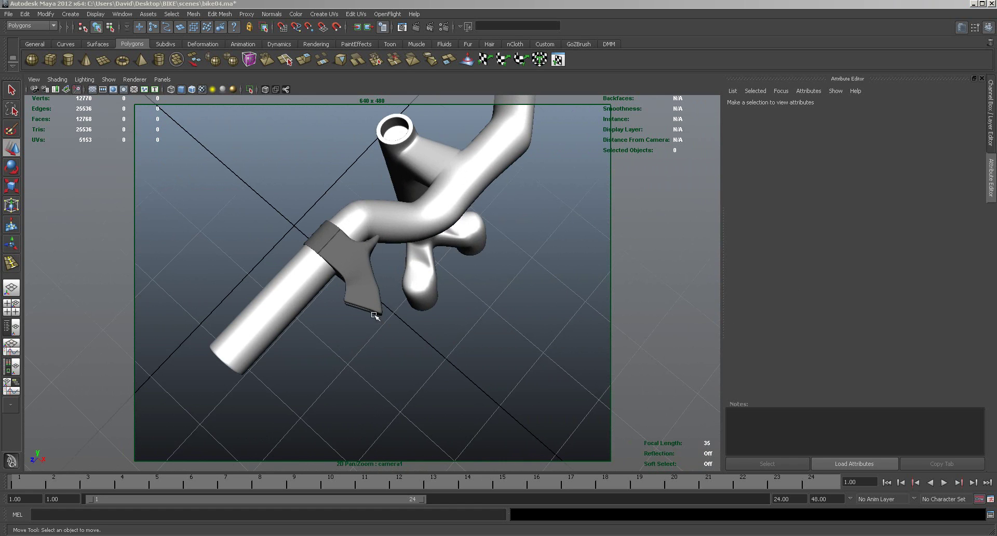
right_click_drag(359, 298, 353, 278)
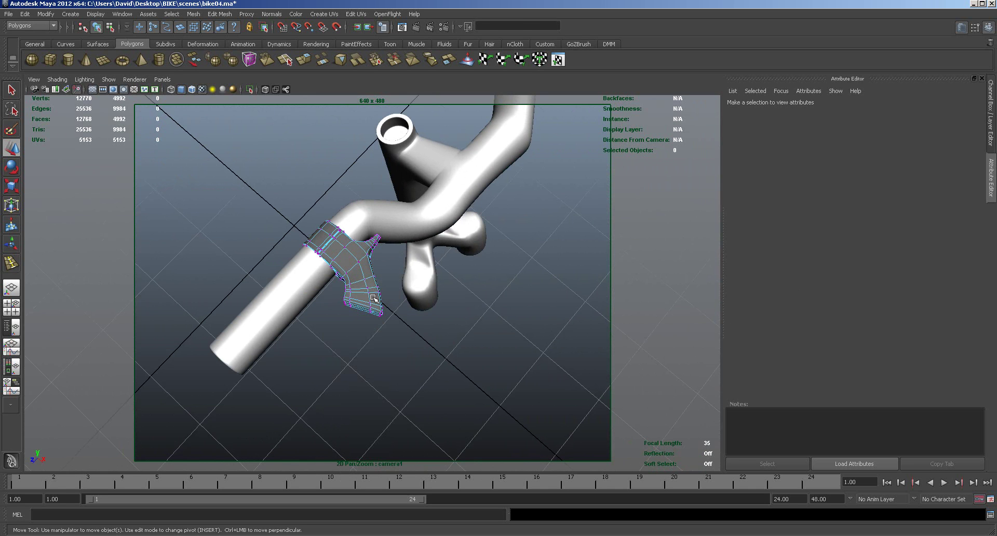
left_click_drag(373, 298, 372, 301)
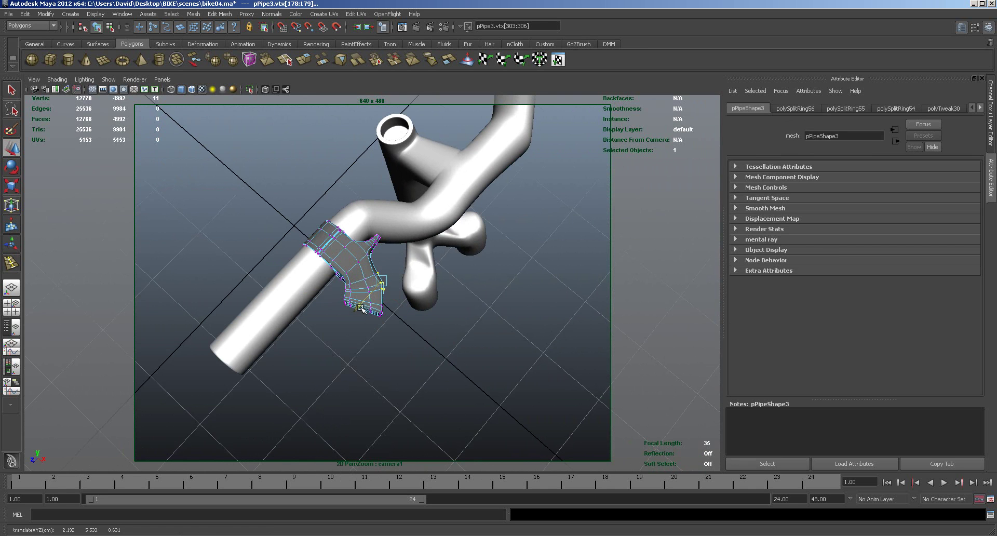
left_click(435, 338)
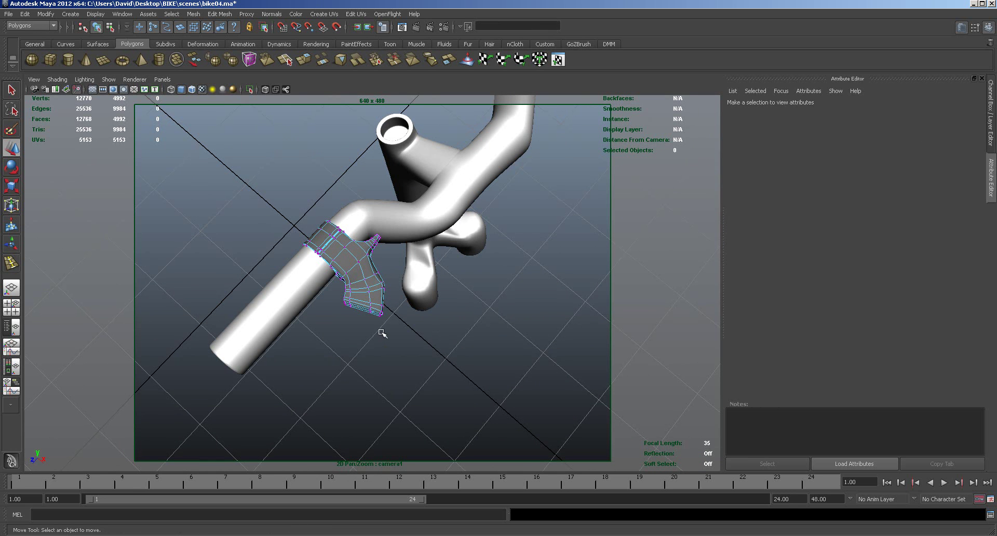
right_click_drag(372, 300, 402, 283)
Examine the clamp from the other side and compare it with the brake lever reference photo 43693.jpg.
left_click_drag(407, 338, 552, 358, "alt")
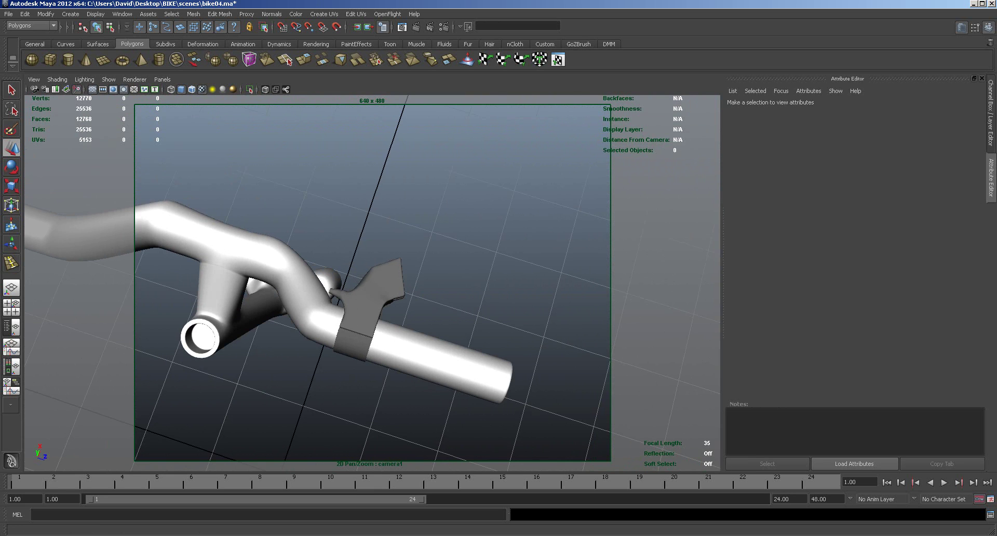
left_click_drag(996, 59, 616, 52)
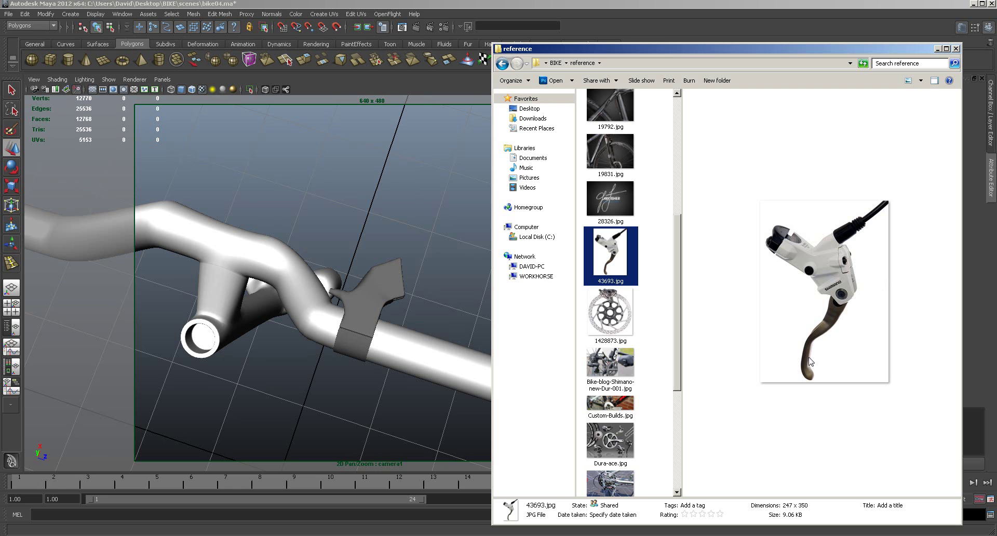
left_click_drag(783, 52, 996, 52)
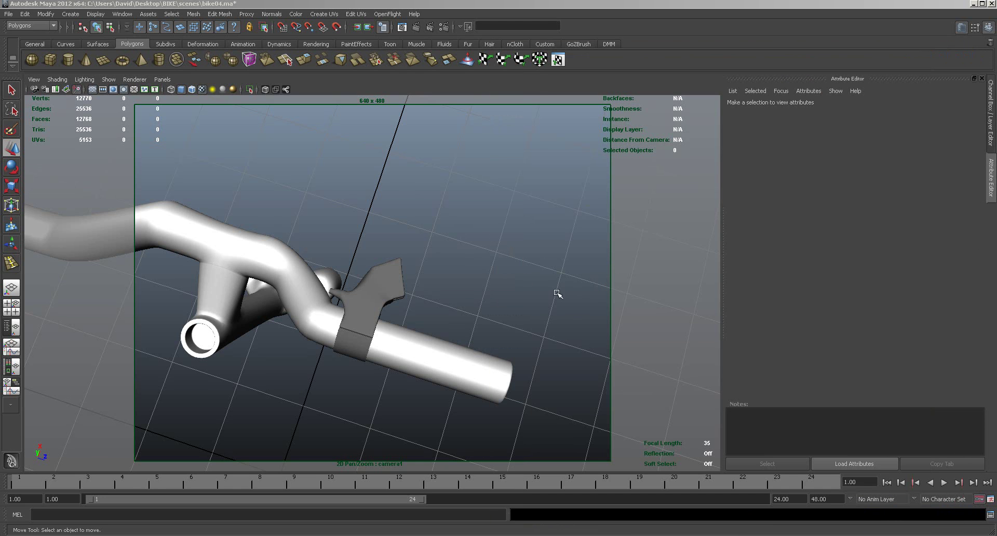
Create a polygon cube and, in the top view, narrow its X scale to about 0.126 for the brake lever.
left_click(52, 59)
left_click(51, 59)
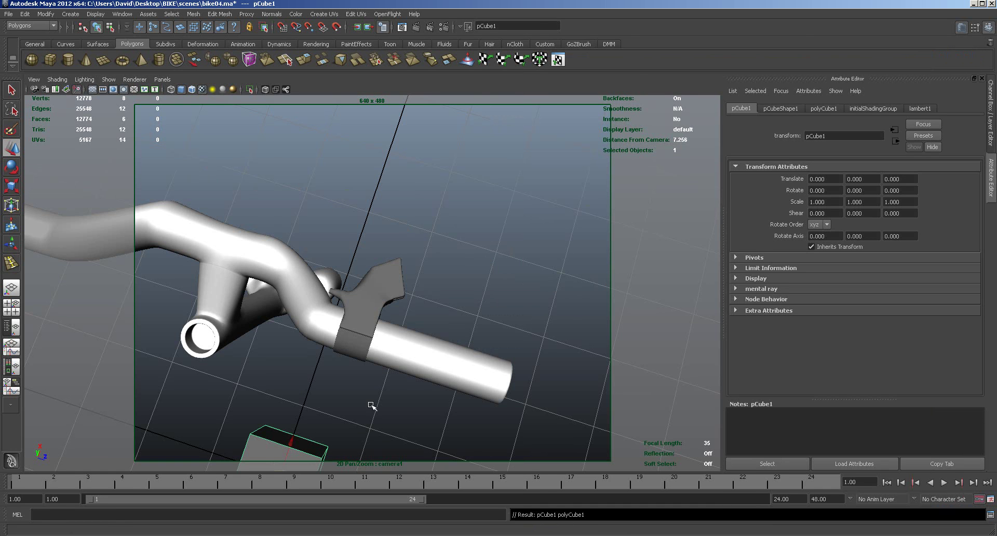
key("space")
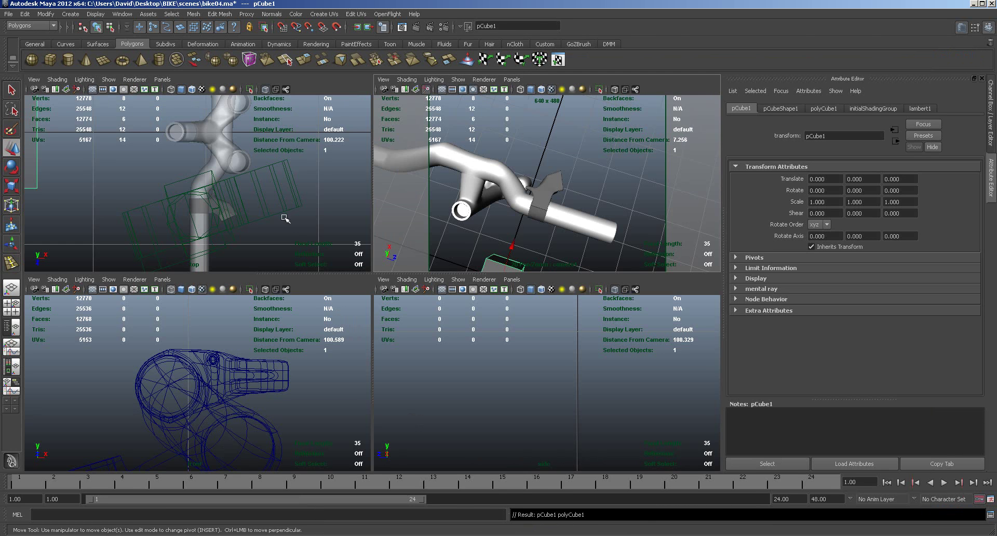
key("space")
scroll(274, 244, "down", 5)
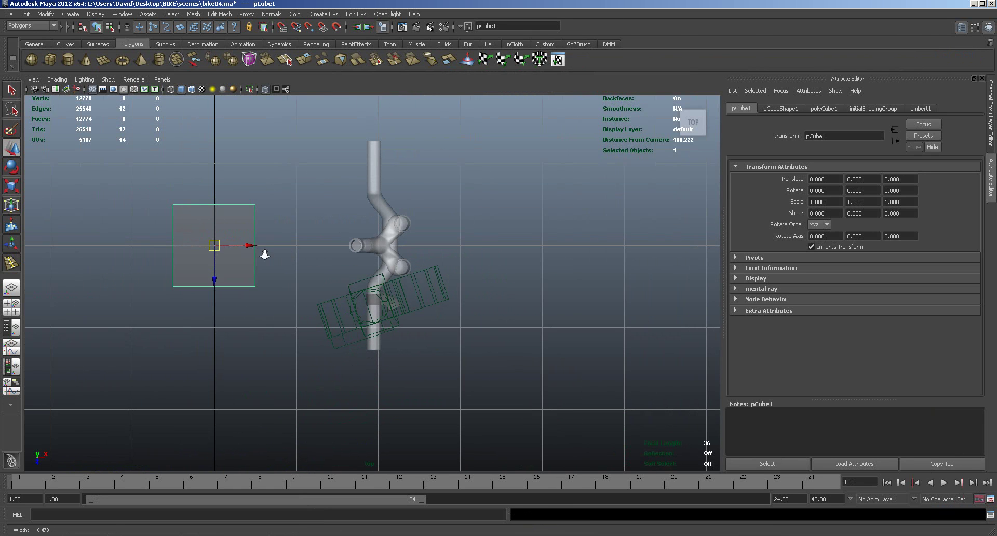
key("r")
left_click_drag(261, 246, 220, 246)
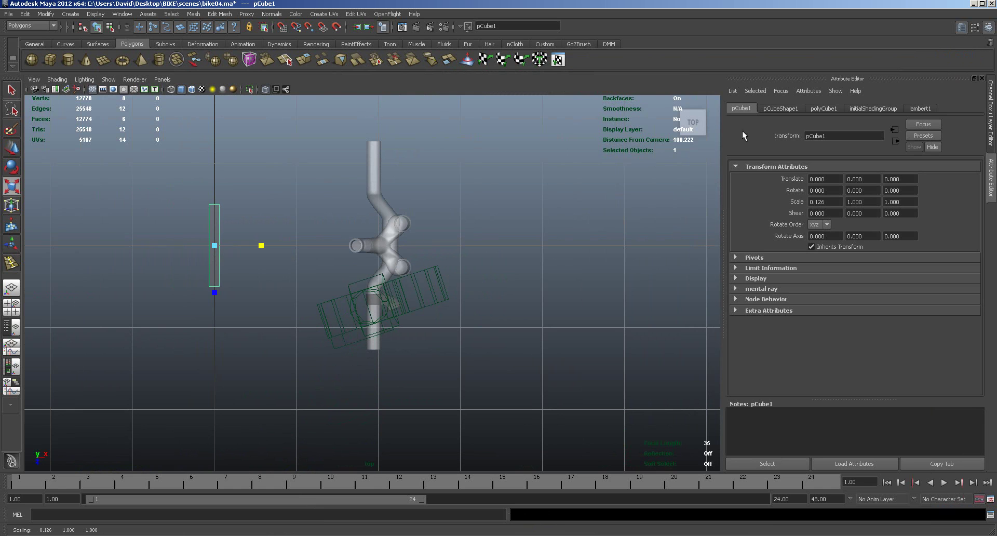
Set the cube's subdivisions to 2 in width, 2 in height and 5 in depth.
left_click(776, 109)
left_click(822, 110)
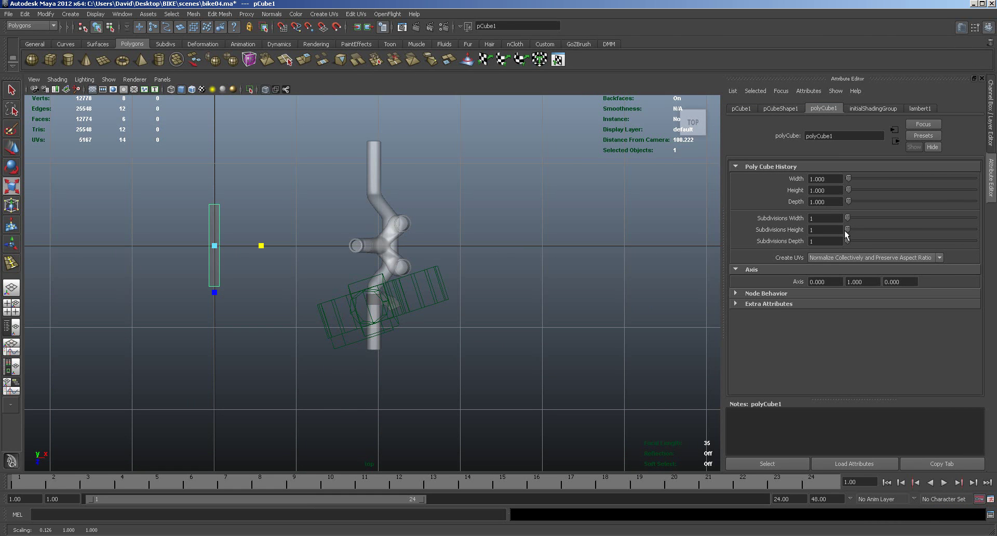
mouse_move(858, 227)
left_mouse_down()
mouse_move(848, 228)
mouse_move(853, 243)
mouse_move(851, 231)
left_mouse_up()
left_click_drag(853, 230, 850, 219)
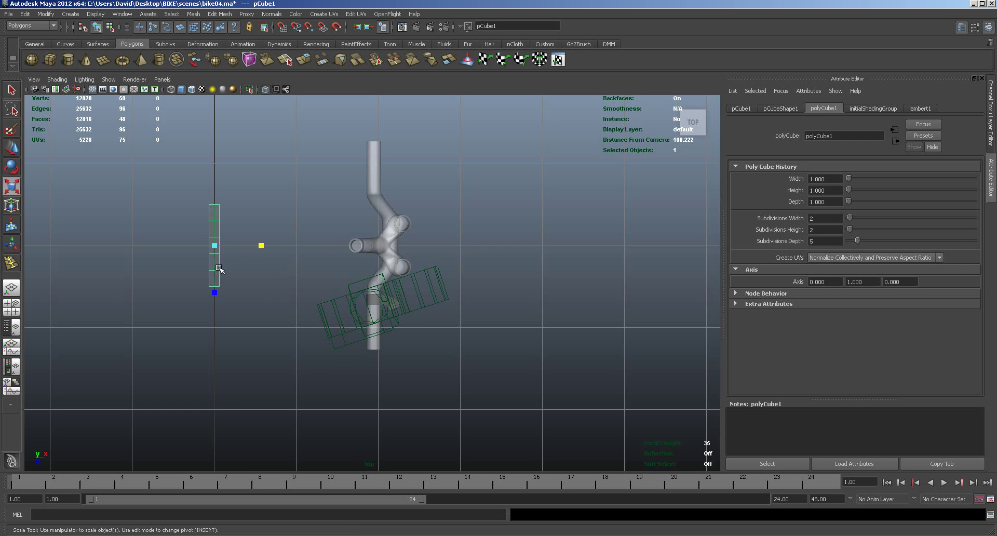
Place the subdivided block at the clamp arm's outer end beside the handlebar and scale it uniformly to about 0.384 of its size.
key("w")
left_click_drag(220, 247, 400, 320)
scroll(406, 359, "up", 5)
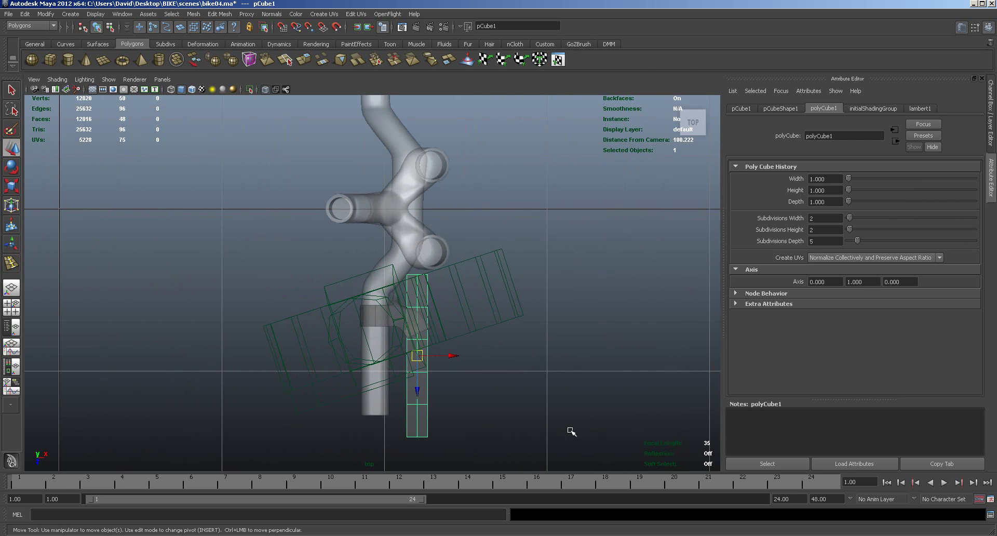
middle_click_drag(684, 320, 498, 382, "alt")
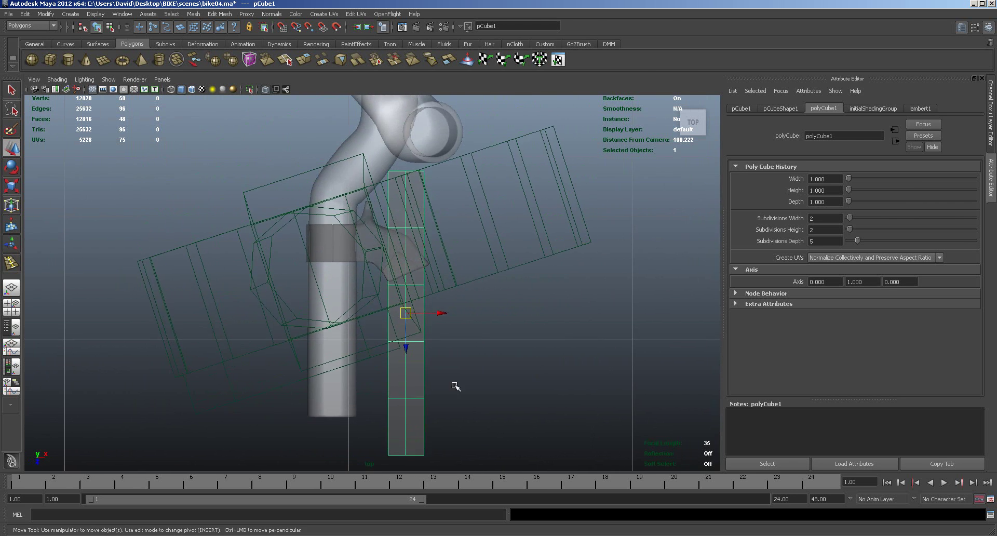
key("r")
left_click_drag(405, 315, 289, 249)
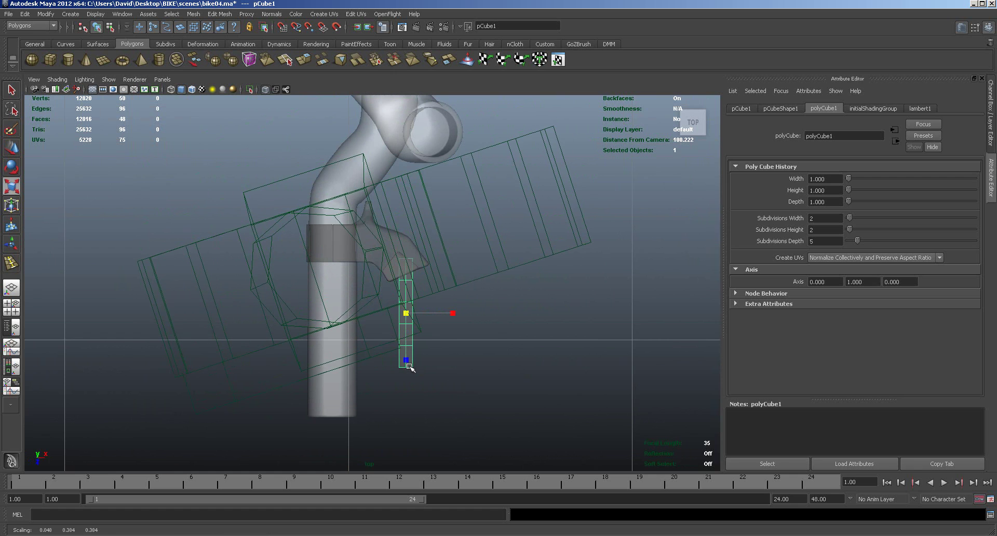
Try to scale and extrude the faces of the end section farthest from the clamp.
right_click_drag(410, 367, 374, 364)
left_click_drag(391, 359, 443, 387)
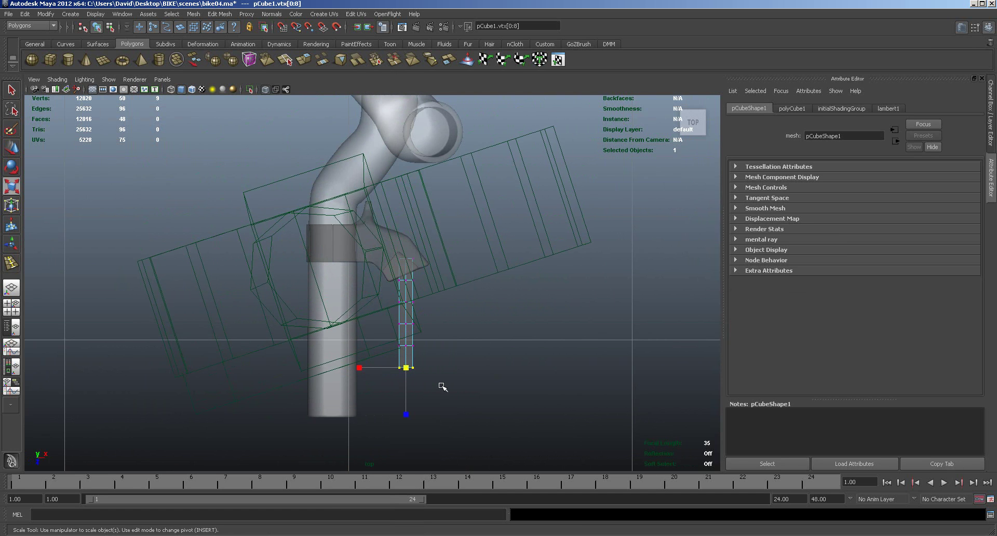
mouse_move(409, 355)
right_mouse_down()
mouse_move(399, 358)
mouse_move(405, 373)
right_mouse_up()
left_click_drag(415, 356, 409, 359)
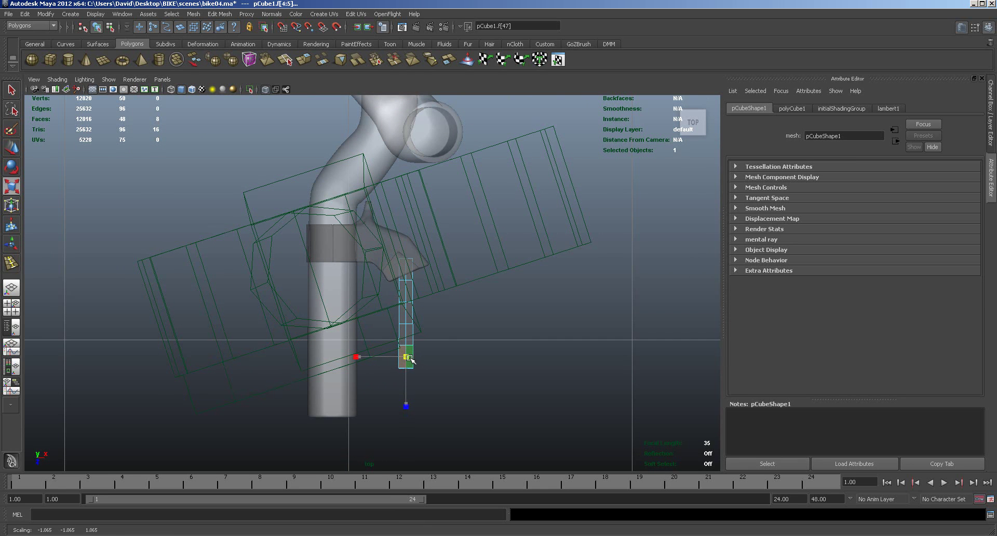
left_click_drag(410, 357, 420, 360)
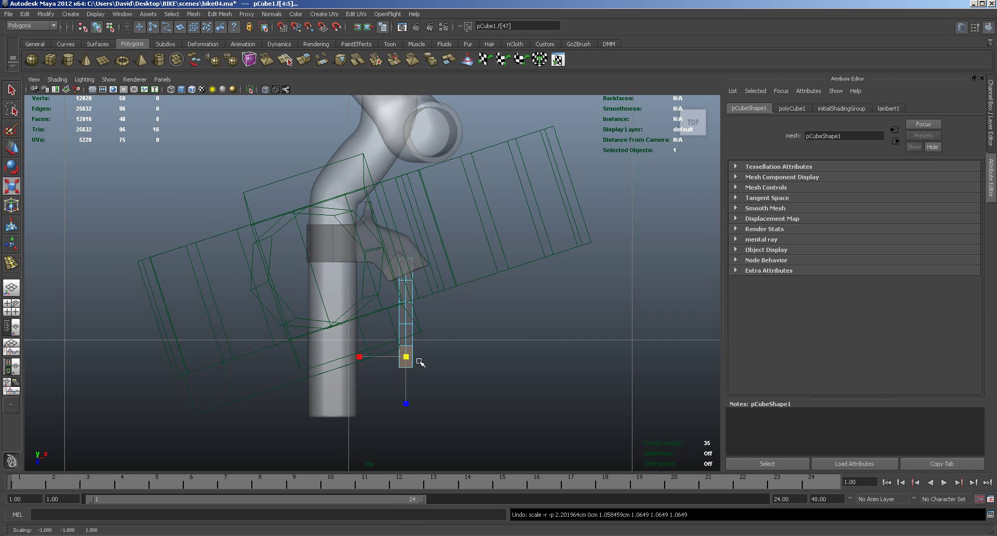
left_click(304, 60)
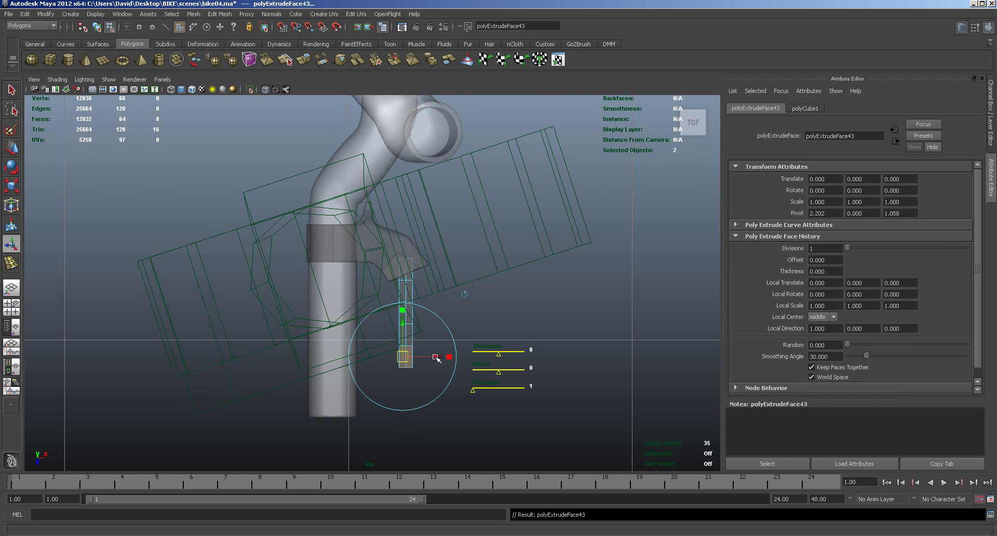
Isolate the lever block in the perspective view and frame it close up.
key("space")
key("space")
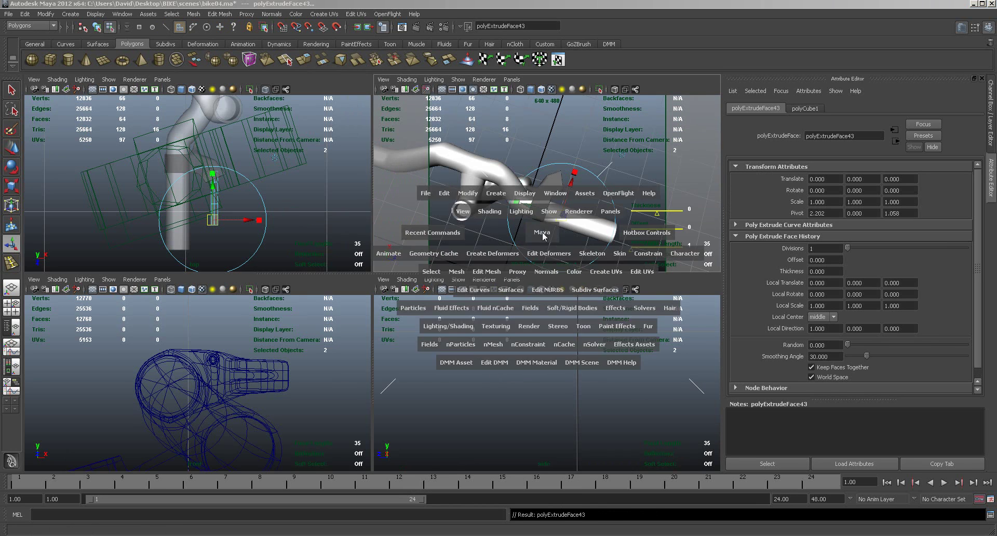
left_click_drag(492, 332, 446, 319, "alt")
middle_click_drag(466, 385, 441, 205, "alt")
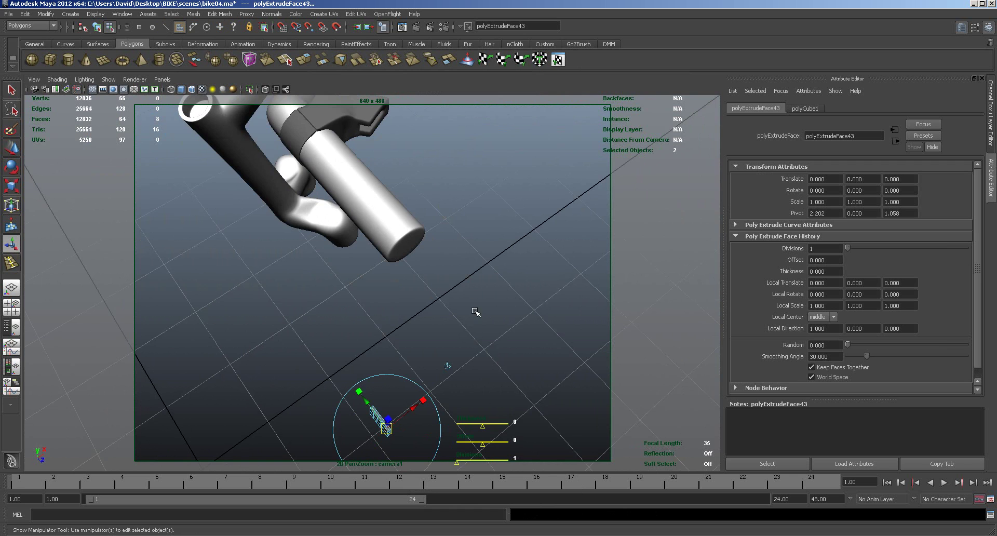
key("ctrl+1")
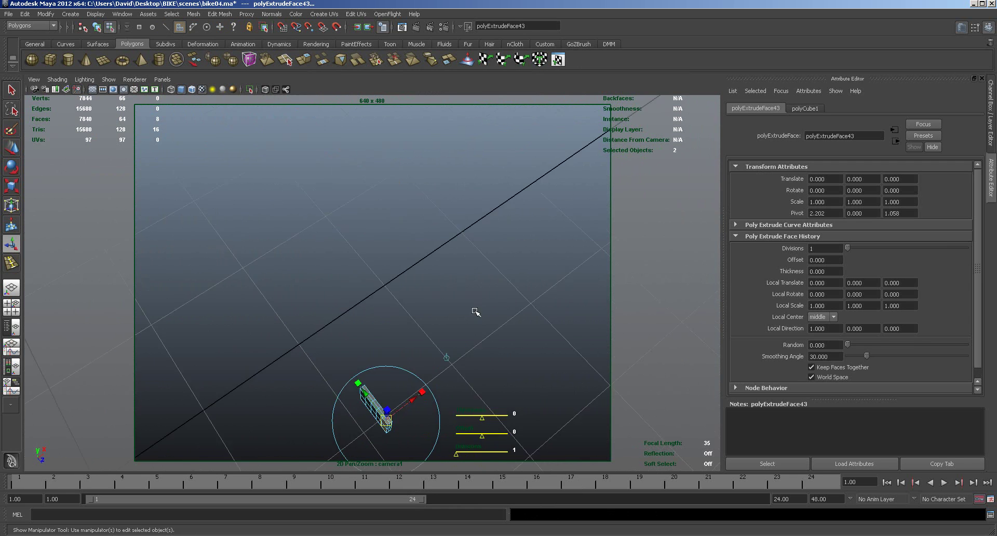
key("f")
left_click_drag(477, 301, 416, 292, "alt")
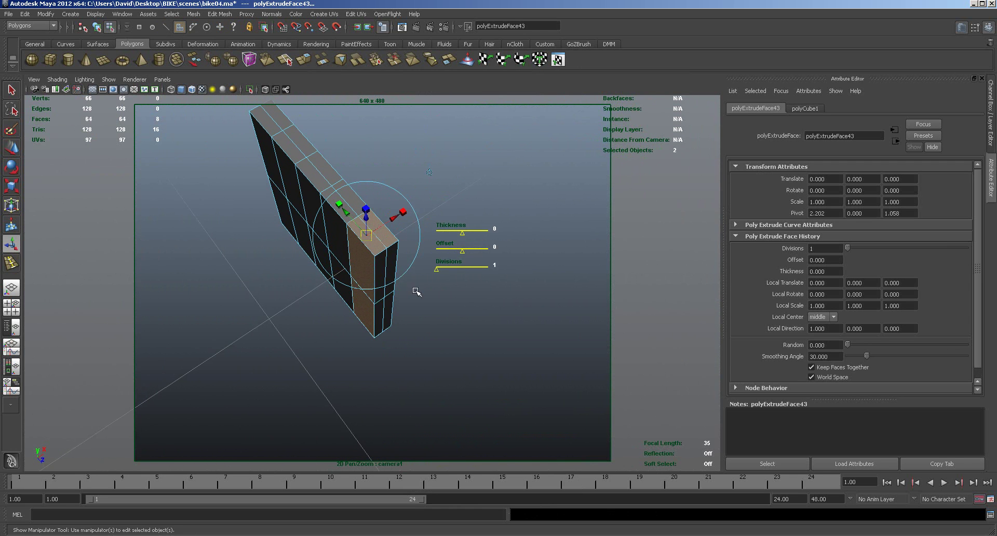
Undo the extrusion and face selection, and reduce the whole block's height to form a slim bar.
key("ctrl+z")
key("ctrl+z")
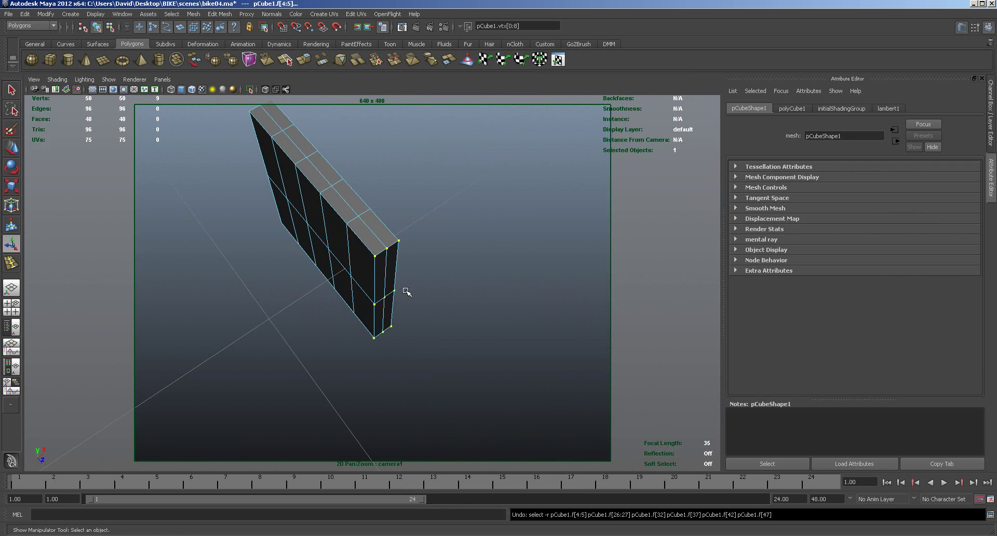
left_click_drag(383, 305, 412, 272, "alt")
right_click_drag(382, 250, 427, 238)
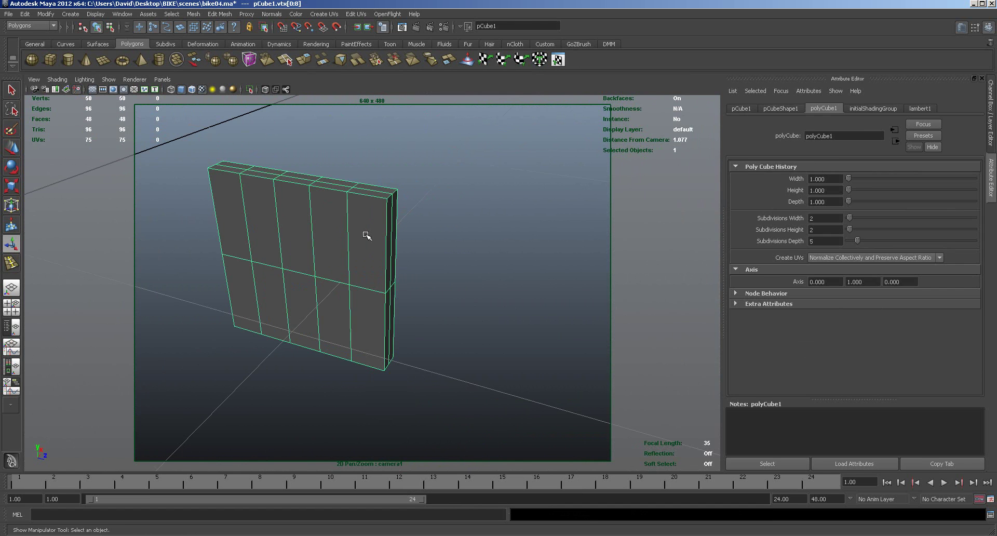
key("r")
left_click_drag(304, 231, 305, 263)
Extrude the side faces of the bar's end section outward by about 0.018 into a thicker knob and check it in smooth preview.
right_click_drag(372, 285, 372, 308)
left_click_drag(368, 254, 366, 311)
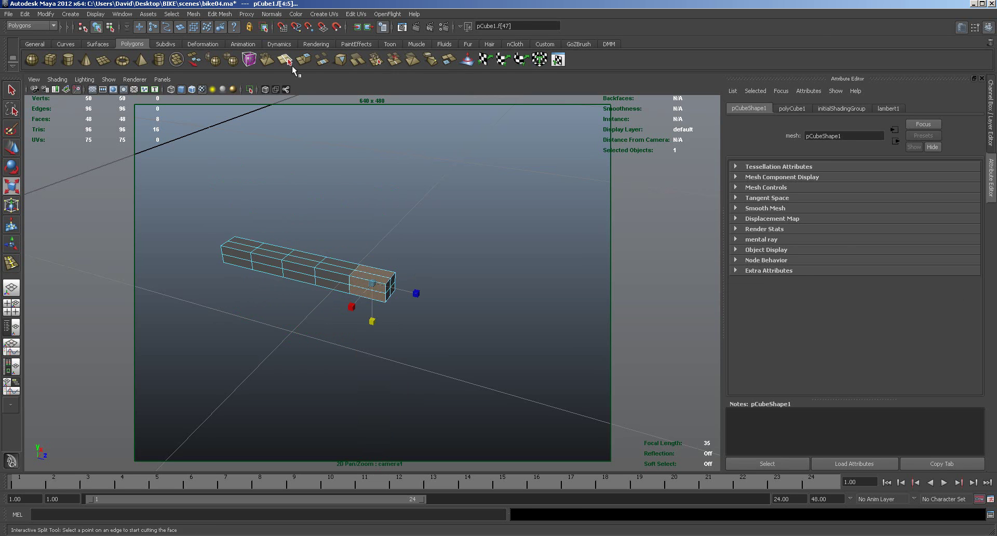
key("ctrl+e")
left_click_drag(372, 244, 364, 240)
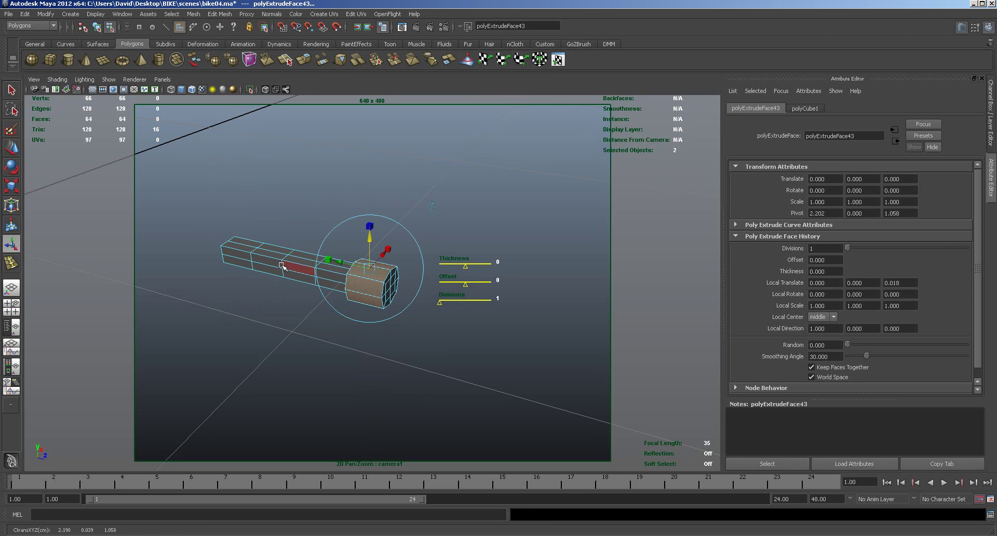
key("3")
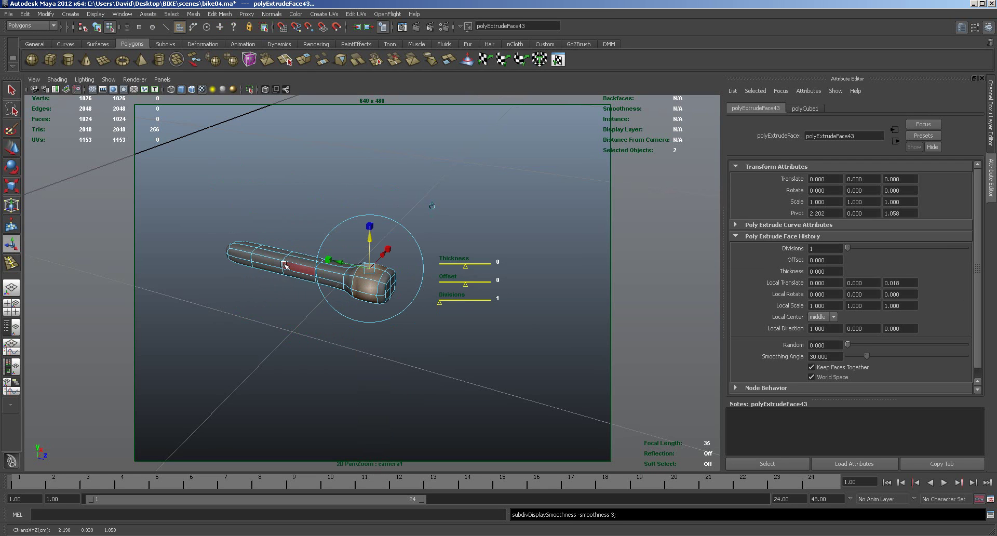
key("1")
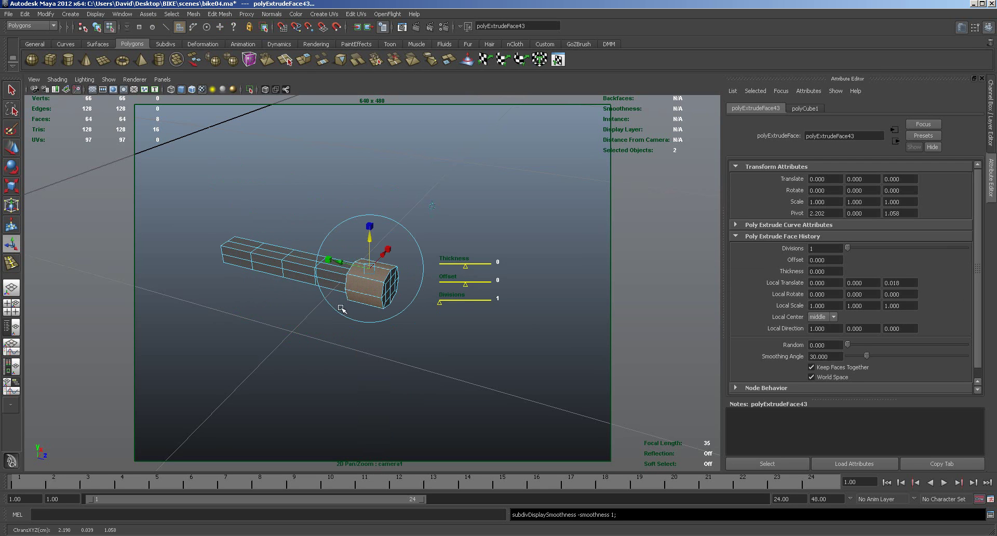
Select the inner vertices on the knob's end face and push them slightly outward to round the tip.
right_click_drag(392, 292, 369, 295)
mouse_move(417, 326)
left_mouse_down("alt")
mouse_move(392, 331)
mouse_move(429, 311)
left_mouse_up("alt")
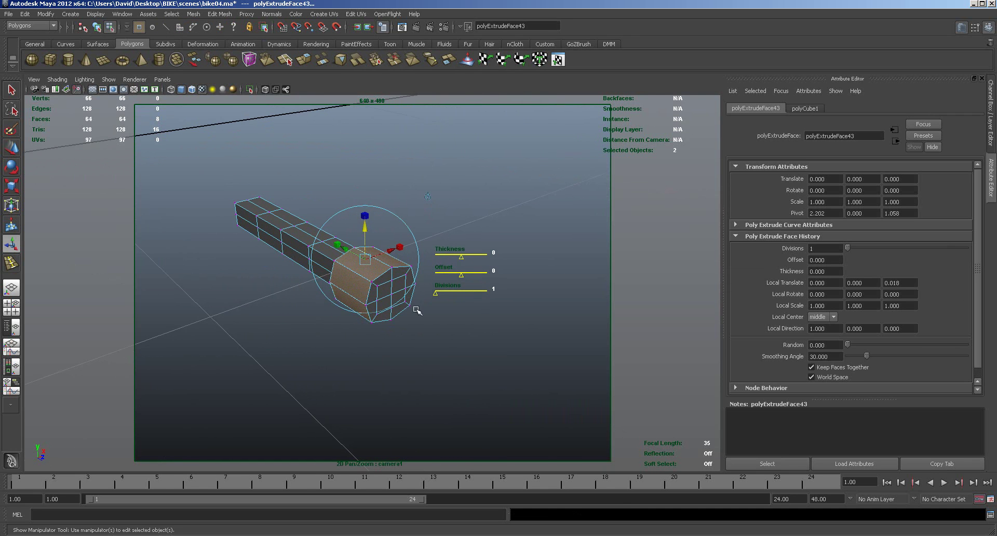
left_click(452, 325)
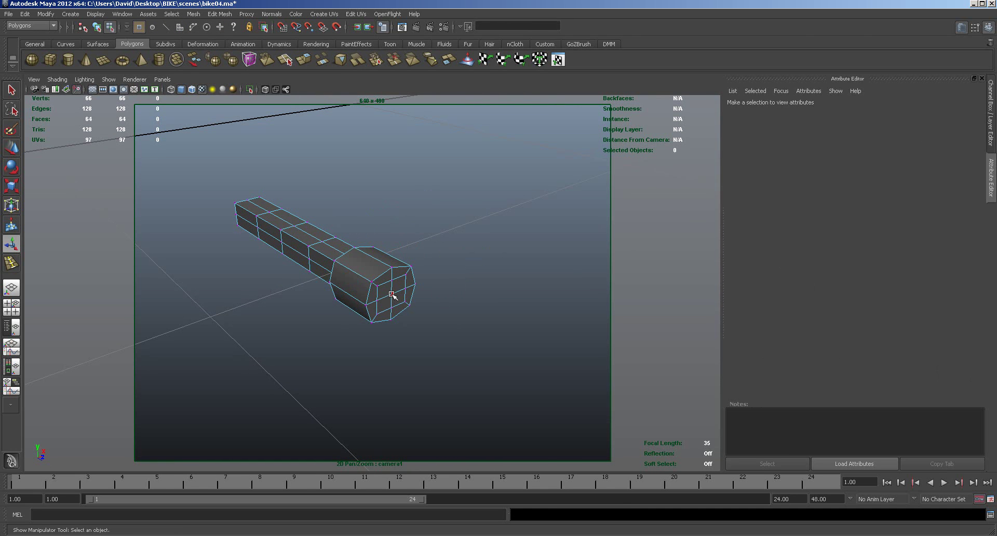
left_click(392, 294)
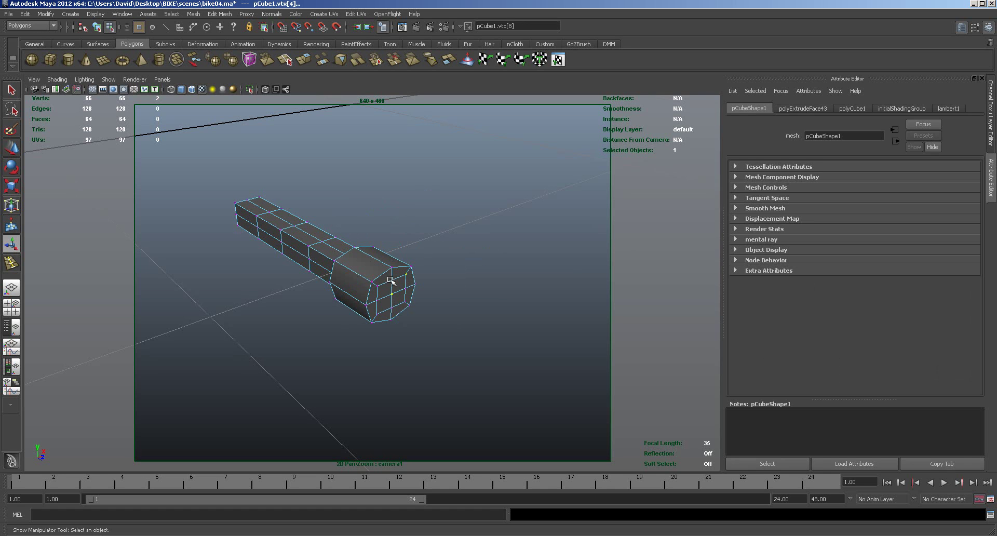
left_click(380, 288, "shift")
left_click(379, 295, "shift")
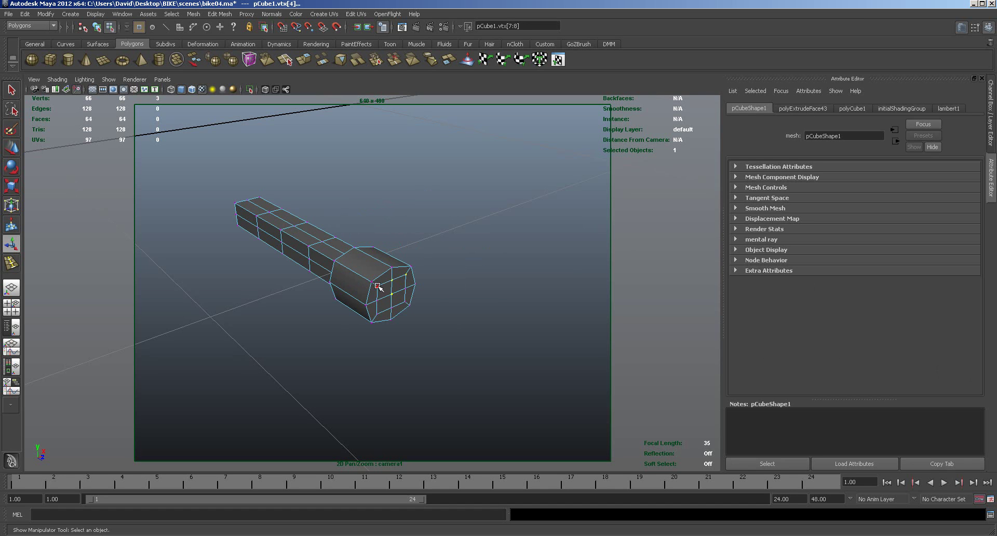
left_click(378, 314, "shift")
left_click(402, 303, "shift")
key("w")
left_click_drag(413, 309, 416, 312)
left_click(406, 339)
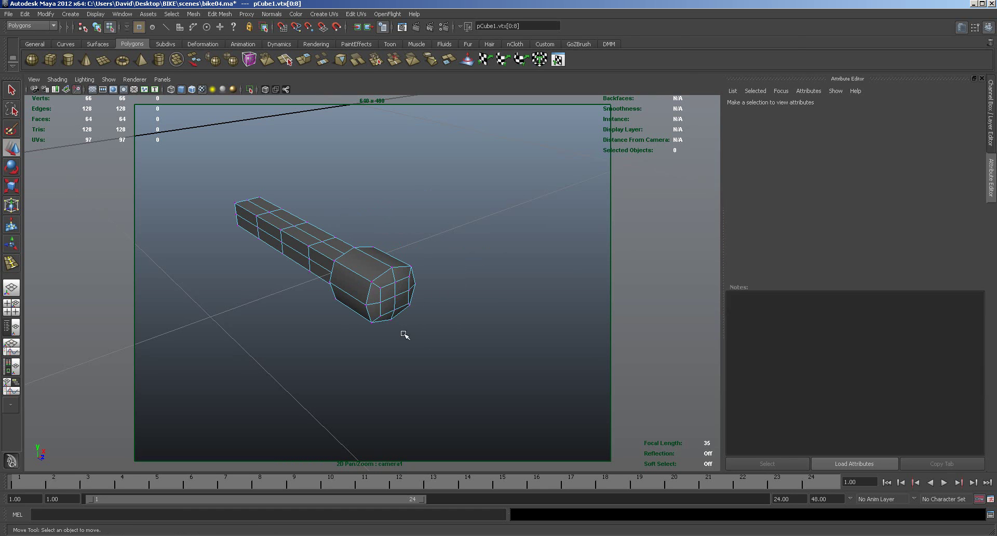
Push the centre vertex of the knob's end face slightly outward and check the rounded tip in smooth preview.
left_click(396, 297)
left_click_drag(420, 311, 393, 339)
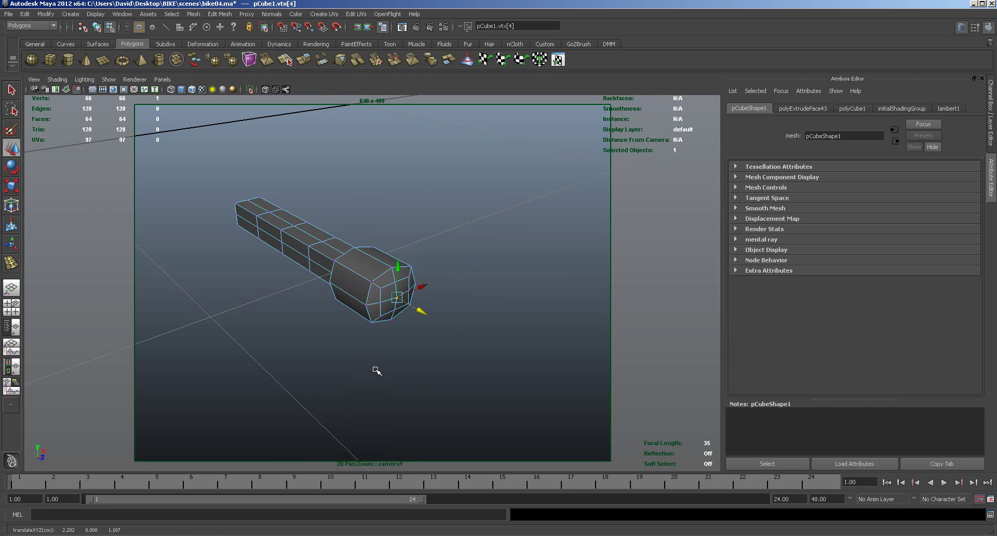
key("3")
left_click_drag(385, 372, 349, 385, "alt")
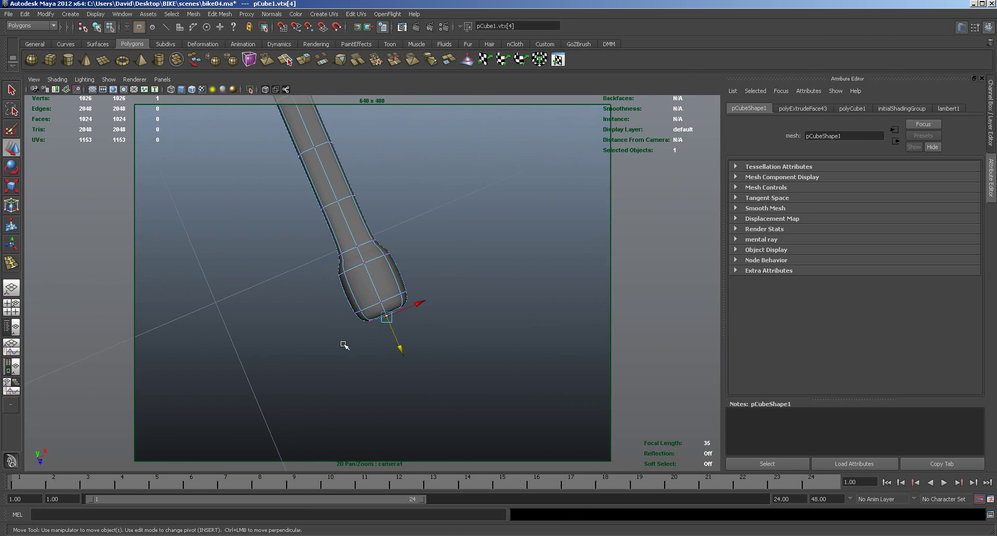
scroll(336, 338, "down", 5)
left_click_drag(298, 324, 303, 301, "alt")
Shift the vertex rows along the lever's handle sideways to bend the straight bar into a gentle S-curve.
left_click_drag(373, 257, 337, 283)
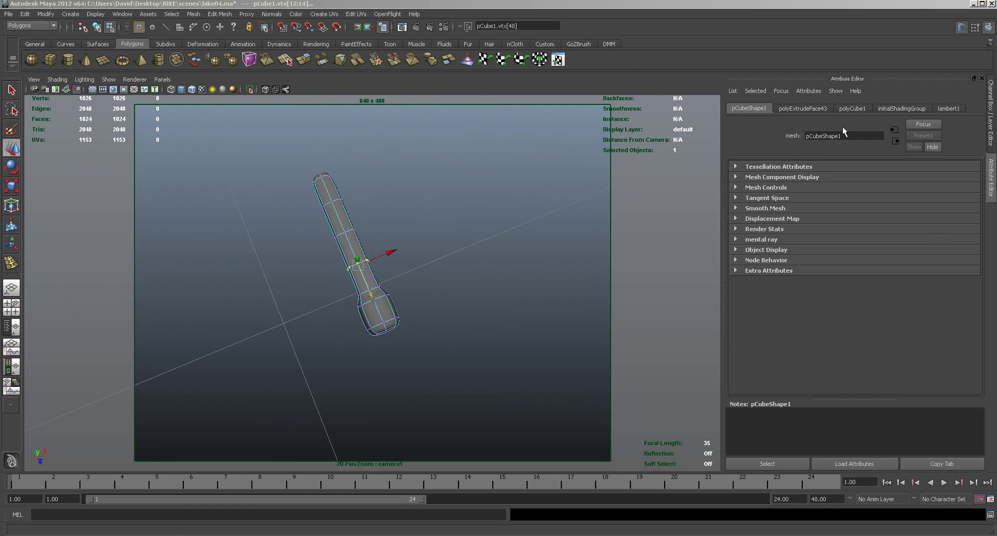
left_click_drag(392, 253, 327, 246)
left_click_drag(379, 225, 361, 227)
left_click_drag(300, 162, 362, 210)
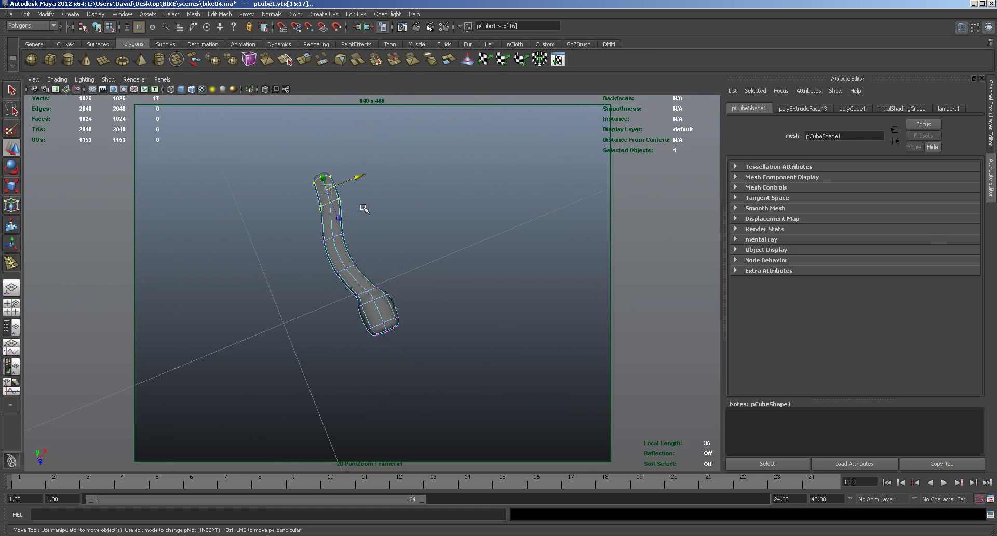
left_click(367, 179)
left_click_drag(355, 217, 356, 217)
left_click_drag(363, 178, 365, 175)
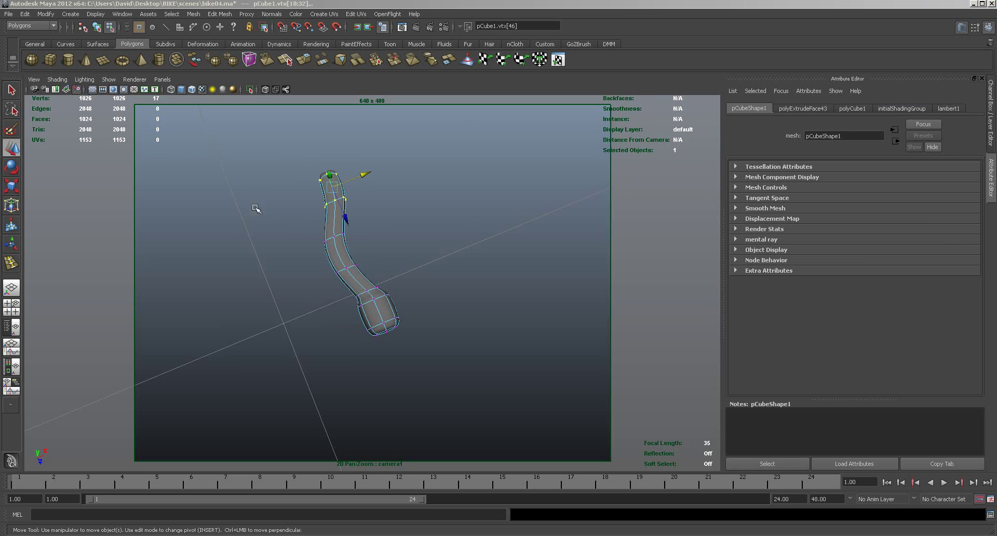
Scale the vertices of the three rows at the end opposite the knob to widen that part of the lever.
left_click_drag(289, 160, 392, 251)
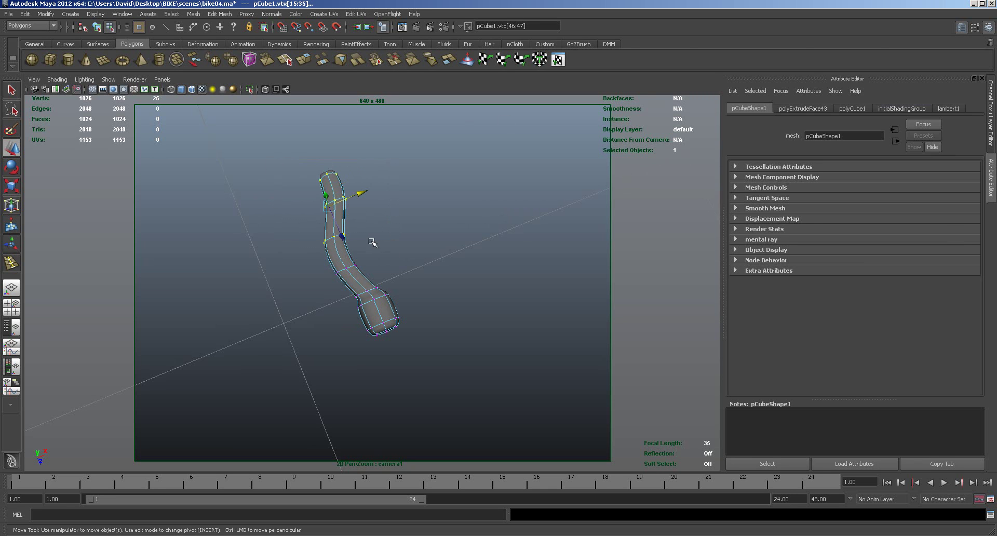
key("r")
key("ctrl+z")
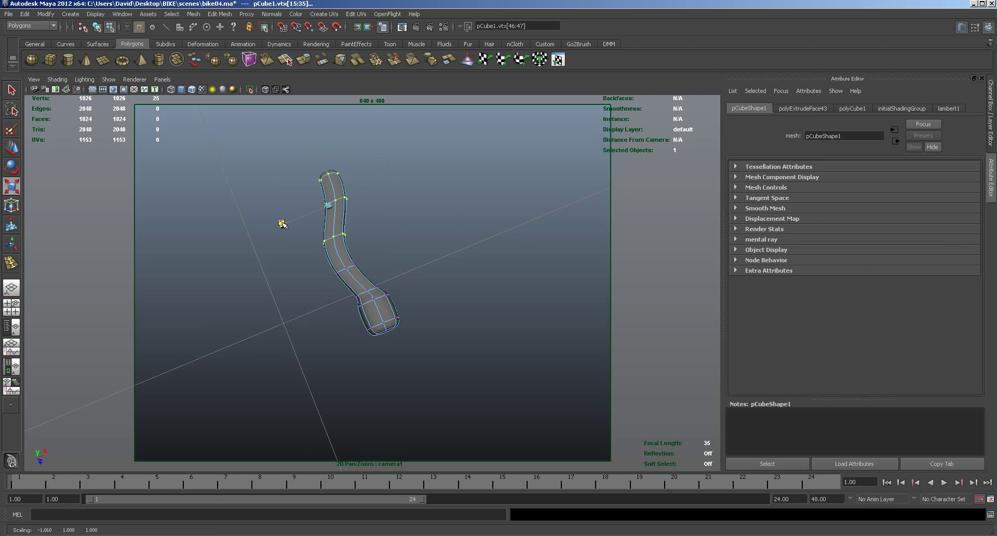
left_click_drag(289, 203, 278, 211)
left_click_drag(472, 276, 561, 211, "alt")
left_click(266, 228)
left_click_drag(267, 228, 285, 275)
Select all the knob's vertices and scale them slightly smaller along the lever and across its width.
key("w")
left_click_drag(400, 312, 454, 333, "alt")
key("r")
left_click_drag(450, 295, 439, 294)
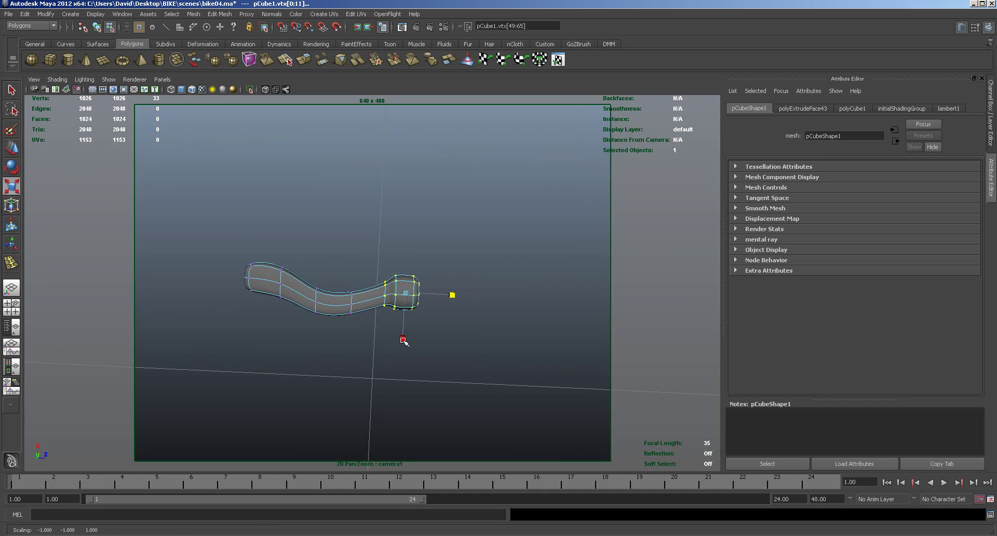
left_click_drag(403, 338, 404, 338)
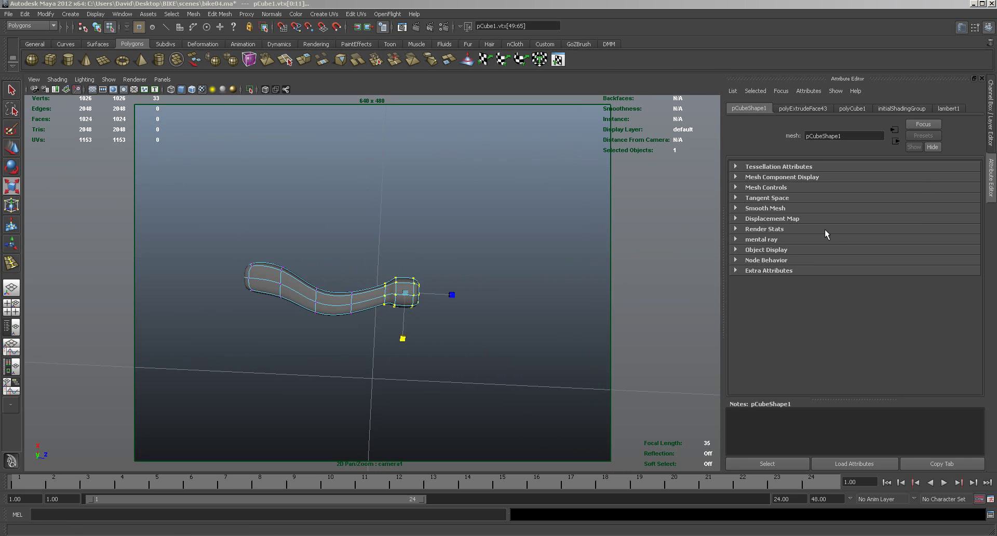
In the top view, move the knob's vertices farther out to lengthen the lever and rotate them slightly.
left_click_drag(596, 305, 419, 250, "alt")
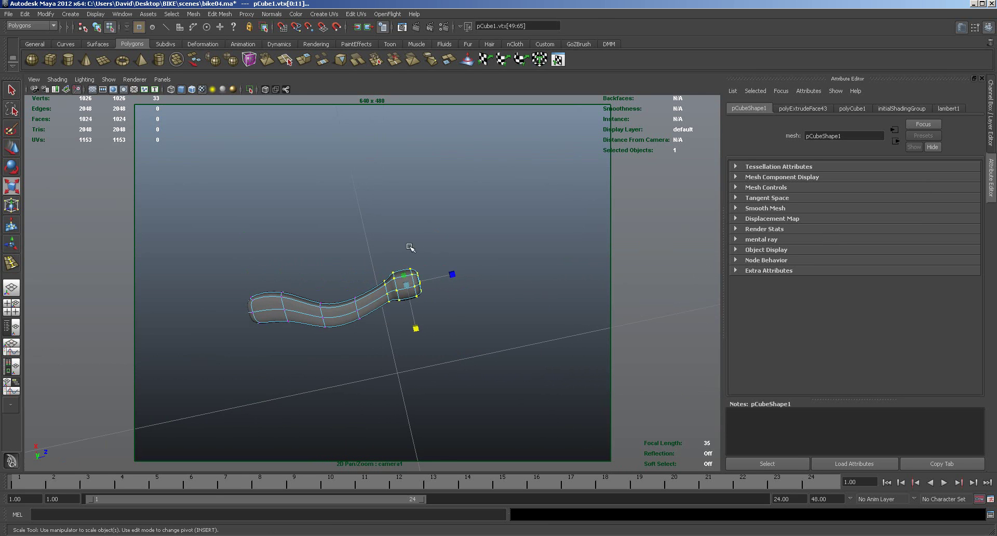
key("space")
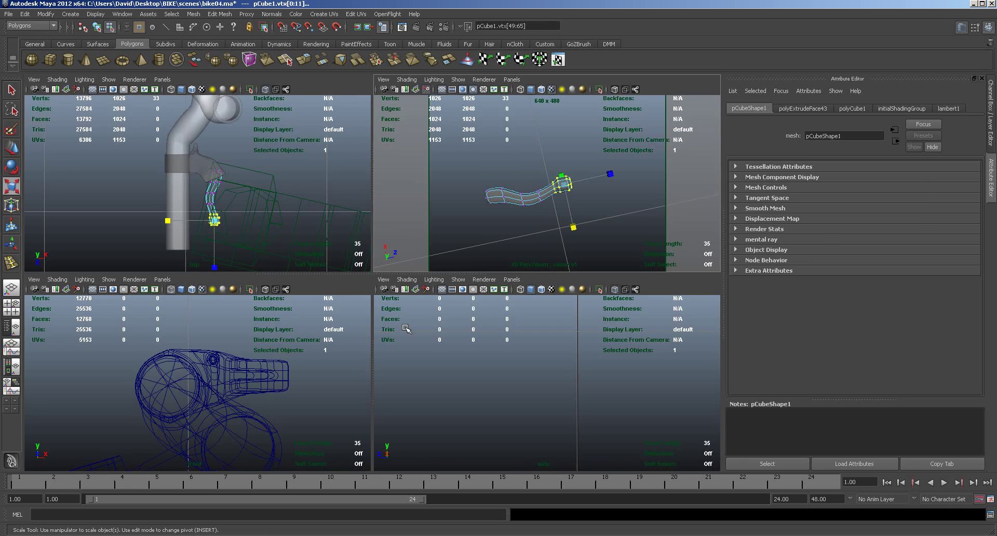
key("space")
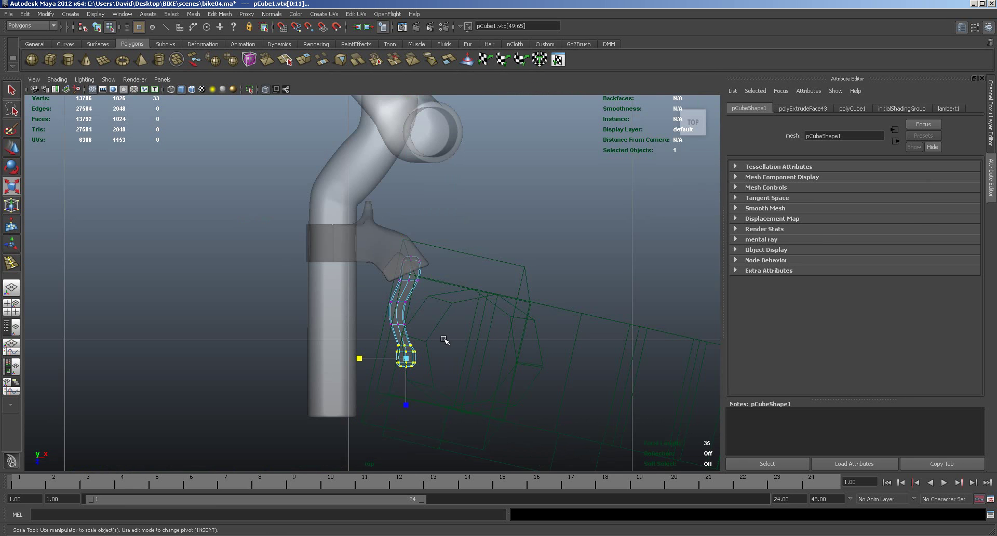
scroll(588, 345, "up", 3)
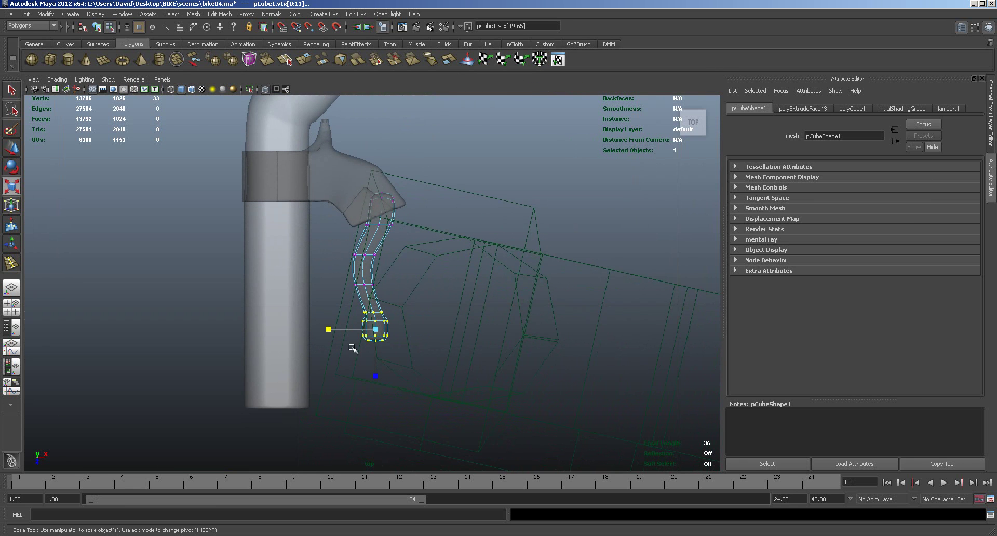
key("w")
left_click_drag(375, 370, 377, 397)
key("e")
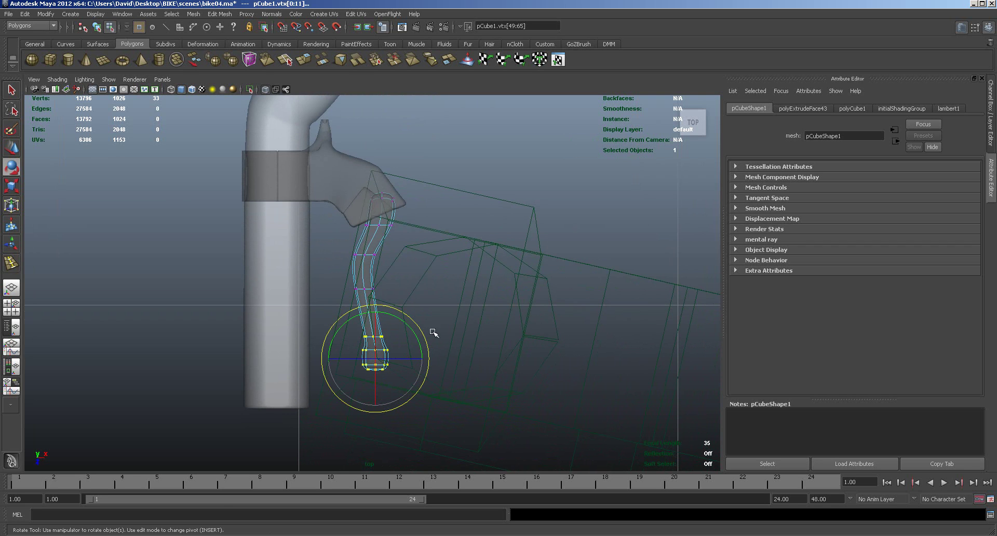
left_click_drag(420, 343, 419, 338)
Pull the knob's outer end-corner vertices away from the handlebar and shift the middle end vertices the same way to flare the tip.
left_click(459, 366)
left_click_drag(365, 393, 395, 374)
key("w")
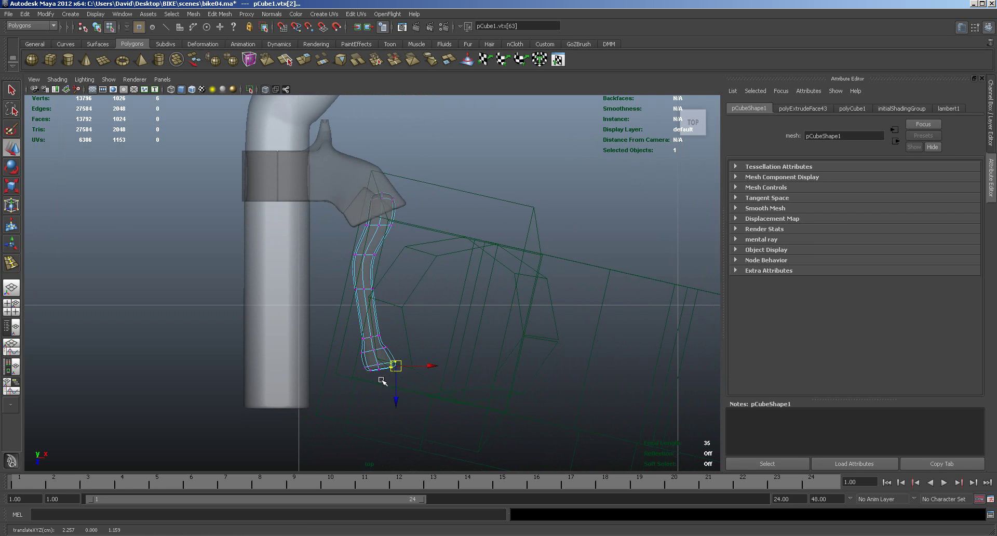
scroll(416, 390, "up", 8)
scroll(678, 319, "up", 1)
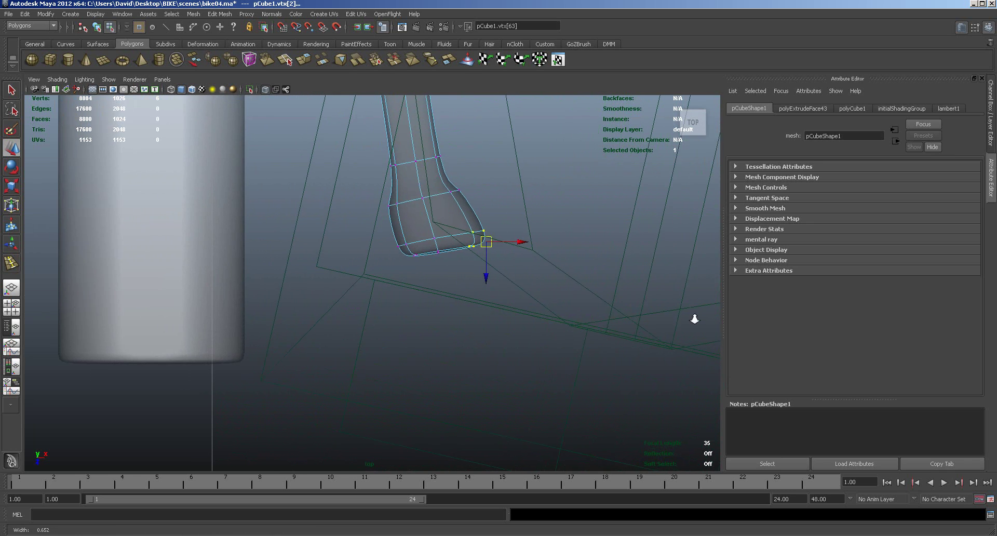
left_click(439, 253)
left_click_drag(443, 254, 461, 249)
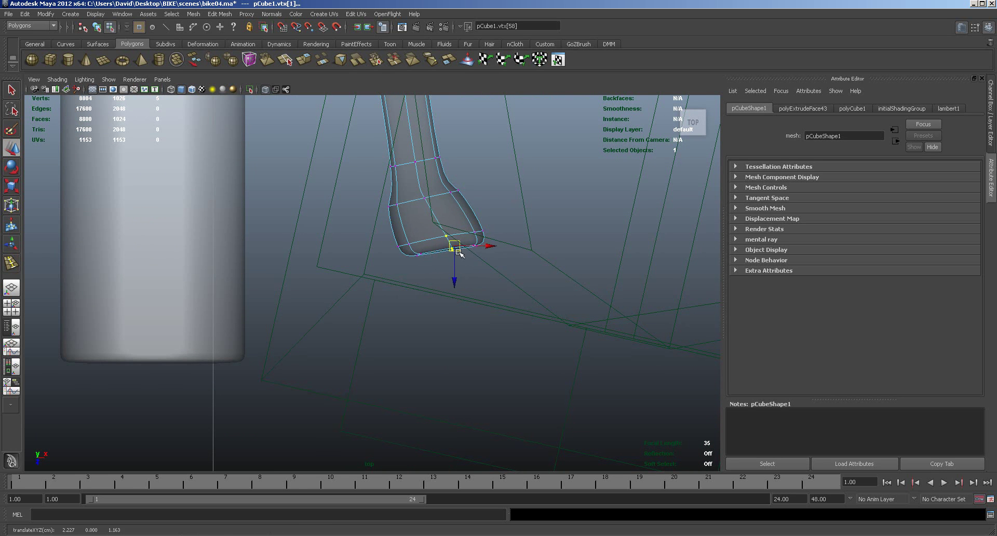
left_click(496, 276)
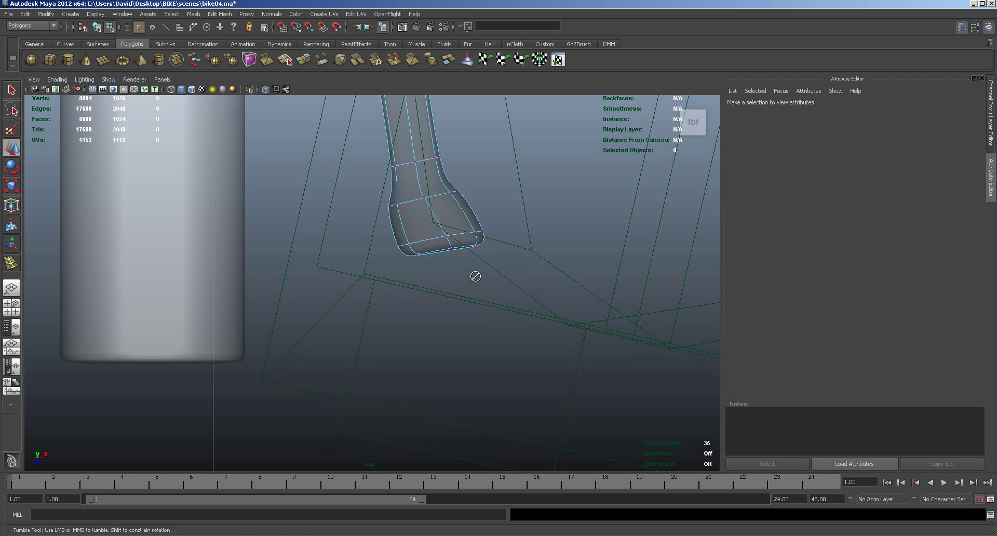
Select all nine vertices of the knob's end face and move them outward, away from the handle and handlebar.
key("space")
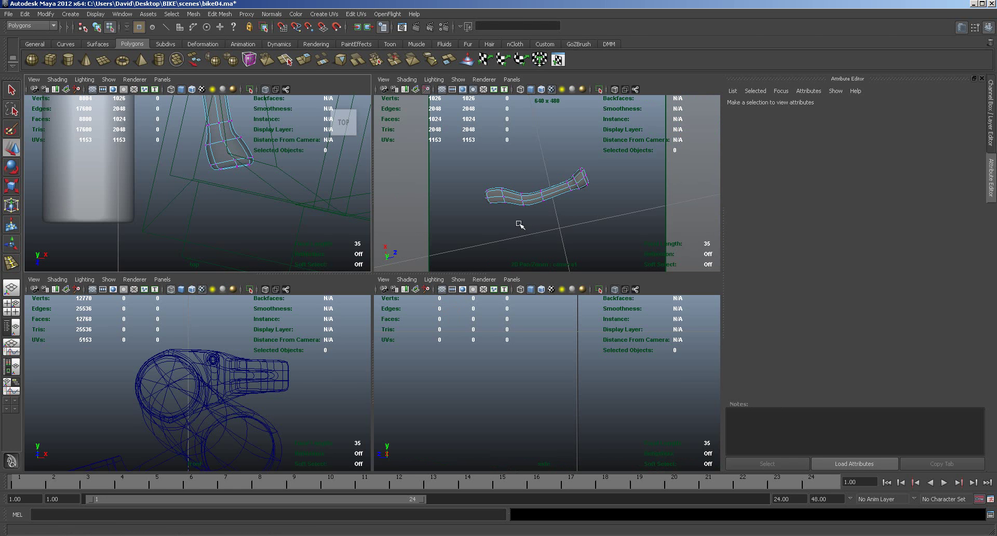
mouse_move(536, 247)
left_mouse_down("alt")
mouse_move(517, 256)
mouse_move(528, 269)
mouse_move(551, 237)
left_mouse_up("alt")
scroll(569, 223, "up", 6)
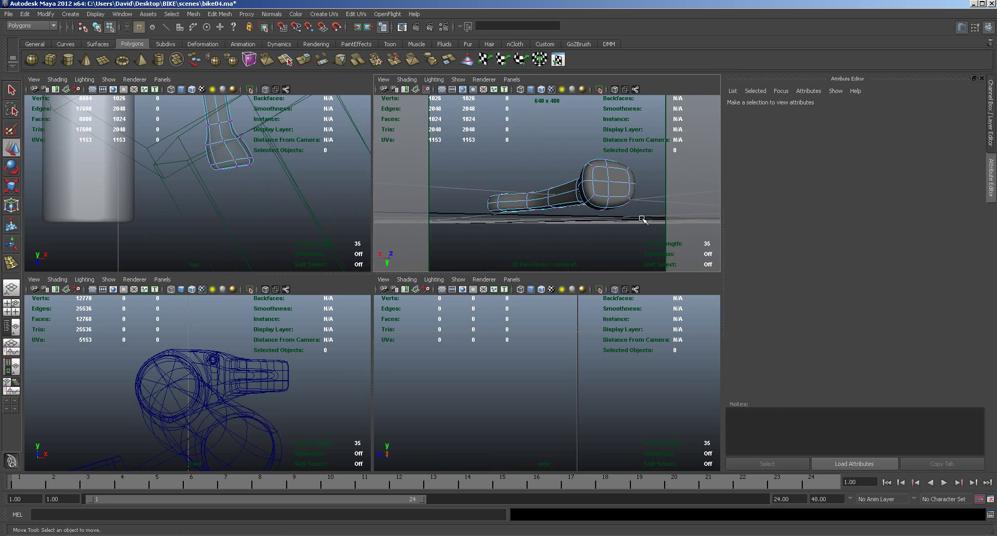
left_click(598, 213)
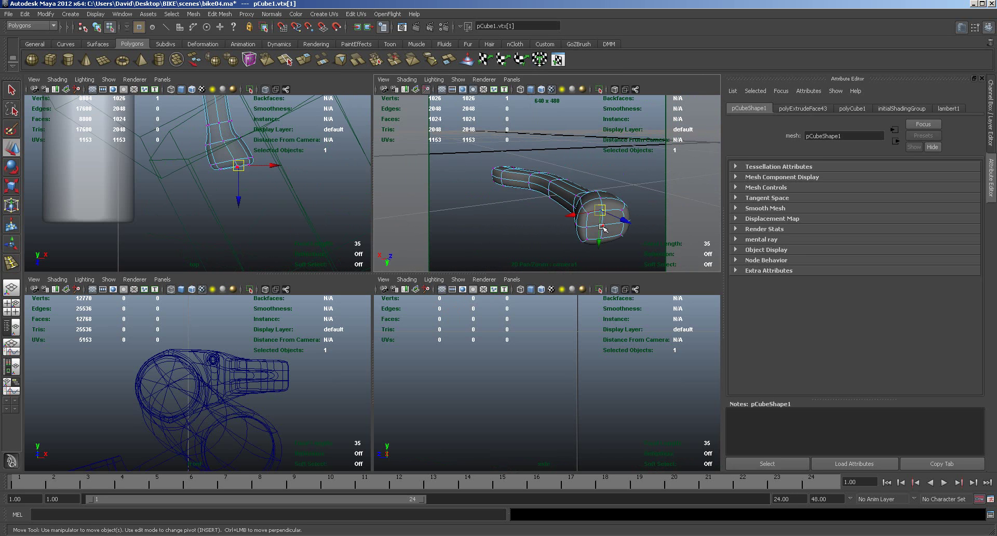
left_click(601, 224)
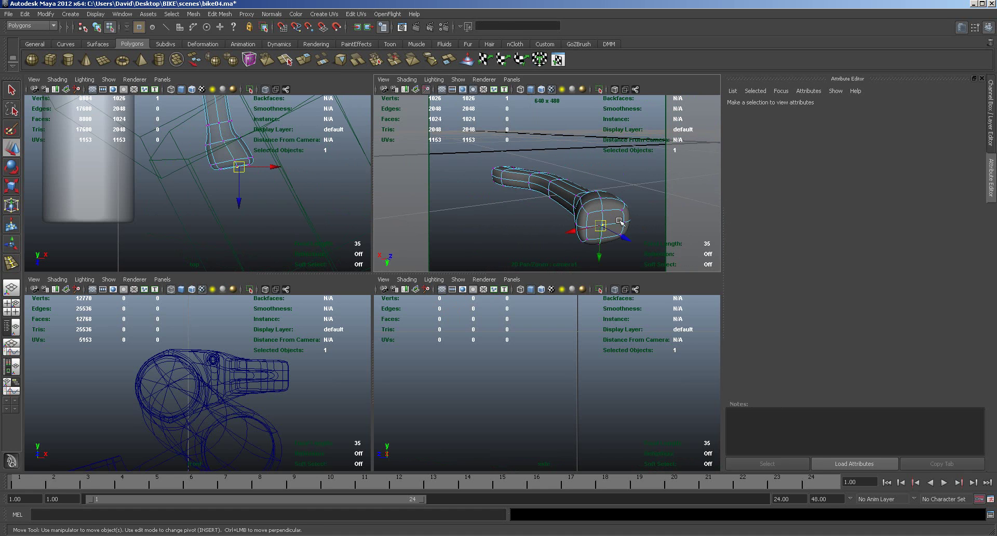
left_click(623, 210, "shift")
left_click(591, 212, "shift")
left_click(585, 229, "shift")
left_click(589, 239, "shift")
left_click(604, 238, "shift")
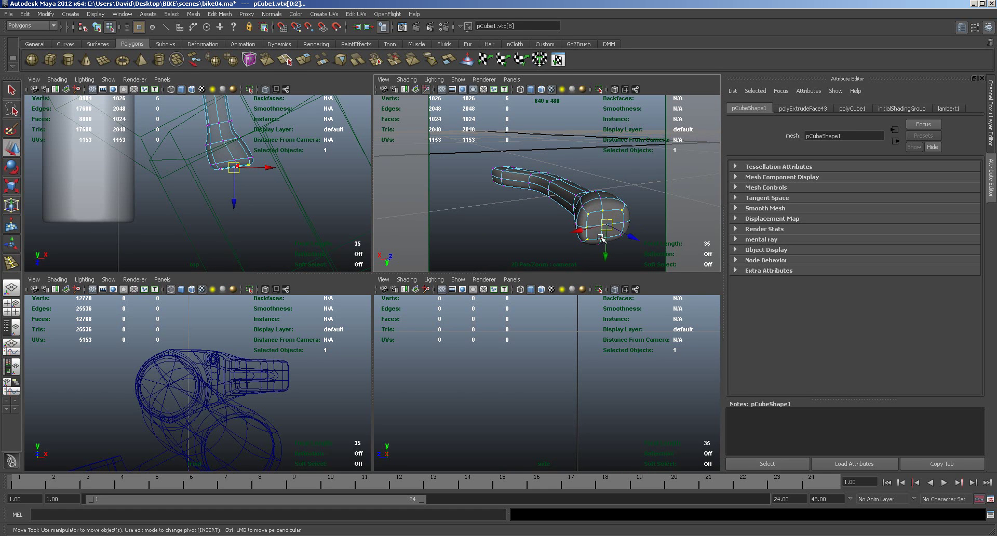
left_click(621, 236, "shift")
left_click_drag(236, 204, 275, 177)
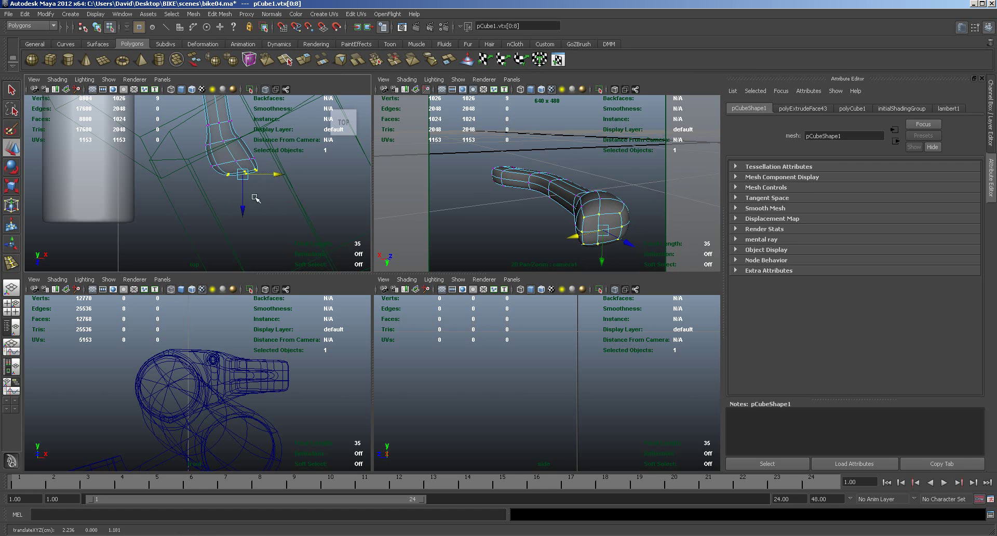
left_click_drag(244, 208, 244, 210)
Adjust the knob's side and end vertices in the top view to give the tip a rounder outline.
left_click_drag(271, 177, 236, 135)
left_click(238, 138)
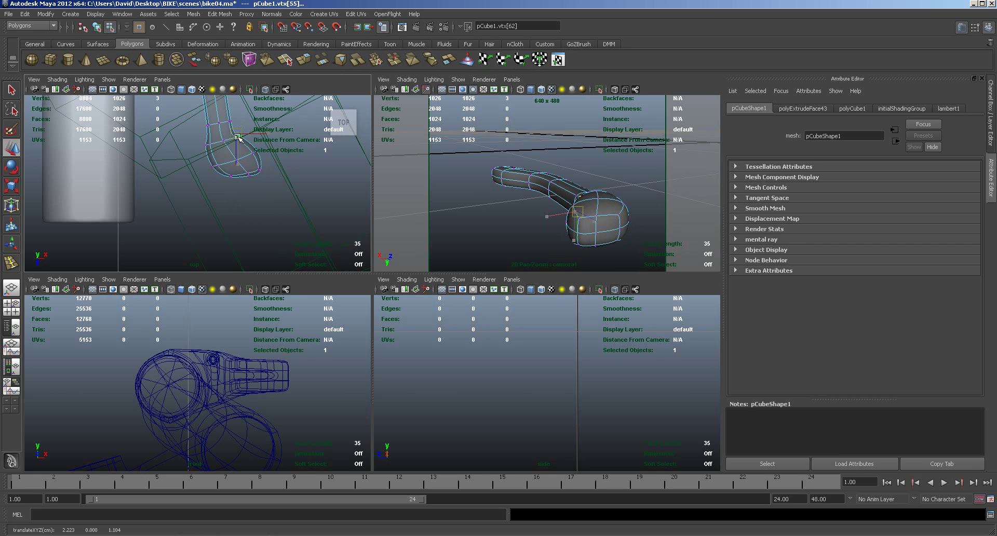
left_click(213, 170)
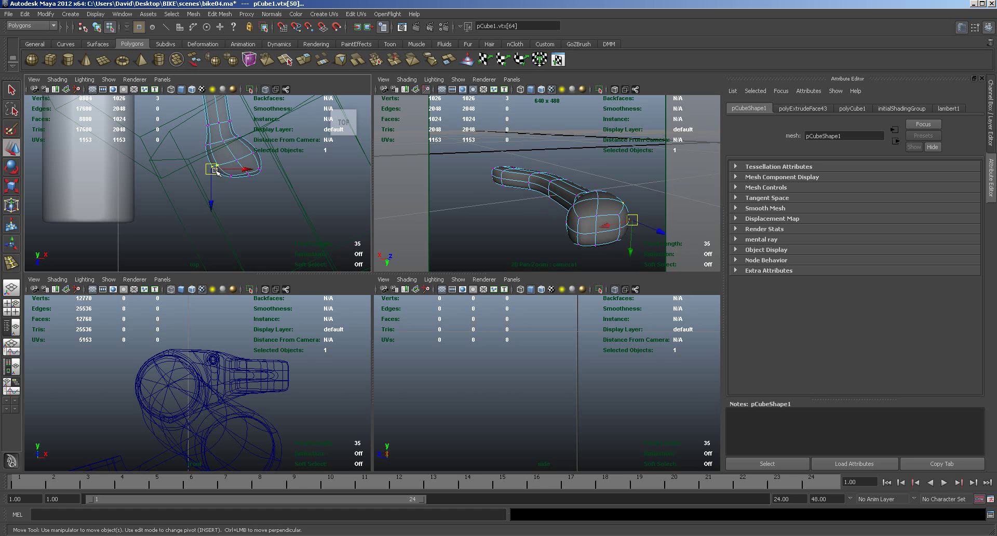
left_click(229, 179)
left_click_drag(230, 178, 231, 182)
left_click(250, 177)
Return the lever to object mode and raise it in the front view to the height of the brake clamp.
scroll(305, 202, "down", 5)
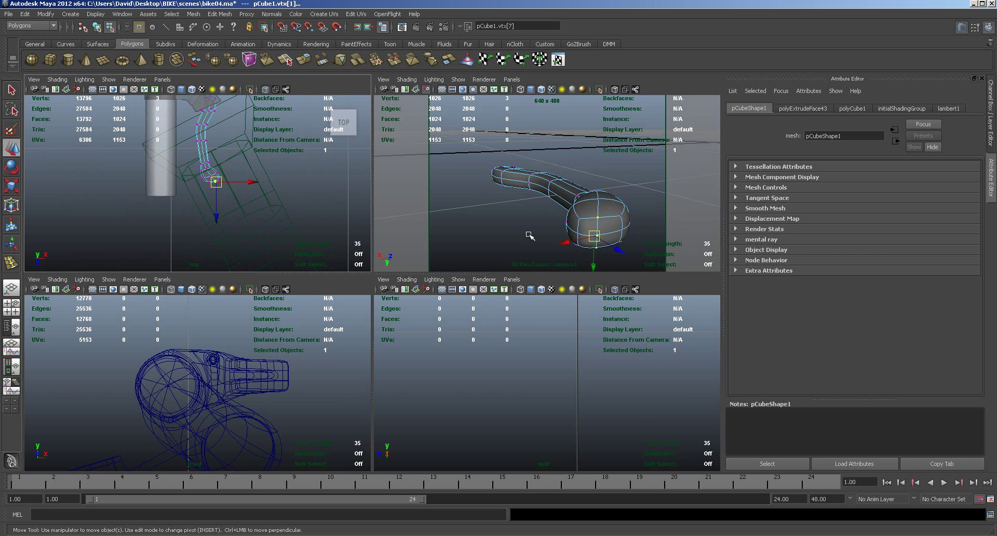
key("space")
right_click_drag(509, 333, 519, 327)
key("space")
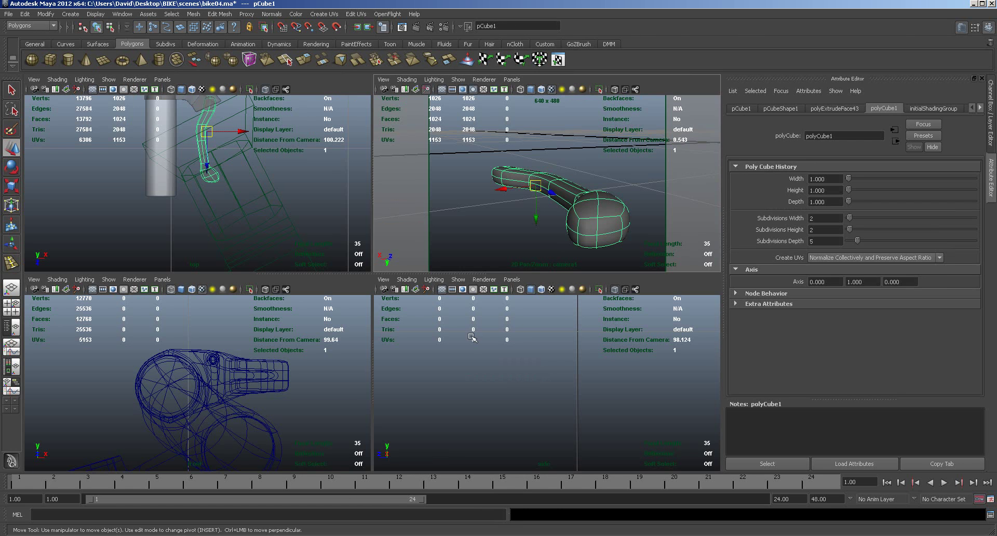
scroll(284, 391, "down", 6)
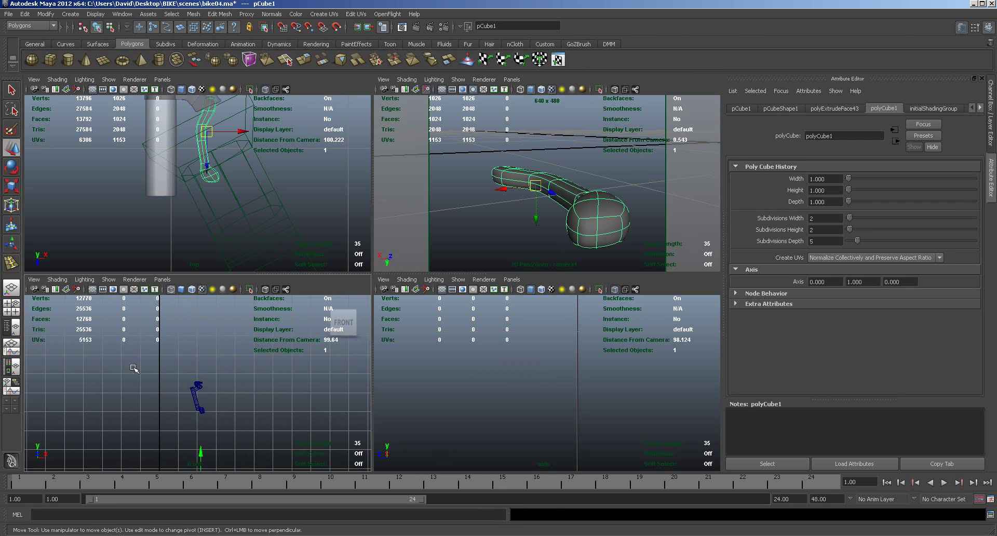
left_click_drag(201, 371, 201, 351)
right_click_drag(190, 401, 291, 411, "alt")
scroll(260, 409, "up", 5)
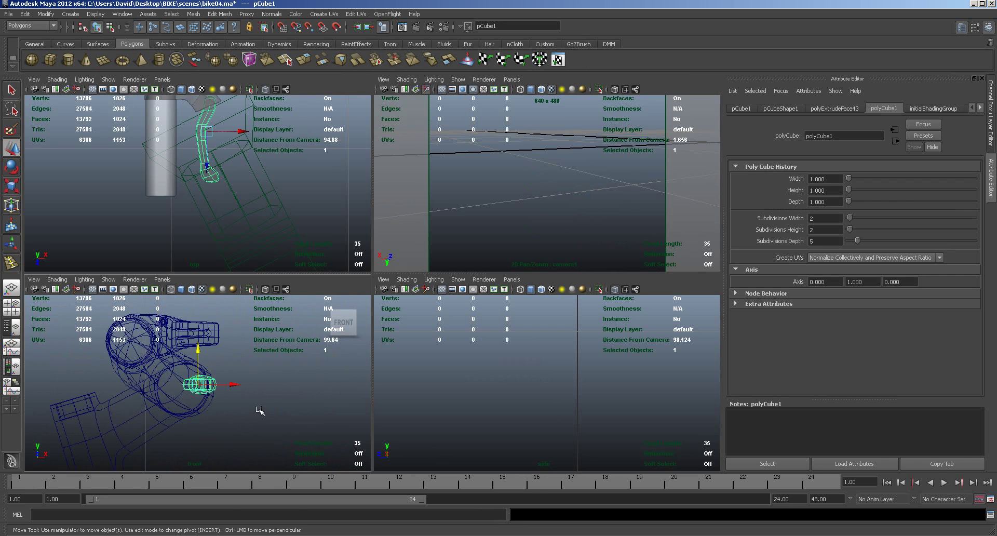
left_click_drag(197, 348, 194, 286)
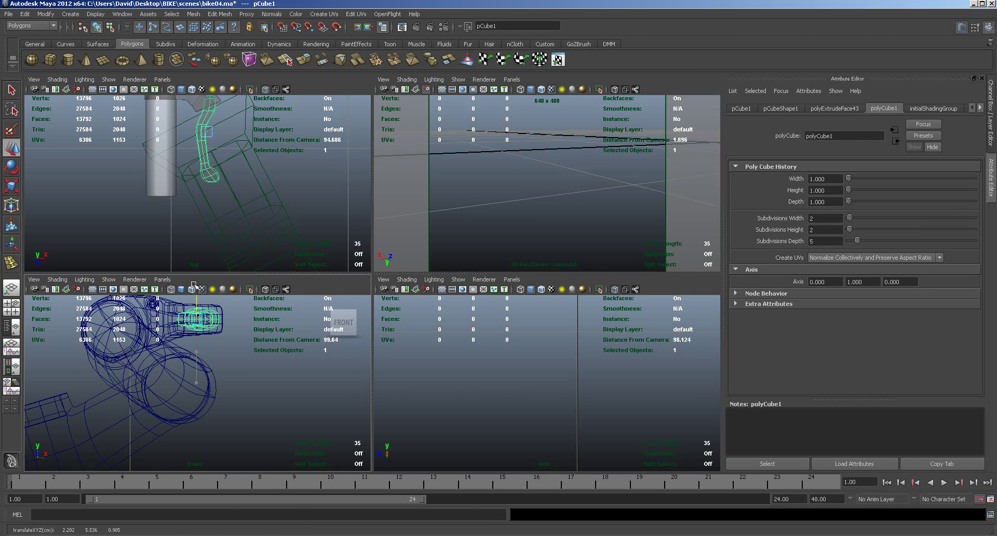
Frame the lever in the perspective view and move its pivot to the end that meets the clamp.
middle_click_drag(260, 202, 276, 240, "alt")
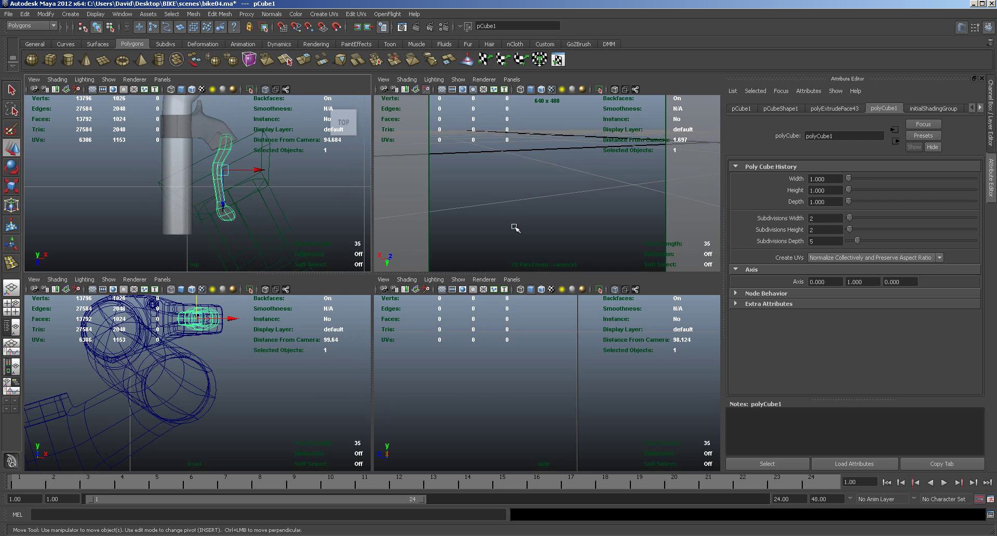
key("f")
left_click_drag(552, 240, 577, 267, "alt")
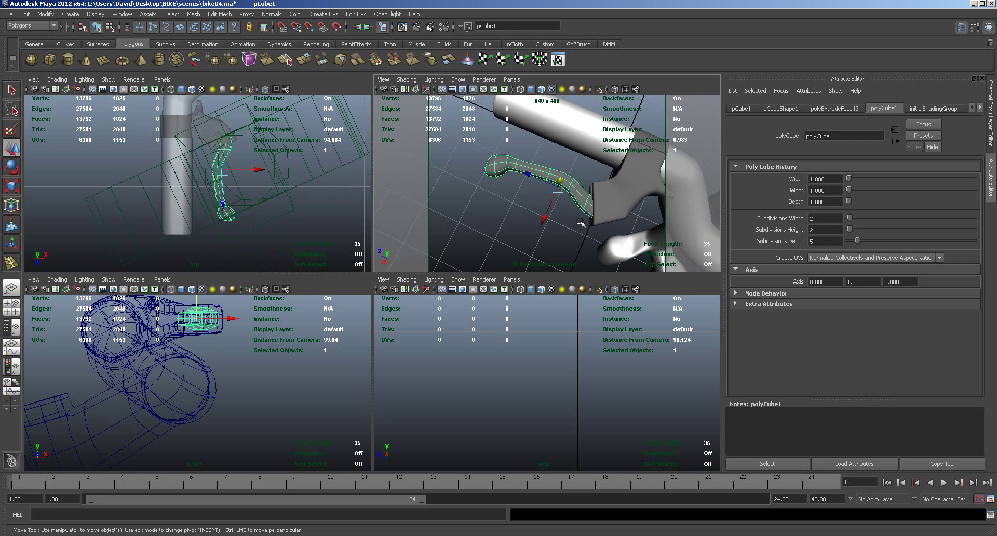
key("Insert")
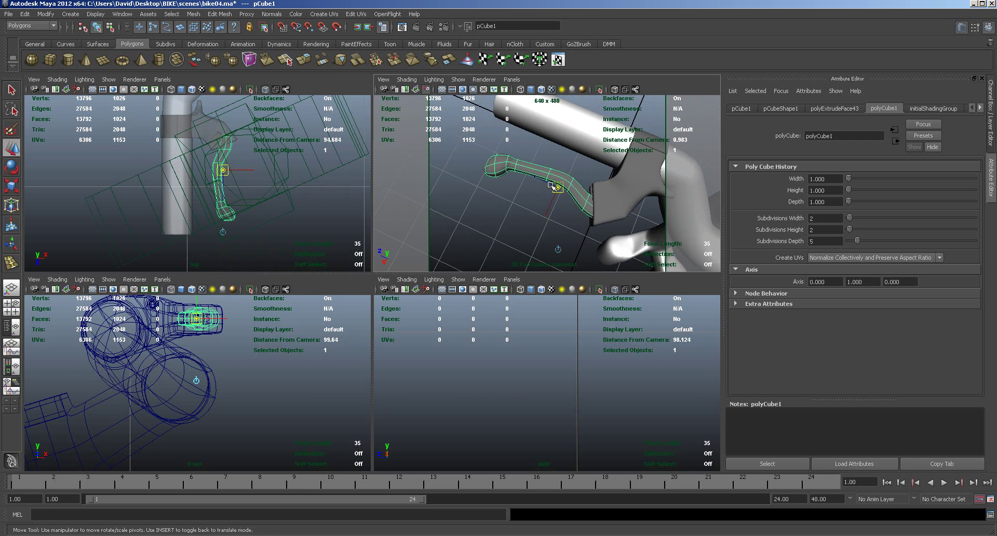
left_click_drag(547, 180, 597, 226)
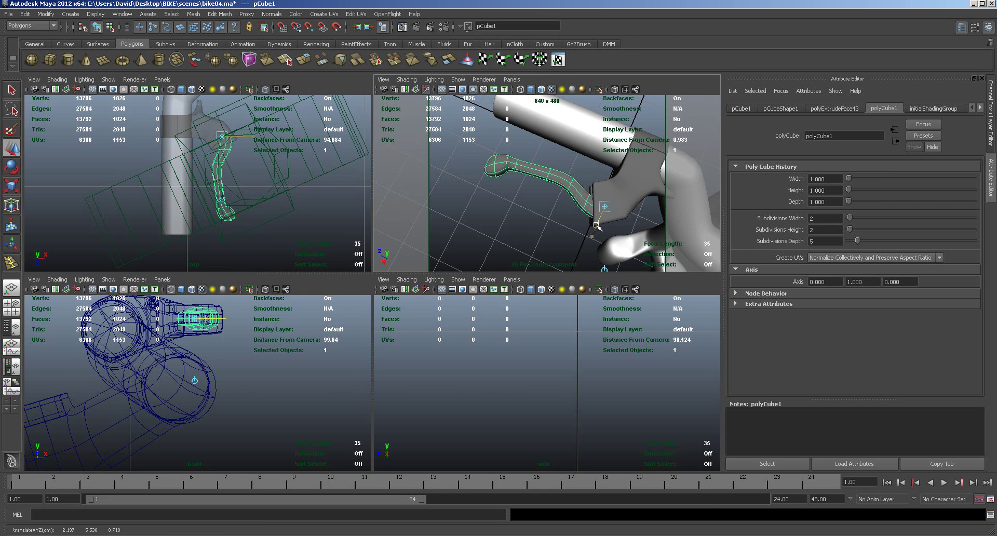
Finish editing the lever's pivot and rotate the lever about its clamp end, swinging the rounded tip away from the handlebar.
key("Insert")
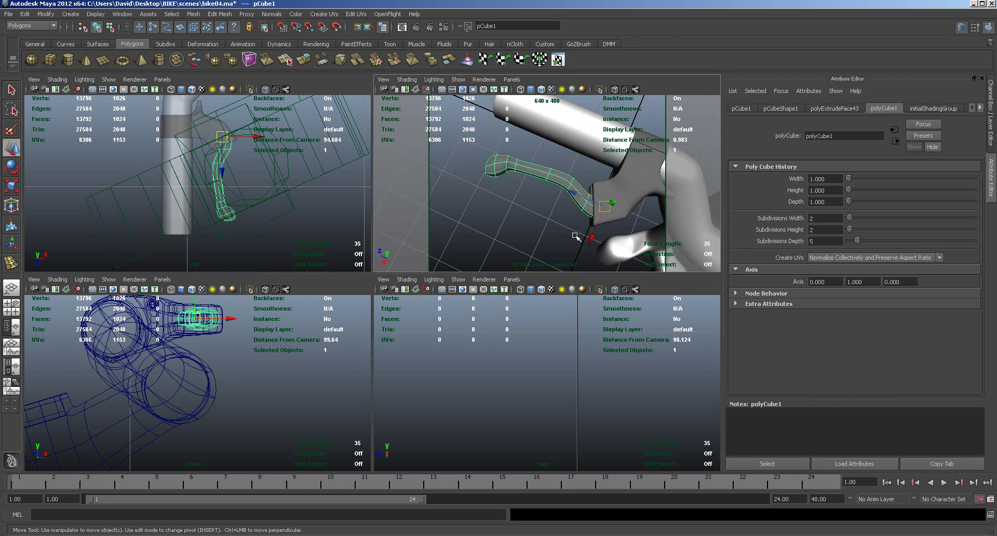
key("e")
left_click_drag(576, 242, 589, 243)
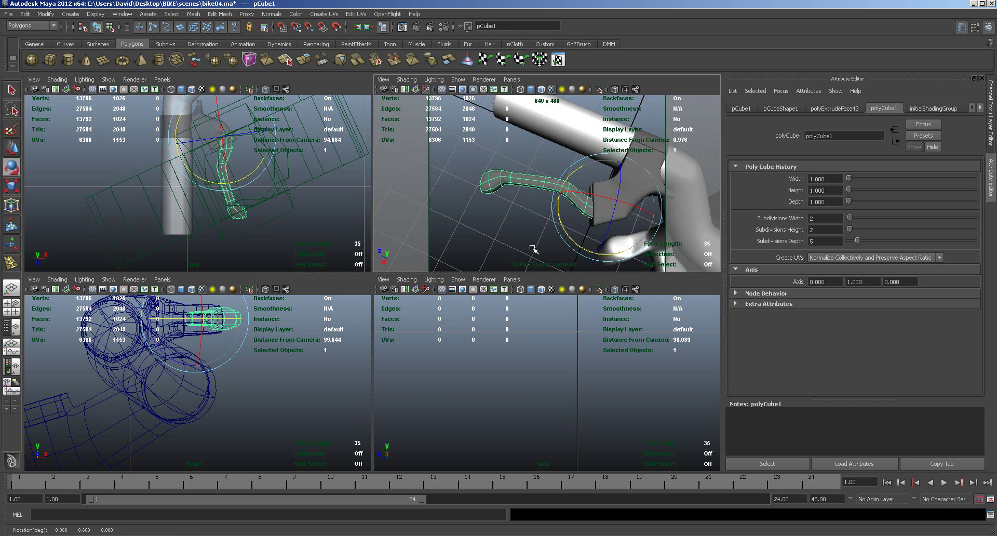
Scale the brake lever down in height so that it is thinner where it meets the clamp.
left_click_drag(519, 234, 600, 203, "alt")
right_click_drag(600, 203, 701, 204, "alt")
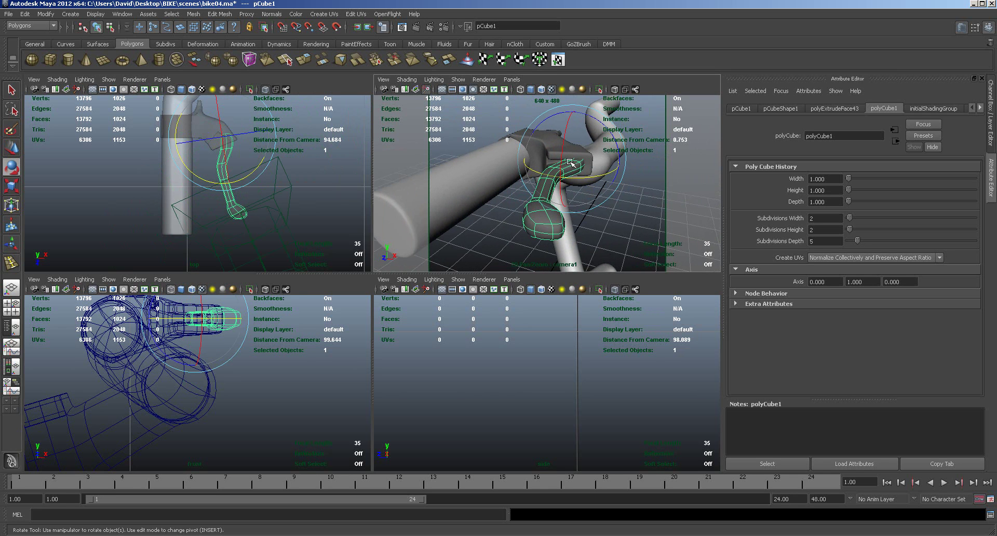
key("r")
left_click_drag(574, 113, 576, 123)
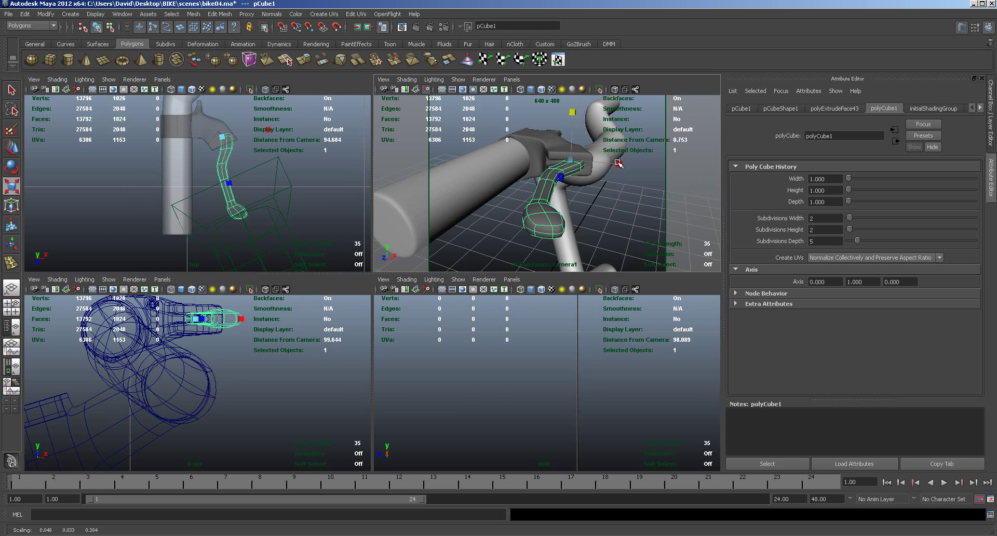
left_click_drag(634, 196, 591, 178, "alt")
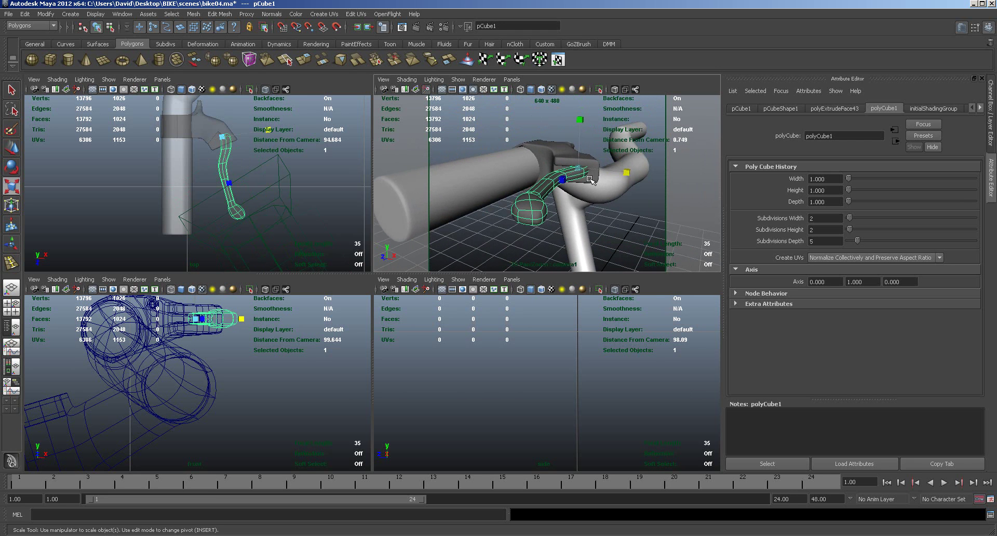
Switch the brake clamp to vertex editing and scale the vertices at its lever end to fit around the lever.
right_click_drag(596, 180, 585, 181)
left_click_drag(618, 194, 585, 183, "alt")
left_click_drag(625, 119, 626, 120)
left_click_drag(616, 204, 580, 102, "alt")
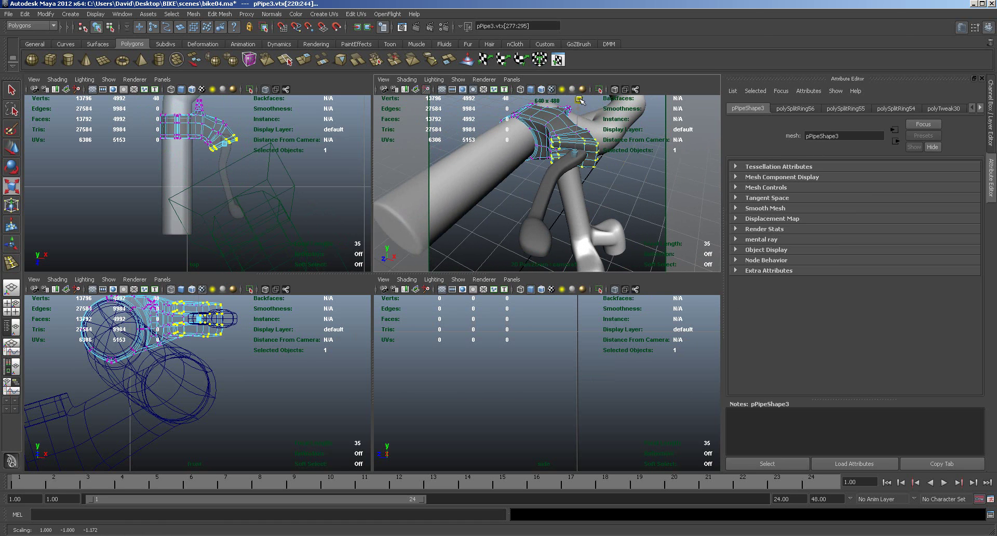
right_click_drag(612, 221, 636, 193, "alt")
left_click_drag(636, 192, 580, 154, "alt")
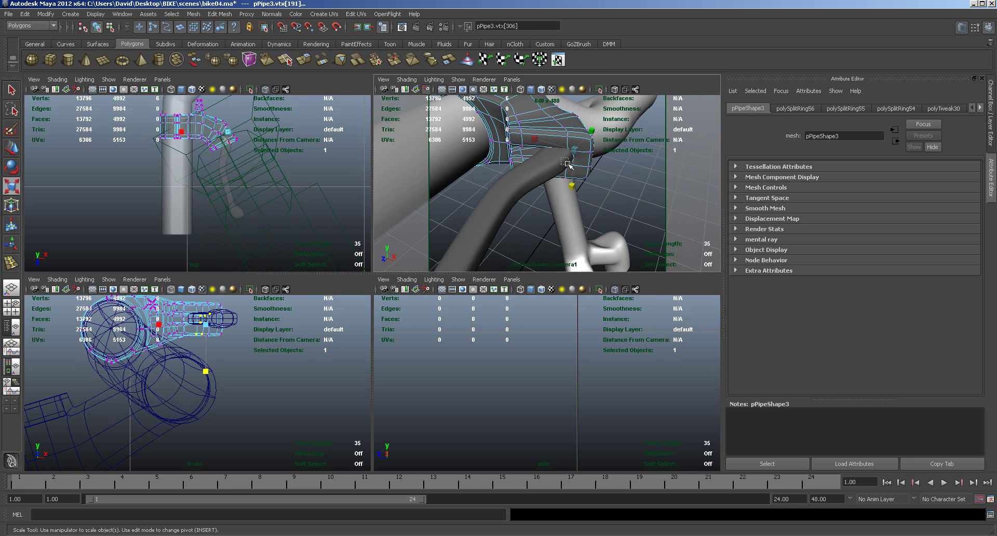
Move the selected vertices at the outer end of the brake clamp, and return the clamp to object mode.
left_click_drag(574, 188, 614, 160)
key("w")
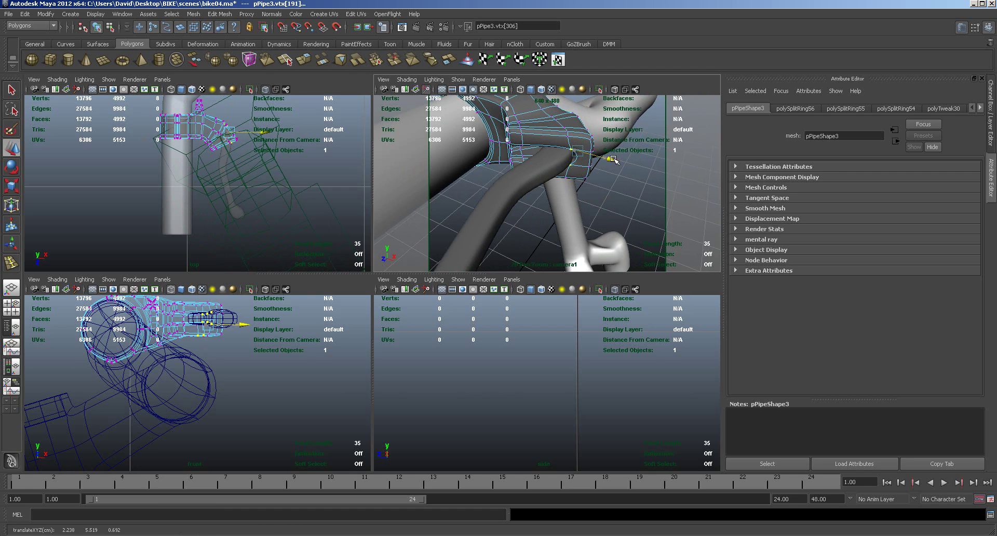
left_click(611, 204)
left_click_drag(608, 193, 602, 274, "alt")
right_click_drag(539, 171, 480, 168)
left_click(534, 173)
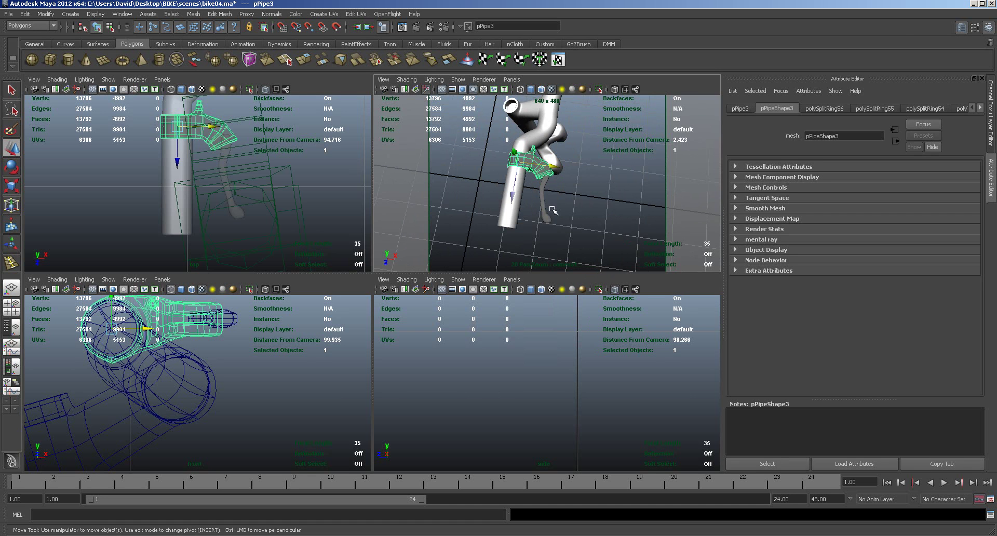
Enlarge the top view and make the grips layer visible together with the handlebars.
key("space")
middle_click_drag(303, 225, 290, 395, "alt")
scroll(353, 397, "down", 5)
scroll(356, 379, "up", 1)
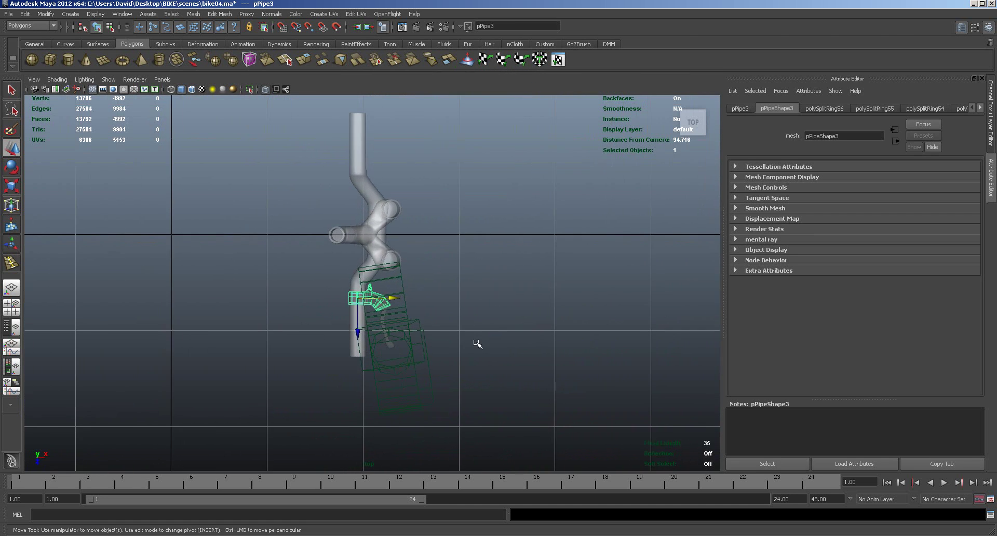
left_click(989, 27)
left_click(989, 27)
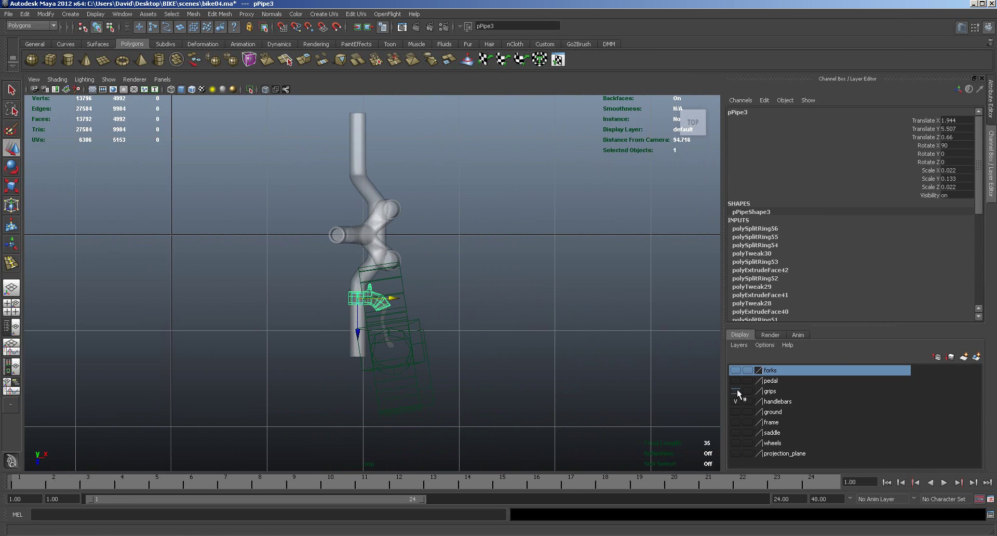
left_click(736, 390)
scroll(423, 336, "up", 3)
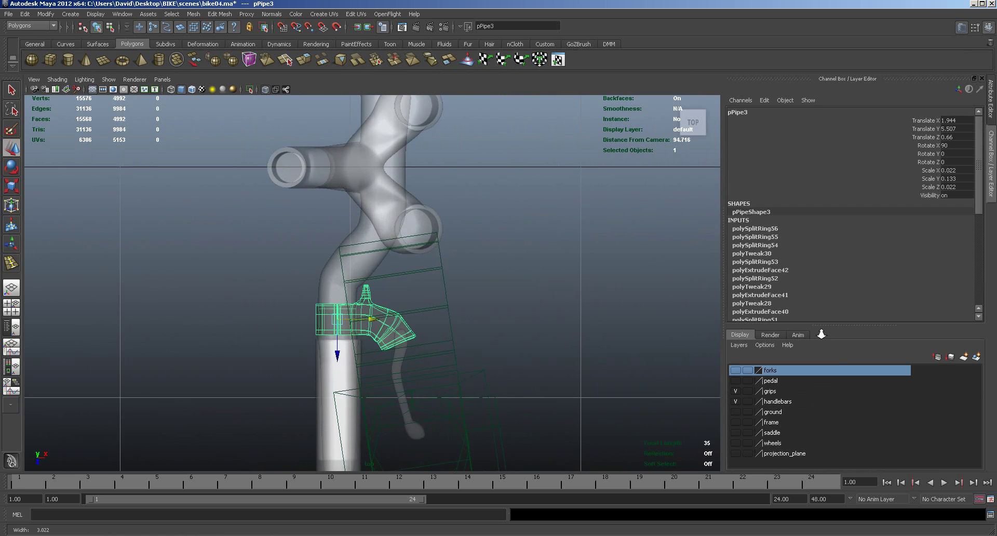
scroll(626, 340, "down", 2)
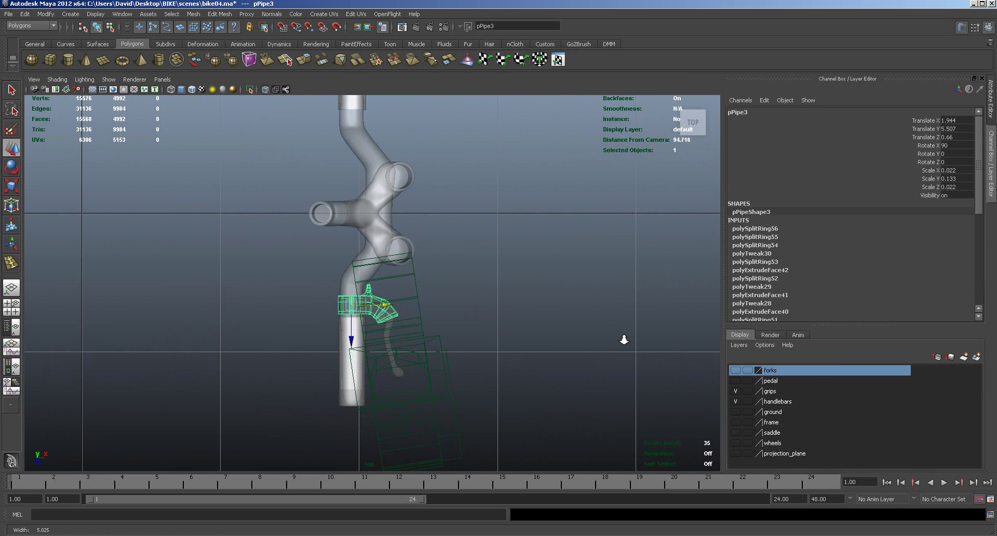
Hide cameras in the top view so the camera outline no longer covers the brake lever.
left_click(397, 375)
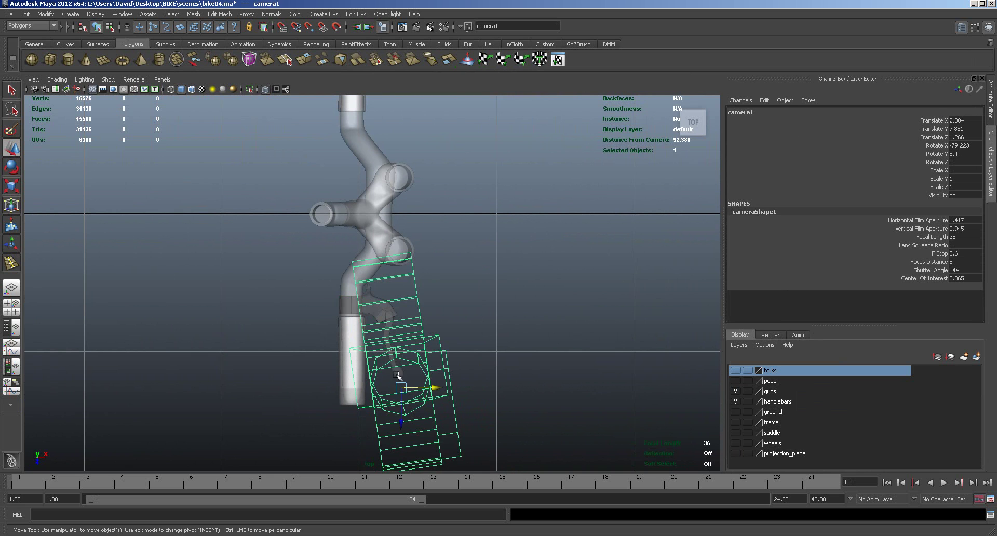
left_click(494, 361)
left_click(383, 308)
left_click(109, 80)
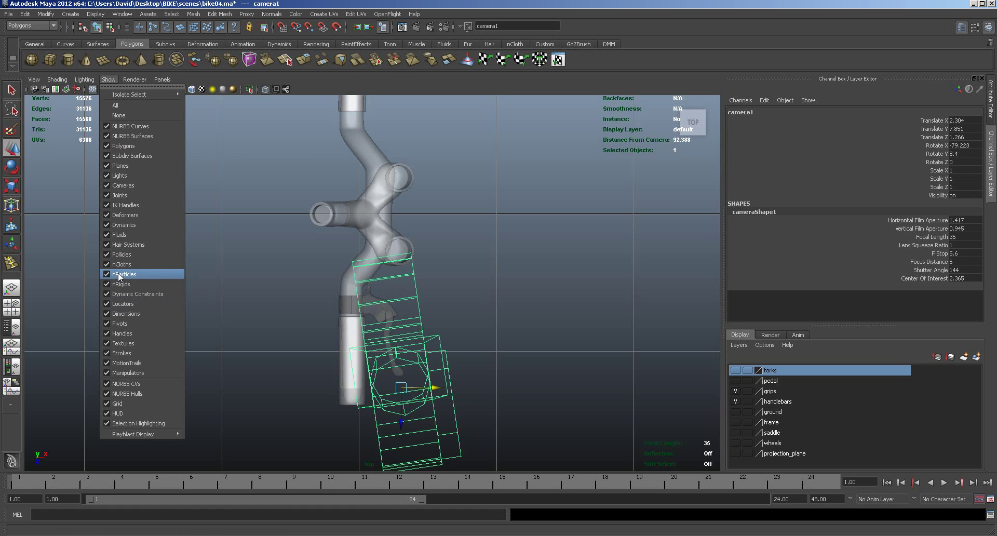
left_click(123, 186)
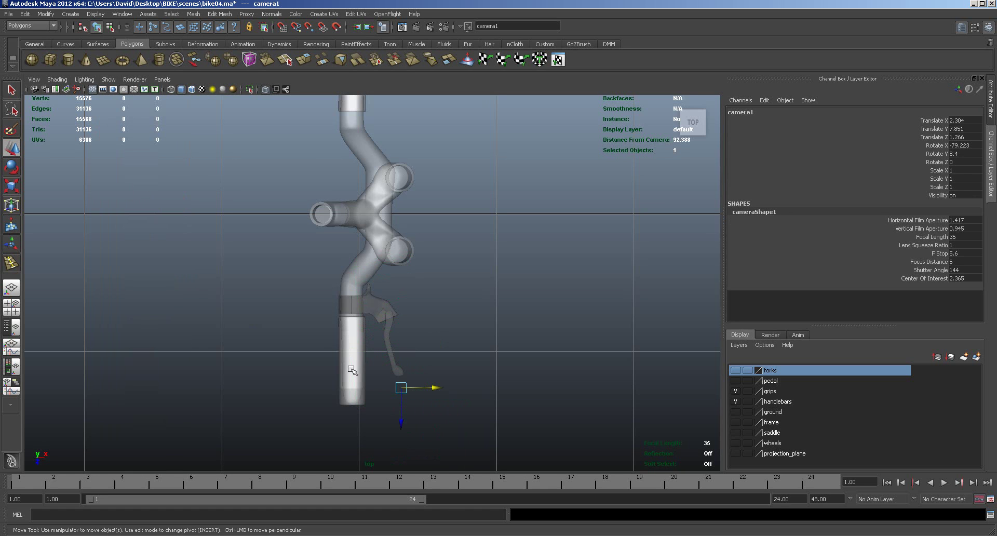
Reshape the brake lever in the top view by shifting its middle and tip vertices into a smooth curve beside the grip.
left_click(395, 359)
right_click_drag(394, 370, 358, 406)
left_click_drag(384, 355, 398, 385)
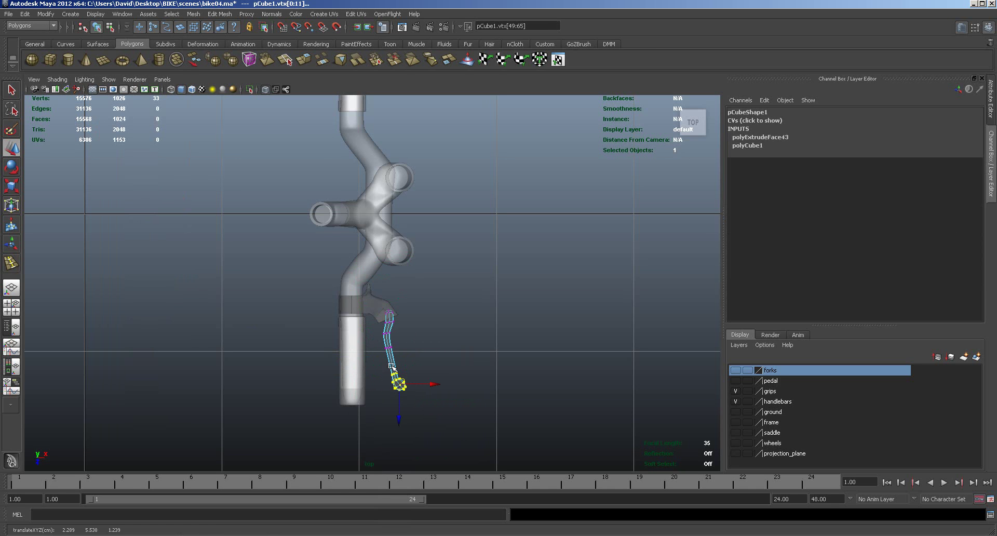
left_click_drag(401, 339, 389, 357)
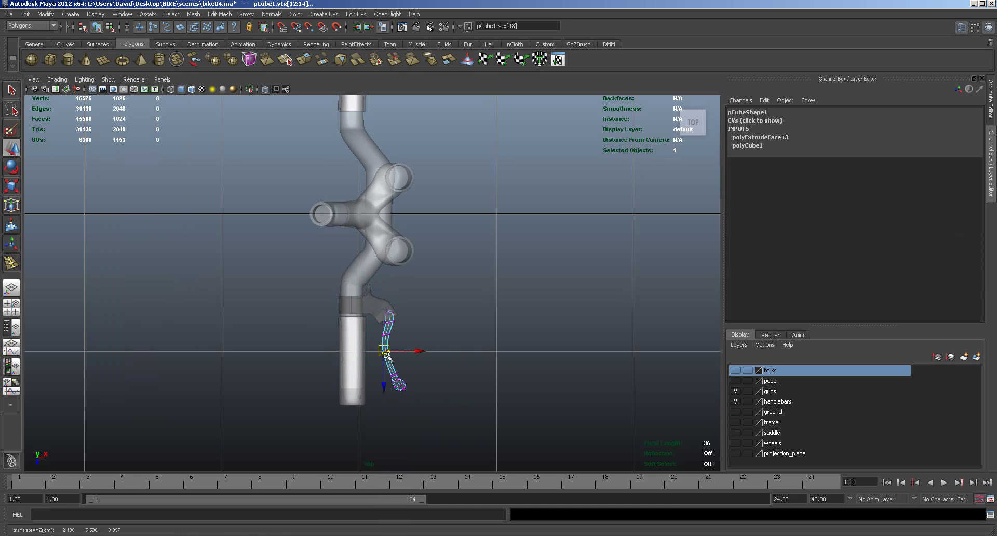
left_click_drag(424, 375, 394, 387)
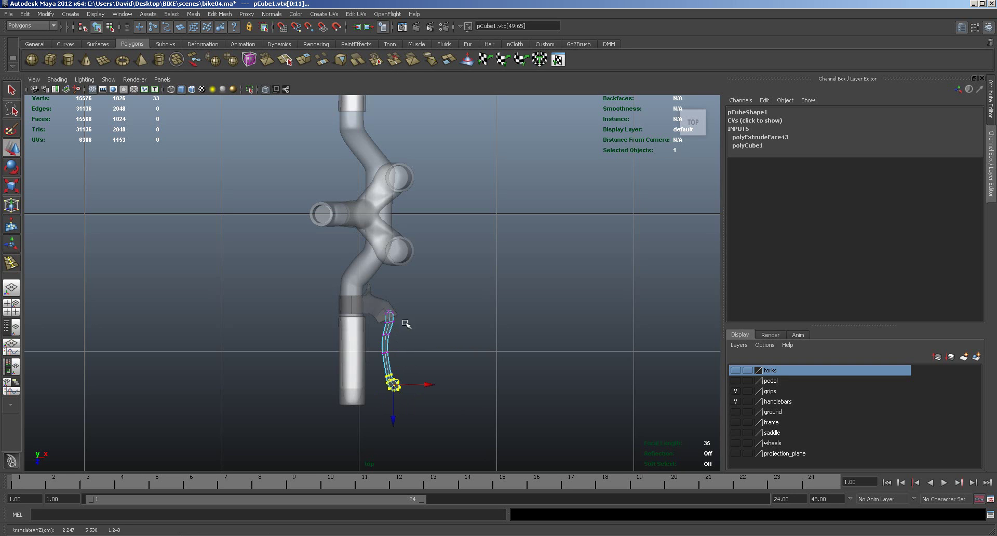
left_click_drag(402, 329, 372, 366)
left_click_drag(415, 343, 414, 343)
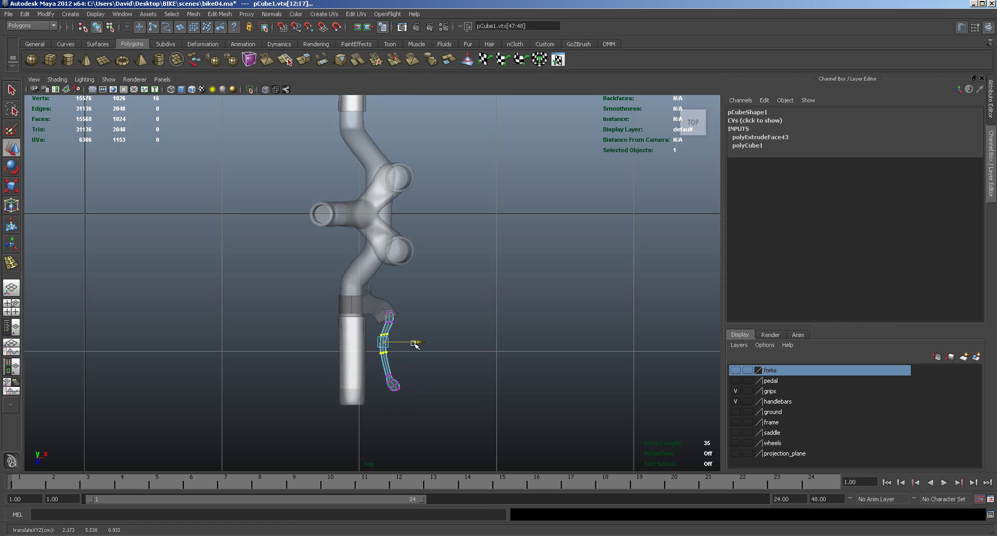
left_click(443, 370)
Return the brake lever to object mode, snap its pivot to the grid on the handlebar's centre line and duplicate it with Duplicate Special.
key("space")
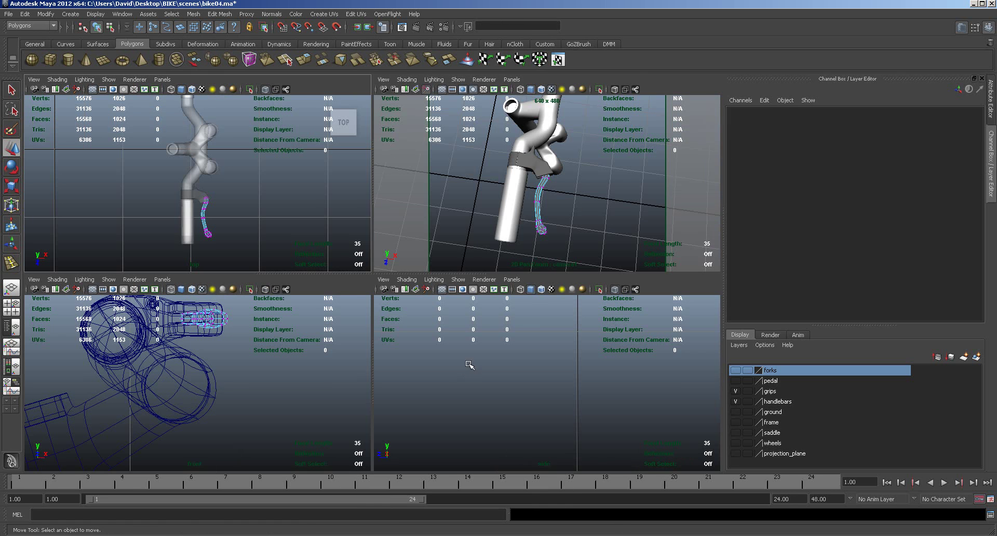
mouse_move(567, 249)
left_mouse_down("alt")
mouse_move(592, 245)
mouse_move(565, 242)
left_mouse_up("alt")
right_click_drag(546, 230, 584, 228)
left_click(543, 229)
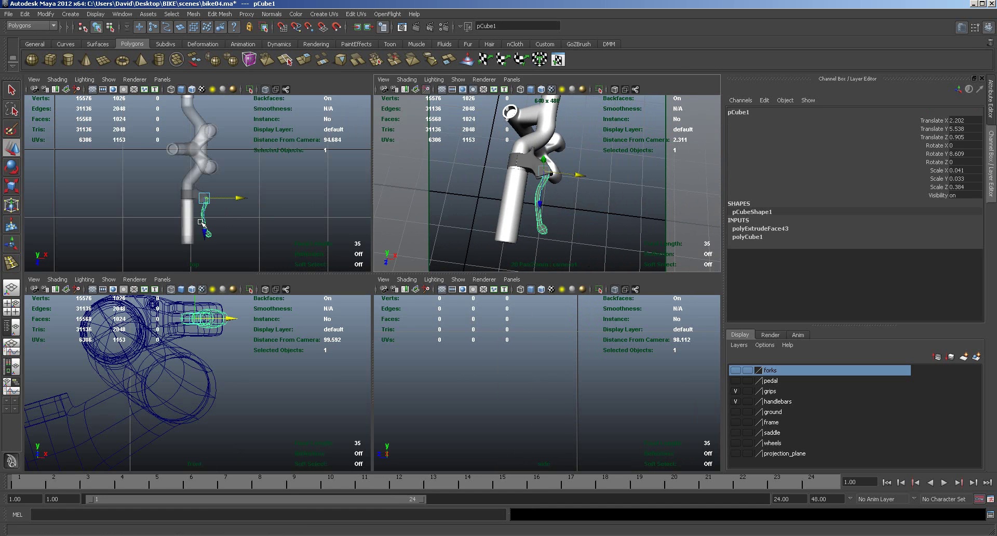
key("Insert")
key("x")
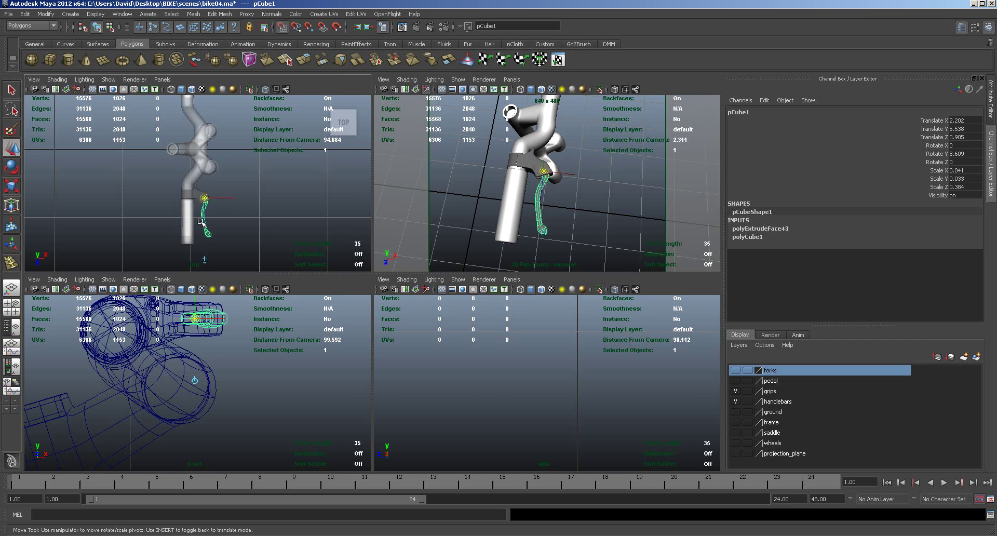
left_click_drag(205, 199, 192, 150)
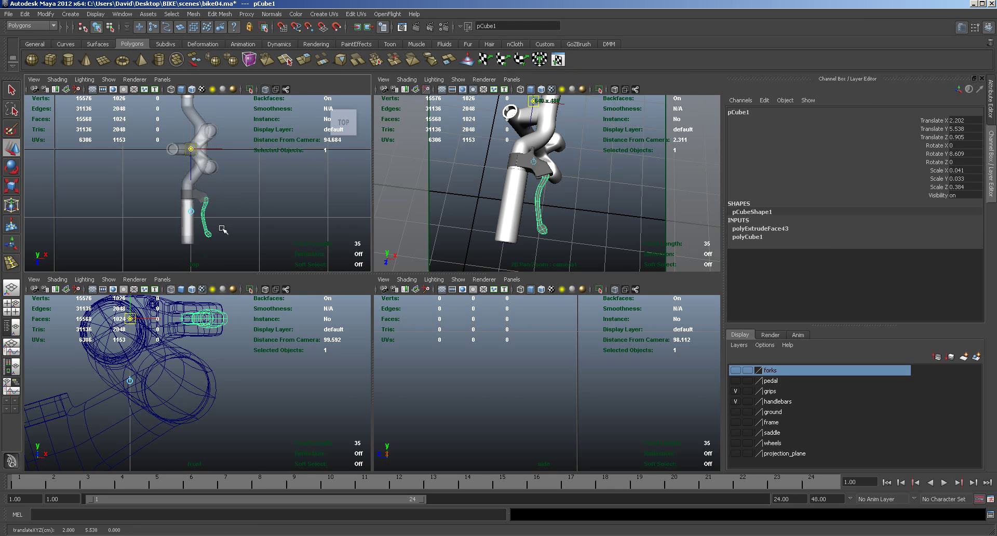
key("Insert")
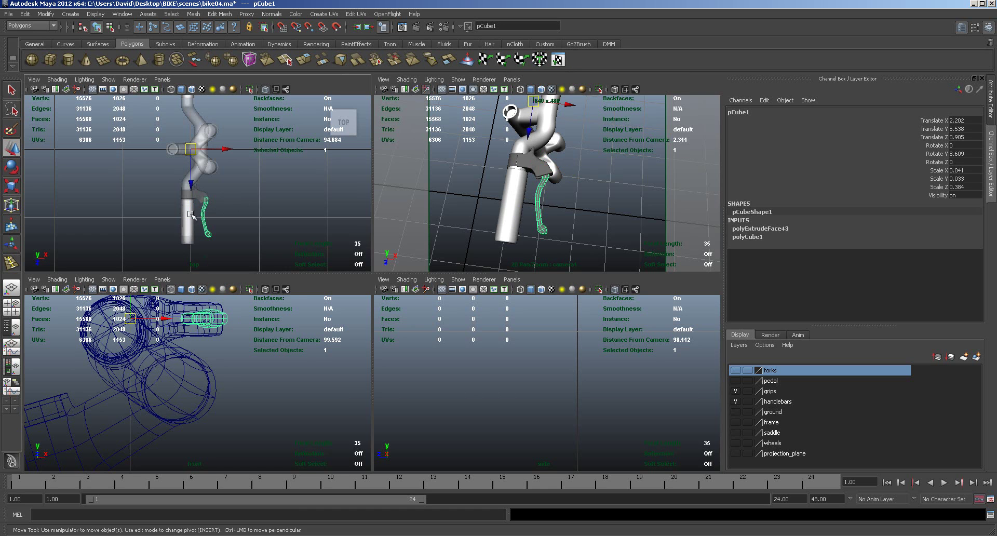
left_click(25, 14)
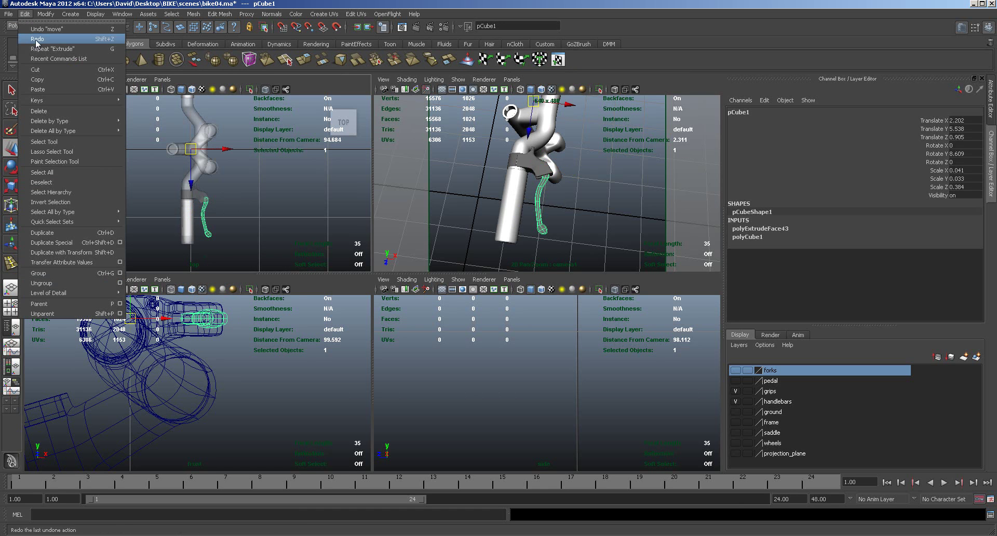
left_click(52, 242)
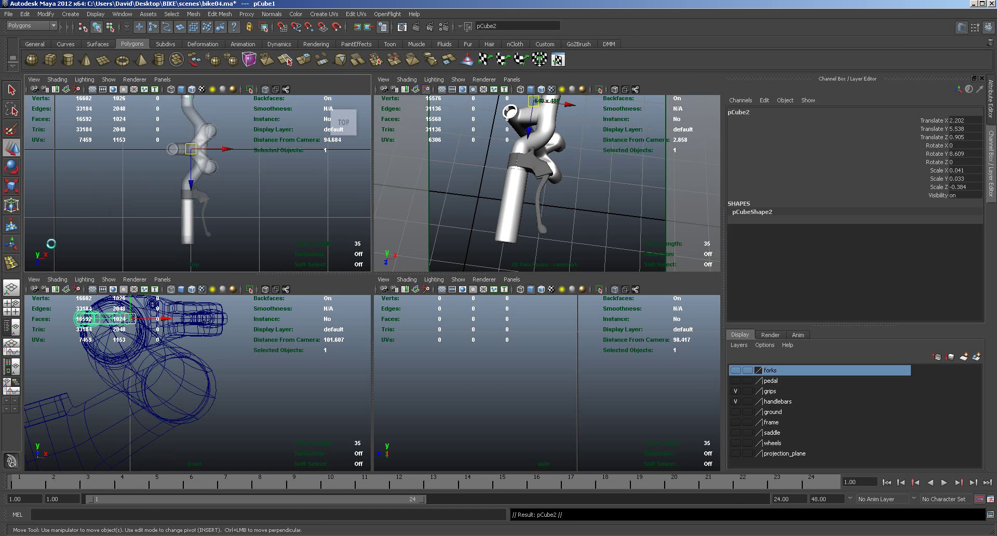
Snap the brake clamp's pivot to the grid on the handlebar's centre line and duplicate the clamp with Duplicate Special.
left_click(198, 195)
key("Insert")
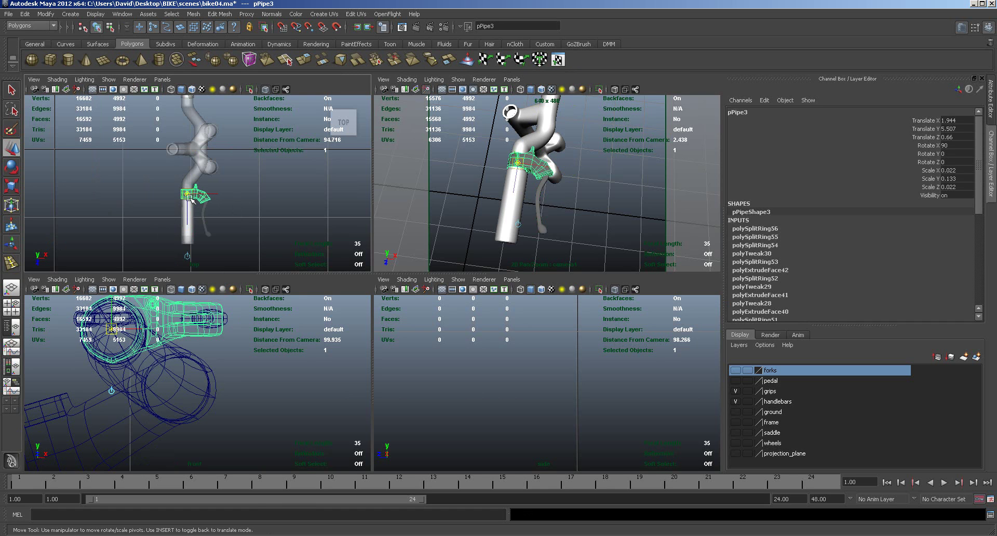
key("x")
left_click_drag(187, 195, 190, 150)
left_click(24, 15)
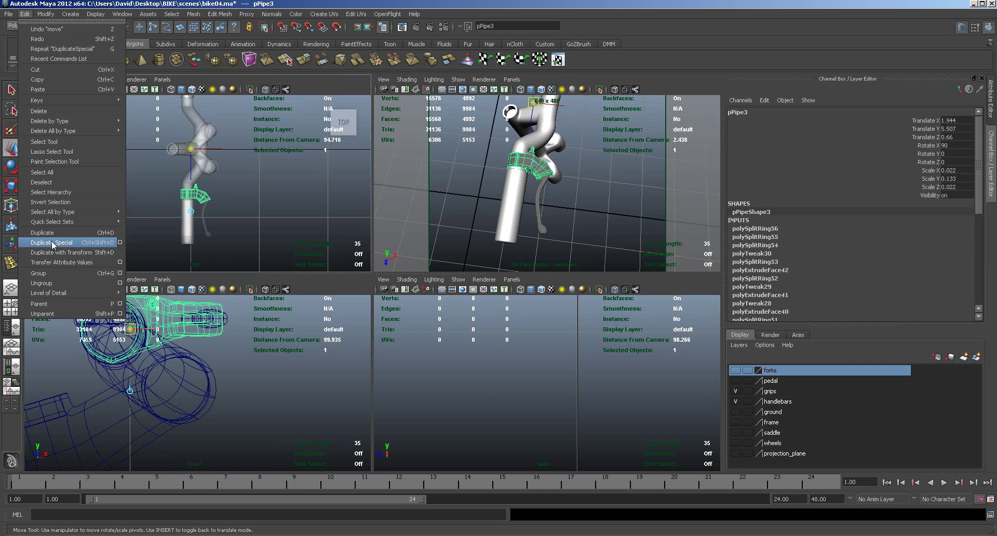
left_click(190, 150)
key("Insert")
left_click(24, 14)
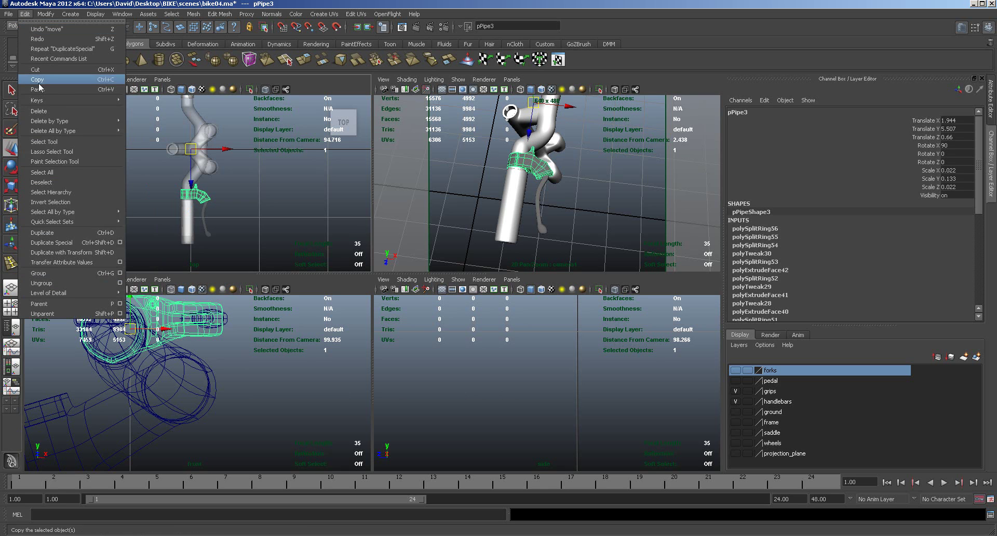
left_click(46, 232)
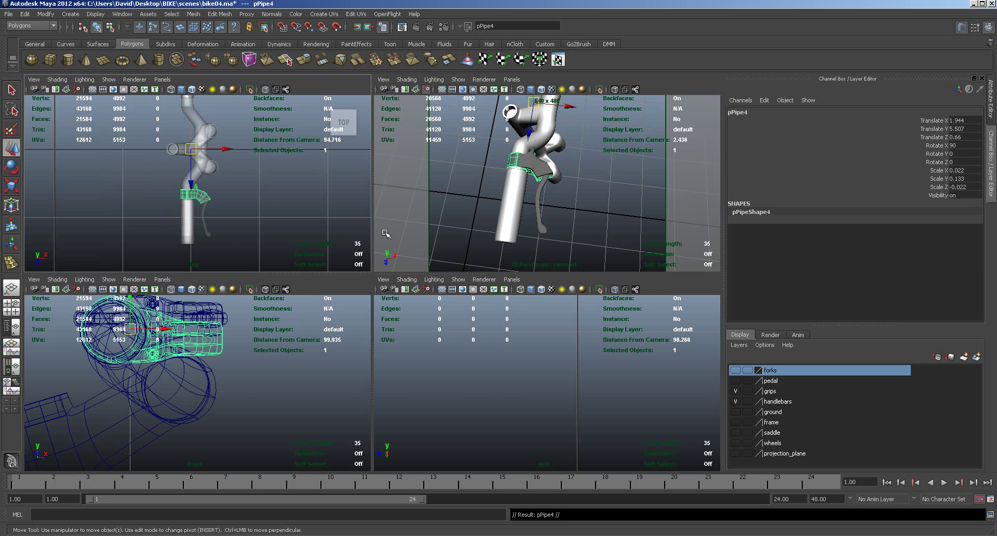
Remove the duplicated clamp and the duplicated brake lever on the opposite grip.
right_click_drag(565, 202, 543, 205, "alt")
left_click(543, 206)
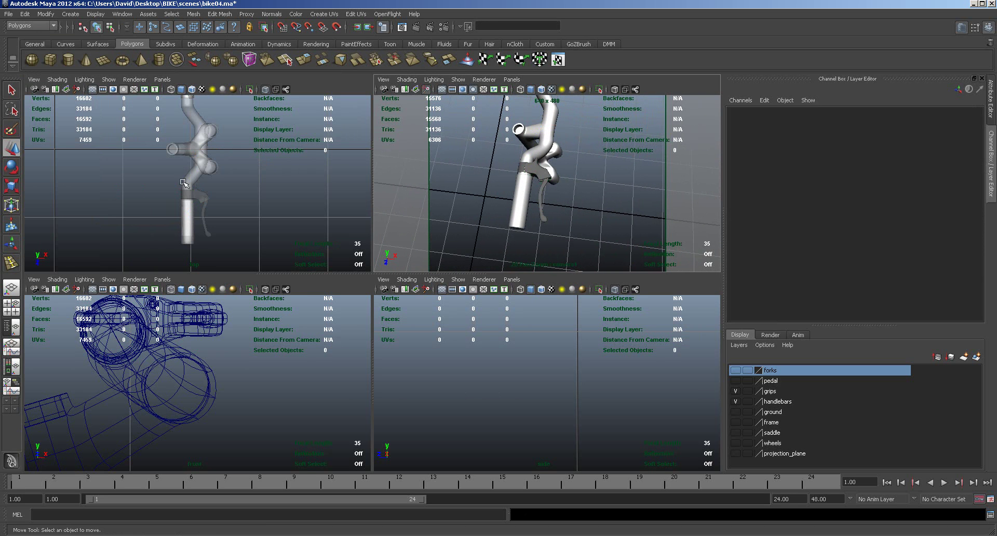
left_click(191, 194)
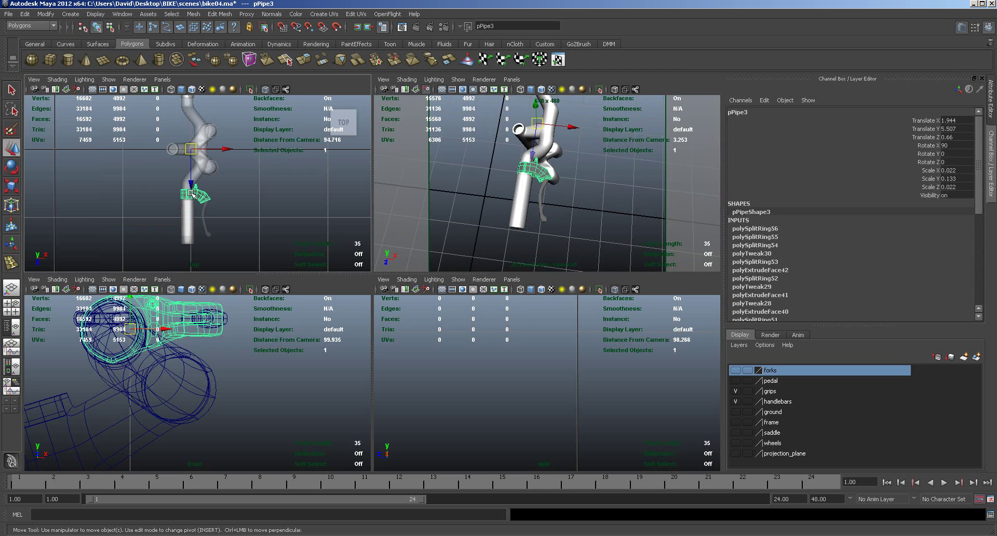
left_click_drag(260, 161, 249, 184, "alt")
middle_click_drag(249, 183, 250, 193, "alt")
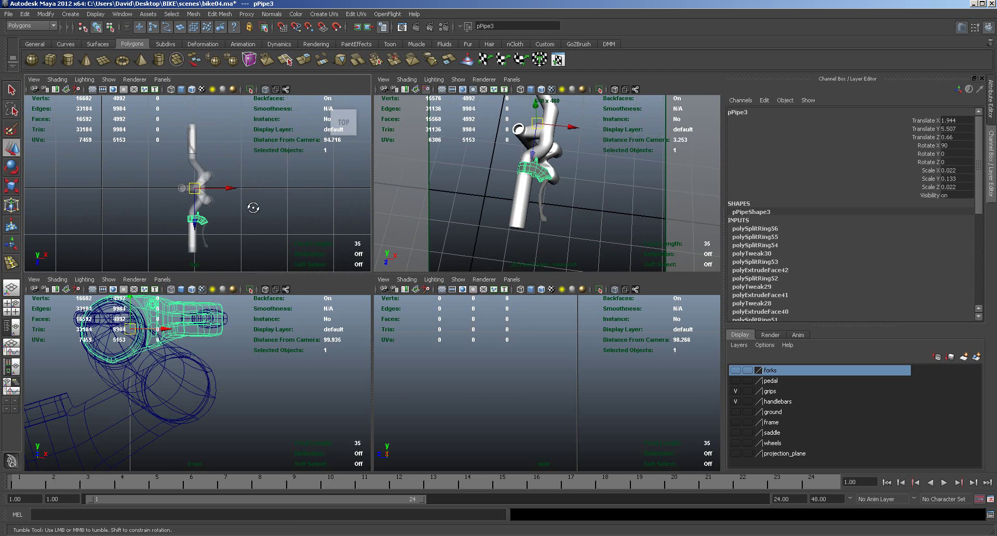
left_click(189, 133)
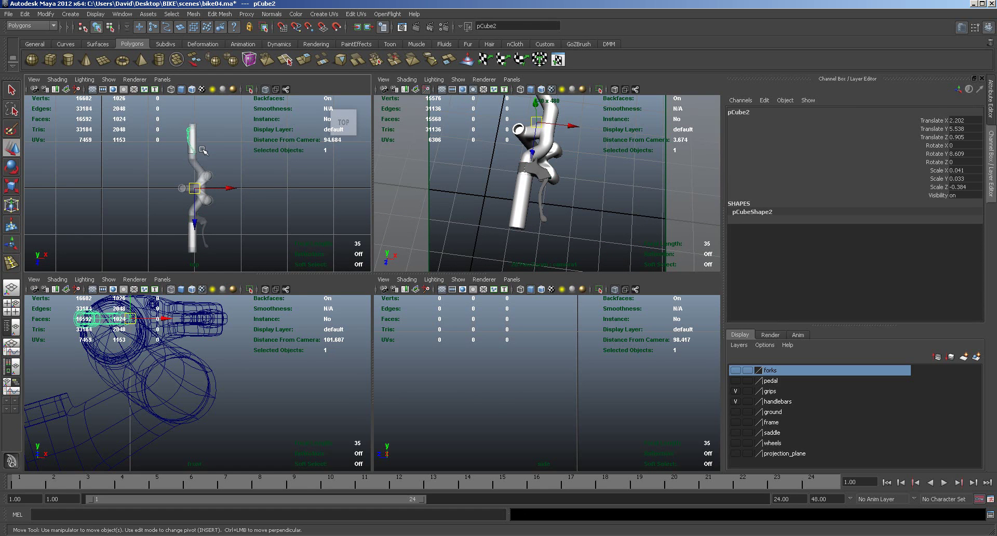
left_click(202, 149)
Combine the original brake lever and its clamp into one mesh and center the mesh's pivot.
left_click(204, 235)
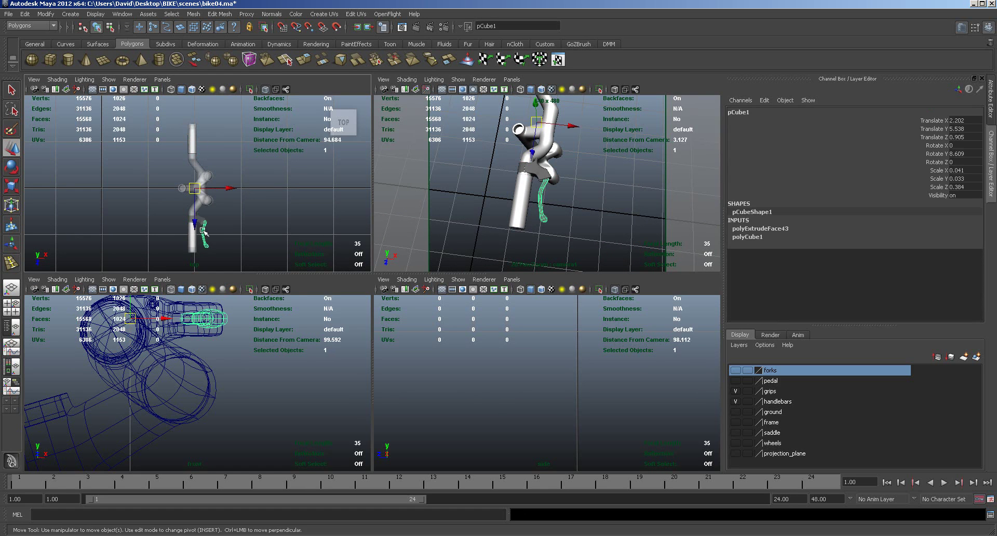
left_click(189, 219, "shift")
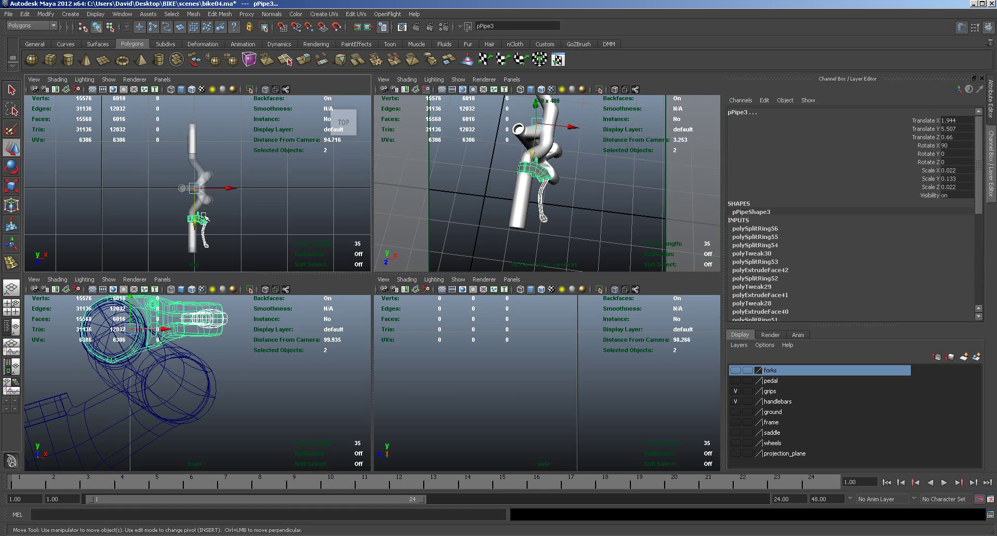
left_click(193, 14)
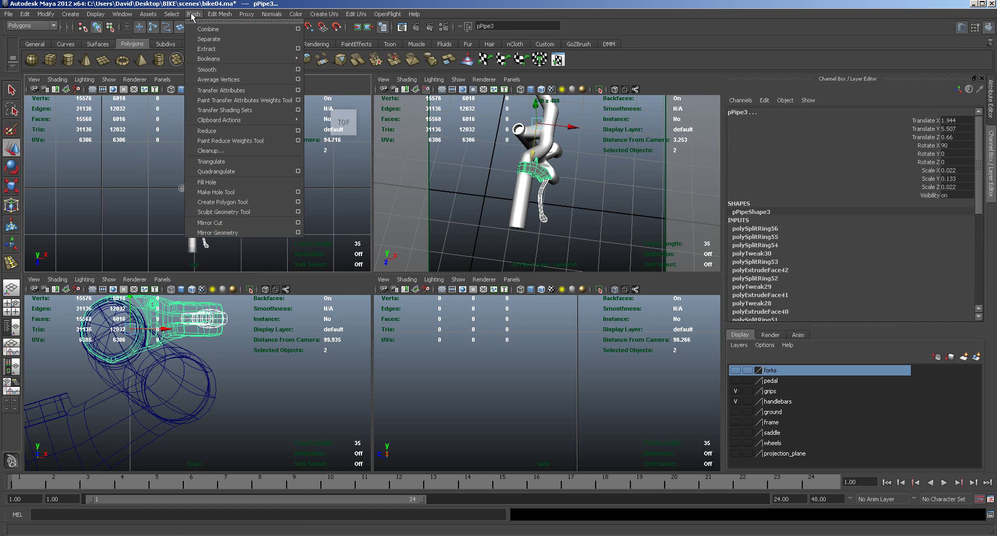
left_click(208, 30)
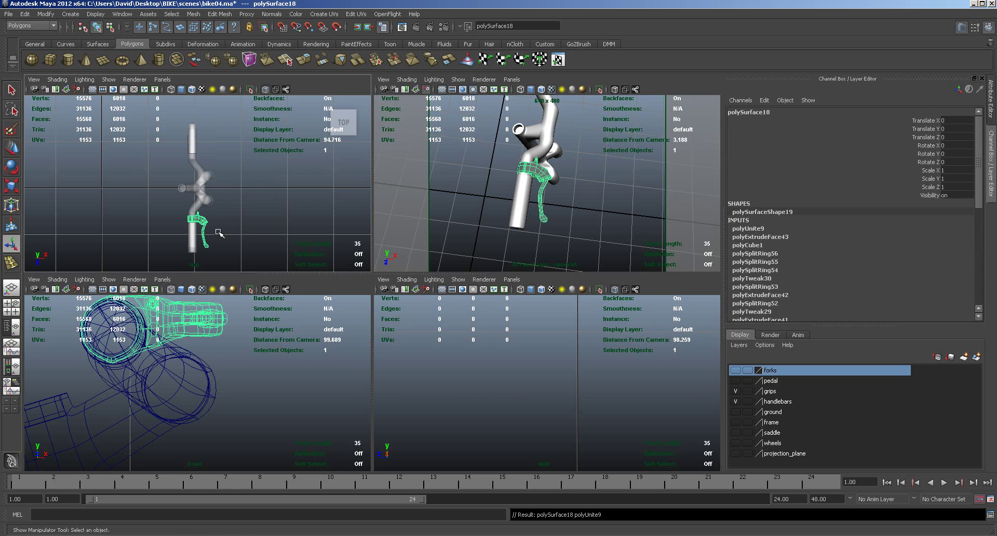
left_click(24, 14)
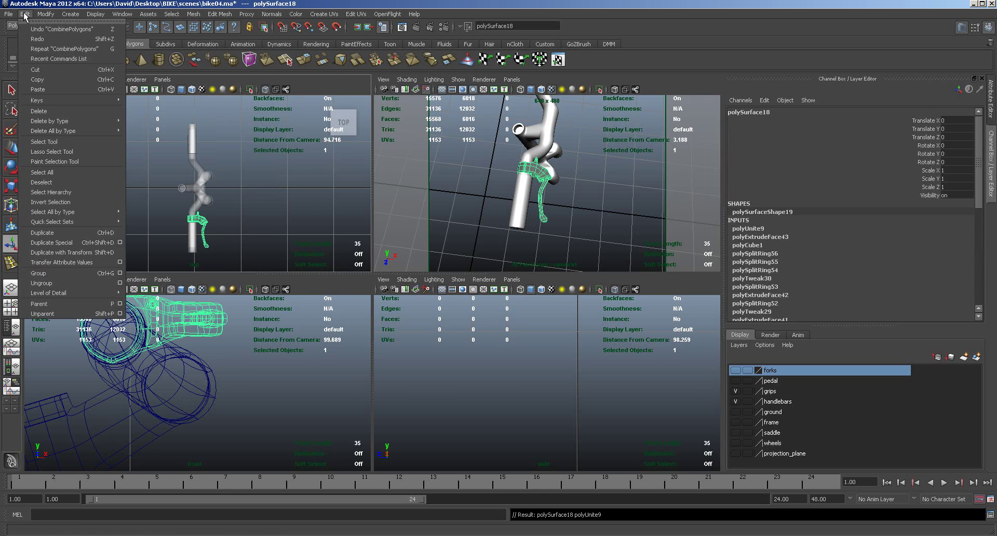
mouse_move(45, 14)
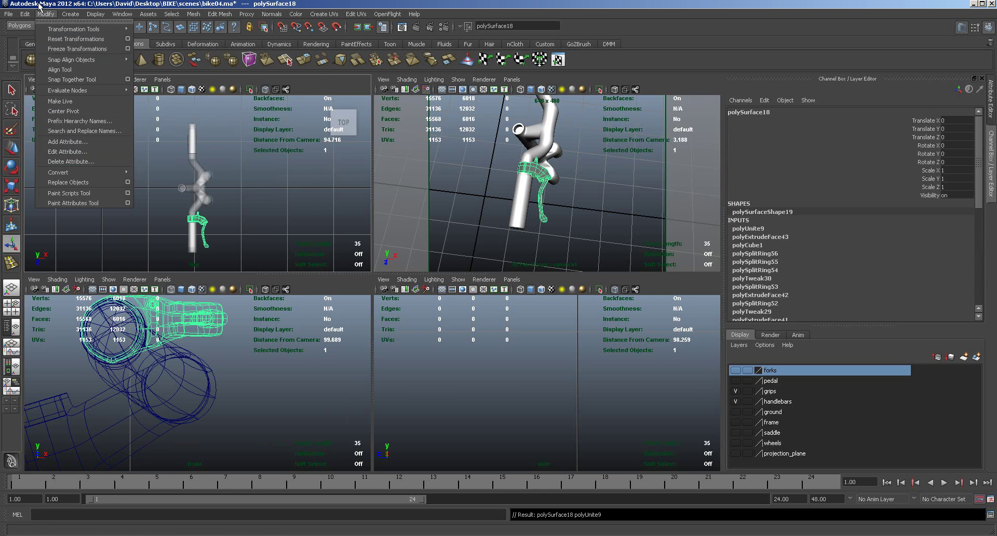
left_click(58, 111)
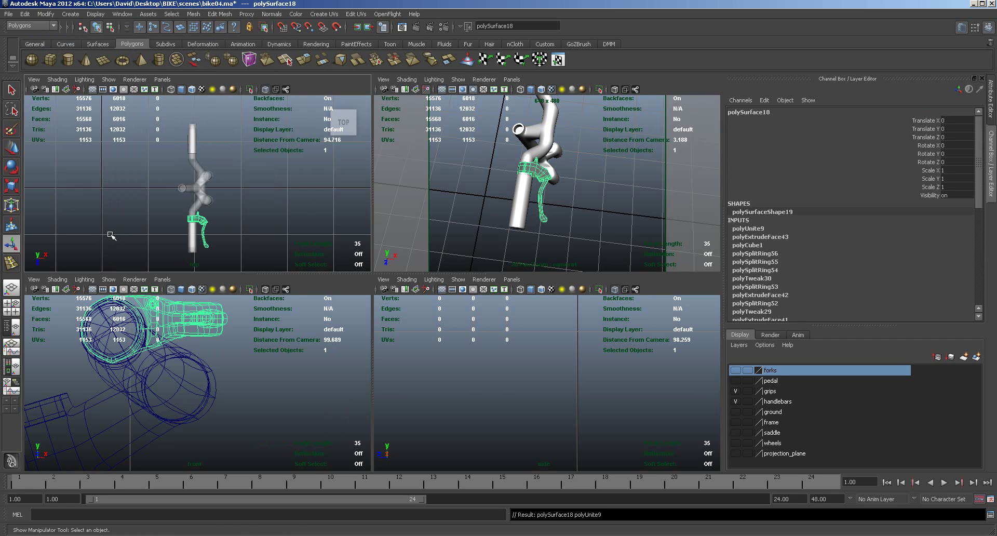
Snap the combined brake mesh's pivot to the grid on the handlebar's centre line and mirror a duplicate across with Duplicate Special, Scale Z -1.
key("w")
key("Insert")
left_click_drag(199, 233, 217, 191)
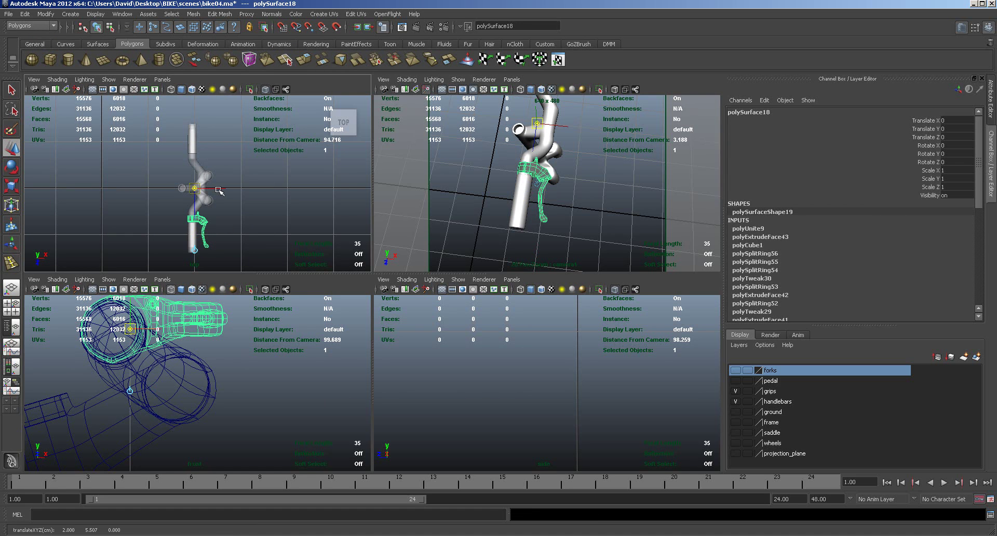
key("Insert")
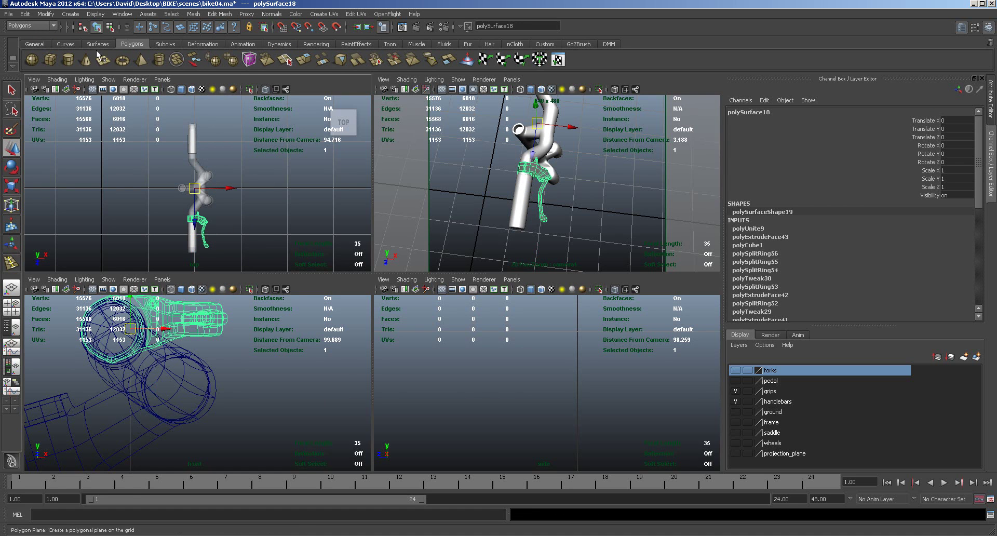
left_click(25, 14)
left_click(49, 243)
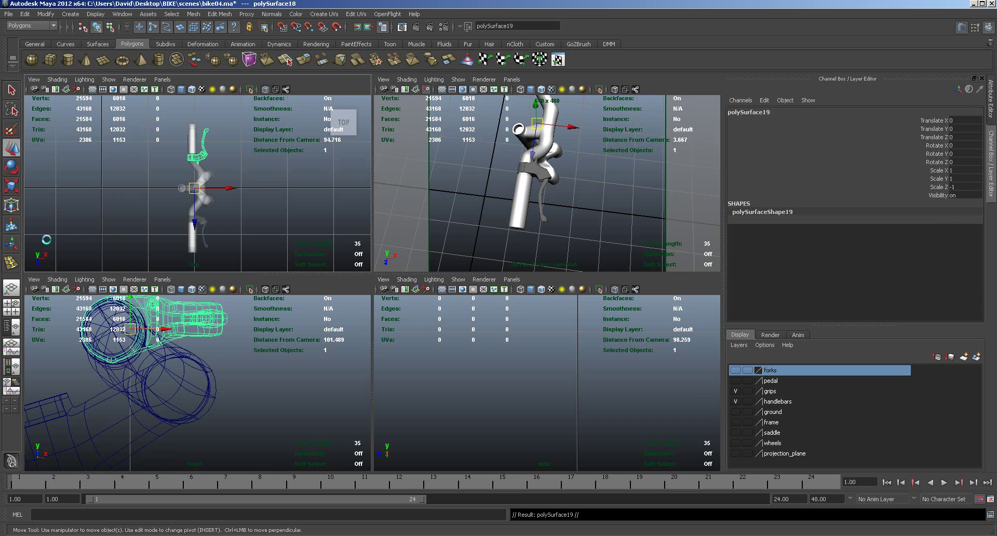
left_click(244, 223)
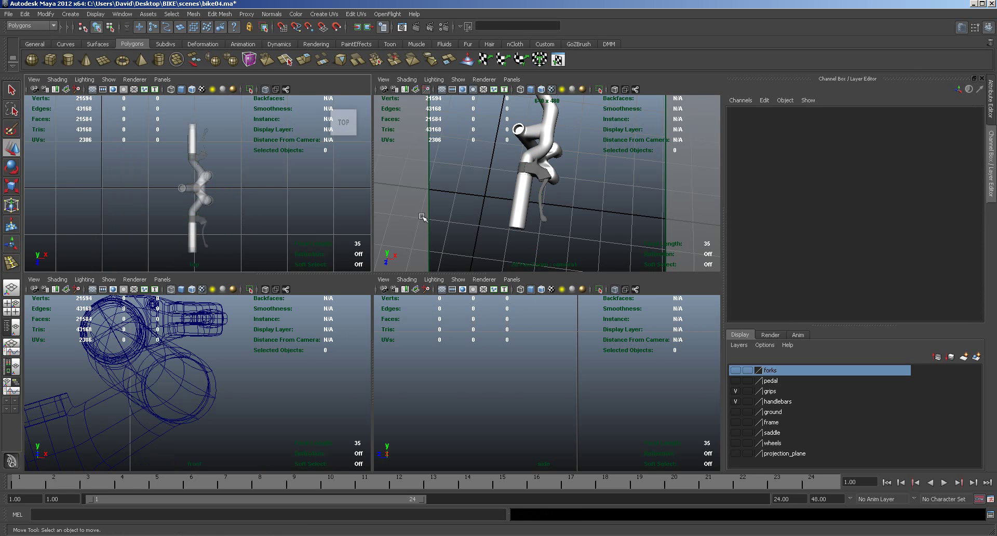
Make the pedal, forks, ground, frame, saddle and wheels layers visible in the camera view.
key("space")
left_click_drag(521, 275, 653, 327, "alt")
left_click(736, 380)
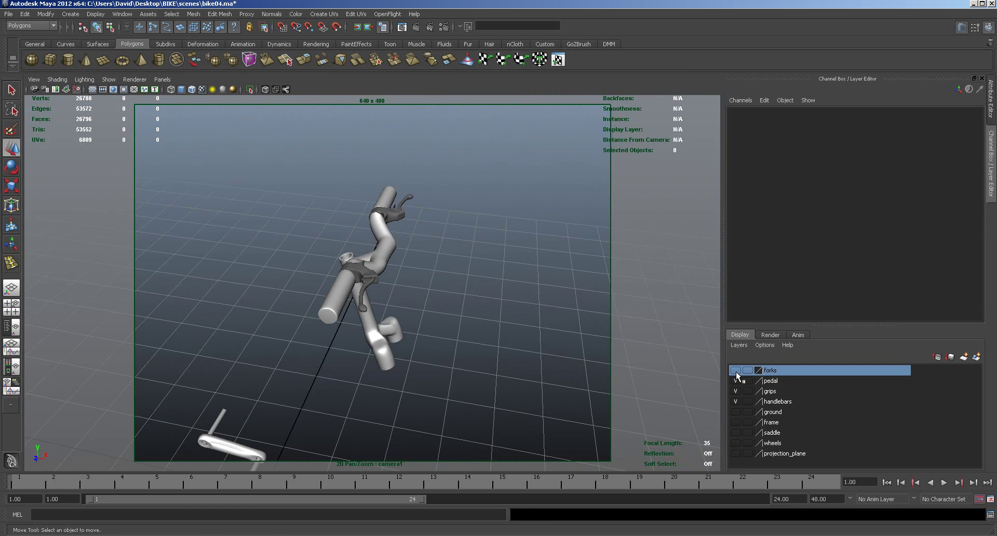
left_click(736, 370)
left_click(736, 411)
left_click(736, 422)
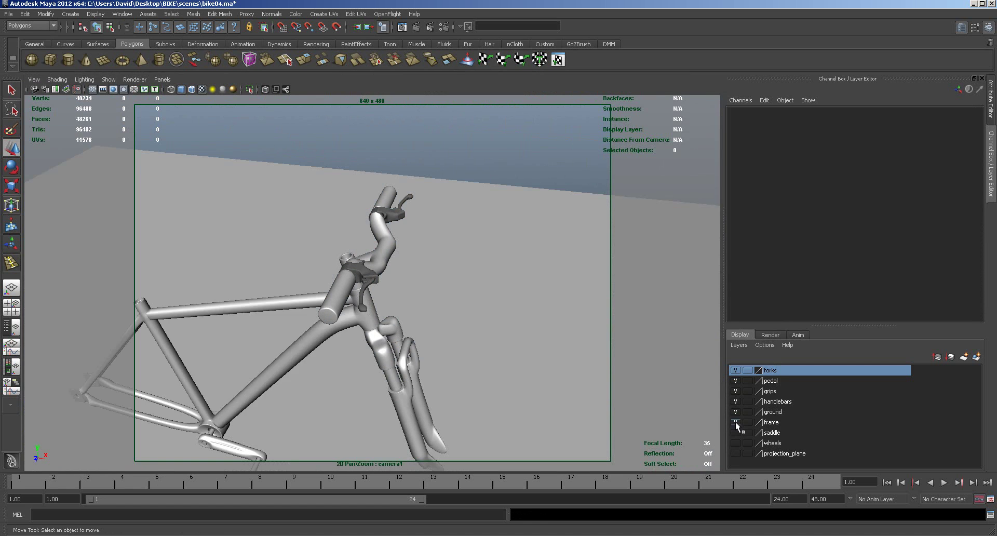
left_click(736, 432)
left_click(736, 442)
Frame the whole bike in a front three-quarter view, render the current frame with mental ray and close the render.
right_click_drag(631, 371, 468, 343, "alt")
left_click_drag(138, 185, 529, 440)
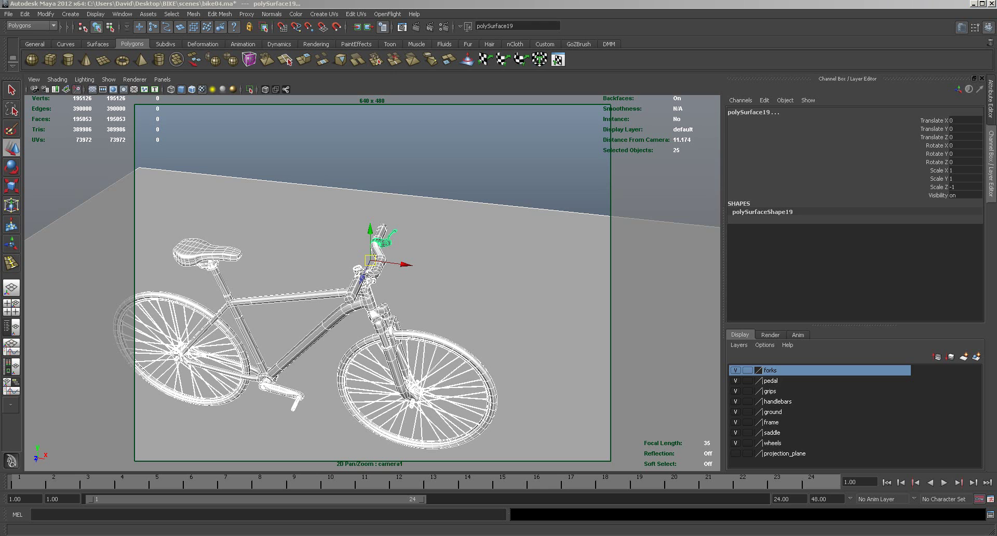
left_click(579, 285)
mouse_move(540, 305)
left_mouse_down("alt")
mouse_move(528, 289)
mouse_move(545, 292)
mouse_move(535, 322)
mouse_move(490, 296)
mouse_move(508, 271)
left_mouse_up("alt")
left_click_drag(525, 325, 548, 257, "alt")
left_click_drag(538, 215, 514, 198, "alt")
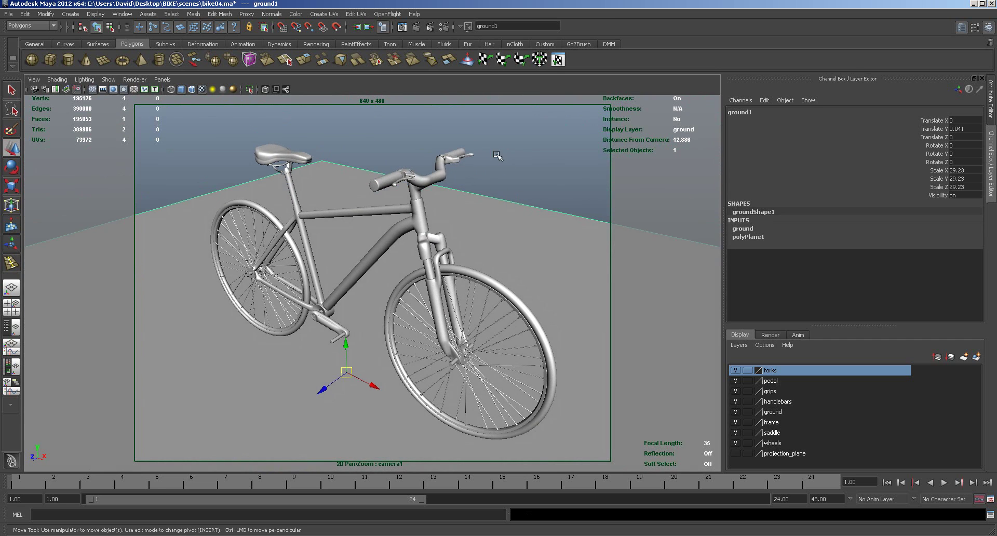
left_click(415, 26)
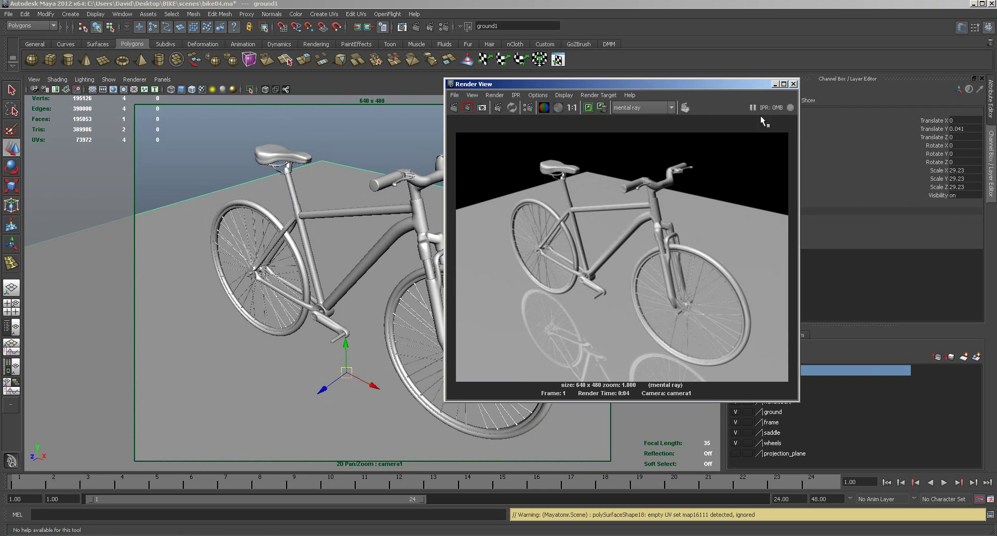
left_click(792, 84)
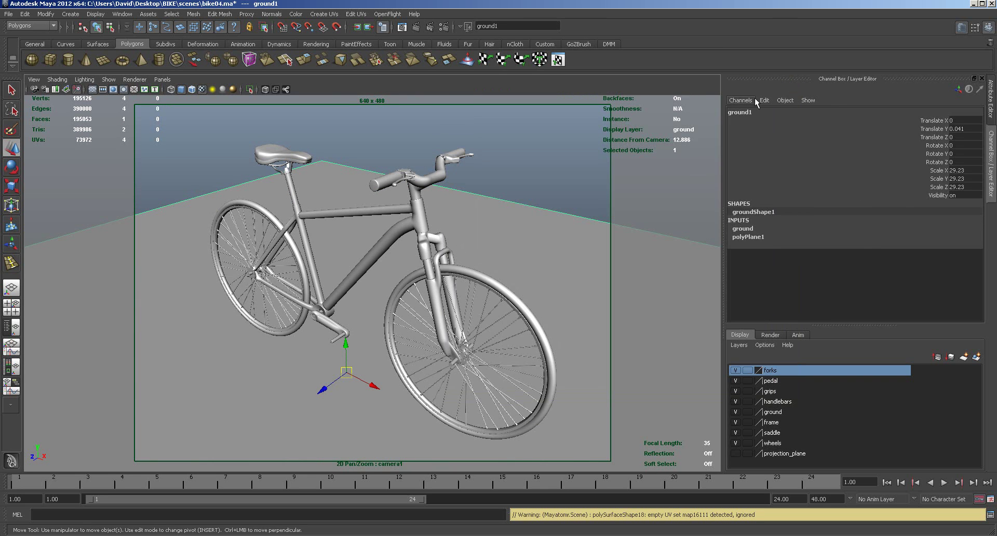
Preview the bike with High Quality Rendering and Viewport 2.0, and return to Default Quality Rendering.
left_click(144, 79)
left_click(149, 104)
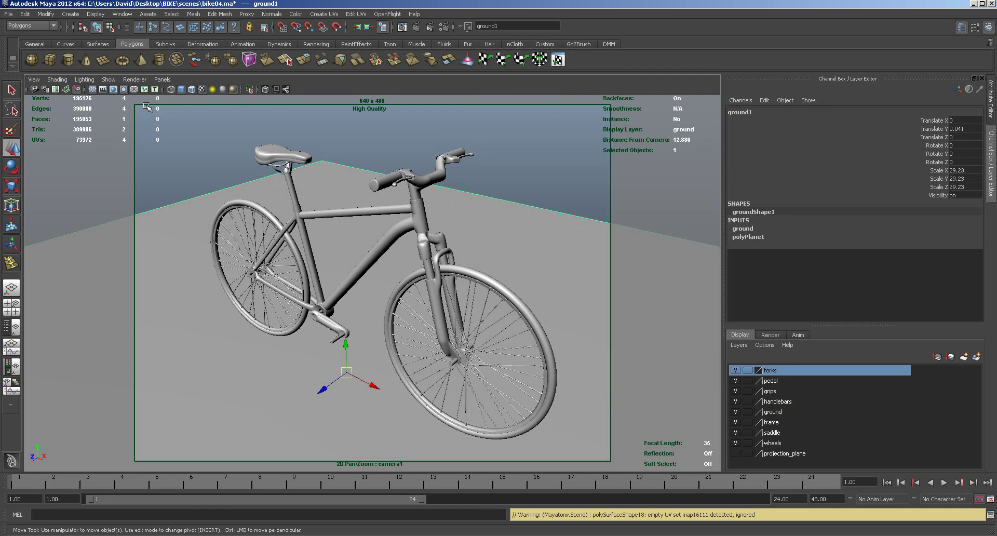
left_click(134, 80)
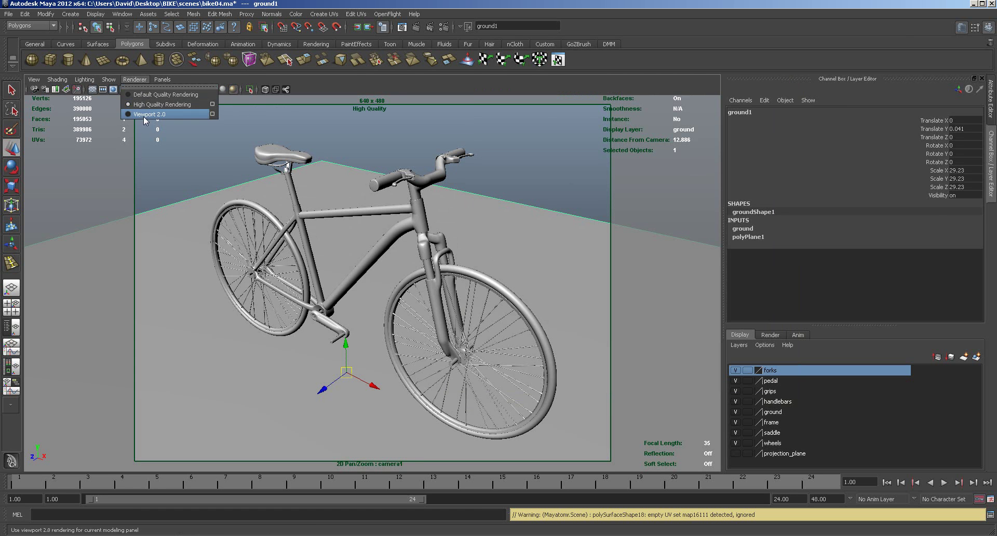
left_click(144, 116)
left_click(142, 80)
left_click(144, 97)
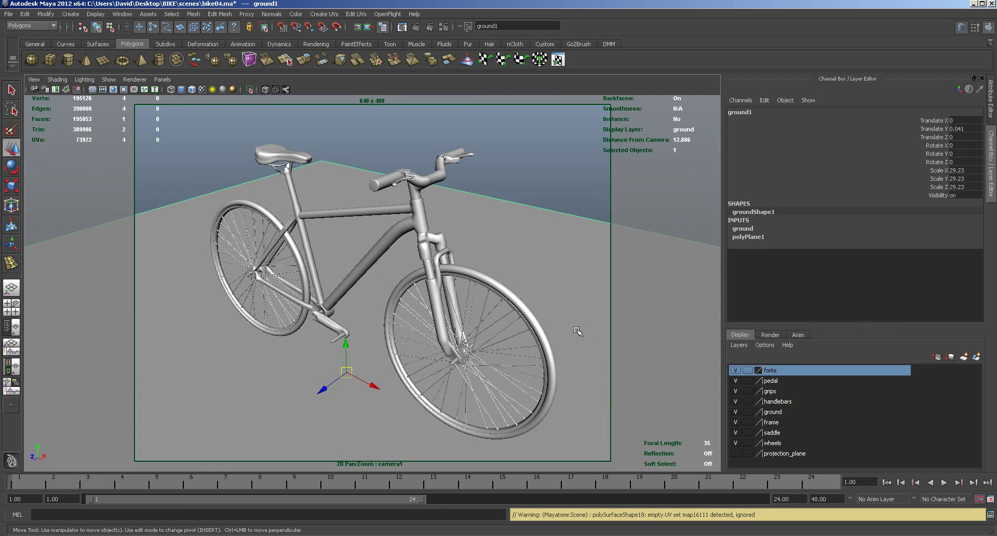
mouse_move(553, 332)
left_mouse_down("alt")
mouse_move(513, 321)
mouse_move(541, 299)
mouse_move(555, 309)
mouse_move(550, 316)
mouse_move(543, 294)
mouse_move(564, 296)
mouse_move(522, 336)
mouse_move(538, 320)
left_mouse_up("alt")
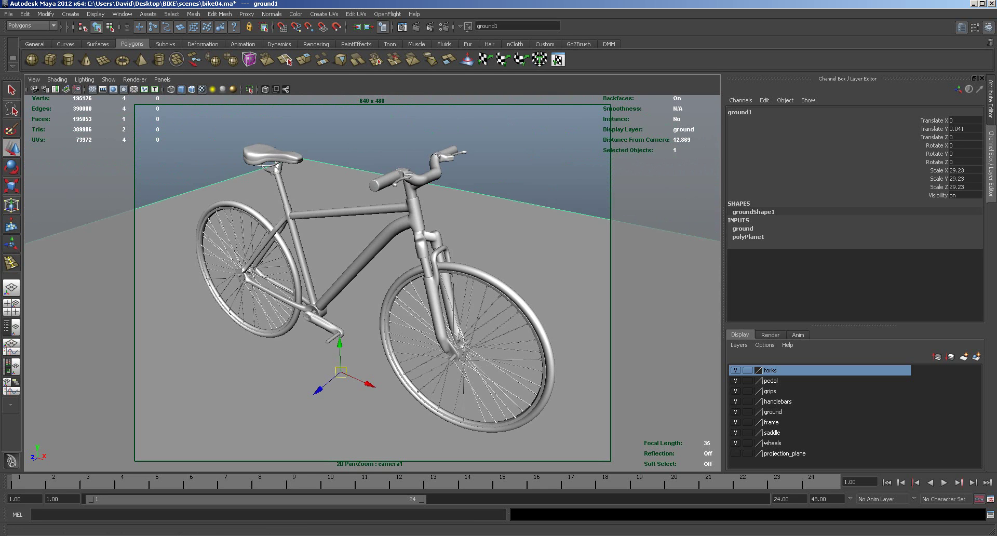
Browse the bike reference folder and preview the image Bike-blog-Shimano-new-Dur-001.jpg.
left_click_drag(996, 73, 419, 55)
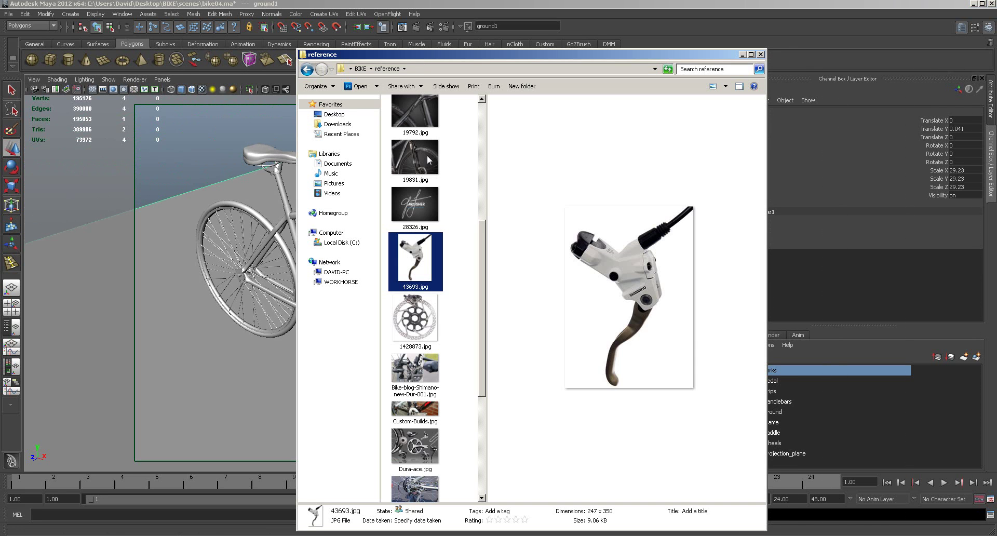
left_click_drag(484, 306, 474, 345)
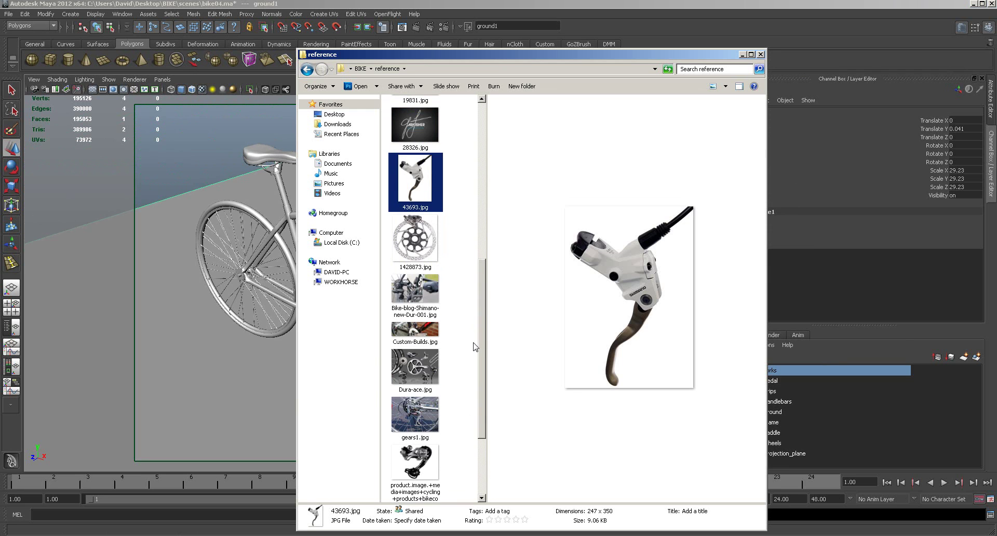
left_click(417, 285)
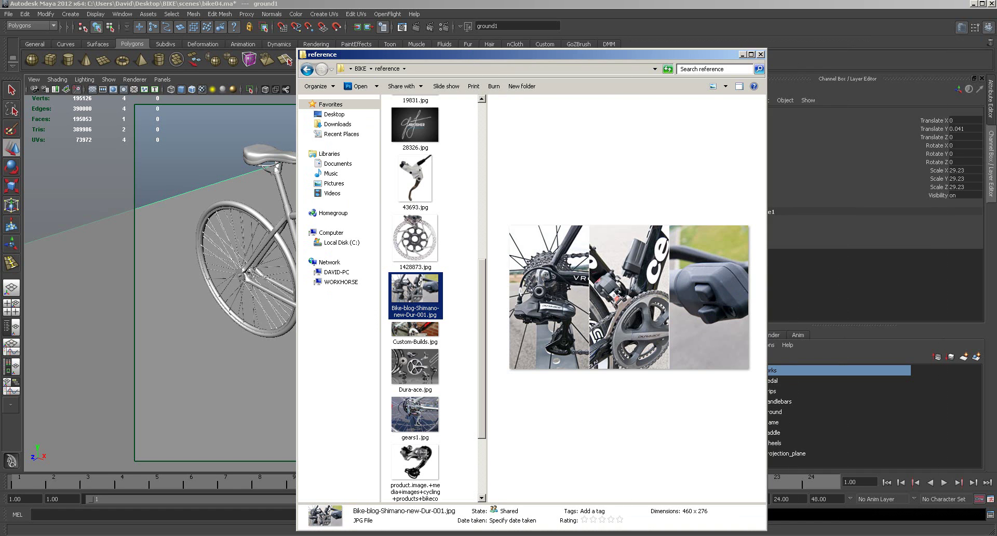
left_click(742, 54)
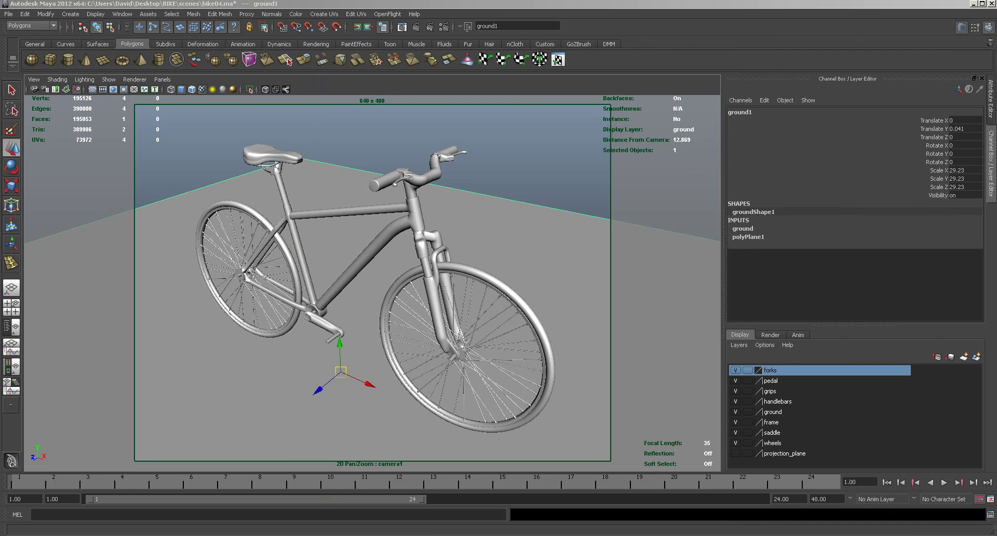
Select the handlebar grips and save the scene.
left_click(382, 183)
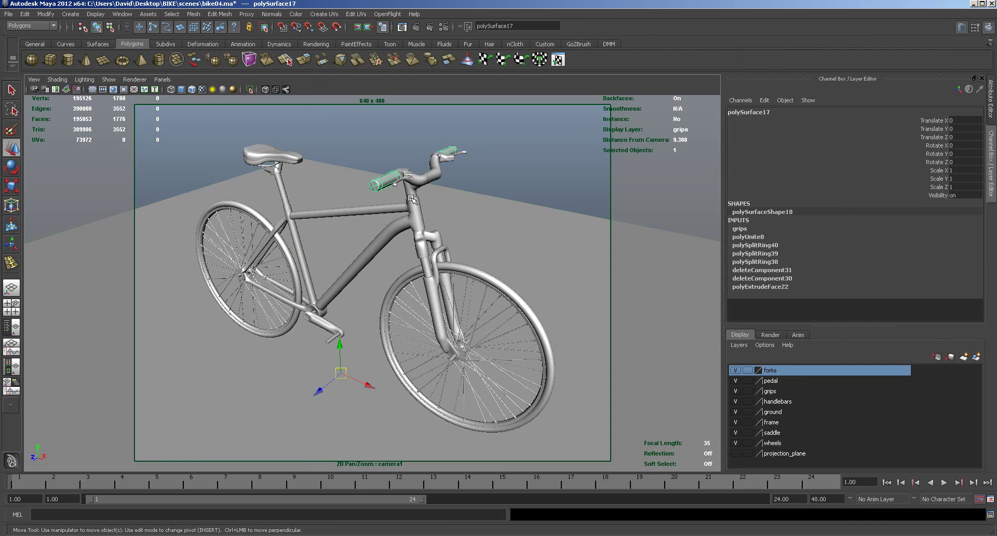
scroll(464, 206, "up", 2)
scroll(464, 205, "down", 3)
scroll(465, 204, "up", 2)
right_click_drag(458, 205, 430, 203, "alt")
left_click_drag(443, 228, 443, 229, "alt")
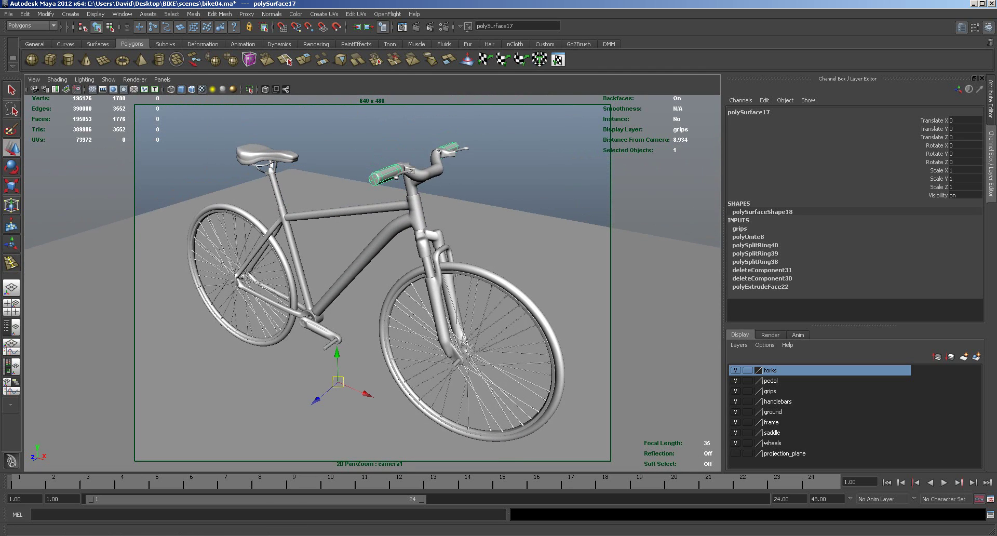
key("ctrl+s")
key("q")
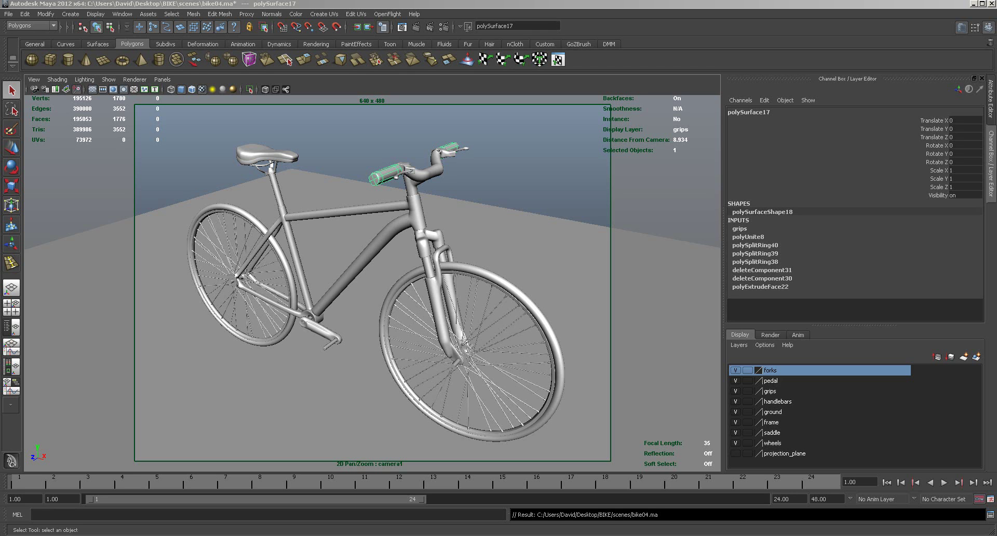
Switch to the reference folder, preview the disc brake image 1428873.jpg and move the window off the modelling screen.
key("alt+Tab")
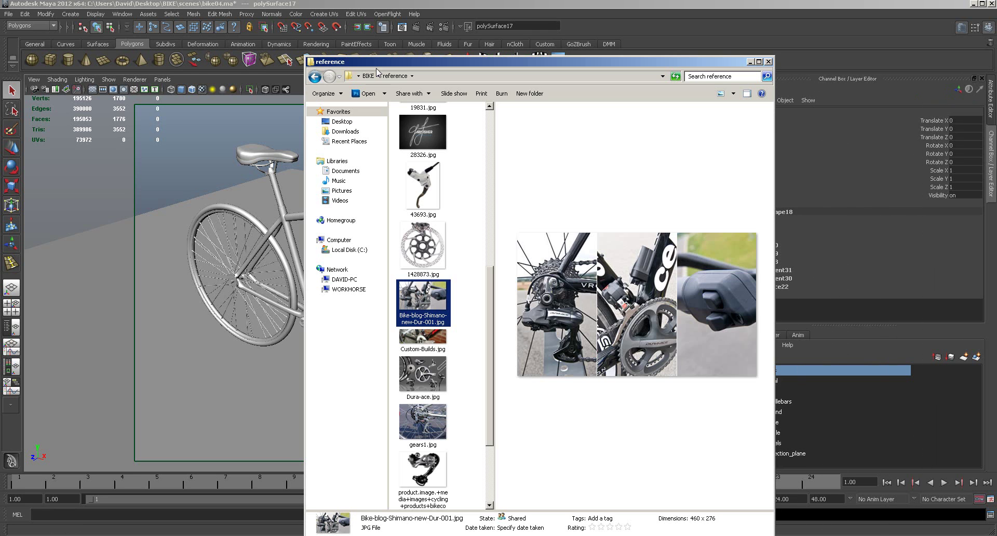
left_click(424, 248)
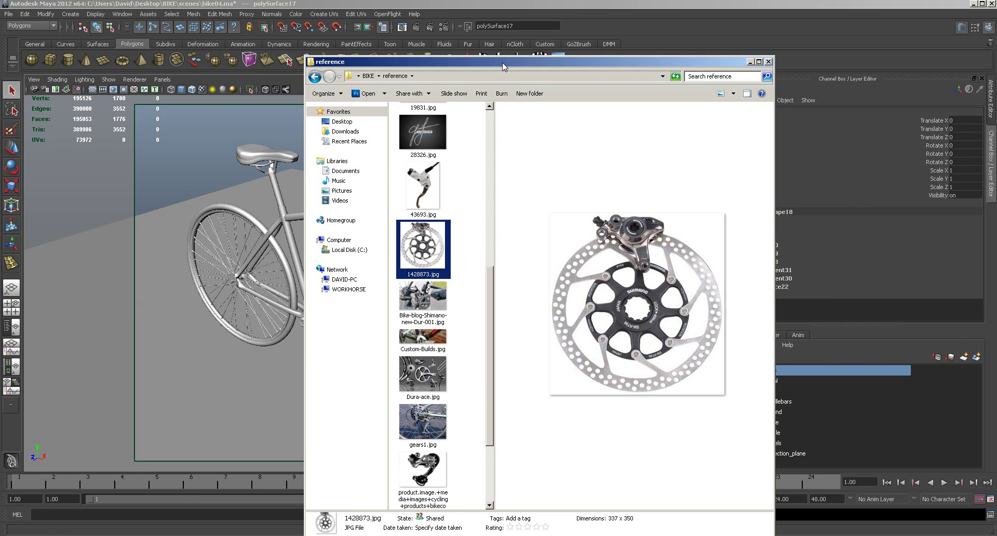
left_click_drag(503, 62, 996, 57)
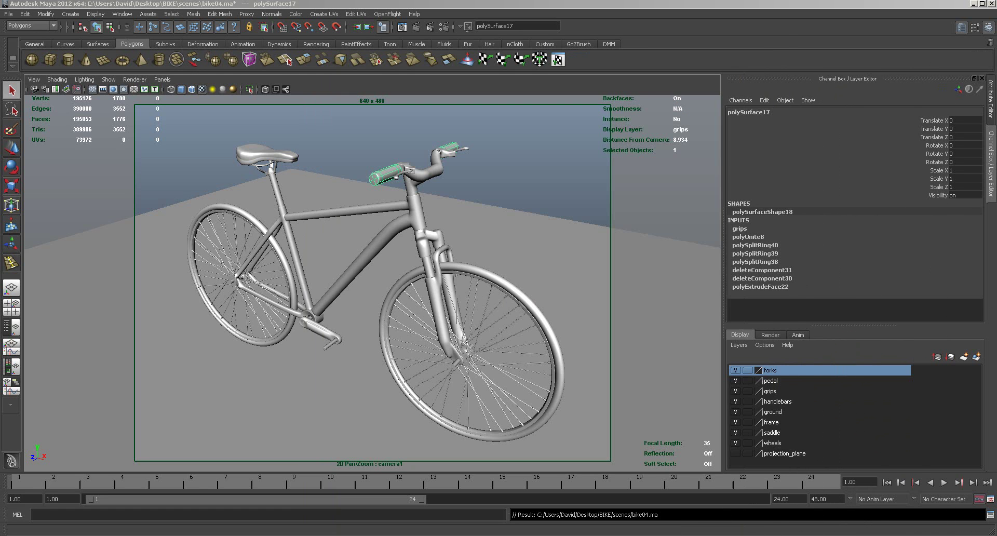
Hide the forks, pedal, grips, handlebars, ground, frame and saddle layers.
left_click(736, 371)
left_click(737, 380)
left_click(736, 391)
left_click(737, 401)
left_click(737, 410)
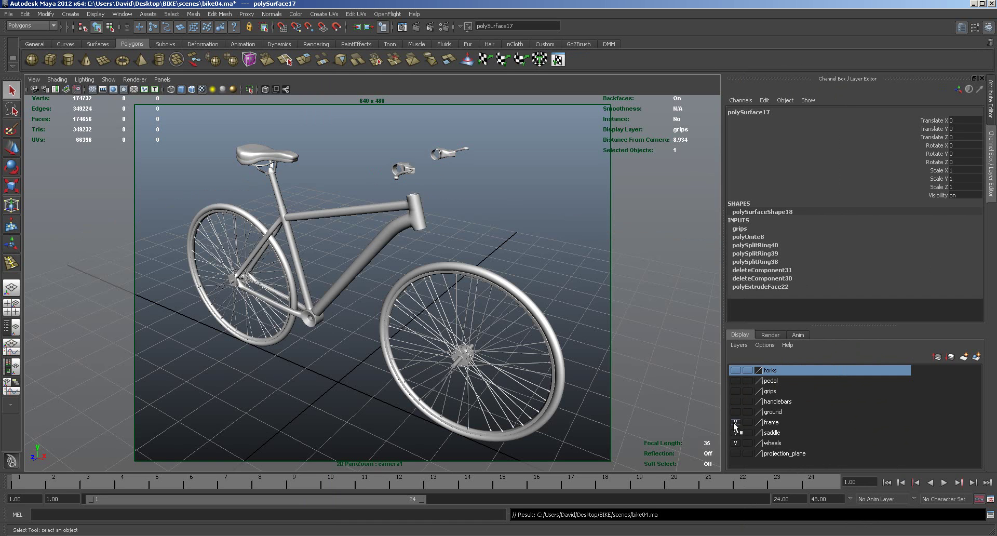
left_click(734, 423)
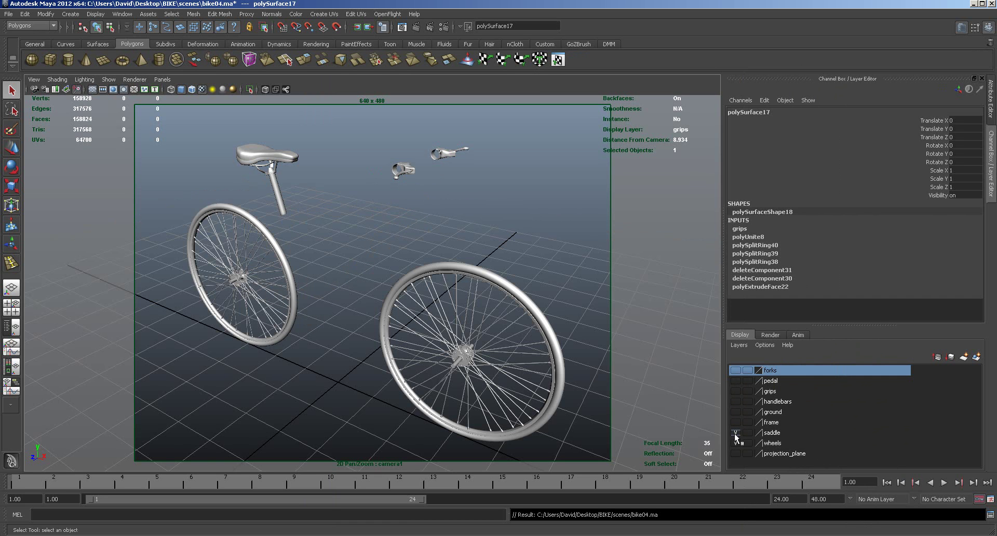
left_click(735, 432)
Create an empty display layer and duplicate the front wheel's axle in place.
left_click(453, 367)
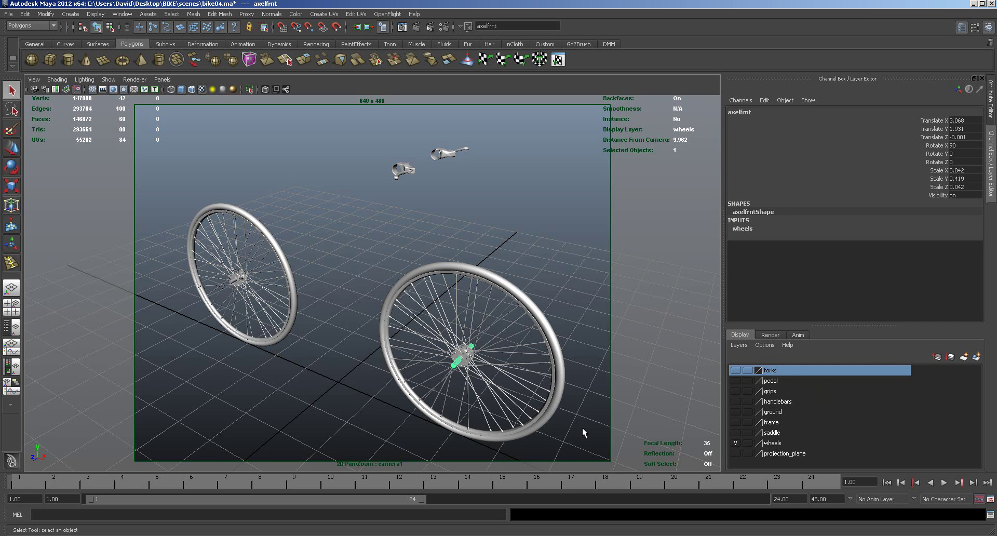
left_click(964, 357)
left_click(774, 371)
key("w")
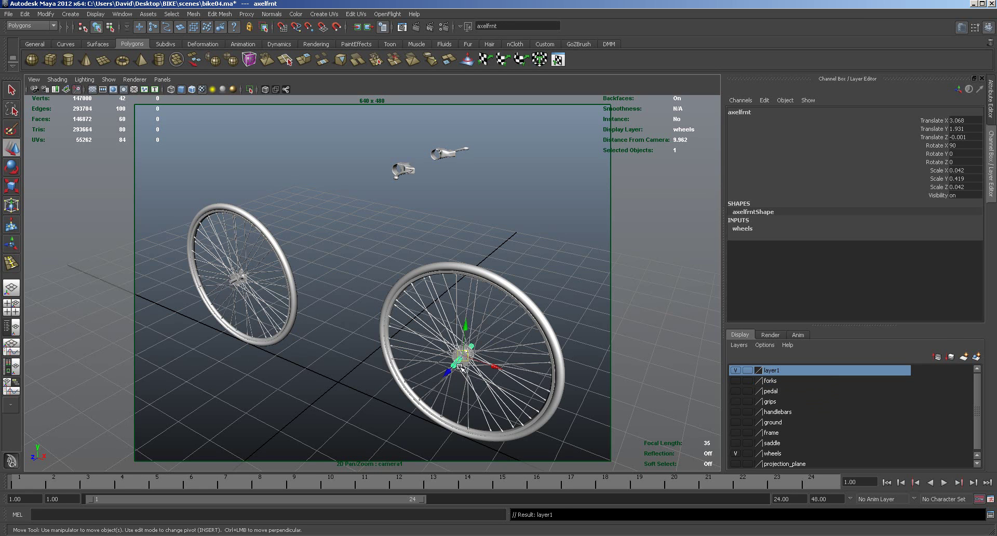
key("ctrl+d")
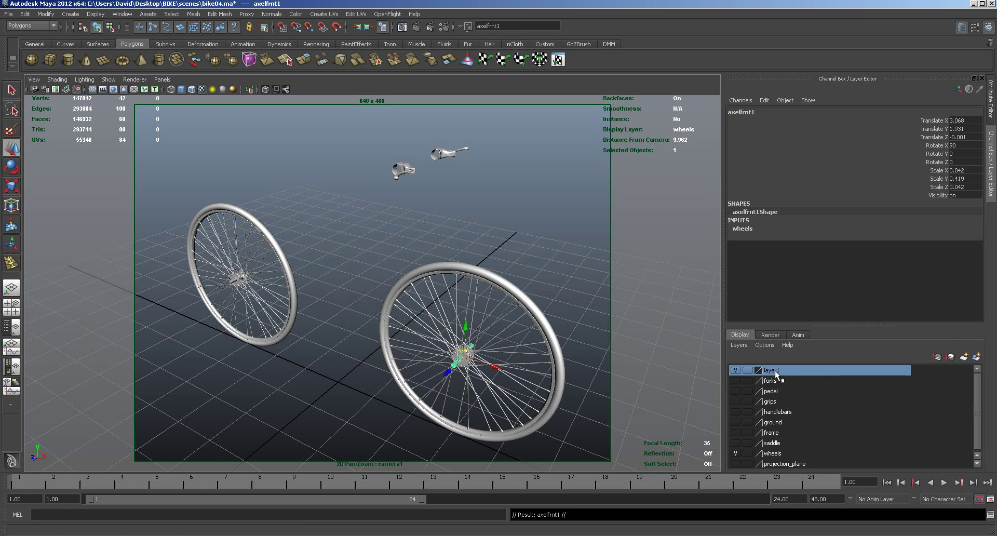
Assign the duplicated front axle to layer1 and hide the wheels layer, keeping layer1 visible.
left_click(736, 453)
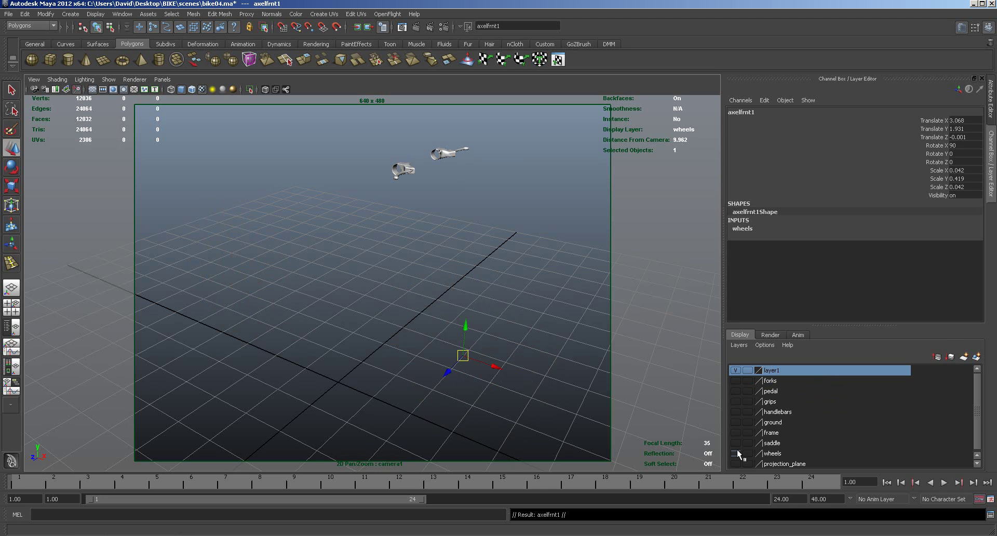
key("ctrl+z")
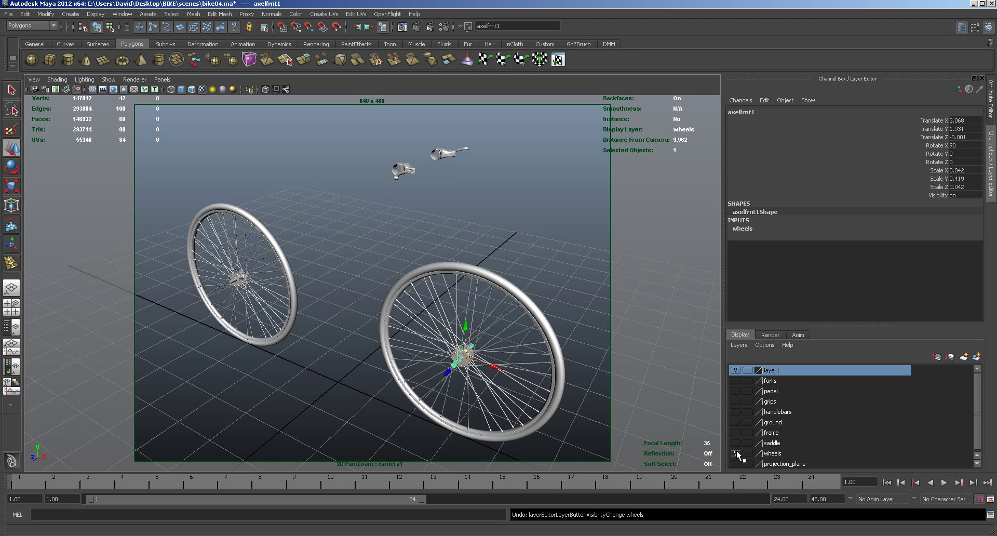
right_click(774, 370)
left_click(781, 385)
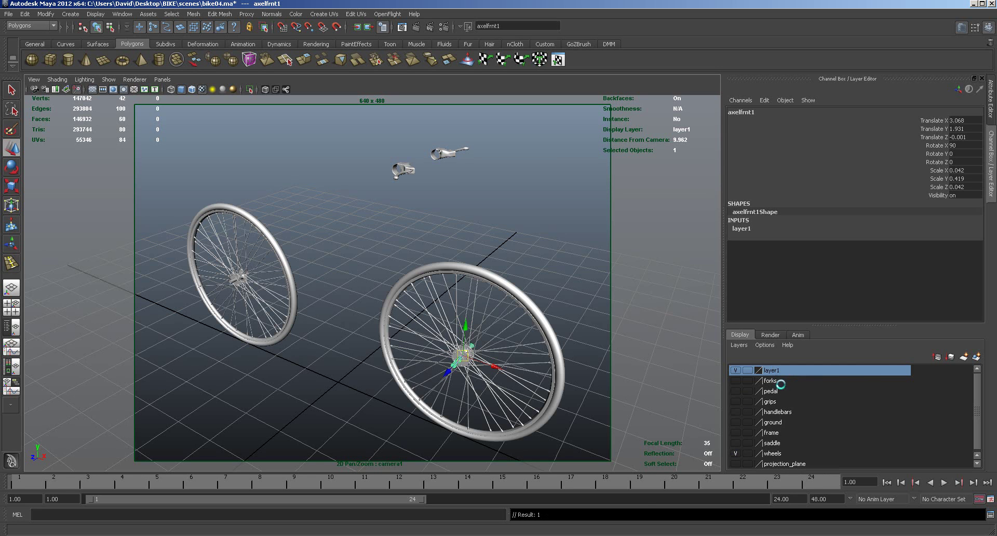
left_click(737, 367)
left_click(735, 453)
left_click(737, 370)
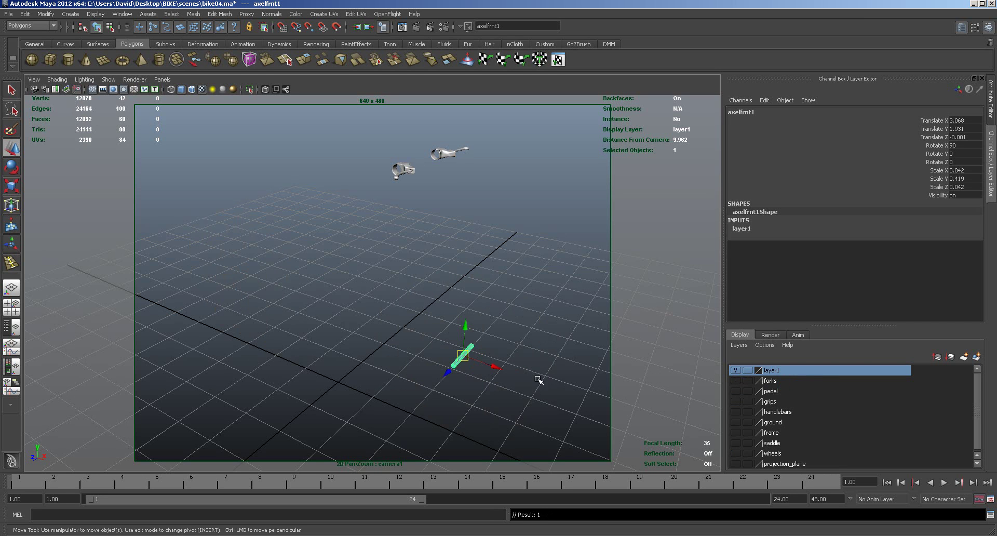
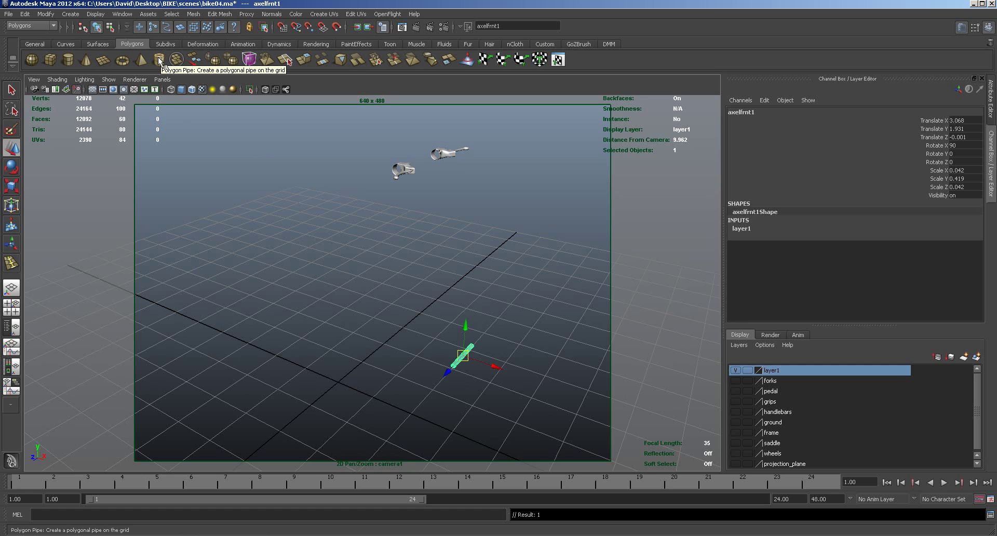
Create a polygon pipe at the grid origin as the base for the disc brake's hub.
left_click(98, 45)
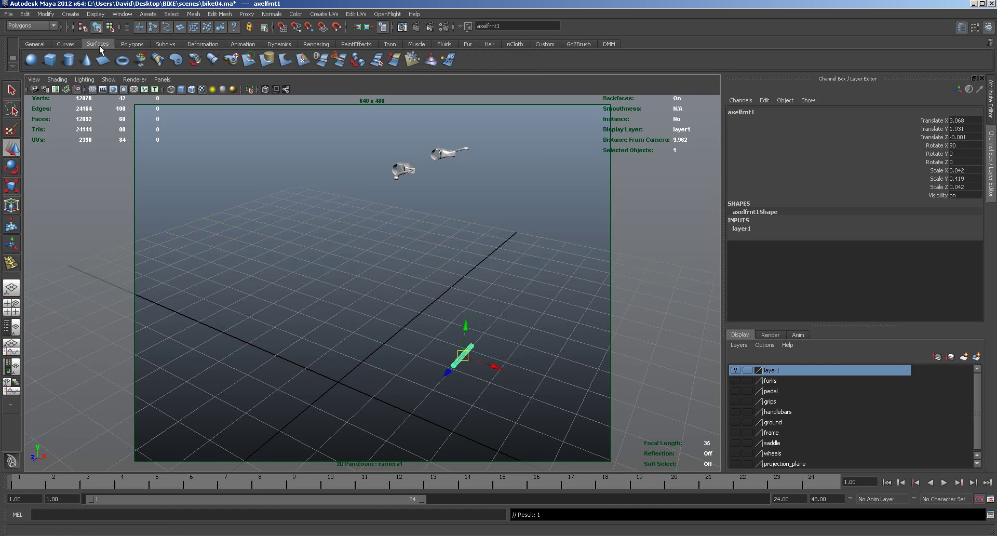
left_click(132, 44)
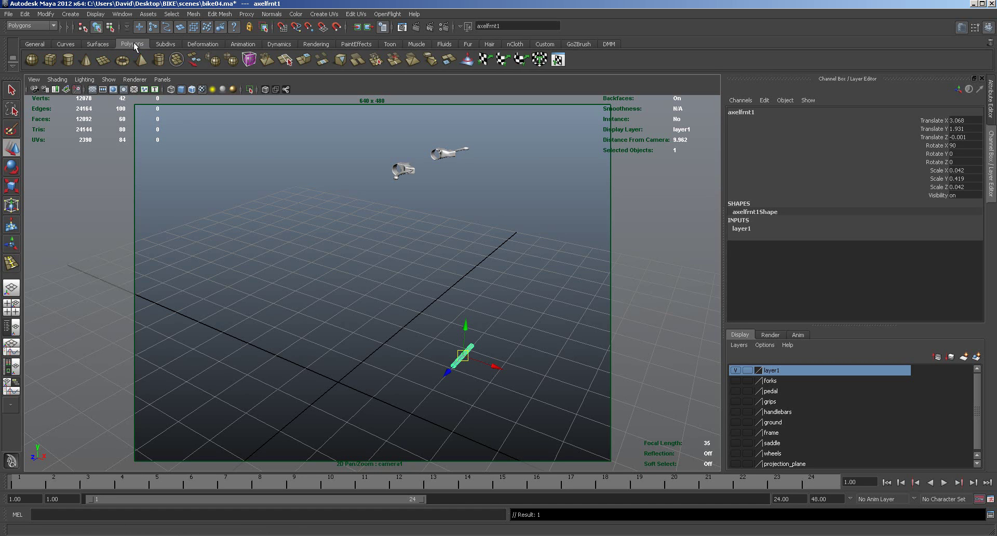
left_click(158, 61)
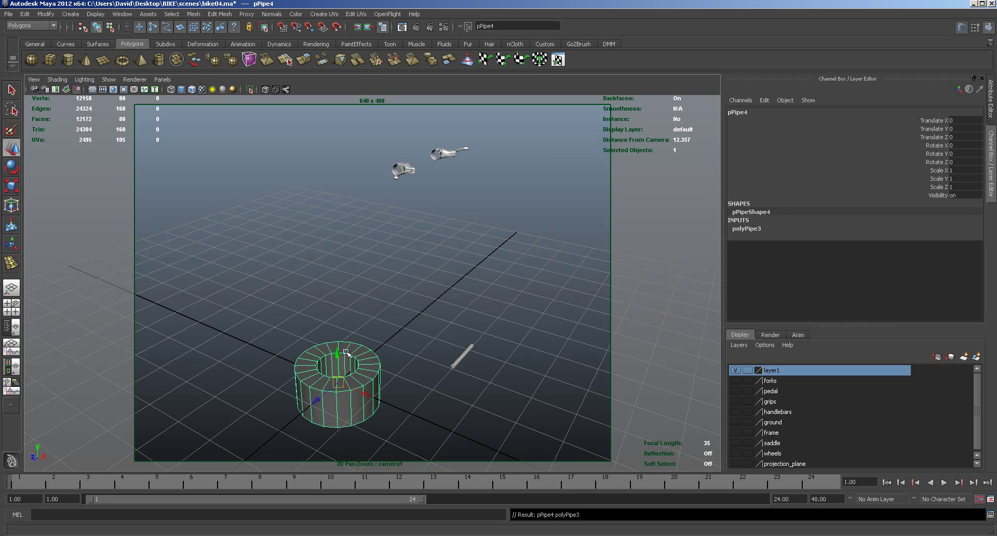
Stand the duplicated front axle upright by setting its X rotation to 180 degrees.
left_click(462, 357)
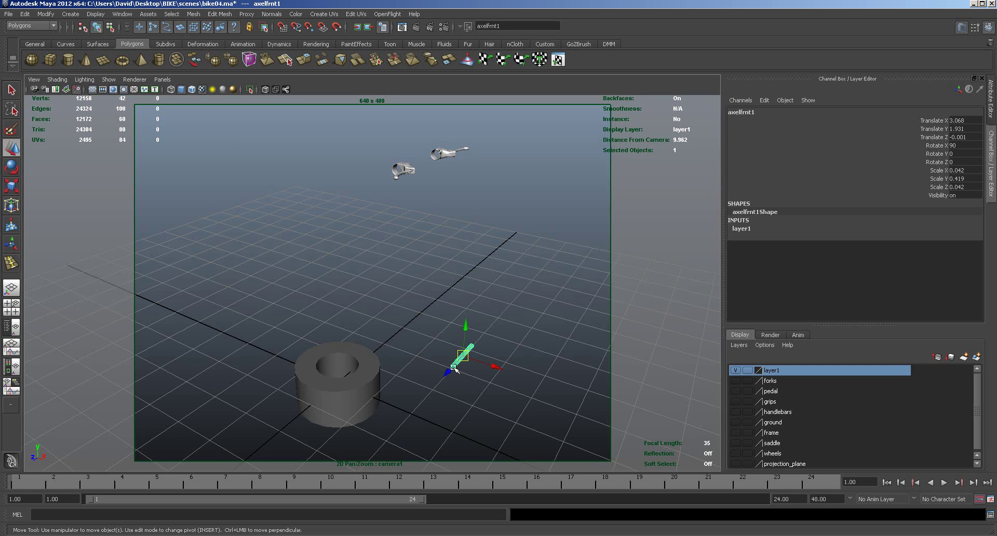
key("e")
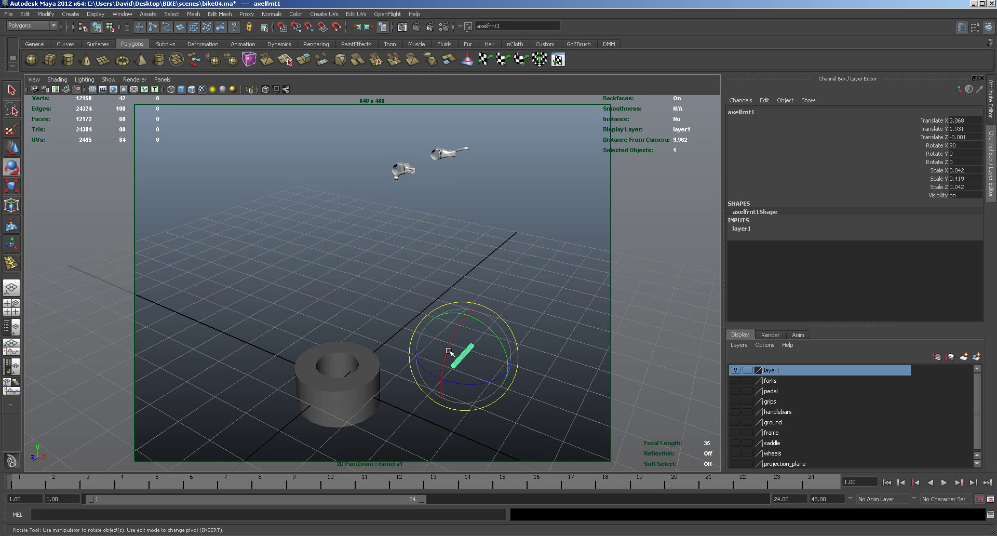
left_click_drag(453, 340, 448, 388)
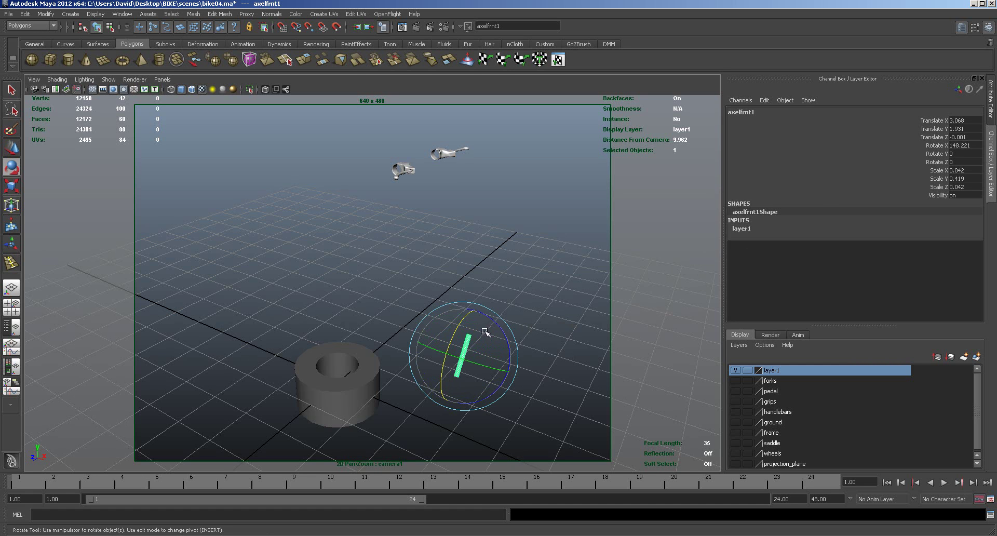
left_click_drag(455, 334, 454, 339)
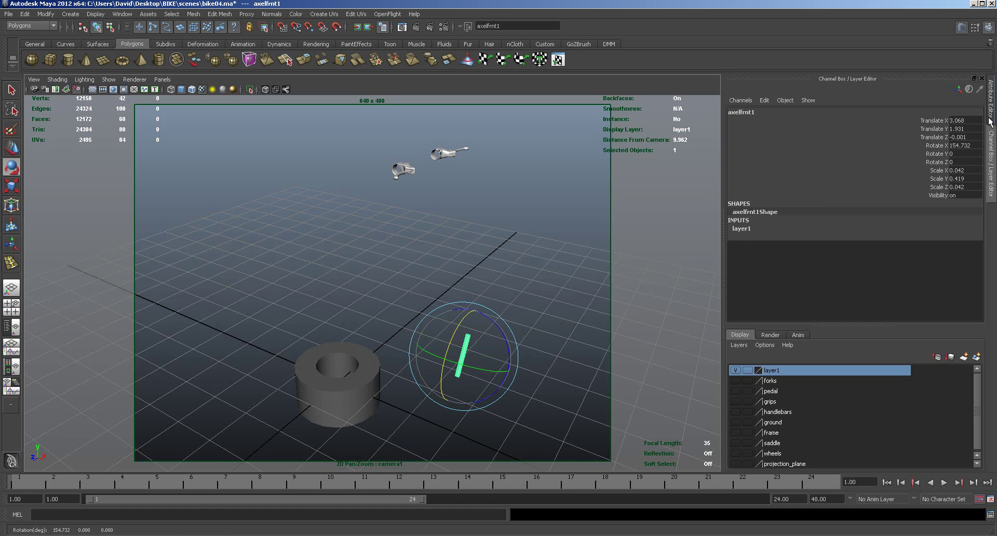
double_click(965, 146)
type("180")
key("Return")
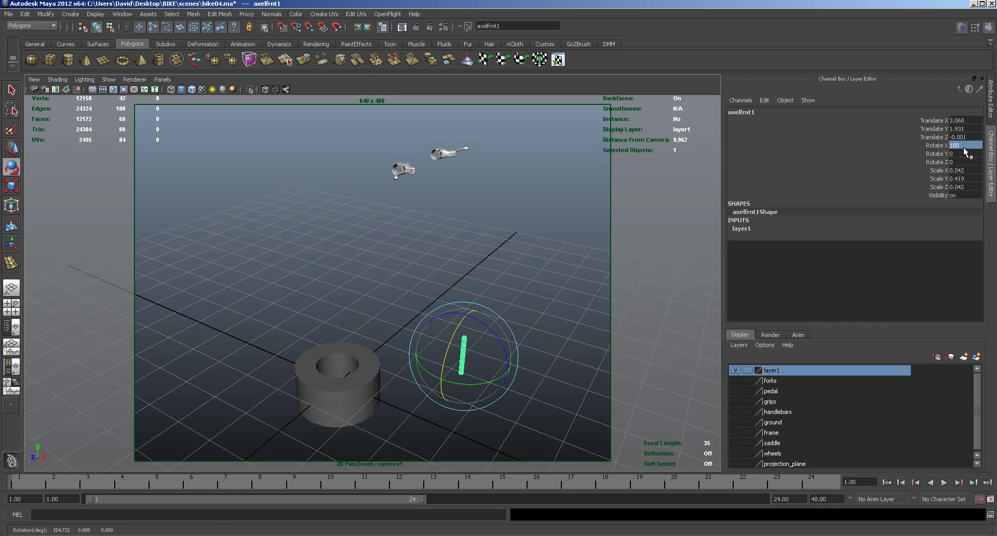
Move the duplicated axle to the centre of the pipe in the top view, snapping it to the grid origin.
key("space")
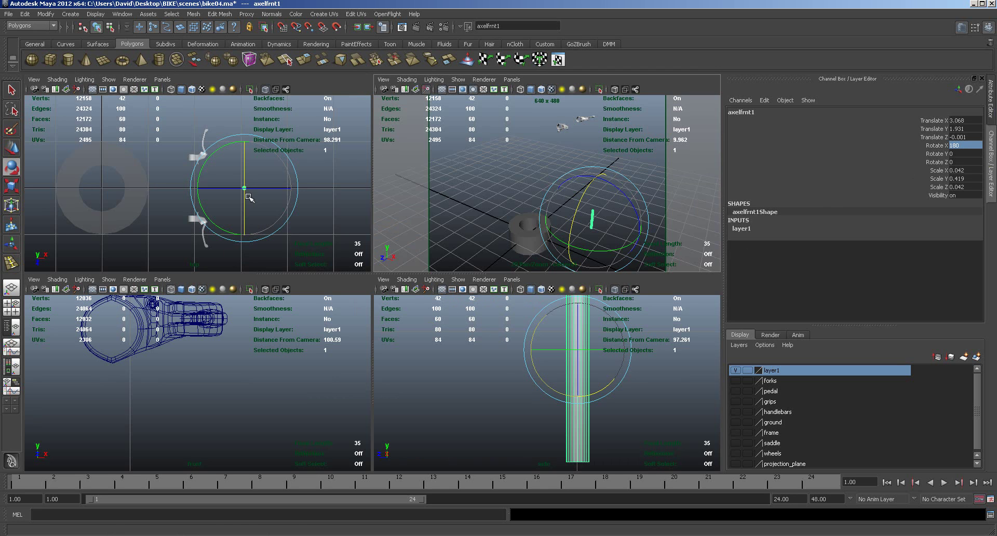
key("w")
left_click_drag(268, 189, 139, 189)
key("space")
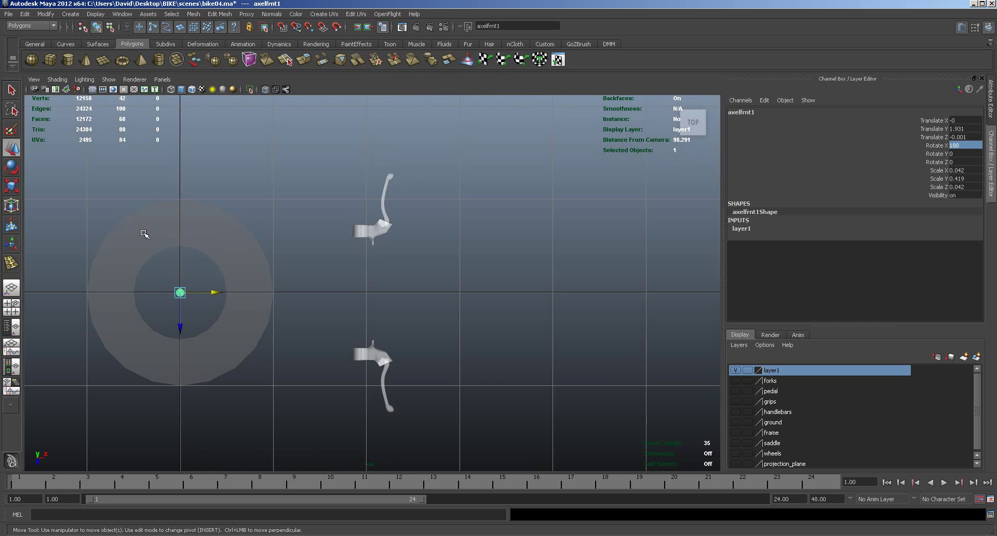
right_click_drag(251, 291, 567, 298, "alt")
middle_click_drag(567, 297, 663, 292, "alt")
right_click_drag(318, 313, 727, 310, "alt")
key("x")
left_click_drag(247, 237, 253, 238)
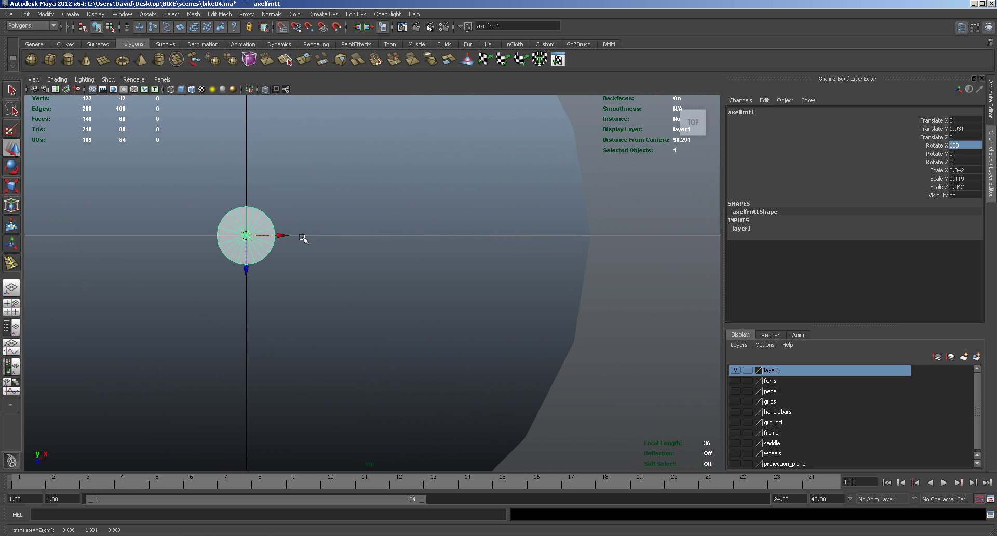
Scale the pipe uniformly to about 0.088 so its hole sits closely around the axle.
left_click(639, 297)
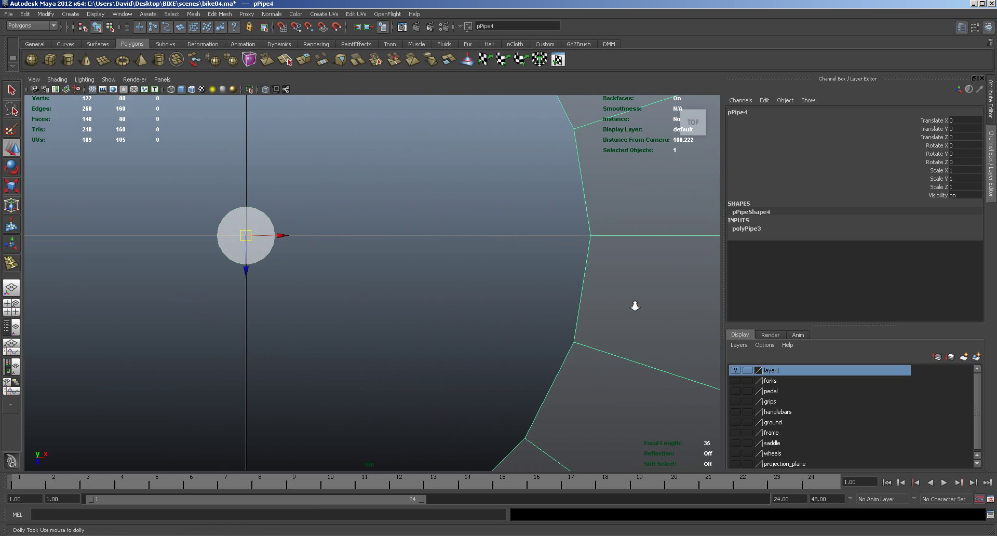
key("f")
key("r")
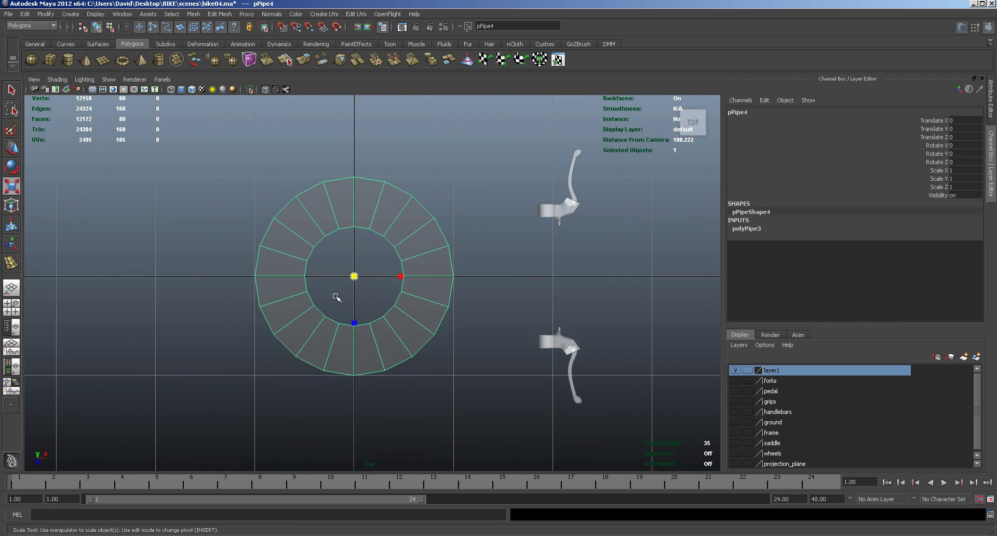
left_click_drag(353, 276, 223, 222)
right_click_drag(374, 296, 554, 304, "alt")
right_click_drag(359, 322, 706, 320, "alt")
middle_click_drag(300, 331, 446, 340, "alt")
right_click_drag(351, 334, 620, 321, "alt")
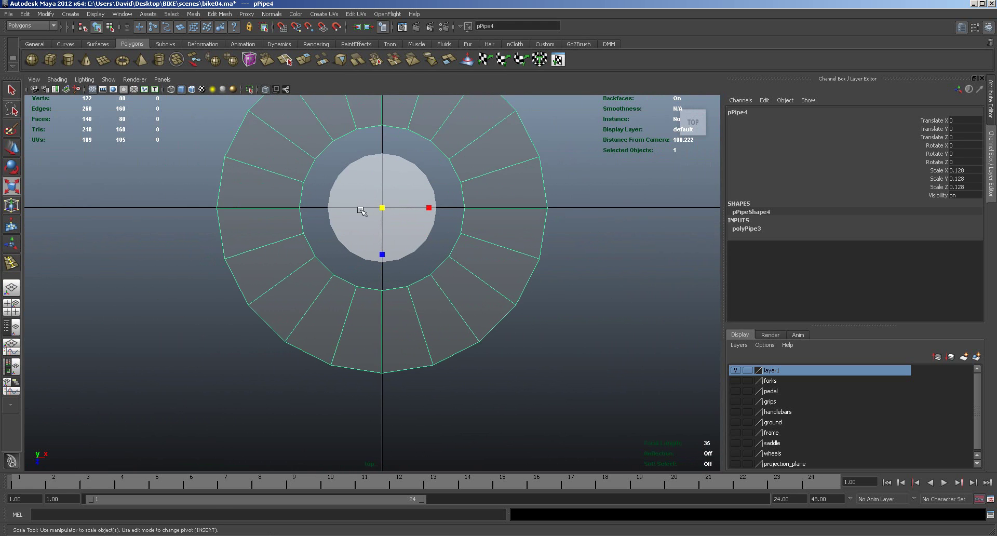
left_click_drag(382, 211, 310, 173)
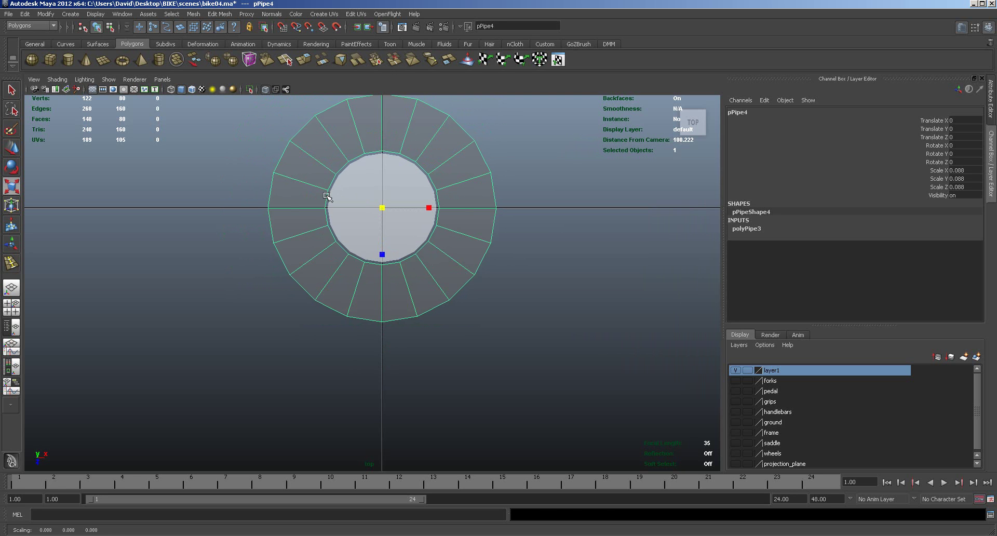
Show the pipe with smooth preview, try a radius of 1.239, and scale it uniformly to about 0.102.
key("3")
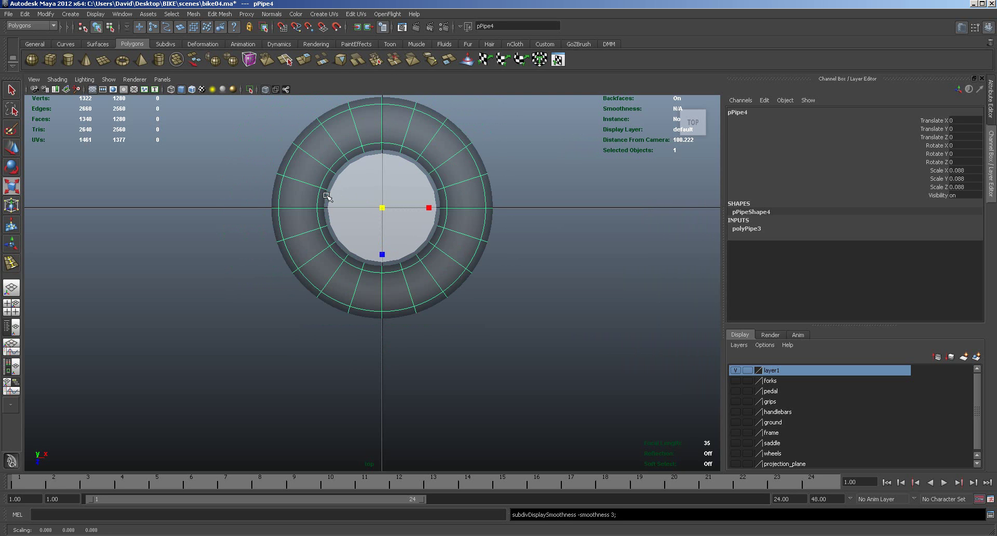
left_click(219, 14)
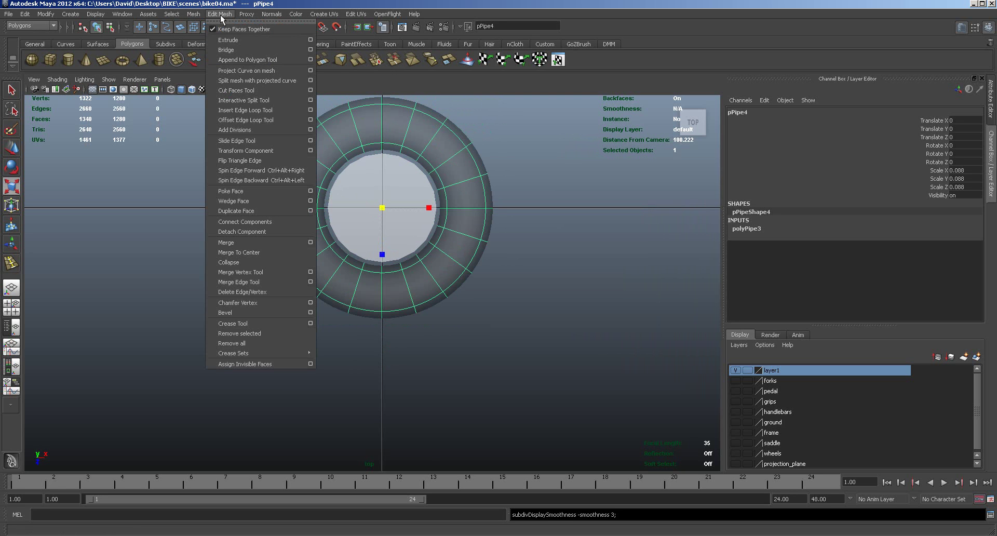
left_click(450, 161)
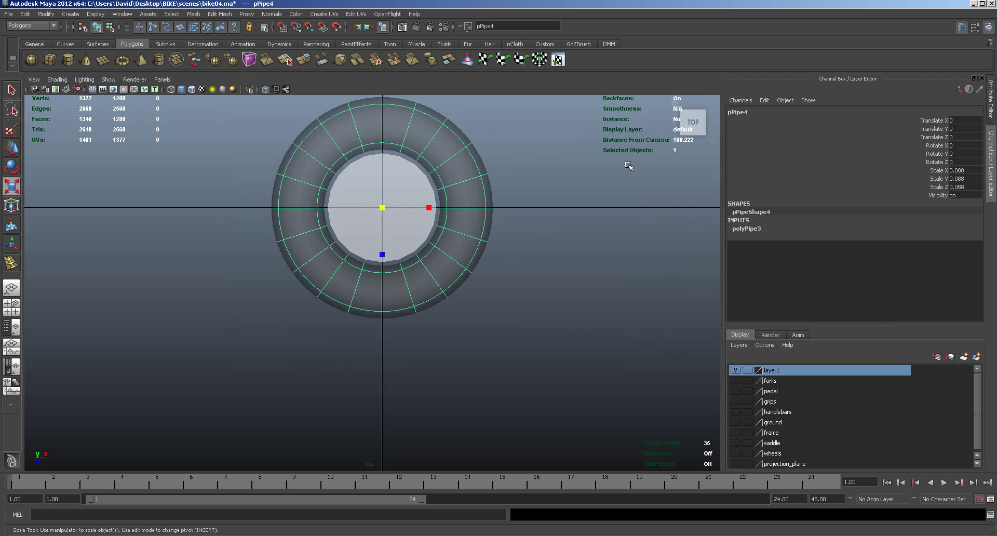
left_click(962, 27)
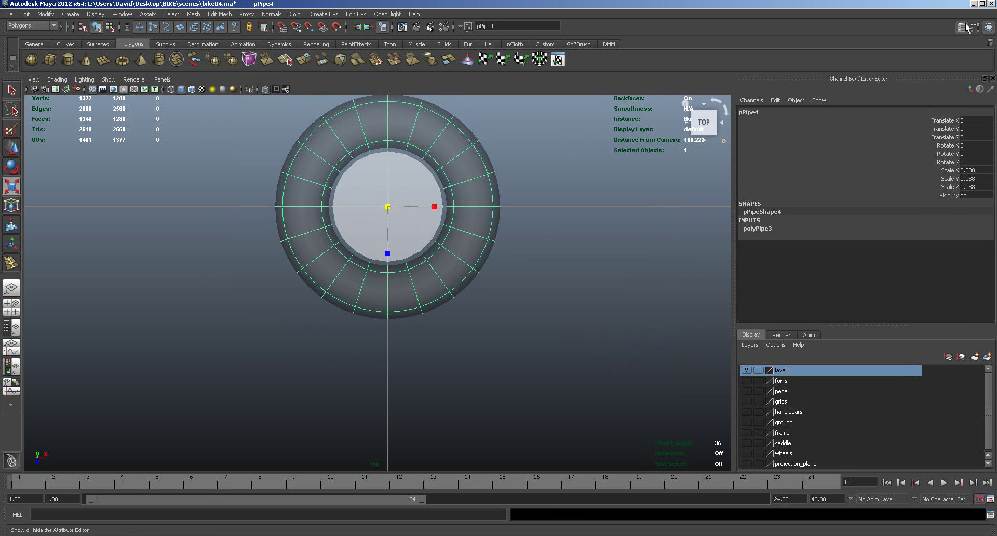
left_click(819, 109)
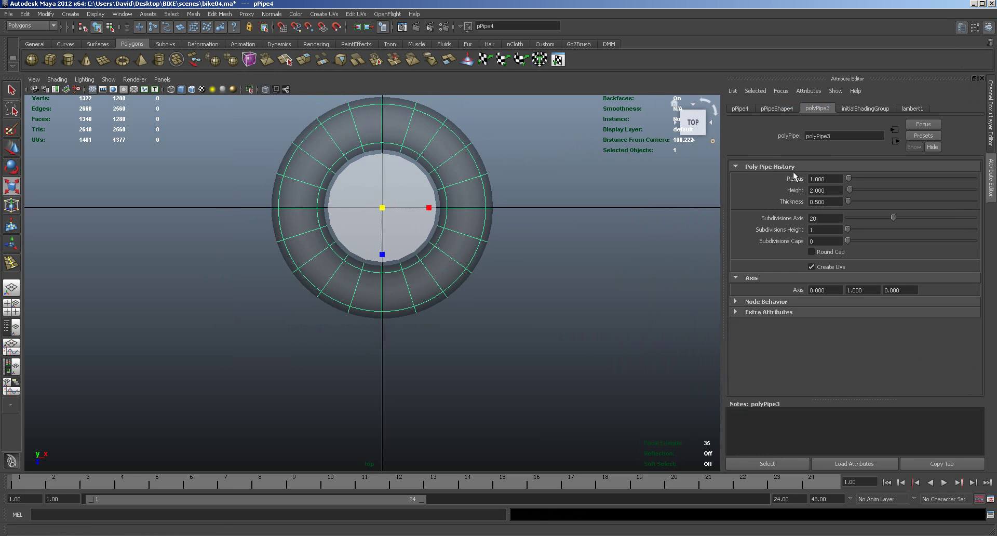
left_click_drag(849, 179, 851, 181)
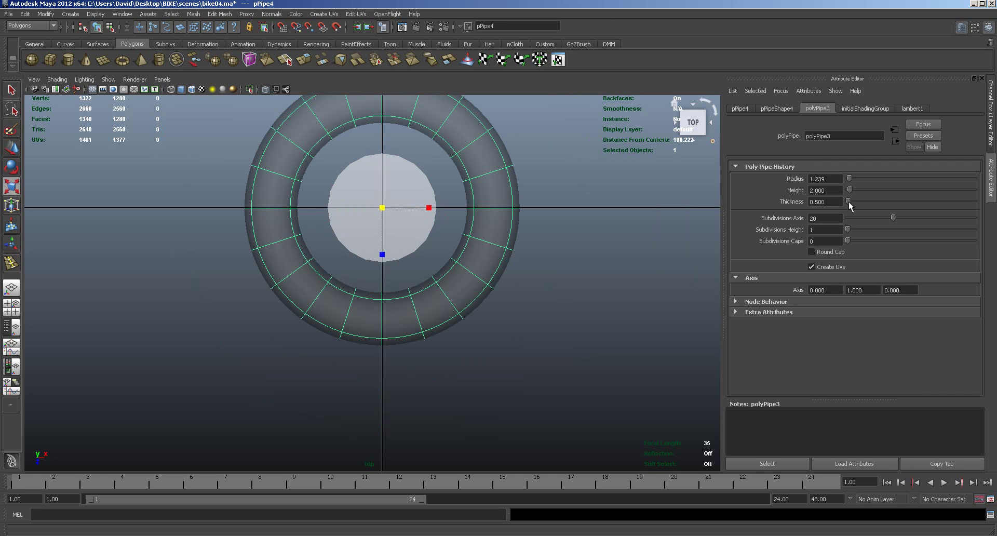
left_click_drag(383, 207, 418, 216)
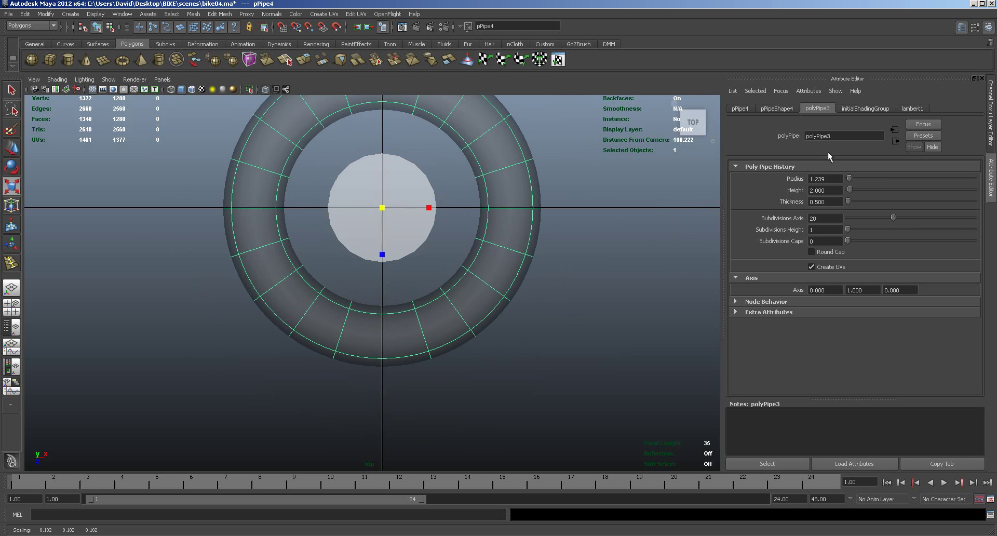
Set the pipe's radius to 0.8 and scale it up uniformly until its hole fits around the axle.
left_click(742, 109)
left_click(779, 108)
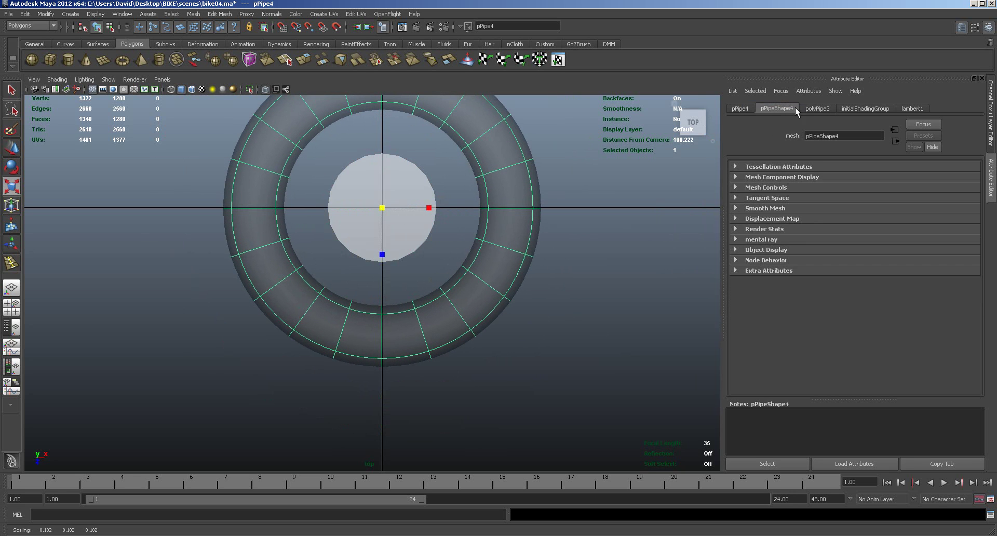
left_click(818, 109)
left_click_drag(851, 180, 820, 179)
type("8")
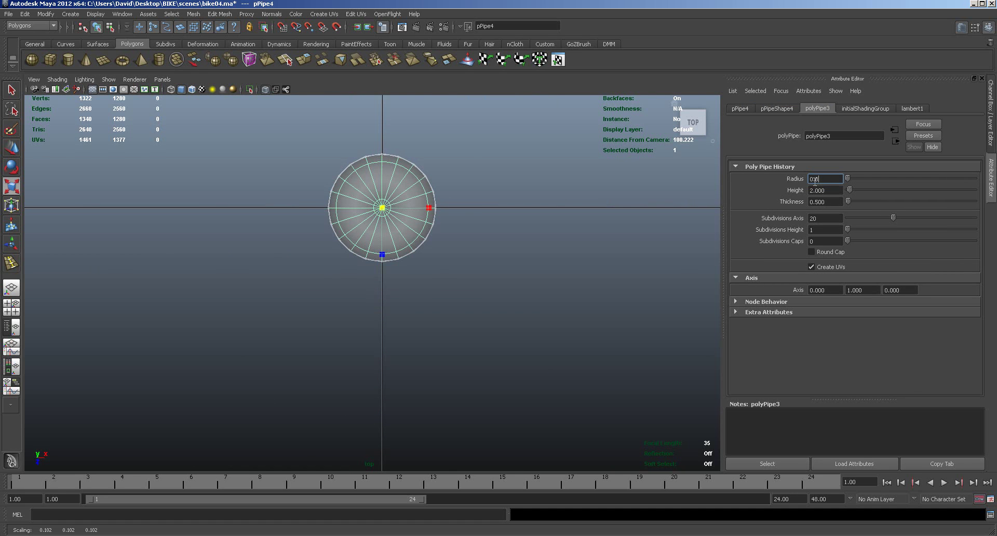
key("Return")
left_click_drag(382, 208, 427, 225)
Insert edge loops on the pipe's upper face, one close to the inner rim and one close to the outer rim.
left_click(231, 14)
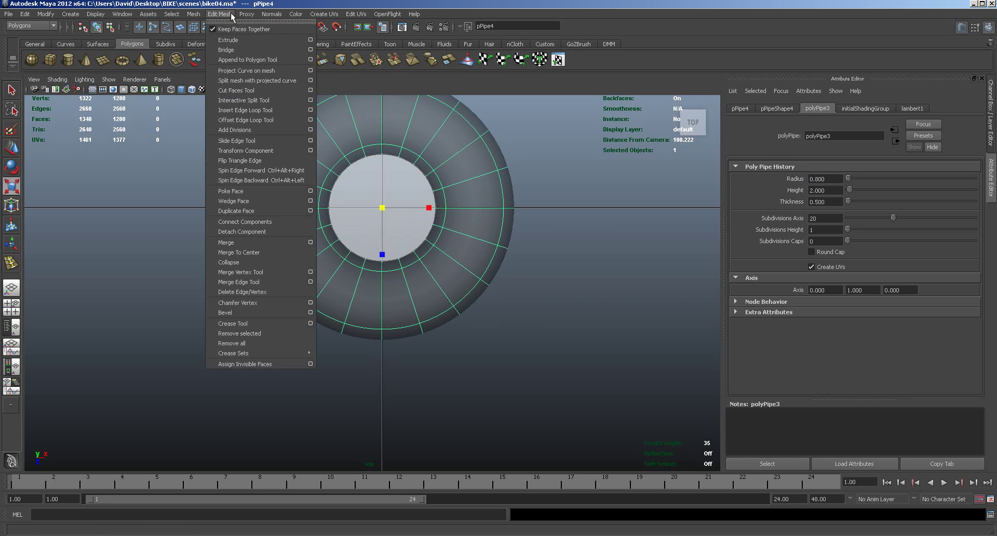
left_click(242, 111)
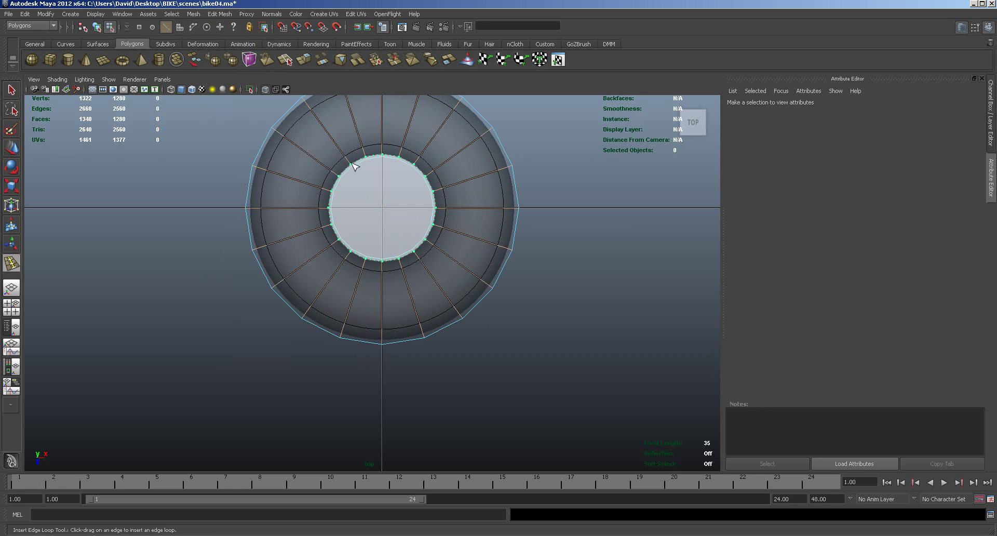
left_click(354, 165)
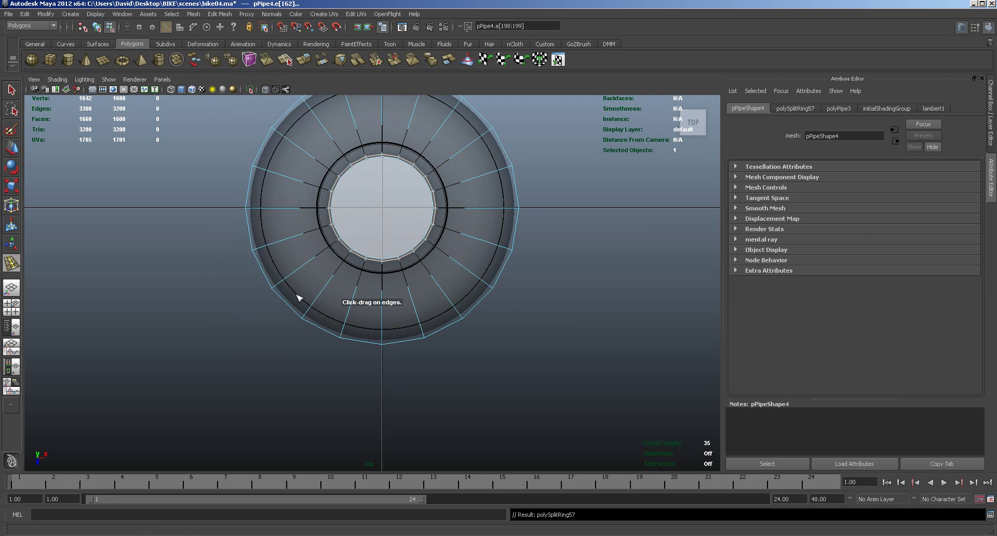
left_click_drag(314, 305, 304, 322)
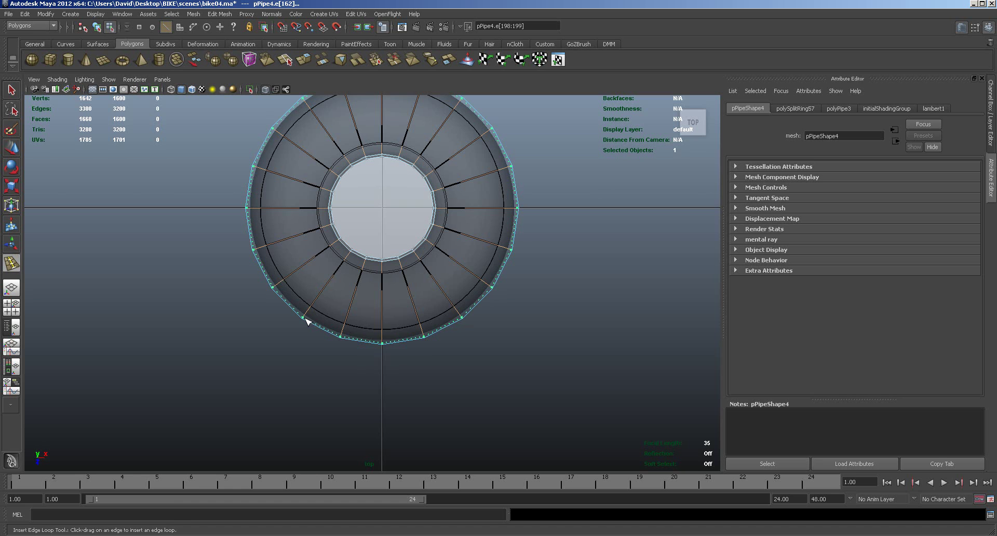
left_click_drag(306, 321, 301, 317)
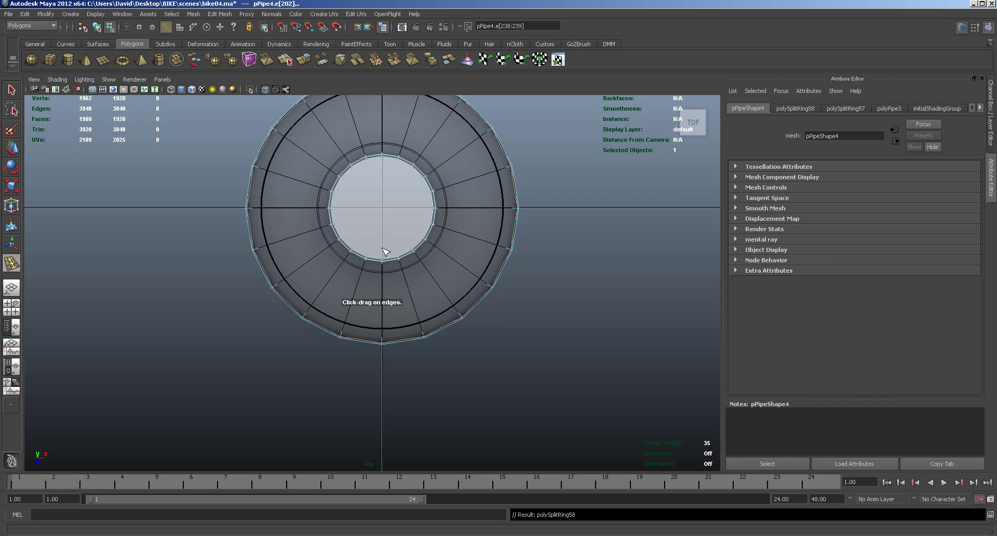
Try an edge loop near the lower end of the pipe's outer wall and undo it in the camera view.
key("space")
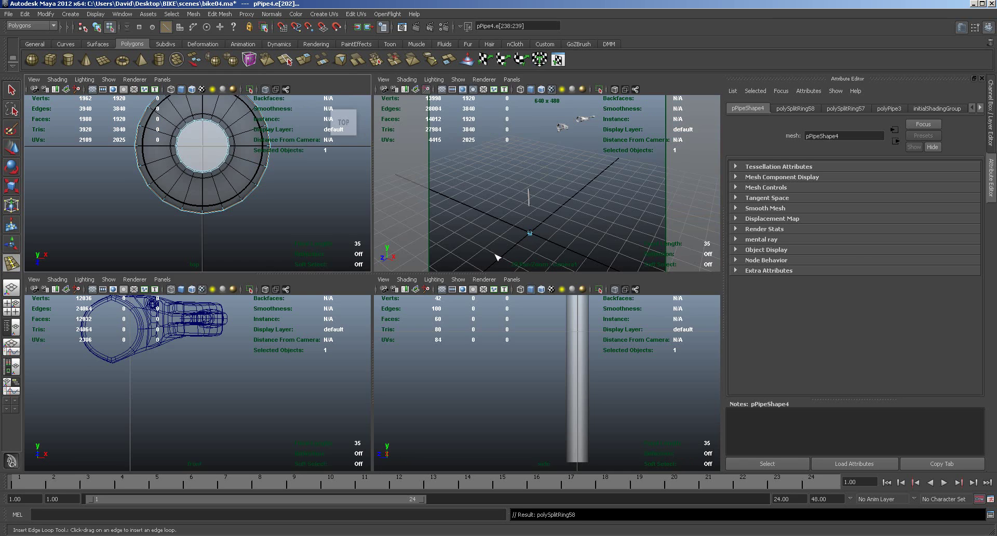
key("f")
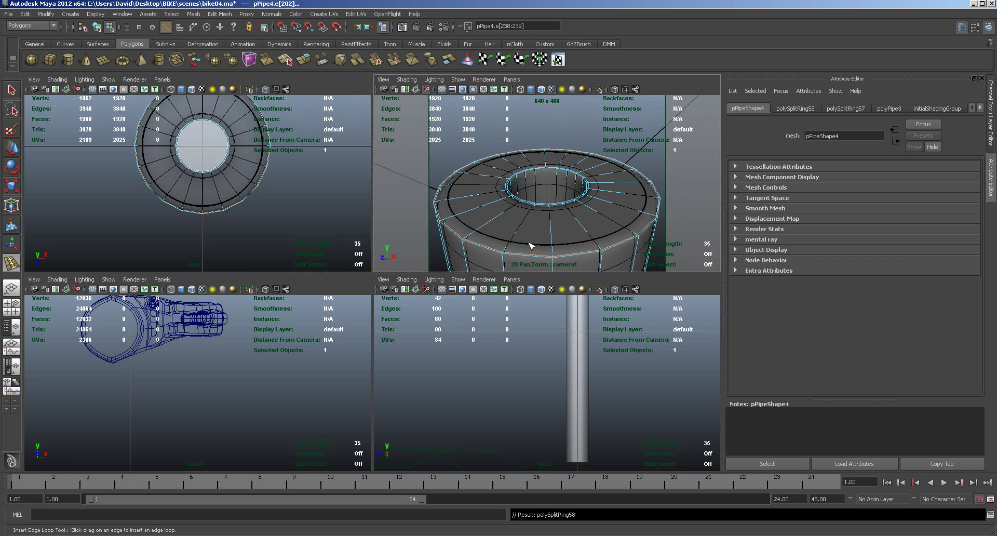
scroll(572, 240, "down", 2)
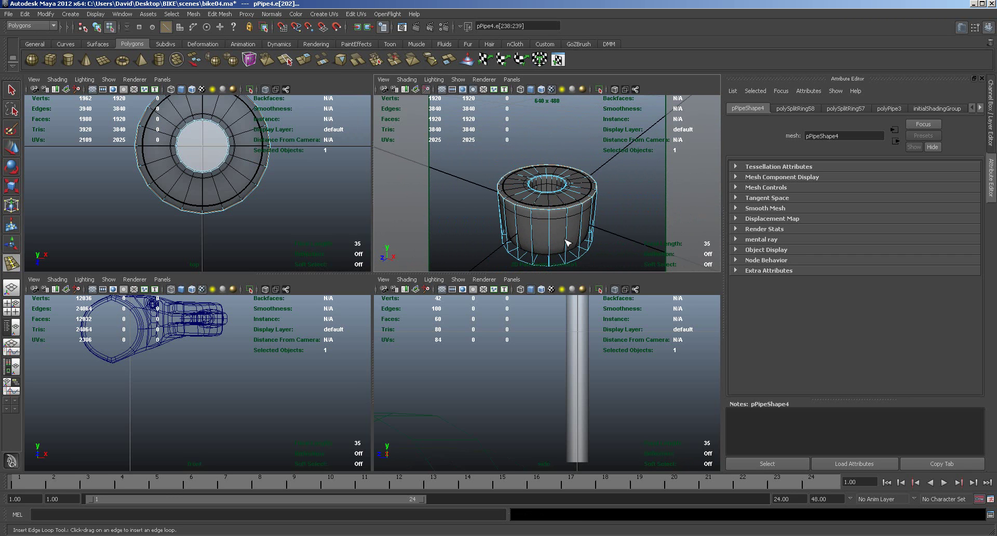
left_click_drag(551, 262, 554, 266)
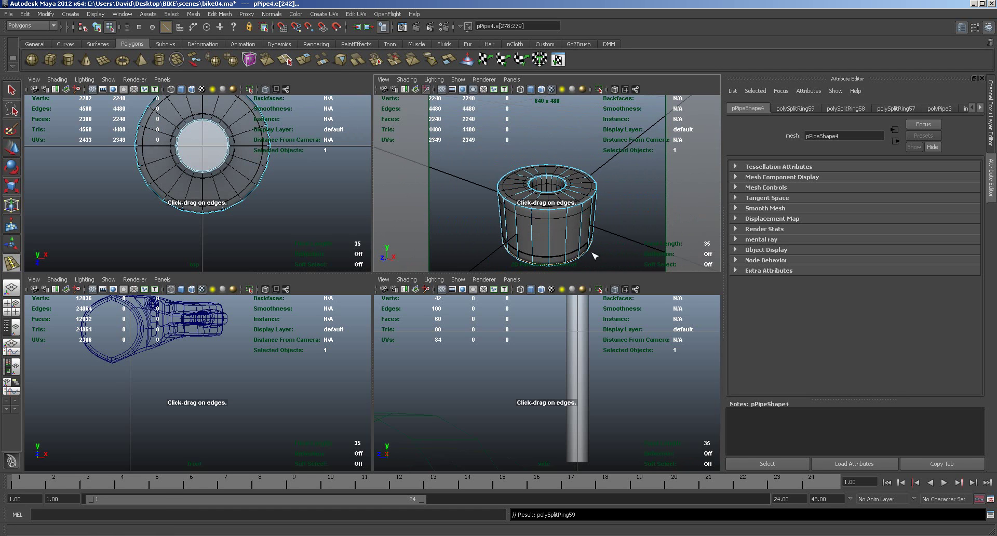
left_click(572, 225)
key("ctrl+z")
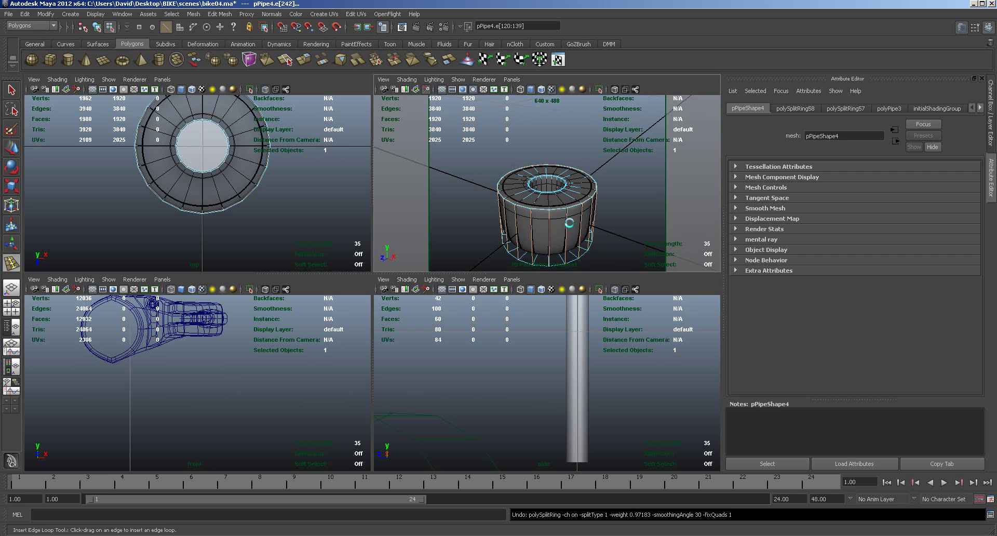
left_click_drag(573, 226, 562, 177, "alt")
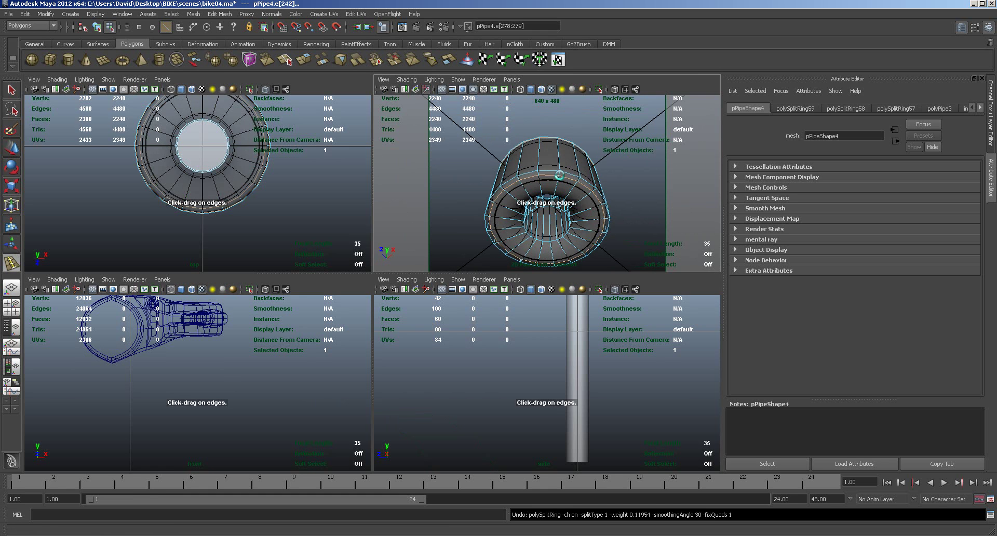
Undo the last edge loop and insert loops on the pipe's lower face, one close to the outer rim and one close to the inner rim.
key("ctrl+z")
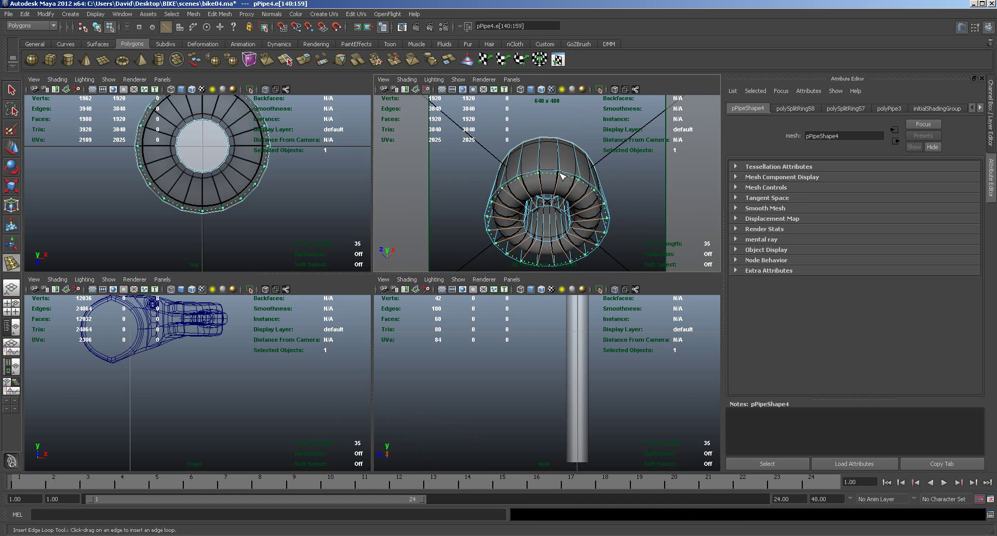
left_click(563, 176)
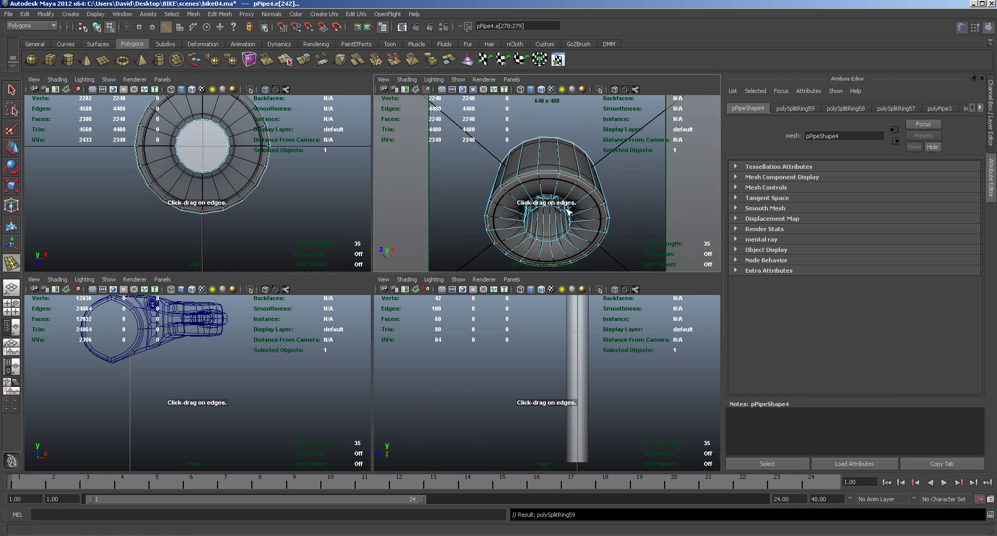
left_click_drag(569, 213, 565, 219)
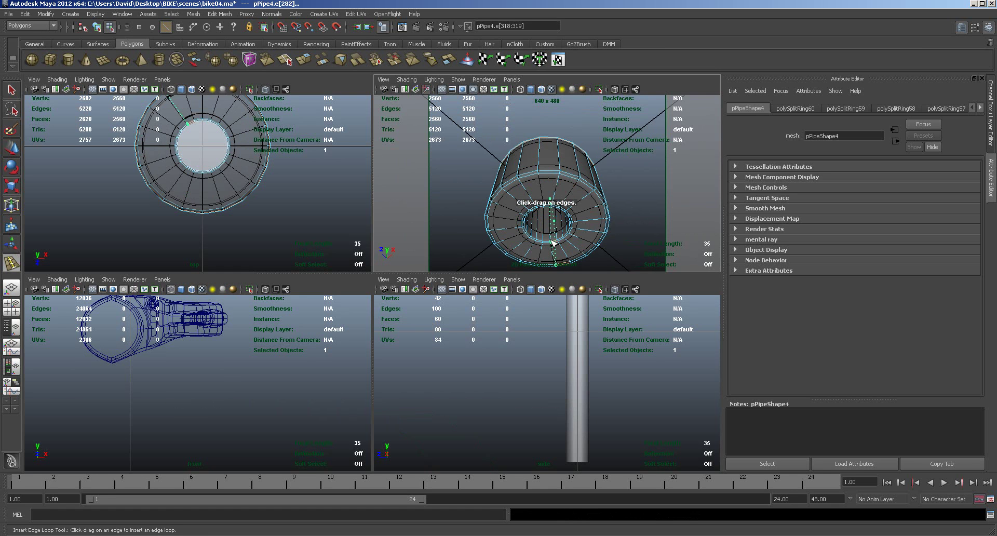
key("ctrl+z")
Insert an edge loop on the inner wall of the pipe's hole, close to the lower rim.
scroll(561, 254, "up", 5)
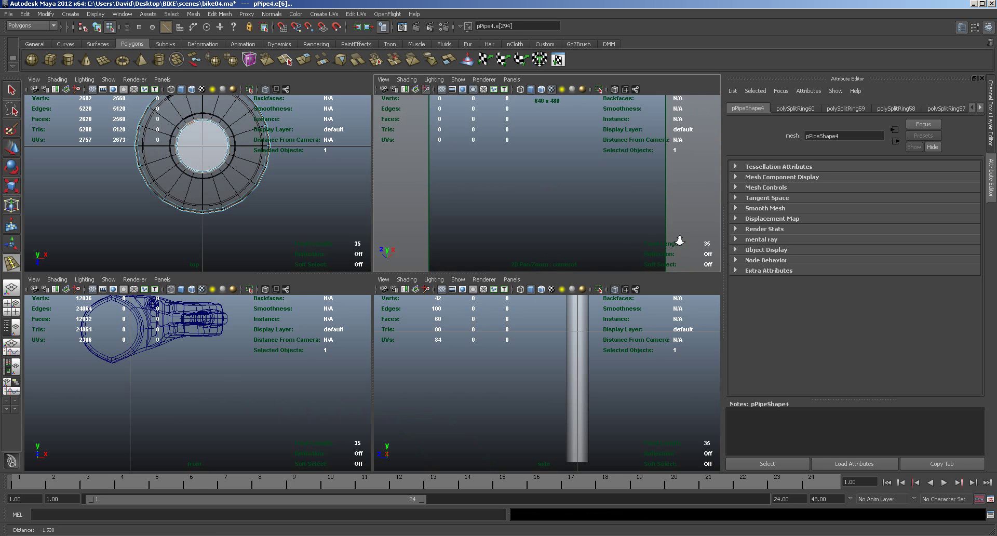
scroll(561, 254, "down", 2)
key("space")
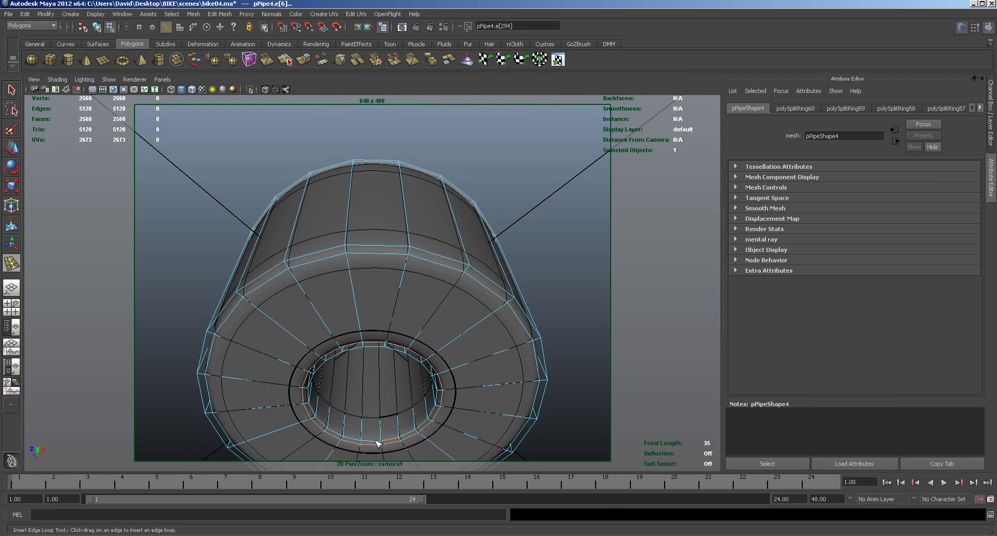
left_click_drag(382, 440, 383, 442)
Try to insert an edge loop on the hole's inner wall close to the upper rim with smooth preview on.
left_click_drag(461, 363, 445, 452, "alt")
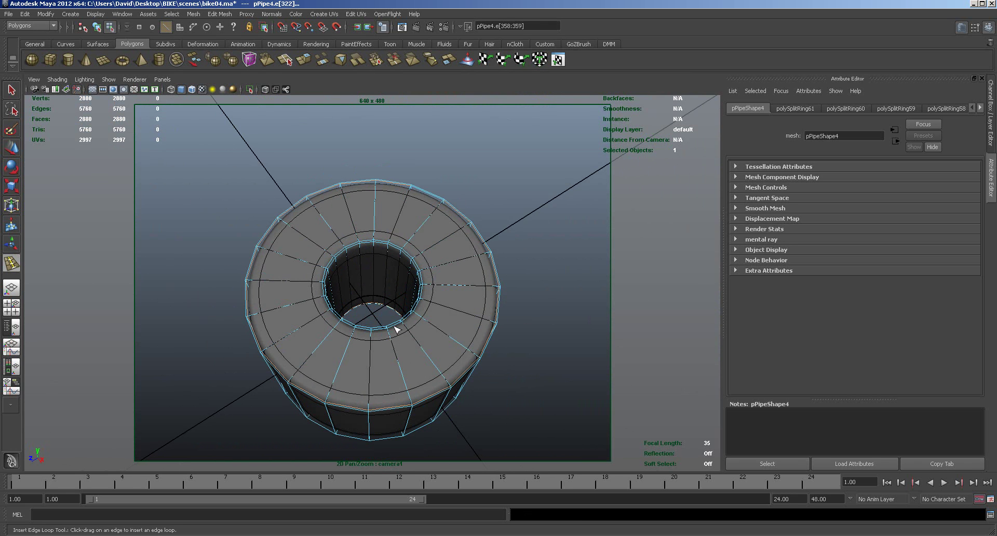
left_click(408, 263)
key("ctrl+z")
right_click_drag(418, 266, 471, 277, "alt")
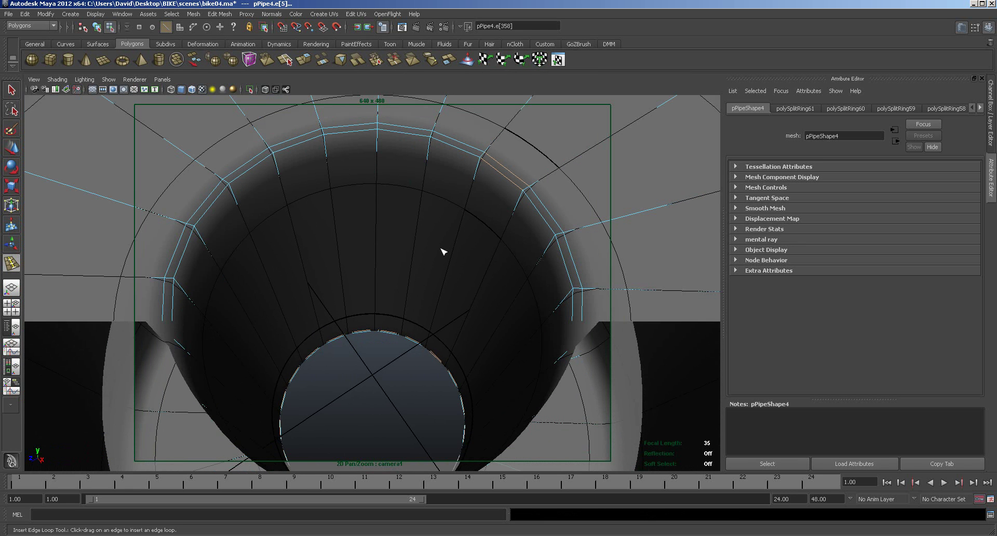
left_click(378, 136)
left_click(382, 154)
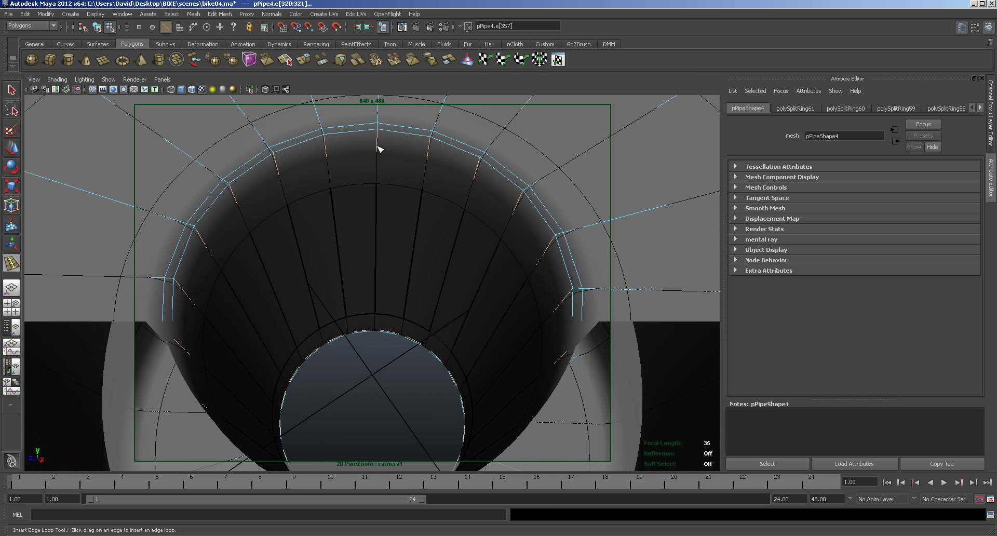
right_click_drag(501, 267, 494, 264, "alt")
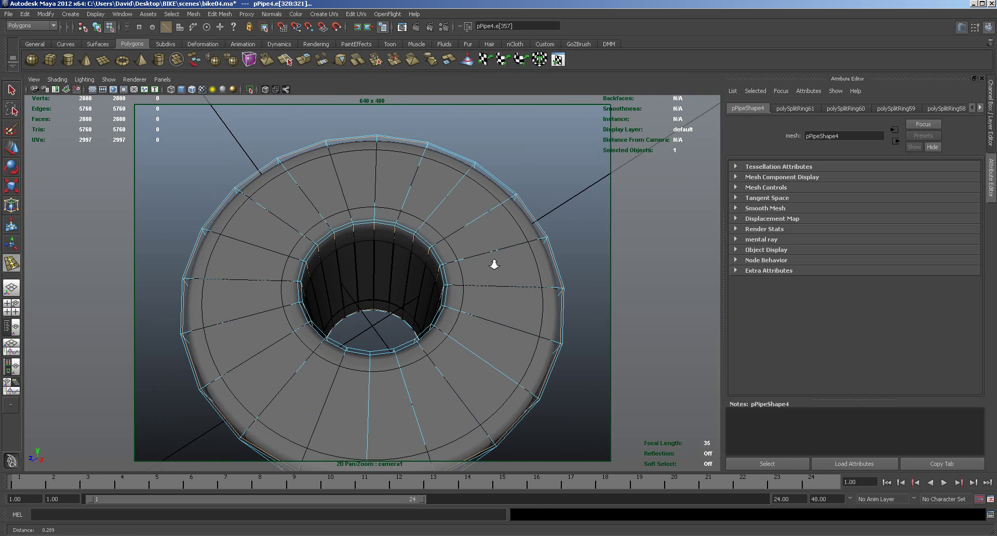
left_click(582, 188)
right_click_drag(502, 198, 522, 179)
left_click(508, 214)
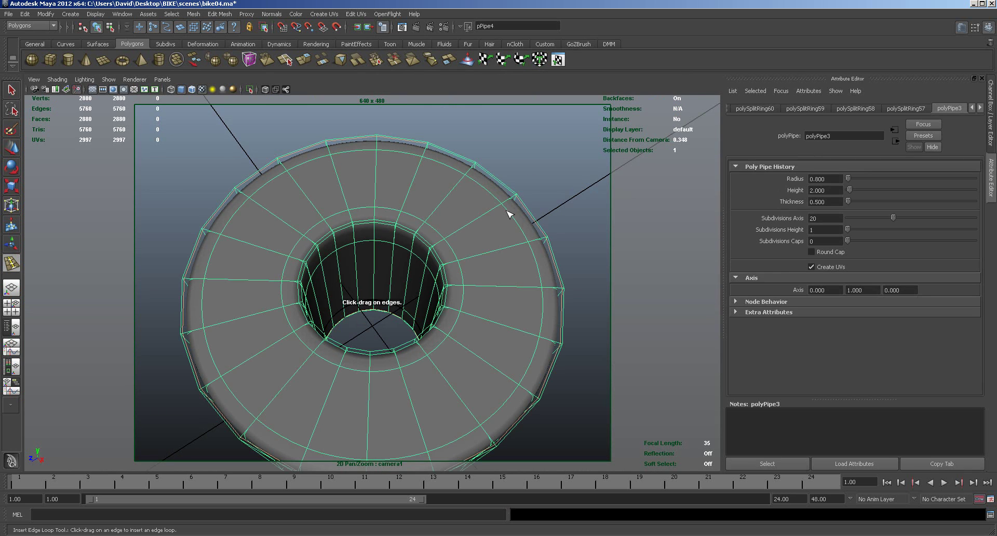
left_click(395, 233)
left_click_drag(404, 237, 483, 235)
key("ctrl+z")
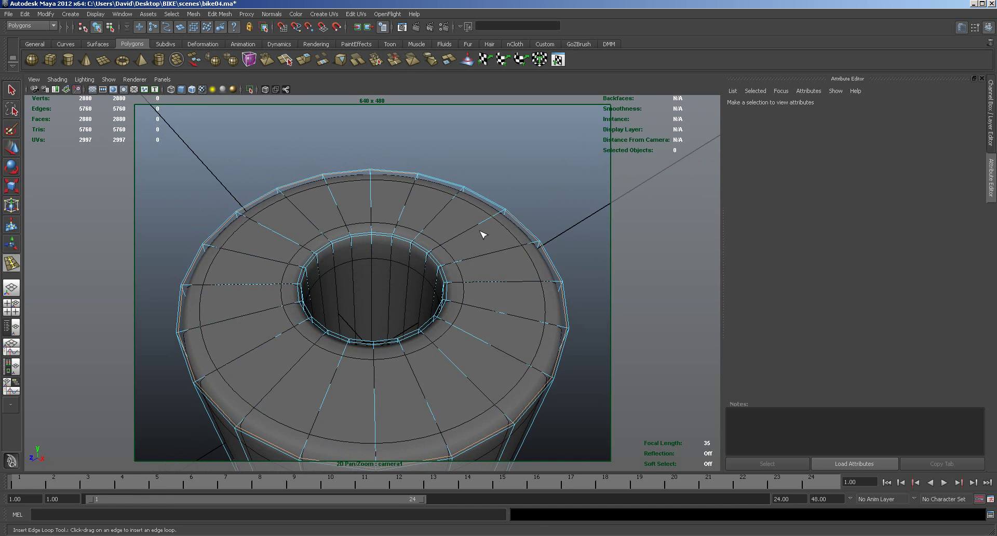
Turn off the pipe's smooth preview and insert an edge loop on the hole's inner wall close to the upper rim.
left_click(478, 233)
key("1")
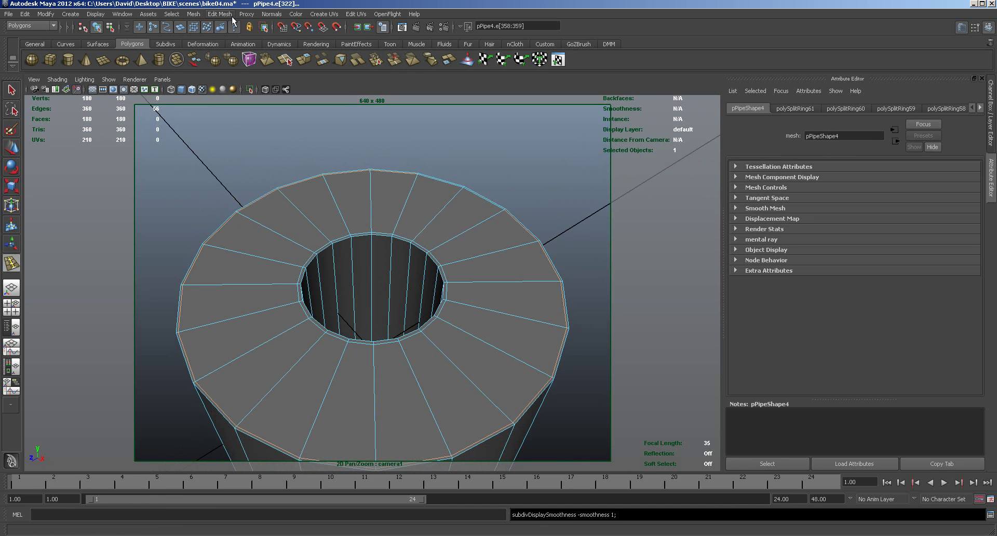
left_click(221, 15)
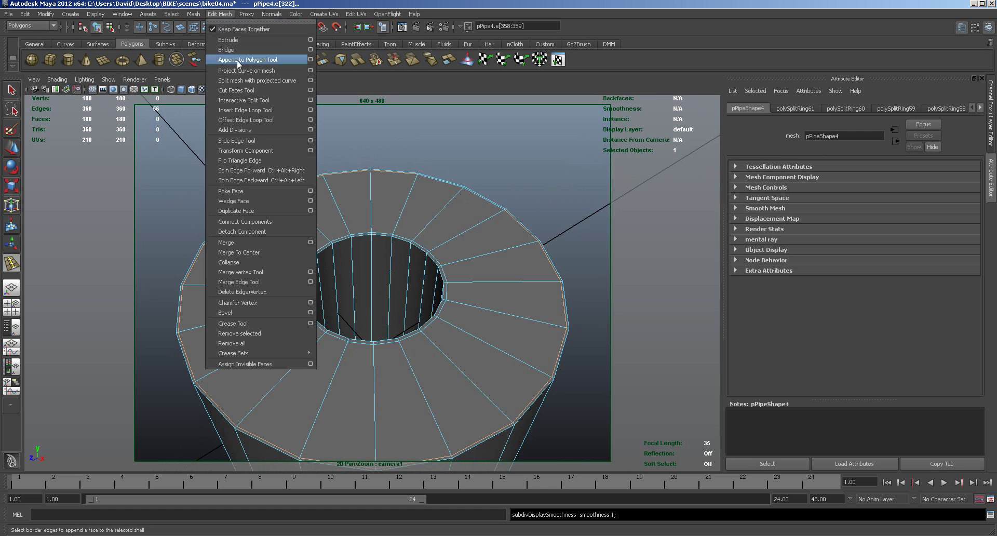
left_click(246, 109)
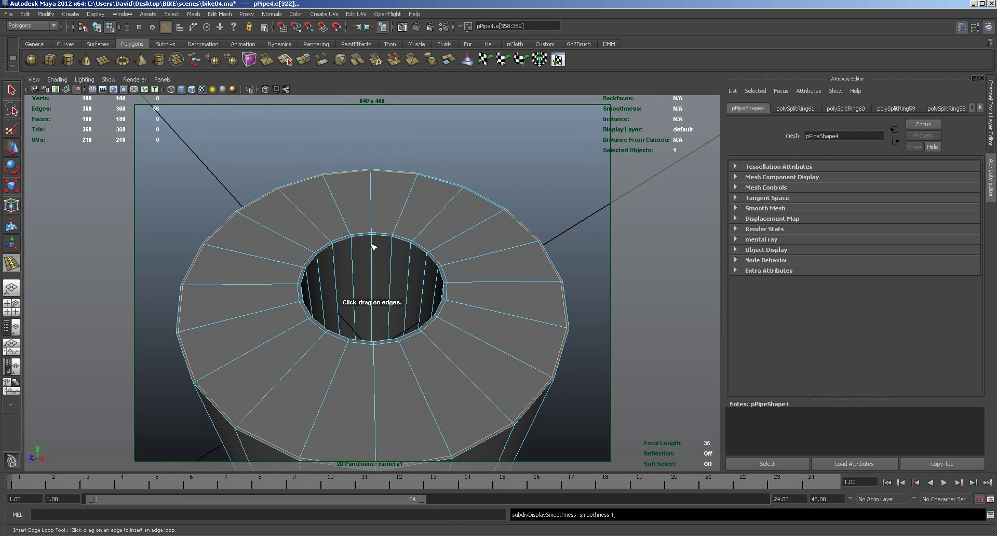
left_click_drag(372, 246, 376, 239)
left_click_drag(465, 263, 460, 299, "alt")
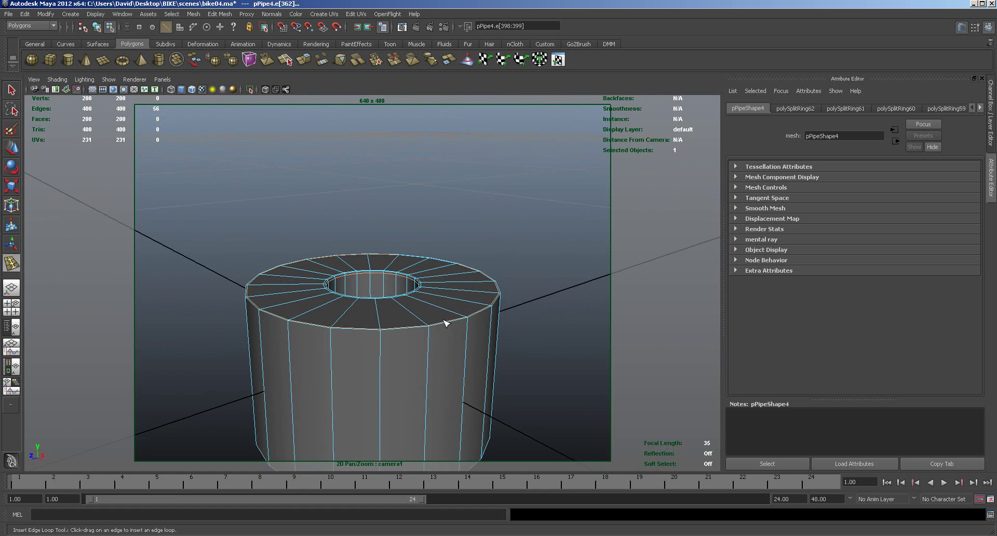
Select the whole pipe and scale it vertically to about 0.005 to flatten it into a thin disc.
left_click(17, 150)
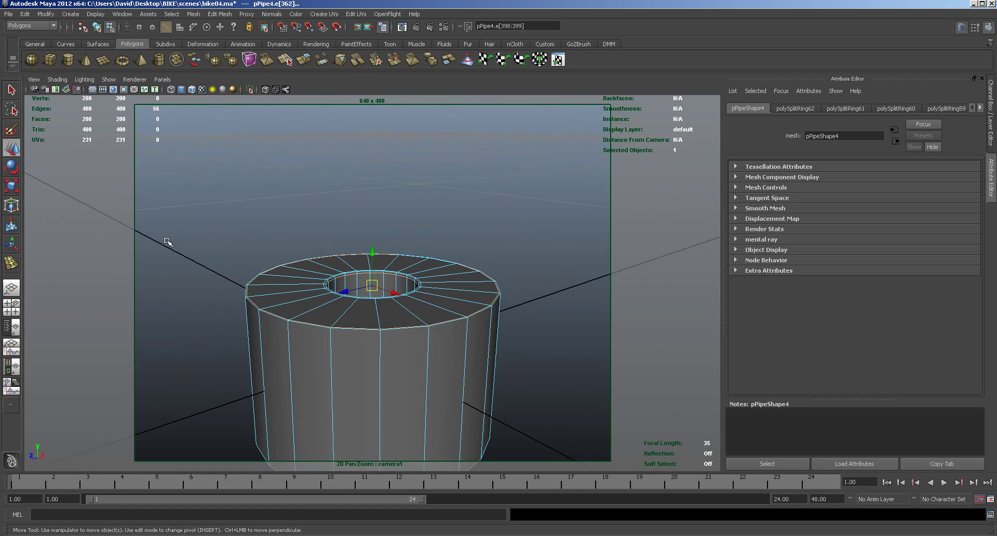
left_click(16, 187)
left_click_drag(372, 240, 374, 248)
right_click_drag(445, 316, 470, 304)
left_click(386, 268)
left_click_drag(377, 311, 375, 353)
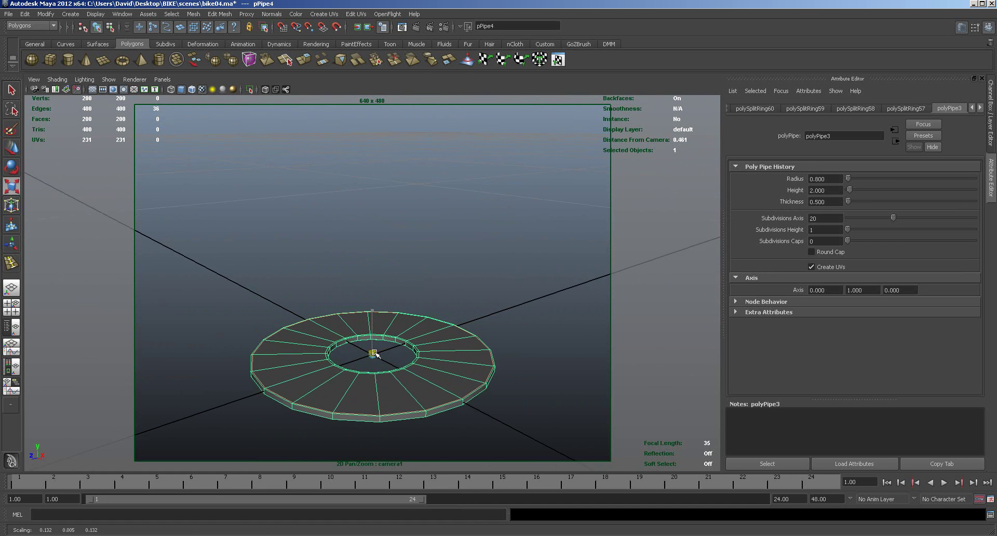
Hide cameras in the side view of the flattened disc.
key("space")
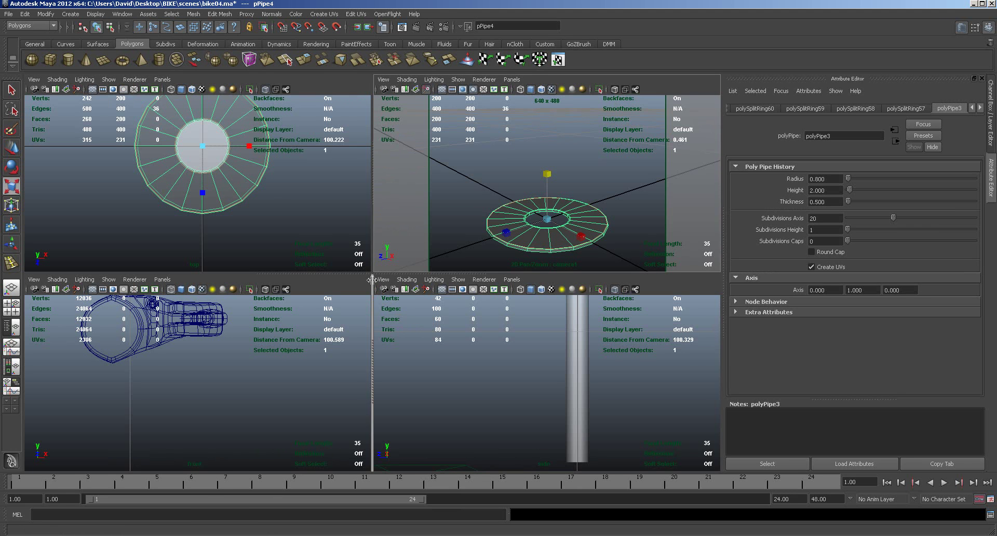
key("f")
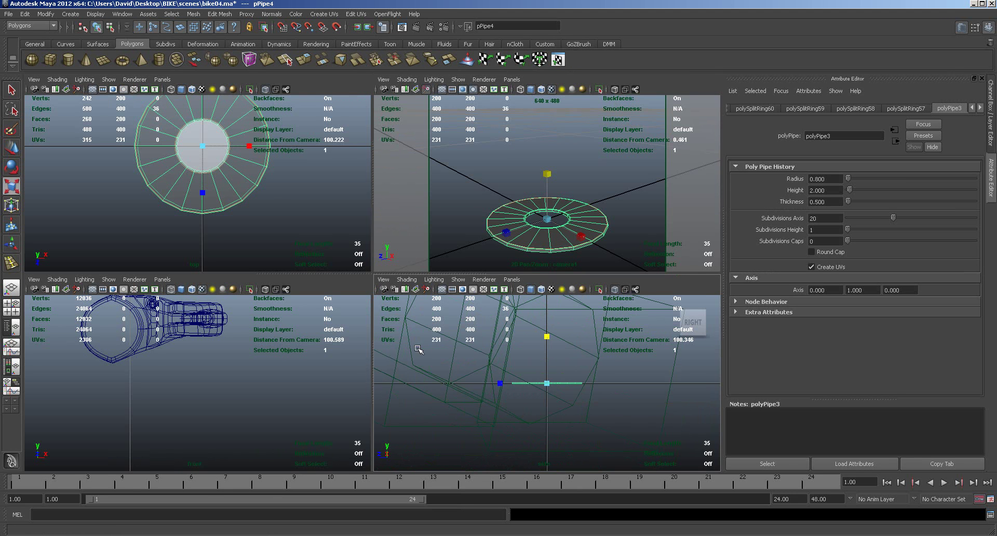
left_click(458, 279)
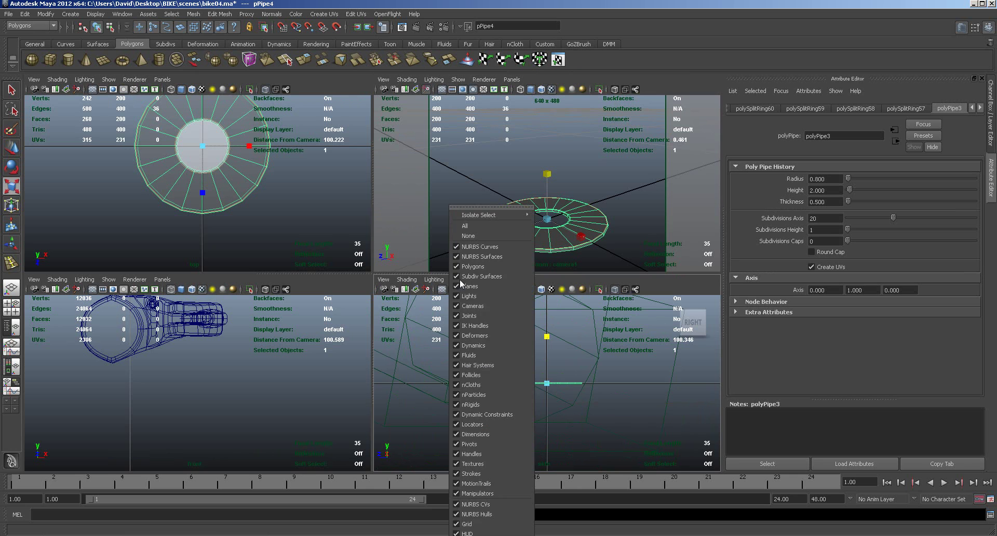
left_click(483, 310)
scroll(624, 401, "up", 5)
right_click_drag(686, 361, 687, 385)
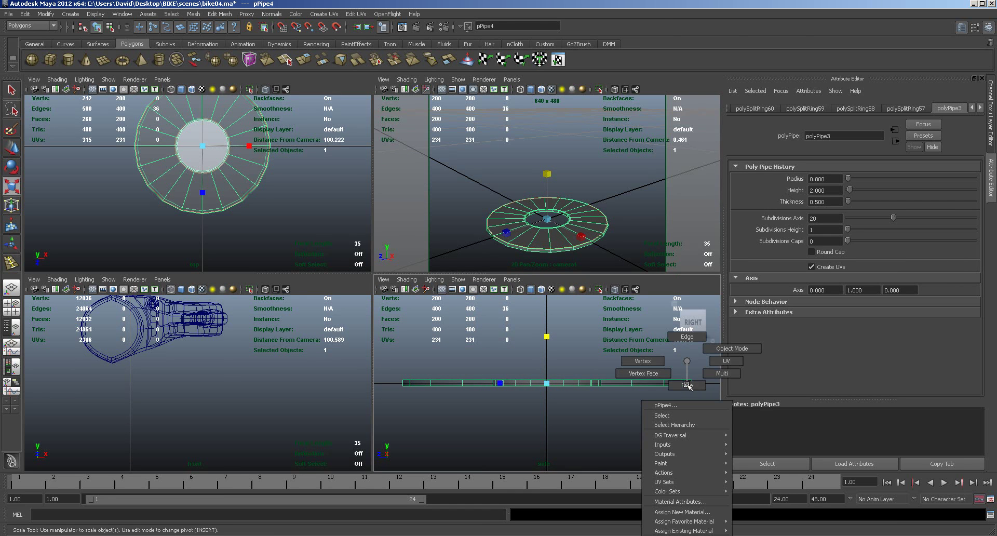
Move the front axle straight down so that it passes through the disc's hole.
left_click_drag(563, 249, 570, 285, "alt")
right_click_drag(569, 286, 584, 234, "alt")
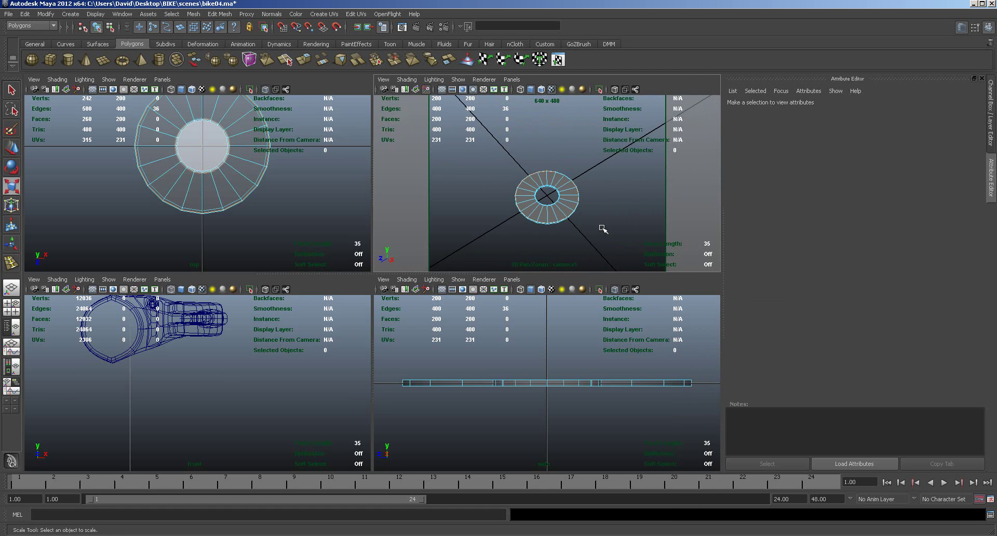
right_click_drag(606, 220, 535, 140, "alt")
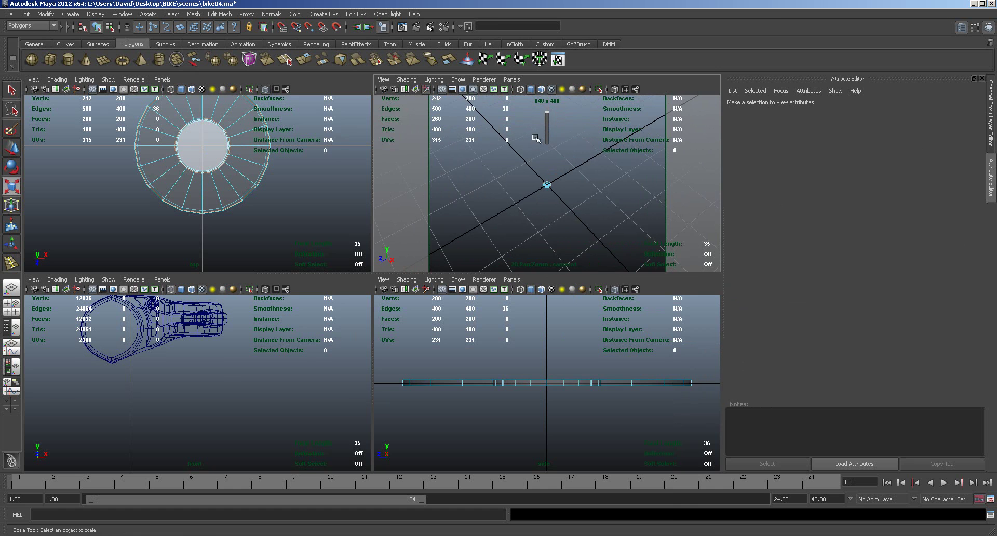
left_click(547, 128)
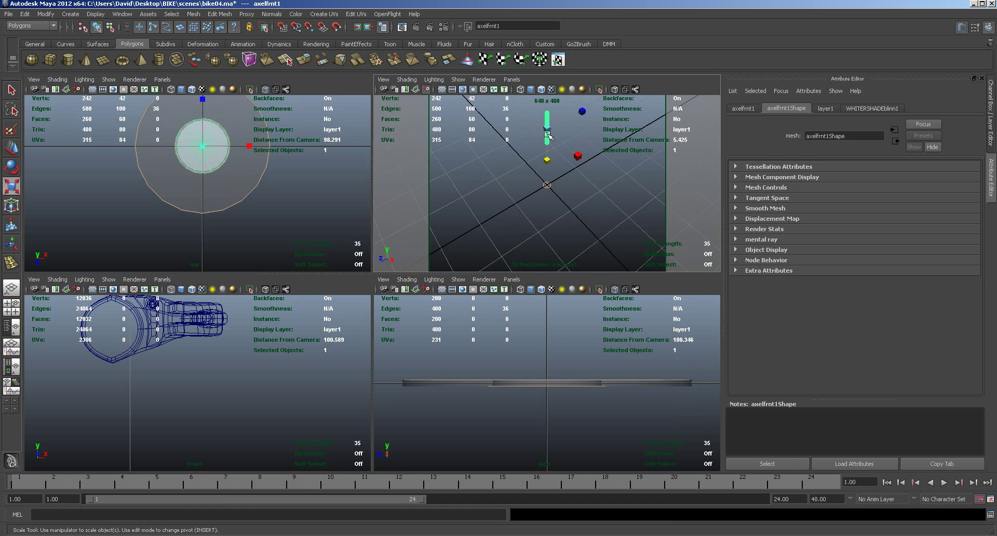
key("w")
left_click_drag(549, 103, 547, 167)
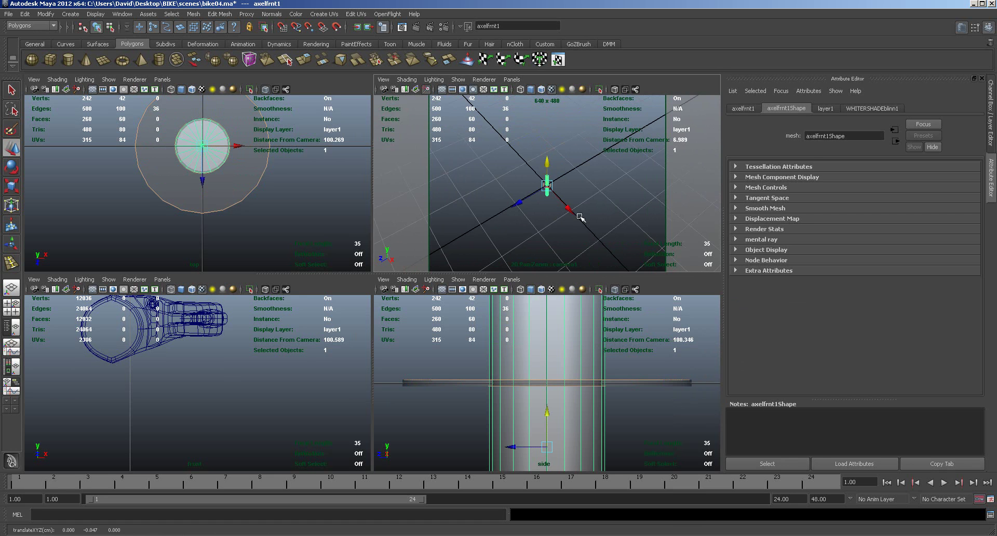
right_click_drag(583, 209, 848, 221, "alt")
mouse_move(629, 220)
left_mouse_down("alt")
mouse_move(644, 254)
mouse_move(623, 246)
mouse_move(639, 240)
mouse_move(625, 244)
mouse_move(626, 204)
left_mouse_up("alt")
Select the disc's side wall faces in the side view and extrude them with a local Z translation of about 0.061.
left_click(427, 384)
right_click_drag(428, 385, 419, 387)
left_click_drag(400, 385, 705, 385)
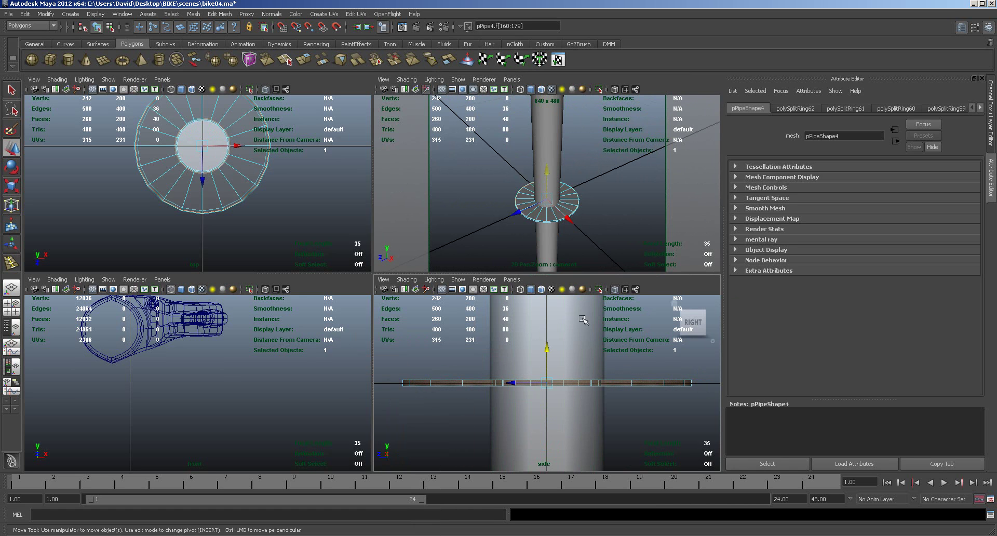
left_click(304, 60)
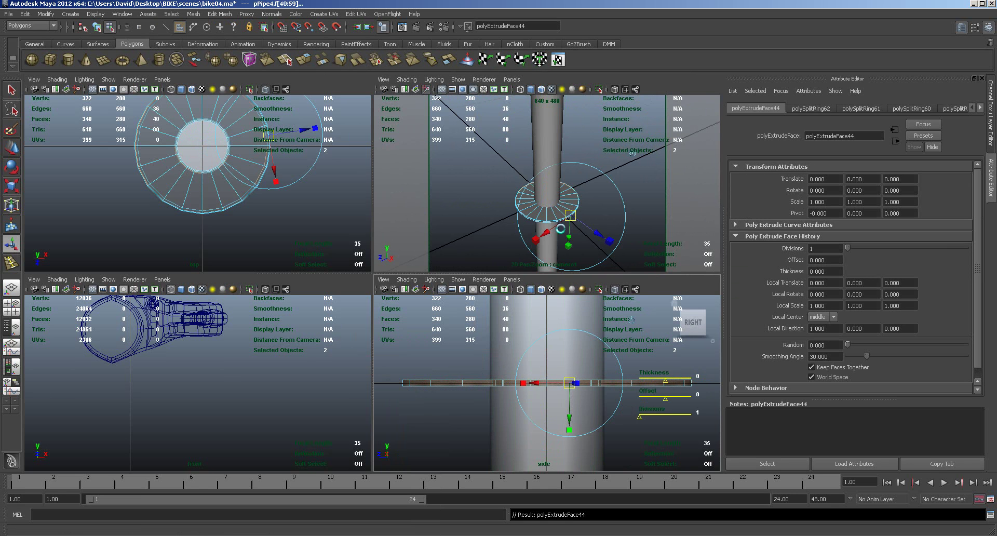
left_click_drag(597, 234, 611, 249)
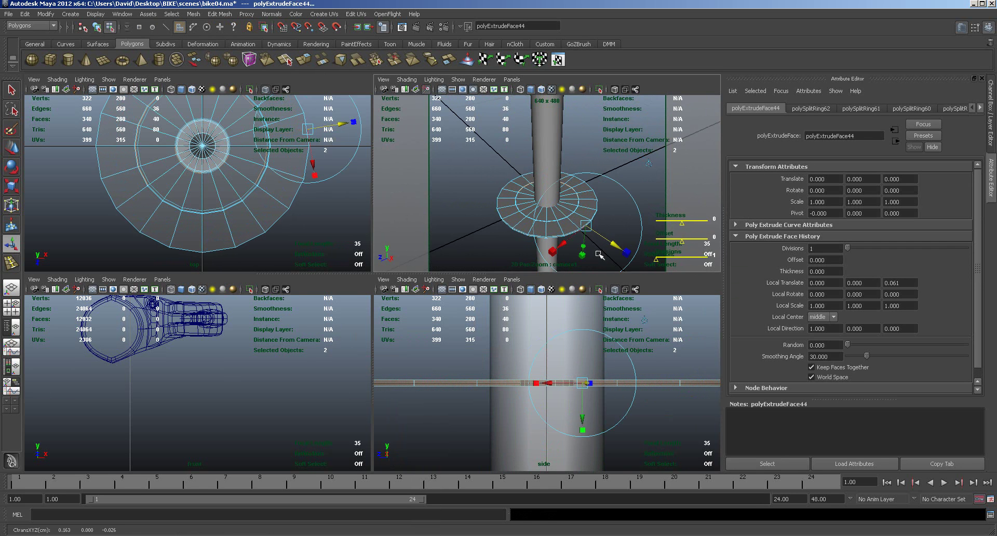
Select every second face around the disc's outer rim, ten in all, and extrude them outward with a local Z translation of 0.136.
left_click(502, 250)
key("space")
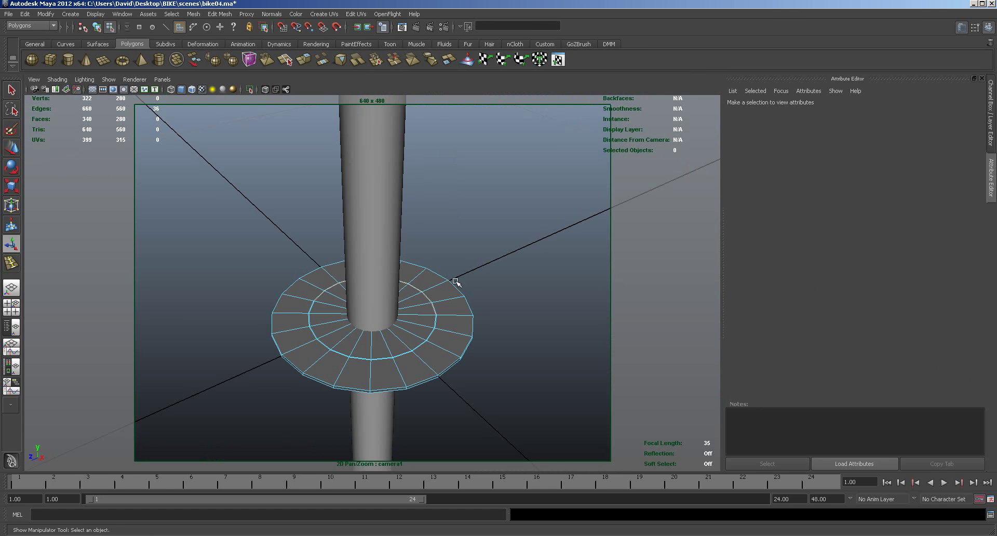
left_click_drag(391, 338, 372, 355, "alt")
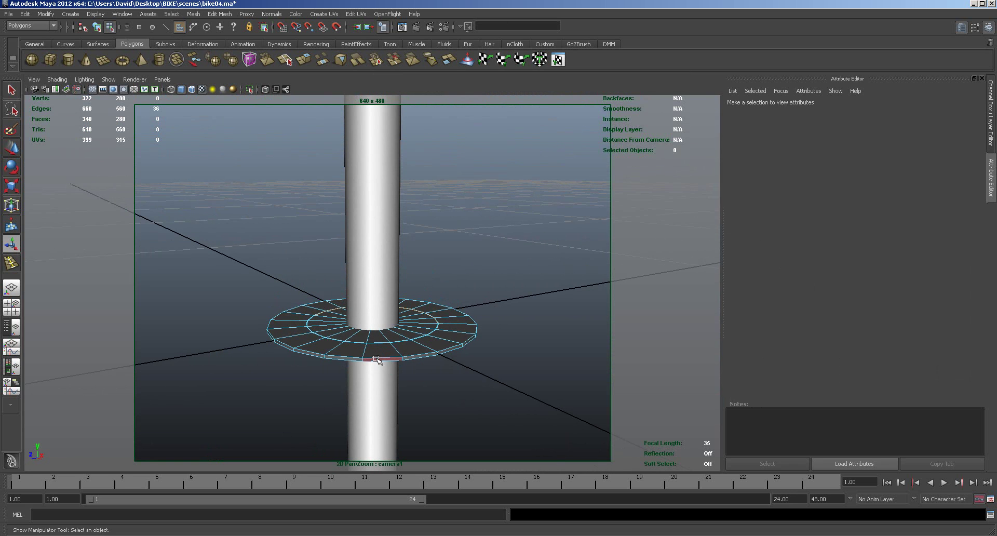
left_click(377, 360)
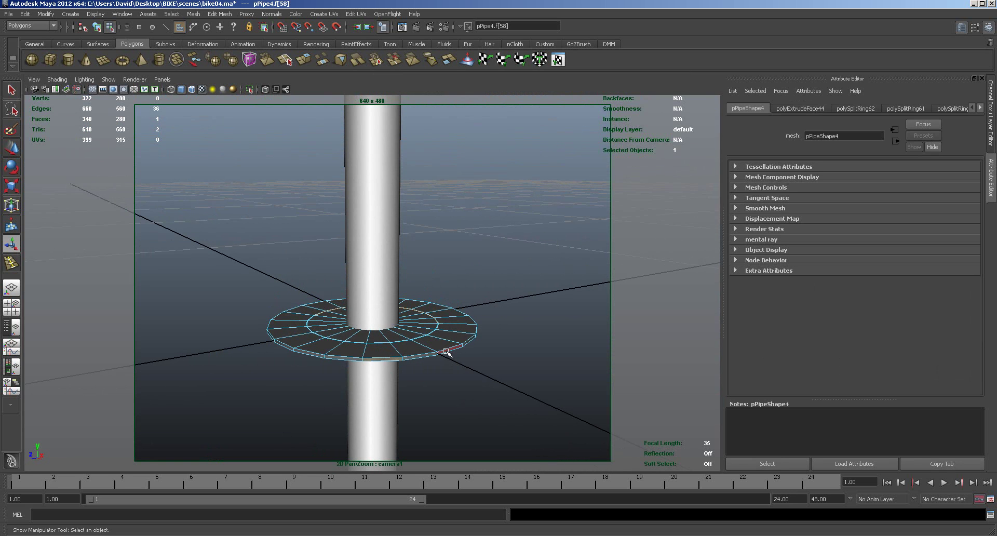
left_click_drag(509, 355, 397, 371, "alt")
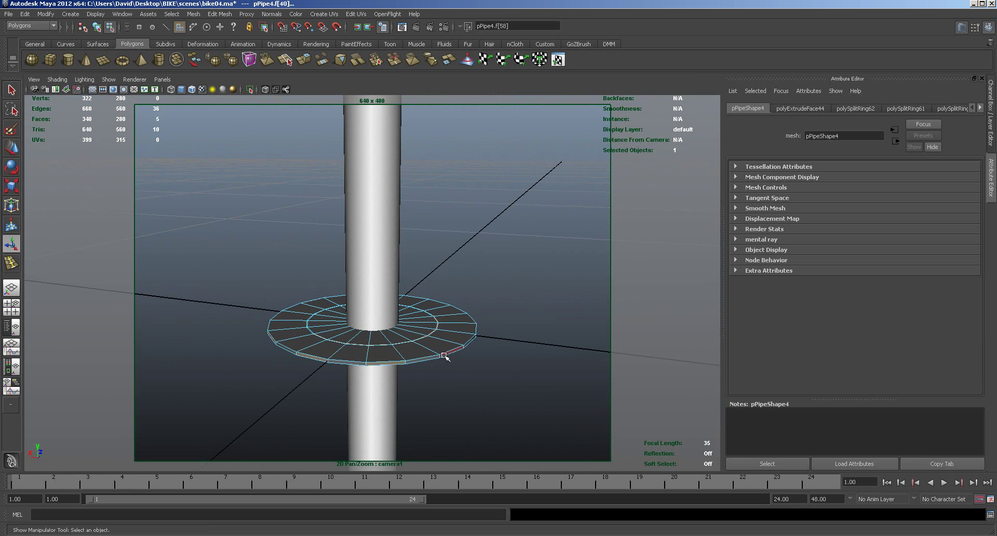
left_click_drag(509, 371, 404, 372, "alt")
left_click(384, 370, "shift")
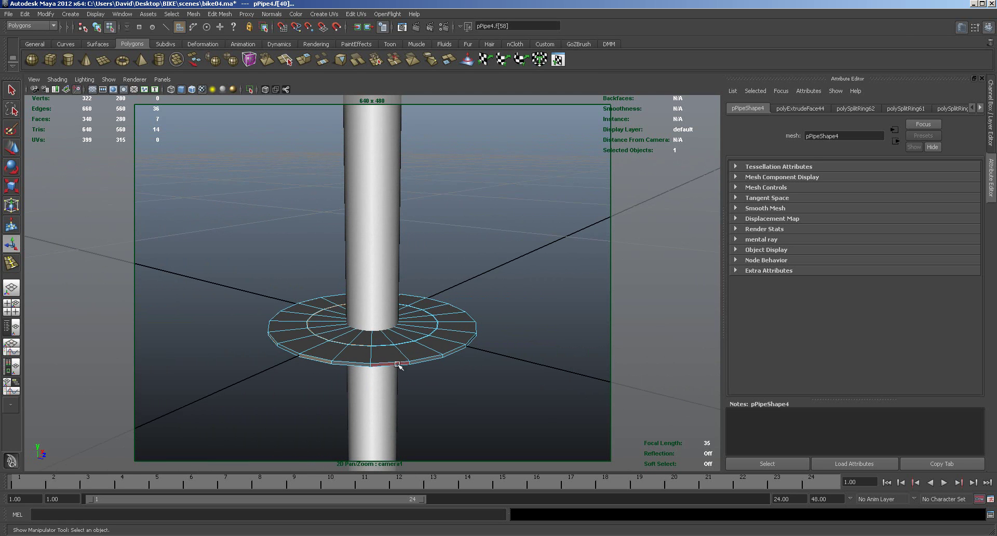
left_click_drag(464, 367, 369, 373, "alt")
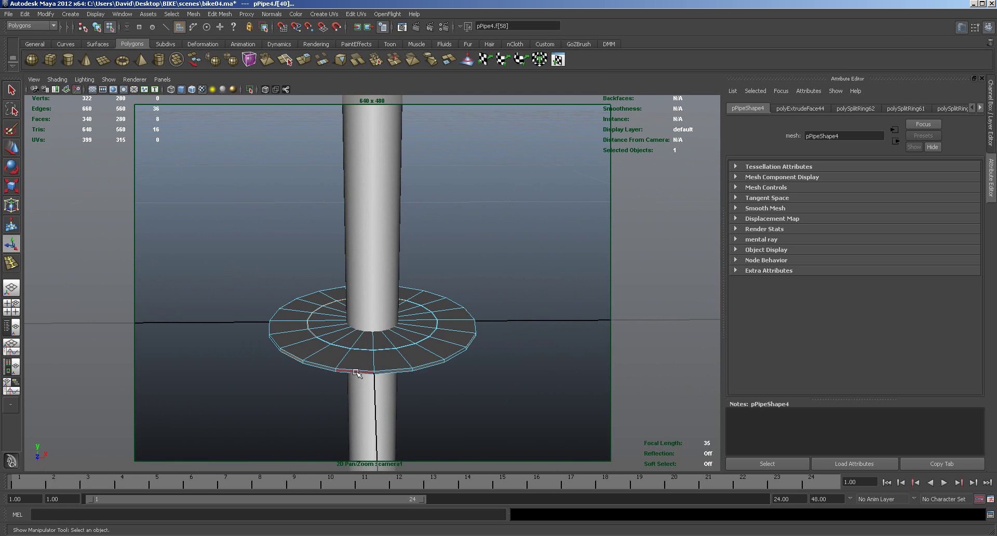
left_click_drag(437, 373, 408, 373, "alt")
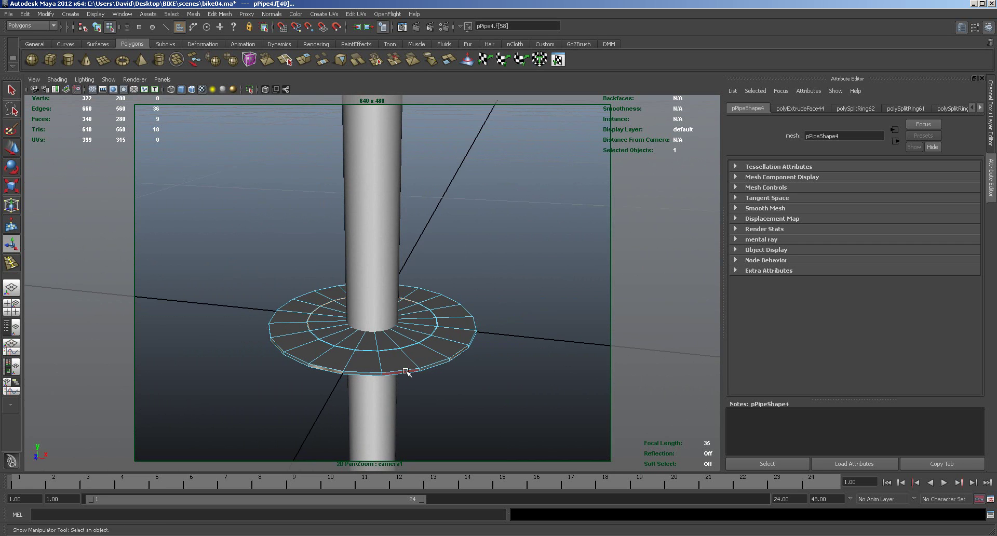
left_click_drag(478, 383, 516, 405, "alt")
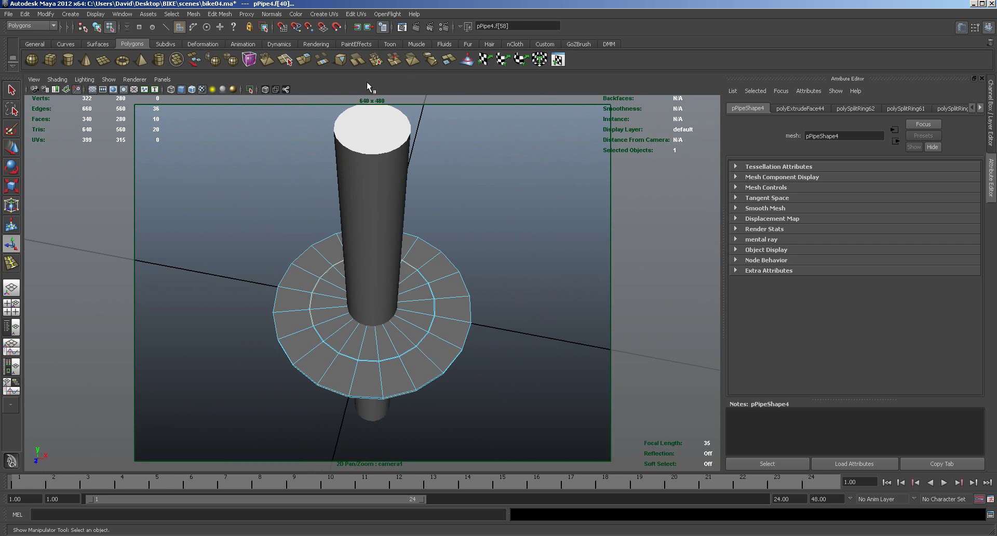
left_click(311, 60)
left_click_drag(502, 312, 587, 318)
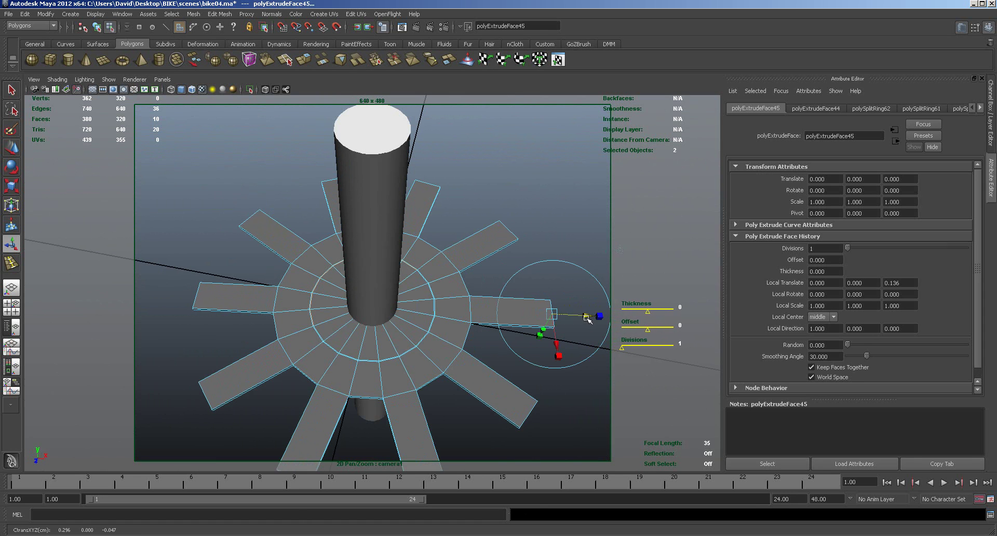
Extrude the ten spoke end faces outward again with a local Z translation of 0.093 to add outer segments.
right_click_drag(575, 387, 483, 365, "alt")
mouse_move(505, 392)
left_mouse_down("alt")
mouse_move(508, 363)
mouse_move(508, 383)
left_mouse_up("alt")
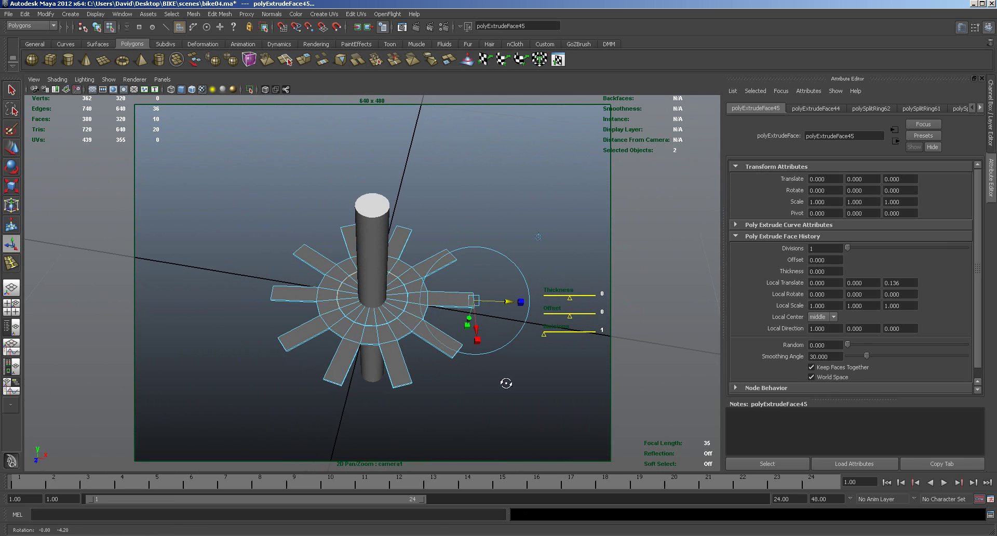
left_click(306, 60)
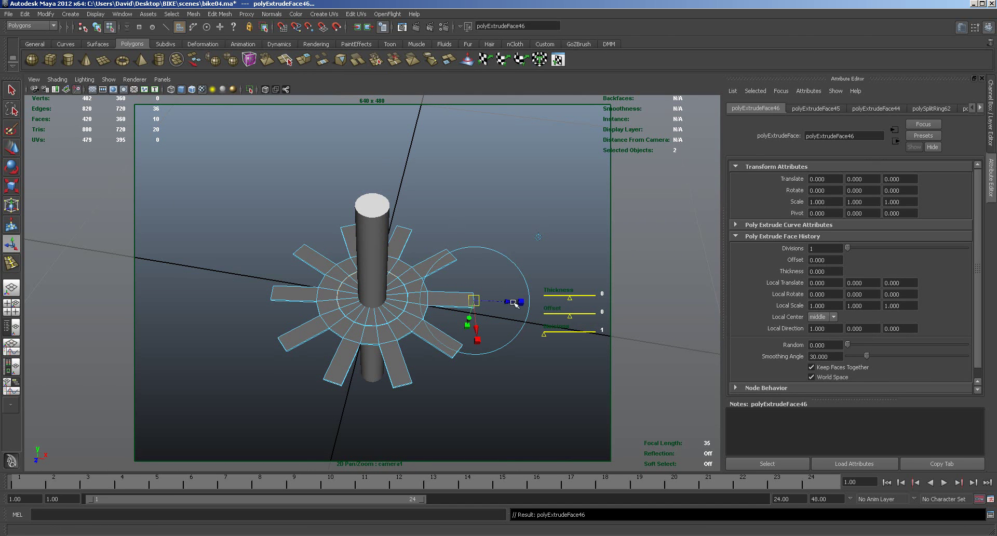
left_click_drag(509, 302, 542, 304)
left_click_drag(561, 371, 582, 392, "alt")
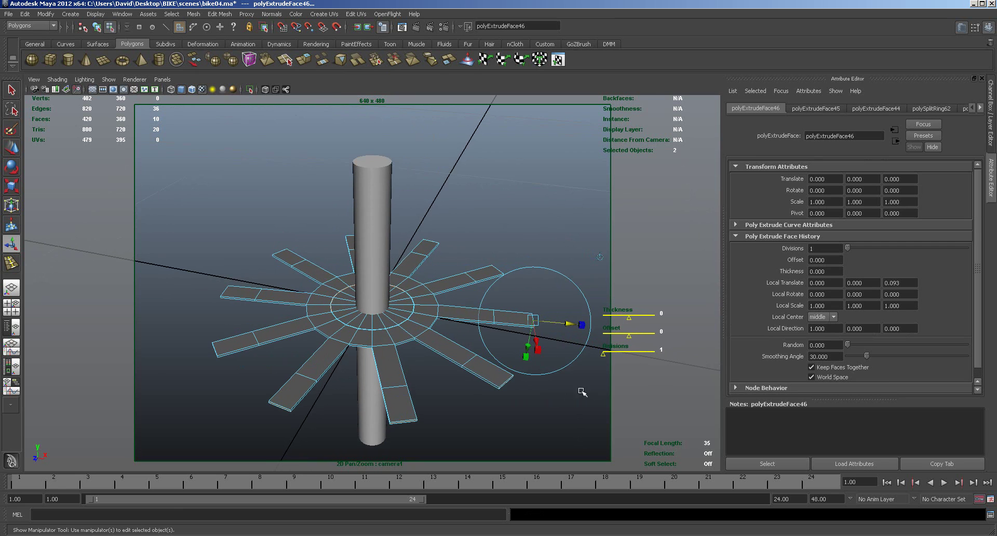
Delete the first ten thin side faces of the spokes' outer segments, keeping their top, bottom and end faces.
left_click(486, 383)
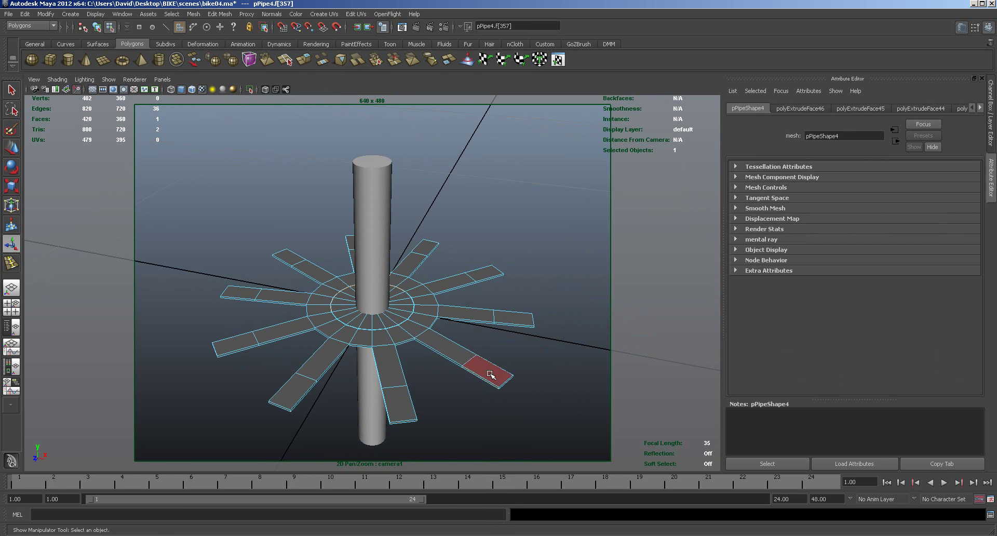
key("Delete")
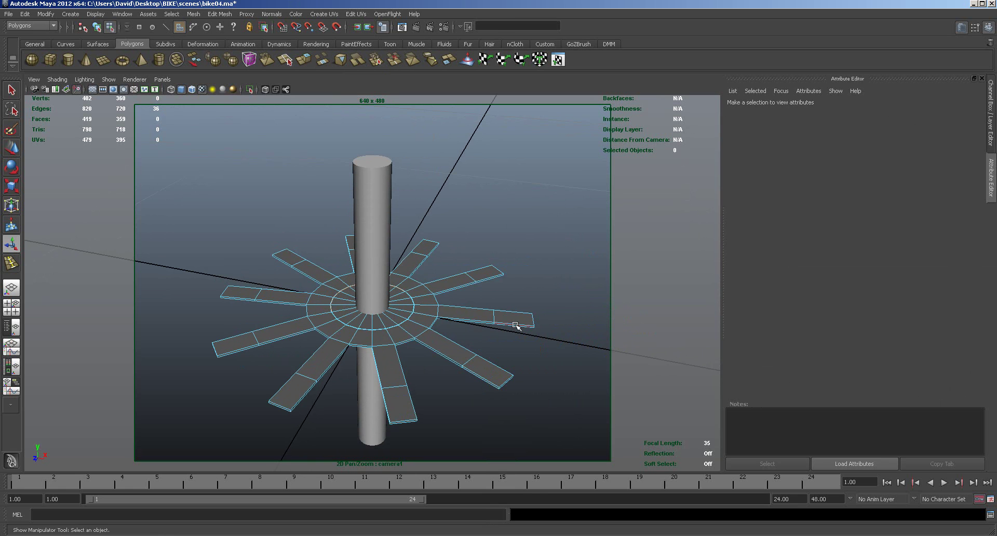
left_click(489, 278)
key("Delete")
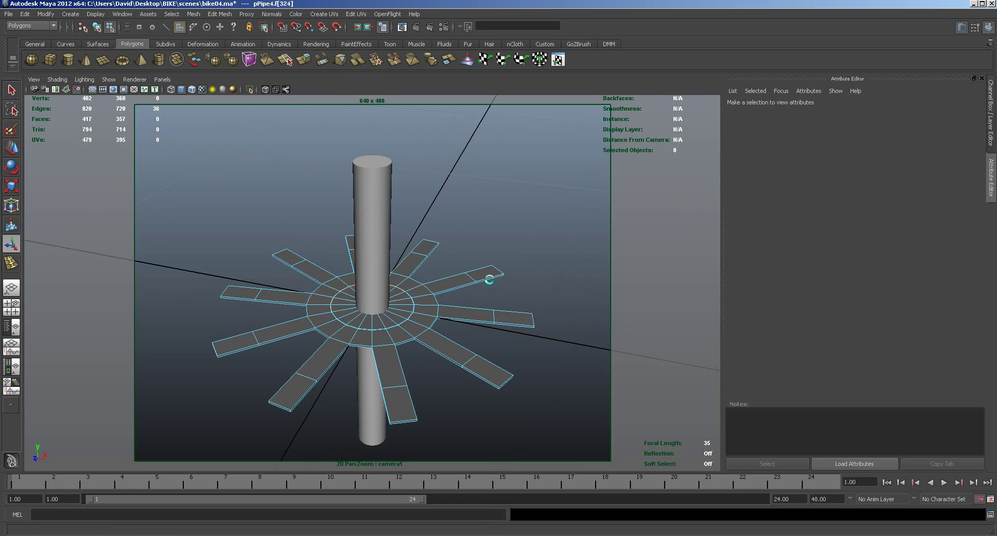
left_click_drag(544, 376, 445, 296, "alt")
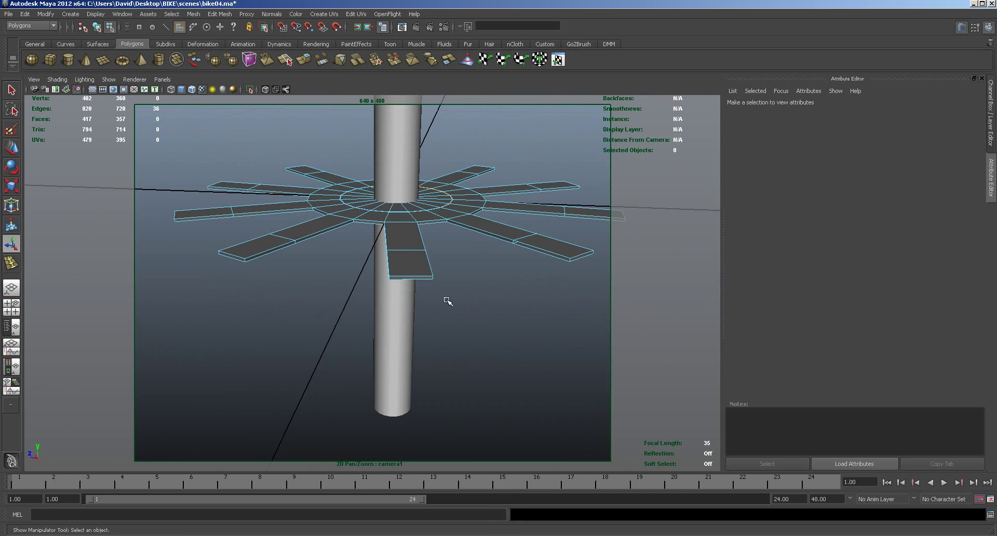
left_click(274, 251)
key("Delete")
left_click(222, 217)
left_click(233, 188)
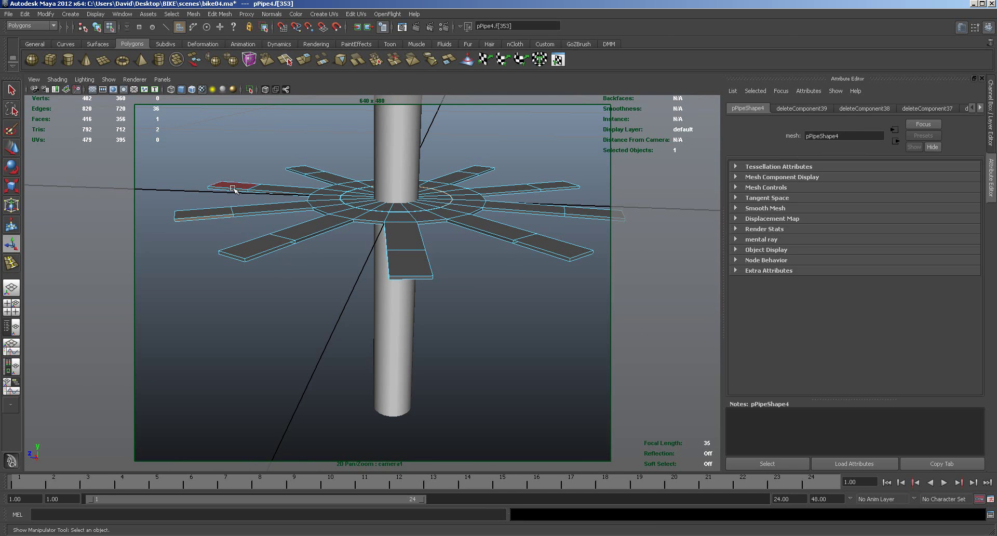
key("Delete")
left_click(295, 171)
key("Delete")
left_click(555, 254)
key("Delete")
left_click(558, 257)
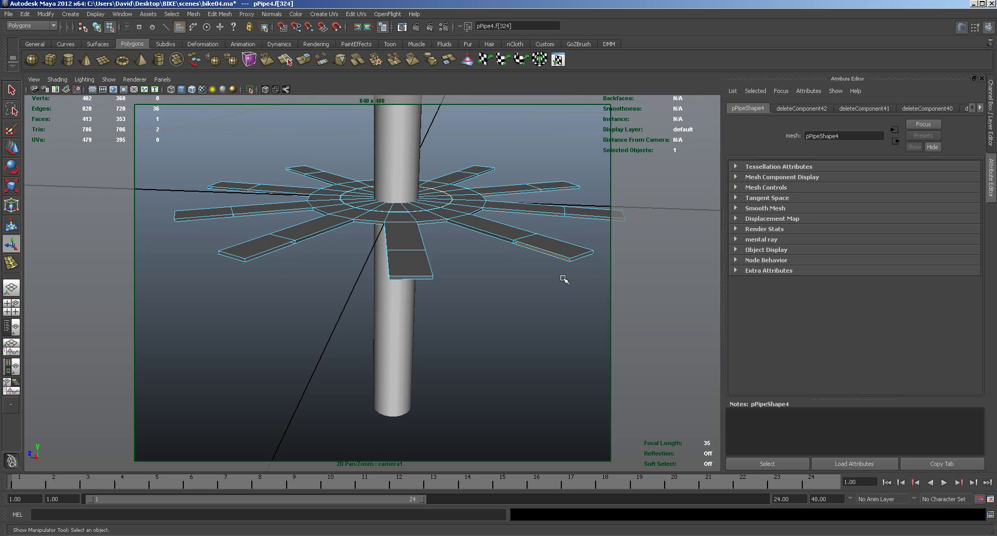
left_click(563, 276)
left_click(583, 217)
key("Delete")
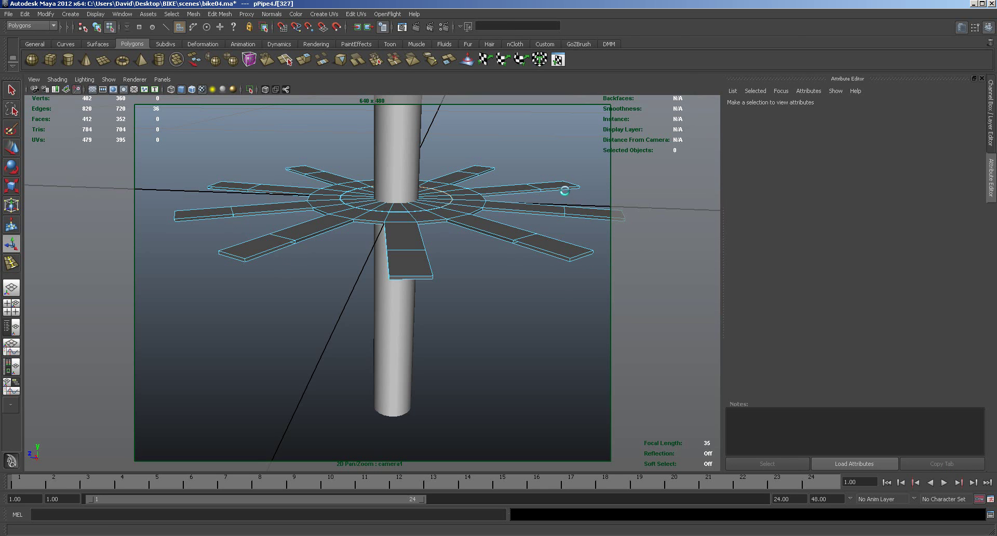
left_click(564, 188)
key("Delete")
left_click(512, 251)
key("Delete")
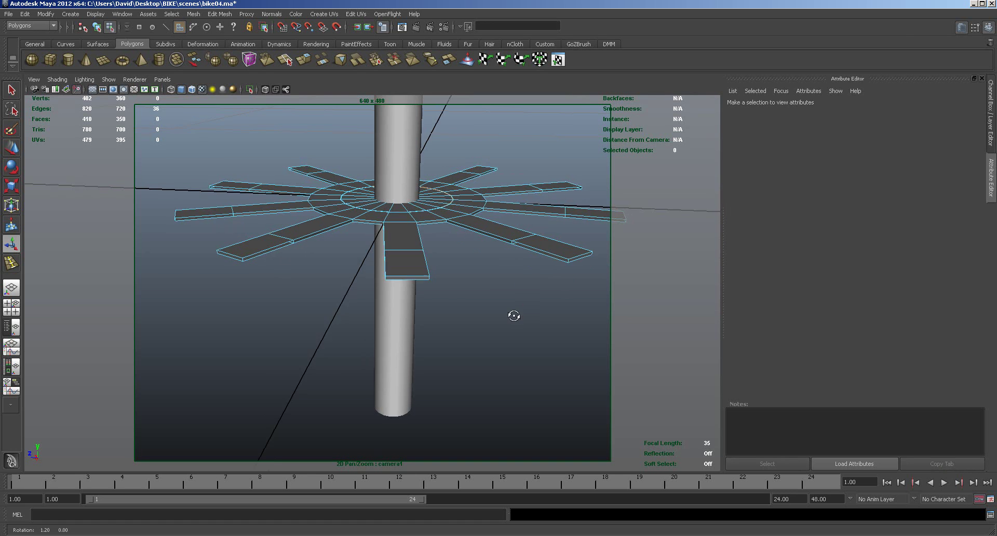
Delete the remaining ten thin side faces around the disc so that every outer spoke segment is open on both sides.
left_click_drag(516, 316, 452, 313, "alt")
left_click(250, 259)
key("Delete")
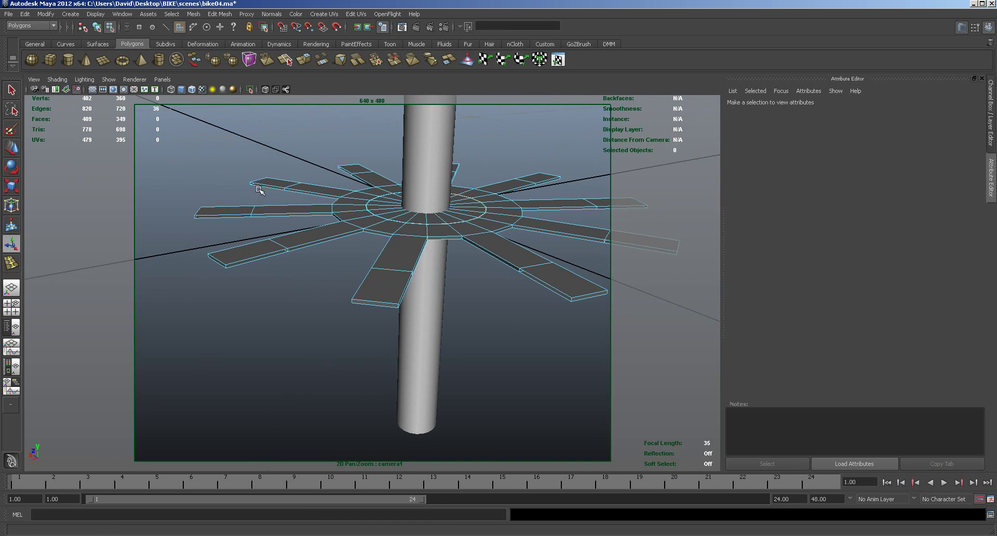
left_click_drag(512, 358, 419, 326, "alt")
left_click(287, 267)
key("Delete")
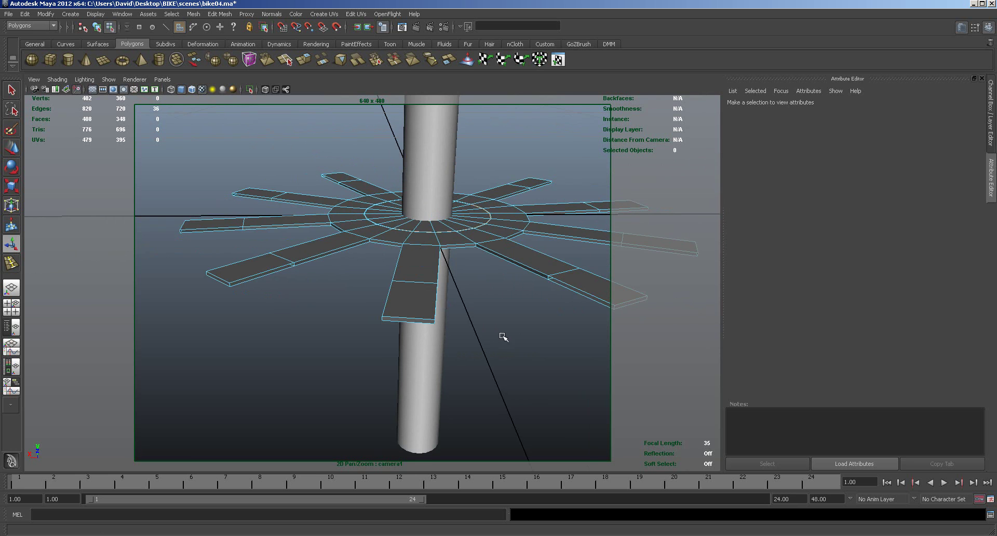
left_click_drag(503, 336, 452, 336, "alt")
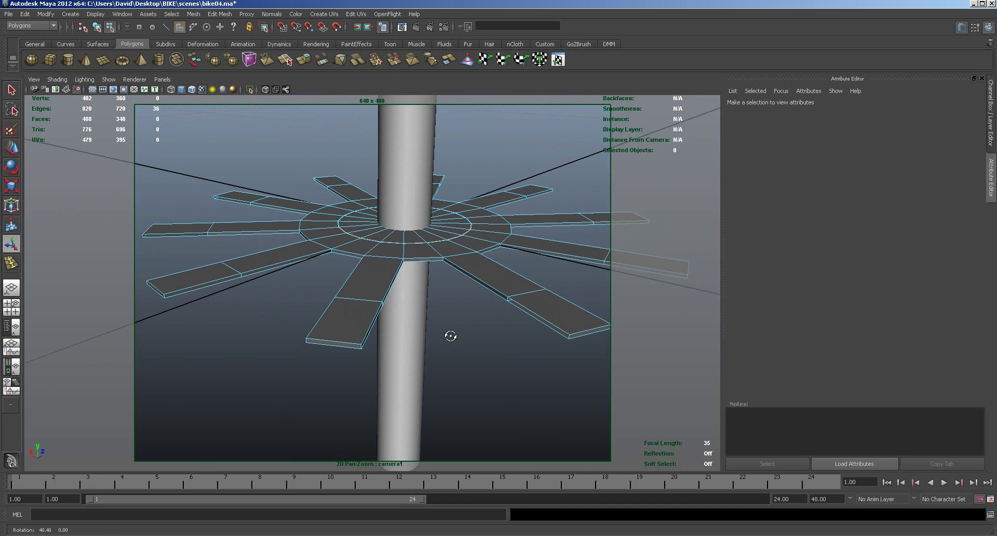
left_click(236, 279)
key("Delete")
left_click_drag(307, 415, 245, 306, "alt")
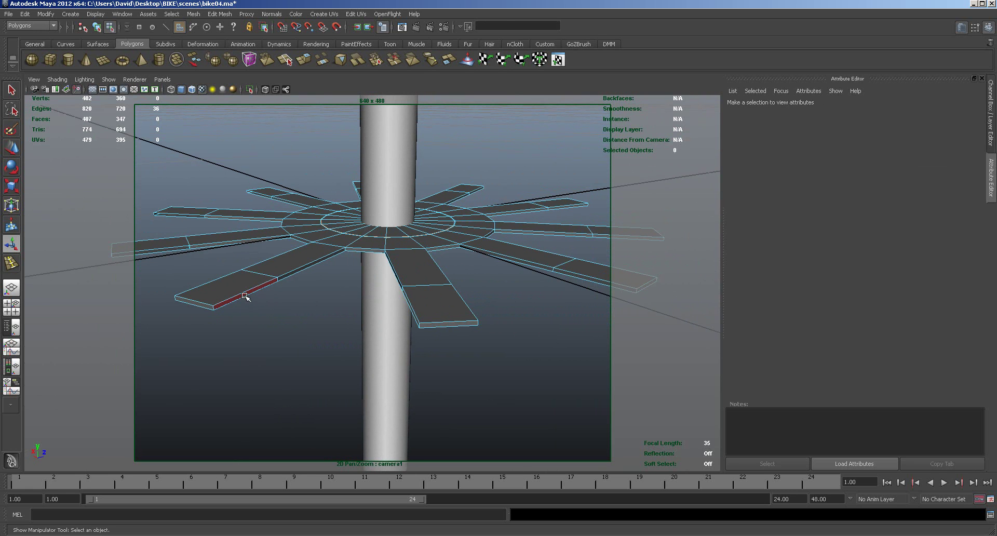
left_click(245, 296)
key("Delete")
left_click_drag(289, 363, 227, 318, "alt")
left_click(230, 303)
key("Delete")
left_click_drag(279, 346, 229, 339, "alt")
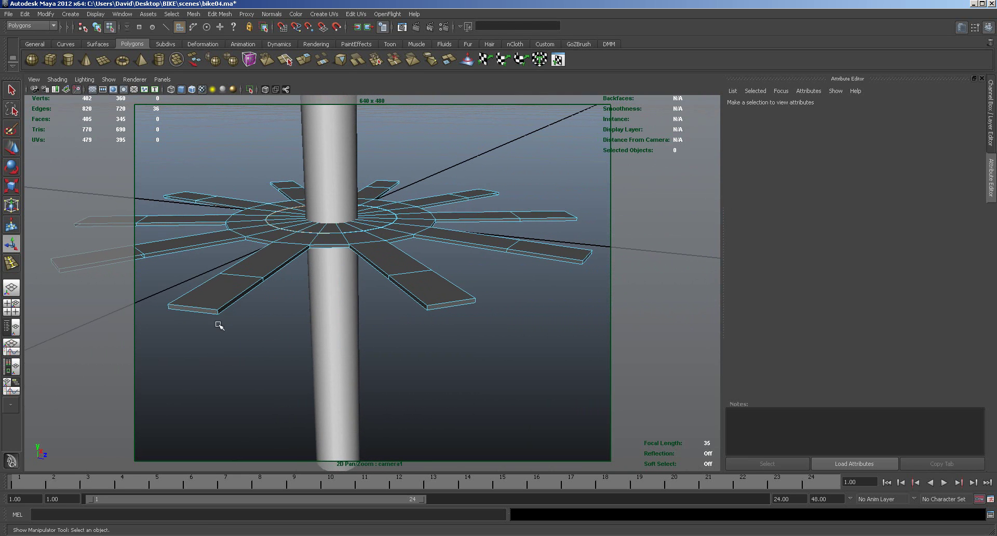
left_click(229, 306)
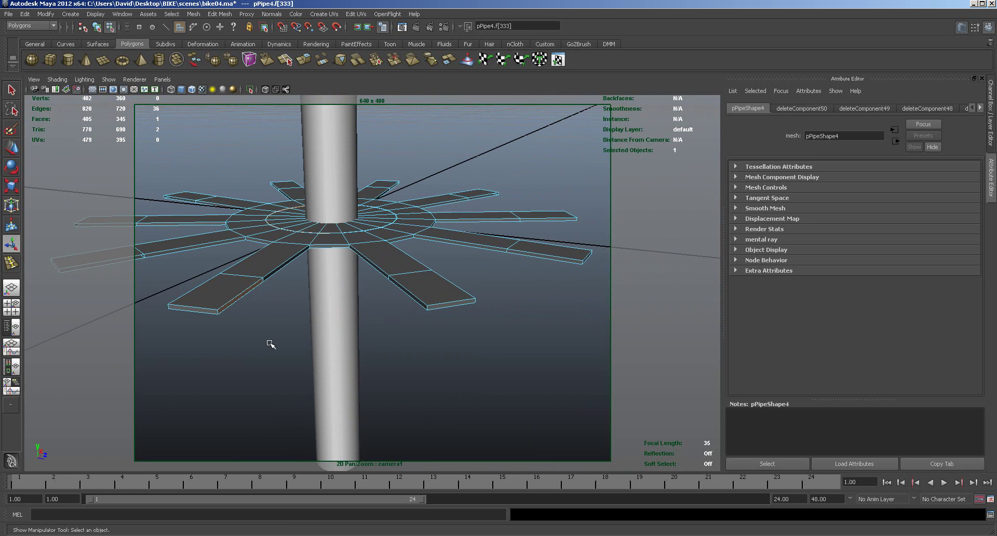
key("Delete")
left_click_drag(279, 353, 229, 345, "alt")
left_click_drag(334, 344, 450, 304, "alt")
left_click(456, 287)
key("Delete")
left_click_drag(479, 335, 191, 341, "alt")
left_click_drag(509, 366, 585, 275, "alt")
key("Delete")
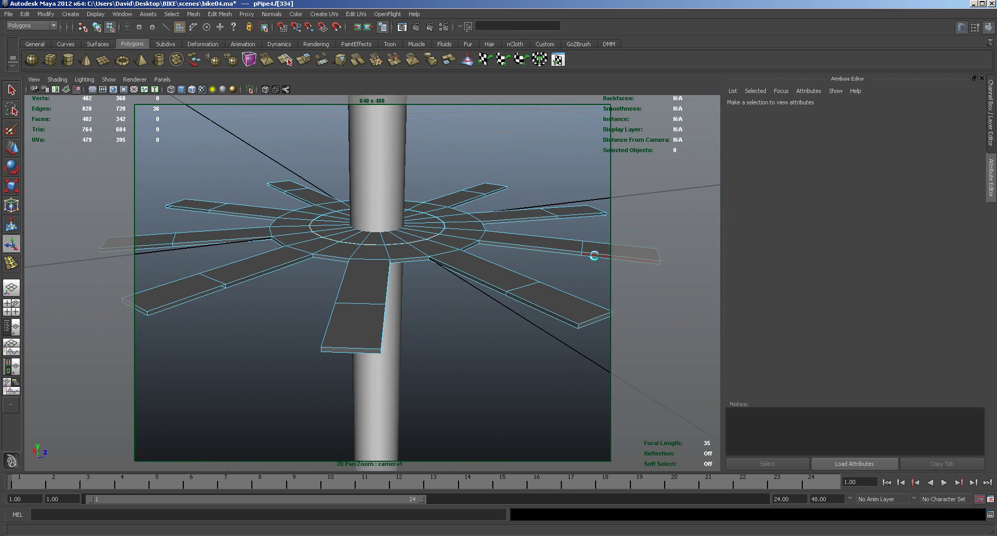
mouse_move(488, 374)
left_mouse_down("alt")
mouse_move(514, 376)
mouse_move(474, 376)
left_mouse_up("alt")
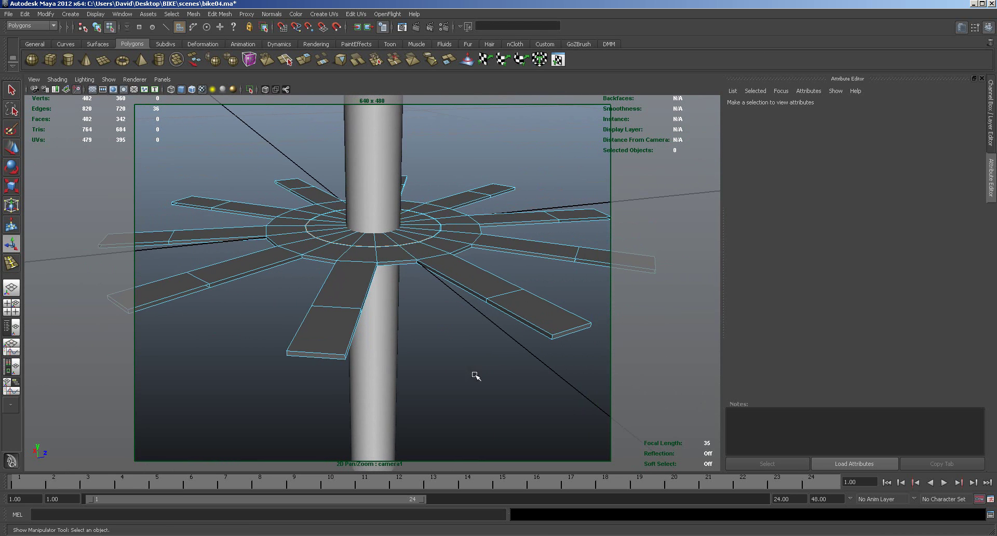
left_click(531, 326)
key("Delete")
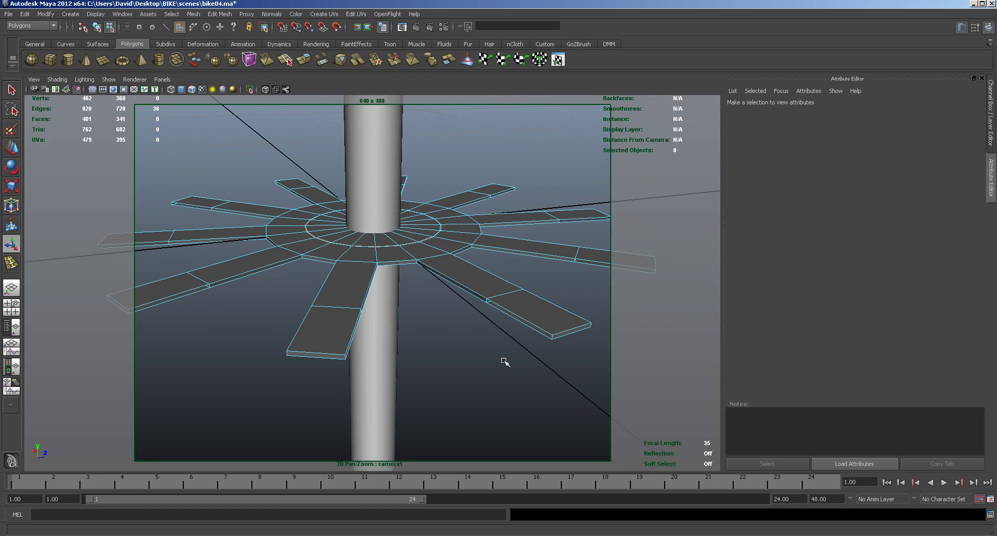
mouse_move(492, 367)
left_mouse_down("alt")
mouse_move(680, 371)
mouse_move(503, 378)
left_mouse_up("alt")
left_click(501, 251)
key("Delete")
left_click_drag(454, 360, 550, 360, "alt")
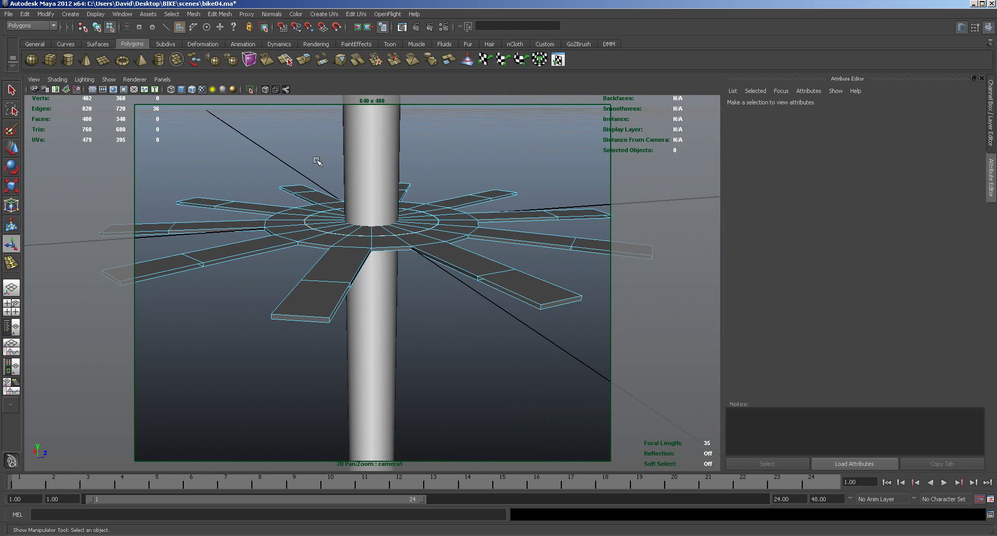
Use the Append to Polygon tool to bridge the upper gap between the outer segments of the disc's two front spokes.
left_click(213, 14)
left_click(235, 61)
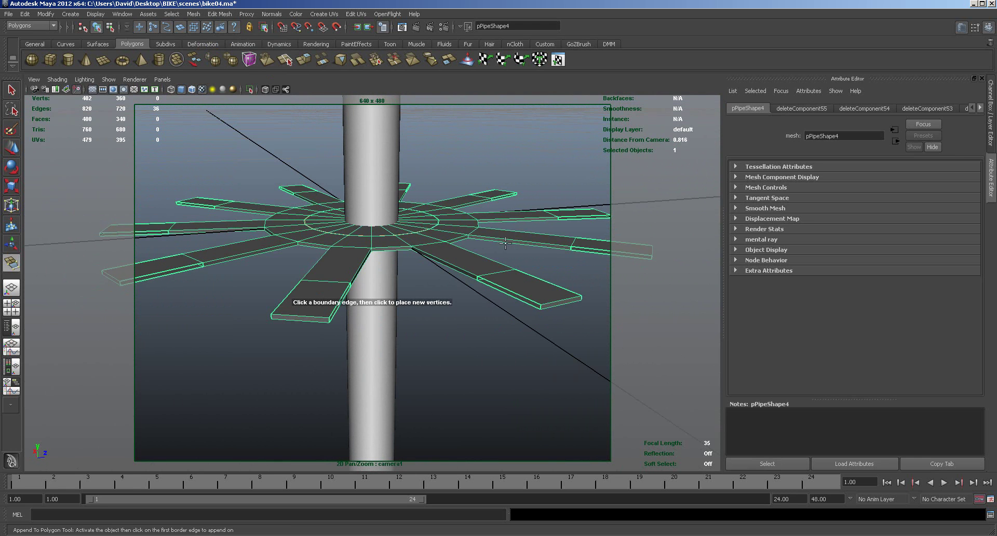
left_click(505, 290)
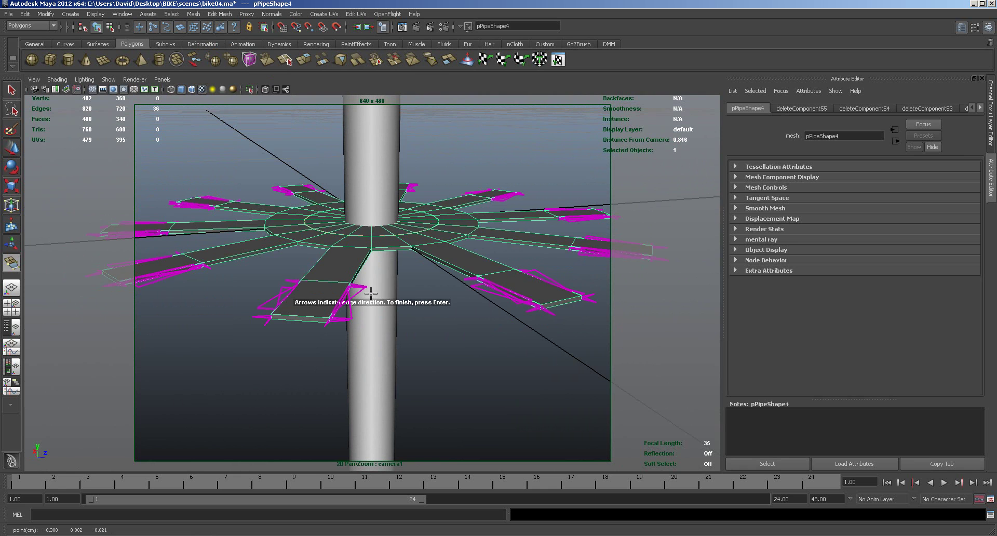
left_click(342, 299)
key("Return")
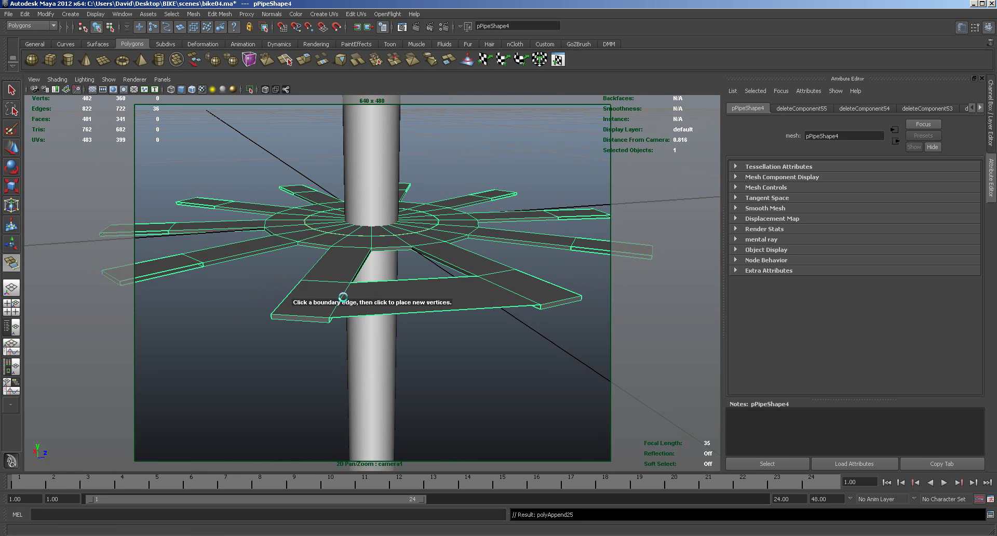
Append polygons across the next three upper gaps between outer spoke segments, continuing clockwise from the first bridge.
left_click(262, 291)
left_click(187, 266)
key("Return")
left_click(153, 232)
left_click(154, 231)
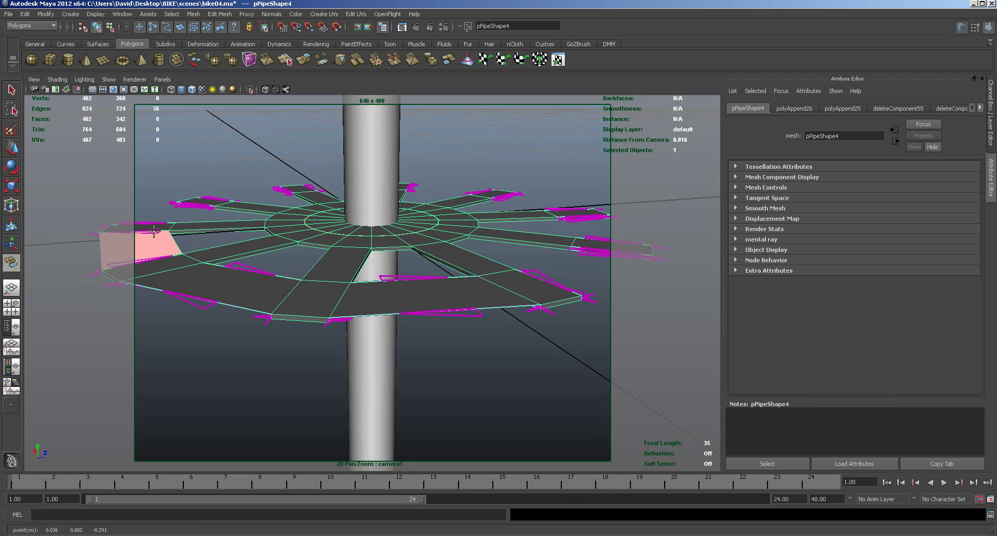
key("Return")
left_click(195, 201)
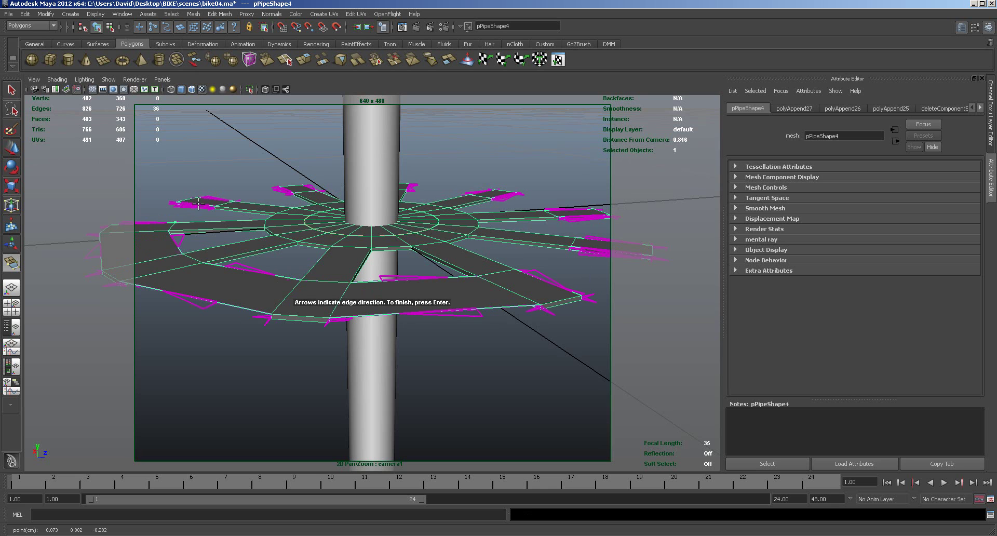
left_click(198, 204)
key("Return")
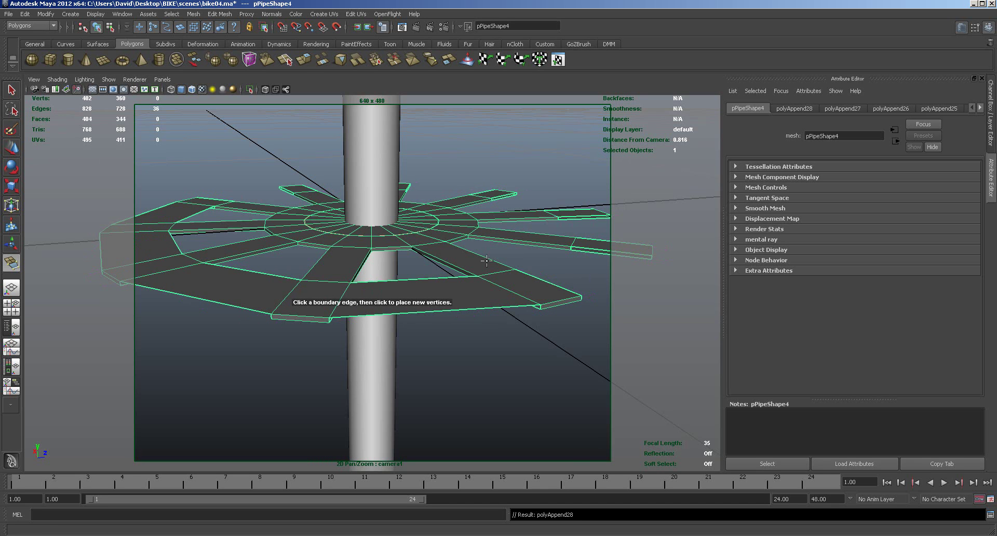
Append polygons across two upper gaps on the counter-clockwise side of the first bridge, joining neighbouring outer spoke segments.
left_click(597, 250)
left_click(547, 283)
key("Return")
left_click_drag(563, 341, 522, 307, "alt")
left_click(526, 295)
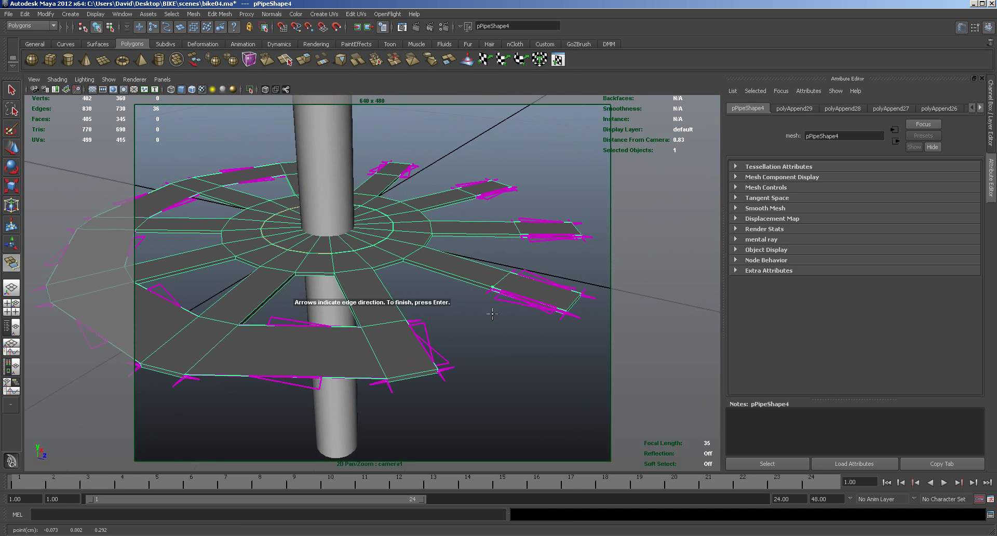
left_click(420, 346)
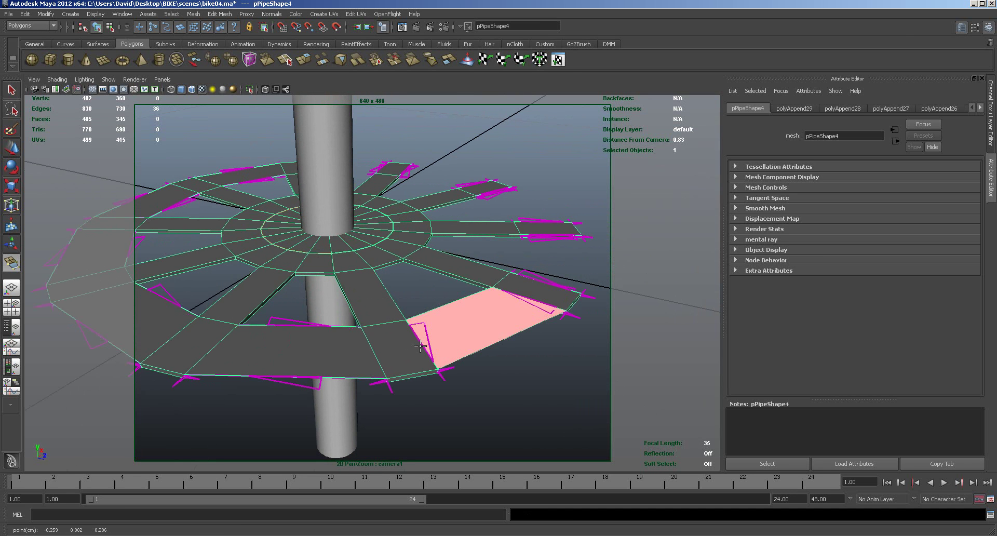
key("Return")
Bridge two more upper gaps between outer spoke segments, continuing counter-clockwise around the disc.
left_click_drag(485, 366, 422, 371, "alt")
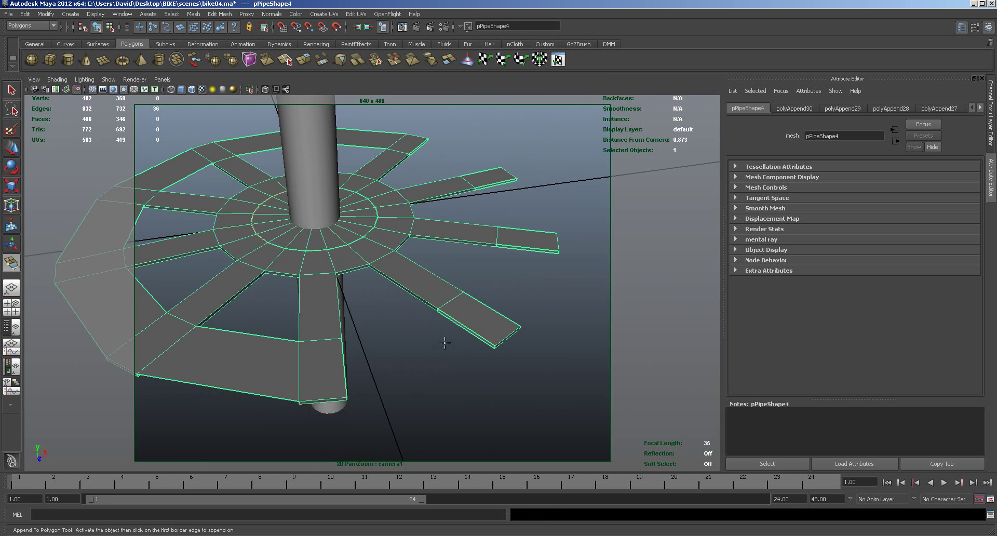
left_click(464, 324)
left_click(344, 370)
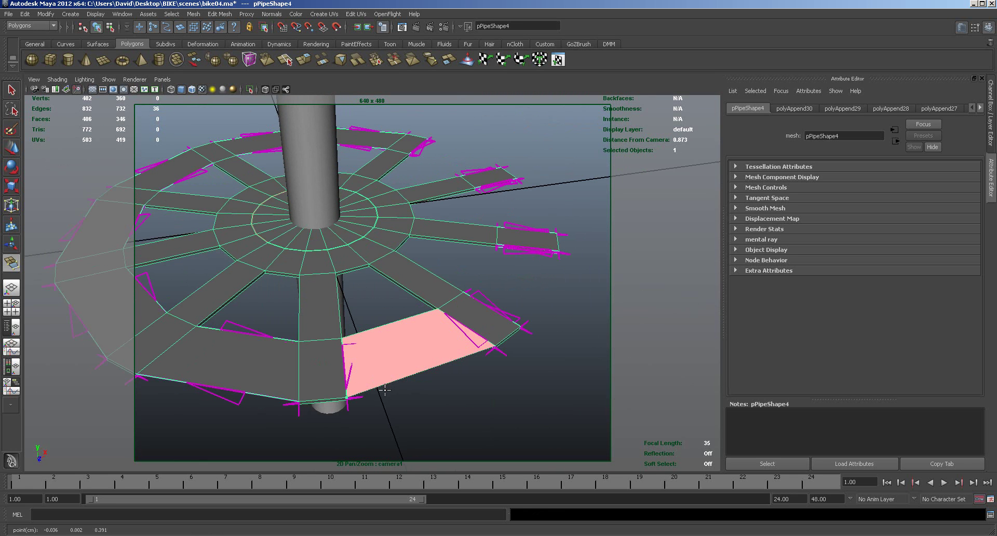
key("Return")
left_click_drag(414, 396, 418, 367, "alt")
left_click(447, 340)
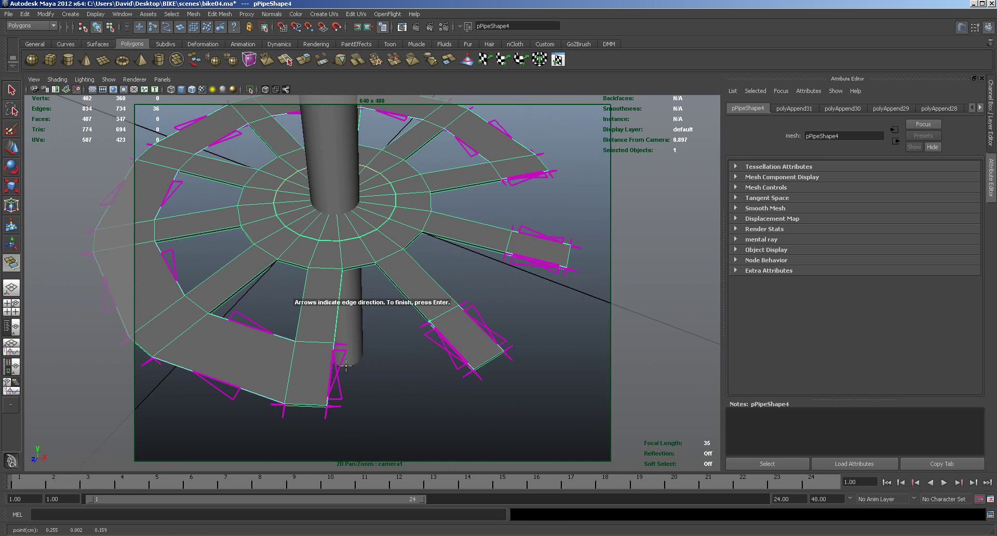
left_click(330, 377)
key("Return")
Append polygons across the last two upper gaps to close the top face of the outer brake ring.
left_click_drag(419, 403, 464, 347, "alt")
left_click(470, 343)
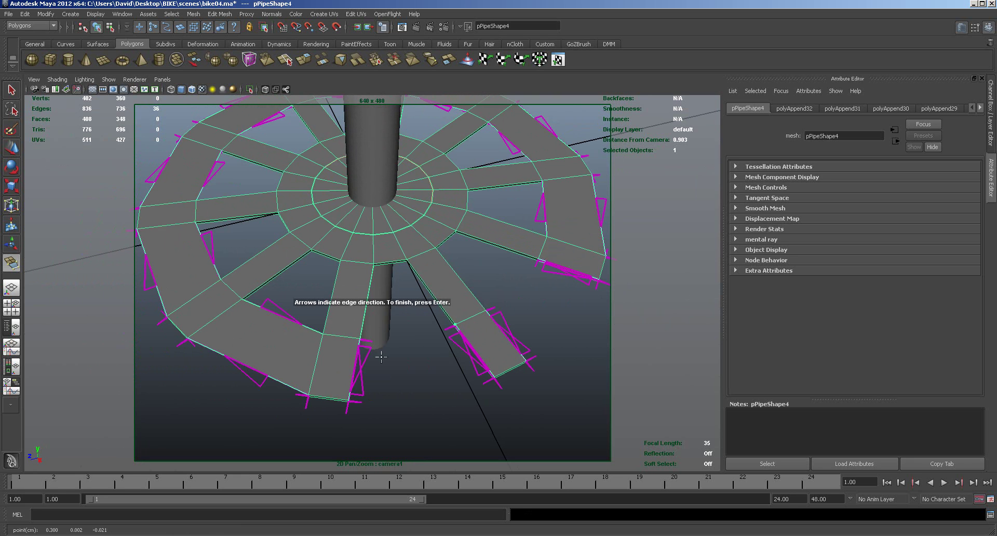
left_click(353, 370)
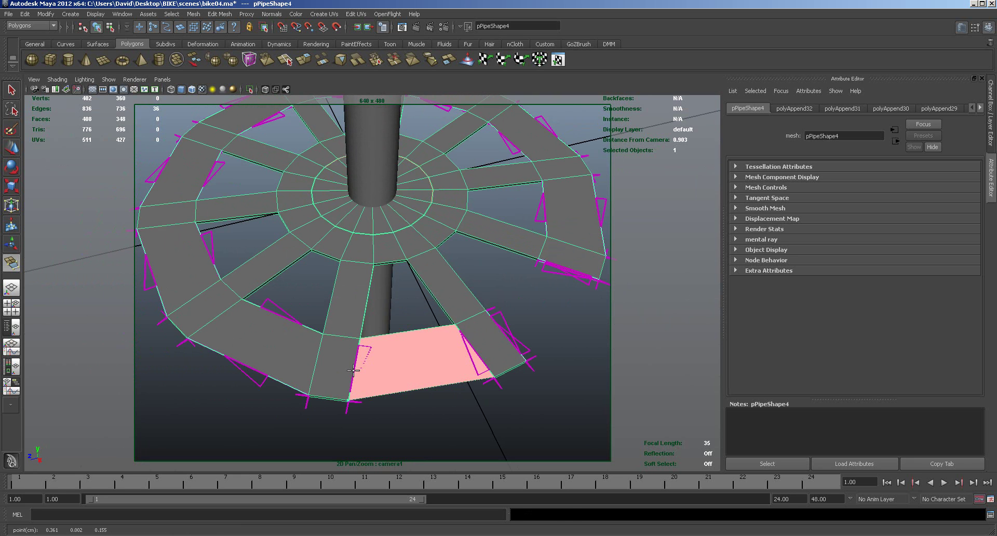
key("Return")
left_click_drag(485, 405, 502, 359, "alt")
left_click(510, 354)
left_click(399, 385)
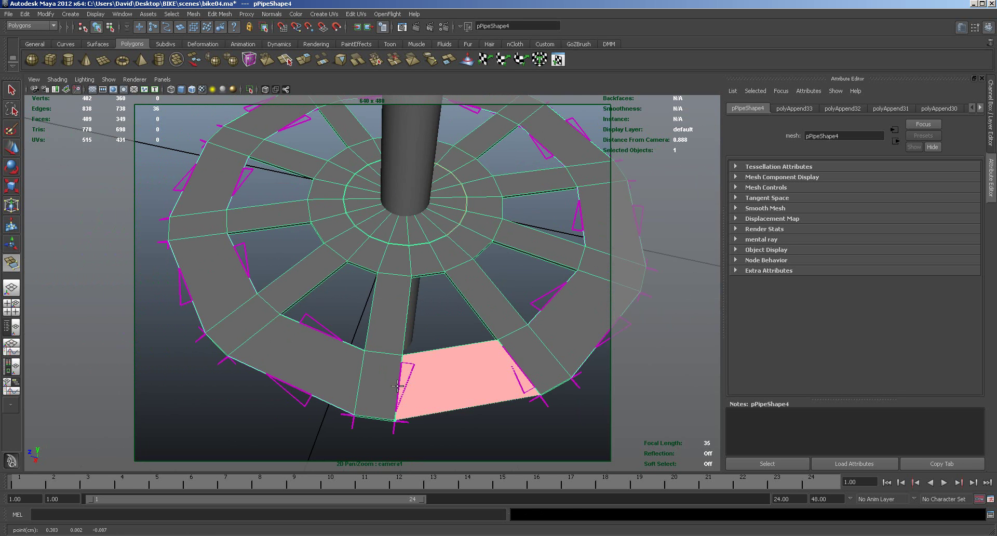
key("Return")
Append a polygon across the first gap between outer spoke segments on the underside of the brake disc.
left_click_drag(477, 425, 414, 350, "alt")
left_click_drag(314, 343, 302, 413, "alt")
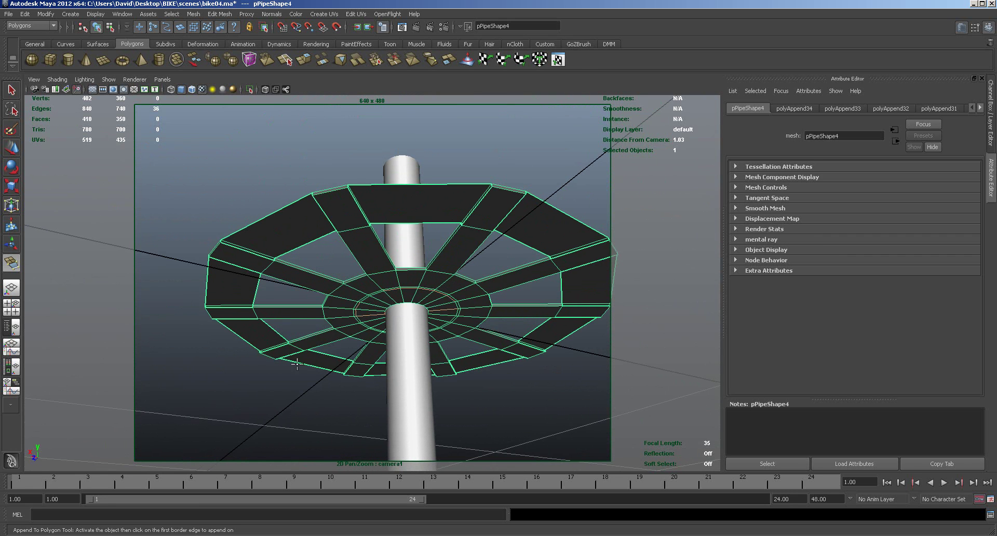
scroll(284, 259, "up", 3)
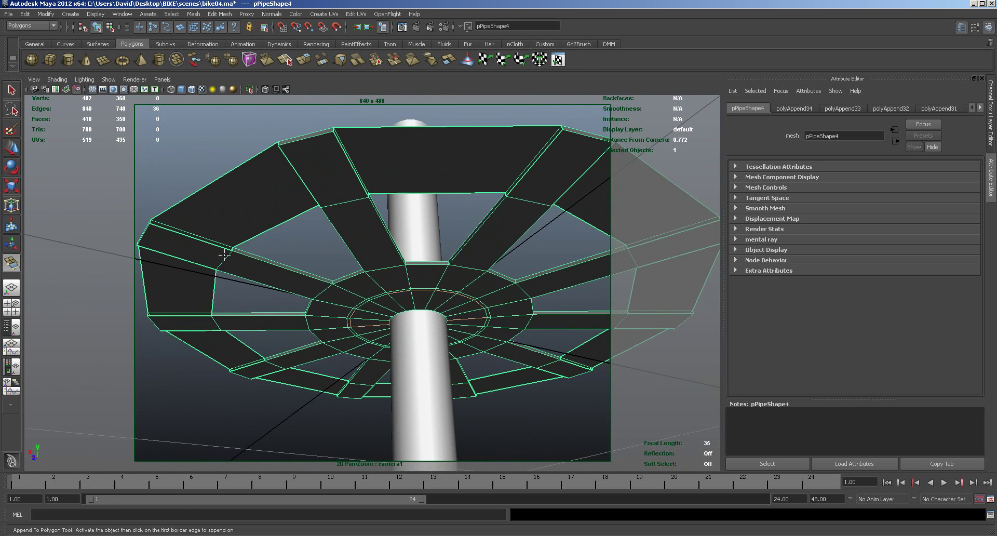
left_click(234, 250)
left_click_drag(233, 249, 356, 262, "alt")
left_click(440, 208)
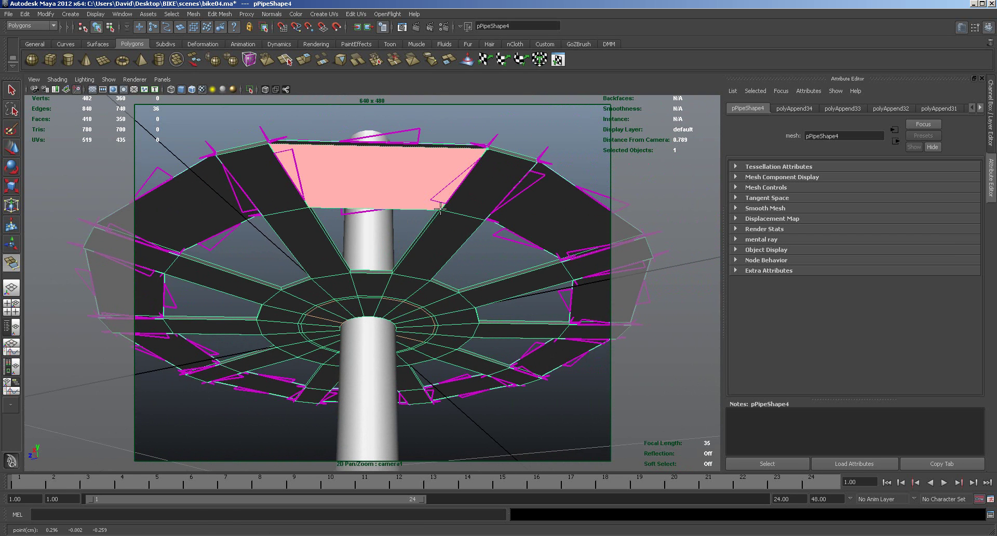
key("Return")
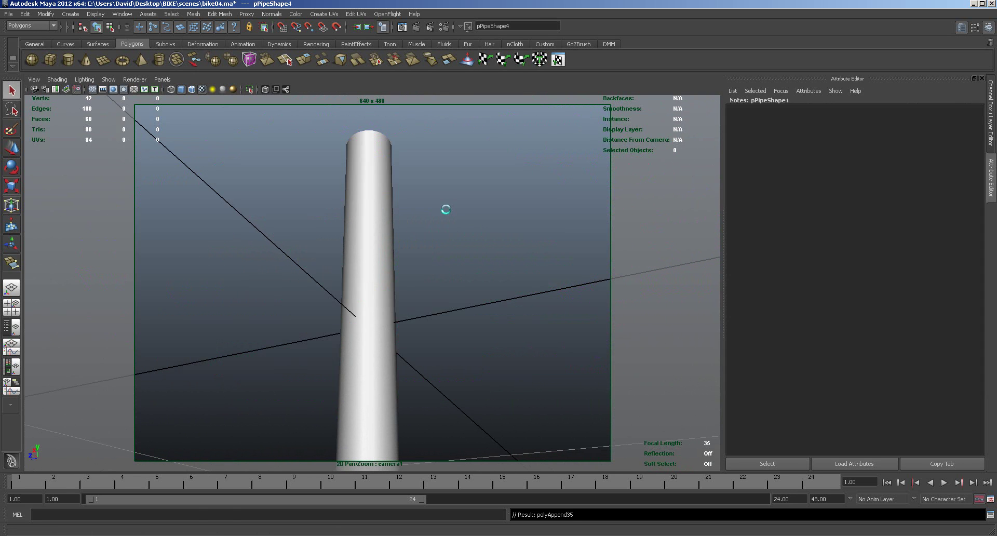
Reselect the brake disc and restart the Append to Polygon tool on it.
left_click(429, 223)
left_click_drag(423, 311, 471, 227, "alt")
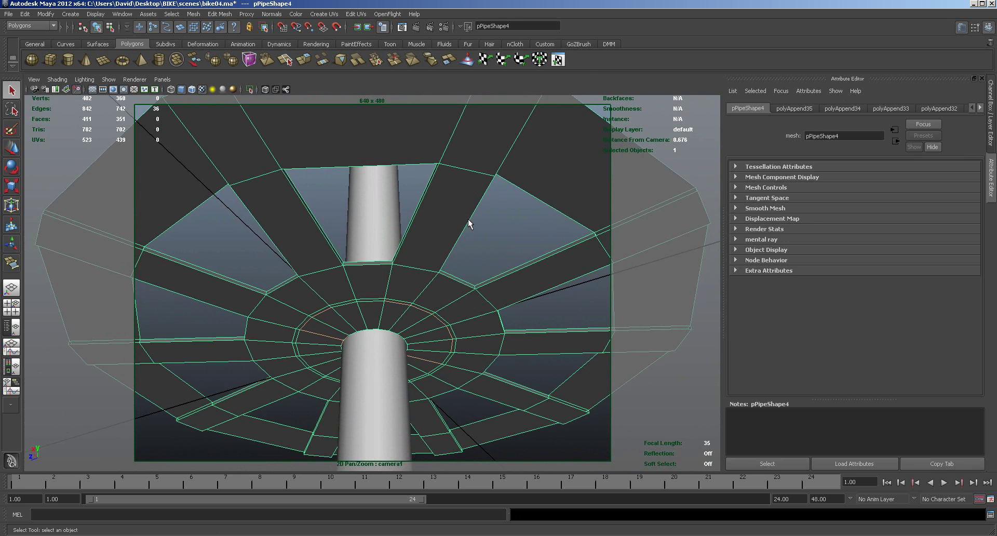
key("g")
key("ctrl+z")
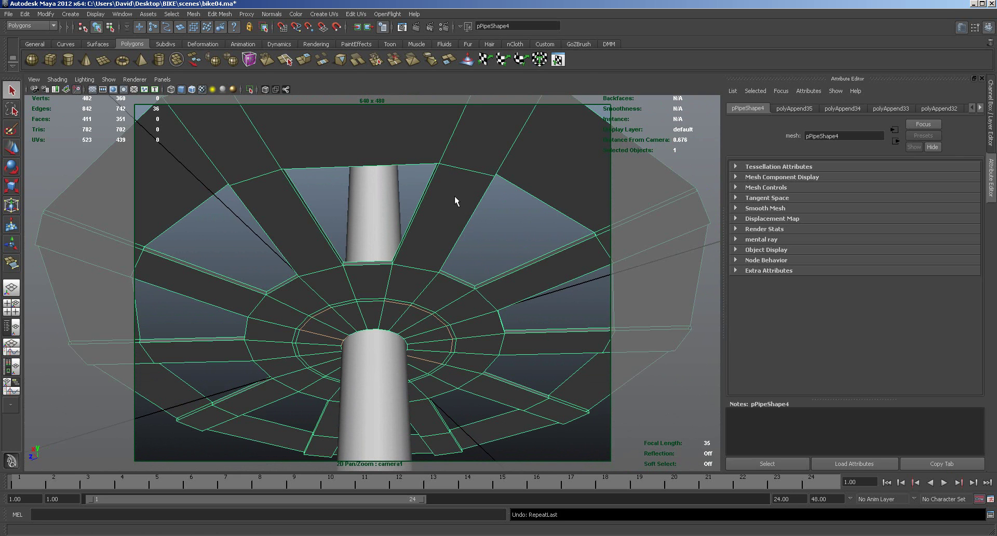
left_click(219, 14)
left_click(234, 62)
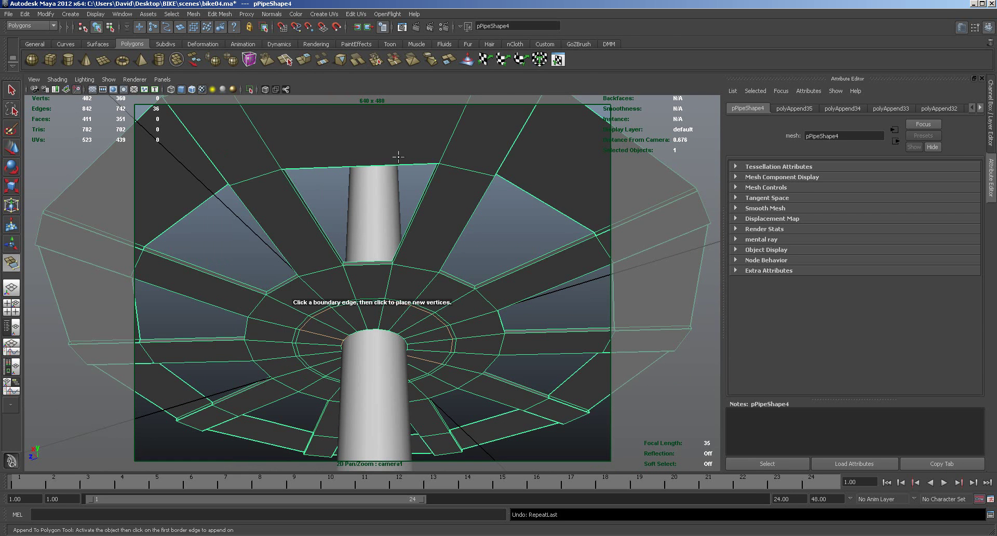
left_click(477, 206)
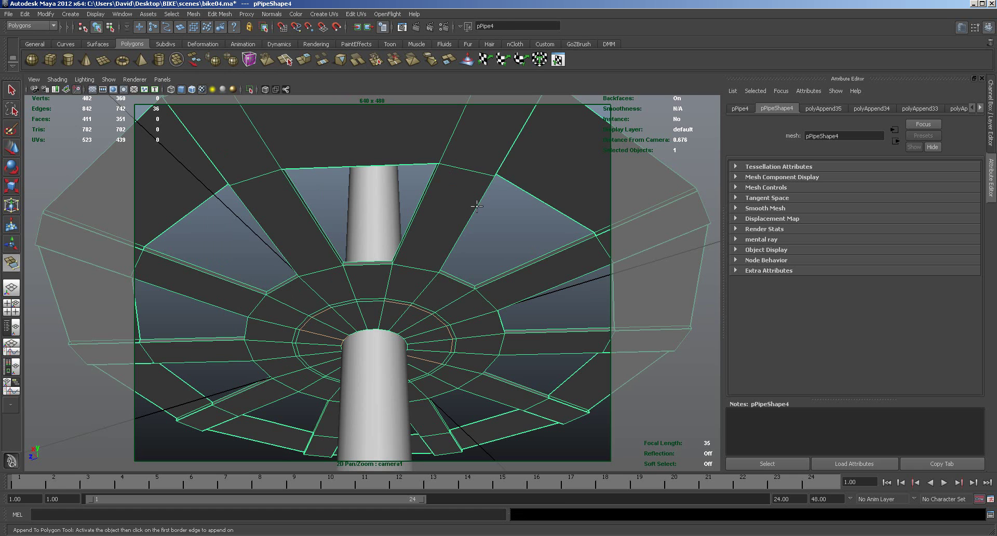
Try to append polygons across two neighbouring underside gaps beside the first one, and undo both attempts.
left_click(502, 159)
left_click(615, 229)
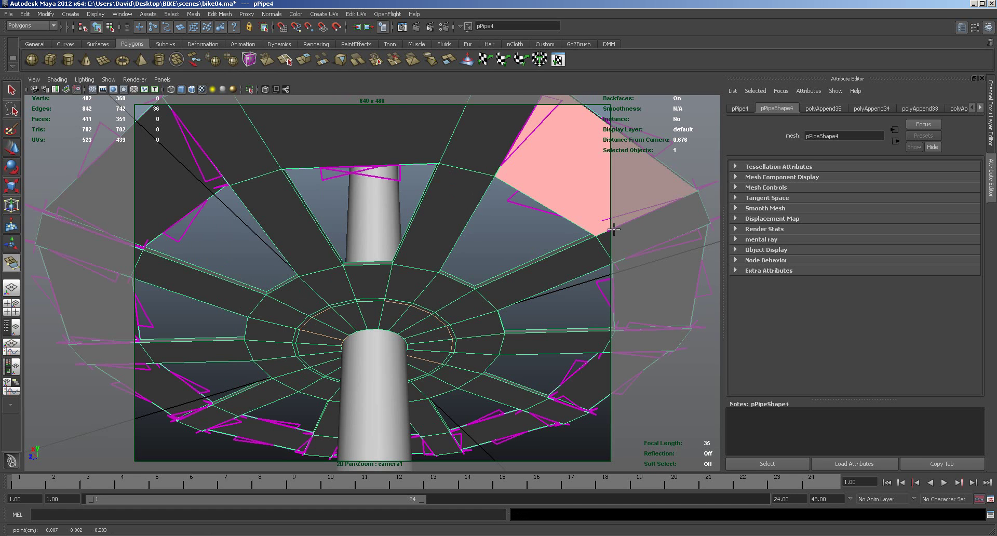
key("Return")
left_click(621, 259)
left_click(625, 333)
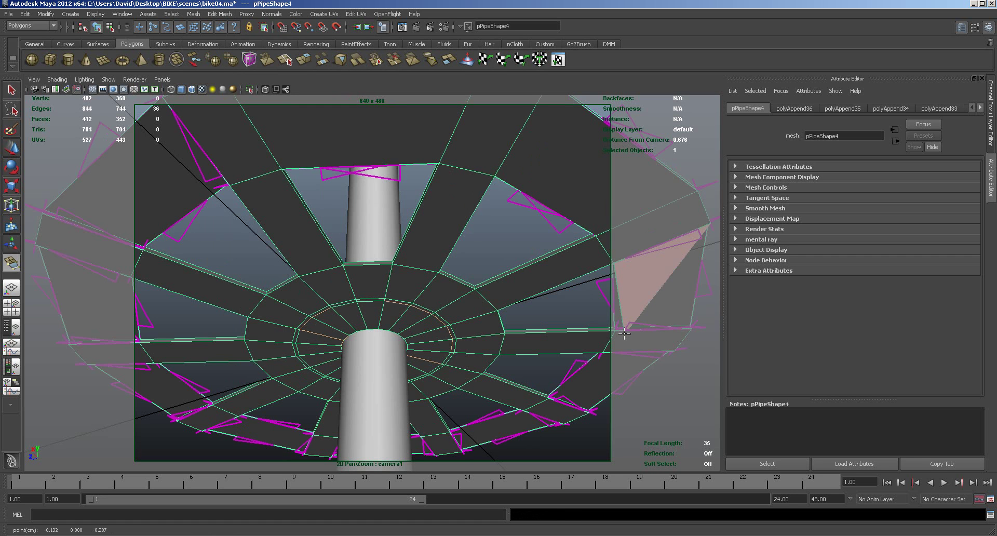
key("ctrl+z")
key("ctrl+z")
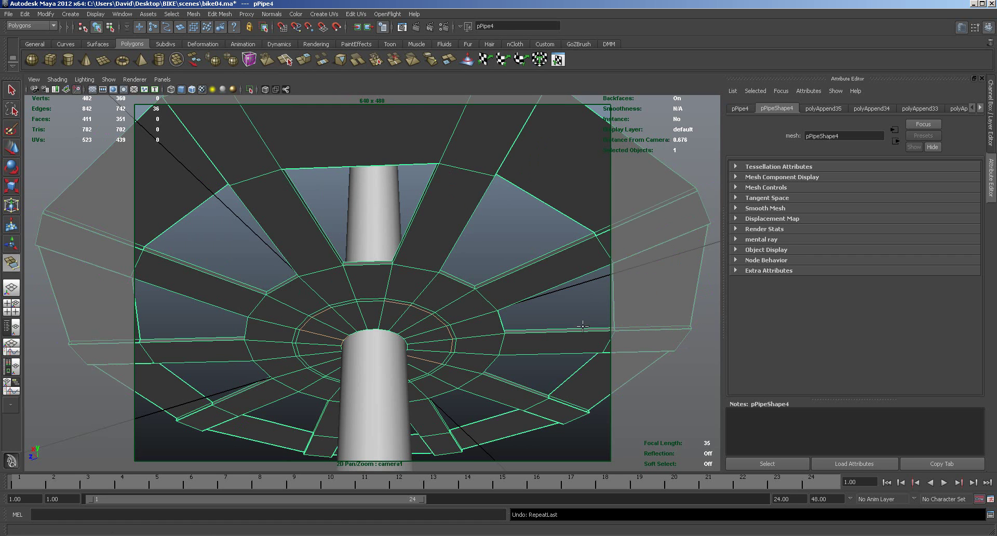
Append polygons across three successive underside gaps on one side of the first underside bridge.
left_click_drag(621, 337, 521, 344, "alt")
left_click(468, 241)
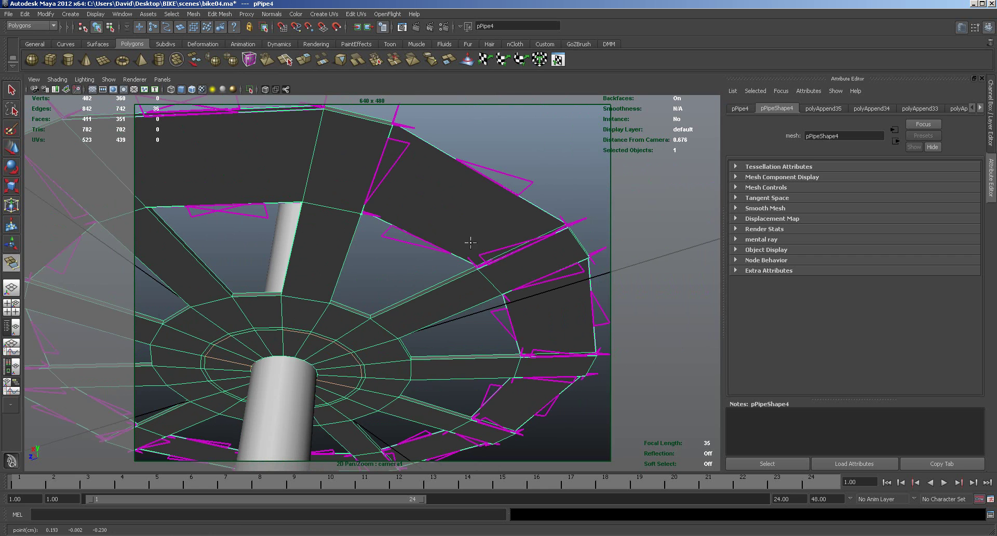
left_click(501, 258)
key("Return")
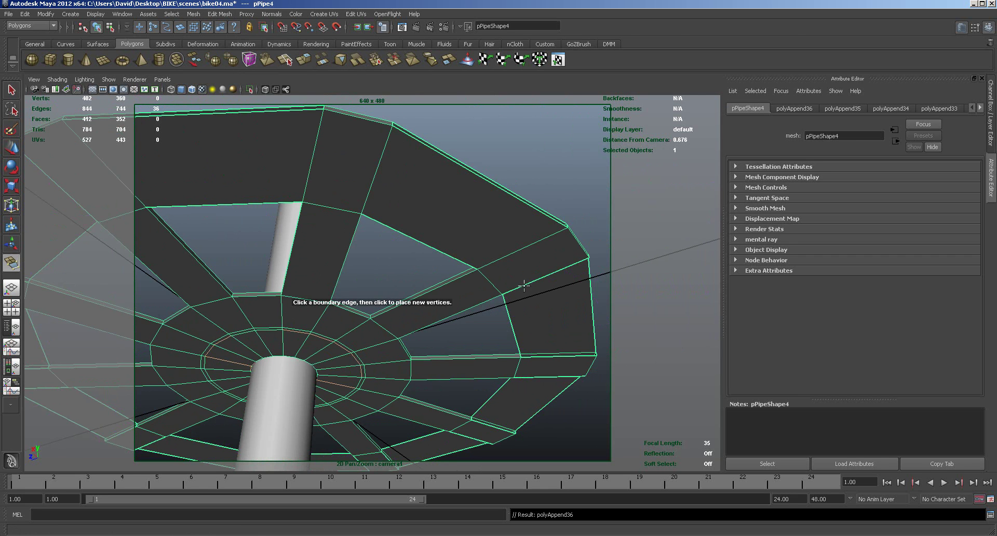
left_click(548, 356)
key("Return")
left_click(526, 377)
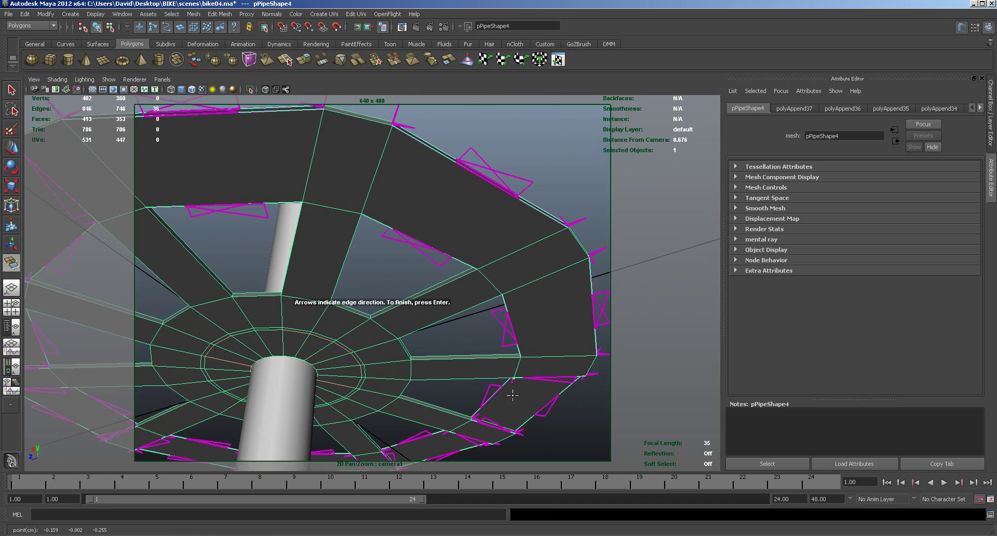
left_click(489, 425)
key("Return")
Append polygons across three successive underside gaps on the opposite side of the first underside bridge.
left_click_drag(437, 390, 584, 353, "alt")
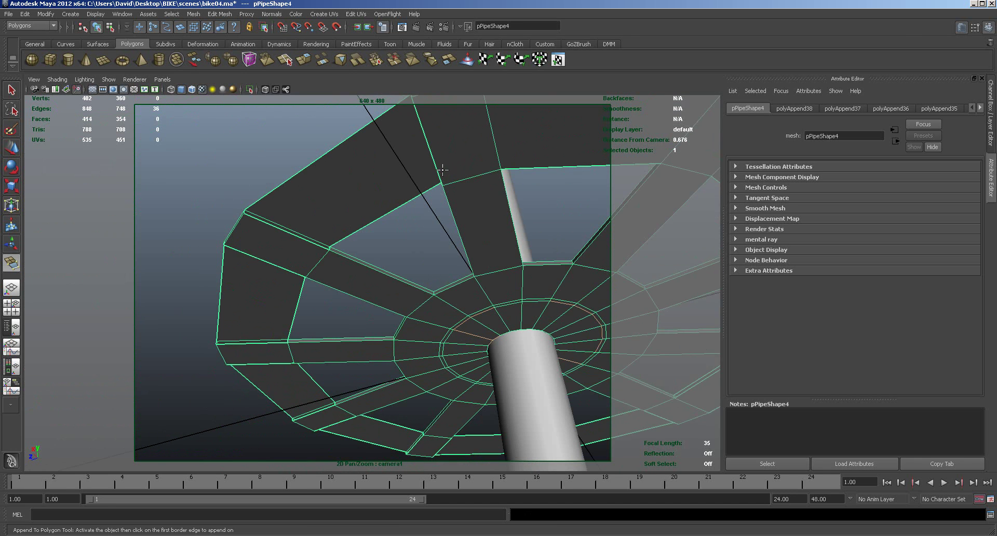
left_click(415, 186)
left_click(312, 242)
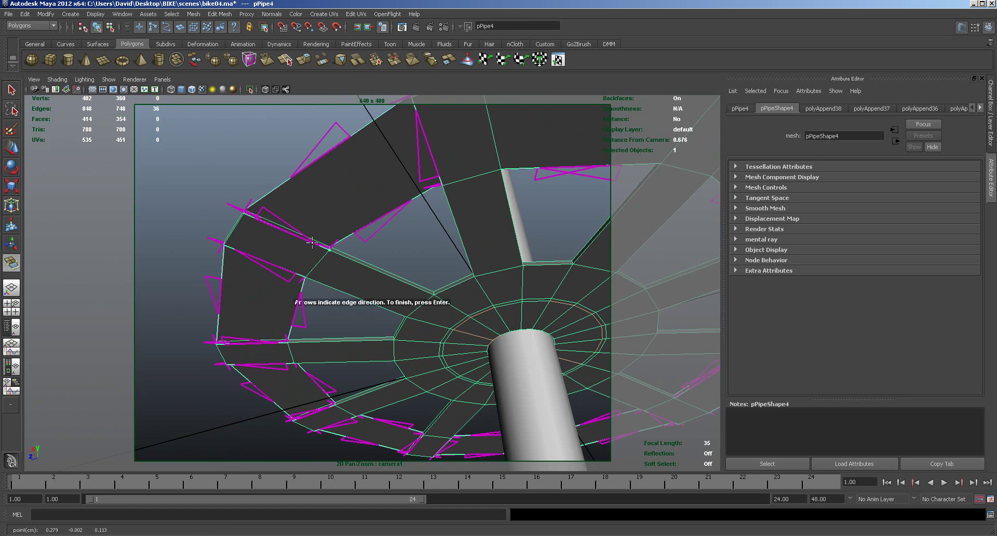
left_click(433, 157)
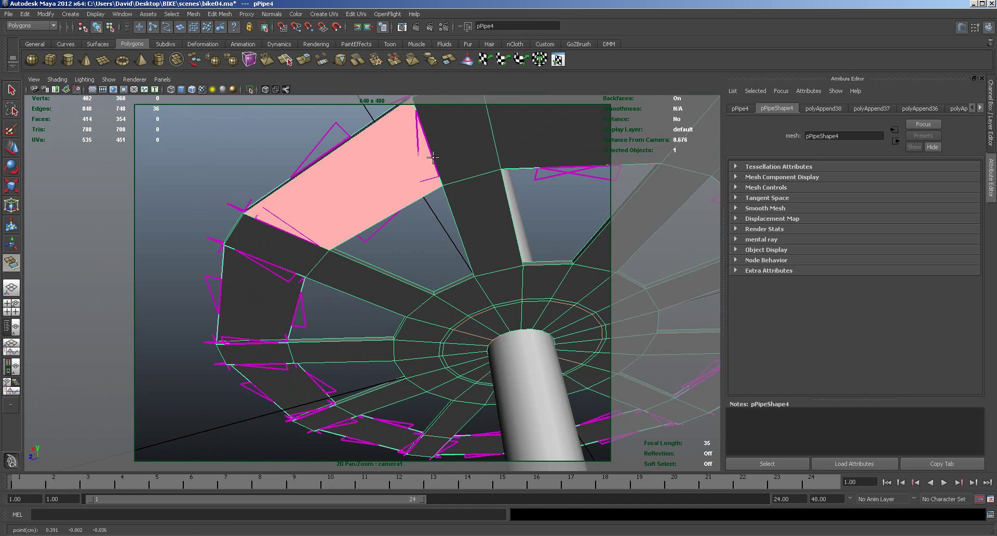
key("Return")
left_click(273, 264)
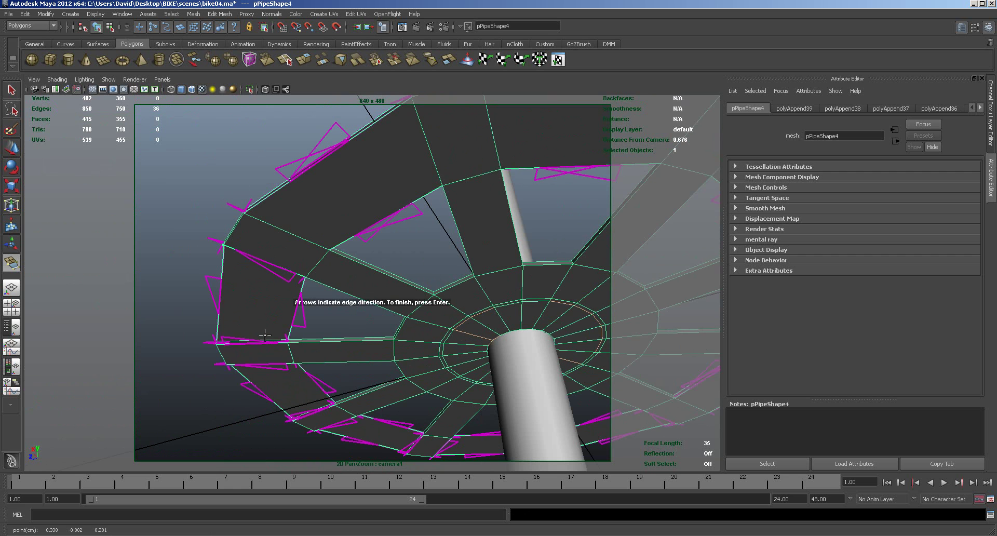
left_click(267, 342)
key("Return")
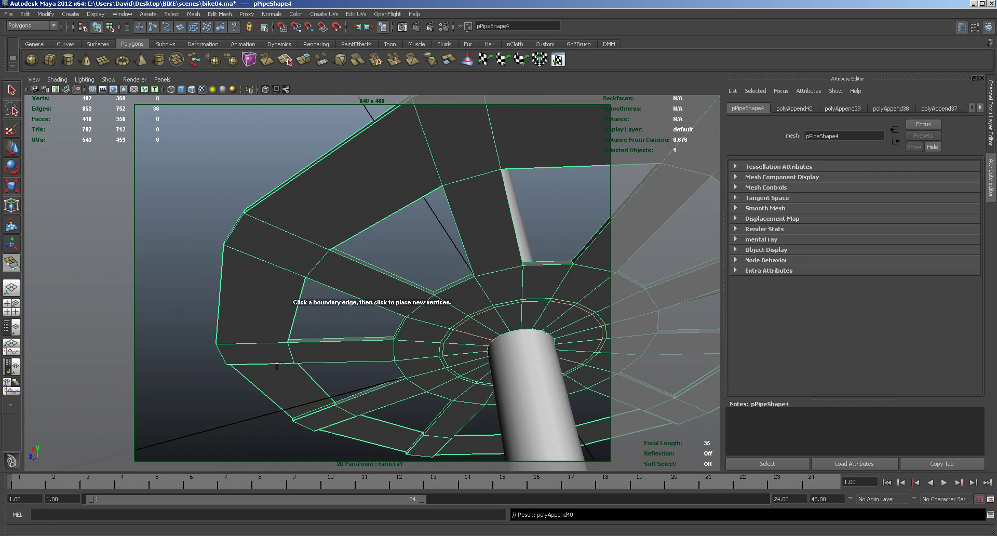
left_click(302, 404)
left_click(317, 412)
key("Return")
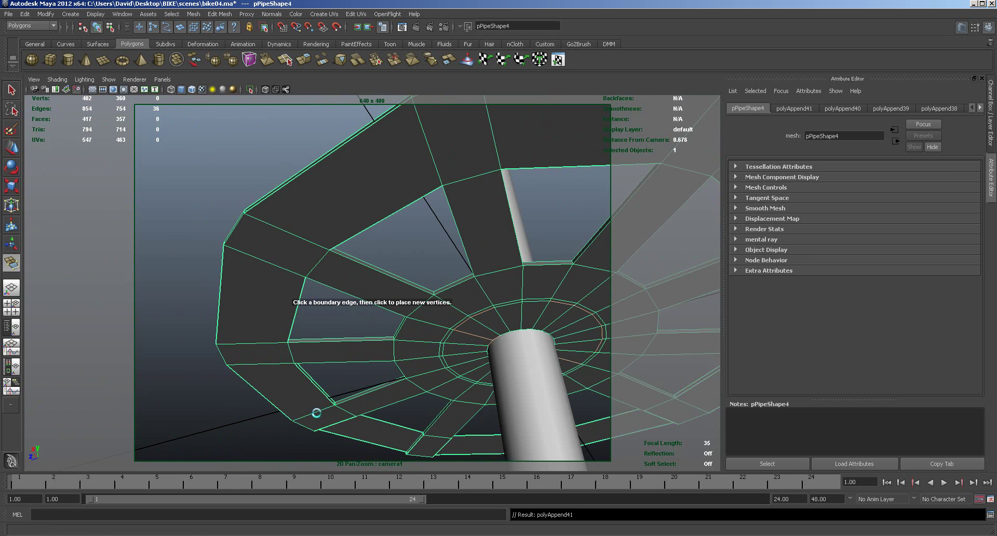
Append polygons across the last three open underside gaps to close the brake disc's underside ring.
left_click_drag(366, 395, 289, 265, "alt")
left_click(281, 326)
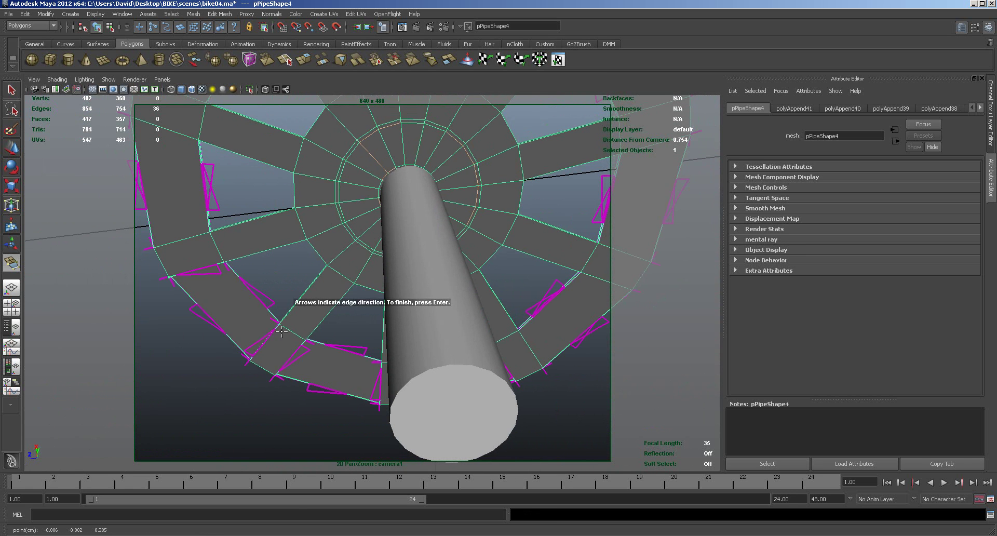
left_click(271, 335)
key("Return")
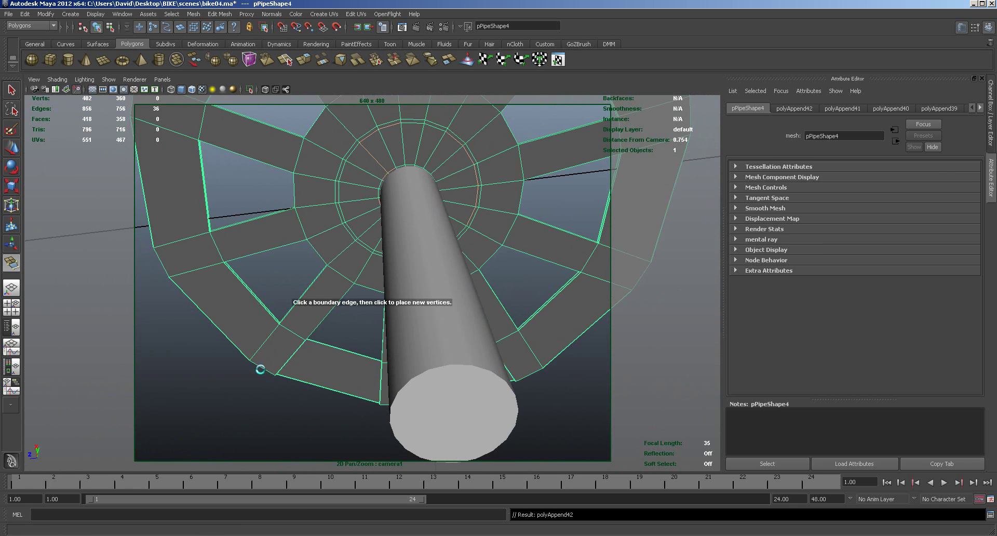
left_click_drag(271, 383, 287, 312, "alt")
left_click(287, 315)
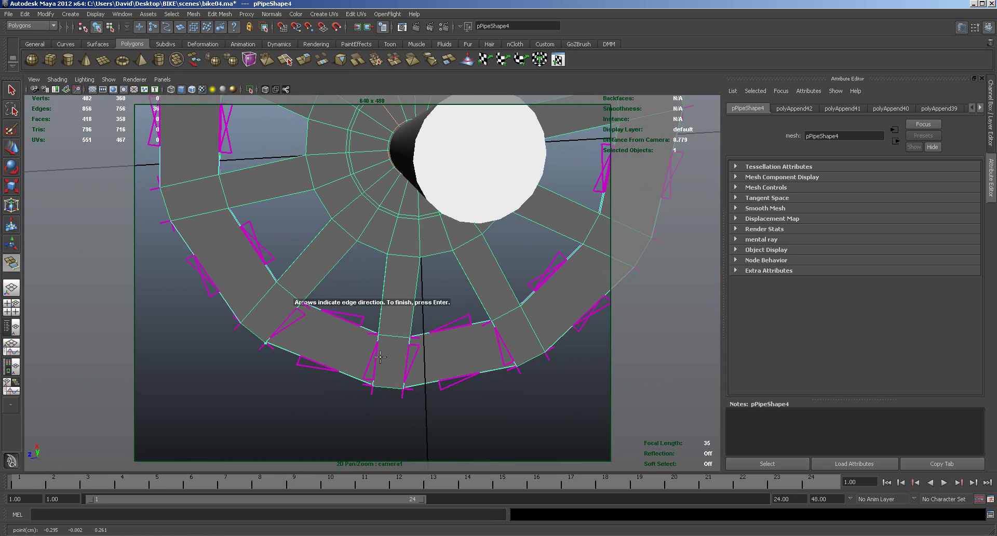
left_click(377, 355)
key("Return")
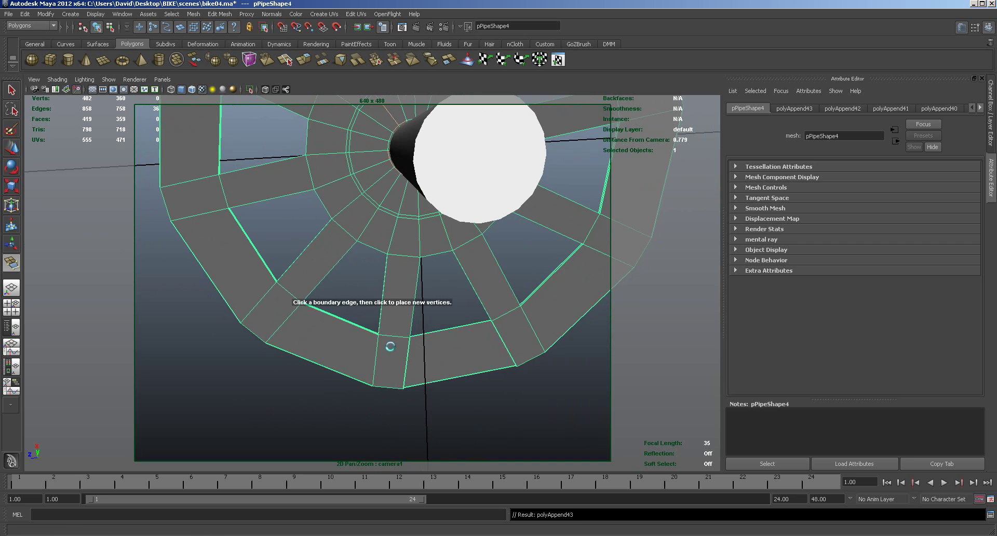
left_click(407, 354)
left_click(501, 337)
key("Return")
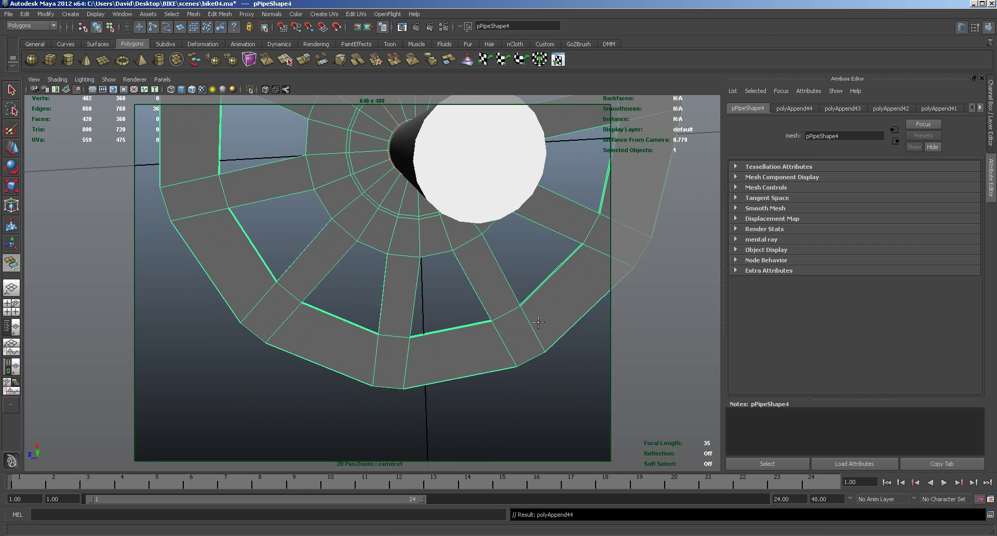
Append side polygons between the top and underside faces across three neighbouring openings on the brake disc's outer rim.
right_click_drag(539, 323, 527, 338, "alt")
left_click_drag(528, 338, 519, 358, "alt")
right_click_drag(552, 309, 431, 299, "alt")
left_click_drag(431, 299, 474, 279, "alt")
left_click(422, 278)
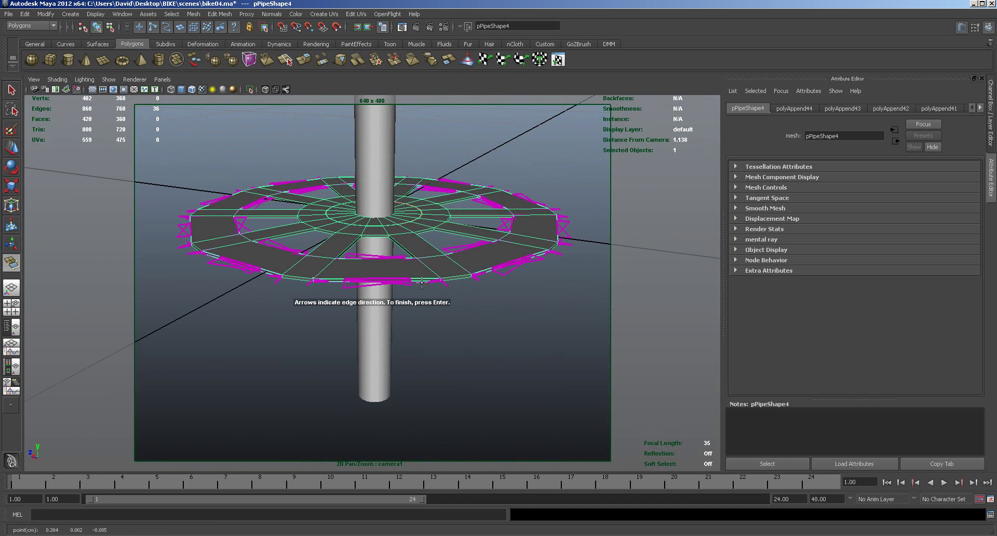
key("Return")
left_click(485, 271)
key("Return")
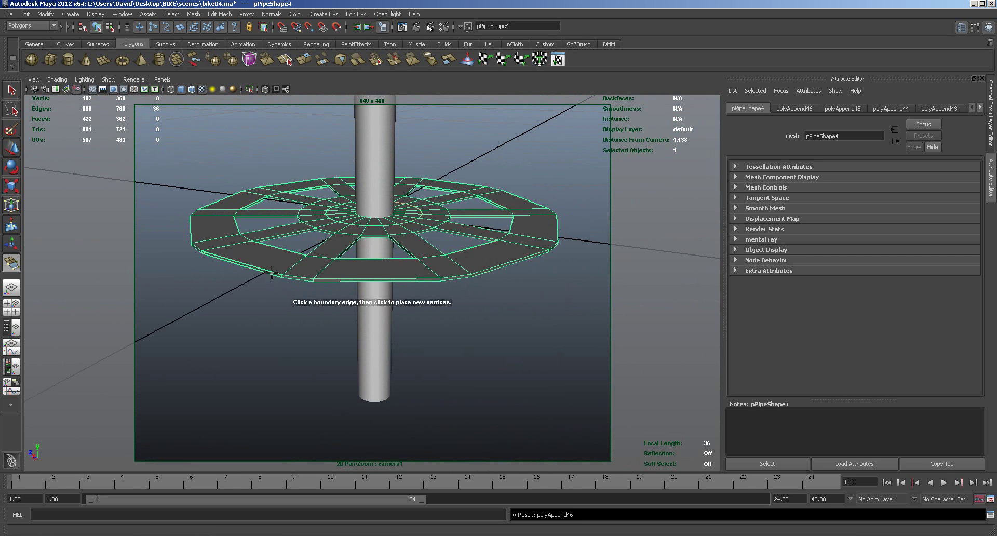
left_click(272, 276)
key("Return")
Append side polygons across the next two openings along the outer rim.
left_click_drag(253, 303, 338, 279, "alt")
left_click(340, 271)
left_click(329, 281)
key("Return")
left_click_drag(293, 300, 365, 293, "alt")
left_click(358, 294)
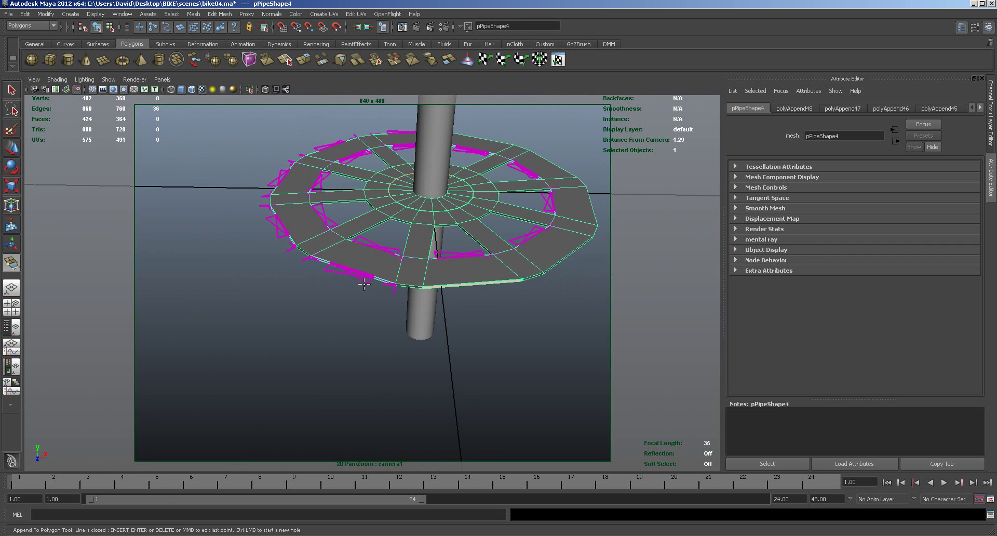
key("Return")
Try to append side polygons across two further outer rim openings, and undo both attempts.
left_click(369, 273)
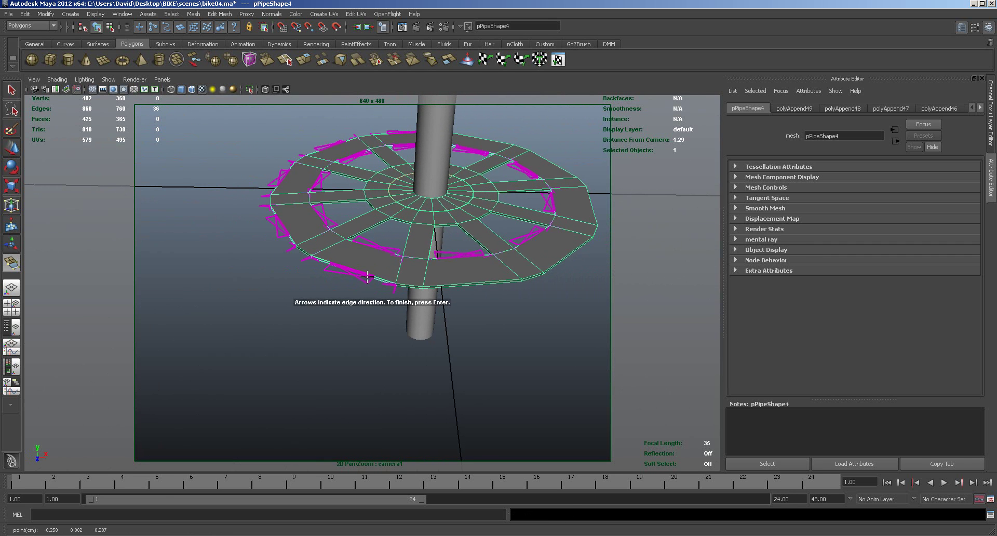
key("Return")
left_click_drag(289, 285, 353, 244, "alt")
left_click(352, 237)
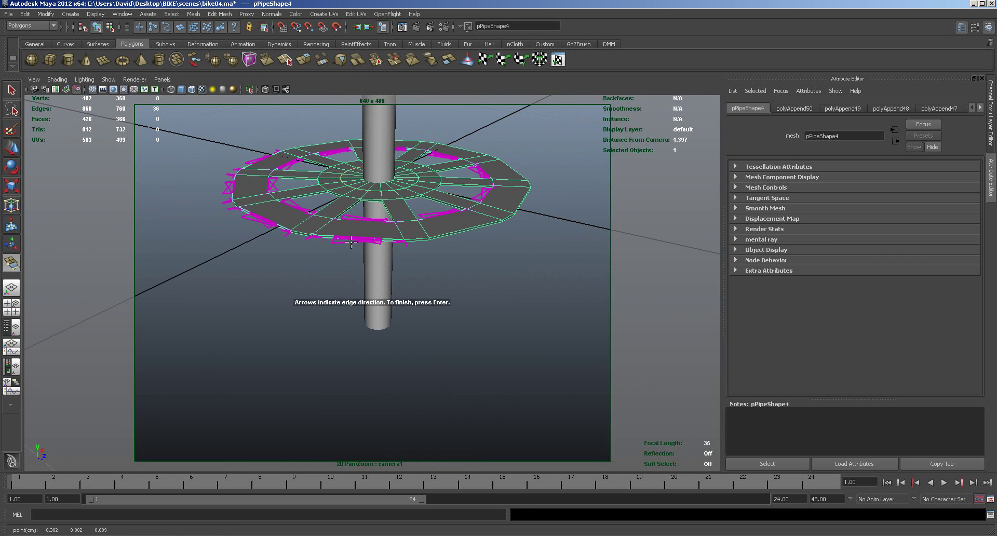
key("Return")
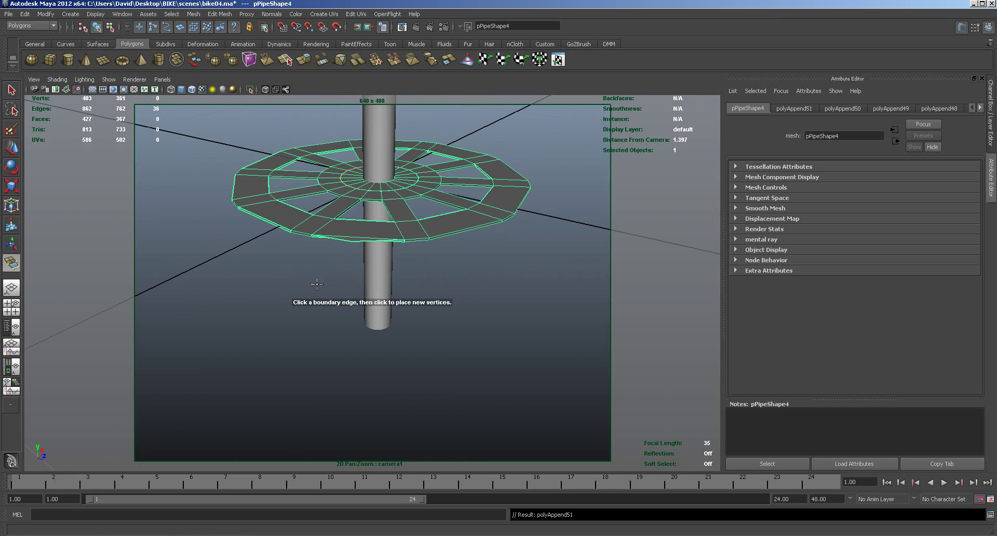
key("ctrl+z")
key("ctrl+z")
Restart the Append to Polygon tool and append side polygons across three more openings along the outer rim.
key("g")
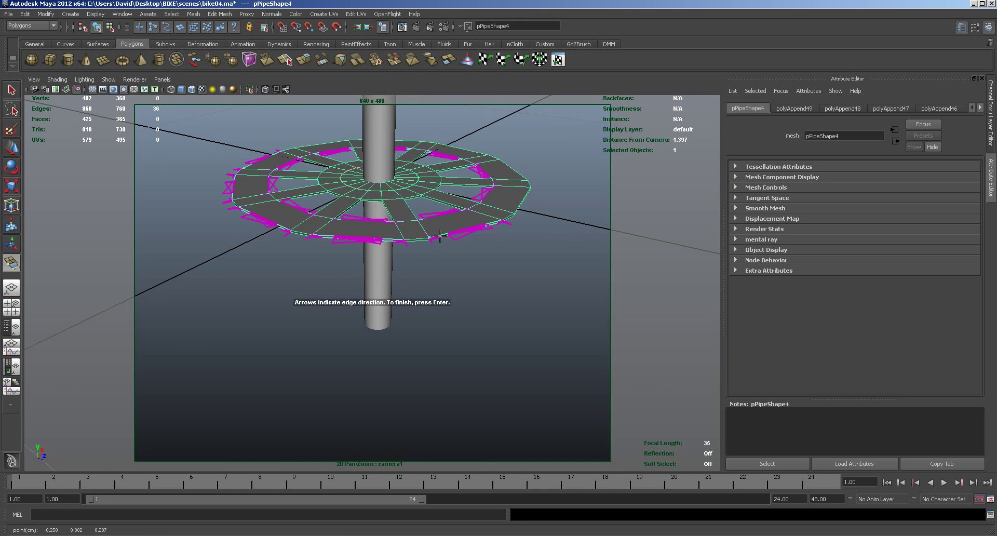
left_click(440, 237)
key("Return")
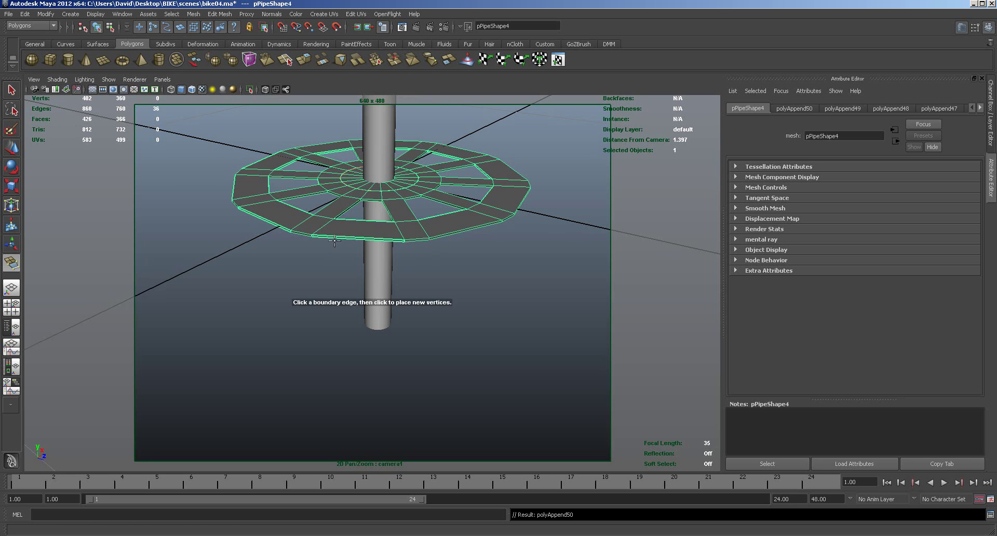
scroll(350, 259, "up", 5)
left_click(396, 207)
left_click(396, 208)
key("Return")
left_click_drag(396, 212, 355, 248, "alt")
left_click(355, 244)
left_click(355, 247)
key("Return")
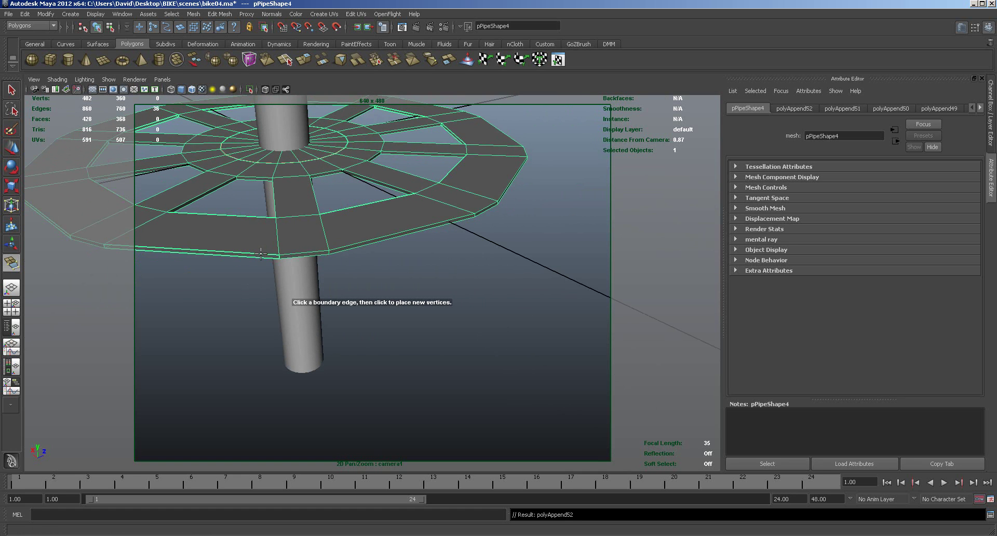
Append side polygons across the last two open outer rim segments to close the rim's outer wall.
left_click(262, 254)
left_click(263, 256)
key("Return")
left_click_drag(232, 315, 258, 293, "alt")
left_click(251, 281)
left_click(252, 286)
key("Return")
Append wall polygons on the ring's inner side across the outer ends of four neighbouring spoke windows.
left_click_drag(226, 332, 286, 289, "alt")
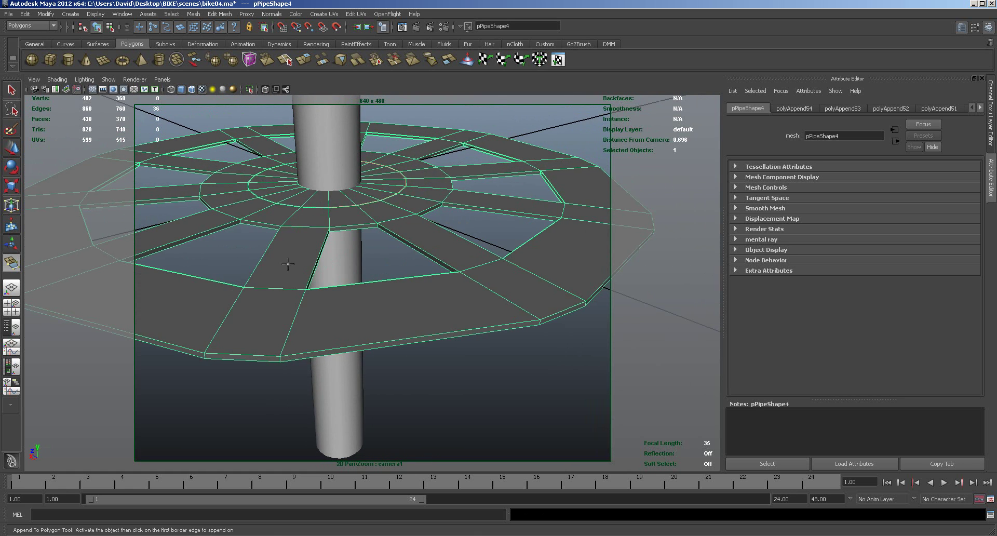
left_click_drag(253, 213, 337, 281, "alt")
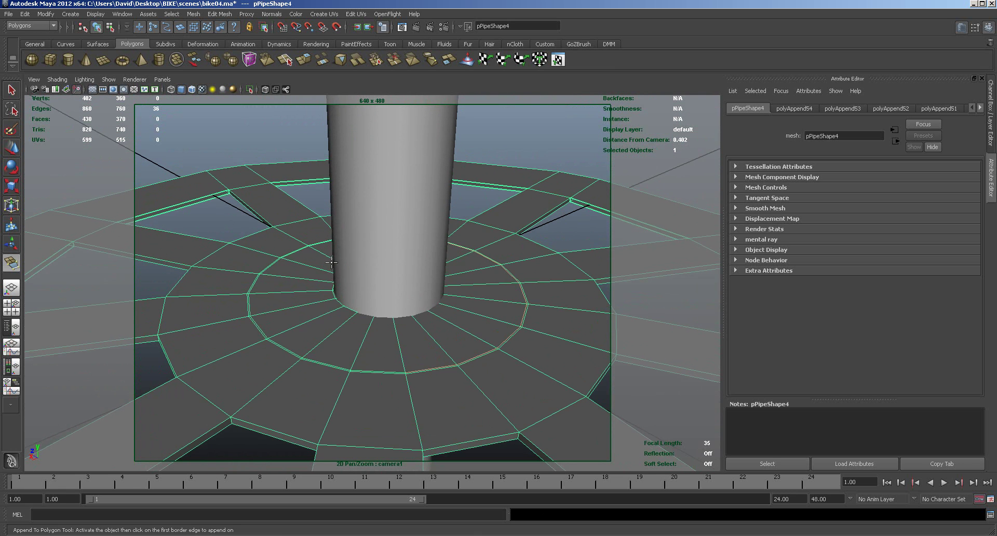
left_click(205, 197)
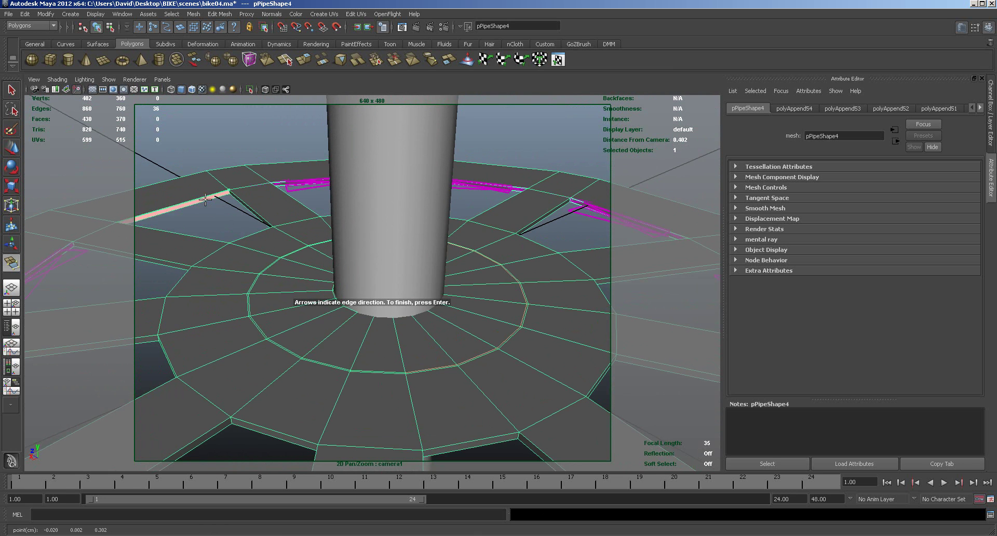
left_click(218, 200)
key("Return")
left_click(293, 185)
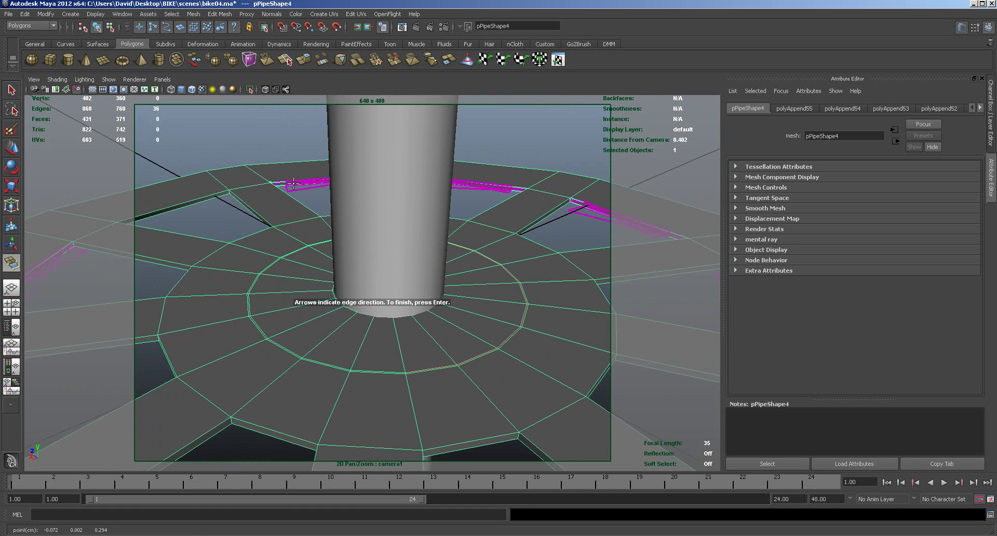
left_click(521, 185)
key("Return")
left_click(503, 184)
left_click(586, 205)
key("Return")
left_click(587, 203)
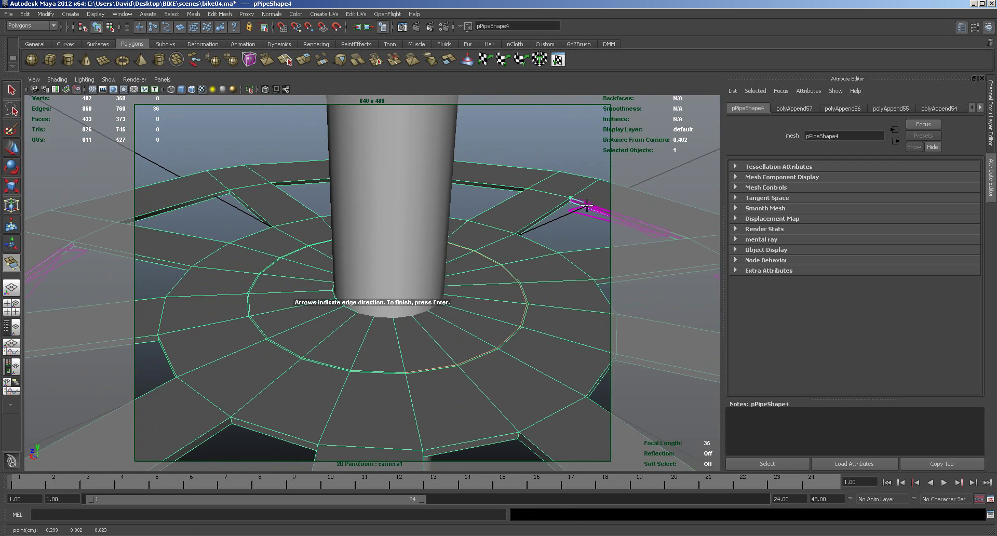
key("Return")
Append inner wall polygons across the outer ends of the next three spoke windows around the ring.
left_click_drag(572, 237, 482, 234, "alt")
left_click(316, 207)
left_click(207, 303)
key("Return")
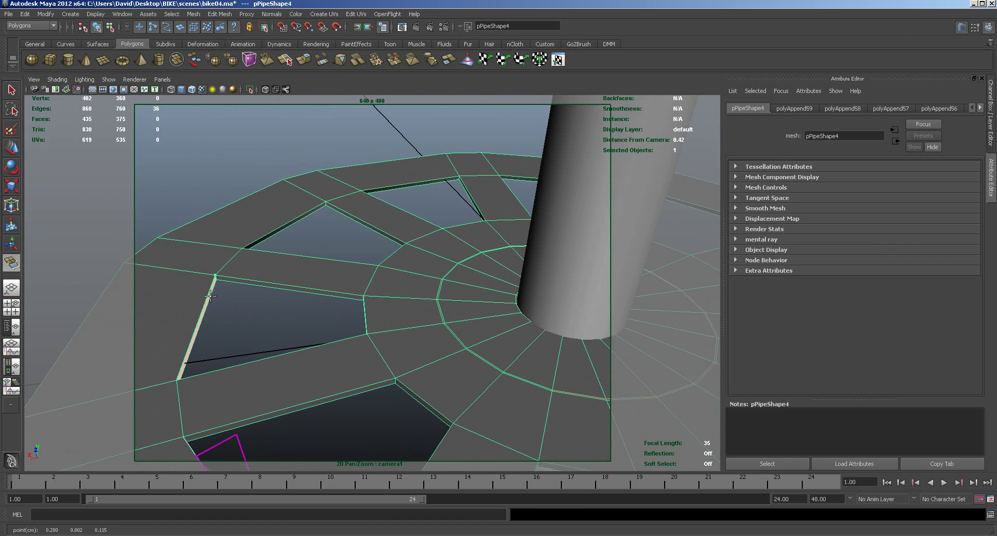
key("Return")
left_click_drag(256, 318, 284, 264, "alt")
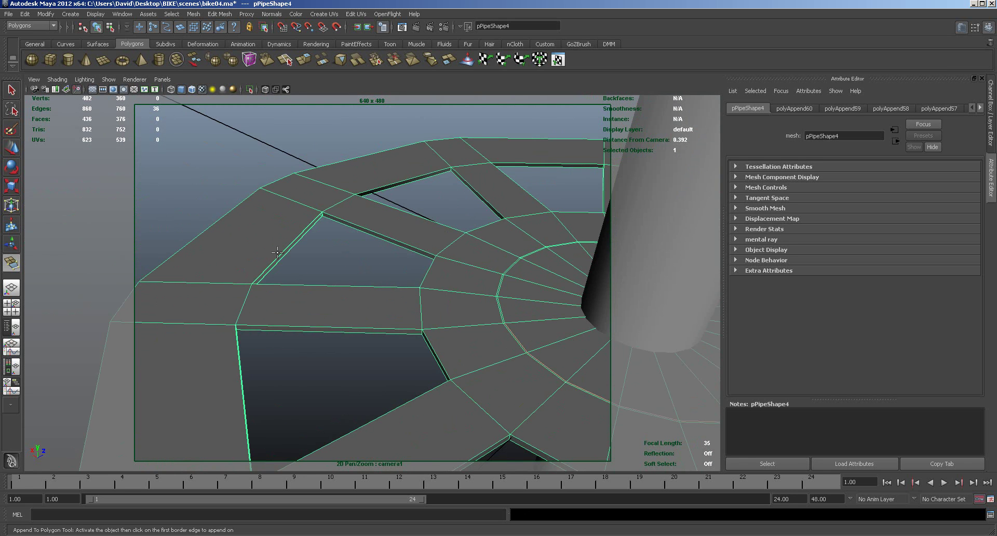
left_click(282, 256)
key("Return")
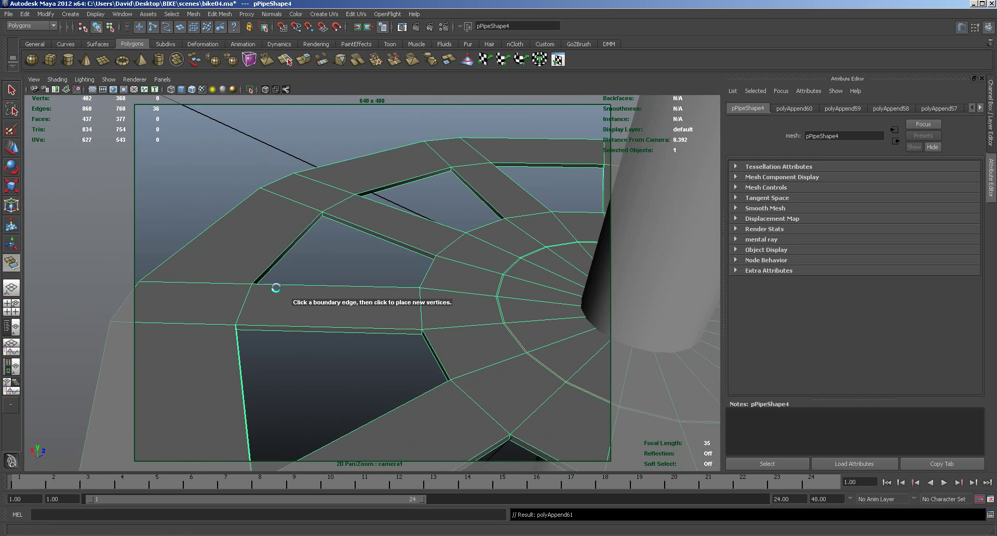
Append inner wall polygons in the last three open spoke windows to close the ring's inner wall.
left_click_drag(291, 345, 424, 238, "alt")
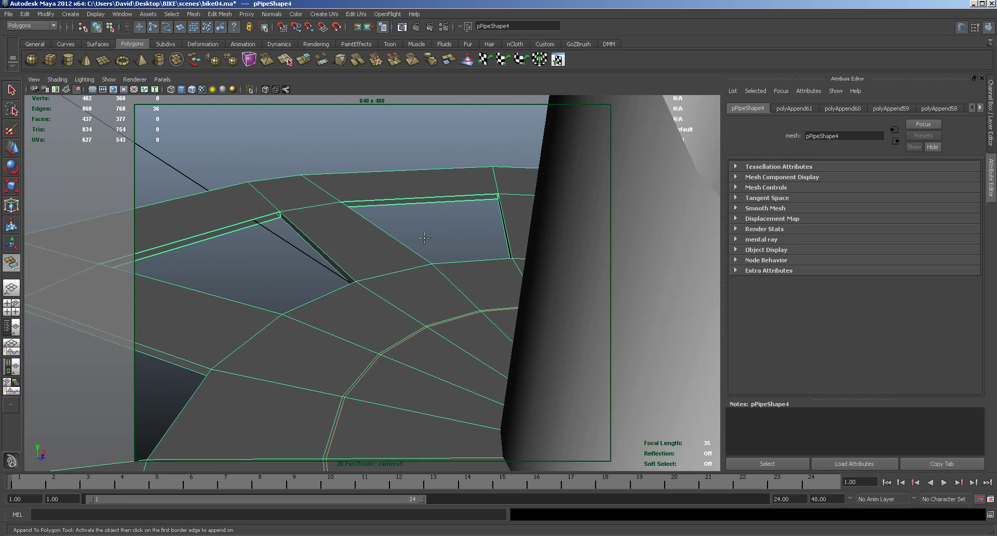
left_click(413, 201)
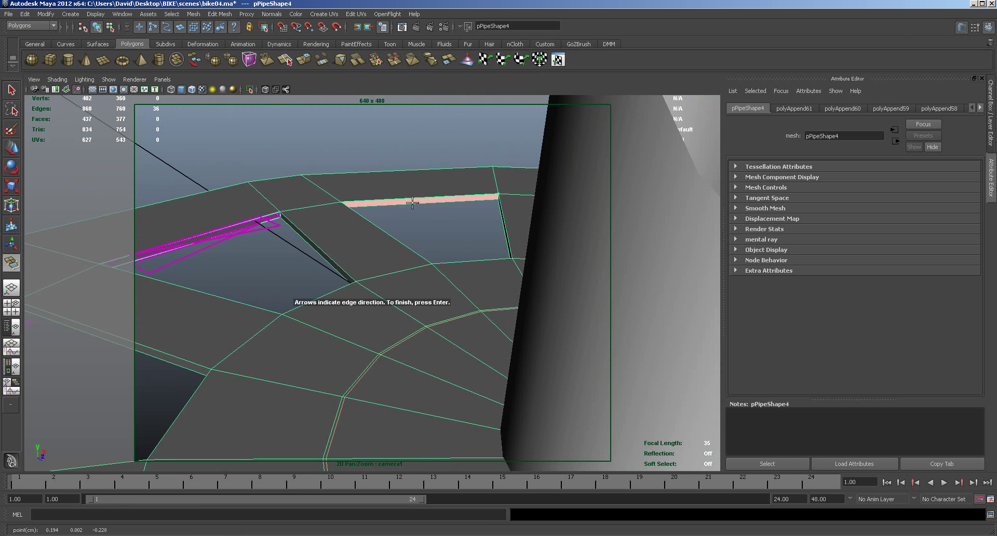
key("Return")
left_click(265, 219)
key("Return")
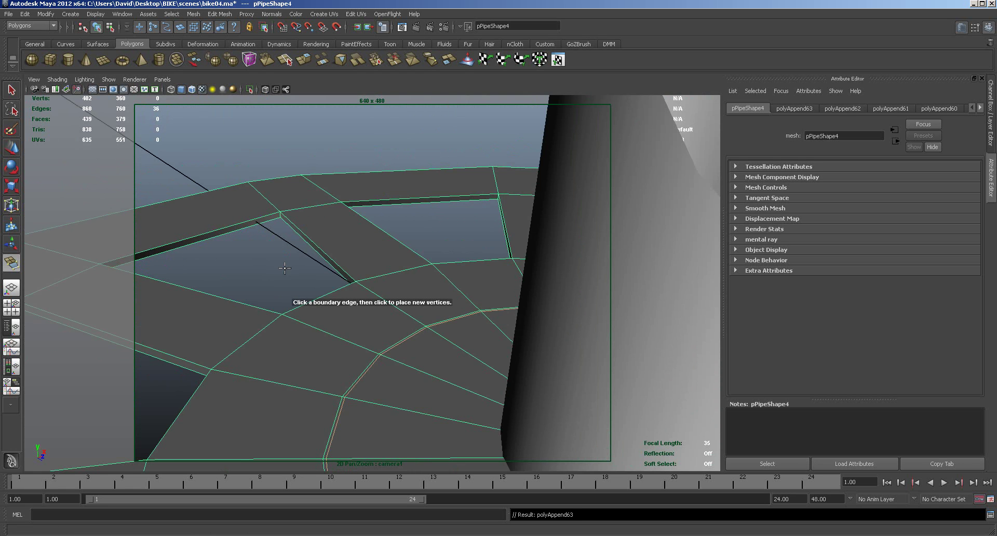
left_click_drag(273, 270, 427, 227, "alt")
left_click(250, 168)
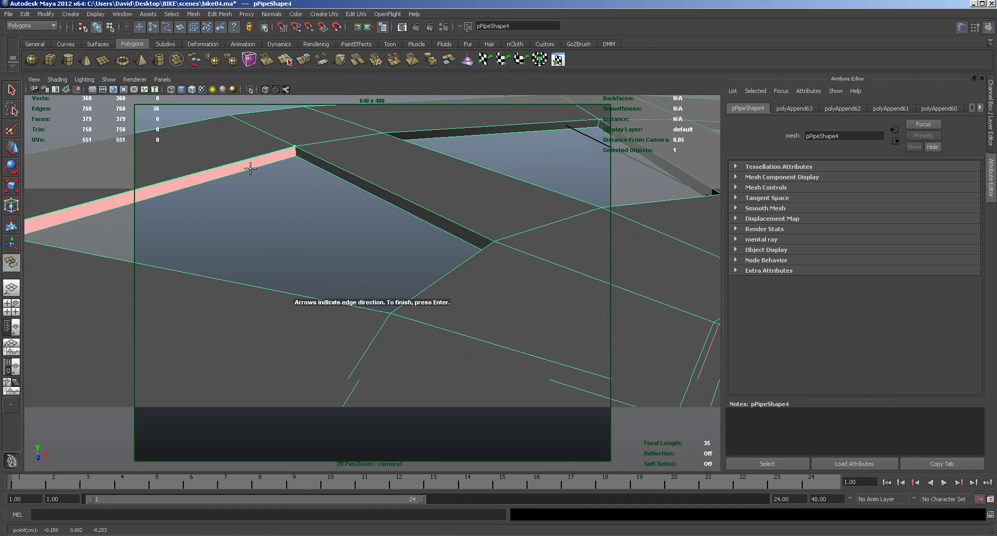
key("Return")
Inspect the whole brake disc in smooth preview, and return it to the unsmoothed display.
left_click_drag(322, 216, 480, 227, "alt")
right_click_drag(480, 227, 376, 224, "alt")
left_click_drag(377, 226, 422, 286, "alt")
middle_click_drag(401, 295, 383, 250, "alt")
left_click_drag(384, 250, 358, 217, "alt")
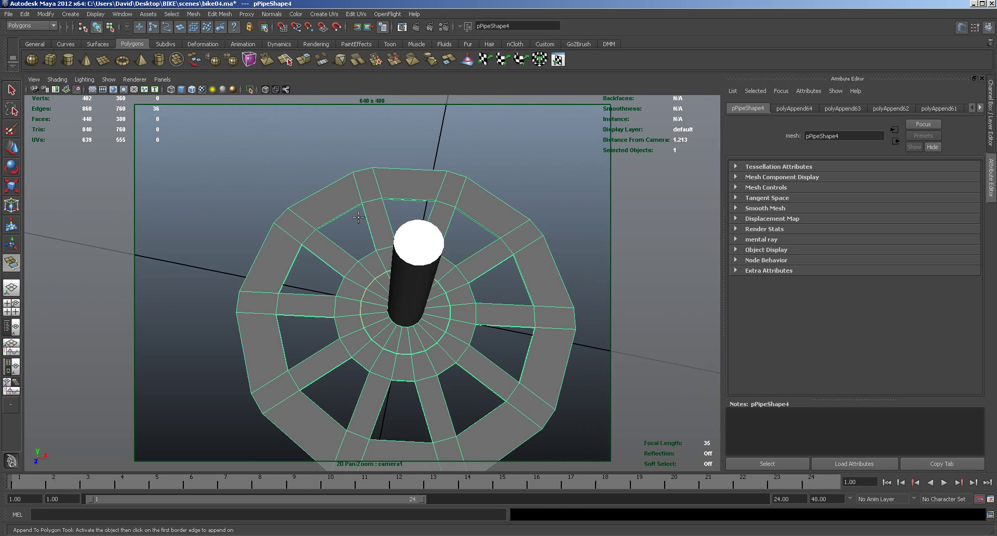
key("3")
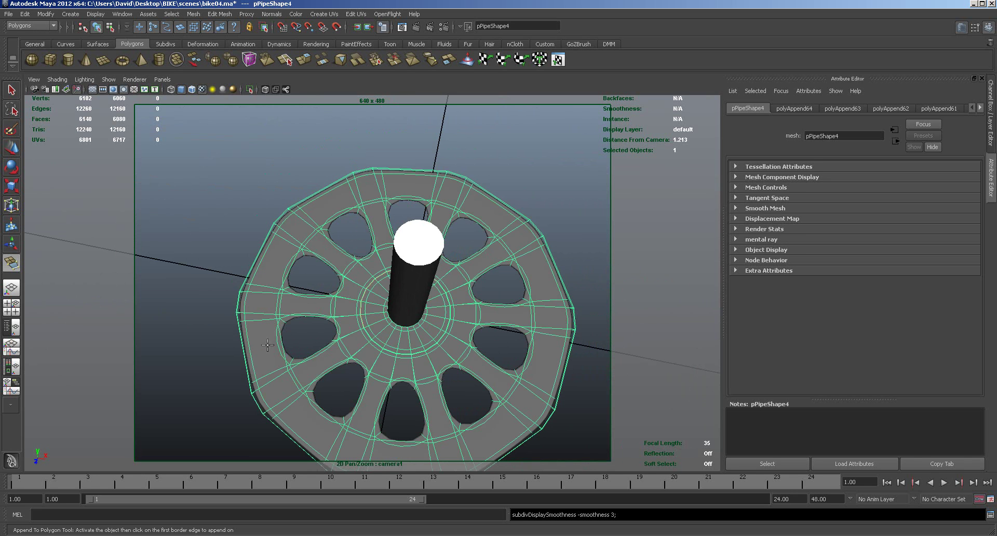
key("1")
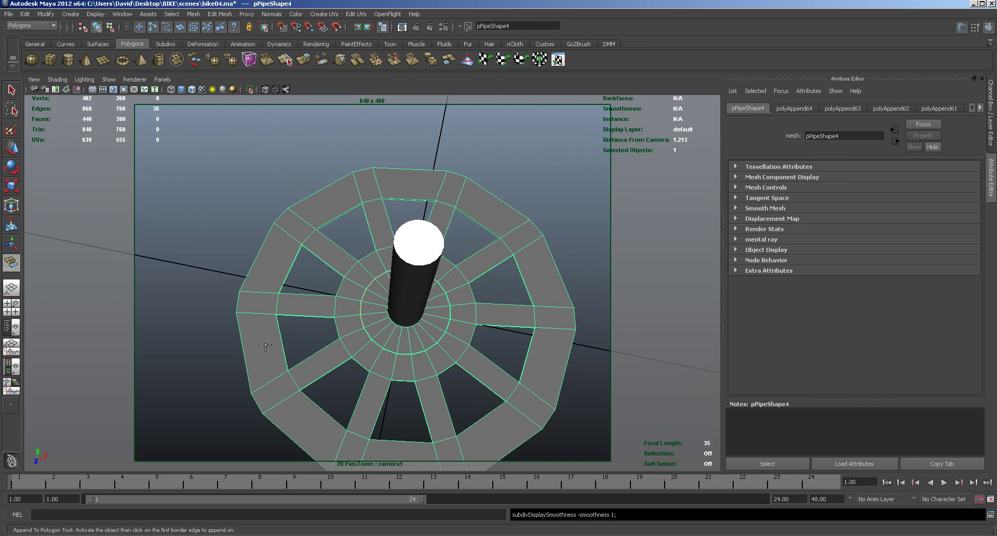
Activate the Insert Edge Loop Tool and delete the brake disc's construction history.
left_click(219, 14)
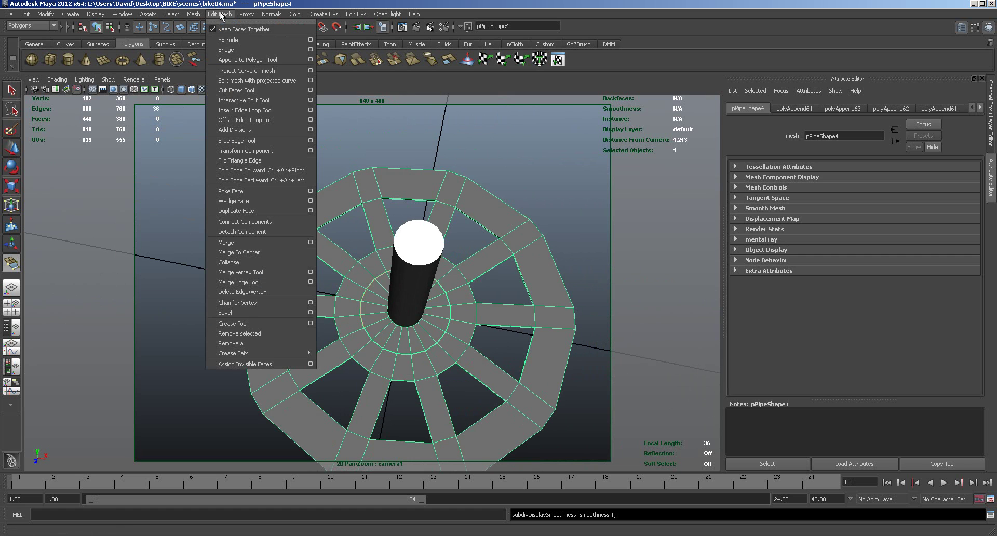
left_click(235, 110)
right_click_drag(327, 212, 340, 209)
left_click(46, 14)
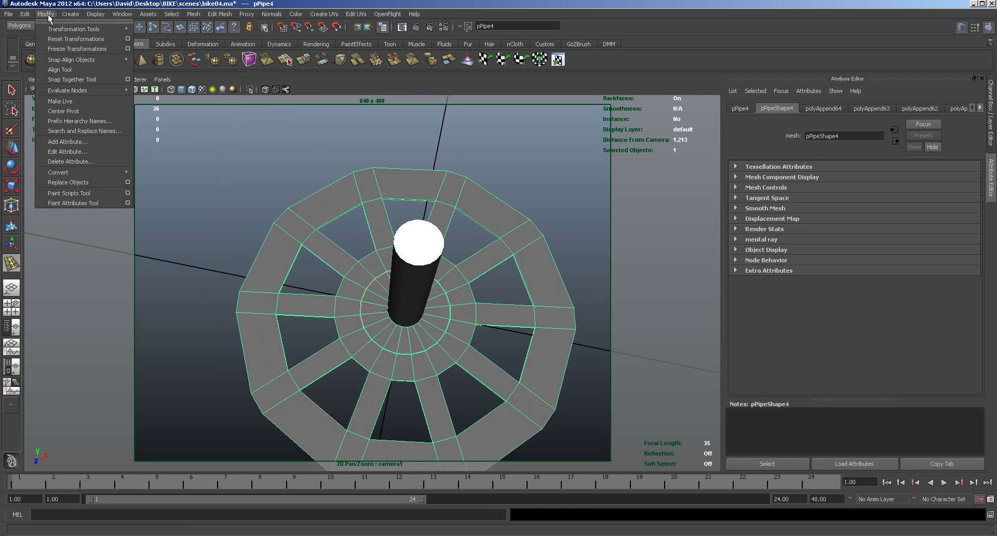
mouse_move(25, 14)
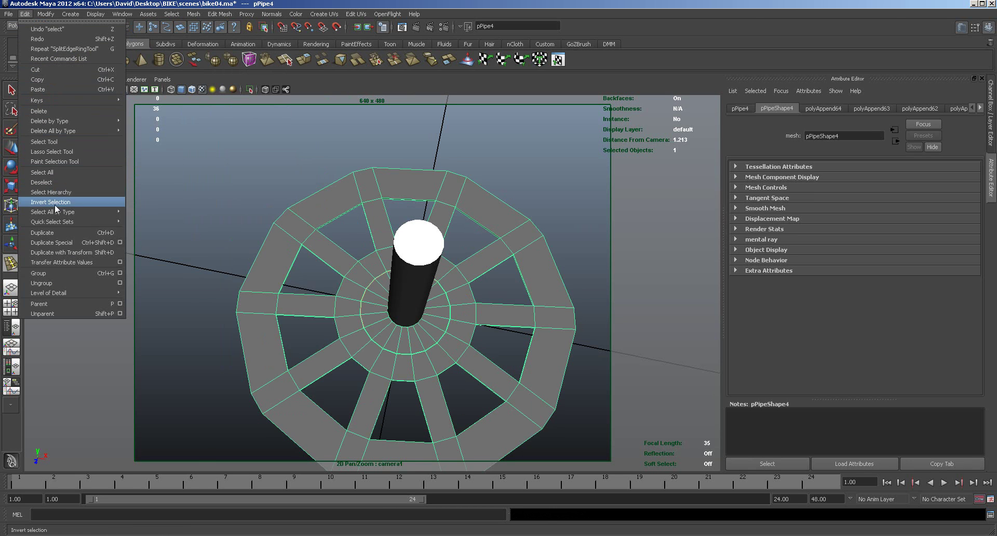
mouse_move(62, 121)
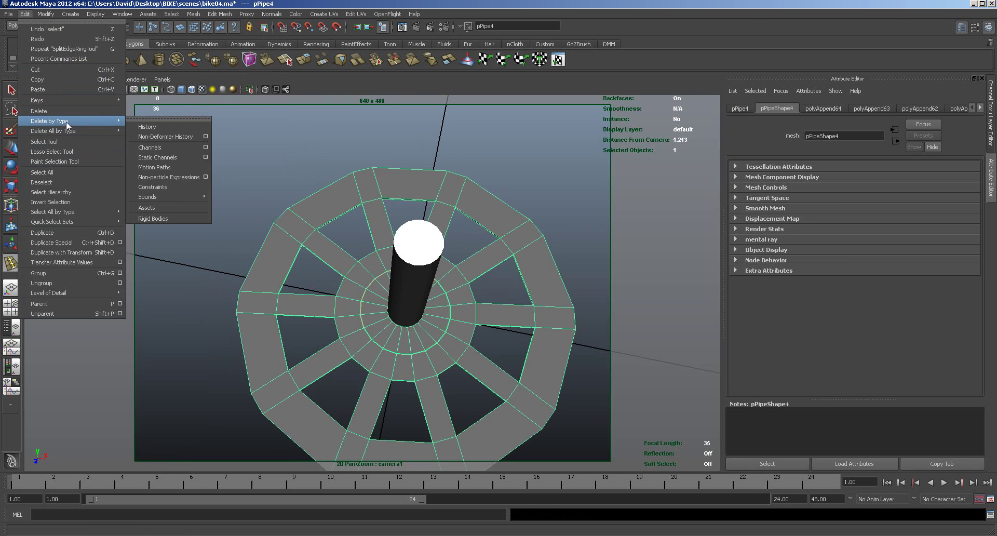
left_click(147, 127)
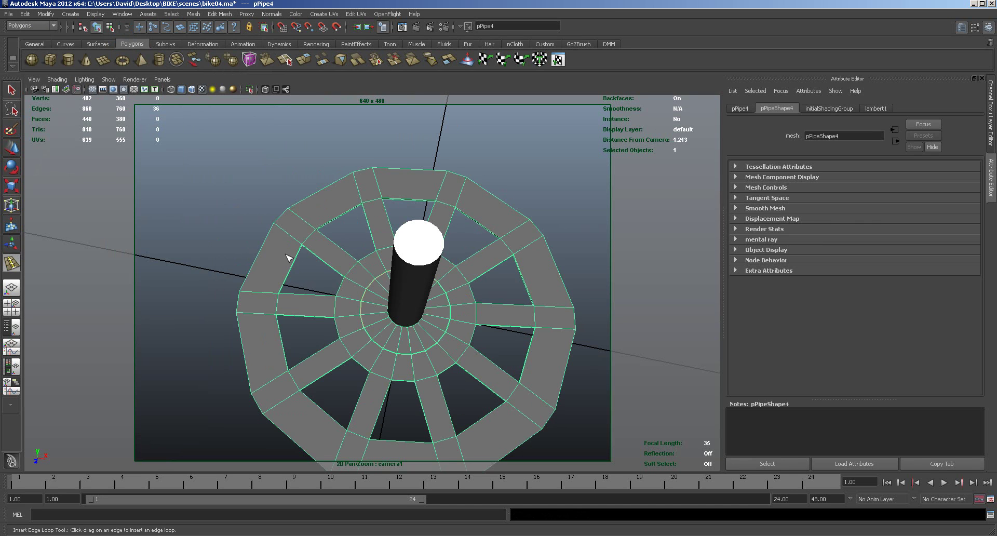
Insert an edge loop across the brake ring segment at the ten o'clock spoke window and set its weight to 0.5.
left_click(220, 14)
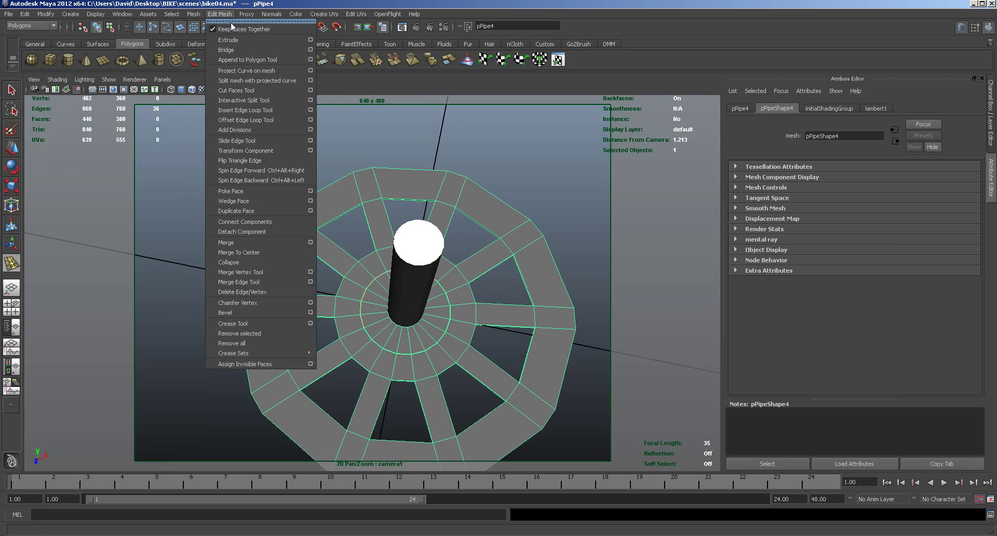
left_click(239, 110)
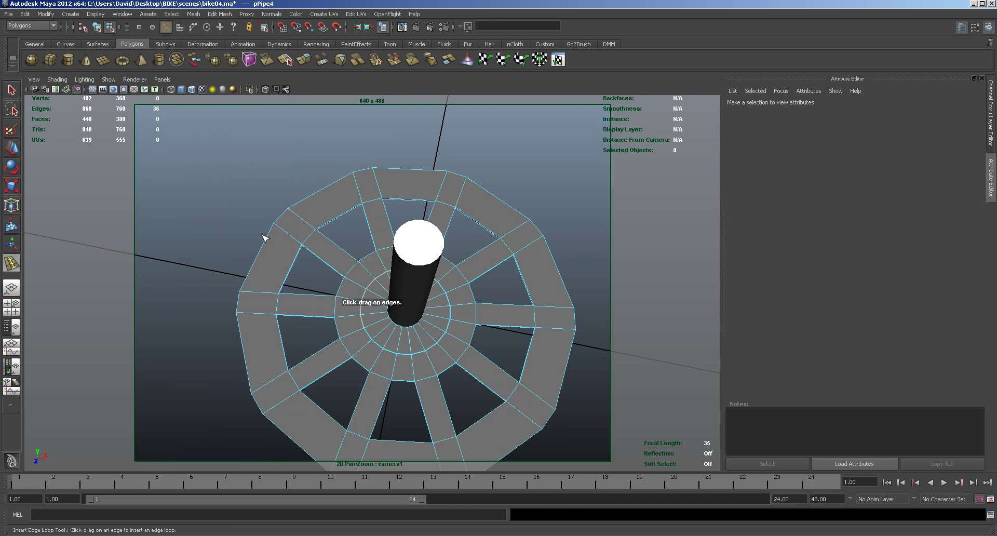
left_click(293, 270)
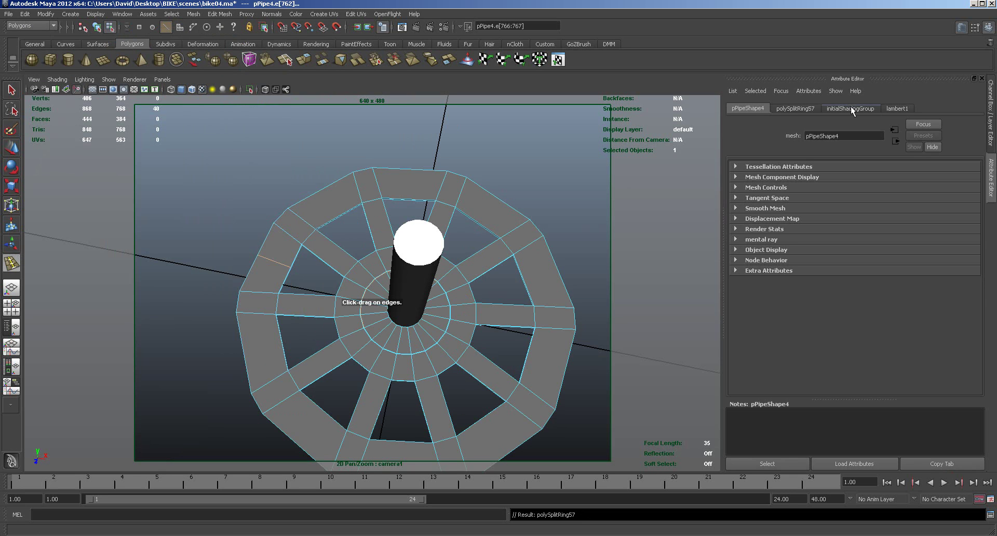
left_click(804, 109)
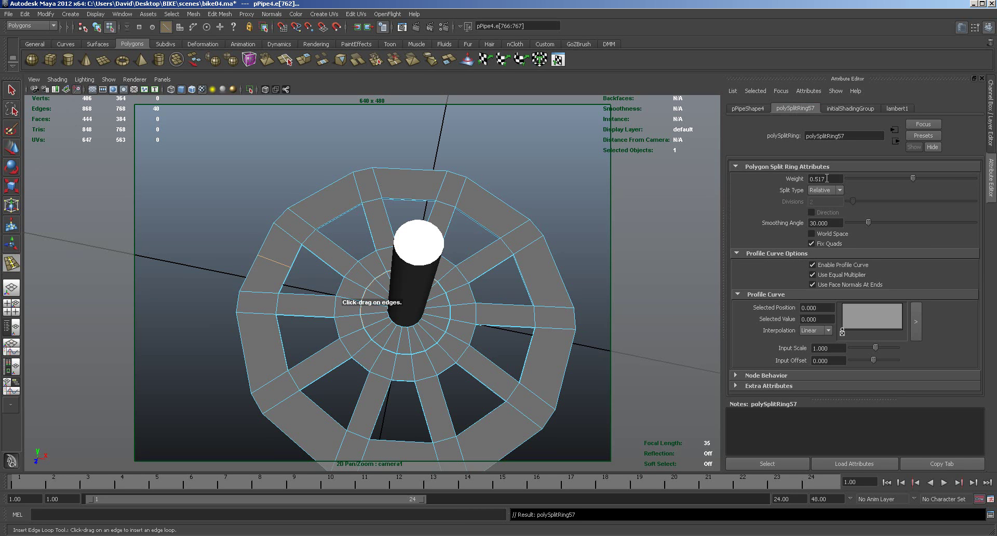
left_click(833, 177)
key("Return")
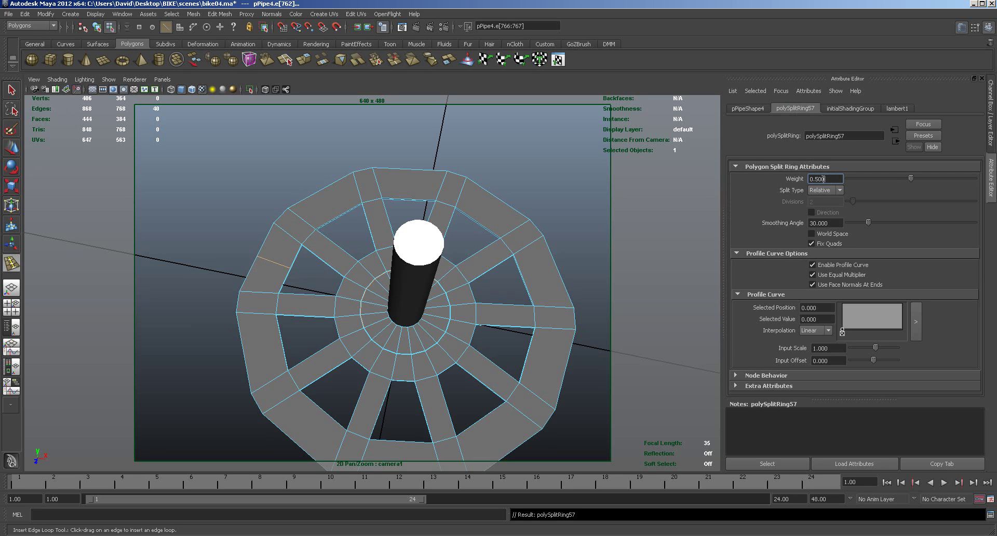
Insert an edge loop across the ring segment at the eleven o'clock spoke window and set its weight to 0.5.
left_click(343, 218)
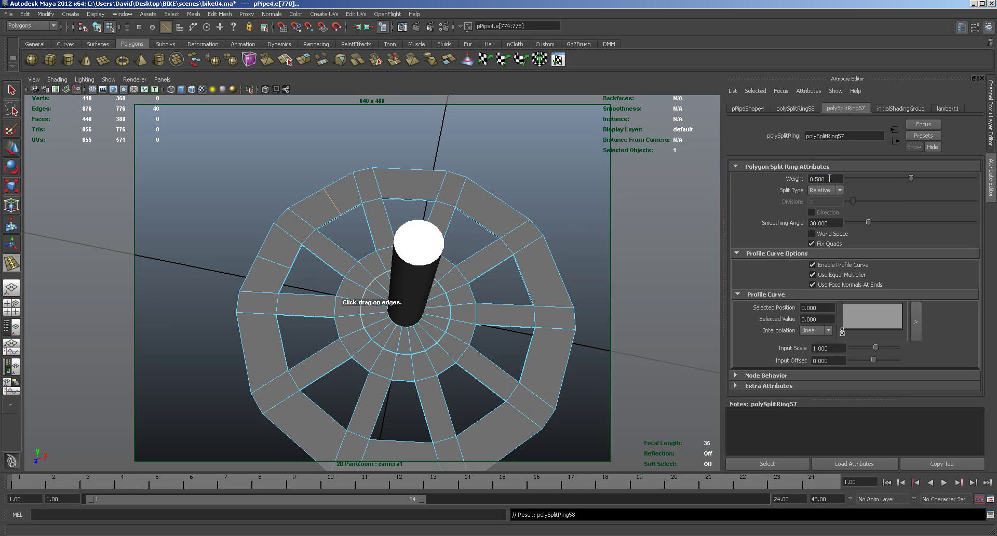
left_click(811, 111)
left_click_drag(830, 180, 817, 179)
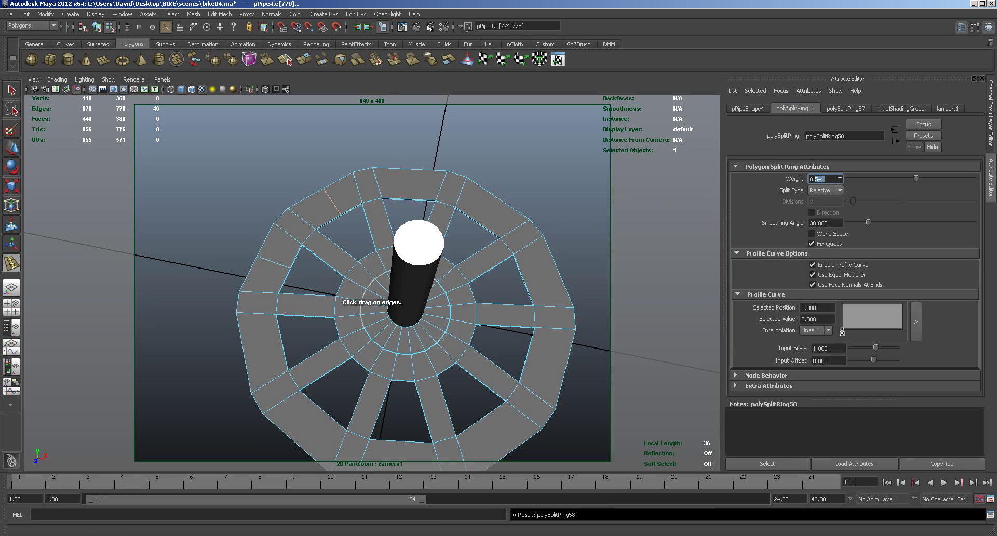
type("5")
key("Return")
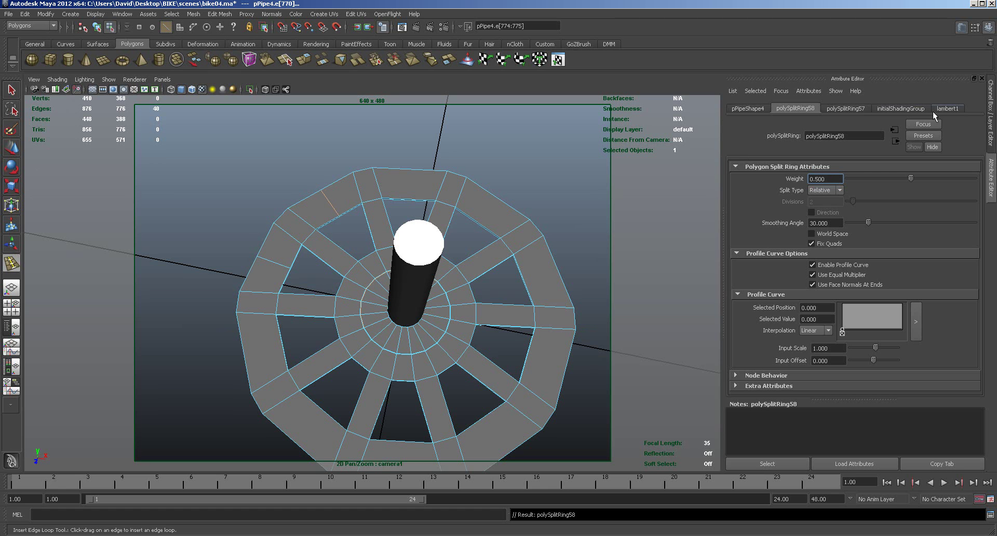
Switch the brake disc back to object mode and delete its construction history.
left_click(11, 148)
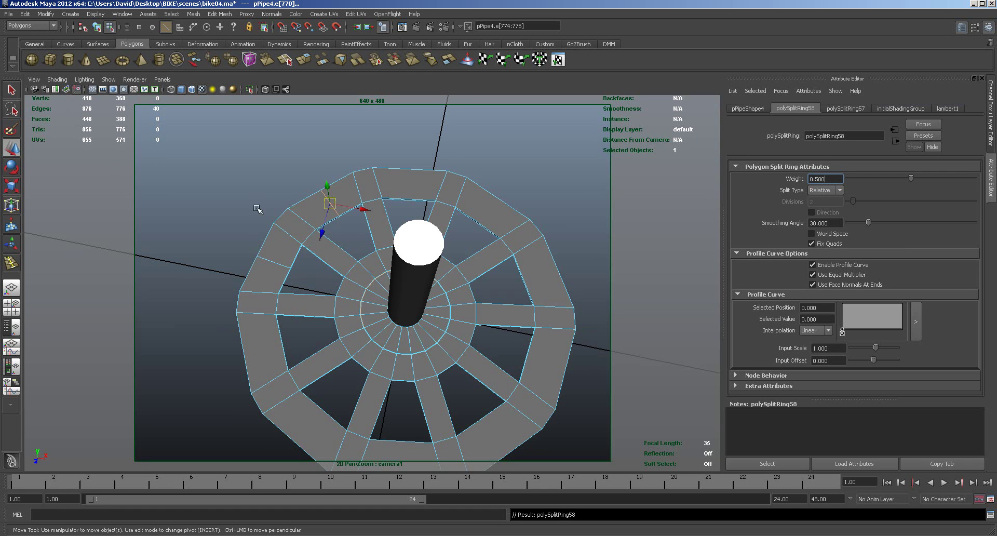
right_click_drag(306, 222, 332, 222)
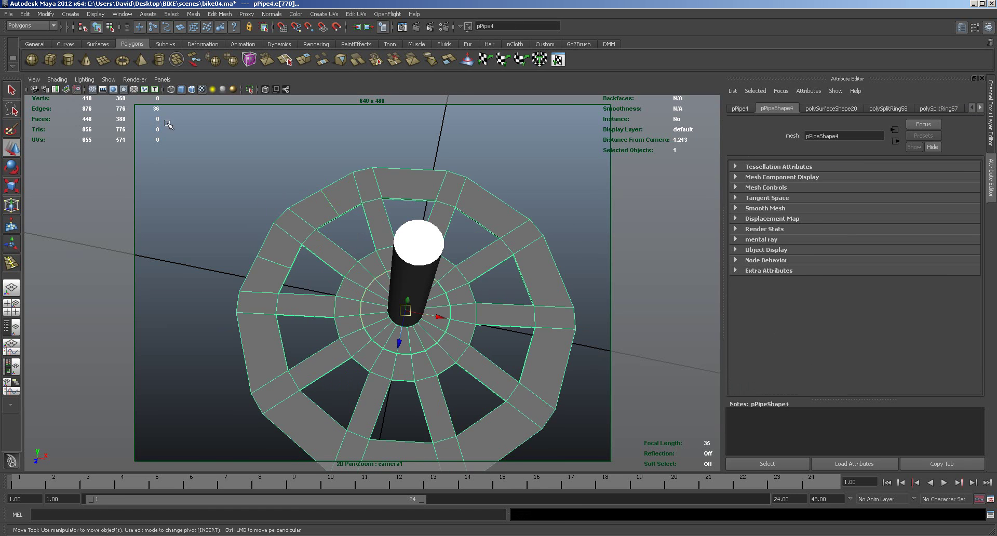
left_click(25, 14)
mouse_move(118, 126)
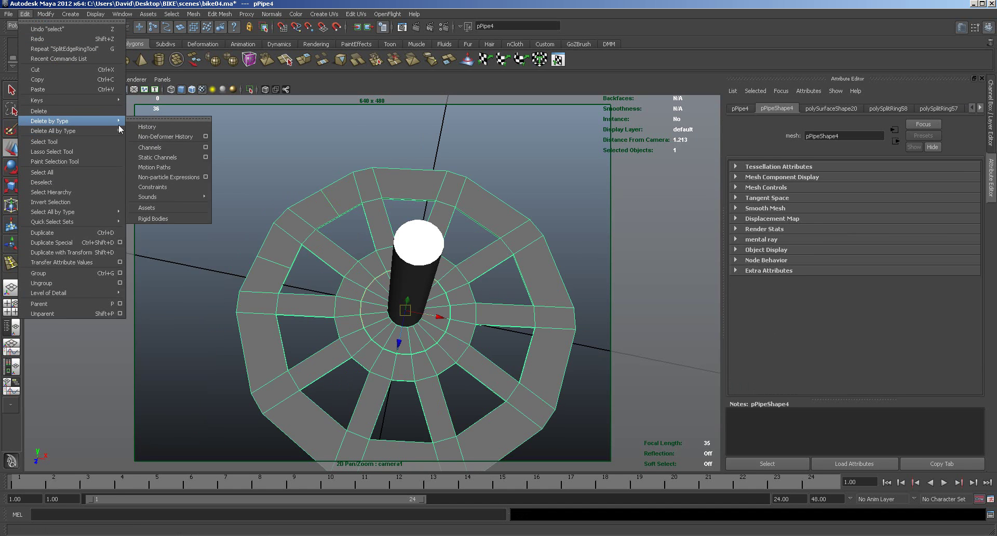
left_click(145, 126)
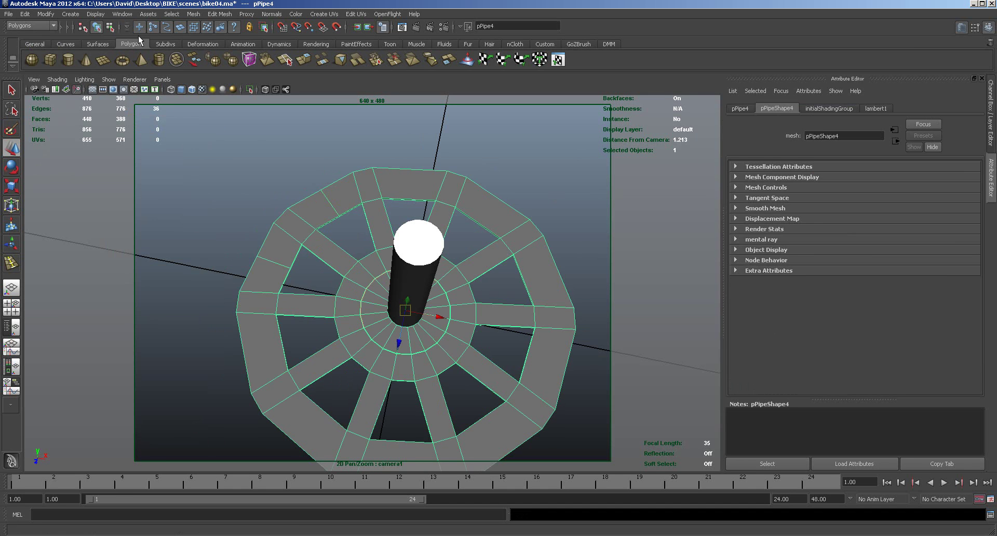
Insert an edge loop across the ring segment above the topmost spoke window and set its weight to 0.5.
left_click(232, 16)
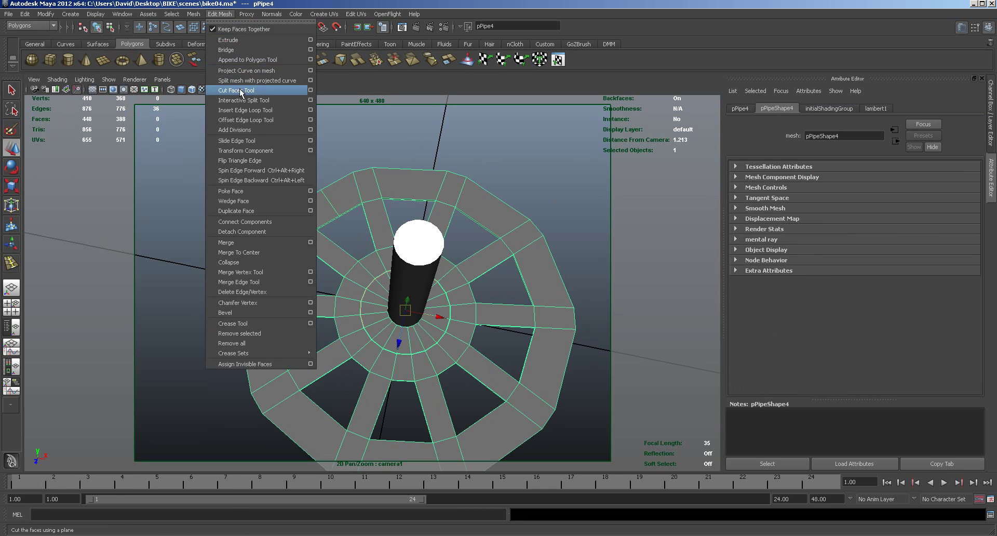
left_click(240, 110)
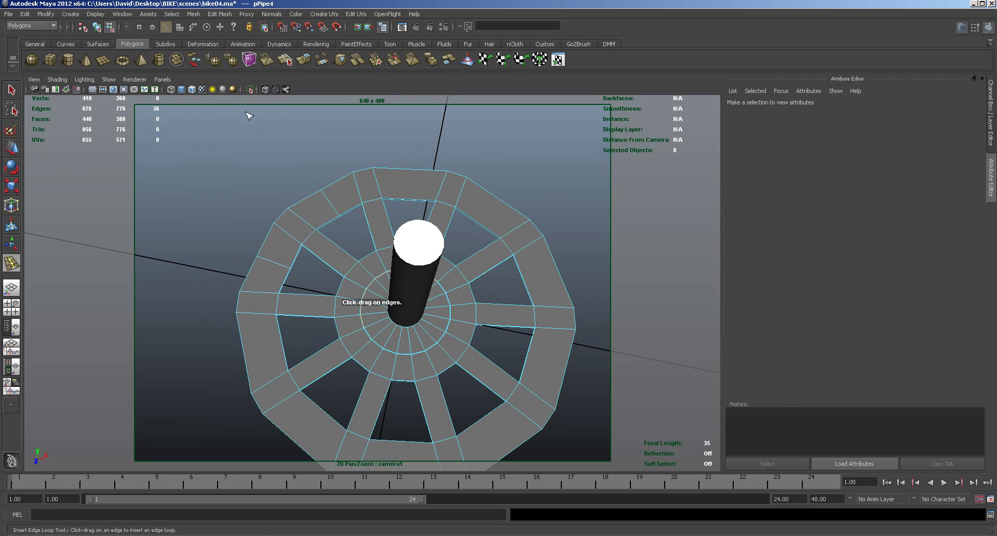
left_click_drag(415, 202, 415, 202)
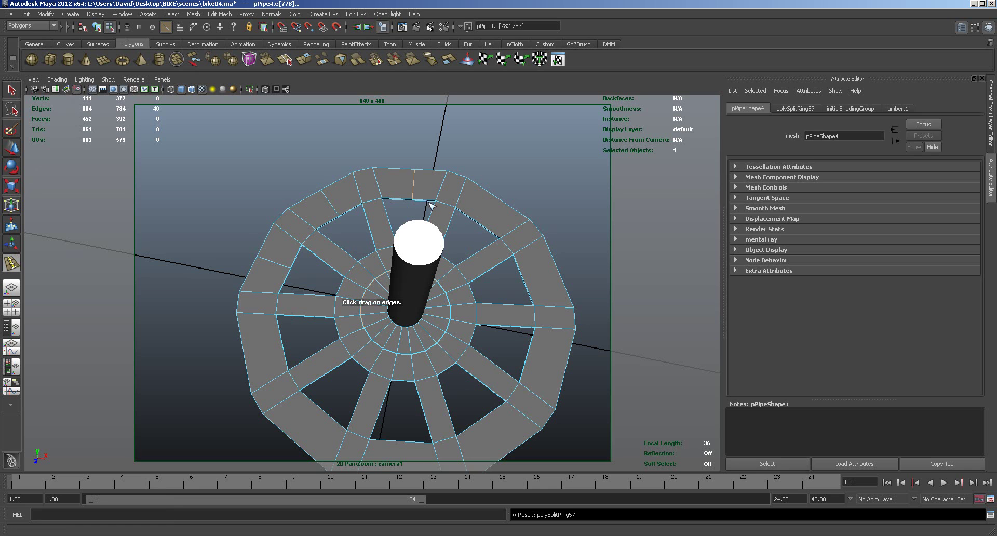
left_click(807, 110)
double_click(820, 179)
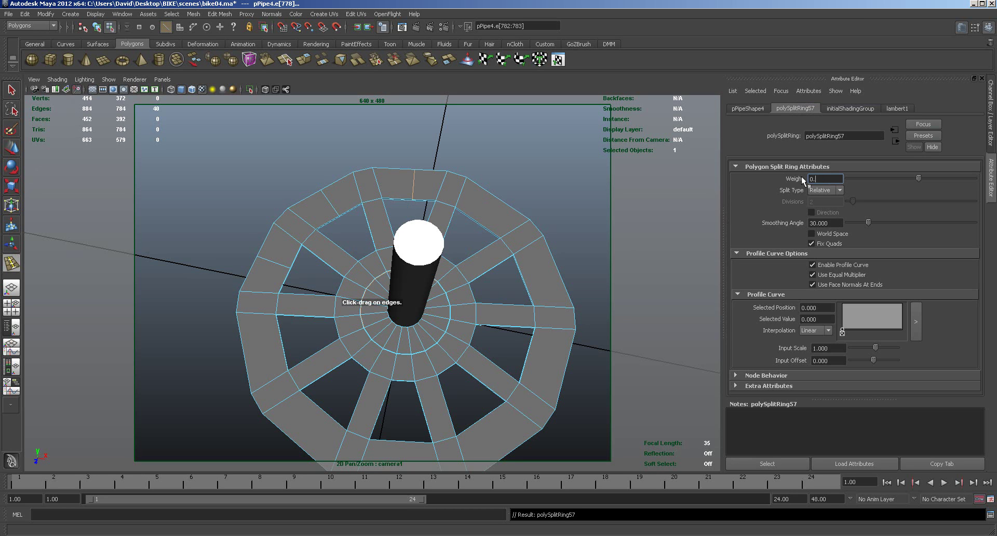
key("Return")
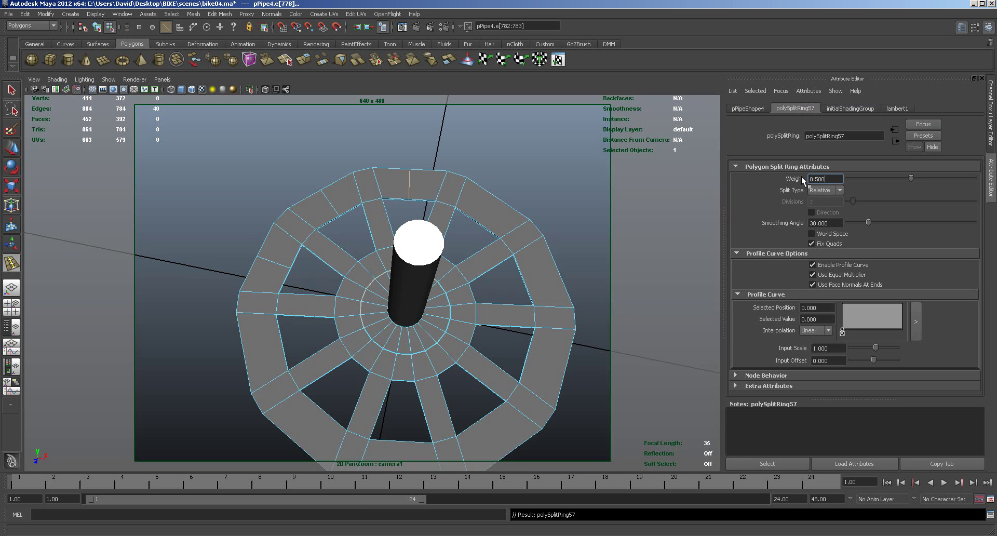
Insert an edge loop across the ring segment at the one o'clock spoke window with a weight of 0.5.
left_click(480, 223)
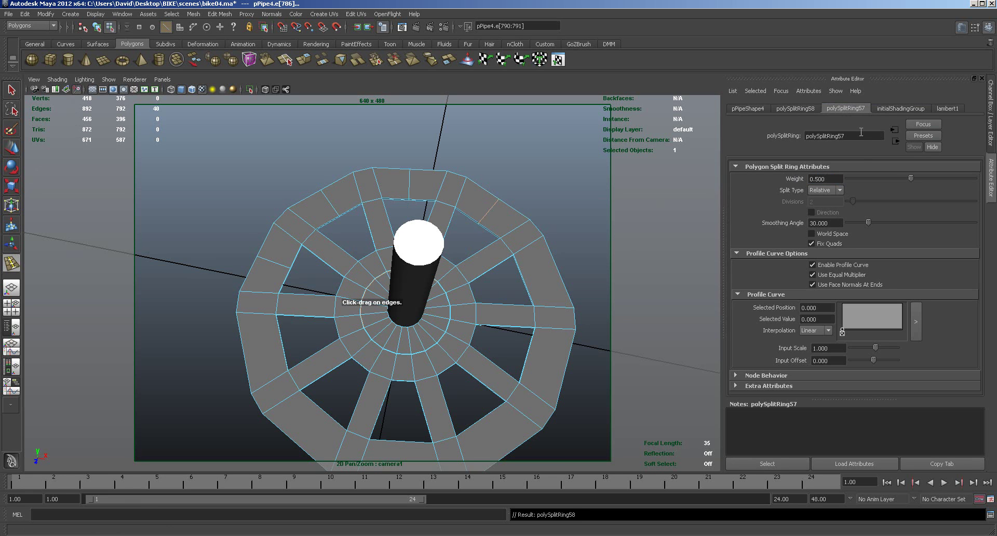
left_click(811, 109)
left_click_drag(837, 180, 808, 179)
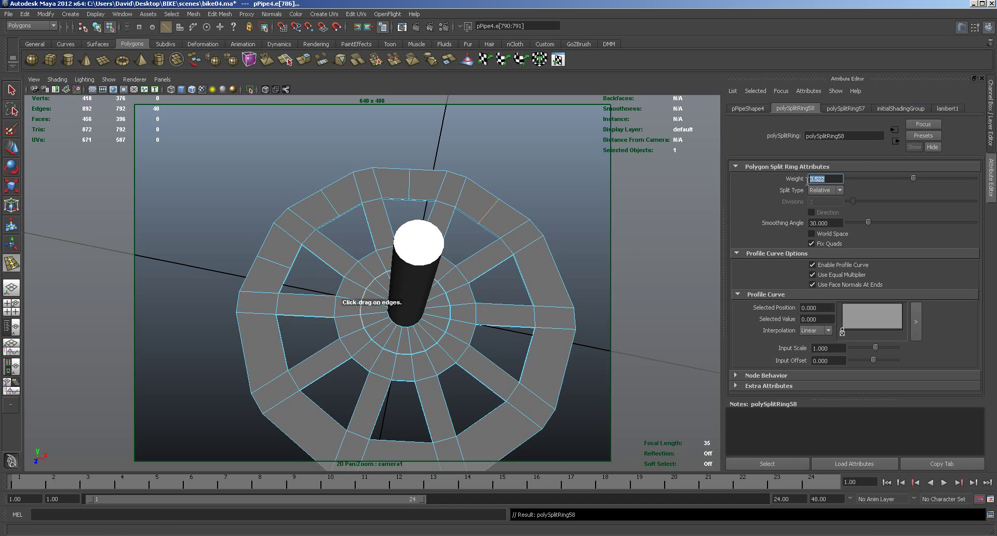
type("0.5")
key("Return")
Insert an edge loop across the ring segment at the two o'clock spoke window with a weight of 0.5.
left_click(527, 281)
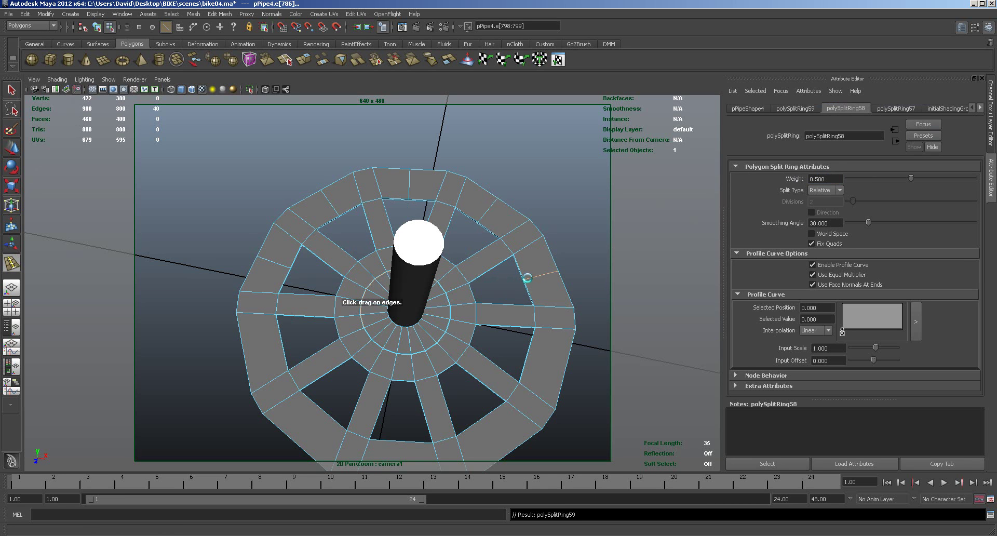
left_click(803, 108)
left_click(834, 179)
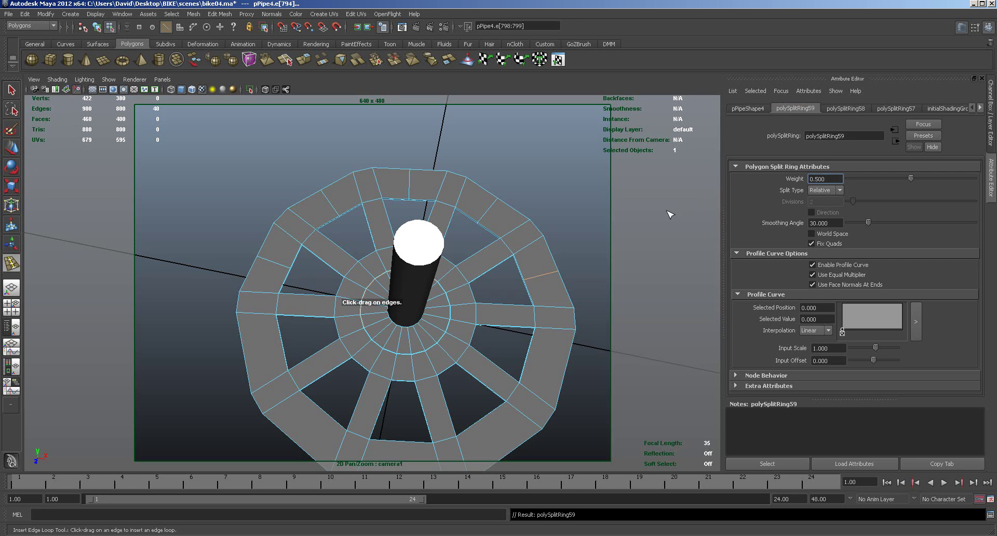
Insert an edge loop across the ring segment at the four o'clock spoke window with a weight of 0.5.
left_click_drag(530, 357, 529, 357)
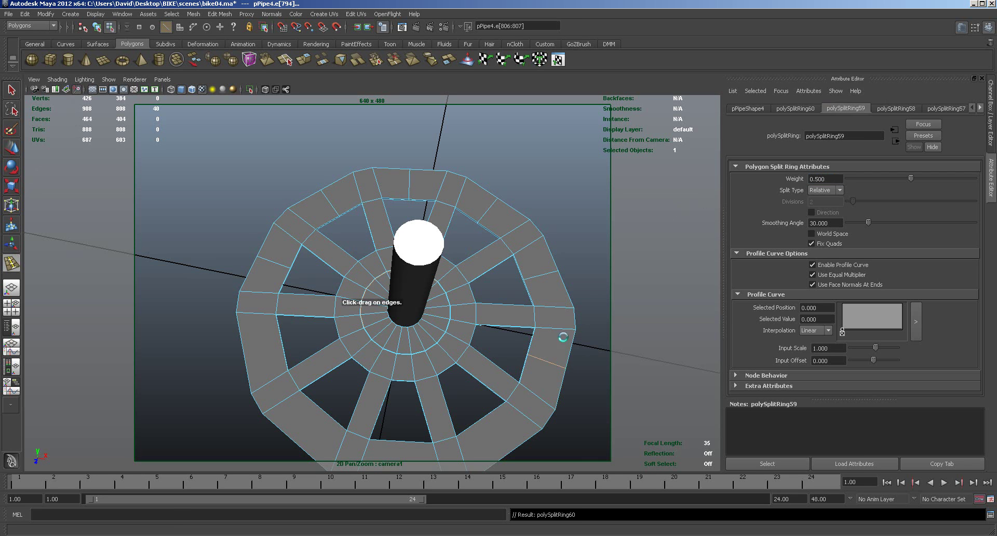
left_click(796, 108)
left_click(826, 179)
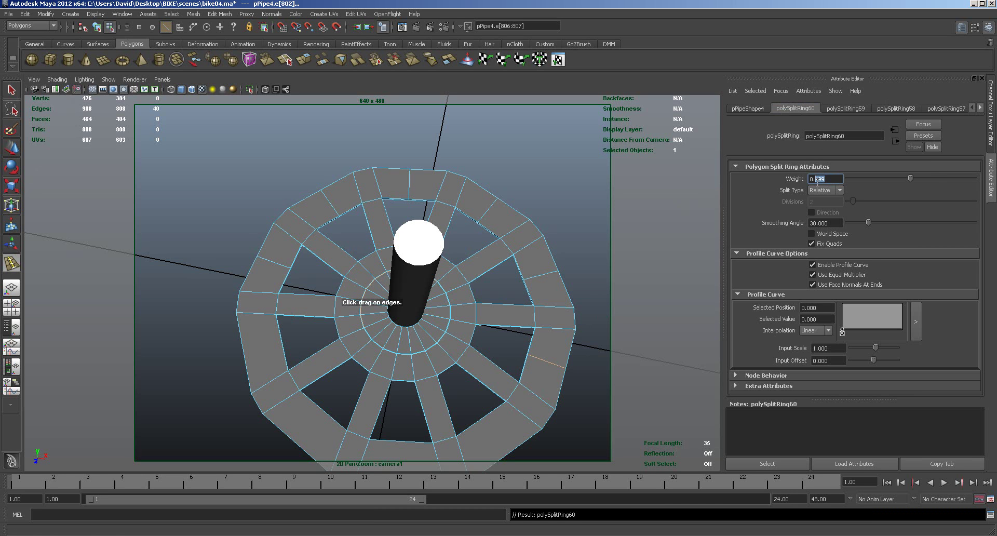
type("0.5")
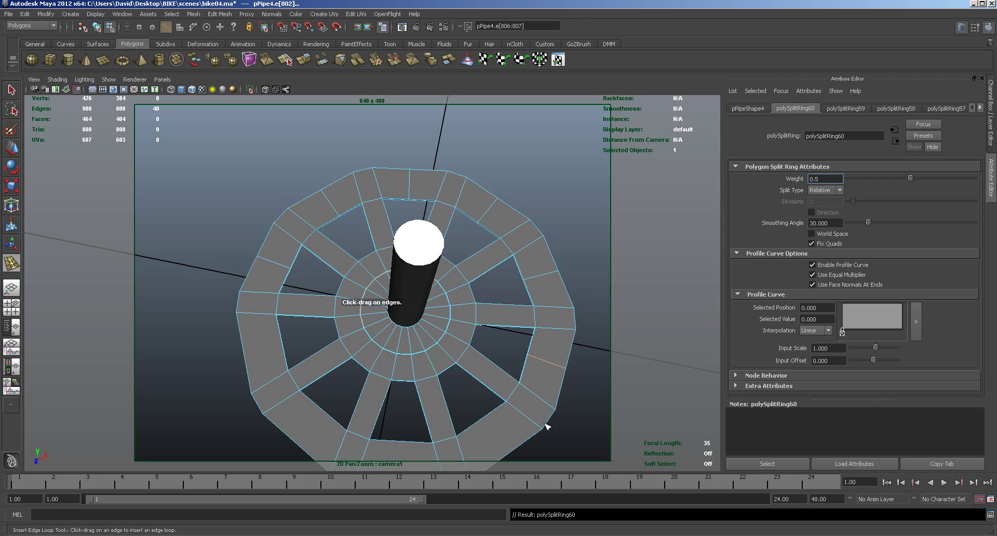
key("Return")
Insert an edge loop across the ring segment at the five o'clock spoke window with a weight of 0.5.
left_click(487, 422)
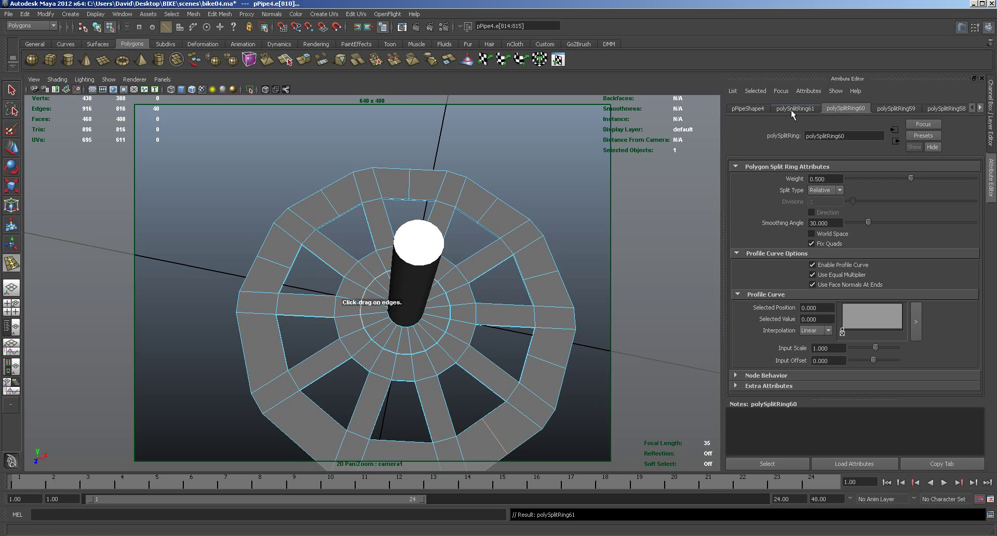
left_click(791, 109)
left_click(833, 180)
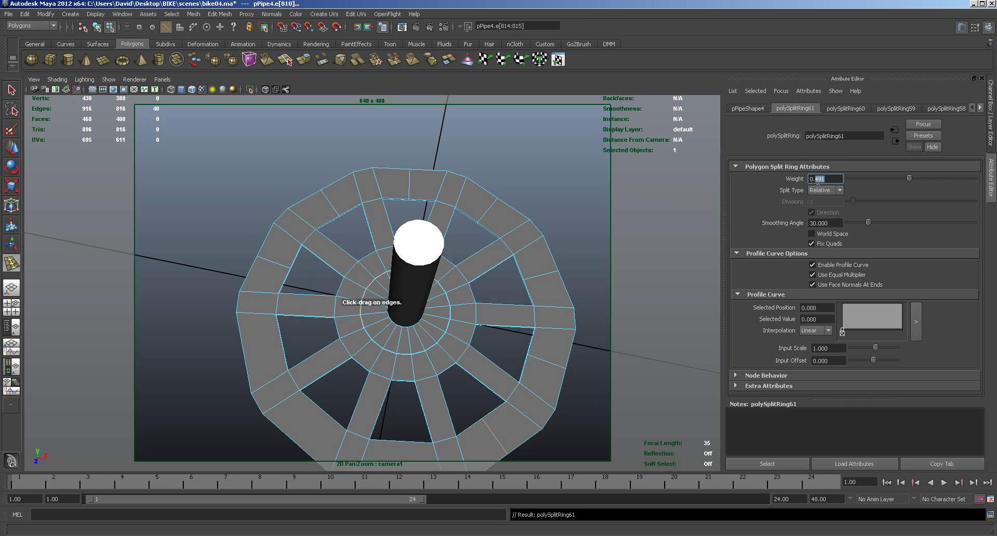
type("5")
key("Return")
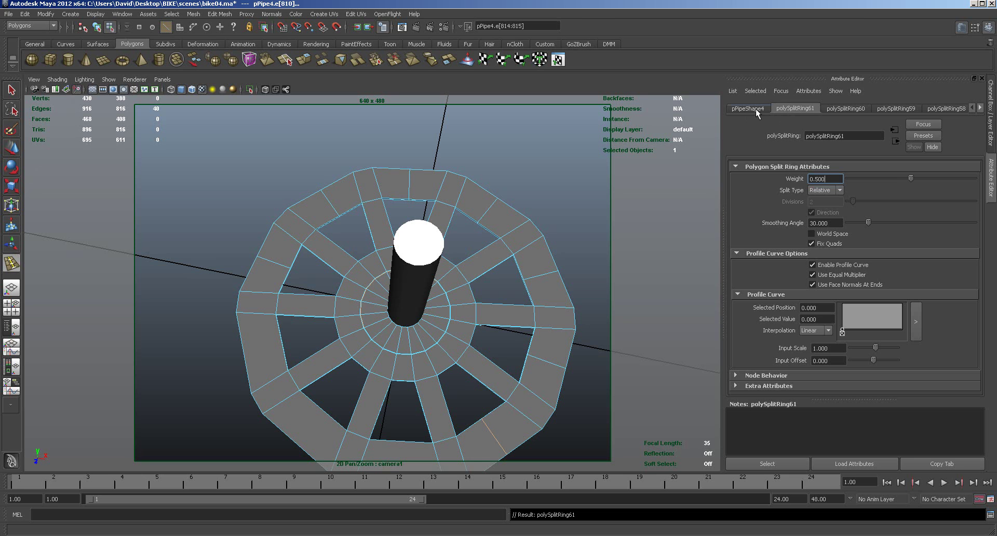
Insert an edge loop across the ring segment below the bottommost spoke window and set its weight to 0.5.
left_click(407, 443)
left_click(824, 179)
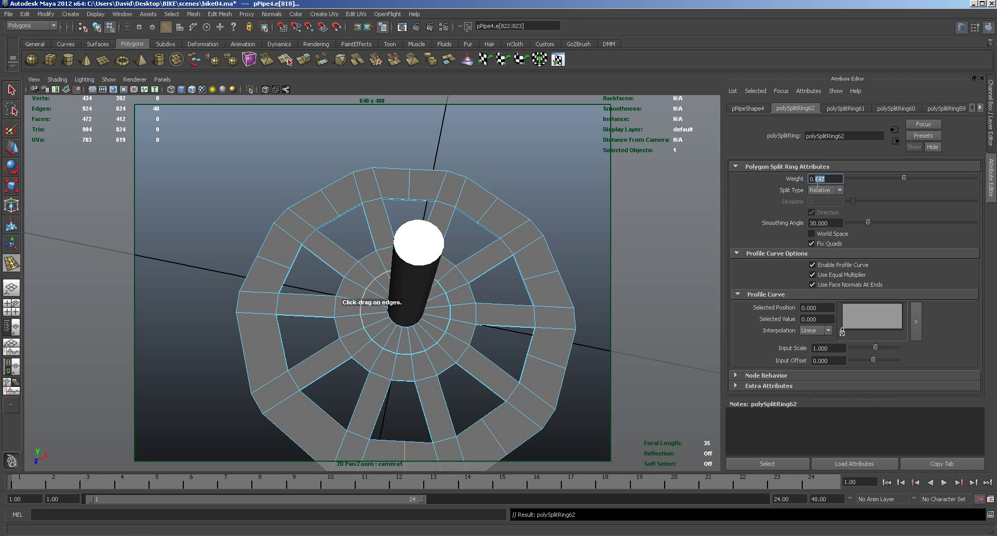
type("0.5")
key("Return")
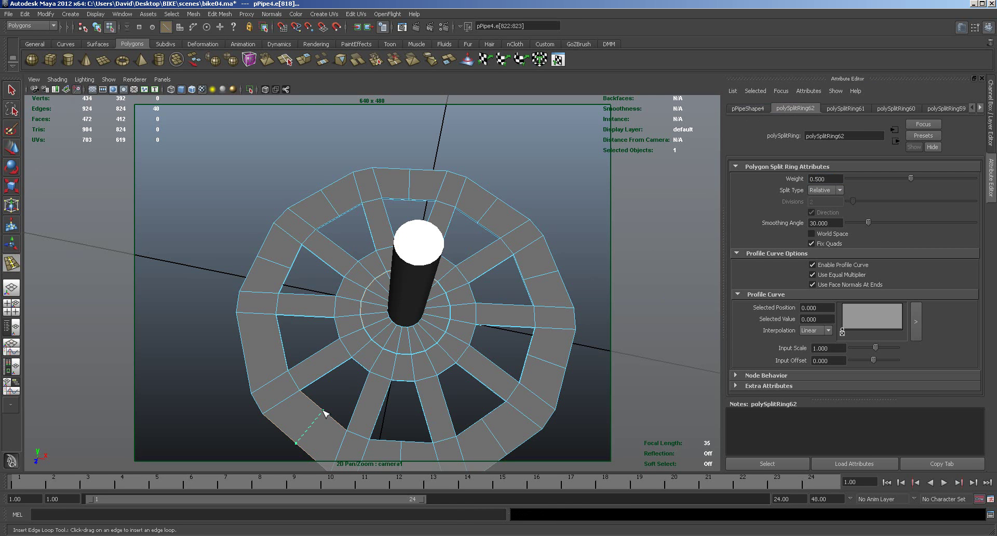
Insert an edge loop across the ring segment at the seven o'clock spoke window with a weight of 0.5.
left_click(323, 413)
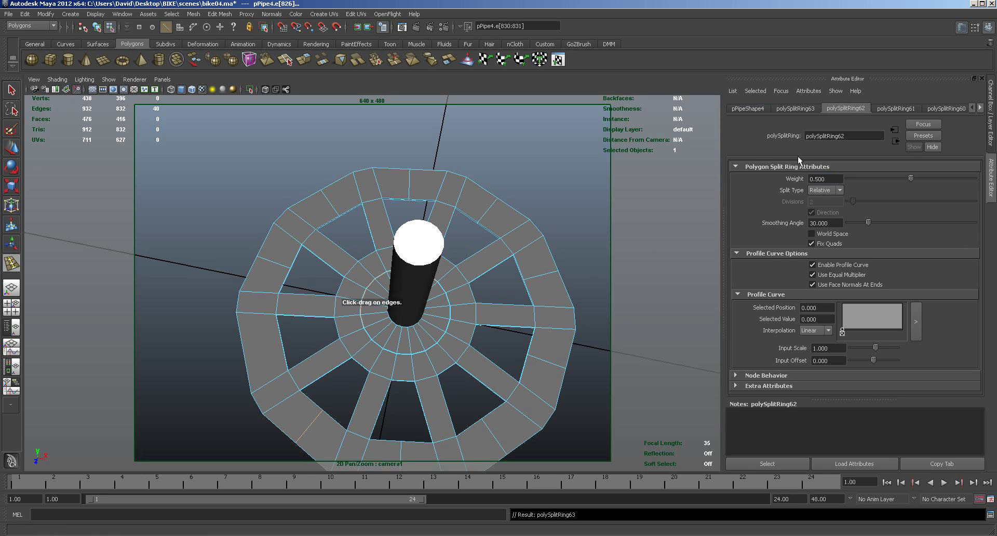
left_click(793, 105)
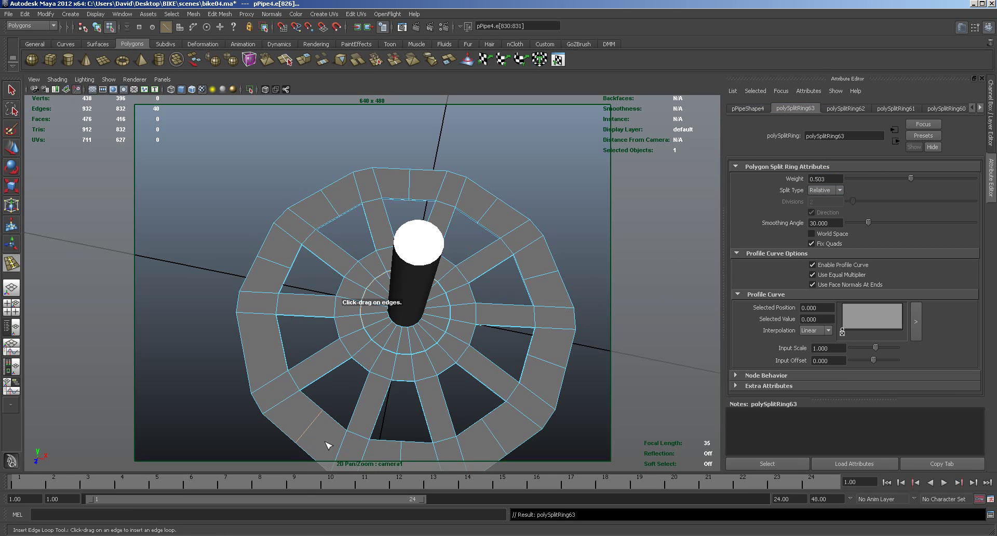
left_click(827, 179)
type("0.5")
key("Return")
Insert an edge loop with weight 0.5 across the last undivided ring segment, at eight o'clock, and leave the edge loop tool.
left_click_drag(283, 345, 283, 345)
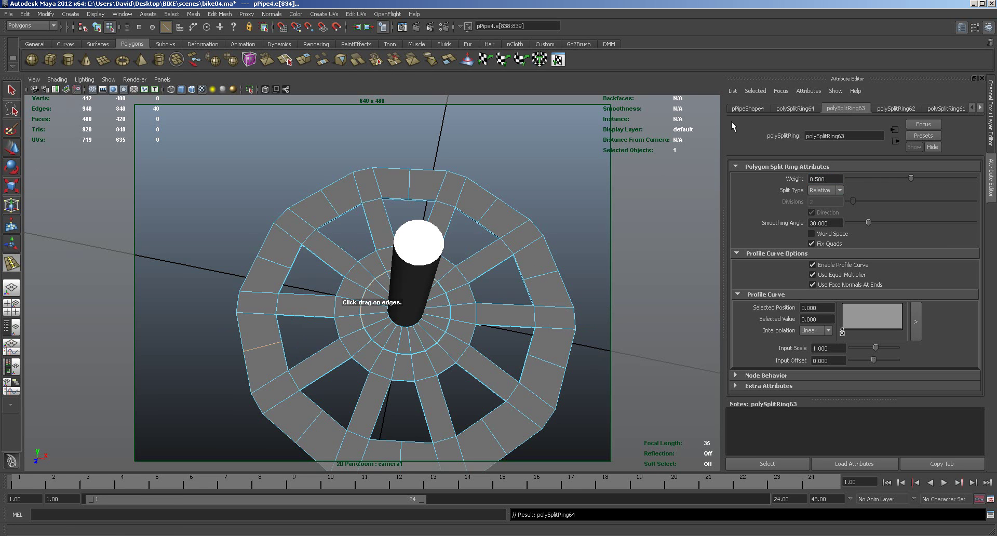
left_click(794, 109)
left_click(821, 179)
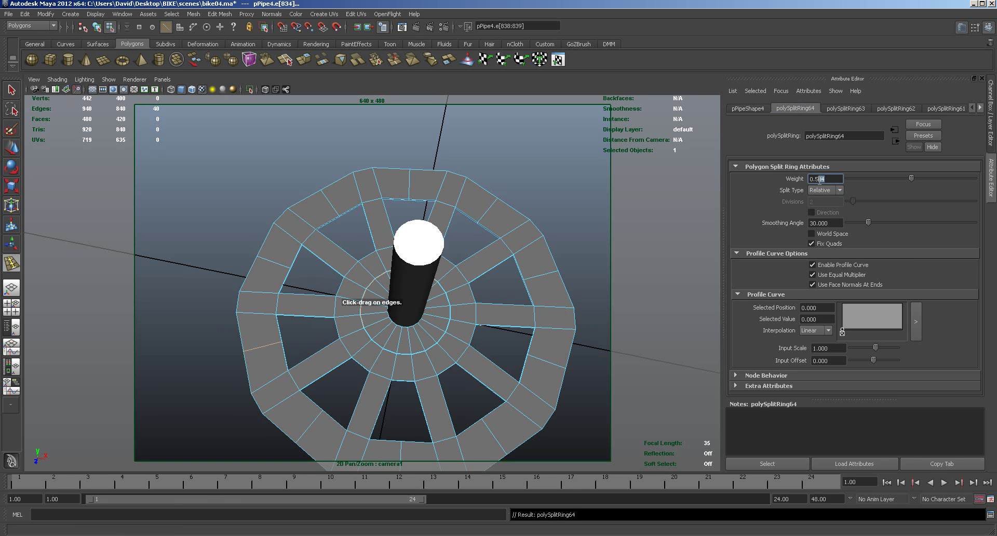
type("0.5")
key("Return")
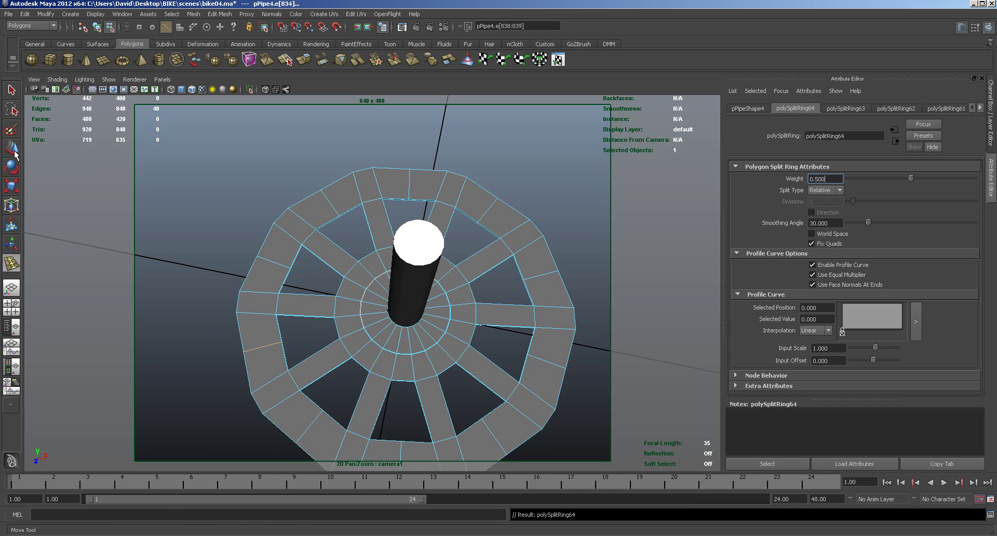
key("w")
right_click_drag(328, 302, 355, 296)
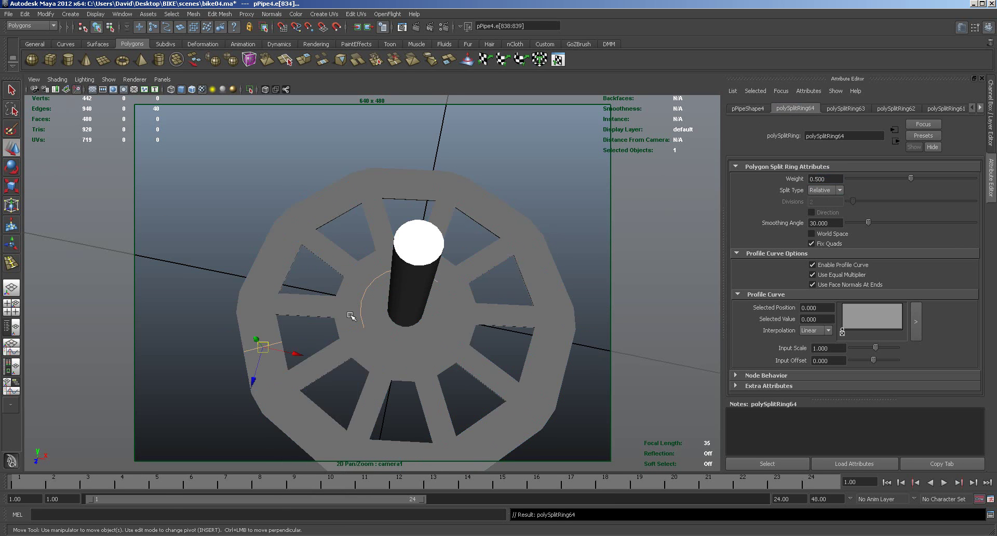
Delete the construction history of all objects in the scene.
left_click(40, 15)
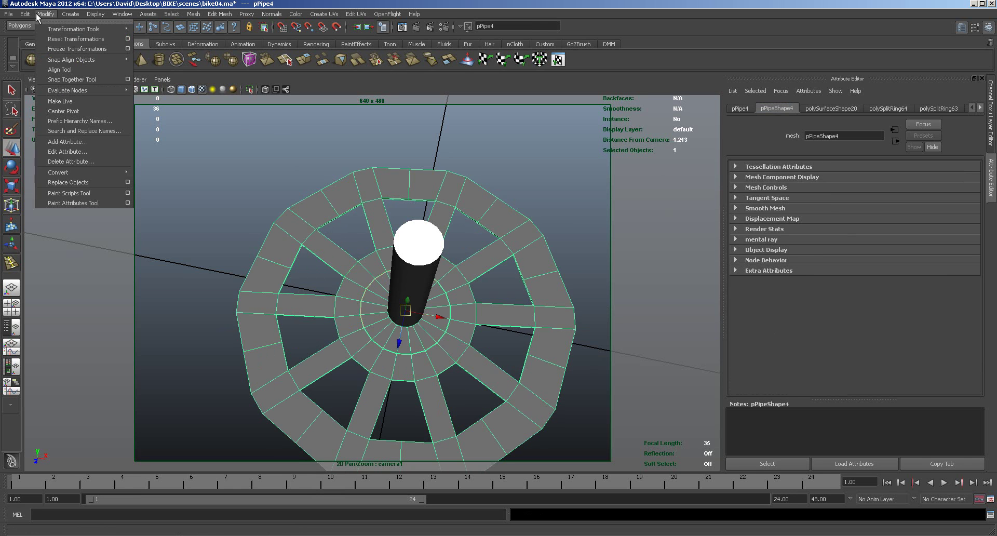
mouse_move(25, 15)
mouse_move(47, 136)
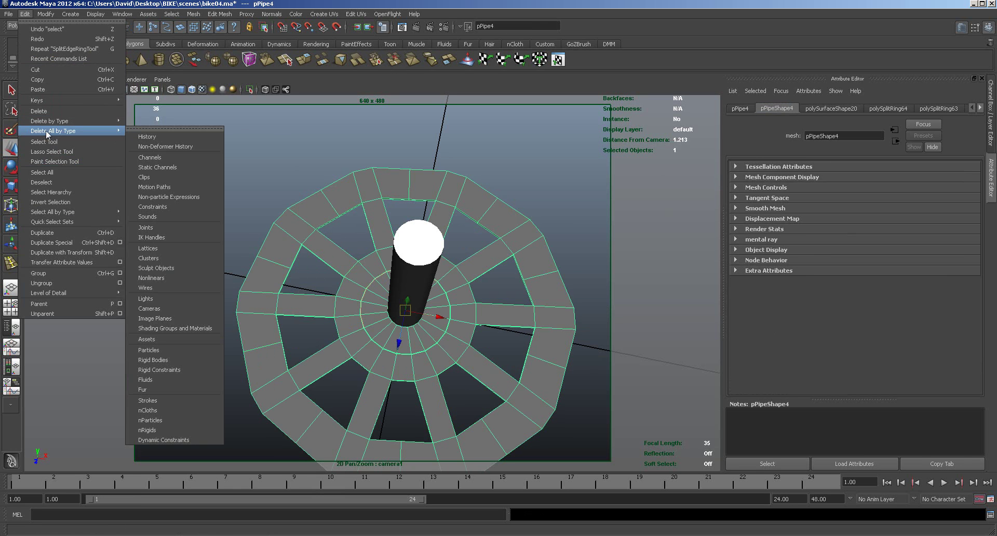
left_click(148, 137)
In the top view, select the vertices of the centred loops around the outer ring and scale them outward uniformly by about 1.035.
right_click_drag(282, 335, 237, 338)
left_click_drag(229, 333, 291, 351)
key("space")
key("space")
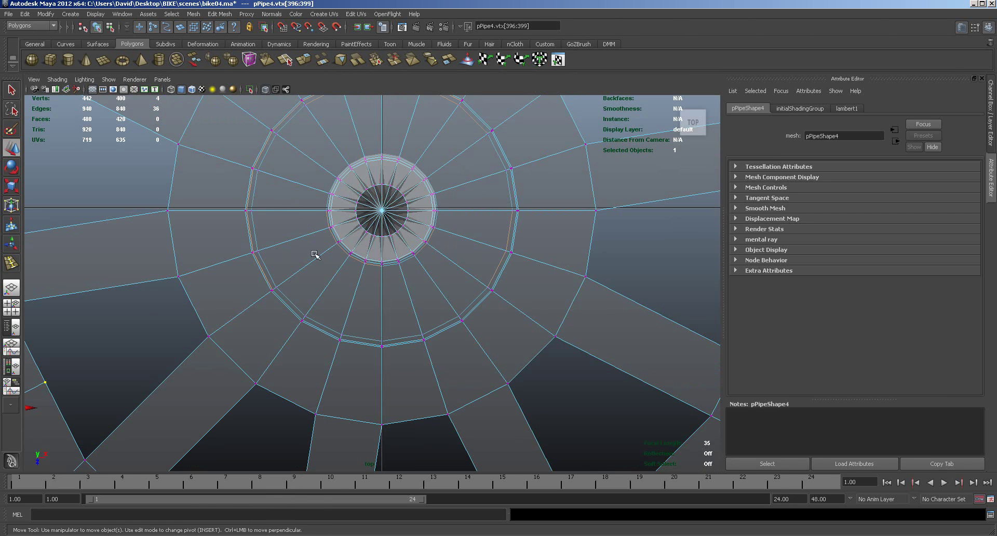
scroll(394, 285, "down", 8)
scroll(383, 283, "up", 3)
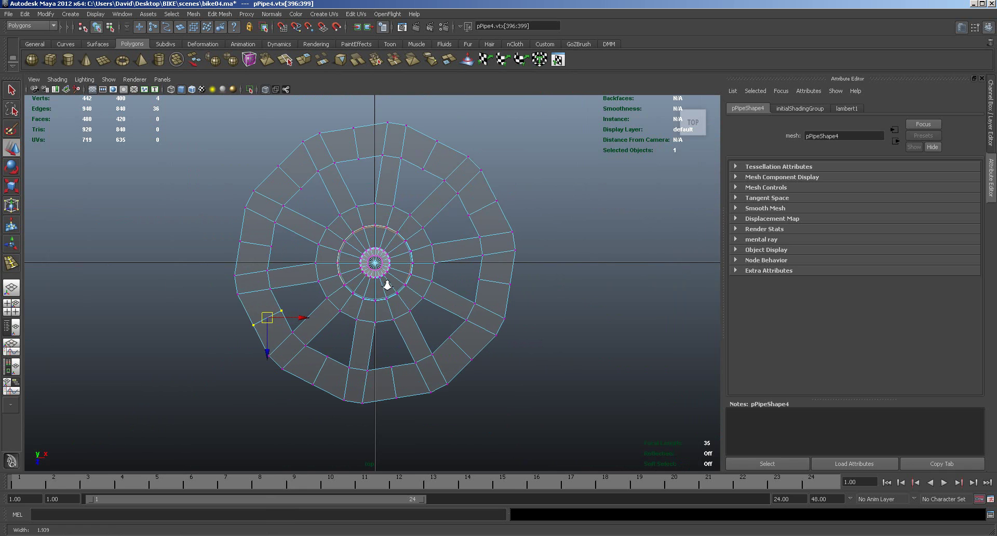
left_click(233, 327)
left_click_drag(285, 329, 250, 308)
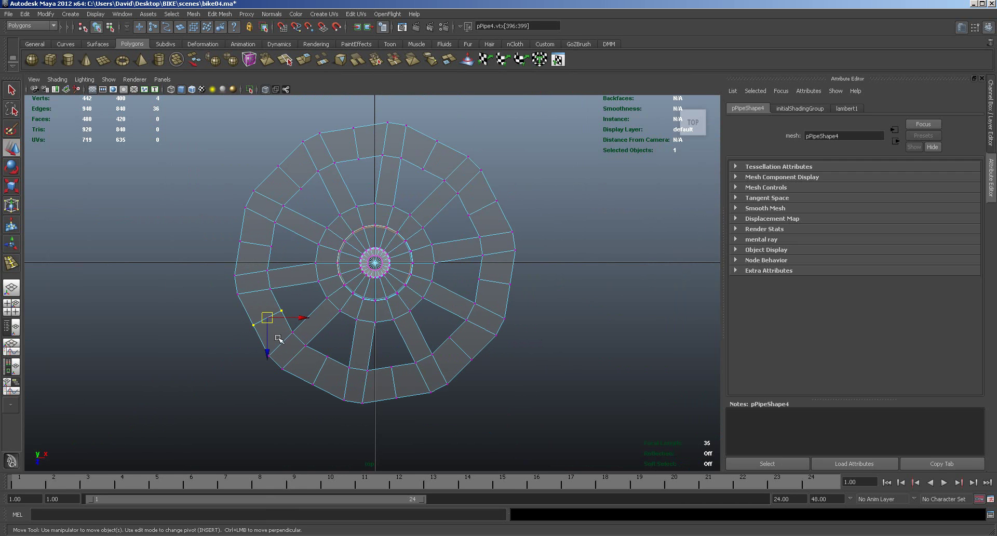
left_click_drag(314, 348, 327, 405, "shift")
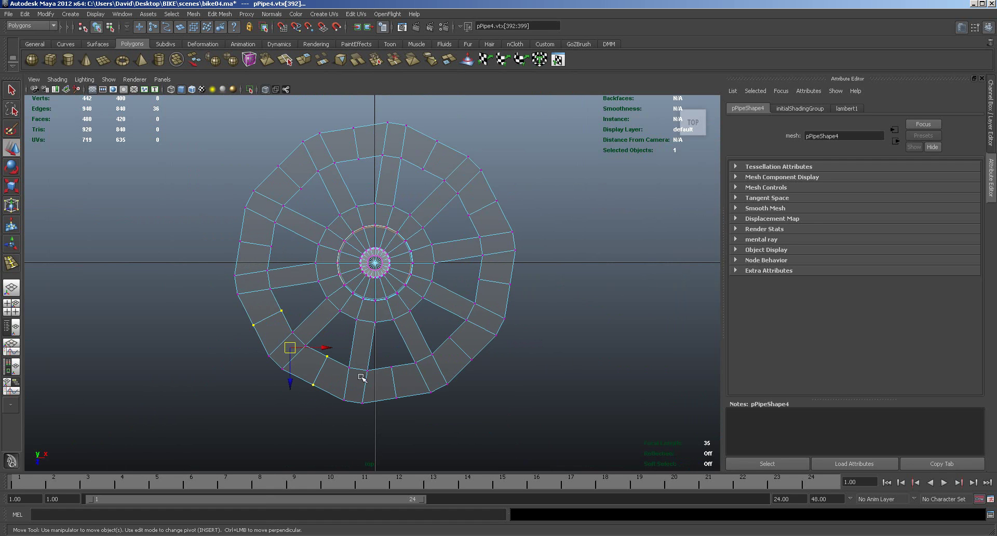
left_click_drag(383, 354, 406, 421, "shift")
left_click_drag(455, 321, 449, 339, "shift")
left_click_drag(461, 346, 500, 382, "shift")
left_click_drag(472, 266, 528, 292, "shift")
left_click_drag(462, 203, 512, 218, "shift")
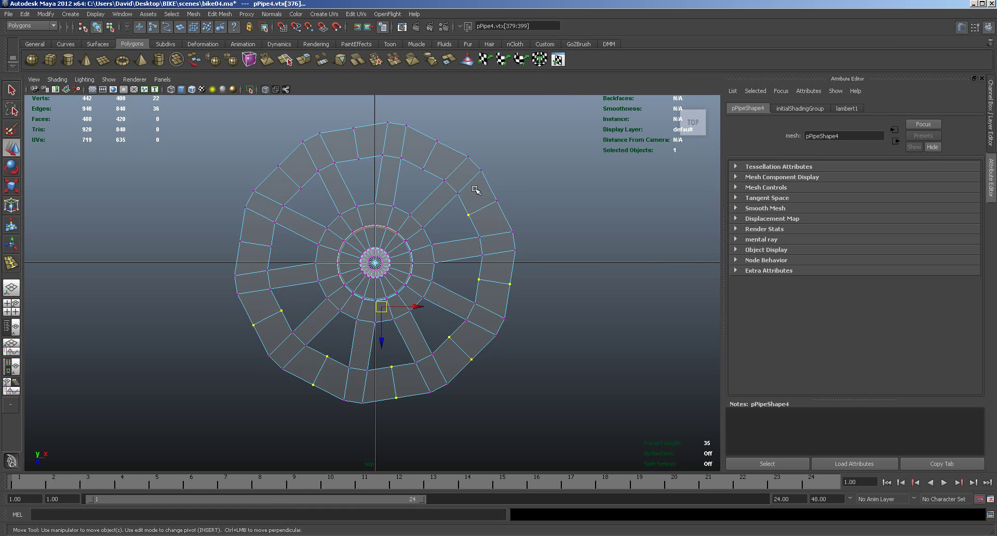
left_click_drag(446, 136, 419, 172, "shift")
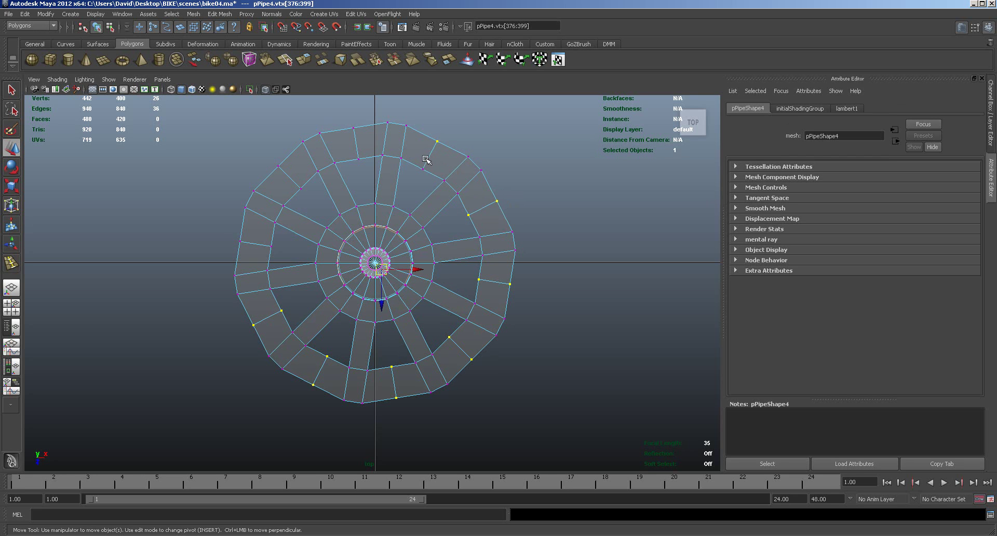
left_click_drag(343, 115, 372, 166, "shift")
left_click_drag(271, 146, 300, 187, "shift")
left_click_drag(236, 238, 286, 252, "shift")
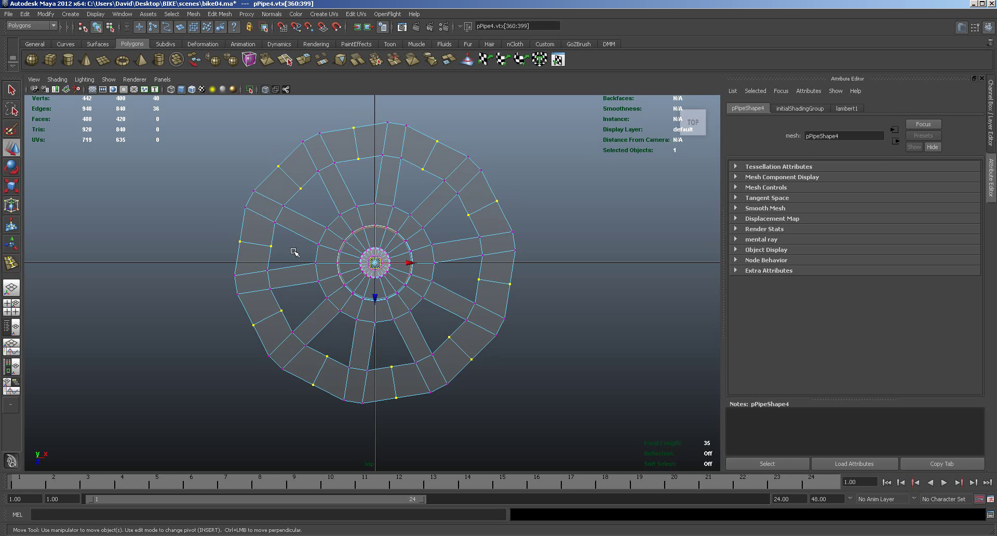
key("r")
left_click(377, 264)
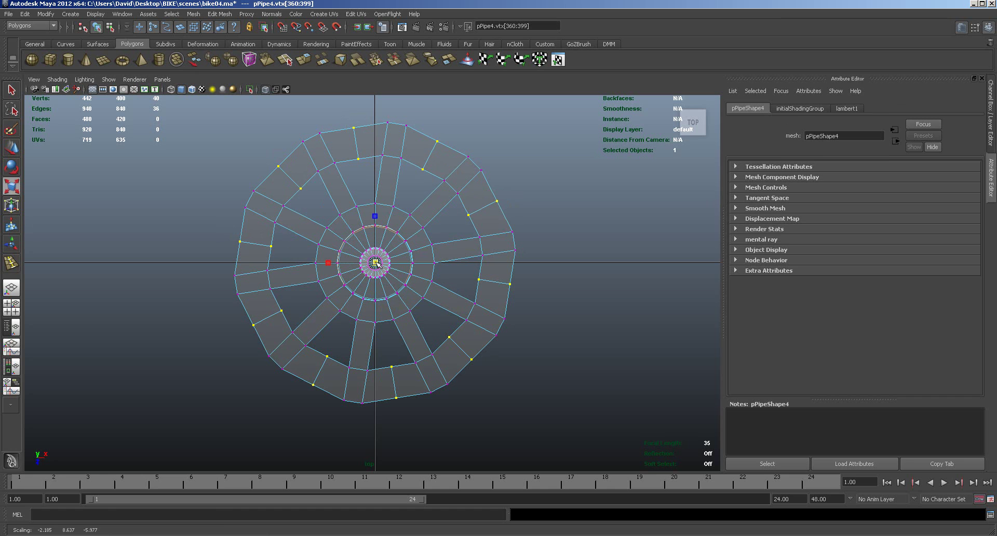
left_click_drag(377, 265, 383, 264)
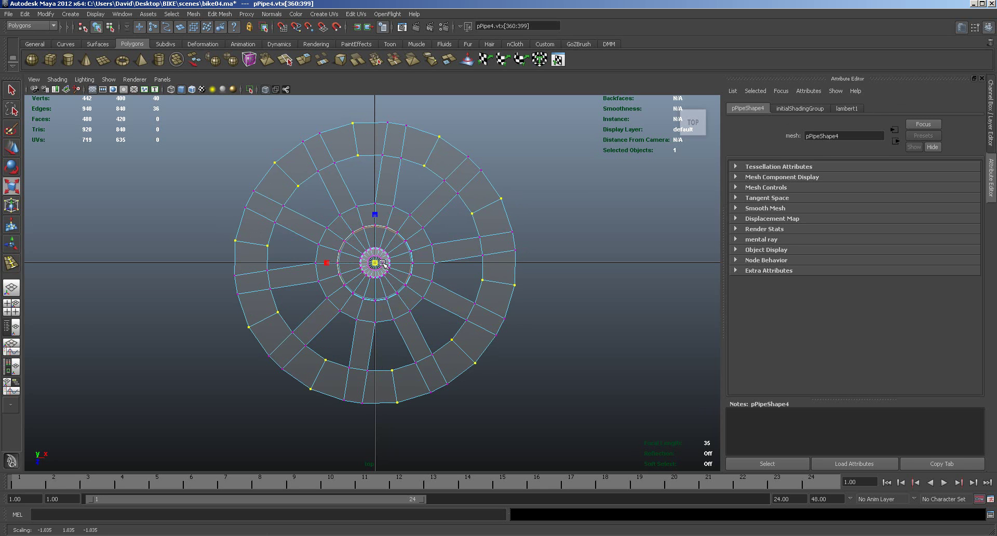
Return the disc to object mode, turn on its smooth preview and deselect it.
right_click_drag(488, 251, 510, 253)
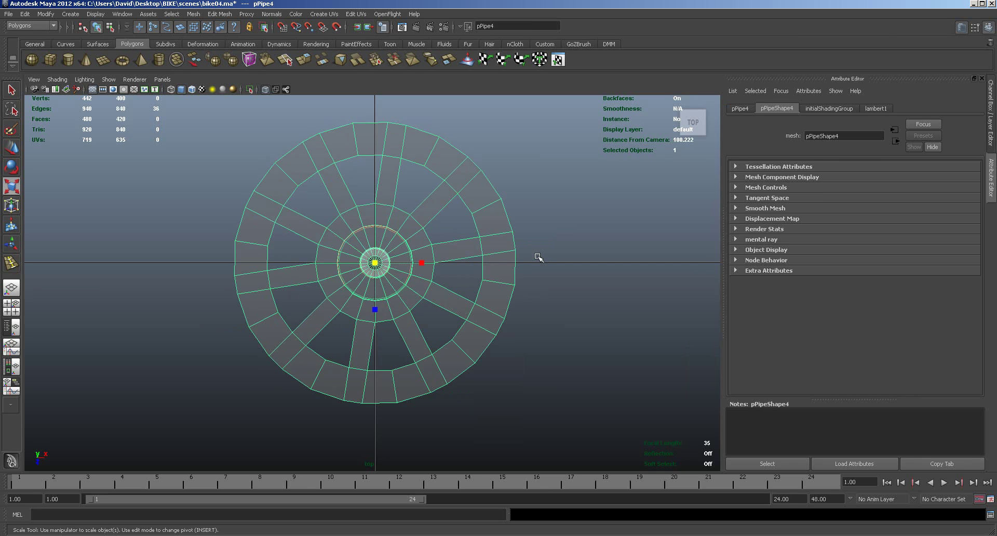
key("3")
left_click(560, 279)
key("space")
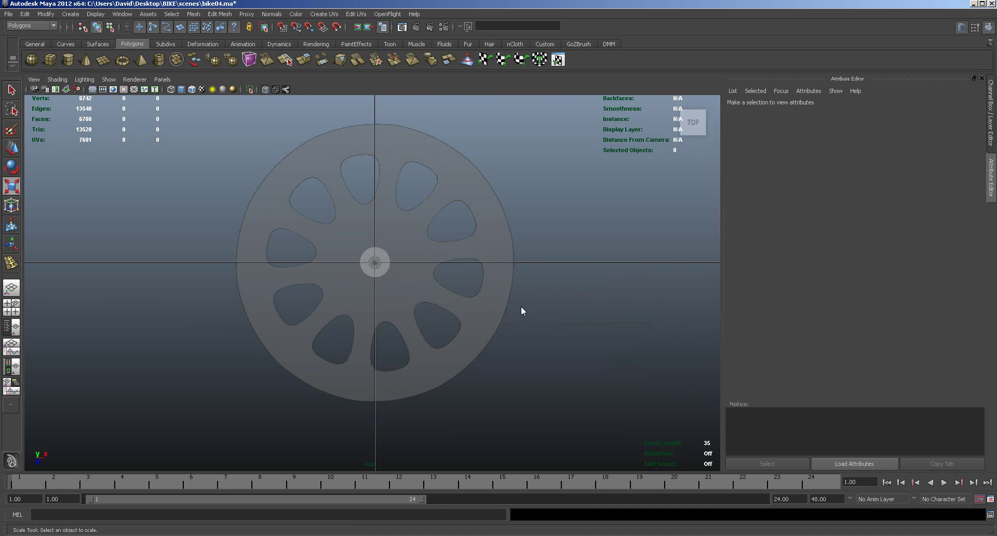
Insert two circular edge loops in the disc, one beside the outer ring's inner edge and one beside the hub's outer edge.
left_click(566, 227)
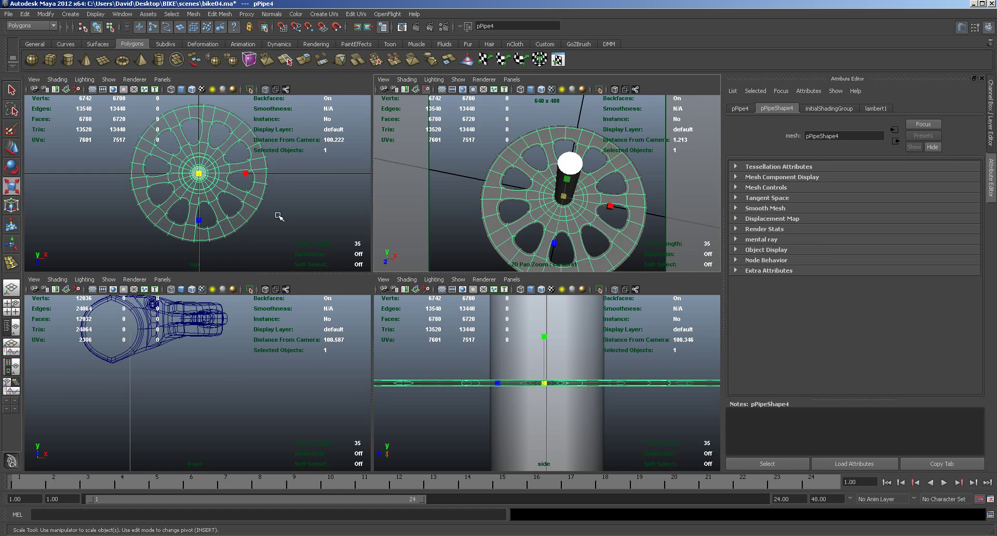
left_click(216, 15)
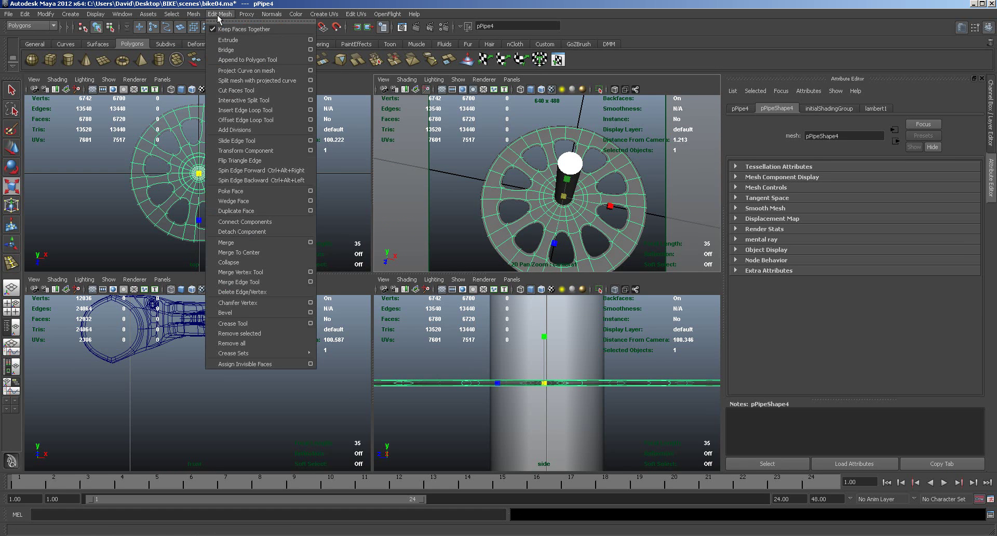
left_click(240, 111)
left_click_drag(188, 236, 190, 233)
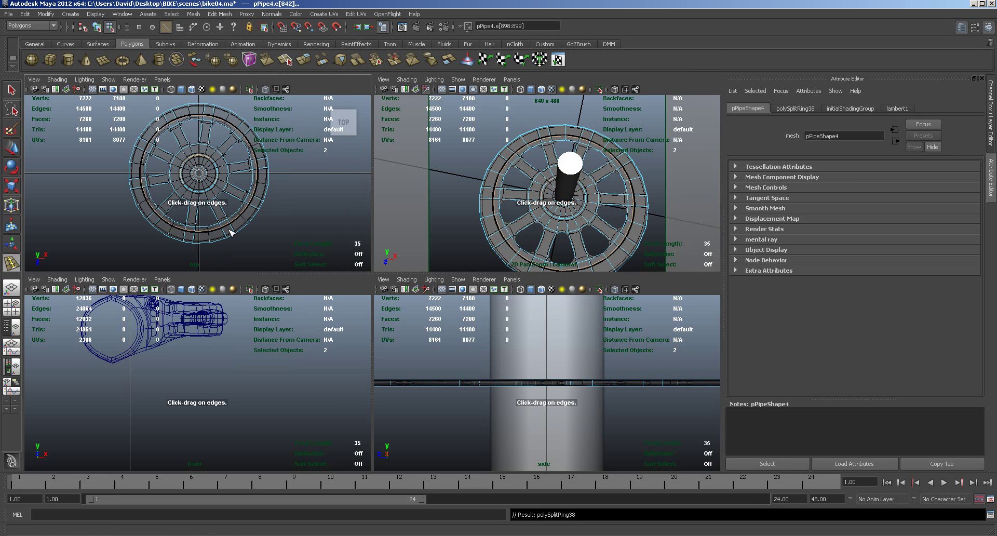
key("ctrl+z")
key("space")
right_click_drag(231, 233, 540, 271, "alt")
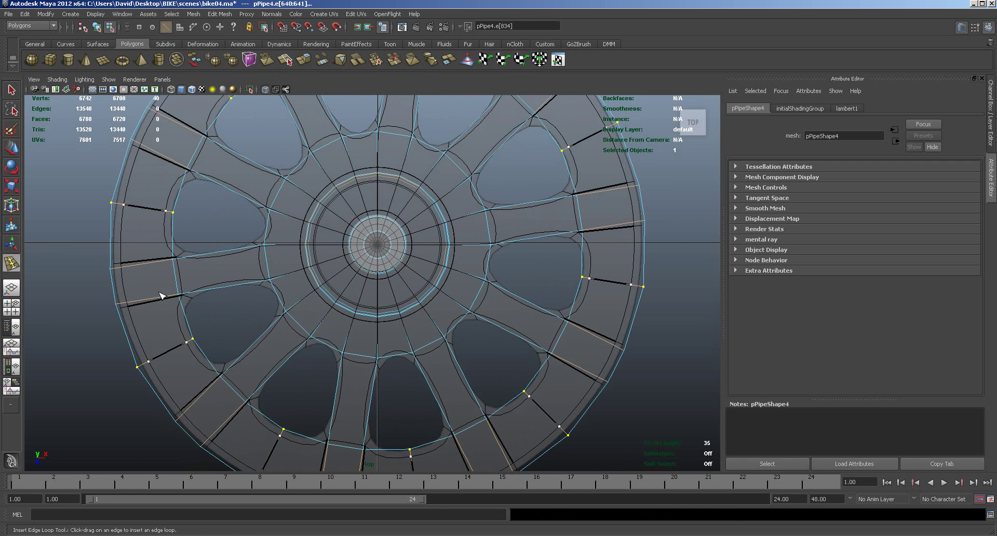
left_click(173, 261)
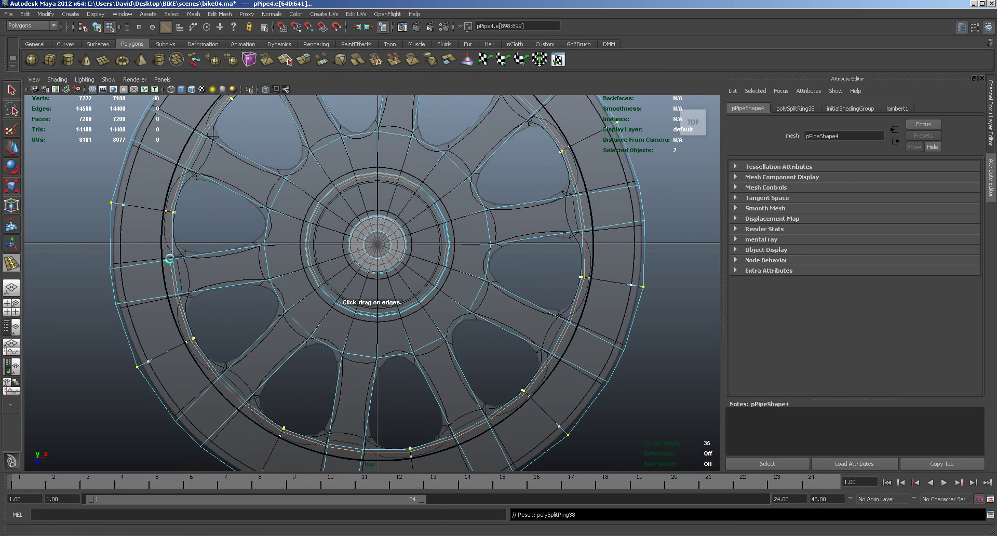
left_click(267, 244)
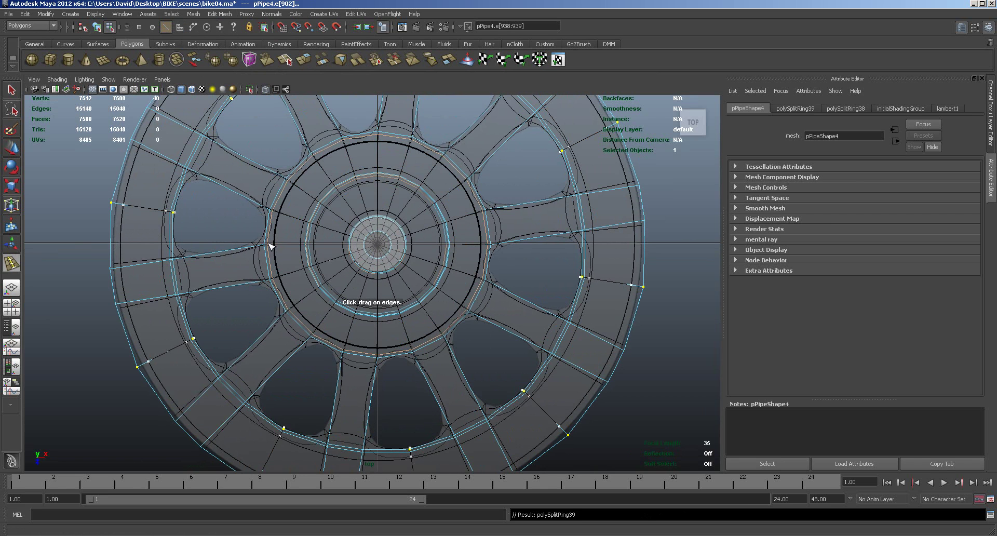
Insert an edge loop across each of the ten spokes close to where it meets the outer ring.
left_click_drag(192, 174, 192, 176)
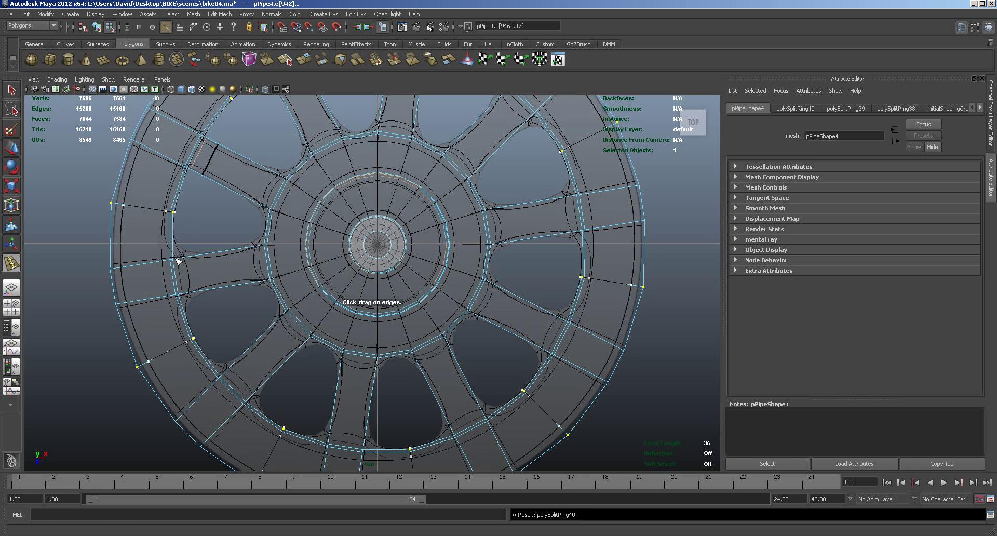
left_click_drag(190, 259, 191, 260)
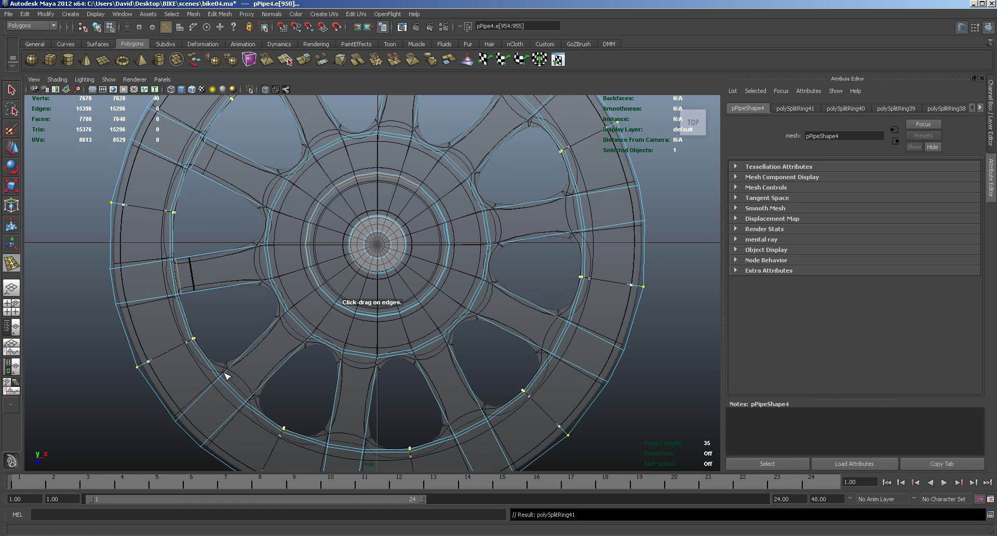
left_click_drag(225, 378, 227, 378)
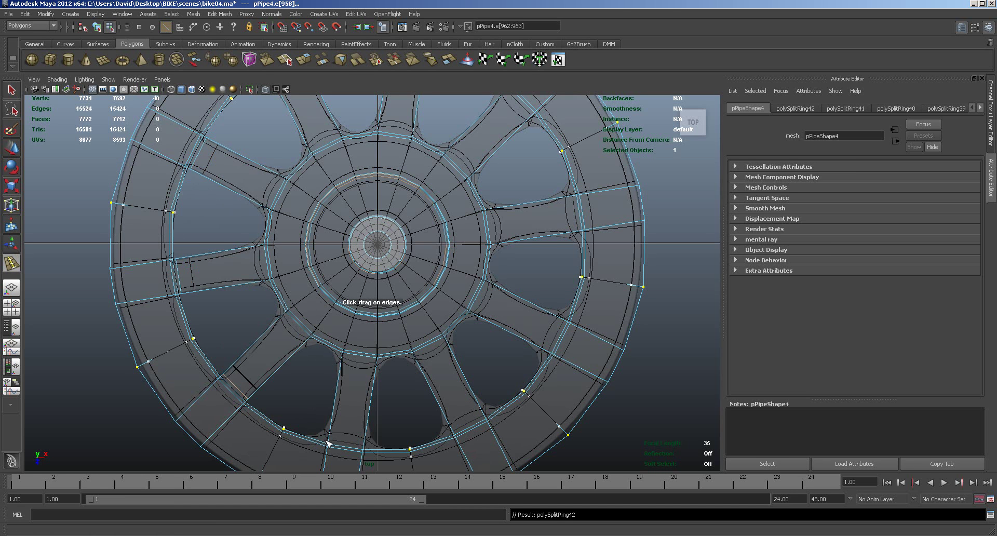
left_click_drag(327, 439, 330, 441)
left_click_drag(455, 434, 455, 434)
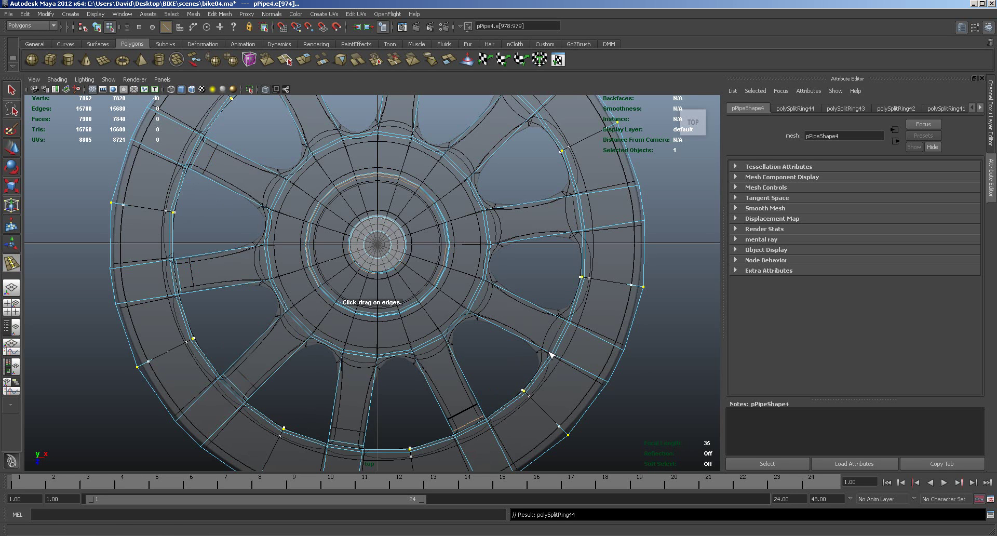
left_click_drag(551, 354, 551, 354)
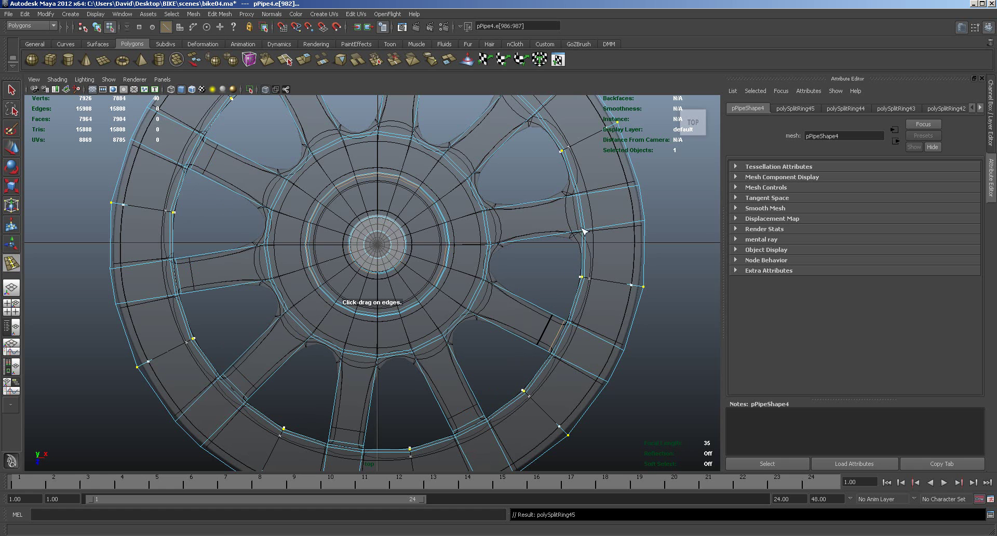
left_click_drag(580, 234, 567, 199)
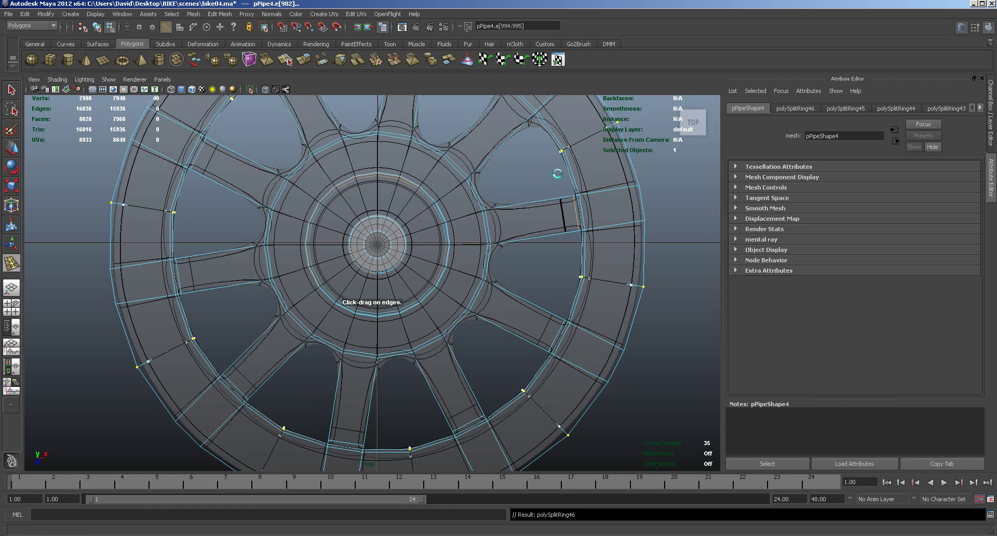
left_click_drag(534, 118, 532, 122)
middle_click_drag(535, 190, 538, 266, "alt")
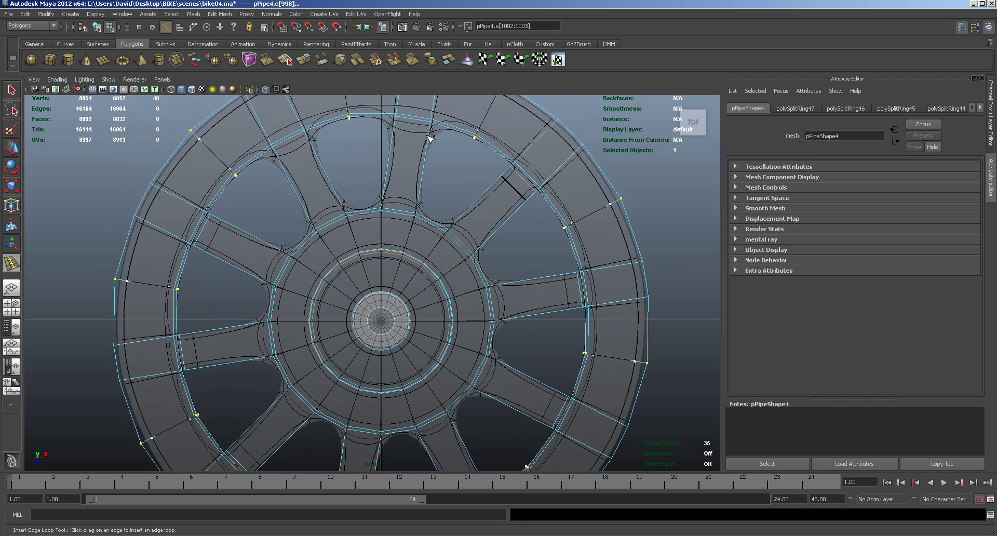
left_click_drag(431, 126, 430, 126)
left_click_drag(307, 137, 308, 137)
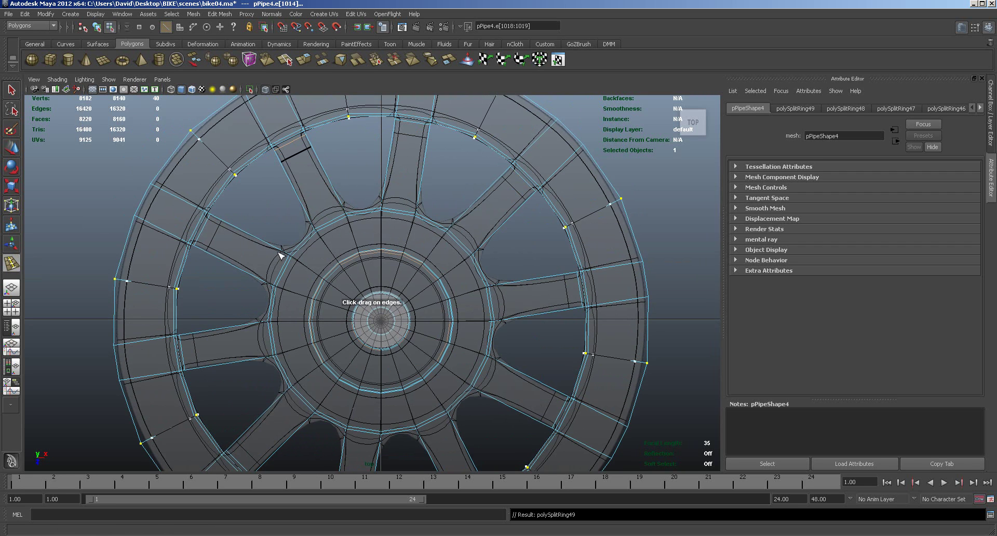
Insert an edge loop across each of the ten spokes close to the hub, deselect the disc and switch to the Move tool.
left_click_drag(278, 251, 285, 259)
left_click_drag(315, 230, 310, 216)
key("ctrl+z")
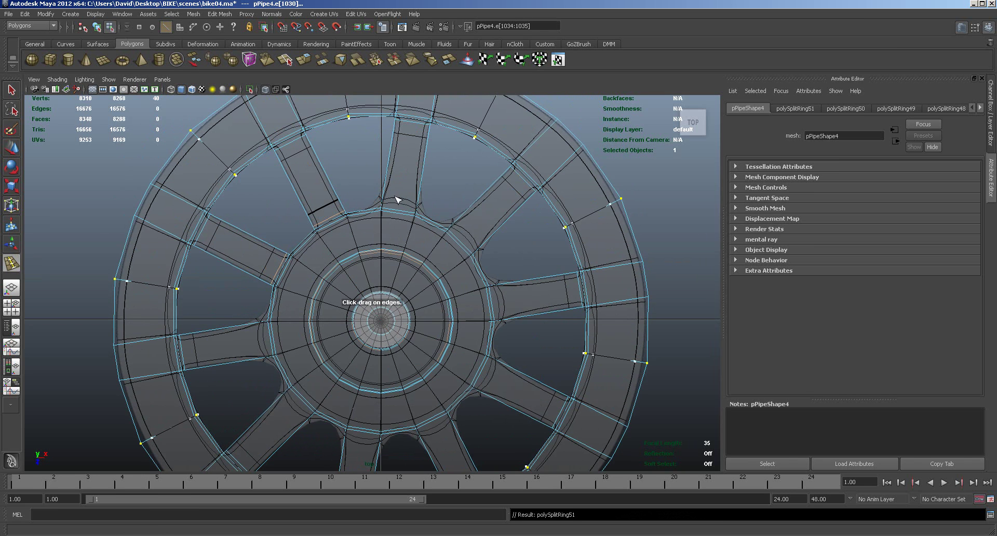
left_click_drag(387, 204, 466, 238)
left_click_drag(496, 286, 507, 292)
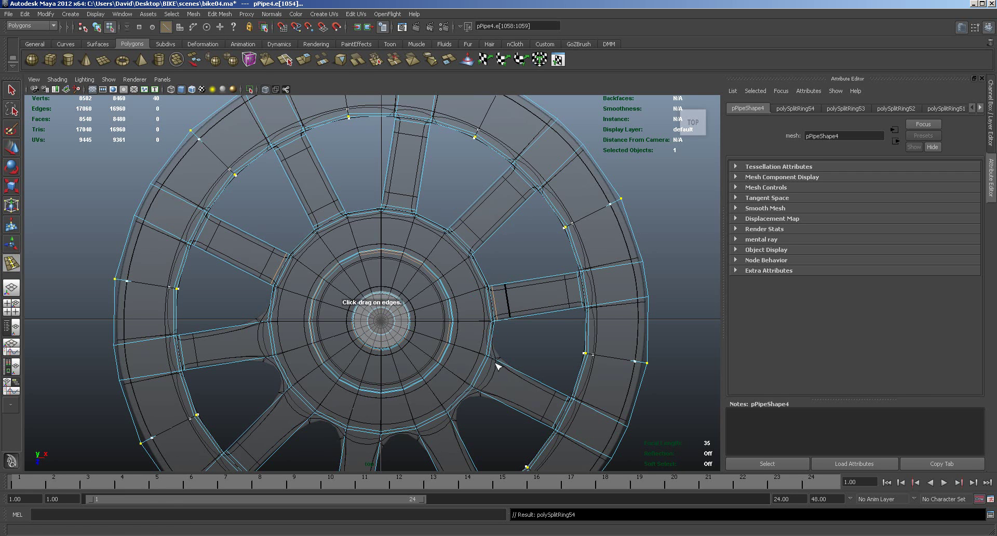
left_click_drag(498, 362, 500, 365)
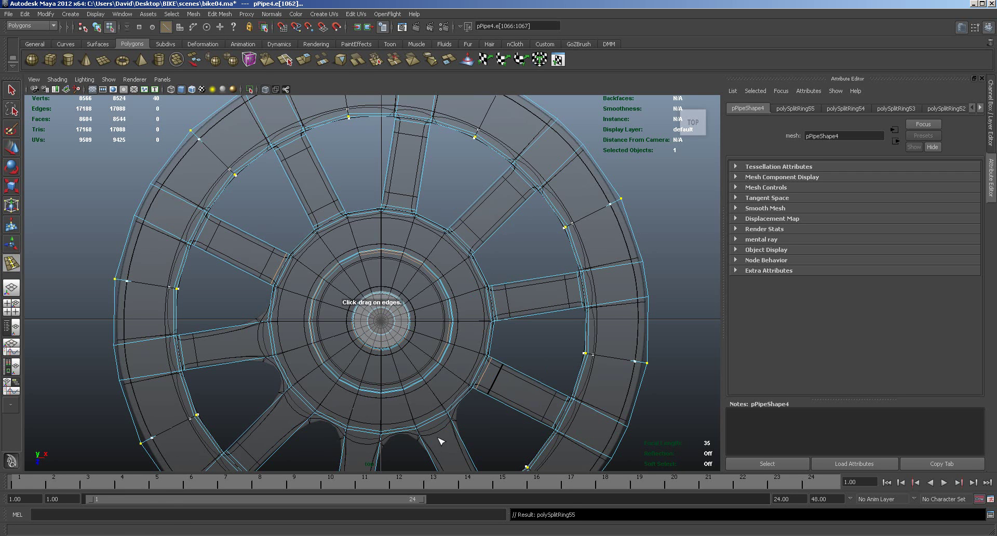
left_click_drag(453, 426, 447, 416)
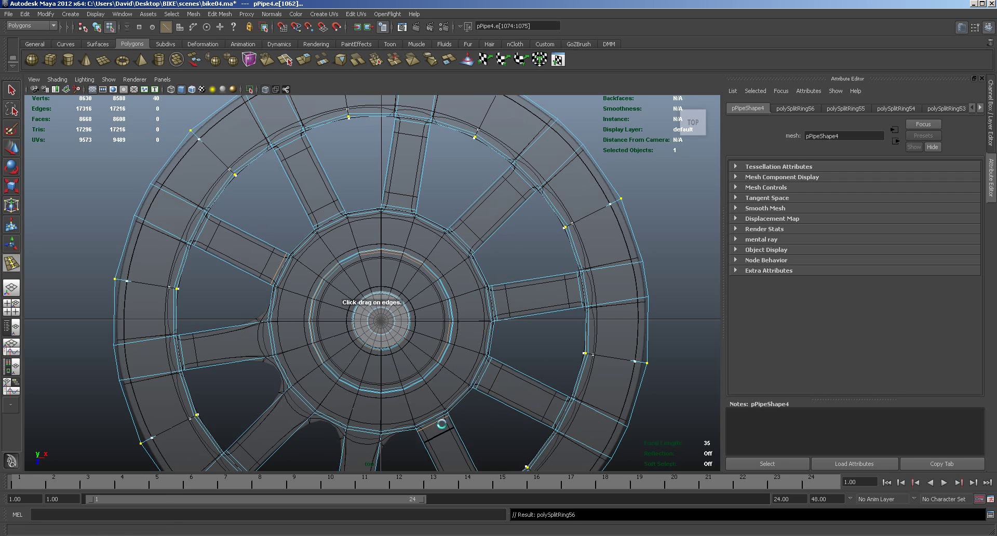
left_click_drag(382, 446, 381, 440)
left_click_drag(313, 419, 310, 414)
left_click_drag(269, 358, 272, 359)
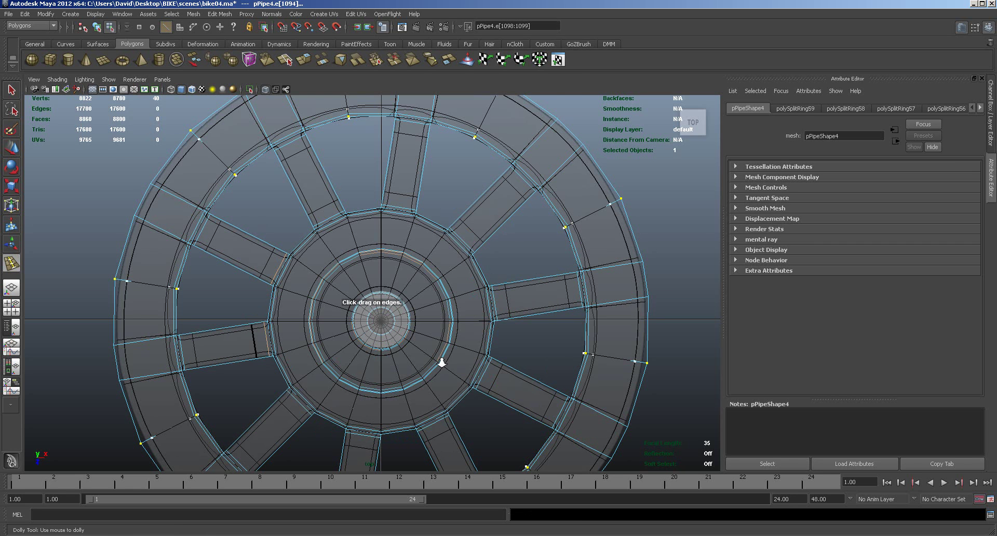
scroll(416, 354, "down", 8)
key("space")
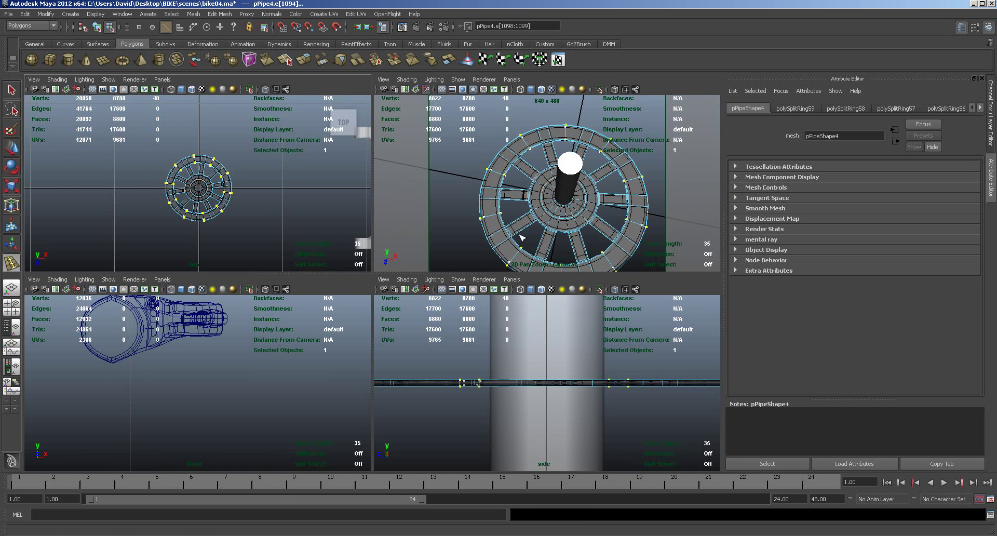
key("y")
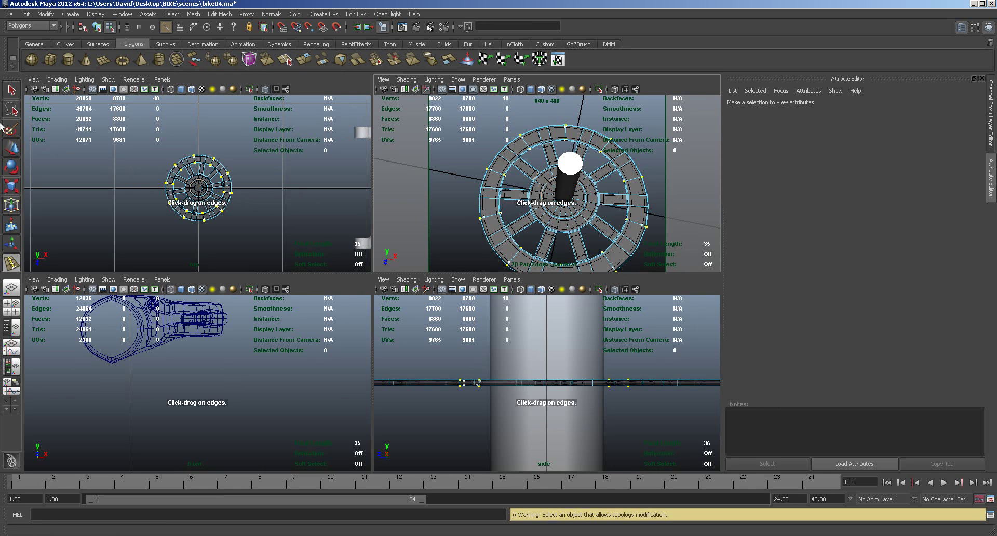
left_click(11, 148)
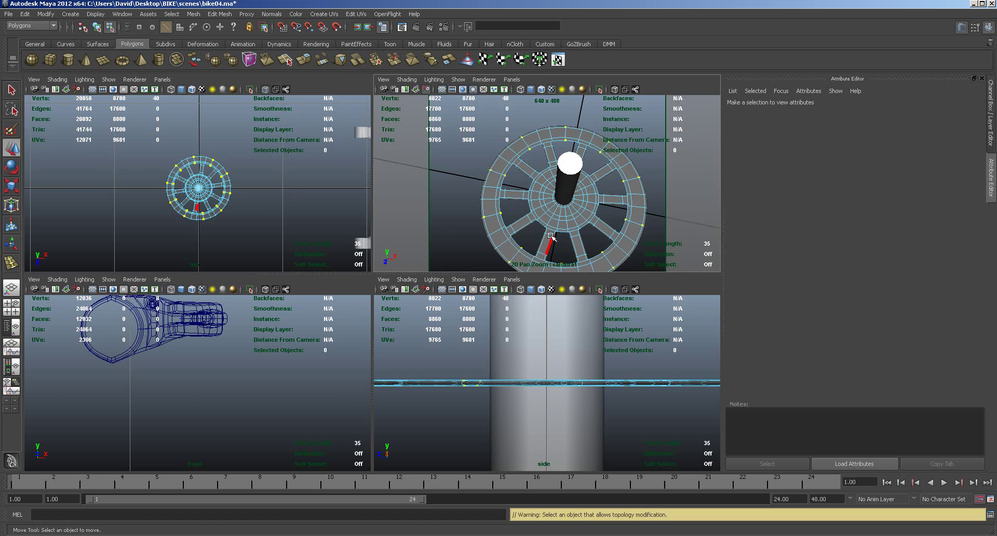
Enlarge the top view around the disc and display its vertices for editing.
right_click(549, 217)
left_click(593, 204)
left_click_drag(550, 209, 494, 230, "alt")
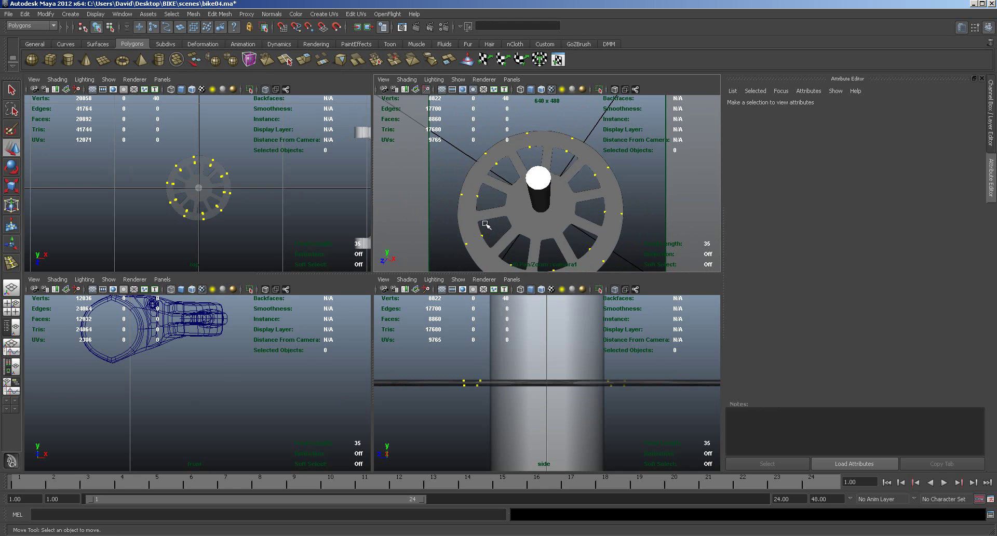
left_click(225, 196)
key("space")
scroll(354, 249, "up", 4)
right_click_drag(382, 230, 352, 232)
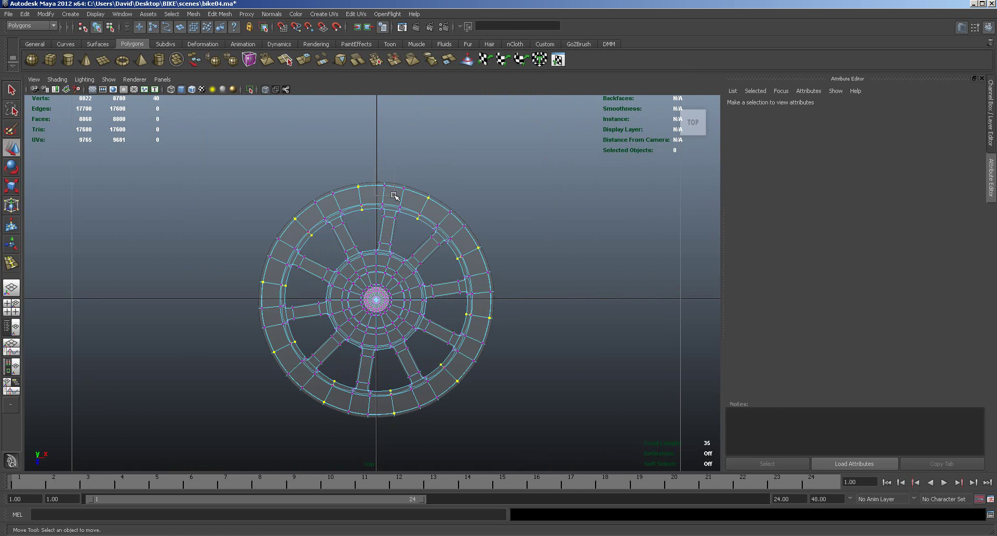
Clear the leftover vertex selection on the disc's outer ring, keeping the vertices available for picking.
left_click_drag(377, 168, 395, 195)
left_click(408, 180)
right_click_drag(425, 208, 455, 198)
left_click_drag(186, 170, 535, 439)
right_click_drag(388, 219, 359, 217)
left_click(368, 174)
key("F8")
left_click_drag(163, 214, 208, 225)
right_click_drag(467, 327, 455, 328)
left_click_drag(238, 159, 571, 432)
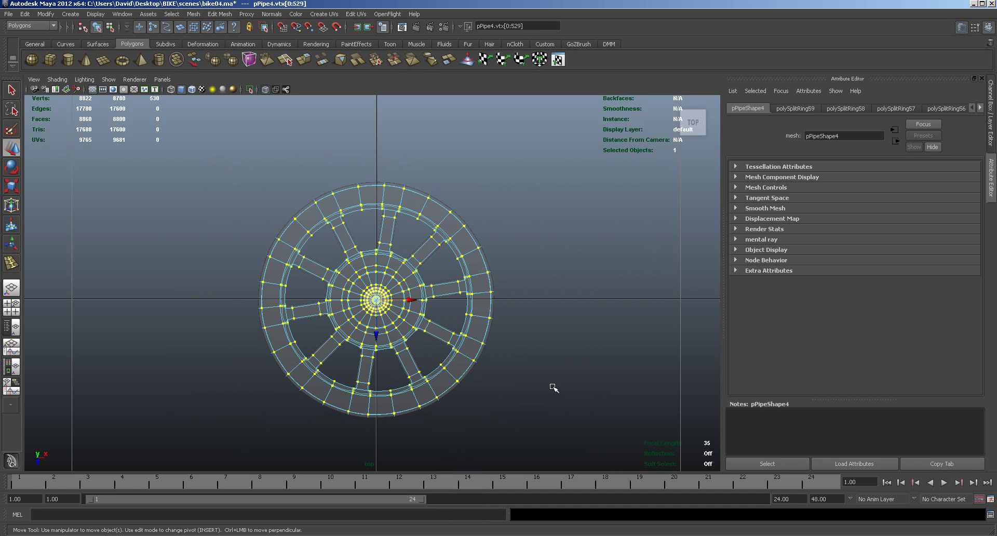
left_click(595, 342)
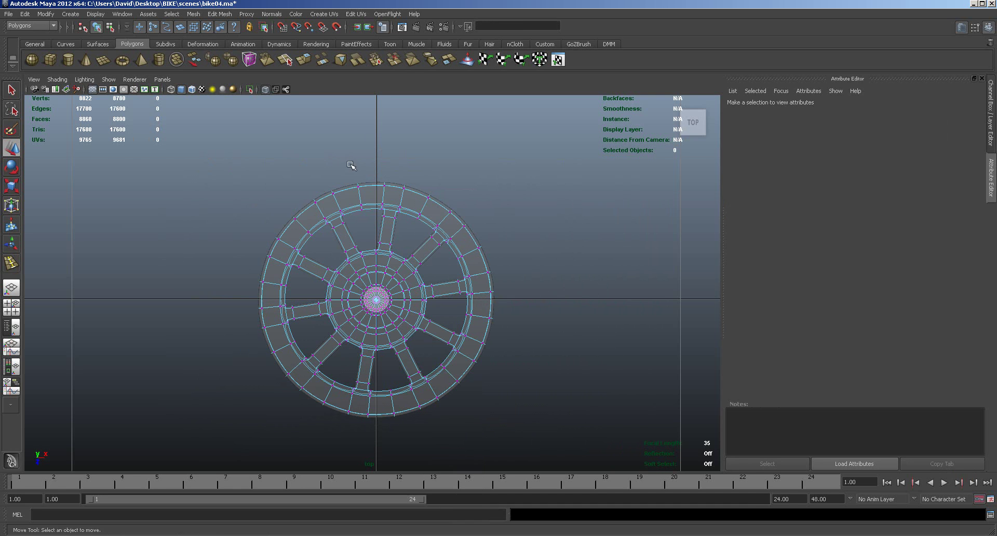
Rotate the outer ring's vertices together with the spokes' outer ends counterclockwise about the centre so all ten spokes slant, and deselect them.
left_click_drag(356, 165, 413, 224)
left_click_drag(414, 182, 470, 250)
left_click_drag(354, 169, 411, 224)
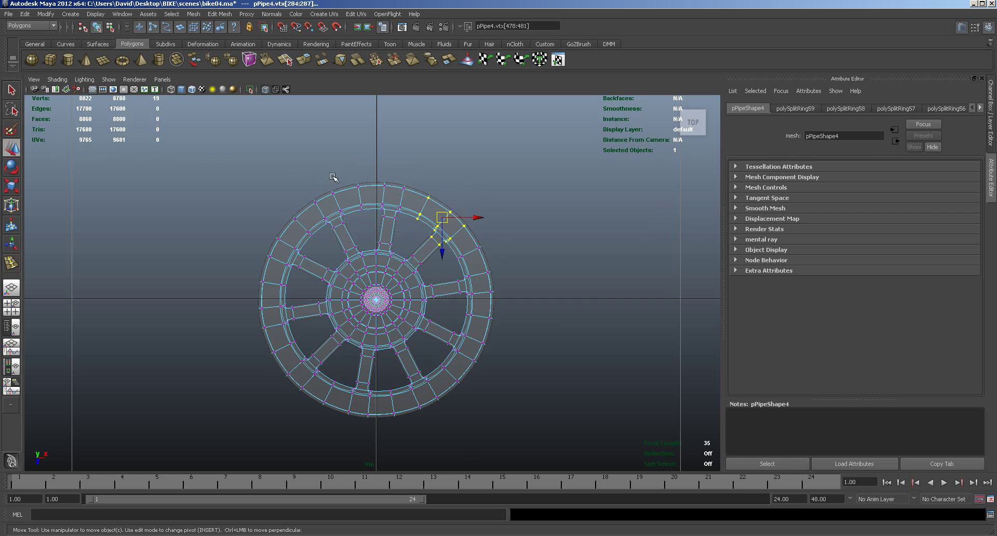
left_click_drag(347, 175, 411, 224, "shift")
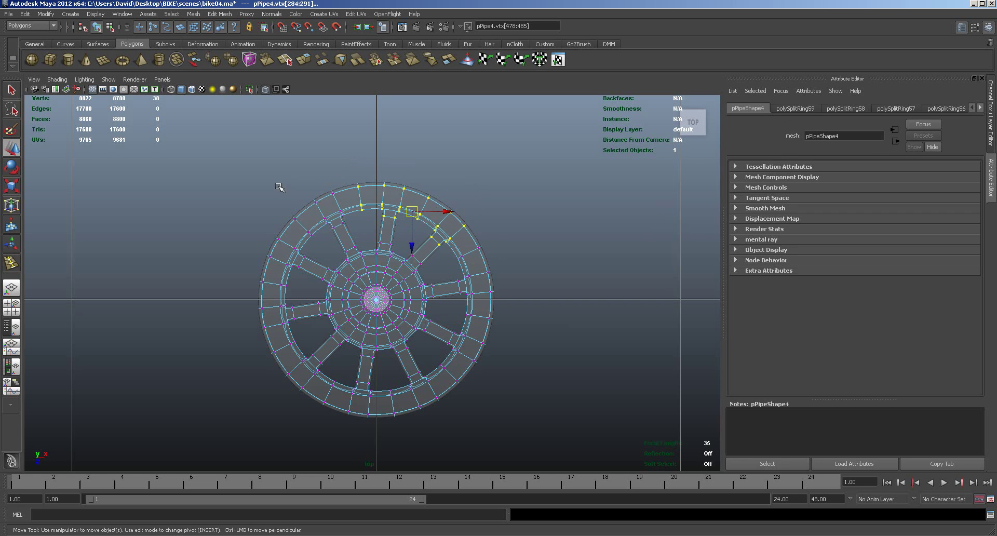
left_click_drag(294, 200, 348, 237, "shift")
left_click_drag(251, 234, 397, 428, "shift")
left_click_drag(396, 363, 479, 416, "shift")
left_click_drag(440, 319, 501, 361, "shift")
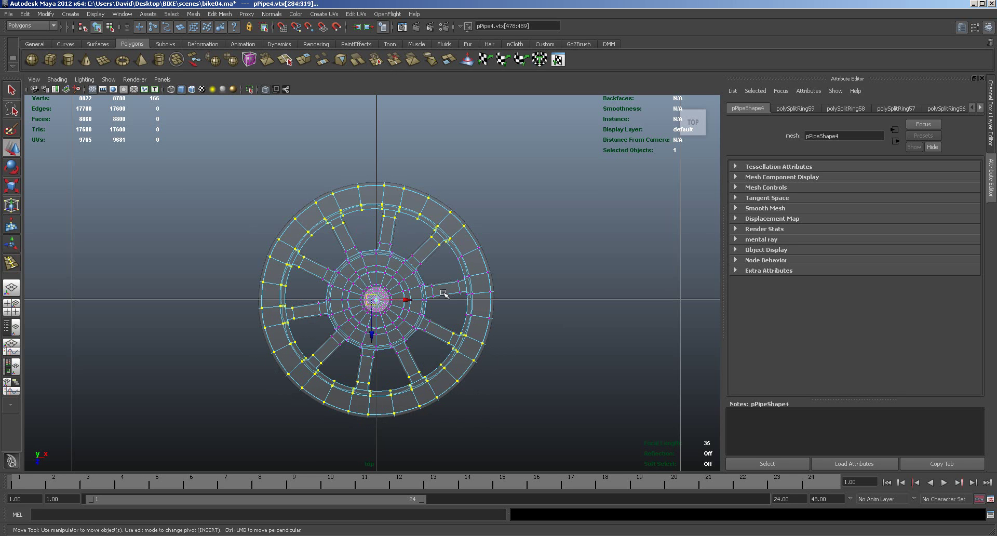
left_click_drag(457, 291, 521, 321, "shift")
key("e")
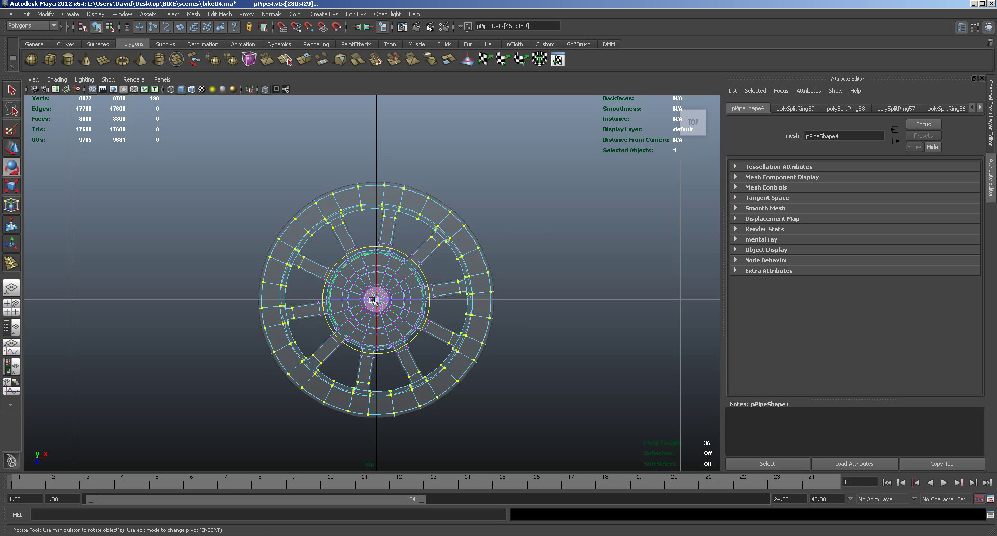
mouse_move(393, 351)
left_mouse_down()
mouse_move(402, 321)
mouse_move(401, 334)
left_mouse_up()
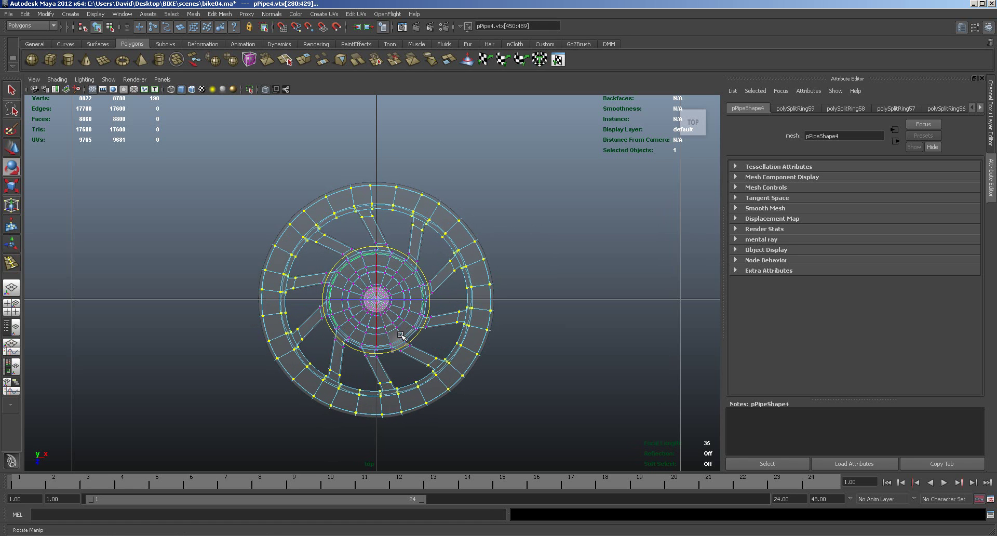
left_click(544, 333)
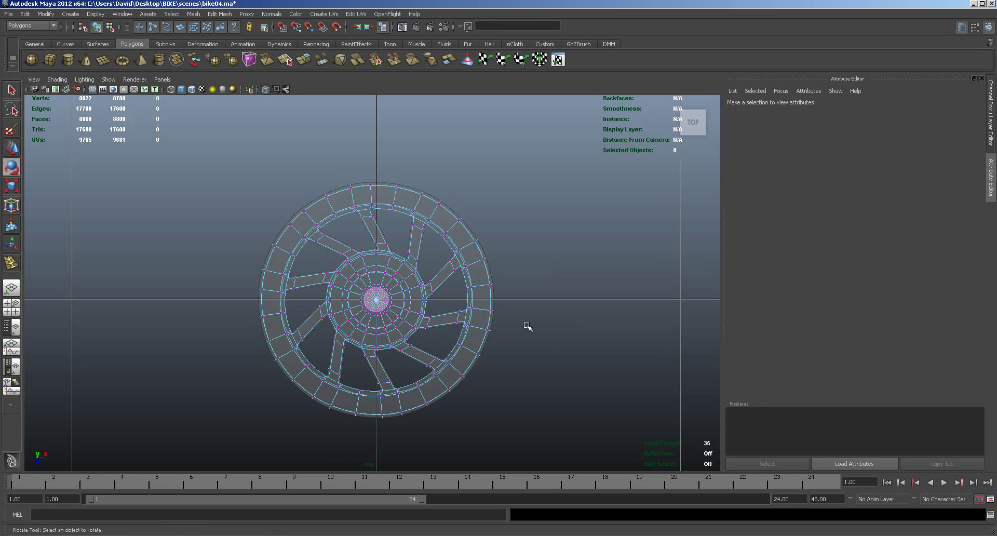
Select all the hub faces inside the spokes, undoing an accidental rotation and adding the missed faces near the hub's edge.
right_click_drag(393, 310, 388, 334)
left_click_drag(344, 270, 407, 333)
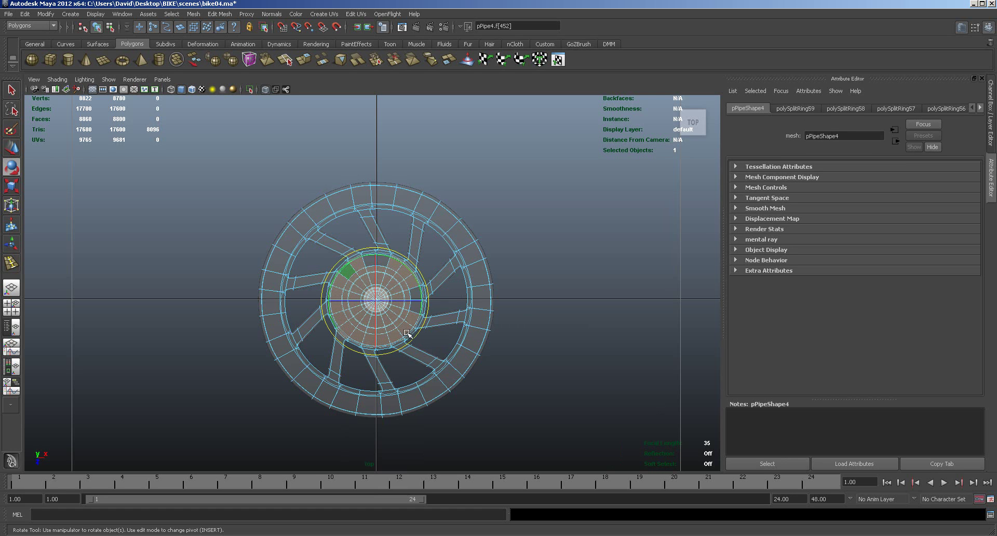
mouse_move(383, 264)
left_mouse_down()
mouse_move(370, 263)
mouse_move(382, 261)
left_mouse_up()
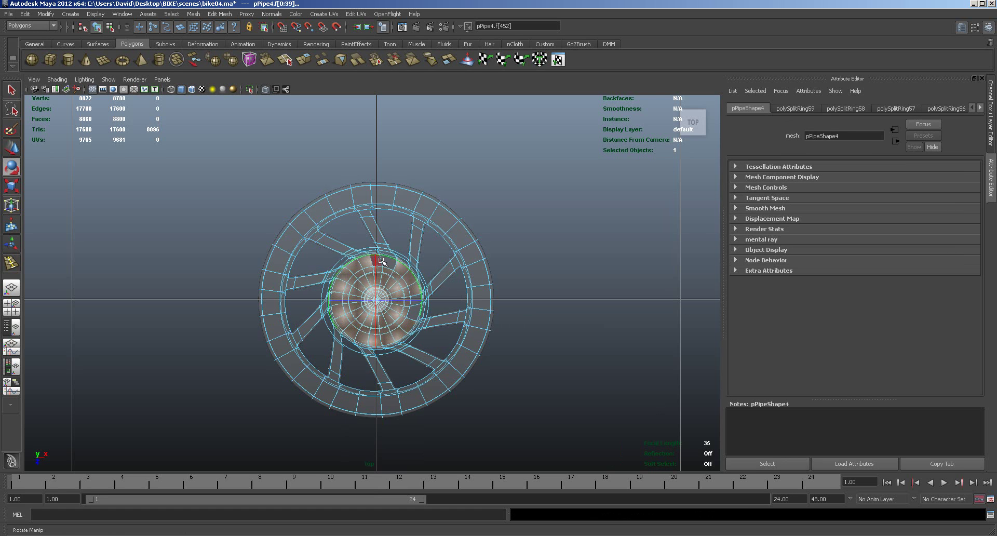
key("ctrl+z")
key("w")
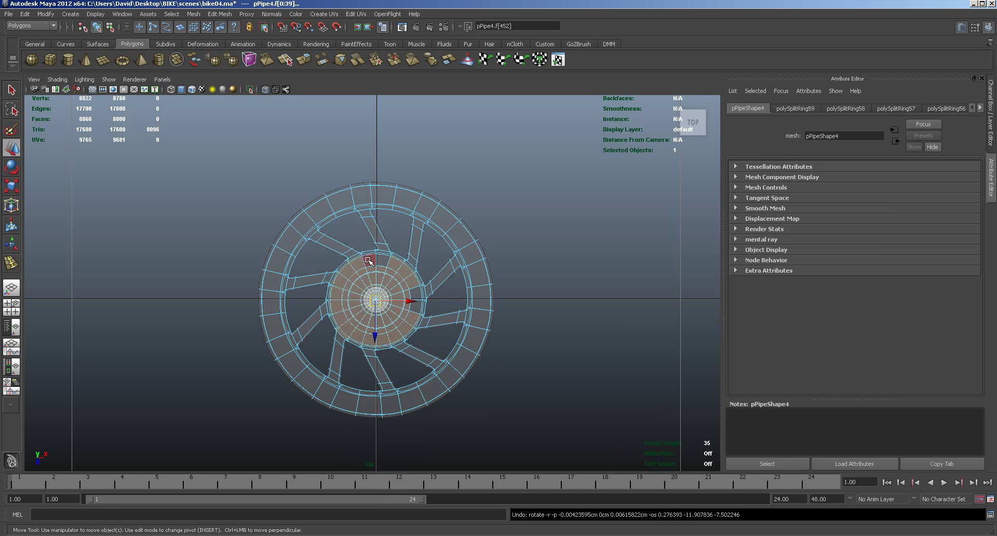
left_click_drag(367, 260, 377, 260, "shift")
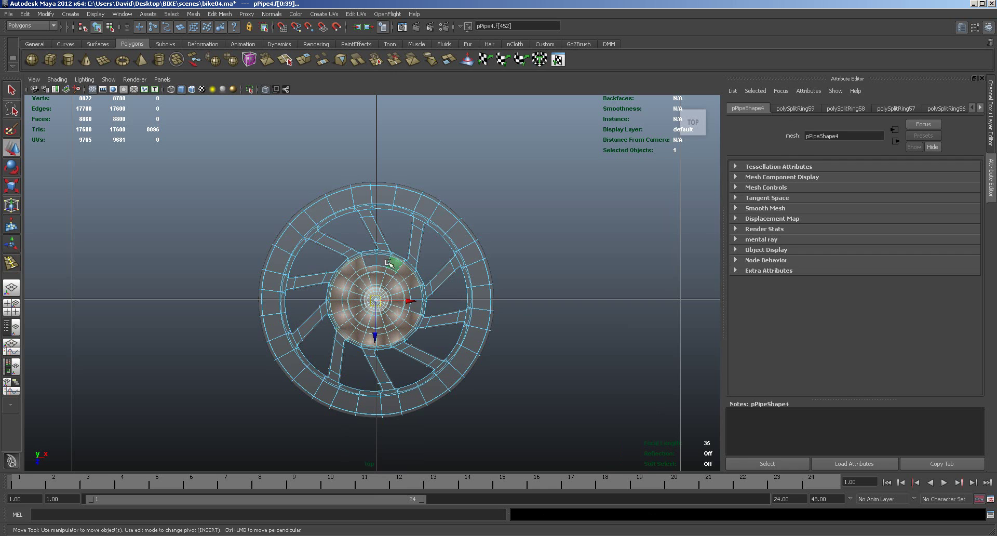
left_click(394, 264, "shift")
left_click(415, 294, "shift")
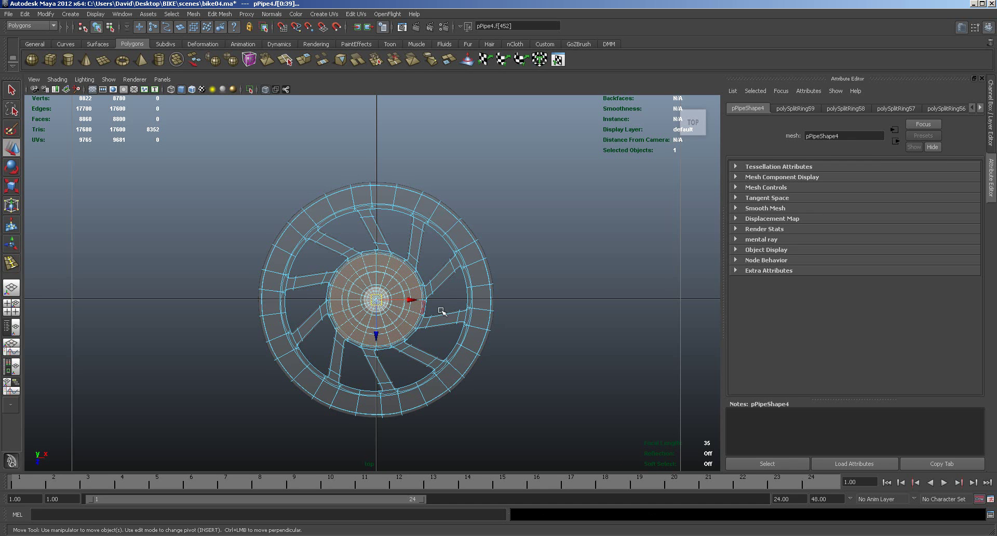
Restore the hub face selection and reduce it to the broad outer hub ring, leaving out the faces around the axle.
left_click(544, 304)
key("space")
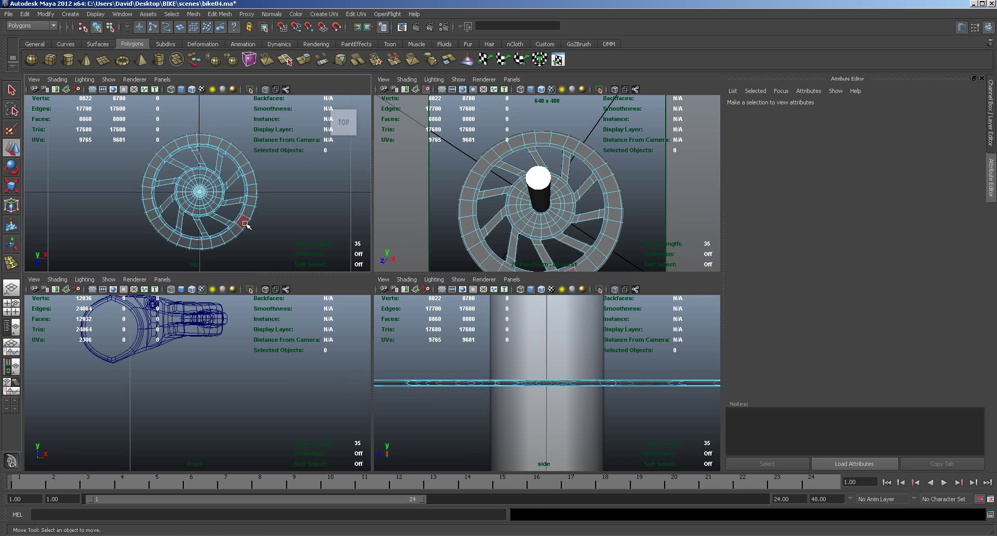
key("ctrl+z")
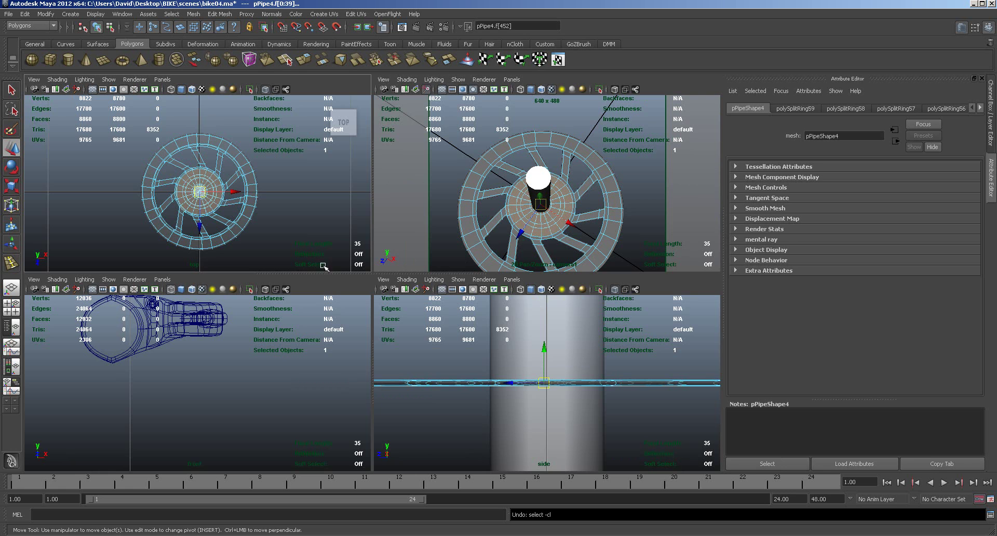
key("space")
right_click_drag(273, 309, 661, 302, "alt")
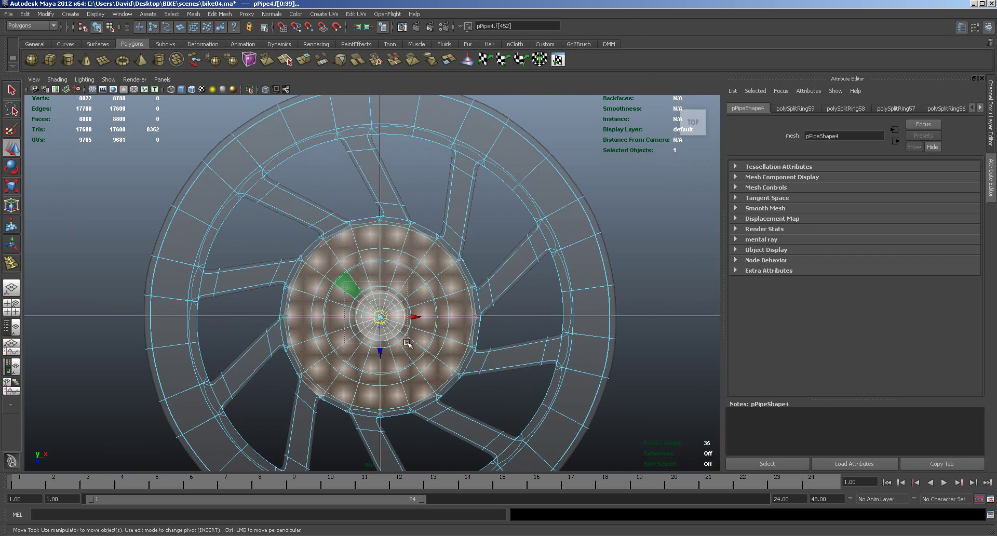
double_click(416, 354)
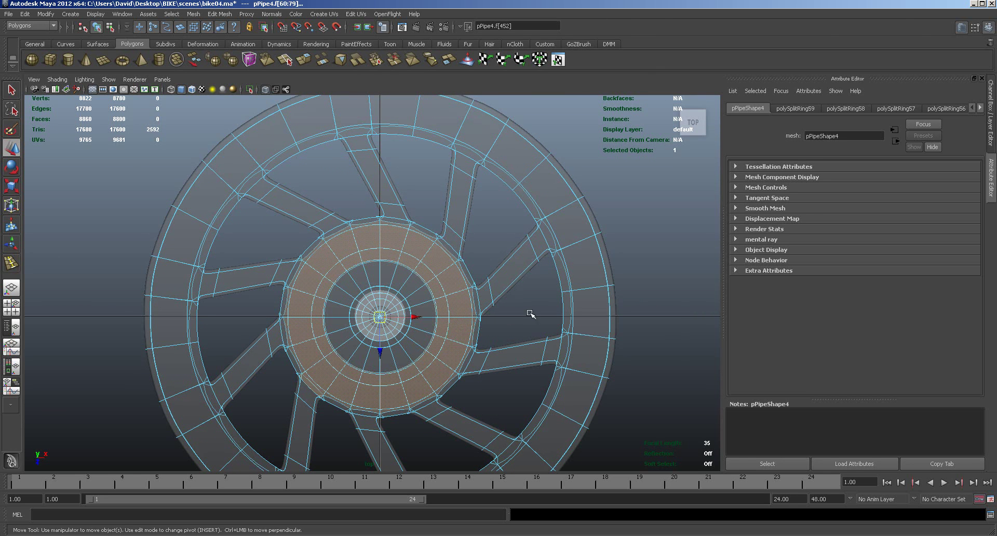
key("space")
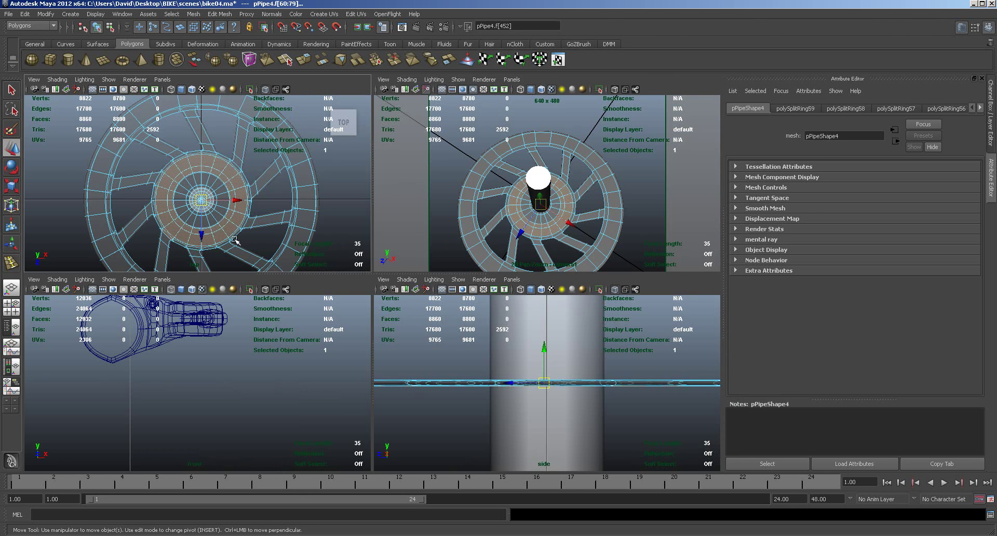
left_click_drag(558, 234, 485, 209, "alt")
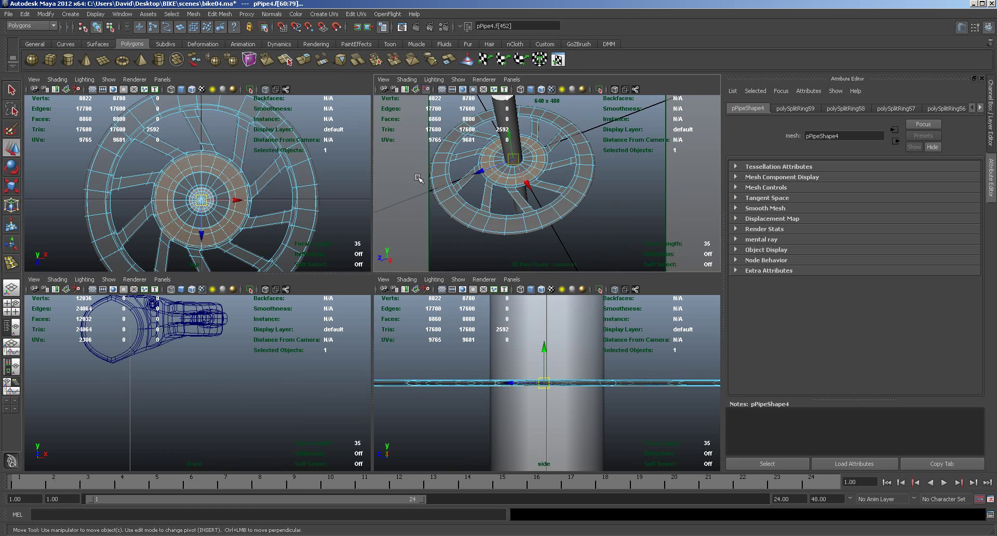
Extrude the hub ring faces outward by about 0.005 and extrude them again with a local scale of about 0.6.
left_click(303, 59)
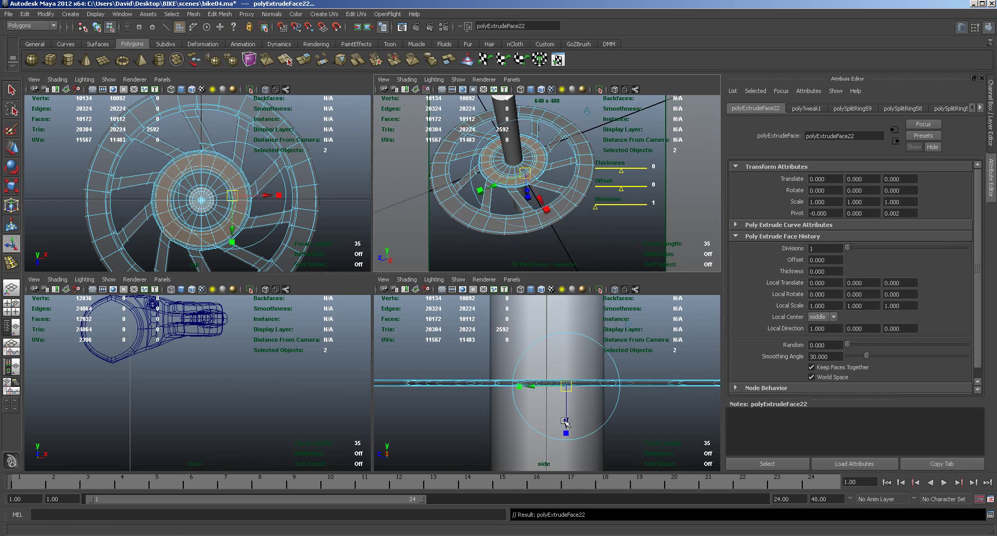
left_click_drag(567, 419, 566, 428)
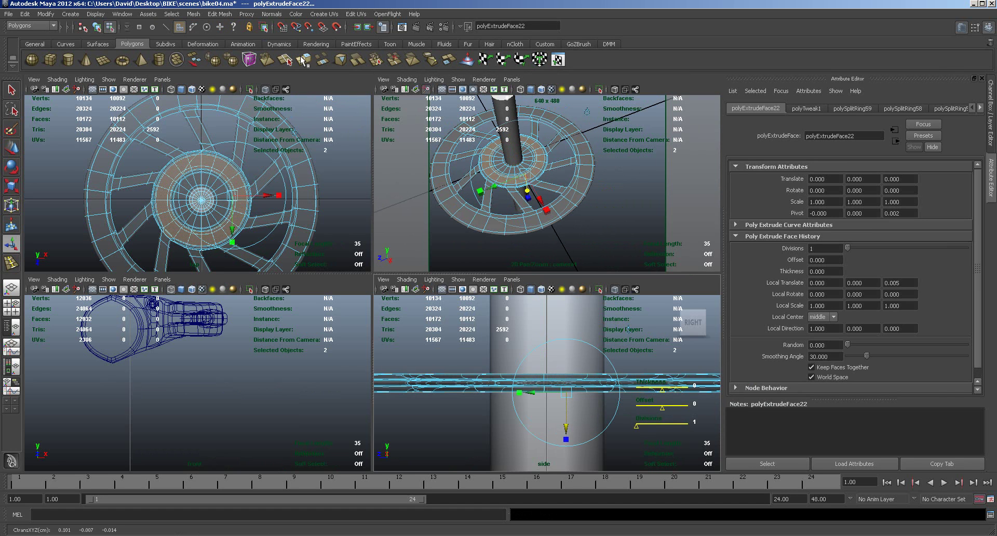
key("g")
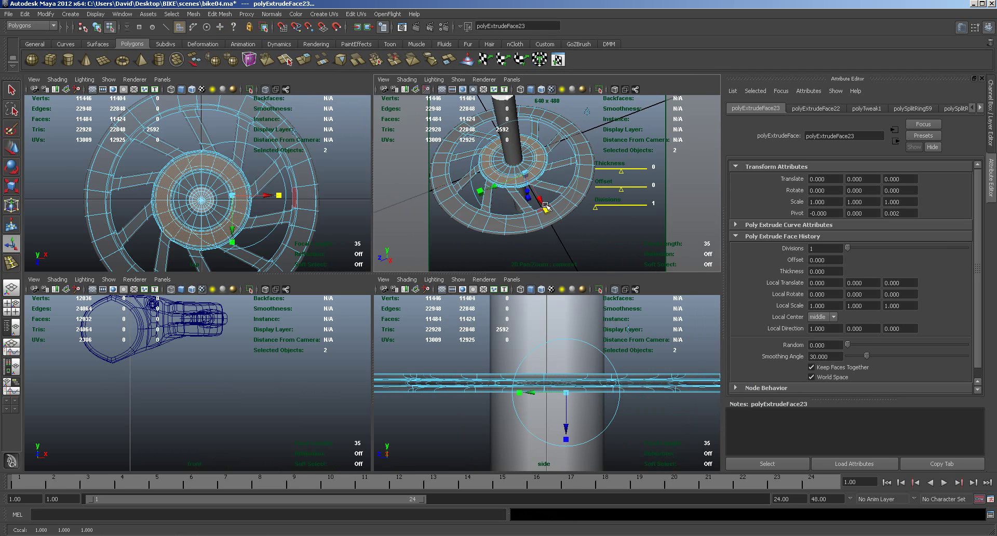
left_click_drag(526, 175, 518, 173)
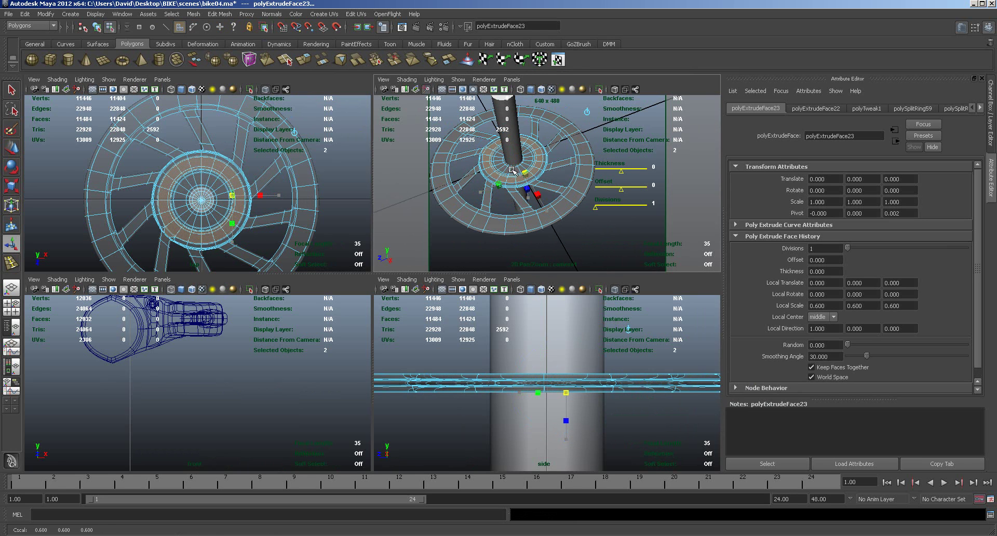
Extrude the hub ring faces slightly outward once more, return the disc to object mode and deselect it.
key("g")
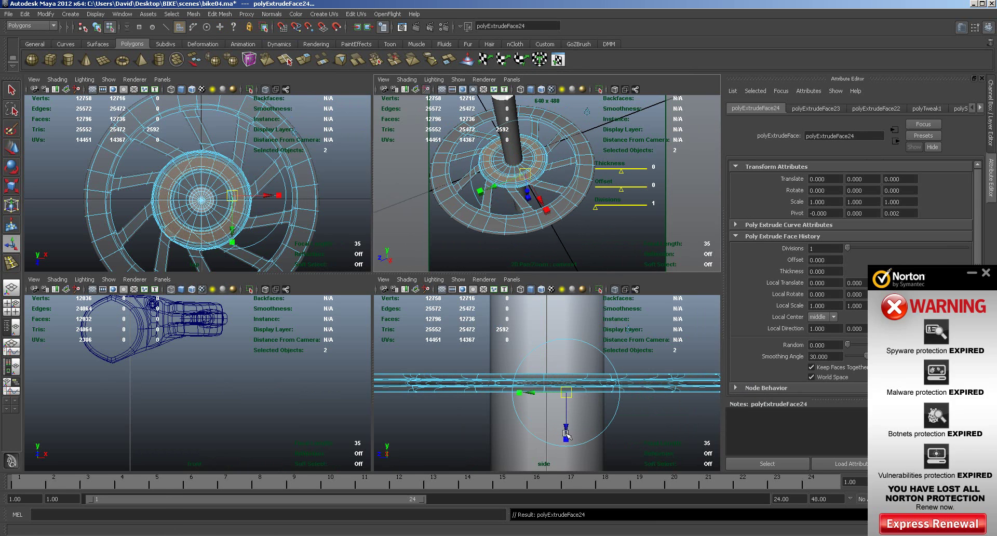
left_click_drag(566, 428, 566, 431)
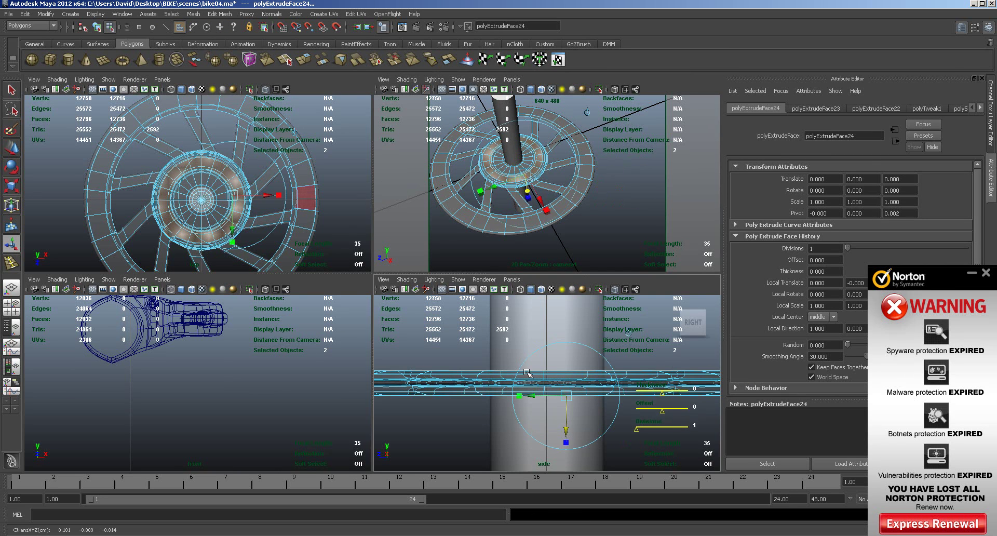
left_click(565, 244)
right_click_drag(536, 217, 555, 208)
left_click_drag(554, 208, 584, 216, "alt")
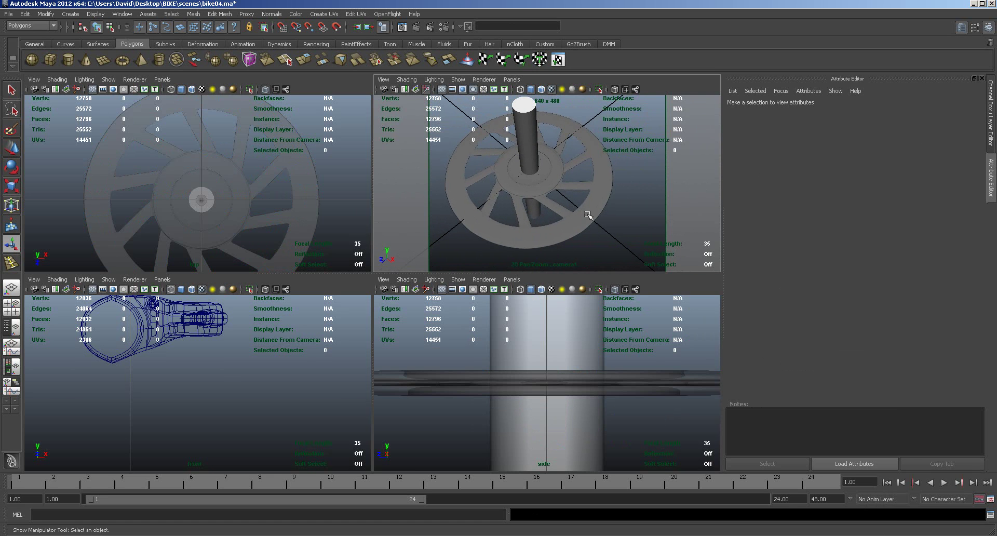
Select the whole disc and turn off its smooth preview.
left_click(521, 235)
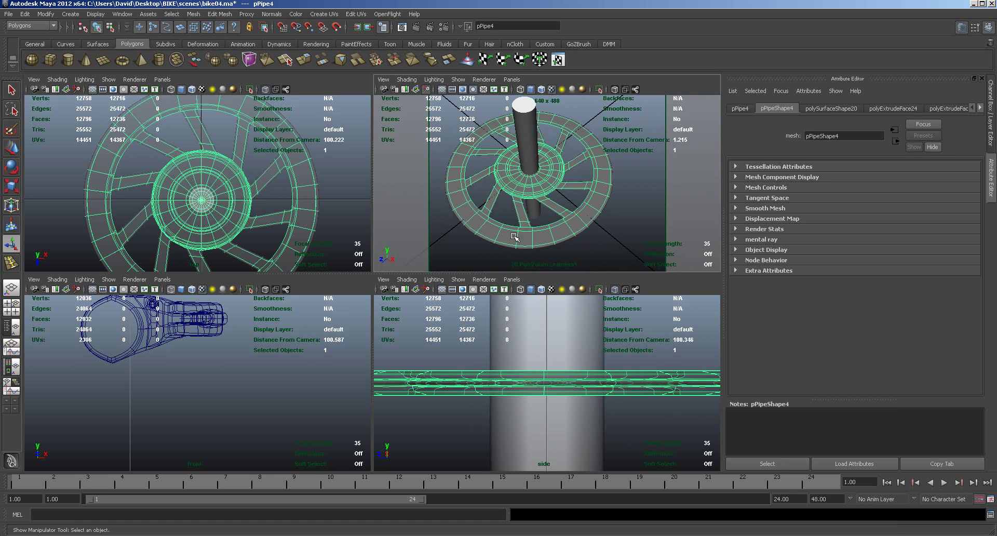
key("1")
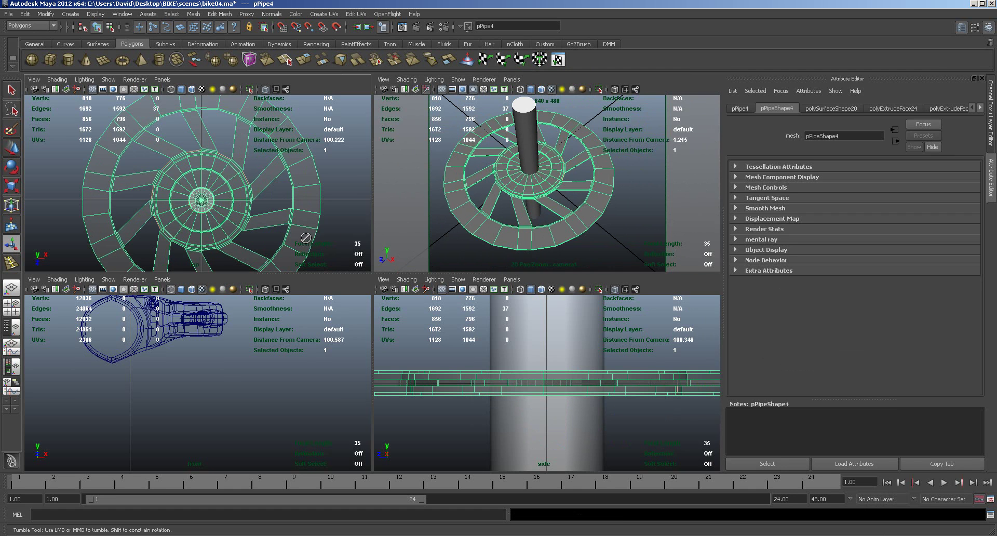
right_click_drag(308, 237, 303, 232, "alt")
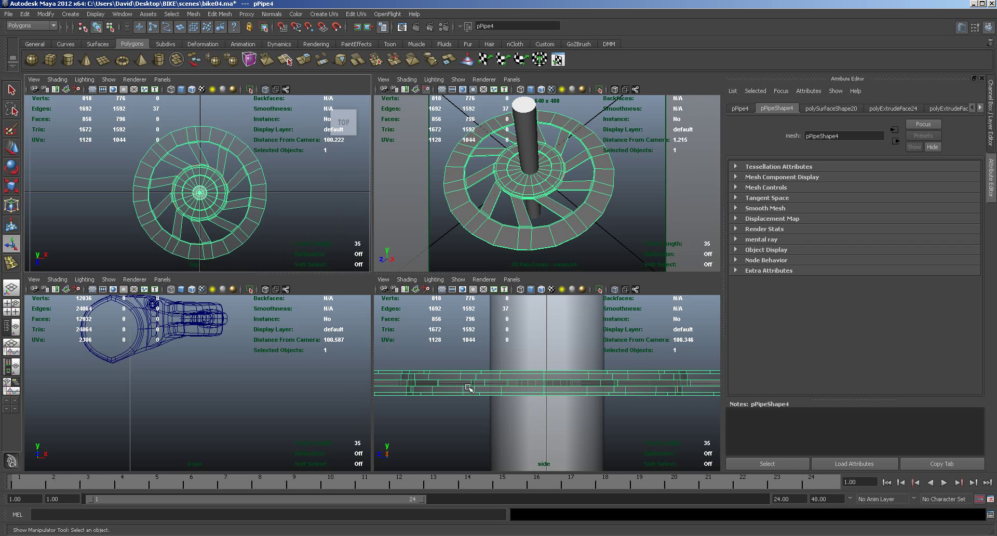
Try to select the disc's thin edge faces from the side and leave out the faces around the hub.
scroll(473, 385, "down", 4)
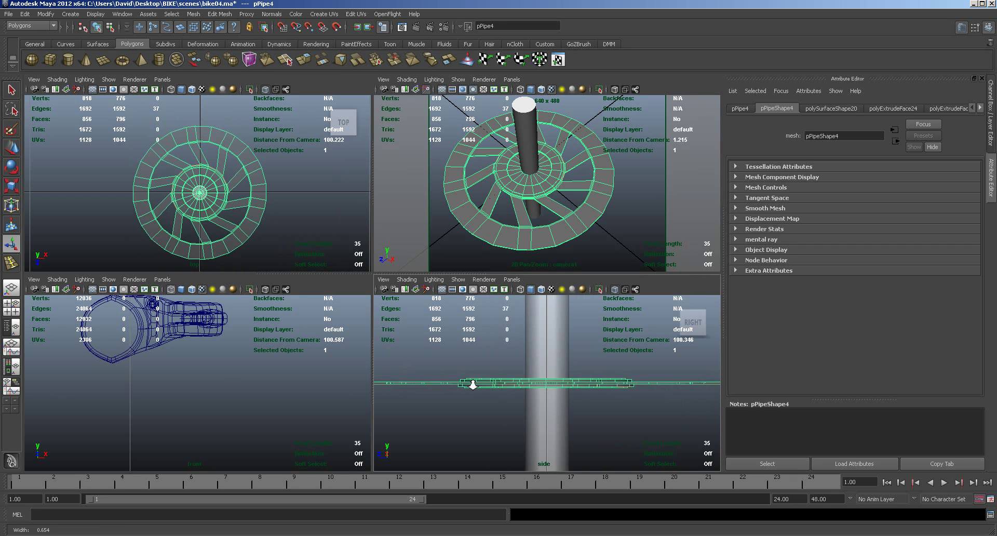
key("space")
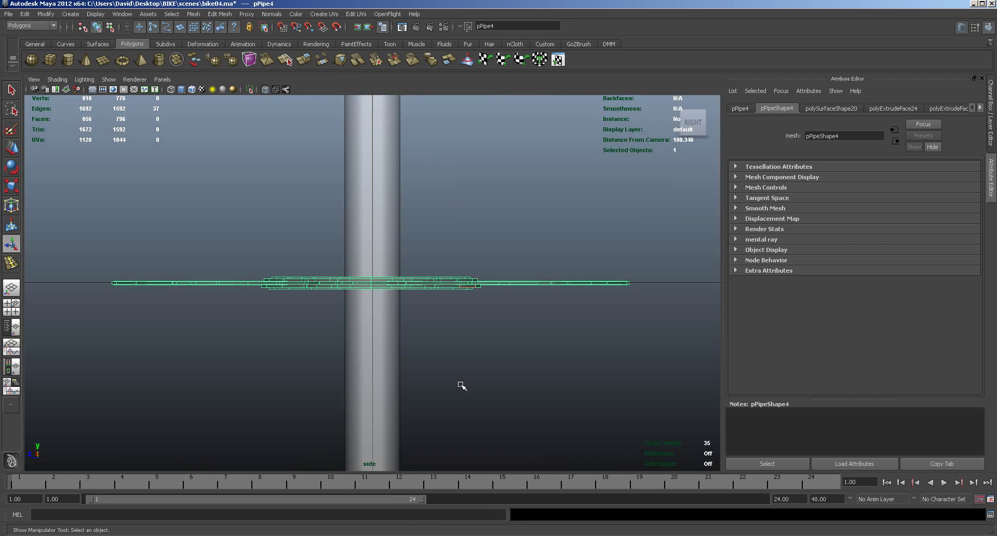
right_click_drag(261, 284, 160, 288)
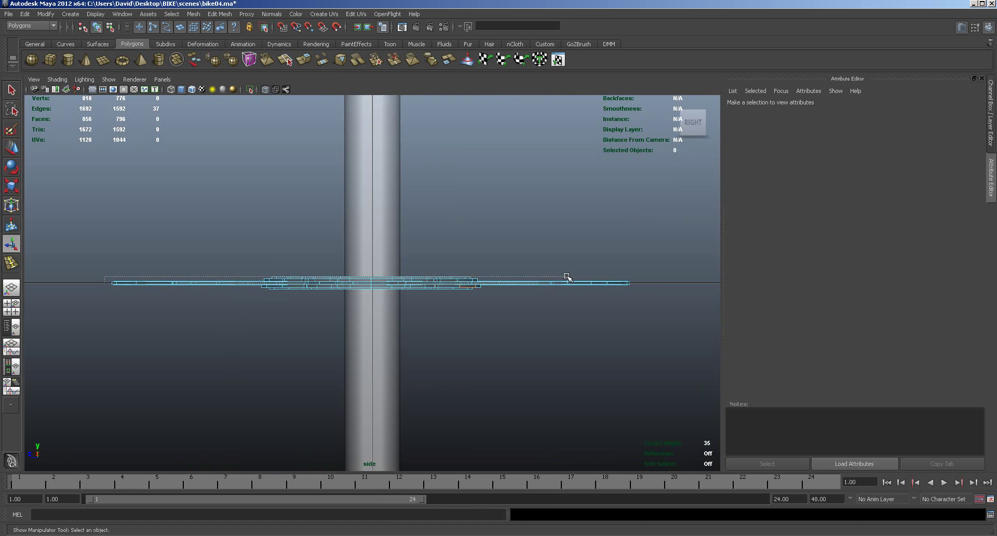
left_click(654, 283)
key("space")
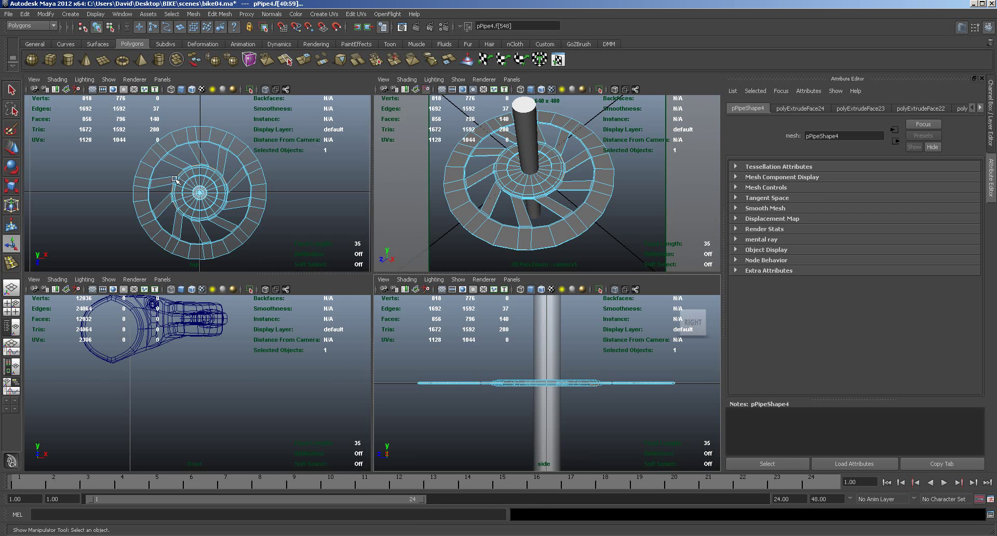
left_click_drag(165, 166, 232, 226)
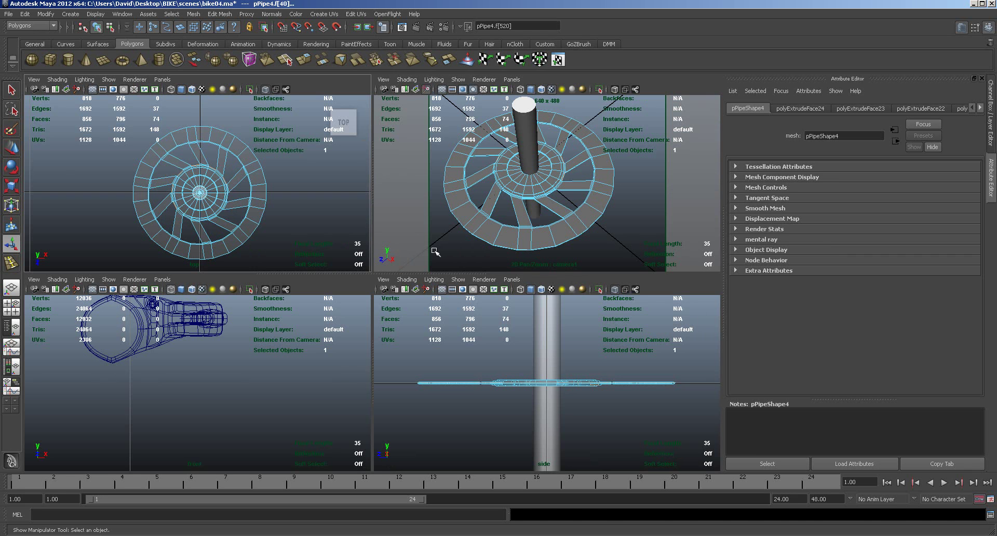
key("ctrl+z")
mouse_move(523, 251)
left_mouse_down("alt")
mouse_move(510, 225)
mouse_move(504, 246)
mouse_move(550, 249)
mouse_move(538, 248)
left_mouse_up("alt")
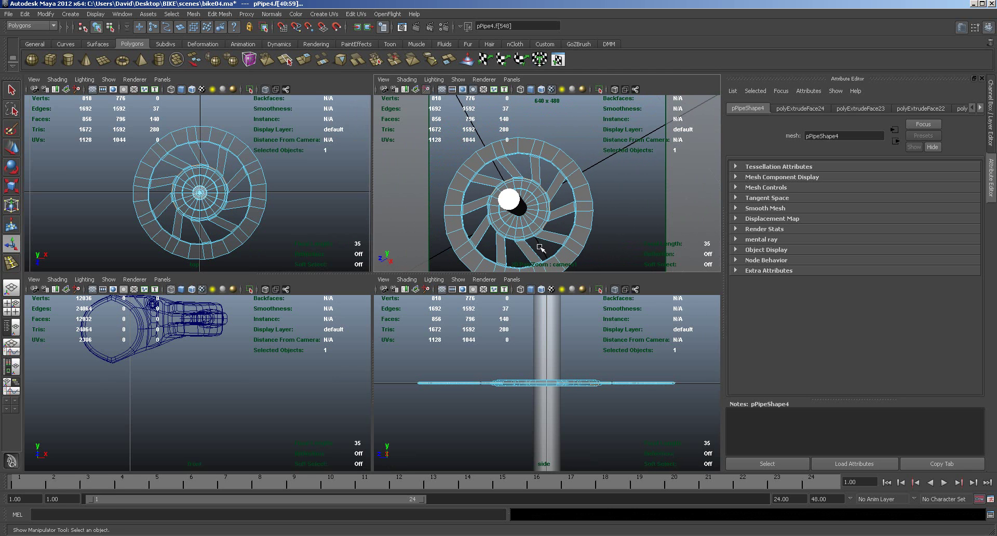
left_click_drag(168, 158, 235, 225)
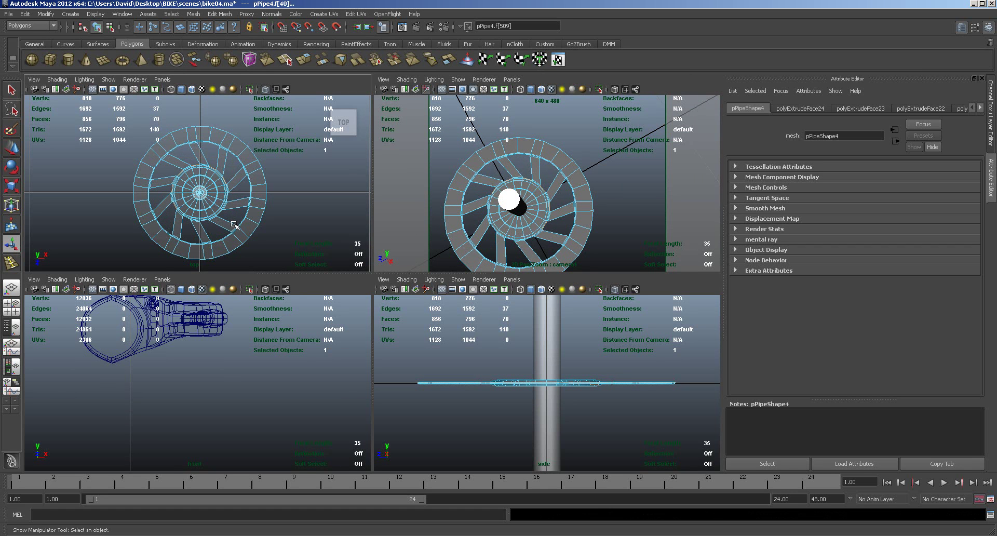
Try to extrude the selected disc faces, and undo the extrusion.
left_click_drag(560, 250, 559, 251, "alt")
key("space")
left_click_drag(520, 326, 513, 283, "alt")
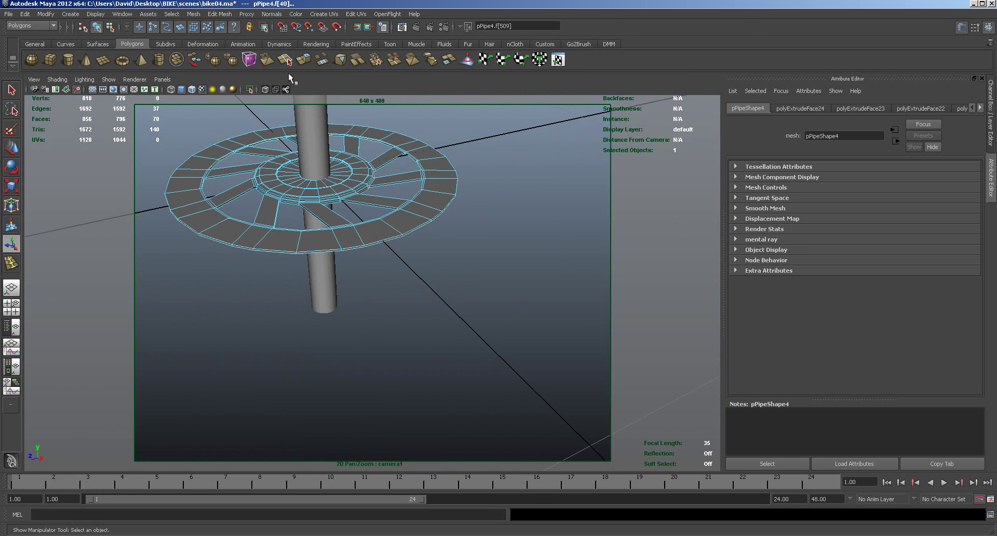
left_click(304, 59)
left_click_drag(467, 227, 469, 228)
key("ctrl+z")
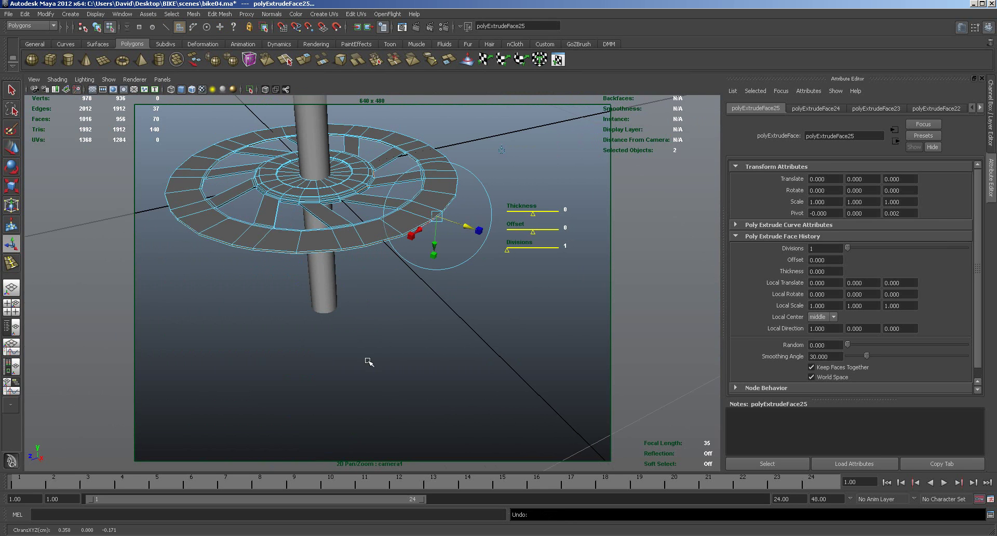
key("ctrl+z")
Try to refine the disc's face selection from above with box and lasso selections around the spokes and hub.
key("space")
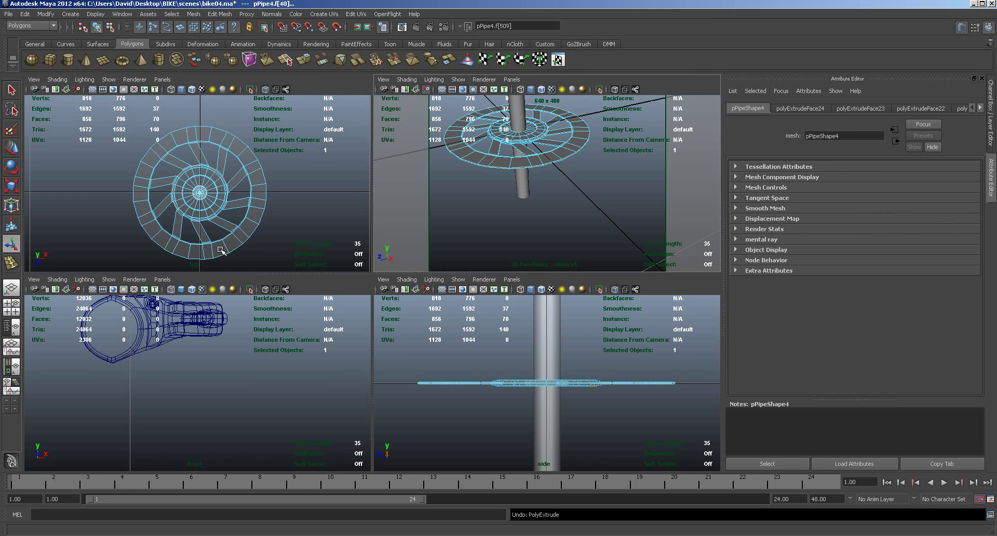
key("space")
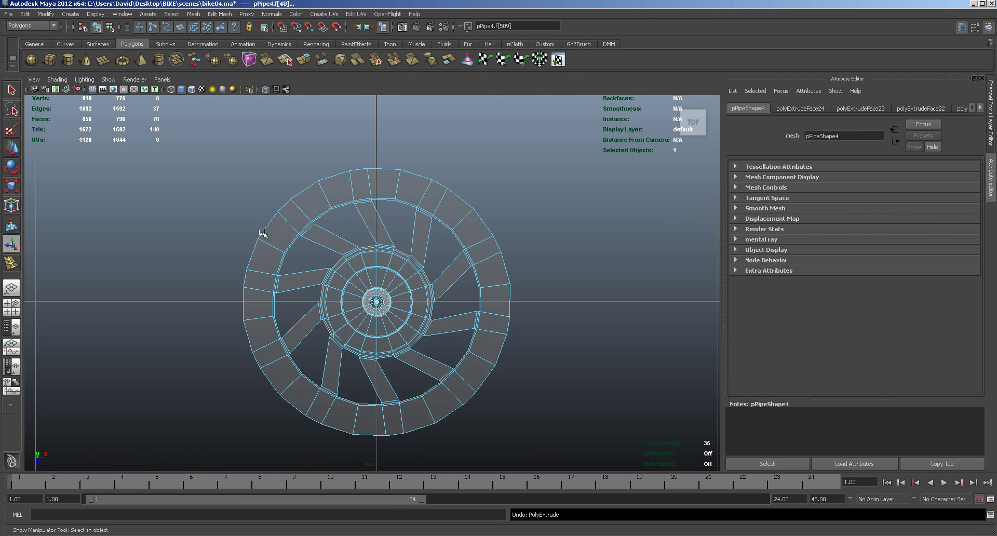
scroll(312, 265, "up", 2)
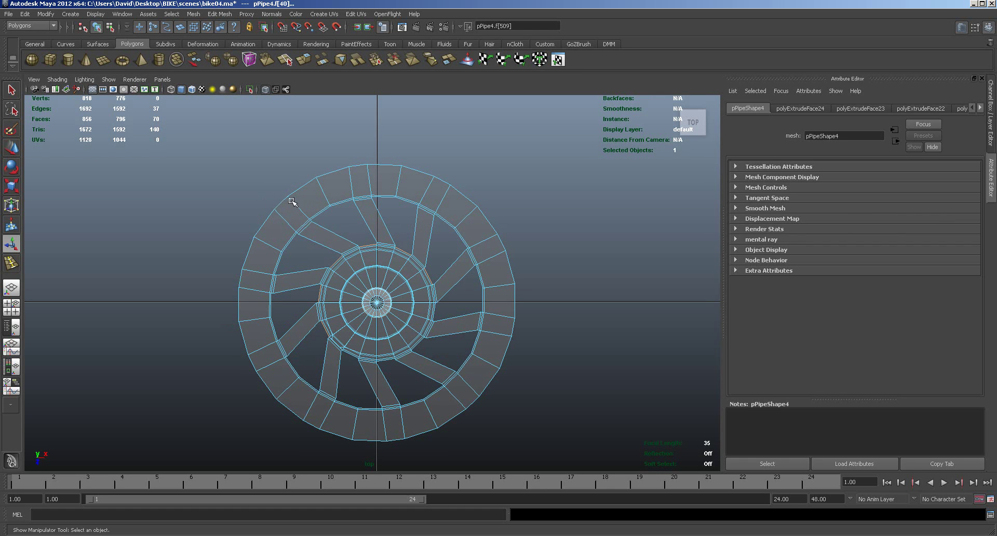
left_click_drag(321, 184, 454, 220)
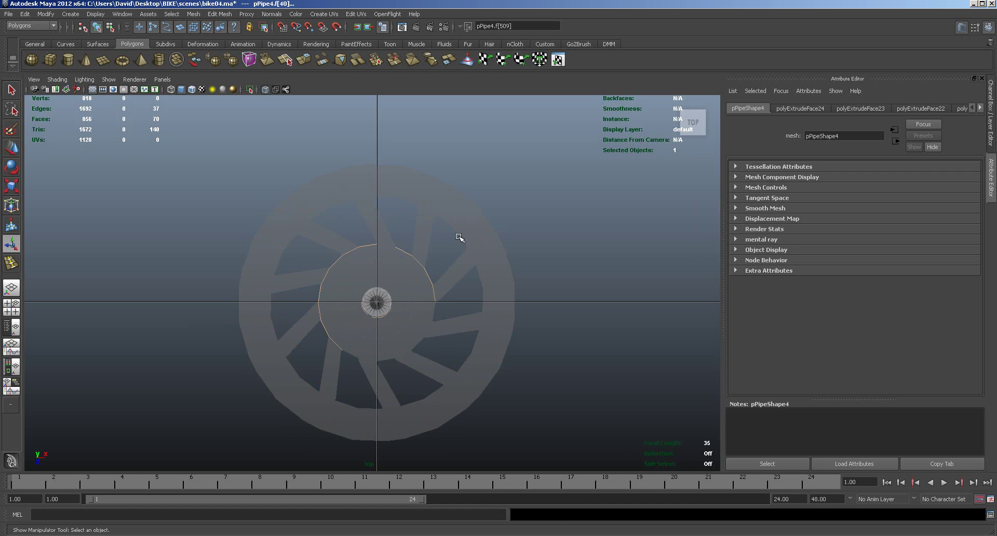
key("ctrl+z")
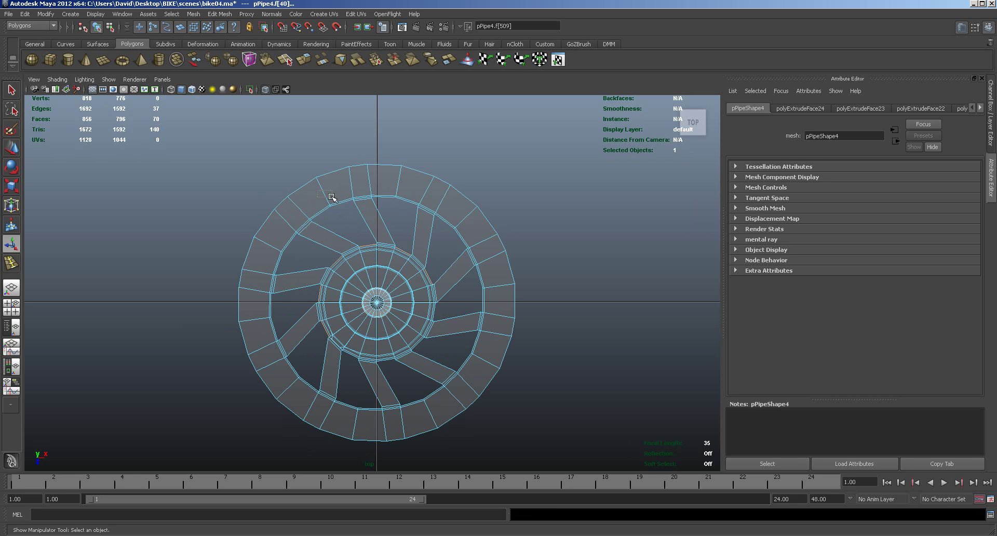
left_click(446, 227)
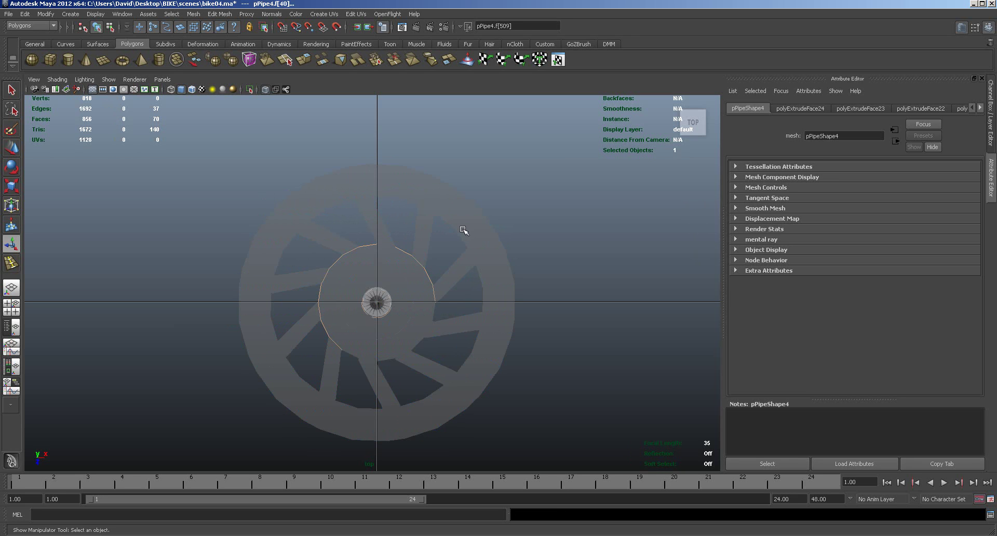
key("space")
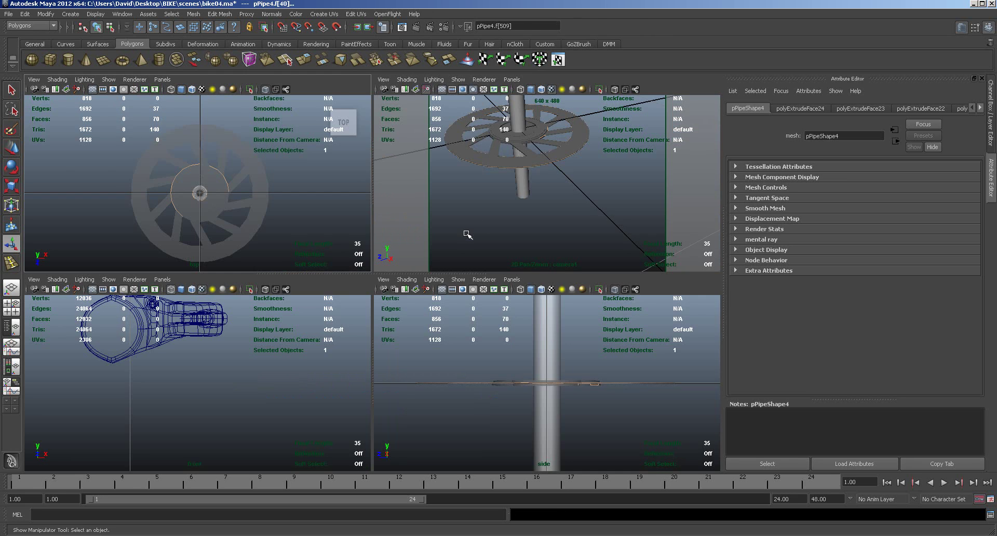
left_click_drag(518, 205, 516, 231, "alt")
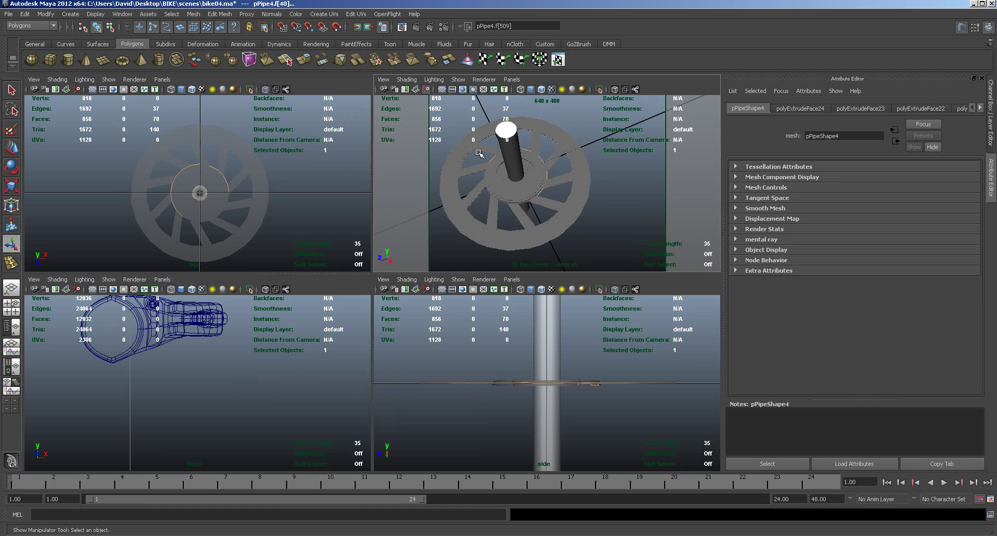
left_click(11, 109)
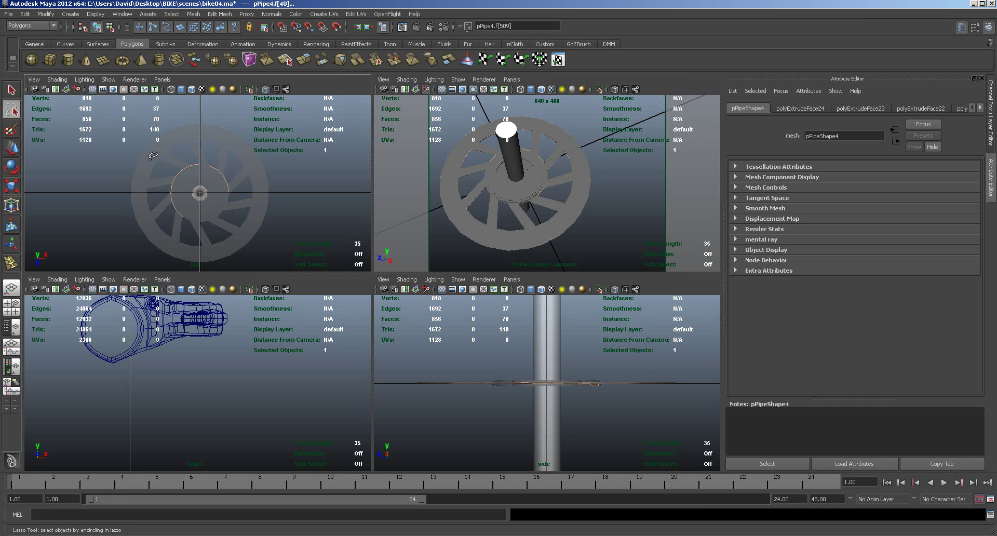
mouse_move(158, 149)
left_mouse_down()
mouse_move(208, 132)
mouse_move(236, 138)
mouse_move(251, 163)
mouse_move(258, 190)
mouse_move(242, 229)
mouse_move(210, 252)
mouse_move(165, 245)
mouse_move(149, 228)
mouse_move(141, 171)
mouse_move(167, 139)
left_mouse_up()
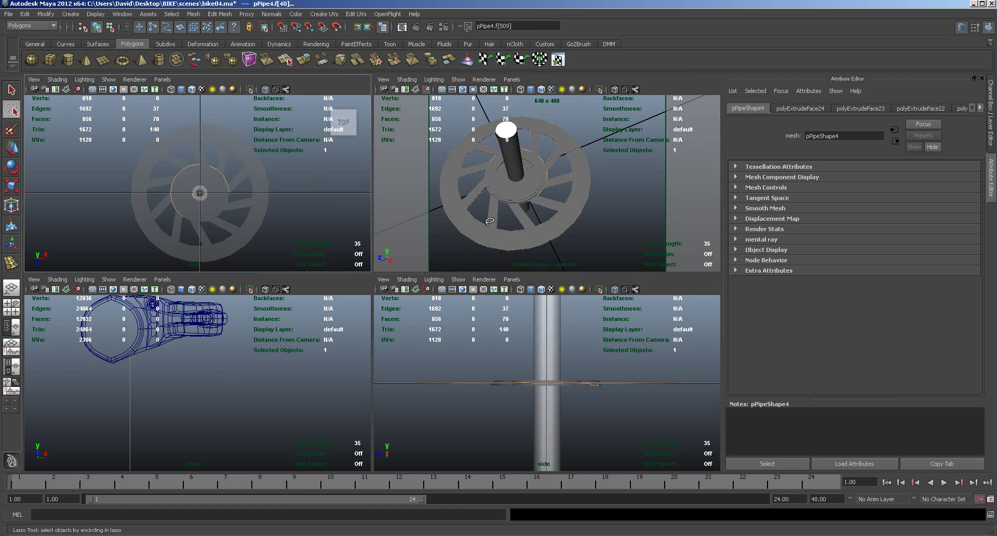
Try another extrusion of the selected faces, then undo it and the face selection, returning to the whole disc.
left_click(304, 60)
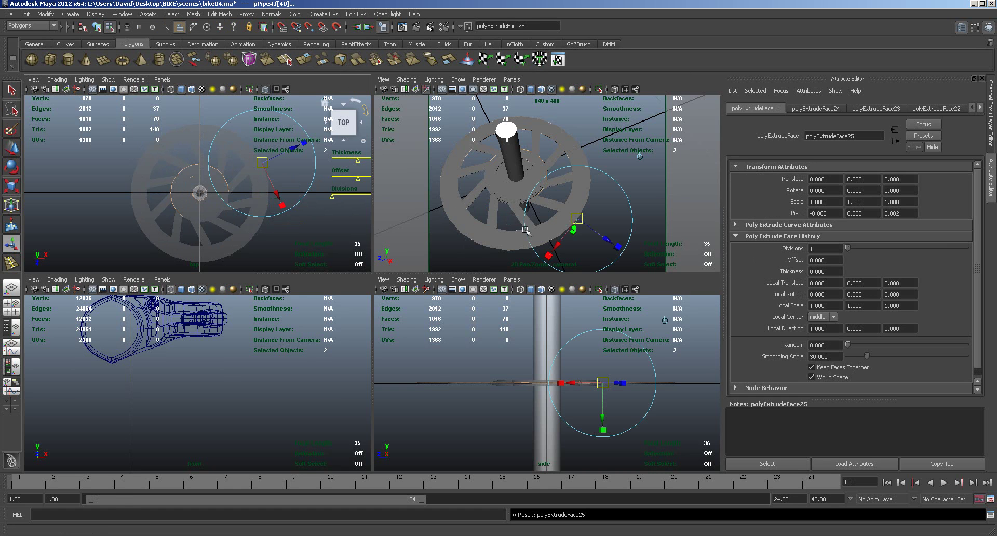
left_click_drag(606, 238, 606, 237)
left_click_drag(609, 238, 610, 238)
key("ctrl+z")
key("ctrl+z")
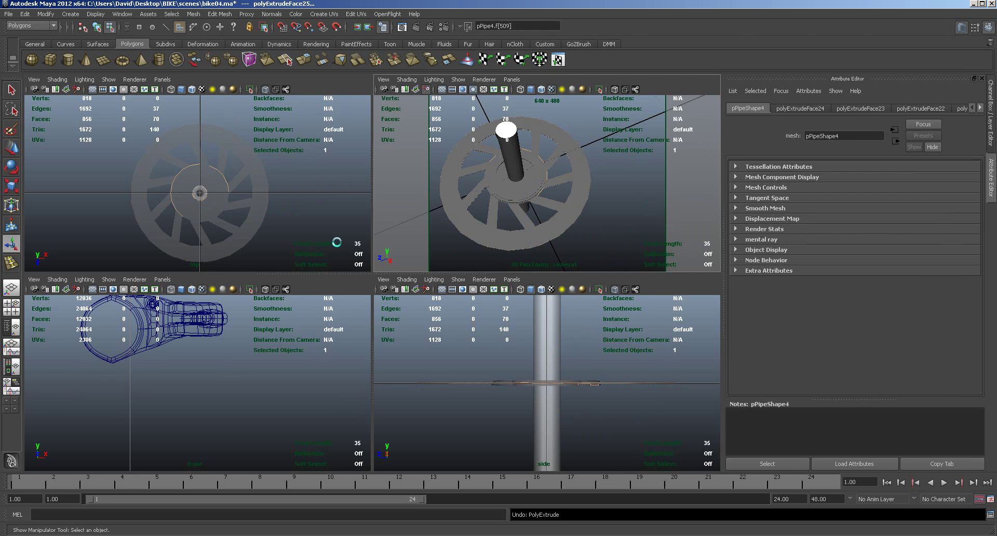
key("ctrl+z")
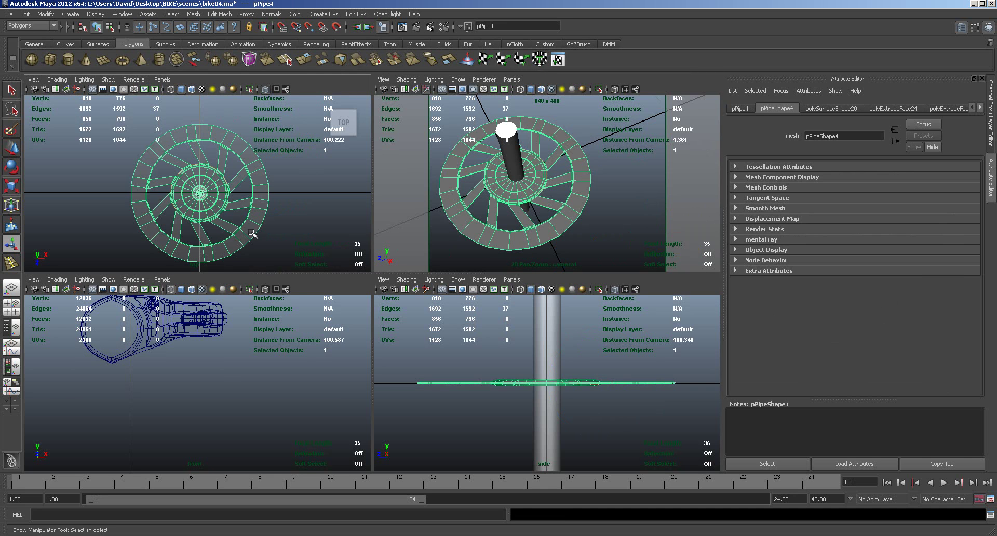
Select all faces of the disc and try to lasso out the hub and spoke faces, then restore the full face selection.
right_click(252, 232)
left_click(278, 218)
right_click(256, 229)
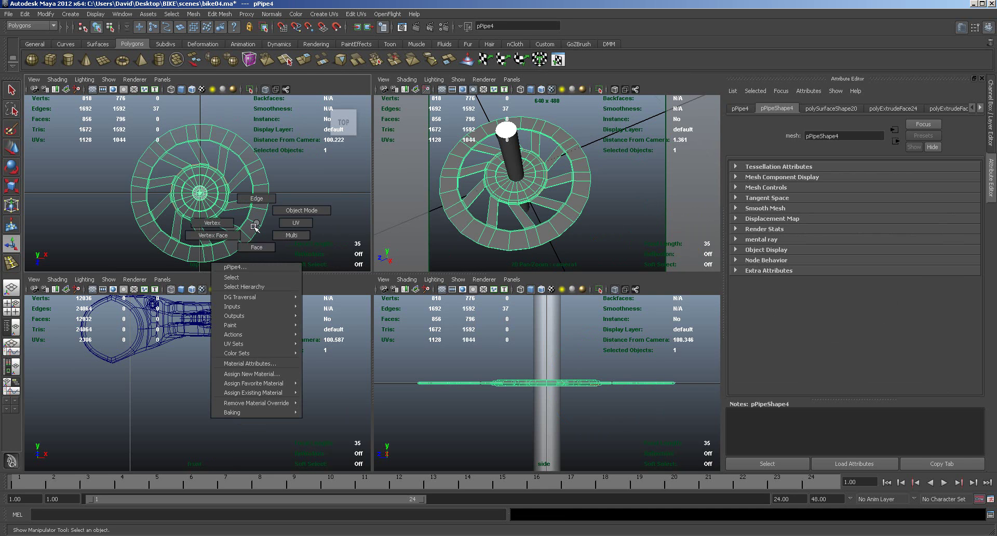
left_click(111, 117)
left_click_drag(110, 116, 307, 271)
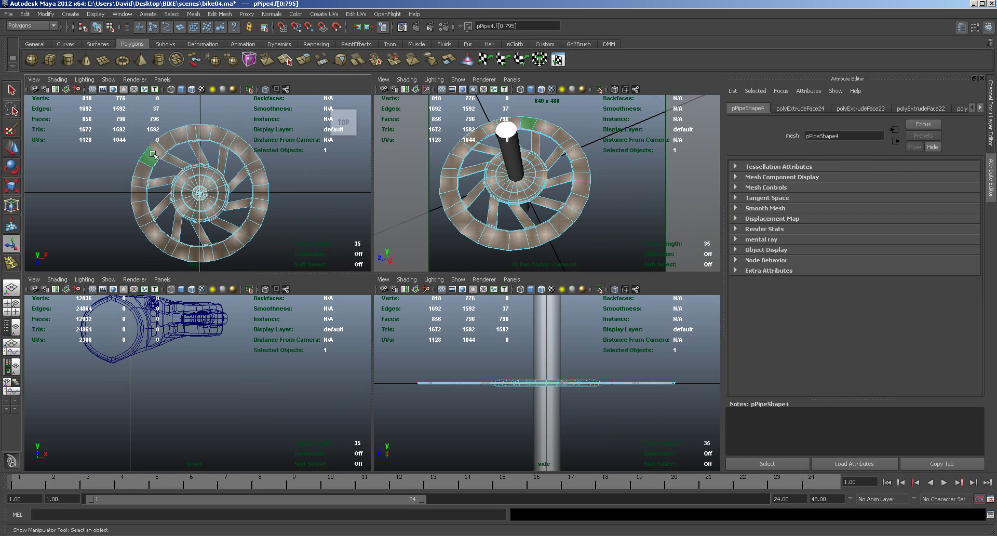
left_click(11, 109)
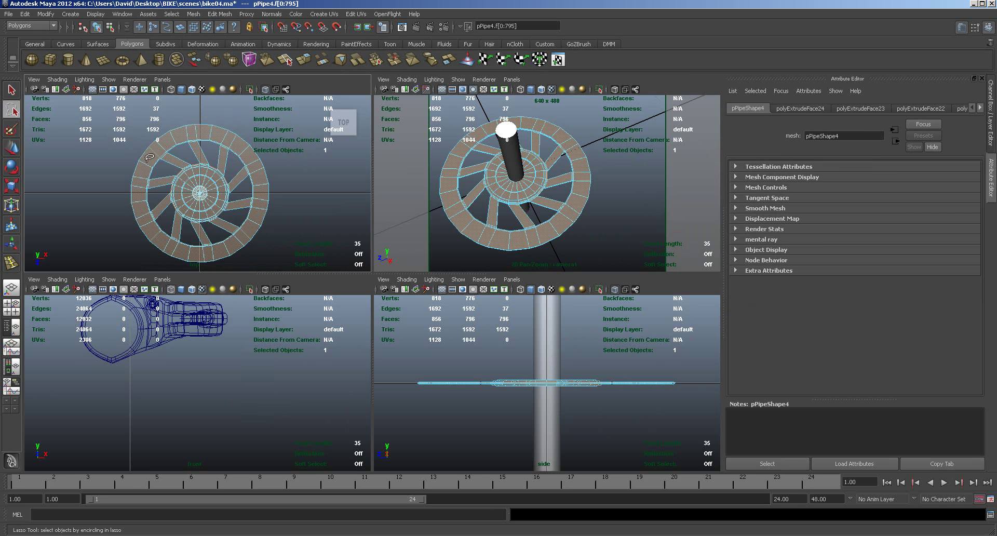
mouse_move(149, 154)
left_mouse_down()
mouse_move(204, 127)
mouse_move(237, 138)
mouse_move(260, 165)
mouse_move(263, 203)
mouse_move(235, 234)
mouse_move(170, 241)
mouse_move(147, 216)
mouse_move(140, 182)
mouse_move(152, 154)
left_mouse_up()
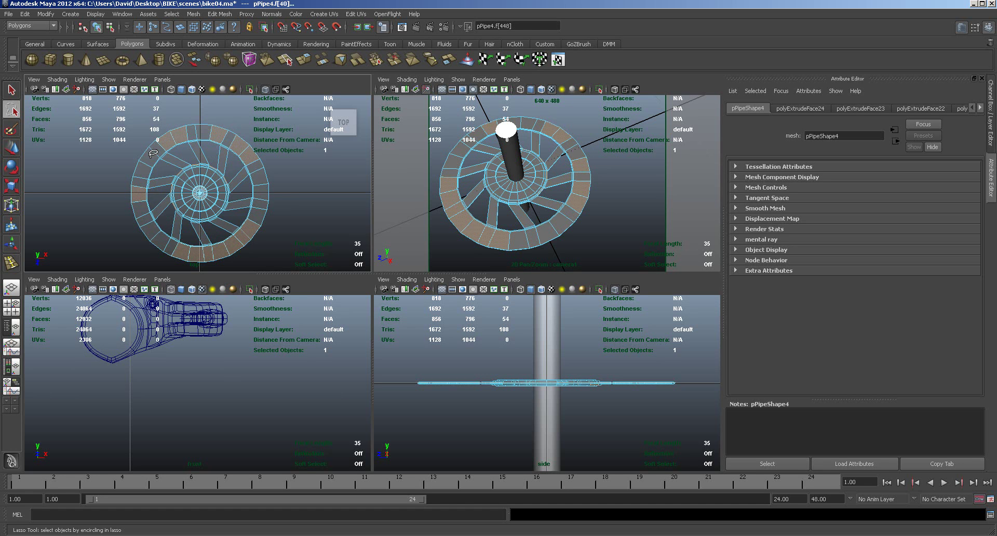
mouse_move(451, 232)
left_mouse_down("ctrl")
mouse_move(459, 246)
mouse_move(457, 233)
mouse_move(500, 231)
mouse_move(504, 249)
mouse_move(490, 250)
left_mouse_up("ctrl")
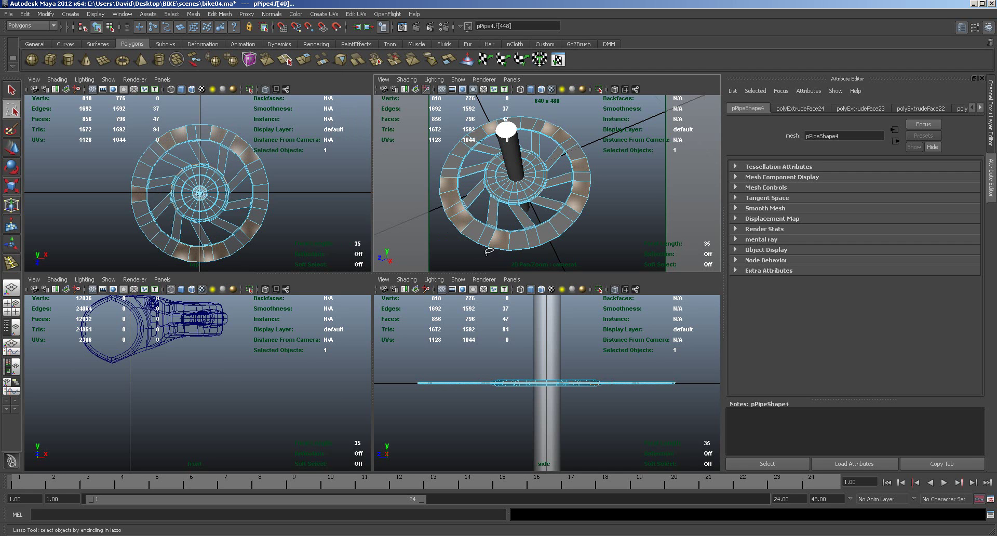
mouse_move(333, 122)
left_mouse_down()
mouse_move(233, 250)
mouse_move(268, 188)
left_mouse_up()
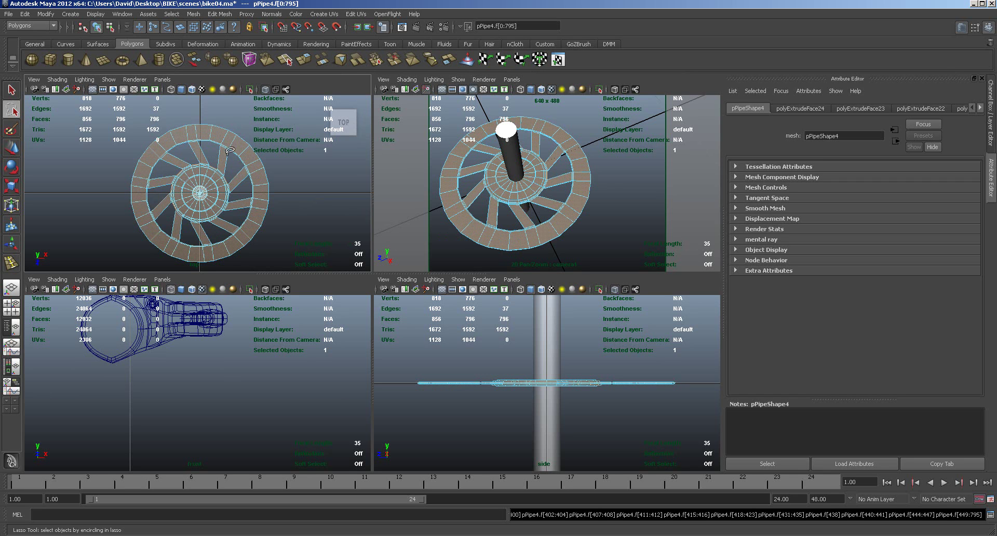
Try to lasso the hub and spoke faces out of the selection to keep the outer ring, and clear the selection.
mouse_move(233, 154)
left_mouse_down()
mouse_move(206, 147)
mouse_move(161, 170)
mouse_move(174, 225)
mouse_move(217, 225)
mouse_move(244, 191)
mouse_move(231, 154)
left_mouse_up()
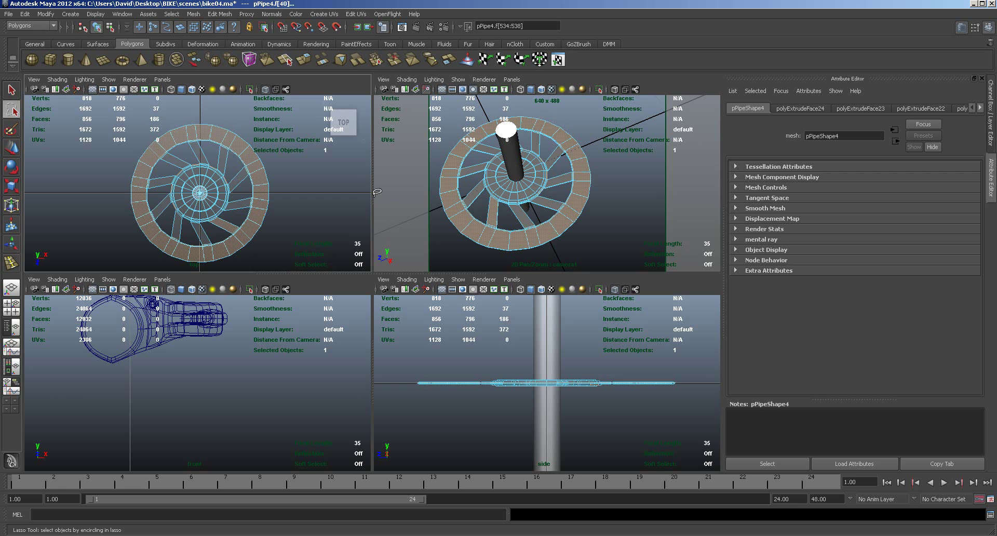
mouse_move(437, 225)
left_mouse_down("alt")
mouse_move(464, 116)
mouse_move(429, 212)
mouse_move(410, 219)
mouse_move(423, 225)
mouse_move(406, 221)
left_mouse_up("alt")
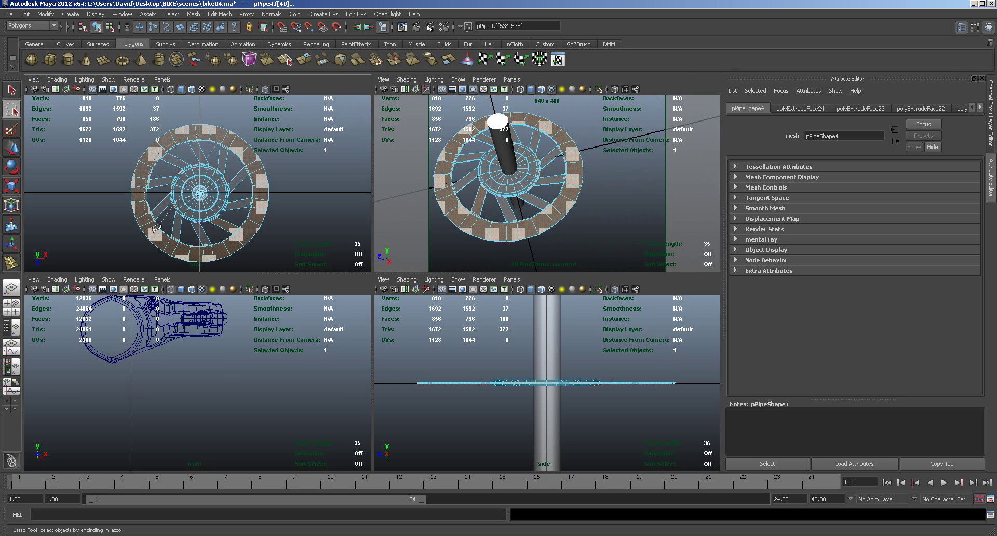
left_click_drag(260, 169, 218, 135)
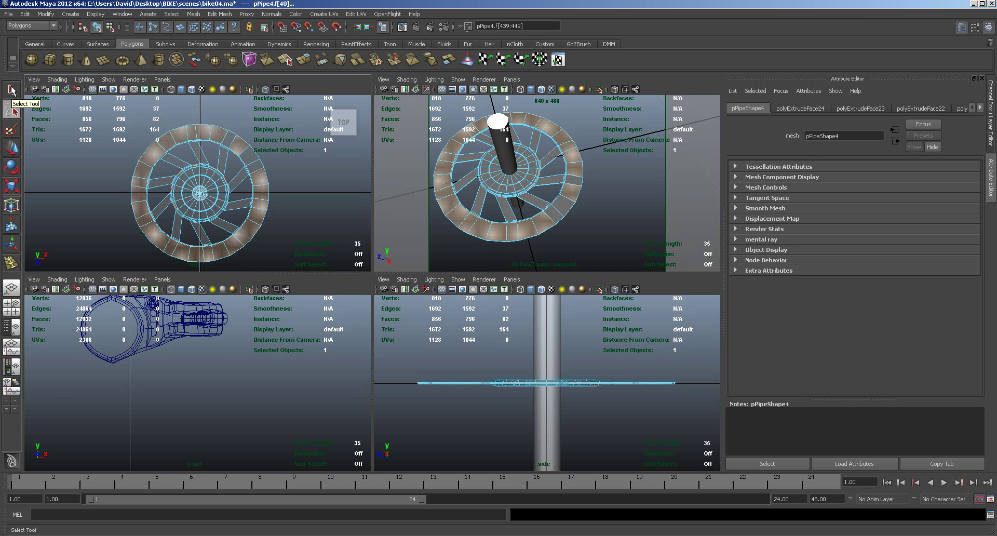
left_click(12, 90)
left_click(302, 214)
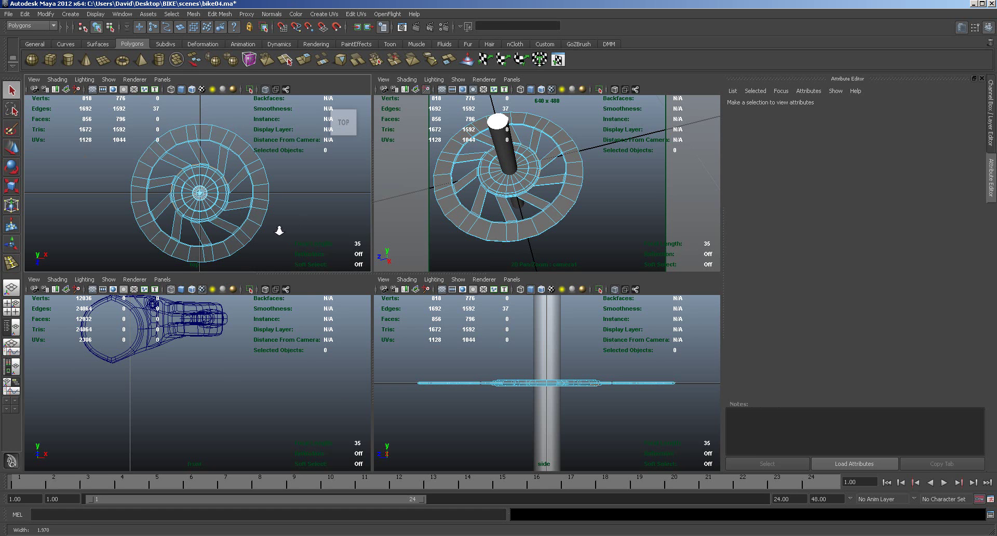
Select the upper and lower edge loops around the disc's outer rim.
scroll(279, 227, "up", 2)
right_click(264, 226)
right_click_drag(264, 226, 274, 221)
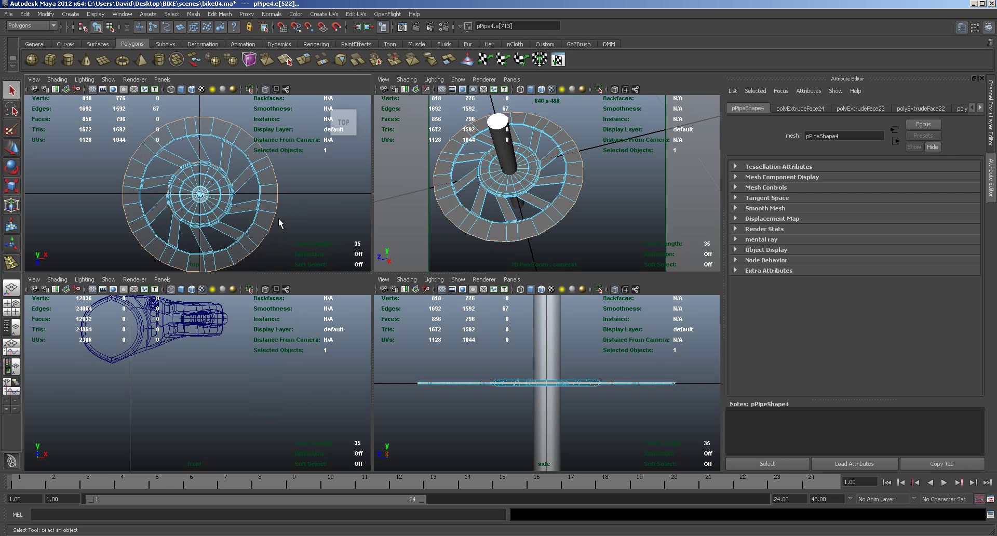
left_click_drag(488, 236, 485, 224, "alt")
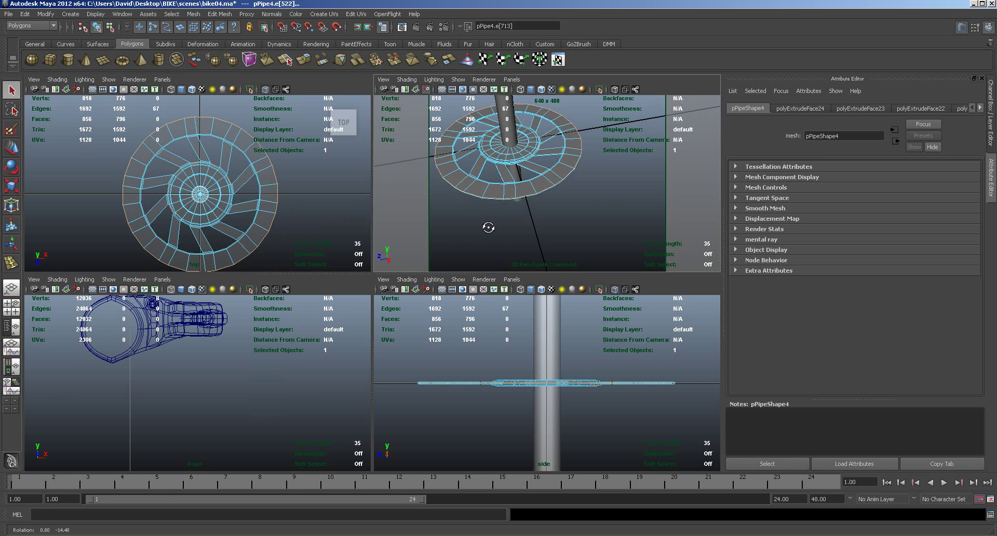
key("space")
scroll(455, 279, "up", 4)
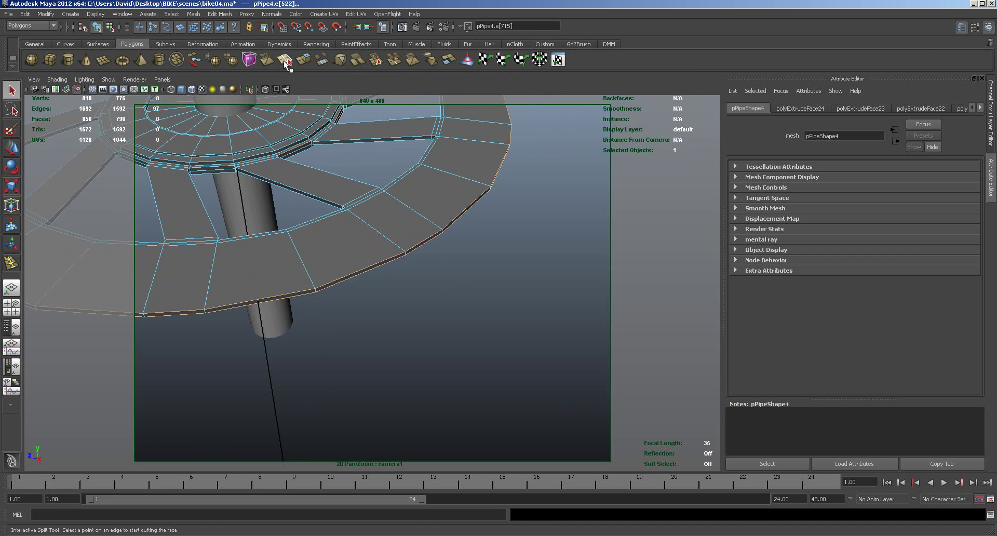
Try to extrude the selected upper and lower edge loops of the disc's outer rim, and undo the extrusion.
left_click(304, 60)
left_click_drag(429, 243, 410, 234)
mouse_move(465, 323)
left_mouse_down("alt")
mouse_move(459, 329)
mouse_move(473, 333)
left_mouse_up("alt")
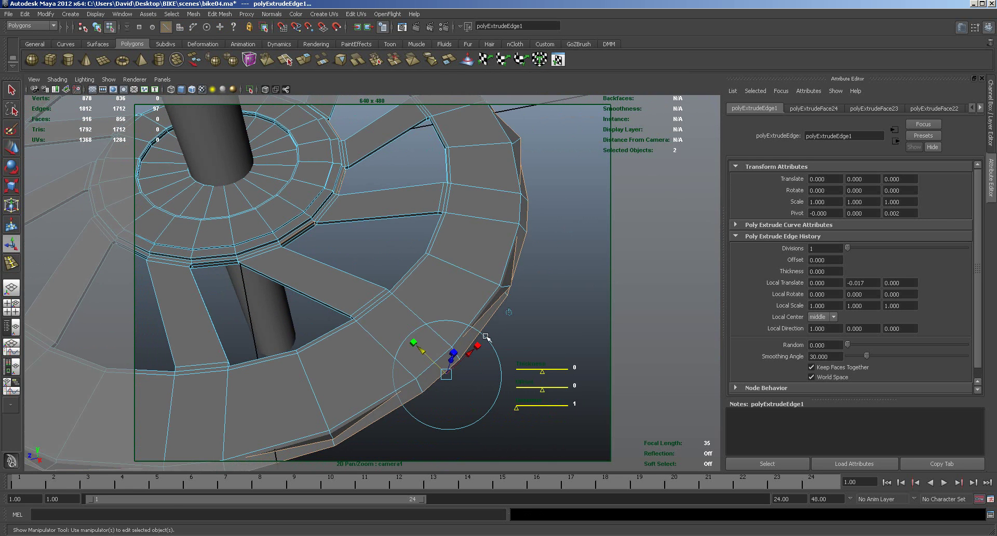
key("ctrl+z")
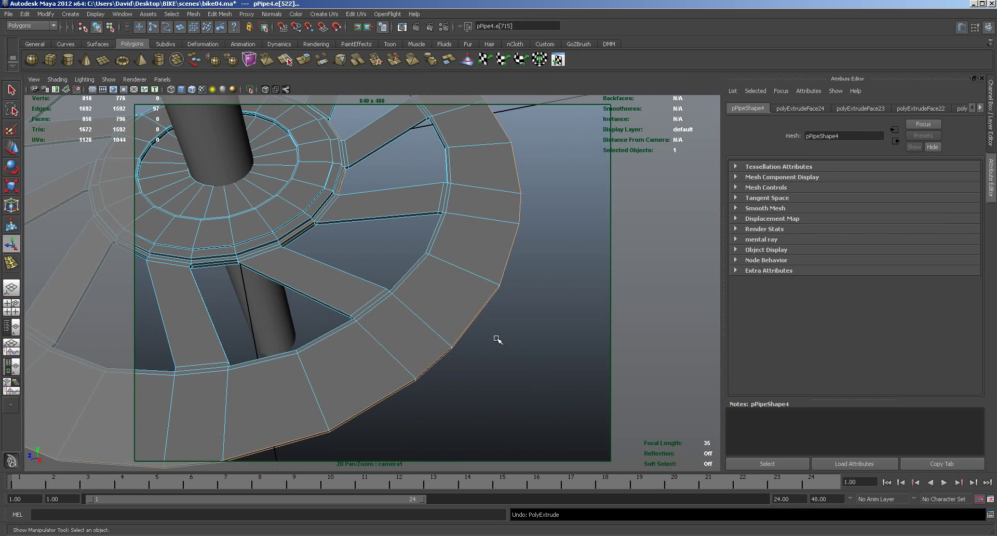
Try converting the selected rim edges to contained edges and to faces, and clear the resulting selection.
left_click_drag(359, 251, 447, 242, "alt")
mouse_move(448, 242)
right_mouse_down("alt")
mouse_move(472, 244)
mouse_move(456, 247)
right_mouse_up("alt")
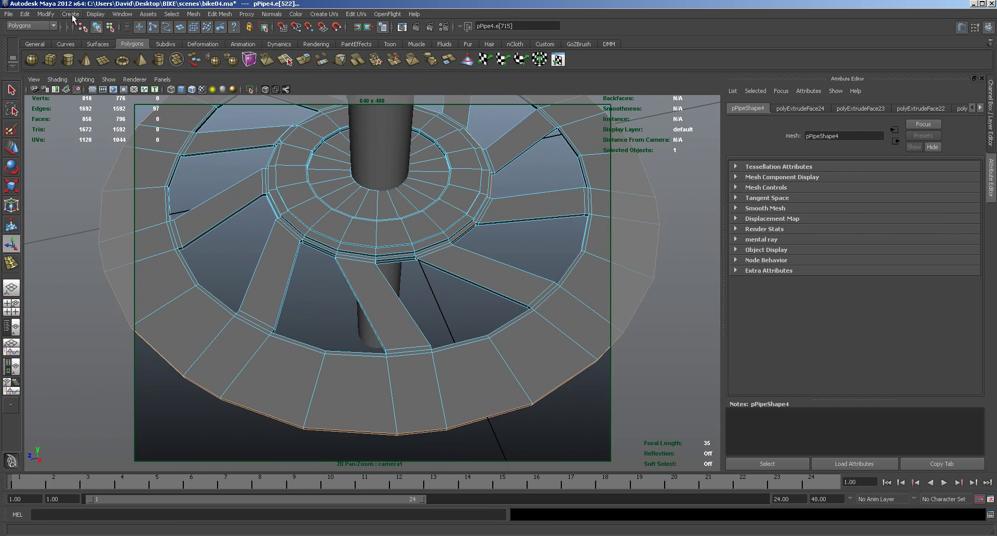
left_click(40, 14)
mouse_move(92, 169)
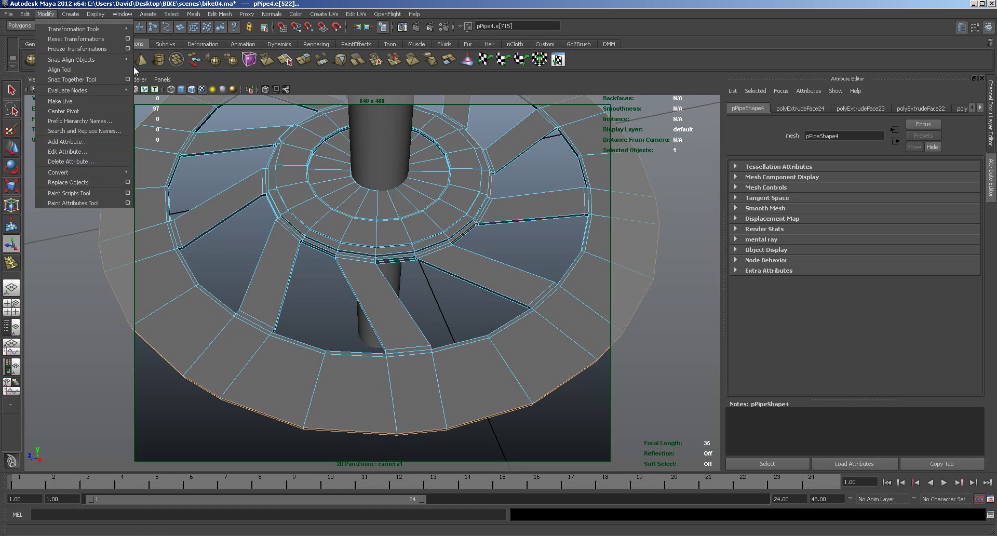
left_click(172, 14)
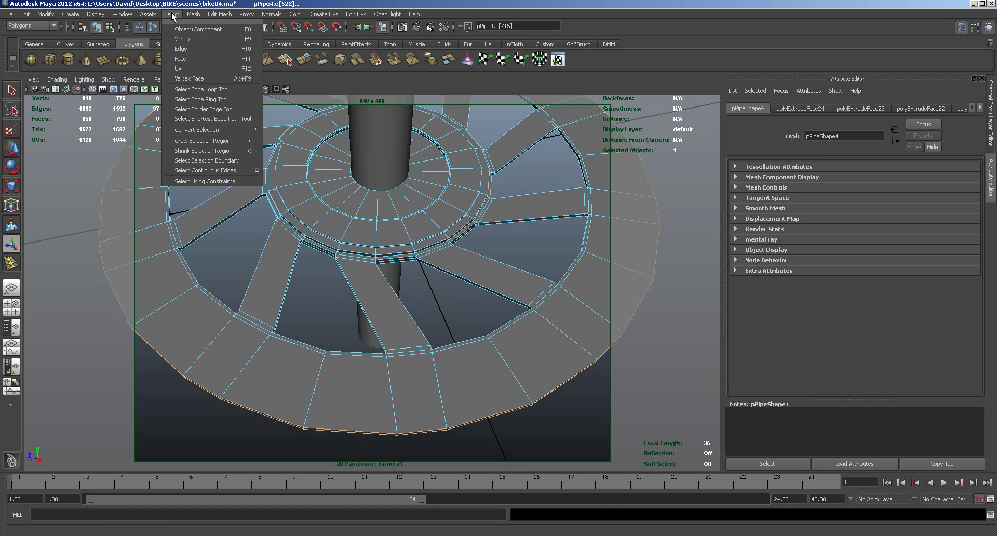
mouse_move(194, 131)
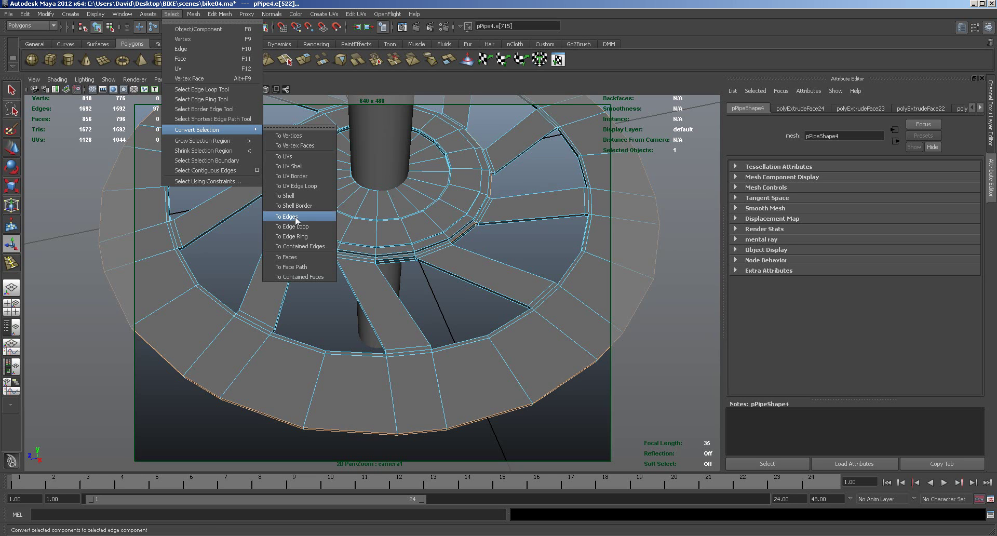
left_click(300, 246)
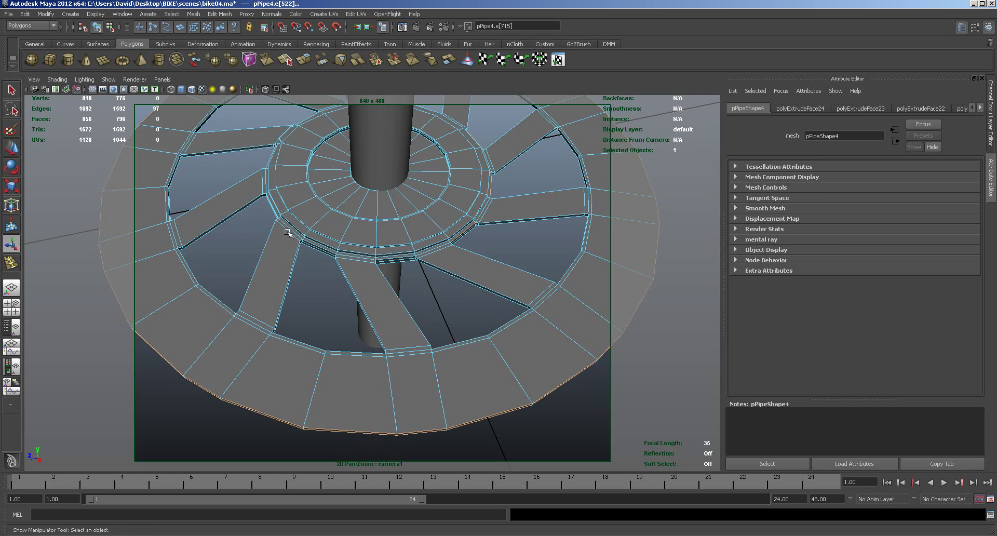
left_click(171, 14)
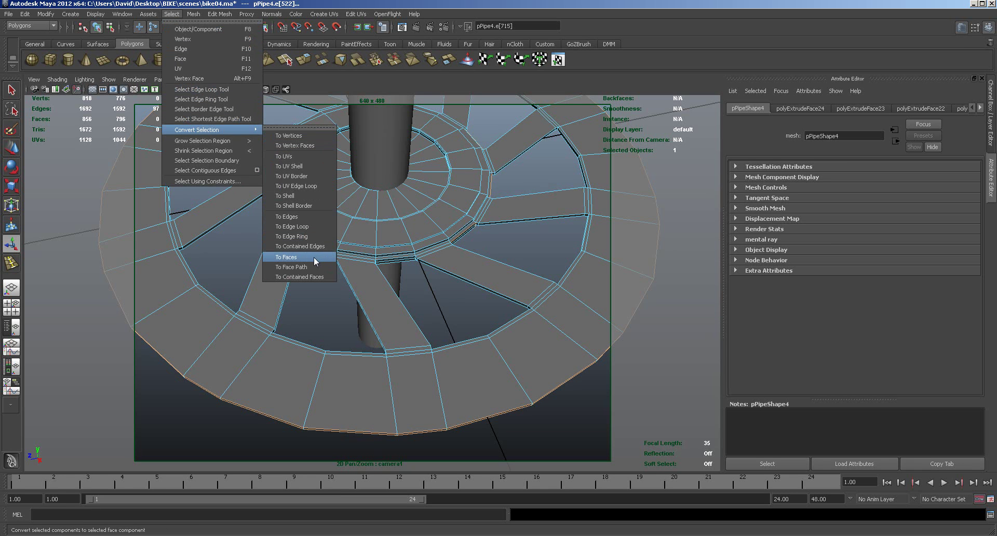
left_click(297, 257)
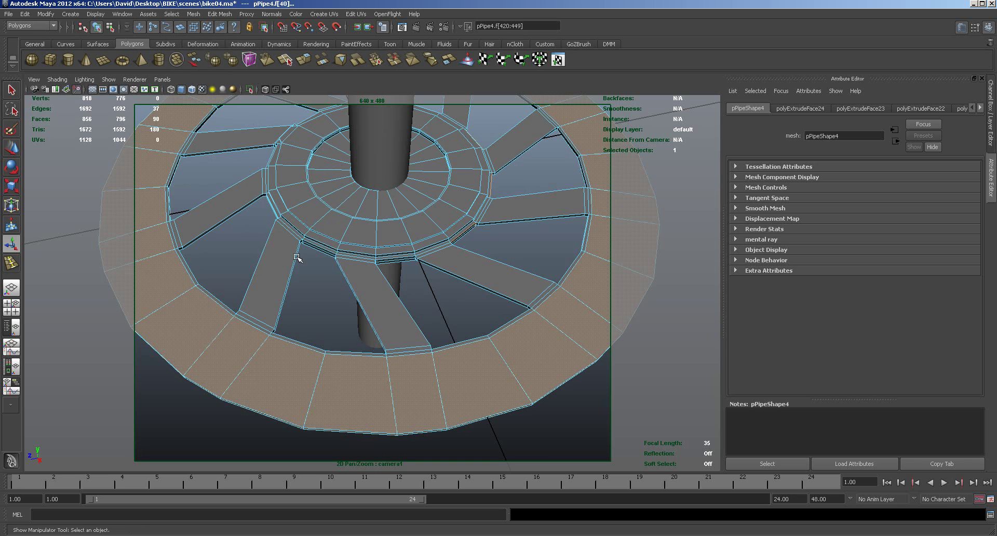
mouse_move(321, 301)
left_mouse_down("alt")
mouse_move(321, 286)
mouse_move(320, 294)
left_mouse_up("alt")
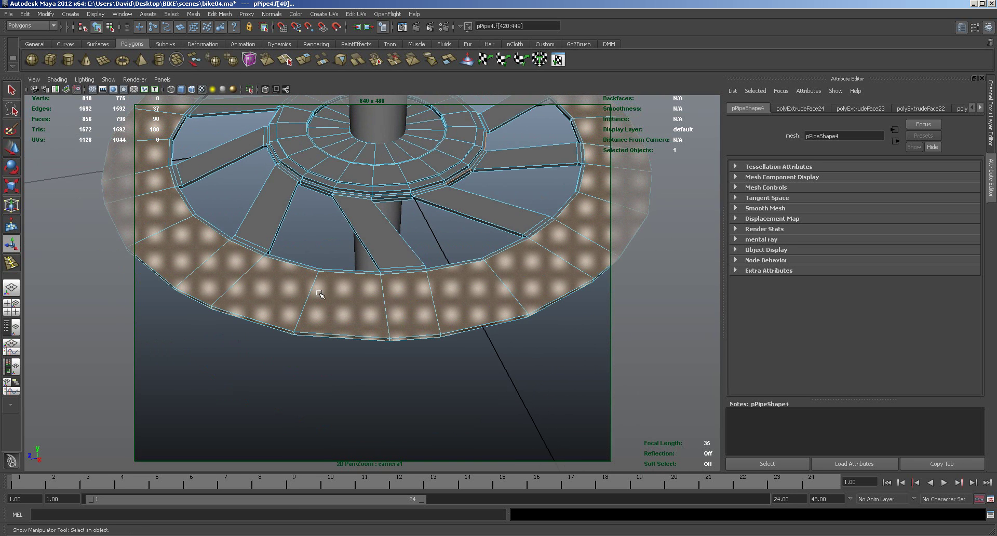
left_click(352, 371)
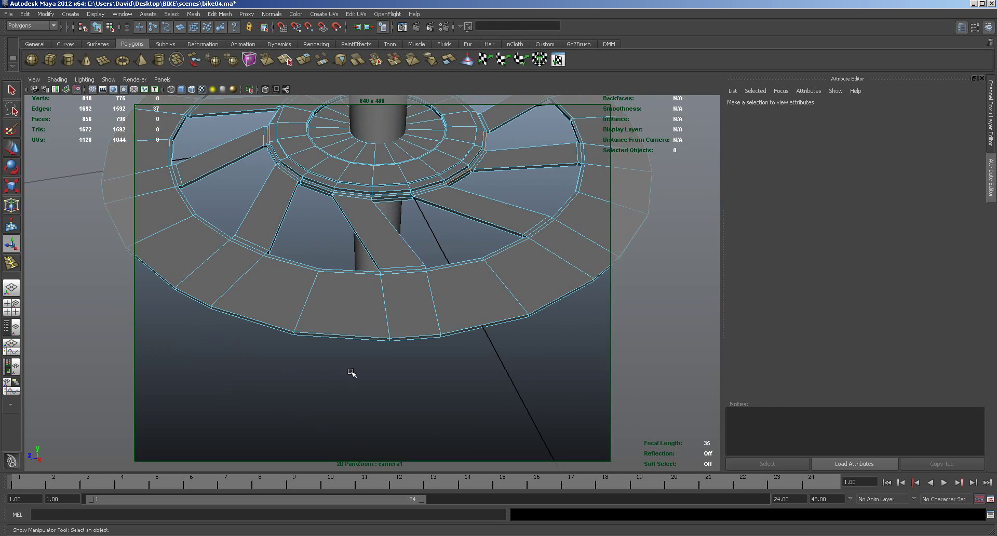
Insert an edge loop around the disc's outer side wall, between its upper and lower rim edges.
left_click_drag(334, 368, 361, 385, "alt")
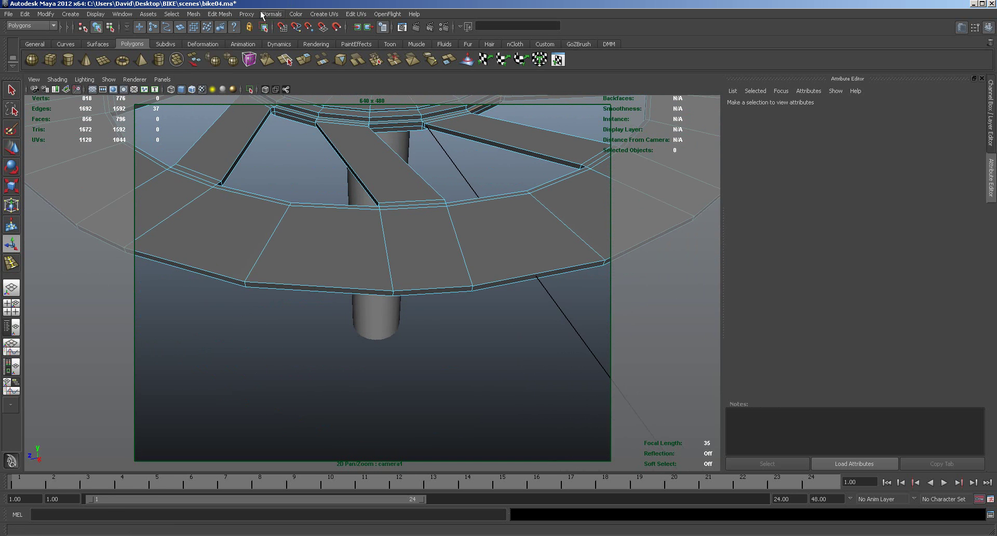
left_click(220, 14)
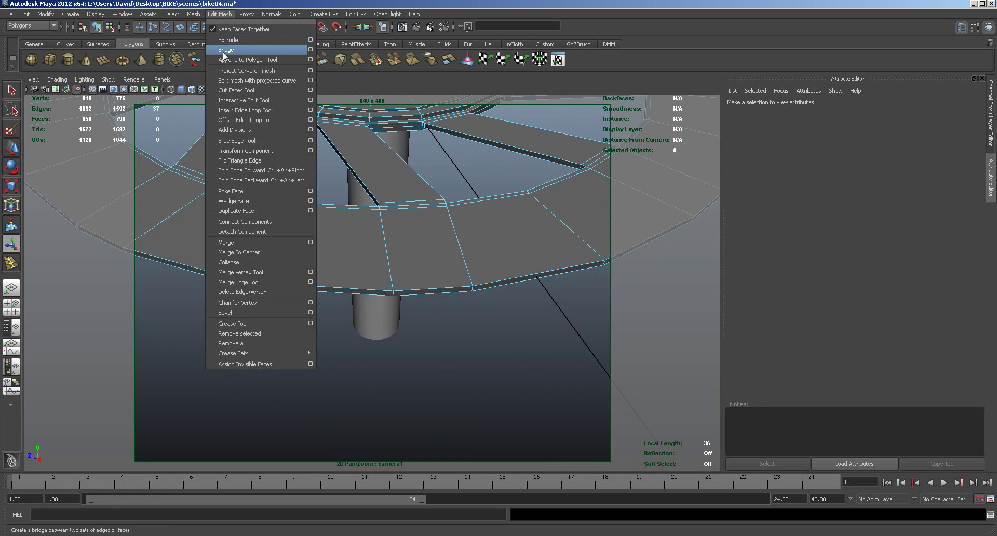
left_click(228, 111)
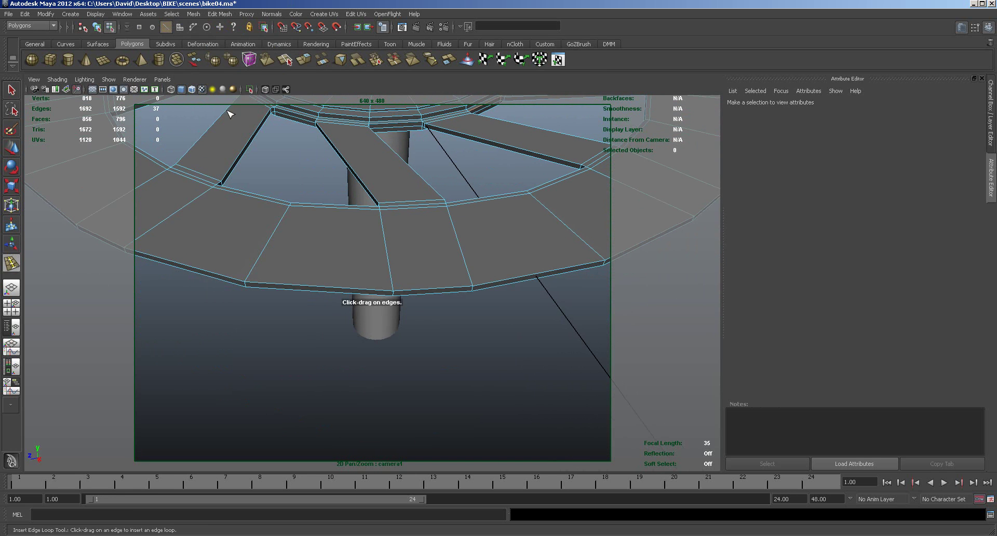
left_click(247, 285)
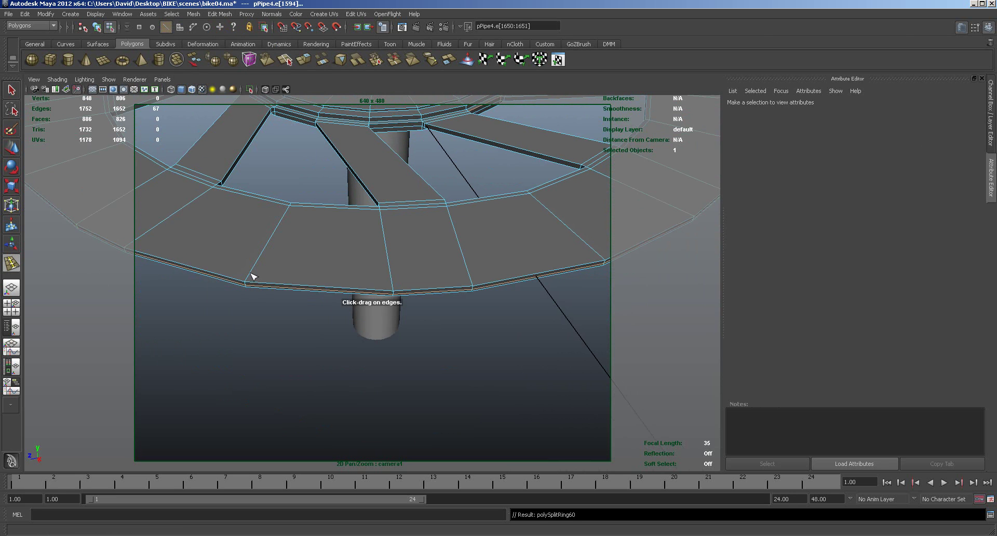
Try to convert the selected edge loop on the disc's outer side wall to faces.
left_click(202, 15)
mouse_move(171, 14)
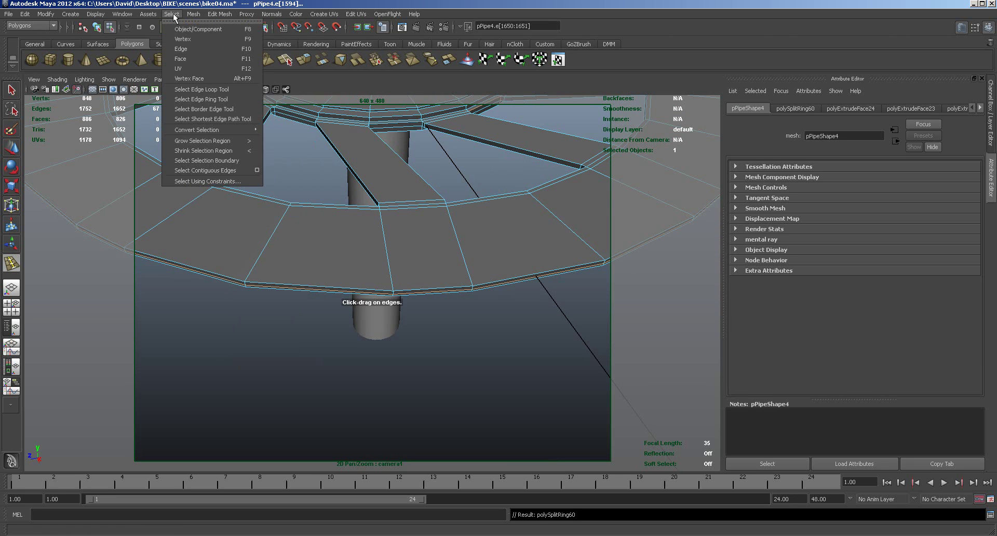
mouse_move(199, 131)
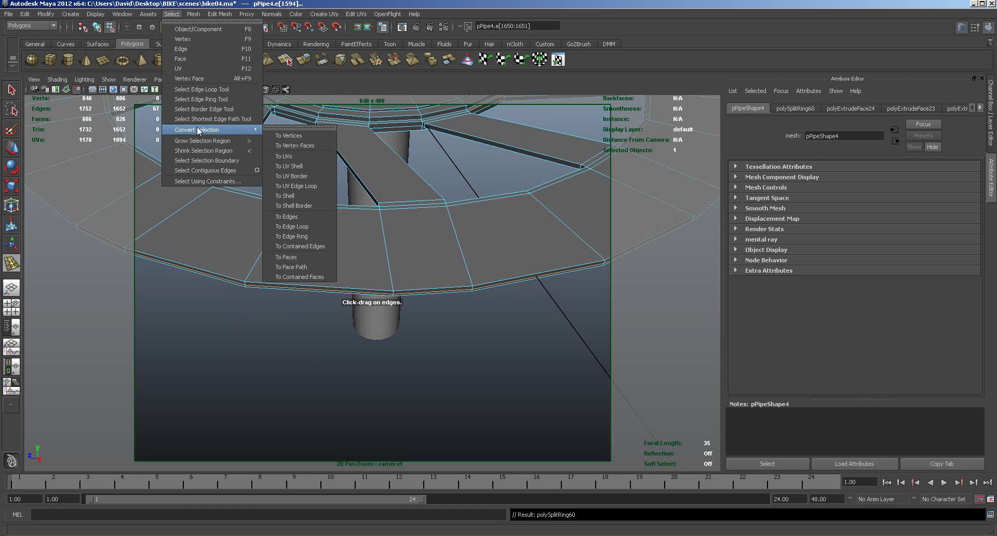
left_click(273, 257)
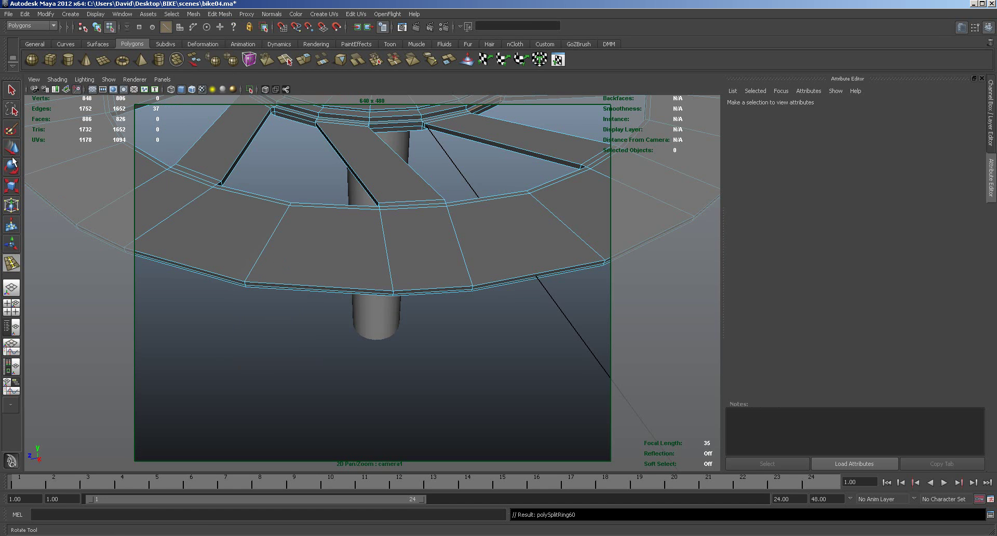
Activate the Move tool and reselect the whole edge loop running around the middle of the outer side wall.
key("w")
double_click(257, 286)
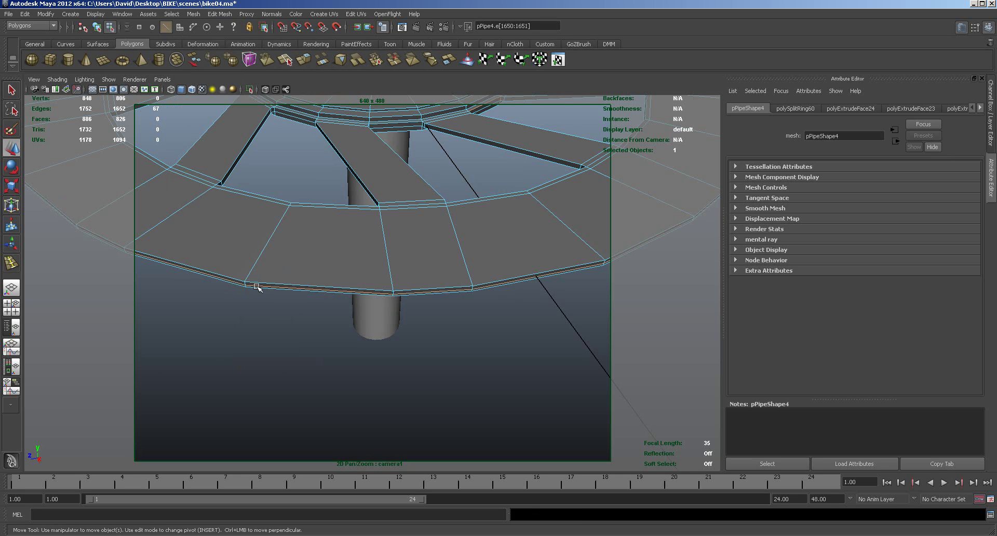
left_click(215, 14)
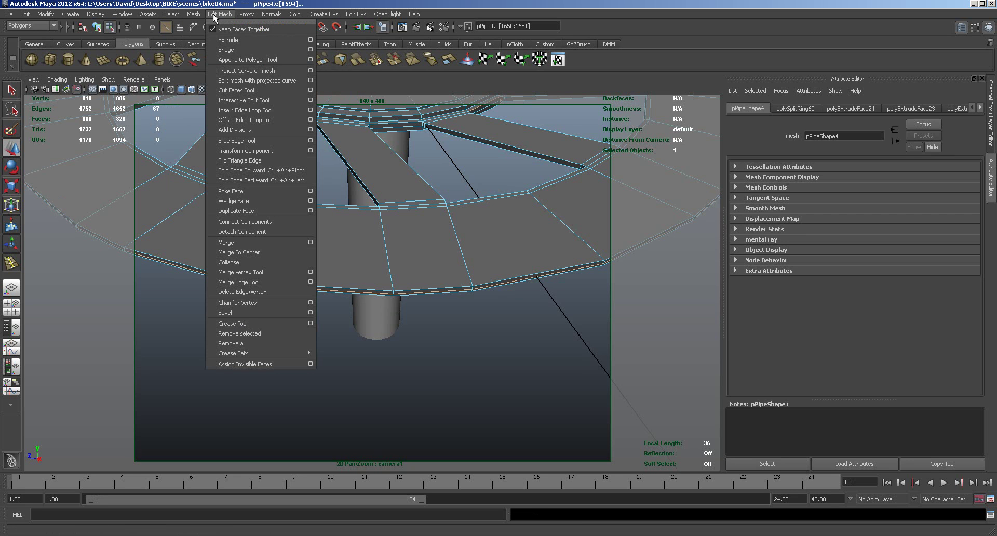
Convert the selected edges around the disc's outer rim to a face selection.
mouse_move(172, 14)
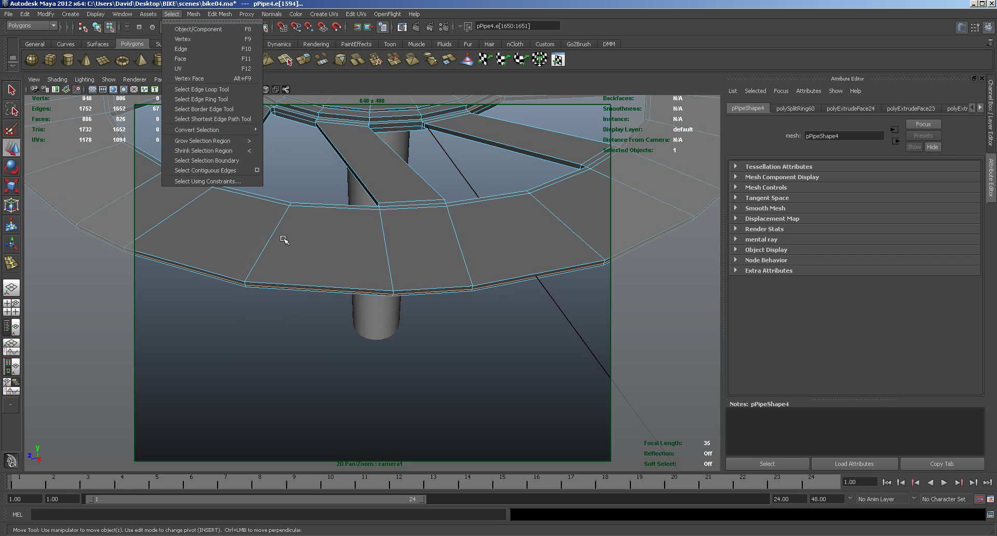
mouse_move(238, 129)
left_click(307, 256)
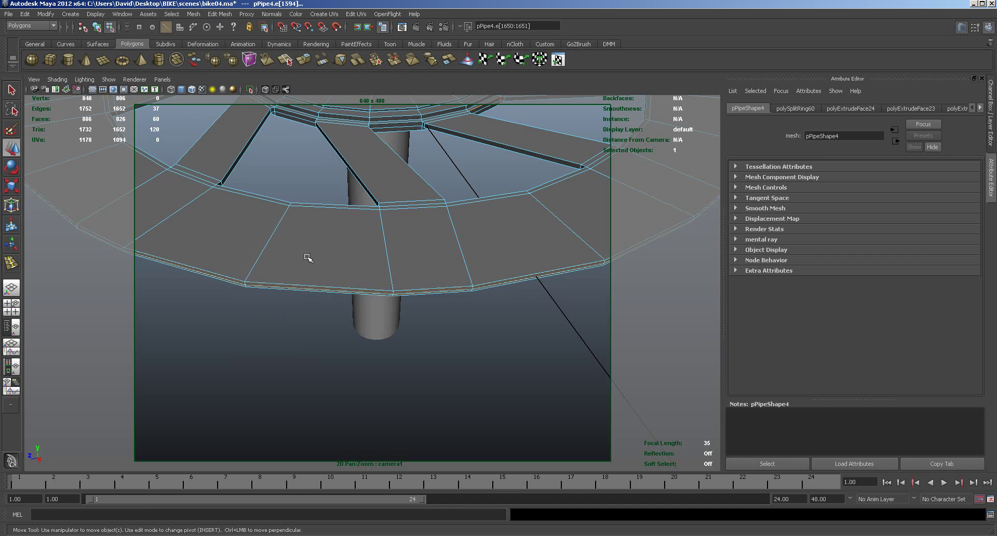
right_click_drag(422, 364, 367, 360, "alt")
left_click_drag(367, 360, 349, 355, "alt")
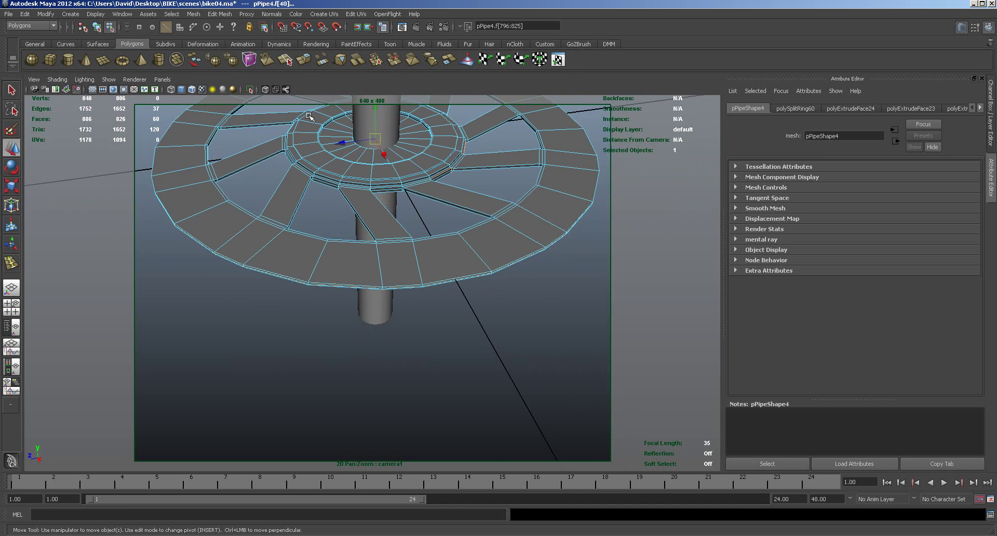
Extrude the disc's outer rim faces three times, offsetting the second extrusion 0.007 and the third 0.002 in local Z.
left_click(303, 60)
left_click_drag(589, 265, 548, 316)
left_click(313, 60)
left_click_drag(591, 259, 594, 262)
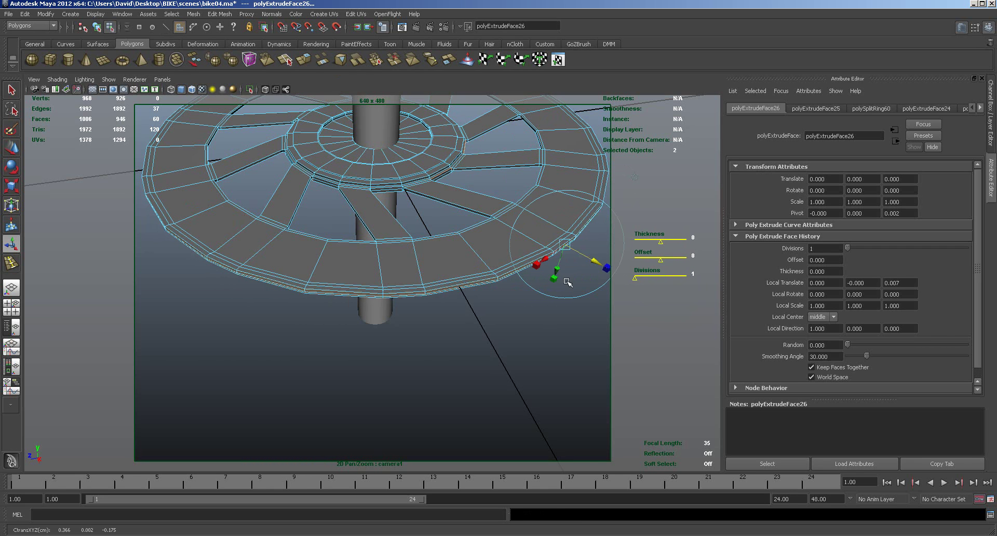
left_click(304, 60)
left_click_drag(566, 242, 591, 261)
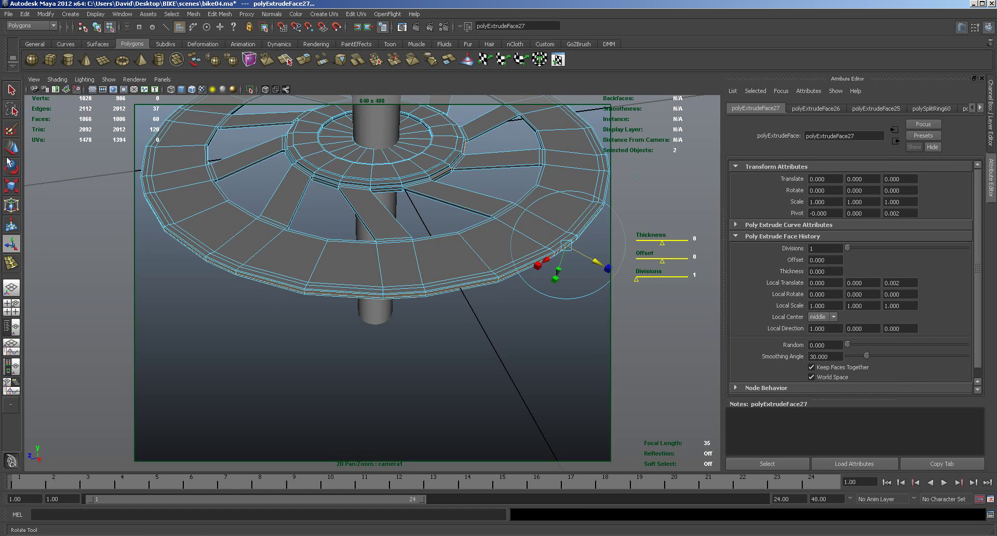
Return the disc to object mode and examine it in smooth mesh preview.
key("w")
right_click(283, 263)
left_click(327, 249)
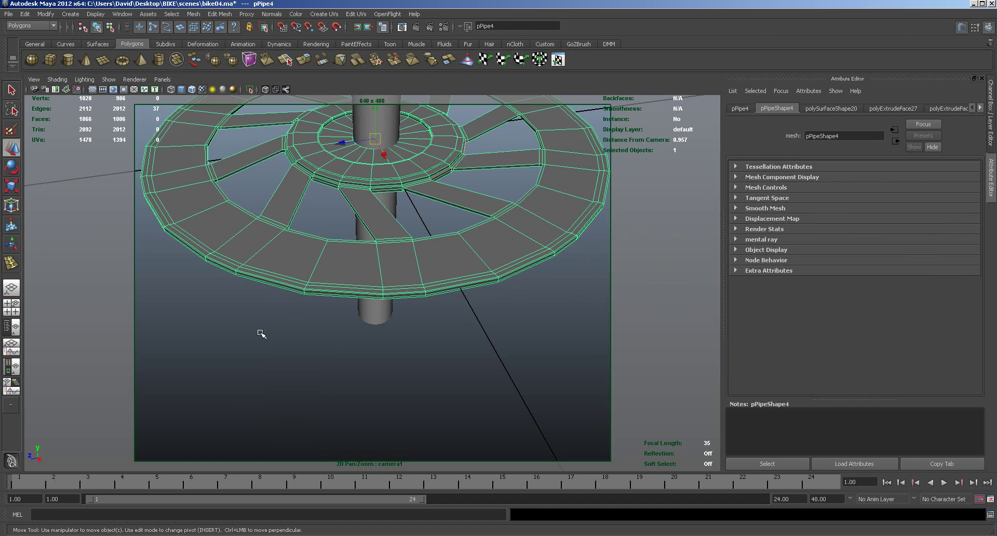
key("3")
left_click(324, 341)
left_click_drag(434, 356, 469, 349, "alt")
left_click_drag(527, 401, 475, 404, "alt")
left_click(494, 386)
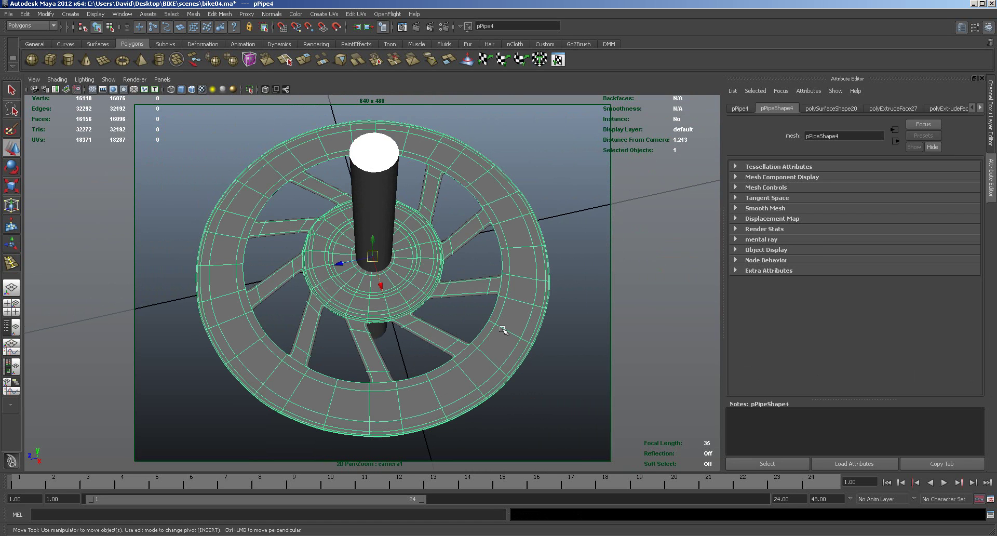
Create a polygon cylinder scaled to 0.016 × 0.073 × 0.016 and move it -0.352 in Z onto the disc's outer ring.
key("space")
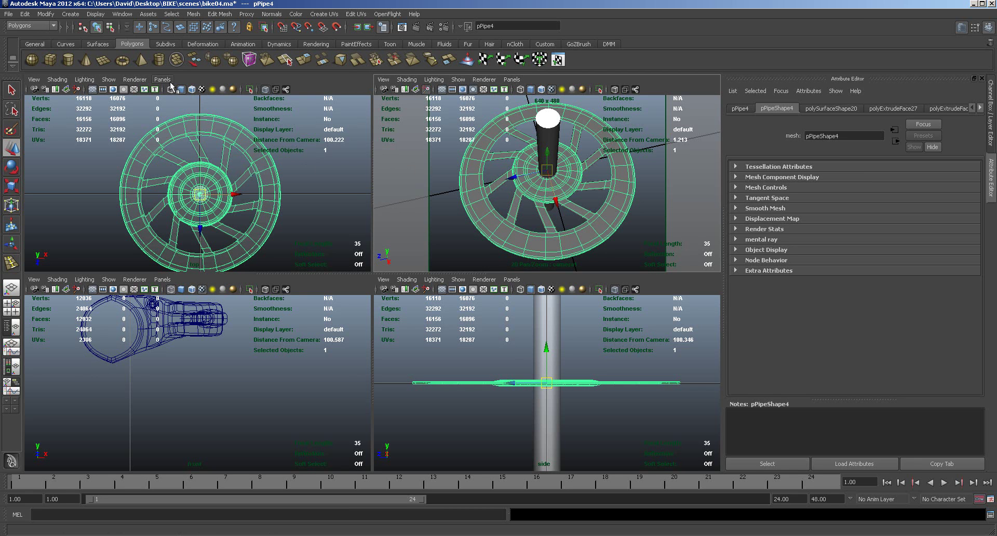
left_click(68, 60)
key("r")
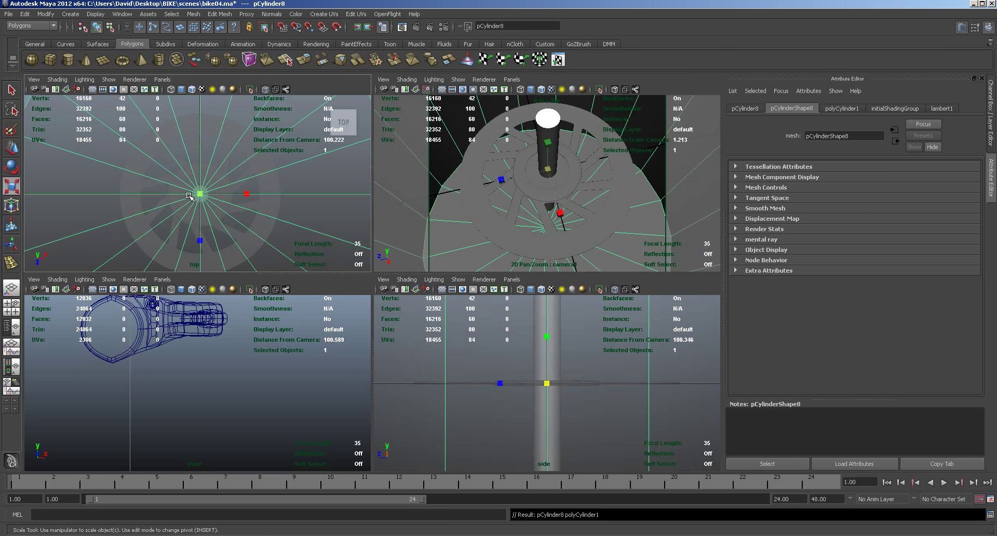
left_click_drag(199, 194, 34, 60)
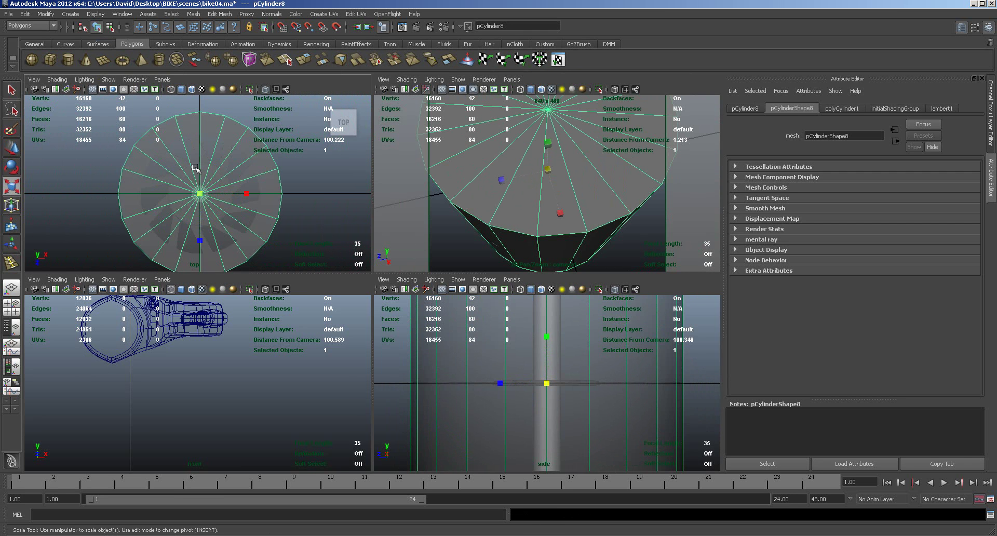
left_click_drag(201, 196, 65, 133)
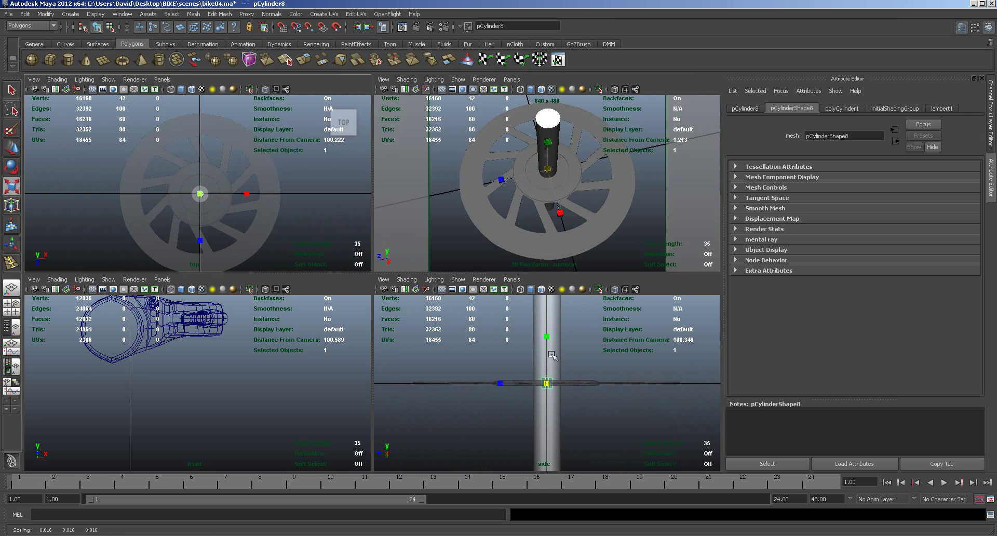
left_click_drag(549, 338, 540, 364)
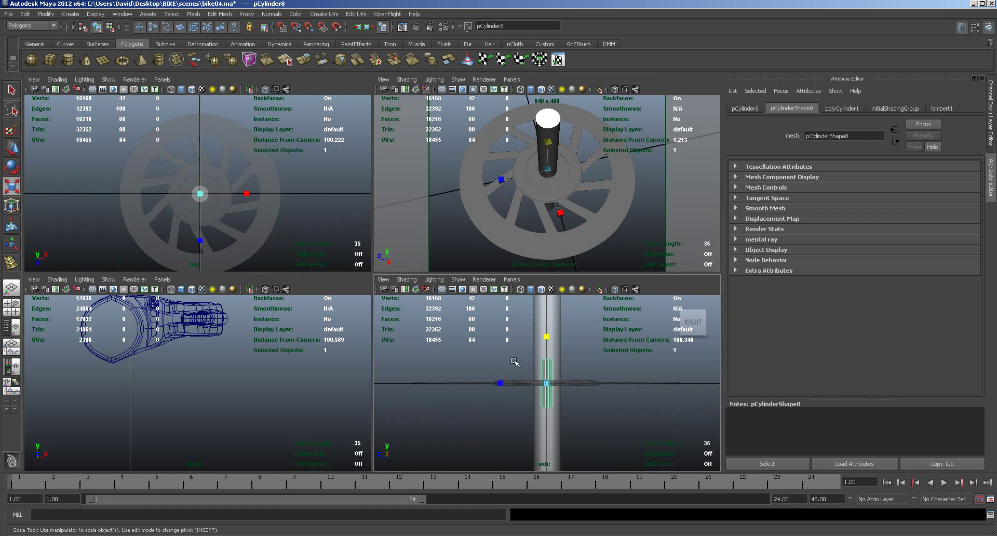
key("w")
left_click_drag(197, 229, 200, 158)
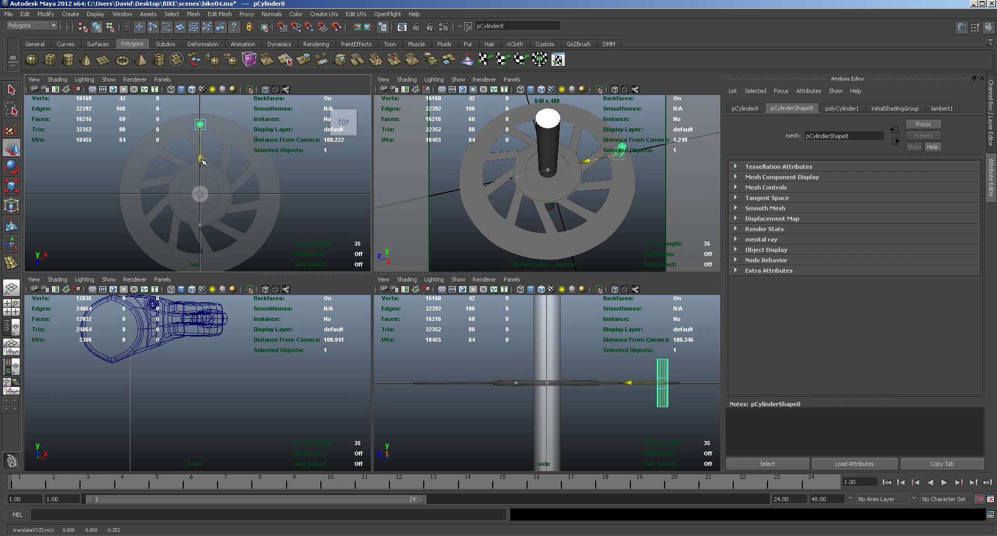
Try to cut a single hole by subtracting the cylinder from the disc with a Boolean difference.
left_click(233, 194, "shift")
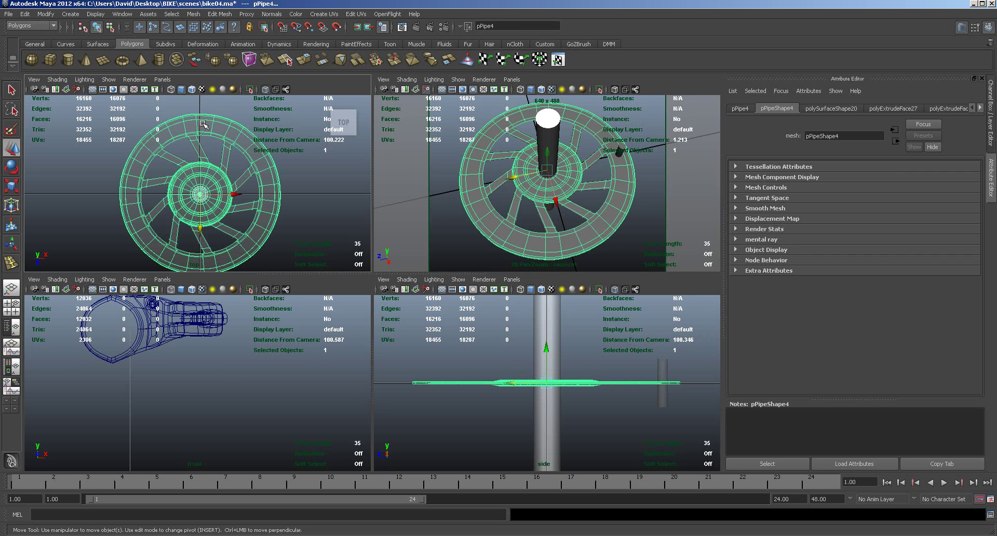
left_click(201, 124)
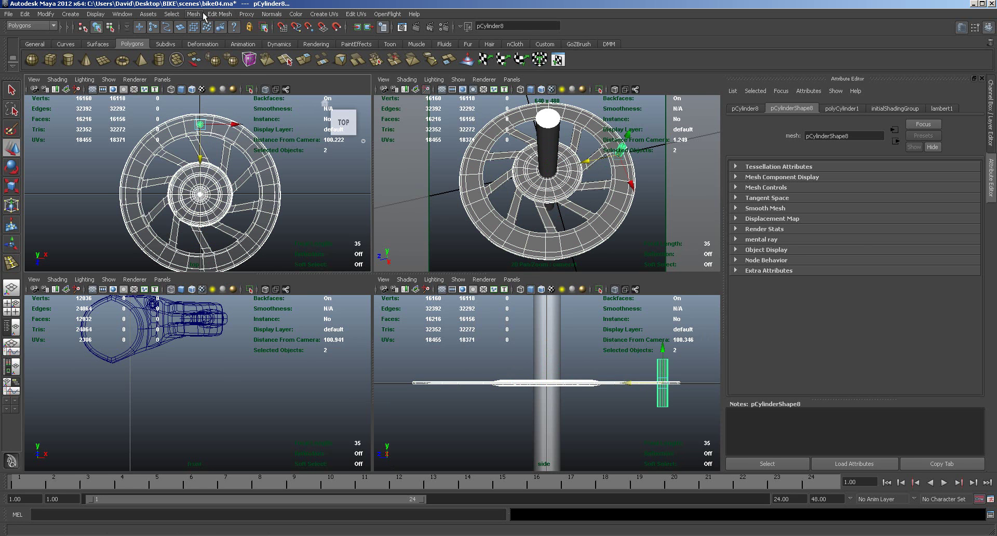
left_click(175, 14)
mouse_move(213, 59)
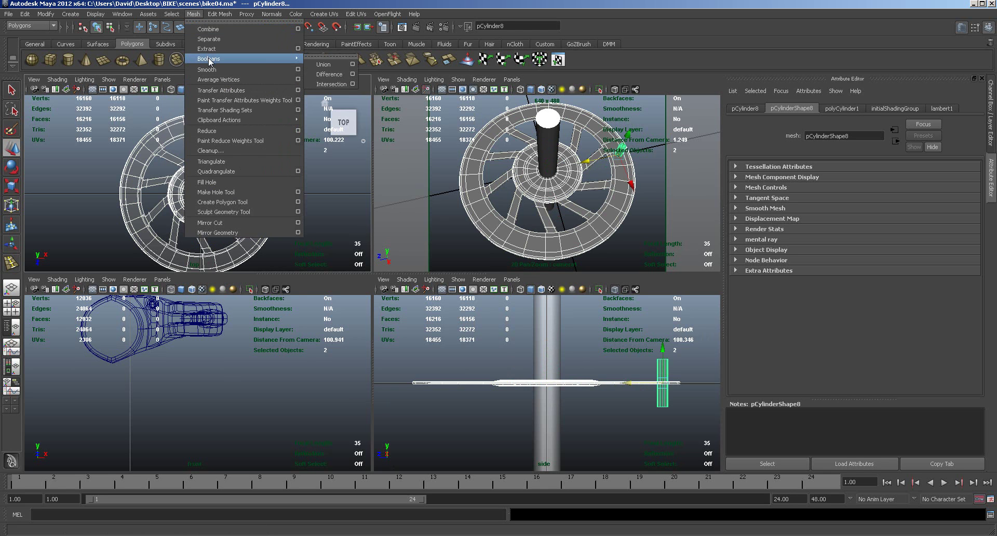
left_click(328, 73)
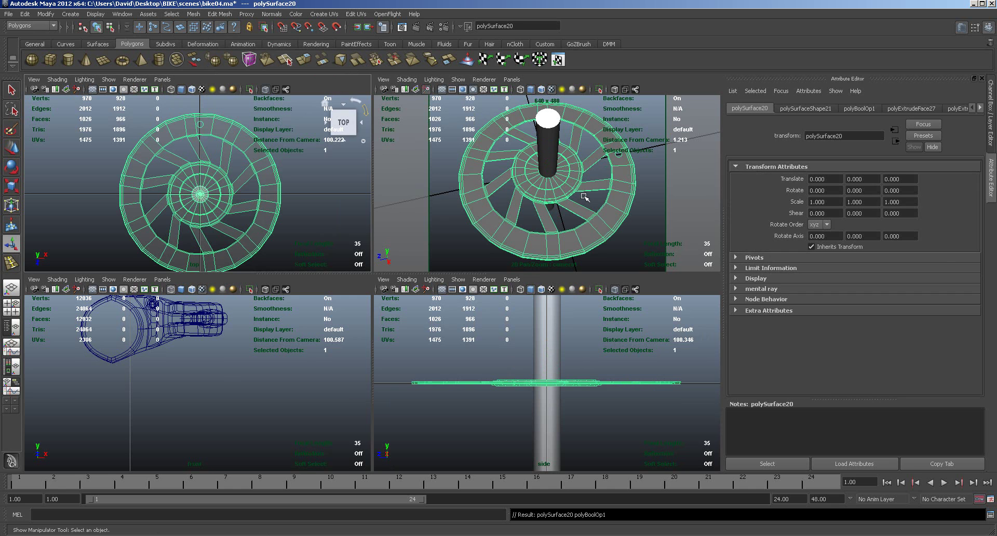
key("ctrl+z")
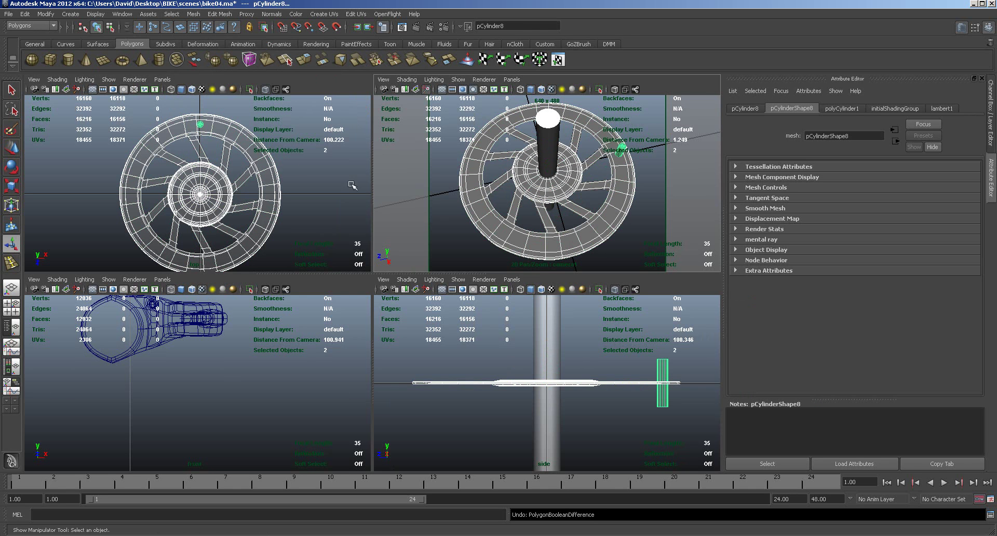
Move the small cylinder's pivot to the centre of the disc.
left_click(210, 129, "shift")
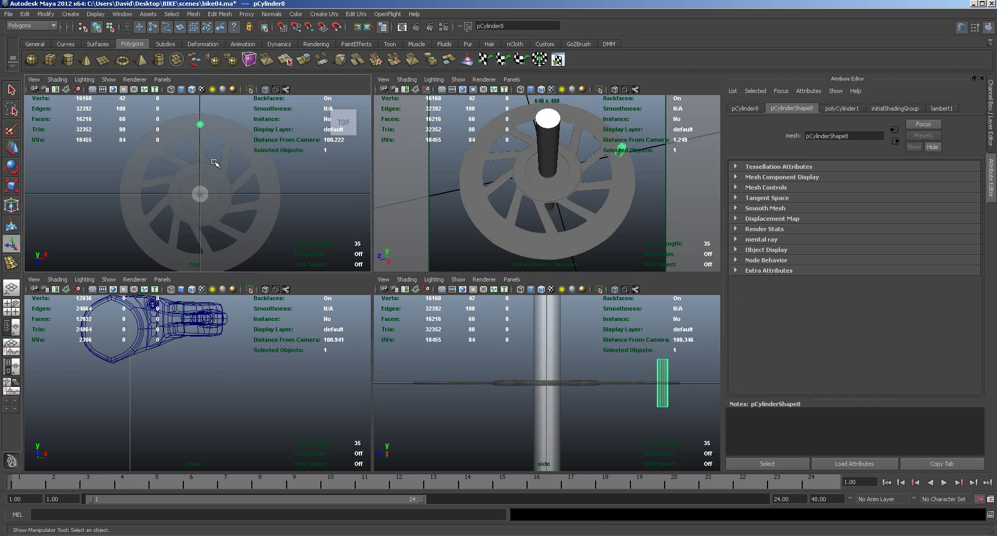
key("w")
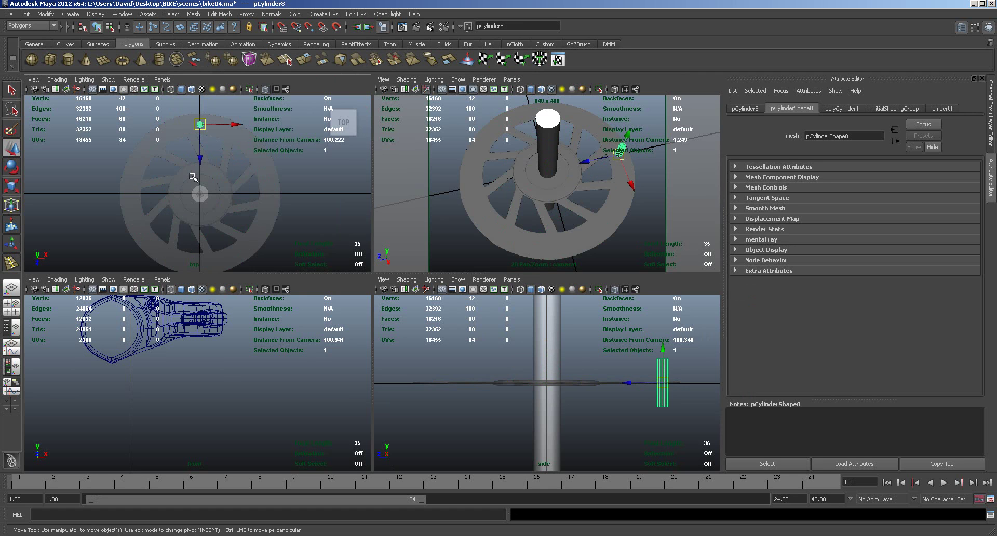
key("Insert")
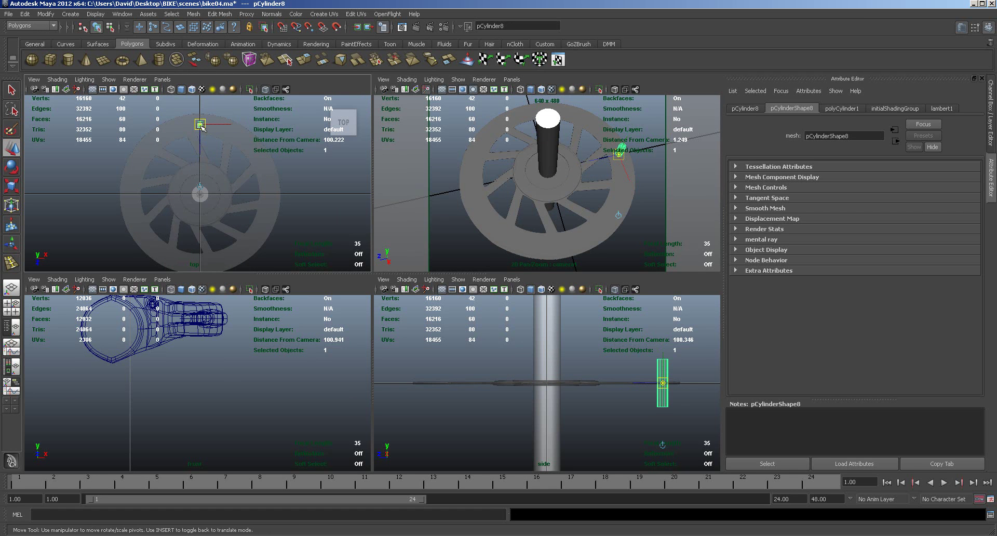
left_click_drag(201, 125, 202, 195)
key("Insert")
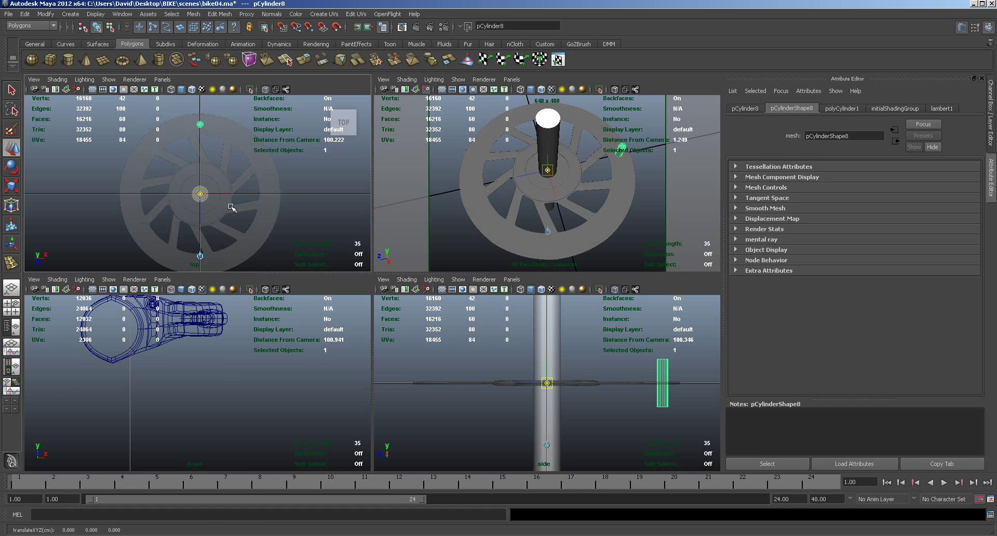
key("Insert")
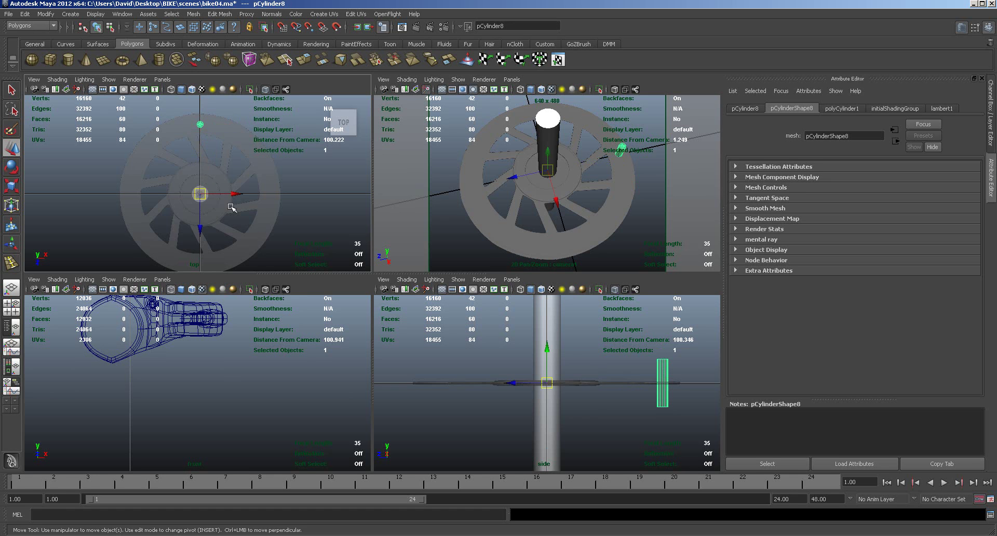
Duplicate the small cylinder and rotate the copy about -14.4 degrees in Y around the disc's centre.
key("e")
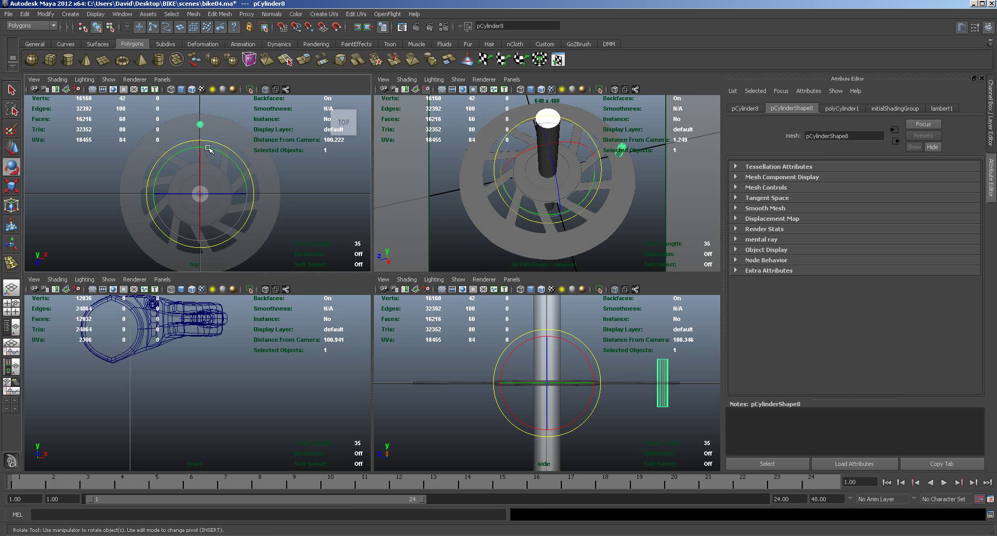
key("ctrl+d")
left_click_drag(208, 149, 220, 154)
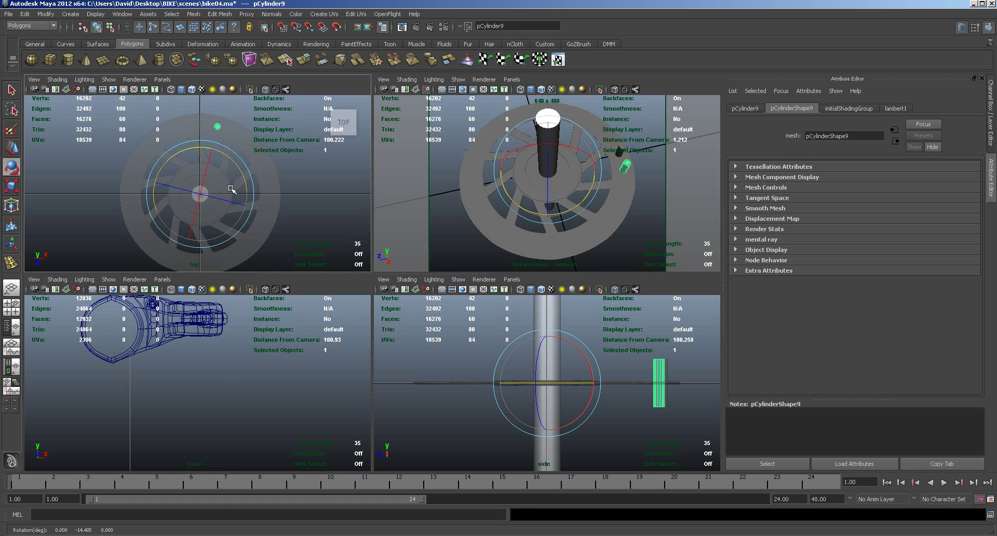
Repeat the duplicate-with-transform 23 times to complete a ring of cylinders around the disc's outer ring.
key("shift+d")
key("shift+d")
key("shift+d")
key("shift+d")
key("shift+d")
key("shift+d")
key("shift+d")
key("shift+d")
key("shift+d")
key("shift+d")
key("shift+d")
key("shift+d")
key("shift+d")
key("shift+d")
key("shift+d")
key("shift+d")
key("shift+d")
key("shift+d")
key("shift+d")
key("shift+d")
key("shift+d")
key("shift+d")
key("shift+d")
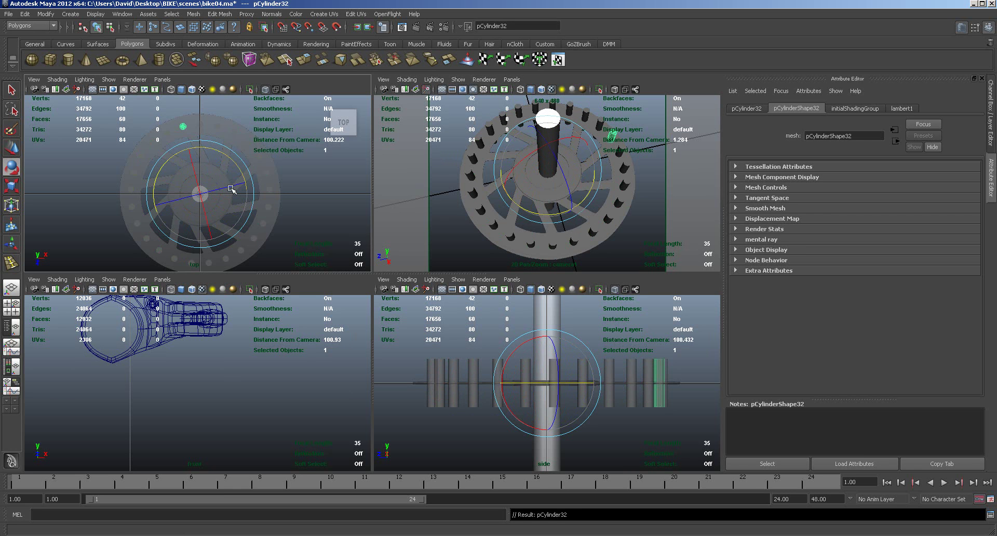
Select all the small cylinders, leave out the central axle, and combine them into one mesh.
left_click(549, 345)
left_click_drag(702, 370, 701, 370)
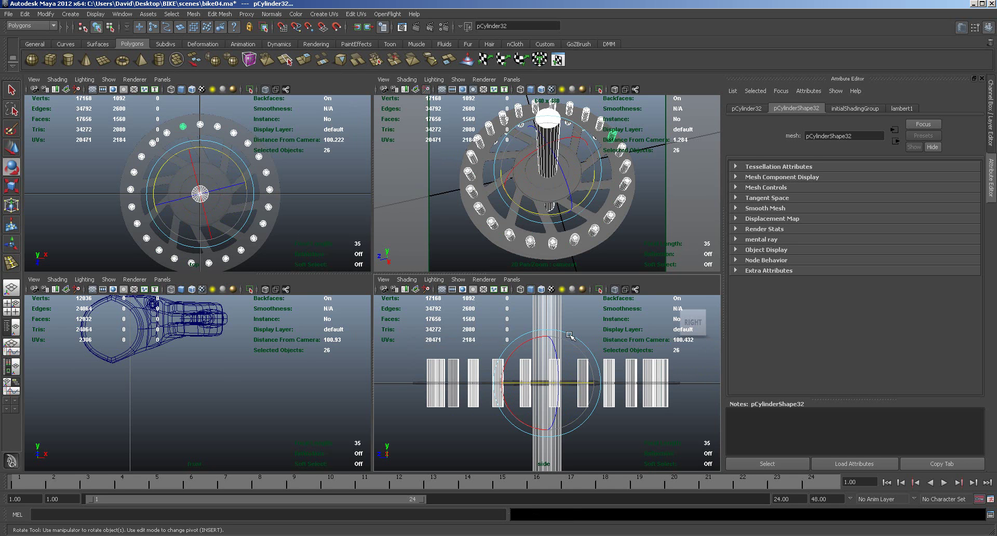
left_click(555, 317, "shift")
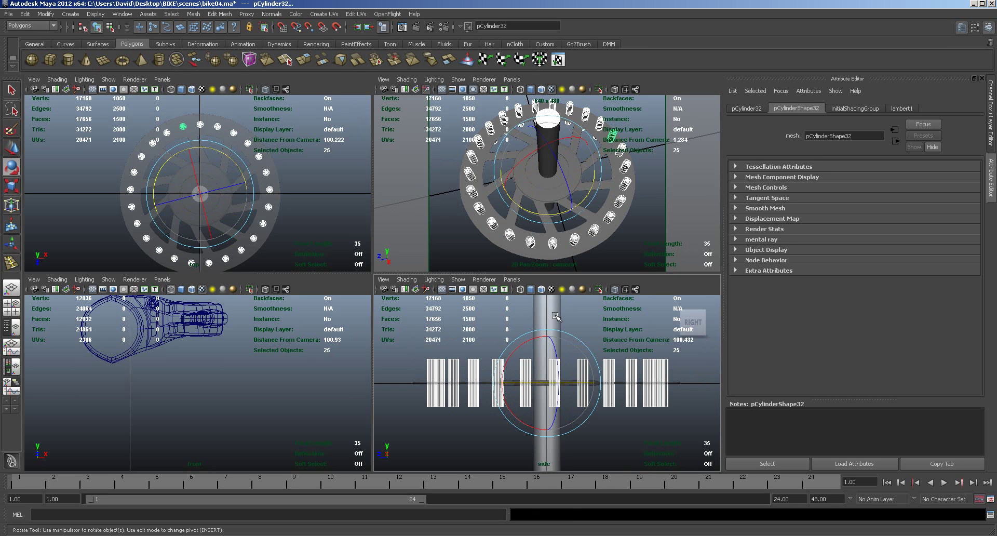
left_click(194, 14)
left_click(200, 32)
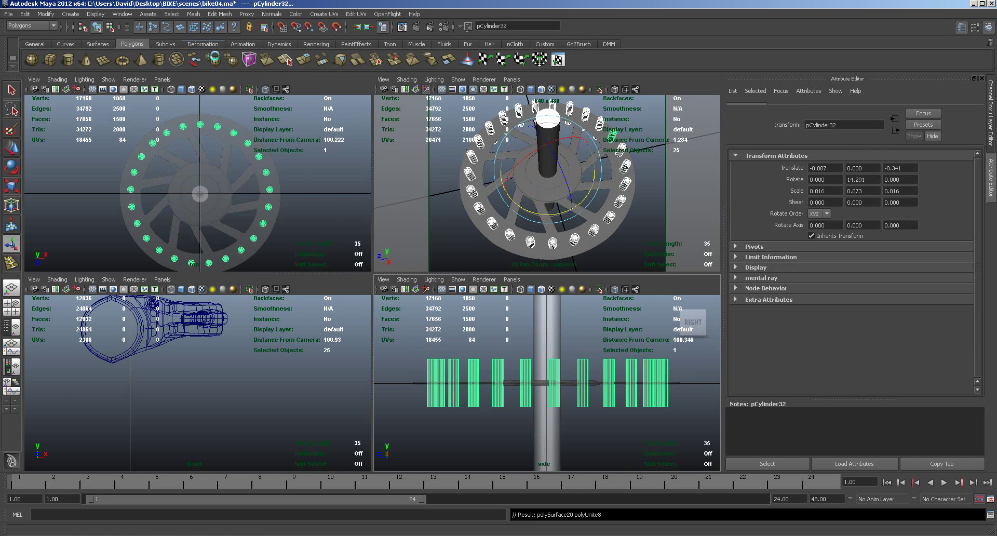
Subtract the combined cylinders from the disc with a Boolean difference to cut the ring of holes.
left_click(277, 188, "shift")
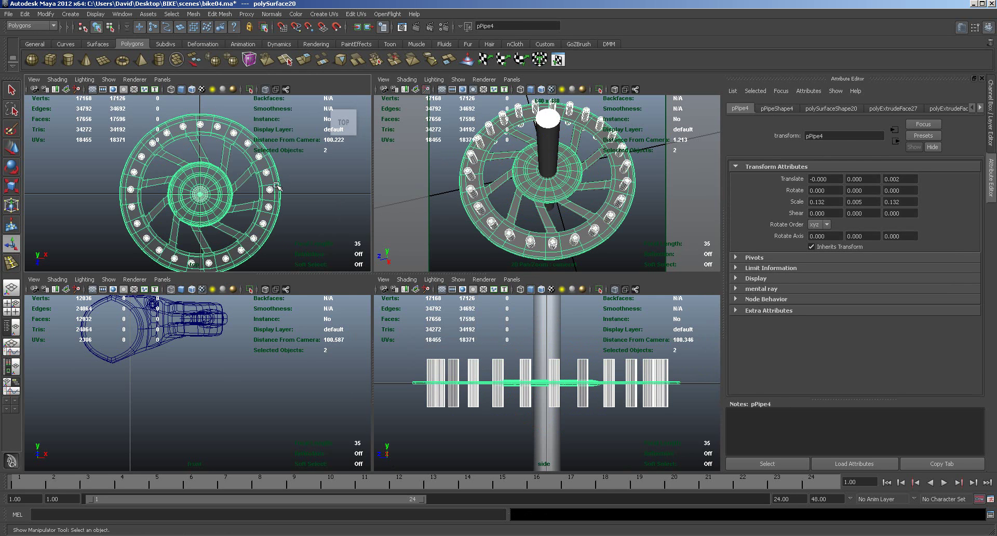
left_click(258, 158, "ctrl+shift")
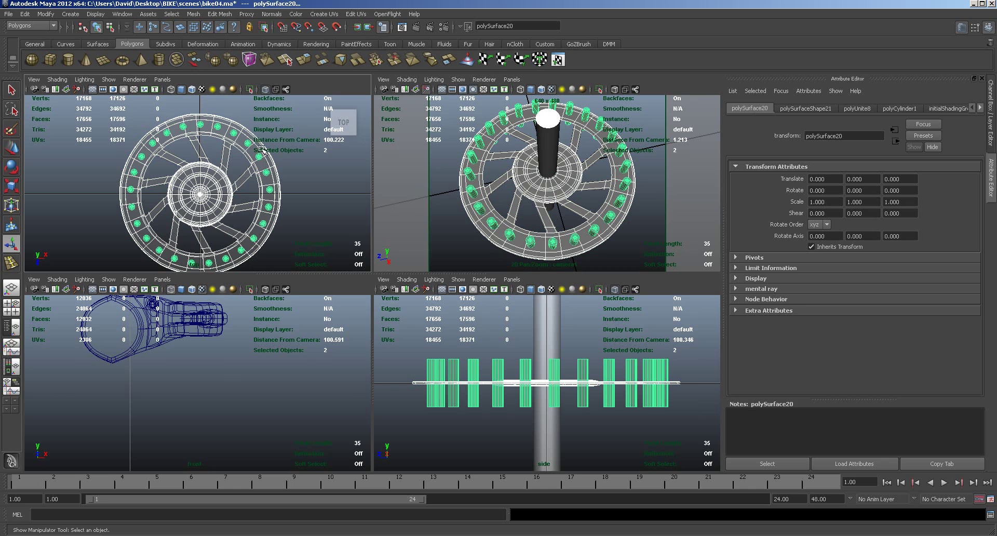
left_click(192, 15)
mouse_move(244, 59)
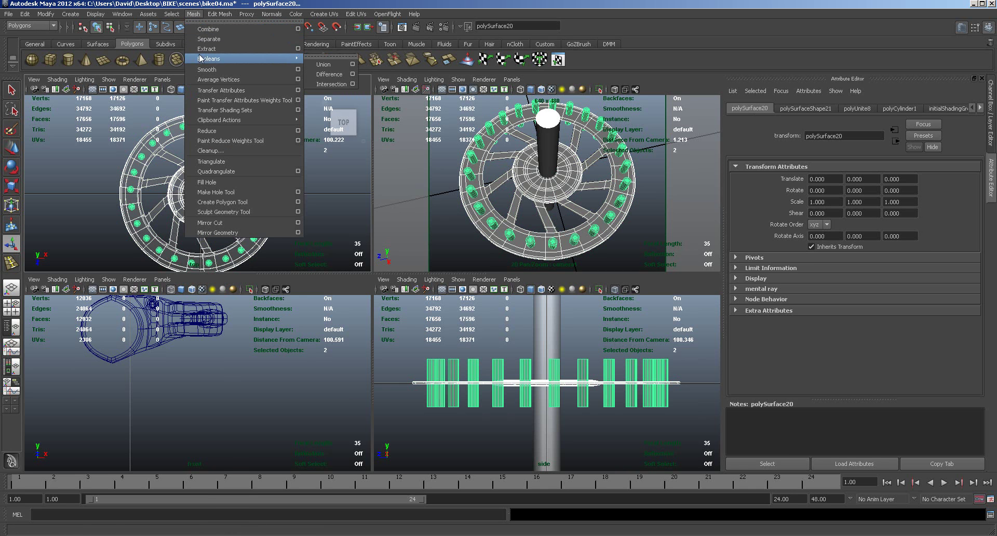
left_click(332, 75)
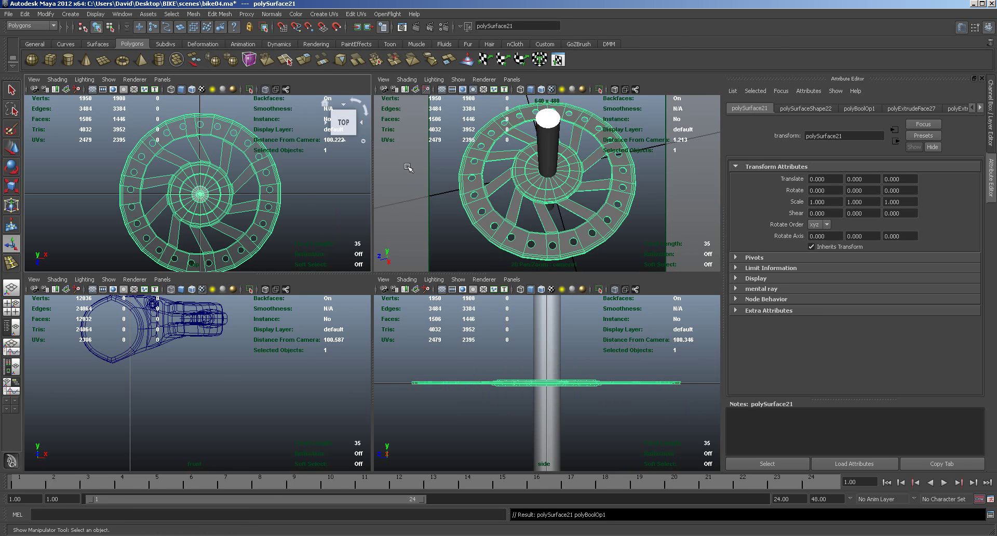
Delete the central axle cylinder that passes through the disc.
mouse_move(642, 242)
left_mouse_down("alt")
mouse_move(639, 252)
mouse_move(630, 241)
left_mouse_up("alt")
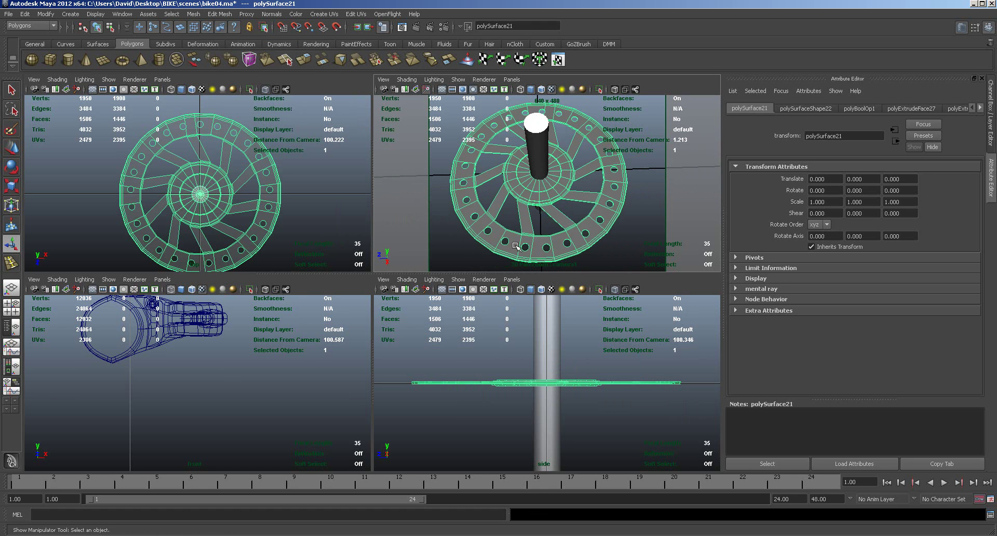
left_click(545, 143)
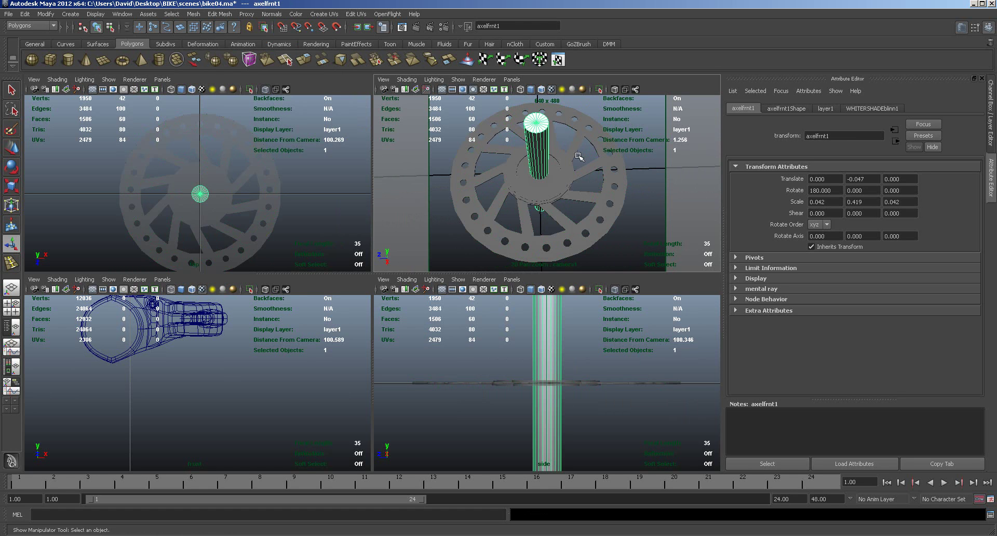
key("Delete")
Select the inner vertex rings at the disc's centre and scale them outward evenly within the hub.
left_click(543, 183)
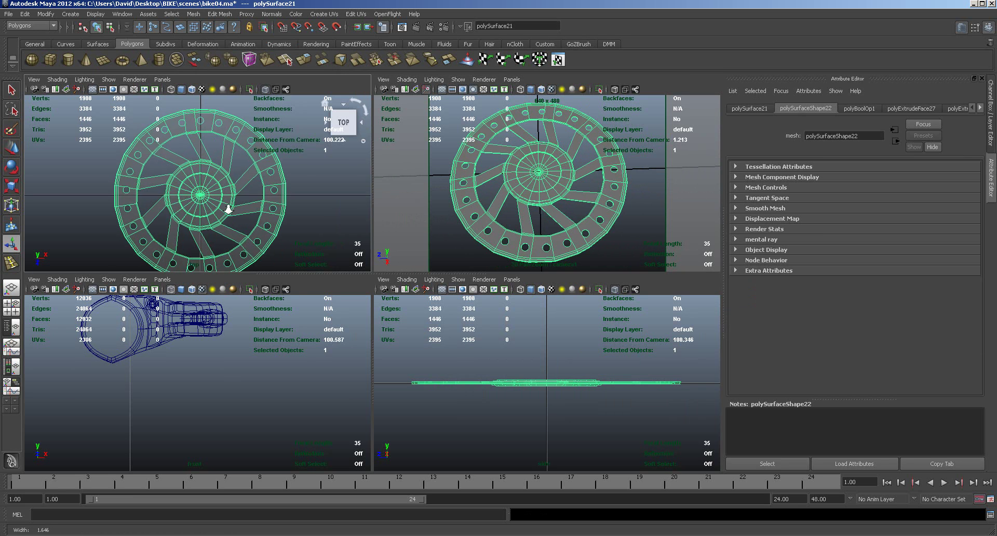
scroll(225, 218, "up", 5)
right_click(218, 231)
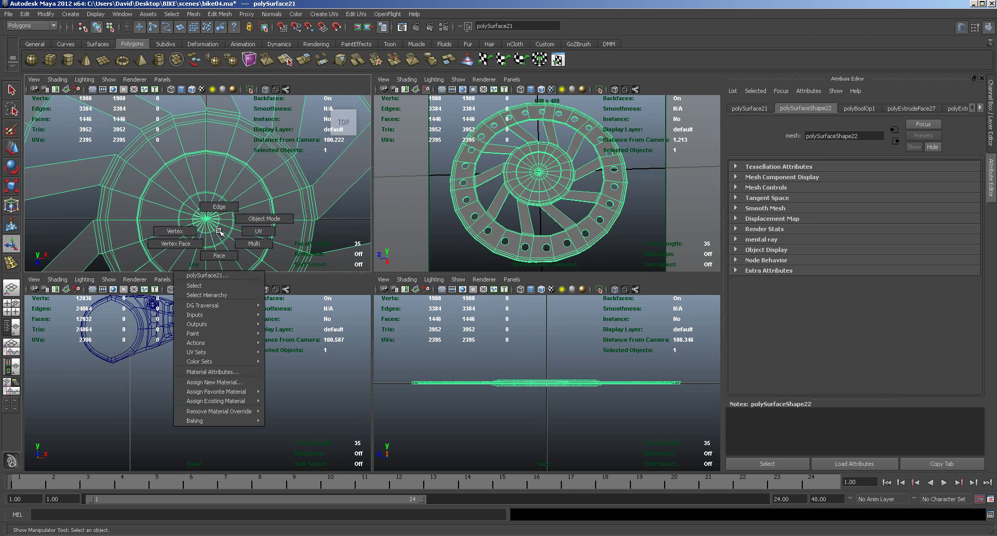
left_click(175, 231)
left_click_drag(163, 186, 248, 250)
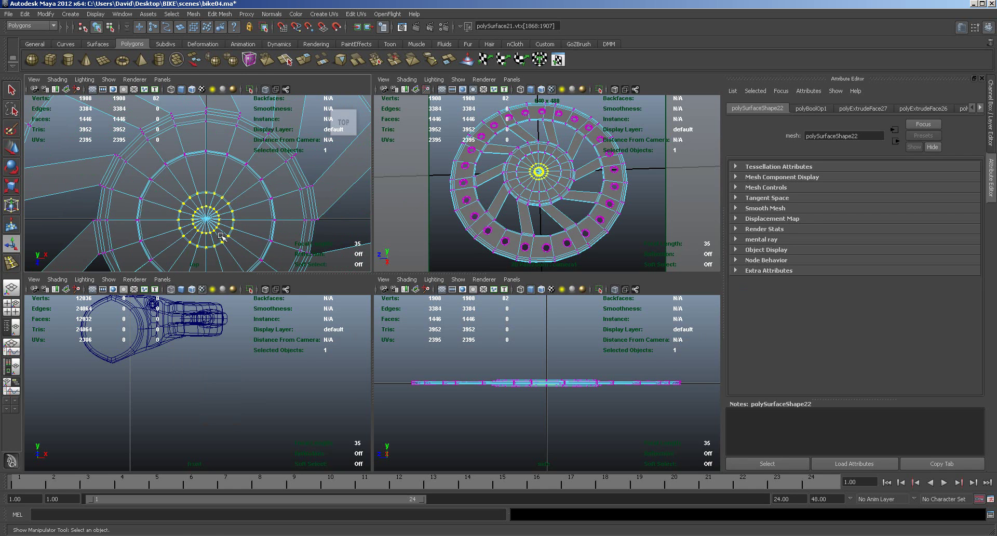
key("r")
left_click_drag(208, 220, 245, 228)
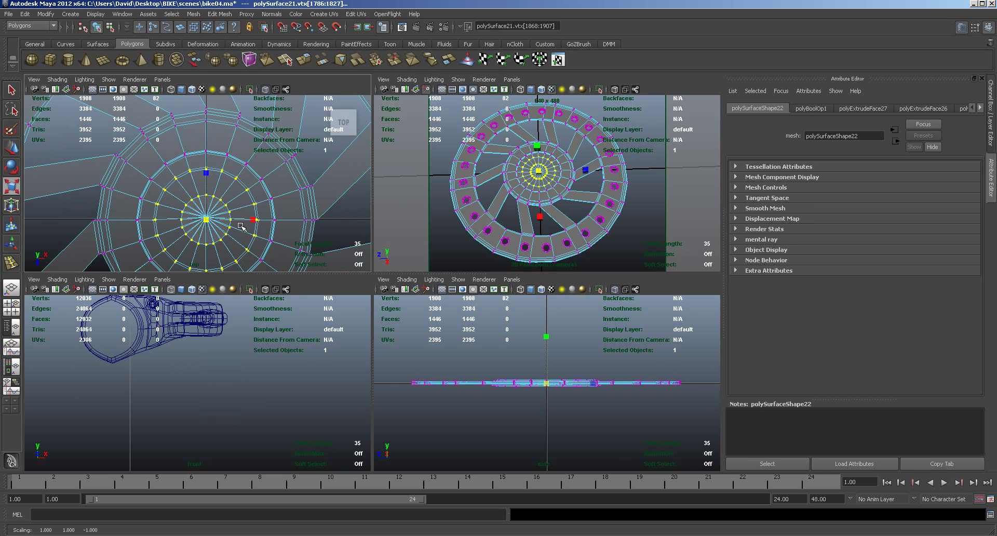
Delete all faces inside the hub's inner ring, including the small central cylinder, to leave an open centre hole.
right_click_drag(197, 208, 197, 231)
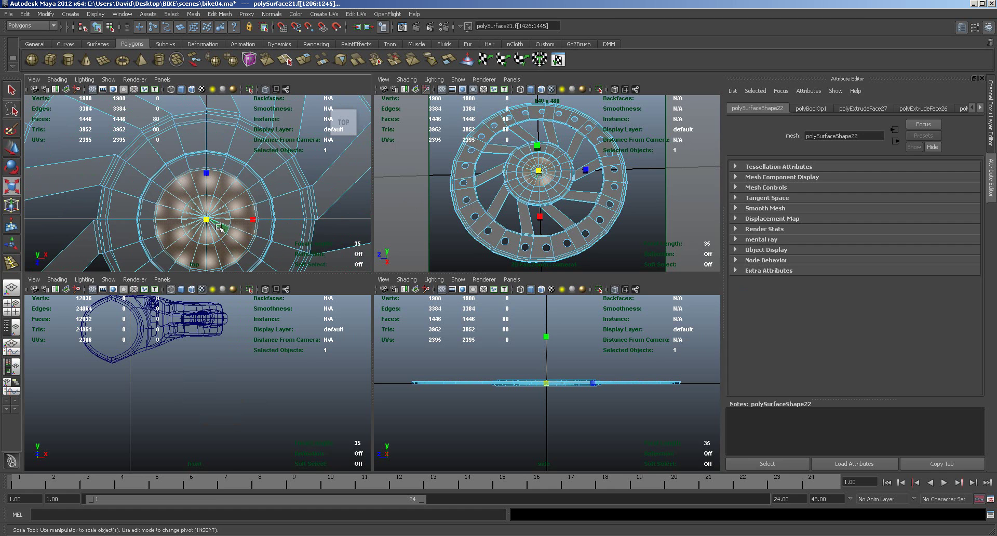
key("Delete")
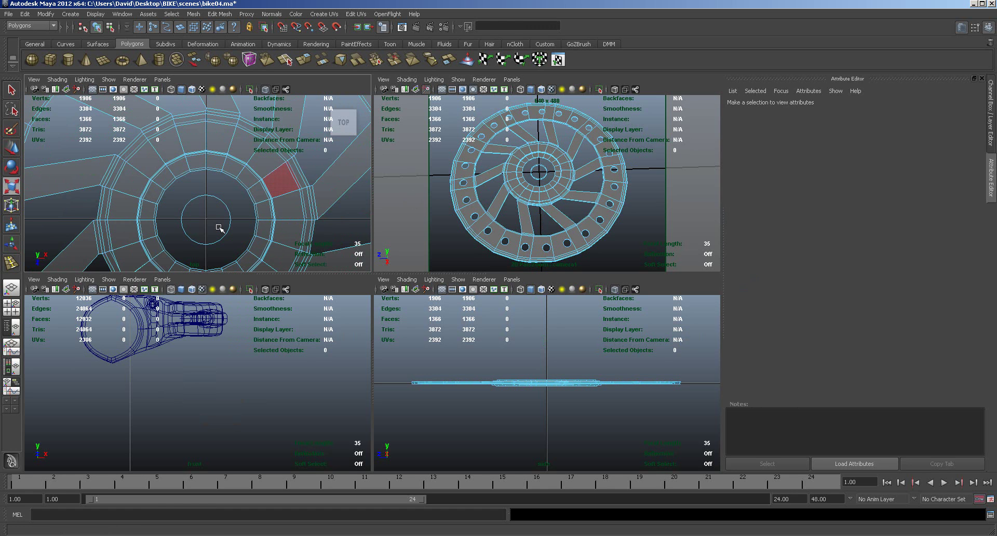
key("ctrl+z")
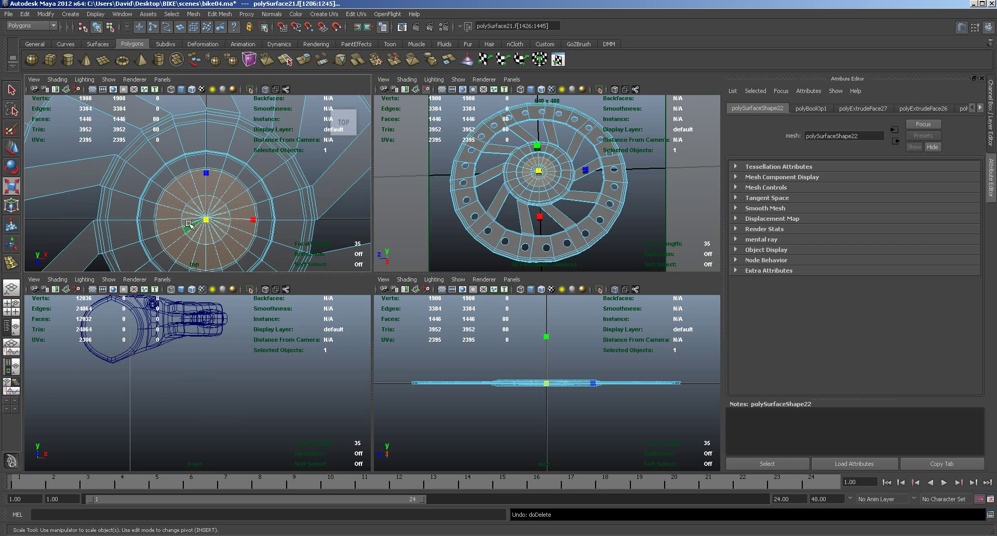
left_click(172, 240)
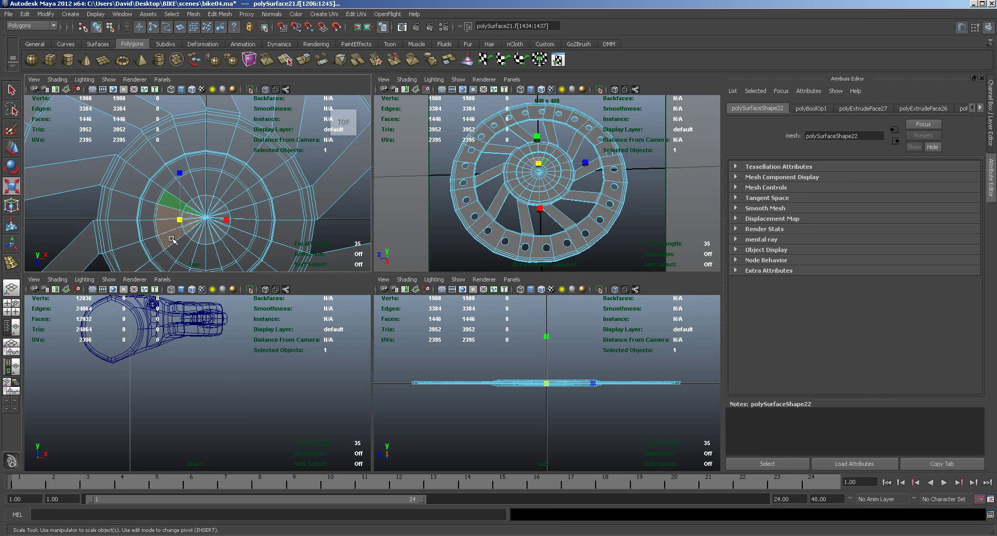
key("Delete")
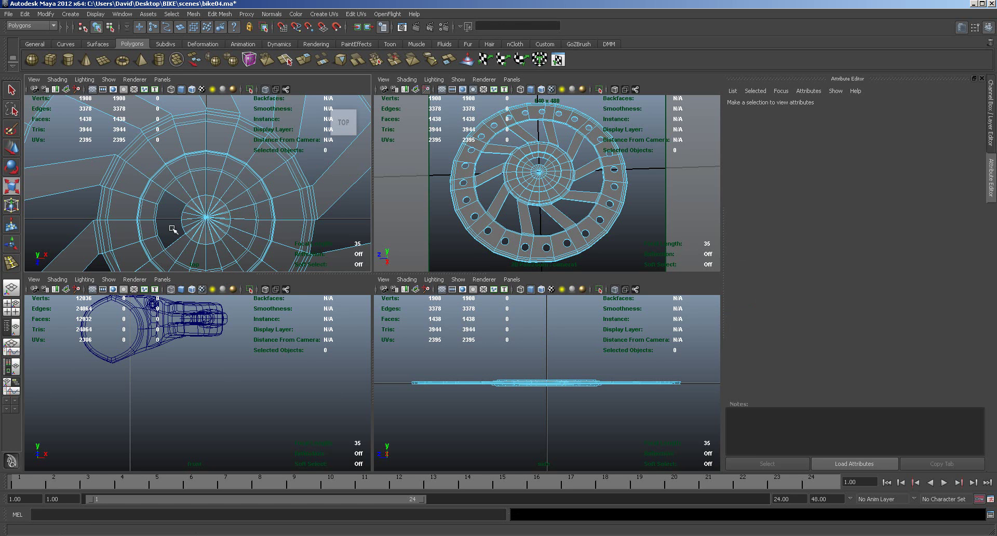
left_click_drag(172, 203, 247, 242)
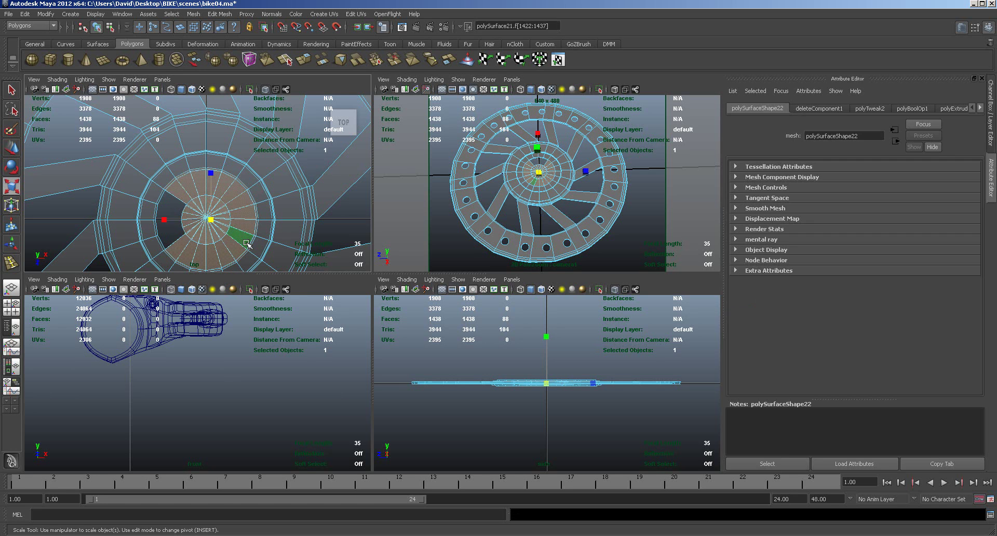
key("Delete")
left_click_drag(187, 186, 227, 221)
key("Delete")
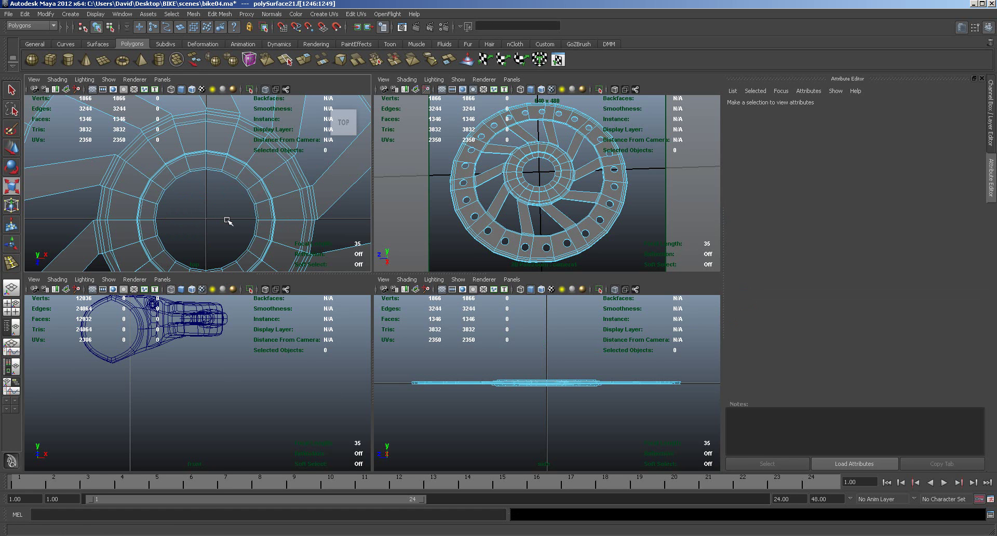
Return the disc to object mode and close the wall of its centre hole with the Append to Polygon tool.
right_click_drag(270, 191, 291, 183)
left_click(281, 196)
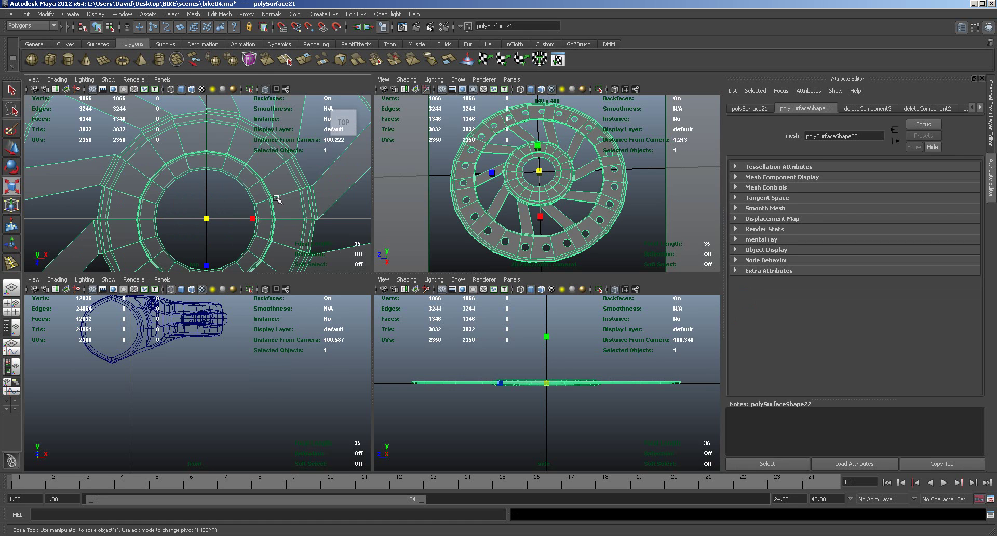
key("space")
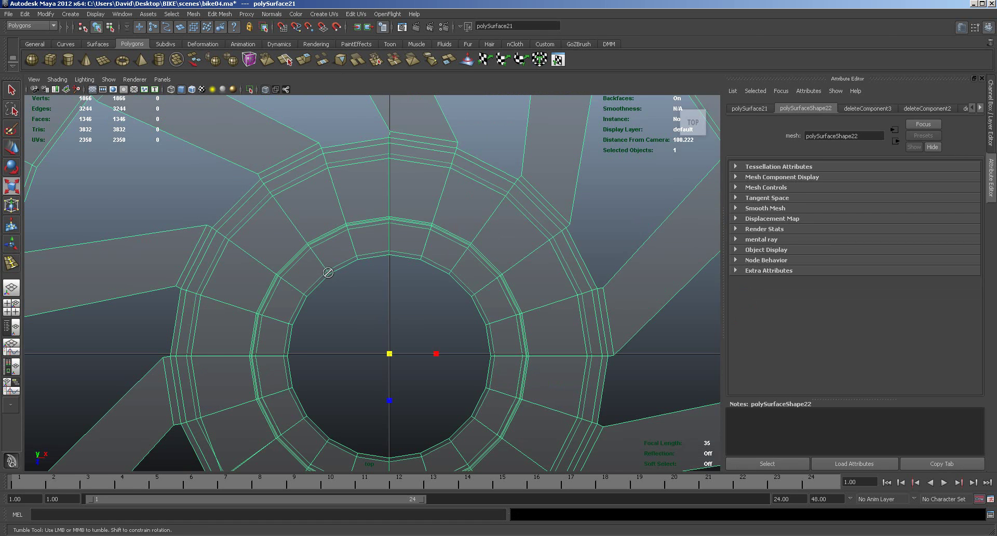
key("space")
key("space")
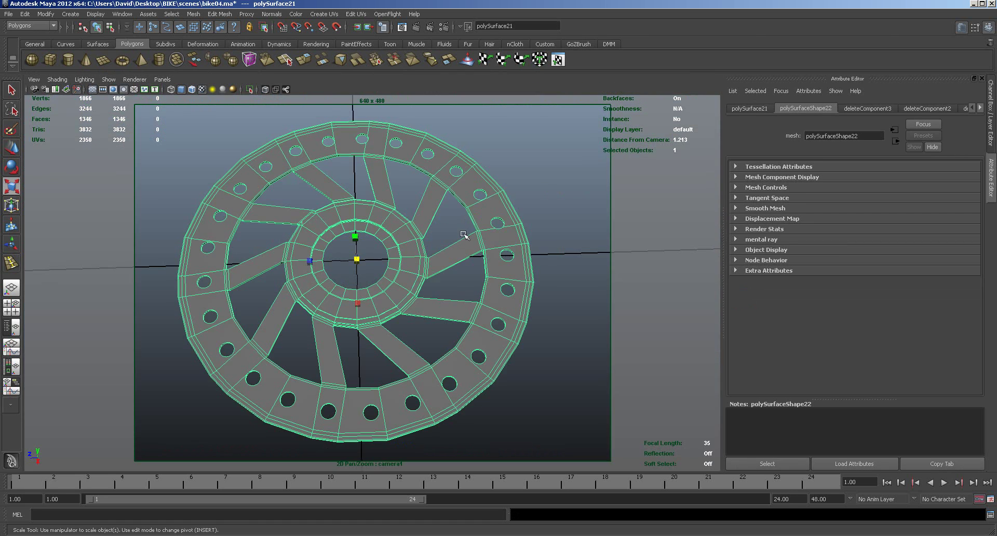
scroll(452, 295, "up", 5)
left_click_drag(451, 295, 439, 278, "alt")
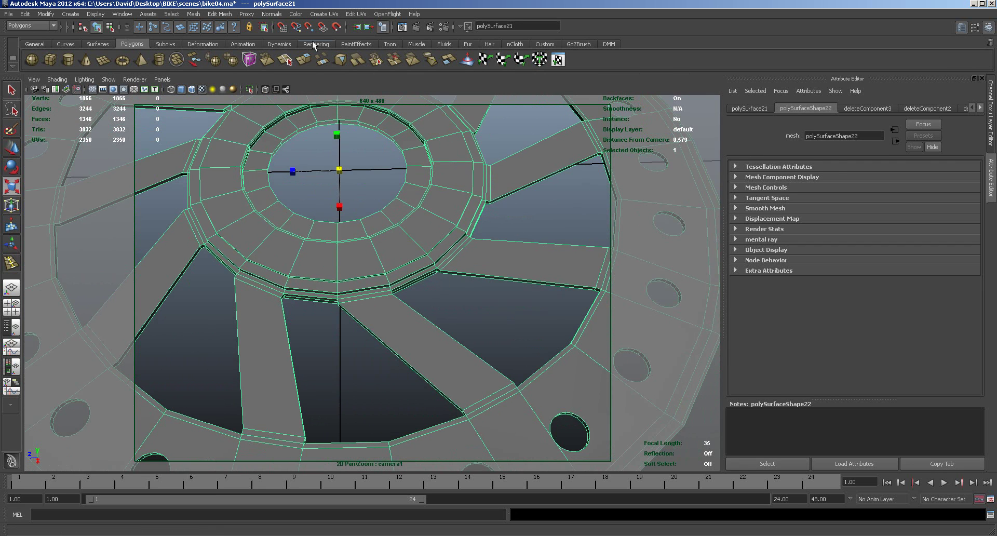
left_click(216, 15)
left_click(248, 59)
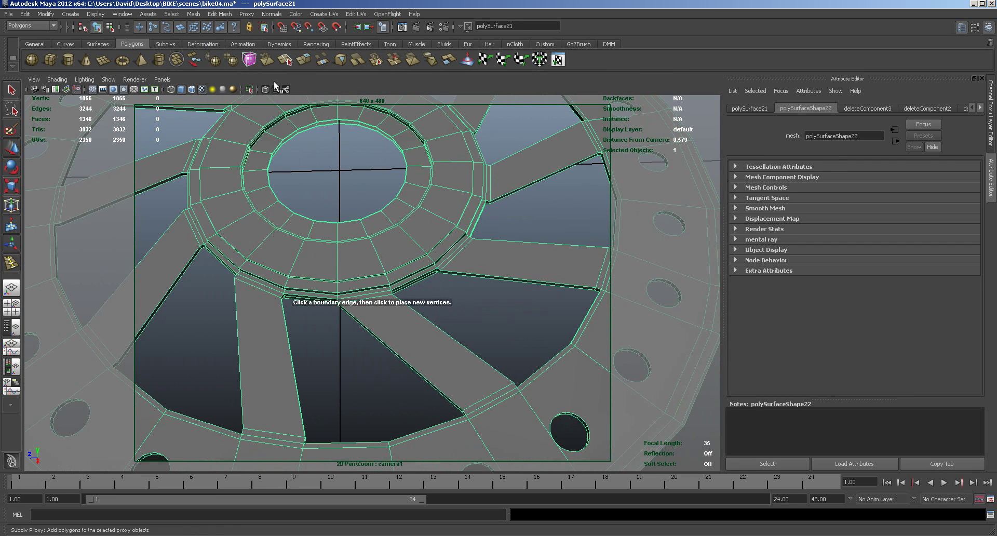
left_click(348, 122)
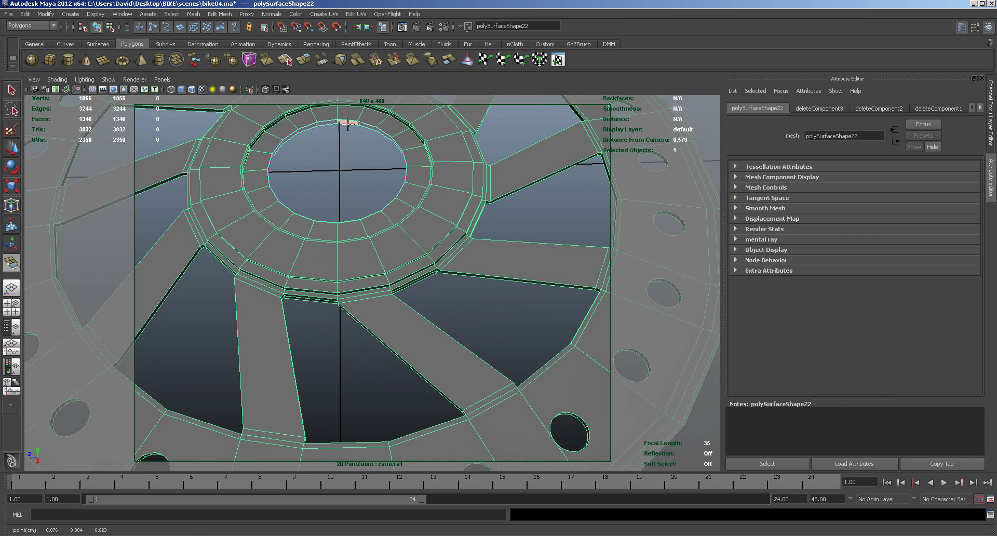
left_click(369, 126)
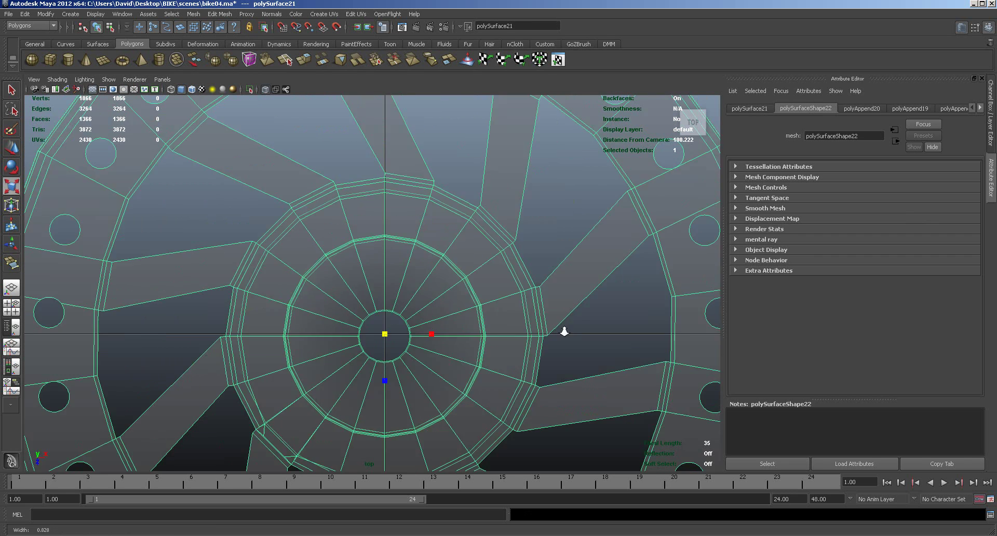
Display the Channel Box and layer list, and make the wheels layer visible.
scroll(564, 331, "down", 10)
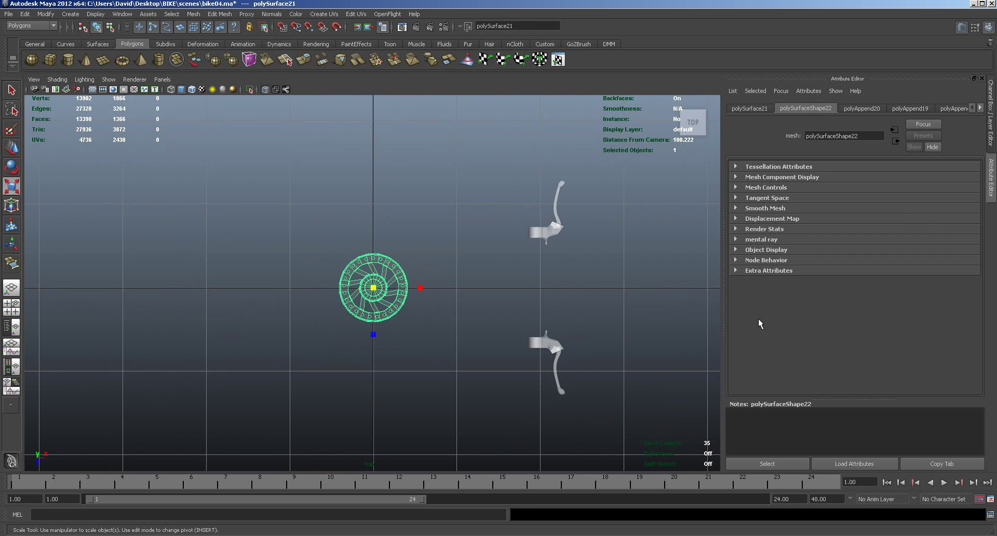
left_click(988, 27)
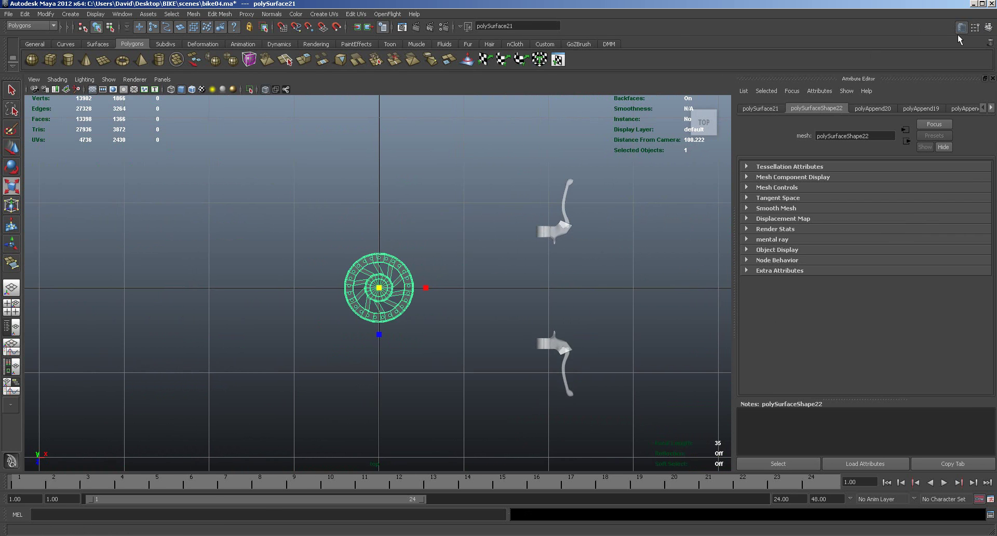
left_click(988, 27)
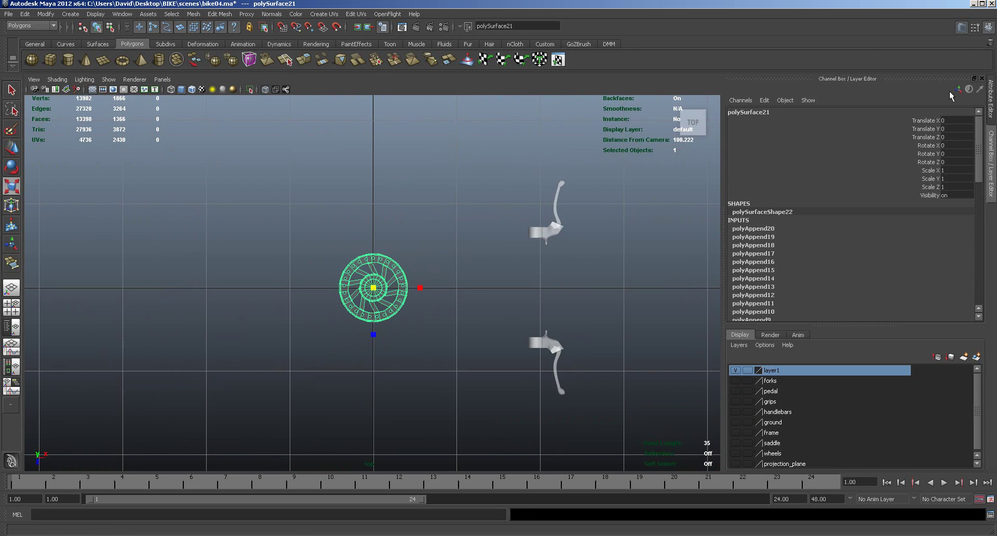
left_click(736, 453)
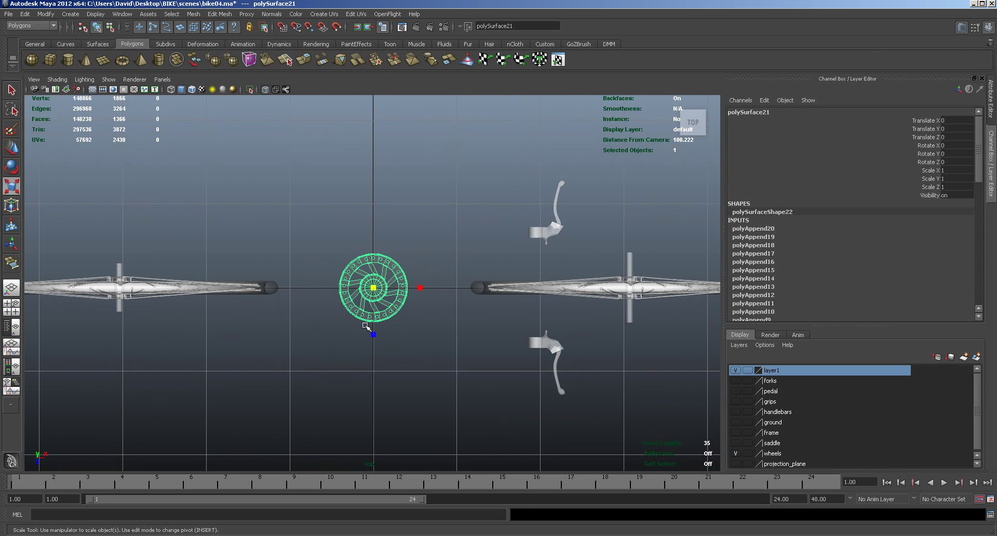
Delete the disc's construction history.
key("e")
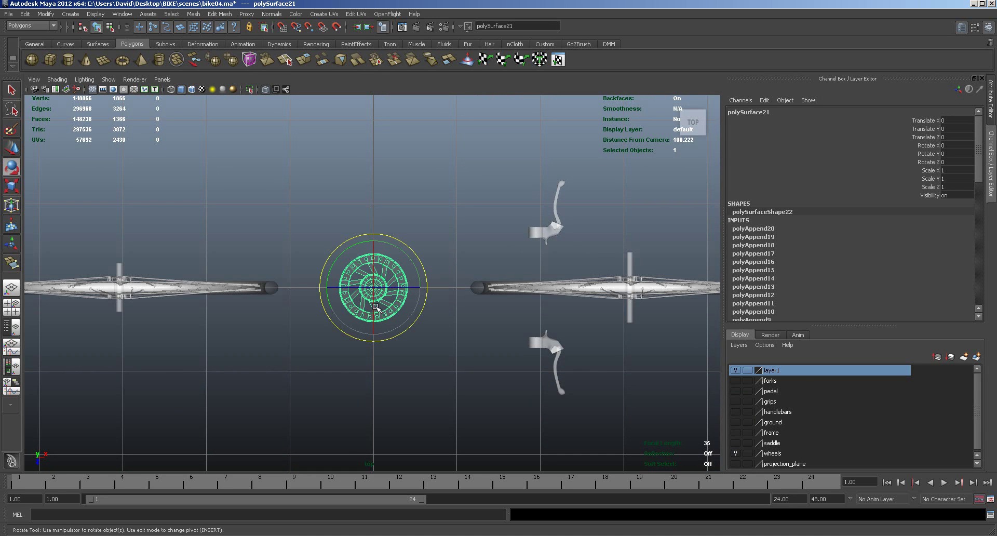
left_click(25, 14)
mouse_move(62, 121)
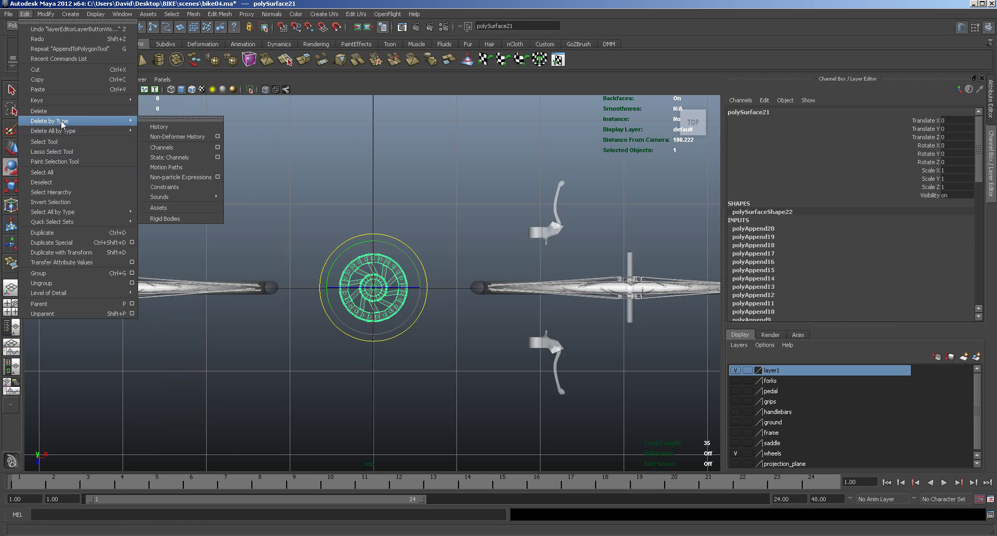
left_click(161, 123)
Stand the disc upright by setting its X rotation to 90 degrees.
left_click_drag(375, 254, 563, 267)
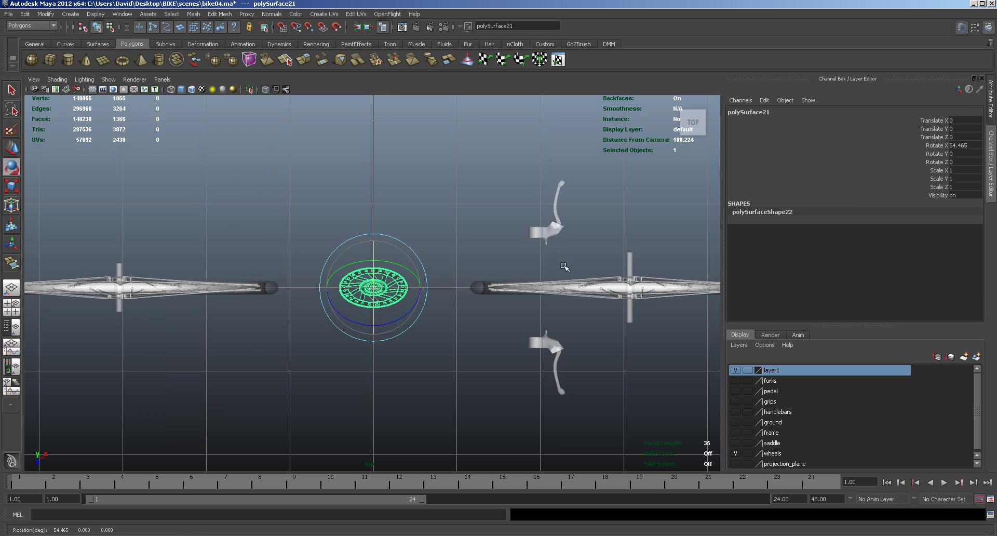
left_click(972, 146)
double_click(963, 146)
type("90")
key("Return")
Move the disc to the front wheel's hub, to about 2.983 in X and about 1.914 in Y.
key("w")
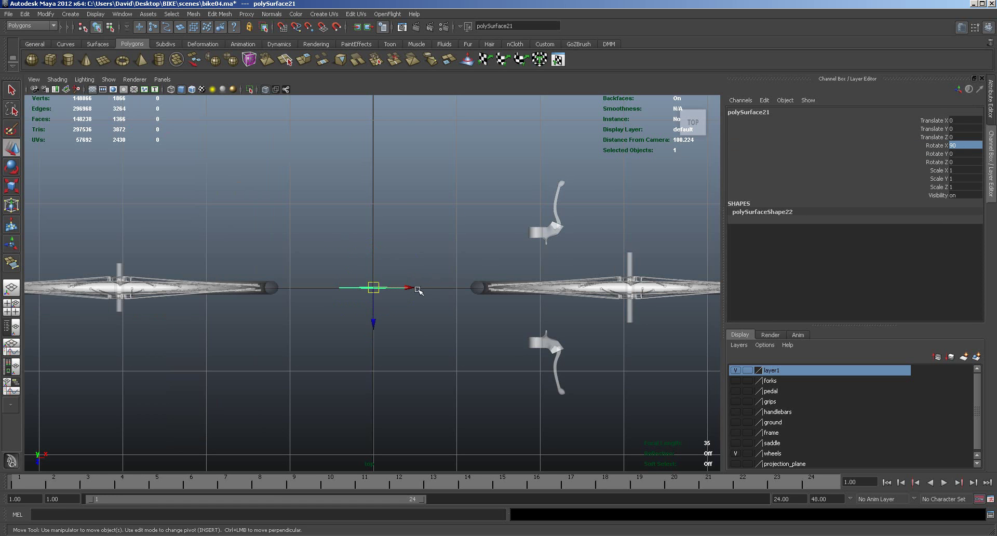
left_click_drag(407, 288, 658, 289)
key("space")
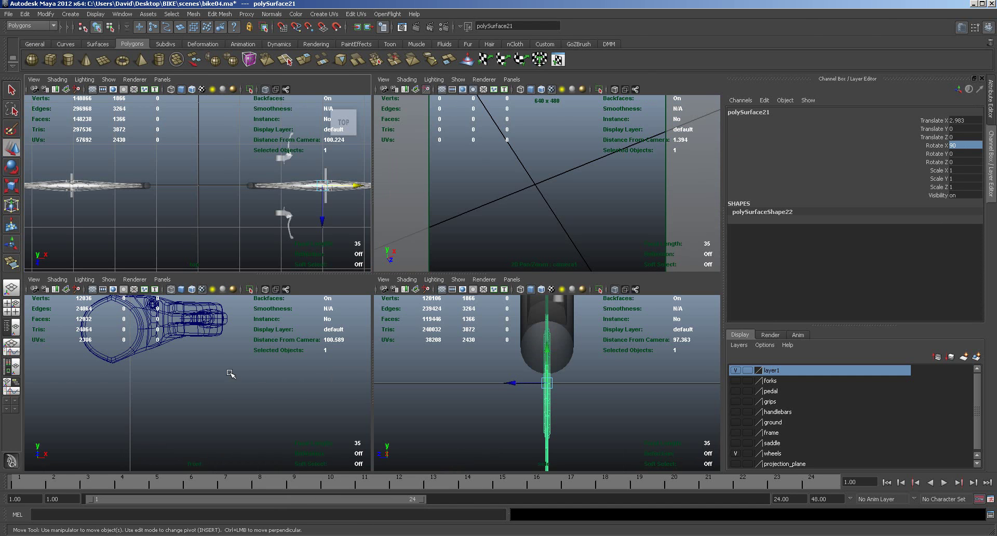
key("f")
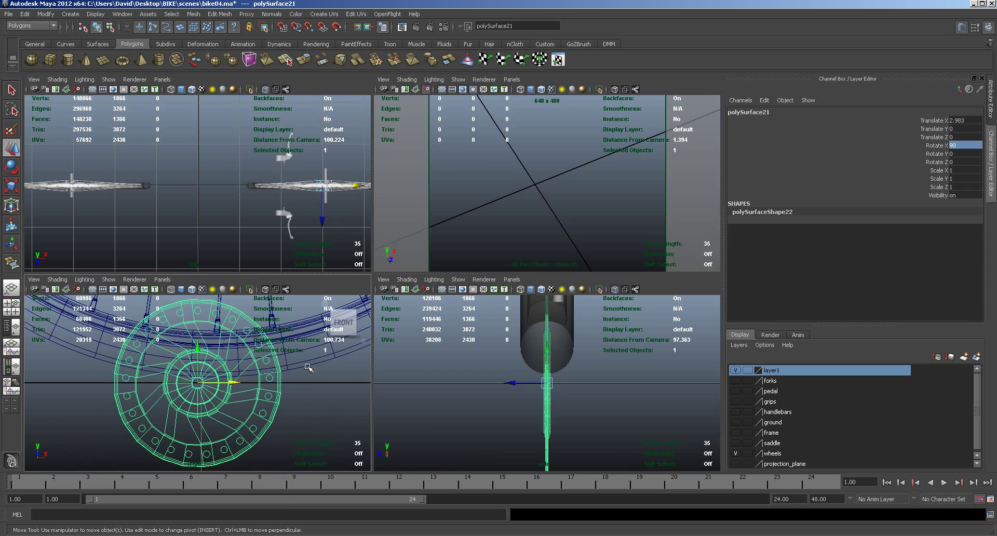
scroll(291, 366, "down", 6)
key("space")
middle_click_drag(457, 338, 447, 411, "alt")
scroll(447, 411, "down", 1)
scroll(416, 312, "down", 4)
middle_click_drag(416, 312, 416, 367, "alt")
left_click_drag(371, 330, 372, 184)
Fine-align the disc with the front wheel's hub in the front view, at about 3.064 in X and 1.936 in Y.
scroll(445, 241, "up", 4)
middle_click_drag(553, 246, 429, 356, "alt")
scroll(423, 311, "up", 5)
middle_click_drag(359, 427, 479, 298, "alt")
left_click_drag(362, 284, 395, 284)
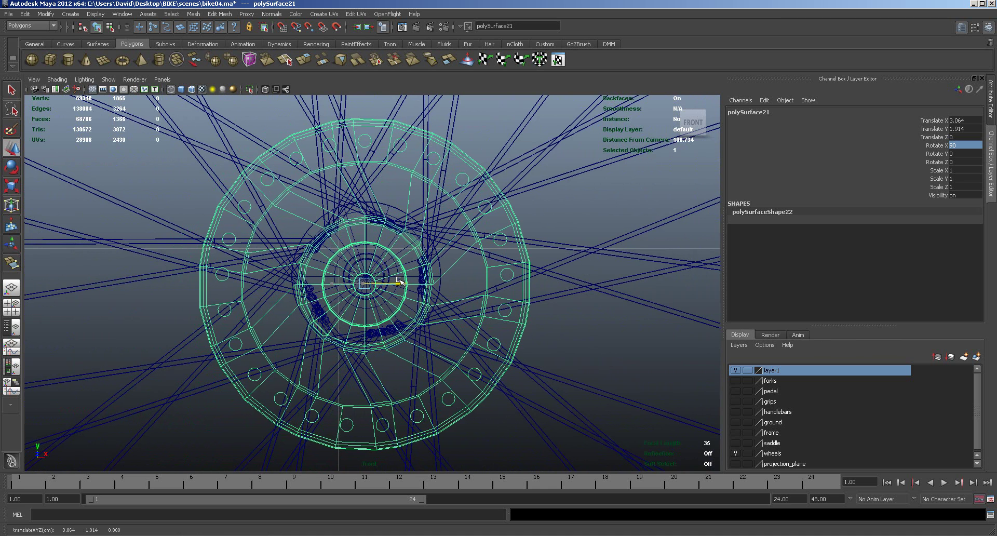
left_click(368, 254)
key("ctrl+z")
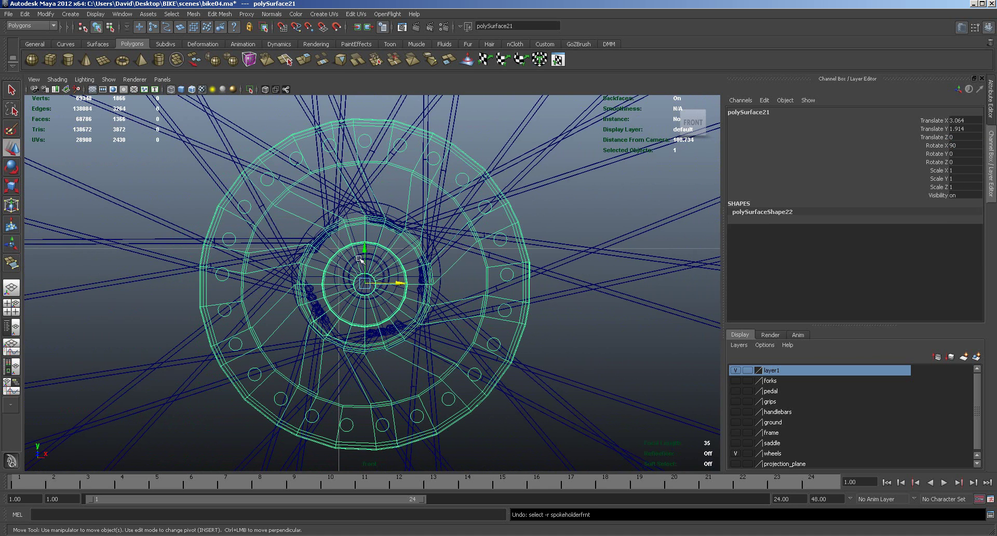
left_click_drag(367, 249, 367, 241)
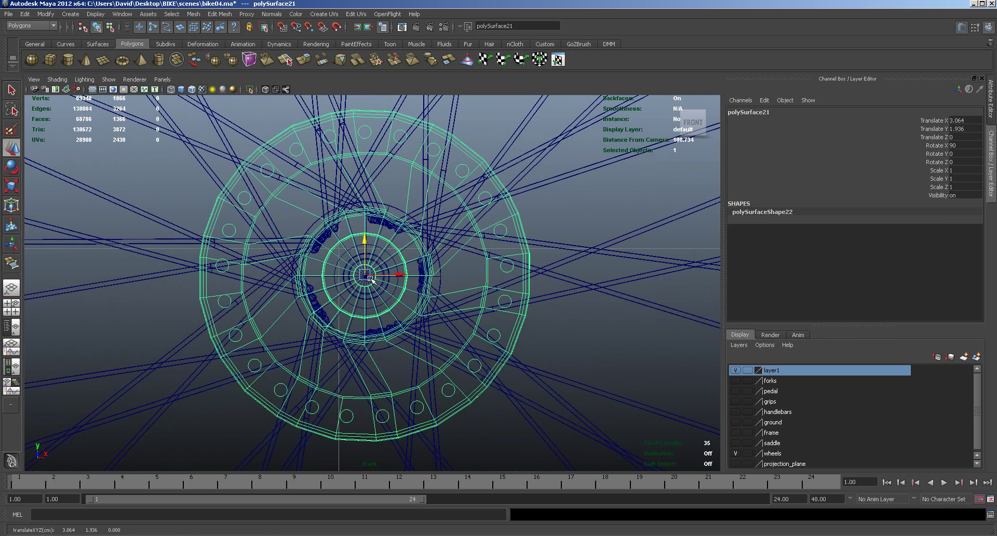
key("x")
left_click_drag(367, 277, 370, 276)
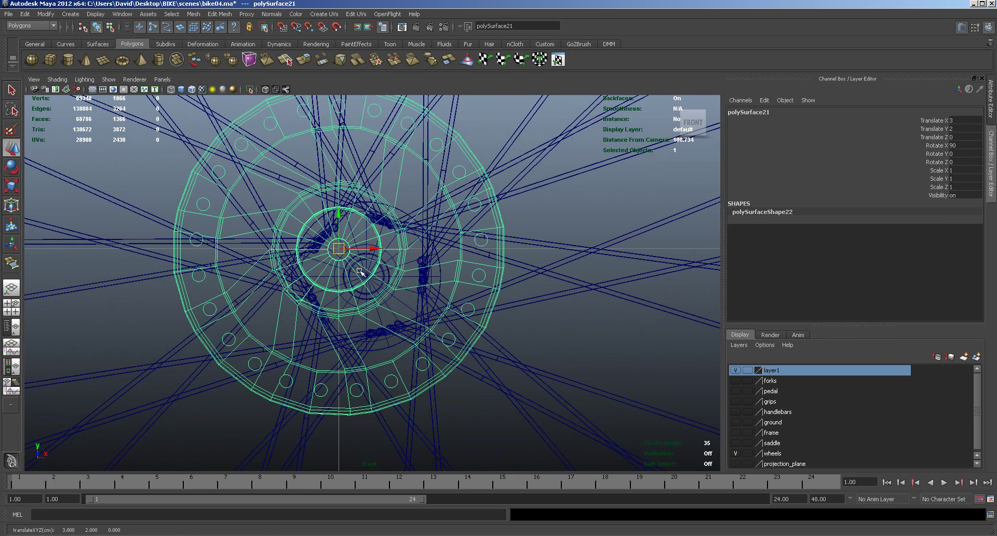
key("ctrl+z")
Snap the disc to a vertex at the front hub's centre, at about 3.068, 1.931, -0.42.
key("v")
left_click_drag(362, 275, 383, 278)
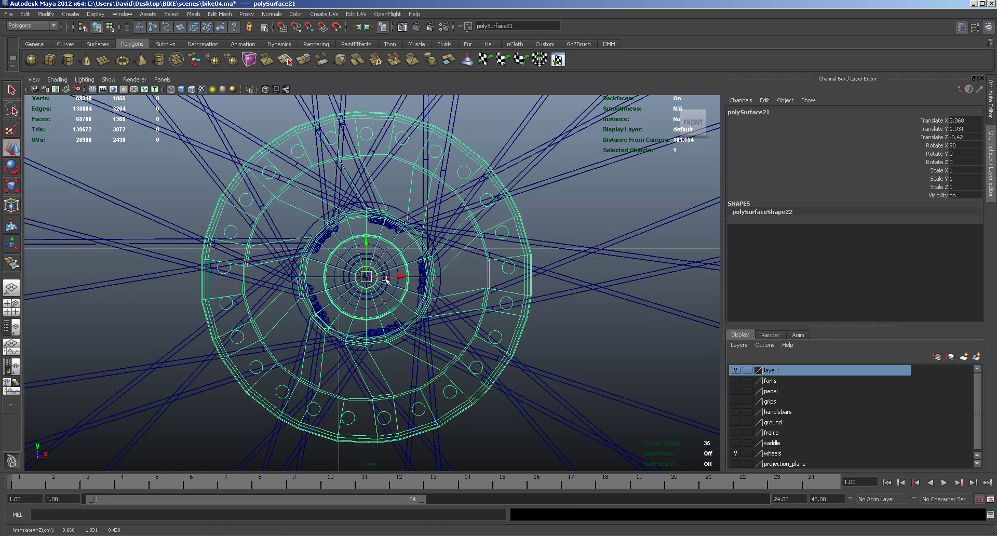
Slide the disc along the front axle to sit just beside the hub flange, at about -0.155 in Z.
key("space")
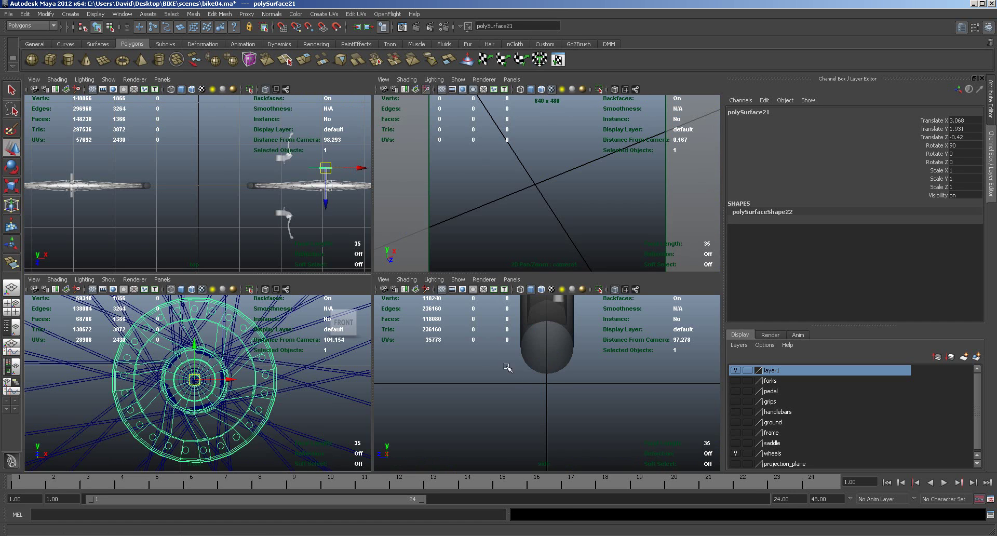
key("space")
right_click_drag(295, 227, 511, 235, "alt")
middle_click_drag(538, 243, 213, 265, "alt")
right_click_drag(213, 265, 695, 276, "alt")
left_click_drag(492, 244, 492, 344)
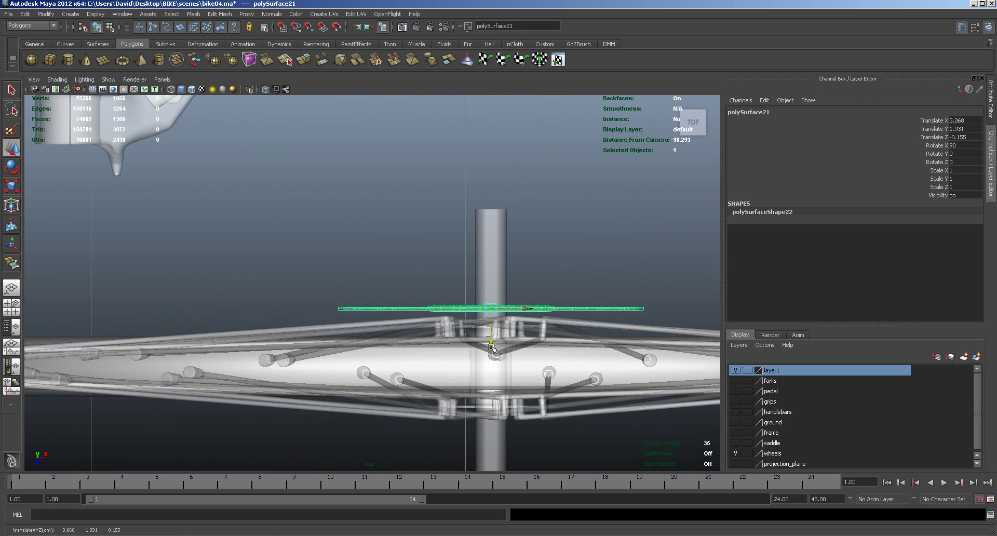
key("space")
key("f")
left_click_drag(555, 229, 567, 184, "alt")
scroll(658, 209, "down", 5)
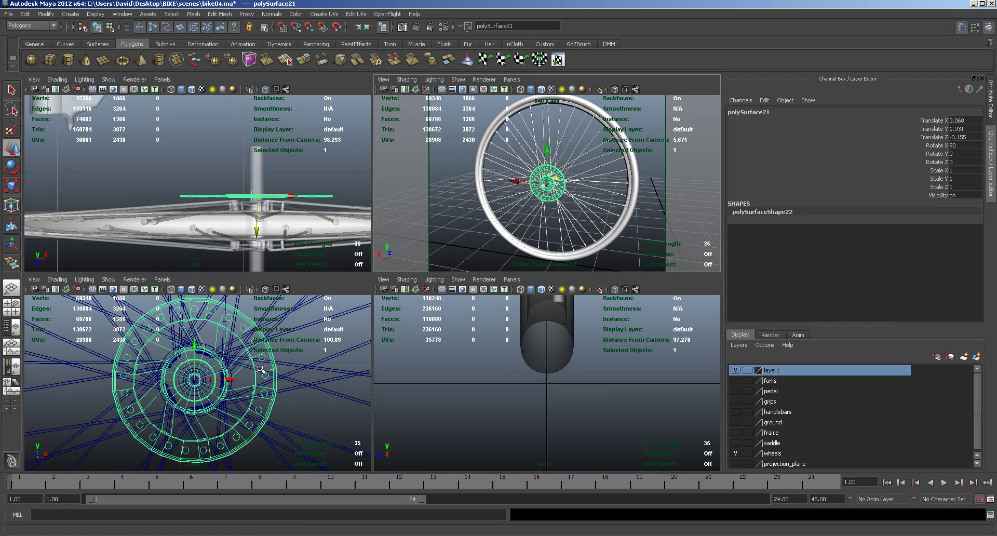
Widen the disc's centre hole by scaling up its innermost ring of vertices until it clears the hub's axle.
key("space")
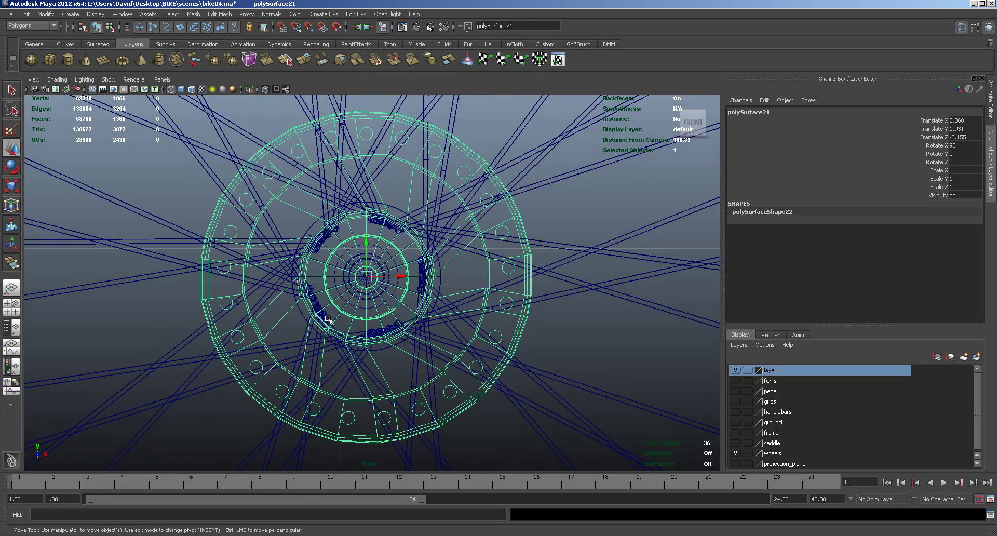
scroll(575, 318, "up", 5)
right_click(370, 292)
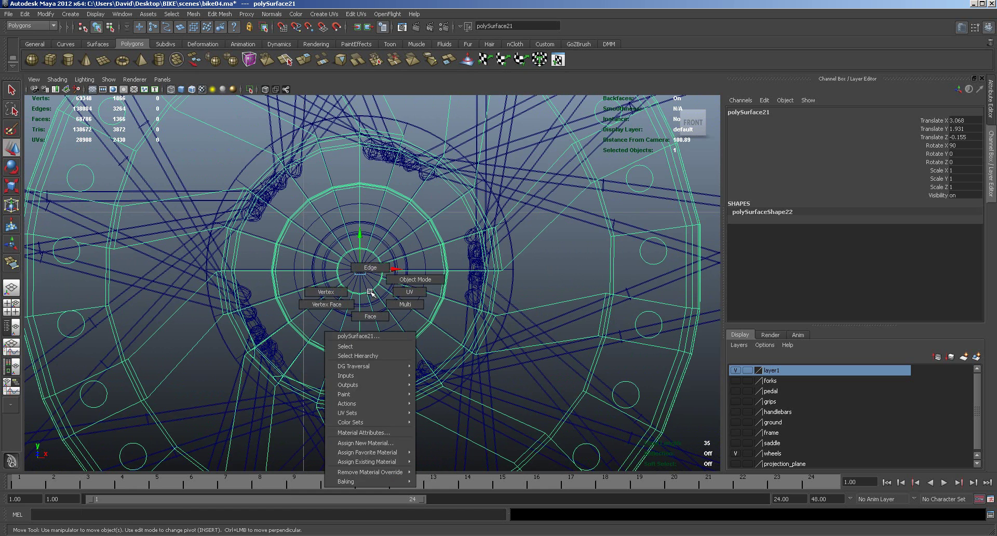
left_click(329, 291)
left_click_drag(331, 219, 403, 311)
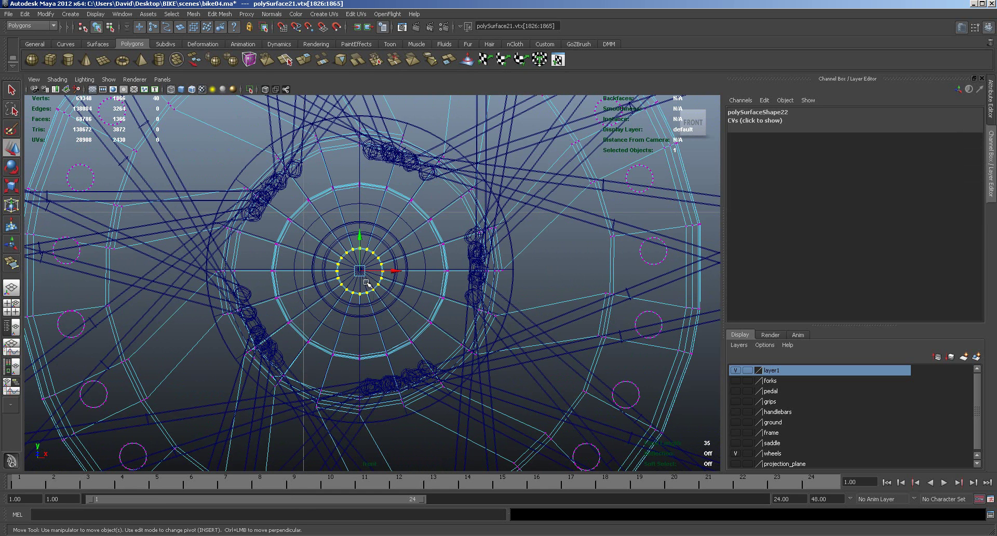
key("r")
left_click_drag(361, 271, 406, 276)
mouse_move(432, 249)
right_mouse_down()
mouse_move(444, 244)
mouse_move(437, 250)
right_mouse_up()
left_click(432, 248)
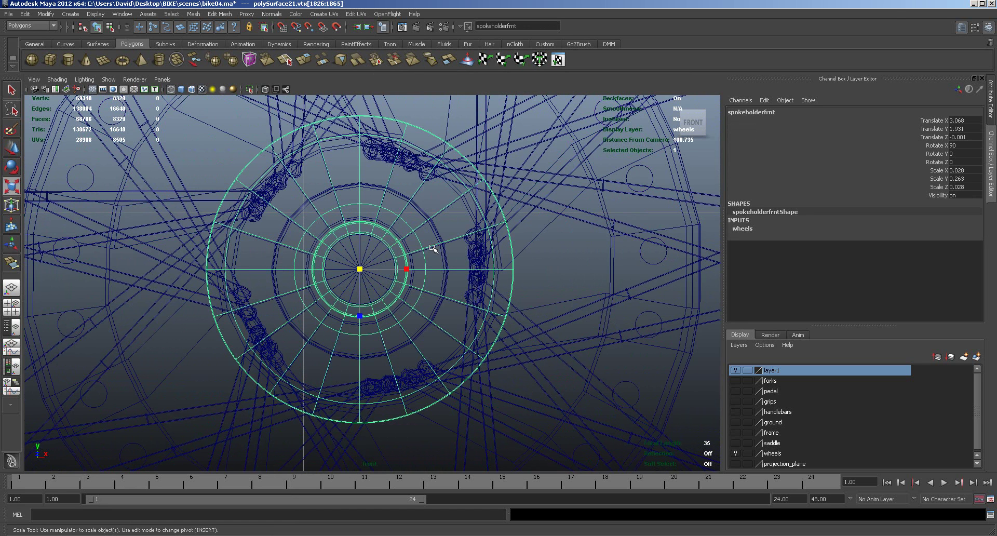
Reselect the disc and nudge it up to about 1.933 in Y so its opening centres on the hub.
left_click(645, 254)
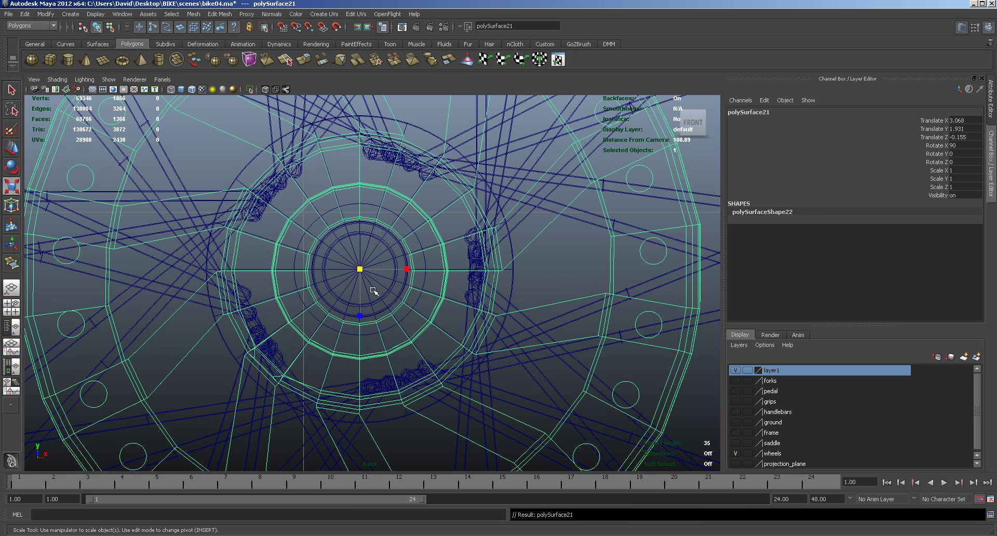
key("w")
left_click_drag(359, 233, 360, 232)
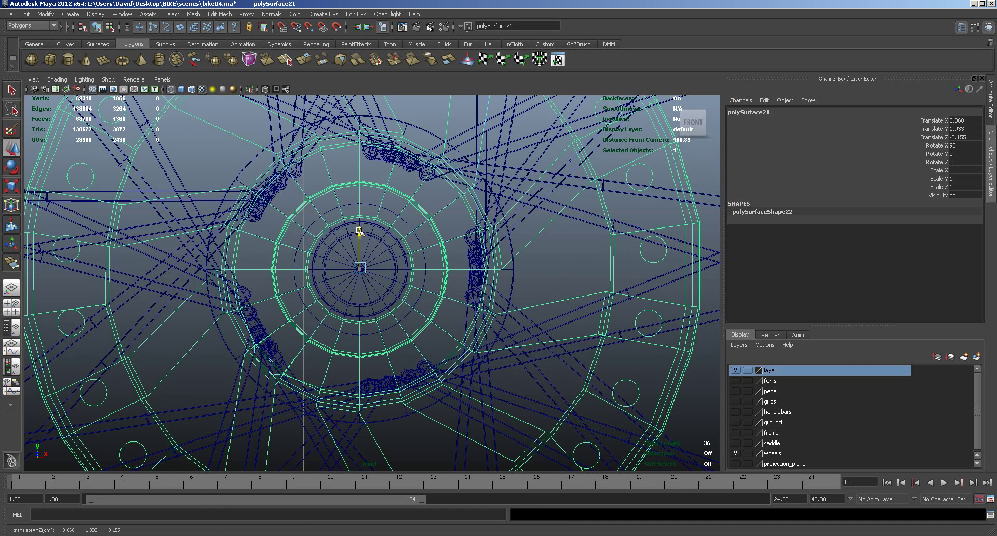
key("space")
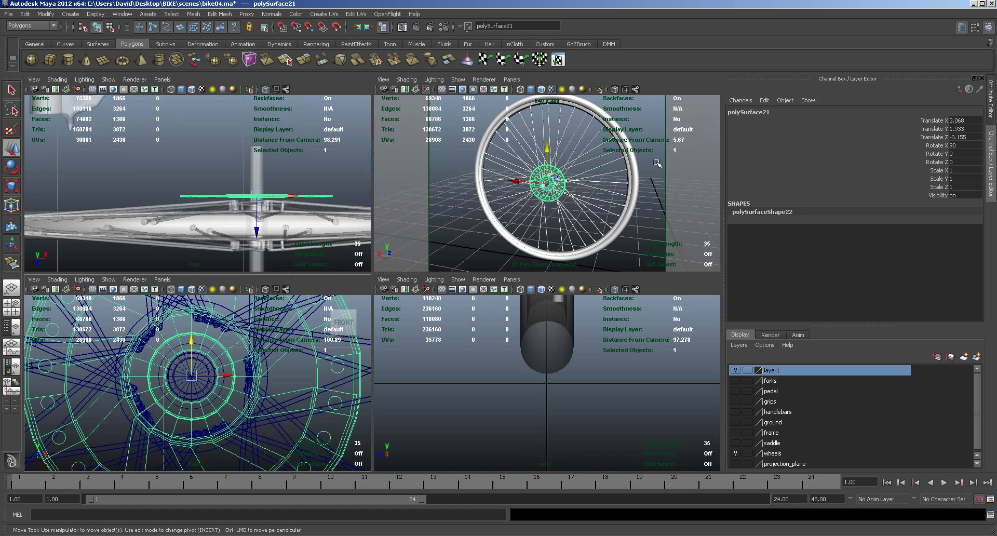
scroll(604, 204, "down", 5)
left_click_drag(605, 205, 561, 212, "alt")
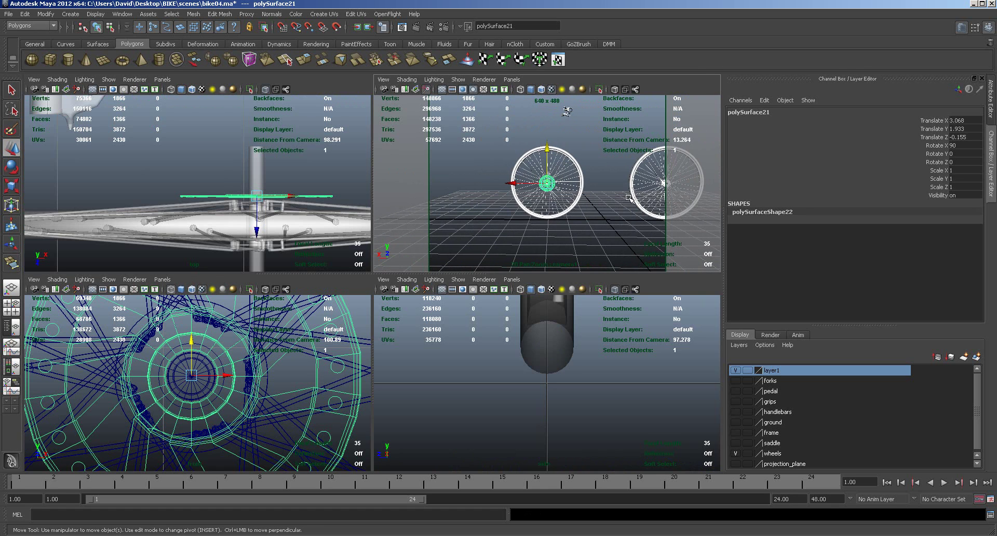
key("space")
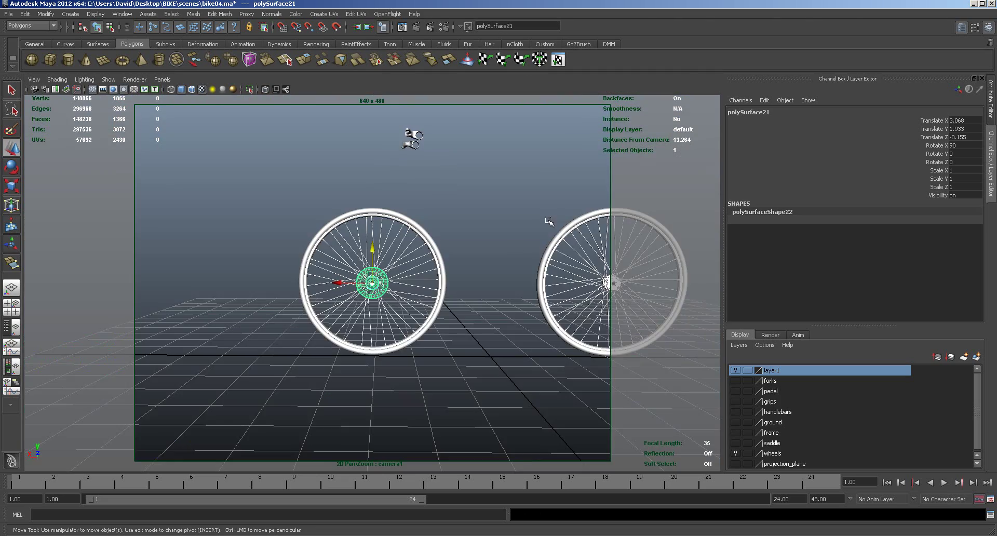
right_click_drag(410, 342, 540, 356, "alt")
left_click_drag(541, 356, 517, 371, "alt")
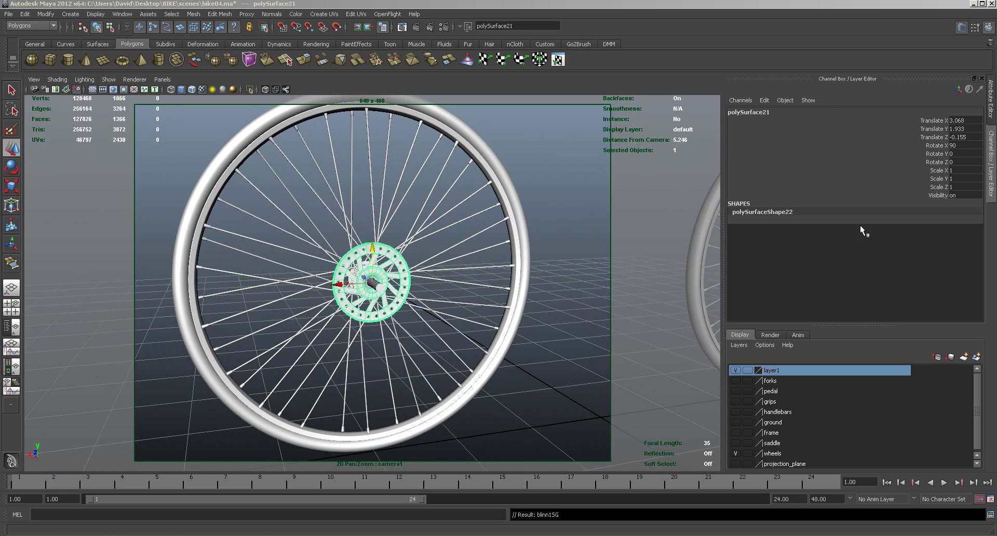
Deselect the disc, show the saddle, frame, ground and handlebars layers, and dismiss the fatal error message.
left_click(578, 288)
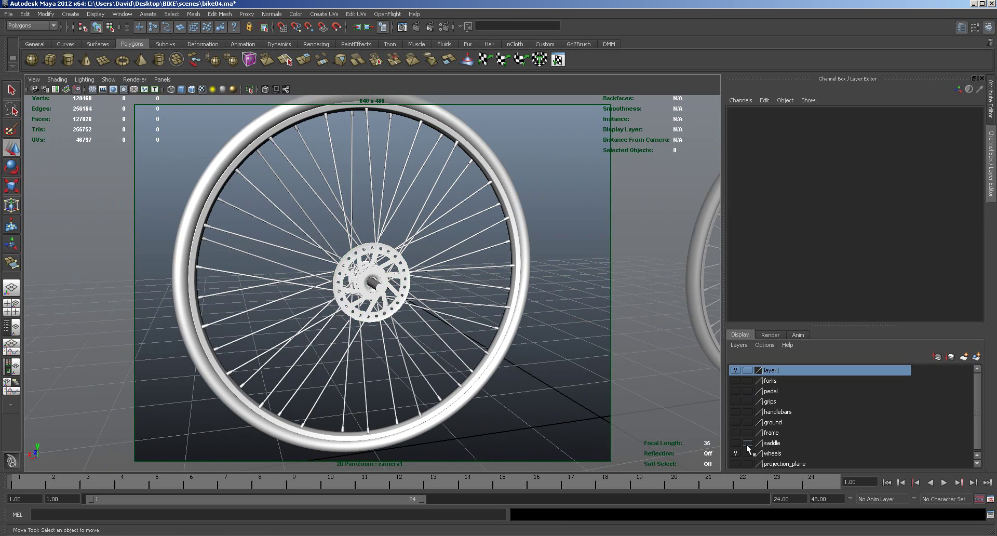
left_click_drag(739, 447, 736, 390)
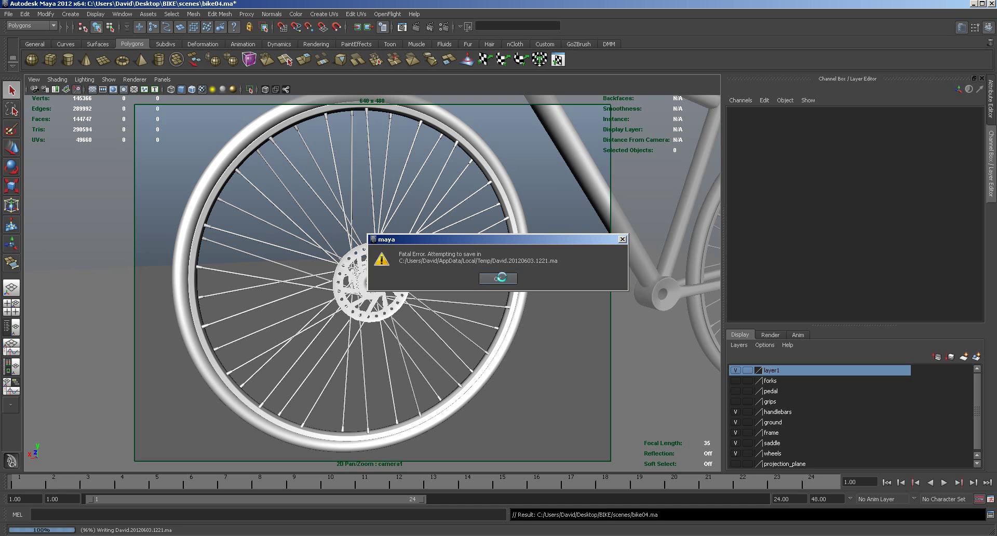
left_click(500, 279)
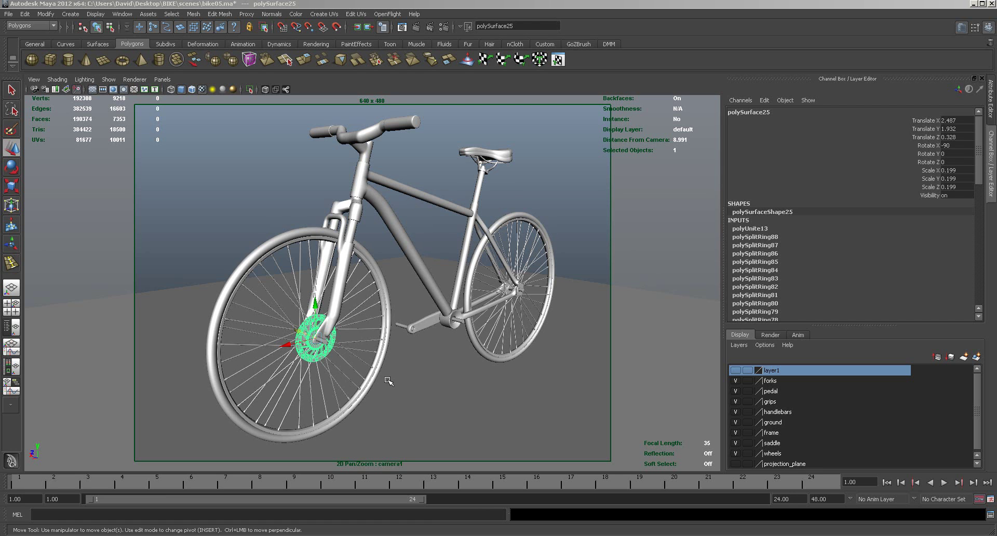
Inspect the disc on the bike's front hub up close, then select it and turn on its smooth mesh preview.
left_click(415, 378)
left_click(251, 245)
scroll(416, 394, "up", 5)
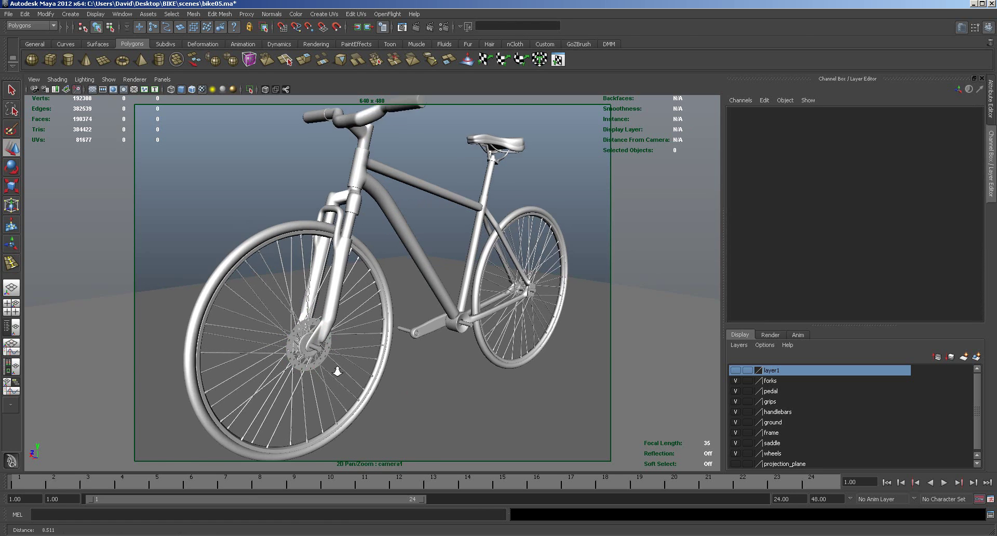
middle_click_drag(416, 394, 423, 313, "alt")
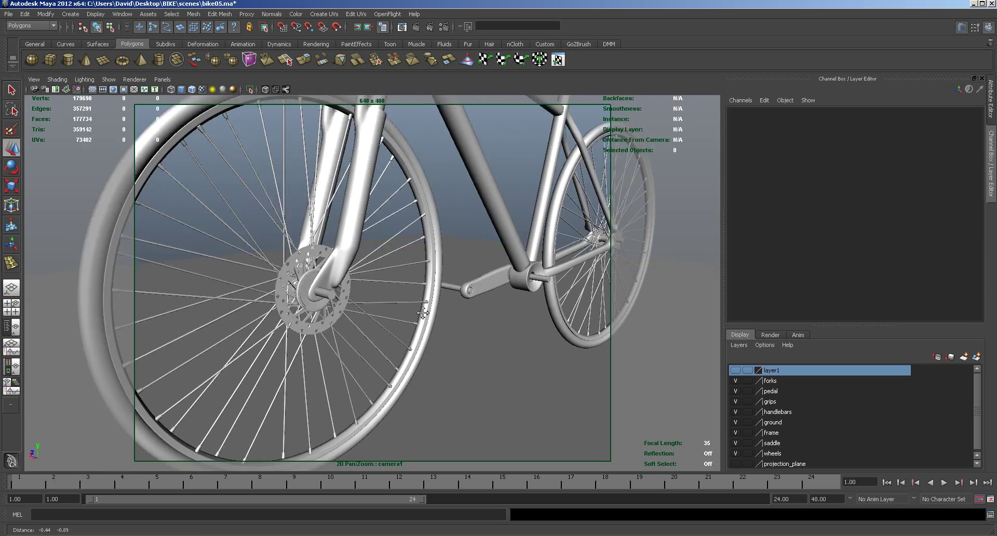
scroll(423, 313, "up", 5)
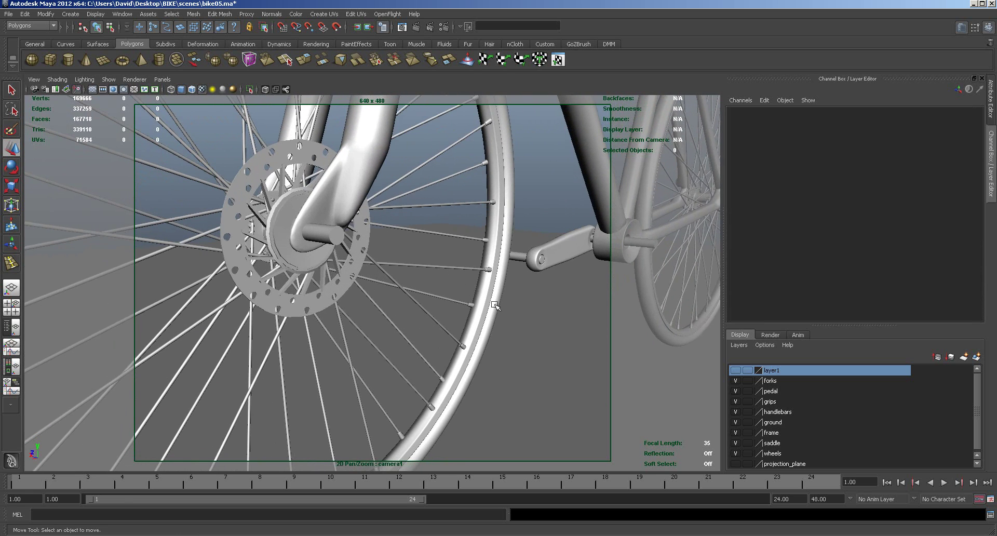
left_click(274, 303)
left_click_drag(348, 307, 478, 361, "alt")
left_click(523, 375)
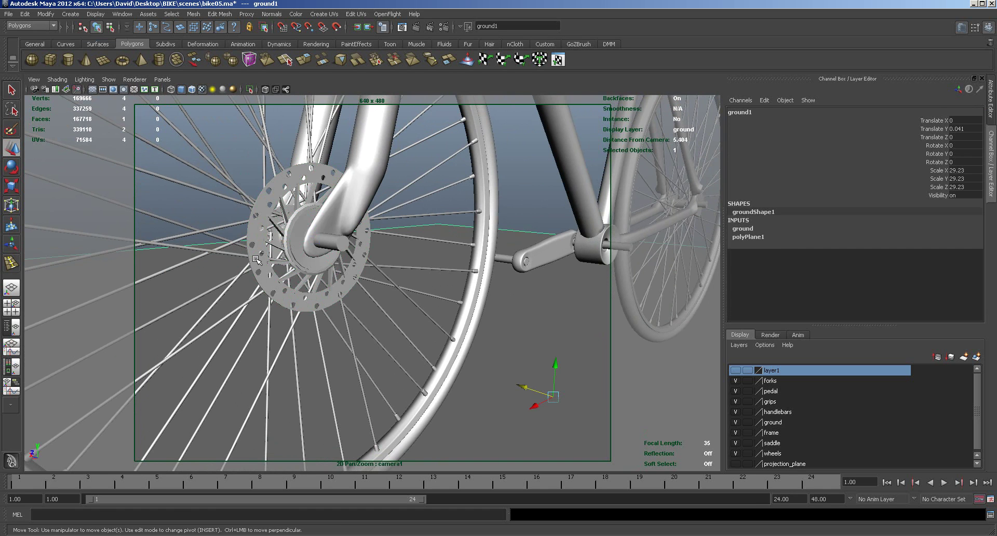
left_click(295, 245)
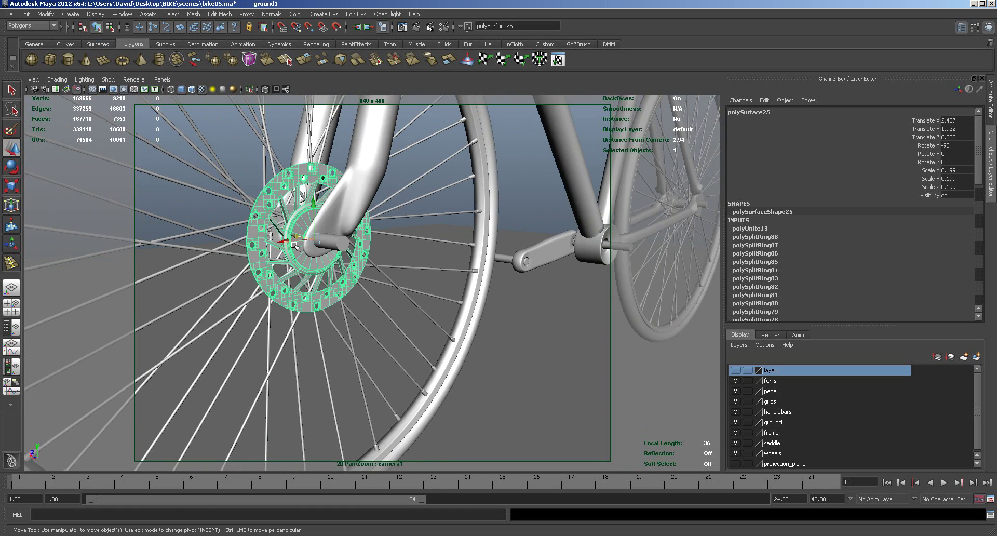
key("3")
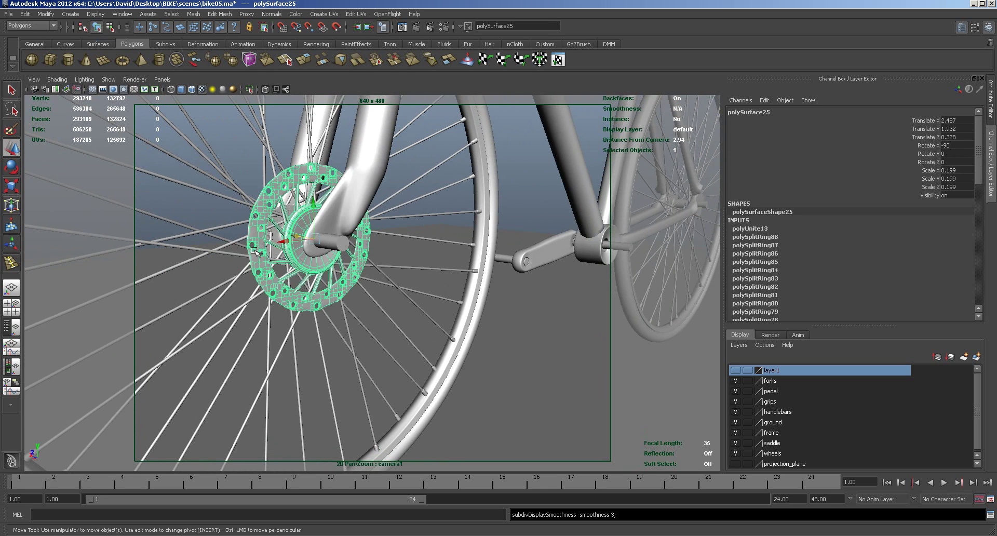
Separate the disc into its individual parts and turn off smooth preview on the outer ring with the holes.
left_click(191, 15)
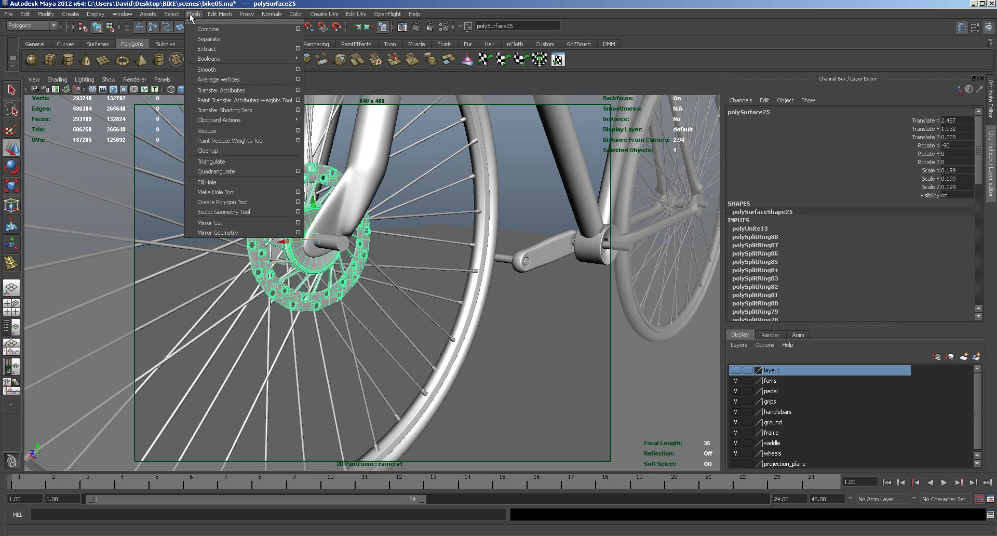
left_click(208, 39)
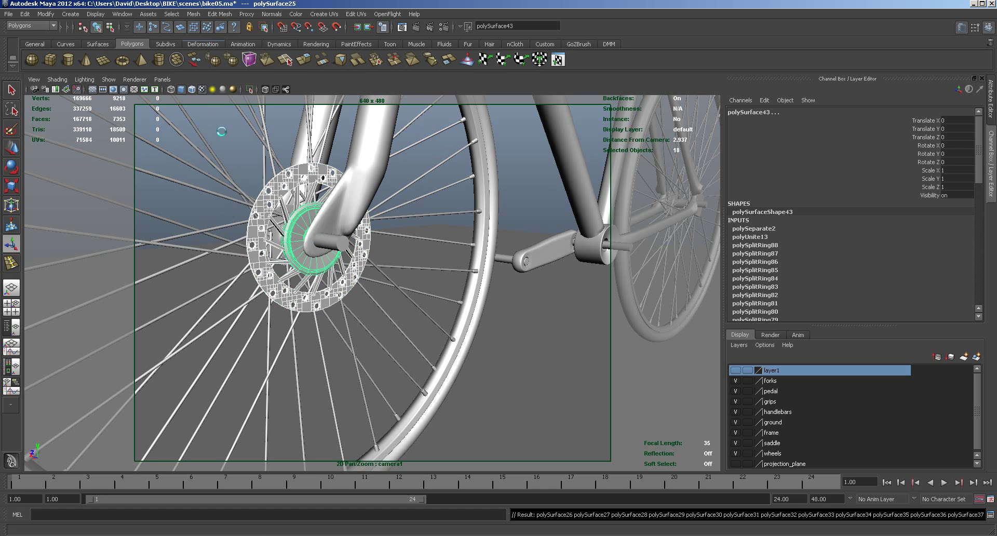
left_click(250, 237)
key("1")
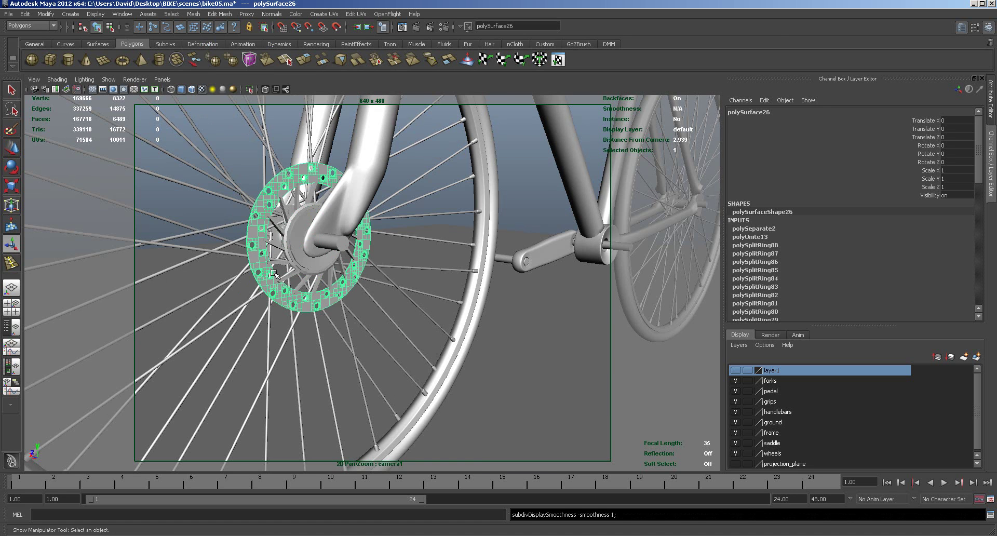
key("space")
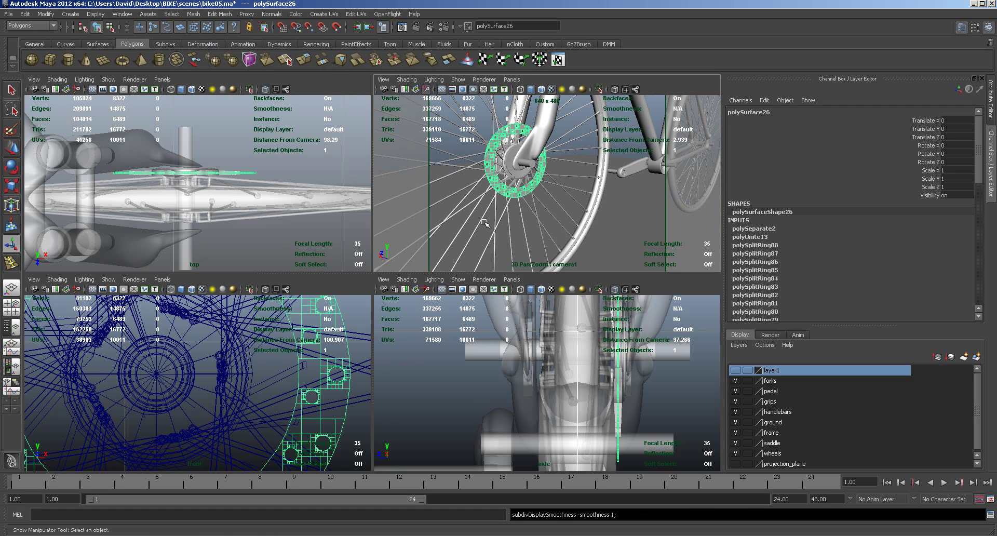
Undo the outer ring's selection and the separation of the disc.
key("ctrl+z")
key("ctrl+z")
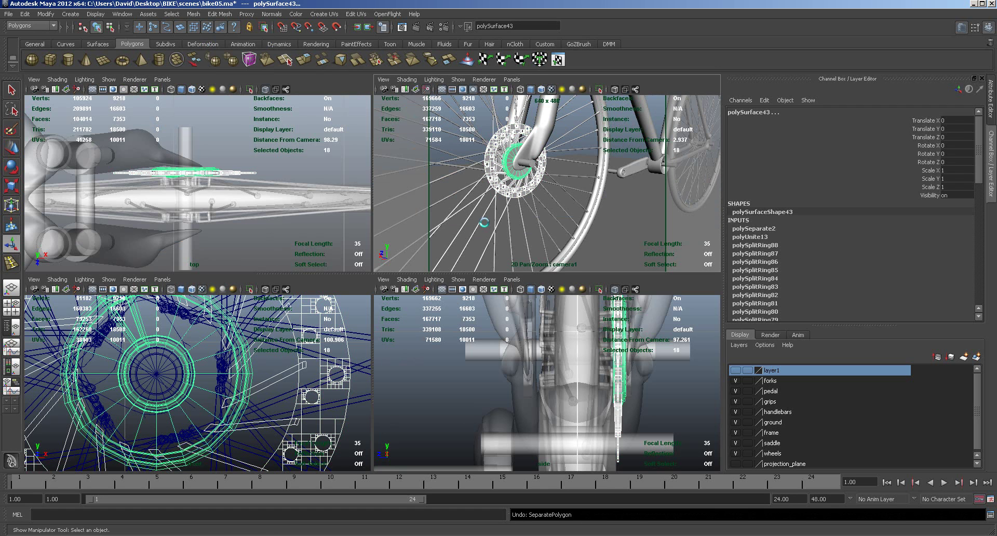
key("ctrl+z")
Separate the disc with its smooth preview off, then smooth-preview all its parts except the outer holed ring.
right_click_drag(485, 222, 550, 224, "alt")
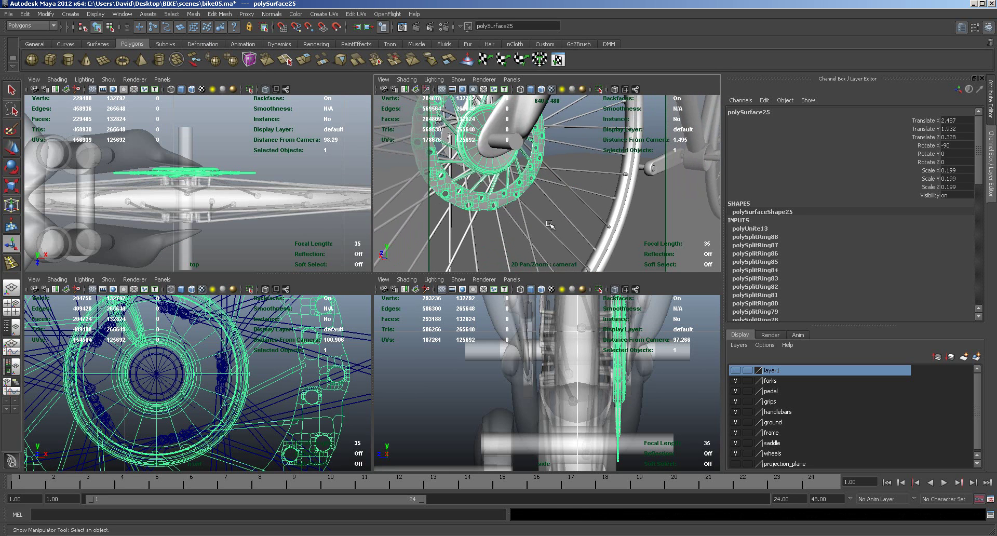
key("1")
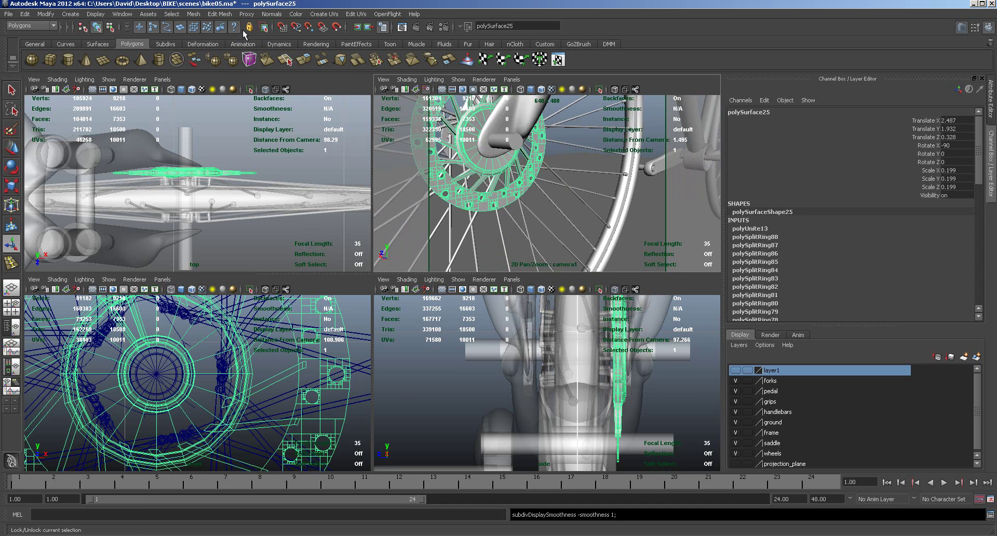
left_click(223, 16)
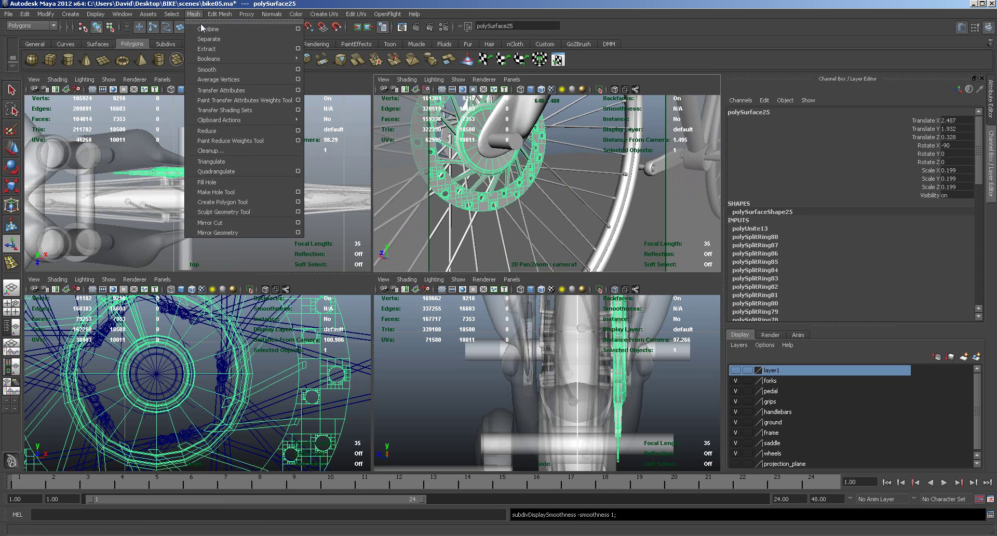
left_click(201, 38)
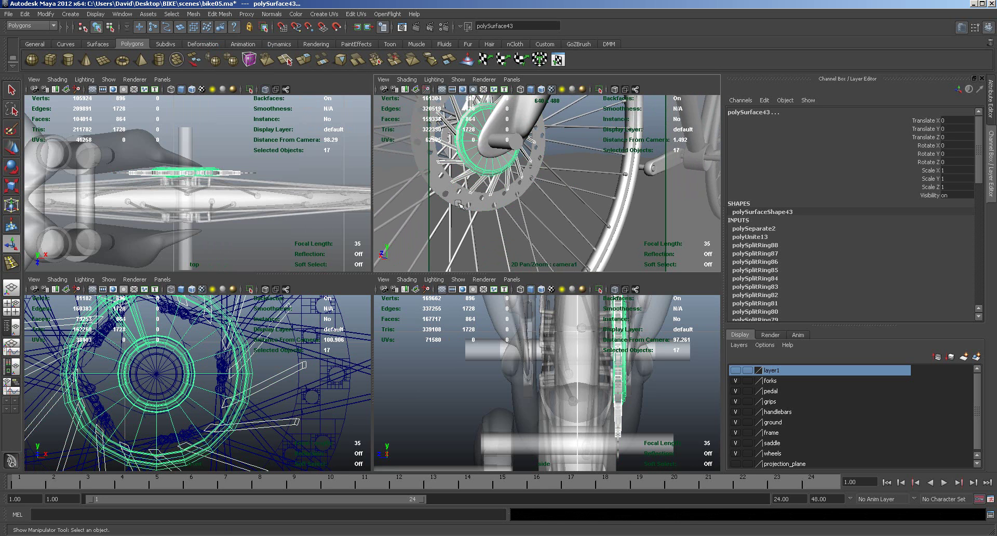
key("3")
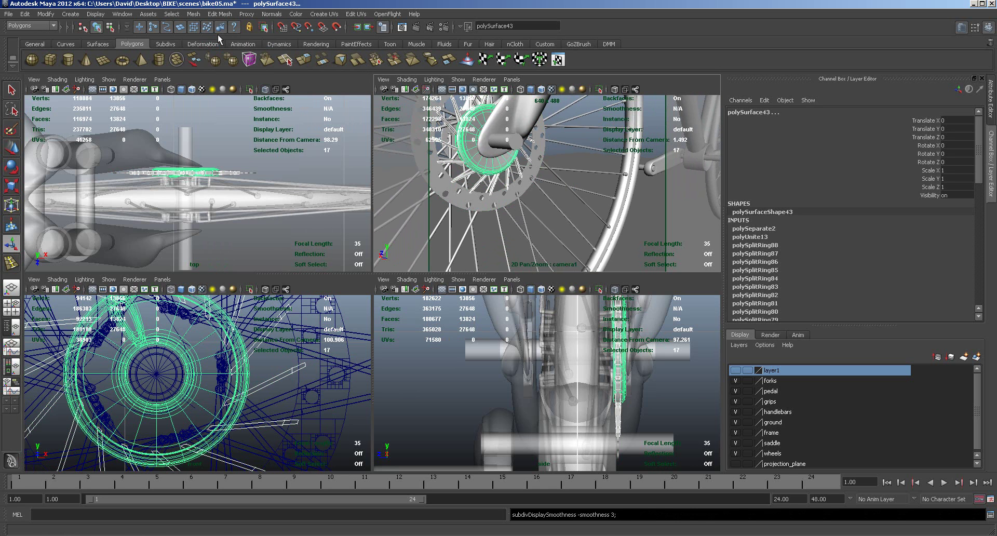
Combine the smoothed inner disc parts into one mesh and save the scene.
left_click(192, 15)
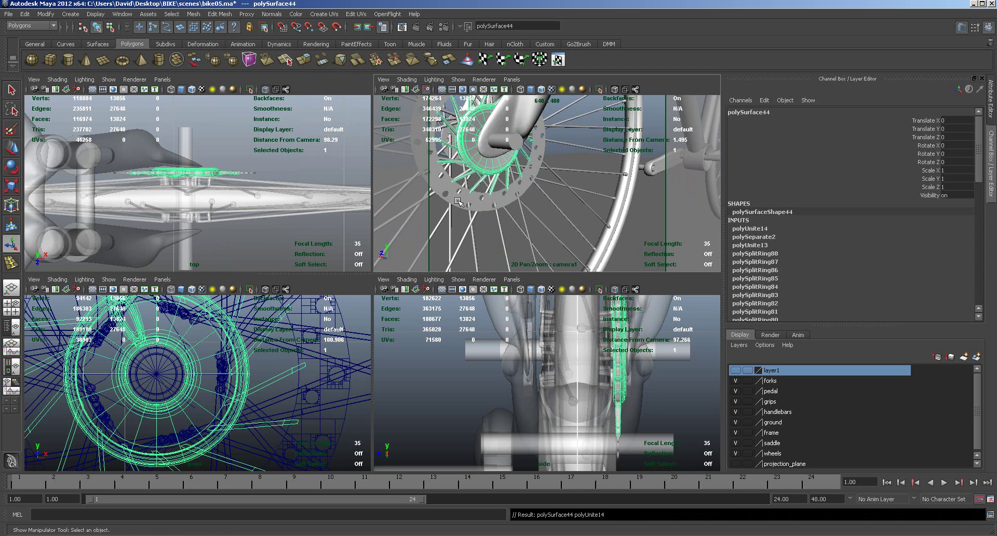
left_click(8, 14)
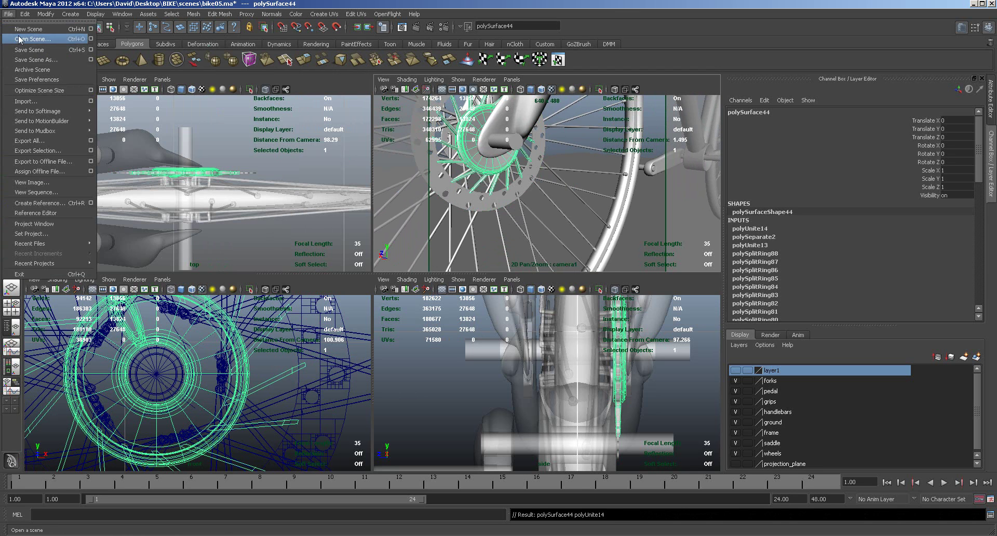
left_click(24, 51)
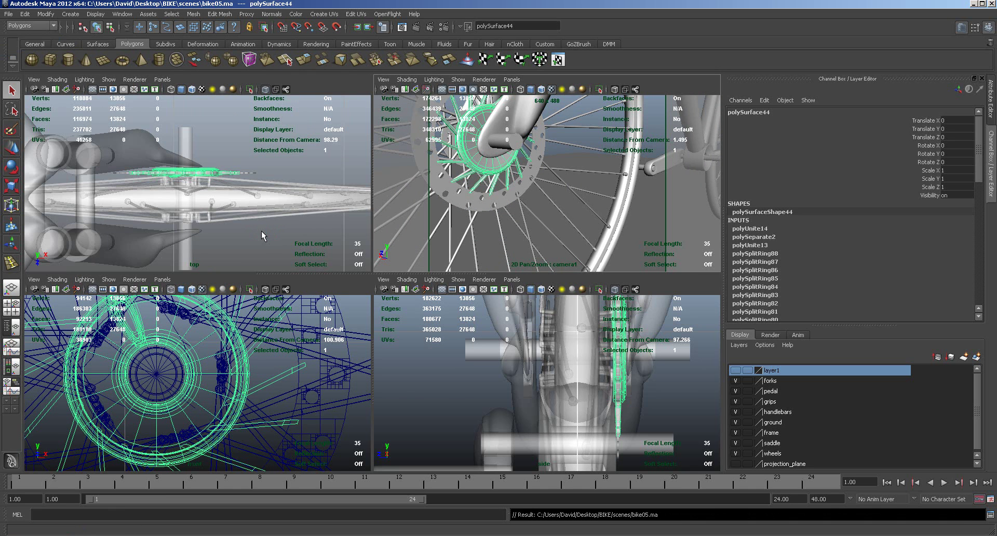
Try to combine the outer holed ring with the smoothed inner disc mesh.
left_click(466, 204, "shift")
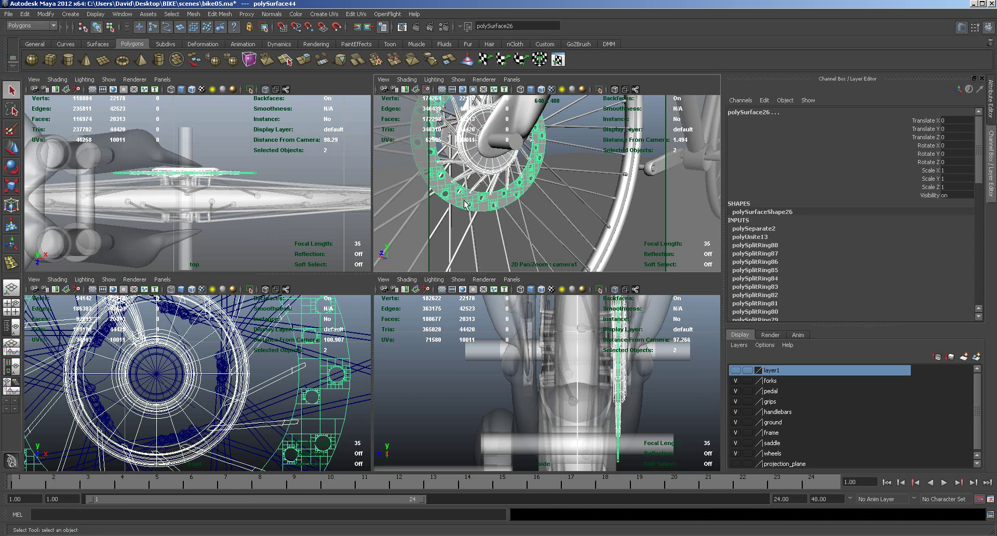
left_click(172, 14)
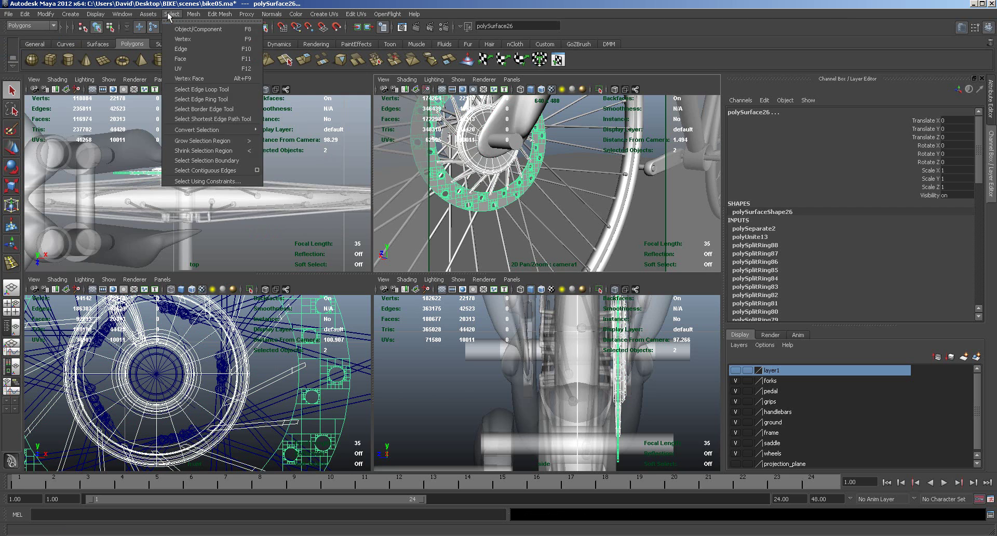
mouse_move(192, 14)
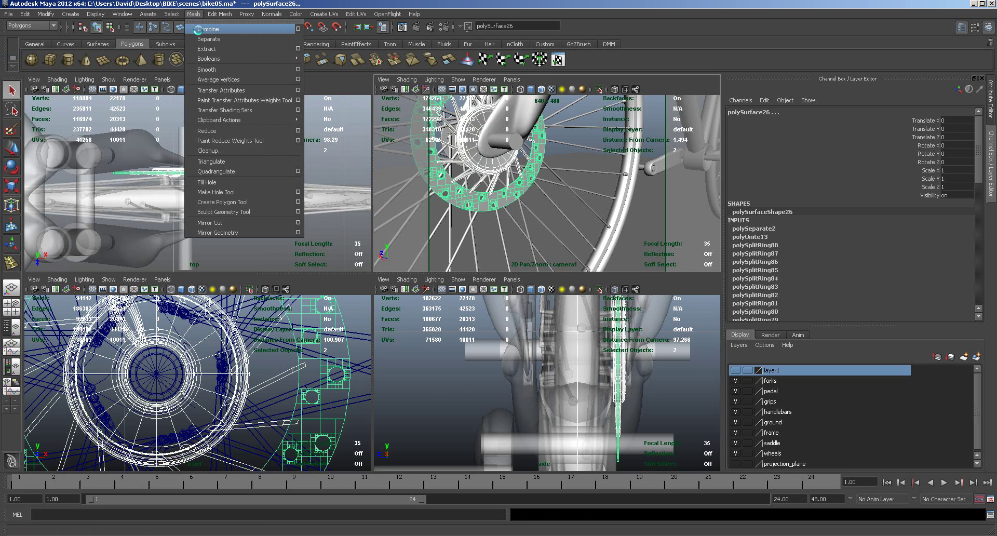
left_click(208, 29)
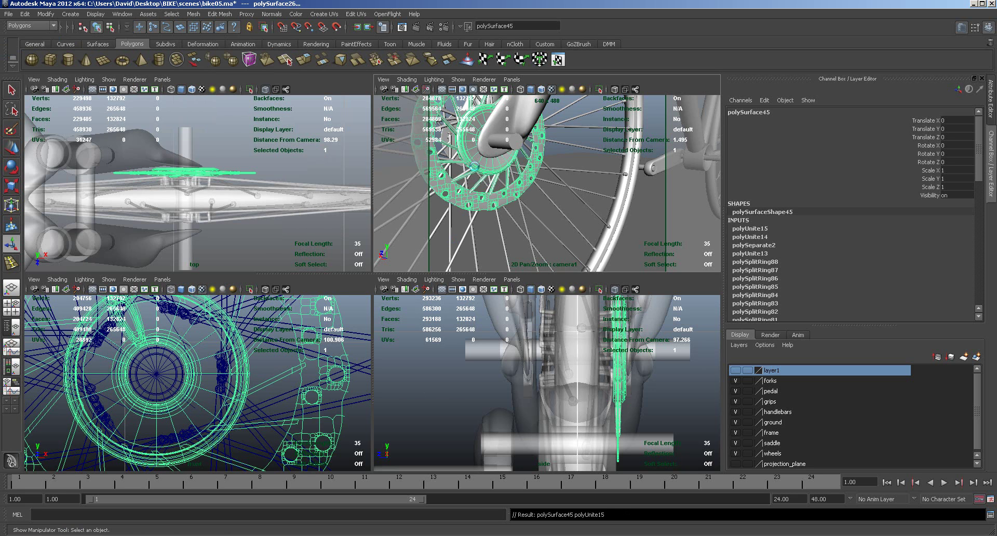
left_click_drag(483, 220, 482, 221, "alt")
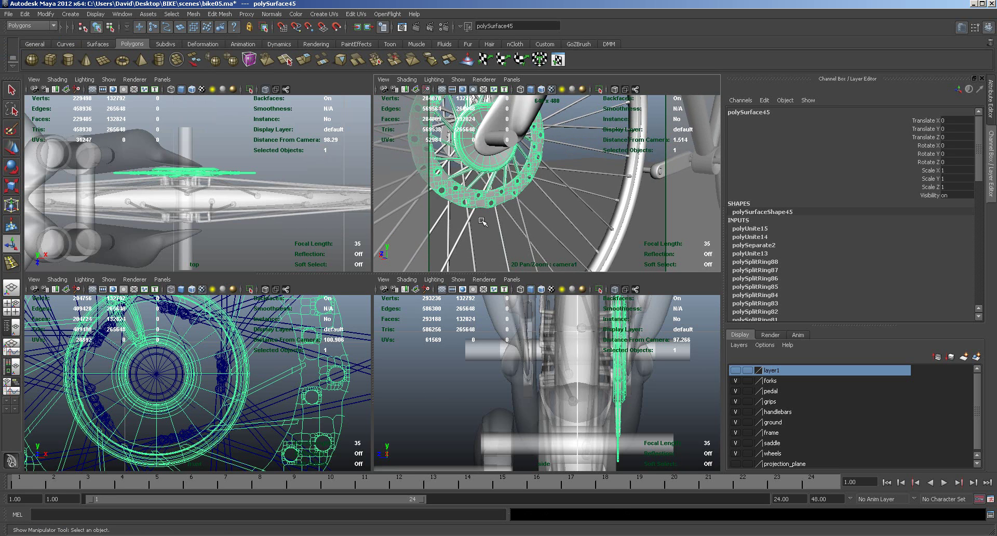
key("ctrl+z")
Create a display layer named disc and assign the outer holed ring and the inner disc mesh to it.
right_click_drag(516, 237, 489, 226, "alt")
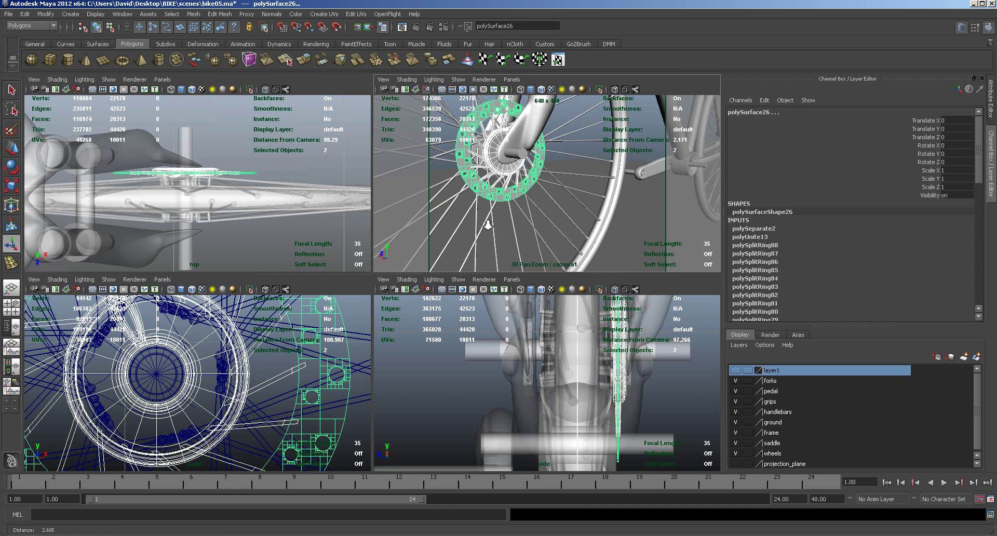
left_click(964, 357)
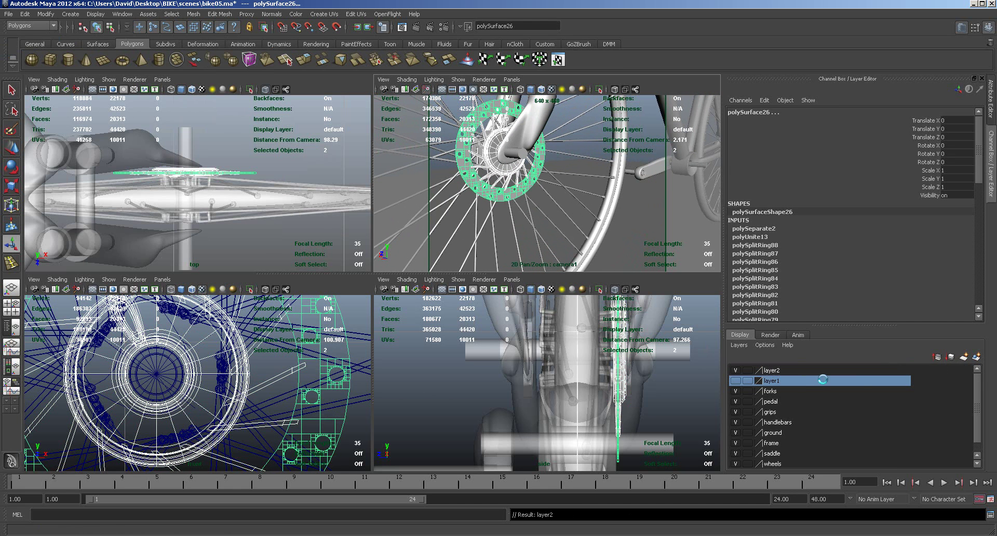
right_click(773, 372)
left_click(790, 376)
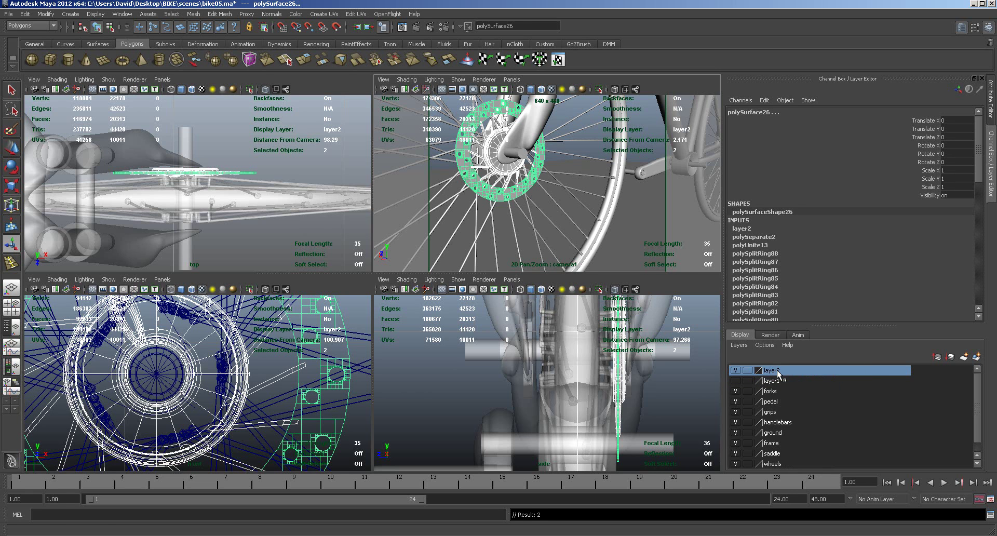
double_click(774, 371)
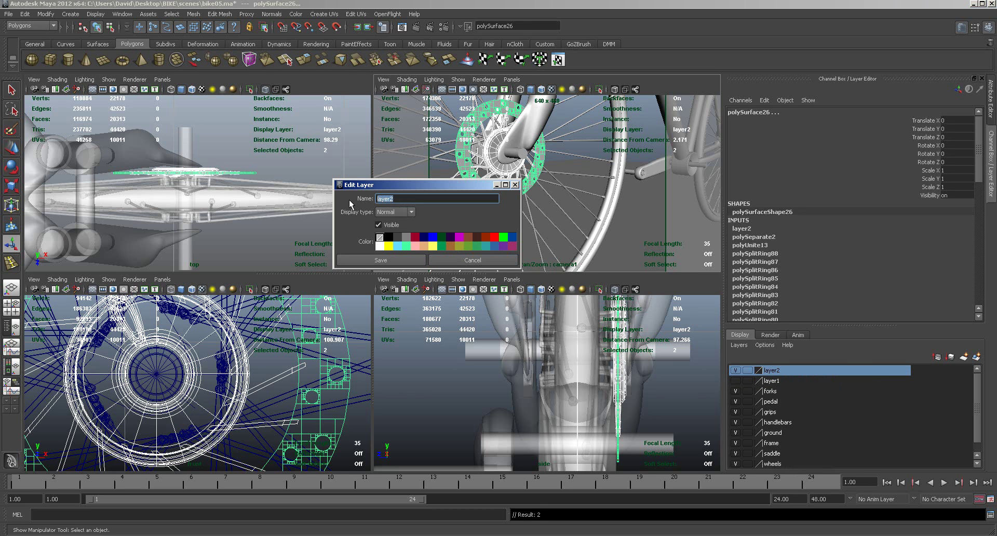
type("disc")
left_click_drag(539, 224, 470, 187, "alt")
left_click(451, 103)
right_click_drag(470, 187, 540, 210, "alt")
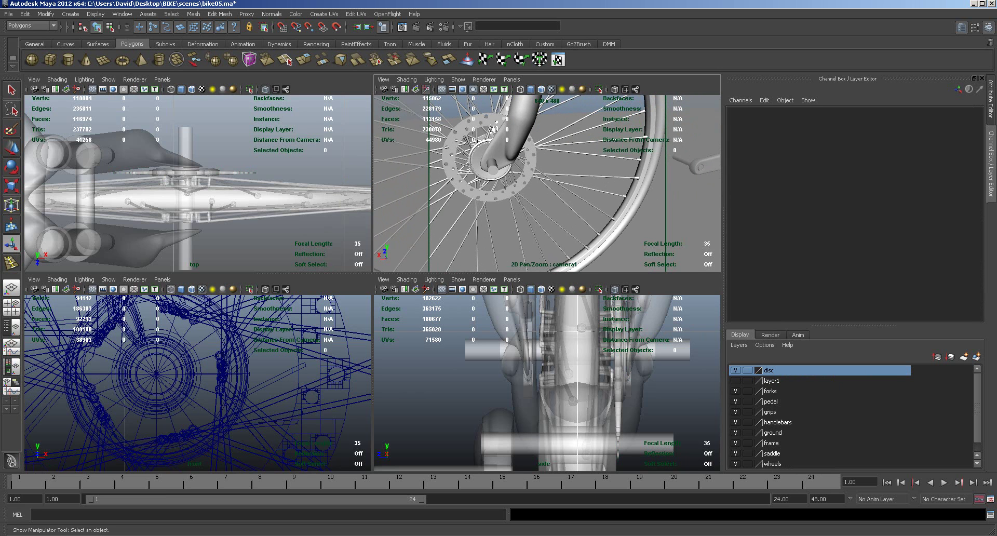
Switch to the BIKE reference folder and examine the photos of the front fork, drivetrain, gears and Shimano XTR components.
key("alt+Tab")
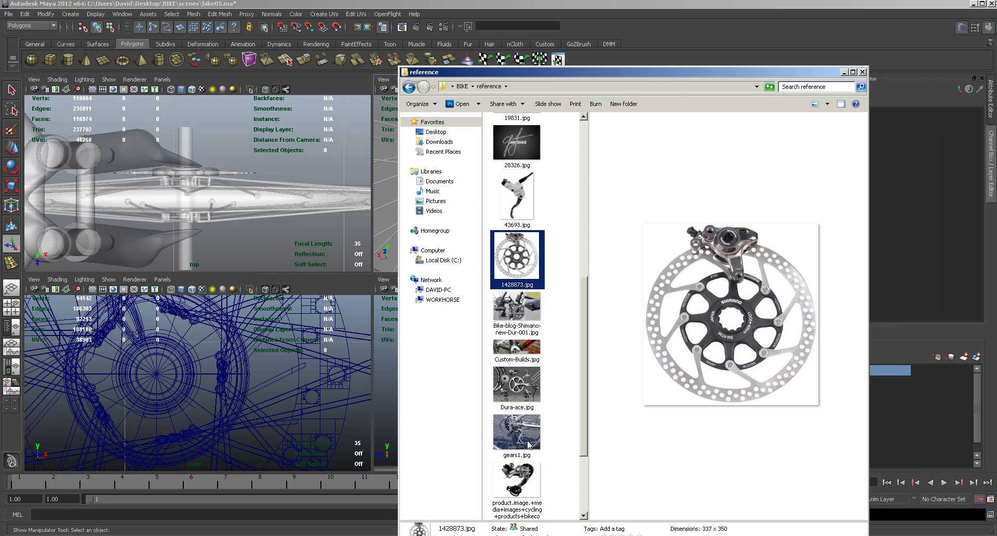
left_click(520, 318)
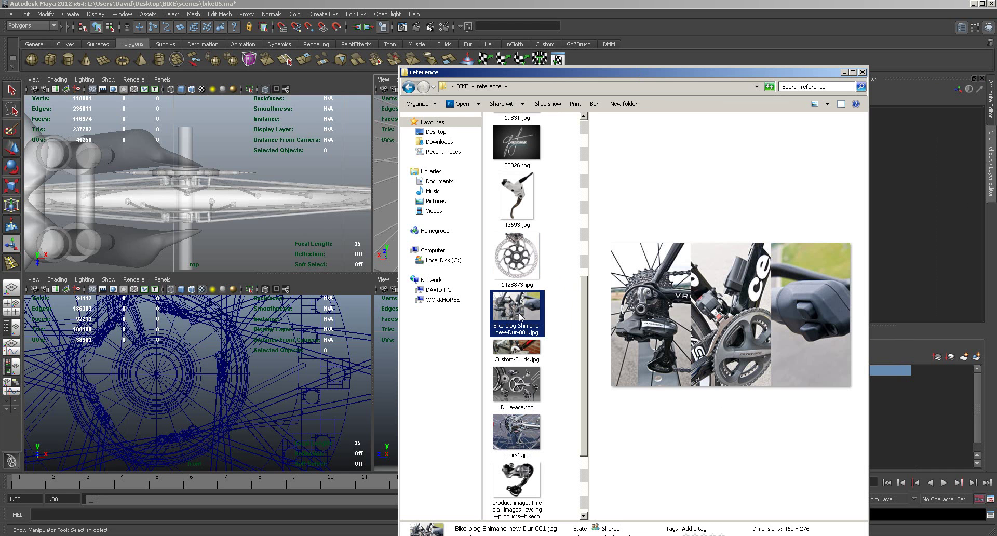
left_click_drag(587, 325, 546, 248)
left_click(516, 272)
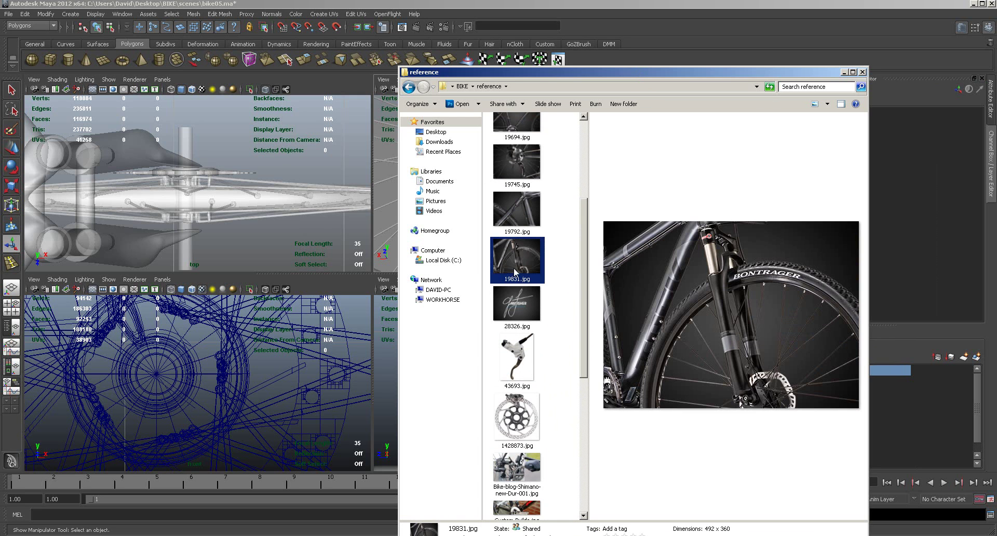
left_click_drag(585, 309, 565, 450)
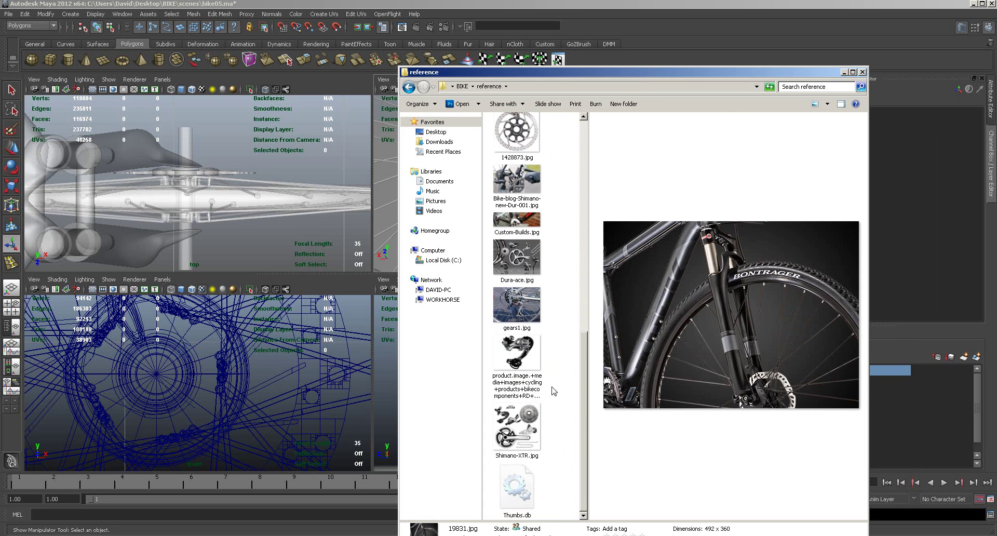
left_click(516, 268)
left_click(517, 222)
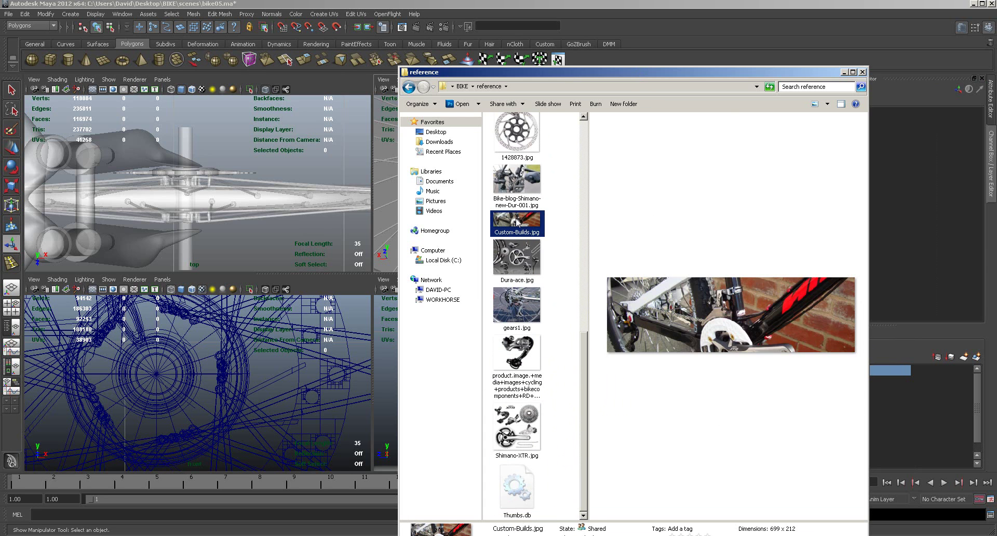
left_click(518, 196)
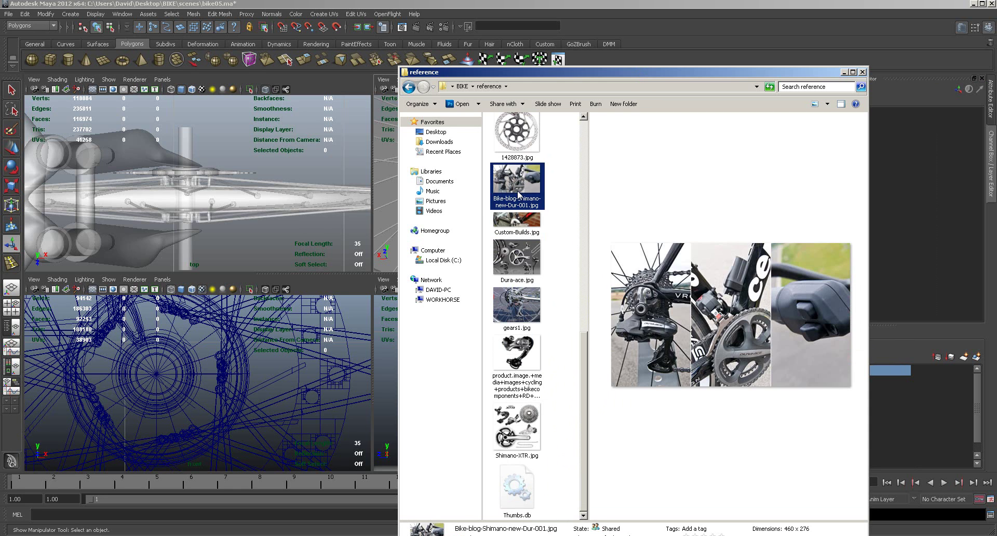
left_click(513, 303)
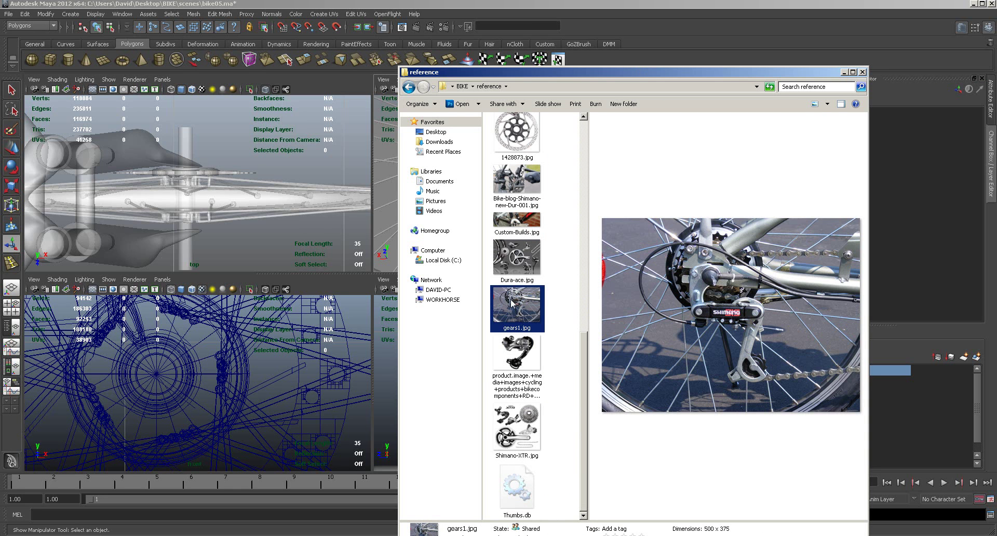
left_click(515, 351)
left_click(525, 434)
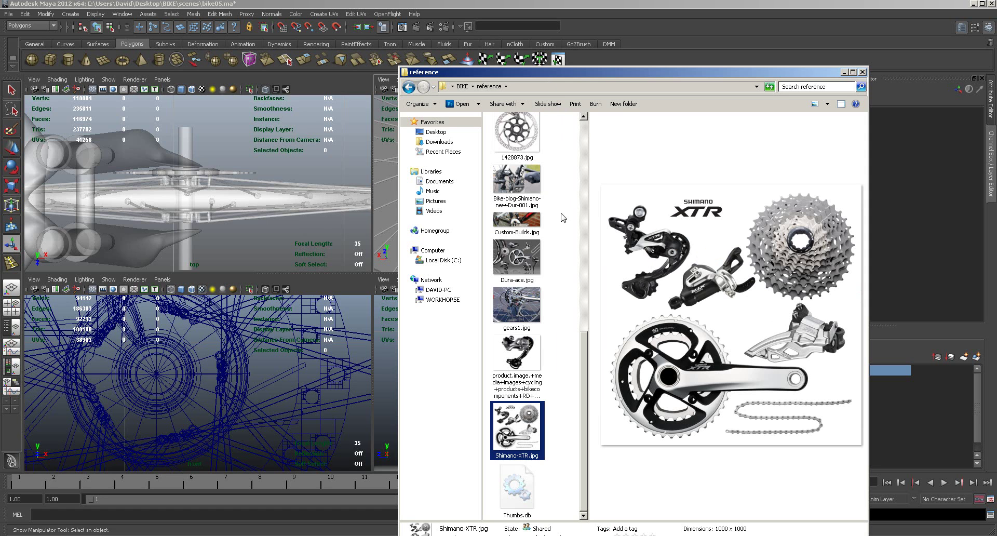
left_click_drag(583, 379, 581, 163)
left_click_drag(535, 76, 996, 97)
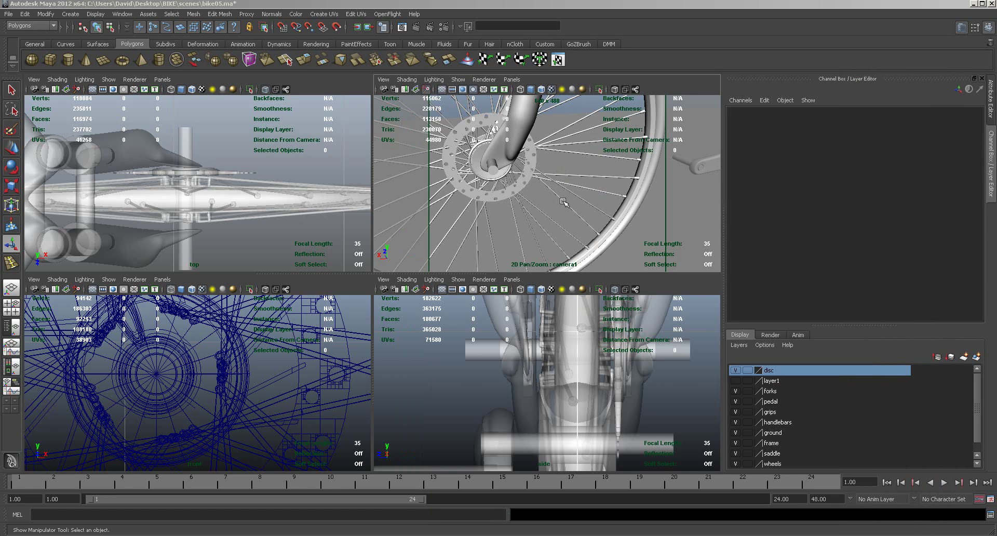
Open the Hypershade and Outliner windows and move them clear of the viewports.
scroll(549, 206, "down", 5)
scroll(563, 189, "up", 6)
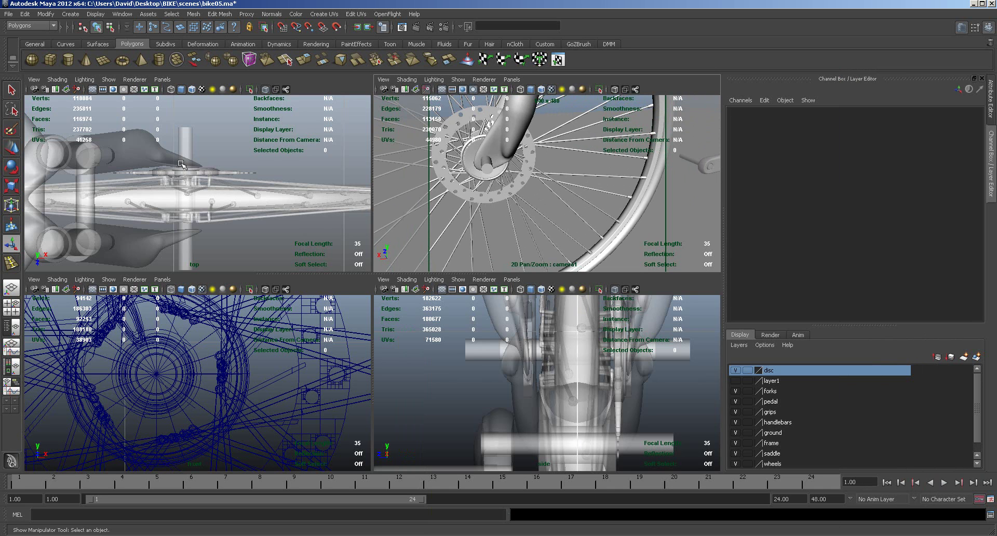
left_click_drag(522, 215, 526, 173, "alt")
left_click(505, 147)
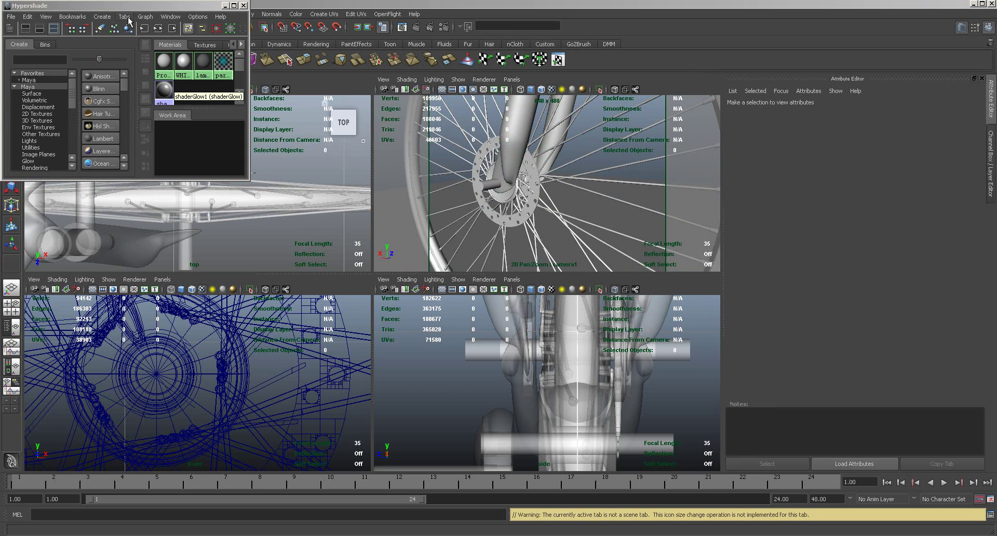
left_click_drag(193, 6, 996, 135)
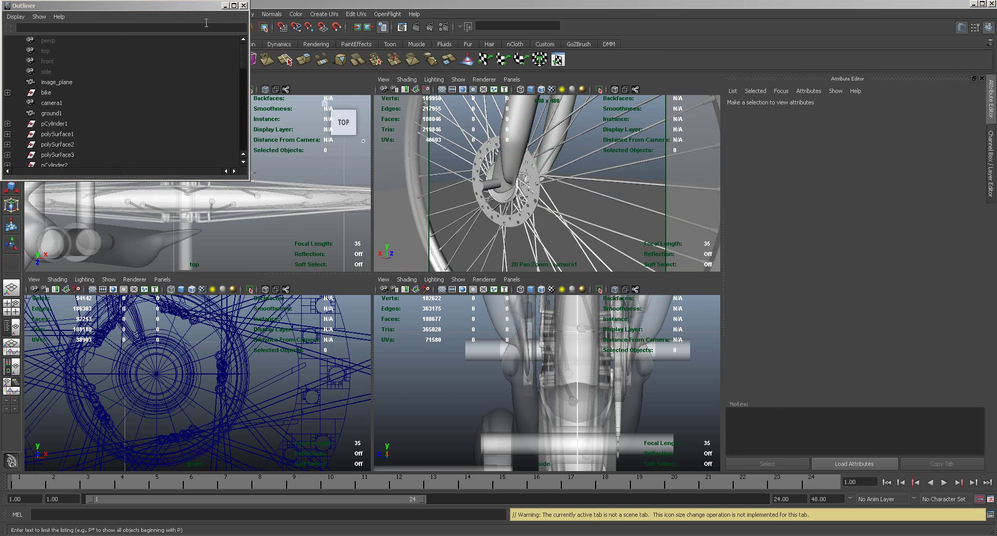
left_click_drag(202, 8, 915, 259)
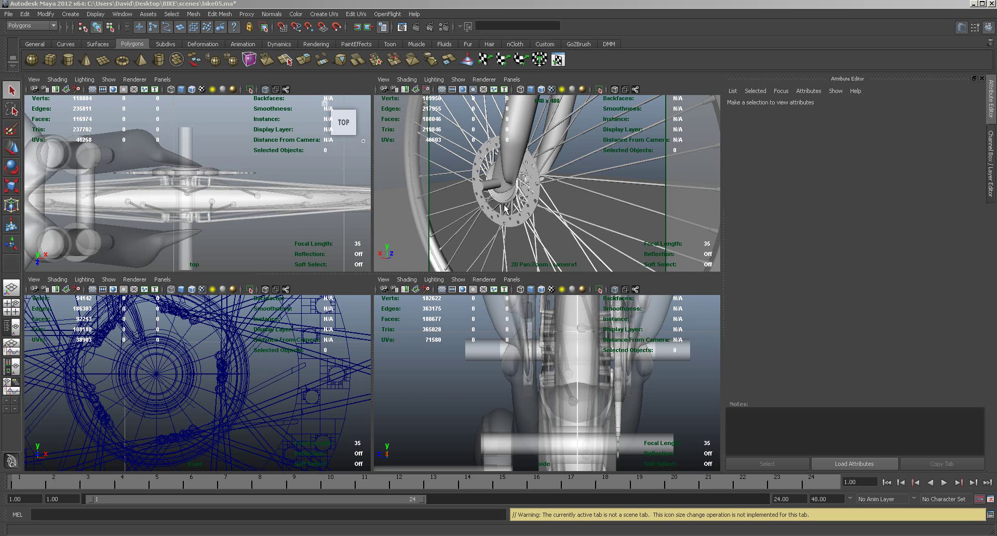
Show the Channel Box and Layer Editor in place of the Attribute Editor.
right_click_drag(581, 185, 493, 195, "alt")
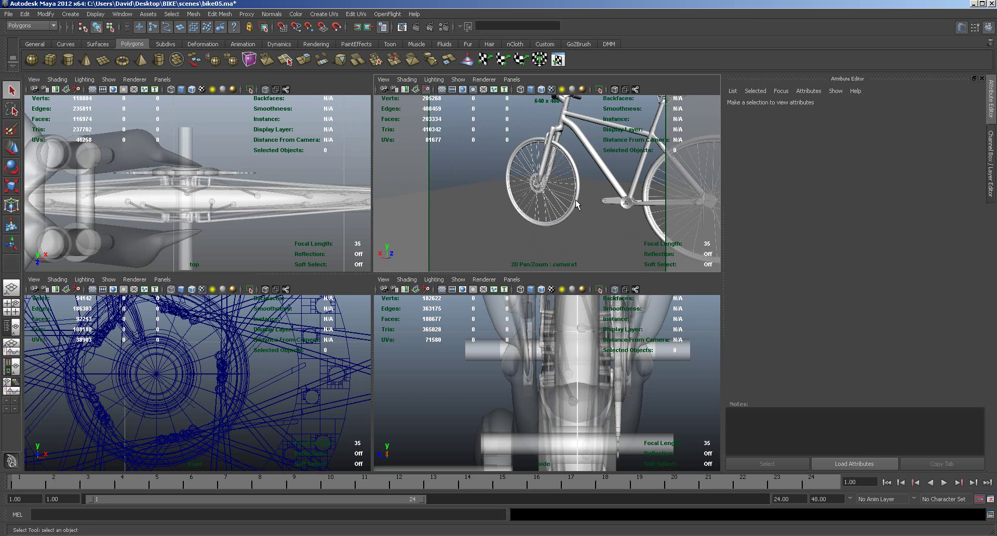
left_click_drag(623, 210, 543, 217, "alt")
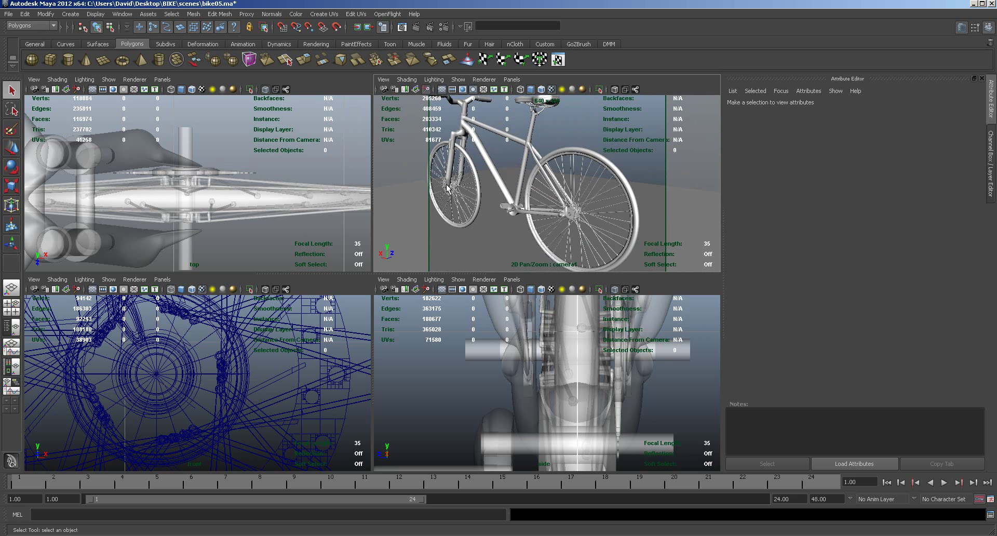
left_click_drag(585, 219, 516, 224, "alt")
left_click_drag(447, 245, 552, 227, "alt")
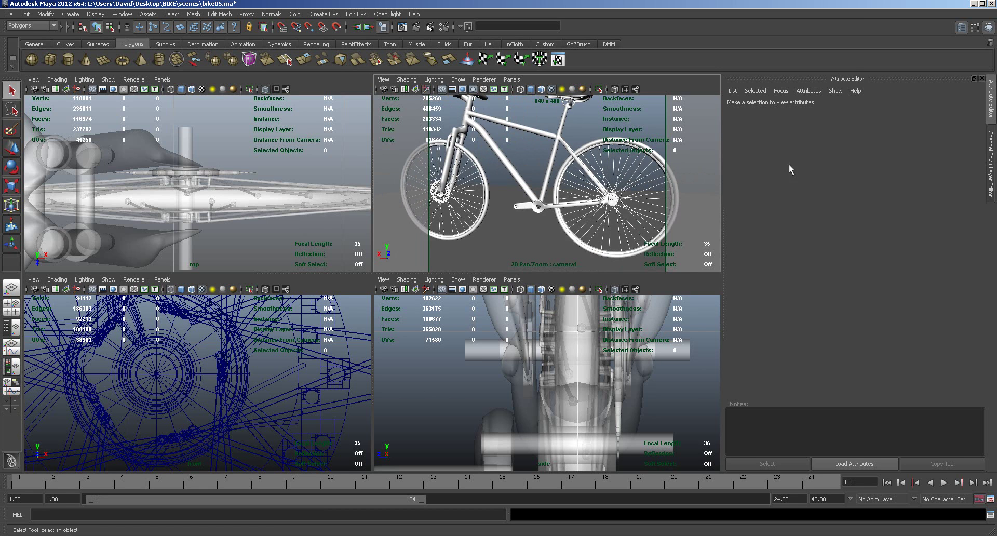
left_click(988, 27)
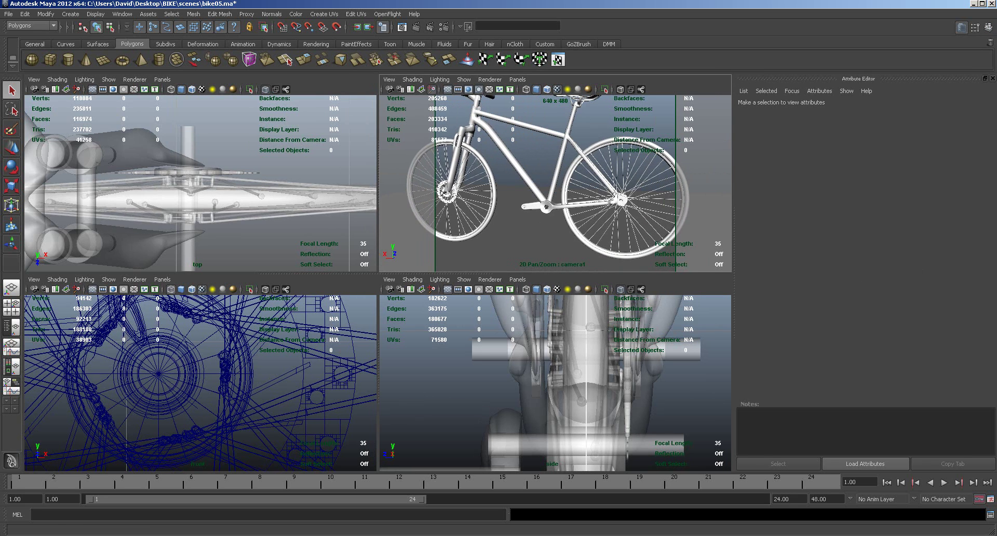
left_click(989, 27)
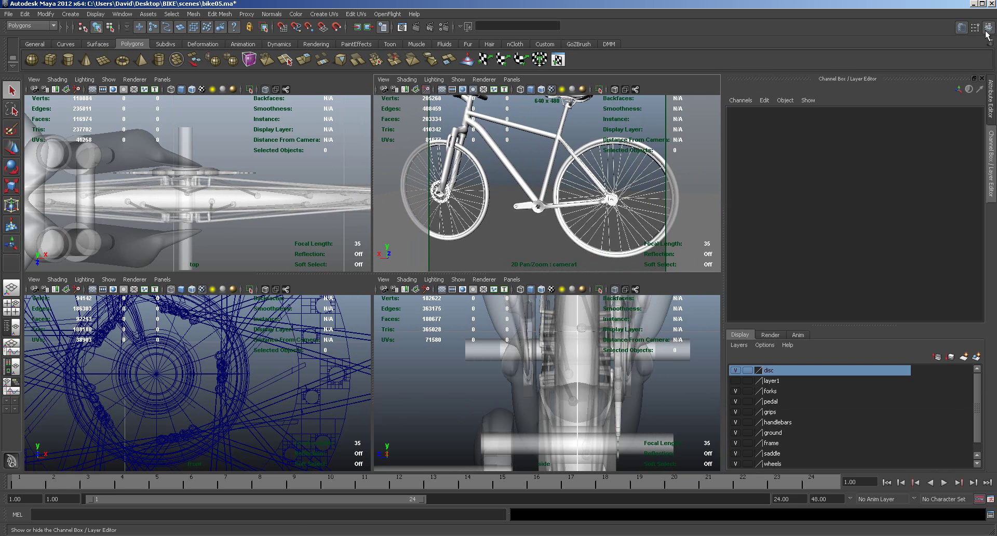
Hide the disc, forks, pedal, grips, handlebars, ground, frame, saddle and wheels layers to clear the scene.
left_click(735, 370)
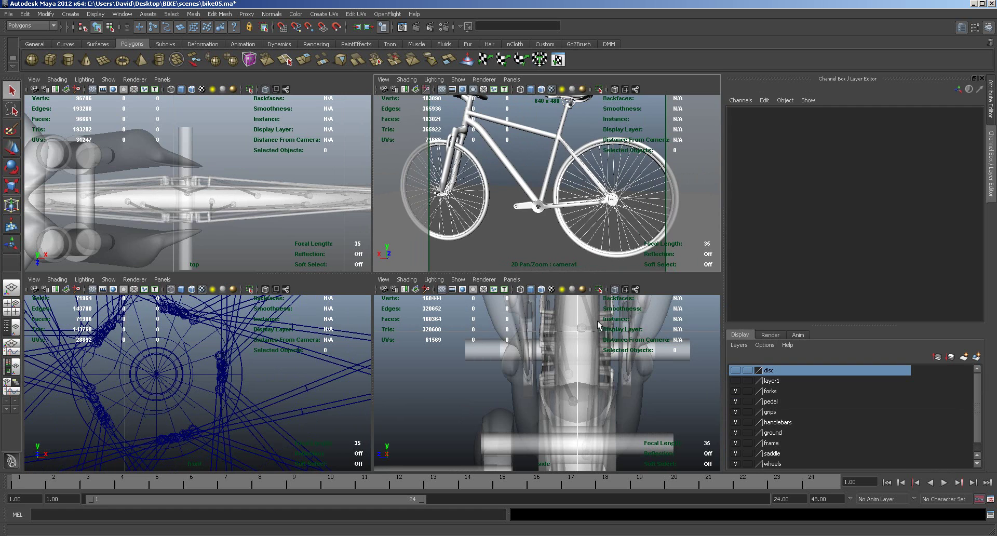
scroll(493, 257, "up", 5)
middle_click_drag(512, 250, 577, 239, "alt")
left_click_drag(577, 239, 716, 353, "alt")
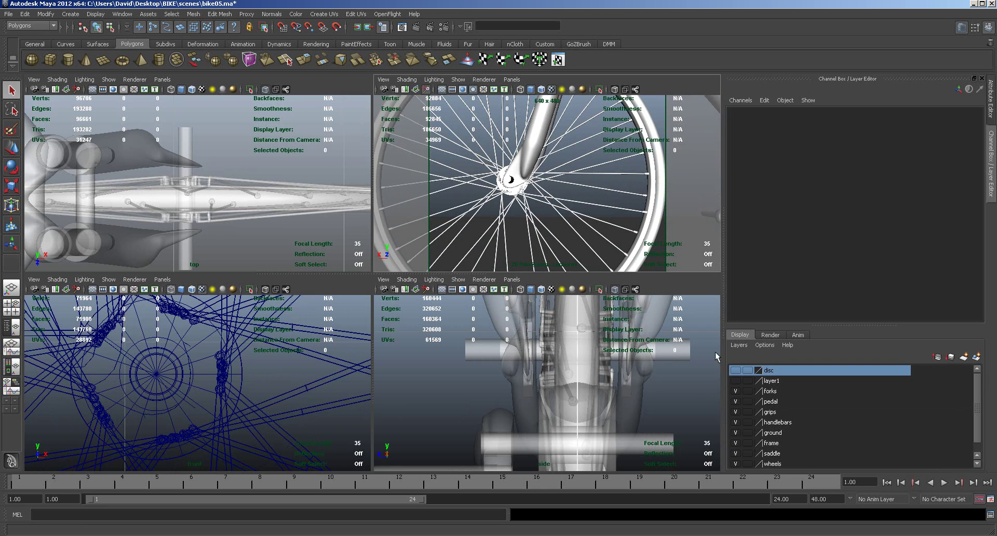
left_click(735, 391)
left_click(737, 401)
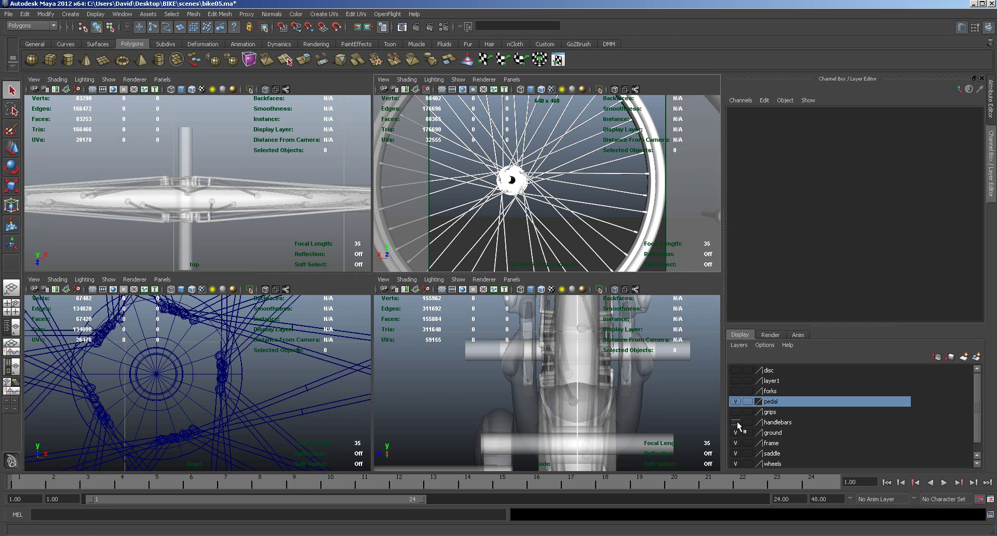
left_click(736, 422)
left_click(736, 433)
left_click(736, 443)
left_click(736, 453)
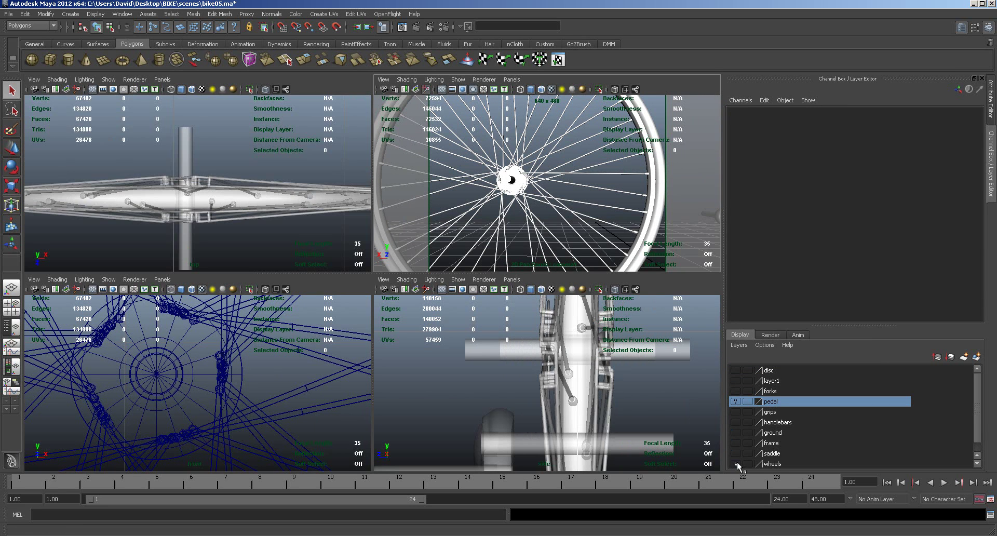
left_click(736, 463)
left_click(735, 401)
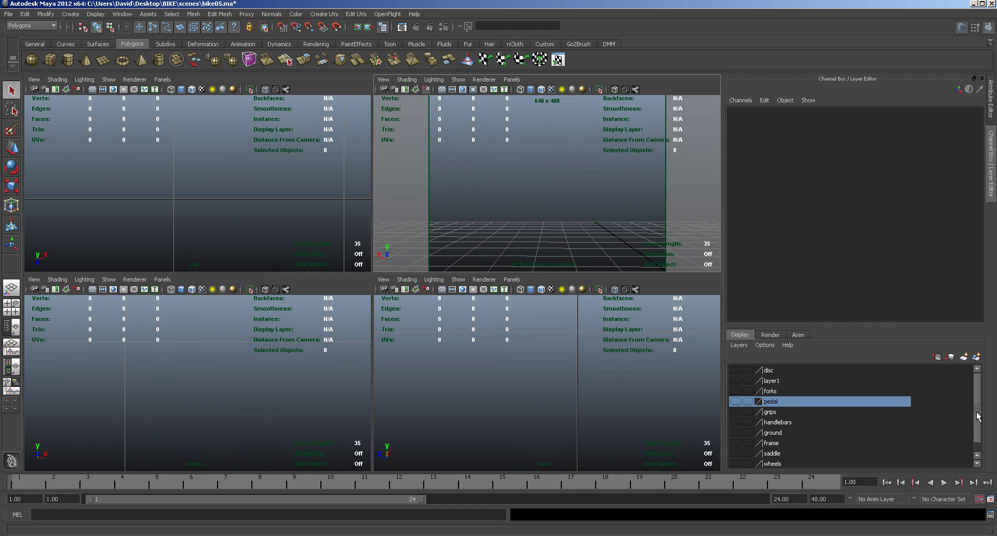
Create a polygon cube at the origin and frame it in the top, camera and front views.
left_click(51, 60)
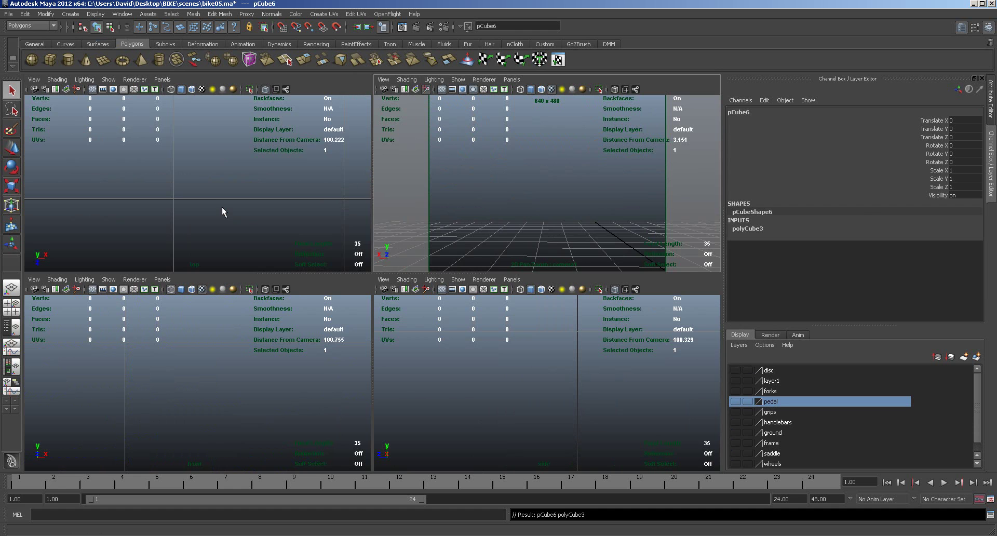
key("f")
key("f")
key("f")
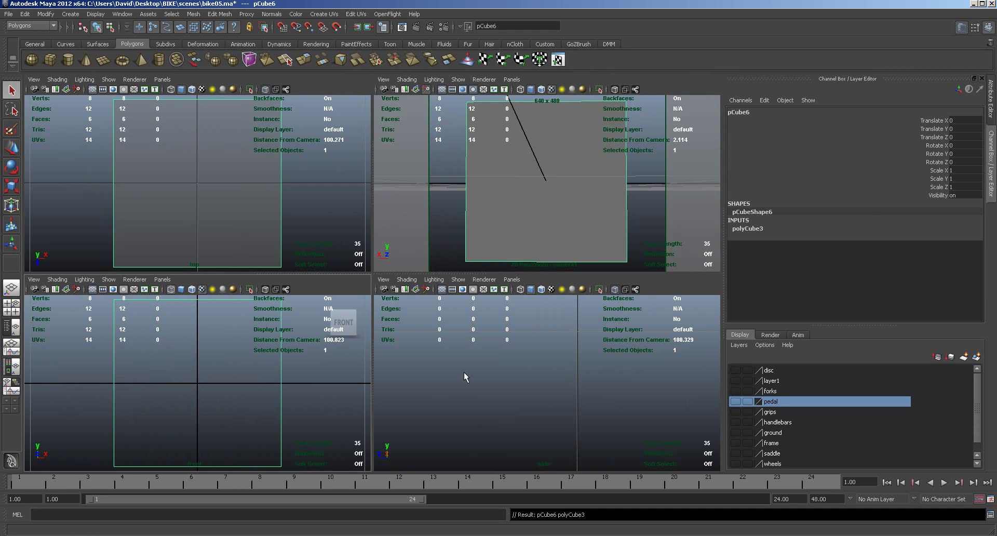
Scale the cube non-uniformly to about 0.794 in X, 0.471 in Y and 0.4 in Z.
key("f")
left_click_drag(520, 200, 512, 229, "alt")
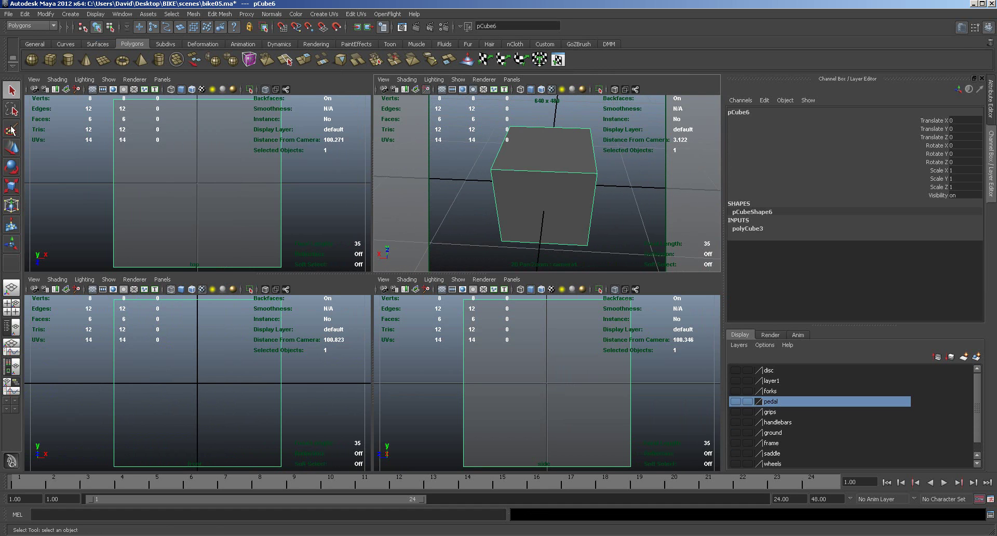
left_click(12, 185)
left_click_drag(198, 231, 234, 185)
left_click_drag(550, 142, 527, 192)
Set the cube's subdivisions to 4 in width, 2 in height and 4 in depth.
left_click(961, 28)
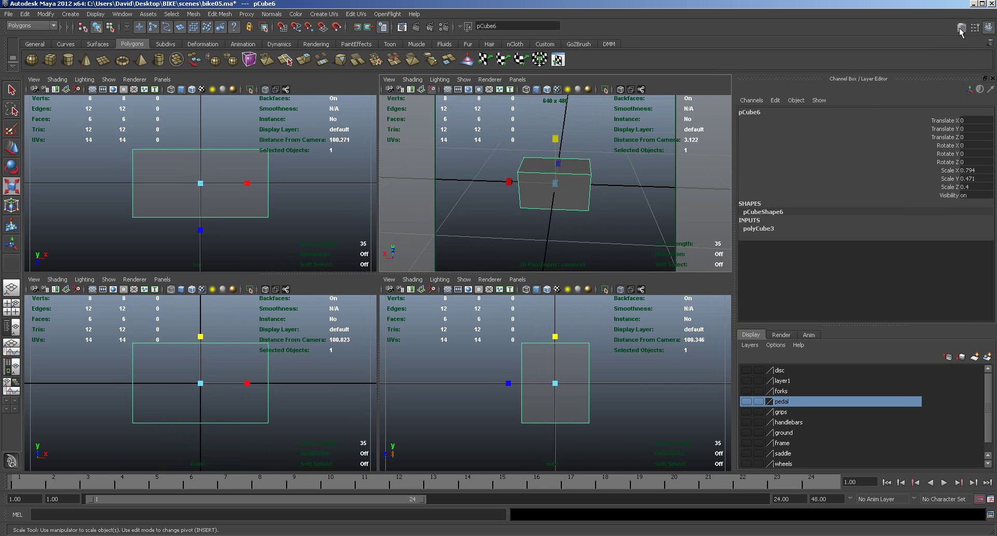
left_click(742, 108)
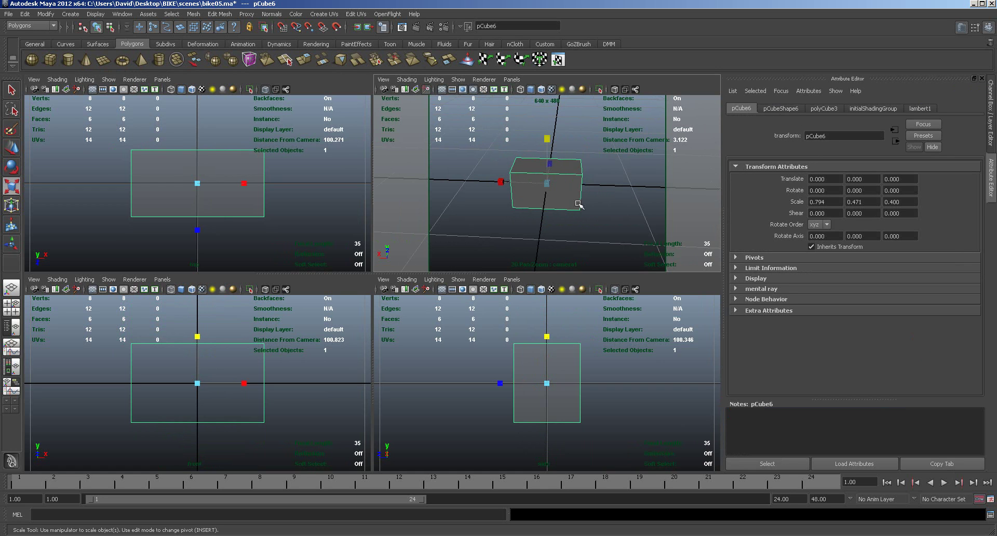
left_click_drag(595, 222, 618, 229, "alt")
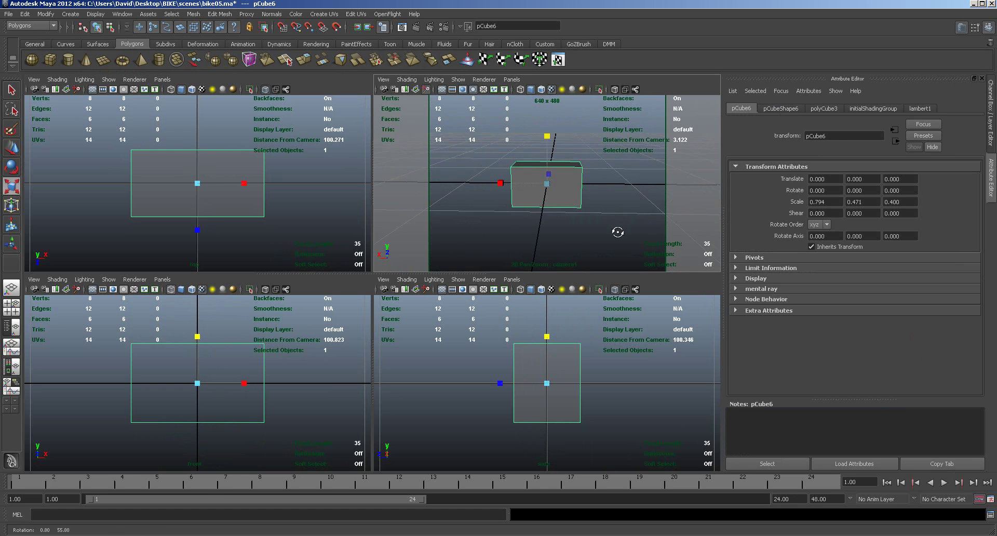
left_click(790, 109)
left_click(823, 108)
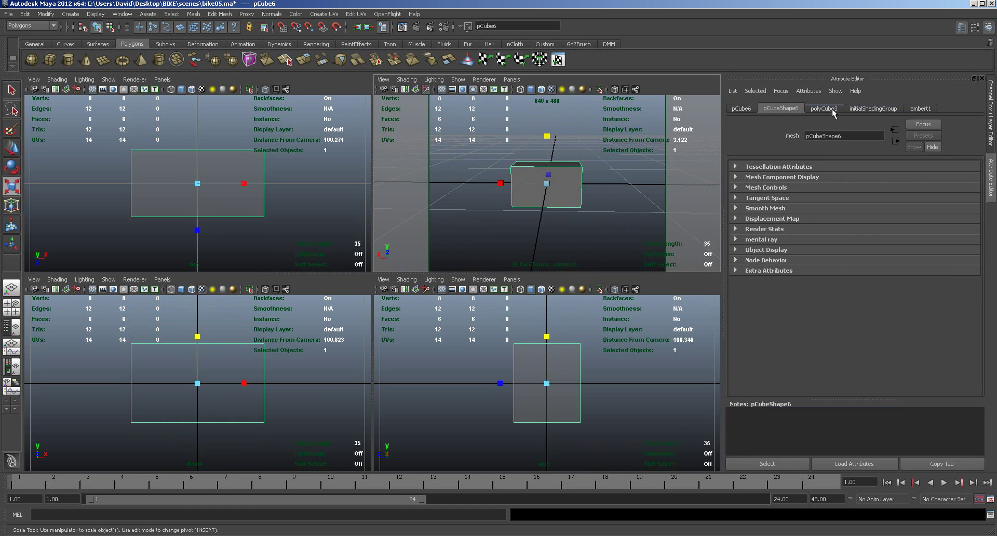
left_click_drag(849, 217, 852, 241)
left_click_drag(646, 210, 644, 239, "alt")
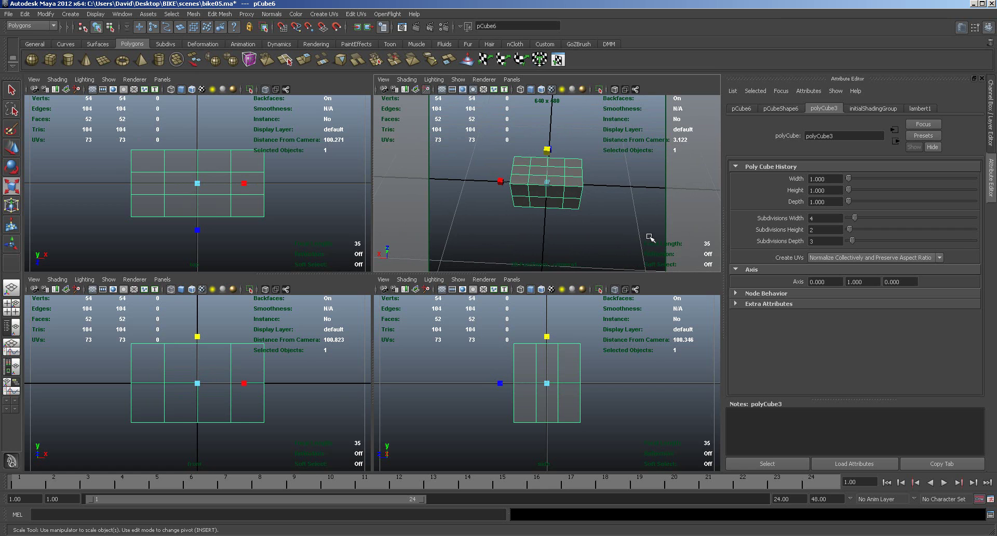
left_click_drag(852, 241, 855, 240)
left_click_drag(635, 218, 637, 222, "alt")
Extrude all the faces at both ends of the block outward by about 0.232.
mouse_move(581, 193)
left_mouse_down("alt")
mouse_move(575, 216)
mouse_move(581, 129)
mouse_move(580, 171)
mouse_move(625, 195)
mouse_move(583, 207)
mouse_move(574, 178)
left_mouse_up("alt")
right_click(577, 172)
left_click(578, 195)
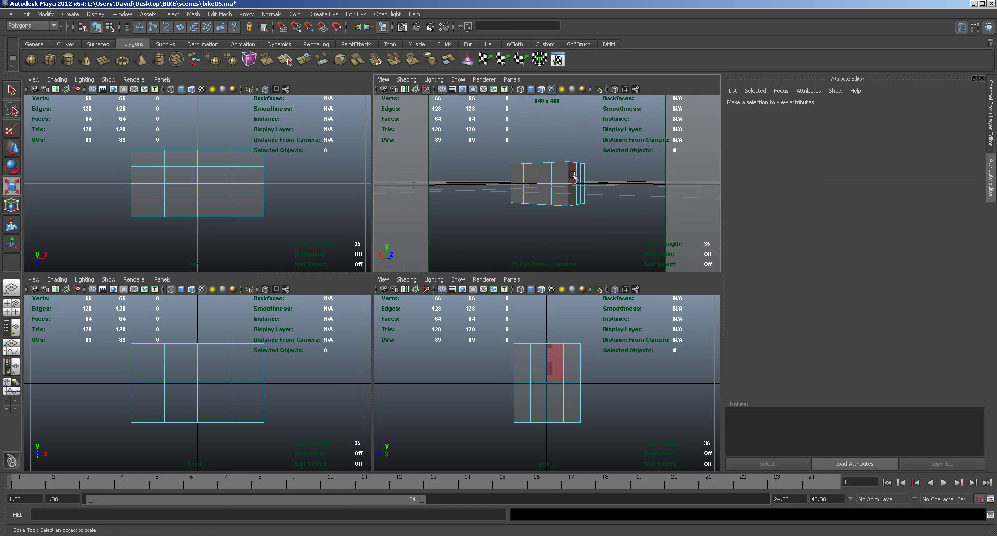
left_click_drag(521, 359, 571, 409)
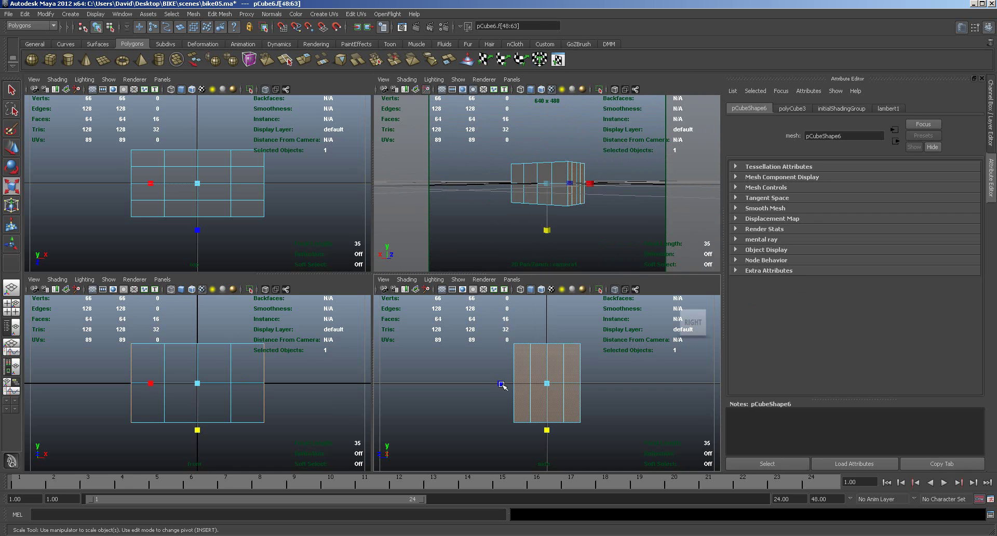
left_click_drag(499, 242, 540, 245, "alt")
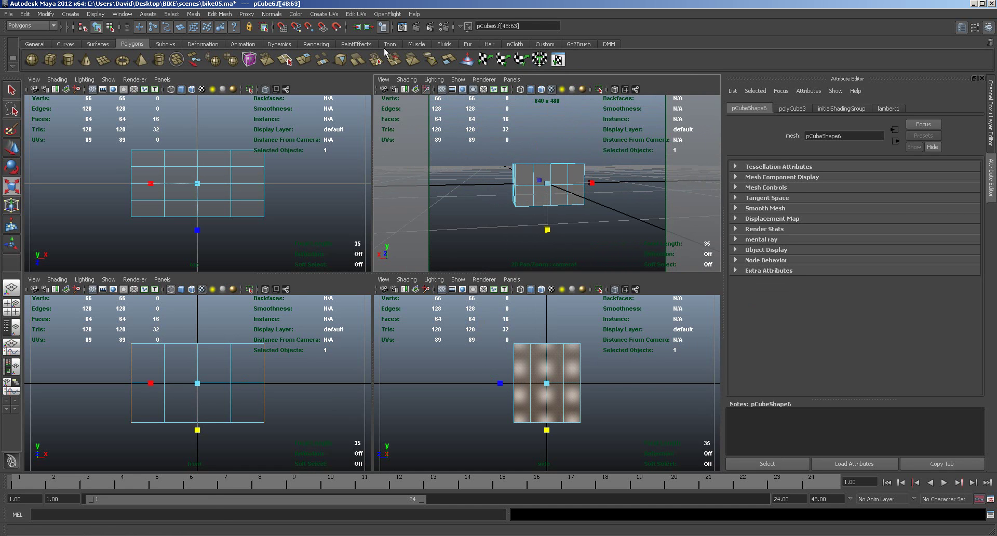
left_click(304, 60)
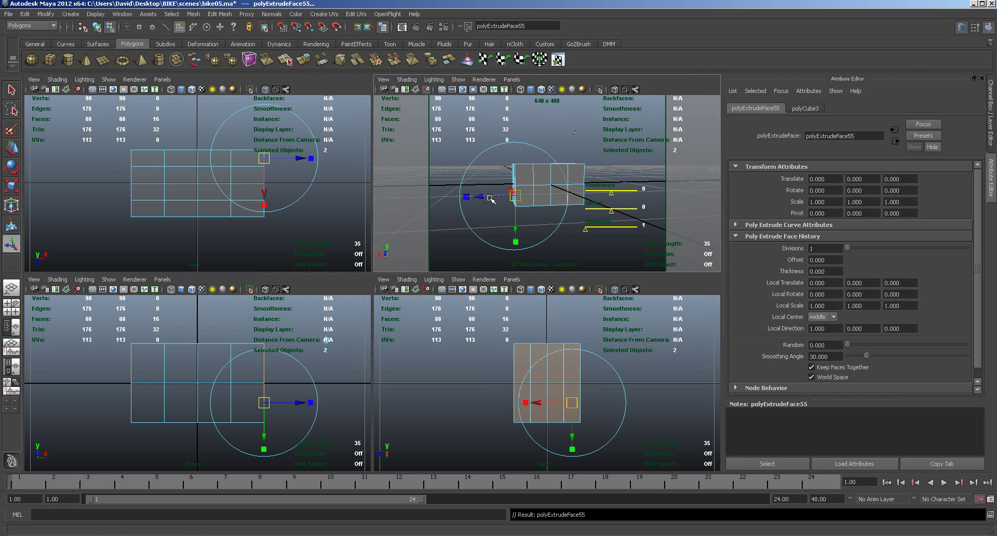
left_click_drag(482, 198, 454, 196)
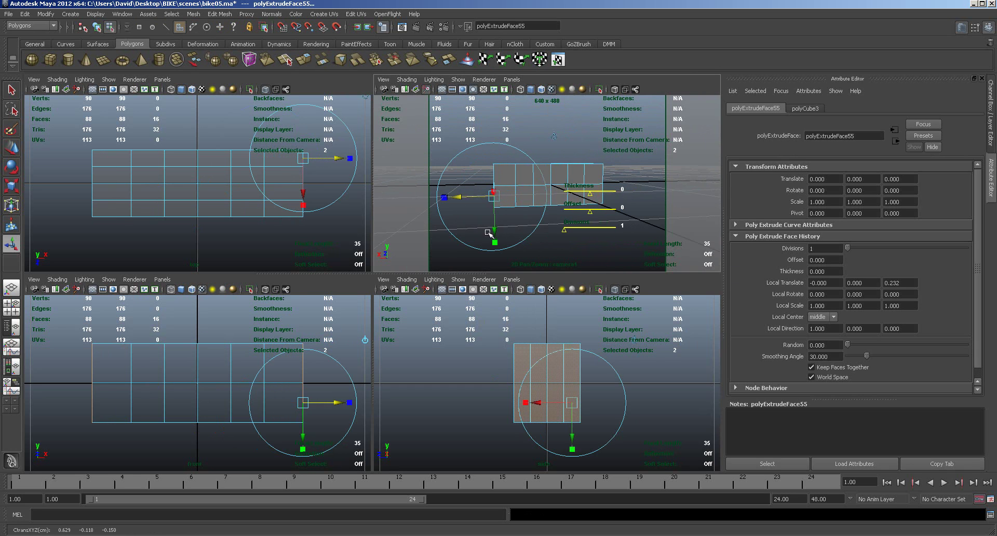
Taper the extruded end faces to a local Y scale of 0.319 and lower them to about the block's base.
mouse_move(495, 244)
left_mouse_down()
mouse_move(493, 210)
mouse_move(496, 236)
left_mouse_up()
key("ctrl+z")
key("ctrl+z")
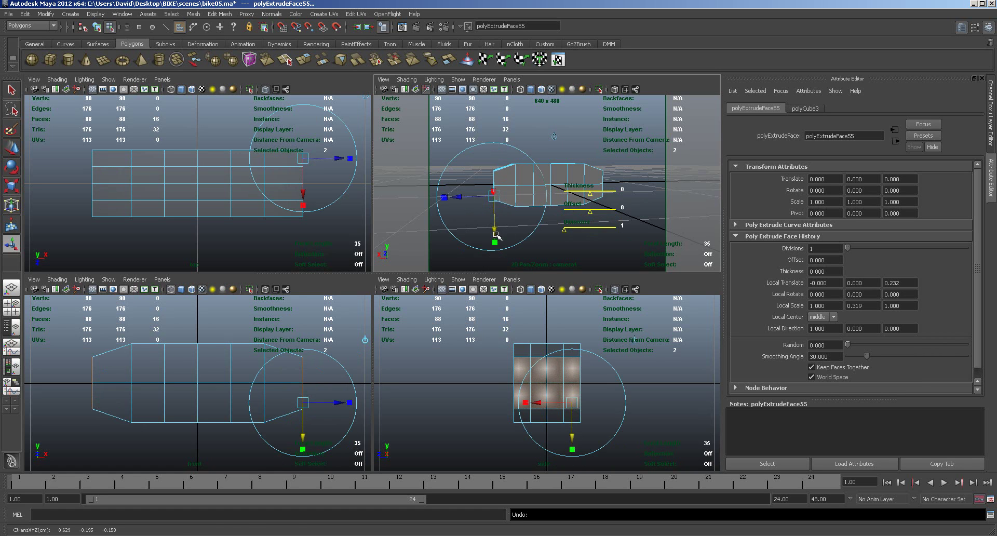
key("w")
left_click_drag(549, 147, 550, 152)
left_click_drag(549, 154, 551, 155)
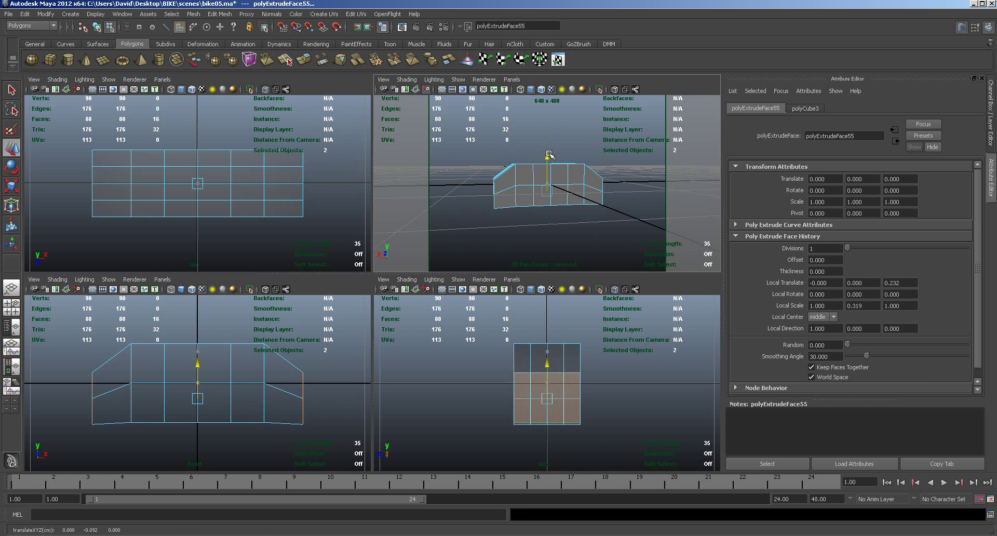
Flatten all the vertices along the block's underside to one level by scaling them vertically.
right_click(264, 424)
left_click(221, 361)
left_click_drag(83, 414, 330, 445)
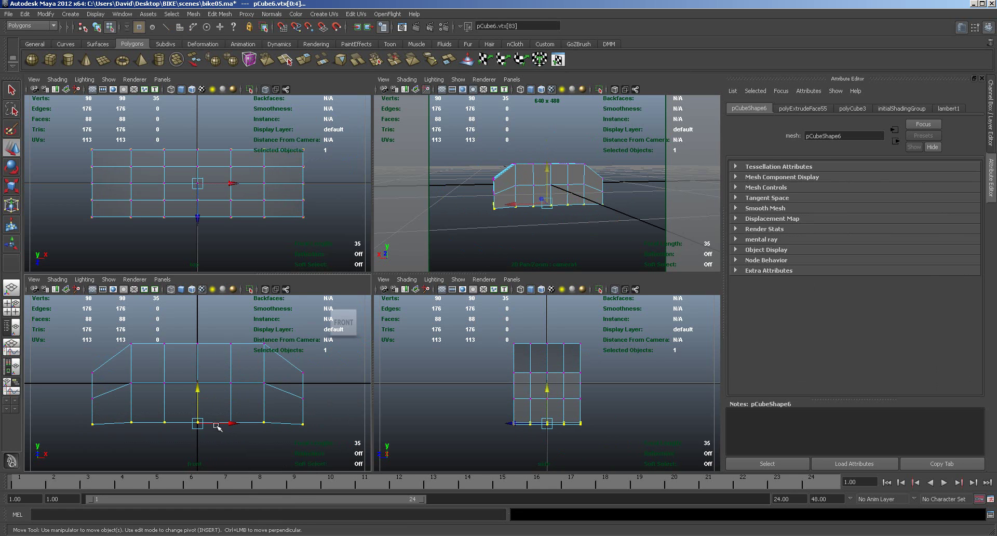
key("r")
left_click_drag(199, 376, 198, 421)
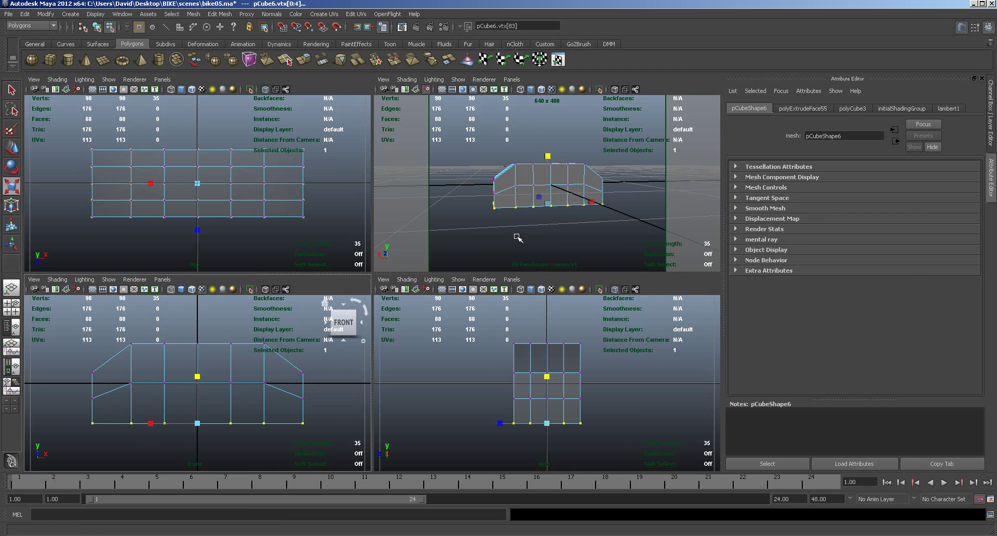
Delete the two middle columns of faces along the underside and the lower ends to open a lengthwise channel.
left_click_drag(534, 236, 538, 188, "alt")
key("r")
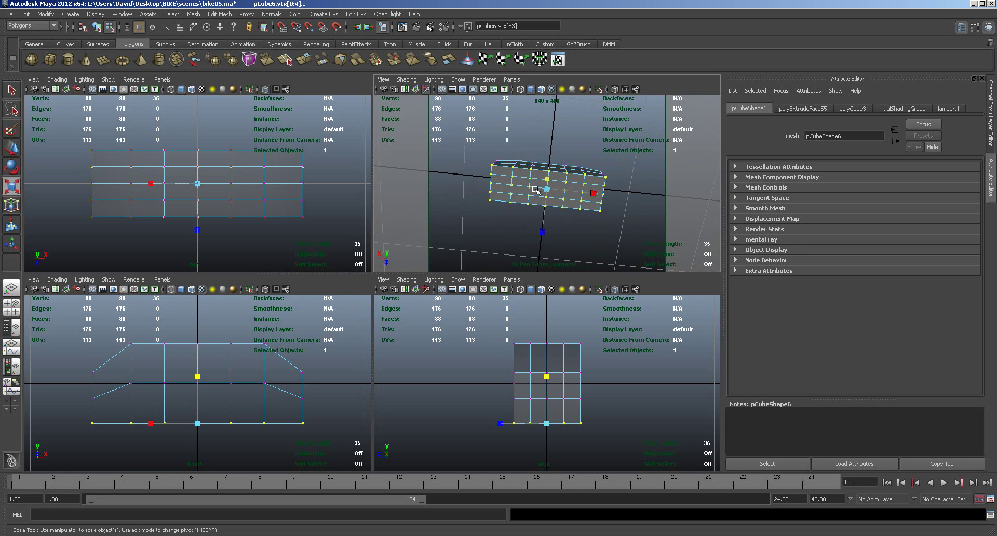
right_click(517, 193)
left_click(517, 217)
left_click_drag(503, 200, 597, 256, "alt")
left_click_drag(540, 436, 558, 409)
left_click_drag(524, 223, 511, 210, "alt")
key("Delete")
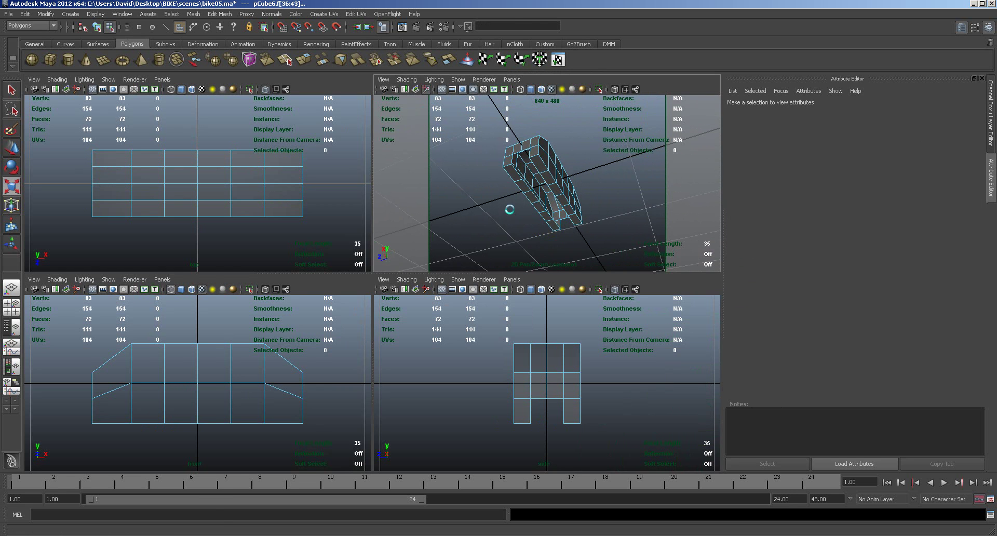
Append a polygon between the end edges to close one lengthwise half of the channel's ceiling.
left_click_drag(510, 210, 508, 189, "alt")
key("space")
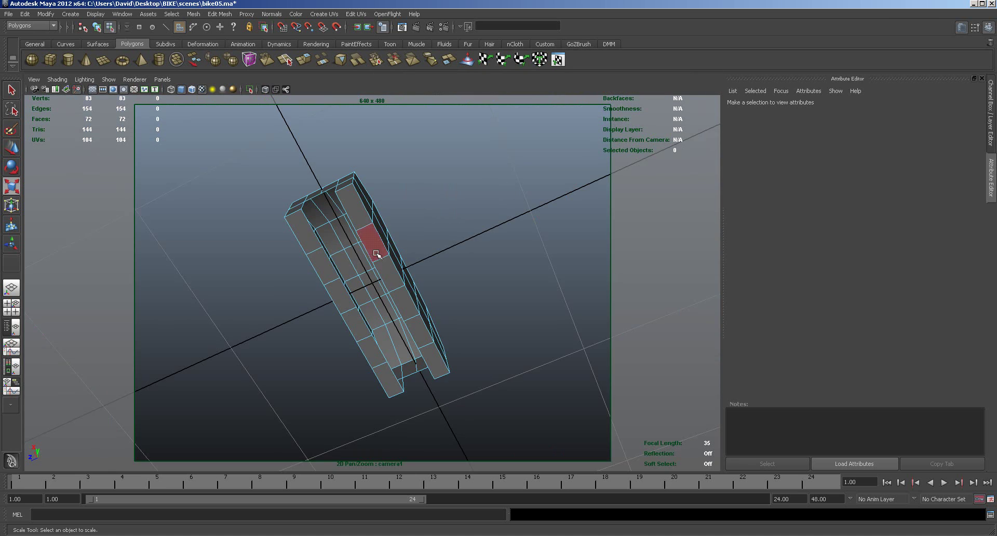
left_click_drag(303, 298, 334, 323, "alt")
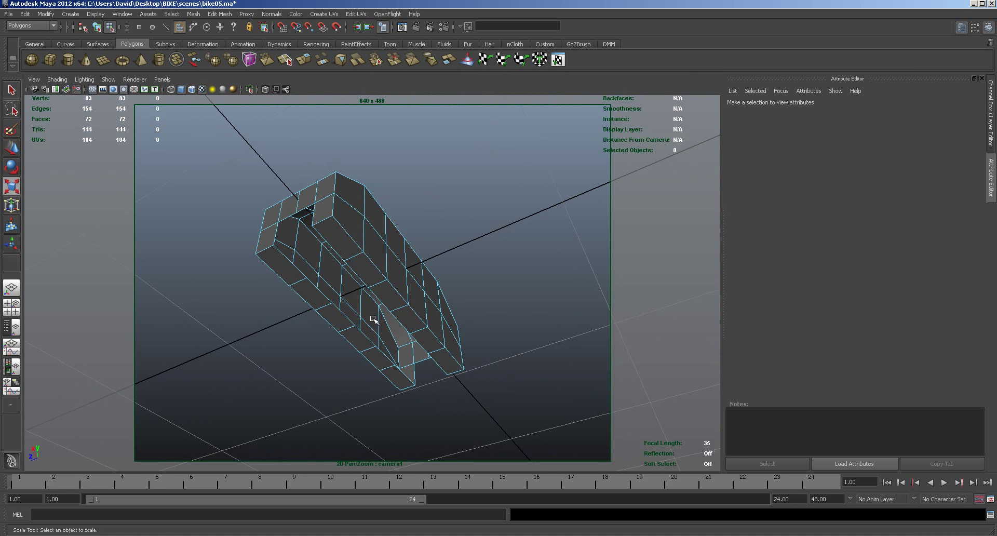
left_click_drag(327, 276, 290, 307, "alt")
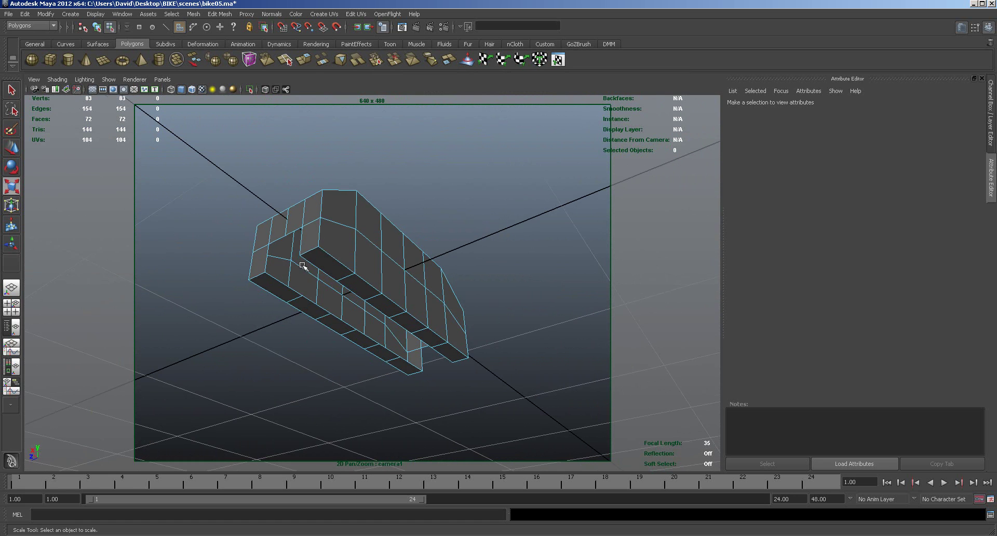
left_click(224, 14)
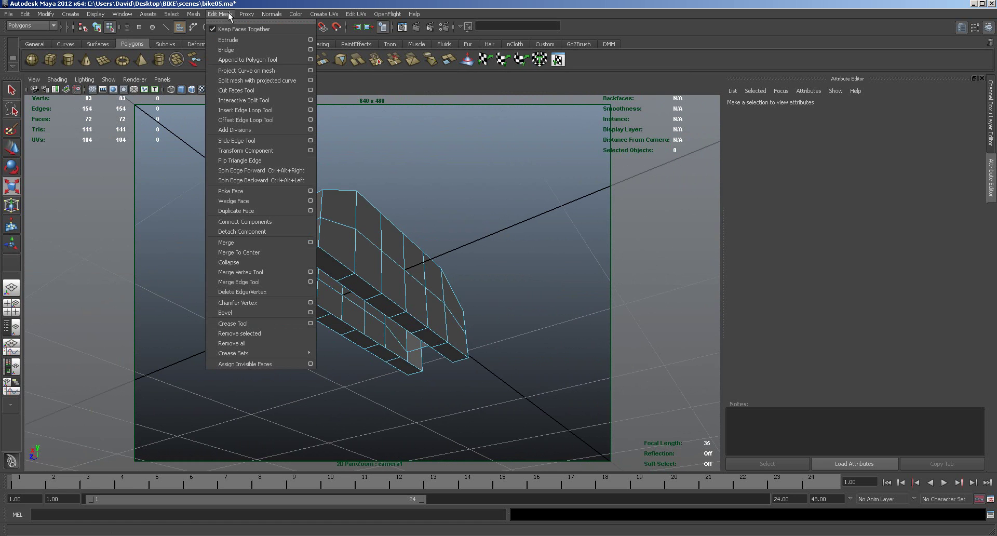
left_click(247, 60)
left_click_drag(290, 233, 313, 171, "alt")
left_click(319, 167)
left_click(438, 388)
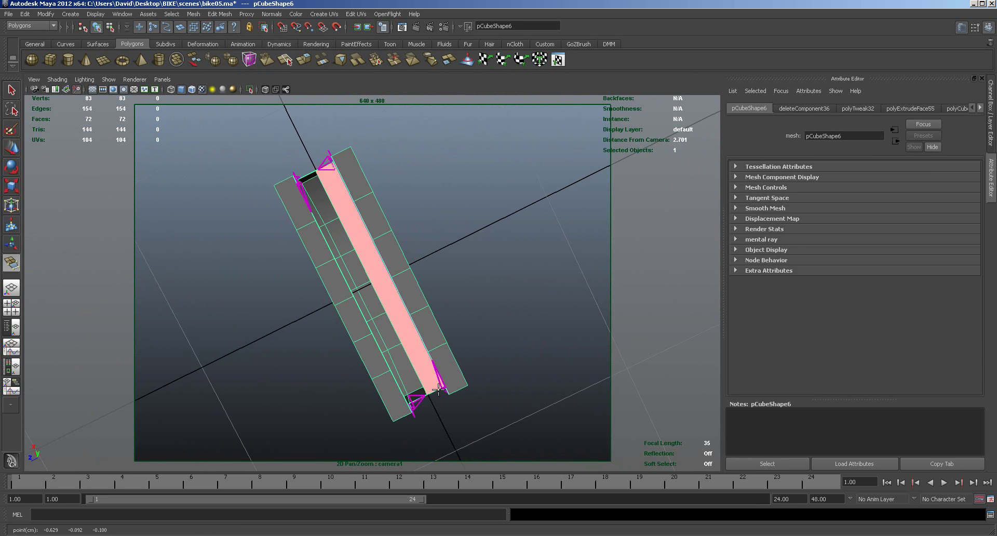
key("Return")
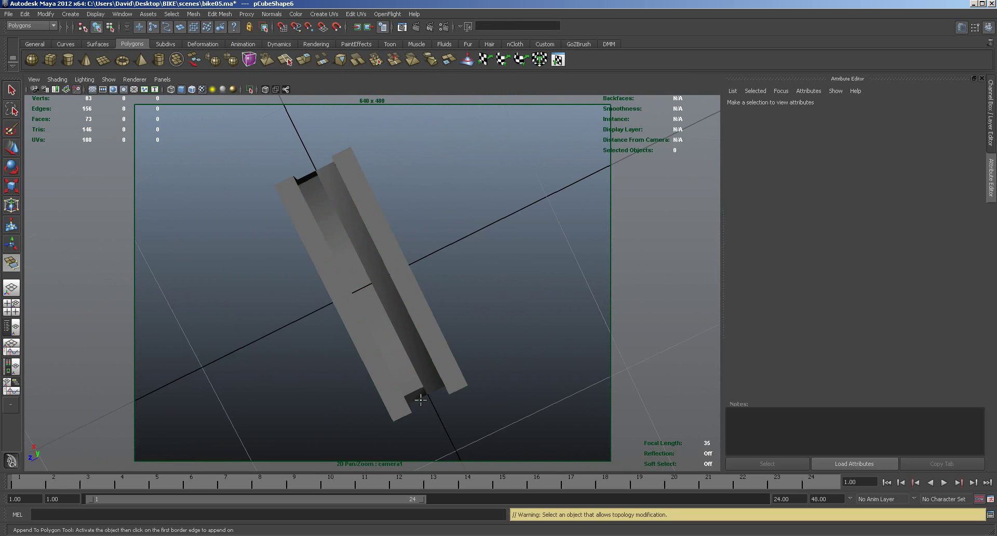
Try to append polygons for the ceiling's other half and an inner side wall, and undo them.
left_click(305, 178)
left_click(305, 177)
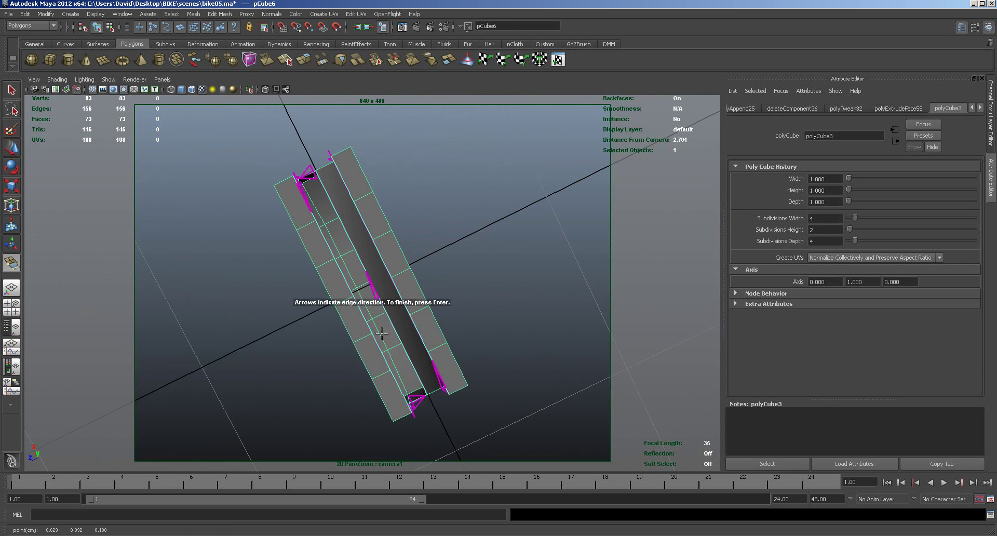
left_click(417, 399)
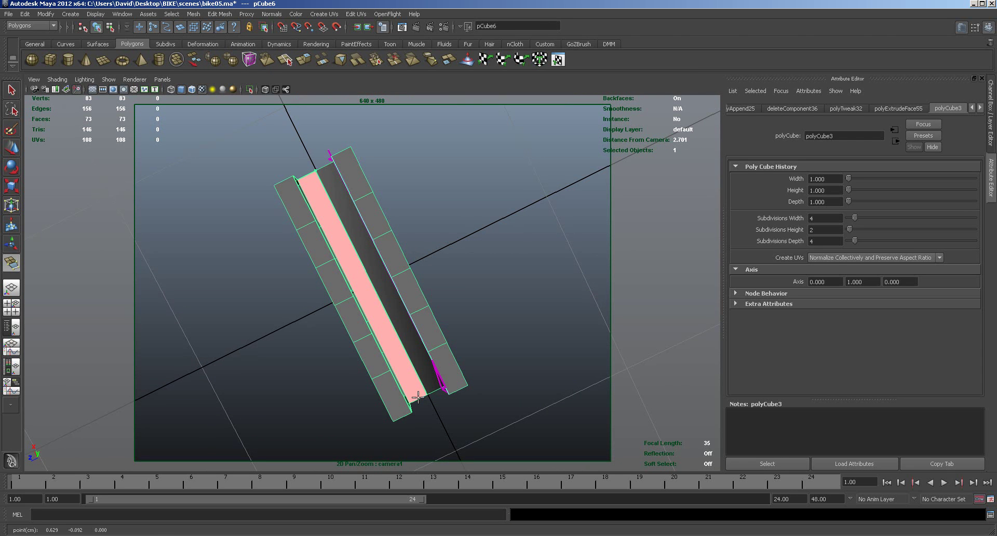
key("Return")
left_click_drag(481, 363, 357, 309, "alt")
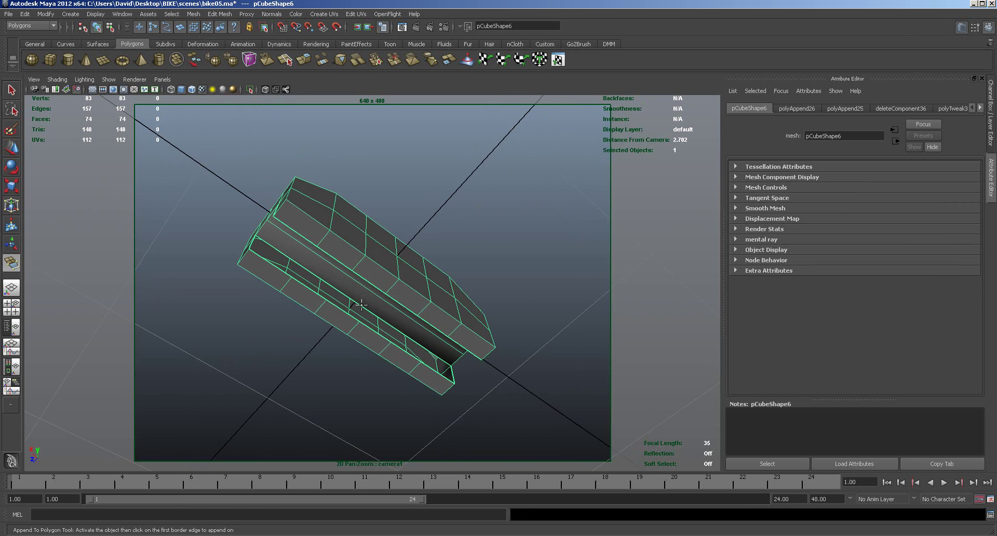
left_click(362, 307)
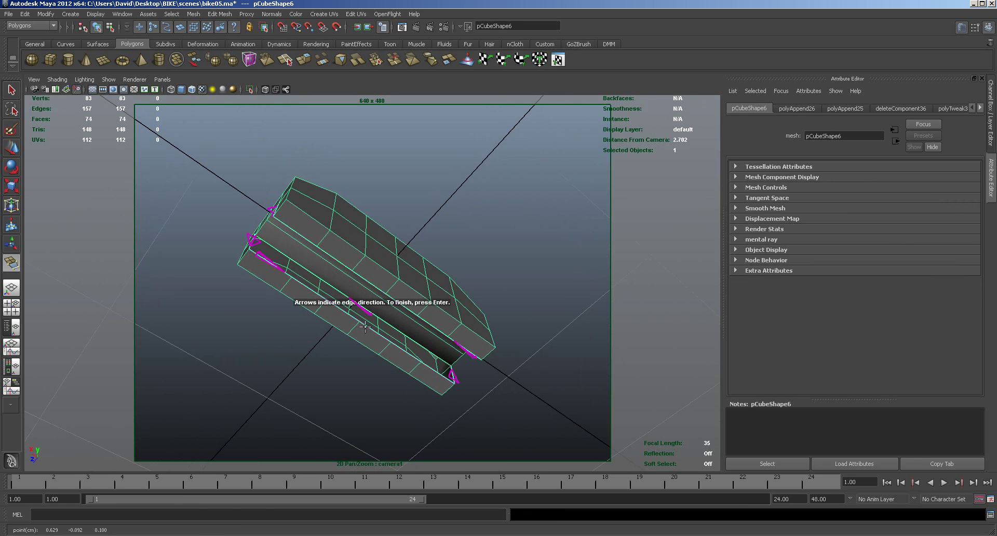
left_click(365, 327)
key("ctrl+z")
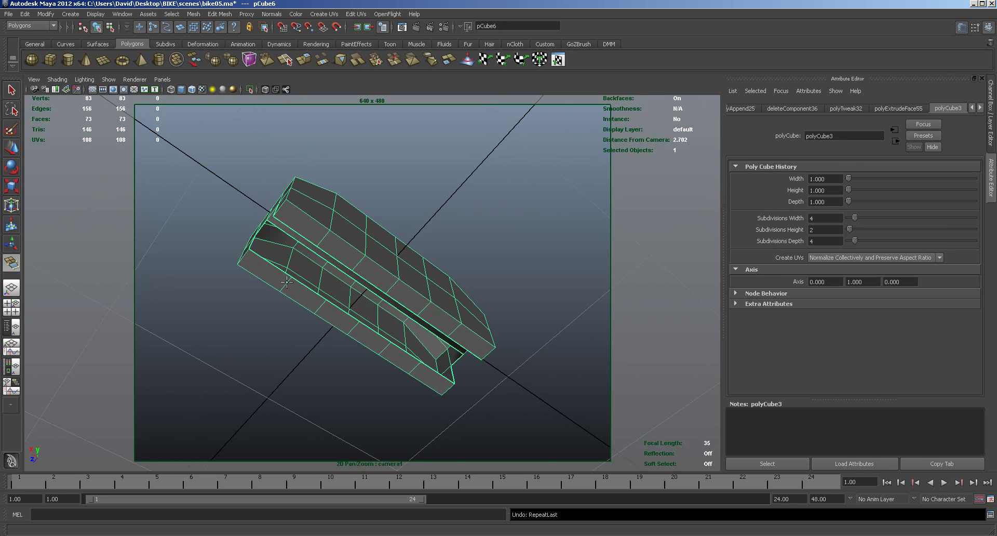
left_click_drag(266, 306, 271, 305, "alt")
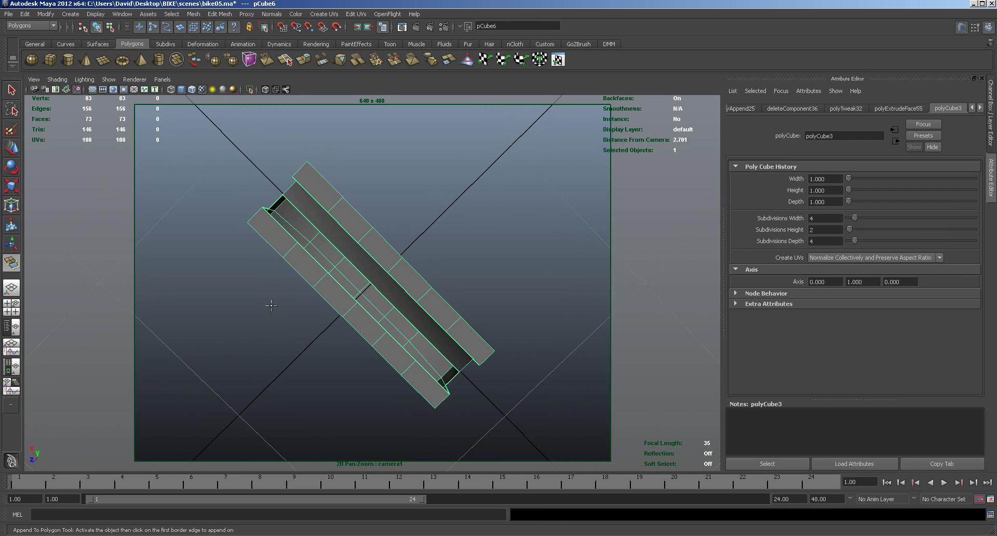
key("ctrl+z")
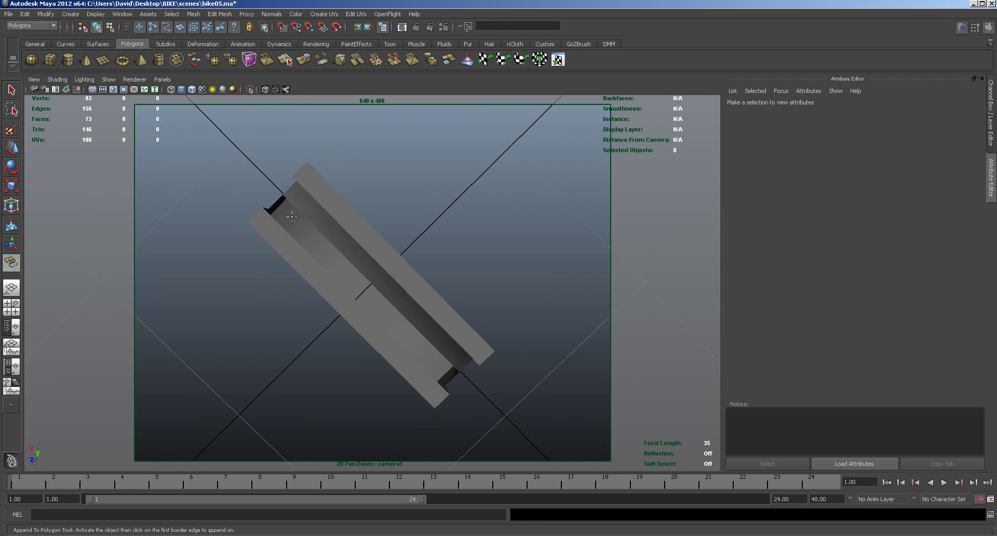
Append a polygon between the end edges to close the remaining half of the channel's ceiling.
left_click(292, 216)
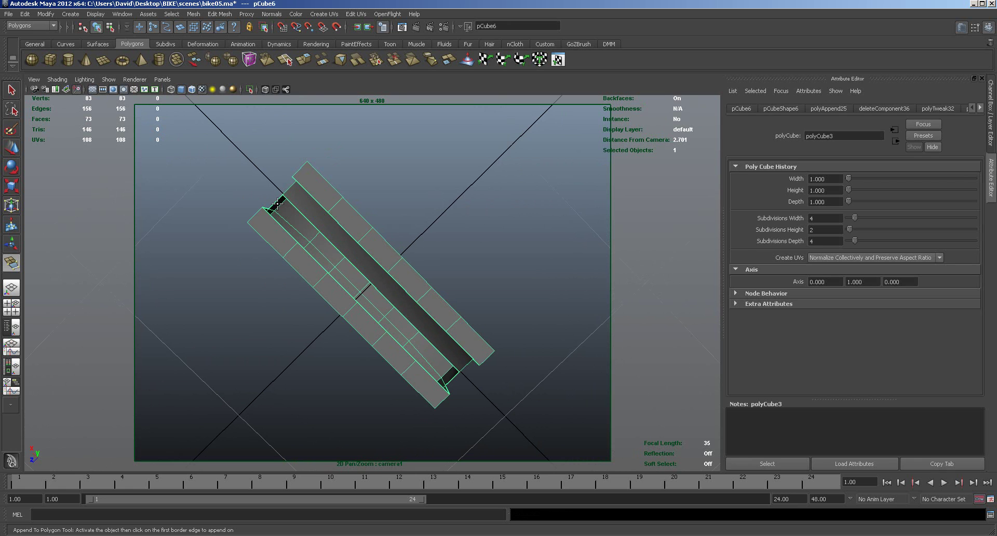
left_click(454, 379)
key("Return")
left_click_drag(322, 386, 301, 338, "alt")
Append a polygon along one inner side of the channel to form its full-length side wall.
key("super")
left_click(273, 261)
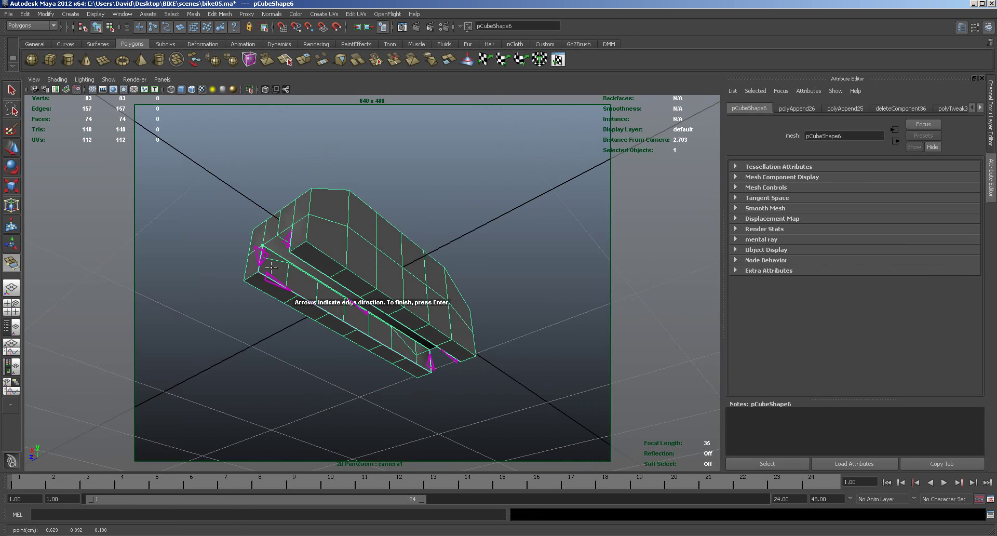
left_click(269, 278)
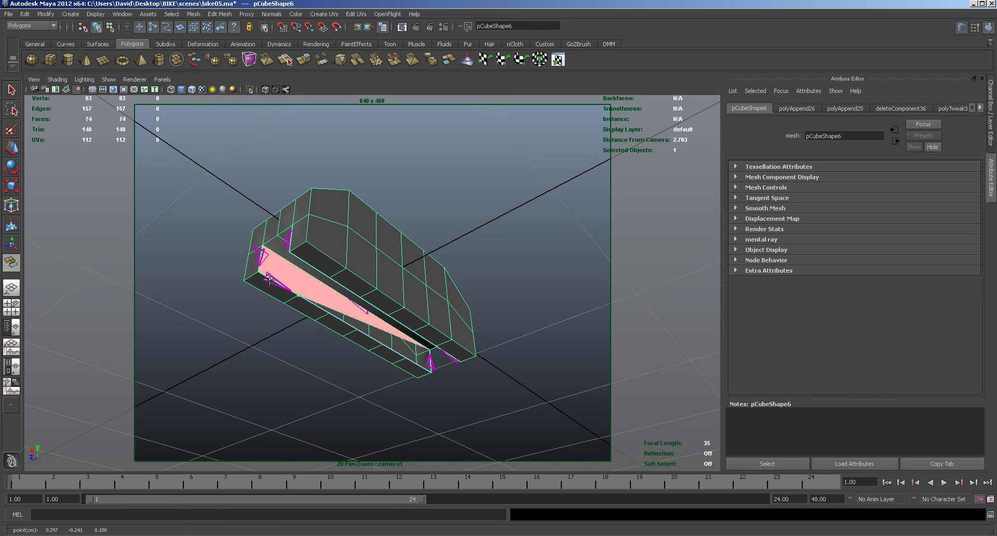
left_click(422, 367)
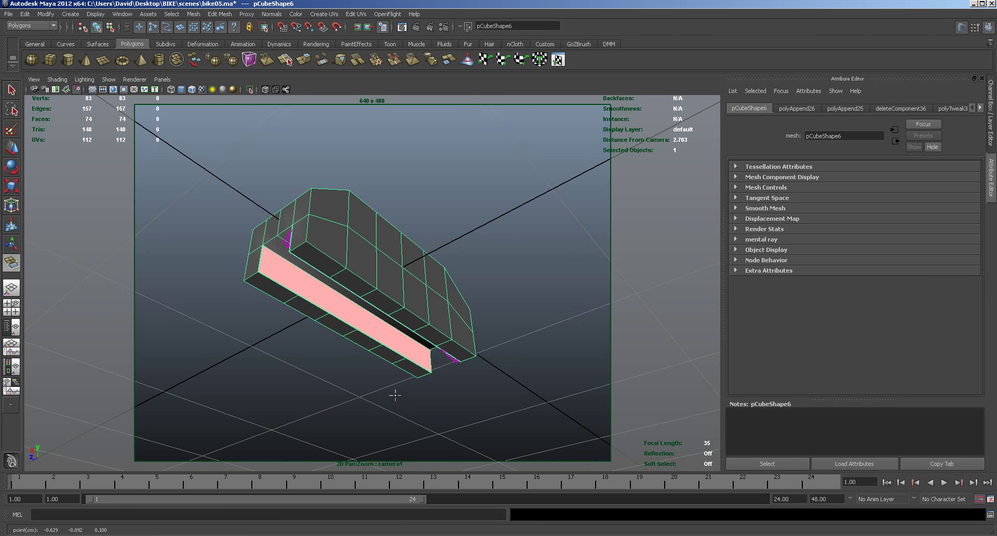
left_click_drag(388, 396, 404, 239, "alt")
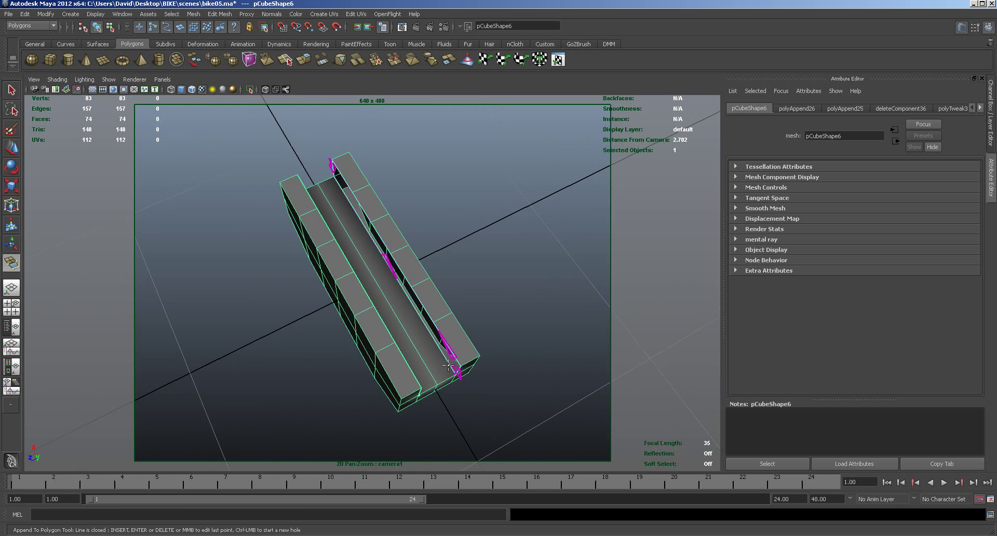
Append a polygon along the channel's remaining inner side to form its full-length side wall.
key("Return")
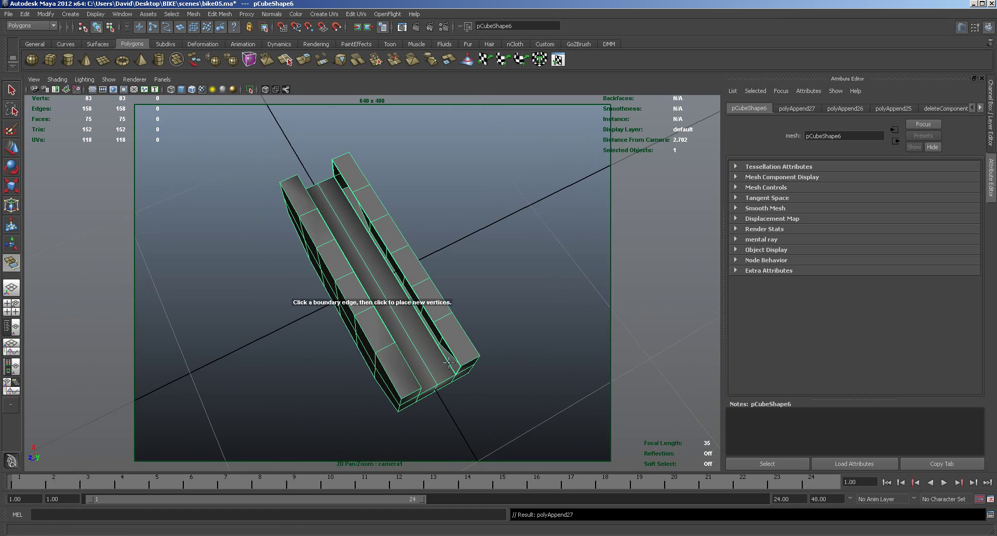
left_click(339, 169)
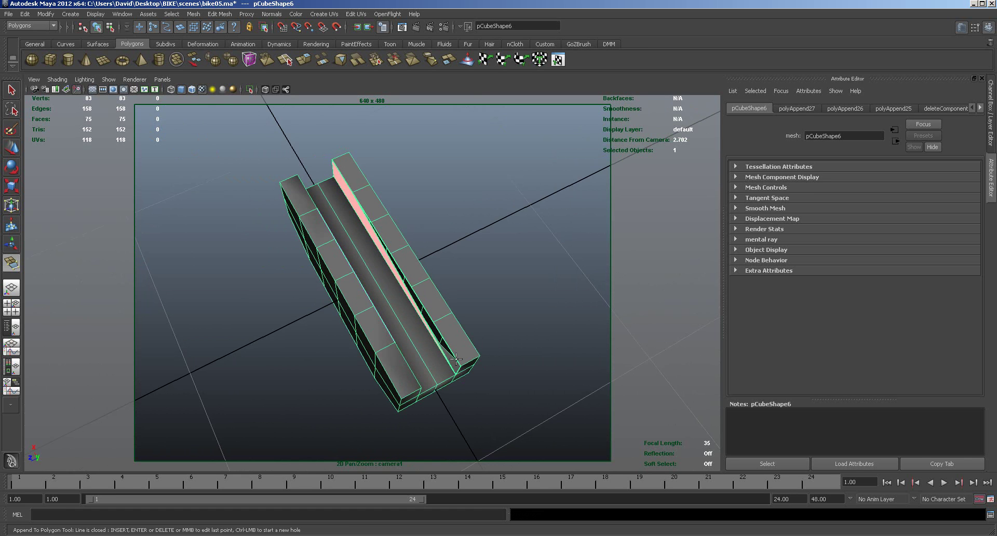
key("Return")
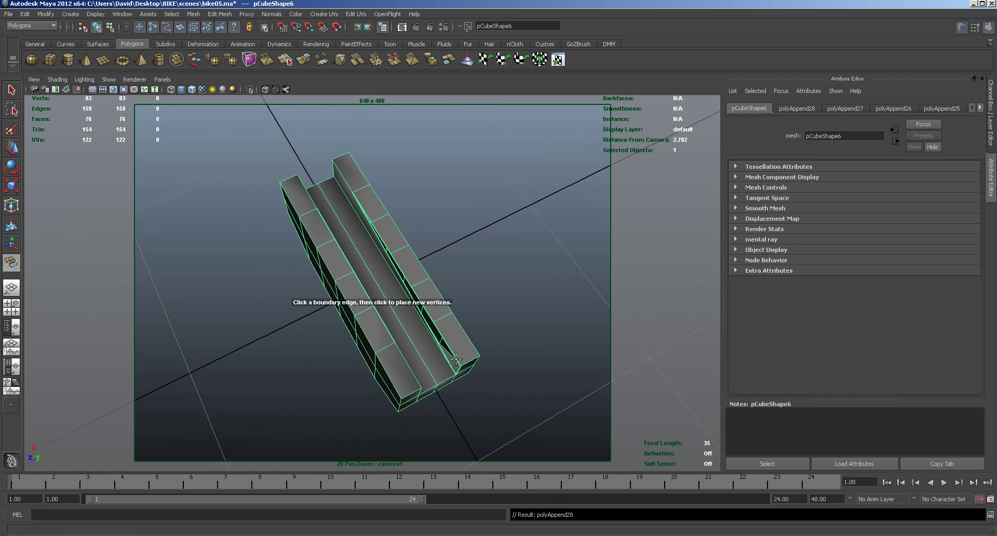
key("ctrl+z")
left_click_drag(503, 340, 523, 320, "alt")
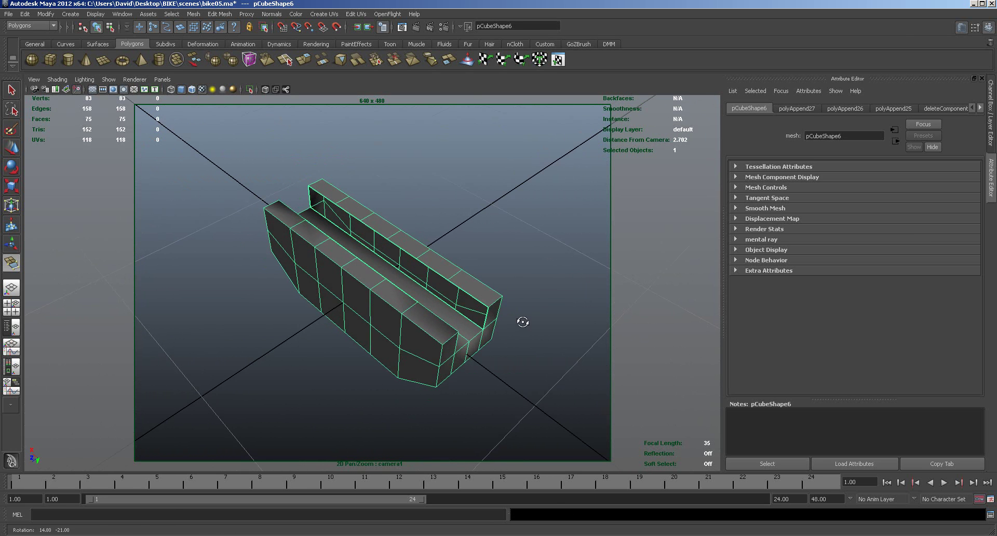
left_click(313, 190)
left_click(466, 314)
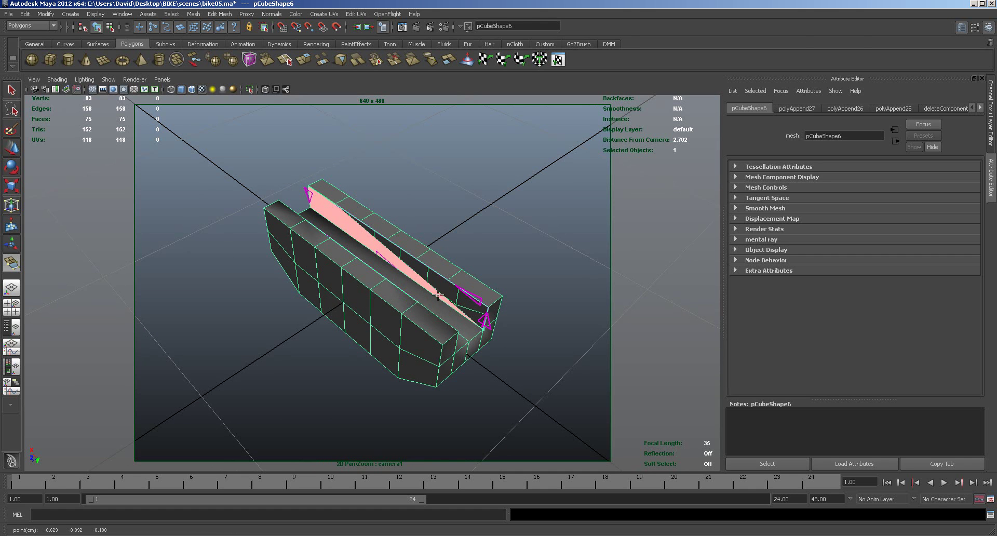
left_click(488, 315)
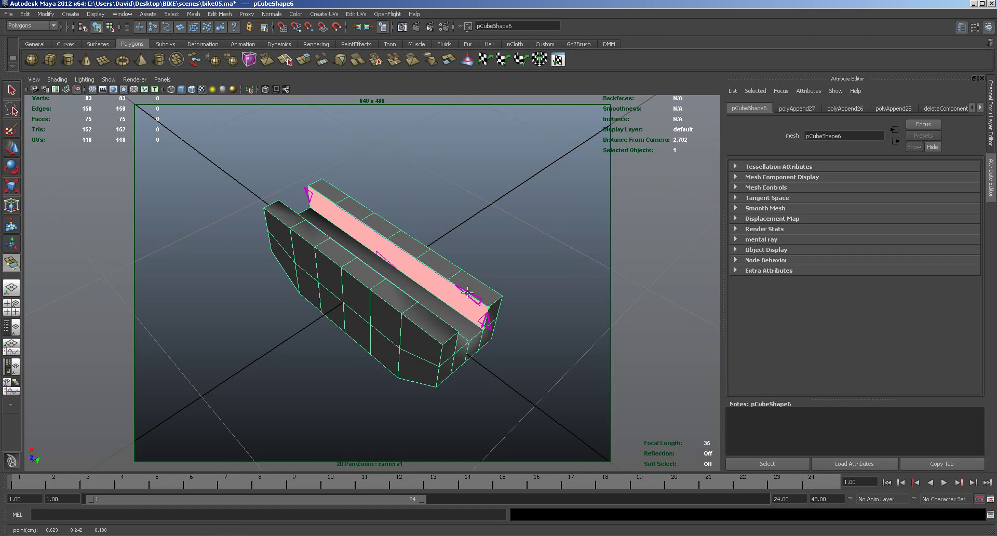
key("Return")
Split the channel's walls and ceiling crosswise near one end with the Interactive Split Tool, between matching wall-edge vertices.
left_click_drag(519, 310, 522, 322, "alt")
key("super")
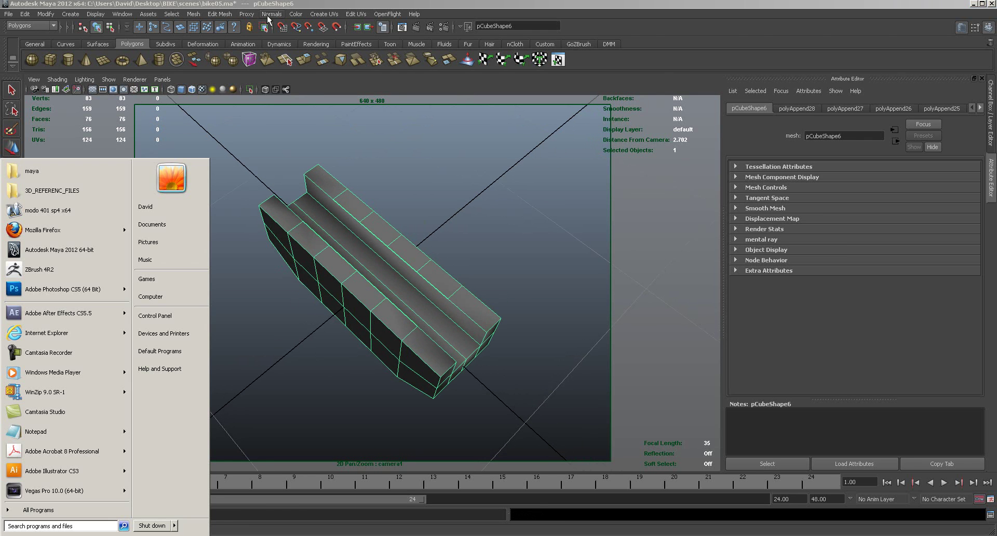
left_click(220, 14)
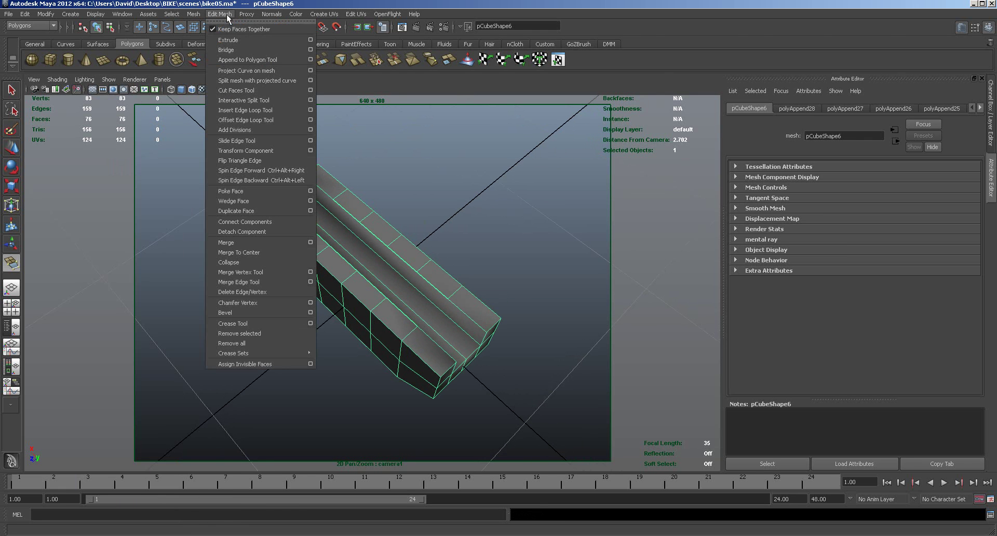
left_click(232, 102)
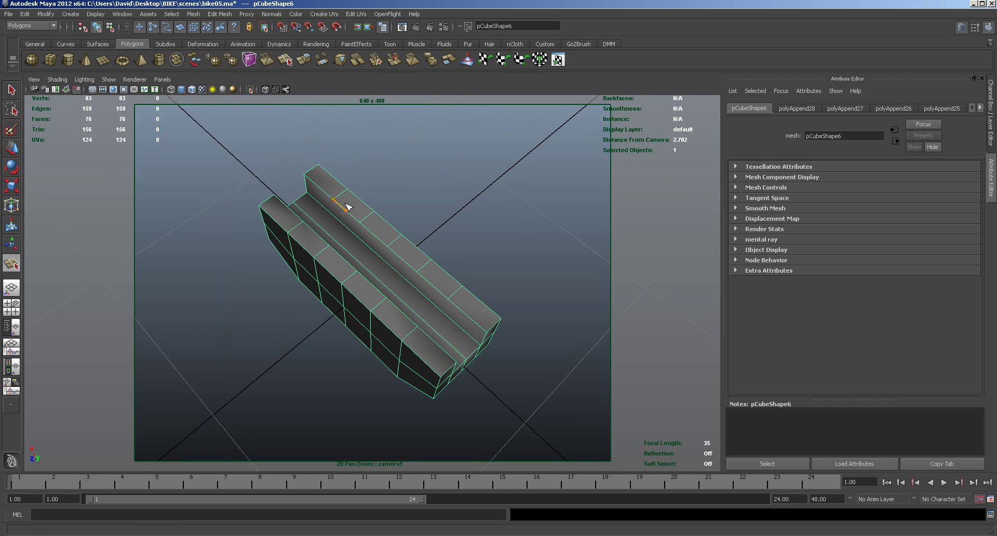
left_click_drag(406, 209, 353, 230, "alt")
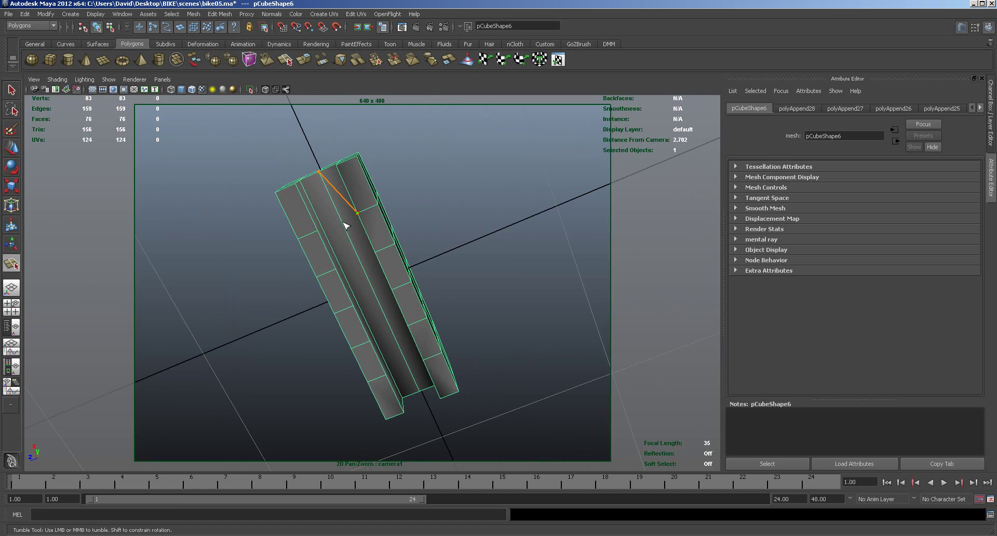
left_click_drag(460, 238, 516, 256, "alt")
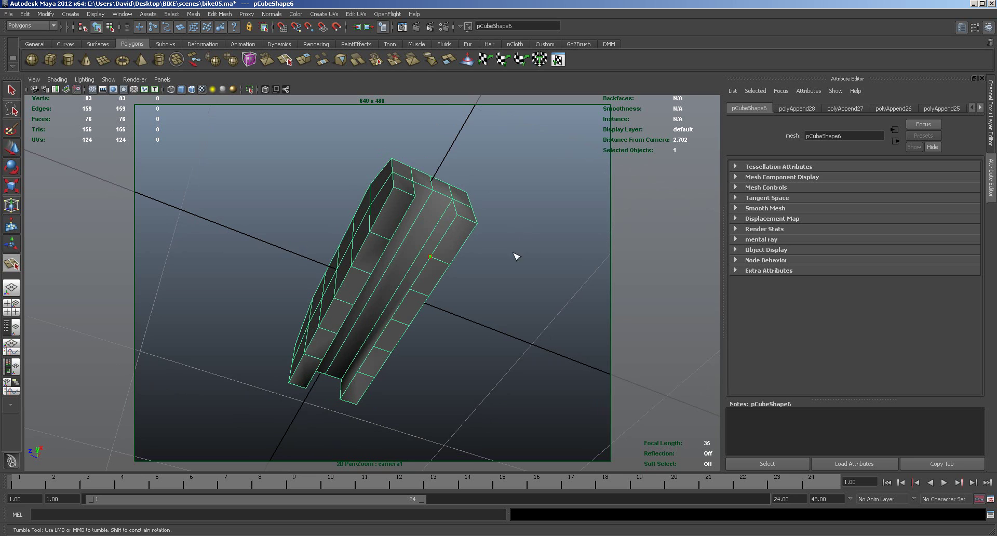
left_click(425, 251)
key("Return")
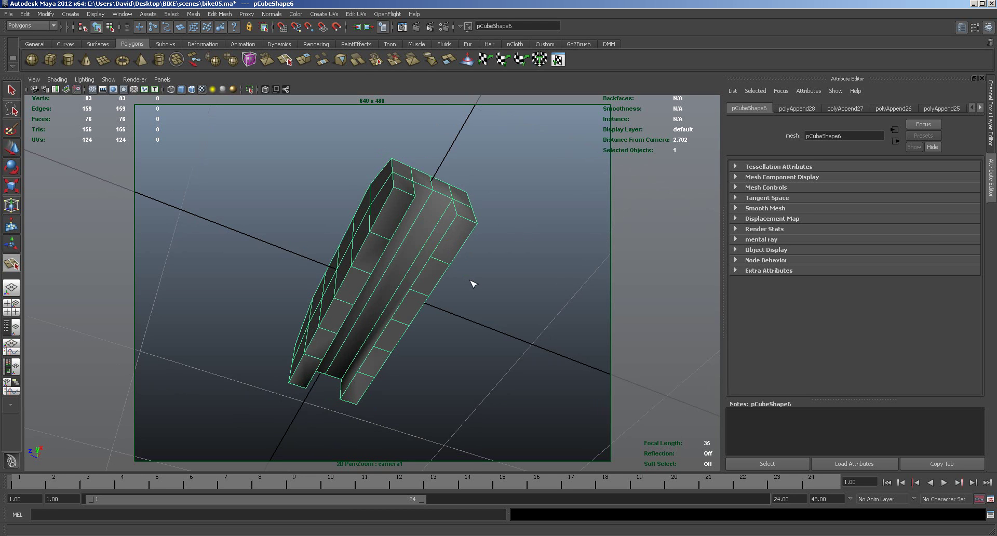
left_click_drag(487, 294, 485, 262, "alt")
left_click_drag(483, 219, 458, 216, "alt")
left_click(406, 205)
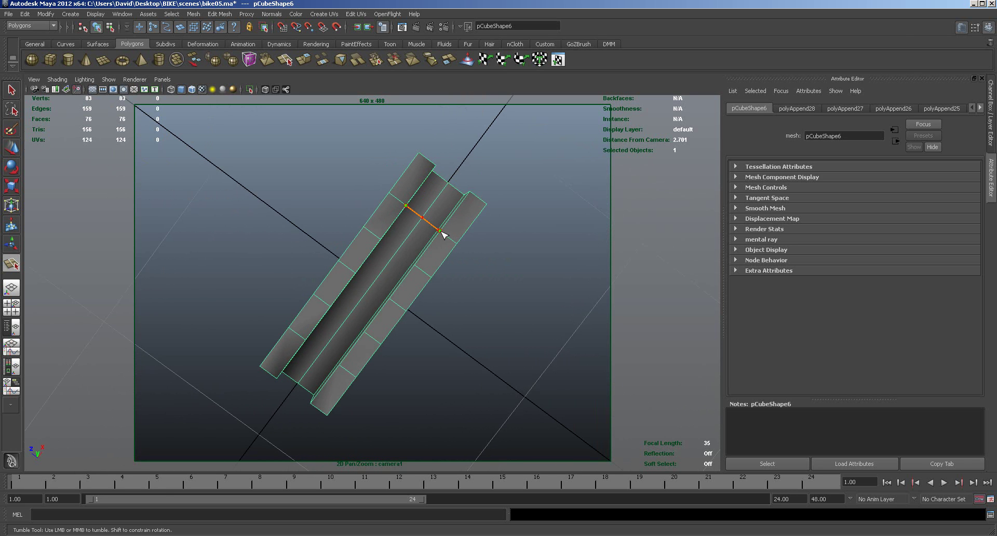
left_click(440, 230)
key("Return")
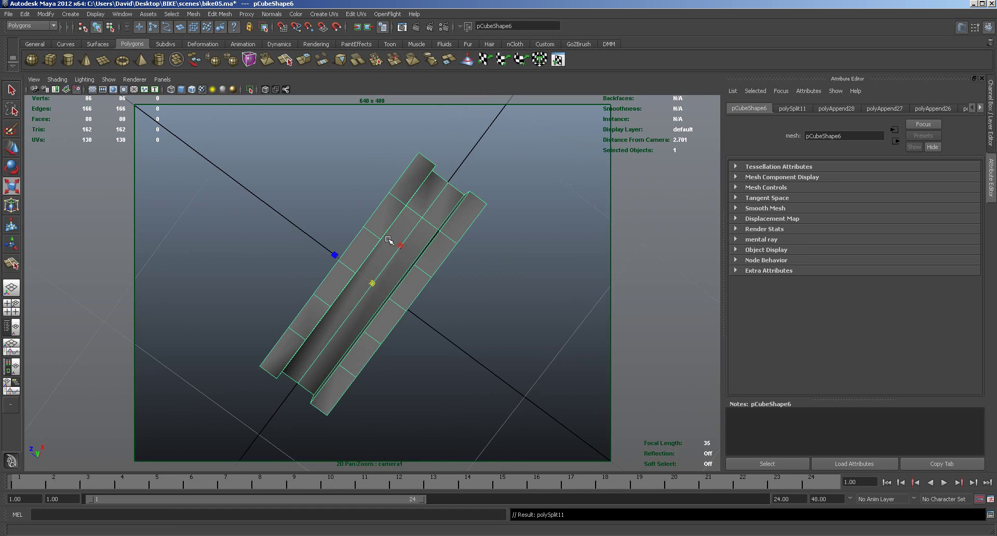
Try to split the channel crosswise at the second row of edges from the same end.
key("y")
left_click(415, 265)
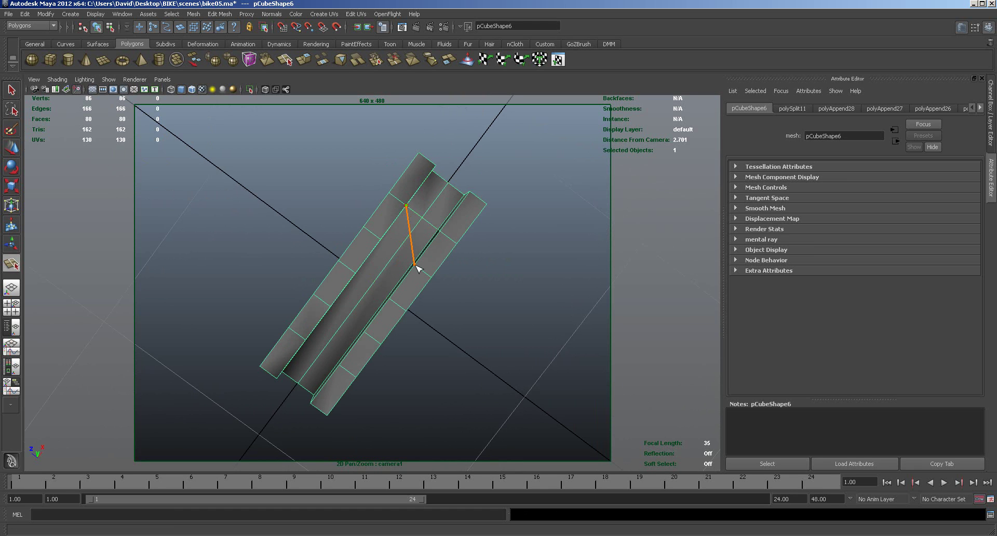
key("BackSpace")
left_click(379, 239)
left_click(416, 267)
key("BackSpace")
mouse_move(441, 285)
left_mouse_down("alt")
mouse_move(476, 251)
mouse_move(486, 310)
mouse_move(490, 281)
mouse_move(457, 289)
left_mouse_up("alt")
left_click(420, 285)
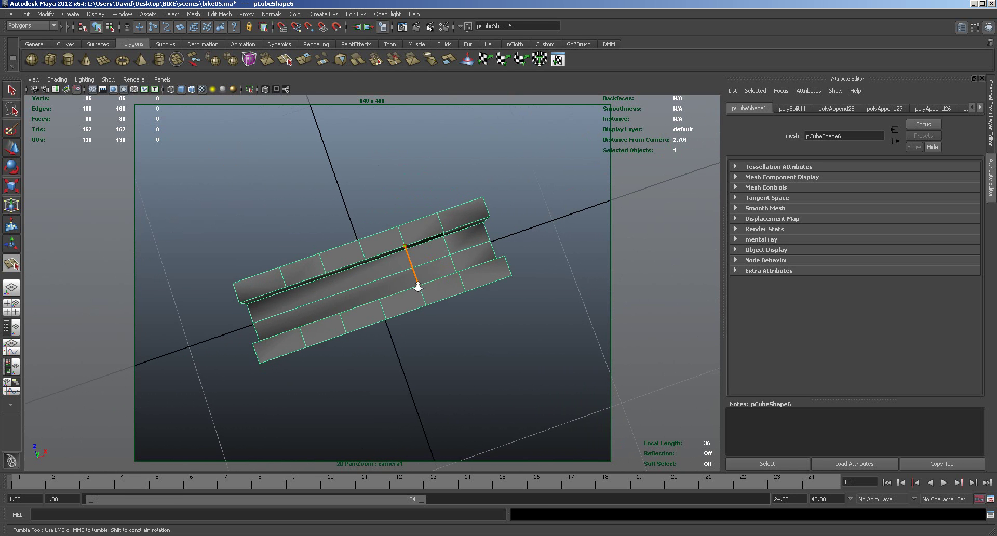
right_click_drag(419, 286, 563, 275, "alt")
middle_click_drag(528, 286, 452, 293)
key("BackSpace")
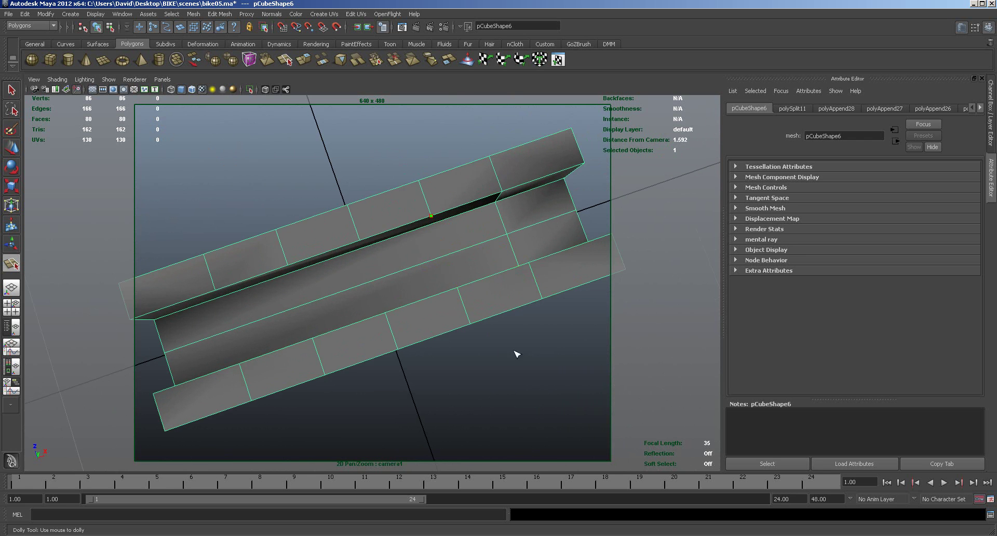
Try other split points along the channel's wall edges and ceiling, and cancel the split.
left_click_drag(505, 353, 509, 367, "alt")
left_click_drag(462, 339, 458, 325)
left_click(457, 323)
left_click(456, 323)
left_click(456, 322)
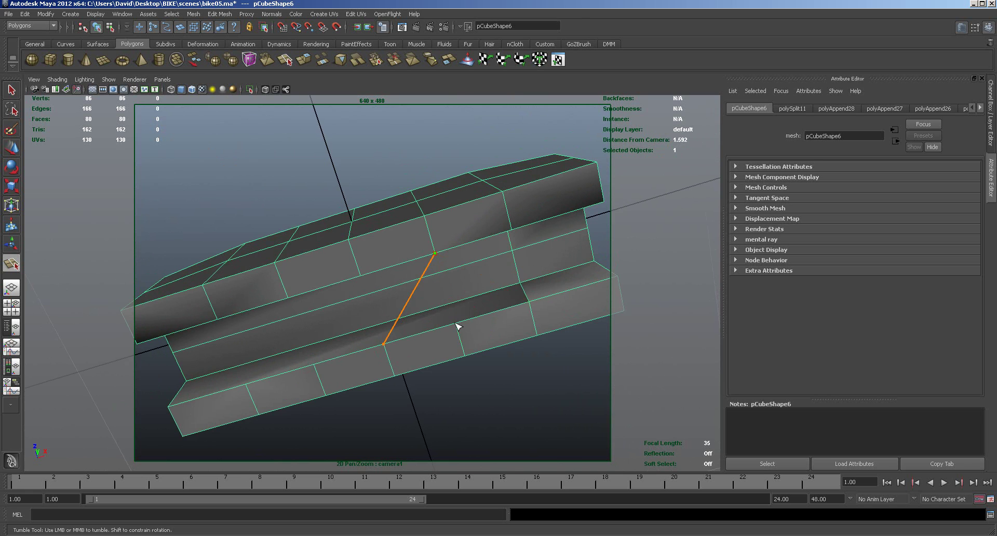
left_click(457, 324)
left_click(457, 325)
left_click(474, 350)
key("BackSpace")
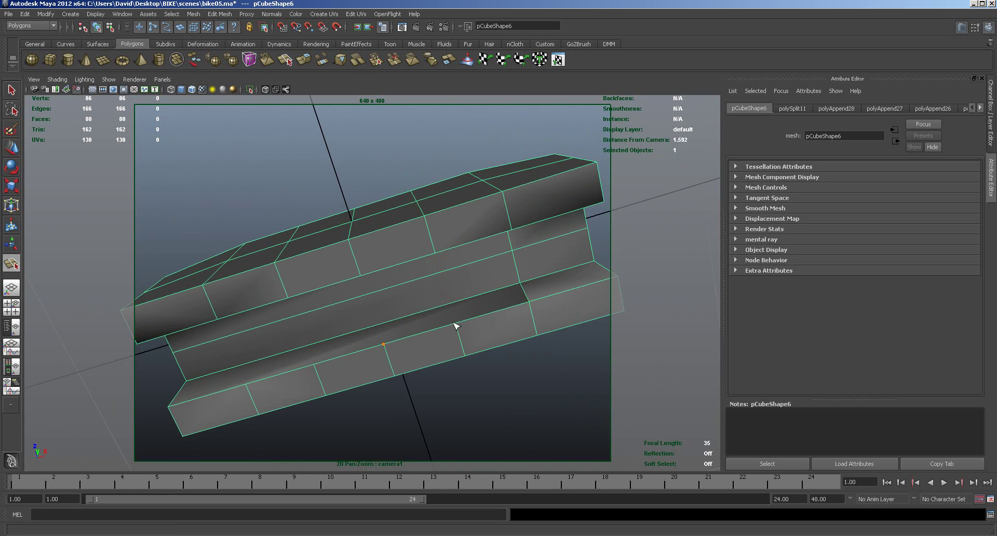
left_click_drag(385, 345, 348, 341)
left_click_drag(383, 327, 430, 318, "alt")
left_click_drag(220, 242, 153, 315)
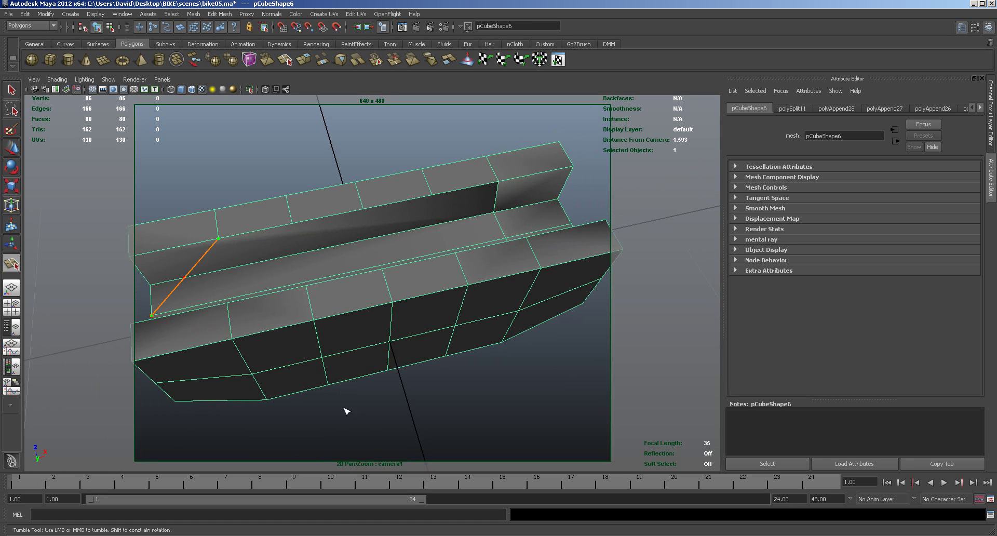
key("Escape")
mouse_move(438, 407)
left_mouse_down("alt")
mouse_move(447, 409)
mouse_move(440, 389)
left_mouse_up("alt")
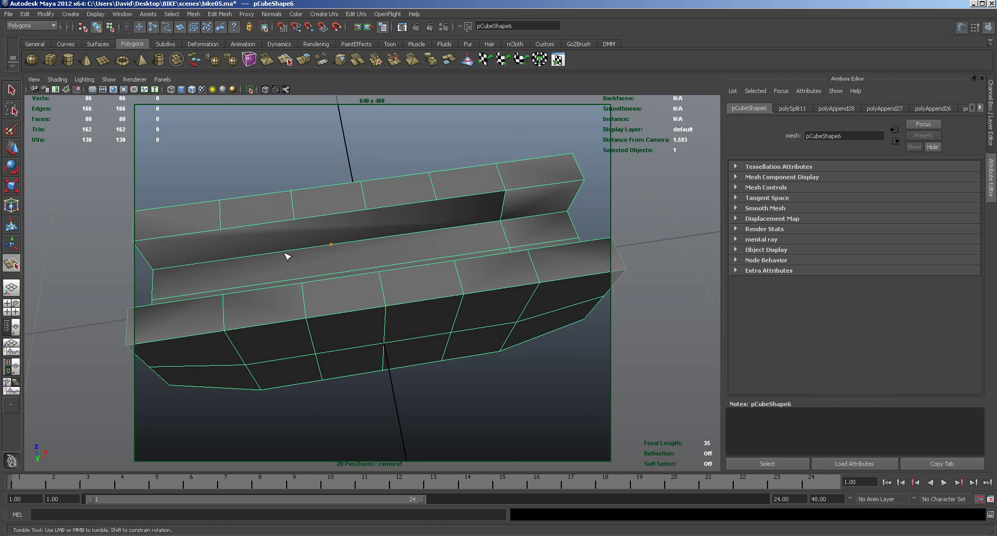
Delete the two long ceiling faces of the channel beyond the crosswise split.
key("w")
right_click_drag(301, 269, 305, 280)
left_click(306, 268)
key("Delete")
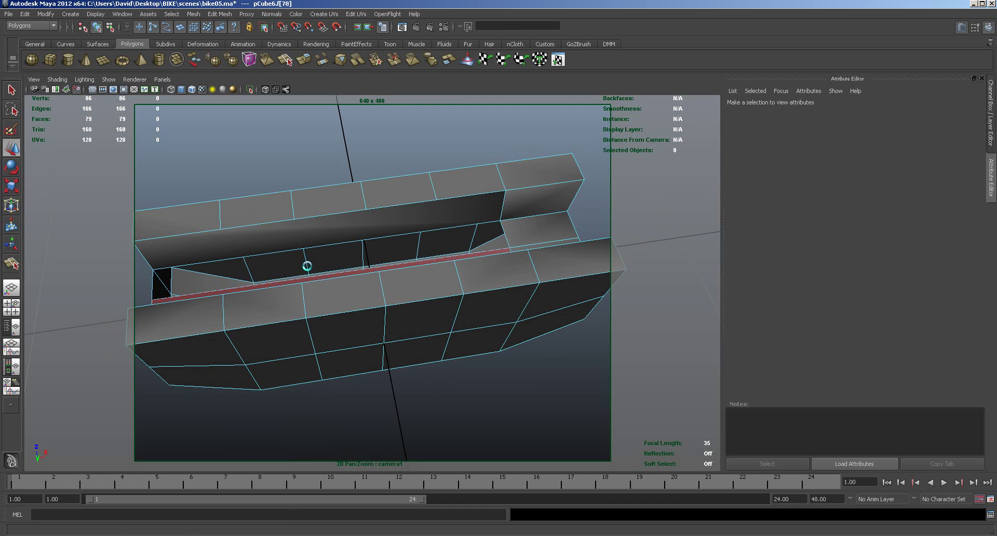
left_click(303, 280)
key("Delete")
Delete the long inner side-wall faces on both sides of the channel beyond the crosswise split.
left_click_drag(330, 286, 360, 345, "alt")
left_click(357, 347)
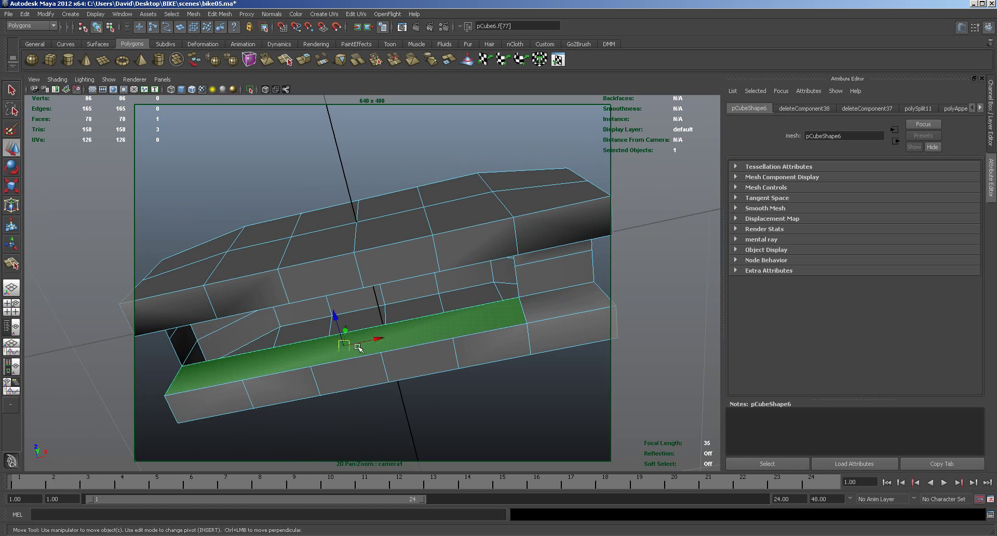
key("Delete")
left_click_drag(430, 435, 443, 383, "alt")
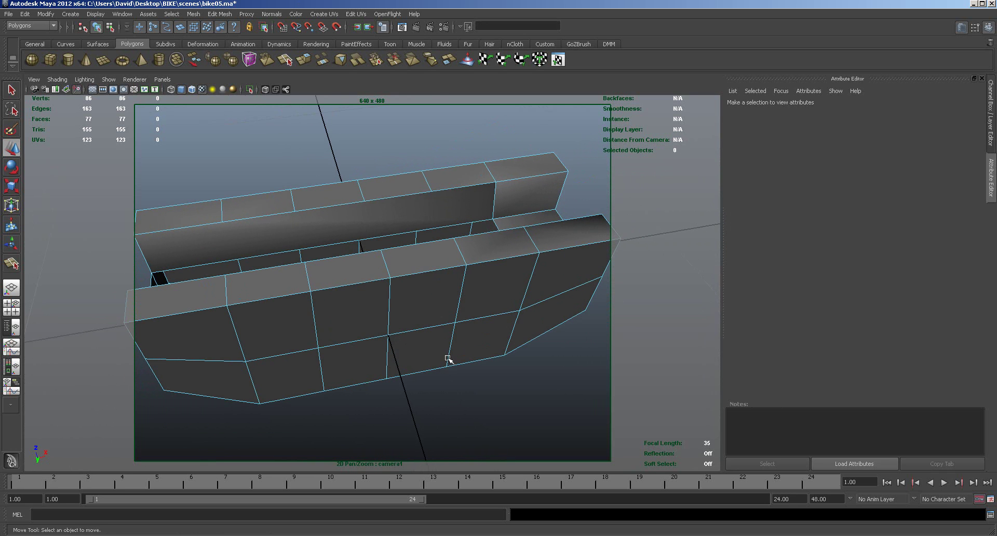
left_click(463, 206)
key("Delete")
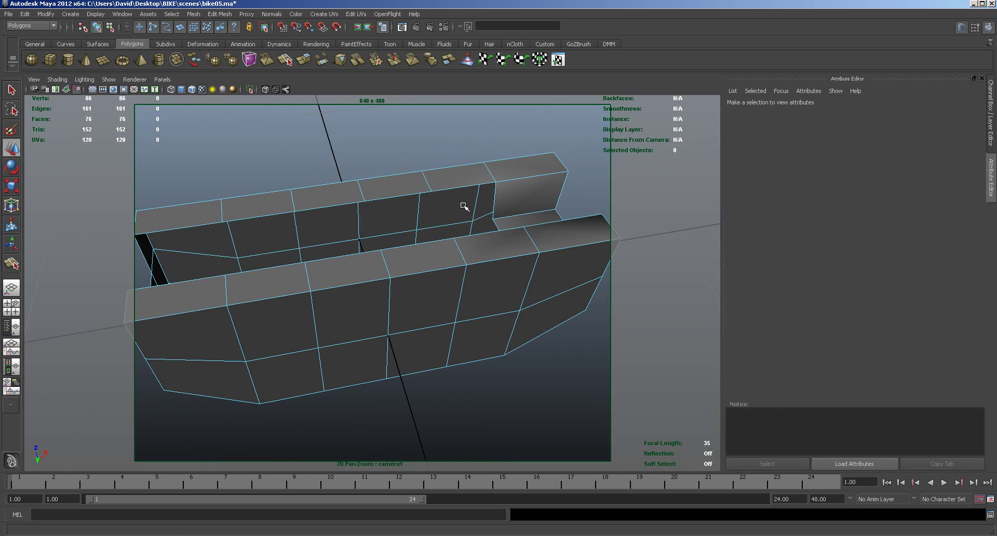
Append a polygon along one inner side of the channel, from the open end to the crosswise split, to rebuild its wall.
left_click_drag(448, 245, 467, 283, "alt")
left_click(224, 16)
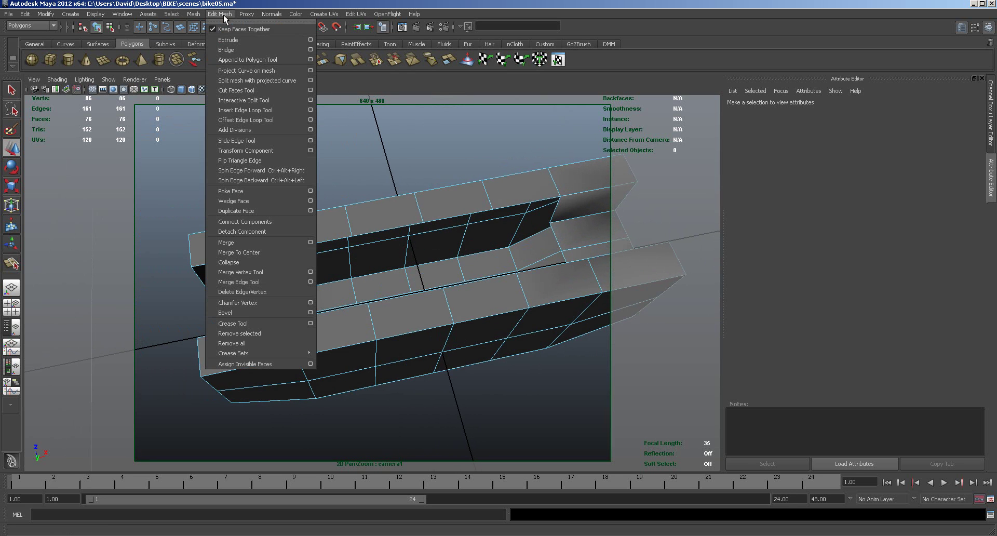
left_click(236, 61)
left_click(241, 256)
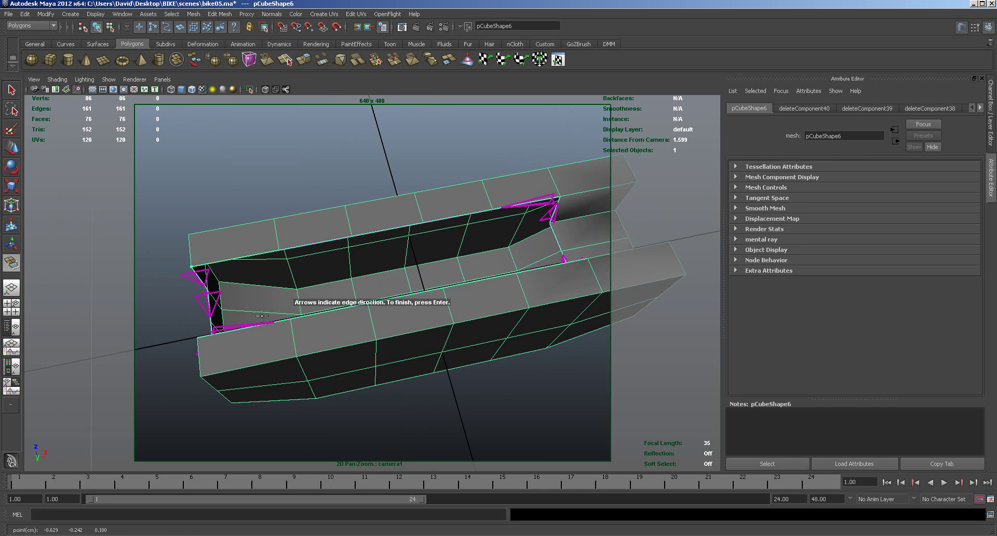
left_click(206, 284)
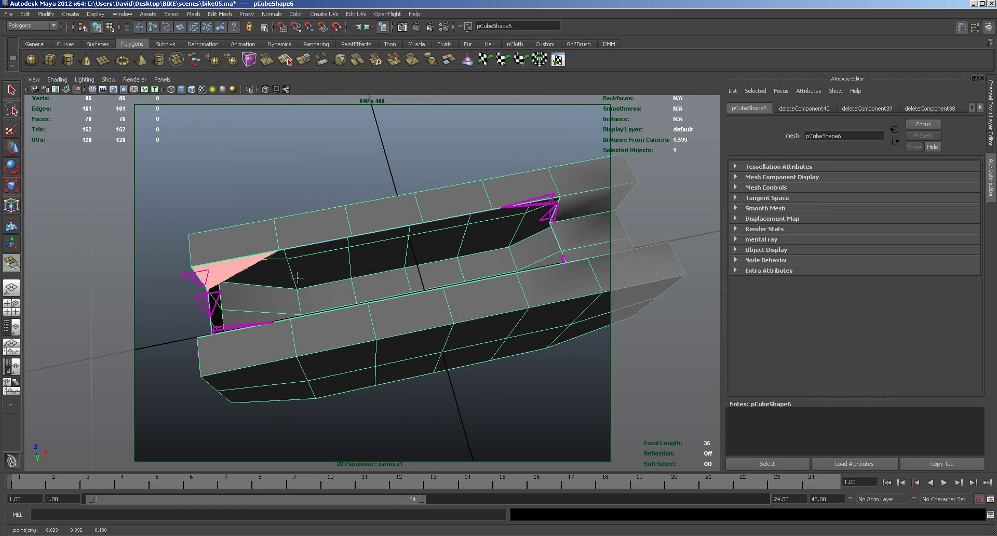
left_click(551, 221)
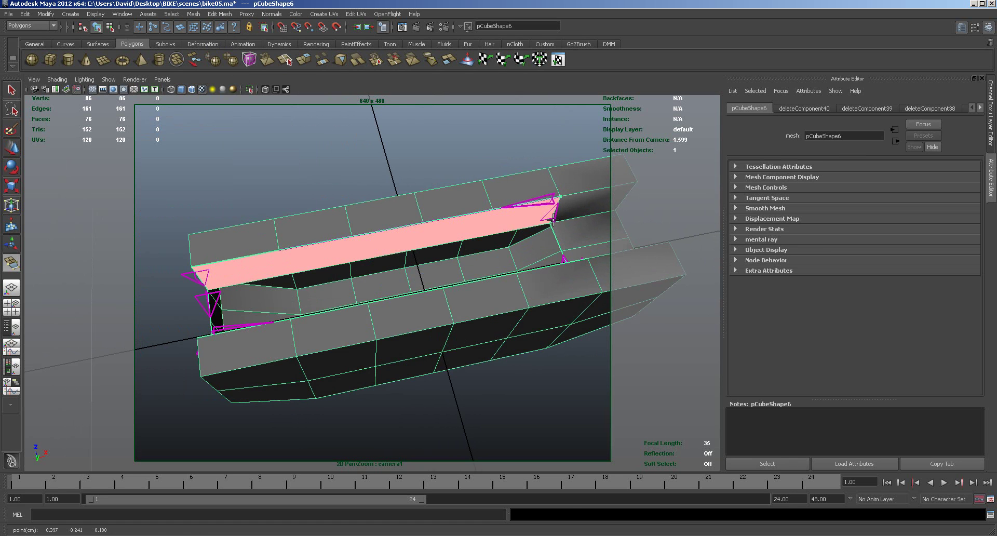
key("Return")
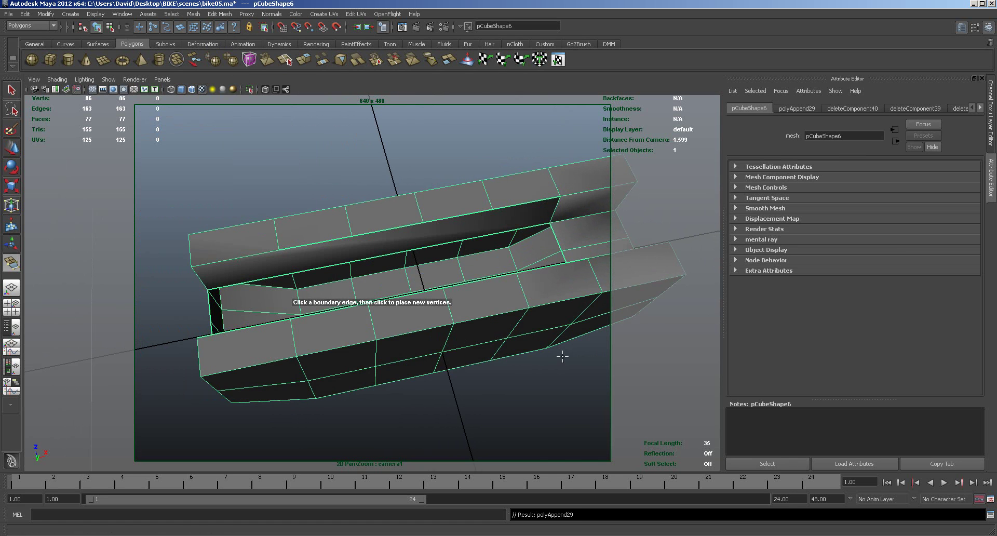
Append a polygon along the opposite inner side, between its end edge and the crosswise split, to rebuild that wall.
left_click_drag(562, 356, 559, 470, "alt")
left_click(232, 372)
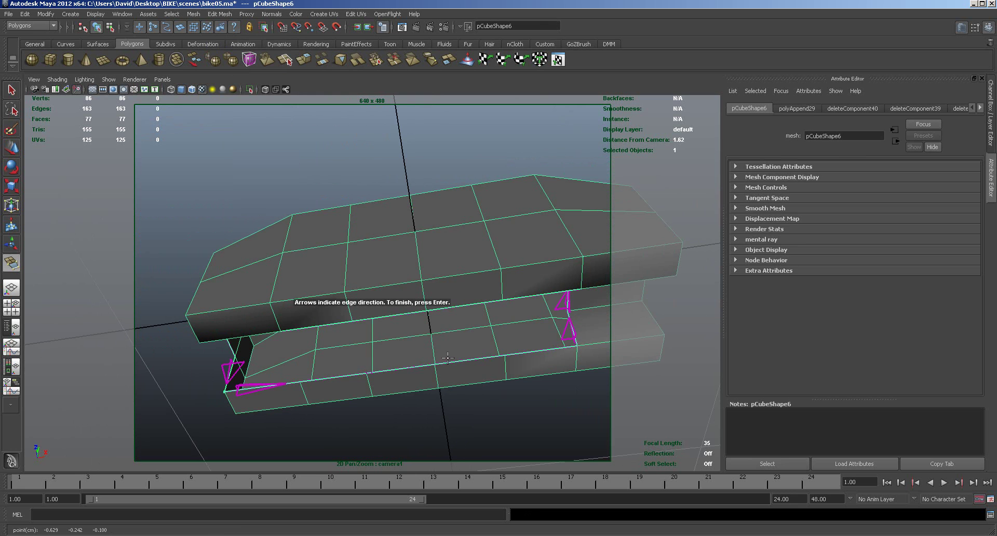
left_click(571, 323)
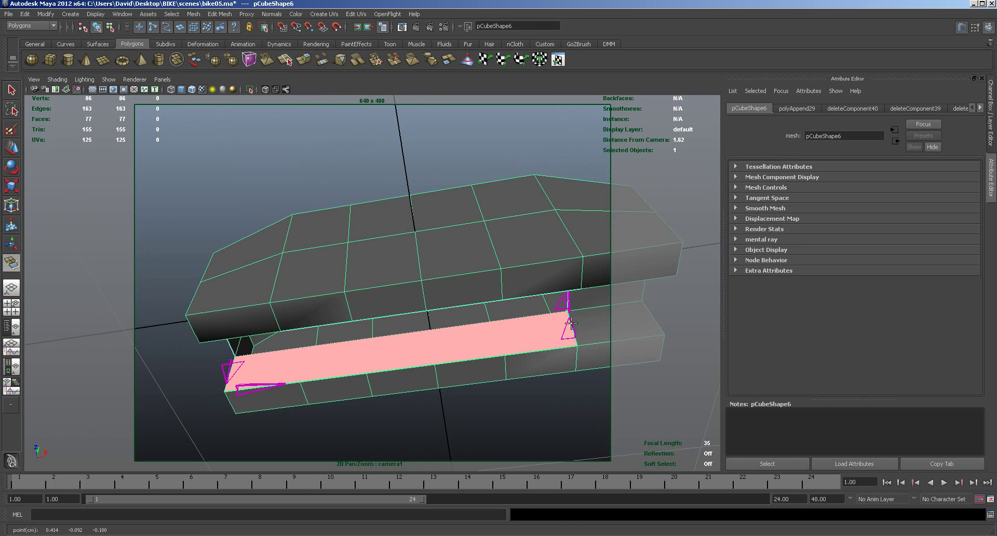
key("Return")
Append a polygon from the new side wall's lengthwise edge to rebuild one half of the channel's ceiling.
left_click_drag(487, 421, 531, 269, "alt")
left_click(363, 264)
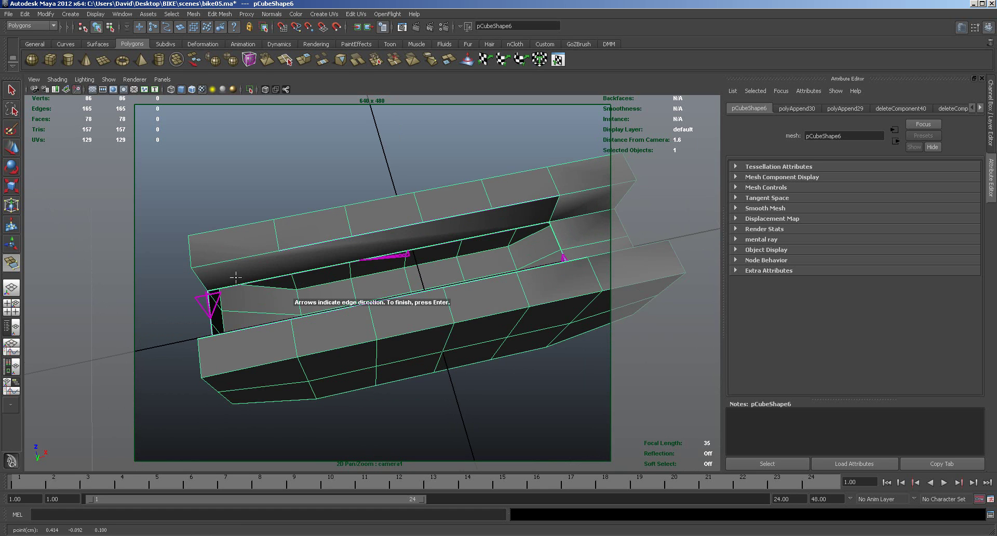
left_click(211, 310)
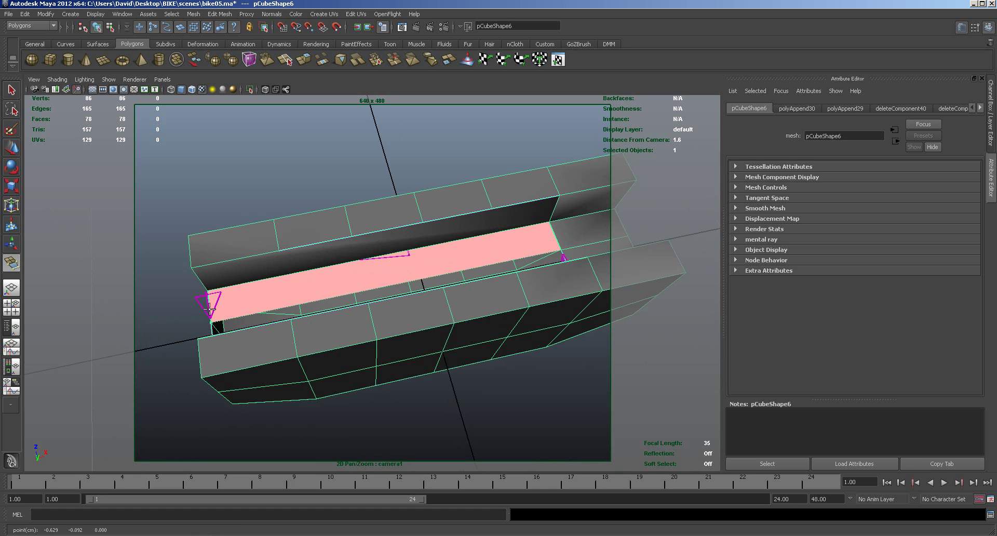
key("Return")
Append a polygon across the remaining half of the channel's ceiling, from the open end to the crosswise split.
left_click(211, 328)
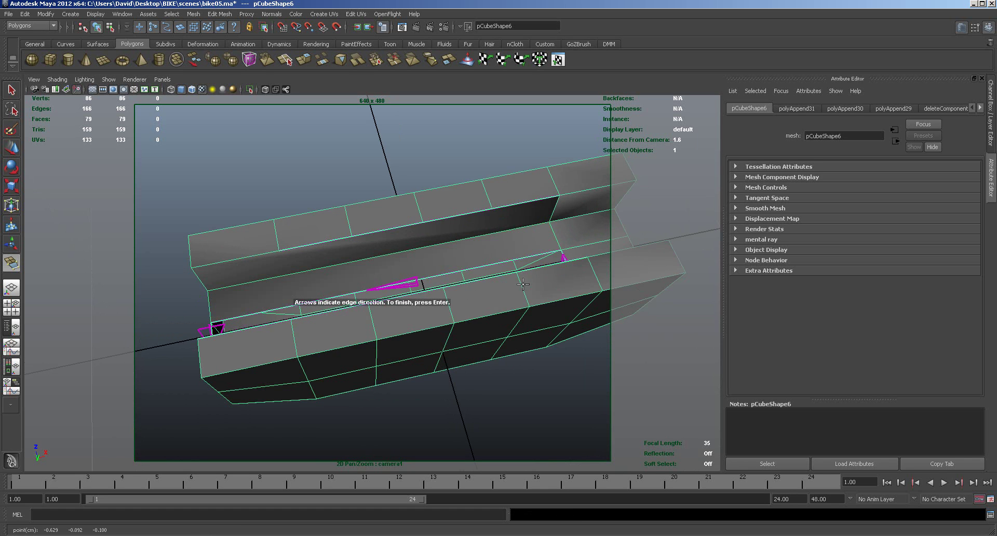
left_click(564, 256)
key("Return")
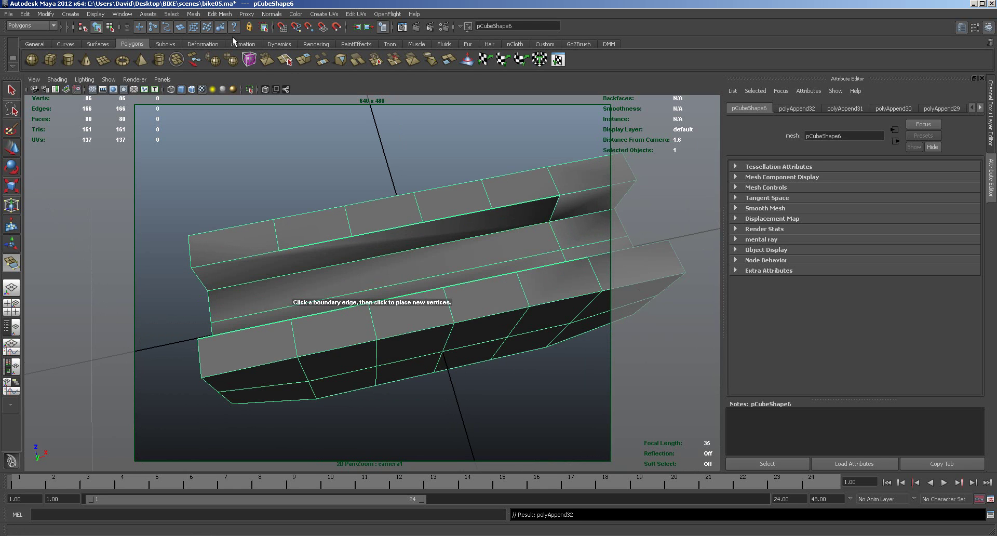
Try to cut a crosswise edge across the rebuilt channel in line with the rim divisions, using the Interactive Split Tool.
left_click(220, 14)
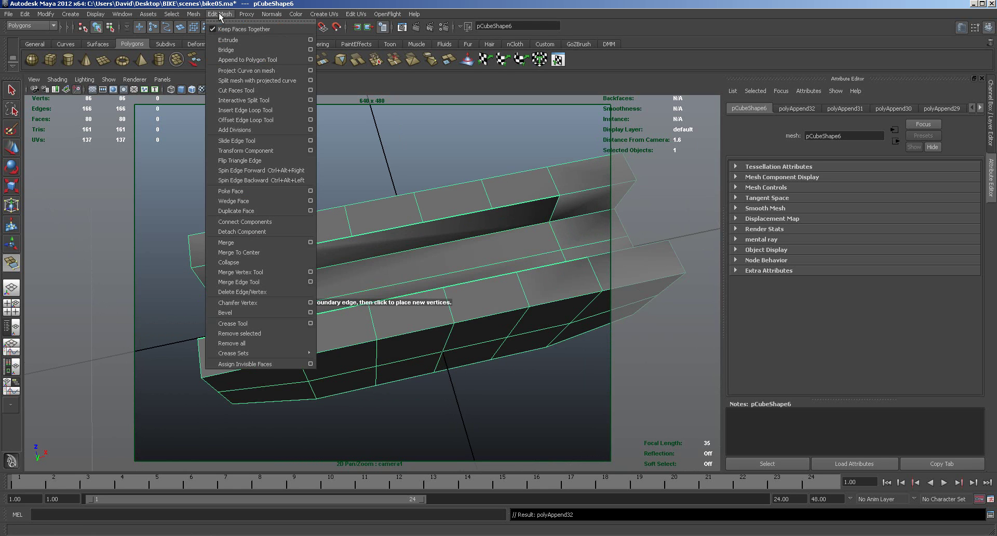
left_click(248, 100)
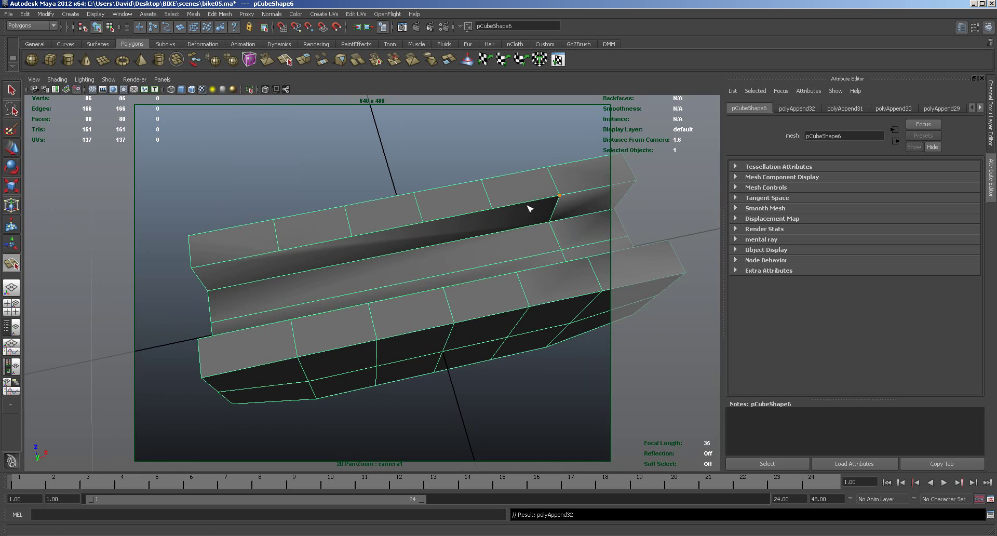
left_click(493, 208)
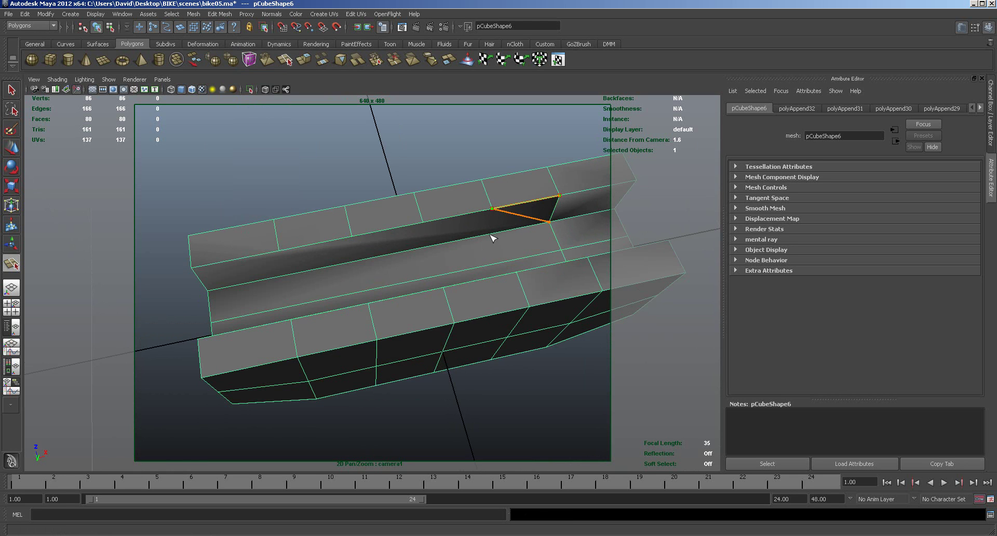
key("Return")
left_click(492, 209)
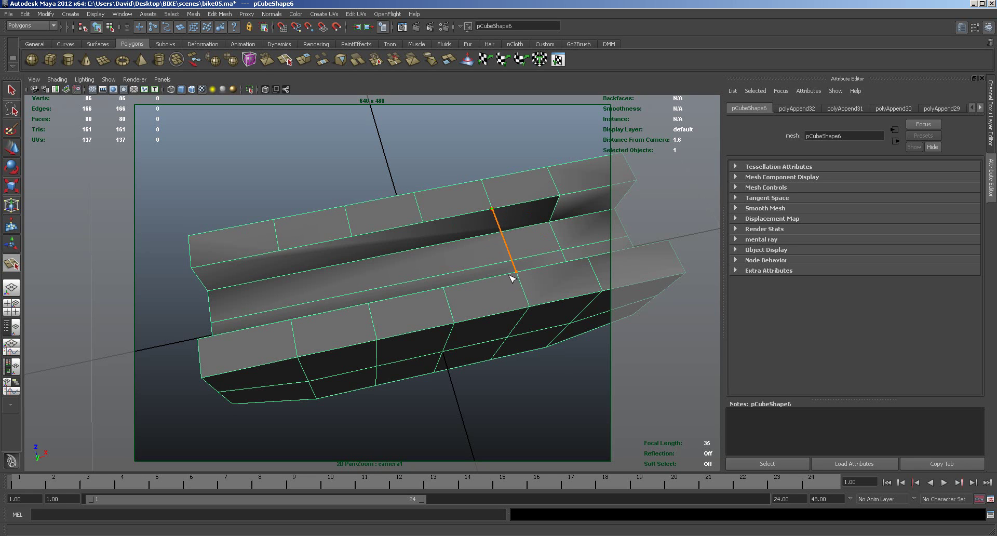
key("Escape")
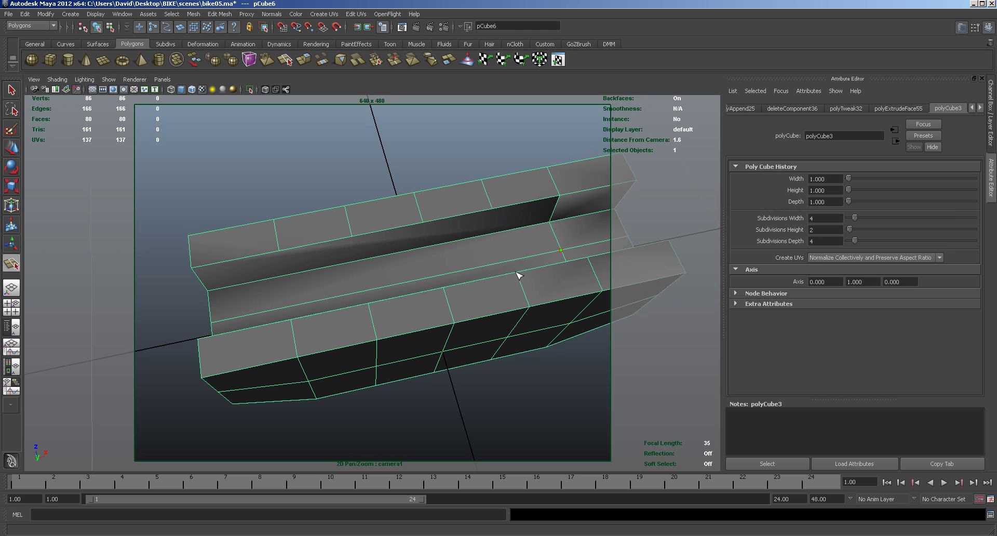
left_click_drag(540, 385, 526, 393, "alt")
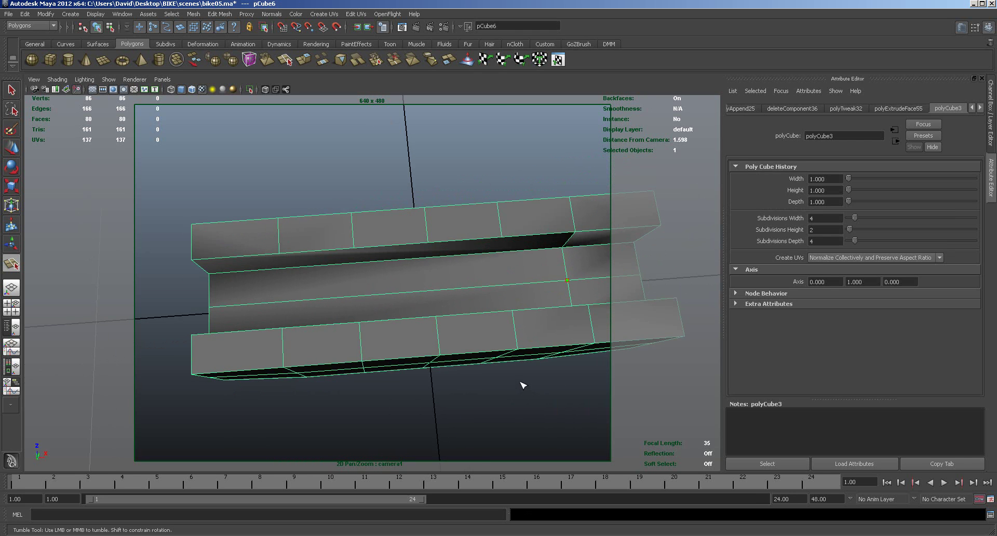
Undo the channel edits back to the solid tapered block with its full grid of underside faces.
key("ctrl+z")
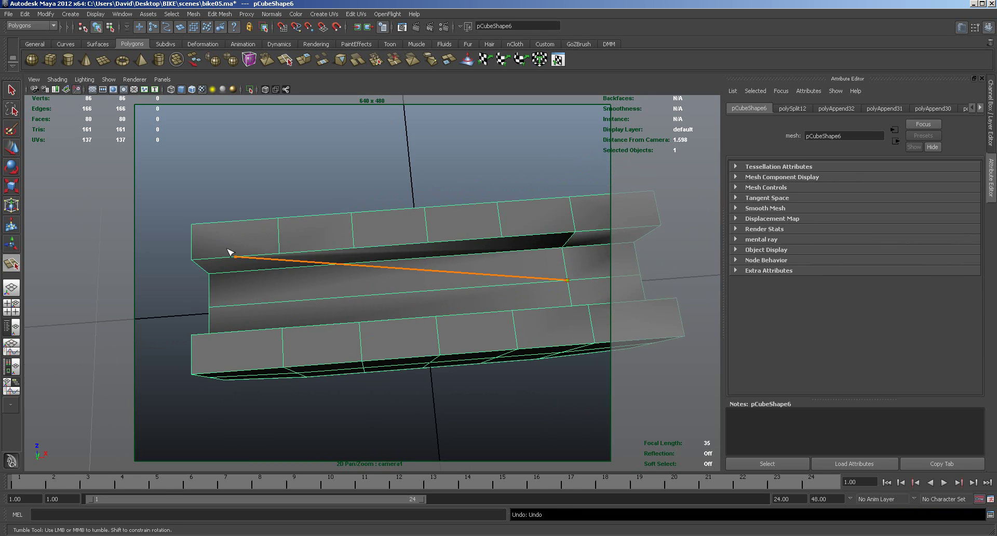
key("w")
left_click(271, 186)
key("ctrl+z")
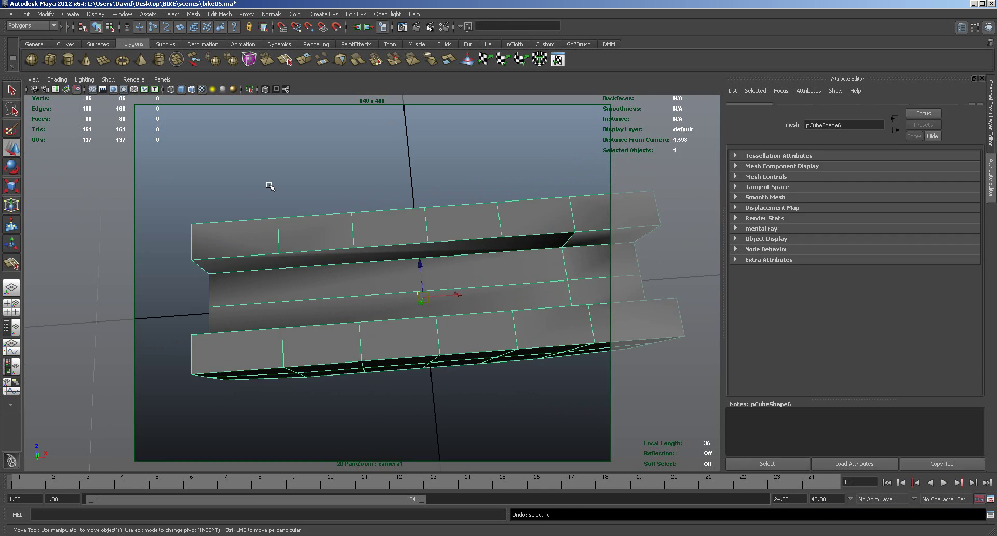
key("ctrl+z")
key("ctrl+z")
key("ctrl+z")
key("ctrl+z")
key("ctrl+z")
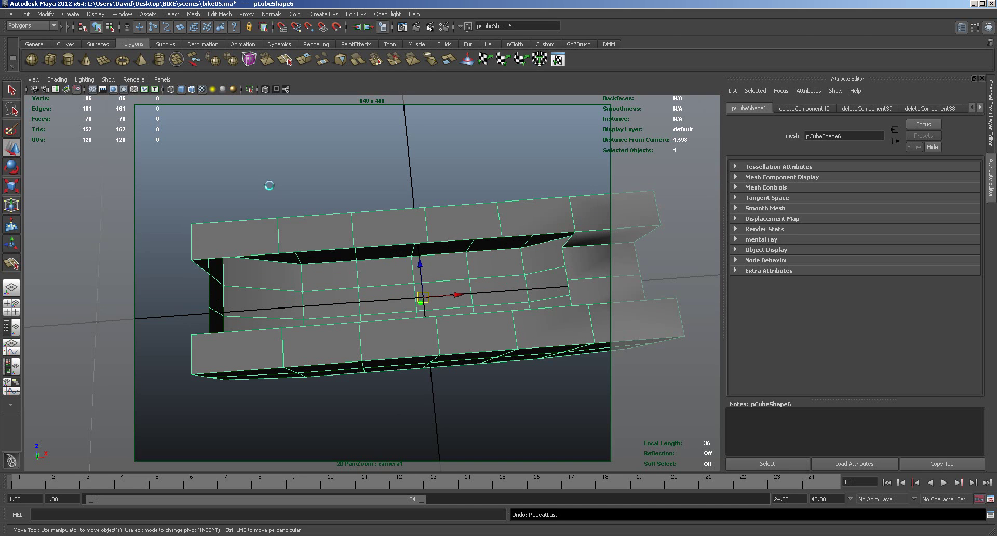
key("ctrl+z")
key("ctrl+z")
key("ctrl+z")
key("ctrl+z")
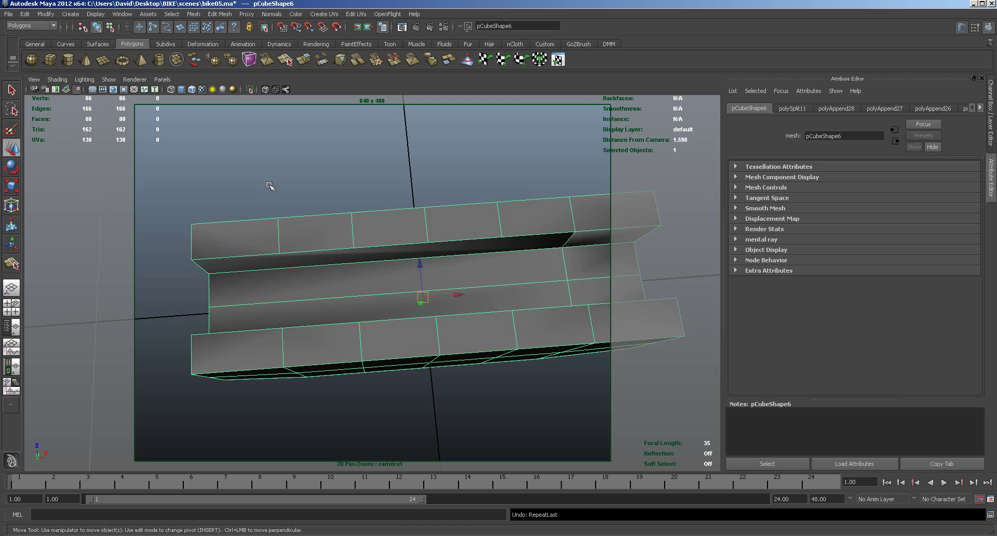
key("ctrl+z")
key("ctrl+z")
key("ctrl+z")
key("ctrl+z")
key("ctrl+z")
key("ctrl+z")
key("ctrl+z")
key("ctrl+z")
key("ctrl+z")
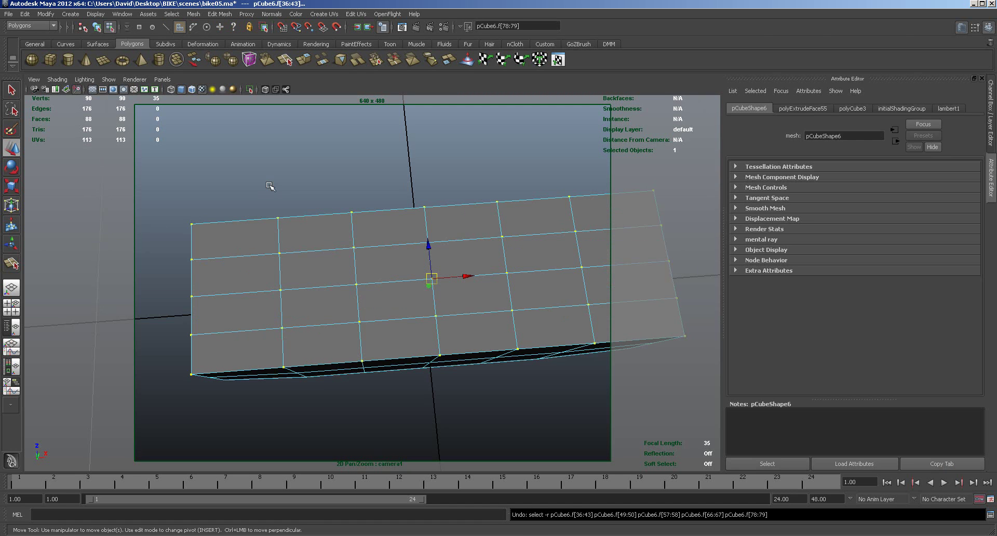
Delete the two middle faces next to the underside on each of the block's two ends.
left_click_drag(303, 168, 365, 206, "alt")
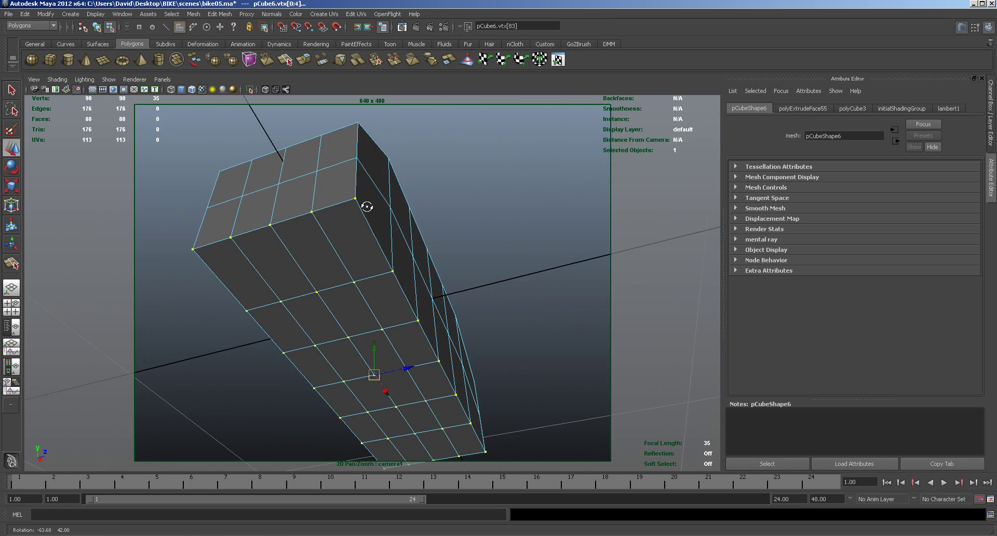
left_click(258, 210)
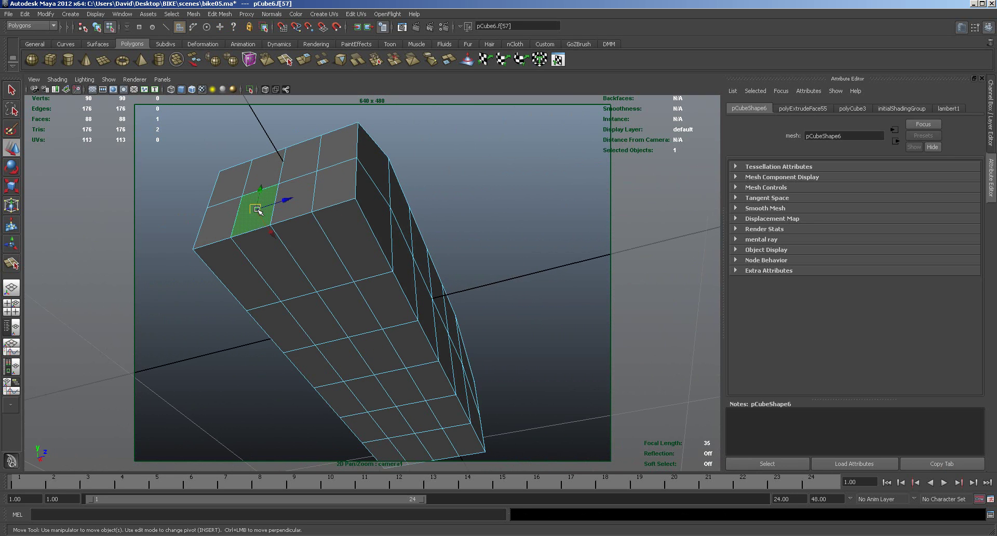
key("Delete")
left_click(287, 196)
key("Delete")
left_click_drag(427, 352, 341, 216, "alt")
left_click(468, 306)
key("Delete")
left_click(515, 307)
key("Delete")
Select the two middle rows of underside faces along the block's full length and extract them as a separate strip.
left_click_drag(491, 312, 485, 345, "alt")
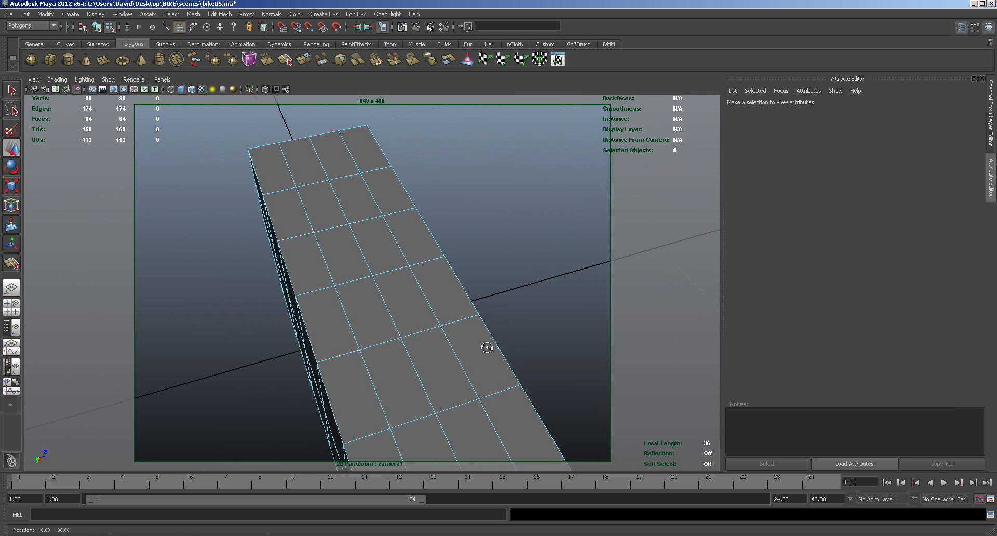
left_click(435, 424)
left_click(470, 430, "shift")
left_click(443, 369, "shift")
left_click(399, 278, "shift")
left_click(371, 240, "shift")
left_click(352, 199, "shift")
left_click(332, 155, "shift")
left_click(302, 161, "shift")
left_click(331, 220, "shift")
left_click(343, 254, "shift")
left_click(367, 312, "shift")
left_click(398, 381, "shift")
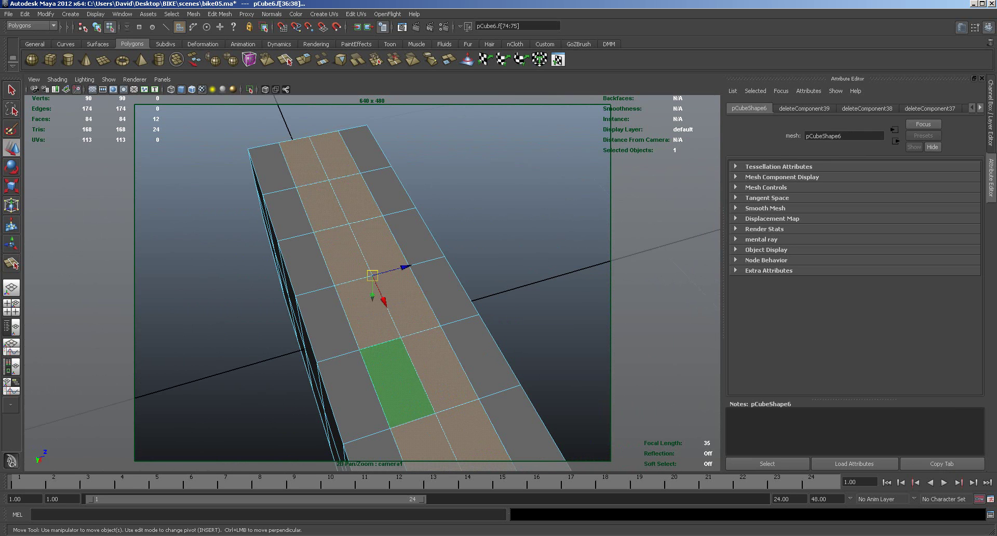
left_click(200, 17)
left_click(213, 58)
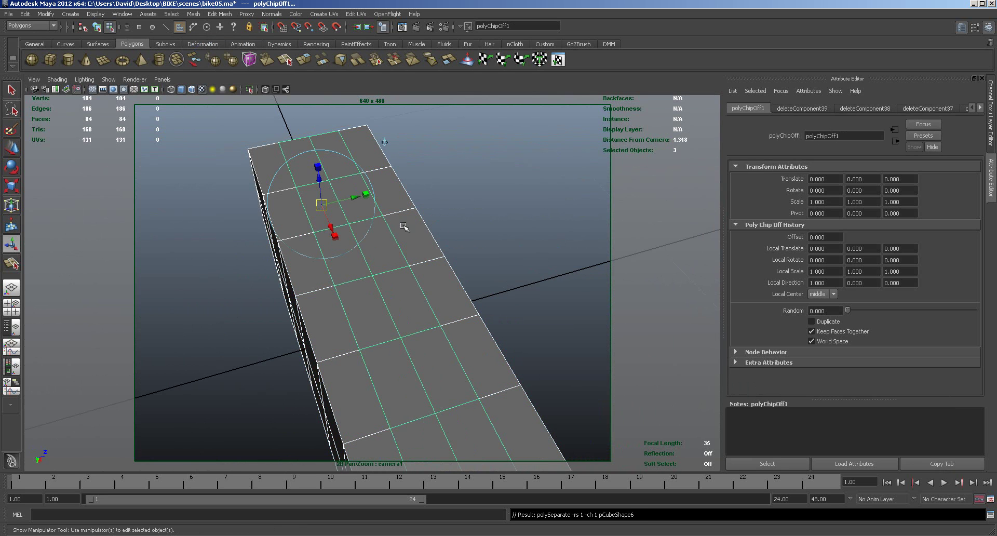
left_click(470, 216)
Move the extracted strip's pivot to the middle of its end edge and move the strip to the inner edge of the end openings.
left_click_drag(374, 245, 527, 263, "alt")
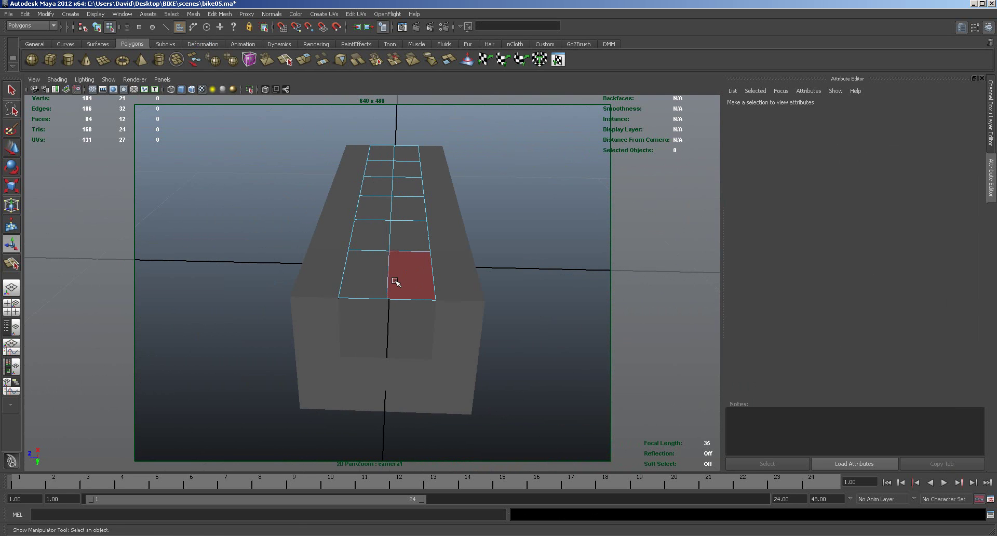
key("w")
right_click_drag(396, 282, 431, 266)
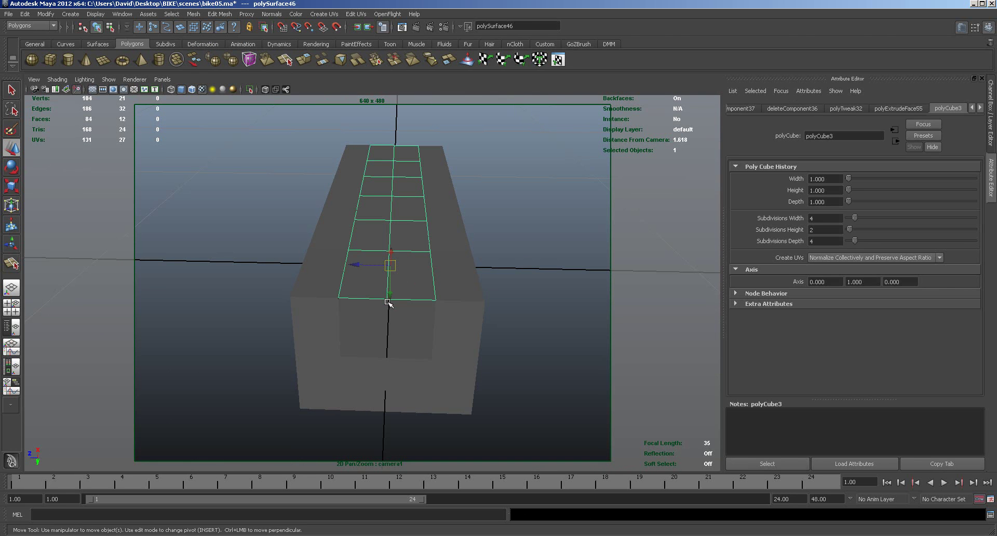
scroll(528, 260, "up", 2)
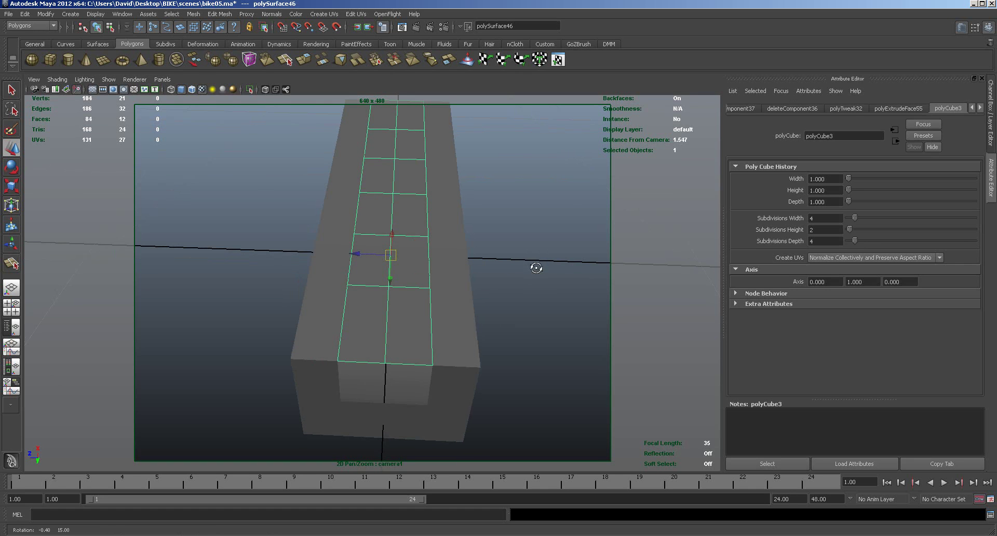
key("Insert")
left_click_drag(390, 255, 384, 364)
key("Insert")
left_click_drag(507, 364, 507, 338, "alt")
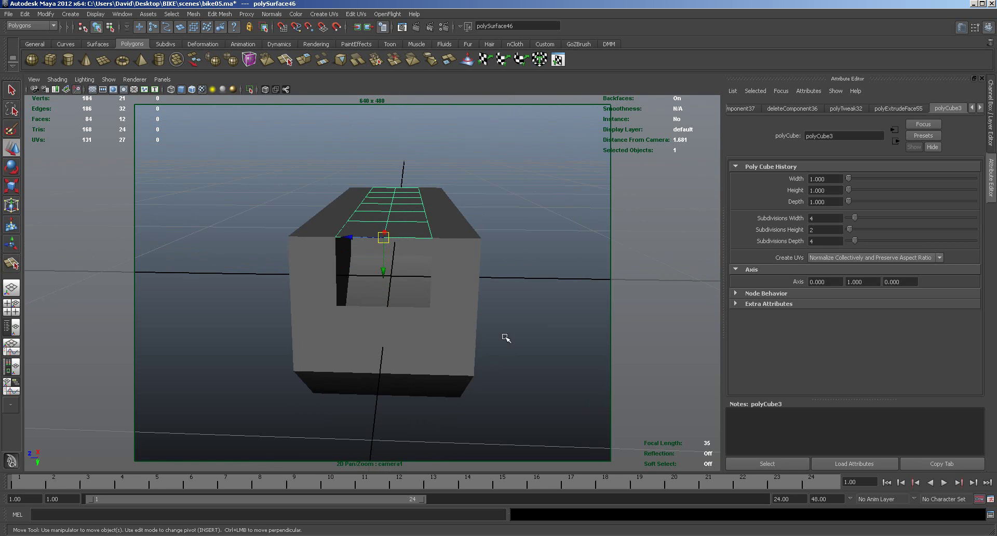
left_click_drag(384, 237, 383, 306)
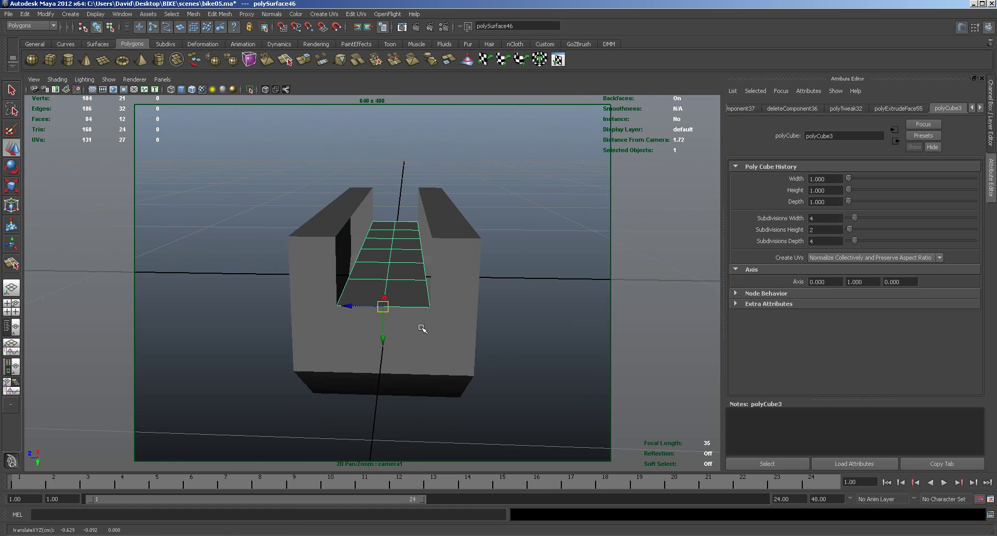
Select the recessed strip together with the block and combine them into one mesh.
left_click_drag(463, 332, 509, 329, "alt")
right_click_drag(445, 366, 483, 349, "shift")
left_click(395, 356, "shift")
left_click(219, 14)
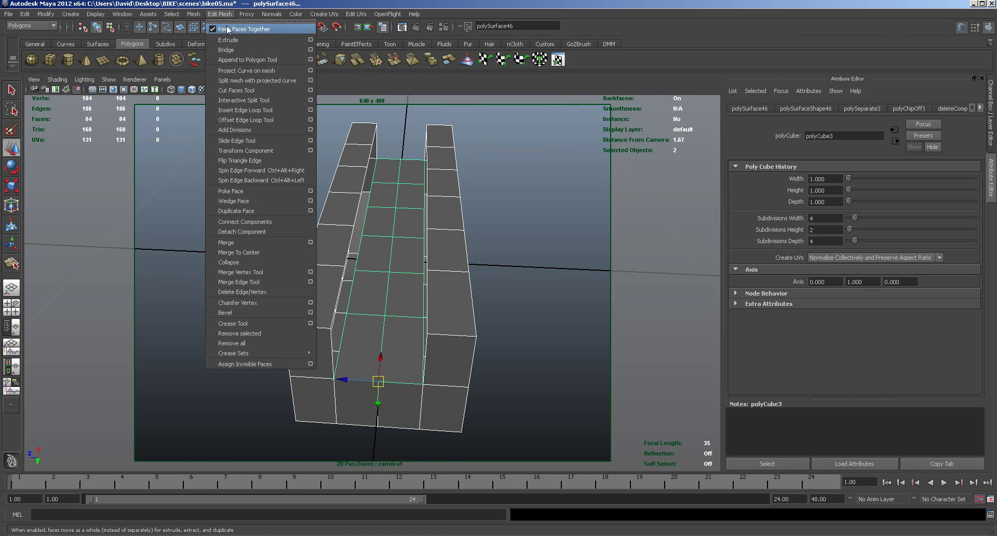
left_click(208, 29)
Select all vertices of the combined mesh and merge the overlapping ones.
right_click_drag(445, 263, 410, 264)
left_click_drag(275, 116, 520, 396)
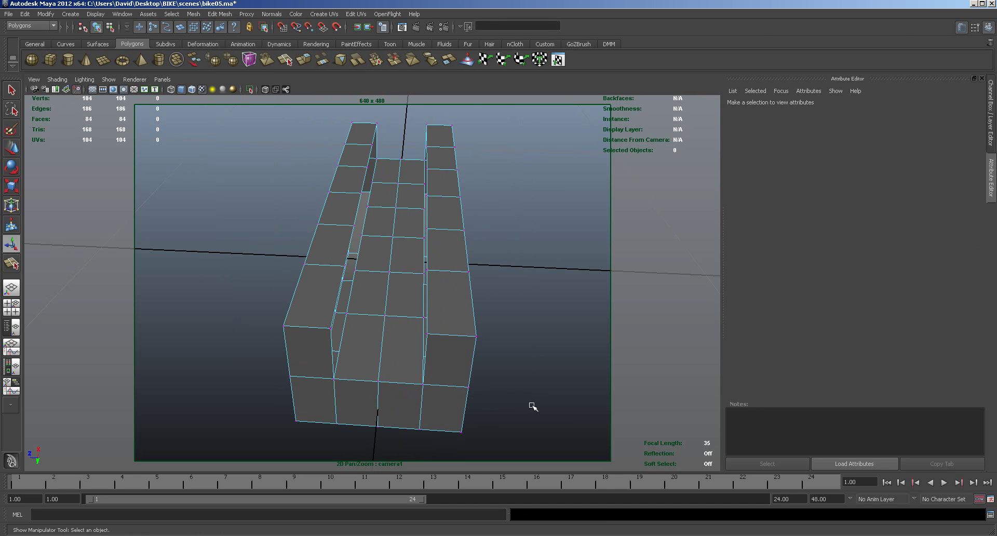
left_click(218, 14)
left_click(251, 240)
Append a polygon between the floor and rim edges at the end of one inner side of the channel.
left_click_drag(503, 331, 485, 331, "alt")
right_click_drag(355, 319, 365, 314)
left_click(348, 317)
left_click(220, 15)
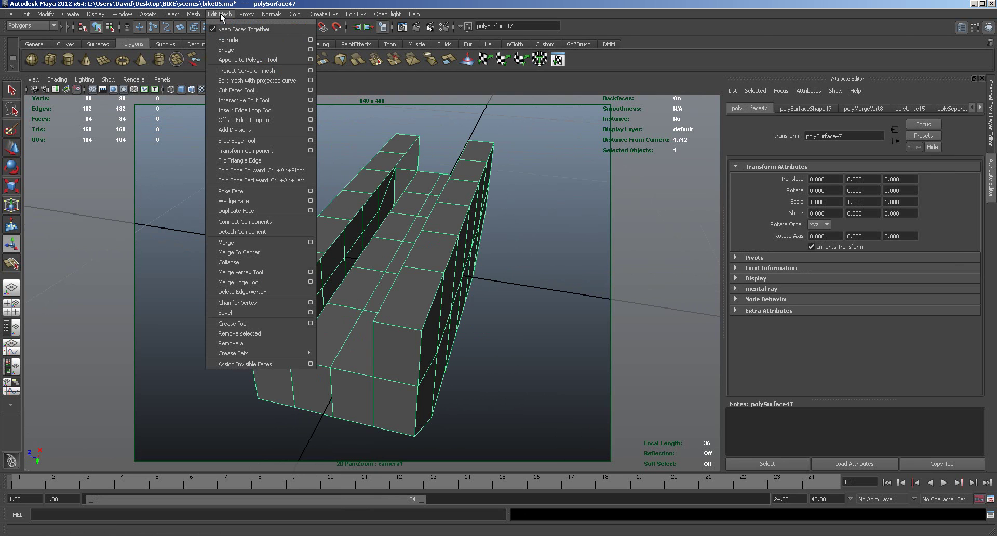
left_click(247, 60)
left_click_drag(481, 227, 414, 237, "alt")
left_click(268, 300)
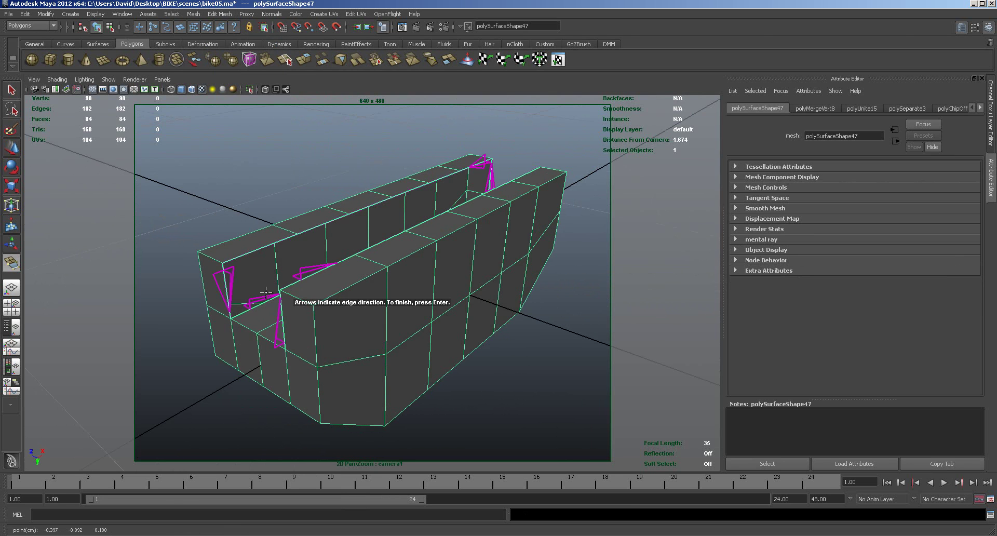
left_click(256, 252)
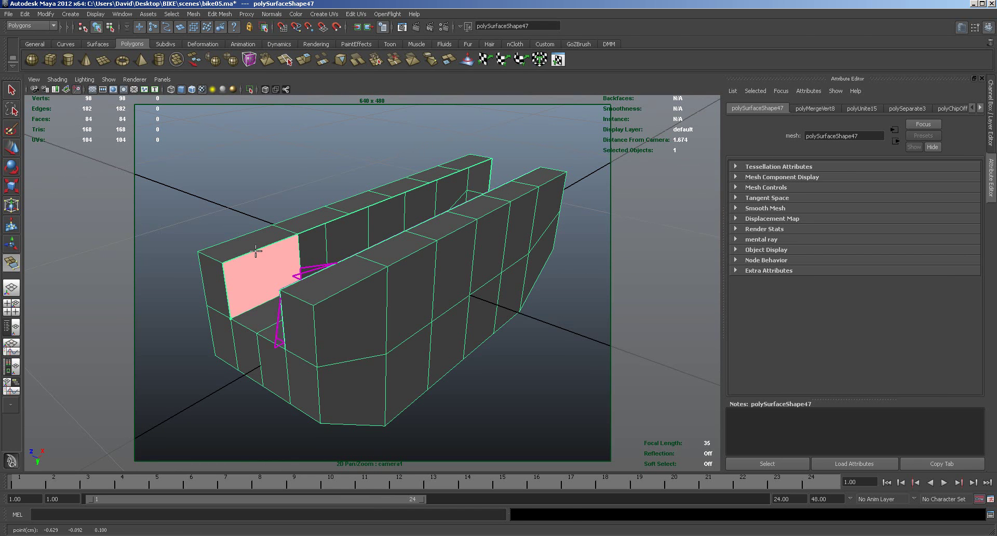
key("Return")
Append polygons to the remaining five sections of the same inner side, joining each floor edge to its rim edge.
left_click_drag(300, 276, 327, 278, "alt")
left_click(315, 255)
left_click(316, 244)
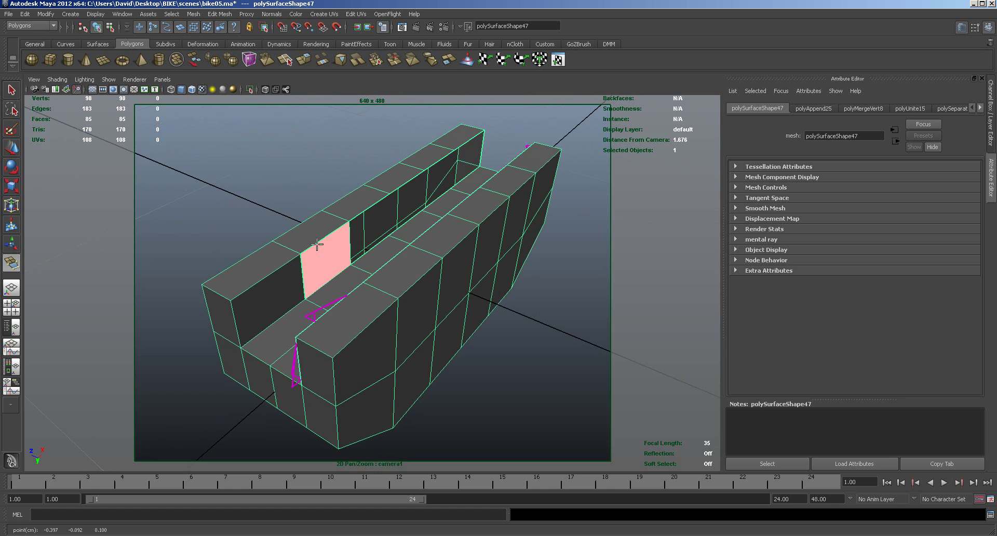
key("Return")
left_click(369, 252)
left_click(390, 217)
key("Return")
left_click(409, 219)
left_click(400, 188)
key("Return")
left_click(443, 192)
left_click(454, 168)
key("Return")
left_click(462, 146)
left_click(473, 163)
key("Return")
Append six polygons along the opposite inner side of the channel, one per section, to close its wall.
left_click_drag(396, 311, 540, 293, "alt")
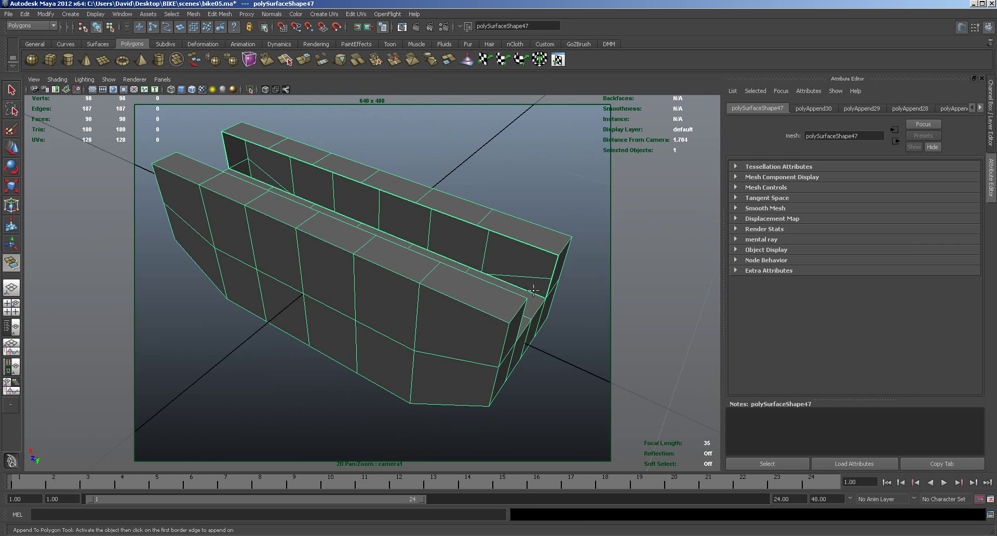
left_click(531, 249)
left_click(533, 247)
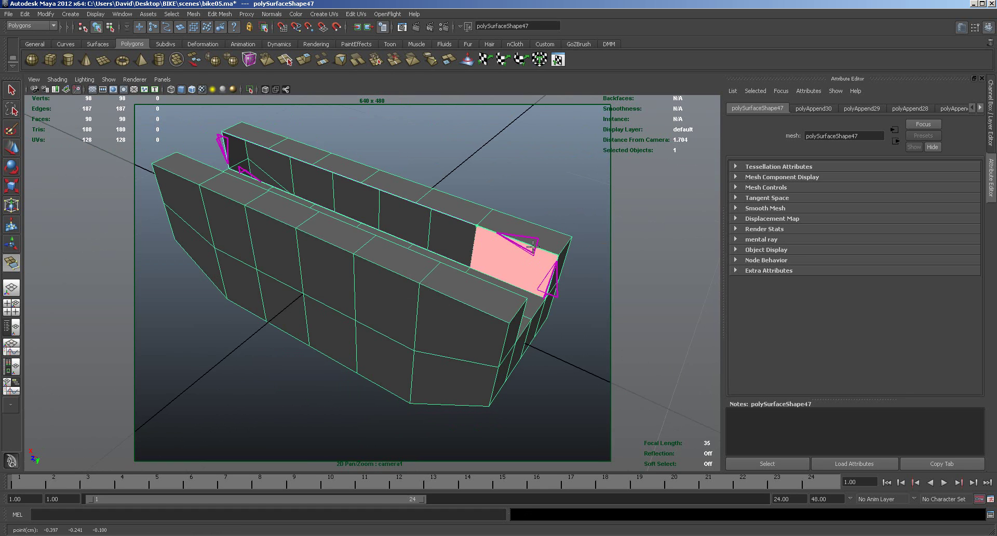
key("Return")
left_click(467, 244)
left_click(415, 228)
key("Return")
left_click(396, 235)
left_click(402, 203)
key("Return")
left_click(346, 200)
left_click(348, 180)
key("Return")
left_click(297, 197)
left_click(298, 166)
key("Return")
left_click(257, 179)
left_click(263, 147)
key("Return")
Raise the row of vertices at channel-floor height and the upper corner vertices at the block's sloped ends.
left_click_drag(423, 258, 389, 361, "alt")
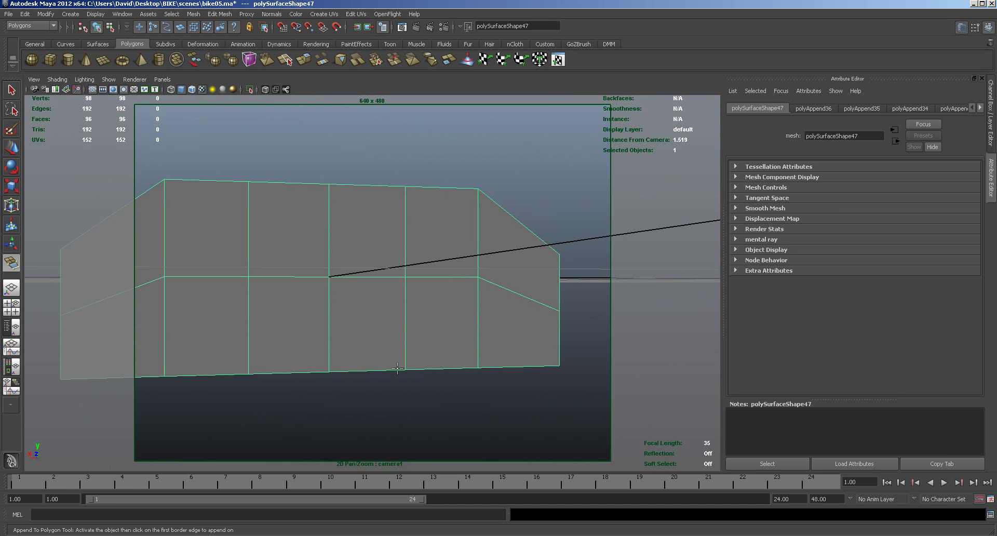
right_click_drag(397, 367, 313, 338, "alt")
left_click_drag(385, 345, 258, 344, "alt")
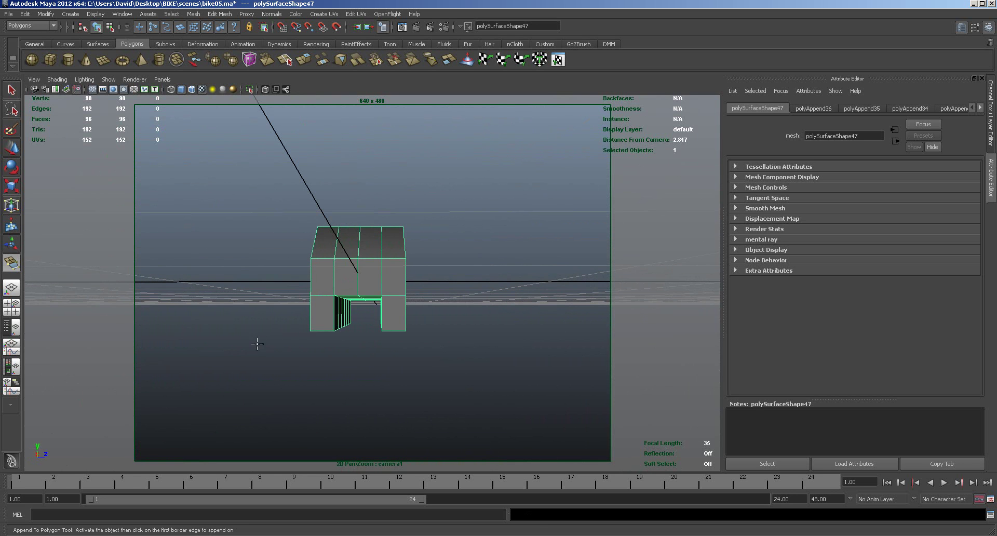
key("space")
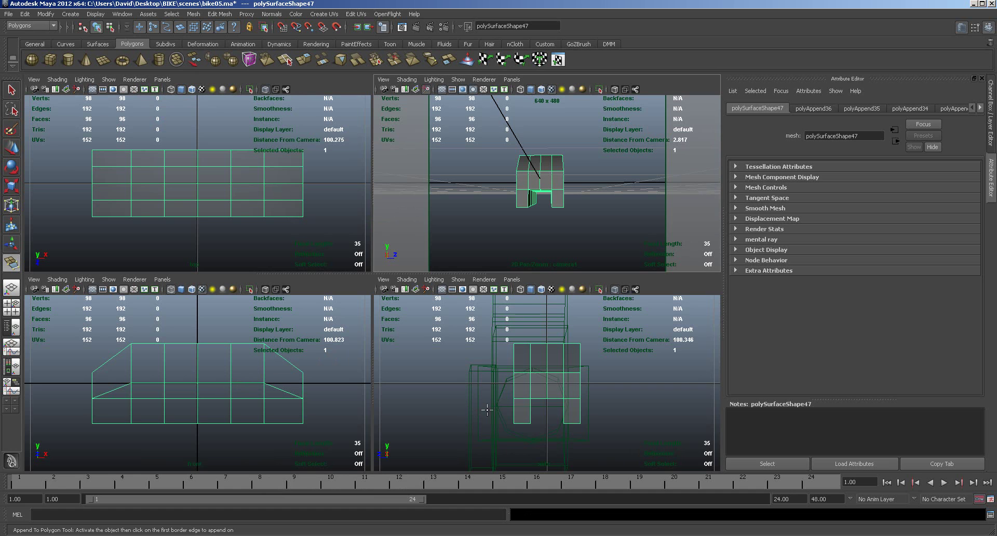
left_click(15, 152)
right_click_drag(565, 400, 510, 363)
left_click_drag(493, 384, 589, 404)
left_click_drag(546, 357, 590, 378)
left_click_drag(544, 337, 541, 330)
Raise the lower-edge vertices of the three middle columns into a shallow arch, with the centre column highest.
left_click_drag(478, 244, 567, 255, "alt")
left_click_drag(160, 442, 246, 409)
left_click_drag(195, 383, 196, 374)
left_click_drag(186, 433, 196, 379)
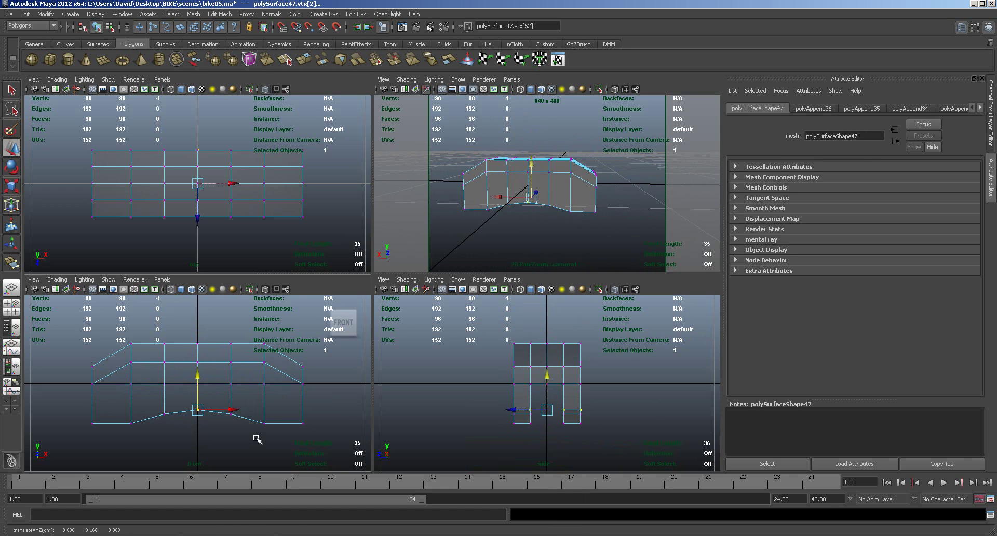
Extend the lower-edge arch to all five inner vertex columns by raising their bottom vertices, leaving the end corners in place.
left_click_drag(275, 436, 256, 414)
left_click_drag(125, 441, 134, 386)
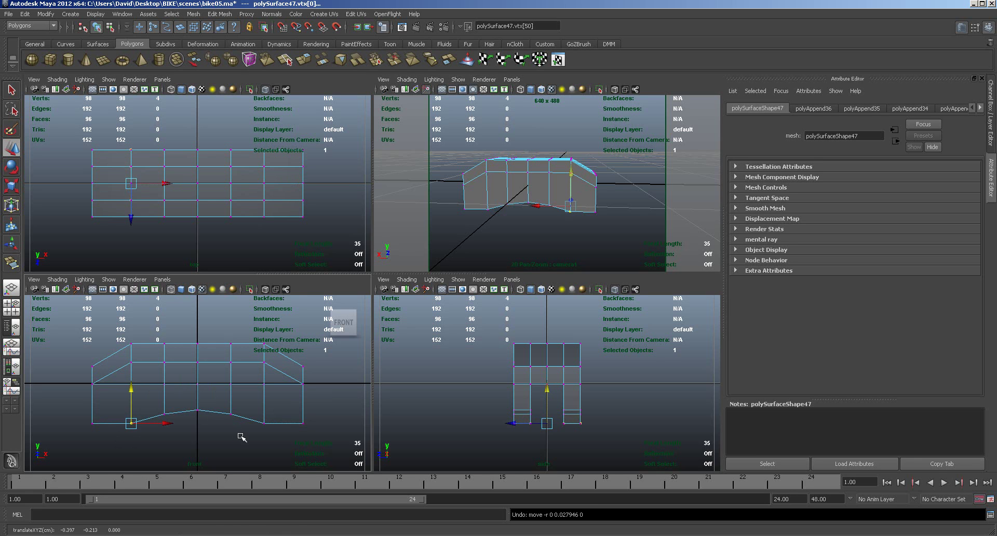
key("ctrl+z")
left_click_drag(198, 391, 198, 387)
left_click_drag(120, 443, 281, 404)
left_click_drag(200, 382, 199, 380)
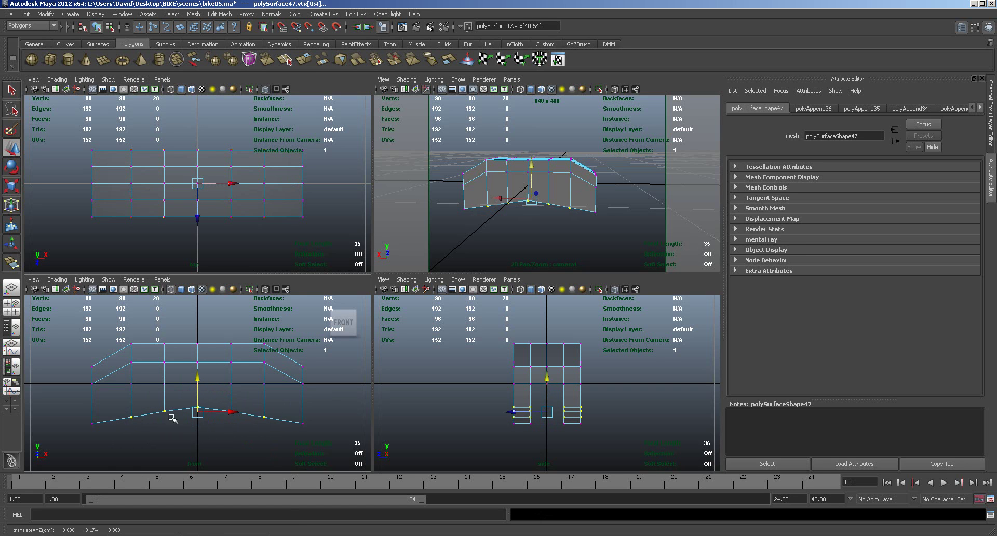
Raise the bottom vertices of the two columns flanking the centre to round the arch.
left_click_drag(146, 432, 181, 403)
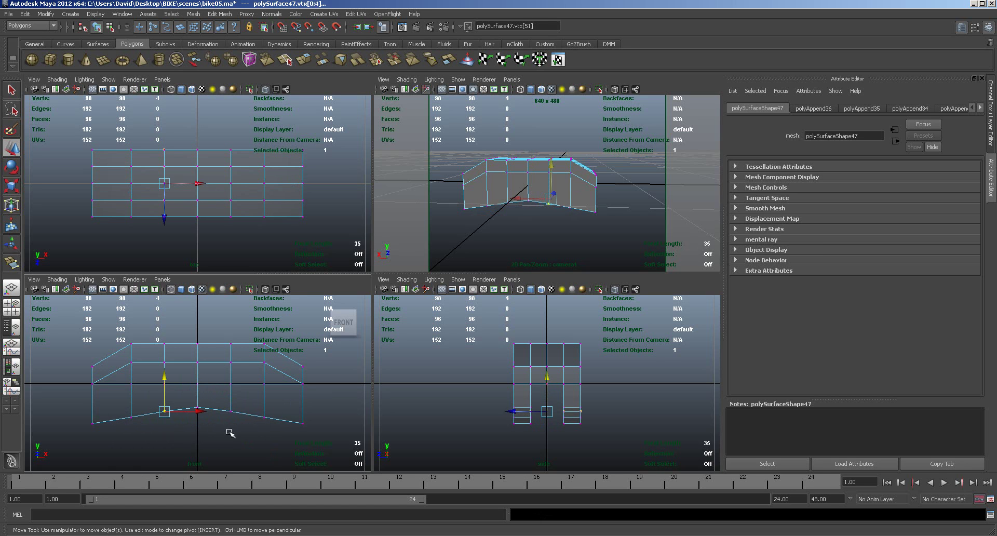
left_click_drag(240, 400, 240, 400, "shift")
left_click_drag(199, 377, 200, 377)
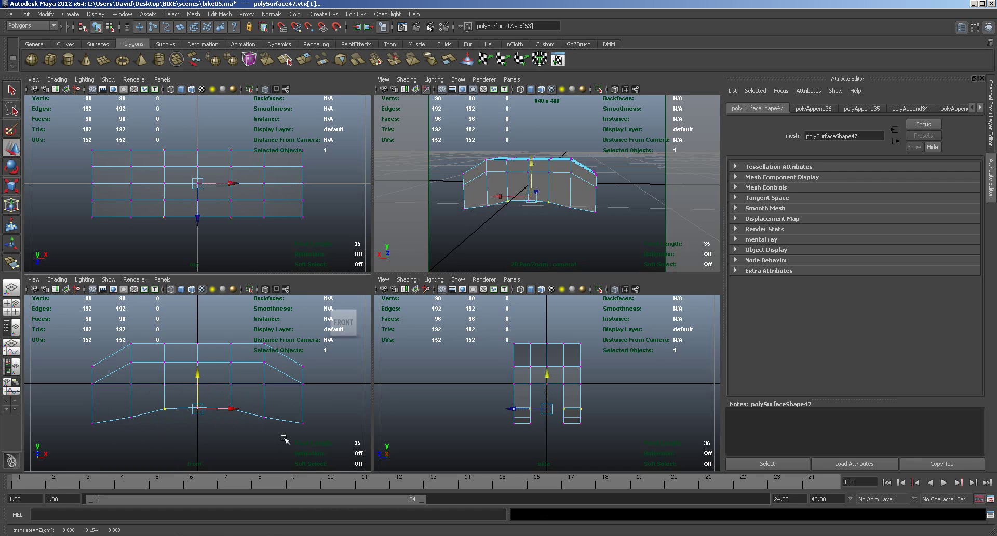
Scale the bottom corner vertices at both ends inward along the block's length so the end faces slant.
left_click_drag(287, 440, 314, 409)
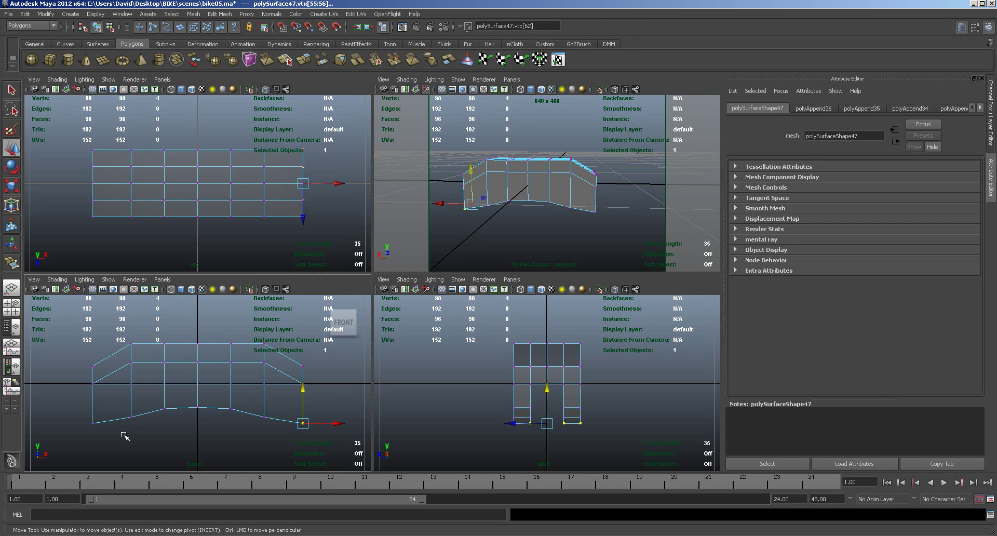
left_click_drag(83, 436, 103, 411, "shift")
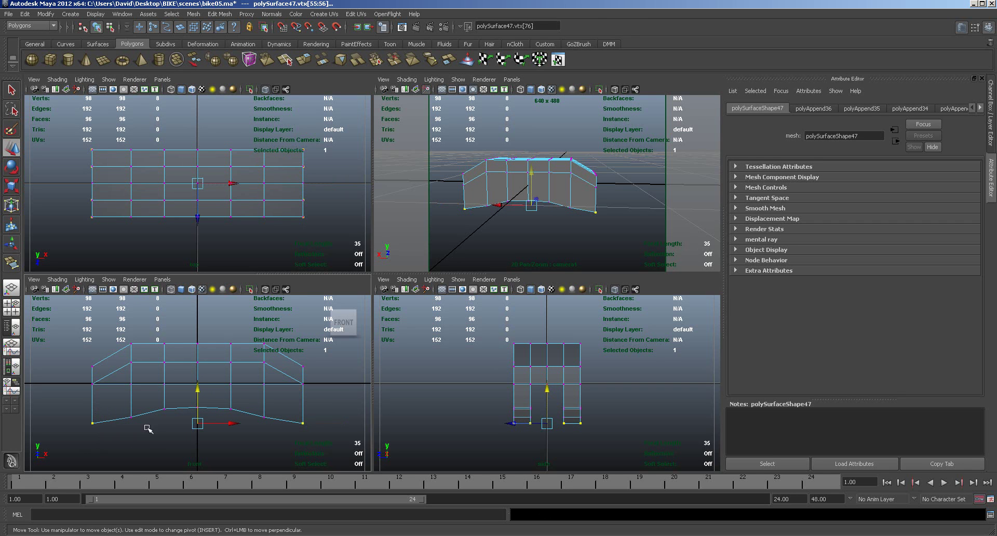
key("r")
left_click_drag(245, 427, 242, 426)
left_click_drag(507, 245, 523, 260, "alt")
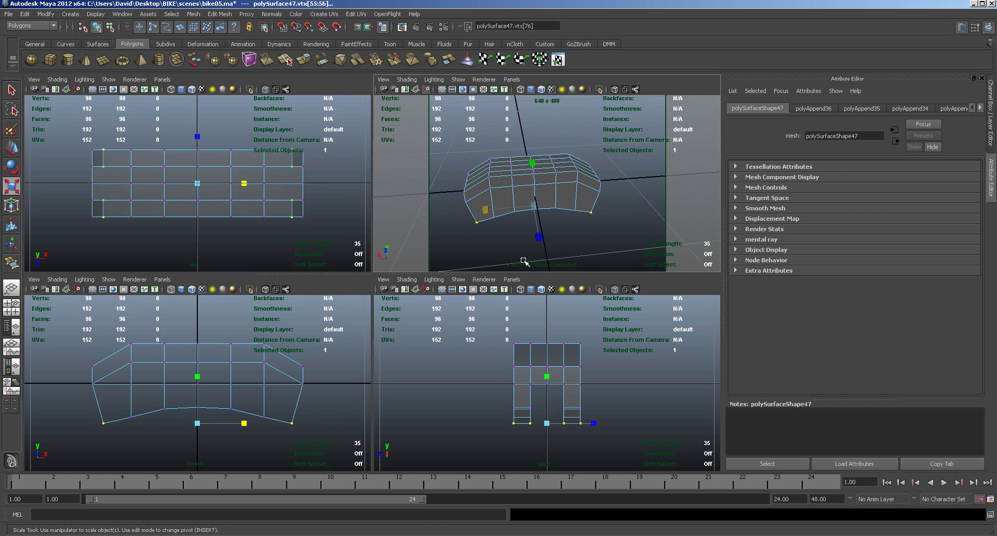
Return to object mode and shorten the whole block along X to a scale of 0.841.
key("super")
right_click_drag(531, 190, 578, 185)
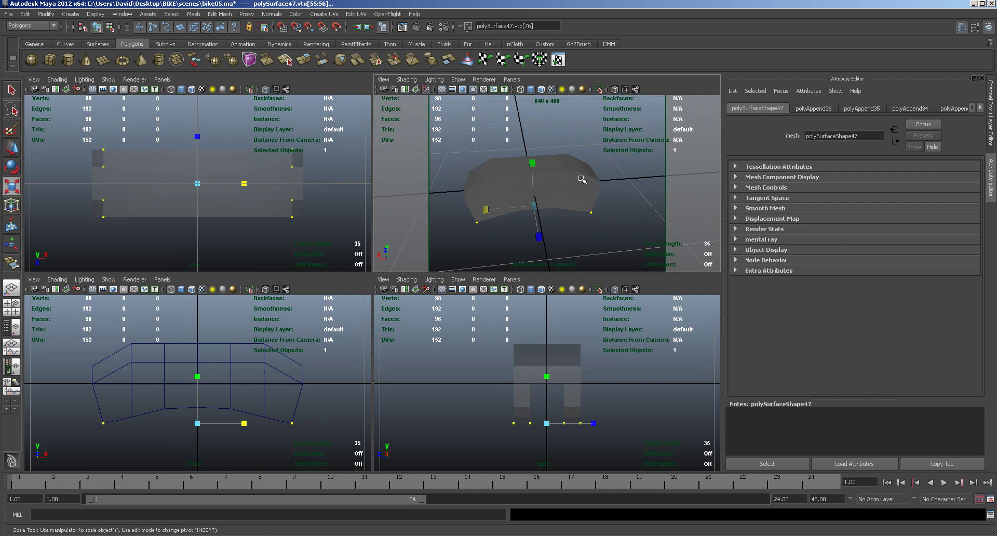
left_click_drag(485, 189, 504, 192)
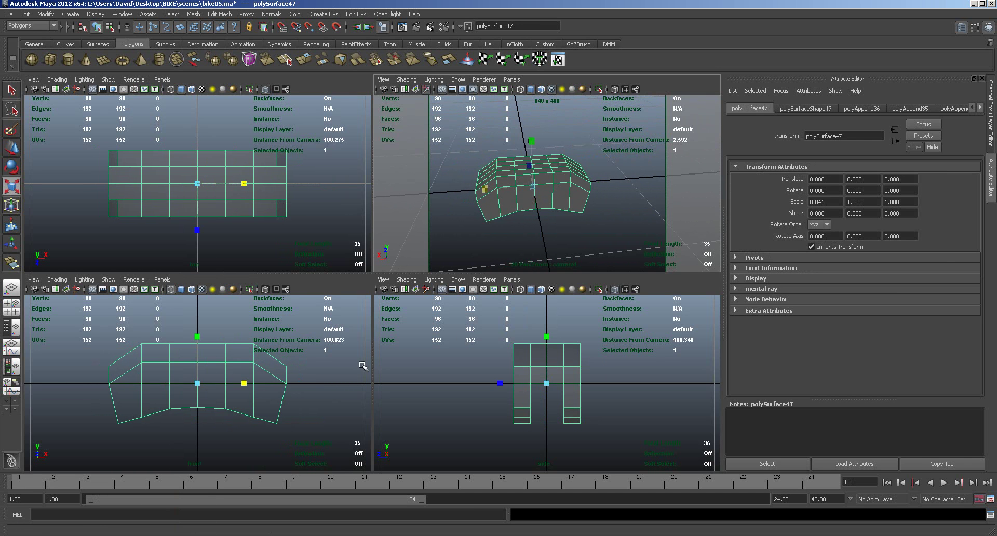
Pull the inner vertex columns closer to the centre along X and raise the bottom vertices of the outermost inner pair.
right_click_drag(168, 360, 133, 362)
left_click_drag(132, 345, 259, 429)
left_click_drag(152, 382, 228, 434)
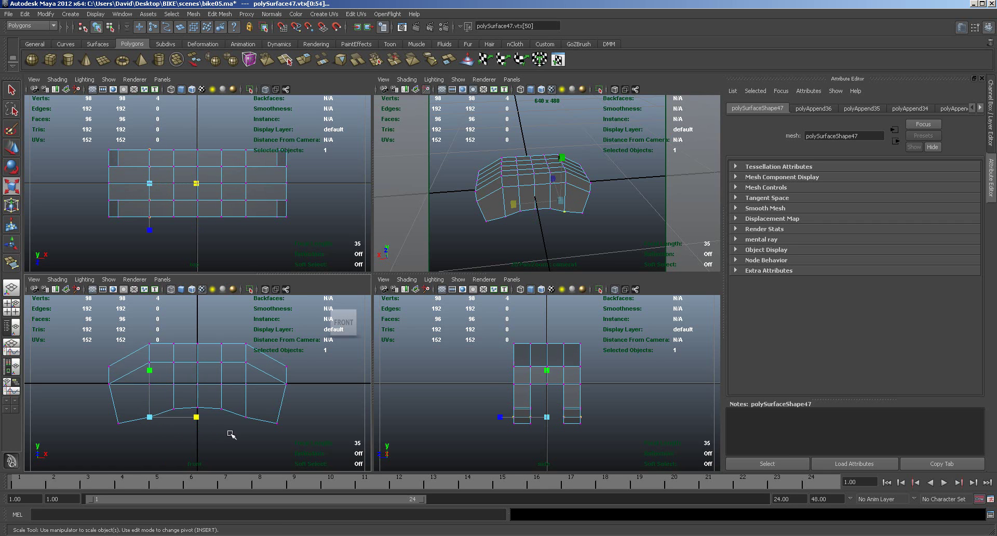
left_click_drag(257, 401, 256, 401, "shift")
key("w")
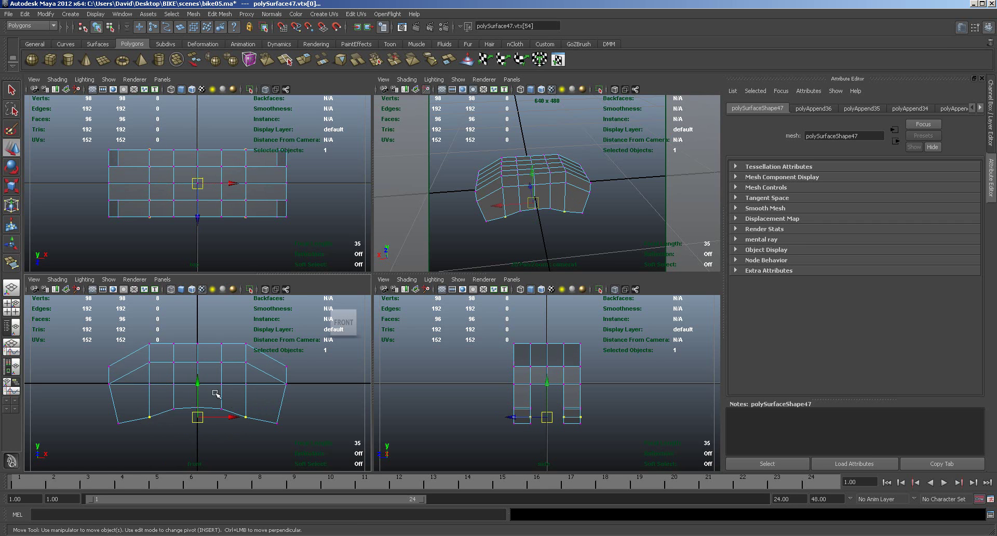
left_click_drag(197, 383, 196, 379)
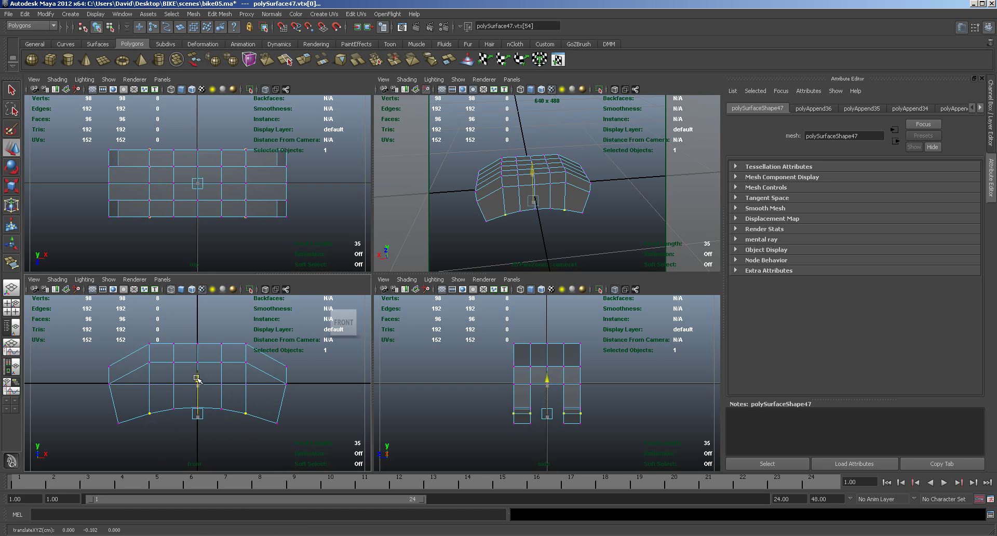
Extrude the twelve faces of the two middle rows along the block's top slightly outward.
left_click_drag(457, 247, 453, 265, "alt")
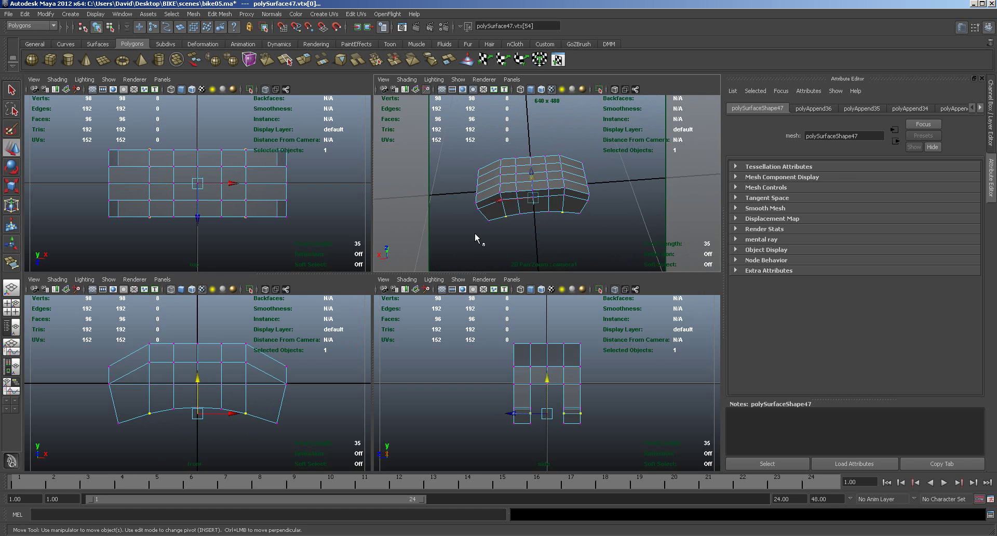
right_click(487, 182)
right_click_drag(487, 183, 483, 195)
left_click(484, 192)
left_click(494, 177, "shift")
left_click(506, 172, "shift")
left_click(520, 170, "shift")
left_click(541, 169, "shift")
left_click(554, 168, "shift")
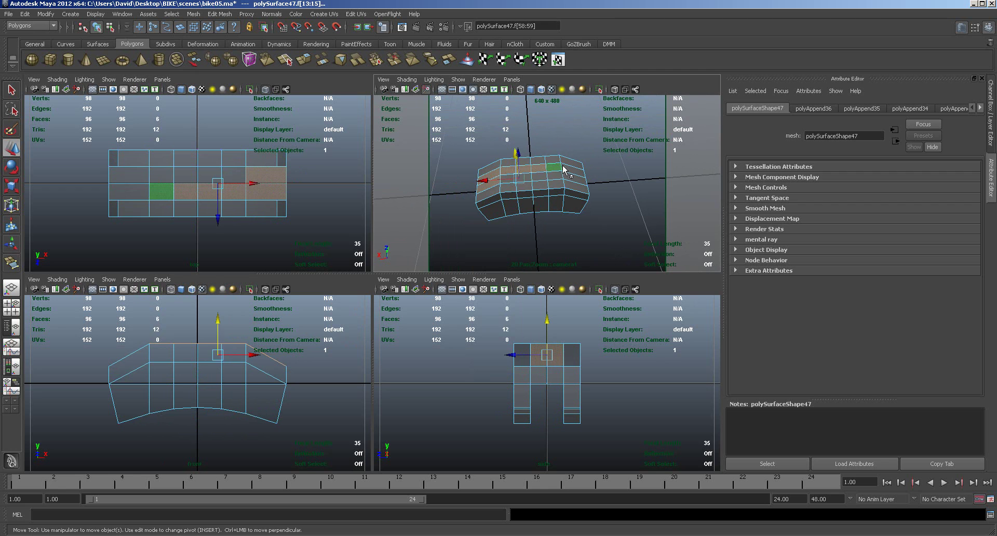
left_click(564, 171, "shift")
left_click(527, 178, "shift")
left_click(516, 175, "shift")
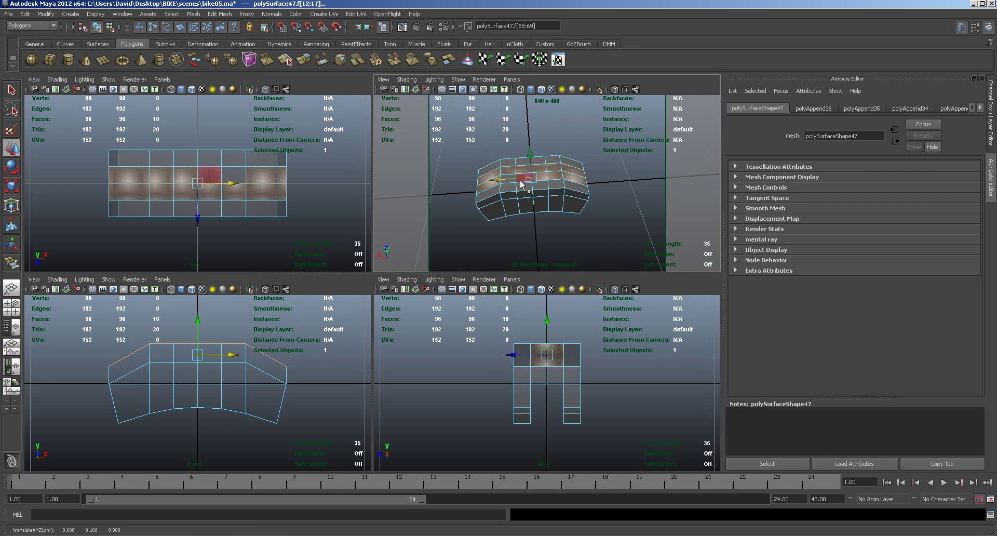
right_click_drag(537, 203, 632, 199, "alt")
left_click(488, 174, "shift")
left_click(443, 174, "shift")
key("ctrl+e")
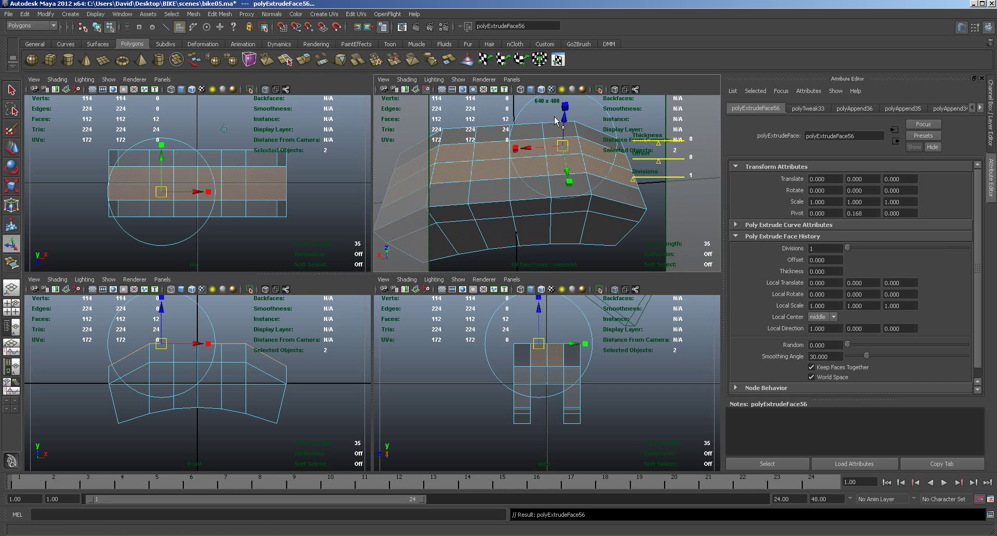
left_click_drag(565, 115, 565, 118)
Extrude the top strip again by 0.018 with its width scaled to 0.891, and extrude once more with a narrower width.
key("ctrl+e")
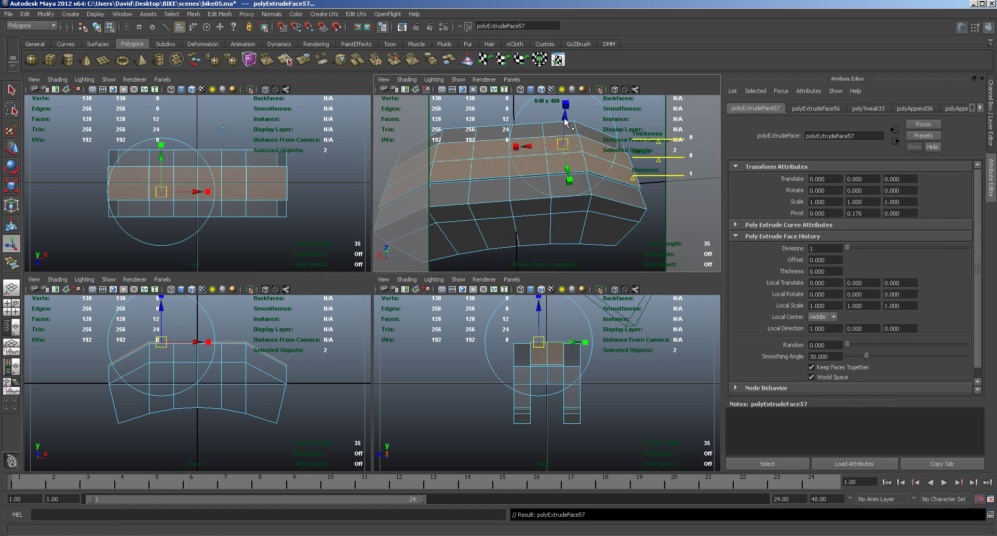
left_click_drag(566, 118, 566, 137)
left_click_drag(570, 179, 569, 177)
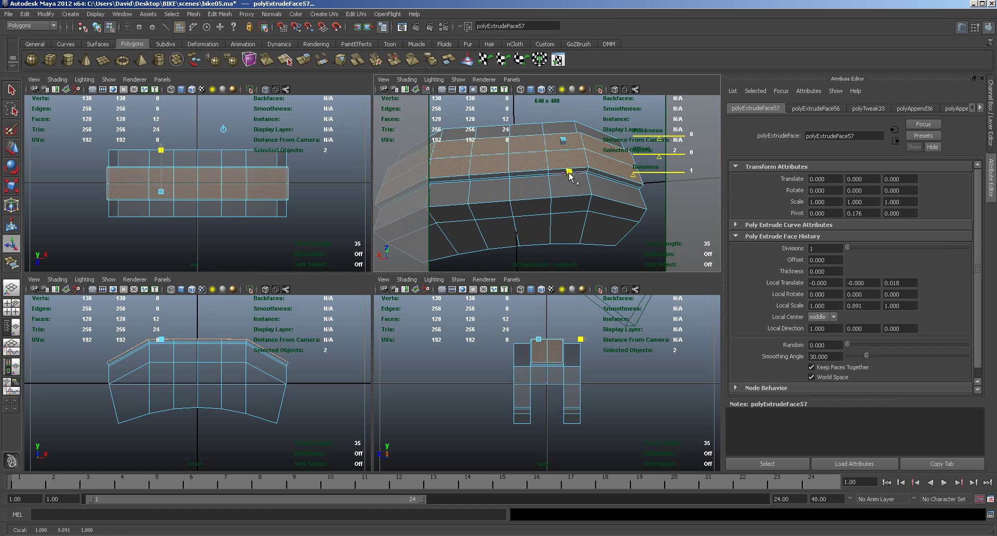
key("ctrl+e")
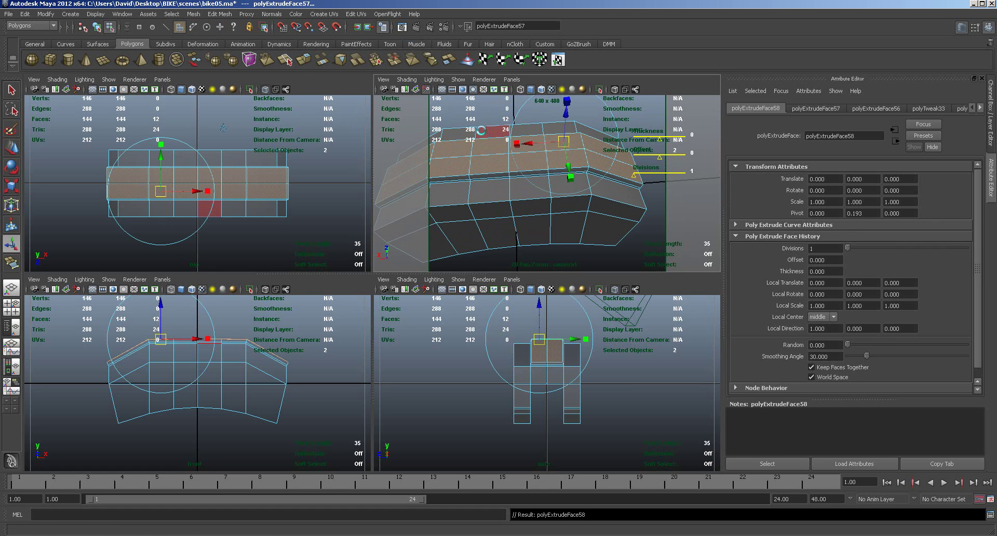
left_click_drag(571, 179, 551, 147)
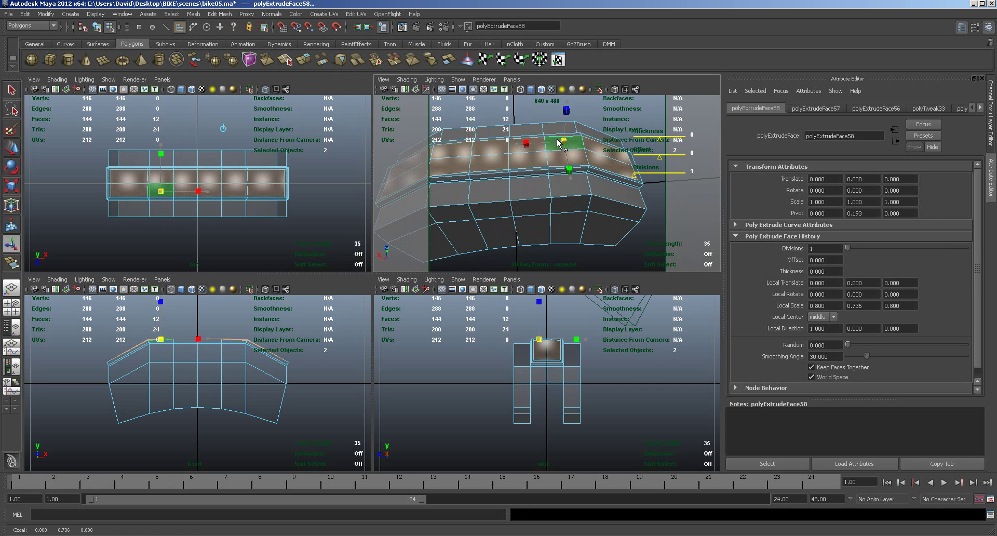
Extrude the six faces of one lengthwise row of the top strip by 0.015 and scale their width to 0.754.
left_click_drag(530, 207, 479, 178, "alt")
left_click(474, 177)
left_click(516, 164, "shift")
left_click(554, 160, "shift")
left_click(590, 160, "shift")
left_click(623, 155, "shift")
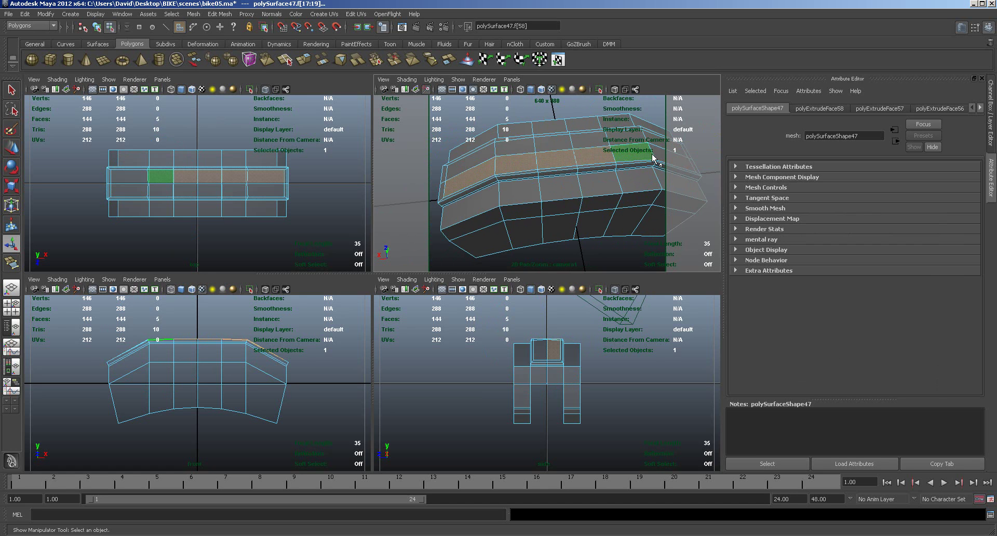
left_click(659, 154, "shift")
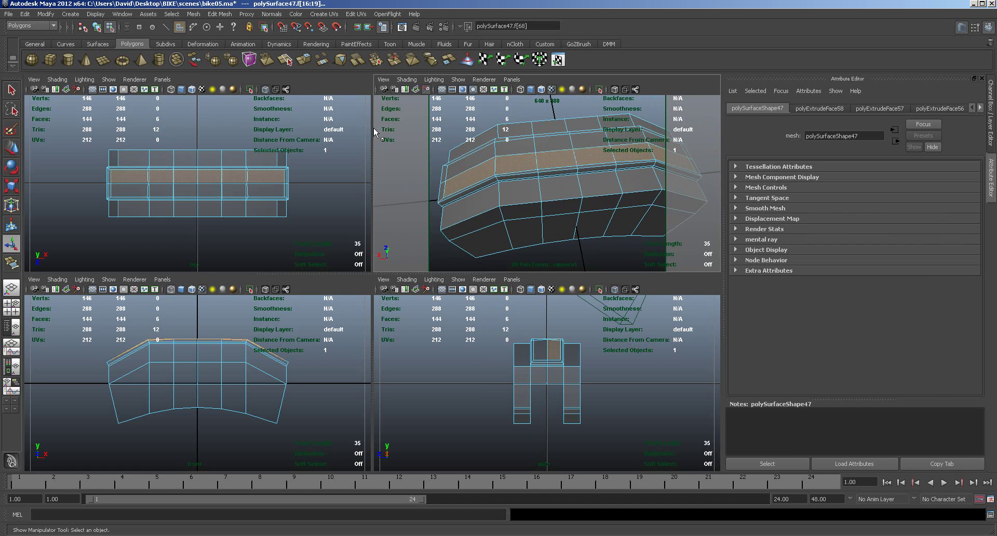
left_click(310, 59)
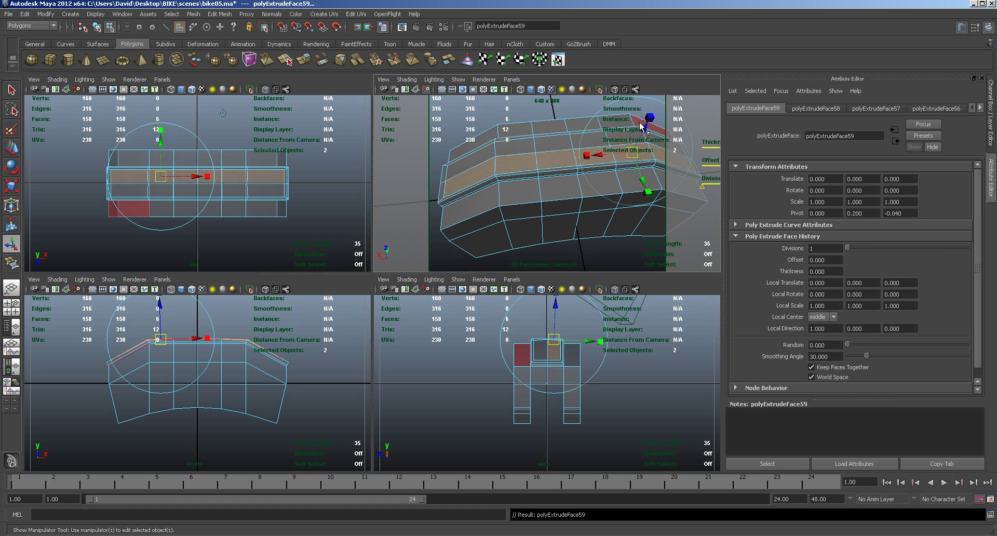
left_click_drag(646, 129, 648, 126)
left_click_drag(649, 190, 644, 181)
left_click(581, 193)
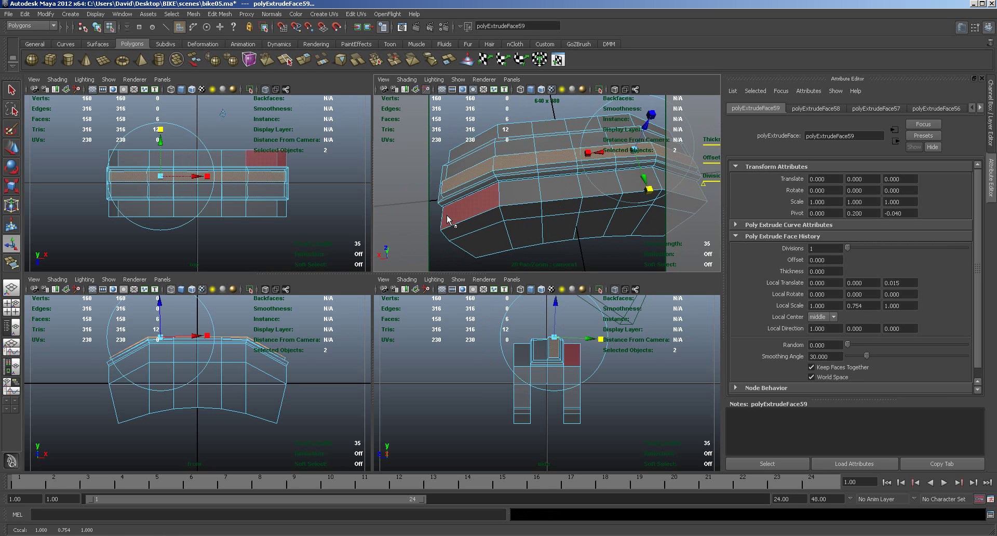
Extrude the six faces of the neighbouring lengthwise row by 0.015 and scale their width to 0.867.
left_click(471, 161)
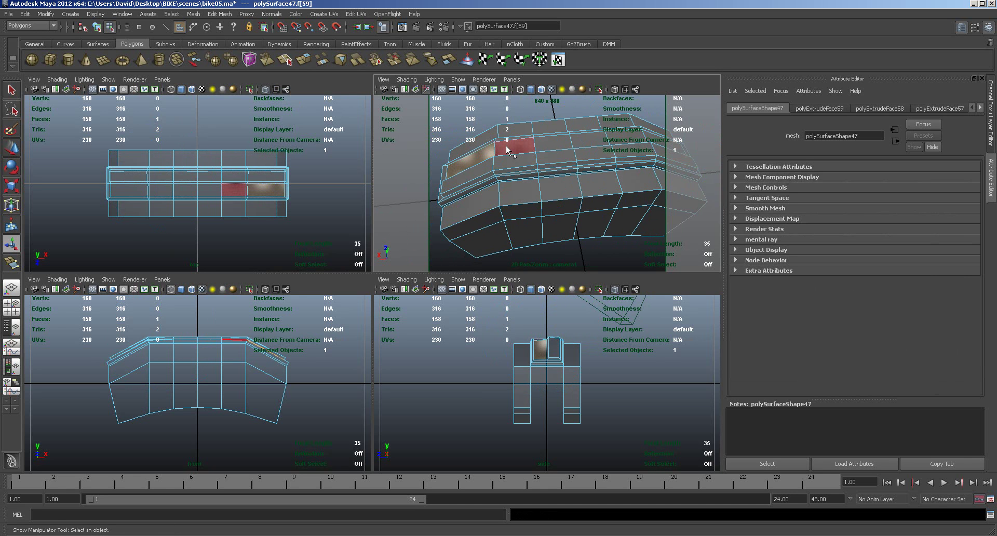
left_click(532, 143, "shift")
left_click(548, 141, "shift")
left_click(588, 139, "shift")
left_click(631, 137, "shift")
left_click(658, 141, "shift")
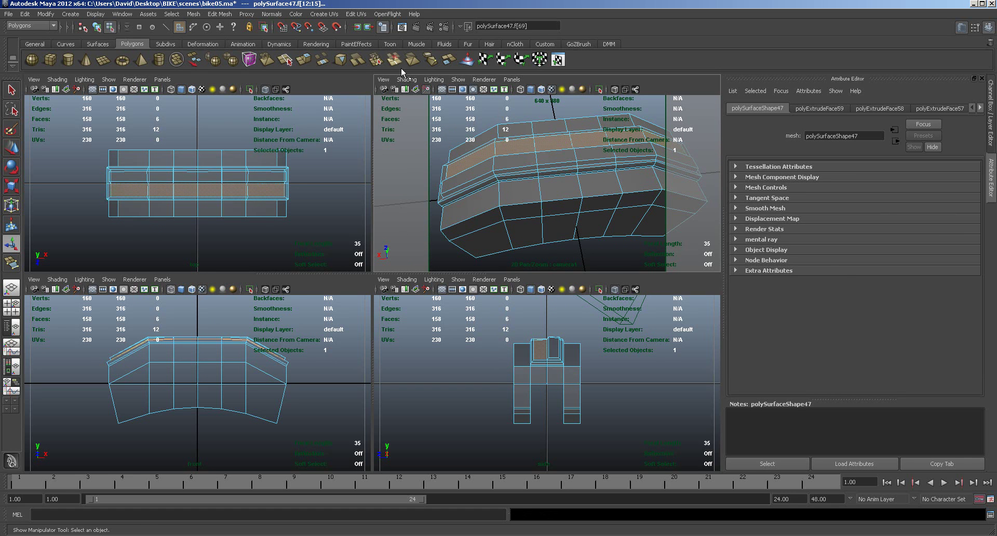
left_click(304, 60)
left_click_drag(539, 304, 540, 306)
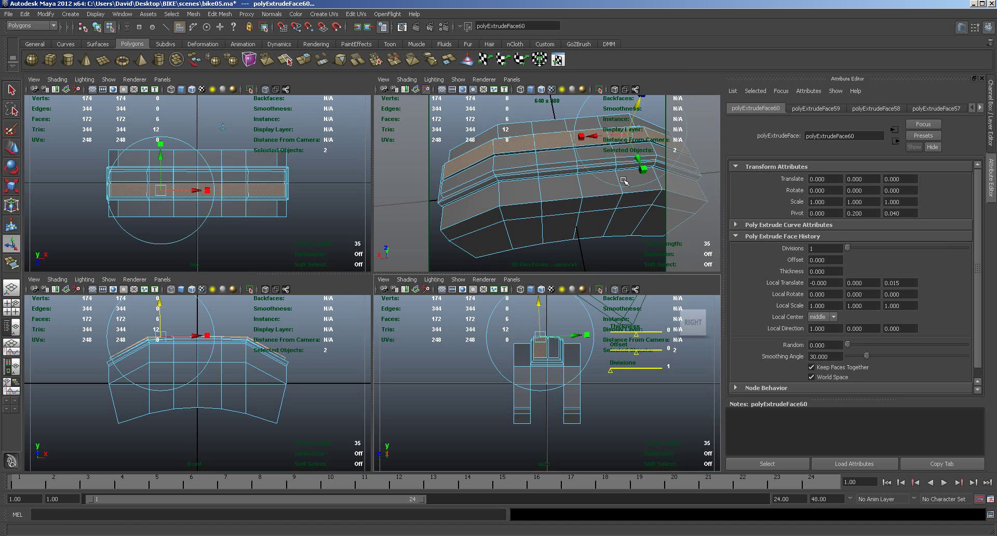
left_click_drag(643, 171, 642, 168)
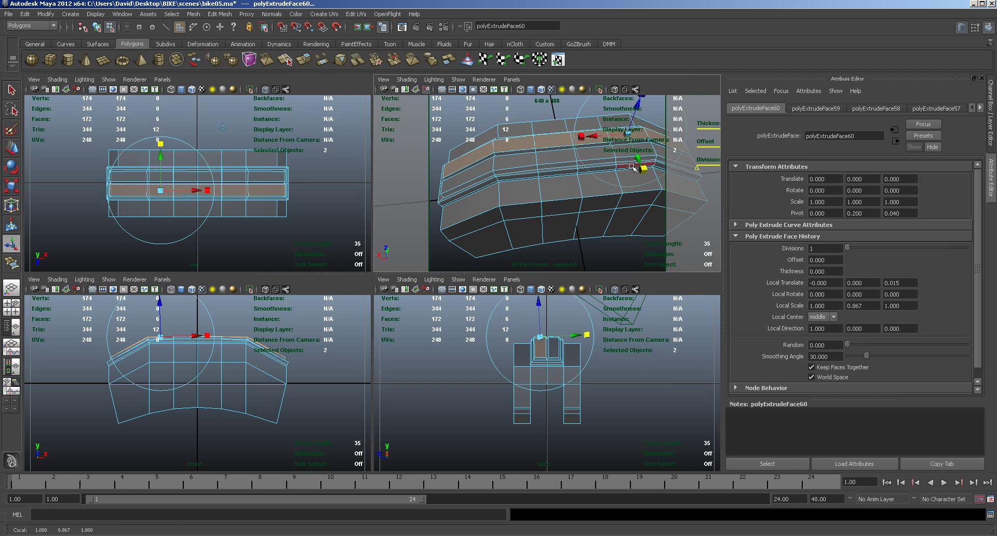
Clear the current selection and select the four middle faces of one raised strip along the block's top.
left_click_drag(483, 171, 445, 191, "alt")
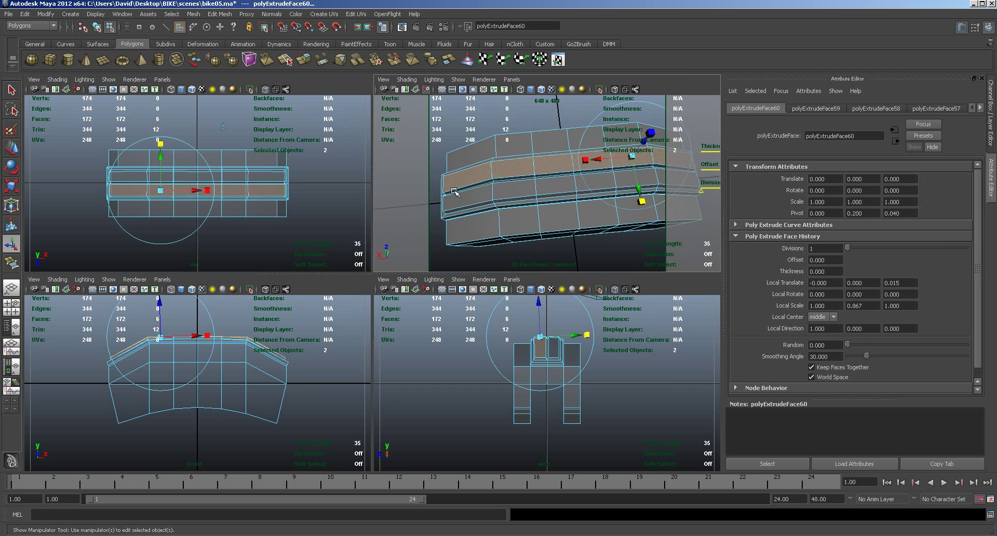
left_click_drag(492, 227, 456, 178, "alt")
left_click(442, 130)
left_click_drag(451, 145, 492, 154, "alt")
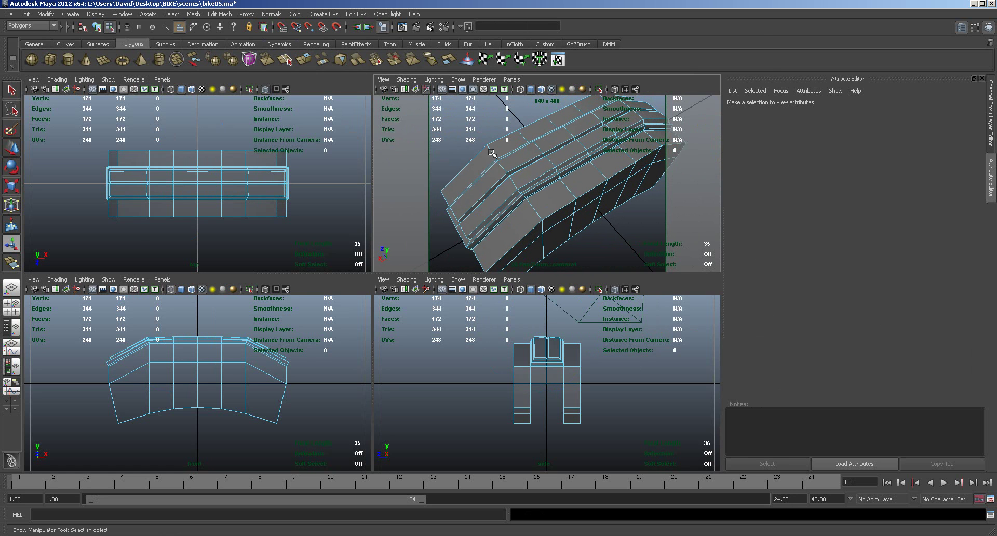
left_click(486, 183)
left_click(517, 156, "shift")
left_click(561, 135, "shift")
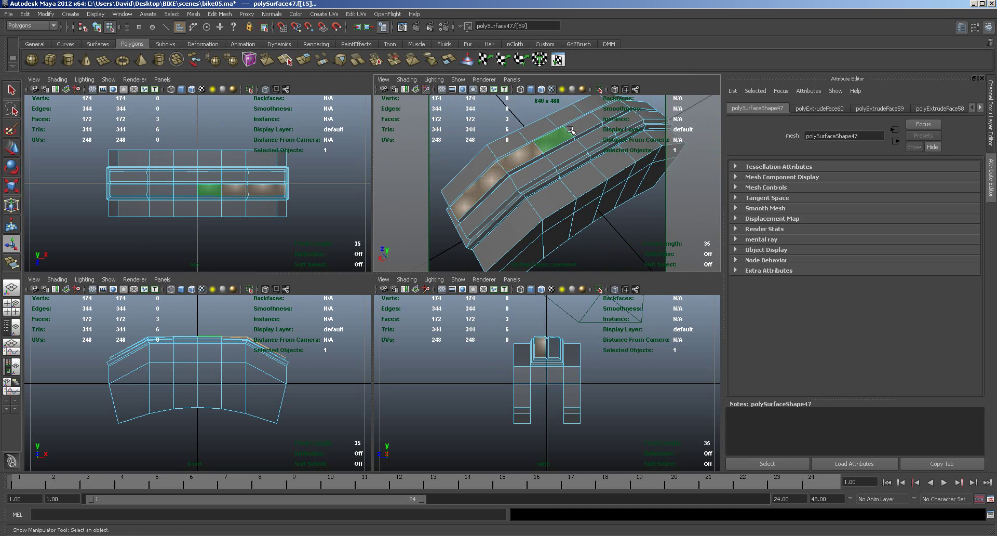
left_click(520, 159)
left_click(554, 137, "shift")
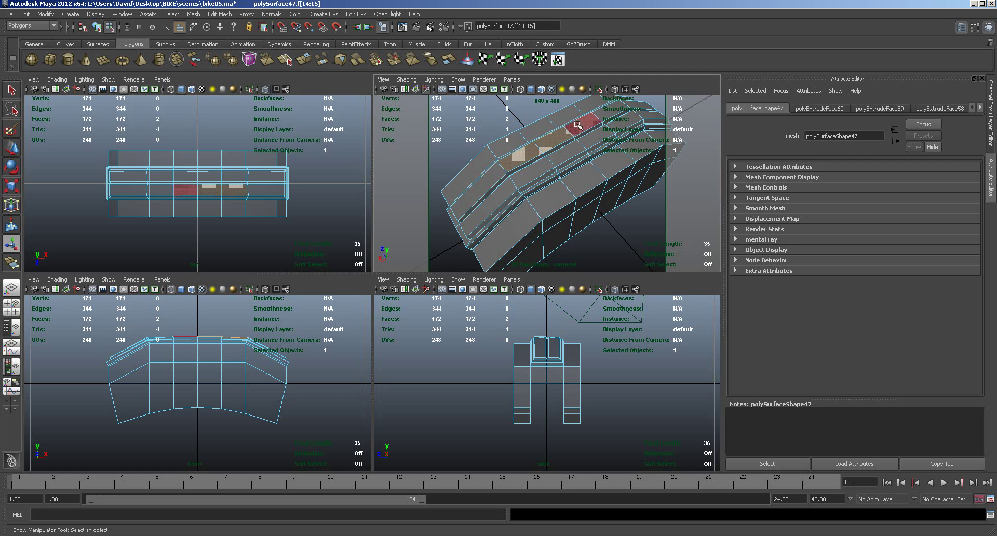
left_click(583, 124, "shift")
left_click(618, 114, "shift")
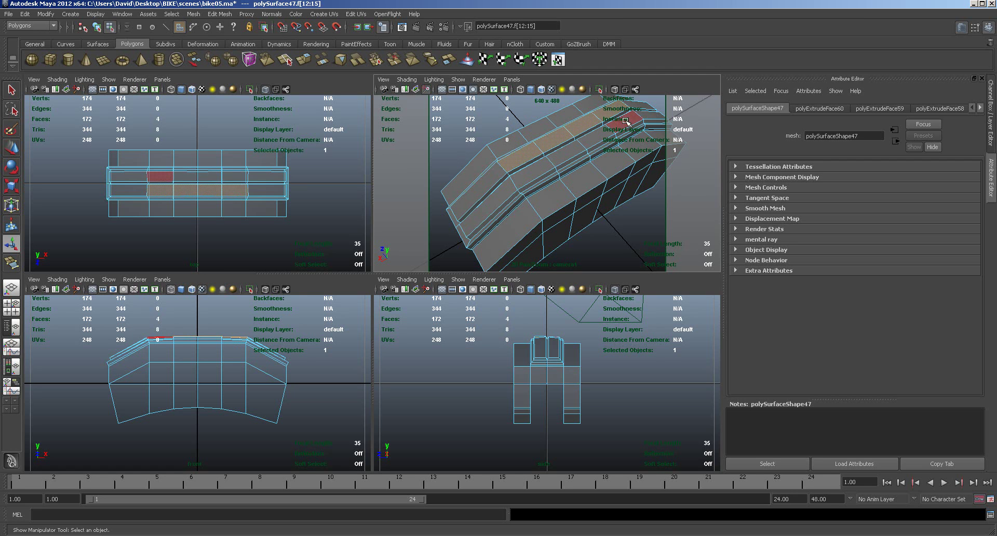
left_click(625, 121, "shift")
left_click(596, 137, "shift")
left_click(567, 152, "shift")
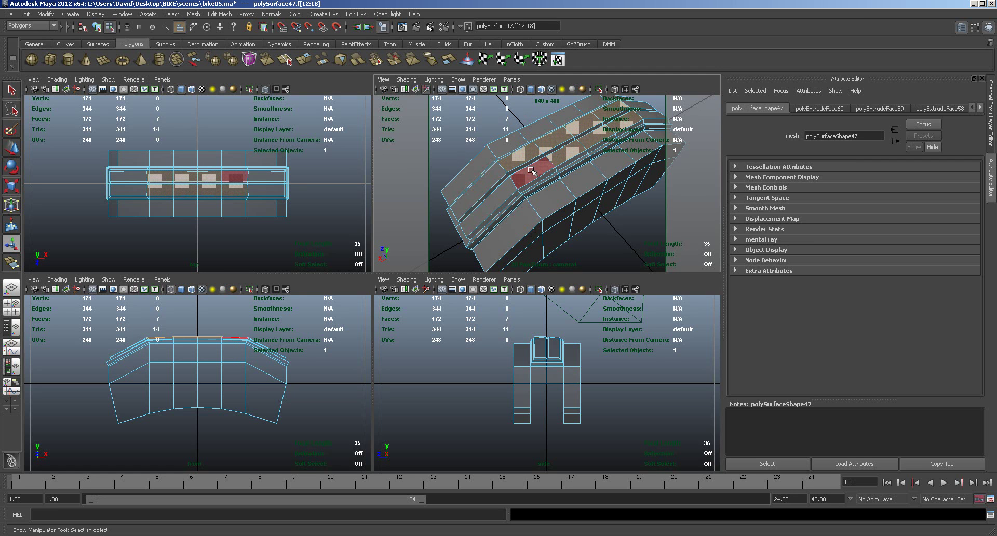
left_click(567, 152, "ctrl")
left_click(597, 137, "ctrl")
left_click(616, 123, "ctrl")
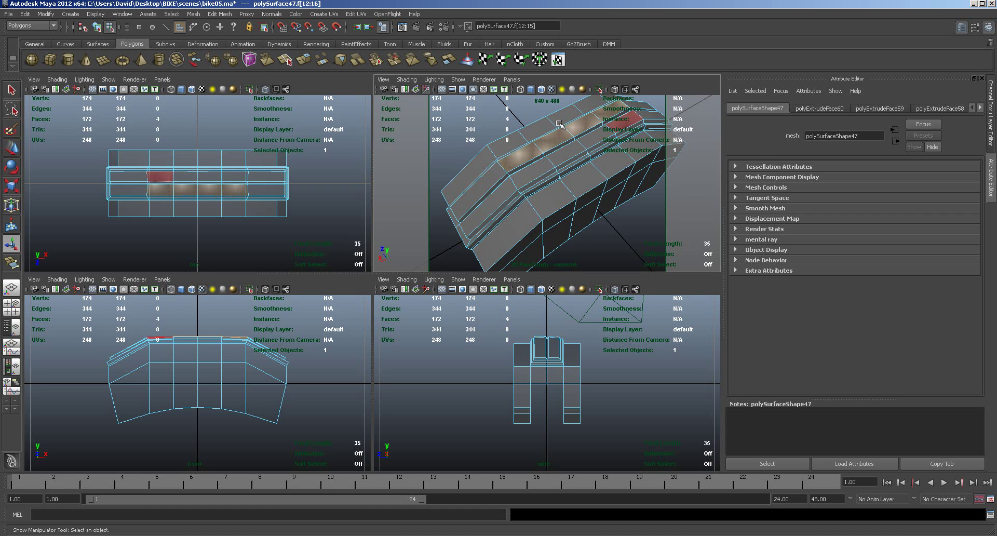
Extrude the four selected top faces in place, scaling them to 0.867 with a width of 0.751.
left_click(304, 59)
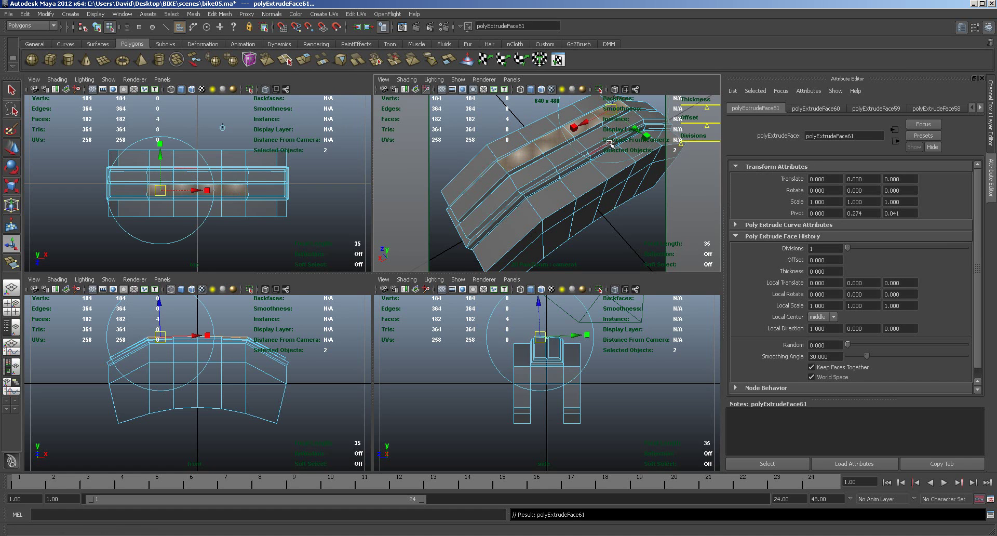
left_click_drag(649, 138, 558, 198)
key("t")
key("space")
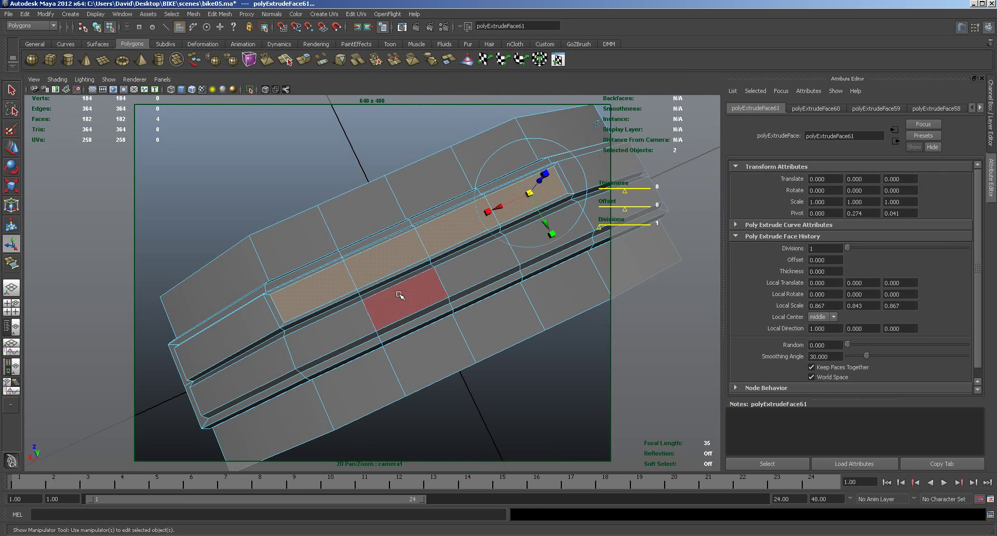
left_click_drag(401, 292, 389, 294, "alt")
left_click_drag(554, 262, 552, 259)
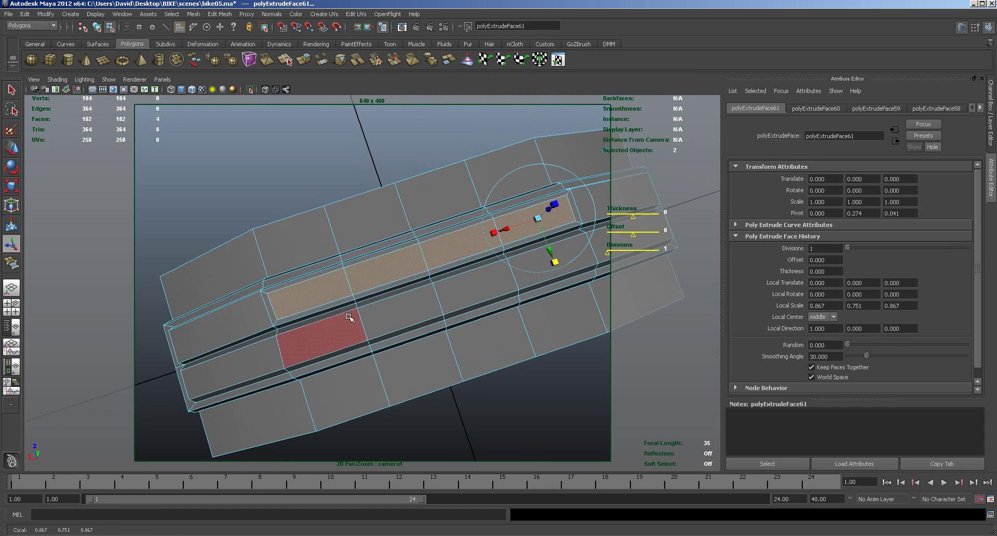
Extrude the four middle faces of the neighbouring top strip in place, scaling them to 0.900 with a width of 0.804.
left_click_drag(333, 338, 407, 313)
left_click(462, 293, "shift")
left_click(550, 266, "shift")
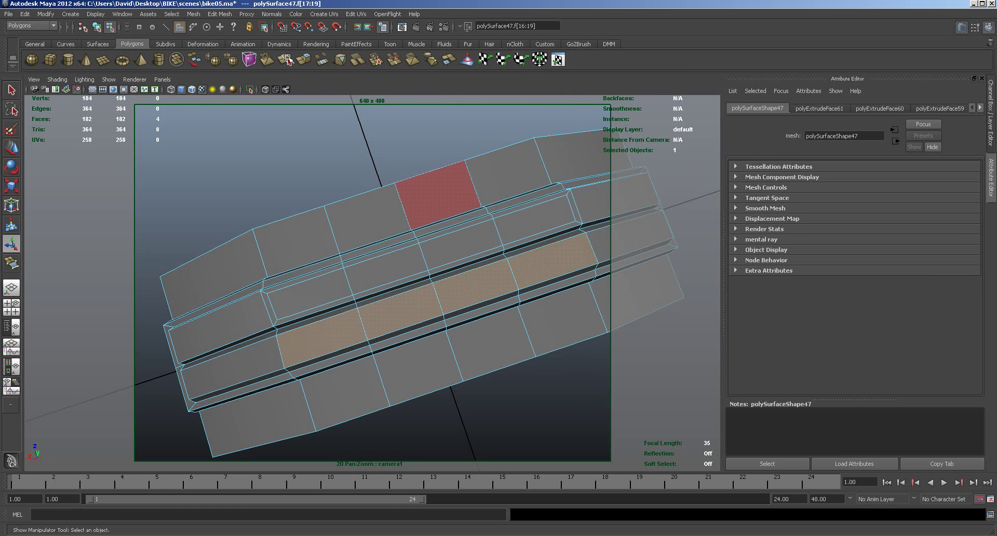
left_click(306, 60)
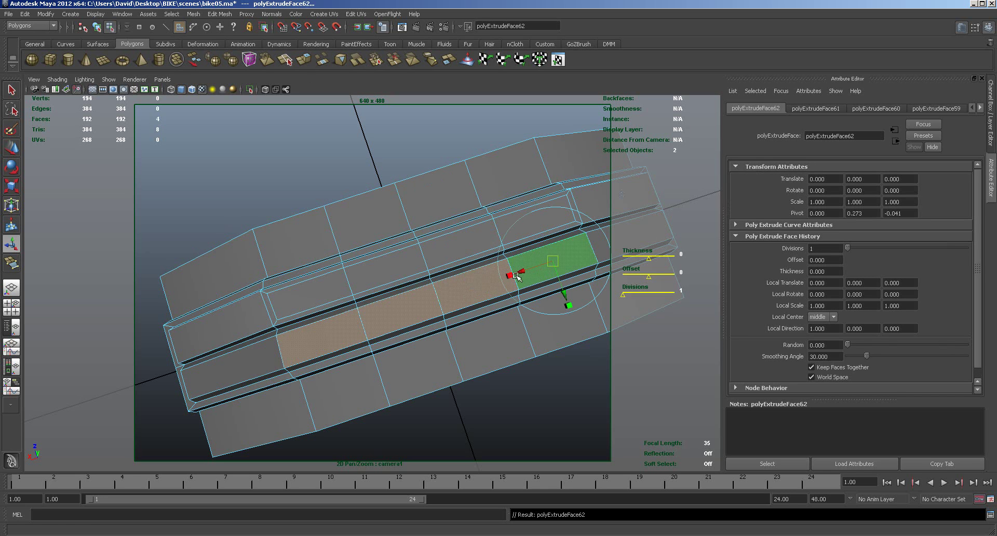
left_click_drag(553, 260, 552, 261)
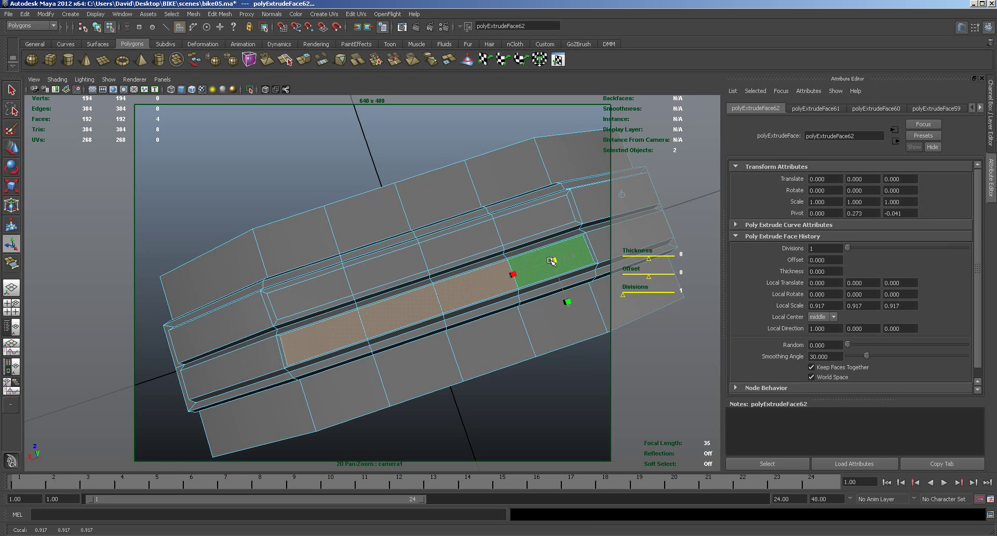
left_click_drag(567, 301, 570, 306)
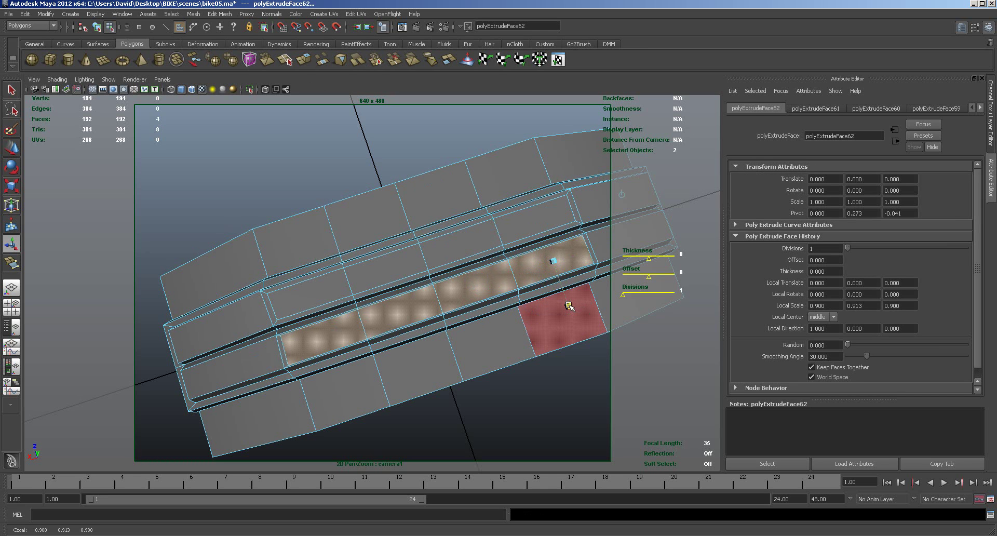
Add the four inset faces of the other strip and extrude both panels inward repeatedly, the last pass by -0.003.
left_click(322, 295, "shift")
left_click(396, 272, "shift")
left_click(441, 257, "shift")
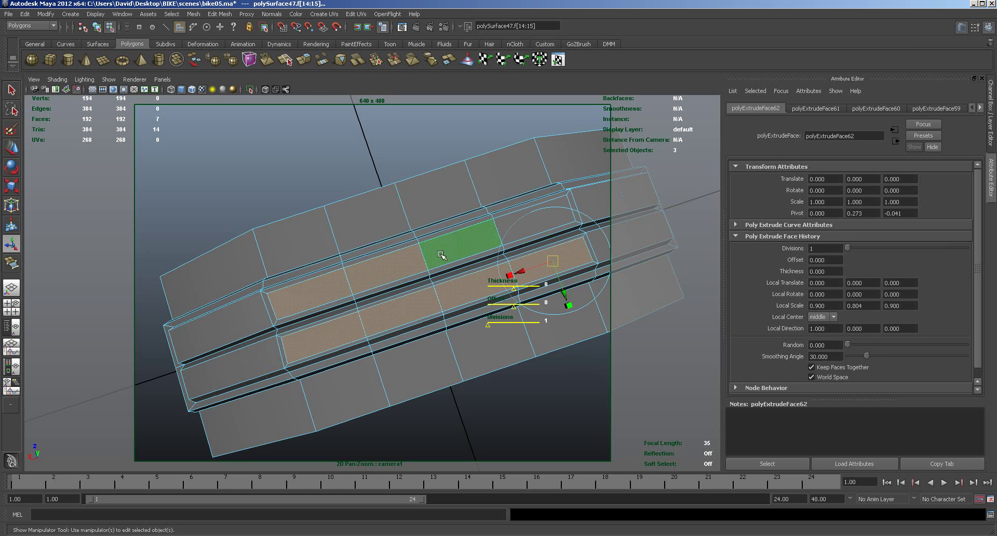
left_click(523, 226, "shift")
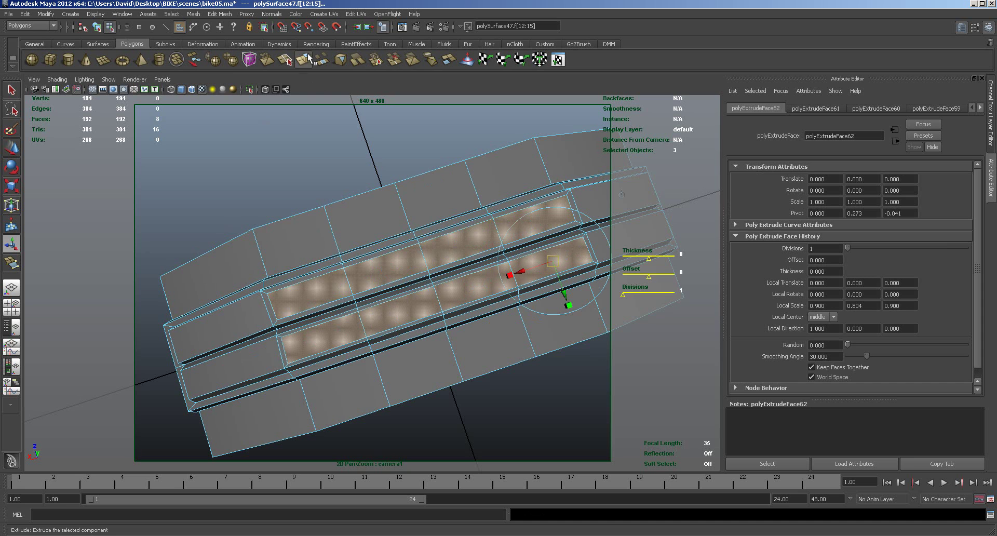
left_click(304, 59)
left_click_drag(376, 195, 373, 156, "alt")
left_click_drag(530, 128, 528, 136)
left_click(304, 59)
left_click(304, 59)
left_click_drag(401, 180, 403, 201, "alt")
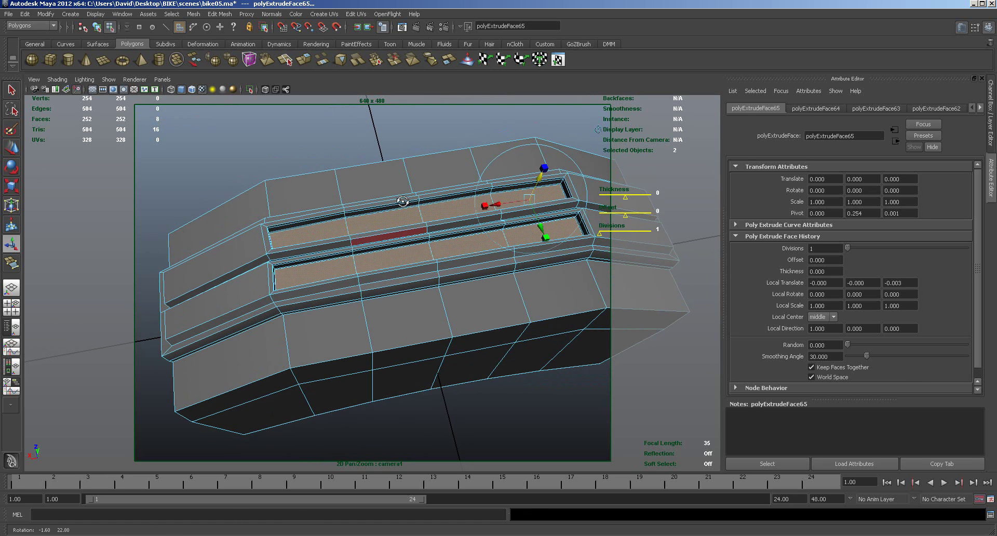
Extrude the two recess floors in place scaled to 0.900, and extrude again with length 0.957 and width 0.670.
left_click(304, 60)
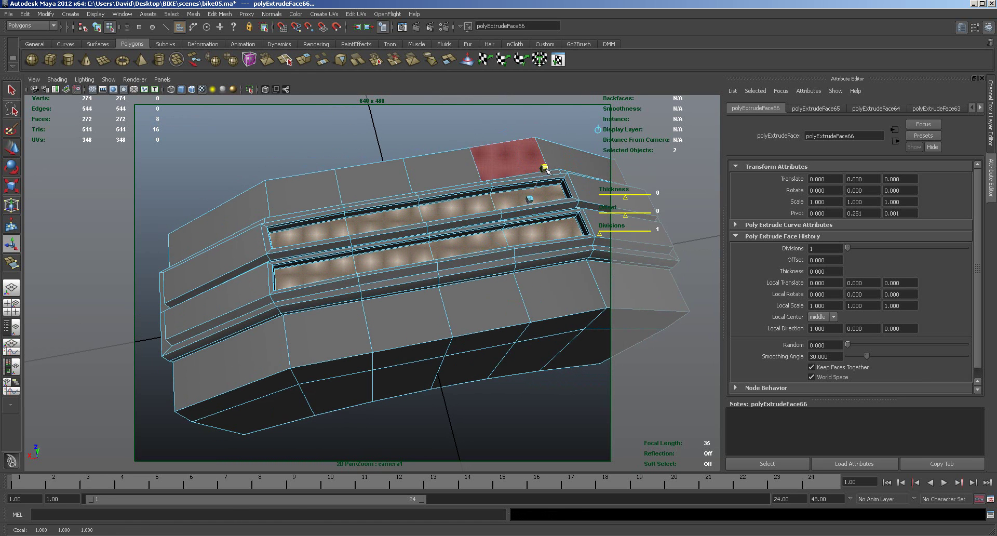
left_click_drag(530, 200, 530, 199)
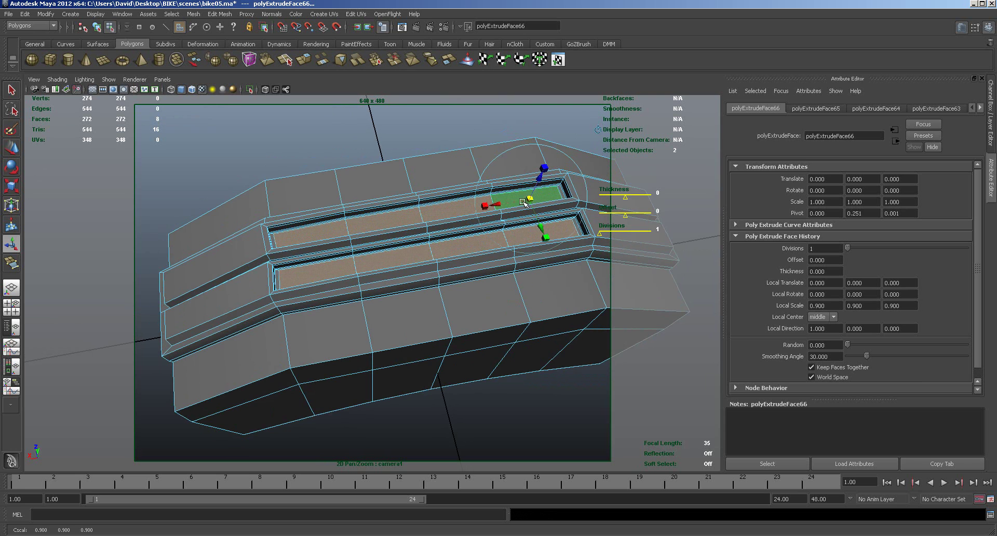
left_click_drag(409, 260, 403, 249, "alt")
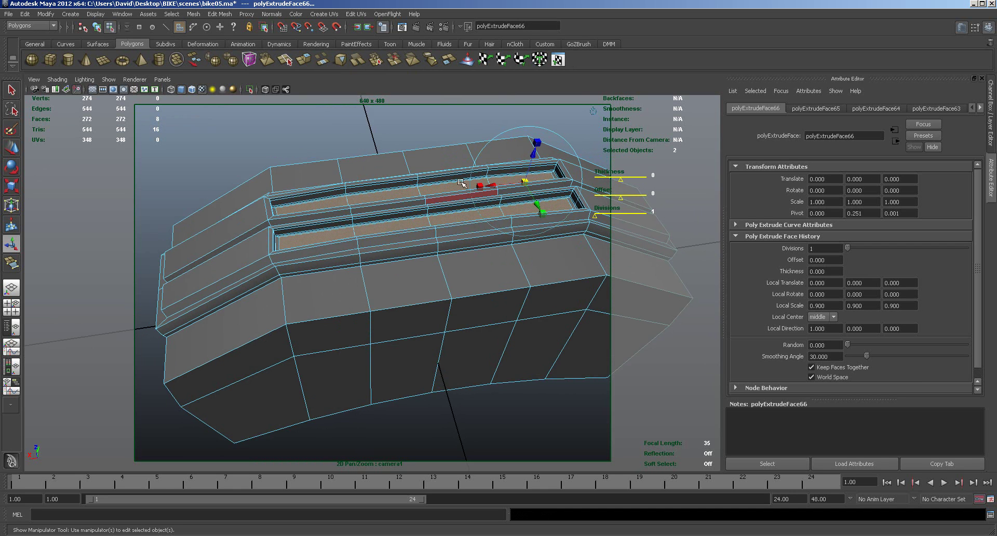
left_click(304, 61)
left_click_drag(499, 262, 551, 333, "alt")
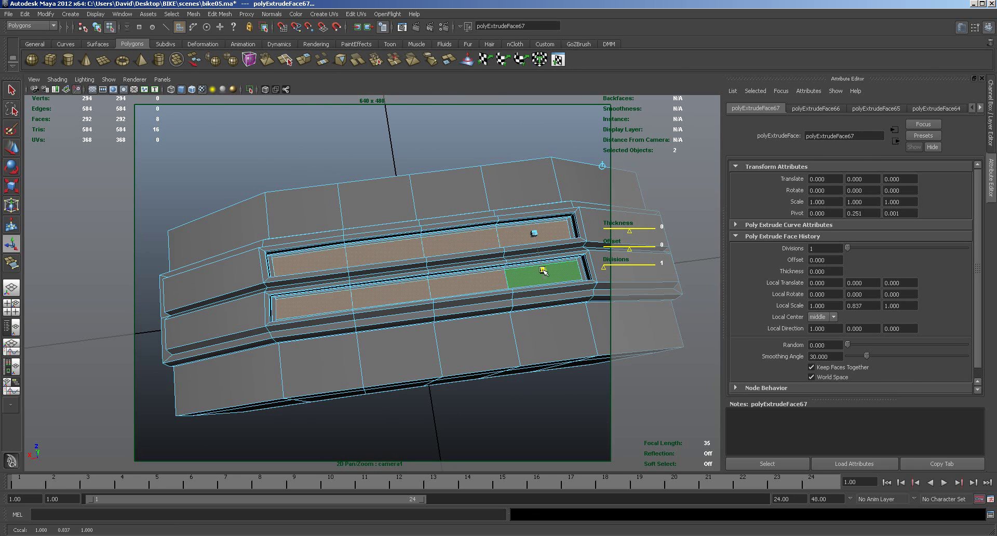
left_click_drag(544, 277, 492, 240)
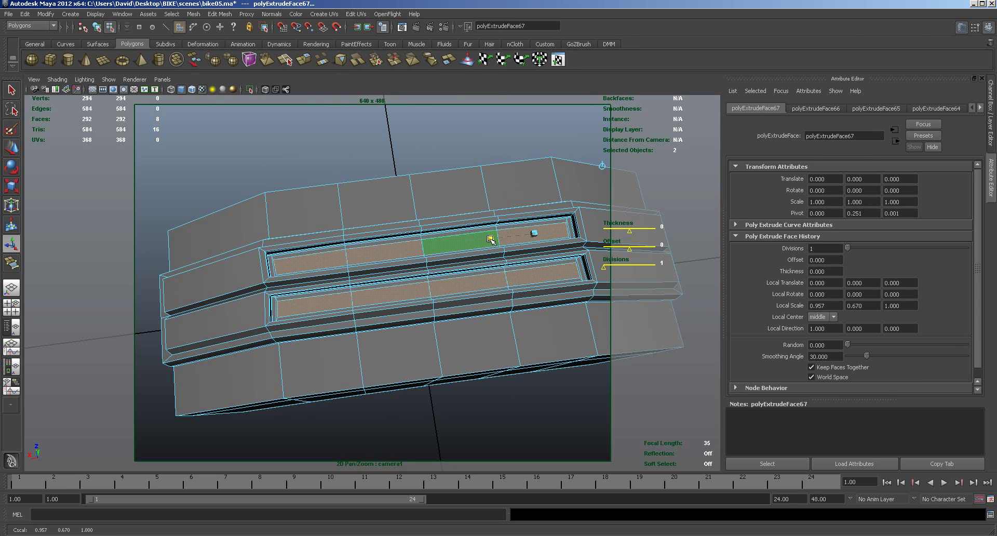
Extrude the narrowed floor faces of both top recesses by 0.017.
left_click(304, 62)
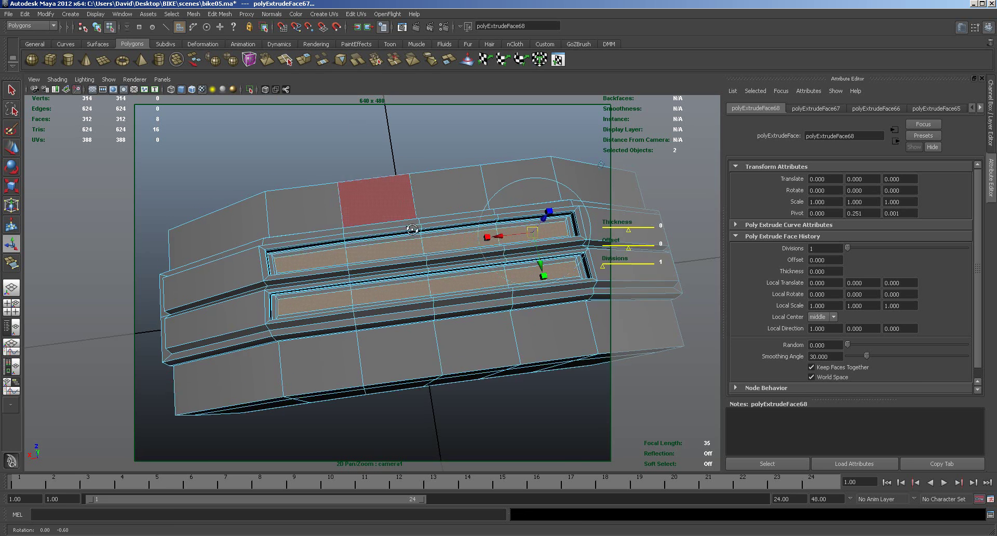
left_click_drag(366, 200, 414, 190, "alt")
left_click_drag(522, 133, 521, 125)
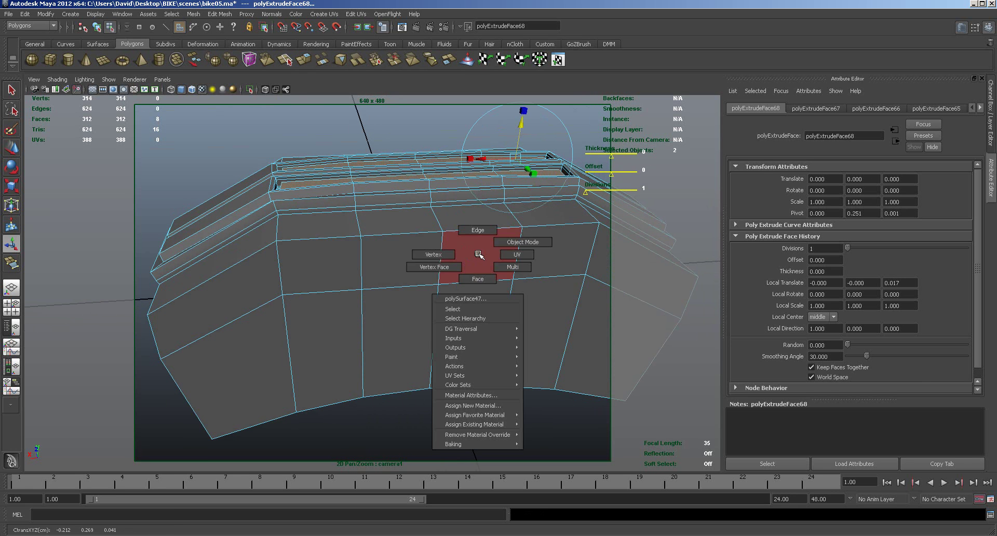
Preview the whole block smoothed in object mode to check the two top slots, and return to the unsmoothed display.
key("F8")
left_click(472, 270)
key("3")
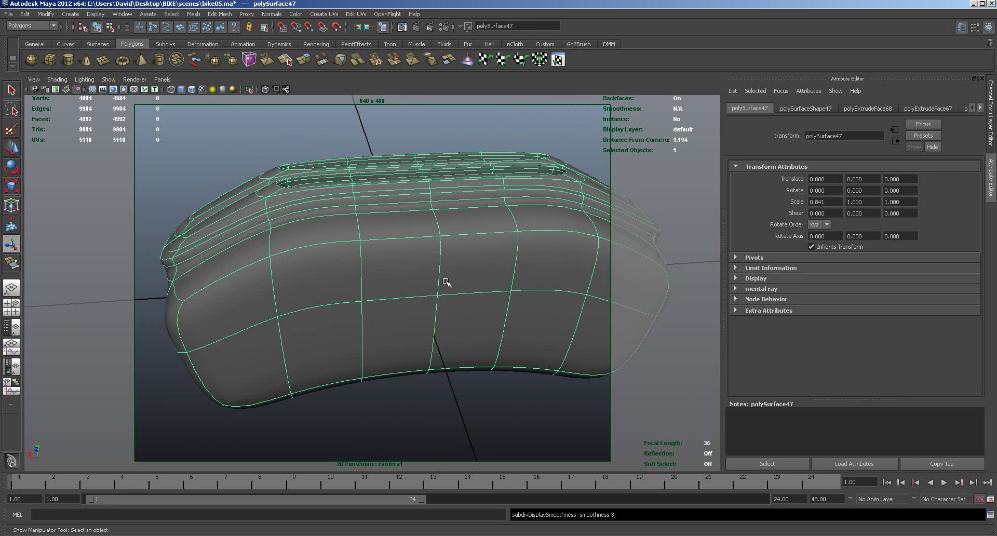
mouse_move(482, 316)
left_mouse_down("alt")
mouse_move(452, 345)
mouse_move(466, 320)
left_mouse_up("alt")
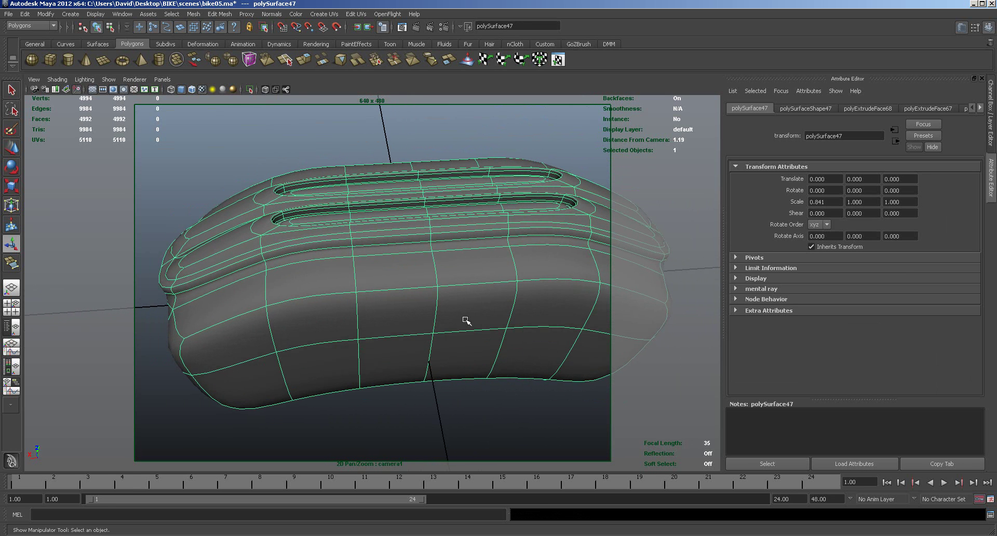
key("1")
scroll(463, 329, "down", 5)
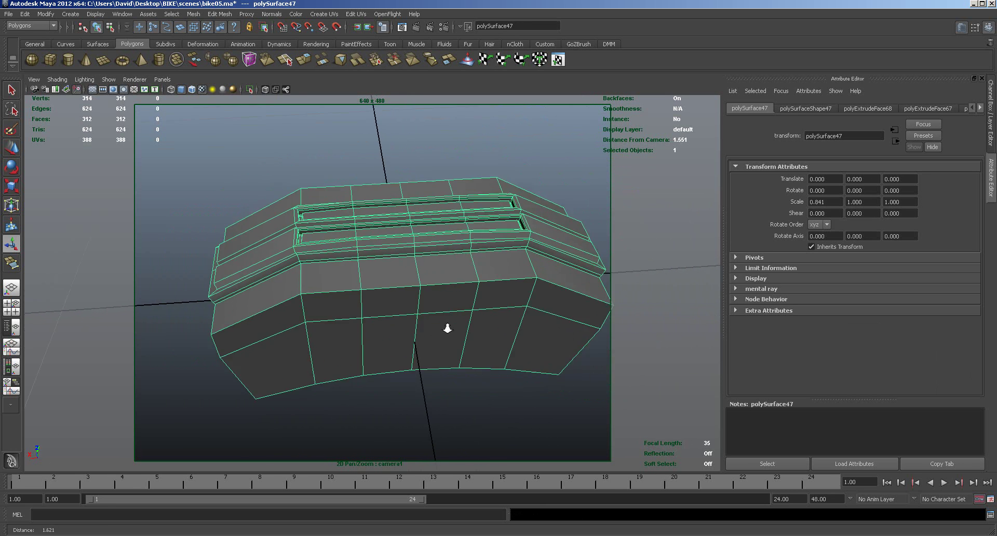
mouse_move(414, 334)
left_mouse_down("alt")
mouse_move(415, 343)
mouse_move(420, 327)
left_mouse_up("alt")
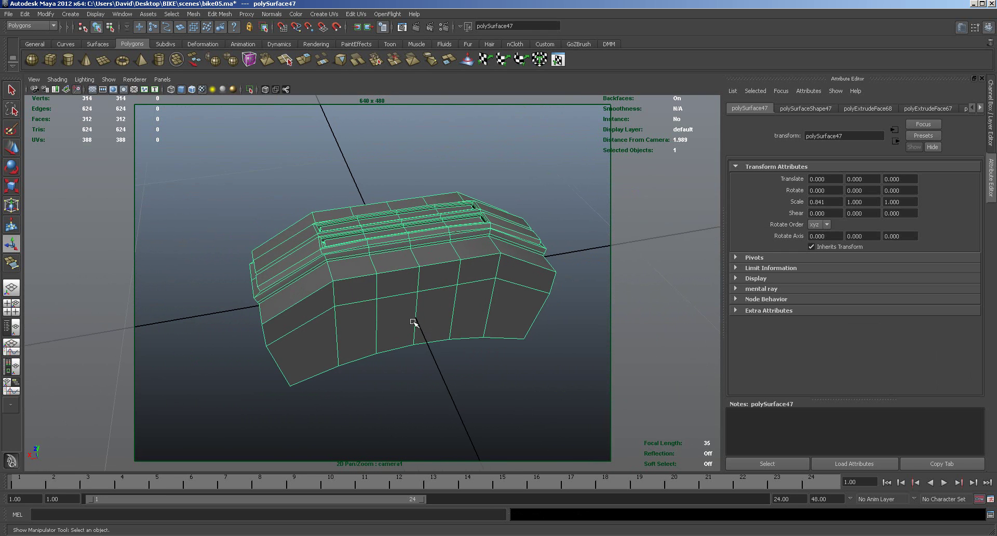
left_click(458, 384)
left_click(409, 304)
left_click(427, 370)
mouse_move(407, 403)
left_mouse_down("alt")
mouse_move(412, 431)
mouse_move(462, 383)
mouse_move(503, 389)
mouse_move(429, 383)
mouse_move(389, 396)
mouse_move(422, 416)
mouse_move(405, 400)
left_mouse_up("alt")
left_click(290, 268)
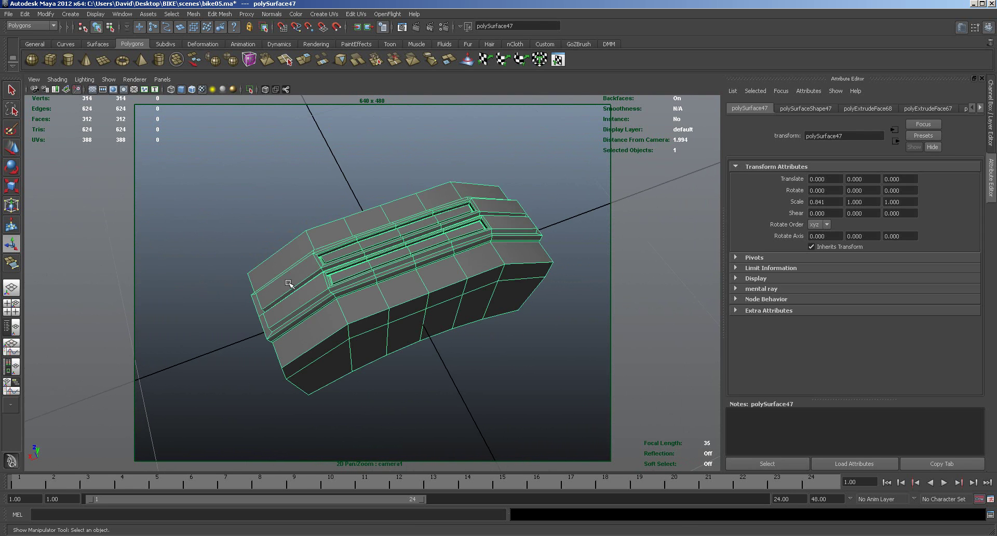
left_click_drag(318, 300, 351, 264, "alt")
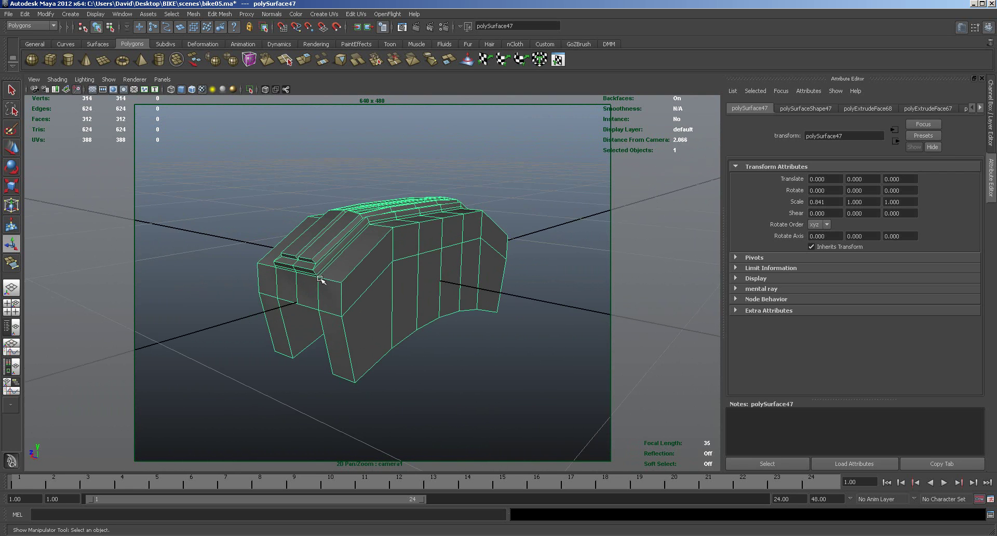
Extrude the eight middle faces on one long side of the block and shrink them into a smaller panel.
right_click(290, 286)
left_click_drag(291, 285, 356, 298, "alt")
right_click(355, 298)
left_click(354, 312)
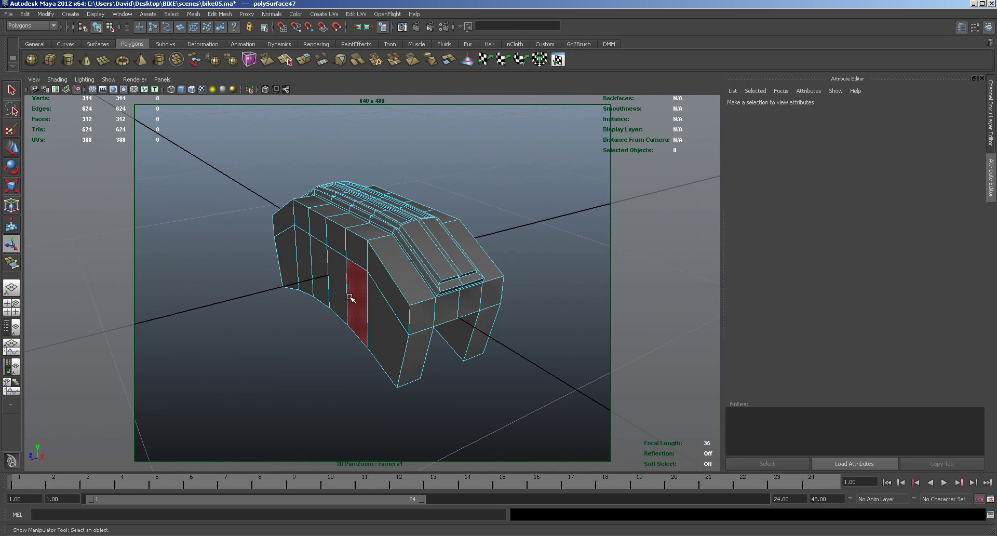
left_click(336, 286)
left_click(320, 291, "shift")
left_click(303, 283, "shift")
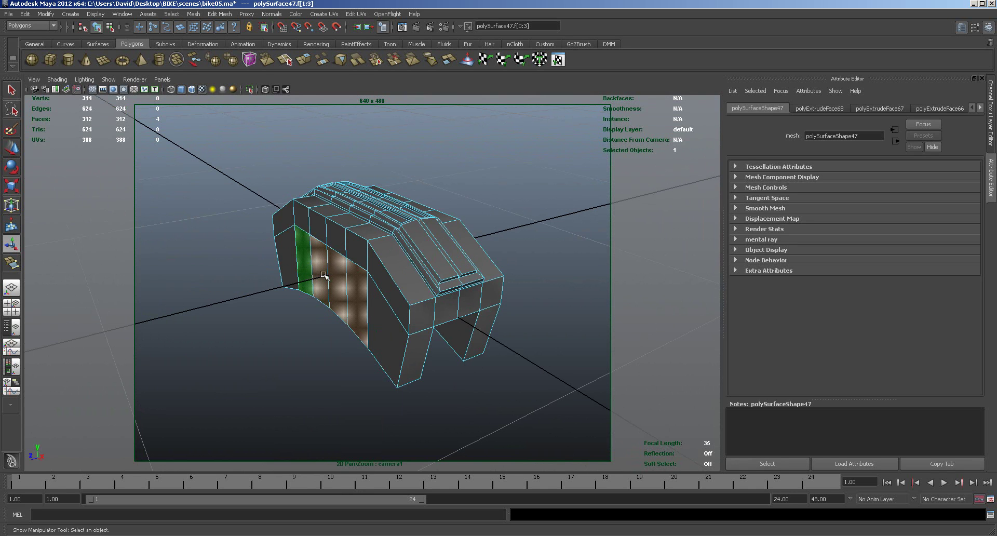
left_click(305, 225, "shift")
left_click(320, 231, "shift")
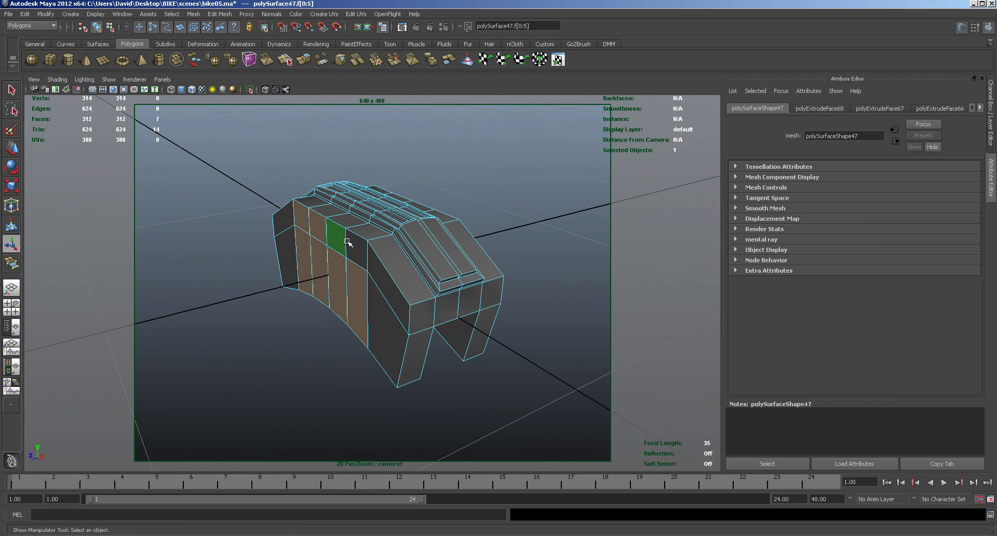
left_click(304, 60)
left_click_drag(264, 271, 271, 244)
left_click(316, 278)
left_click_drag(253, 320, 312, 293, "alt")
Extrude the side panel's eight faces once more by 0.009.
left_click(304, 60)
left_click_drag(328, 124, 279, 253, "alt")
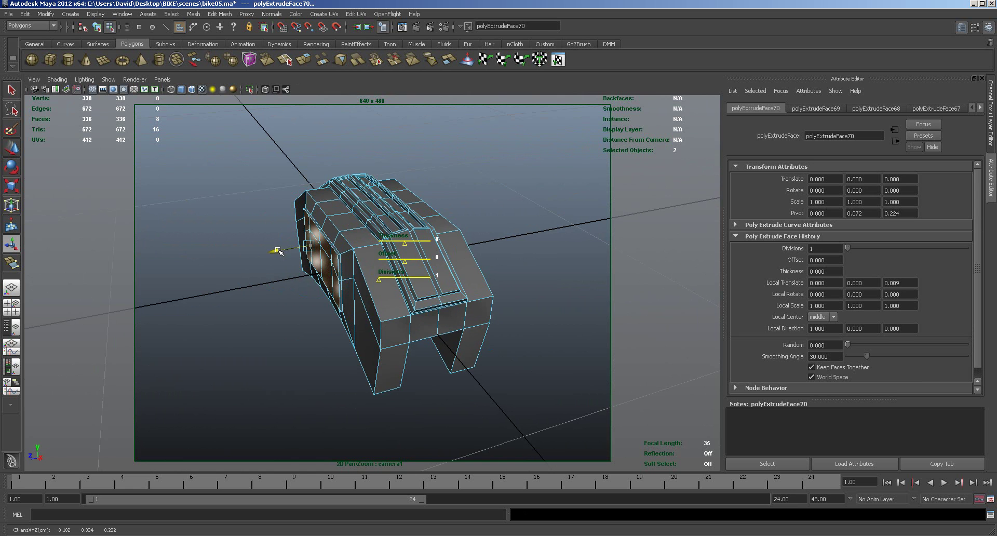
left_click(305, 319)
Bevel the upper outer edge lines along both long sides of the block with a fractional width of 0.2 and 3 segments.
left_click_drag(305, 319, 405, 351, "alt")
right_click_drag(466, 266, 463, 248)
left_click(460, 263)
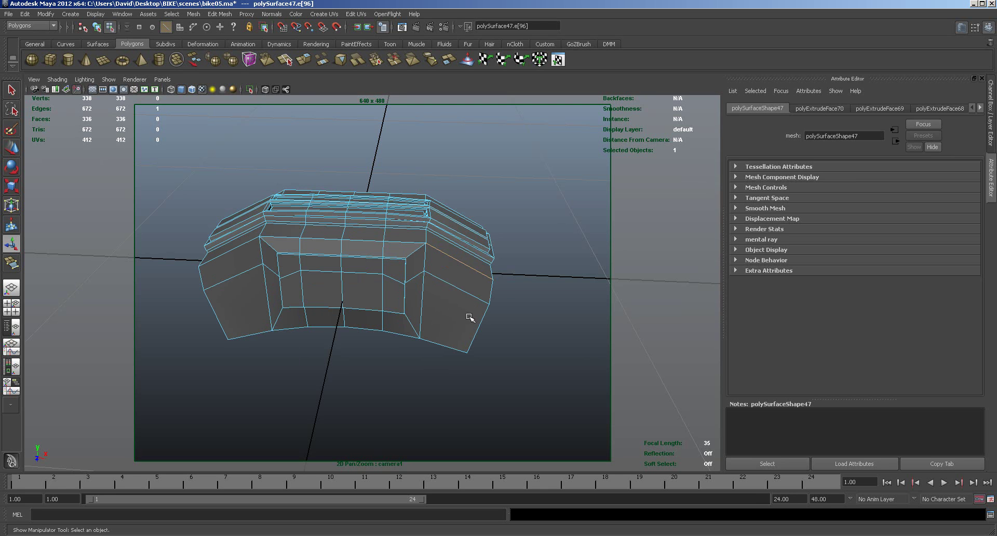
middle_click_drag(461, 313, 490, 344, "alt")
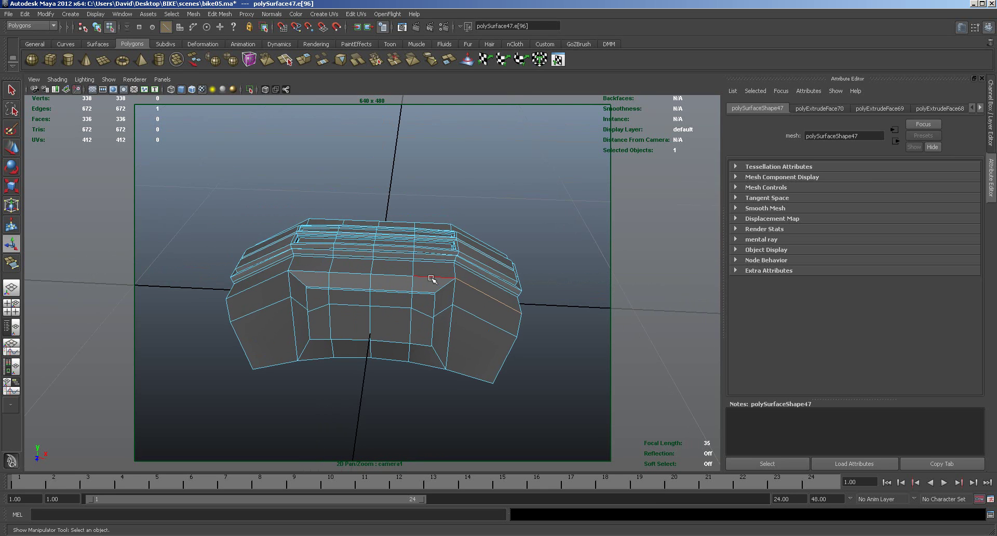
left_click(431, 279, "shift")
left_click(317, 272, "shift")
left_click(279, 276, "shift")
left_click_drag(392, 341, 473, 303, "alt")
left_click(474, 293, "shift")
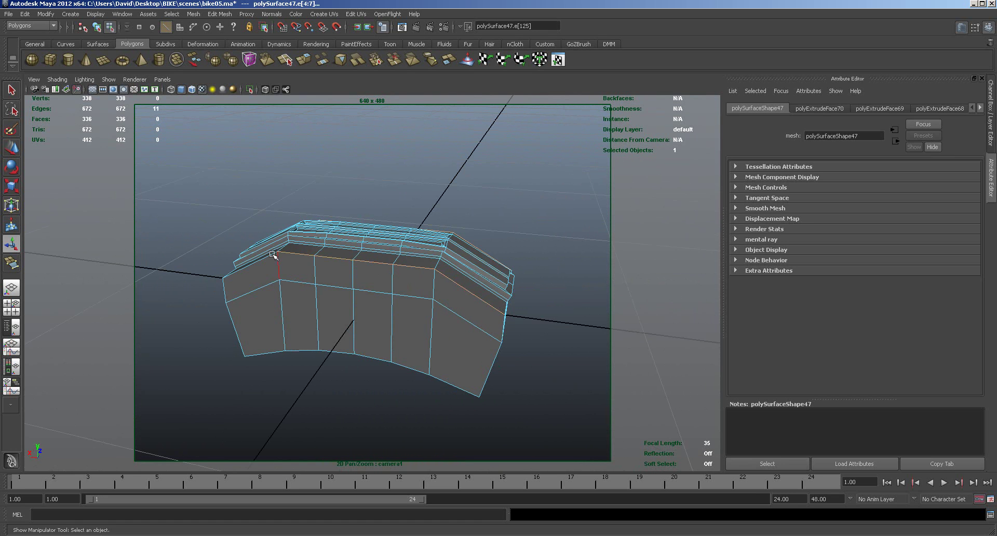
left_click_drag(334, 280, 382, 325, "alt")
left_click_drag(346, 355, 445, 338, "alt")
left_click(221, 14)
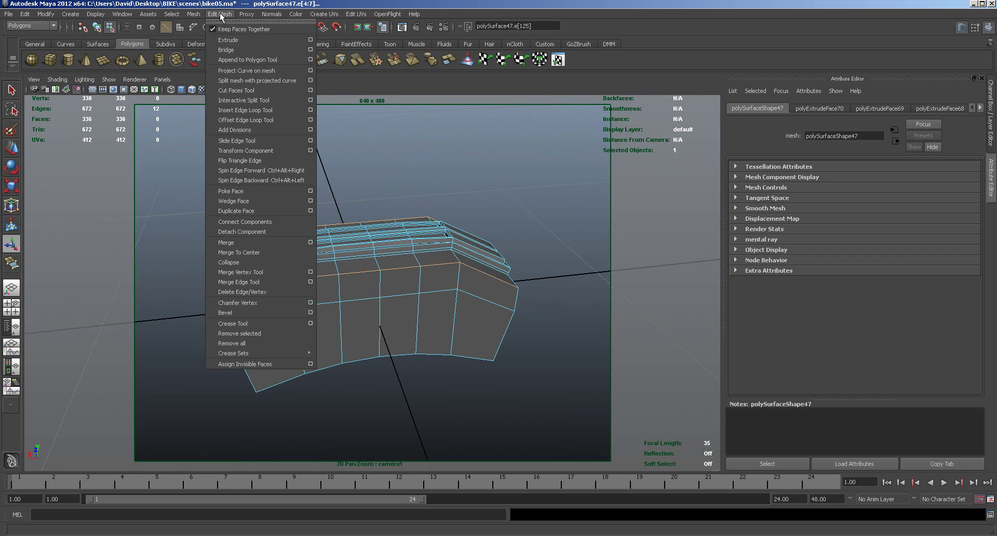
left_click(310, 313)
left_click_drag(244, 121, 200, 45)
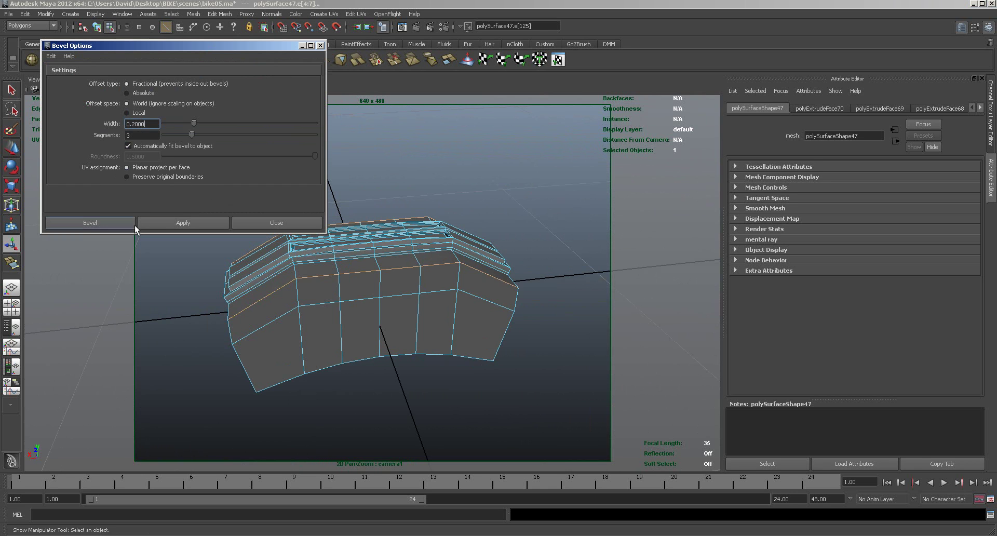
left_click(168, 223)
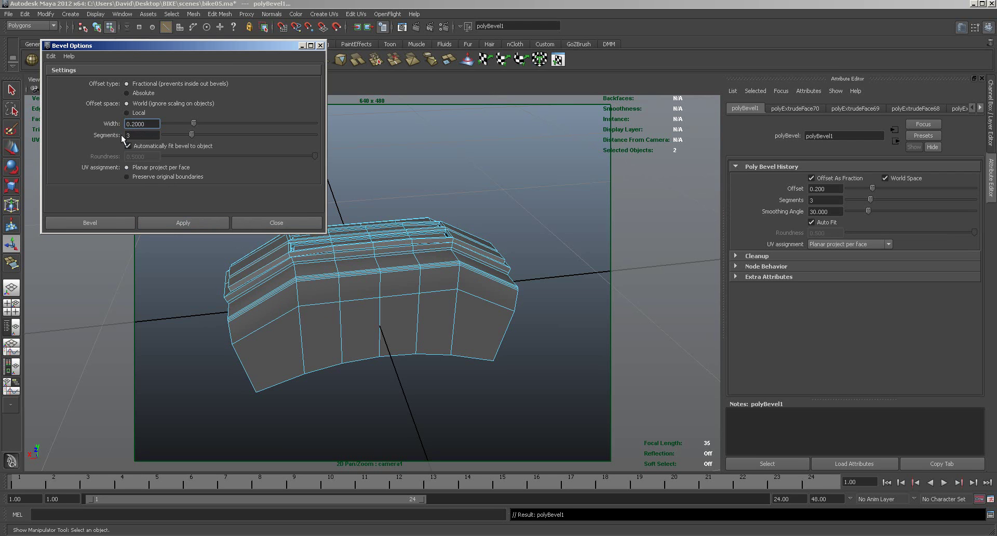
Preview the block smoothed in object mode to inspect the beveled edges, and return to the unsmoothed display.
left_click(565, 359)
right_click_drag(497, 325, 516, 321)
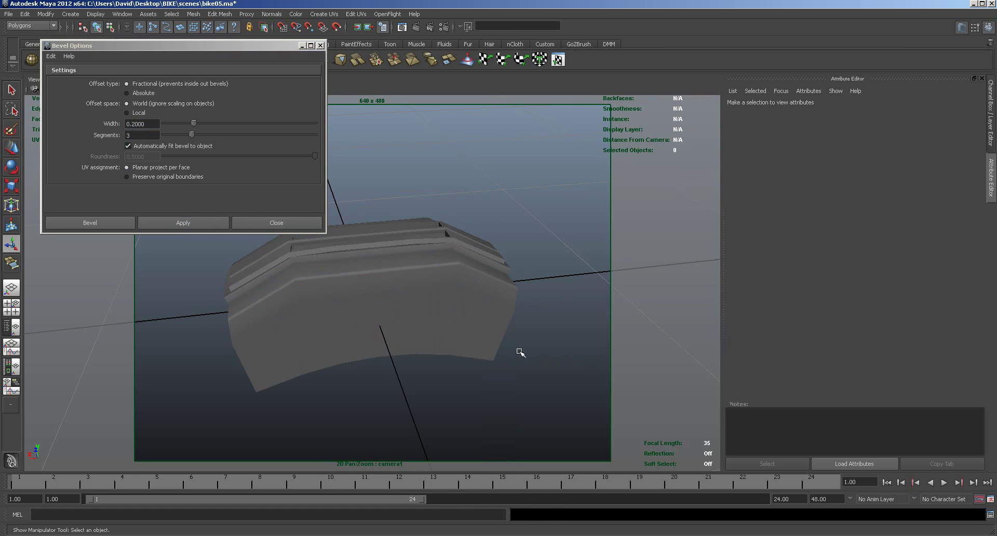
left_click_drag(539, 330, 446, 333, "alt")
left_click(437, 338)
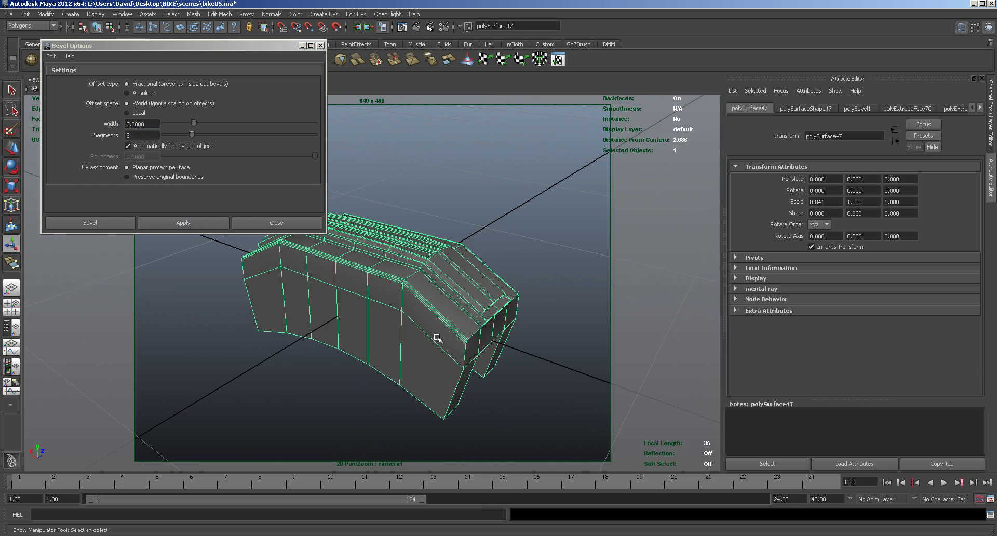
key("3")
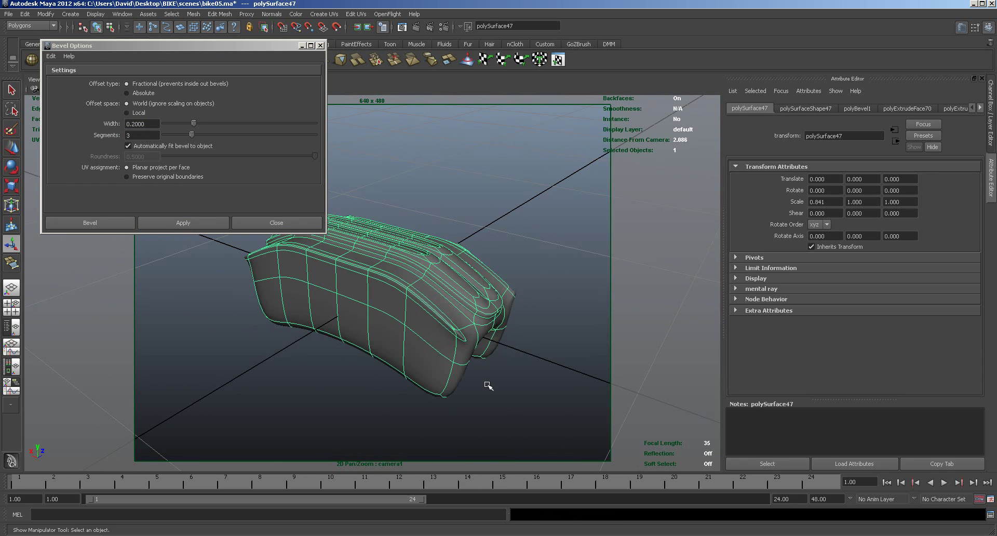
left_click(463, 372)
left_click_drag(518, 412, 559, 403, "alt")
left_click(466, 338)
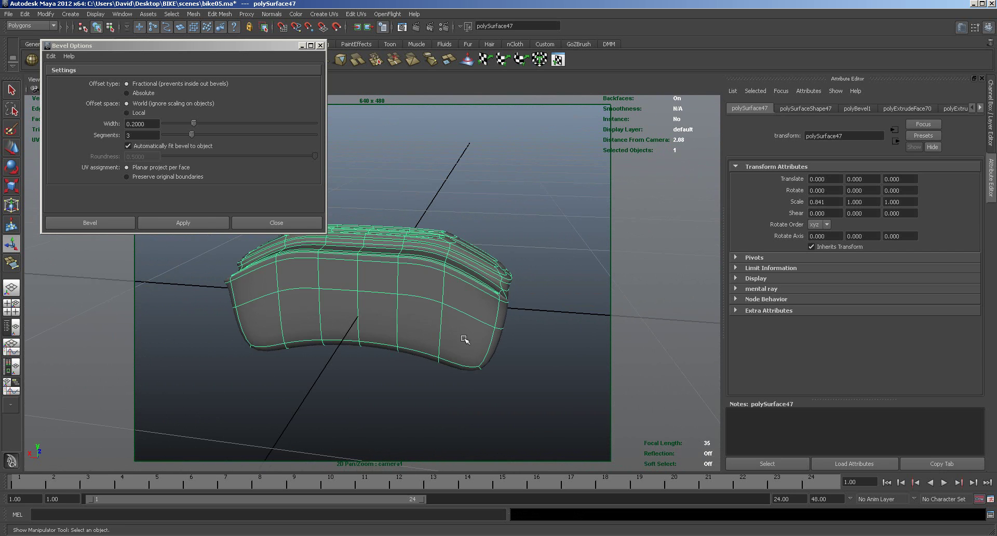
key("1")
Shift the bottom vertices of one leg inward in the side view so the leg tapers downward.
left_click_drag(502, 408, 418, 404, "alt")
left_click_drag(358, 413, 313, 383, "alt")
right_click(414, 362)
left_click(379, 361)
key("space")
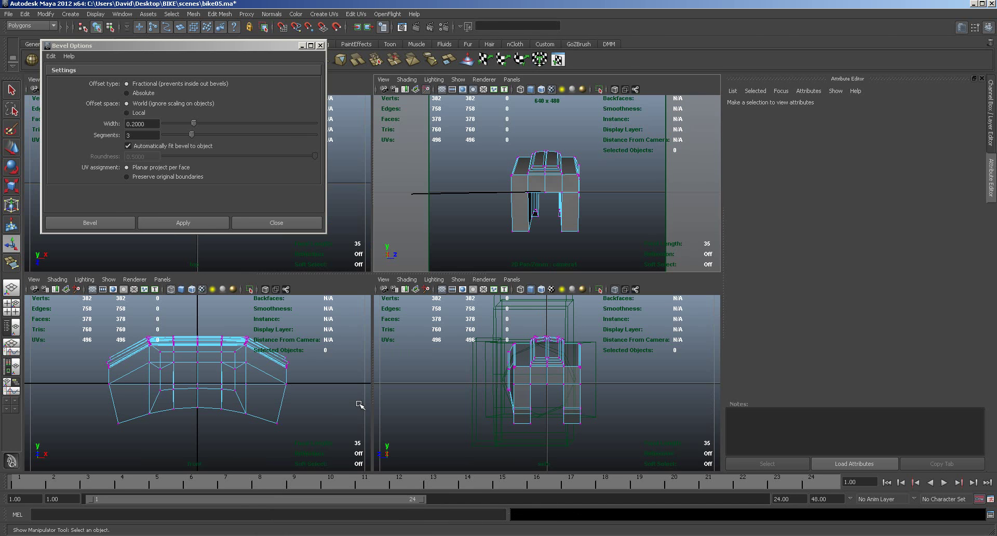
left_click_drag(554, 399, 609, 438)
left_click_drag(527, 417, 605, 415)
left_click(627, 404)
key("r")
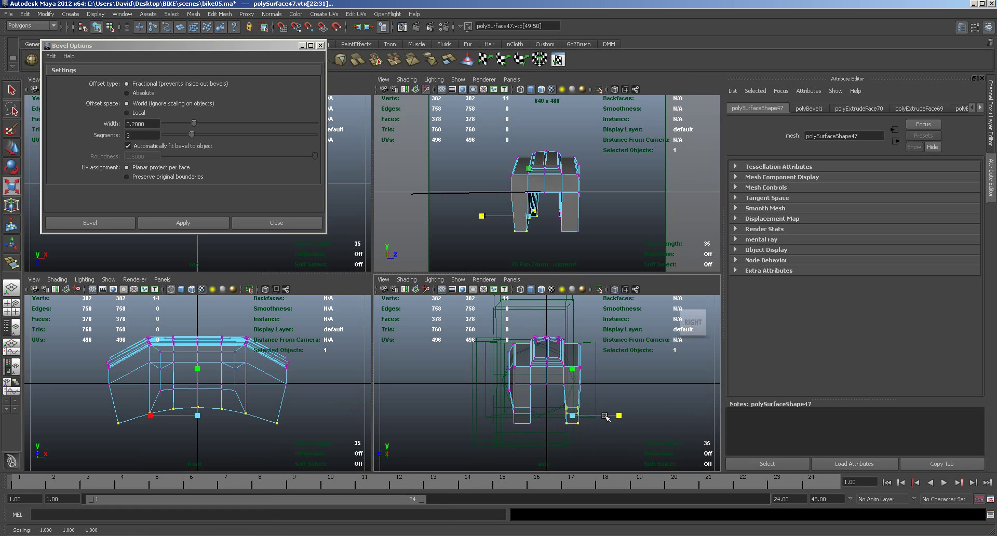
key("w")
Move the other leg's bottom vertices inward to match, and narrow the channel between the two legs.
mouse_move(539, 417)
left_mouse_down()
mouse_move(523, 418)
mouse_move(537, 429)
left_mouse_up()
key("r")
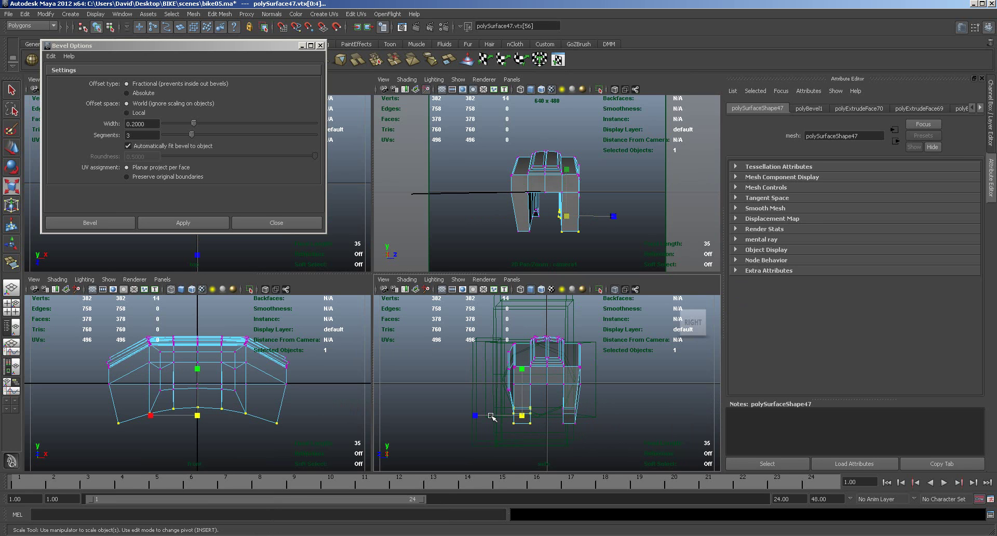
key("w")
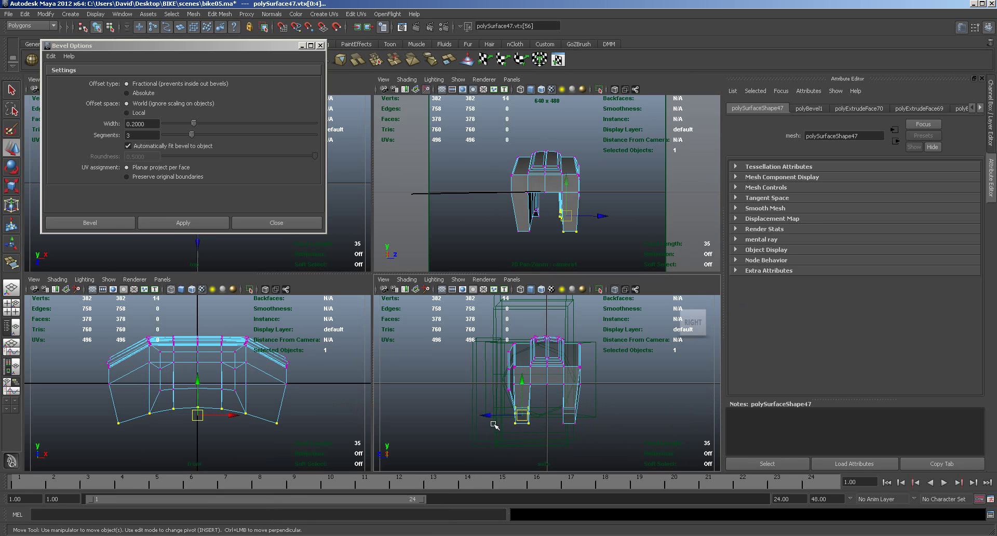
left_click_drag(489, 418, 500, 414)
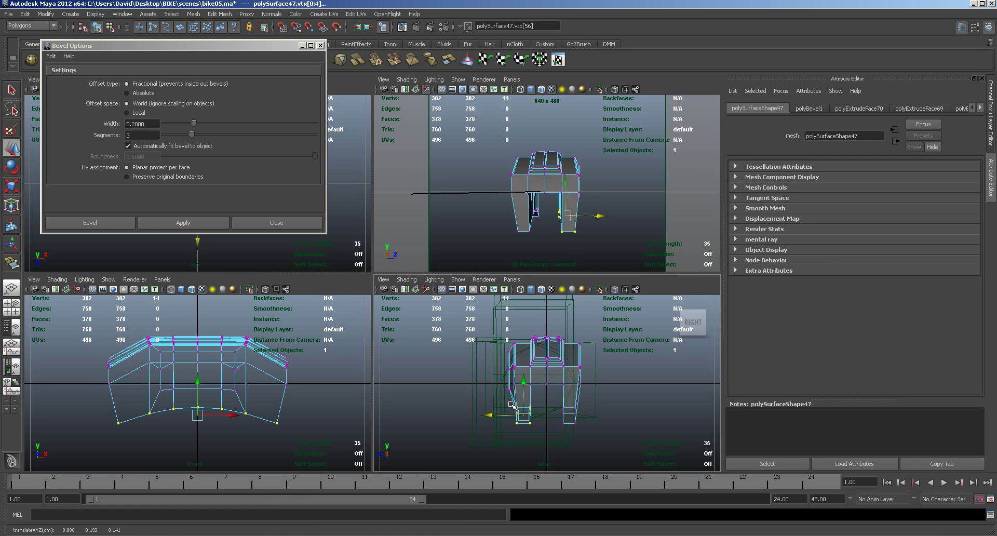
left_click_drag(529, 381, 581, 406)
key("r")
Extrude the four-face band across each end of the block by 0.021 and scale it to 0.542 in height.
left_click_drag(522, 243, 580, 262, "alt")
right_click_drag(588, 213, 592, 238)
left_click(594, 208)
left_click(596, 214, "shift")
left_click_drag(596, 214, 570, 220, "alt")
left_click(577, 217, "shift")
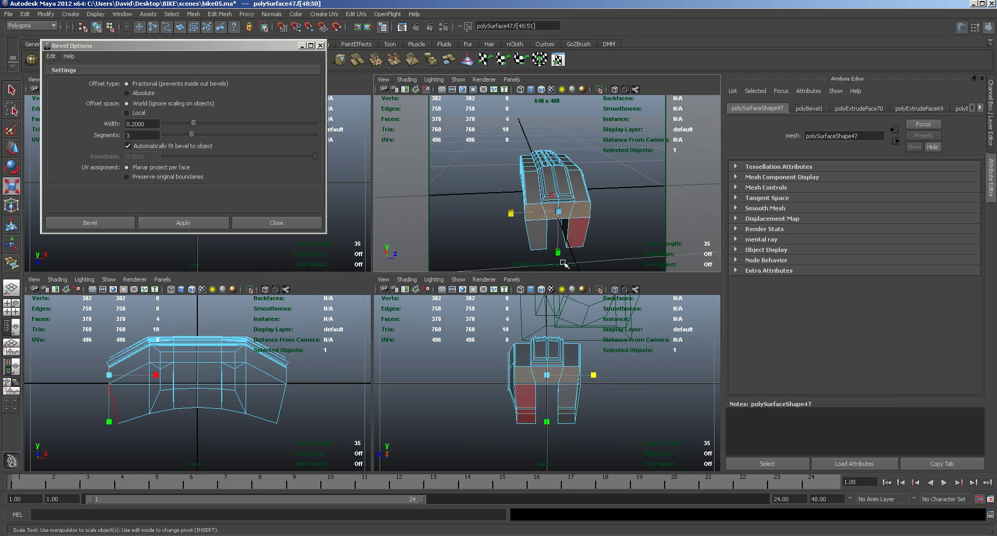
left_click_drag(500, 254, 520, 200, "alt")
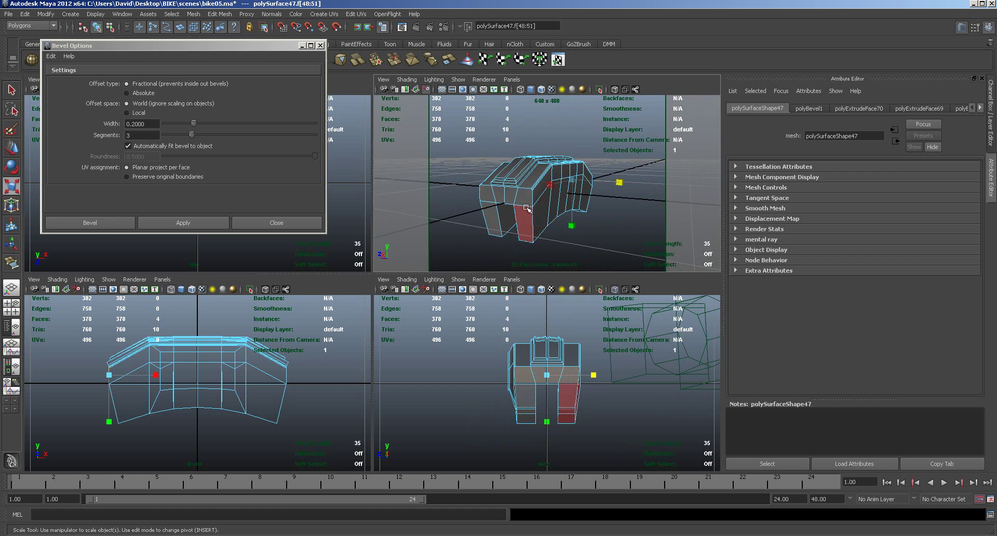
left_click(519, 197, "shift")
left_click(508, 195, "shift")
left_click(498, 194, "shift")
left_click(488, 194, "shift")
left_click_drag(486, 249, 365, 120, "alt")
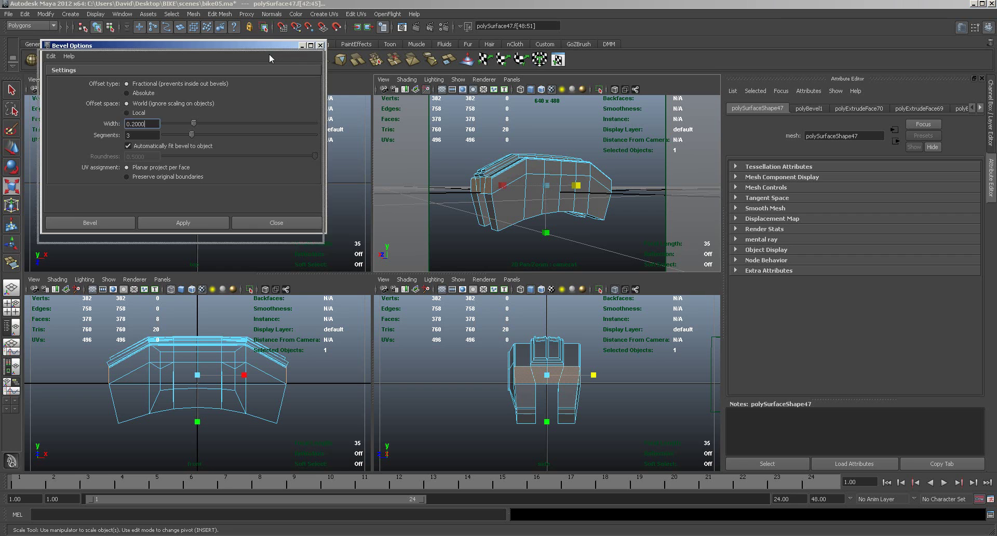
left_click_drag(280, 56, 258, 109)
left_click(288, 61)
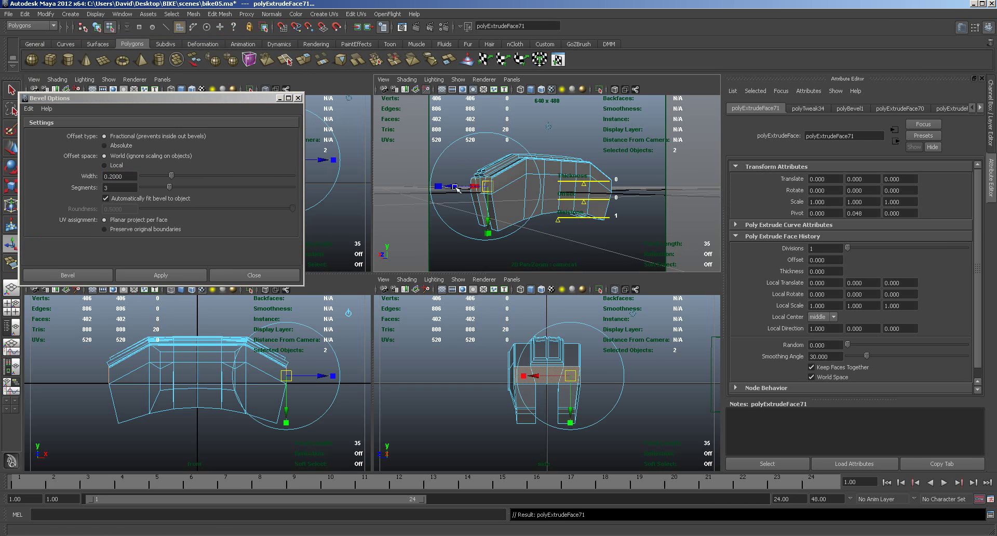
left_click_drag(498, 183, 517, 248, "alt")
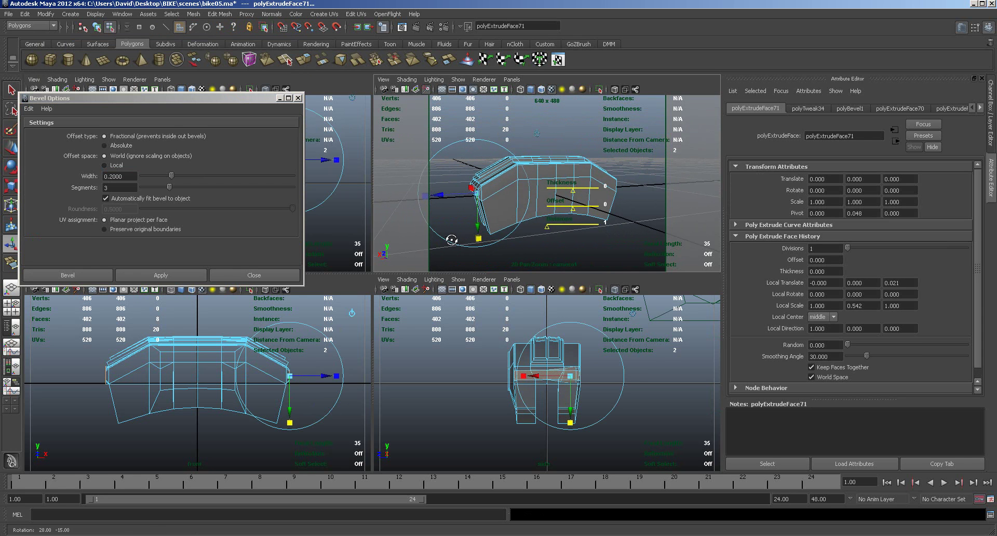
Scale the extruded end bands apart along the block's length so they protrude farther at both ends.
left_click(555, 247)
mouse_move(600, 217)
right_mouse_down()
mouse_move(598, 197)
mouse_move(609, 200)
right_mouse_up()
left_click_drag(609, 202, 472, 242, "alt")
key("ctrl+z")
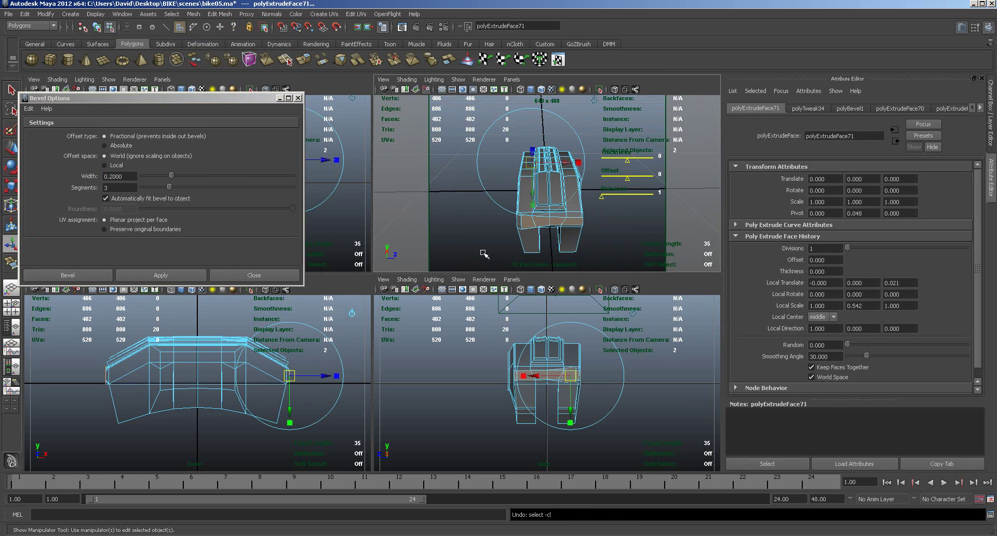
left_click_drag(484, 254, 573, 251, "alt")
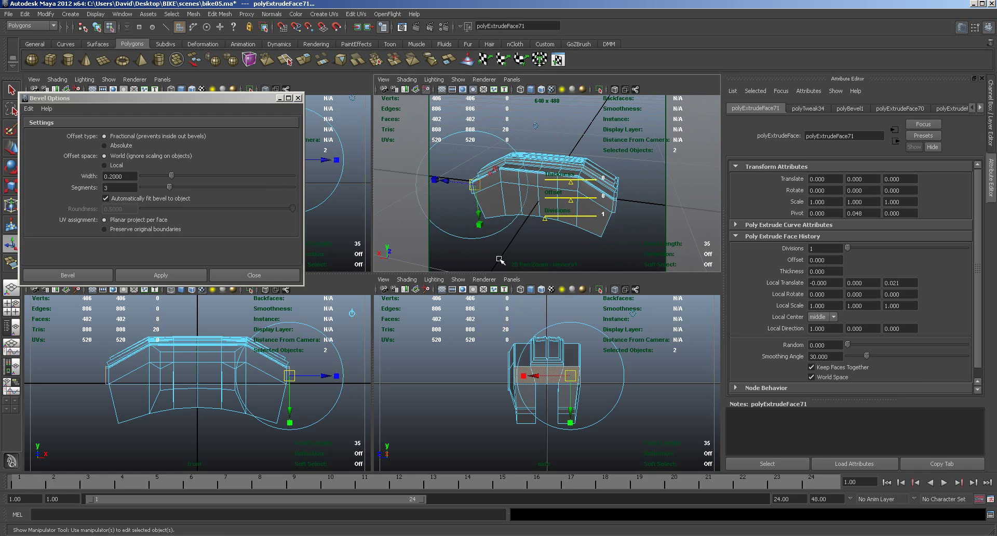
key("r")
left_click_drag(548, 226, 529, 234)
left_click_drag(503, 187, 501, 187)
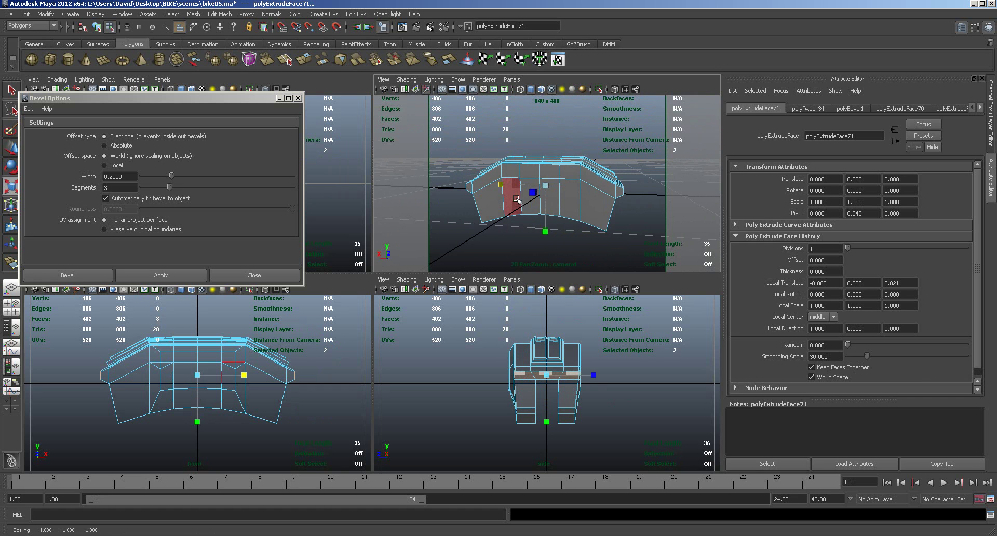
key("w")
left_click_drag(541, 157, 497, 249)
left_click(508, 255)
mouse_move(517, 259)
left_mouse_down("alt")
mouse_move(639, 254)
mouse_move(517, 253)
left_mouse_up("alt")
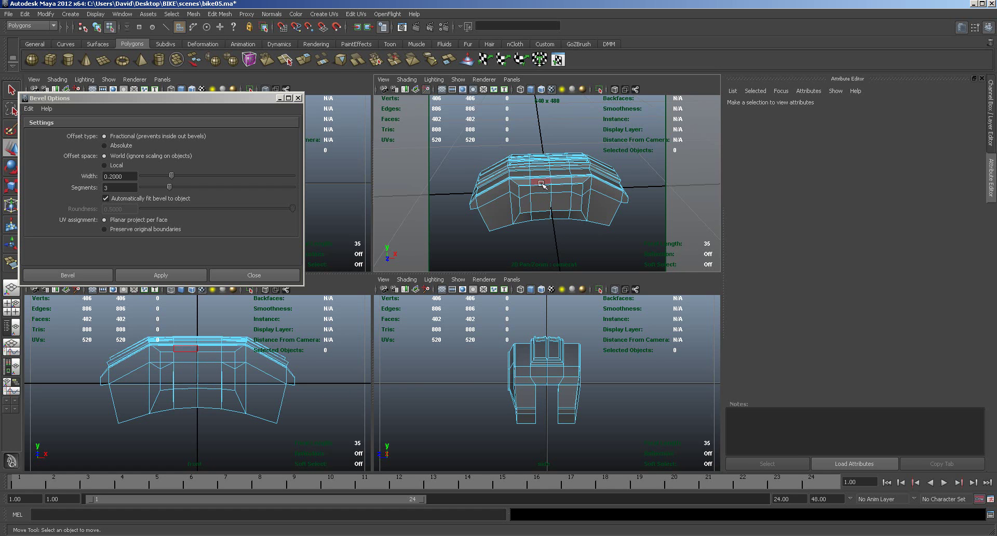
key("space")
left_click(560, 234)
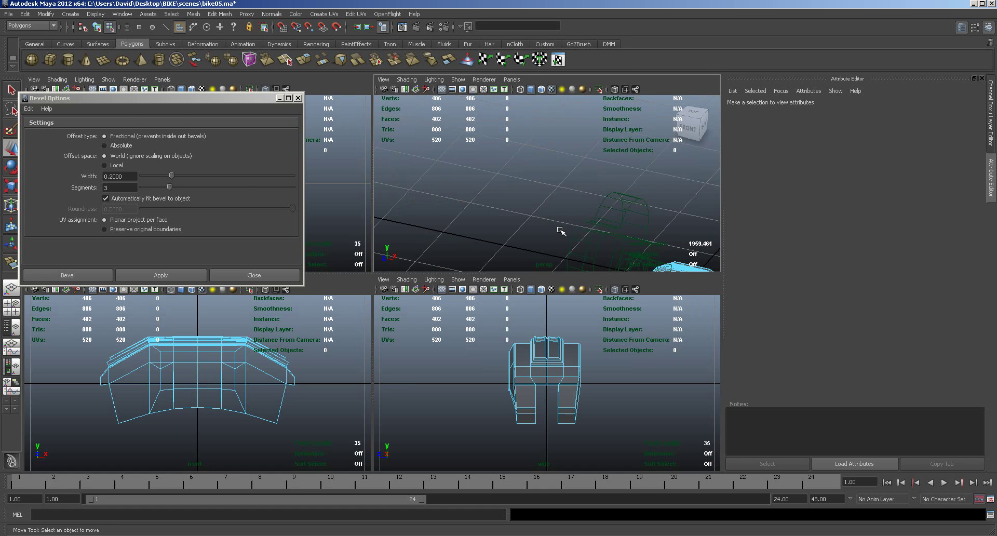
left_click(512, 79)
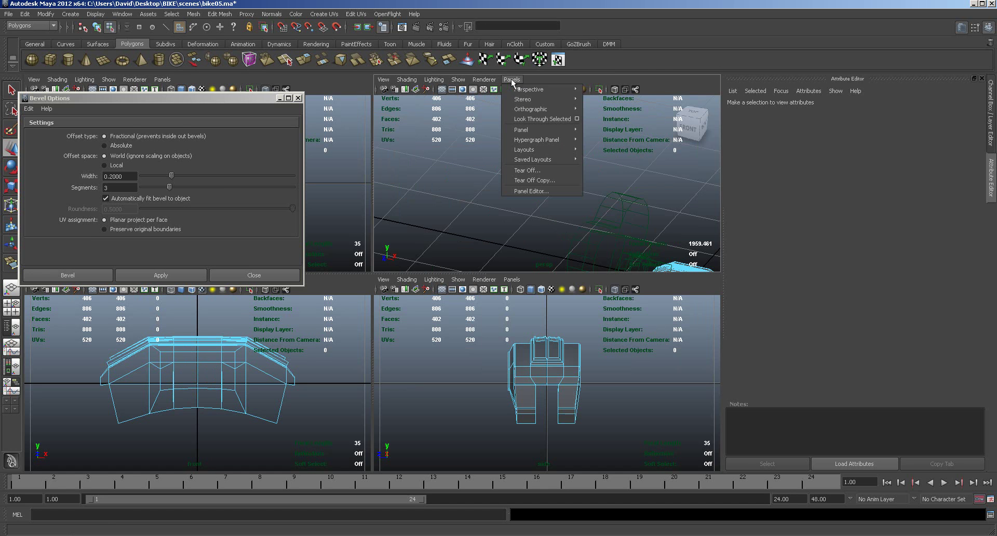
mouse_move(567, 90)
left_click(604, 90)
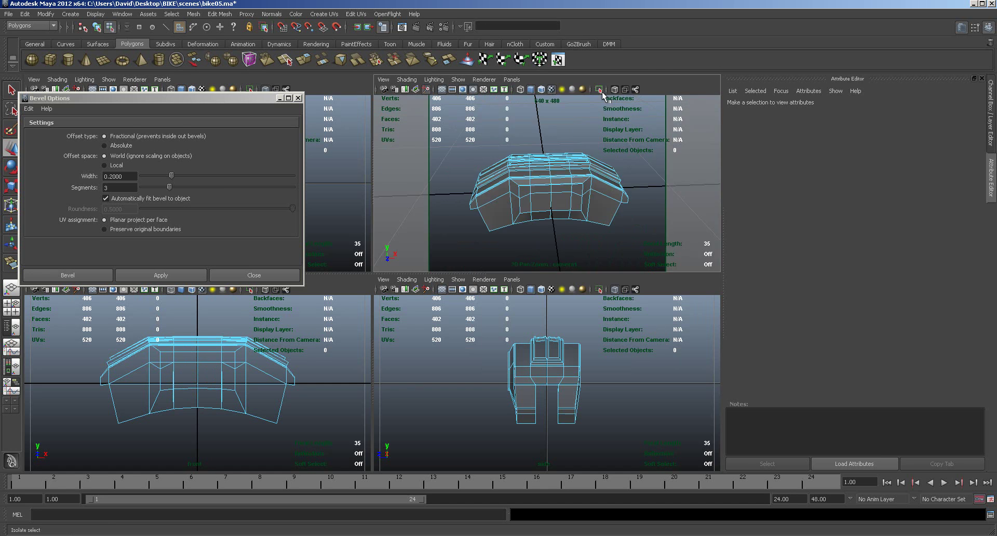
left_click_drag(559, 197, 566, 210, "alt")
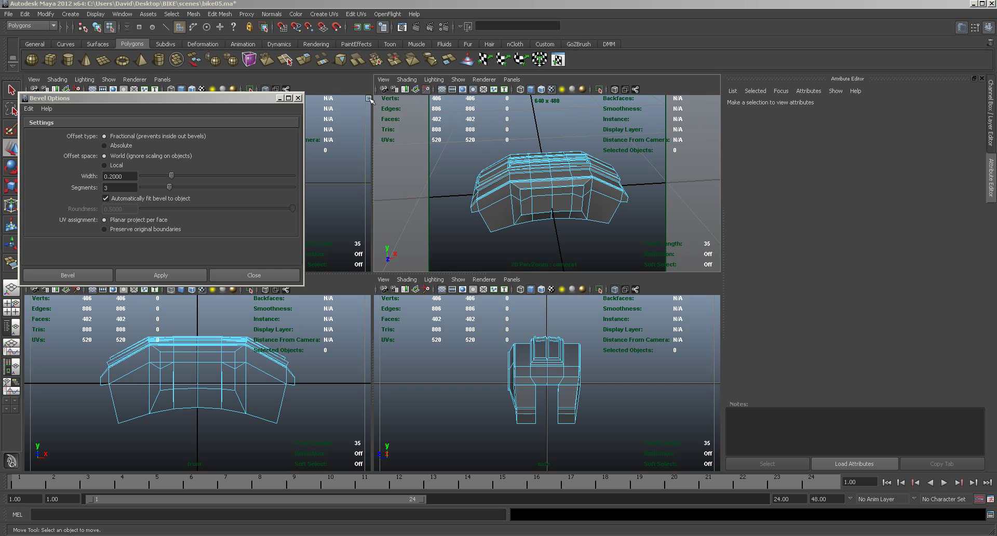
Create a polygon pipe at the origin, tilt it about the X axis, and set its axis subdivisions to 8.
left_click(298, 98)
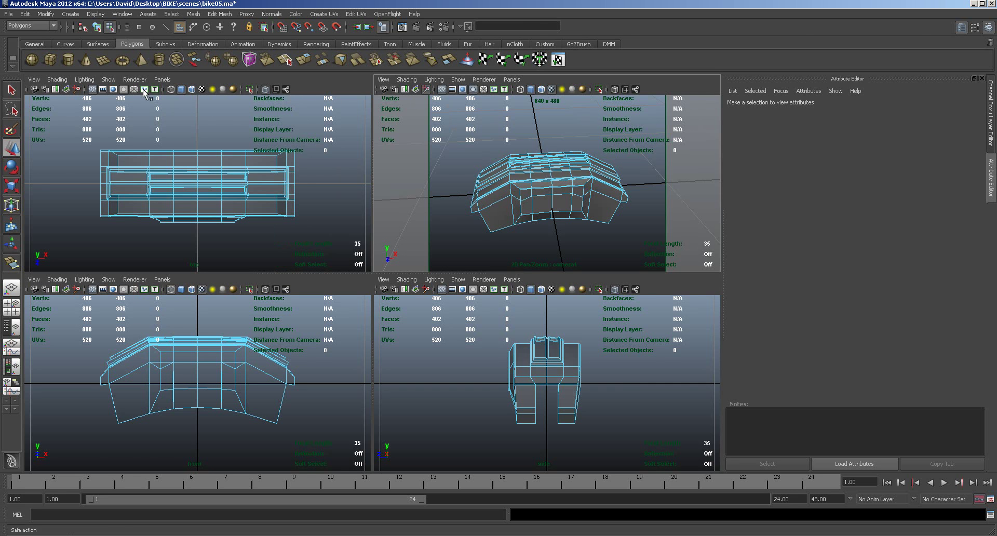
left_click(160, 60)
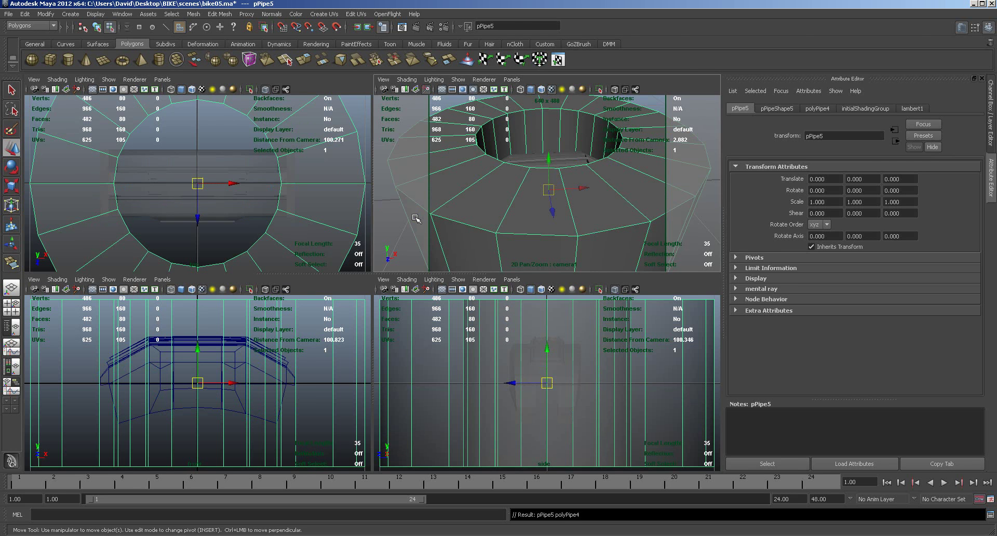
key("e")
left_click_drag(194, 167, 200, 214)
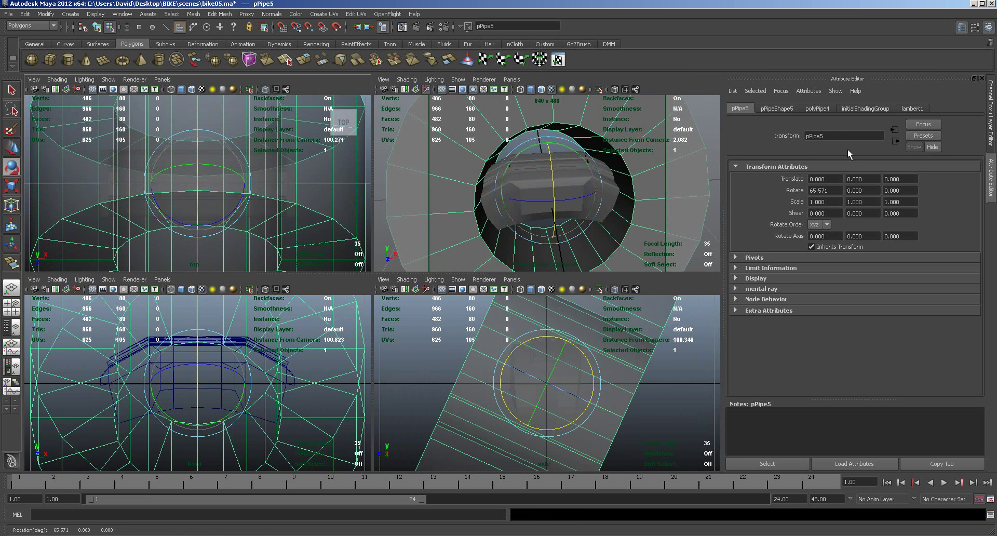
left_click(787, 109)
left_click(816, 109)
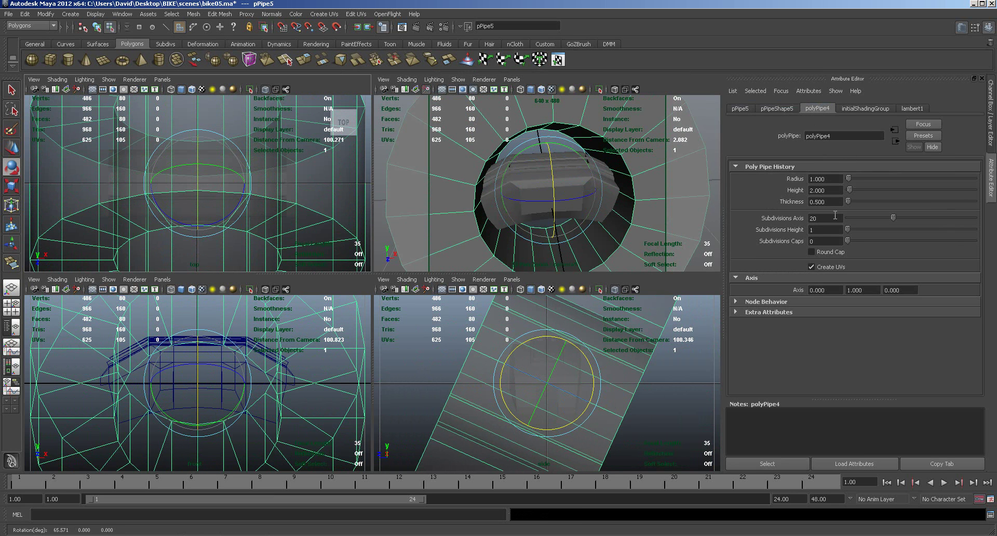
left_click_drag(888, 214, 861, 216)
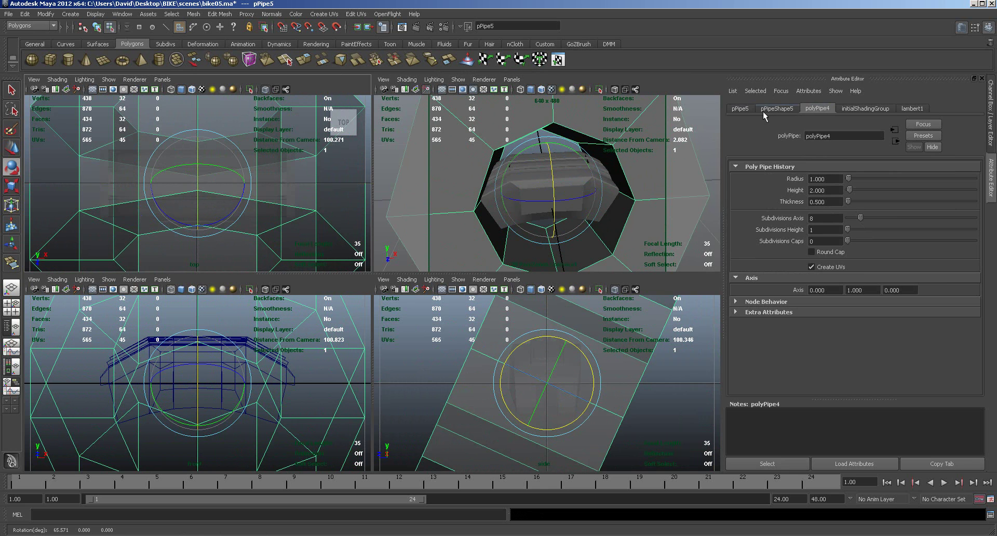
Set the pipe's X rotation to exactly 90 degrees.
left_click(740, 109)
left_click_drag(835, 194, 810, 194)
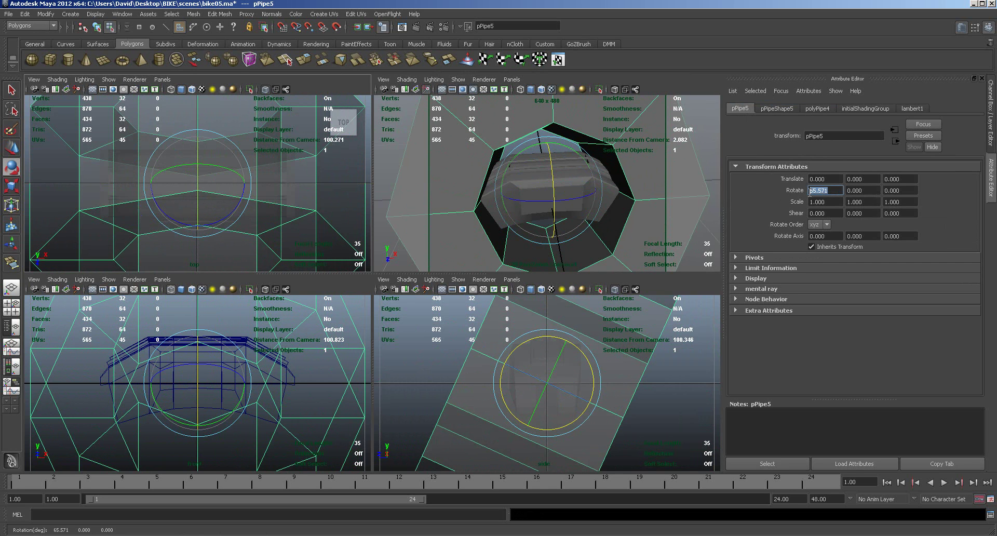
type("90")
key("Return")
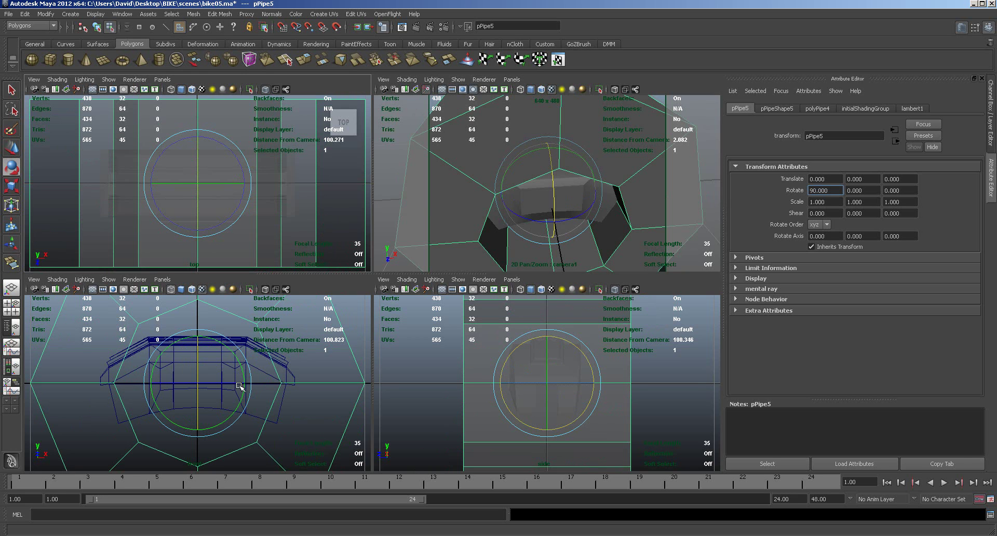
Scale the pipe uniformly to 0.156 and move it to Y 0.037, Z 0.238 at the middle of the block's side.
key("r")
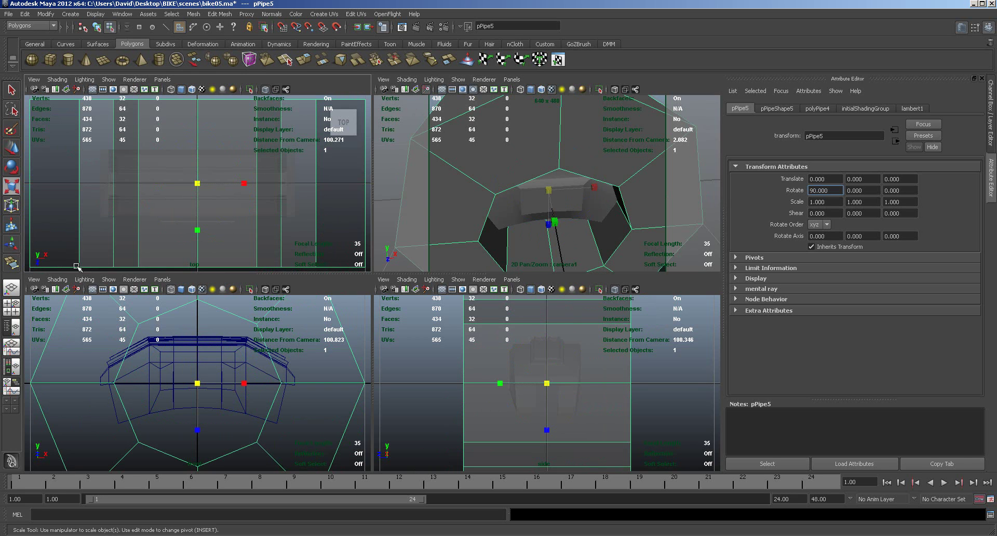
left_click_drag(195, 384, 4, 292)
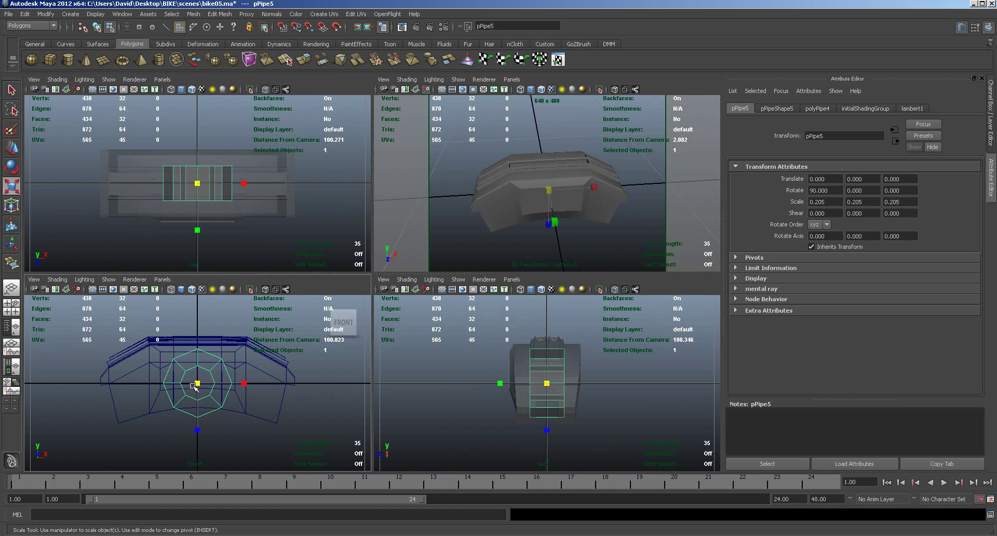
left_click_drag(198, 385, 200, 352)
key("w")
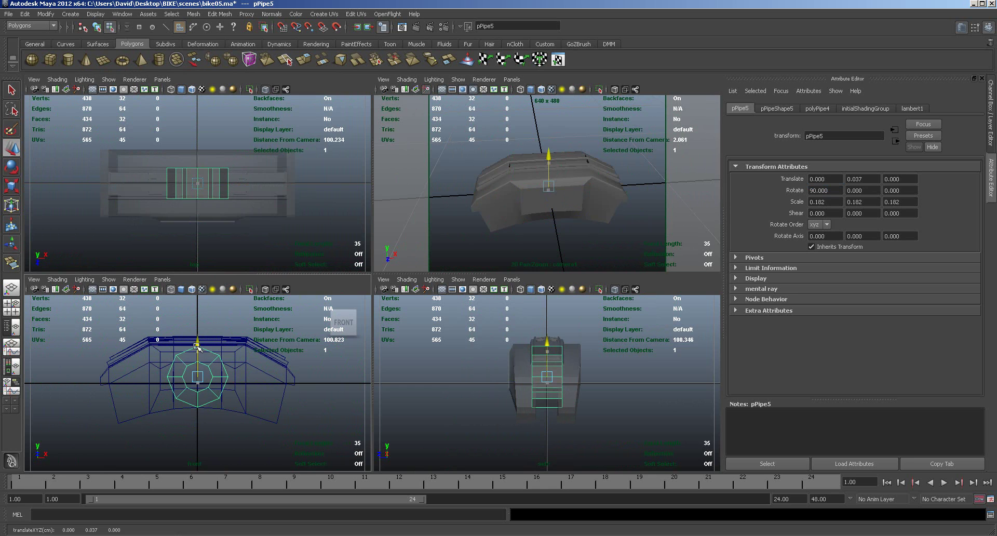
left_click_drag(201, 220, 200, 262)
left_click_drag(457, 236, 547, 193, "alt")
key("r")
left_click_drag(492, 243, 511, 232, "alt")
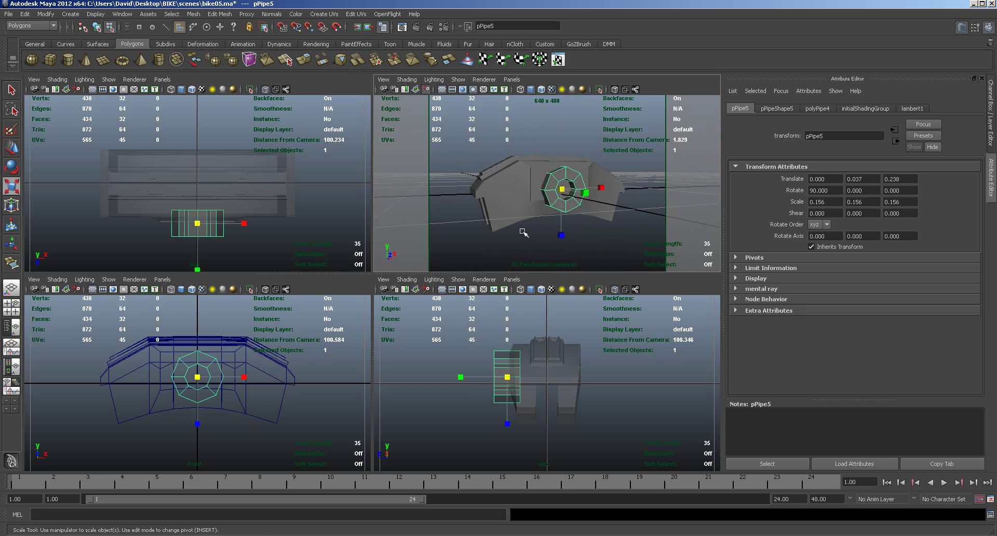
Turn on smooth preview for the pipe and insert edge loops near its rims to sharpen the front end.
key("3")
scroll(524, 235, "up", 5)
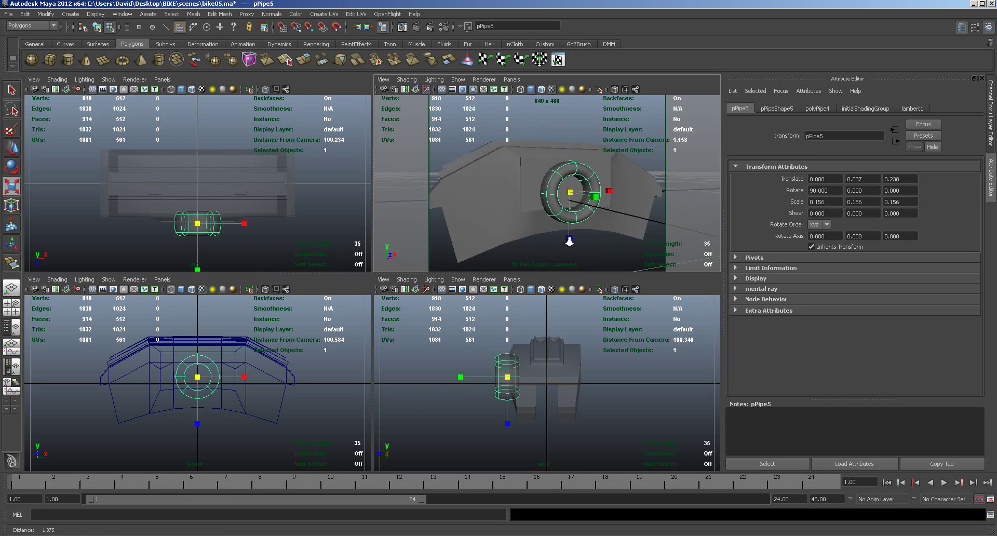
left_click(220, 14)
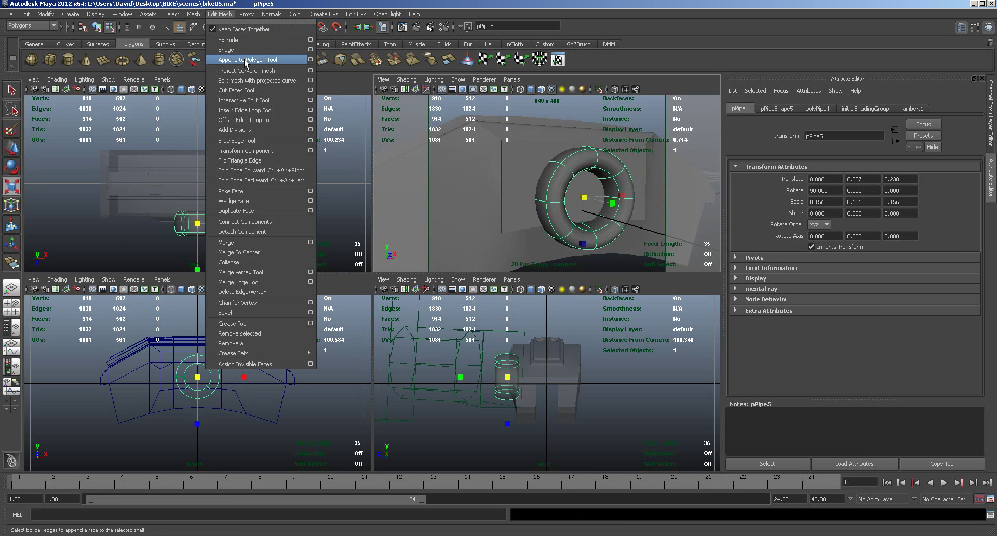
left_click(240, 111)
left_click(555, 193)
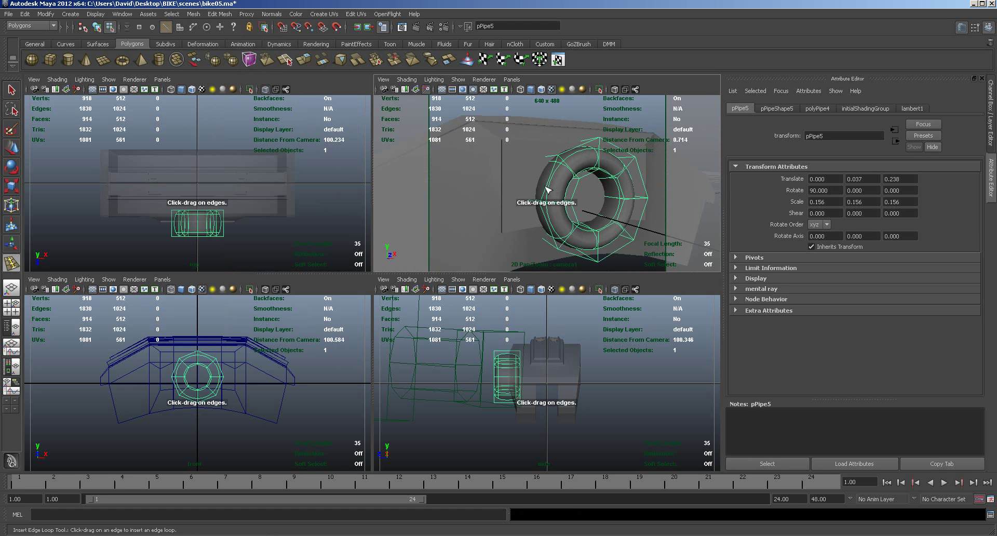
left_click_drag(552, 202, 554, 179, "alt")
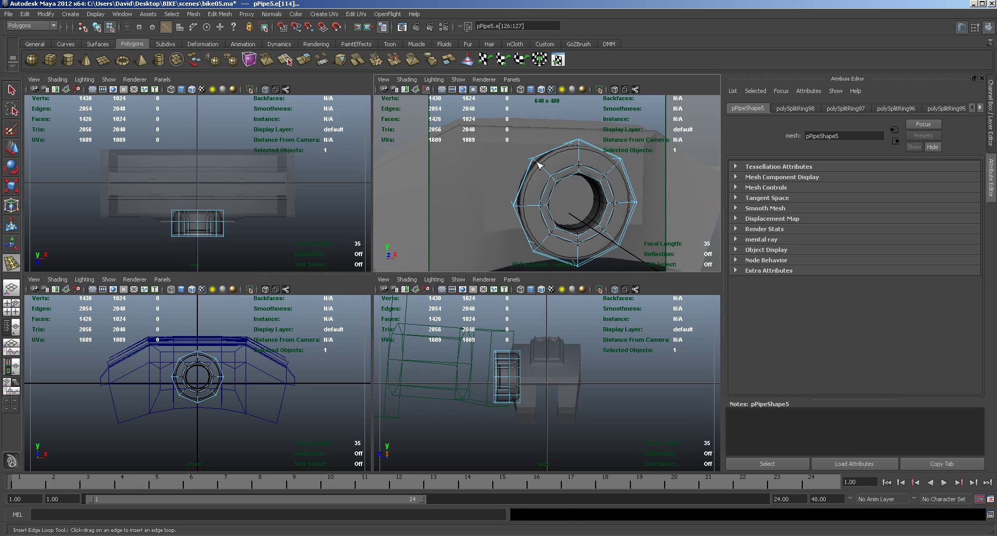
left_click(540, 163)
right_click_drag(564, 170, 600, 163)
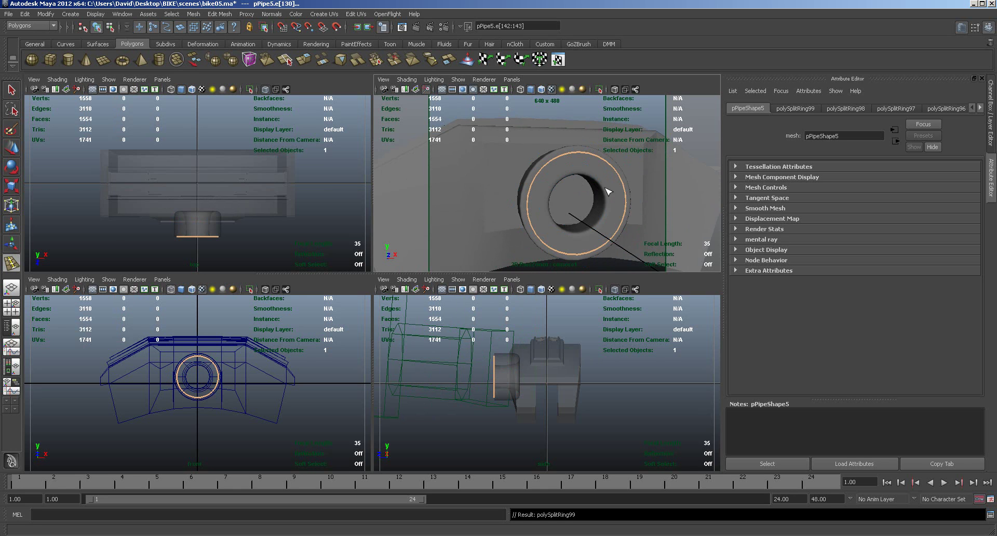
Select the whole pipe and push it into the block's side to Z 0.201.
left_click(12, 90)
left_click_drag(571, 243, 559, 260, "alt")
left_click(17, 152)
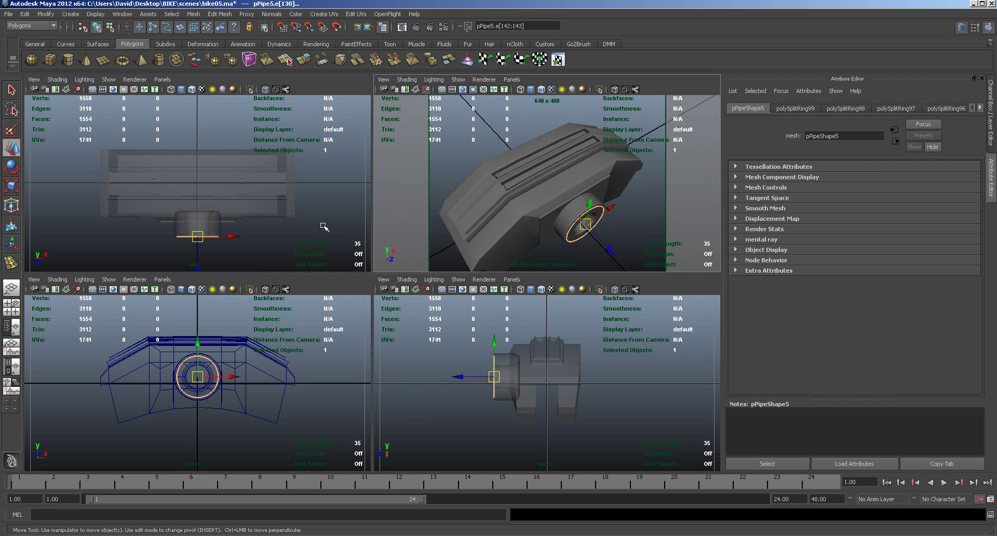
left_click(576, 217)
left_click_drag(602, 242, 527, 193)
Switch the block to vertex editing and adjust the lower row of vertices on its raised side panel.
left_click(524, 195)
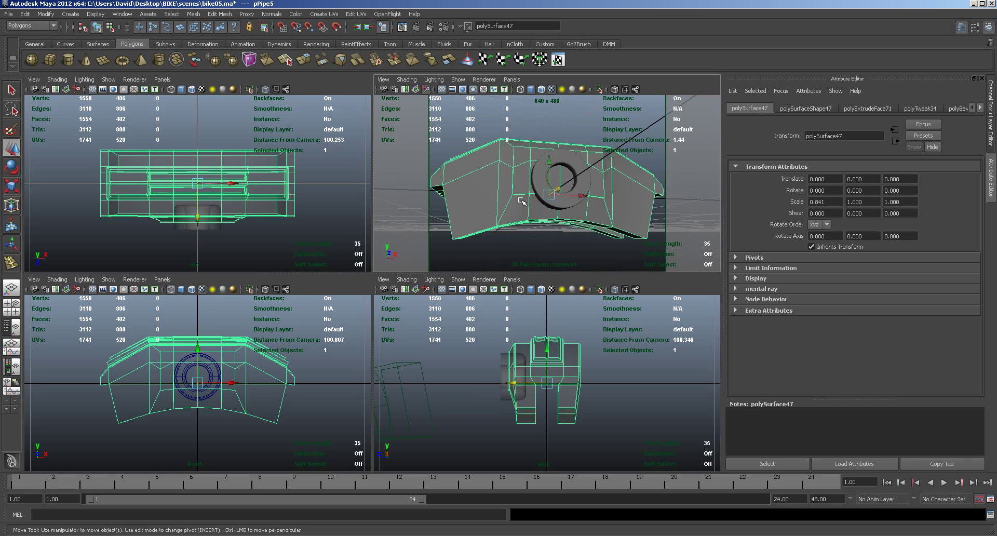
right_click_drag(522, 199, 481, 200)
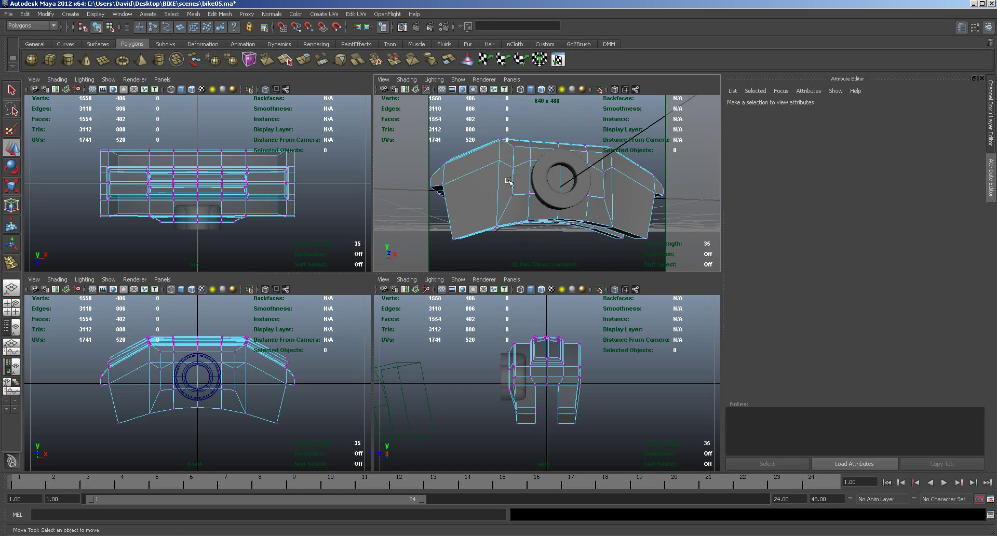
mouse_move(497, 382)
left_mouse_down()
mouse_move(510, 396)
mouse_move(511, 369)
left_mouse_up()
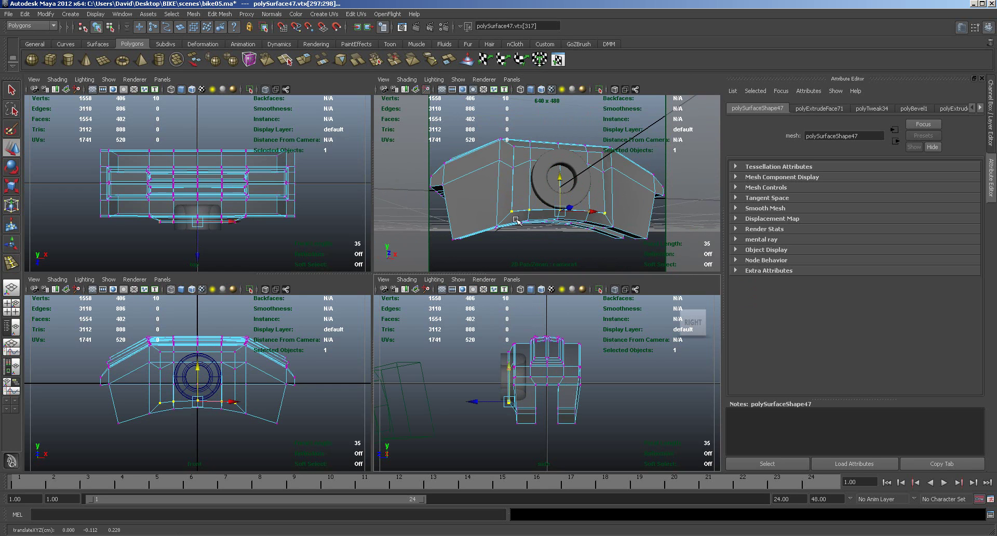
mouse_move(543, 252)
left_mouse_down("alt")
mouse_move(519, 260)
mouse_move(528, 262)
left_mouse_up("alt")
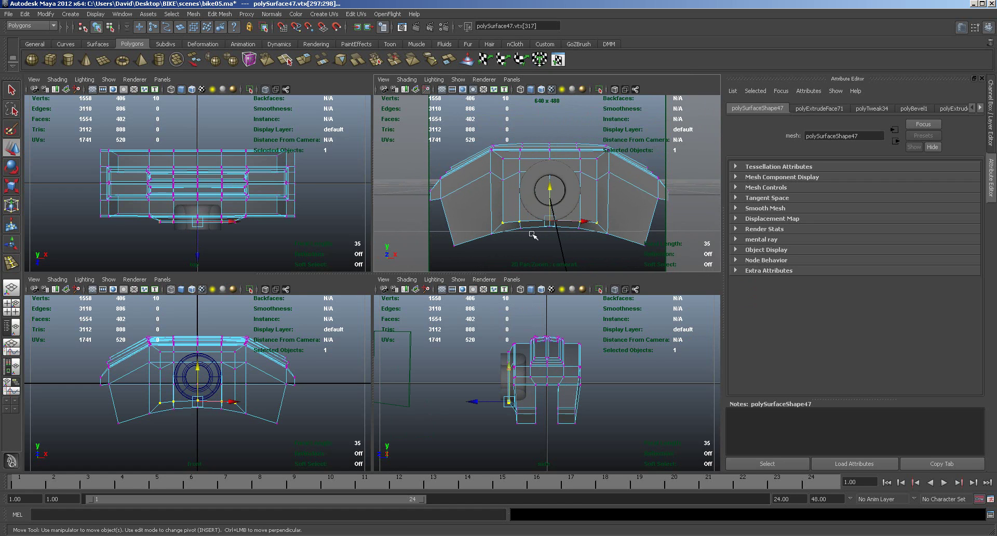
left_click(519, 172)
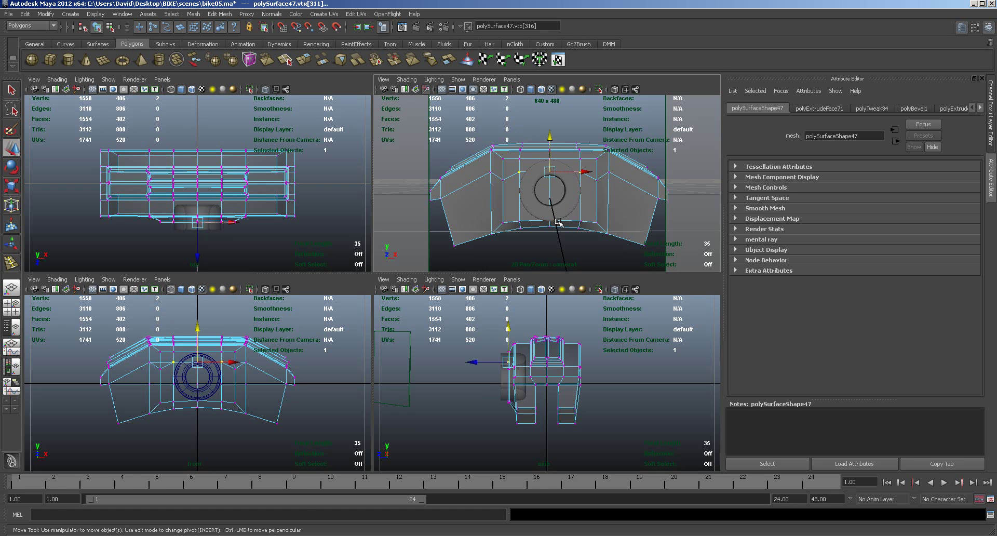
scroll(520, 374, "up", 4)
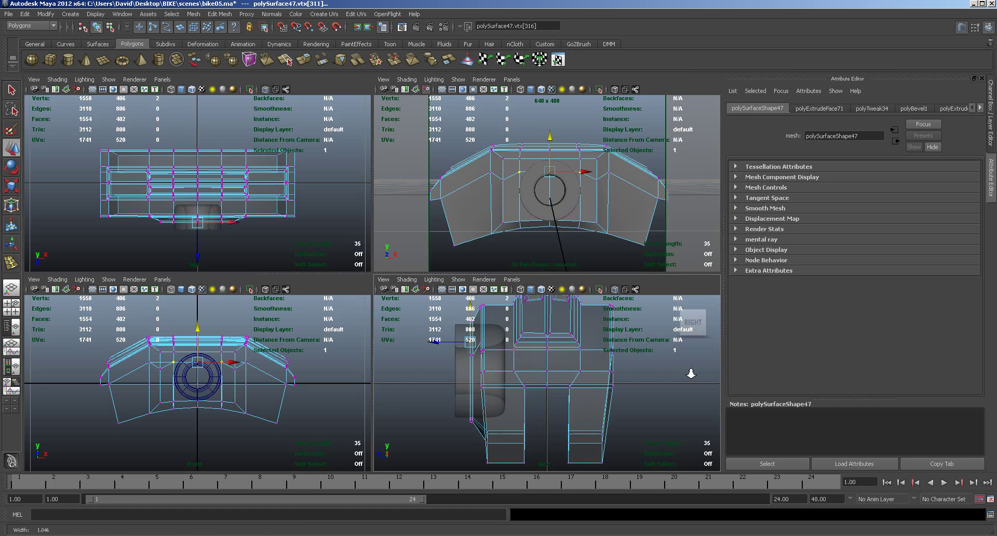
scroll(551, 343, "up", 2)
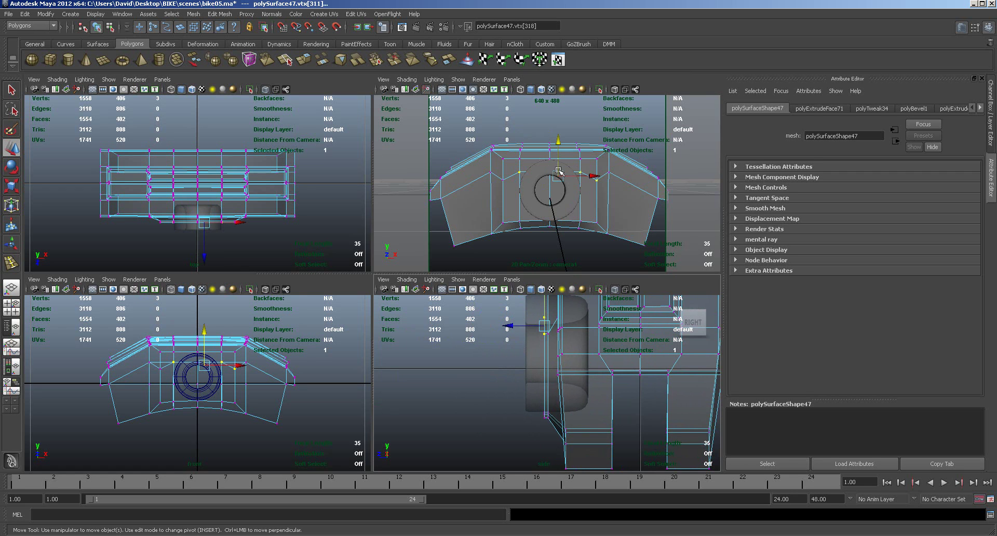
left_click(559, 145, "shift")
left_click_drag(559, 144, 557, 152)
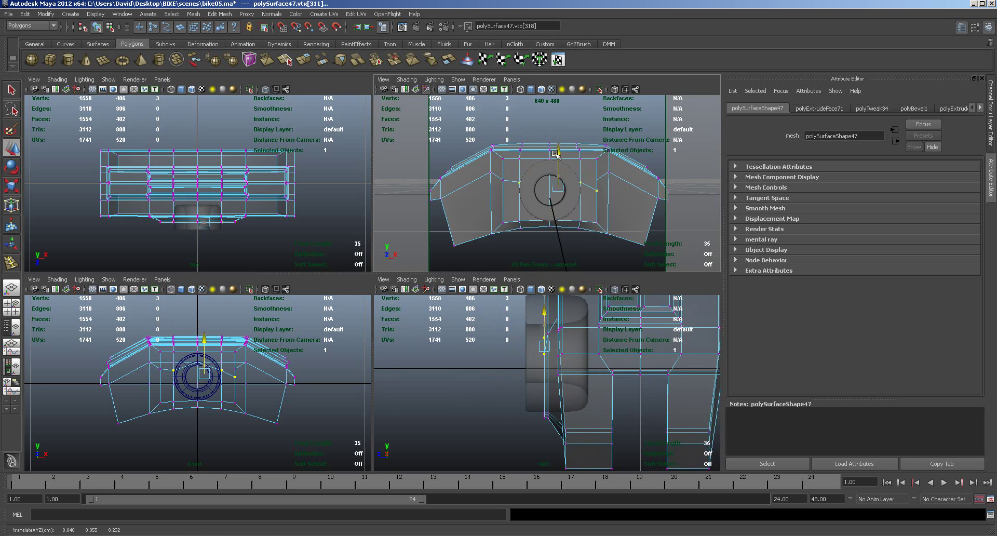
key("ctrl+z")
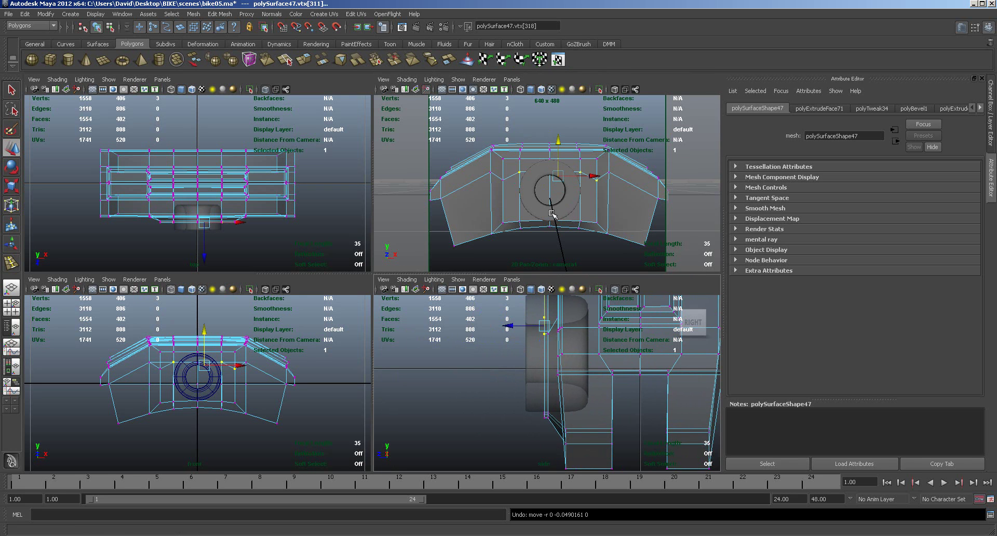
key("ctrl+z")
key("ctrl+z")
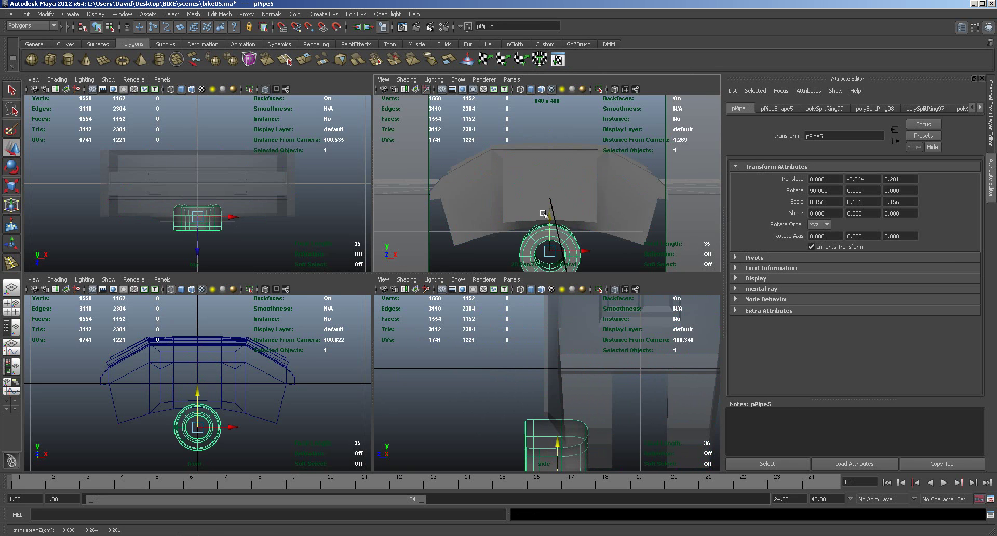
Lower the three middle-row vertices of the block's side panel to about Y 0.04 and raise the pipe to Y 0.043.
left_click(525, 196)
right_click_drag(535, 189, 512, 188)
left_click(550, 174)
left_click_drag(551, 138, 551, 156)
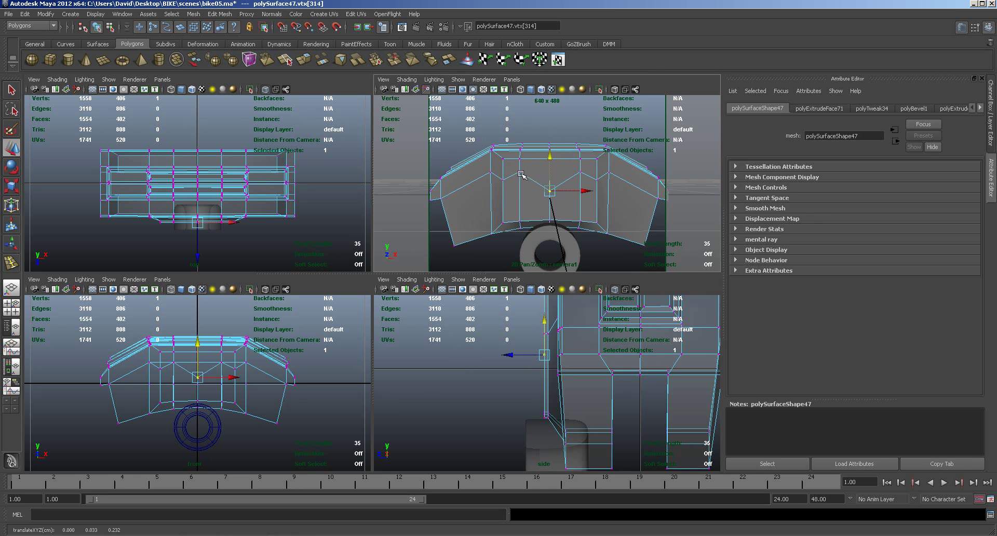
left_click(522, 175)
left_click(581, 172)
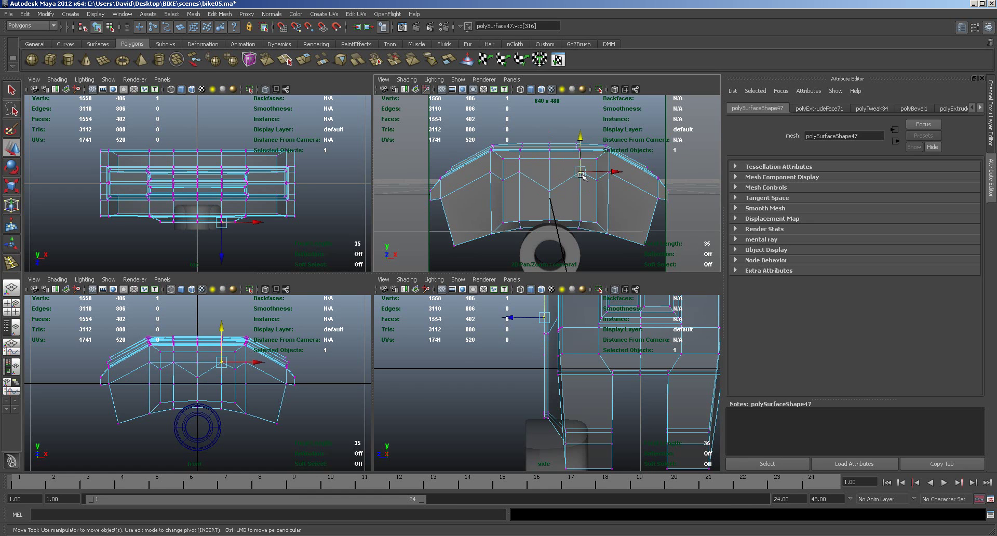
left_click(520, 172, "shift")
left_click_drag(549, 139, 549, 154)
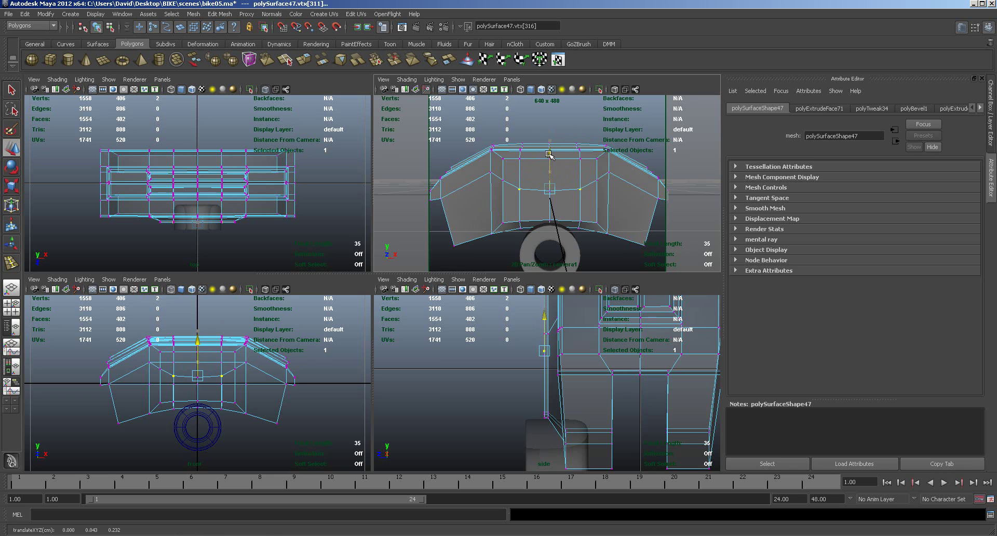
left_click(543, 224)
left_click_drag(549, 220, 554, 157)
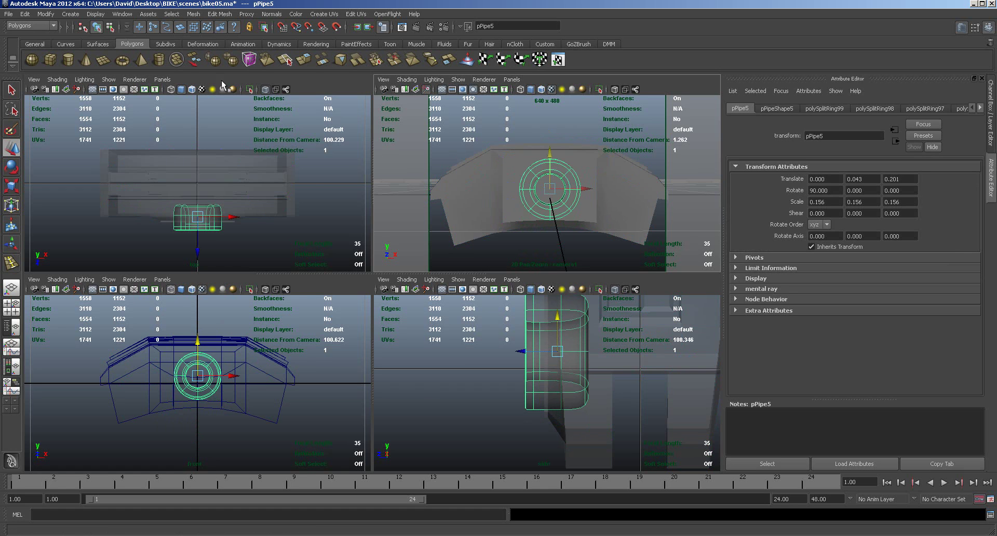
left_click(227, 15)
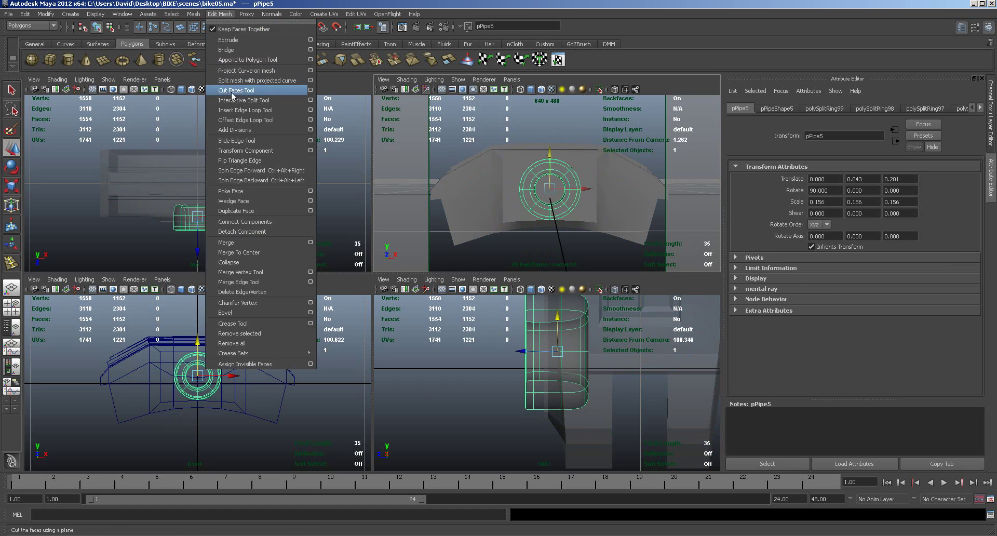
left_click(237, 120)
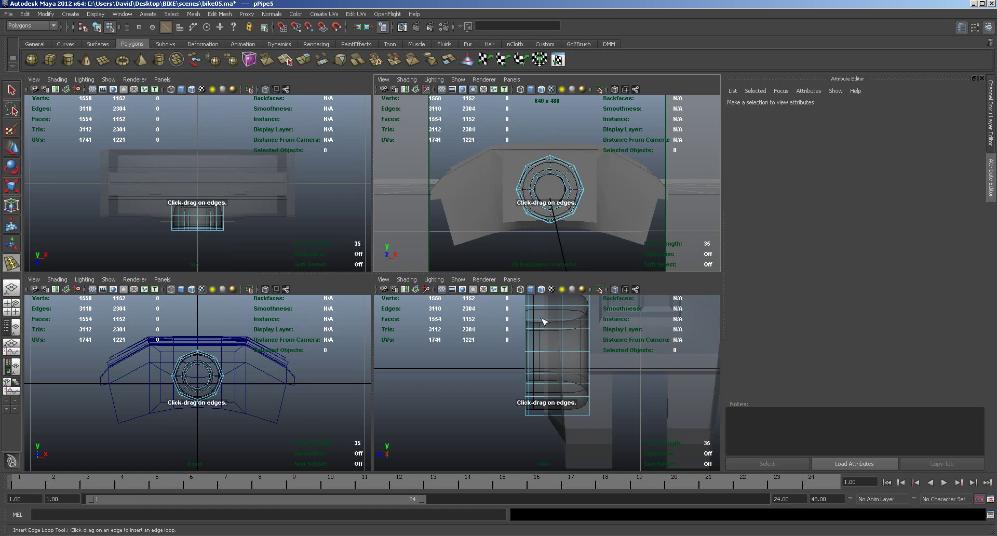
left_click(589, 356)
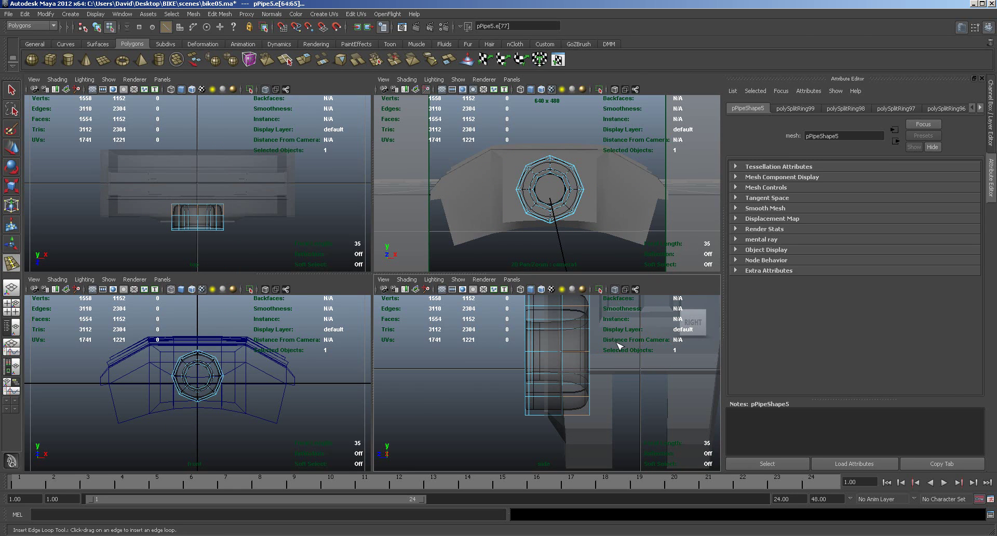
left_click_drag(577, 209, 497, 222, "alt")
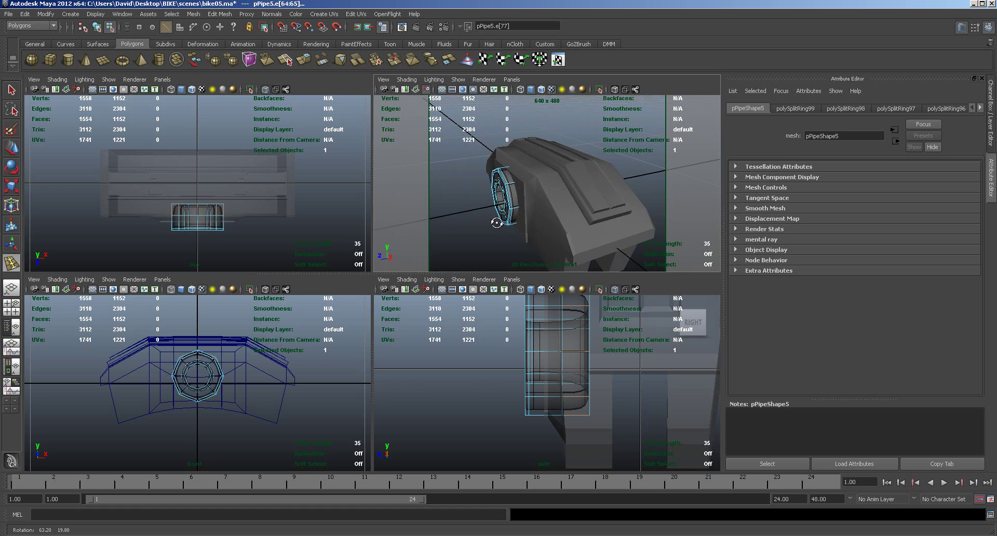
left_click(11, 150)
left_click_drag(514, 198, 416, 214)
key("ctrl+z")
Move the pipe away from the block to Z 0.463 and insert an edge loop near the pipe end facing the block.
right_click_drag(514, 211, 546, 199)
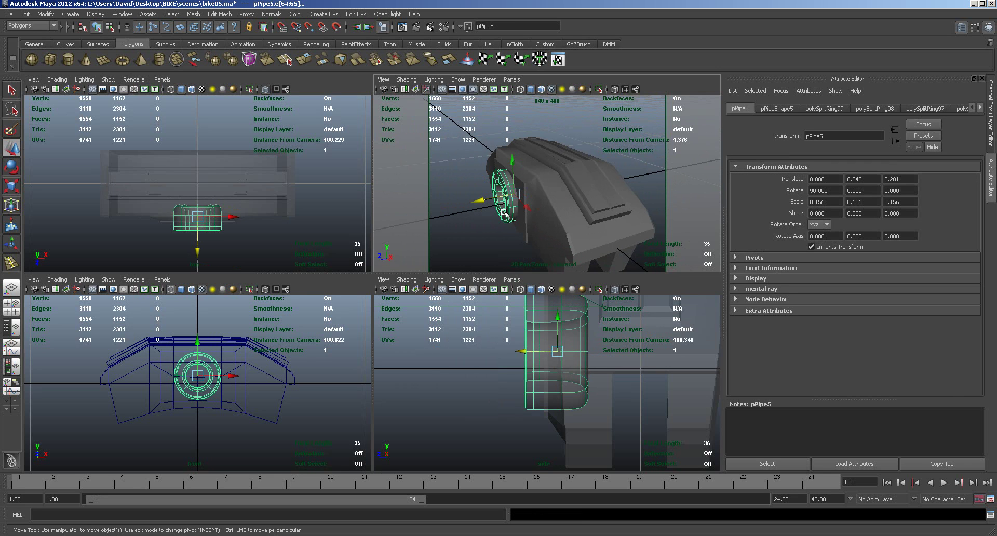
left_click_drag(481, 205, 457, 218)
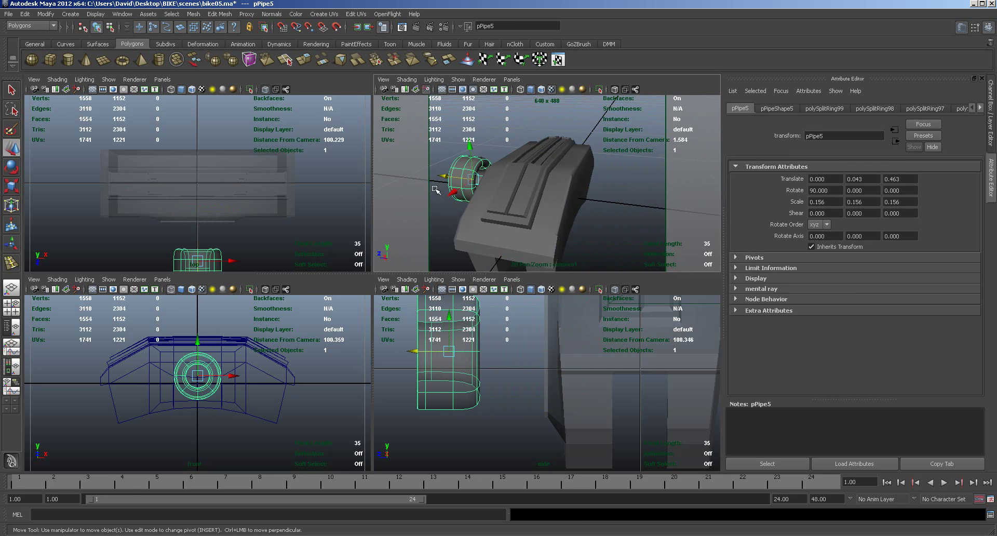
left_click(222, 16)
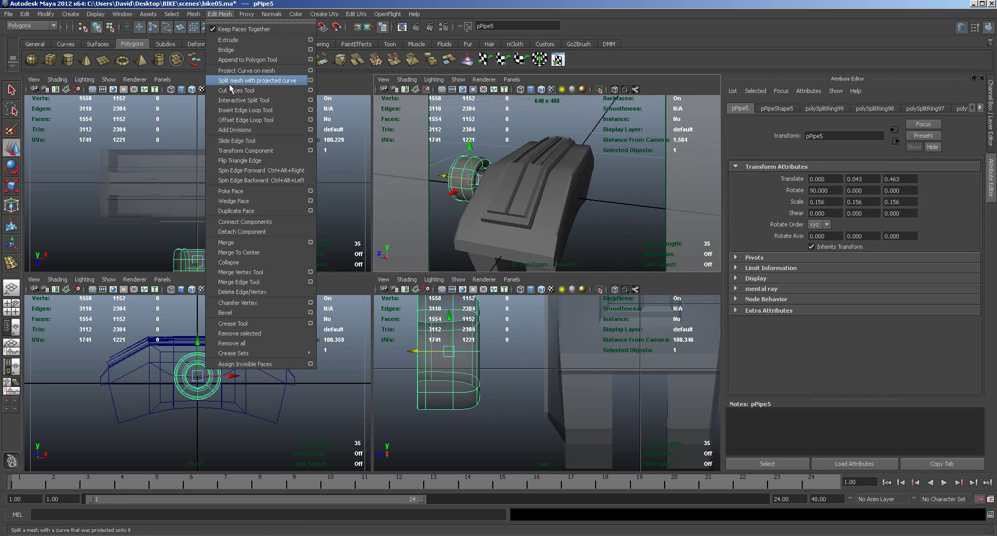
left_click(247, 123)
right_click_drag(359, 204, 437, 190, "alt")
right_click_drag(457, 188, 488, 190, "alt")
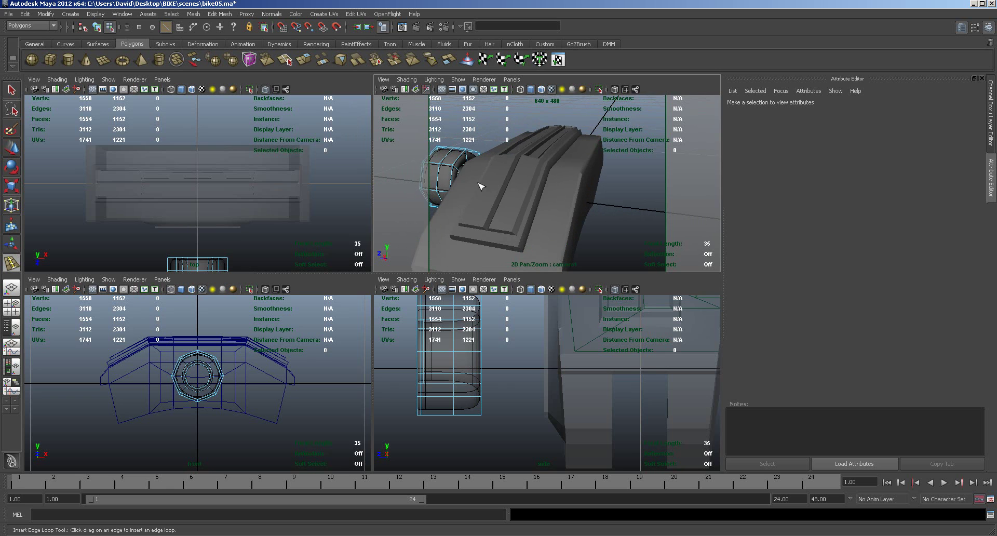
left_click_drag(457, 168, 458, 167)
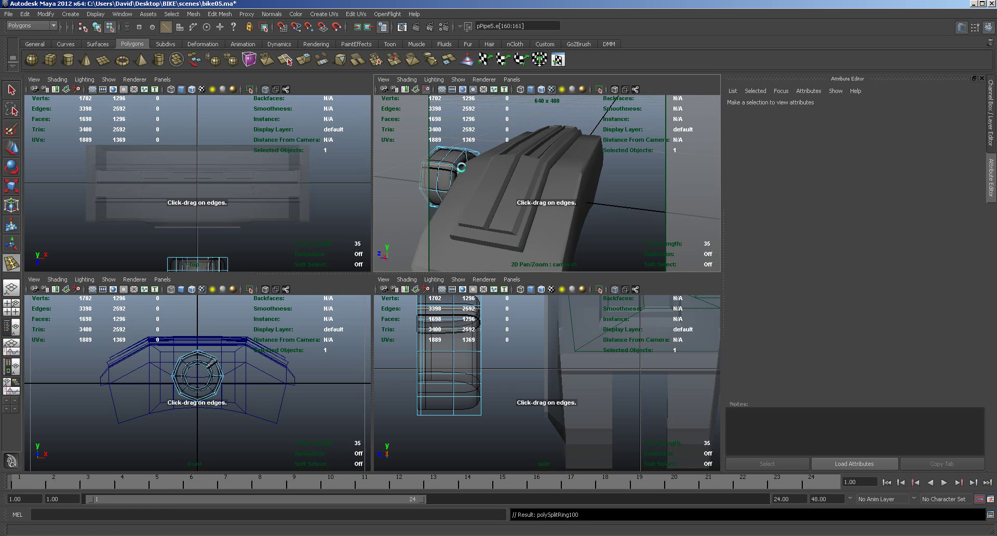
key("space")
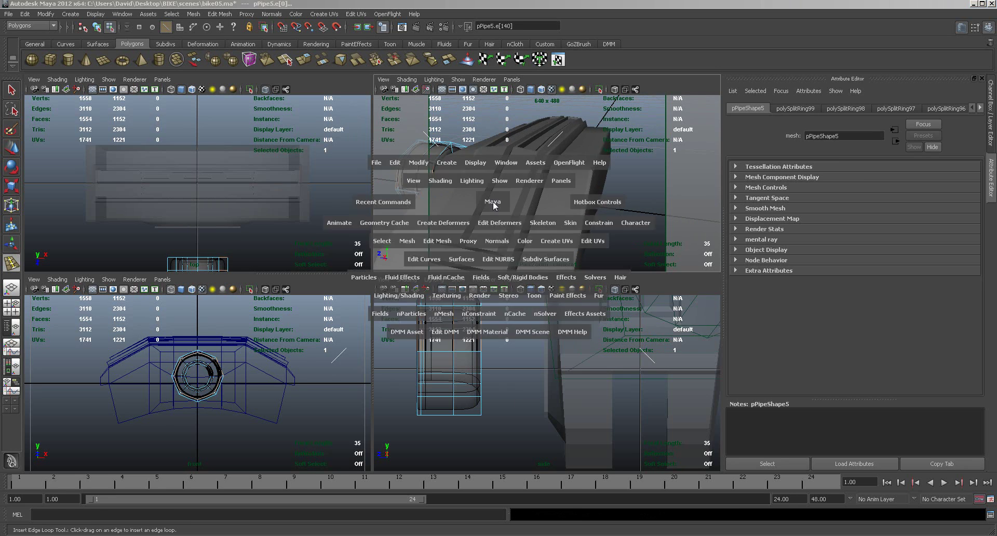
middle_click_drag(443, 261, 521, 293, "alt")
left_click_drag(286, 283, 279, 277)
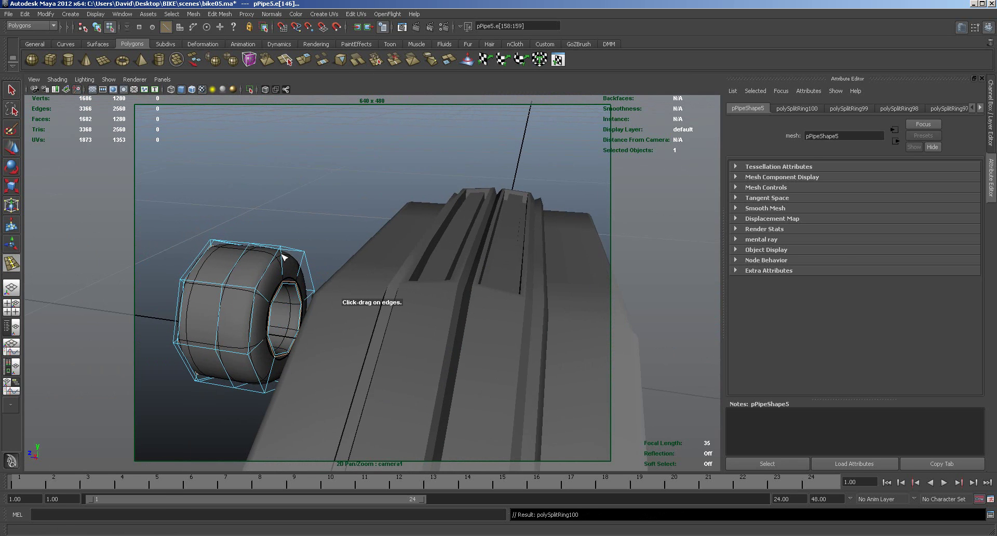
Insert two more edge loops around the pipe's block-facing end, preview it smoothed, and move the pipe back against the block's side.
left_click_drag(282, 255, 281, 252)
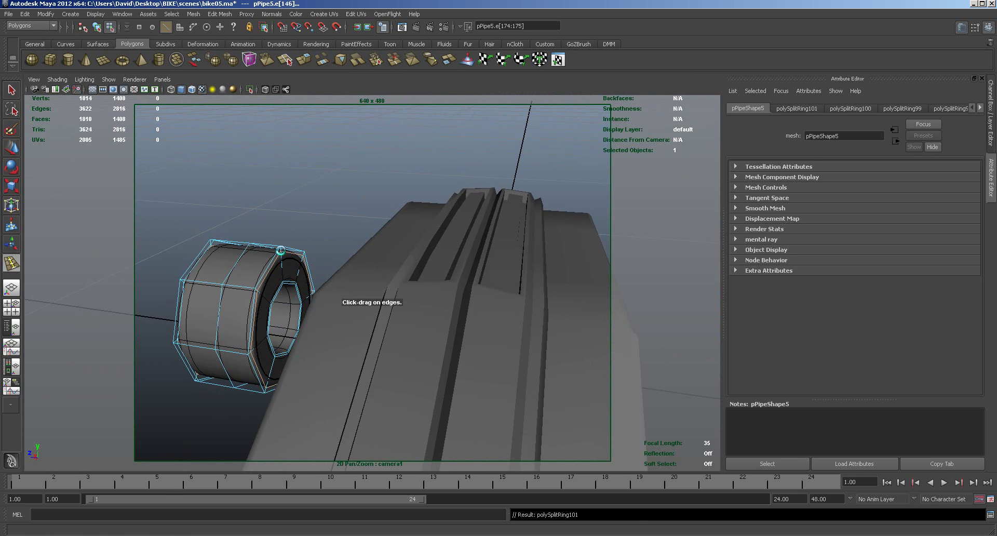
left_click(263, 292)
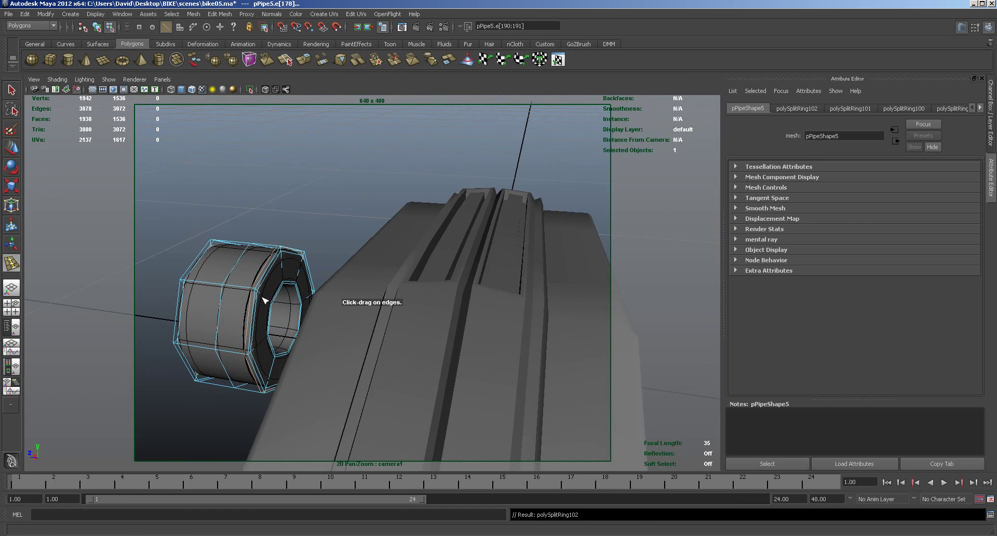
key("w")
key("3")
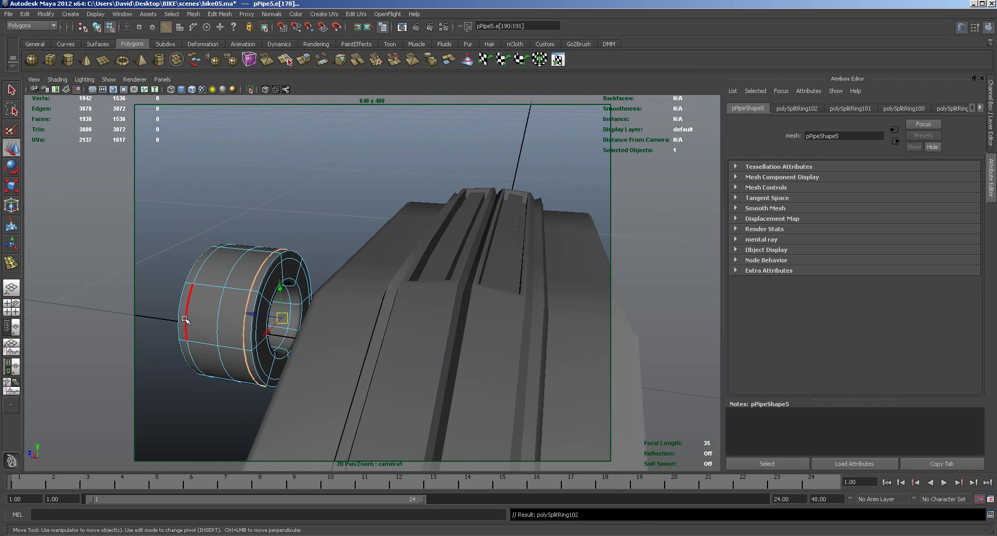
right_click_drag(257, 318, 258, 309)
left_click_drag(225, 312, 289, 370)
Scale the two lower corner vertices of the block's side panel closer together and raise them to chamfer the panel's lower corners.
left_click_drag(436, 374, 444, 322, "alt")
left_click(410, 340)
right_click_drag(424, 357, 383, 350)
left_click(433, 361)
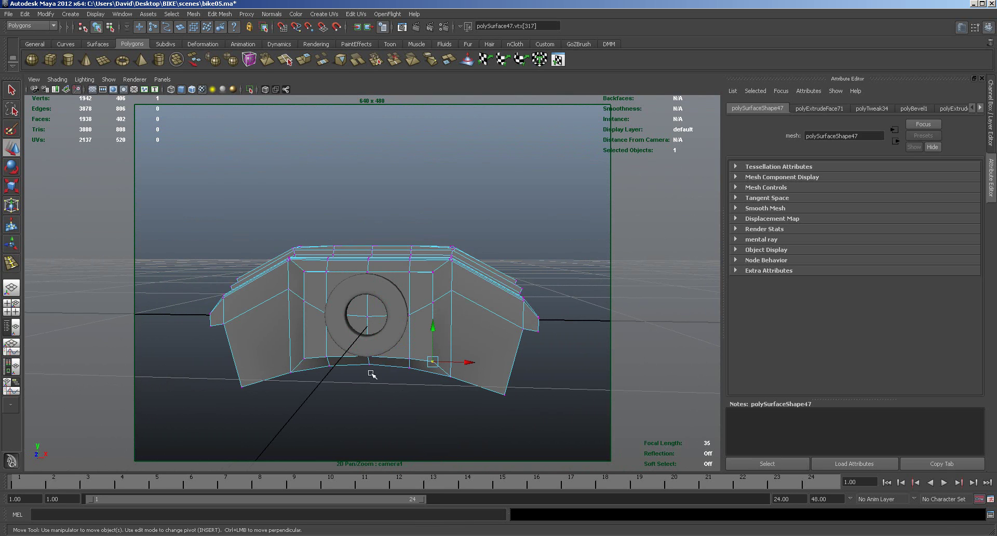
left_click(305, 358, "shift")
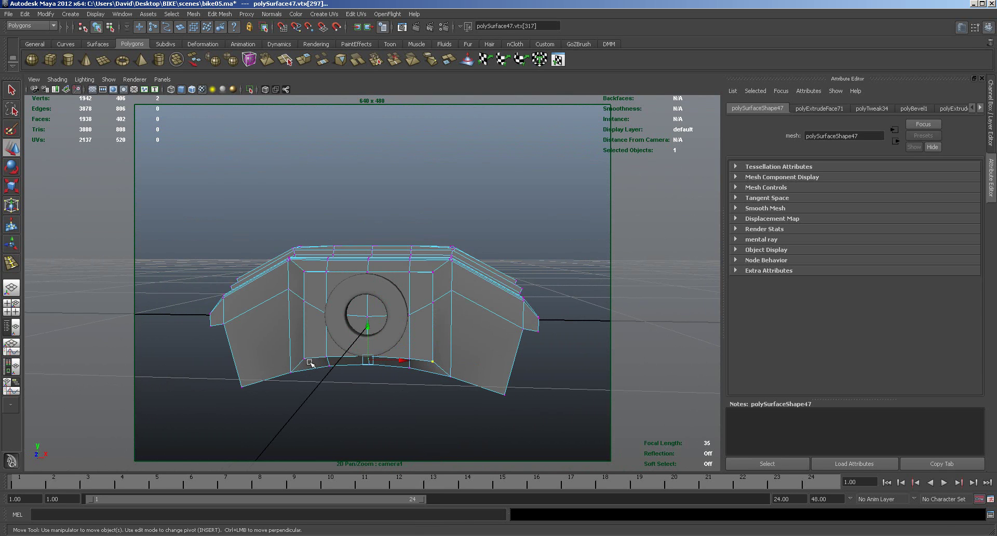
left_click(304, 358, "ctrl")
left_click(303, 359, "shift")
key("r")
left_click_drag(322, 360, 329, 360)
key("w")
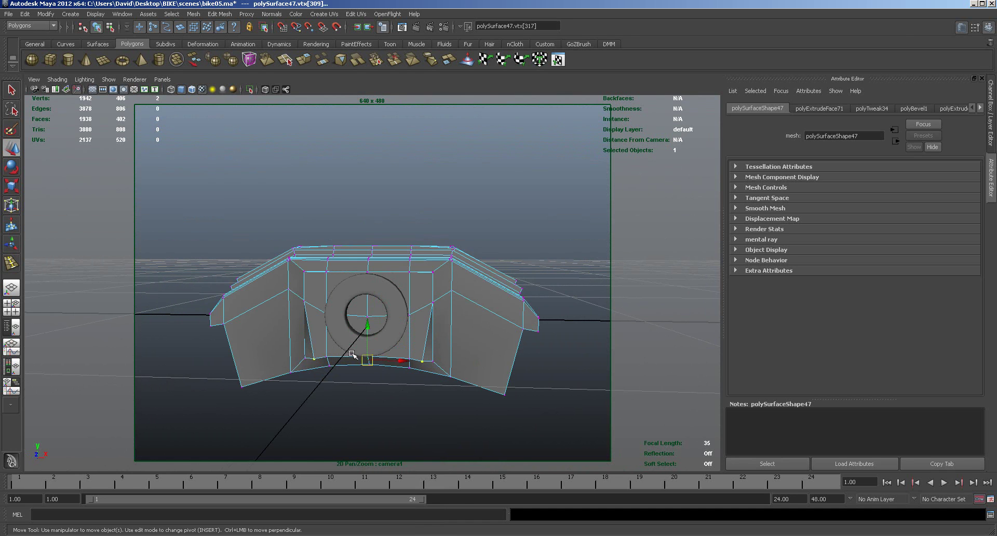
left_click_drag(367, 327, 370, 310)
Lower the two upper corner vertices of the block's side panel to about Y 0.157 and scale them closer together.
left_click_drag(367, 401, 424, 378, "alt")
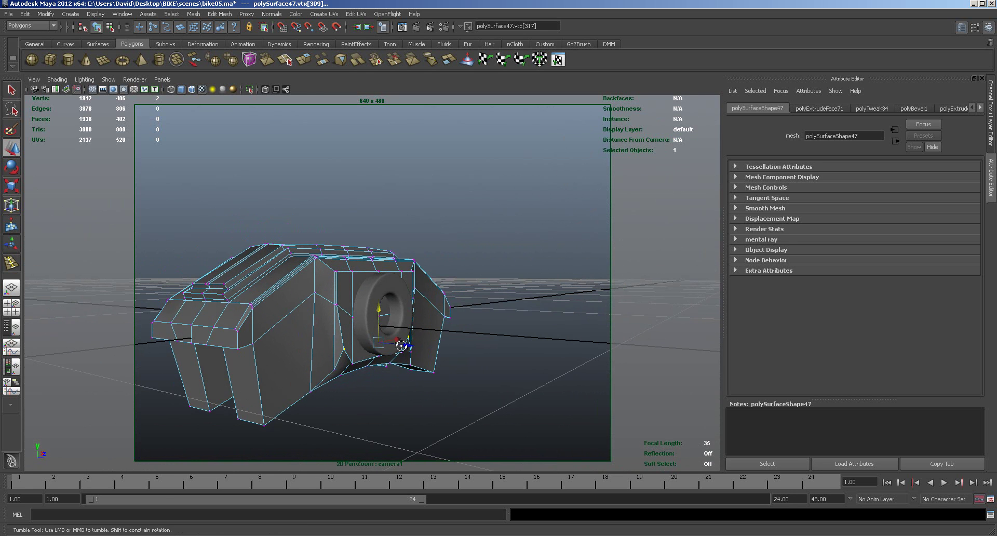
left_click_drag(409, 341, 363, 340, "alt")
left_click(311, 272)
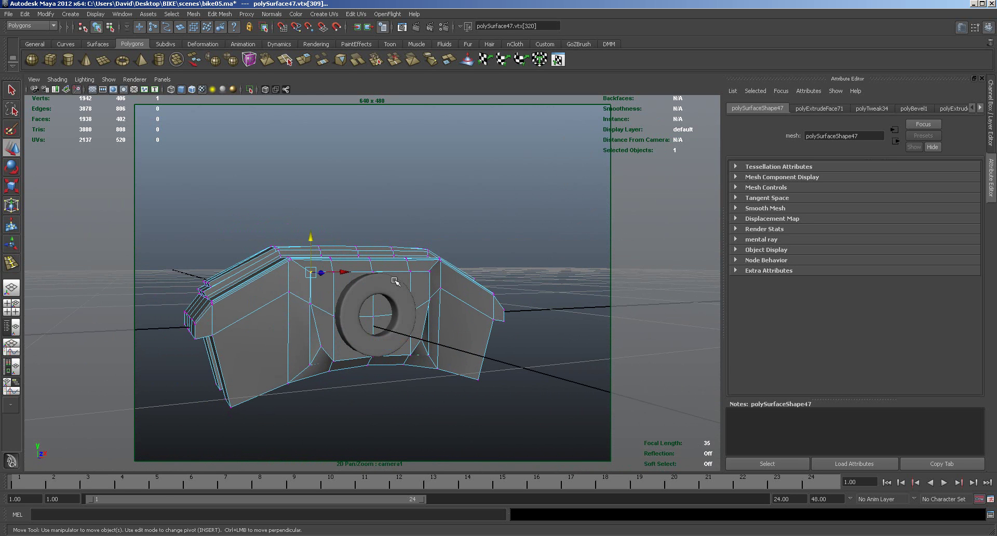
left_click(430, 272, "shift")
left_click_drag(422, 318, 398, 325, "alt")
left_click_drag(372, 238, 370, 246)
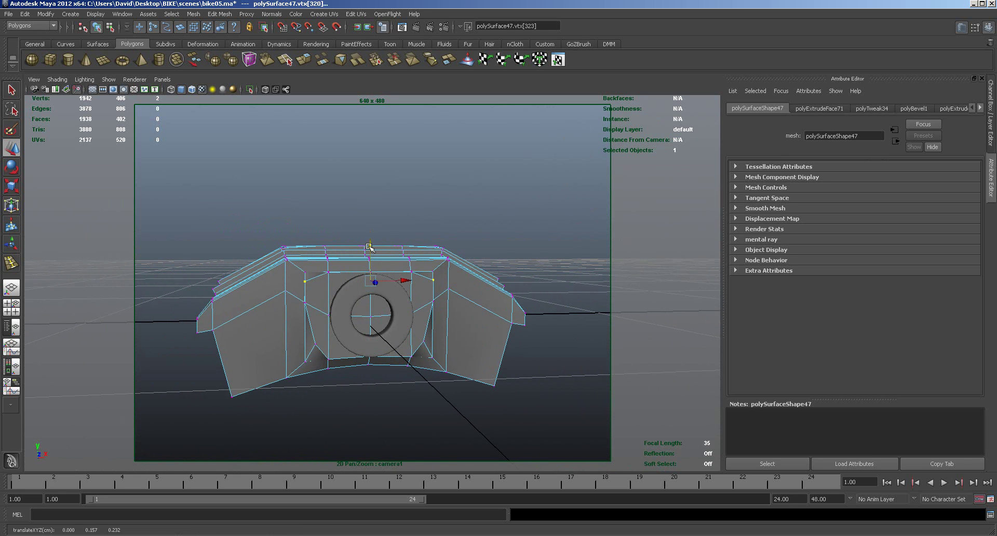
key("r")
left_click_drag(395, 281, 330, 282)
left_click_drag(365, 317, 311, 306, "alt")
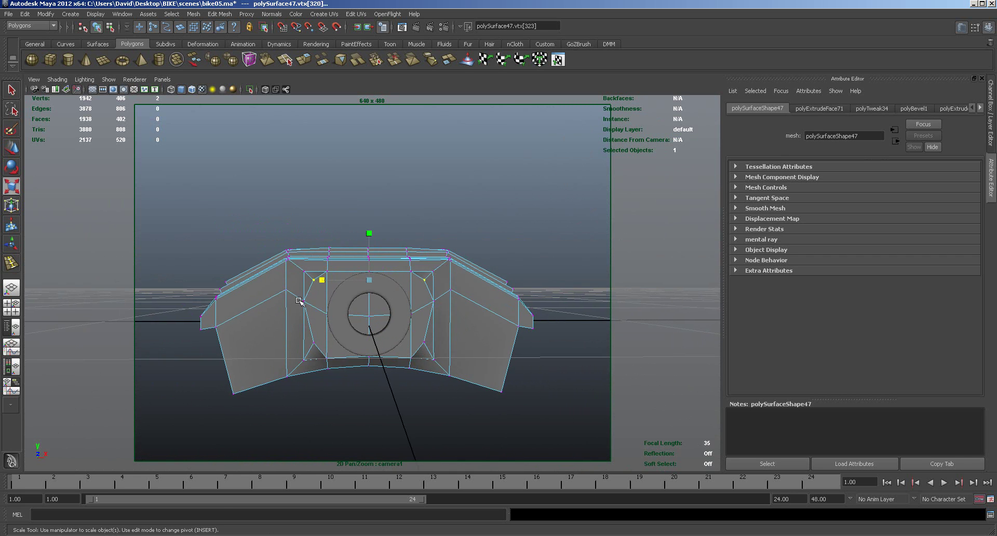
Lower the two outer middle-row vertices of the block's side panel to about Y 0.047.
left_click(329, 311)
left_click(434, 301, "shift")
key("w")
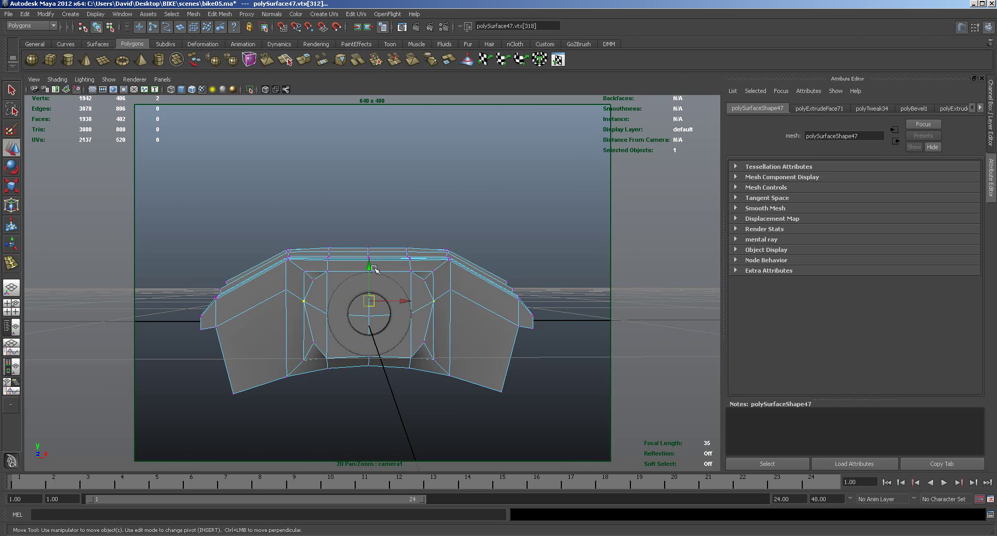
left_click_drag(369, 269, 368, 279)
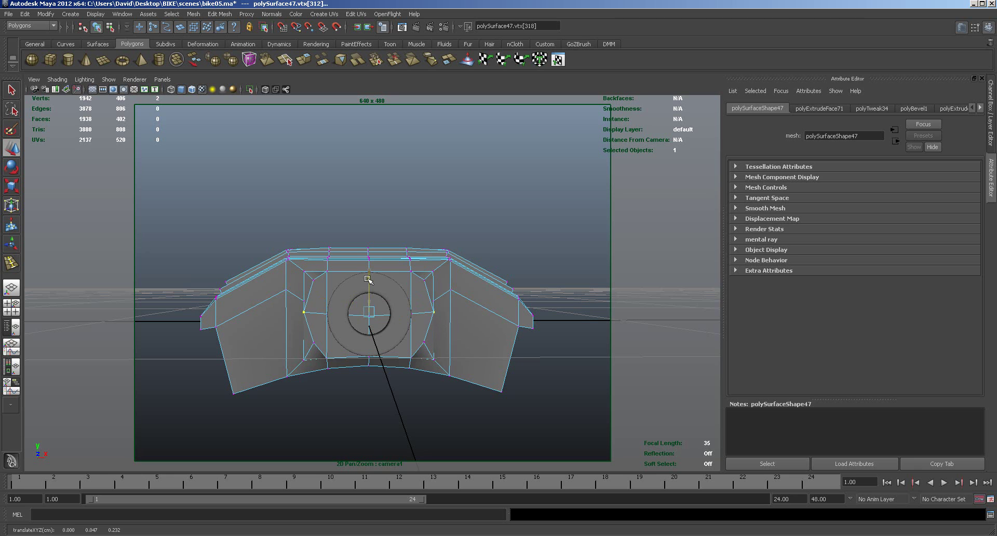
Scale the two side vertices of the panel behind the ring inward along X, closer to the ring.
key("r")
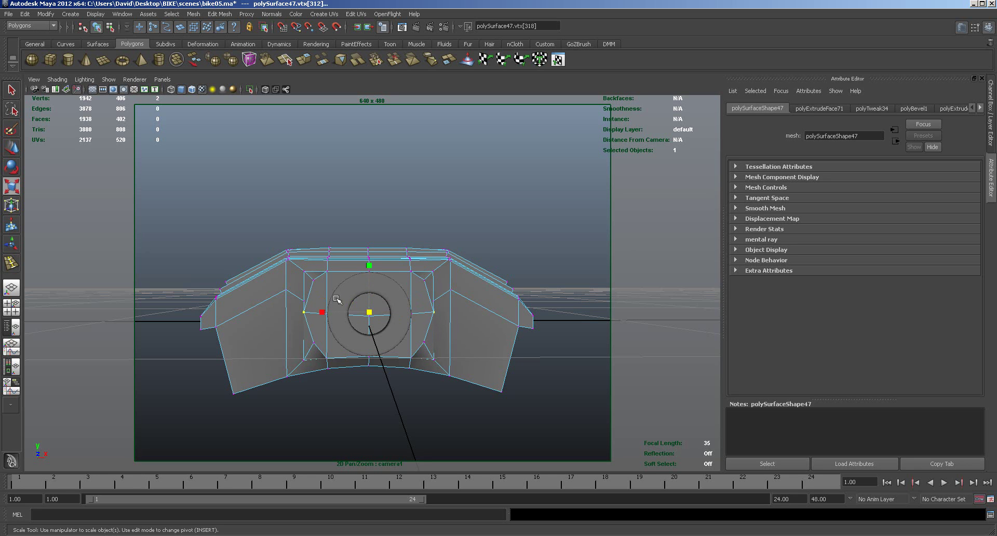
left_click_drag(324, 312, 323, 313)
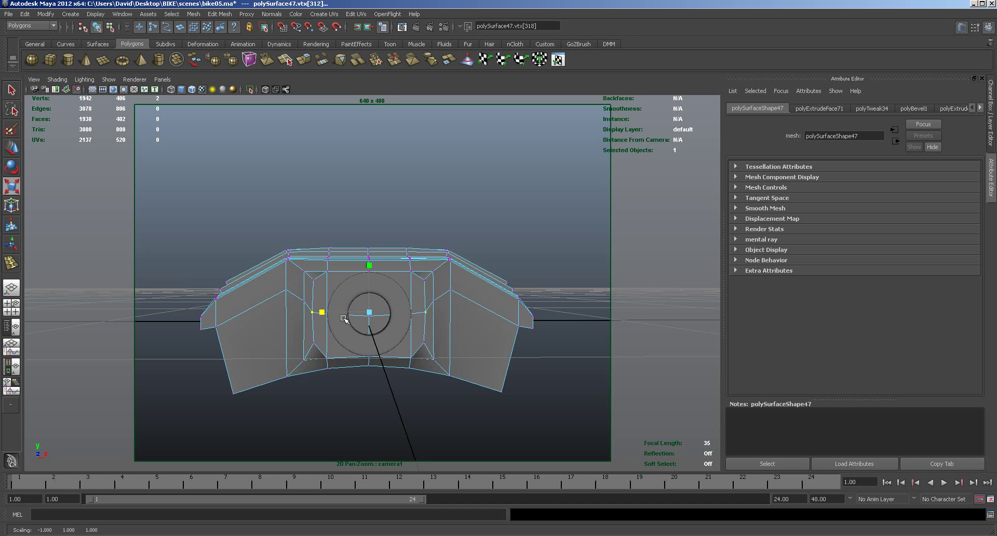
right_click_drag(445, 314, 488, 304)
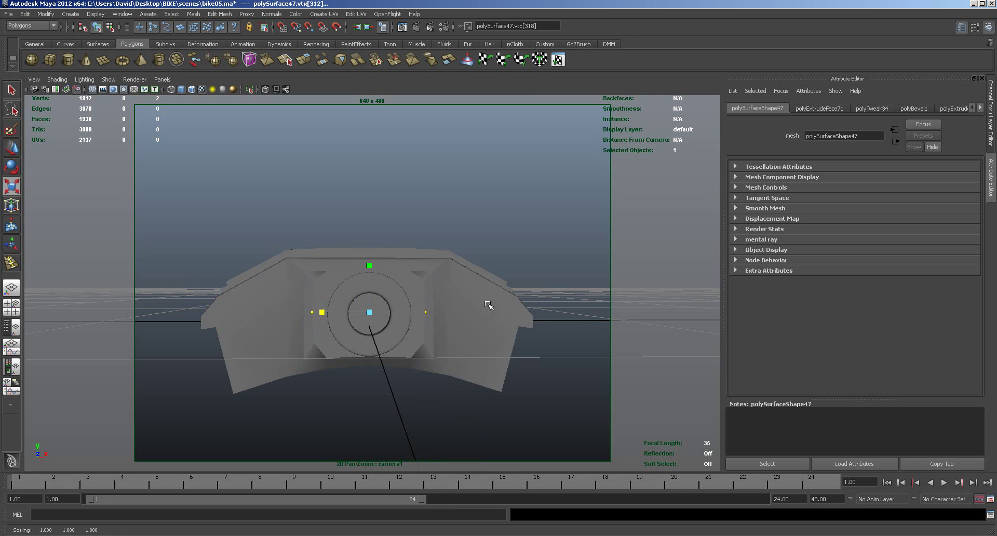
left_click_drag(460, 350, 469, 296, "alt")
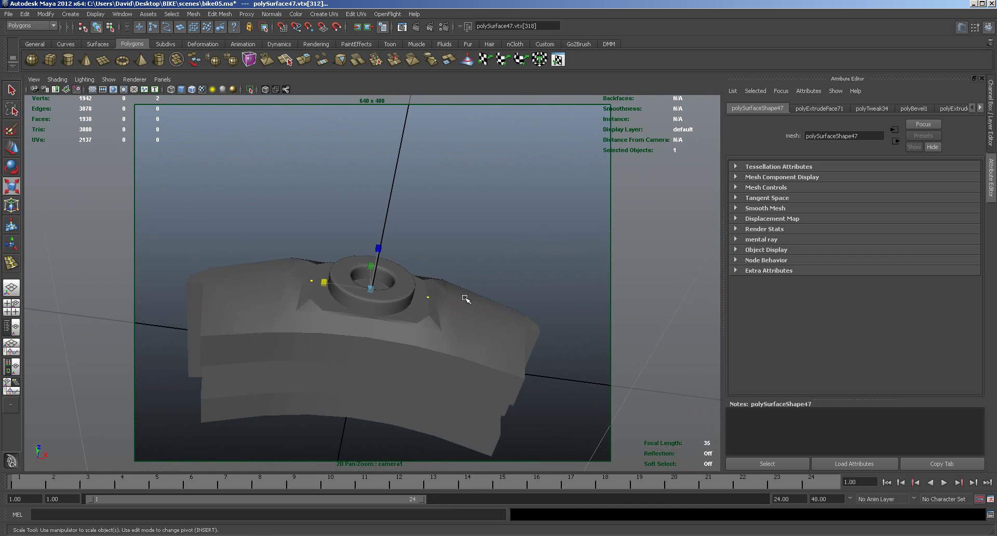
Raise the two corner vertices and the middle vertex along the lower edge of the panel behind the ring.
left_click(416, 324)
right_click_drag(412, 325, 494, 334, "alt")
left_click_drag(494, 334, 417, 359, "alt")
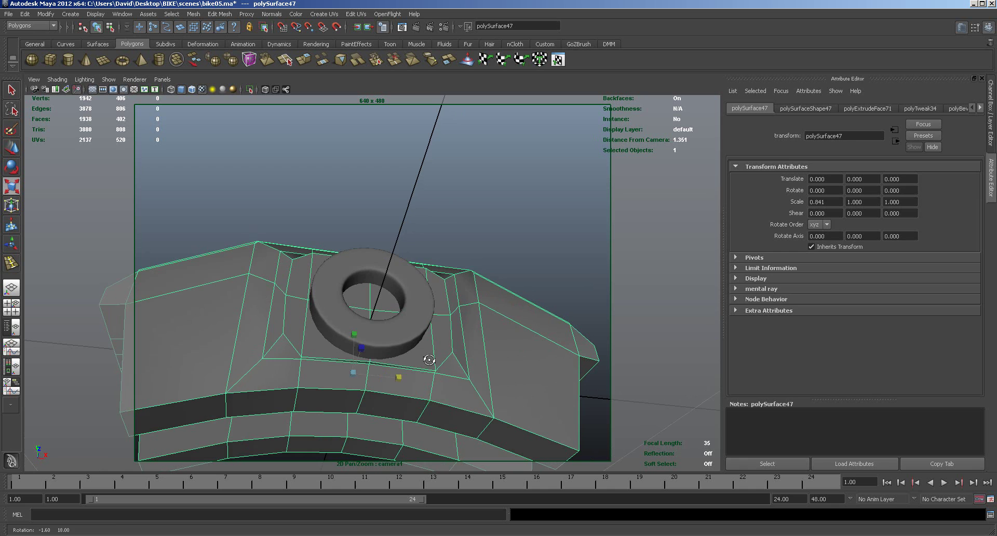
right_click(316, 357)
left_click(289, 358)
left_click(301, 355)
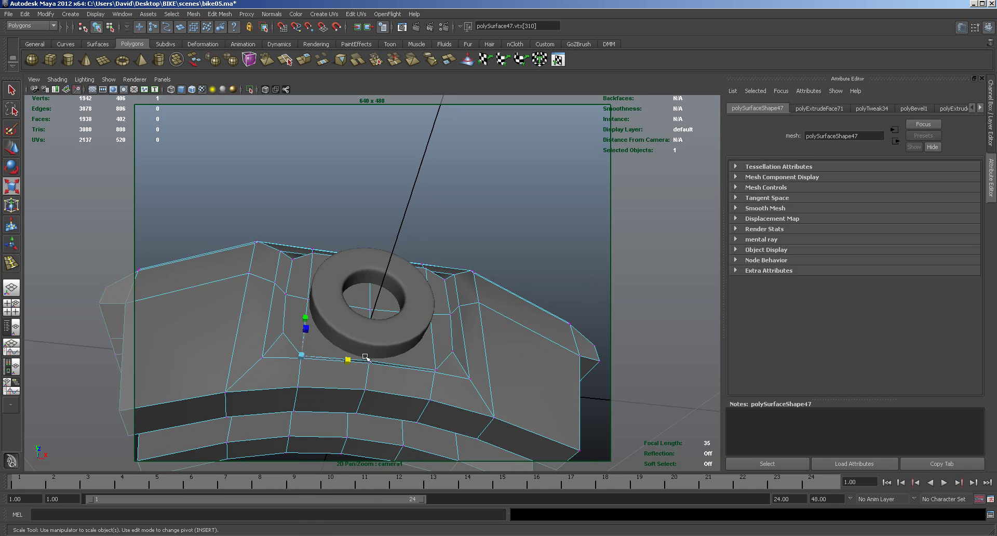
left_click(436, 370, "shift")
key("w")
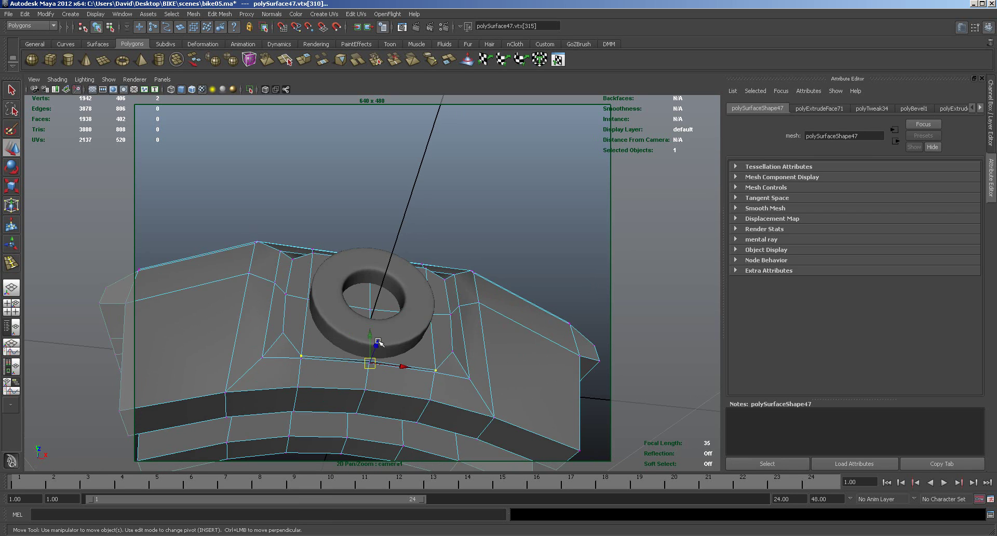
left_click_drag(369, 339, 367, 328)
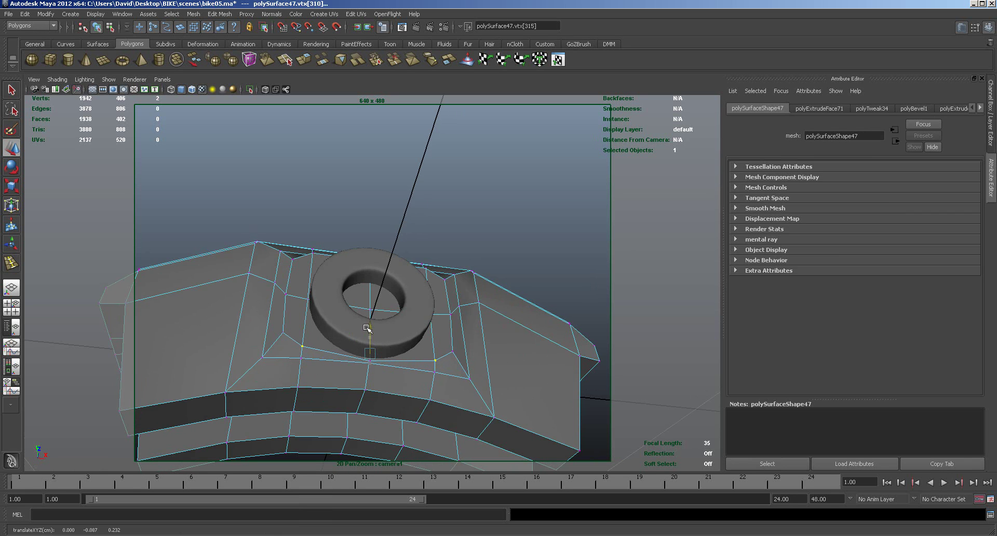
left_click(370, 360)
left_click_drag(369, 360, 368, 331)
Adjust the height of the middle vertex and the two corner vertices along the upper edge of the panel behind the ring.
left_click_drag(410, 321, 407, 365, "alt")
left_click(370, 270)
left_click_drag(370, 245, 369, 244)
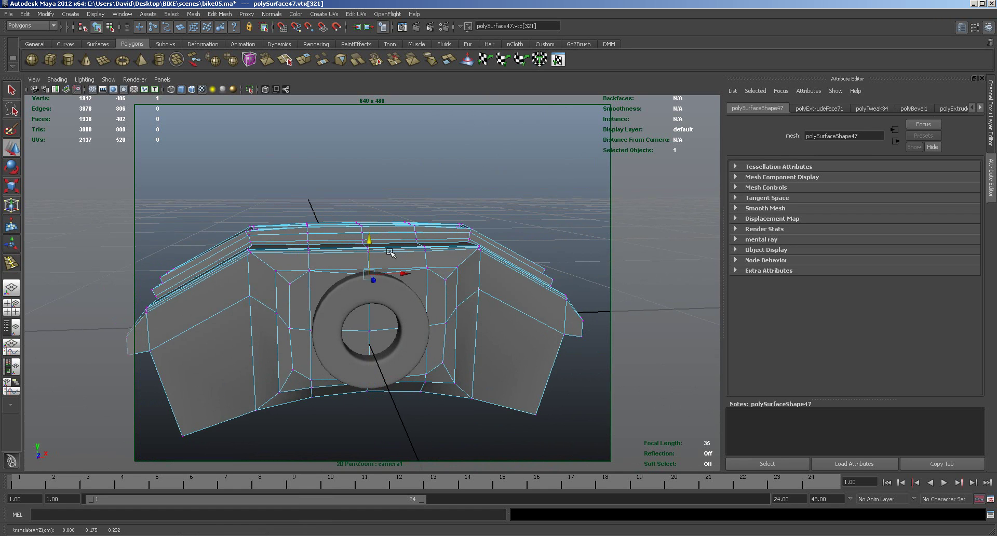
left_click(427, 269)
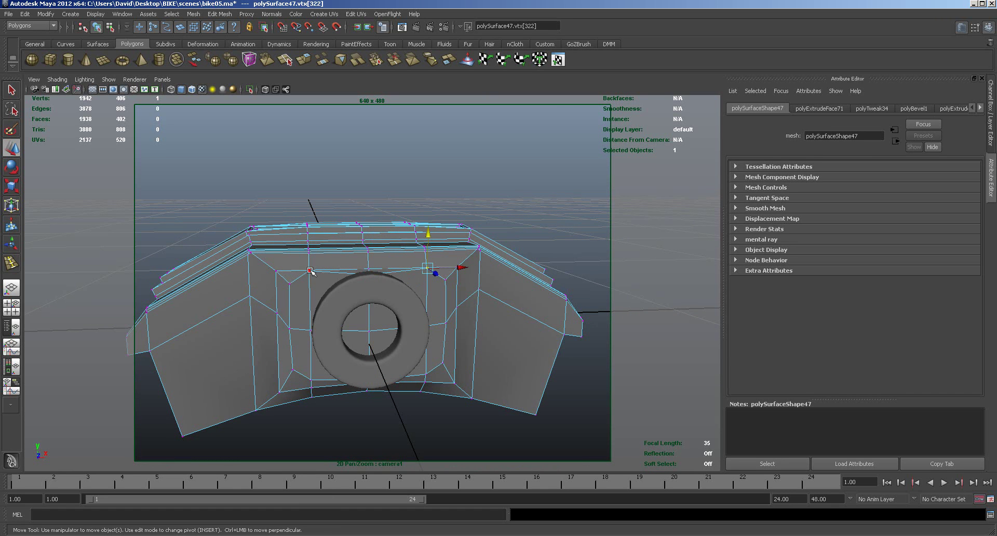
left_click(311, 272, "shift")
left_click_drag(368, 237, 366, 240)
left_click(290, 285)
left_click(444, 282, "shift")
left_click_drag(395, 325, 419, 317, "alt")
left_click(546, 248)
right_click_drag(513, 315, 540, 285)
left_click_drag(568, 236, 551, 267, "alt")
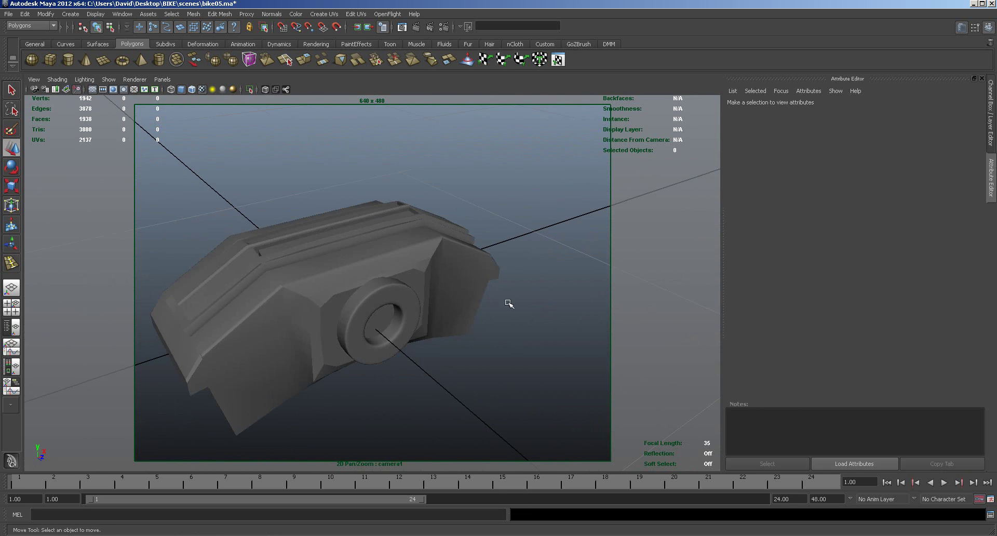
Create a polygon cylinder at the origin and scale it uniformly to about 0.238.
mouse_move(467, 337)
left_mouse_down("alt")
mouse_move(494, 343)
mouse_move(484, 334)
left_mouse_up("alt")
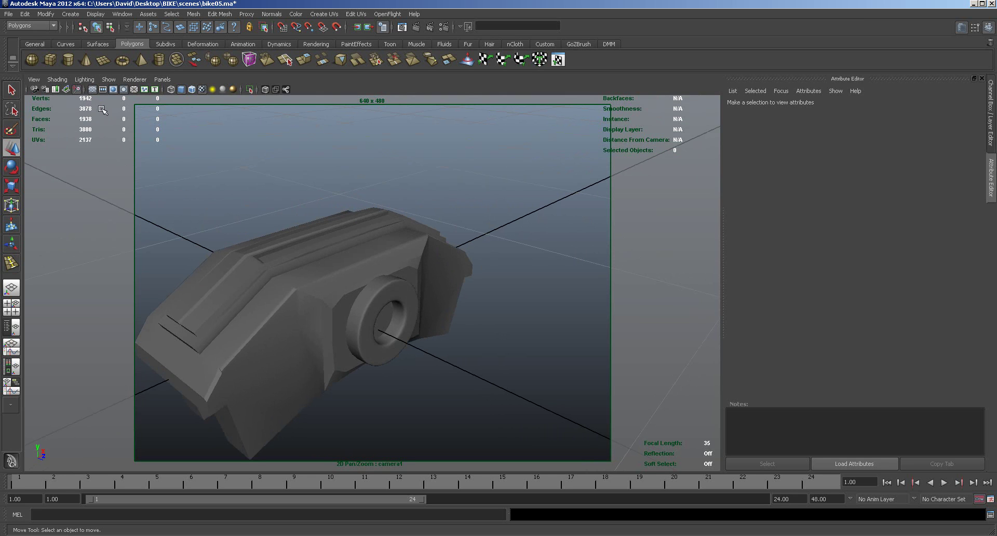
left_click(69, 61)
right_click_drag(461, 374, 339, 313, "alt")
key("r")
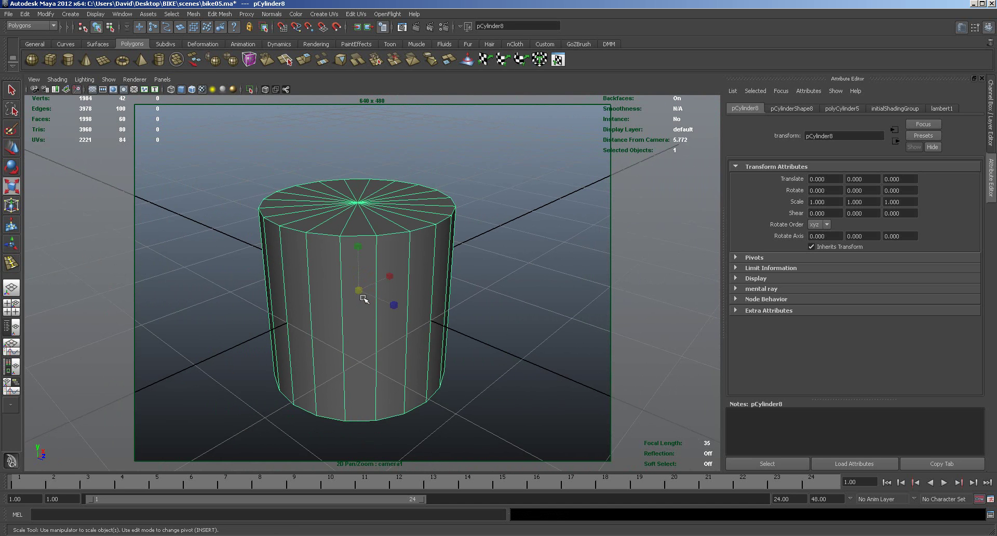
left_click_drag(360, 289, 241, 245)
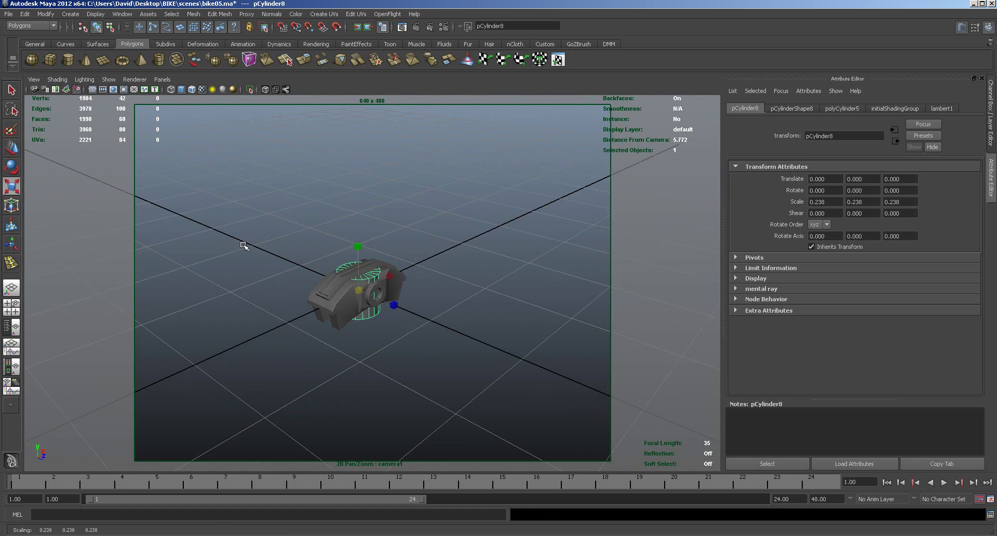
Rotate the cylinder 90 degrees about X and move it out in front of the housing to about 0.628 in Z.
key("e")
left_click_drag(377, 261, 387, 312)
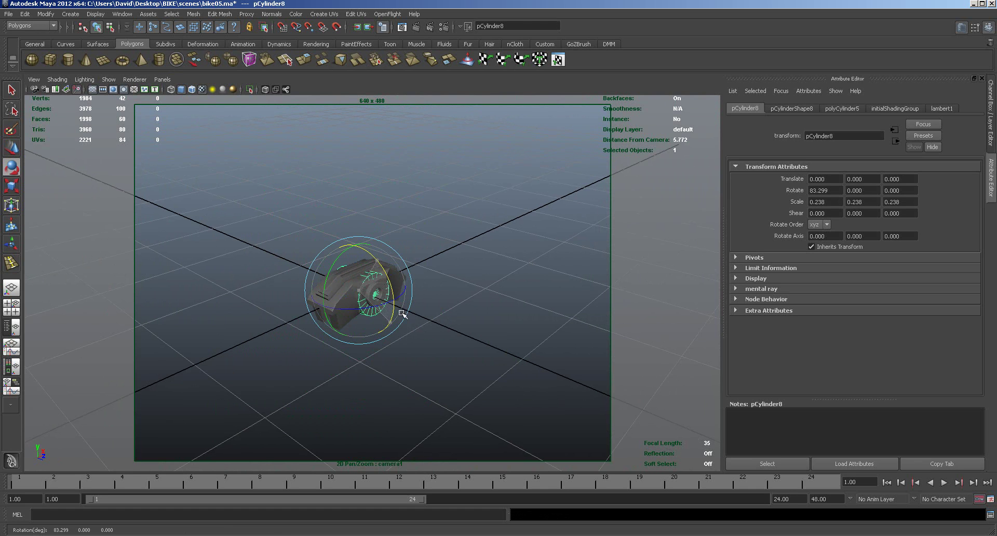
left_click_drag(840, 191, 798, 192)
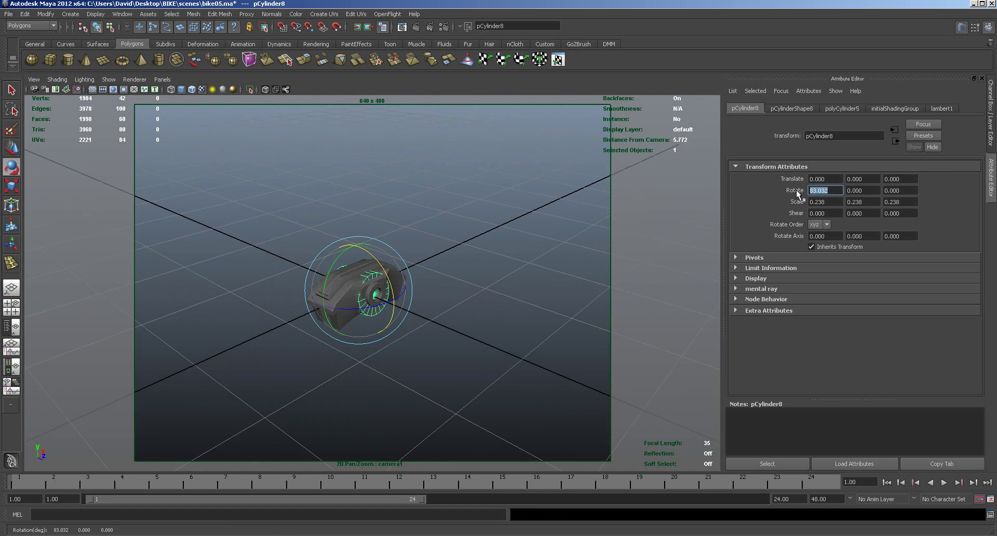
type("90")
key("Return")
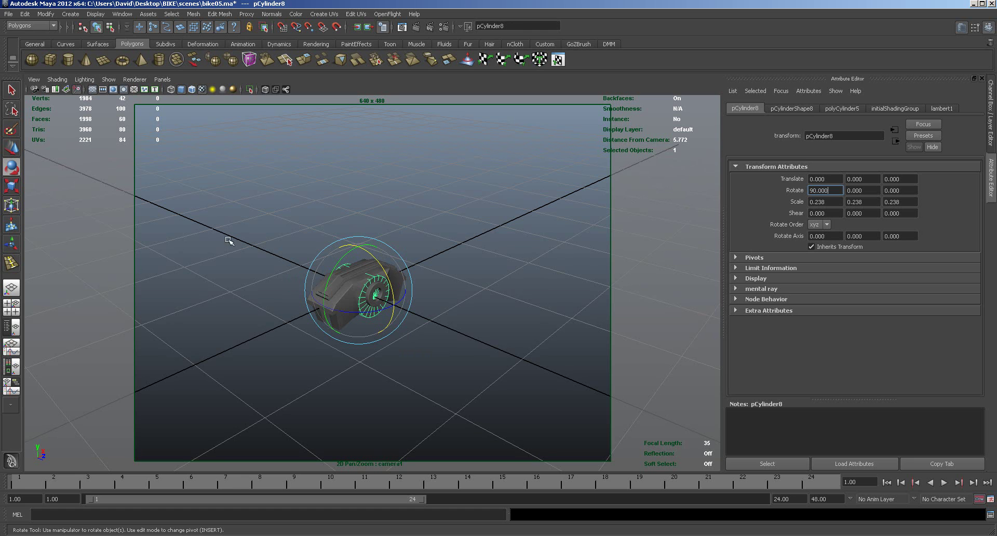
key("w")
left_click_drag(390, 306, 434, 327)
Scale the cylinder uniformly to about 0.063 and raise it to about 0.042 in Y, centring it in the ring's hole.
key("space")
right_click_drag(220, 396, 256, 396, "alt")
key("space")
middle_click_drag(350, 374, 399, 380, "alt")
right_click_drag(399, 380, 495, 269, "alt")
key("r")
left_click_drag(446, 293, 273, 244)
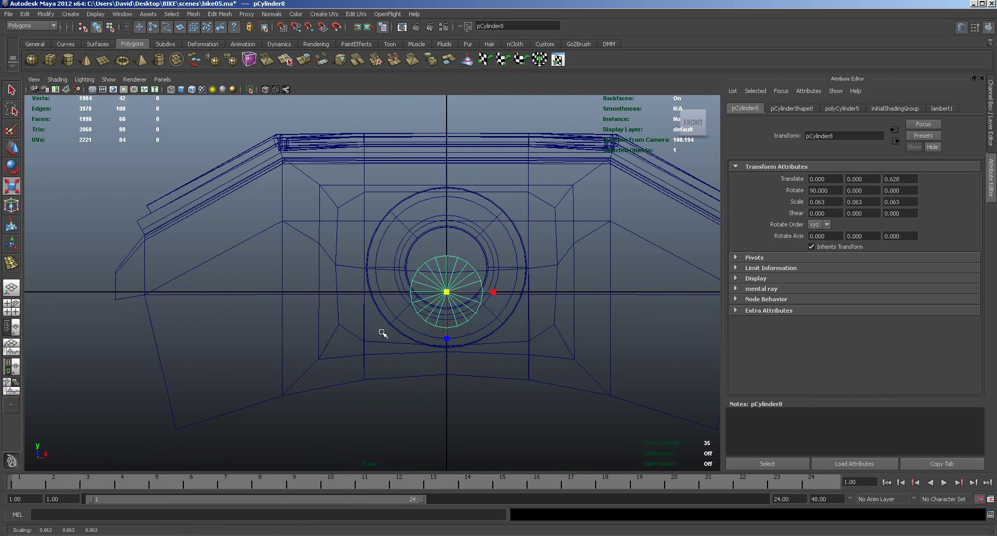
key("w")
left_click_drag(448, 266, 448, 238)
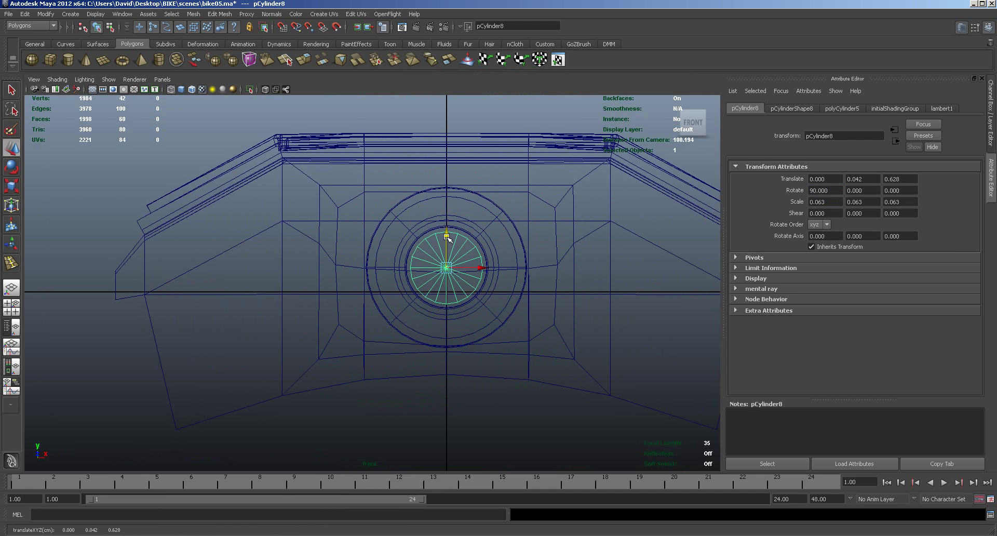
Set the cylinder's Subdivisions Axis to 8, slide it back along Z into the ring's hole and lengthen it.
key("space")
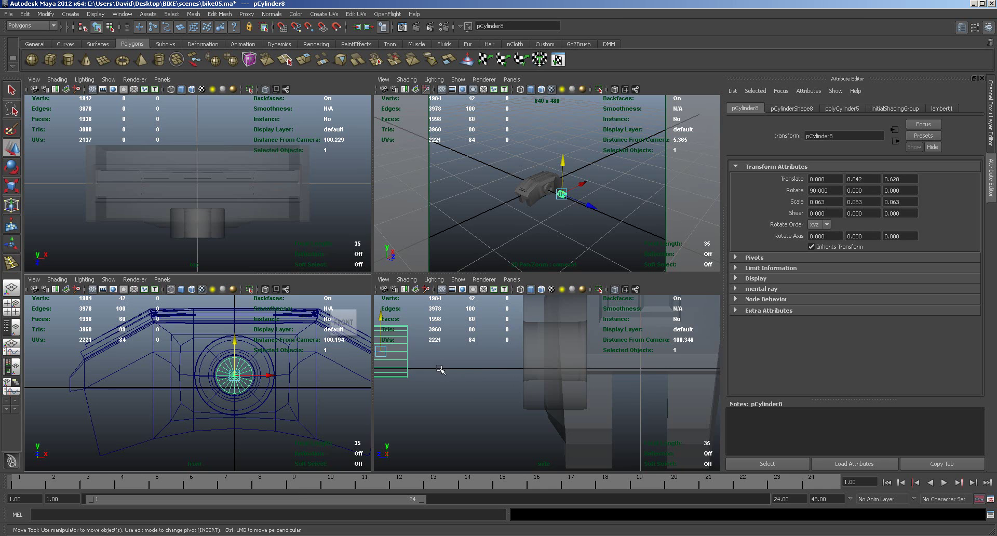
middle_click_drag(441, 370, 492, 391, "alt")
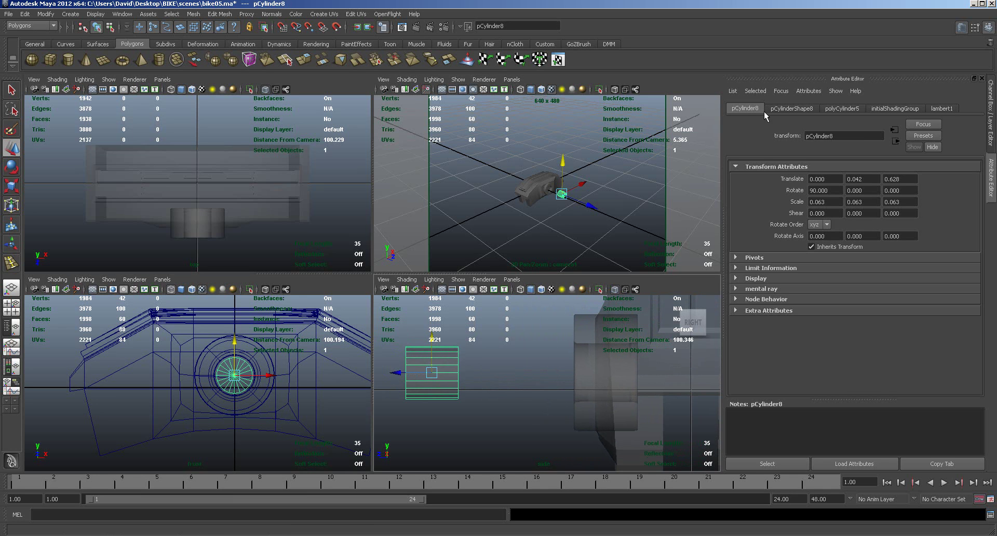
left_click(795, 109)
left_click(844, 108)
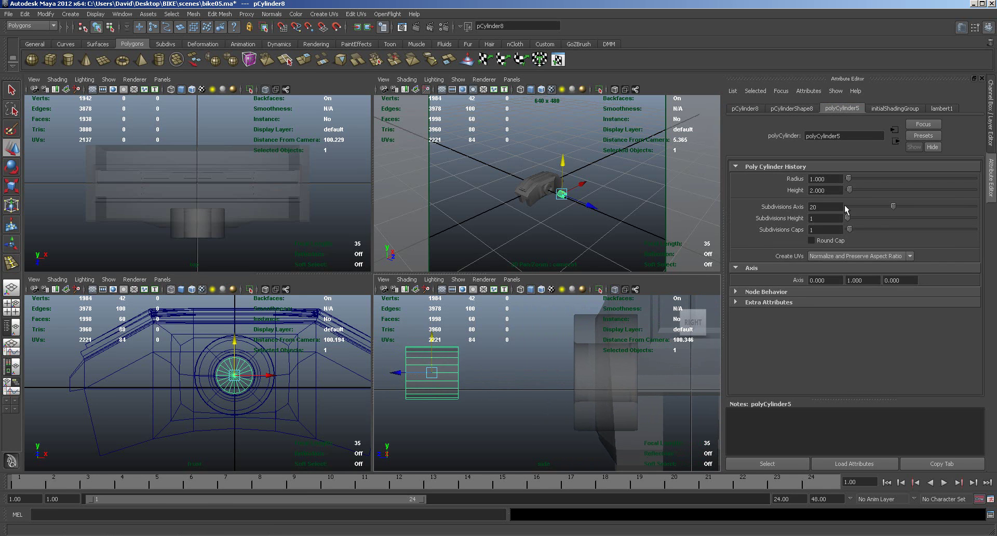
left_click_drag(893, 208, 861, 208)
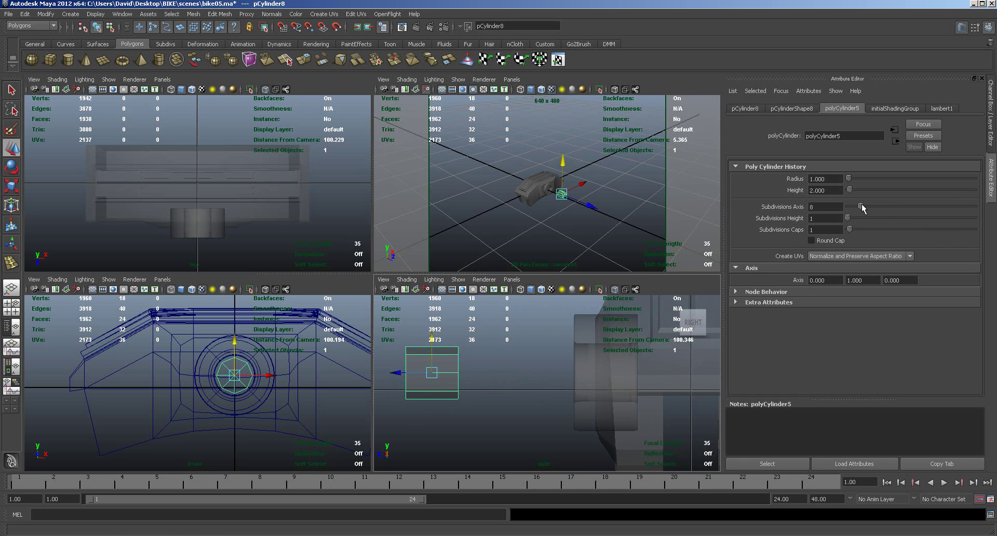
left_click_drag(409, 367, 530, 373)
key("r")
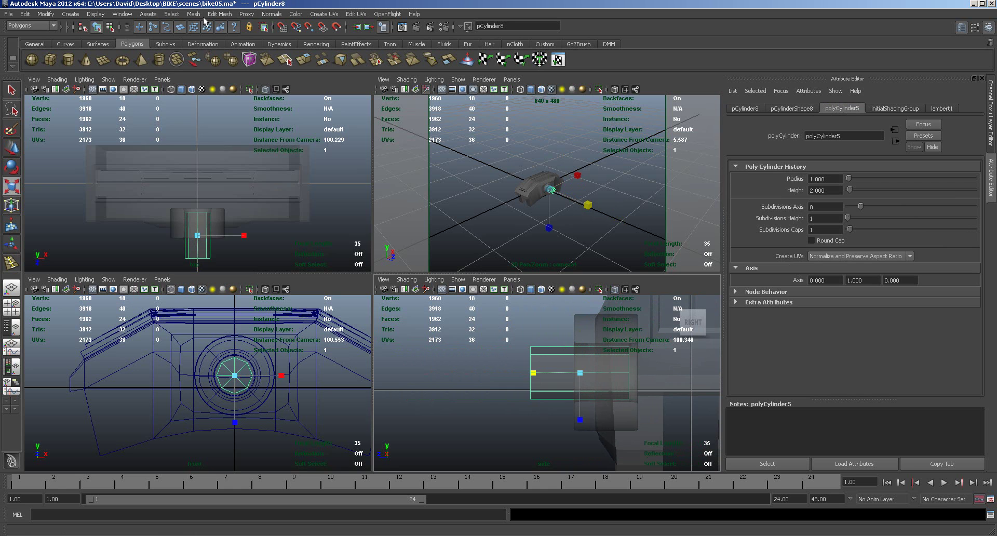
Insert an edge loop around the cylinder close to its outer end.
left_click(173, 15)
mouse_move(191, 16)
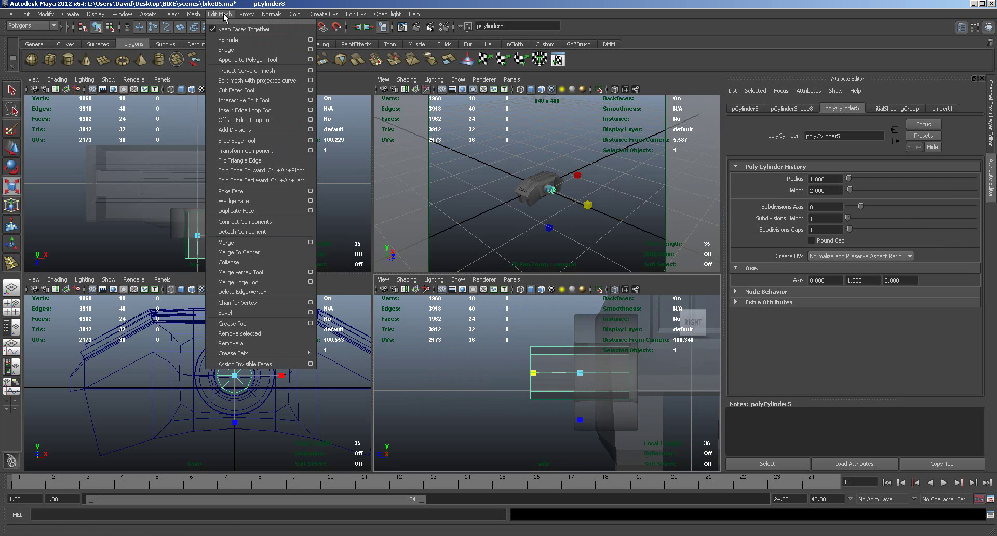
left_click(234, 112)
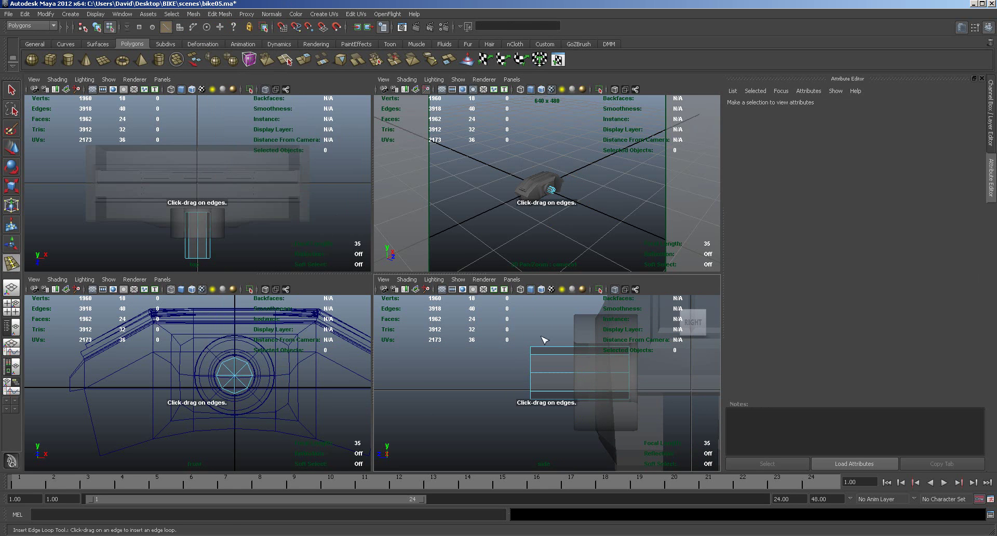
left_click(541, 354)
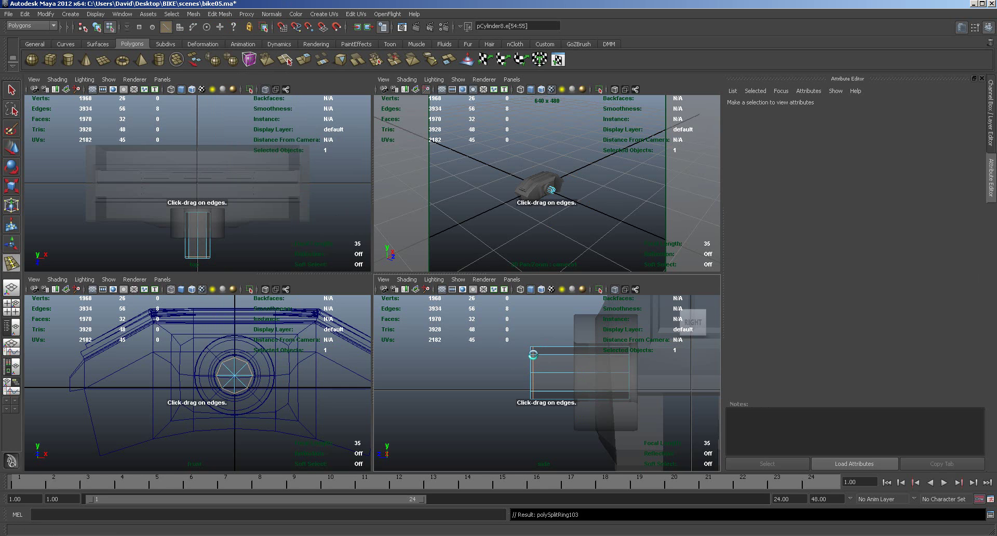
left_click(628, 354)
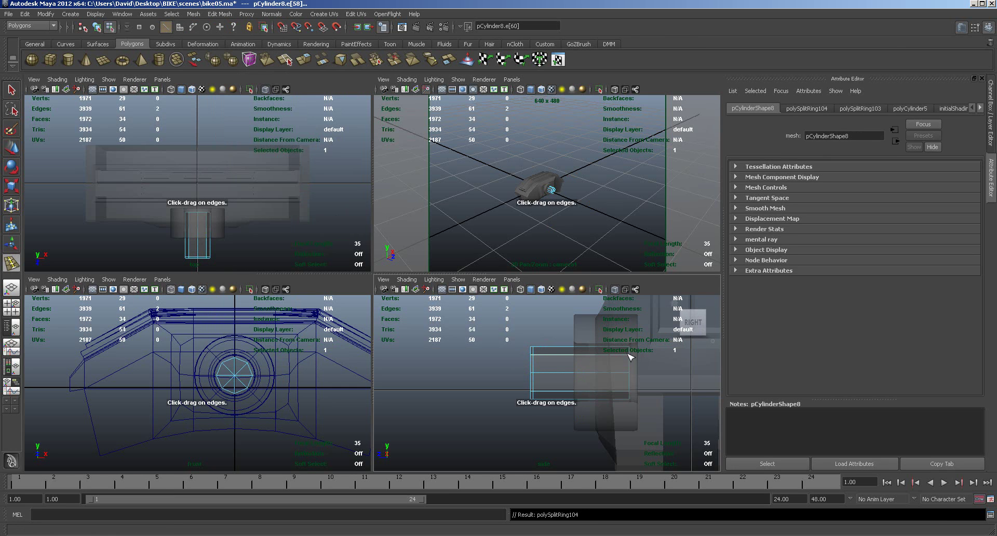
key("q")
key("Delete")
Insert an edge loop around the cylinder close to its inner end, inside the ring.
right_click_drag(632, 354, 664, 344, "alt")
middle_click_drag(660, 348, 592, 340, "alt")
right_click_drag(535, 361, 574, 343, "alt")
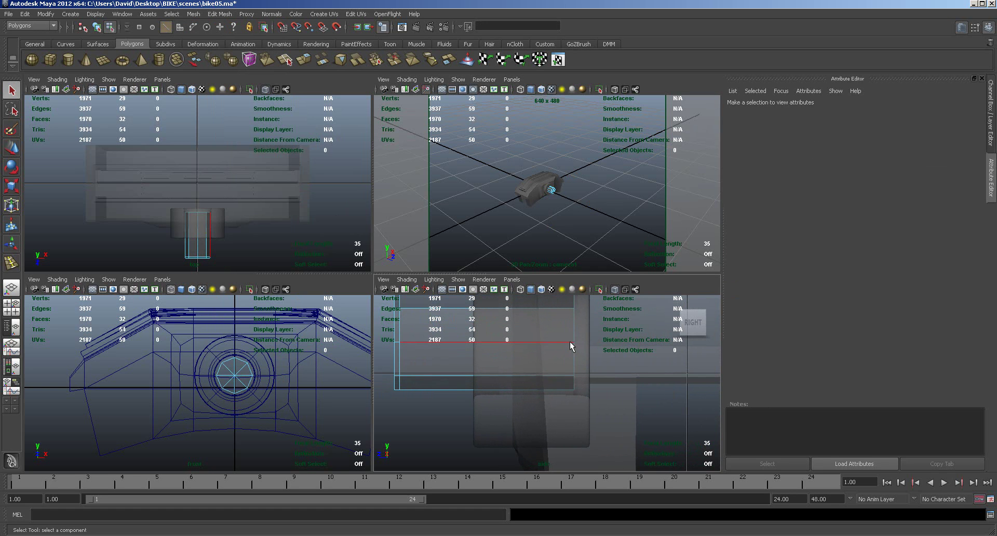
key("y")
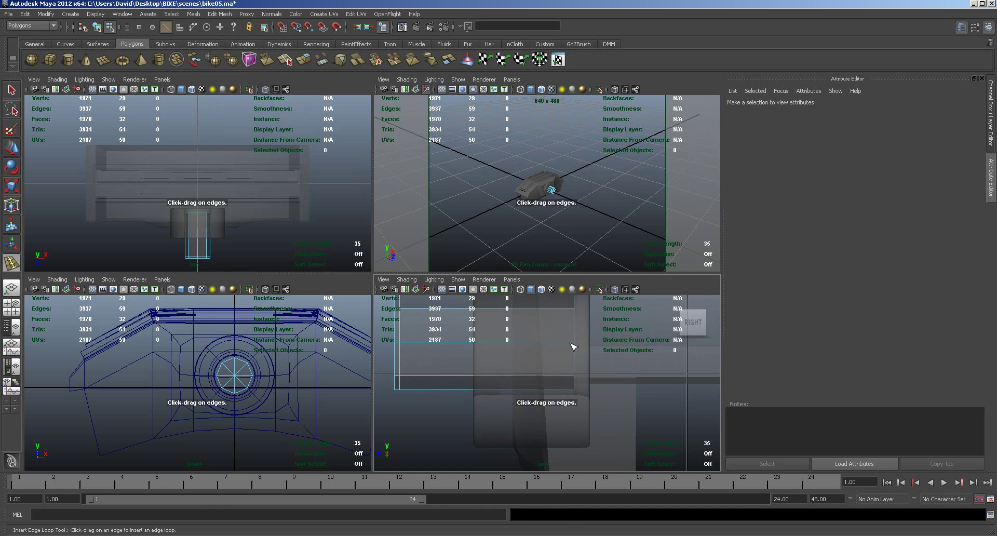
left_click(569, 342)
Insert another edge loop around the cylinder just in front of the ring's face.
key("space")
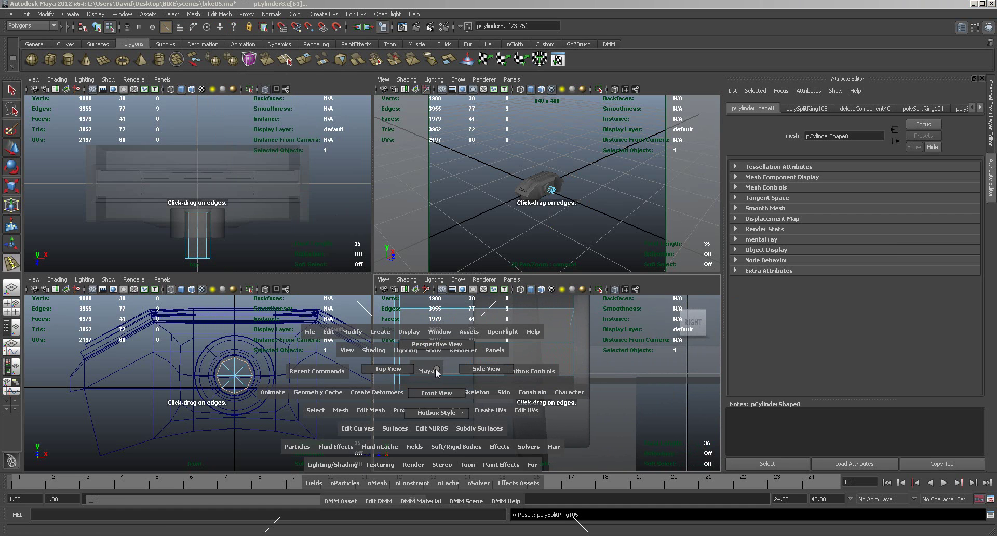
key("alt")
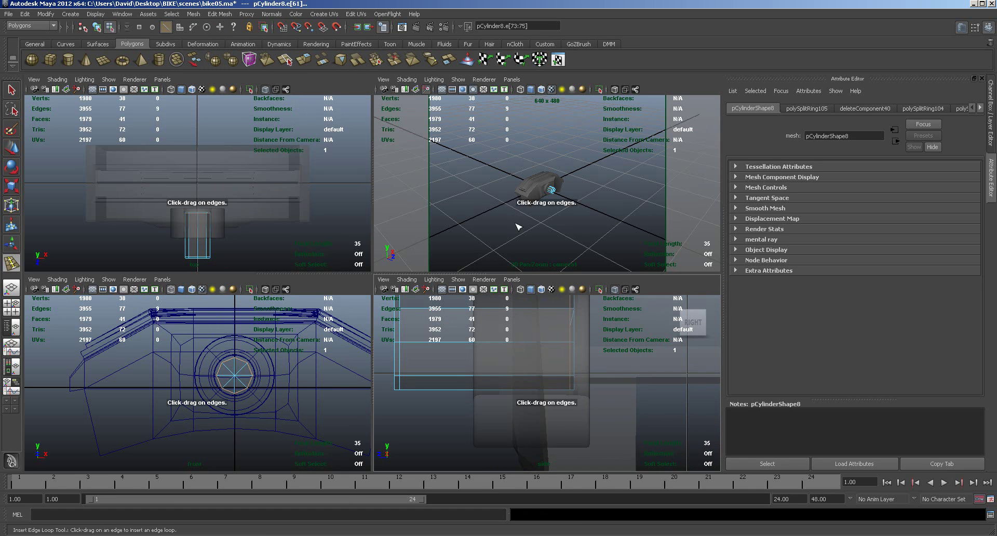
right_click_drag(526, 232, 644, 231, "alt")
left_click_drag(619, 234, 549, 242, "alt")
scroll(557, 229, "up", 5)
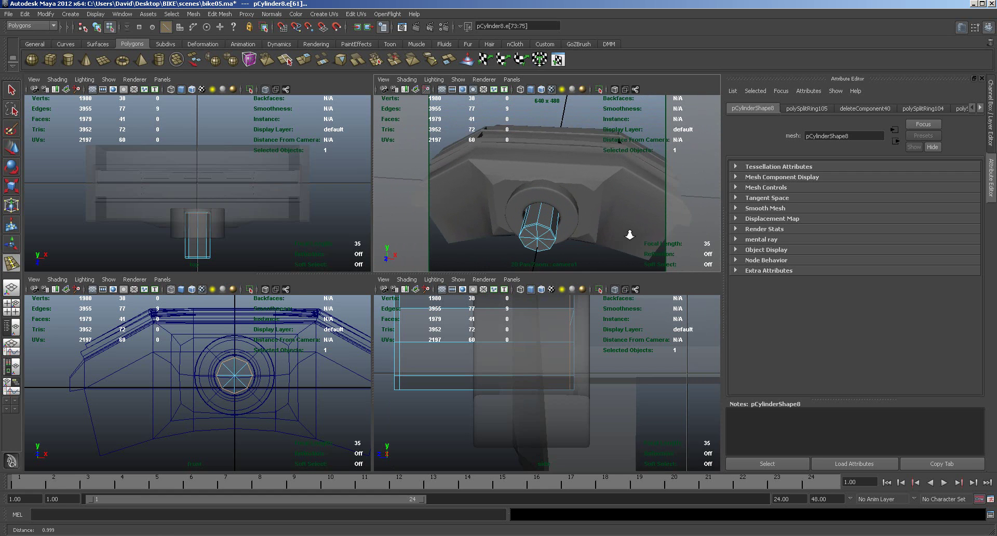
key("g")
left_click(462, 341)
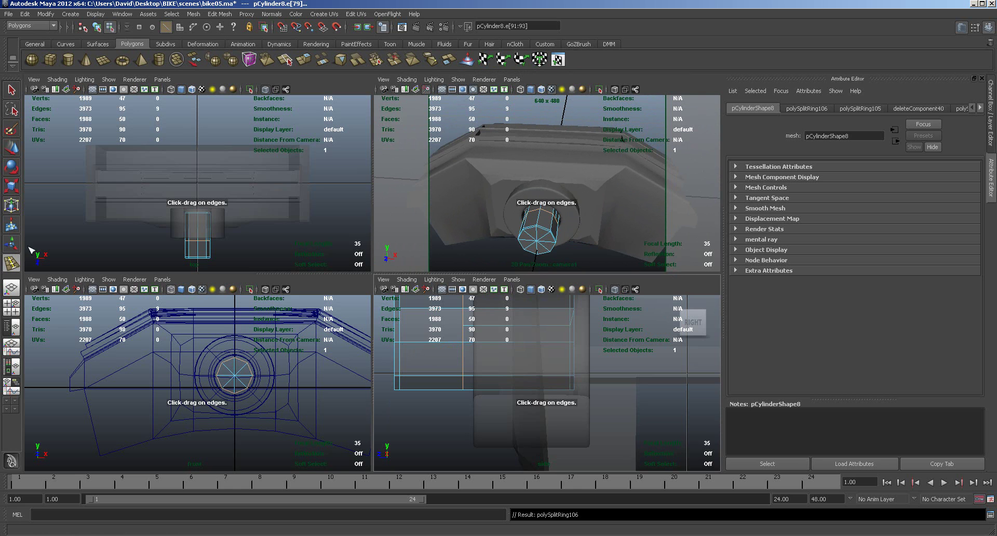
left_click(11, 148)
left_click_drag(549, 250, 568, 229, "alt")
right_click_drag(508, 249, 507, 271)
left_click(506, 241)
left_click(497, 226, "shift")
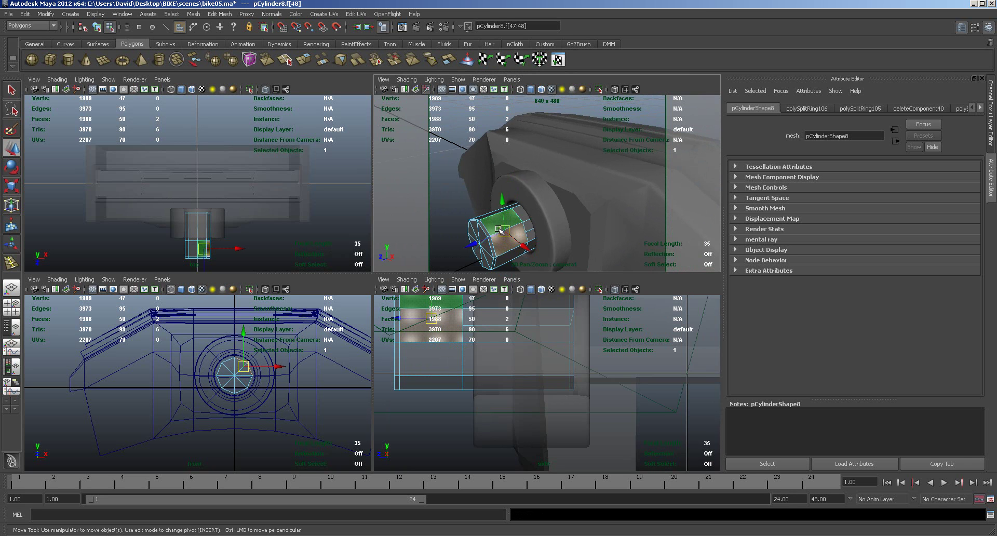
Duplicate the eight-sided cylinder and move the copy to about 0.421, 0.216, 0.270 cm, near the housing's sloping shoulder.
left_click_drag(527, 258, 561, 245, "alt")
right_click_drag(553, 254, 570, 210, "alt")
right_click_drag(260, 340, 262, 373, "alt")
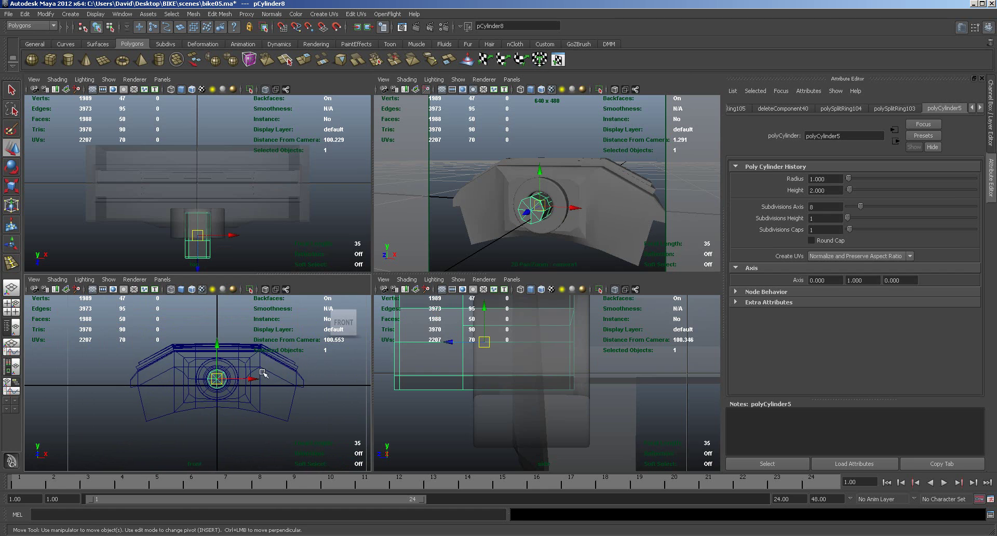
key("ctrl+d")
left_click_drag(218, 381, 282, 353)
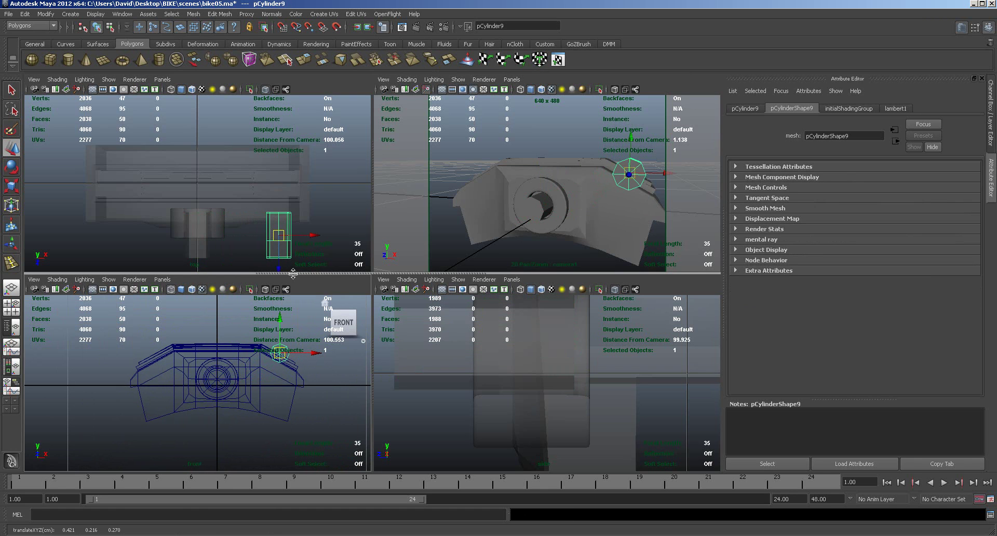
Scale the copied cylinder down along its length to make it shorter.
key("r")
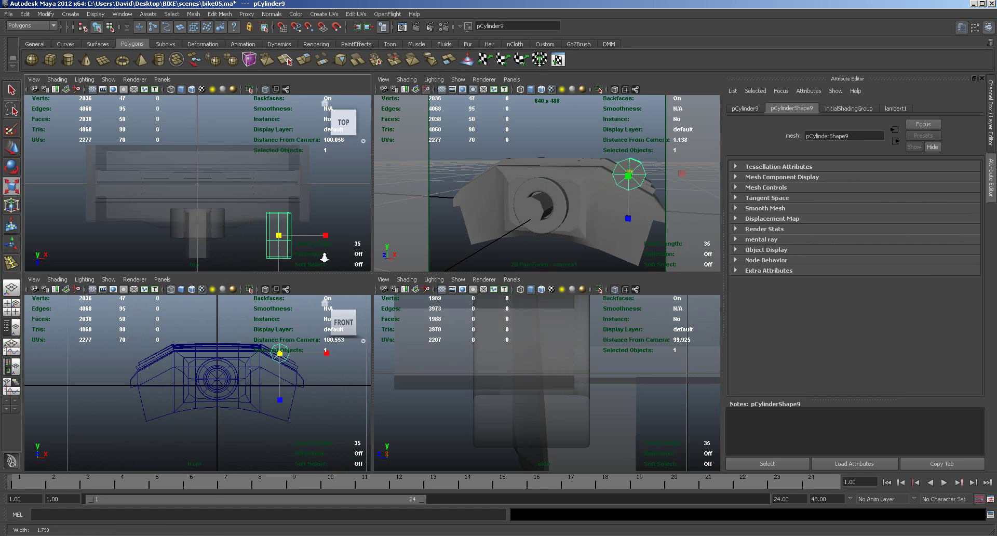
scroll(319, 256, "down", 3)
left_click(239, 254)
left_click_drag(239, 254, 239, 231)
Rotate the original cylinder in the ring to about -22.6° around Z so its flat sides lie level and upright.
middle_click_drag(267, 229, 264, 237, "alt")
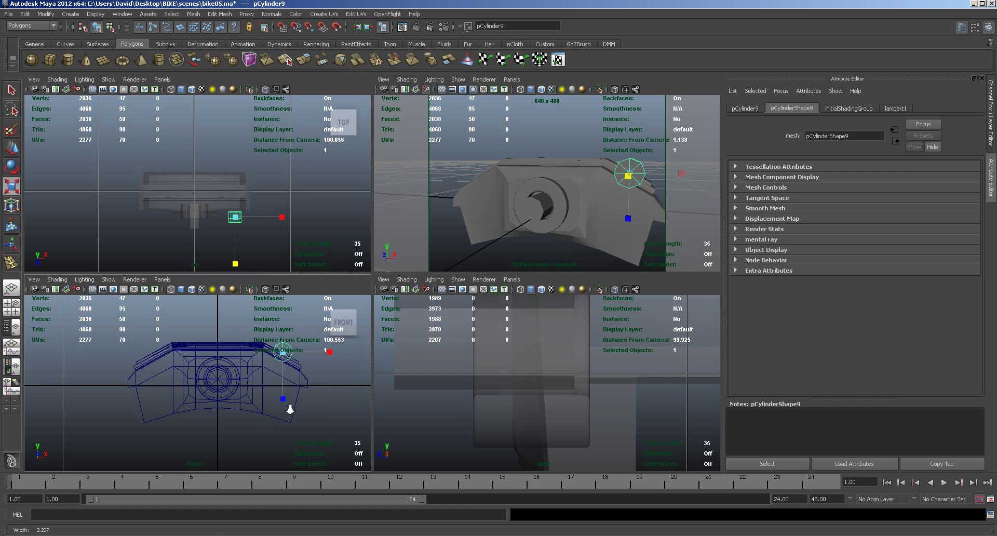
scroll(279, 407, "up", 5)
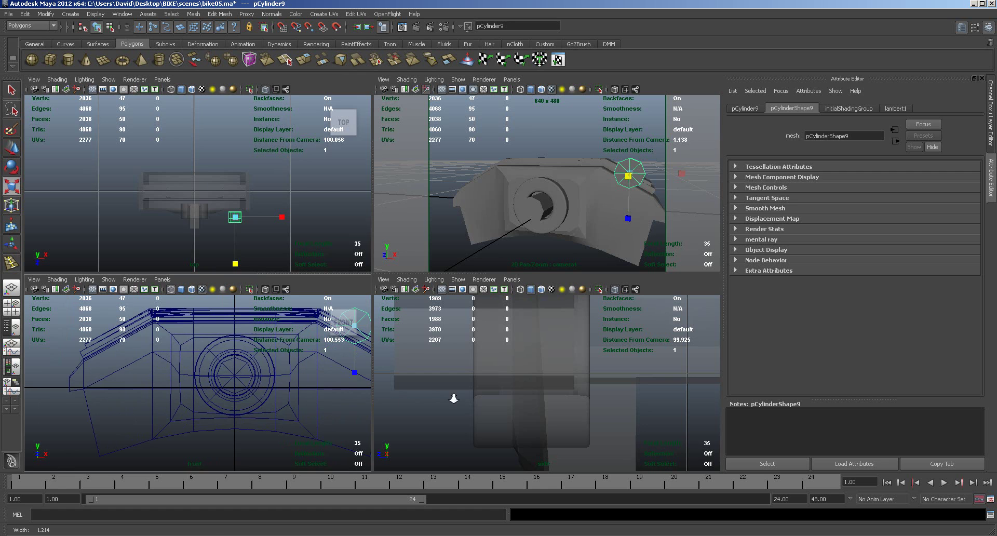
left_click(251, 370)
key("e")
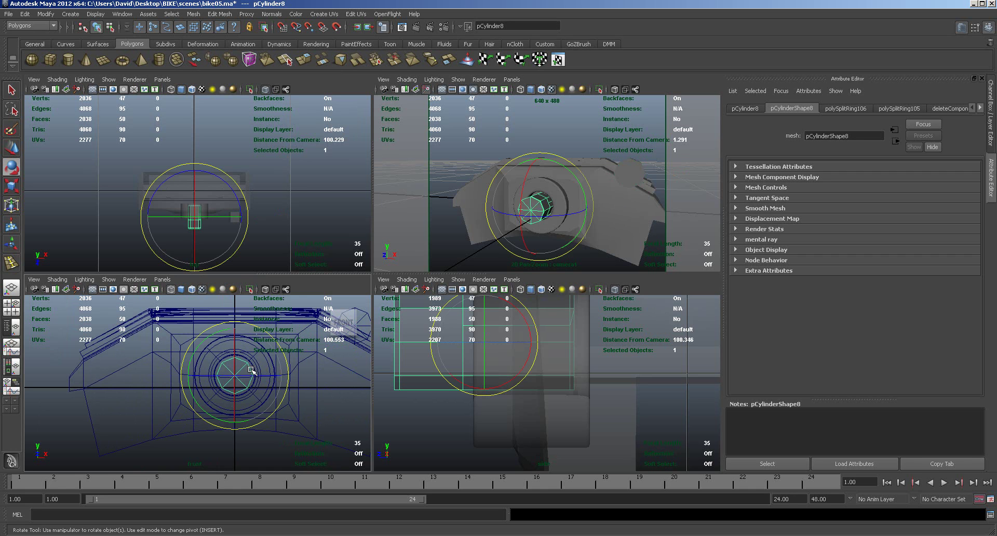
left_click_drag(198, 405, 190, 387)
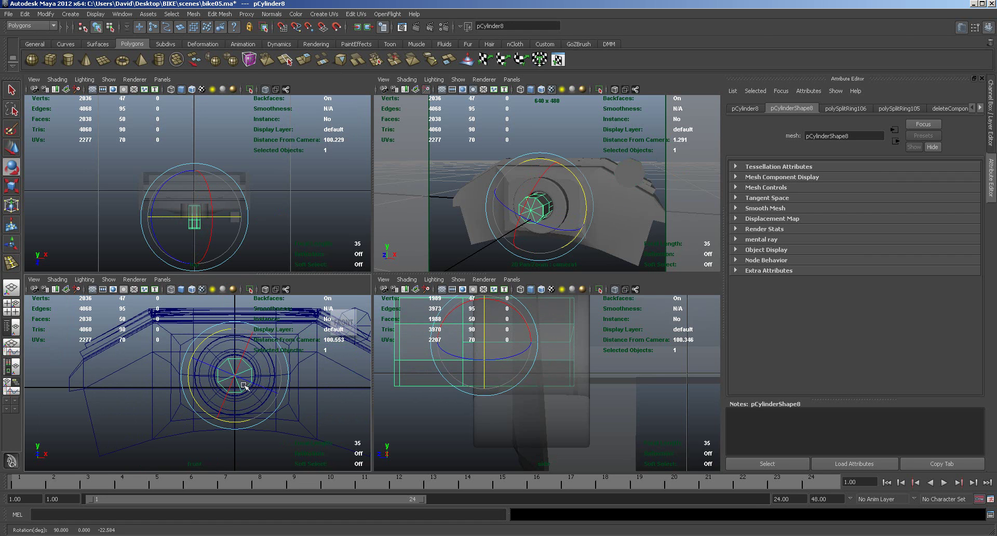
Rotate the shortened copy to level its flat sides and place it diagonally above the original cylinder at about 0.122, 0.094, 0.270 cm.
key("space")
scroll(400, 378, "up", 3)
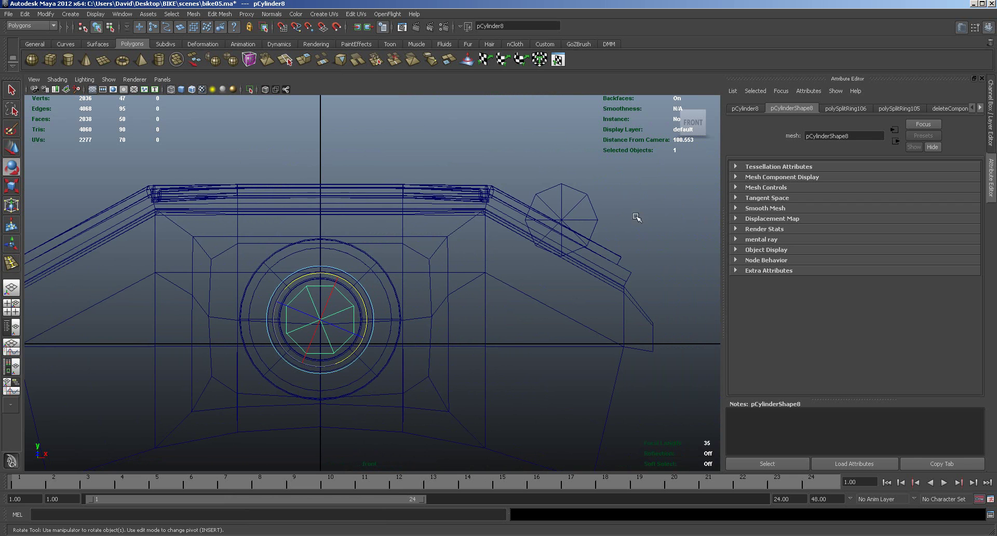
left_click(544, 251)
left_click_drag(529, 254, 525, 244)
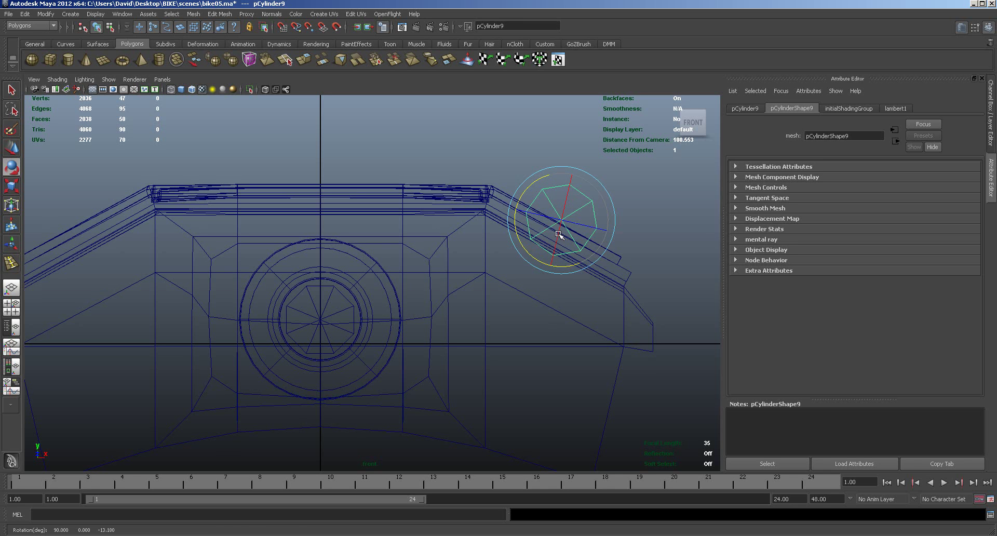
key("w")
left_click_drag(561, 221, 390, 287)
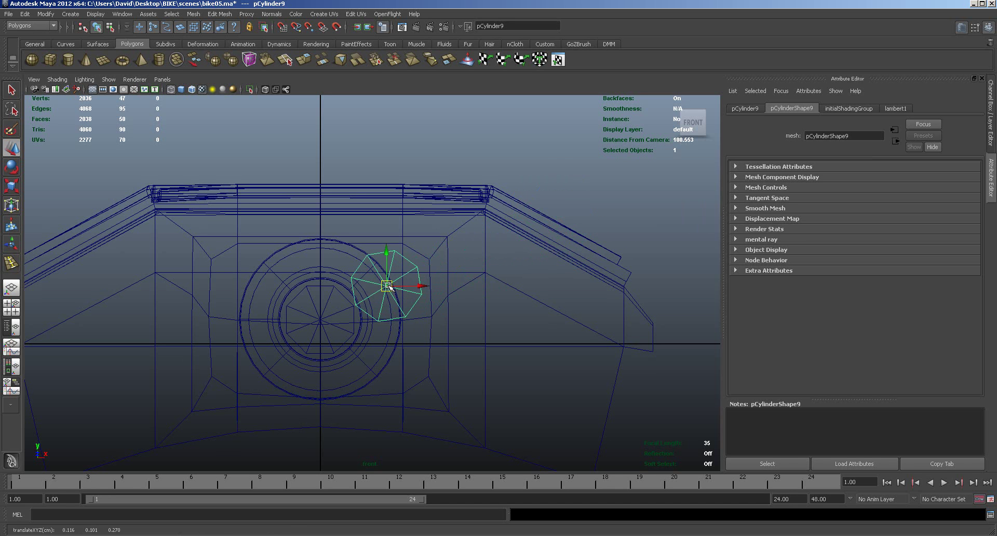
key("e")
left_click_drag(421, 319, 416, 323)
key("w")
left_click_drag(393, 289, 395, 292)
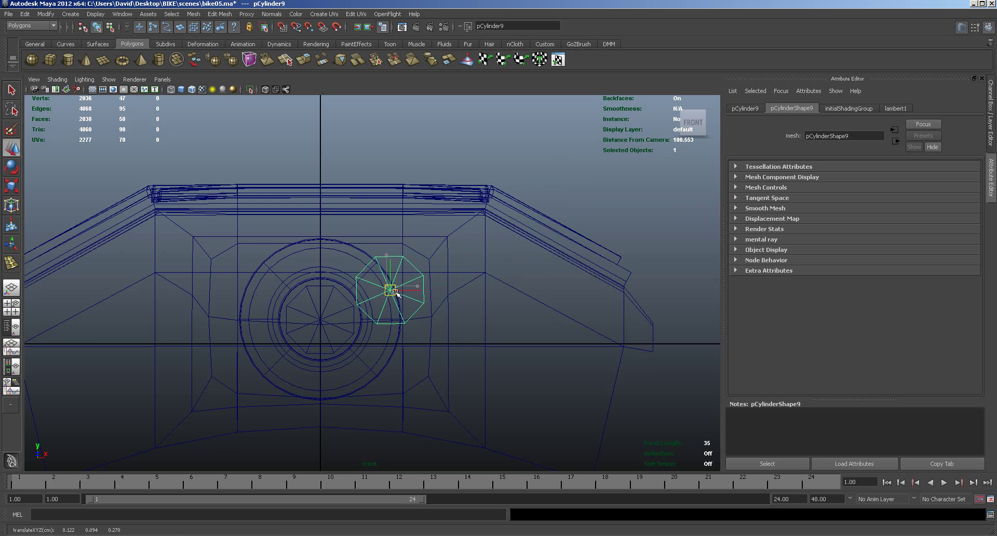
Delete the two outer-section side faces of the original cylinder that face the shorter copy.
key("space")
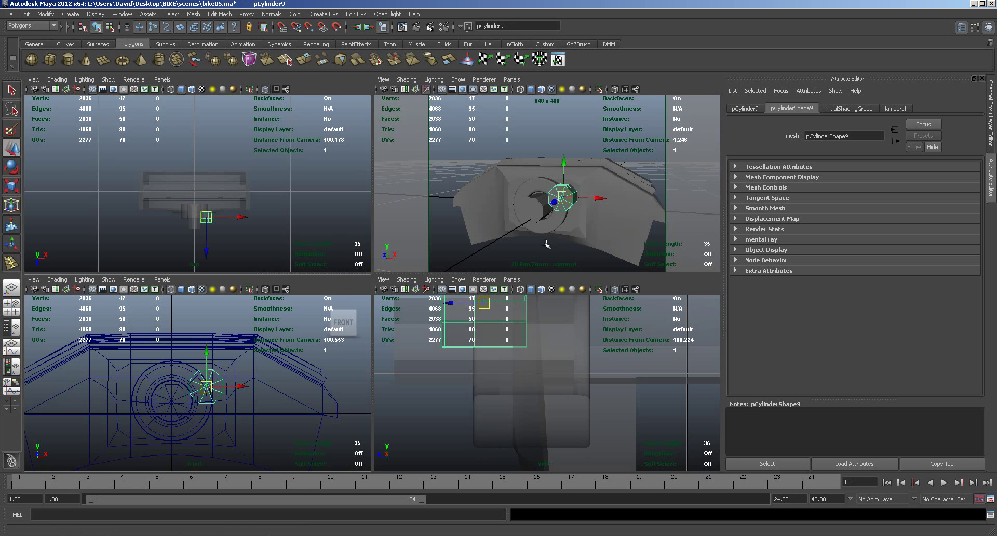
scroll(612, 258, "up", 3)
key("space")
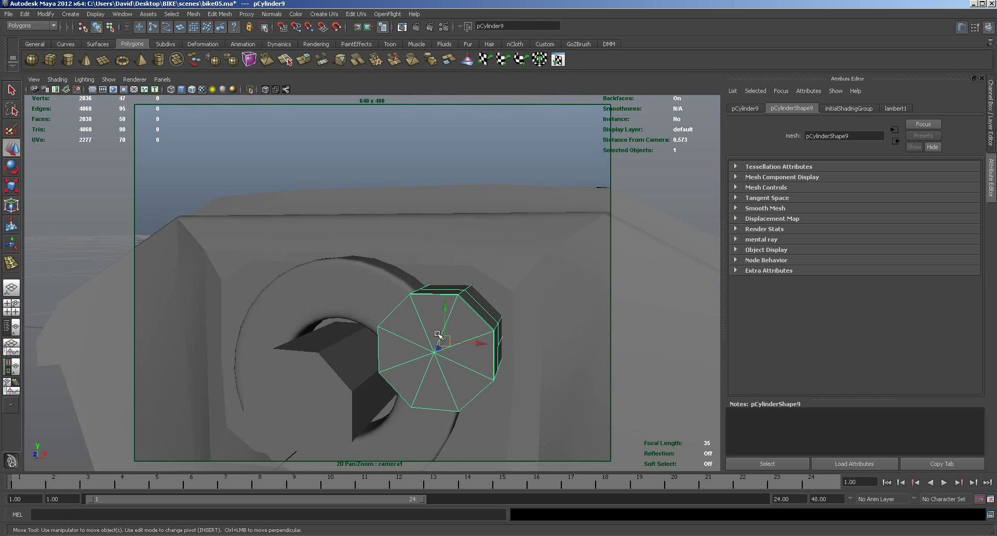
key("ctrl+z")
right_click_drag(349, 376, 345, 387)
left_click(350, 370)
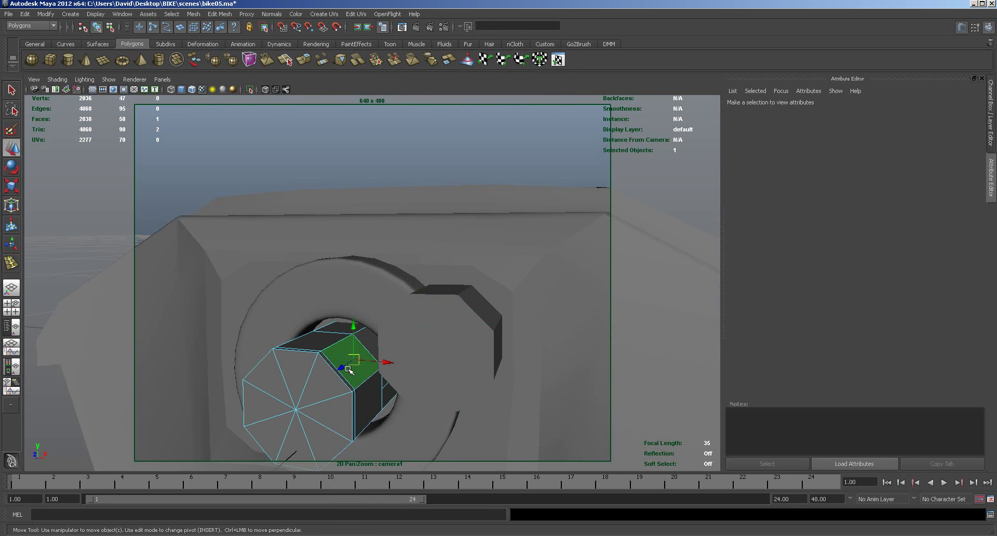
key("Delete")
left_click(369, 403)
key("Delete")
Slide the shorter cylinder forward along Z to about 0.318 cm.
left_click_drag(325, 411, 400, 392, "alt")
left_click(466, 325)
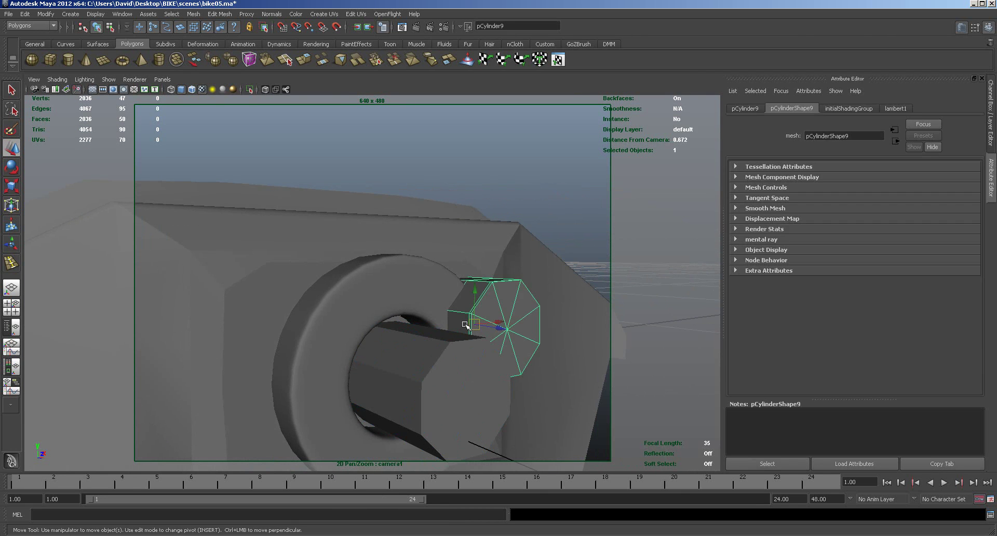
left_click_drag(503, 328, 515, 336)
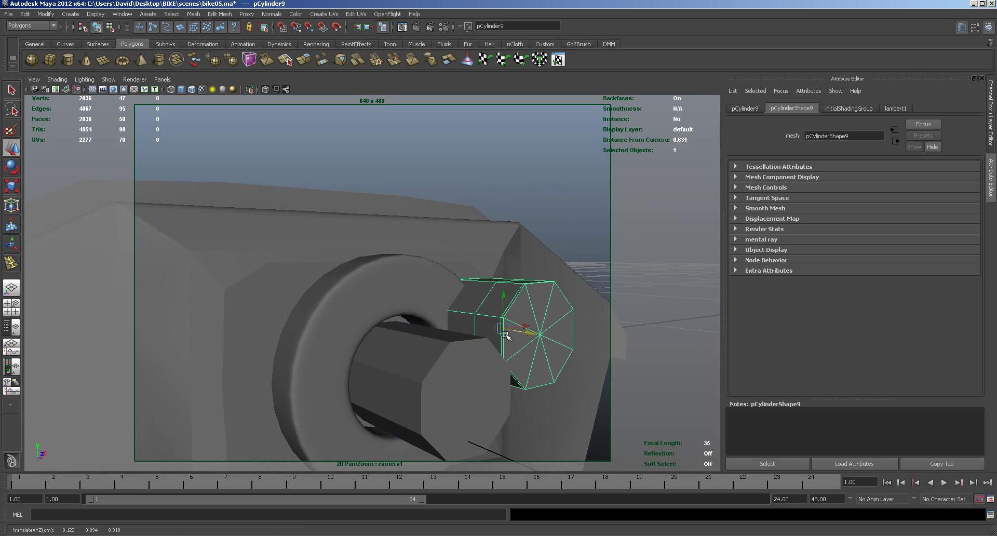
Delete the two side faces of the shorter cylinder that face the opening in the original cylinder.
right_click_drag(479, 329, 478, 345)
left_click(483, 330)
left_click_drag(483, 329, 532, 328, "alt")
key("Delete")
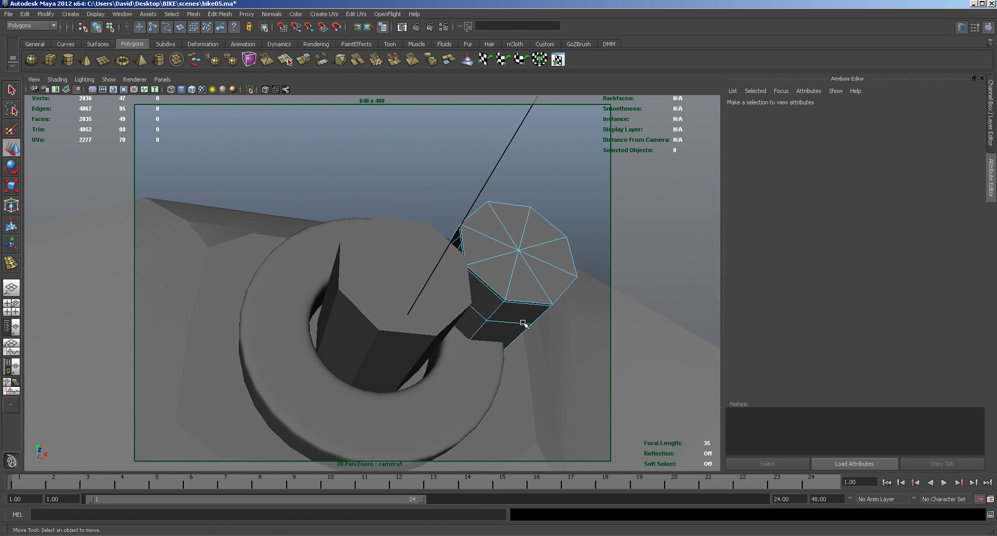
left_click(489, 301)
key("Delete")
Combine the original and the shorter cylinder into a single mesh.
left_click_drag(522, 271, 519, 306, "alt")
left_click(418, 403)
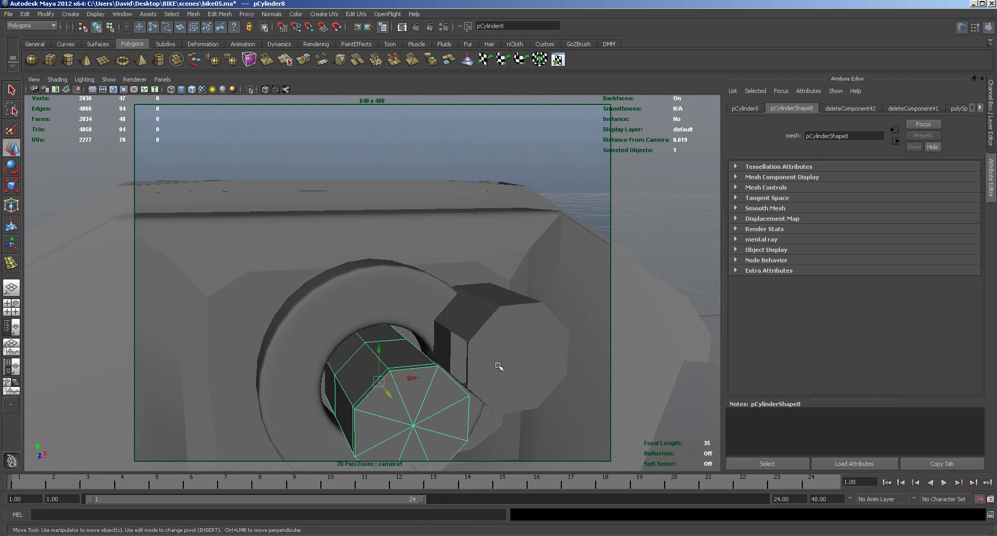
left_click(499, 362, "shift")
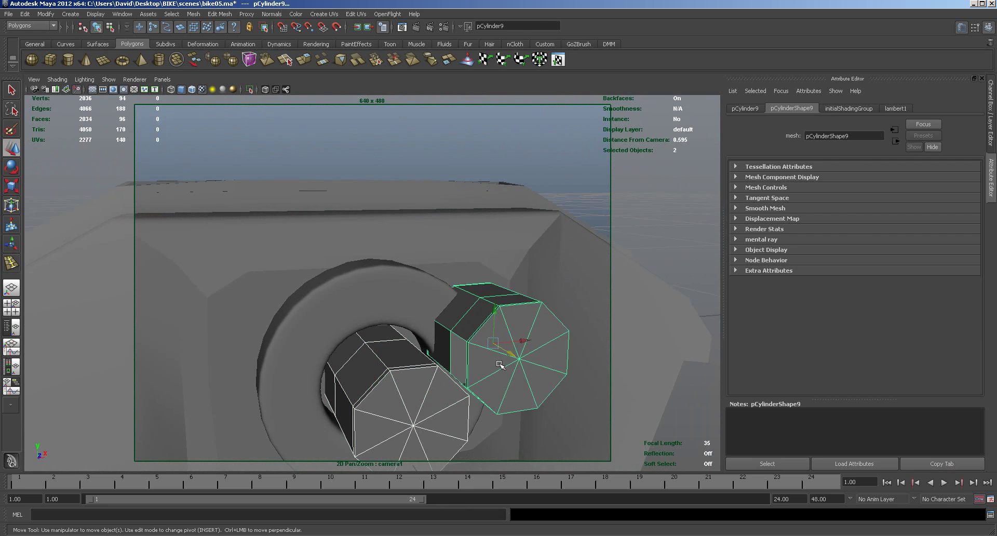
left_click(198, 14)
left_click(208, 29)
Bridge the upper long edges and the upper front edges of the two openings with the Append to Polygon Tool.
left_click(220, 14)
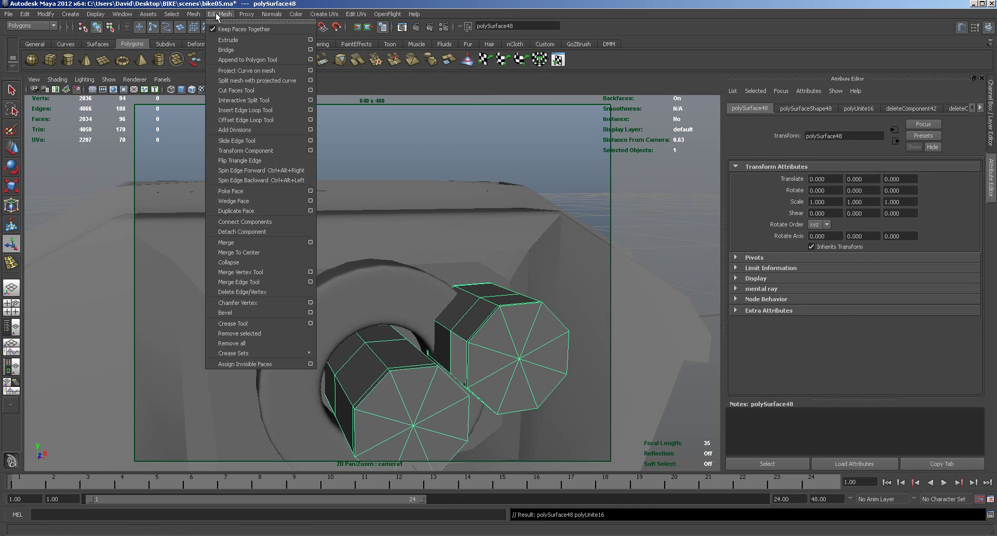
left_click(227, 59)
left_click(423, 344)
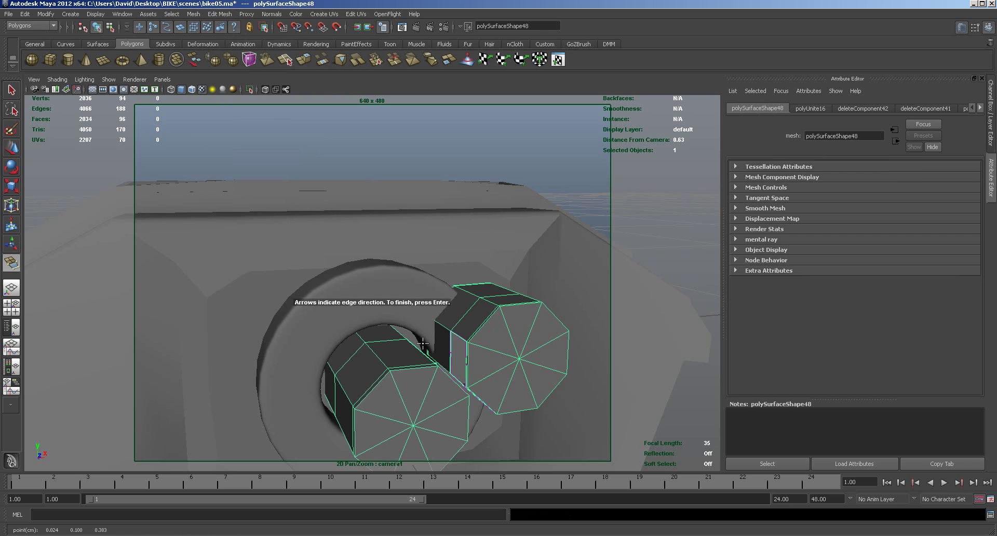
left_click(460, 336)
left_click_drag(528, 342, 490, 357, "alt")
key("Return")
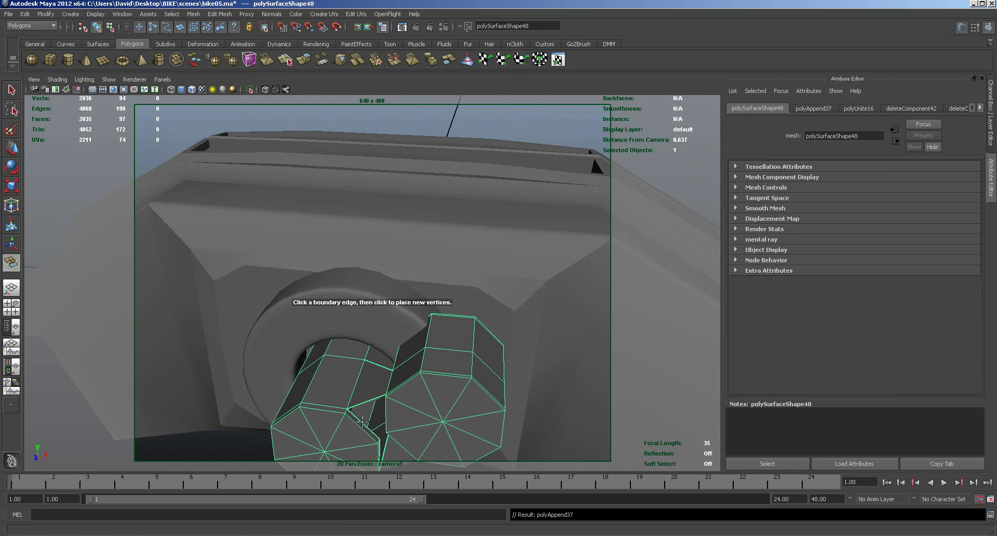
left_click_drag(363, 422, 398, 336, "alt")
left_click(363, 393)
key("Return")
left_click_drag(373, 248, 357, 237, "alt")
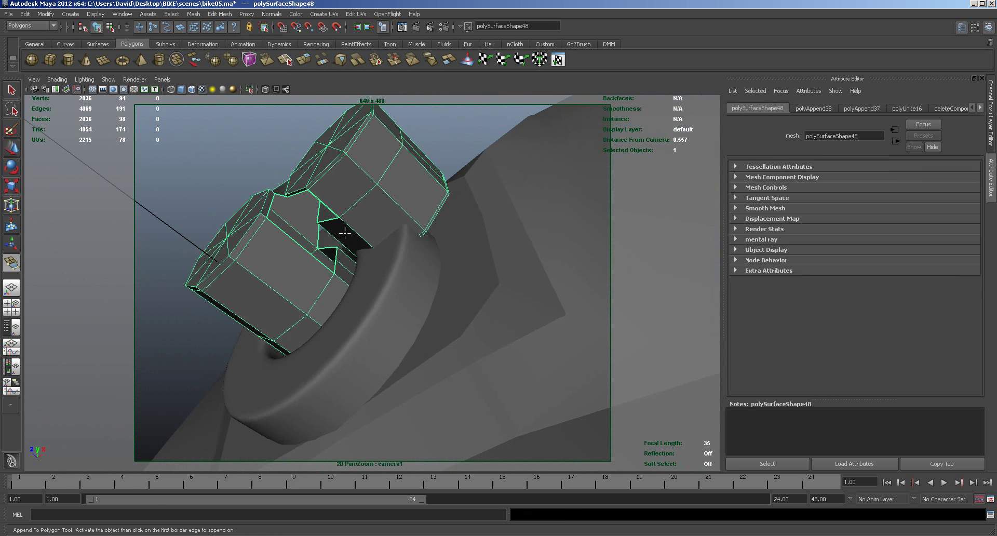
Append polygons between the lower front edges and across the underside of the gap between the cylinders.
left_click_drag(306, 213, 351, 230, "alt")
left_click(353, 234)
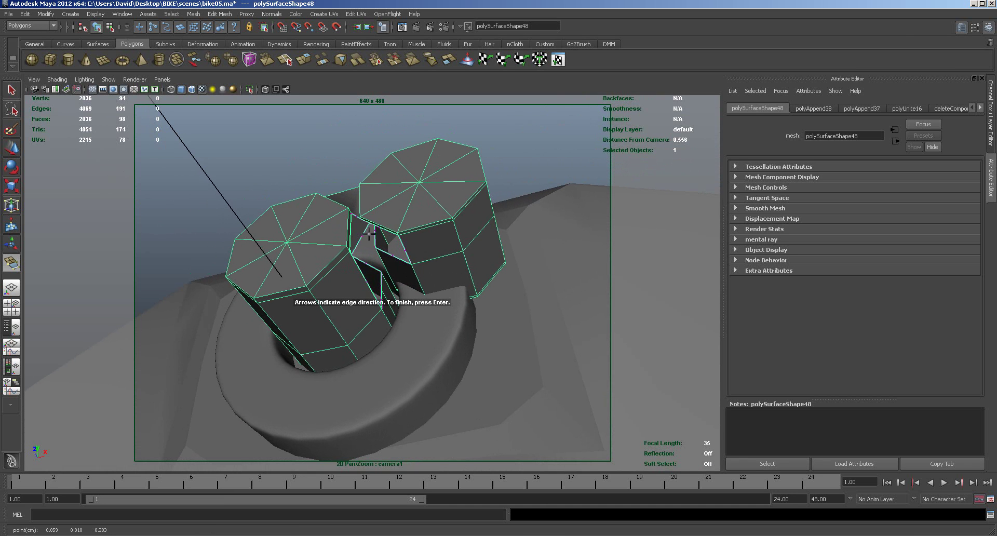
left_click(376, 226)
left_click_drag(415, 247, 306, 219, "alt")
key("Return")
left_click(284, 224)
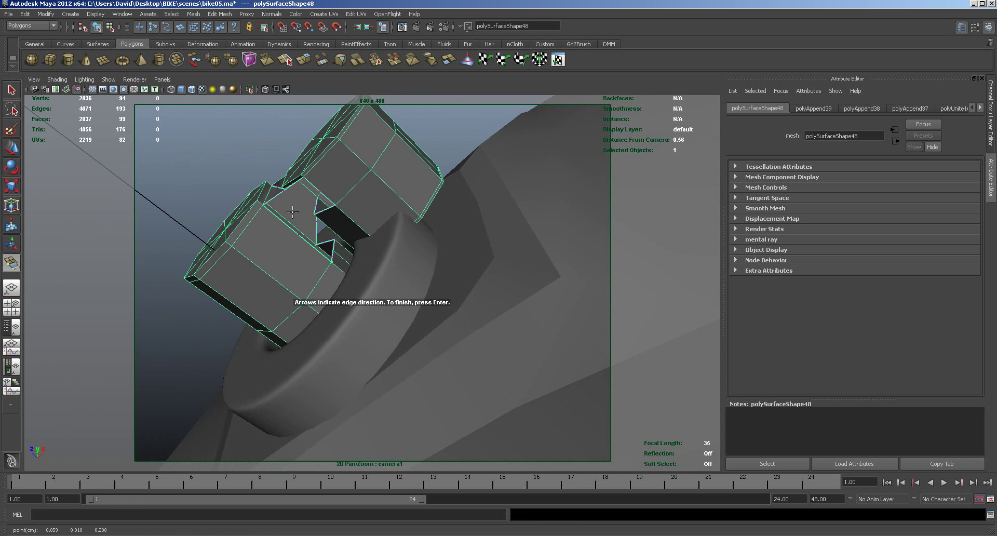
left_click(317, 190)
key("Return")
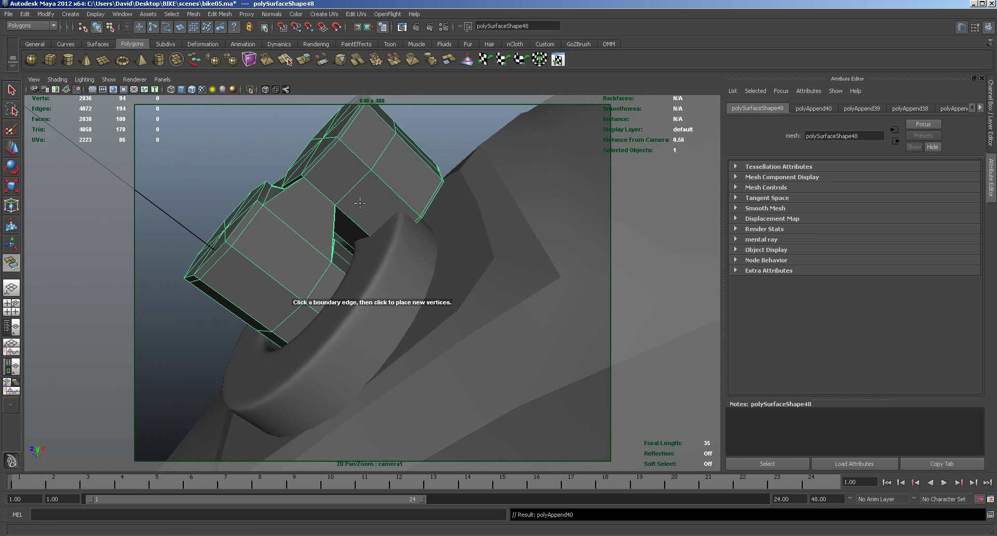
left_click_drag(362, 204, 405, 260, "alt")
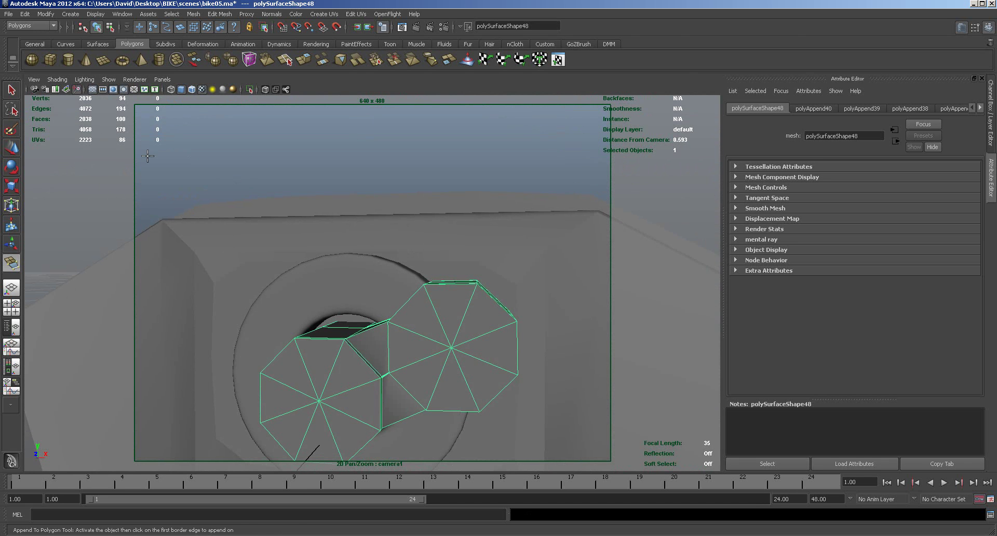
left_click(11, 148)
Append two more polygons to close the rear of the gap between the joined cylinders.
left_click_drag(387, 333, 360, 216, "alt")
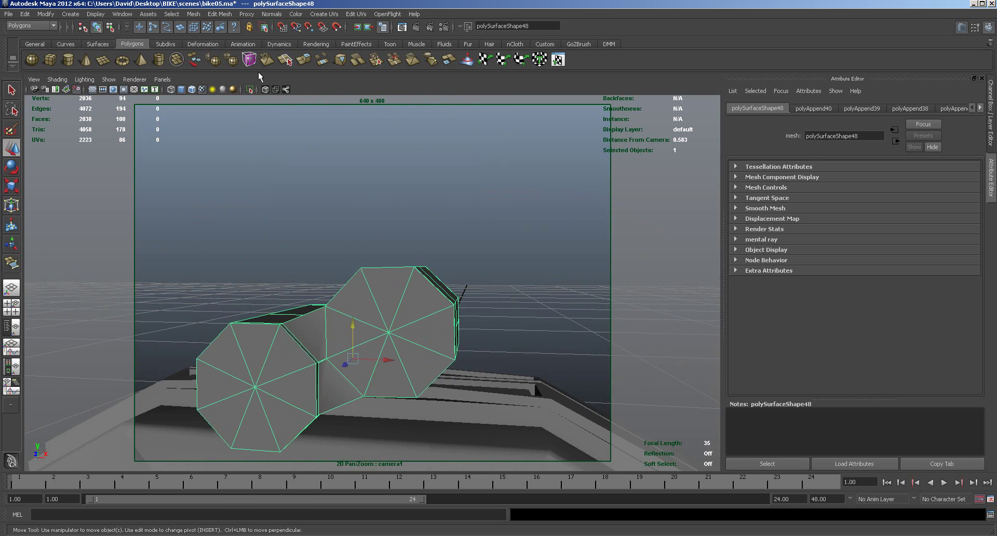
left_click(220, 14)
left_click(251, 62)
left_click_drag(395, 260, 307, 303, "alt")
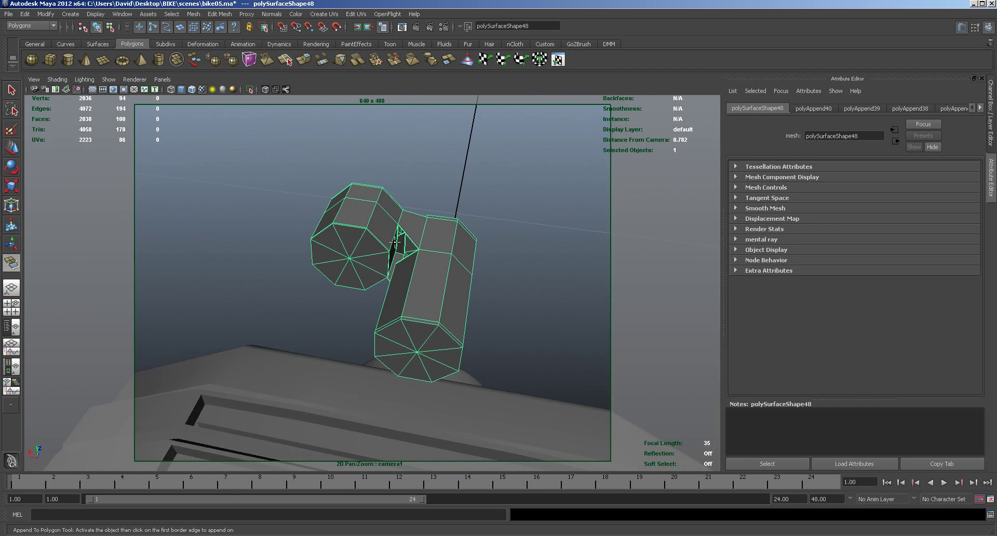
left_click_drag(393, 252, 414, 240, "alt")
left_click(430, 267)
left_click(398, 252)
key("Return")
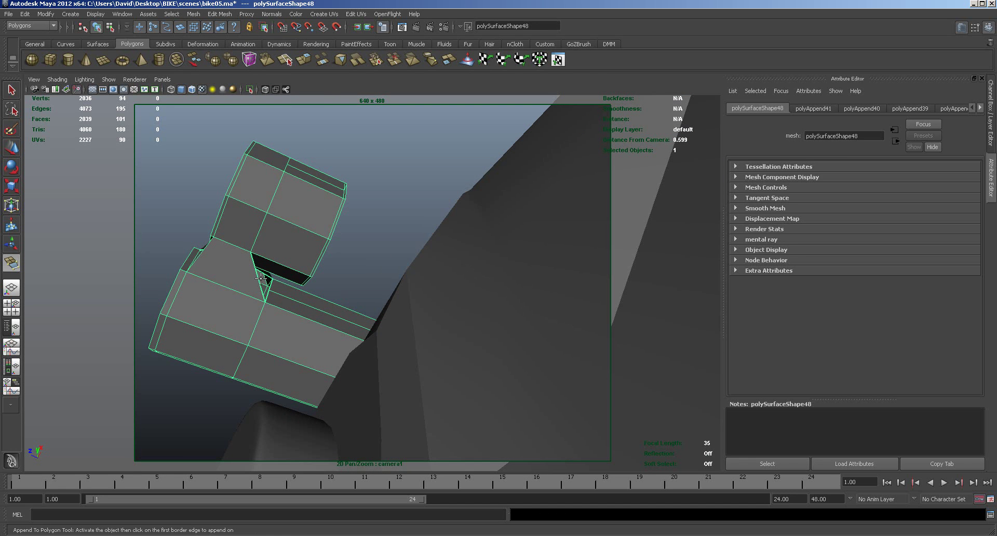
left_click(263, 272)
left_click(260, 283)
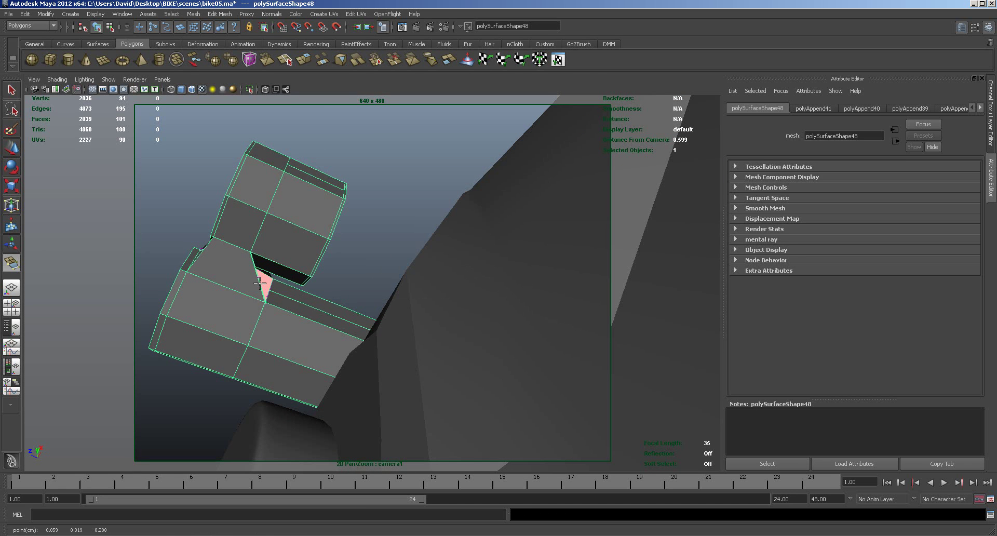
key("Return")
Select all of the shorter cylinder's vertices and move them up and away from the original cylinder to lengthen the connecting arm.
left_click_drag(285, 286, 127, 365, "alt")
mouse_move(361, 315)
left_mouse_down("alt")
mouse_move(411, 304)
mouse_move(366, 307)
left_mouse_up("alt")
right_click_drag(358, 298, 322, 298)
key("space")
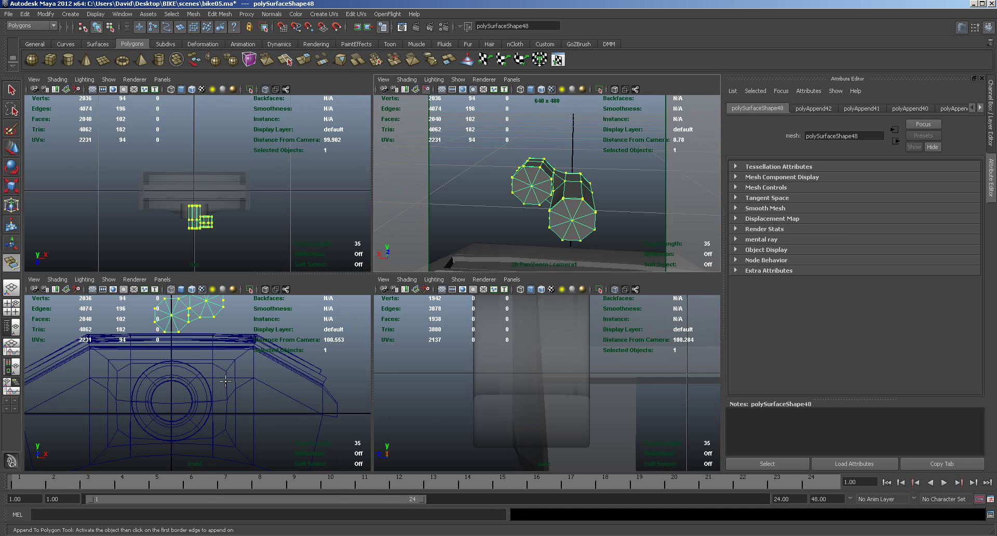
right_click_drag(197, 359, 312, 383, "alt")
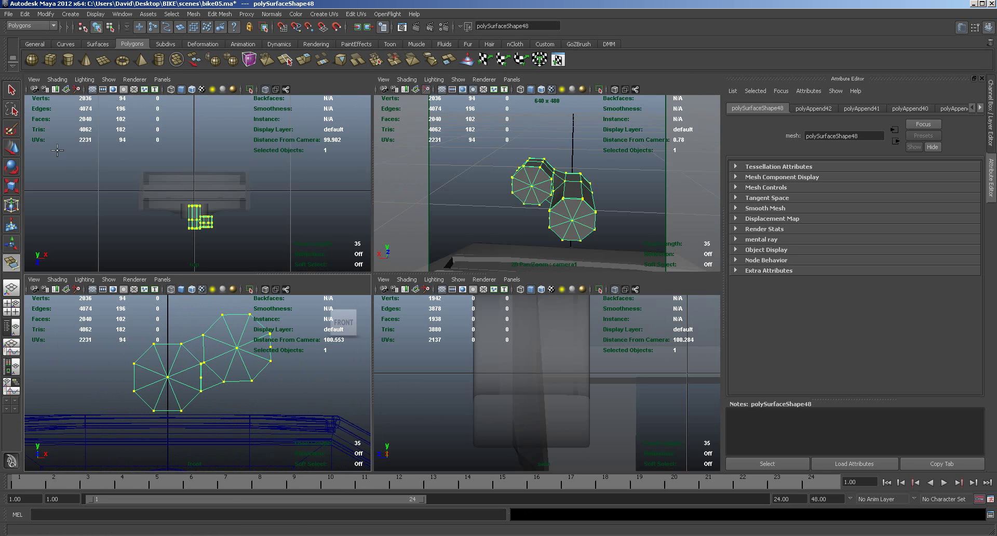
left_click(12, 151)
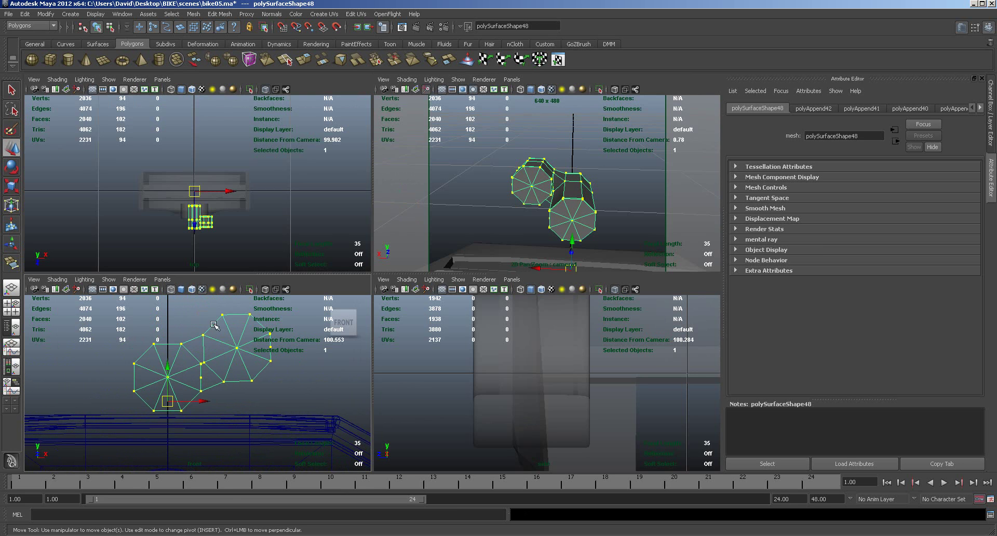
left_click_drag(278, 338, 282, 339)
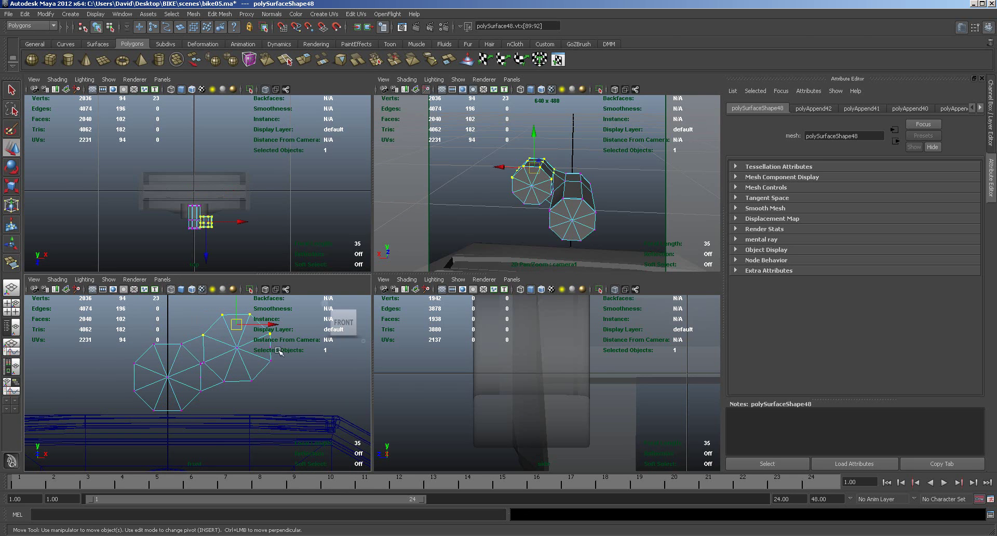
left_click_drag(229, 375, 233, 403, "shift")
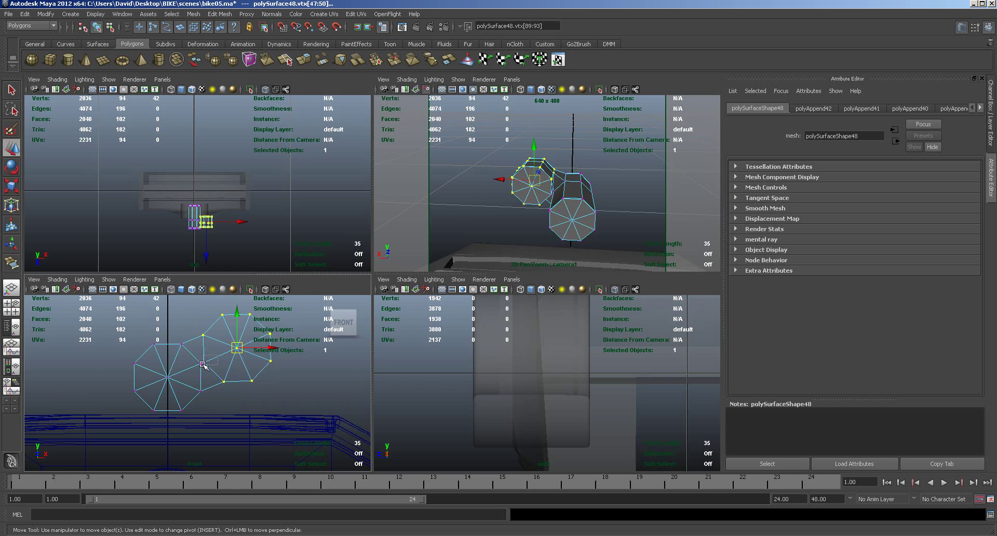
left_click_drag(239, 349, 318, 321)
left_click_drag(525, 196, 857, 244, "alt")
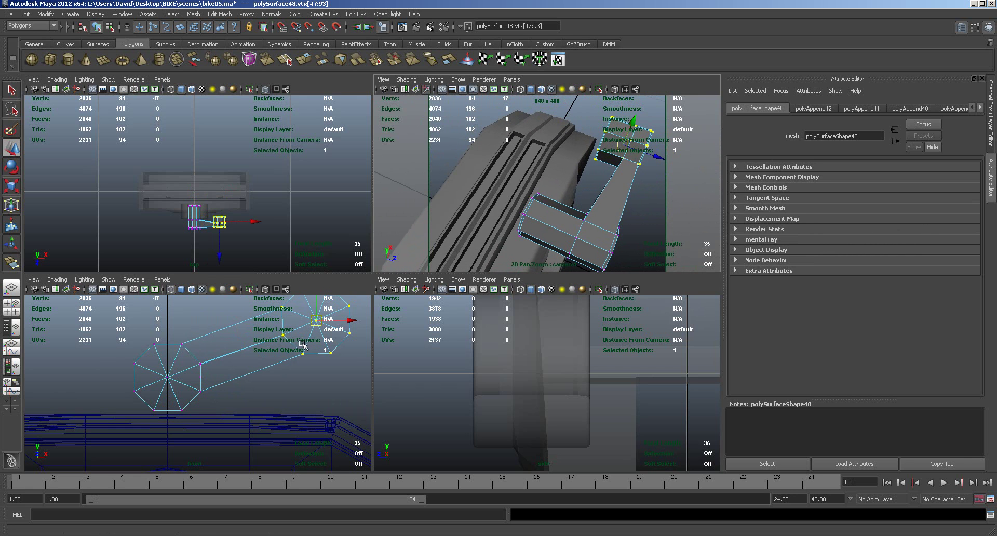
In the top view, align the shorter cylinder's middle vertex row with the arm's rear edge and move its rear row slightly forward.
key("space")
right_click_drag(252, 334, 472, 350, "alt")
middle_click_drag(472, 350, 380, 232, "alt")
right_click_drag(379, 232, 543, 285, "alt")
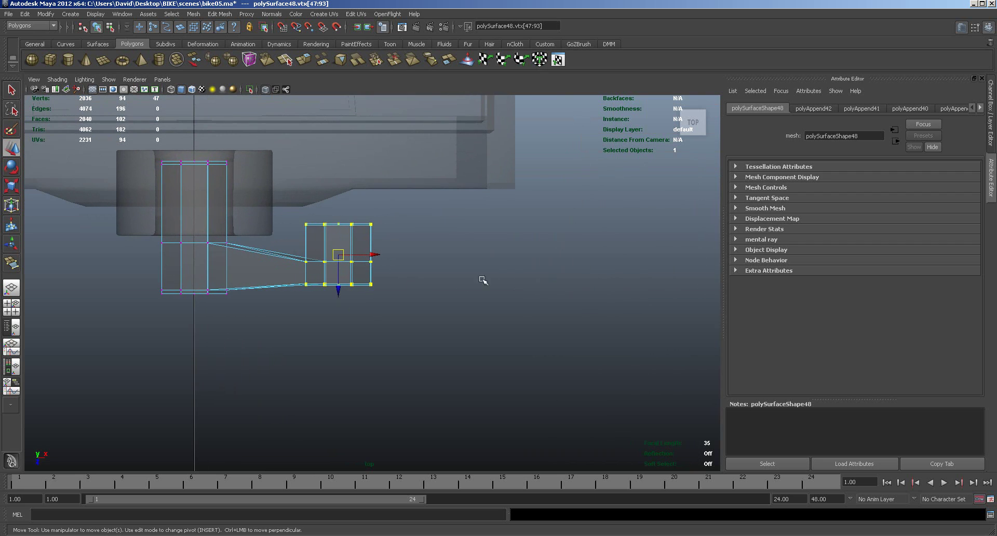
left_click_drag(418, 268, 419, 268)
left_click_drag(339, 279, 334, 267)
left_click_drag(295, 195, 389, 220)
left_click_drag(340, 241, 340, 270)
right_click_drag(293, 285, 333, 267)
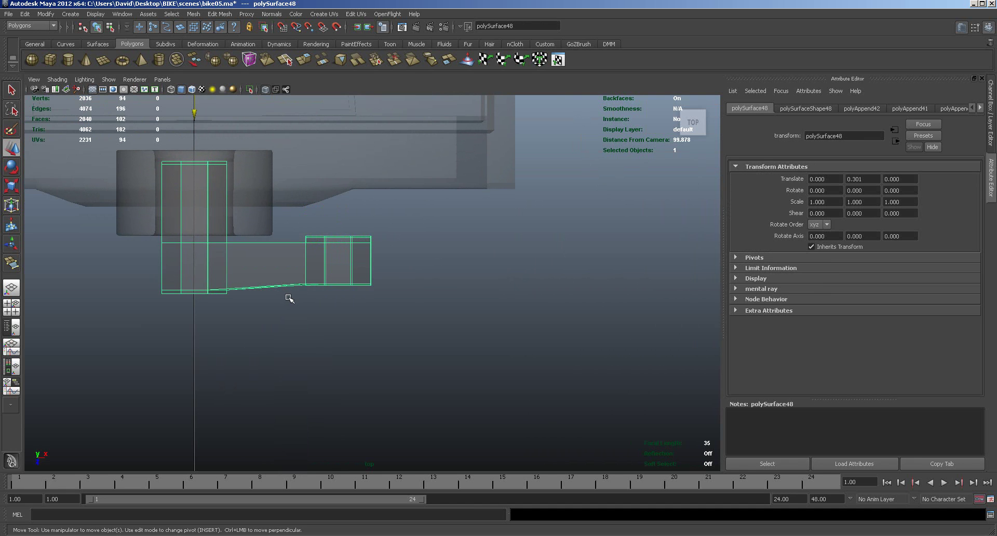
Lower the joined mesh to Translate Y 0 in the ring's hole and turn on its smooth preview.
key("space")
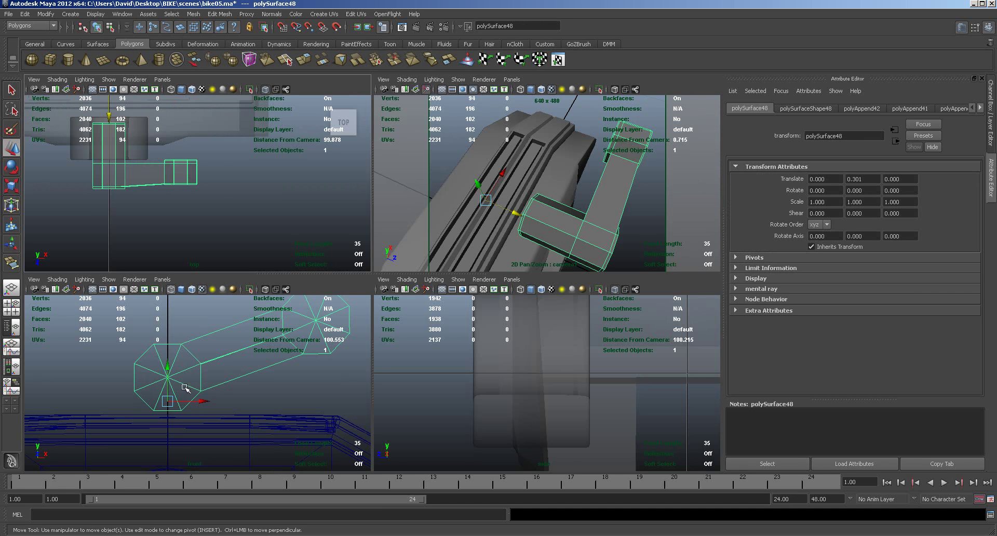
key("space")
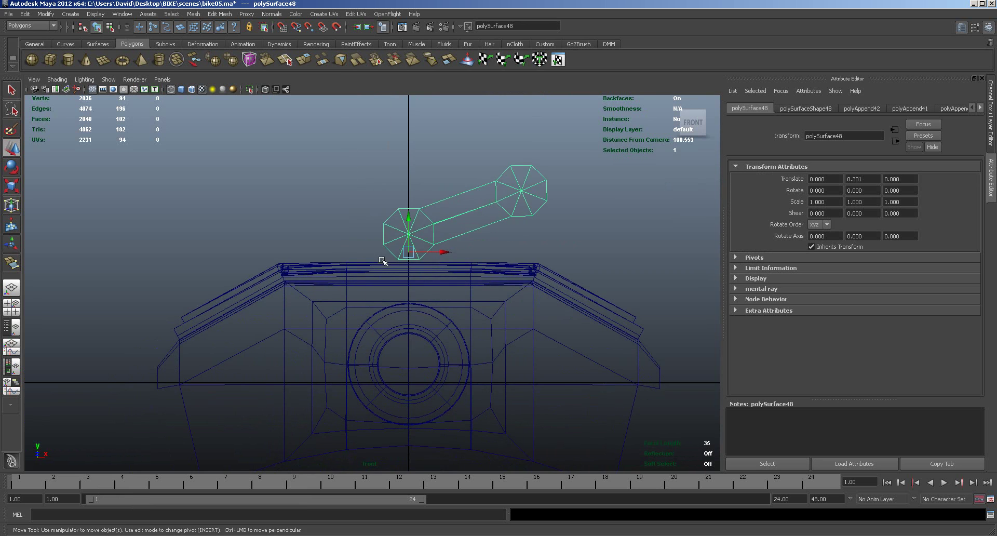
left_click_drag(412, 224, 425, 351)
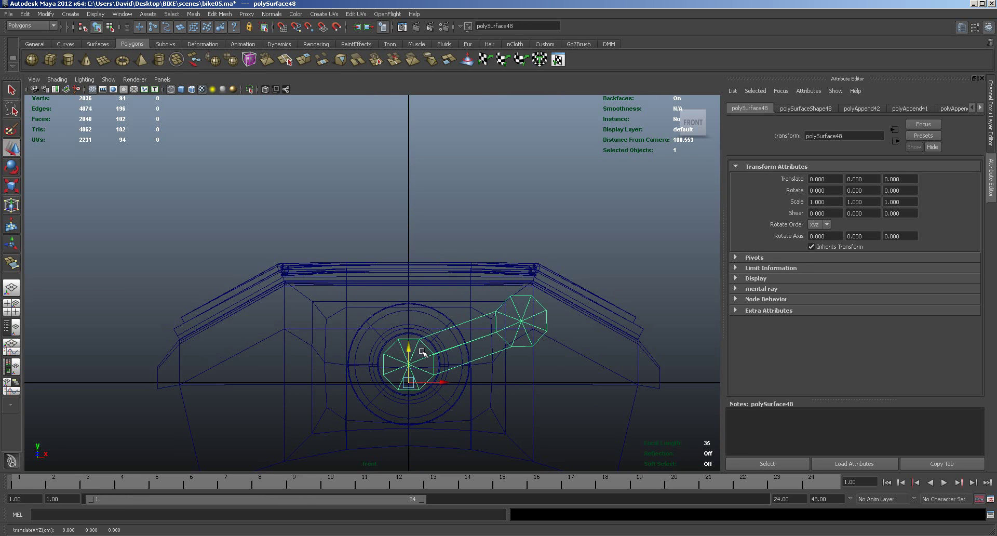
key("3")
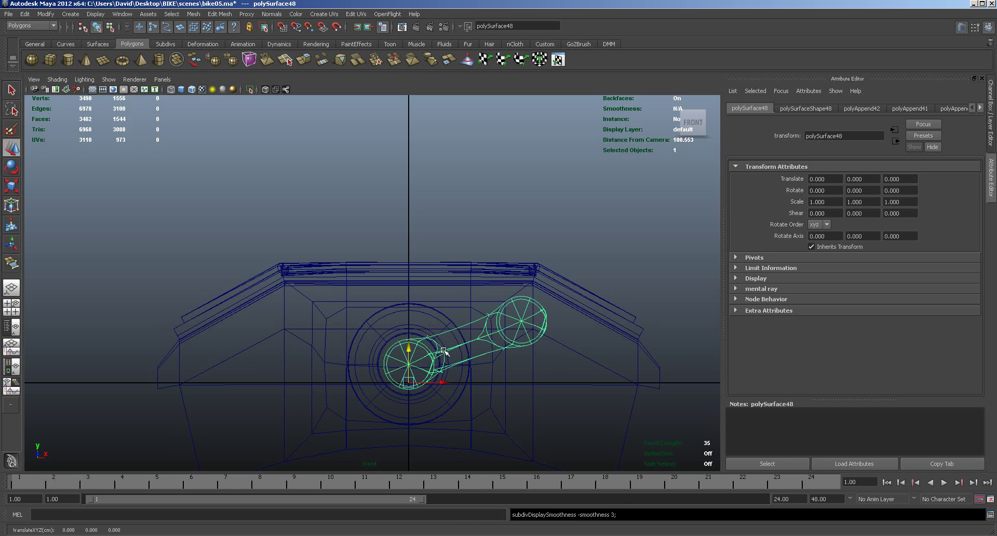
Scale up the vertices of the cylinder in the ring's hole uniformly by about 1.13.
right_click(435, 360)
left_click(411, 360)
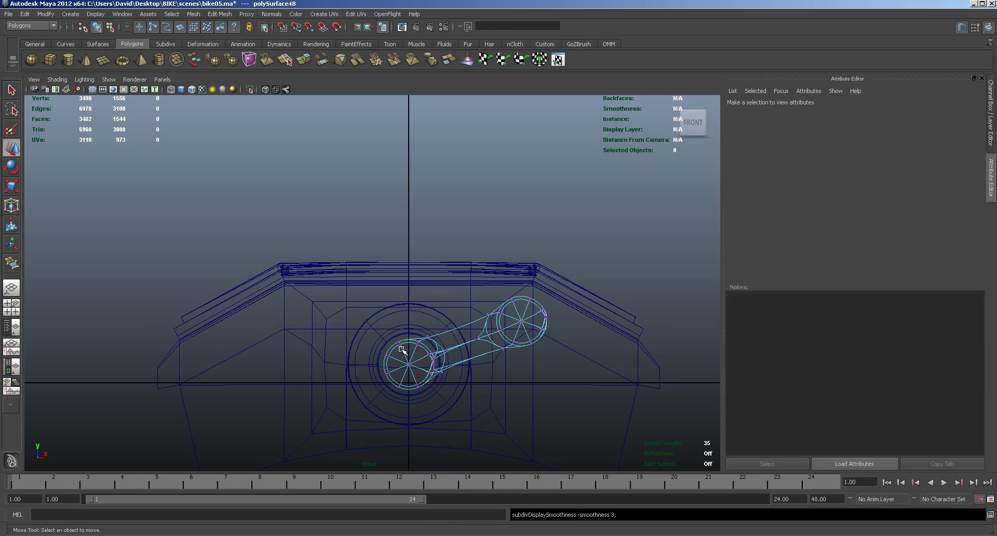
left_click_drag(366, 327, 459, 416)
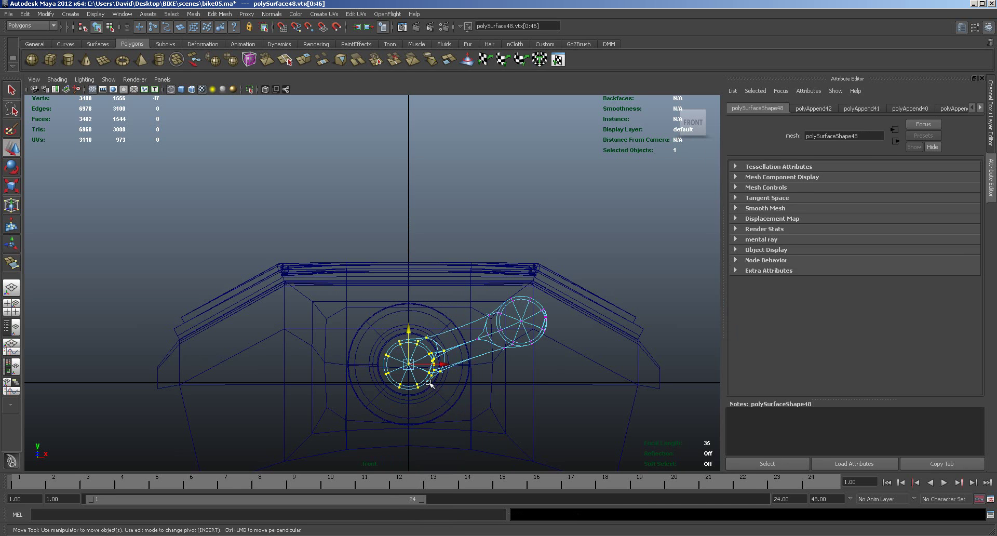
key("r")
left_click_drag(410, 366, 419, 366)
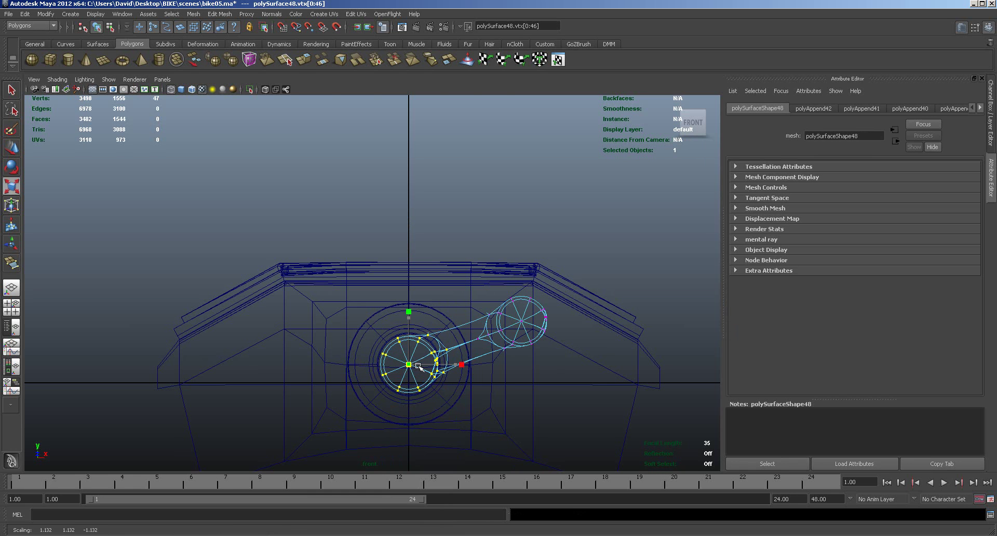
Delete the redundant vertices on the shorter cylinder at the arm's outer end.
key("space")
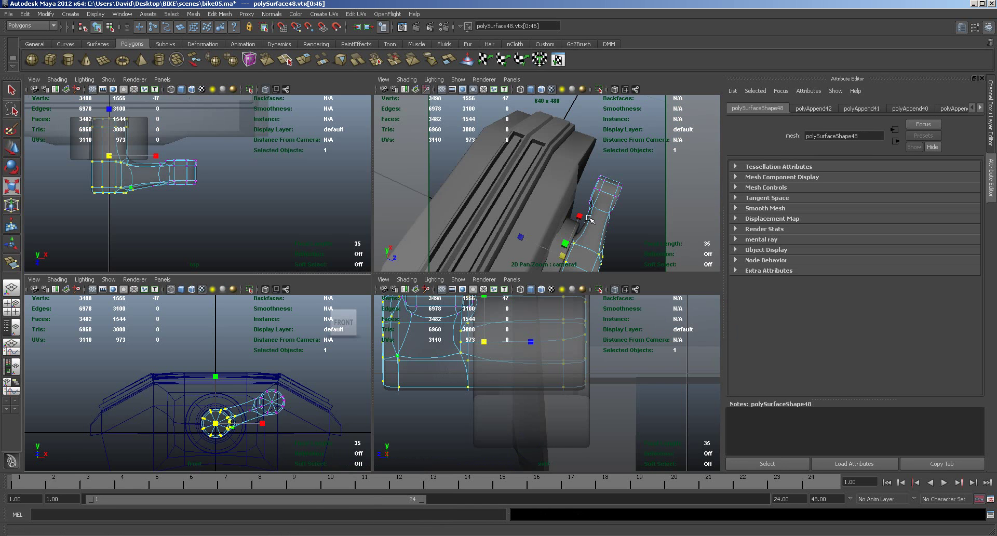
scroll(544, 181, "down", 5)
key("space")
scroll(439, 338, "up", 8)
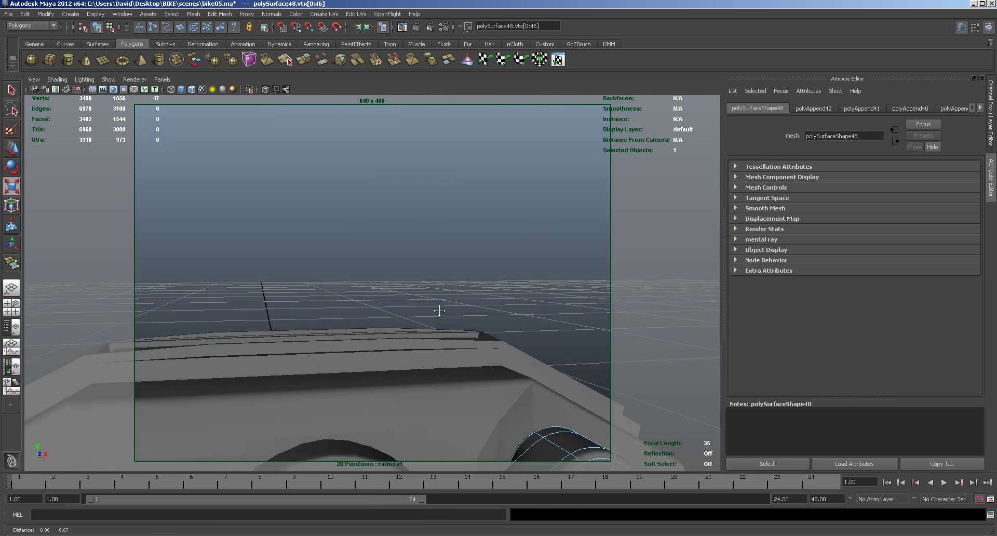
scroll(465, 272, "up", 2)
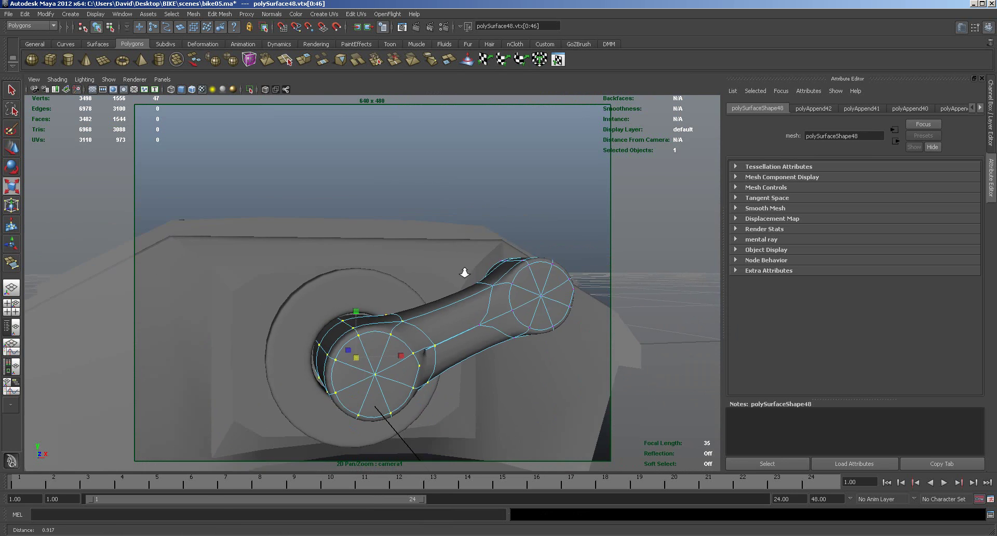
left_click_drag(465, 272, 437, 326, "alt")
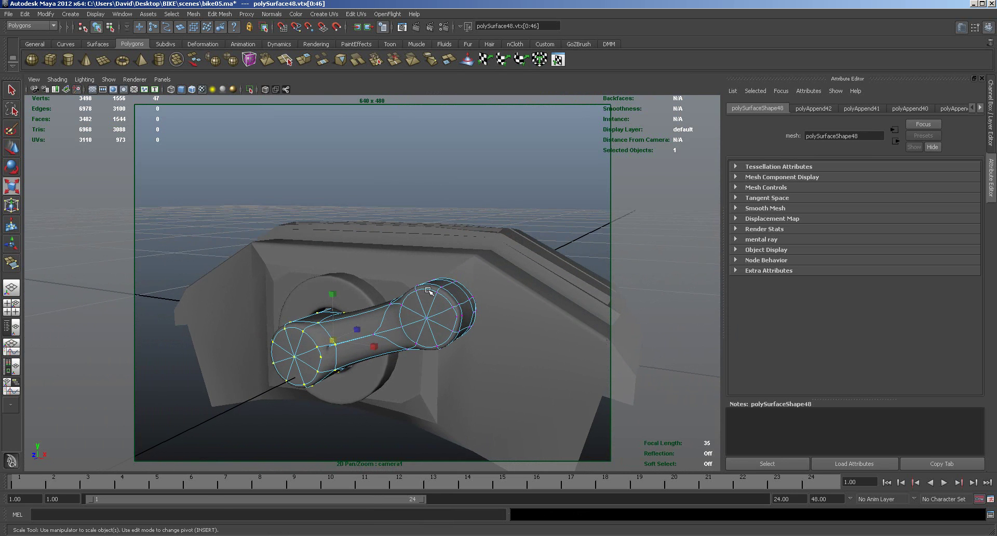
left_click_drag(500, 337, 500, 338)
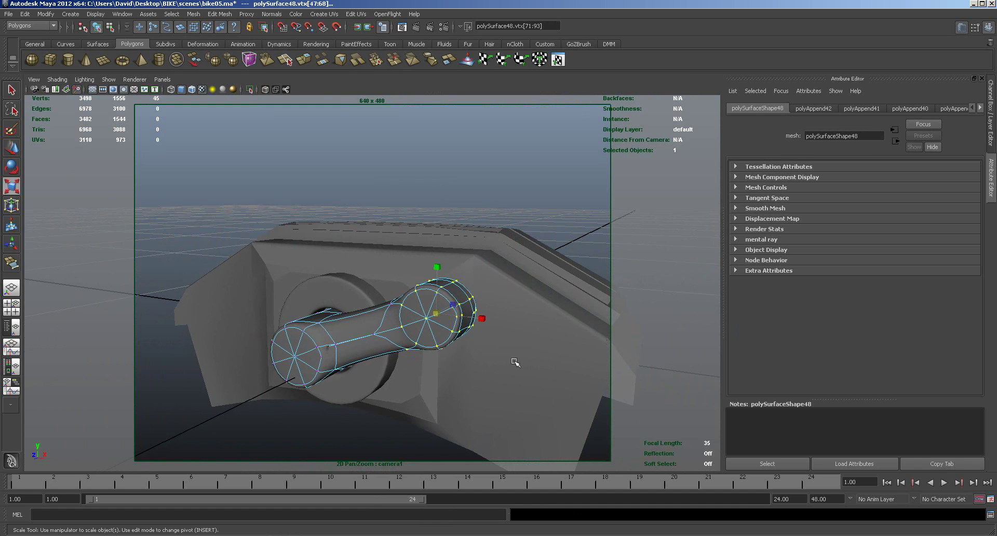
key("Delete")
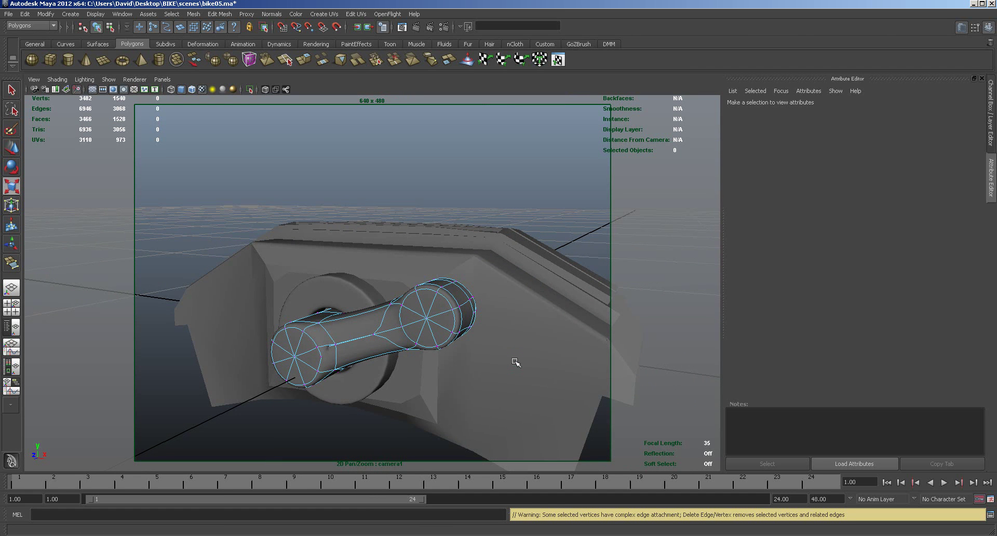
left_click_drag(507, 366, 421, 339, "alt")
key("Delete")
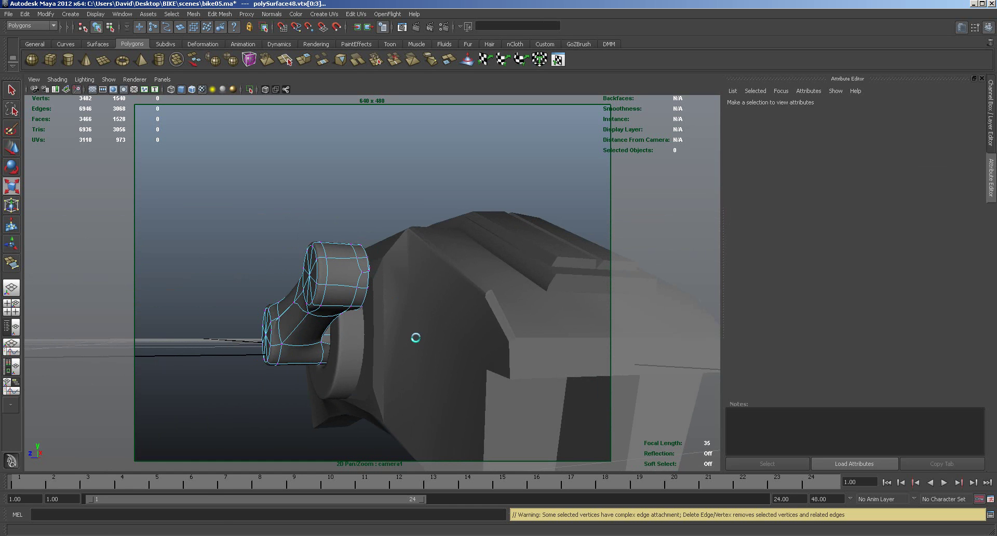
Delete the extra edges on the side of the shorter cylinder, near its rear end.
left_click_drag(393, 327, 368, 338, "alt")
right_click_drag(345, 338, 407, 333, "alt")
key("r")
right_click_drag(231, 328, 225, 318)
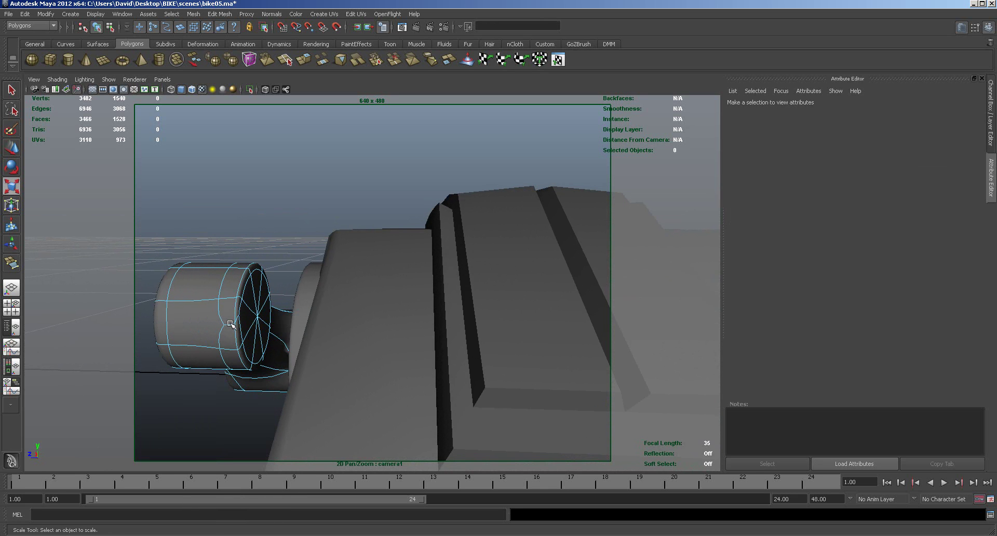
left_click(231, 326)
key("Delete")
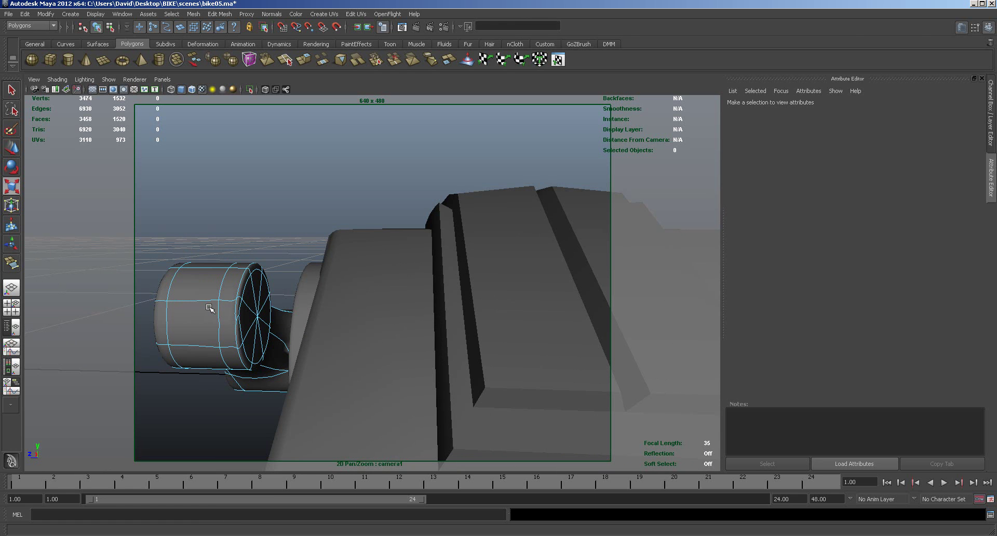
mouse_move(251, 336)
left_mouse_down("alt")
mouse_move(223, 338)
mouse_move(235, 337)
left_mouse_up("alt")
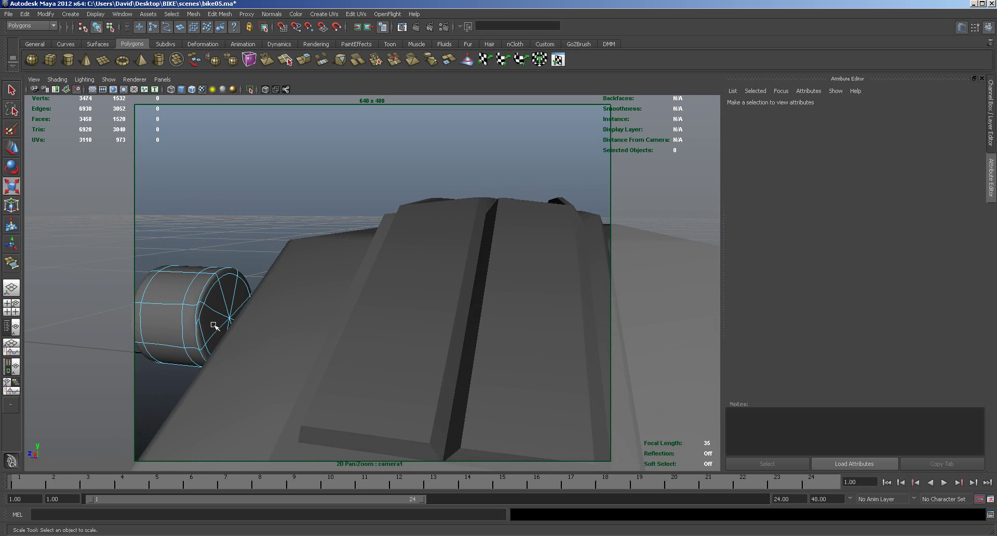
key("1")
mouse_move(209, 331)
right_mouse_down("alt")
mouse_move(253, 322)
mouse_move(218, 324)
right_mouse_up("alt")
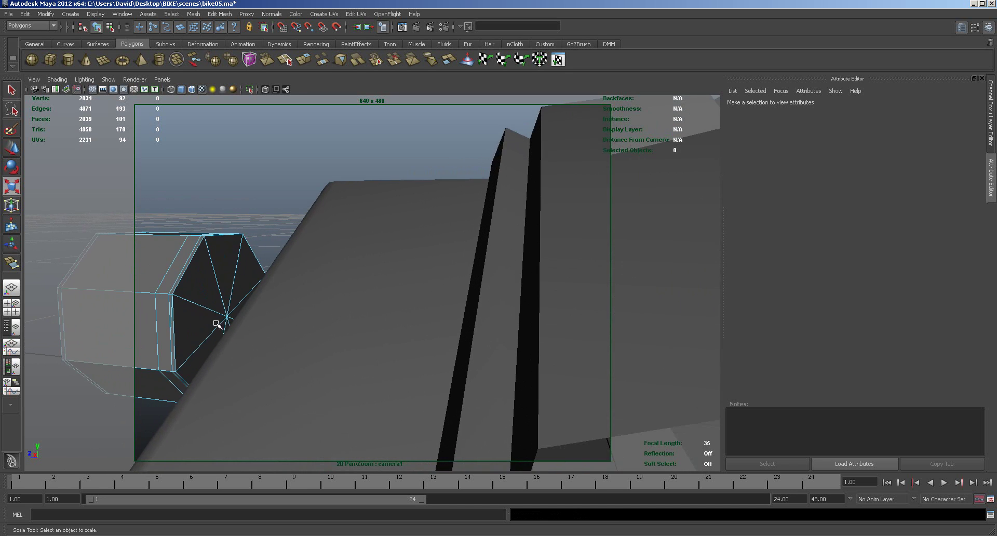
left_click(171, 316)
key("Delete")
Delete the leftover vertices along the shorter cylinder's side.
right_click_drag(205, 301, 159, 304)
left_click_drag(80, 254, 301, 436)
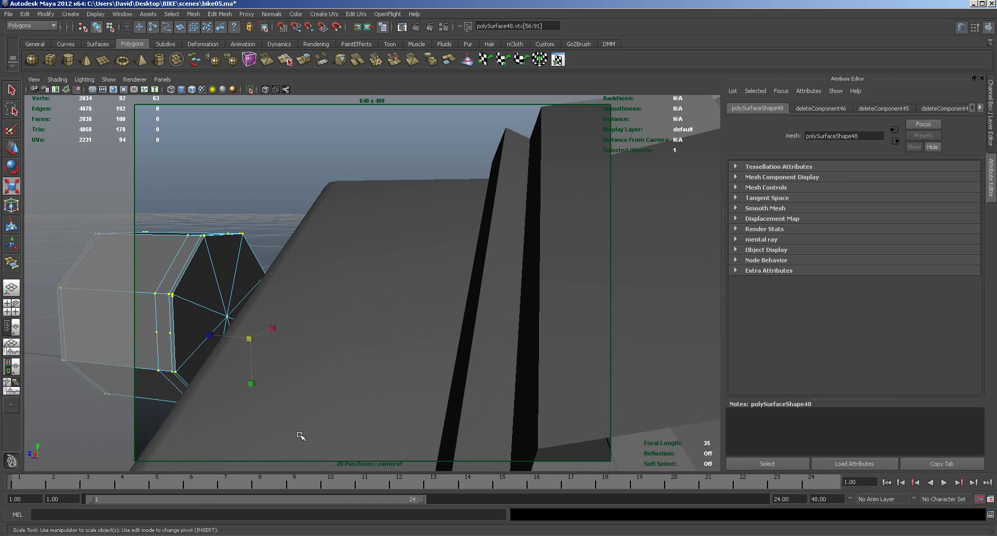
key("Delete")
Reposition the loose vertex where the arm meets the larger cylinder's front face, and merge all of the mesh's vertices.
left_click_drag(226, 397, 330, 378, "alt")
right_click_drag(329, 378, 326, 381, "alt")
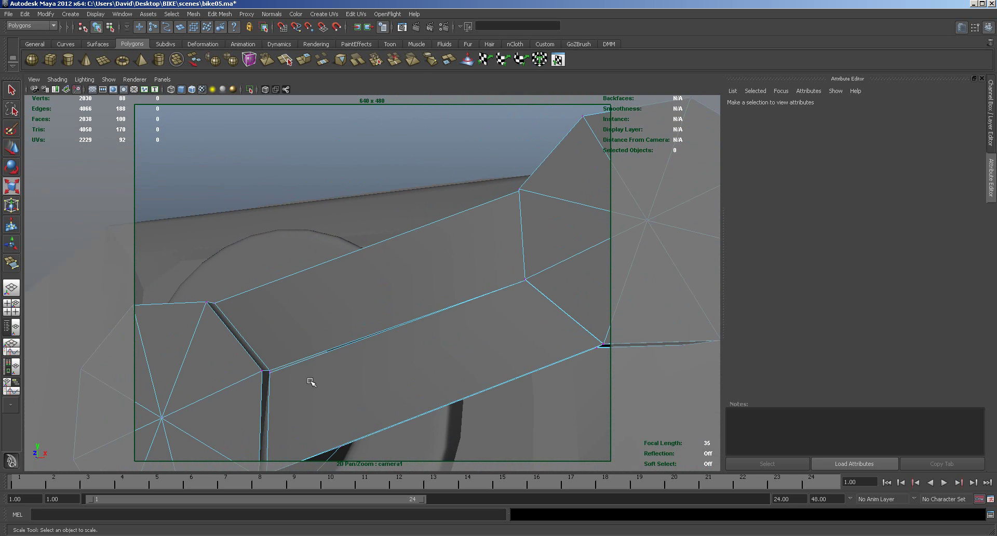
left_click(269, 373)
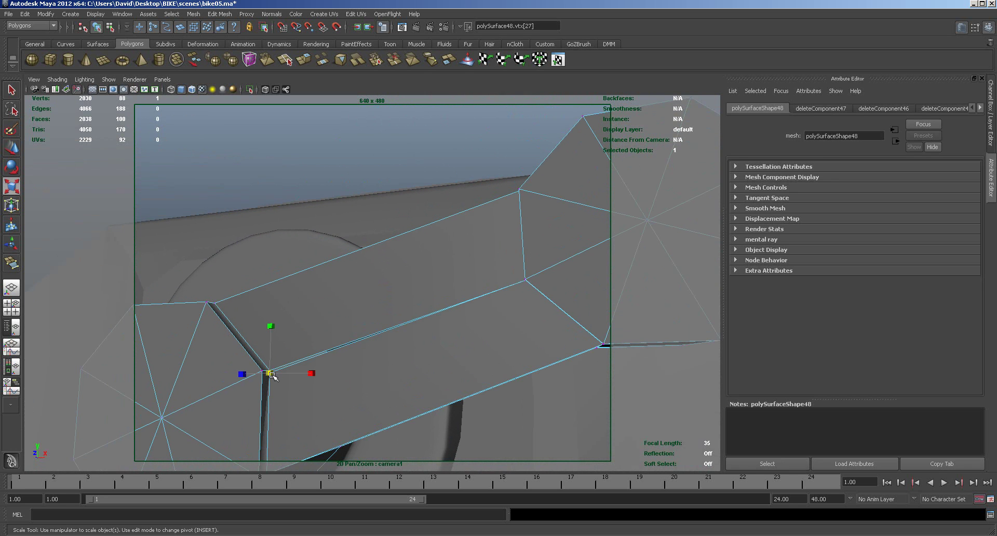
key("w")
left_click_drag(271, 375, 297, 391)
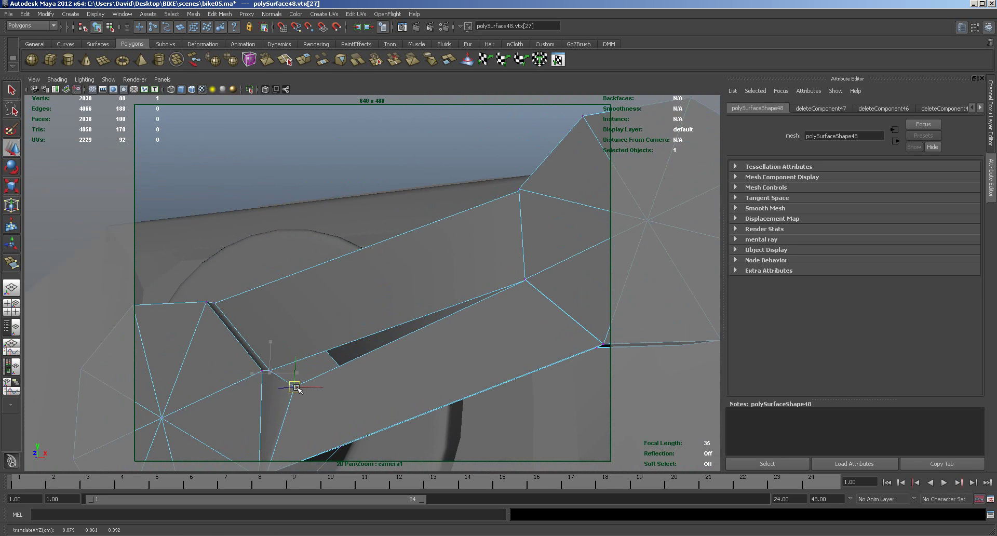
left_click_drag(296, 388, 312, 414)
scroll(394, 332, "down", 5)
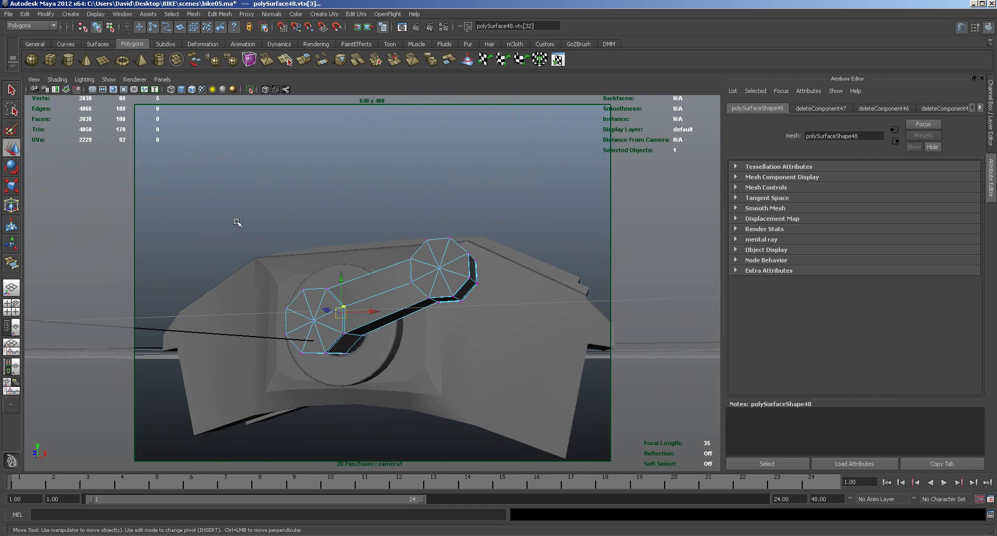
left_click_drag(545, 377, 545, 378)
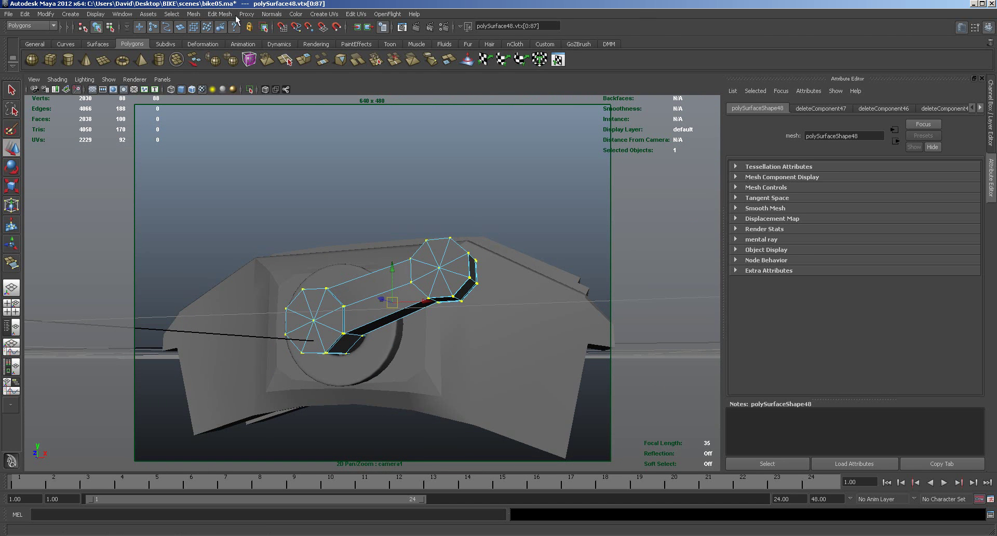
left_click(220, 14)
left_click(244, 246)
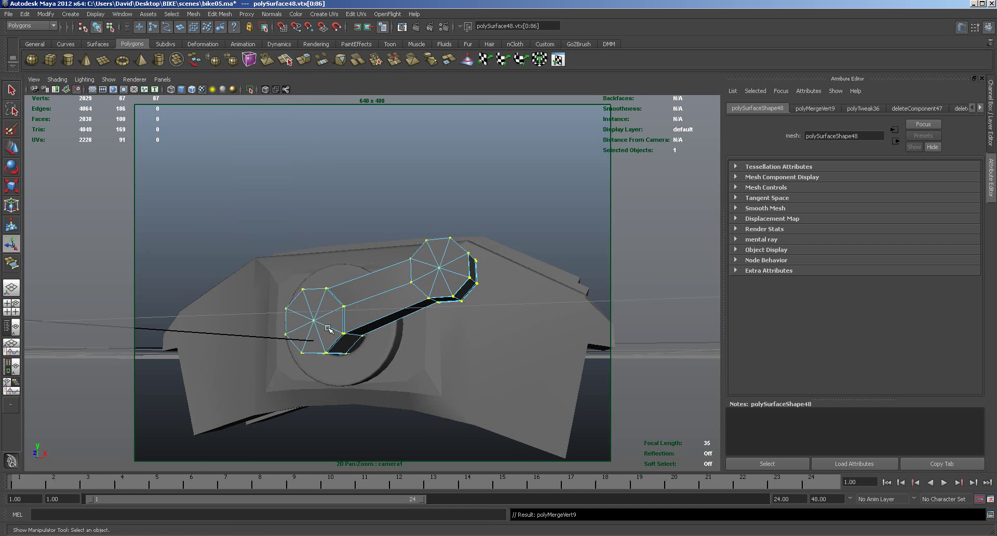
Inspect the merged corner, return the arm to object mode and turn its smooth preview back on.
scroll(423, 326, "up", 5)
right_click(287, 389)
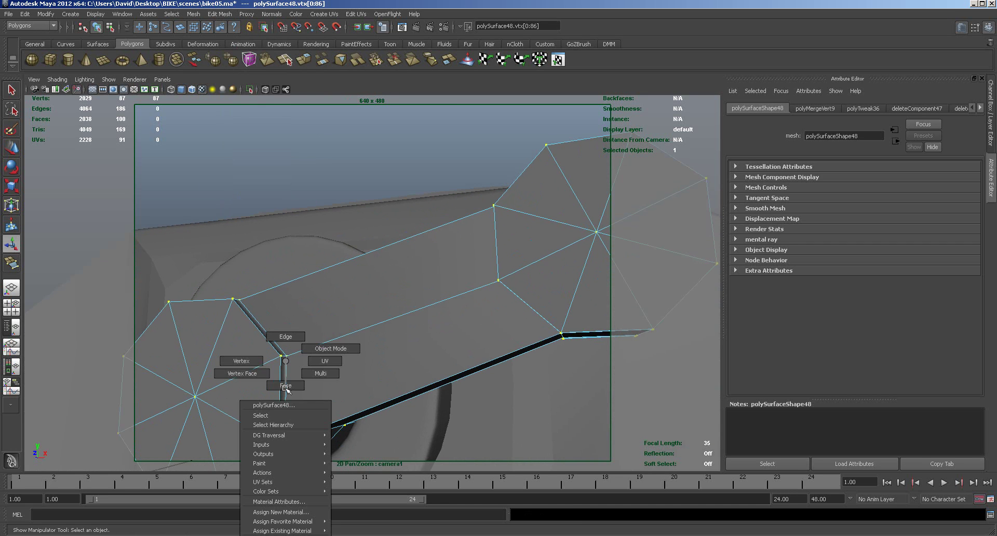
left_click_drag(304, 393, 330, 364, "alt")
right_click_drag(332, 328, 305, 314)
key("3")
left_click_drag(305, 313, 354, 338, "alt")
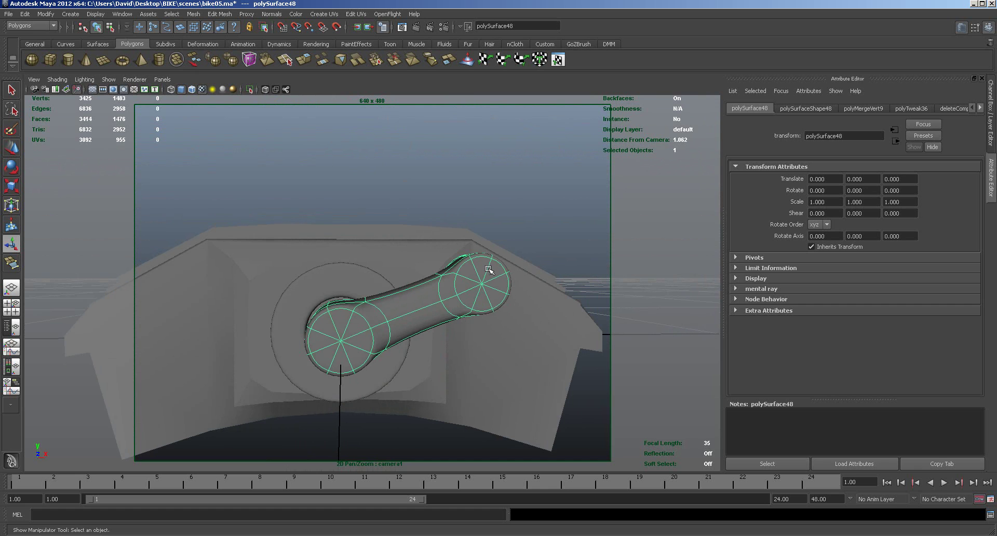
Select the four faces in the upper half of the shorter cylinder's front cap and extrude them slightly outward.
right_click_drag(469, 272, 469, 295)
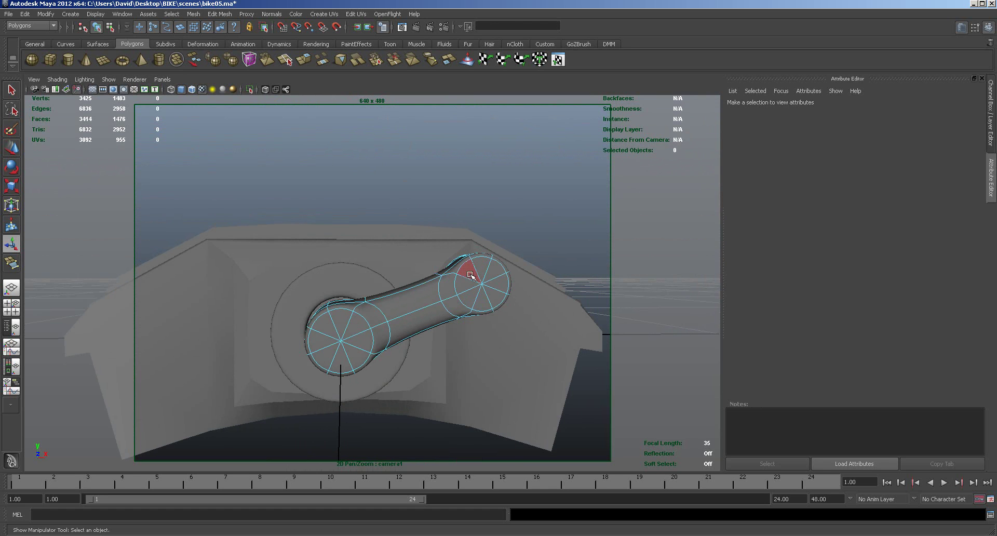
left_click(470, 275)
left_click(486, 267, "shift")
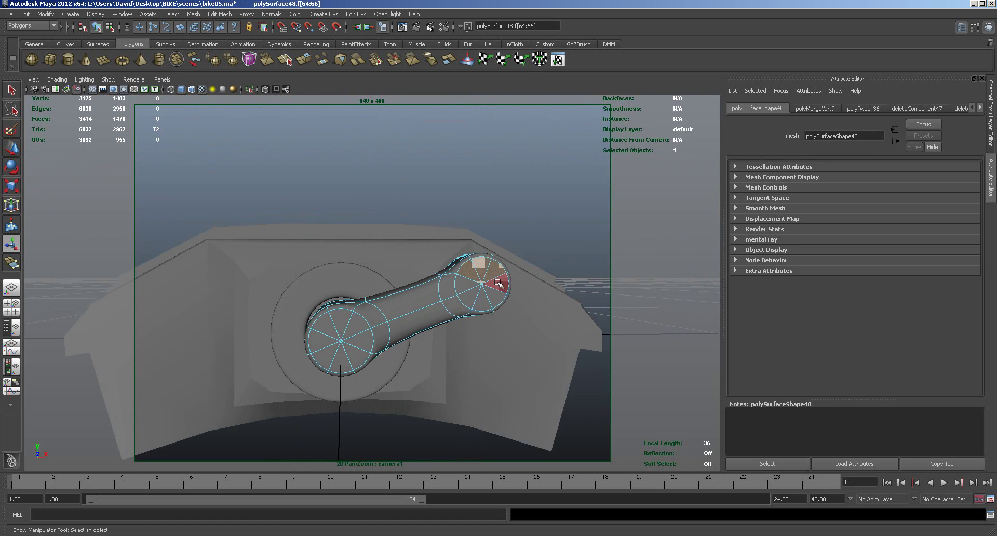
left_click_drag(432, 335, 298, 184, "alt")
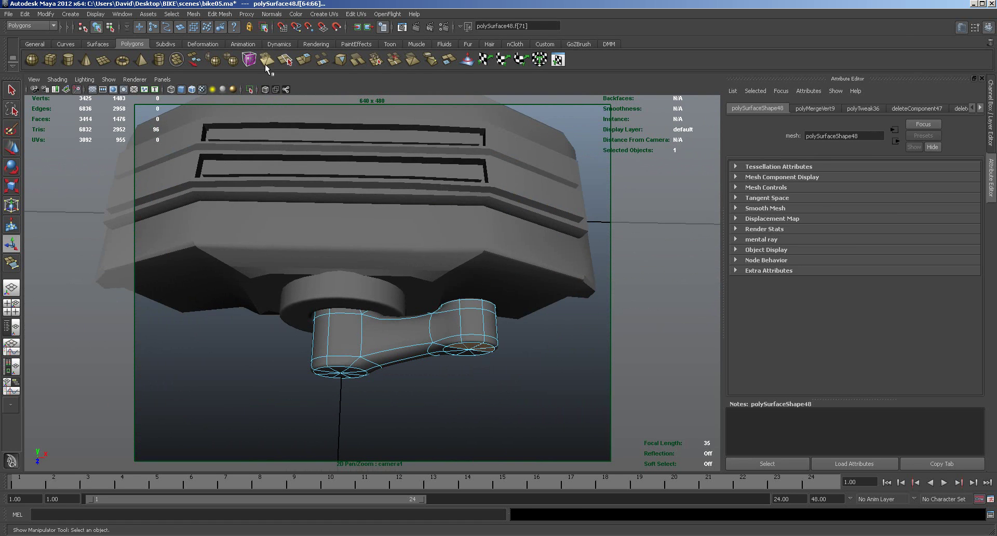
left_click(303, 59)
left_click_drag(486, 380, 469, 310)
Extrude the four faces in the lower half of the shorter cylinder's front cap outward by 0.014.
left_click(464, 304)
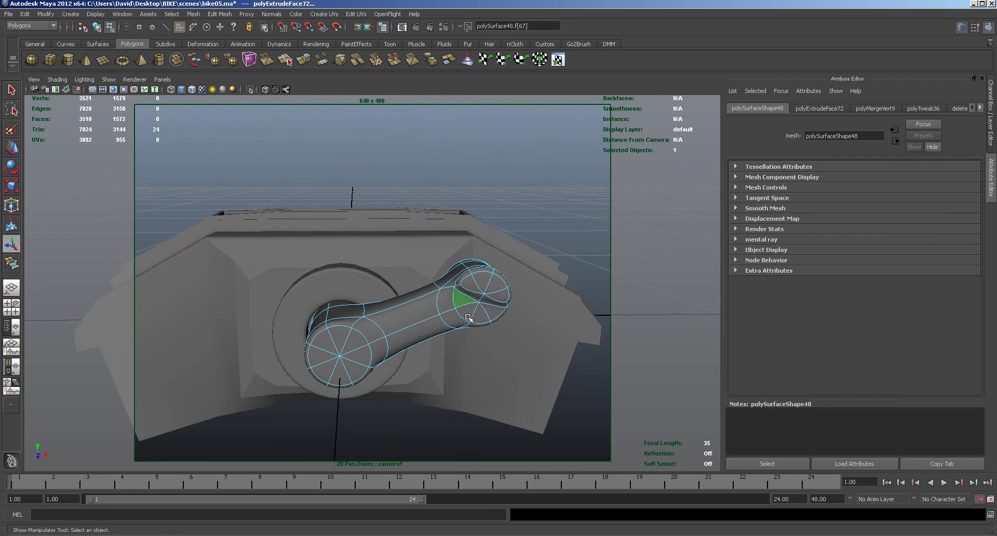
left_click(304, 59)
left_click_drag(333, 135, 449, 418, "alt")
left_click_drag(463, 376, 448, 333)
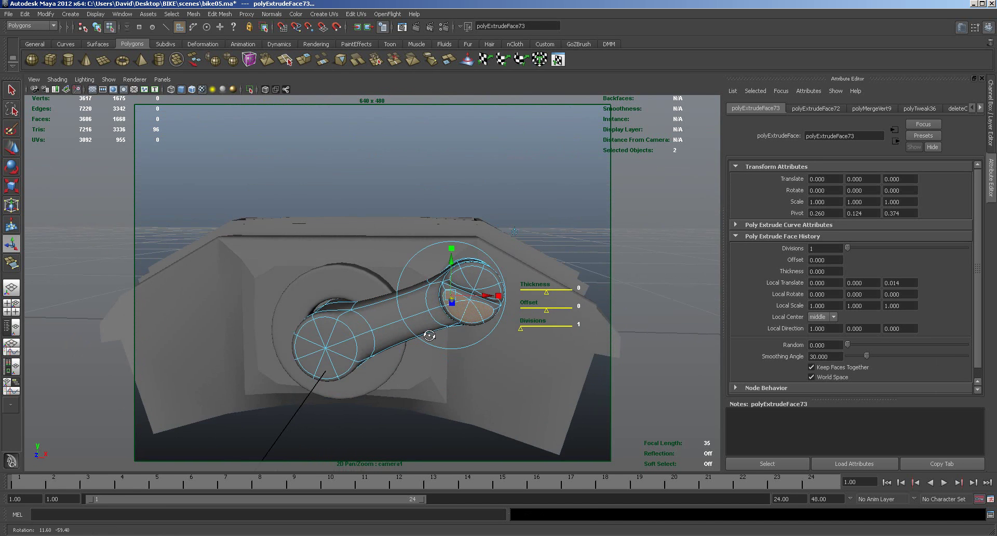
Turn off the arm's smooth preview so the shorter cylinder's extruded front halves show as plain polygons.
left_click(220, 14)
left_click(233, 110)
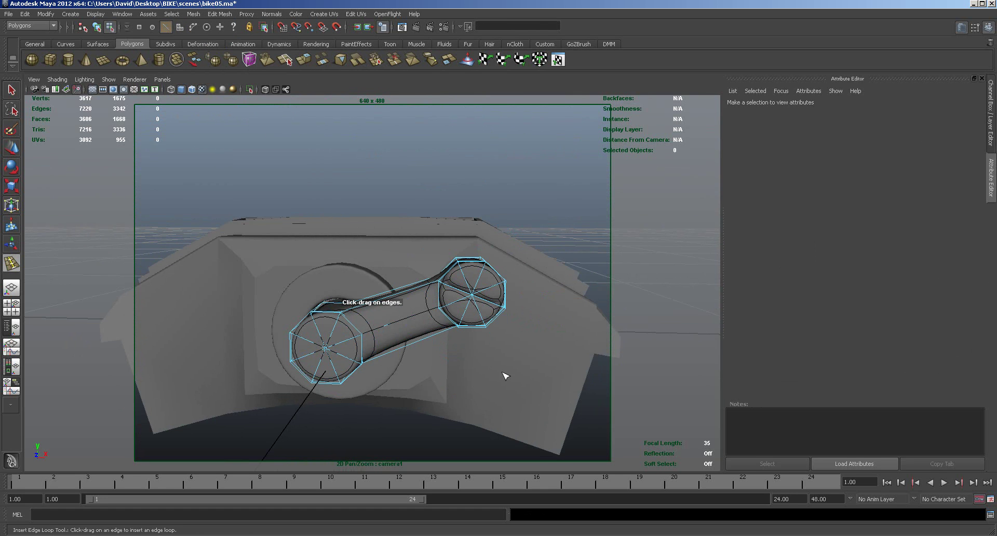
key("1")
left_click_drag(480, 355, 520, 358, "alt")
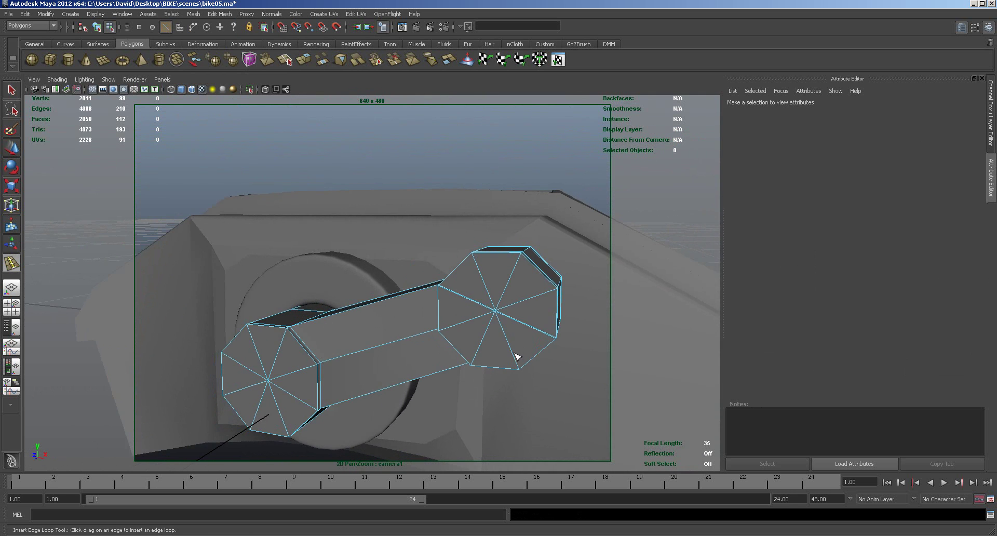
right_click_drag(474, 314, 510, 329, "alt")
left_click_drag(538, 339, 478, 312, "alt")
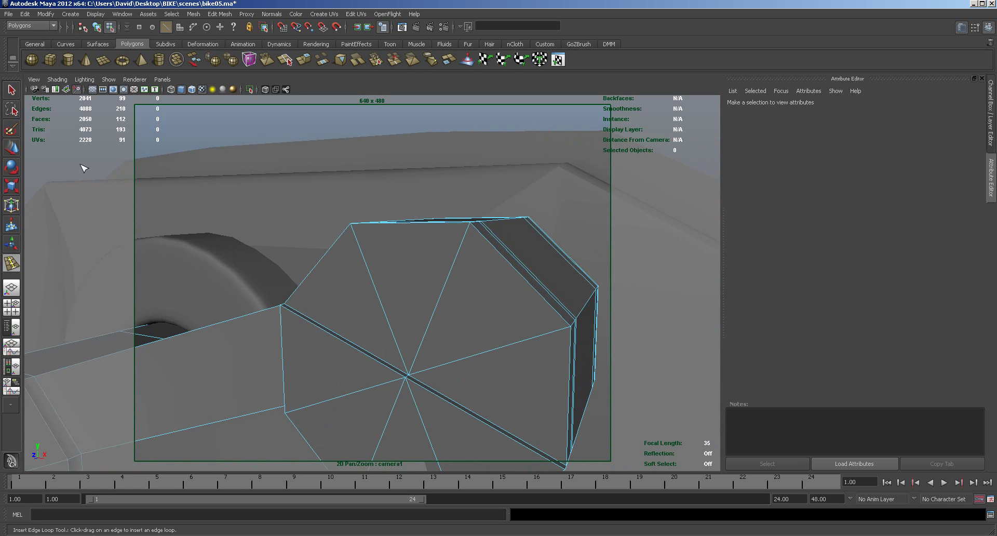
Scale down the four front faces of the shorter cylinder's upper half to open a gap beside the lower half.
key("w")
right_click_drag(348, 285, 389, 288)
left_click(347, 308)
left_click(387, 285, "shift")
left_click(454, 297, "shift")
left_click(458, 366, "shift")
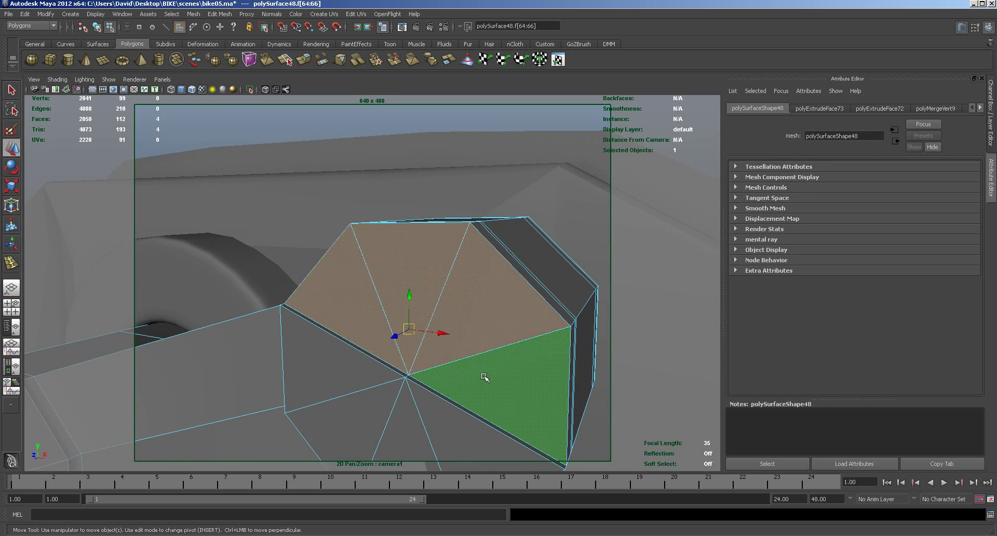
key("r")
left_click_drag(407, 327, 465, 338)
key("w")
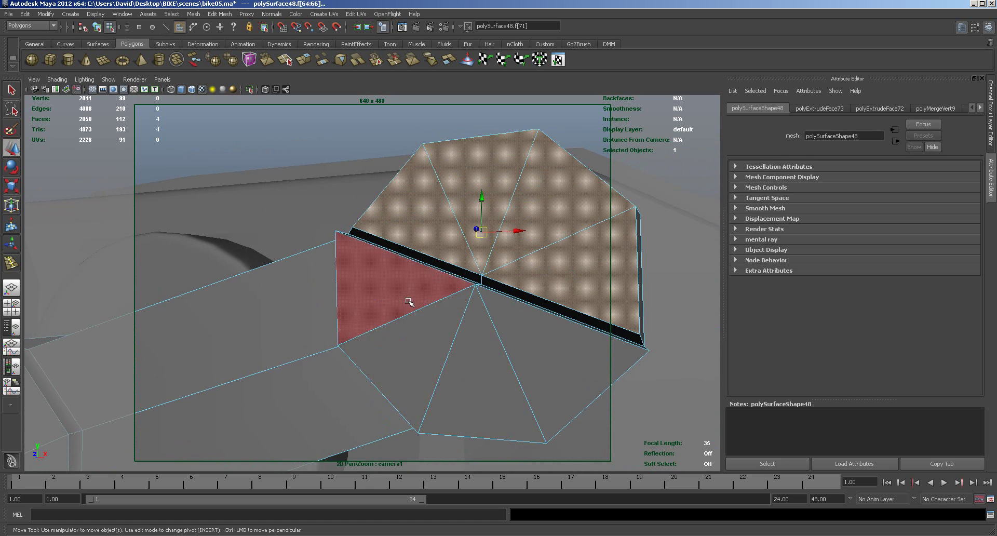
Scale the four front faces of the shorter cylinder's lower half slightly inward and adjust their depth along the cylinder's axis.
left_click(411, 305)
left_click(446, 353, "shift")
left_click(473, 360, "shift")
left_click(519, 359, "shift")
key("r")
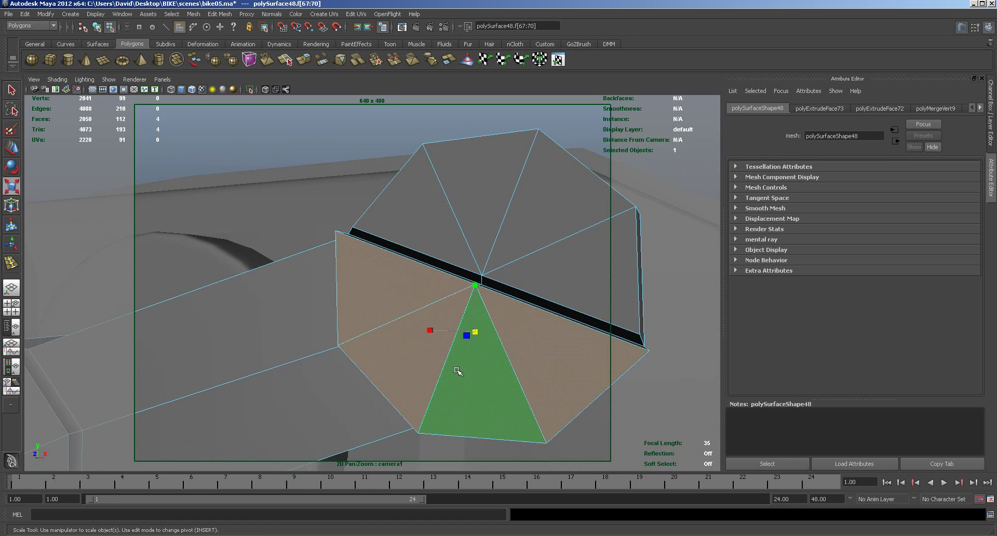
mouse_move(475, 334)
left_mouse_down()
mouse_move(461, 330)
mouse_move(473, 334)
left_mouse_up()
key("w")
left_click_drag(450, 367, 363, 343, "alt")
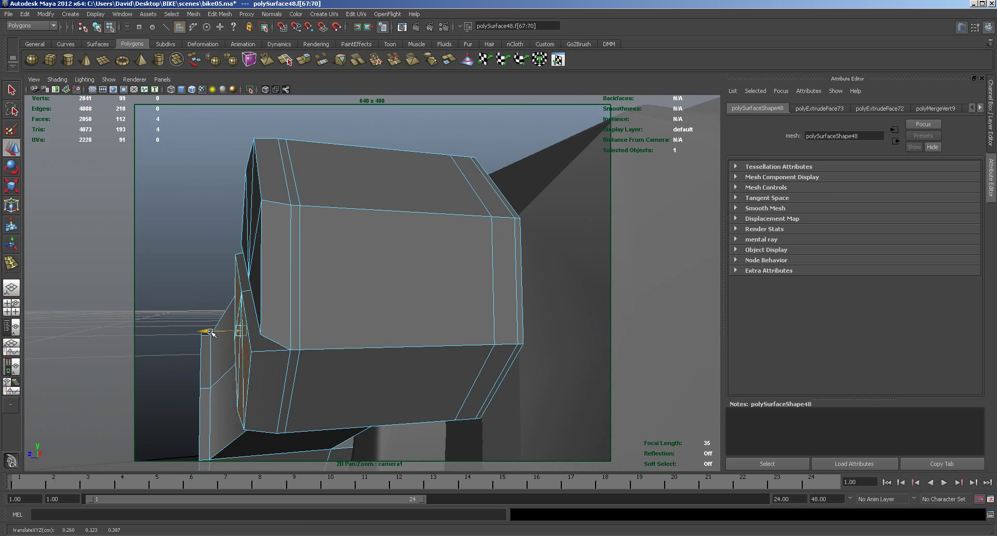
left_click_drag(216, 334, 312, 319, "alt")
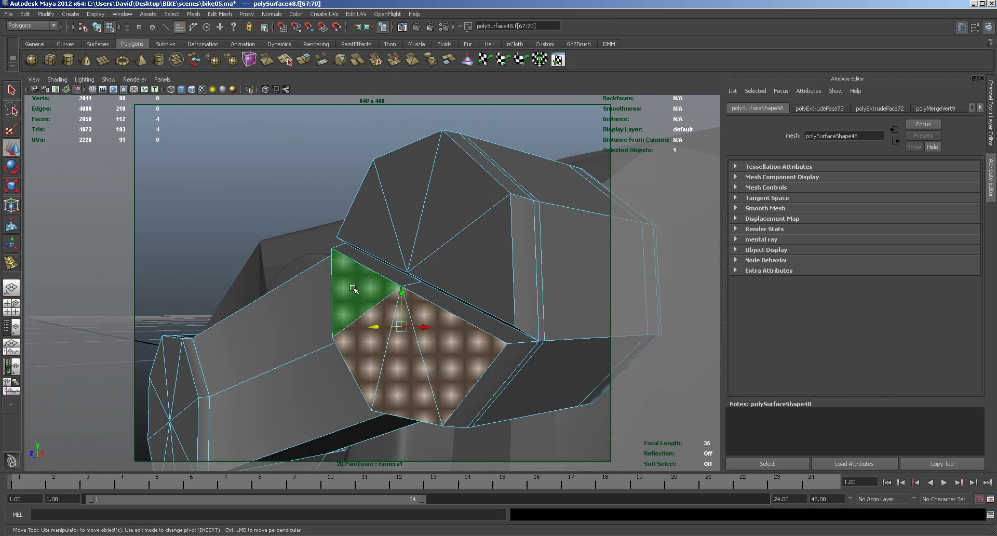
Insert edge loops close to the borders of the extruded front halves and turn the arm's smooth preview back on.
left_click(220, 14)
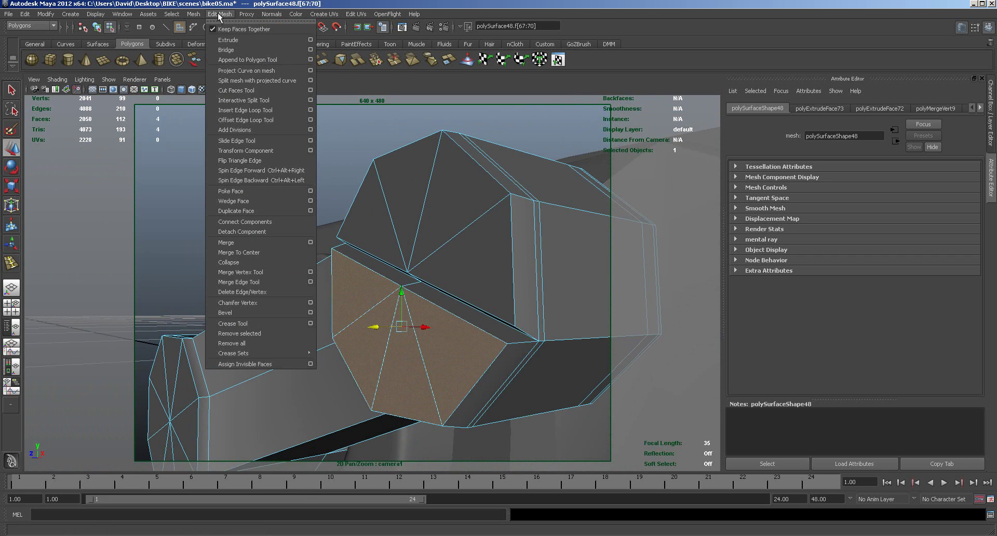
left_click(239, 117)
left_click_drag(521, 330, 514, 350)
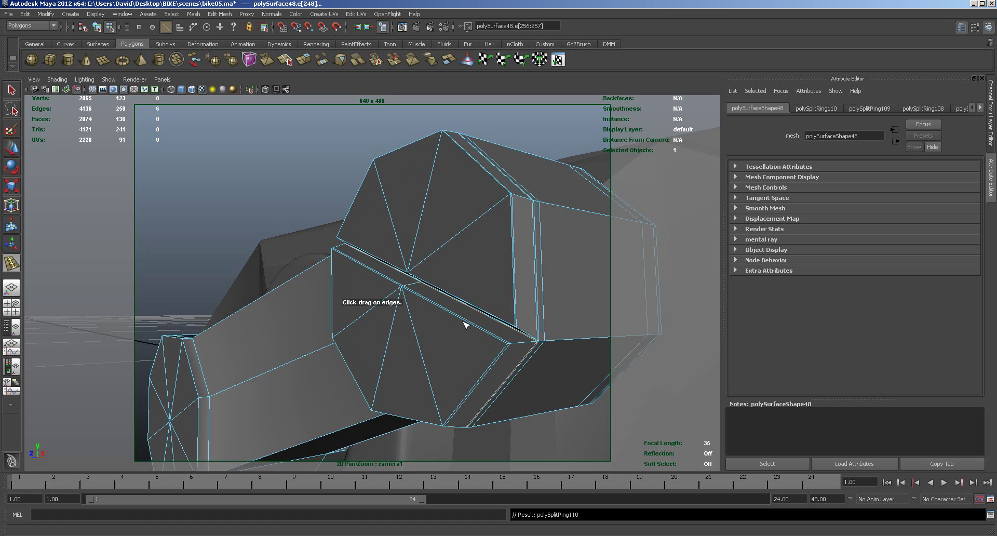
key("3")
mouse_move(493, 337)
left_mouse_down("alt")
mouse_move(484, 338)
mouse_move(513, 345)
mouse_move(504, 348)
left_mouse_up("alt")
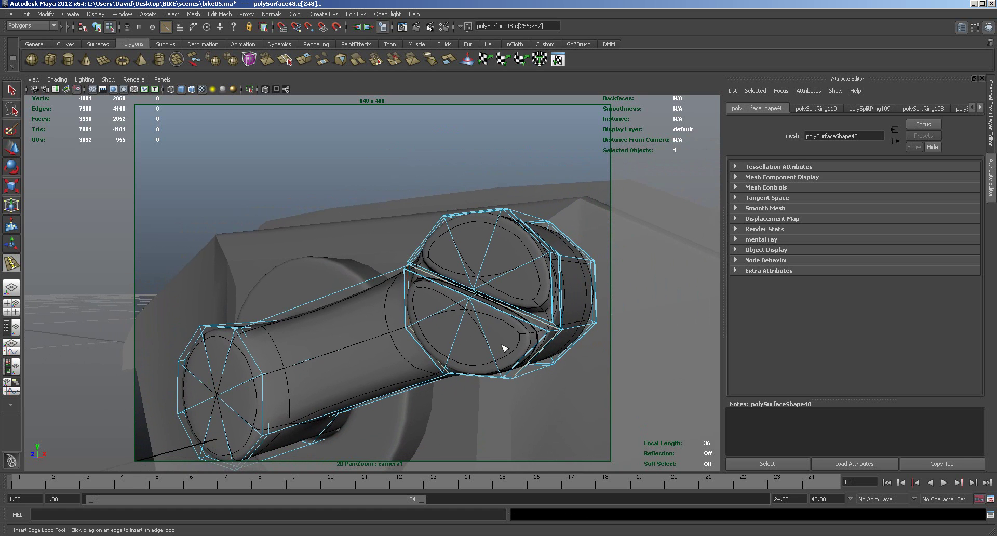
Insert edge loops near both ends of the slot between the two front halves, and return the arm to object mode.
left_click(544, 322)
mouse_move(550, 323)
left_mouse_down()
mouse_move(561, 330)
mouse_move(551, 327)
left_mouse_up()
left_click(413, 268)
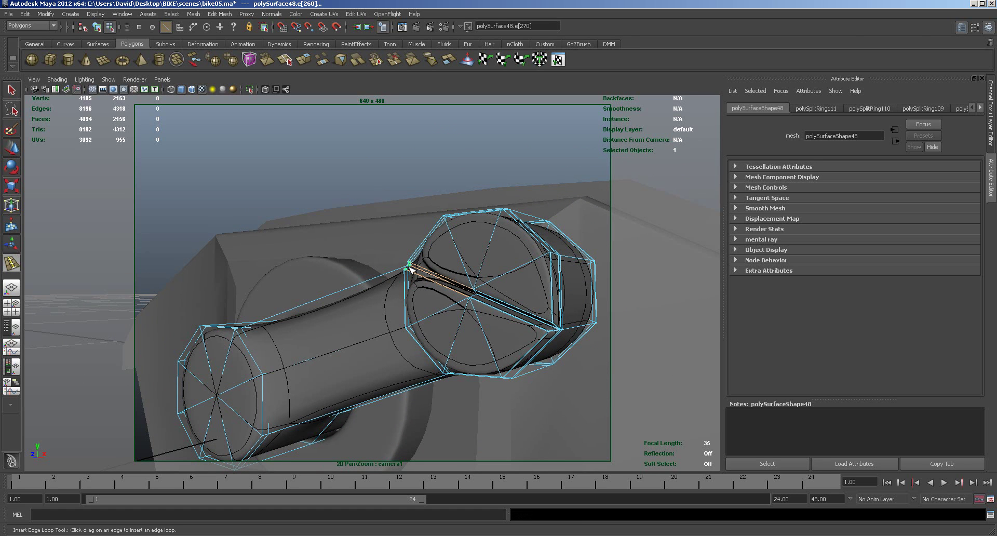
left_click_drag(410, 269, 409, 267)
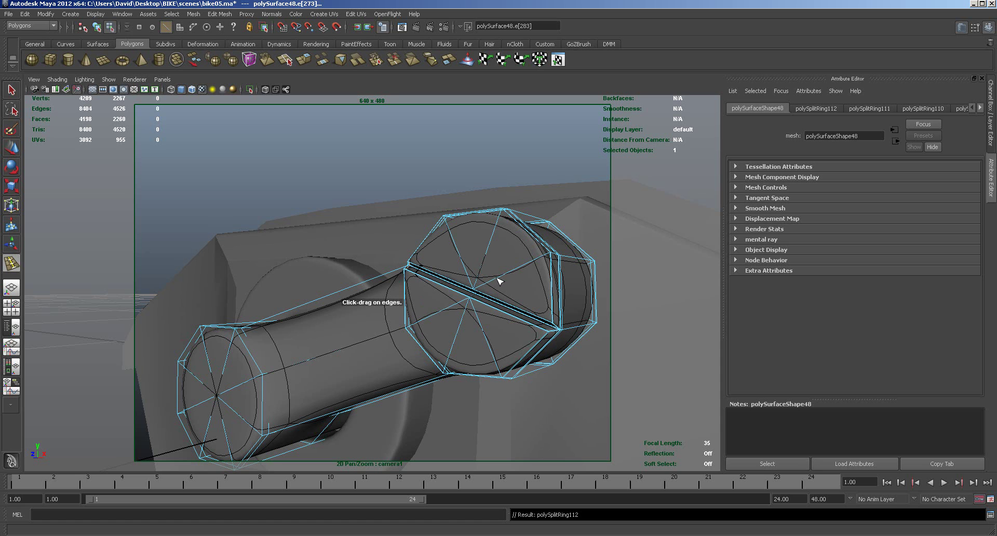
left_click(12, 148)
right_click_drag(494, 264, 518, 261)
mouse_move(553, 299)
left_mouse_down("alt")
mouse_move(579, 289)
mouse_move(583, 303)
mouse_move(525, 312)
mouse_move(541, 312)
left_mouse_up("alt")
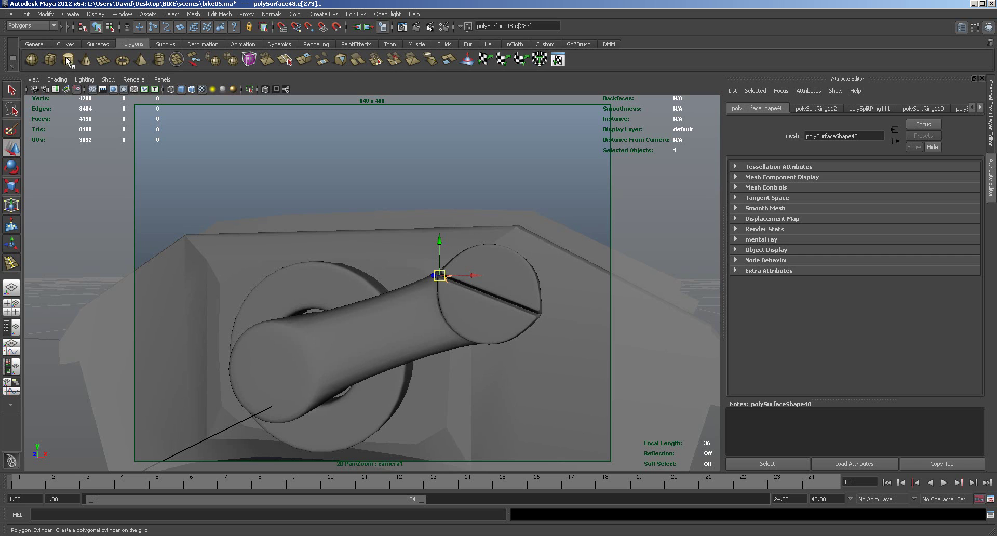
Create a polygon pipe and set its axis subdivisions to 8.
left_click(160, 60)
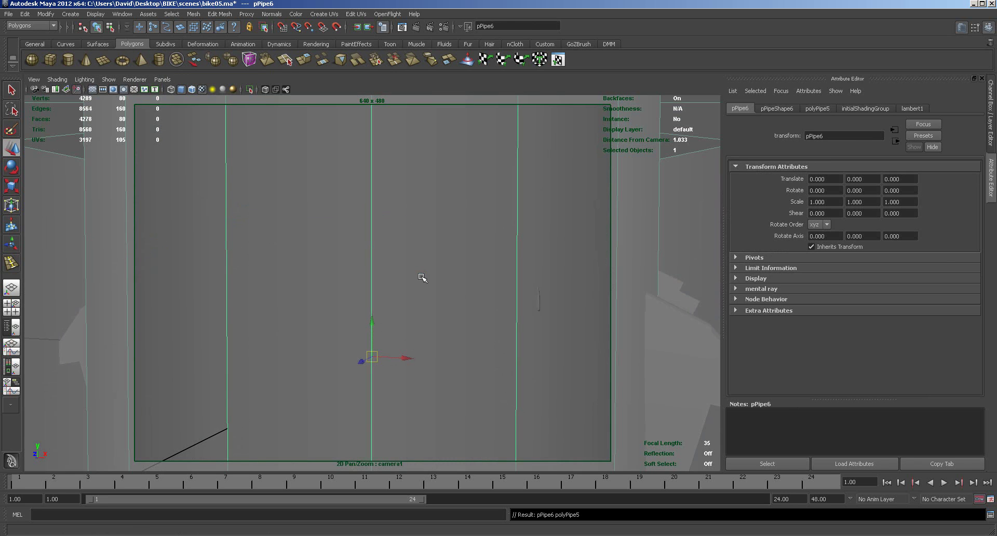
right_click_drag(445, 316, 289, 283, "alt")
left_click_drag(385, 307, 387, 378, "alt")
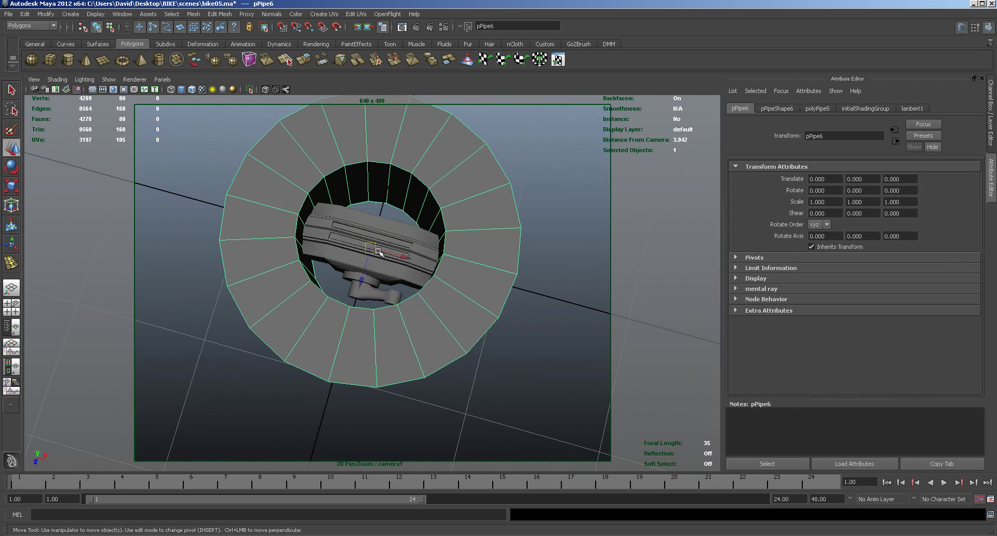
key("r")
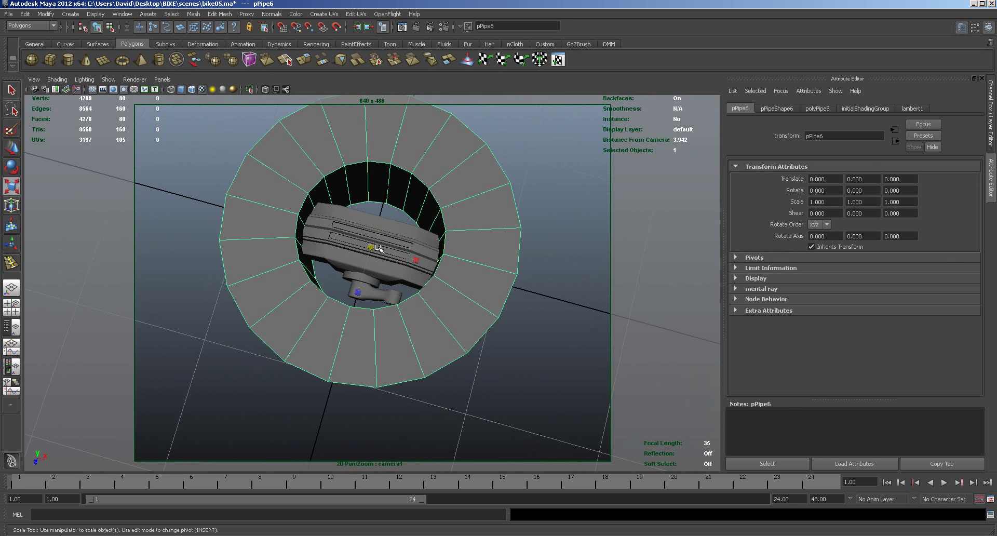
left_click(777, 108)
left_click(816, 108)
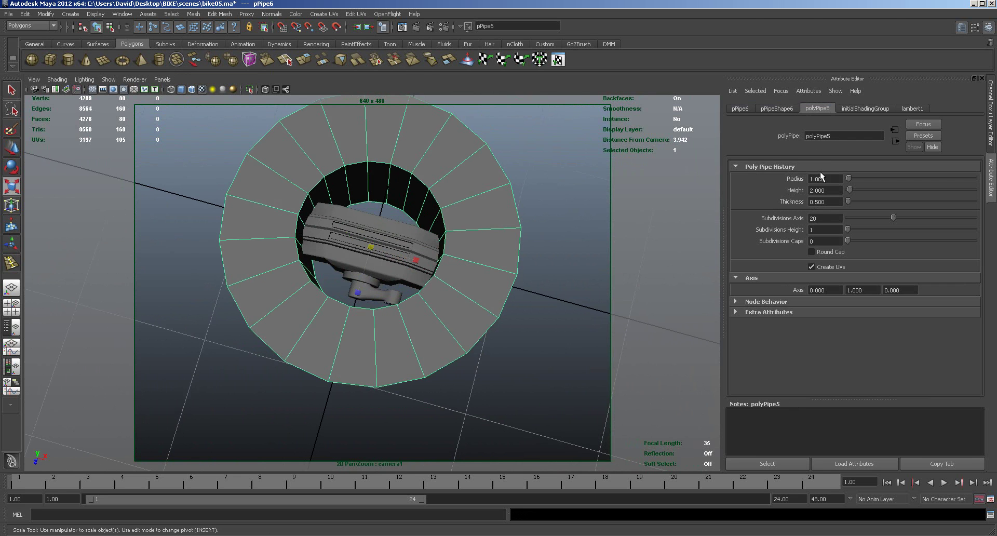
left_click_drag(893, 218, 863, 218)
Scale the new pipe uniformly to about 0.158 and rotate it 90 degrees about the X axis.
left_click_drag(372, 248, 205, 186)
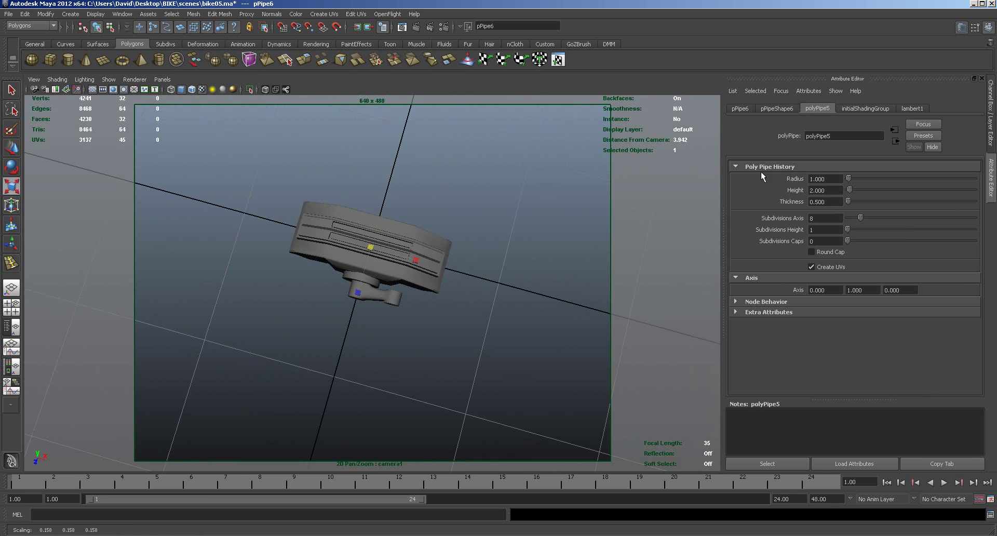
left_click(748, 109)
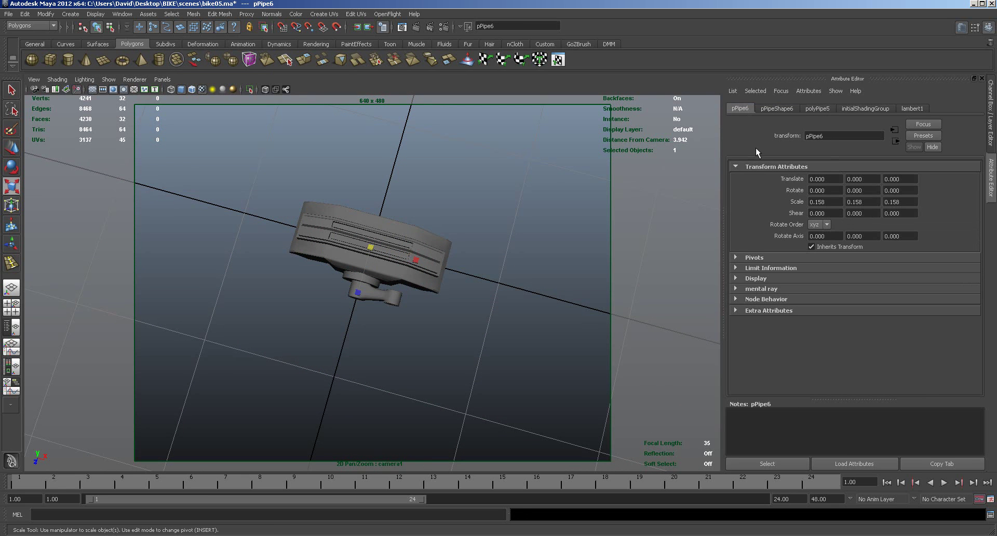
key("e")
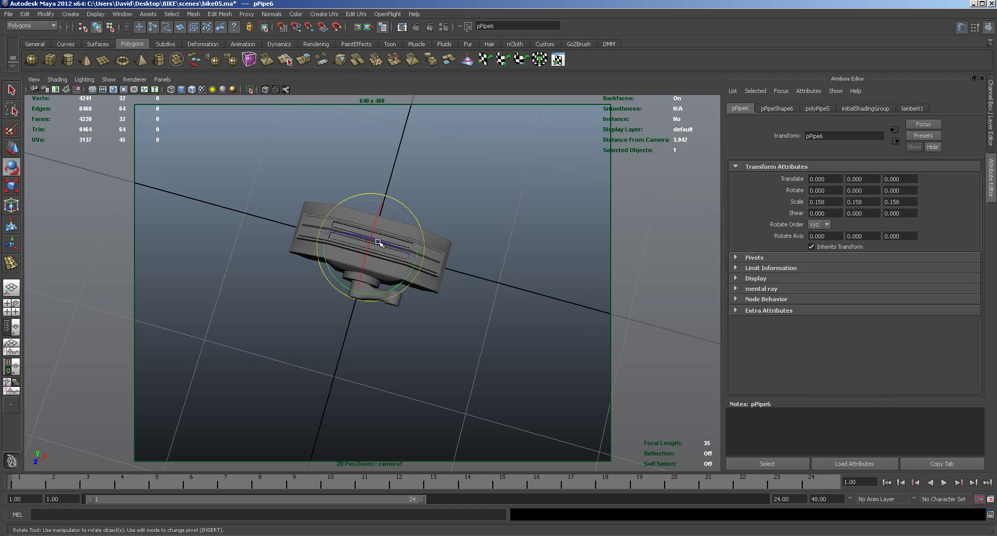
left_click_drag(369, 246, 369, 258)
left_click_drag(838, 191, 809, 191)
type("90")
key("Return")
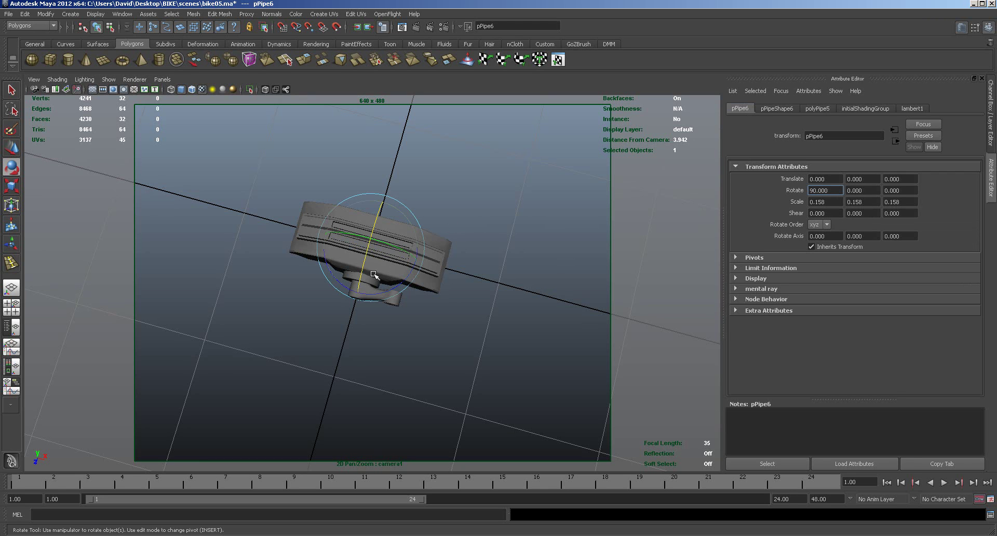
Shrink the pipe to scale 0.020 and place it in front of the shorter cylinder's centre at X 0.266, Y 0.137, Z 0.469.
key("w")
left_click_drag(360, 281, 443, 309)
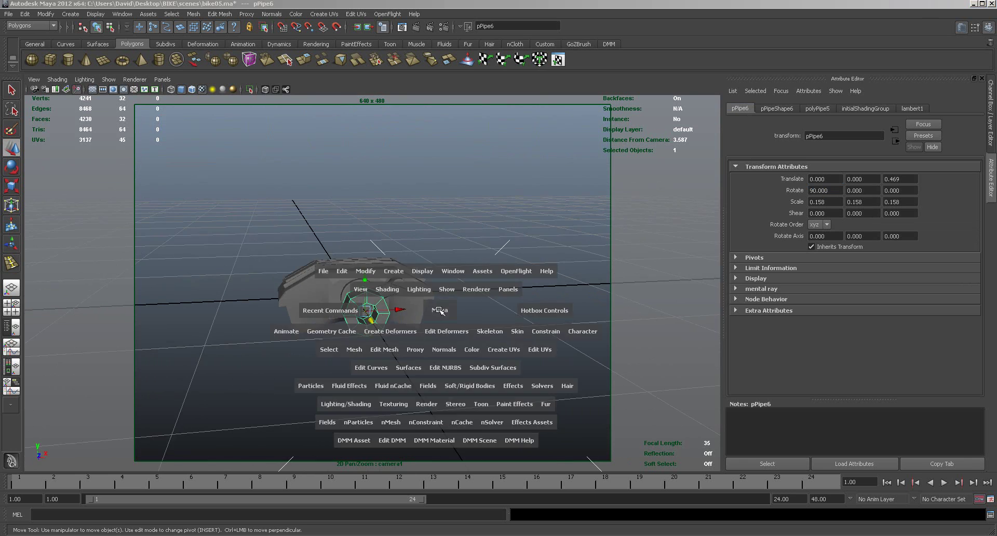
key("space")
key("space")
right_click_drag(314, 410, 515, 372, "alt")
middle_click_drag(514, 372, 300, 387, "alt")
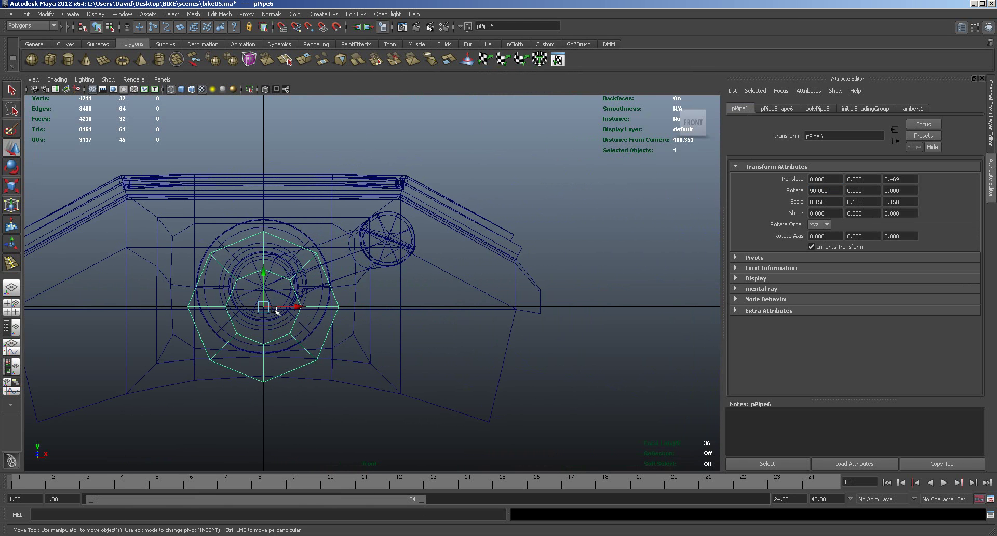
key("r")
left_click_drag(264, 309, 173, 252)
key("w")
left_click_drag(265, 309, 385, 240)
key("r")
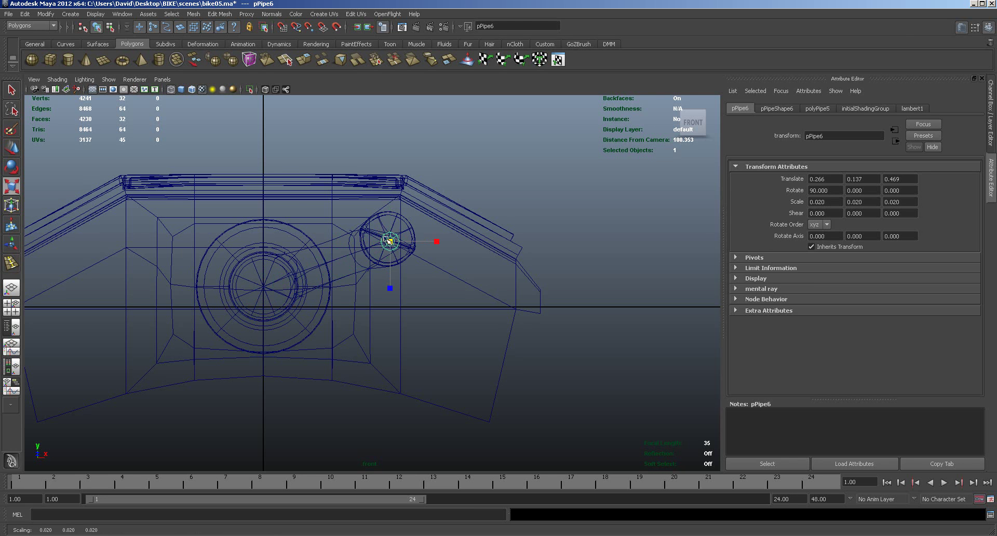
Raise the small pipe's axis subdivisions to 27.
key("space")
left_click_drag(549, 240, 452, 244, "alt")
right_click_drag(451, 245, 667, 240, "alt")
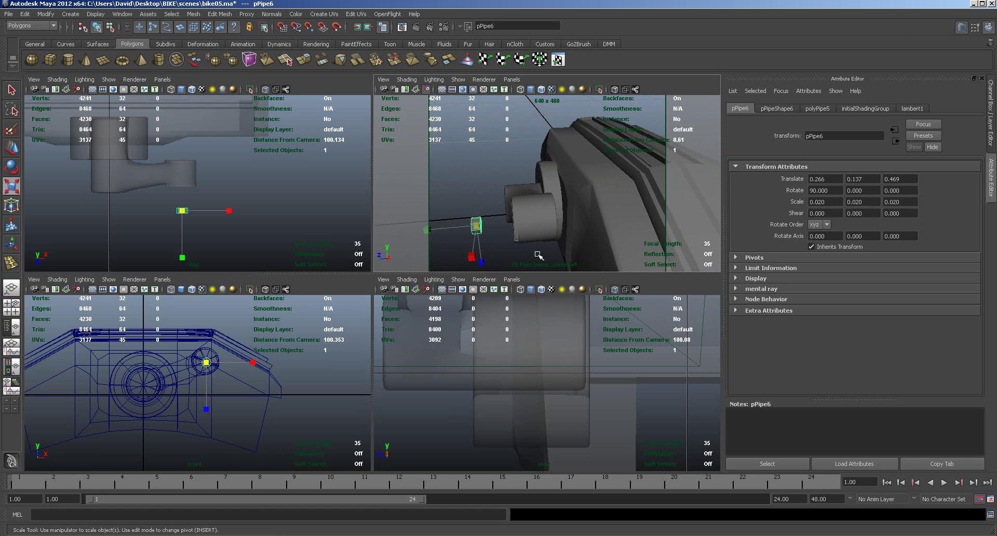
key("space")
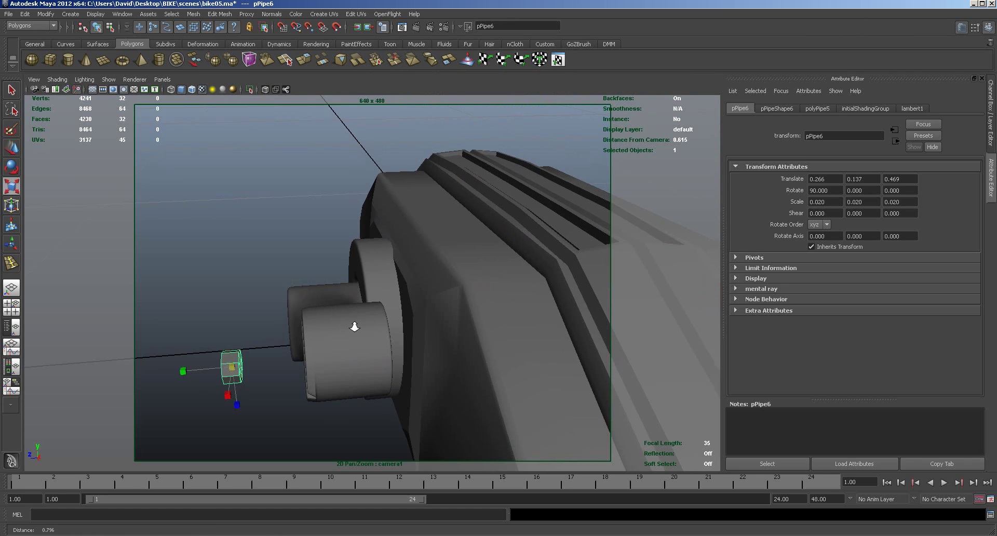
scroll(348, 338, "up", 3)
middle_click_drag(345, 345, 404, 313, "alt")
right_click_drag(404, 313, 445, 313, "alt")
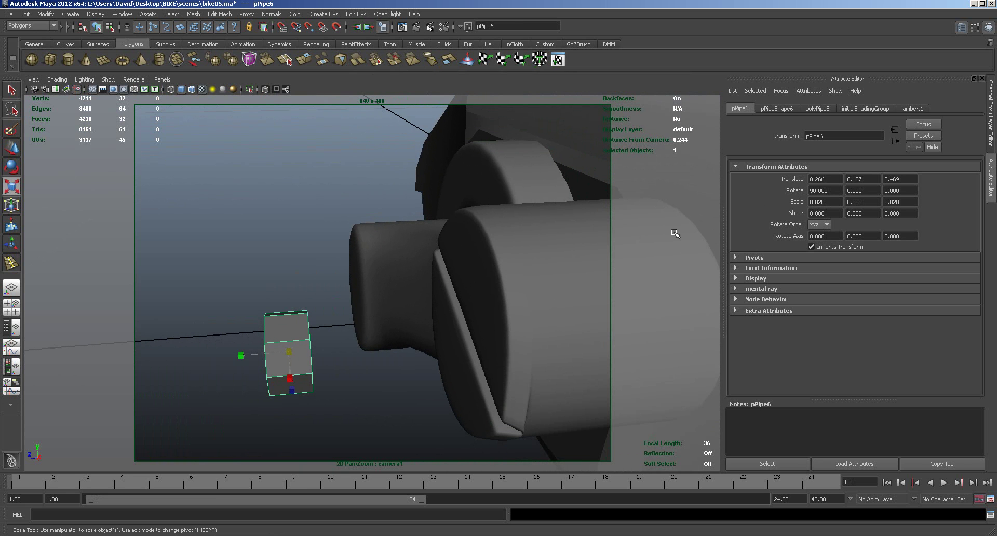
left_click(786, 110)
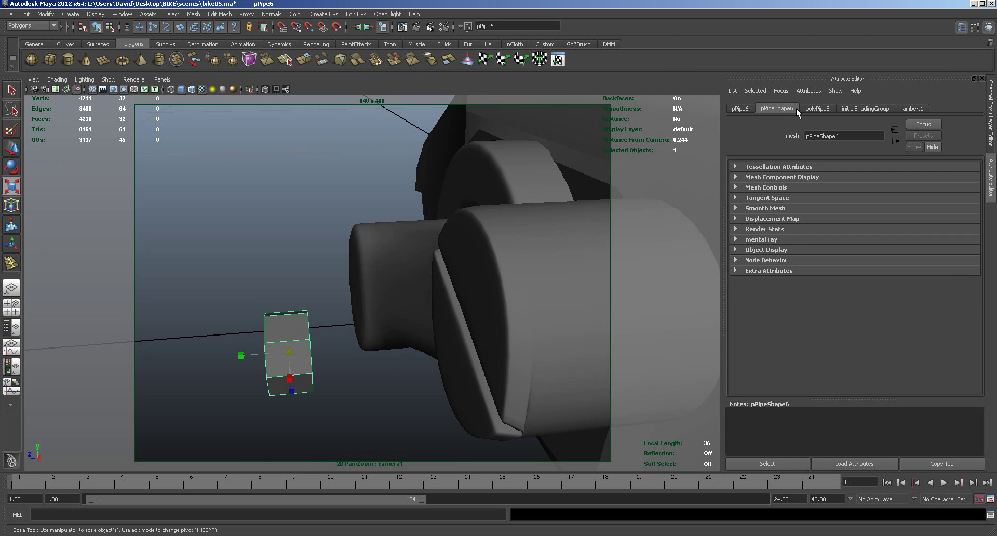
left_click(814, 109)
left_click_drag(860, 217, 912, 213)
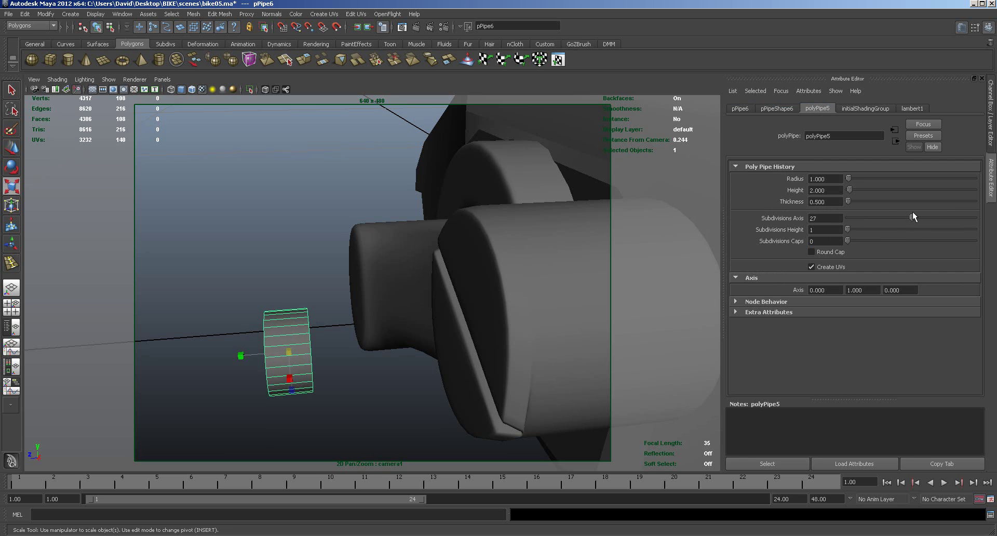
Extrude only the small pipe's outer side faces as separate faces, with Keep Faces Together turned off.
right_click_drag(291, 331, 291, 353)
left_click_drag(287, 294, 289, 422)
left_click_drag(332, 404, 386, 385, "alt")
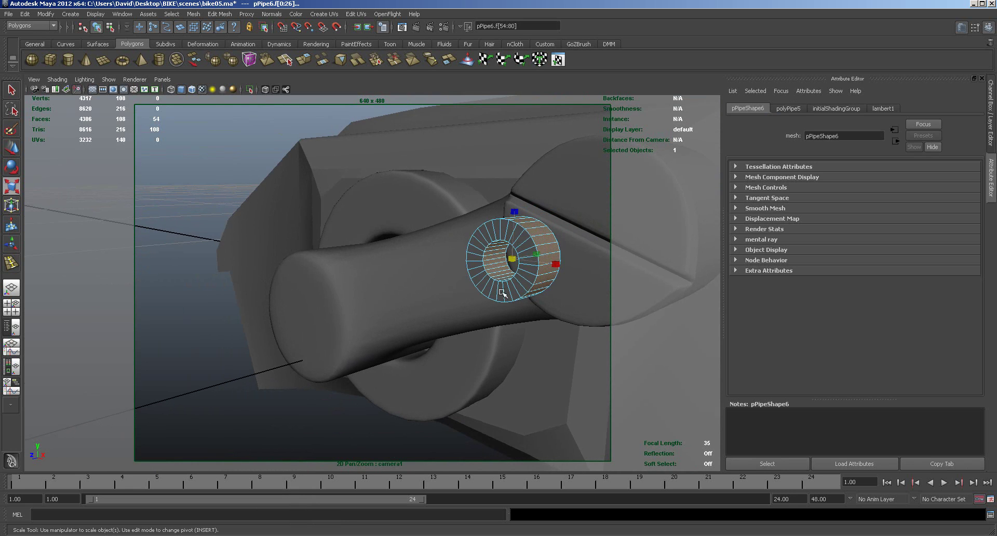
key("space")
scroll(212, 373, "up", 3)
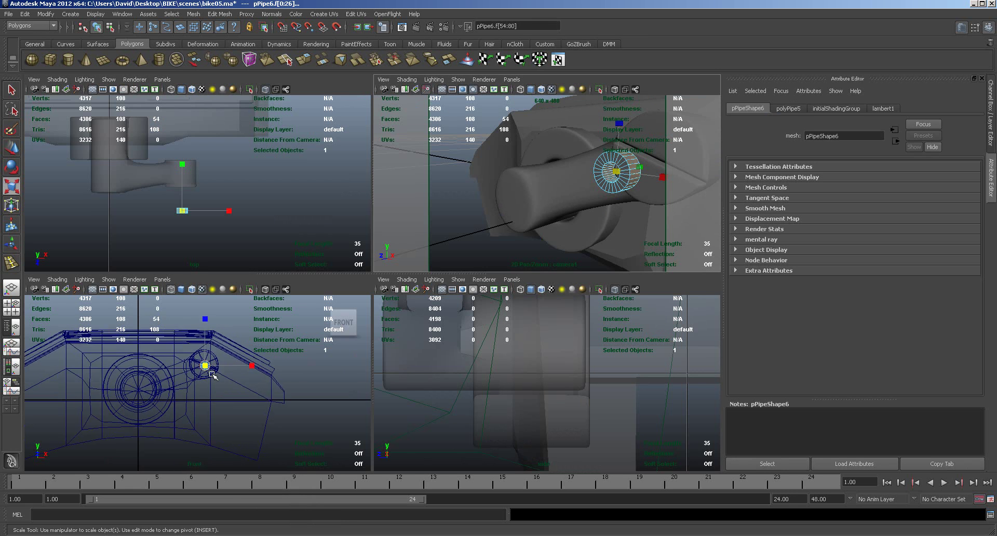
scroll(224, 405, "up", 1)
scroll(244, 397, "up", 6)
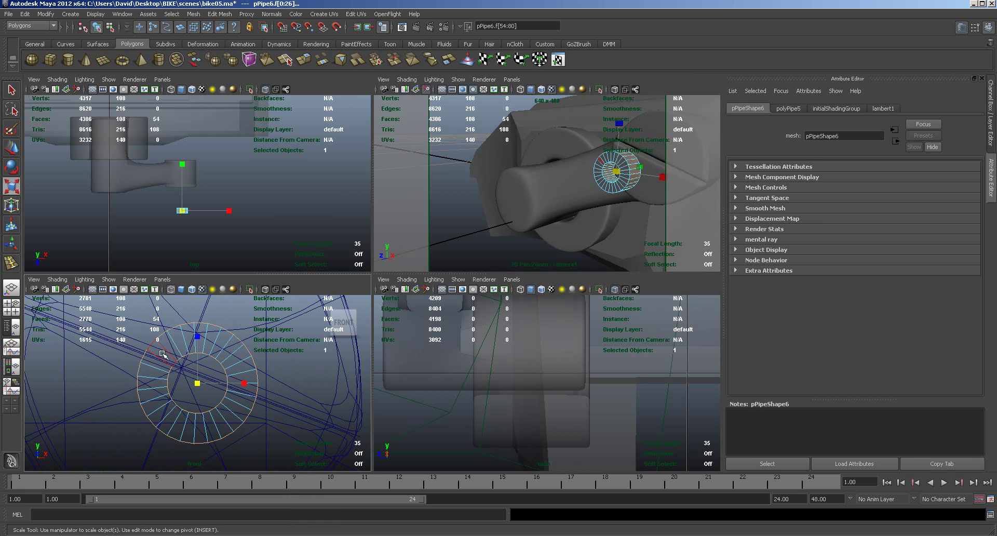
left_click(232, 406)
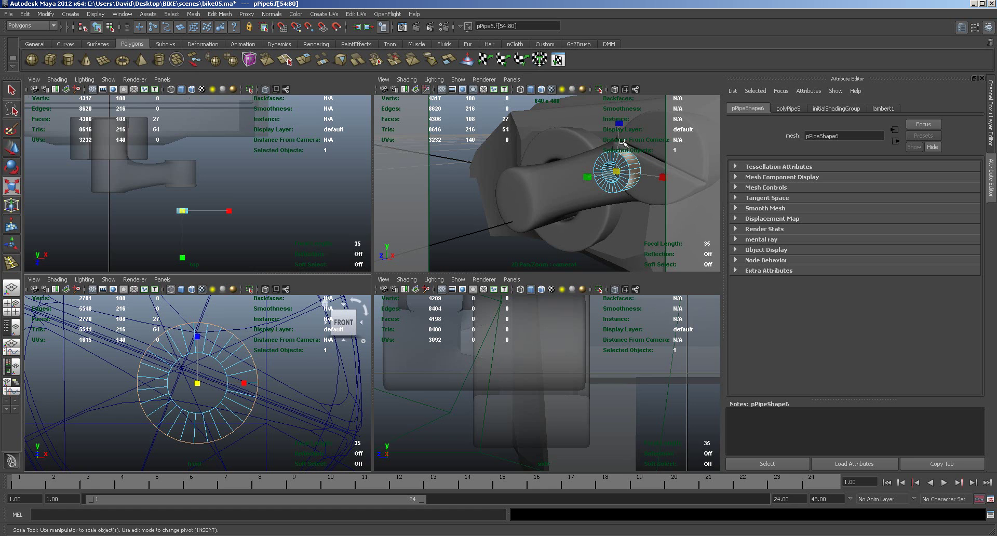
left_click(304, 59)
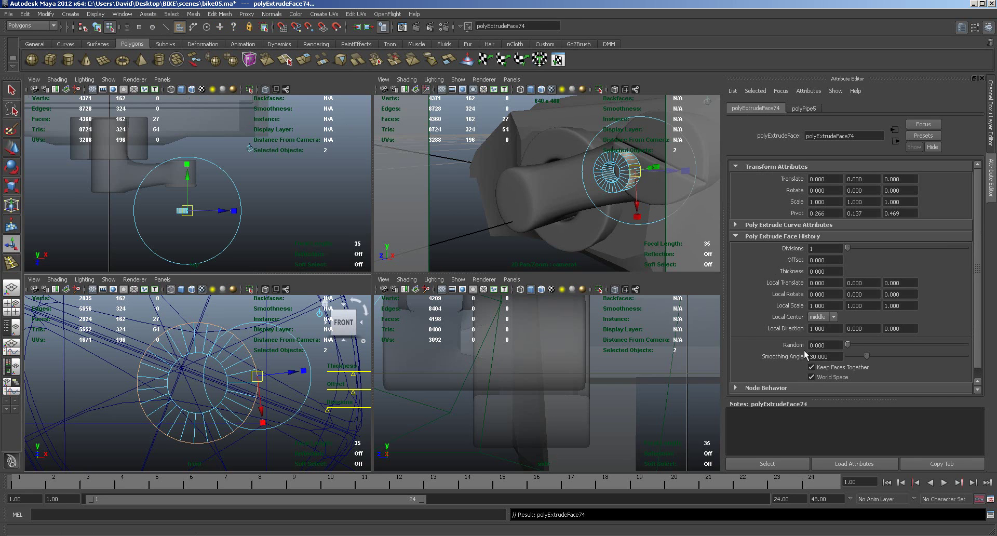
left_click(811, 367)
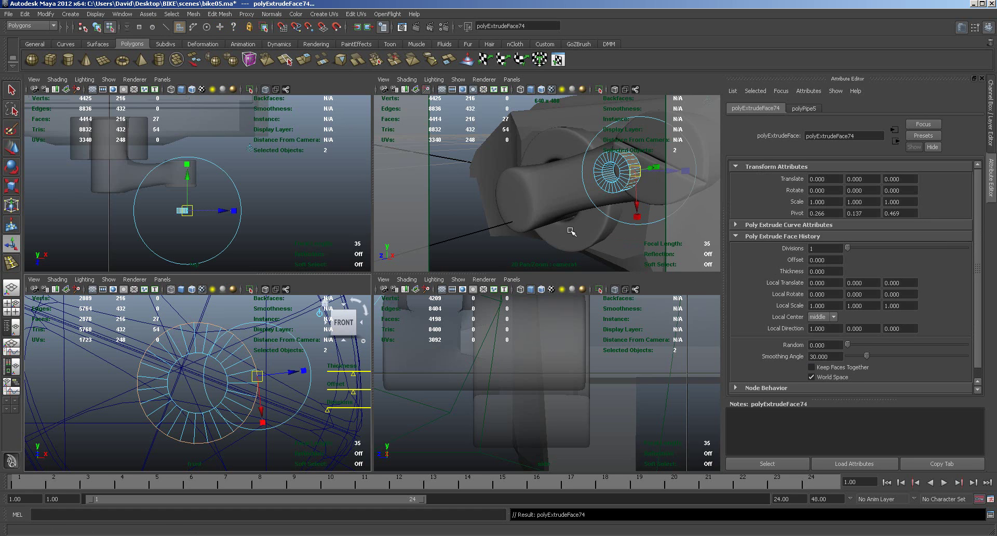
Form teeth around the pipe by pushing the extruded faces outward about 0.002 and narrowing them to local X scale 0.572.
left_click(292, 373)
left_click_drag(292, 373, 296, 373)
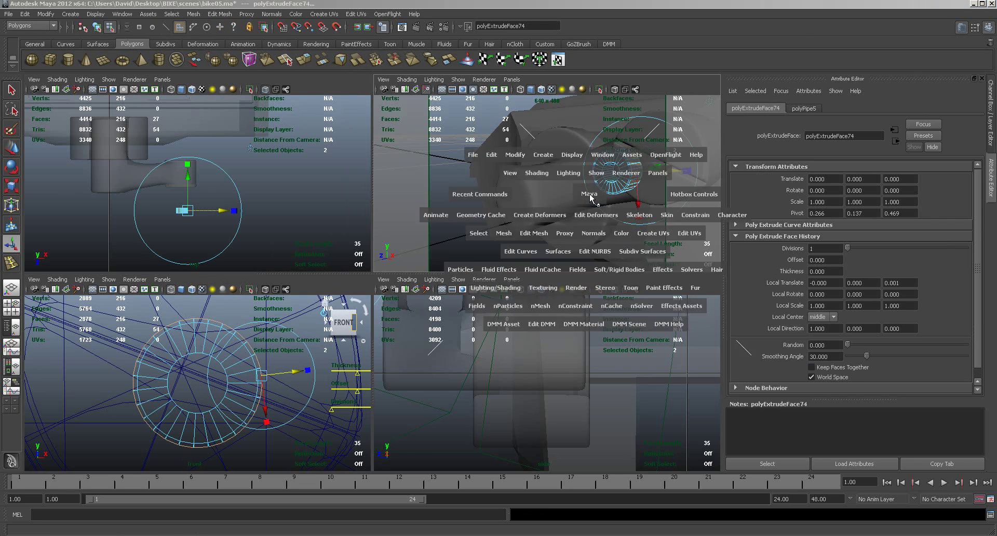
key("space")
mouse_move(434, 282)
right_mouse_down("alt")
mouse_move(479, 282)
mouse_move(441, 283)
right_mouse_up("alt")
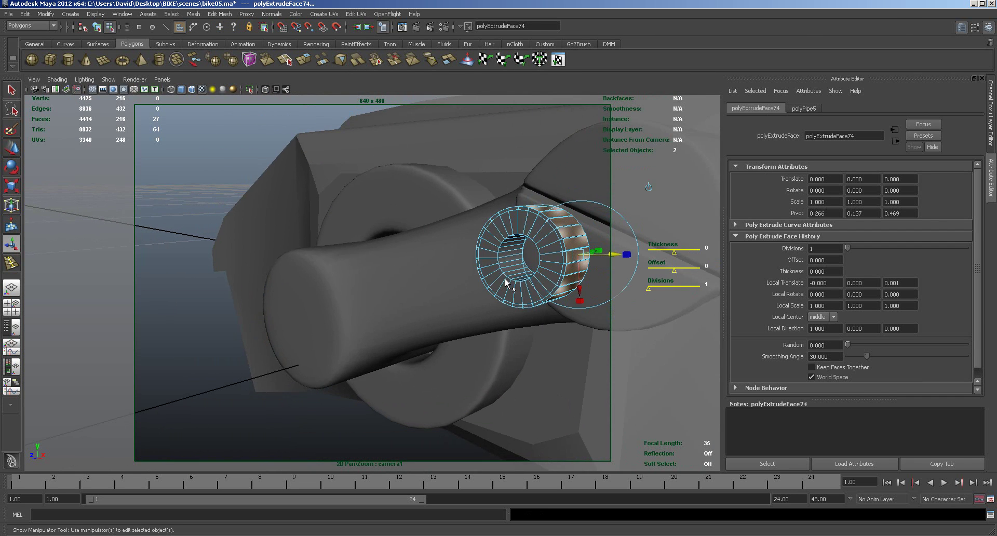
middle_click_drag(505, 277, 459, 288, "alt")
mouse_move(405, 293)
right_mouse_down("alt")
mouse_move(435, 287)
mouse_move(425, 288)
right_mouse_up("alt")
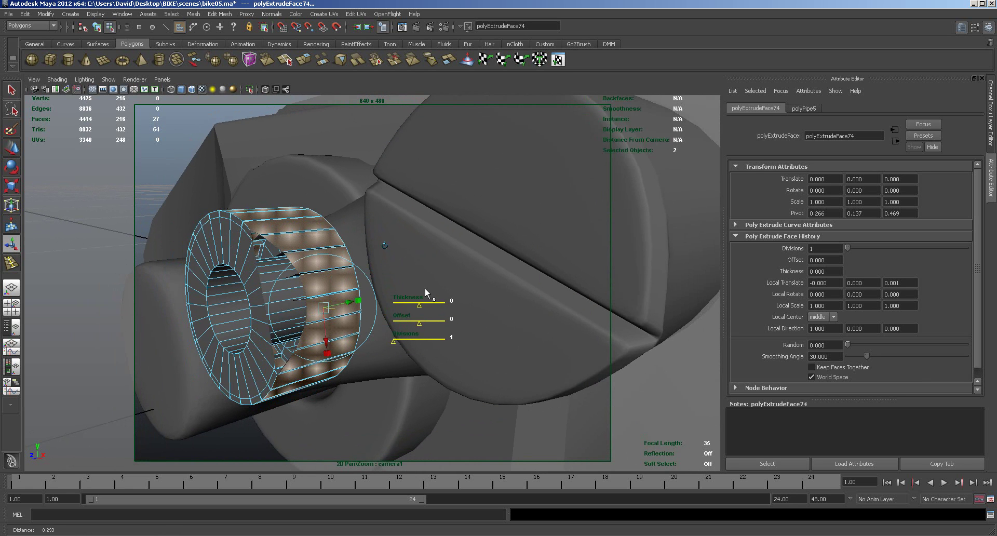
left_click_drag(425, 288, 423, 288, "alt")
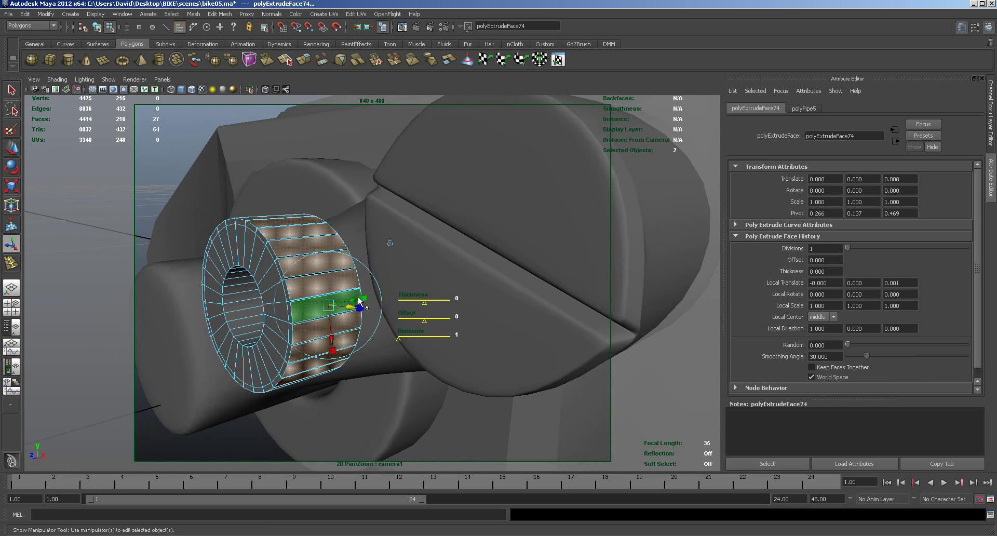
left_click_drag(333, 353, 448, 308)
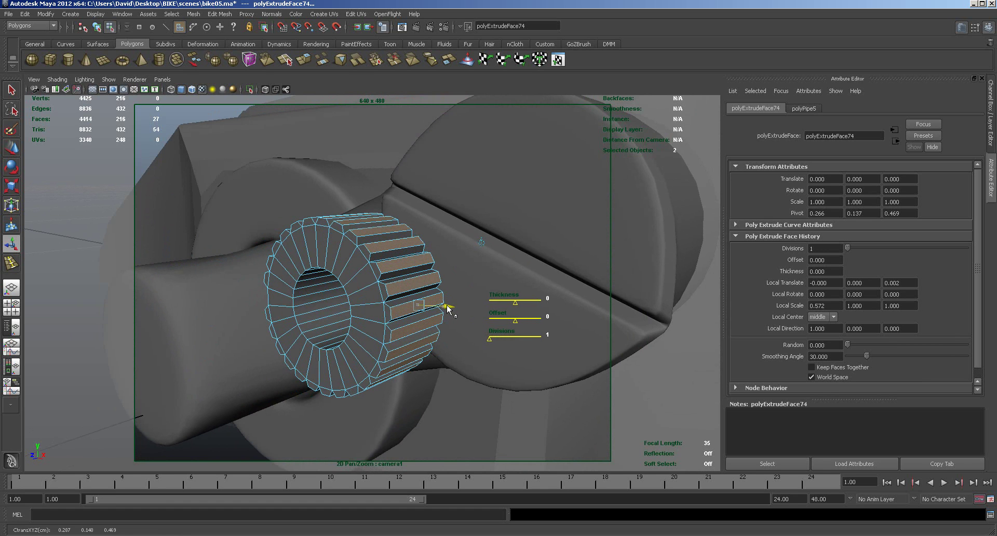
Return the toothed pipe to object mode and move it back along Z against the shorter cylinder's slotted front.
right_click_drag(362, 332, 387, 321)
left_click_drag(378, 363, 452, 365, "alt")
key("space")
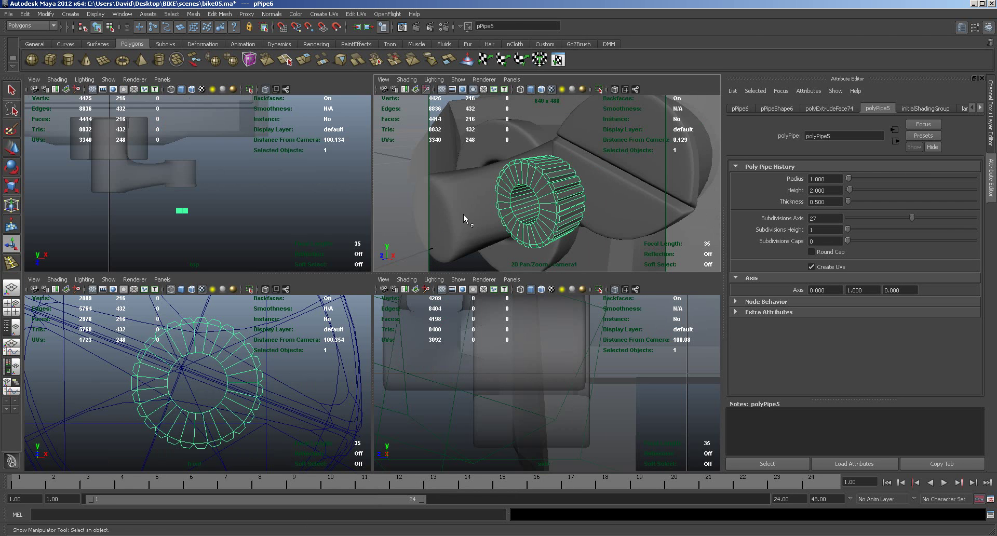
key("w")
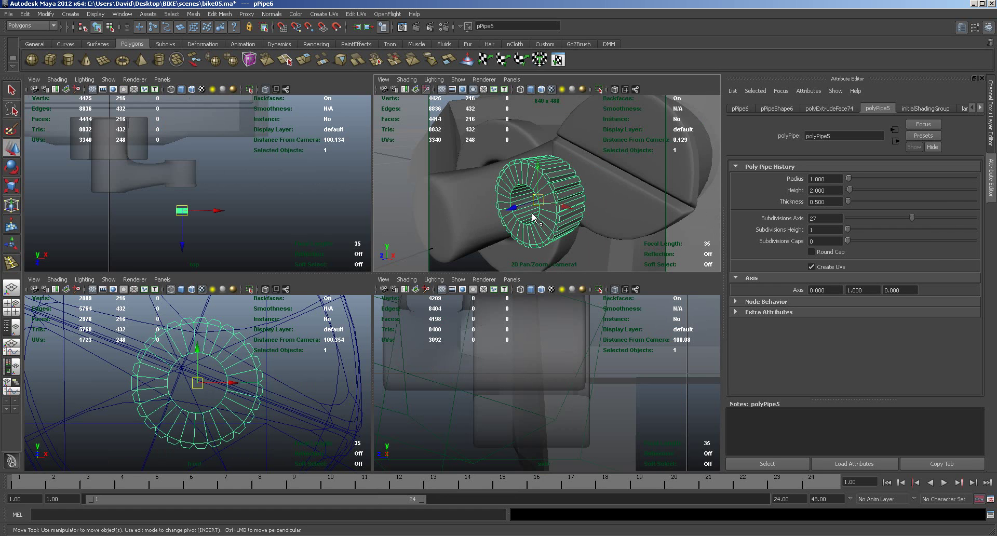
left_click_drag(518, 209, 606, 202)
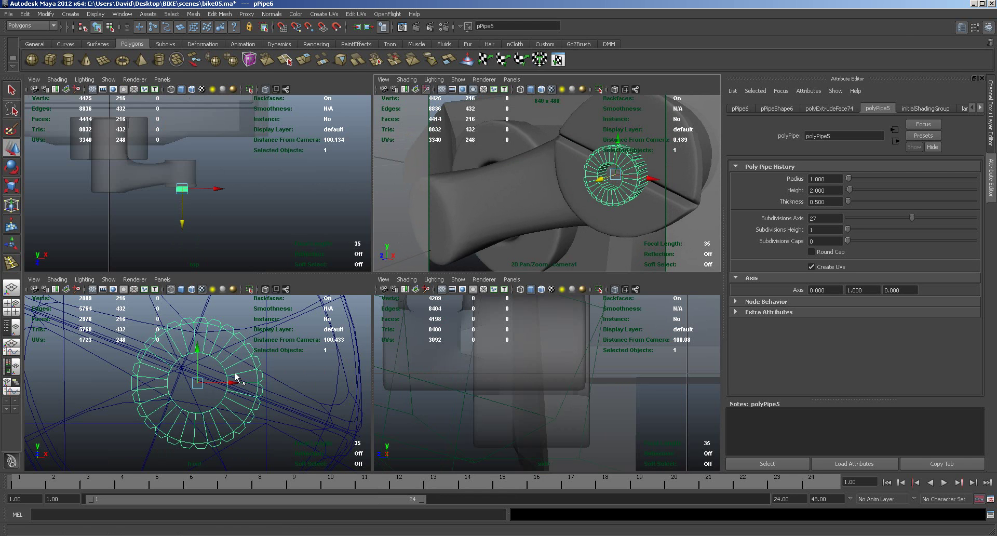
Duplicate the toothed pipe and position the two copies along the slot, on opposite sides of the shorter cylinder's centre.
right_click_drag(217, 383, 544, 366, "alt")
left_click_drag(197, 382, 140, 356)
key("ctrl+d")
Select the crank-like arm and turn off its smooth mesh preview.
right_click_drag(615, 224, 556, 223, "alt")
left_click_drag(557, 222, 519, 214, "alt")
left_click(505, 213)
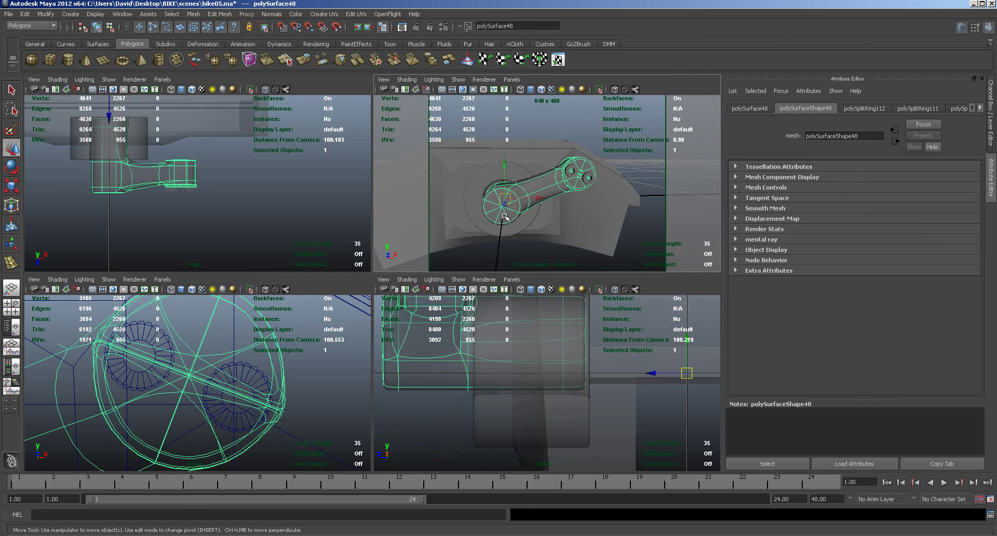
key("1")
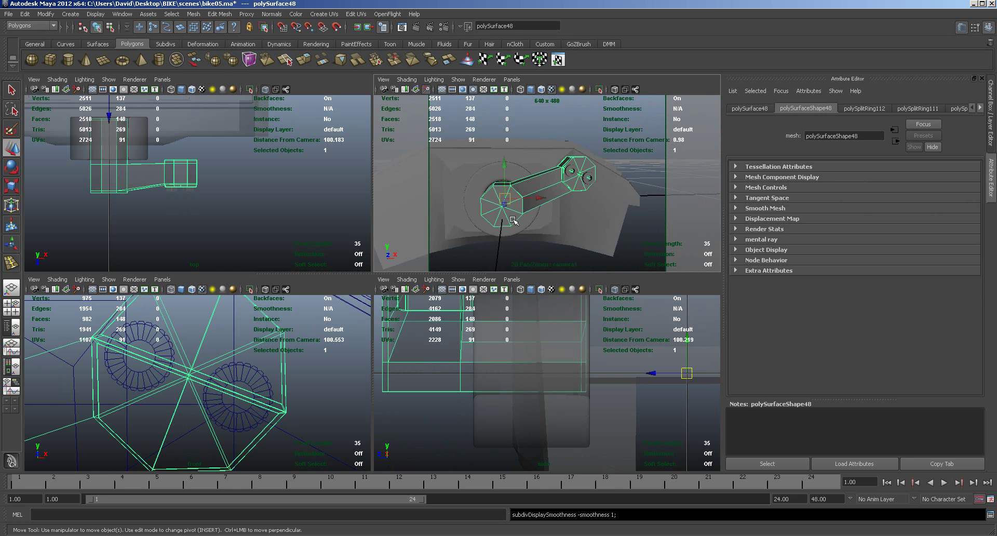
Extrude the eight front faces of the arm's longer cylinder and scale them inward twice, the second time to 0.867.
scroll(508, 219, "up", 3)
right_click_drag(511, 221, 502, 252)
left_click(491, 204)
left_click(489, 202, "shift")
left_click(472, 197, "shift")
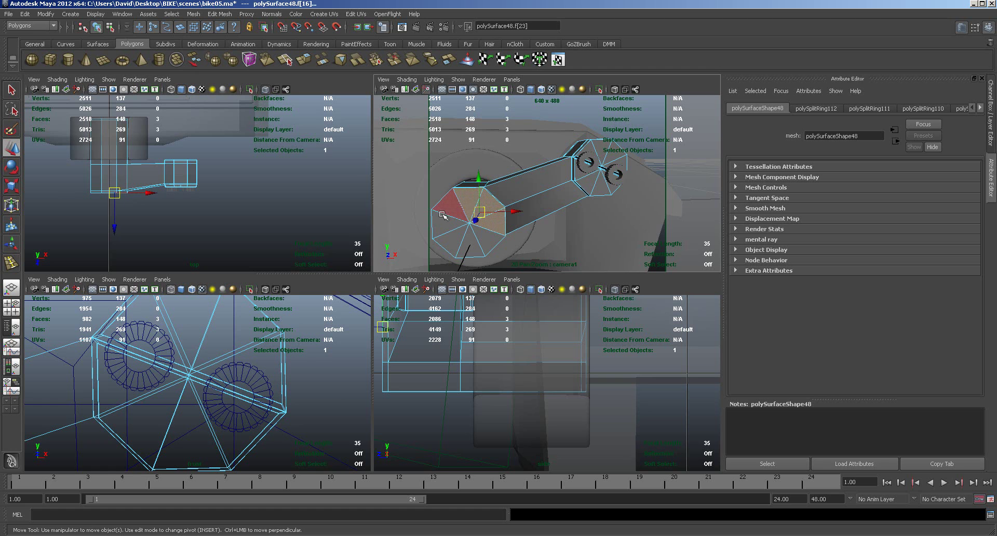
left_click(454, 202, "shift")
left_click(442, 224, "shift")
left_click(446, 241, "shift")
left_click(470, 245, "shift")
left_click(488, 239, "shift")
left_click(303, 60)
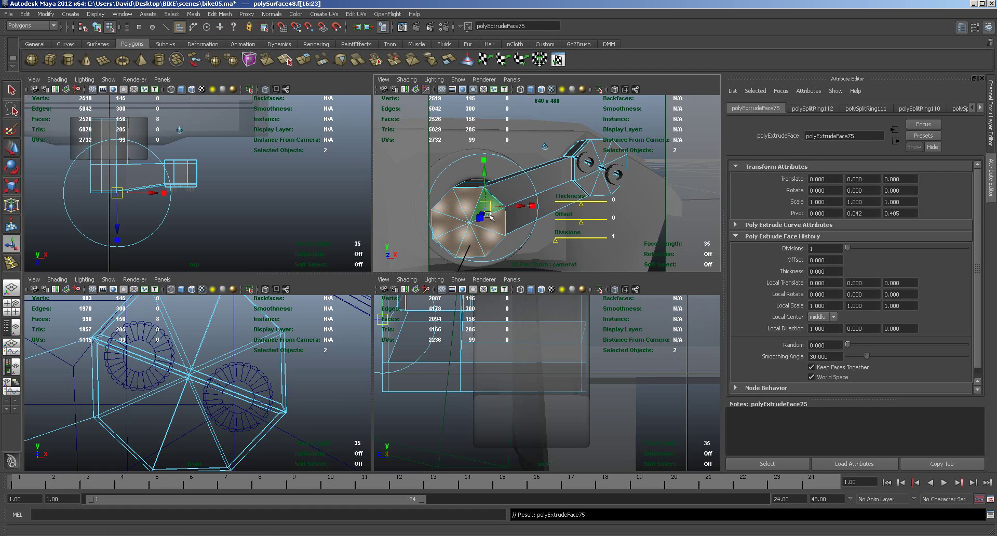
left_click(491, 212)
left_click_drag(485, 208, 474, 203)
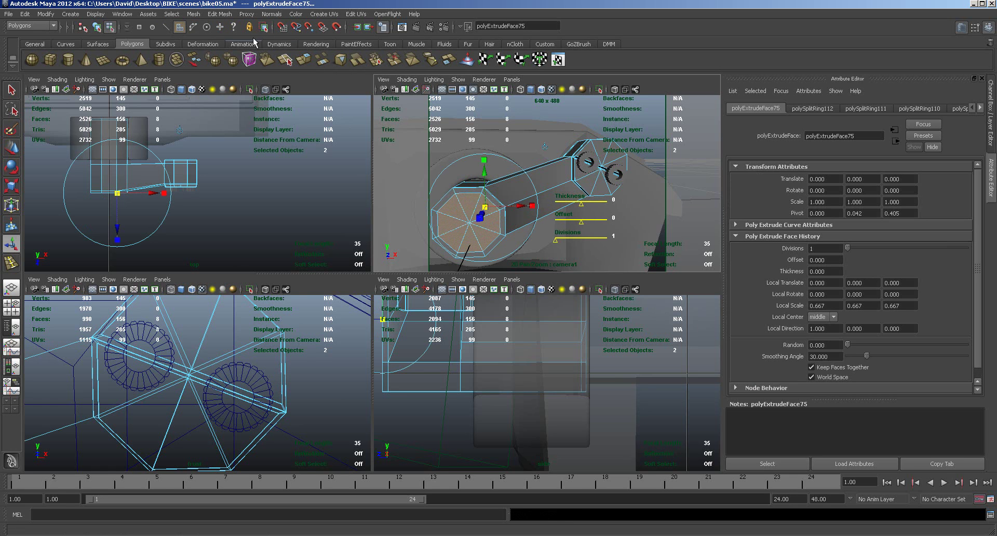
left_click(285, 60)
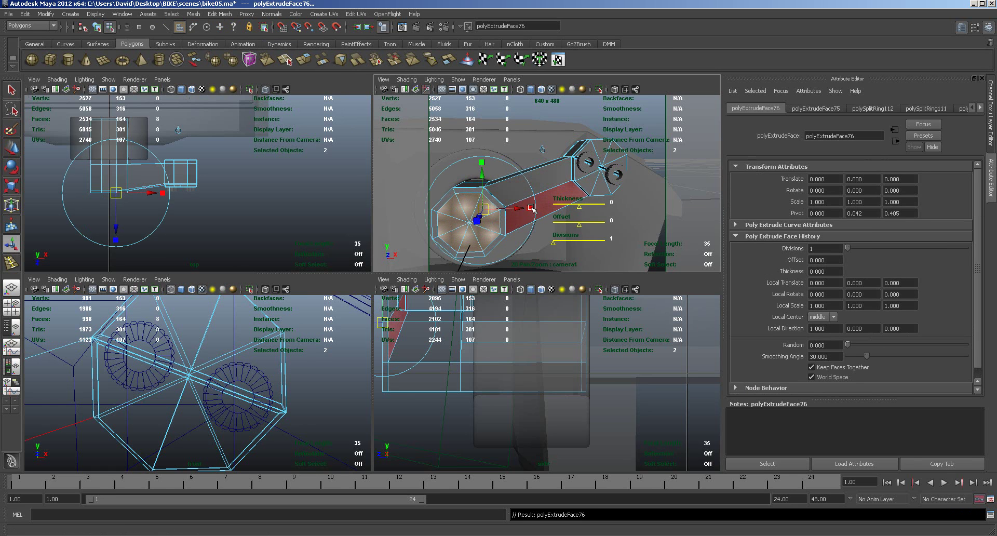
left_click_drag(482, 210, 480, 213)
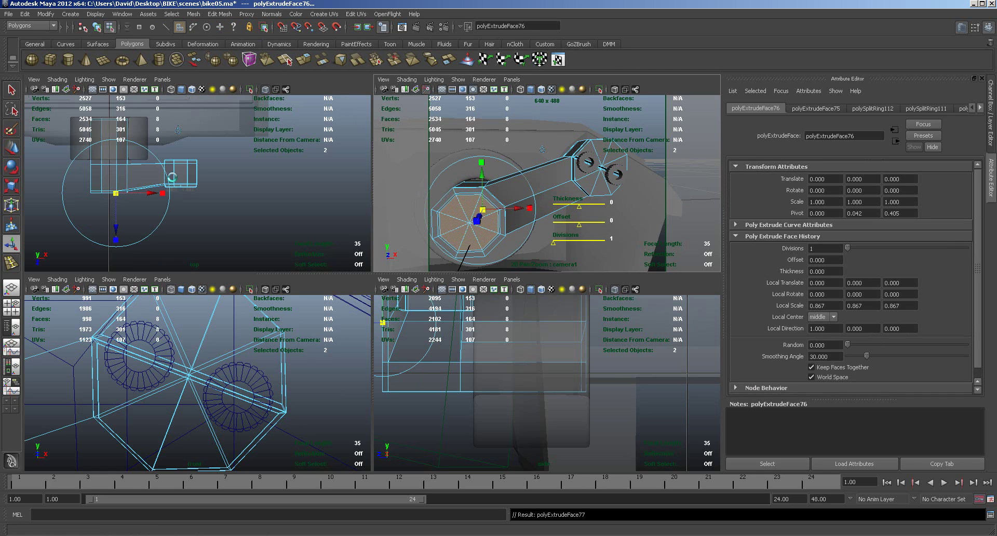
Sink the inset front faces into the longer cylinder with successive extrusions, ending with a short one of about 0.006.
key("g")
left_click_drag(115, 225, 116, 214)
left_click(304, 63)
left_click(305, 63)
left_click_drag(116, 213, 116, 211)
Extrude the cavity's floor faces once more and scale them uniformly to 0.900.
left_click(304, 63)
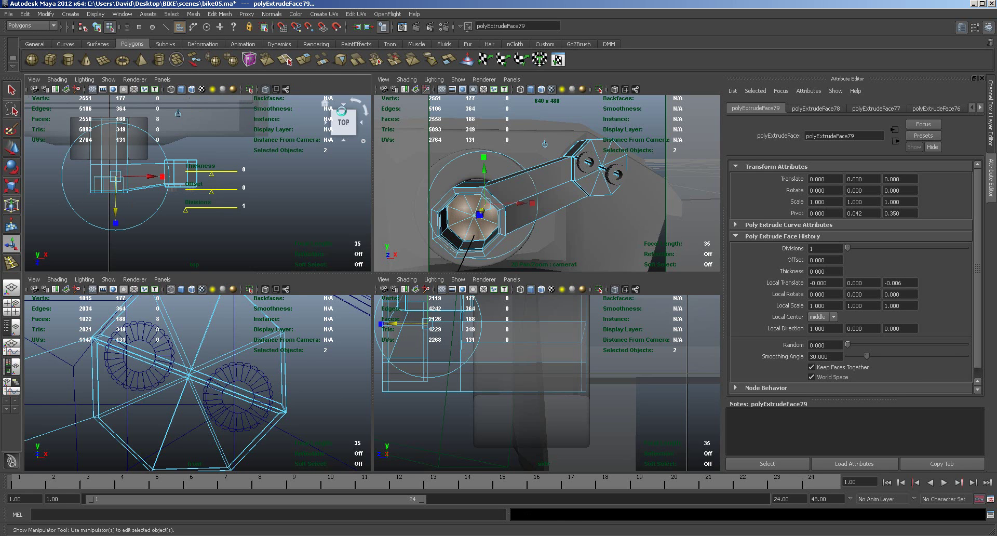
left_click(481, 214)
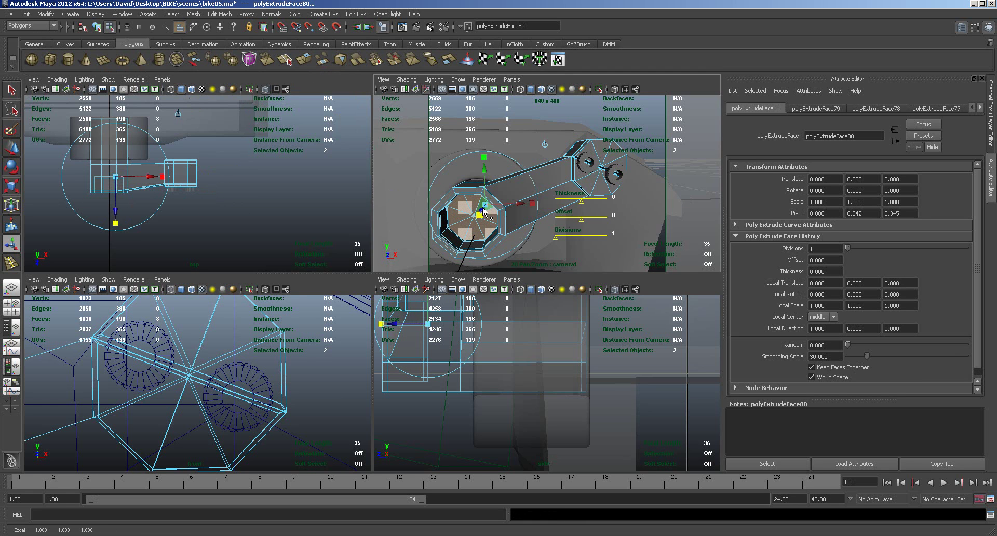
left_click_drag(486, 208, 492, 232)
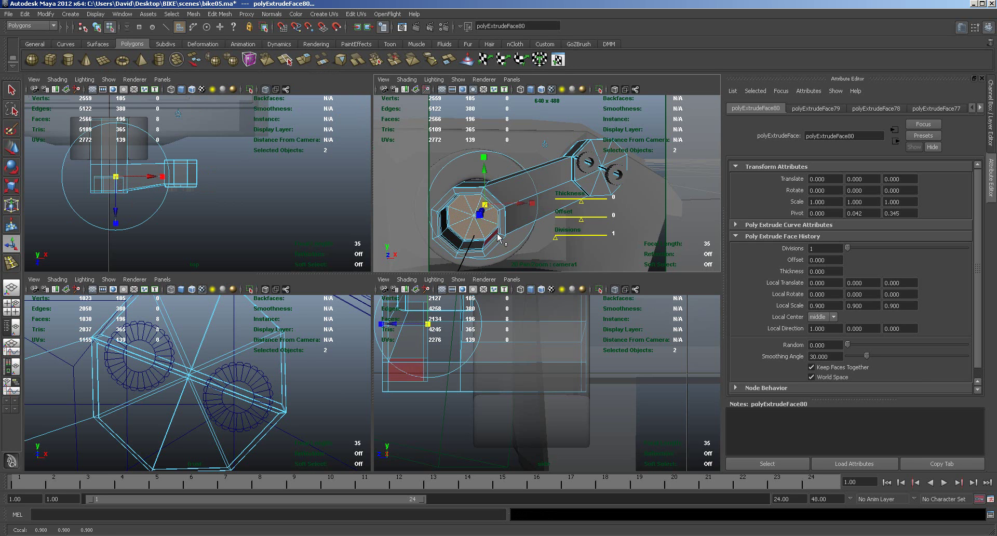
Return the arm to object mode, turn its smooth mesh preview back on and check the hollowed cylinder.
right_click_drag(504, 233, 536, 219)
left_click(518, 213)
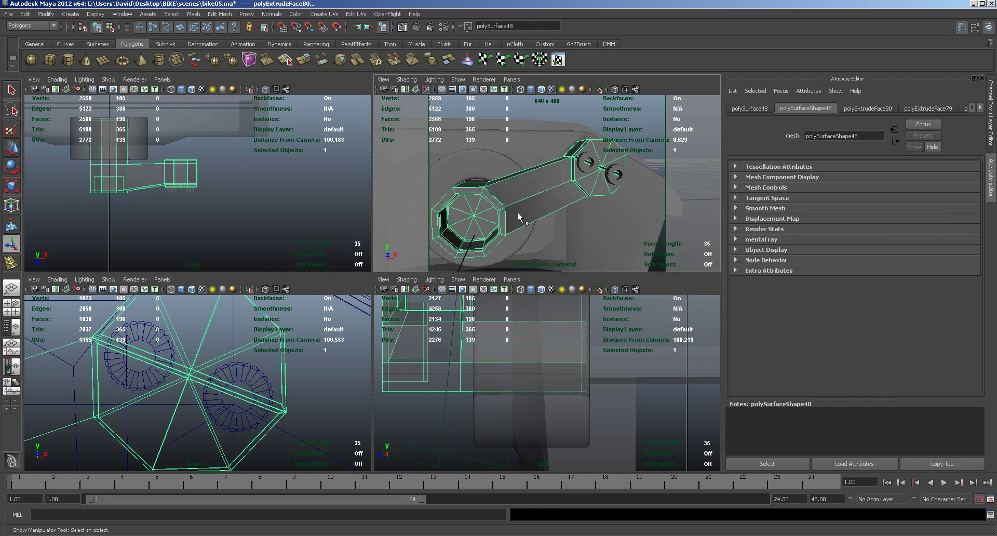
key("3")
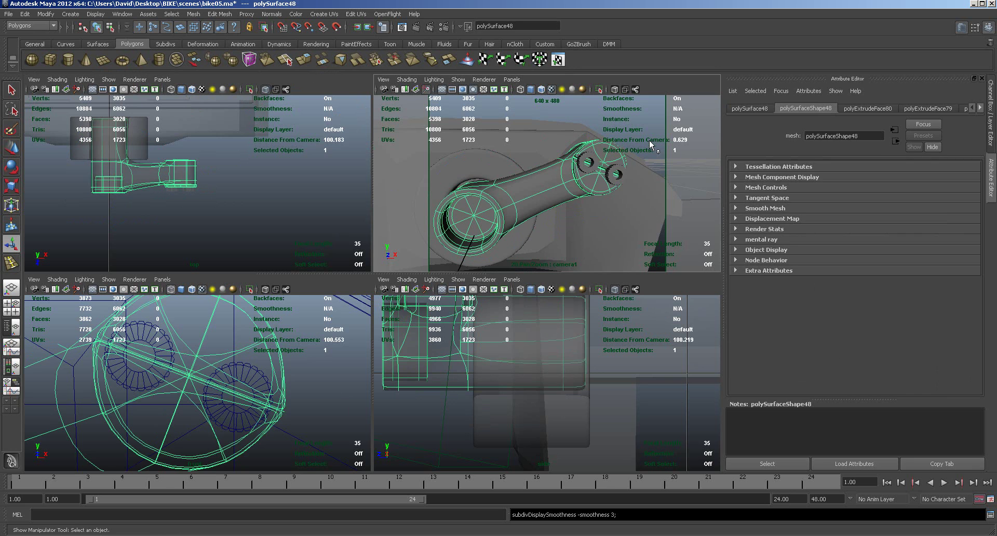
left_click(635, 186)
left_click_drag(634, 186, 559, 161, "alt")
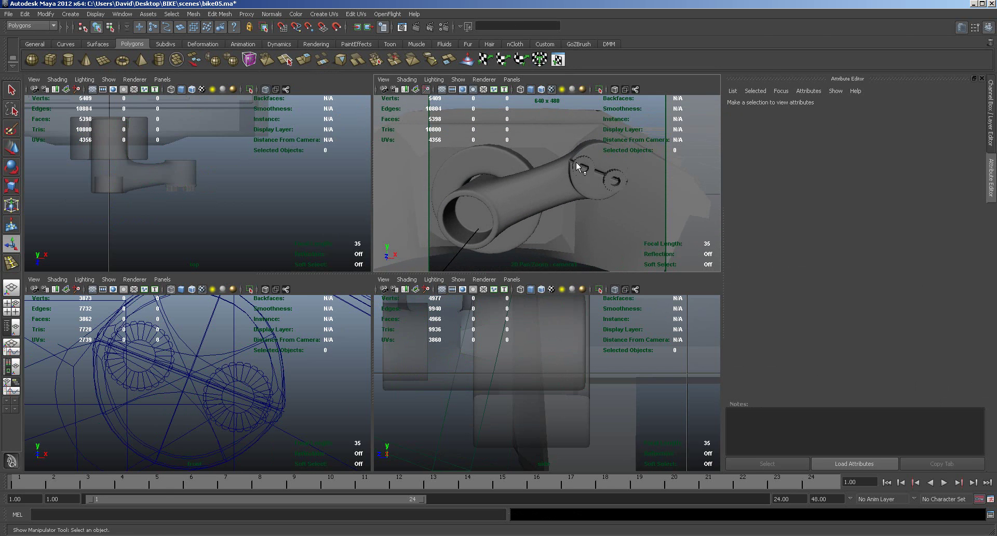
left_click_drag(612, 179, 587, 164, "alt")
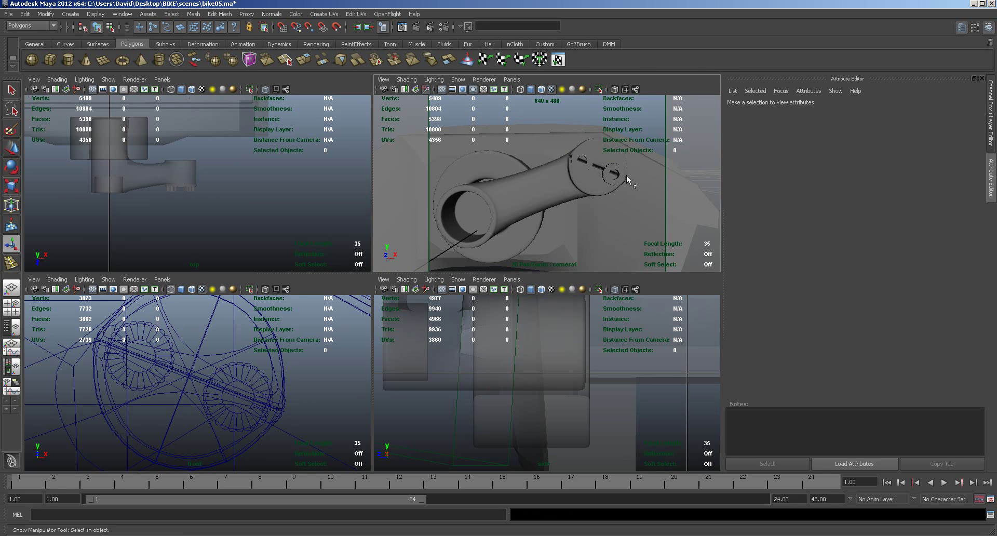
Combine the bike part's body, arm and both toothed pipes into a single mesh.
left_click_drag(597, 216, 524, 187, "alt")
left_click_drag(453, 132, 607, 240)
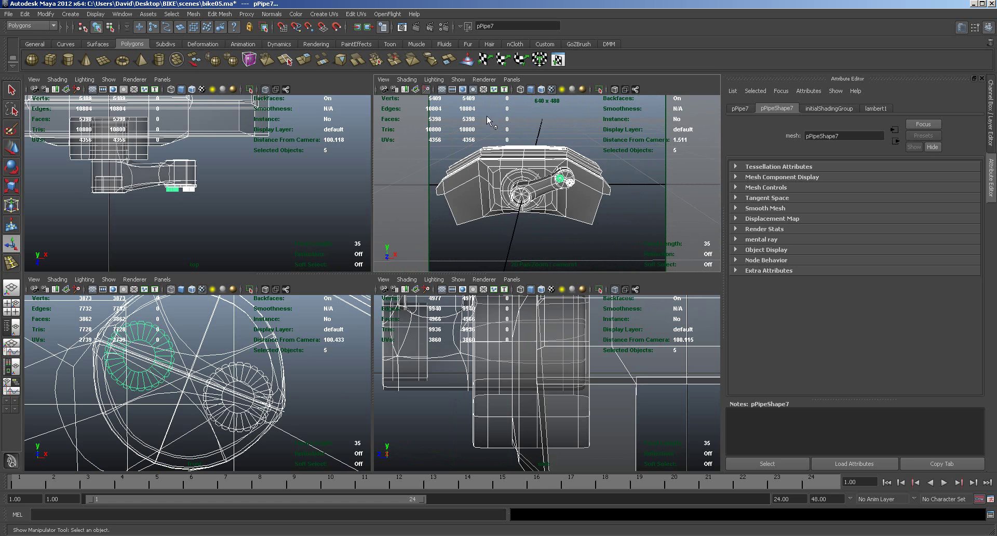
left_click(195, 15)
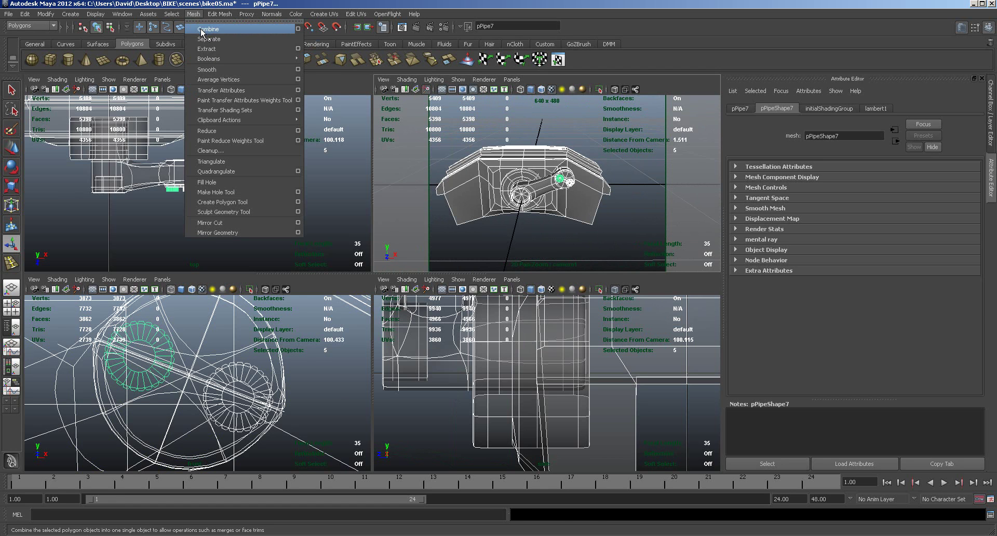
left_click(206, 25)
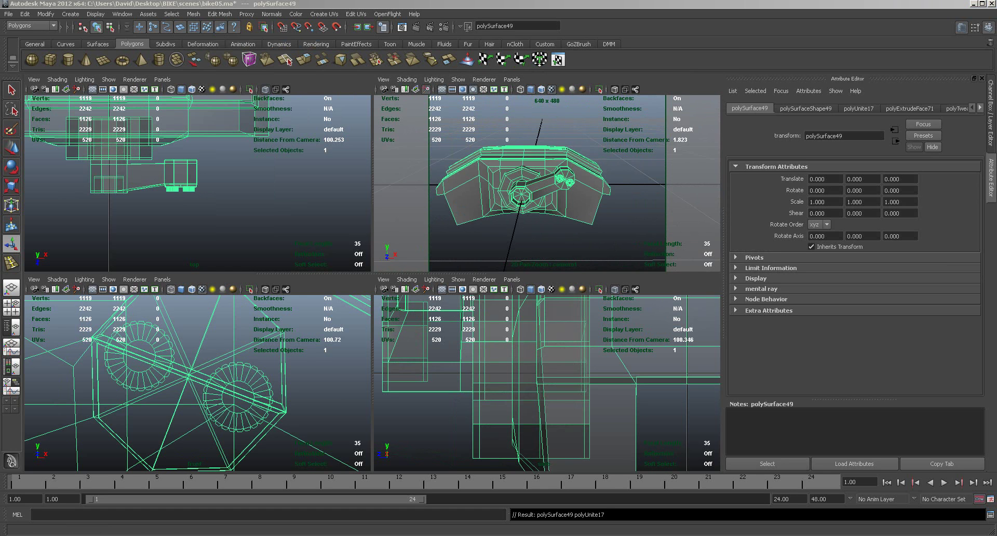
Turn on smooth mesh preview for the combined bike part, check it from several sides and reselect it.
left_click_drag(640, 203, 624, 221, "alt")
left_click(631, 203)
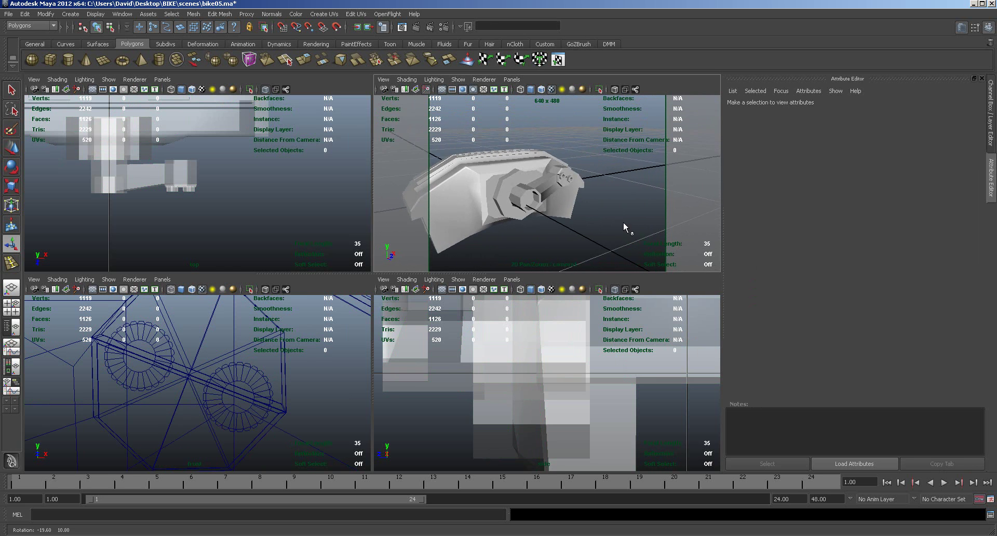
left_click(531, 188)
key("3")
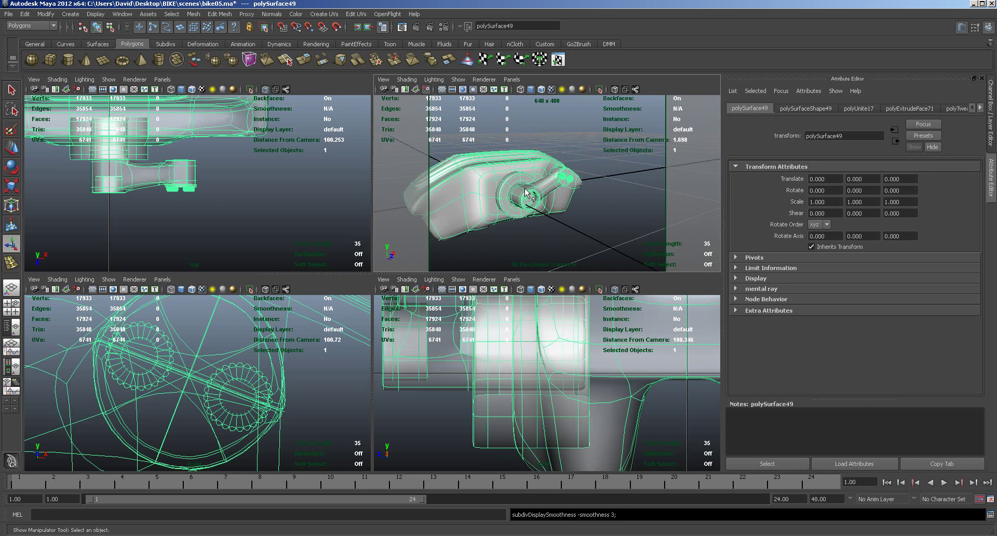
left_click(576, 220)
left_click_drag(579, 220, 487, 223, "alt")
right_click_drag(487, 224, 519, 224, "alt")
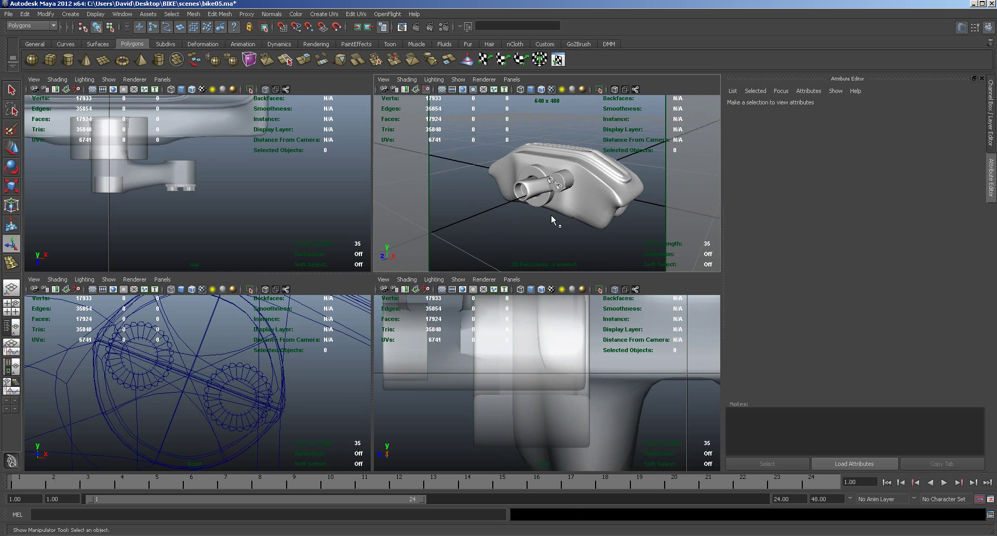
left_click(561, 204)
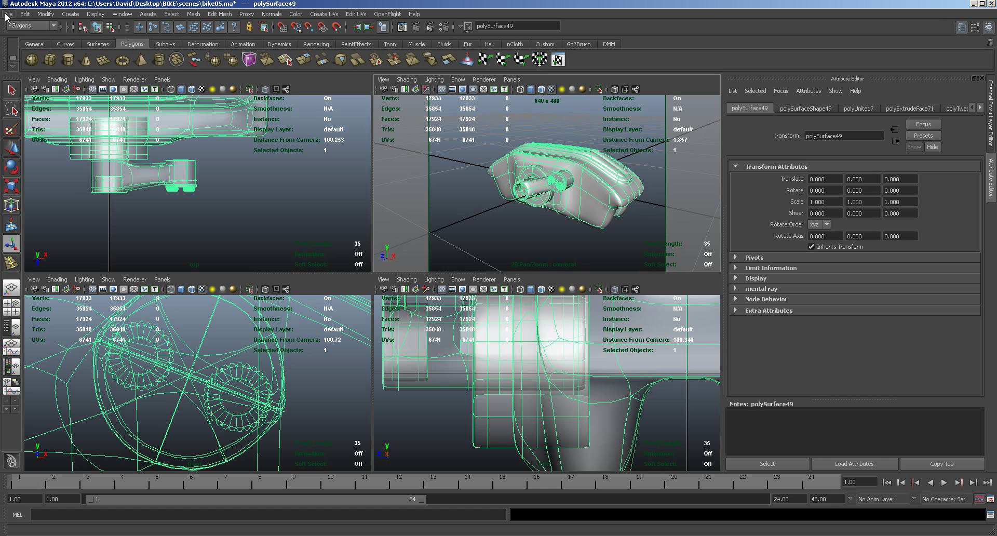
Save the bike05.ma scene and make the hidden display layers visible, from disc down to wheels.
left_click(6, 15)
left_click(29, 49)
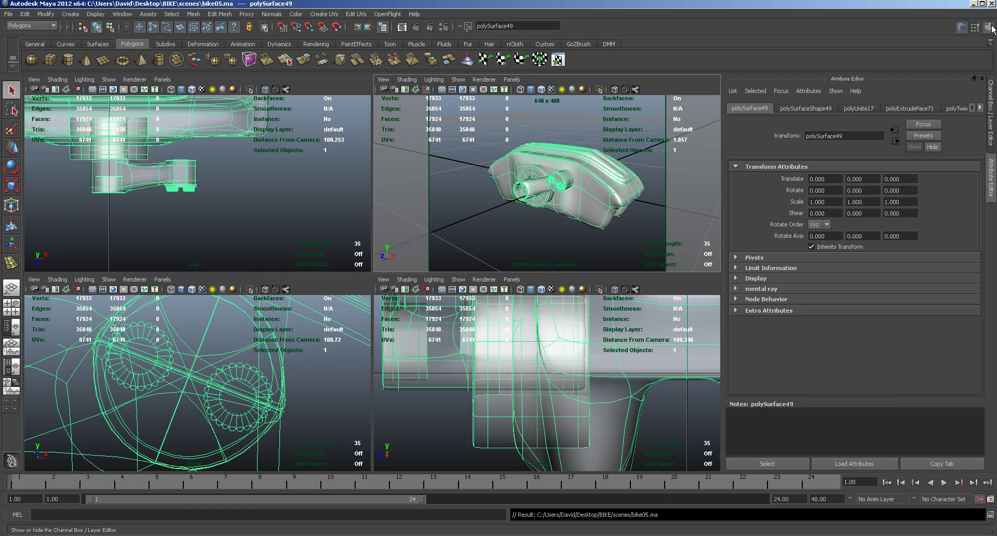
left_click(991, 30)
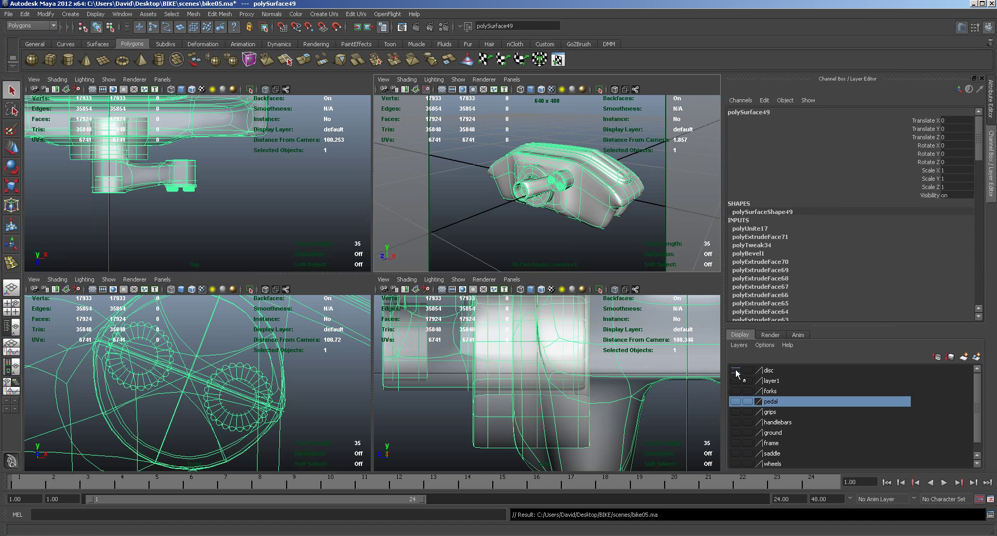
left_click(736, 404)
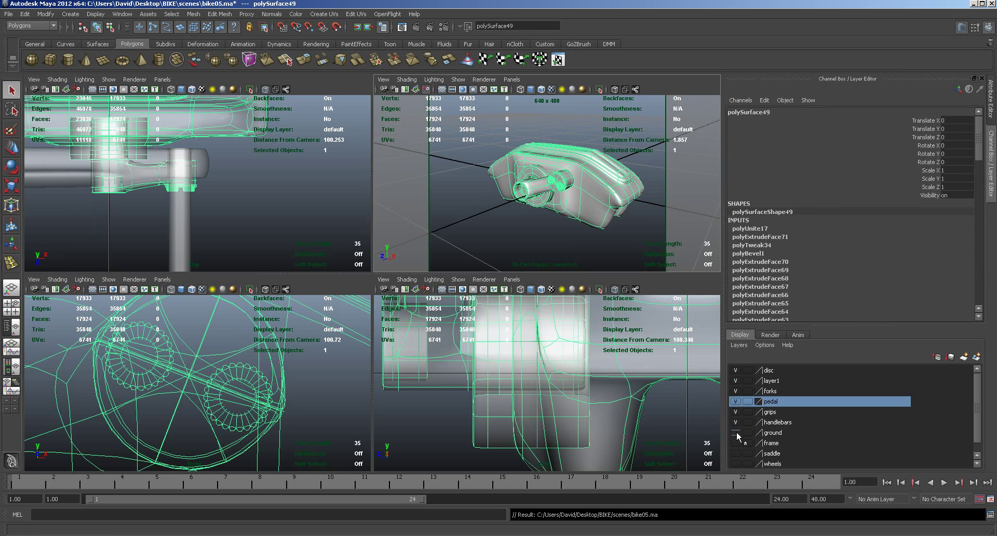
left_click(735, 432)
left_click(736, 443)
left_click(736, 463)
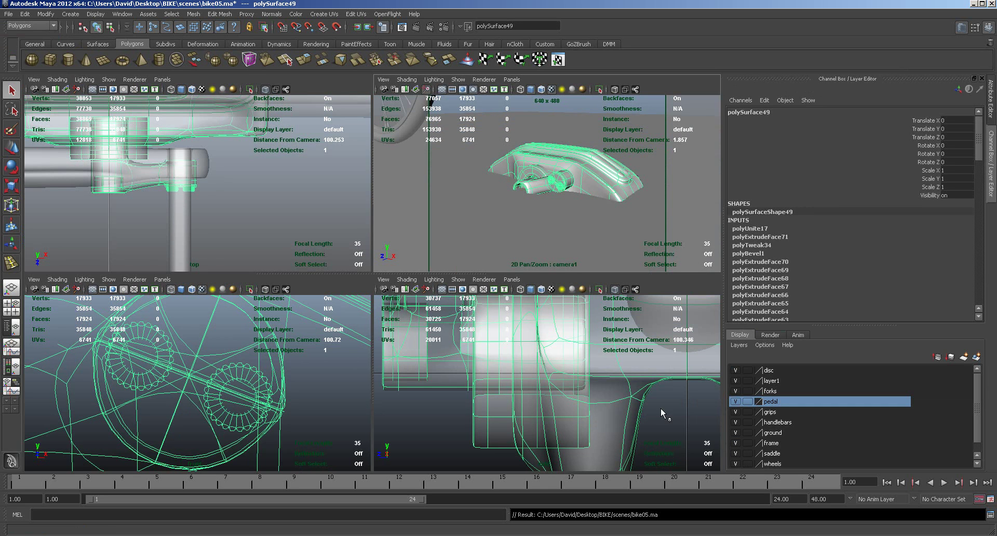
Raise the combined part above the ground to a Translate Y of 0.833.
scroll(575, 208, "down", 3)
scroll(531, 205, "up", 3)
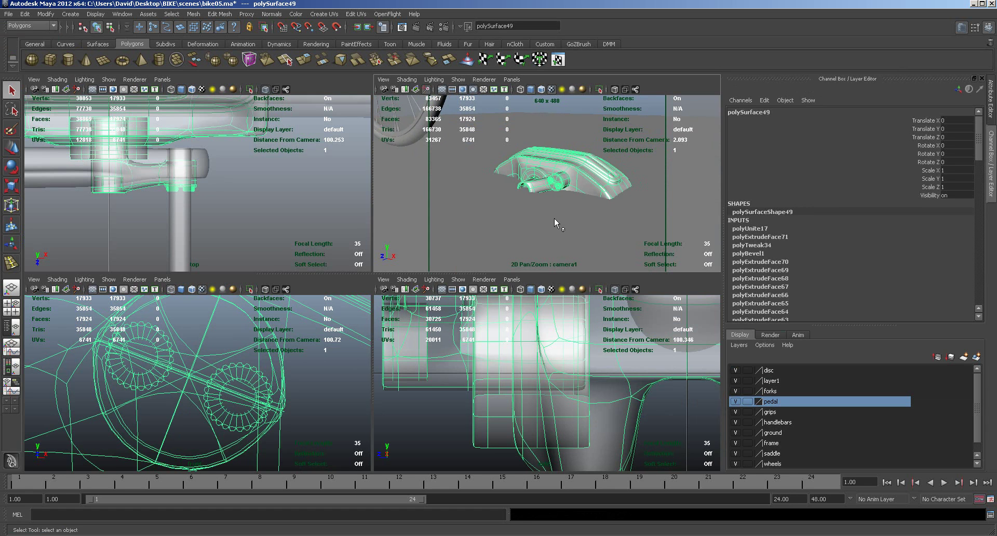
scroll(546, 231, "down", 3)
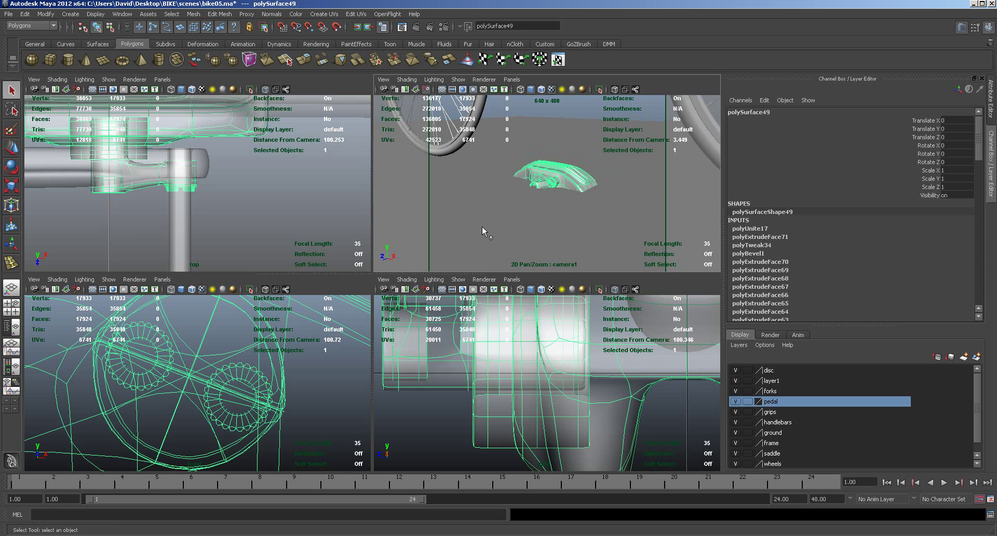
key("w")
left_click_drag(555, 155, 555, 98)
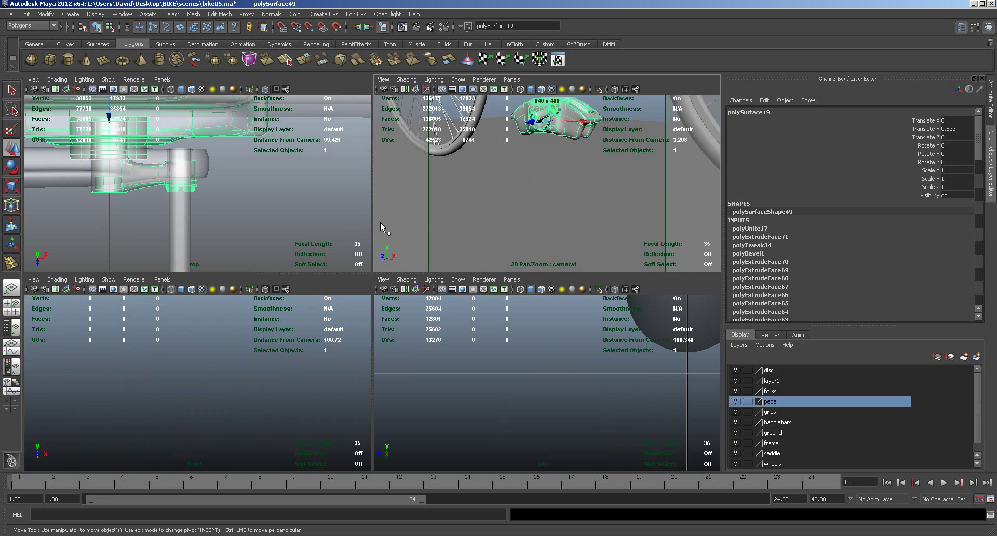
Move the combined part along X to the rear wheel, at a Translate X of -3.119, and view it there.
scroll(479, 215, "up", 1)
scroll(479, 213, "up", 3)
scroll(235, 249, "down", 3)
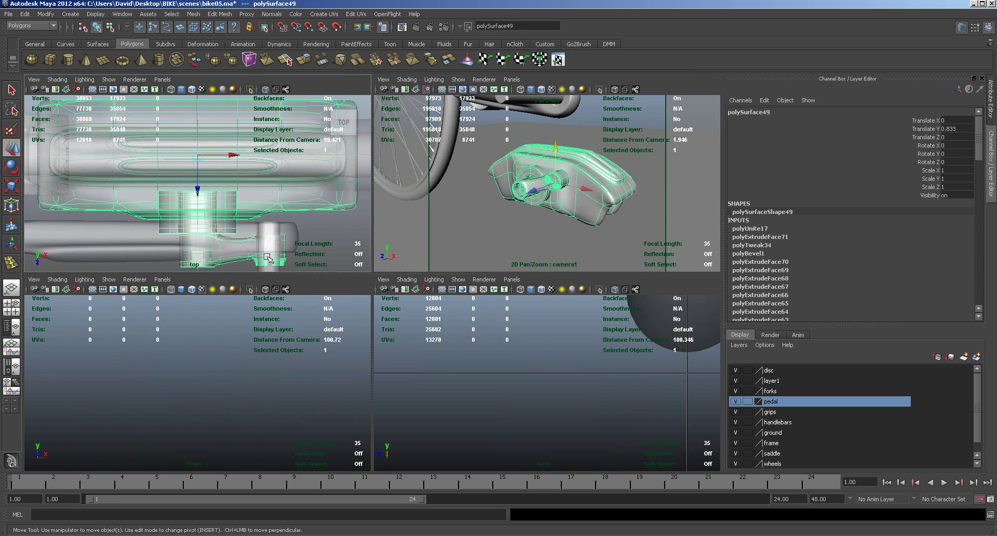
scroll(268, 234, "down", 3)
scroll(268, 235, "down", 2)
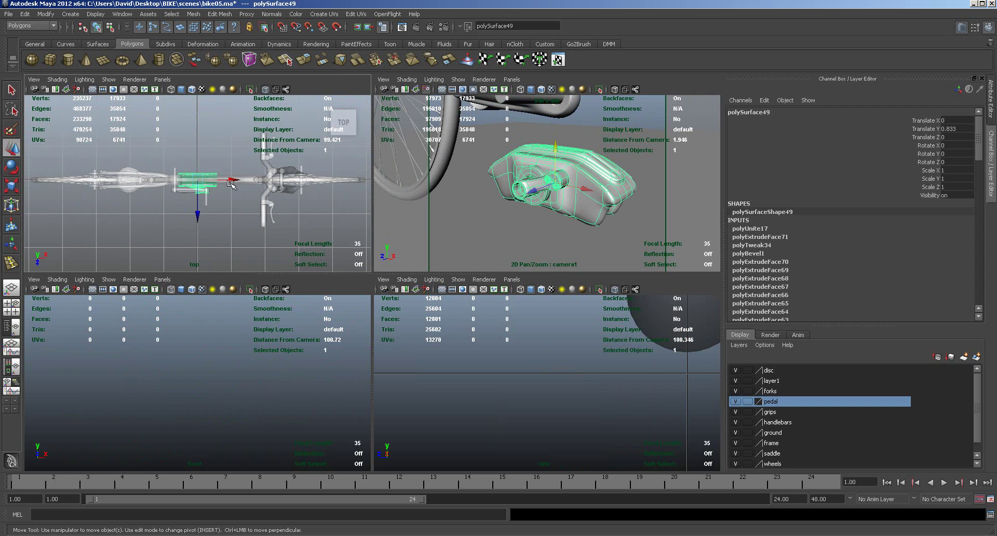
left_click_drag(232, 181, 128, 182)
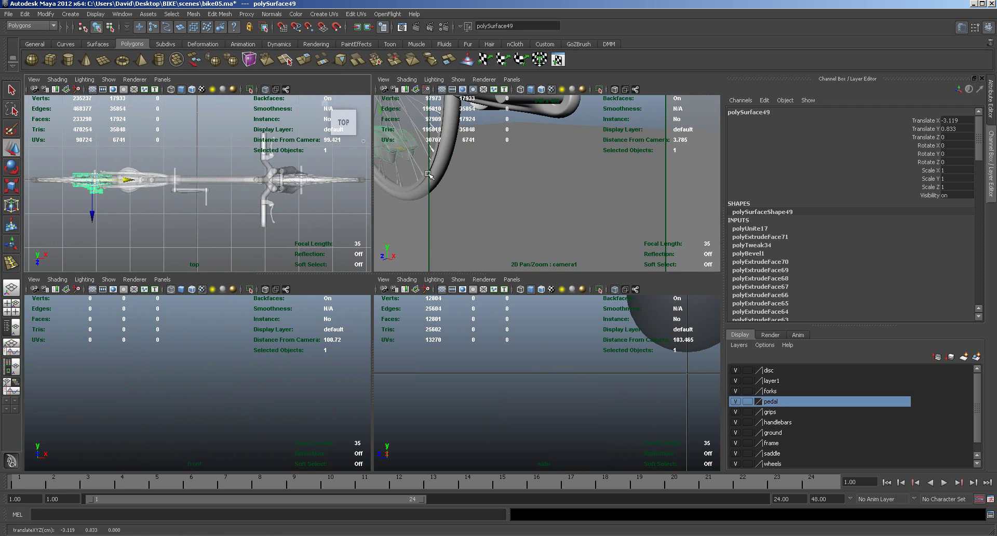
middle_click_drag(457, 196, 698, 283)
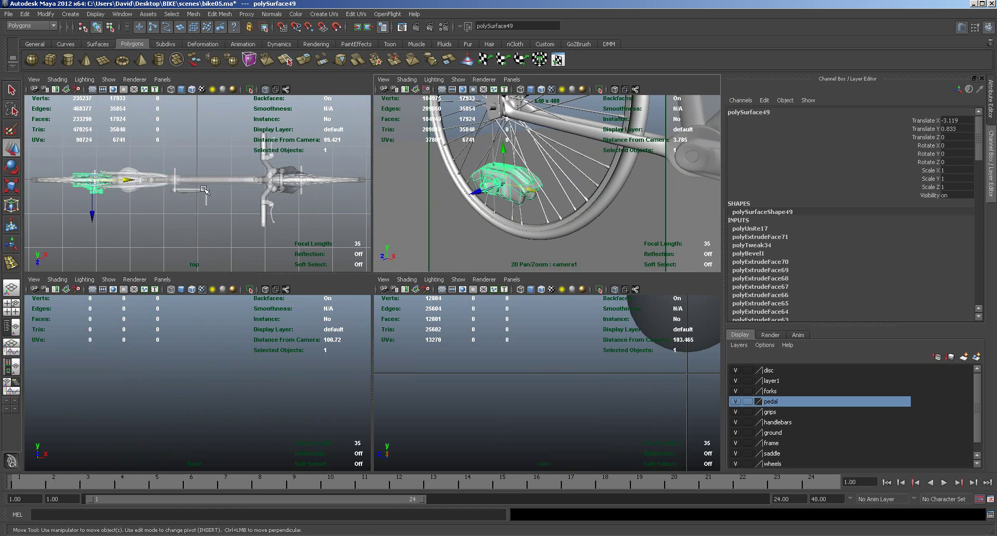
Move the combined part to the front wheel's hub, with Translate X at 2.935 and Translate Y at 2.292.
left_click_drag(125, 182, 333, 182)
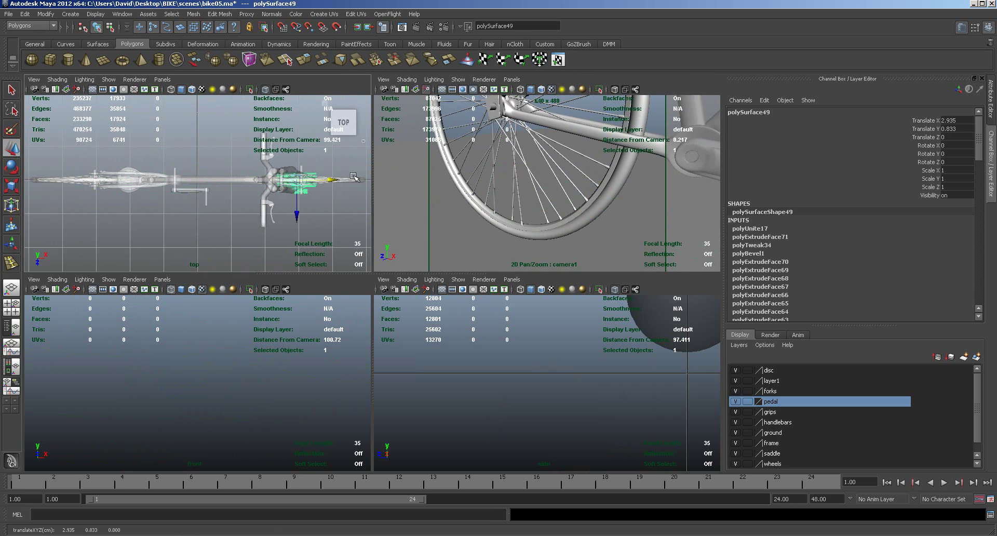
key("f")
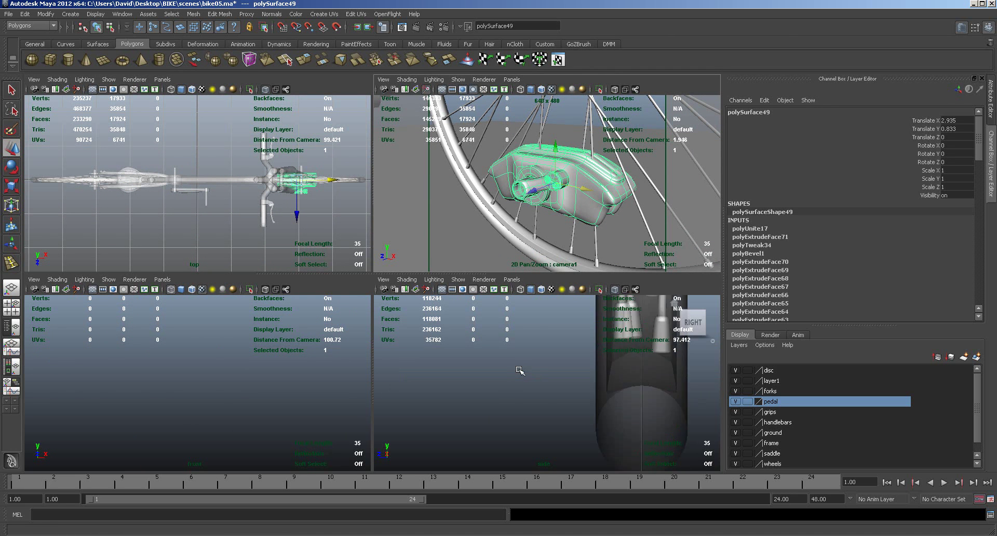
key("f")
key("f")
right_click_drag(271, 368, 240, 373, "alt")
middle_click_drag(240, 373, 275, 413, "alt")
left_click_drag(237, 394, 236, 304)
right_click_drag(249, 379, 355, 377, "alt")
middle_click_drag(355, 377, 274, 426, "alt")
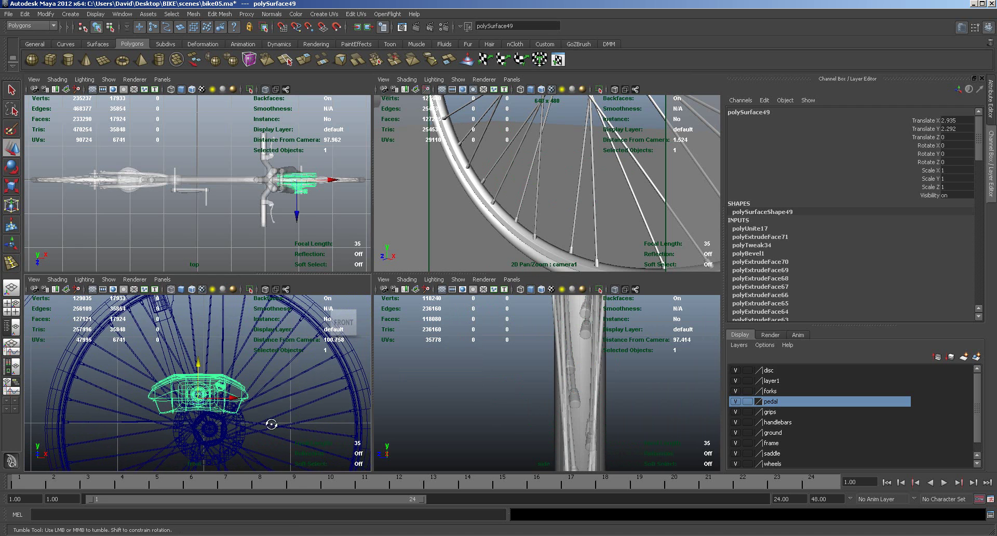
Scale the combined part down uniformly to 0.582 to suit the front wheel's brake disc.
right_click_drag(299, 422, 384, 416, "alt")
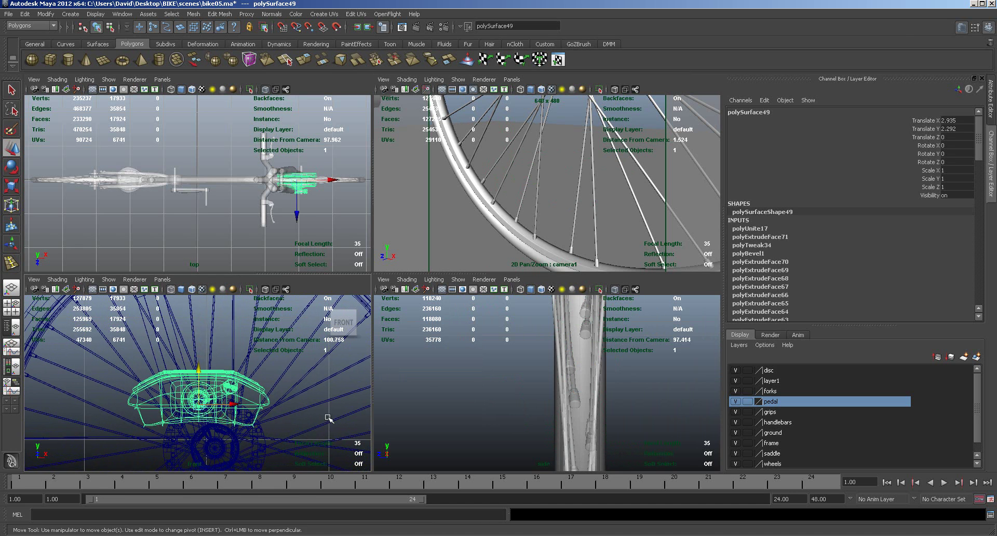
middle_click_drag(329, 418, 379, 392, "alt")
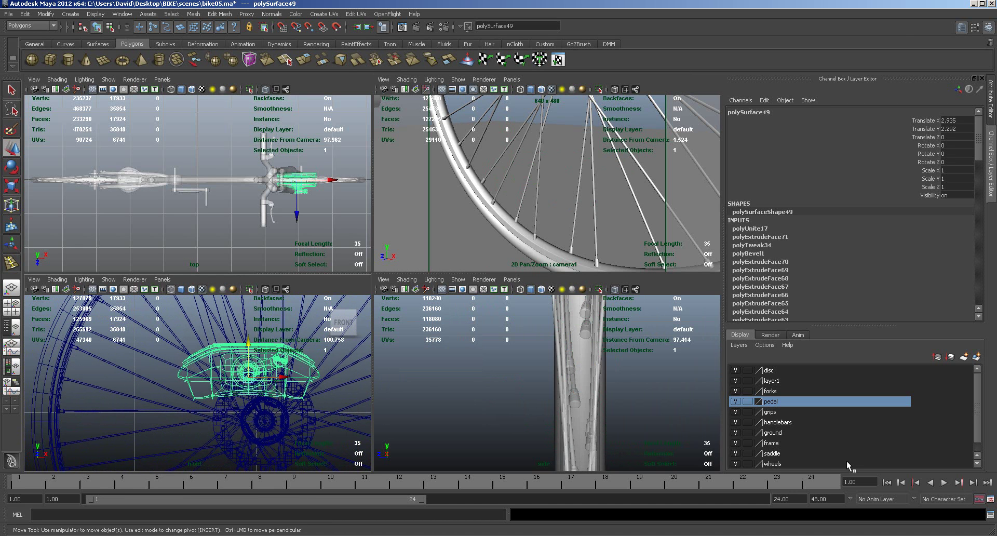
right_click_drag(326, 413, 396, 403, "alt")
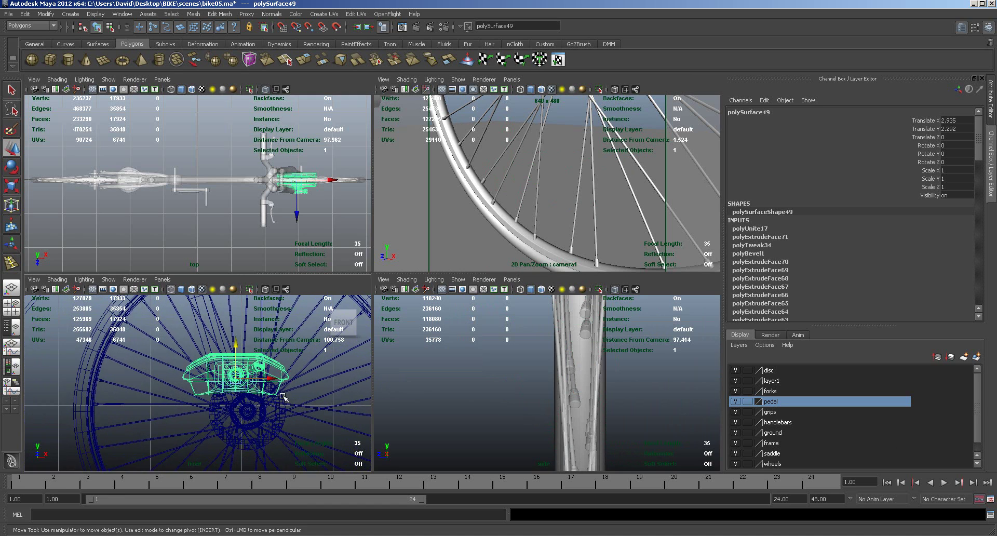
key("r")
left_click_drag(236, 380, 208, 371)
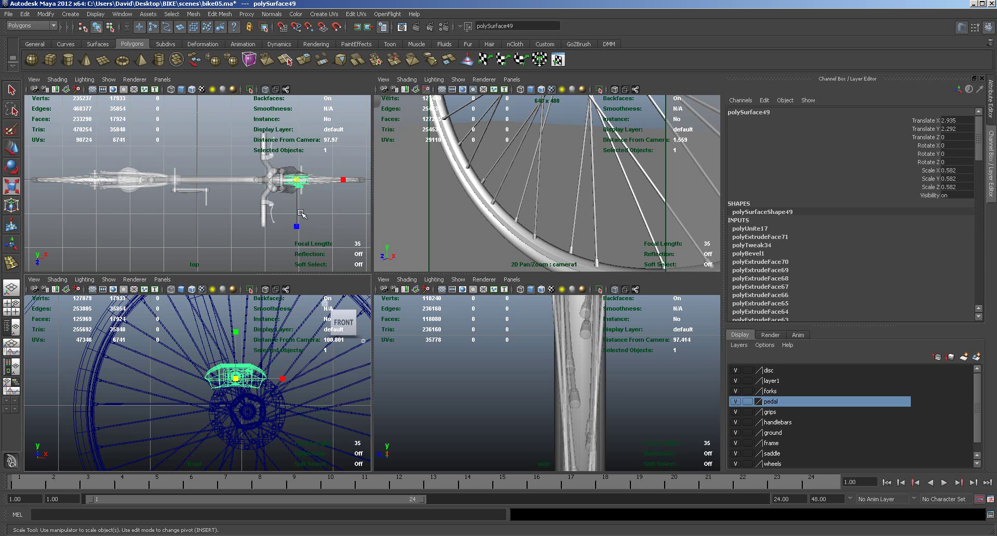
Create a duplicate of the part mirrored in Z and move it out beside the wheel to Translate Z -0.753.
left_click(25, 14)
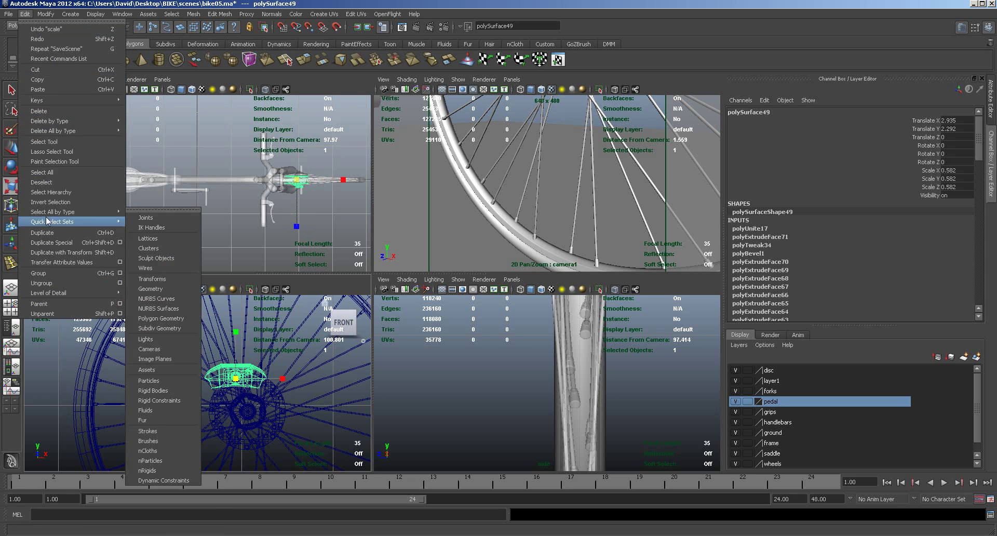
left_click(44, 243)
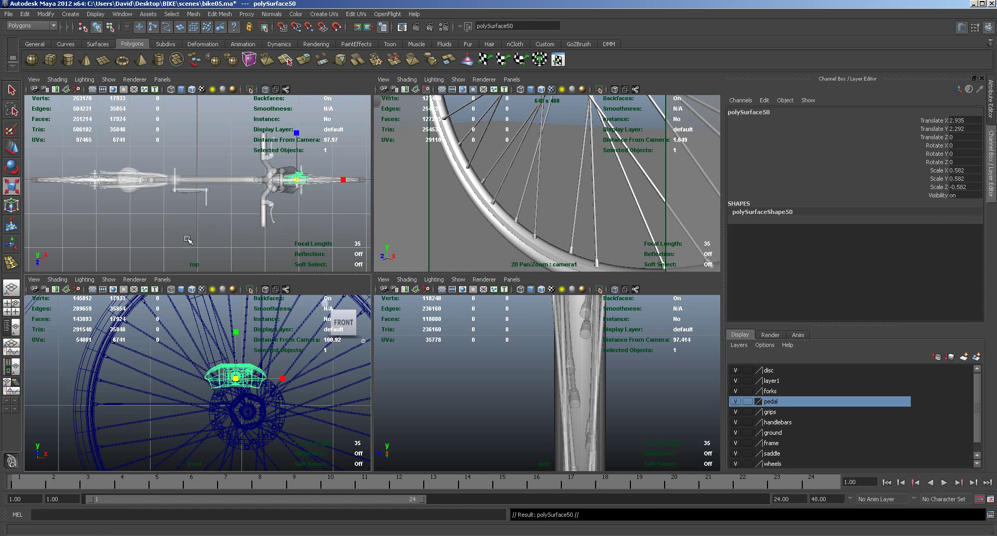
key("w")
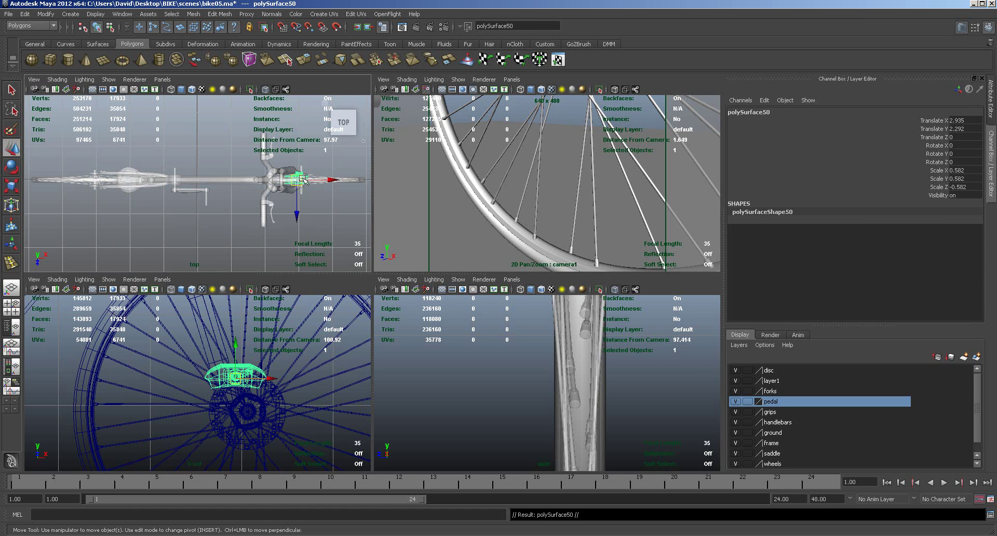
left_click_drag(297, 214, 298, 191)
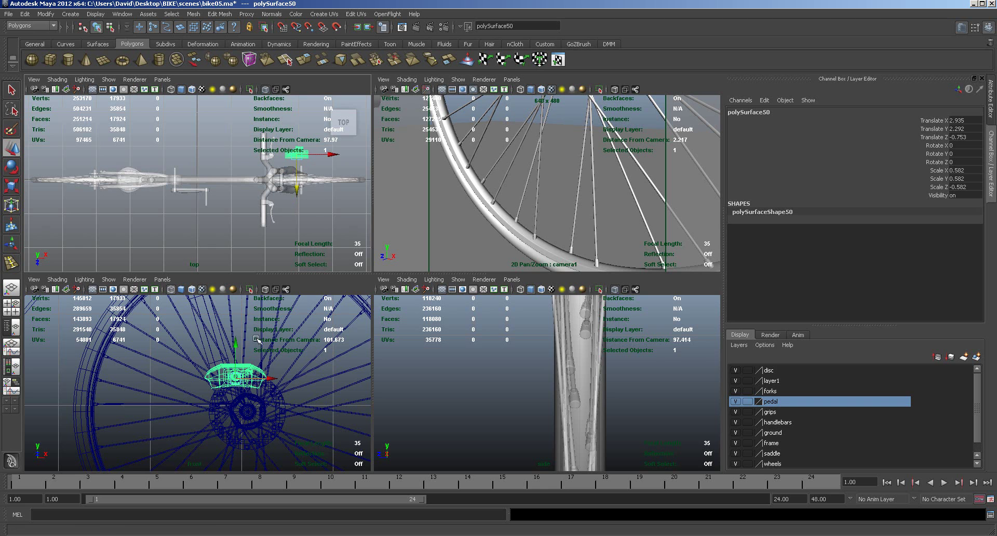
Delete the original unmirrored part sitting inside the front wheel.
left_click(307, 180)
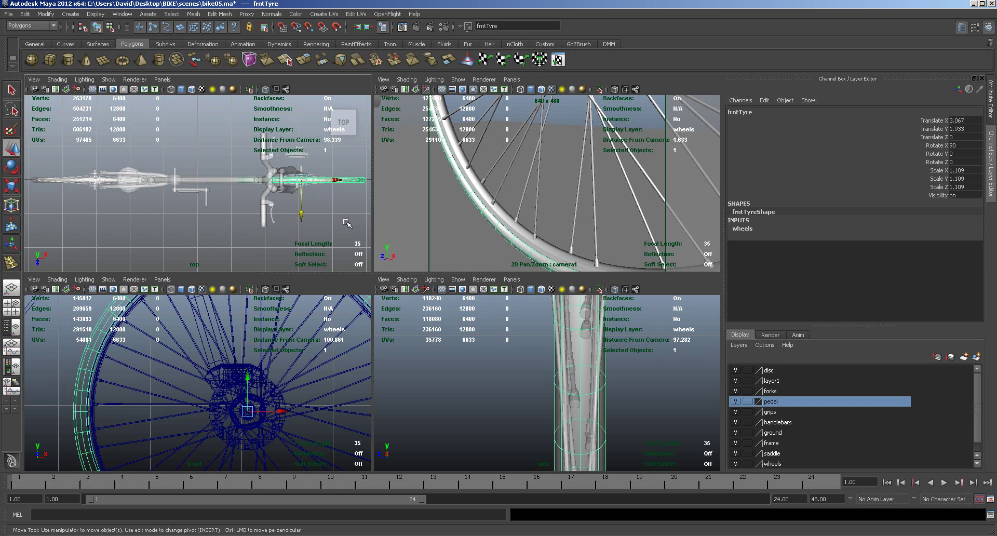
right_click_drag(301, 221, 372, 220, "alt")
middle_click_drag(341, 217, 238, 255, "alt")
right_click_drag(213, 253, 302, 249, "alt")
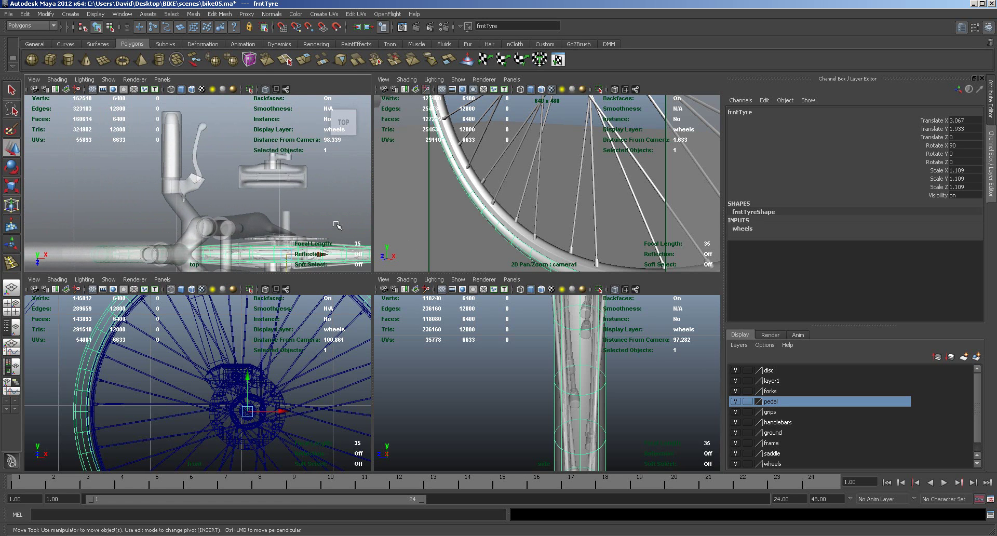
right_click_drag(636, 200, 575, 196, "alt")
middle_click_drag(574, 196, 565, 185, "alt")
left_click_drag(566, 186, 481, 170, "alt")
left_click(482, 139)
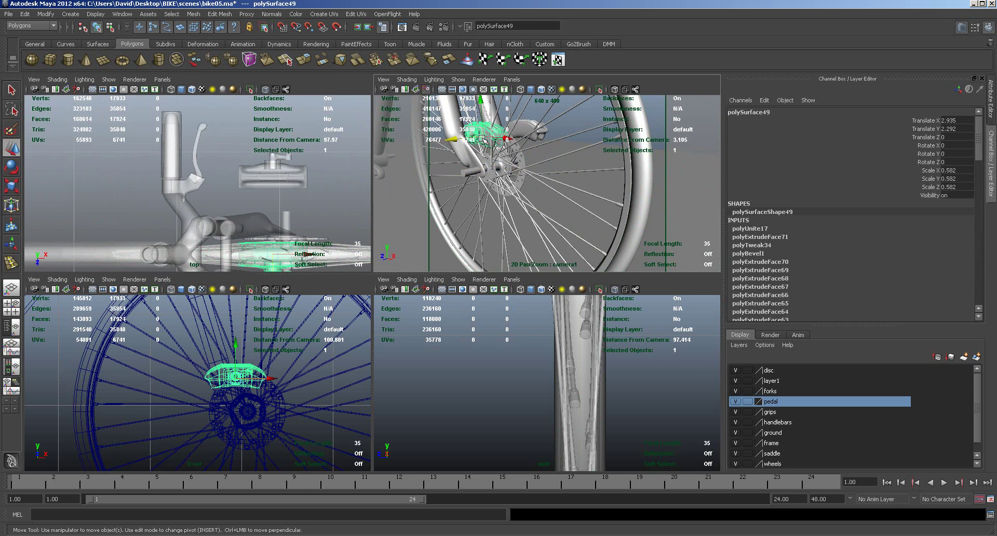
left_click(484, 141)
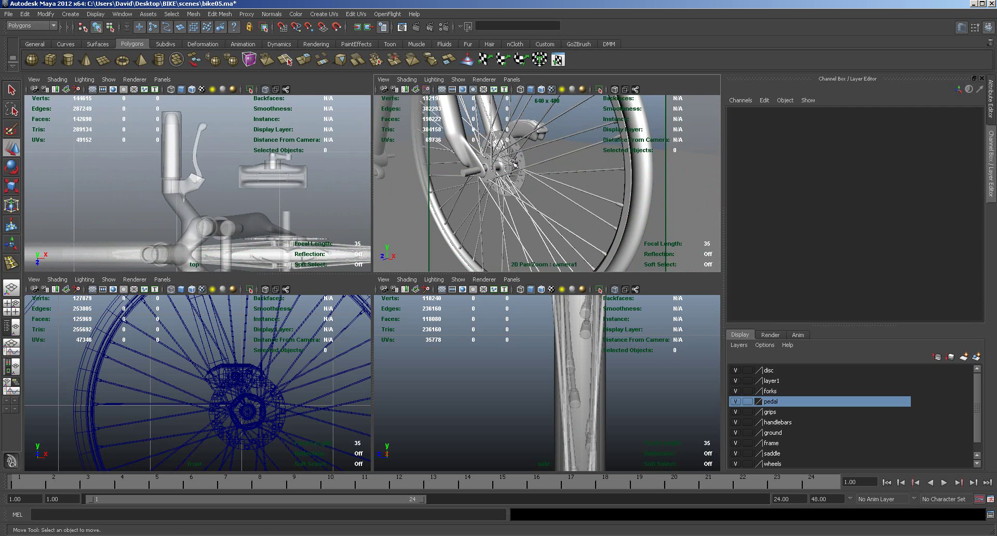
Select the mirrored part and rotate it about Z to 72.187 degrees.
left_click_drag(528, 156, 530, 198, "alt")
left_click(582, 143)
key("e")
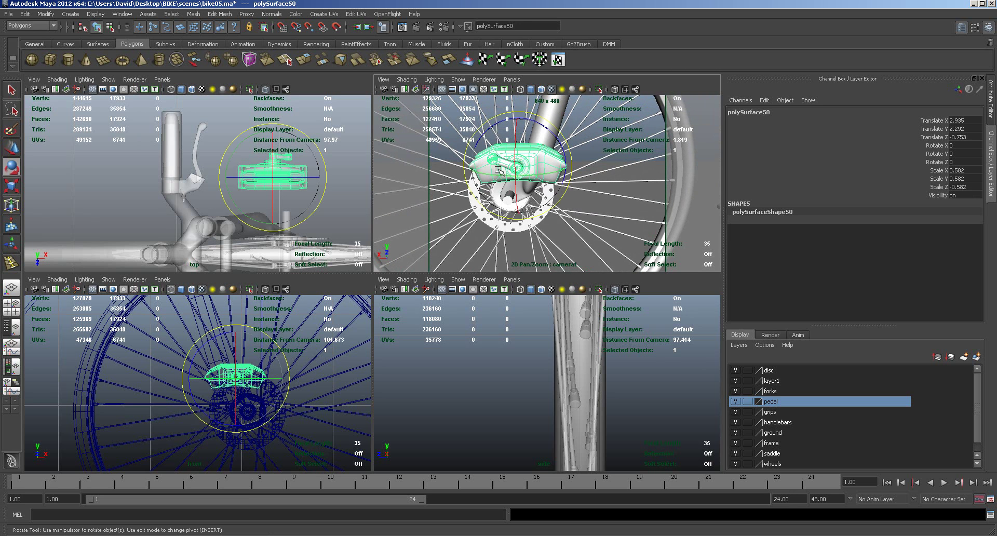
left_click_drag(476, 141, 528, 146)
Move the mirrored part to the brake disc's rear edge, at X 2.64 and Y 2.031, and scale it uniformly to 0.438.
key("w")
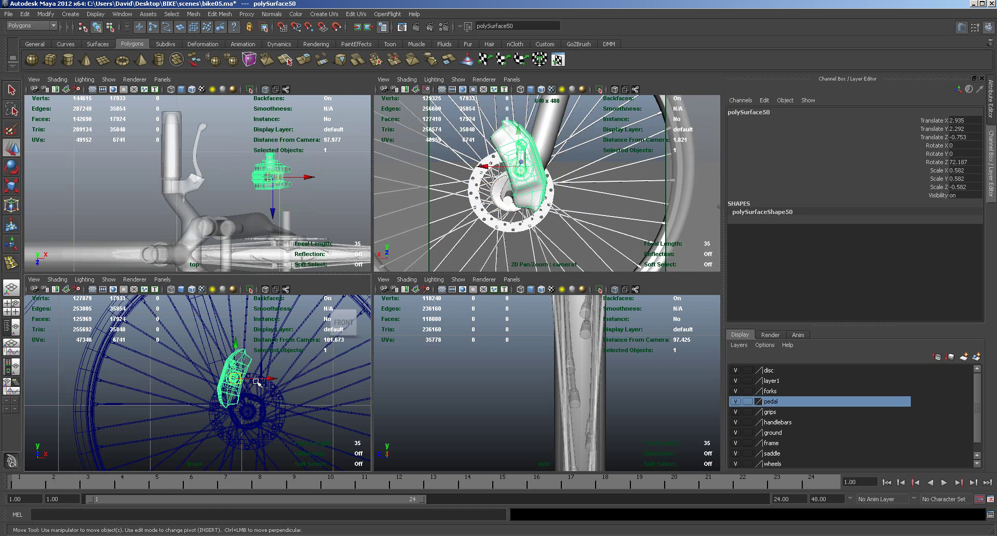
left_click_drag(236, 384, 196, 400)
key("r")
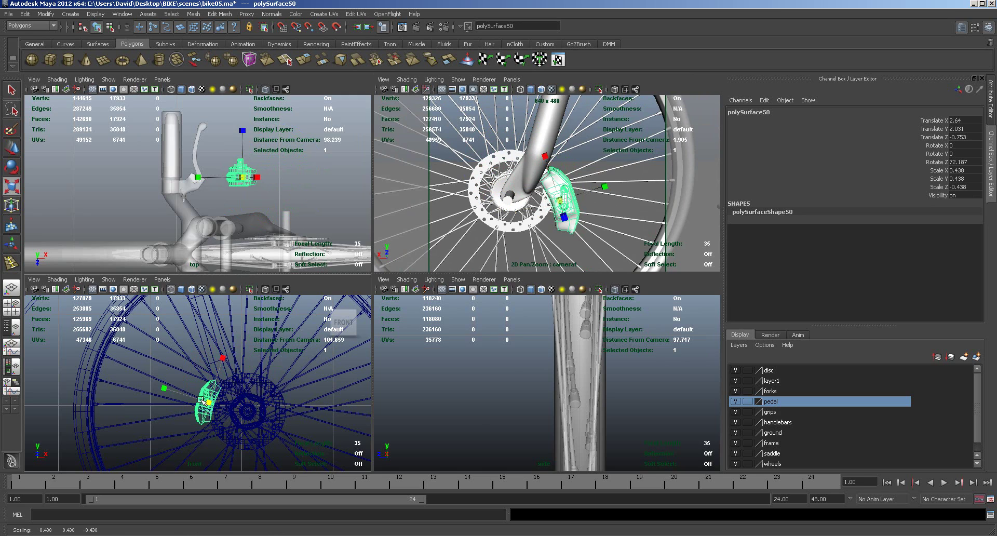
Adjust the mirrored part's Z rotation to 81.499 degrees so it follows the brake disc's edge.
key("space")
scroll(429, 350, "up", 3)
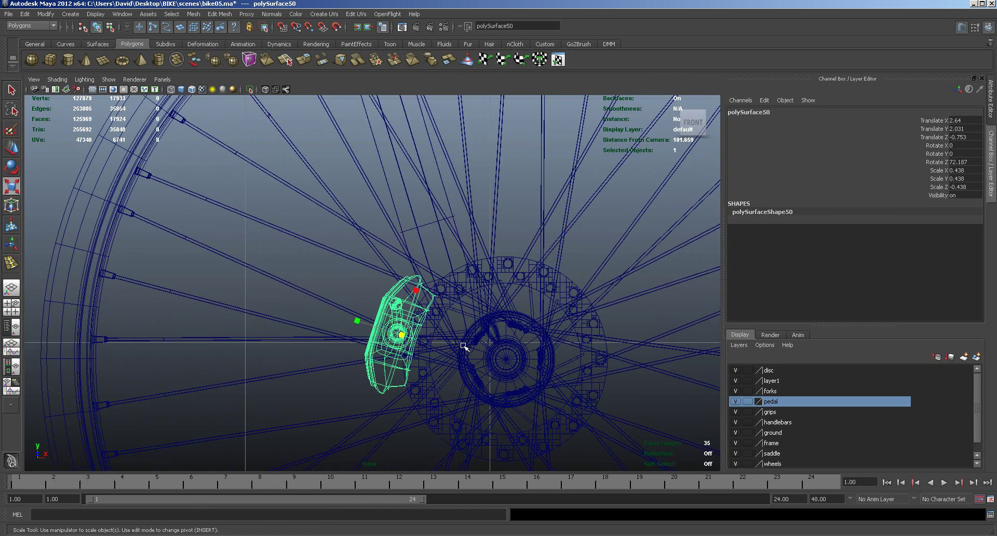
key("e")
left_click_drag(359, 349, 364, 356)
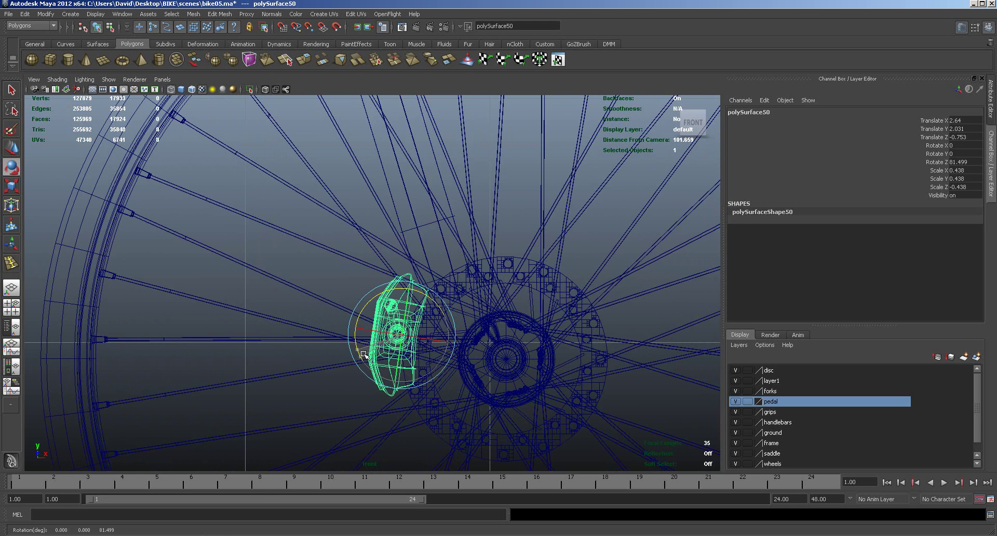
key("space")
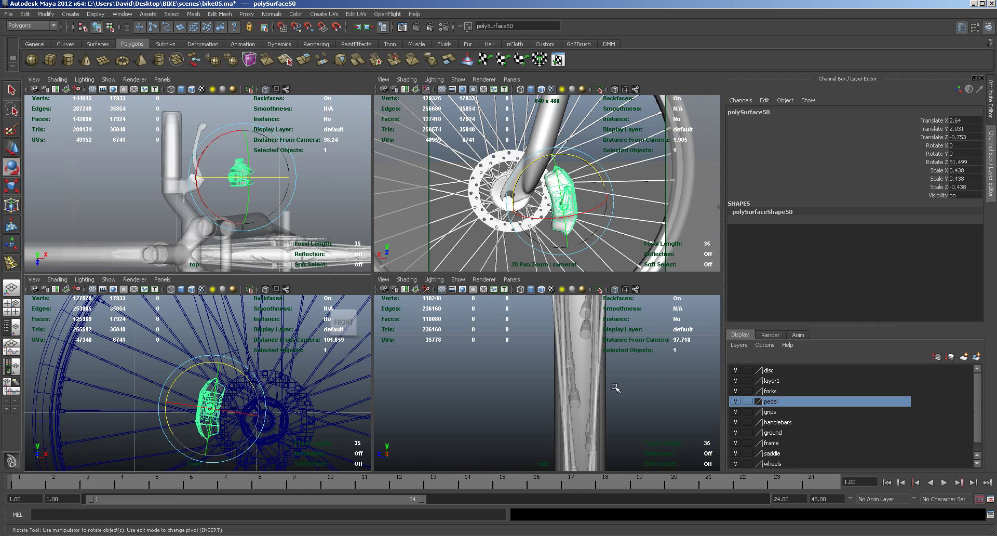
Bring the mirrored part and wheel hub into the side view, switching that view to wireframe and back to shaded display.
middle_click_drag(460, 385, 571, 379, "alt")
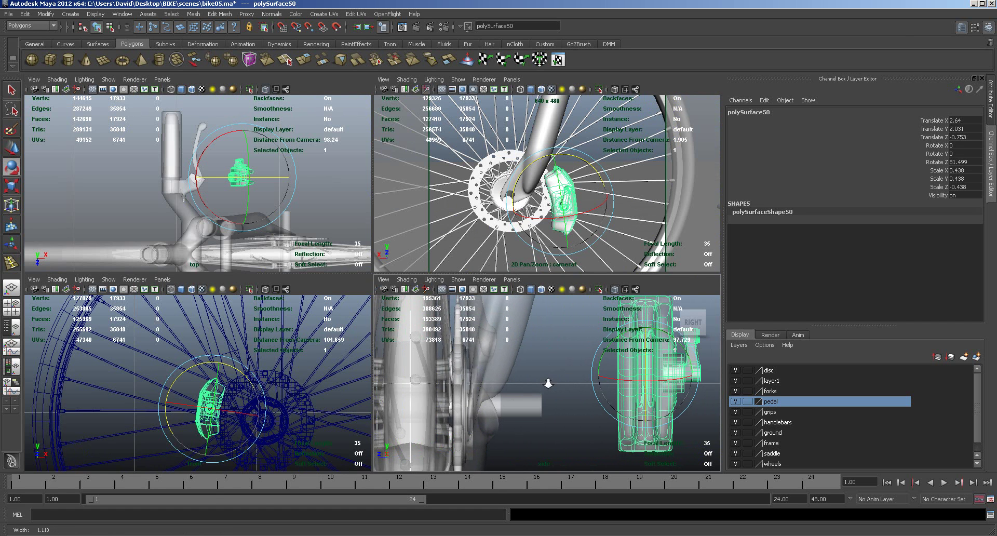
left_click(407, 279)
left_click(423, 296)
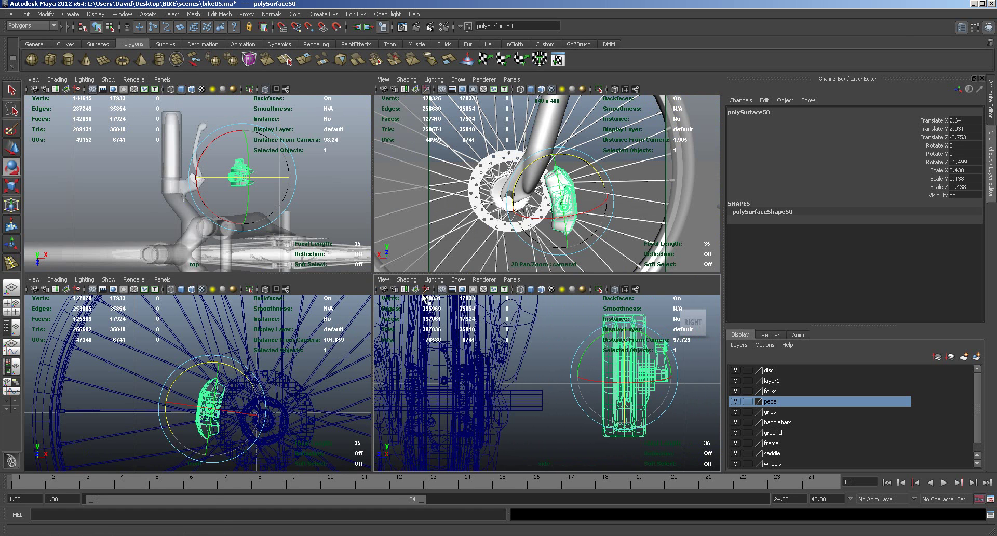
left_click(407, 280)
left_click(425, 306)
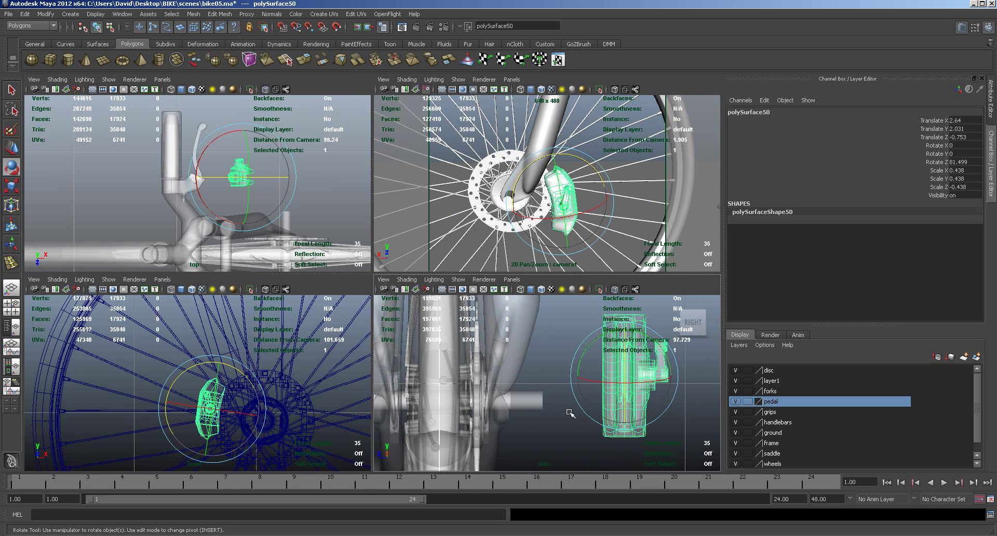
Move the mirrored caliper onto the front brake disc, at X 2.672 and Z -0.142.
key("w")
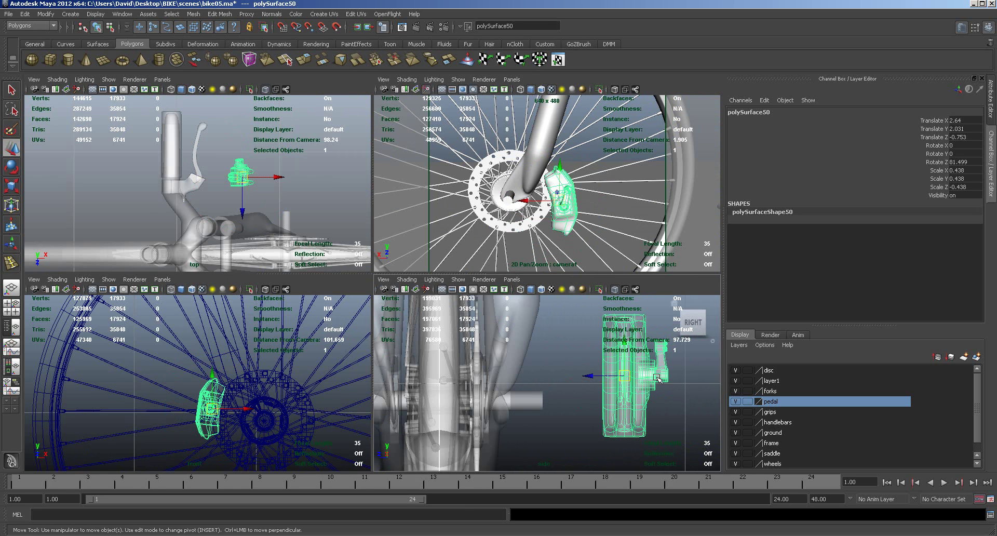
left_click_drag(588, 376, 438, 373)
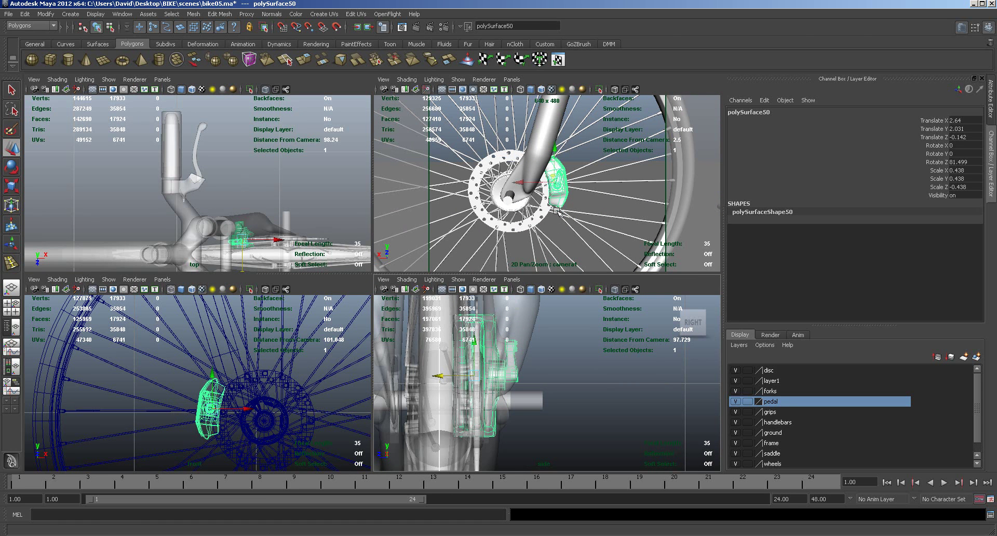
key("space")
left_click_drag(556, 211, 453, 310, "alt")
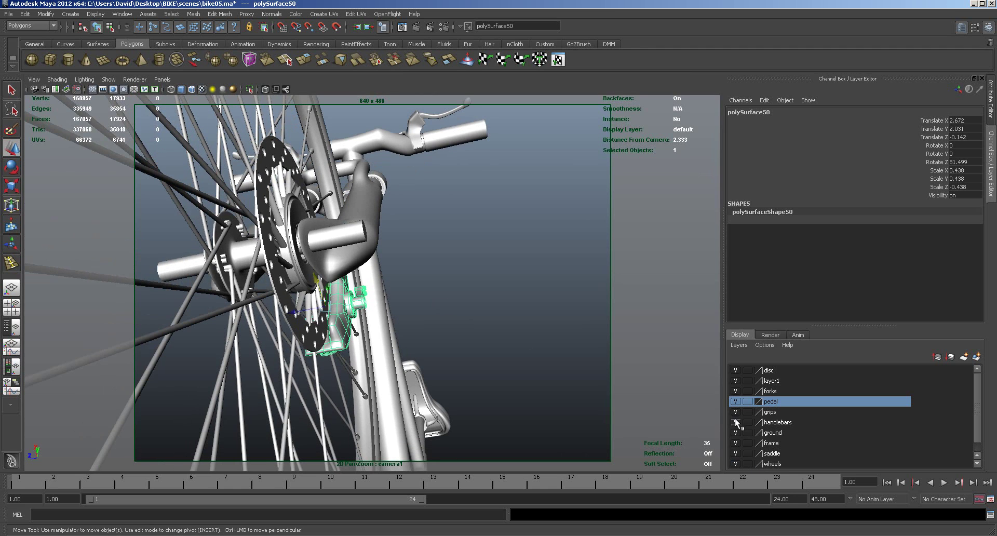
Scale the mirrored caliper along Z only, to -0.414, so it fits more tightly around the disc.
left_click_drag(518, 362, 532, 331, "alt")
scroll(521, 334, "up", 5)
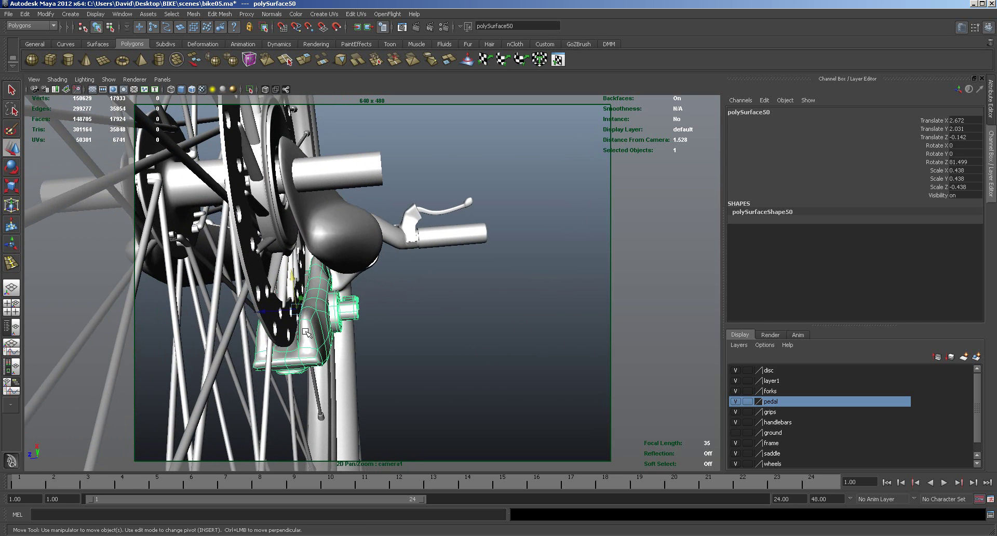
key("r")
left_click_drag(344, 306, 327, 331)
In the unsmoothed front view, select all of the caliper's vertices along the edge facing the wheel hub.
right_click_drag(314, 320, 275, 320)
key("space")
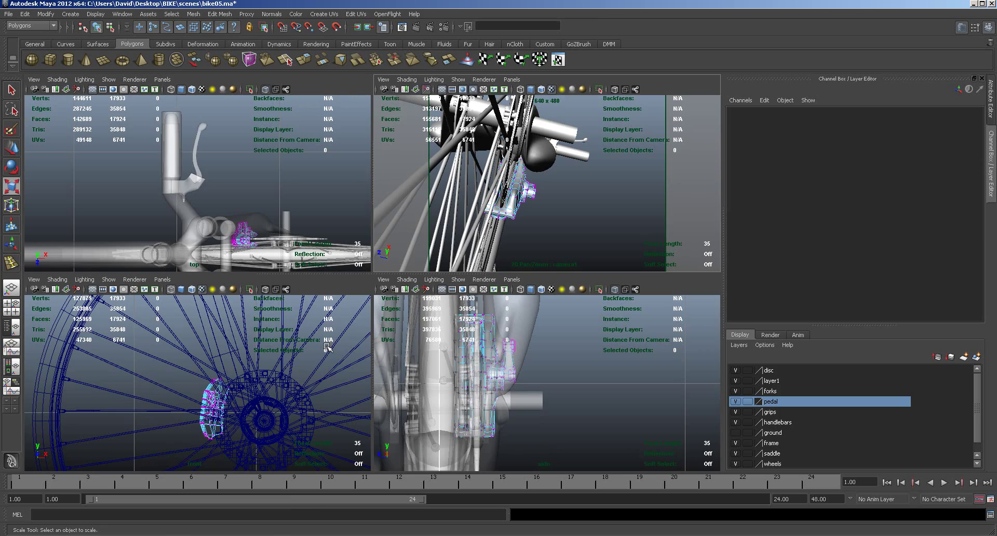
scroll(243, 428, "up", 5)
key("space")
scroll(572, 329, "up", 5)
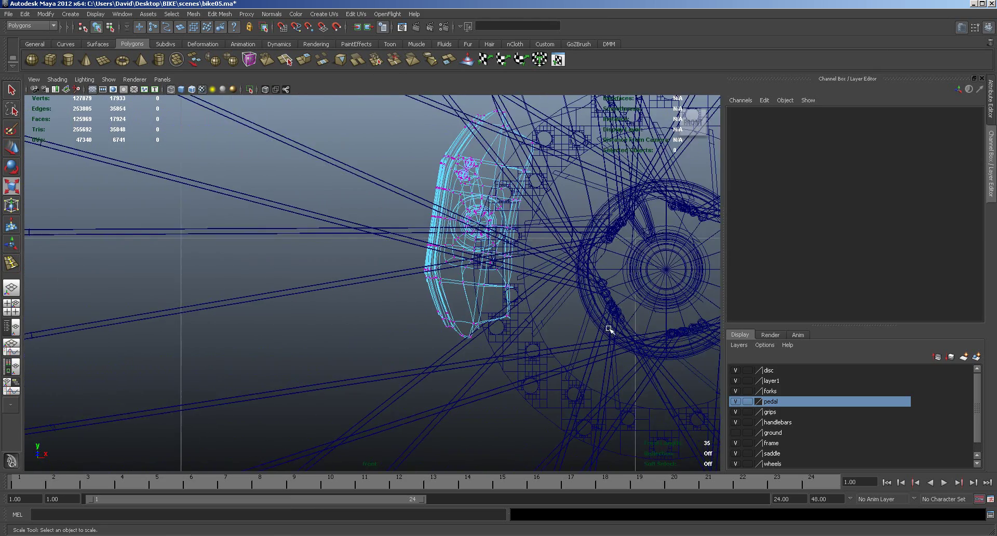
key("1")
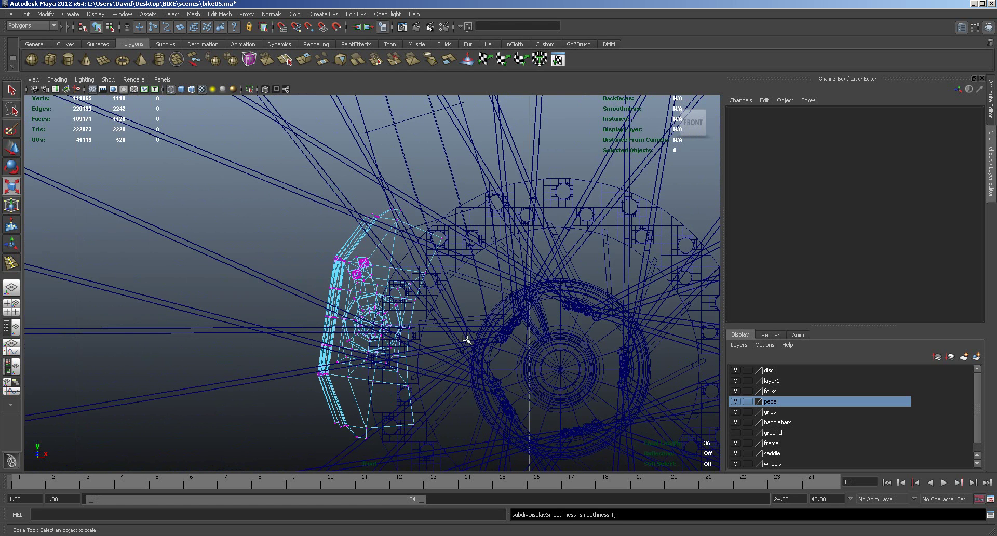
left_click_drag(409, 221, 420, 237)
left_click_drag(459, 281, 461, 287)
left_click_drag(402, 311, 404, 312, "shift")
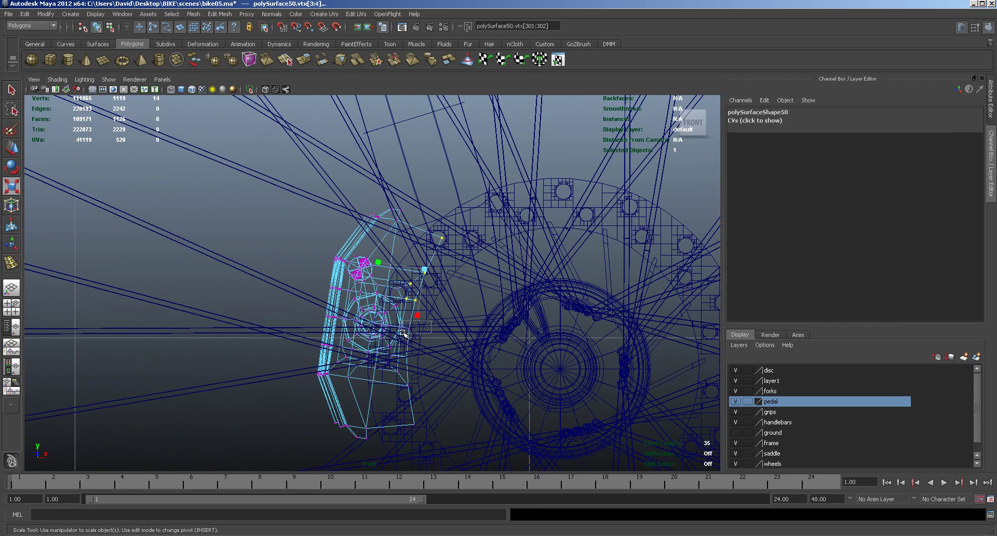
left_click_drag(401, 335, 401, 438, "shift")
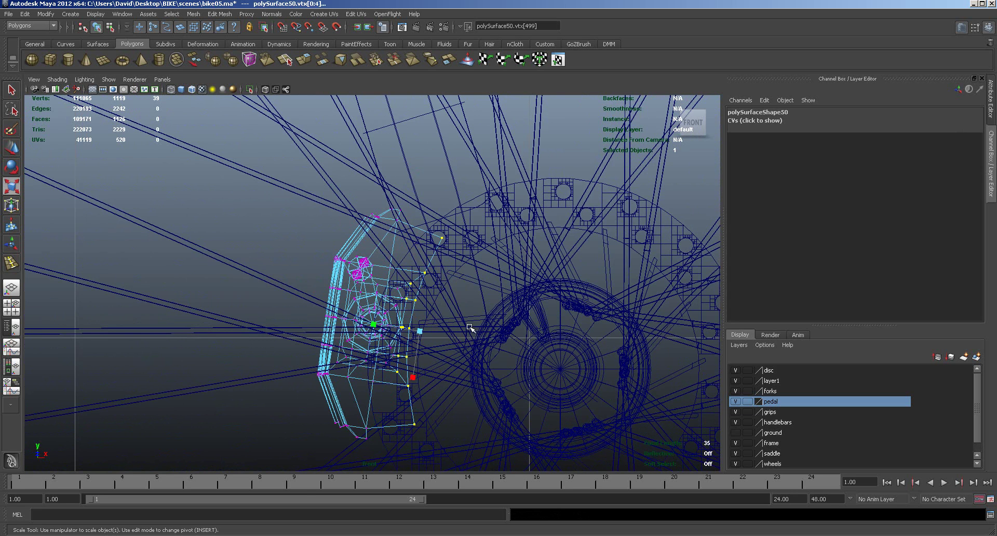
Scale the selected hub-side vertices slightly wider along Z in the camera view, and clear the selection.
key("space")
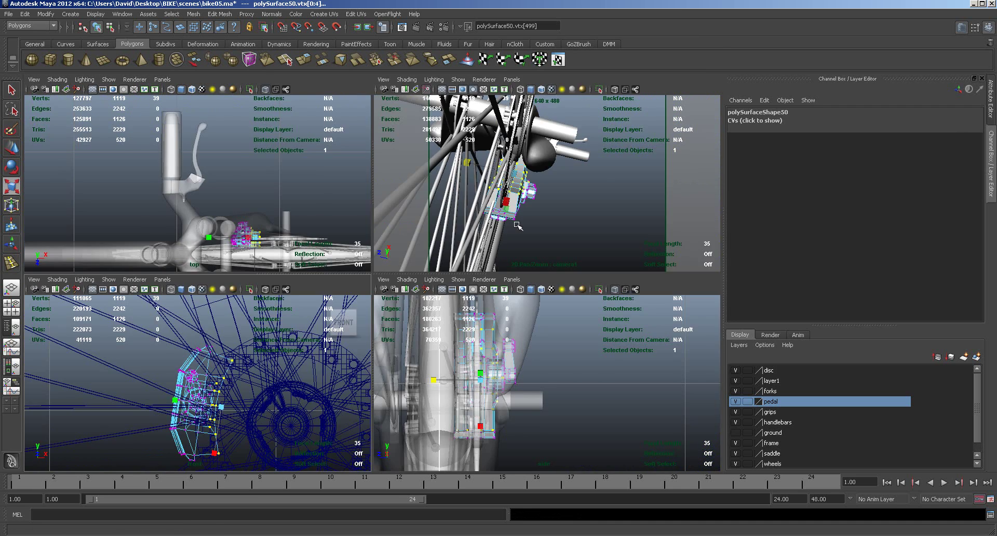
key("space")
left_click_drag(483, 296, 434, 325, "alt")
scroll(430, 334, "up", 5)
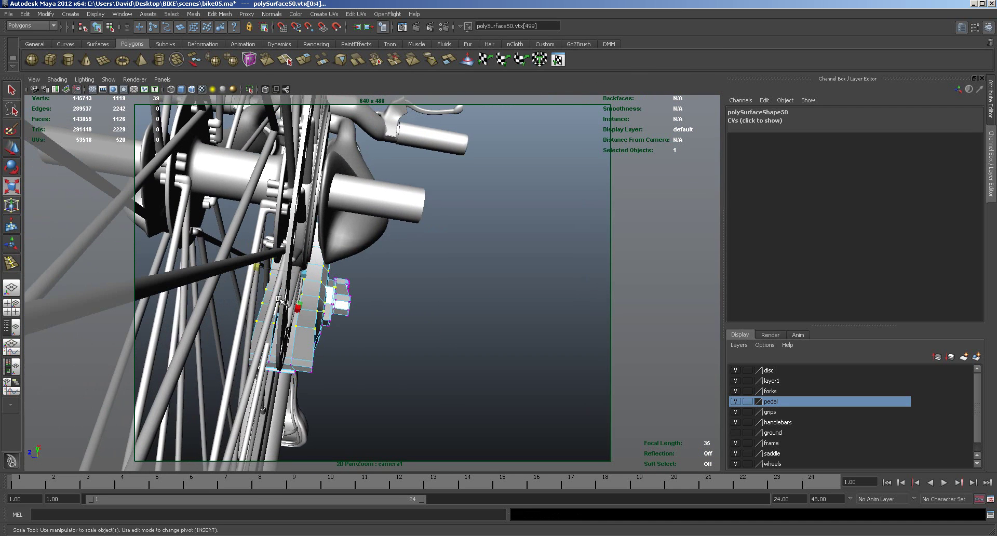
middle_click_drag(256, 266, 252, 267)
left_click_drag(424, 357, 367, 343, "alt")
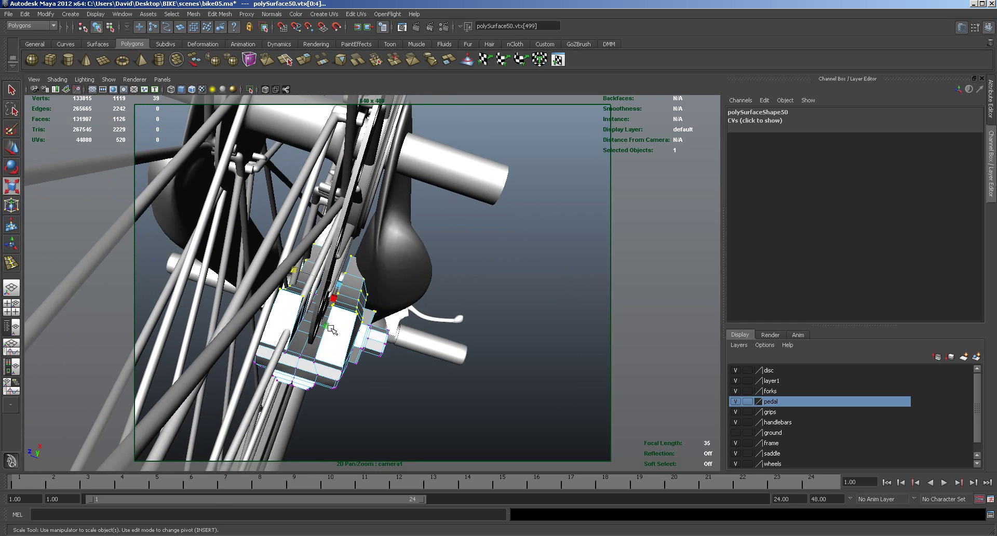
left_click(393, 407)
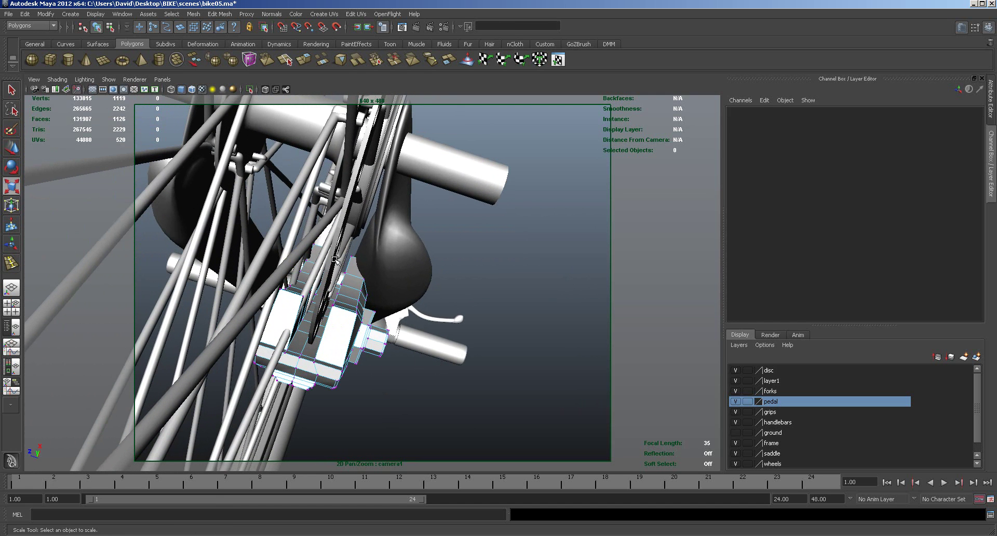
Try to move the vertices on the hub-side end of the caliper's jaw along Z, and undo the move.
left_click_drag(375, 254, 545, 252, "alt")
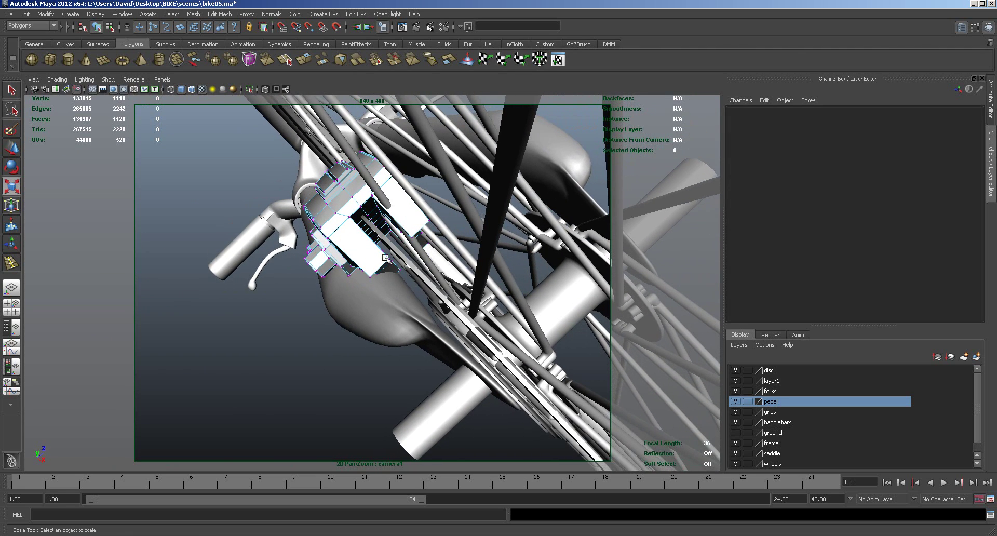
left_click_drag(420, 275, 392, 260)
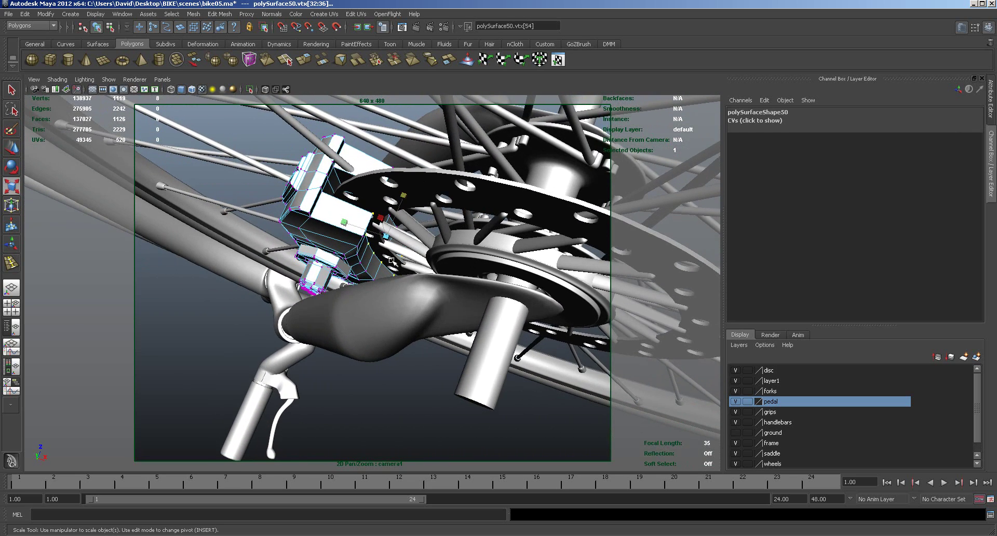
key("w")
left_click_drag(396, 209, 415, 234)
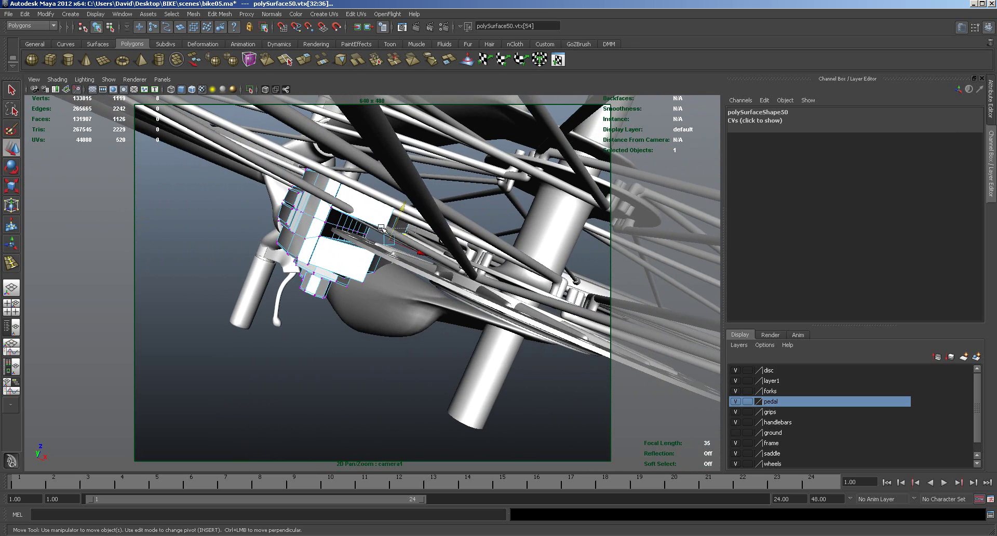
left_click_drag(388, 252, 496, 304, "alt")
key("ctrl+z")
key("ctrl+z")
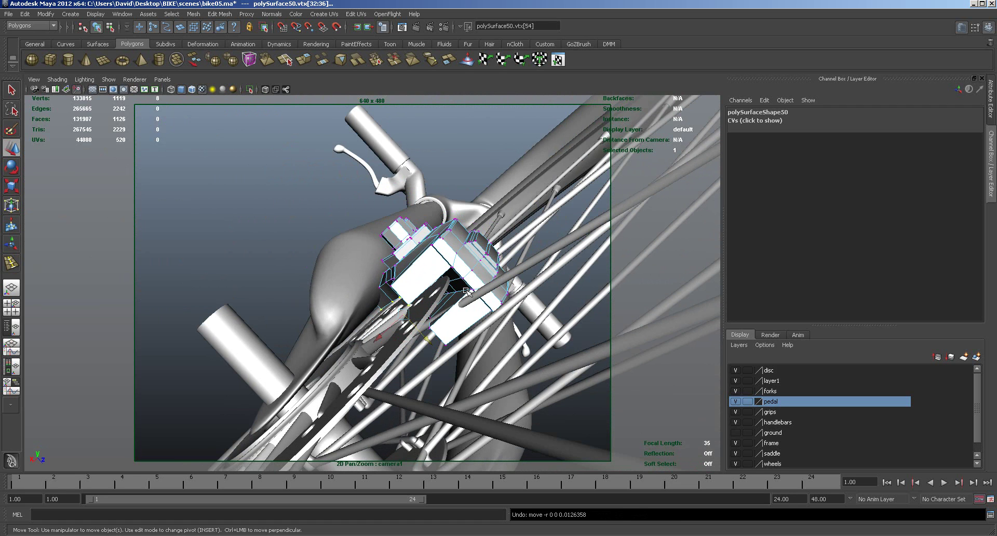
Select the edges inside the caliper's disc slot and adjust their scale along Z.
right_click(465, 292)
right_click_drag(464, 287, 465, 279)
left_click(461, 291)
left_click_drag(461, 291, 449, 258, "alt")
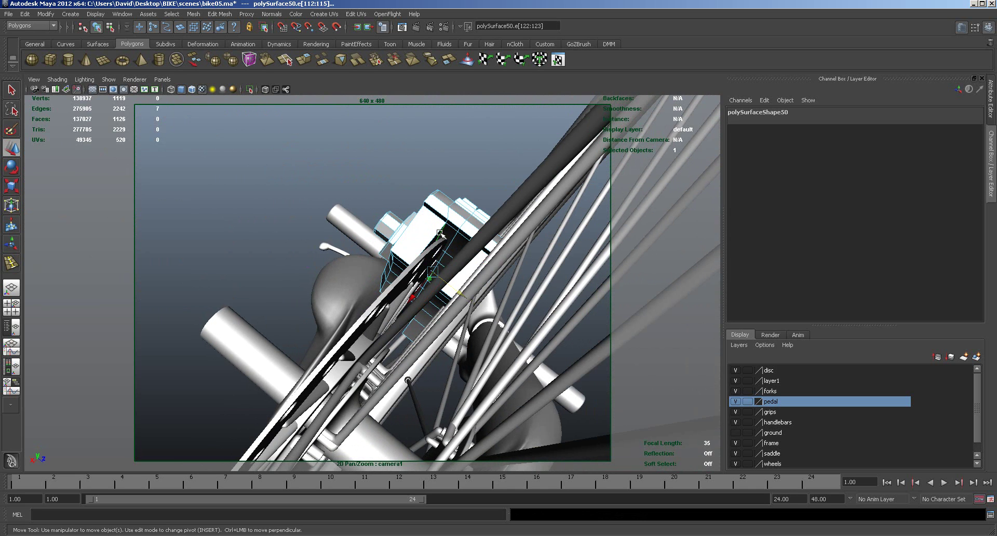
key("r")
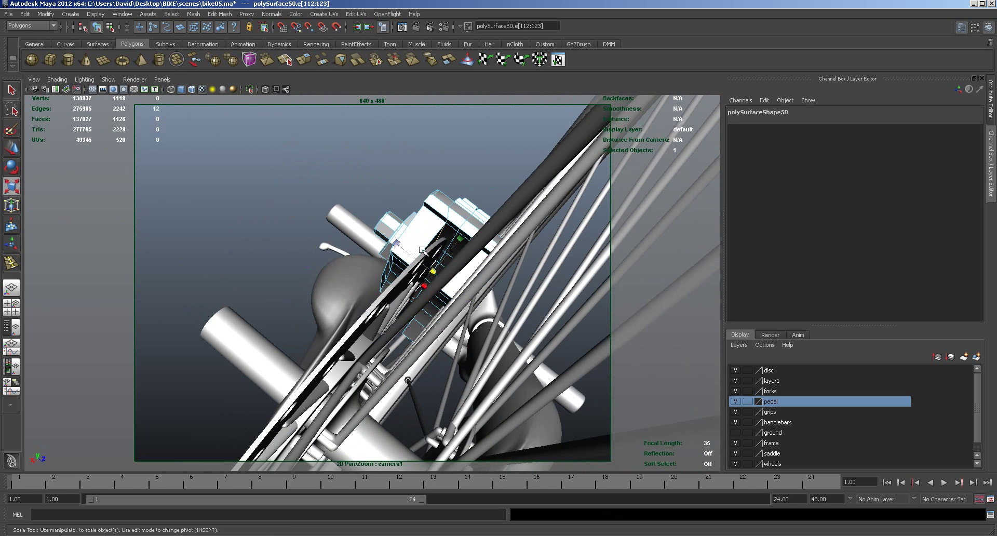
left_click_drag(395, 245, 409, 256)
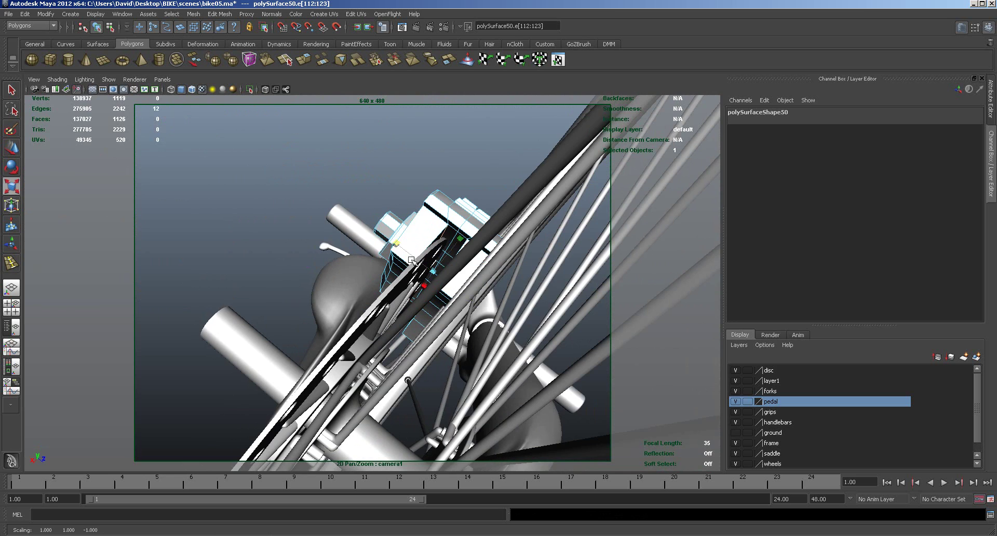
Scale the edge loop bordering the caliper's slot to about 0.77 along Z and nudge it along Z in smooth preview.
left_click_drag(452, 285, 372, 268, "alt")
double_click(403, 207)
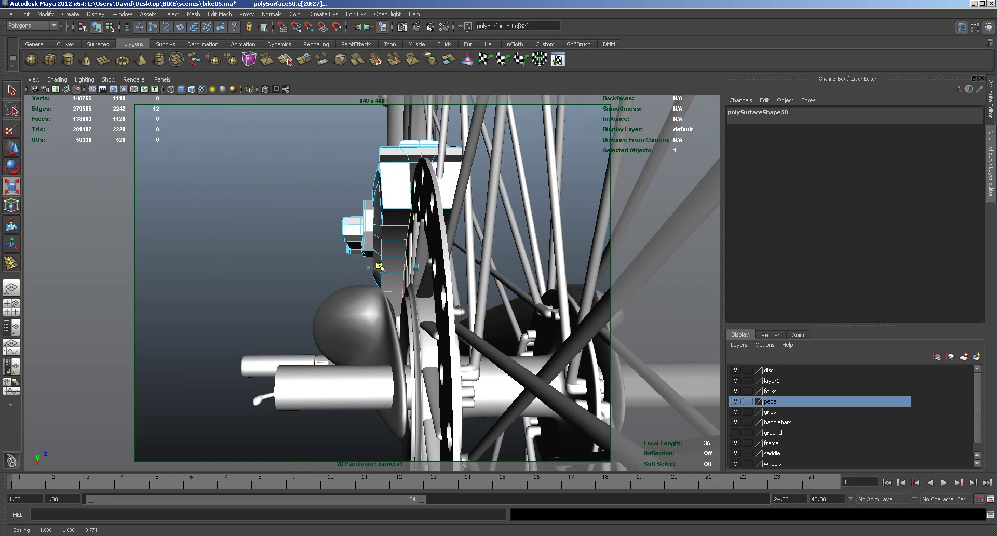
left_click_drag(380, 267, 389, 321, "alt")
key("3")
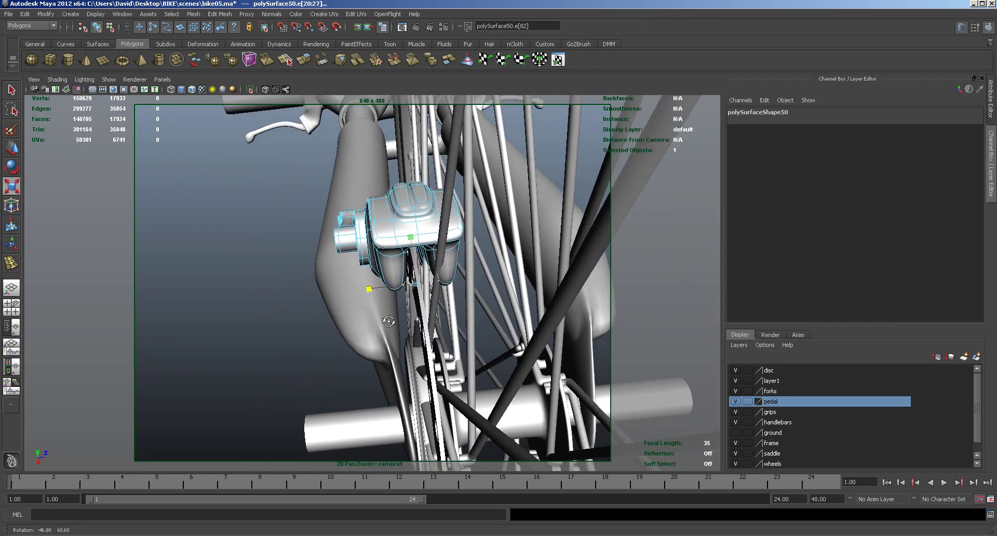
key("w")
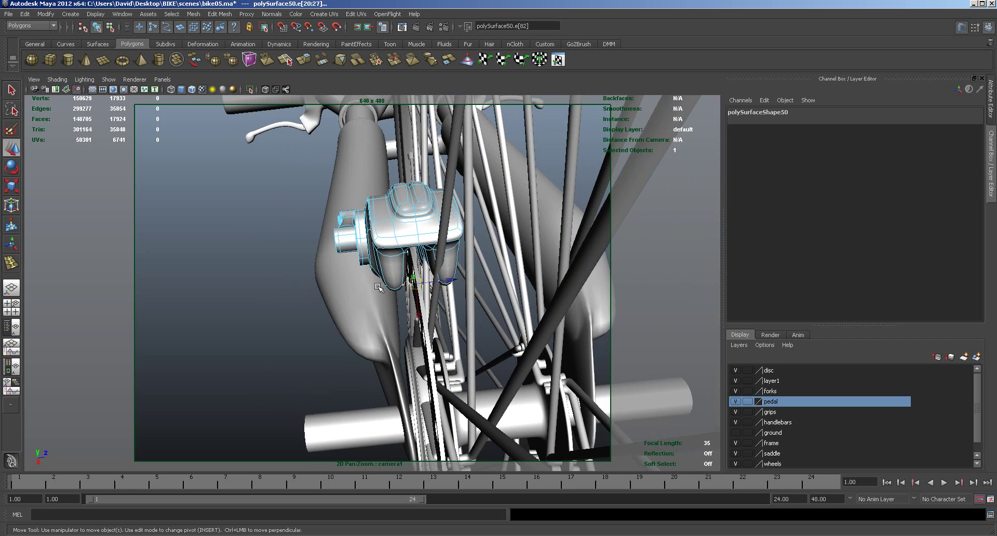
left_click_drag(454, 280, 454, 283)
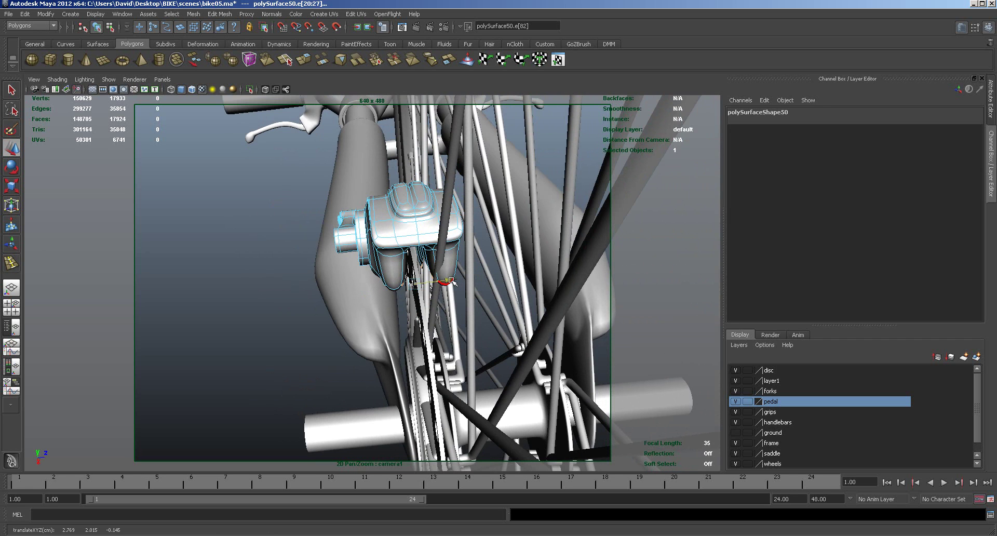
Select the whole caliper as an object and move it to Z -0.15 to centre it over the disc.
right_click_drag(420, 232, 450, 282)
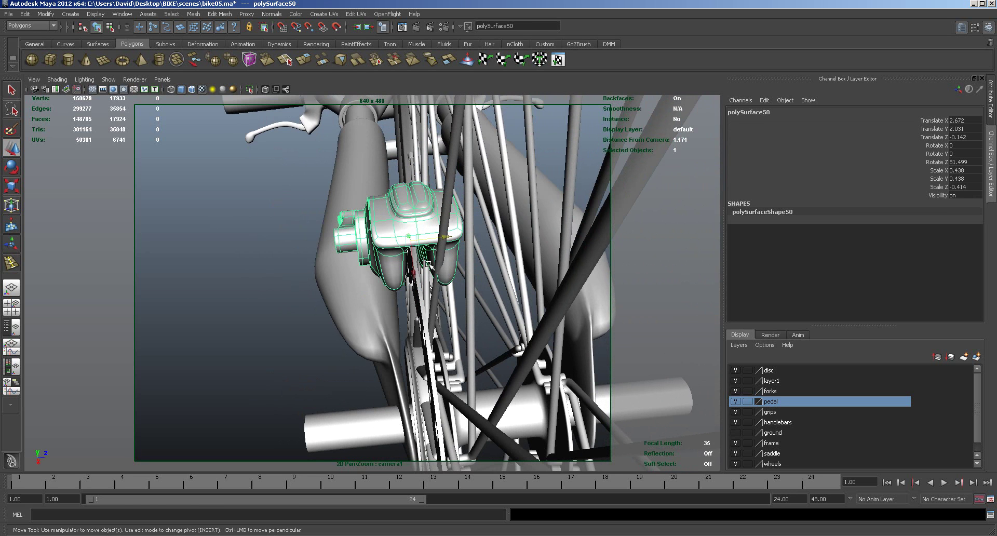
left_click(443, 237)
left_click_drag(445, 239, 394, 252, "alt")
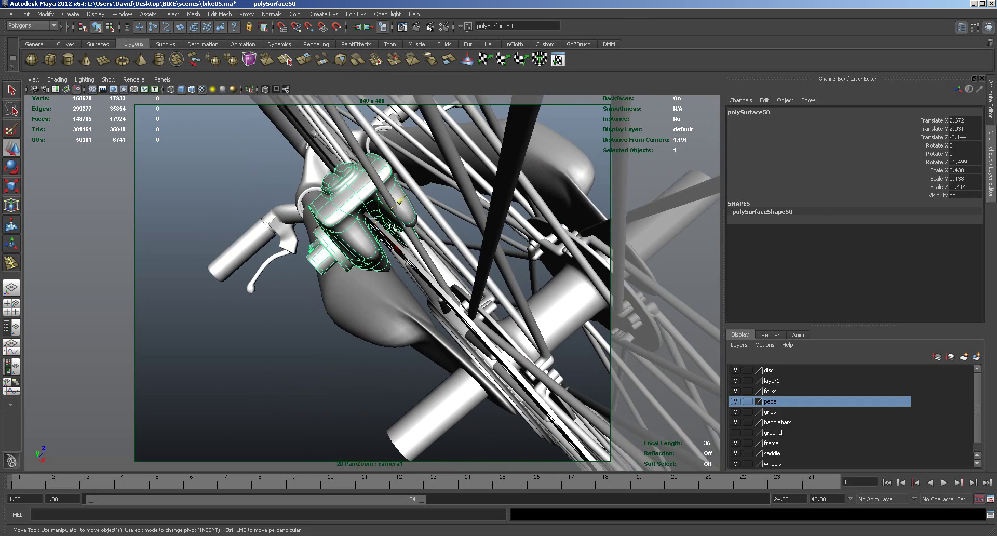
left_click_drag(398, 202, 510, 355)
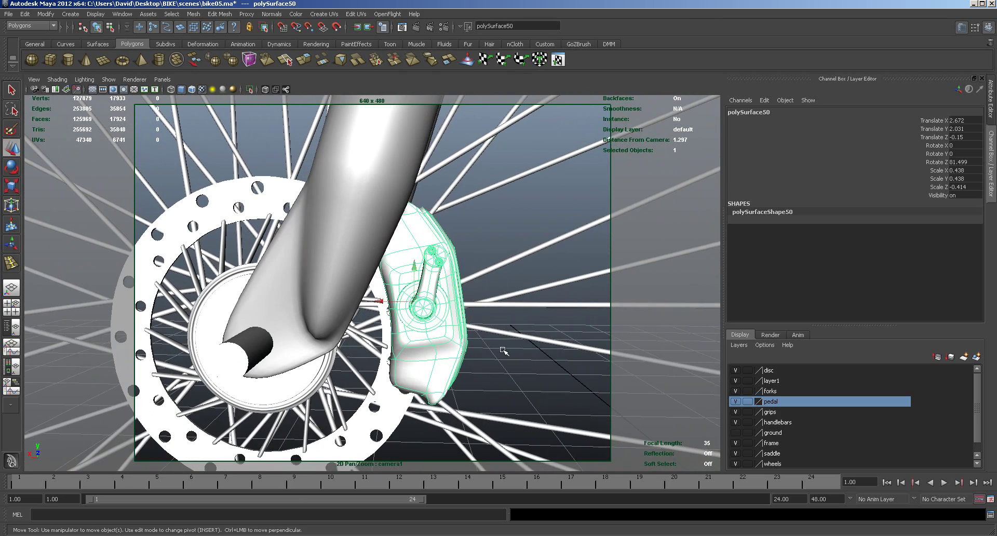
Rotate the caliper about Z to 88.047 degrees and lower it to Y 1.959 along the disc's edge.
key("e")
left_click(453, 276)
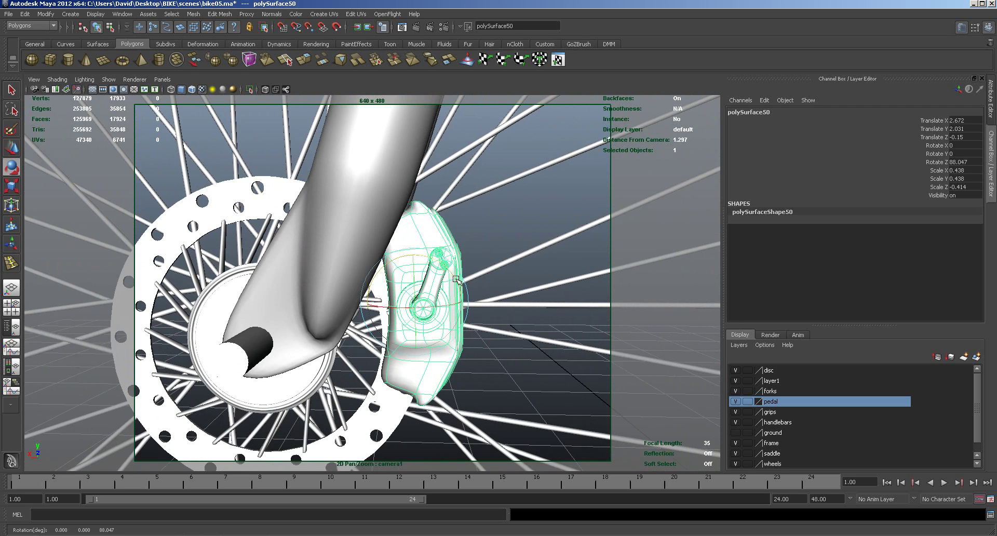
key("w")
left_click_drag(417, 263, 445, 311)
Separate the caliper into its individual meshes and combine the lever arm with its two end bolts.
left_click(194, 14)
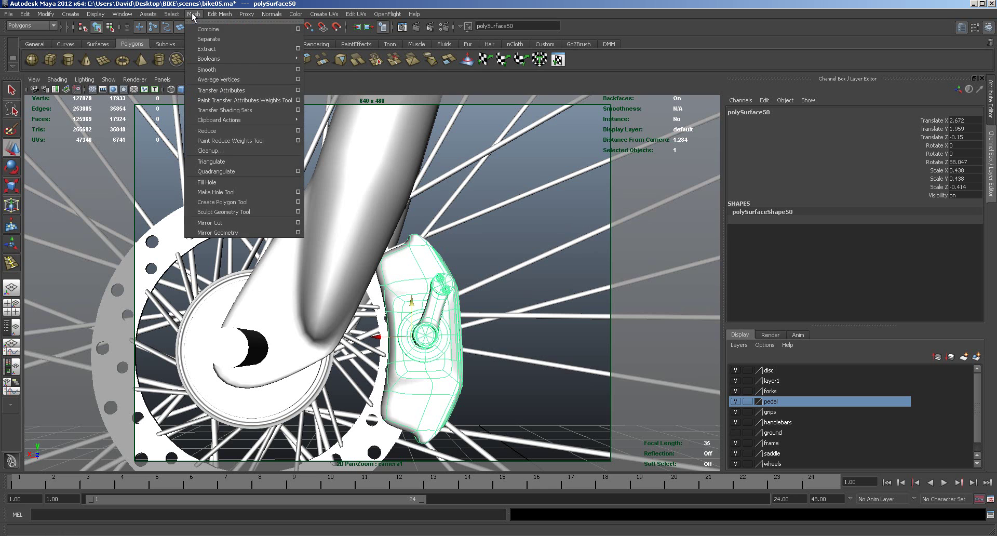
left_click(202, 39)
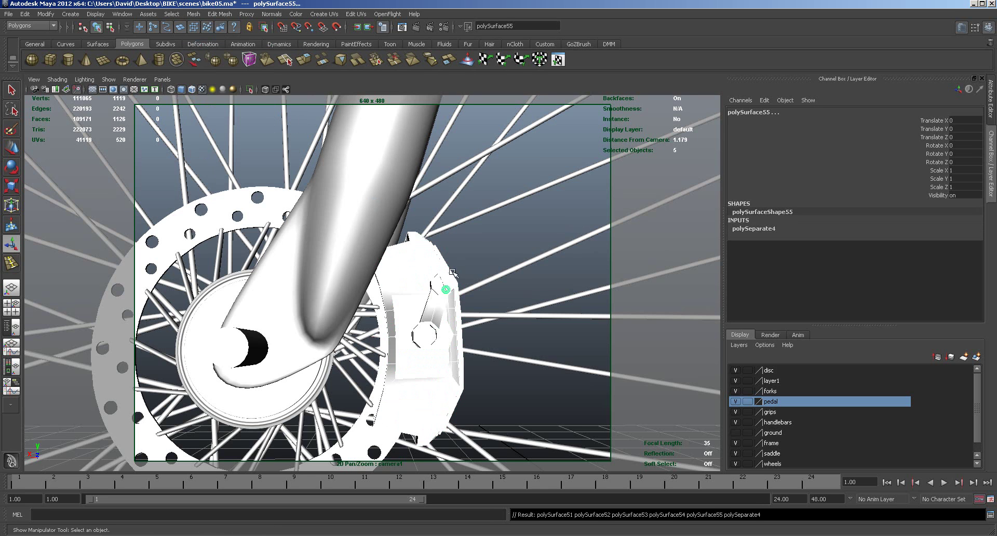
left_click(439, 308)
left_click(447, 291, "shift")
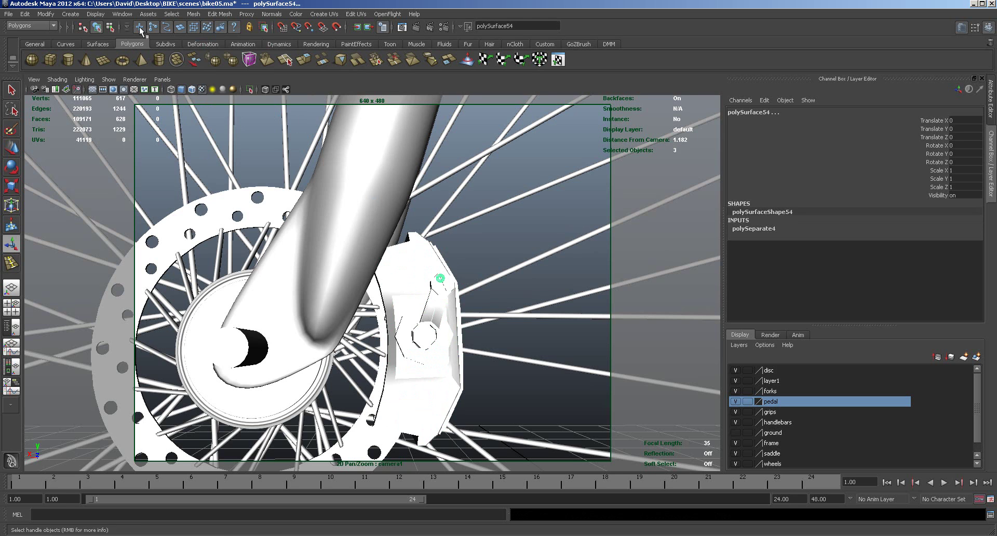
left_click(194, 14)
left_click(208, 30)
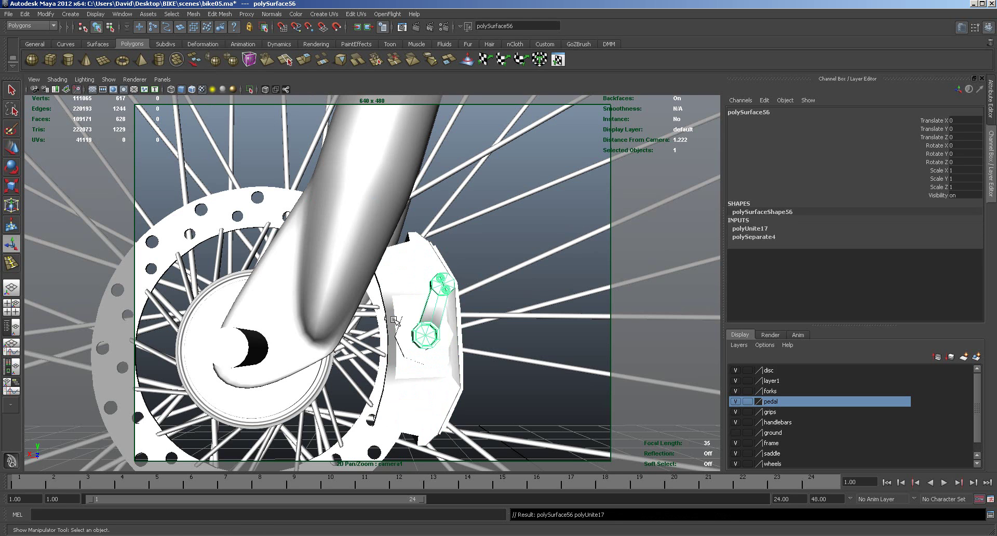
Center the pivot of the combined lever arm and bolts, with the Rotate tool active.
key("e")
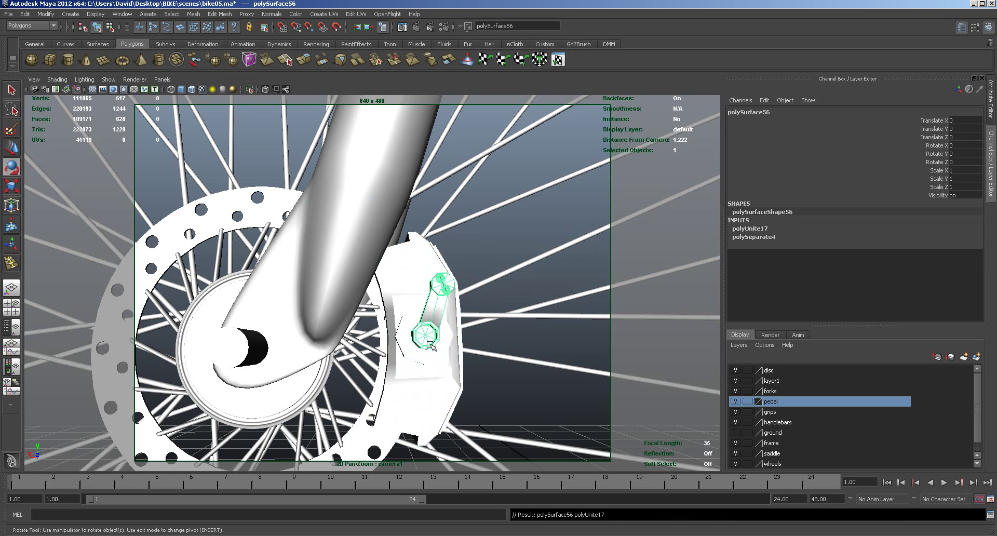
left_click(46, 14)
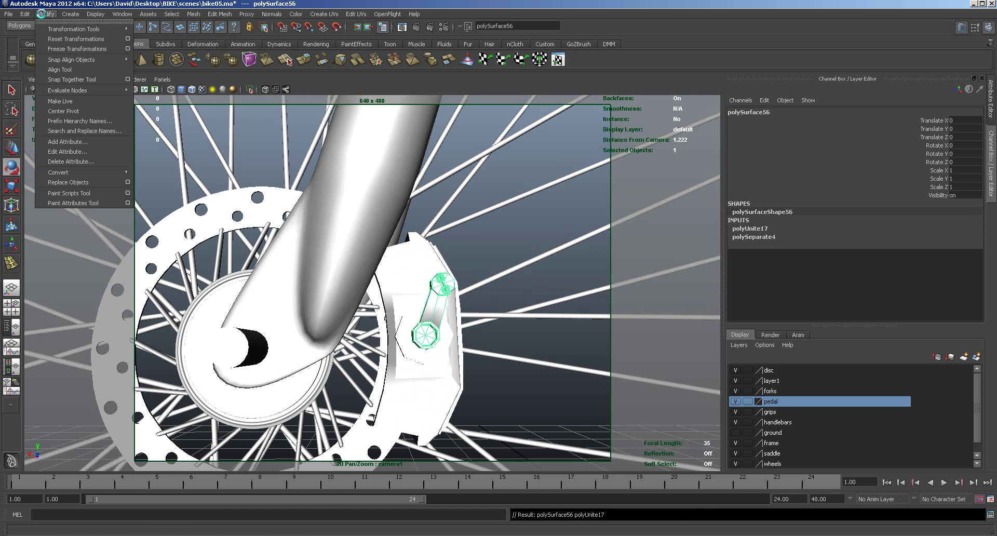
left_click(65, 111)
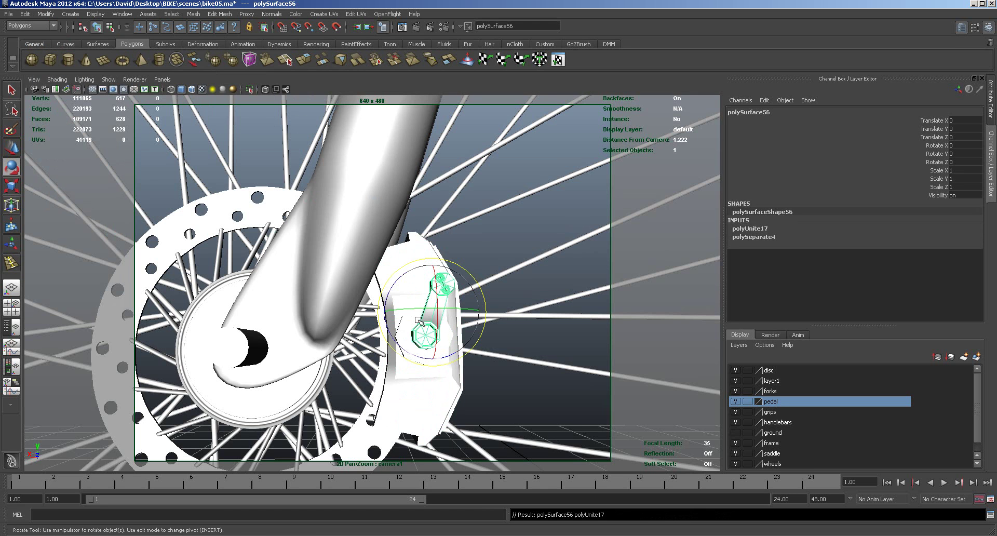
Move the lever piece's pivot onto its lower bolt and rotate the piece about Z to 46.56 degrees.
key("Insert")
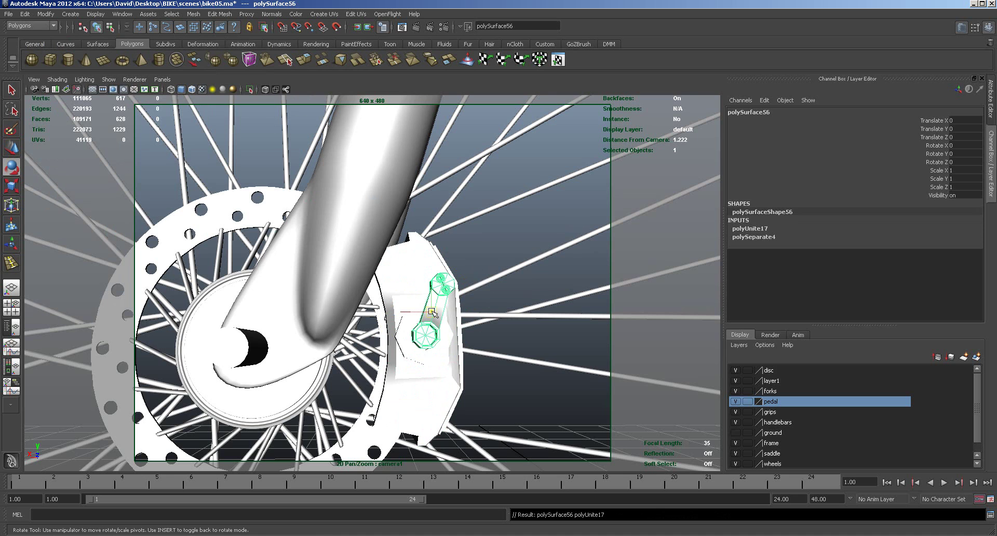
left_click_drag(433, 311, 427, 336)
key("Insert")
left_click_drag(392, 303, 428, 302)
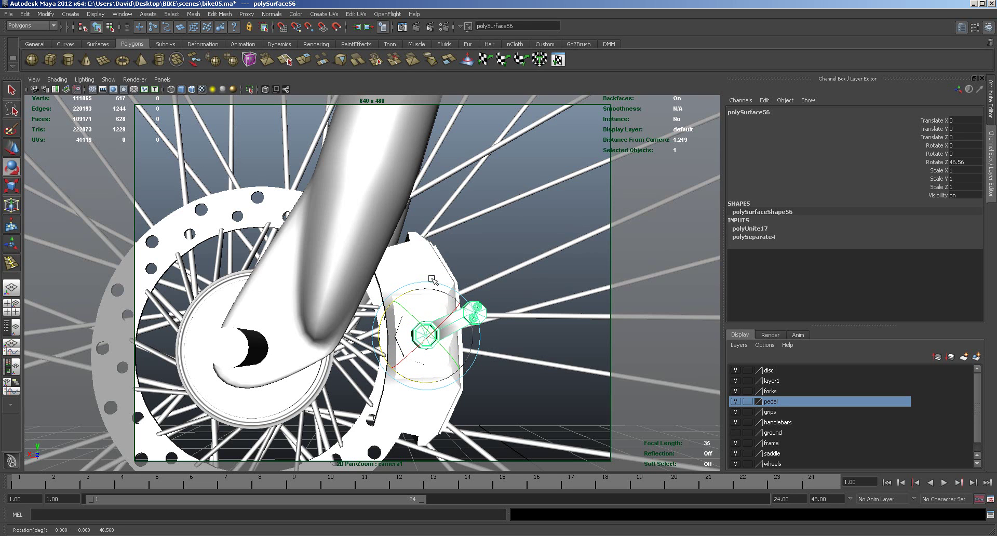
Combine the lever piece, its mounting boss and the caliper body into one mesh and display it smoothed.
left_click(432, 281, "shift")
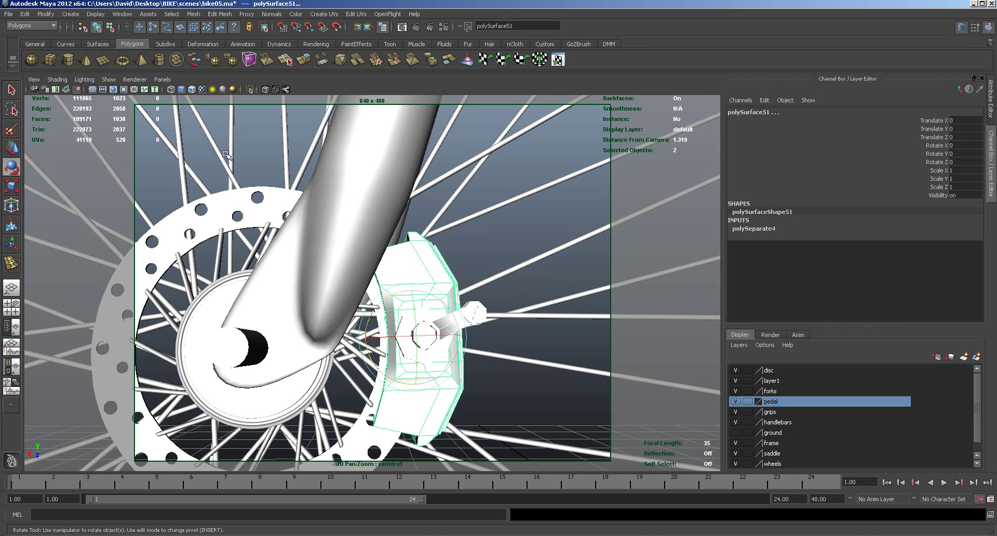
left_click_drag(506, 373, 441, 370, "alt")
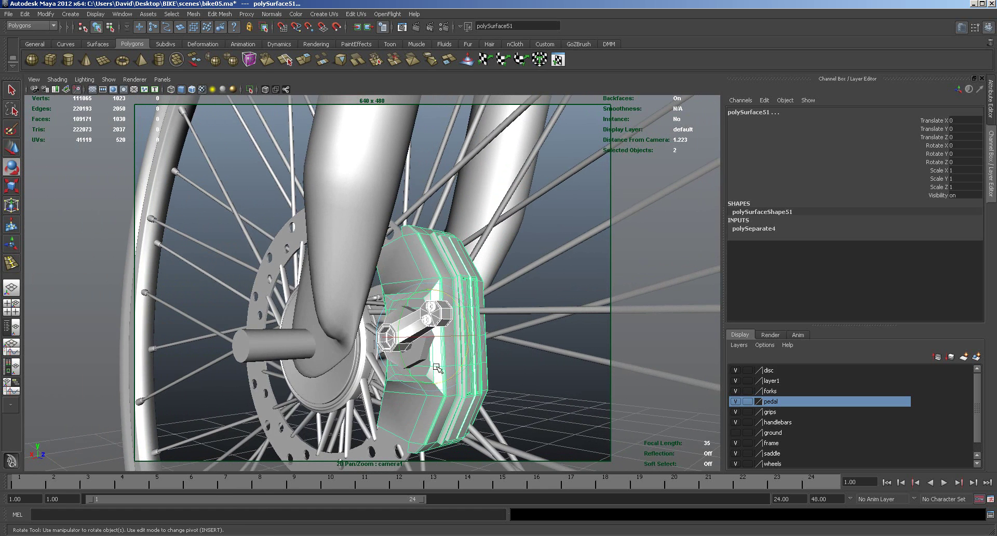
left_click(453, 360)
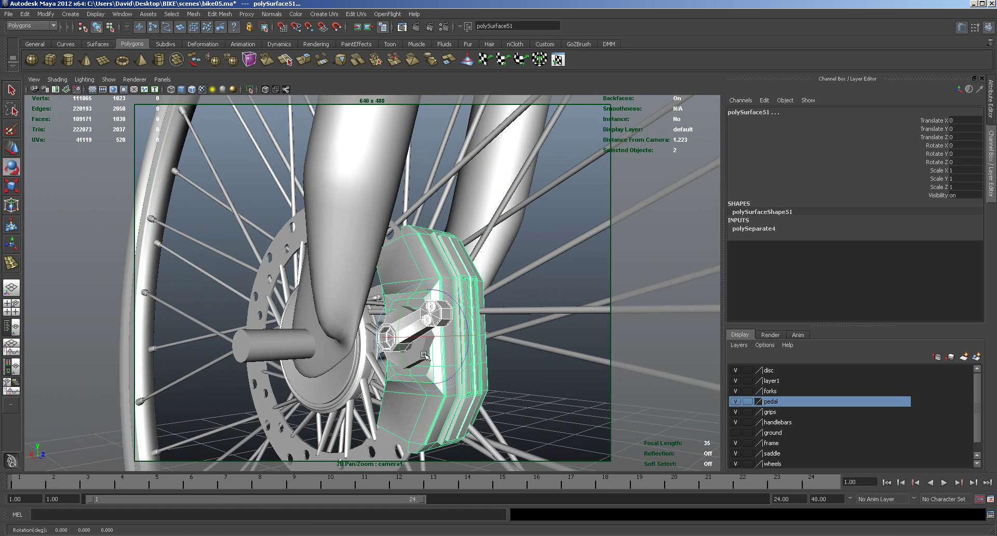
left_click(439, 399, "shift")
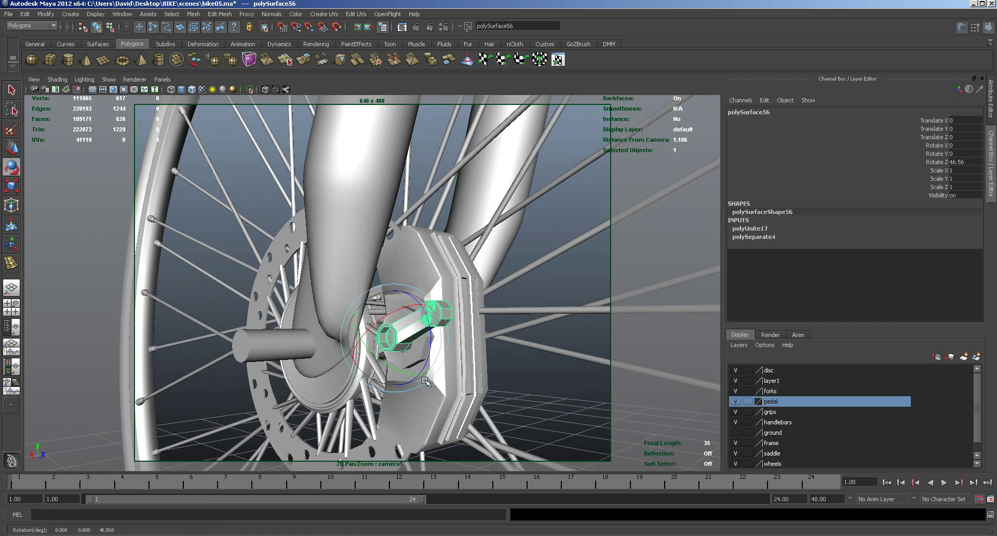
right_click_drag(429, 369, 580, 369, "alt")
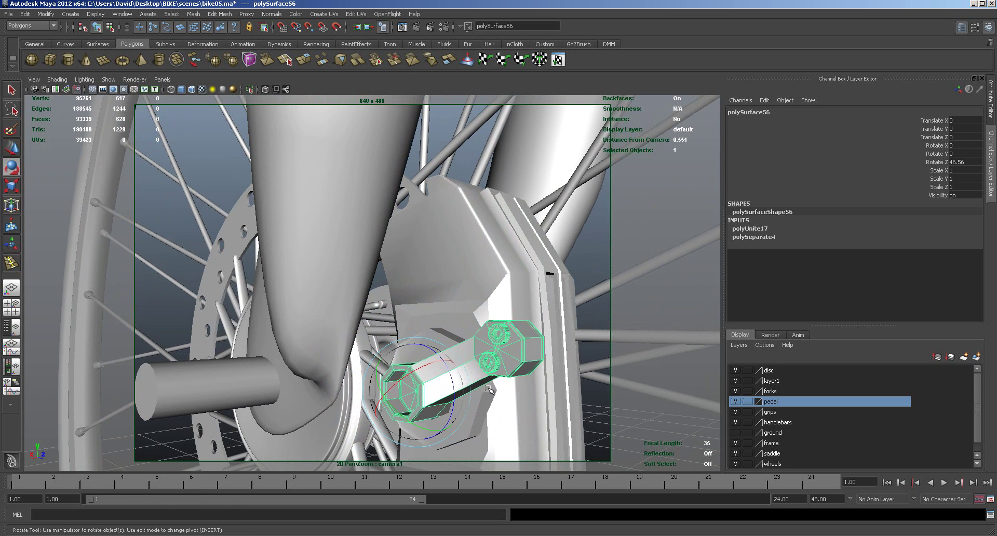
left_click(496, 398, "shift")
left_click(522, 444, "shift")
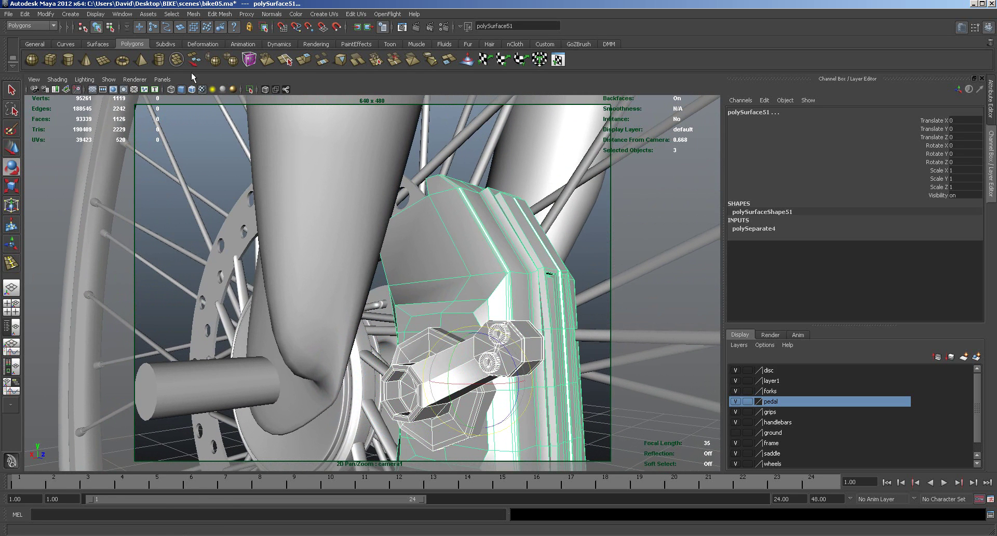
left_click(194, 14)
left_click(201, 30)
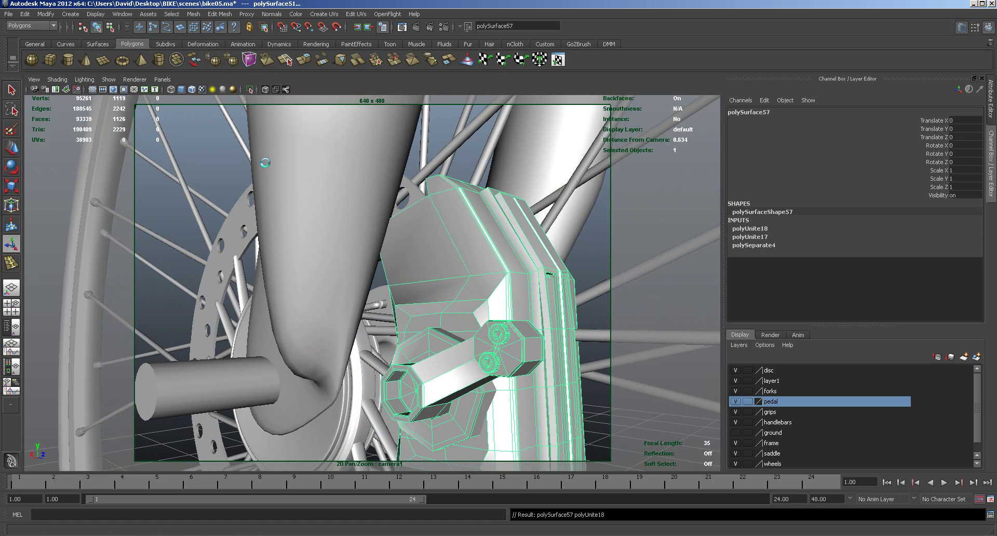
key("3")
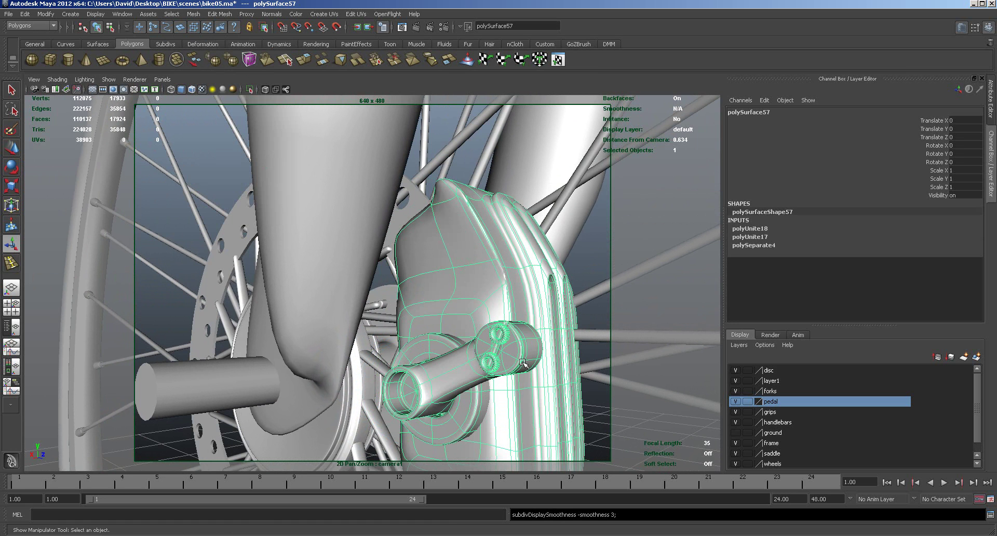
Center the pivot of the combined caliper and scale it uniformly to 0.738.
left_click(571, 257)
right_click_drag(576, 263, 417, 289, "alt")
left_click_drag(418, 288, 500, 308, "alt")
right_click_drag(501, 311, 229, 334, "alt")
left_click_drag(229, 333, 349, 325, "alt")
scroll(489, 318, "up", 6)
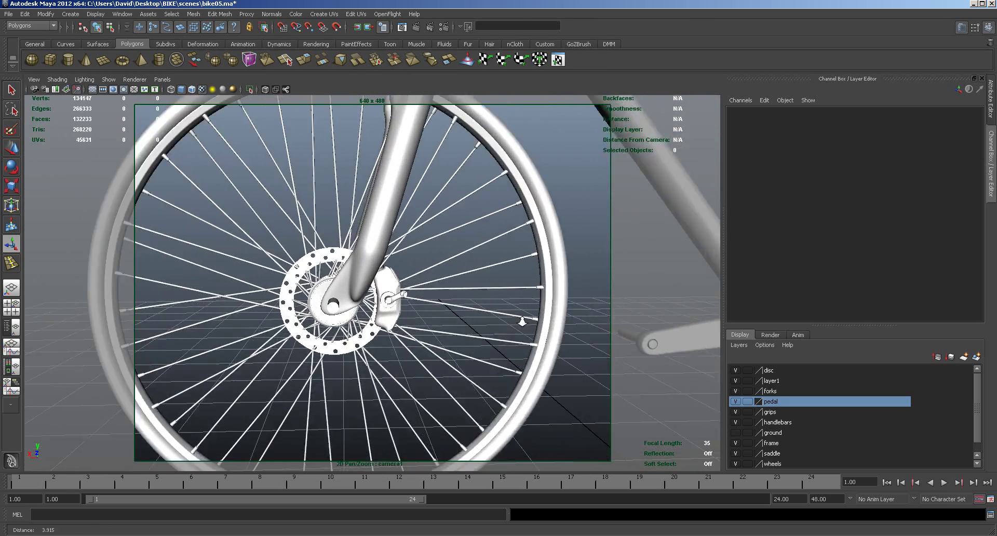
left_click(391, 335)
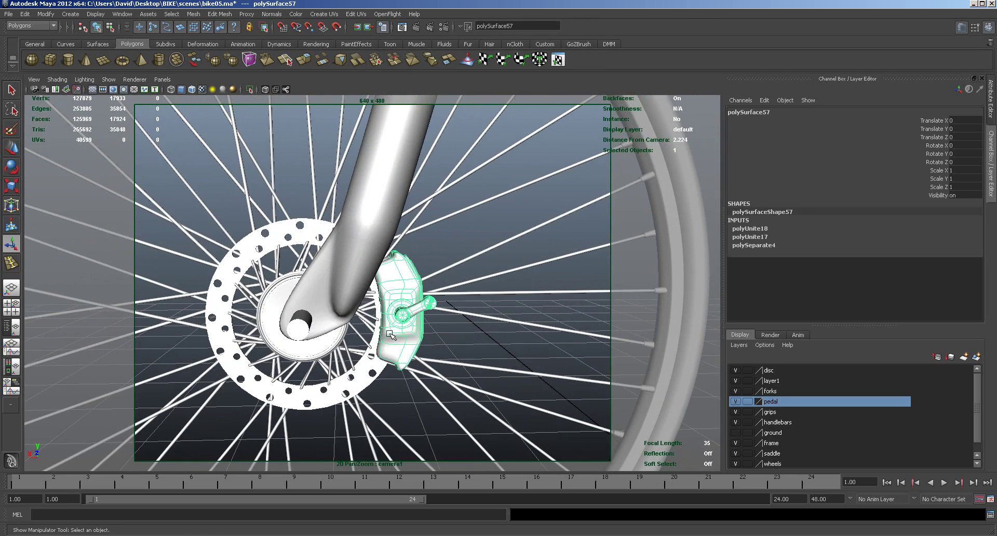
key("r")
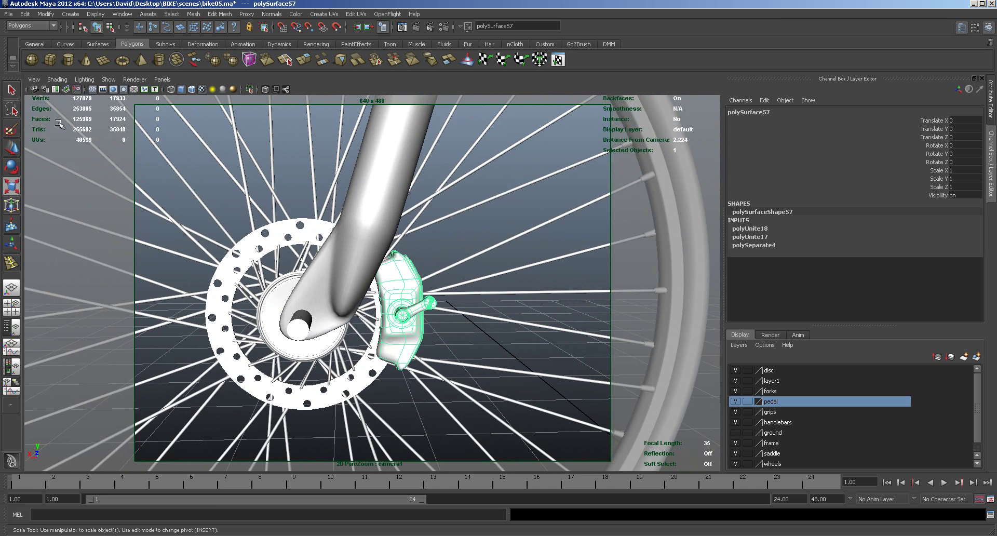
left_click(45, 14)
left_click(59, 109)
left_click_drag(402, 312, 385, 302)
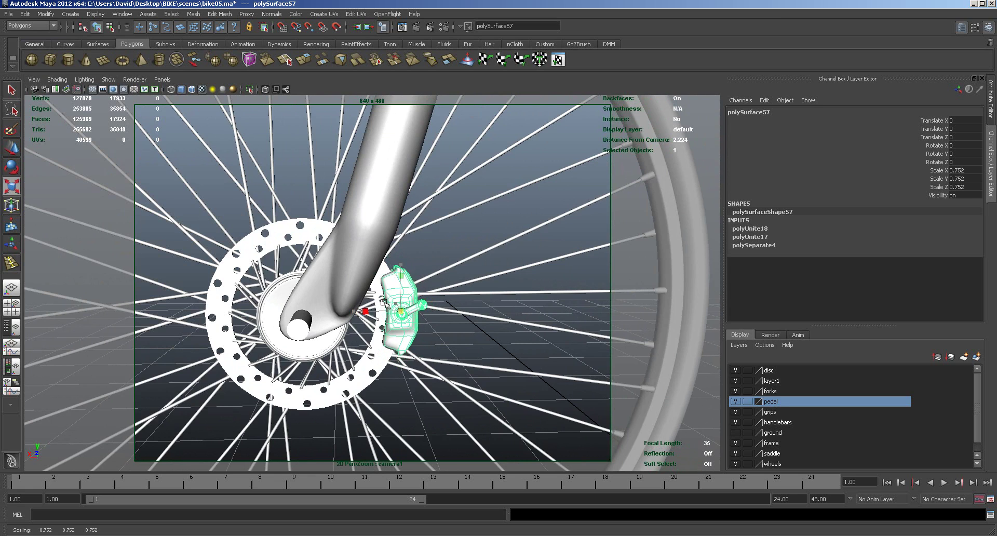
Move the scaled caliper sideways to Z 0.01 so it straddles the disc.
left_click_drag(381, 353, 470, 290, "alt")
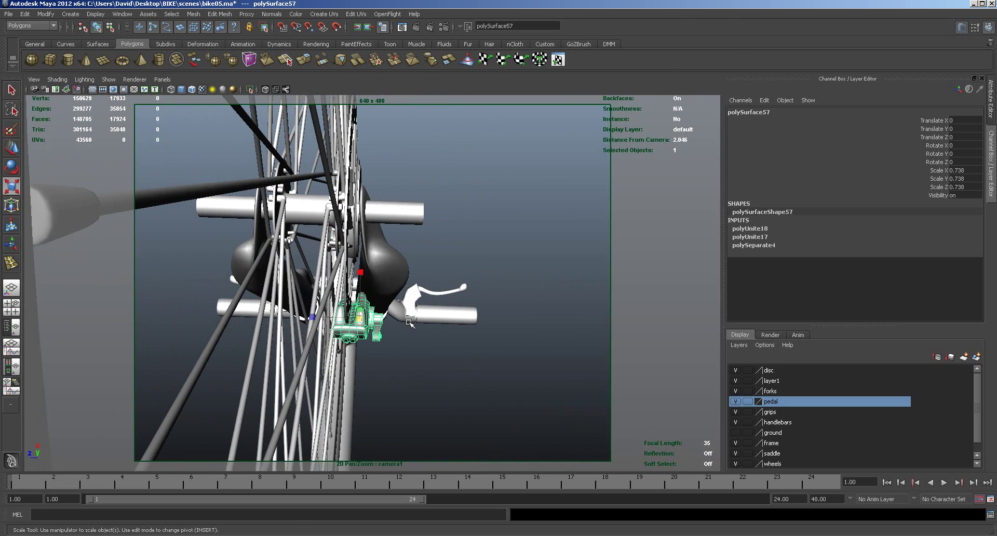
key("w")
left_click(329, 315)
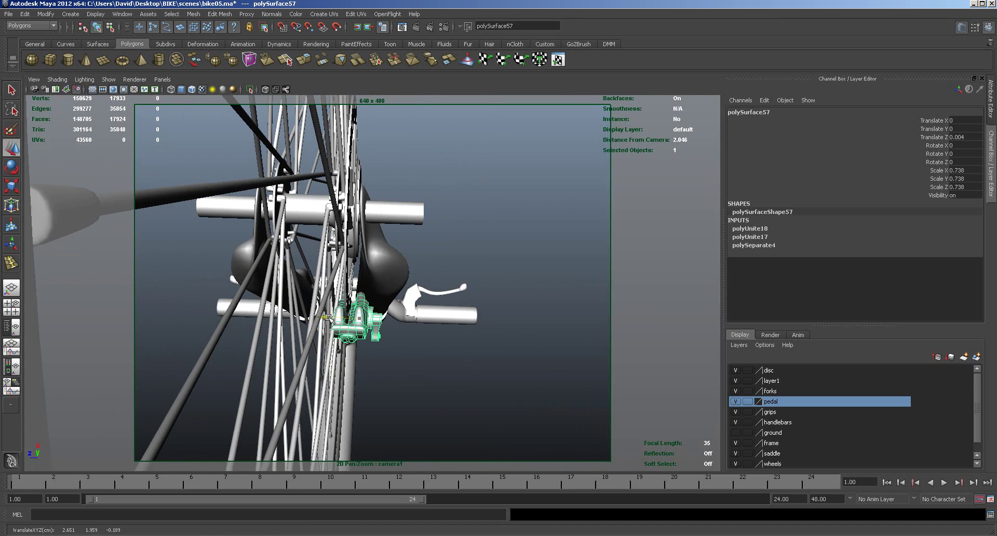
left_click_drag(366, 319, 385, 383, "alt")
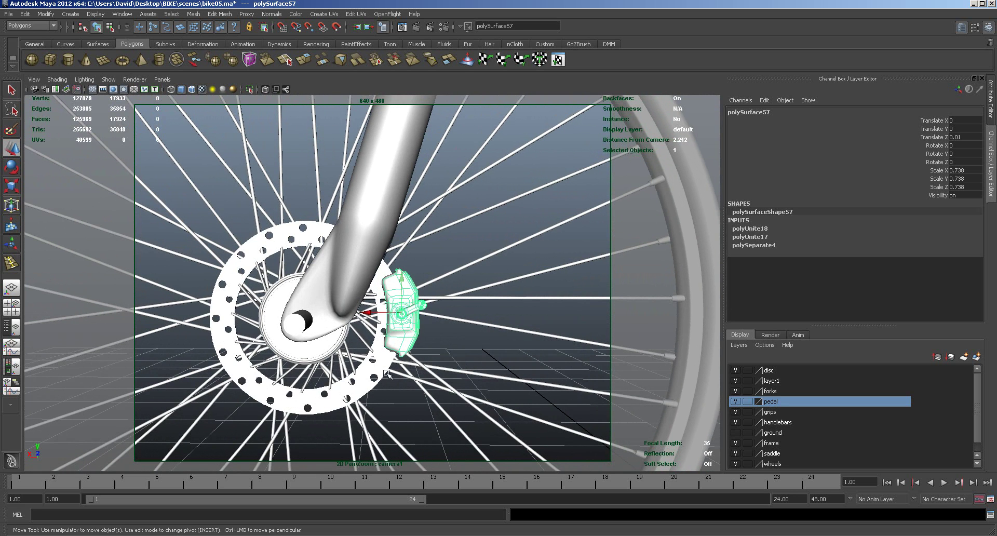
Rotate the caliper about Z to -7.716 degrees and raise it to Y 0.048 along the disc's edge.
key("e")
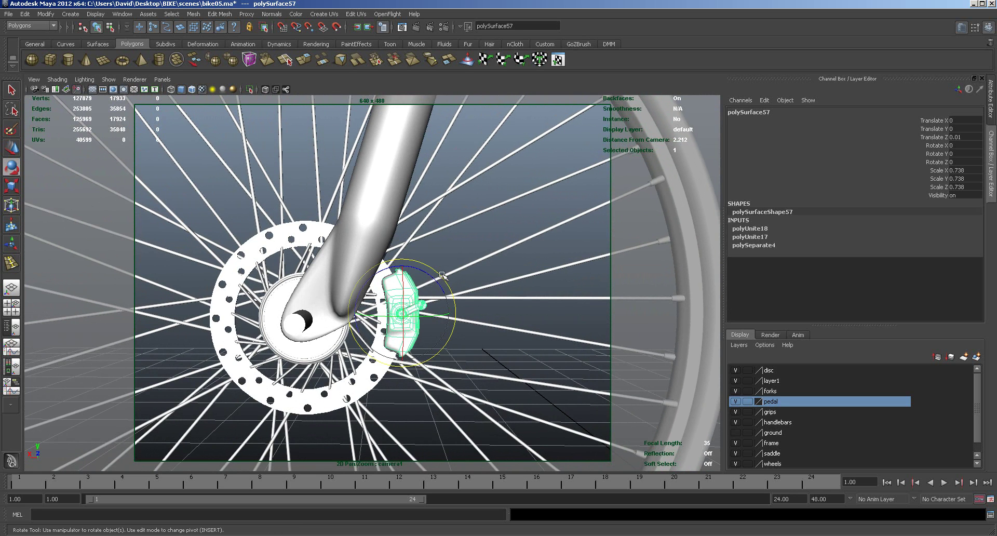
left_click_drag(437, 284, 438, 282)
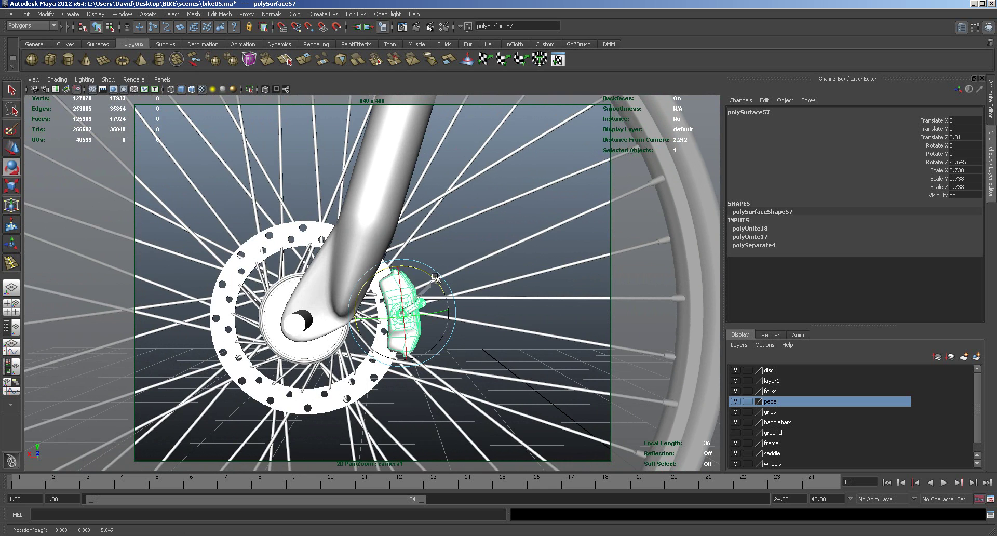
key("w")
left_click_drag(401, 279, 401, 276)
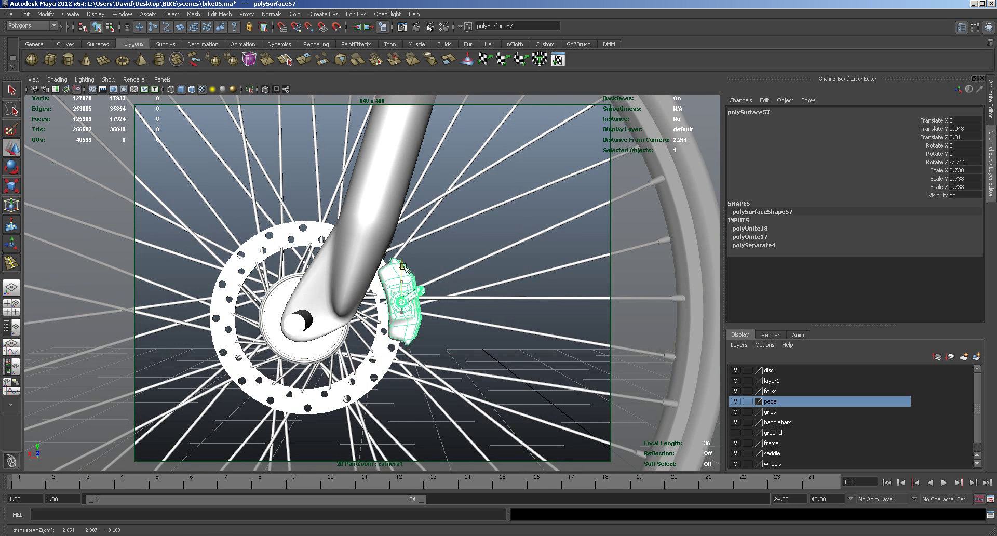
Examine the caliper's placement on the whole bike from both sides and up close behind the fork leg.
left_click_drag(431, 316, 453, 324, "alt")
right_click_drag(452, 323, 227, 330, "alt")
left_click_drag(227, 330, 447, 379, "alt")
left_click(482, 364)
right_click_drag(447, 380, 457, 378, "alt")
middle_click_drag(457, 378, 411, 440, "alt")
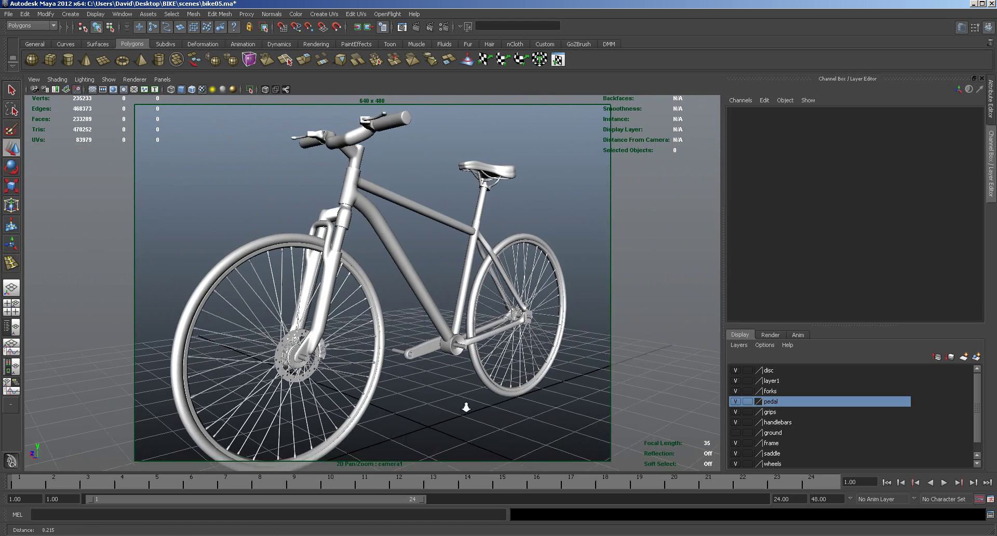
left_click_drag(415, 399, 399, 379, "alt")
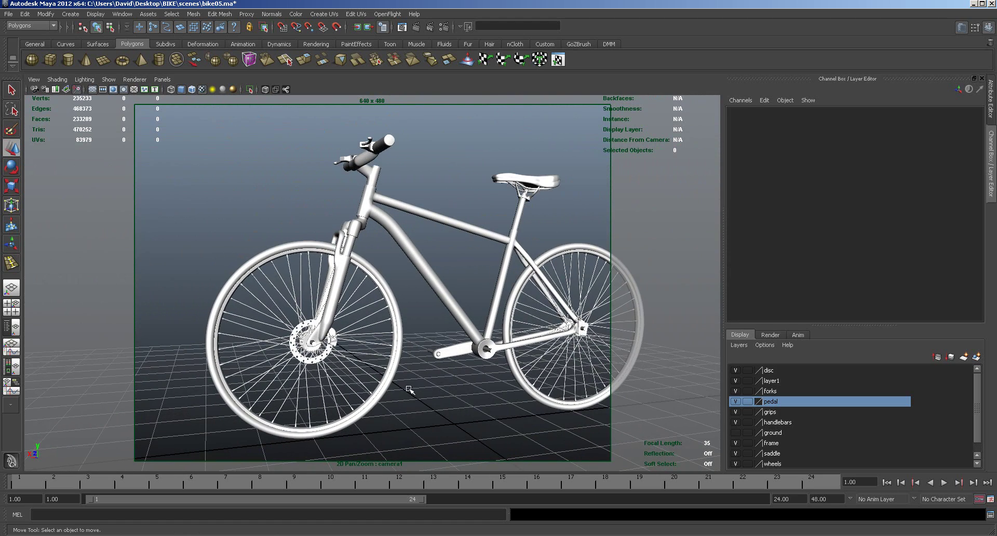
left_click_drag(372, 385, 530, 392, "alt")
right_click_drag(530, 392, 597, 410, "alt")
mouse_move(462, 317)
left_mouse_down("alt")
mouse_move(440, 310)
mouse_move(460, 314)
left_mouse_up("alt")
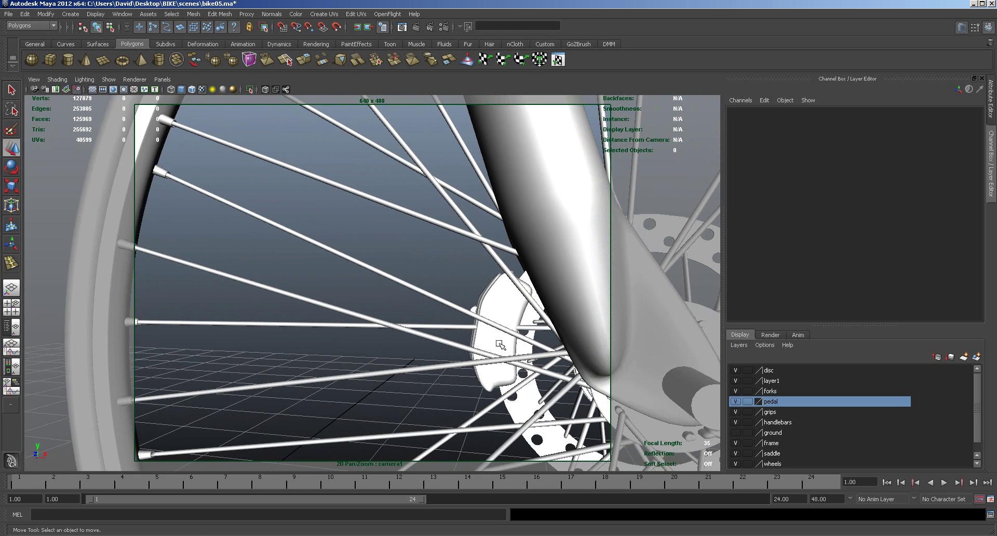
Select the disc layer's objects together with the caliper and move them along Z, bringing the caliper to Z -0.013.
left_click(529, 403)
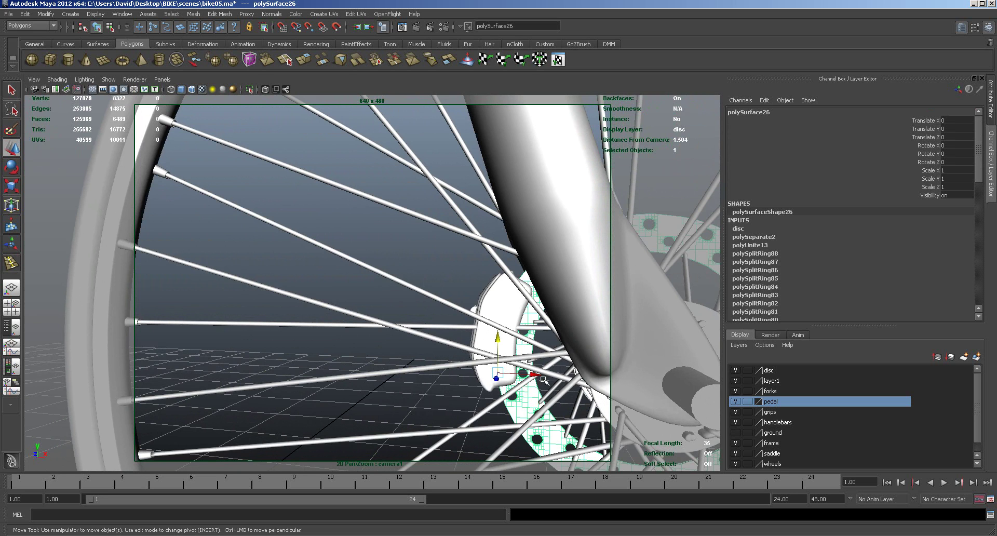
left_click(773, 371)
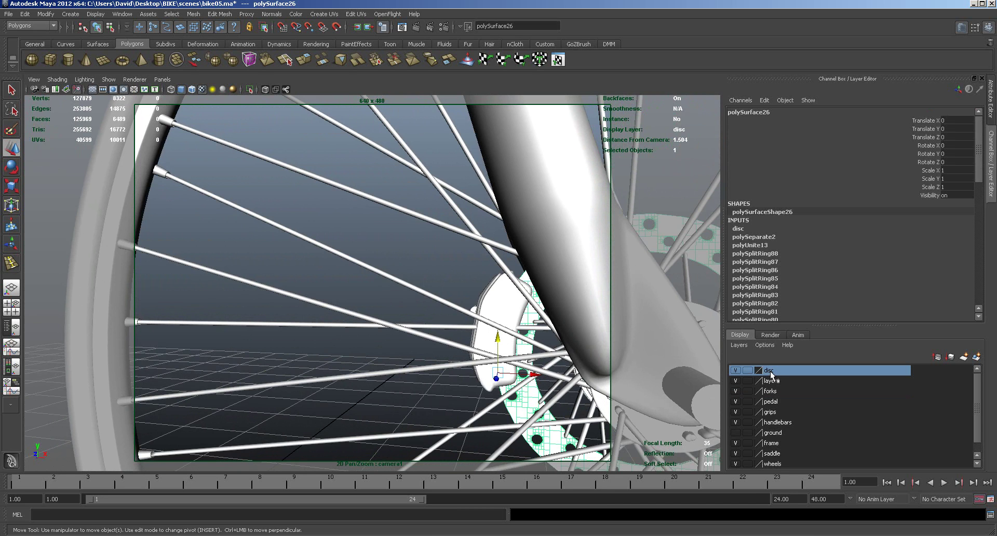
right_click(777, 372)
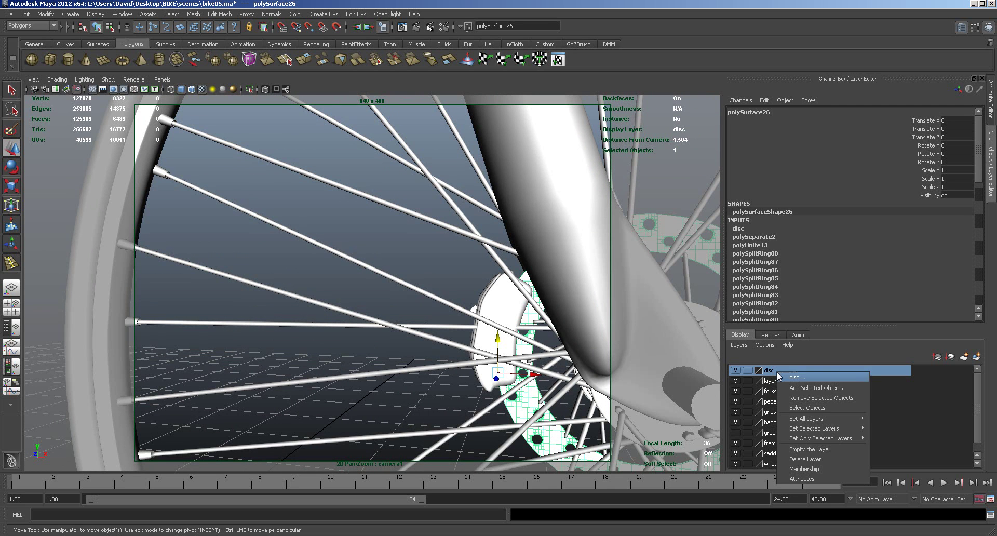
left_click(789, 408)
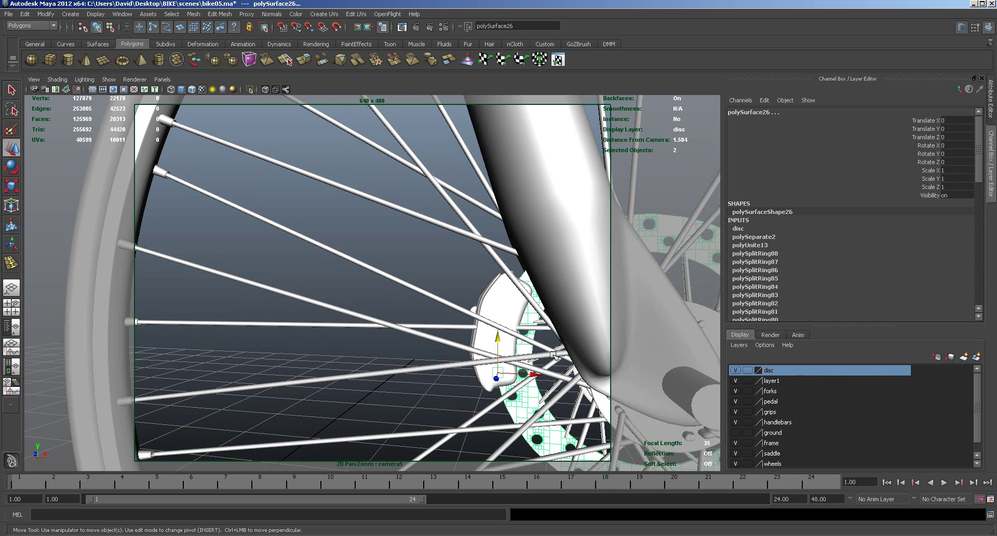
left_click(506, 312)
left_click_drag(562, 360, 396, 375, "alt")
left_click_drag(281, 384, 288, 385)
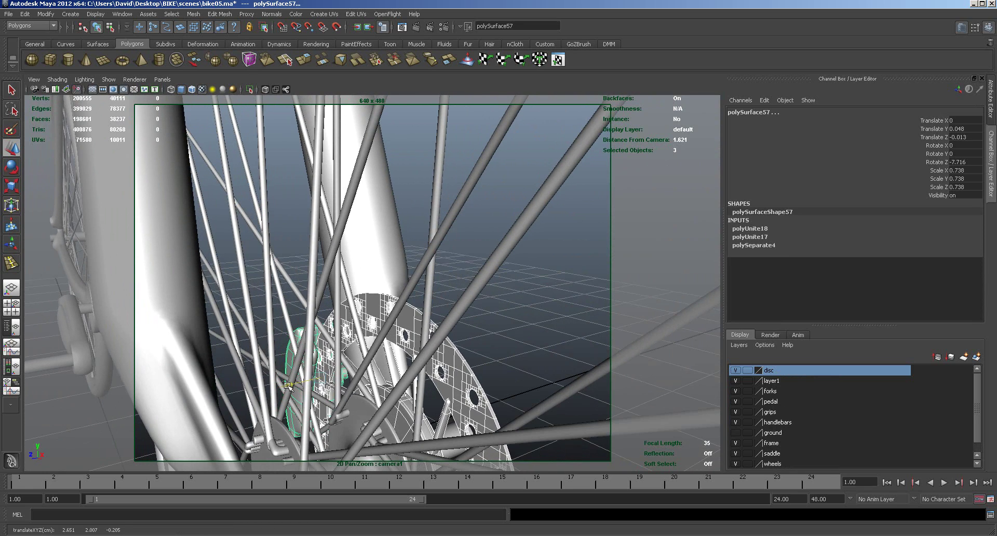
Select the lower vertices of the disc-side fork leg and shift them outward, away from the wheel.
left_click_drag(348, 394, 318, 390, "alt")
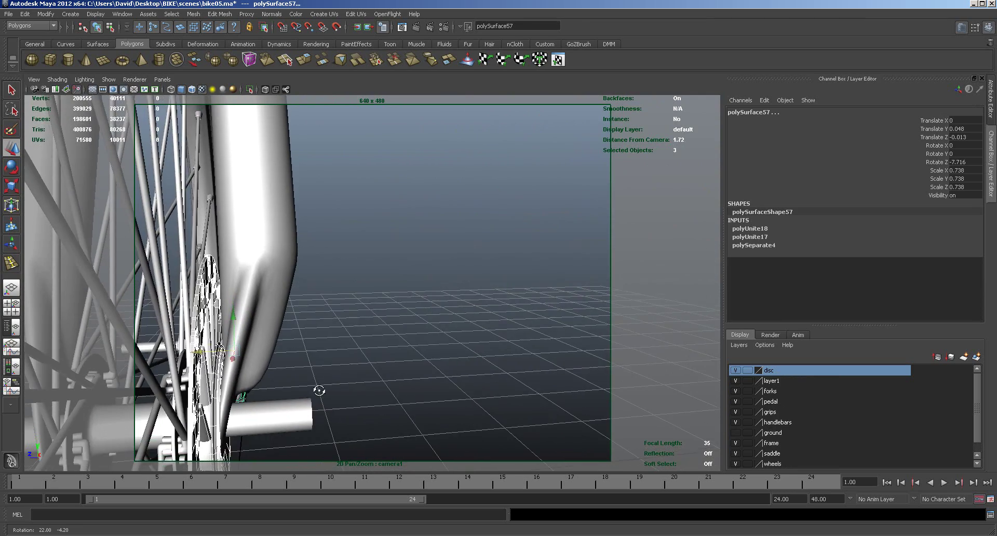
middle_click_drag(340, 386, 346, 381, "alt")
left_click_drag(345, 380, 438, 363, "alt")
left_click(356, 266)
right_click_drag(356, 266, 318, 267)
right_click_drag(459, 286, 418, 301, "alt")
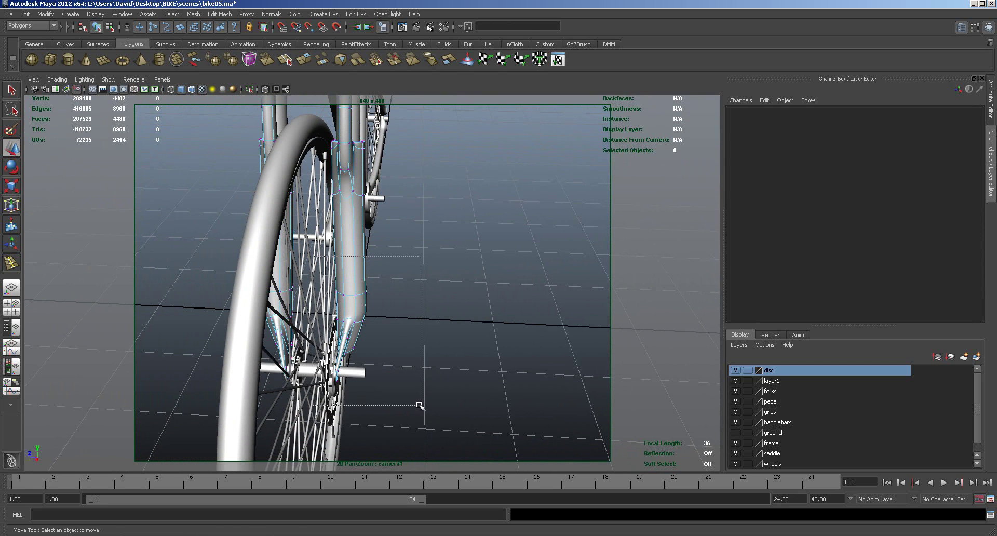
left_click_drag(411, 400, 414, 399)
left_click_drag(321, 345, 400, 349)
right_click_drag(432, 329, 432, 326, "alt")
right_click_drag(369, 337, 390, 284, "alt")
right_click(372, 271)
mouse_move(391, 285)
left_mouse_down("alt")
mouse_move(312, 291)
mouse_move(377, 291)
mouse_move(382, 283)
left_mouse_up("alt")
right_click_drag(383, 282, 399, 233, "alt")
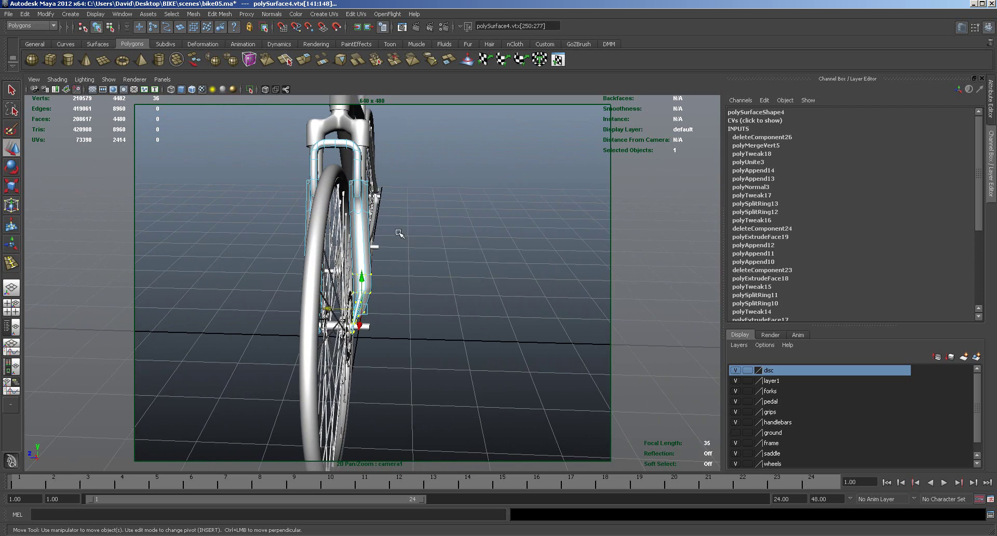
Select the upper collar vertices of the same fork leg and shift them outward to line up with its lower part.
right_click(359, 191)
left_click(331, 193)
left_click(323, 190)
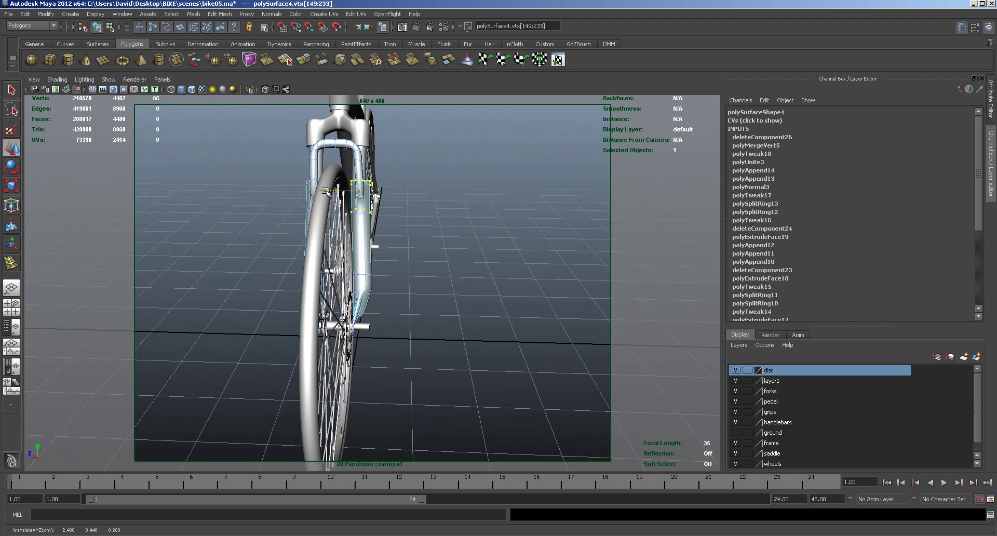
Separate the paired inner fork tubes into individual meshes and select one of the tubes.
left_click_drag(413, 220, 342, 362, "alt")
left_click(280, 188)
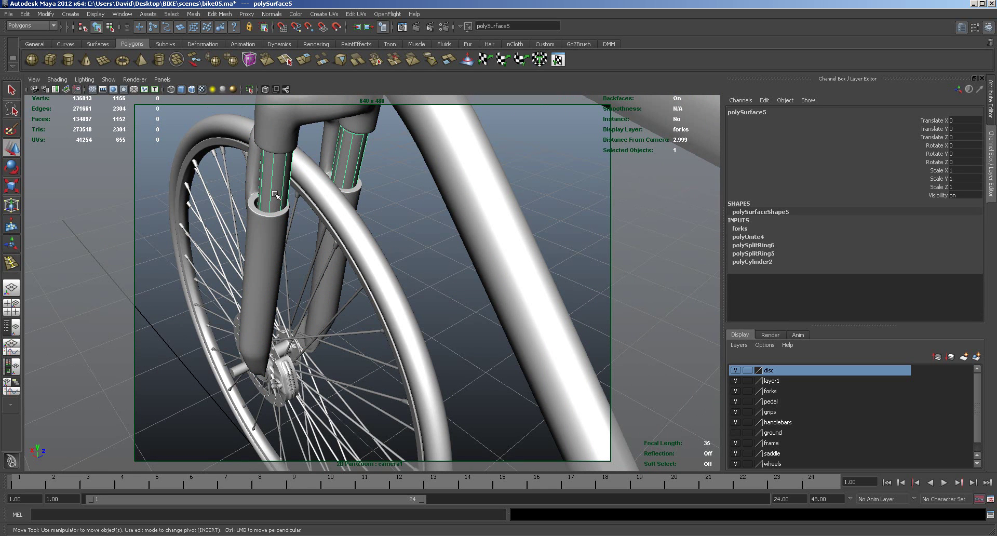
left_click(194, 14)
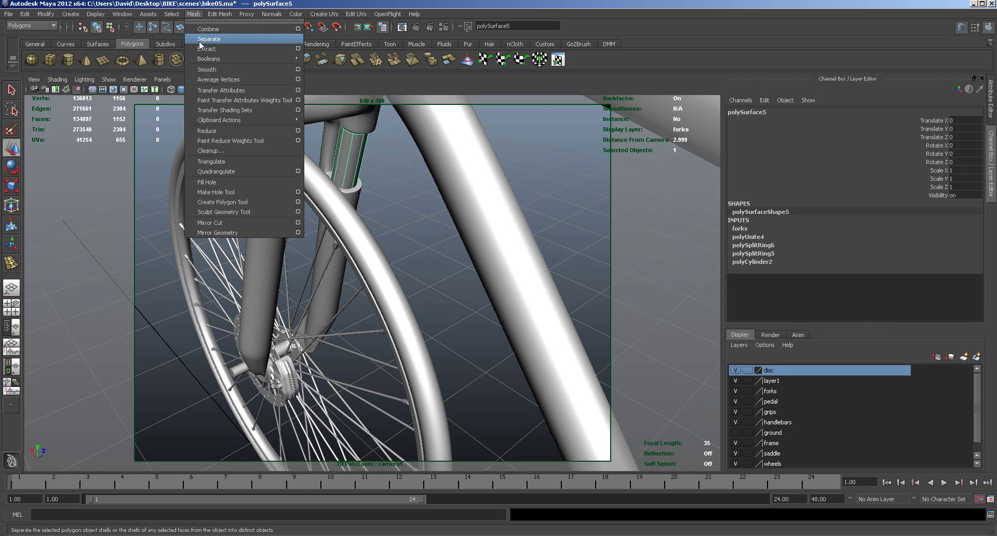
left_click(201, 37)
left_click(358, 154)
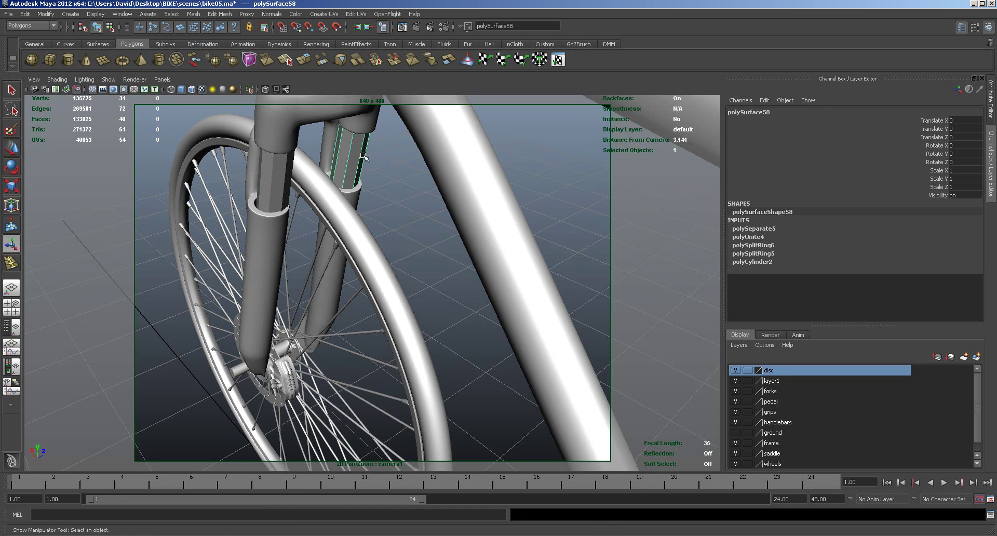
Hide the far inner fork tube, centre the pivot of the disc-side tube and move that tube outward along Z to fit the shifted fork leg.
key("ctrl+h")
left_click(284, 177)
key("3")
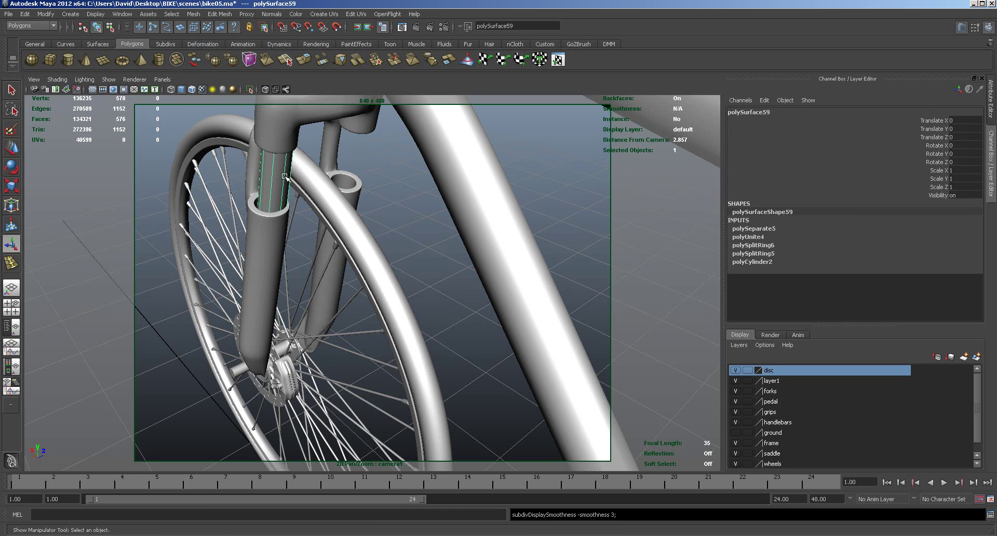
left_click(25, 14)
mouse_move(45, 15)
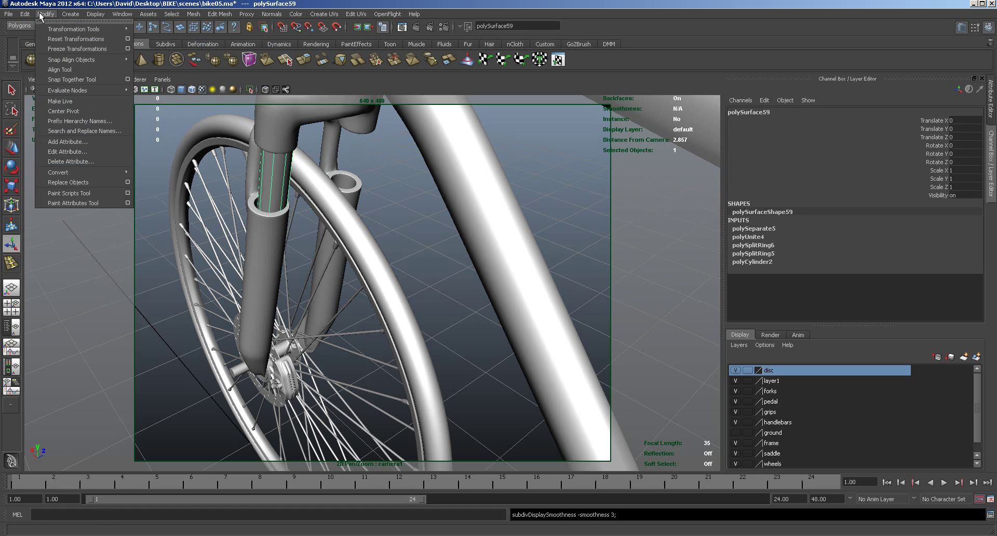
left_click(63, 112)
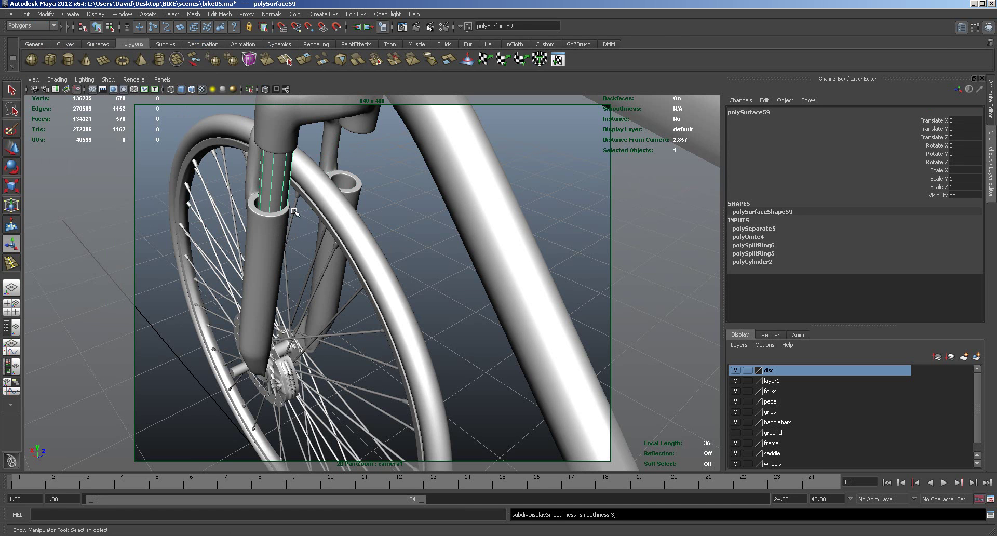
key("w")
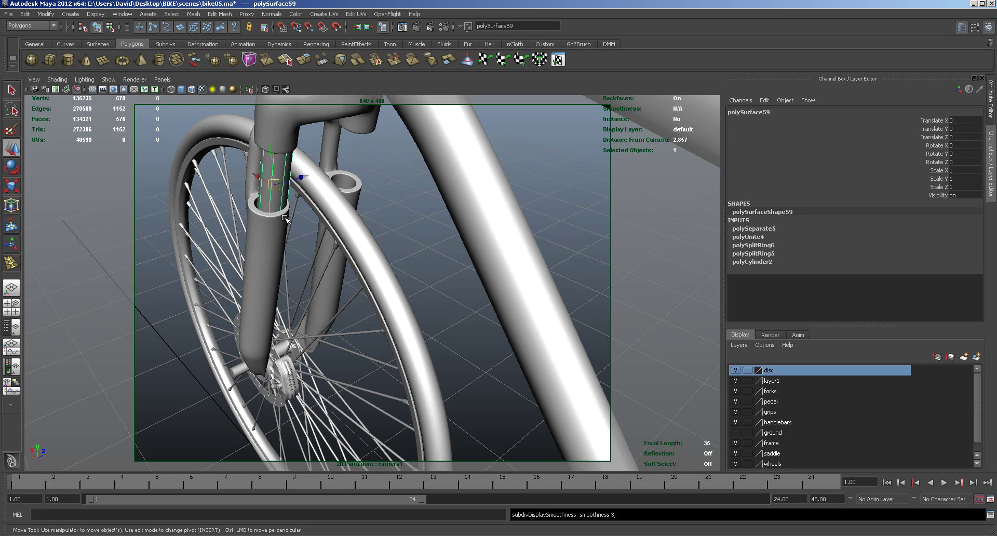
left_click_drag(302, 178, 478, 167)
Select the disc-side arm vertices of the fork crown on the handlebars mesh and shift them outward to line up with the inner tube.
left_click(475, 134)
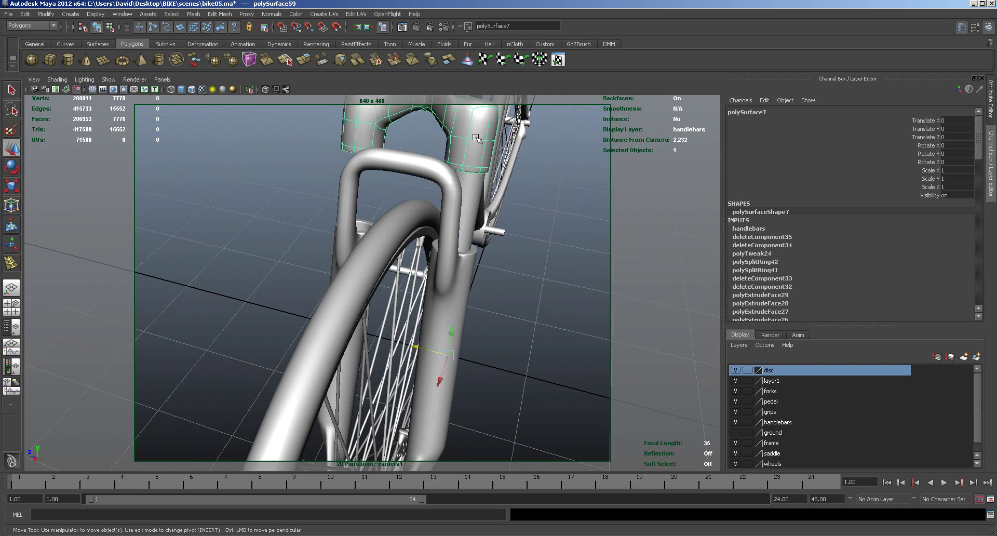
right_click_drag(475, 138, 452, 138)
left_click_drag(452, 138, 474, 147, "alt")
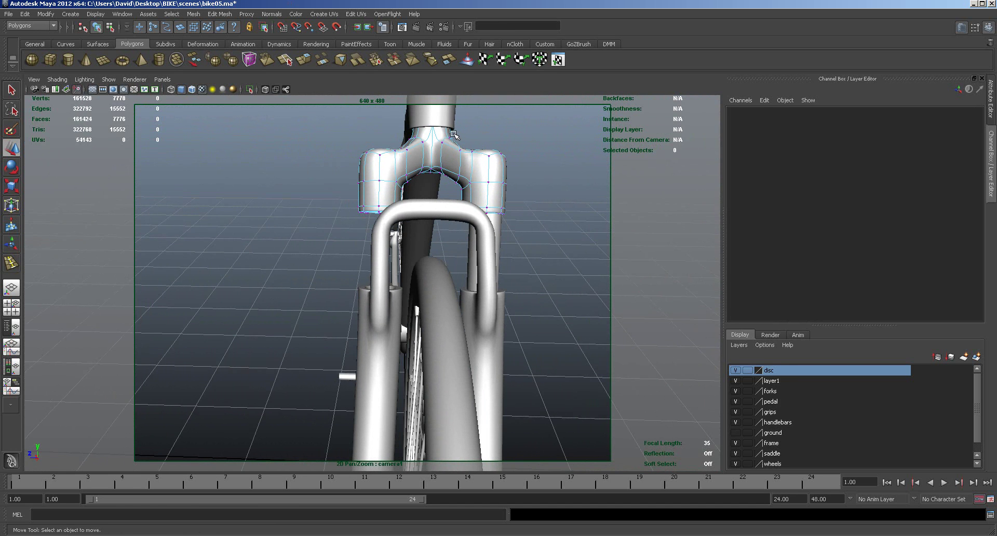
left_click_drag(535, 248, 537, 249)
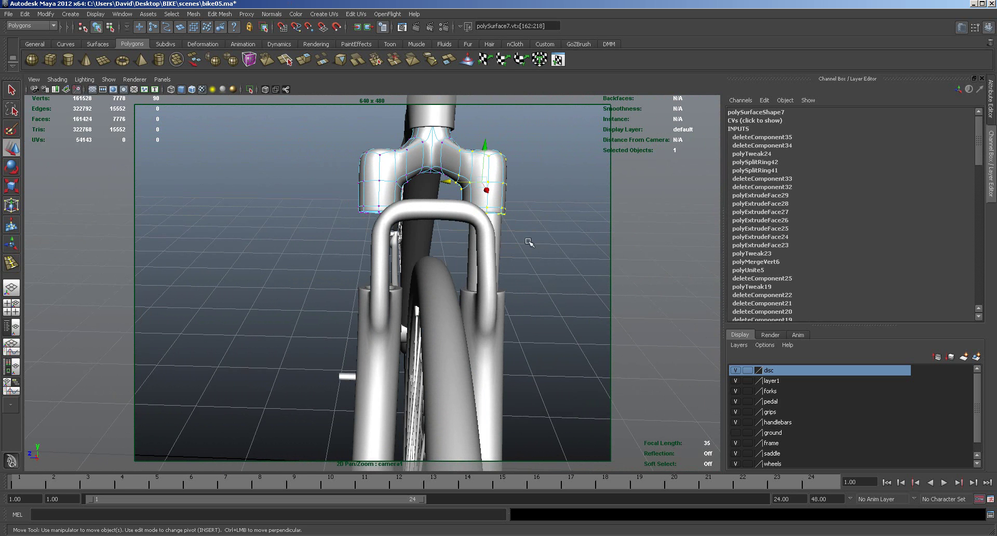
middle_click_drag(450, 184, 453, 184)
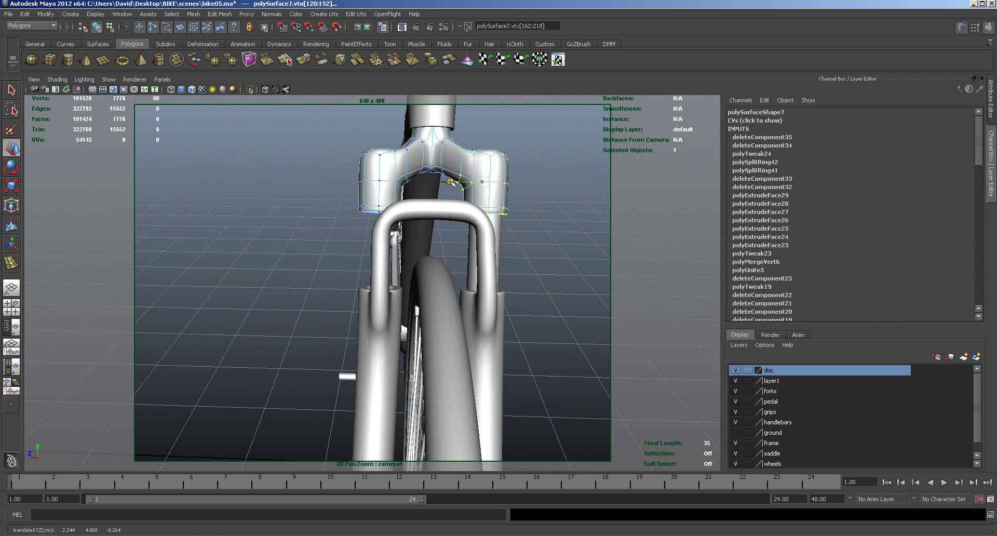
left_click_drag(545, 240, 511, 229, "alt")
right_click_drag(511, 228, 554, 225, "alt")
middle_click_drag(555, 220, 561, 227, "alt")
left_click_drag(561, 227, 366, 176, "alt")
middle_click_drag(382, 171, 384, 173)
Select the faces of the forks mesh on the side opposite the disc and delete that unadjusted half.
left_click_drag(384, 173, 421, 291, "alt")
right_click_drag(421, 291, 307, 290, "alt")
left_click(393, 362)
right_click_drag(392, 365, 385, 382)
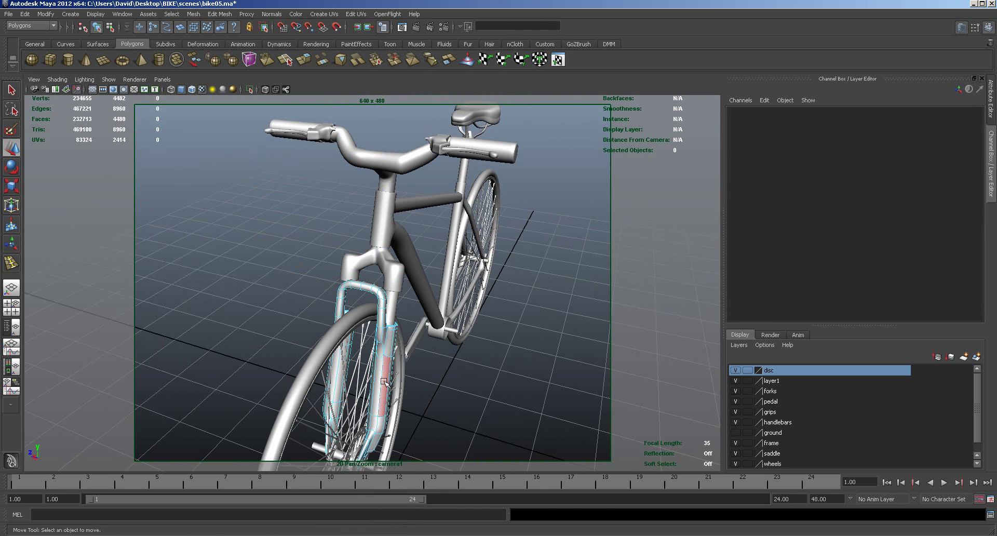
key("space")
middle_click_drag(266, 253, 284, 210, "alt")
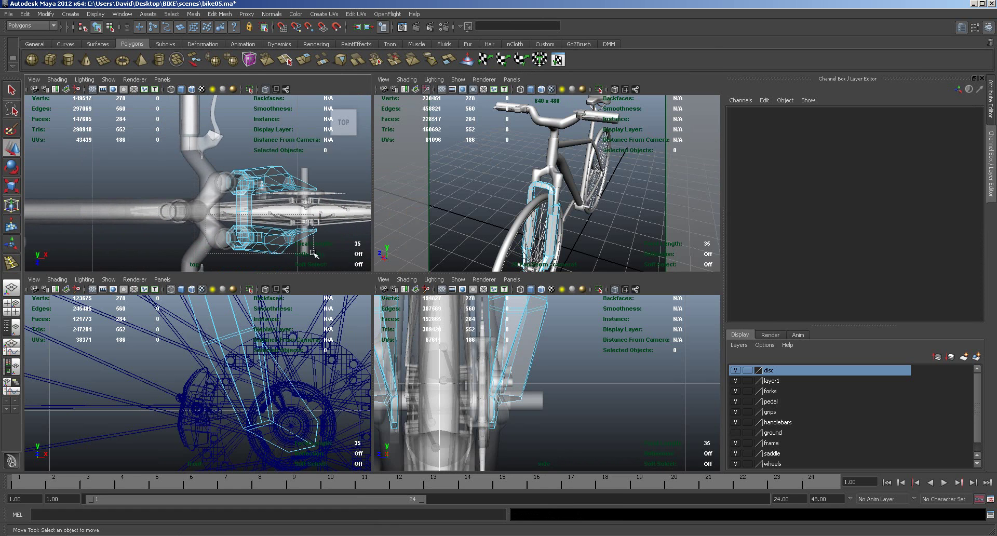
left_click_drag(285, 253, 287, 254)
key("Delete")
right_click_drag(250, 218, 251, 251)
left_click_drag(251, 251, 311, 263)
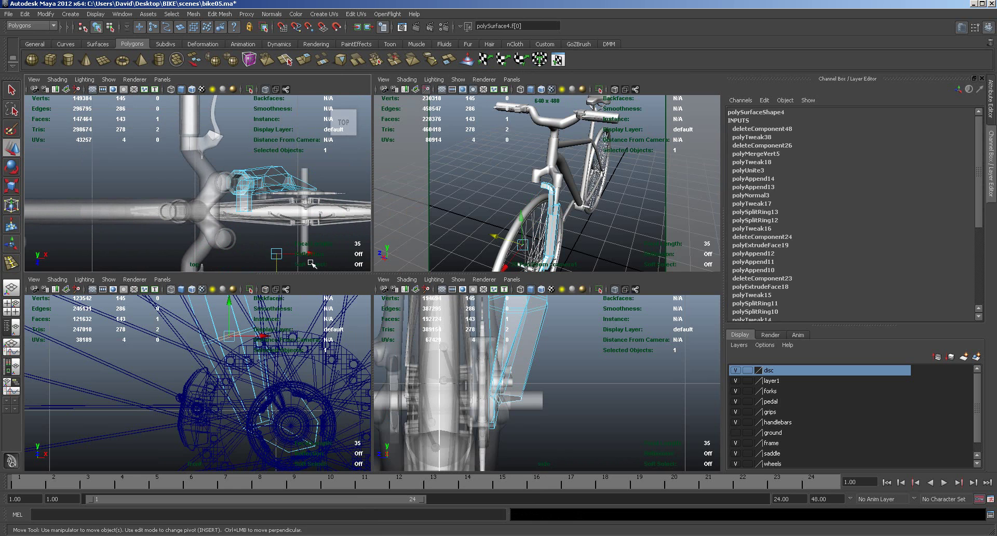
key("Delete")
Duplicate the remaining fork half mirrored with Scale Z -1 and combine both halves into one mesh.
right_click_drag(250, 207, 283, 177)
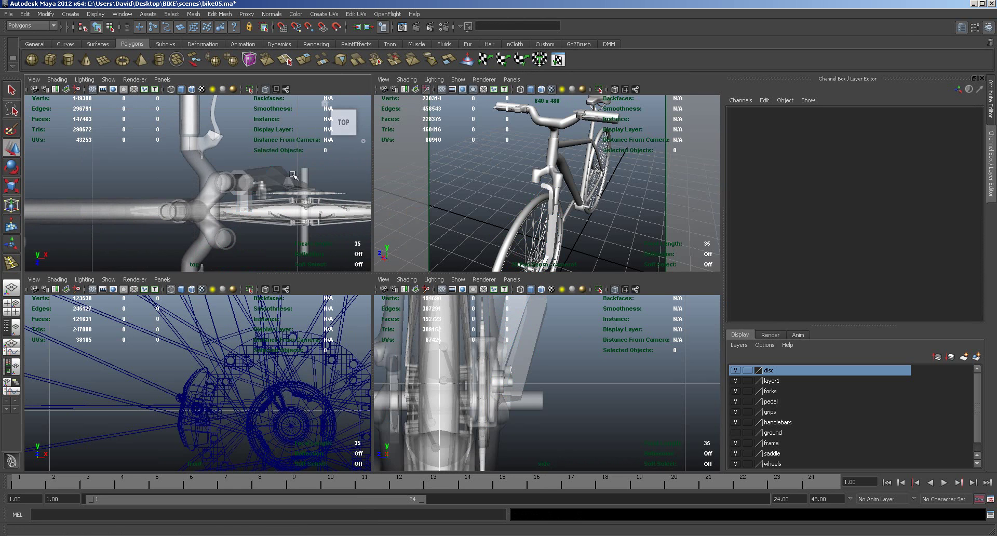
left_click(292, 178)
scroll(146, 200, "down", 3)
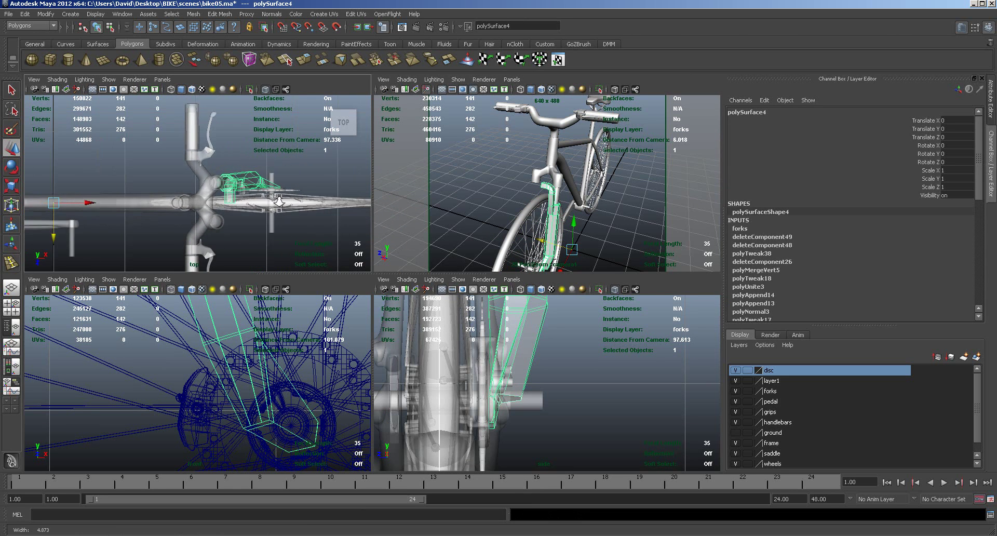
left_click(26, 14)
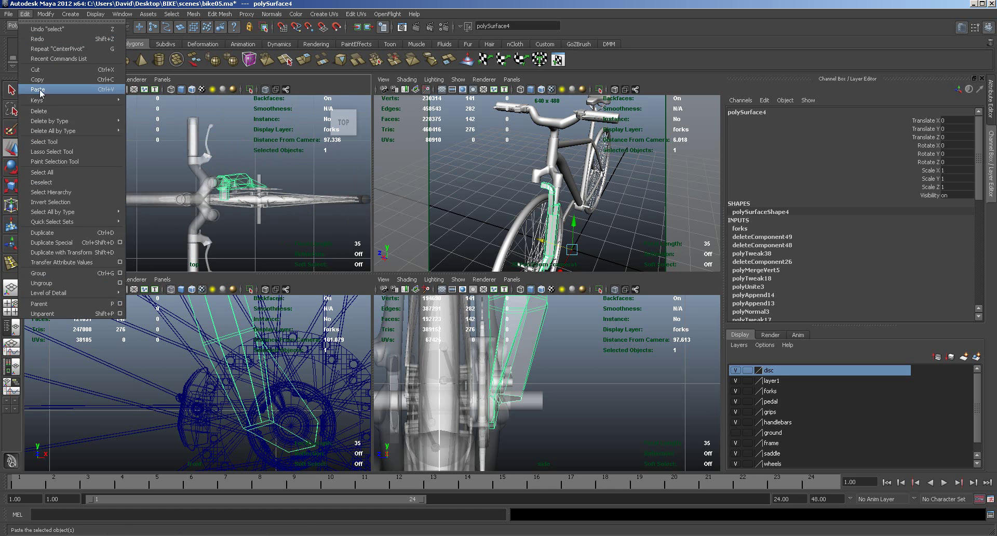
left_click(56, 244)
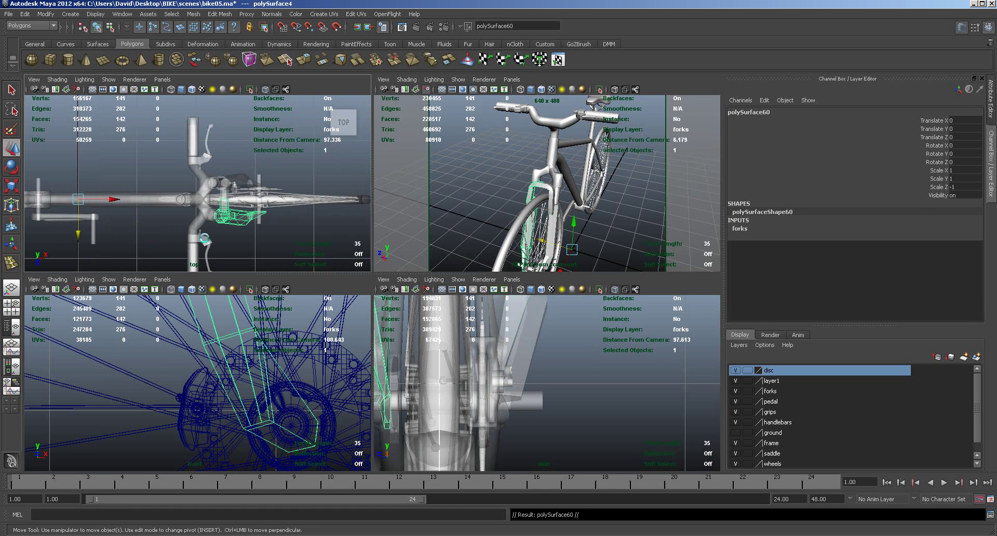
left_click(222, 184, "shift")
left_click(193, 14)
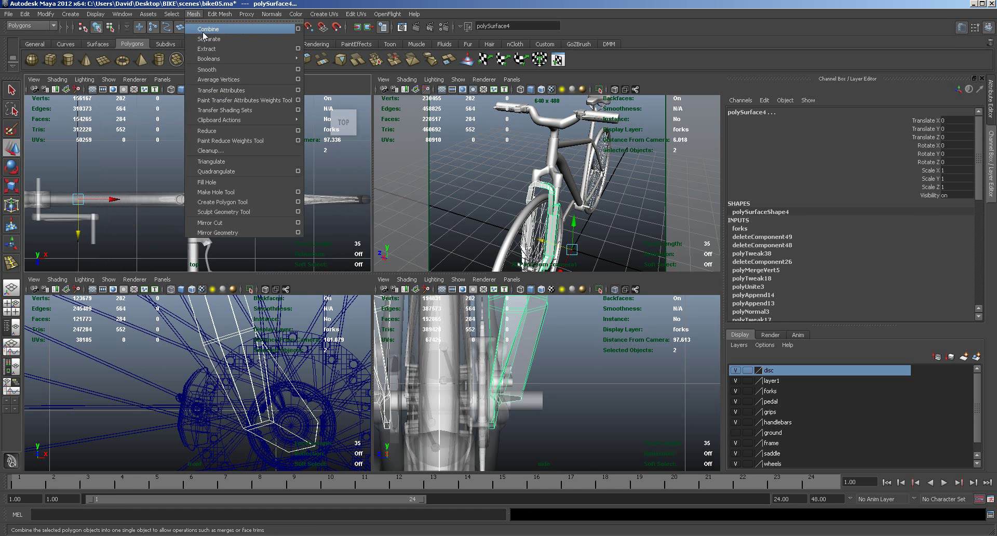
left_click(204, 35)
Scale the fork brace's centre seam vertices together, merge them and show the combined forks with smooth preview.
scroll(342, 228, "up", 5)
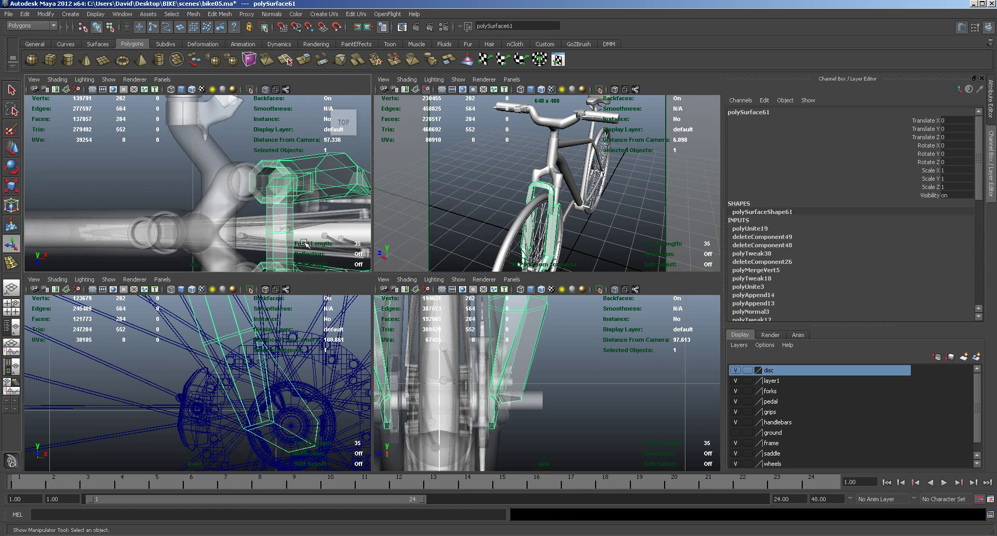
right_click_drag(285, 242, 244, 243)
left_click_drag(252, 225, 319, 240)
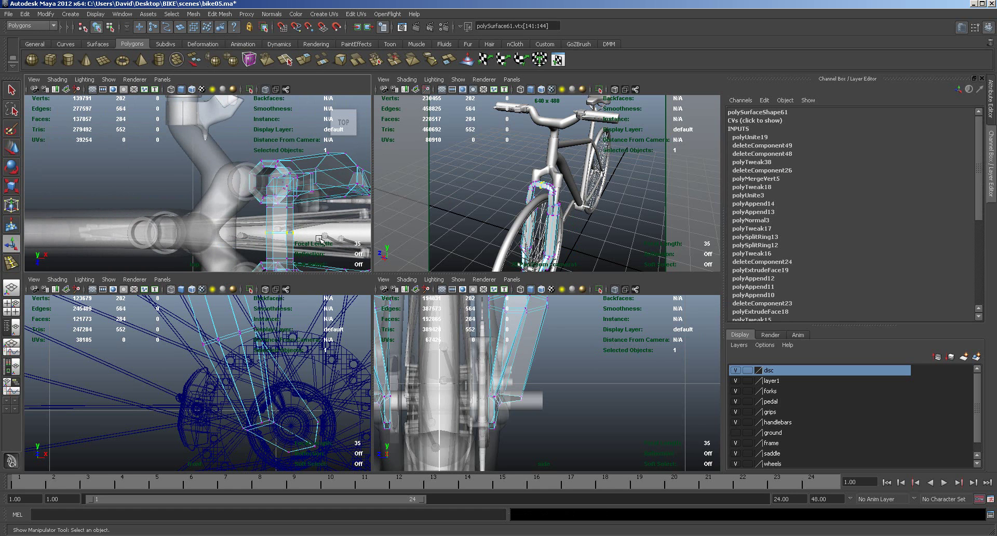
key("r")
left_click_drag(275, 184, 278, 194)
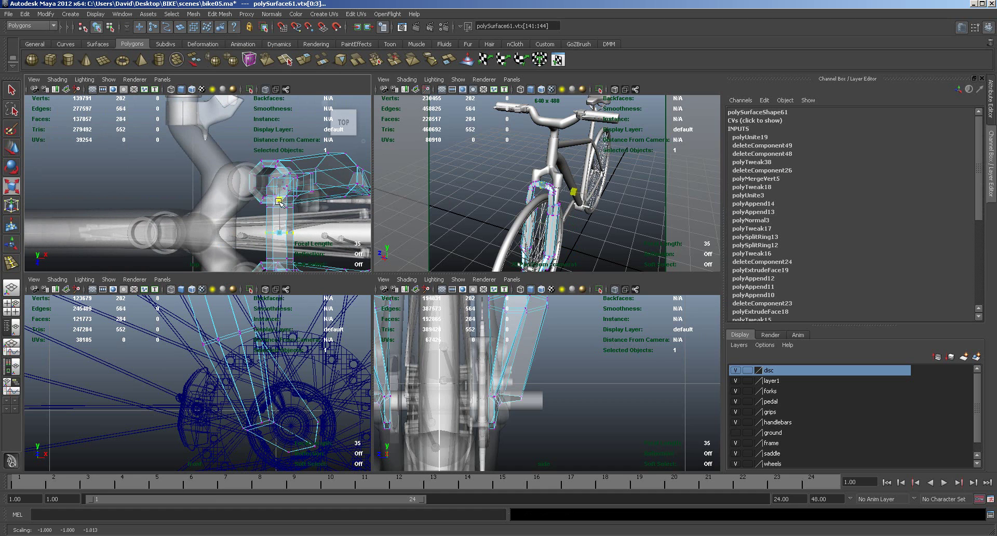
left_click_drag(279, 238, 280, 190)
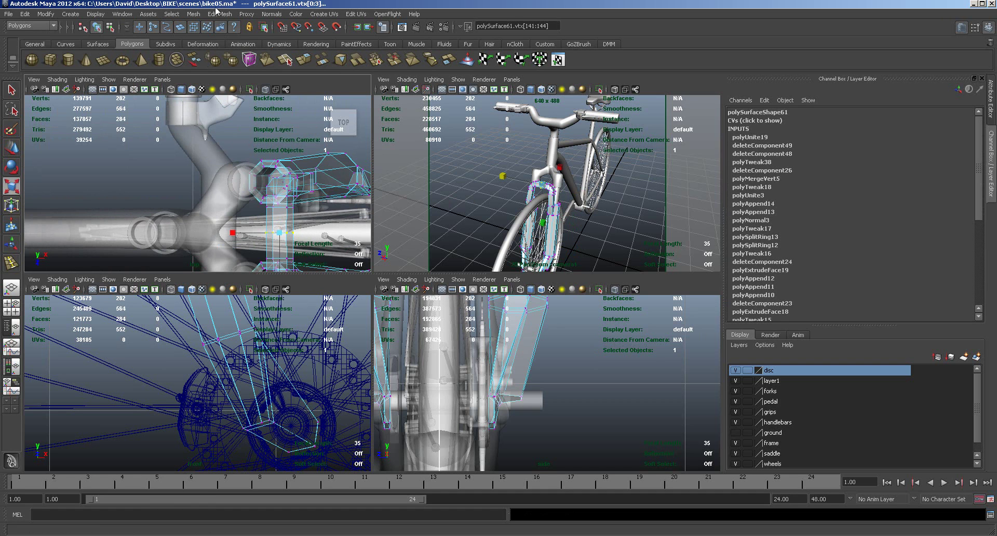
left_click(219, 14)
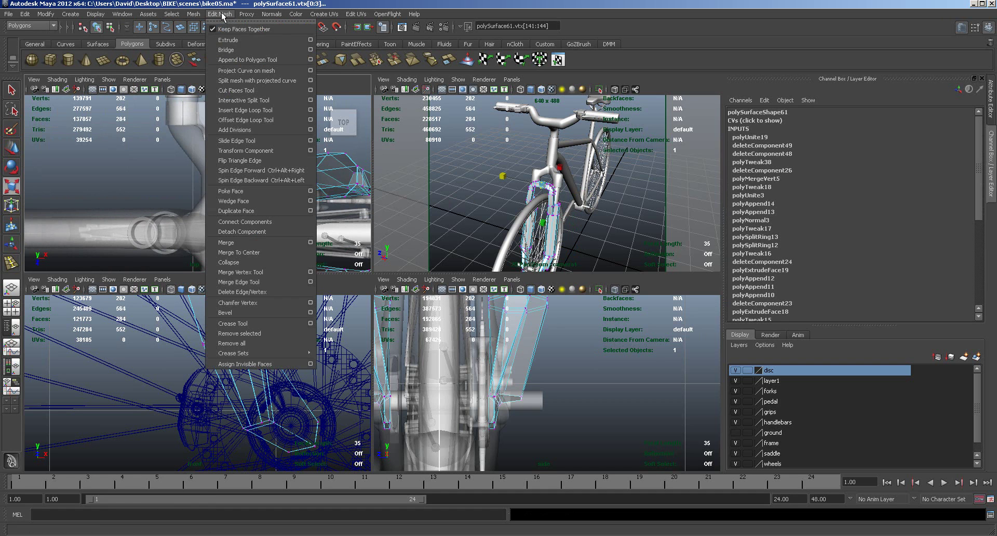
left_click(229, 245)
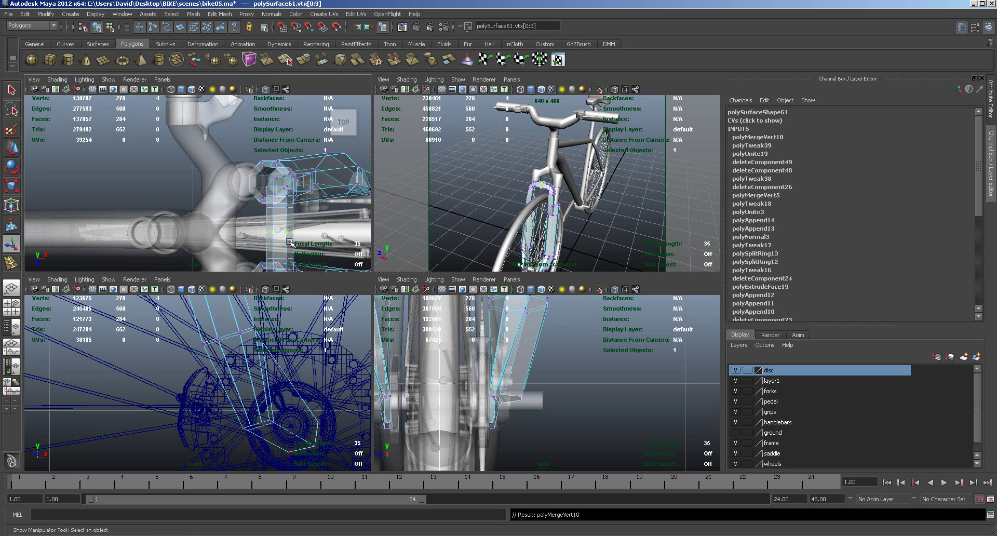
right_click_drag(553, 206, 560, 132)
key("3")
Select the handlebars mesh faces on the side opposite the disc and delete that half.
left_click(562, 115)
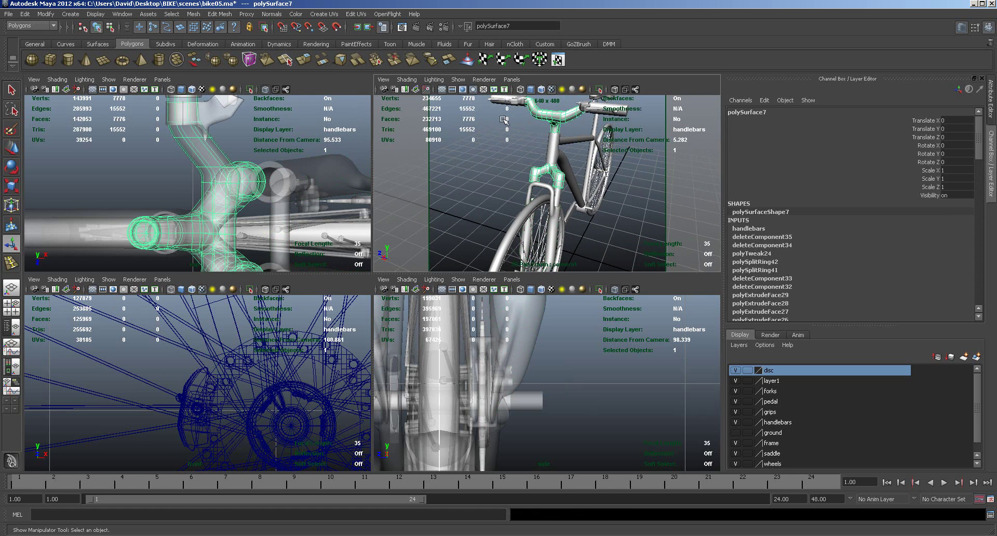
right_click_drag(290, 201, 240, 245, "alt")
left_click_drag(243, 227, 255, 229, "alt")
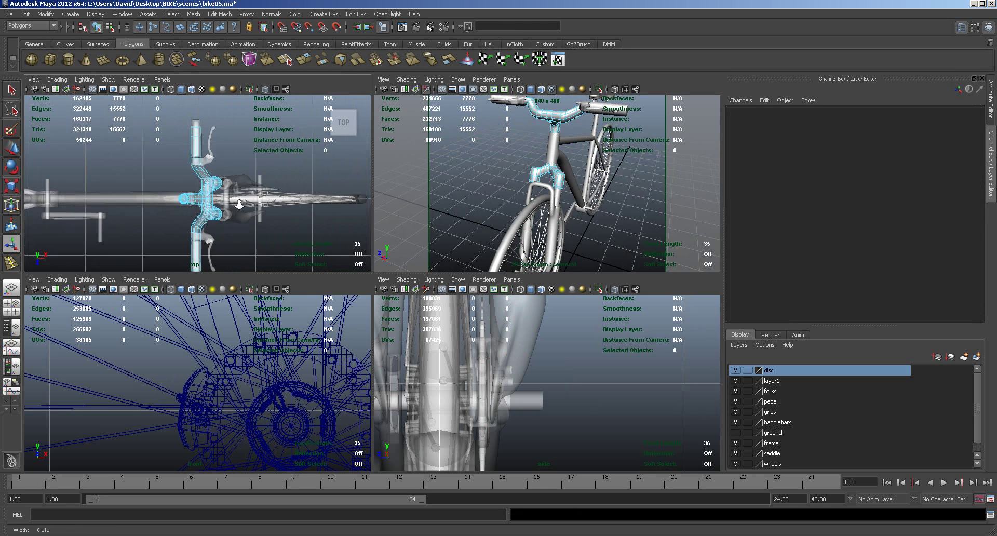
key("space")
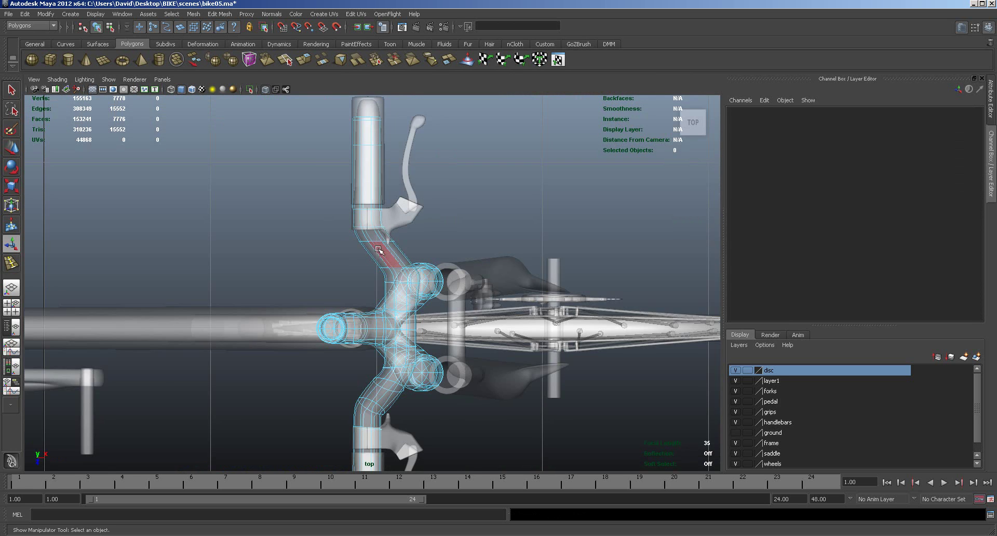
scroll(387, 183, "down", 3)
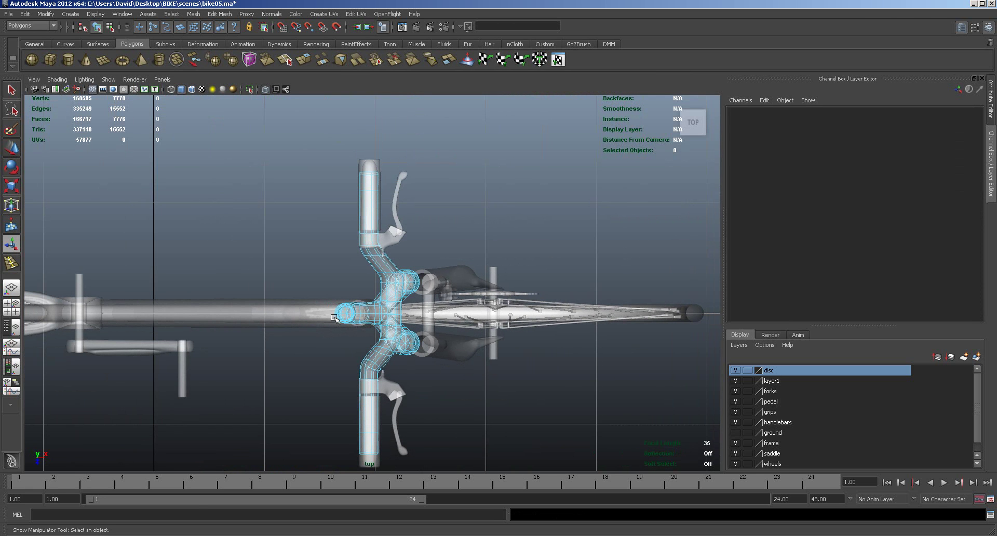
left_click_drag(405, 361, 472, 464)
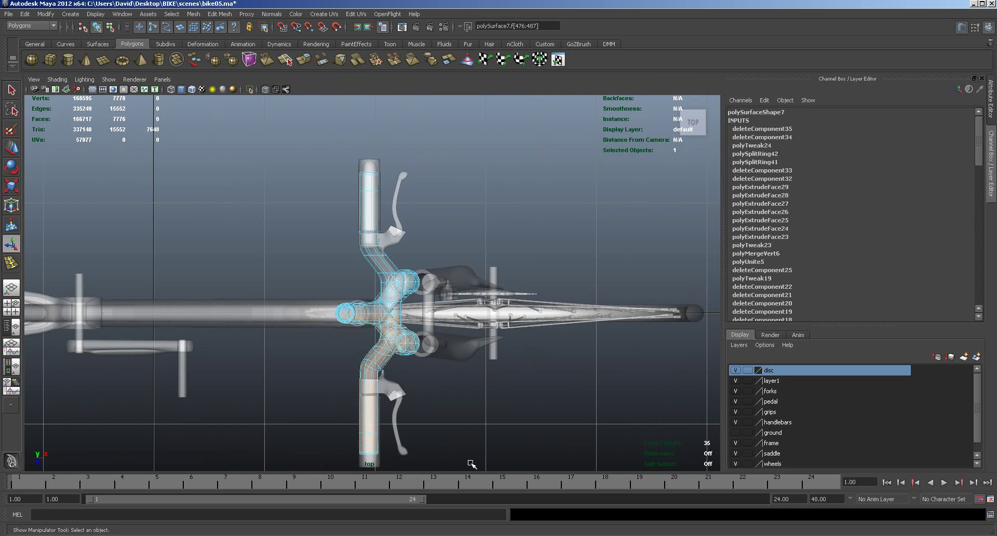
key("Delete")
Duplicate the remaining handlebars half mirrored with Scale Z -1 and combine both halves into one mesh.
right_click_drag(390, 309, 389, 291)
left_click(387, 306)
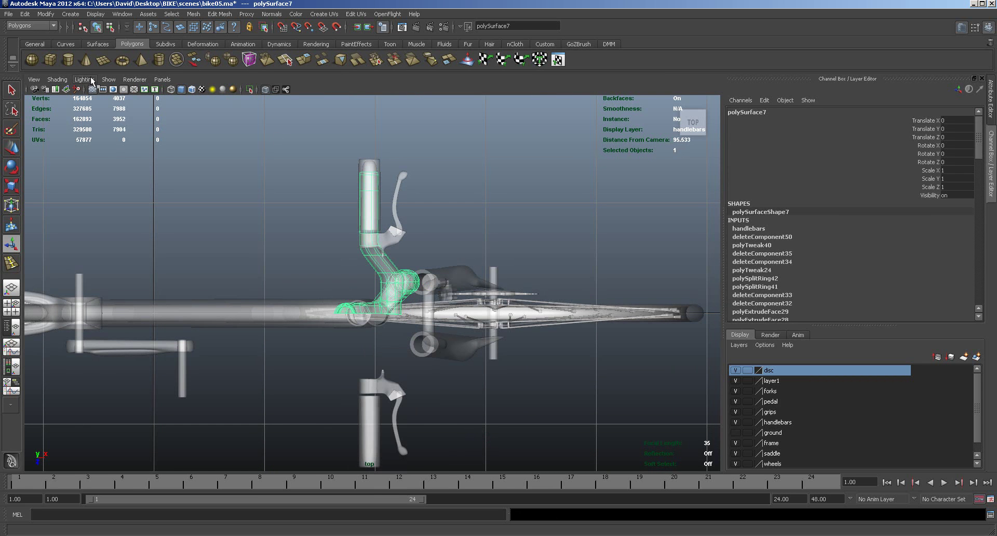
key("space")
left_click_drag(369, 239, 337, 244)
right_click_drag(432, 282, 499, 296, "alt")
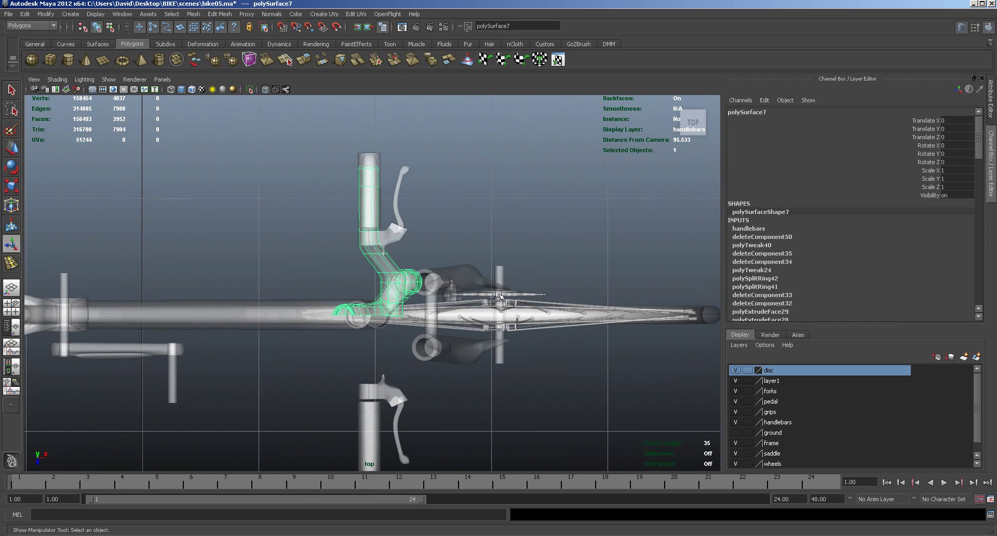
key("w")
left_click(24, 15)
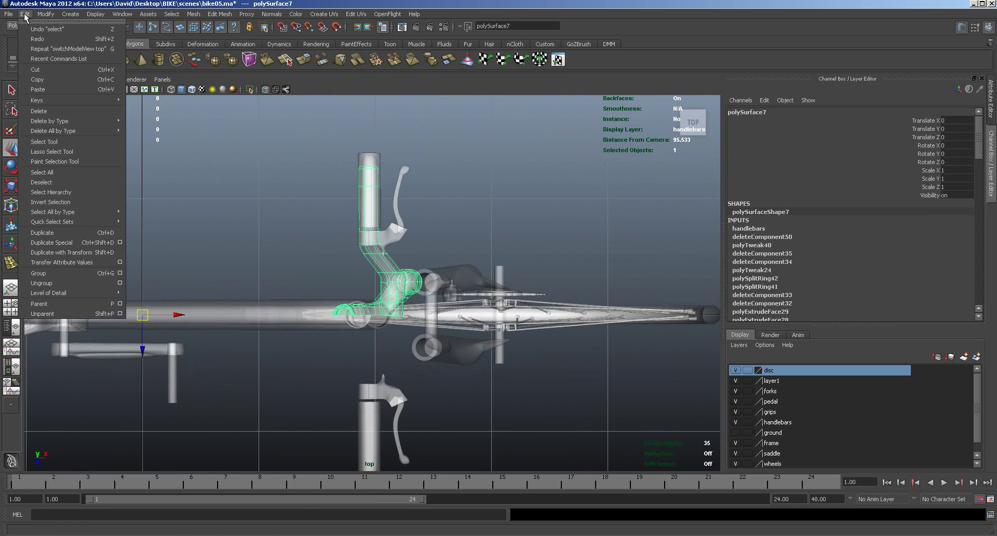
left_click(61, 243)
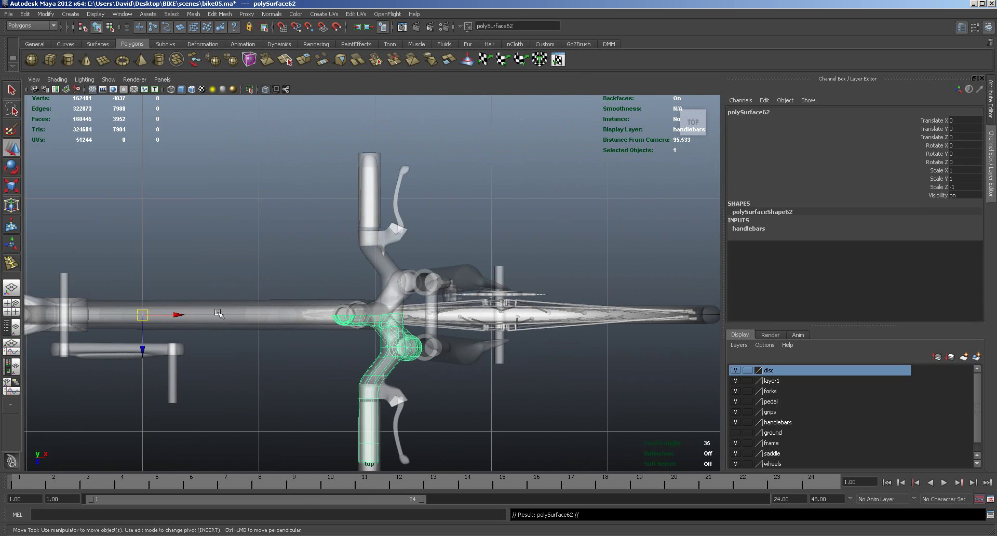
left_click(377, 307, "shift")
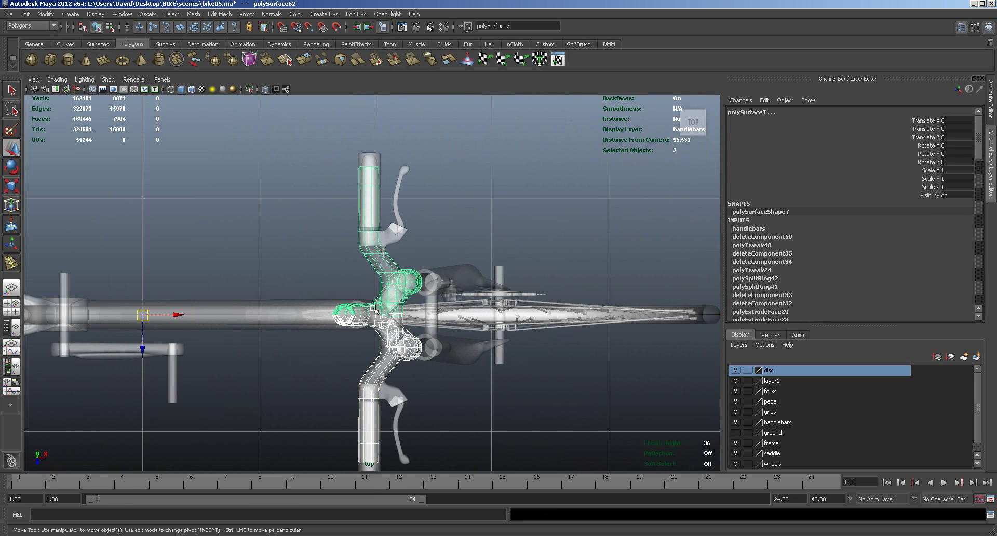
left_click(193, 14)
left_click(210, 31)
scroll(675, 339, "up", 5)
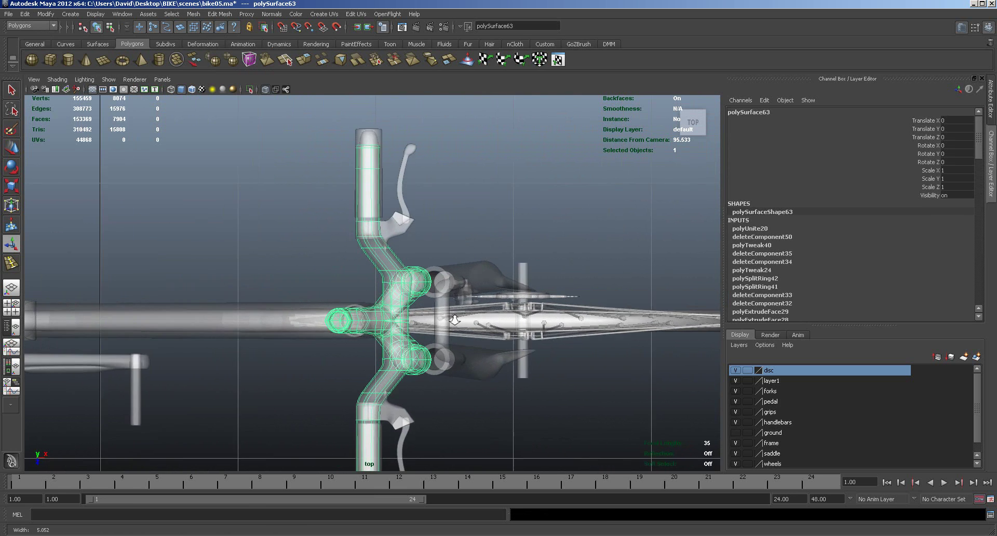
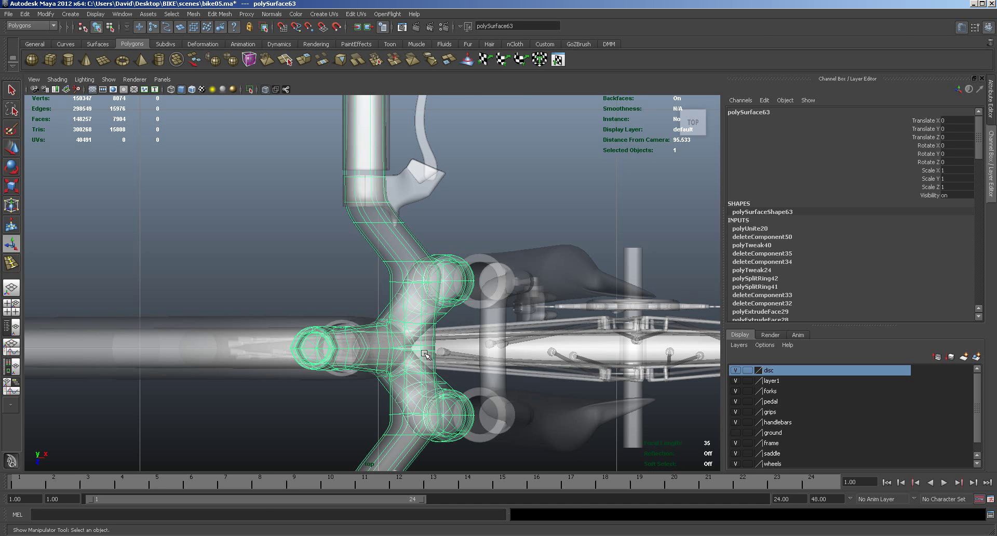
key("space")
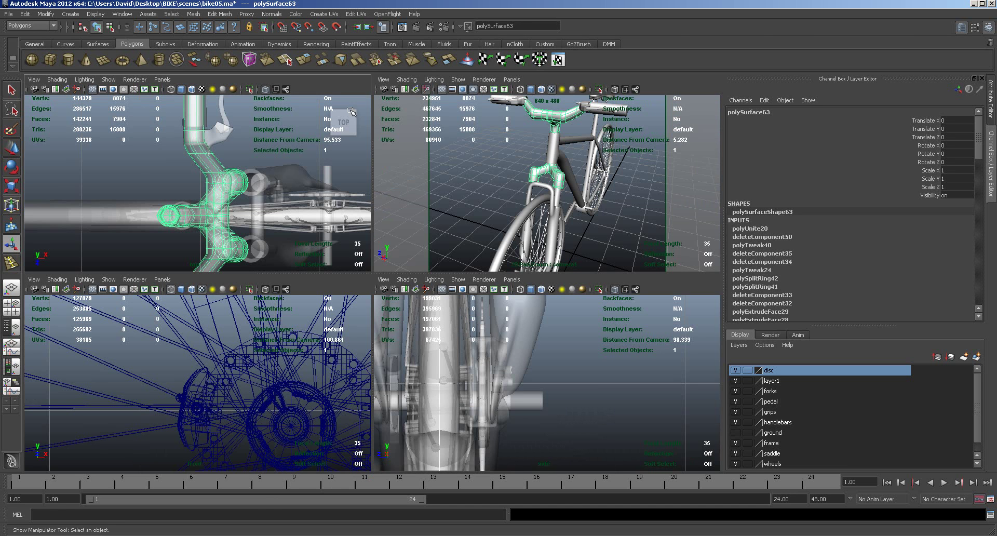
Select the vertices along the centre seam of the combined handlebars and fork crown mesh and merge them.
right_click_drag(222, 184, 194, 183)
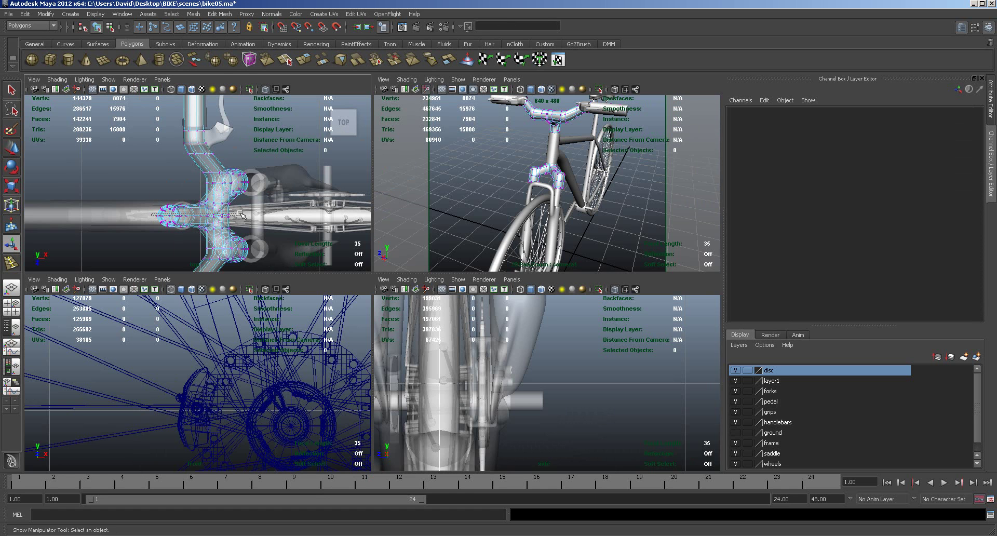
left_click_drag(240, 215, 240, 216)
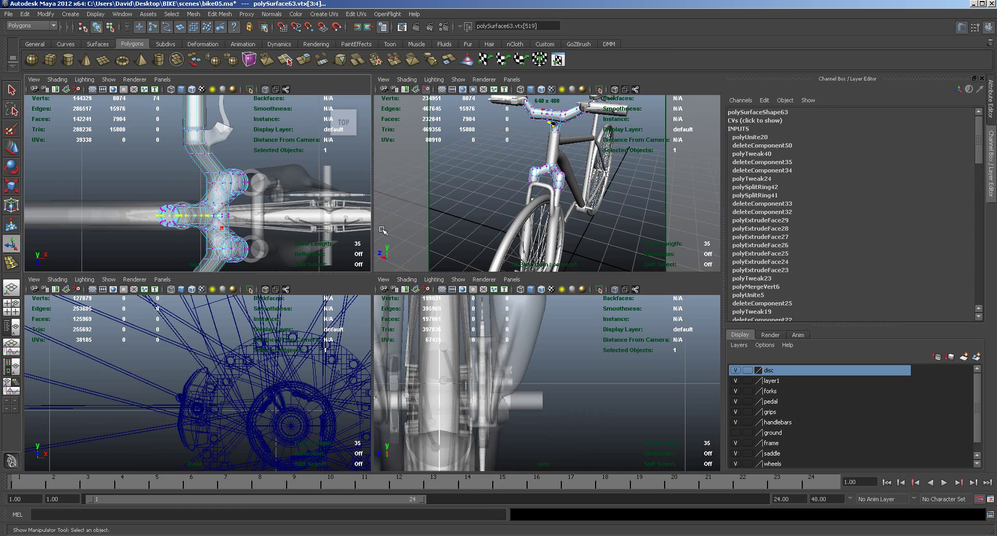
left_click_drag(526, 215, 593, 233, "alt")
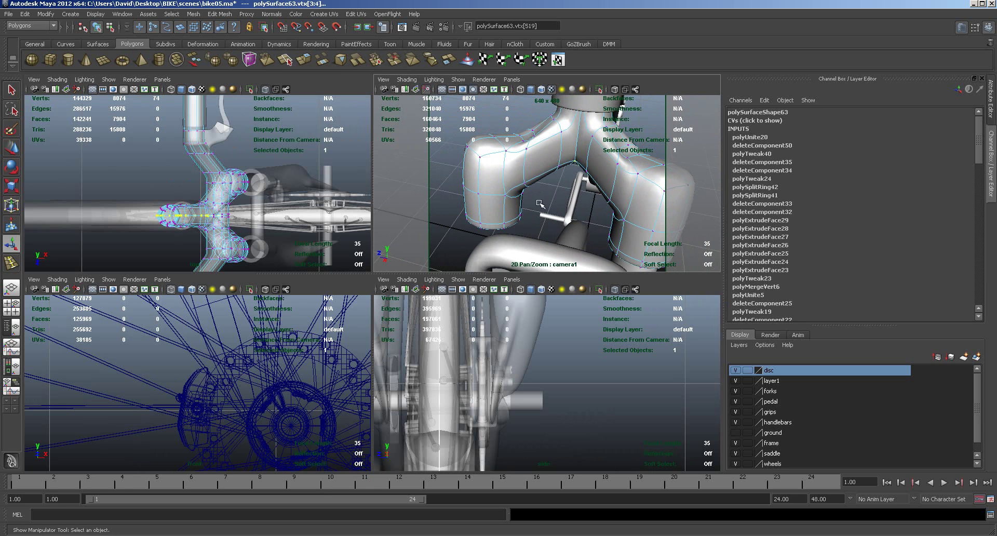
left_click(220, 16)
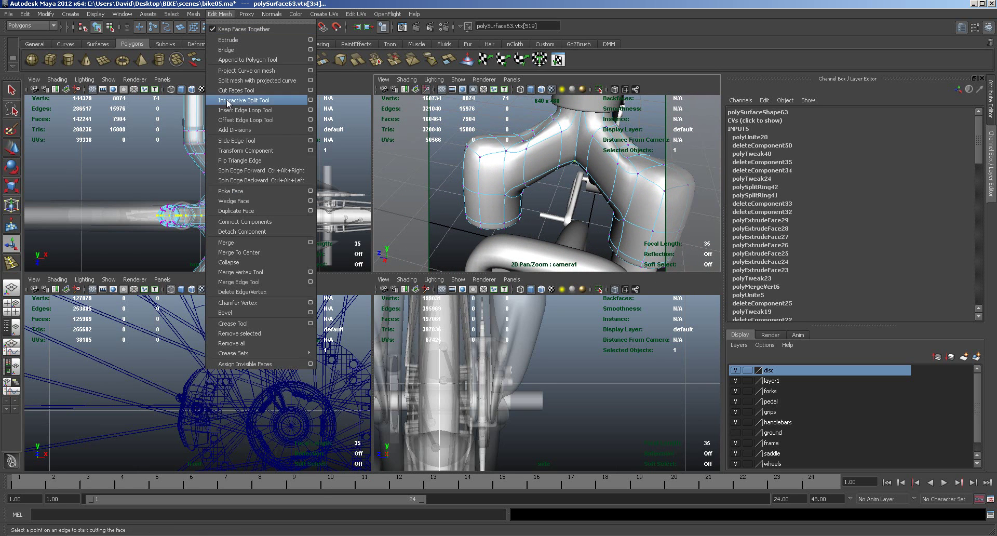
left_click(230, 244)
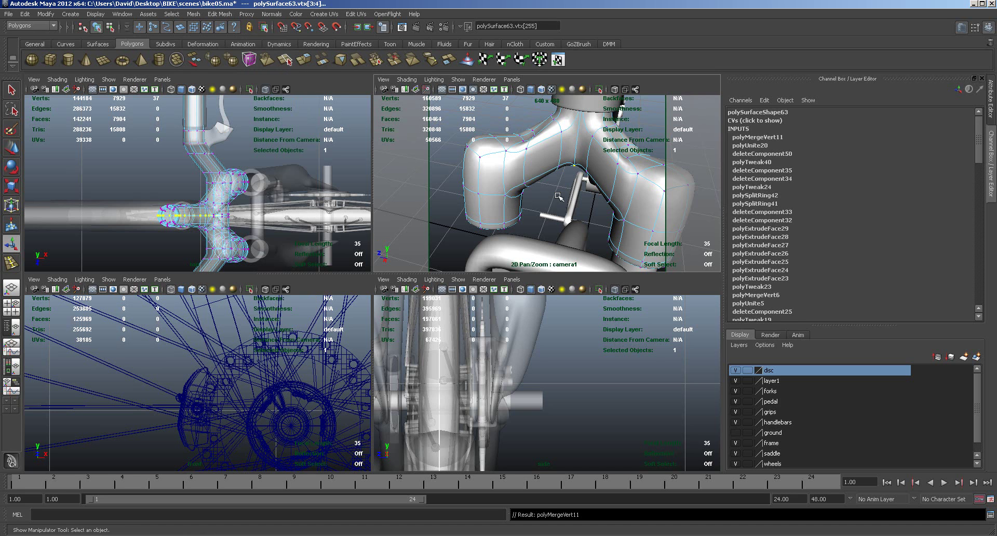
right_click_drag(549, 166, 567, 158)
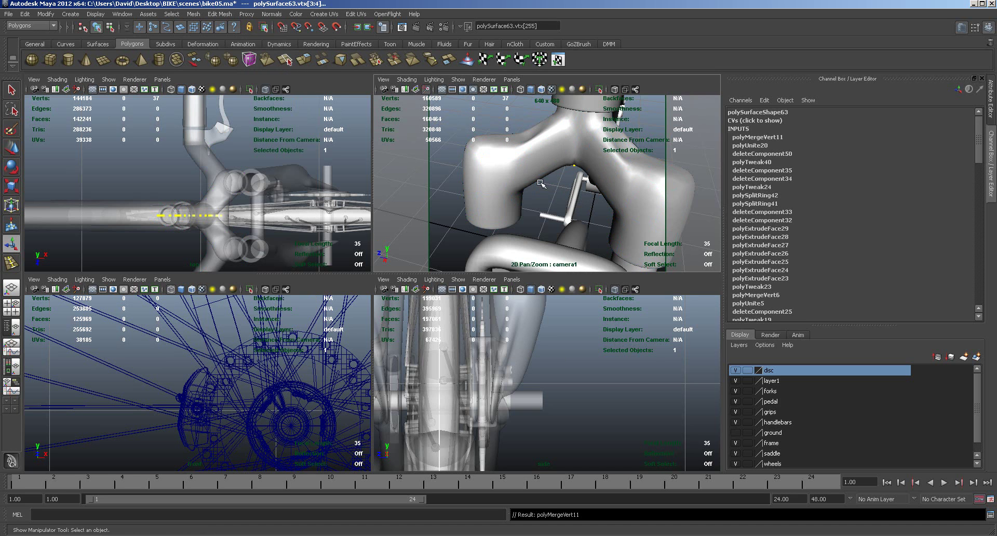
Snap the inner fork tube's pivot to the bike's centreline and duplicate the tube mirrored onto the opposite fork leg.
mouse_move(452, 177)
left_mouse_down("alt")
mouse_move(439, 192)
mouse_move(416, 166)
mouse_move(454, 180)
left_mouse_up("alt")
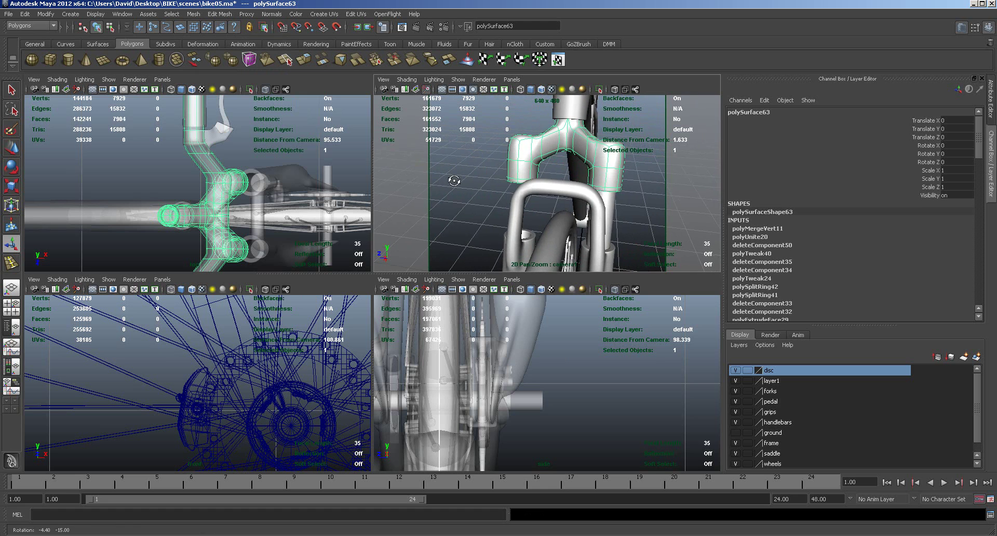
left_click(613, 204)
key("w")
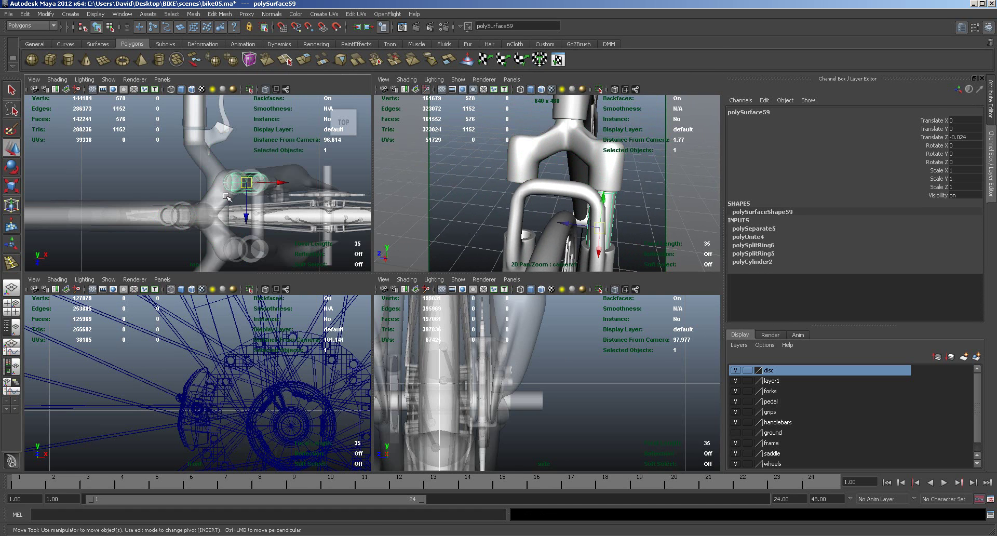
key("Insert")
left_click_drag(243, 193, 248, 191)
key("Insert")
left_click(25, 15)
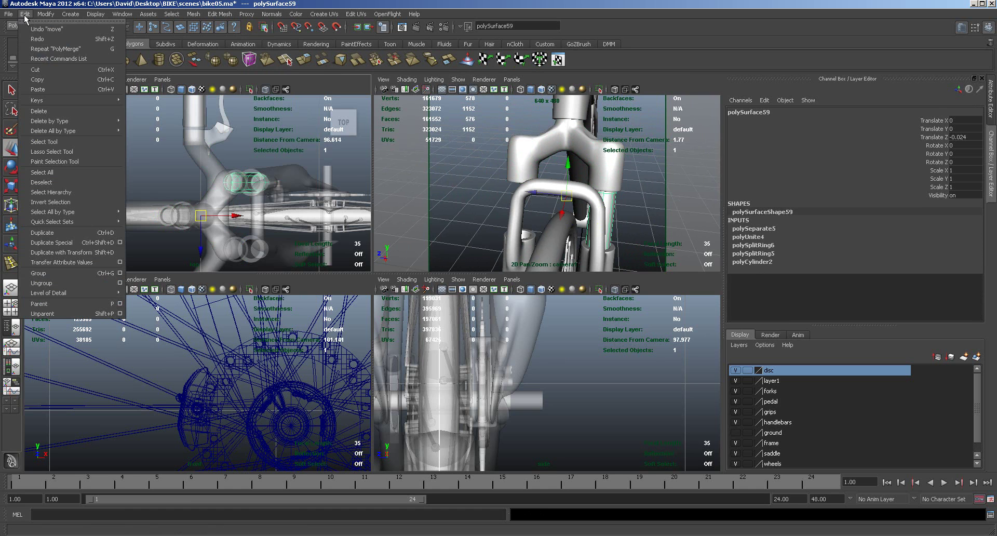
left_click(48, 242)
left_click(643, 221)
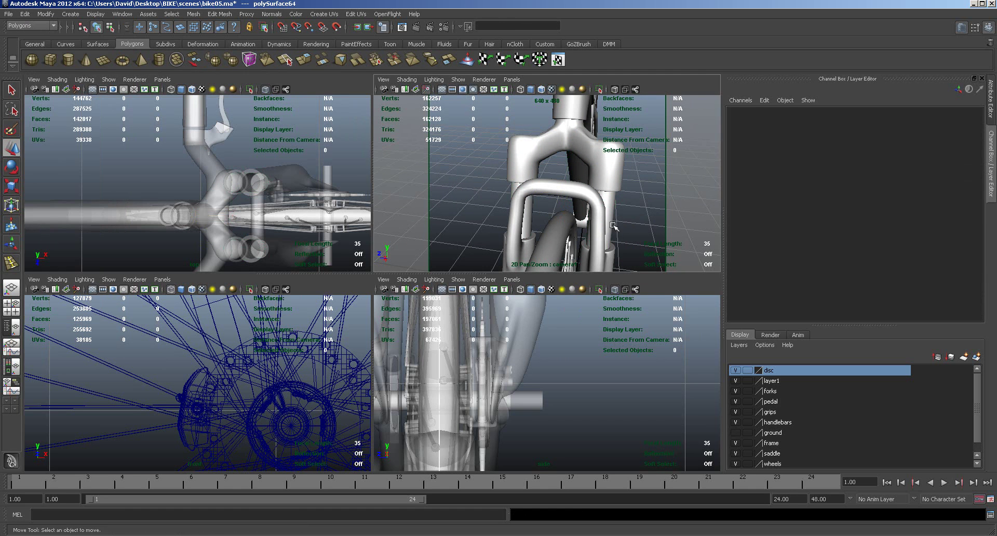
Shorten the front wheel axle to a Scale Y of about 0.261 so its ends sit within the fork legs.
key("space")
right_click_drag(545, 320, 452, 390, "alt")
left_click_drag(453, 390, 467, 342, "alt")
right_click_drag(467, 341, 436, 363, "alt")
left_click_drag(436, 363, 311, 371, "alt")
middle_click_drag(451, 373, 182, 356, "alt")
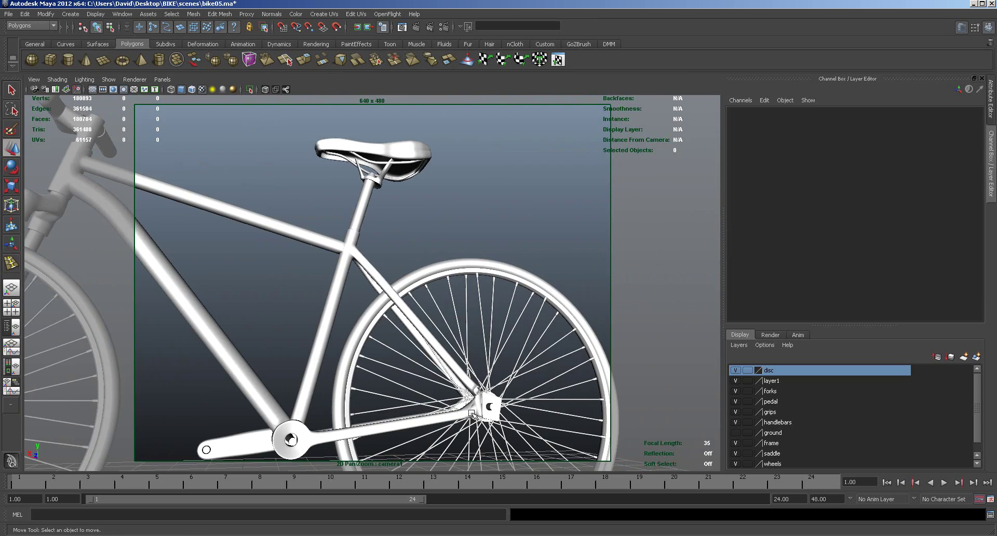
left_click_drag(476, 409, 320, 427, "alt")
right_click_drag(320, 427, 561, 401, "alt")
left_click_drag(561, 402, 430, 412, "alt")
left_click(321, 389)
right_click_drag(429, 412, 315, 416, "alt")
middle_click_drag(314, 415, 409, 407, "alt")
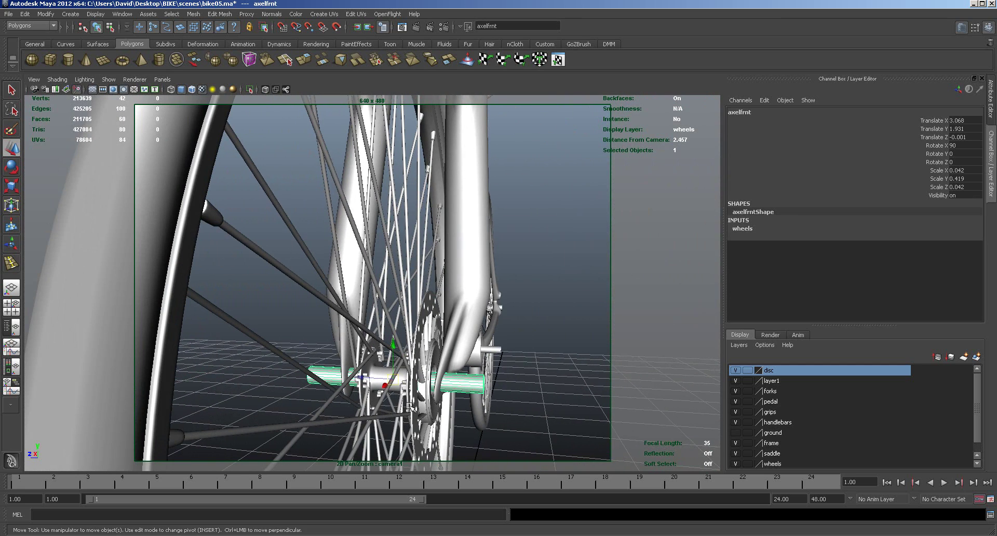
key("r")
left_click_drag(351, 378, 350, 378)
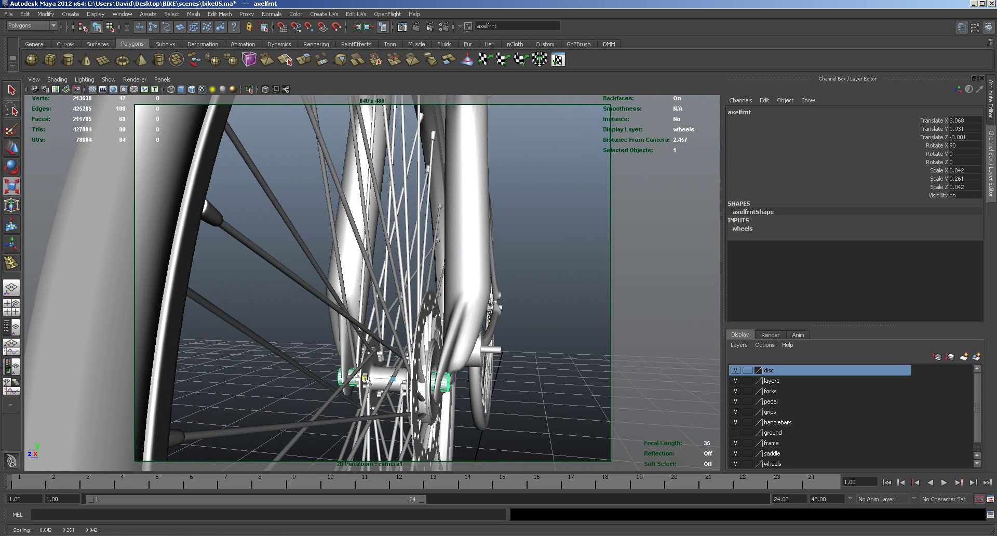
left_click(537, 393)
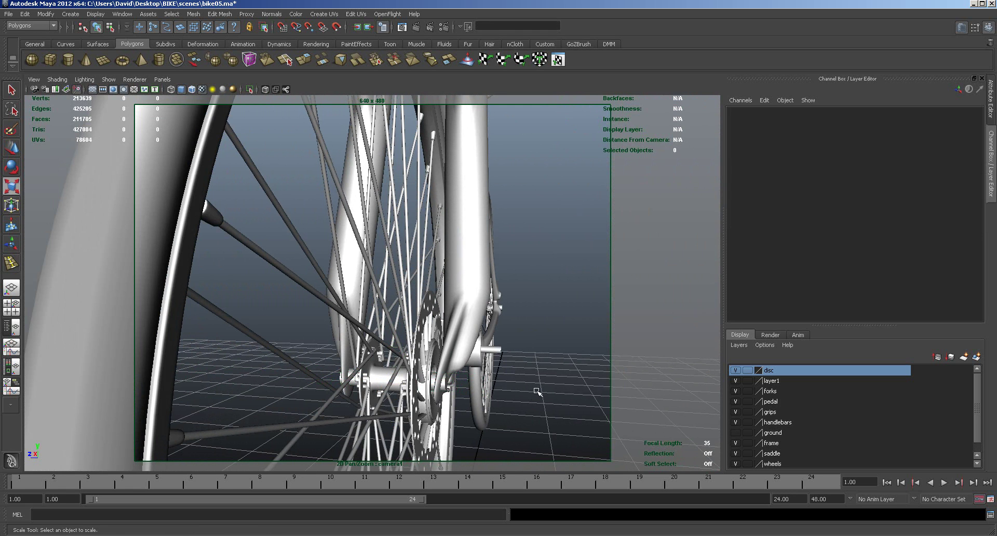
Test-render the whole bike from two different front three-quarter camera angles with mental ray.
right_click_drag(559, 389, 318, 374, "alt")
left_click_drag(424, 387, 379, 389, "alt")
mouse_move(468, 390)
right_mouse_down("alt")
mouse_move(509, 391)
mouse_move(465, 382)
right_mouse_up("alt")
left_click_drag(465, 383, 483, 411, "alt")
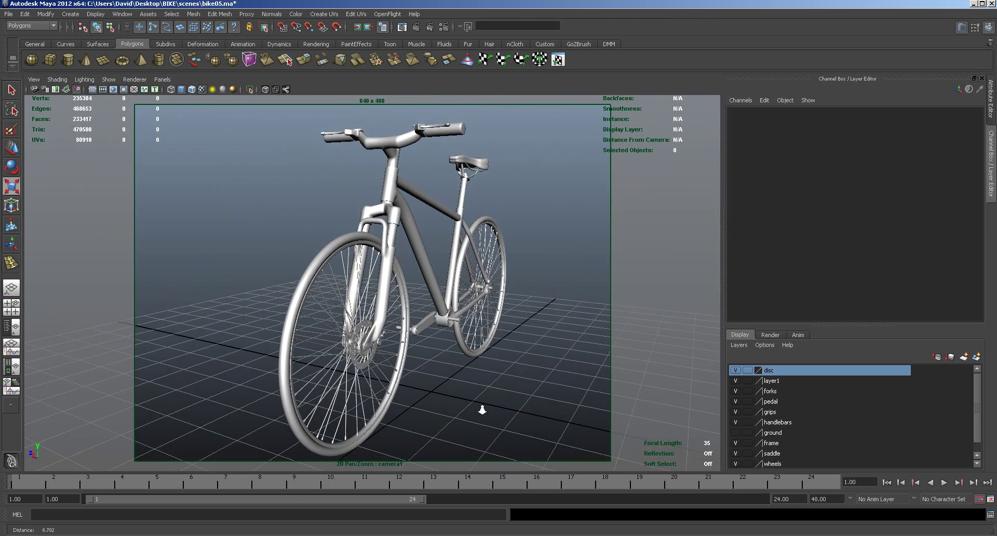
left_click(417, 27)
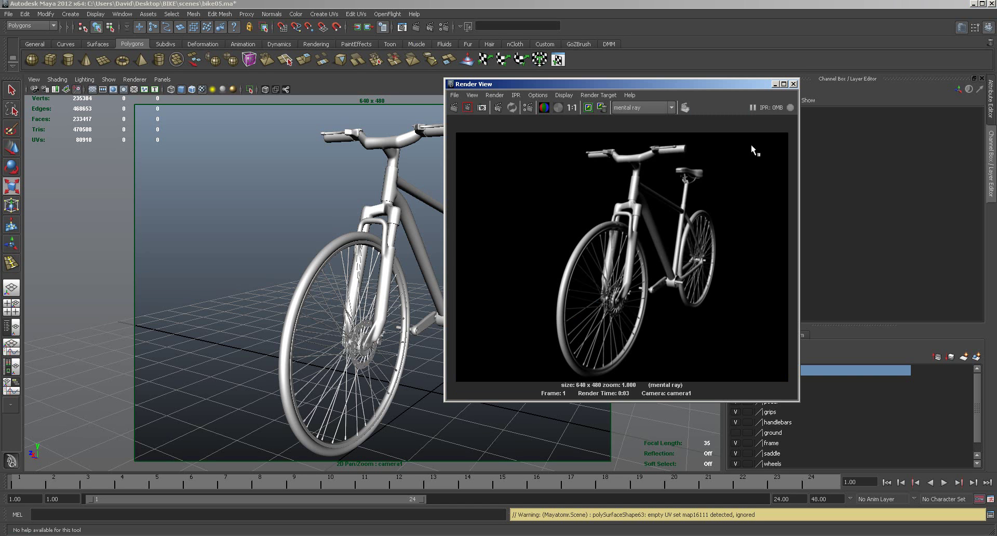
left_click(794, 84)
left_click_drag(600, 250, 552, 257, "alt")
left_click(419, 24)
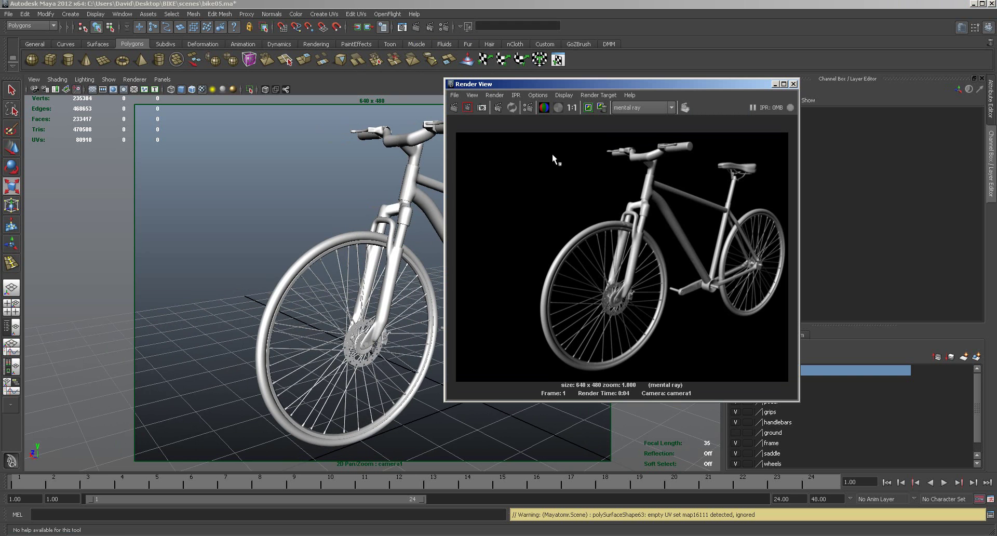
left_click(794, 84)
left_click_drag(521, 377, 332, 374, "alt")
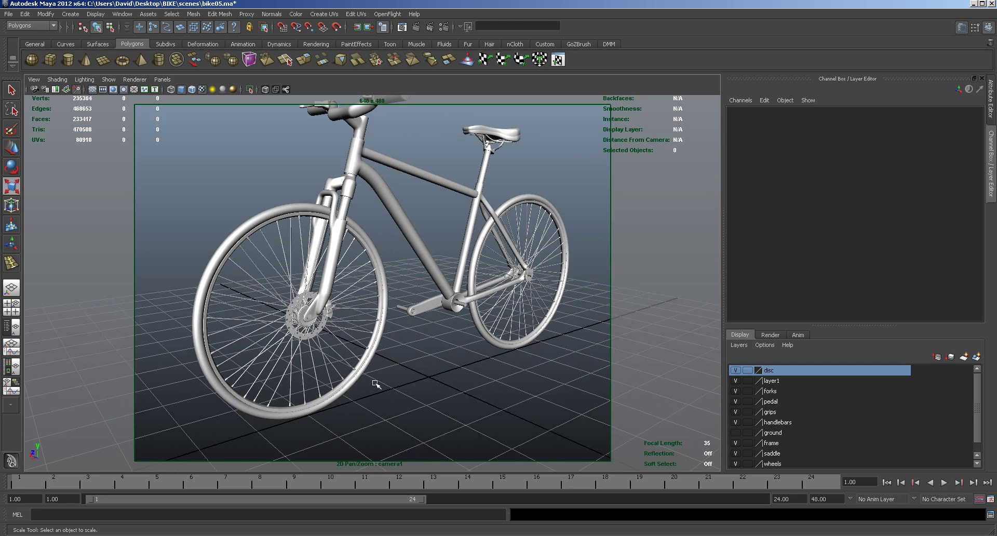
left_click(268, 218)
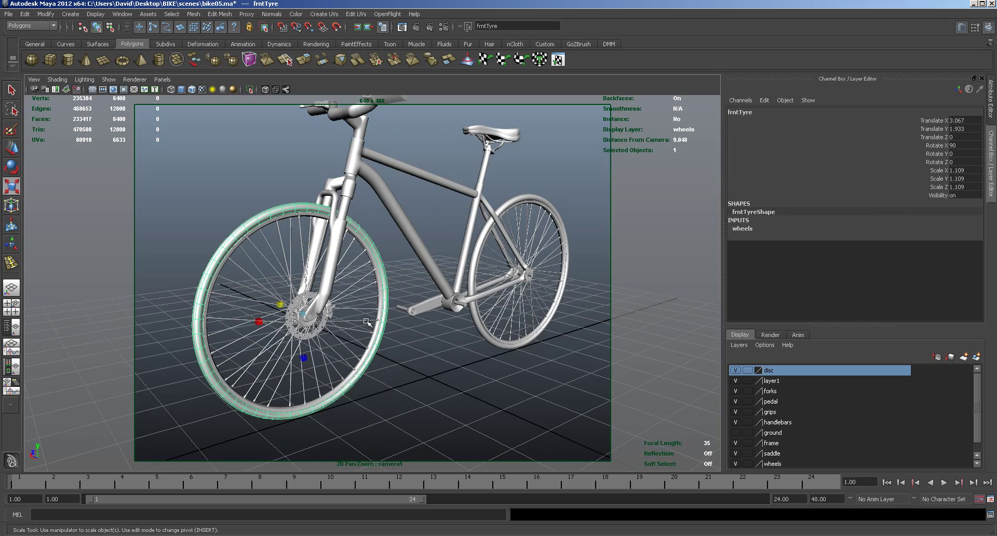
left_click_drag(366, 321, 341, 371, "alt")
middle_click_drag(482, 391, 403, 399, "alt")
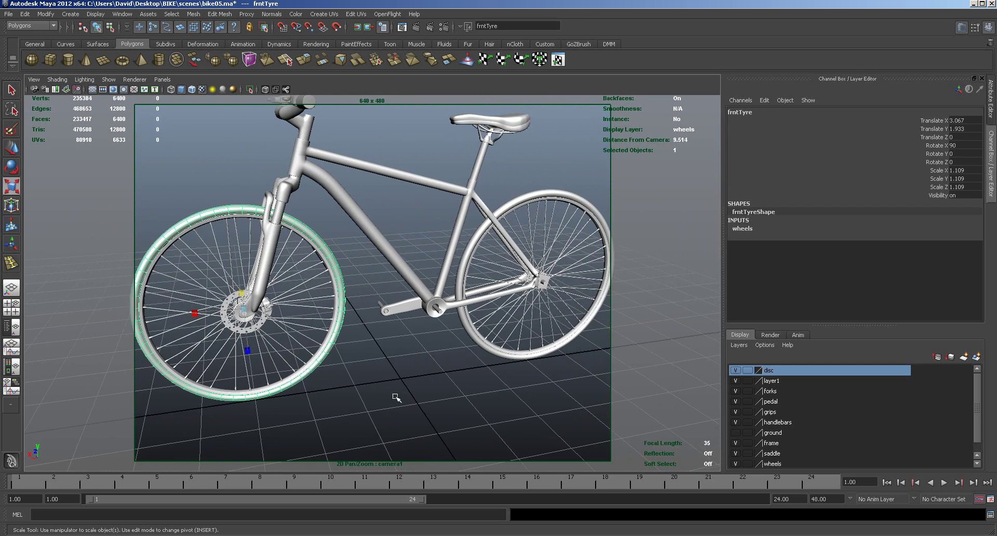
right_click_drag(298, 387, 420, 376, "alt")
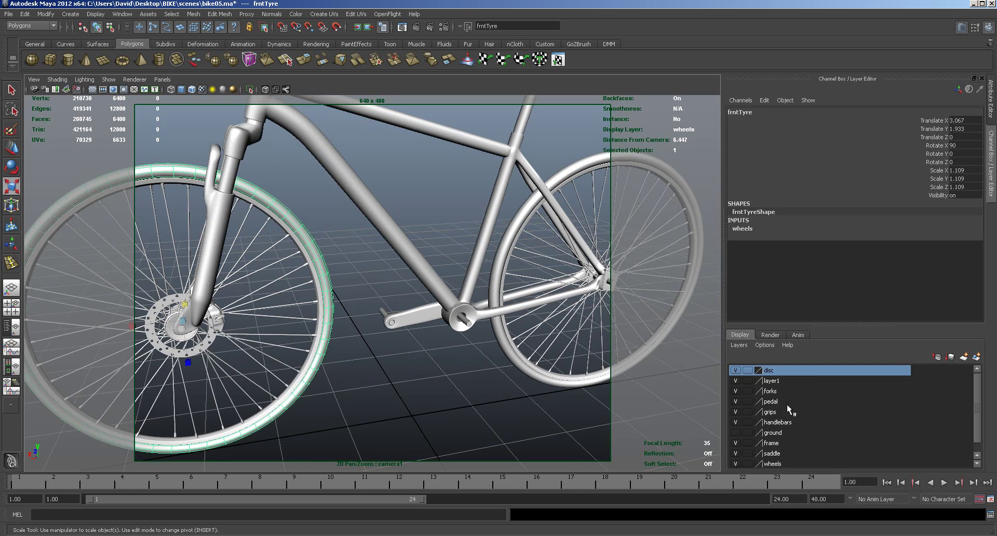
Select all objects in the disc layer and add the front brake caliper to the selection.
right_click(774, 370)
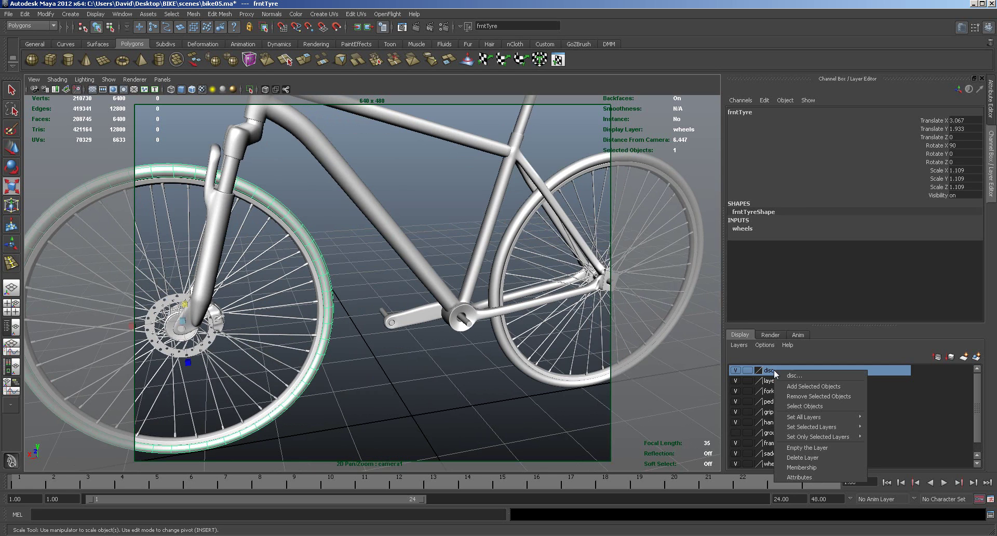
left_click(795, 406)
right_click_drag(251, 341, 327, 341, "alt")
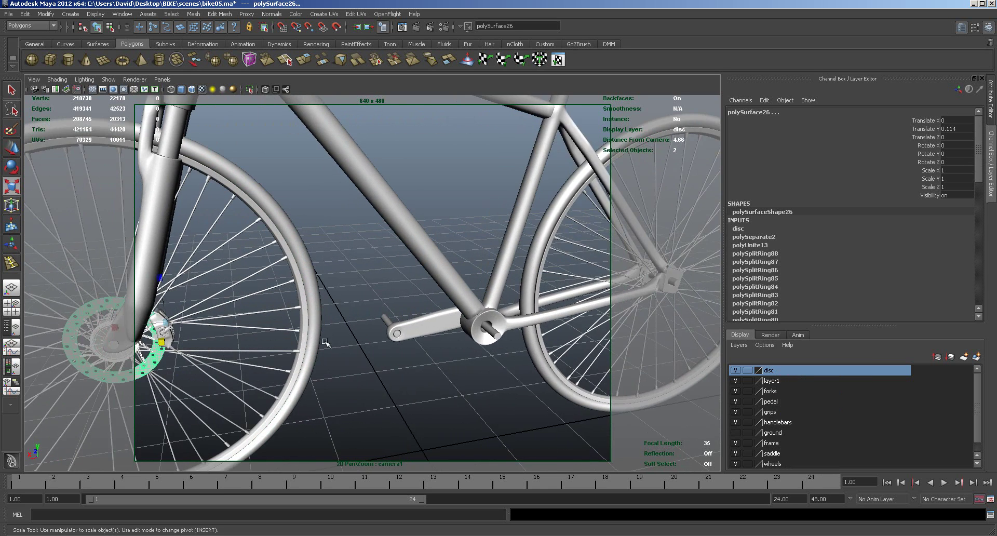
middle_click_drag(328, 342, 464, 329, "alt")
left_click(278, 322)
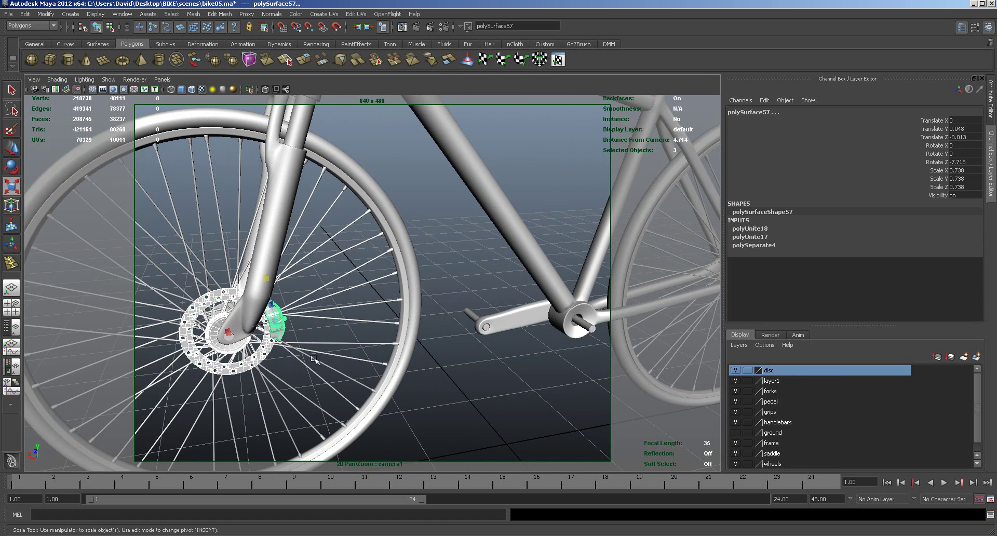
left_click(482, 418)
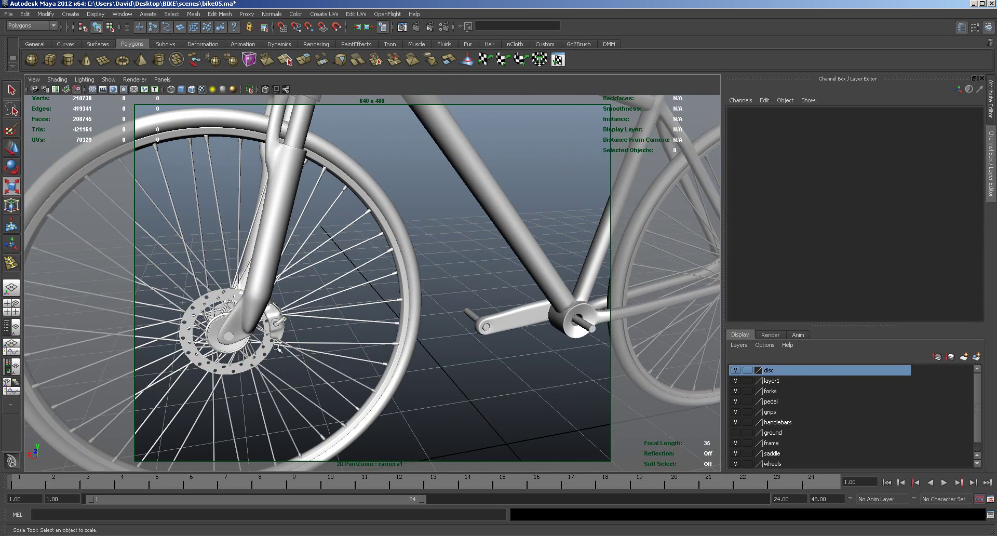
scroll(337, 364, "up", 6)
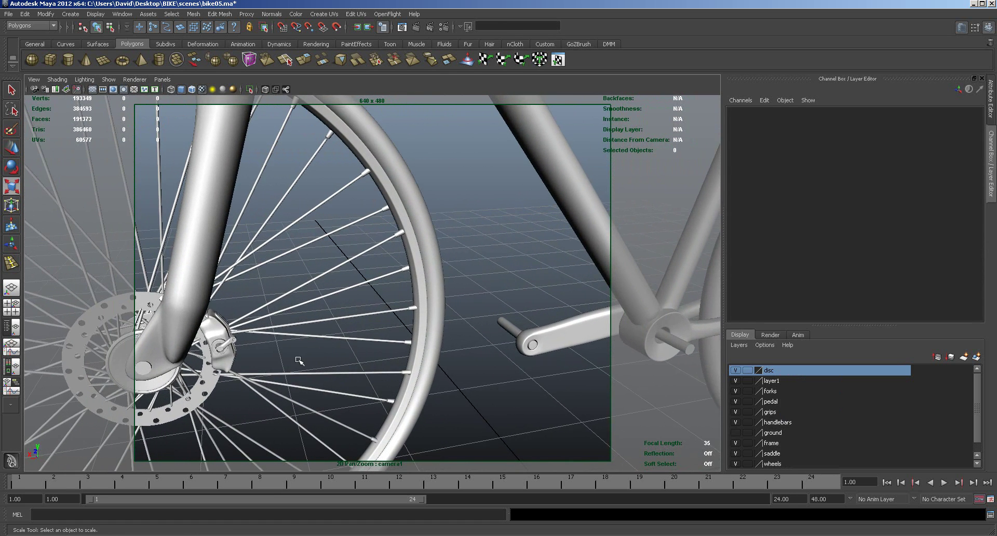
middle_click_drag(299, 360, 401, 334, "alt")
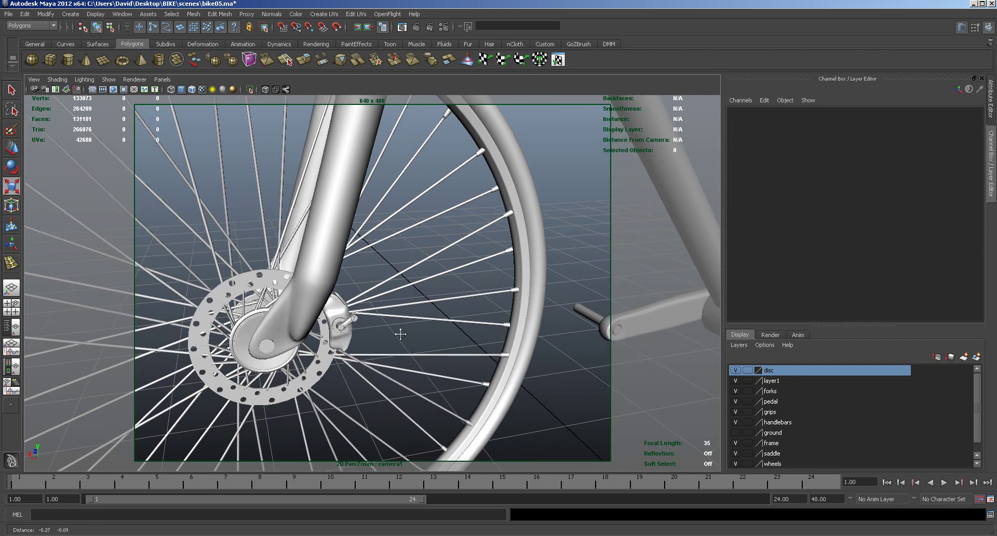
key("r")
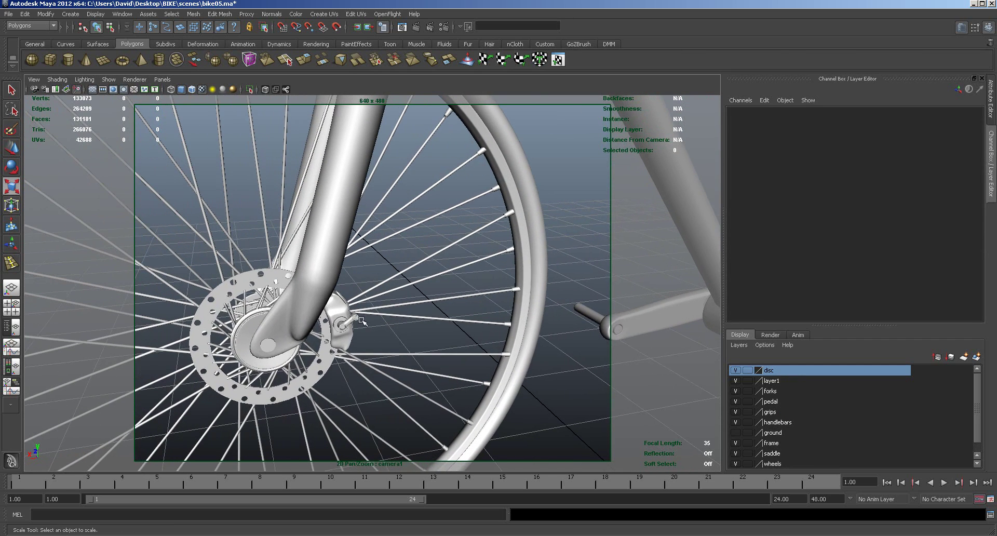
right_click_drag(356, 321, 490, 346, "alt")
right_click_drag(675, 382, 585, 376, "alt")
key("ctrl+z")
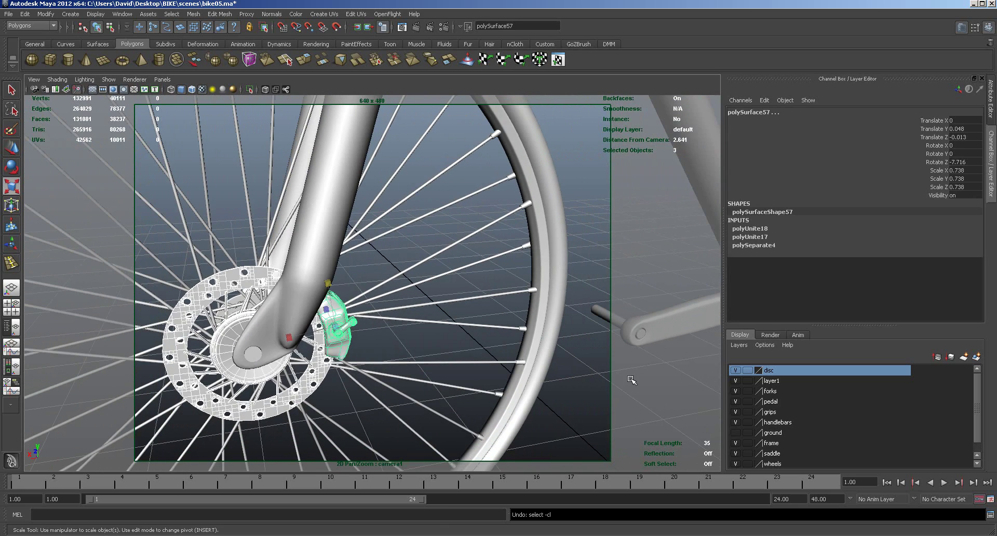
Duplicate the front brake disc and caliper and move the copies along X to the rear wheel hub, at about Translate X -6.105.
right_click_drag(414, 365, 365, 340, "alt")
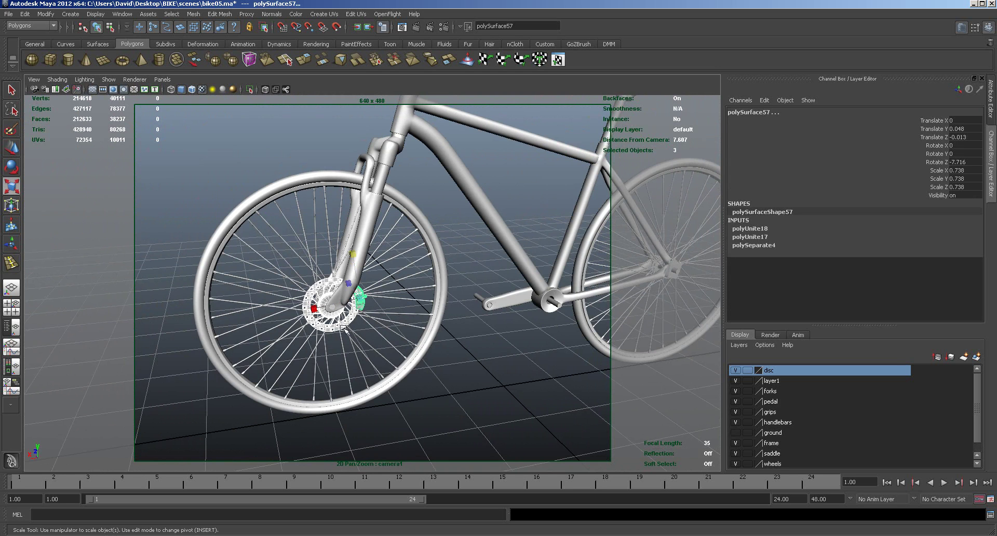
key("w")
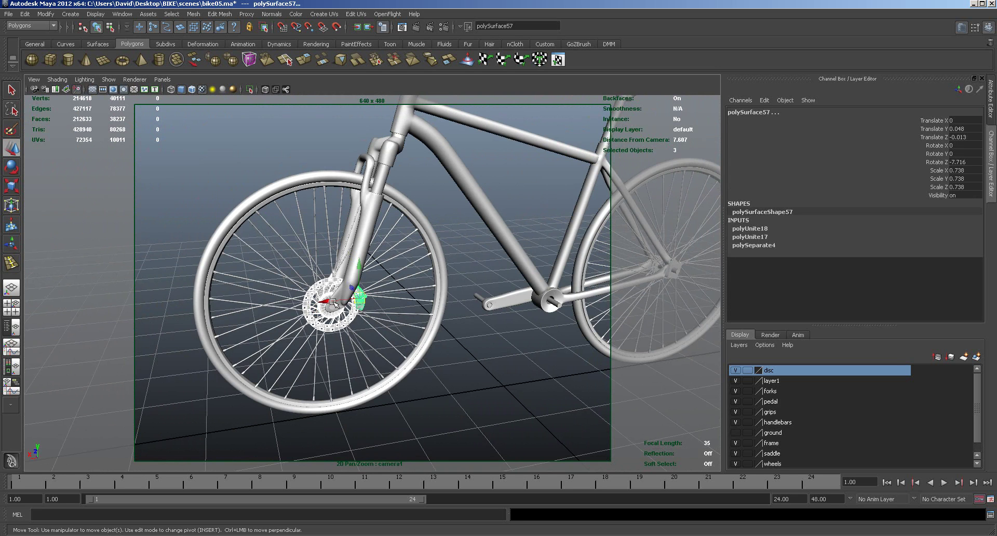
key("ctrl+d")
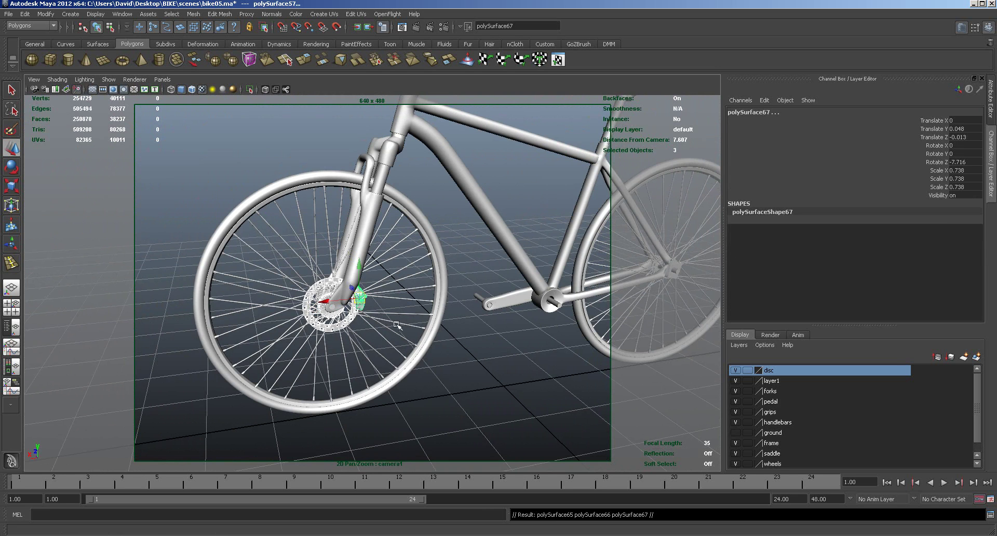
left_click_drag(327, 301, 670, 270)
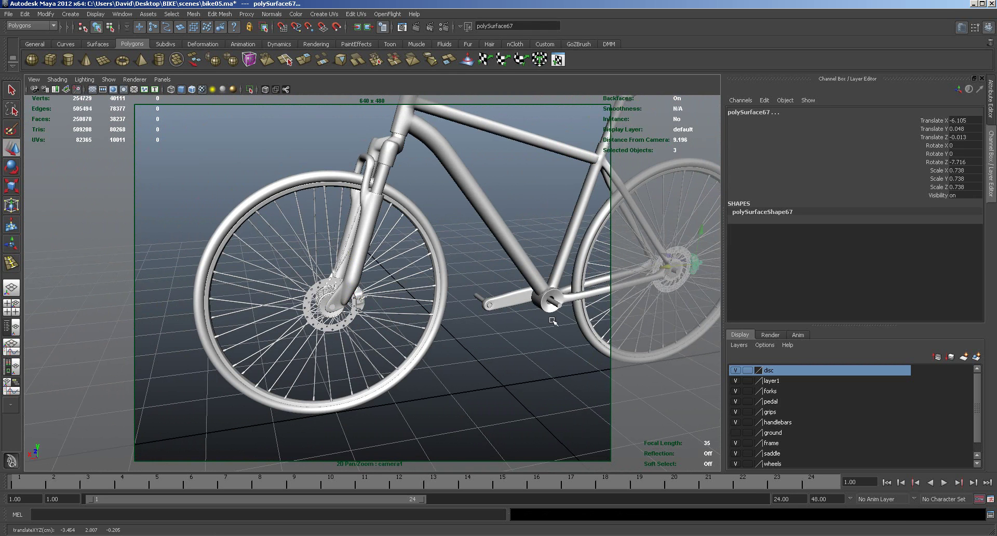
key("space")
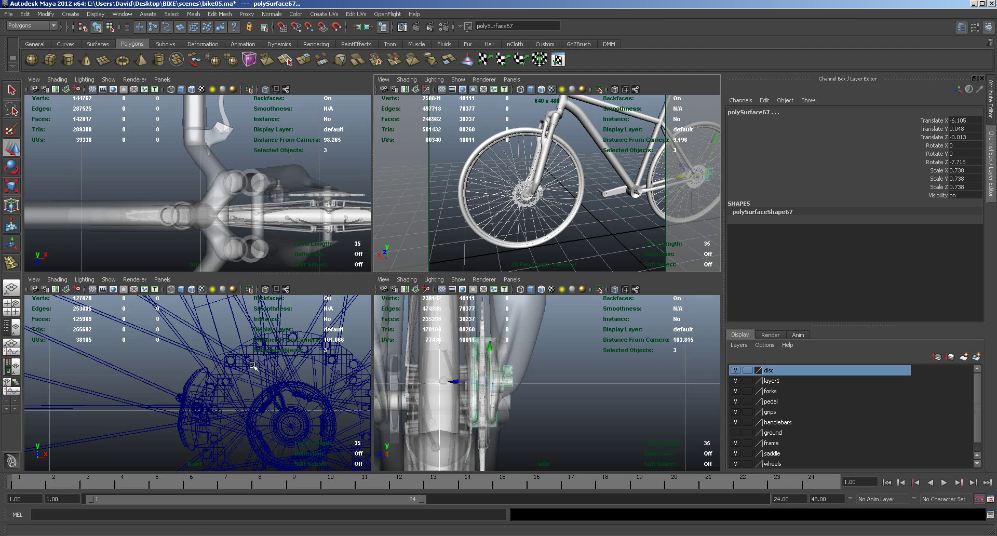
key("f")
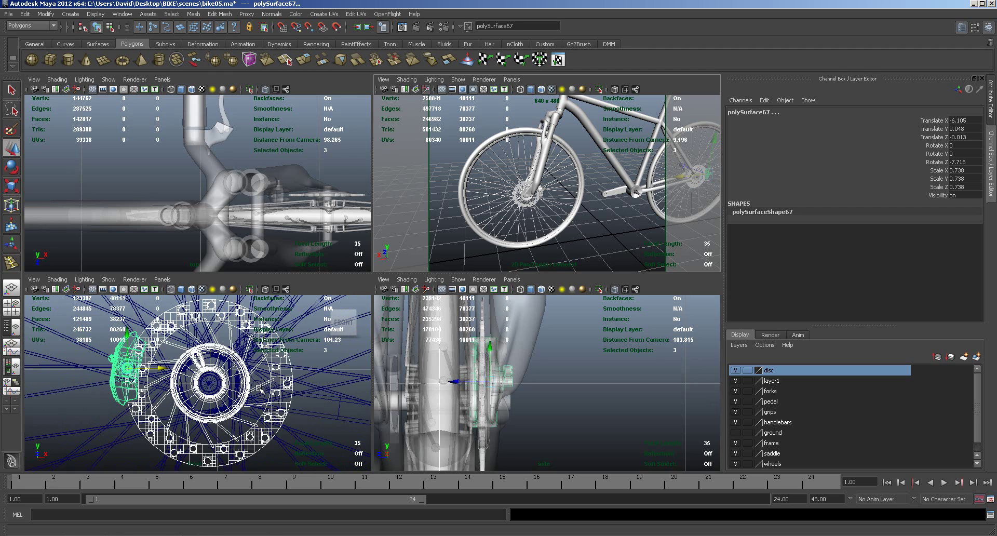
Nudge the copied disc and caliper along X to about Translate X -6.109 so they centre on the rear hub.
key("space")
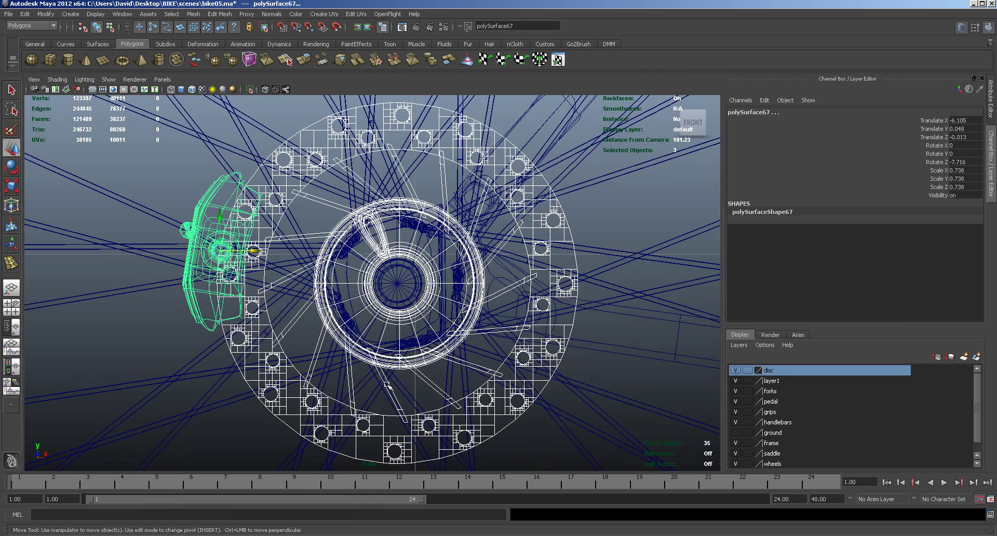
scroll(507, 363, "up", 5)
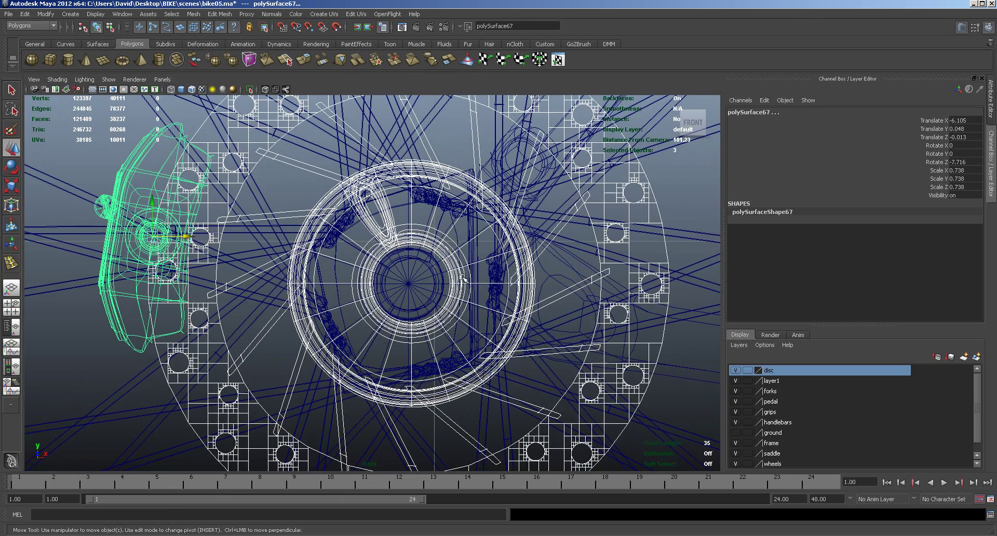
left_click(189, 238)
left_click_drag(188, 238, 185, 237)
key("space")
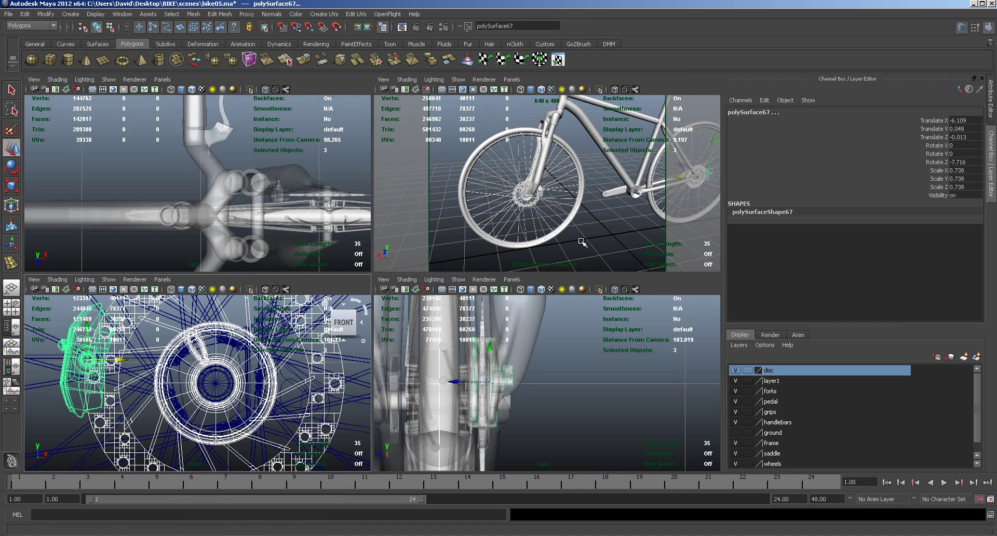
Try shifting the rear disc and caliper copies along Z to about Translate Z -0.031, and undo the move.
key("space")
left_click_drag(582, 242, 224, 321, "alt")
right_click_drag(224, 320, 519, 331, "alt")
left_click_drag(519, 330, 553, 331, "alt")
middle_click_drag(584, 328, 492, 353, "alt")
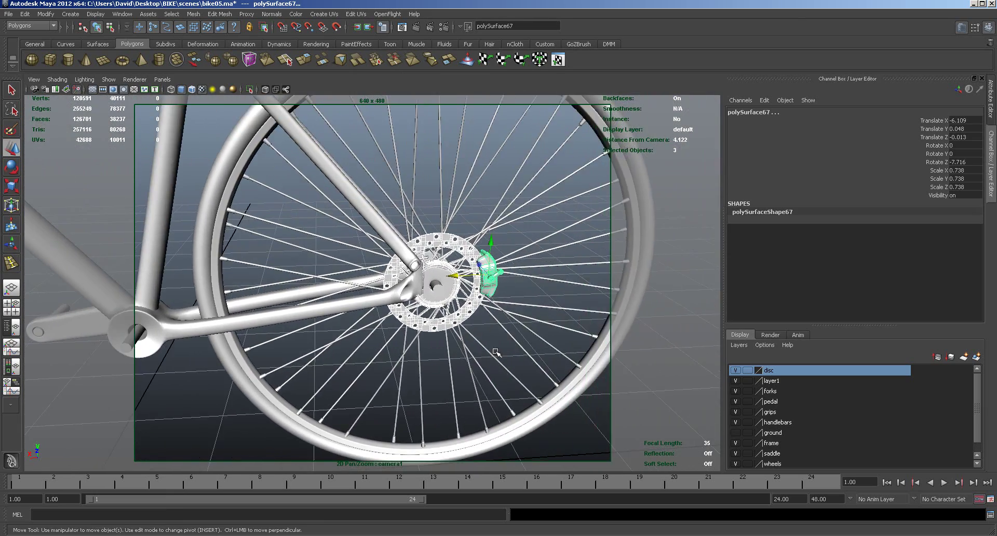
right_click_drag(491, 353, 457, 352, "alt")
left_click_drag(456, 351, 114, 305, "alt")
right_click_drag(113, 305, 436, 326, "alt")
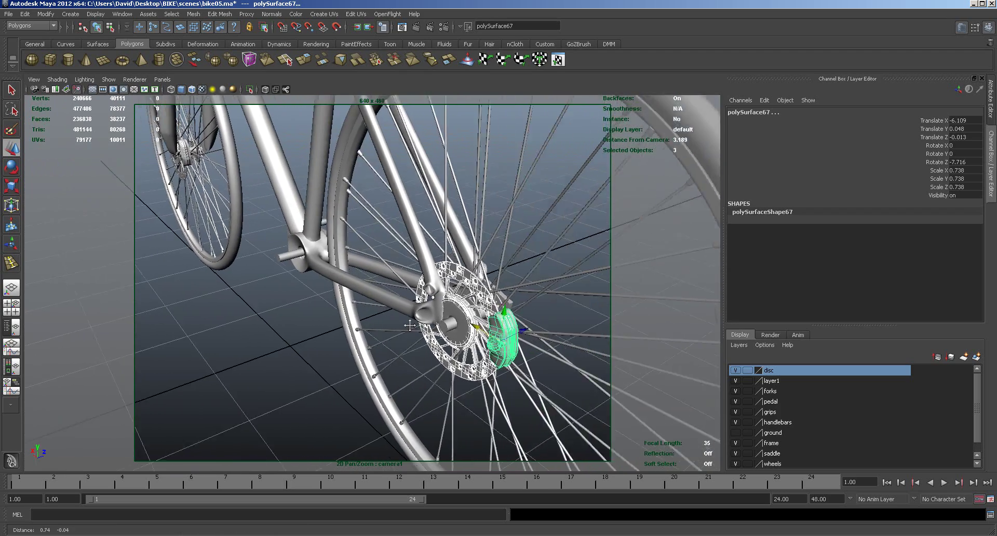
middle_click_drag(436, 325, 346, 327, "alt")
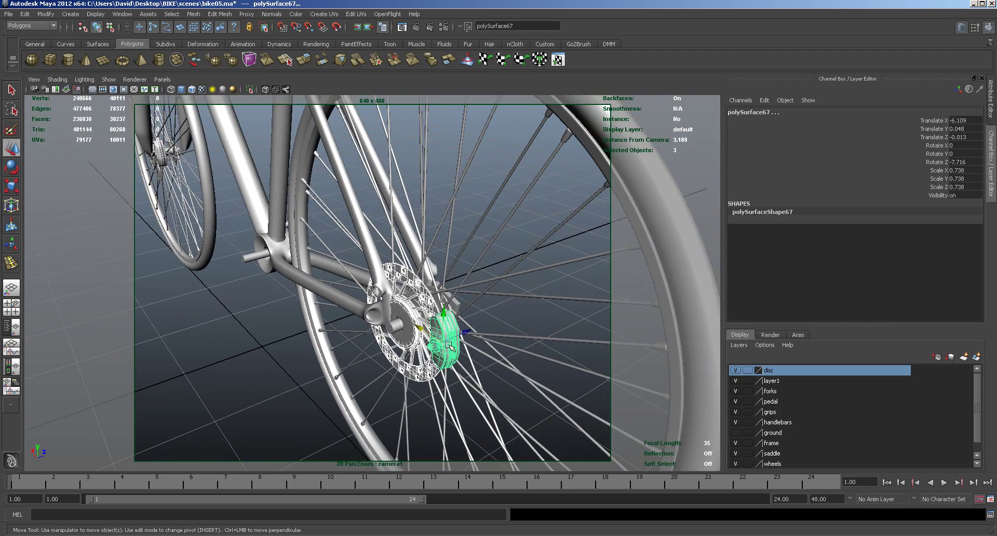
left_click_drag(479, 344, 470, 315, "alt")
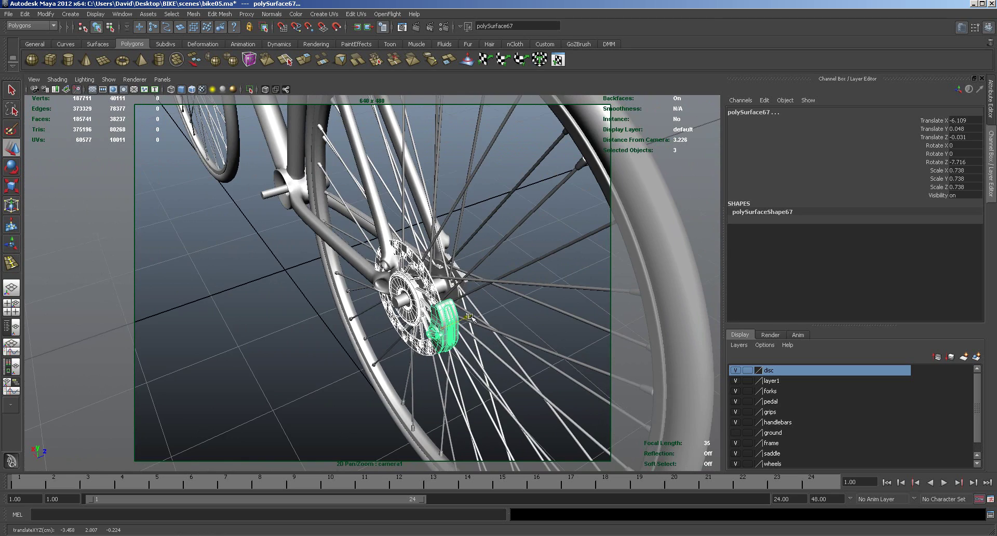
key("ctrl+z")
Rotate the rear caliper alone to about Rotate Z -69.753 and move it onto the disc's upper edge, near Translate X -5.824, Y 0.362.
left_click_drag(470, 316, 546, 298, "alt")
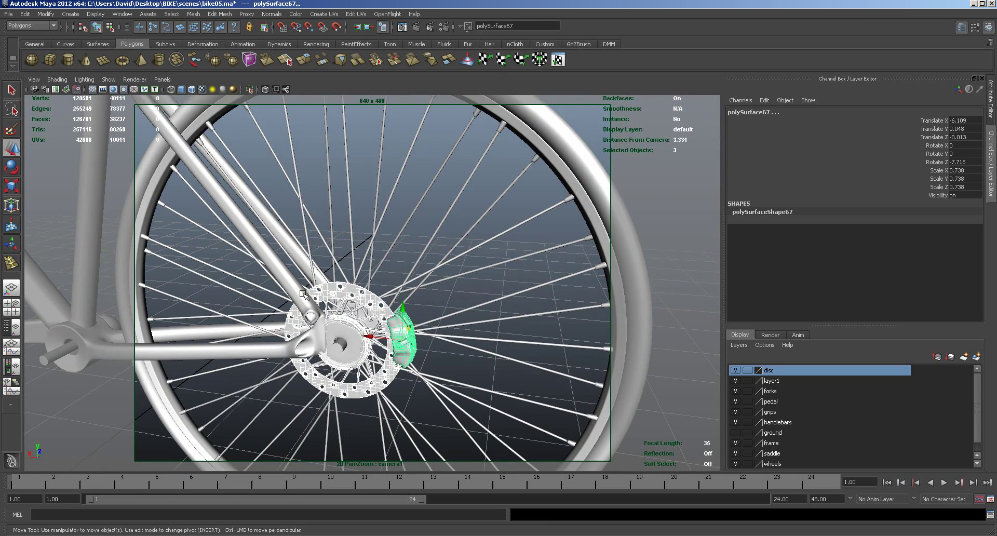
left_click_drag(460, 333, 468, 325, "alt")
left_click(402, 372)
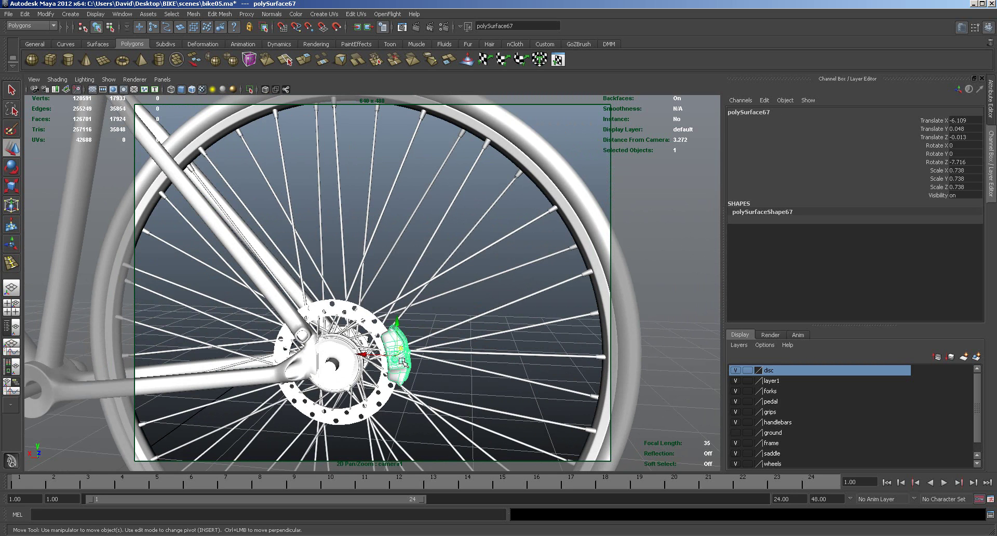
key("e")
key("space")
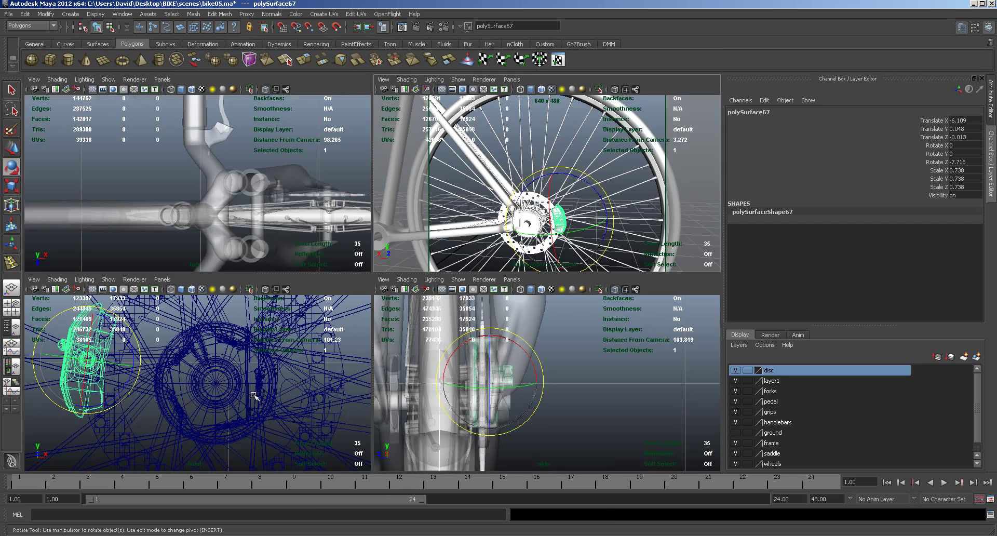
key("space")
middle_click_drag(343, 302, 382, 400, "alt")
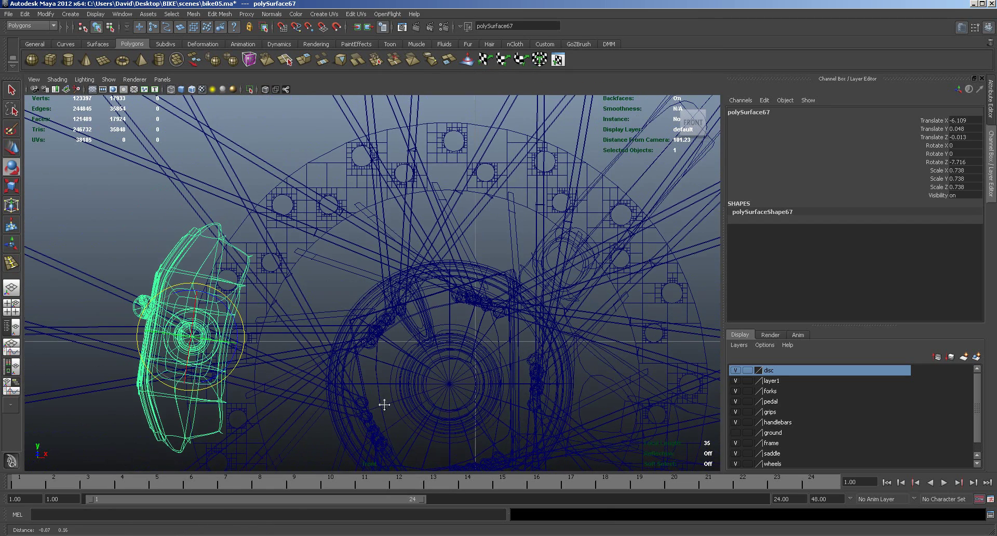
key("w")
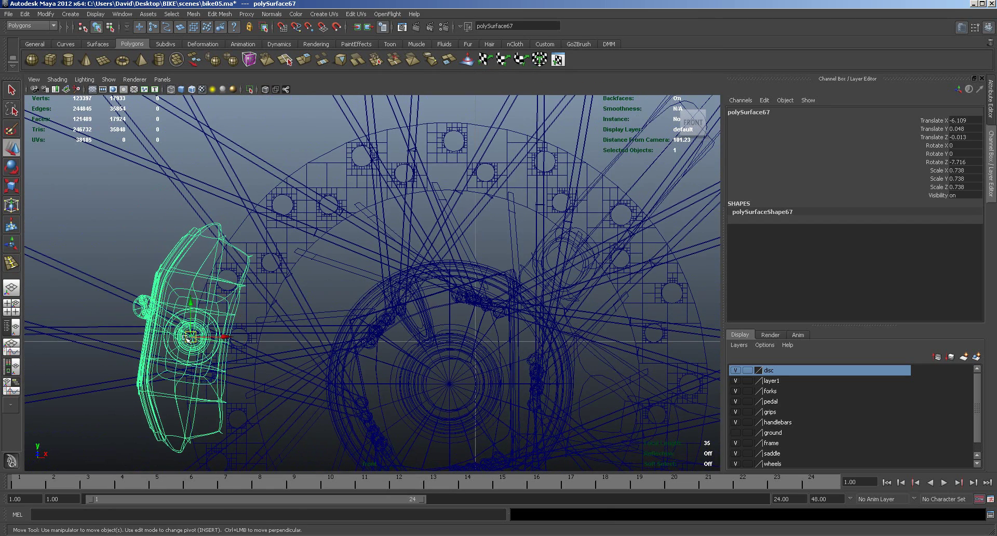
key("e")
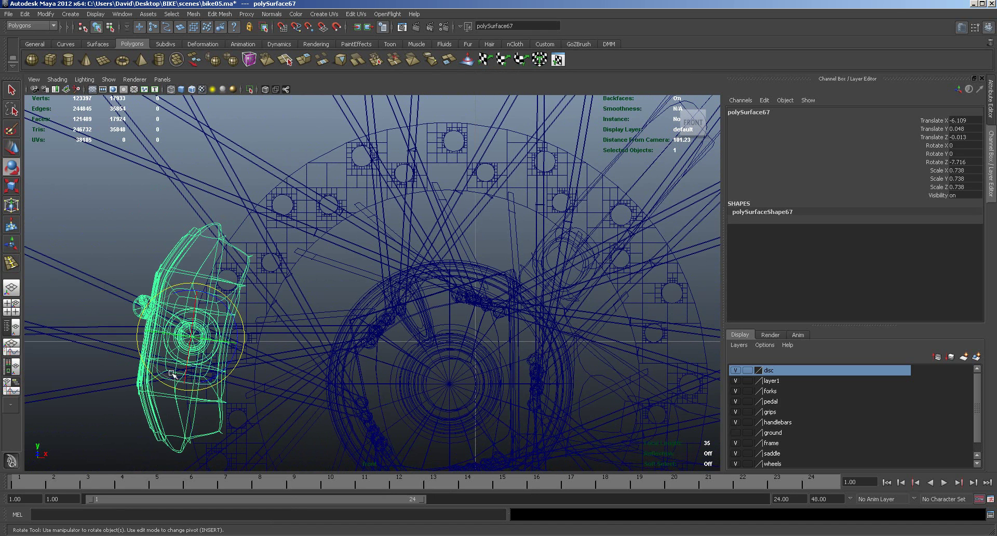
left_click_drag(216, 298, 367, 143)
key("w")
key("space")
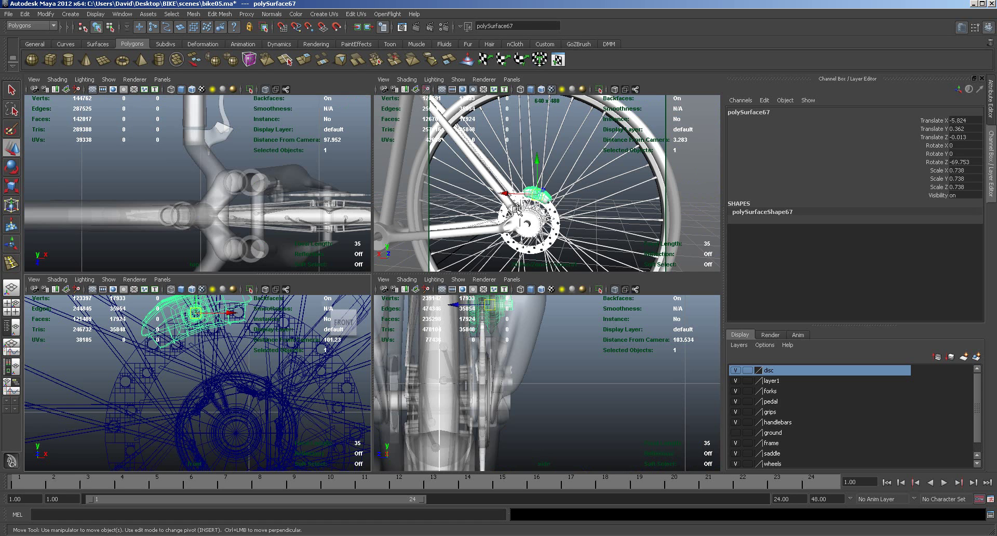
Inspect the rear caliper's placement and compare it with the front disc brake beside the fork.
mouse_move(536, 227)
left_mouse_down("alt")
mouse_move(518, 224)
mouse_move(544, 215)
left_mouse_up("alt")
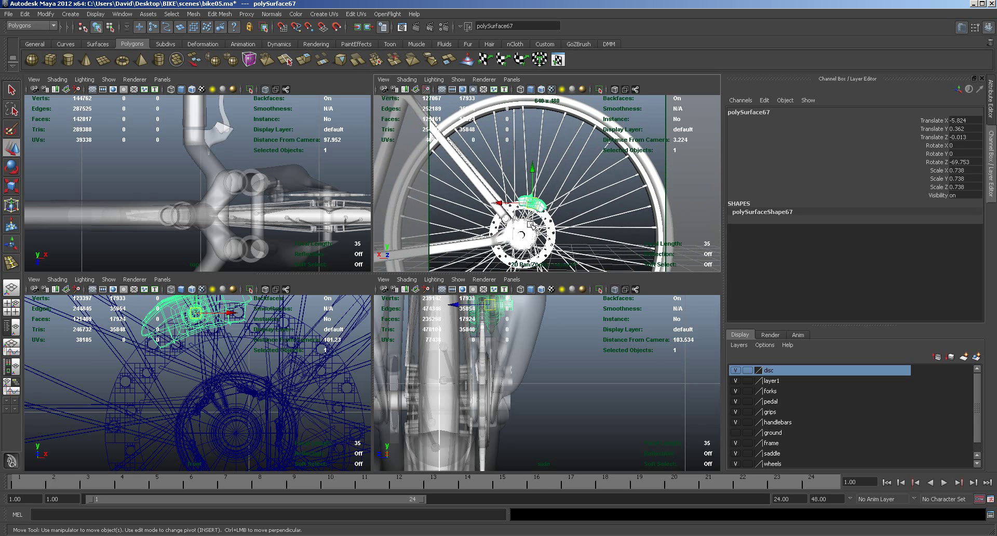
middle_click_drag(451, 221, 572, 244, "alt")
left_click(546, 217)
left_click_drag(573, 244, 520, 222, "alt")
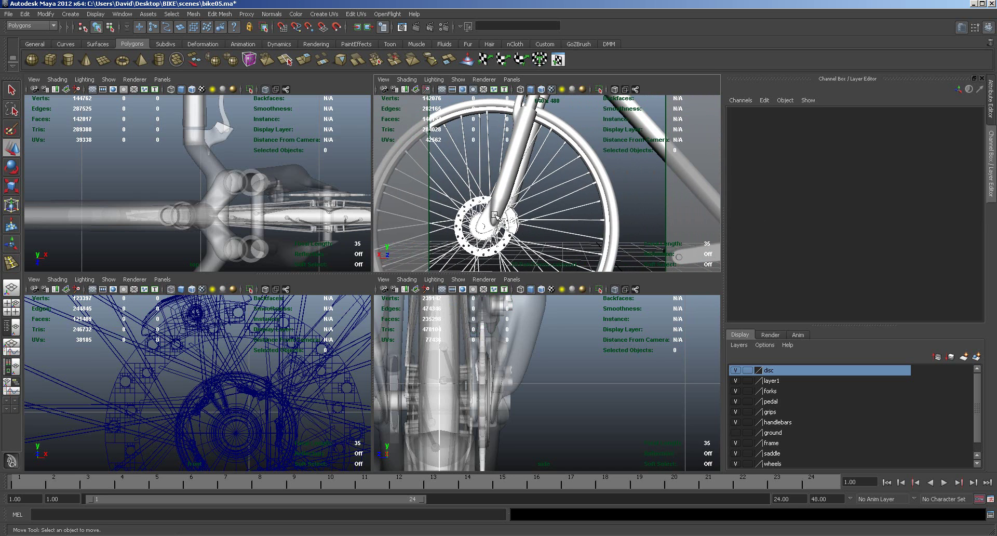
right_click_drag(542, 226, 590, 191, "alt")
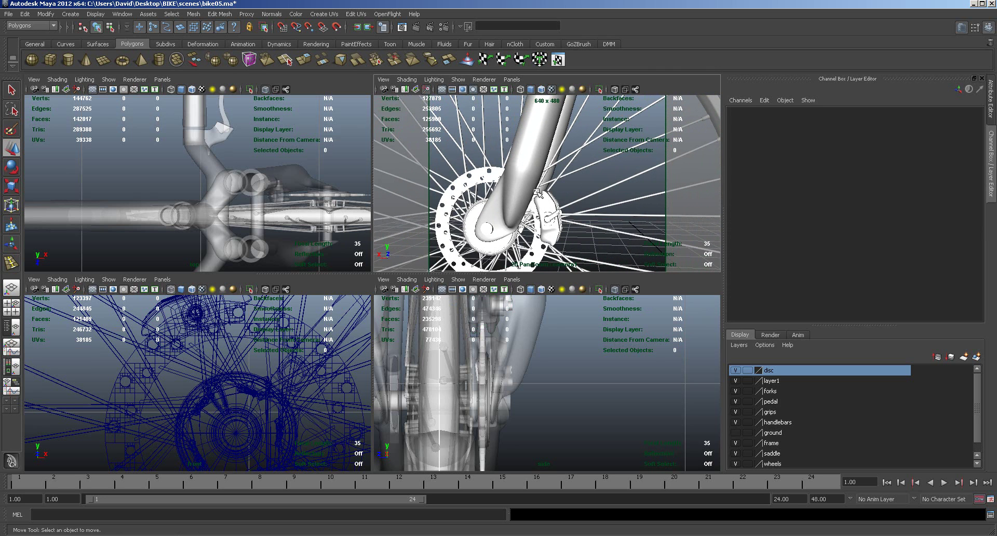
left_click_drag(542, 238, 567, 235, "alt")
scroll(568, 235, "down", 10)
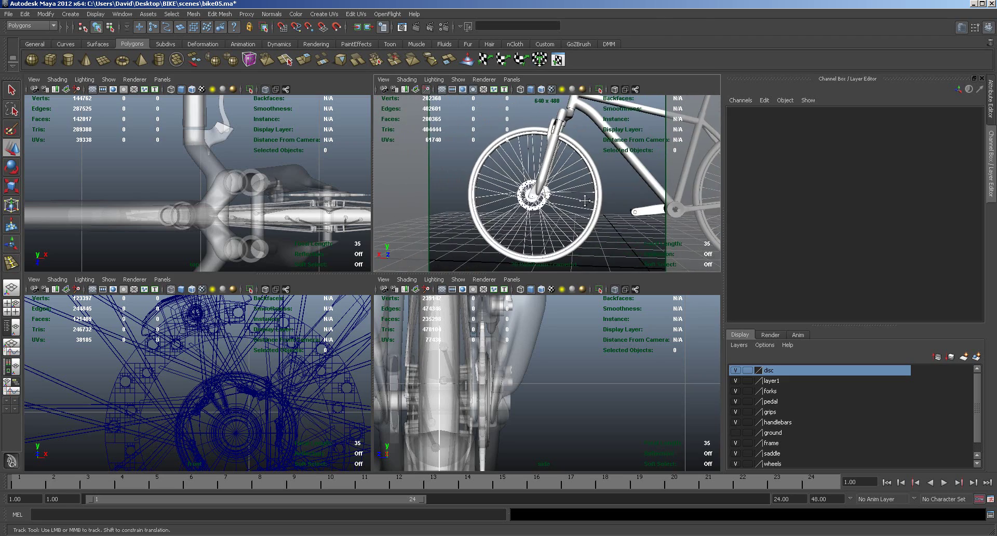
Frame the whole bike in a front three-quarter view, show the ground layer, and render the frame.
scroll(586, 202, "down", 3)
key("space")
scroll(472, 295, "up", 1)
scroll(471, 295, "down", 3)
middle_click_drag(472, 295, 397, 296, "alt")
left_click_drag(396, 295, 458, 295, "alt")
middle_click_drag(459, 295, 513, 293, "alt")
right_click_drag(513, 293, 503, 293, "alt")
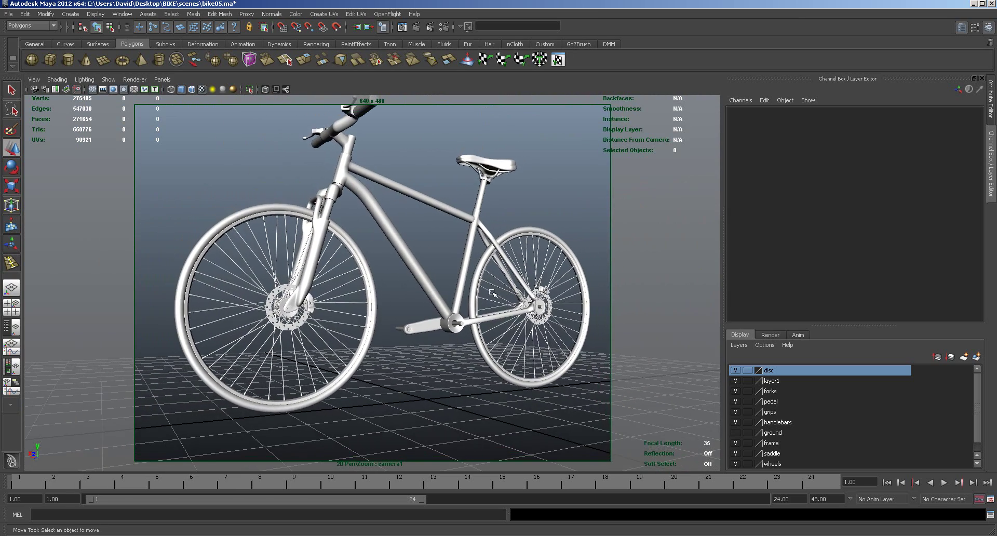
middle_click_drag(469, 288, 467, 322, "alt")
right_click_drag(466, 322, 446, 316, "alt")
left_click_drag(446, 315, 444, 320, "alt")
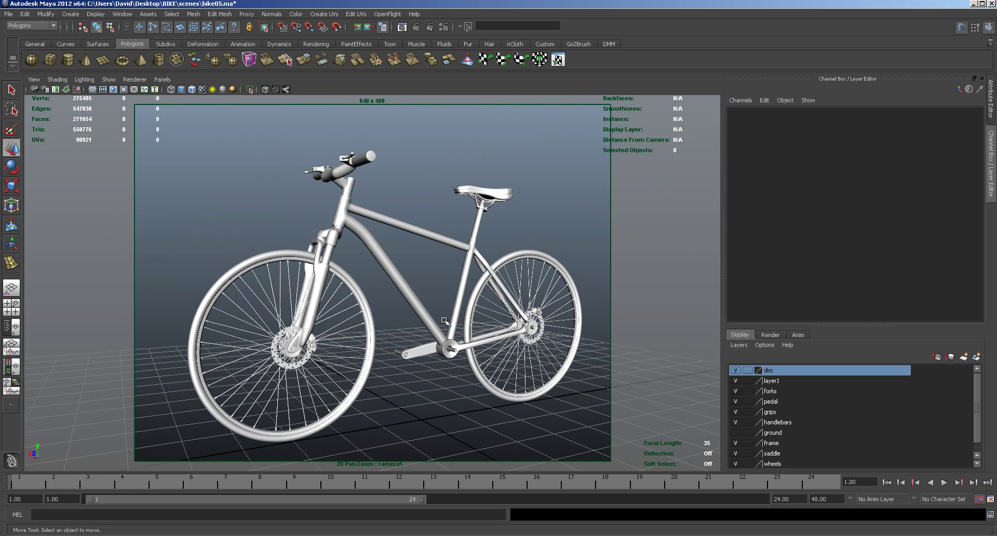
left_click(735, 432)
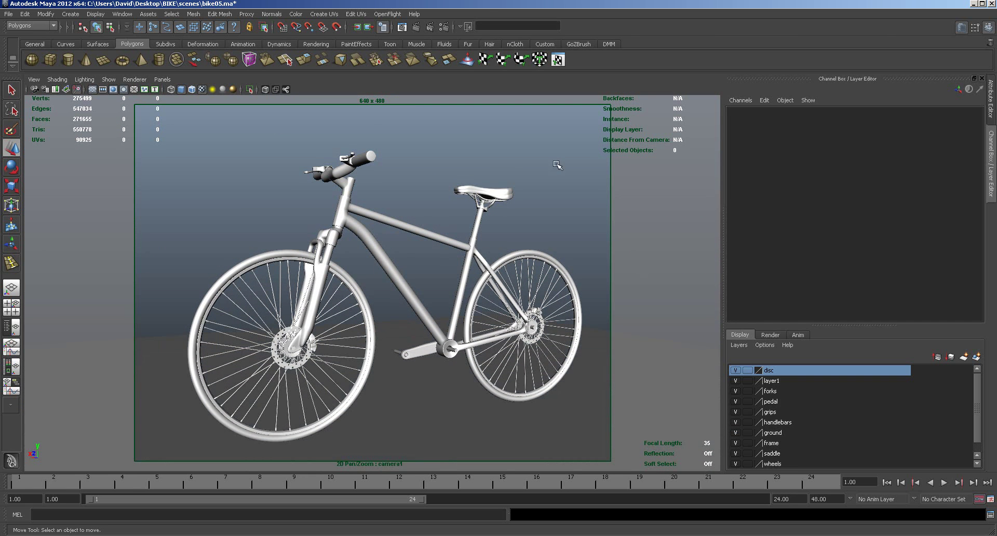
left_click(416, 27)
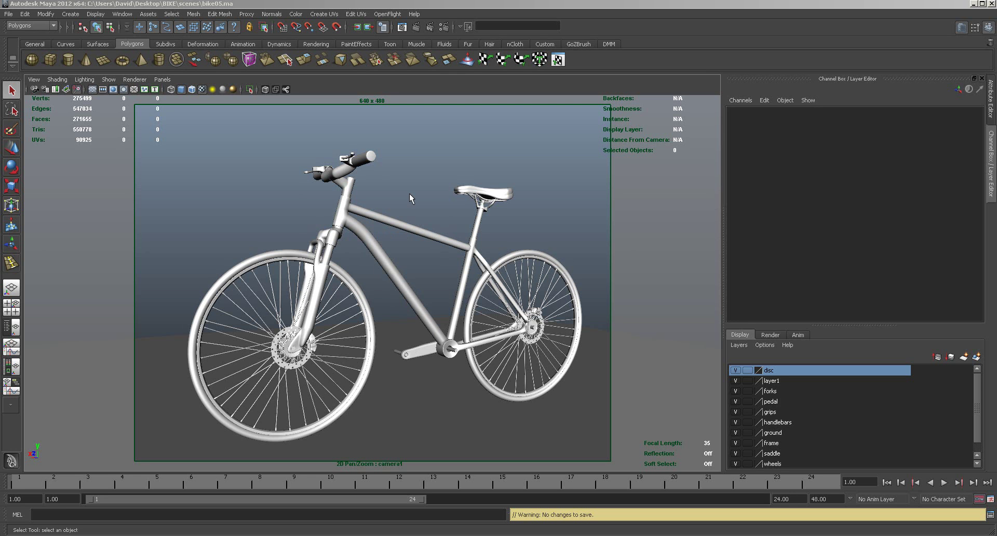
Hide all the display layers in a side view so only objects not assigned to a layer stay visible.
left_click_drag(408, 198, 345, 257, "alt")
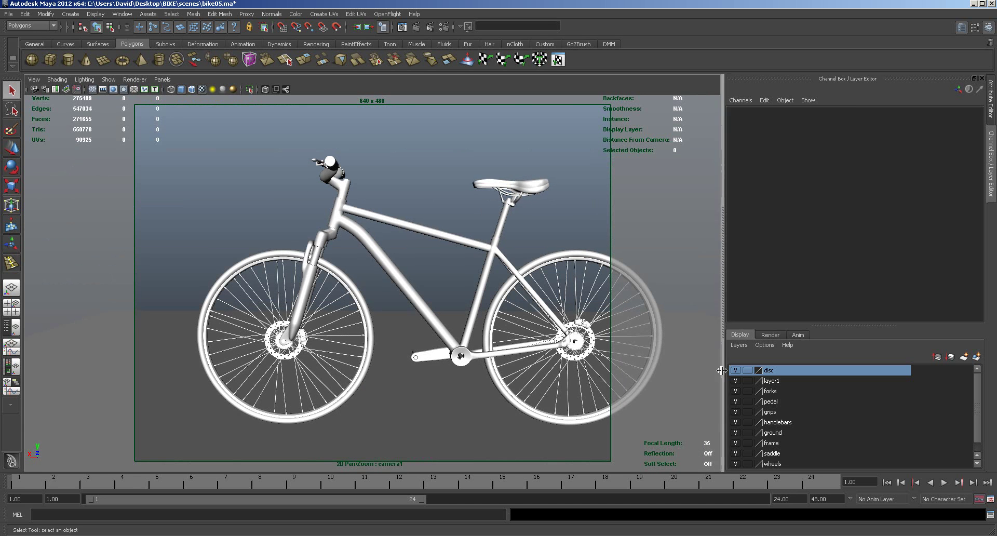
left_click_drag(736, 371, 737, 463)
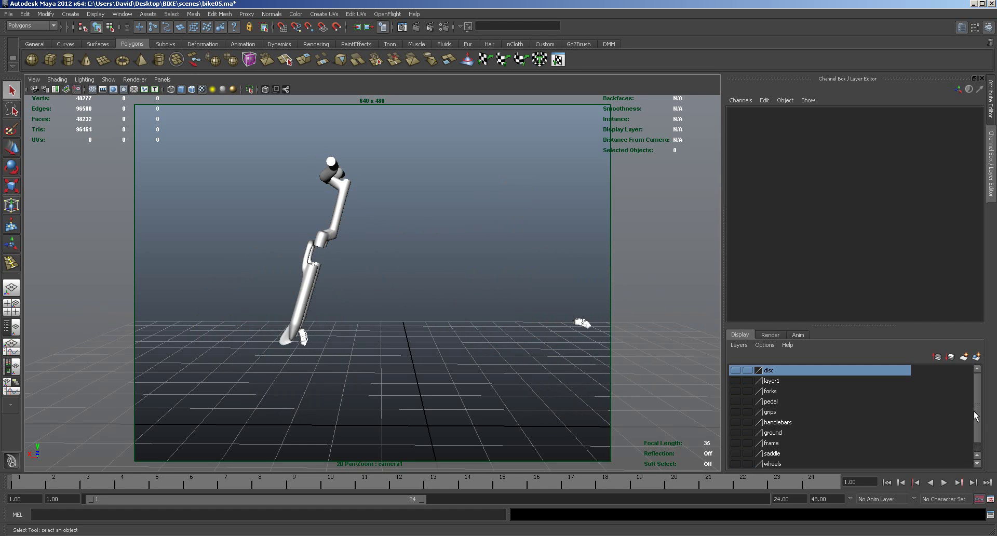
left_click_drag(975, 411, 978, 423)
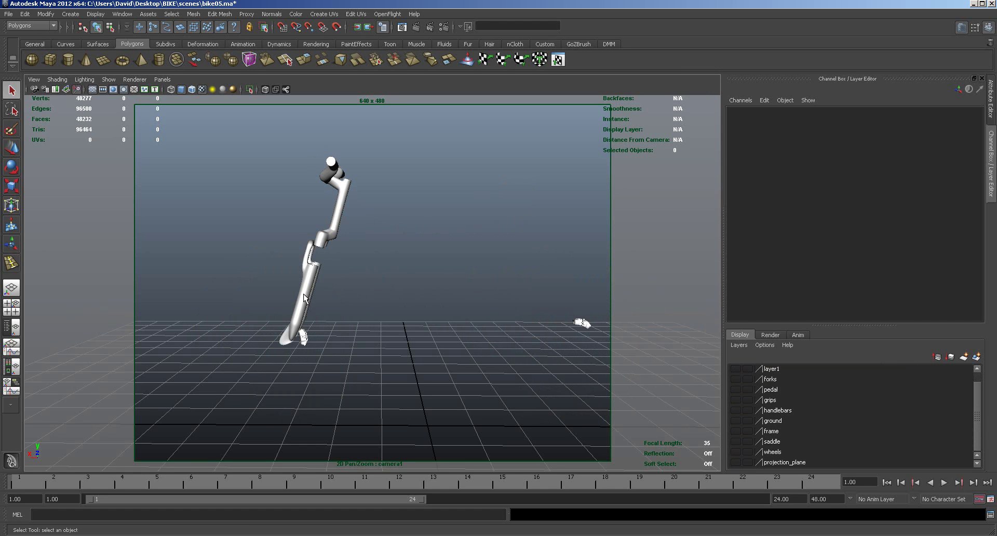
Select the front fork mesh and add it to the forks layer.
left_click_drag(376, 349, 306, 308)
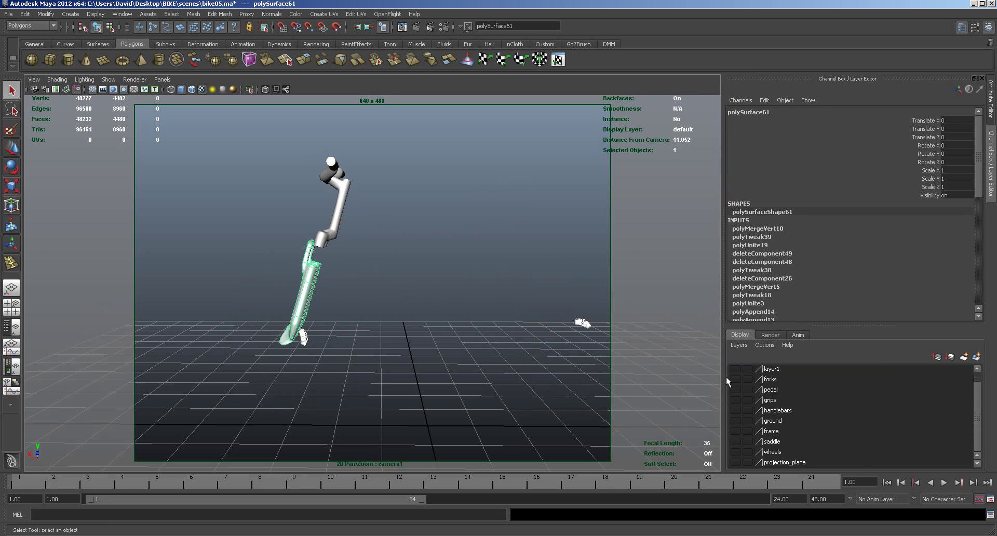
right_click(771, 383)
left_click(778, 396)
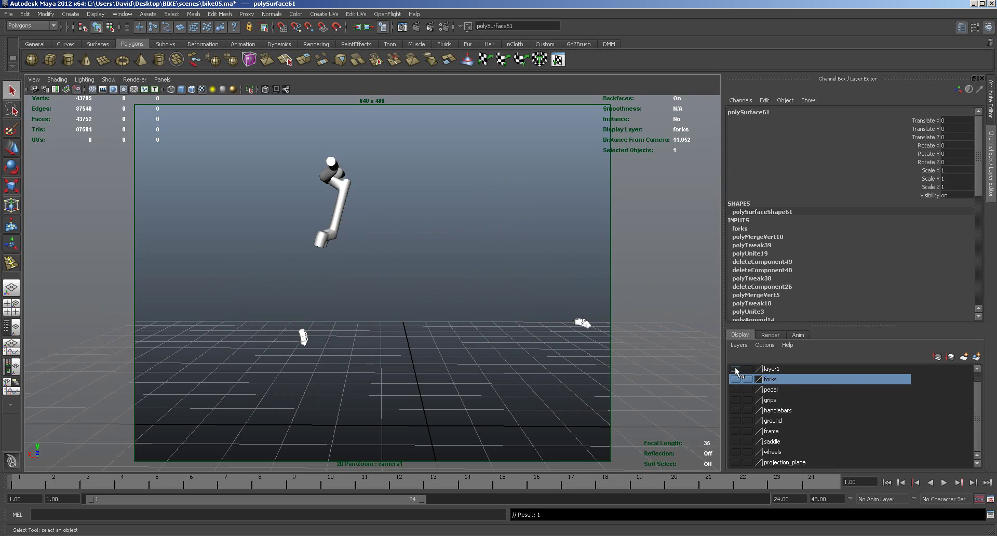
Show layer1 and add both the front and rear brake calipers to it.
left_click(736, 369)
left_click_drag(258, 282, 621, 404)
left_click(772, 369)
right_click(774, 368)
left_click(776, 386)
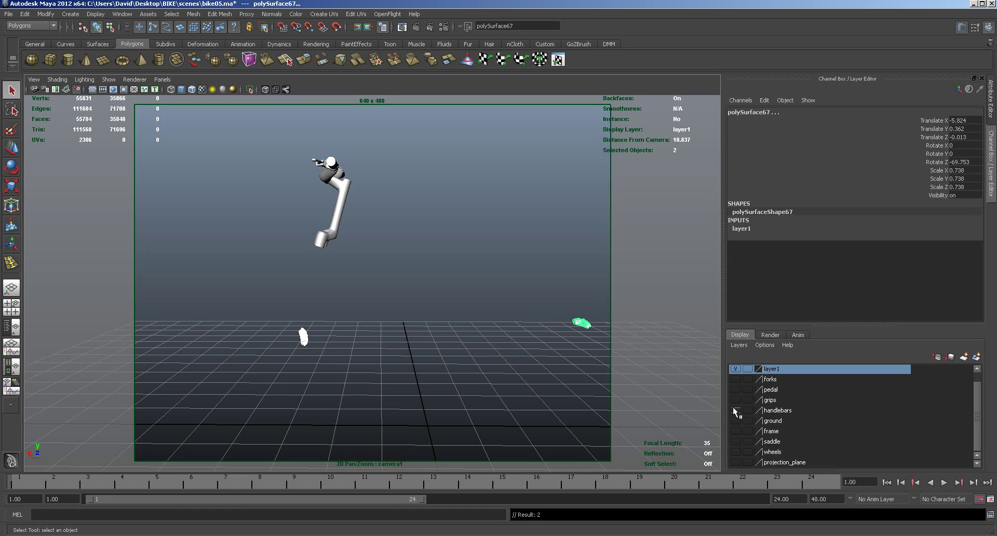
Select the handlebar and crown mesh and add it to the handlebars layer.
left_click(342, 211)
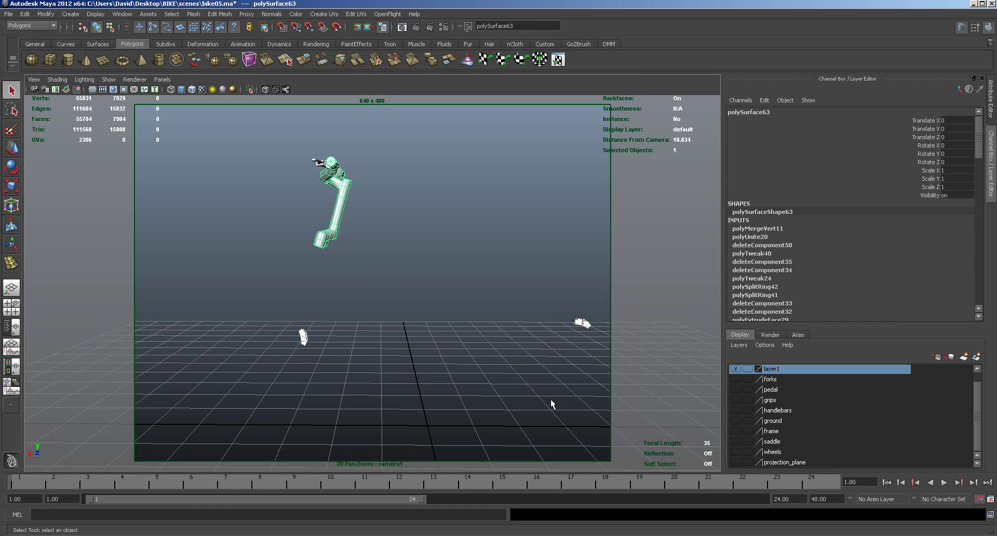
left_click(787, 410)
right_click(787, 410)
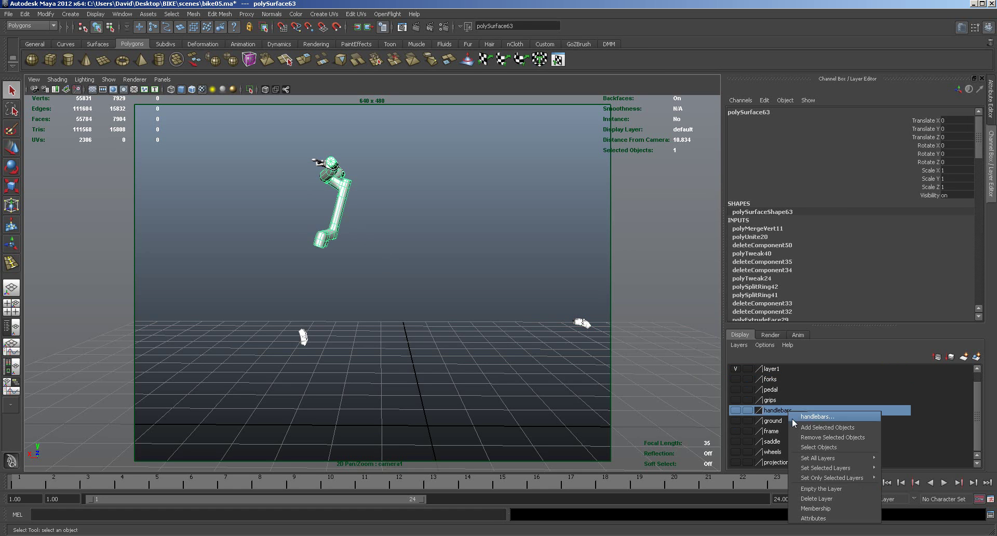
left_click(795, 424)
Select the brake lever meshes at the handlebar grips and add them to layer1.
left_click_drag(283, 166, 366, 186)
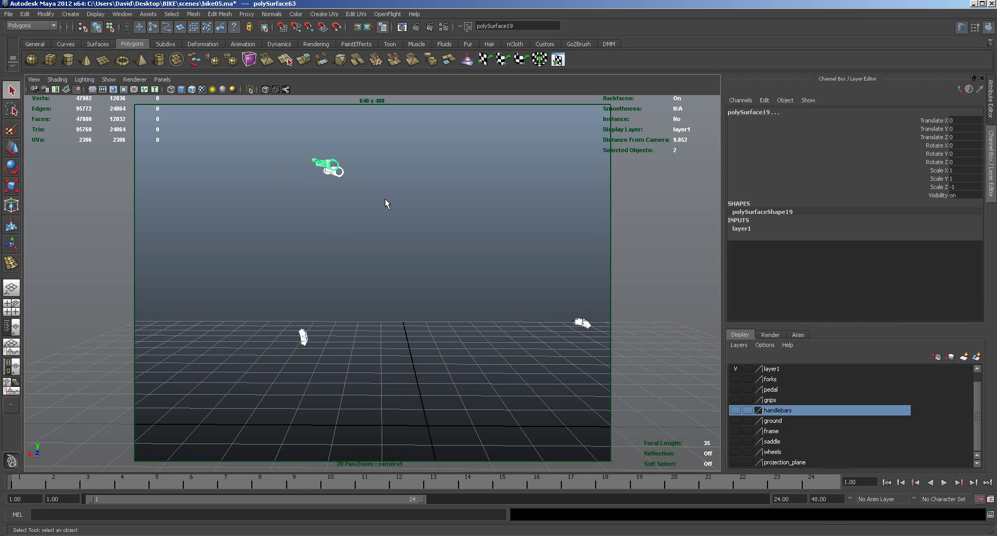
left_click(771, 370)
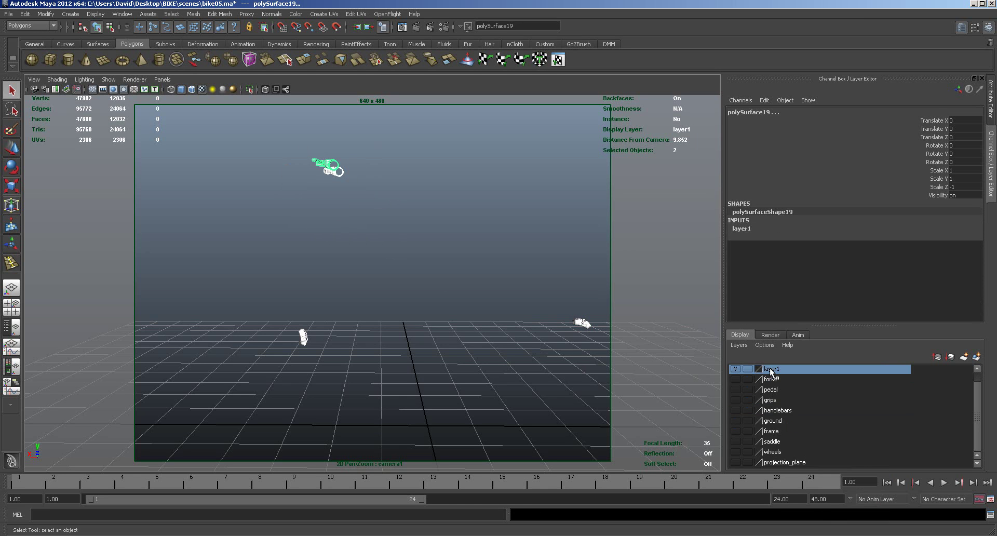
right_click(771, 370)
left_click(795, 385)
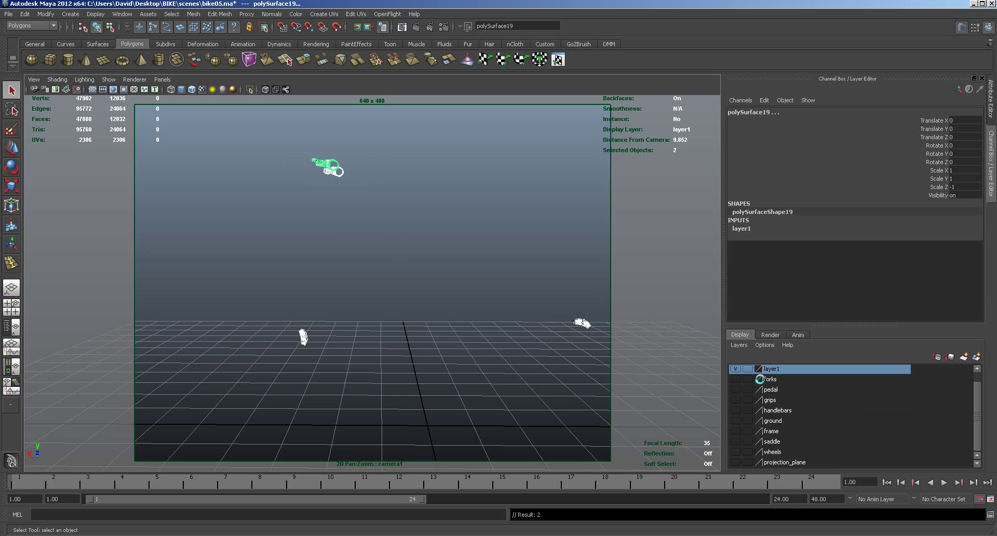
Hide layer1 and rename it BRAKESYSTEM.
left_click(736, 365)
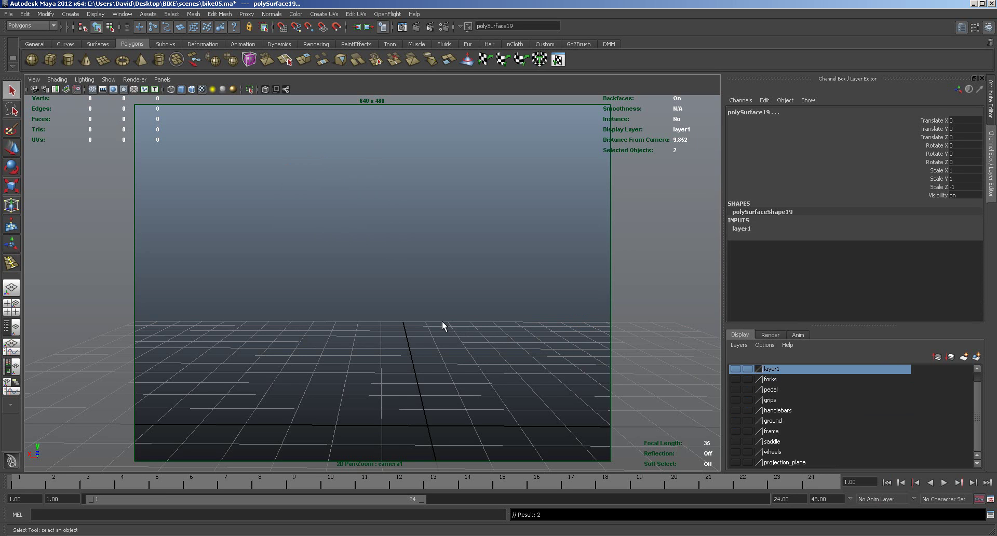
double_click(774, 369)
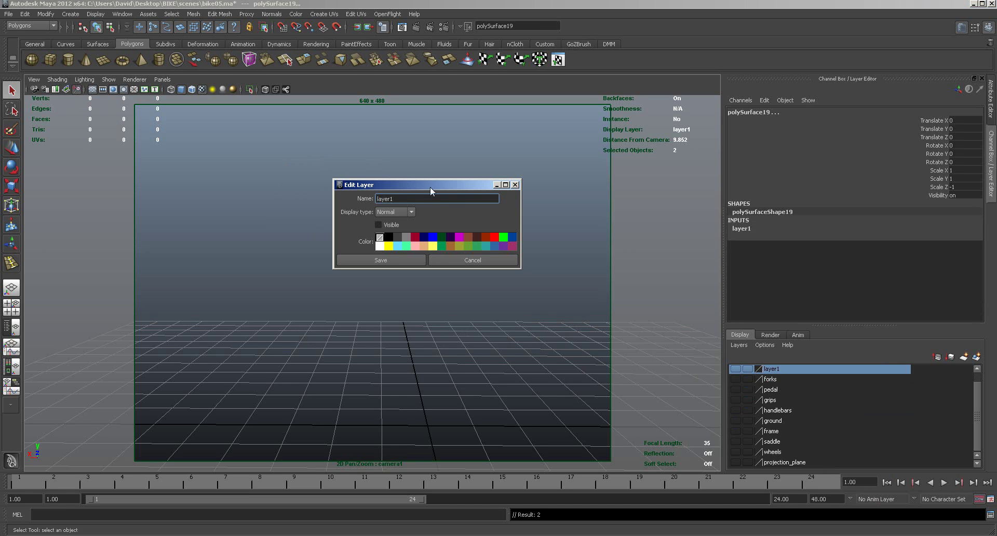
type("BRAKESYSTEM")
left_click(398, 261)
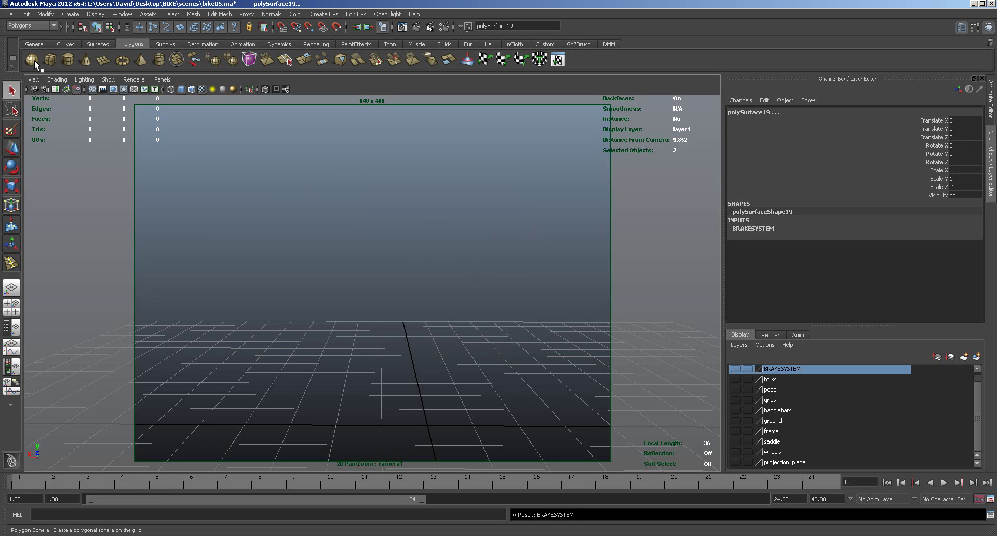
Create a polygon cylinder at the origin and flatten it to about Scale Y 0.216.
left_click(68, 57)
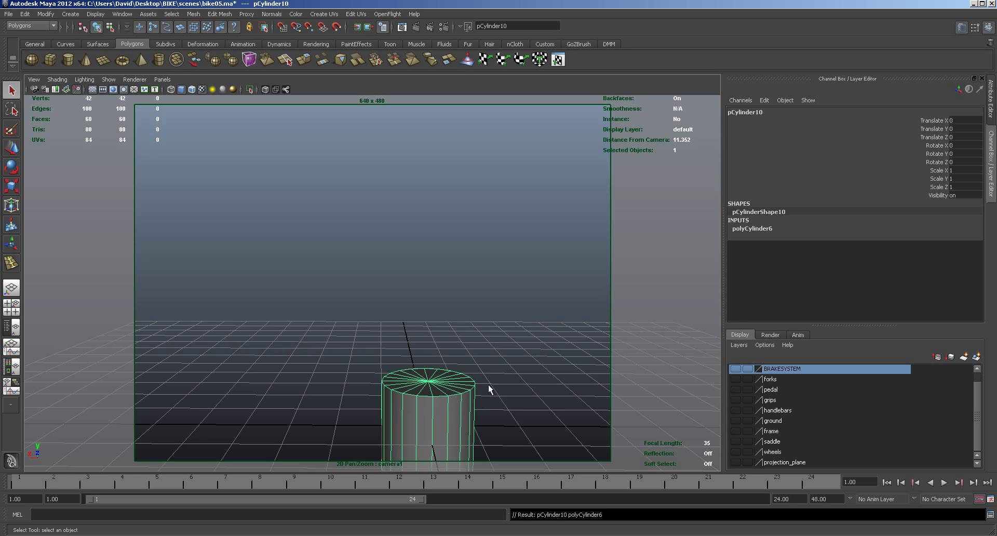
key("r")
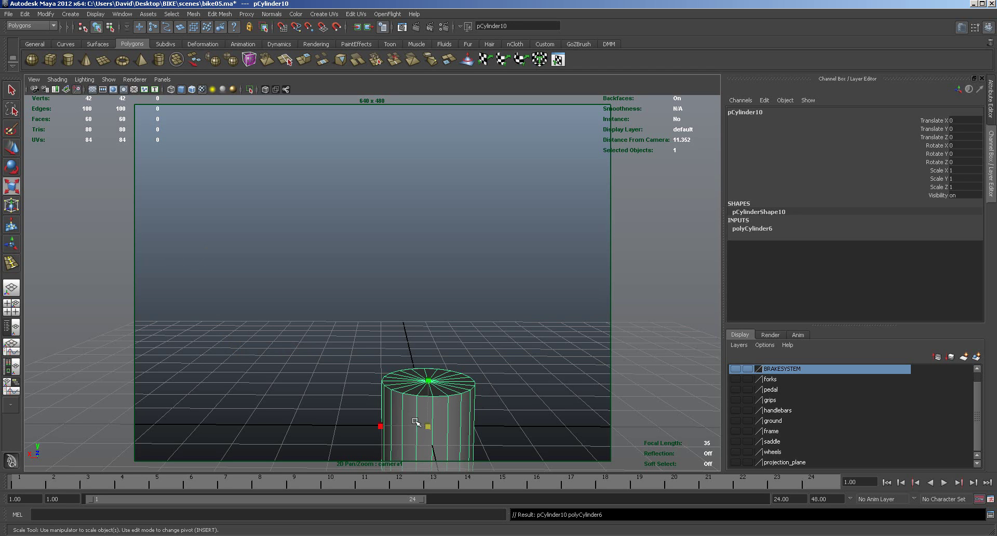
left_click_drag(433, 385, 428, 417)
middle_click_drag(481, 432, 423, 355, "alt")
left_click_drag(420, 360, 418, 380, "alt")
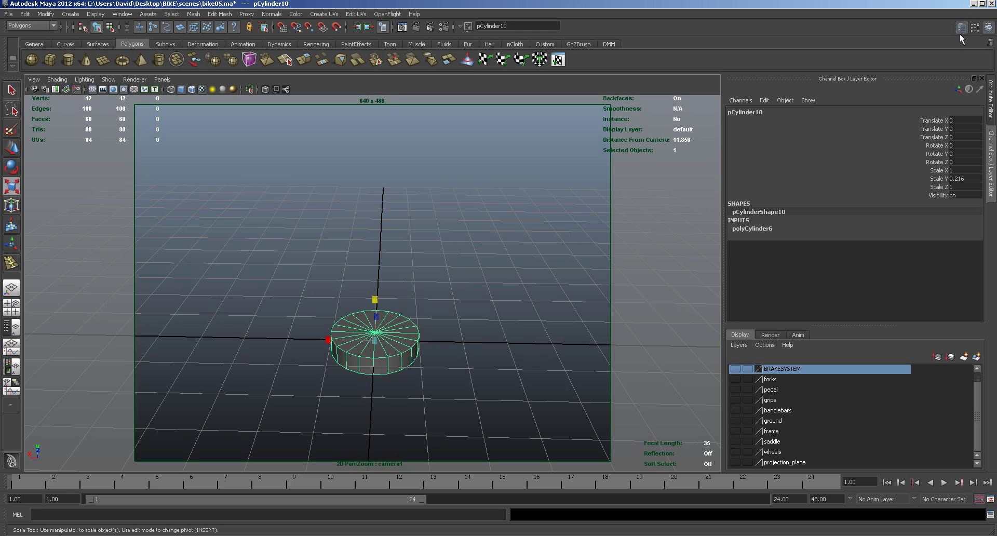
Set the cylinder's Subdivisions Axis to 10 in its polyCylinder6 attributes.
left_click(990, 30)
left_click(990, 31)
key("ctrl+a")
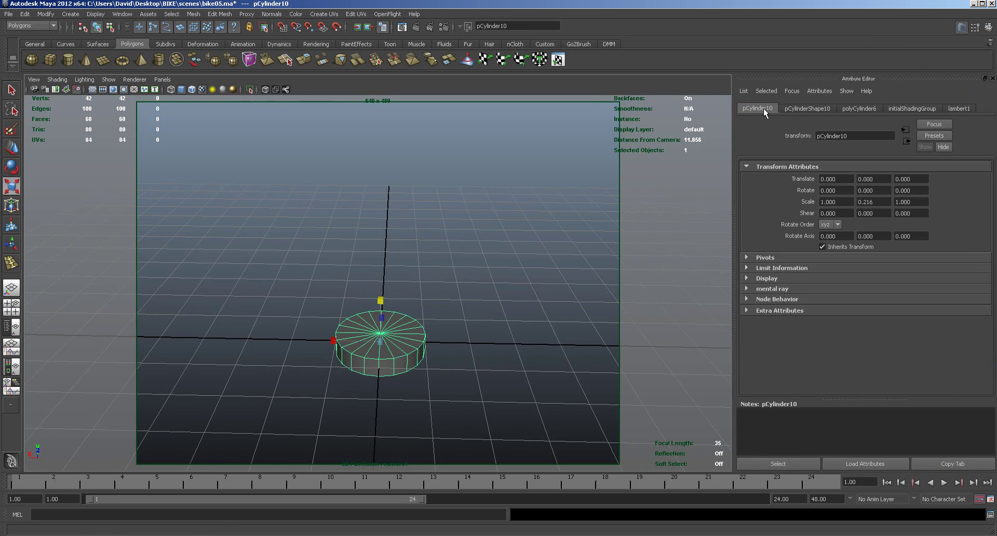
left_click(856, 110)
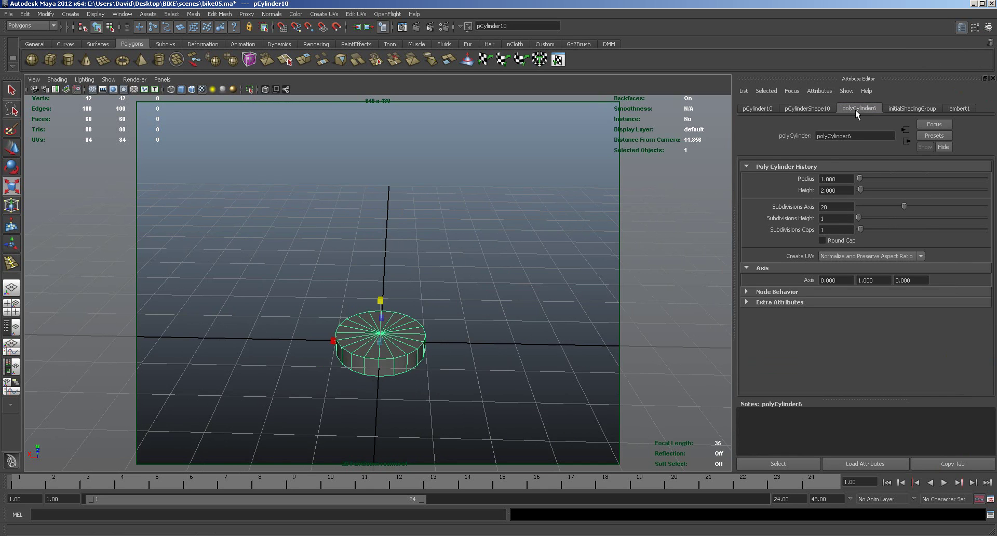
left_click_drag(904, 208, 872, 209)
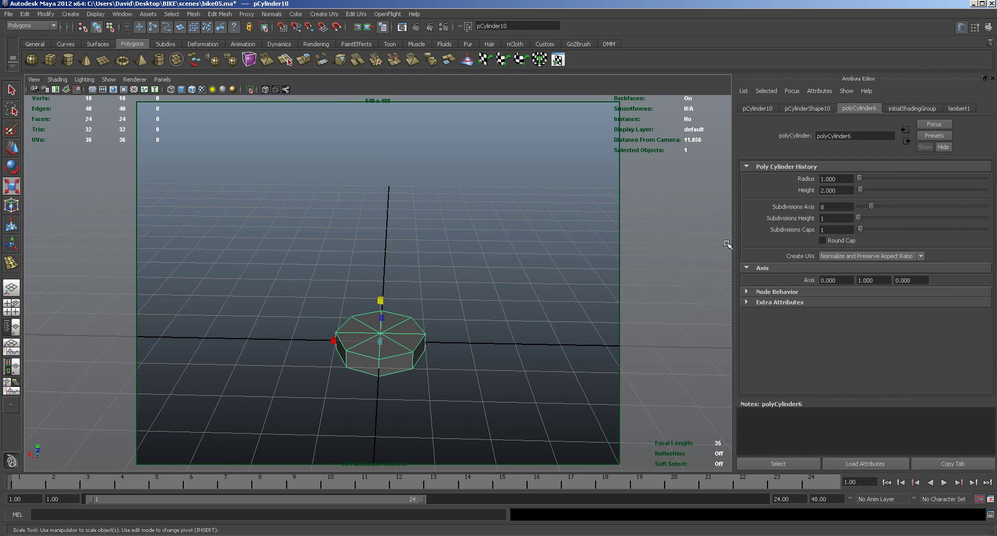
left_click_drag(574, 289, 574, 312, "alt")
right_click_drag(481, 331, 602, 328, "alt")
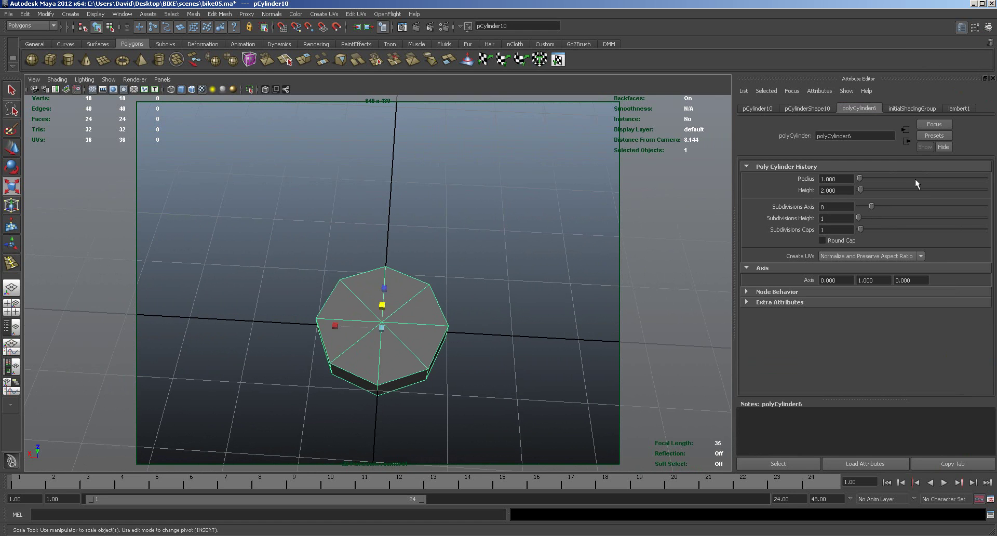
left_click_drag(467, 323, 512, 337, "alt")
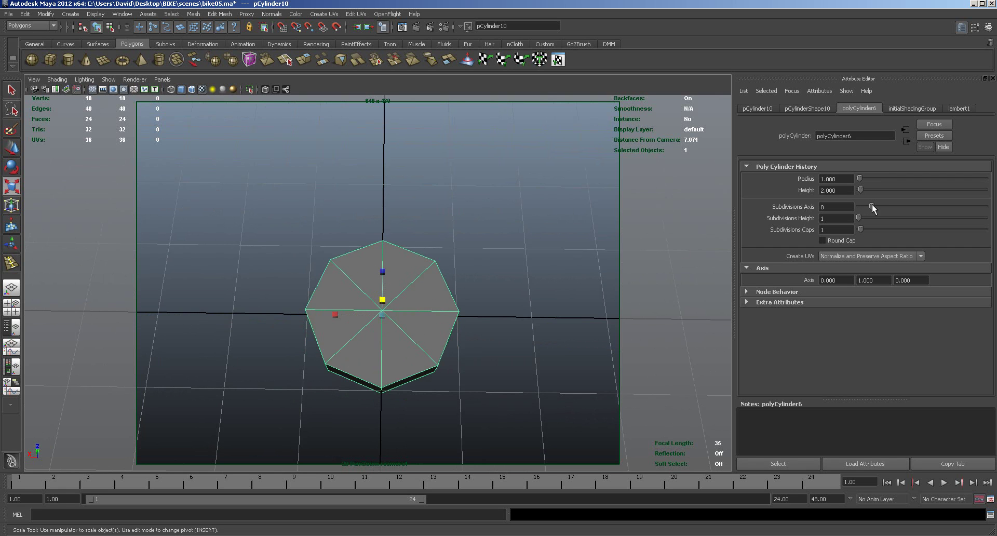
left_click_drag(872, 207, 876, 208)
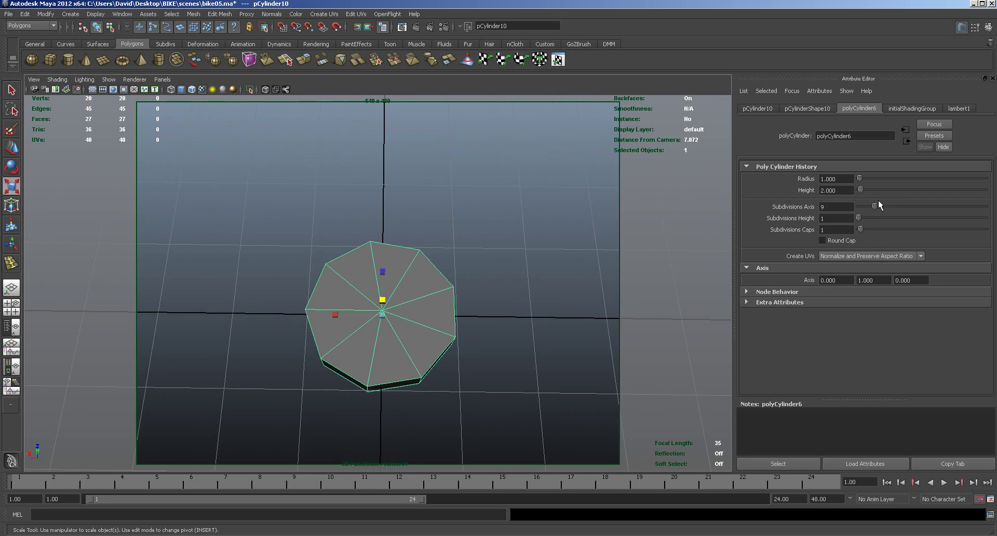
left_click_drag(874, 205, 875, 205)
left_click_drag(876, 205, 877, 205)
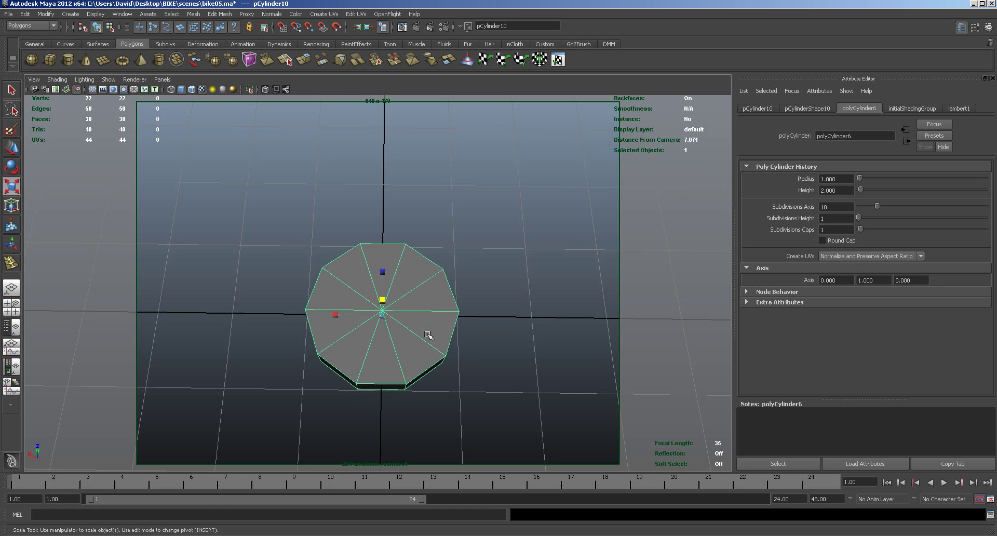
Delete all ten triangular faces of the cylinder's top cap, leaving the side walls and bottom cap in place.
mouse_move(418, 341)
right_mouse_down()
mouse_move(417, 364)
mouse_move(416, 328)
right_mouse_up()
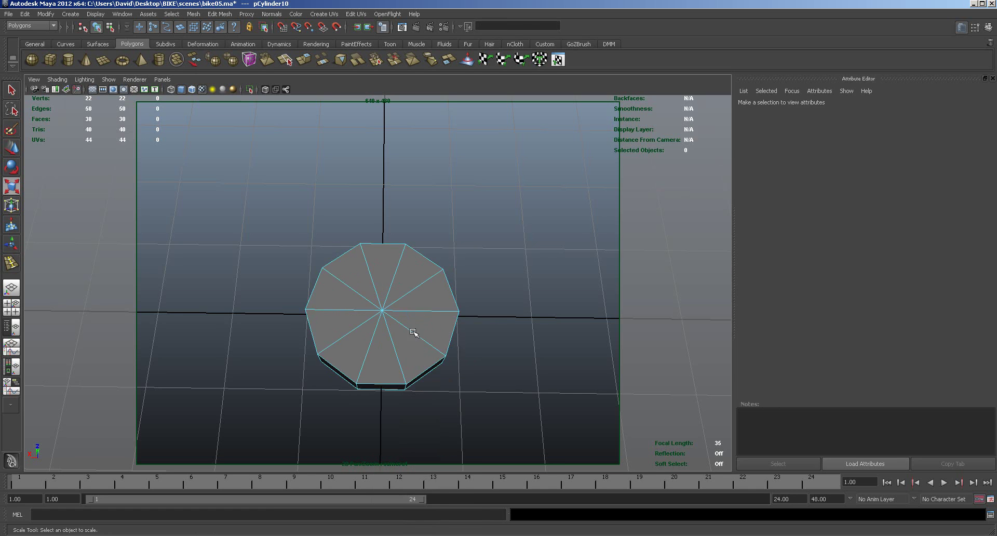
left_click(414, 333)
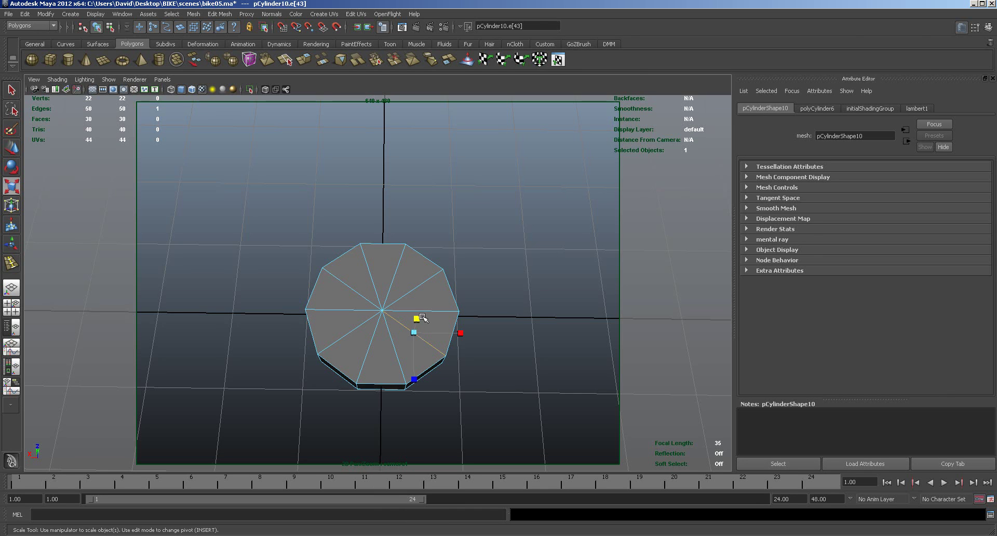
left_click(423, 311)
right_click_drag(420, 331, 420, 351)
left_click(421, 332)
key("Delete")
left_click(408, 353)
key("Delete")
left_click(383, 356)
key("Delete")
left_click(359, 350)
key("Delete")
left_click(337, 329)
key("Delete")
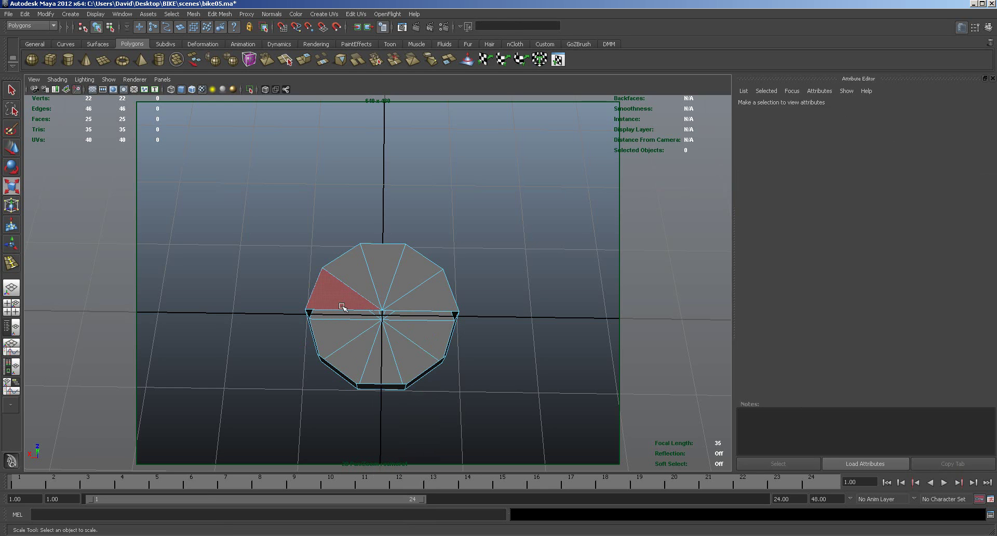
left_click(346, 300)
key("Delete")
left_click(356, 281)
key("Delete")
left_click(383, 270)
key("Delete")
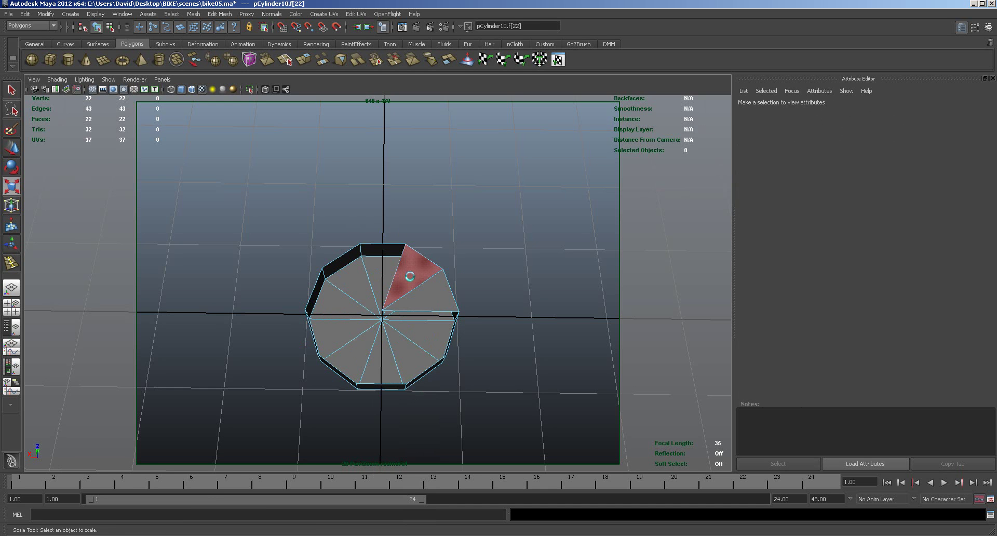
left_click(411, 278)
key("Delete")
left_click(424, 291)
key("Delete")
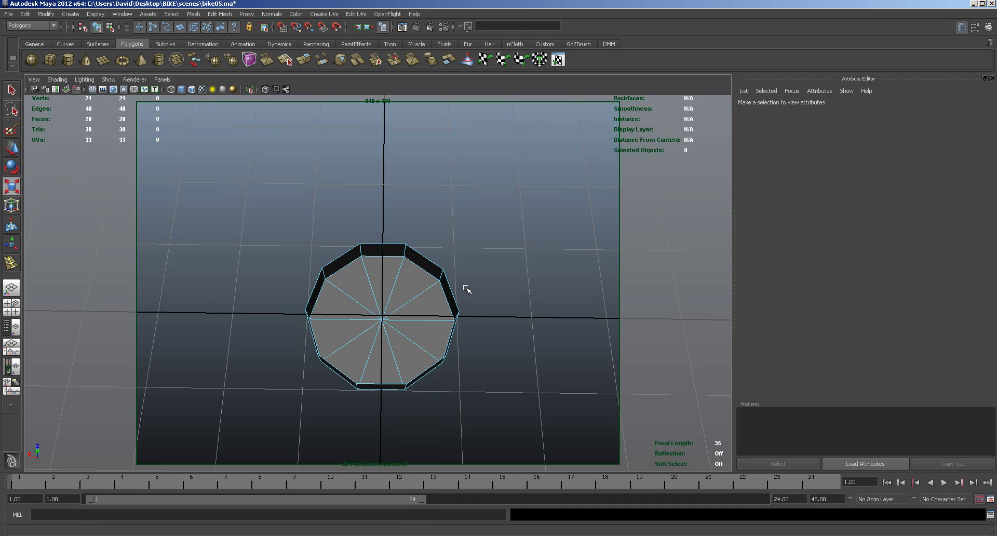
Use the Append to Polygon Tool to fill the far end of the open cap between its two slanted boundary edges.
left_click(220, 14)
left_click(243, 59)
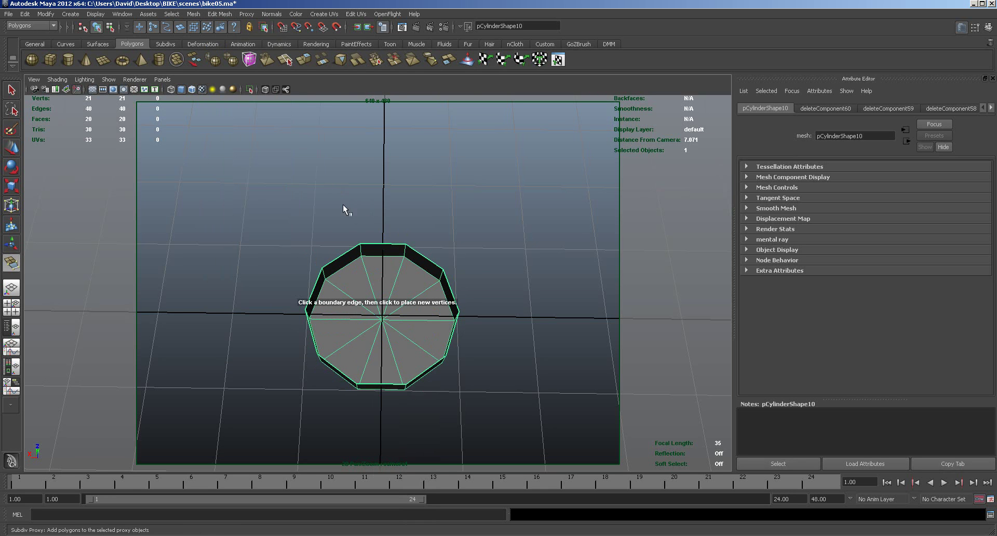
left_click(333, 258)
left_click(429, 260)
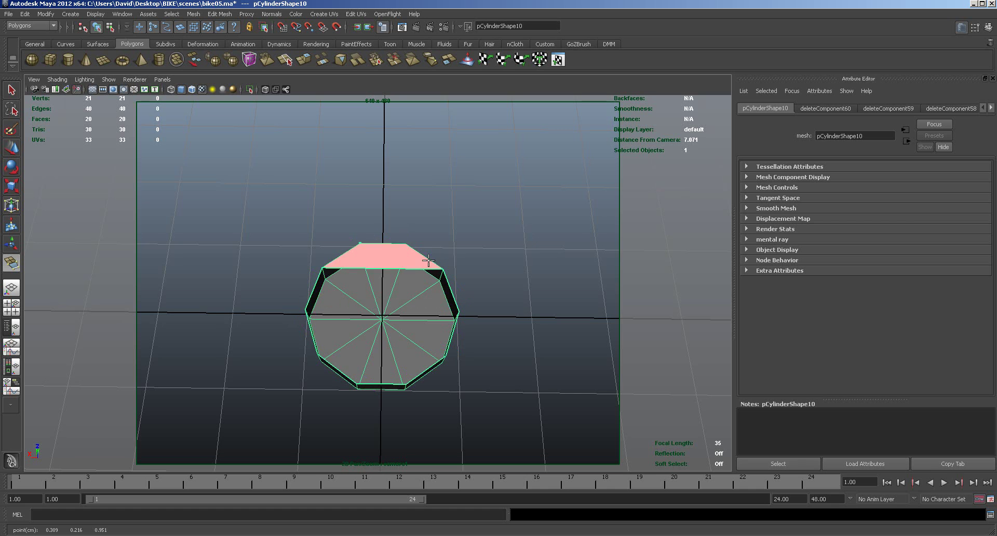
key("Return")
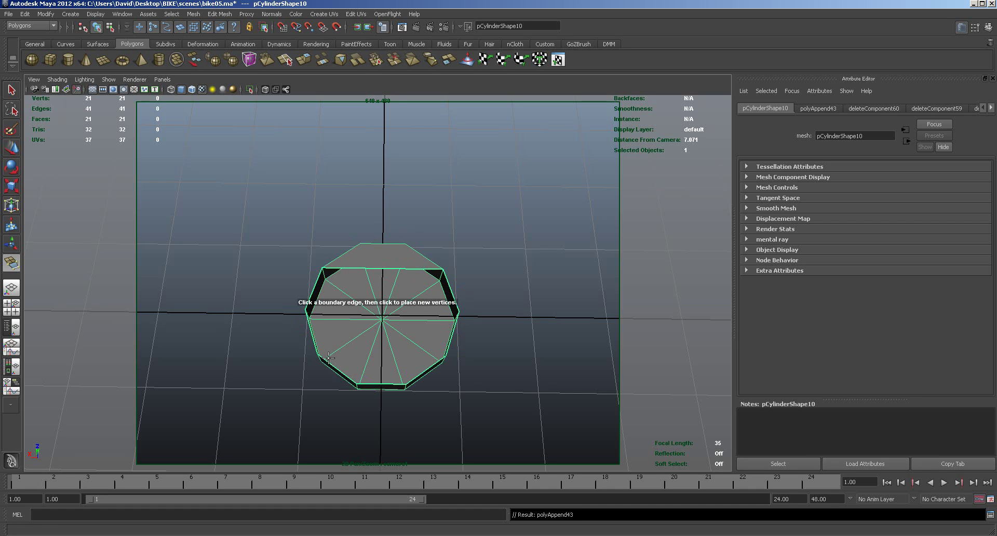
Try to append a polygon across the near end of the open cap, and undo the attempts.
left_click(427, 370)
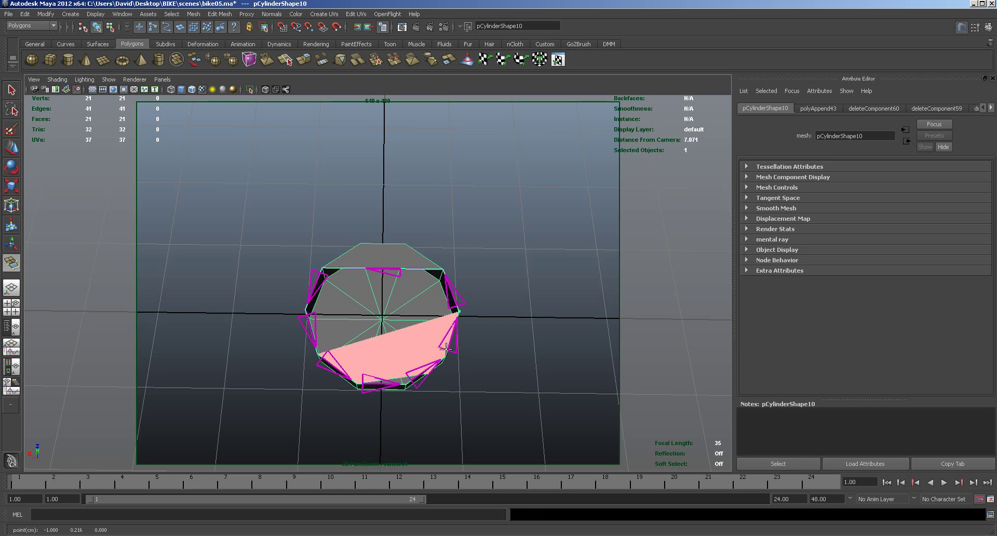
key("Return")
key("Delete")
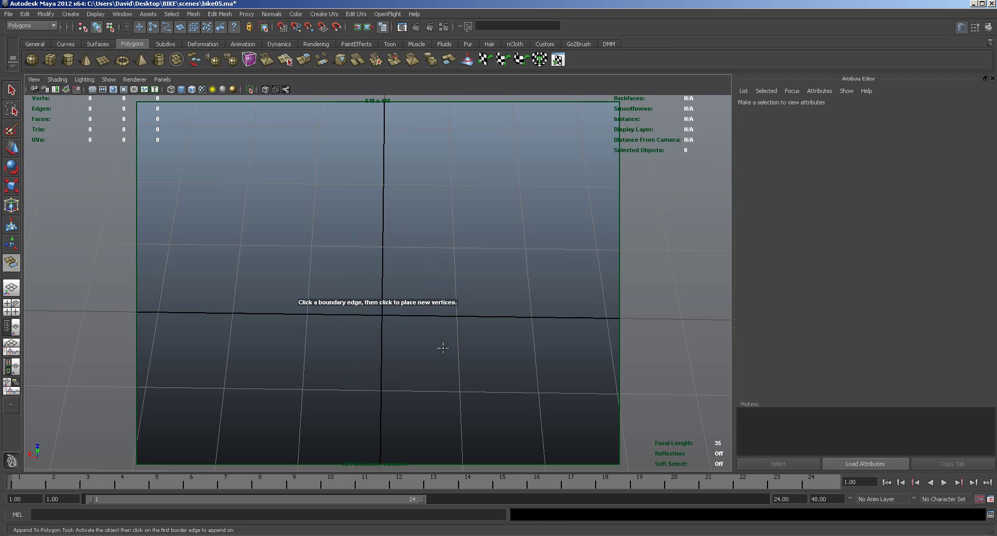
key("ctrl+z")
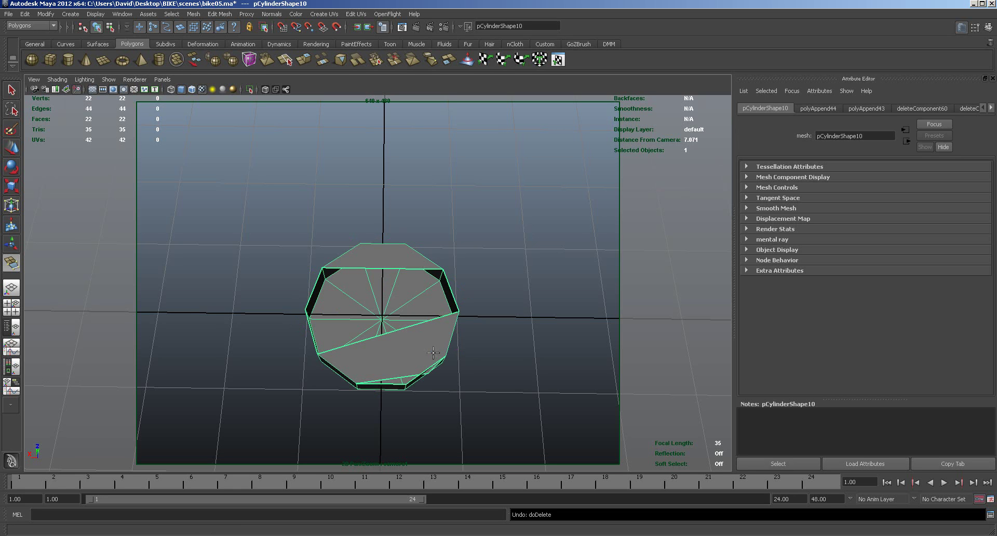
key("ctrl+z")
left_click(333, 363)
left_click(397, 384)
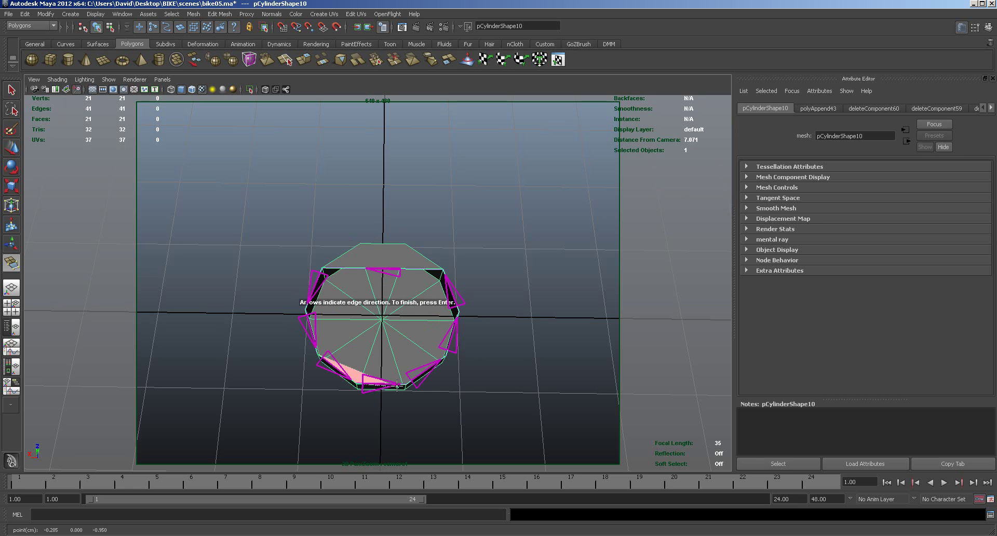
left_click(427, 371)
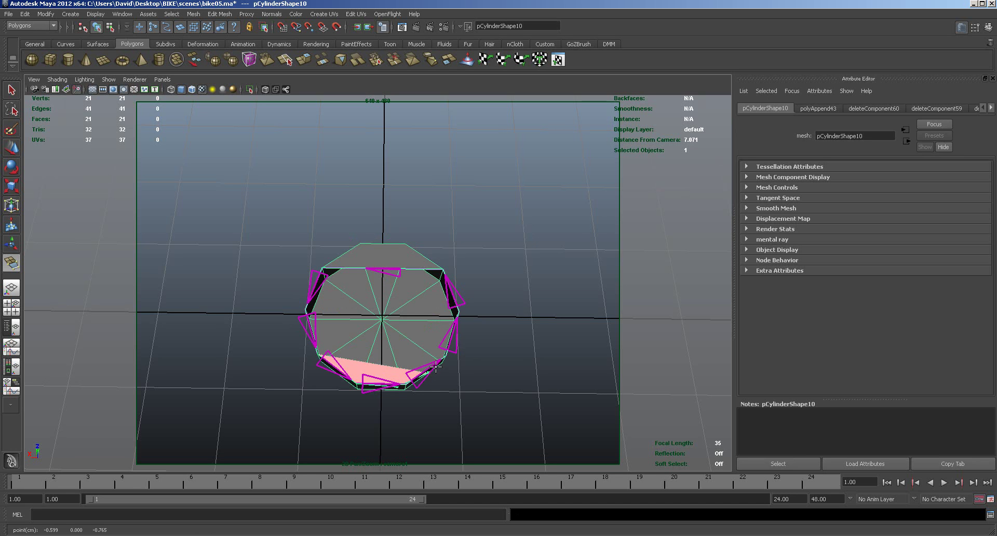
left_click_drag(455, 372, 438, 326, "alt")
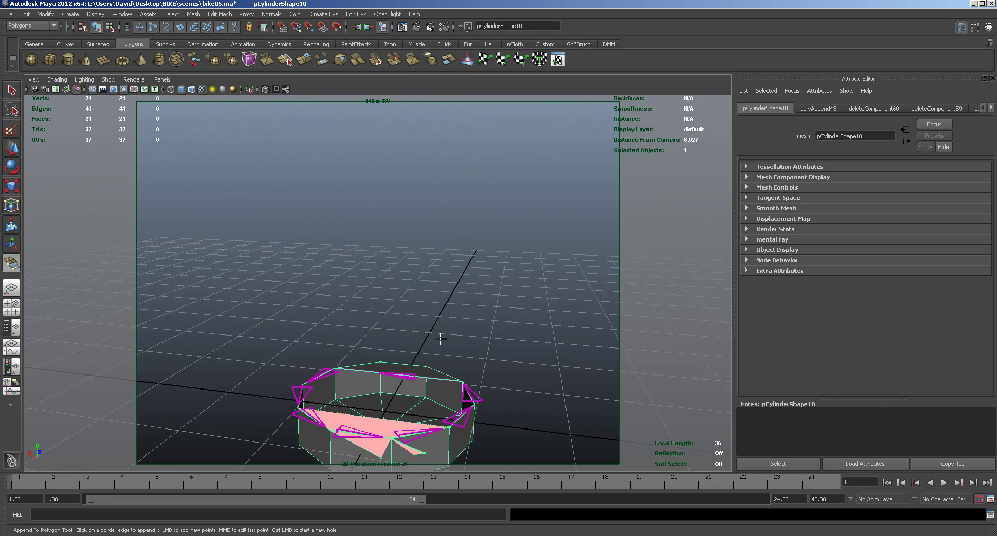
key("Return")
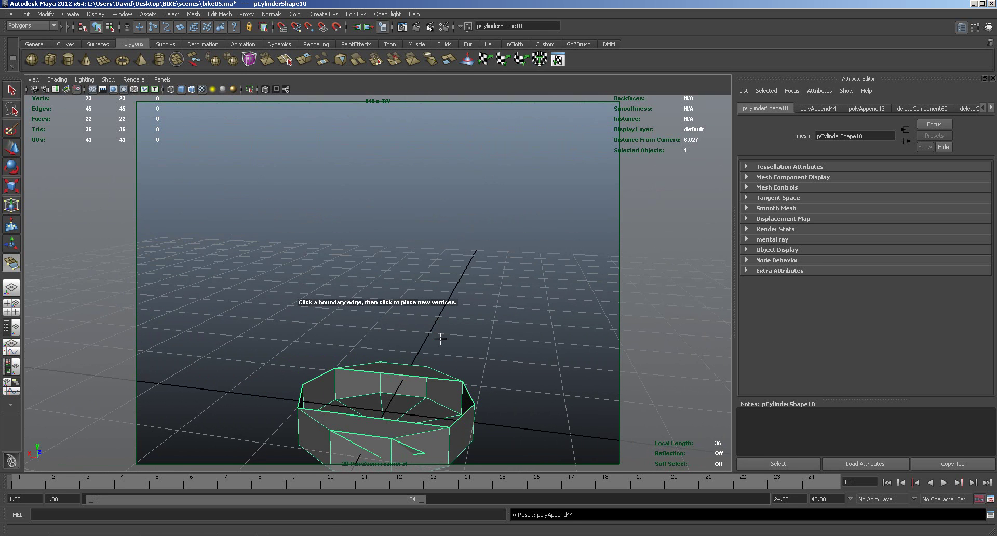
key("ctrl+z")
Append a four-sided polygon across the near end of the open cap, joining its two slanted boundary edges.
left_click_drag(469, 373, 512, 378, "alt")
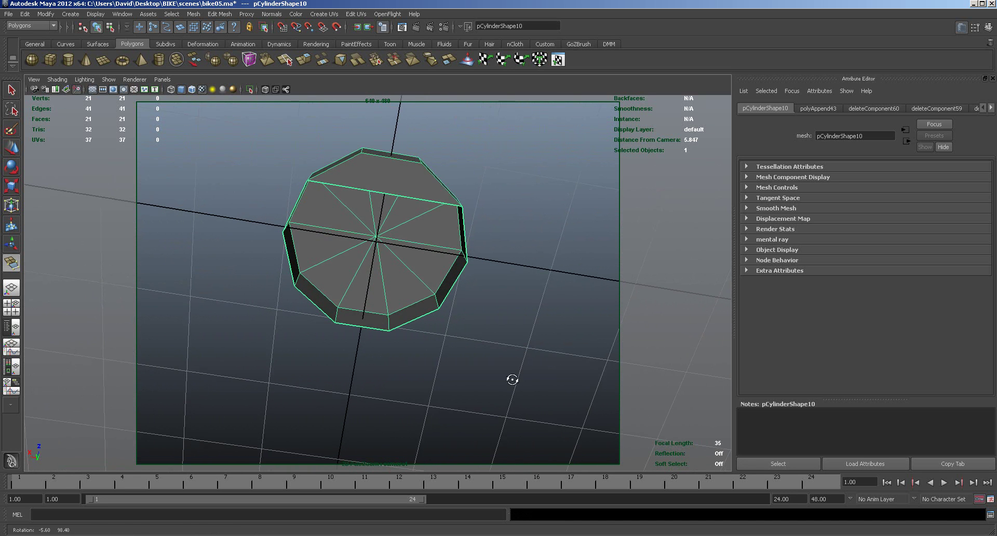
left_click(302, 294)
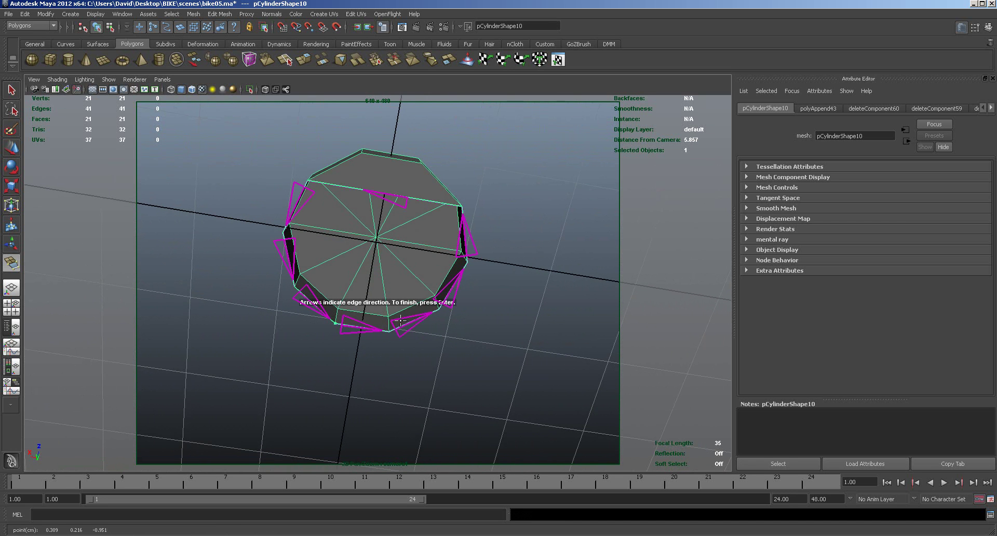
left_click(435, 310)
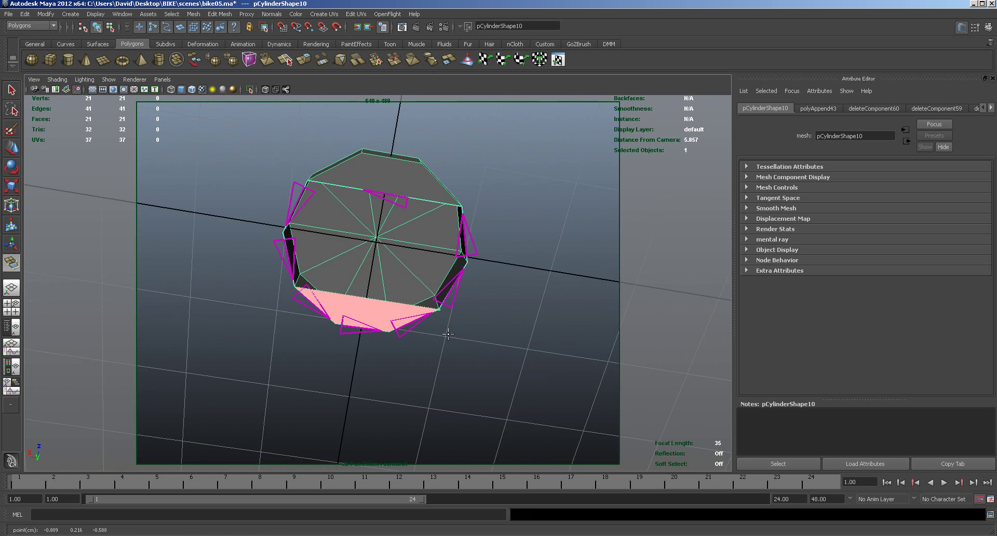
key("Return")
Try to fill the cap's middle opening with a polygon joining diagonally opposite side edges, and undo it.
left_click_drag(461, 356, 458, 278, "alt")
left_click(297, 216)
left_click(448, 298)
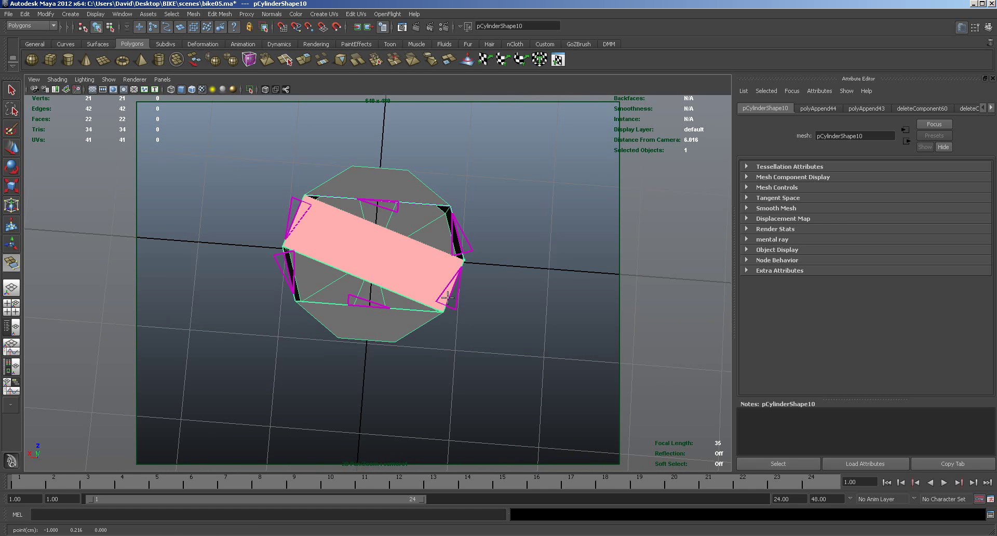
left_click(455, 234)
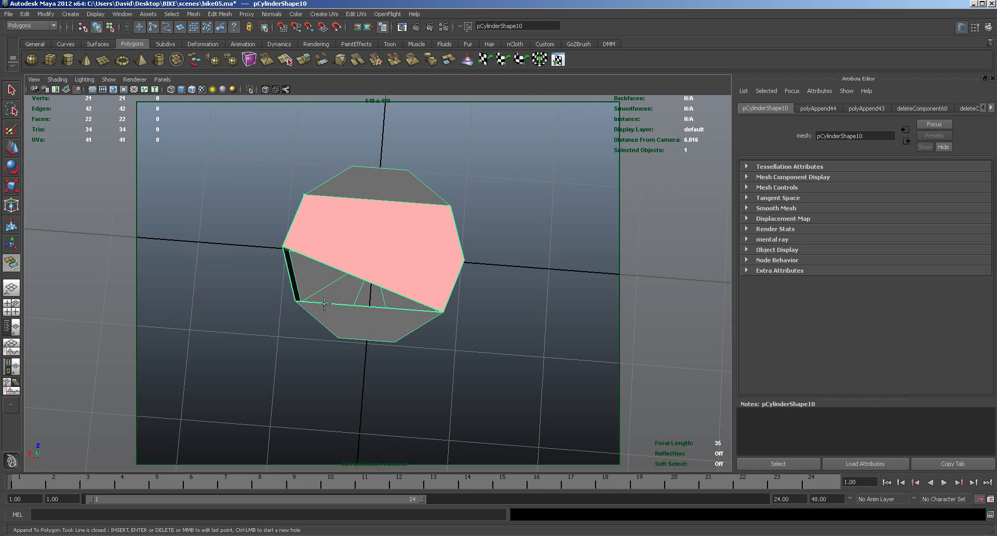
key("Return")
key("ctrl+z")
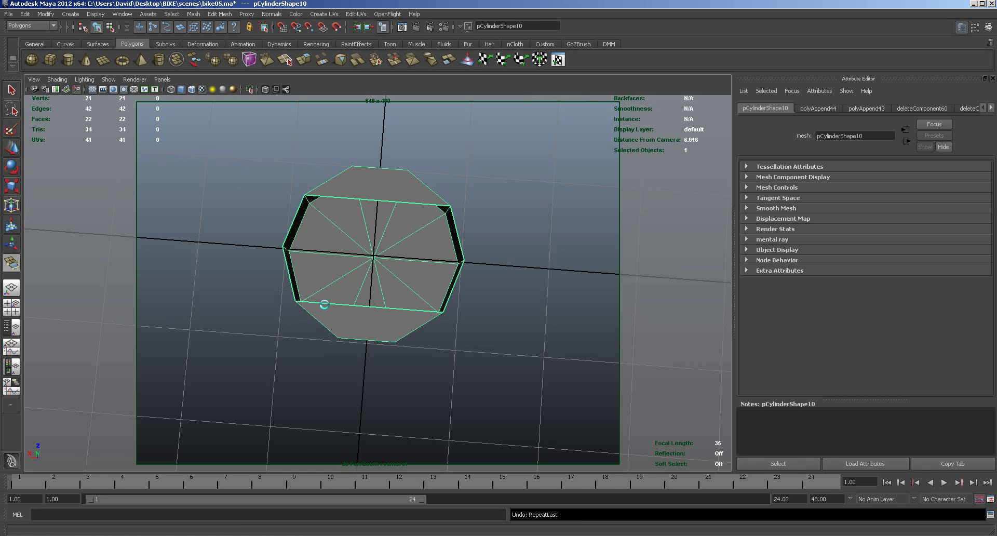
Append two four-sided polygons to fill the cap's middle opening, each joining a pair of directly opposite side edges.
left_click(296, 214)
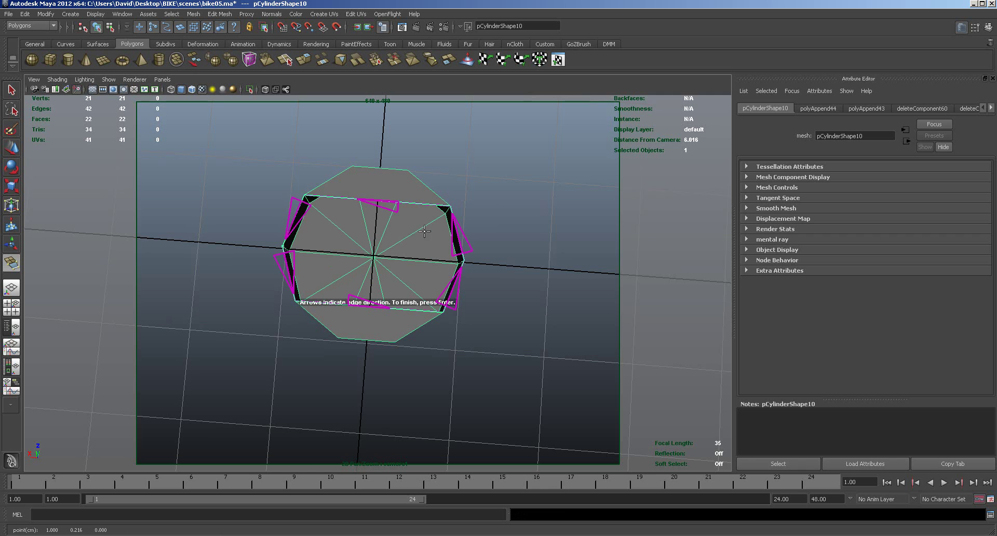
left_click(455, 232)
key("Return")
left_click(289, 272)
left_click(455, 285)
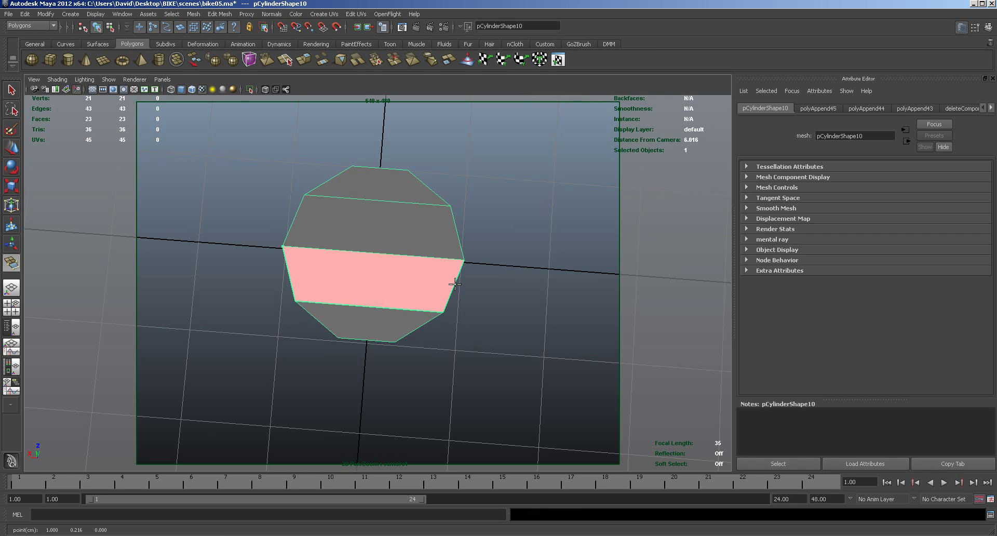
key("Return")
Split the cap faces with the Interactive Split Tool from the far-left vertex to the near-left vertex, crossing the horizontal edges.
mouse_move(494, 283)
left_mouse_down("alt")
mouse_move(492, 252)
mouse_move(498, 266)
left_mouse_up("alt")
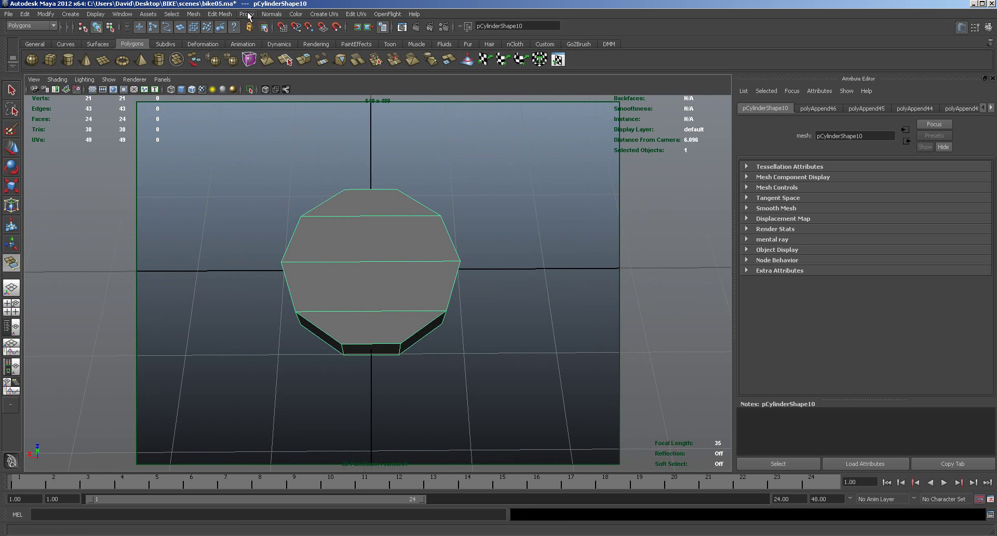
left_click(226, 16)
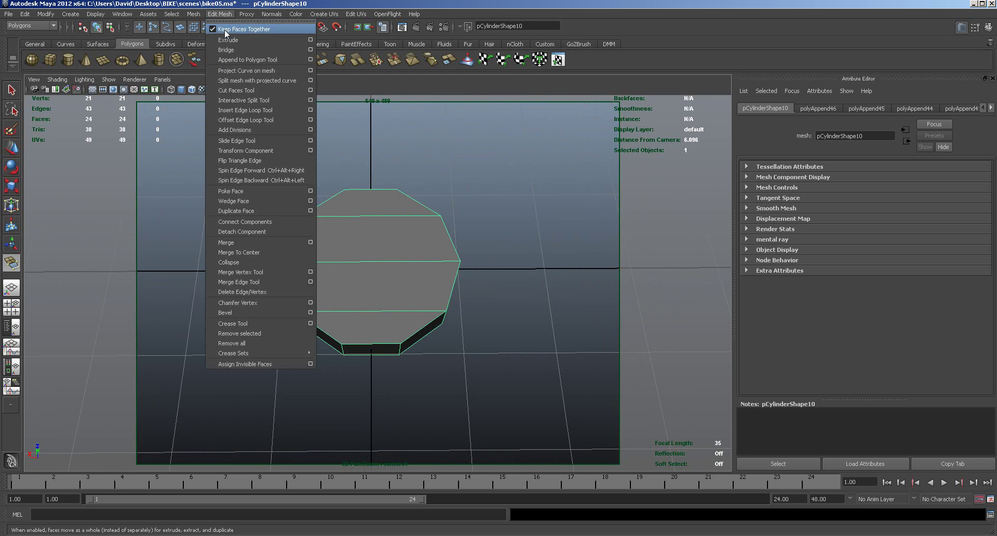
left_click(244, 107)
left_click(345, 191)
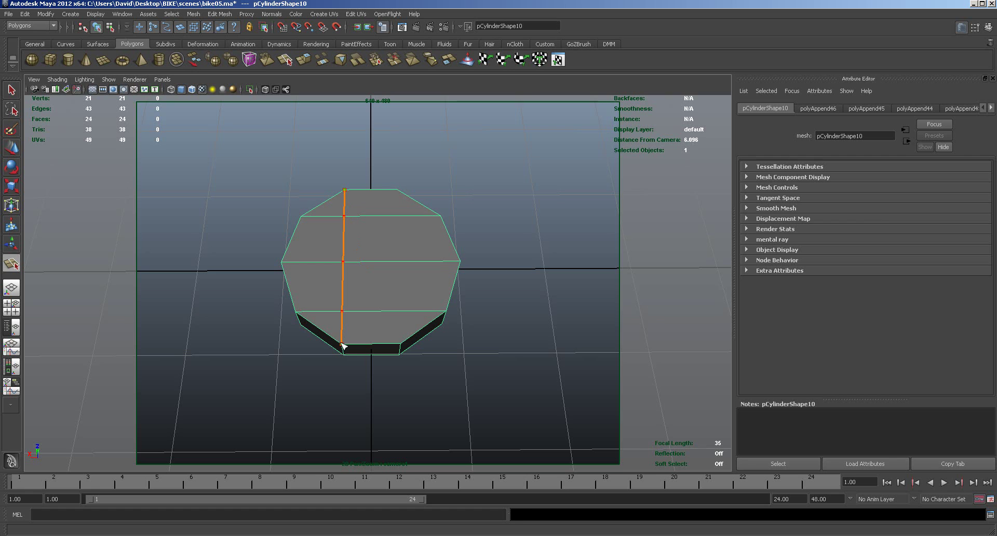
left_click(342, 345)
key("r")
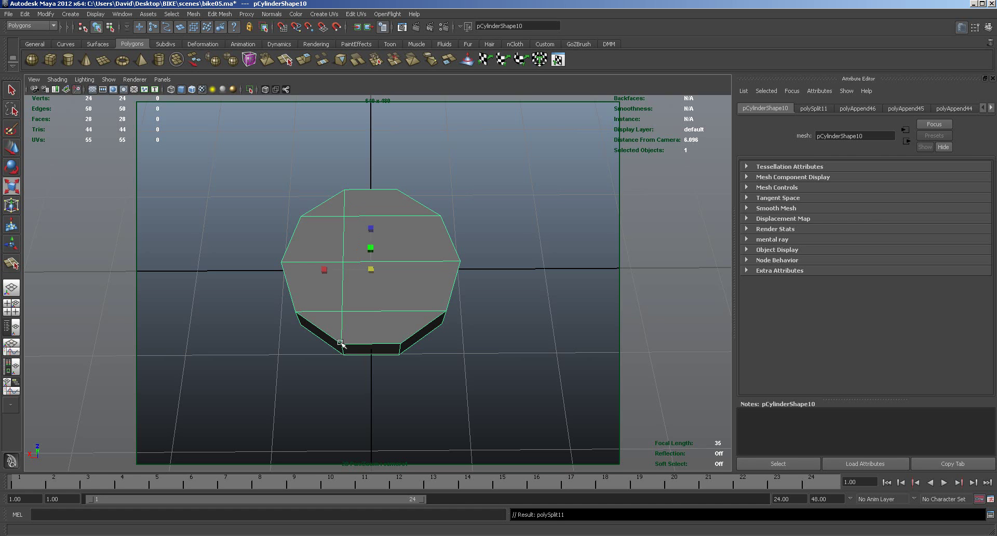
Split the cap faces from the far-right to the near-right end vertex, and between the two outer right-side vertices beside the rightmost point.
key("y")
left_click(400, 344)
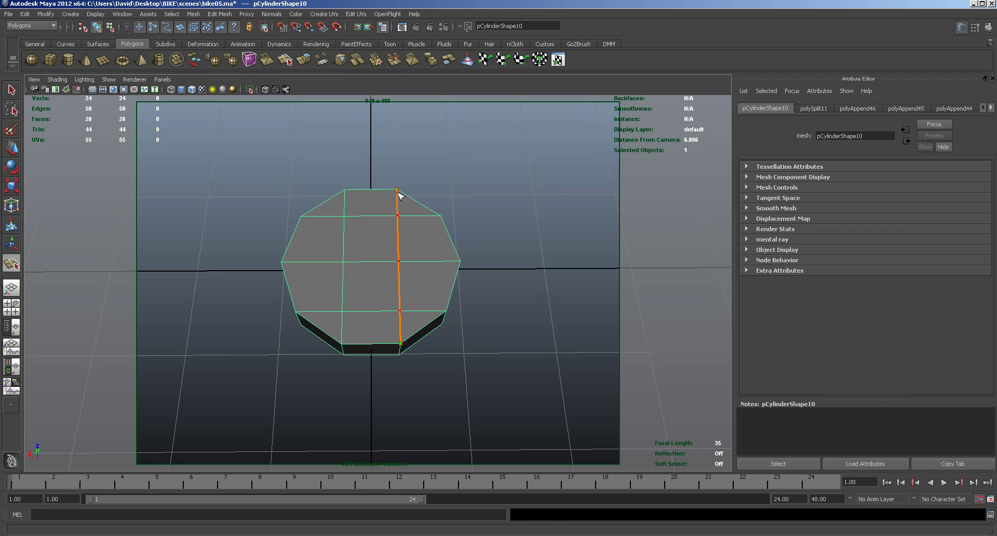
key("r")
left_click_drag(490, 277, 489, 299, "alt")
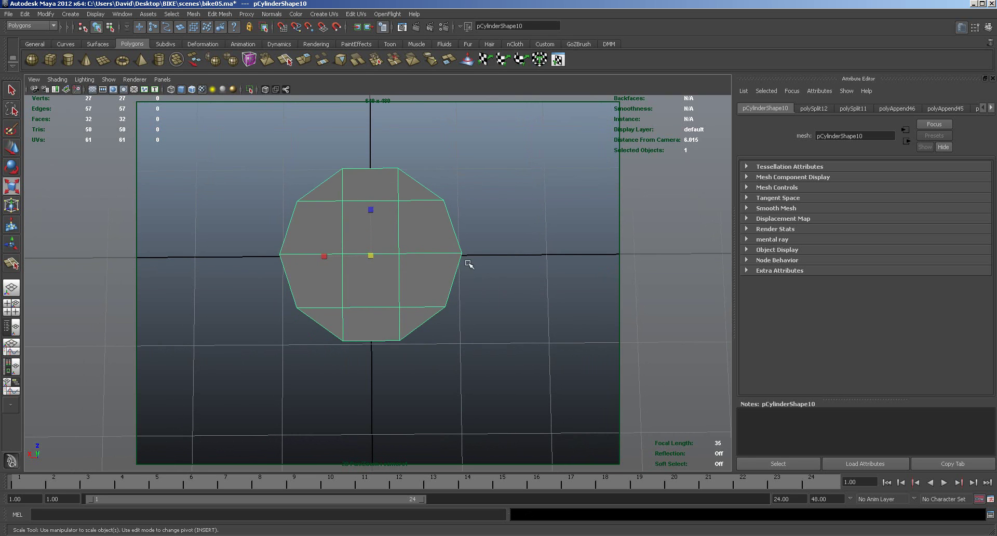
key("y")
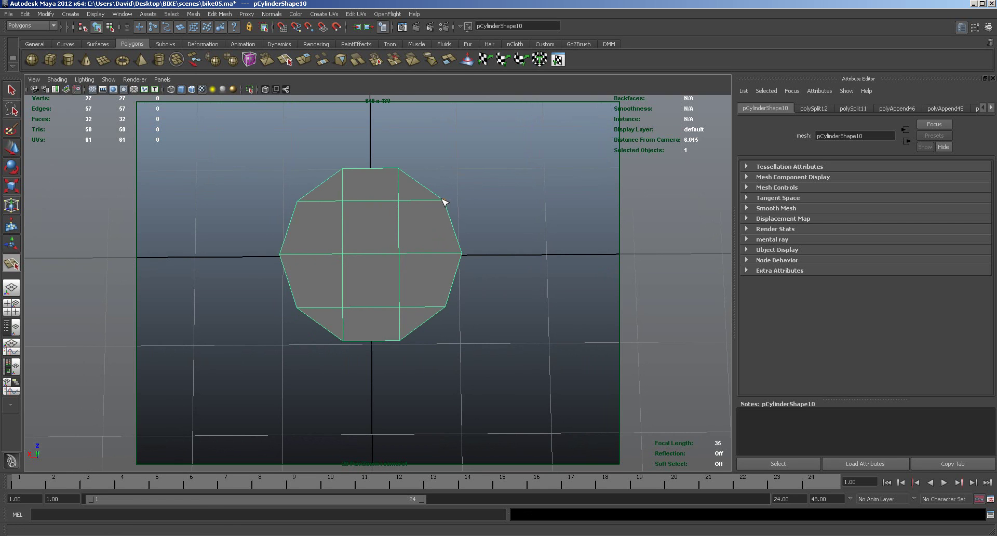
left_click(445, 308)
key("r")
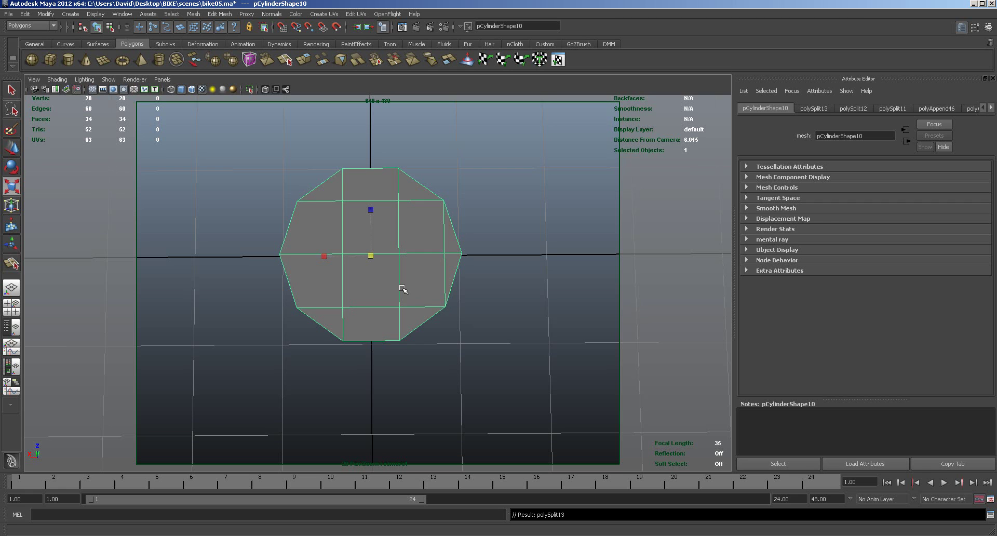
Try to split the cap between the two outer left-side vertices with the Interactive Split Tool, and undo it.
key("y")
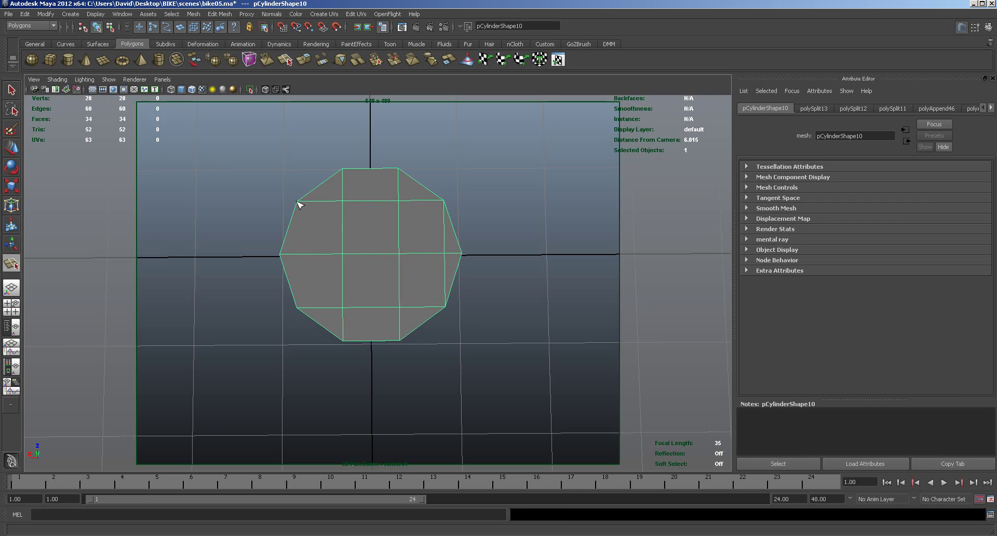
left_click(298, 307)
key("r")
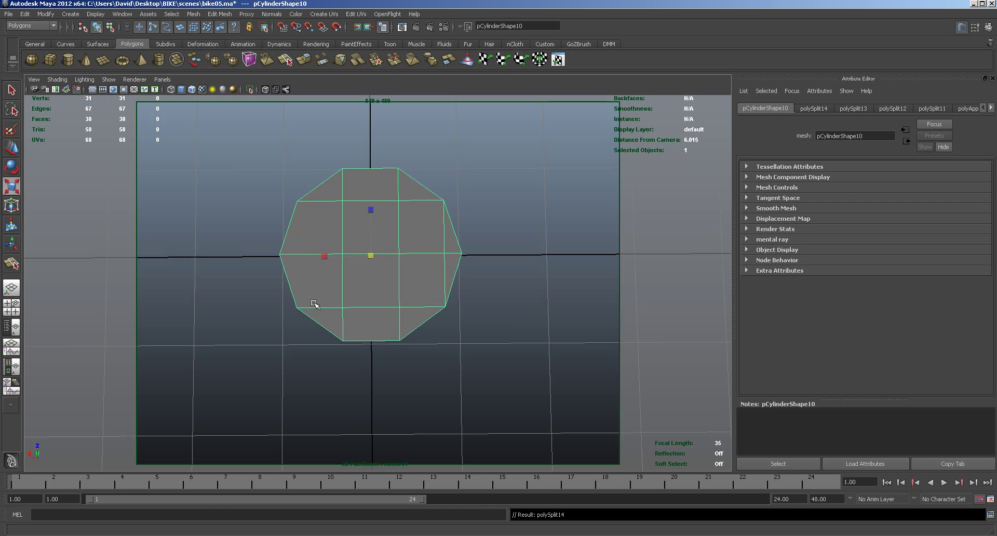
left_click_drag(334, 307, 439, 333, "alt")
key("ctrl+z")
Delete all side and bottom faces of the cylinder, keeping only the top cap.
right_click_drag(428, 331, 395, 357)
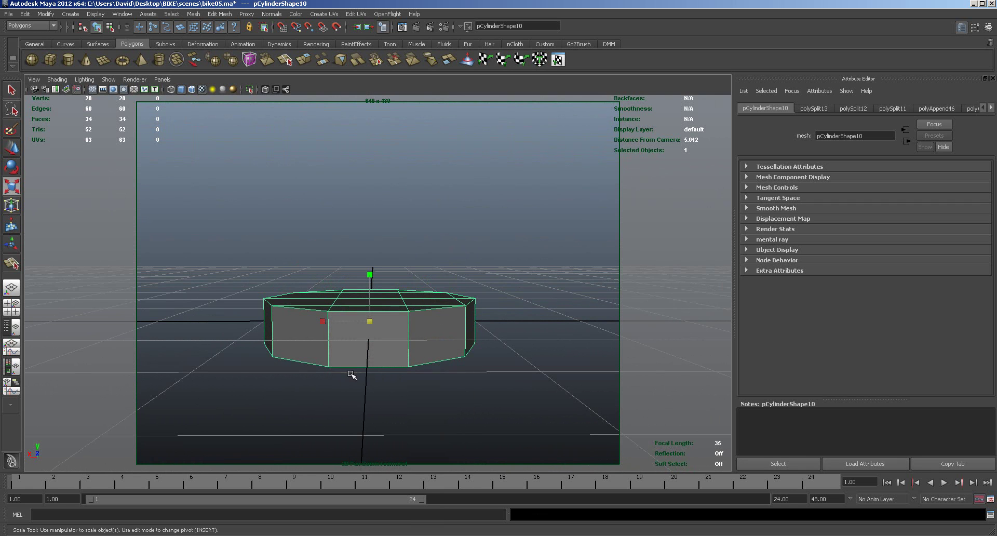
left_click_drag(238, 385, 491, 330)
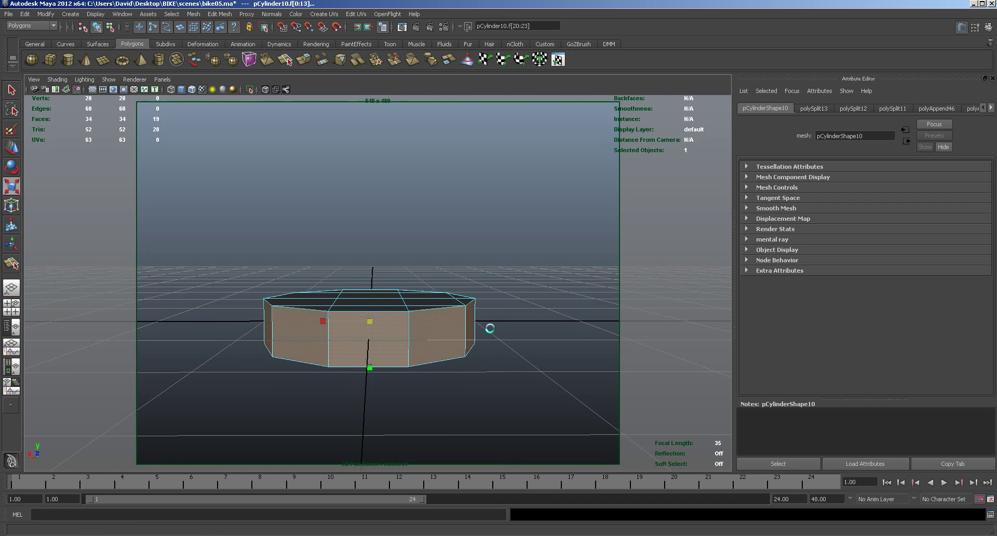
key("Delete")
left_click_drag(343, 360, 411, 324)
key("Delete")
right_click_drag(412, 324, 494, 289, "alt")
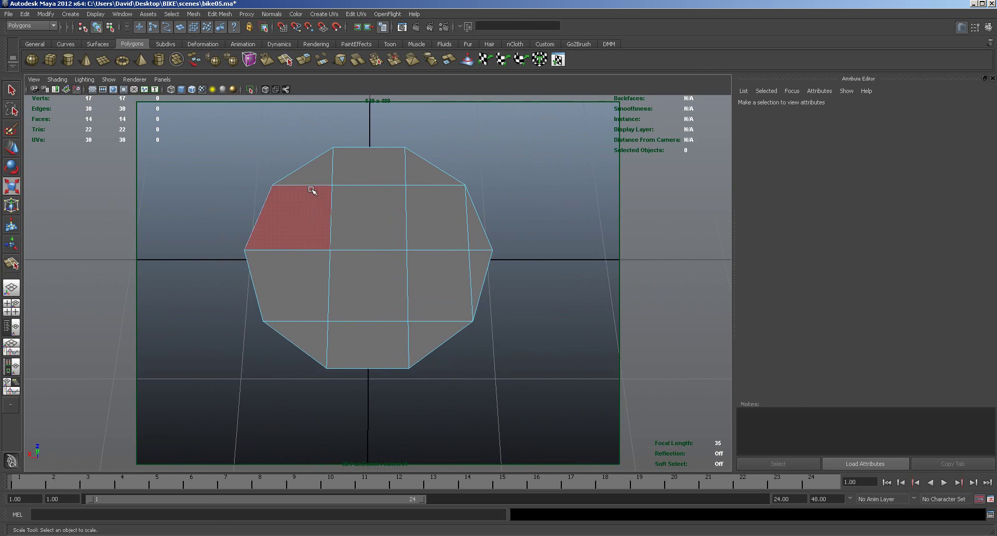
Split the cap faces between the two outer left-side vertices, crossing the horizontal middle edge.
key("g")
left_click_drag(281, 187, 274, 186)
left_click_drag(265, 277, 266, 318)
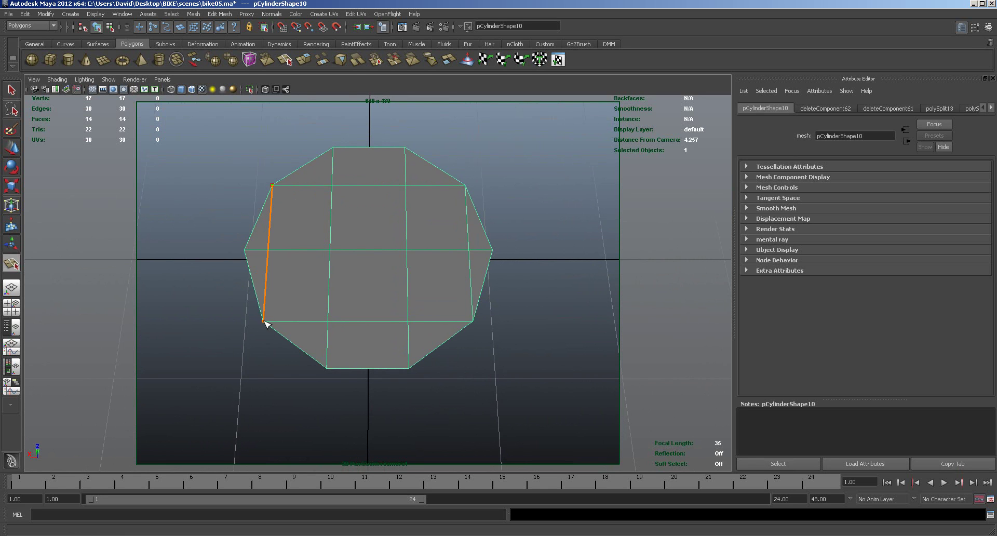
key("r")
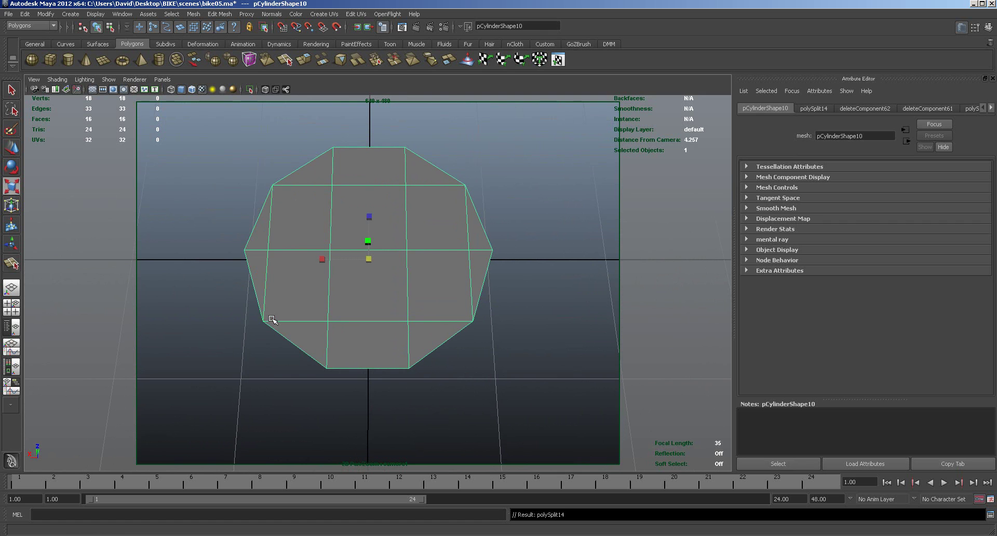
Extrude all faces of the flat cap together with a local Z translation of -0.796 to give it thickness.
left_click_drag(371, 304, 370, 314, "alt")
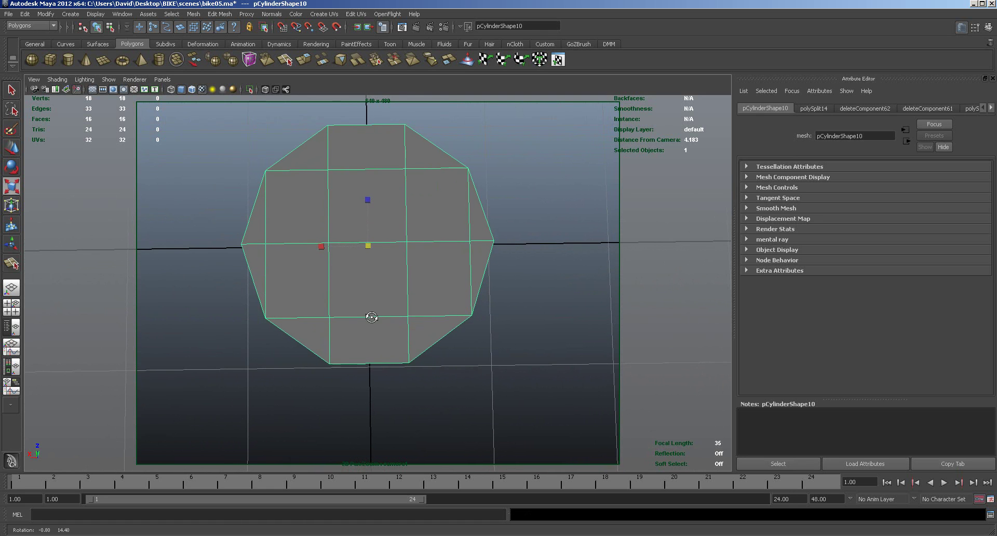
right_click(307, 237)
left_click_drag(234, 140, 521, 274)
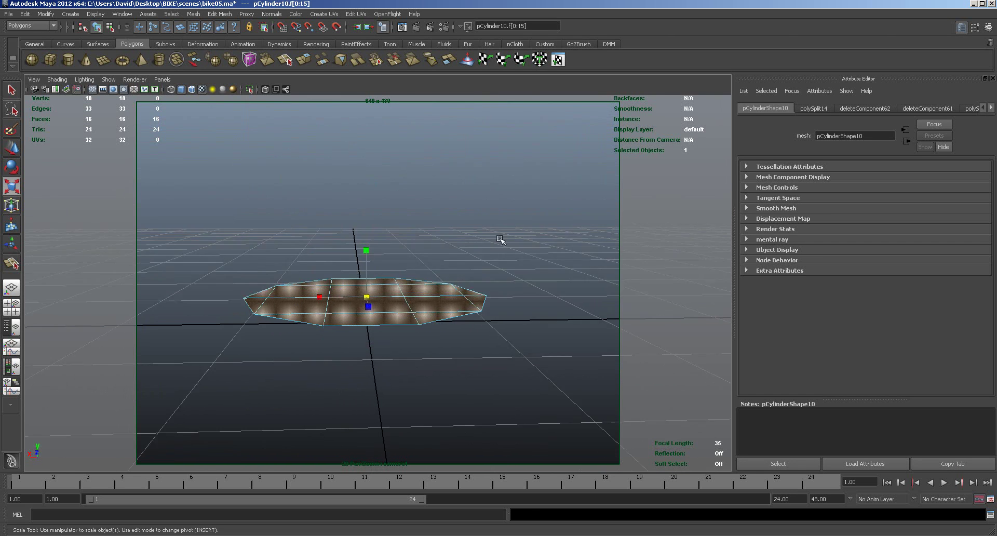
left_click(304, 60)
left_click_drag(443, 275, 443, 396)
left_click_drag(520, 296, 392, 319, "alt")
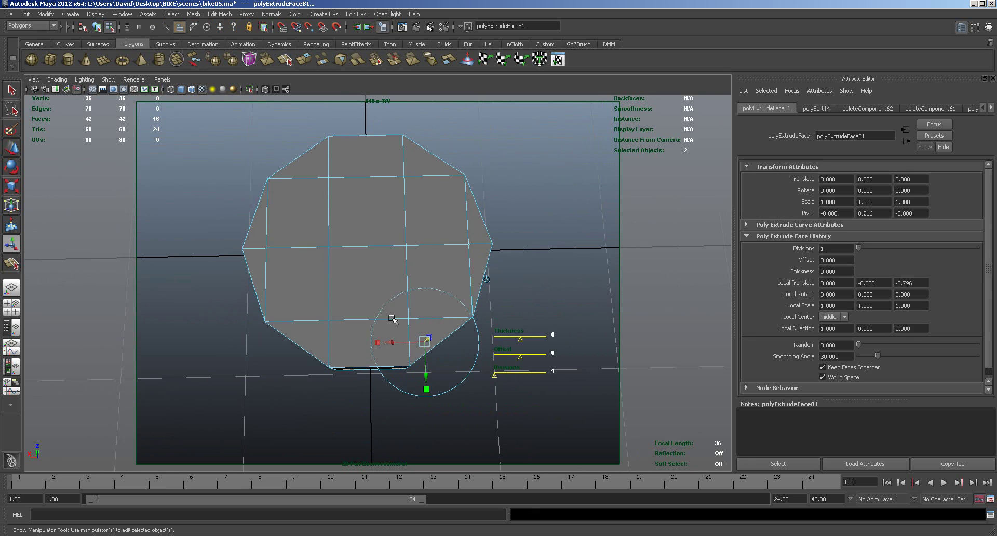
Extrude the six central cap faces plus the middle faces at both ends, and scale them inward with a local scale of 0.1.
left_click(311, 282)
left_click(310, 218, "shift")
left_click(439, 217, "shift")
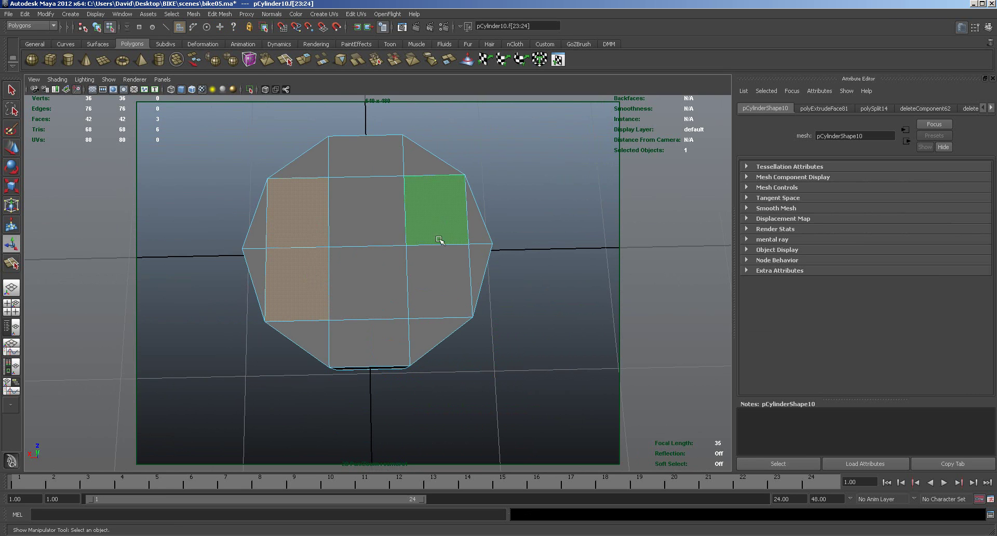
left_click(439, 278, "shift")
left_click(390, 287, "shift")
left_click(375, 217, "shift")
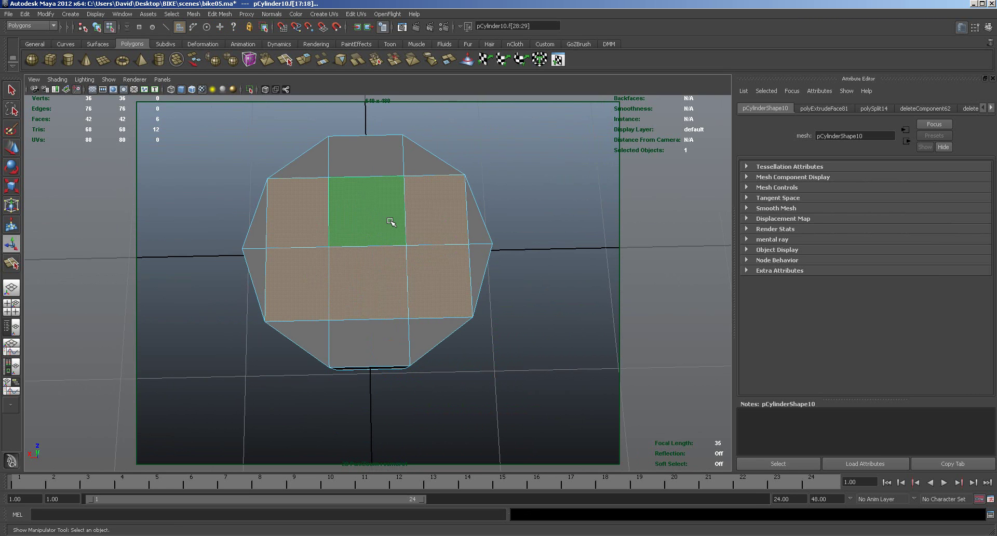
left_click(363, 165, "shift")
left_click(364, 336, "shift")
left_click(308, 60)
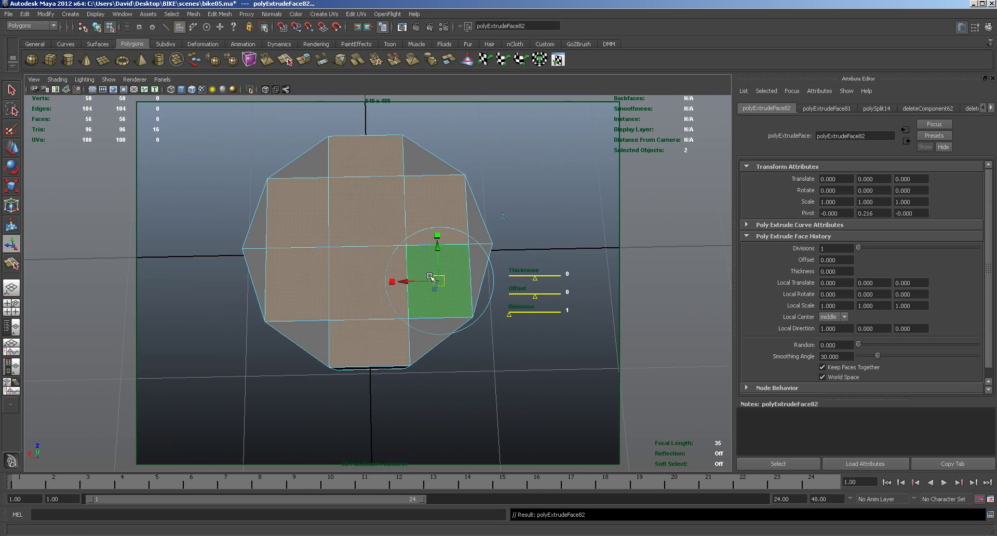
left_click(392, 282)
left_click_drag(440, 281, 412, 268)
In the top view, scale the four inner corner vertices toward the centre along Z to line up with the outer side corners.
key("space")
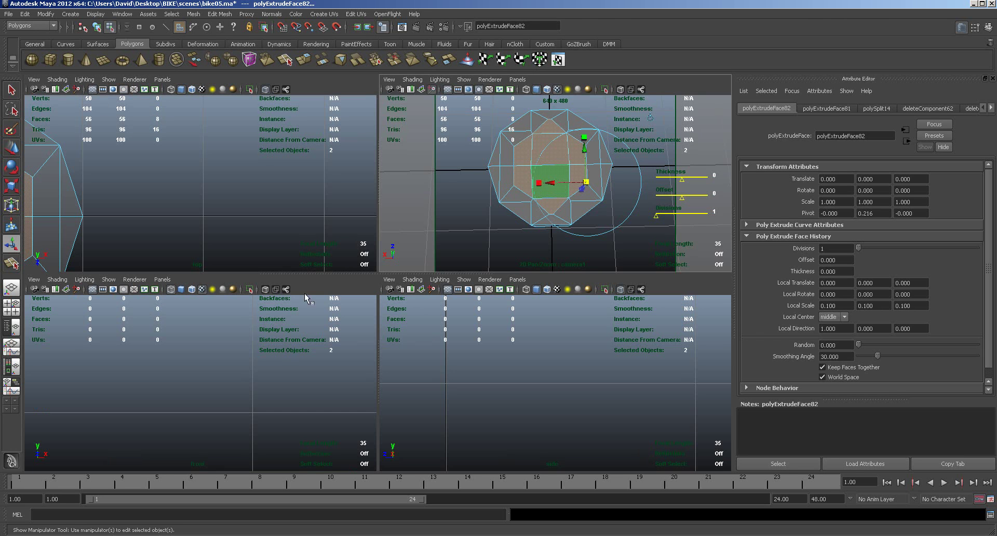
key("space")
key("f")
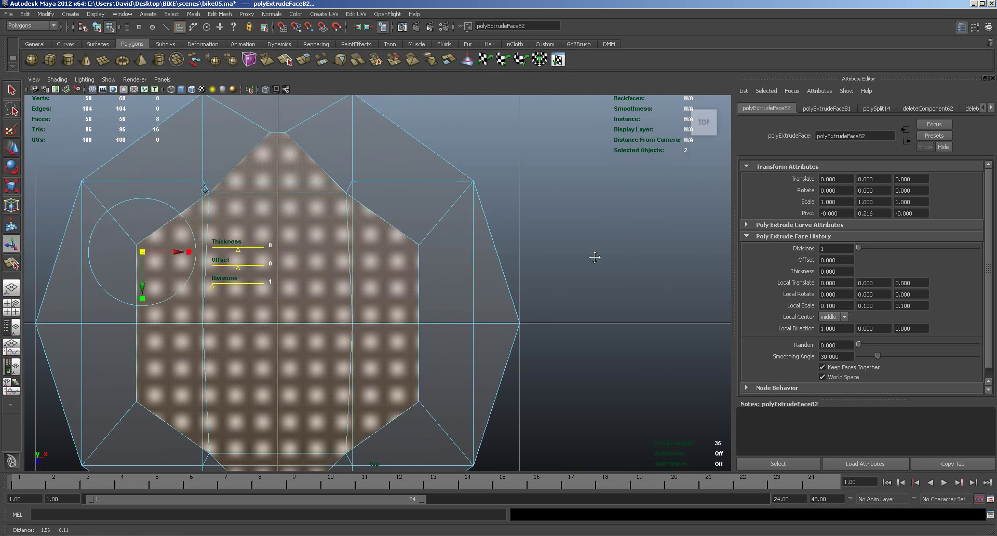
scroll(566, 261, "down", 3)
scroll(480, 253, "up", 3)
right_click_drag(424, 263, 384, 263)
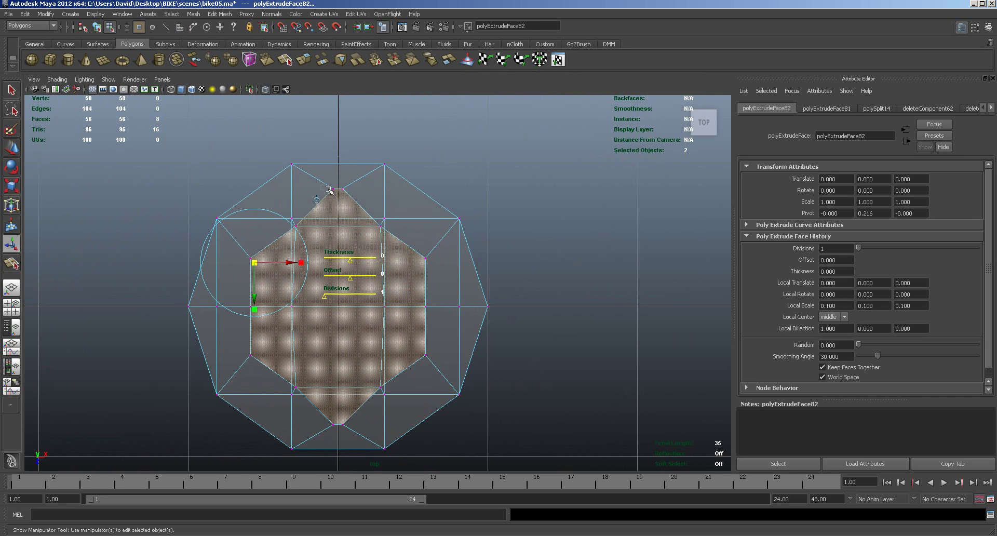
left_click_drag(329, 186, 349, 195)
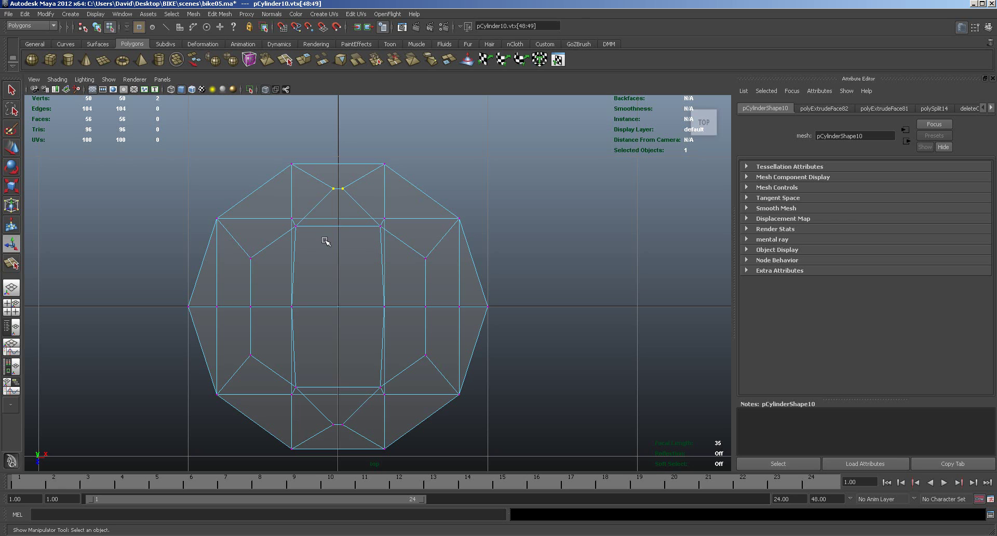
left_click(296, 226)
left_click(380, 227, "shift")
left_click(381, 387, "shift")
key("r")
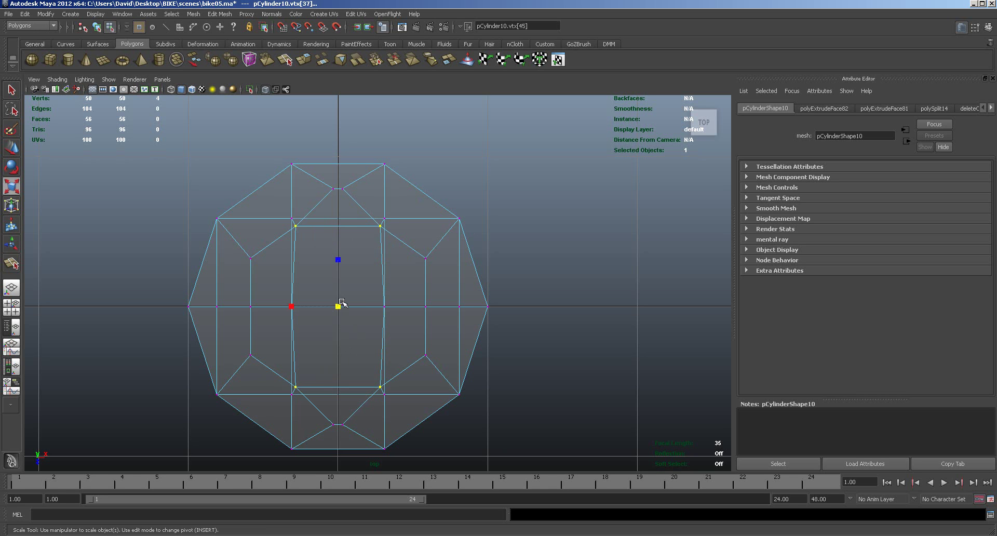
left_click_drag(336, 259, 338, 279)
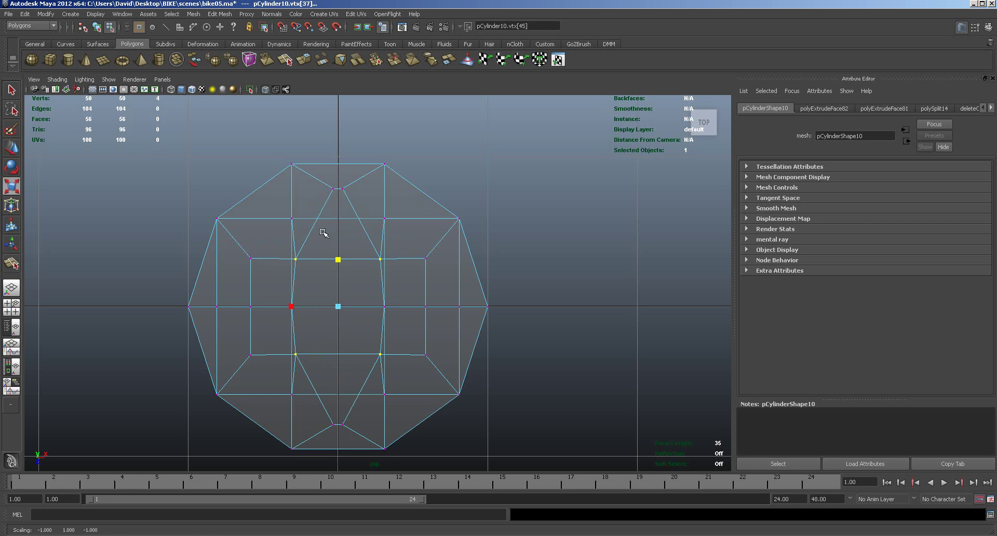
Scale the two middle vertices on the horizontal centre line inward along X to align with the inner corner vertices.
left_click(386, 307)
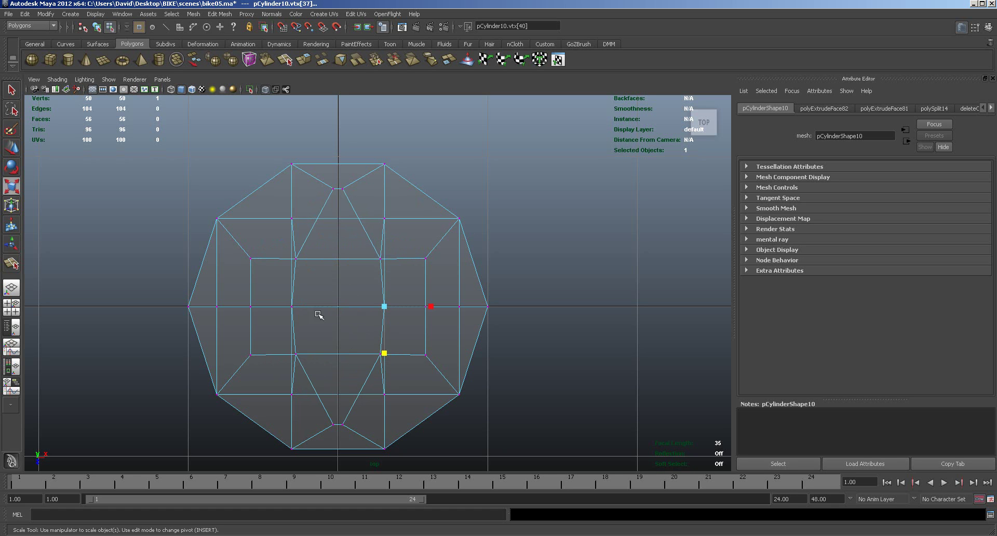
left_click(293, 307, "shift")
left_click_drag(291, 308, 297, 308)
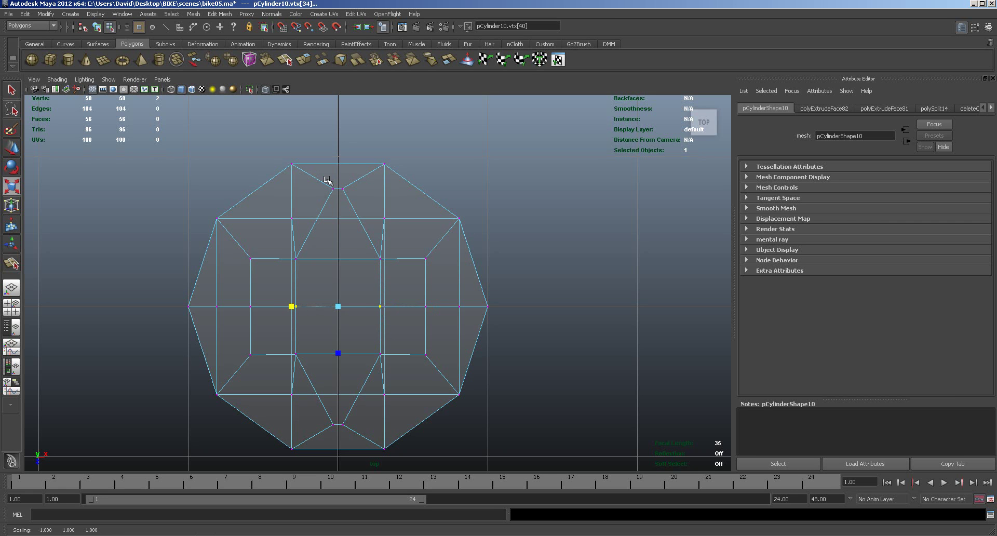
Try to narrow the central block by scaling its two vertex columns along X, and undo it.
left_click_drag(294, 253, 316, 370)
left_click_drag(374, 253, 390, 368, "shift")
left_click_drag(387, 307, 376, 308)
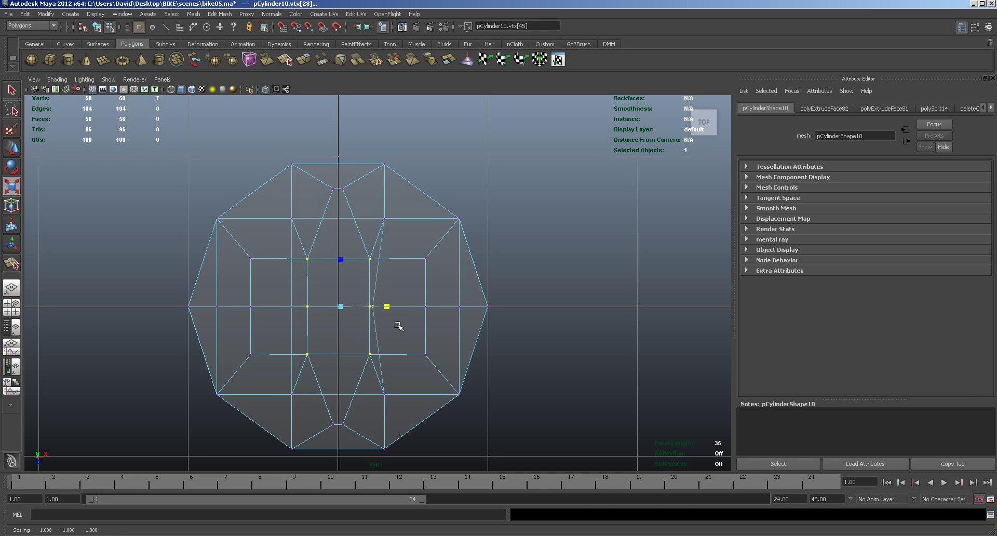
key("ctrl+z")
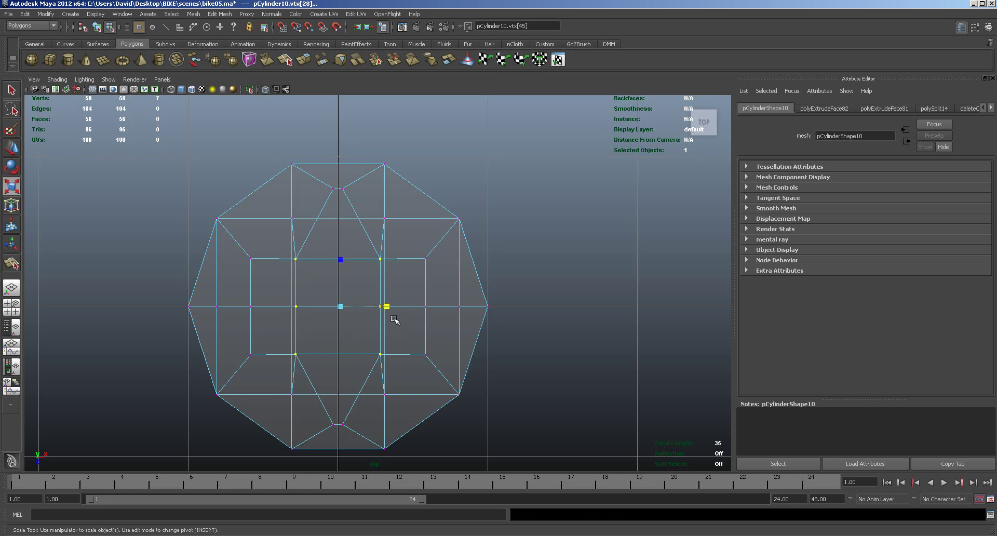
Reselect only the six vertices of the two inner columns and scale them slightly closer together along X.
left_click_drag(294, 254, 306, 362)
left_click_drag(375, 274, 382, 370, "shift")
left_click_drag(290, 307, 301, 307)
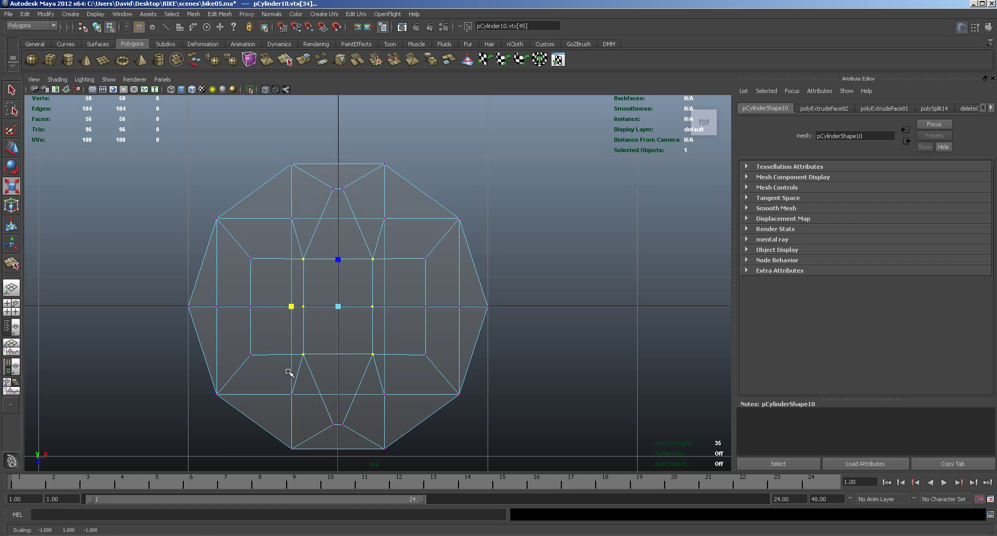
Spread the vertex pairs at both ends of the inner shape along X until they align with the two inner columns.
left_click_drag(317, 409, 356, 433)
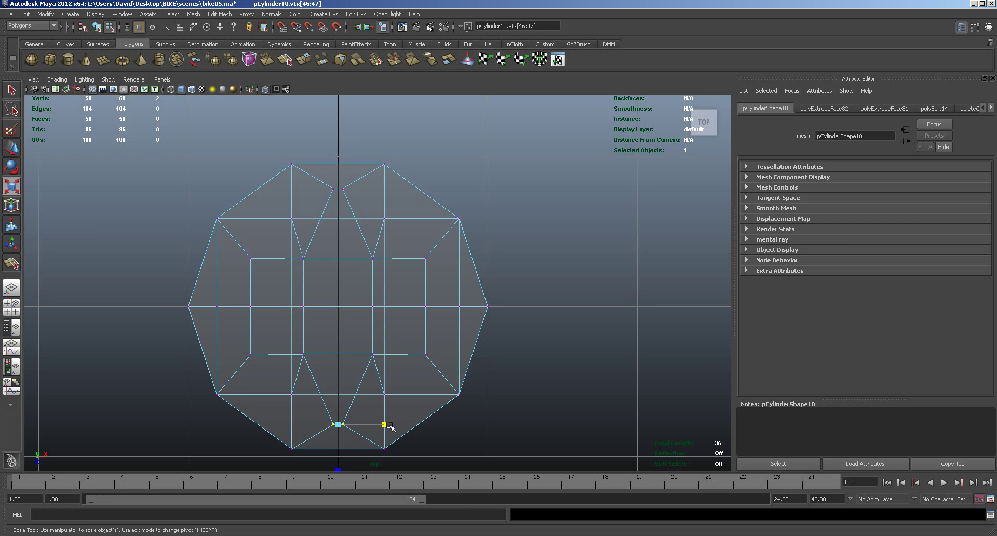
left_click_drag(385, 425, 522, 418)
key("ctrl+z")
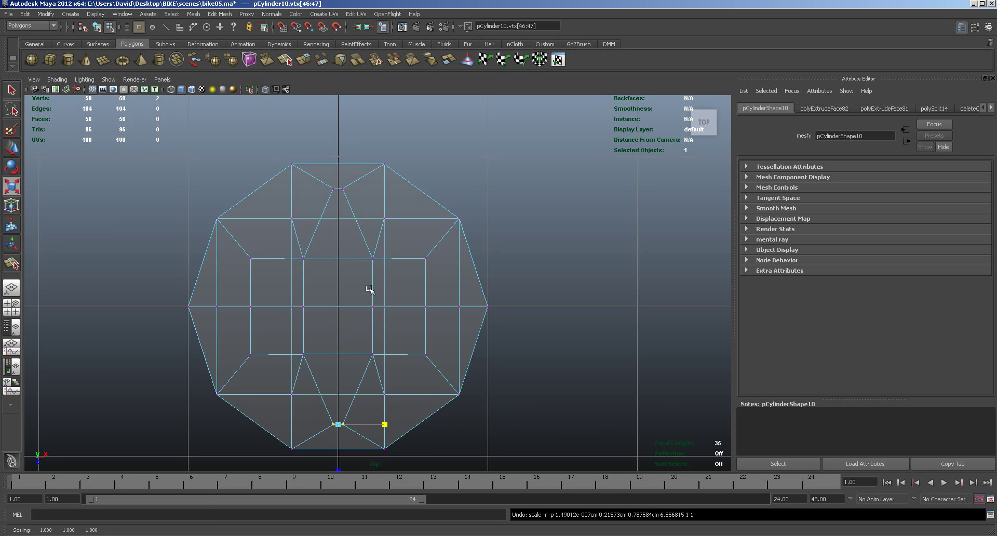
left_click_drag(315, 180, 364, 202, "shift")
left_click_drag(386, 306, 470, 310)
left_click_drag(389, 306, 386, 308)
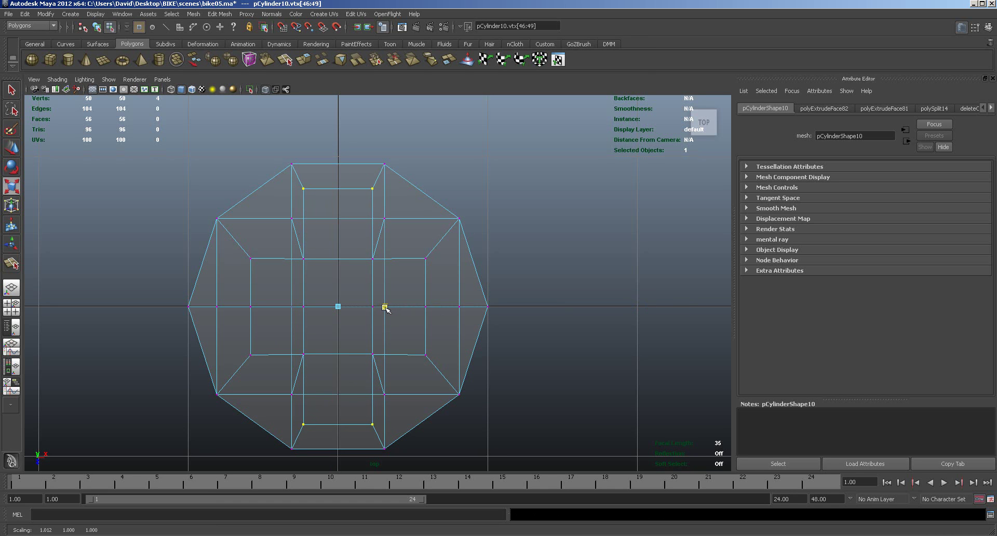
Scale the two horizontal rows of inner vertices closer together along Z to narrow the crossbar.
left_click_drag(237, 256, 404, 273)
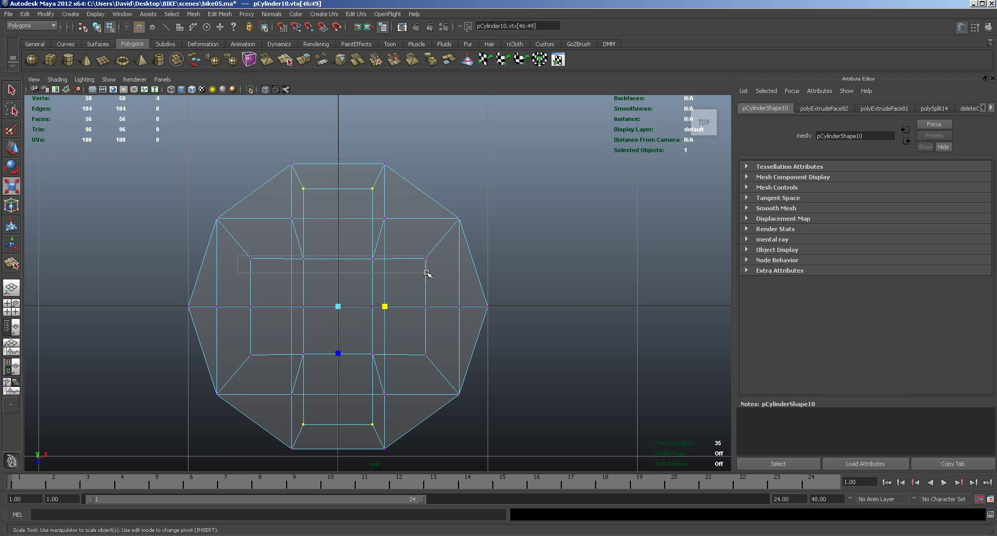
left_click_drag(236, 346, 433, 359, "shift")
mouse_move(337, 261)
left_mouse_down()
mouse_move(336, 248)
mouse_move(339, 270)
left_mouse_up()
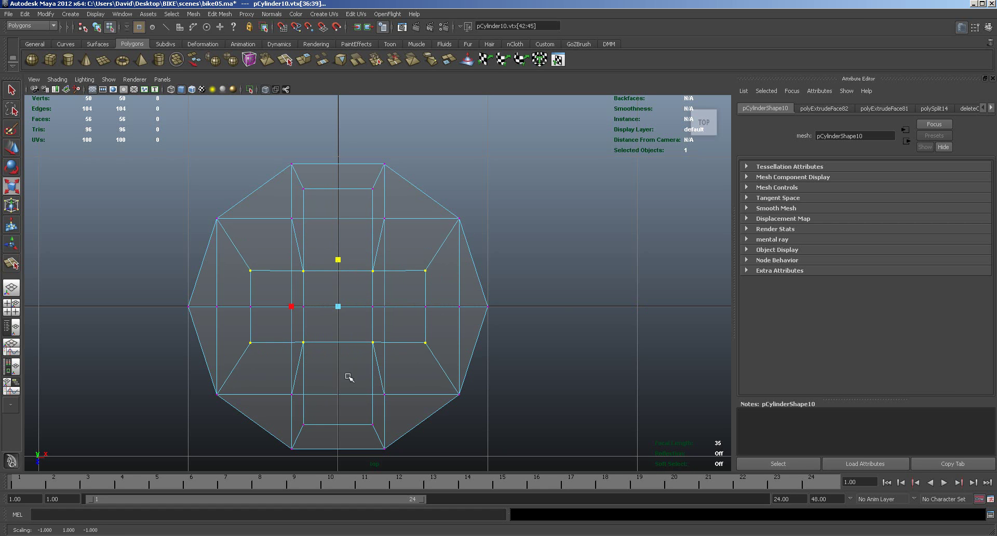
Select all faces of the cross-shaped cap section and extrude them with a uniform local scale of 0.933.
right_click_drag(332, 379, 330, 383)
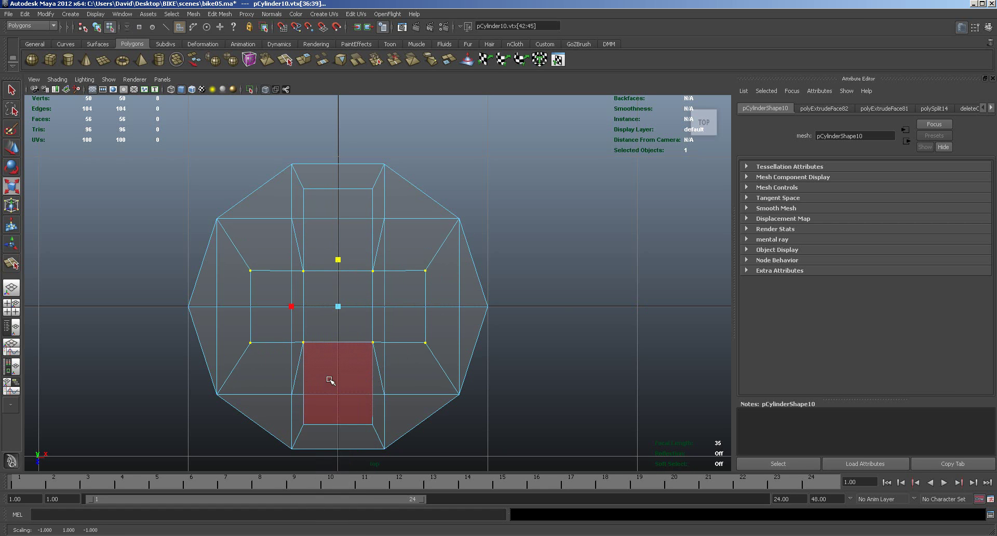
left_click(332, 381)
left_click(322, 333, "shift")
left_click(319, 301, "shift")
left_click(323, 242, "shift")
left_click(271, 319, "shift")
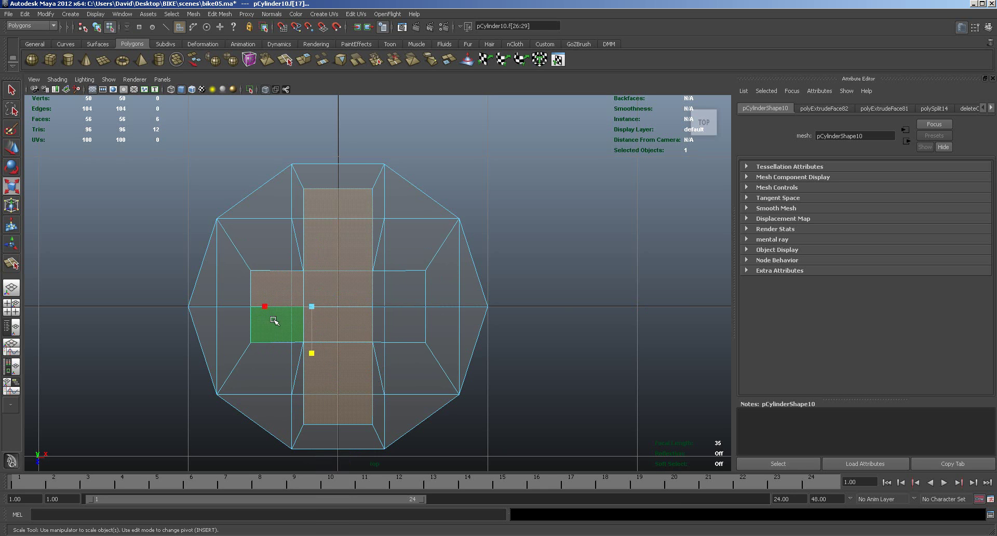
left_click(390, 323, "shift")
left_click(395, 292, "shift")
key("space")
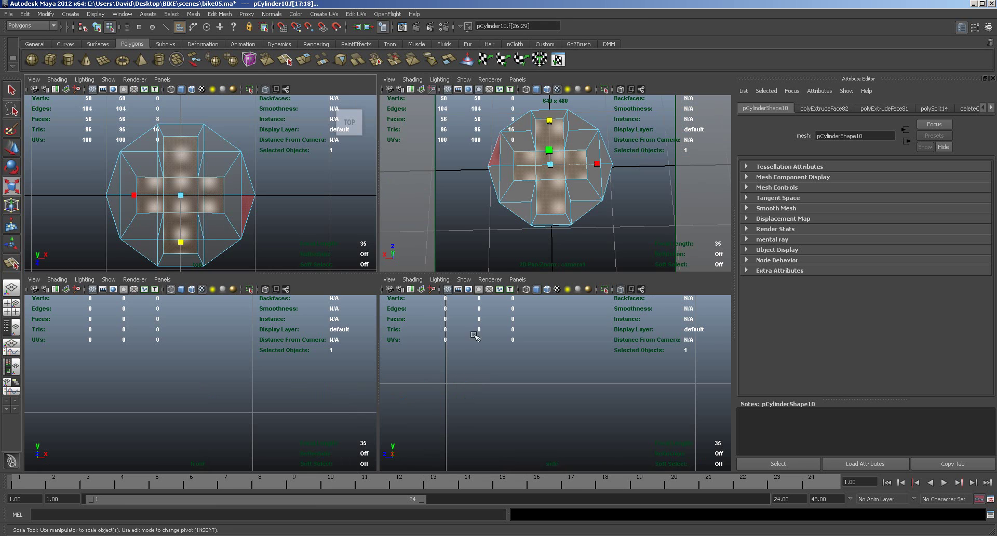
left_click_drag(538, 240, 539, 197, "alt")
left_click(304, 61)
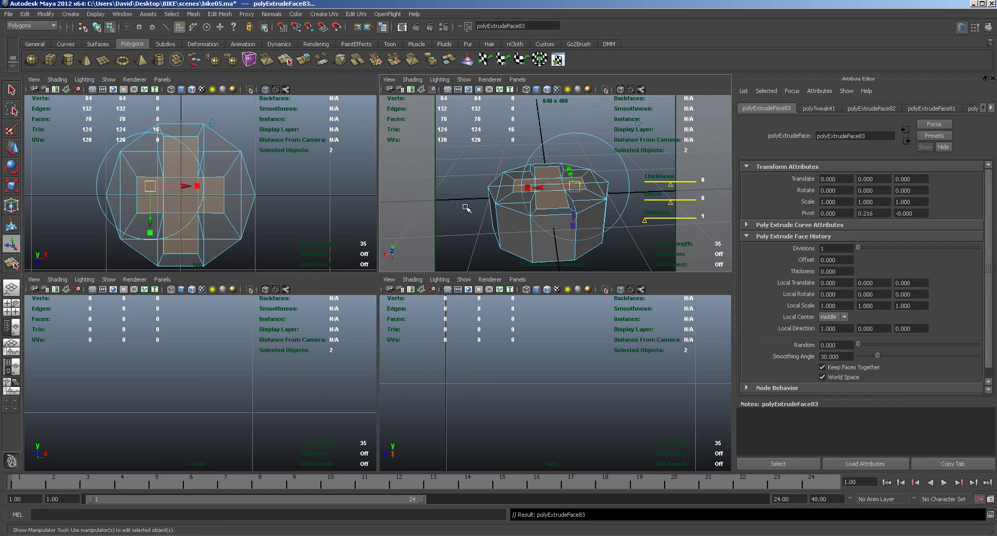
left_click(148, 187)
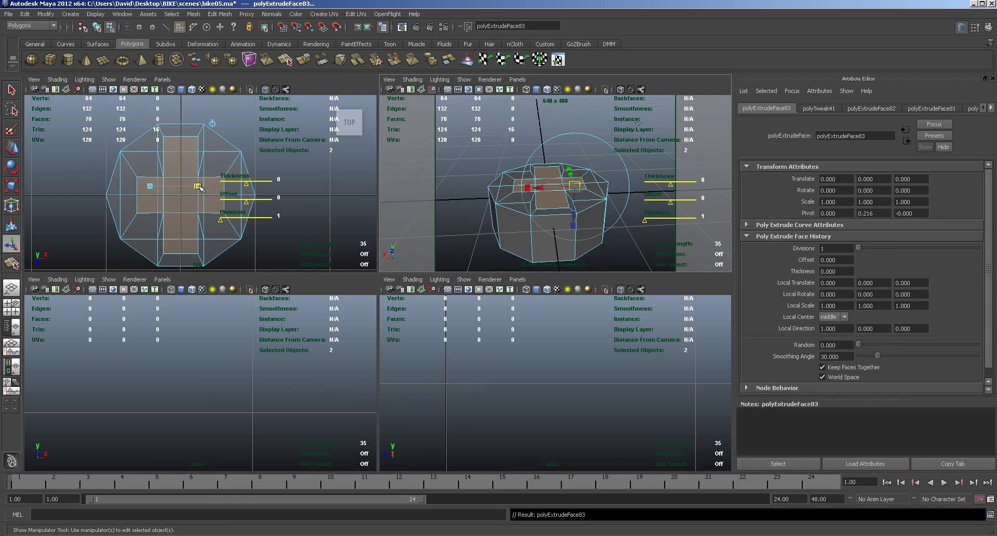
left_click_drag(152, 188, 151, 187)
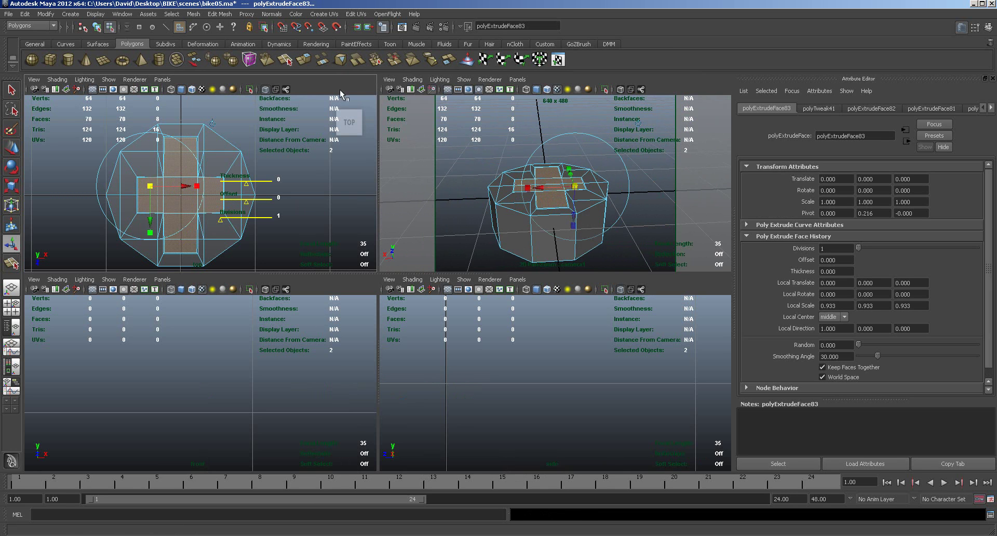
Extrude the cross faces again, sink them 0.032 along local Z, and save the scene.
left_click(310, 63)
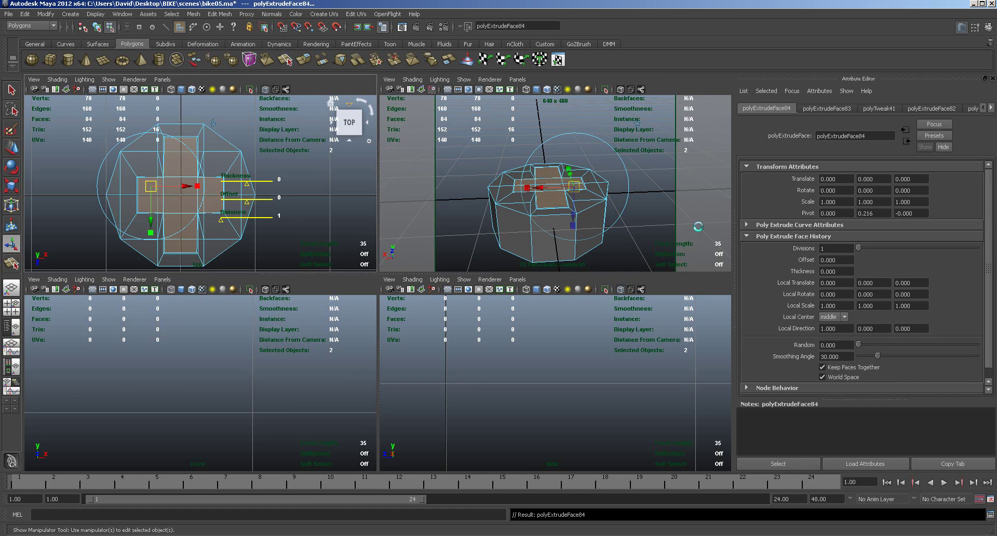
left_click_drag(573, 215, 577, 260)
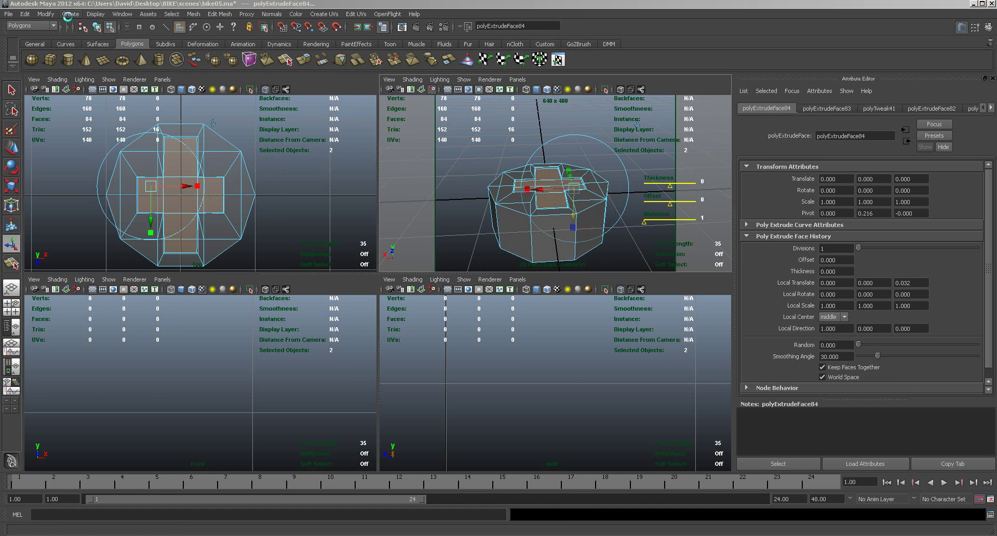
left_click(8, 14)
left_click(29, 49)
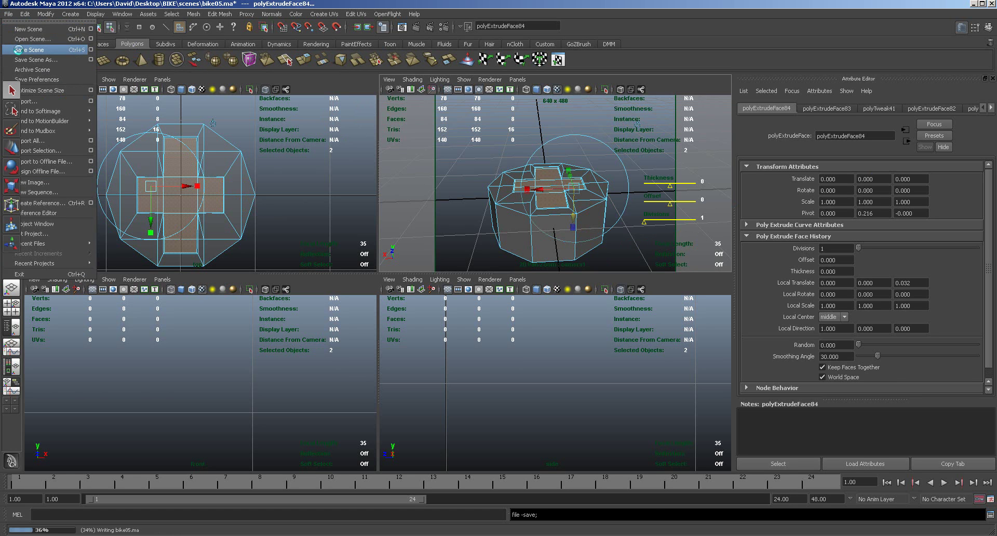
key("q")
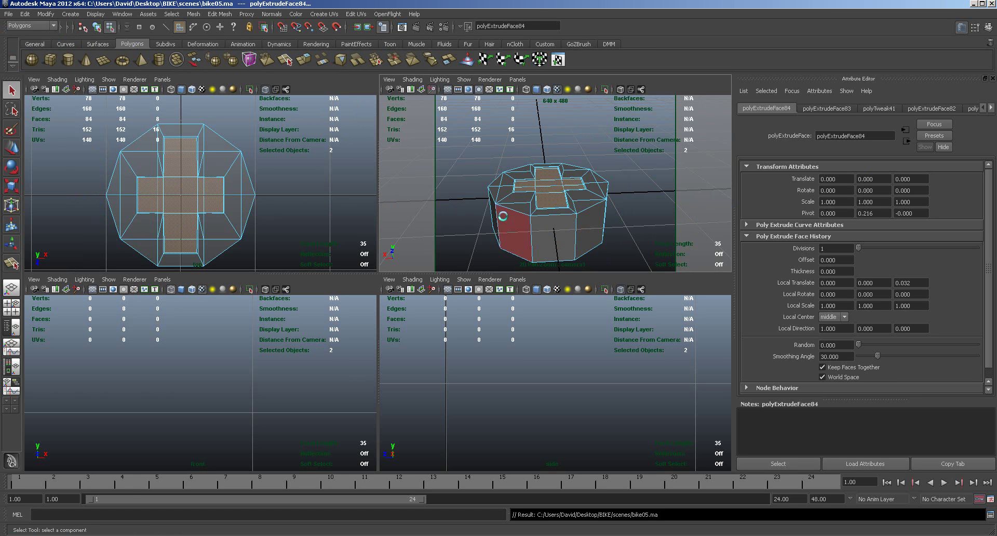
Deepen the cross recess with two more extrusions, 0.204 and then 0.042 along local Z.
key("space")
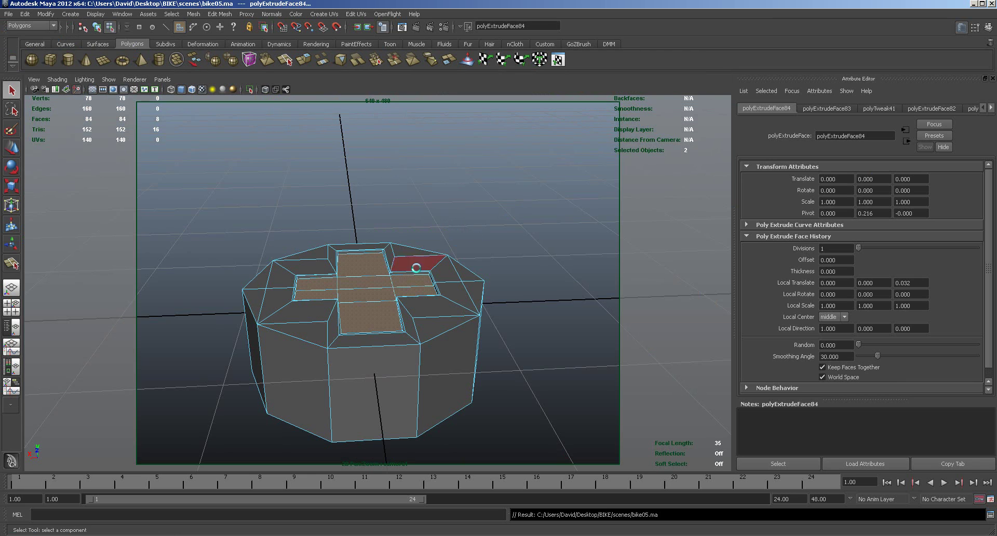
key("ctrl+e")
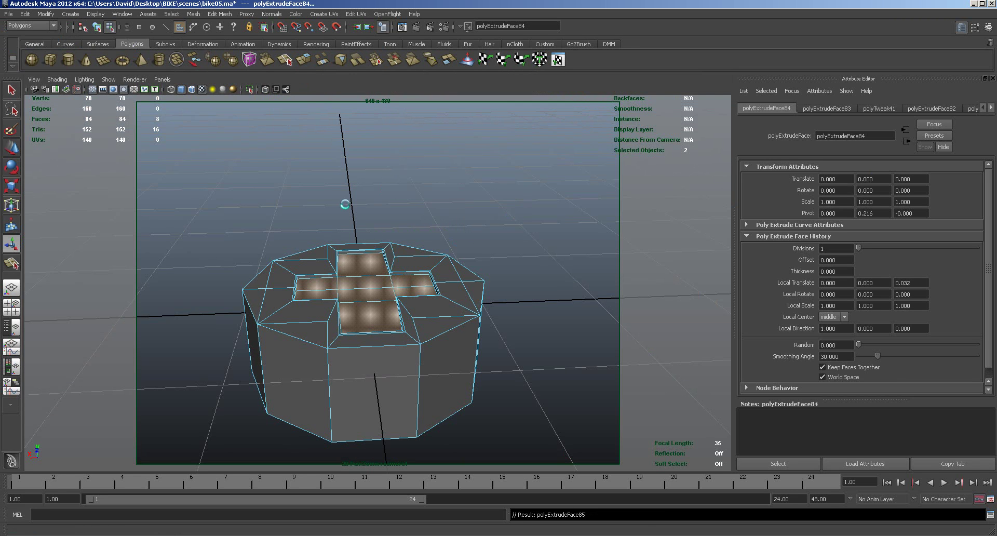
middle_click_drag(478, 229, 477, 253)
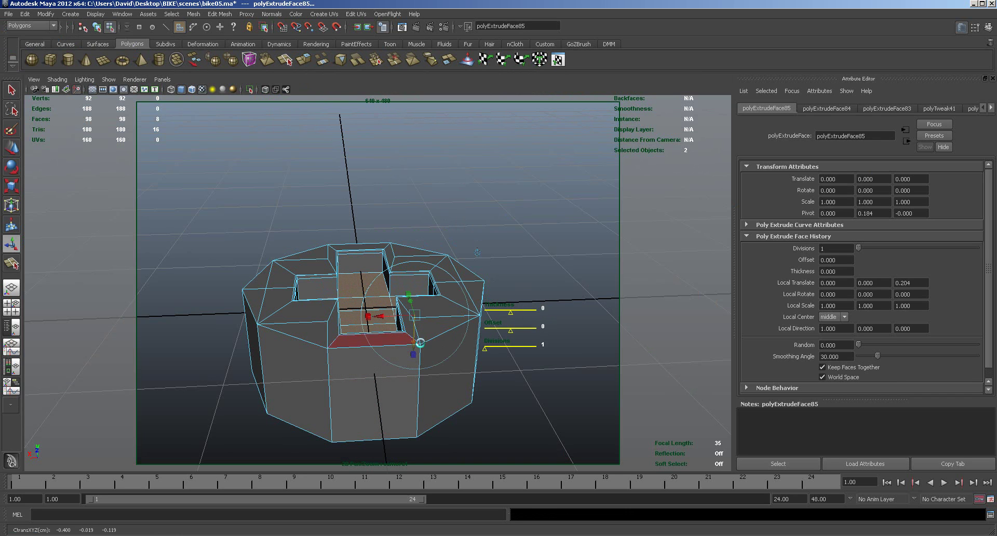
left_click(304, 60)
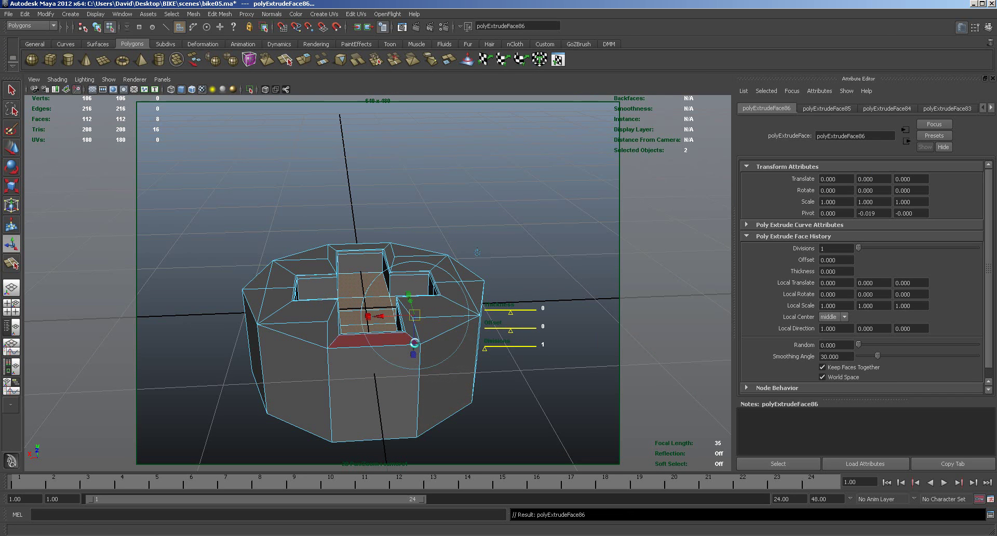
middle_click_drag(477, 252, 477, 256)
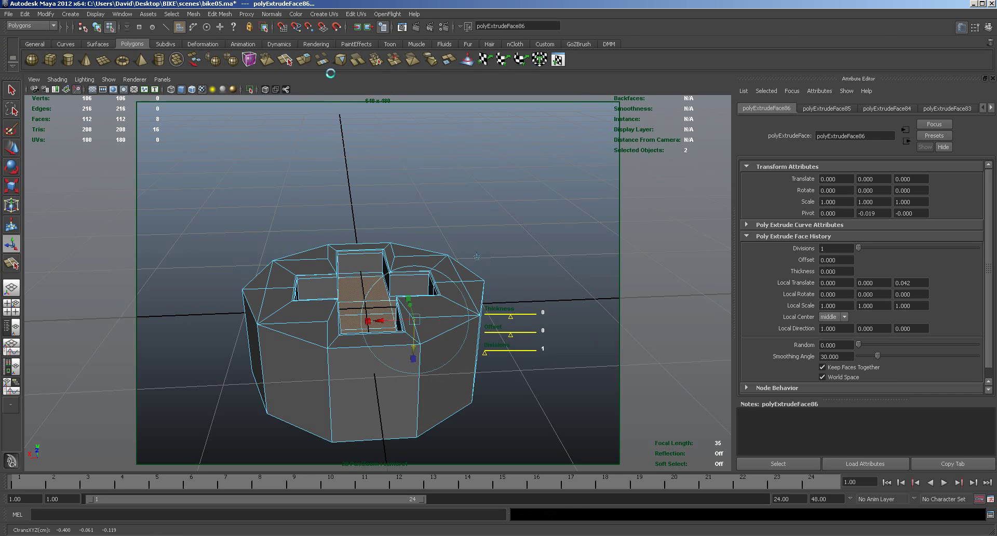
Extrude the floor of the cross recess once more and scale it slightly inward.
left_click(303, 60)
left_click(412, 359)
left_click(477, 257)
left_click_drag(415, 318, 480, 221)
Return to object mode and inspect the recessed cylinder in smooth preview from above.
right_click_drag(478, 269, 501, 257)
left_click(476, 270)
left_click_drag(478, 368, 509, 400, "alt")
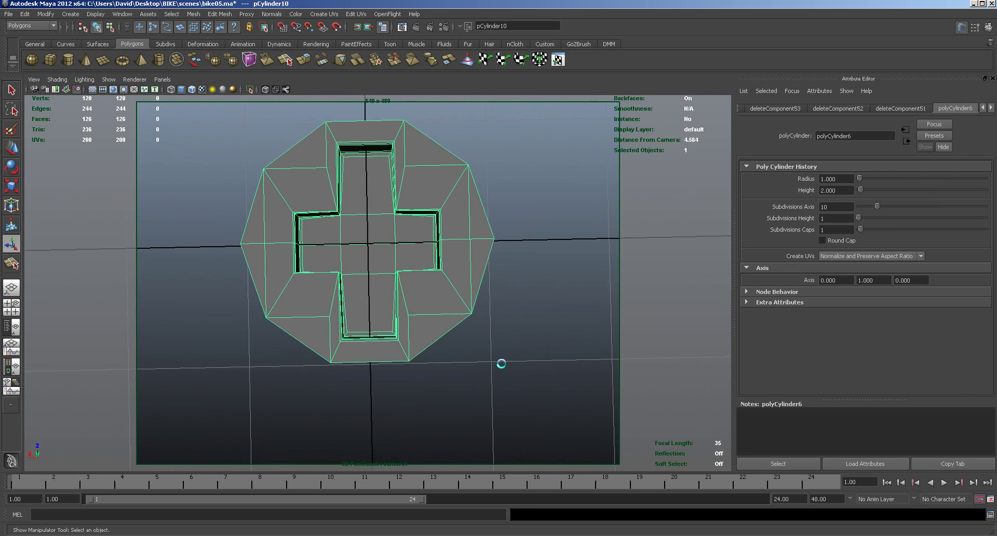
key("3")
left_click_drag(493, 367, 512, 336, "alt")
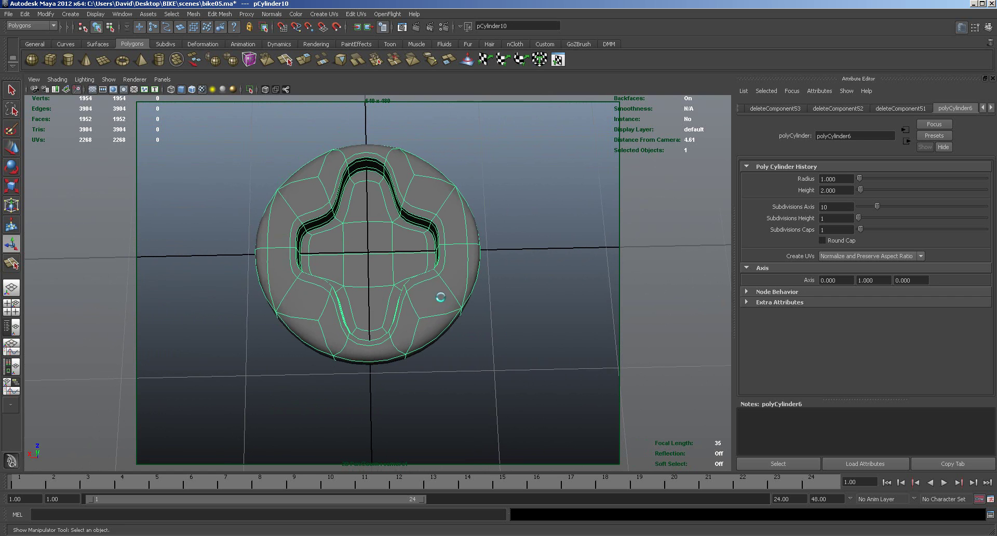
Try to sharpen the smoothed cross recess by inserting edge loops near the ends of its arms.
left_click(224, 14)
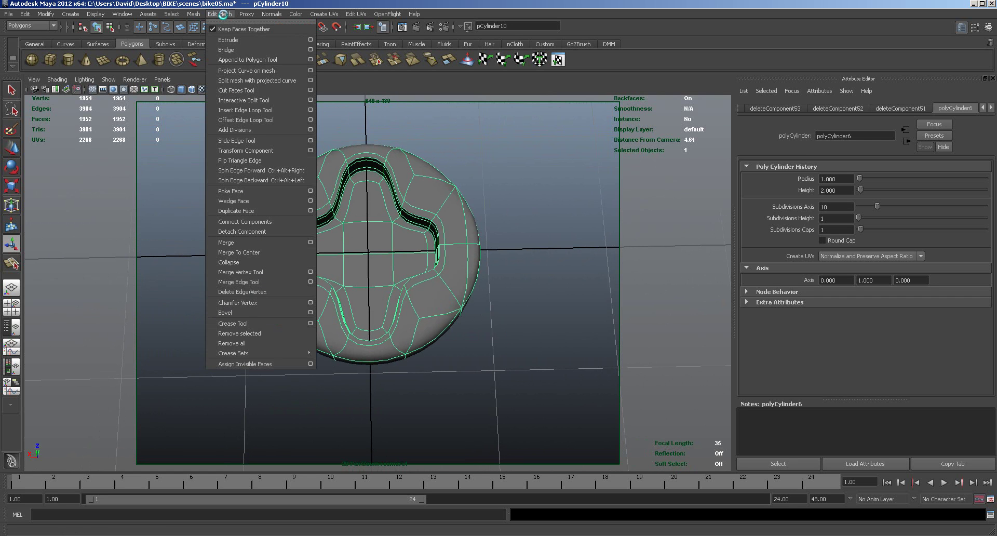
left_click(233, 110)
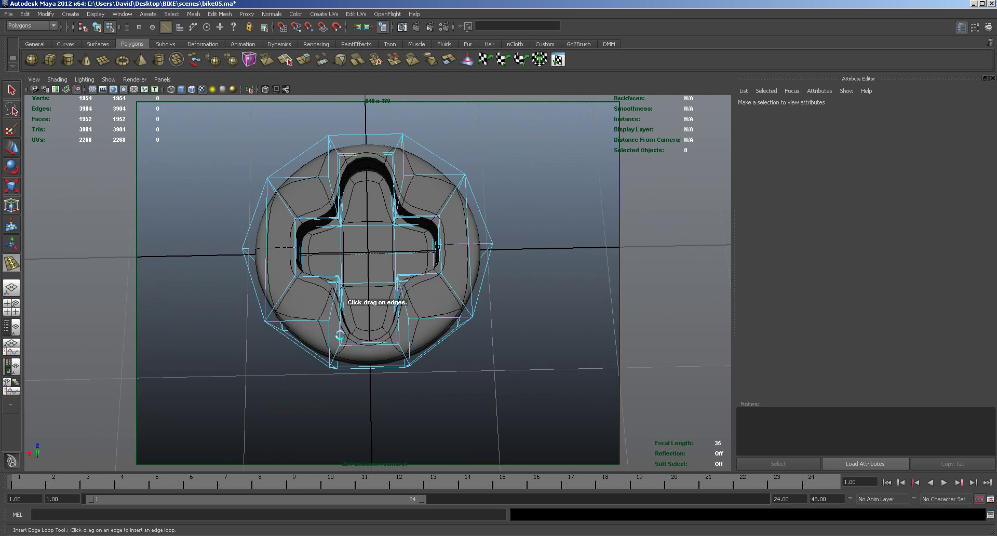
left_click_drag(478, 342, 412, 267, "alt")
left_click_drag(364, 236, 354, 214)
left_click_drag(286, 290, 287, 291)
left_click_drag(453, 310, 521, 384, "alt")
Undo all the edge loops inserted around the cross recess.
key("ctrl+z")
key("ctrl+z")
key("ctrl+z")
key("ctrl+z")
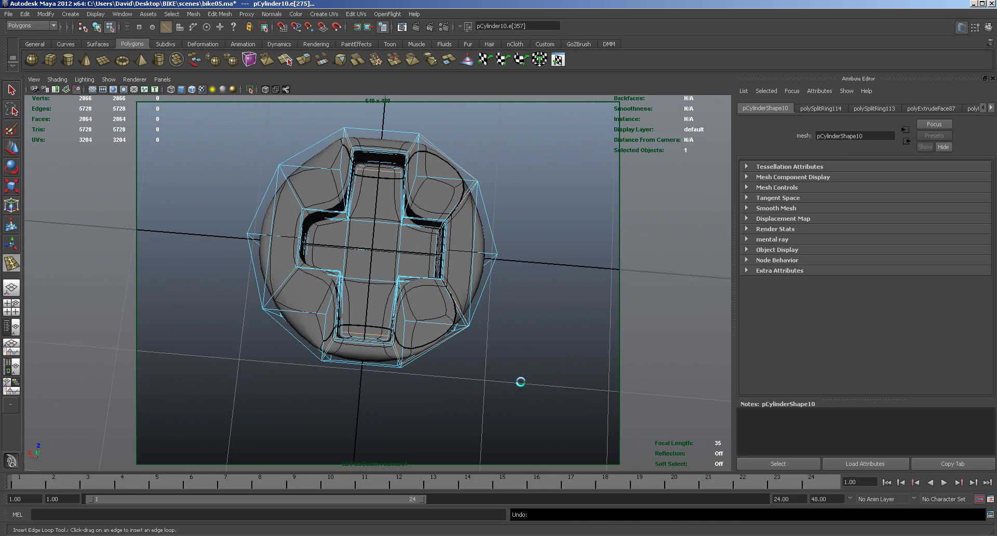
mouse_move(520, 382)
left_mouse_down("alt")
mouse_move(525, 351)
mouse_move(539, 362)
mouse_move(532, 384)
left_mouse_up("alt")
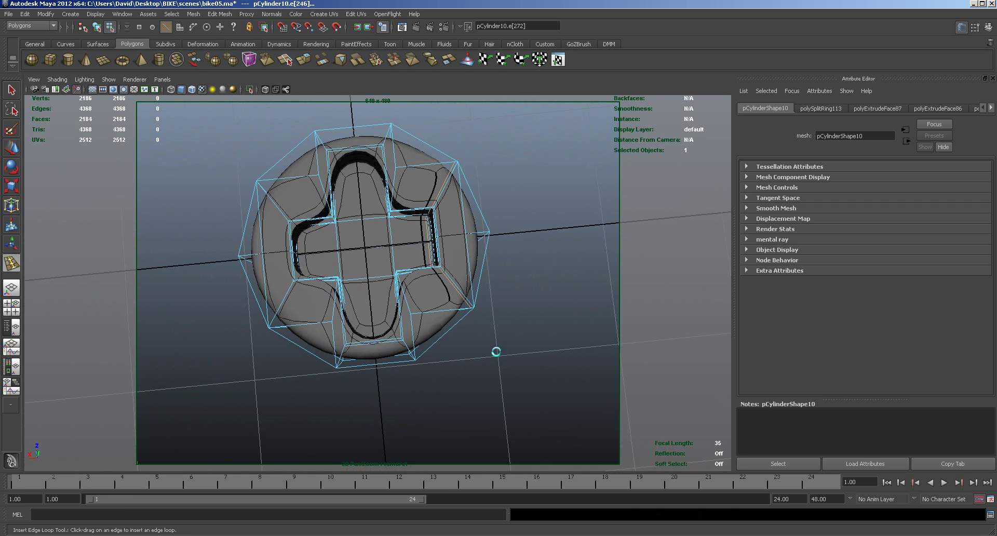
key("ctrl+z")
key("ctrl+z")
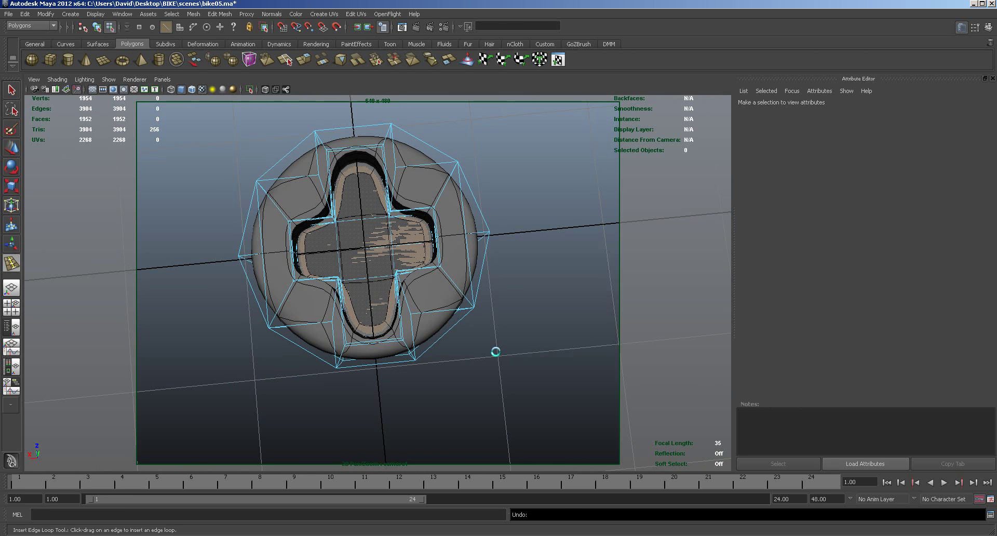
Compare the recessed cylinder in unsmoothed and smooth-preview display.
left_click(419, 309)
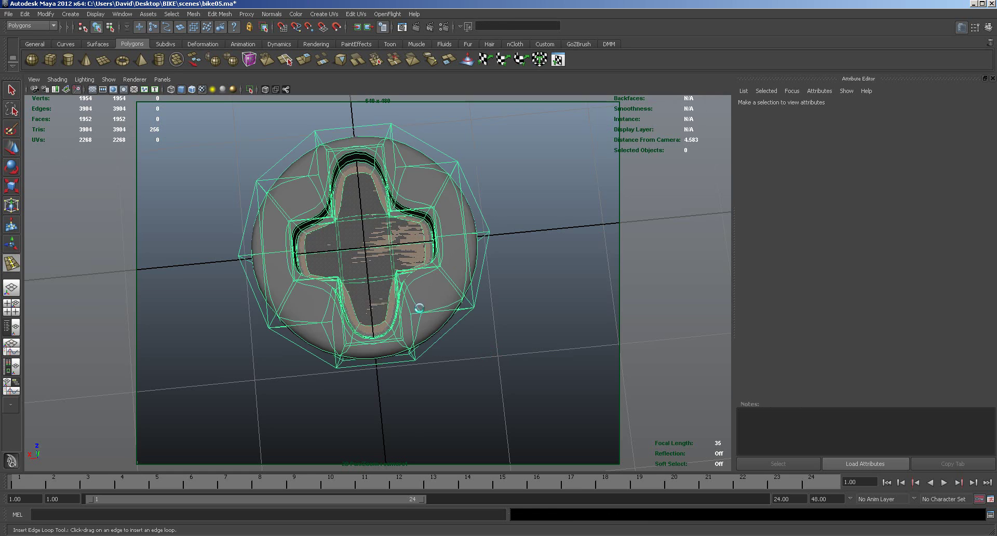
left_click_drag(463, 361, 519, 357, "alt")
key("1")
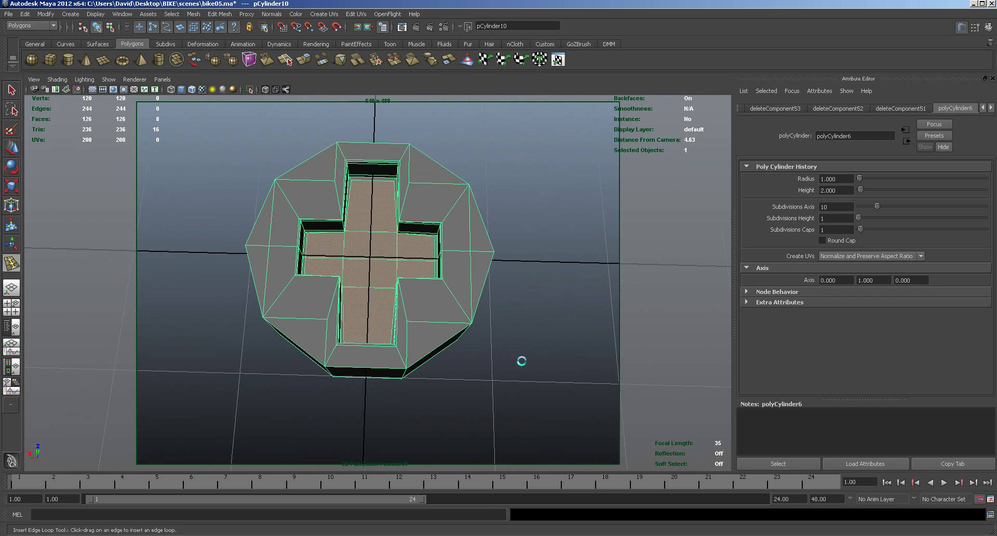
key("3")
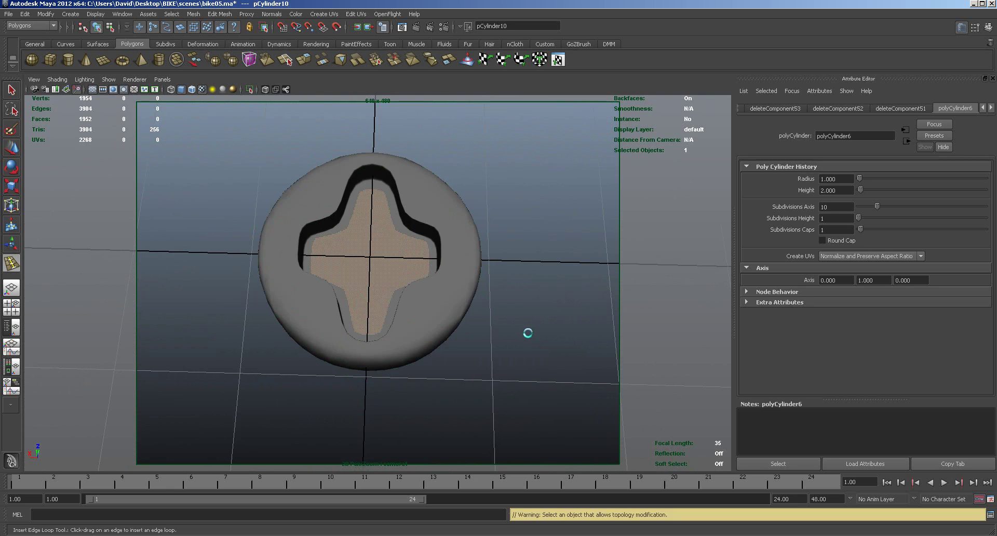
left_click(526, 335)
mouse_move(527, 379)
left_mouse_down("alt")
mouse_move(524, 333)
mouse_move(528, 368)
left_mouse_up("alt")
left_click(498, 311)
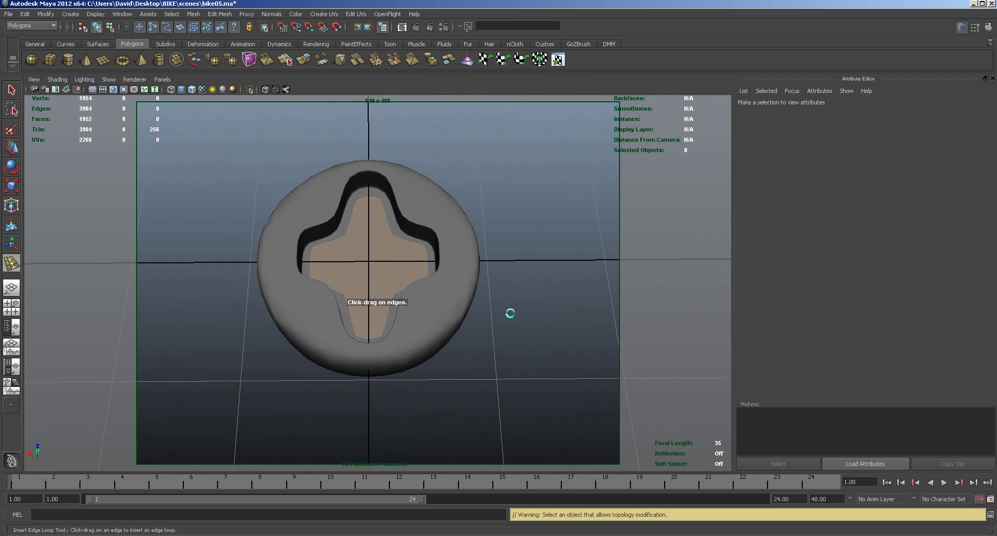
Delete the recessed cylinder and create a new polygon cylinder at the grid's origin.
left_click(452, 304)
key("Delete")
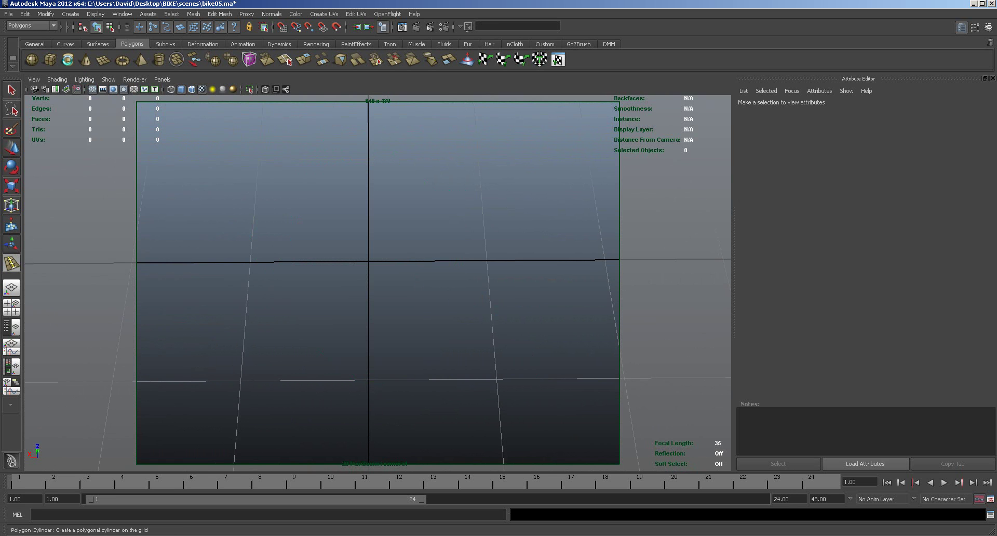
left_click(67, 60)
key("ctrl+e")
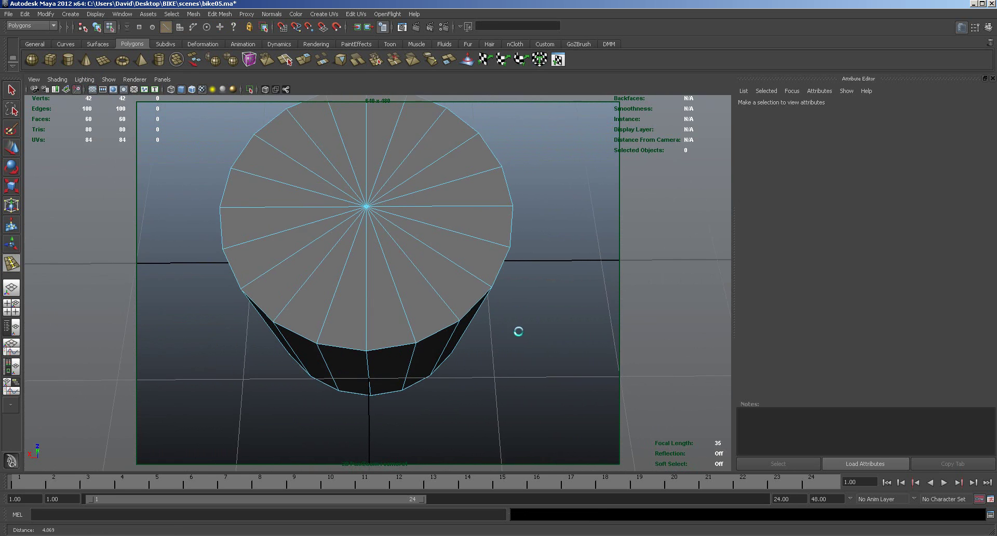
Try to delete the new cylinder's side and bottom faces, and undo it.
scroll(519, 329, "down", 2)
mouse_move(456, 317)
left_mouse_down("alt")
mouse_move(507, 327)
mouse_move(509, 262)
mouse_move(442, 315)
left_mouse_up("alt")
right_click_drag(442, 314, 435, 335)
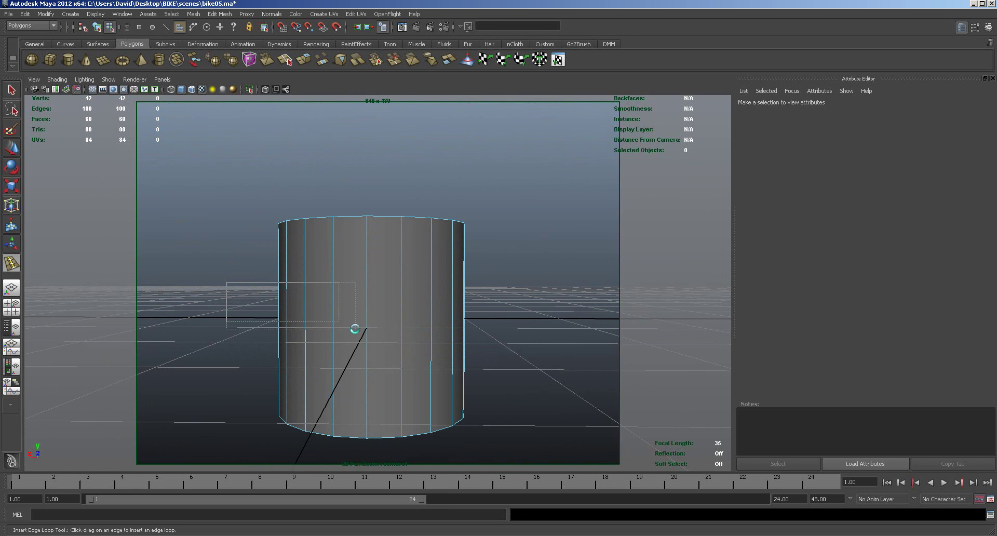
left_click_drag(242, 290, 566, 426)
key("Delete")
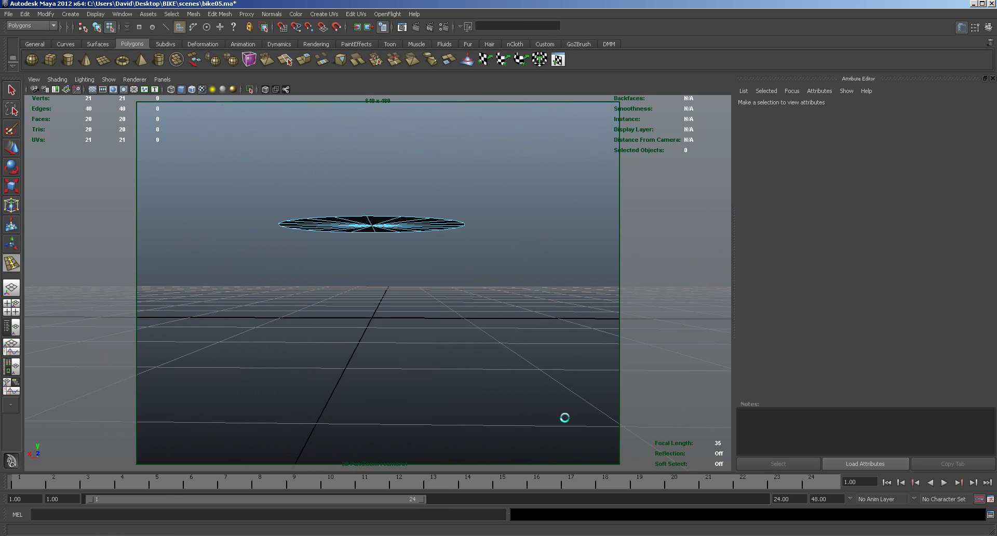
left_click_drag(383, 345, 381, 362, "alt")
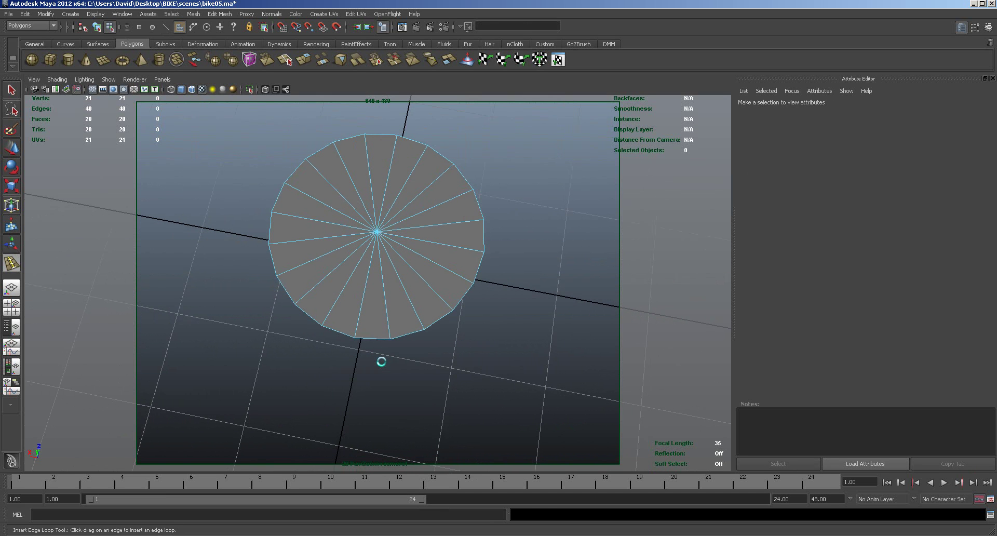
key("ctrl+z")
Set the new cylinder's axis subdivisions to 10 and show it selected in the maximized top view.
right_click_drag(417, 287, 445, 284)
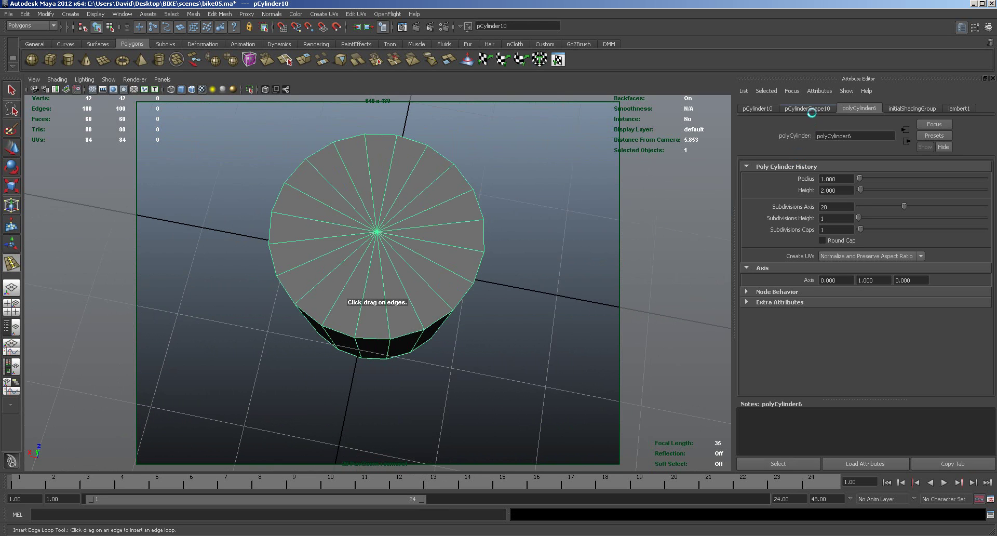
left_click_drag(904, 206, 876, 204)
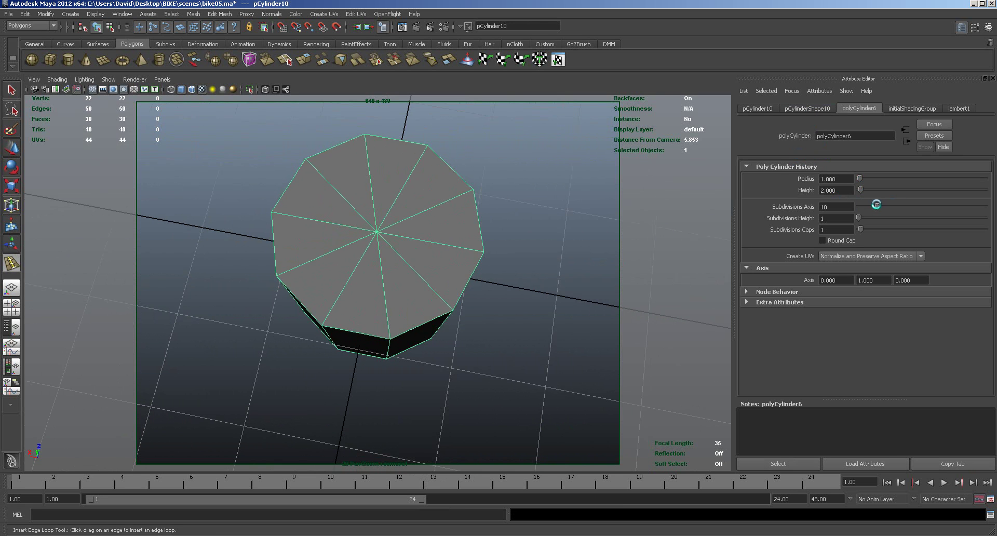
left_click(513, 302)
key("space")
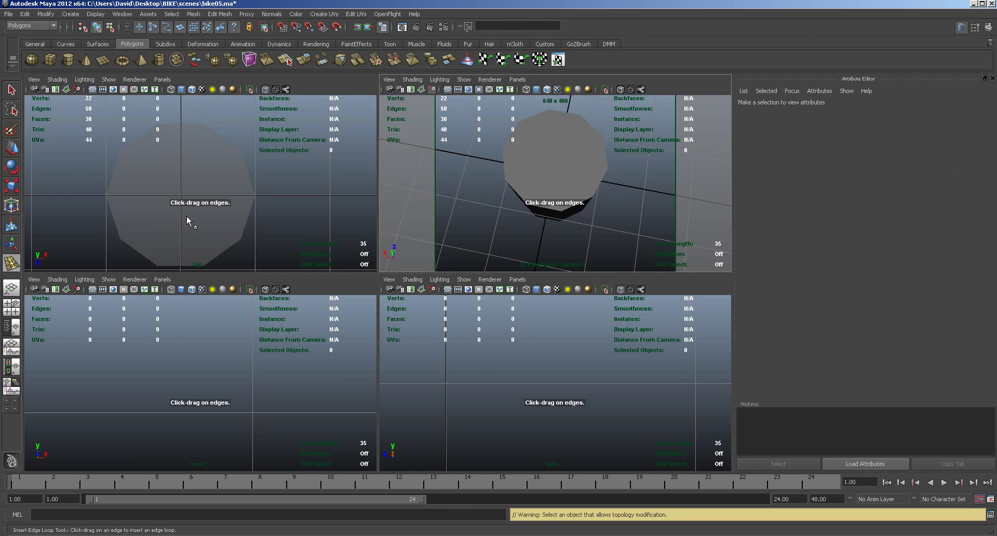
left_click(259, 240)
key("space")
scroll(468, 304, "down", 2)
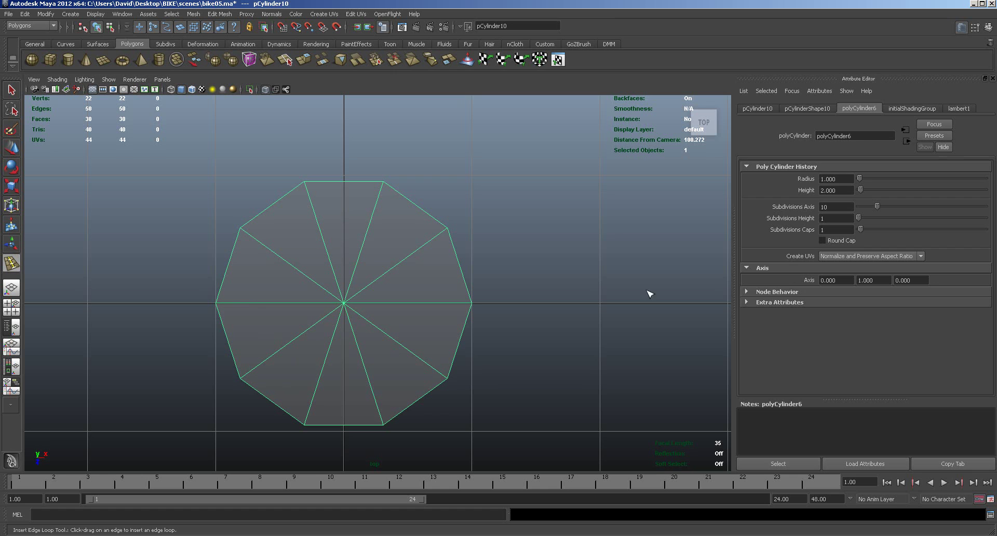
Set the cylinder's axis subdivisions to 20 after trying 12 and 14.
left_click_drag(878, 205, 884, 207)
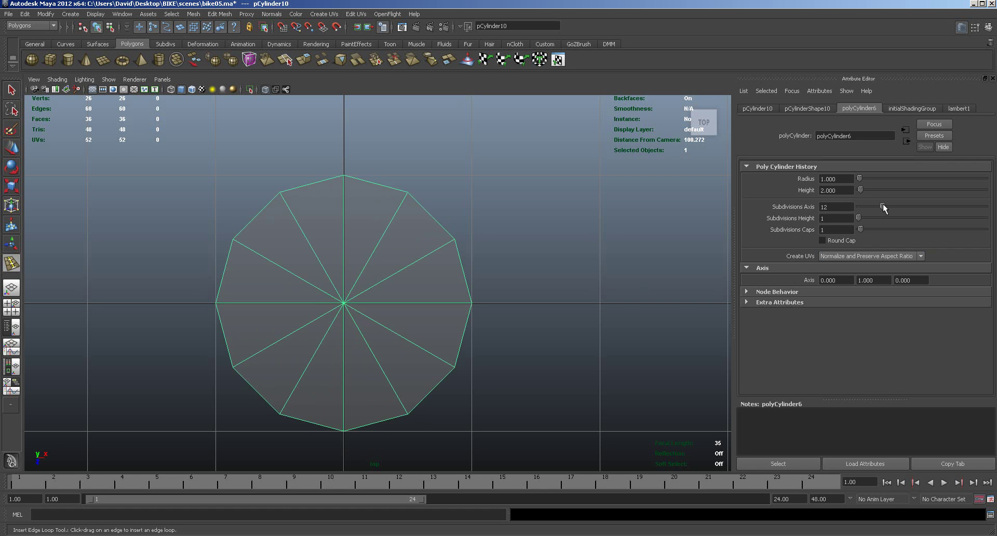
left_click_drag(886, 208, 890, 208)
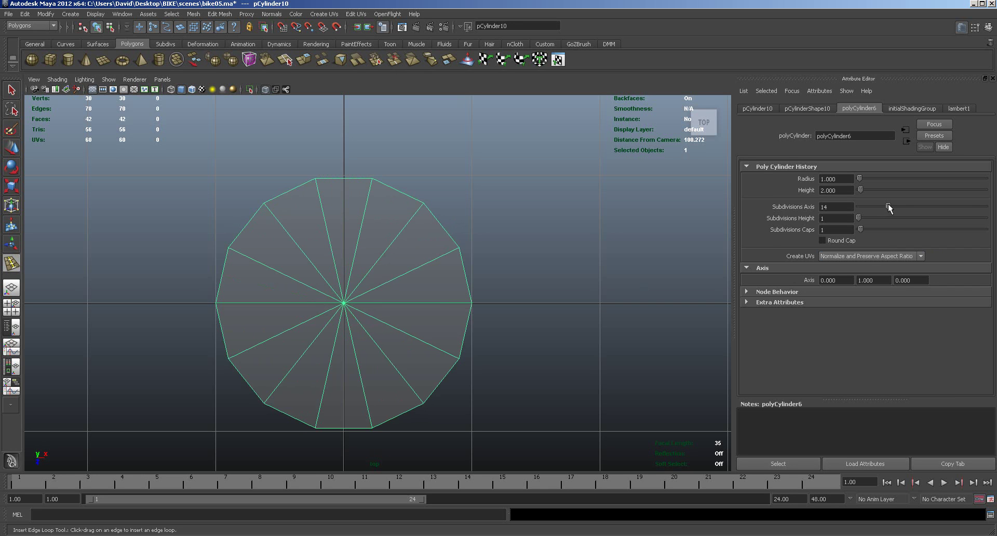
left_click_drag(890, 207, 886, 207)
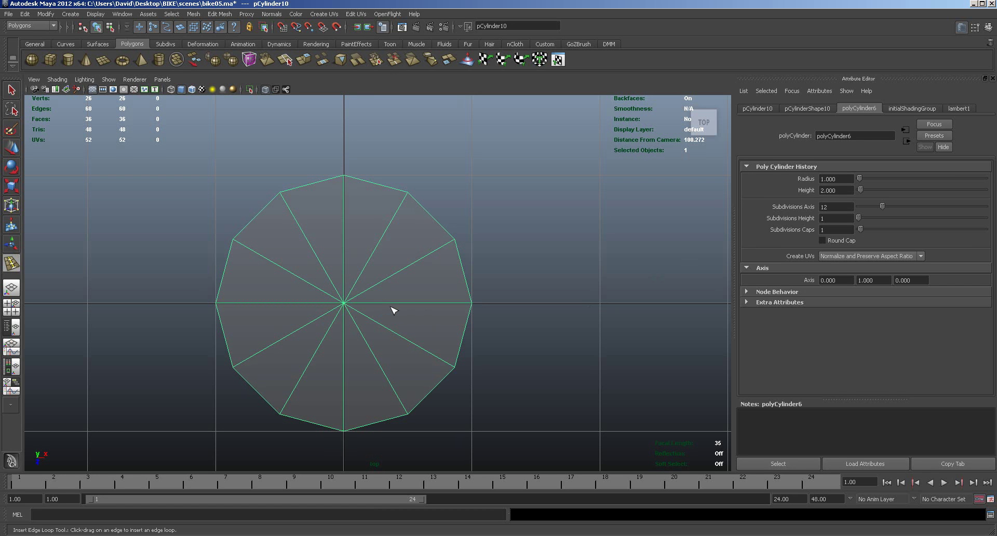
right_click_drag(381, 304, 358, 298)
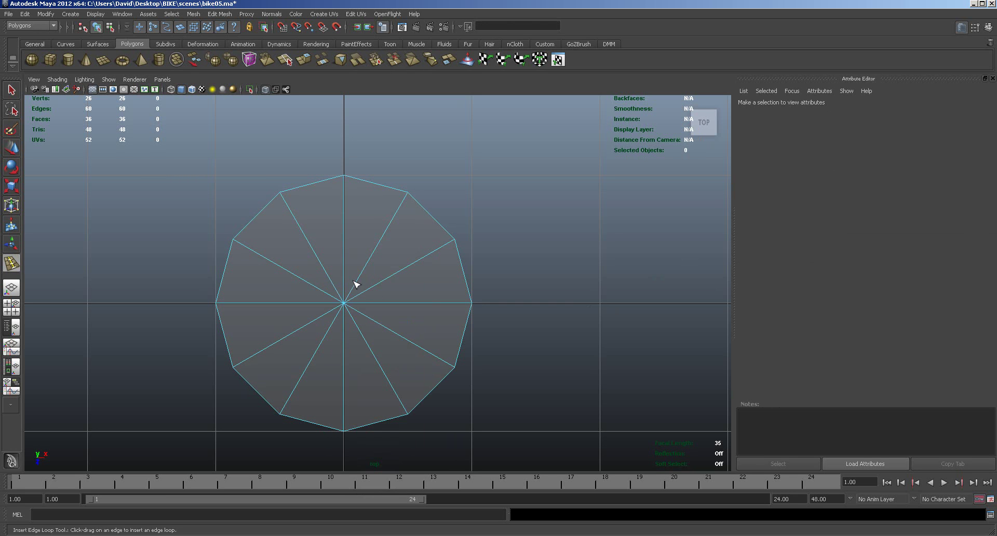
right_click_drag(395, 267, 423, 269)
left_click(423, 273)
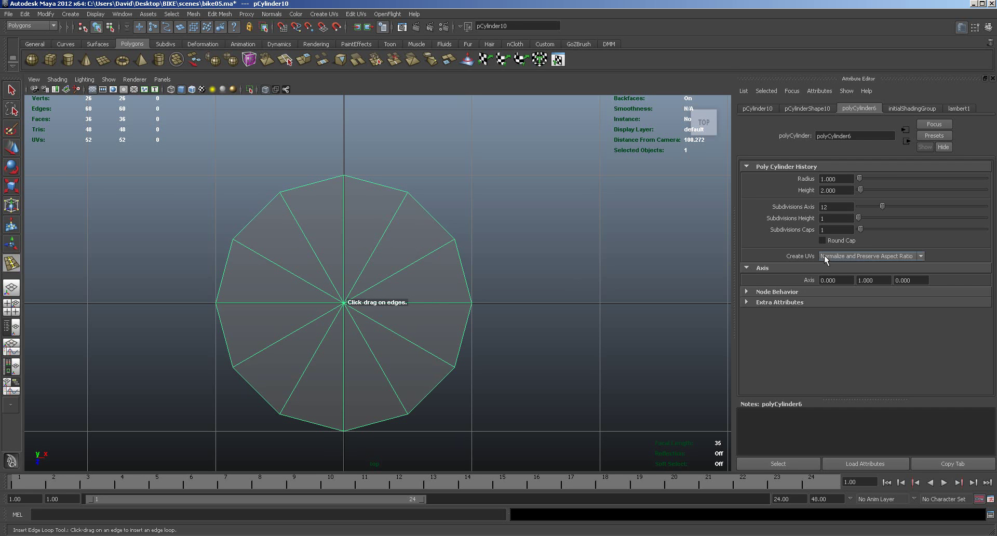
left_click_drag(883, 205, 905, 207)
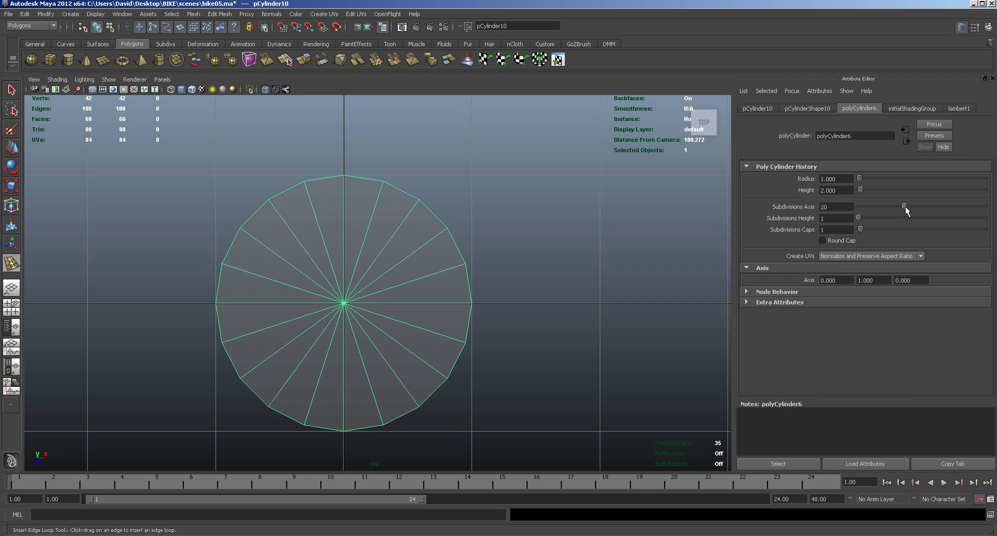
Delete every second radial edge of the cylinder's caps in the top view, leaving ten wedges.
right_click_drag(407, 314, 343, 281)
left_click(382, 331)
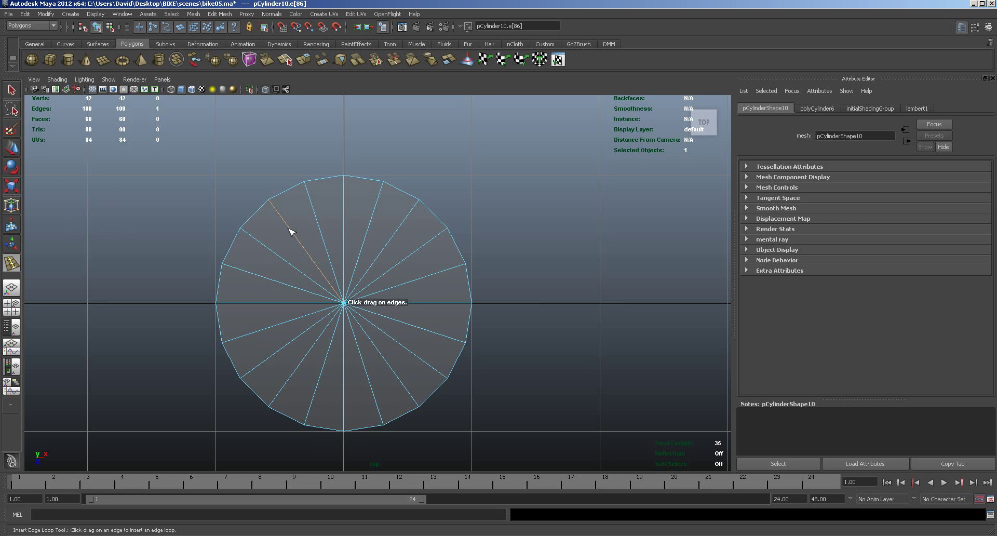
key("Delete")
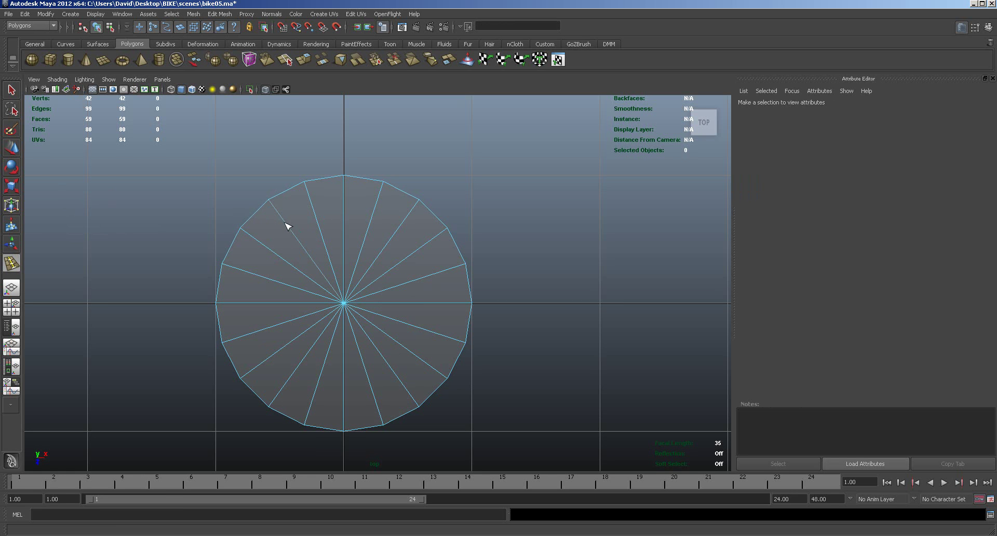
right_click_drag(285, 224, 290, 205)
left_click(284, 221)
key("Delete")
left_click(372, 219)
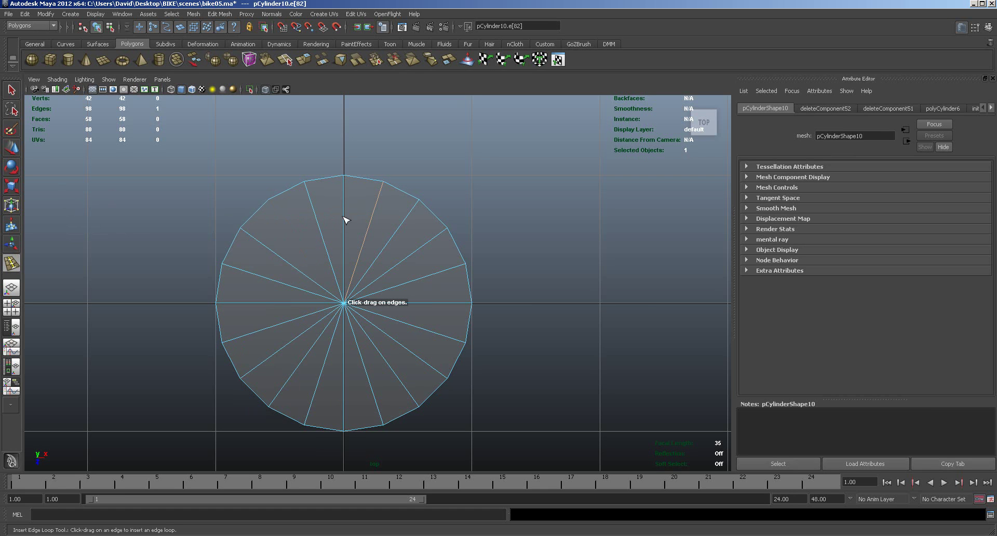
key("Delete")
left_click(393, 236)
key("Delete")
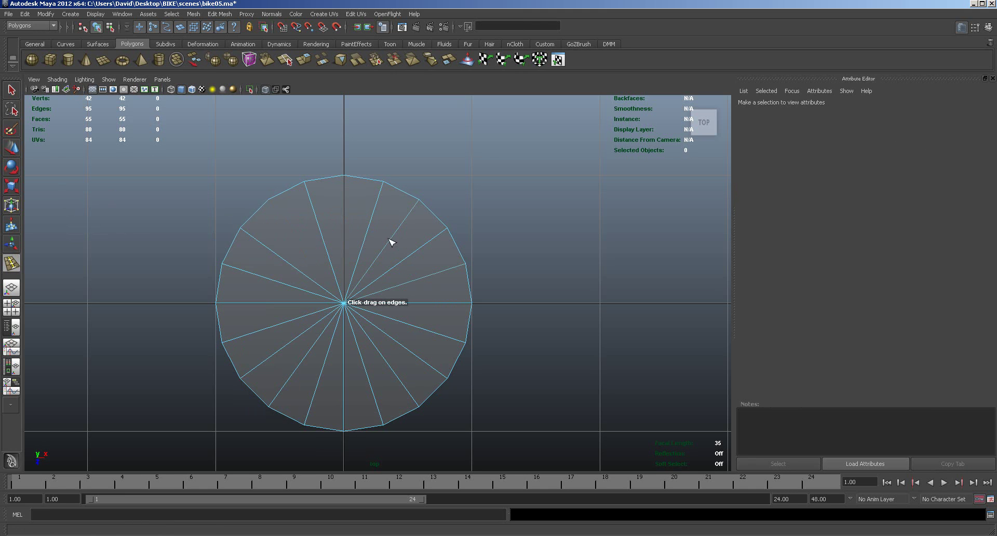
left_click(391, 245)
key("Delete")
left_click(416, 280)
key("Delete")
left_click(418, 326)
key("Delete")
left_click(427, 346)
key("Delete")
left_click(434, 336)
key("Delete")
left_click(397, 379)
key("Delete")
left_click(343, 388)
key("Delete")
left_click(292, 371)
key("Delete")
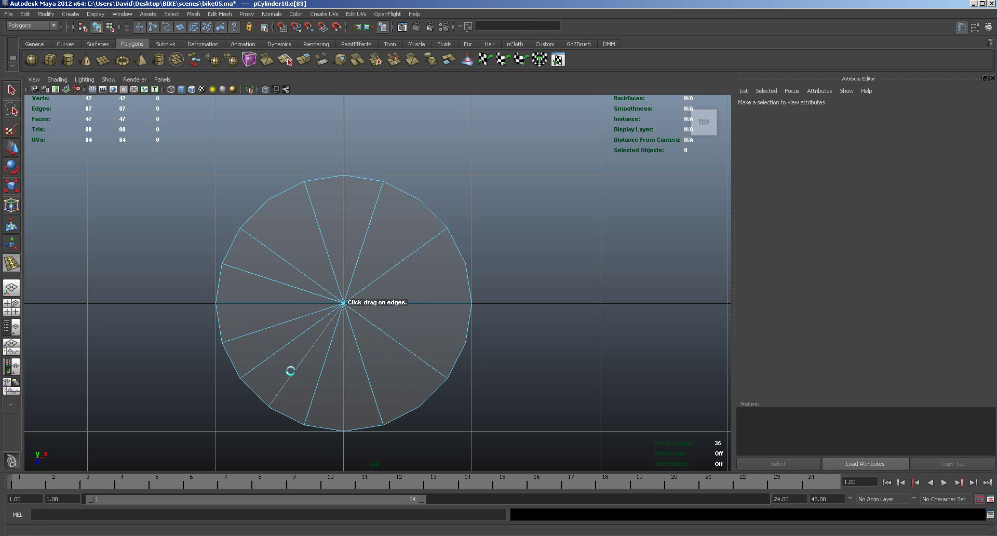
left_click(296, 374)
key("Delete")
left_click(272, 332)
key("Delete")
left_click(276, 285)
key("Delete")
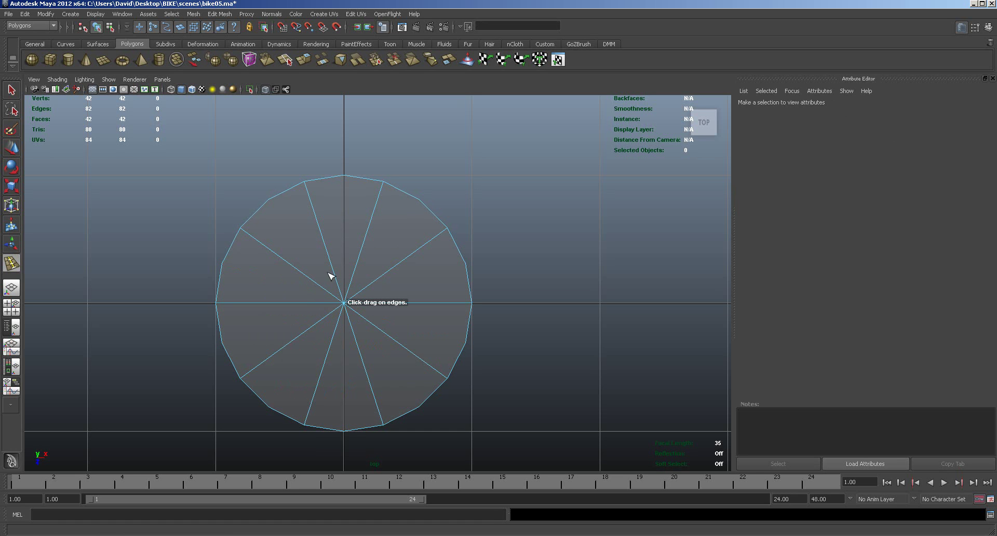
Orbit beneath the cylinder and delete the two extra radial edges remaining on its bottom cap.
key("space")
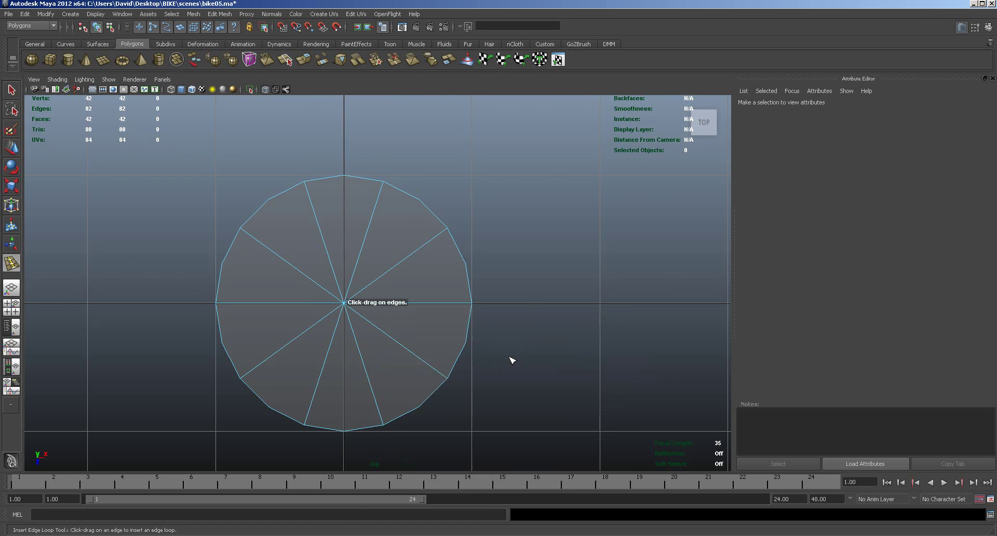
left_click_drag(540, 171, 567, 90, "alt")
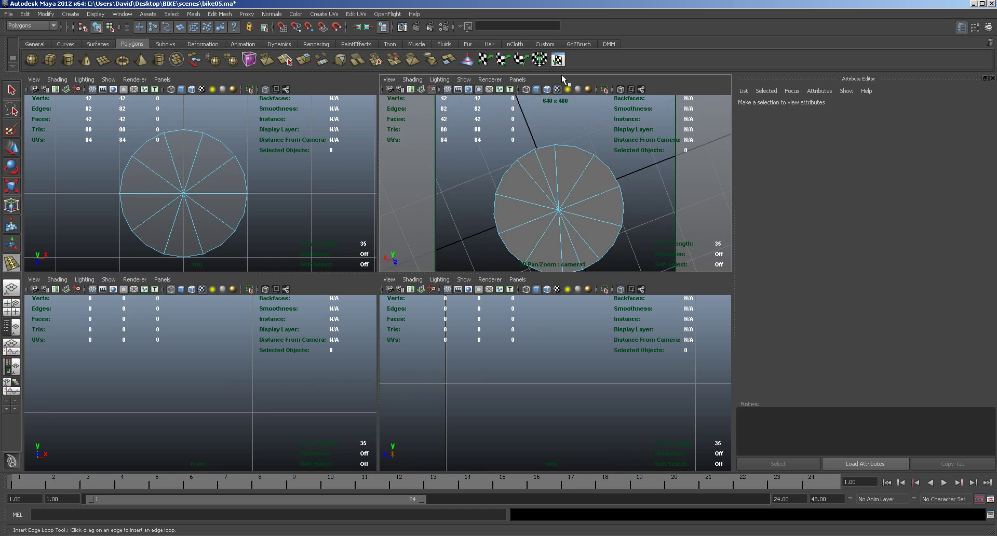
left_click(543, 168)
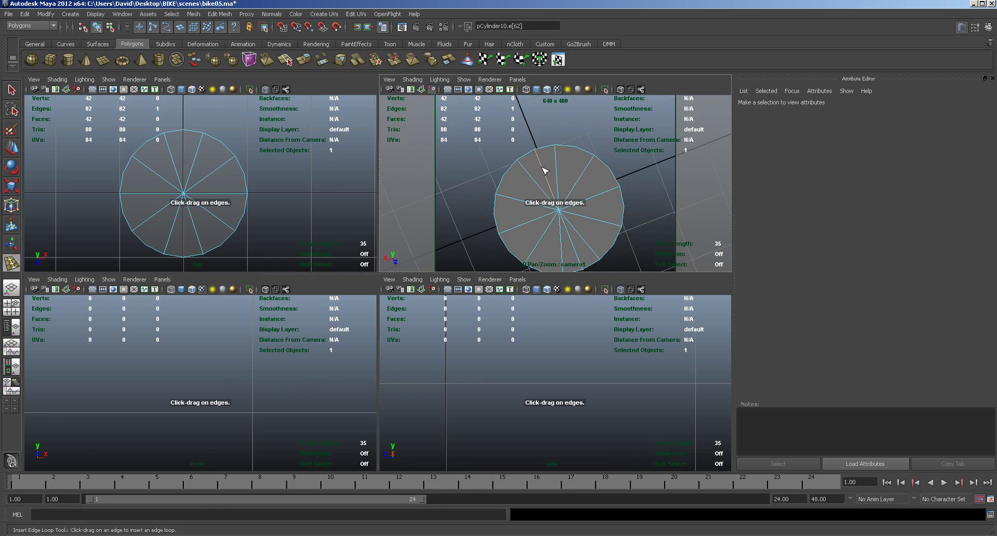
key("Delete")
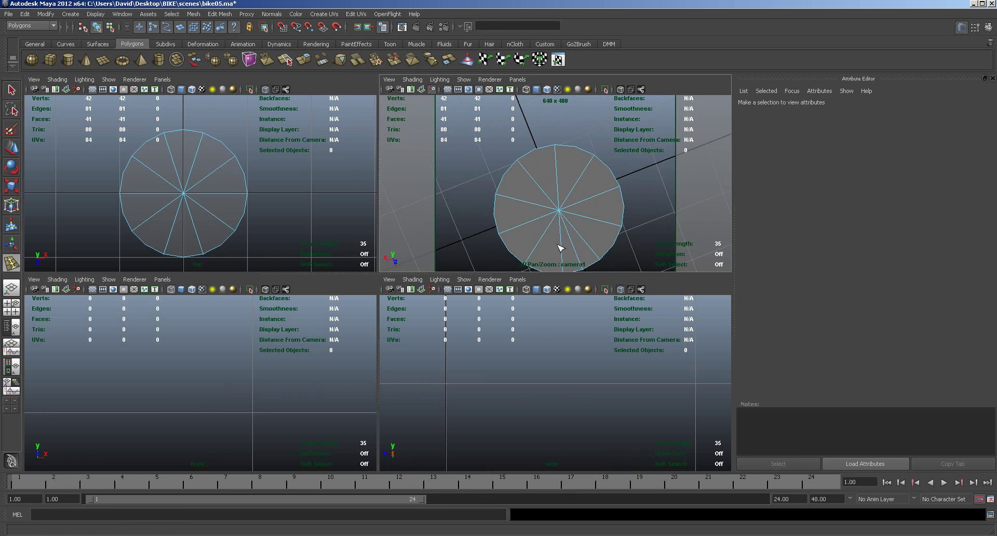
left_click(574, 247)
key("Delete")
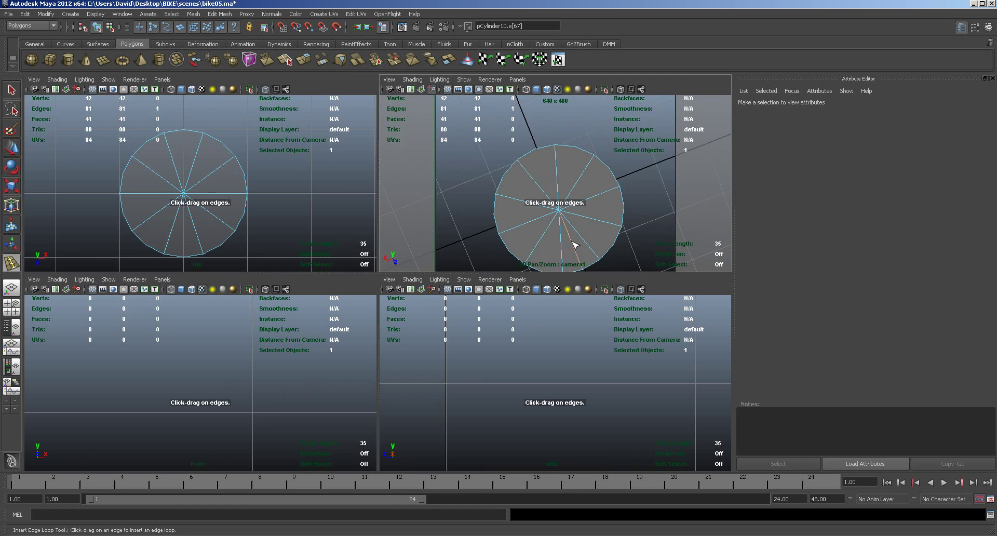
Delete the cylinder's side and bottom faces, keeping only the top cap disc.
left_click(254, 198)
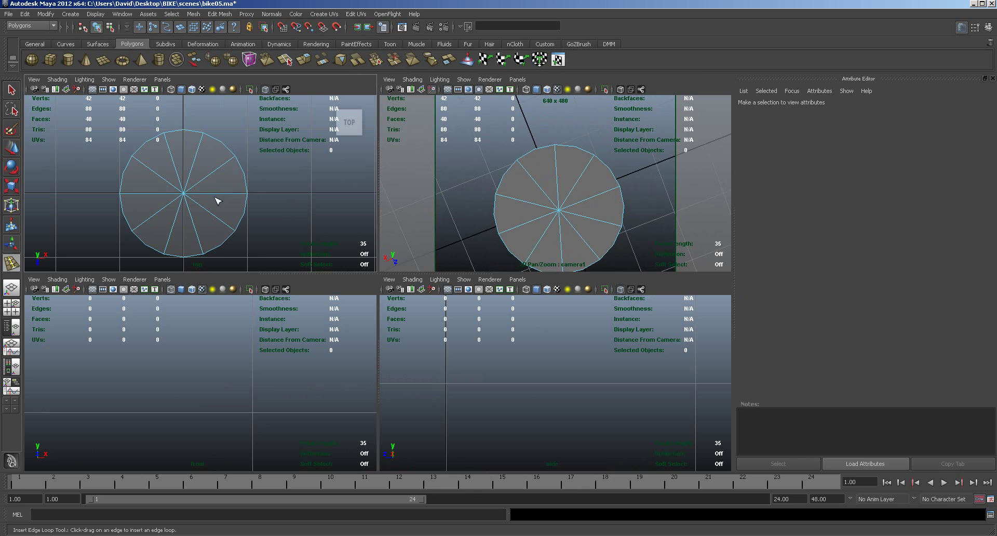
key("w")
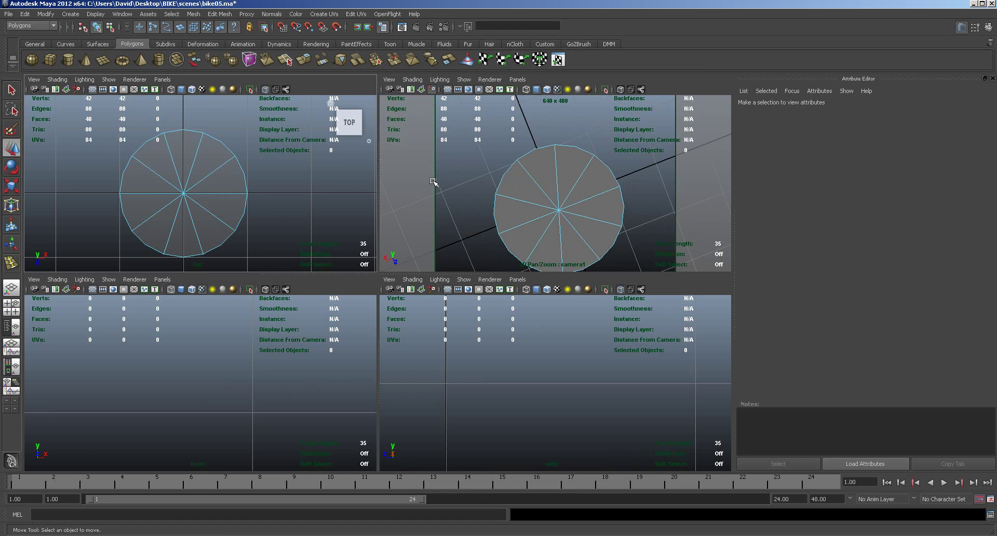
left_click_drag(502, 199, 507, 263, "alt")
right_click(534, 245)
right_click_drag(533, 244, 534, 269)
left_click_drag(501, 210, 698, 259)
key("Delete")
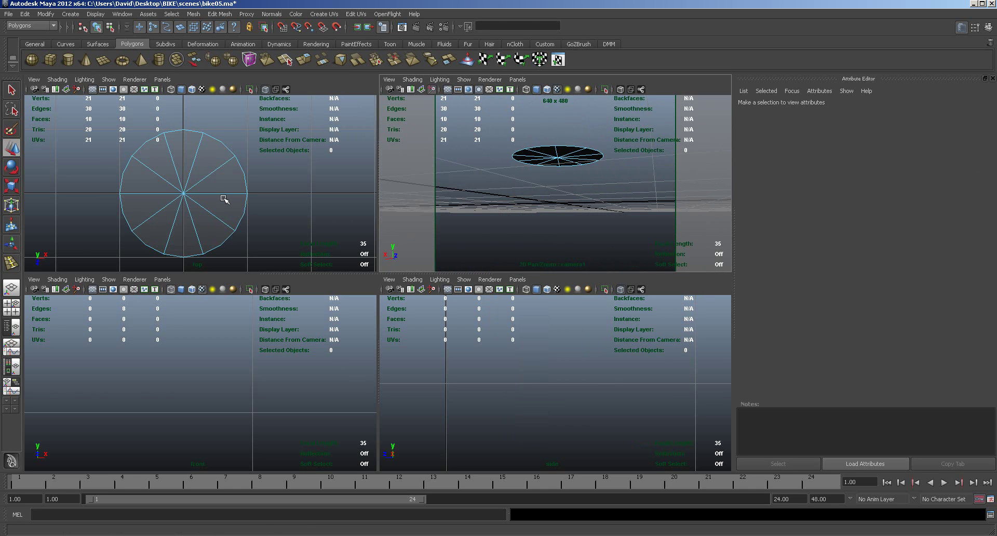
Extrude all ten cap faces inward twice, scaling the first extrusion to about 0.47 and the second to about 0.78.
scroll(223, 210, "up", 3)
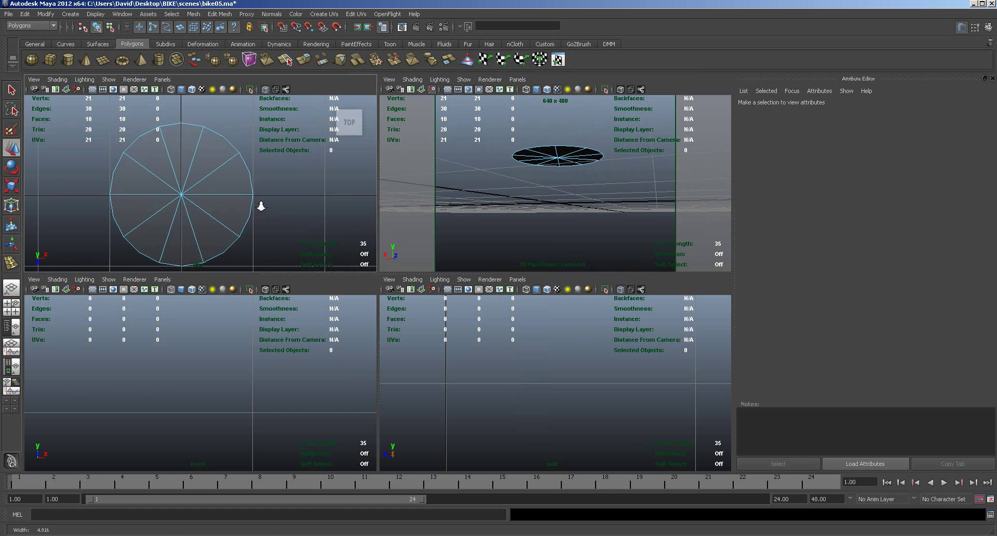
middle_click_drag(226, 216, 289, 215, "alt")
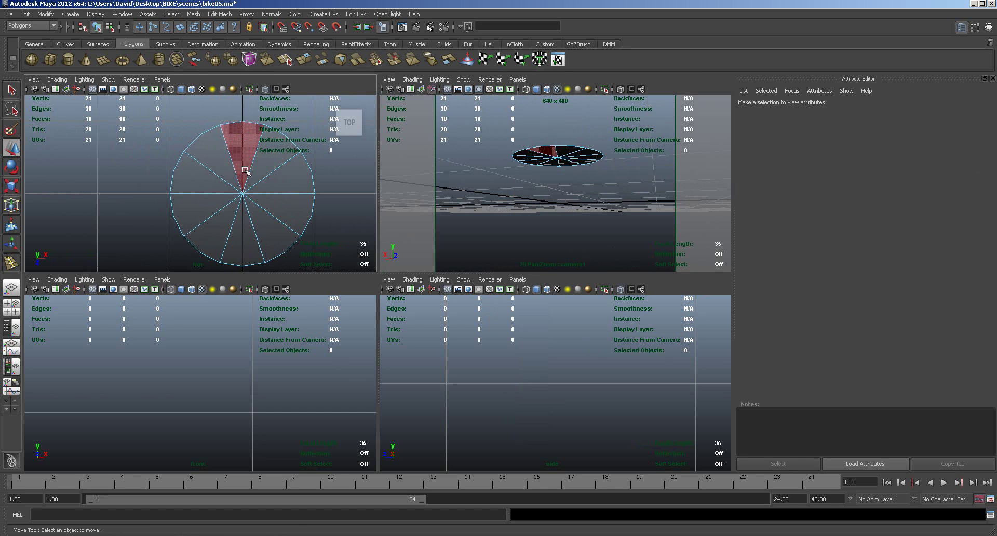
left_click(240, 138)
left_click(213, 162, "shift")
left_click(200, 179, "shift")
left_click(200, 218, "shift")
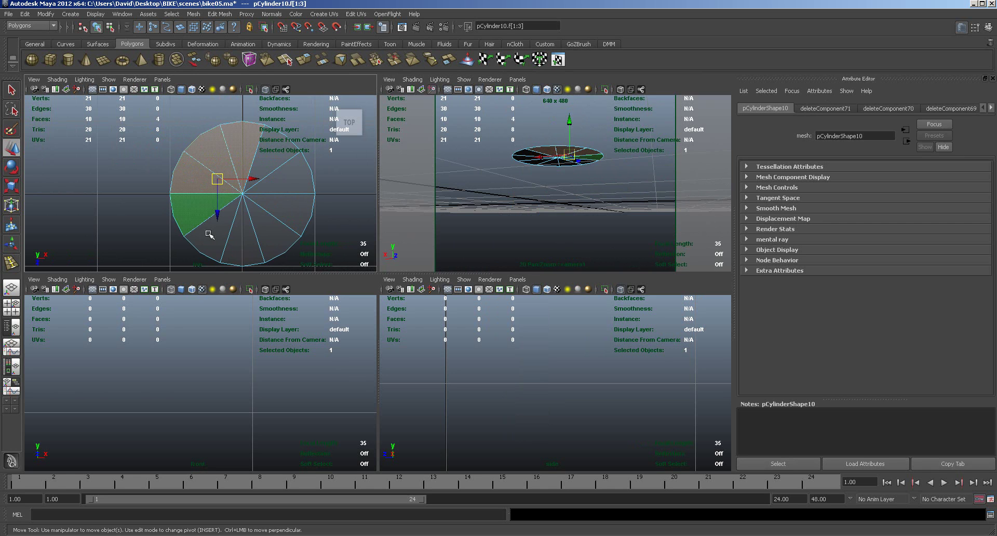
left_click(215, 236, "shift")
left_click(255, 248, "shift")
left_click(273, 242, "shift")
left_click(285, 216, "shift")
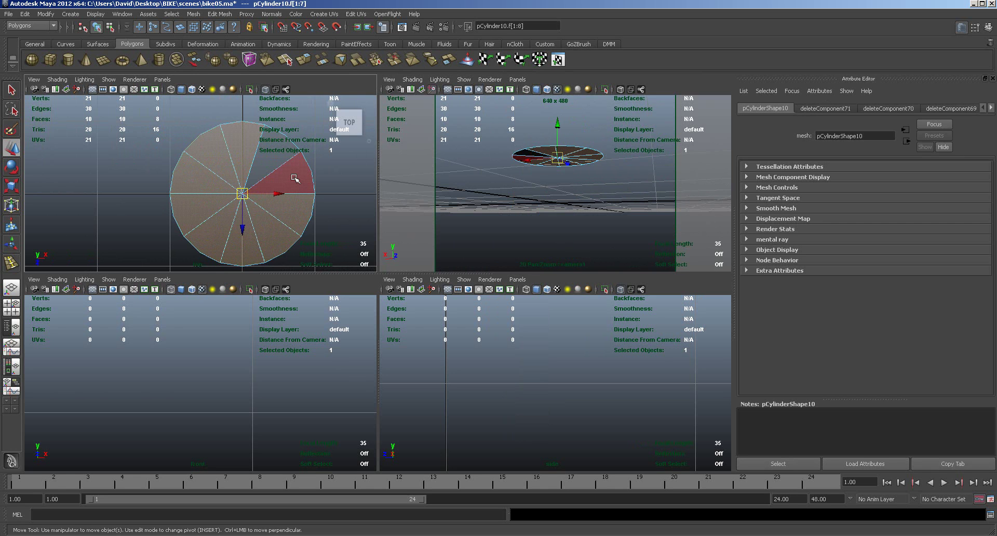
left_click(294, 179, "shift")
left_click(281, 153, "shift")
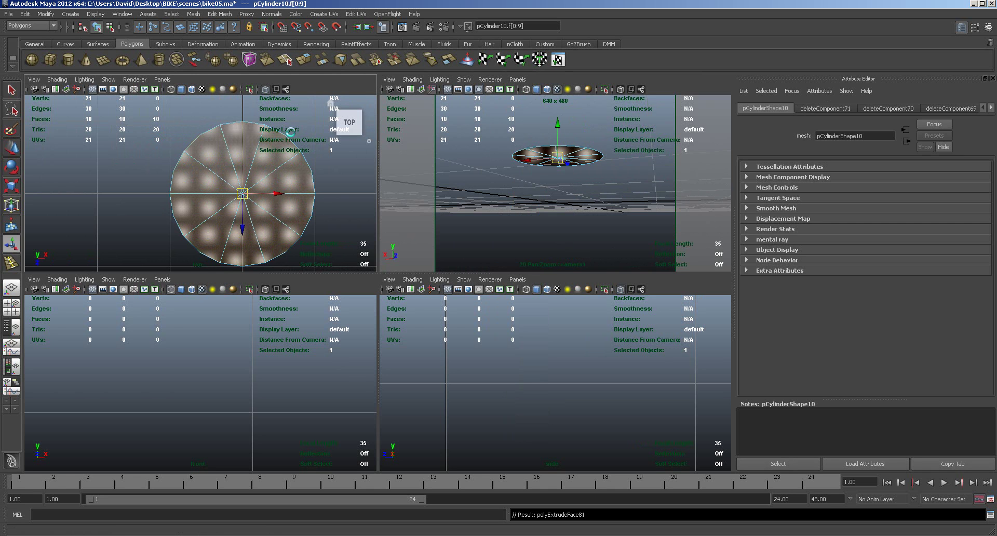
left_click(305, 61)
left_click_drag(268, 162, 252, 158)
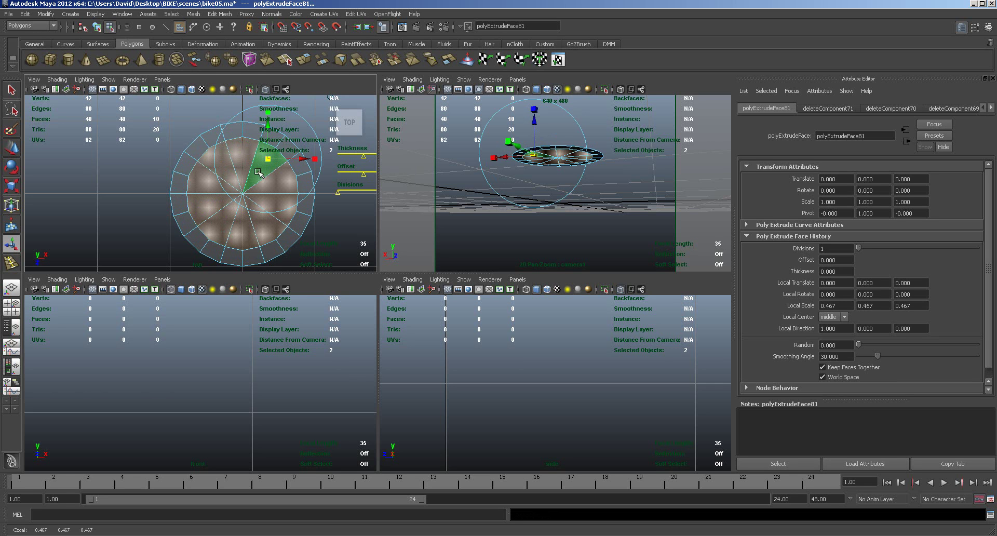
key("g")
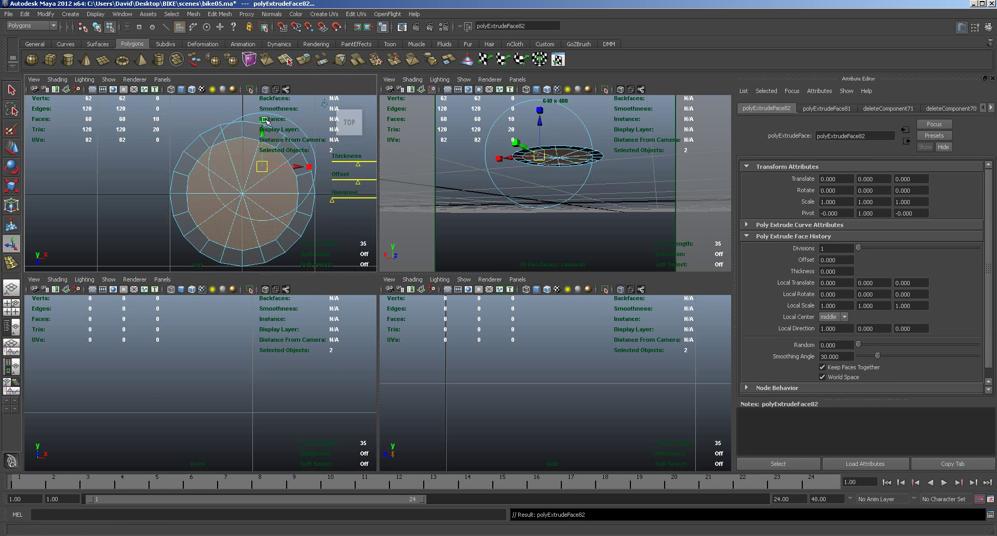
left_click_drag(264, 169, 255, 167)
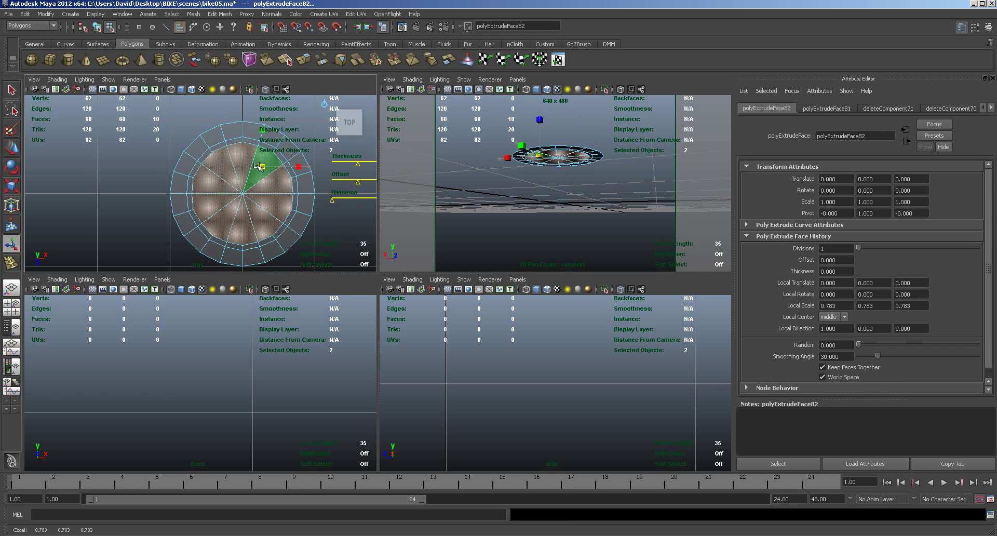
Delete the ten innermost wedge faces of the twice-extruded disc.
left_click(243, 233)
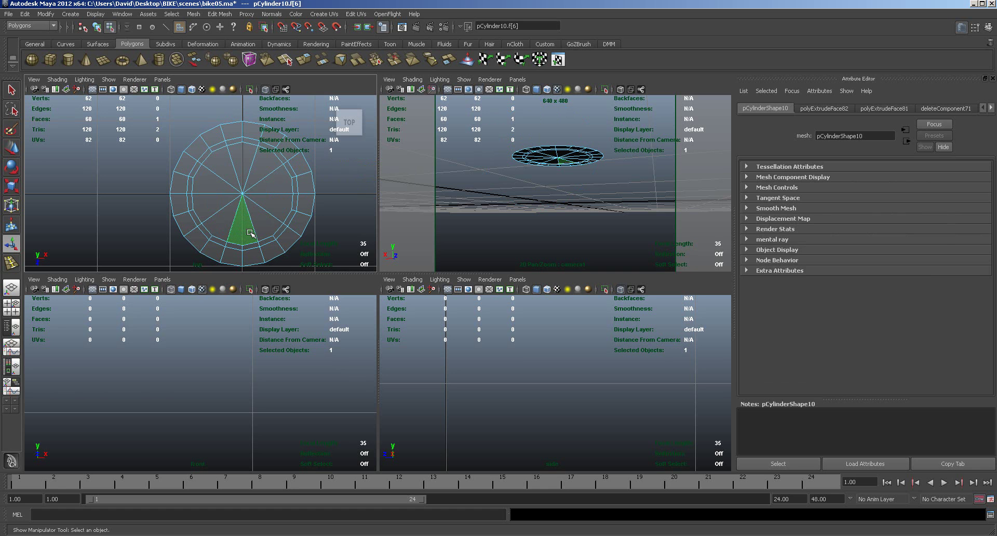
key("Delete")
left_click(262, 214)
key("Delete")
left_click(265, 204)
key("Delete")
left_click(268, 184)
key("Delete")
left_click(236, 166)
key("Delete")
left_click(233, 167)
key("Delete")
left_click(222, 166)
key("Delete")
left_click(216, 187)
key("Delete")
left_click(218, 205)
key("Delete")
left_click(224, 231)
key("Delete")
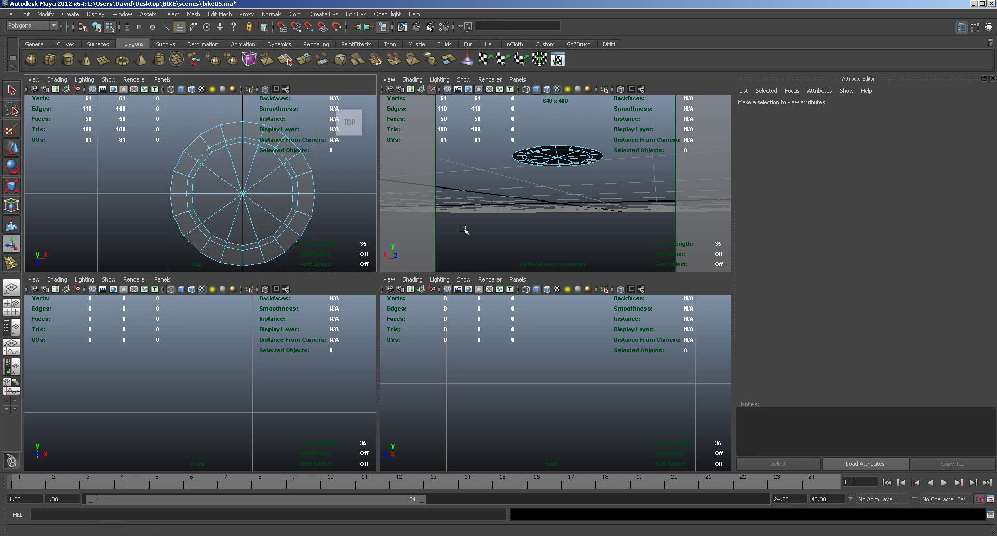
Delete the ten original wedge faces lying beneath the extruded rings to open the disc's centre.
left_click_drag(557, 198, 558, 234, "alt")
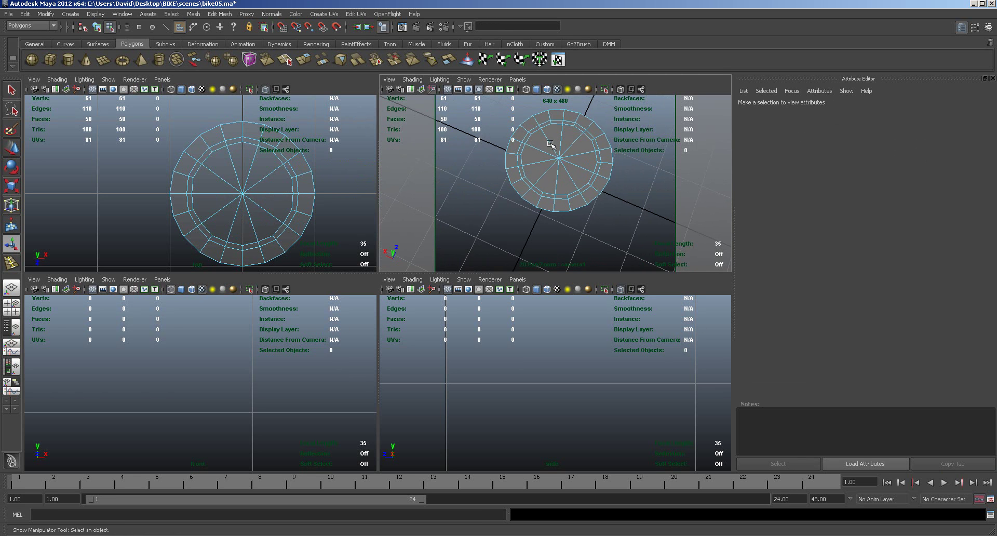
left_click(580, 175)
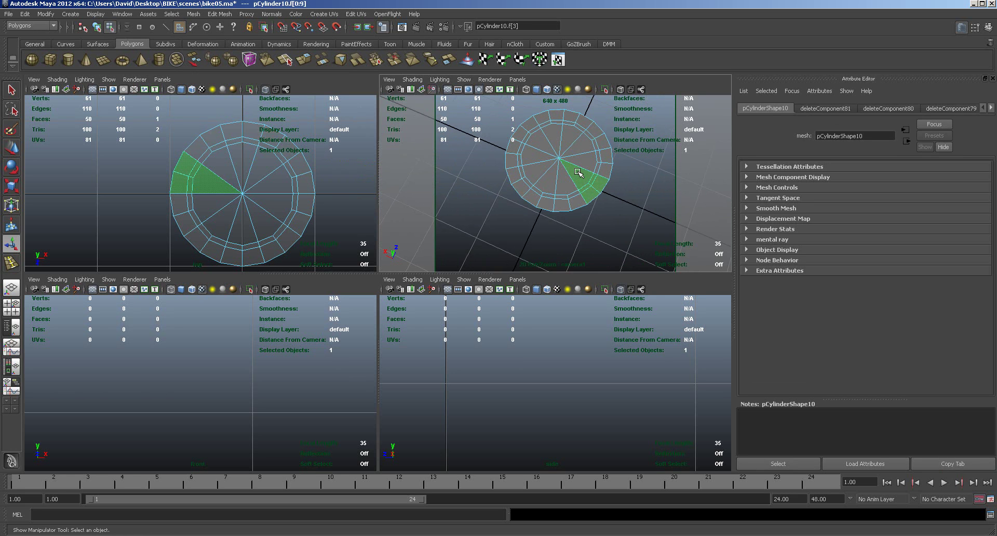
double_click(566, 176)
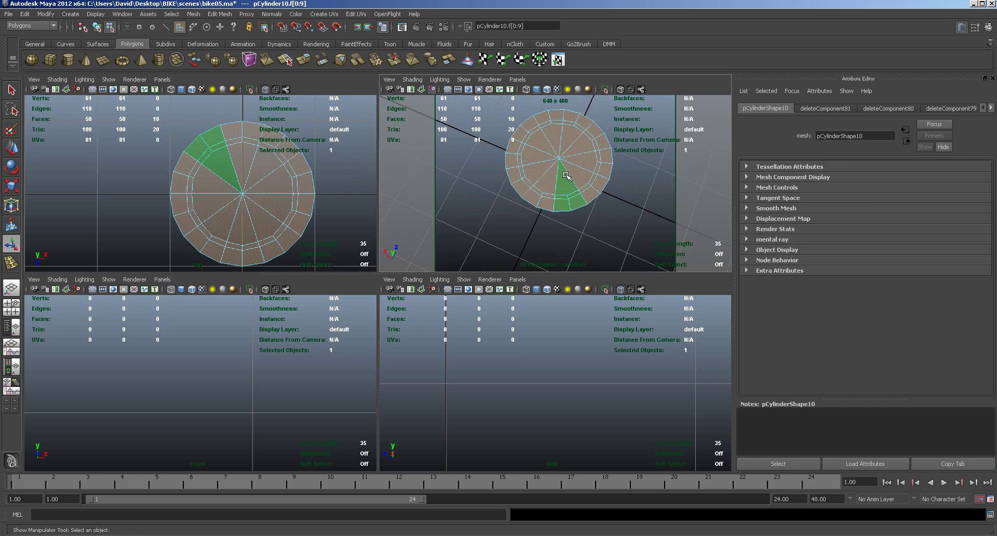
key("Delete")
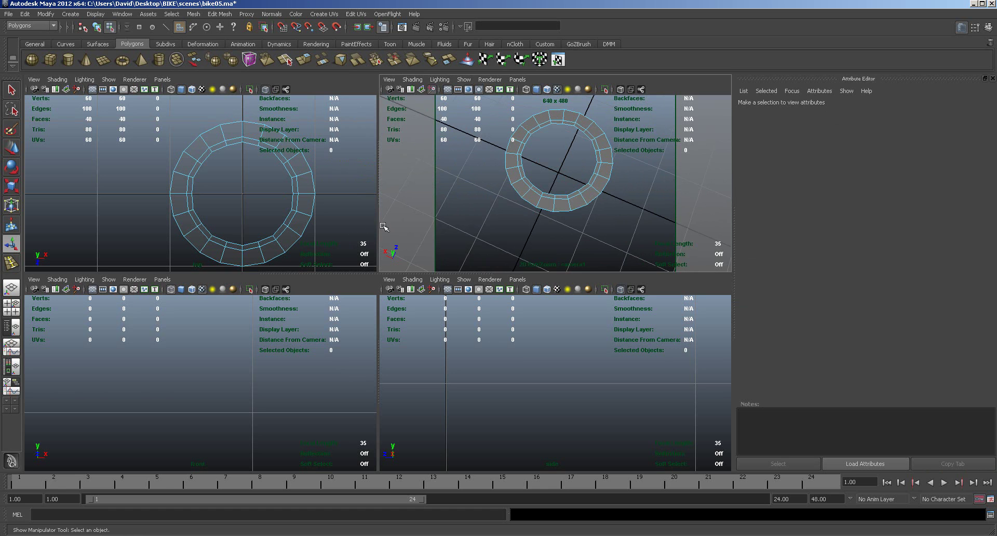
left_click(309, 245)
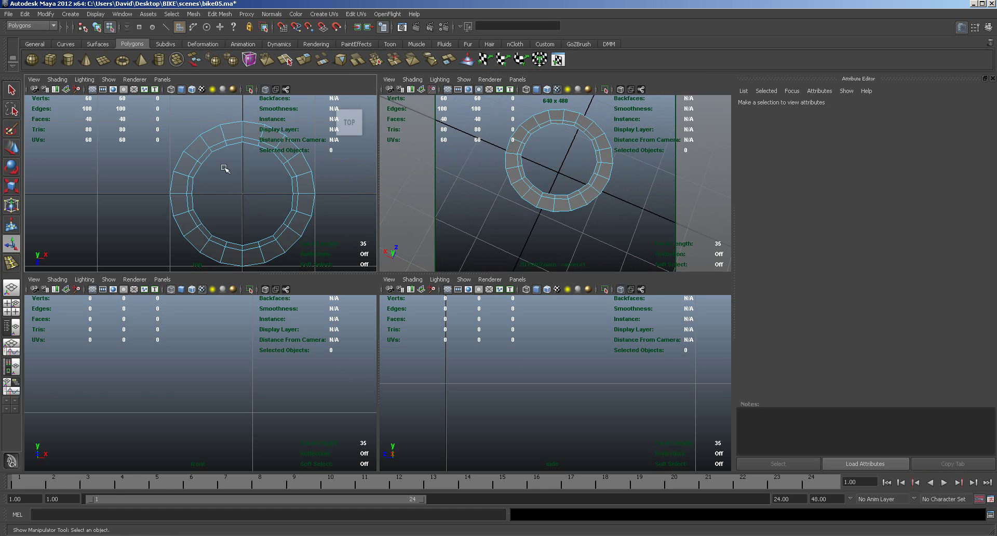
left_click(193, 14)
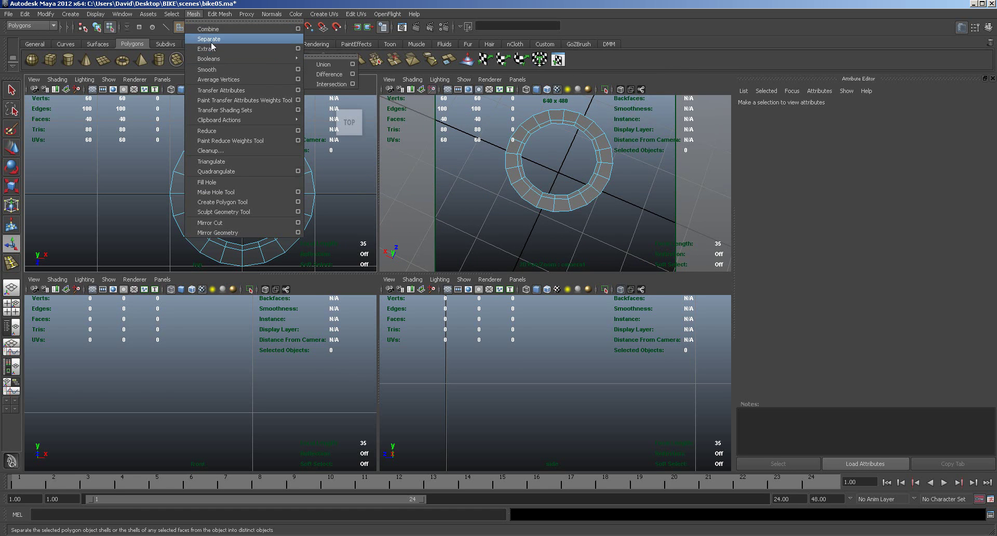
mouse_move(220, 14)
left_click(228, 60)
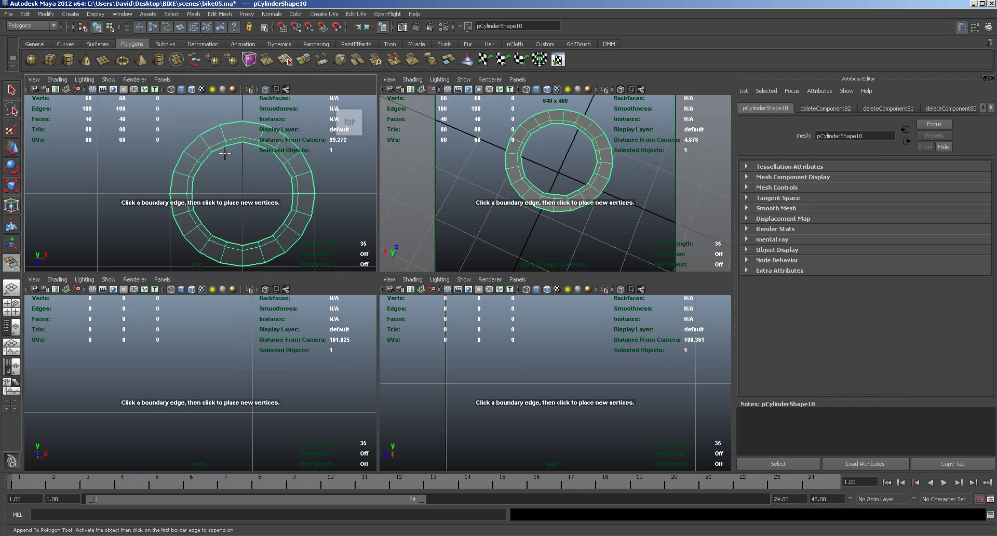
left_click(288, 171)
left_click(263, 150)
key("space")
middle_click_drag(499, 255, 419, 266, "alt")
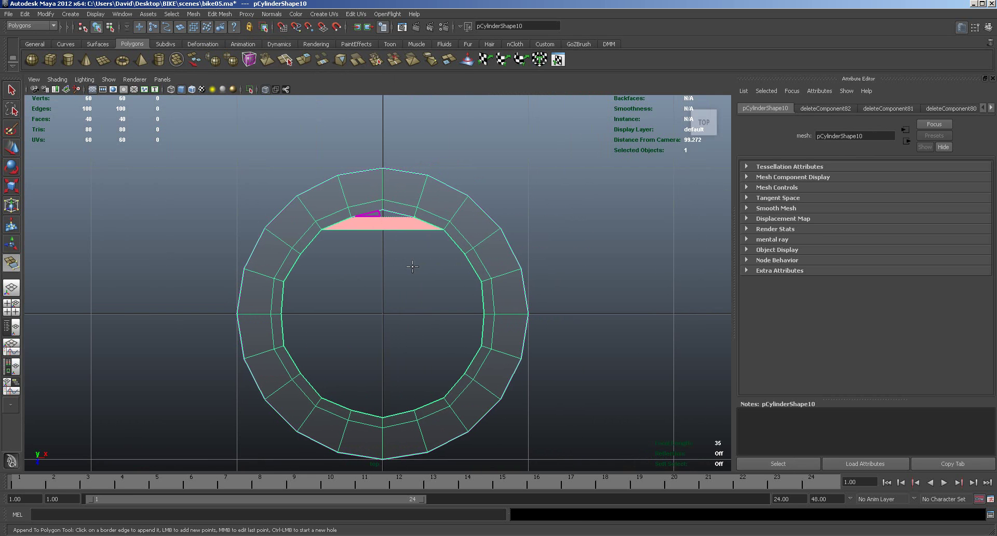
key("ctrl+z")
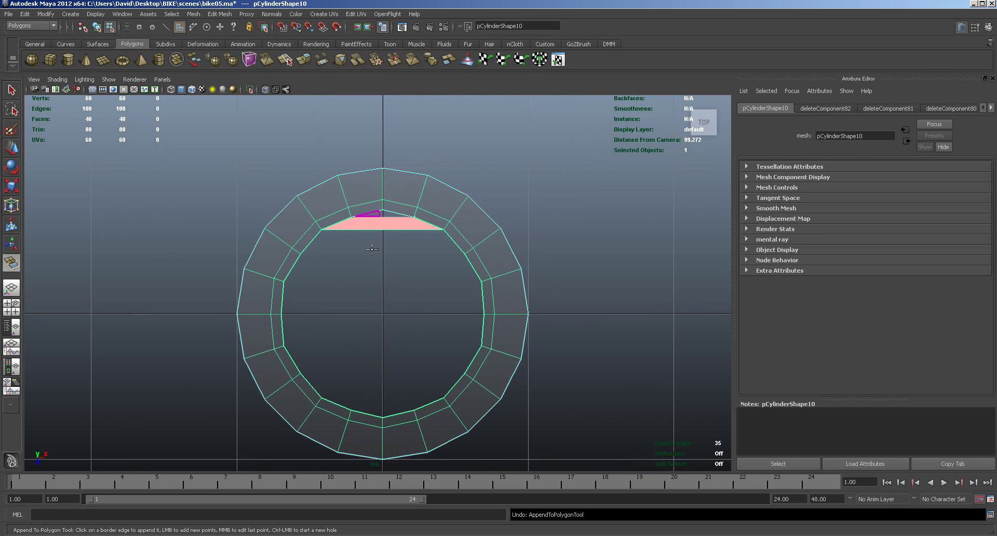
key("ctrl+z")
key("ctrl+z")
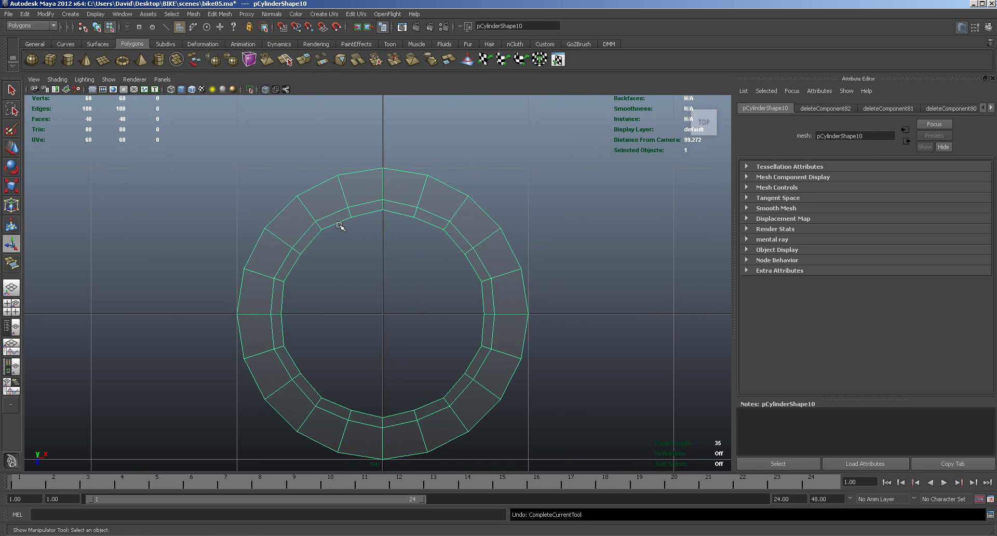
Append two polygons across the ring's inner hole, one closing its upper arc and one its lower arc with straight horizontal edges.
key("y")
left_click(367, 213)
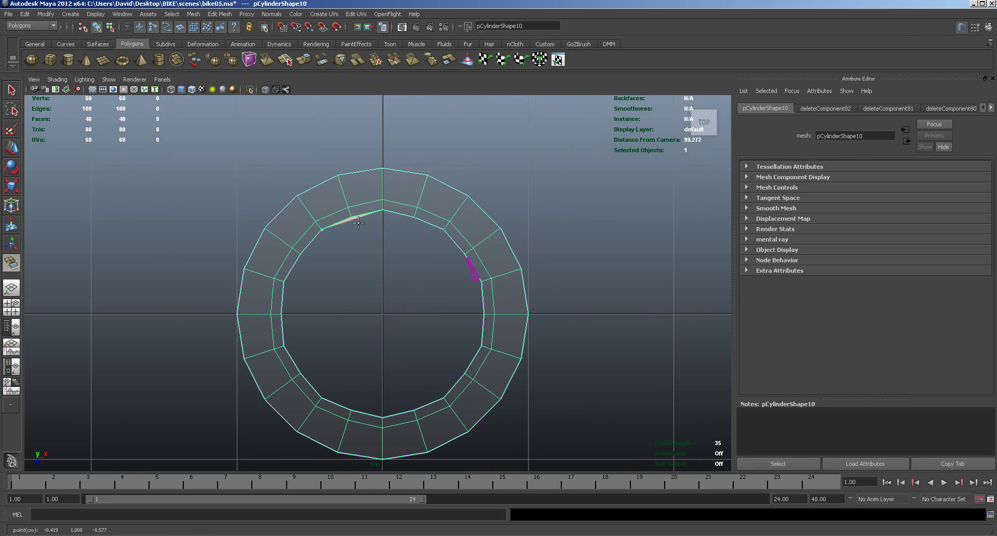
left_click(427, 222)
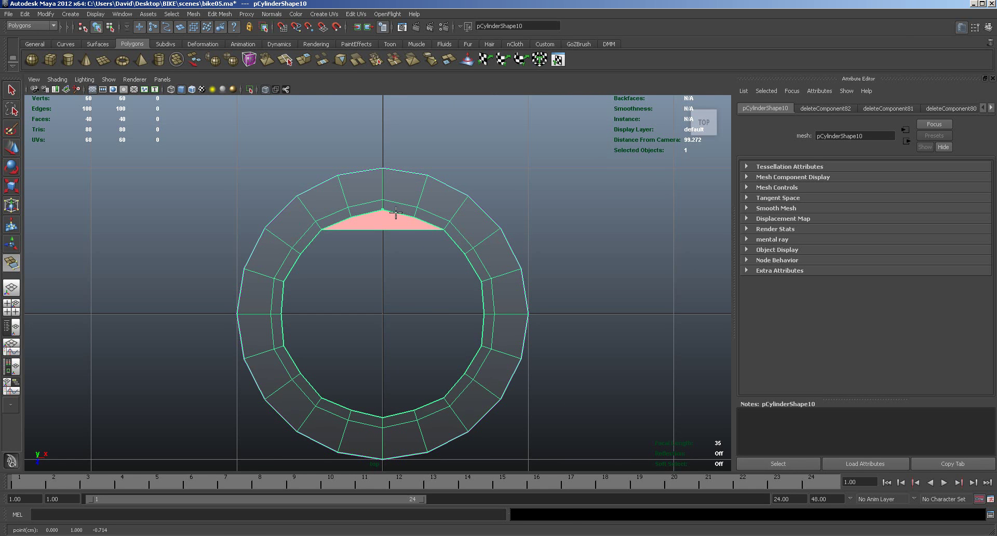
key("Return")
left_click(333, 402)
left_click(400, 413)
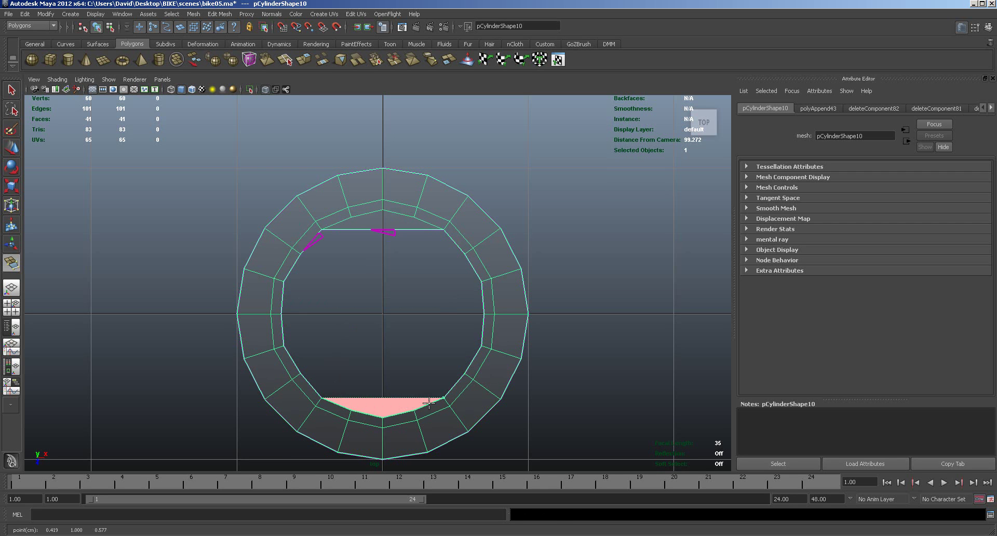
key("Return")
Try to append a polygon between the lower-left border edges of the ring's inner hole, and undo it.
left_click(291, 354)
left_click(283, 327)
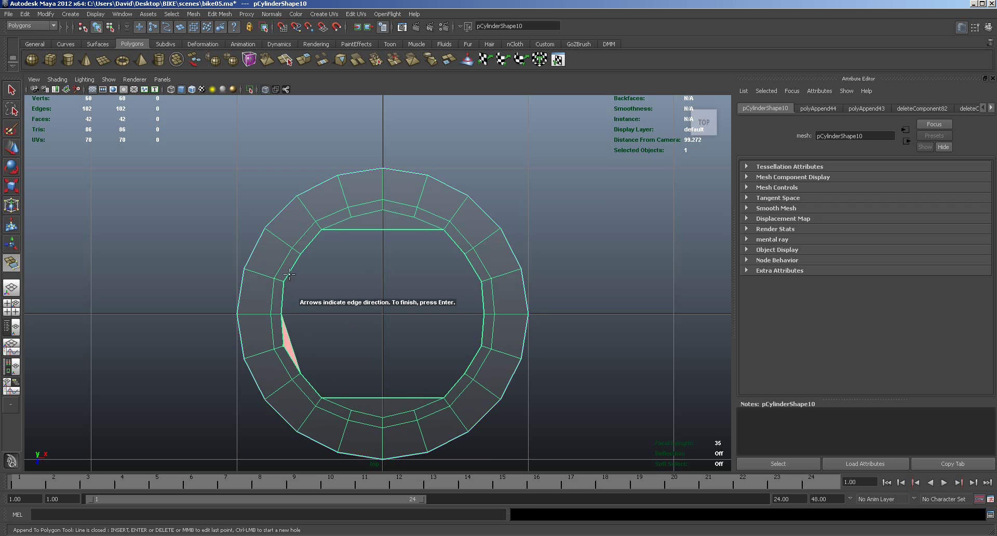
key("Return")
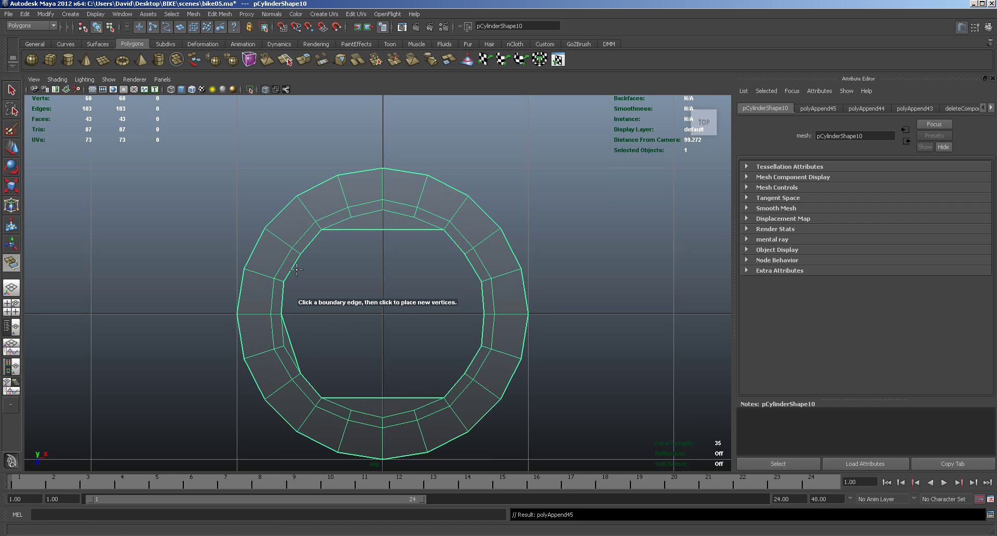
key("ctrl+z")
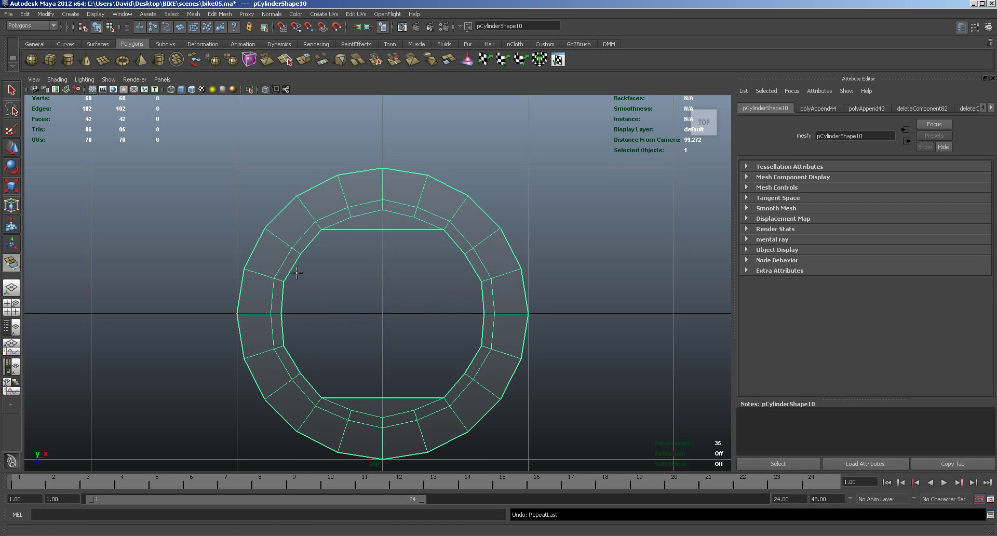
Append two polygons closing the left and right arcs of the inner hole with straight vertical edges.
left_click(290, 272)
left_click(282, 314)
left_click(283, 330)
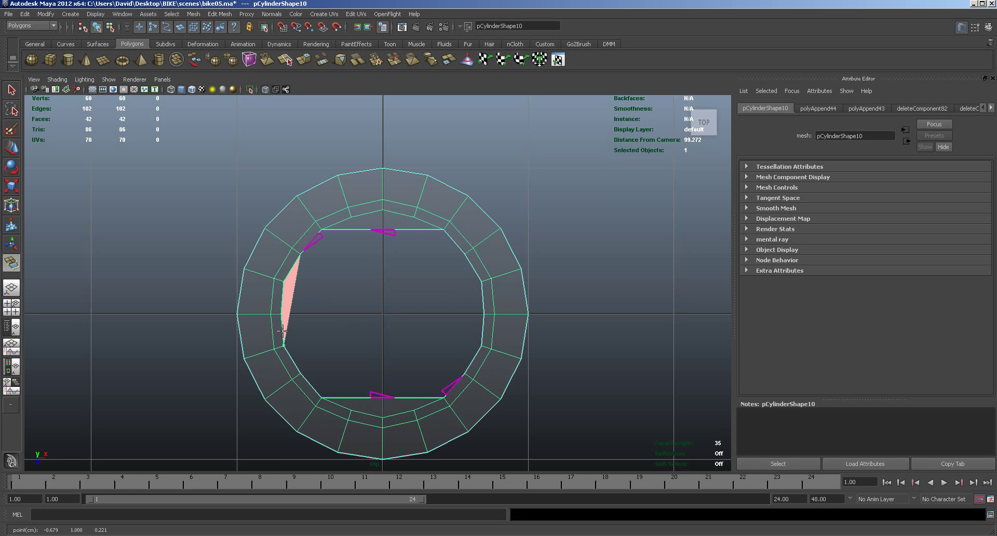
left_click(291, 358)
key("Return")
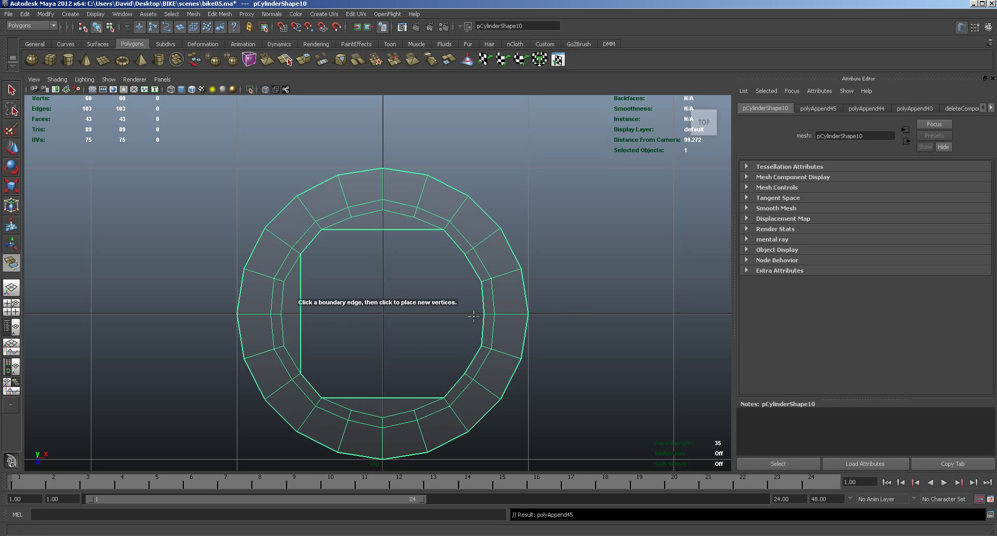
left_click(469, 266)
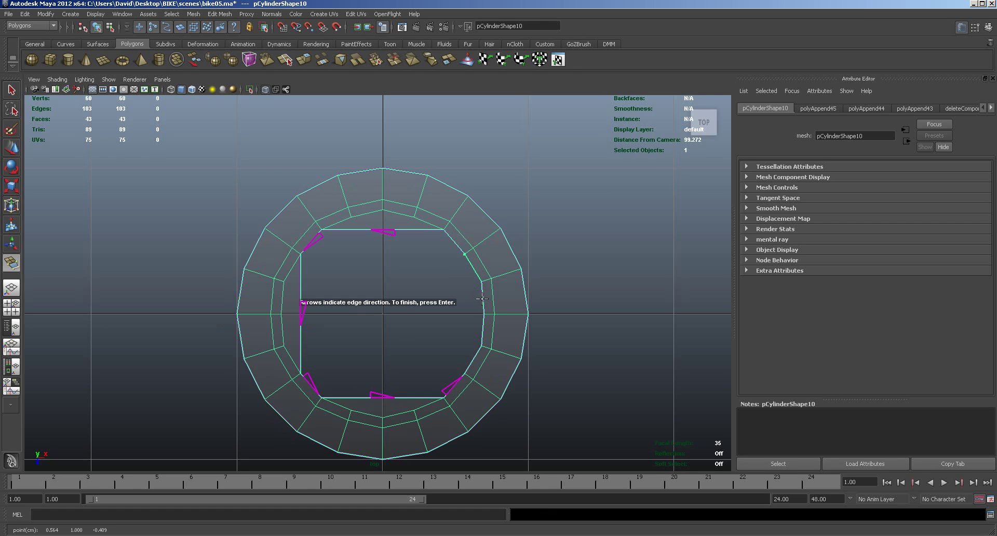
left_click(477, 356)
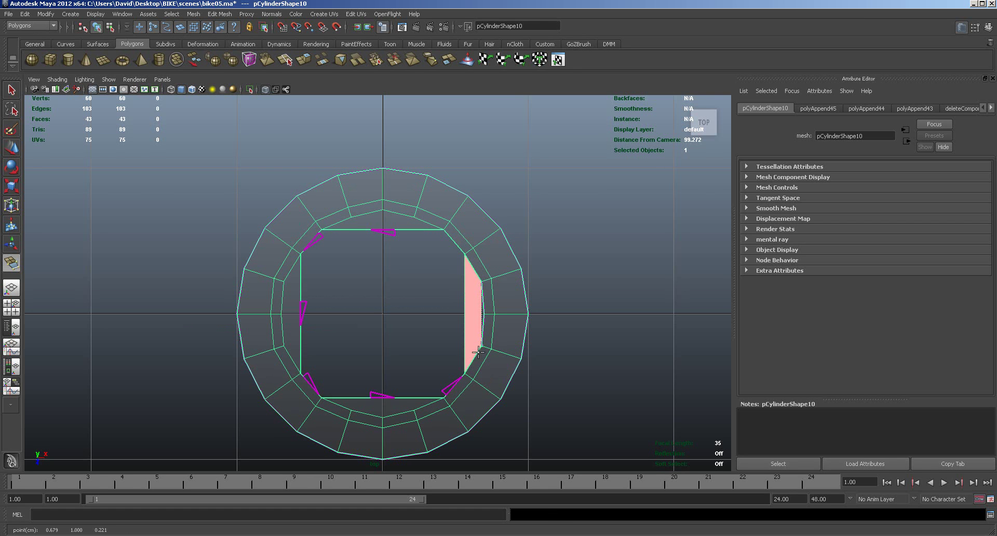
key("Return")
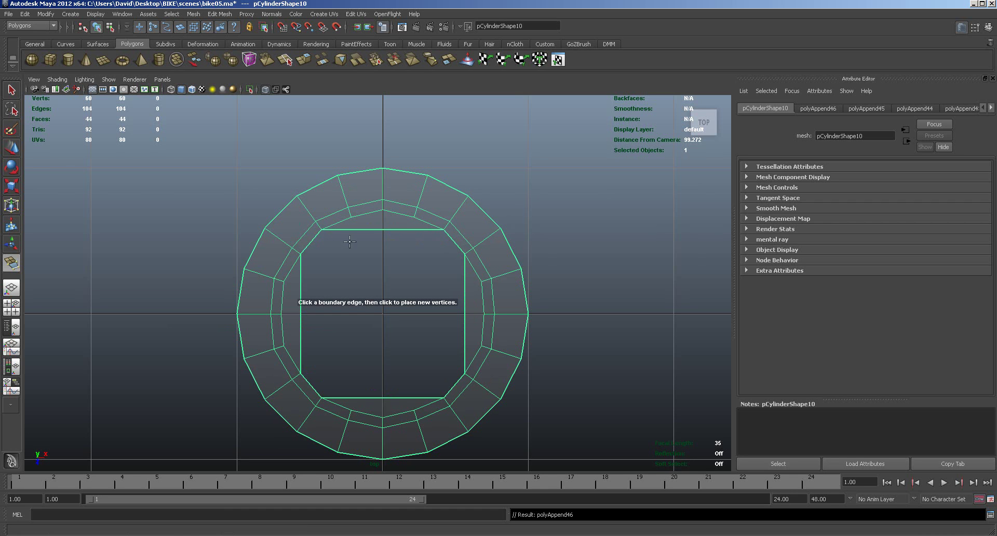
Append polygons between the opposite diagonal edges above and below the hole, and fill the remaining central rectangle with another.
left_click(311, 242)
left_click(458, 242)
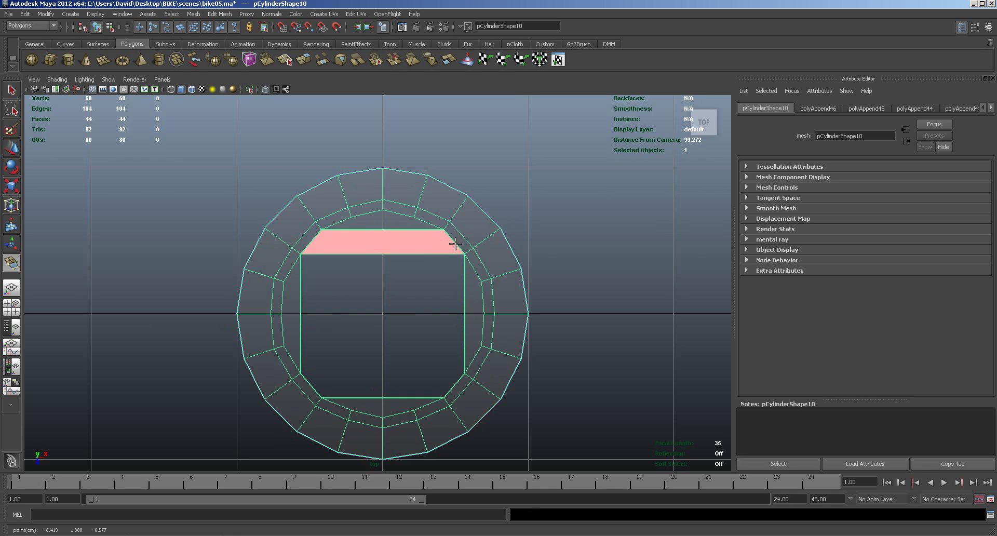
key("Return")
left_click(306, 378)
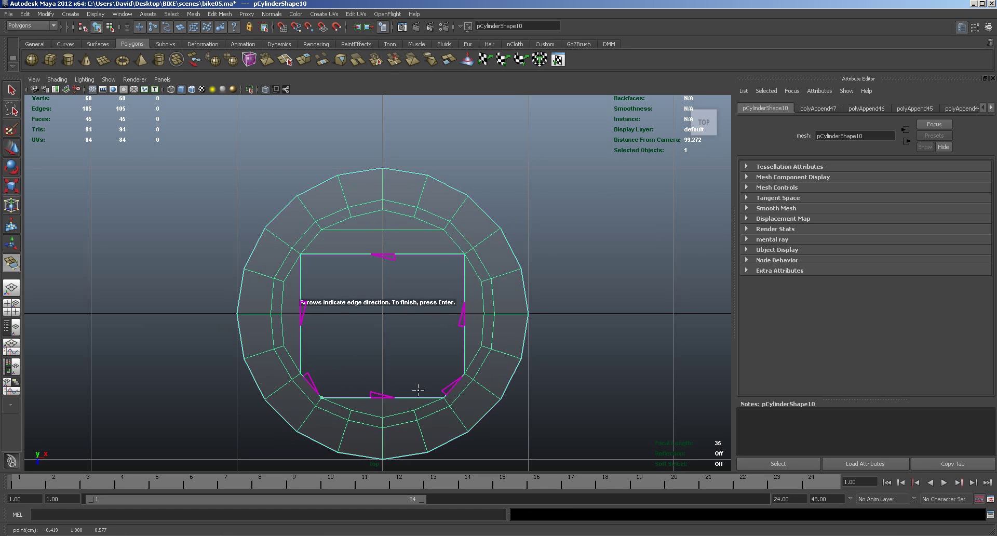
left_click(455, 383)
key("Return")
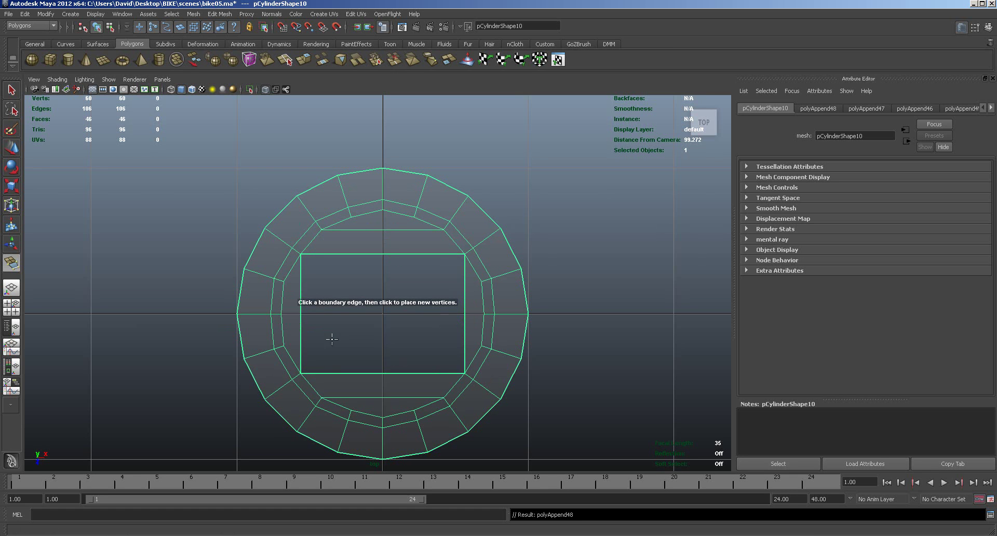
left_click(301, 329)
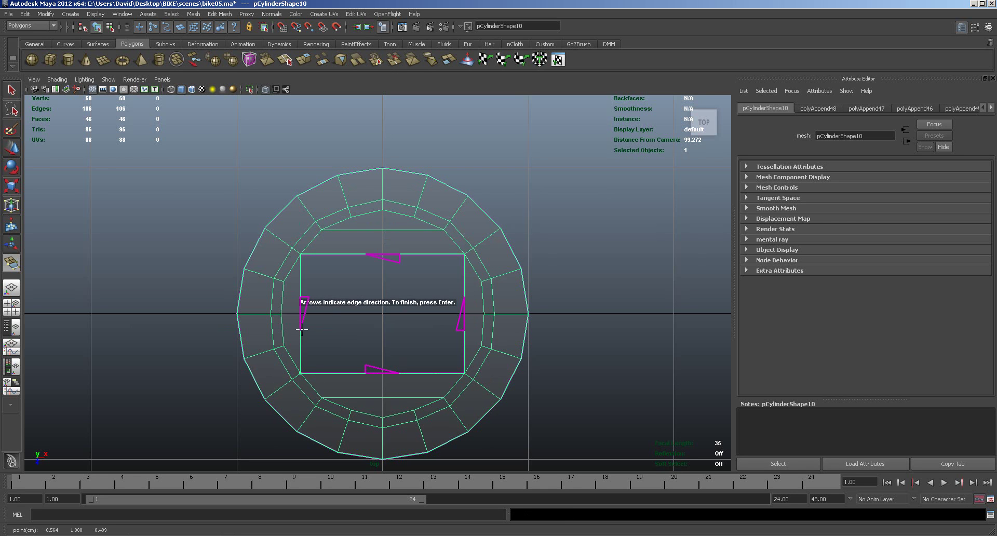
left_click(464, 324)
key("Return")
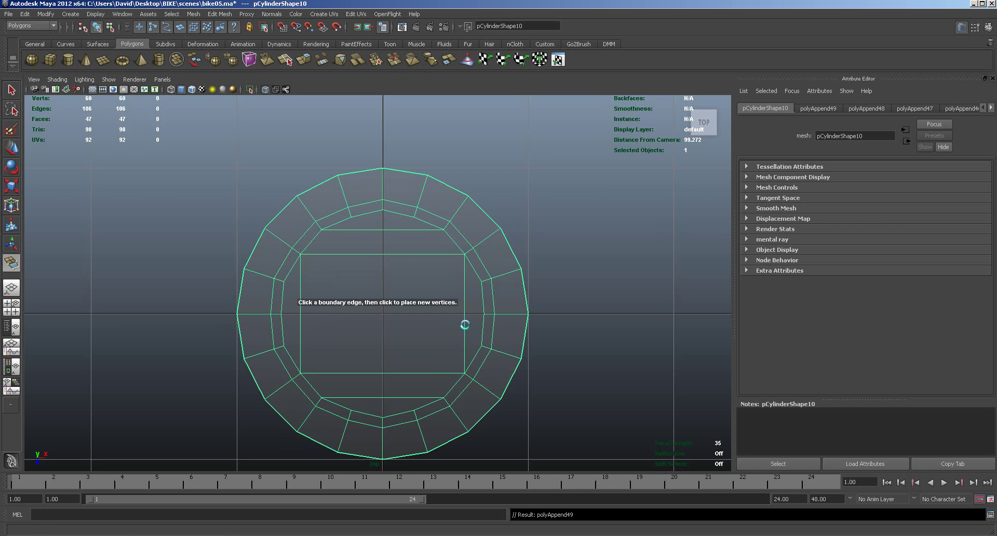
Split the filled centre with the Interactive Split Tool along two vertical lines between the opposite inner-ring vertices beside the vertical centreline.
left_click(223, 14)
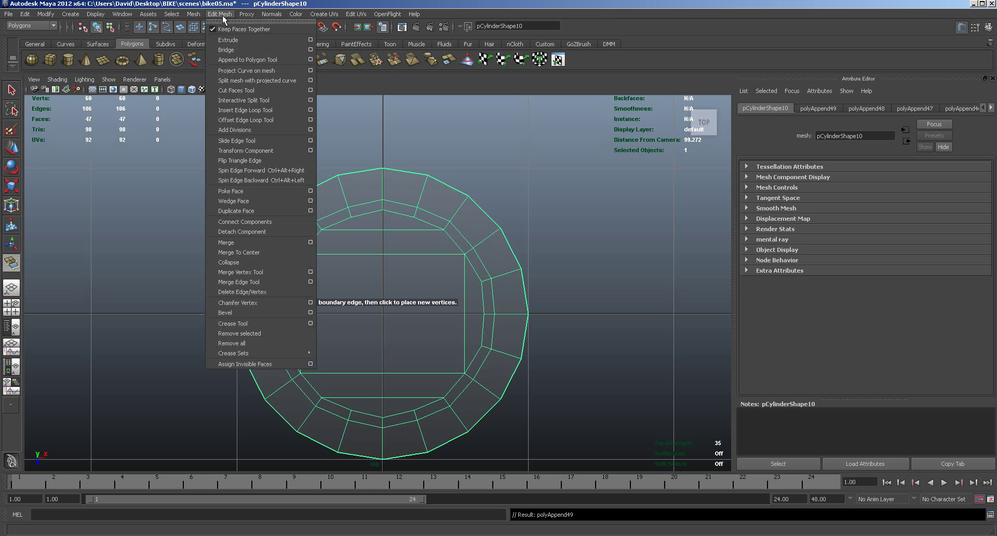
left_click(242, 100)
left_click(351, 218)
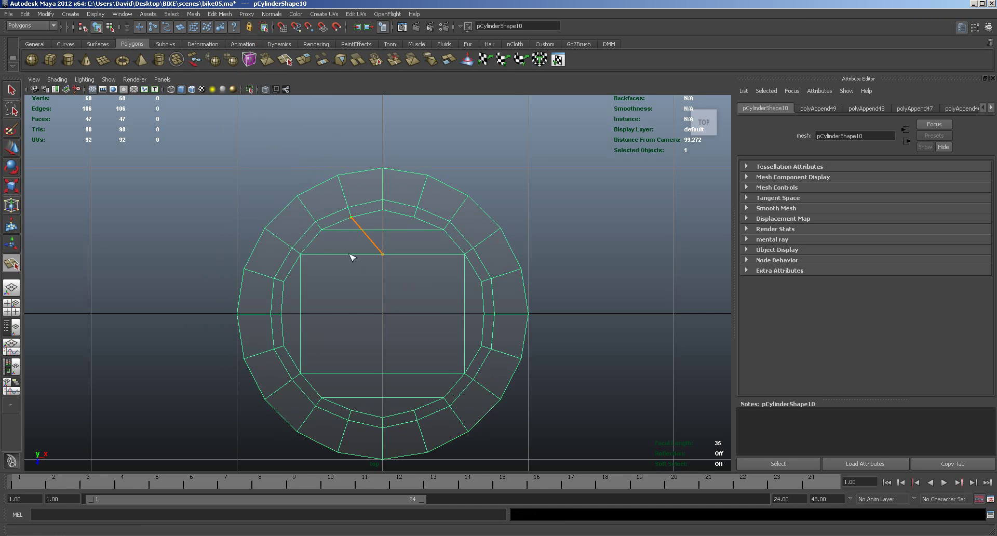
left_click(351, 412)
key("Return")
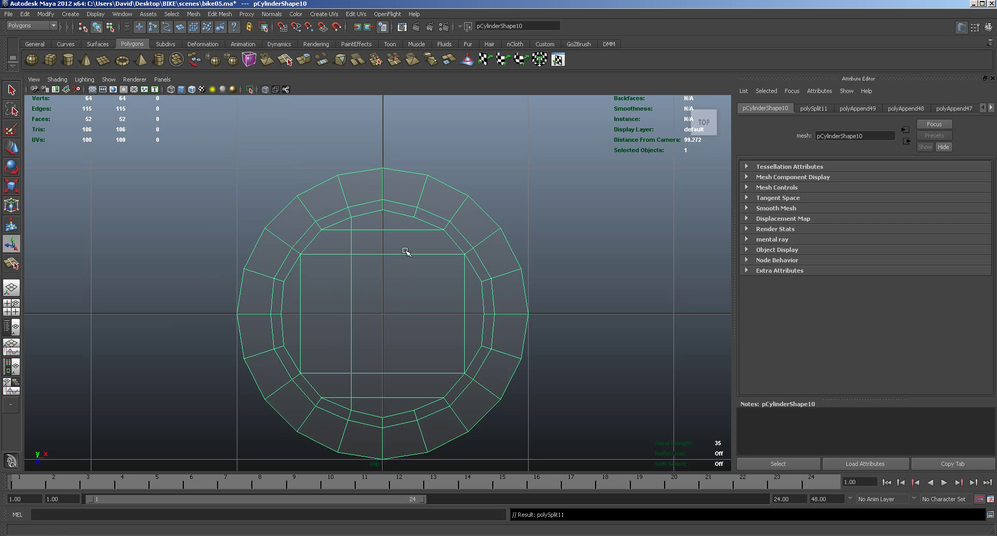
key("y")
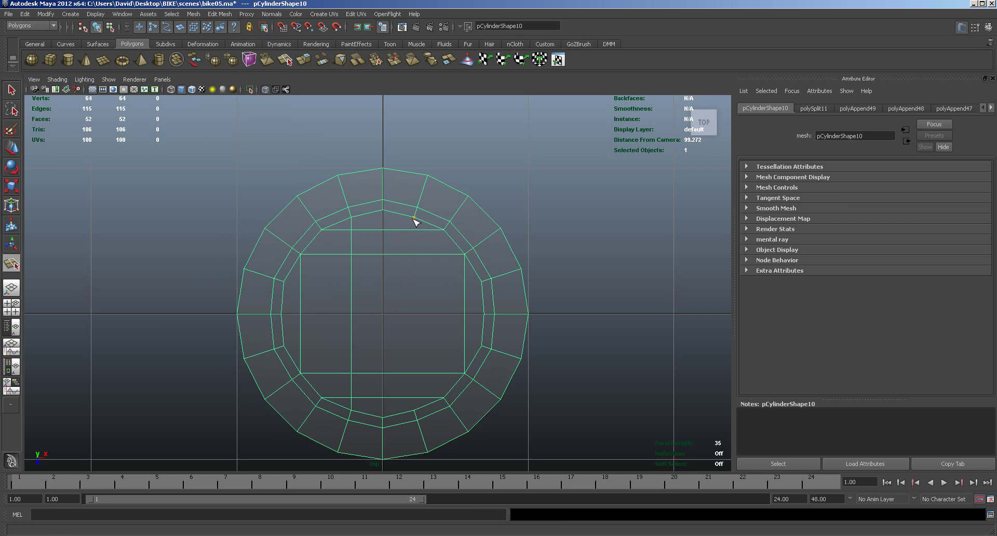
left_click(414, 218)
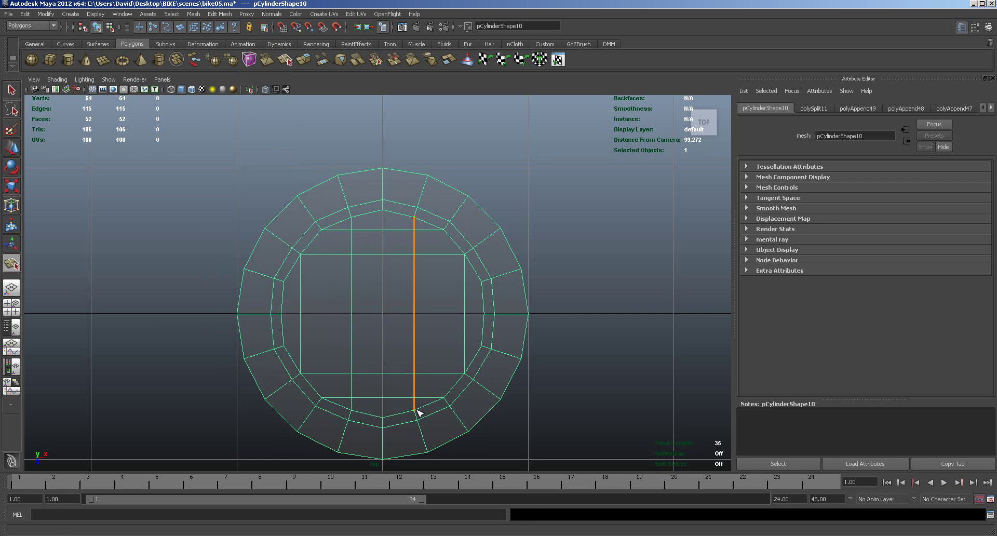
key("Return")
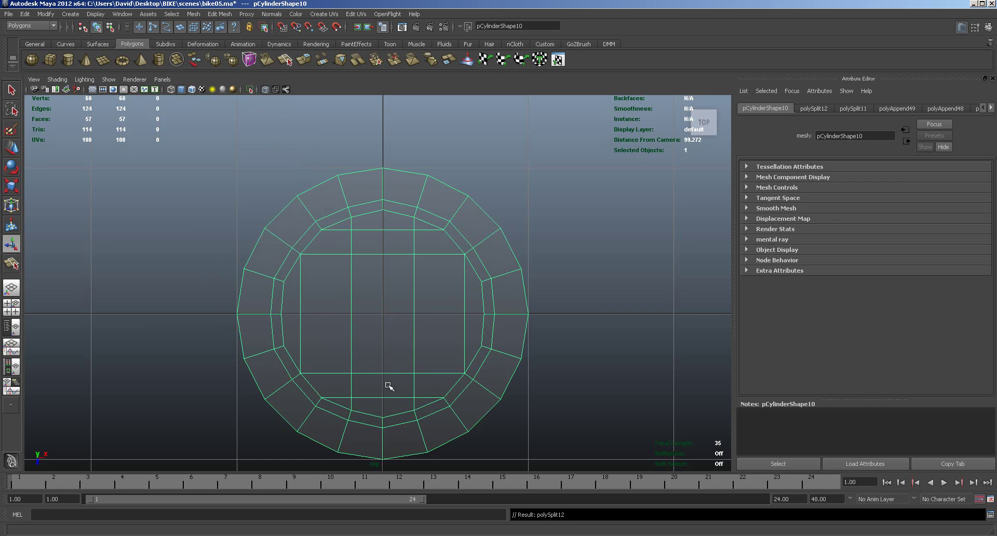
Split the filled centre along three horizontal lines between opposite inner-ring vertices: above, on and below the horizontal centreline.
key("y")
left_click(301, 314)
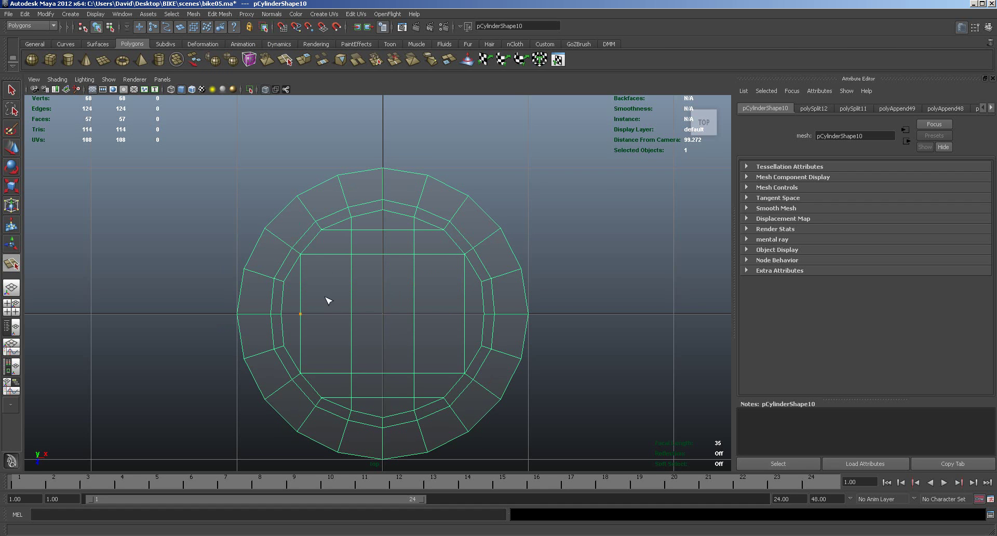
left_click_drag(452, 278, 483, 284)
key("t")
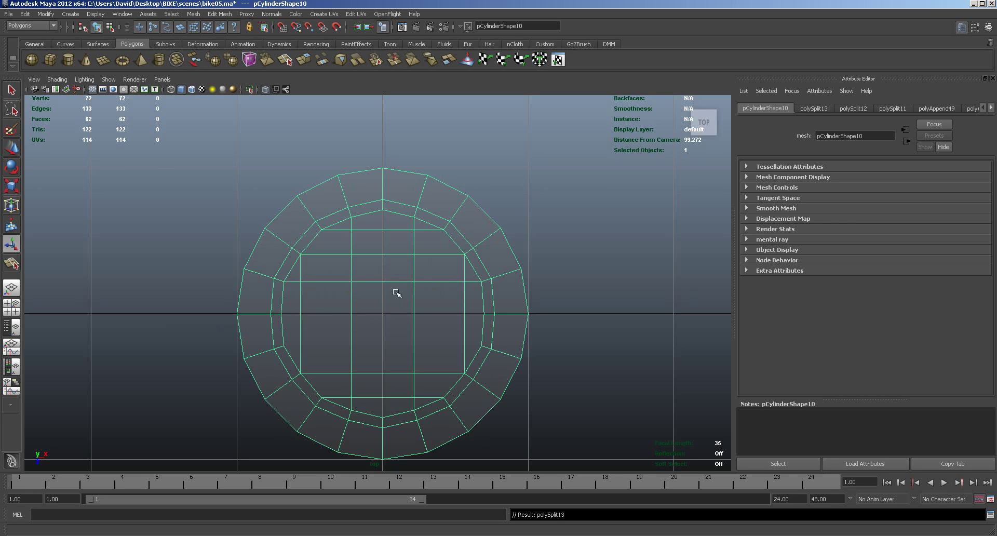
key("y")
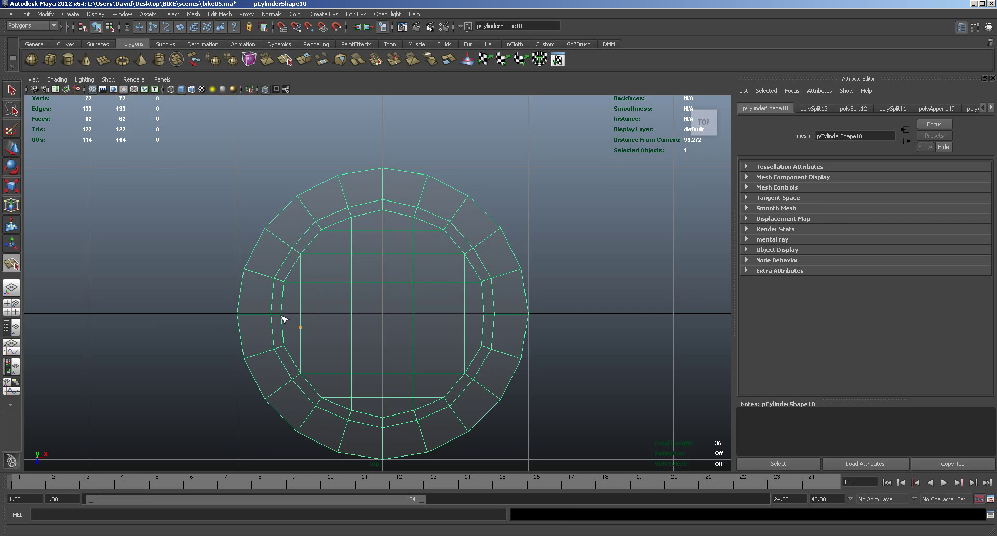
left_click_drag(284, 316, 485, 314)
key("t")
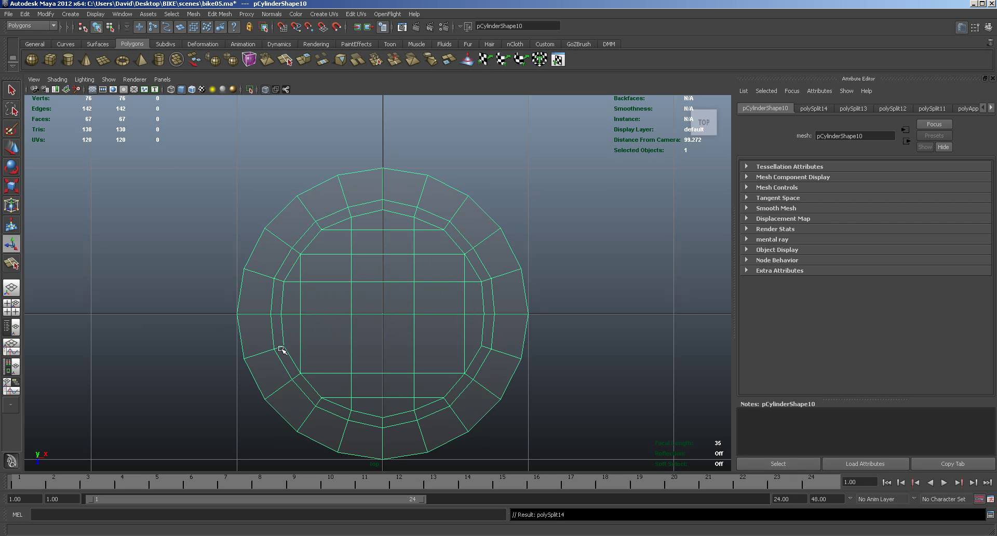
key("y")
left_click_drag(286, 348, 482, 348)
key("t")
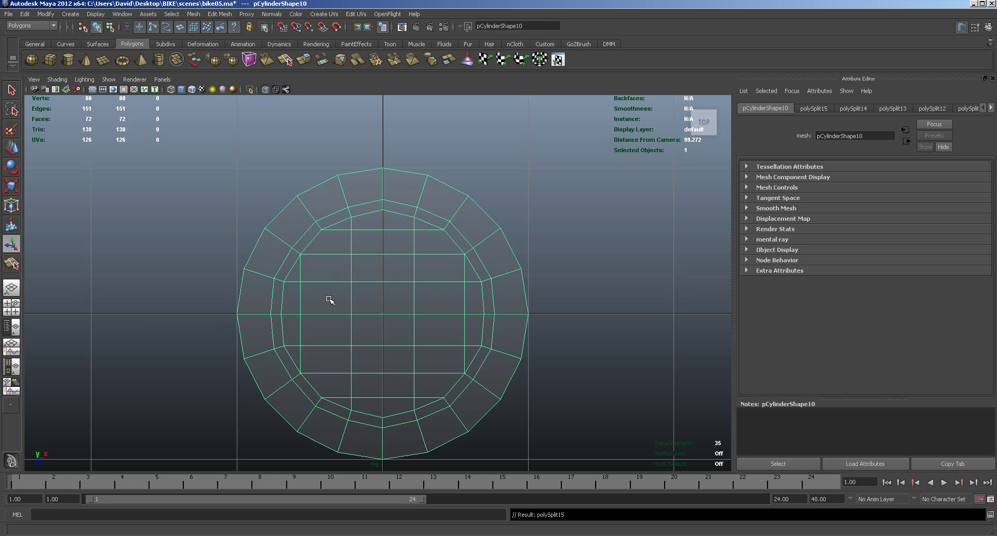
Select all the disc's faces and extrude them vertically to give the cap thickness.
scroll(436, 353, "down", 3)
right_click_drag(426, 312, 423, 337)
left_click_drag(283, 193, 486, 384)
key("space")
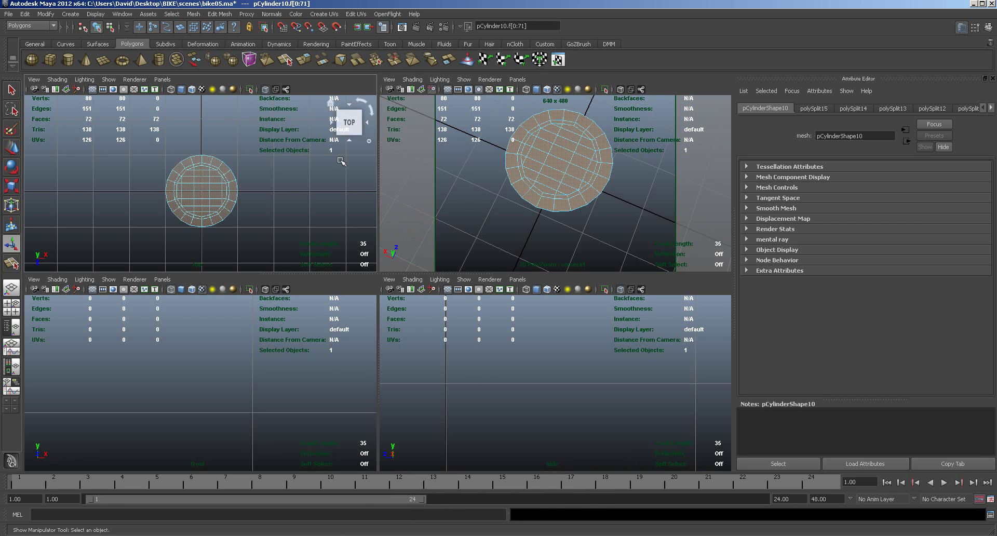
left_click(304, 60)
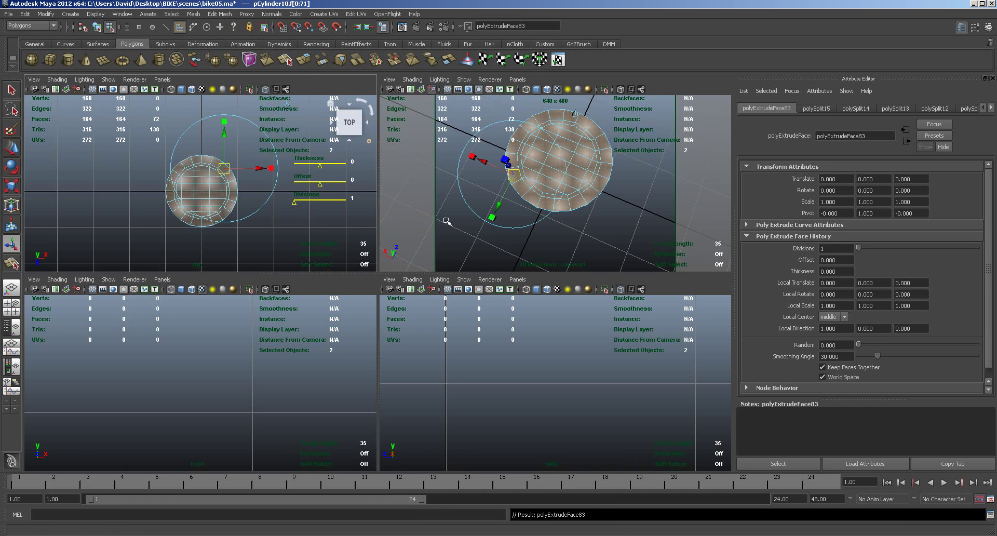
left_click_drag(443, 249, 512, 155, "alt")
left_click(517, 141)
left_click(468, 211)
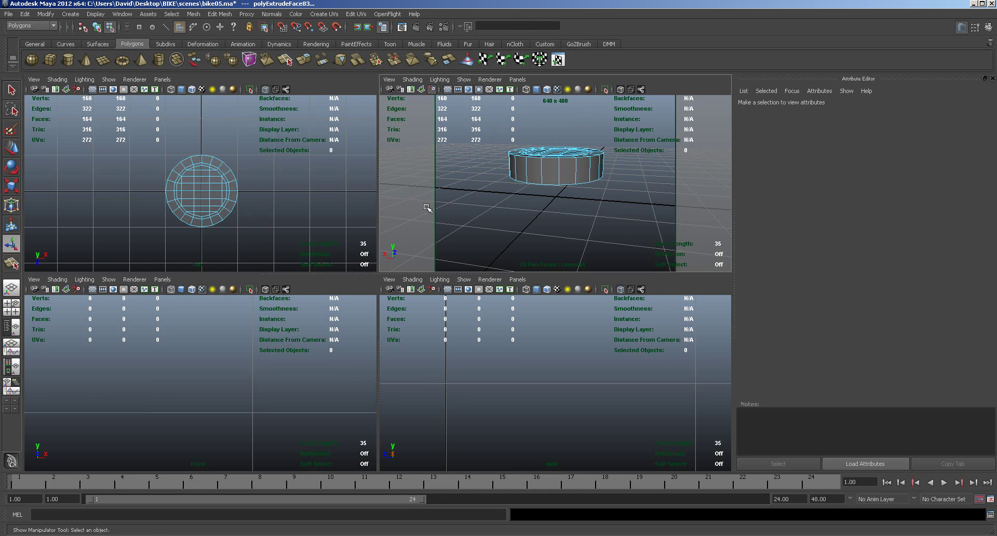
Select the ten central grid faces that form a cross on top of the disc.
key("space")
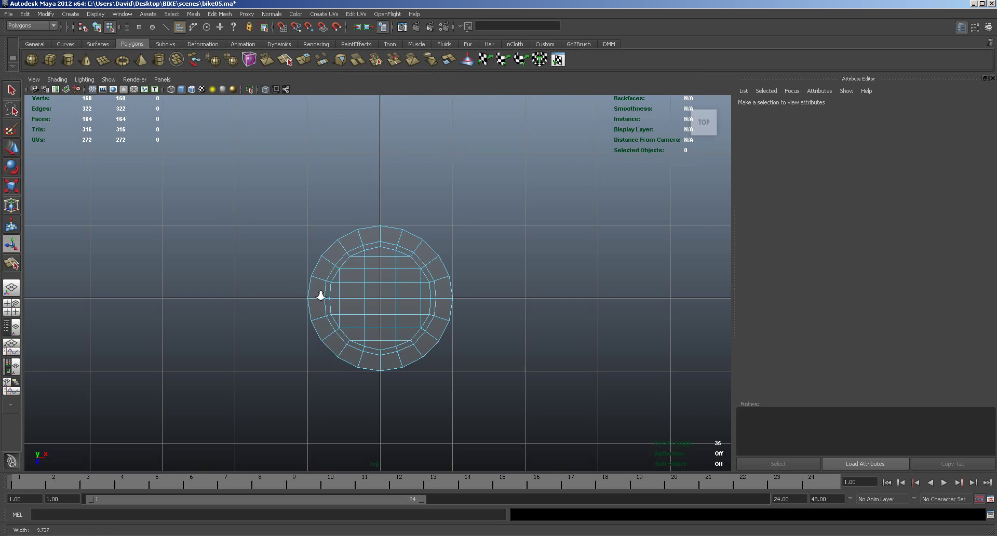
right_click_drag(318, 294, 468, 283, "alt")
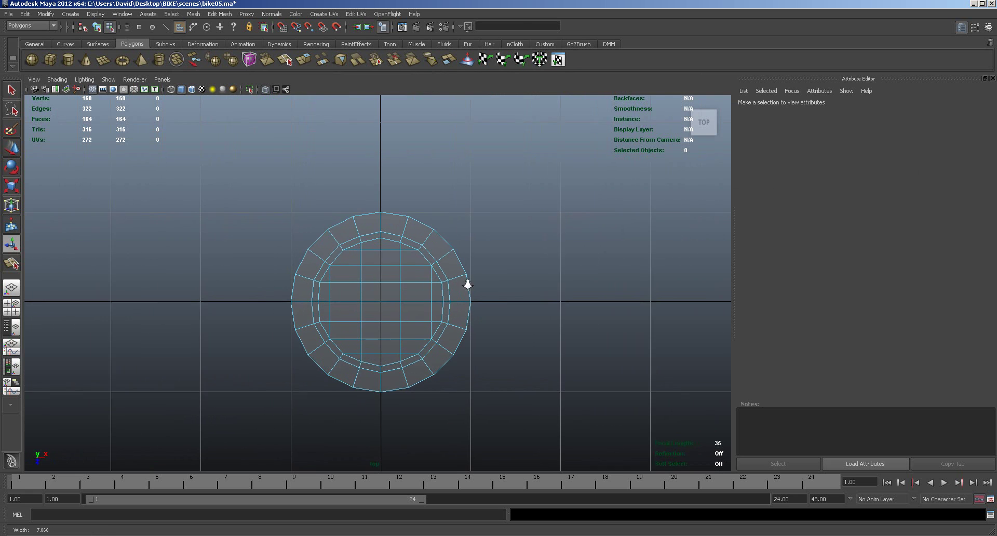
left_click(391, 259)
left_click(393, 273, "shift")
left_click(393, 291, "shift")
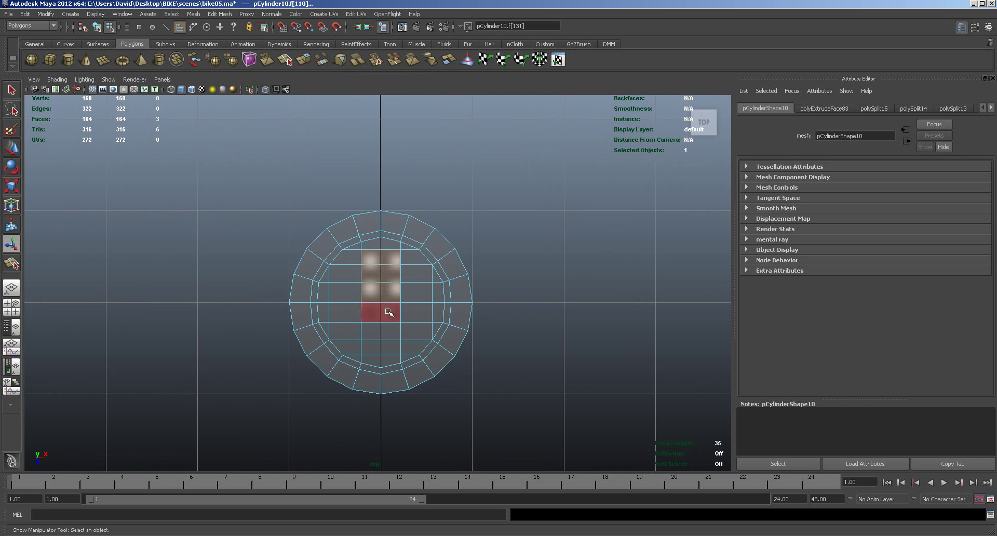
left_click(390, 312, "shift")
left_click(394, 333, "shift")
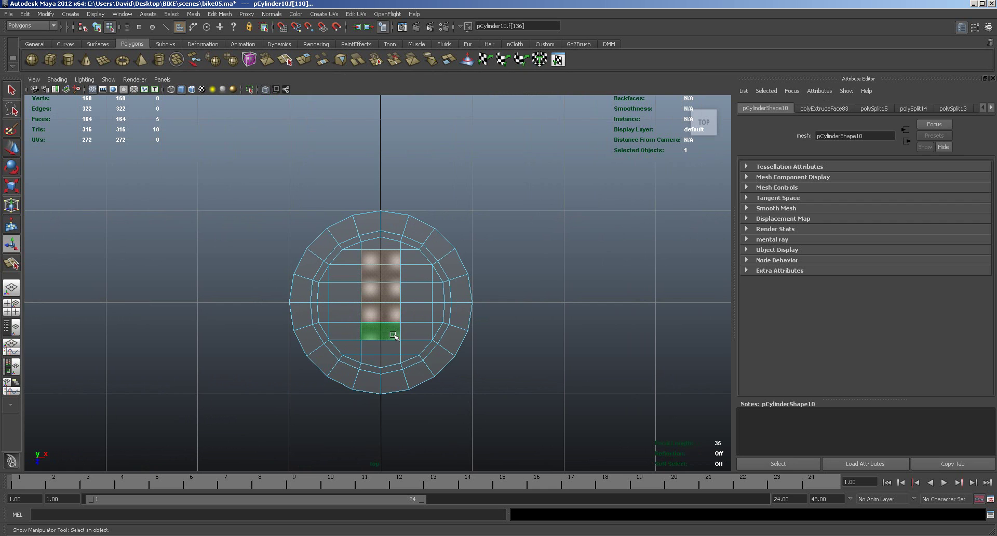
left_click(387, 274)
left_click(387, 292, "shift")
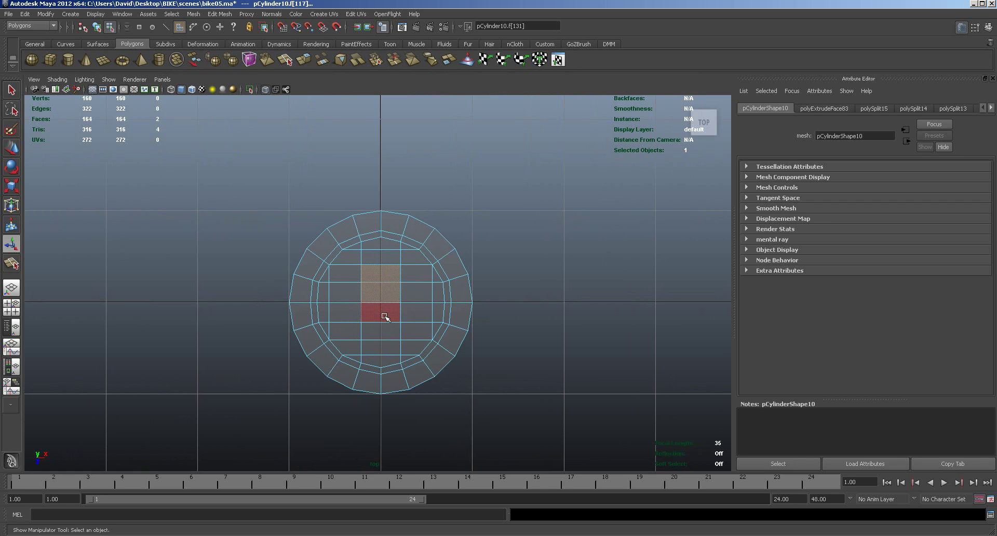
left_click(386, 313, "shift")
left_click(389, 332, "shift")
left_click(416, 308, "shift")
left_click(416, 292, "shift")
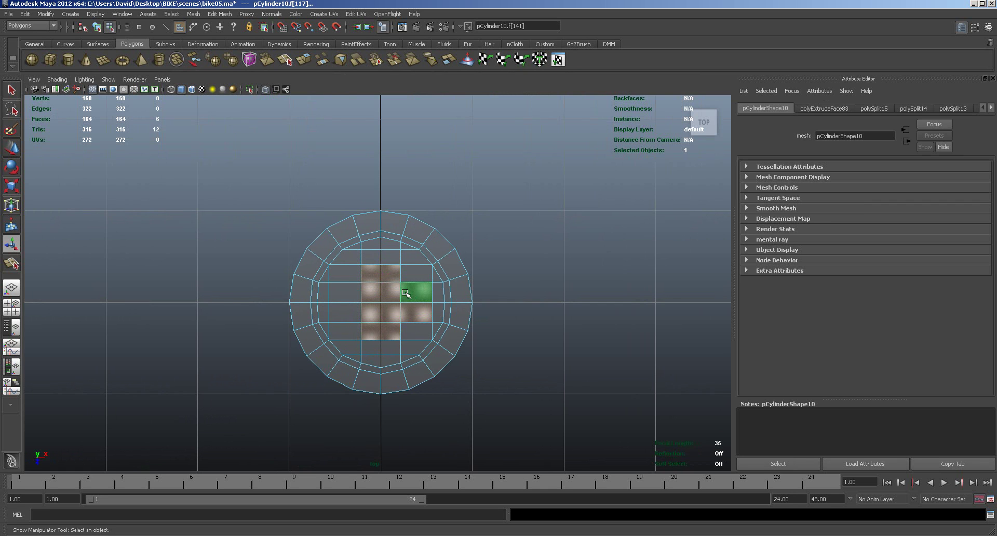
left_click(357, 292, "shift")
left_click(357, 308, "shift")
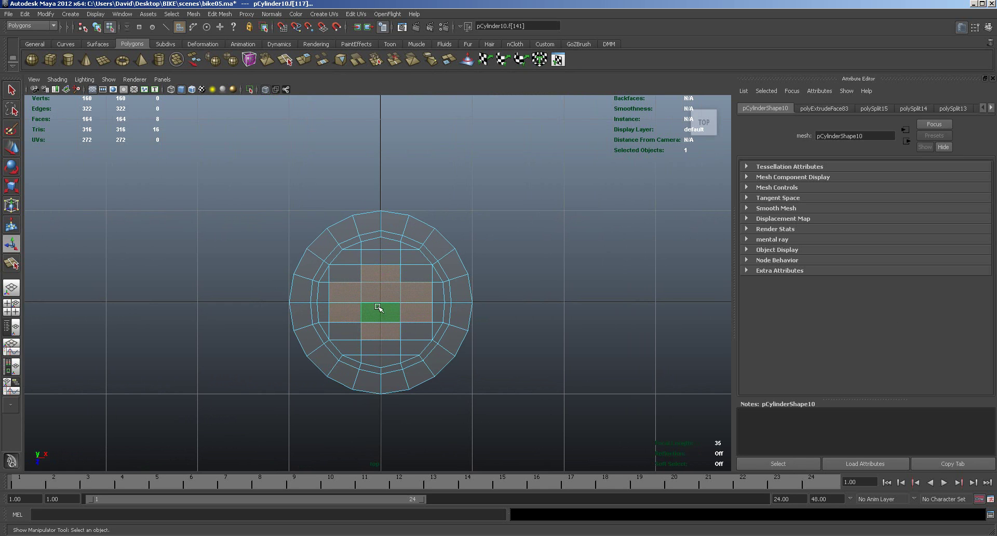
left_click(375, 262, "shift")
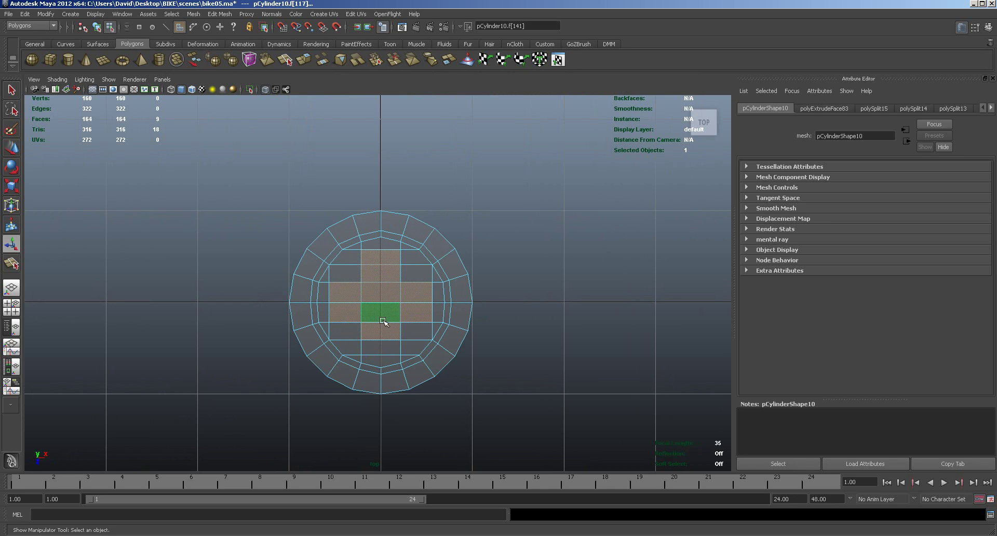
left_click(379, 347, "shift")
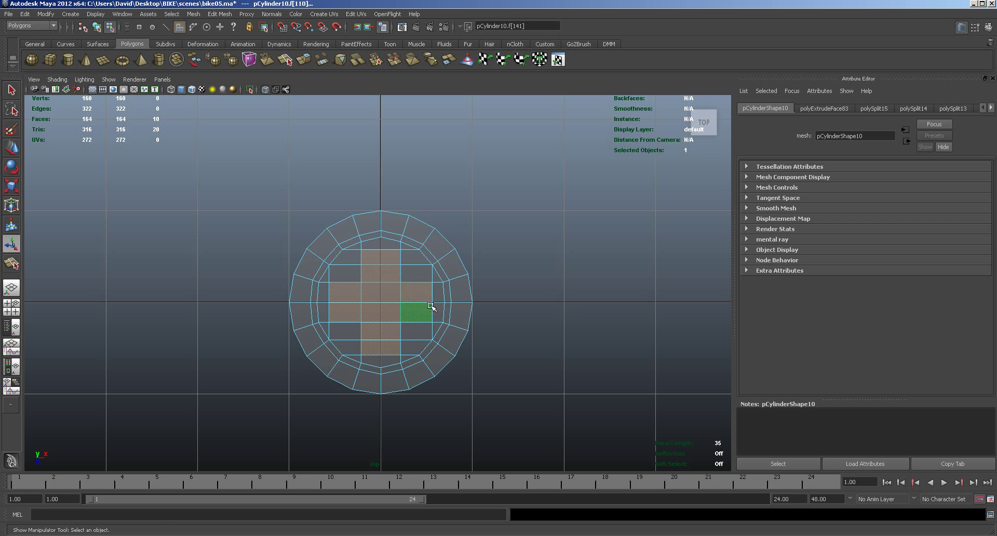
key("space")
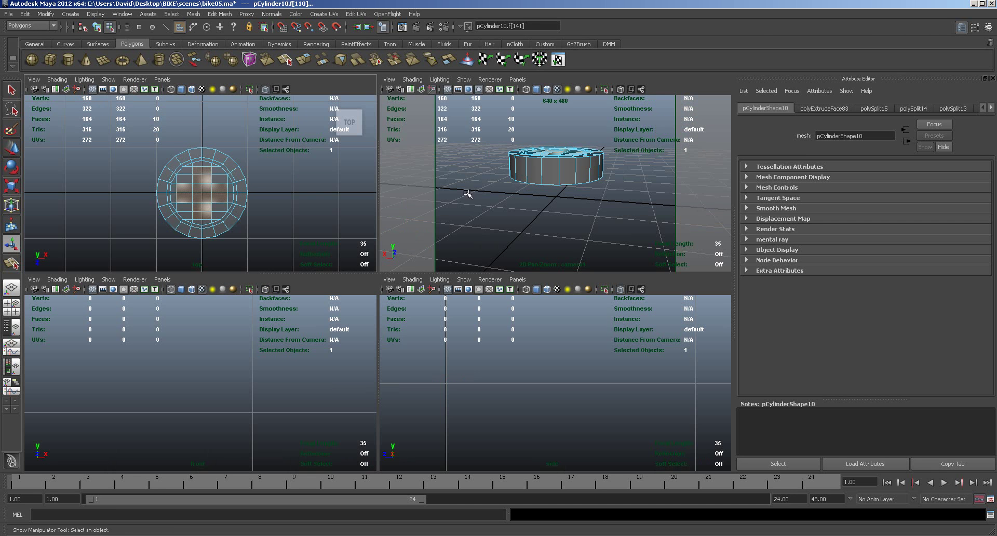
Extrude the cross faces and scale them slightly inward in X and Z, to about 0.94.
left_click(306, 60)
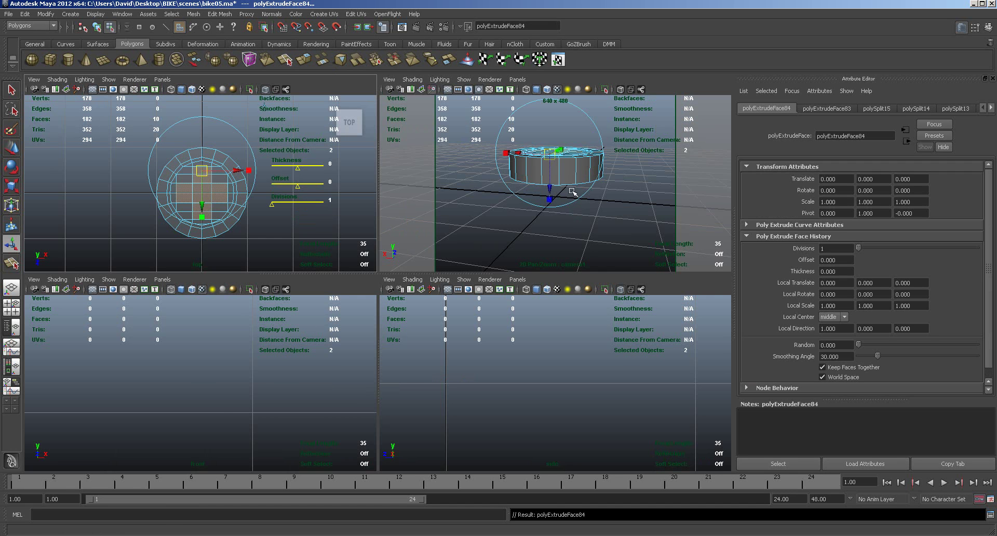
scroll(550, 190, "up", 3)
key("space")
left_click_drag(502, 270, 507, 285, "alt")
left_click_drag(317, 202, 392, 252)
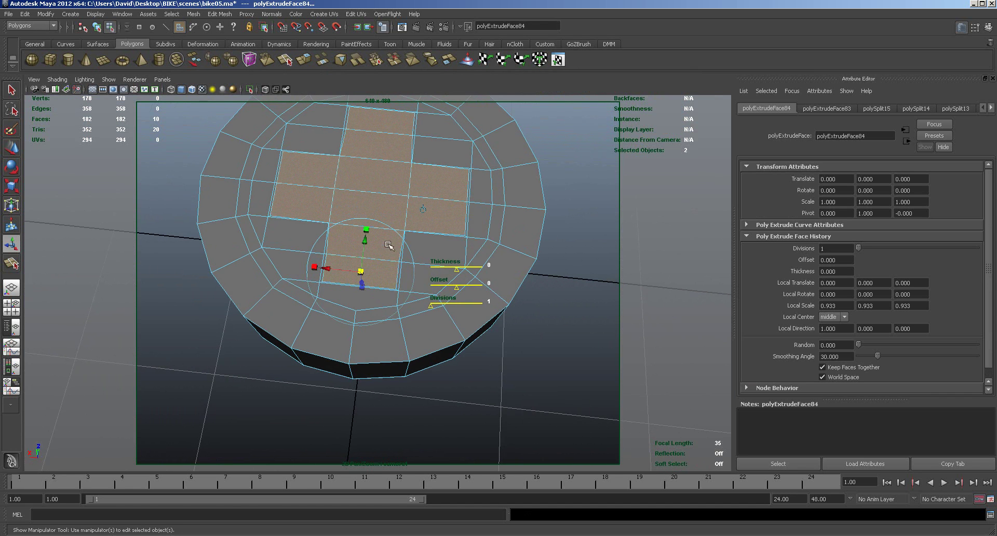
key("r")
key("ctrl+z")
left_click_drag(370, 191, 363, 191)
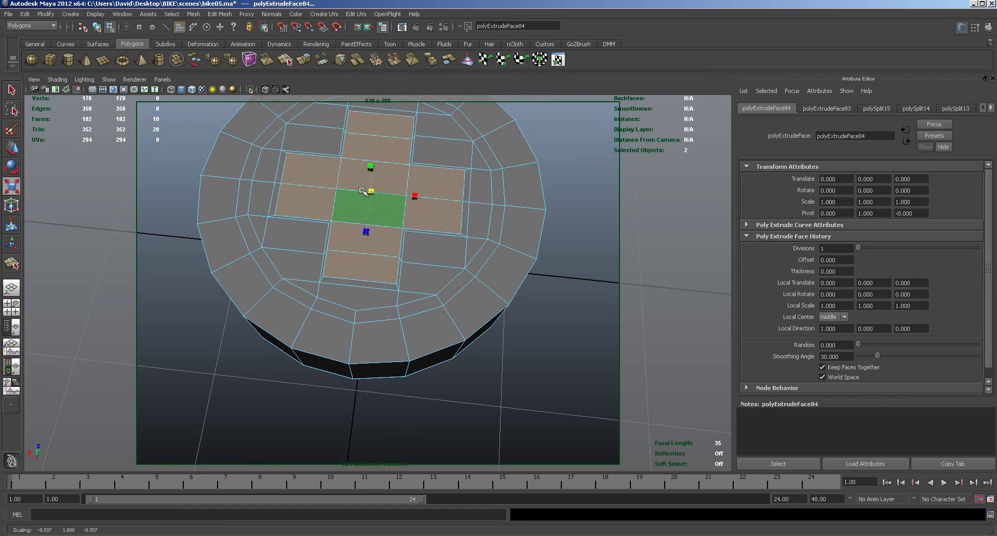
left_click_drag(366, 232, 366, 233)
key("space")
key("space")
scroll(443, 302, "up", 4)
middle_click_drag(494, 323, 479, 307, "alt")
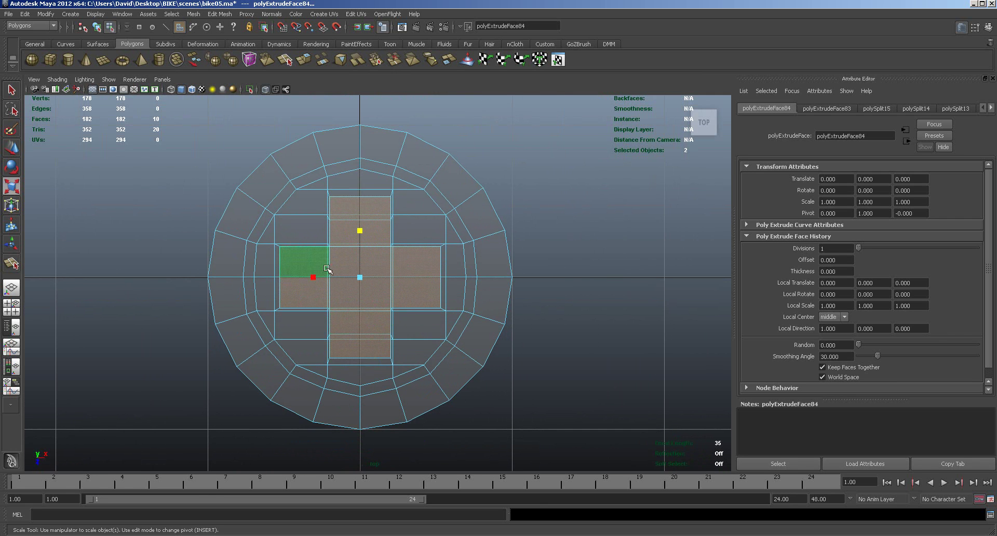
key("space")
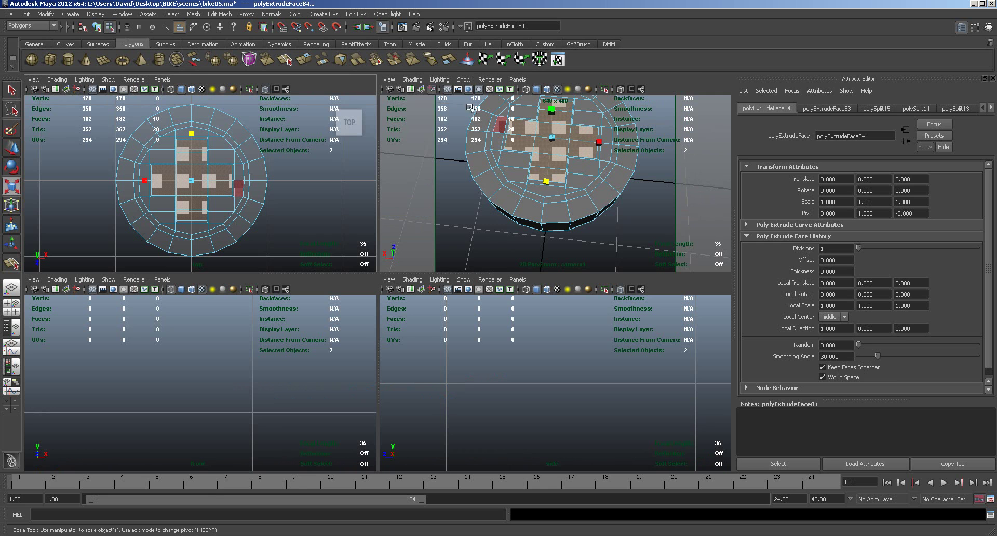
Extrude the inset cross faces repeatedly and move them down into the cap to form the recess.
left_click(304, 60)
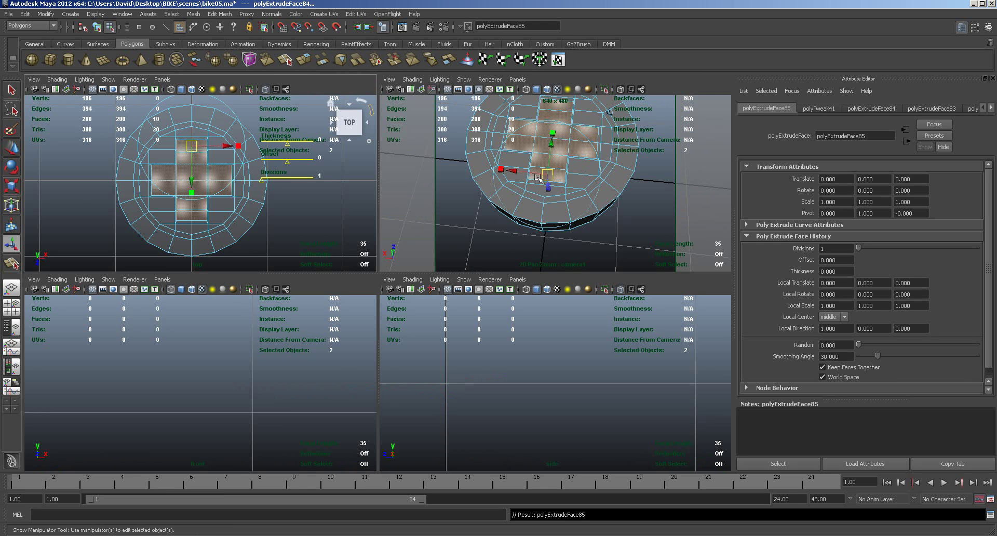
left_click_drag(522, 224, 545, 173, "alt")
left_click(304, 60)
left_click_drag(548, 178, 549, 194)
left_click(304, 60)
left_click(548, 187)
Extrude the recess floor once more and scale it slightly inward horizontally.
left_click(305, 60)
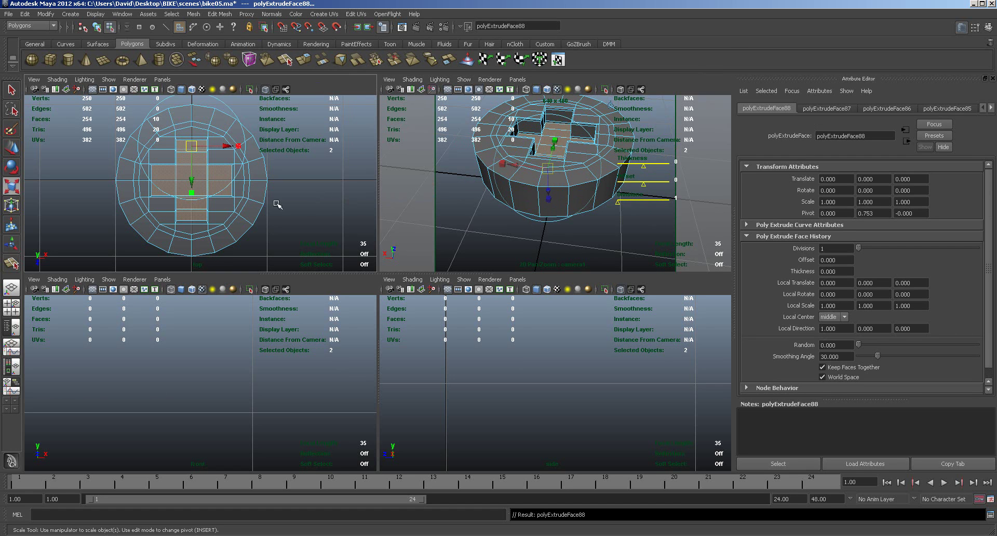
key("r")
left_click(193, 180)
left_click_drag(192, 179, 192, 180)
Return to object mode and turn on the smooth mesh preview for the cap.
right_click_drag(570, 207, 584, 204)
left_click(597, 228)
key("space")
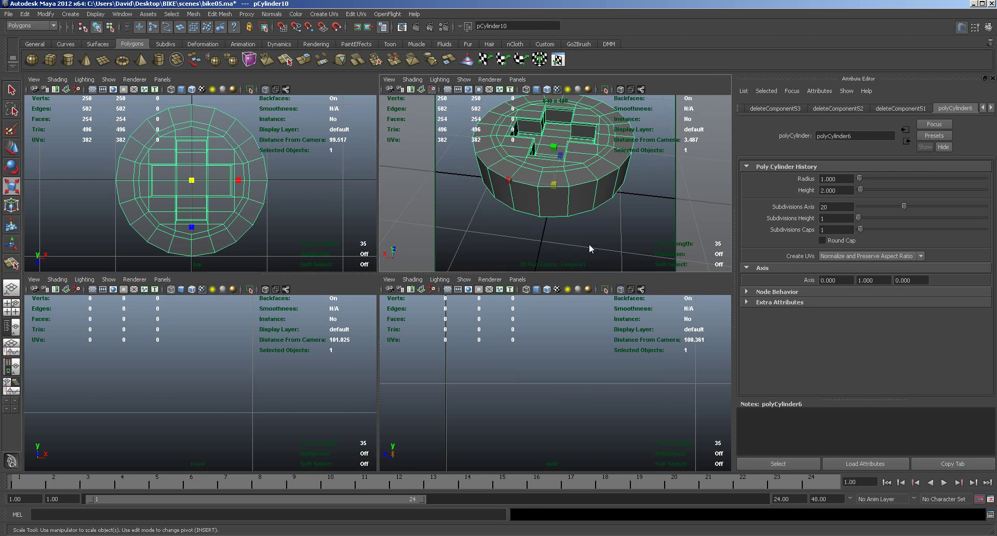
key("3")
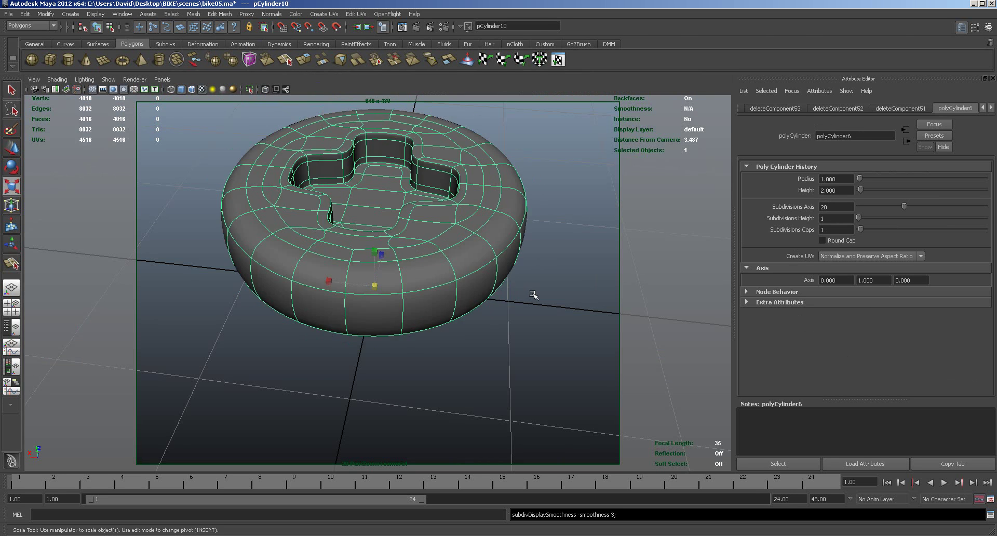
left_click_drag(540, 313, 542, 337, "alt")
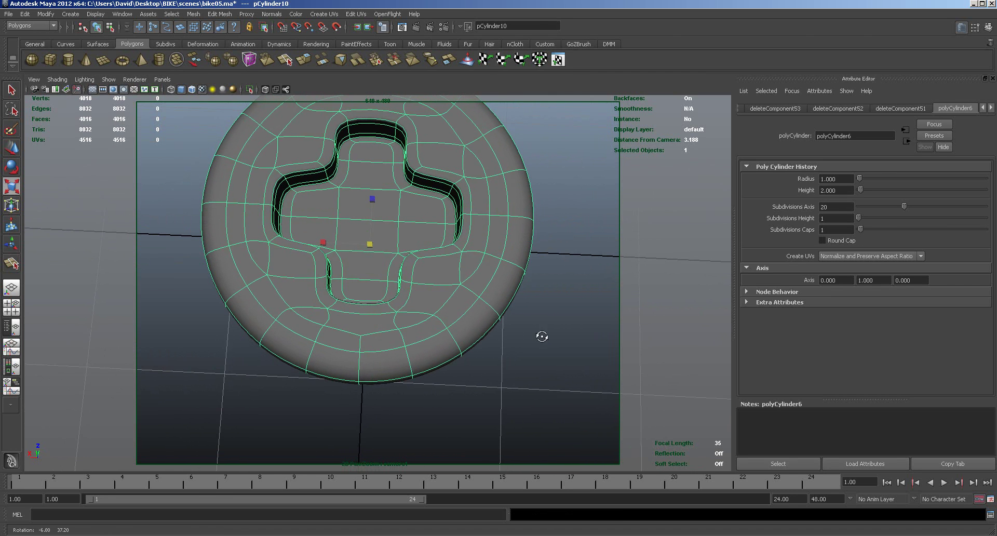
Insert edge loops close to the outer ends of all four arms of the cross recess.
left_click(220, 14)
left_click(241, 110)
left_click_drag(455, 181, 464, 182)
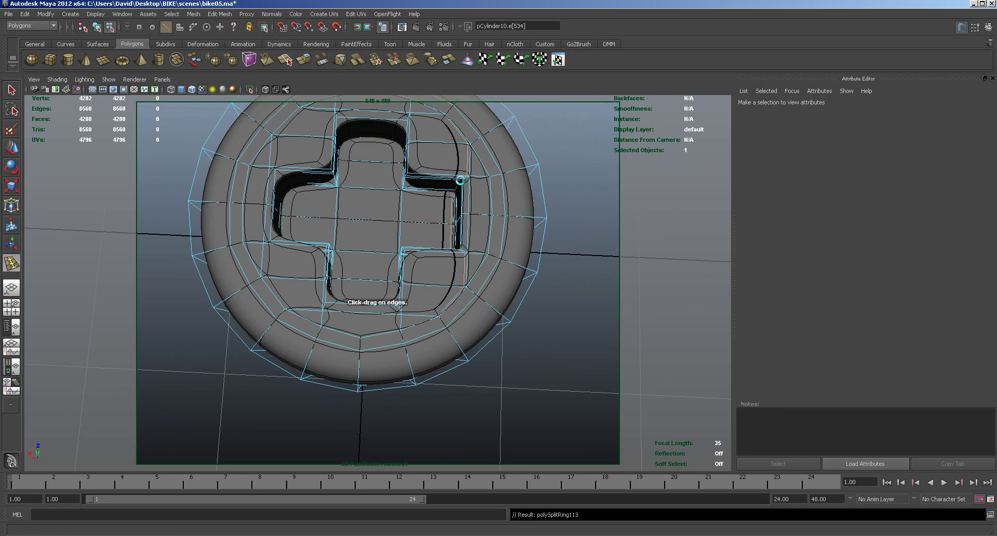
mouse_move(291, 173)
left_mouse_down()
mouse_move(269, 175)
mouse_move(279, 175)
left_mouse_up()
left_click_drag(331, 153, 339, 120)
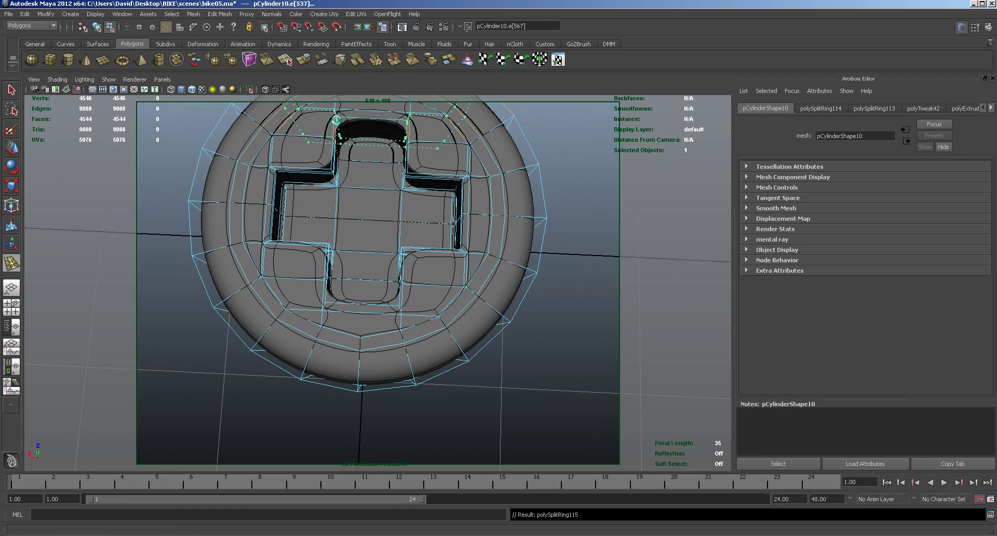
mouse_move(327, 292)
left_mouse_down()
mouse_move(324, 319)
mouse_move(324, 311)
left_mouse_up()
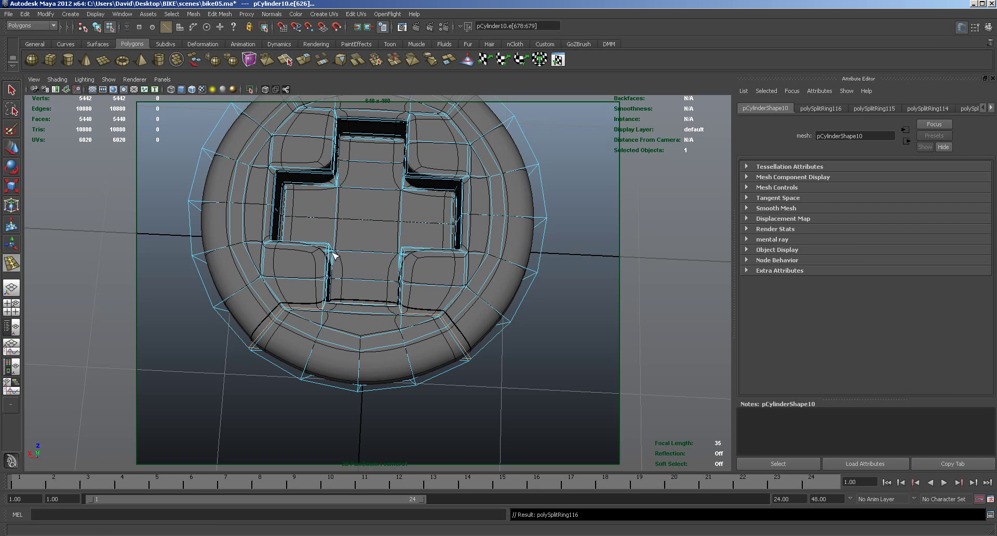
Insert edge loops beside the cross recess's inner corners and return to object mode.
left_click_drag(329, 253, 328, 247)
left_click_drag(332, 165, 334, 174)
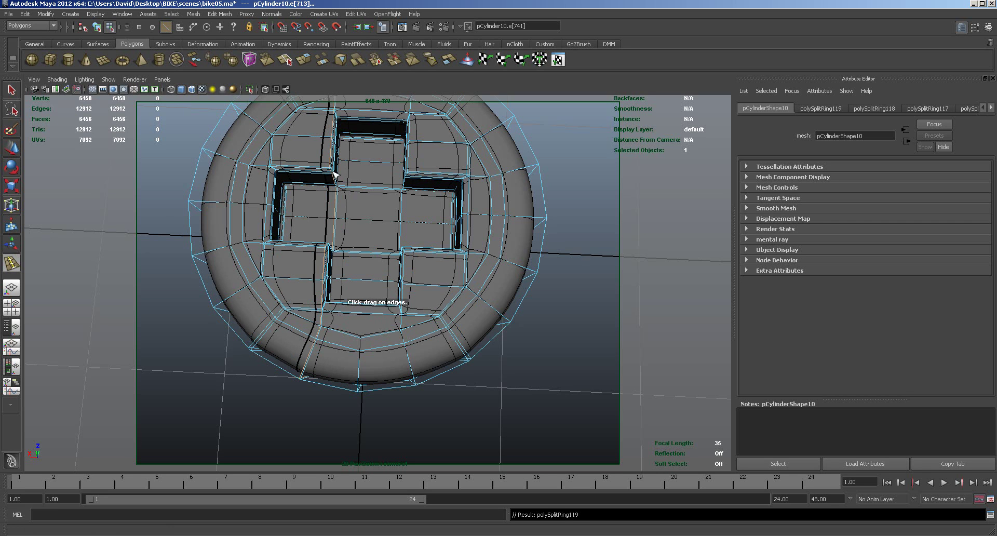
left_click_drag(417, 183, 409, 177)
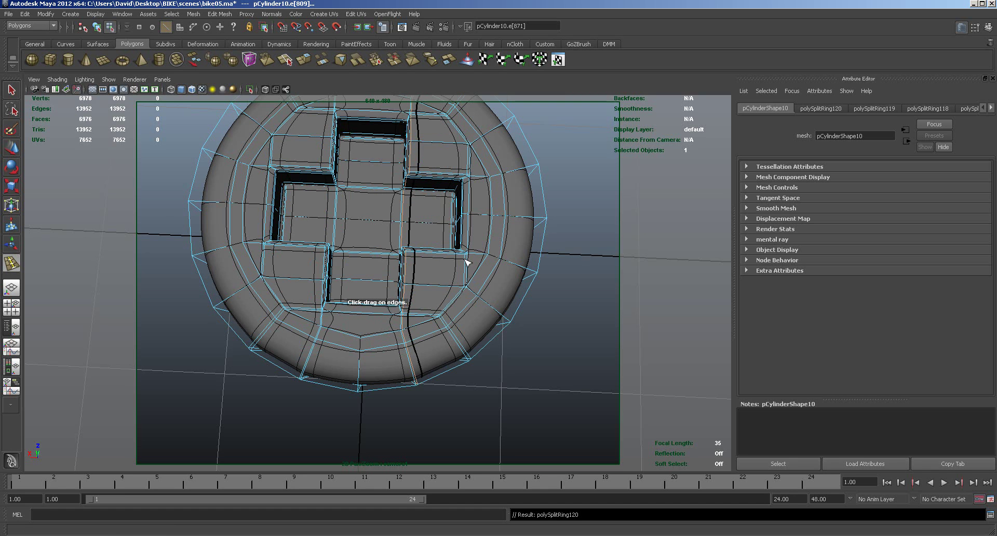
left_click(11, 148)
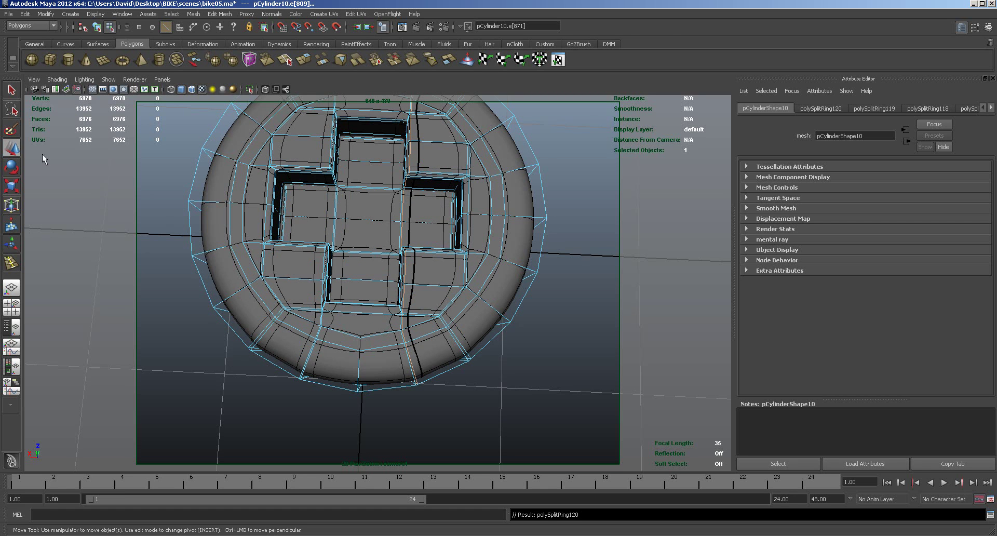
right_click(324, 271)
right_click_drag(324, 272, 366, 260)
right_click_drag(527, 359, 425, 282, "alt")
left_click_drag(425, 282, 343, 300, "alt")
key("F8")
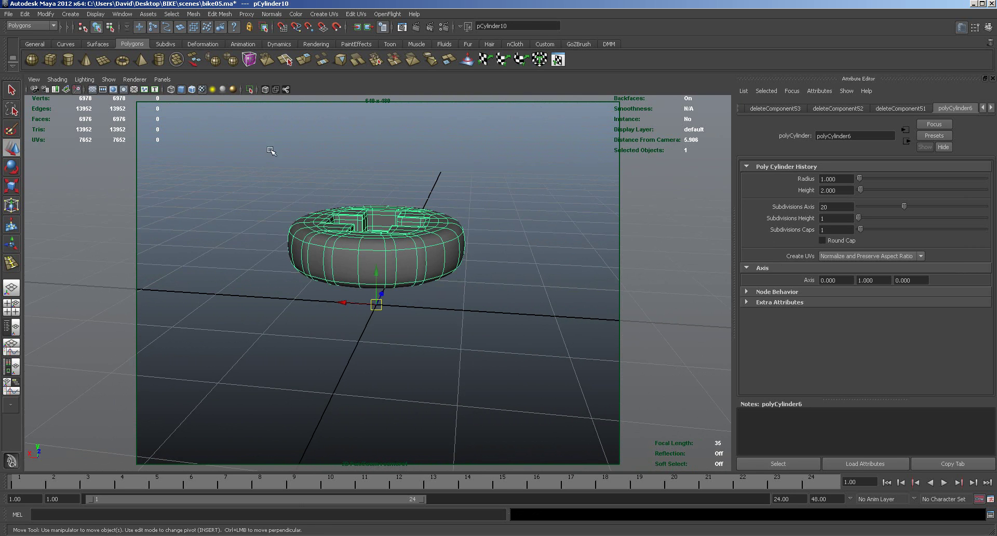
Insert edge loops near the rims of the cap's side wall and around its top face, and select the whole cap.
left_click(219, 14)
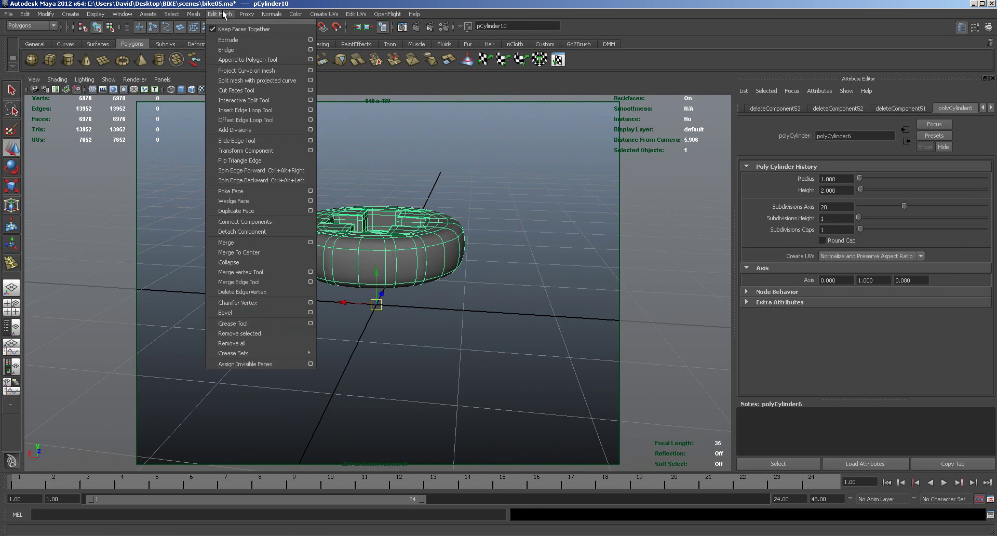
left_click(238, 110)
left_click_drag(361, 276, 361, 249)
left_click_drag(466, 315, 461, 346, "alt")
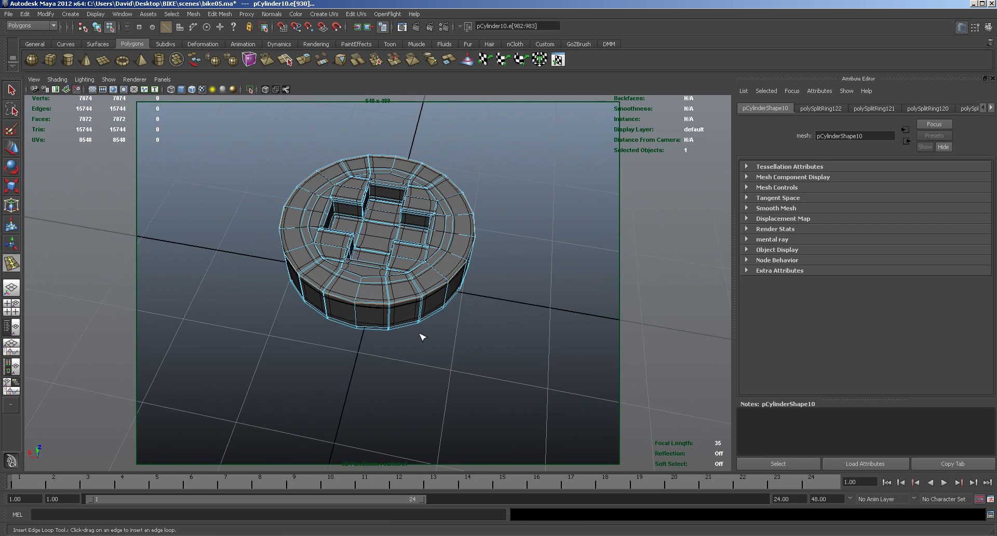
mouse_move(358, 291)
left_mouse_down()
mouse_move(361, 302)
mouse_move(367, 290)
left_mouse_up()
right_click_drag(442, 280, 464, 269)
mouse_move(480, 327)
left_mouse_down("alt")
mouse_move(474, 289)
mouse_move(561, 296)
mouse_move(610, 338)
mouse_move(590, 355)
mouse_move(530, 316)
mouse_move(491, 313)
left_mouse_up("alt")
left_click_drag(389, 309, 392, 294, "alt")
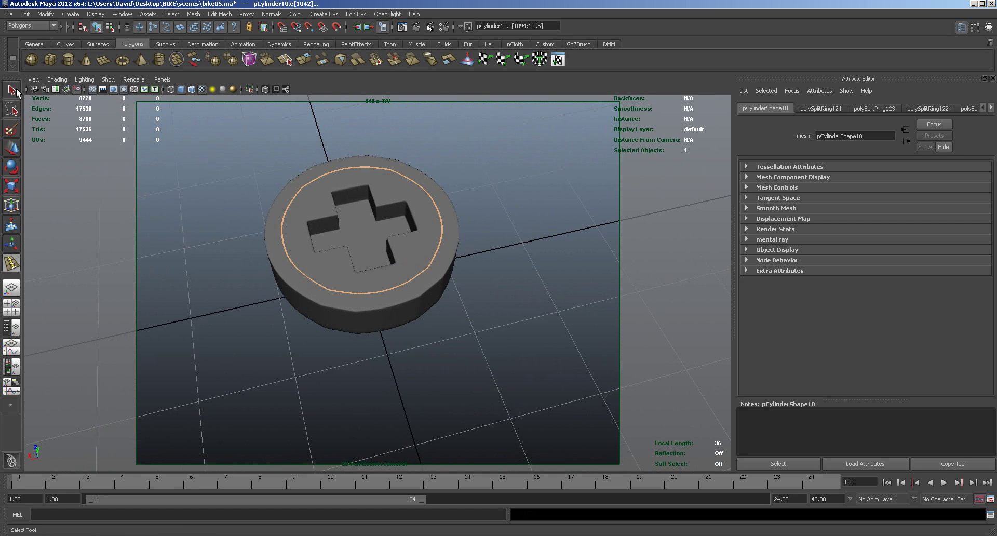
key("q")
left_click(368, 314)
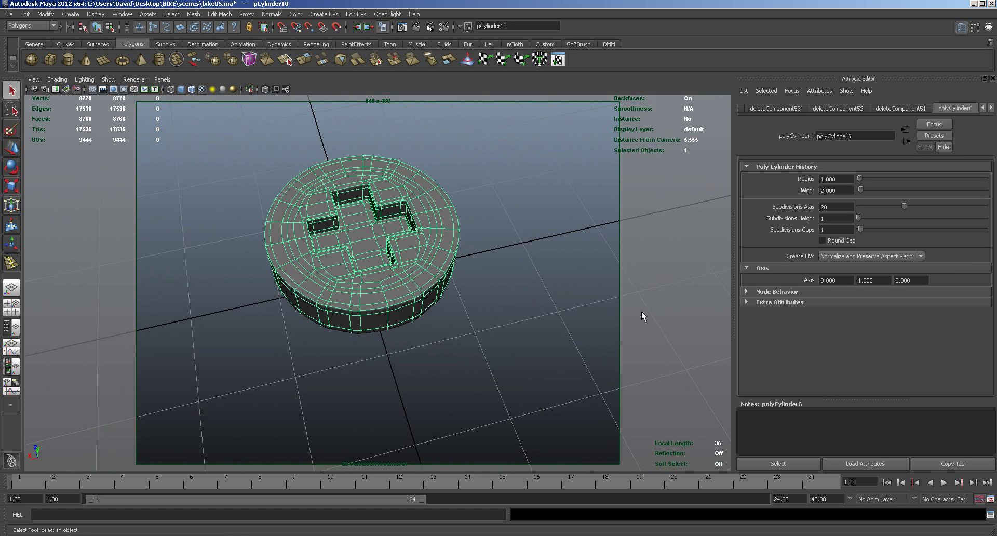
Make the forks, pedal, grips, handlebars, ground, frame, saddle and wheels layers visible around the cap.
left_click(989, 27)
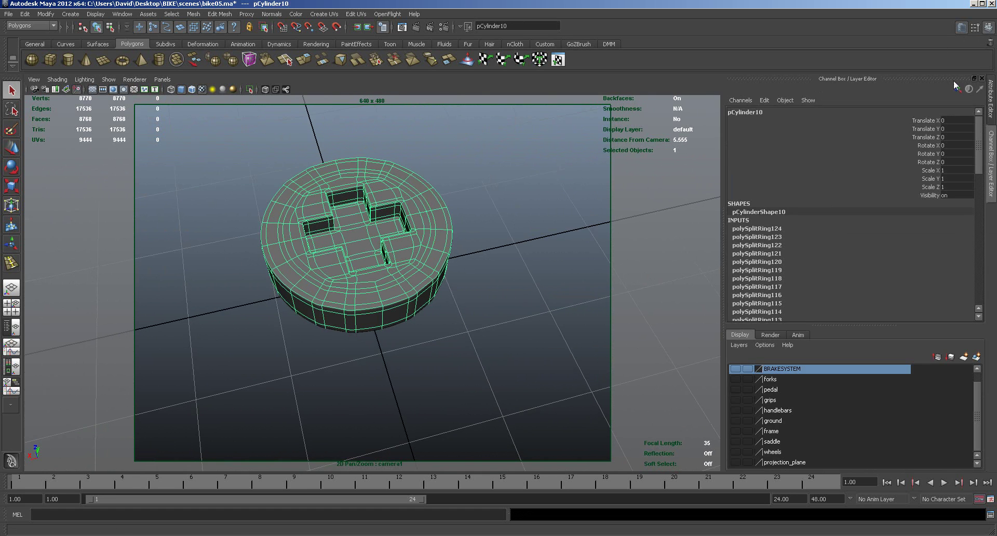
left_click(735, 368)
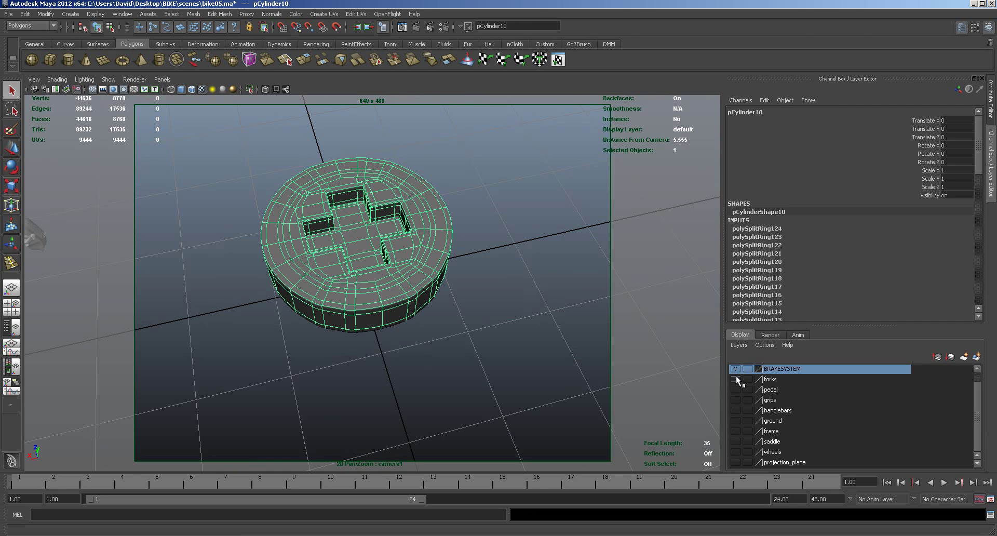
left_click(735, 368)
left_click(735, 389)
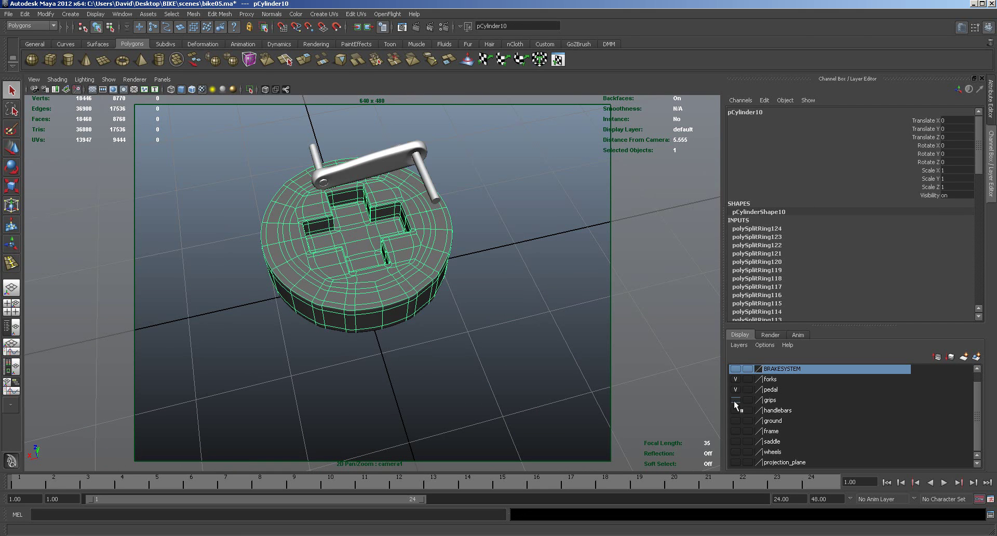
left_click(736, 410)
left_click(737, 420)
left_click(736, 430)
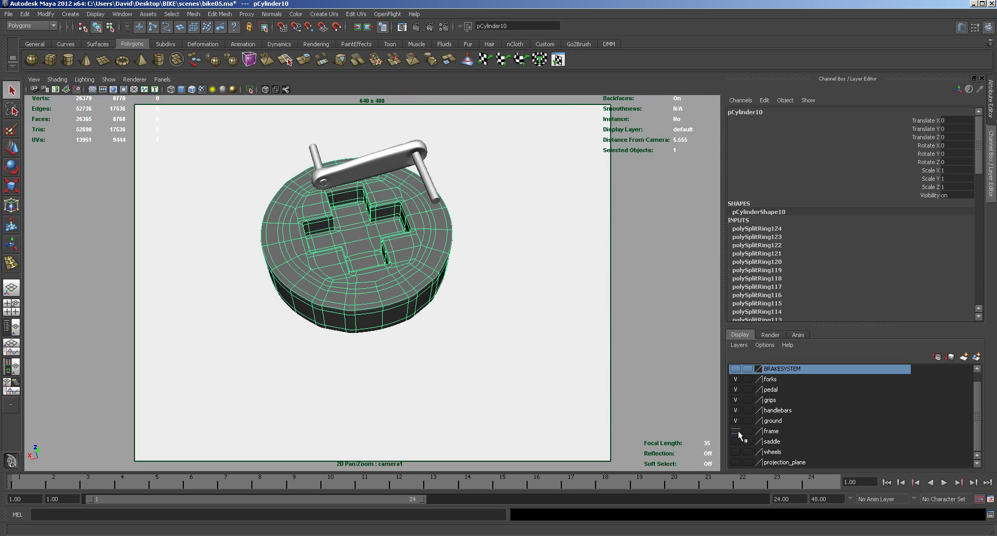
left_click(737, 451)
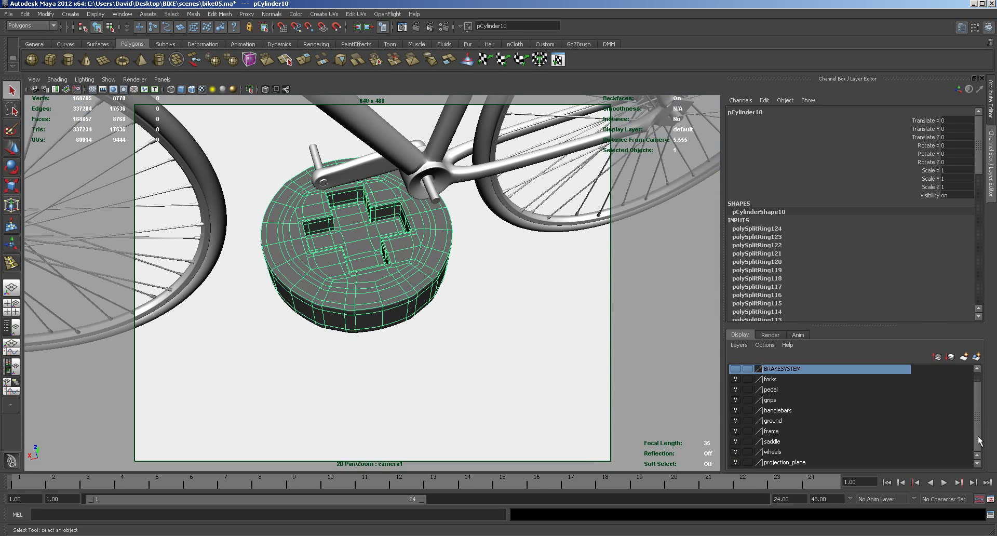
Scale the cap down uniformly to about 0.151.
scroll(369, 294, "down", 6)
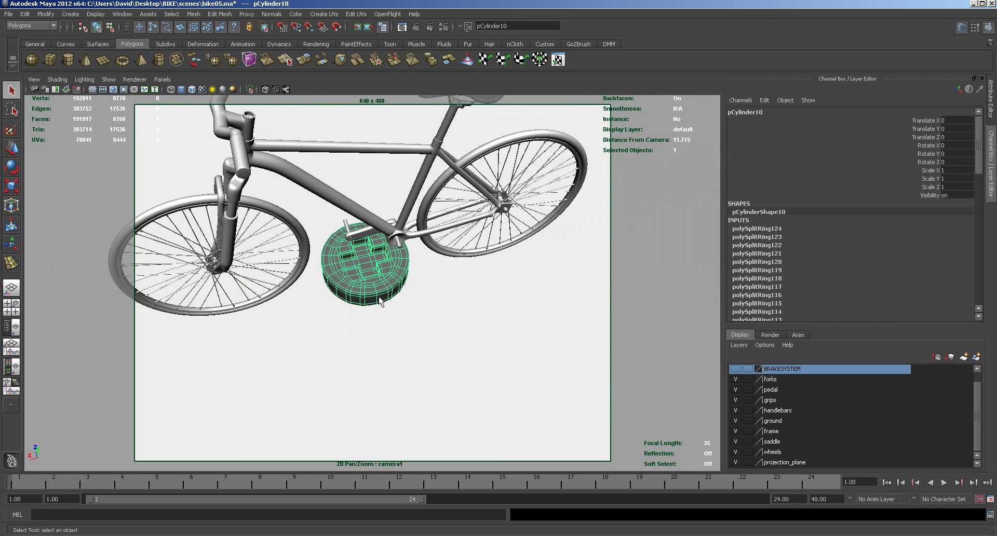
key("r")
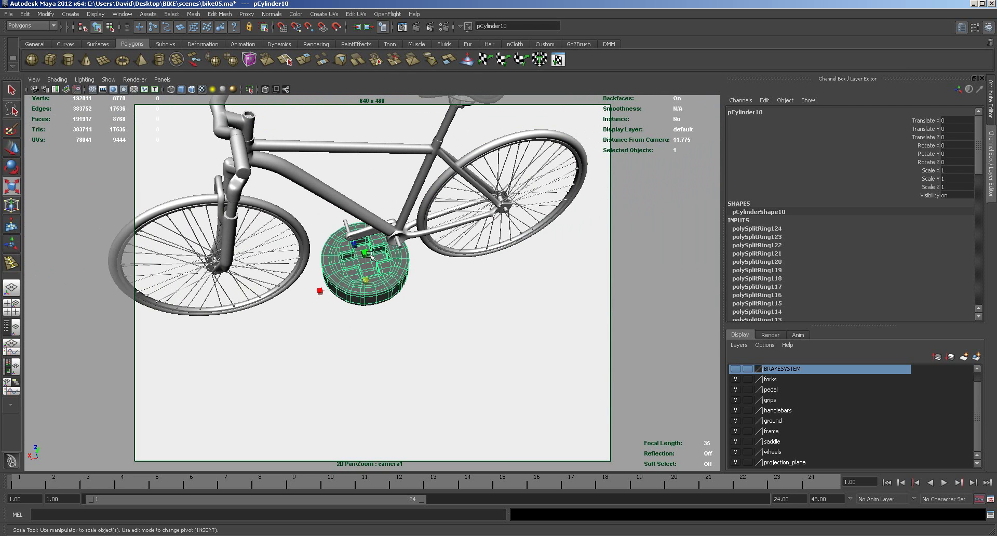
left_click_drag(366, 282, 330, 265)
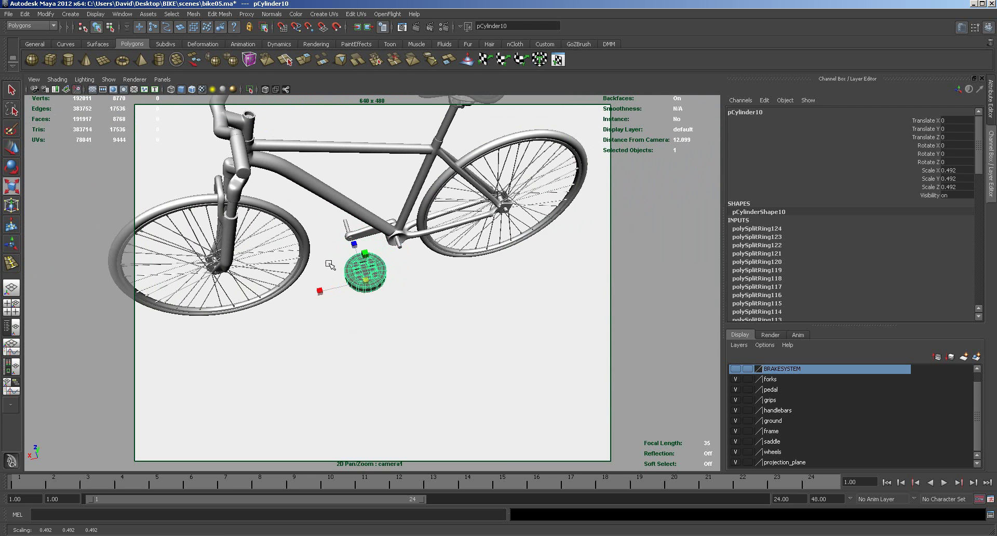
key("space")
left_click_drag(190, 180, 72, 58)
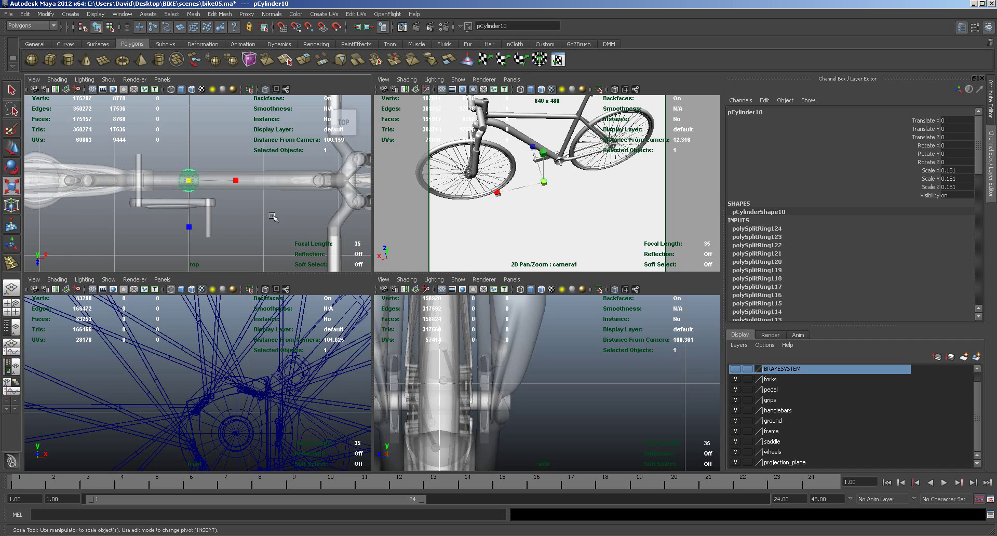
Move the cap to the top of the bike's steering tube, at about X 1.747 and Y 5.146.
key("w")
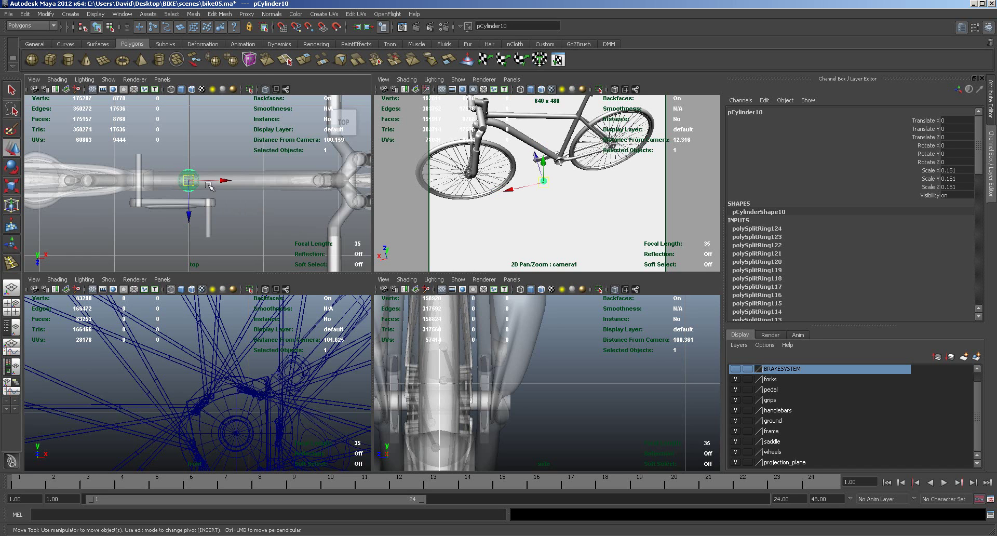
left_click_drag(217, 182, 346, 181)
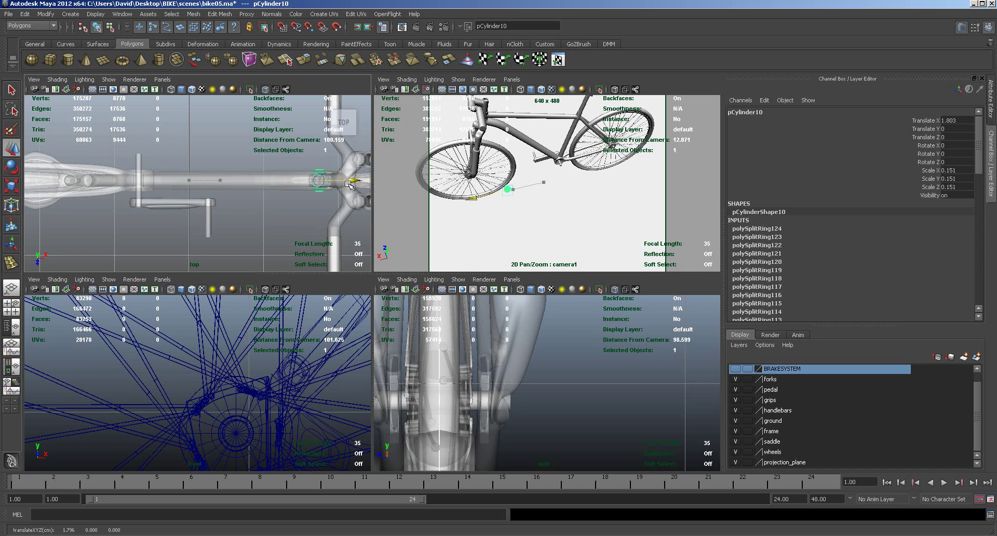
key("a")
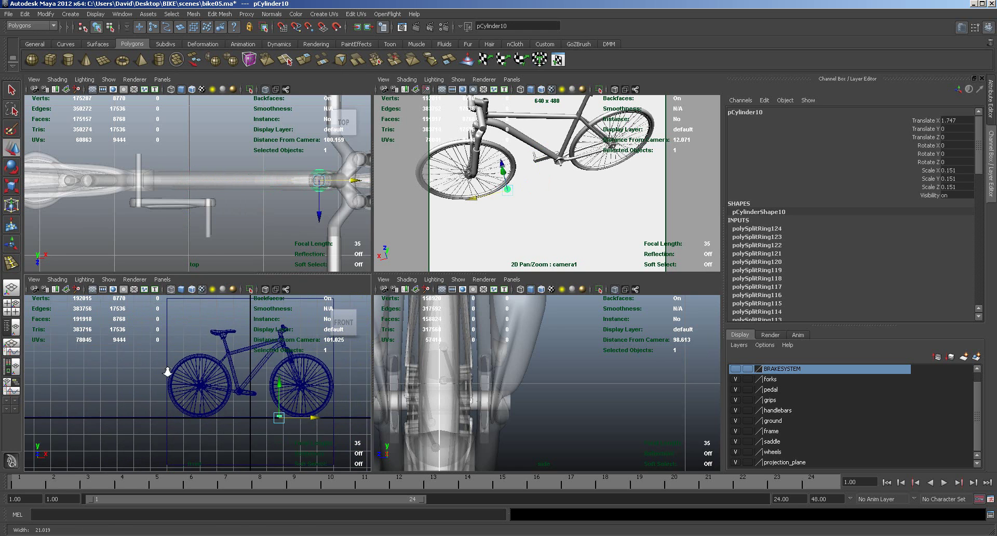
left_click_drag(279, 385, 278, 301)
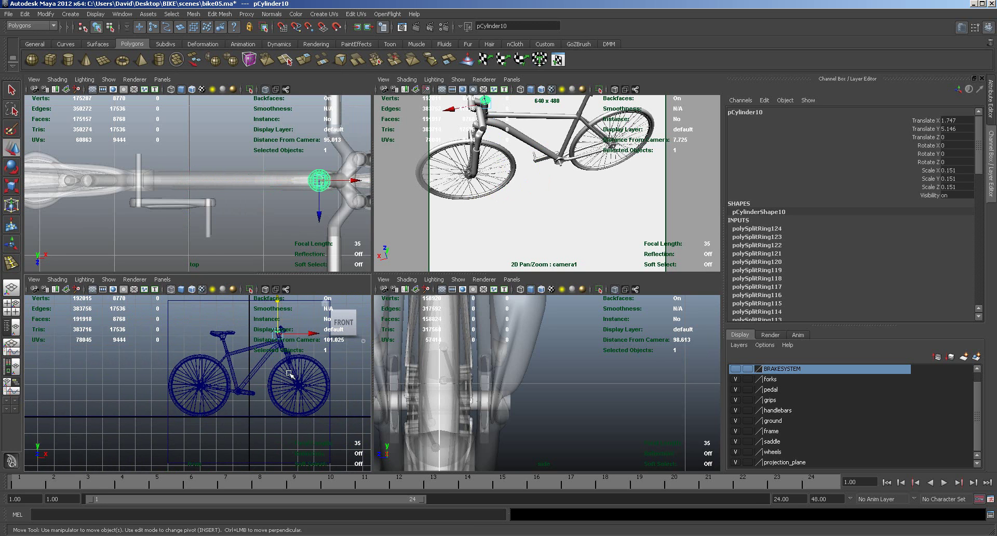
Scale the cap uniformly to about 0.083 and rotate it about 17 degrees around Z to match the steering tube's tilt.
key("space")
right_click_drag(378, 348, 414, 349, "alt")
middle_click_drag(465, 341, 178, 460, "alt")
right_click_drag(179, 462, 652, 434, "alt")
middle_click_drag(284, 437, 623, 417, "alt")
right_click_drag(371, 407, 767, 400, "alt")
key("r")
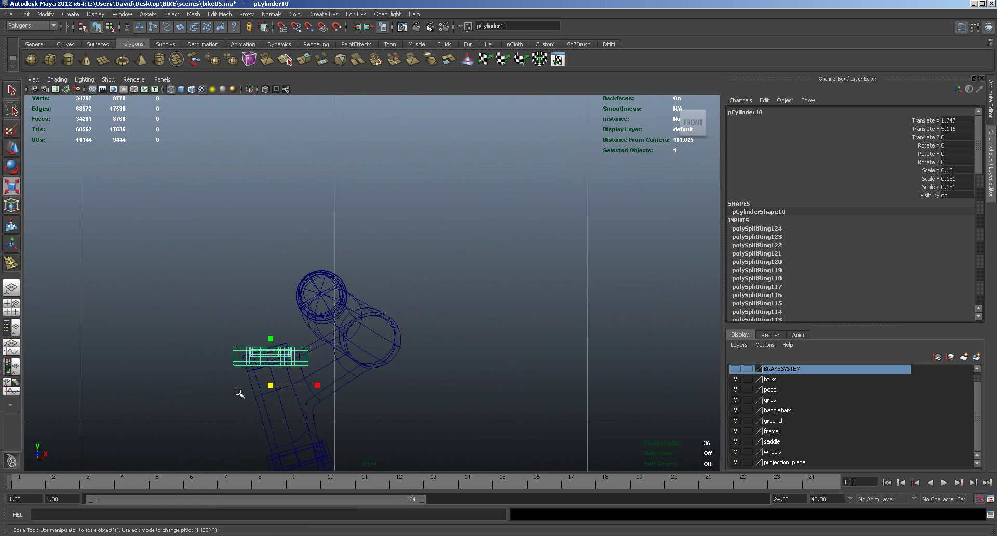
left_click_drag(271, 387, 243, 372)
key("e")
left_click_drag(307, 357, 300, 340)
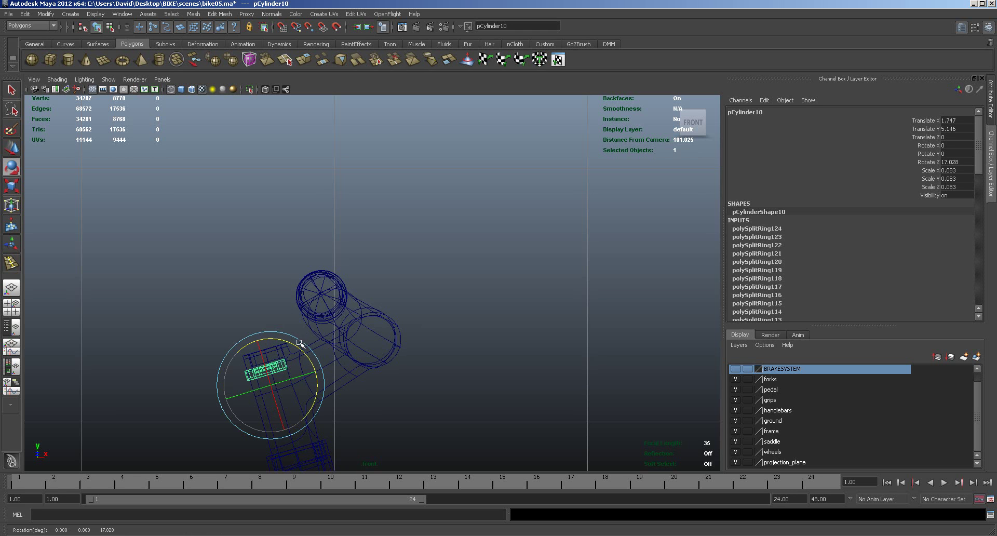
Raise the cap along the steering tube to about Y 5.218.
key("w")
left_click_drag(272, 389, 272, 369)
key("space")
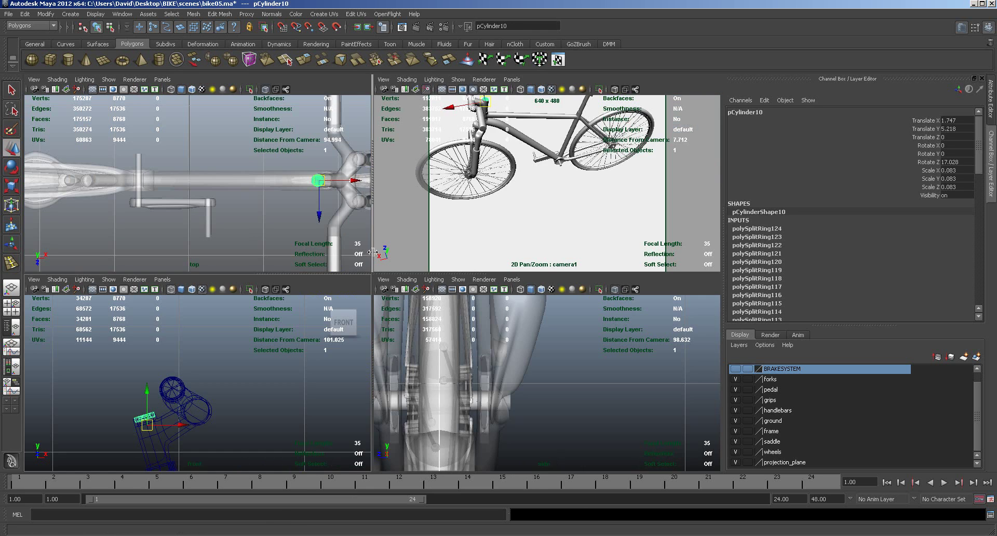
Scale the cap to about 0.063 so it fits inside the tube opening and centre it at about X 1.743.
key("space")
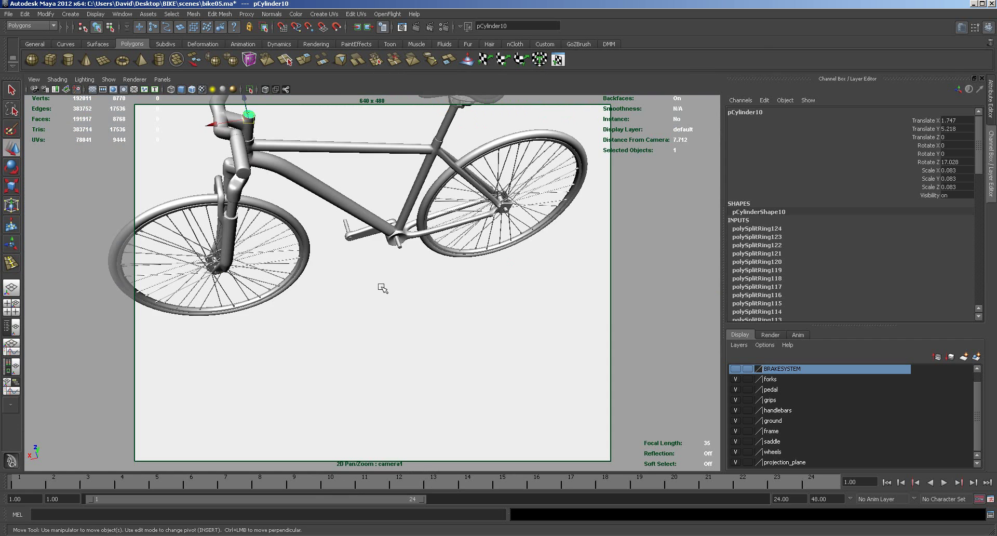
scroll(394, 322, "down", 3)
right_click_drag(352, 404, 286, 379, "alt")
middle_click_drag(286, 378, 382, 398, "alt")
right_click_drag(382, 392, 413, 374, "alt")
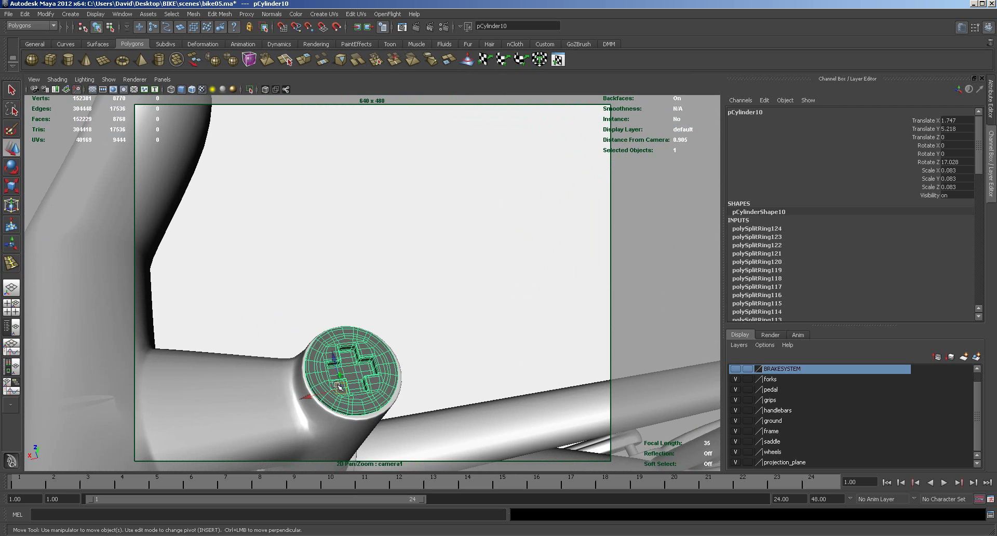
key("r")
left_click_drag(345, 388, 323, 383)
left_click_drag(424, 385, 414, 386, "alt")
middle_click_drag(402, 395, 465, 358, "alt")
left_click_drag(465, 358, 359, 398, "alt")
key("w")
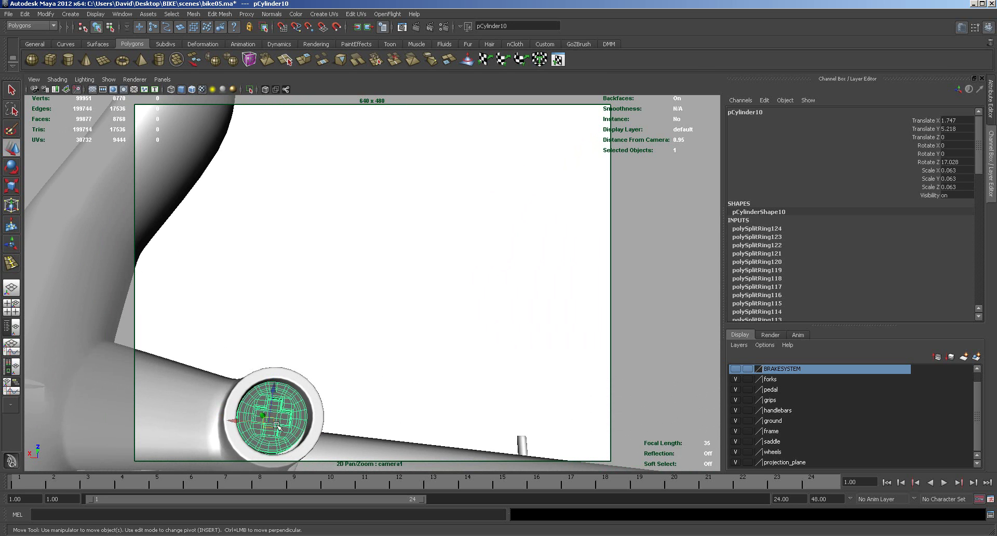
left_click_drag(236, 422, 238, 423)
left_click_drag(300, 427, 325, 424, "alt")
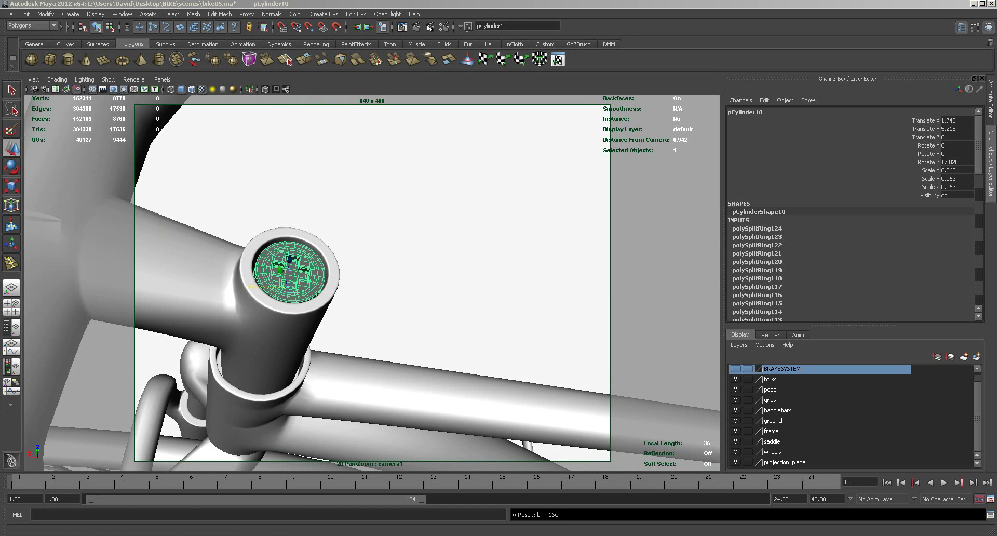
Deselect the cap, select the handlebars mesh and turn off its smooth preview.
left_click(463, 330)
right_click_drag(525, 323, 485, 323, "alt")
mouse_move(484, 323)
left_mouse_down("alt")
mouse_move(456, 325)
mouse_move(467, 320)
left_mouse_up("alt")
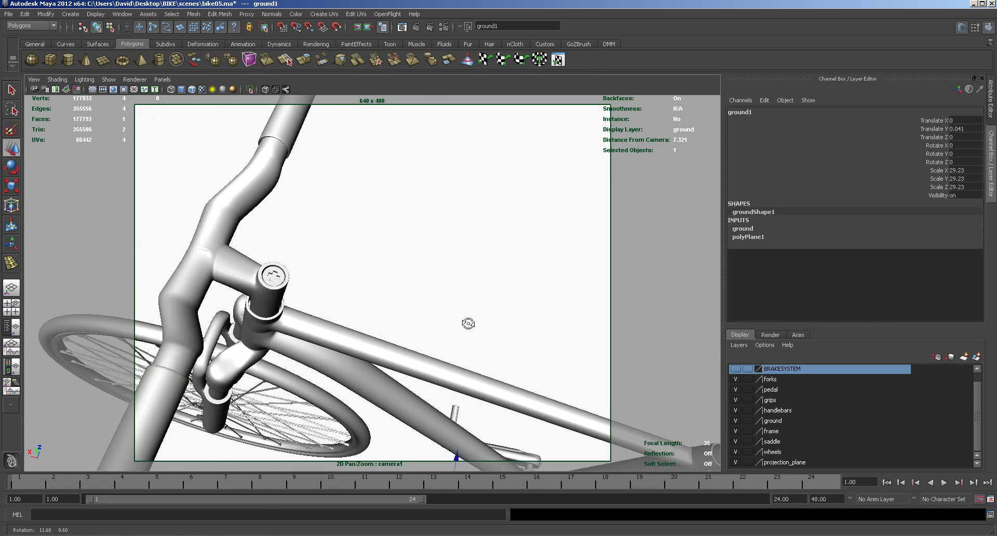
left_click(203, 264)
left_click_drag(203, 264, 270, 321, "alt")
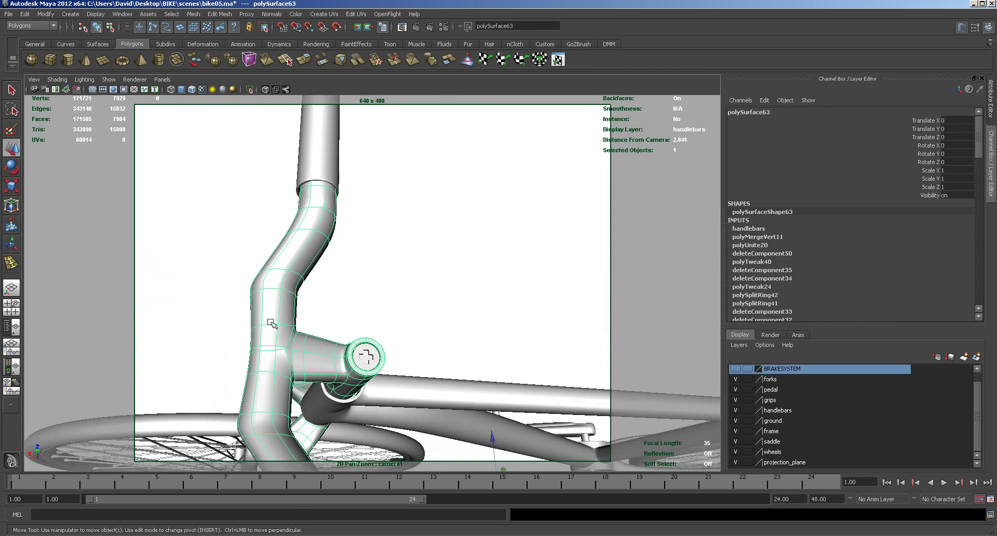
key("1")
right_click_drag(275, 358, 315, 365, "alt")
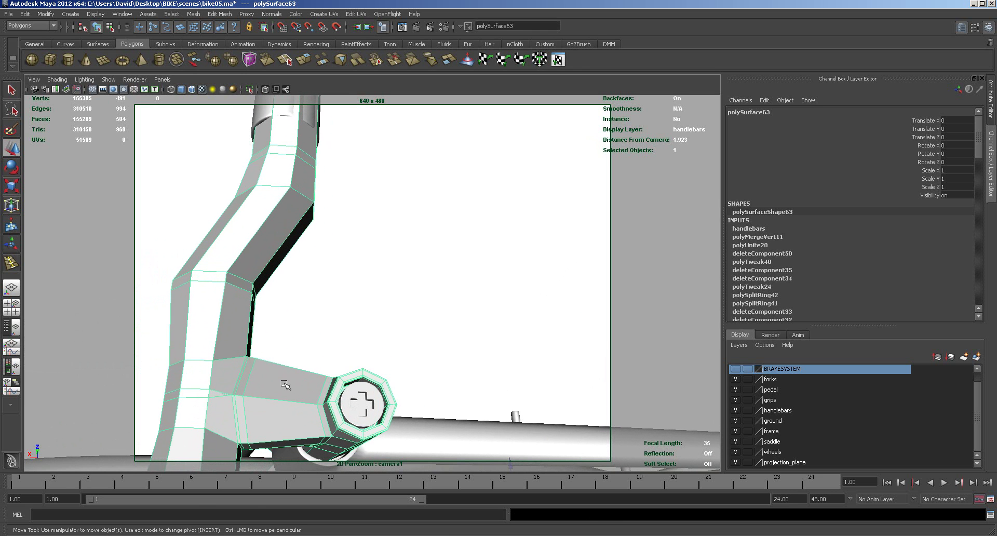
Select the handlebars mesh's vertices along its centre seam and scale them flat onto the centre line.
right_click_drag(209, 399, 206, 394)
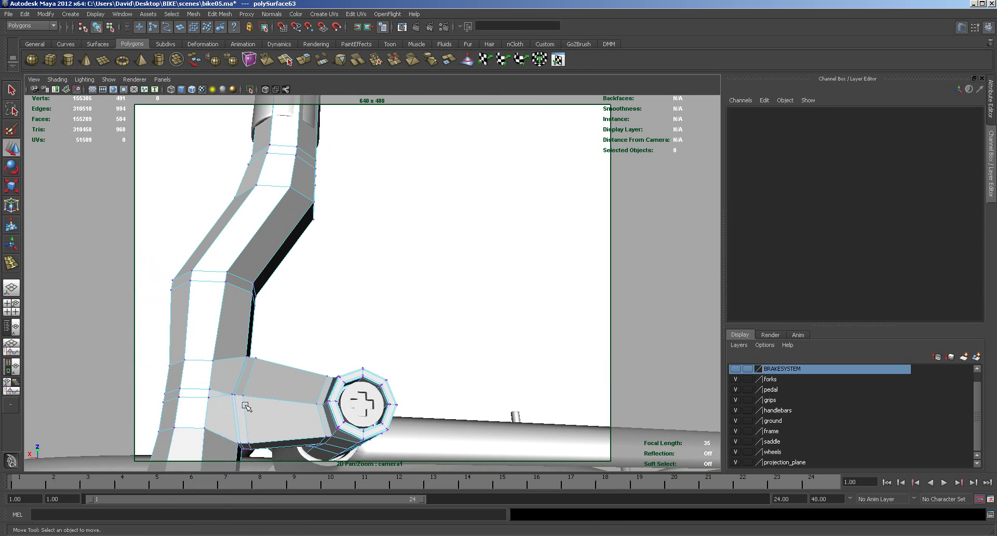
key("space")
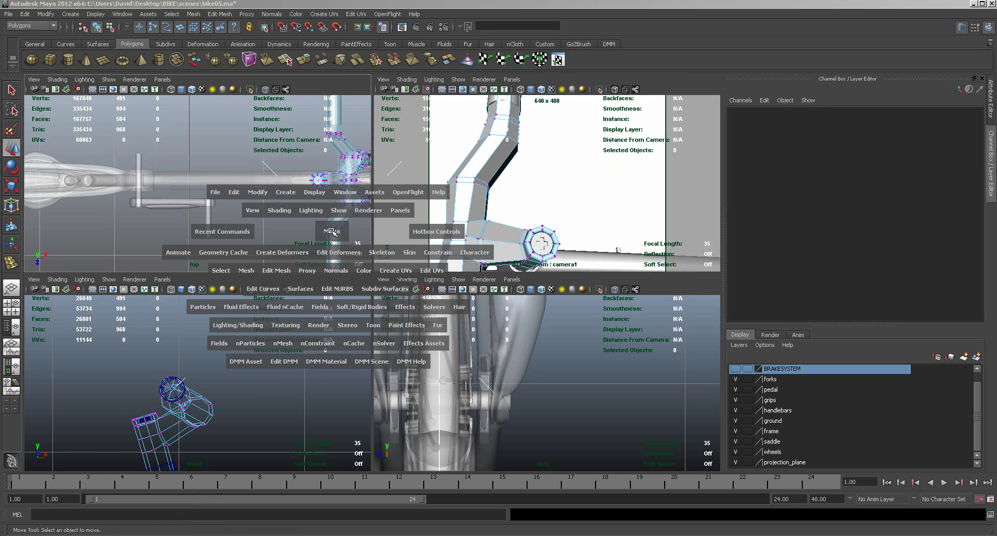
key("space")
middle_click_drag(469, 325, 216, 344, "alt")
right_click_drag(216, 345, 479, 315, "alt")
left_click_drag(394, 297, 483, 308)
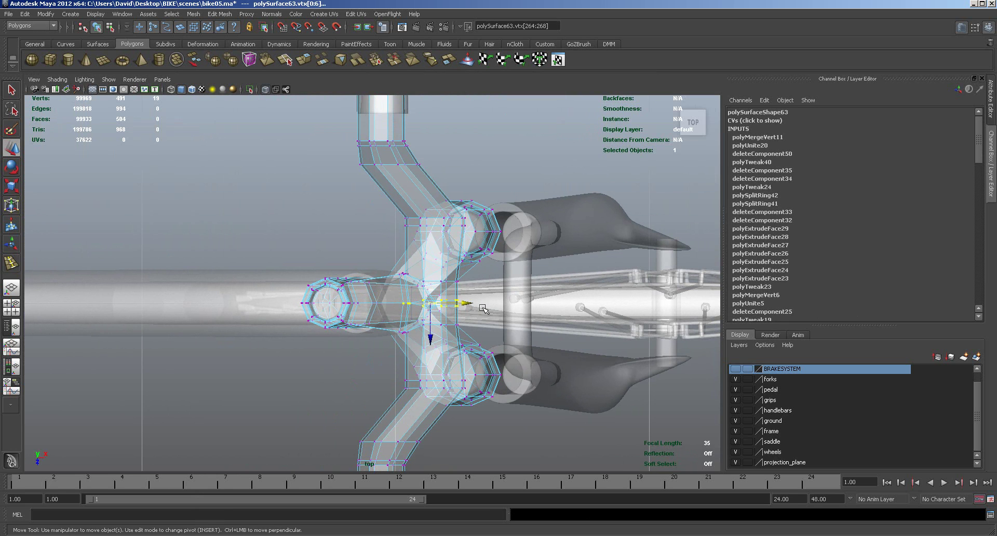
key("r")
left_click_drag(431, 257, 430, 299)
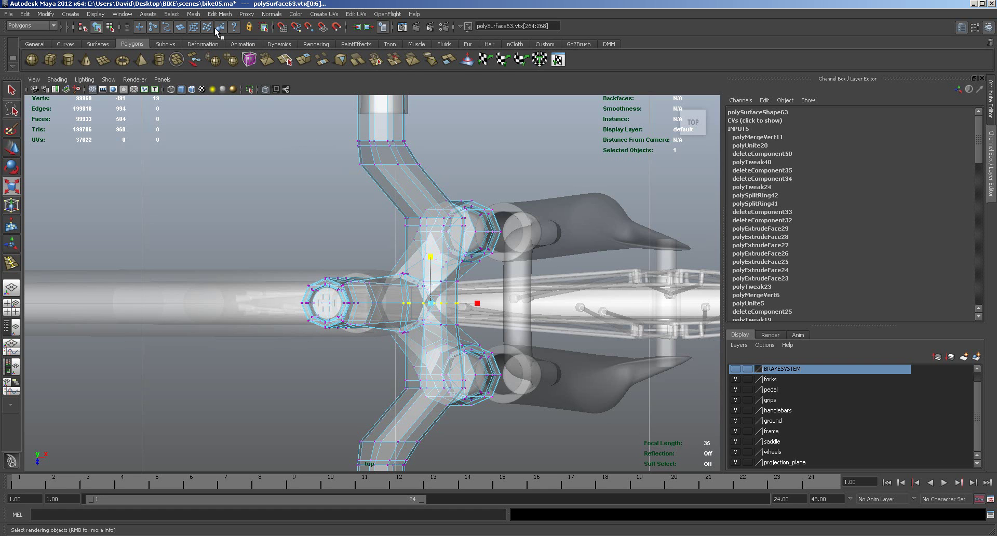
Merge the selected centre-seam vertices and return the handlebars mesh to object mode.
left_click(221, 15)
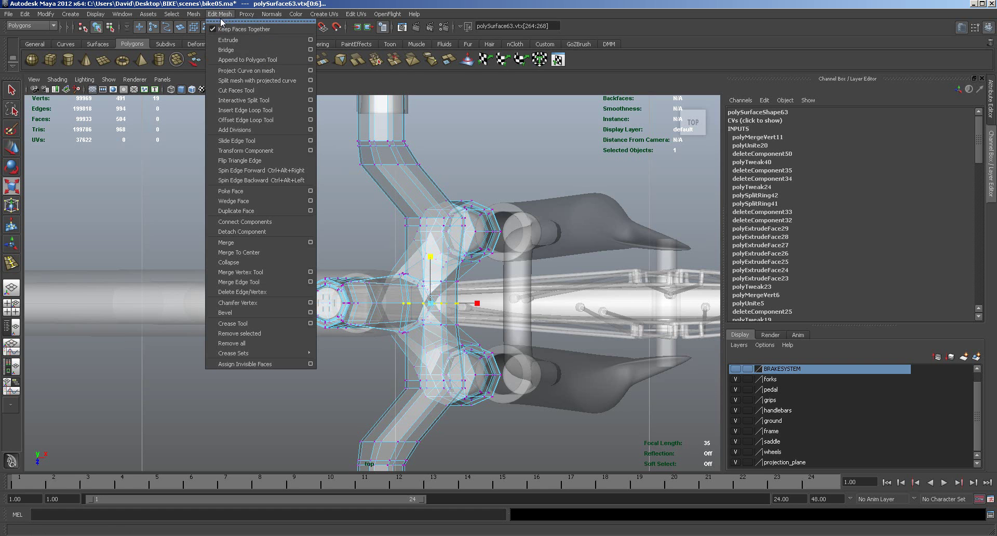
left_click(241, 242)
right_click_drag(427, 304, 457, 294)
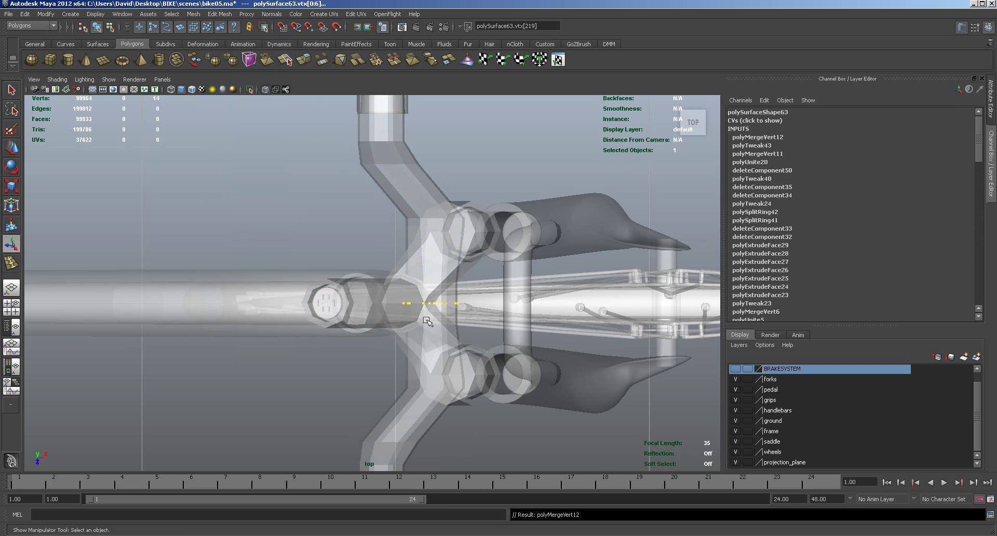
left_click(384, 346)
key("space")
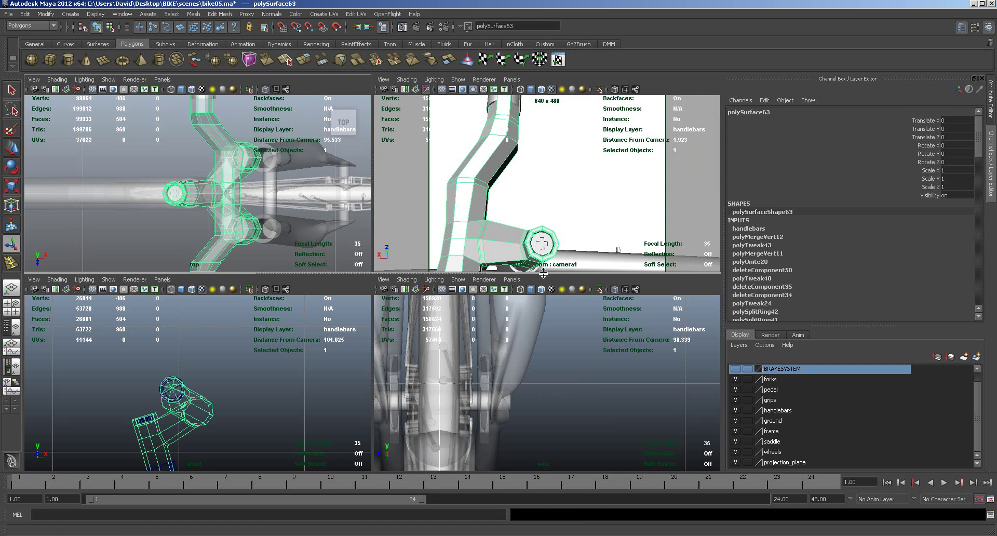
key("space")
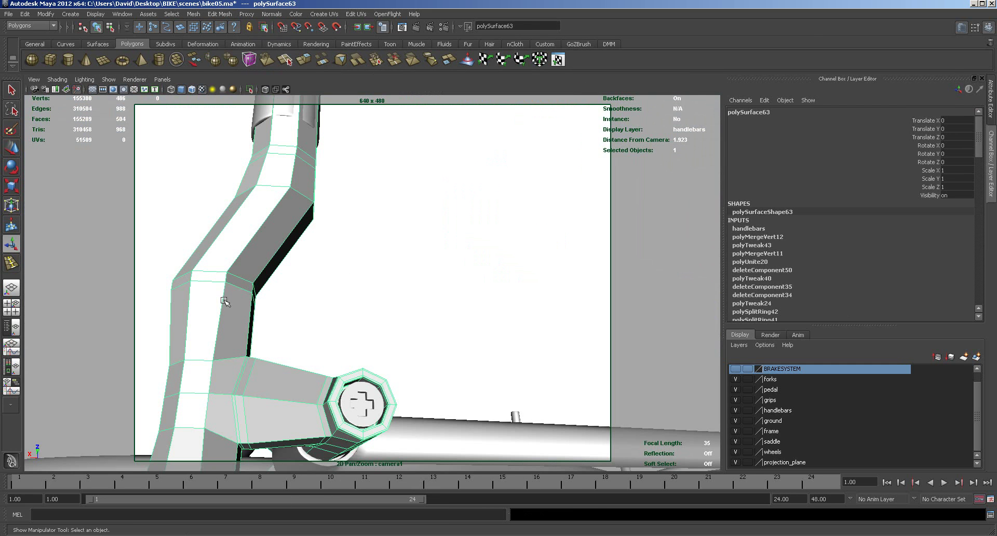
Turn the smooth mesh preview back on for the handlebars mesh and inspect its fork crown.
scroll(224, 302, "down", 3)
left_click_drag(270, 400, 312, 395, "alt")
middle_click_drag(312, 394, 340, 342, "alt")
mouse_move(340, 342)
left_mouse_down("alt")
mouse_move(314, 323)
mouse_move(341, 327)
left_mouse_up("alt")
right_click_drag(427, 320, 490, 315, "alt")
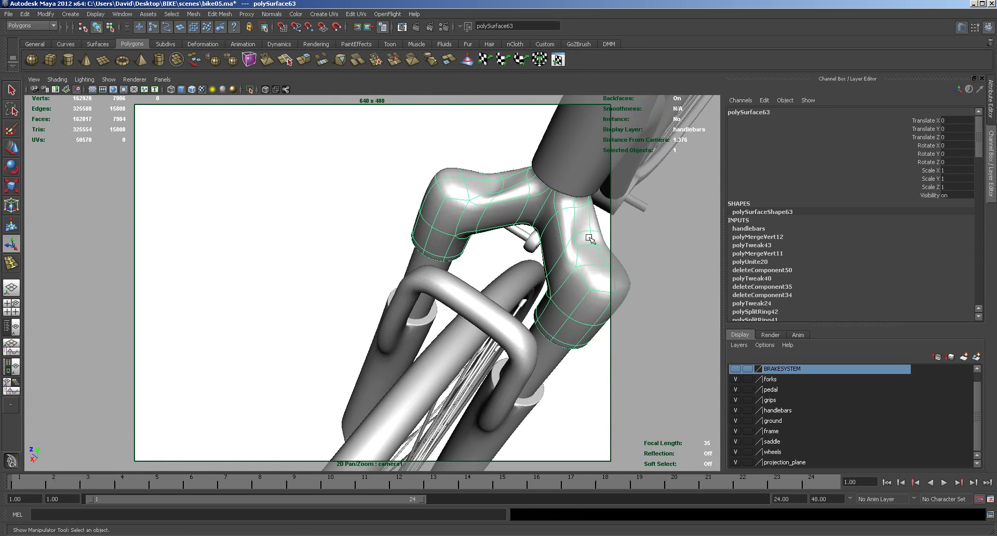
Move a matching pair of vertices, one on each arm of the fork crown, to reshape the handlebars mesh.
right_click_drag(590, 238, 575, 238)
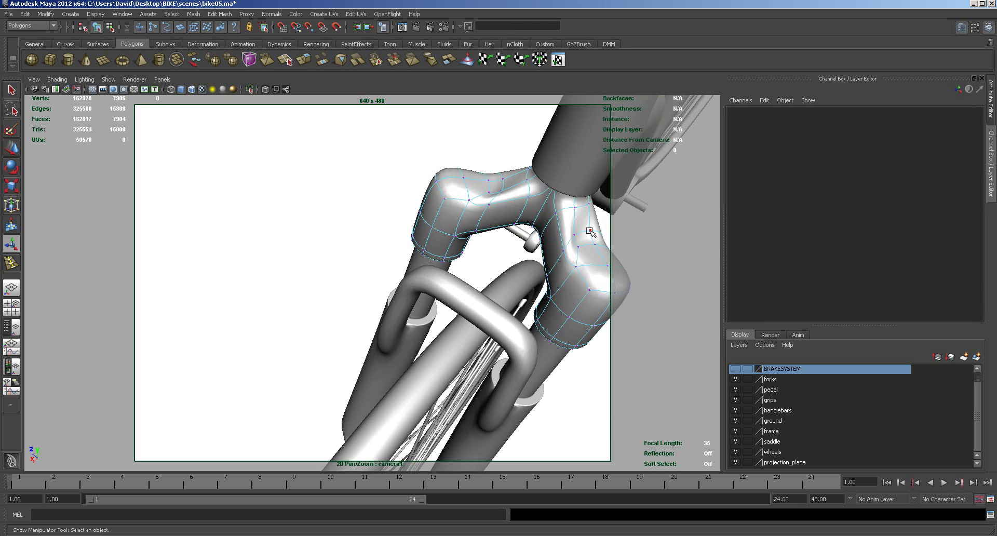
left_click(595, 245)
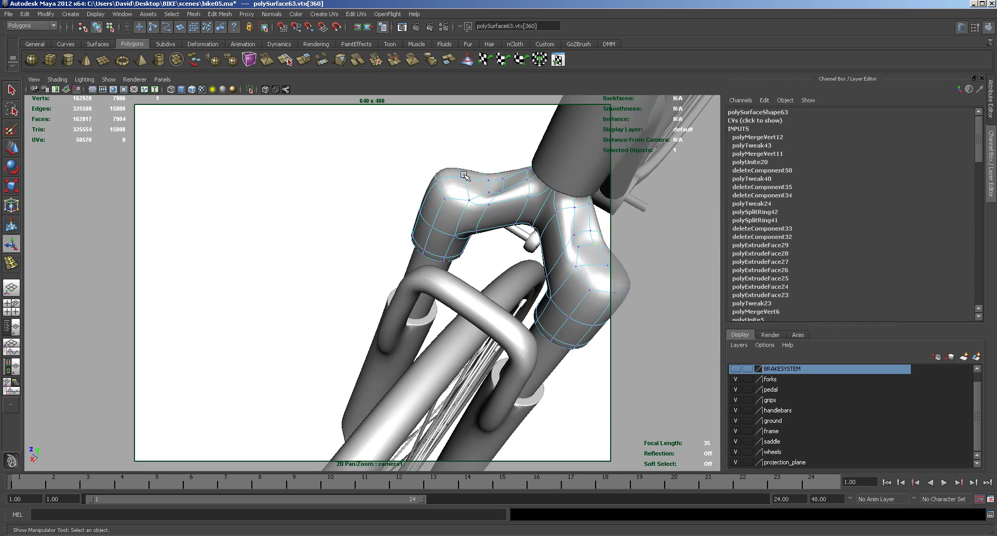
left_click(488, 181, "shift")
left_click_drag(500, 191, 543, 241, "alt")
key("w")
left_click(560, 295)
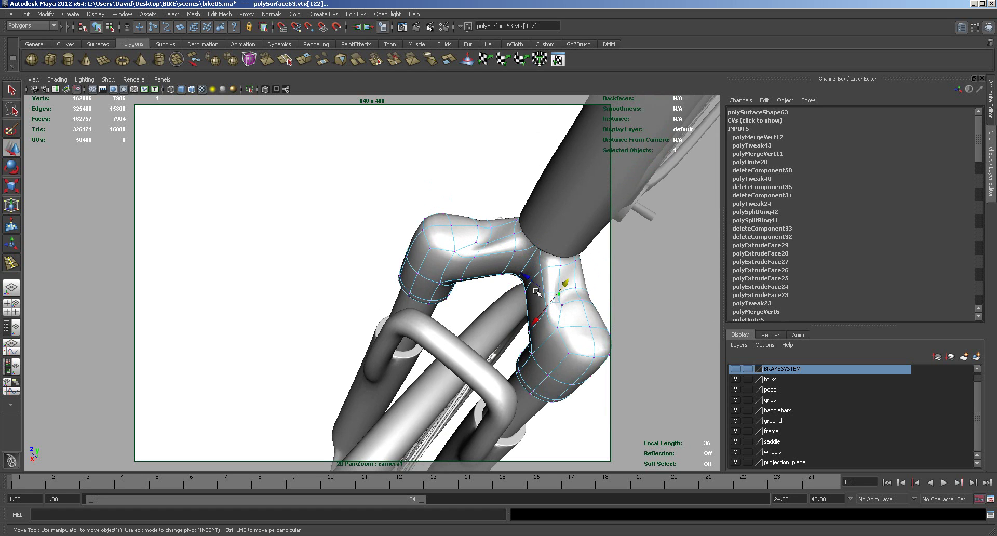
left_click(488, 243, "shift")
left_click_drag(499, 297, 538, 244)
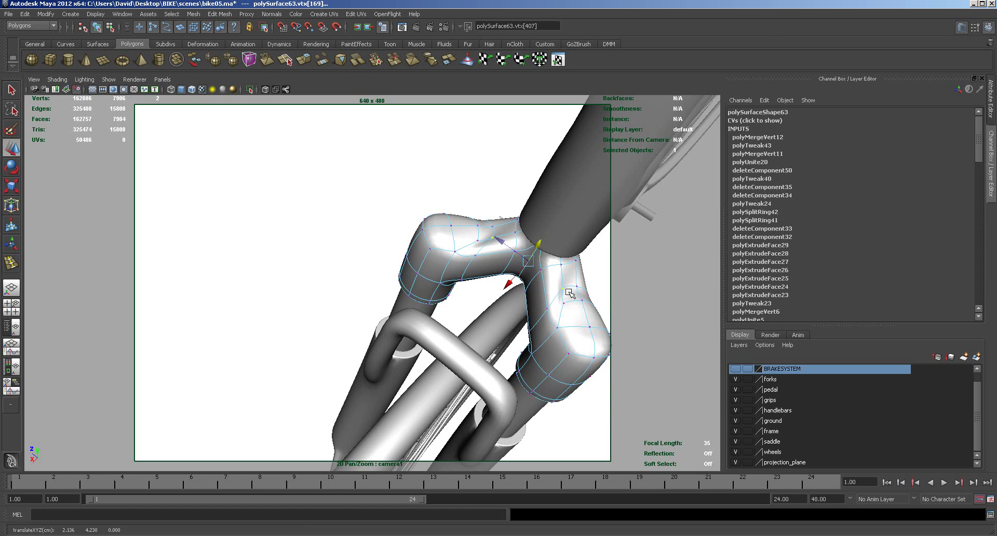
Move the neighbouring matching pair of vertices on the fork crown's arms and return the handlebars mesh to object mode.
left_click(575, 287)
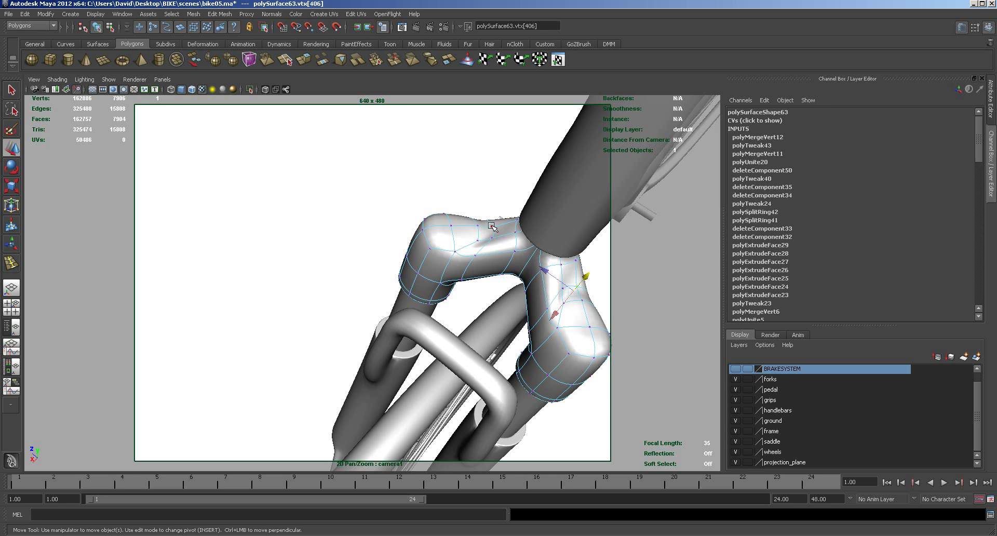
left_click(492, 227, "shift")
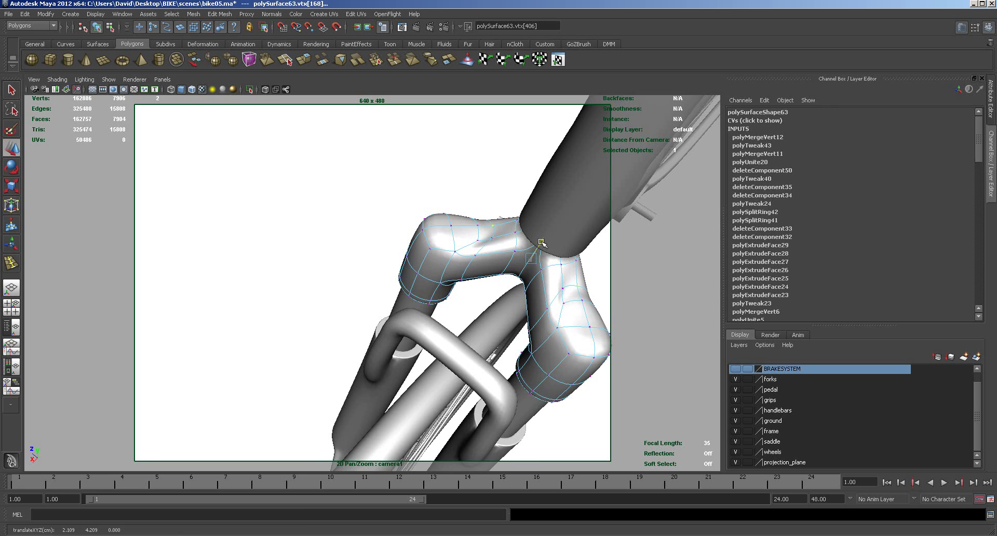
left_click_drag(540, 244, 525, 285, "alt")
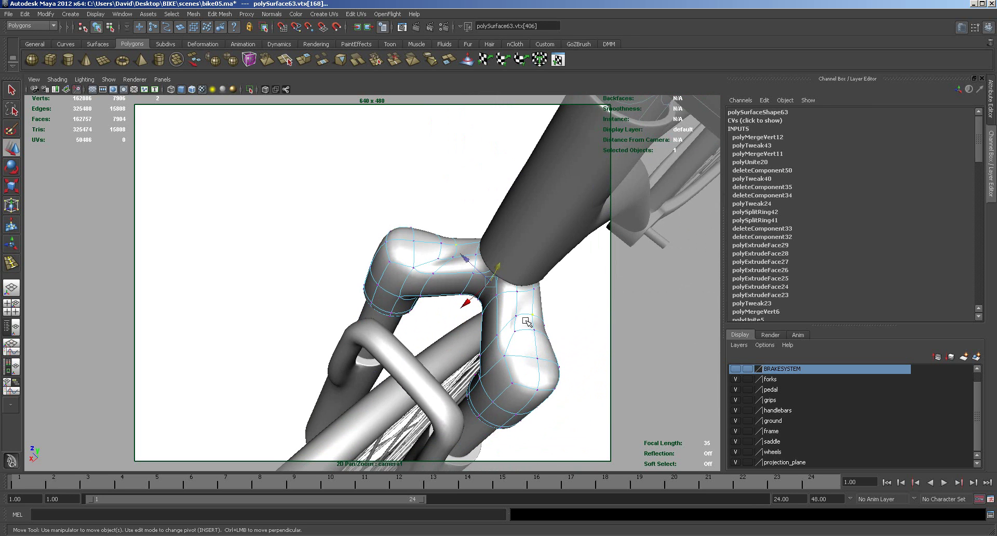
right_click_drag(532, 349, 556, 339)
scroll(554, 365, "down", 10)
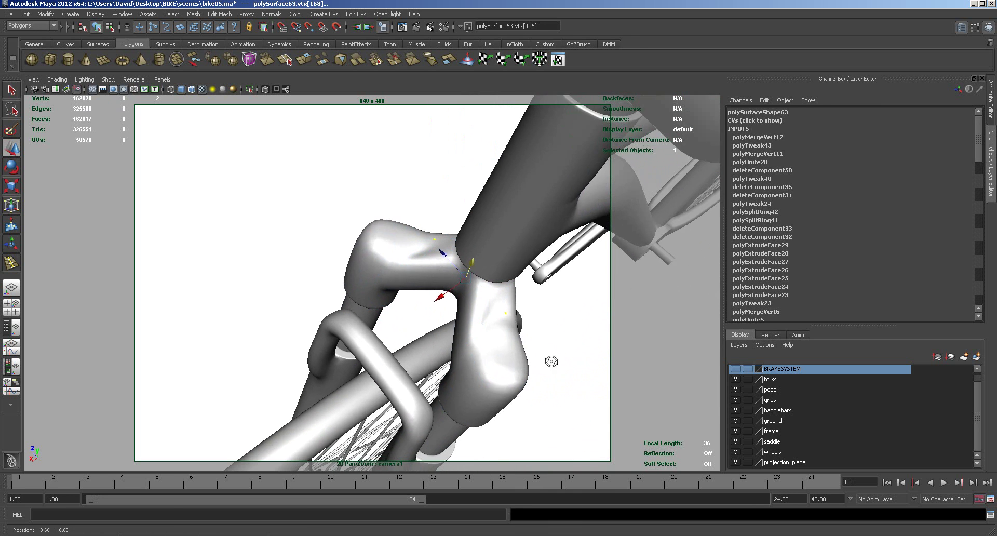
left_click_drag(552, 360, 394, 416, "alt")
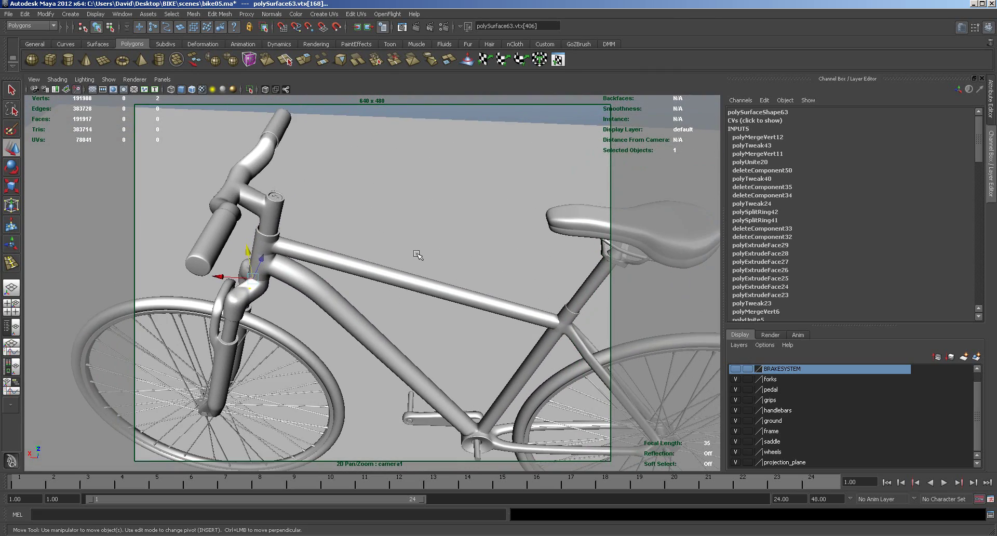
Hide the forks layer and add the steering tube's cross-recessed cap to the handlebars layer.
left_click(735, 379)
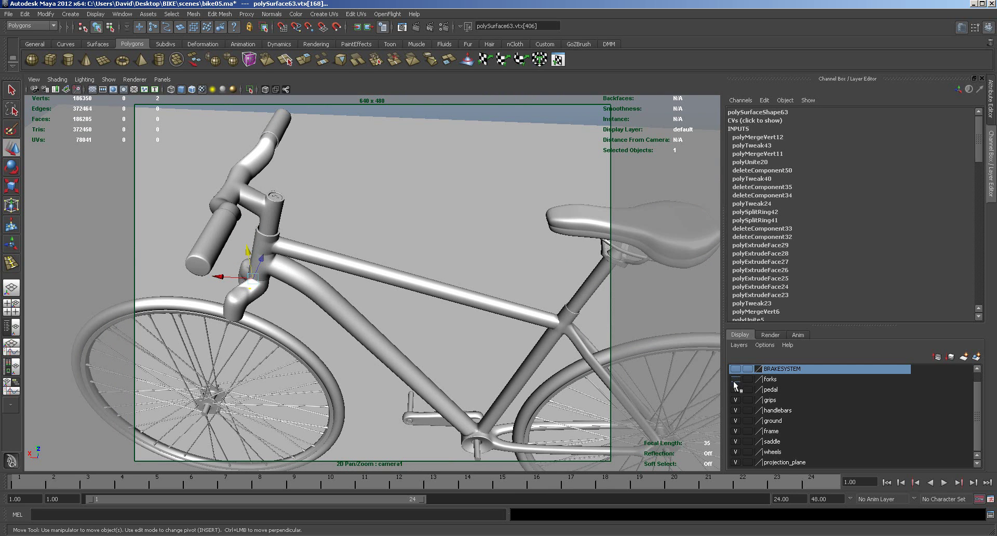
left_click(275, 198)
left_click(776, 410)
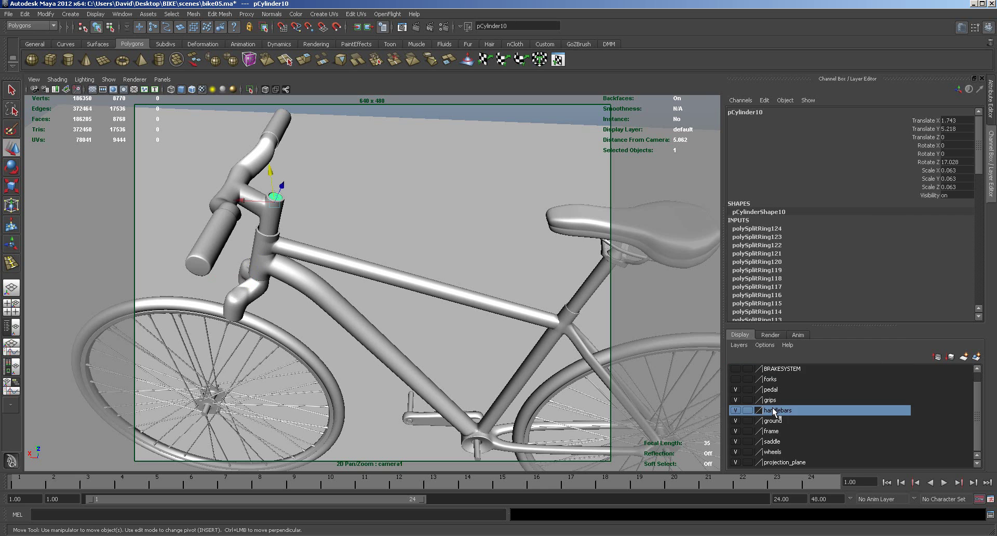
right_click(776, 411)
left_click(786, 423)
Hide all remaining visible layers, from pedal through projection_plane, and save the scene.
left_click(736, 389)
left_click(736, 400)
left_click(735, 410)
left_click(735, 421)
left_click(735, 431)
left_click(736, 442)
left_click(735, 452)
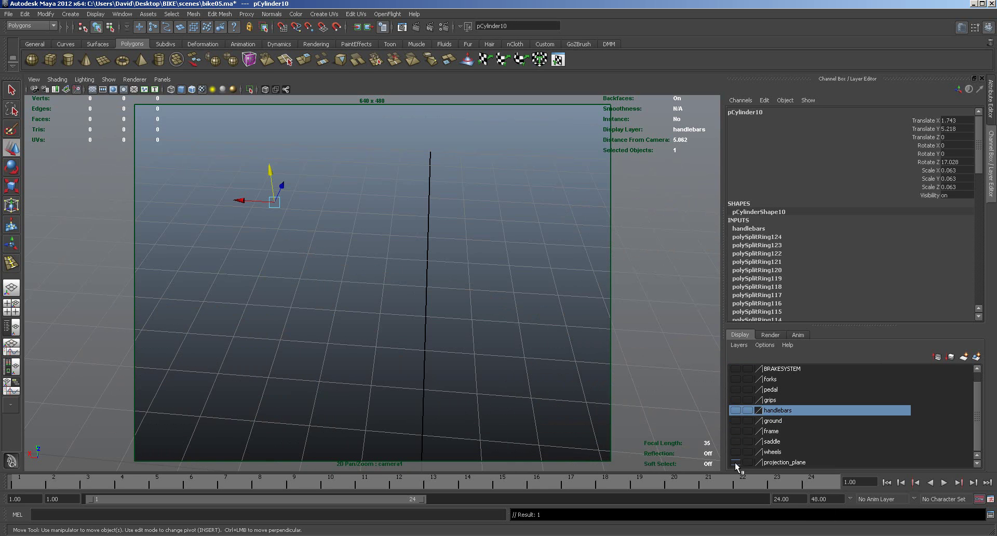
left_click(9, 14)
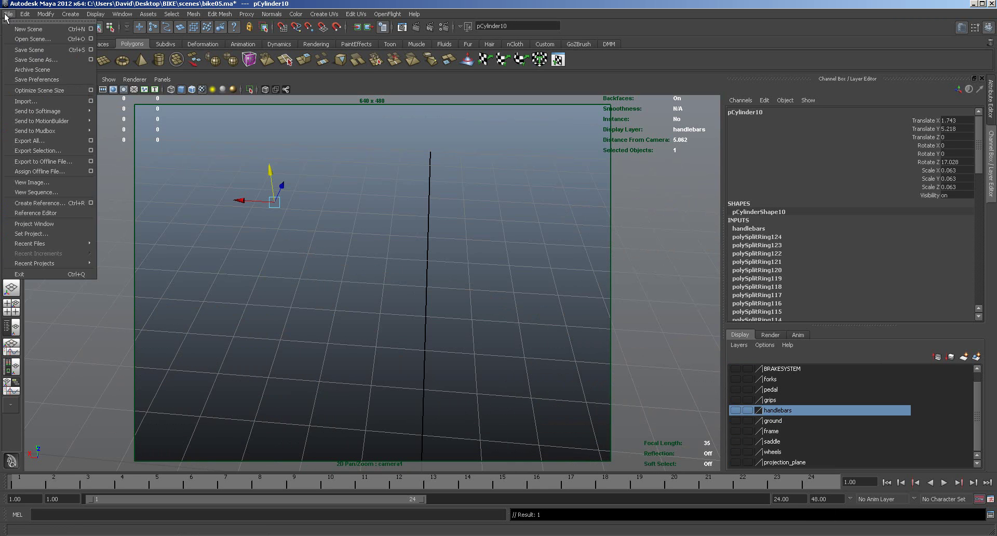
left_click(29, 49)
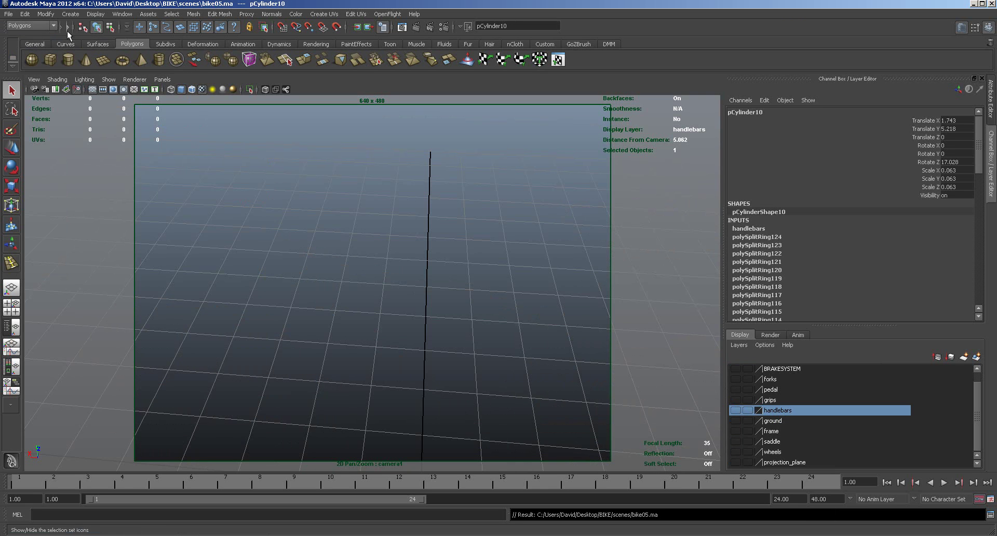
Draw a NURBS circle in the top view, centred at about X 0.02 and Z -0.99.
left_click(65, 44)
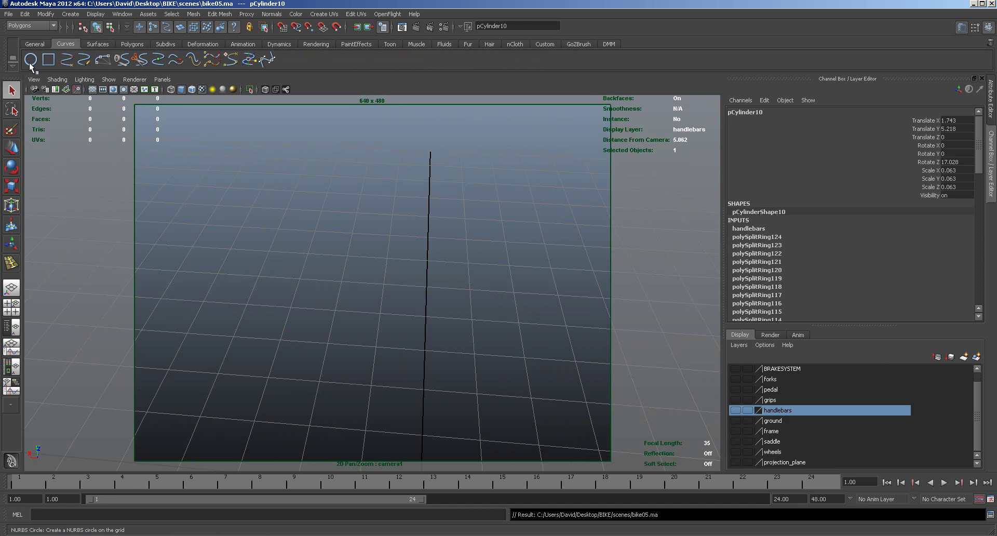
key("space")
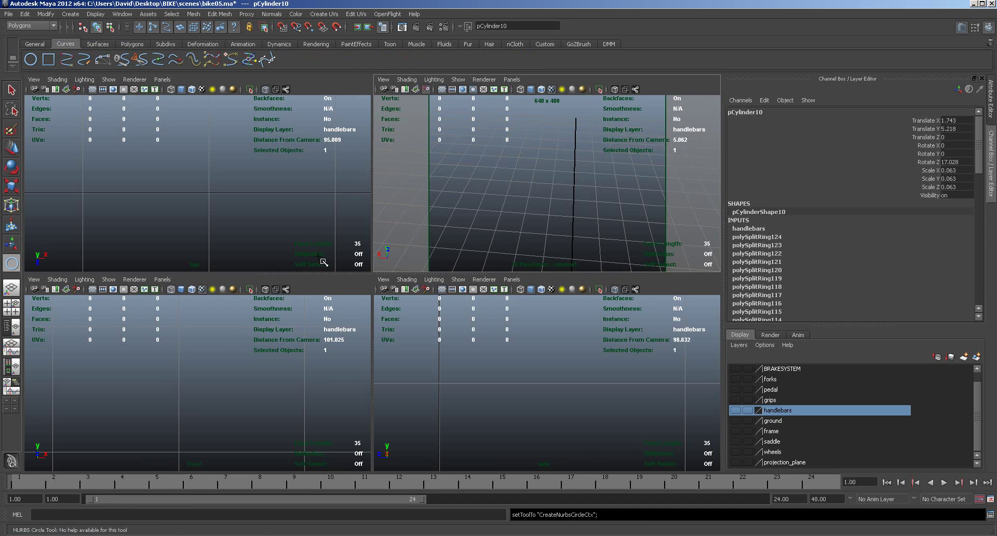
key("space")
right_click_drag(436, 287, 334, 273, "alt")
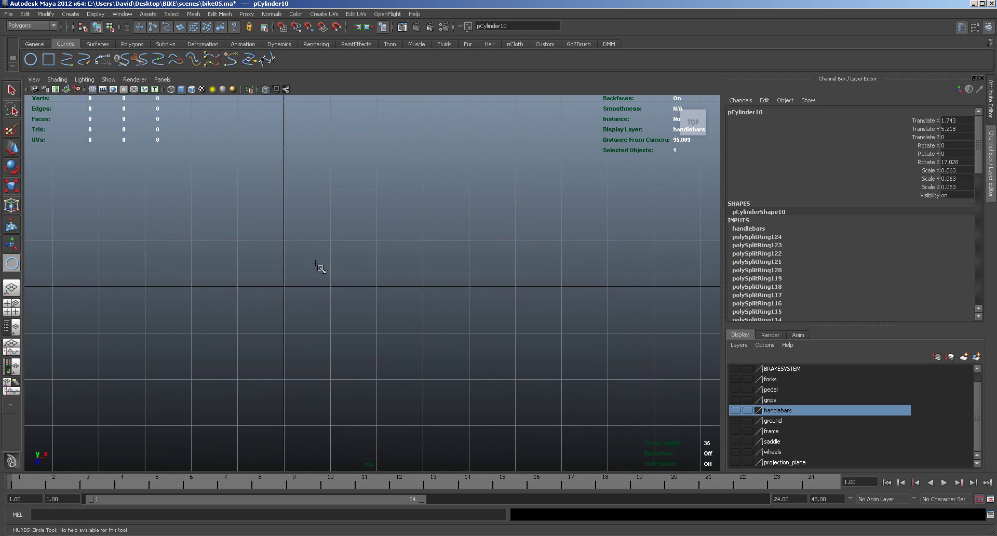
left_click_drag(285, 242, 363, 303)
Draw a tall, narrow NURBS rectangle at the centre of the circle in the top view.
left_click(48, 59)
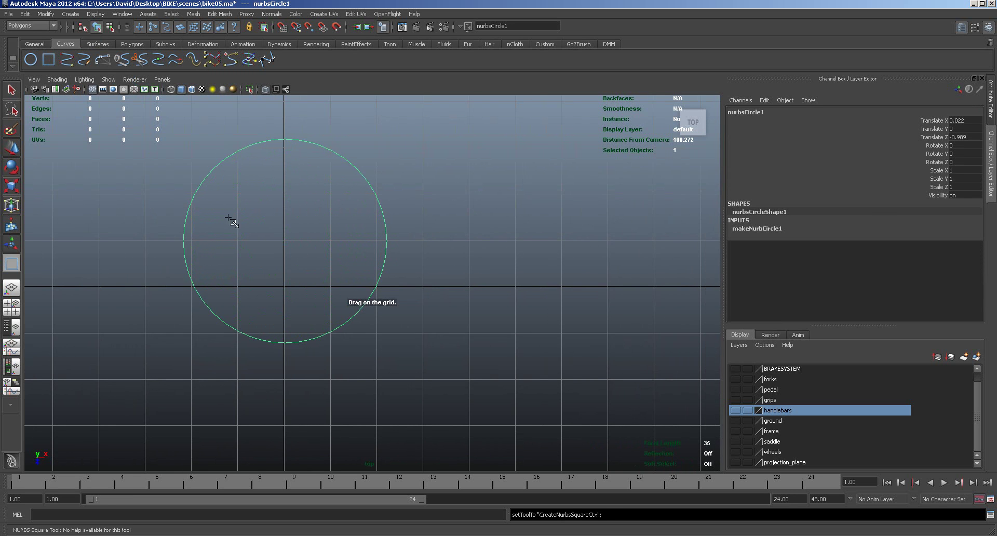
left_click(271, 203)
left_click_drag(271, 203, 307, 293)
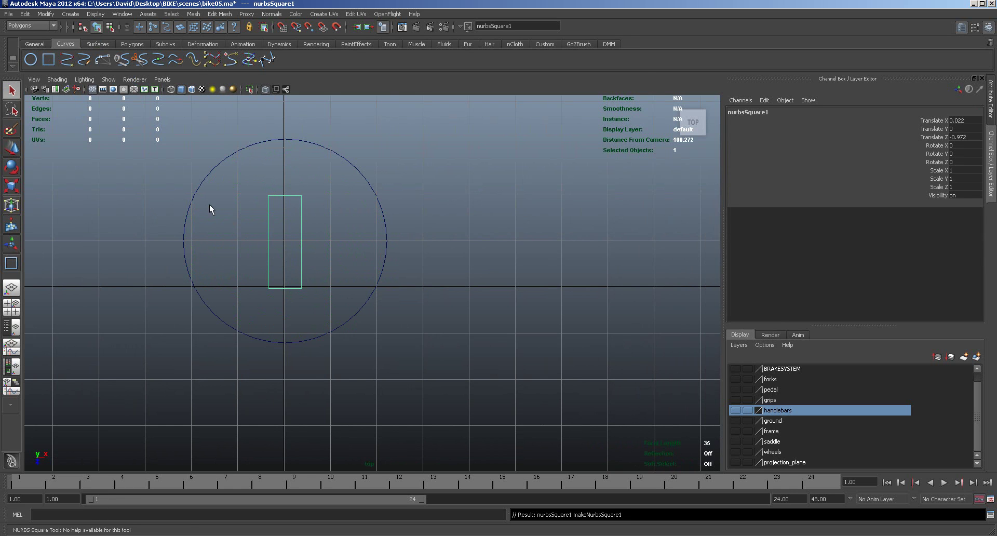
Duplicate the narrow rectangle and rotate the copy about 90 degrees around Y to form a cross.
left_click(51, 60)
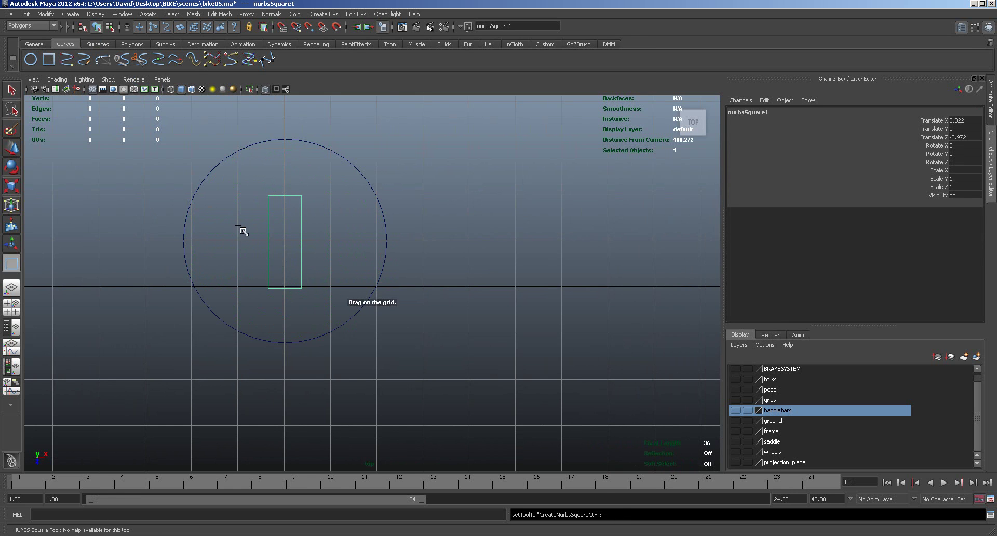
left_click(11, 166)
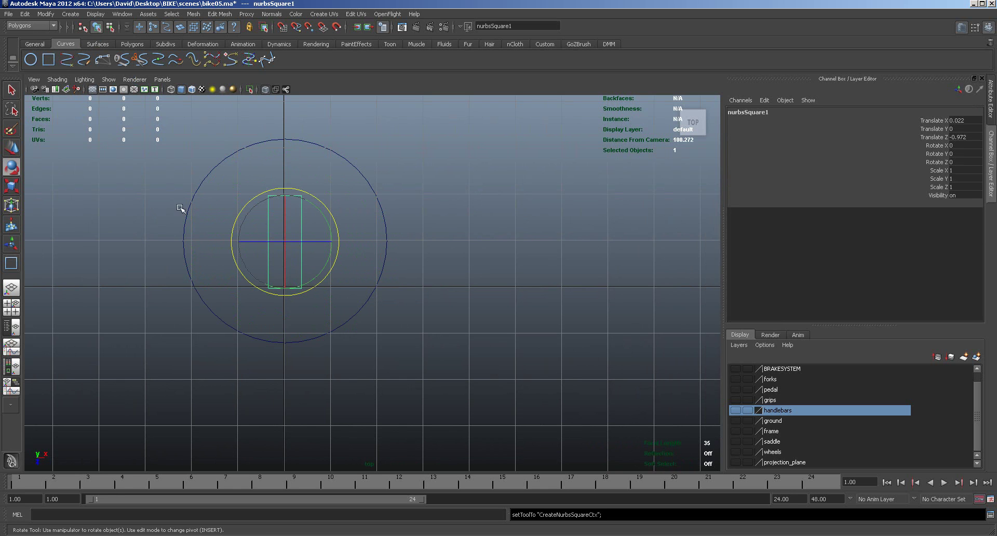
key("ctrl+d")
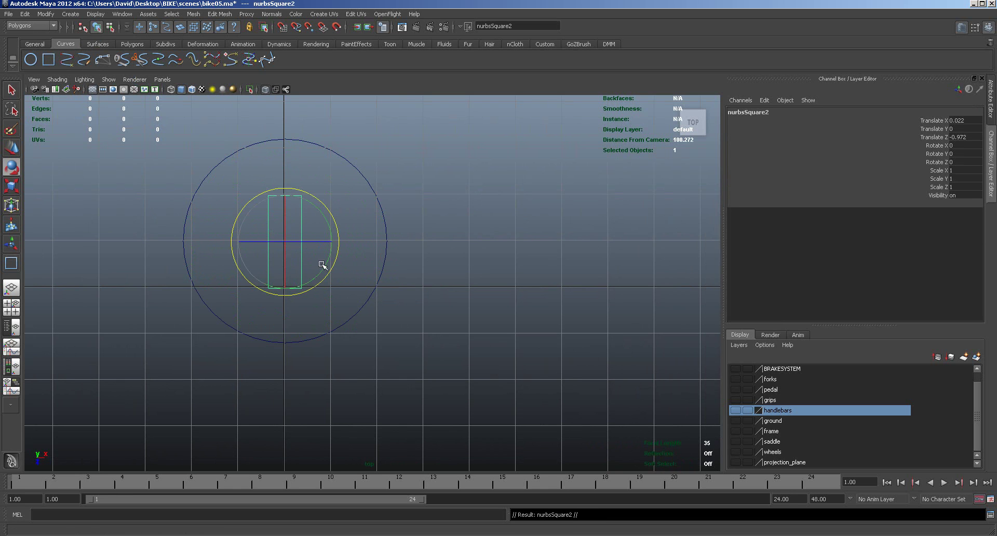
left_click_drag(326, 268, 317, 193)
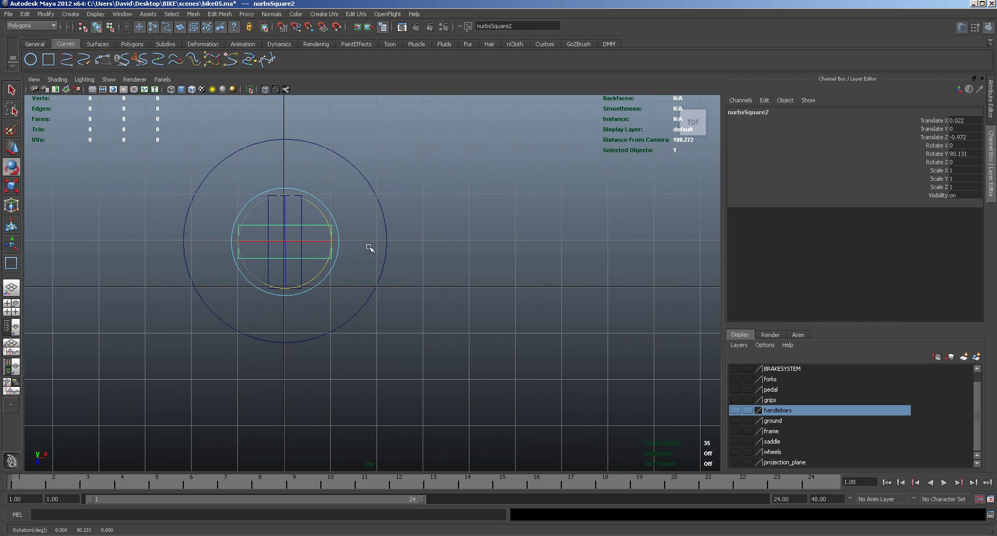
left_click(433, 256)
Try to add points to the horizontal rectangle's lower edge where it crosses the vertical rectangle.
left_click(308, 258)
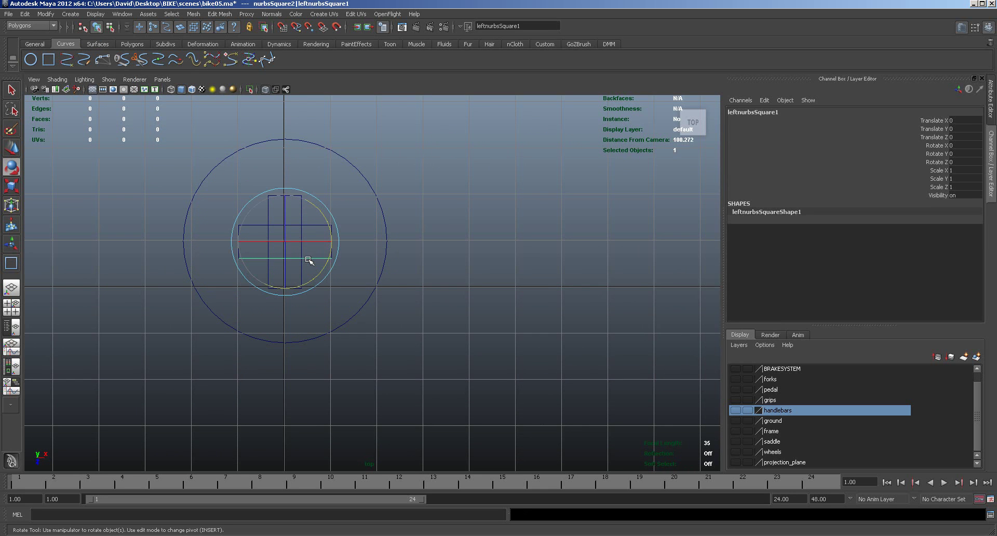
scroll(419, 265, "up", 5)
scroll(422, 297, "up", 3)
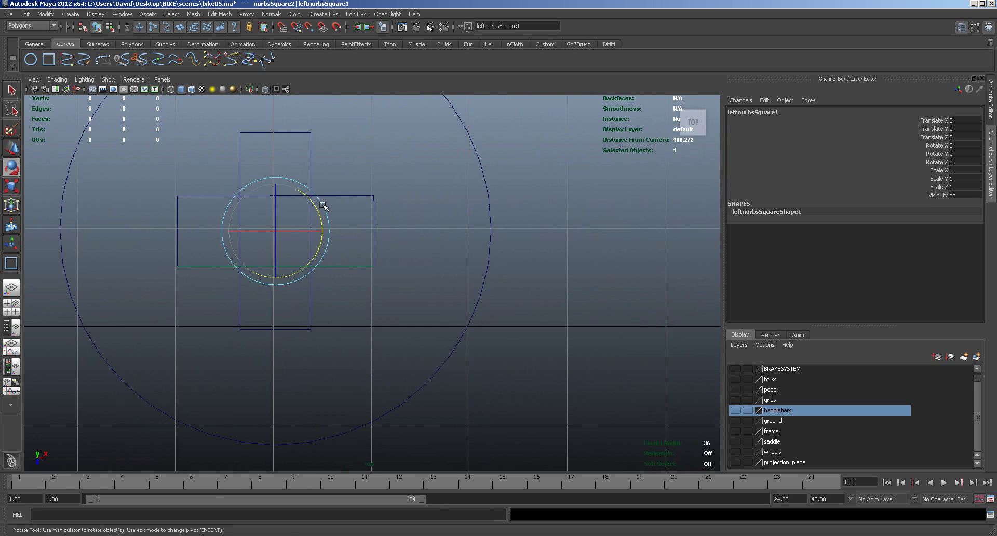
mouse_move(336, 266)
right_mouse_down()
mouse_move(315, 269)
mouse_move(327, 250)
right_mouse_up()
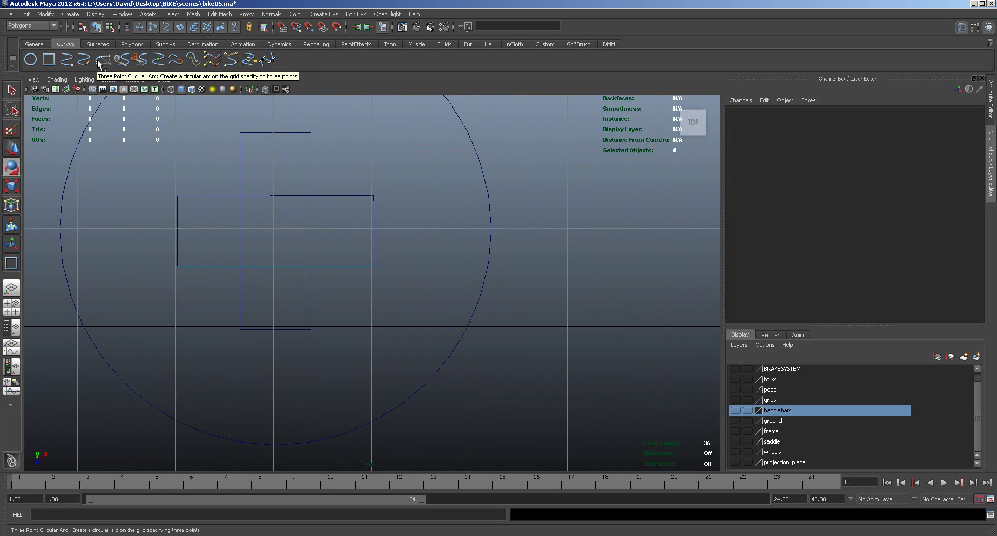
left_click(234, 61)
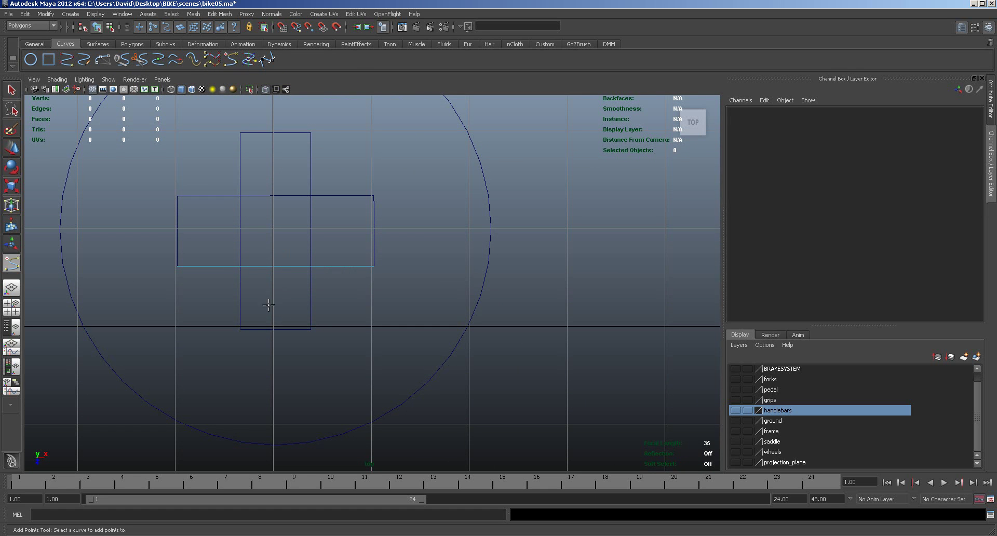
left_click(240, 266)
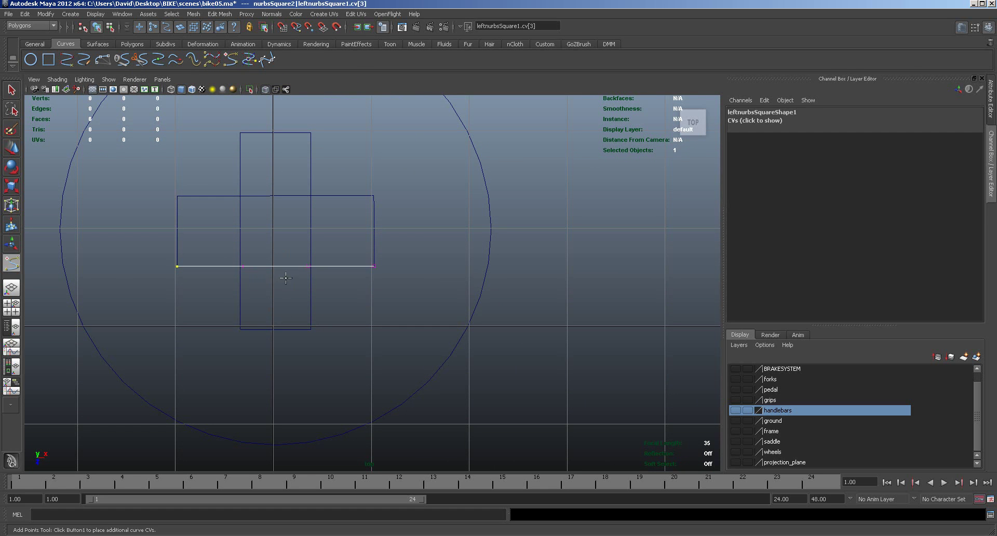
left_click(310, 267)
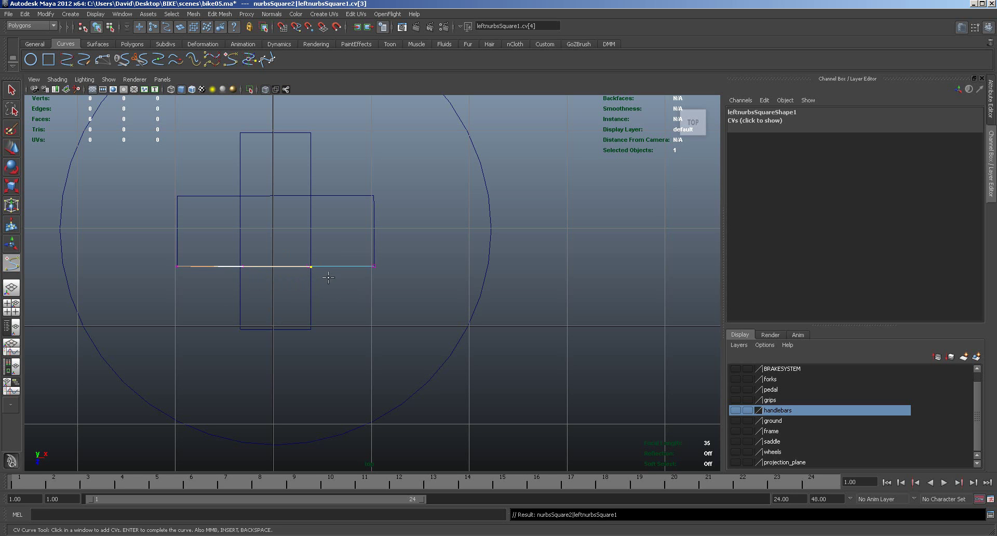
left_click(310, 196)
Undo the points added to the horizontal rectangle's lower edge.
key("ctrl+z")
left_click(12, 90)
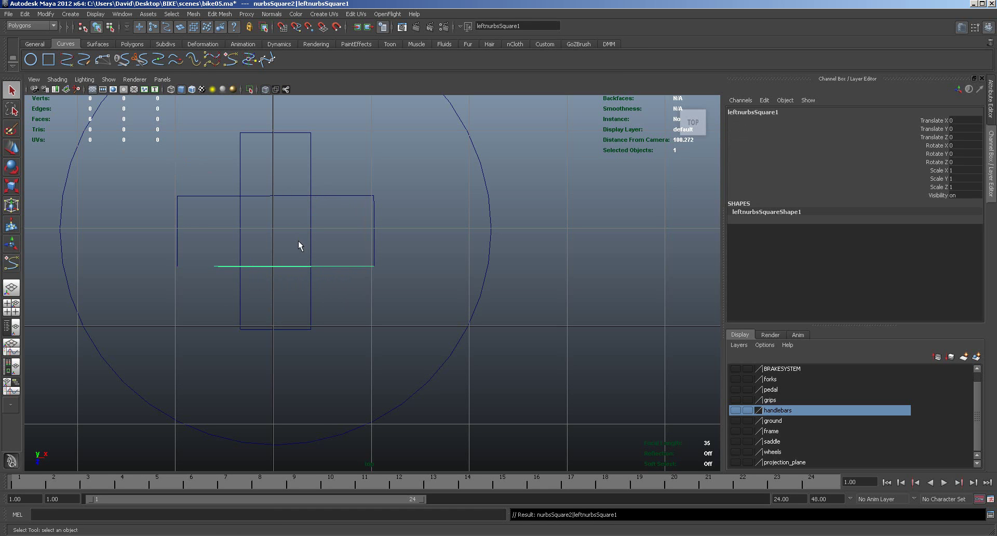
left_click(231, 237)
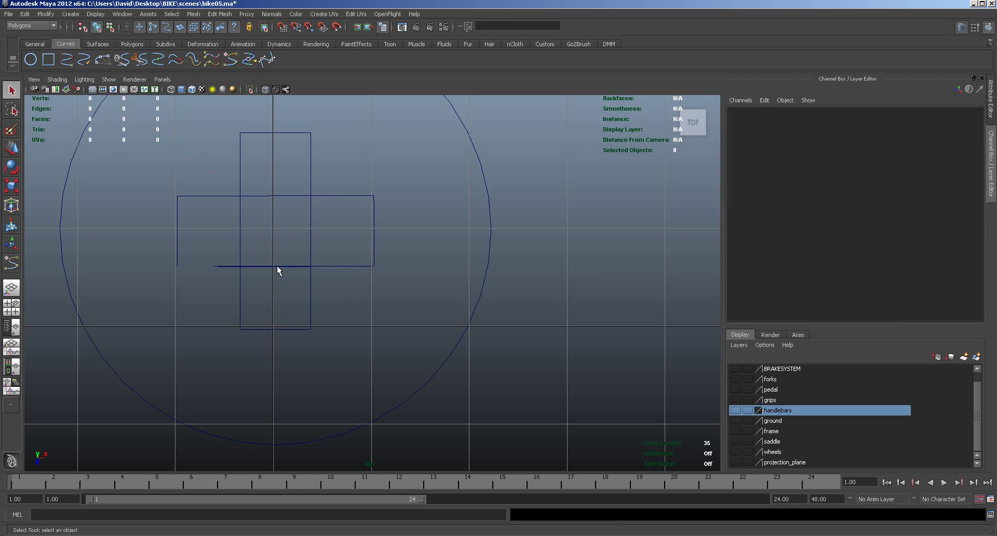
left_click(278, 267)
key("ctrl+z")
key("ctrl+z")
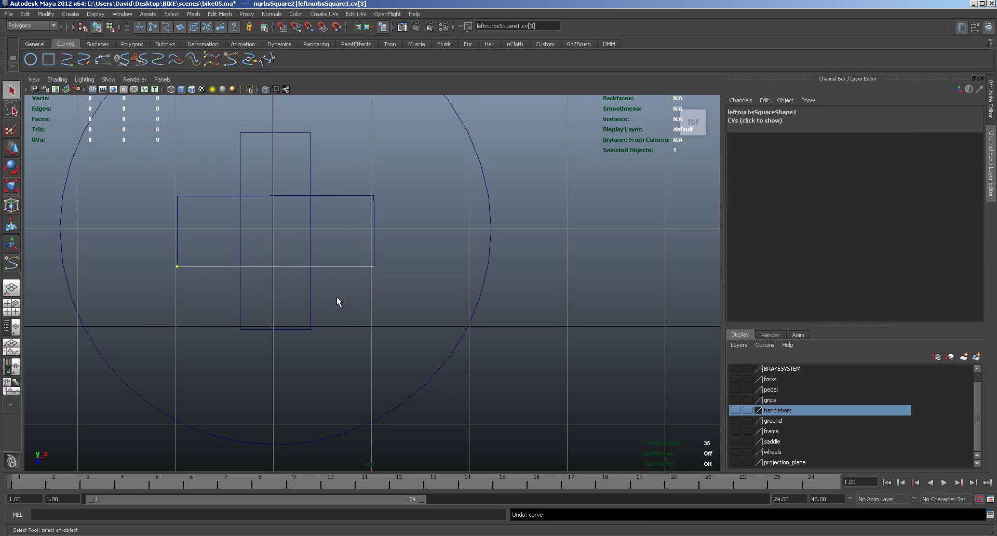
Create a planar surface from the circle and the two crossed NURBS rectangles.
left_click(337, 298)
right_click_drag(380, 314, 258, 228, "alt")
left_click_drag(215, 168, 228, 350)
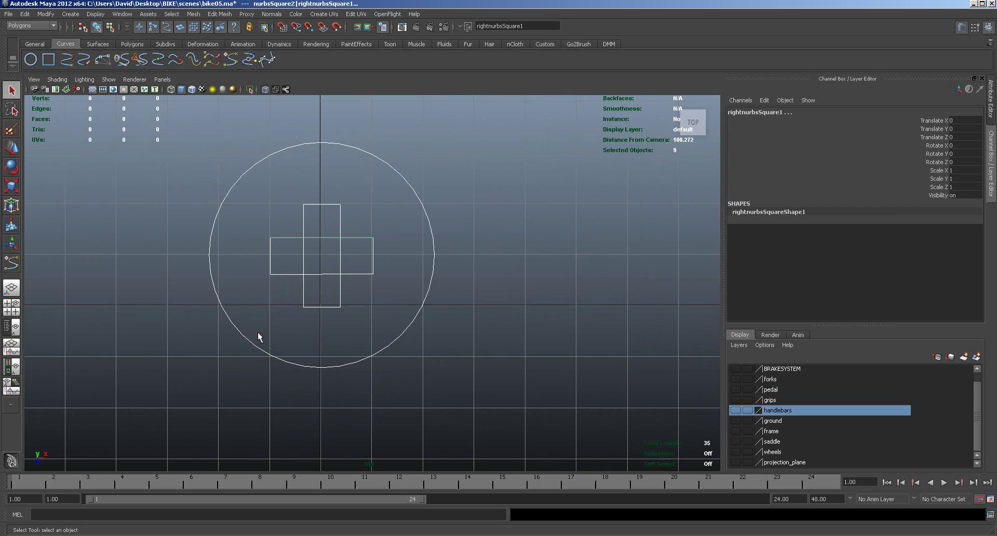
left_click(234, 326, "shift")
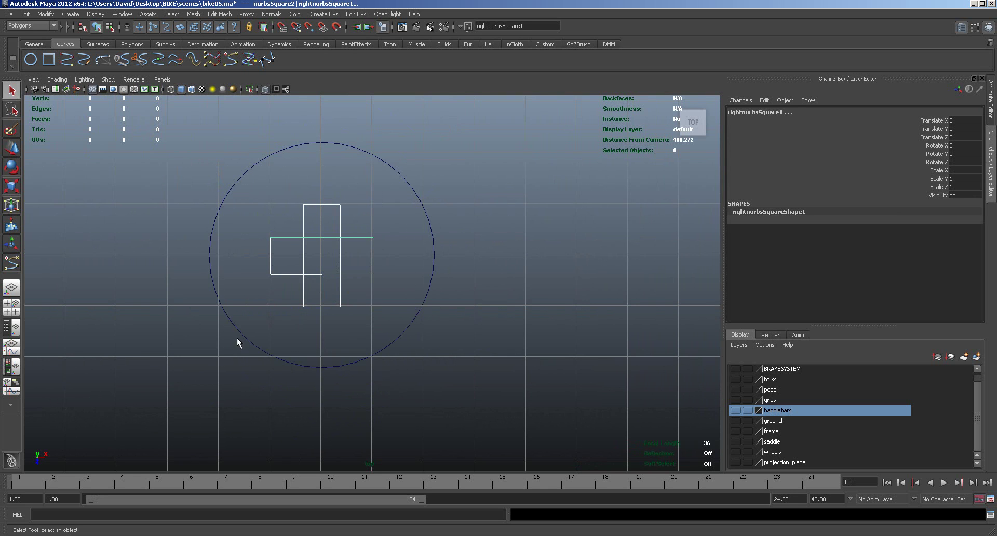
left_click(242, 332, "shift")
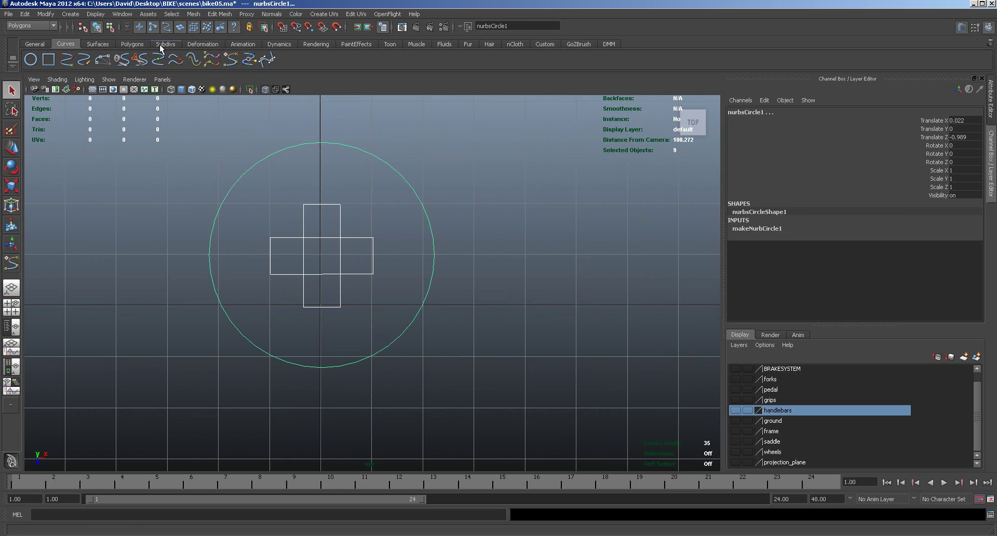
left_click(133, 44)
left_click(109, 44)
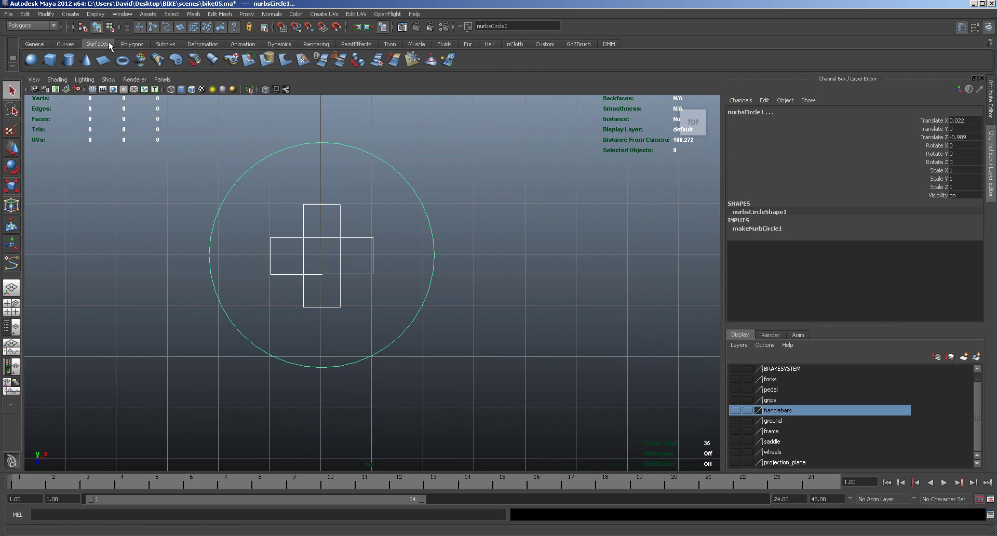
left_click(176, 60)
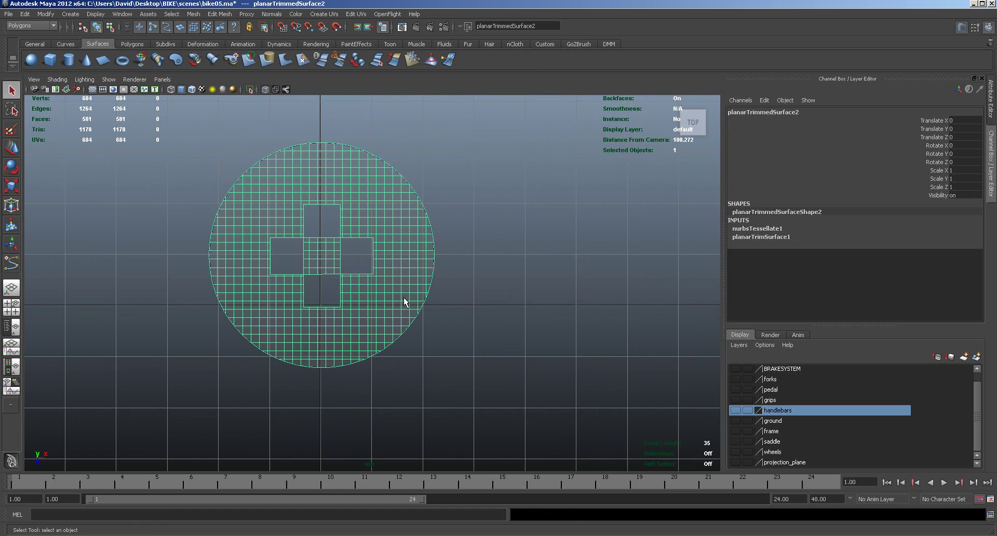
Delete the mesh faces filling the square at the centre of the cross.
right_click_drag(327, 252, 307, 247)
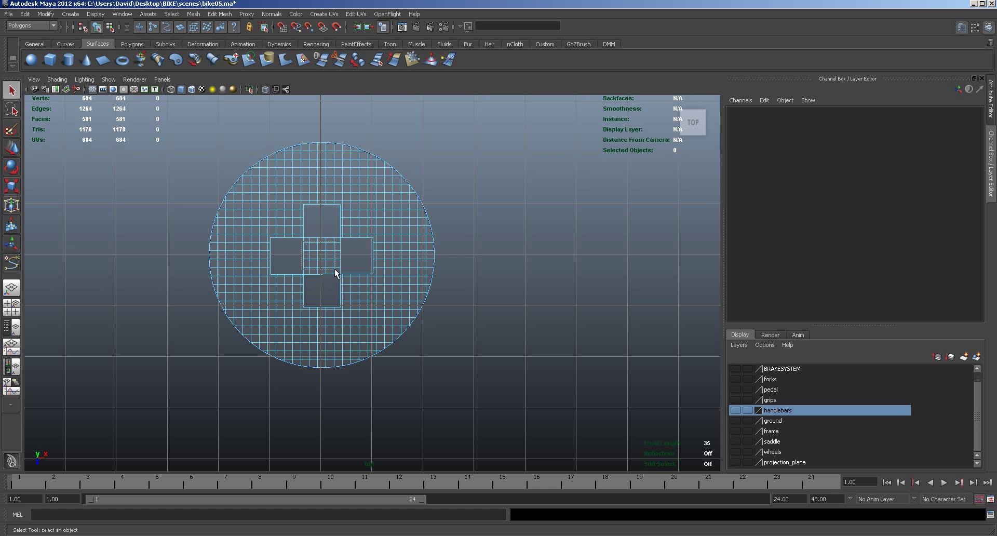
left_click_drag(342, 274, 341, 275)
key("Delete")
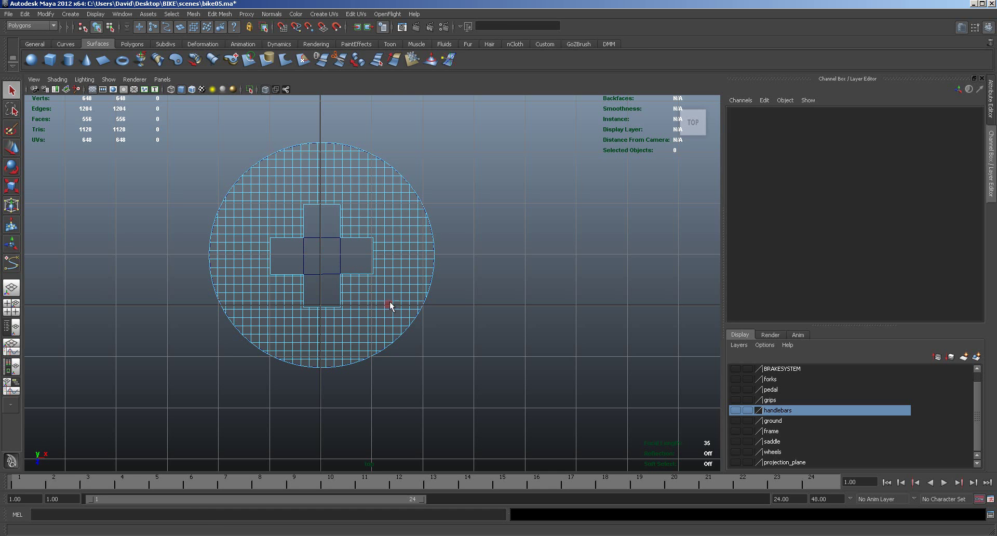
Extrude all faces of the disc downward by about 0.589 units in local Z.
scroll(411, 308, "down", 2)
right_click_drag(399, 306, 400, 330)
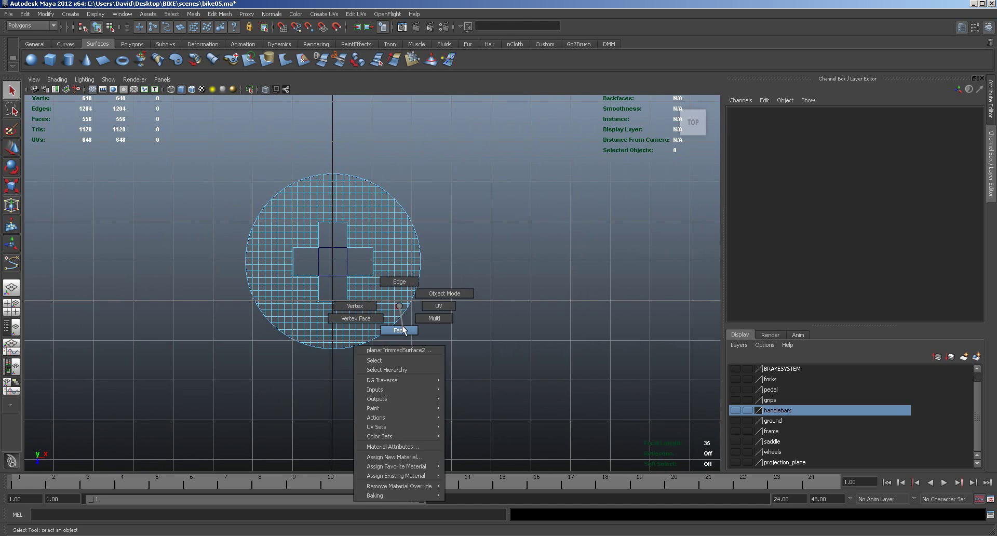
left_click_drag(244, 166, 443, 356)
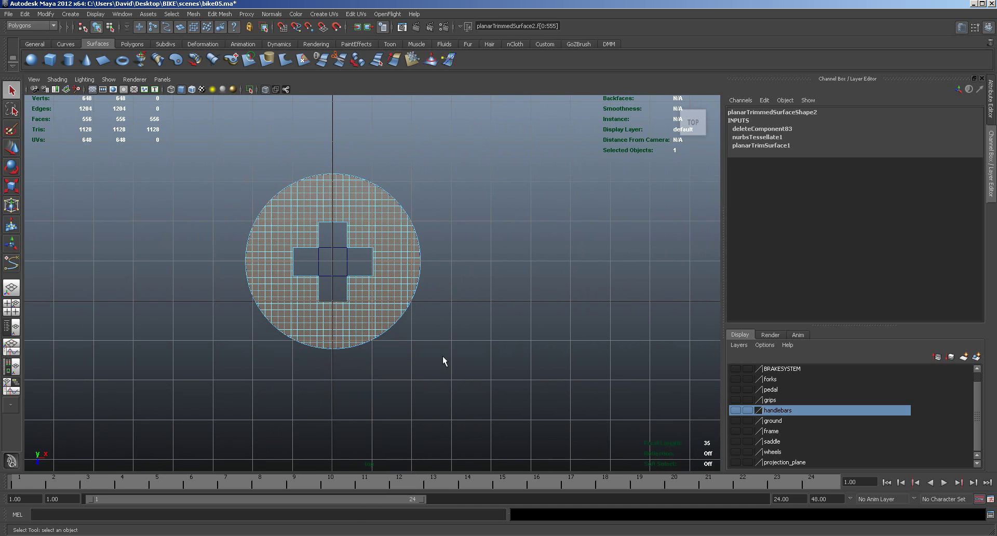
key("space")
key("space")
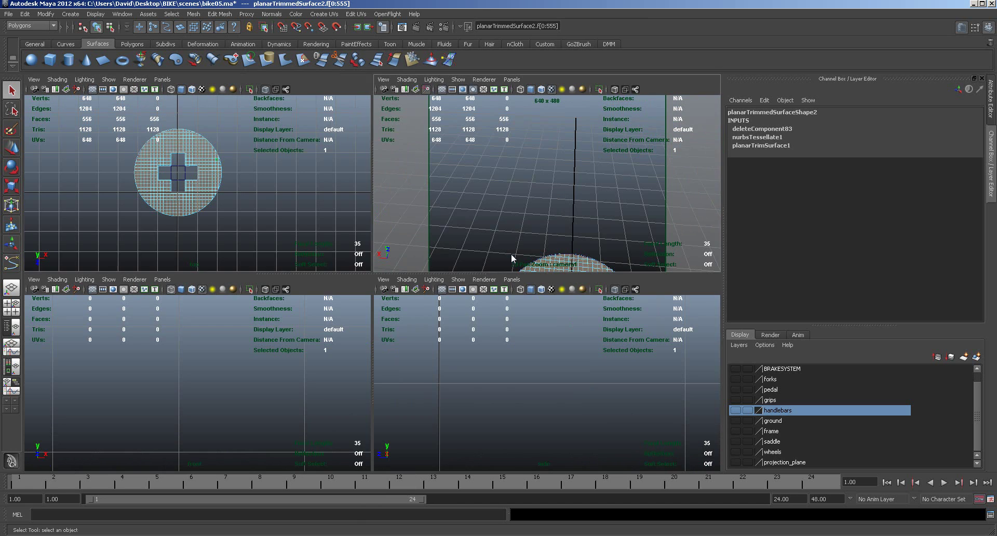
middle_click_drag(432, 263, 377, 115, "alt")
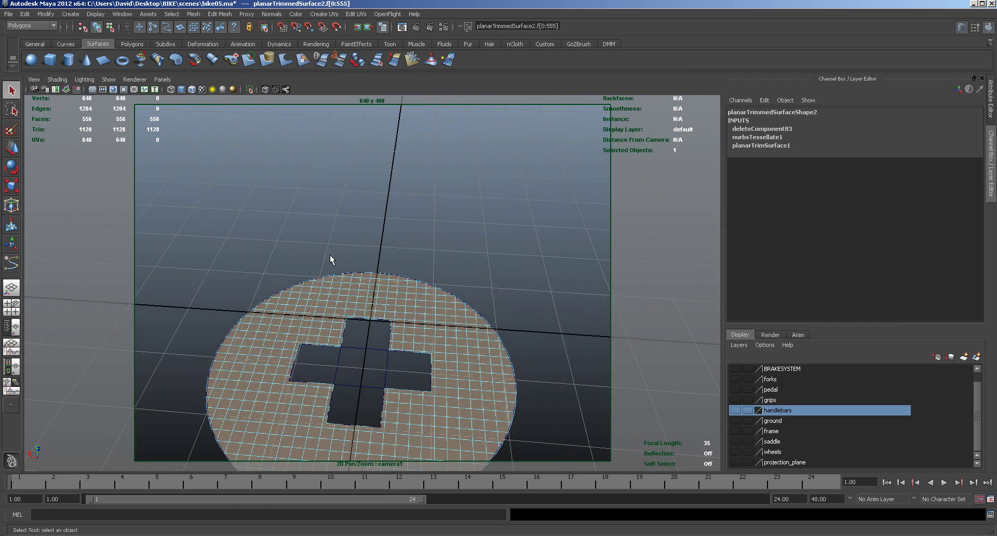
middle_click_drag(329, 254, 326, 134, "alt")
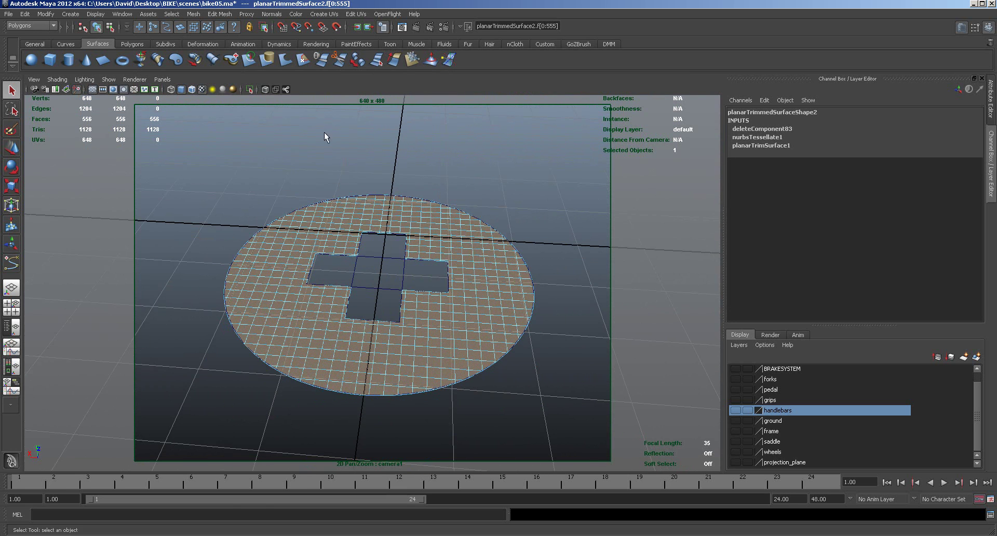
left_click(131, 44)
left_click(303, 60)
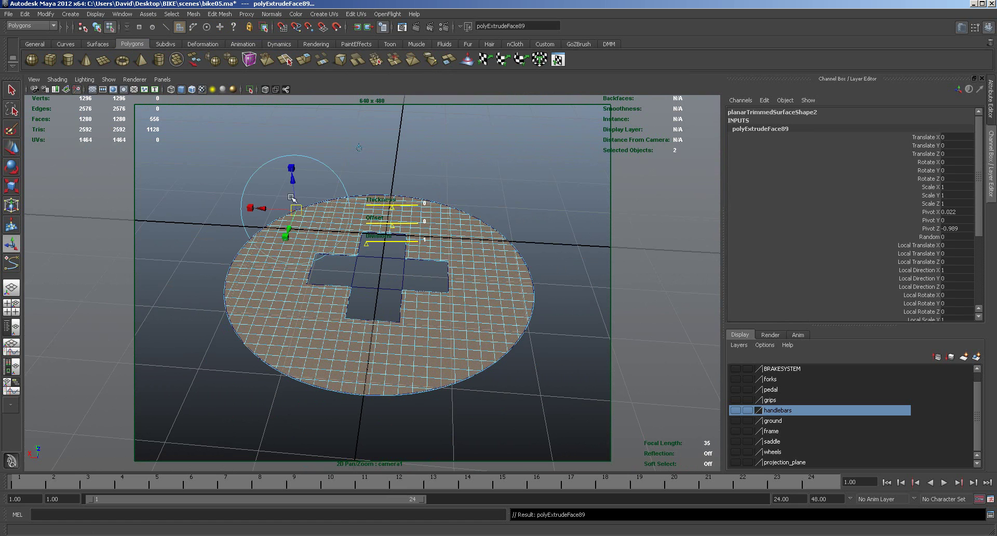
left_click_drag(292, 177, 291, 211)
mouse_move(331, 357)
left_mouse_down("alt")
mouse_move(354, 311)
mouse_move(336, 287)
mouse_move(324, 343)
left_mouse_up("alt")
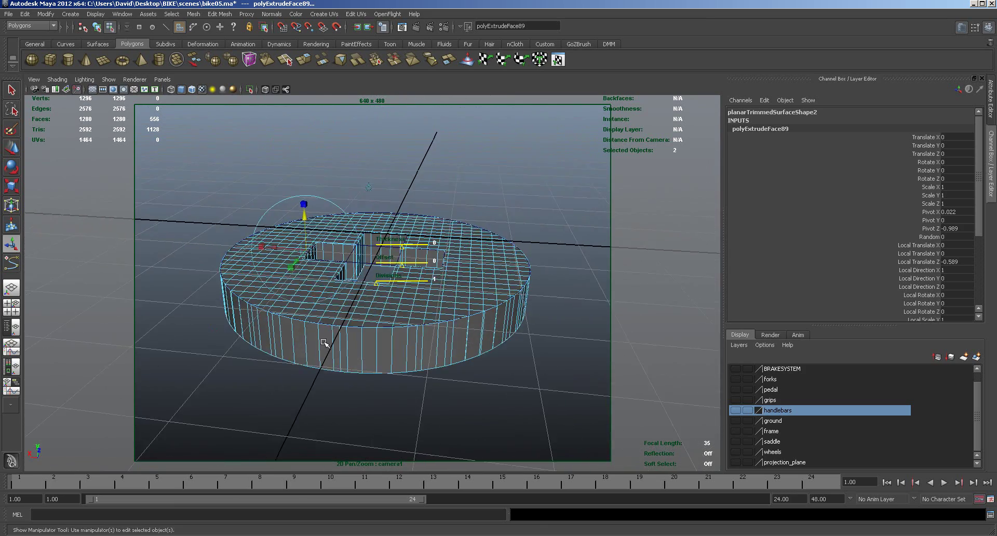
Preview the extruded disc smoothed, return to the unsmoothed display, and select edges along its upper rim.
key("3")
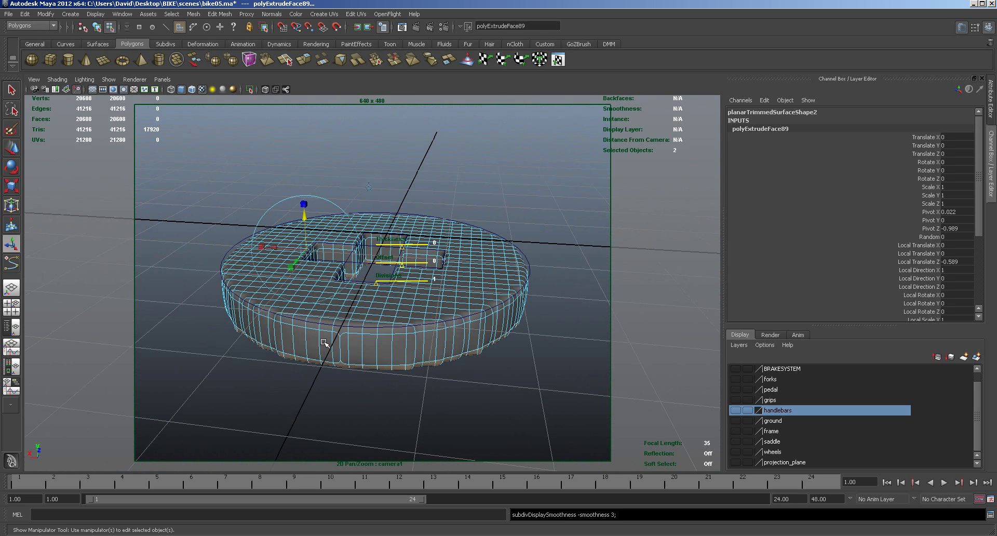
key("1")
left_click_drag(327, 364, 343, 397, "alt")
right_click_drag(358, 378, 357, 347)
double_click(355, 378)
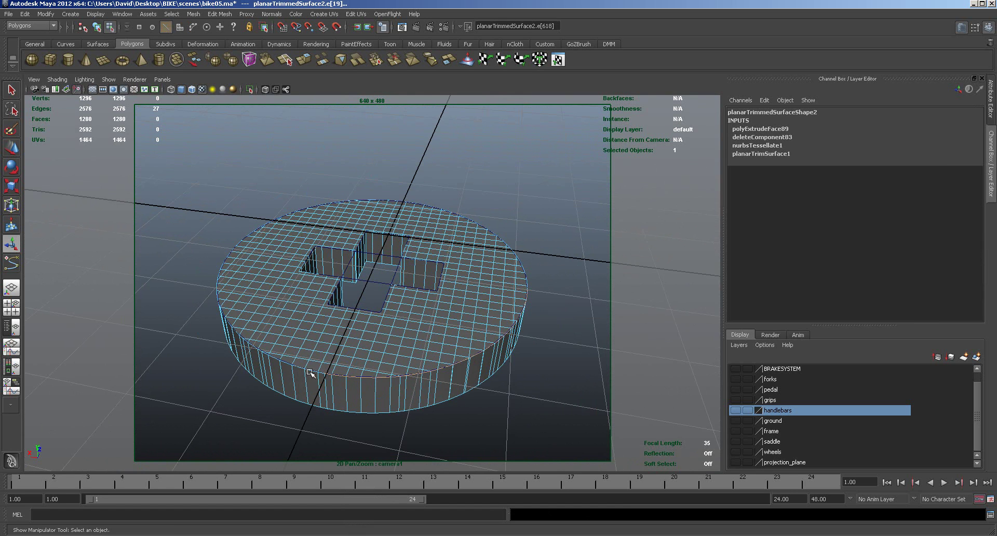
Examine the extruded disc's mesh and its cross-shaped cutout from above and from the side.
mouse_move(326, 385)
left_mouse_down("alt")
mouse_move(351, 405)
mouse_move(329, 396)
mouse_move(329, 414)
mouse_move(336, 399)
mouse_move(309, 401)
mouse_move(322, 400)
left_mouse_up("alt")
left_click_drag(349, 342, 378, 285, "alt")
left_click_drag(349, 329, 390, 242, "alt")
right_click_drag(390, 242, 496, 270, "alt")
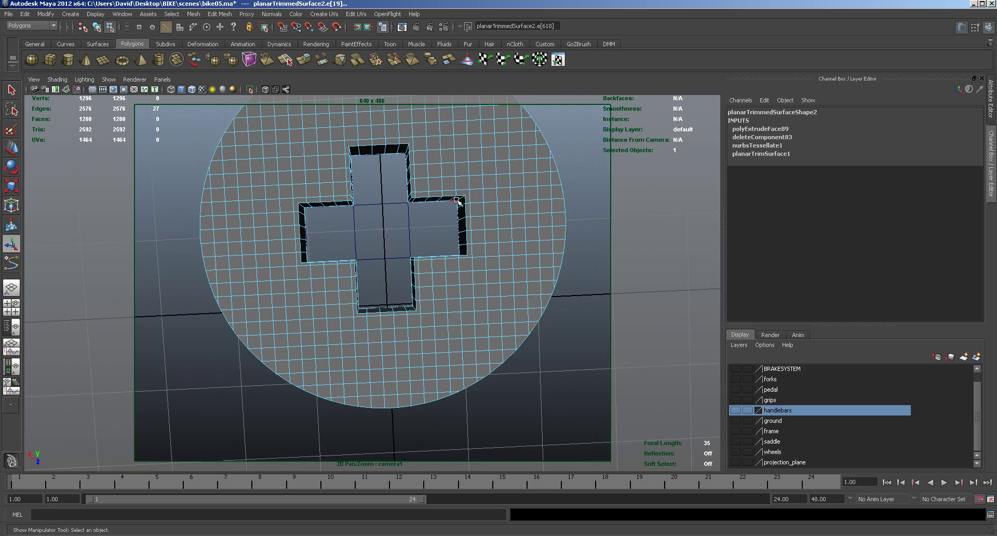
left_click_drag(508, 196, 504, 291, "alt")
right_click_drag(504, 292, 371, 295, "alt")
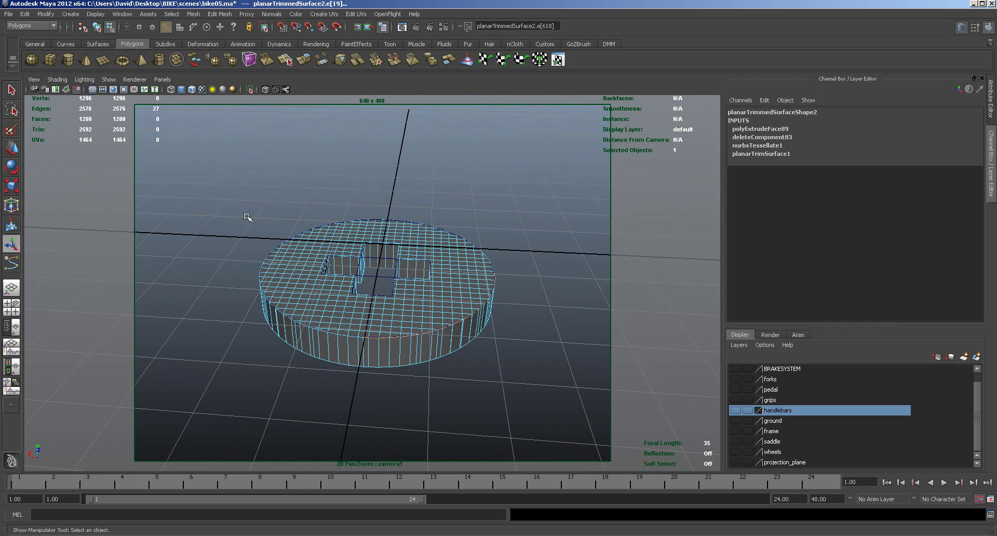
right_click_drag(389, 254, 365, 241, "alt")
left_click_drag(365, 241, 377, 280, "alt")
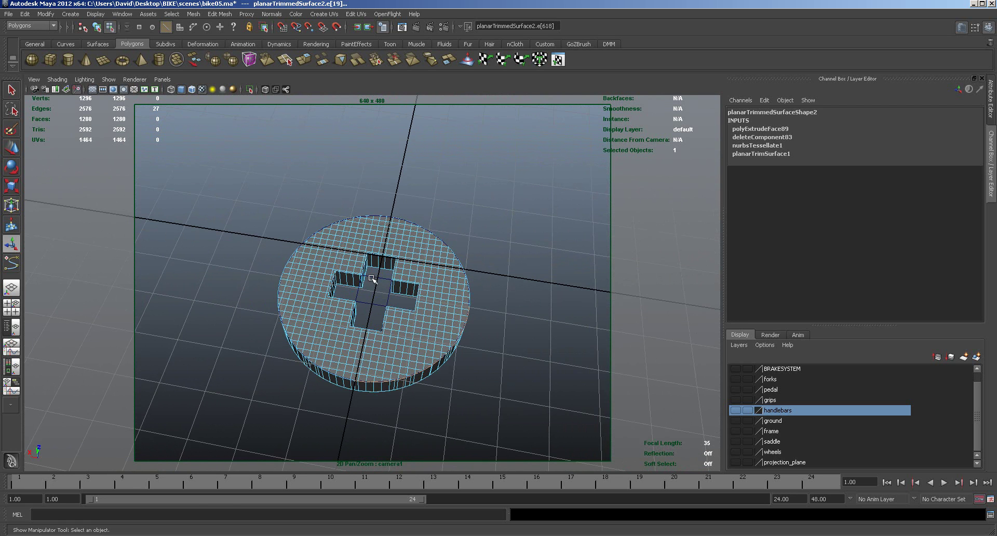
Try adjusting the Divisions and Smoothing Angle of the disc's face extrusion in its attributes.
right_click(435, 284)
left_click(442, 278)
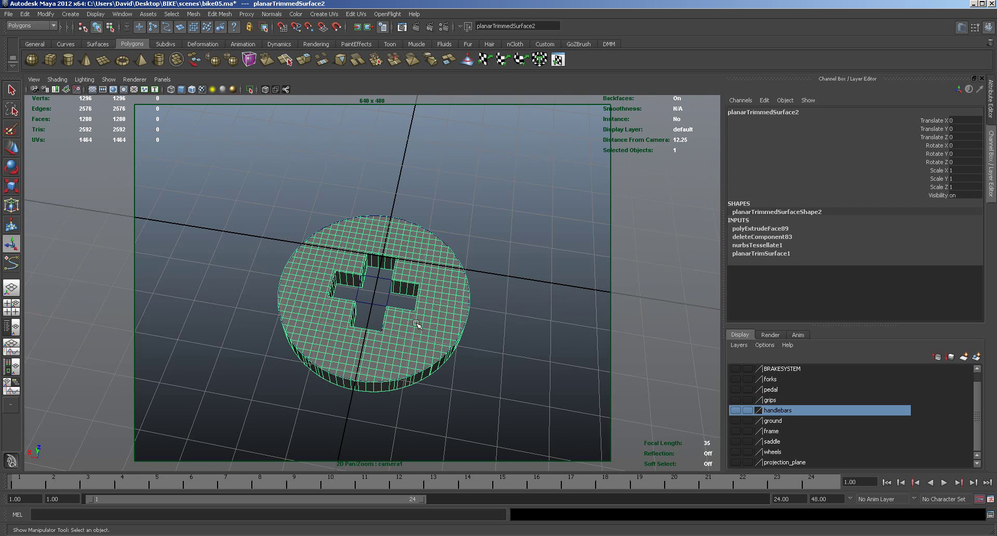
left_click(962, 27)
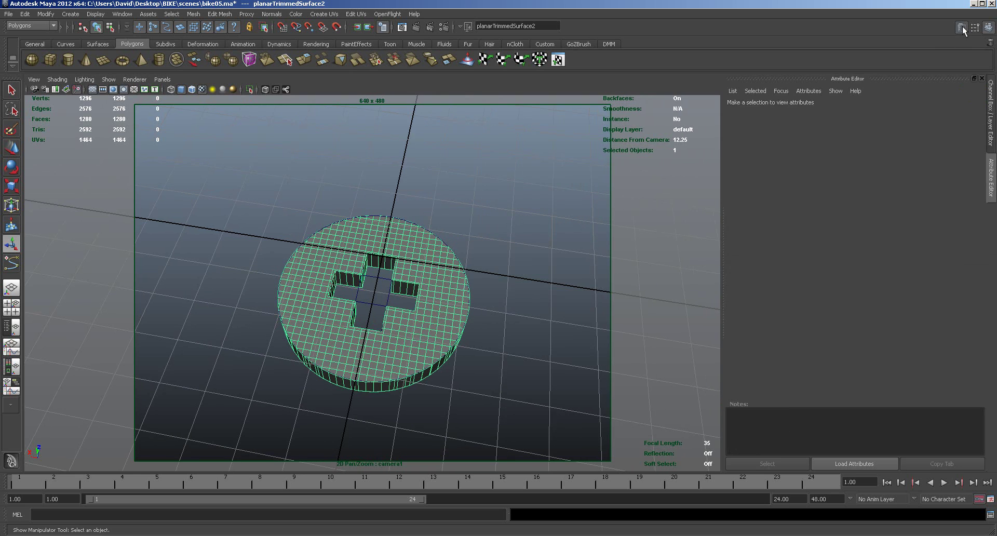
left_click(914, 108)
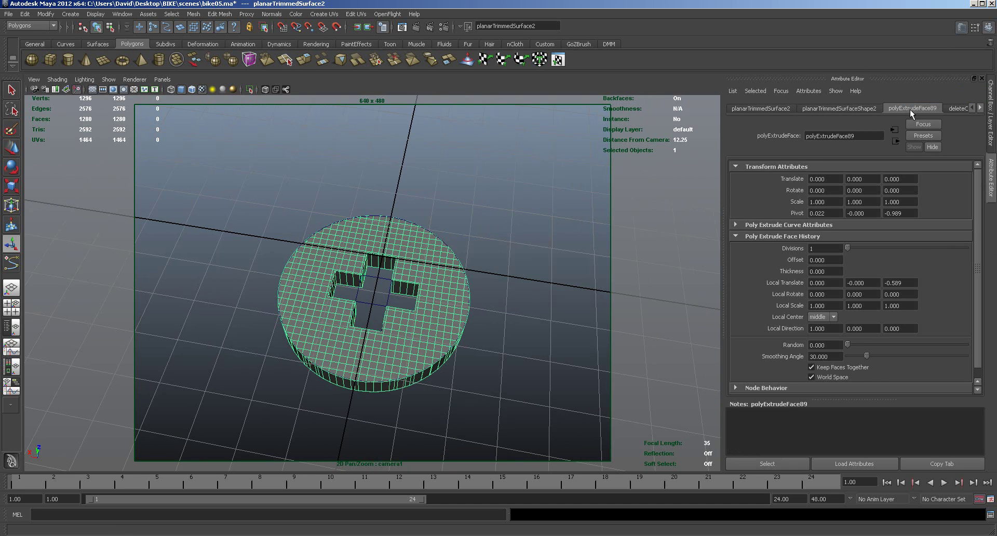
left_click_drag(848, 247, 848, 247)
scroll(977, 207, "down", 1)
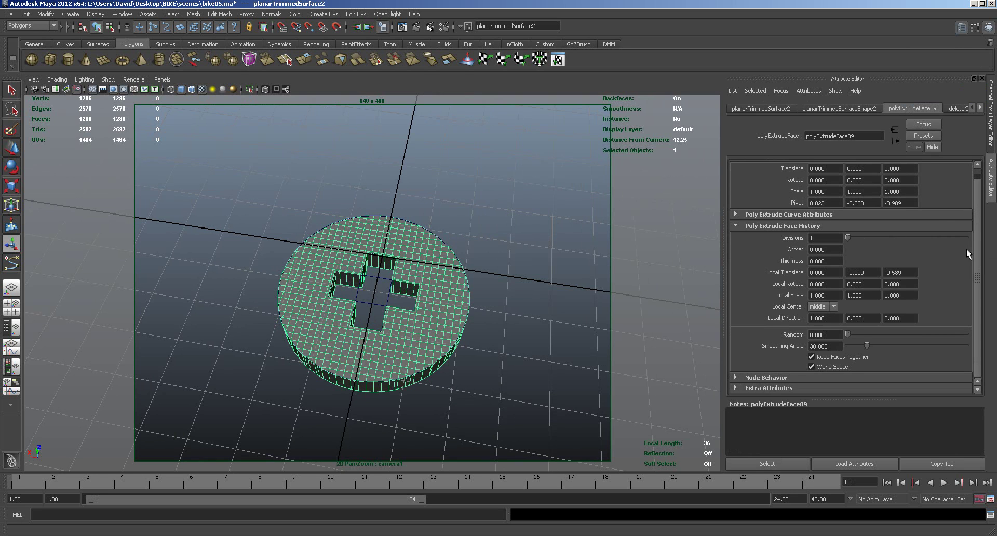
mouse_move(868, 344)
left_mouse_down()
mouse_move(876, 344)
mouse_move(865, 344)
left_mouse_up()
left_click(567, 285)
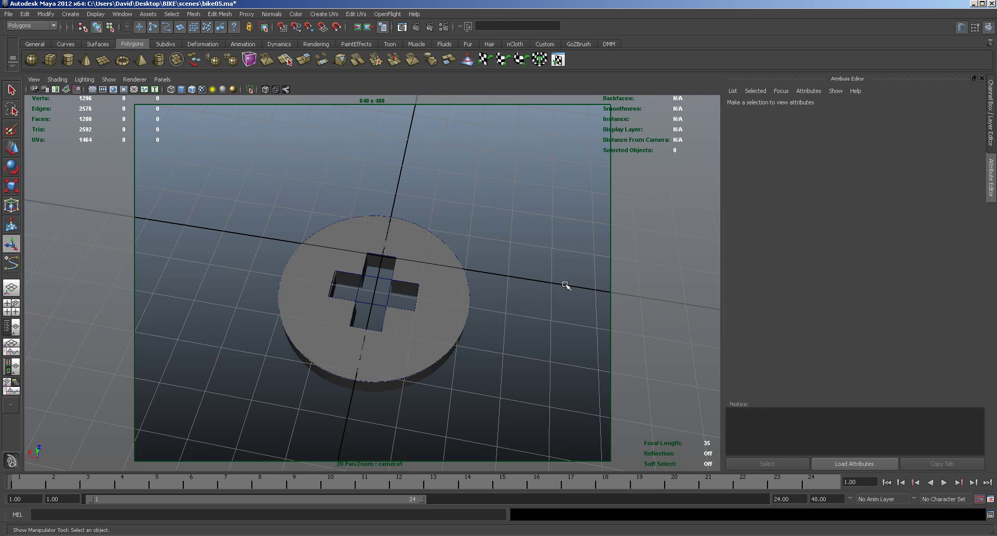
Undo the edge selection and the face extrusion of the disc.
key("ctrl+z")
key("ctrl+z")
key("ctrl+z")
key("ctrl+z")
key("ctrl+z")
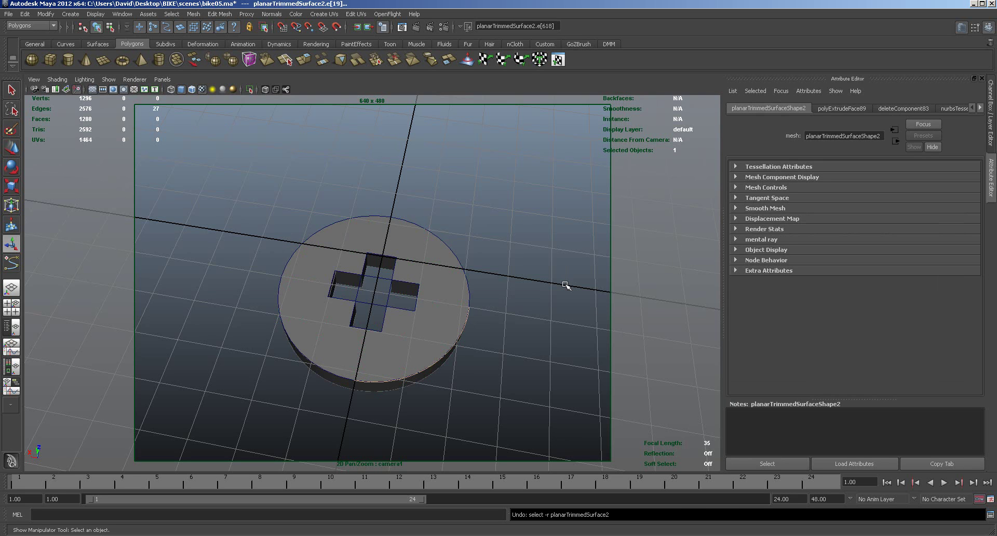
key("ctrl+z")
key("ctrl+z")
key("ctrl+z")
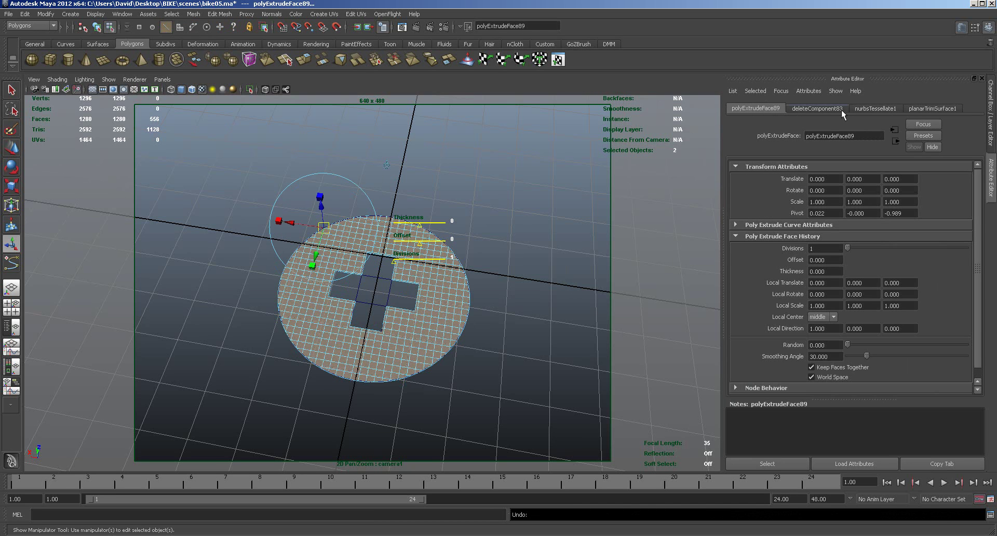
key("ctrl+z")
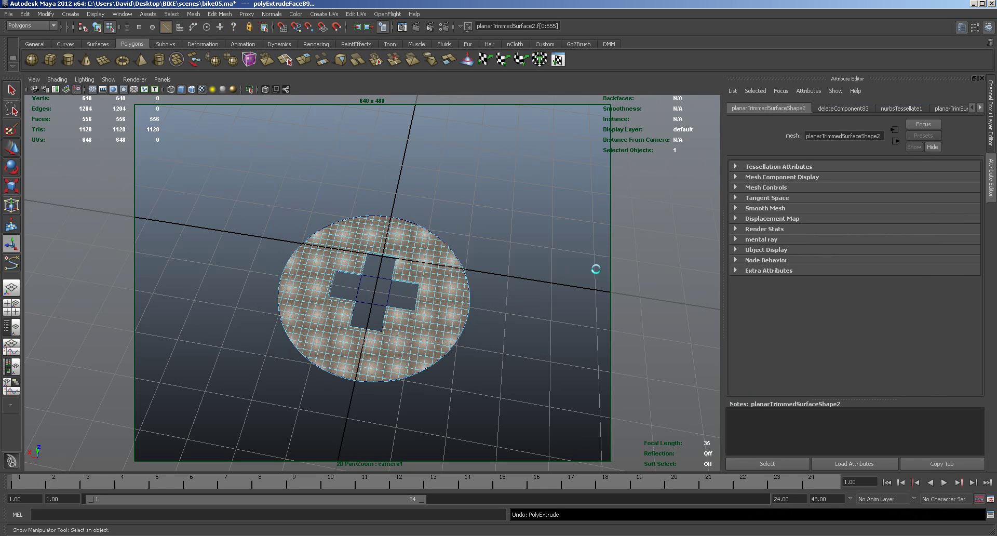
Change the disc's NURBS tessellation format to Fit in the advanced tessellation options.
left_click(900, 109)
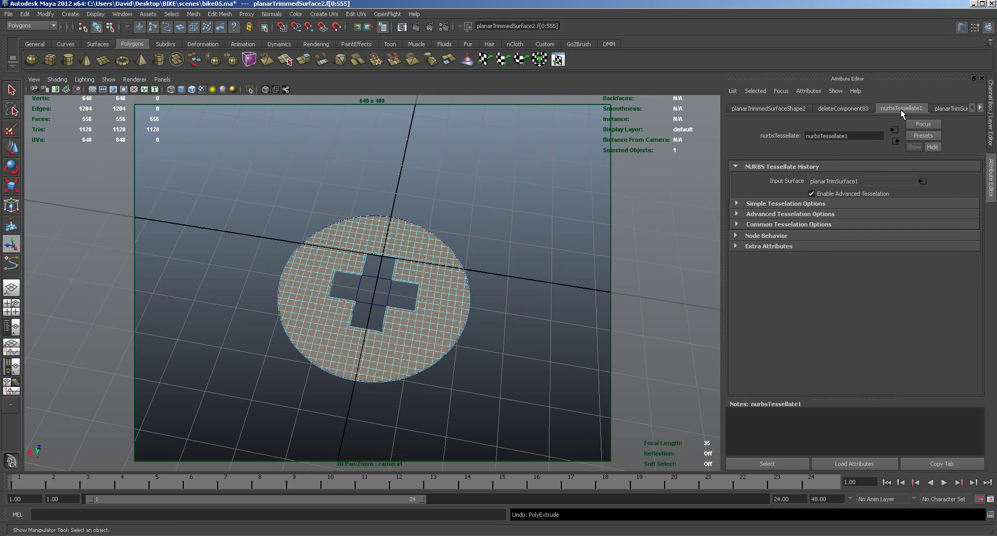
left_click(736, 214)
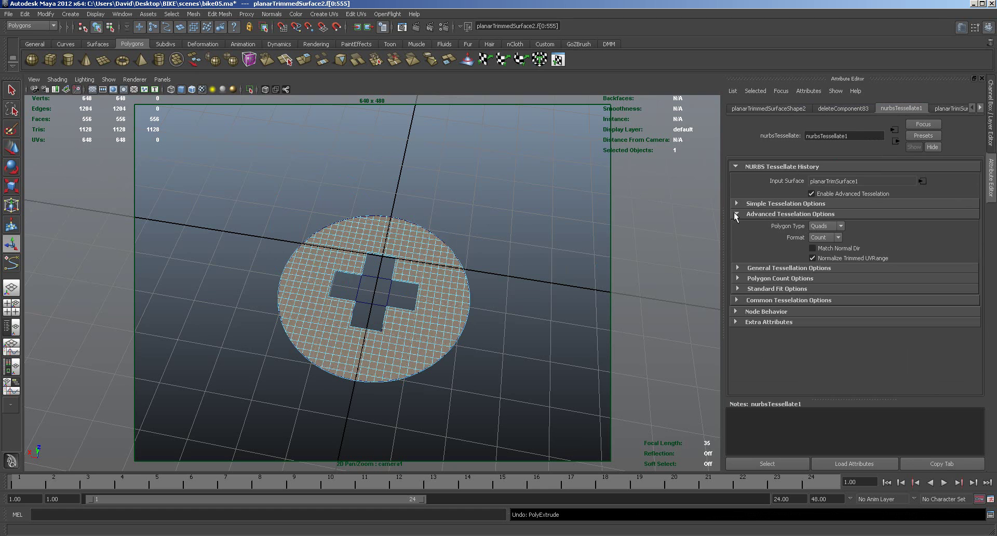
left_click(838, 237)
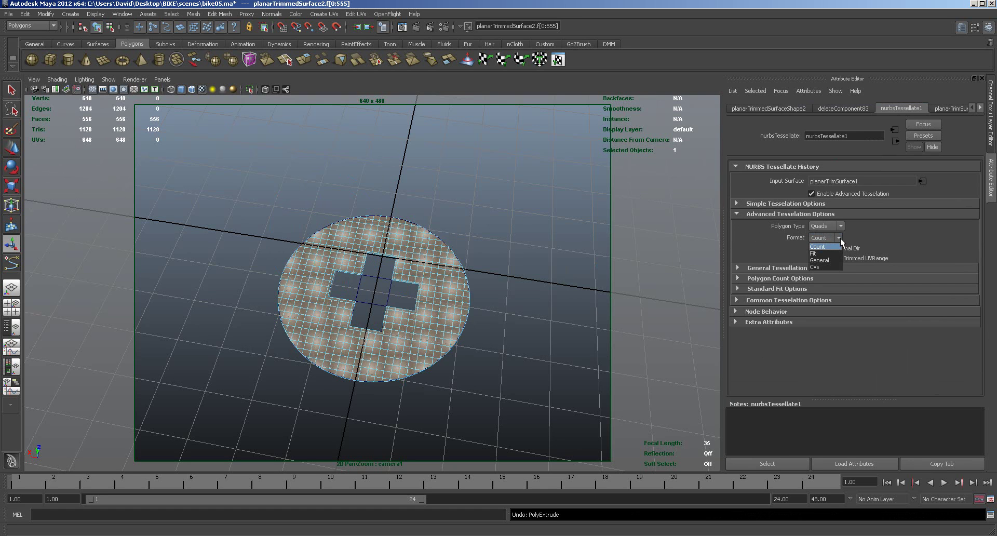
left_click(828, 253)
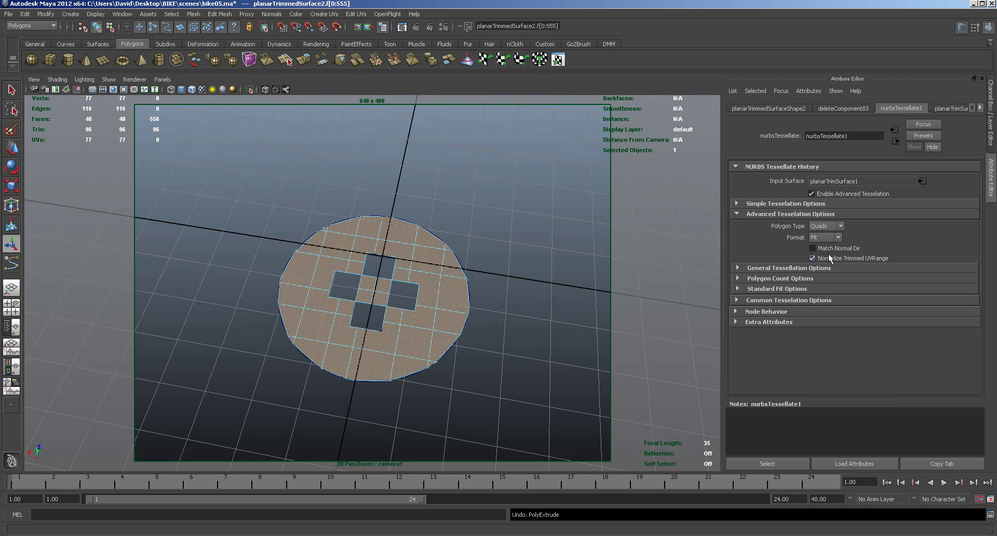
left_click_drag(576, 320, 573, 338, "alt")
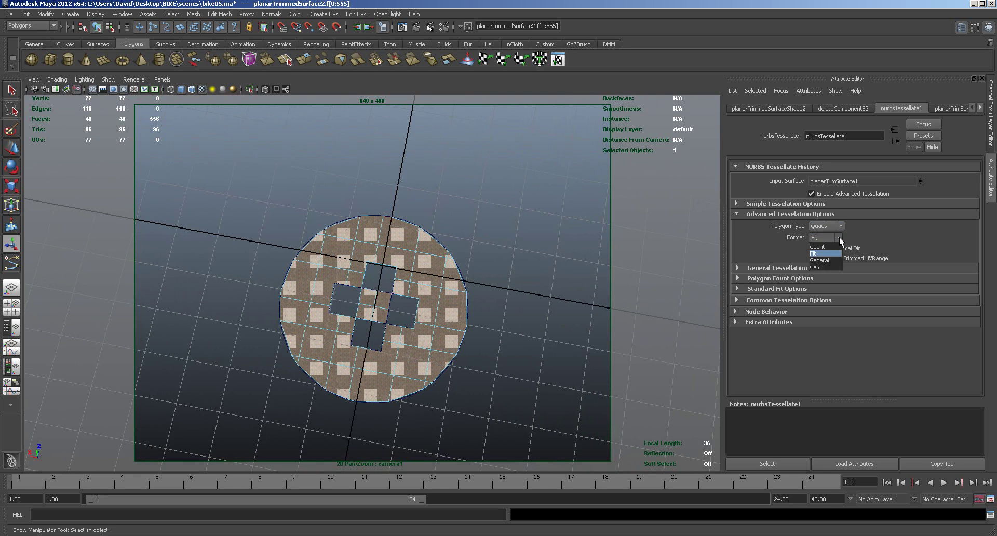
Try the CVs and General tessellation formats on the disc, return to Fit, and clear the face selection.
left_click(823, 266)
left_click(841, 240)
left_click(830, 262)
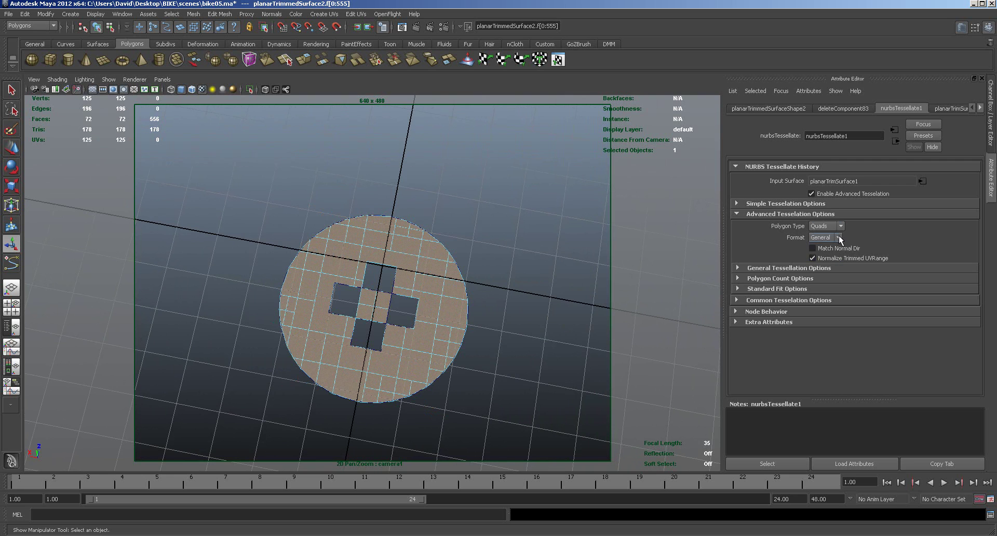
left_click(839, 238)
left_click(826, 253)
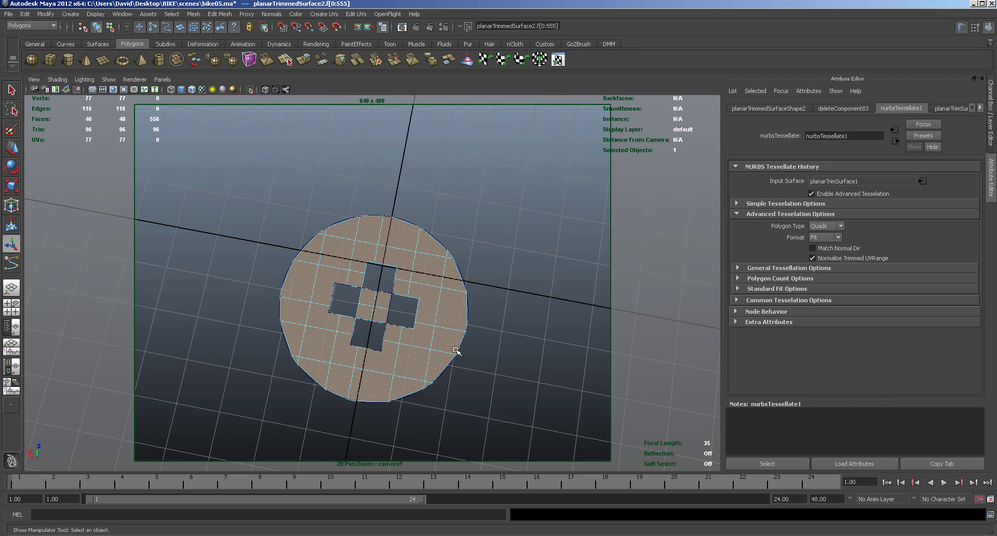
left_click(381, 317)
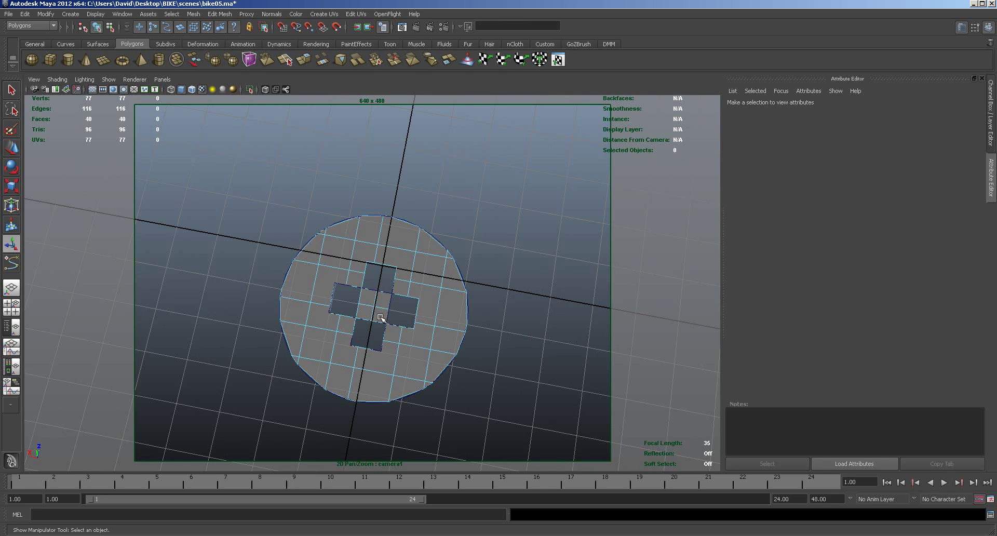
Delete the remaining faces at the centre of the disc's cross-shaped cutout.
right_click_drag(364, 312, 362, 314)
left_click_drag(363, 295, 383, 317)
key("Delete")
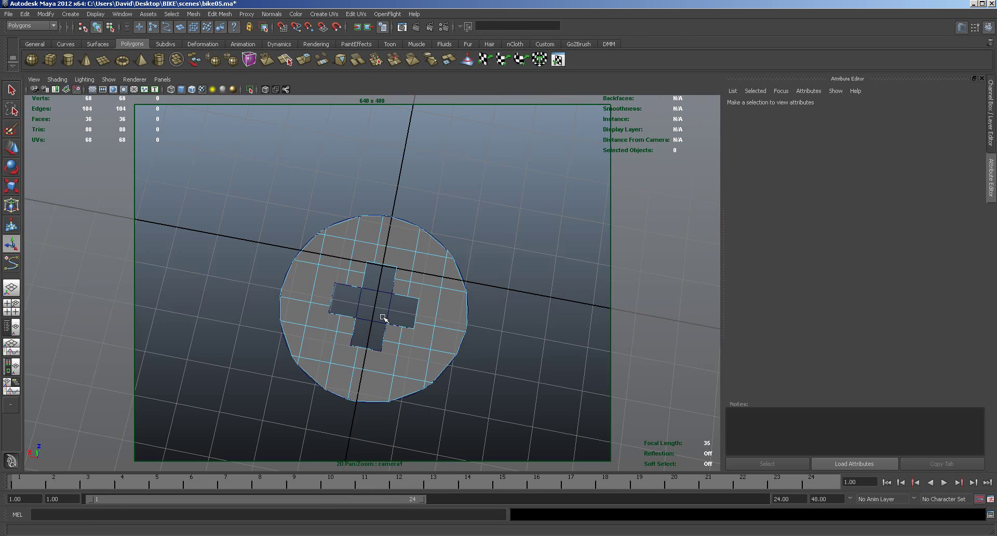
Extrude all the disc's faces together and move them along local Z by -0.368 to give the disc thickness.
left_click_drag(383, 317, 355, 332, "alt")
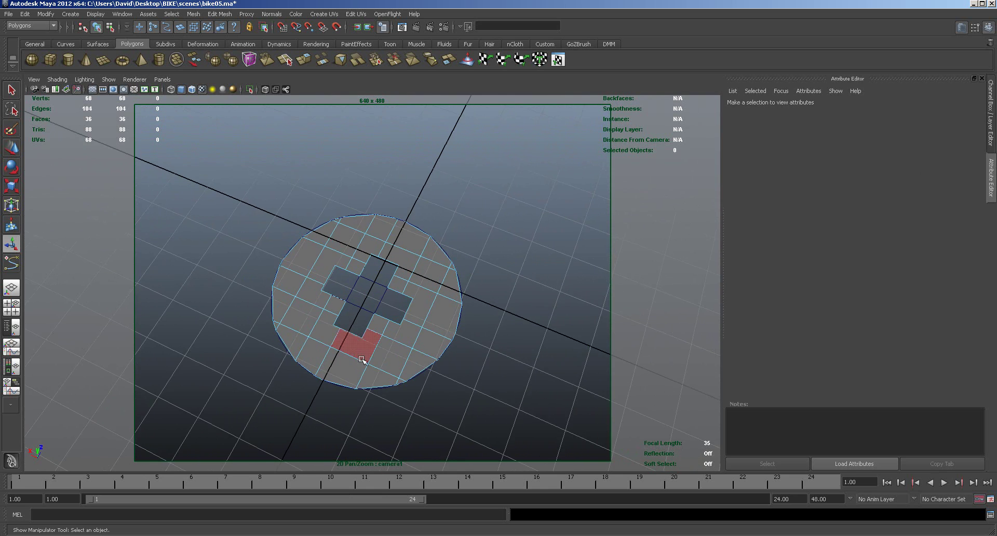
right_click_drag(387, 352, 265, 214)
left_click_drag(265, 214, 476, 392)
left_click(308, 59)
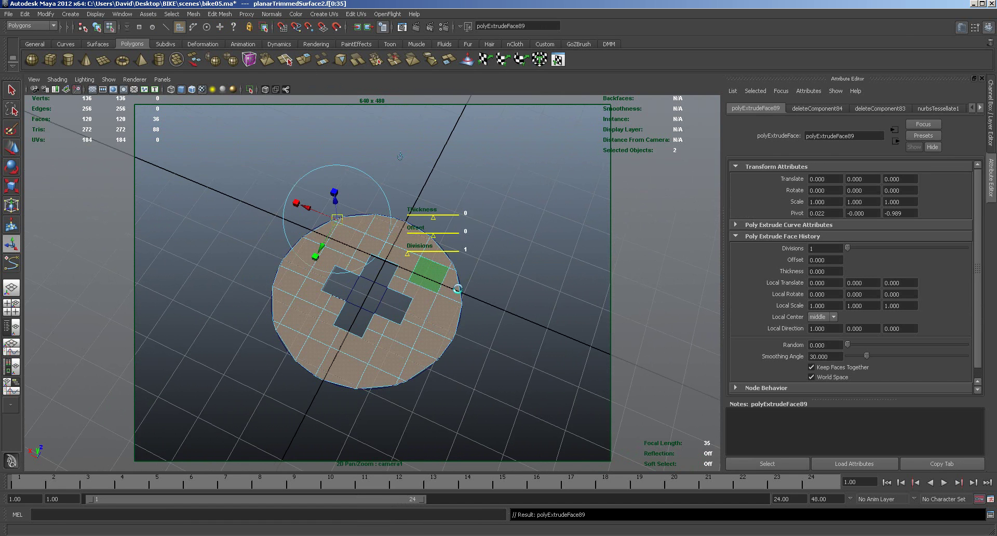
left_click_drag(398, 278, 393, 208, "alt")
left_click_drag(336, 197, 339, 222)
left_click_drag(416, 304, 467, 234, "alt")
right_click_drag(467, 234, 614, 231, "alt")
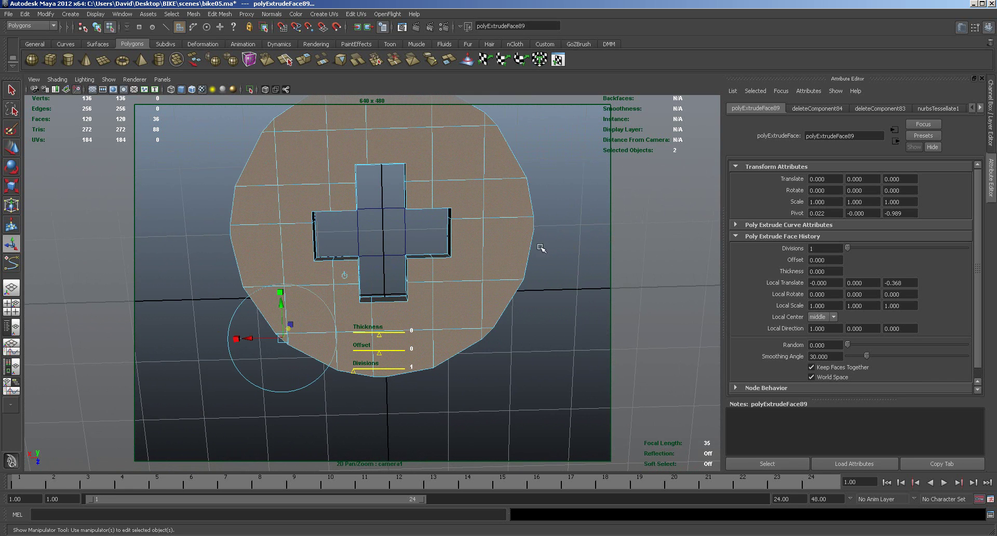
left_click(219, 14)
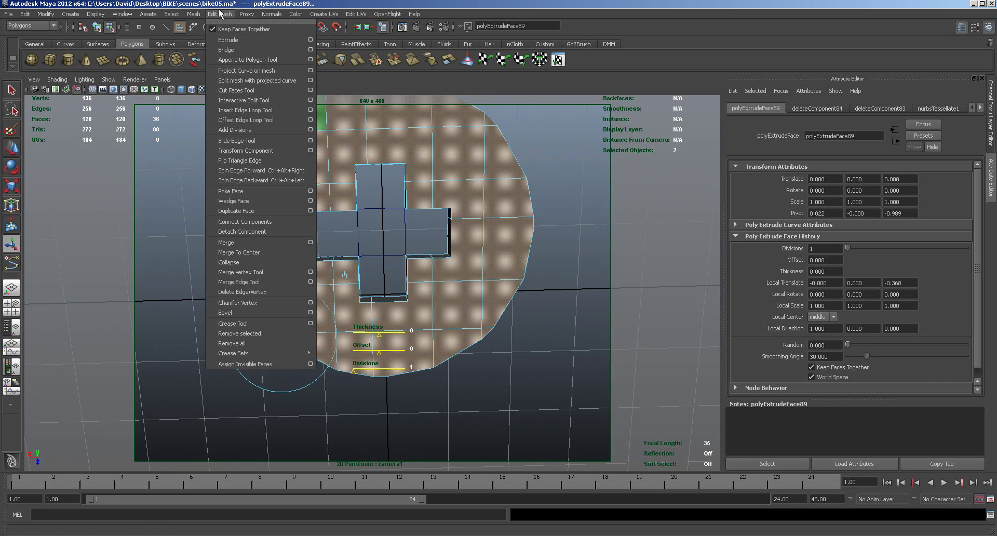
left_click(232, 54)
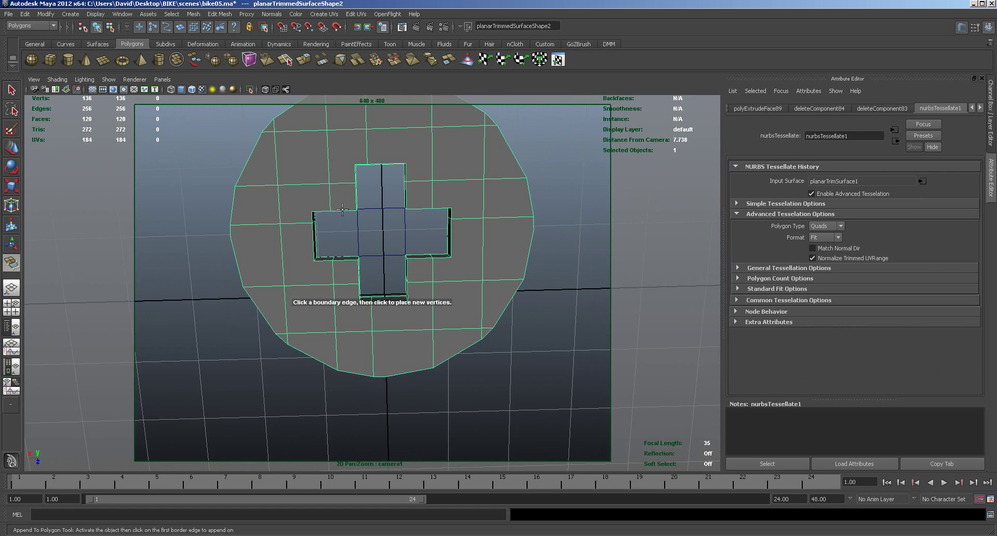
left_click(348, 258)
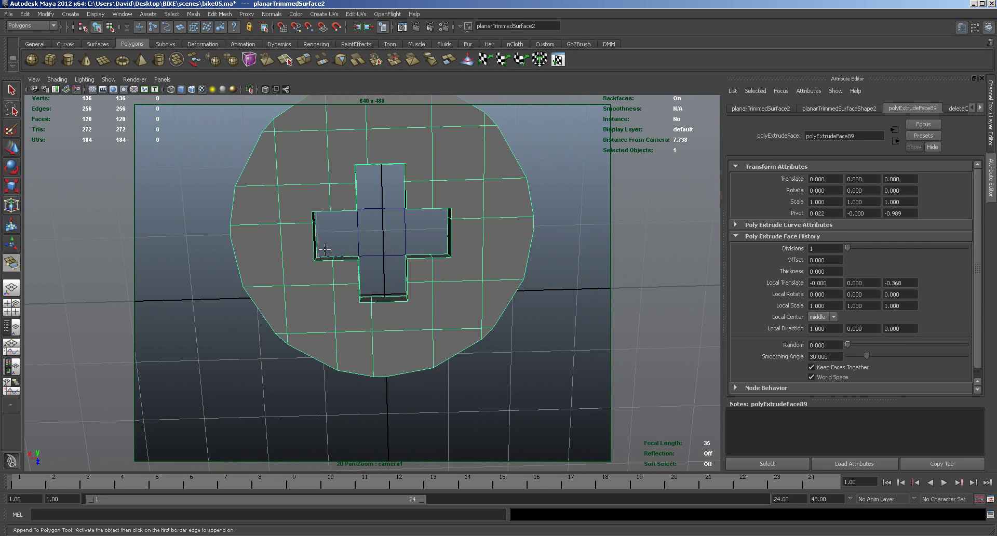
left_click(12, 149)
Select only the disc's extruded flat faces in the side view, excluding the walls, and delete them.
left_click_drag(363, 209, 412, 237, "alt")
right_click_drag(429, 236, 331, 227, "alt")
left_click_drag(331, 227, 389, 283, "alt")
key("space")
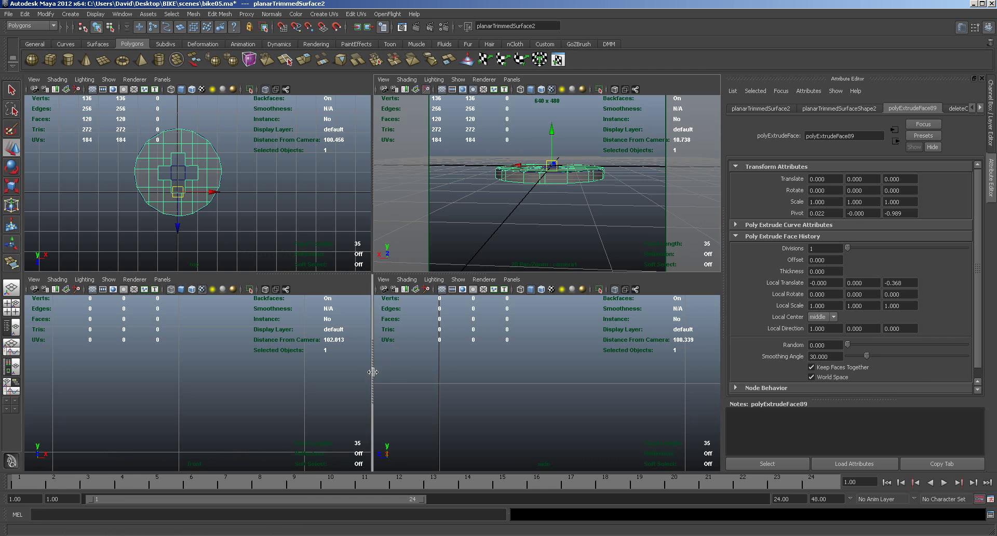
key("f")
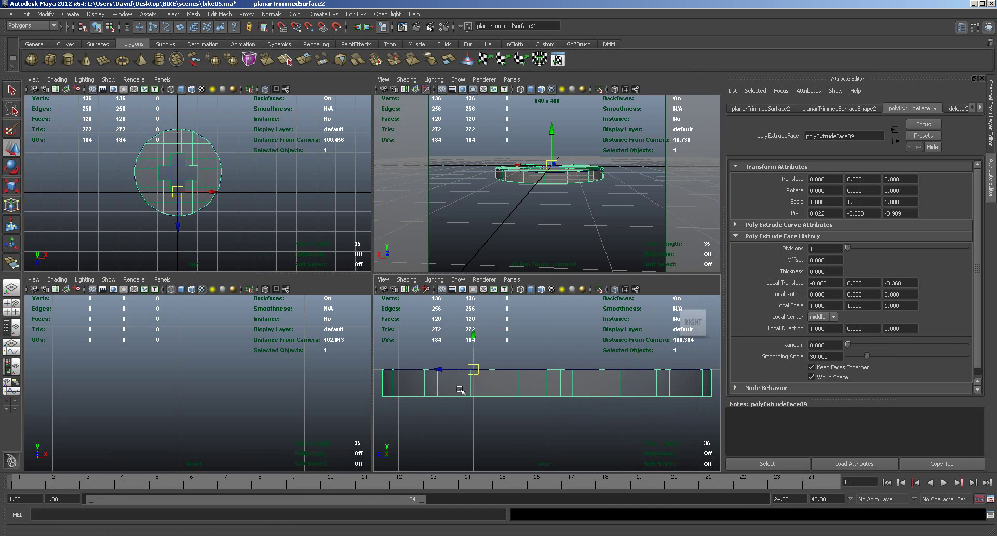
right_click(460, 390)
left_click(377, 386)
left_click_drag(377, 386, 733, 403)
left_click_drag(378, 383, 725, 395, "ctrl")
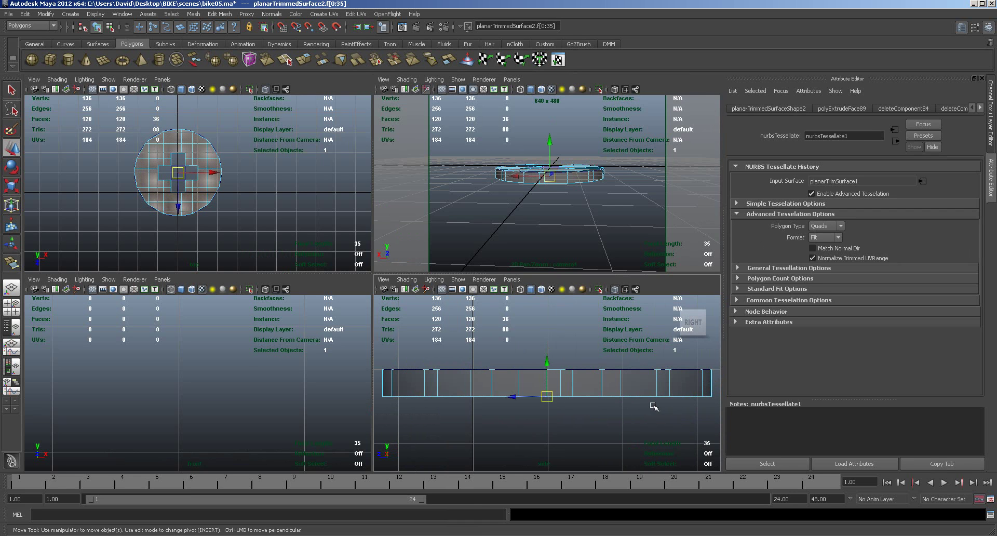
key("Delete")
Fill the first arm of the cross cutout with two polygons using the Append to Polygon Tool.
left_click_drag(585, 186, 586, 130, "alt")
key("space")
right_click_drag(501, 223, 613, 229, "alt")
left_click_drag(612, 229, 598, 244, "alt")
right_click_drag(398, 153, 428, 149)
left_click(416, 152)
left_click(227, 14)
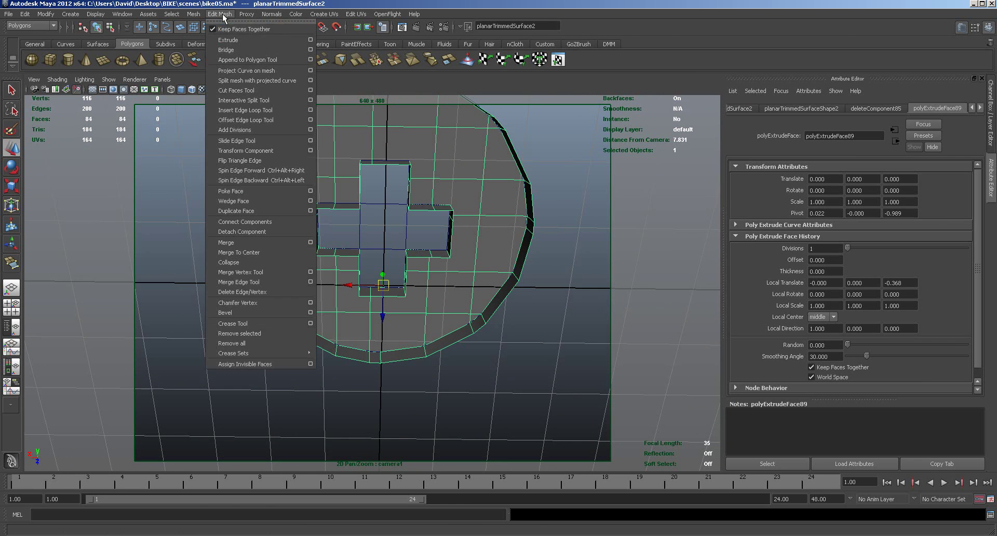
left_click(233, 60)
left_click(361, 171)
left_click(411, 172)
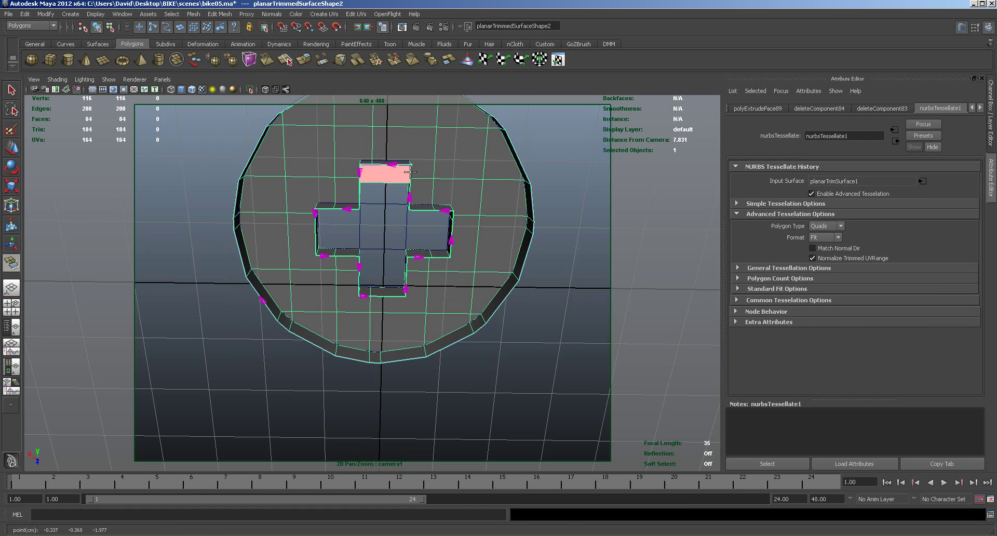
key("Return")
left_click(361, 191)
left_click(410, 192)
key("Return")
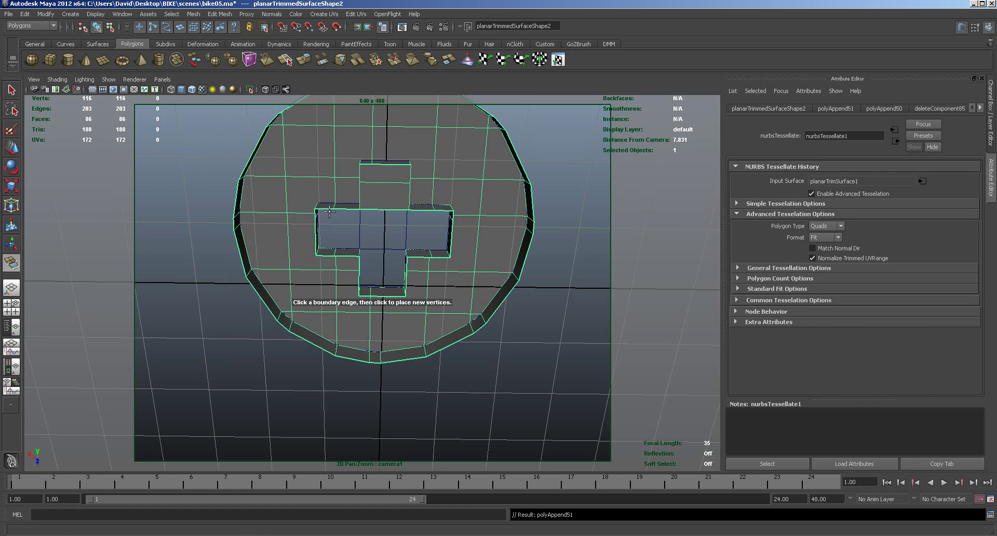
Append two polygons between the opposite border edges of the adjacent second arm of the cross cutout.
left_click(325, 247)
left_click(325, 256)
key("Return")
left_click(347, 241)
left_click(346, 256)
key("Return")
Try to fill the third arm of the cross cutout with appended polygons, and undo both appended faces.
left_click(359, 266)
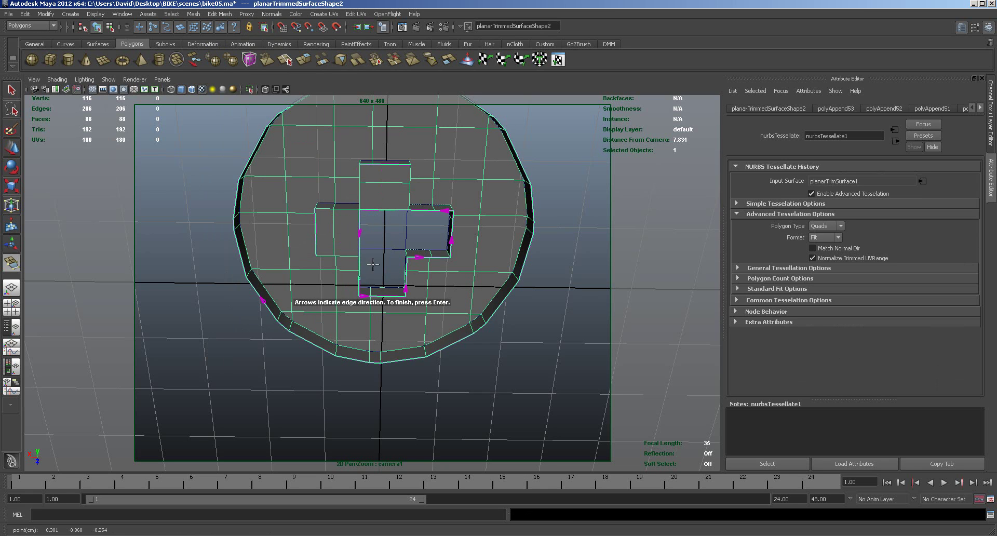
left_click(407, 263)
left_click(407, 278)
key("Return")
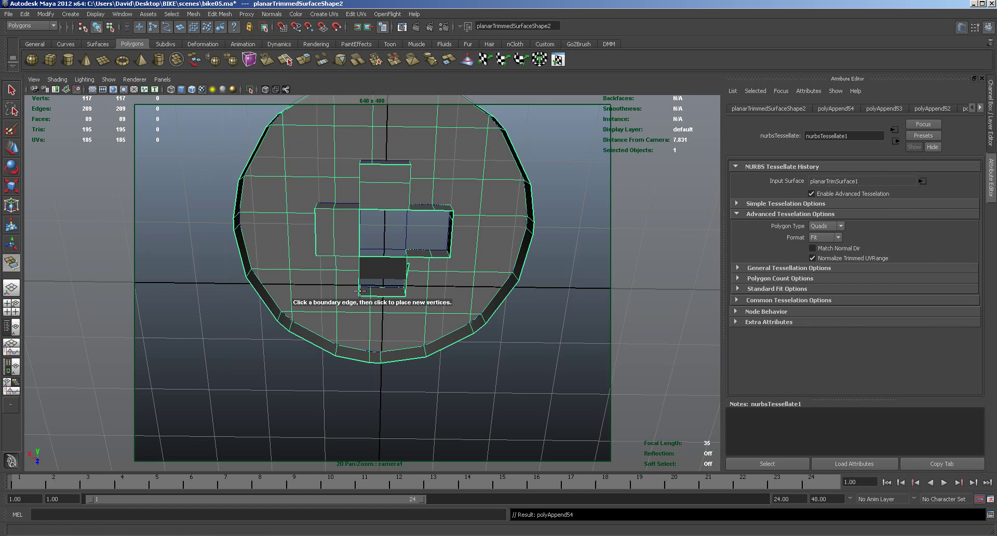
left_click(406, 289)
key("Return")
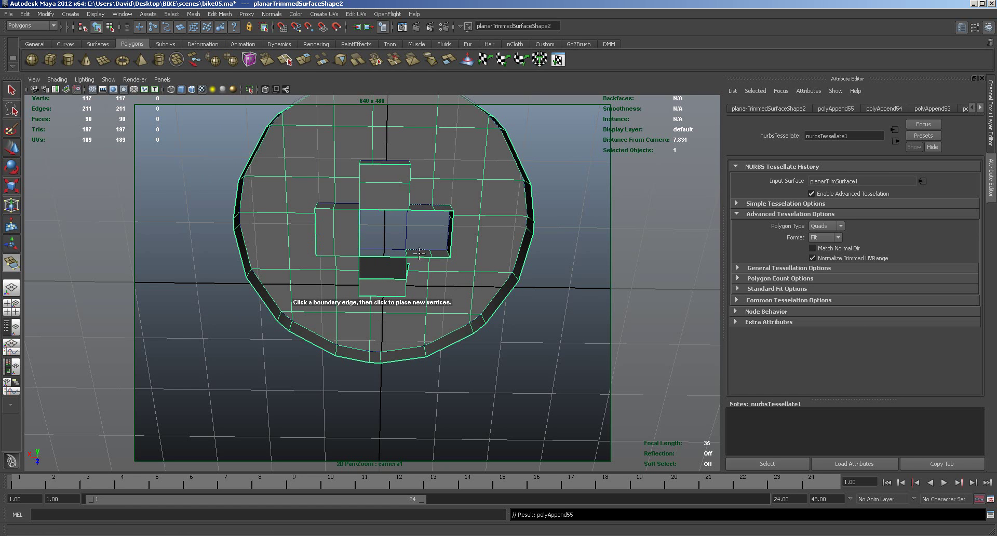
left_click_drag(441, 264, 429, 238, "alt")
key("ctrl+z")
key("ctrl+z")
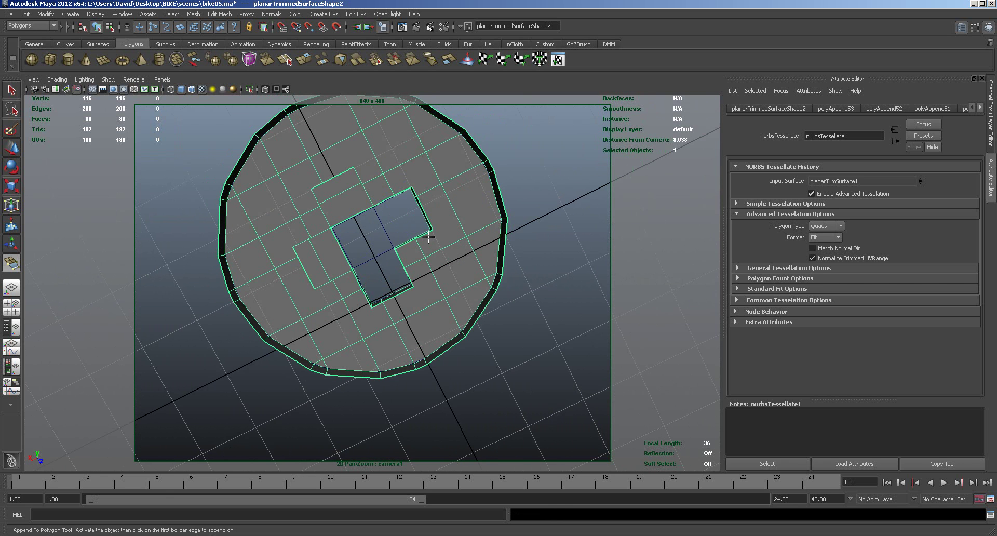
Fill the third arm of the cross cutout with two appended polygons between its opposite edges.
left_click(377, 293)
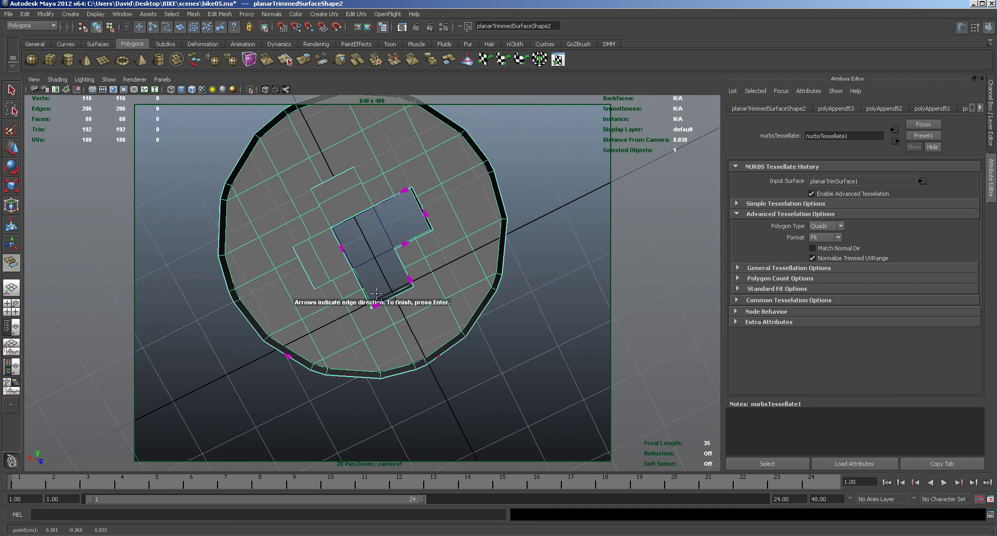
left_click(410, 279)
key("Return")
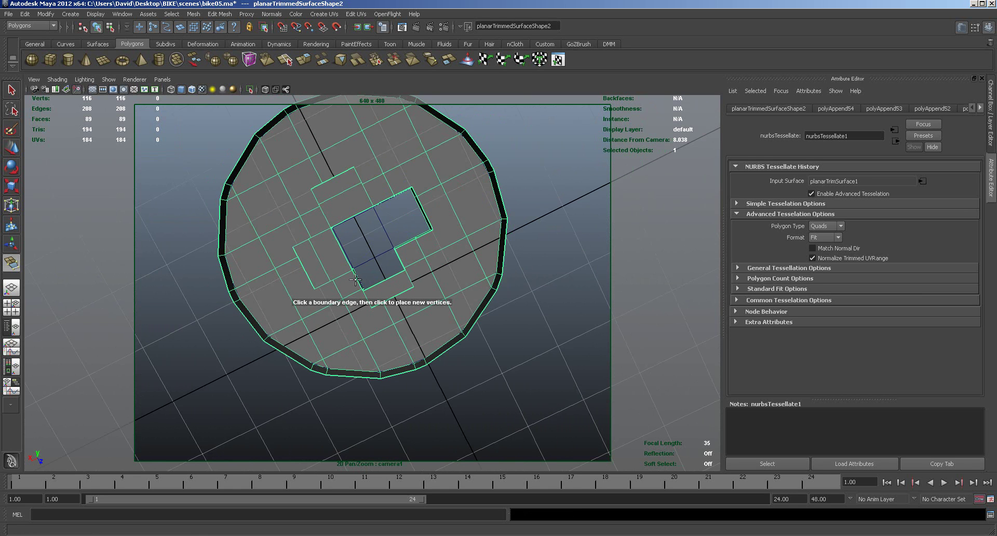
left_click(401, 259)
key("Return")
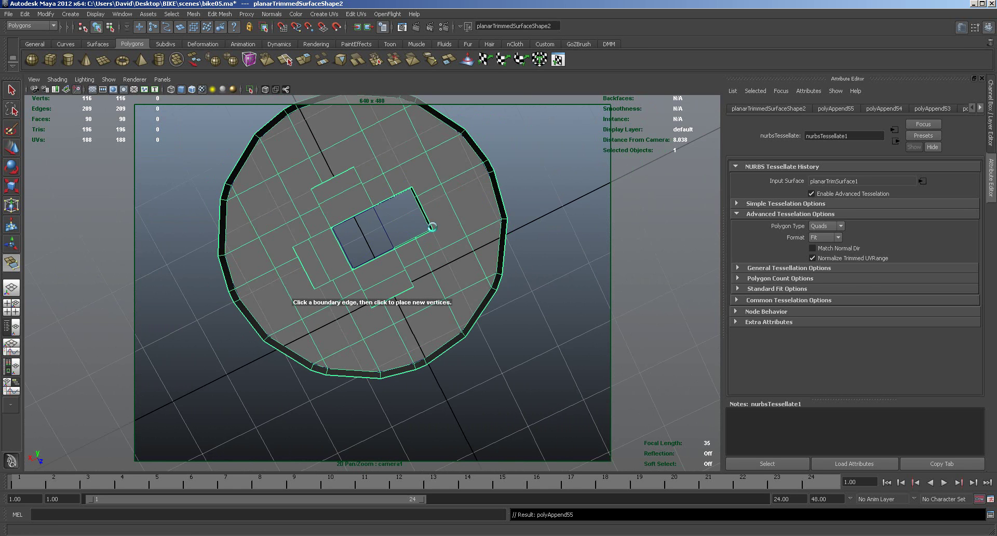
Fill the remaining fourth arm of the cross cutout with two appended polygons.
left_click(428, 231)
left_click(403, 191)
key("Return")
left_click(406, 241)
left_click(383, 199)
key("Return")
Try to close the central square of the cross with an appended polygon.
left_click(353, 216)
left_click(376, 260)
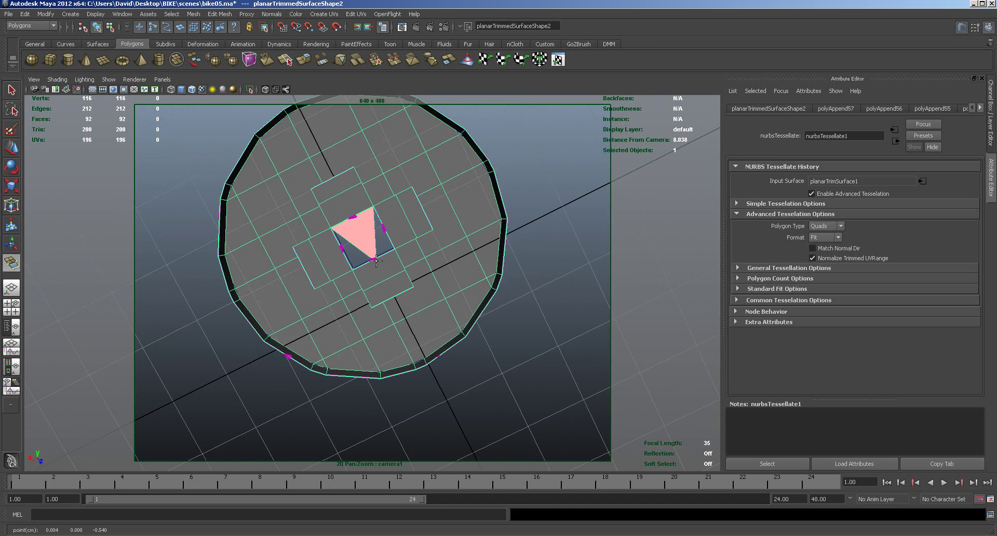
key("q")
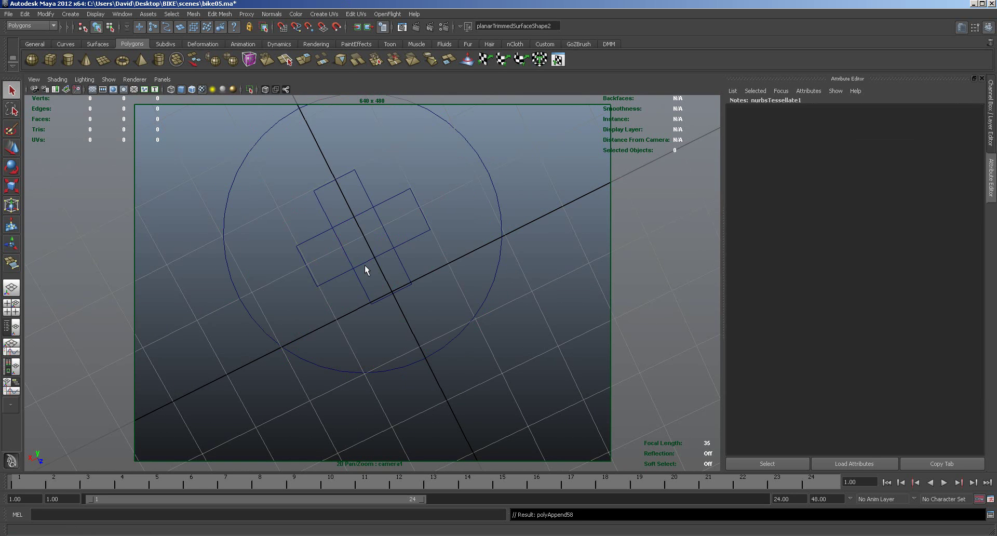
left_click(365, 266)
key("g")
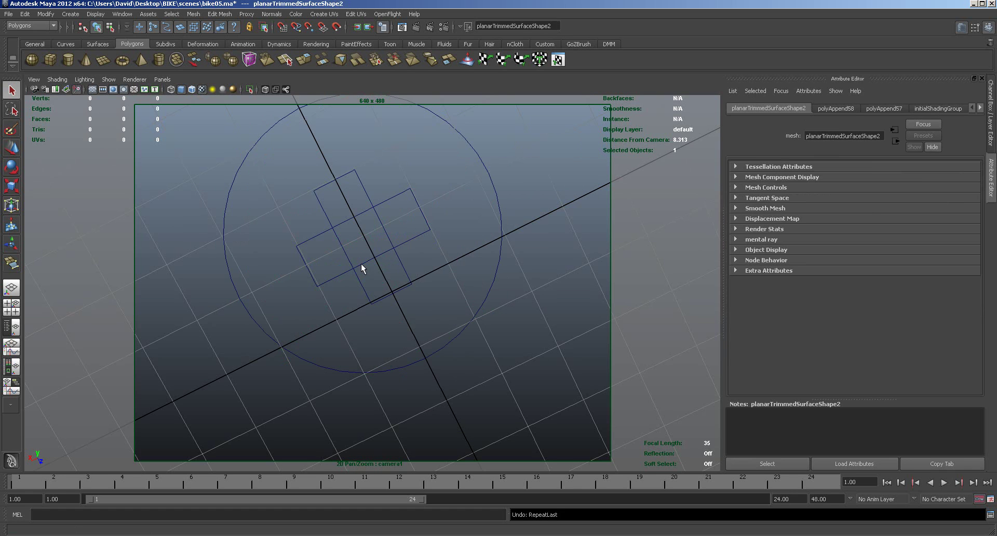
Redo the undone operations repeatedly to bring back the disc mesh with its filled cross arms.
left_click(24, 14)
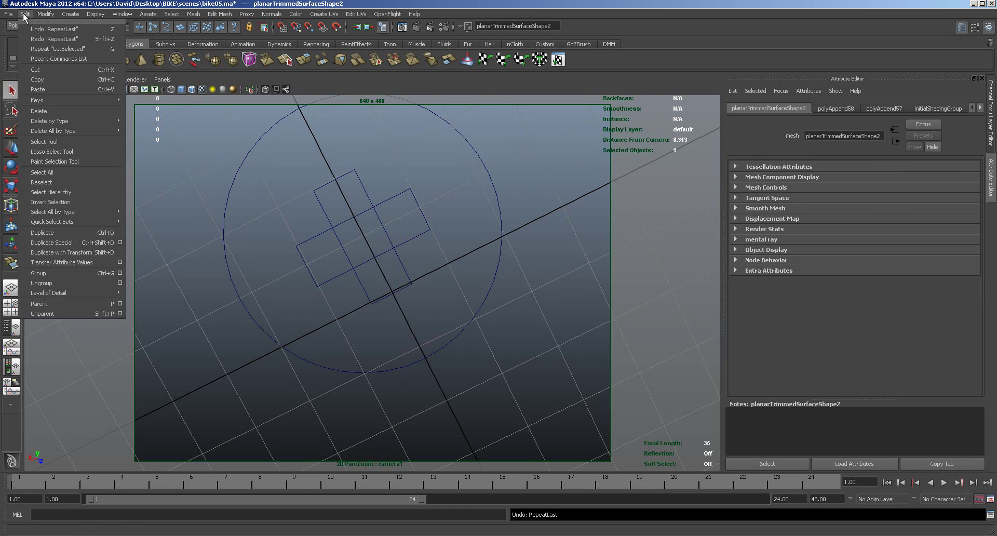
left_click(37, 31)
left_click(25, 14)
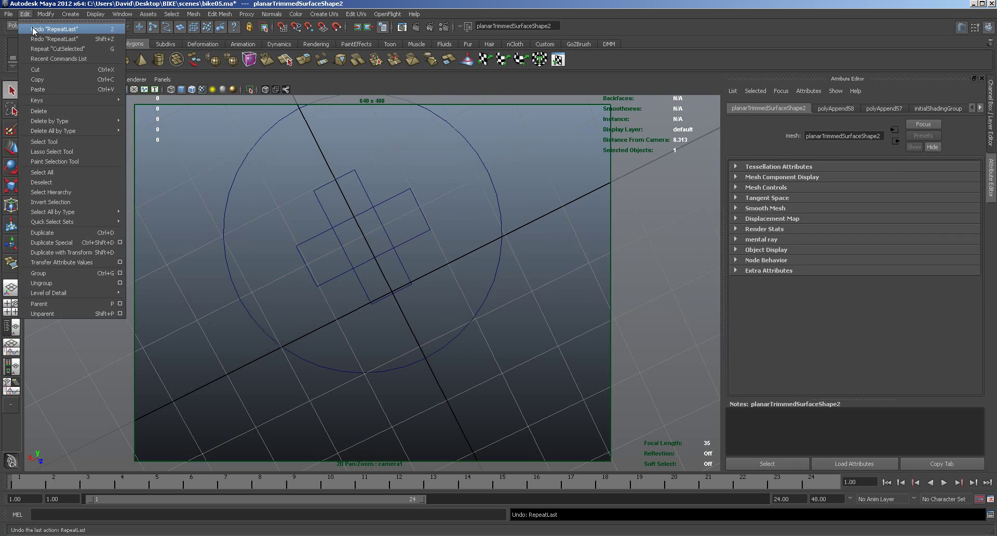
left_click(35, 39)
left_click(25, 14)
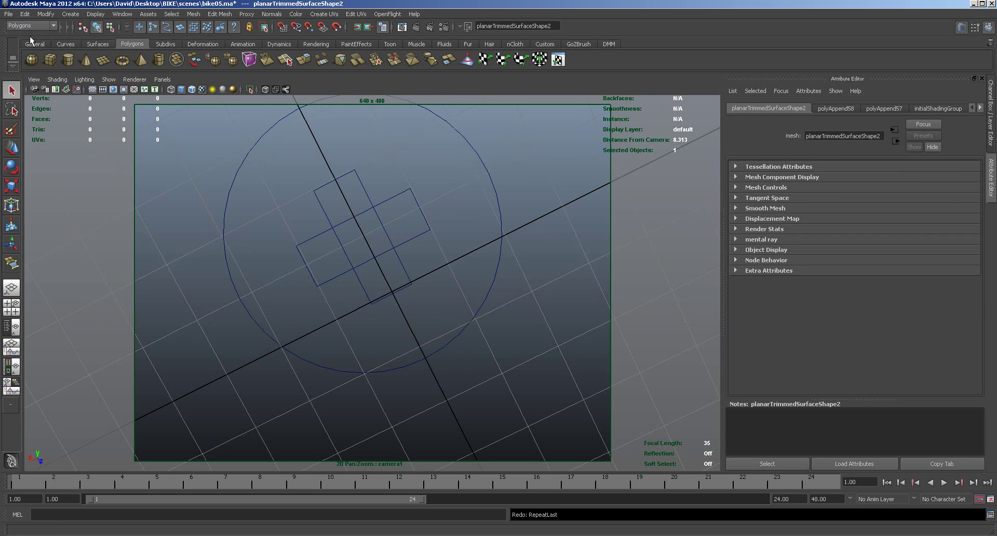
left_click(33, 41)
left_click(25, 14)
left_click(34, 41)
left_click(25, 14)
left_click(35, 38)
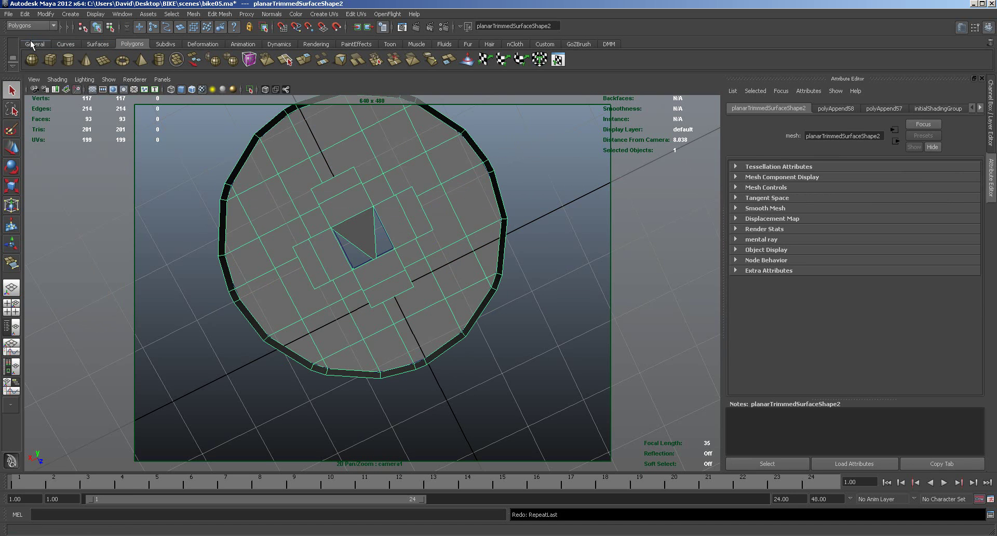
Delete the partial triangular face in the central square of the cross and fill the square with one appended polygon.
right_click_drag(363, 242, 364, 228)
left_click(363, 228)
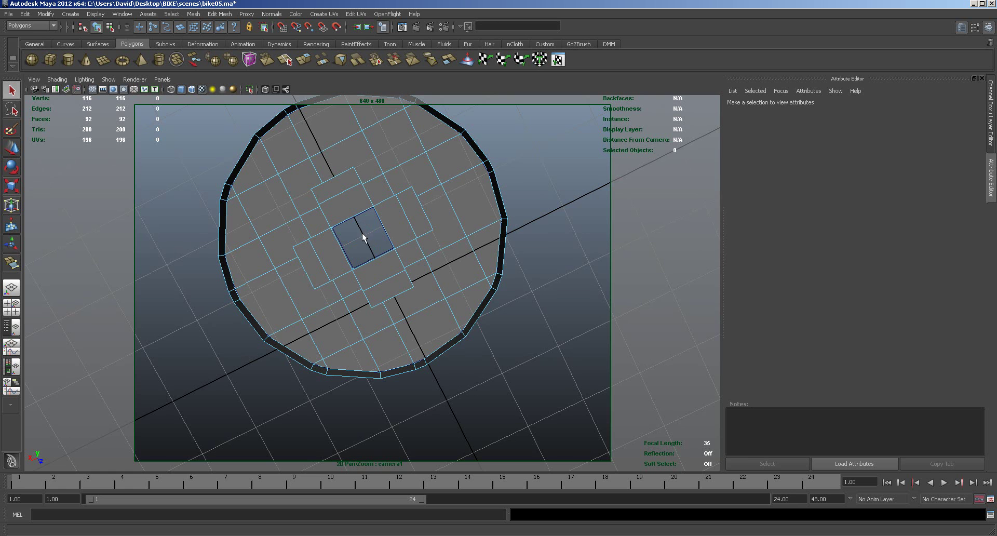
left_click(219, 14)
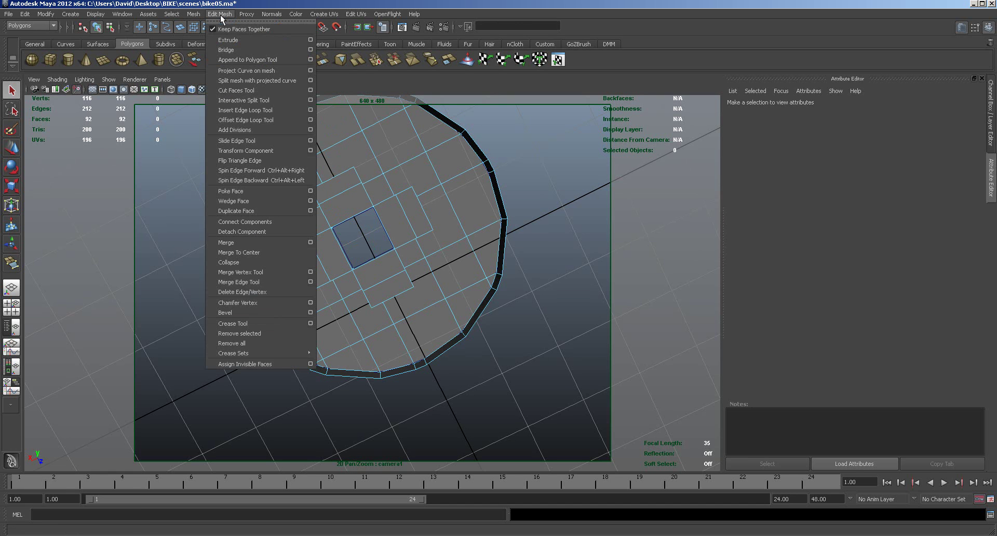
left_click(247, 60)
left_click_drag(488, 213, 395, 229, "alt")
left_click(363, 229)
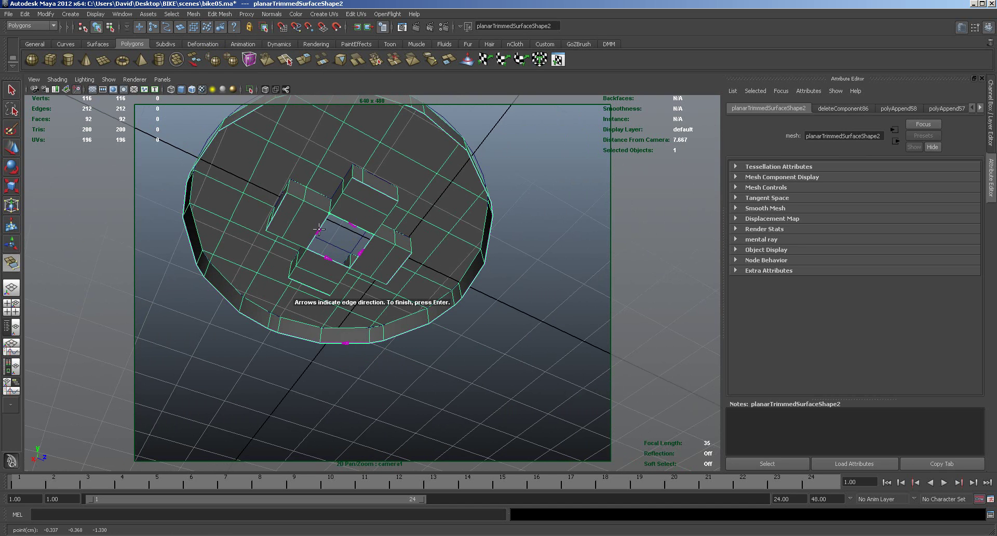
left_click(318, 230)
left_click(331, 260)
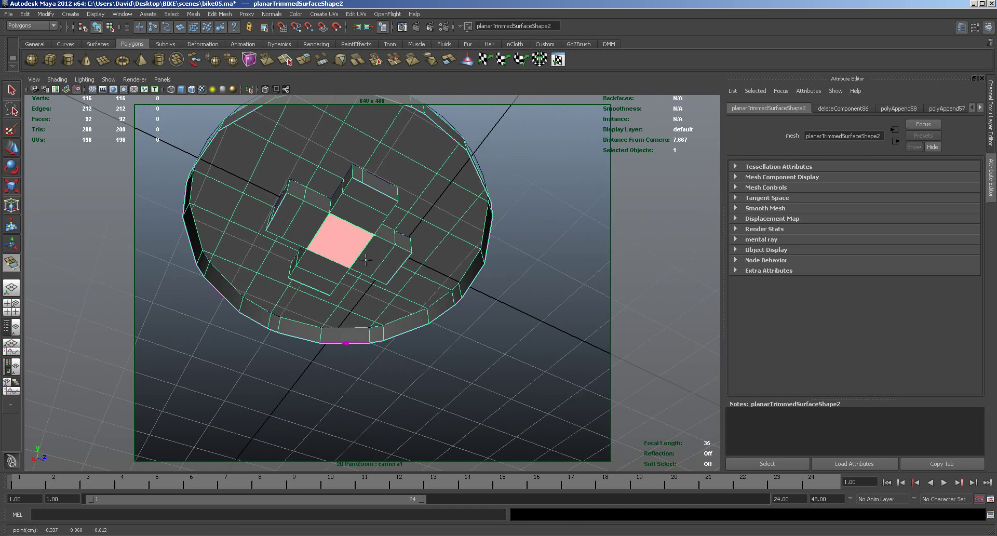
key("Return")
Close the disc's open underside with one appended polygon spanning all the edges around its rim.
left_click_drag(433, 251, 487, 284, "alt")
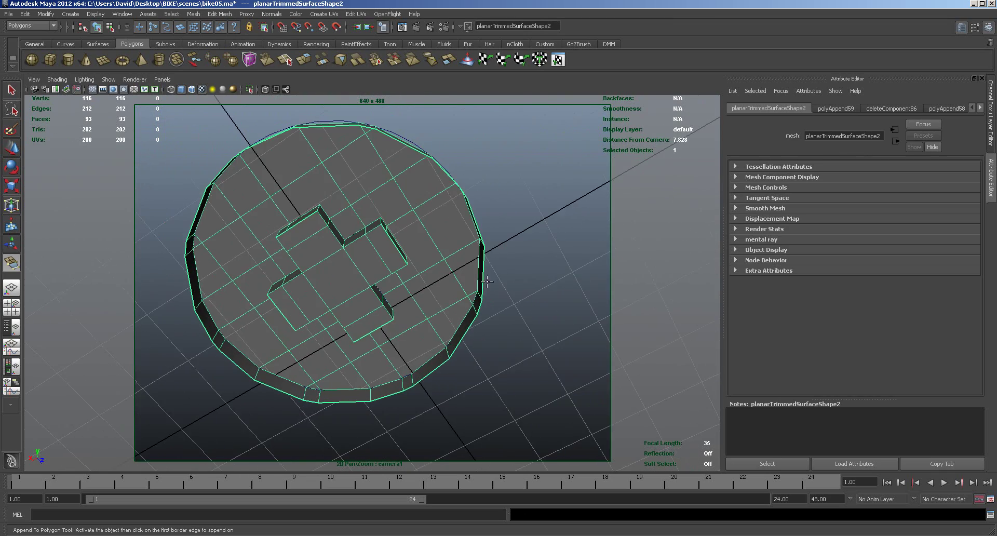
left_click(449, 178)
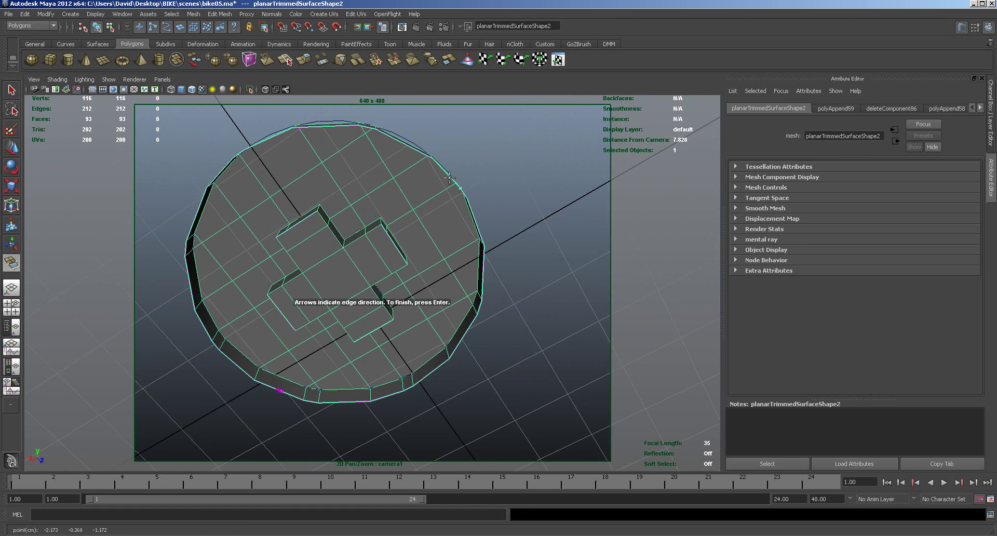
left_click(478, 235)
left_click(483, 271)
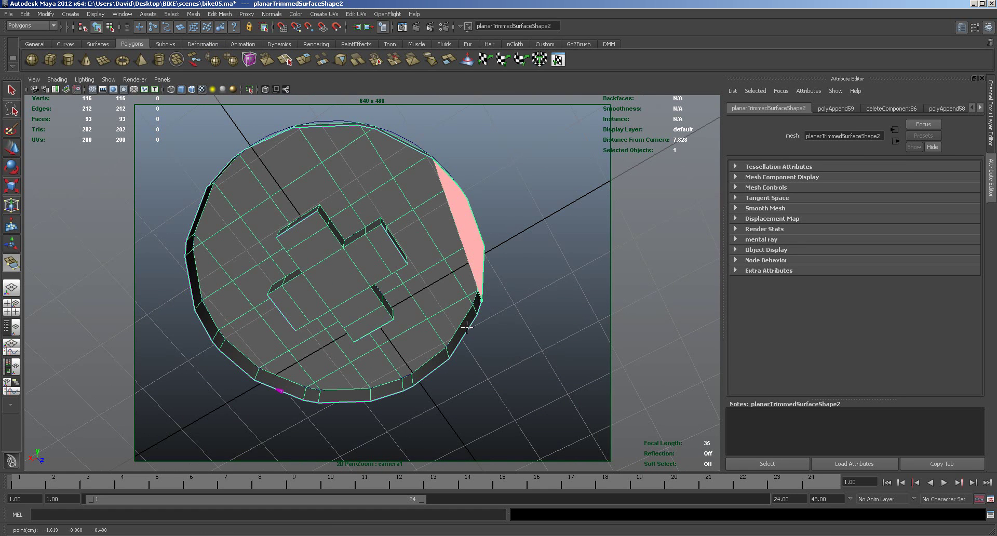
left_click(467, 332)
left_click(427, 377)
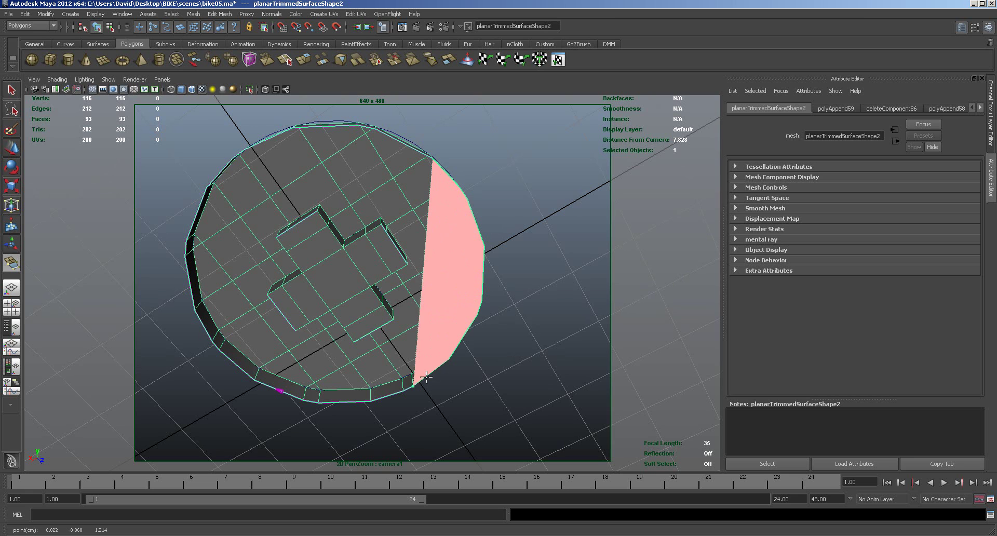
left_click(397, 391)
left_click(344, 401)
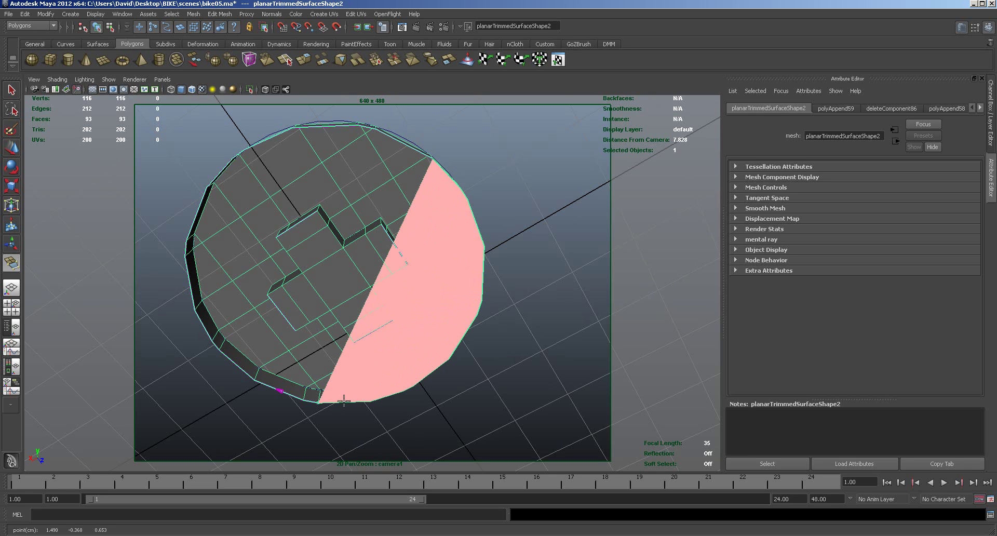
left_click(310, 401)
left_click(275, 390)
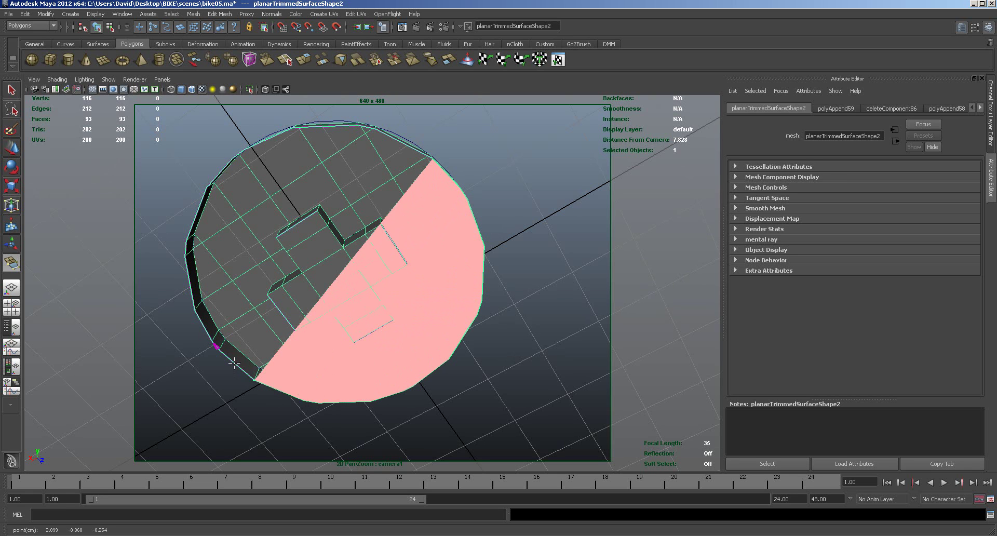
left_click(234, 364)
left_click(203, 324)
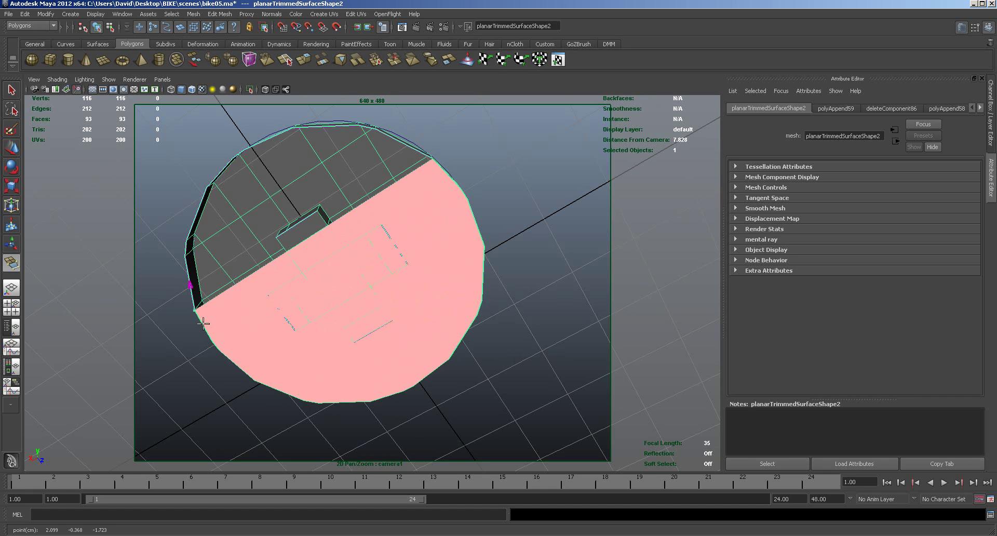
left_click(191, 289)
left_click(186, 246)
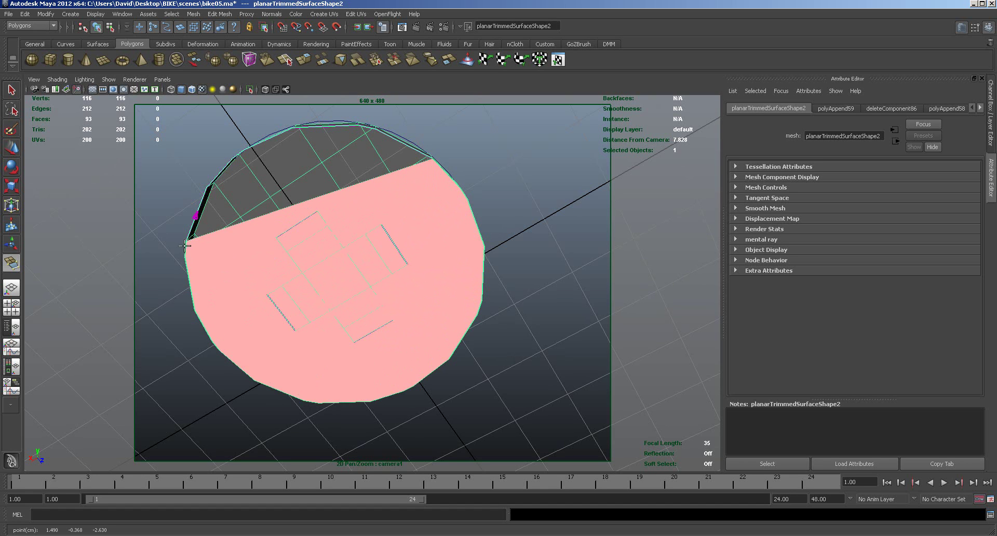
left_click(196, 215)
left_click(224, 166)
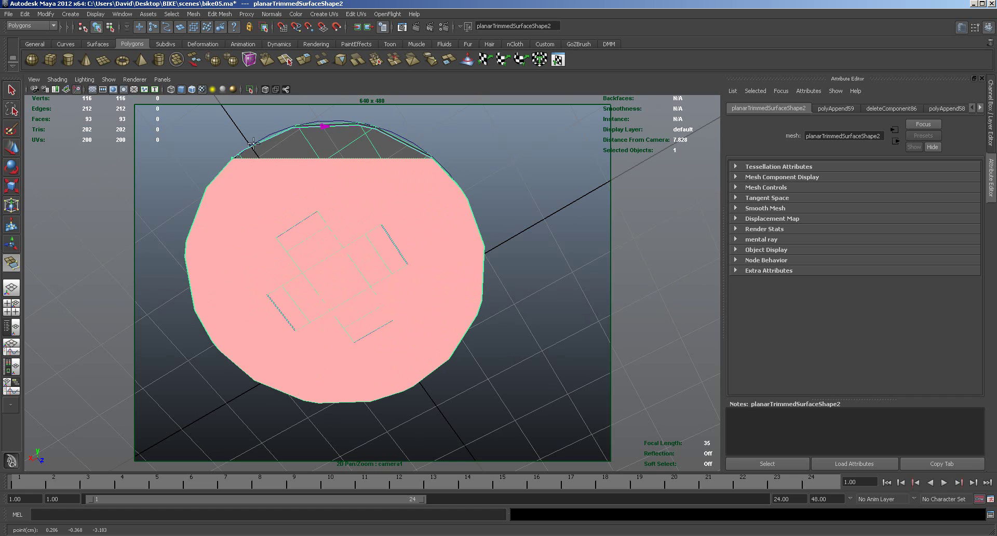
left_click(259, 143)
left_click(324, 124)
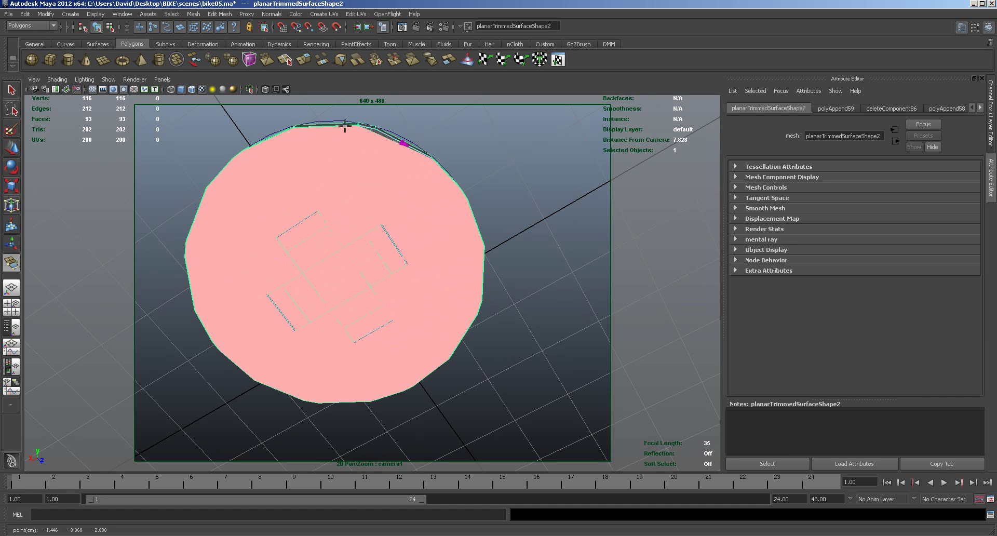
left_click(374, 129)
key("Return")
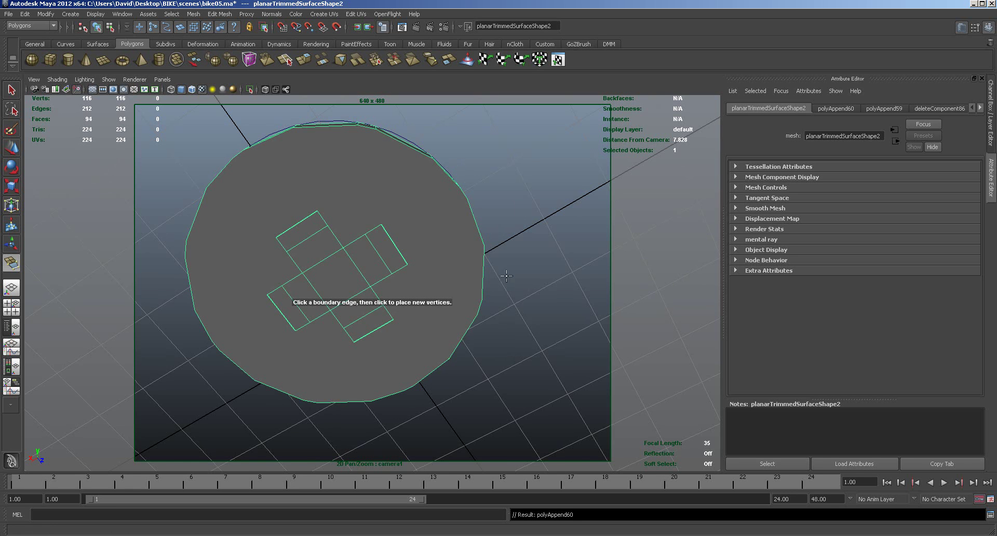
Extrude the disc's new underside face downward to make the disc thicker.
scroll(503, 274, "down", 4)
right_click_drag(422, 234, 425, 254)
key("w")
left_click(362, 199)
left_click_drag(502, 236, 500, 264, "alt")
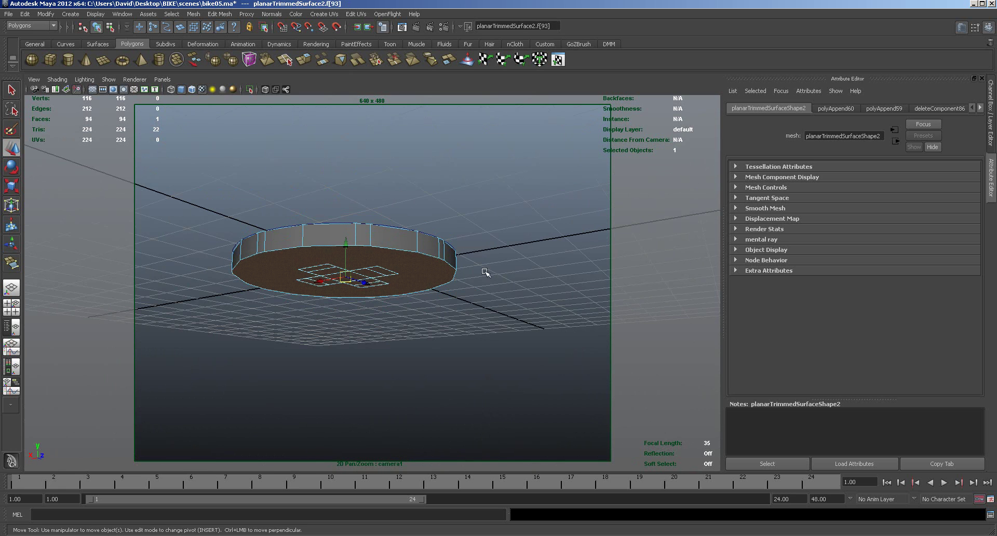
left_click(307, 60)
left_click_drag(347, 247, 358, 268)
Extrude the underside face again and scale it uniformly to 0.3 toward its centre.
left_click(304, 60)
left_click_drag(459, 383, 456, 362, "alt")
left_click(318, 268)
left_click_drag(344, 293, 320, 281)
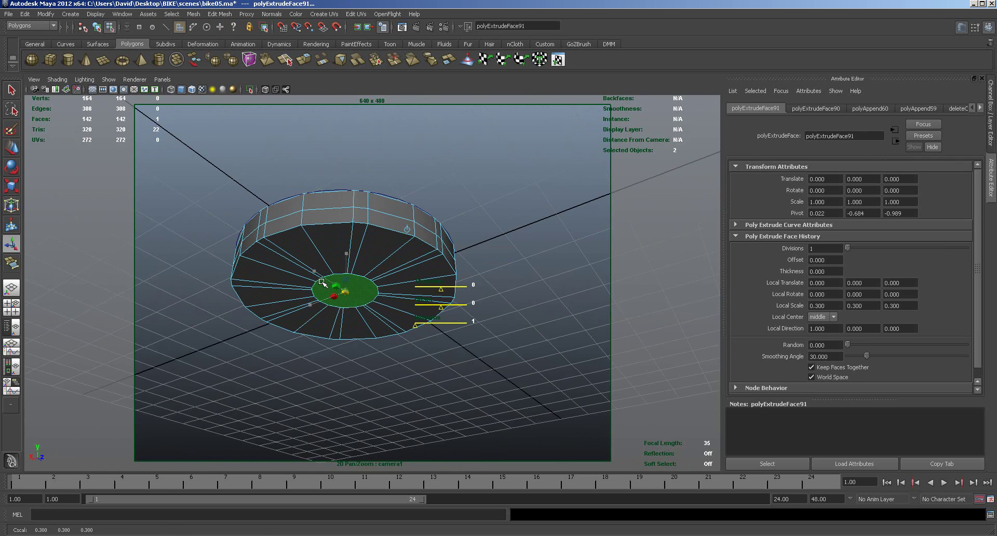
left_click_drag(474, 289, 487, 322, "alt")
Return the disc to object mode, preview it smoothed, and restore the unsmoothed display.
right_click_drag(411, 336, 440, 323)
left_click(410, 342)
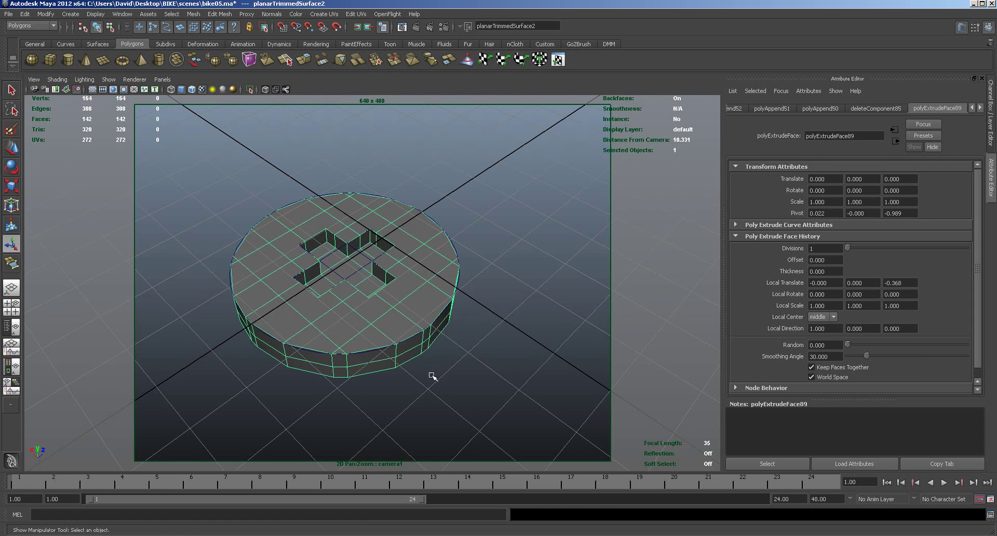
key("3")
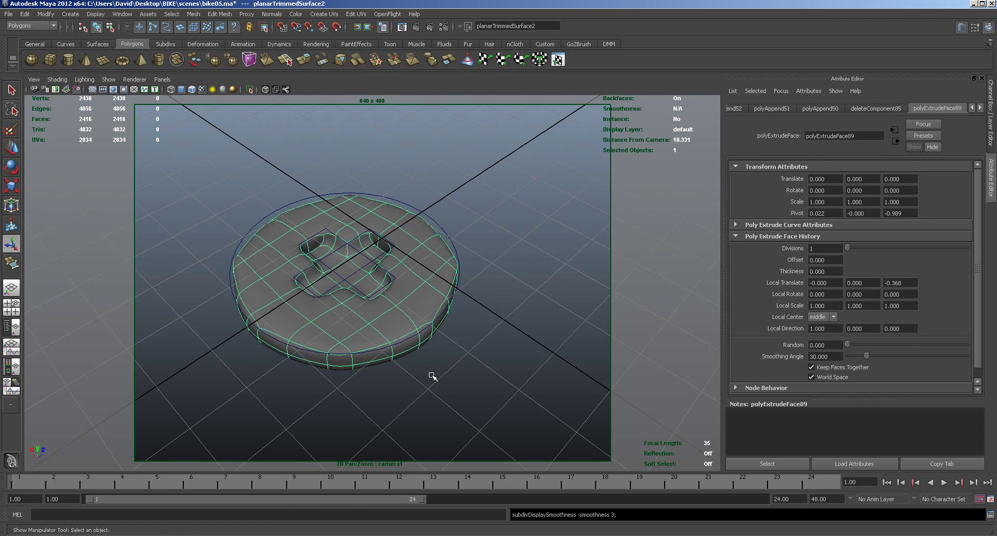
key("1")
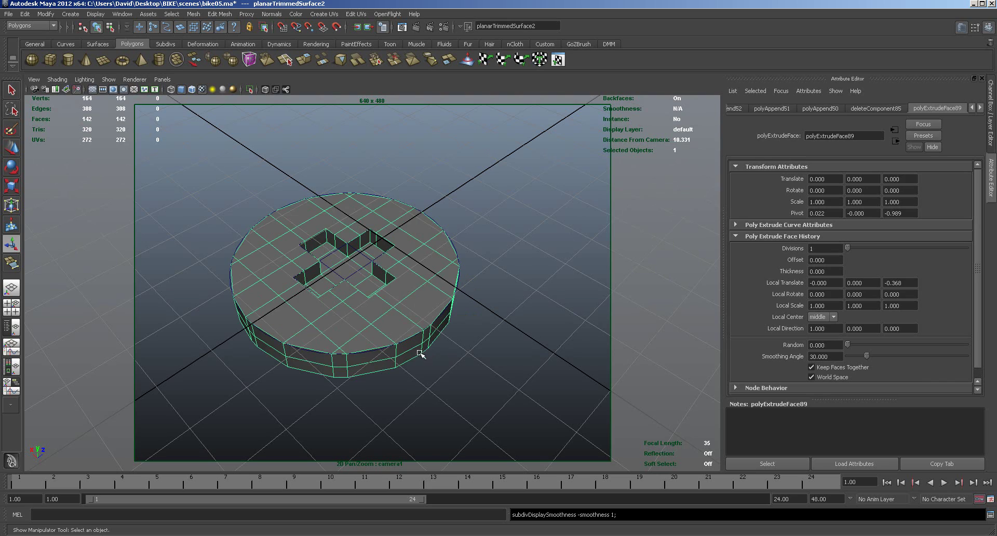
Delete the disc with the cross-shaped recess together with its remaining curves.
left_click(489, 384)
left_click_drag(432, 371, 423, 347, "alt")
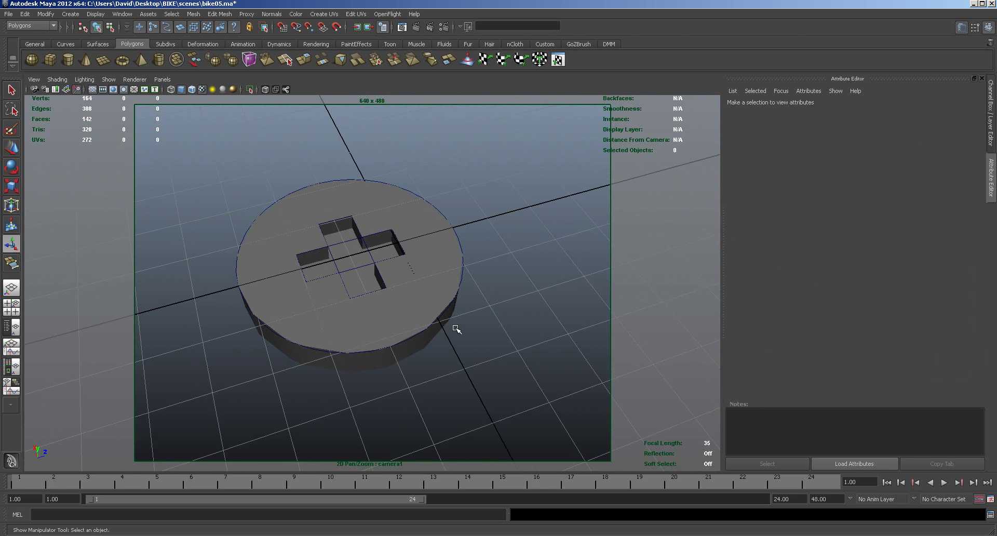
left_click_drag(233, 181, 468, 380)
key("Delete")
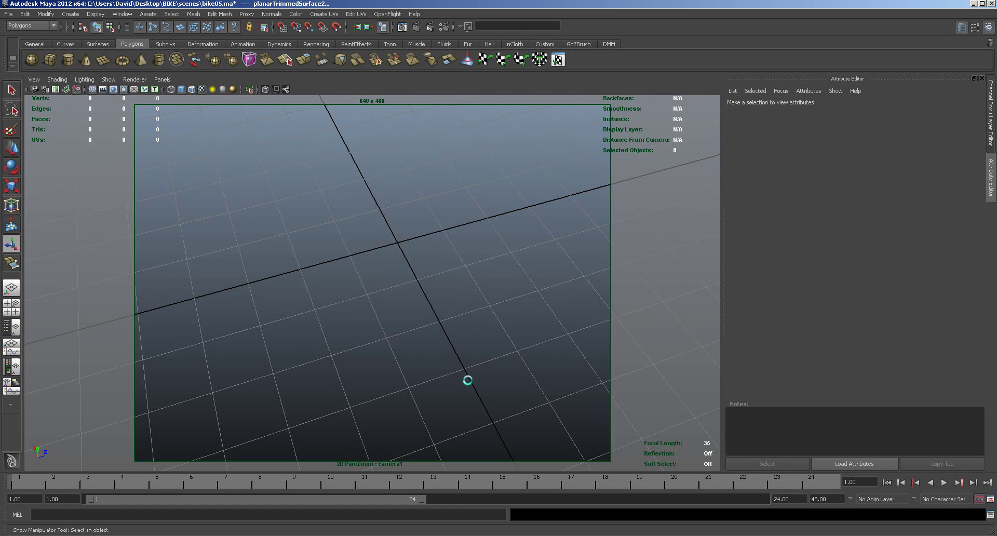
Make the bike's layers visible again, from BRAKESYSTEM, forks and pedal through frame, saddle and wheels, including the ground.
left_click(988, 27)
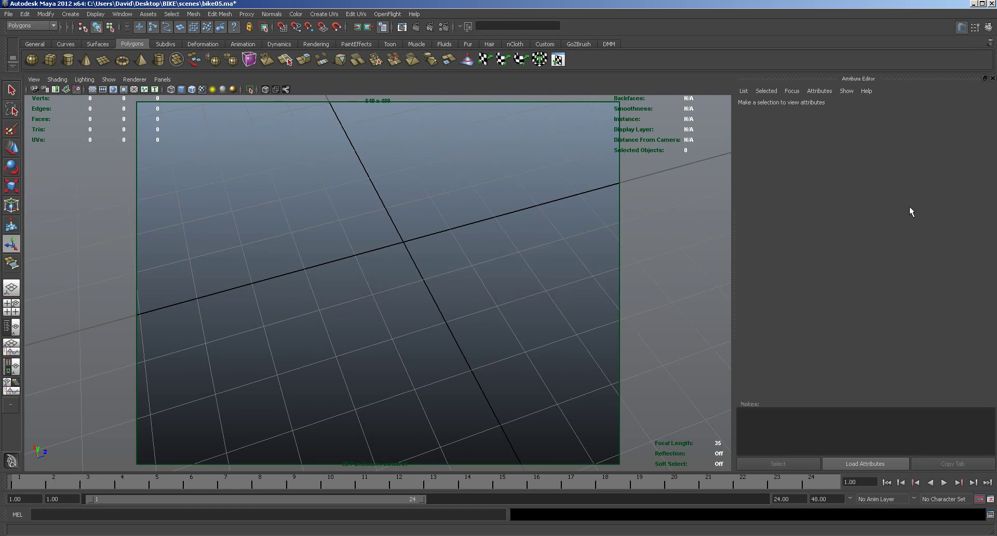
left_click(989, 27)
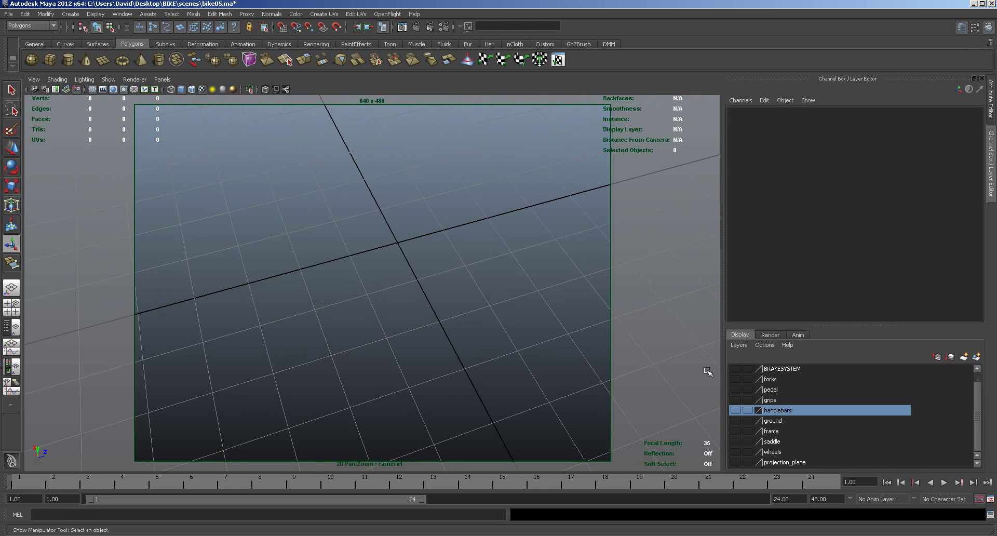
left_click(735, 368)
left_click(735, 389)
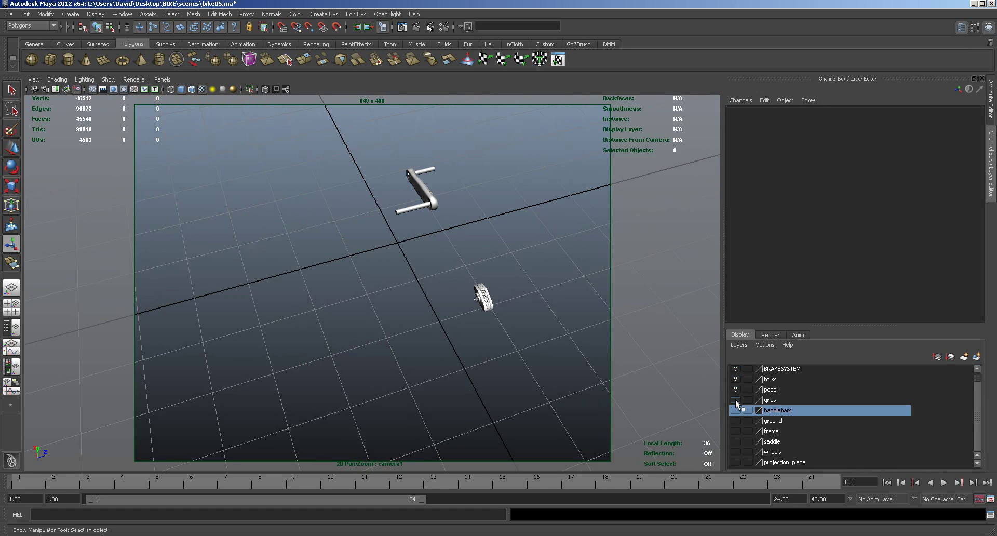
left_click(736, 421)
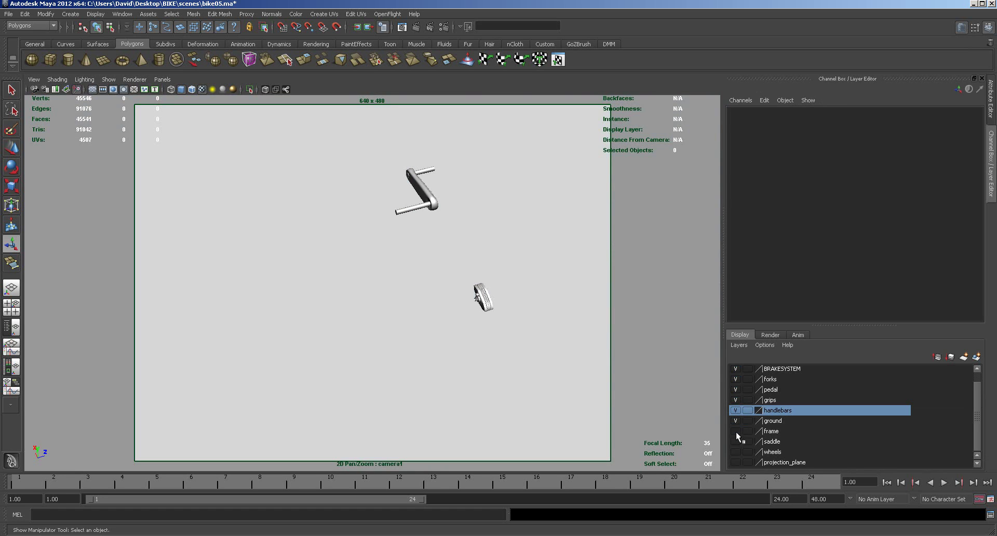
left_click(736, 431)
left_click(736, 442)
left_click(735, 452)
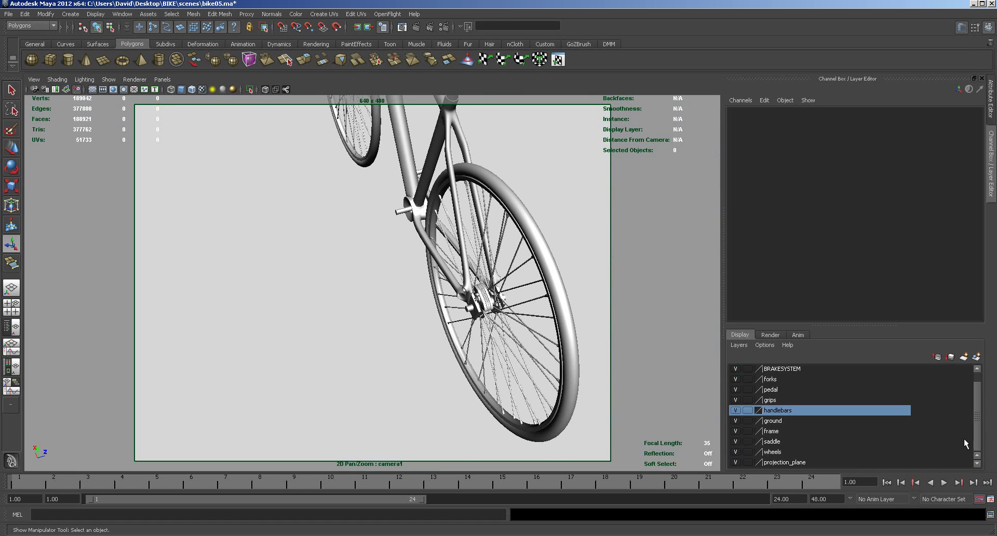
Make the disc layer visible along with the rest of the bike.
left_click_drag(553, 382, 394, 406, "alt")
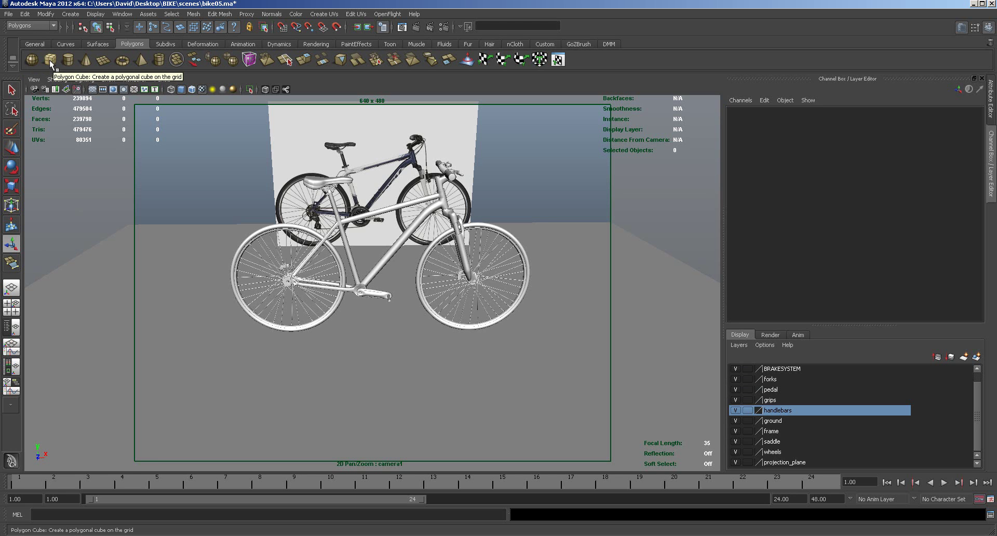
left_click_drag(536, 302, 229, 303, "alt")
right_click_drag(315, 312, 503, 327, "alt")
left_click_drag(505, 327, 403, 328, "alt")
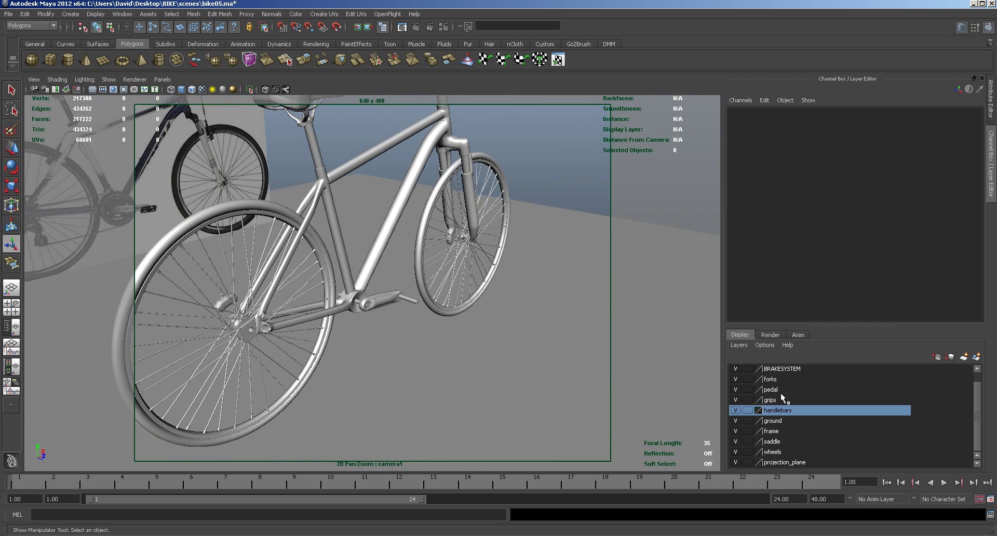
left_click_drag(980, 413, 973, 381)
left_click(735, 370)
mouse_move(391, 366)
left_mouse_down("alt")
mouse_move(400, 363)
mouse_move(383, 367)
left_mouse_up("alt")
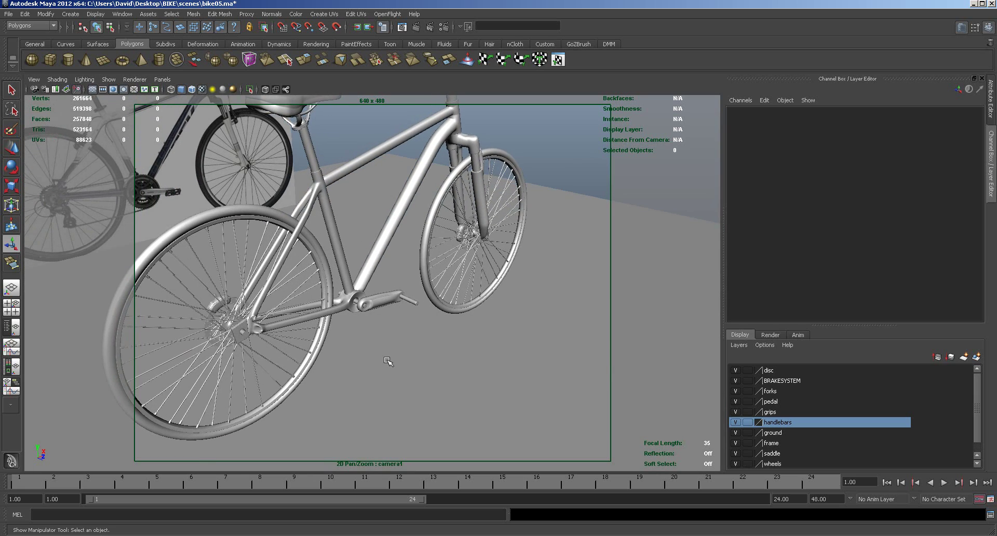
Display the fork mesh at the front brake disc unsmoothed and switch it to face component mode.
left_click_drag(388, 362, 470, 398, "alt")
middle_click_drag(446, 408, 545, 412, "alt")
right_click_drag(416, 418, 715, 411, "alt")
middle_click_drag(560, 381, 610, 362, "alt")
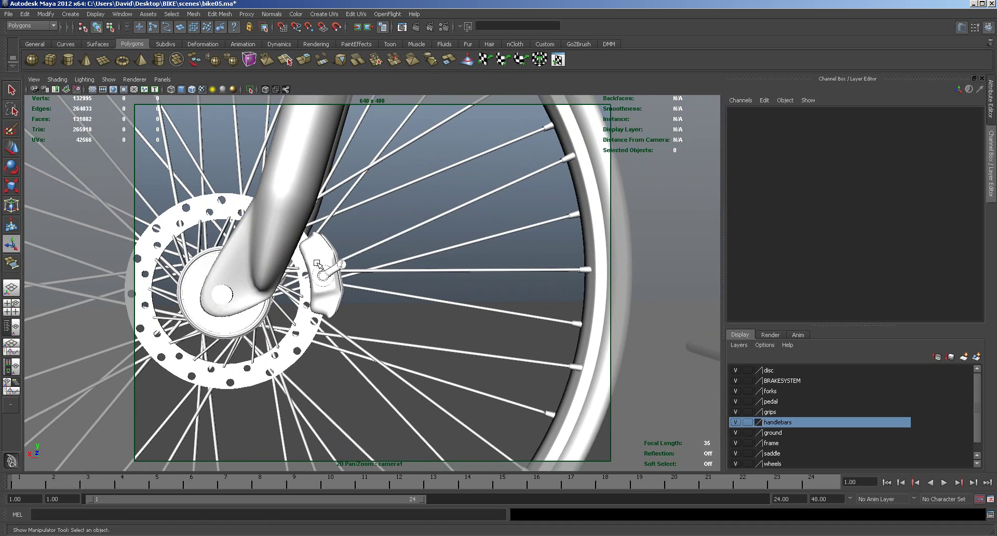
left_click(288, 254)
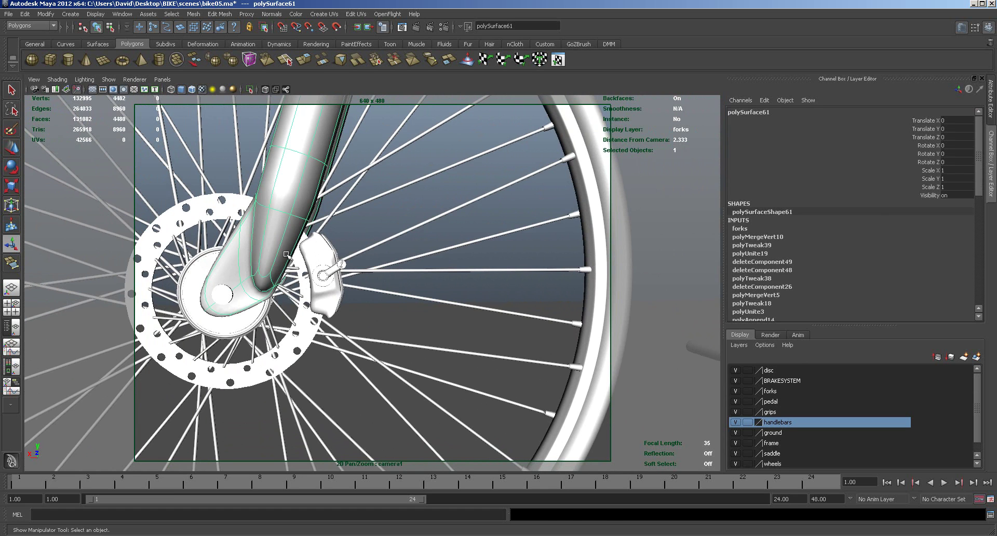
key("1")
right_click_drag(287, 254, 289, 286)
left_click_drag(291, 288, 330, 285, "alt")
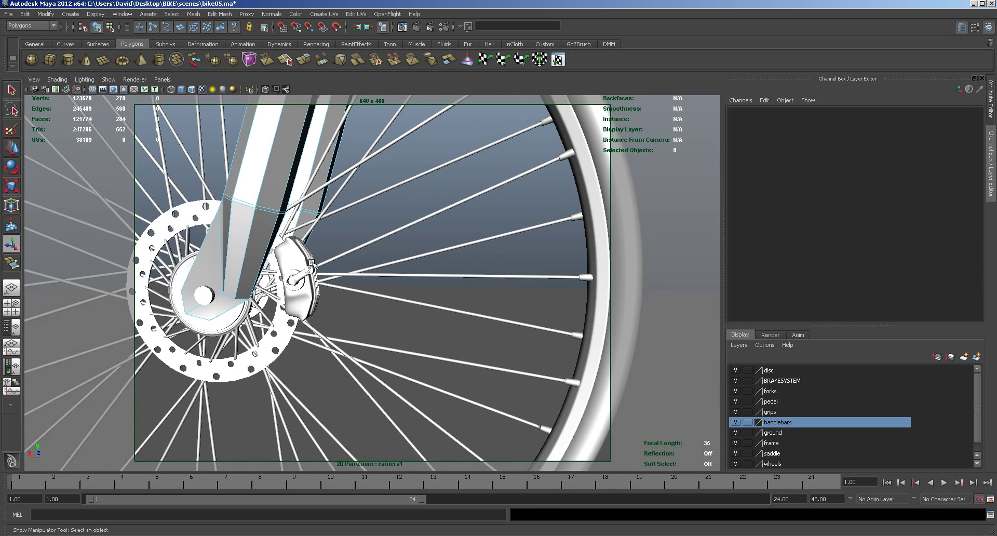
Insert three edge loops across the lower end of the fork leg beside the brake caliper.
left_click(219, 14)
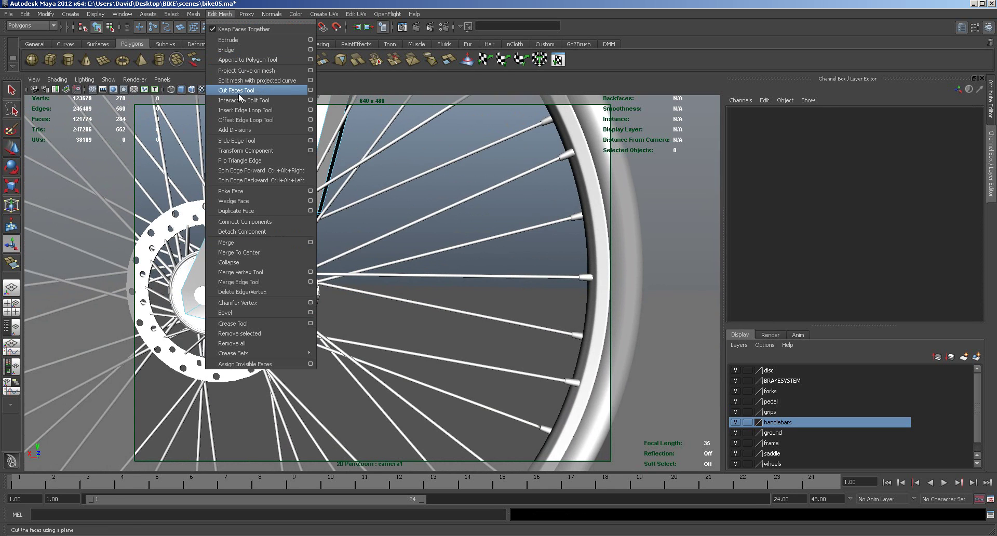
left_click(242, 110)
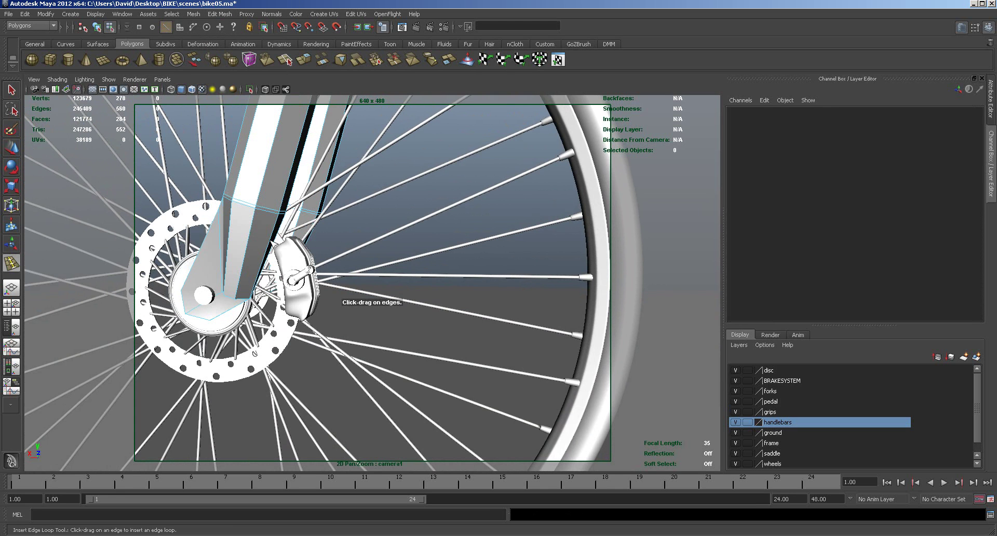
left_click_drag(276, 235, 275, 228)
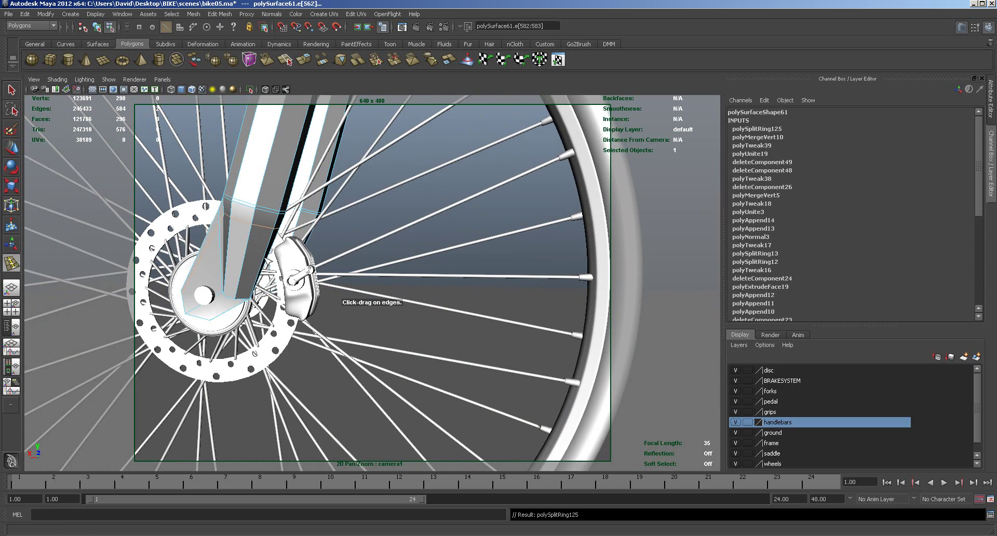
left_click(262, 267)
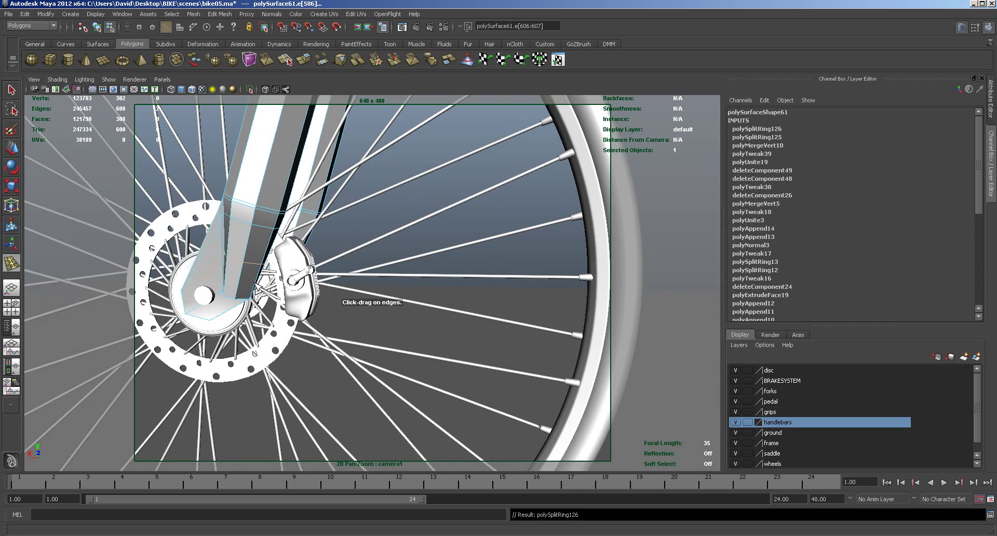
left_click(258, 285)
Preview the fork smoothed with its new edge loops, then restore the unsmoothed display.
left_click_drag(336, 284, 268, 278, "alt")
key("3")
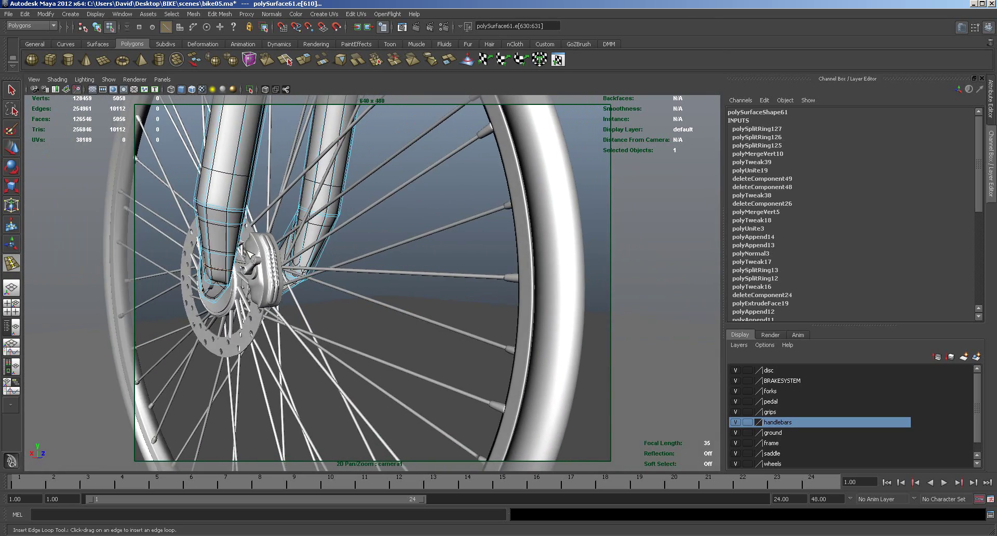
key("1")
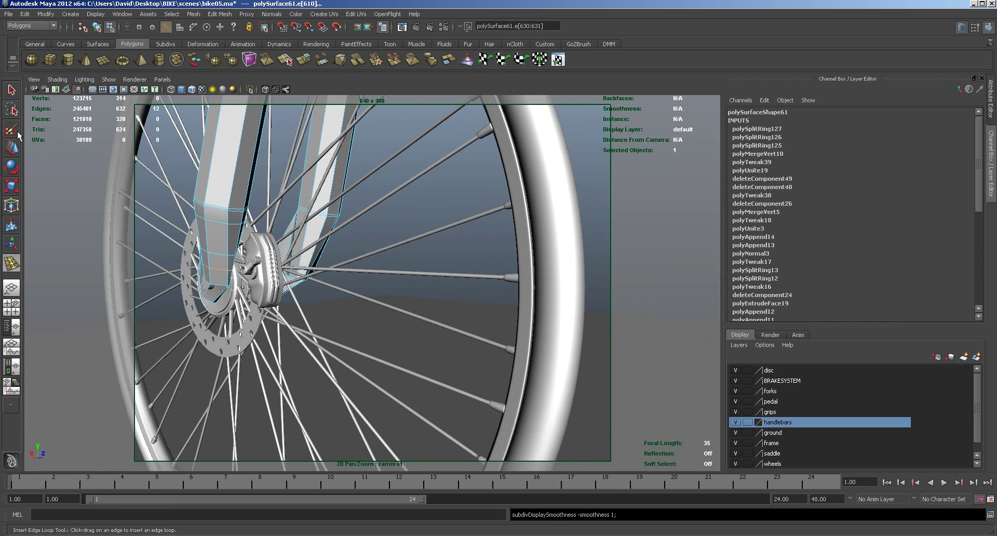
Extrude two separate faces on the rear side of the lower fork leg into mounting tabs reaching toward the brake caliper.
key("w")
right_click_drag(220, 239, 232, 238)
left_click(236, 221)
left_click(234, 263, "shift")
left_click_drag(263, 264, 288, 166, "alt")
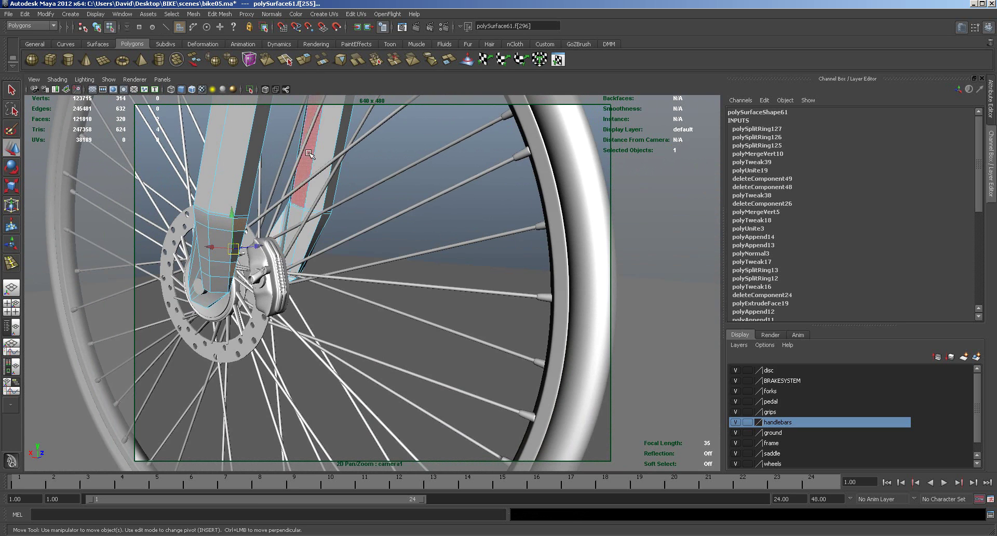
key("ctrl+e")
left_click_drag(264, 245, 329, 310)
left_click_drag(330, 255, 325, 268)
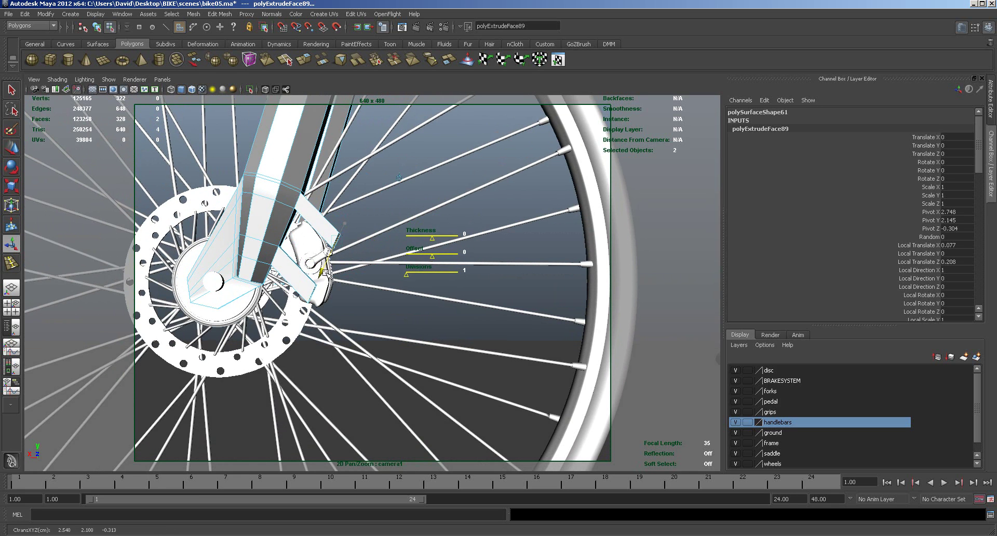
Move the end vertices of the upper and lower mounting tabs back toward the fork leg to reshape both tabs beside the caliper.
right_click(327, 233)
left_click(282, 234)
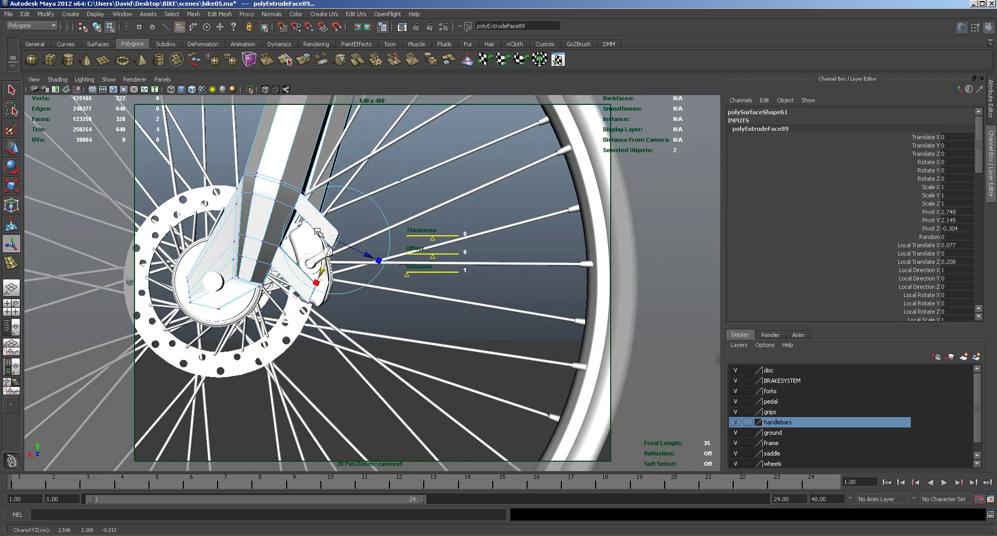
left_click_drag(314, 221, 371, 258)
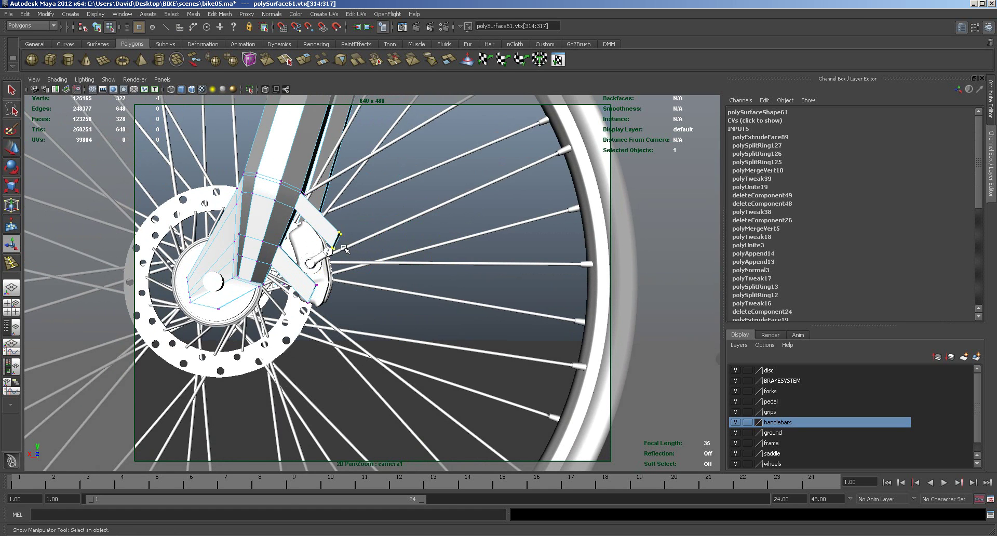
key("w")
left_click_drag(304, 241, 276, 235)
left_click_drag(301, 283, 330, 317)
left_click_drag(282, 294, 302, 261)
left_click_drag(271, 289, 269, 288)
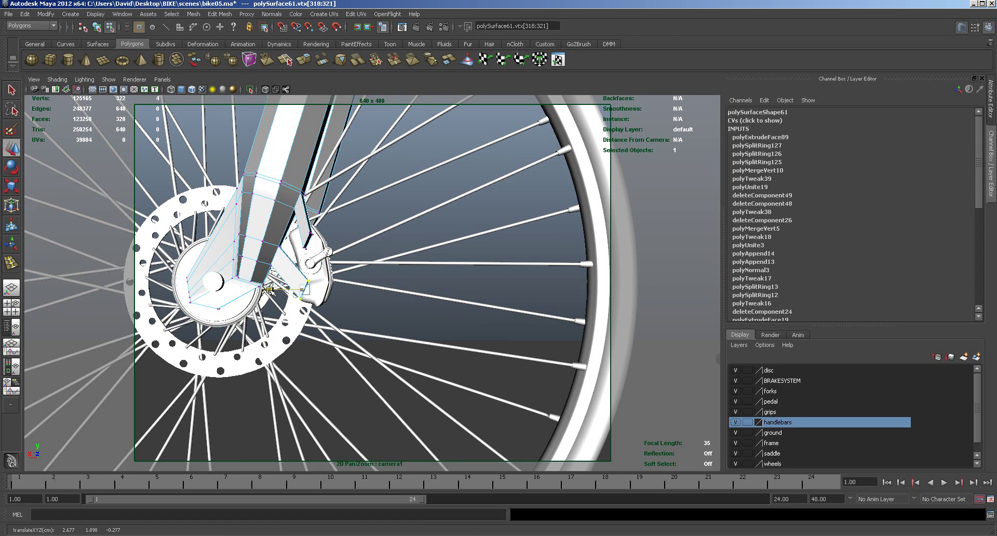
left_click_drag(349, 269, 269, 278, "alt")
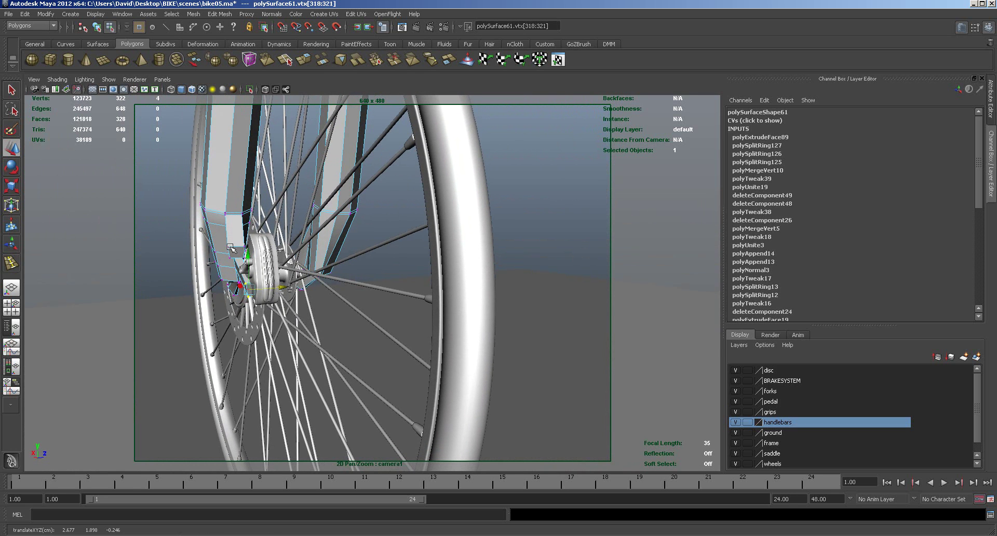
left_click_drag(225, 245, 327, 276, "alt")
Return the fork to object mode and display it smoothed.
right_click_drag(239, 232, 245, 225)
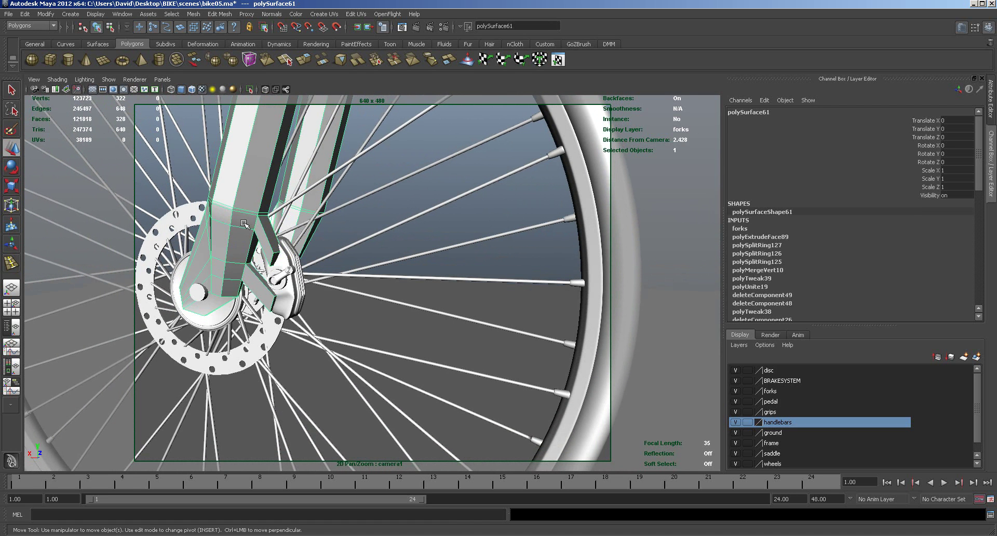
key("3")
left_click_drag(245, 241, 270, 247, "alt")
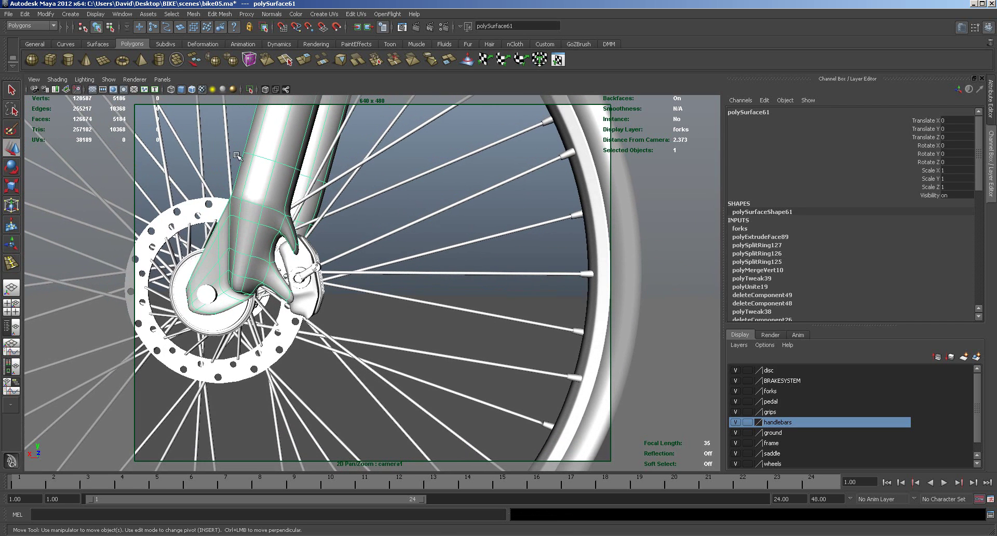
Insert an edge loop near the end of each of the two caliper mounting tabs.
left_click(219, 14)
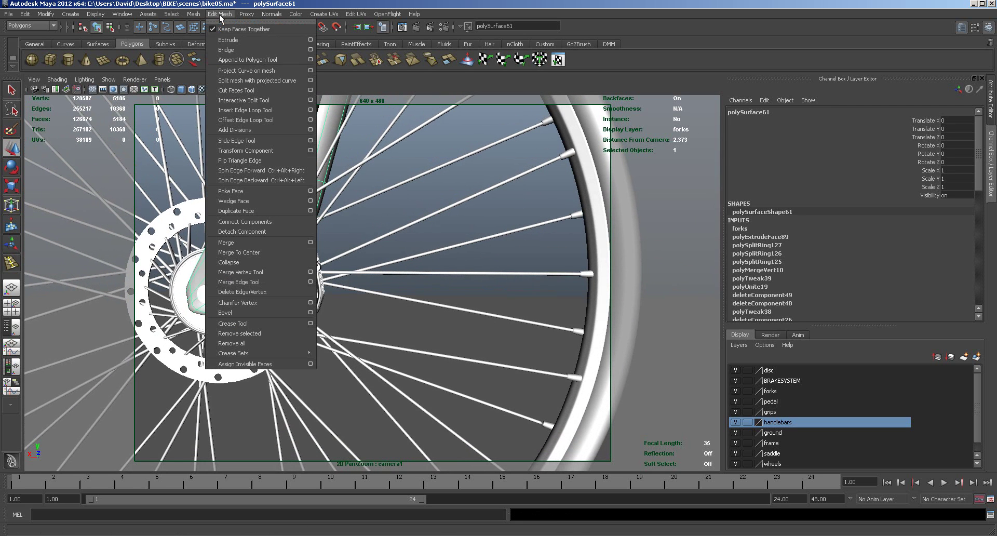
left_click(239, 108)
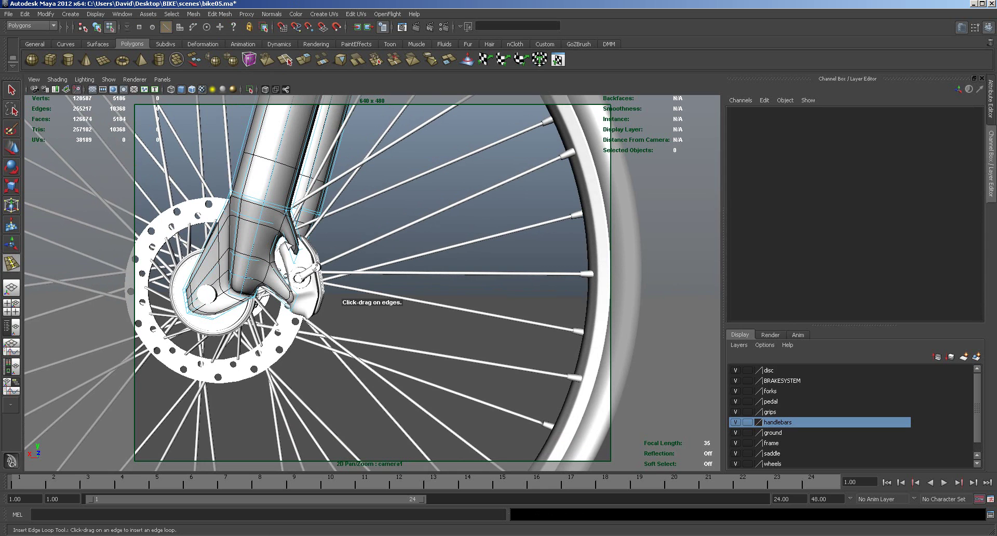
left_click(294, 234)
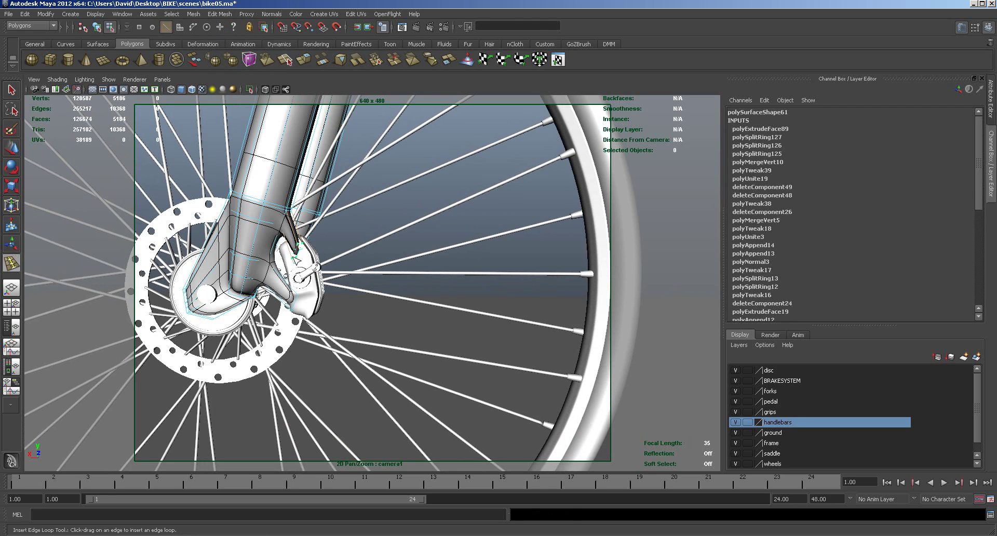
left_click_drag(298, 259, 296, 261)
left_click(294, 300)
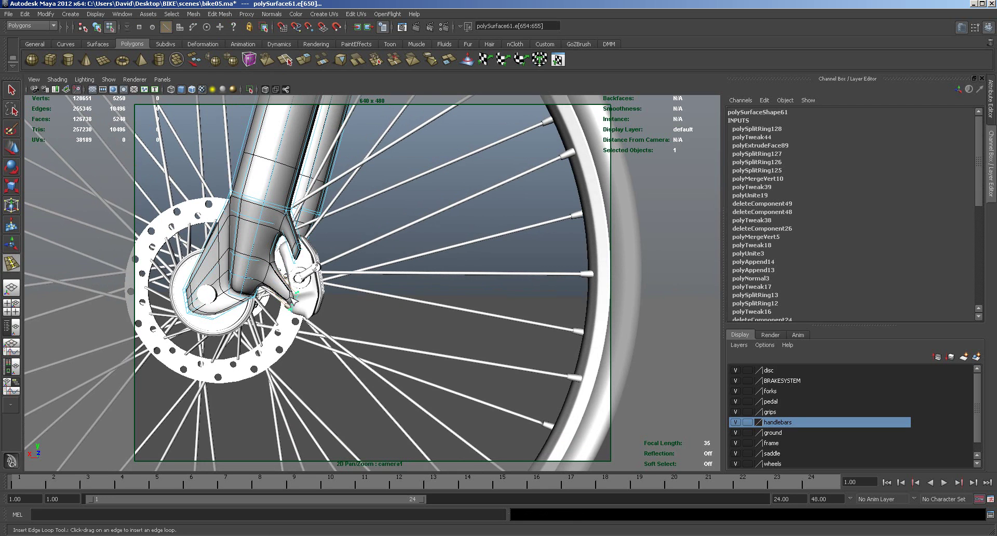
left_click_drag(294, 300, 269, 263)
Select the end vertices of the upper mounting tab and scale them narrower along one axis.
right_click_drag(258, 257, 229, 255)
left_click(285, 285)
left_click(286, 283)
left_click(12, 148)
left_click_drag(304, 252, 328, 248, "alt")
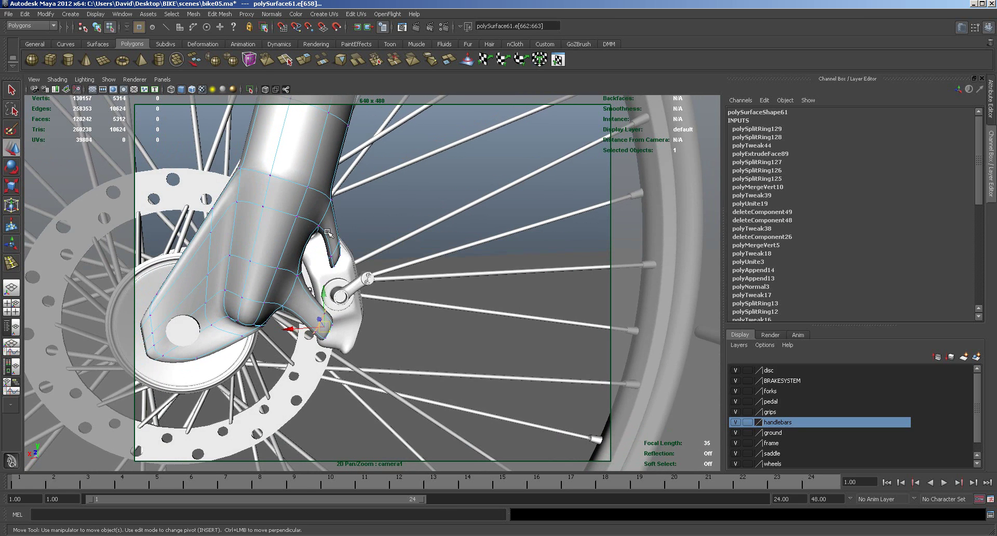
key("ctrl+F9")
left_click_drag(412, 285, 254, 288, "alt")
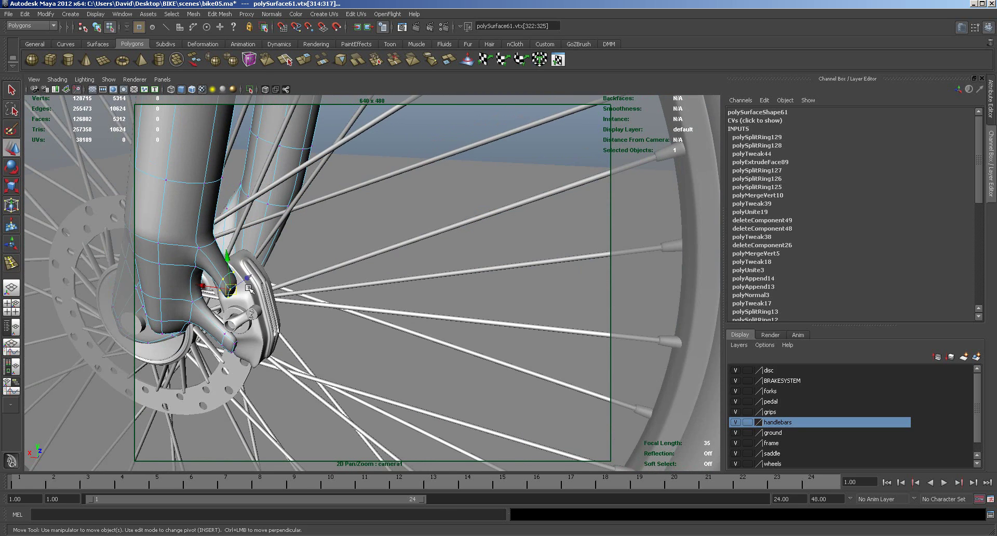
key("r")
left_click_drag(204, 311, 223, 298)
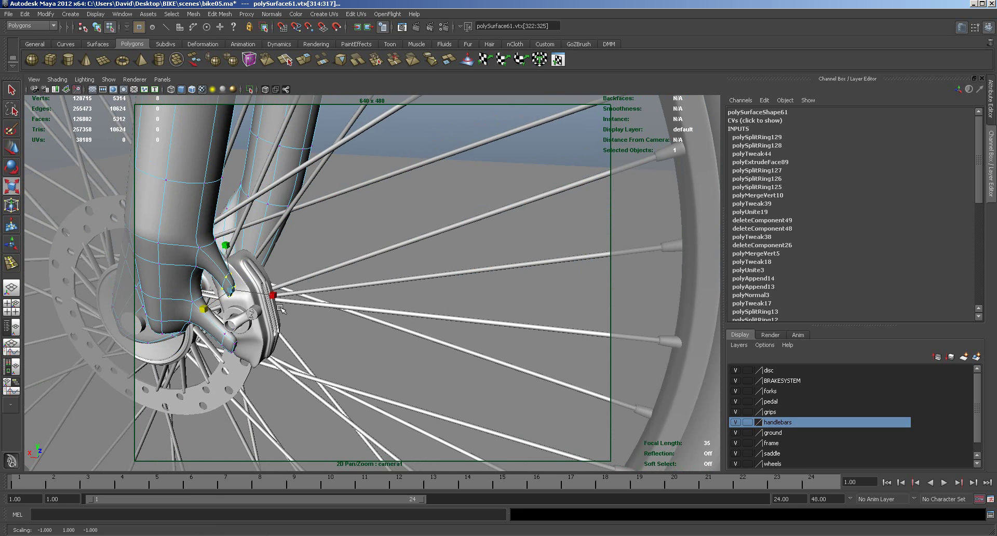
Move the upper mounting tab's end vertices sideways to line the tip up with the brake caliper.
left_click_drag(278, 306, 196, 289, "alt")
key("w")
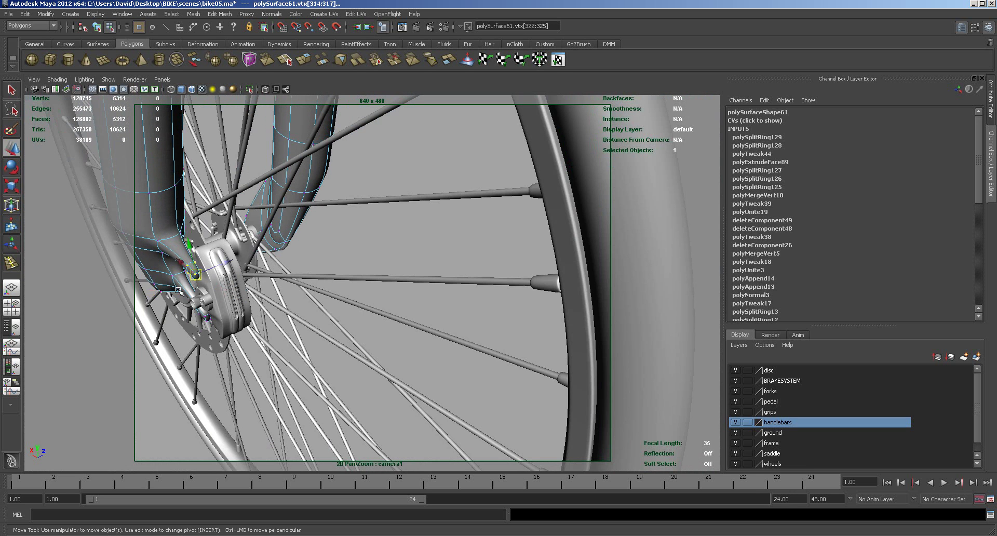
left_click_drag(224, 265, 229, 260)
left_click_drag(226, 307, 253, 256, "alt")
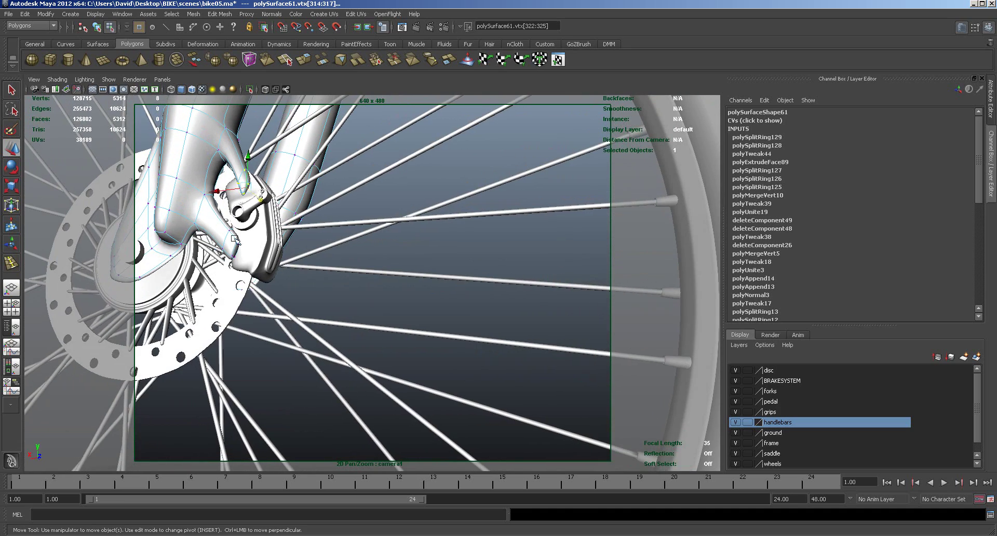
Select the tip vertices of the fork's lower brake-mount prong and move them outward and down over the caliper.
left_click_drag(218, 225, 309, 300)
right_click(309, 300)
left_click(289, 293)
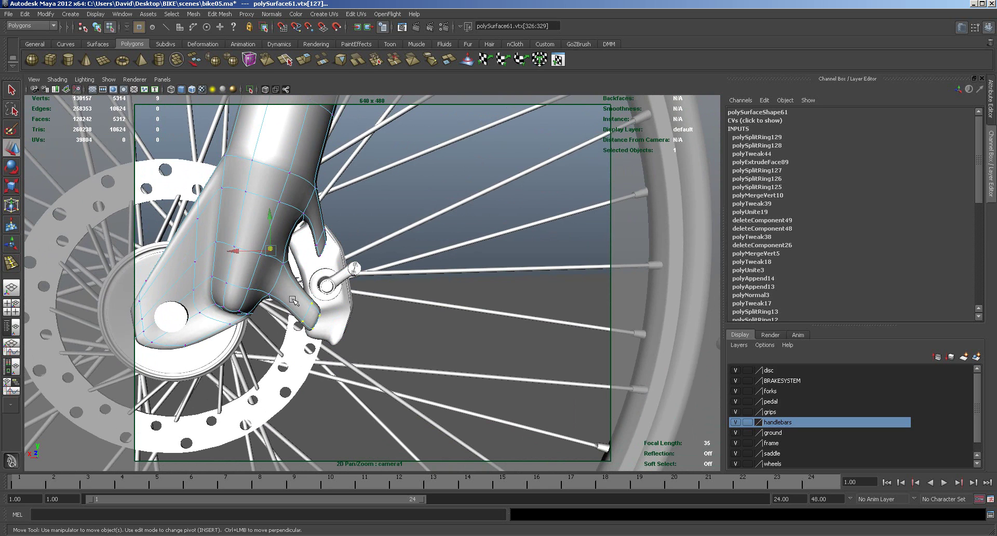
left_click_drag(284, 285, 335, 352)
left_click_drag(280, 322, 289, 323)
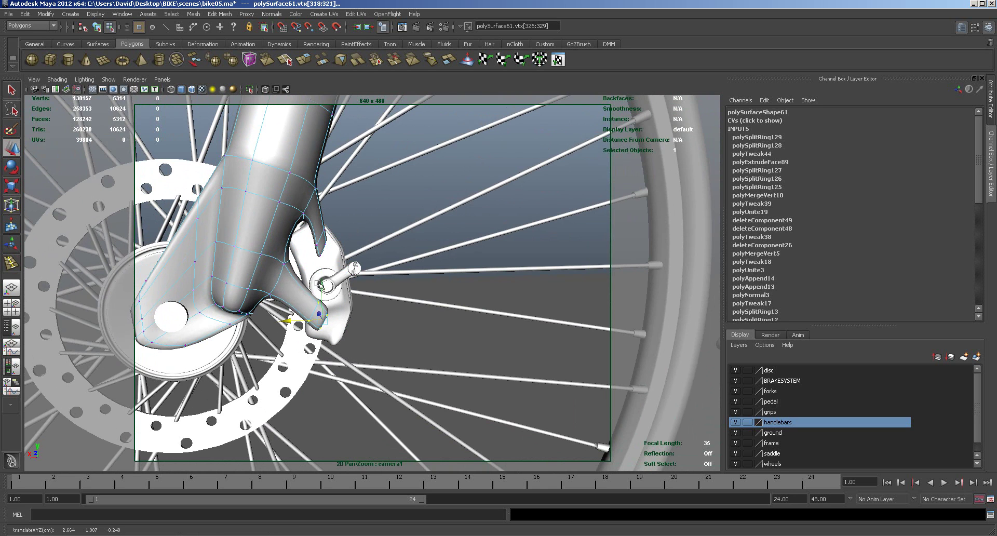
left_click_drag(322, 285, 320, 301)
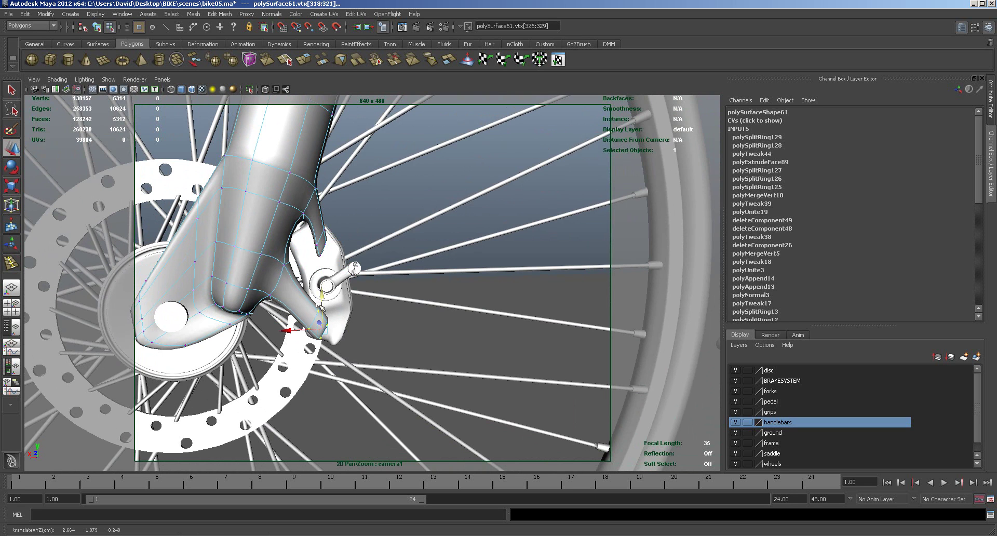
Scale the lower prong's tip vertices and shift them to line up with the brake caliper.
key("r")
left_click_drag(323, 285, 336, 332)
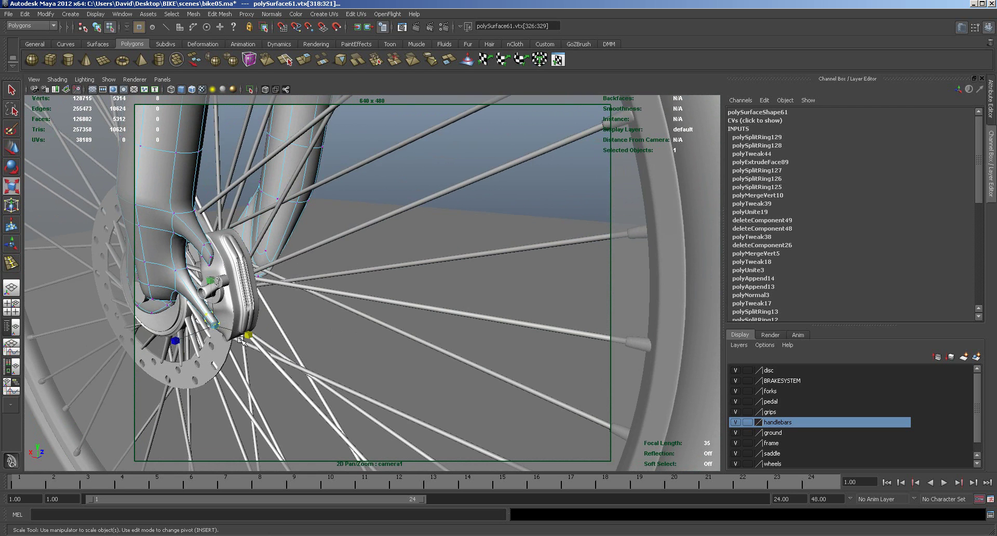
key("w")
middle_click_drag(240, 315, 244, 318)
left_click_drag(244, 318, 341, 313, "alt")
left_click(341, 313)
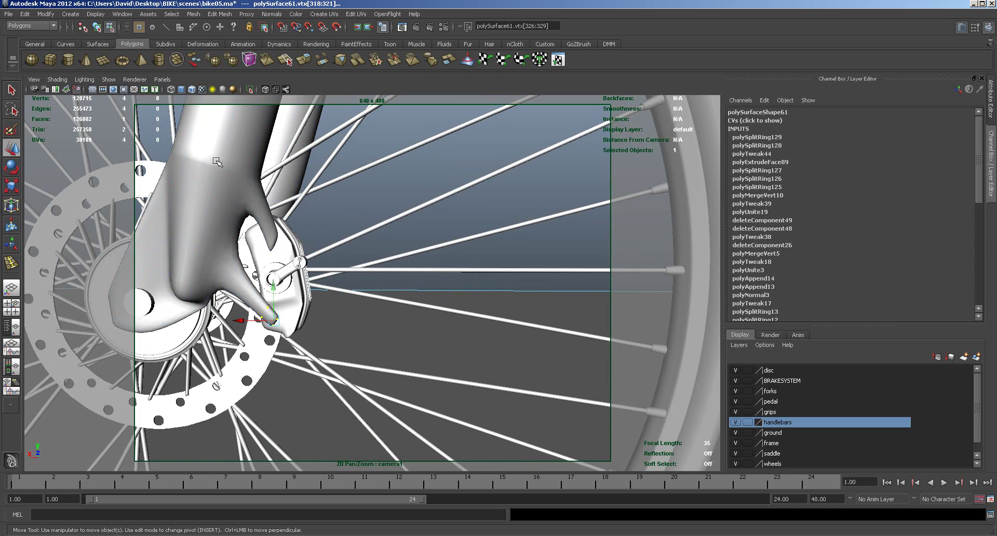
Create a polygon pipe and set its Rotate X to 90.
left_click(161, 61)
right_click_drag(441, 285, 136, 240, "alt")
key("r")
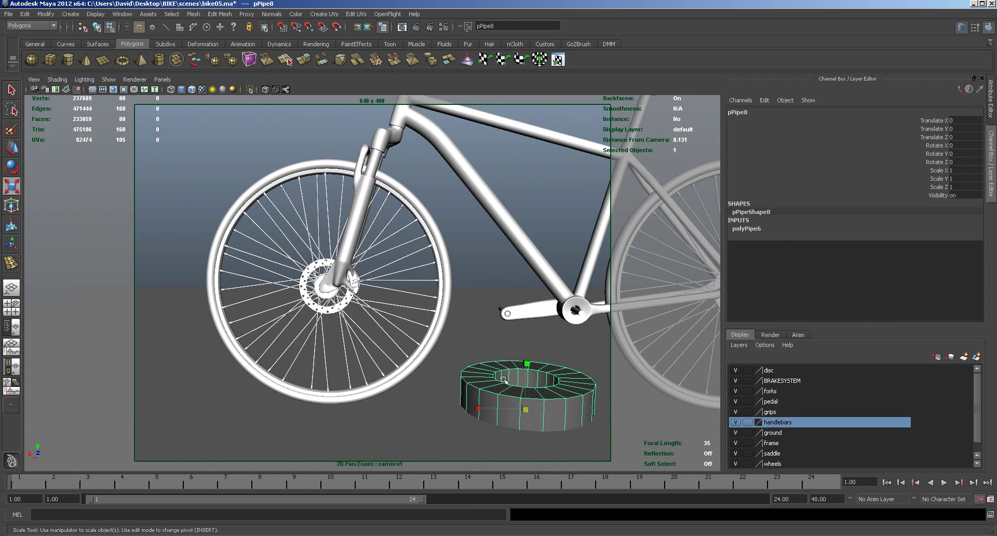
key("e")
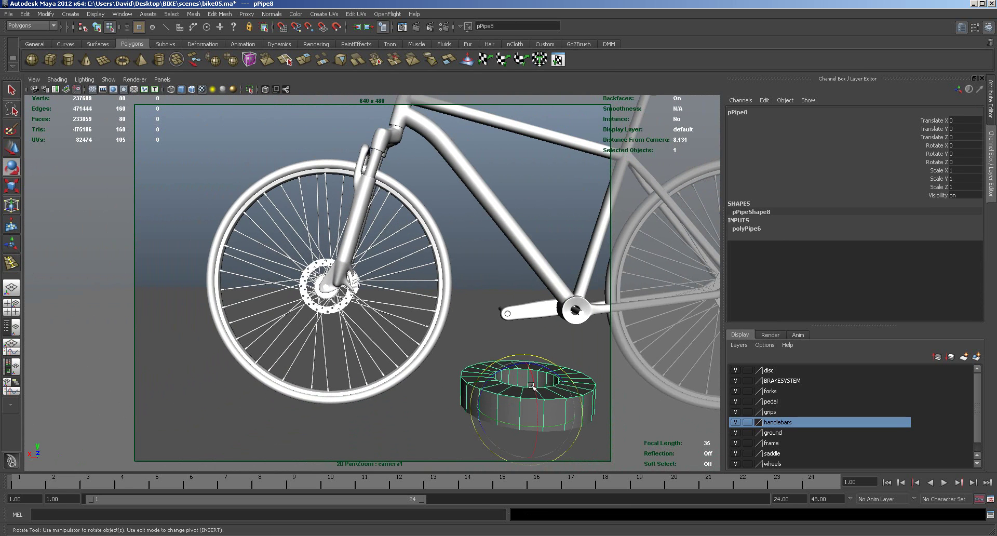
left_click_drag(533, 412, 533, 446)
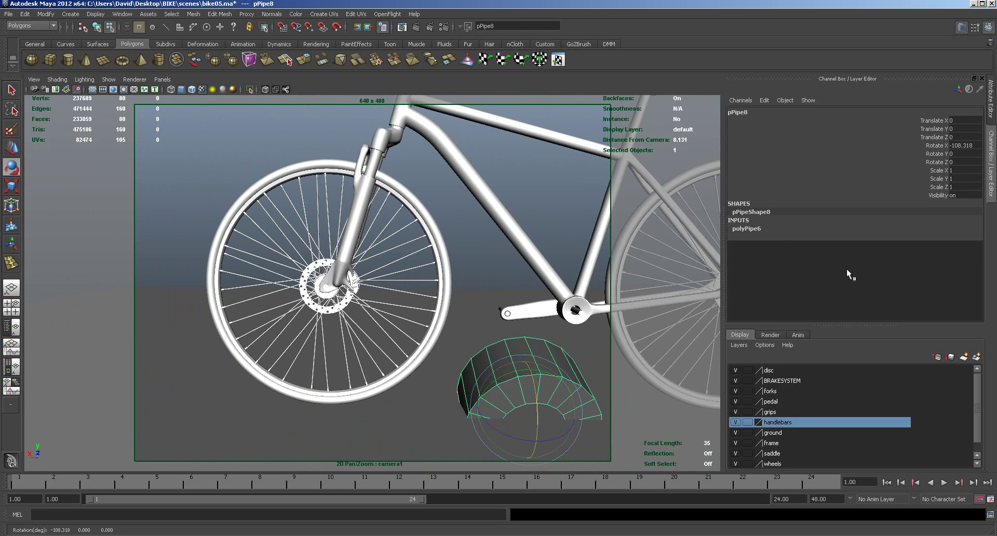
left_click(963, 145)
type("90")
key("Return")
Scale the pipe uniformly to about 0.172 and move it to the front brake caliper.
key("r")
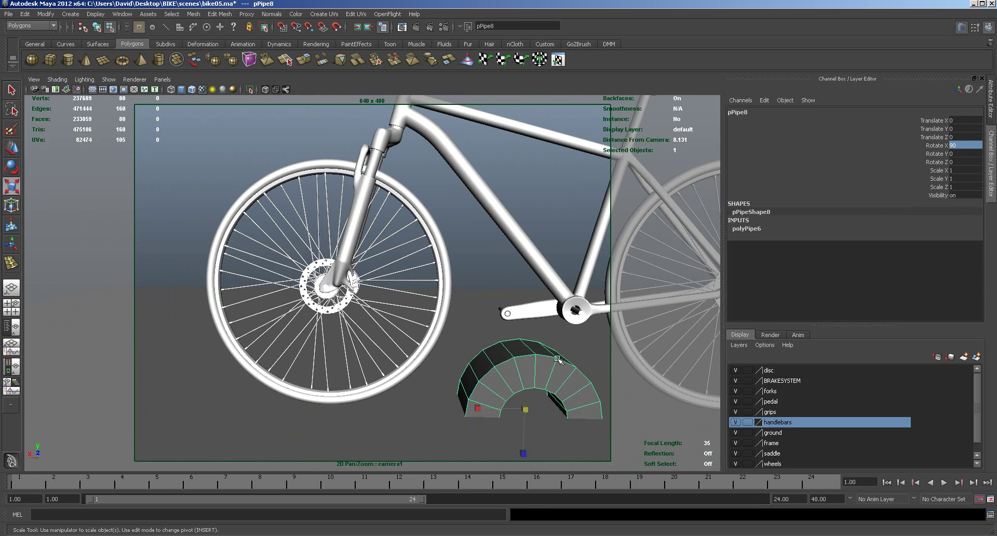
left_click_drag(526, 409, 446, 360)
key("e")
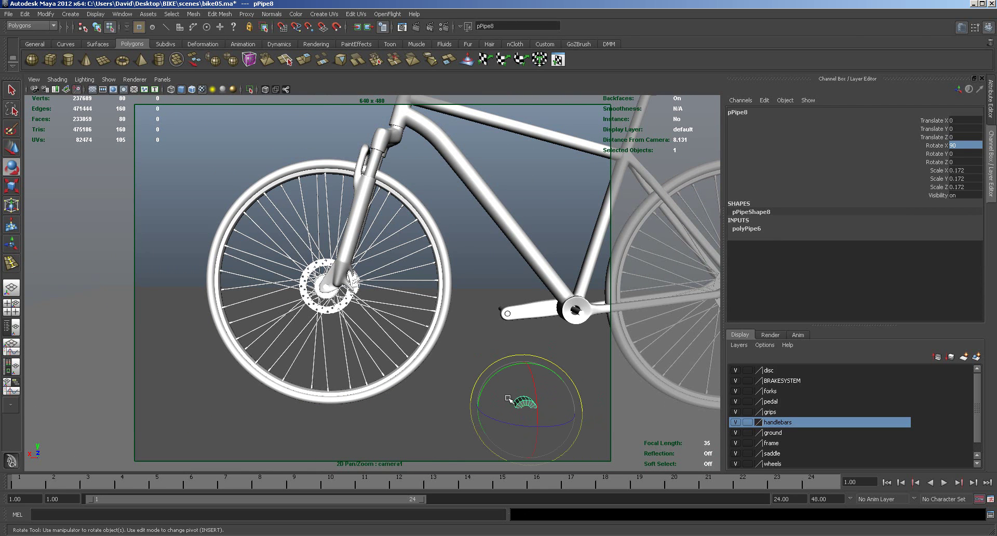
key("w")
left_click_drag(527, 407, 364, 281)
Scale the pipe uniformly down to about 0.03 to suit the thickness of the fork's prongs.
right_click_drag(345, 304, 507, 333, "alt")
mouse_move(321, 334)
left_mouse_down("alt")
mouse_move(294, 337)
mouse_move(317, 338)
left_mouse_up("alt")
right_click_drag(328, 338, 497, 338, "alt")
key("r")
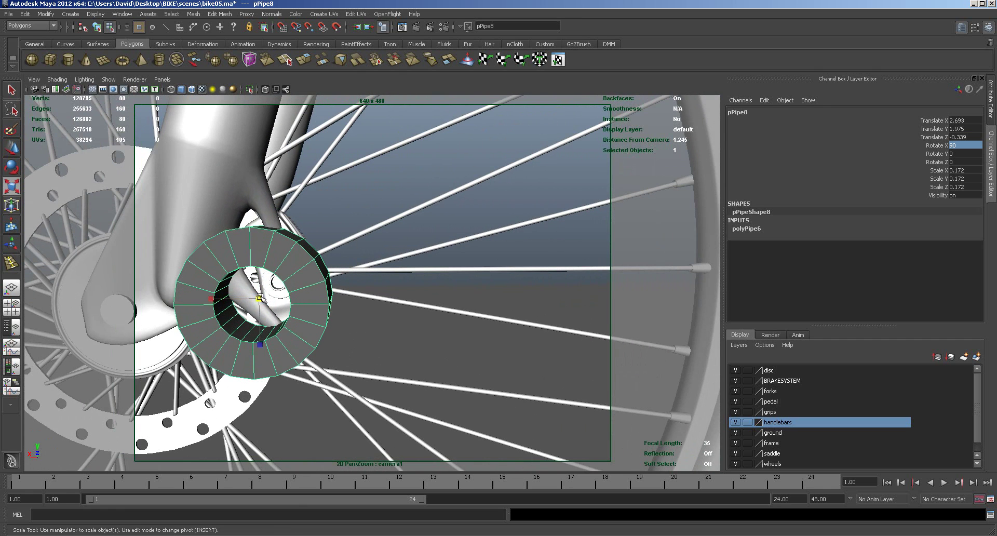
left_click_drag(259, 298, 171, 268)
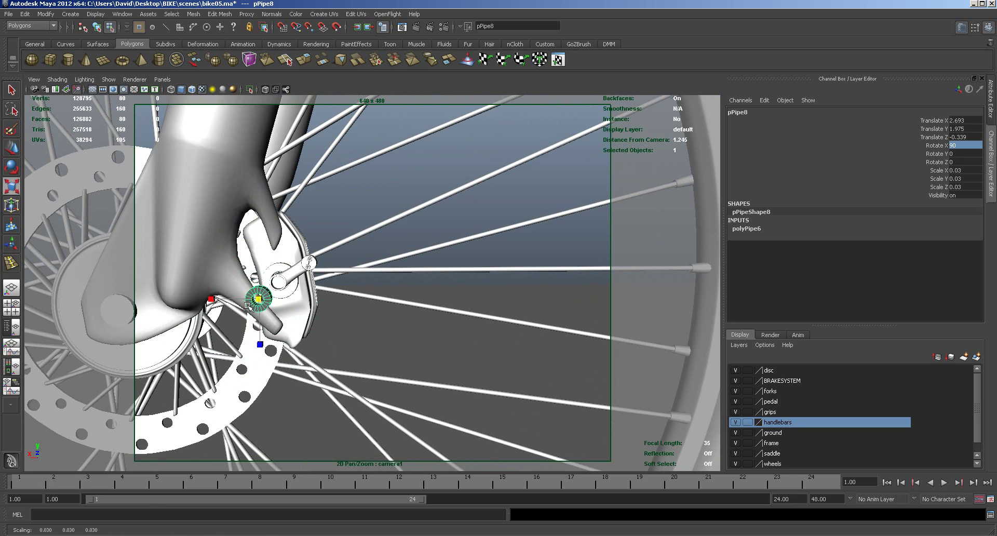
Move the pipe to the tip of the fork's upper prong, at about X 2.657, Y 2.103, Z -0.241.
key("space")
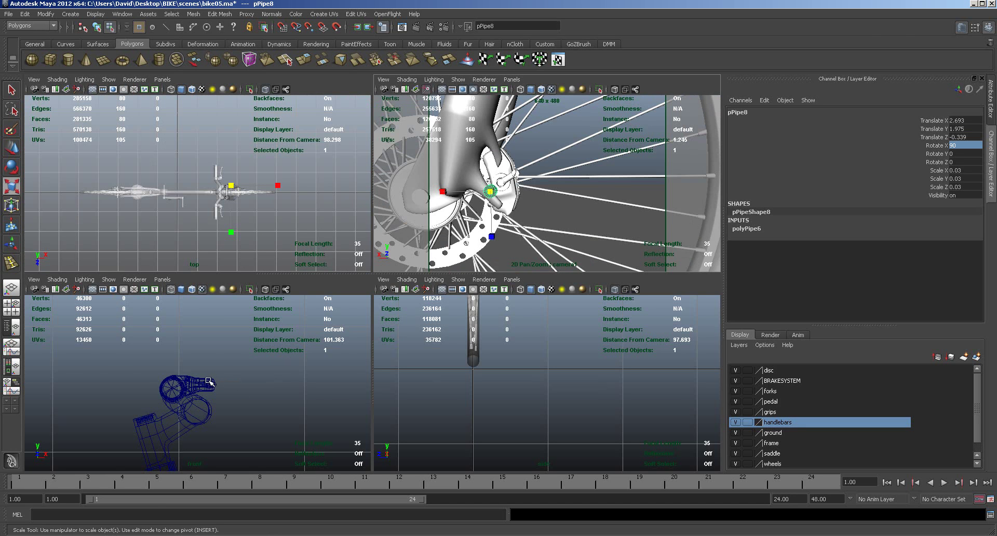
key("f")
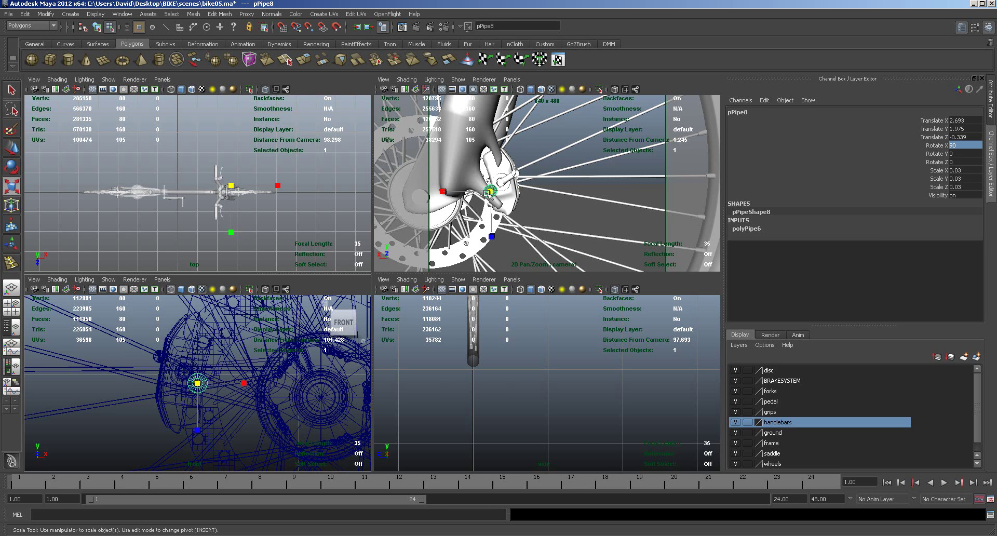
key("w")
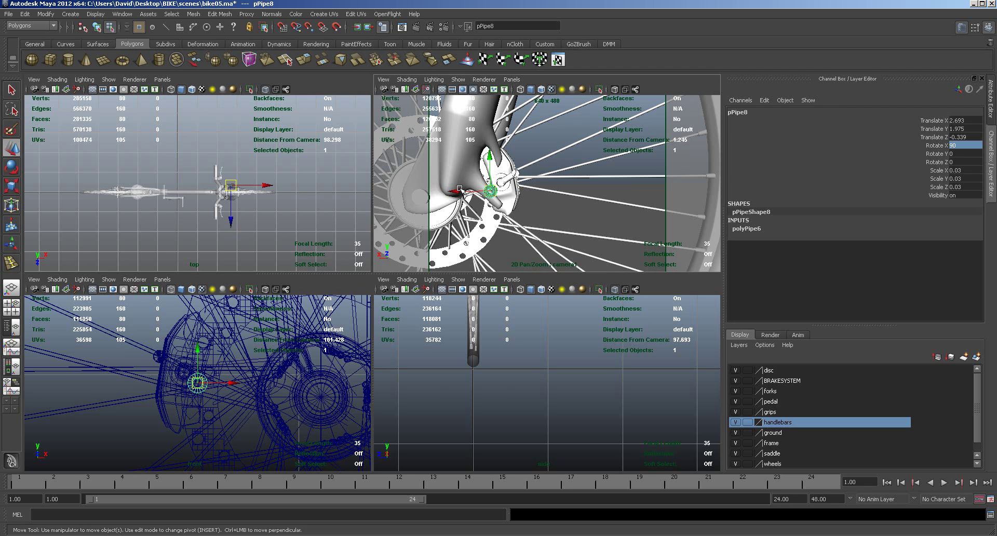
left_click_drag(487, 156, 466, 165)
left_click_drag(525, 230, 476, 239, "alt")
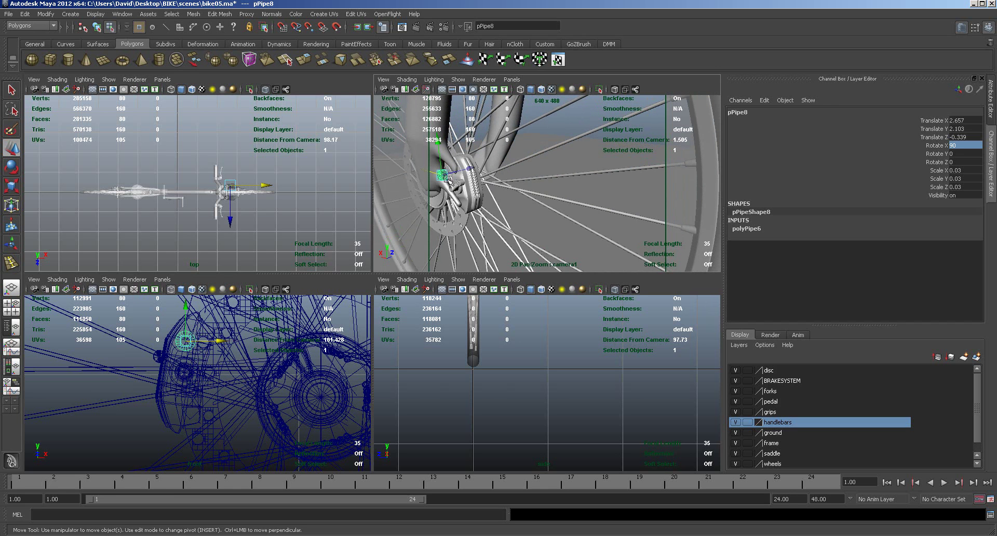
left_click_drag(468, 167, 483, 164)
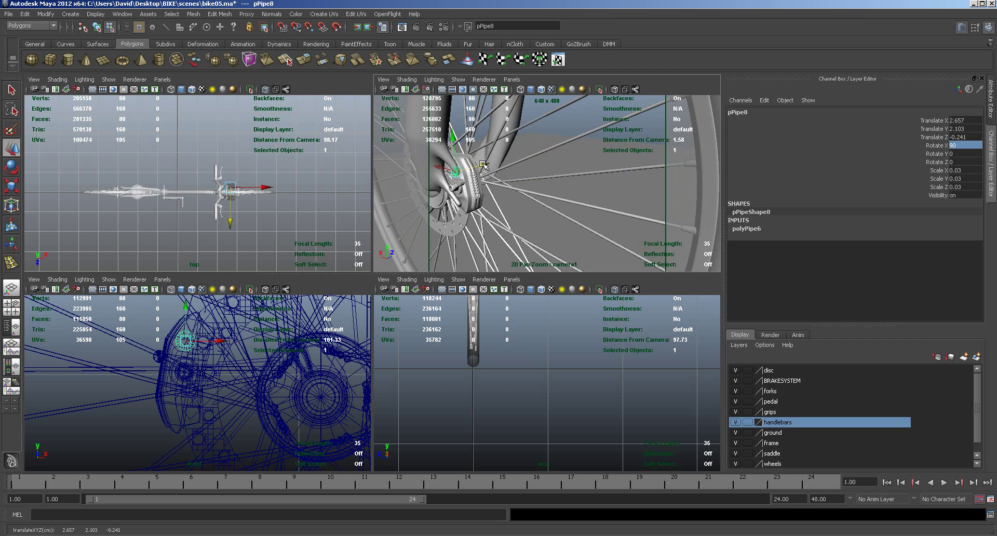
Lengthen the pipe along its axis to about Scale Y 0.066 and shift it to about Z -0.246.
key("r")
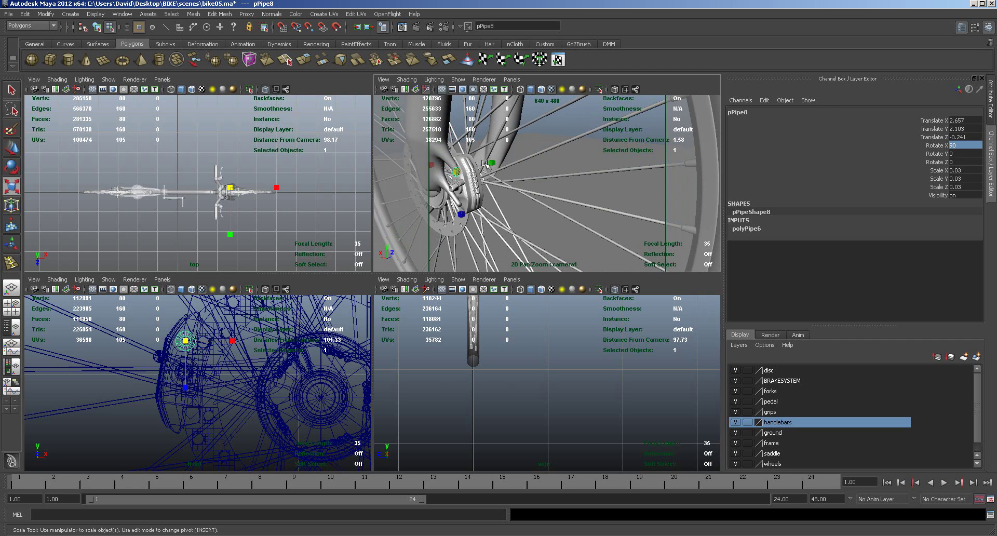
left_click_drag(495, 164, 519, 160)
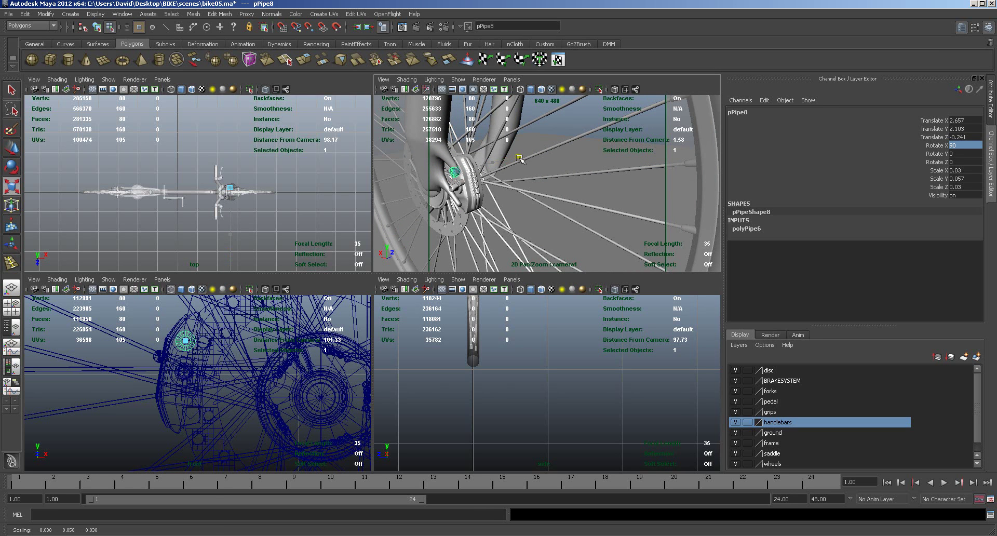
key("w")
left_click(482, 166)
left_click_drag(484, 165, 484, 167)
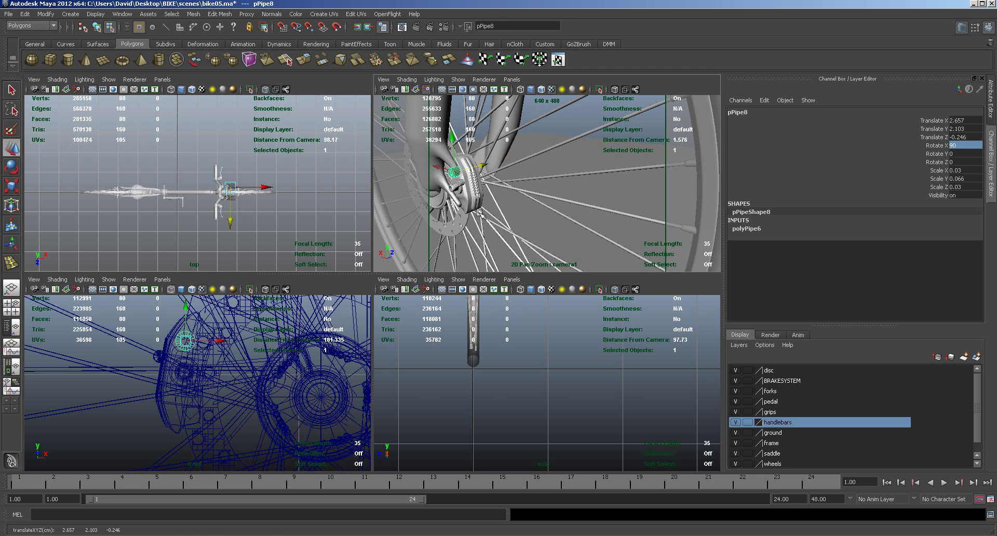
Duplicate the pipe and move the copy to the lower prong's tip, at about Y 1.884, Z -0.236.
scroll(479, 214, "up", 3)
key("space")
left_click_drag(313, 349, 325, 341, "alt")
right_click_drag(325, 341, 392, 339, "alt")
left_click_drag(363, 336, 340, 341, "alt")
mouse_move(289, 286)
left_mouse_down("alt")
mouse_move(280, 288)
mouse_move(300, 292)
left_mouse_up("alt")
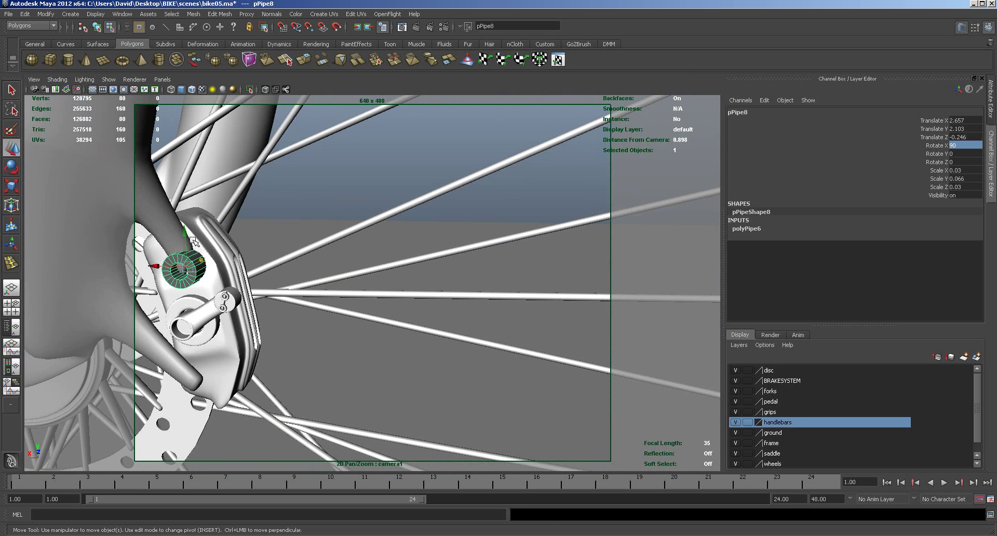
key("ctrl+d")
left_click_drag(187, 236, 286, 314)
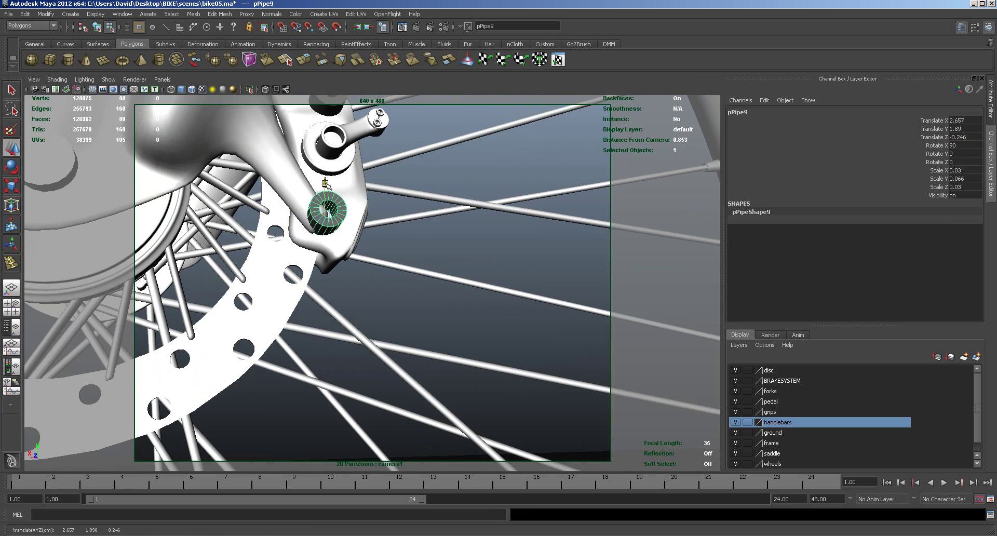
left_click_drag(389, 239, 330, 264, "alt")
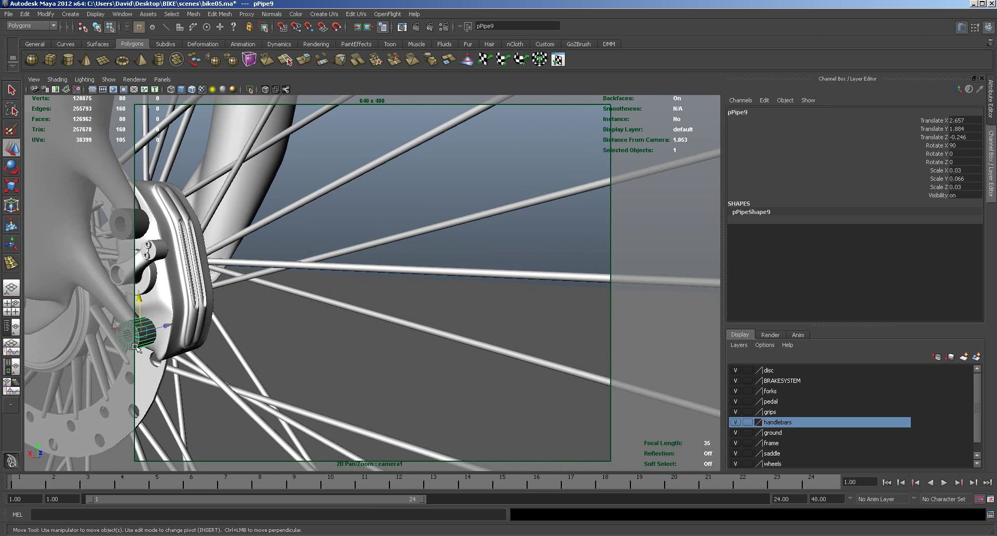
left_click_drag(208, 326, 240, 321, "alt")
Select both mounting pipes and display them with smooth mesh preview.
left_click(238, 210, "shift")
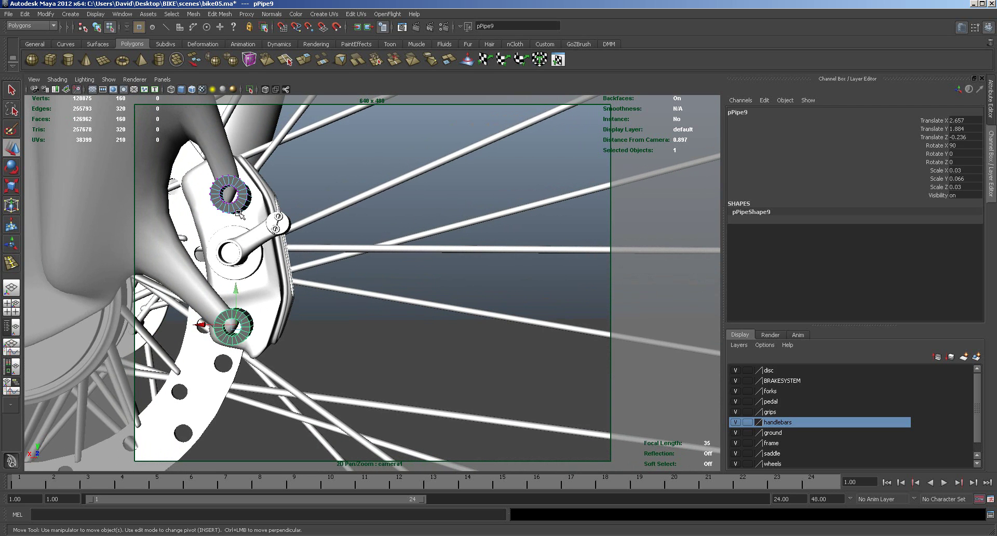
left_click(245, 201)
left_click(248, 325, "shift")
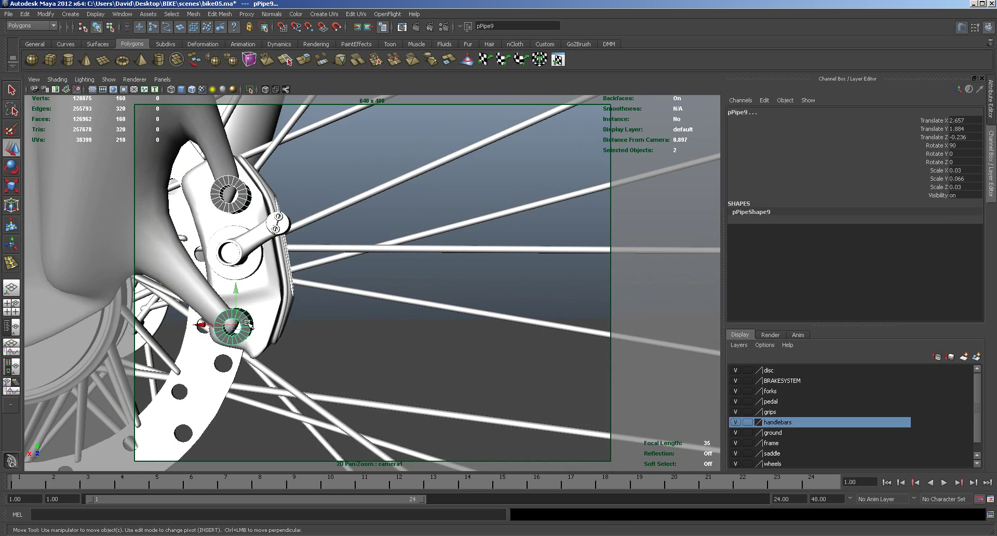
key("3")
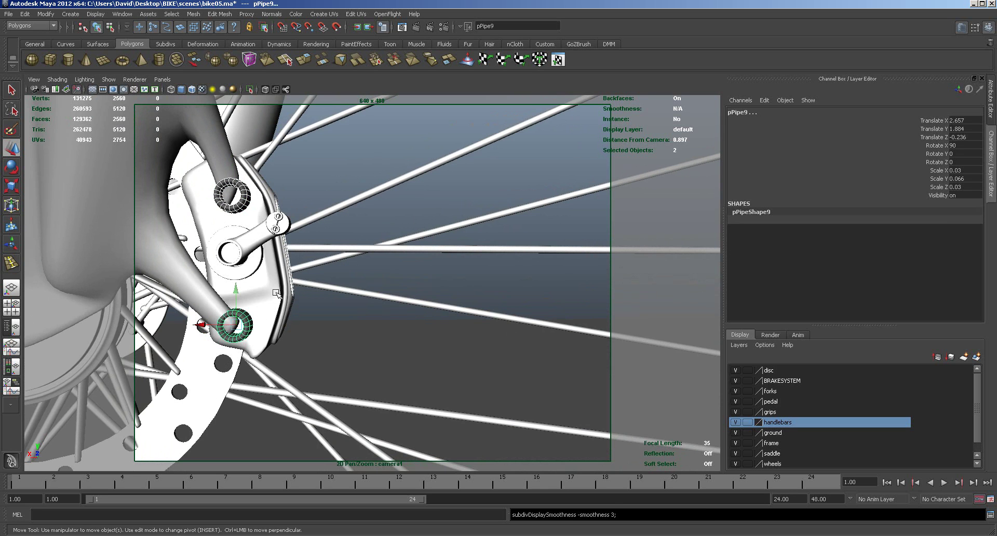
Insert an edge loop around the upper pipe with the Insert Edge Loop Tool.
left_click(174, 15)
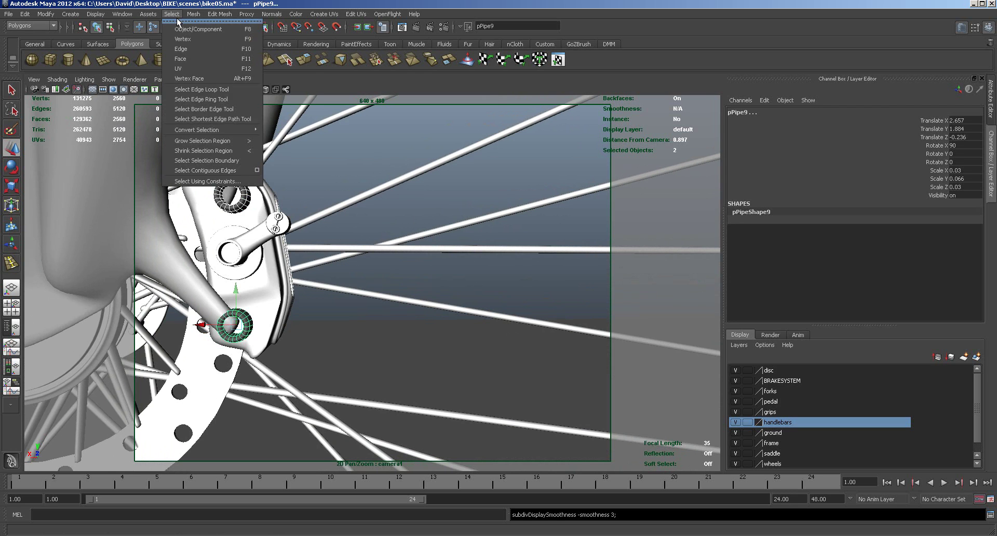
mouse_move(211, 15)
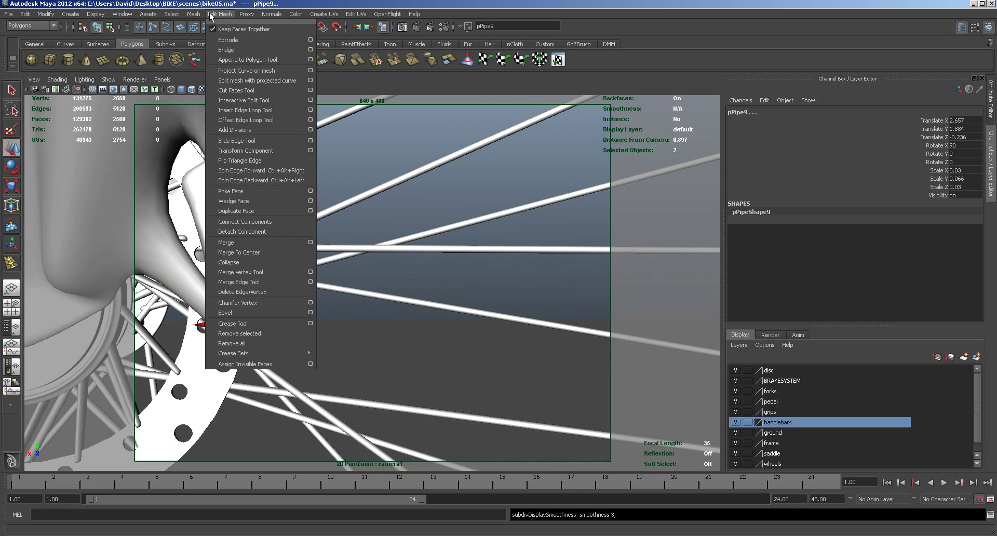
left_click(236, 111)
scroll(312, 278, "up", 5)
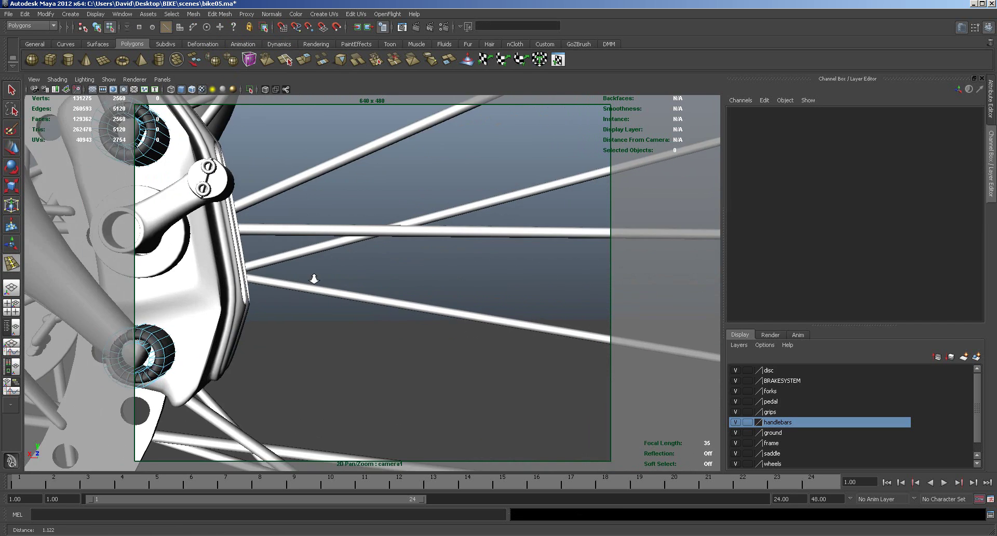
left_click_drag(156, 152, 154, 151)
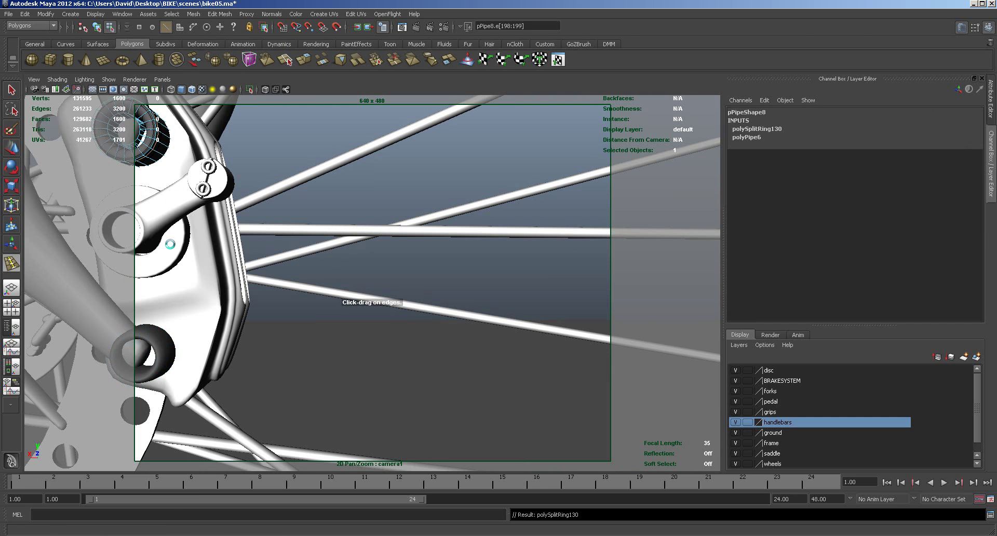
Insert two edge loops around the lower pipe to sharpen its smoothed shape.
left_click(167, 365)
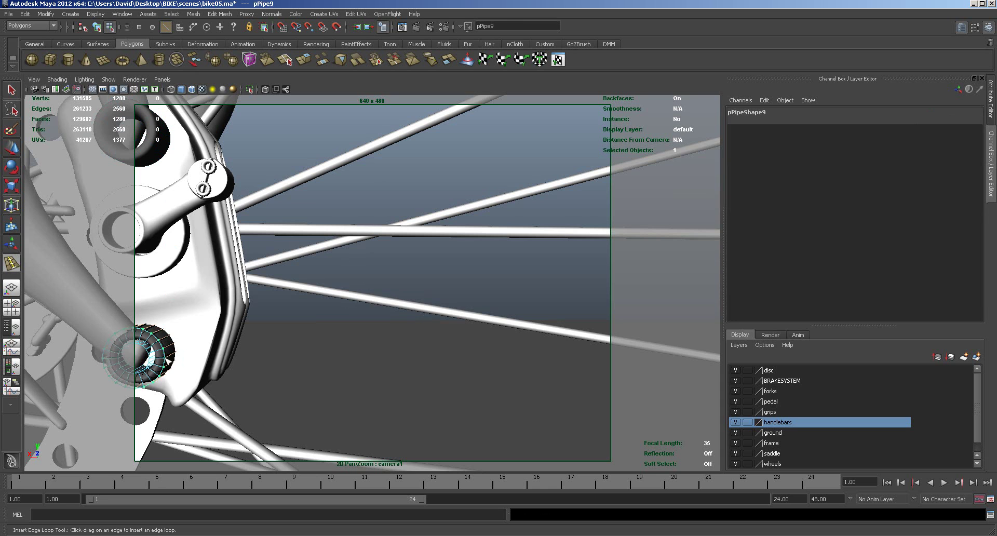
left_click_drag(169, 358, 155, 362)
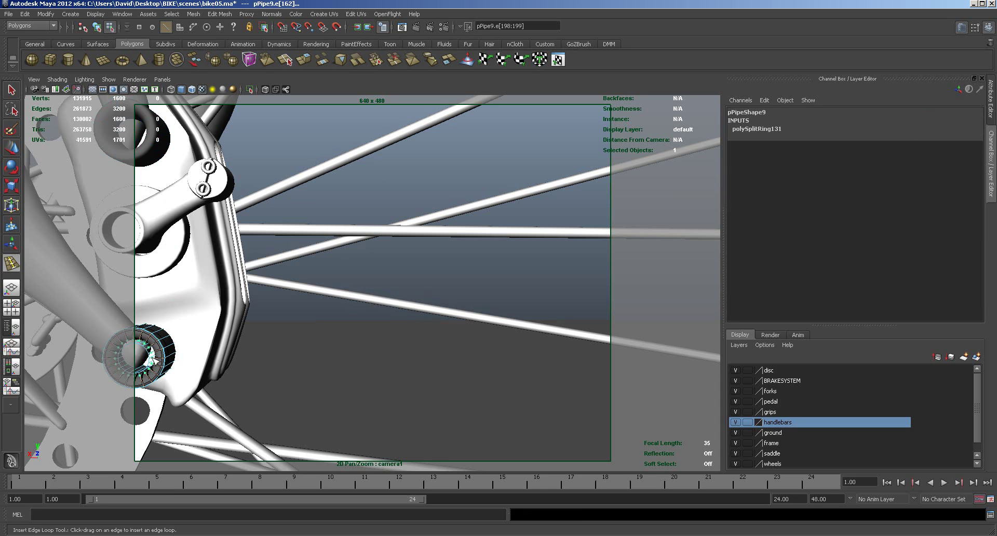
left_click(151, 358)
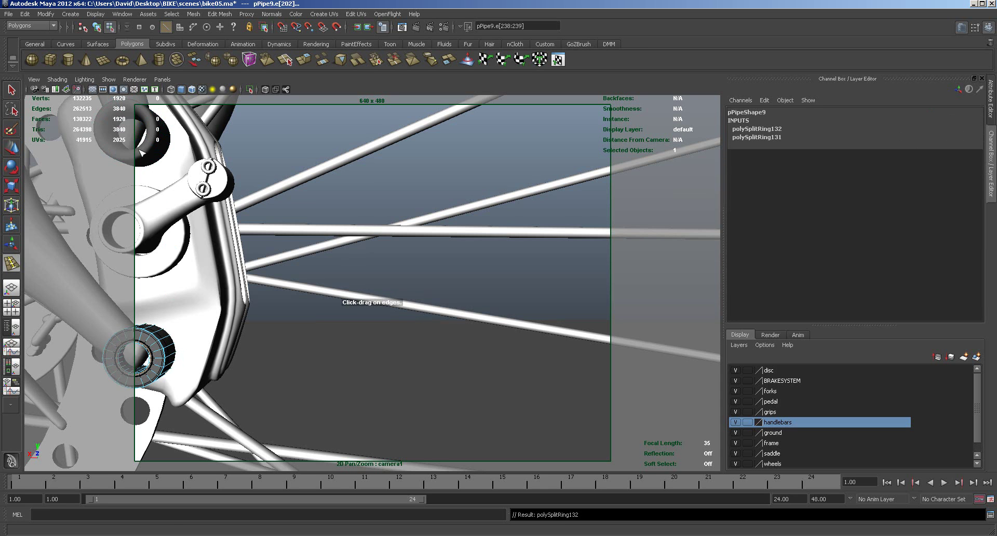
Insert a second edge loop around the upper pipe to match the lower one.
left_click(151, 138)
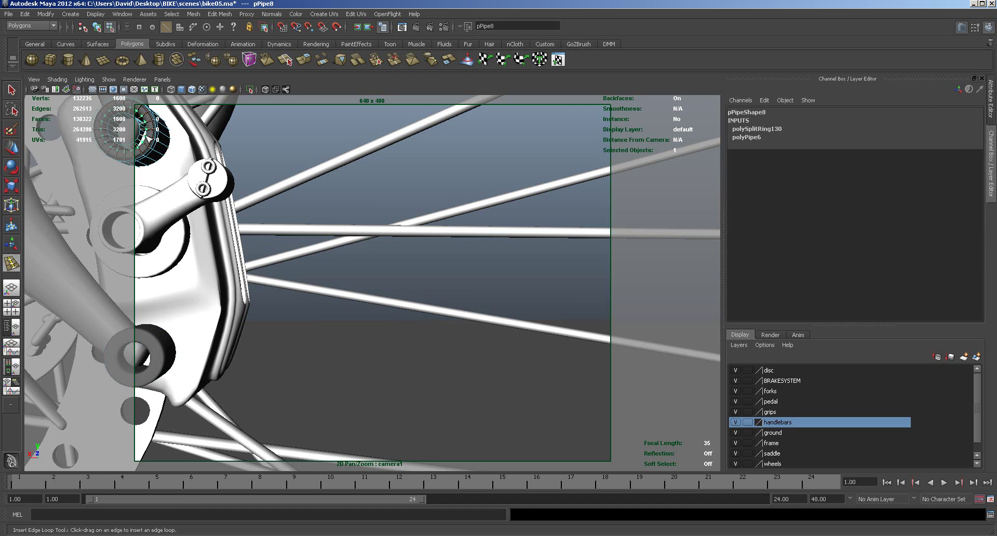
left_click(147, 138)
middle_click_drag(192, 220, 257, 220, "alt")
left_click_drag(295, 270, 301, 280, "alt")
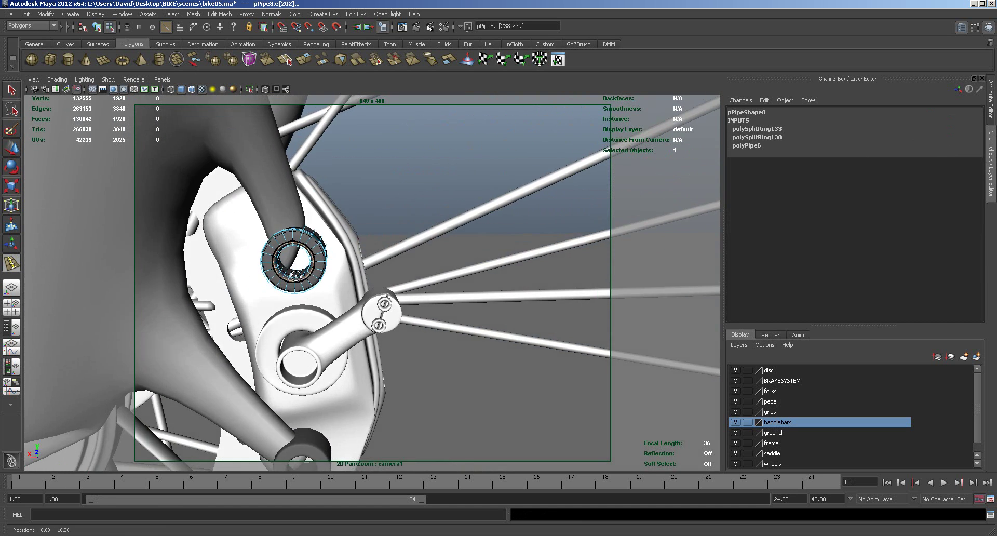
Select both mounting pipes at the prong tips, assign them a Blinn material, and clear the selection.
right_click_drag(369, 323, 264, 290, "alt")
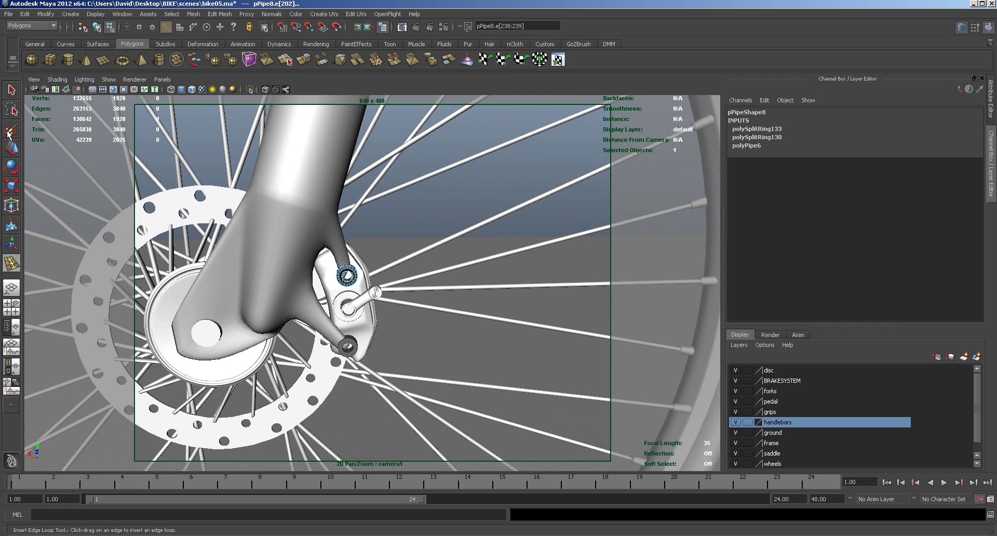
left_click(11, 148)
left_click(351, 352, "shift")
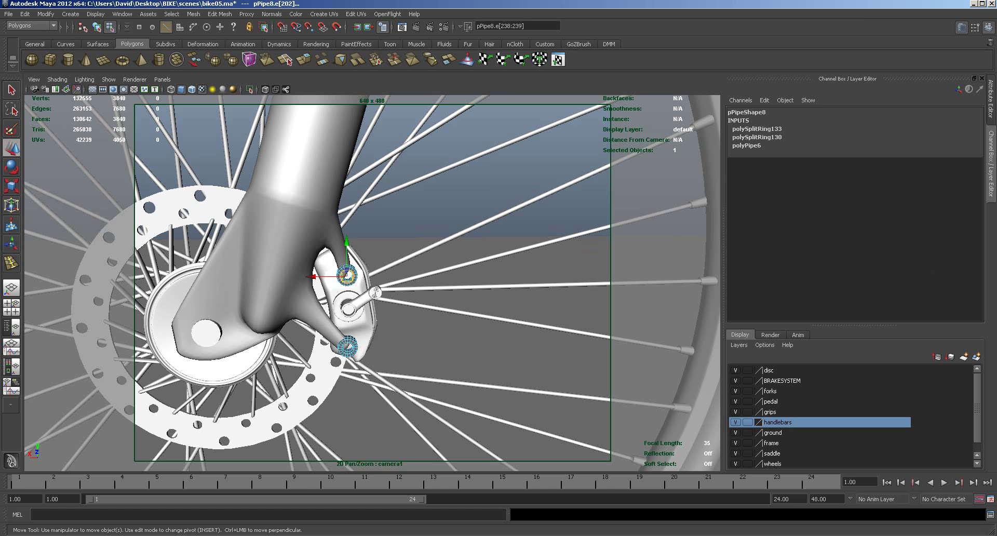
right_click_drag(354, 351, 375, 341)
key("F8")
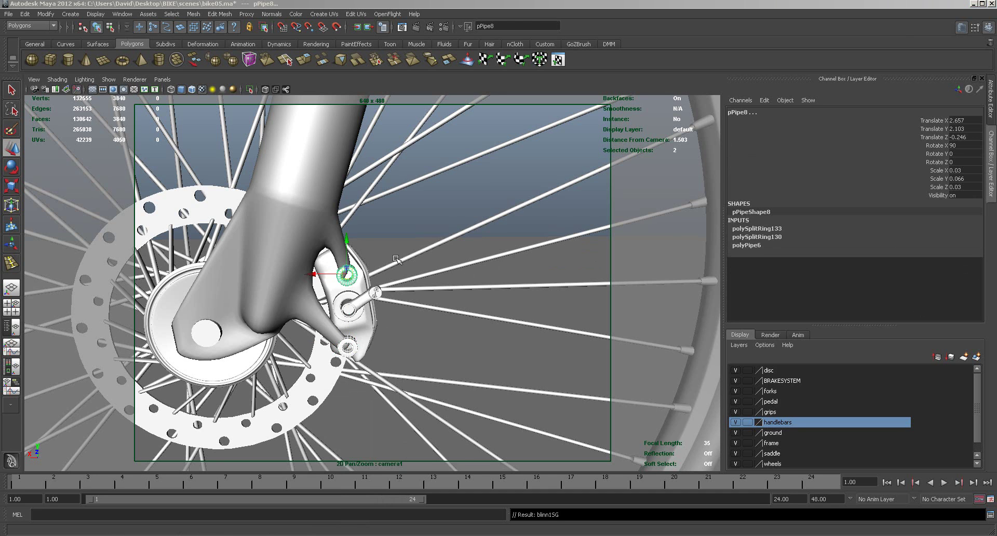
right_click_drag(441, 264, 430, 261, "alt")
left_click(434, 267)
left_click_drag(433, 268, 395, 293, "alt")
Insert an edge loop around the base of each brake-mount prong on the fork and return to object selection.
left_click(277, 271)
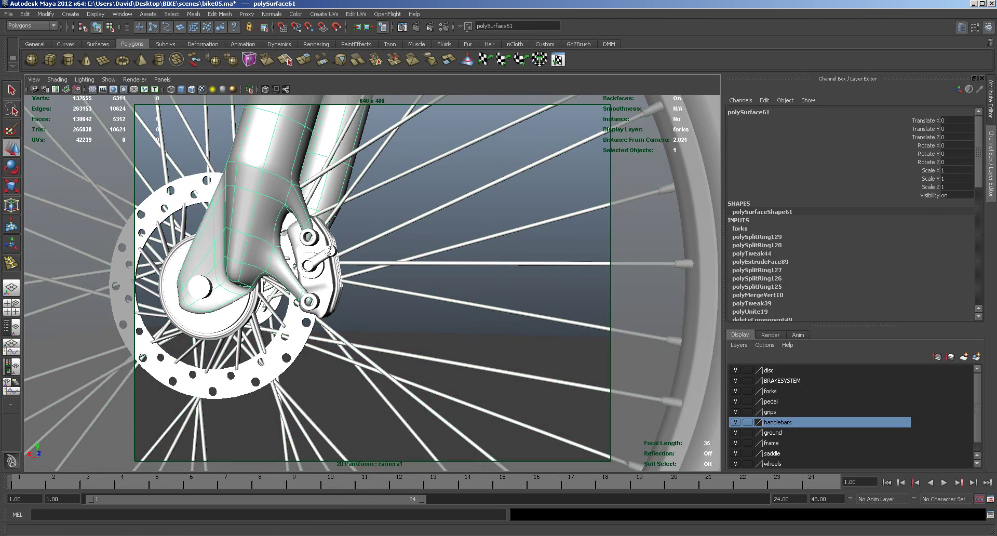
left_click(190, 15)
left_click(233, 102)
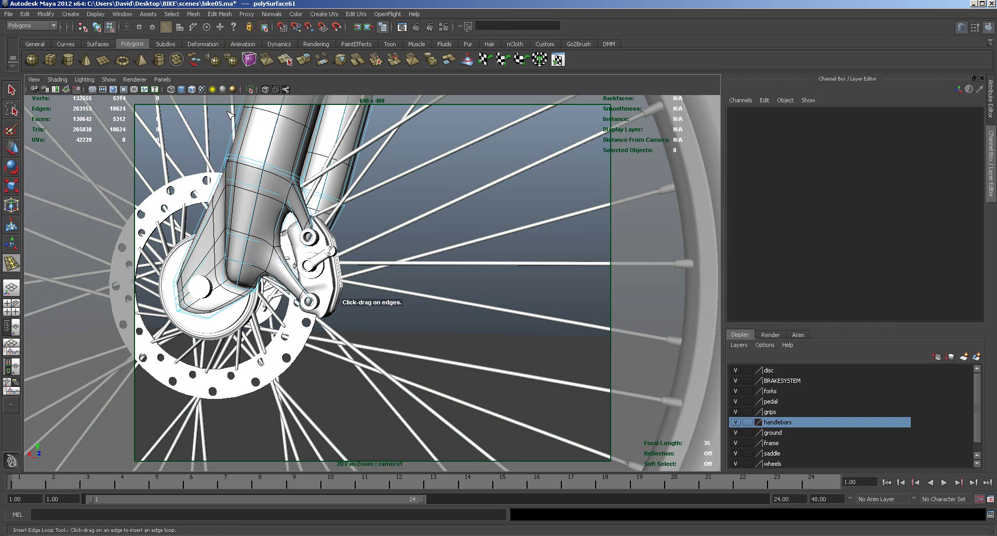
left_click(265, 269)
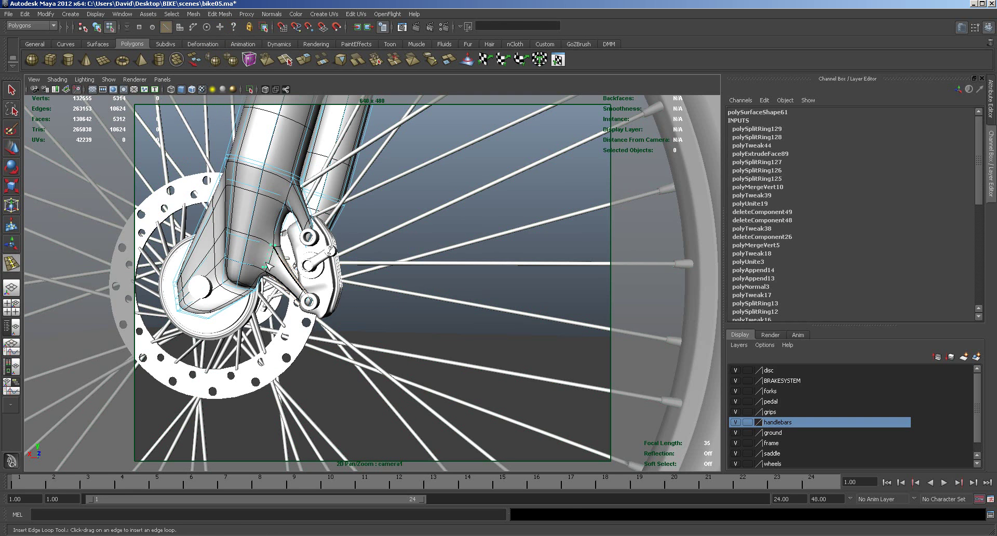
left_click(269, 270)
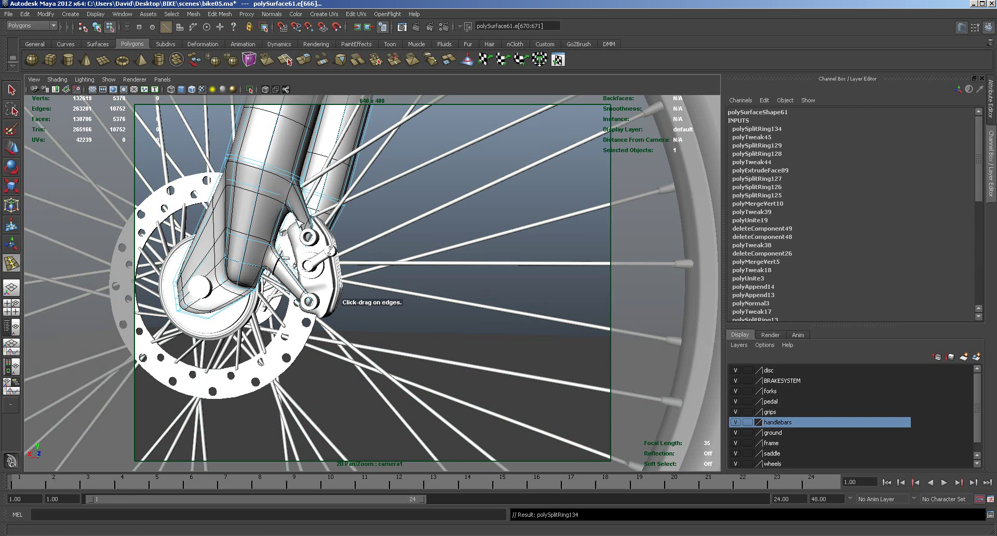
left_click(289, 206)
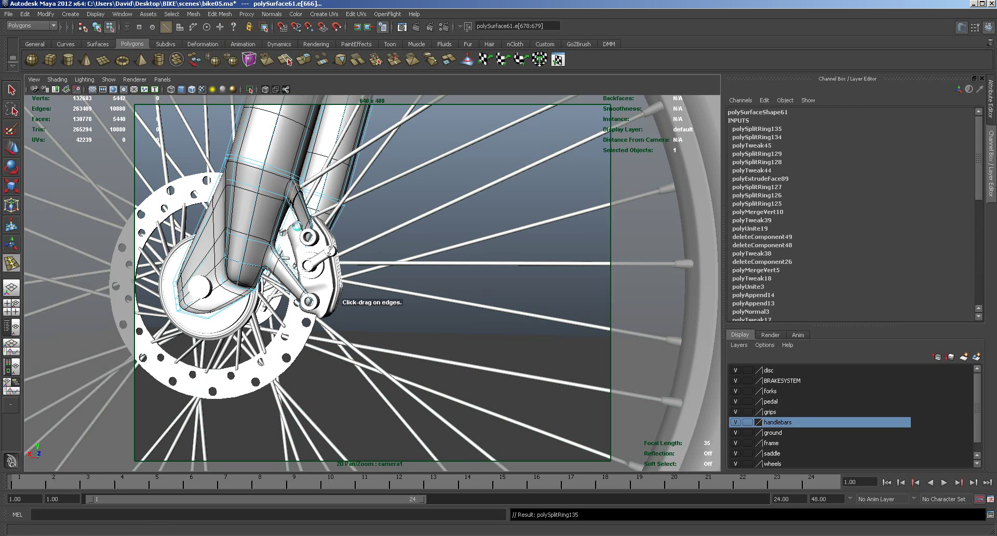
left_click(13, 91)
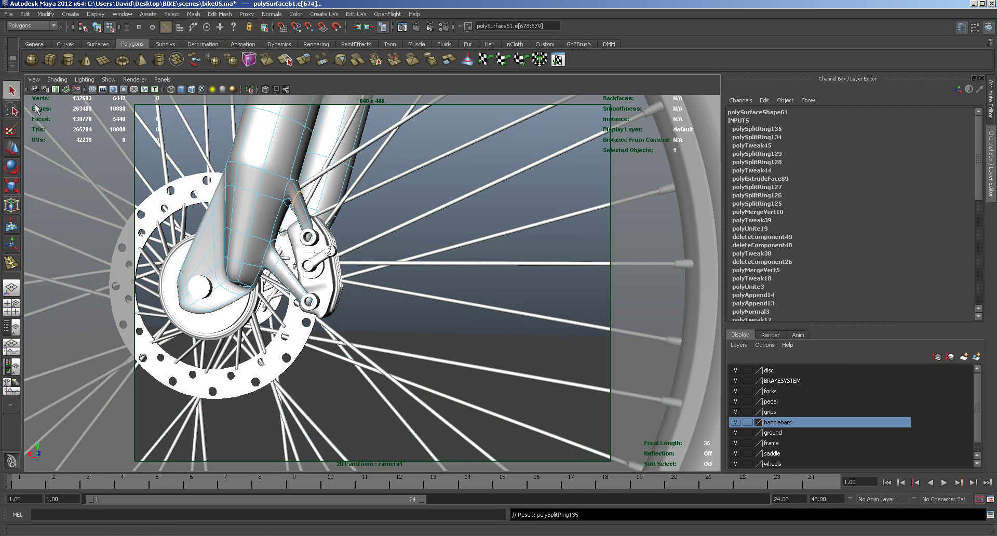
right_click_drag(281, 204, 350, 223)
Extrude the selected faces at the brake caliper's upper end, with local translation X 0.059, Y 0.005 and Z 0.057.
left_click_drag(349, 223, 321, 314, "alt")
left_click_drag(329, 301, 388, 326, "alt")
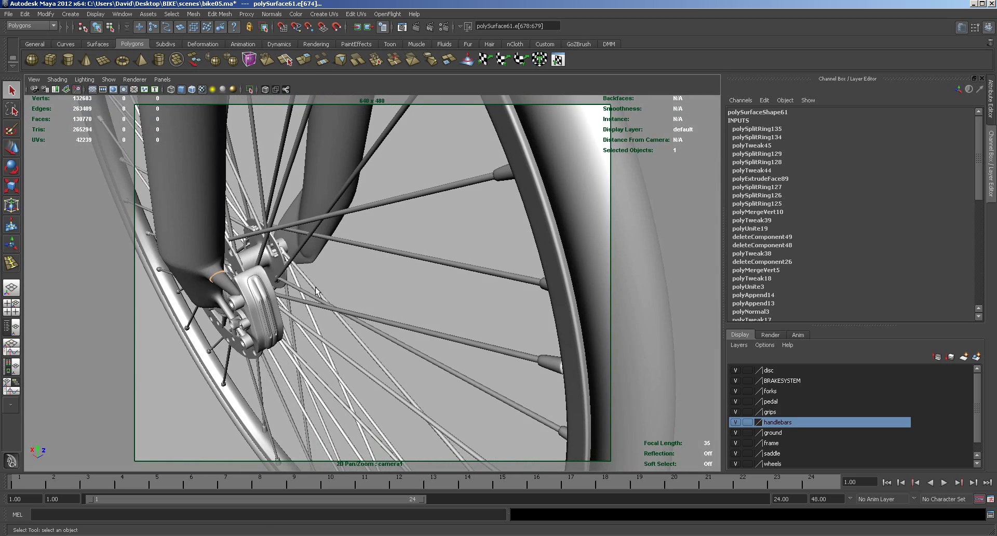
left_click(257, 289)
right_click_drag(256, 284, 252, 283)
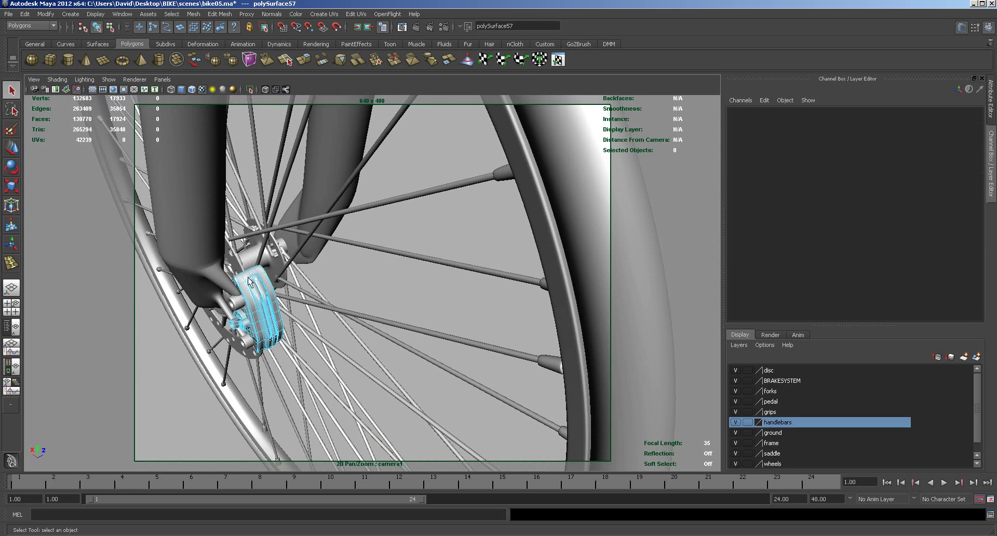
left_click(247, 277)
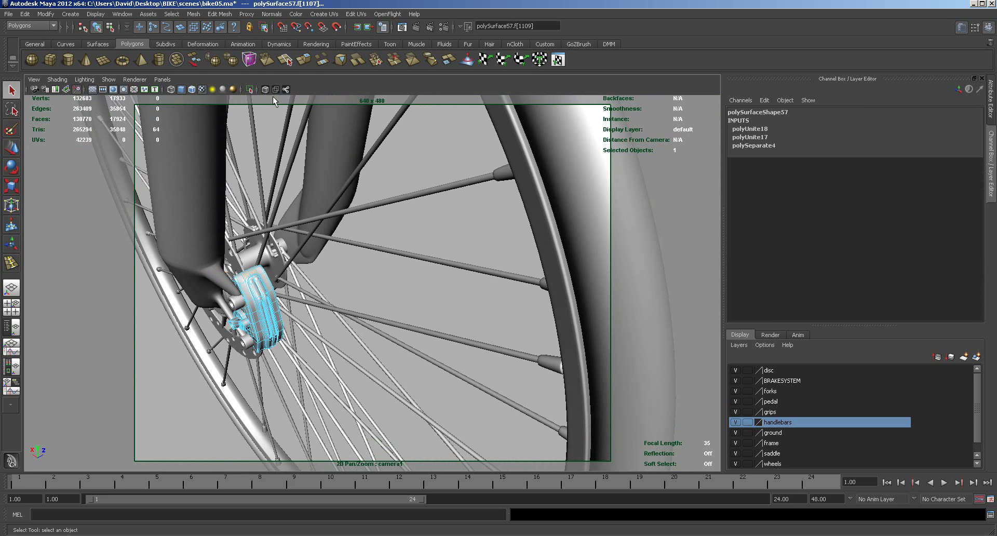
left_click(304, 59)
left_click_drag(338, 244, 318, 314, "alt")
left_click_drag(210, 237, 275, 275)
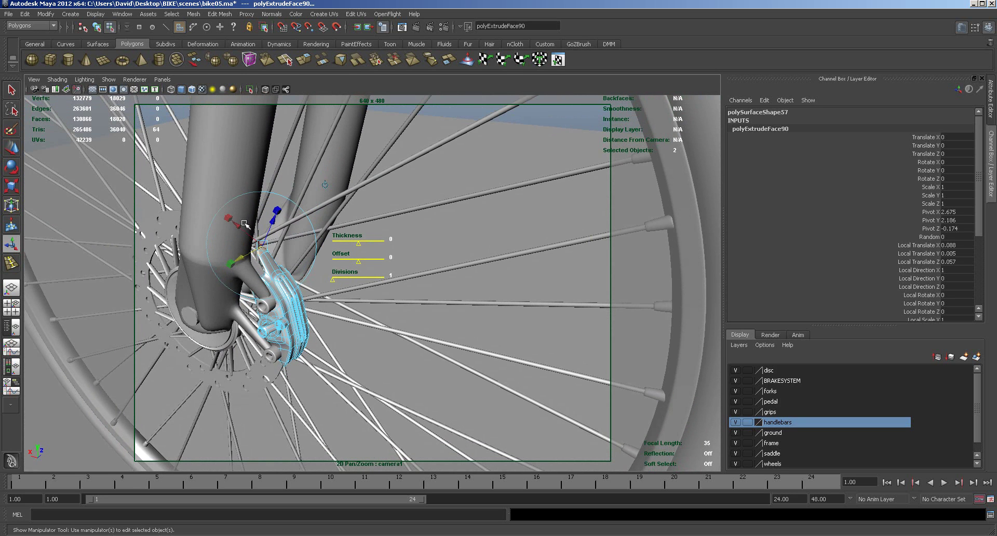
left_click_drag(240, 227, 297, 287)
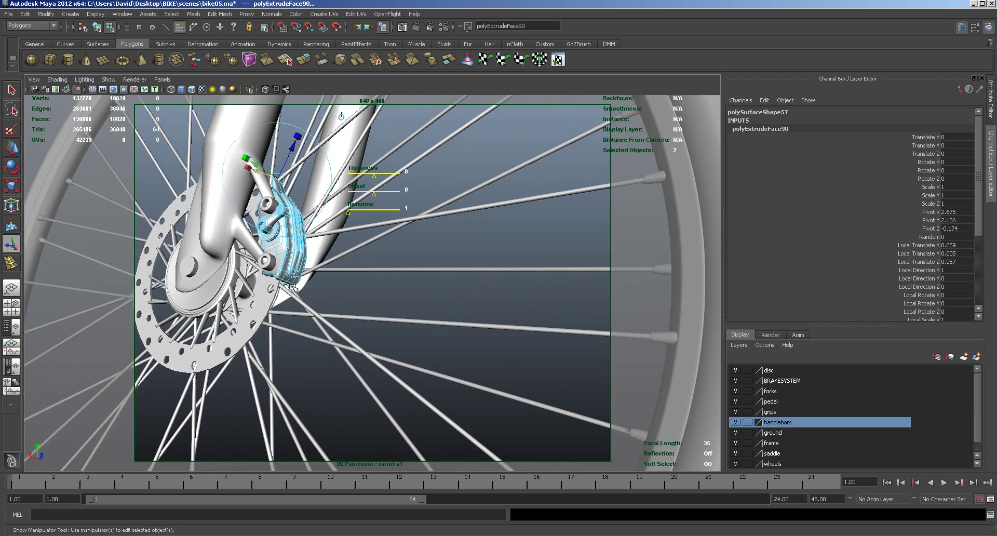
Extrude the face at the caliper's lower end with local translation X 0.027 and Z 0.026.
left_click(292, 281)
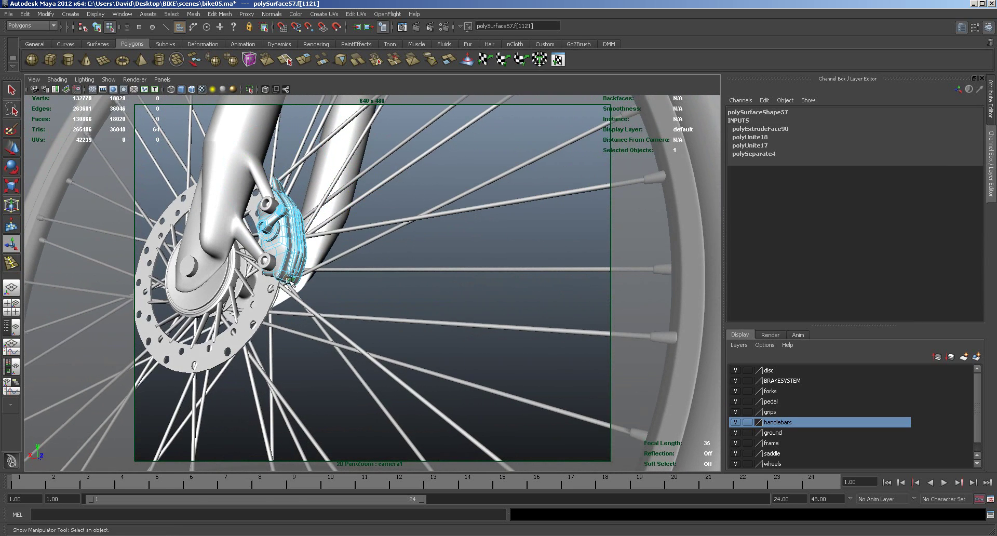
left_click(305, 60)
left_click_drag(308, 297, 314, 304)
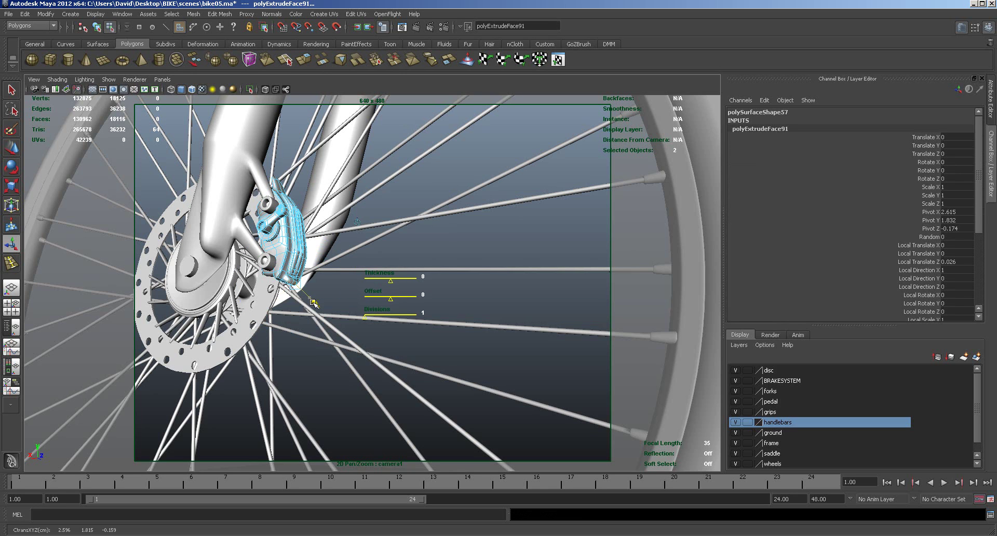
left_click_drag(277, 313, 365, 329)
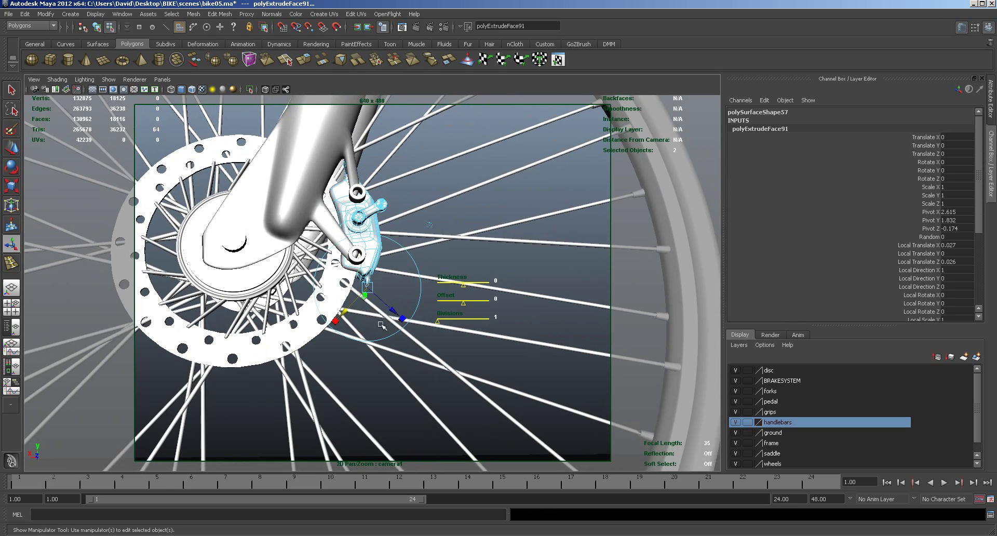
left_click(435, 307)
left_click_drag(461, 303, 429, 322, "alt")
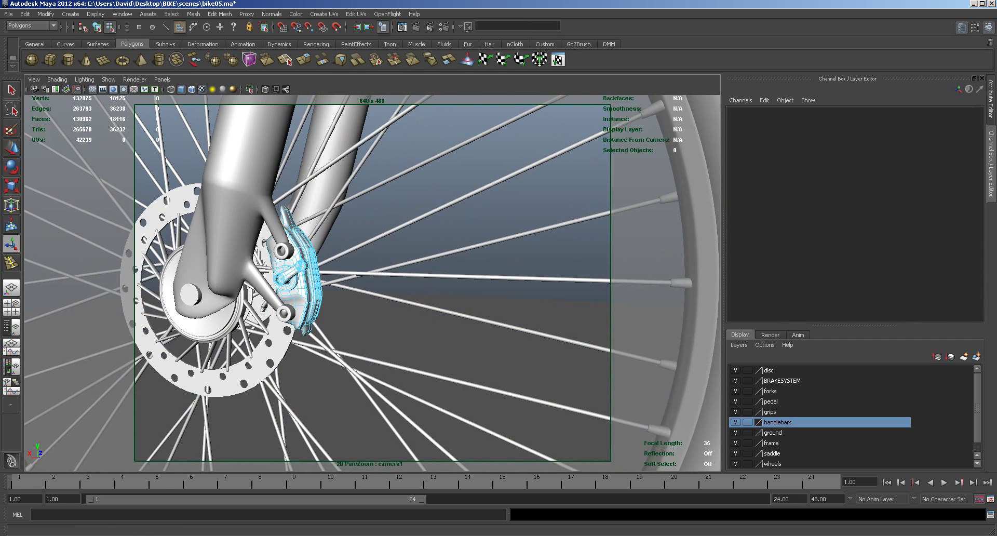
Insert an edge loop around each extruded end of the caliper and return to object selection.
left_click(228, 14)
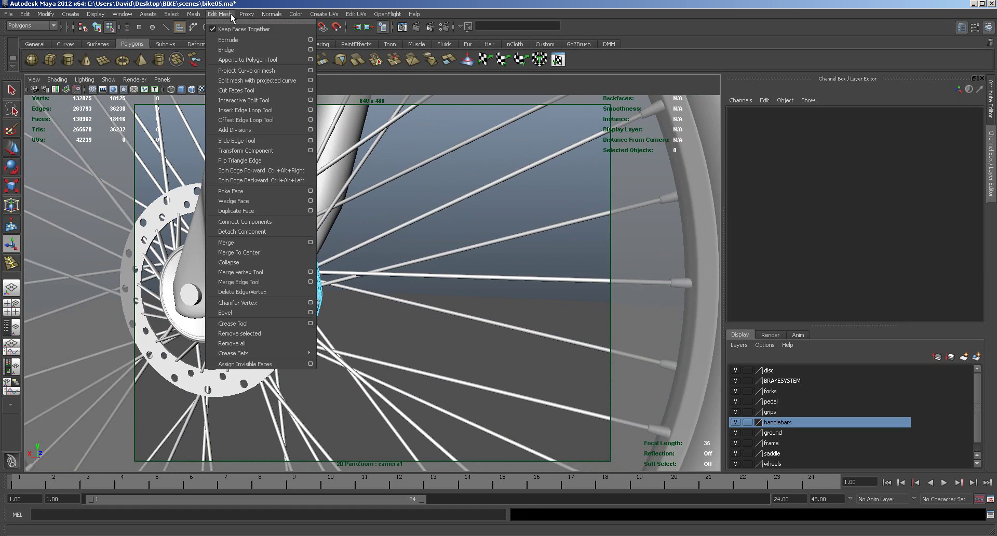
left_click(253, 110)
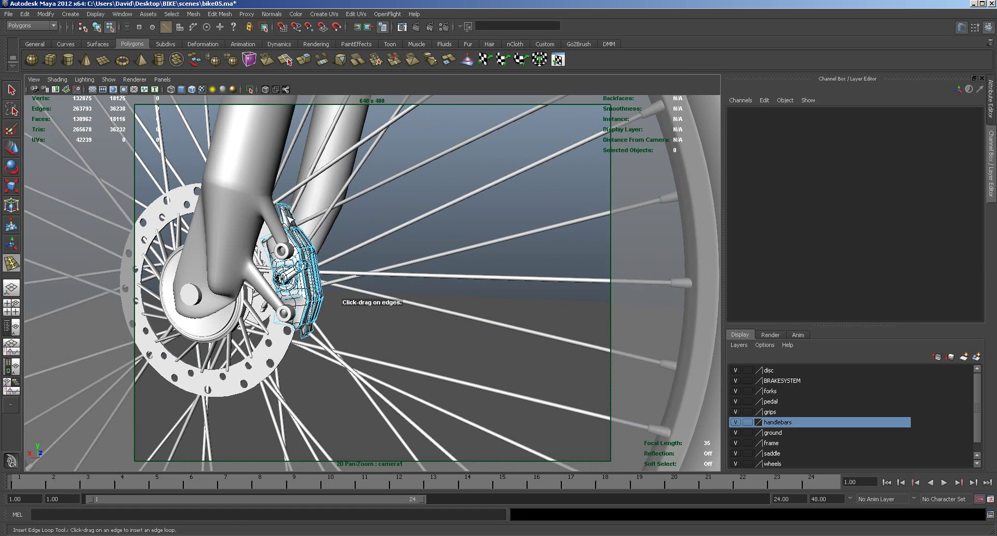
left_click(285, 213)
left_click_drag(286, 209, 287, 212)
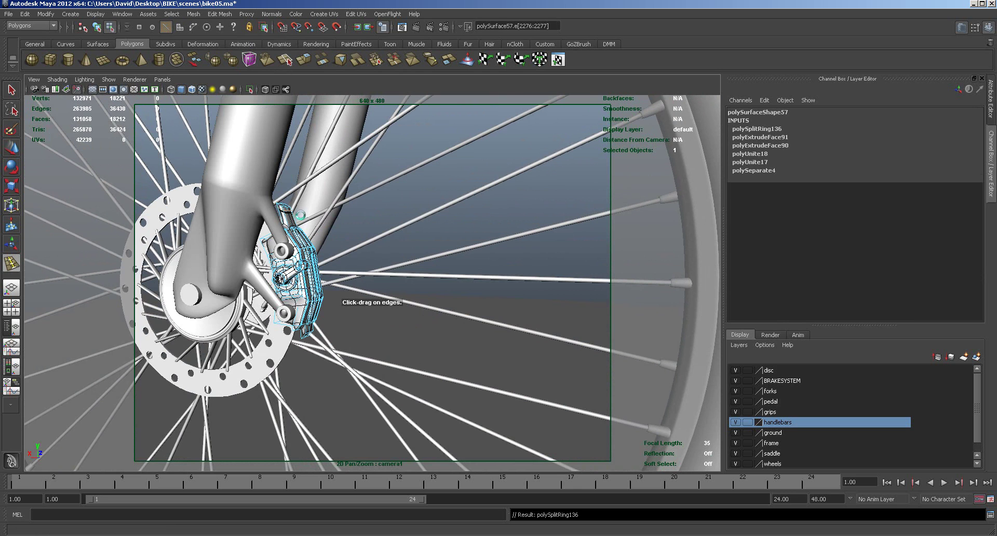
left_click_drag(306, 330, 307, 334)
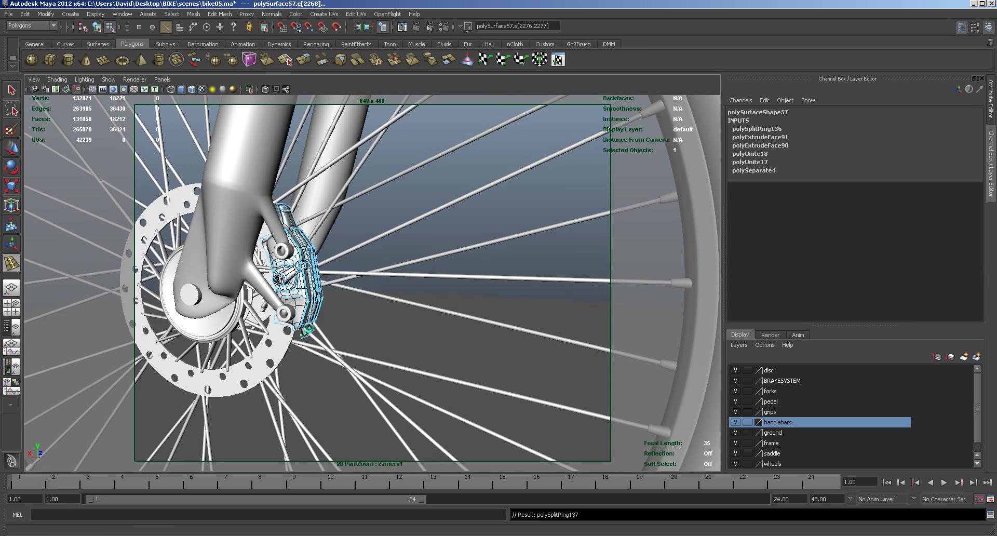
left_click(12, 148)
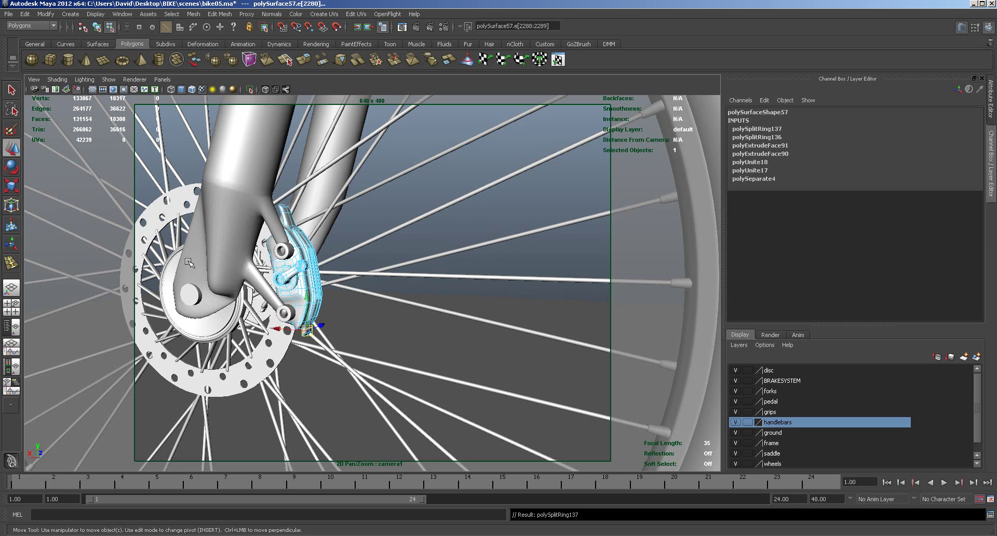
right_click_drag(314, 253, 338, 304)
Render the whole bike from camera1 with mental ray.
left_click_drag(337, 303, 363, 287, "alt")
right_click_drag(474, 314, 332, 288, "alt")
middle_click_drag(452, 291, 291, 277, "alt")
right_click_drag(369, 316, 410, 310, "alt")
key("w")
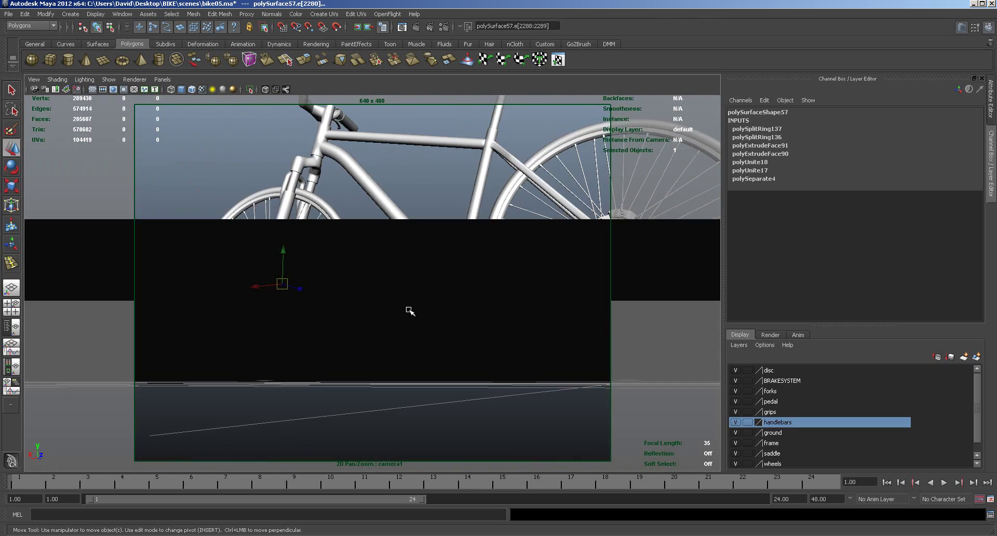
left_click_drag(400, 266, 442, 375, "alt")
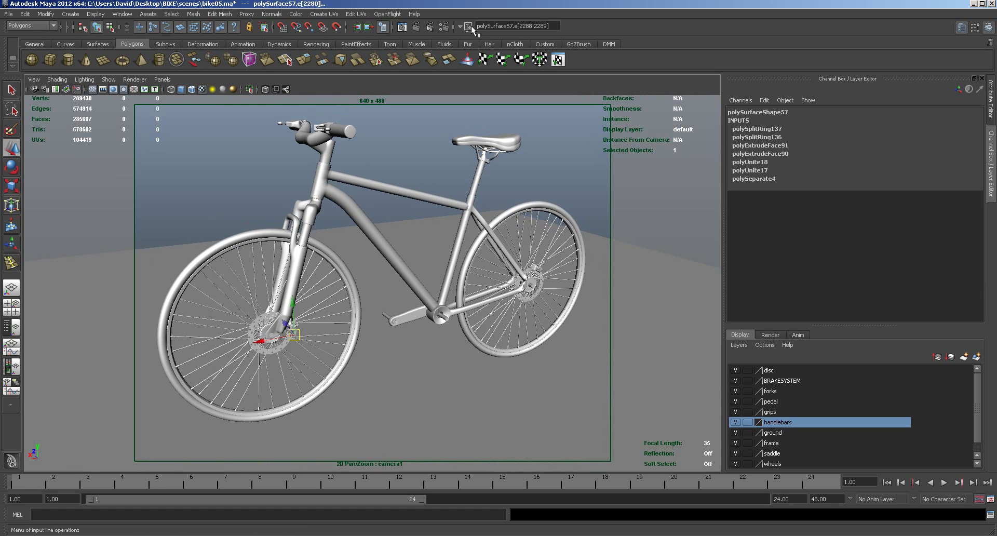
left_click(418, 26)
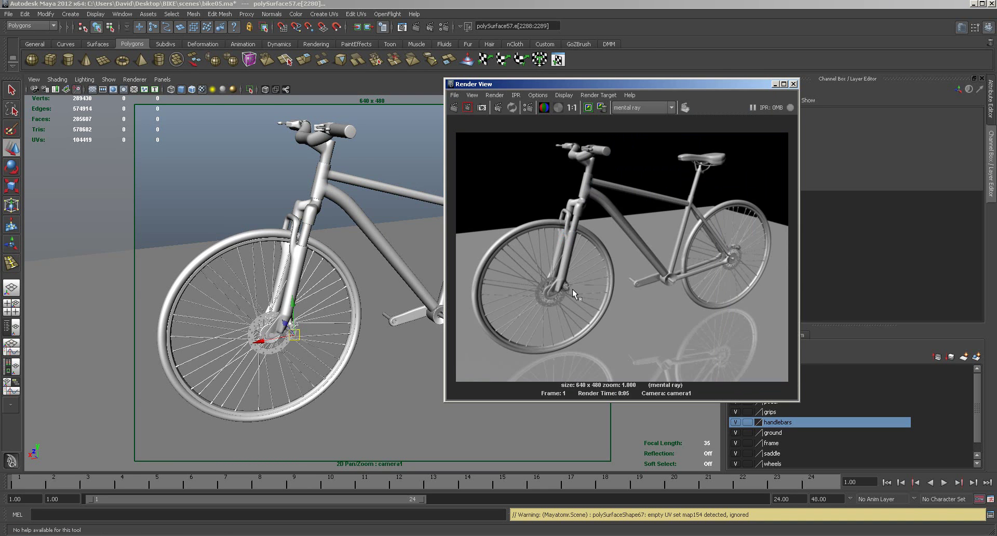
Render a close-up of the front wheel's disc, fork end and brake caliper.
right_click_drag(424, 352, 581, 358, "alt")
left_click_drag(447, 423, 584, 361, "alt")
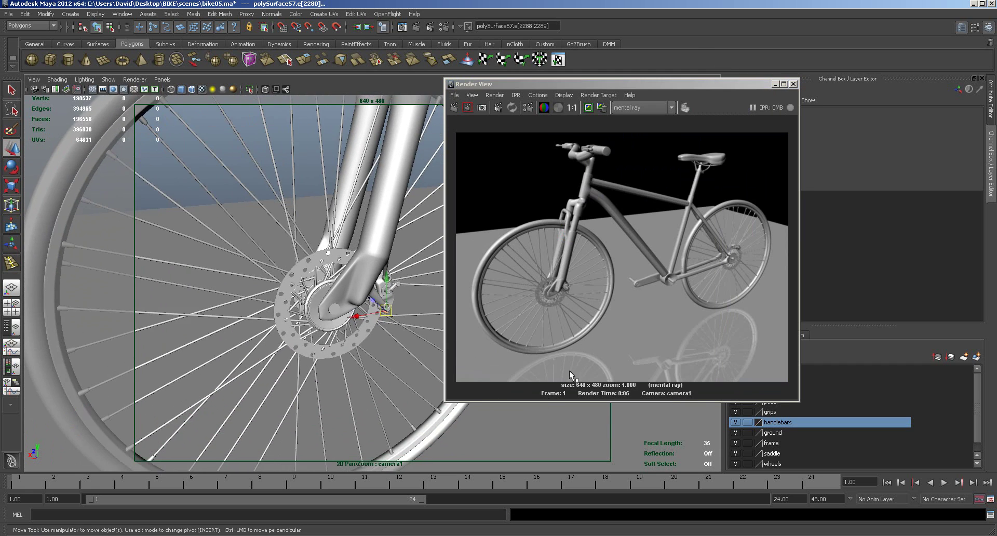
left_click_drag(538, 436, 503, 441, "alt")
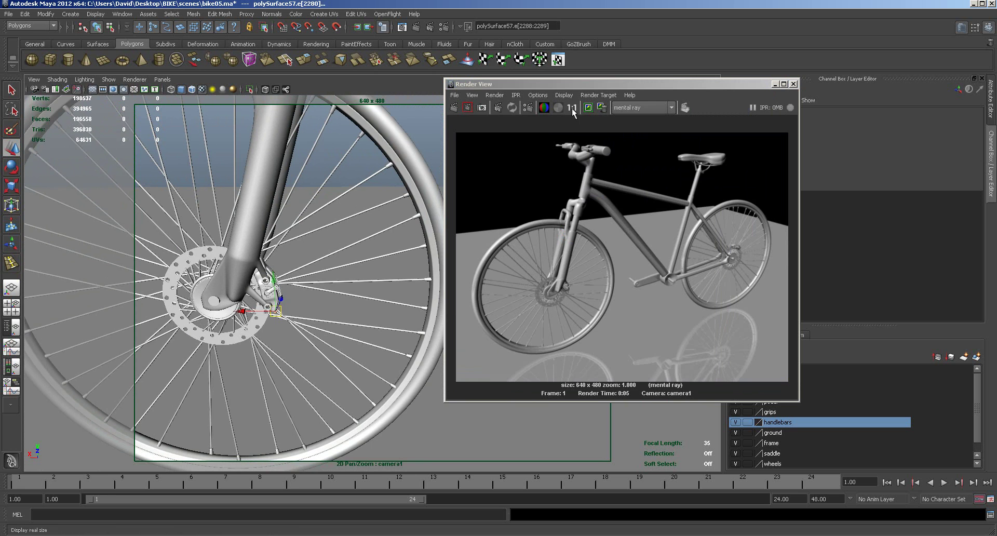
right_click_drag(382, 401, 412, 396, "alt")
middle_click_drag(373, 385, 439, 389, "alt")
left_click(457, 109)
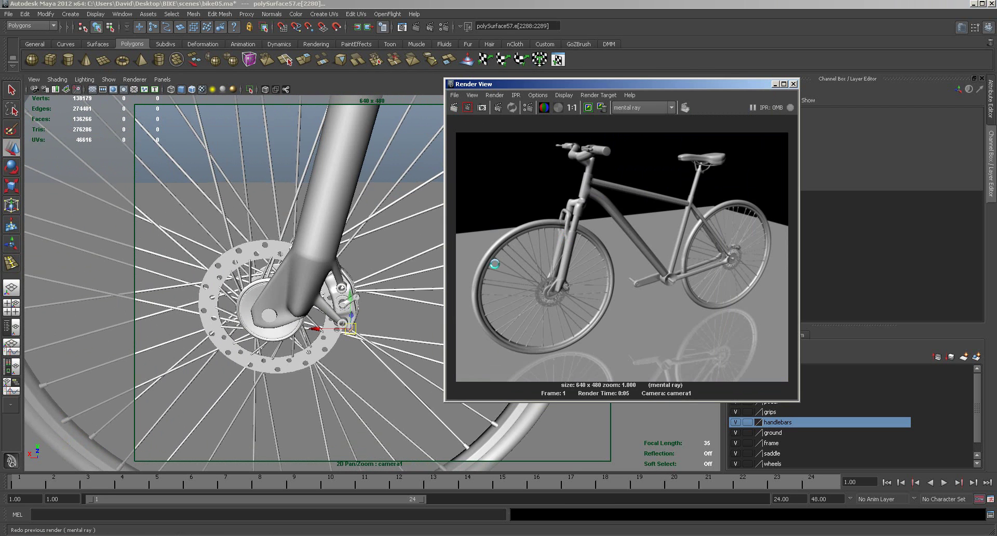
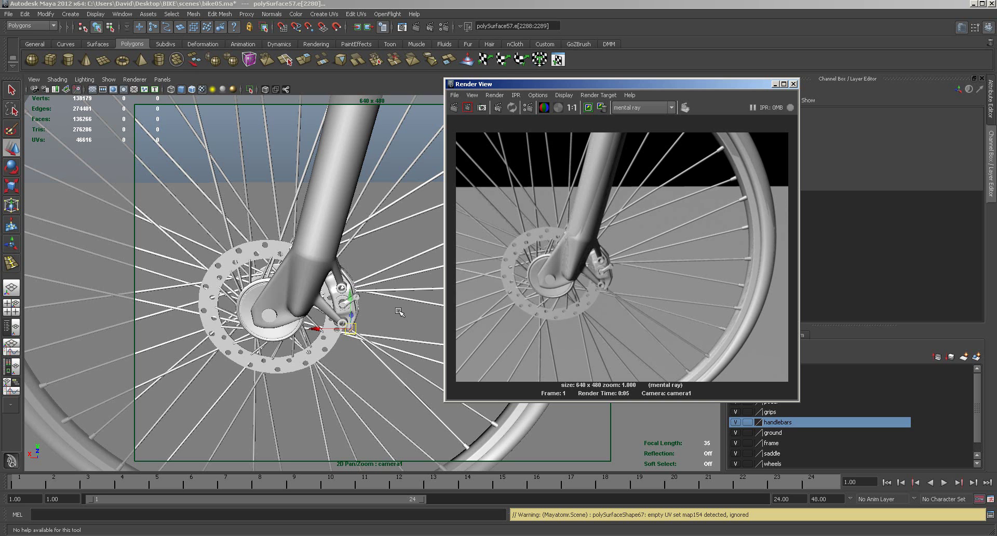
Select the bike frame around the rear wheel and disc brake.
left_click_drag(401, 314, 374, 315, "alt")
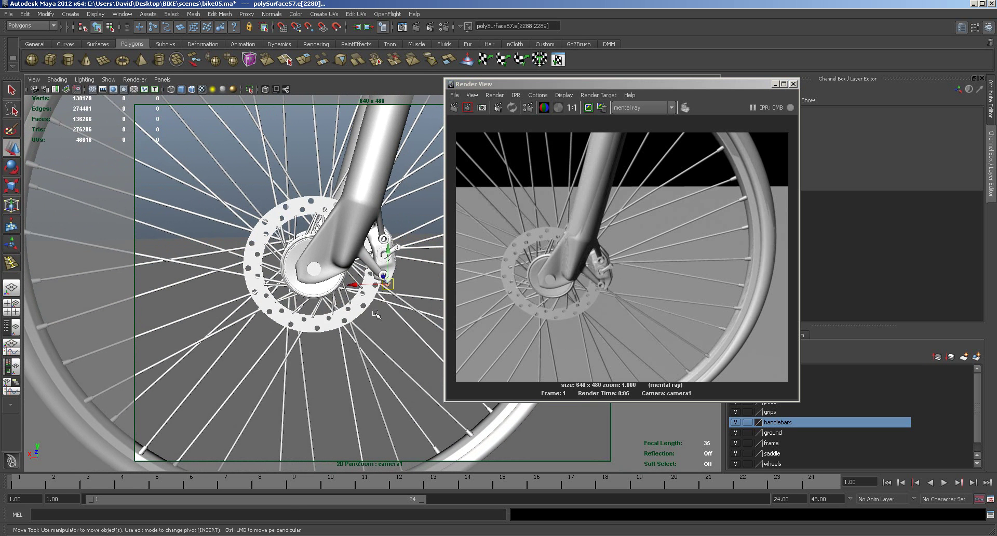
right_click_drag(395, 333, 266, 295, "alt")
middle_click_drag(412, 301, 52, 312, "alt")
right_click_drag(52, 312, 546, 327, "alt")
left_click_drag(364, 337, 408, 347, "alt")
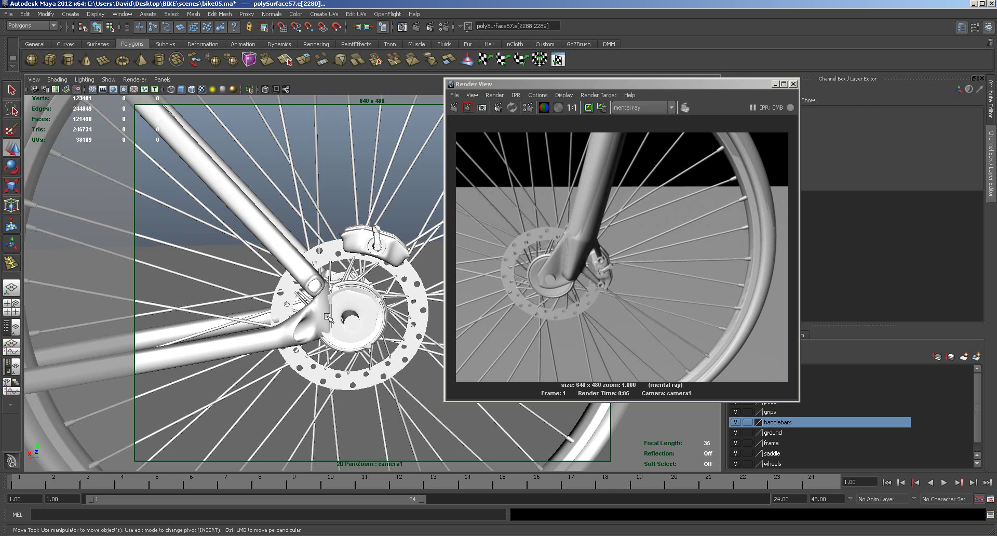
right_click_drag(365, 339, 322, 325, "alt")
left_click_drag(322, 325, 284, 312, "alt")
left_click(265, 304)
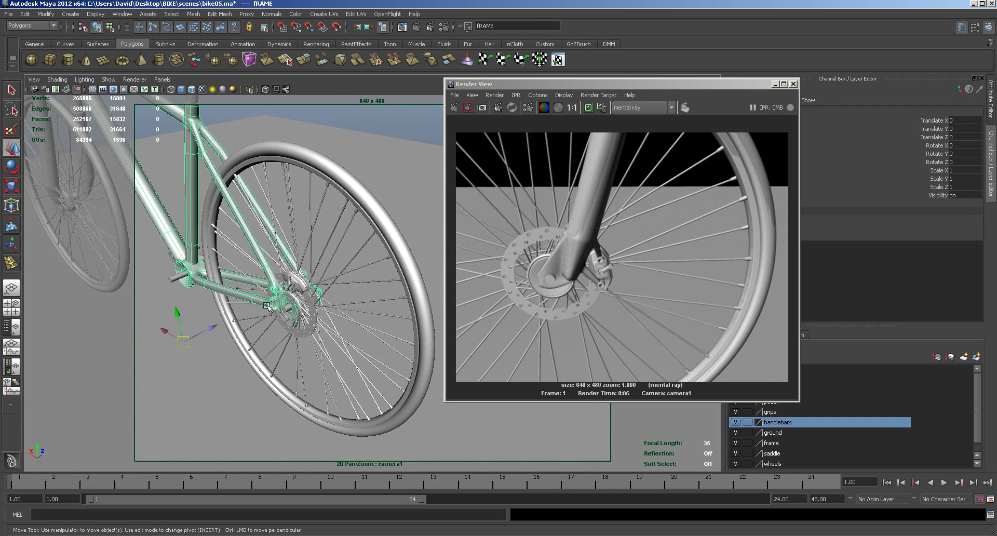
In the top view, select the frame's vertices around the disc-side rear dropout and move them inward towards the brake disc.
key("space")
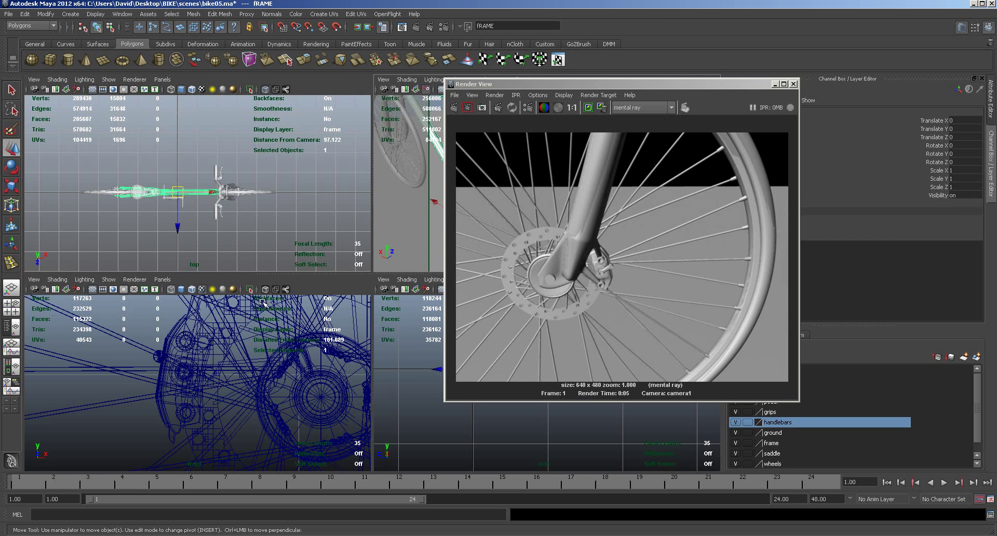
key("space")
scroll(225, 319, "up", 5)
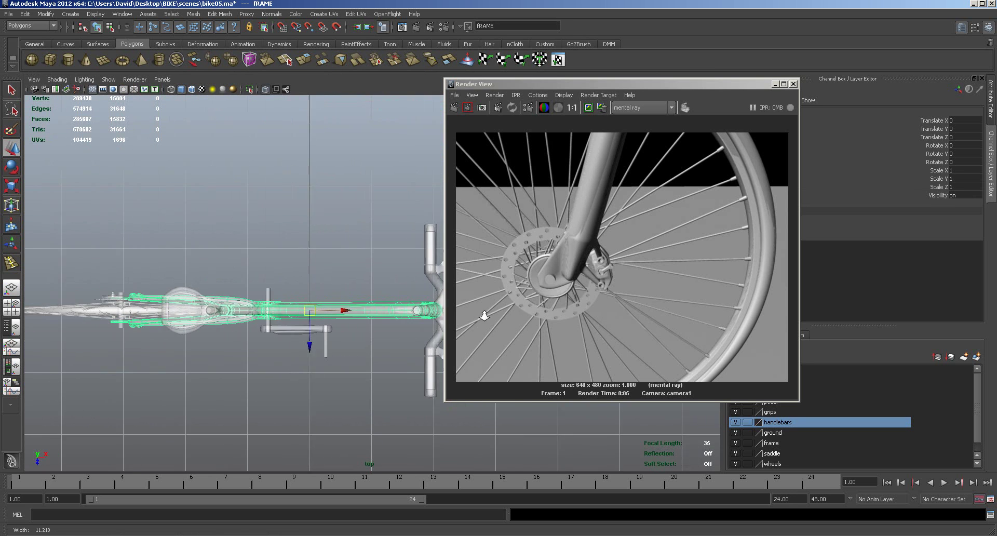
scroll(64, 345, "up", 5)
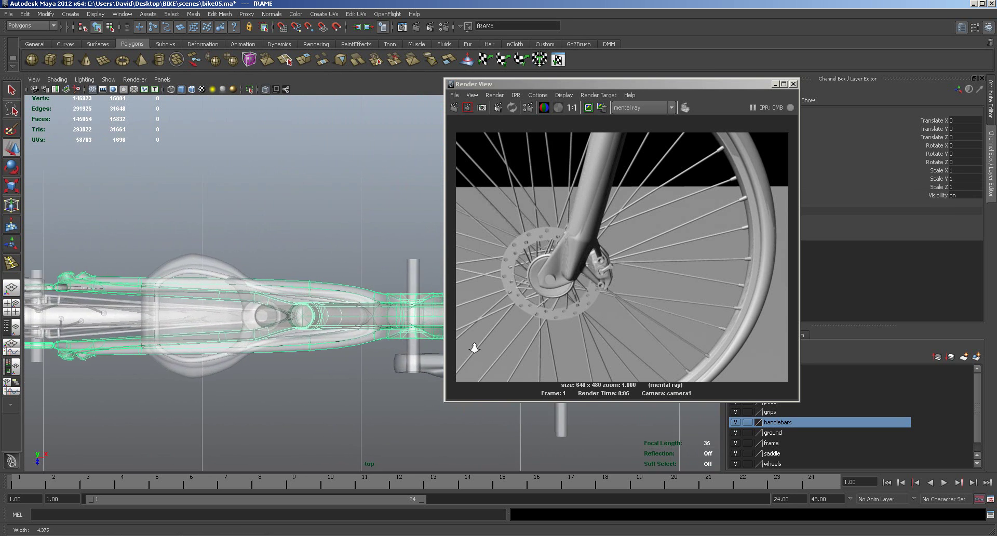
middle_click_drag(118, 326, 231, 314, "alt")
right_click_drag(231, 286, 208, 288)
left_click_drag(284, 271, 270, 305)
left_click_drag(196, 318, 204, 300)
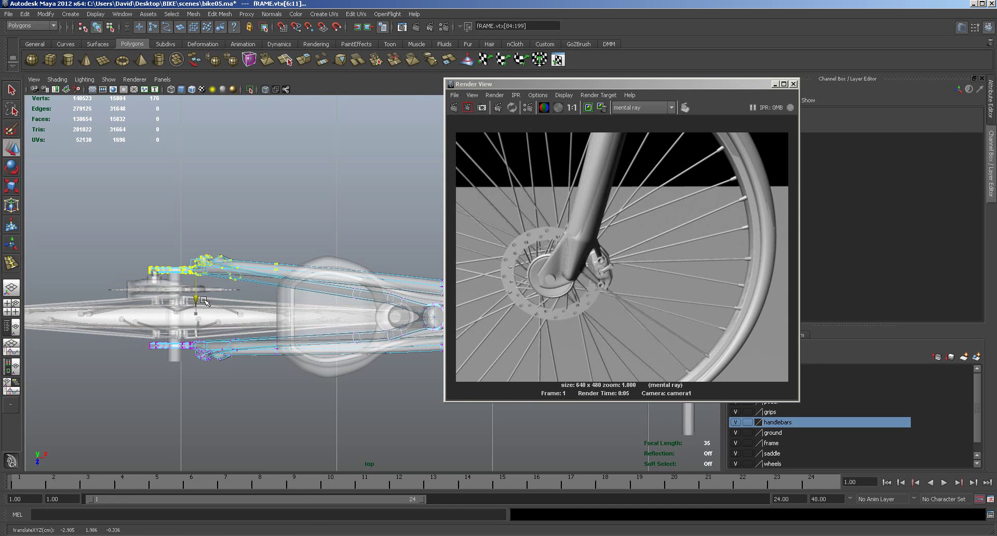
left_click_drag(204, 301, 204, 301)
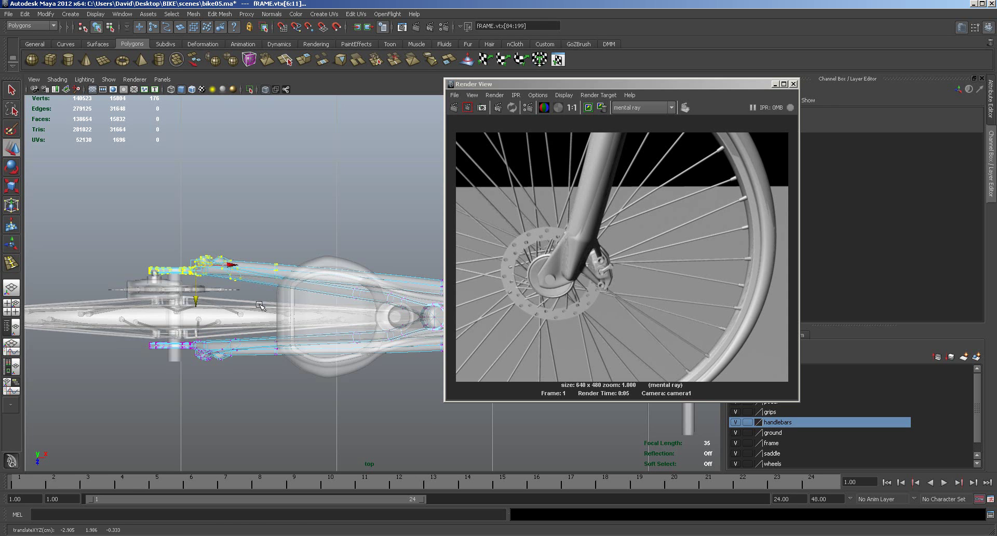
Select only the disc-side chainstay vertices next to the dropout, using the front and top views.
key("space")
key("f")
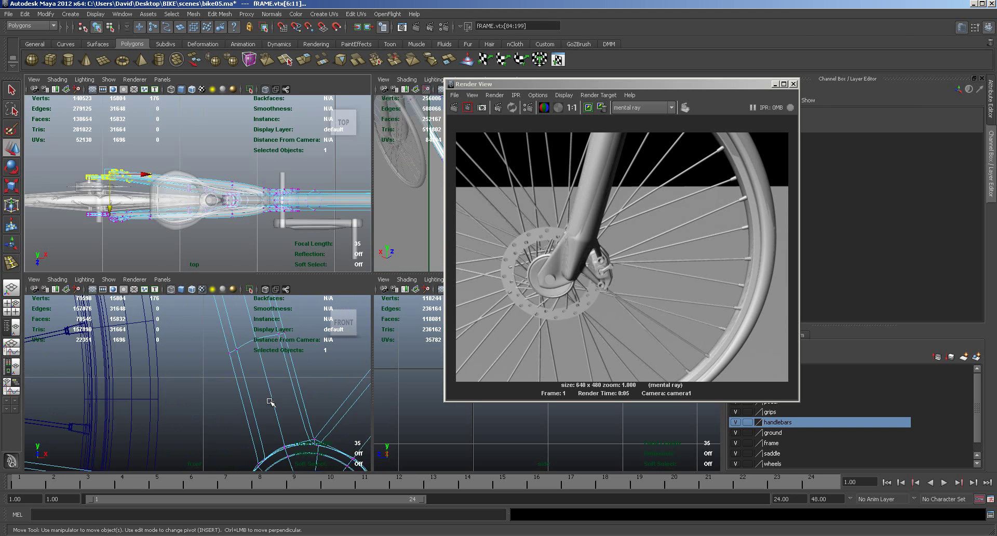
scroll(310, 410, "down", 4)
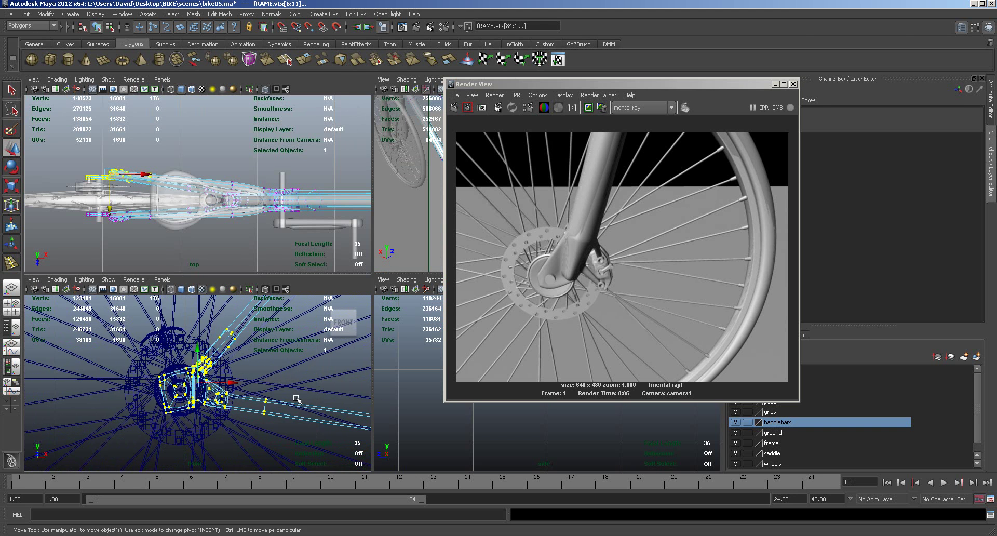
left_click(264, 389)
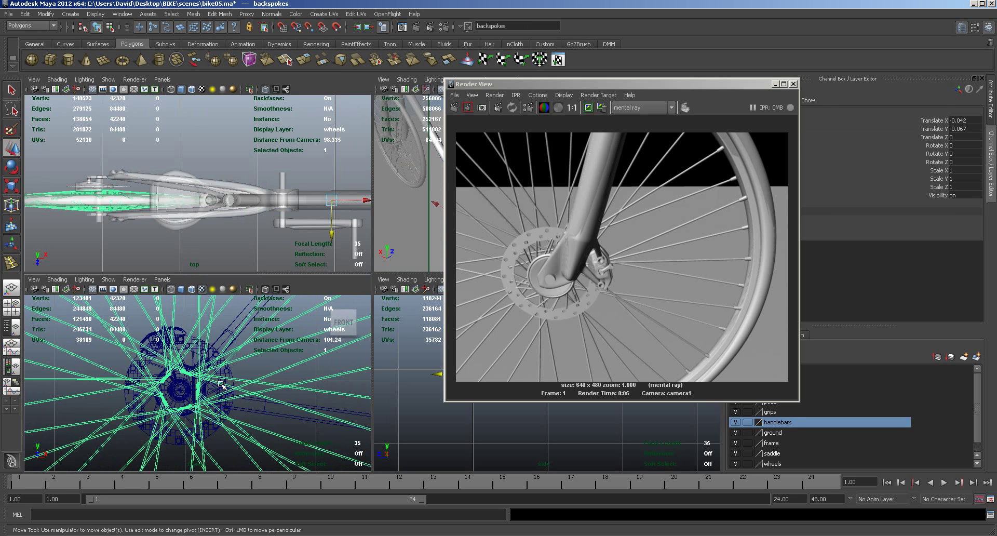
left_click(255, 414)
right_click_drag(250, 361, 213, 362)
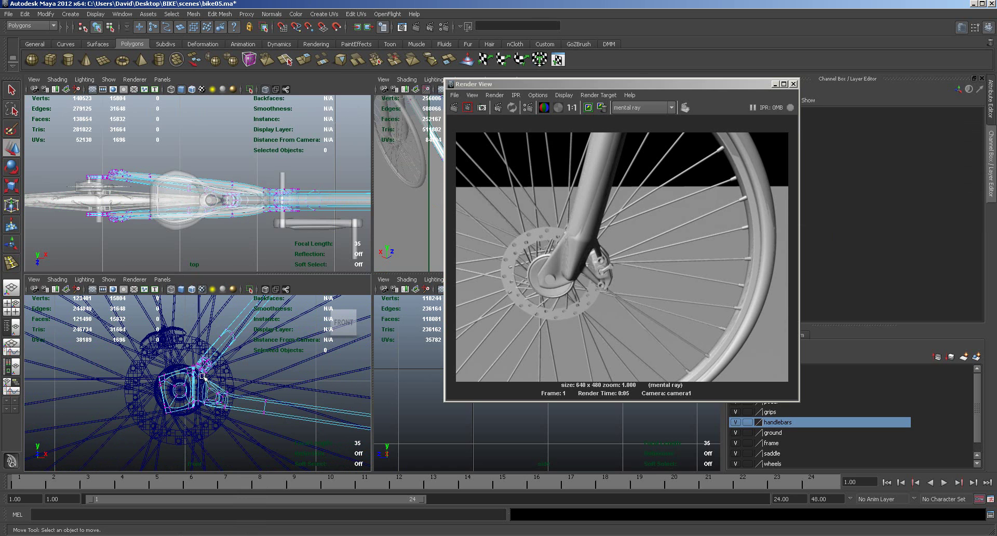
left_click_drag(201, 385, 288, 436)
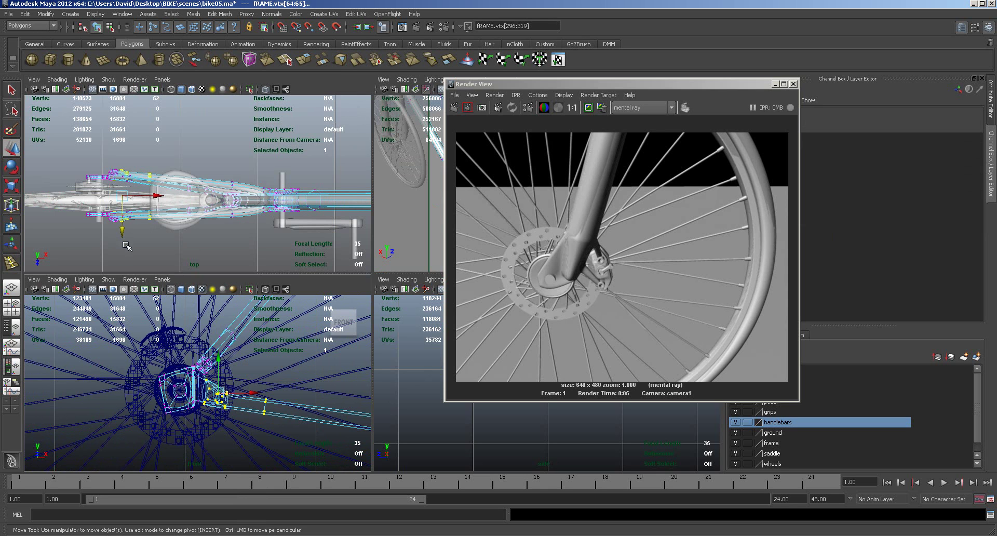
left_click_drag(179, 202, 121, 209)
right_click_drag(132, 207, 324, 206, "alt")
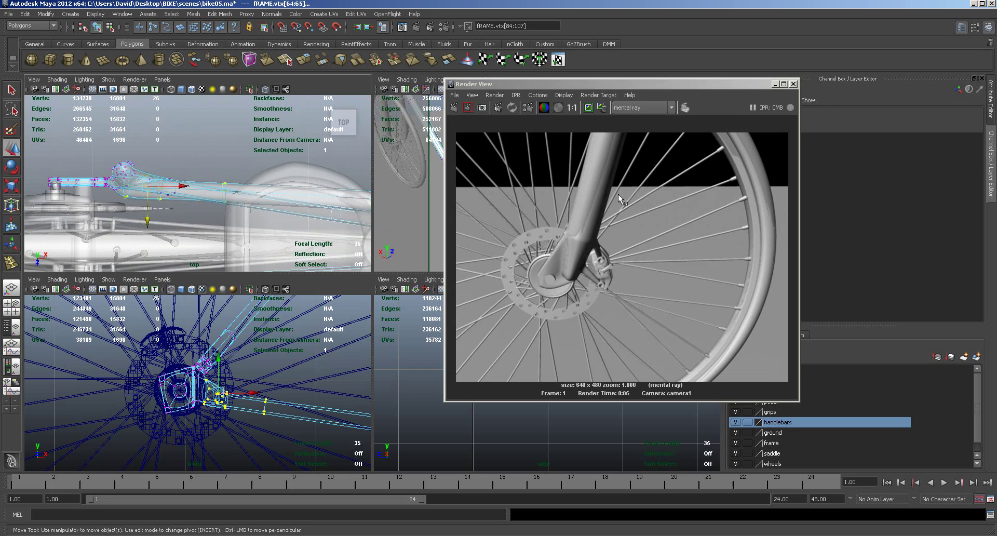
Close the Render View and shift the vertices of the disc-side dropout and stay ends further inward in the top view.
left_click(794, 84)
key("space")
mouse_move(346, 363)
left_mouse_down("alt")
mouse_move(359, 349)
mouse_move(338, 347)
left_mouse_up("alt")
right_click_drag(339, 347, 304, 342, "alt")
left_click_drag(303, 343, 355, 341, "alt")
left_click_drag(293, 283, 336, 343, "alt")
key("space")
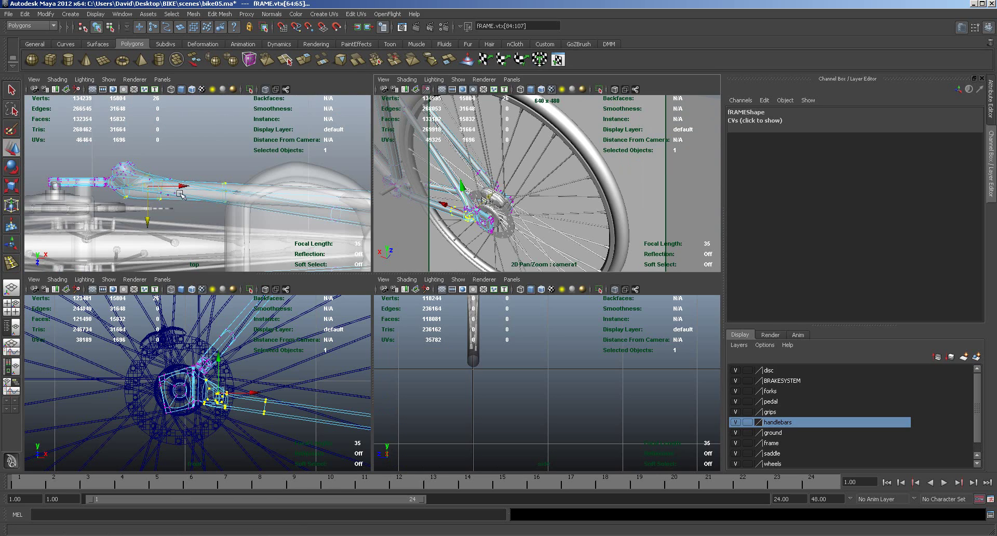
left_click_drag(36, 125, 133, 191)
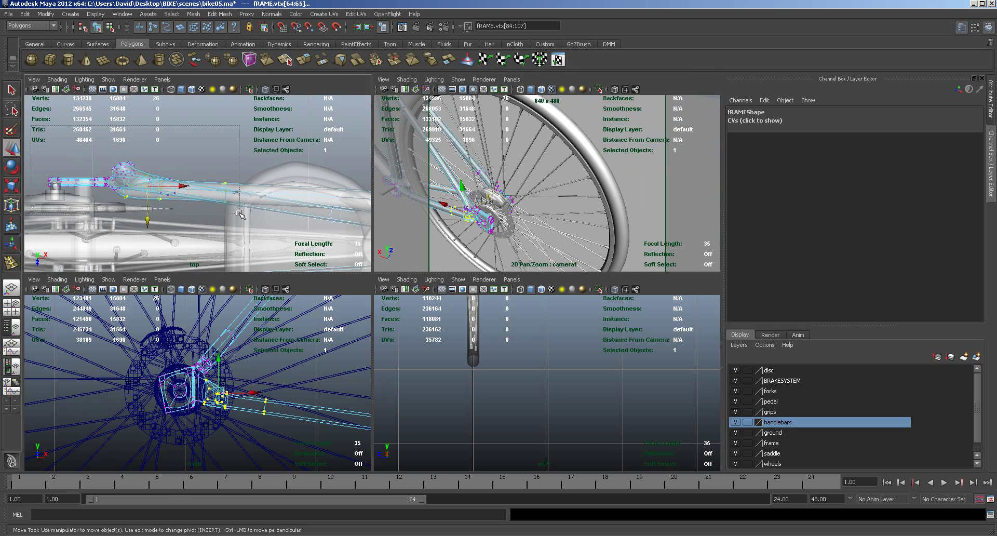
left_click_drag(235, 214, 205, 214)
left_click_drag(113, 217, 115, 222)
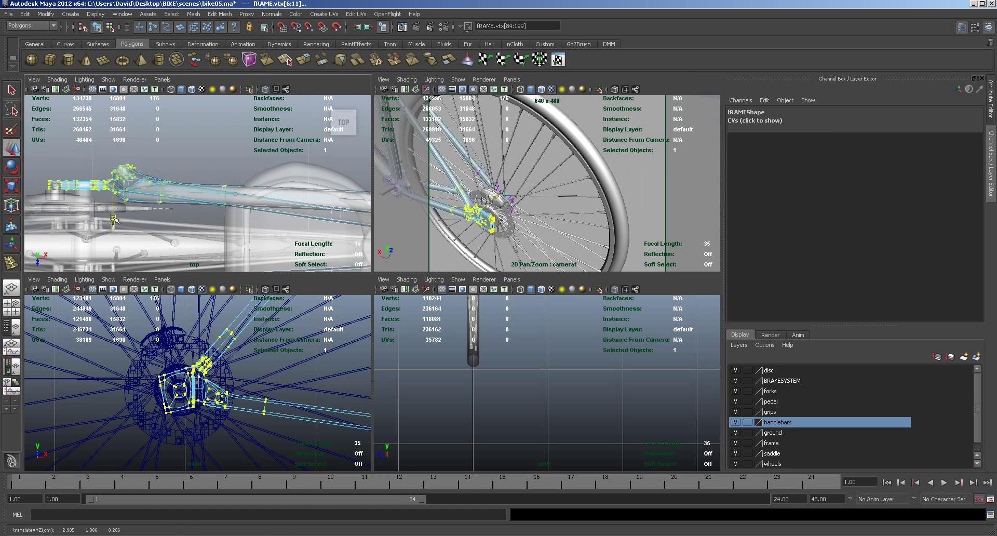
Try to extrude the face at the seat stay's lower end towards the rear caliper with local translate Z 0.131.
key("space")
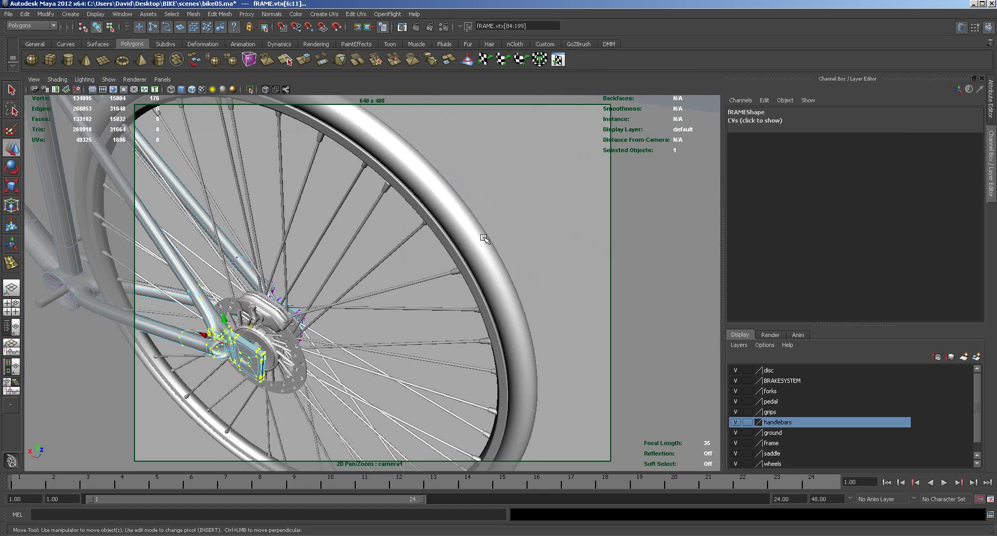
scroll(308, 319, "up", 4)
left_click_drag(308, 318, 342, 310, "alt")
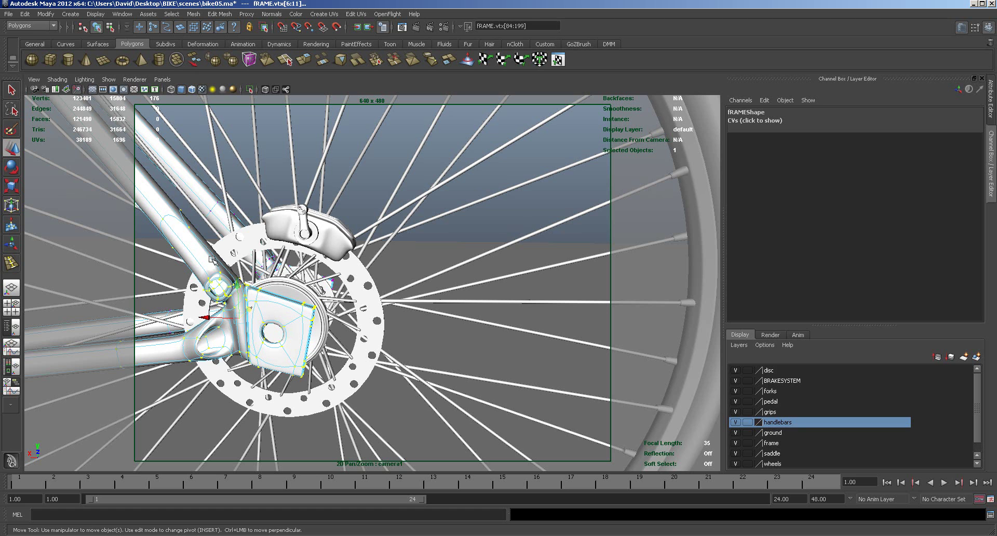
right_click_drag(213, 252, 213, 274)
left_click(209, 246)
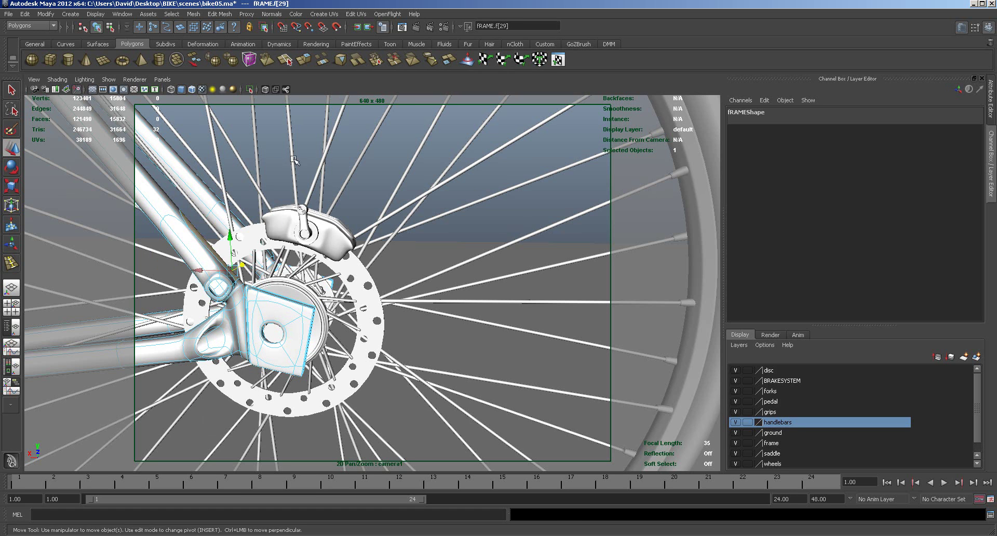
left_click(303, 59)
left_click_drag(256, 249, 279, 239)
left_click_drag(286, 235, 287, 233)
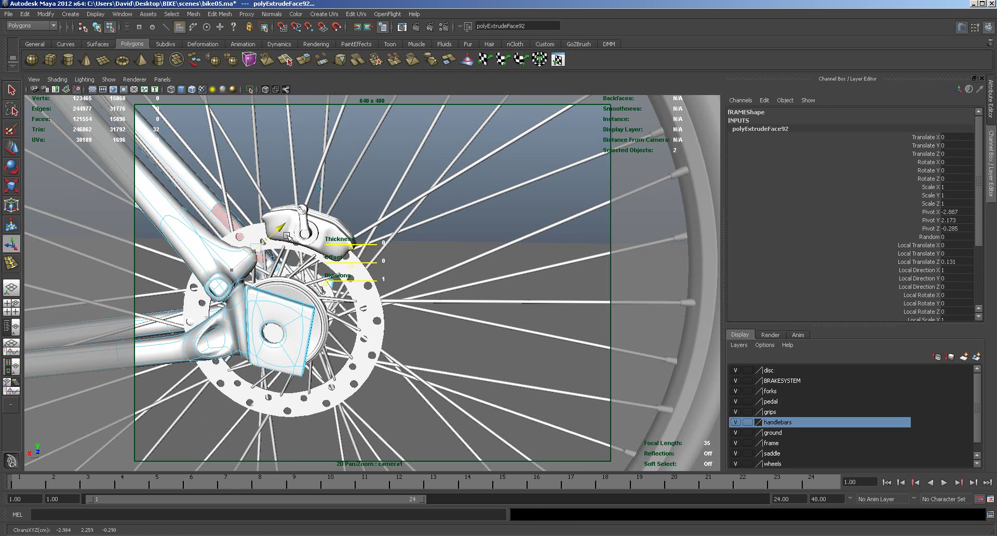
key("ctrl+z")
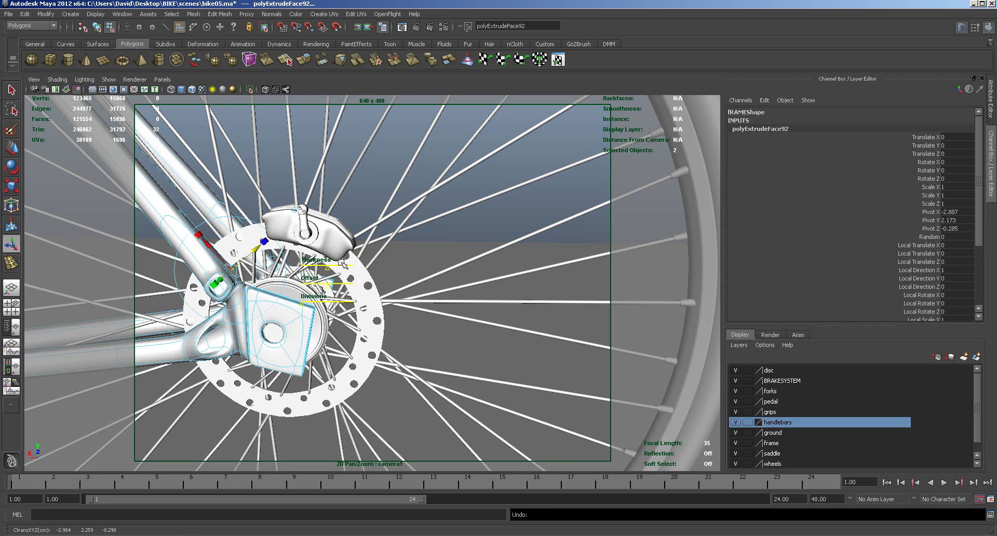
key("ctrl+z")
Return to object selection, select the whole frame and turn off its smooth mesh preview.
right_click_drag(360, 294, 266, 259, "alt")
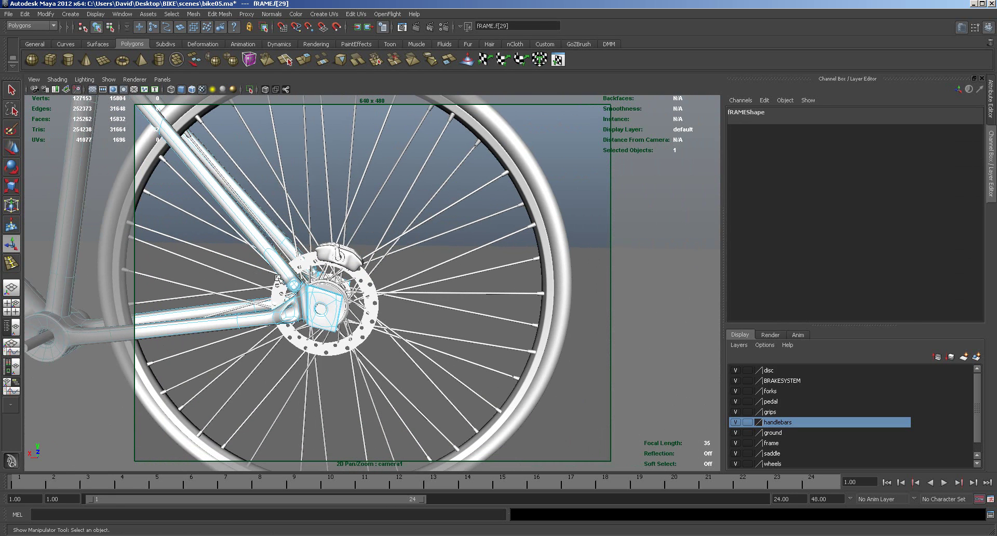
left_click_drag(290, 271, 349, 284, "alt")
right_click_drag(349, 284, 301, 285, "alt")
left_click_drag(301, 286, 291, 306, "alt")
right_click_drag(291, 306, 303, 300, "alt")
left_click_drag(303, 300, 407, 282, "alt")
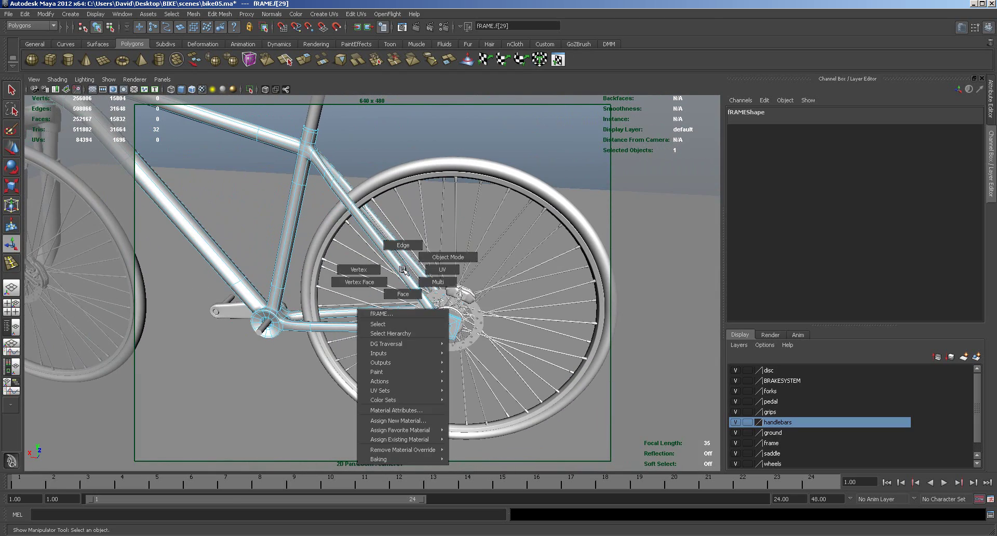
left_click(393, 267)
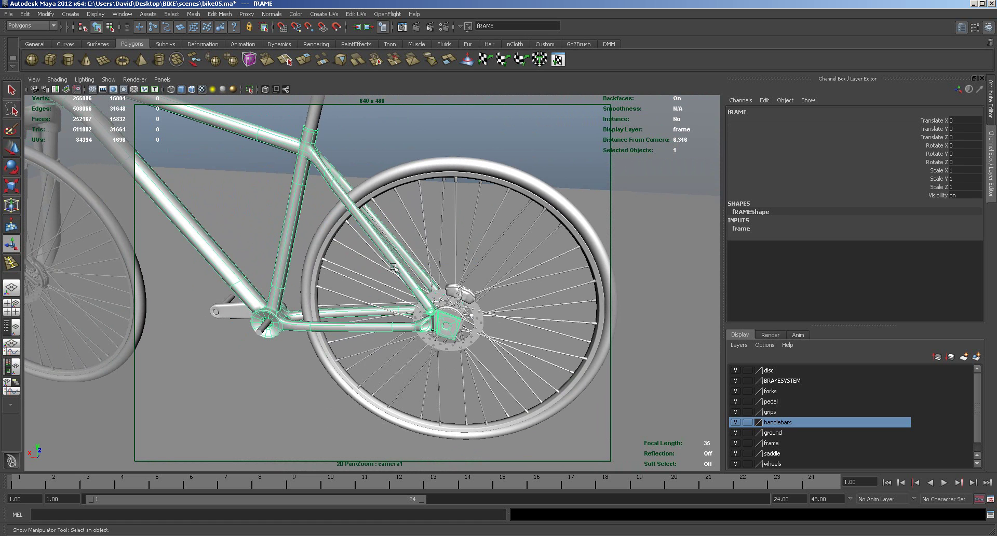
left_click_drag(394, 267, 395, 353, "alt")
Try to select the faces of the frame's rear stays around the wheel.
right_click_drag(330, 346, 329, 374)
left_click_drag(328, 400, 333, 356, "alt")
left_click_drag(355, 407, 414, 365, "alt")
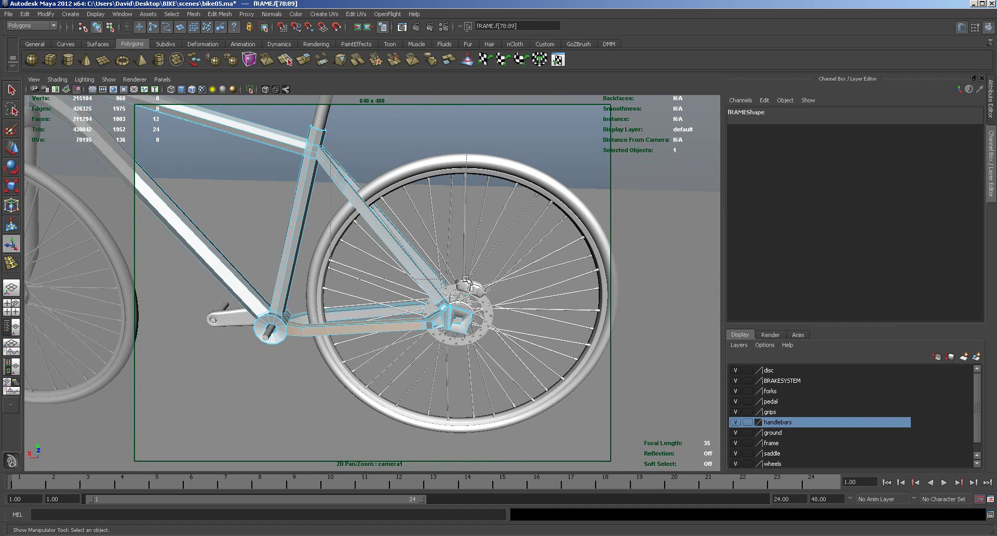
key("ctrl+z")
left_click_drag(501, 362, 495, 349, "alt")
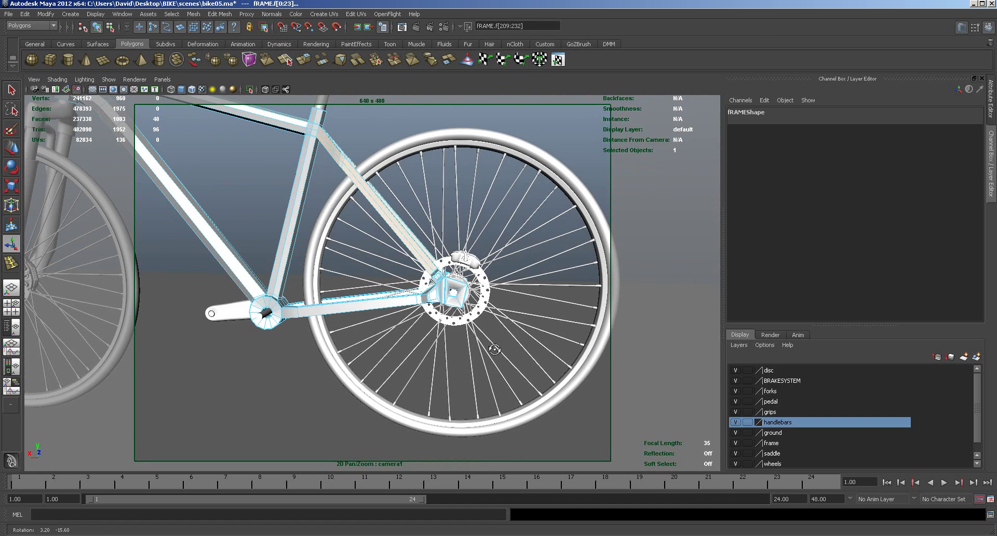
left_click(329, 385)
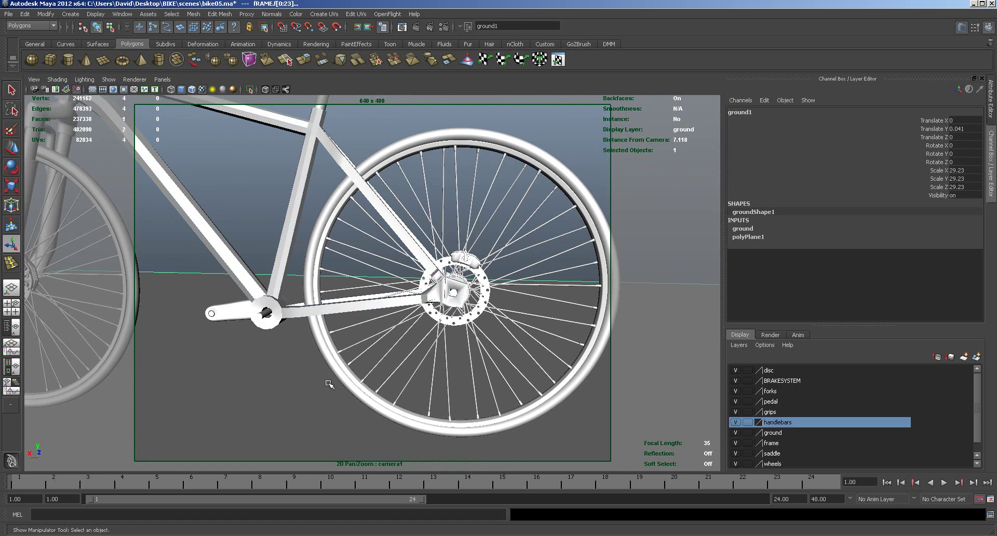
Select the frame's faces, then take the top tube, the down tube and part of the seat tube out of the selection.
middle_click_drag(334, 251, 337, 308, "alt")
left_click(343, 229)
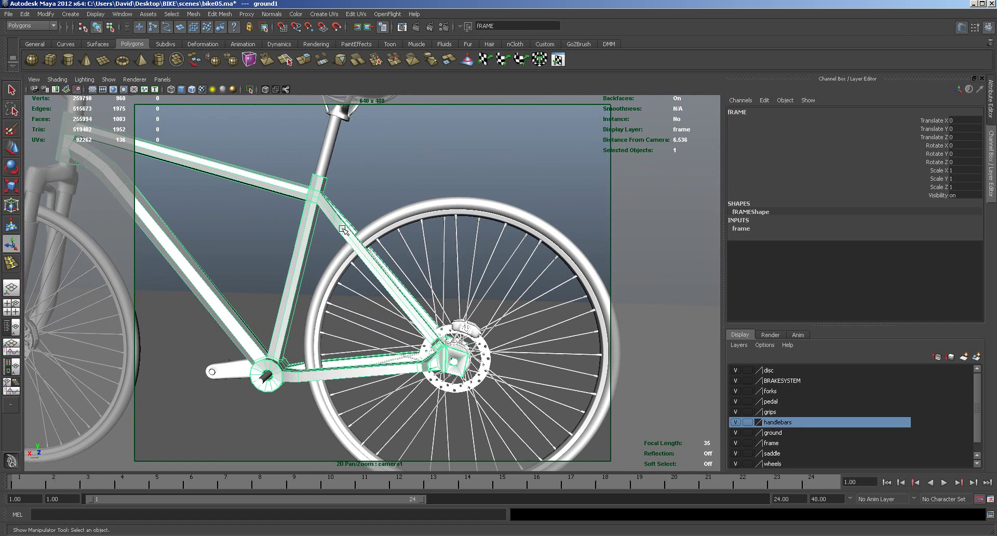
right_click_drag(343, 229, 237, 158)
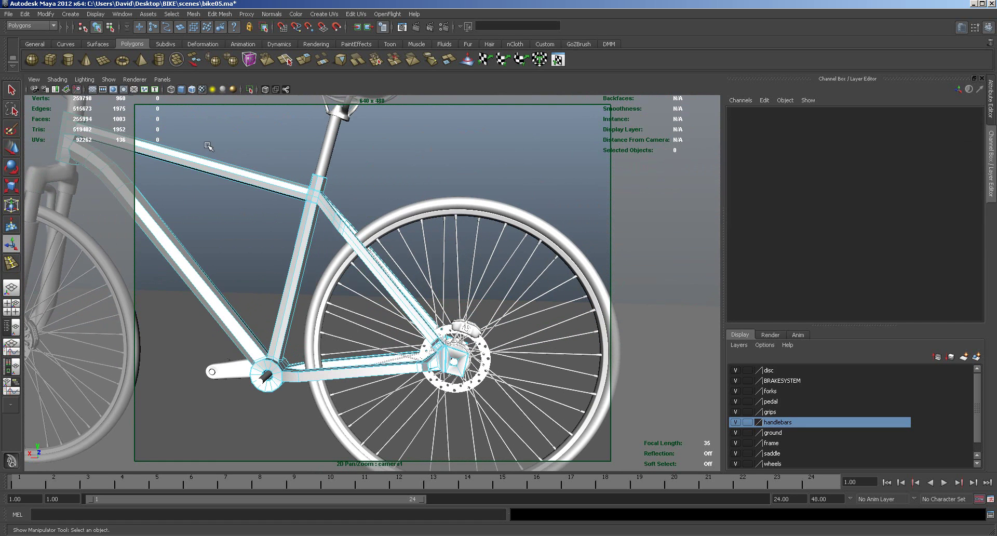
left_click_drag(324, 320, 442, 398)
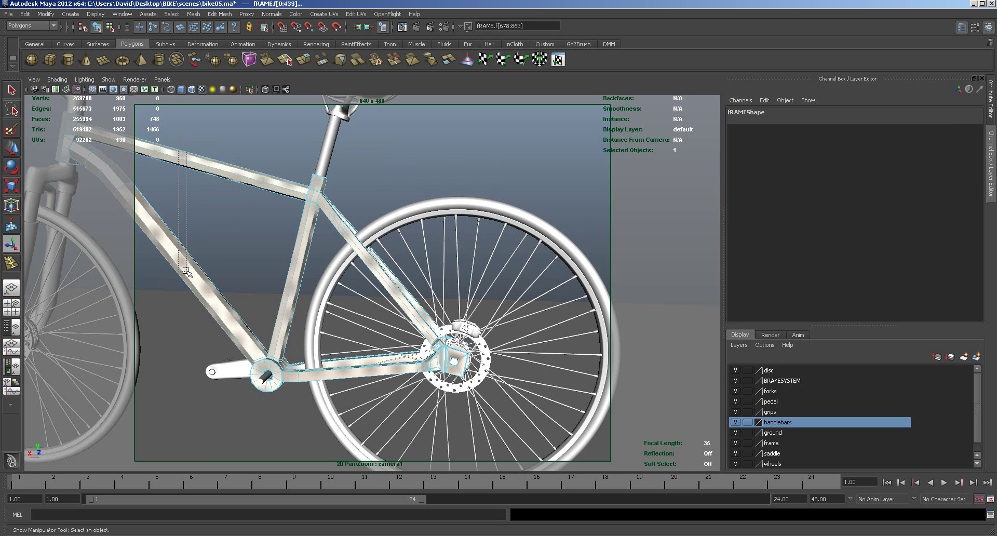
left_click_drag(190, 292, 237, 393)
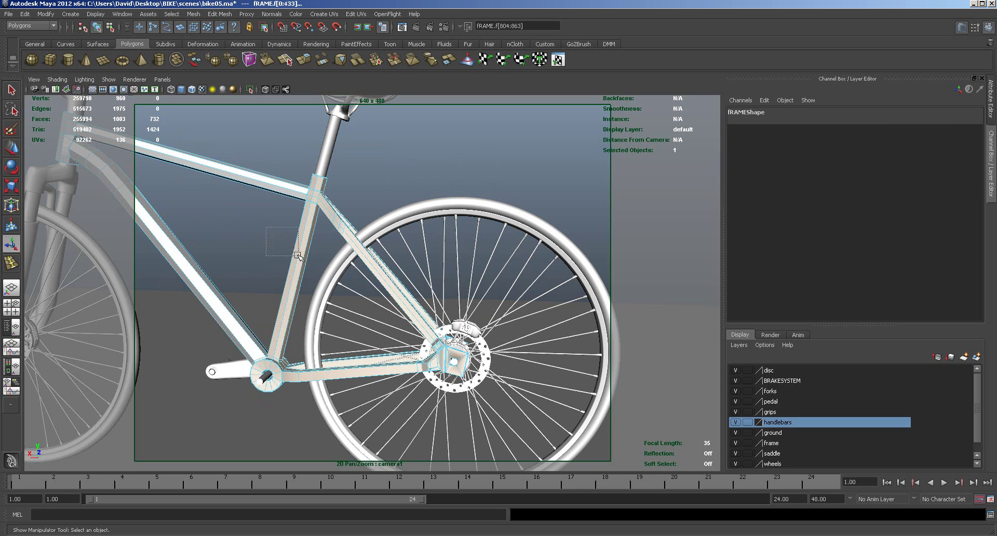
left_click_drag(313, 265, 313, 265, "ctrl")
Remove the seat tube's upper collar and the bottom bracket shell from the frame's face selection.
key("space")
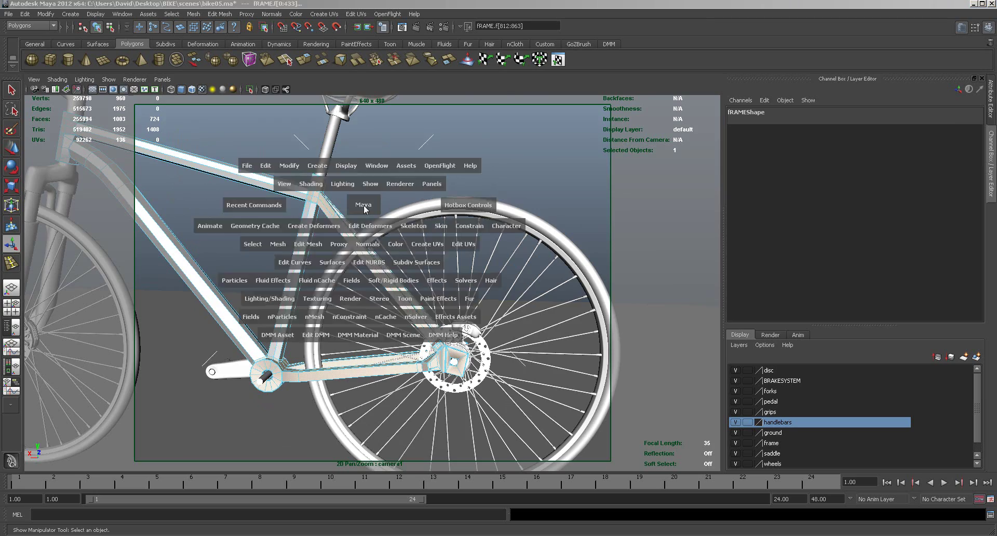
key("space")
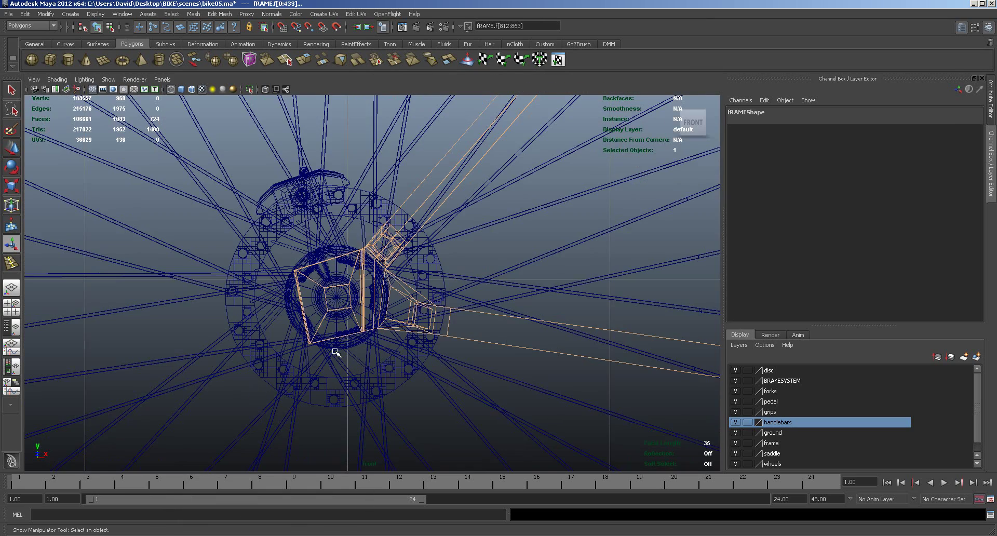
scroll(330, 357, "down", 3)
scroll(357, 358, "up", 2)
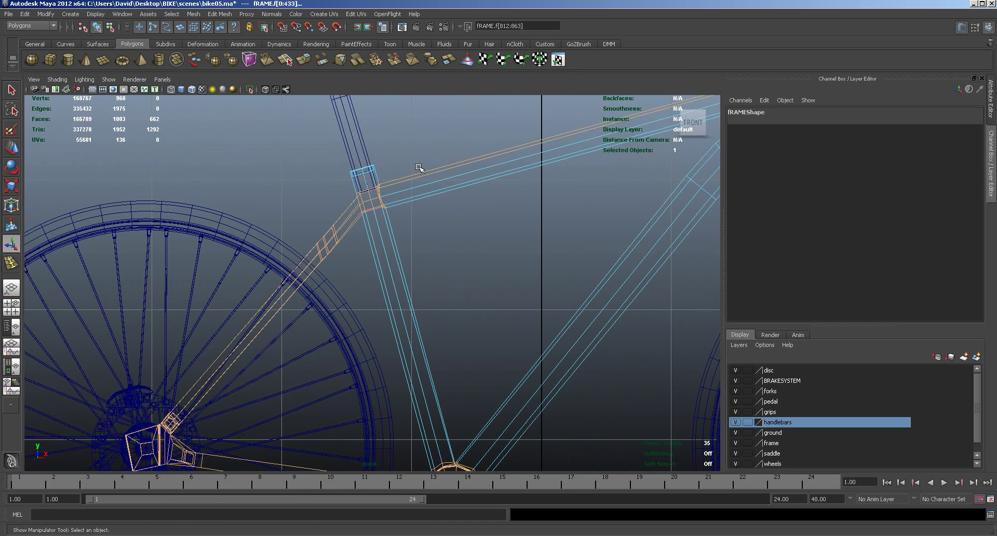
key("ctrl+z")
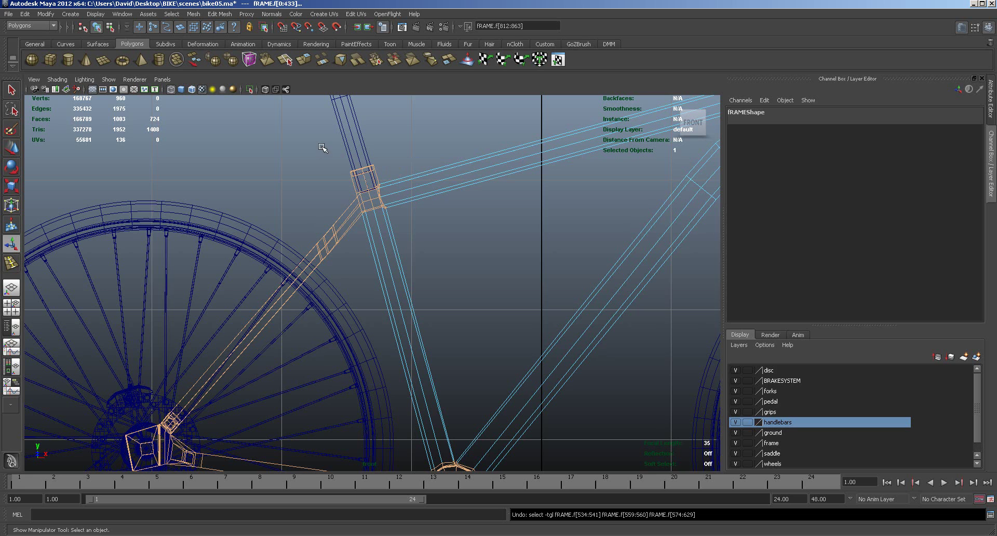
left_click_drag(323, 162, 371, 181)
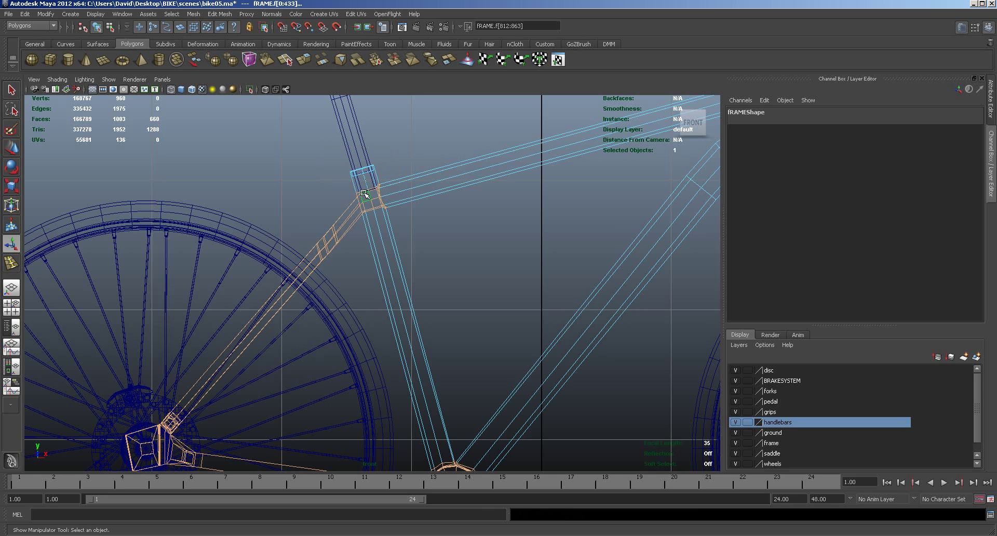
middle_click_drag(496, 367, 500, 260, "alt")
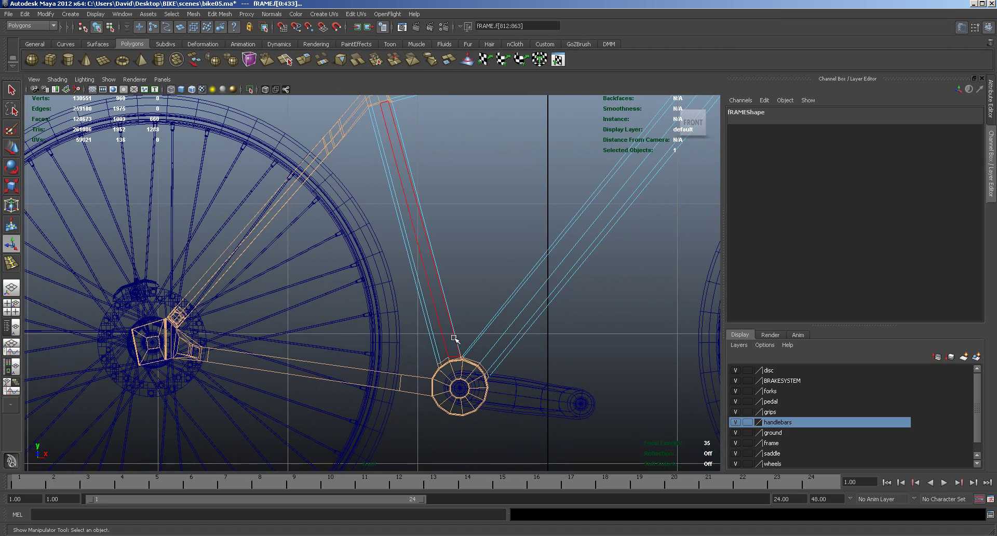
left_click_drag(437, 353, 515, 431, "ctrl")
Clean up the face selection around the seat tube junction so that only the rear stays and dropouts stay selected.
middle_click_drag(463, 274, 475, 394, "alt")
right_click_drag(427, 374, 649, 273, "alt")
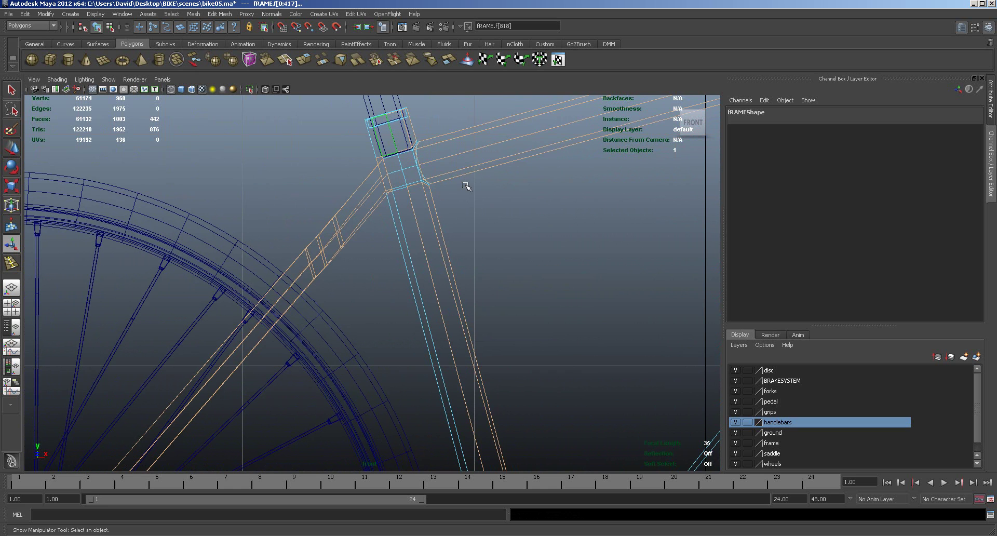
left_click(472, 159, "shift")
key("space")
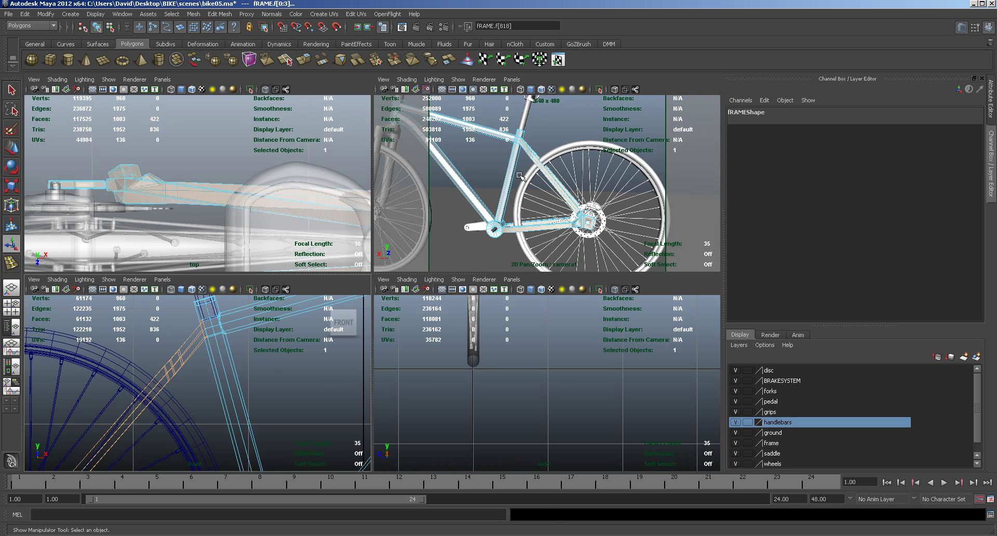
key("space")
left_click_drag(402, 279, 571, 329, "alt")
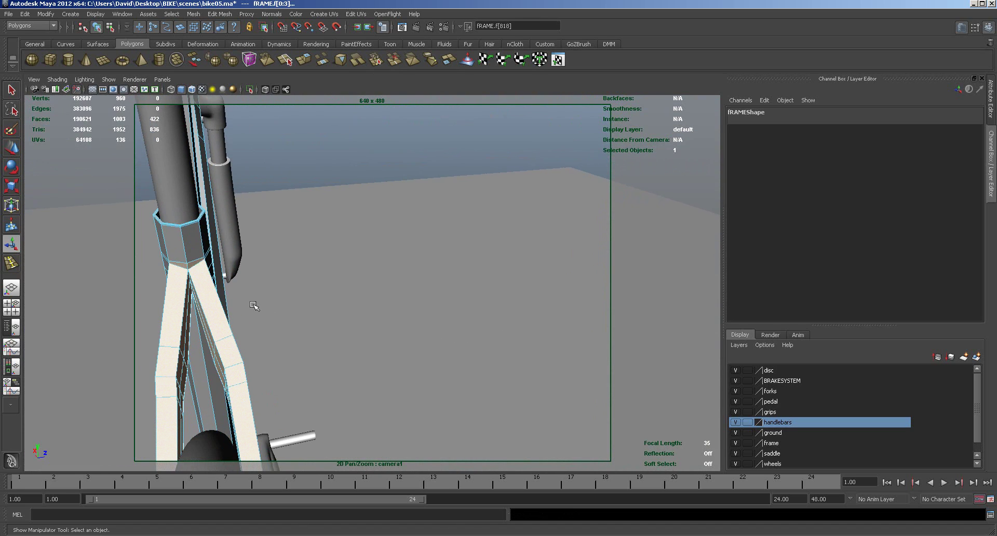
left_click_drag(274, 302, 254, 314, "alt")
left_click(327, 202, "shift")
left_click_drag(251, 364, 276, 332, "alt")
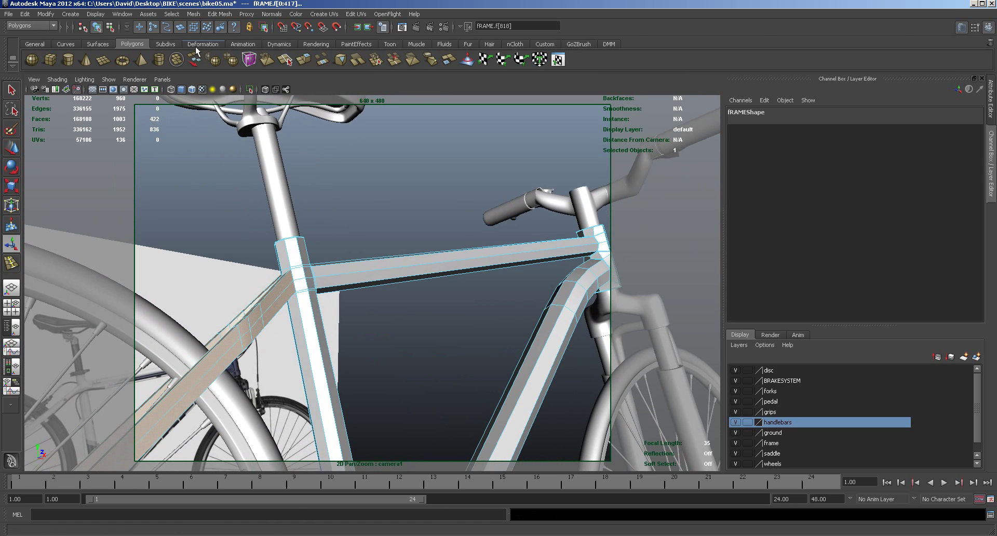
Try to split the frame mesh with Separate and undo it.
left_click(193, 14)
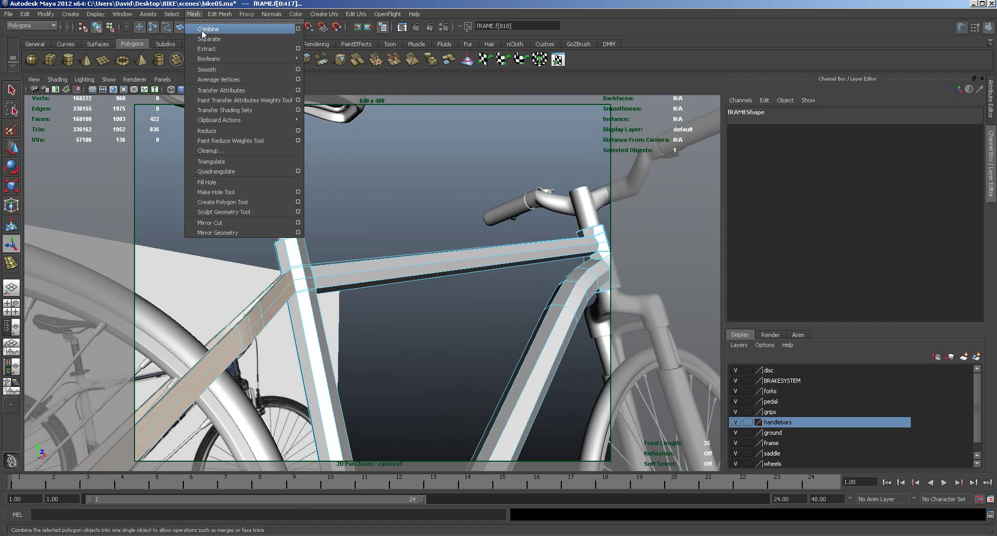
left_click(202, 29)
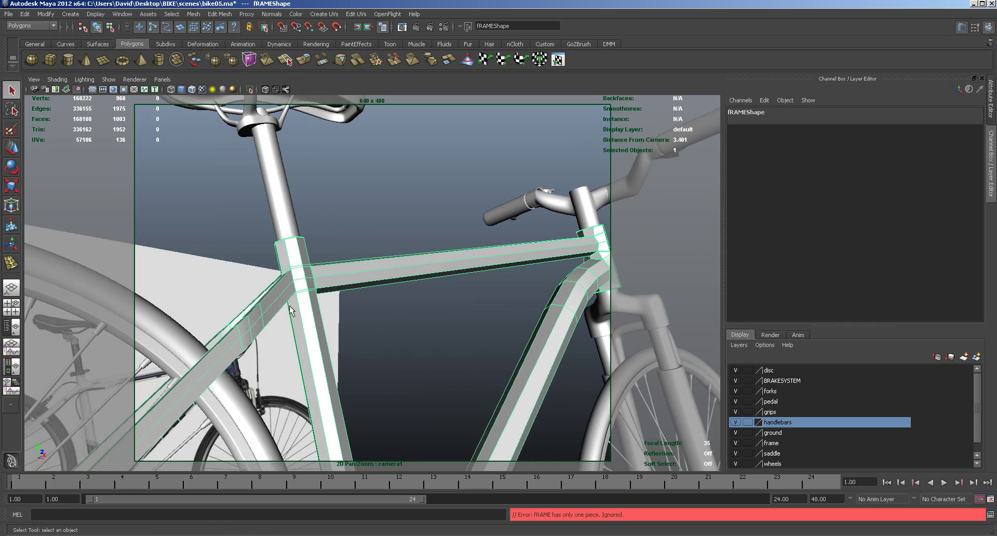
key("ctrl+z")
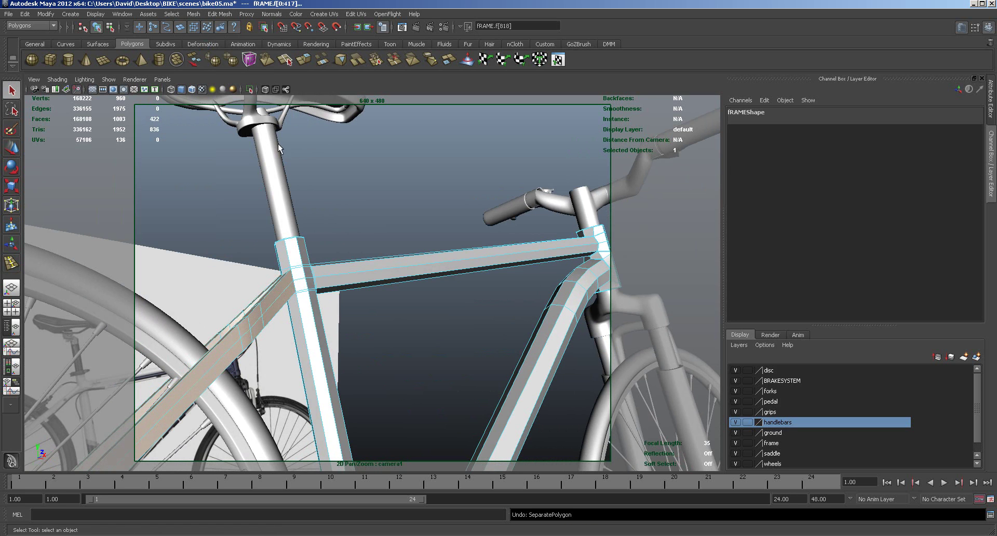
Extract the selected rear stay and dropout faces from the frame as a separate mesh.
left_click(220, 14)
mouse_move(193, 14)
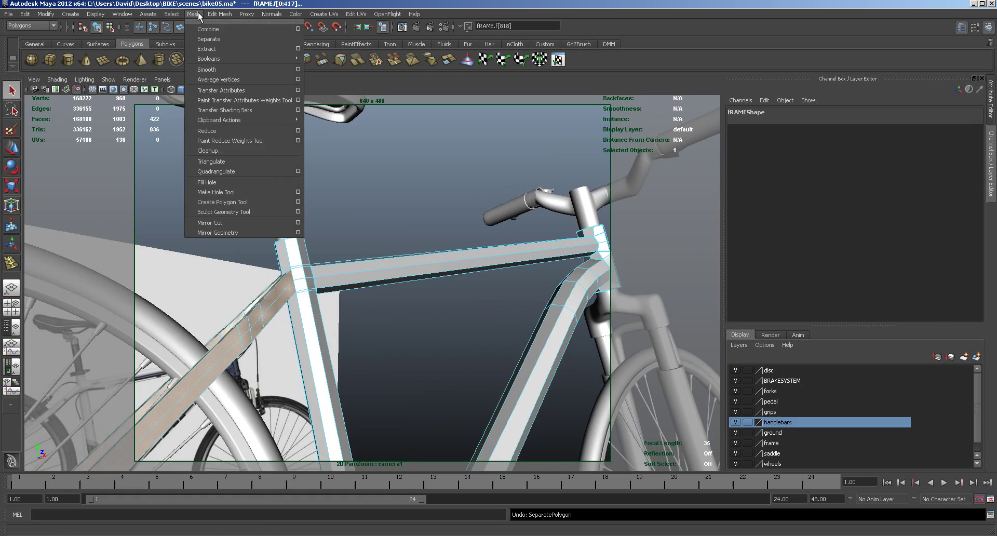
left_click(203, 50)
left_click_drag(364, 333, 375, 373, "alt")
left_click_drag(268, 271, 271, 357, "alt")
Delete the faces of the extracted mesh's crank-side seat stay, including the stray face at the seat tube junction.
right_click_drag(225, 372, 225, 345)
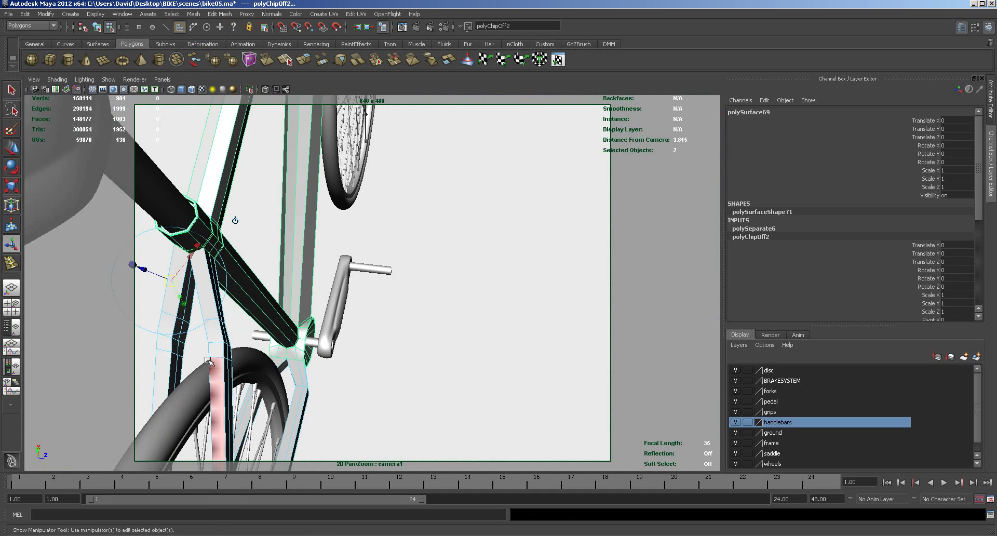
left_click_drag(241, 305, 194, 372)
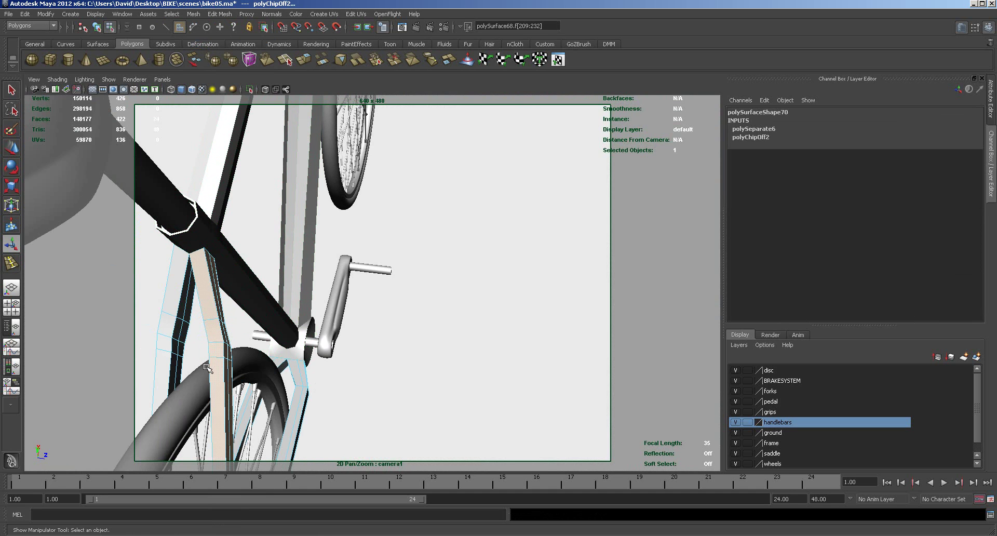
left_click(221, 400)
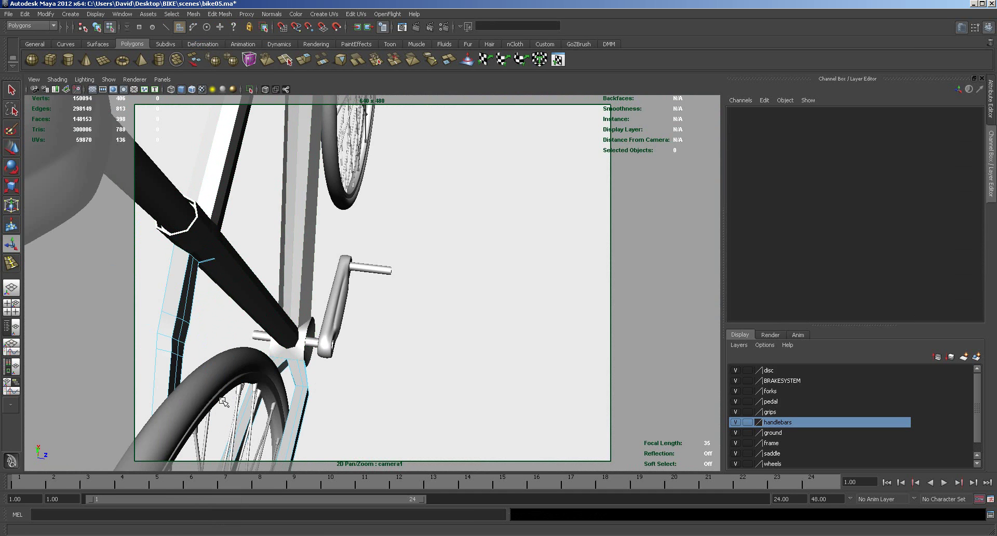
scroll(221, 400, "up", 4)
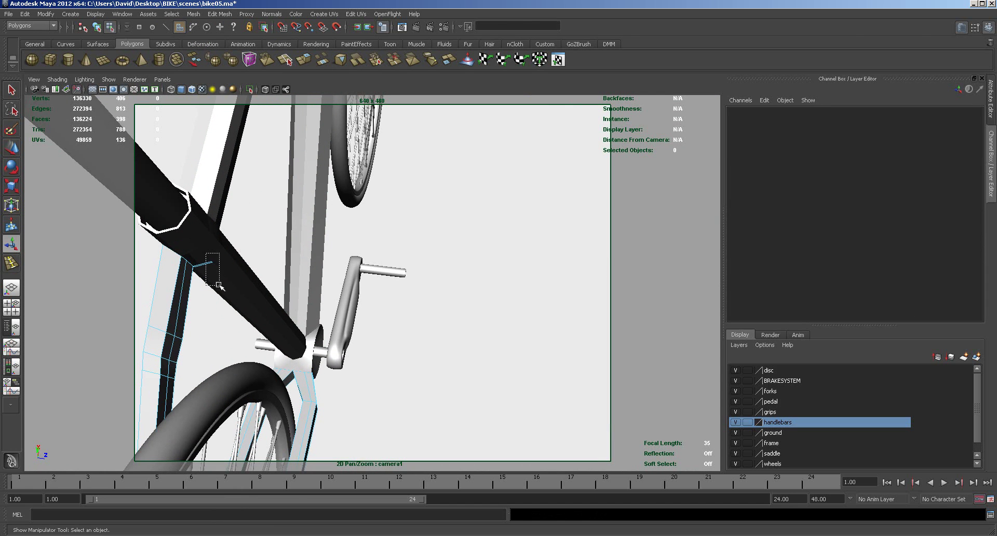
left_click_drag(216, 281, 215, 281)
key("ctrl+Delete")
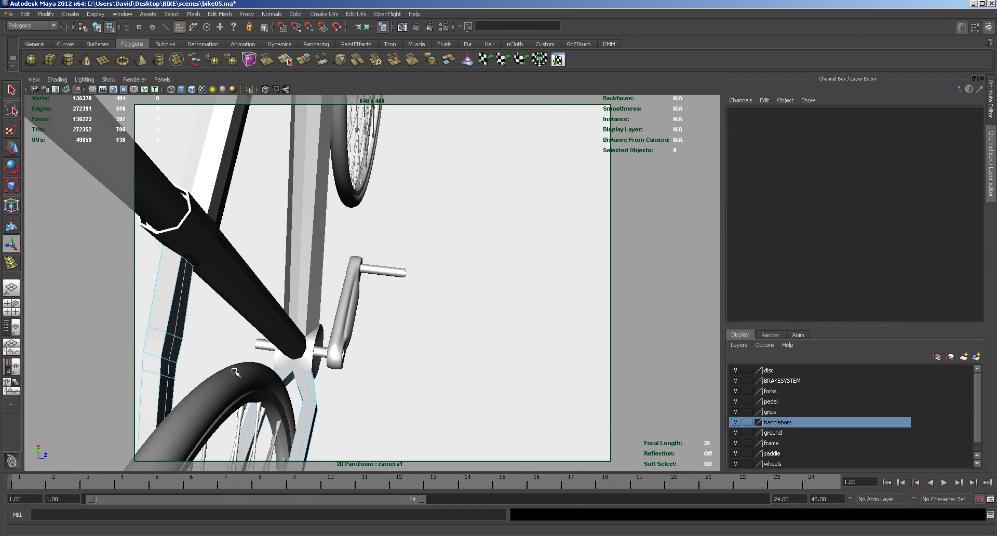
Delete the remaining crank-side chainstay and dropout faces of the extracted mesh.
right_click_drag(225, 405, 341, 328, "alt")
left_click_drag(350, 239, 404, 328)
key("Delete")
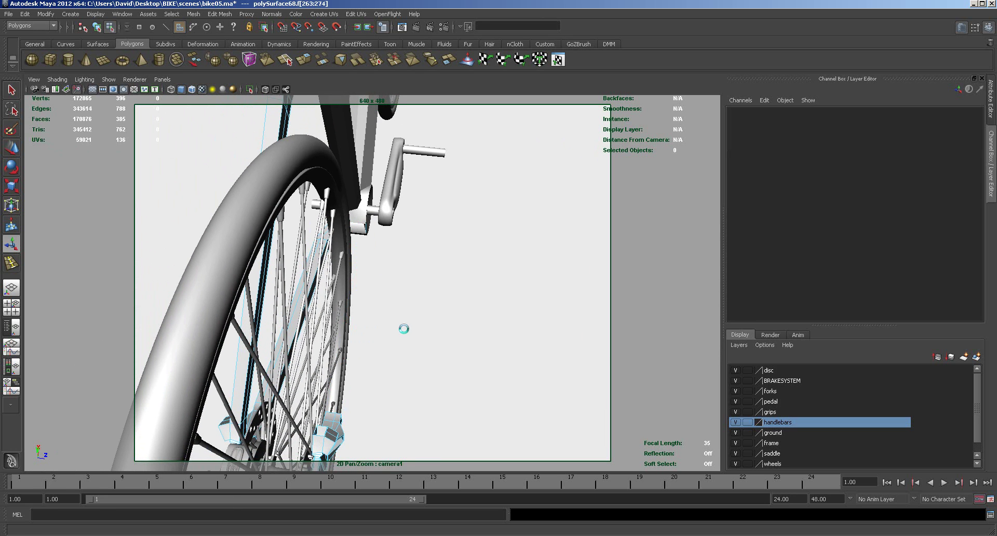
left_click_drag(357, 210, 400, 258)
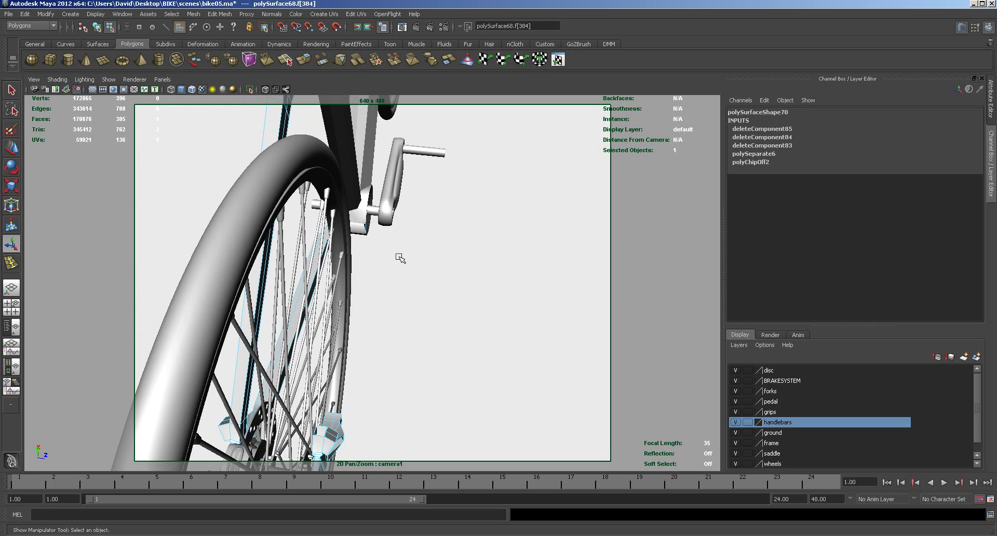
key("Delete")
left_click_drag(394, 367, 438, 338, "alt")
left_click_drag(336, 273, 403, 392)
key("Delete")
Select the remaining half of the rear stays as an object and create a mirrored duplicate of it on the crank side.
right_click(257, 310)
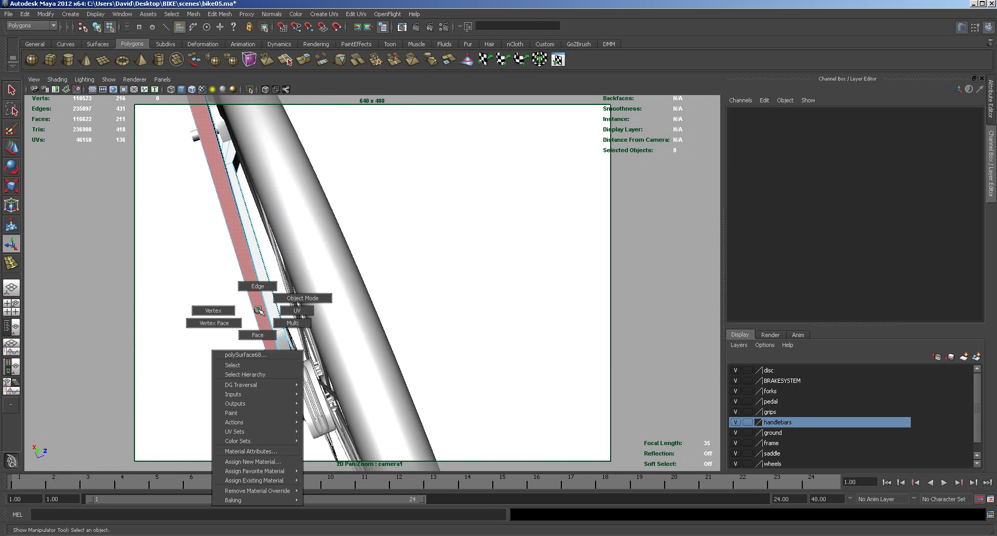
left_click(303, 298)
left_click(265, 307)
right_click_drag(364, 344, 367, 332, "alt")
left_click_drag(246, 338, 294, 264, "alt")
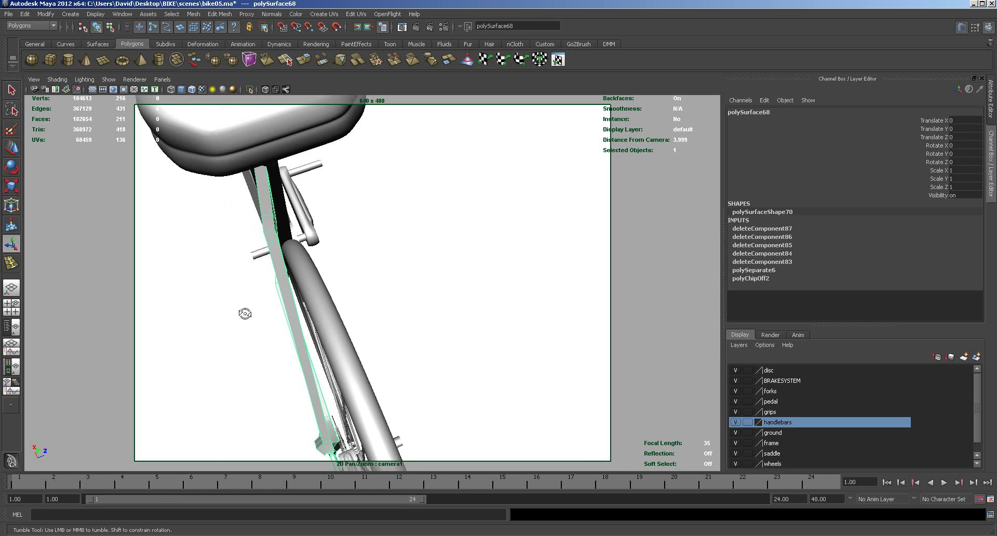
left_click_drag(246, 316, 256, 303, "alt")
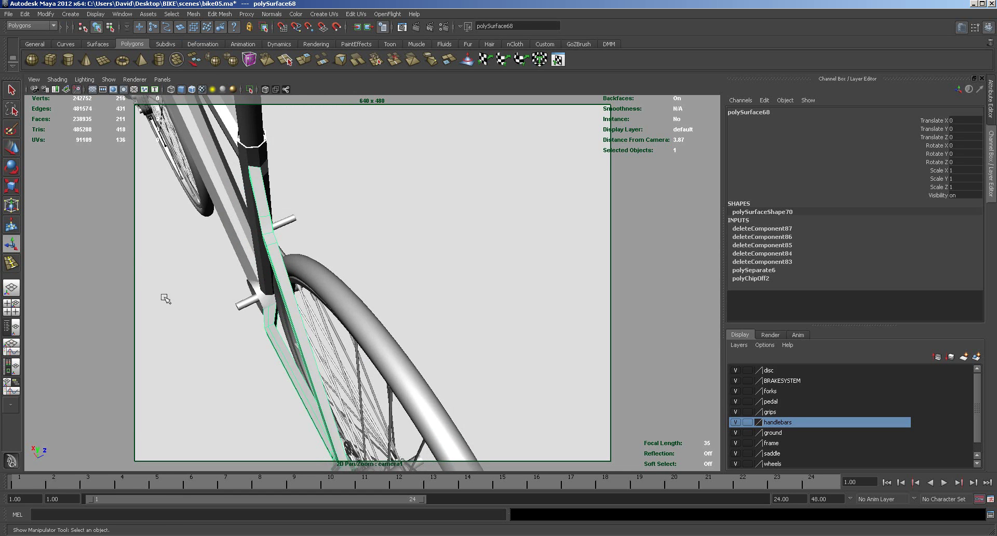
key("space")
scroll(209, 225, "down", 5)
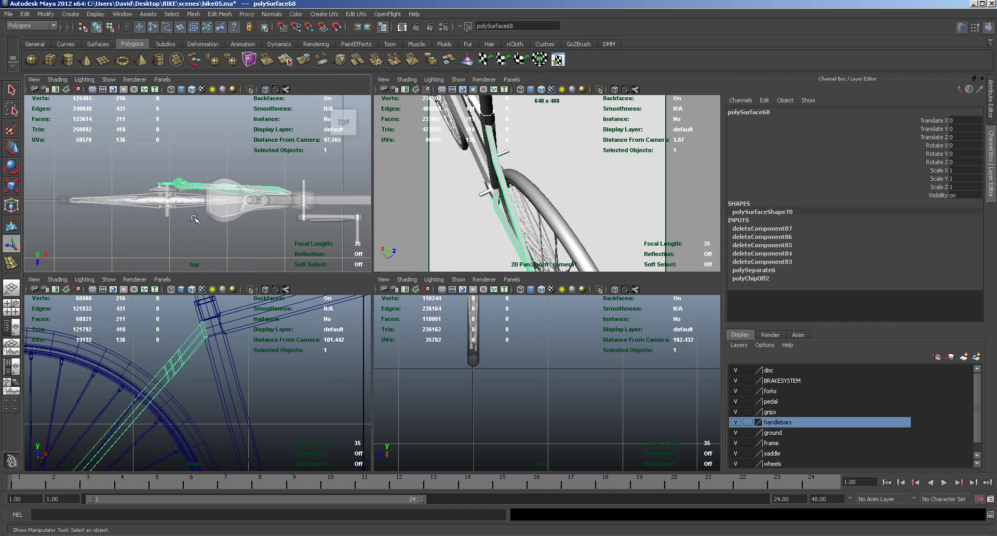
key("w")
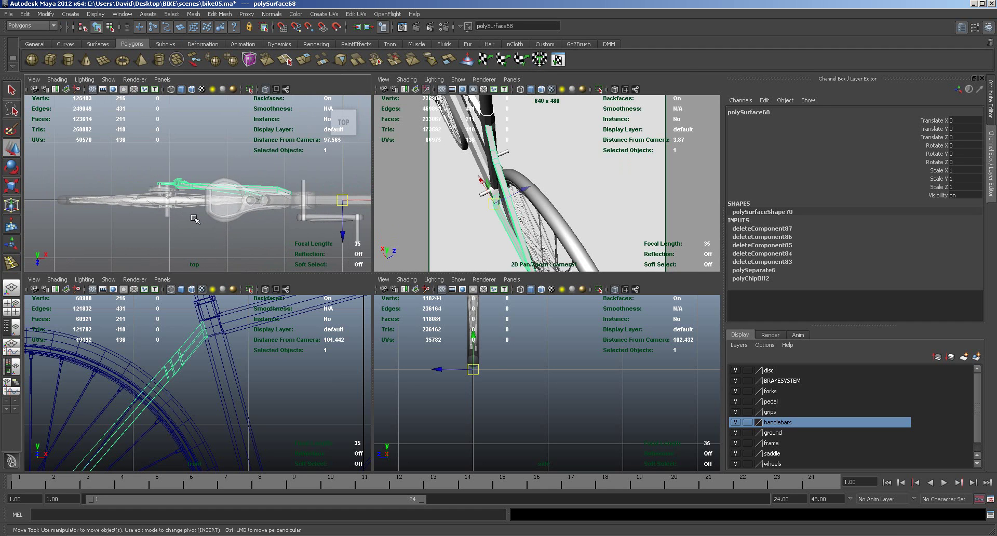
left_click(32, 13)
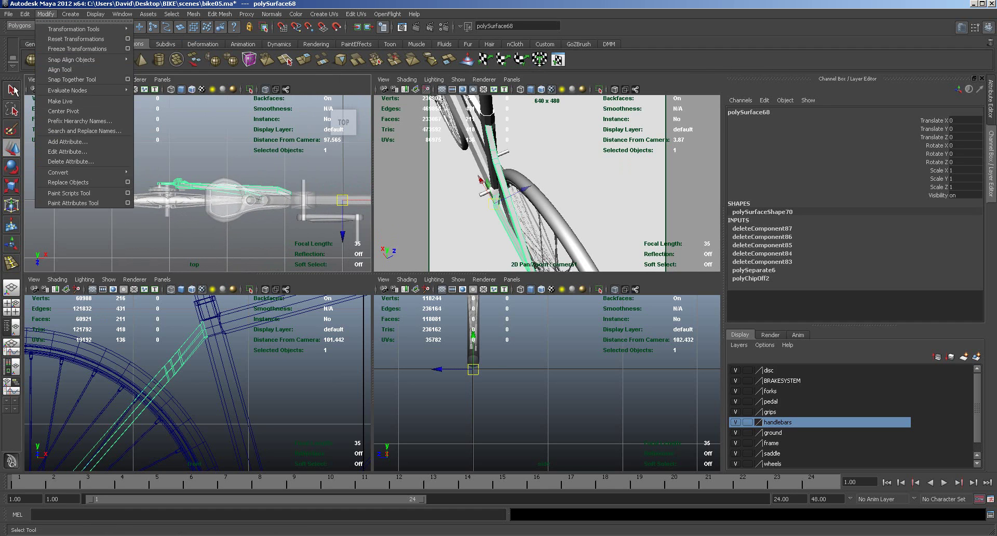
left_click(46, 243)
Select both halves of the rear stays together with the main frame and combine them into one mesh.
left_click(203, 188, "shift")
left_click(342, 200)
left_click(489, 109, "shift")
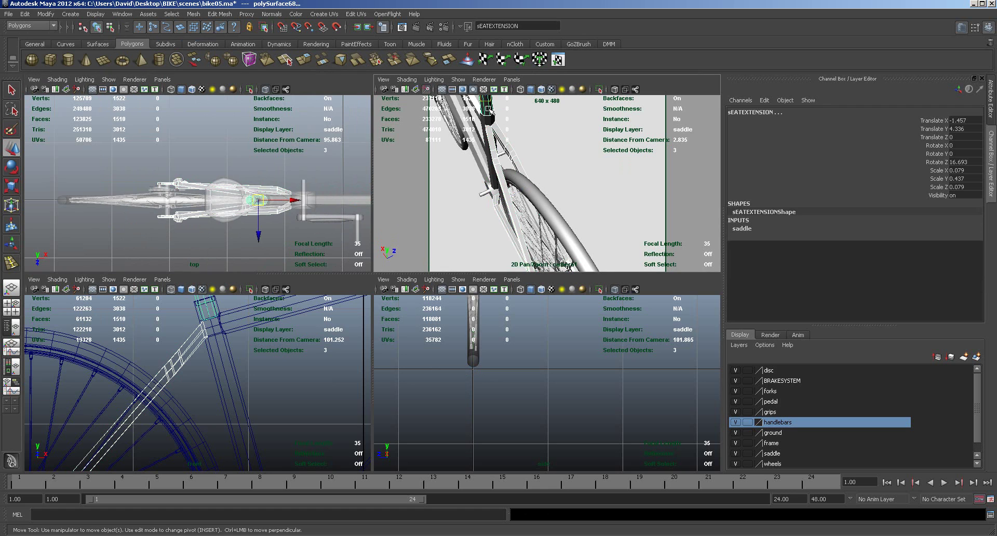
left_click(488, 116, "shift")
left_click(487, 120, "shift")
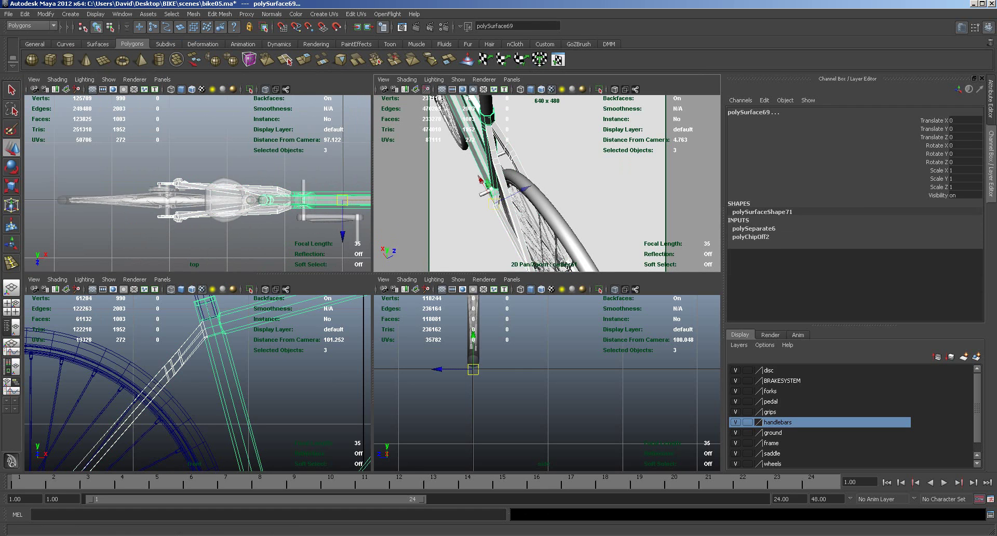
left_click(193, 14)
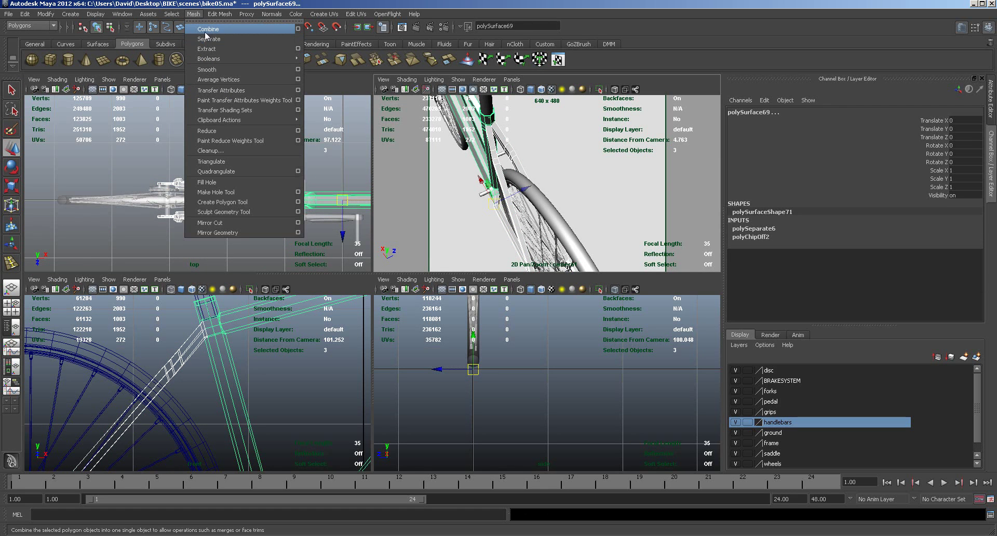
left_click(205, 31)
Select all vertices of the combined frame and merge the coincident ones.
right_click_drag(299, 196, 267, 201)
left_click_drag(229, 155, 334, 241)
left_click(219, 14)
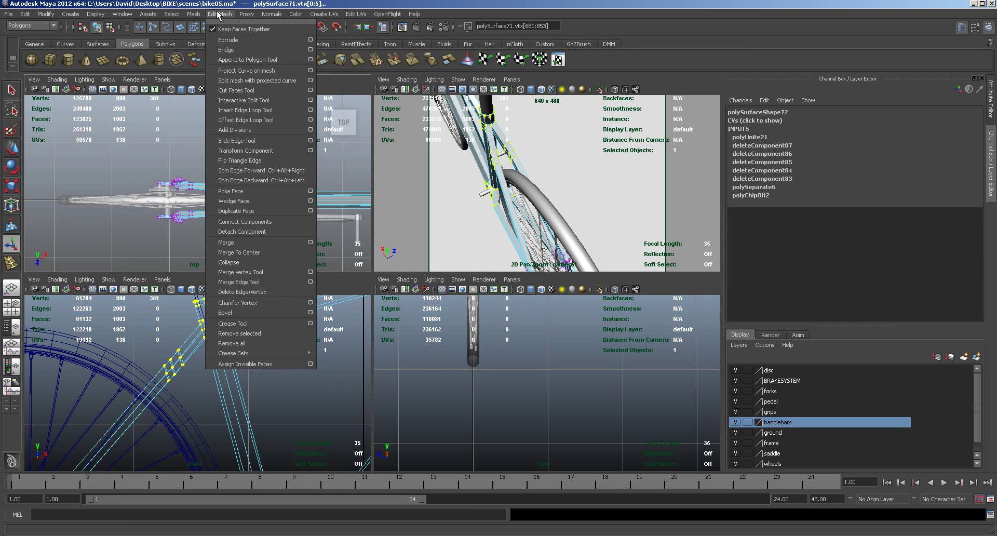
left_click(251, 242)
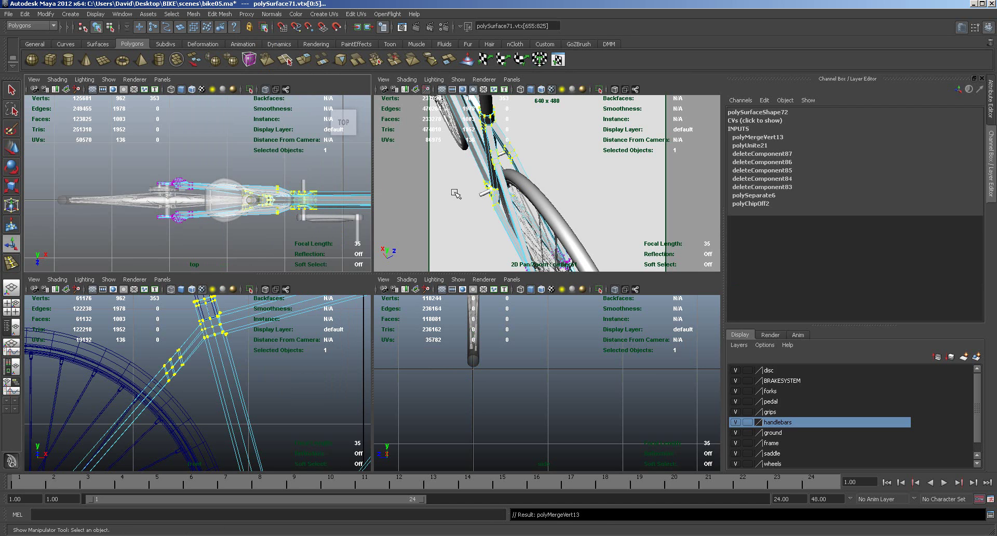
Turn on the frame's smooth mesh preview and hide the ground layer to inspect the rear stays from below.
key("3")
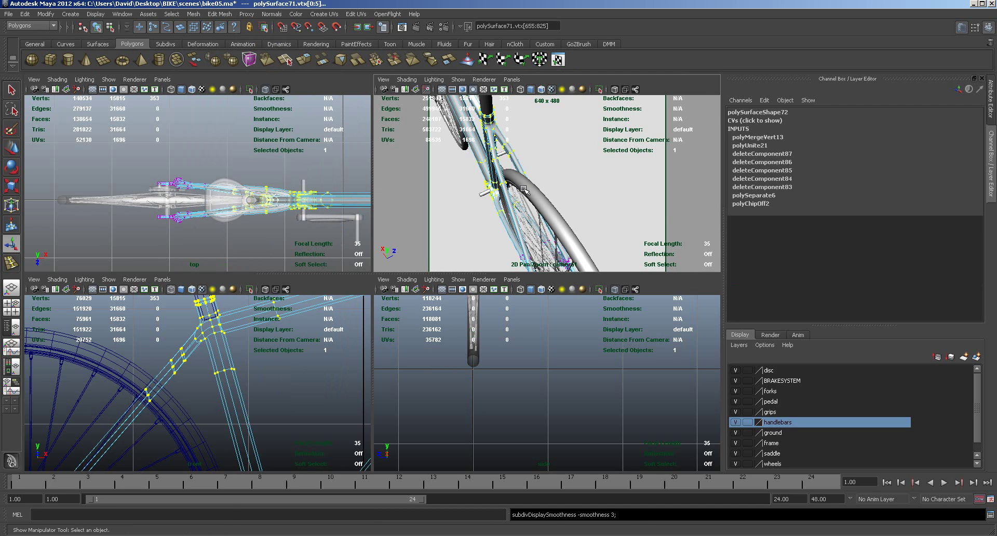
key("space")
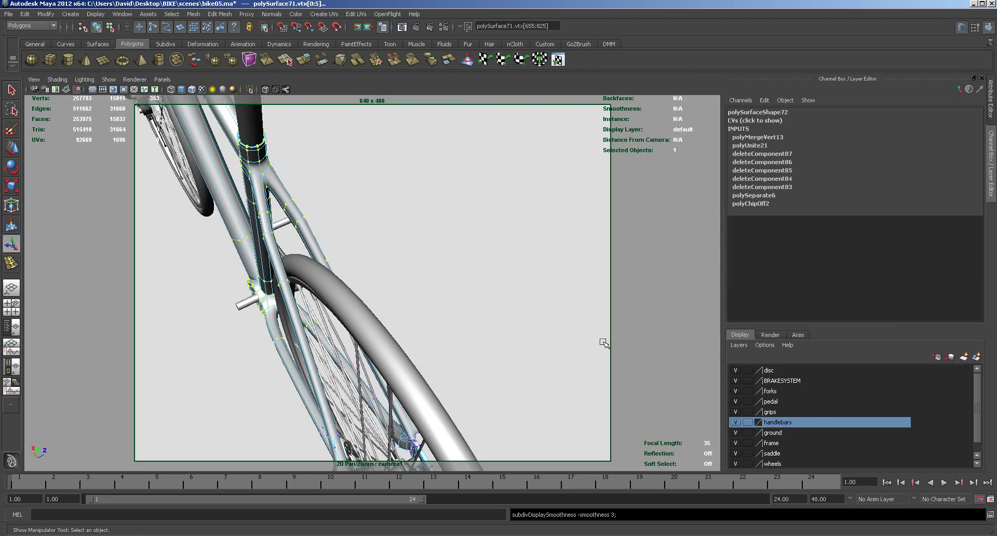
left_click(735, 432)
left_click_drag(499, 312, 549, 299, "alt")
right_click_drag(469, 360, 493, 266, "alt")
left_click_drag(493, 267, 215, 336, "alt")
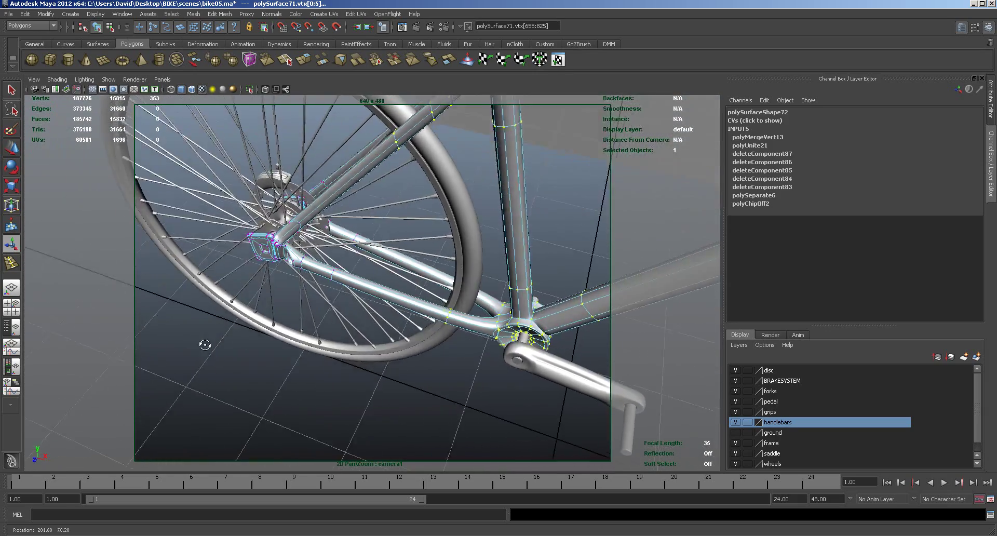
Return the combined frame to object selection and examine its rear stays and dropouts around the wheel, disc and caliper from several angles.
left_click_drag(209, 332, 286, 345, "alt")
right_click_drag(314, 341, 349, 328)
left_click(363, 342)
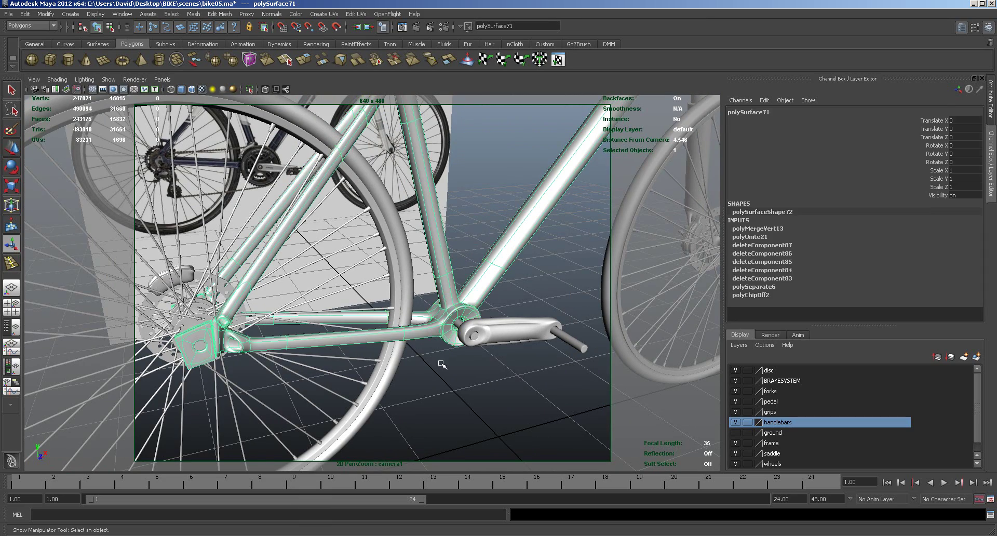
left_click(435, 370)
right_click_drag(431, 374, 402, 373, "alt")
left_click_drag(402, 373, 316, 398, "alt")
left_click_drag(269, 376, 374, 352, "alt")
right_click_drag(374, 351, 408, 347, "alt")
left_click_drag(417, 342, 398, 317, "alt")
right_click_drag(311, 409, 576, 395, "alt")
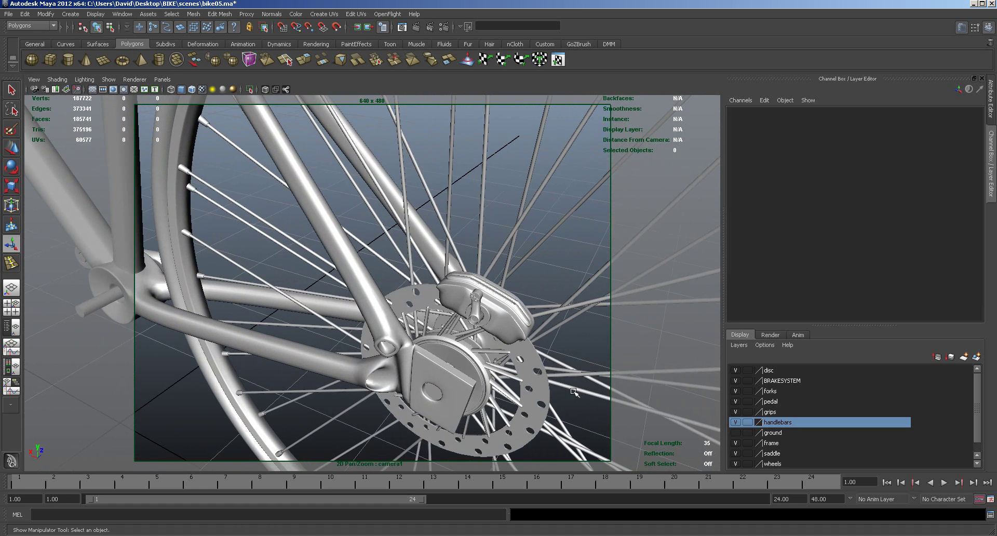
right_click(387, 320)
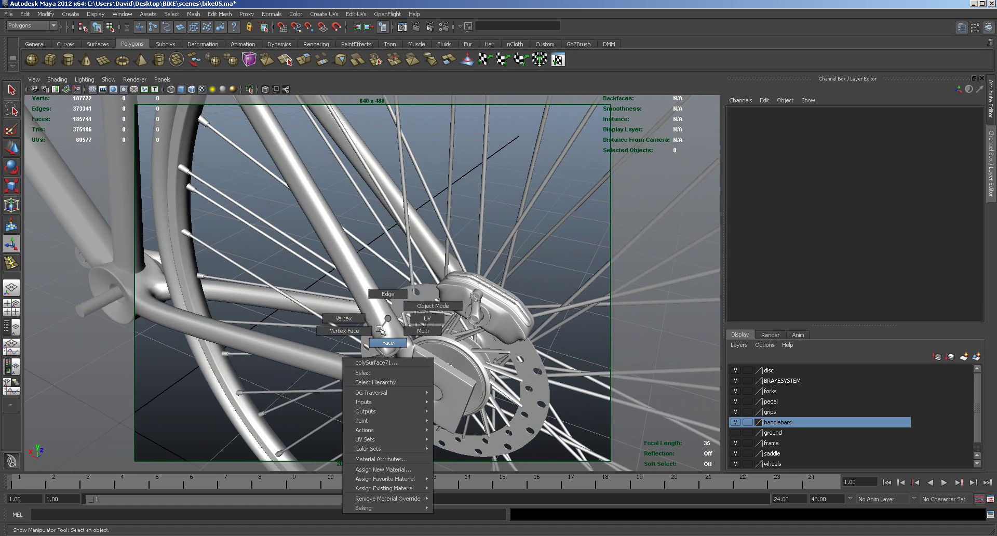
left_click(385, 340)
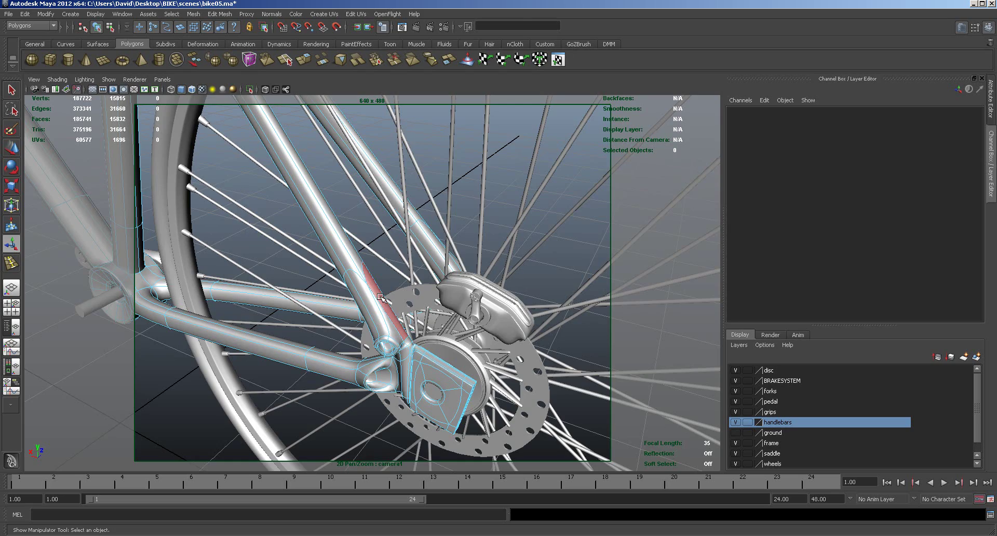
left_click_drag(446, 371, 351, 319, "alt")
left_click_drag(269, 311, 350, 320, "alt")
middle_click_drag(288, 351, 408, 348, "alt")
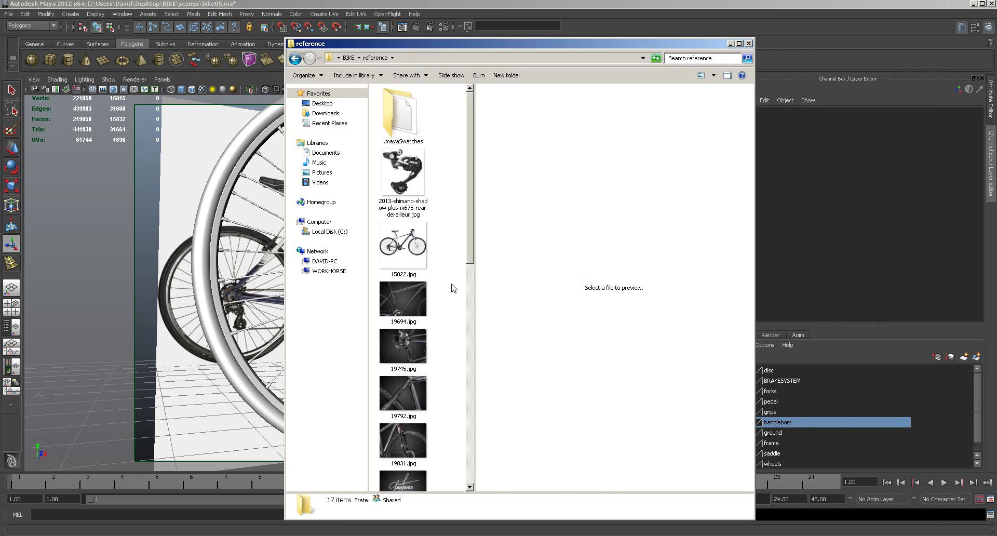
Switch to the reference folder, study 19745.jpg and an enlarged 15022.jpg, and compare them with the whole bike model.
left_click(405, 345)
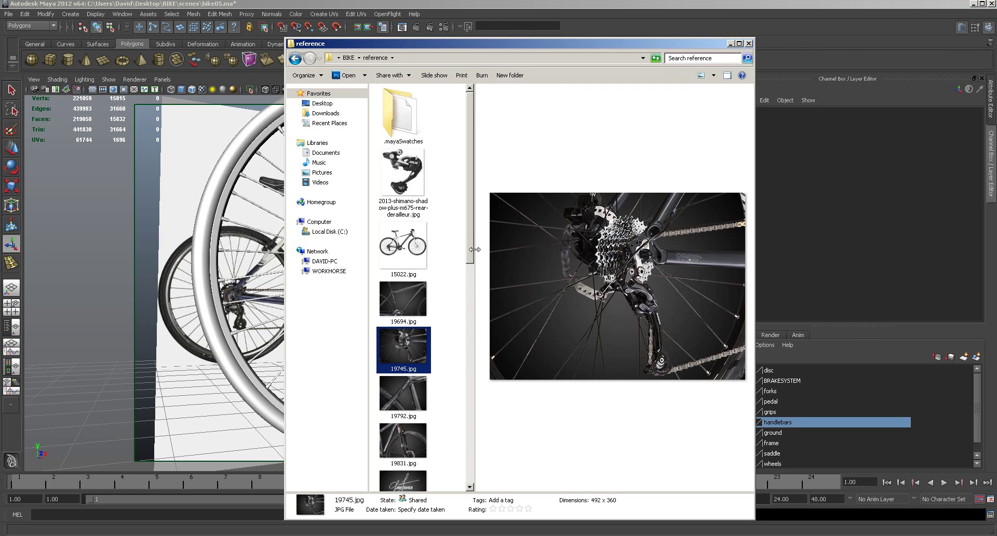
left_click(425, 255)
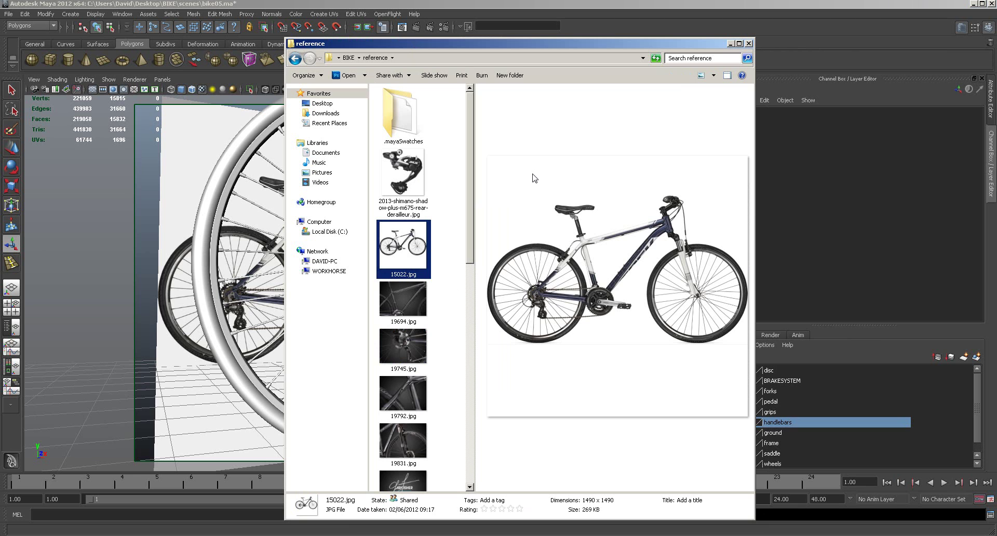
left_click(739, 43)
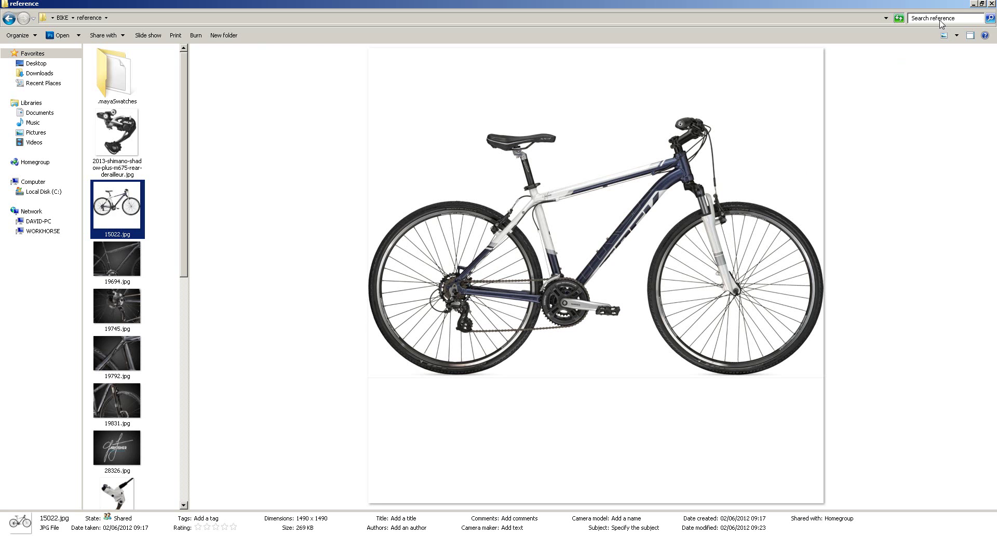
left_click(992, 4)
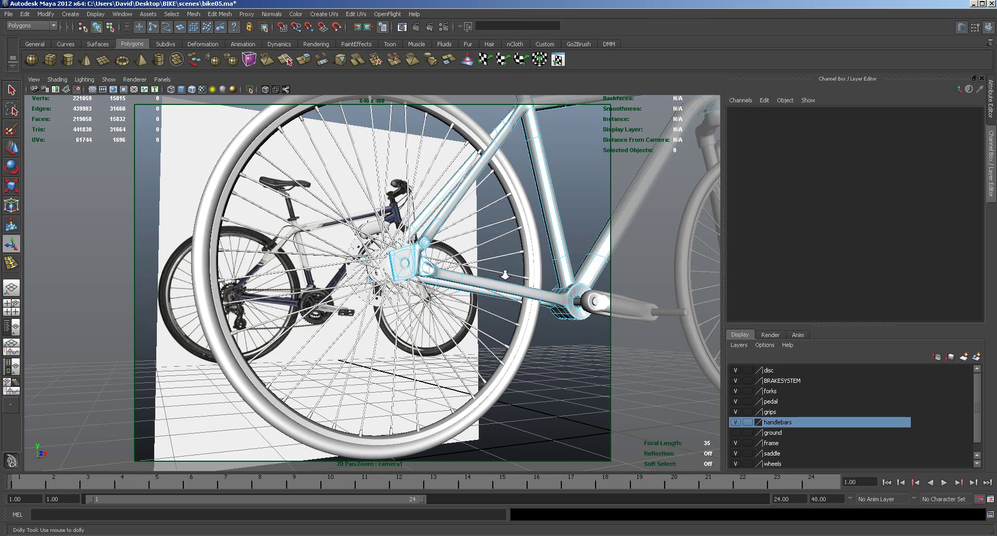
scroll(380, 272, "down", 5)
left_click_drag(379, 273, 410, 255, "alt")
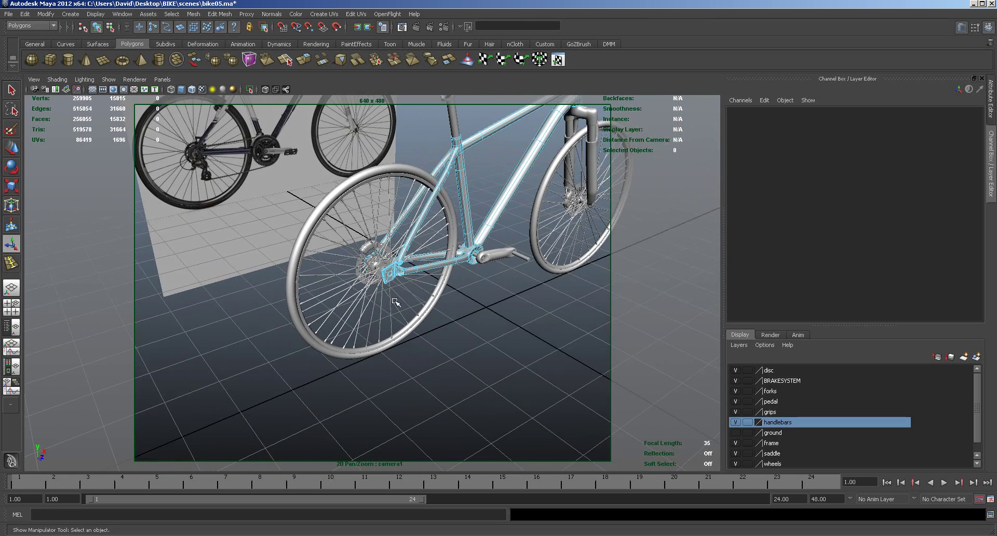
left_click_drag(578, 351, 488, 386, "alt")
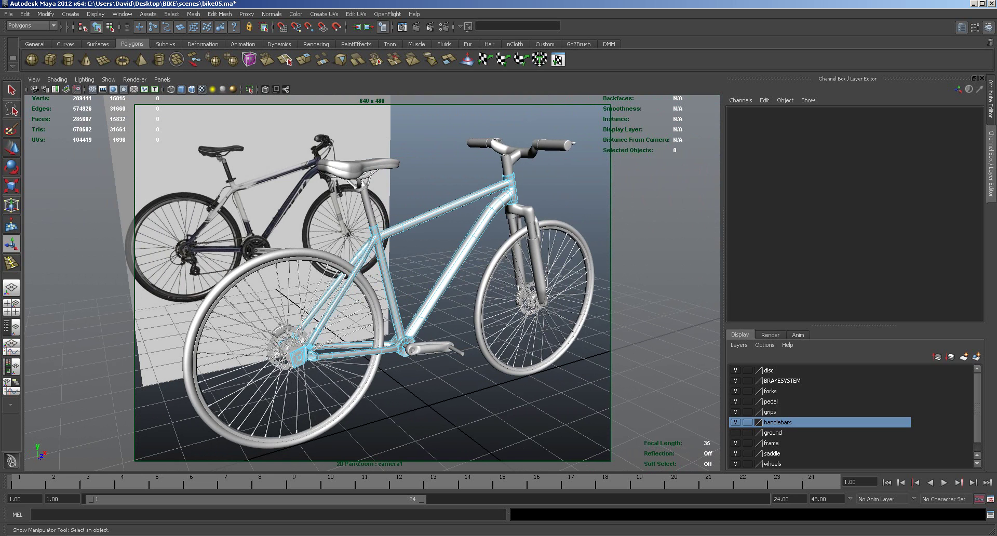
Clear the selection, create a polygon pipe and set its X rotation to 90 degrees.
left_click(634, 146)
key("ctrl+a")
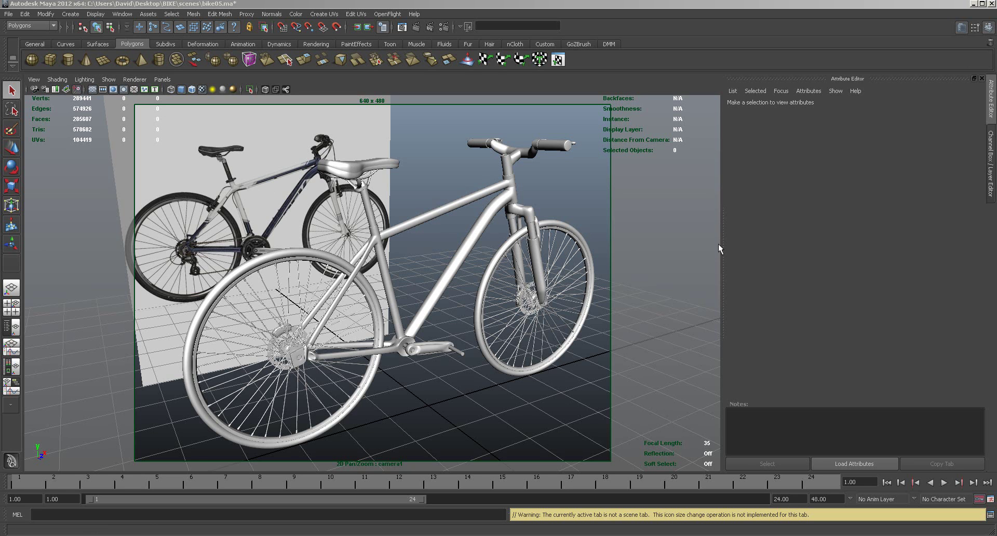
left_click(159, 61)
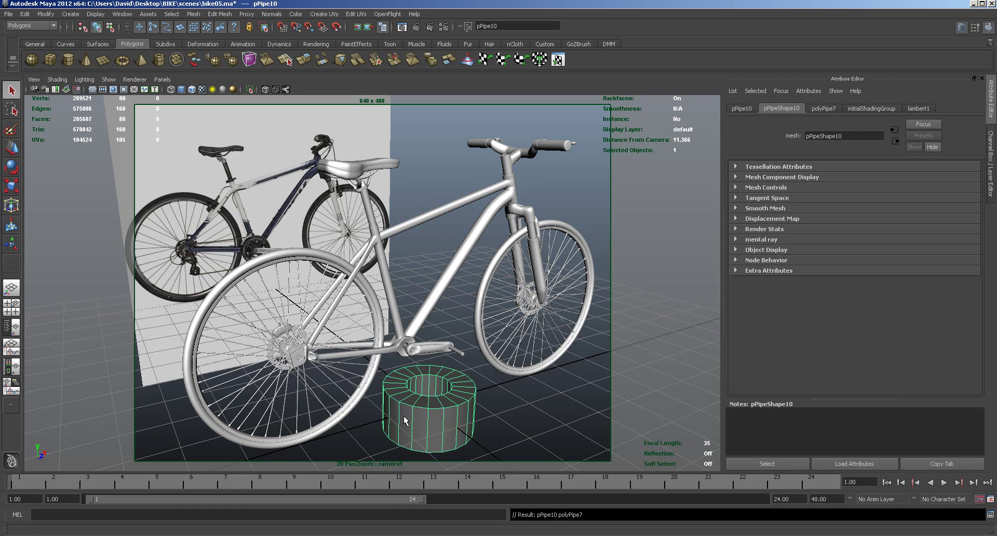
key("e")
left_click_drag(441, 377, 456, 431)
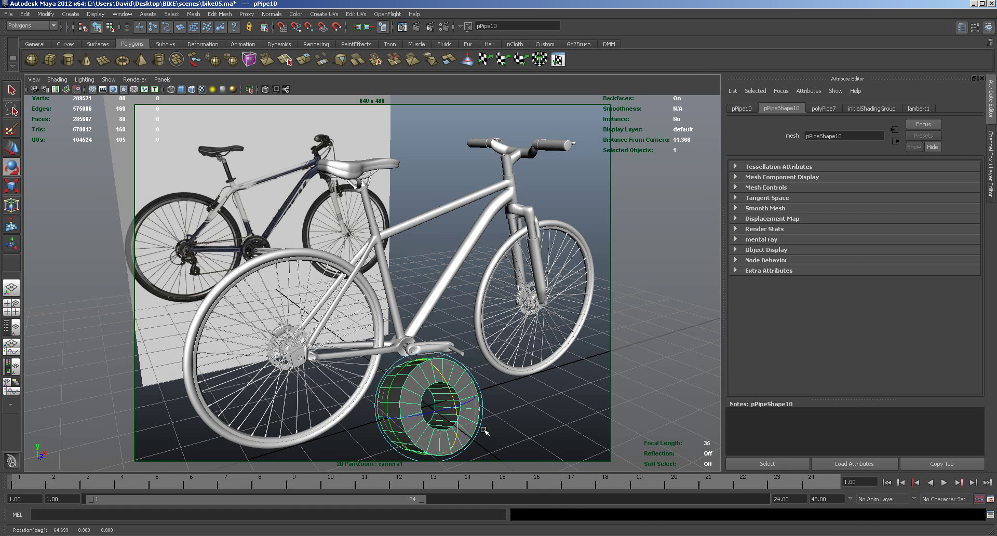
left_click(742, 108)
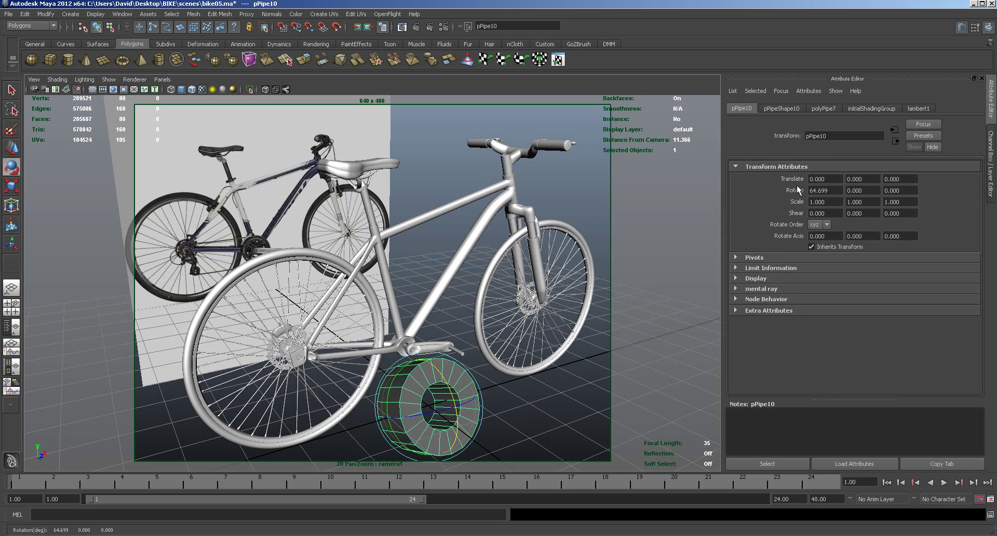
left_click_drag(836, 192, 784, 190)
type("90")
key("Return")
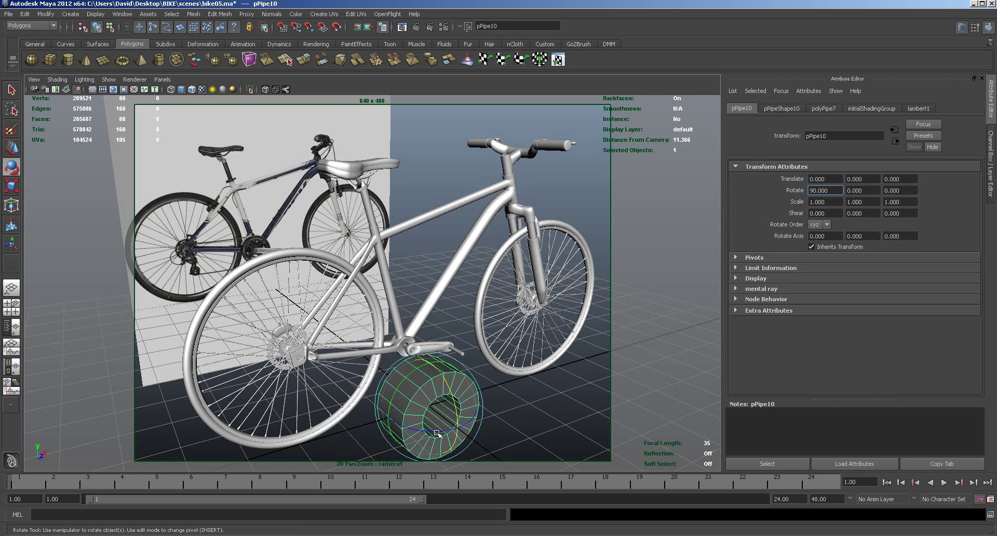
Flatten the pipe to a Y scale of about 0.12 and move it onto the rear wheel hub in the front view.
left_click(12, 185)
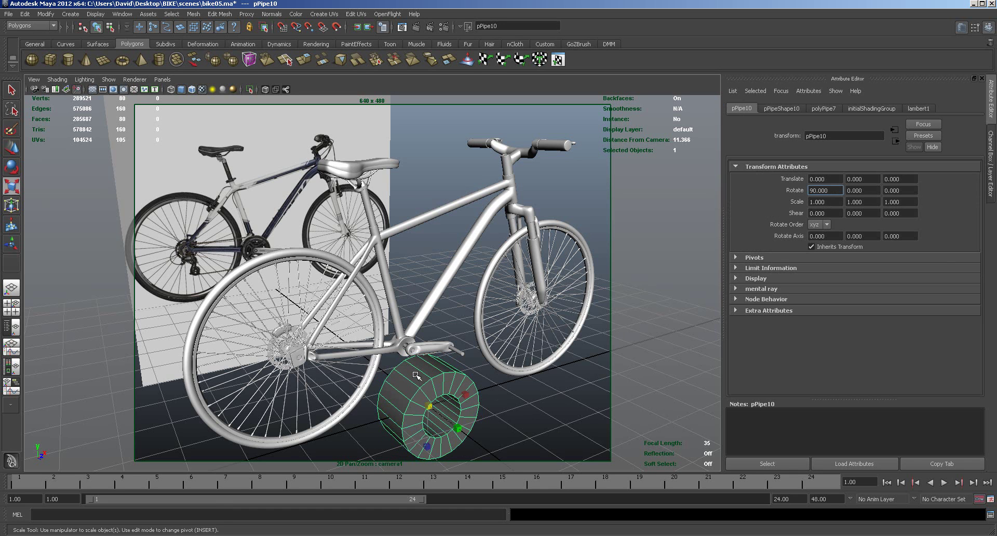
left_click_drag(458, 428, 434, 404)
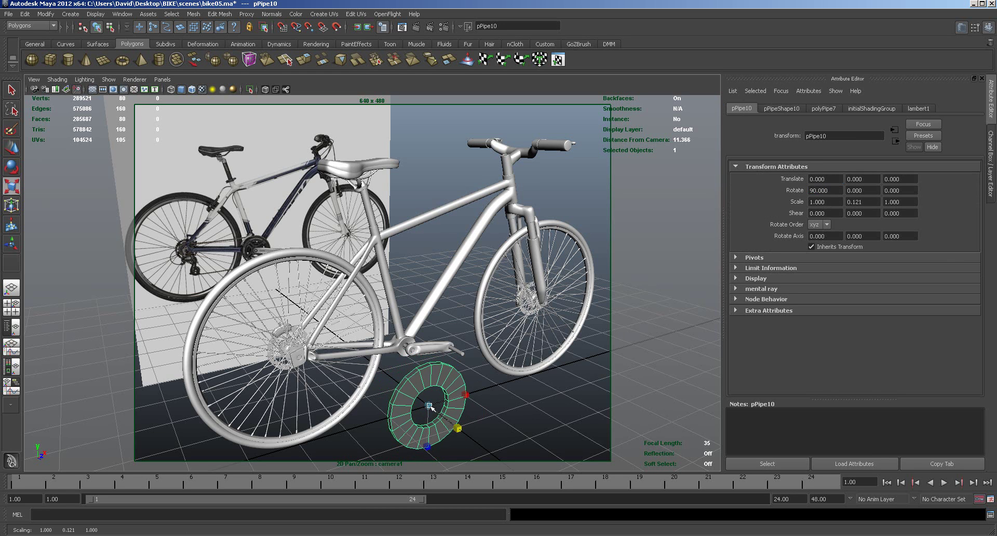
key("space")
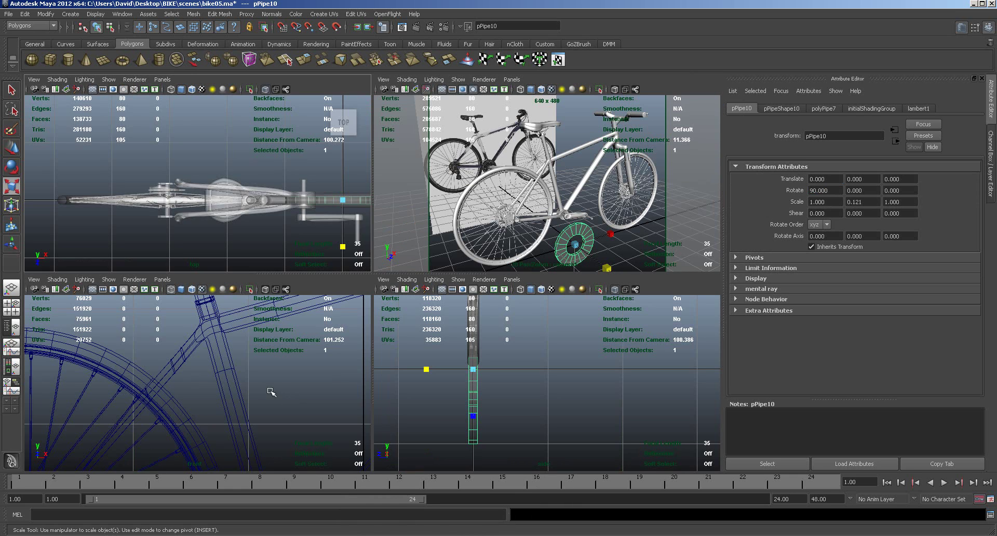
scroll(250, 397, "down", 10)
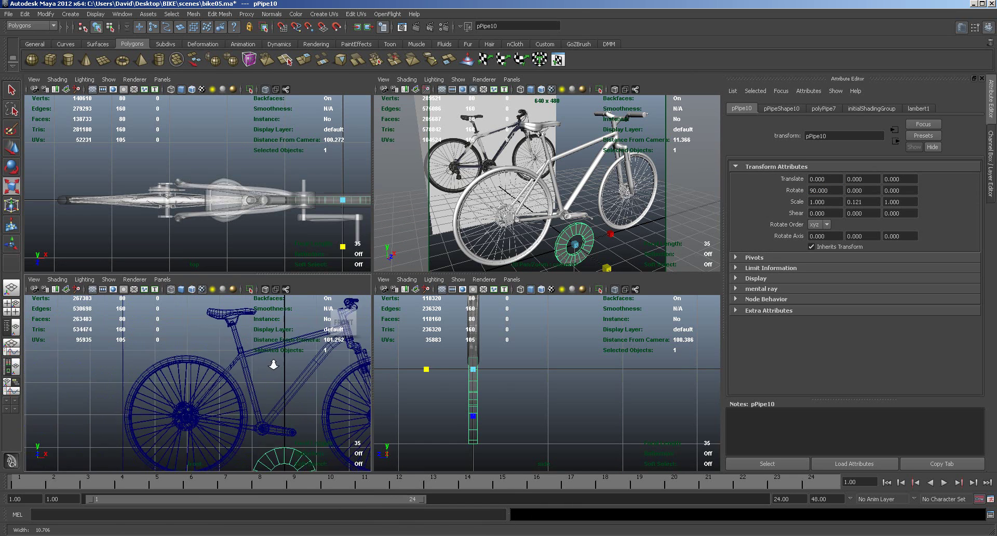
key("w")
left_click_drag(250, 441, 194, 407)
key("space")
scroll(349, 352, "up", 8)
scroll(365, 312, "up", 5)
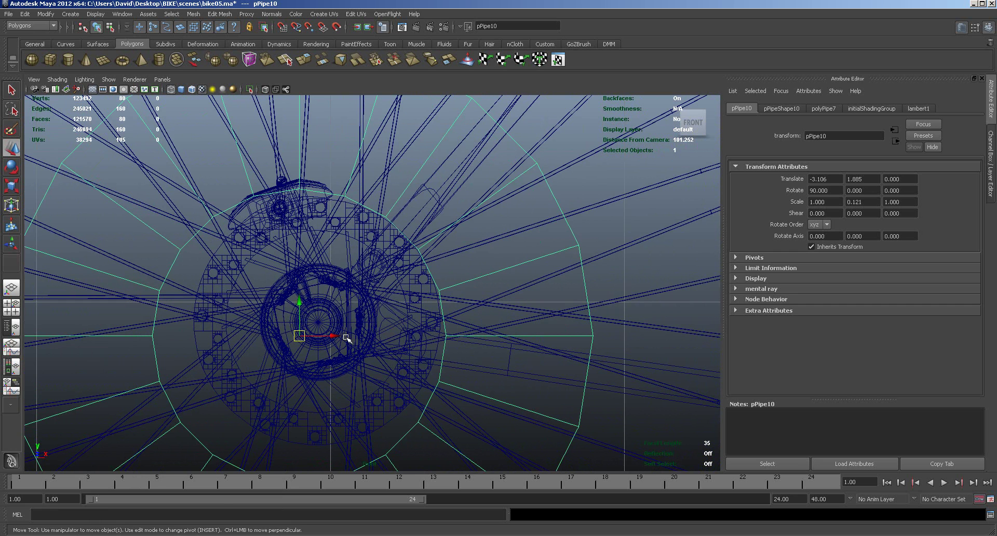
Shrink the pipe uniformly to an X and Z scale of about 0.127 and centre it on the rear axle.
key("r")
left_click_drag(300, 336, 81, 216)
left_click_drag(299, 336, 173, 251)
key("w")
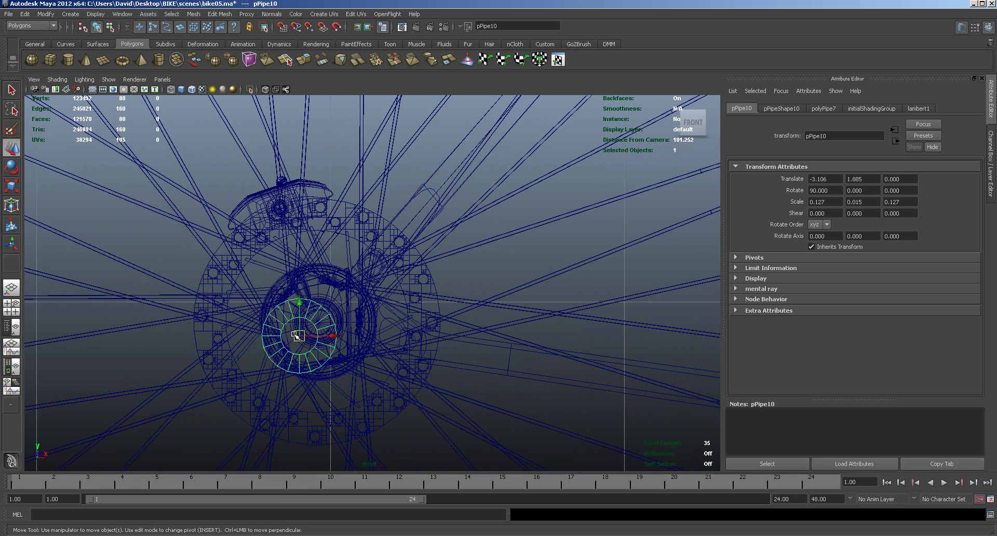
left_click_drag(299, 336, 316, 321)
left_click_drag(317, 320, 316, 323)
scroll(340, 340, "up", 3)
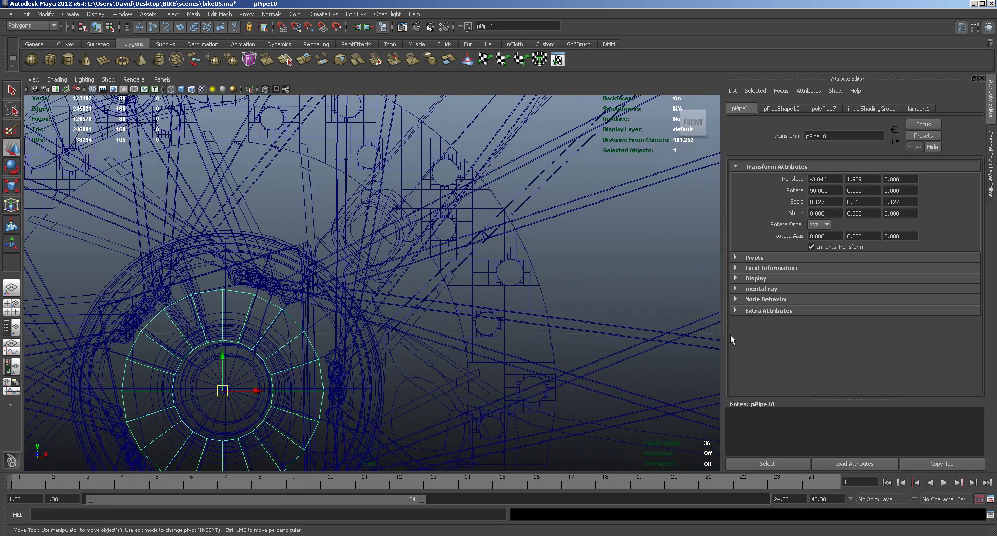
scroll(408, 369, "up", 3)
left_click_drag(354, 315, 355, 315)
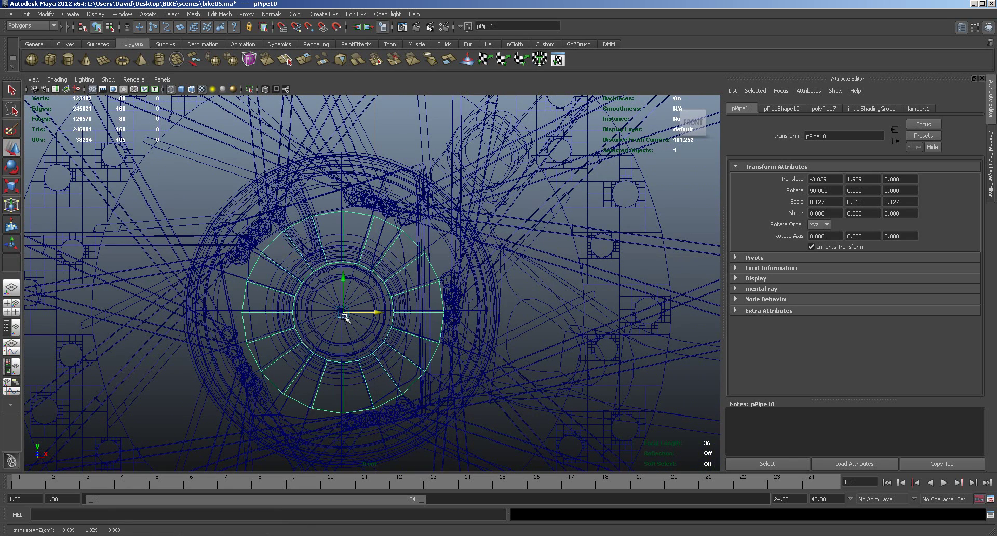
Scale the centred pipe down uniformly to about 0.1 in X and Z to fit around the rear axle.
key("r")
left_click(345, 312)
left_click_drag(346, 313, 314, 294)
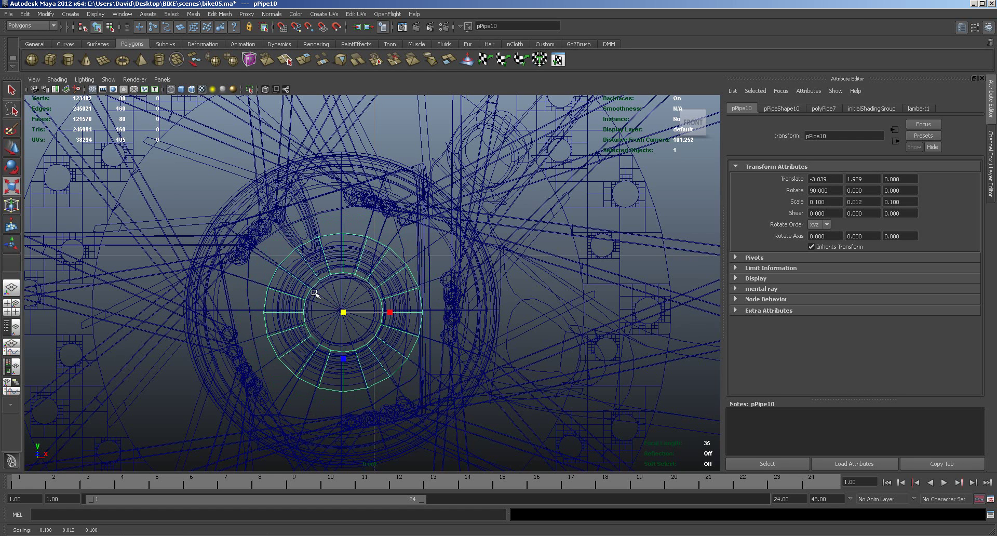
right_click_drag(315, 274, 267, 269)
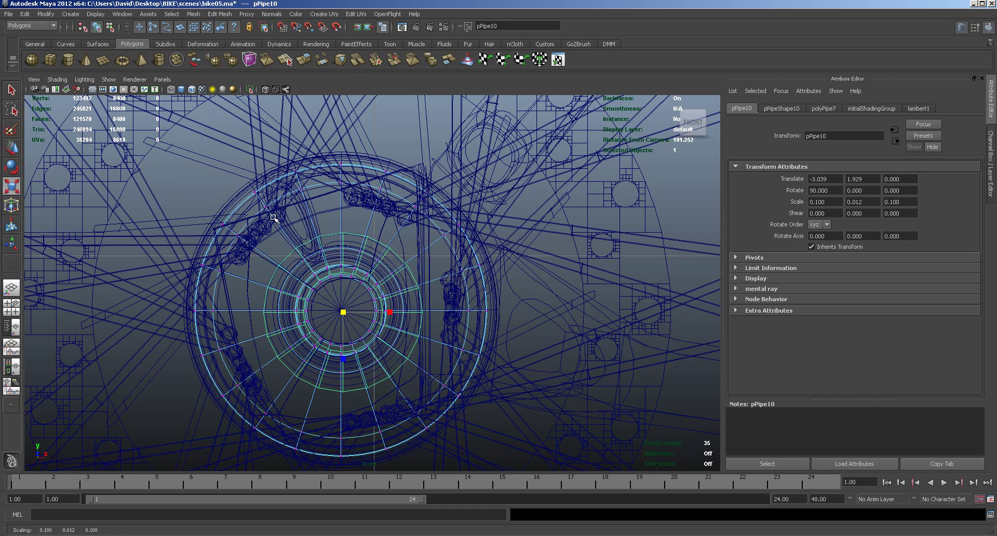
right_click_drag(274, 219, 278, 225)
Set the disc, BRAKESYSTEM, forks, pedal, grips, handlebars, frame, saddle and wheels display layers to Reference.
left_click(992, 32)
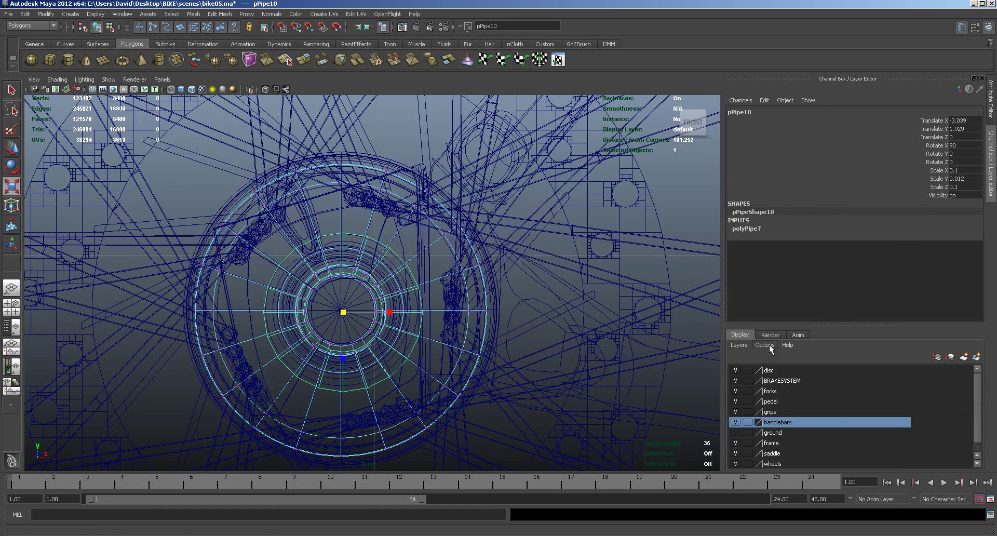
left_click(748, 371)
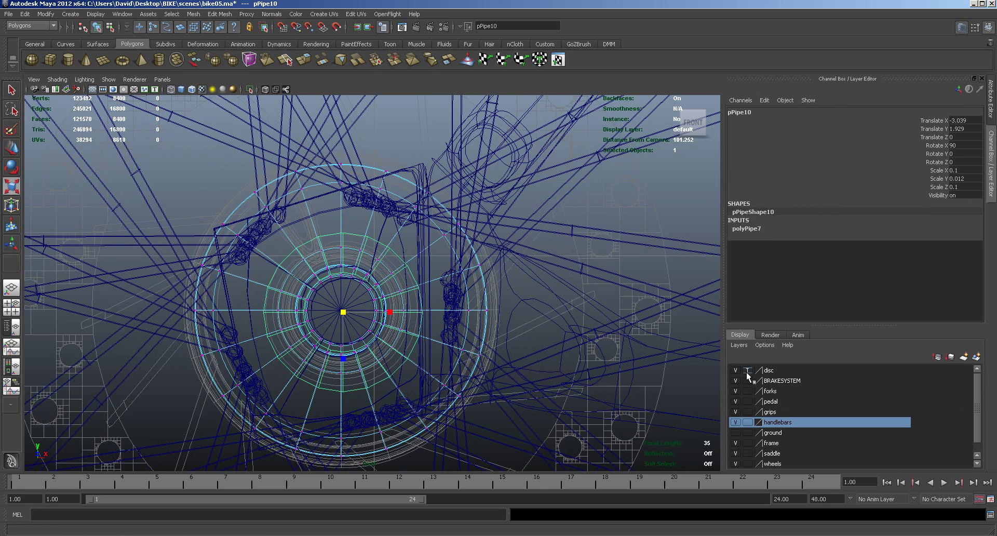
left_click(748, 370)
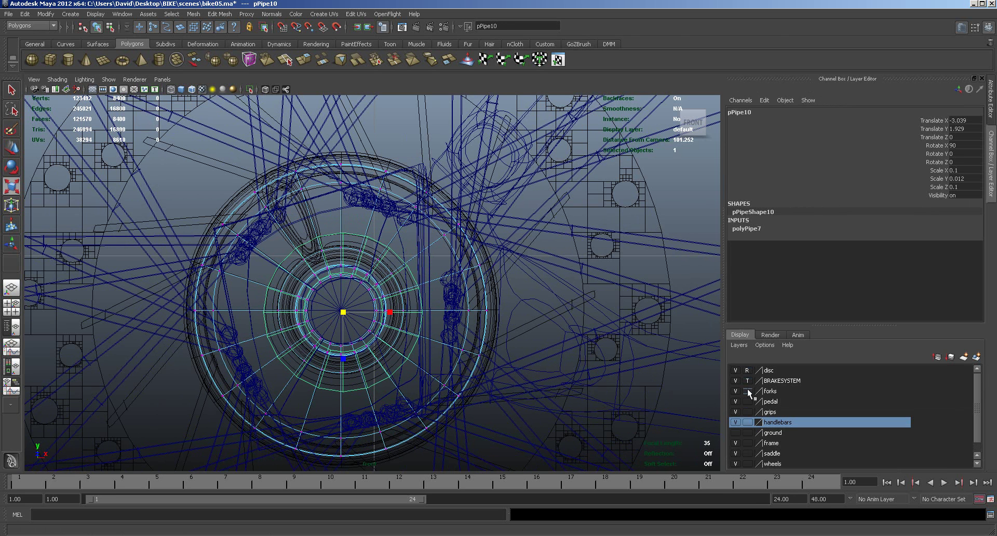
left_click(748, 391)
left_click(747, 401)
left_click(748, 391)
left_click(748, 370)
left_click(747, 380)
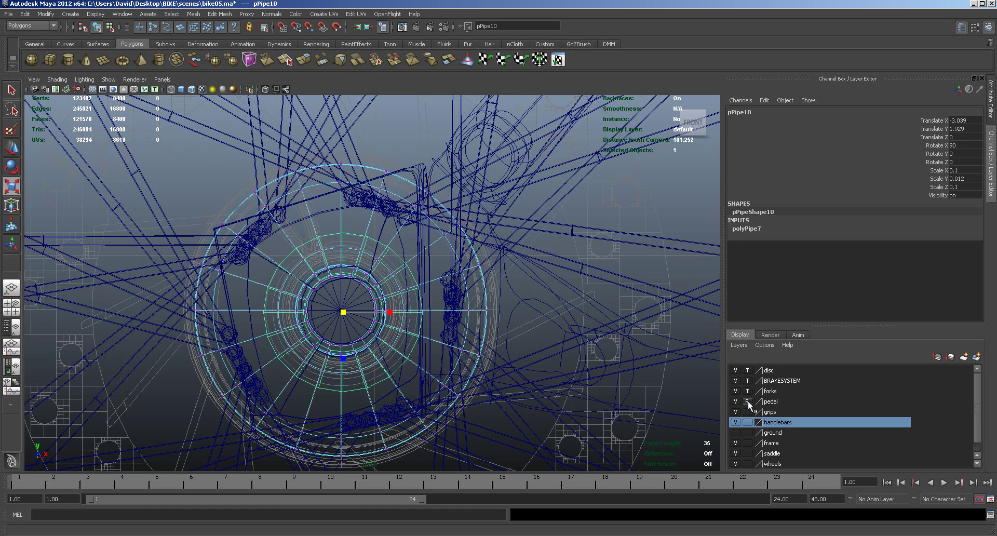
left_click(748, 381)
left_click(747, 370)
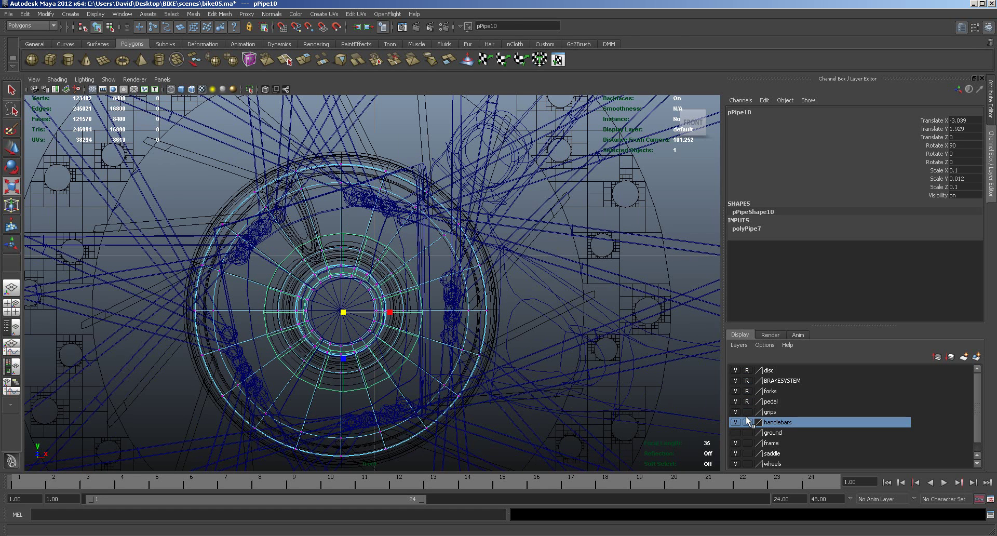
left_click(747, 412)
left_click(747, 413)
left_click(748, 443)
left_click(748, 453)
left_click(748, 453)
left_click(748, 464)
left_click(748, 464)
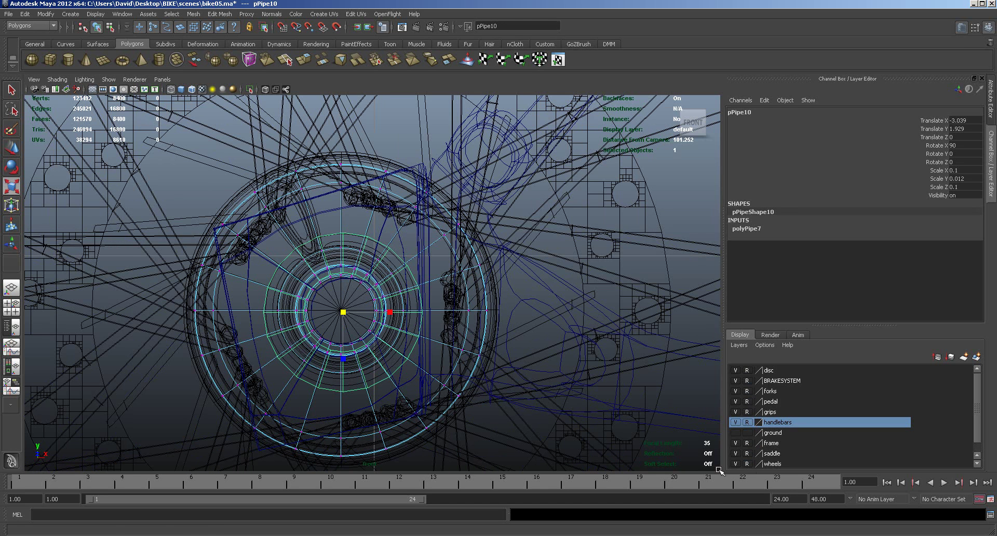
Add the rear dropout frame piece around the axle to the frame display layer.
left_click(525, 315)
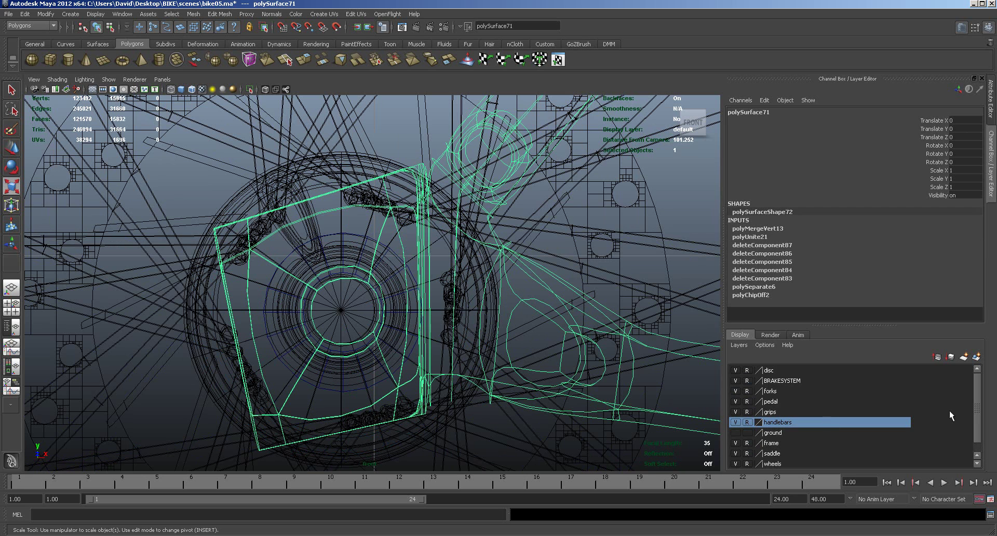
left_click_drag(978, 413, 973, 440)
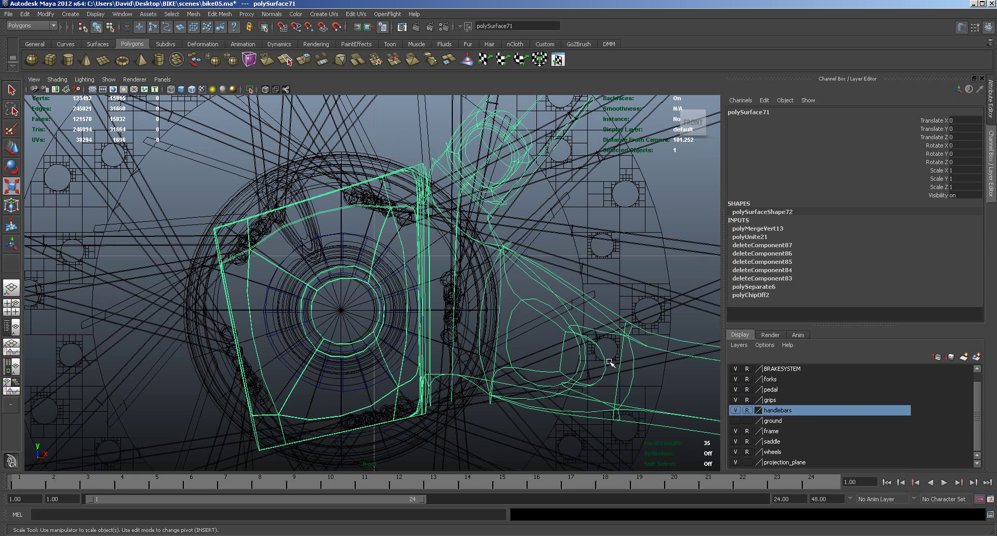
left_click(779, 431)
right_click(779, 431)
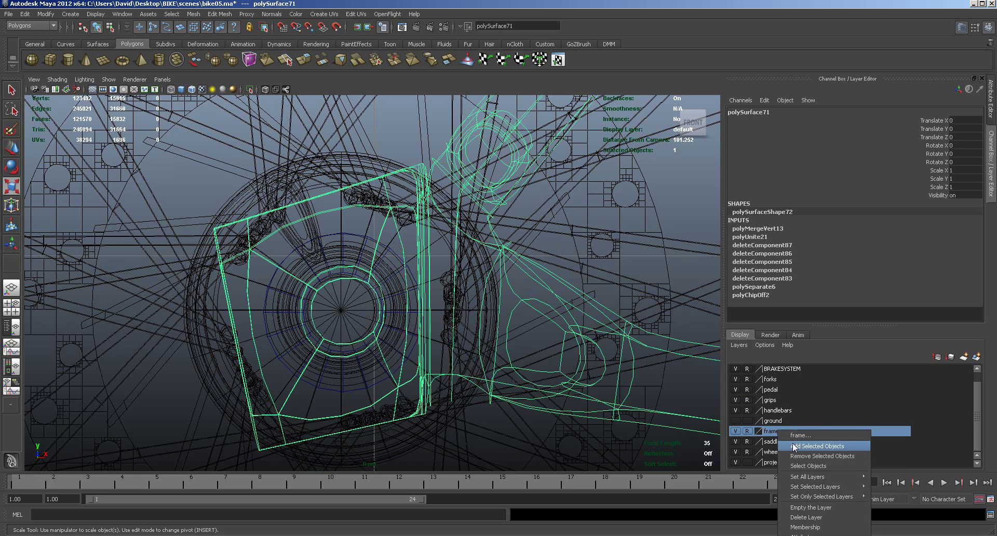
left_click(802, 440)
left_click(637, 309)
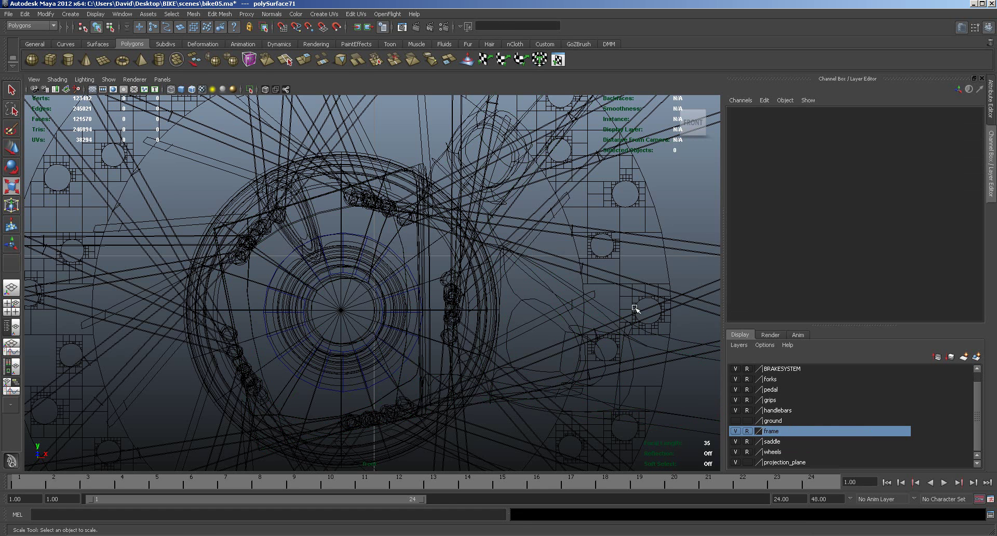
Scale the pipe's outer ring of vertices to about twice its radius in the front view, leaving the inner ring's vertices out.
left_click(364, 385)
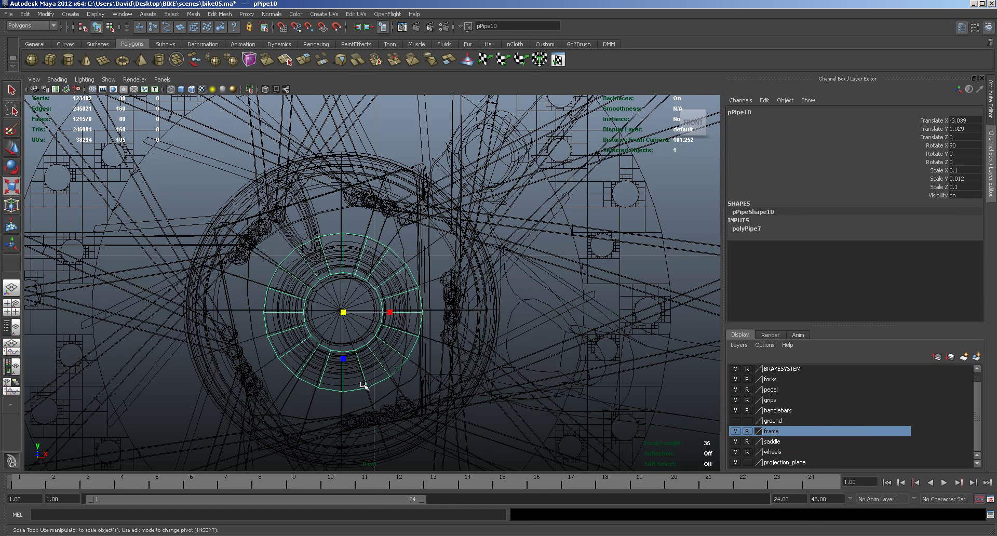
right_click_drag(327, 349, 283, 349)
left_click_drag(236, 281, 499, 449)
left_click_drag(295, 266, 394, 366, "ctrl")
left_click_drag(343, 313, 458, 352)
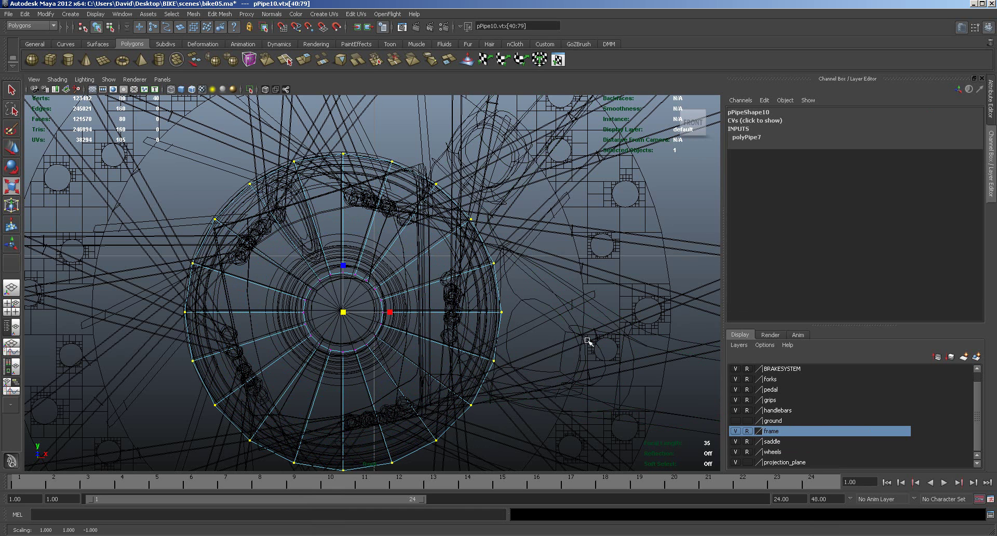
Enlarge the pipe's outer vertices further in the perspective view to nearly the brake disc's size, and return to object mode.
key("space")
scroll(550, 242, "up", 2)
key("space")
scroll(373, 355, "up", 4)
right_click_drag(373, 355, 561, 347, "alt")
left_click_drag(238, 276, 271, 291)
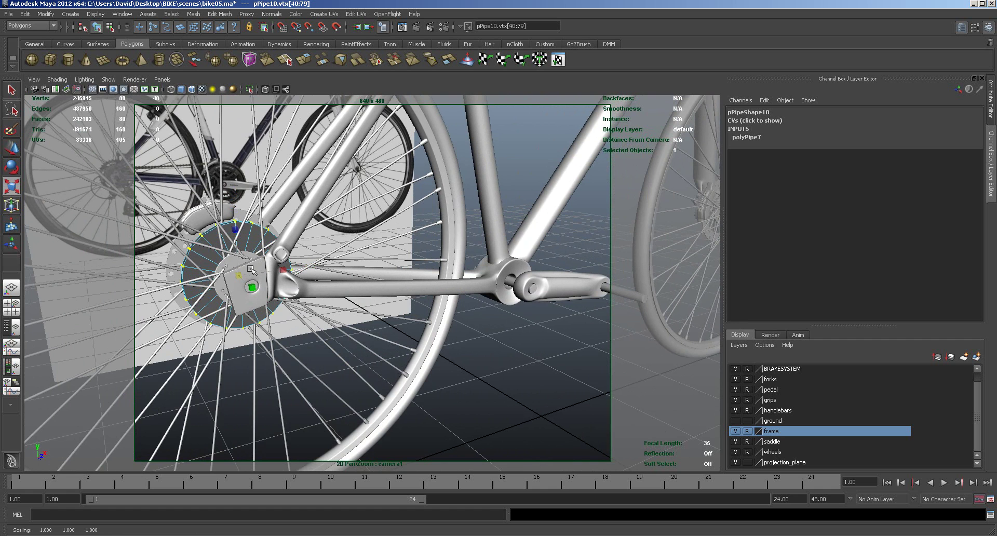
right_click_drag(214, 257, 236, 248)
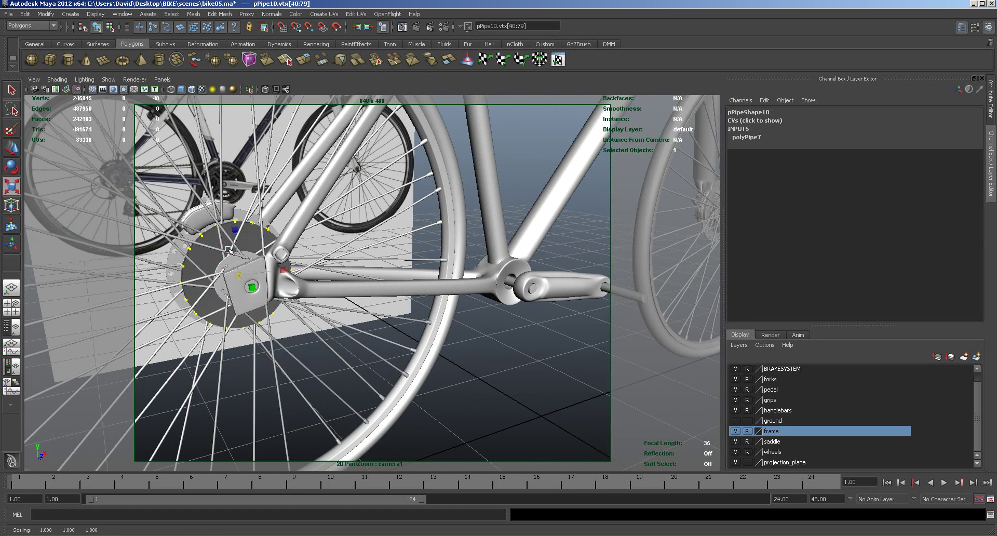
Set the BRAKESYSTEM, forks, pedal, grips, handlebars and frame display layers back from Reference to normal.
left_click(747, 369)
left_click(747, 379)
left_click(747, 390)
left_click(748, 400)
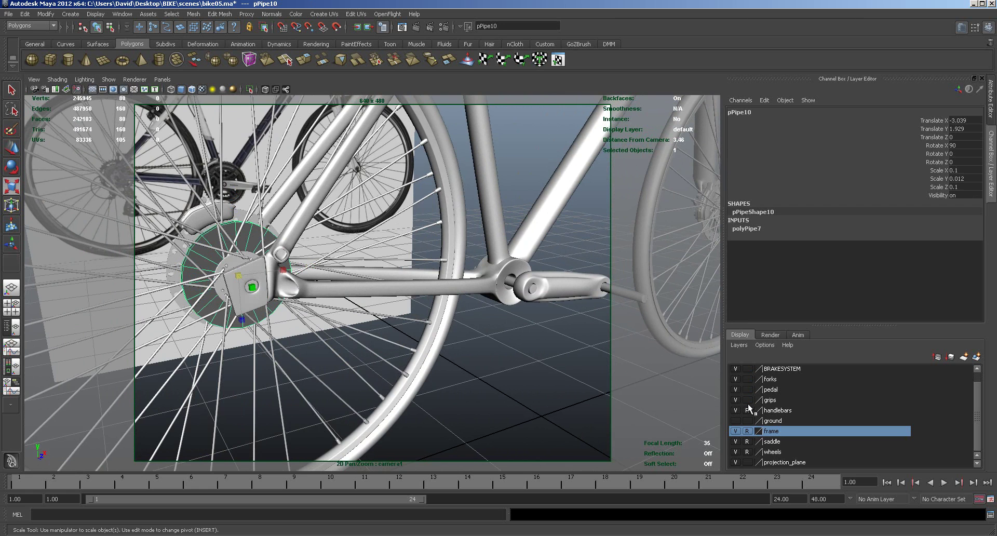
left_click(748, 431)
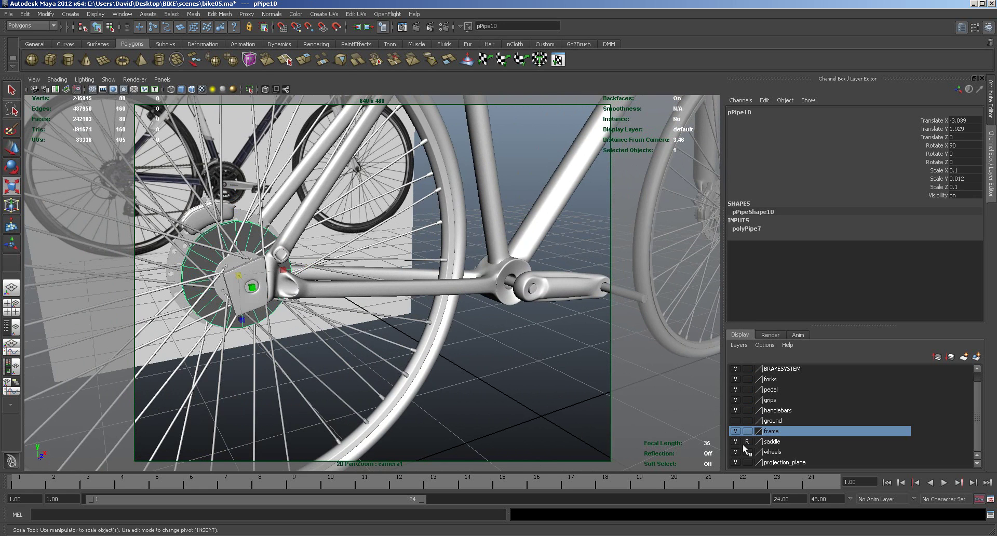
Hide the BRAKESYSTEM, forks, pedal, grips, handlebars, frame, saddle, wheels and projection_plane display layers.
left_click(736, 369)
left_click(736, 379)
left_click(735, 390)
left_click(736, 400)
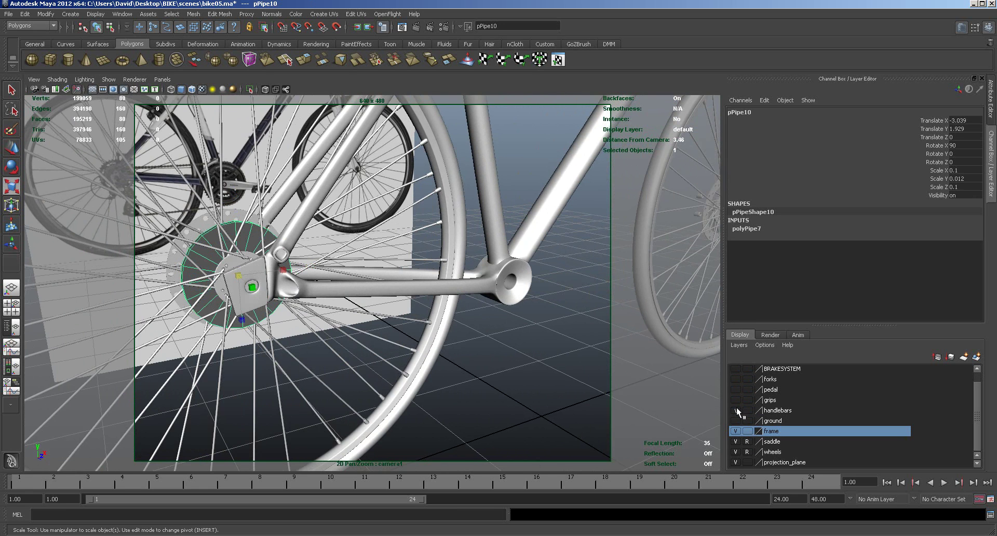
left_click(735, 431)
left_click(736, 442)
left_click(736, 452)
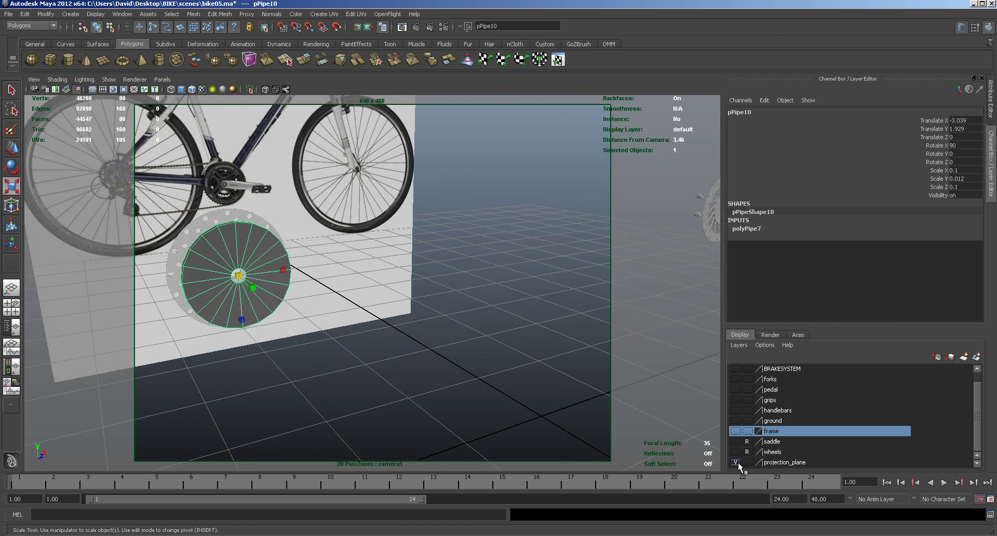
left_click(735, 463)
Deselect the pipe and hide the disc display layer.
left_click_drag(268, 225, 430, 219, "alt")
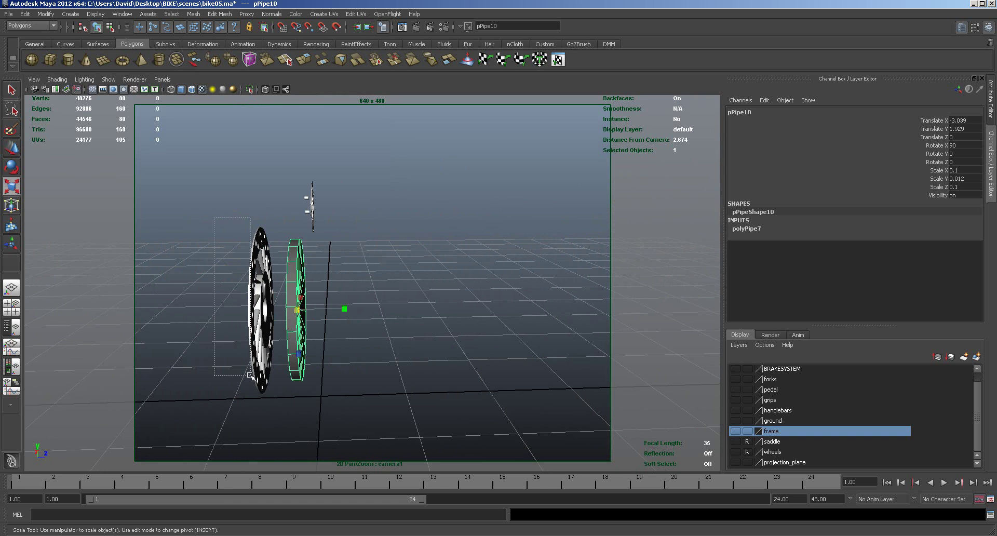
left_click(276, 402)
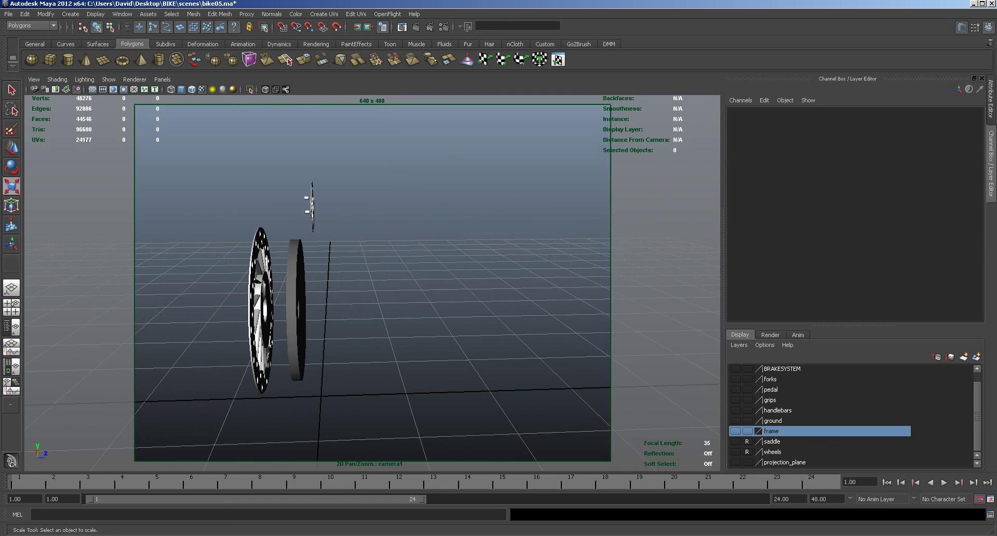
left_click_drag(982, 419, 972, 392)
left_click(737, 370)
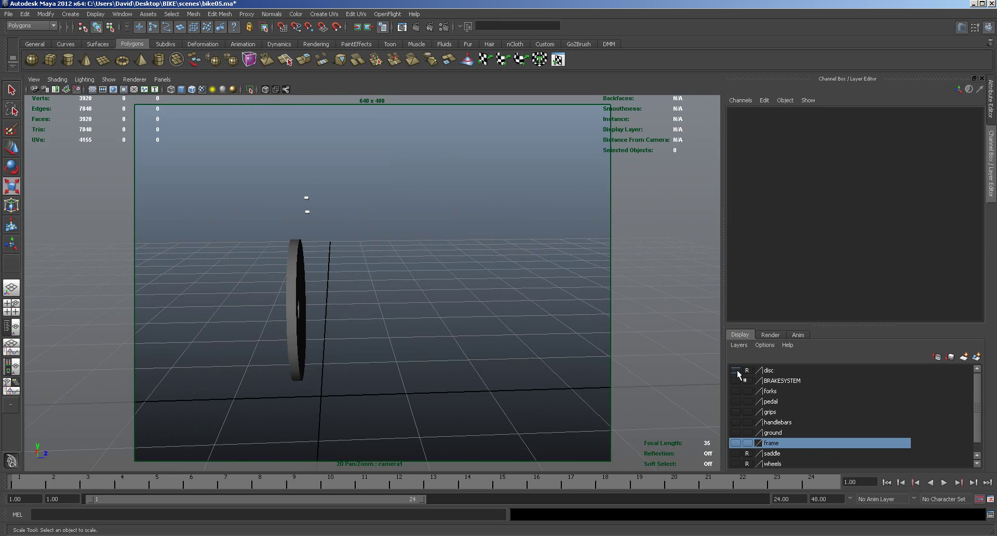
Add the two small leftover brake pipes above the flat pipe to the BRAKESYSTEM display layer.
left_click_drag(300, 194, 332, 224)
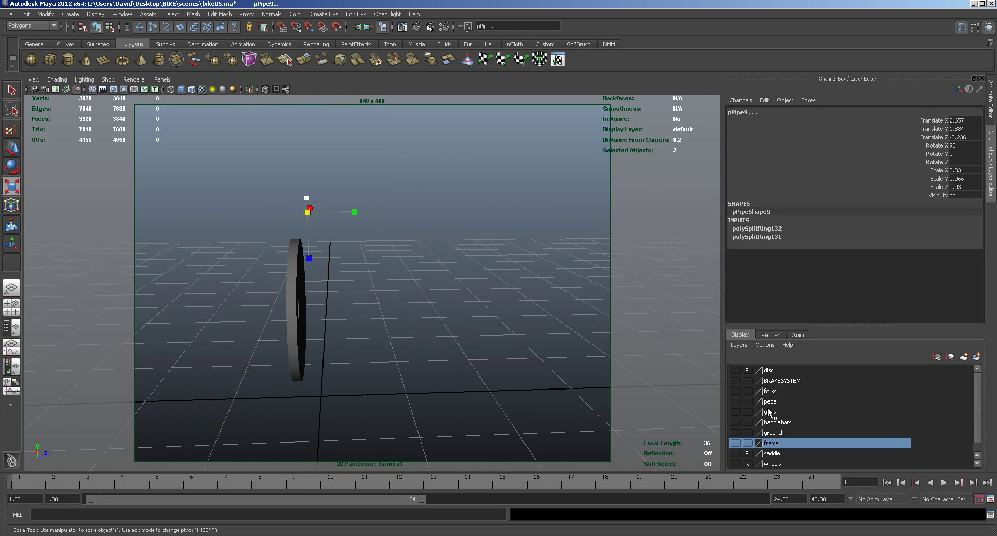
left_click(767, 372)
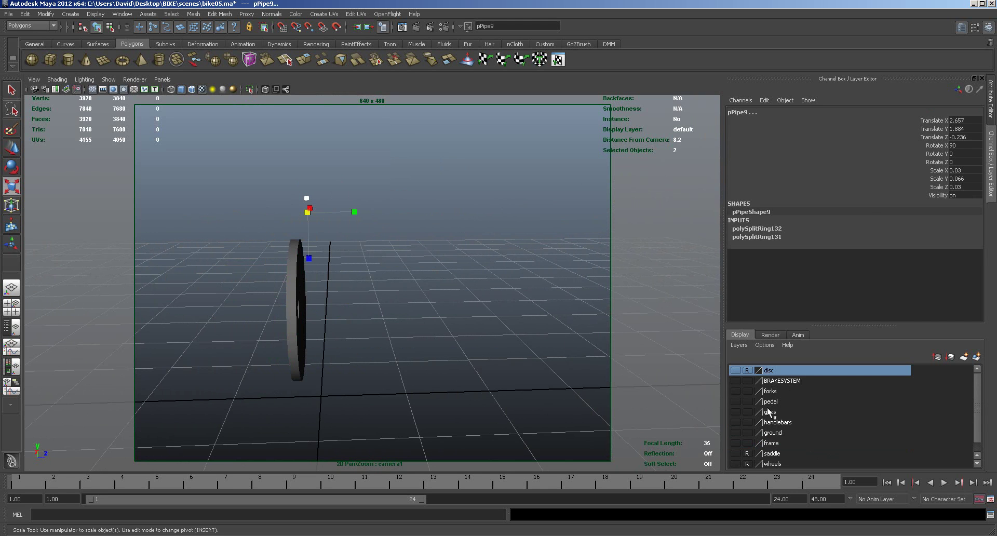
left_click(772, 382)
right_click(774, 381)
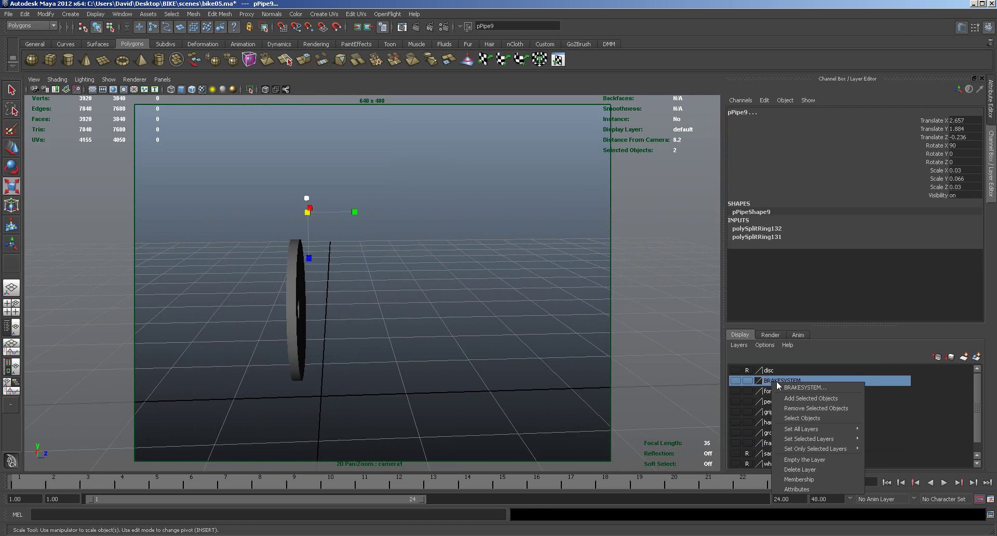
left_click(791, 388)
Flatten the remaining pipe to a Y scale of about 0.005.
left_click_drag(499, 336, 256, 300, "alt")
left_click(234, 318)
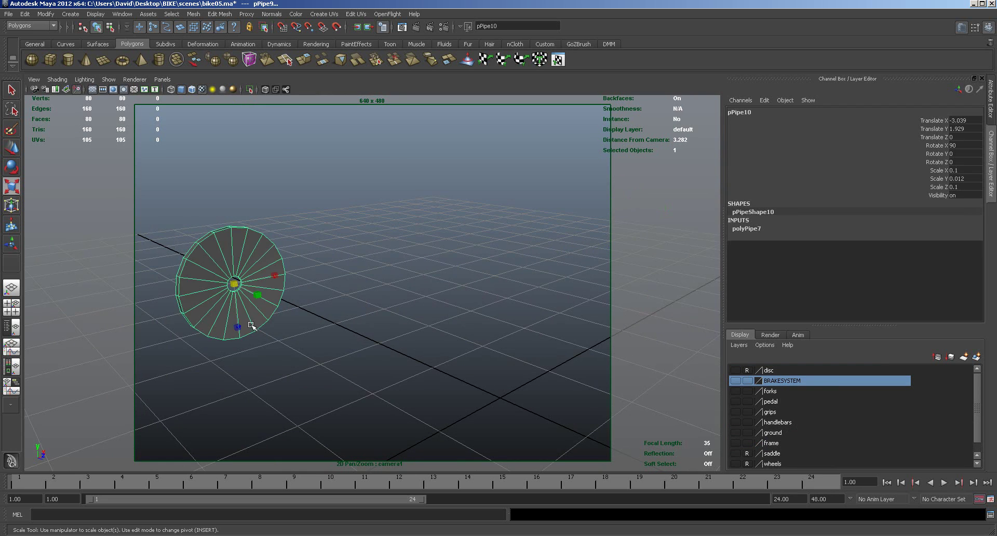
left_click_drag(297, 350, 441, 318, "alt")
key("r")
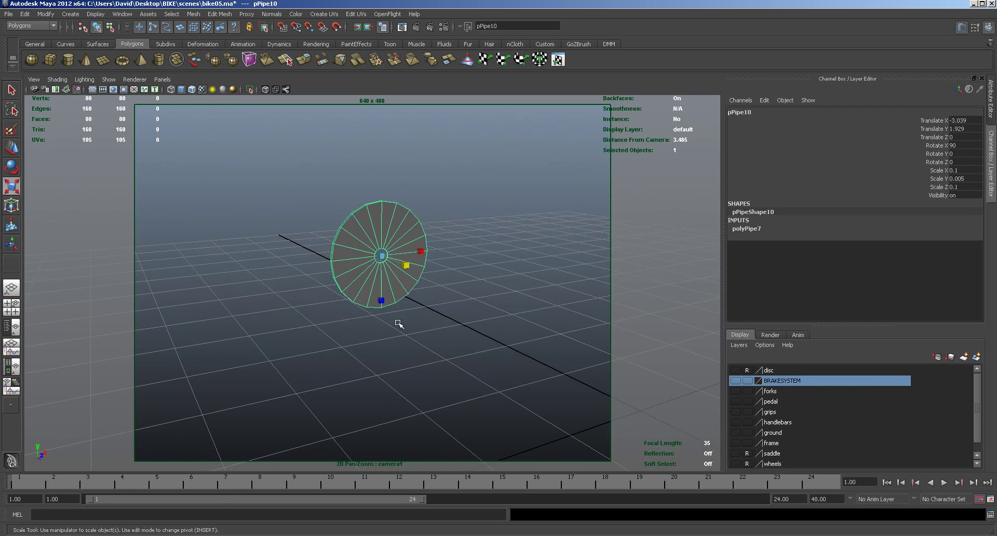
right_click_drag(442, 317, 594, 314, "alt")
left_click_drag(525, 326, 474, 384, "alt")
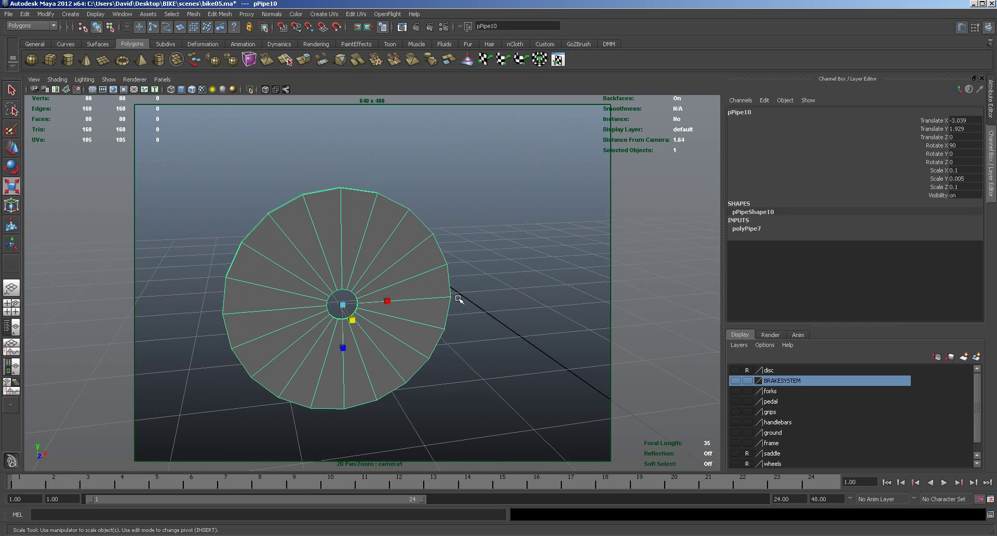
Try to set the flattened pipe's Subdivisions Axis to 48.
left_click(989, 28)
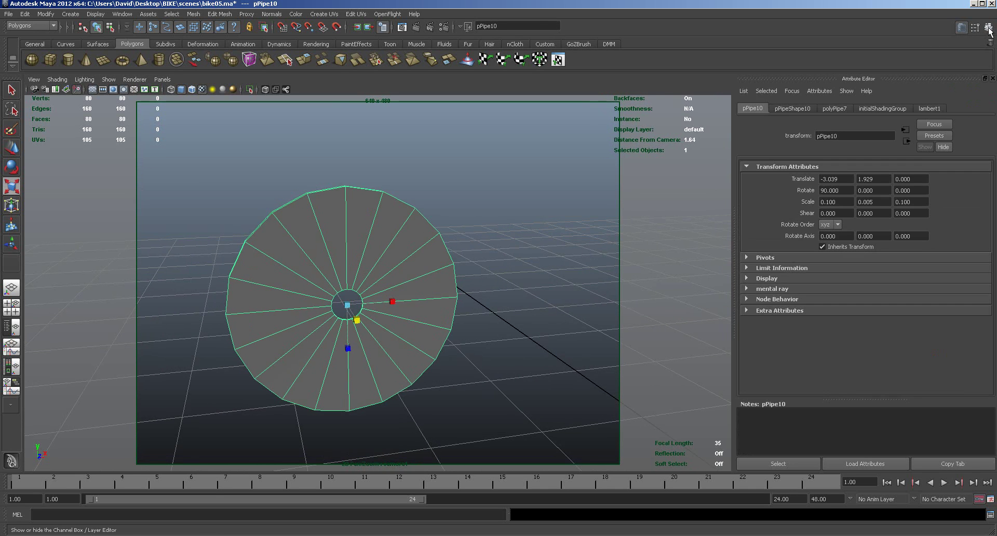
left_click(825, 111)
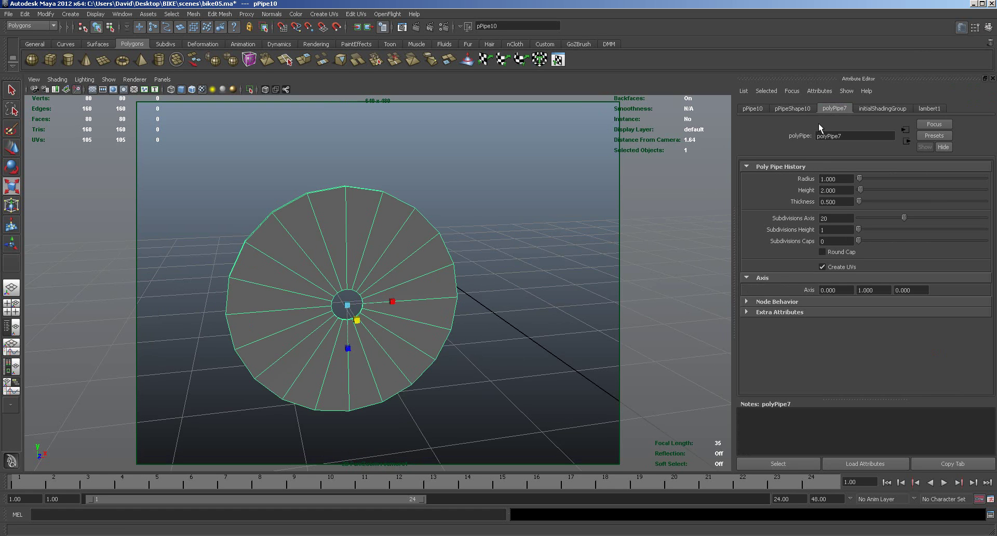
left_click(821, 219)
type("48")
key("Return")
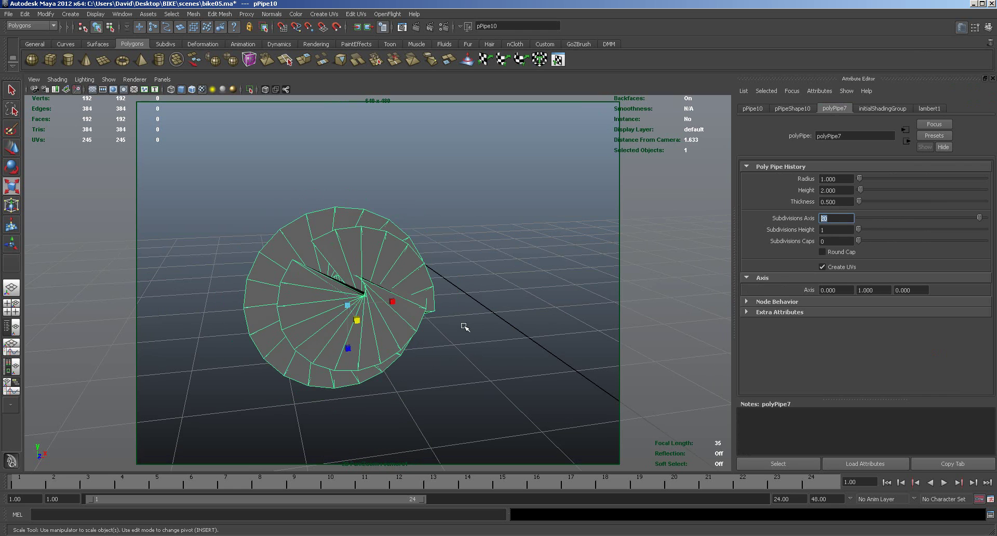
left_click(465, 326)
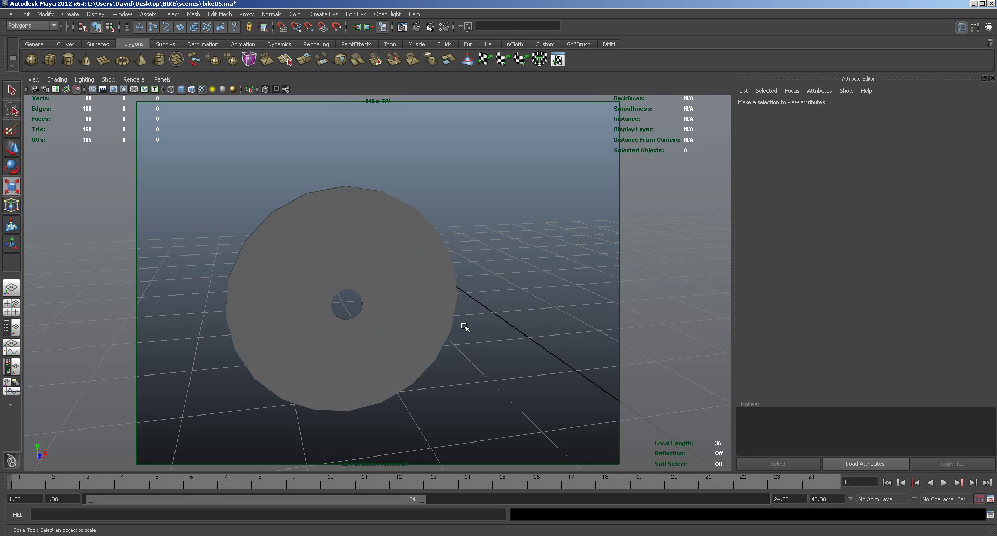
Try lowering the flattened pipe's Subdivisions Axis to 19, undo it and deselect the pipe.
left_click(426, 313)
left_click_drag(903, 216, 903, 216)
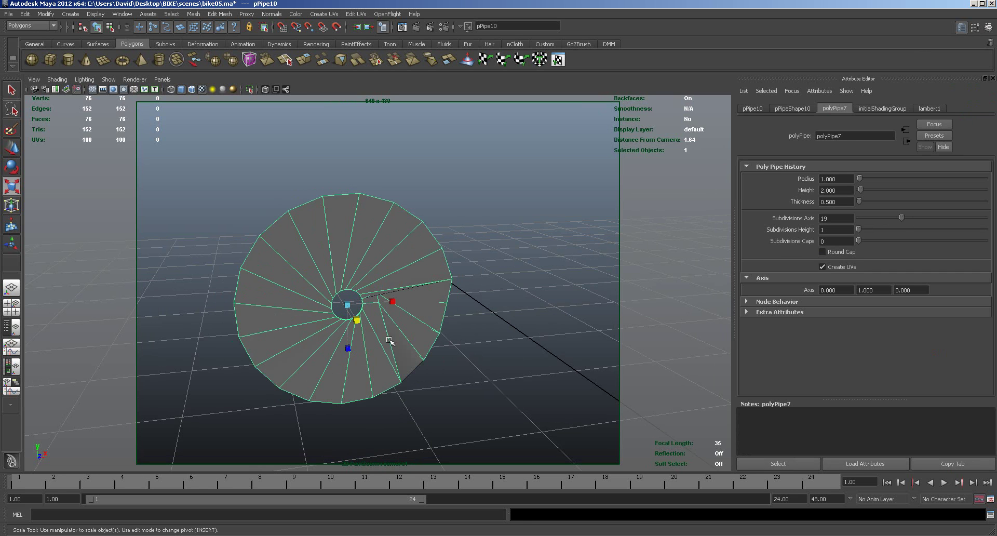
key("ctrl+z")
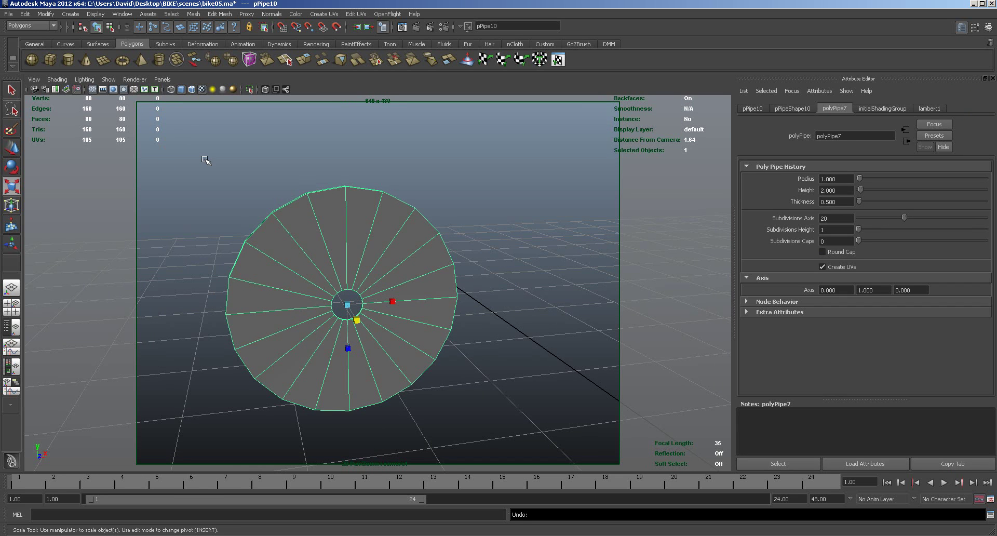
left_click(213, 172)
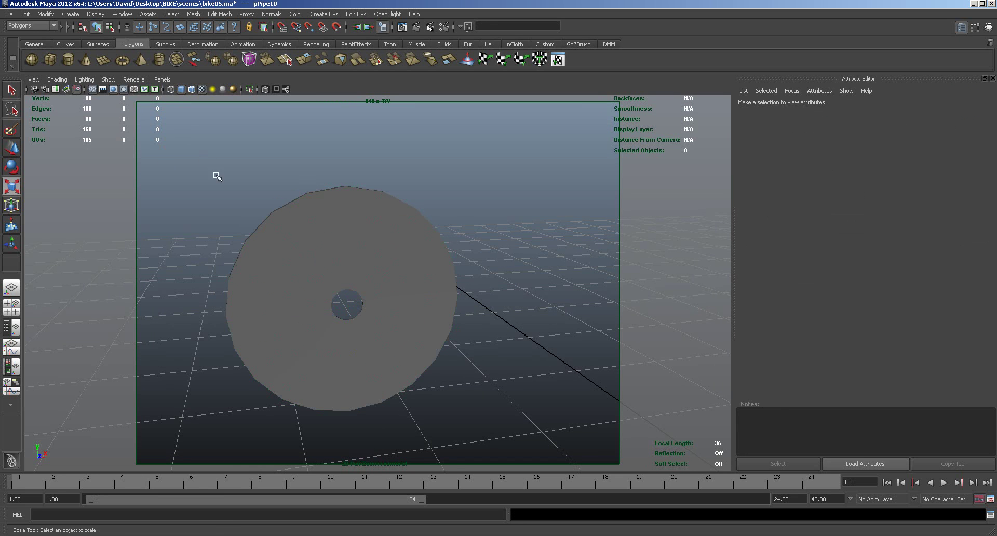
Create a new polygon pipe at the origin and set its X rotation to 90.
left_click(159, 59)
right_click_drag(476, 332, 194, 258, "alt")
key("r")
key("e")
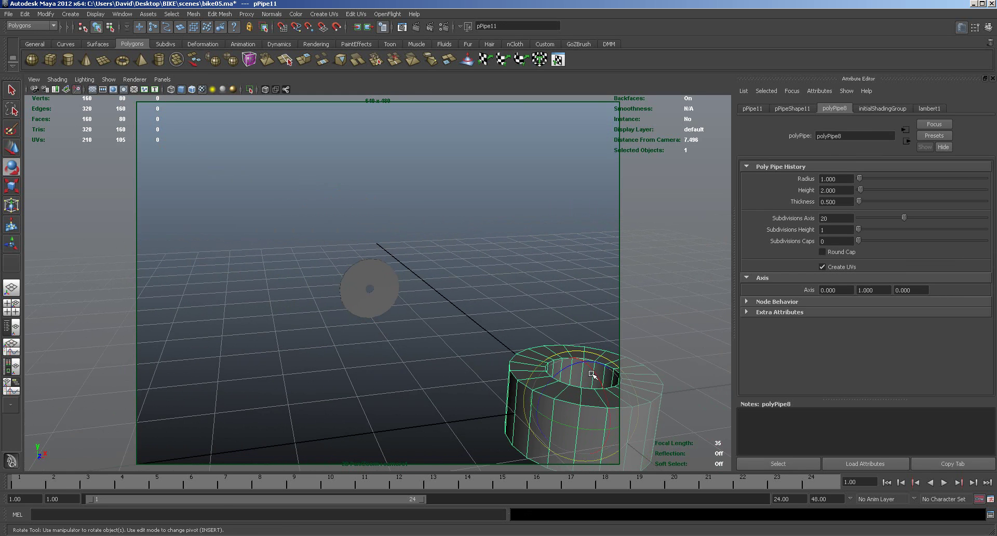
left_click_drag(594, 373, 598, 436)
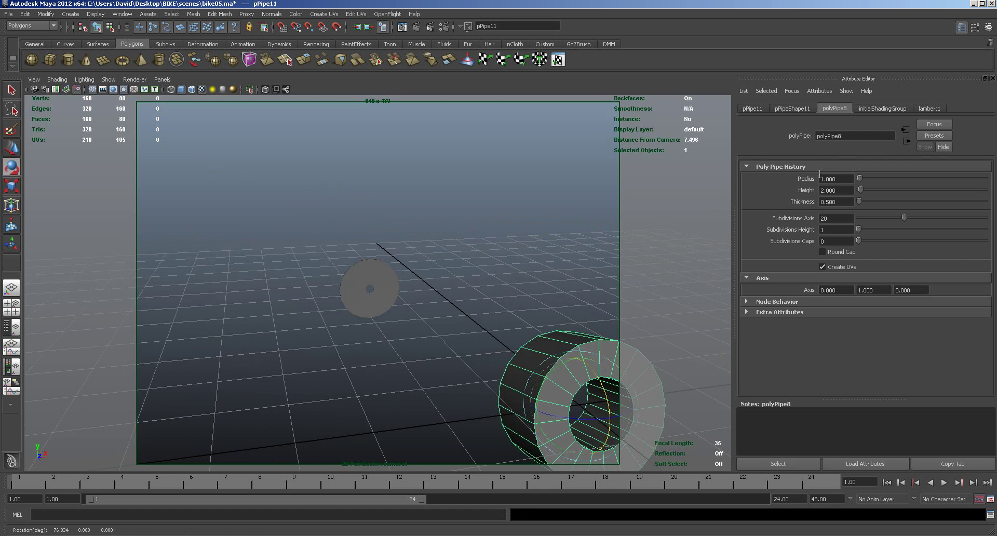
left_click(795, 108)
left_click(759, 109)
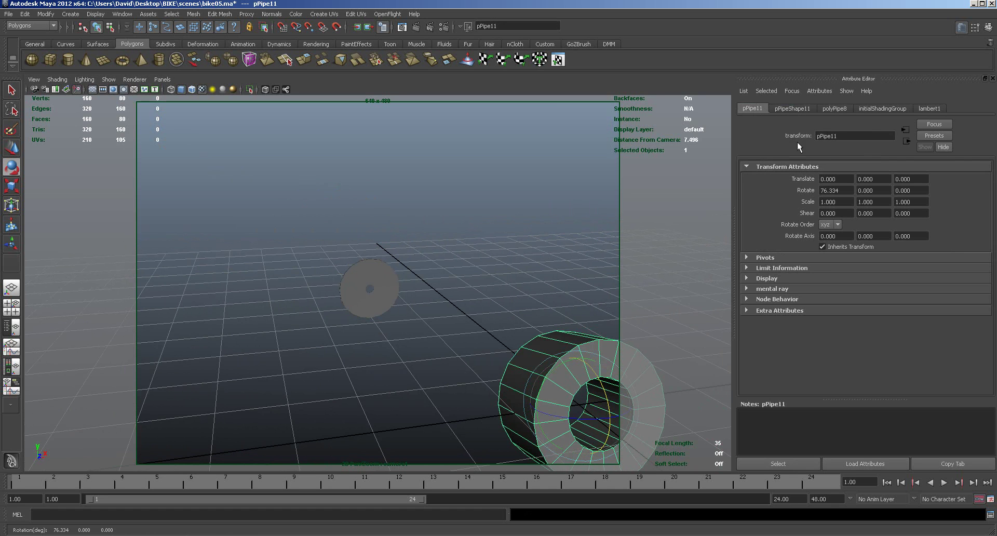
left_click(846, 190)
type("90")
key("Return")
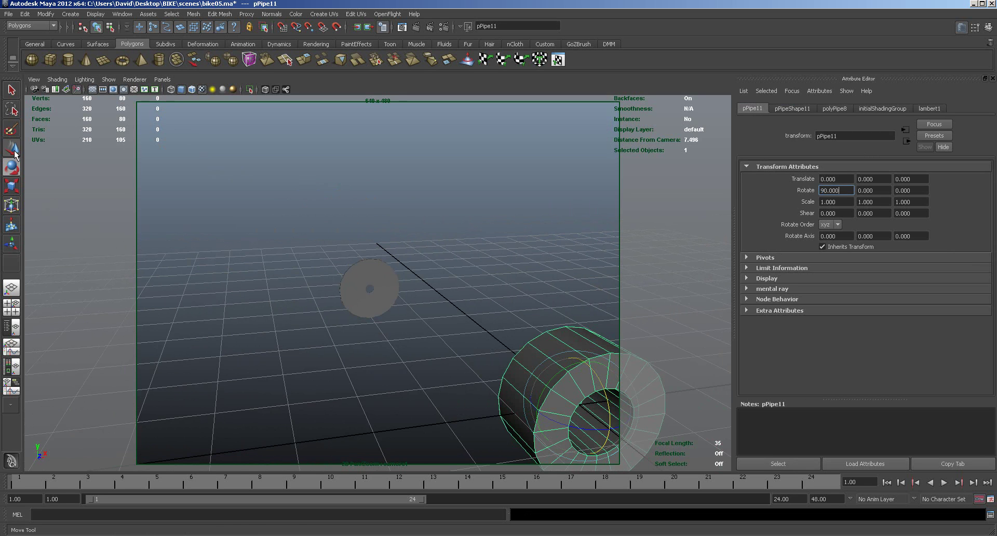
Flatten the new pipe along its axis into a thin disc.
key("w")
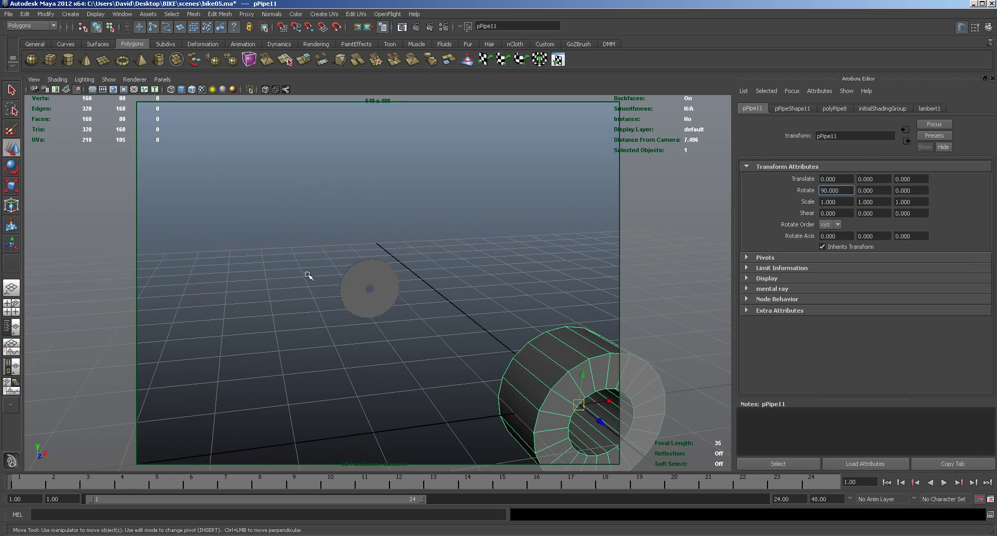
left_click(238, 204)
key("space")
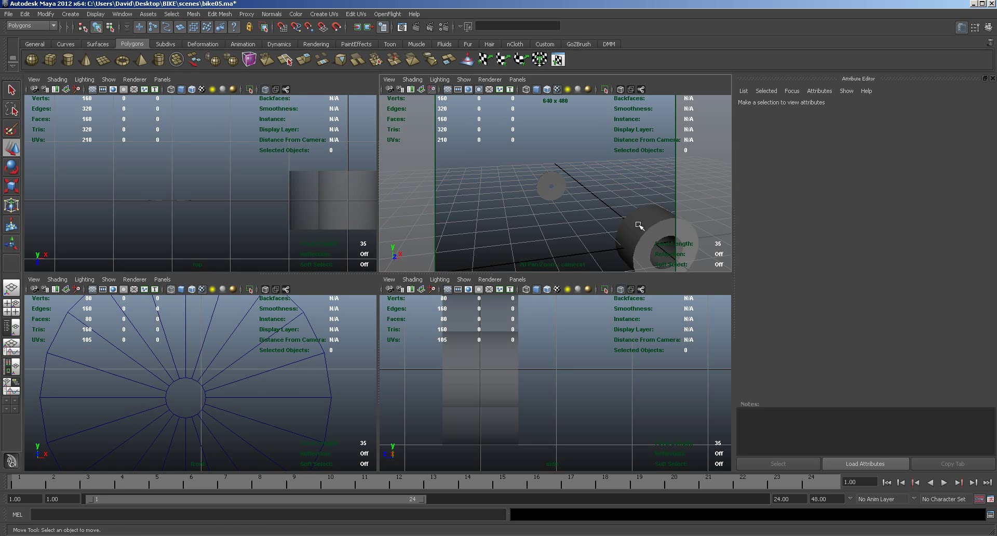
left_click(646, 224)
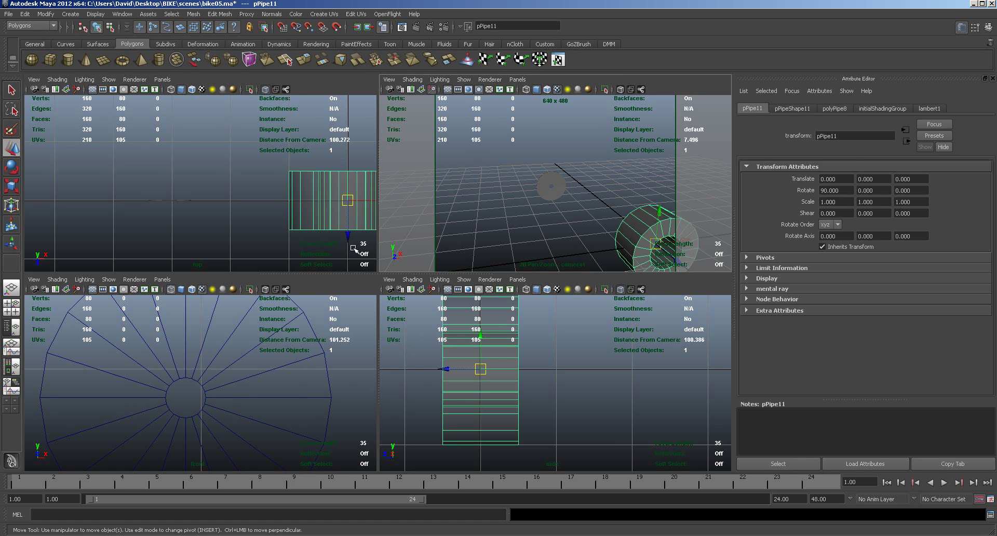
left_click(833, 109)
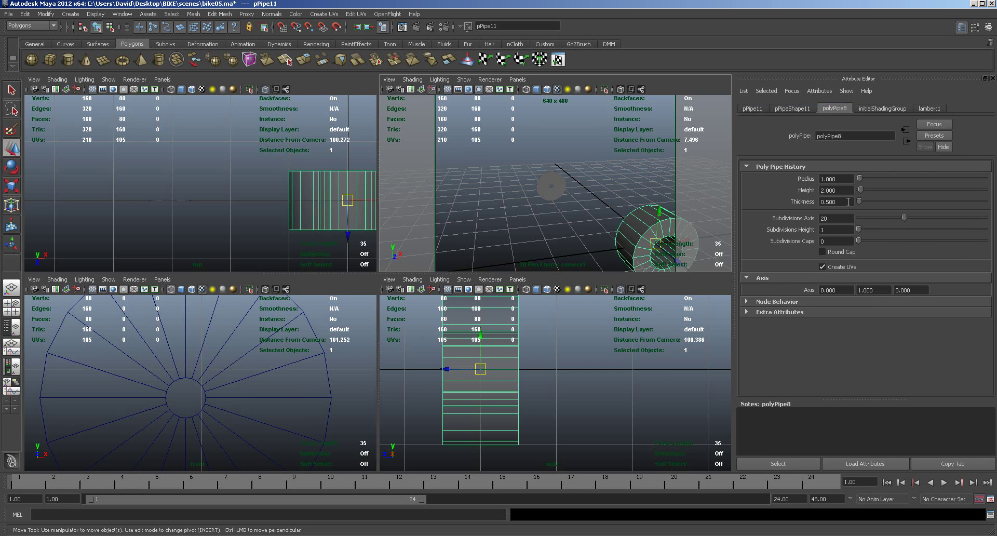
key("r")
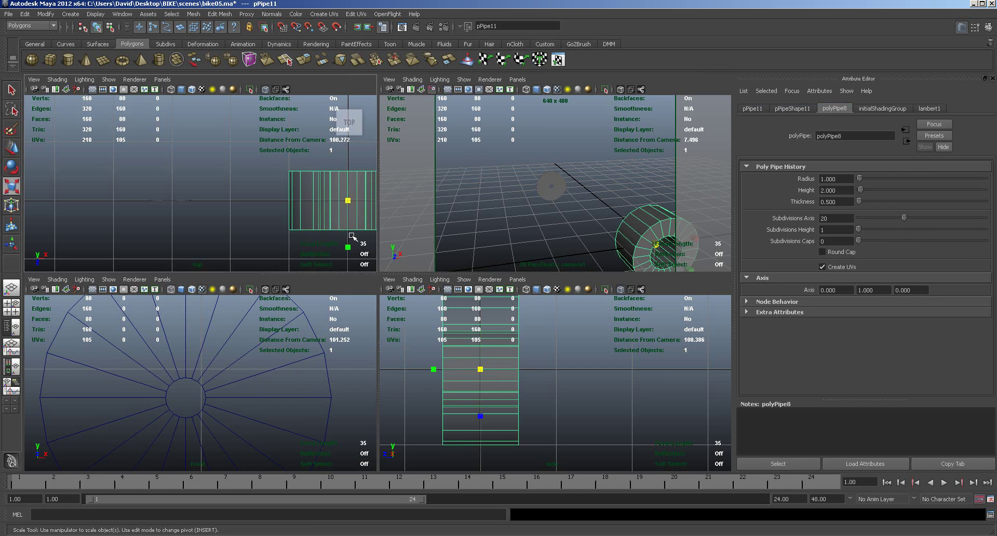
left_click_drag(349, 250, 349, 207)
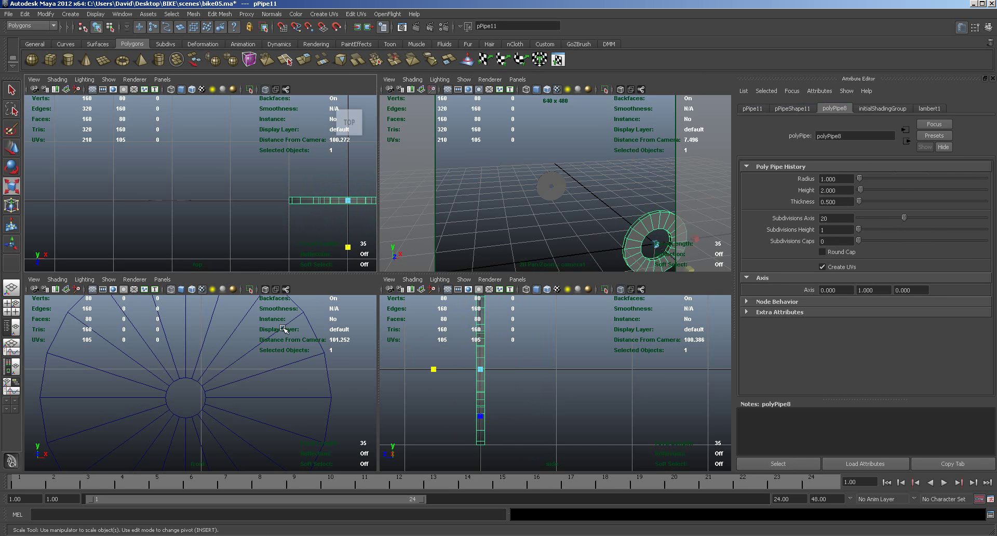
Centre the flattened pipe over the existing disc in the front view and scale it uniformly to about 0.621.
scroll(227, 329, "down", 5)
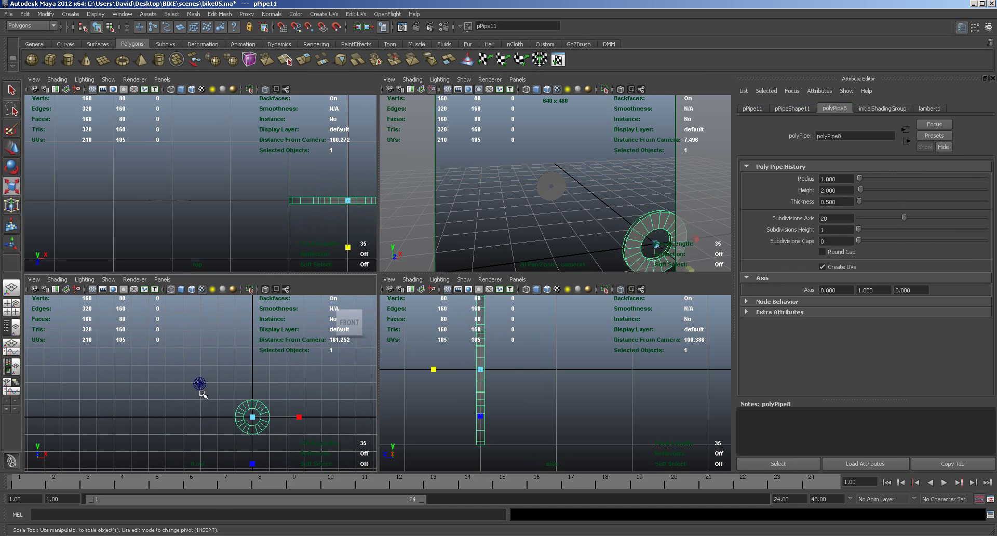
key("w")
left_click_drag(256, 418, 203, 386)
key("space")
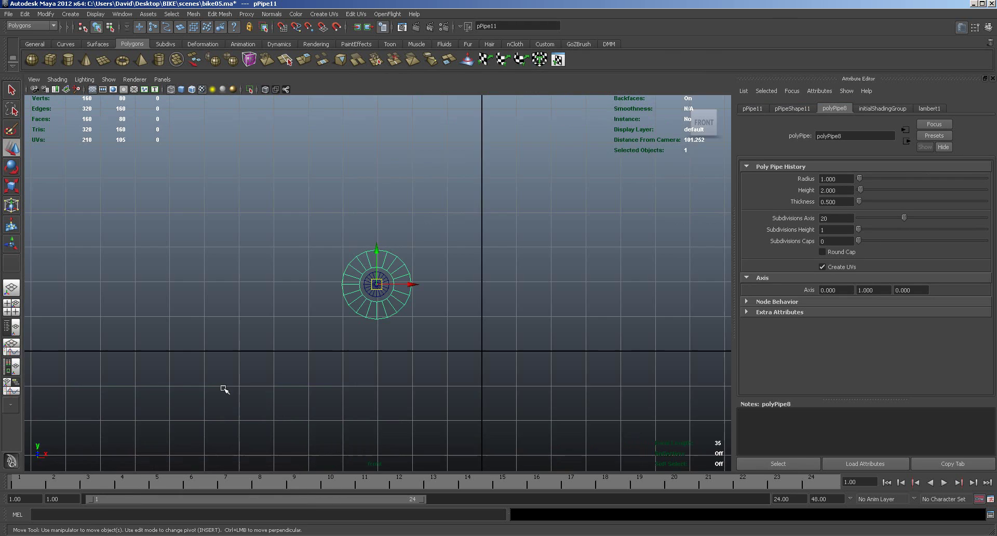
key("f")
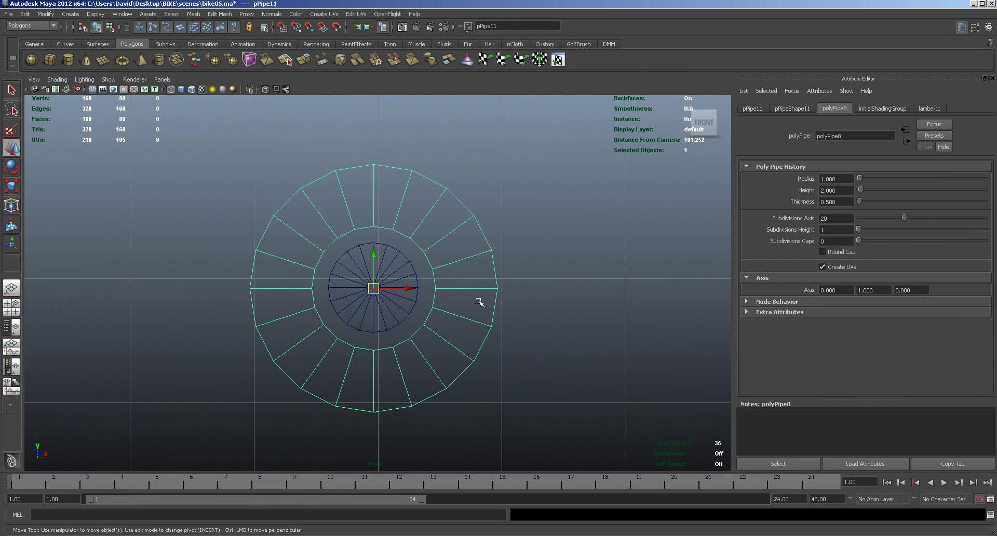
key("r")
left_click_drag(374, 289, 313, 260)
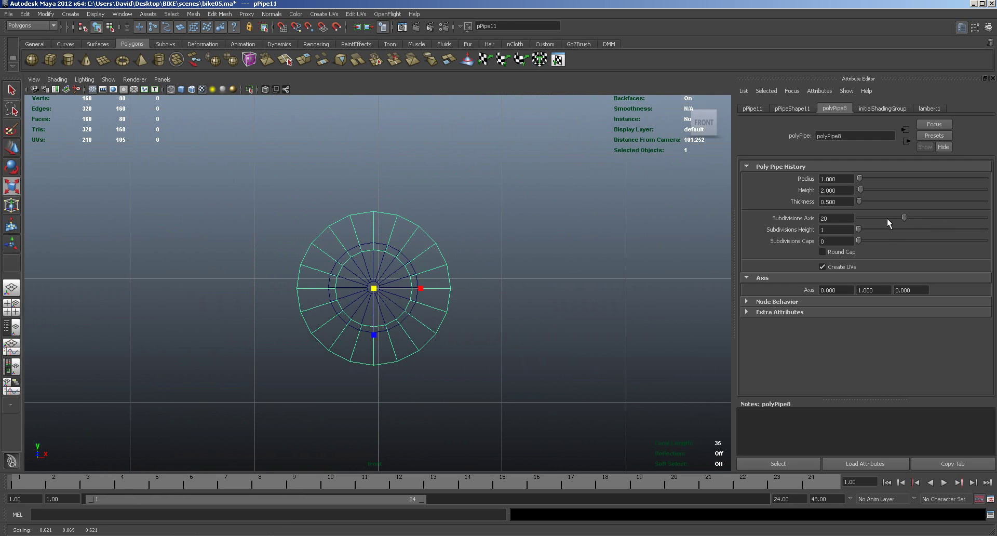
Try radius values of 0.5 and 0.7 on the new pipe against the existing disc's outline.
left_click_drag(863, 178, 860, 180)
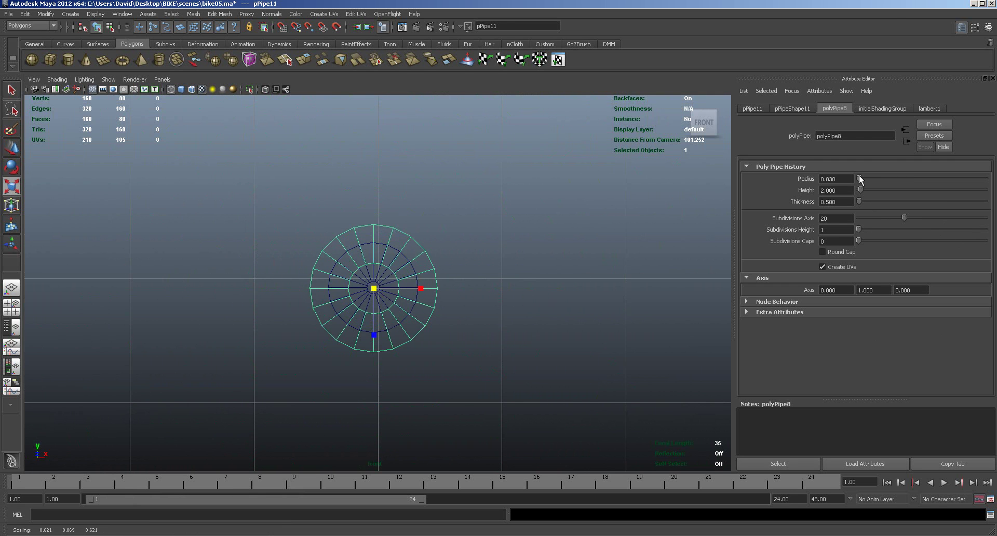
left_click(834, 178)
type("0.5")
key("Return")
scroll(545, 345, "up", 5)
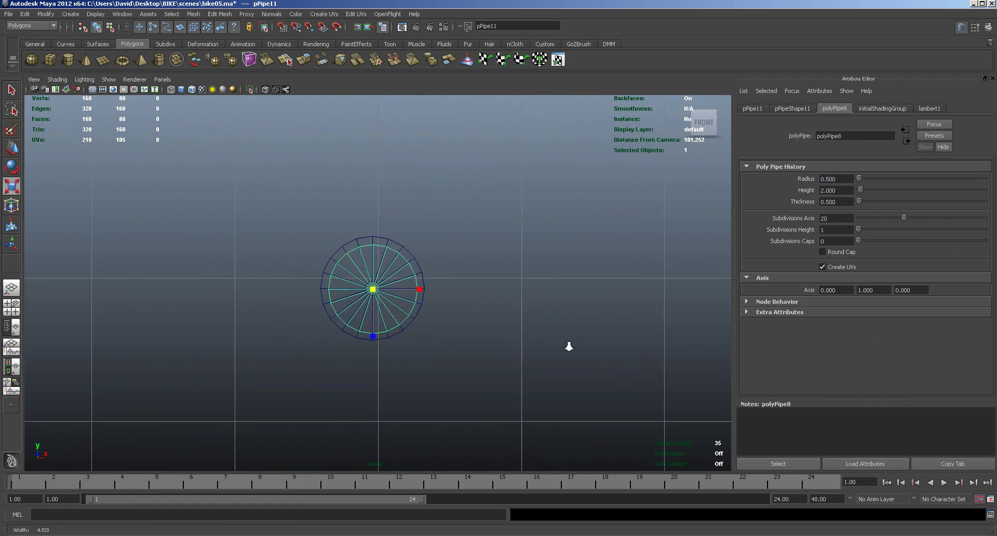
left_click_drag(837, 179, 828, 180)
type("7")
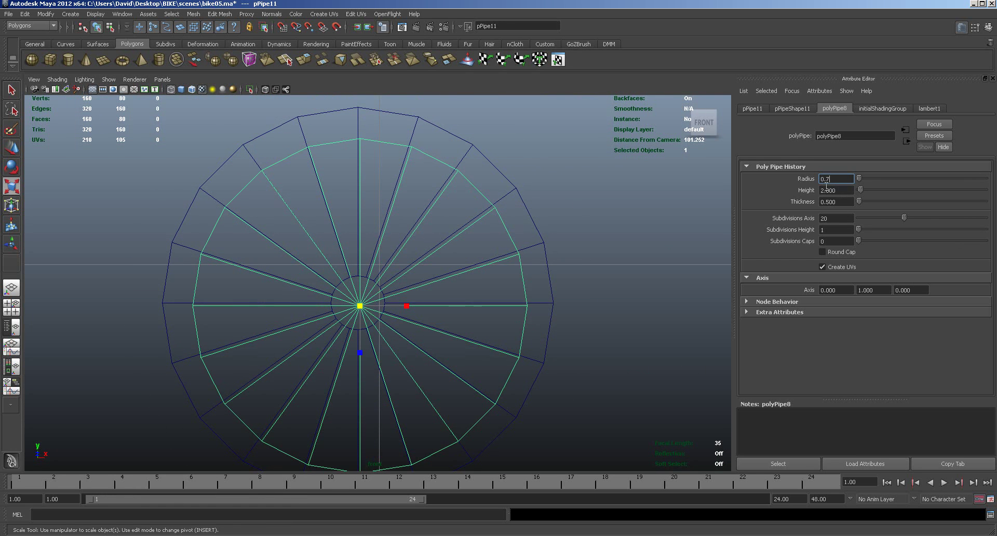
key("Return")
Set the new pipe's Radius to 0.6 and deselect it.
left_click_drag(838, 178, 829, 179)
type("6")
key("Return")
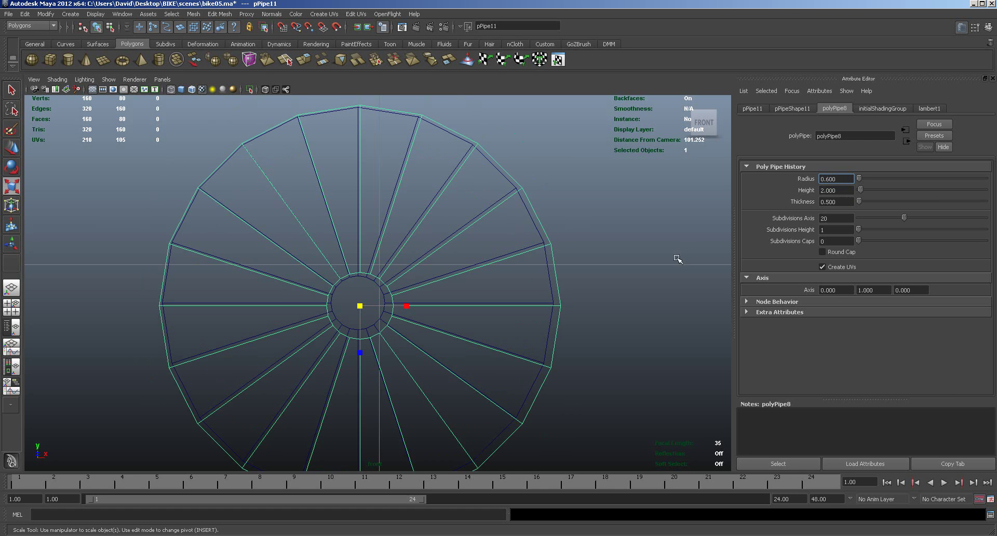
left_click(620, 276)
Move the new pipe along Z clear of the old disc, and delete the old disc.
key("space")
left_click_drag(581, 224, 625, 236, "alt")
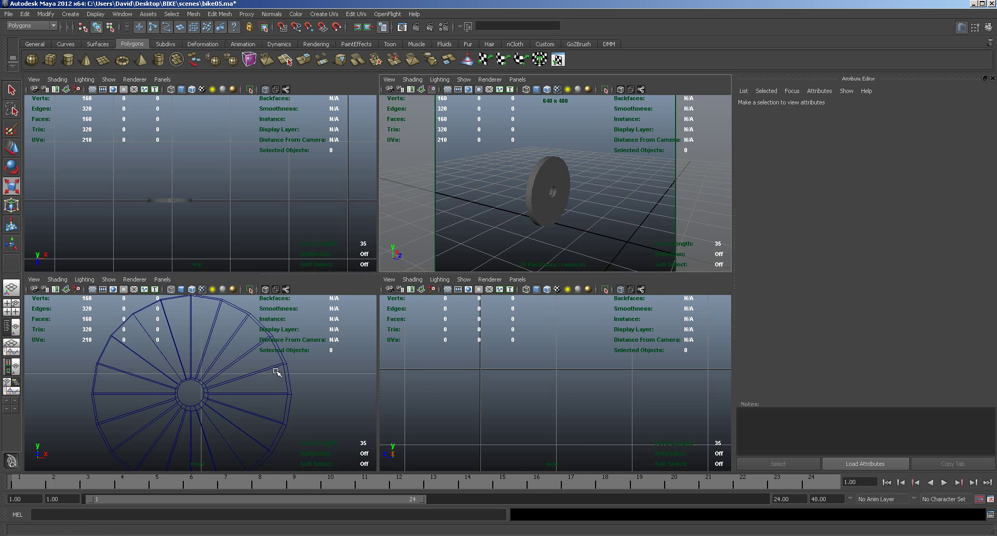
left_click(289, 376)
scroll(428, 202, "down", 4)
right_click_drag(429, 201, 510, 233, "alt")
key("w")
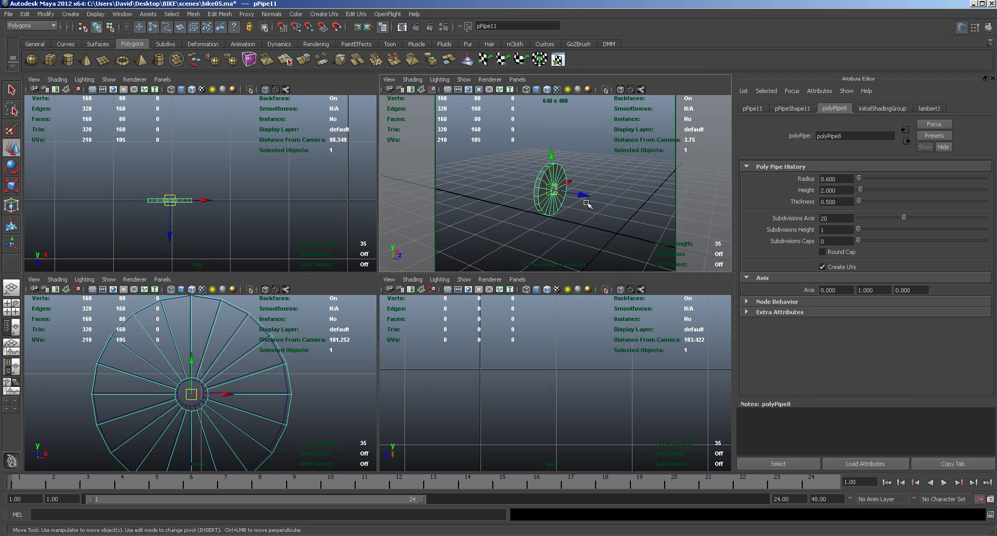
left_click_drag(585, 198, 598, 201)
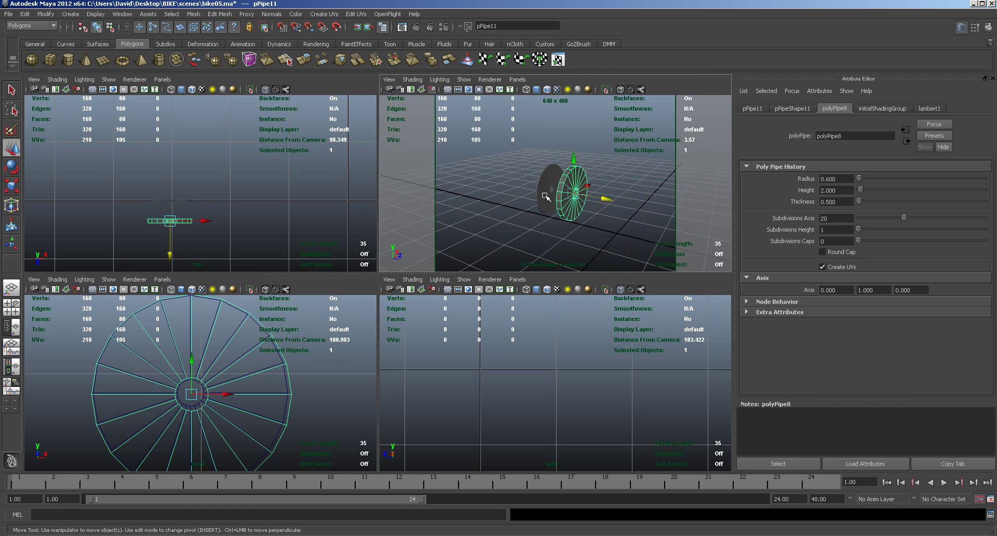
left_click(544, 197)
key("Delete")
Thin the remaining pipe further to a Y scale of about 0.019.
left_click(570, 208)
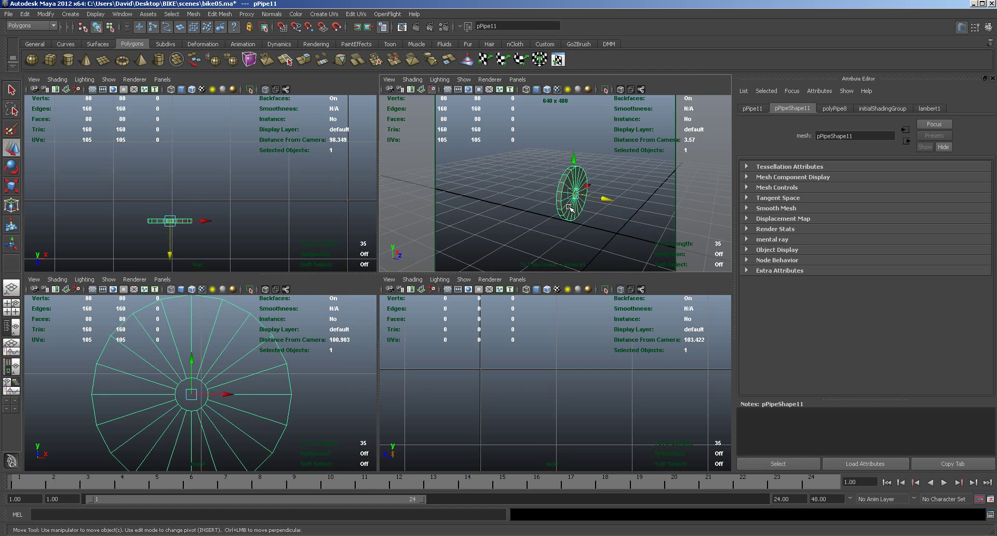
key("r")
left_click_drag(615, 203, 588, 198)
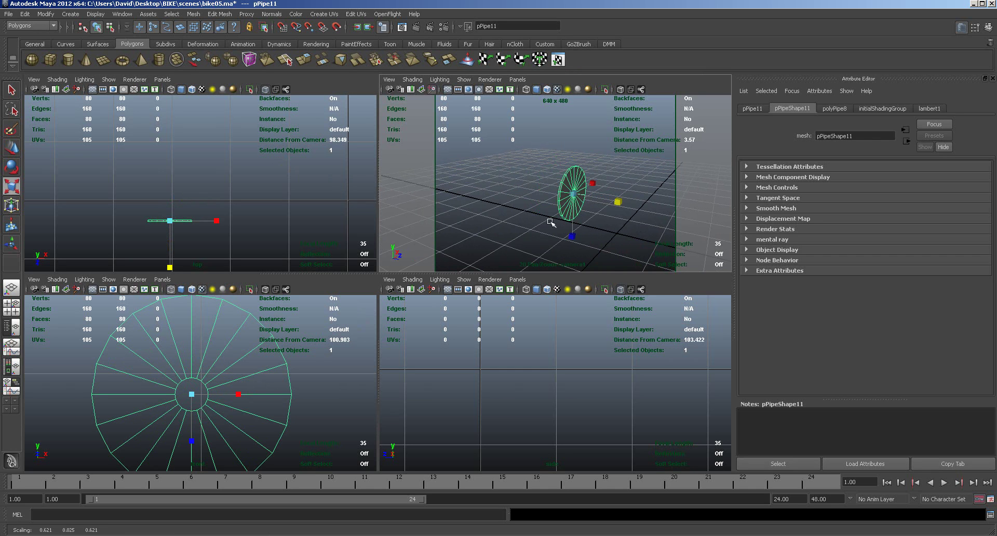
right_click_drag(568, 237, 649, 229, "alt")
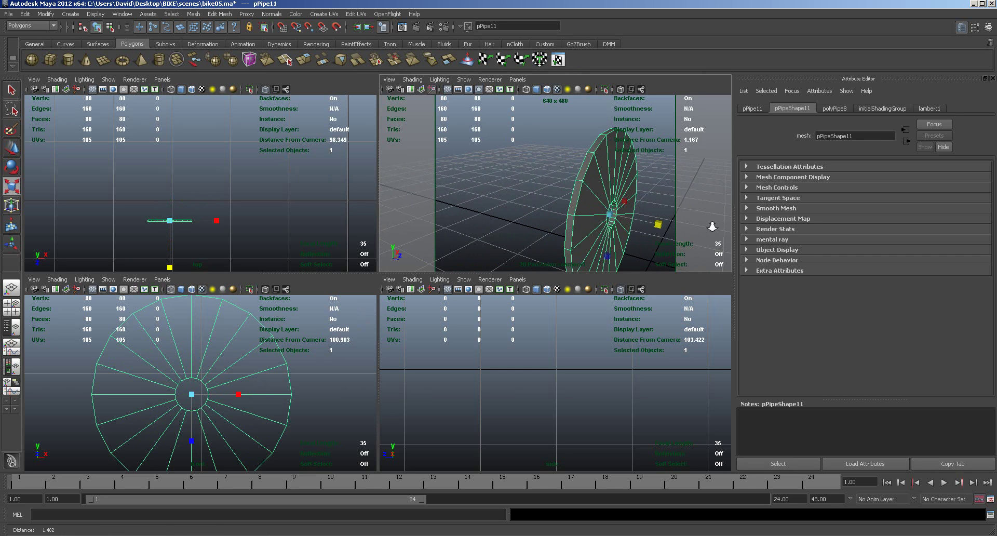
left_click_drag(658, 225, 647, 224)
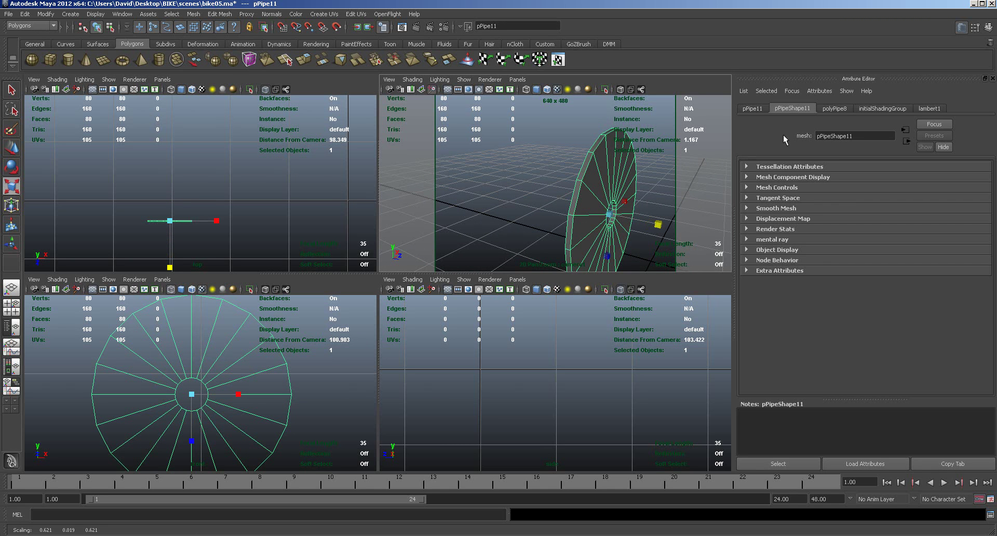
Set the thin pipe's Subdivisions Axis to 48.
left_click(834, 108)
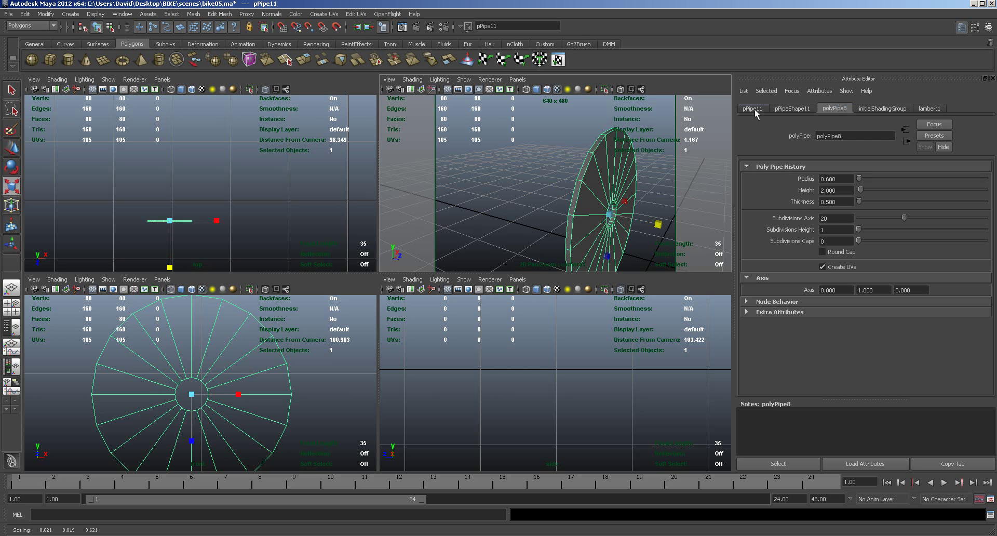
left_click_drag(626, 206, 603, 179, "alt")
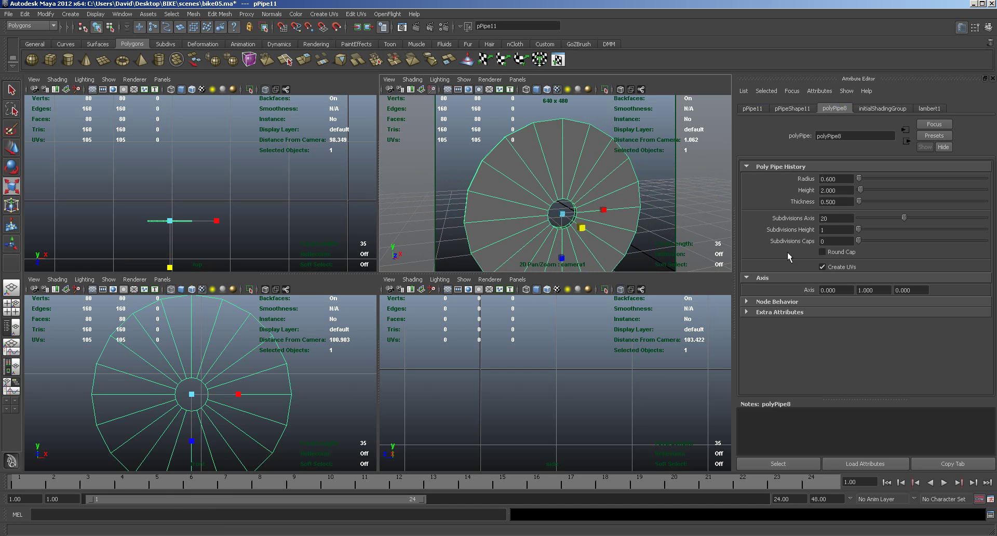
double_click(834, 219)
type("48")
key("Return")
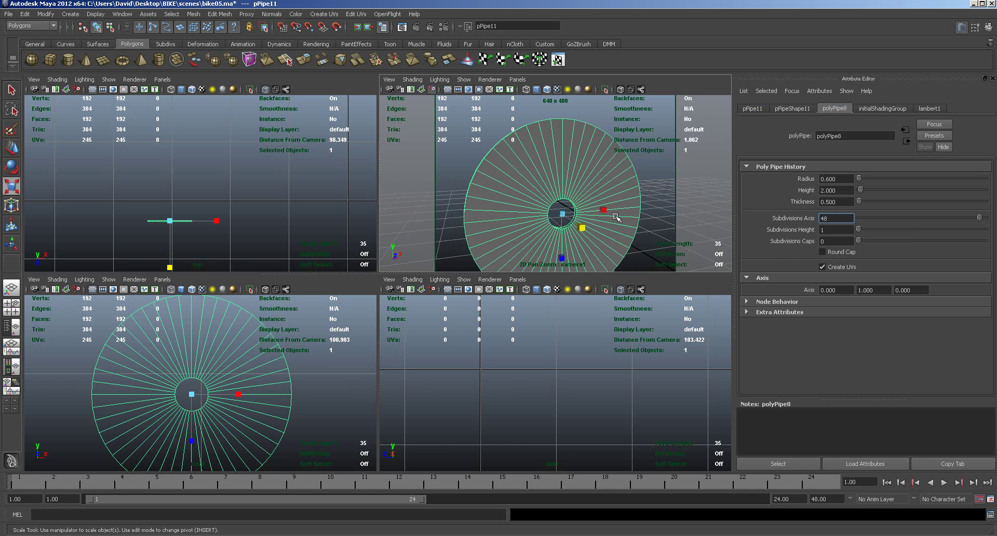
left_click_drag(616, 217, 550, 130, "alt")
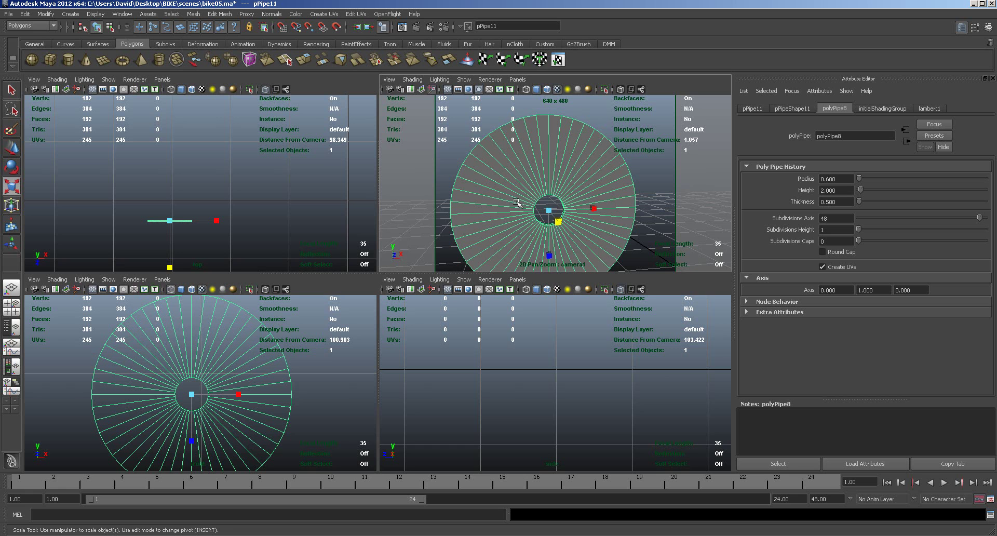
Duplicate the thin pipe and move the copy back along Z, behind the original.
key("w")
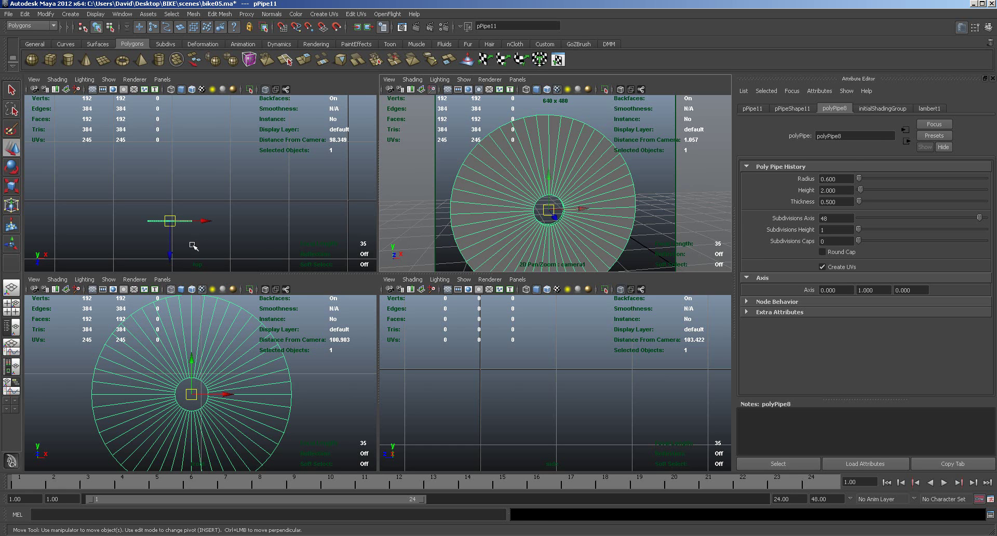
key("ctrl+d")
left_click_drag(170, 258, 174, 182)
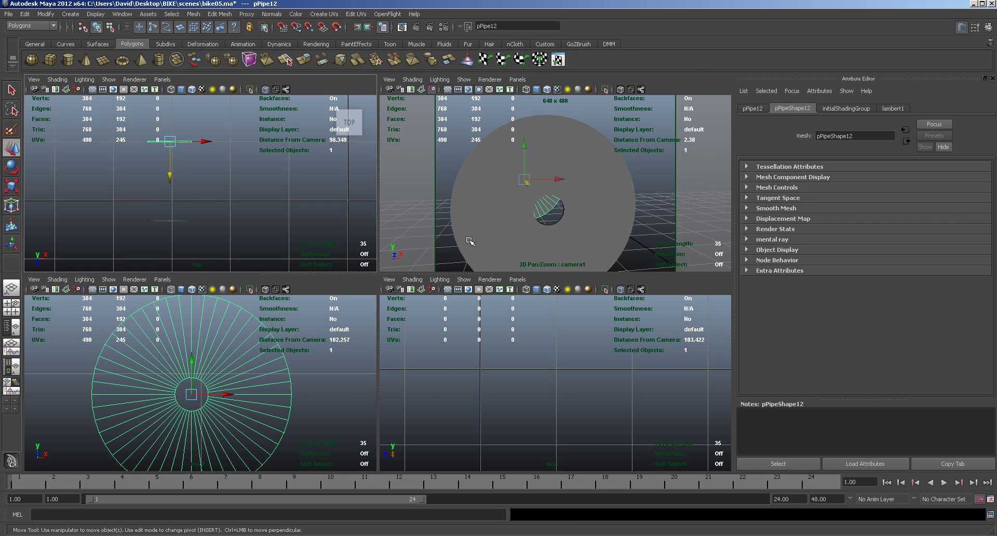
left_click(756, 109)
left_click(803, 109)
left_click(747, 177)
left_click(747, 176)
left_click(747, 166)
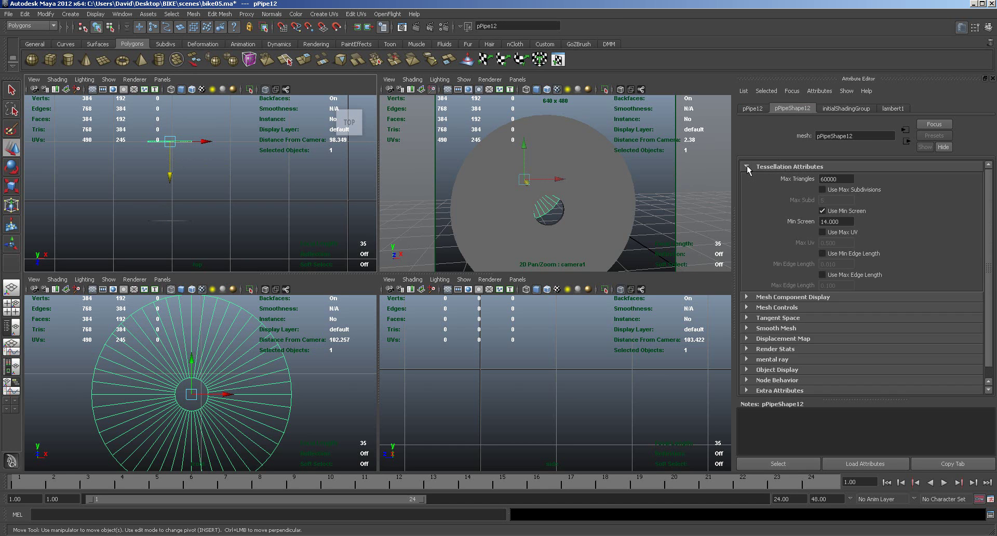
left_click(747, 166)
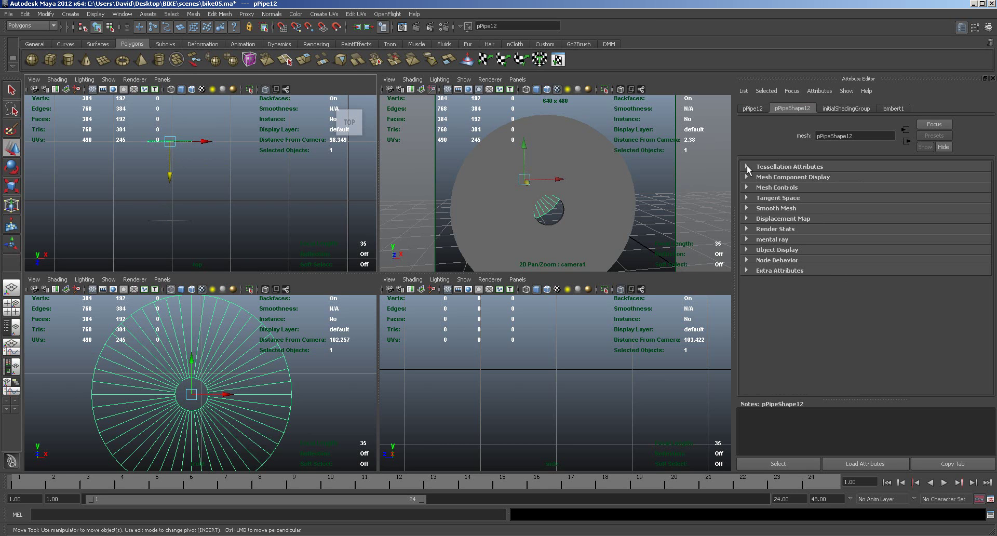
Freeze the original front pipe's transformations, delete its history and check its transform values.
left_click(617, 203)
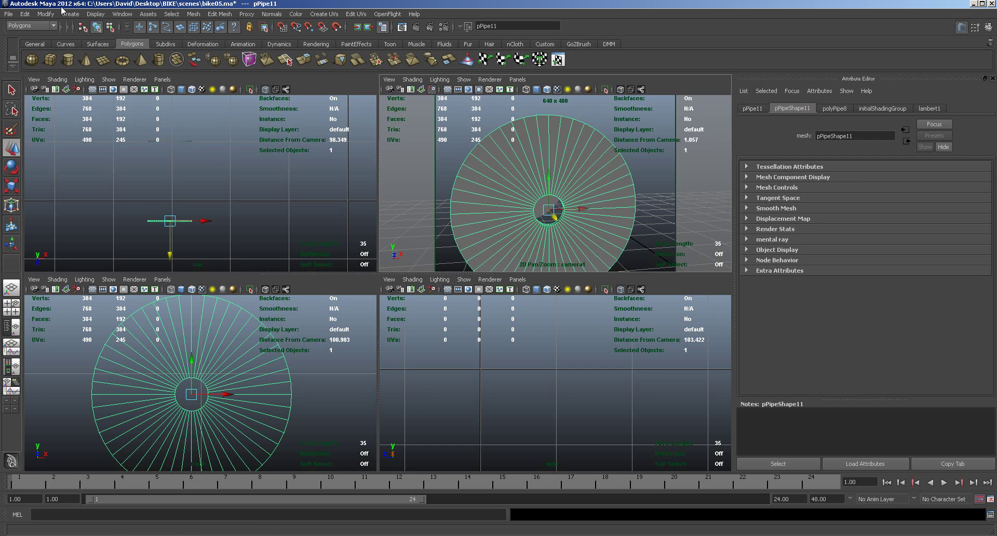
left_click(46, 14)
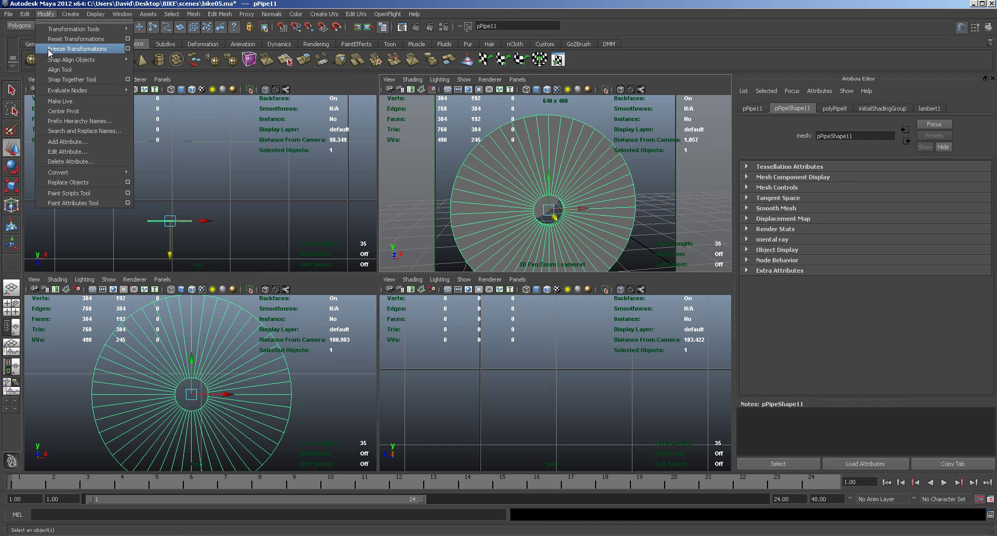
left_click(73, 49)
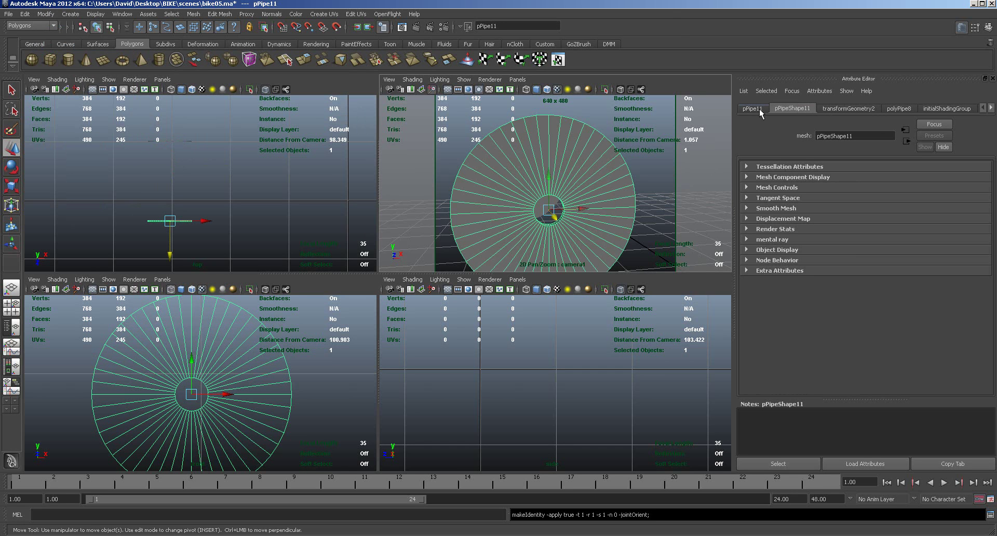
left_click(25, 14)
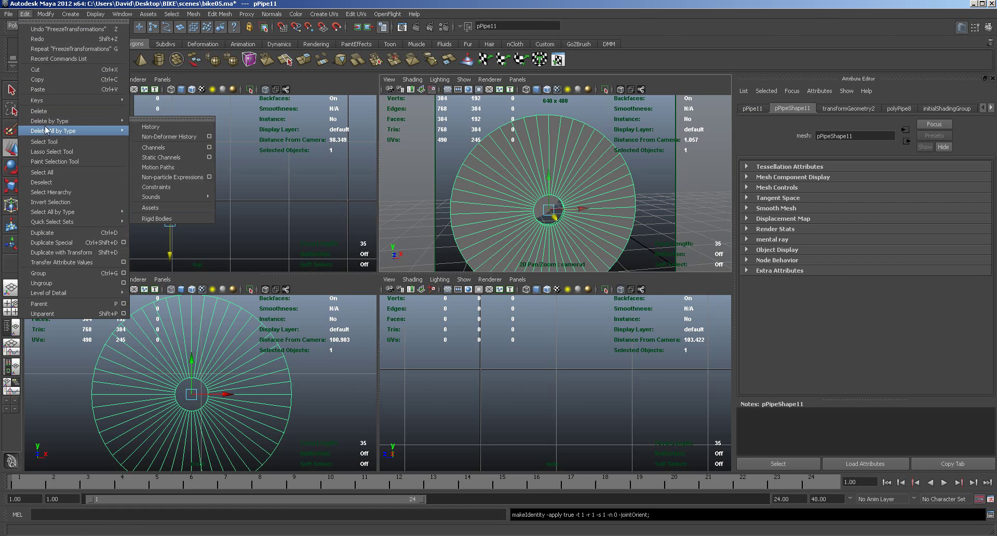
mouse_move(118, 121)
left_click(150, 127)
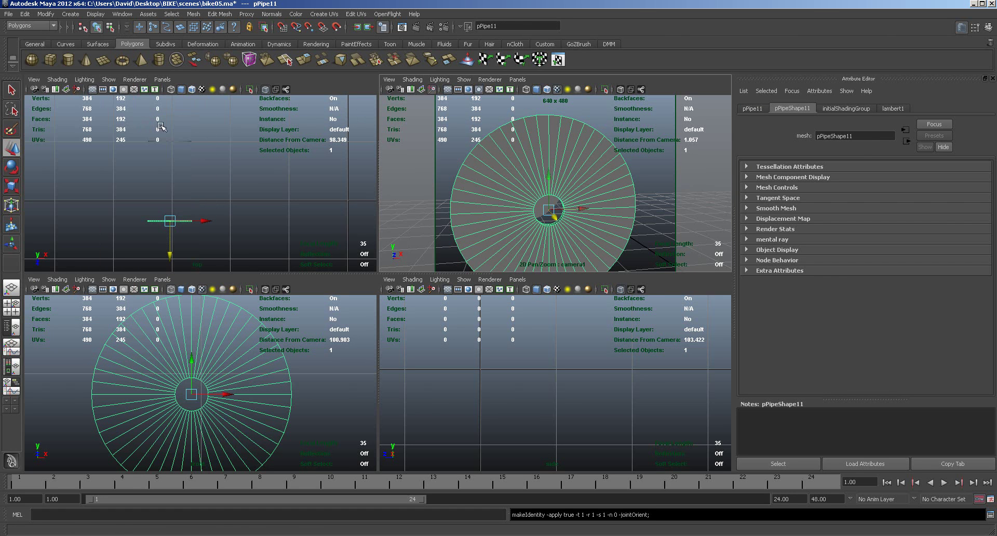
left_click(762, 109)
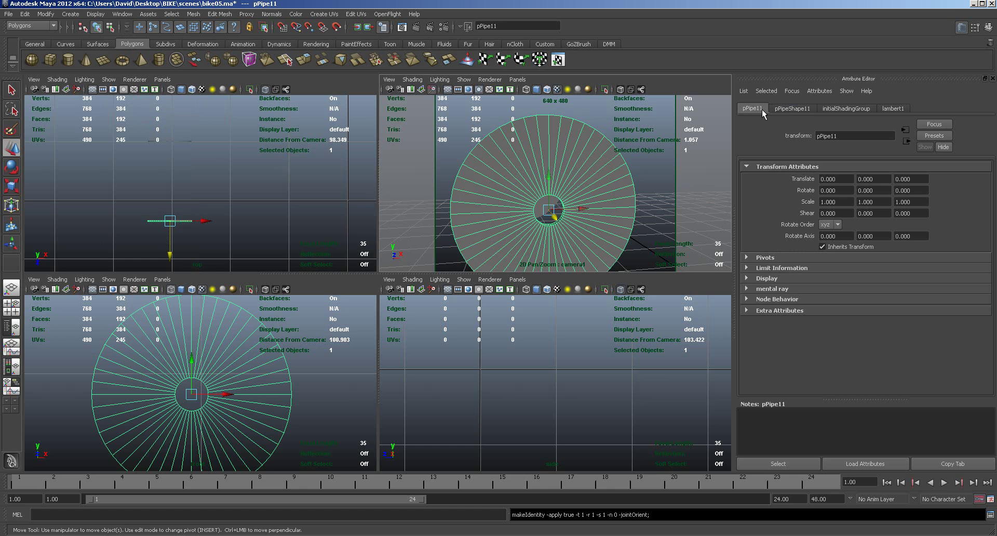
Undo the history deletion on the front pipe and check its Poly Pipe History settings.
left_click(793, 109)
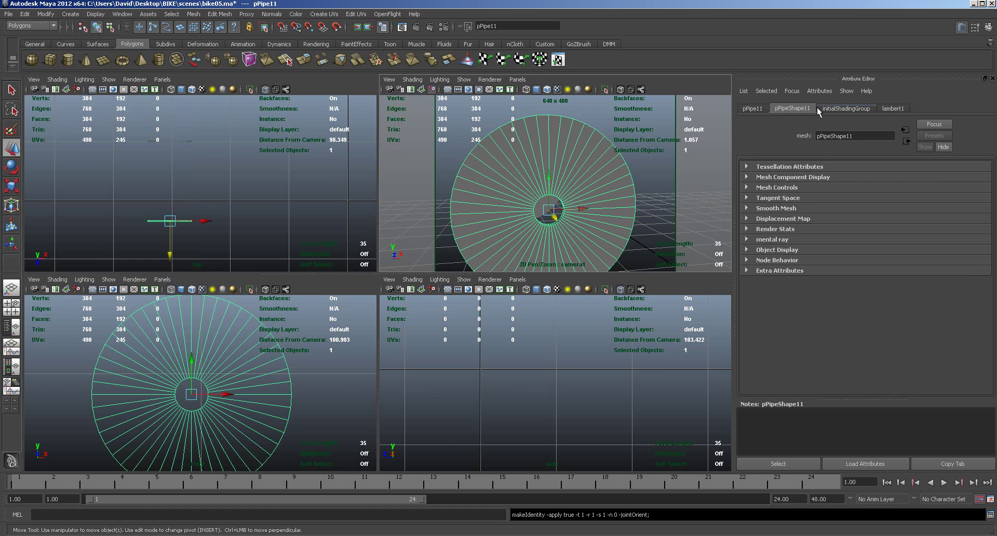
key("super")
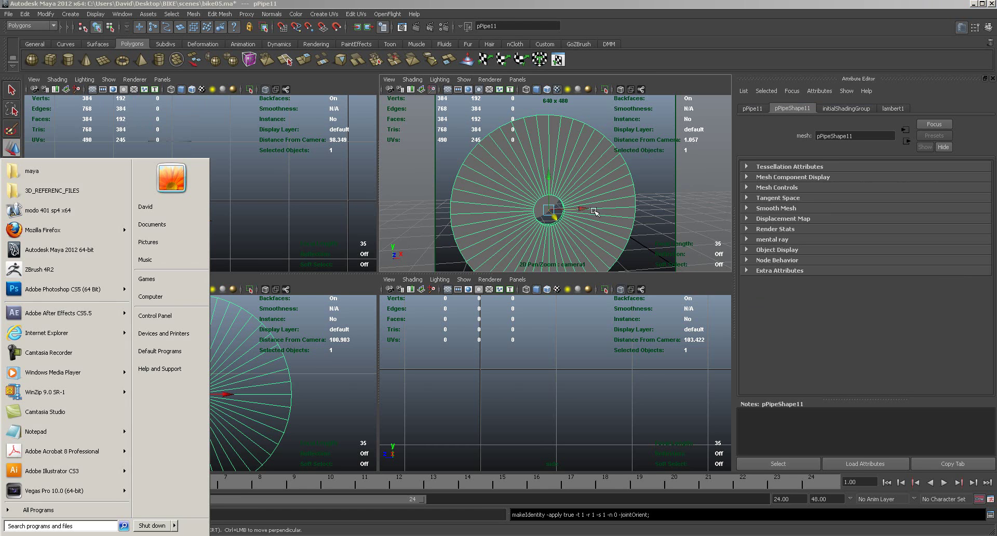
key("super")
key("ctrl+z")
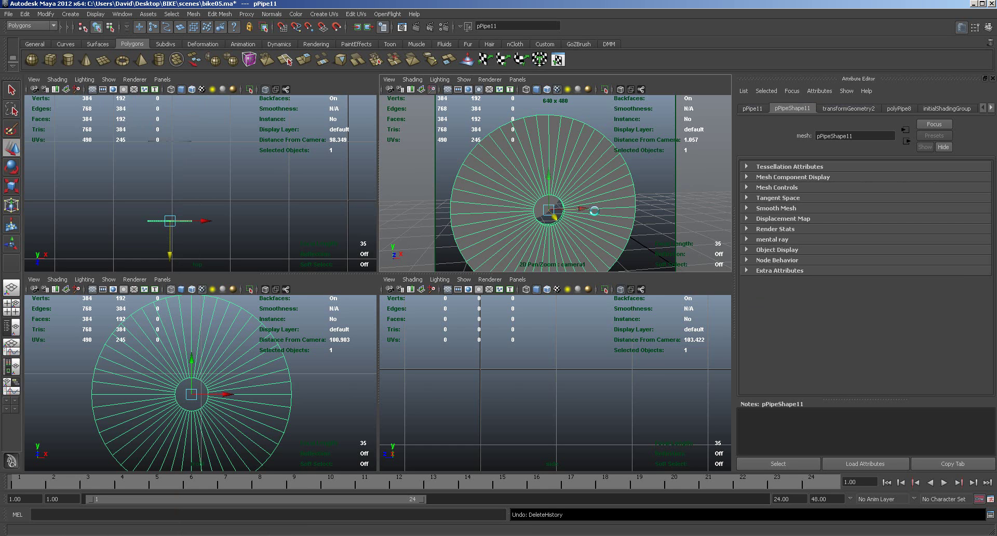
left_click(895, 109)
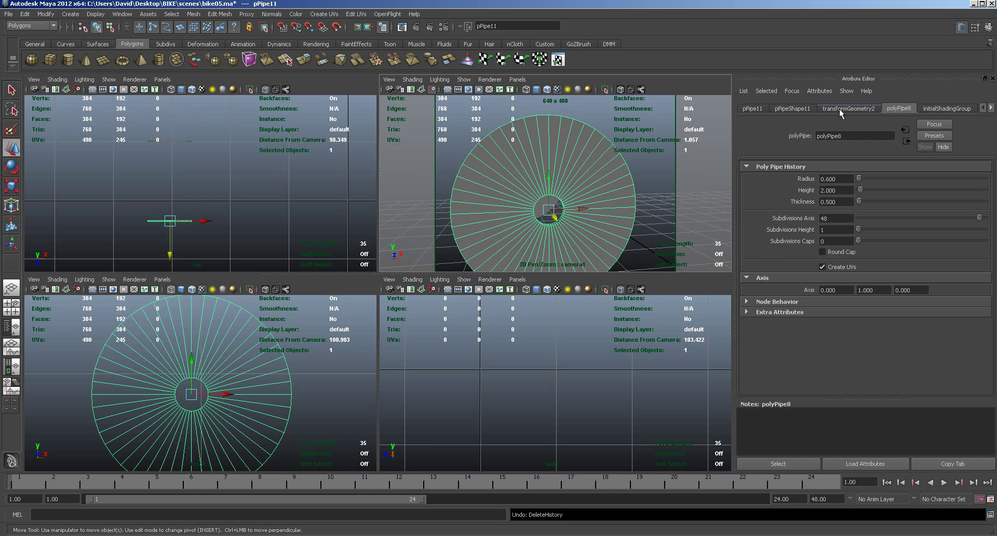
Freeze the front pipe's transformations again, keeping its construction history.
left_click(757, 110)
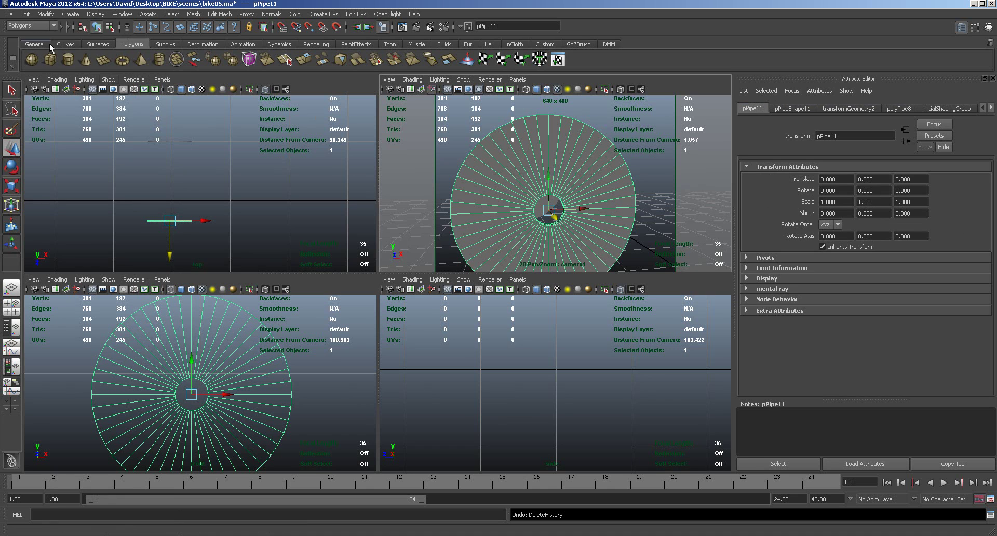
left_click(46, 14)
left_click(58, 49)
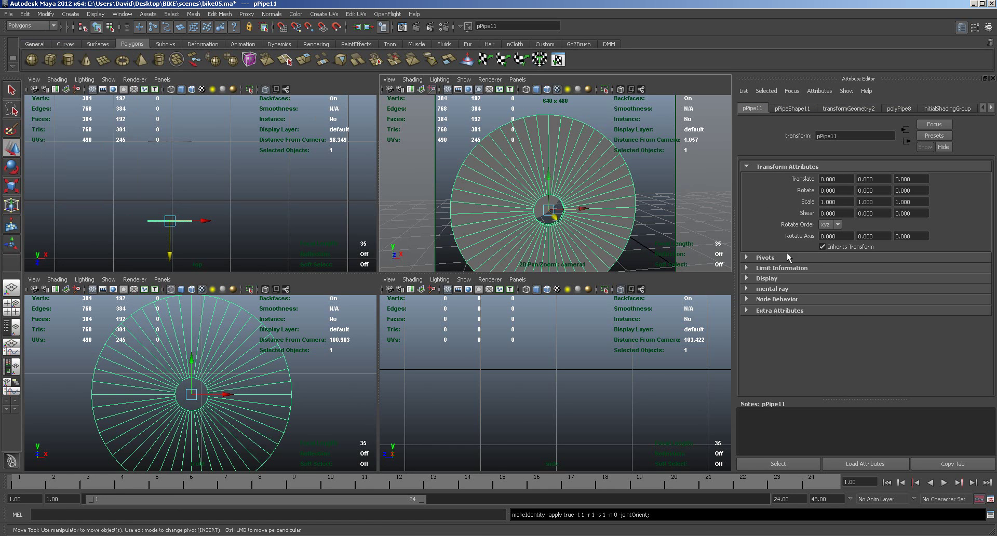
Scale the front pipe to 0.75 in X and Y.
left_click_drag(838, 201, 820, 202)
type("0.75")
key("Tab")
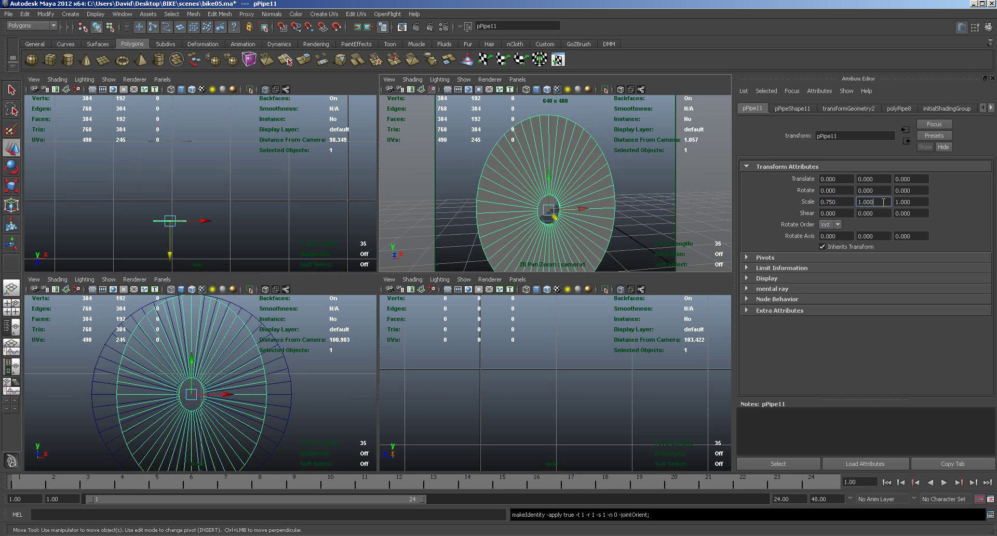
type("0.75")
key("Return")
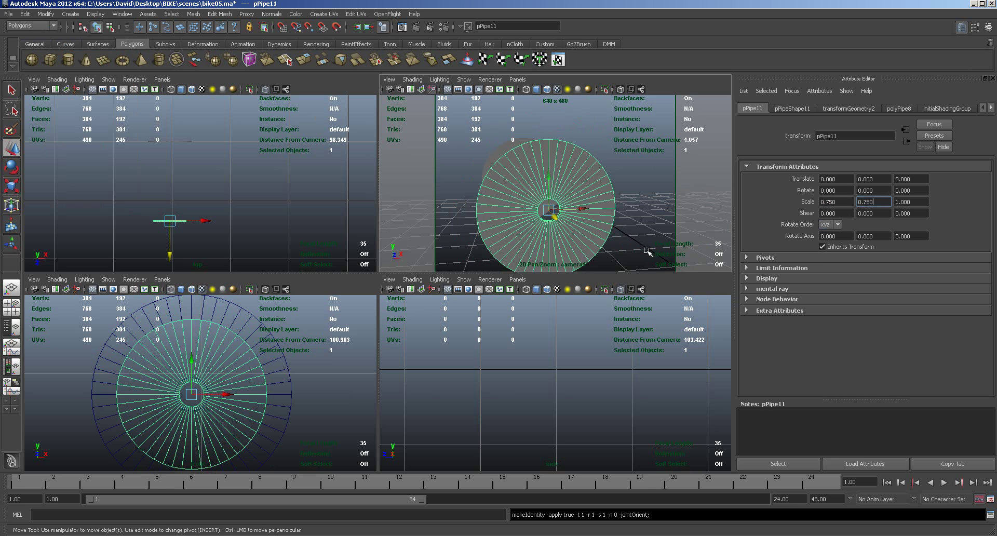
Set the front pipe's Subdivisions Axis to 36, duplicate it and move the copy back along Z toward the larger sprocket.
left_click_drag(632, 251, 639, 252, "alt")
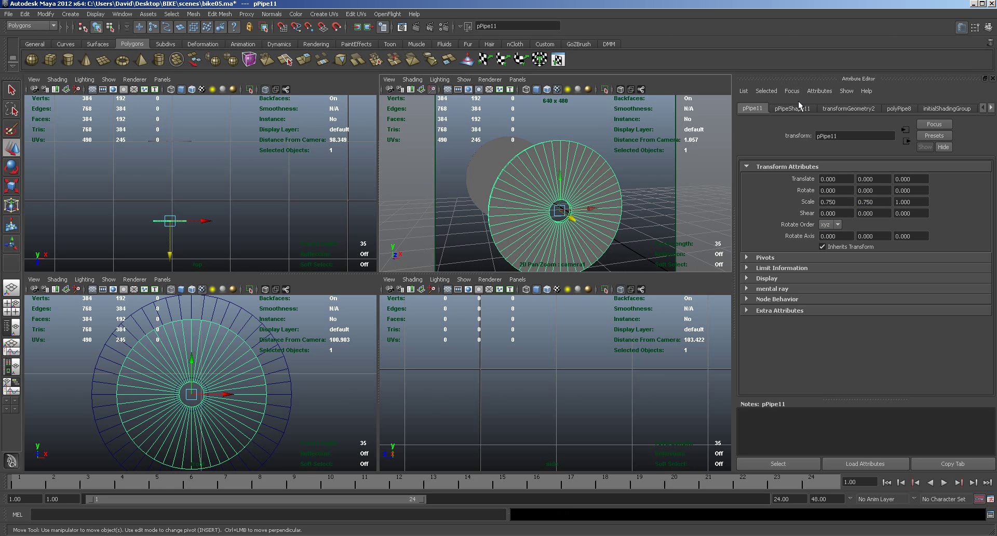
left_click(890, 108)
double_click(824, 219)
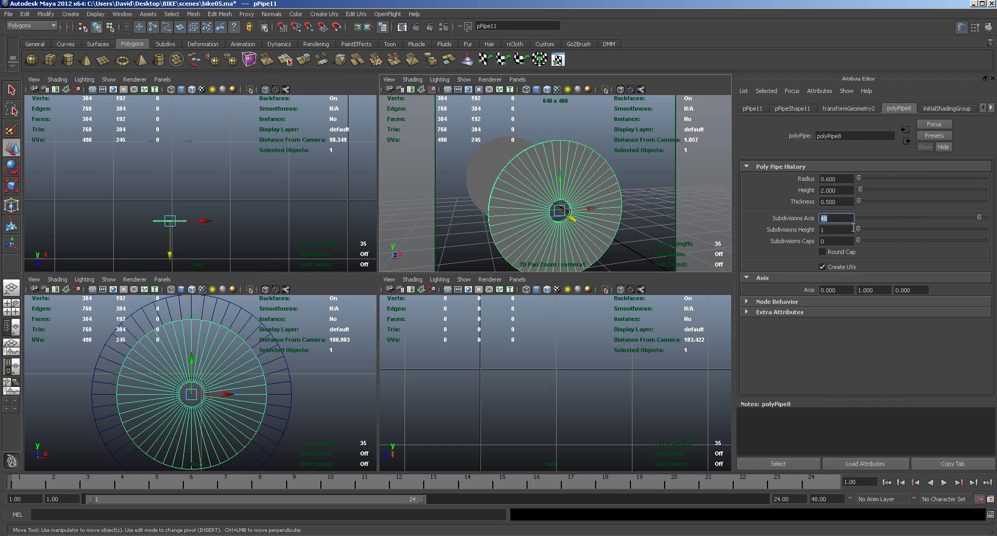
type("36")
key("Return")
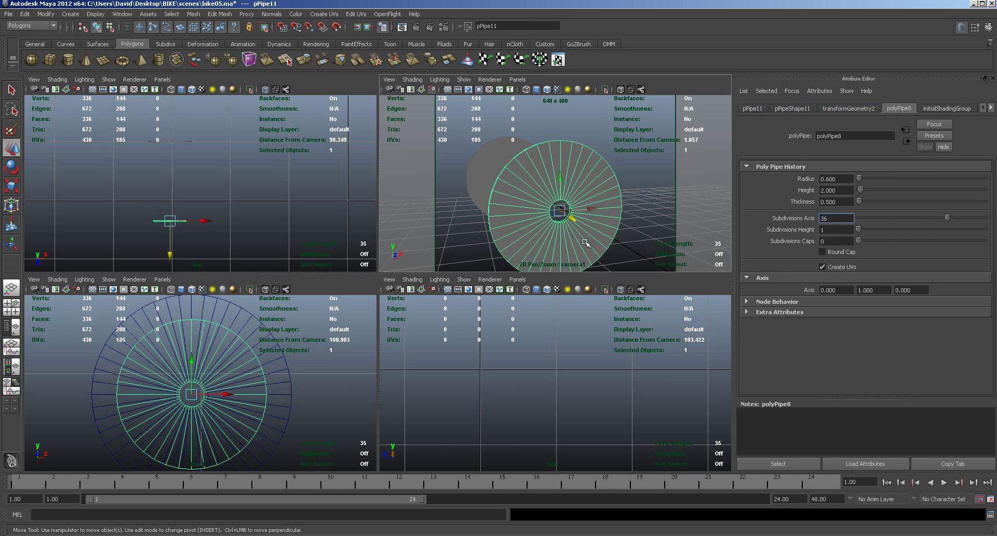
key("ctrl+d")
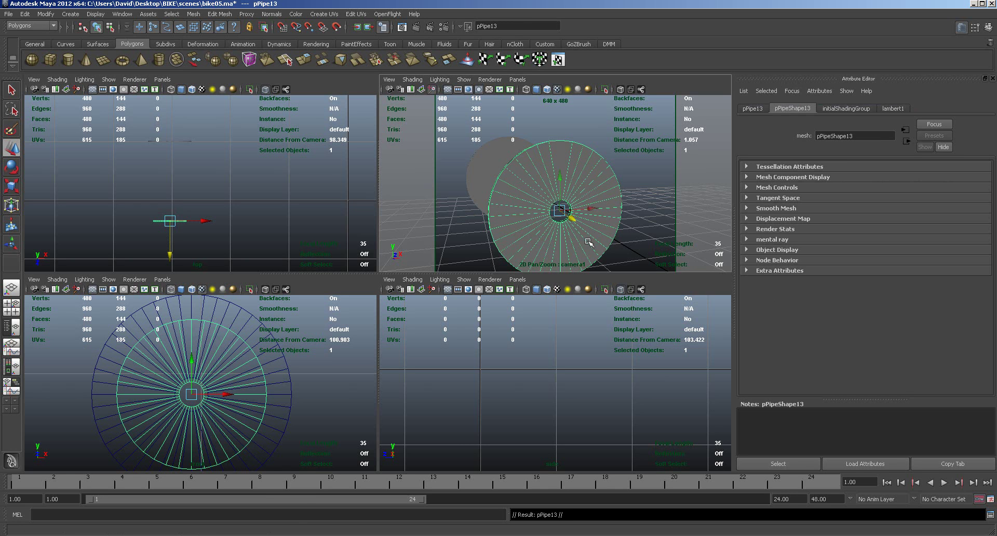
left_click_drag(639, 241, 540, 212, "alt")
Select the original front pipe and set its X and Y scale to 0.5.
left_click(574, 223)
key("f")
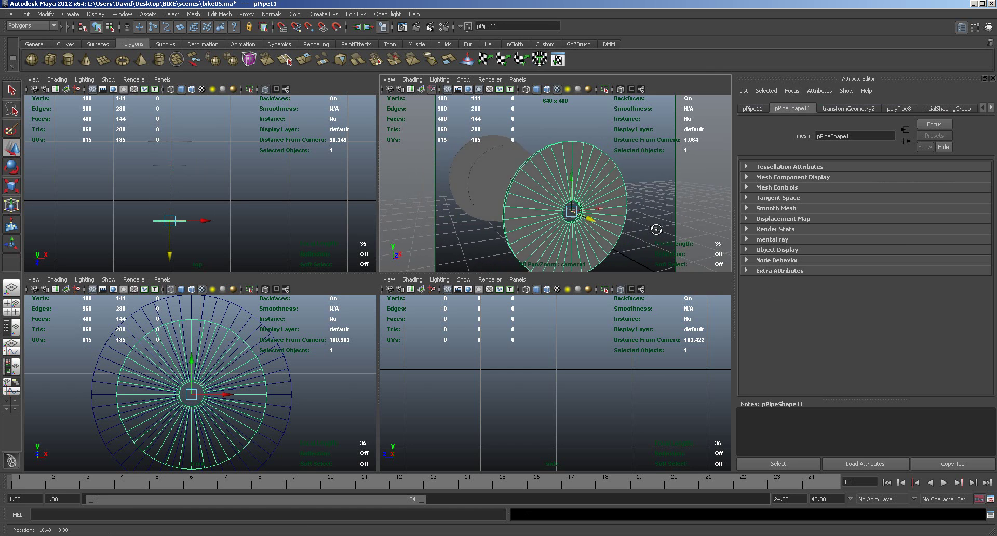
left_click(756, 111)
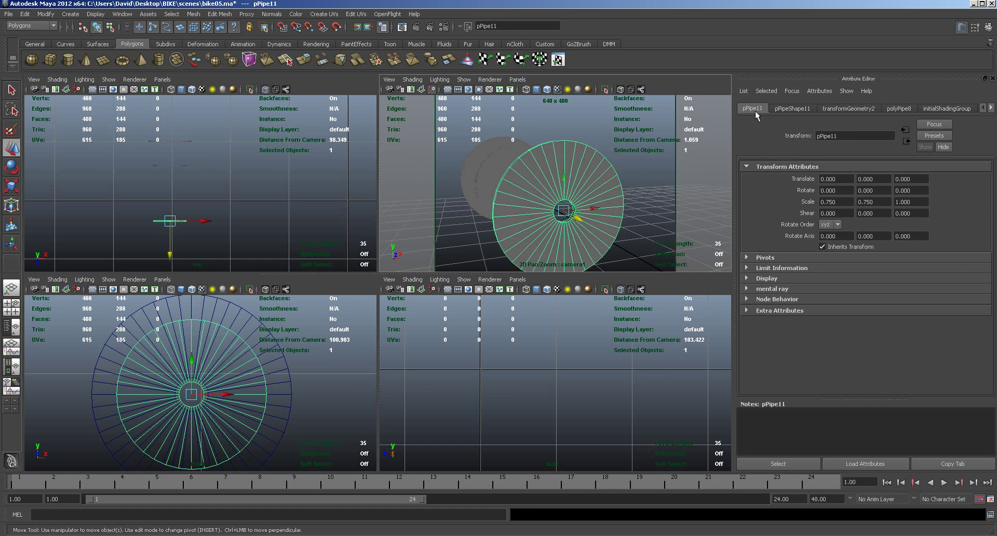
left_click_drag(837, 203, 828, 202)
type("500")
left_click_drag(875, 202, 863, 203)
type("5")
key("Return")
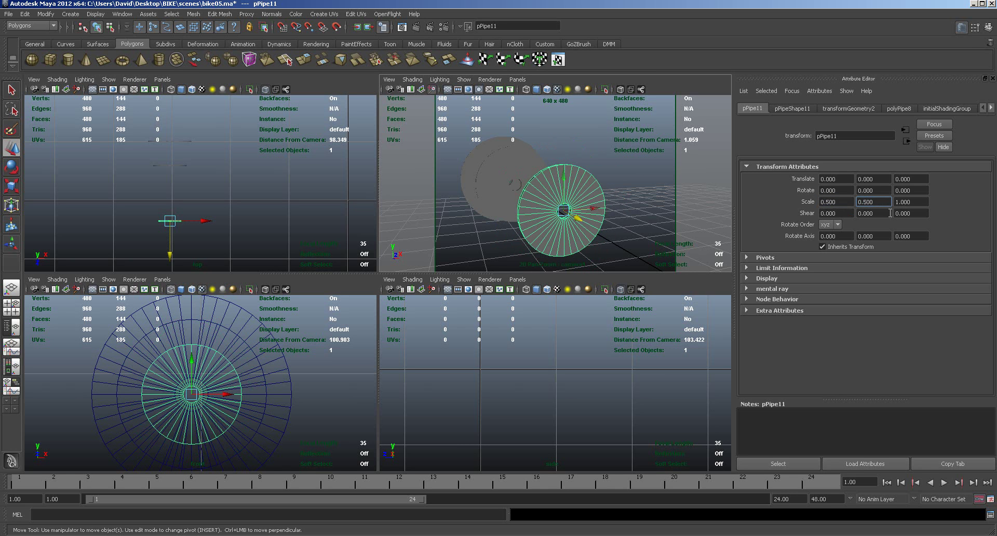
Set the front pipe's Subdivisions Axis to 24, duplicate it and move the copy back along Z in front of the 36-sided one.
left_click(902, 108)
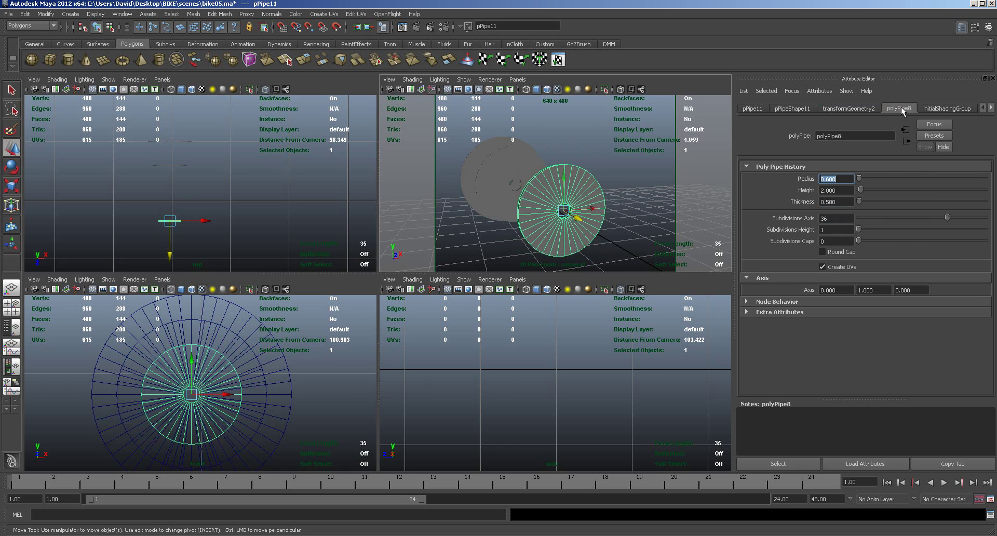
left_click(836, 218)
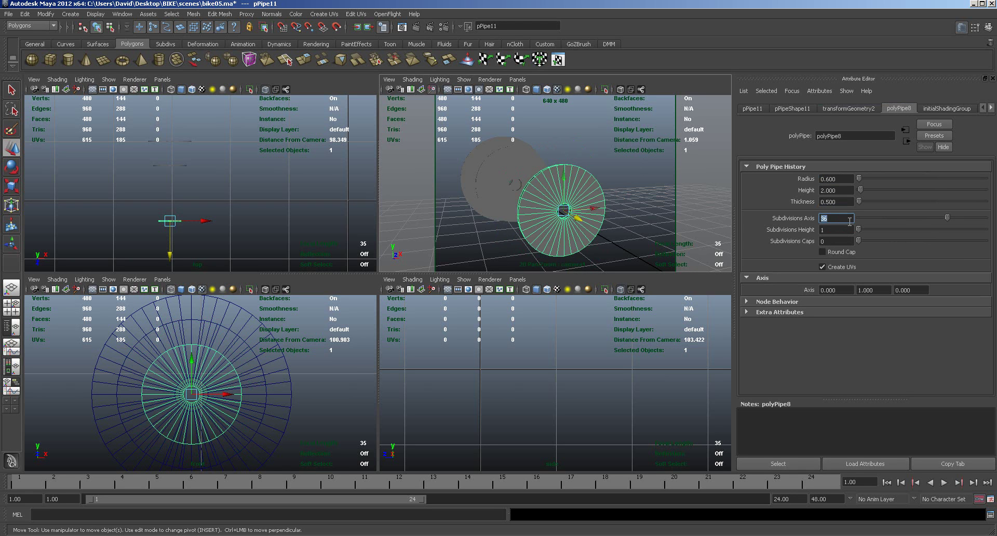
type("25")
type("4")
key("Return")
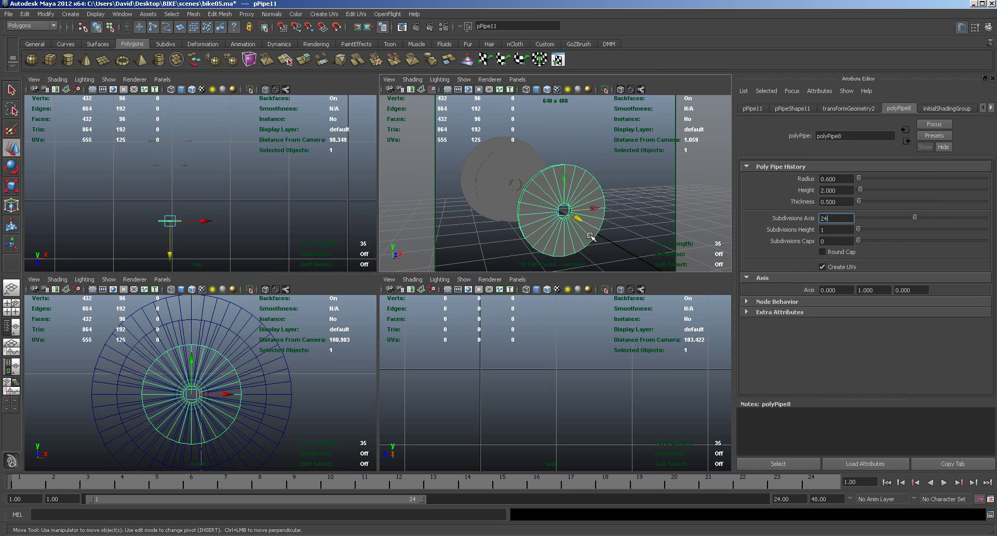
key("ctrl+d")
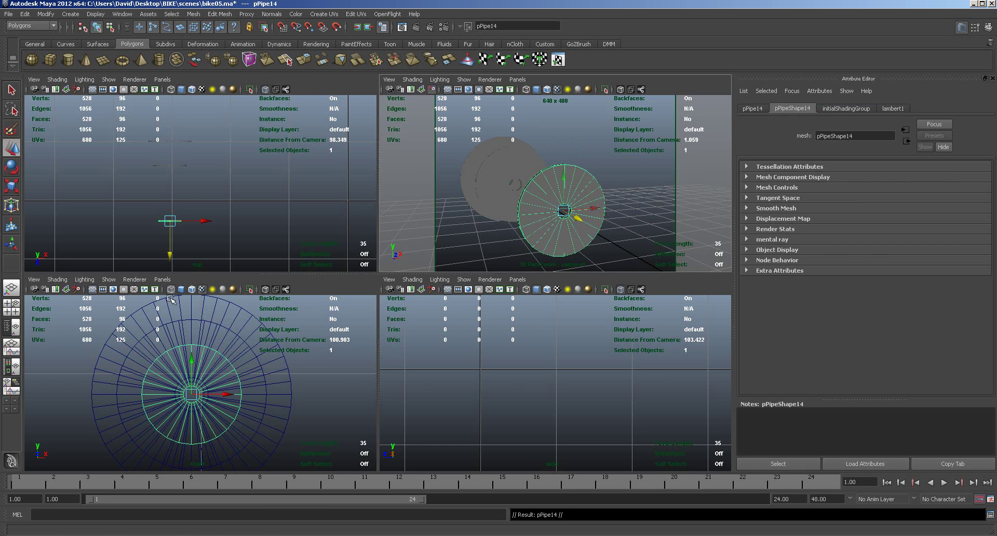
left_click_drag(172, 258, 171, 213)
Reselect the original front pipe and set its X and Y scale to 0.25.
left_click(552, 230)
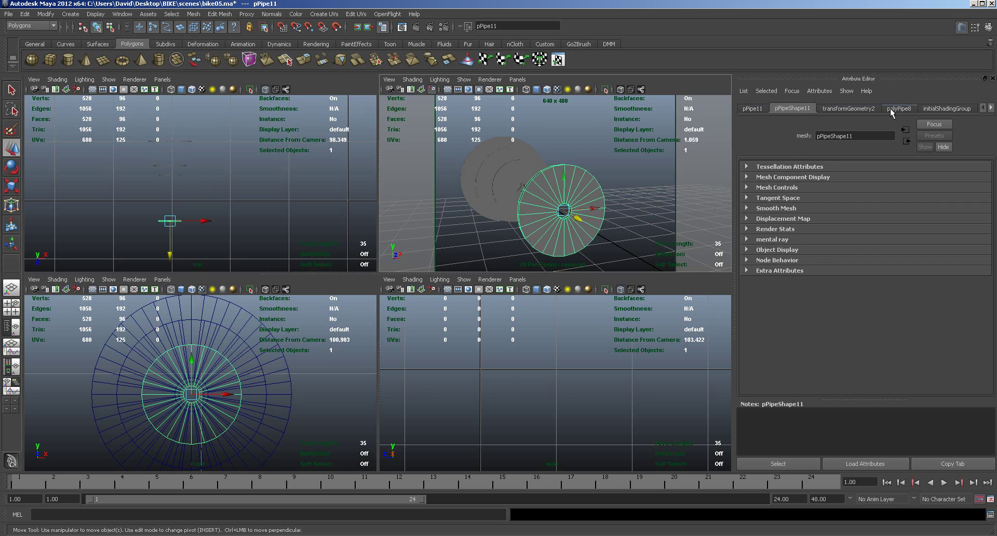
left_click(890, 108)
left_click(764, 109)
left_click(839, 201)
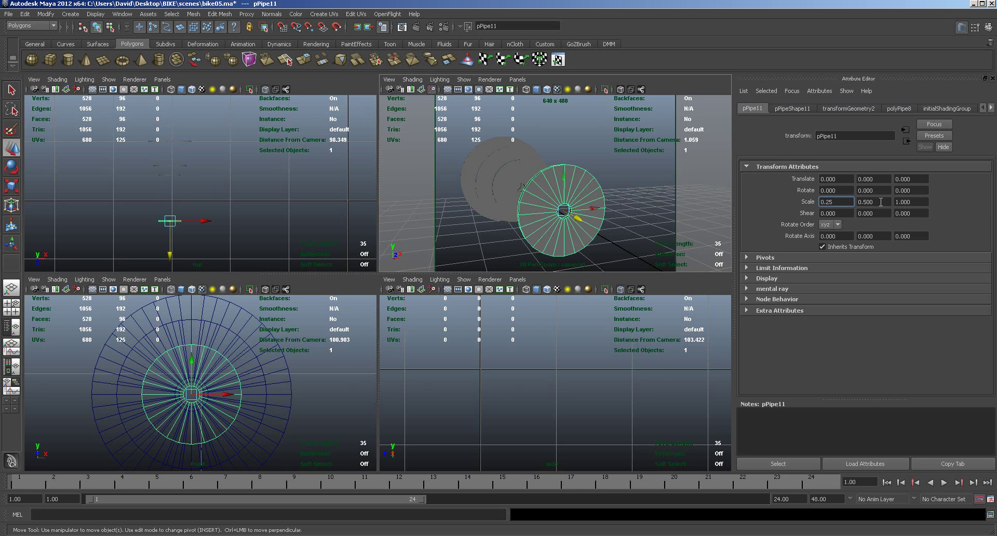
left_click(877, 202)
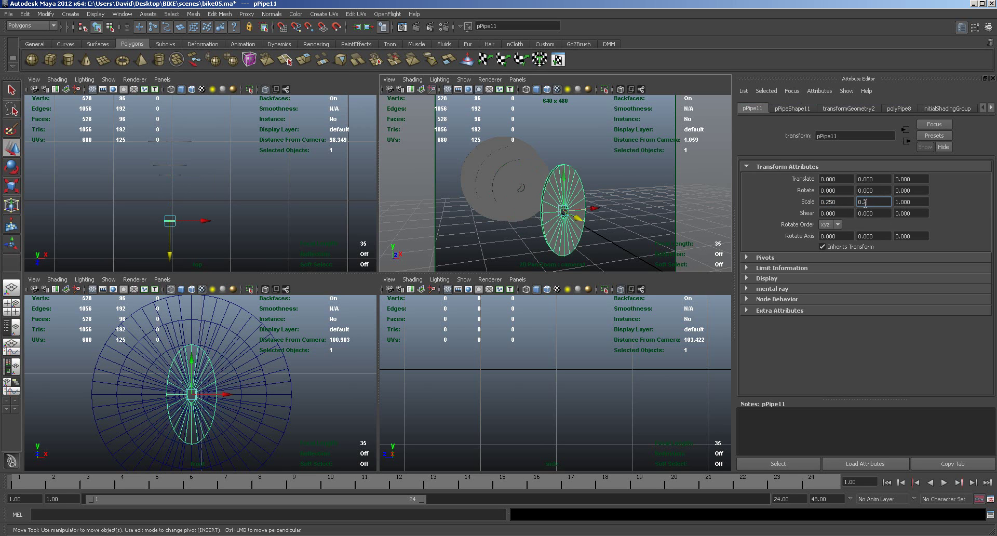
key("Return")
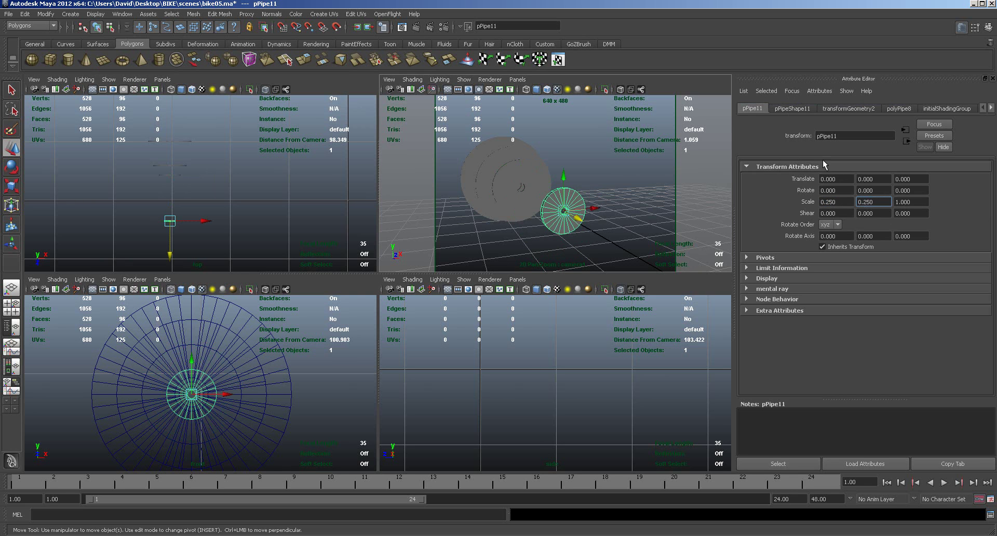
Set the front pipe's Subdivisions Axis to 18, duplicate it and move the copy back along Z in front of the 24-sided one.
left_click(900, 109)
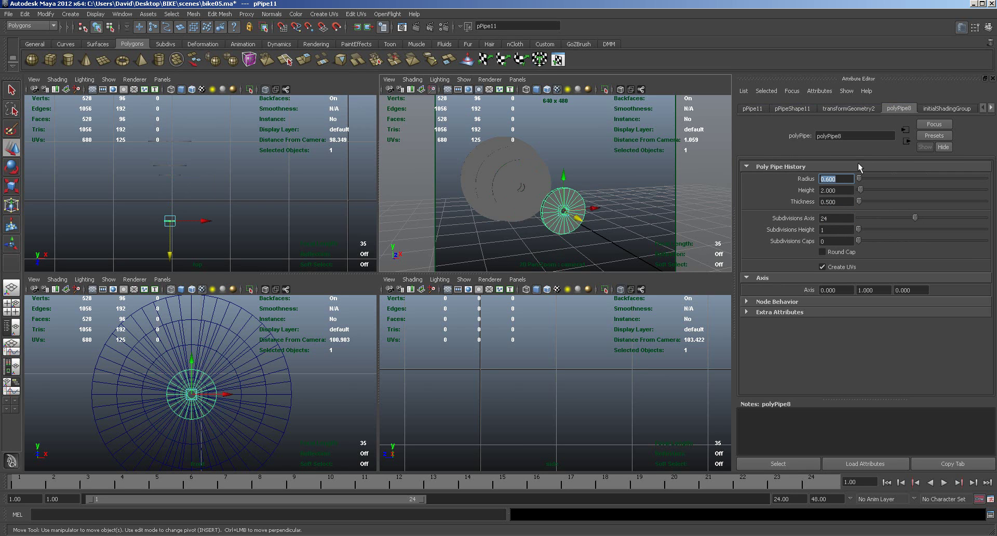
left_click(832, 218)
key("Return")
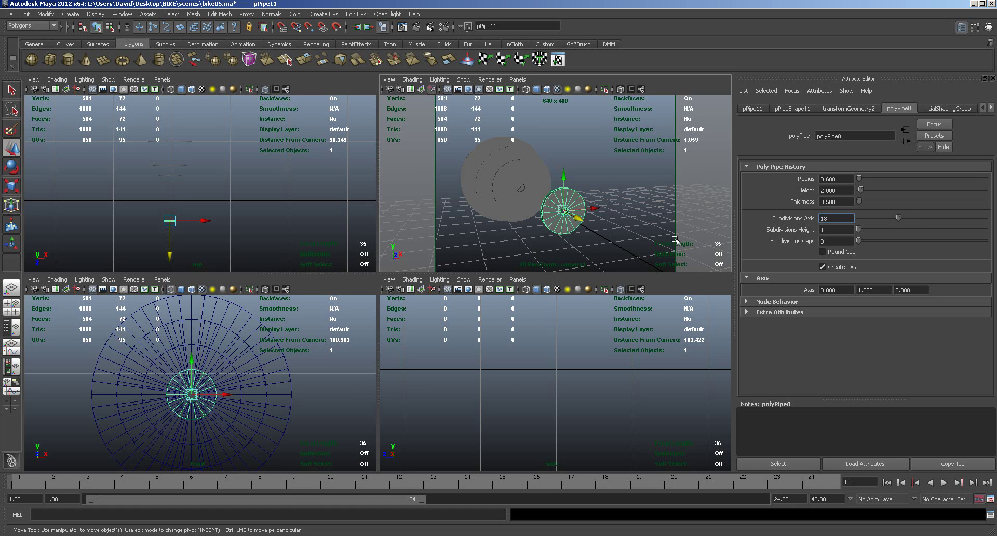
key("ctrl+d")
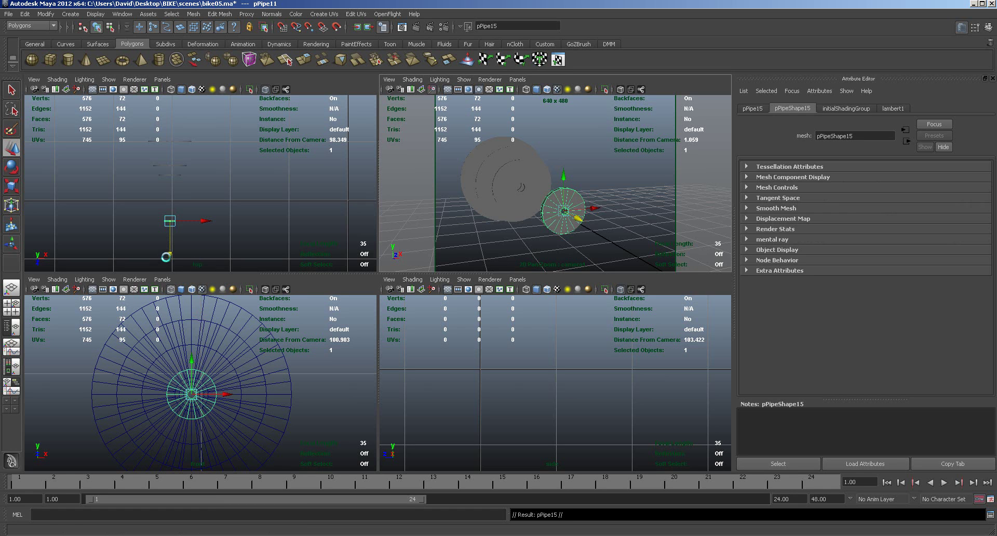
left_click_drag(170, 254, 170, 217)
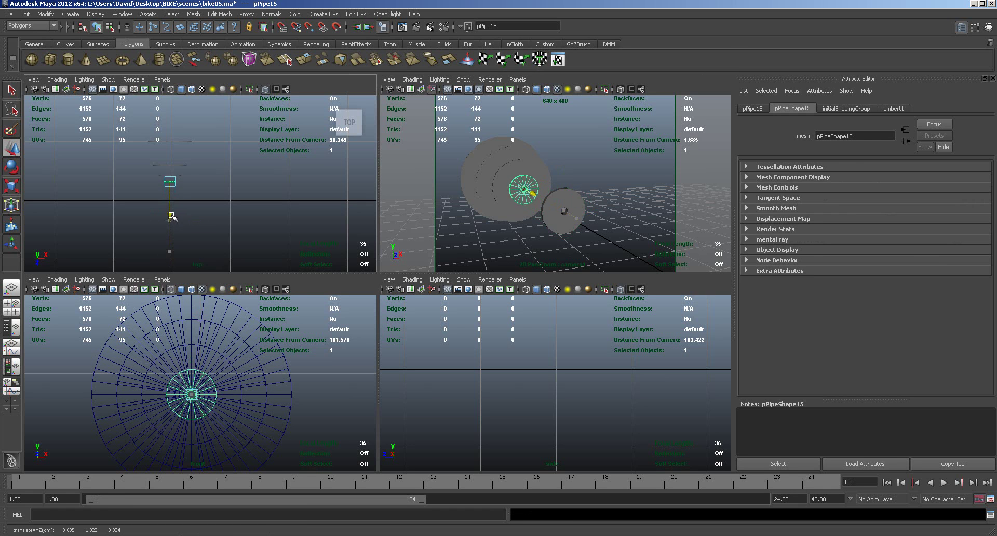
Reselect the original front pipe and set its X and Y scale to 0.125.
left_click(548, 227)
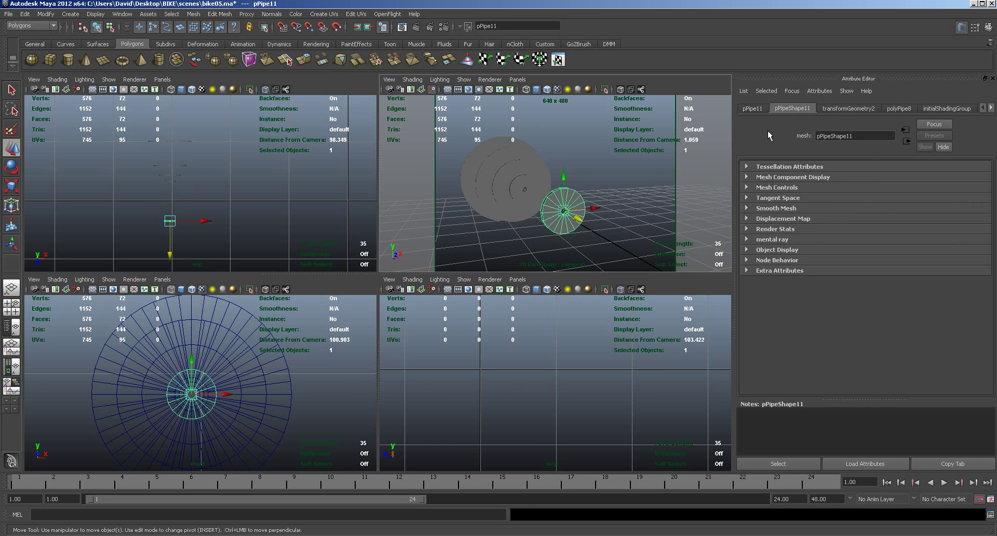
left_click(754, 109)
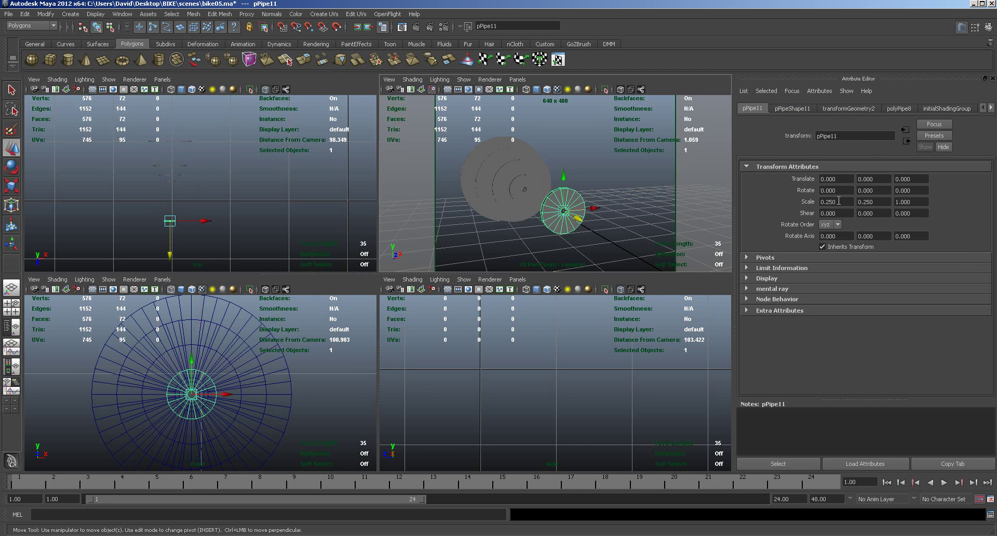
left_click(838, 202)
left_click(875, 201)
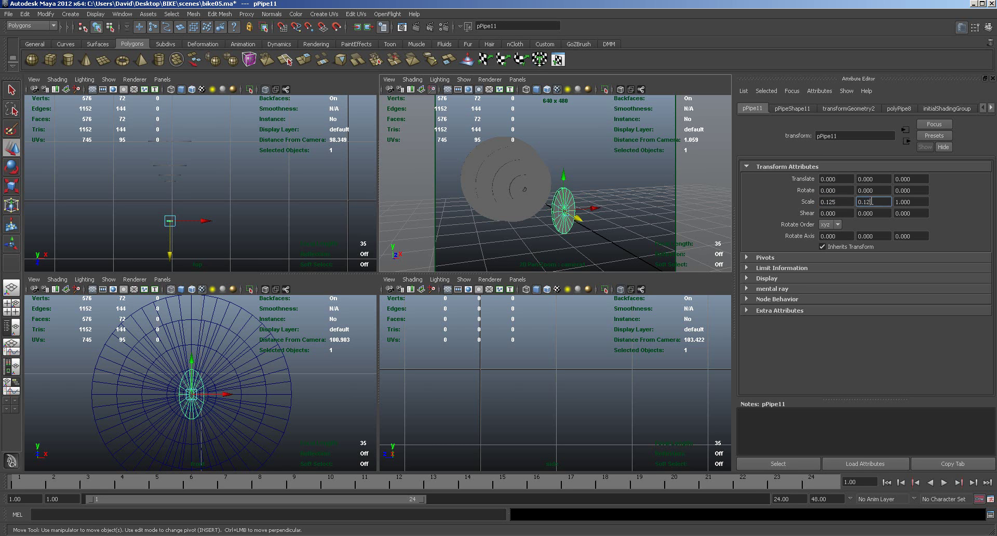
key("Return")
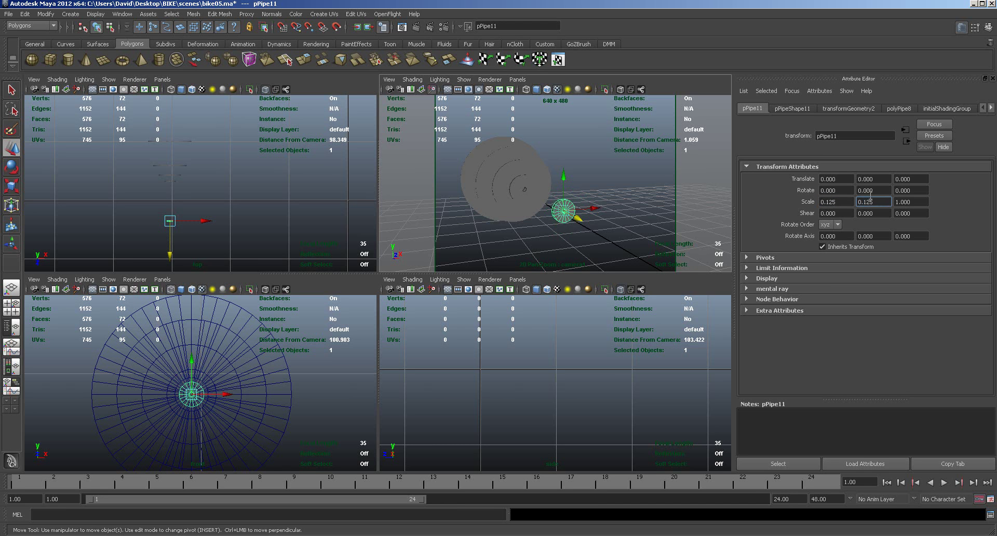
Set the front pipe's Subdivisions Axis to 12, duplicate it and move the copy back along Z in front of the 18-sided one.
left_click(907, 109)
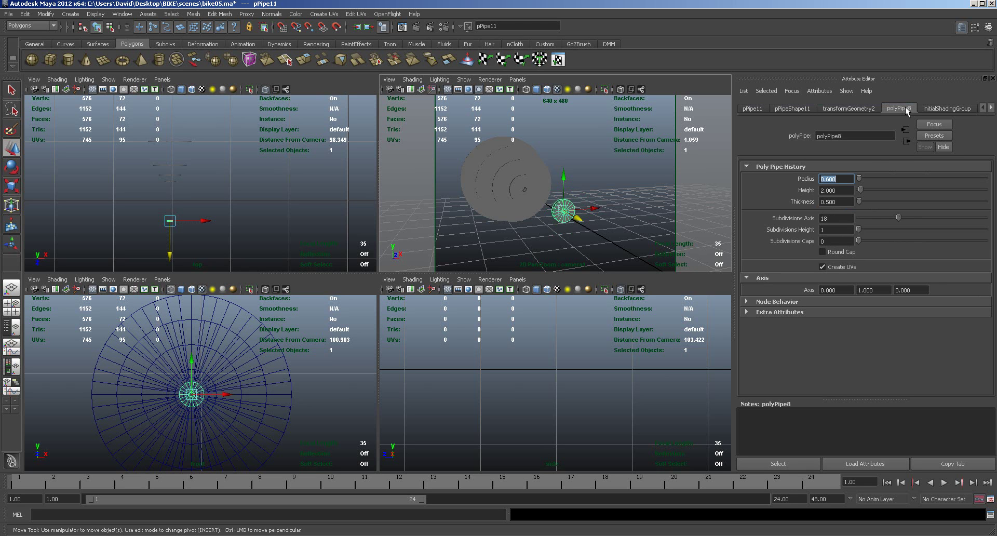
double_click(821, 219)
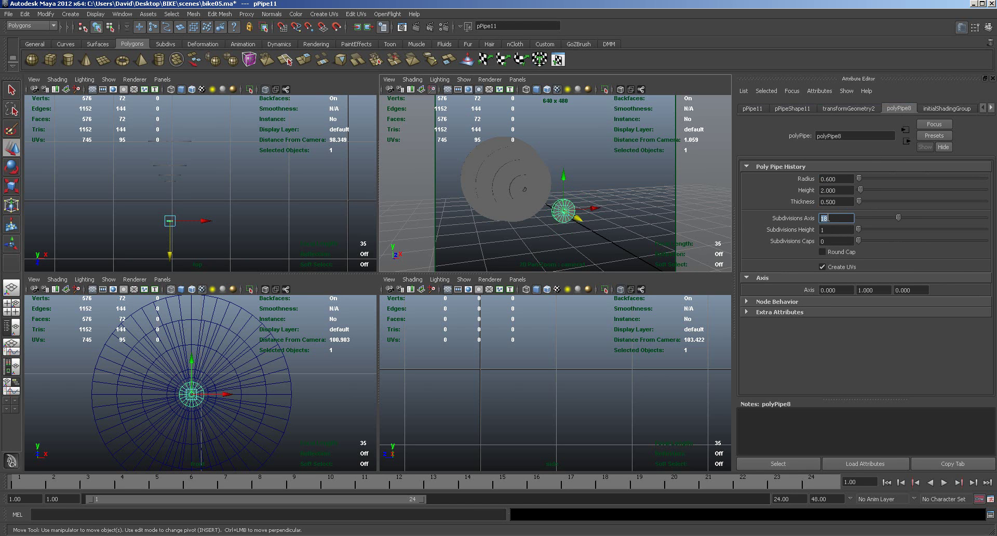
key("Return")
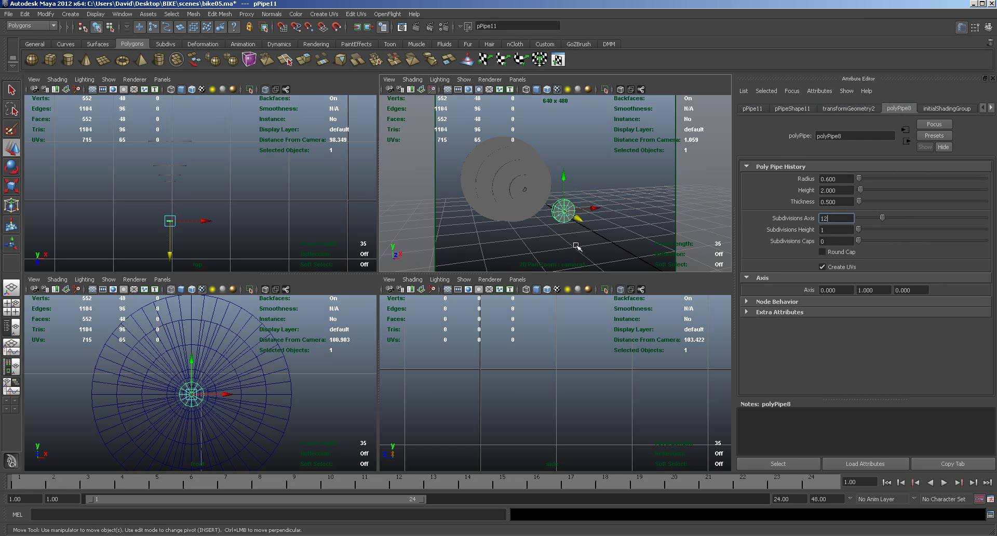
key("ctrl+d")
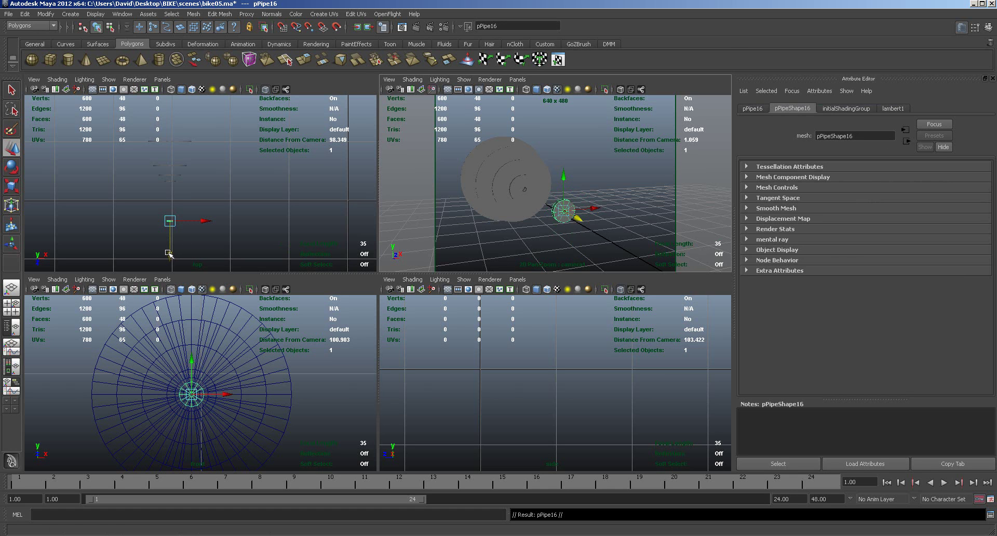
left_click_drag(171, 256, 172, 222)
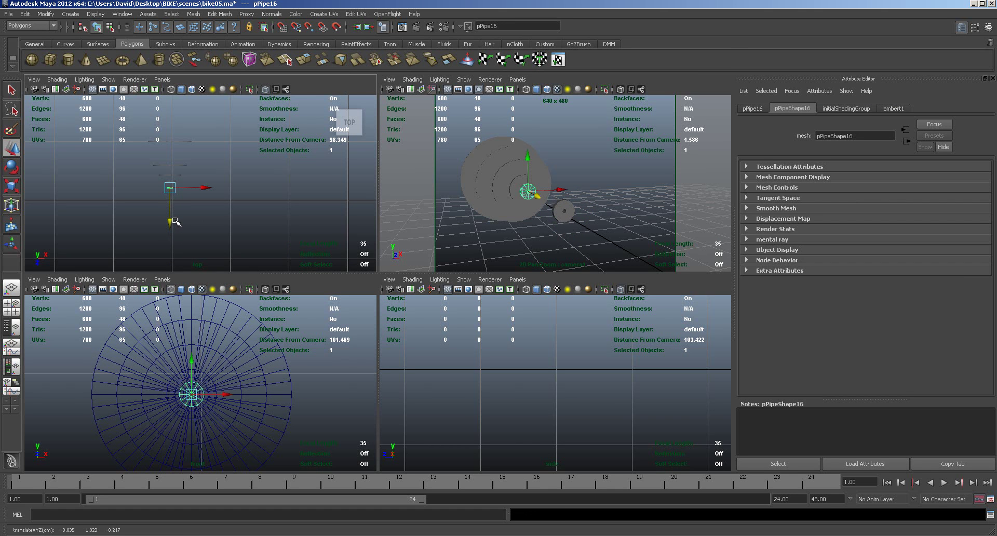
Delete the leftover original pipe standing apart in front of the sprocket stack.
right_click_drag(523, 234, 613, 229, "alt")
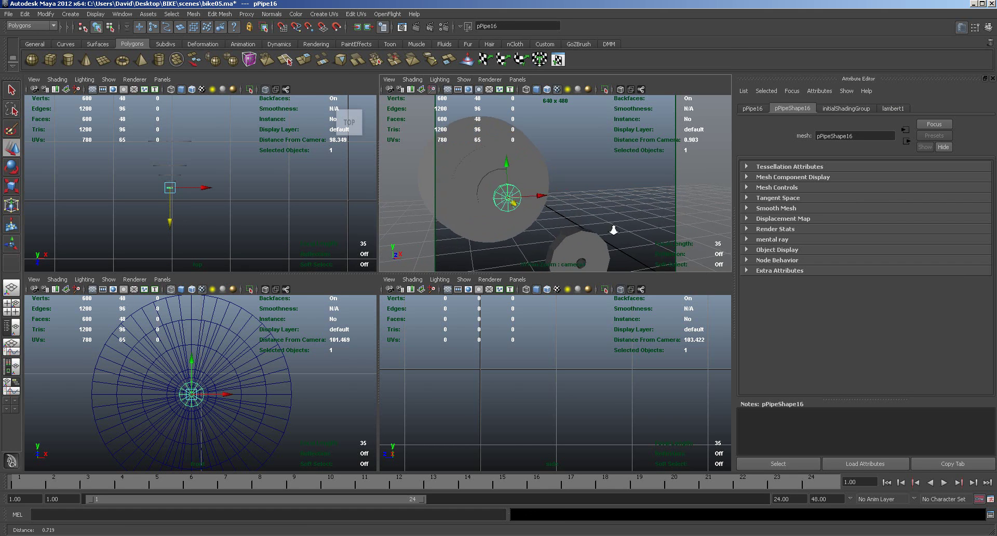
left_click_drag(613, 229, 544, 238, "alt")
middle_click_drag(544, 238, 662, 238, "alt")
left_click_drag(662, 238, 571, 238, "alt")
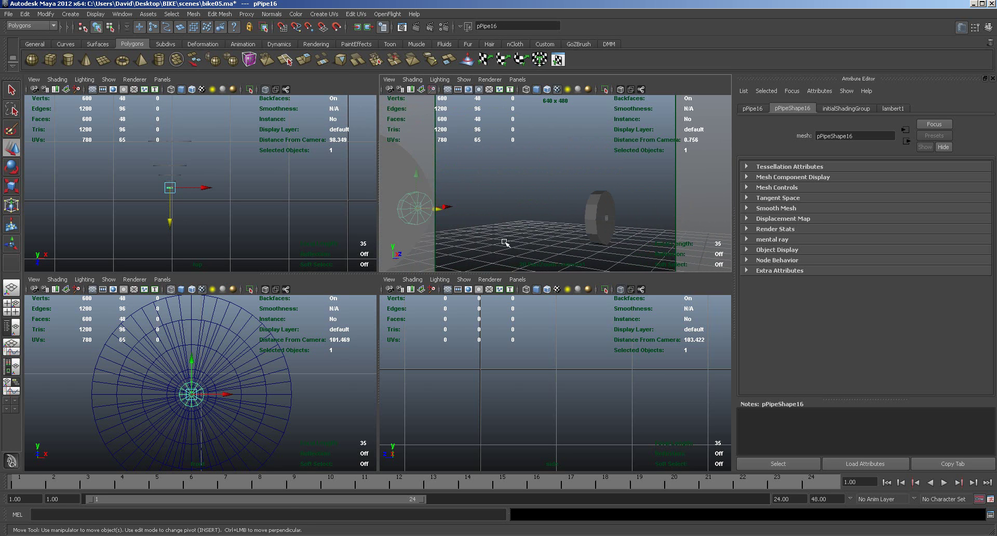
middle_click_drag(502, 241, 604, 237, "alt")
mouse_move(604, 237)
left_mouse_down("alt")
mouse_move(577, 237)
mouse_move(597, 228)
left_mouse_up("alt")
left_click(600, 225)
key("Delete")
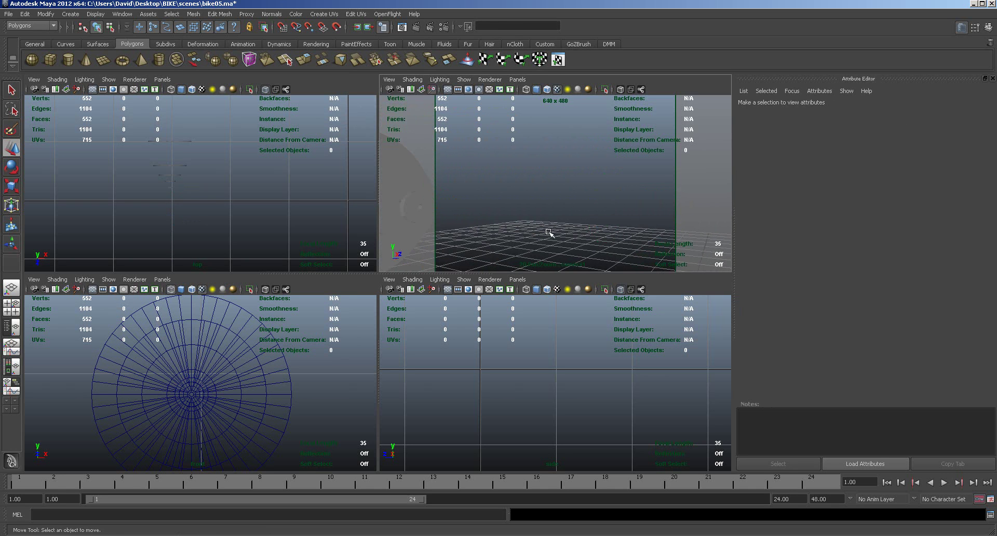
Select all five sprocket pipes and delete their construction history.
left_click_drag(579, 223, 431, 146, "alt")
left_click(25, 14)
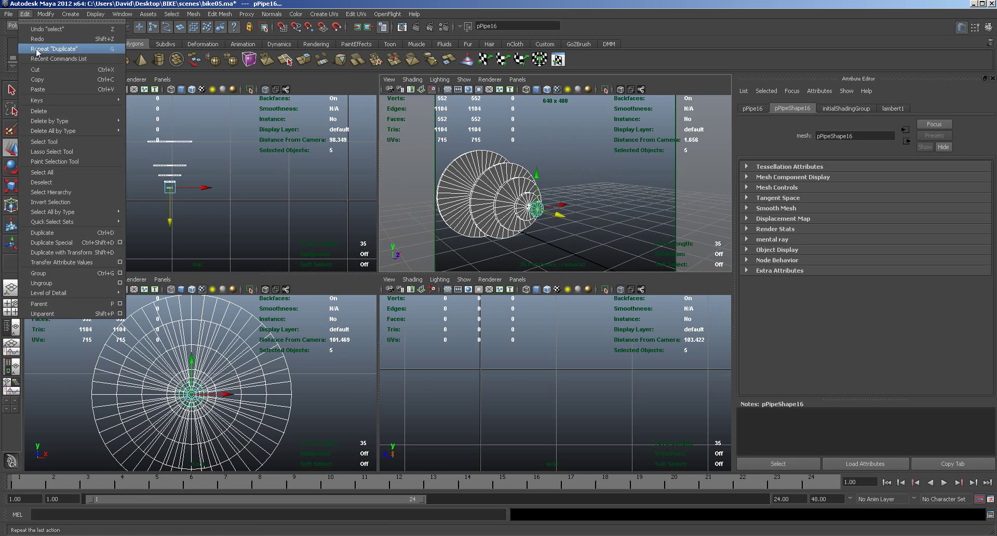
mouse_move(40, 123)
left_click(187, 126)
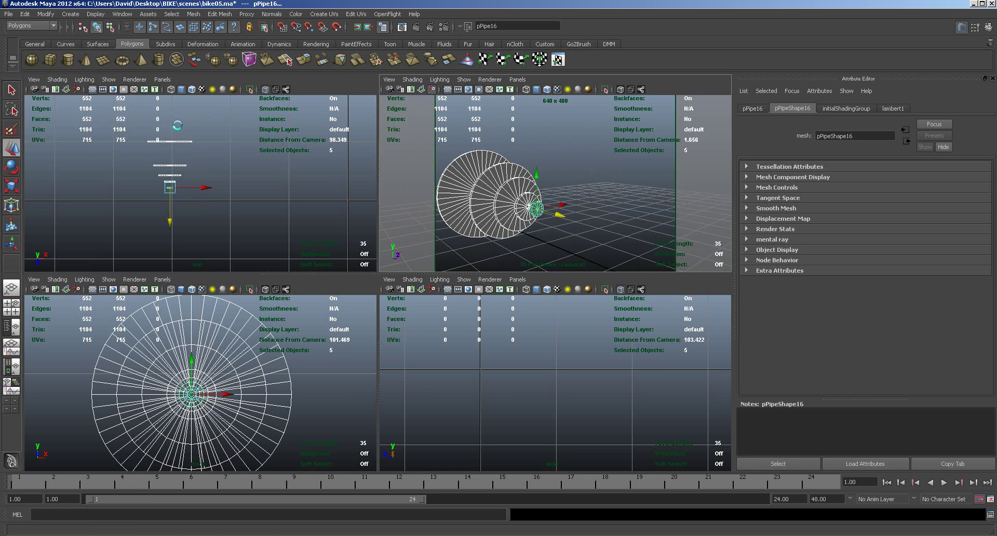
left_click_drag(561, 245, 527, 244, "alt")
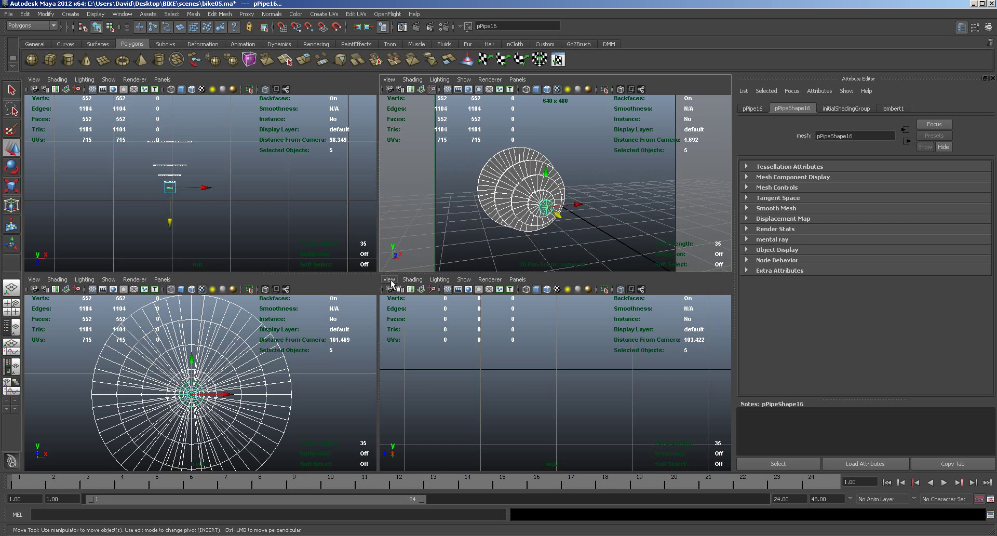
In an enlarged top view, move the 36-sided pipe back along Z until it sits just in front of the largest pipe.
key("space")
right_click_drag(299, 297, 559, 285, "alt")
left_click(295, 224)
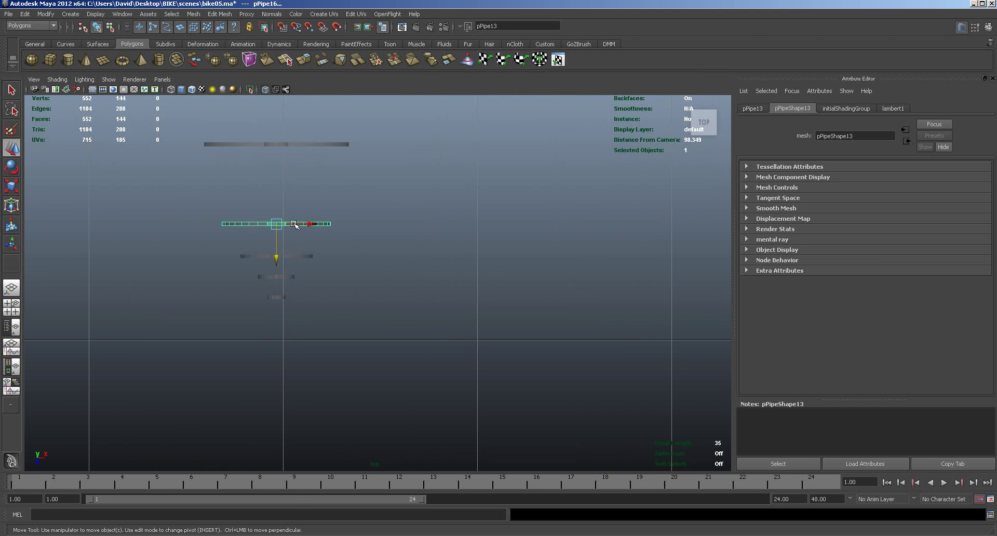
left_click_drag(277, 258, 278, 185)
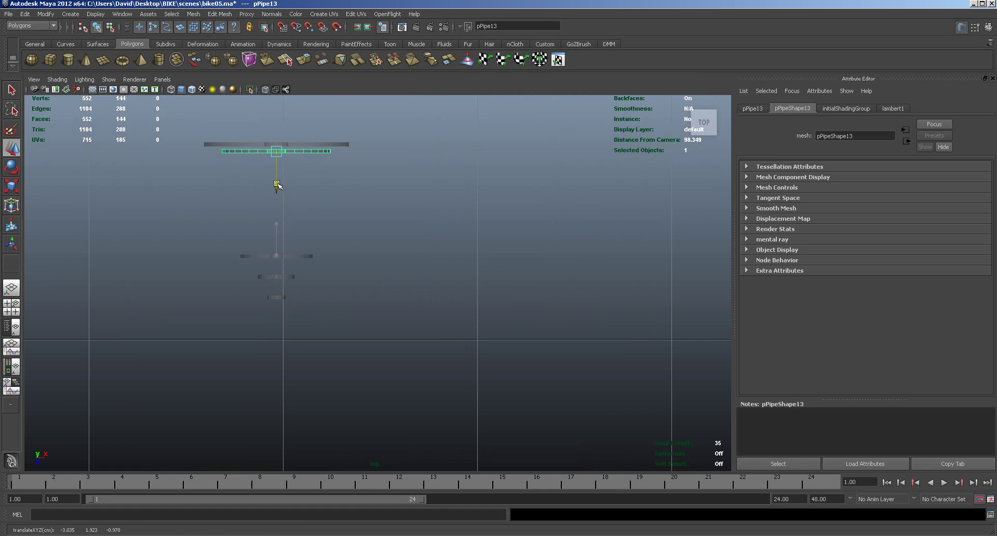
middle_click_drag(340, 198, 356, 281, "alt")
right_click_drag(318, 294, 511, 281, "alt")
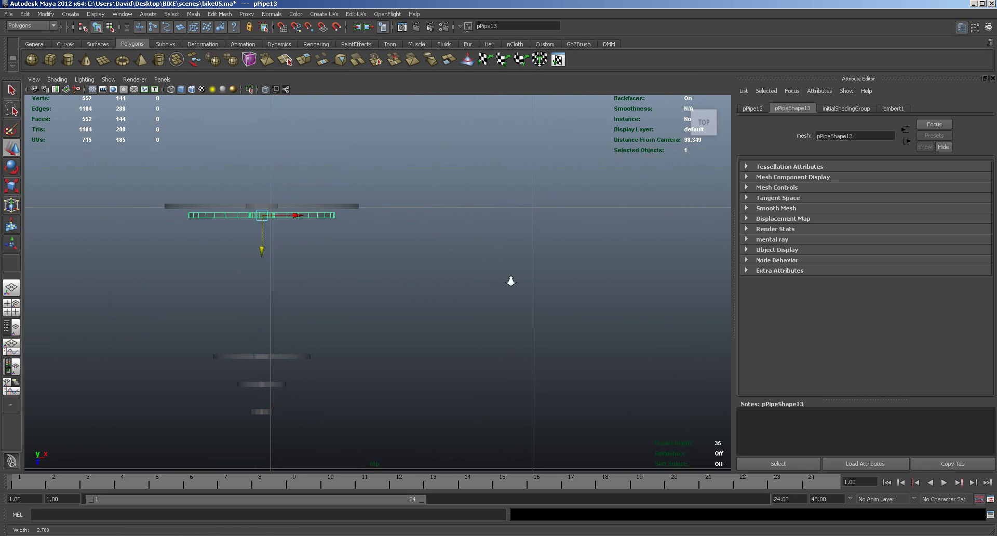
Move the 24-, 18- and 12-sided pipes back along Z, stacking them closely in order of decreasing size.
left_click(273, 358)
left_click_drag(263, 379, 264, 259)
left_click(263, 383)
left_click_drag(261, 401, 262, 251)
left_click(260, 413)
left_click_drag(263, 435, 275, 269)
right_click_drag(274, 269, 427, 272, "alt")
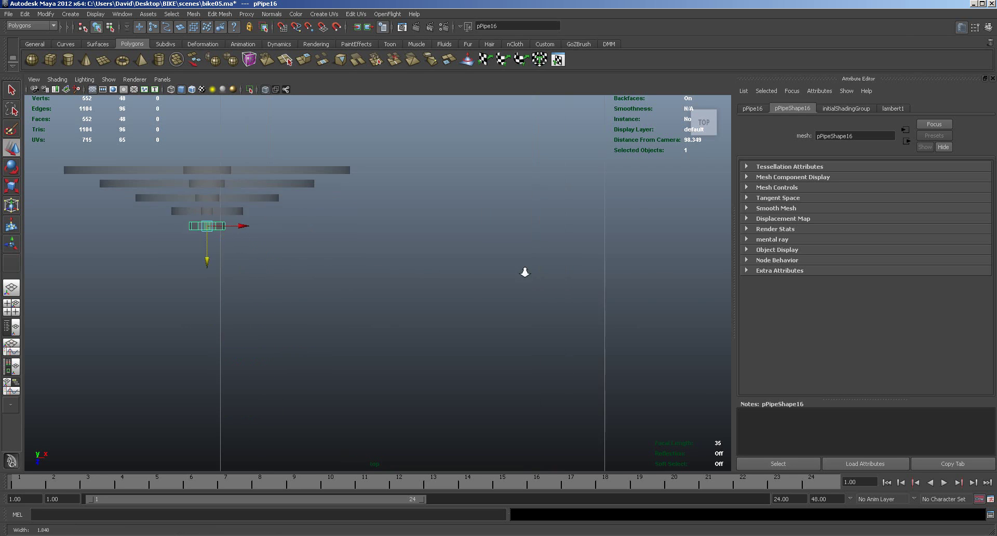
Tighten the sprocket stack along Z, leaving small, even gaps between the five pipes.
middle_click_drag(232, 285, 452, 365, "alt")
right_click_drag(451, 365, 683, 353, "alt")
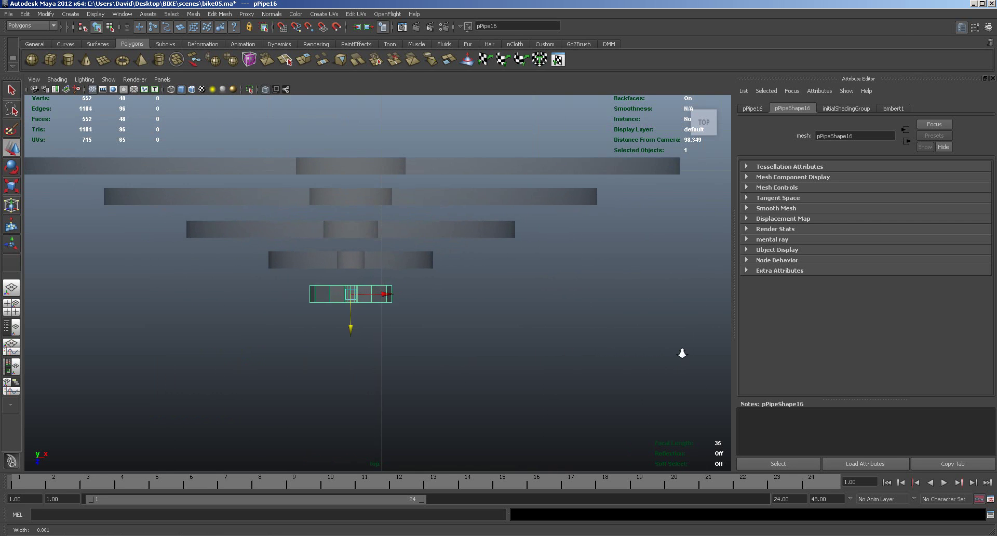
left_click(435, 234)
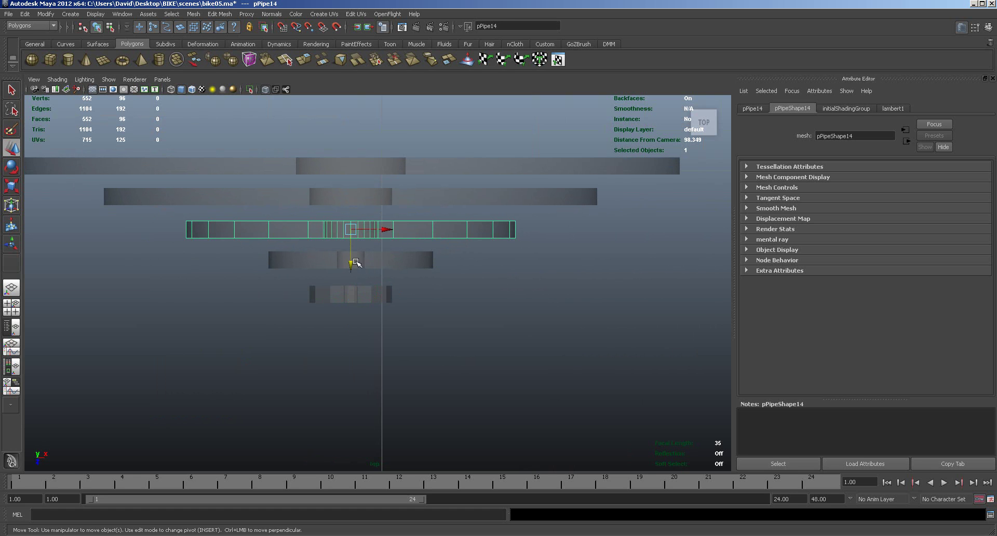
left_click_drag(351, 263, 352, 224)
left_click(356, 202, "shift")
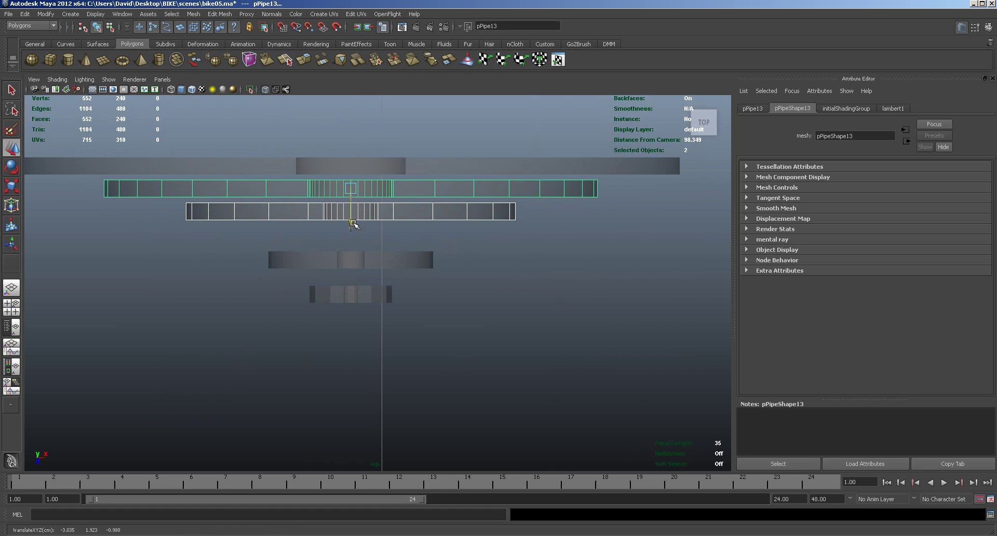
left_click(351, 263)
left_click_drag(353, 285, 351, 261)
left_click(350, 299)
left_click_drag(349, 325, 354, 282)
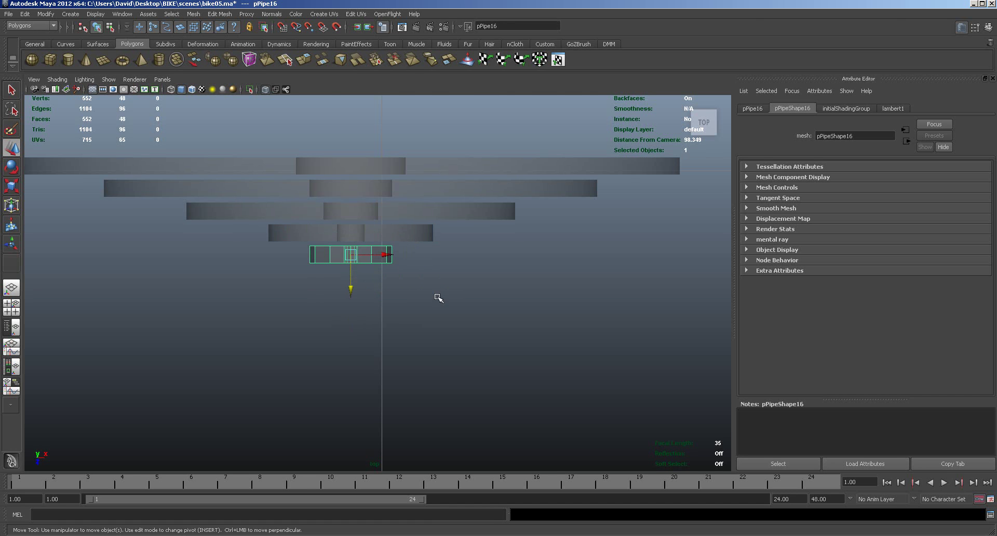
key("space")
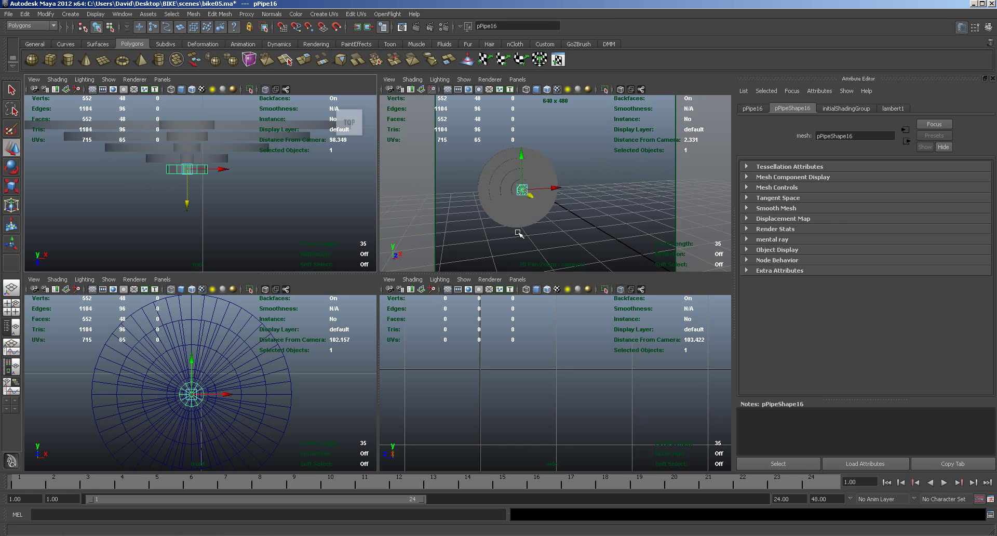
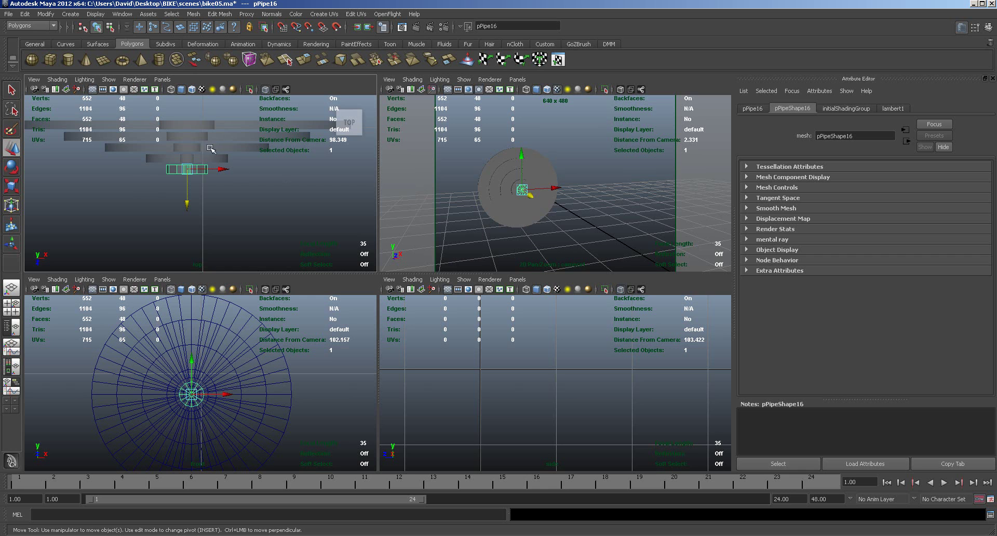
left_click(199, 126)
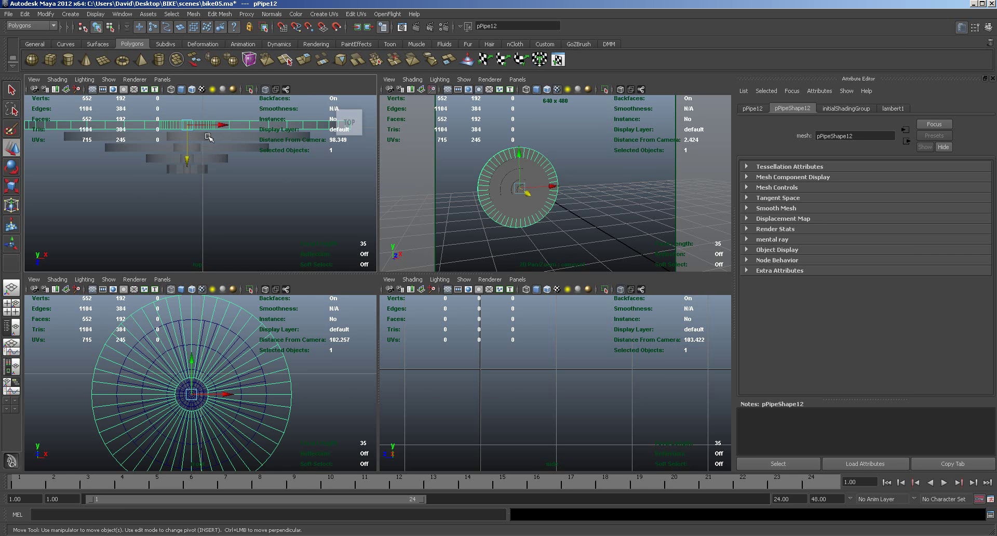
left_click(209, 383)
right_click_drag(208, 383, 161, 370)
left_click_drag(163, 358, 255, 439)
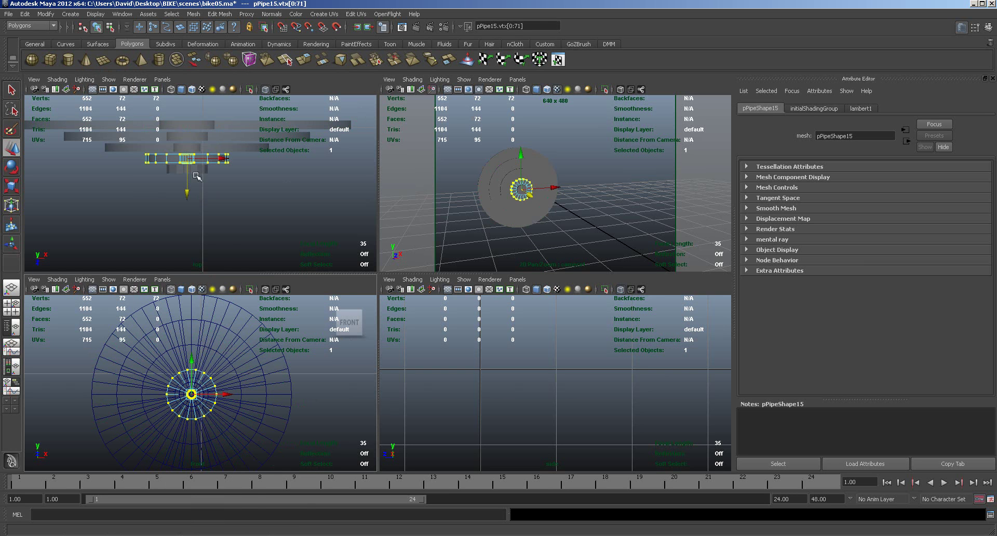
Select the inner-ring vertices of the largest pipe in the front view and scale them down to narrow its centre hole.
left_click(194, 126)
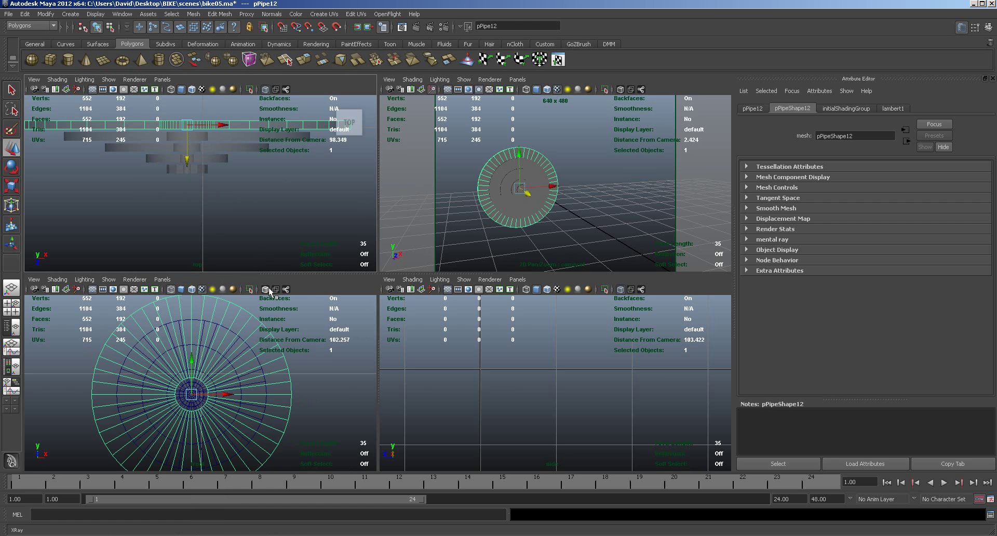
right_click(269, 334)
left_click(225, 334)
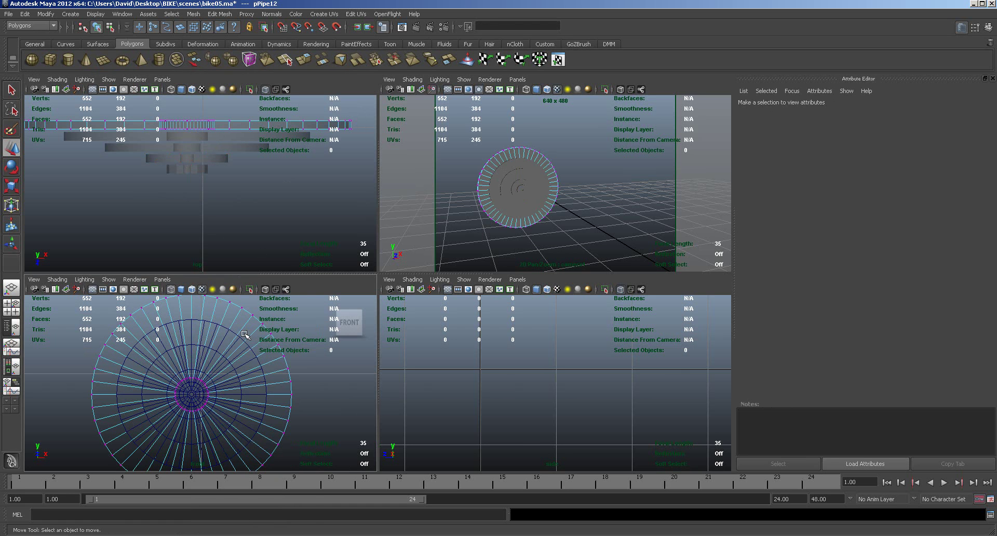
key("space")
scroll(405, 332, "up", 2)
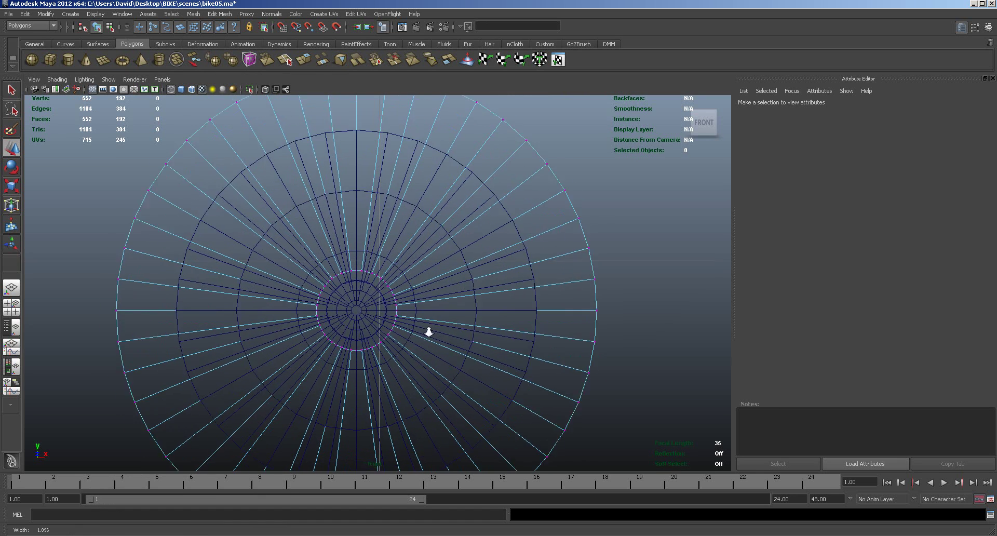
left_click_drag(293, 250, 431, 381)
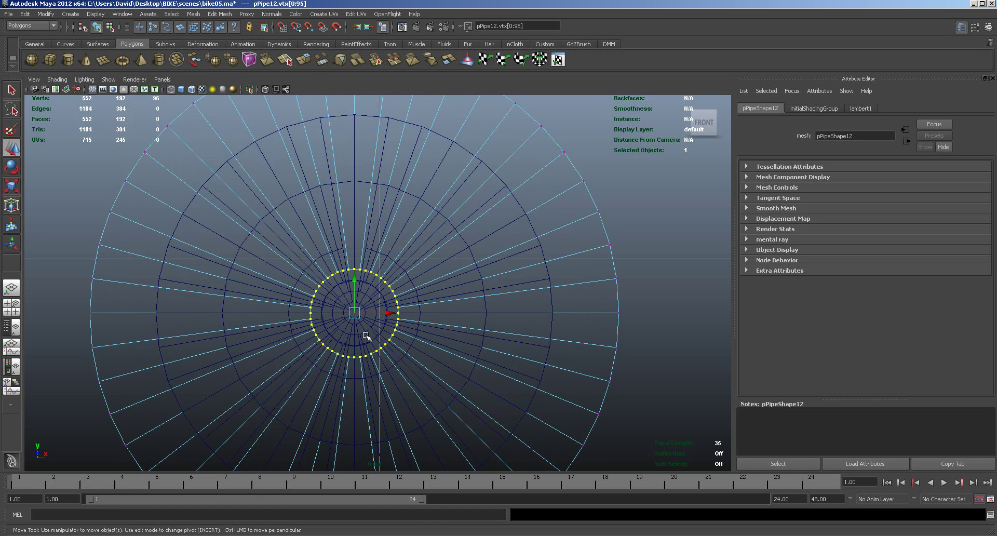
key("r")
left_click_drag(356, 313, 325, 299)
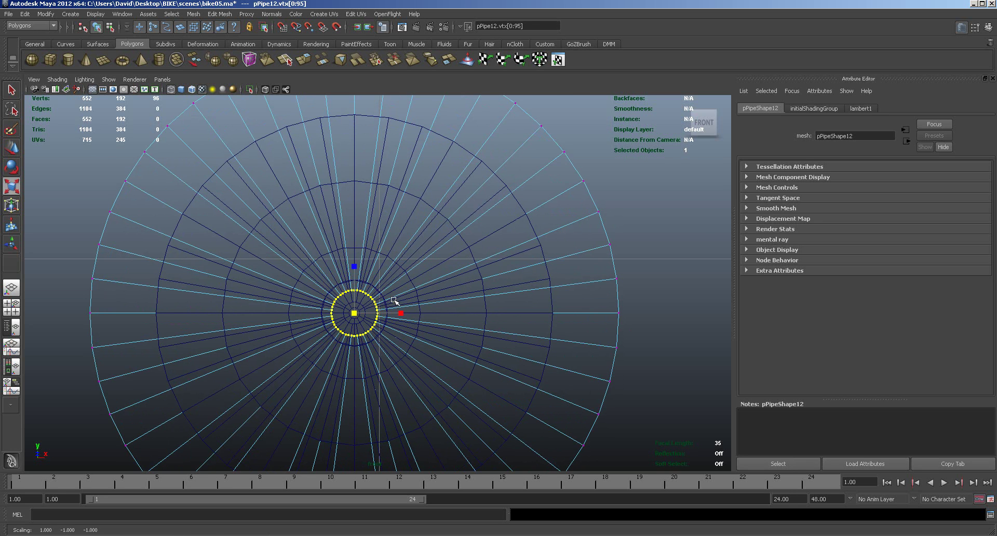
Switch the 36-sided pipe to vertex editing and select its inner-ring vertices in the front view.
key("space")
left_click(296, 139)
right_click_drag(296, 139, 265, 138)
left_click_drag(171, 371, 234, 425)
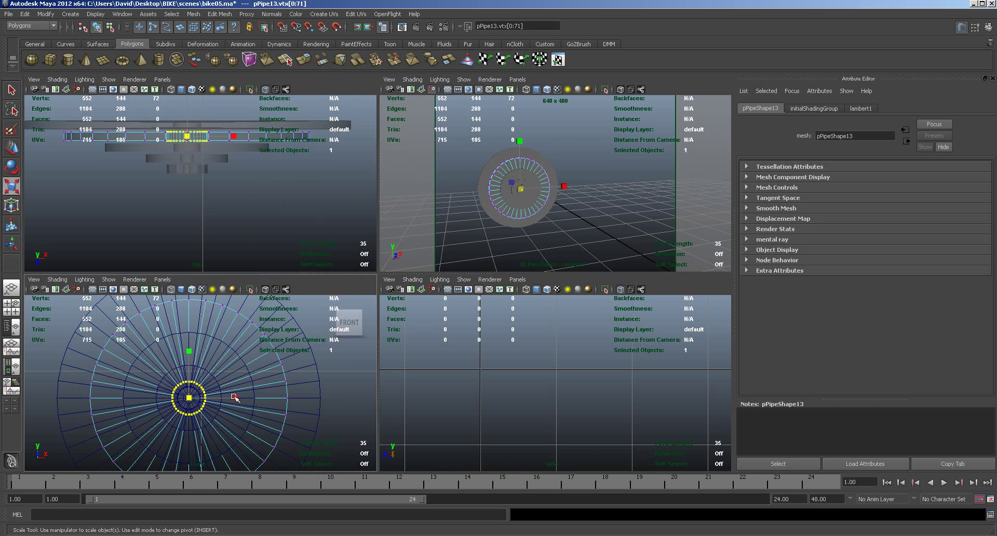
right_click_drag(223, 404, 416, 394, "alt")
middle_click_drag(292, 420, 319, 316, "alt")
Select the inner-ring vertices of the 24-sided pipe and scale them up to match the hole of the 36-sided pipe.
left_click(261, 149)
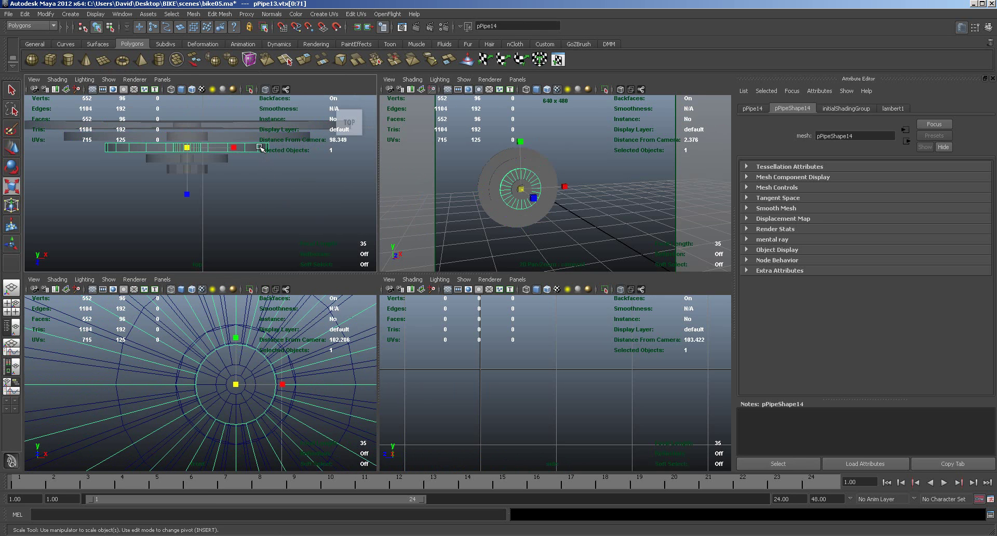
right_click_drag(261, 148, 224, 148)
left_click_drag(181, 332, 294, 440)
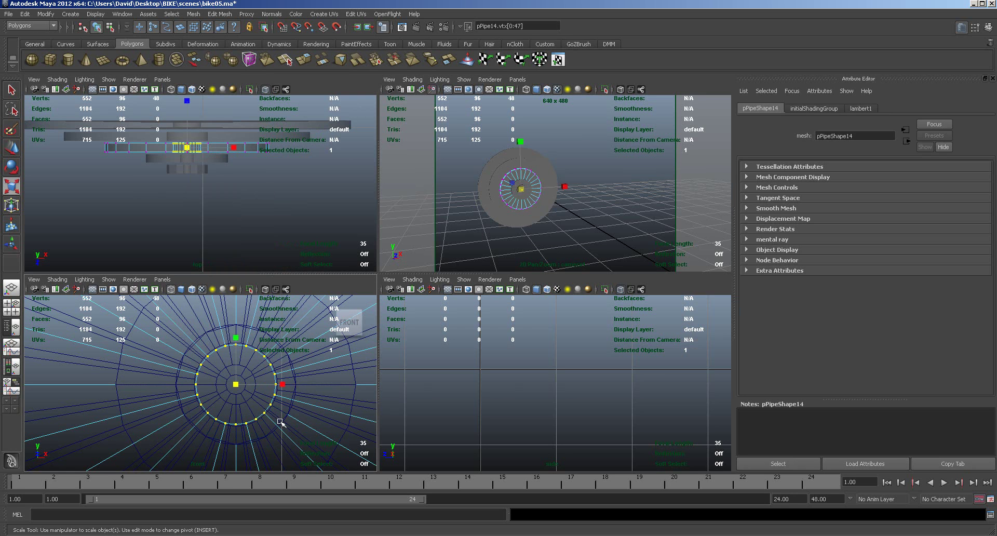
left_click_drag(236, 385, 266, 391)
Try to enlarge the inner ring of the 18-sided pipe with a uniform vertex scale, and undo the scaling and selection.
right_click_drag(223, 161, 196, 163)
left_click_drag(192, 360, 296, 435)
left_click_drag(240, 389, 302, 404)
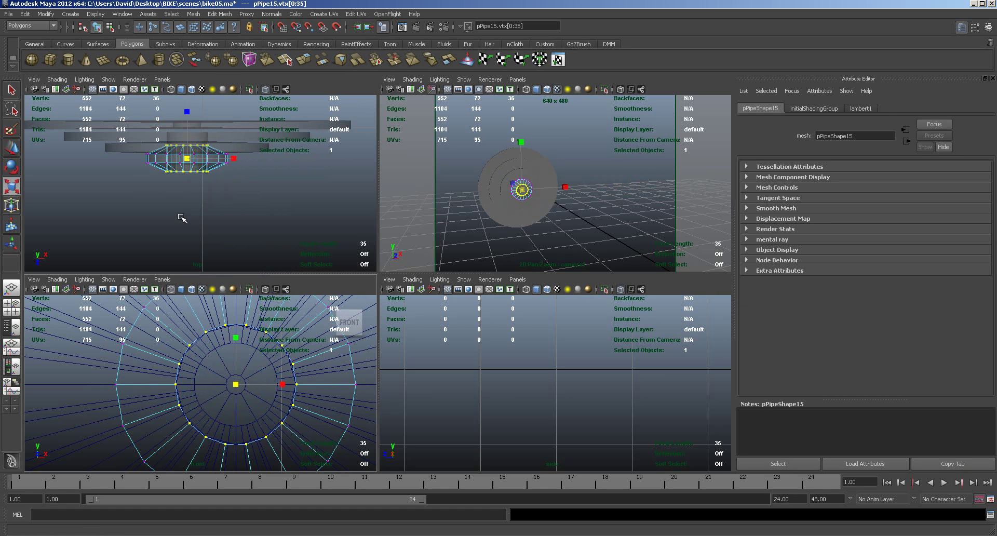
key("ctrl+z")
key("ctrl+z")
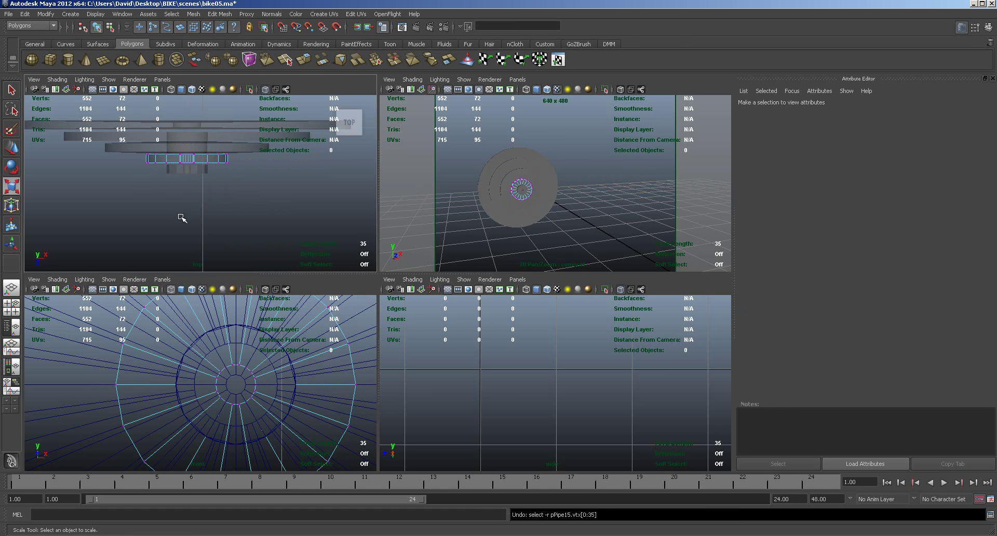
key("shift+z")
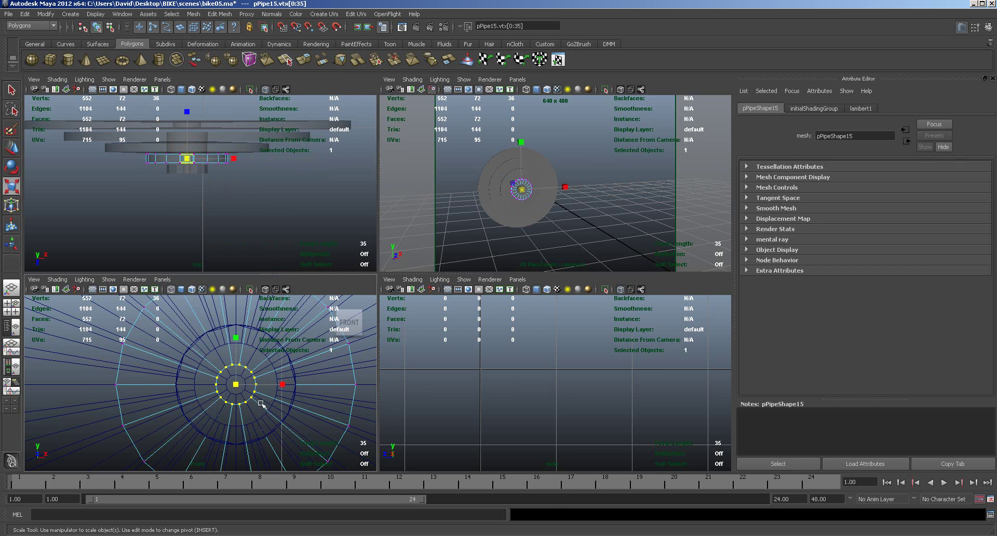
left_click_drag(238, 387, 249, 390)
key("ctrl+z")
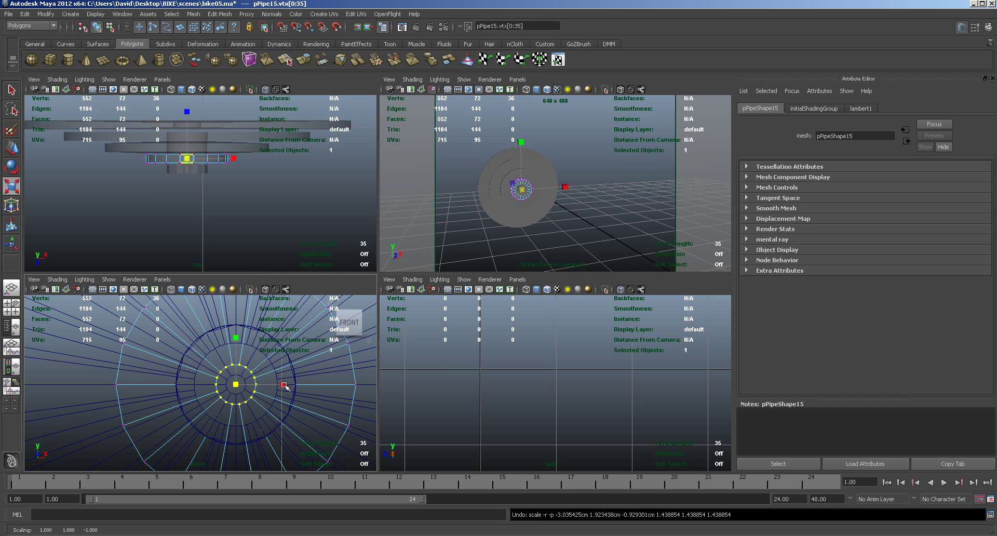
Scale up the inner-ring vertices of the smallest, 12-sided pipe to widen its hole, and scale them along the axis to flush with its faces.
right_click_drag(224, 216, 383, 218, "alt")
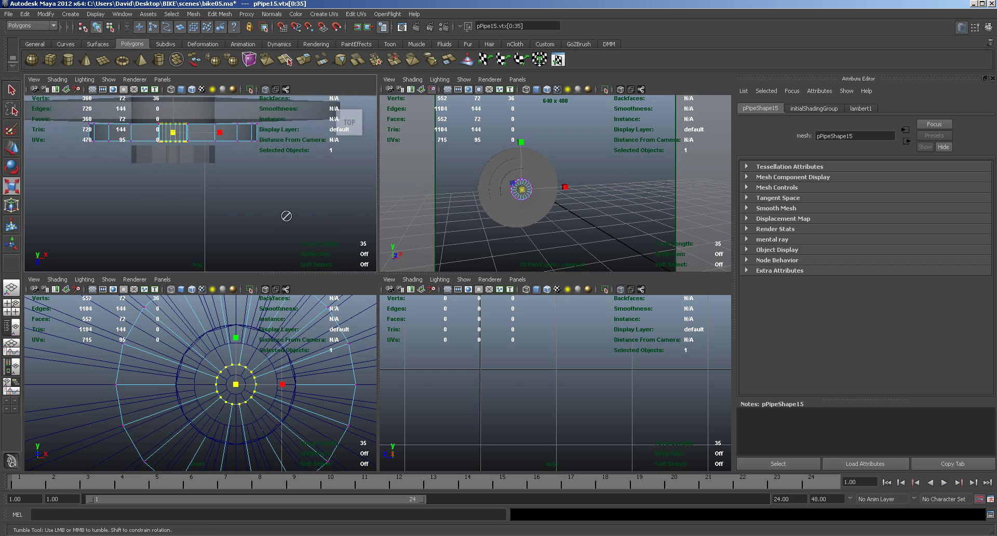
right_click_drag(511, 217, 574, 214, "alt")
left_click_drag(575, 213, 548, 221, "alt")
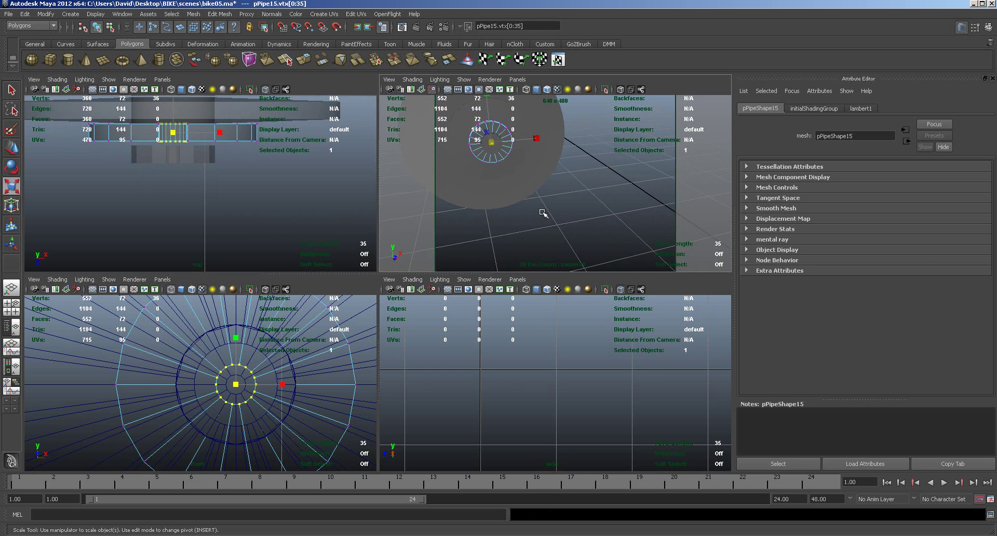
left_click(204, 161)
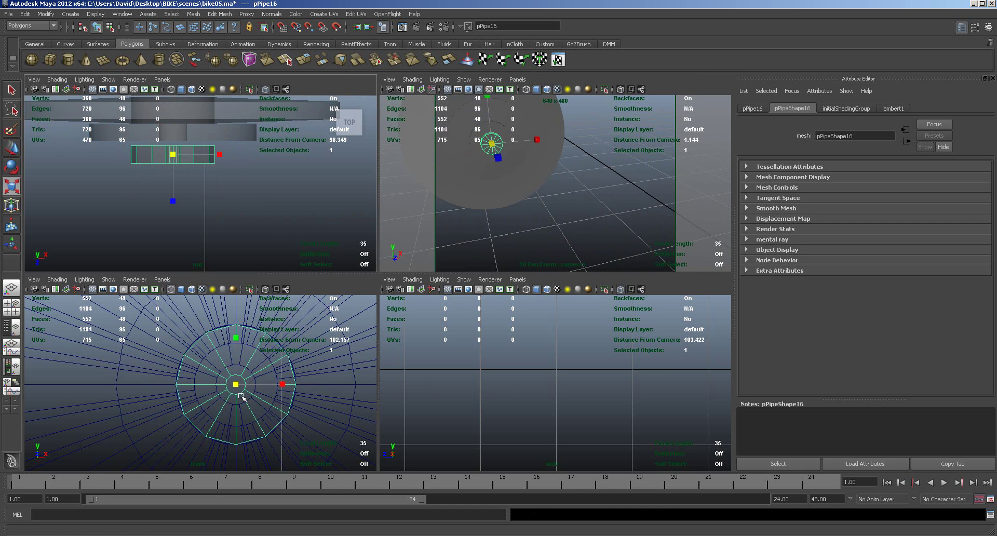
right_click_drag(256, 380, 213, 368)
left_click_drag(213, 369, 301, 401)
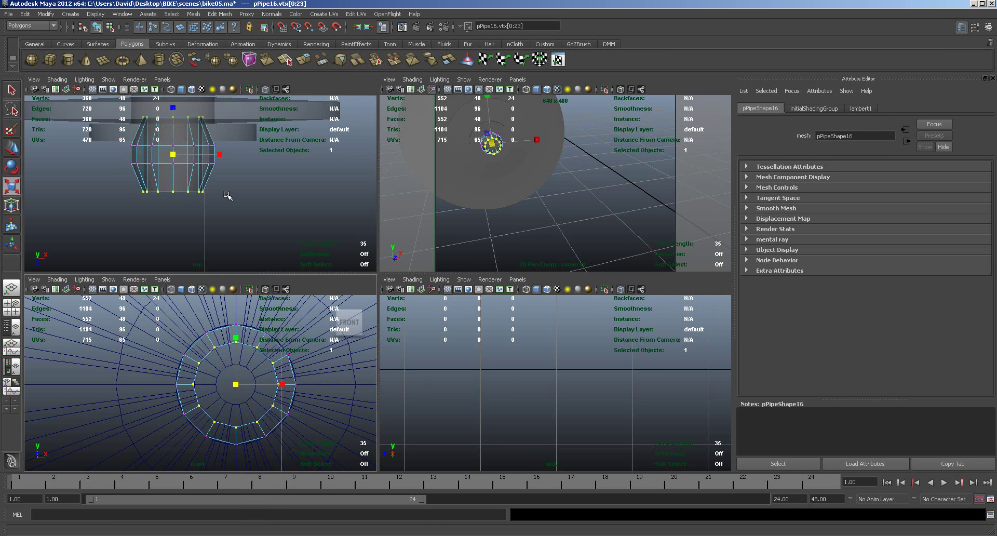
left_click_drag(174, 111, 178, 143)
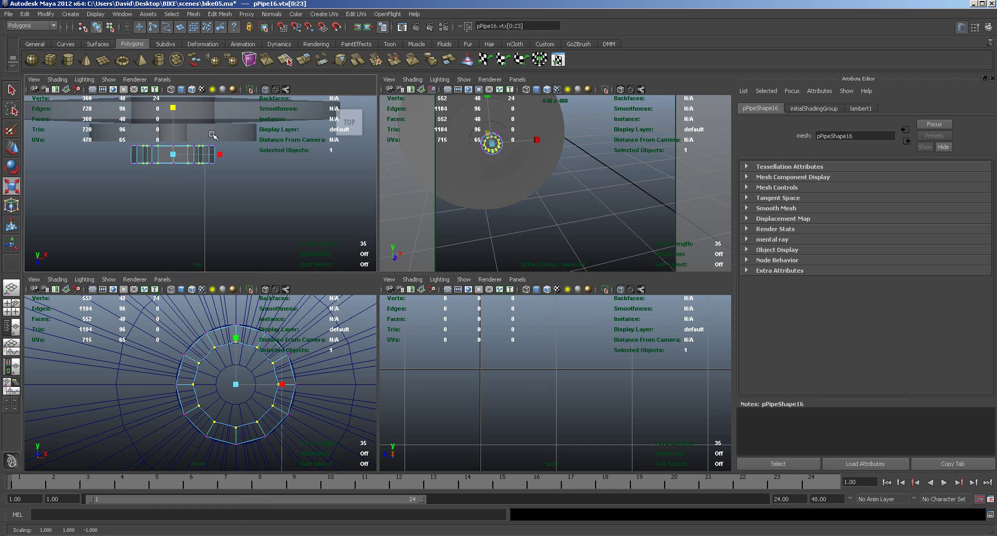
Enlarge the 18-sided pipe's inner vertex ring to match the smallest pipe's hole, and scale it along the axis to level the faces.
left_click(227, 132)
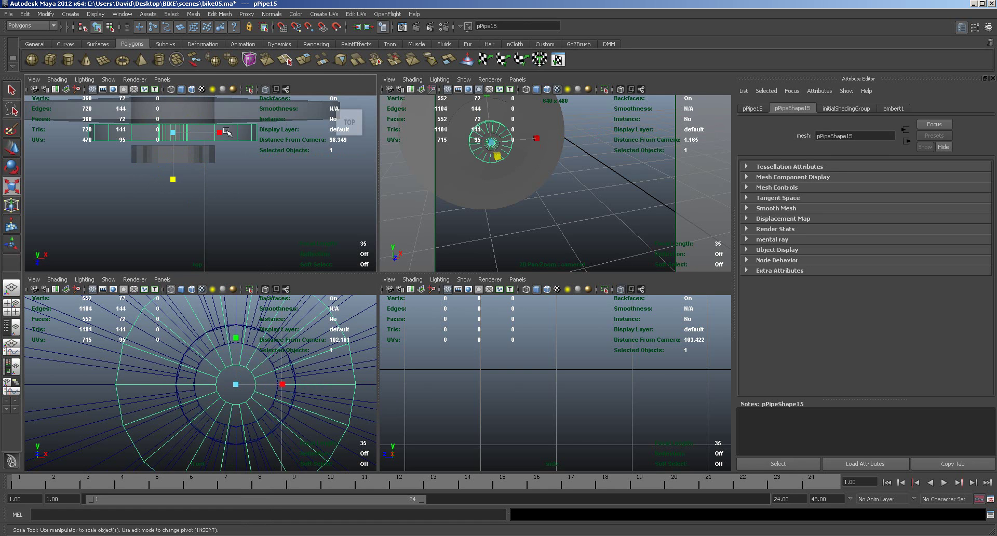
right_click_drag(250, 400, 209, 370)
left_click_drag(208, 359, 271, 393)
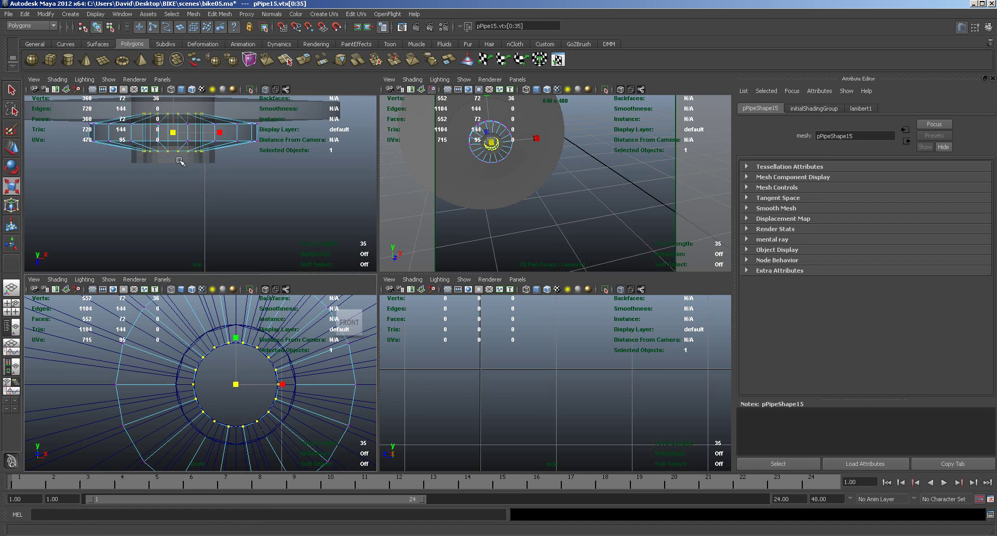
key("f")
left_click_drag(215, 131, 227, 245)
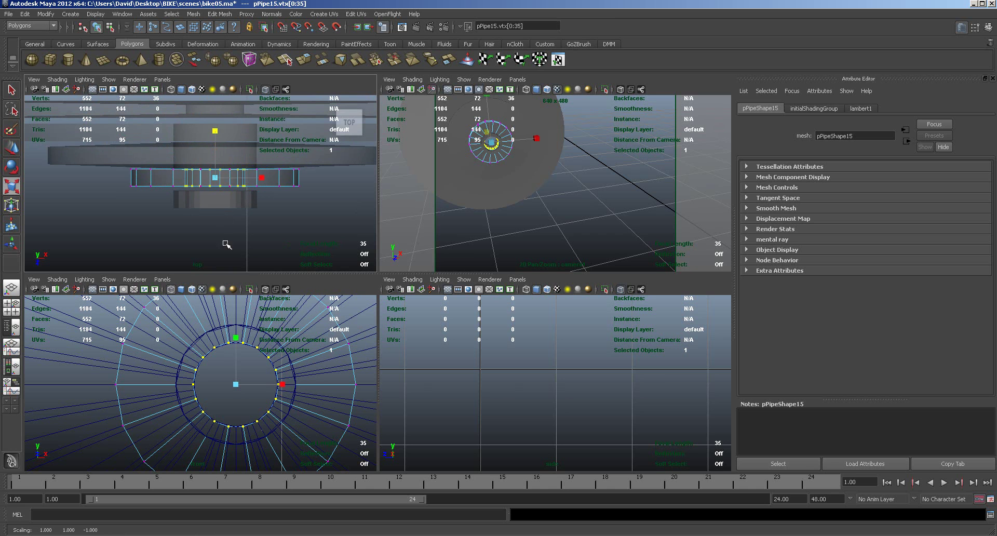
Scale down the 24-sided pipe's inner-ring vertices to match the smaller pipes' hole, and level them along the axis with its outer thickness.
left_click(298, 159)
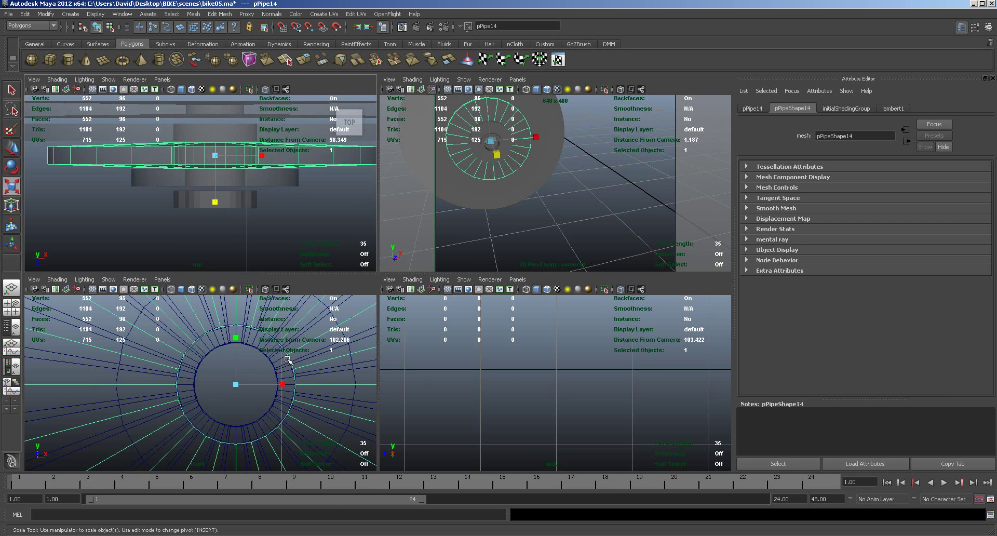
right_click_drag(290, 357, 155, 320)
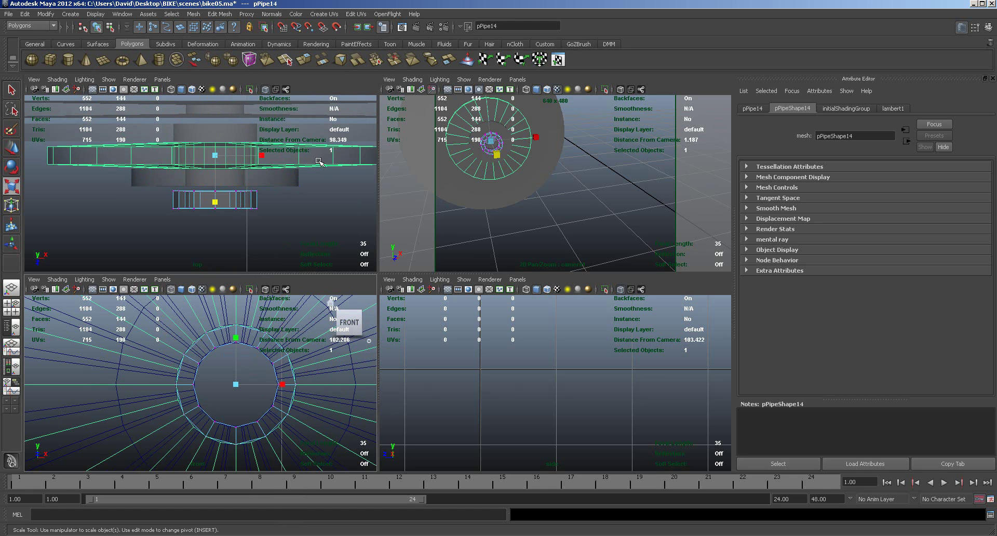
left_click(291, 220)
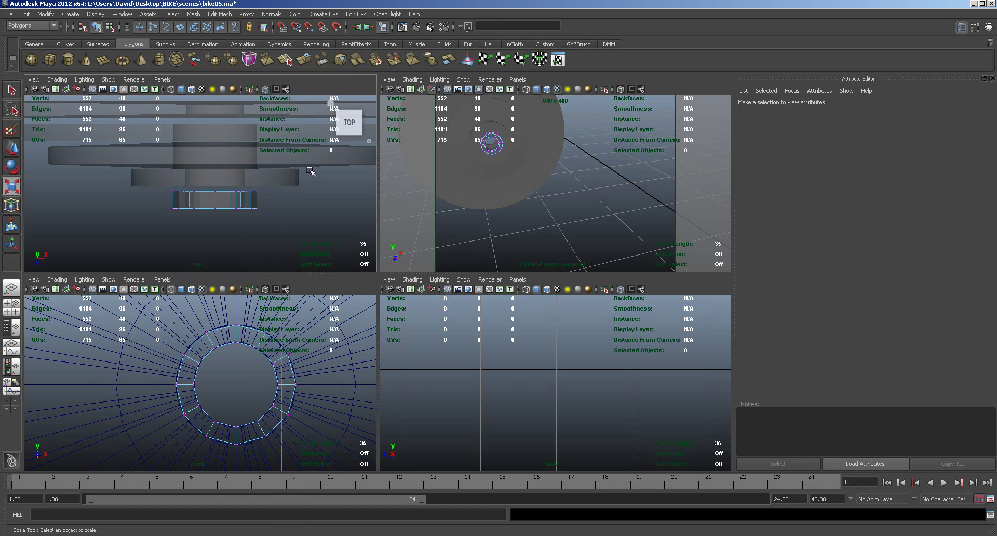
right_click_drag(245, 205, 271, 196)
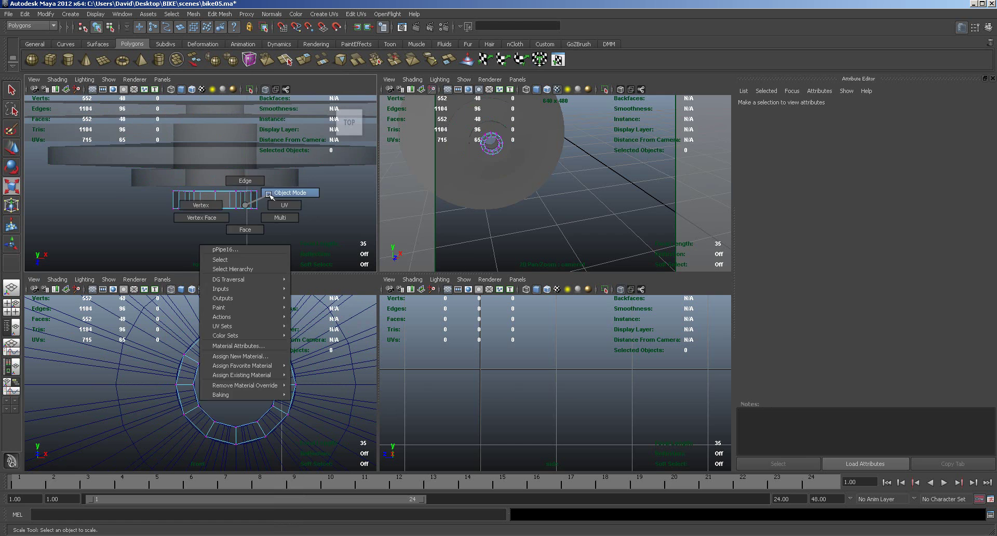
left_click(312, 157)
right_click_drag(311, 157, 277, 161)
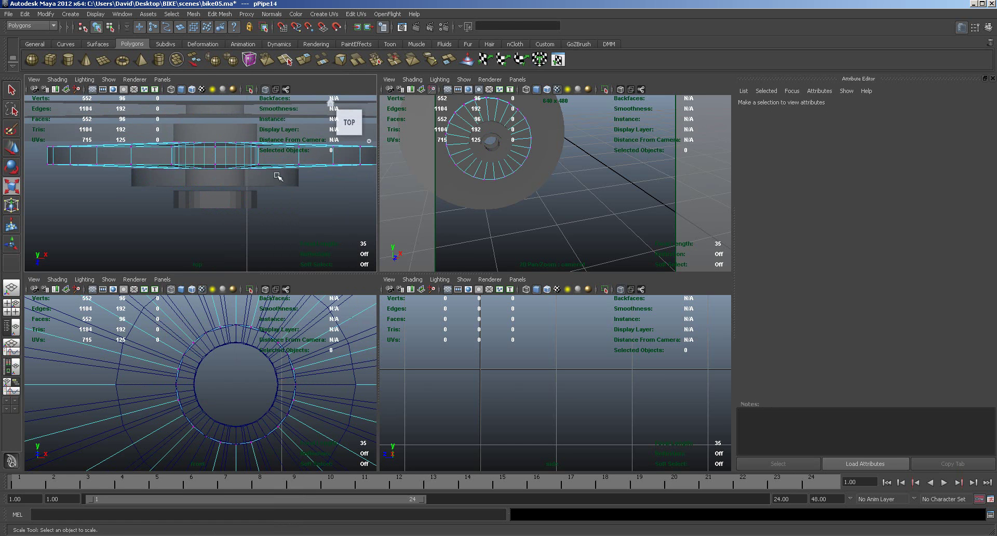
left_click_drag(150, 308, 317, 448)
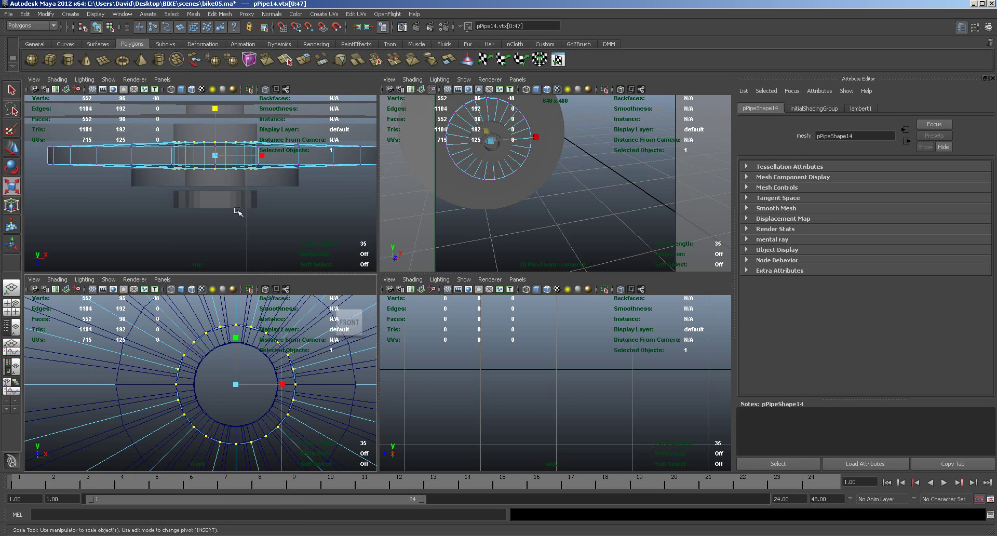
left_click_drag(238, 384, 213, 377)
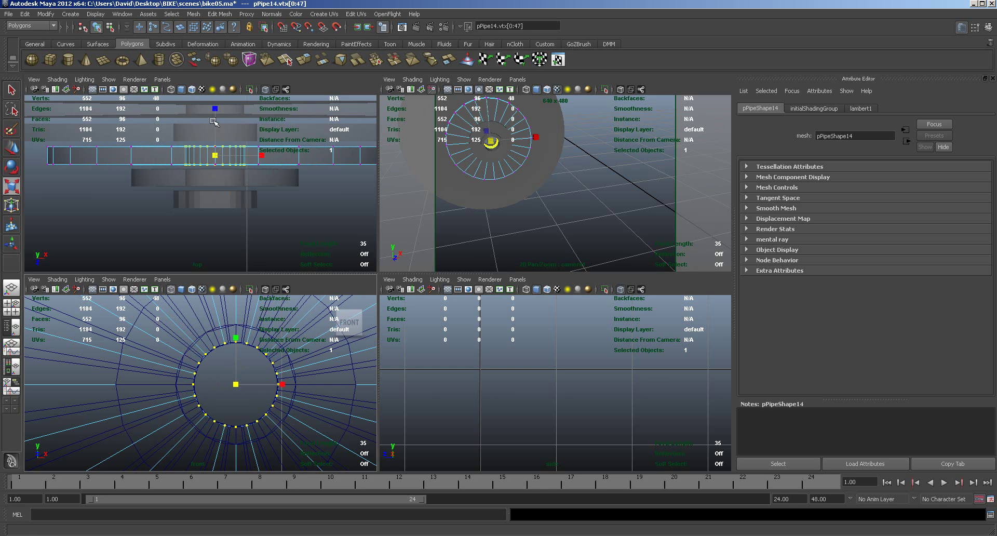
Select the 36-sided pipe's inner-ring vertices and scale them down to match the common centre hole.
left_click(321, 136)
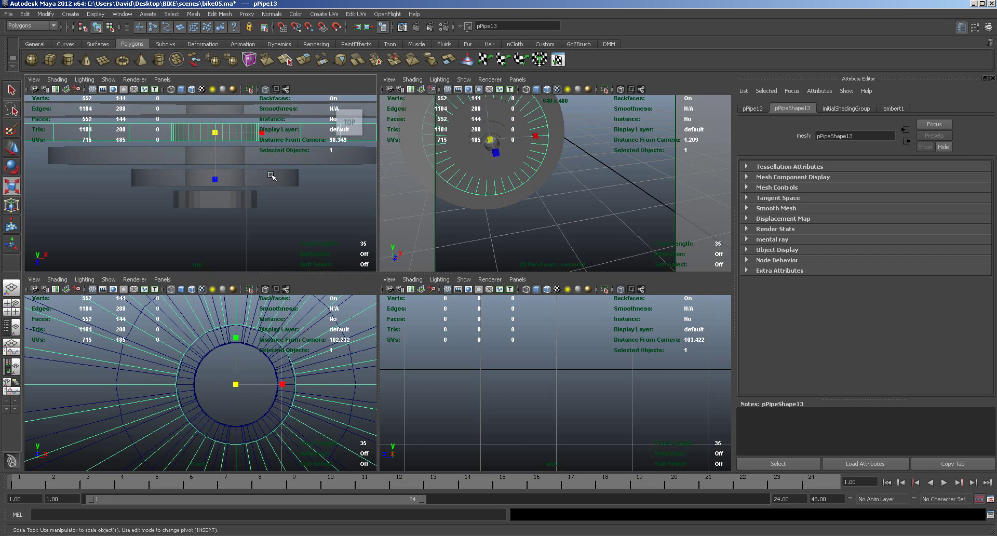
right_click_drag(303, 131, 253, 135)
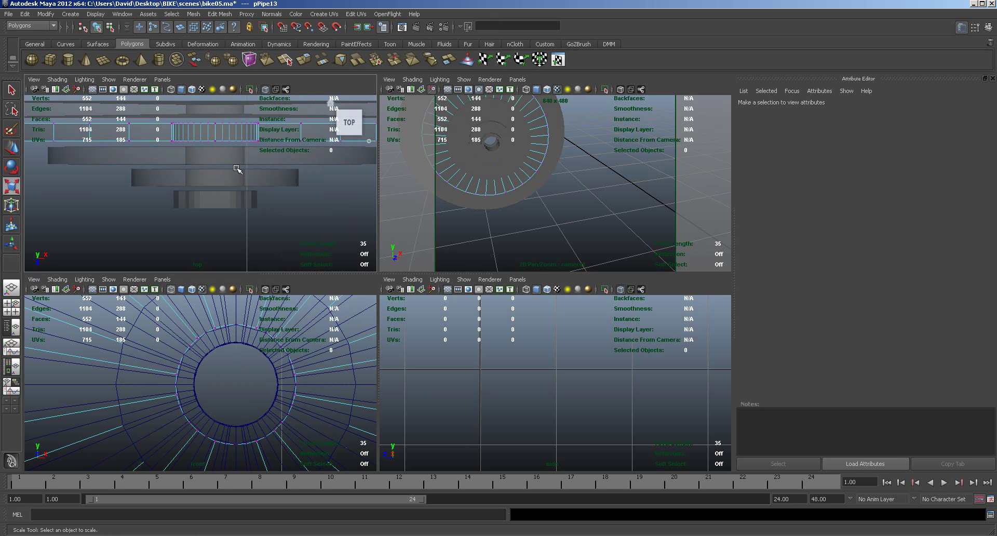
left_click_drag(156, 319, 301, 447)
left_click_drag(233, 387, 212, 370)
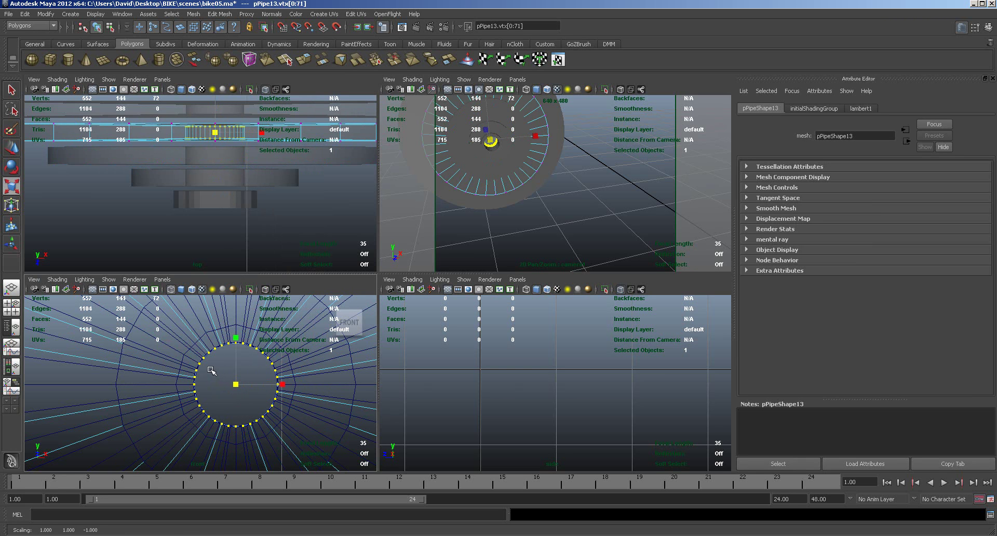
Fit the largest, 48-sided pipe's inner-ring vertices to the common hole and stretch them along the axis to its outer thickness.
left_click(260, 110)
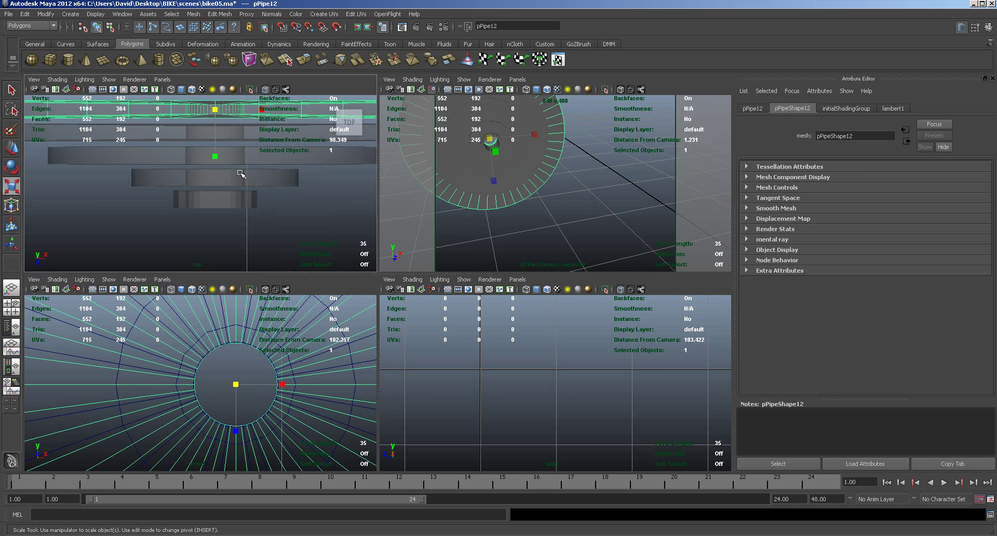
right_click_drag(289, 120, 249, 131)
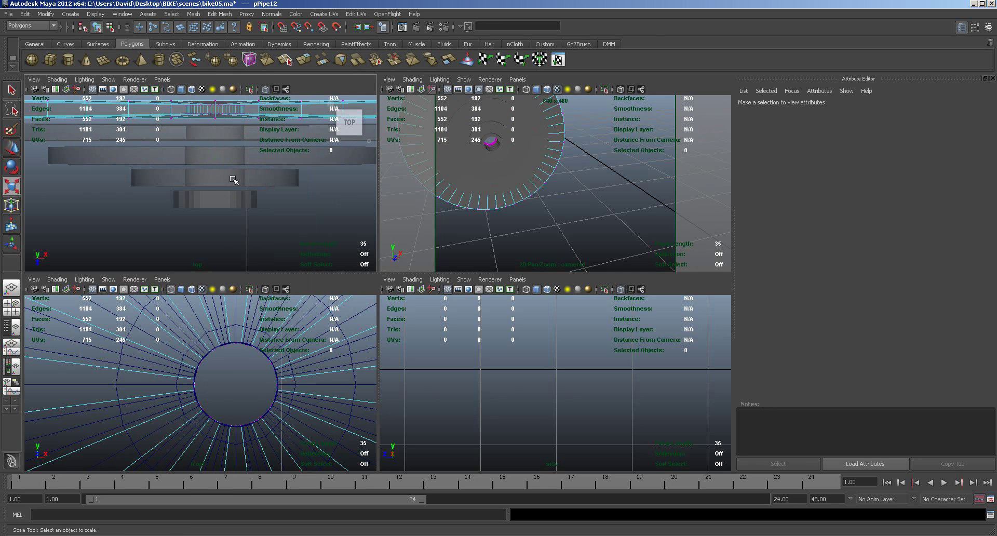
left_click_drag(179, 323, 322, 443)
mouse_move(237, 386)
left_mouse_down()
mouse_move(229, 390)
mouse_move(237, 383)
left_mouse_up()
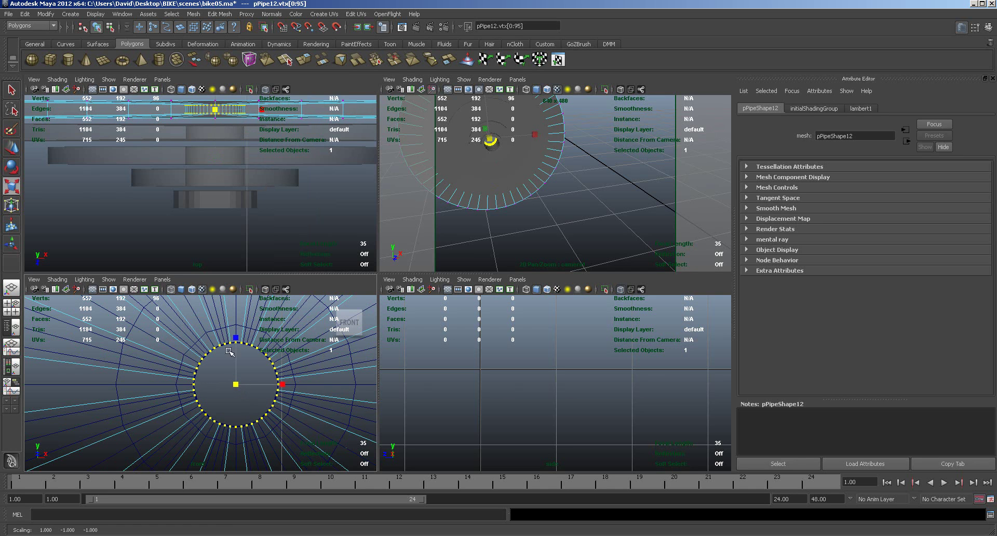
middle_click_drag(253, 176, 245, 249, "alt")
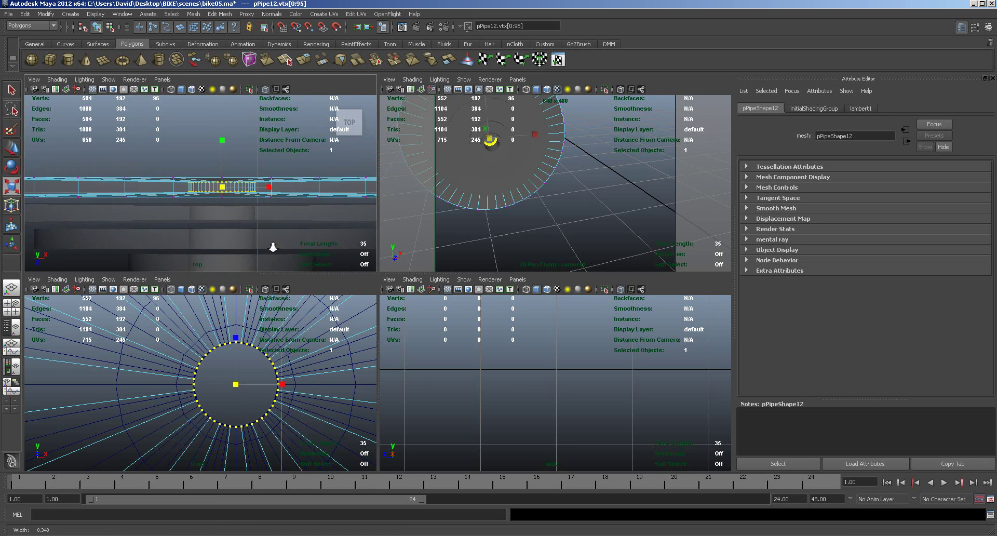
scroll(326, 213, "up", 2)
left_click_drag(232, 149, 232, 106)
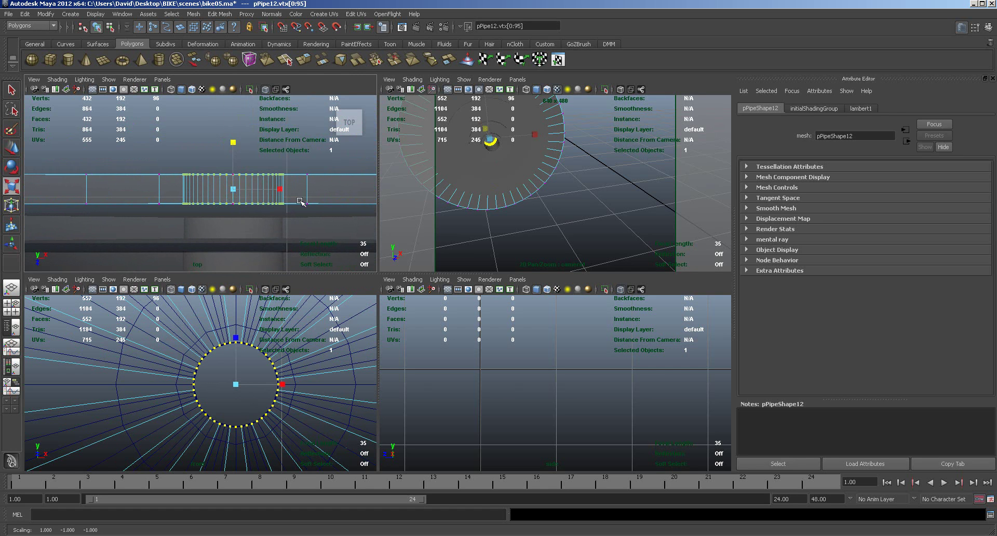
Reselect the 36-sided pipe's inner-ring vertices and stretch them along the axis to flush with its outer thickness.
left_click(328, 230)
right_click_drag(328, 230, 302, 231)
left_click_drag(171, 359, 248, 386)
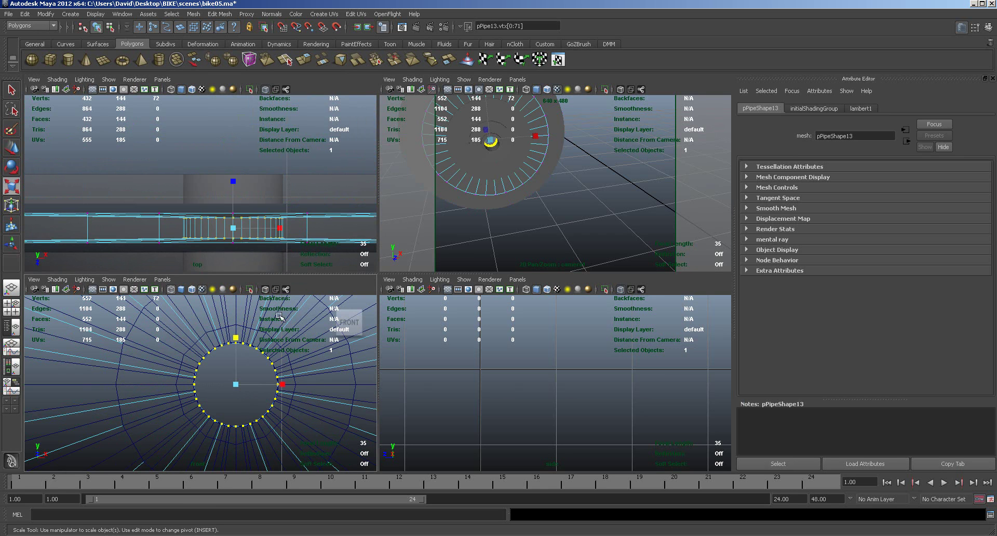
left_click_drag(234, 193, 235, 166)
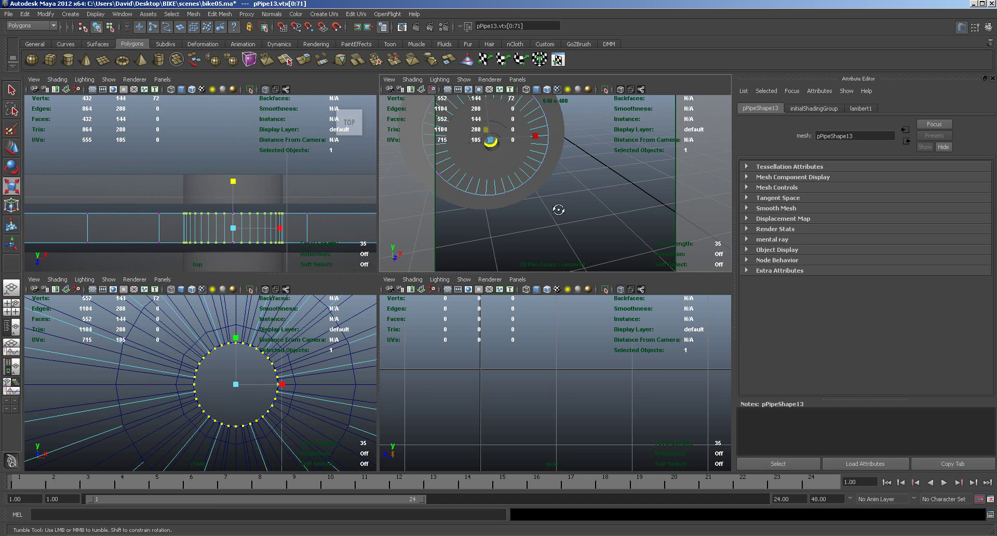
Return to object mode, select all five stacked pipes and combine them into a single mesh.
left_click(589, 235)
left_click_drag(570, 265, 563, 257, "alt")
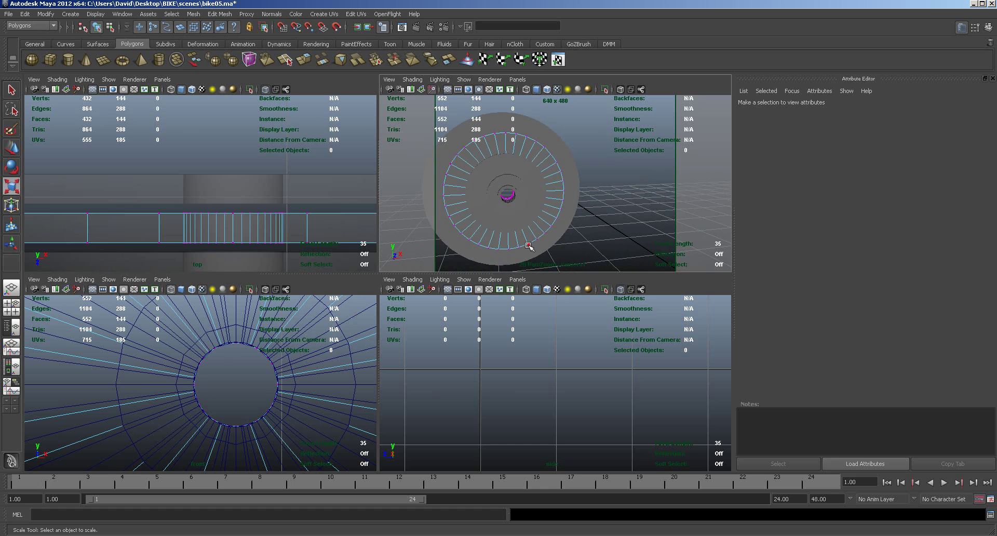
right_click_drag(535, 248, 476, 229, "alt")
mouse_move(333, 230)
right_mouse_down("alt")
mouse_move(344, 236)
mouse_move(305, 231)
mouse_move(329, 236)
right_mouse_up("alt")
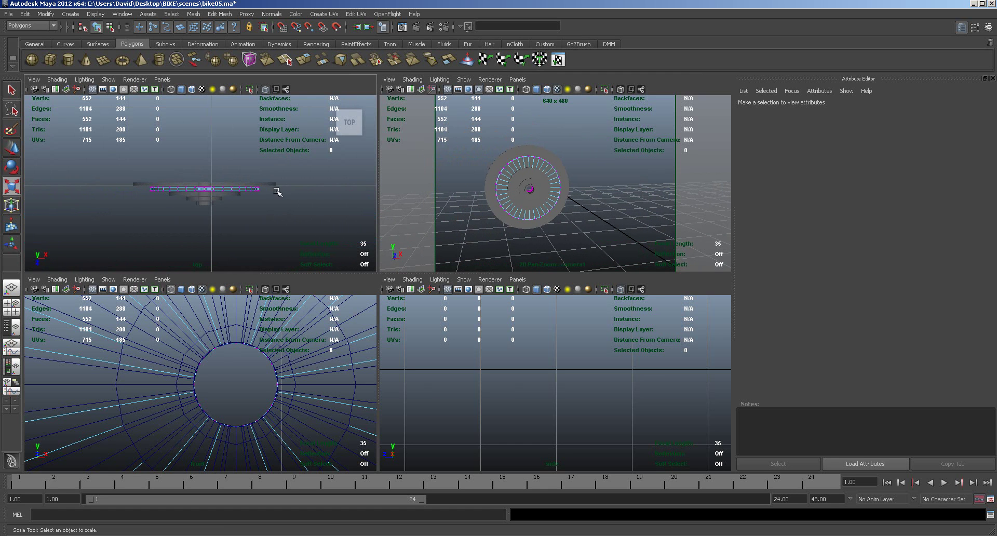
right_click_drag(270, 185, 291, 179)
left_click_drag(160, 170, 239, 239)
right_click(257, 189)
left_click(279, 178)
left_click_drag(157, 174, 254, 217)
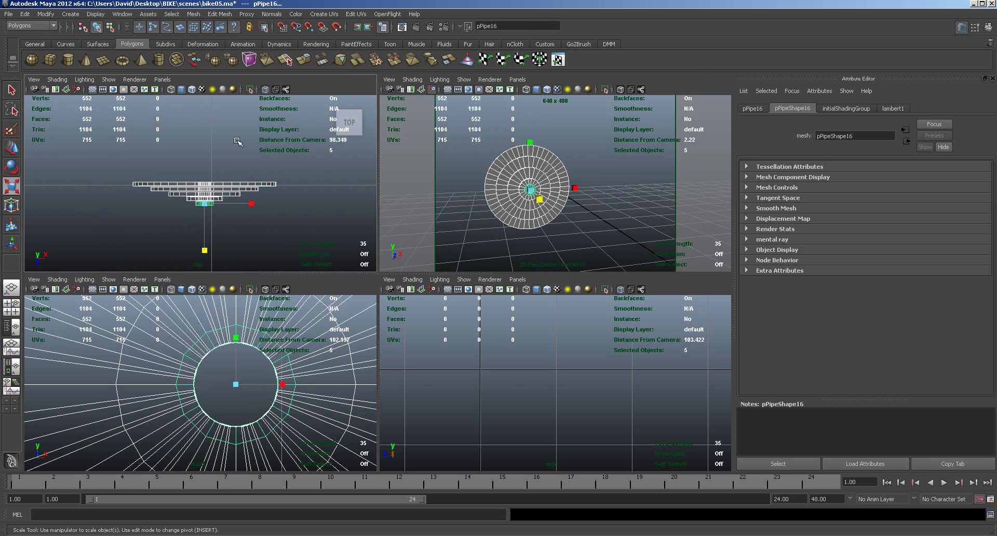
left_click(193, 14)
left_click(208, 29)
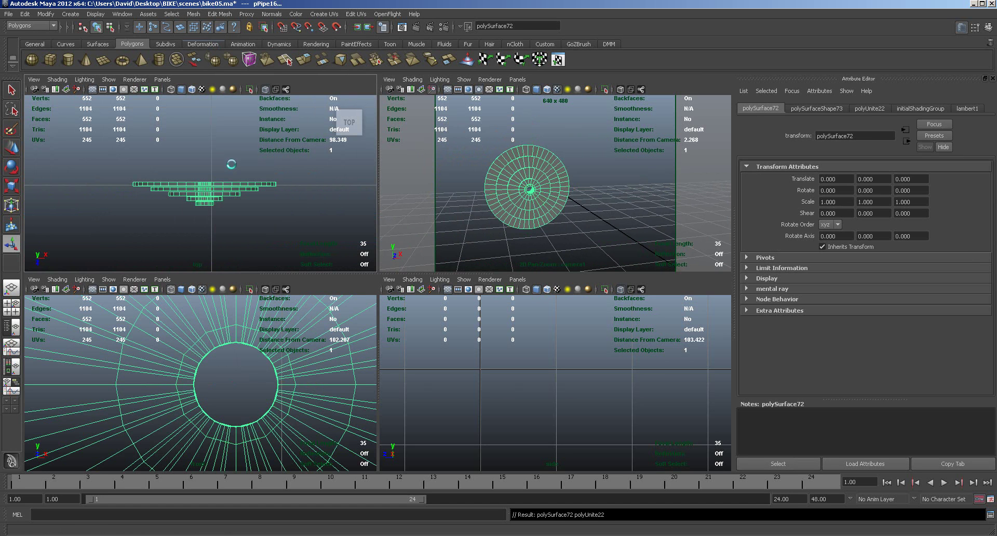
Switch the combined sprocket mesh to face mode and select the side-wall faces of all five stacked pipes.
key("space")
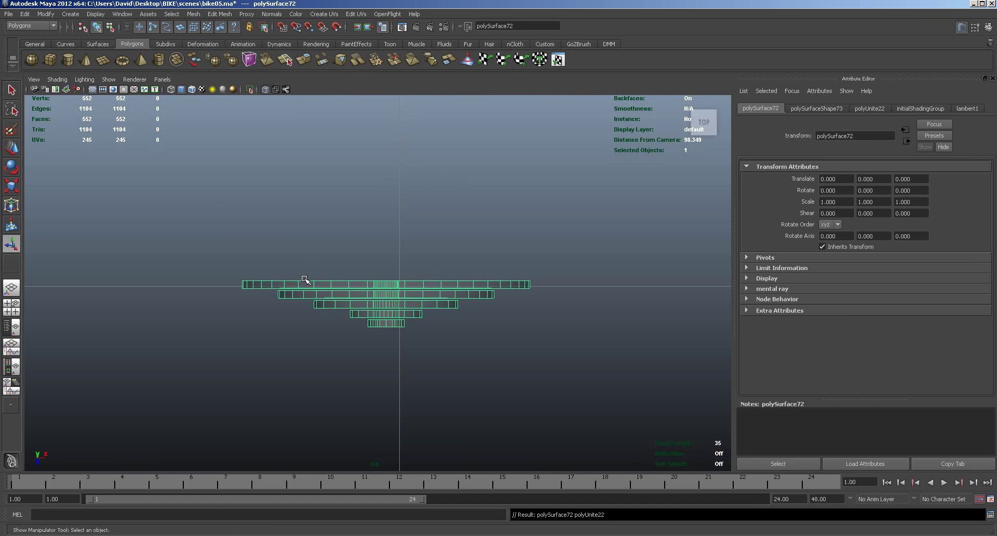
right_click_drag(293, 285, 241, 287)
left_click_drag(241, 285, 559, 287)
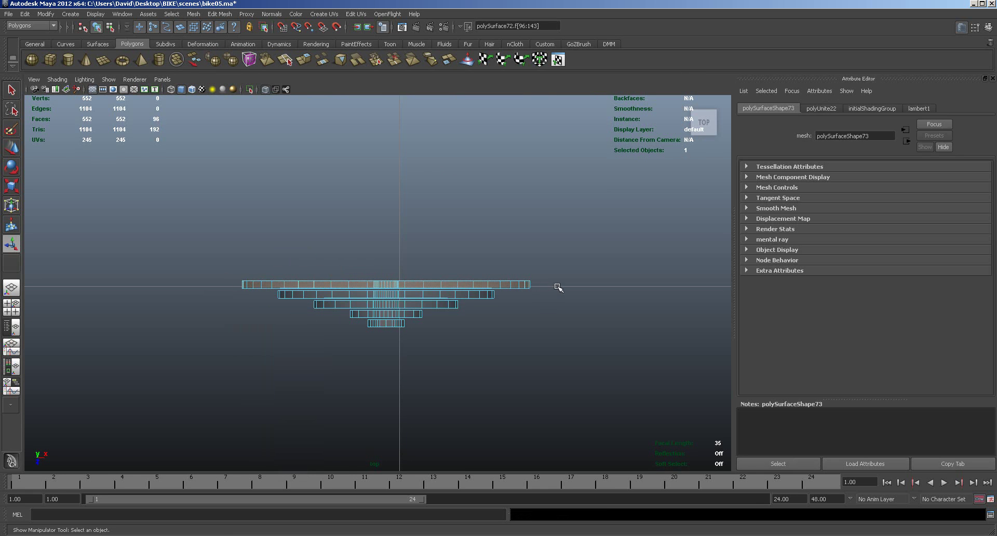
left_click_drag(269, 294, 504, 299, "shift")
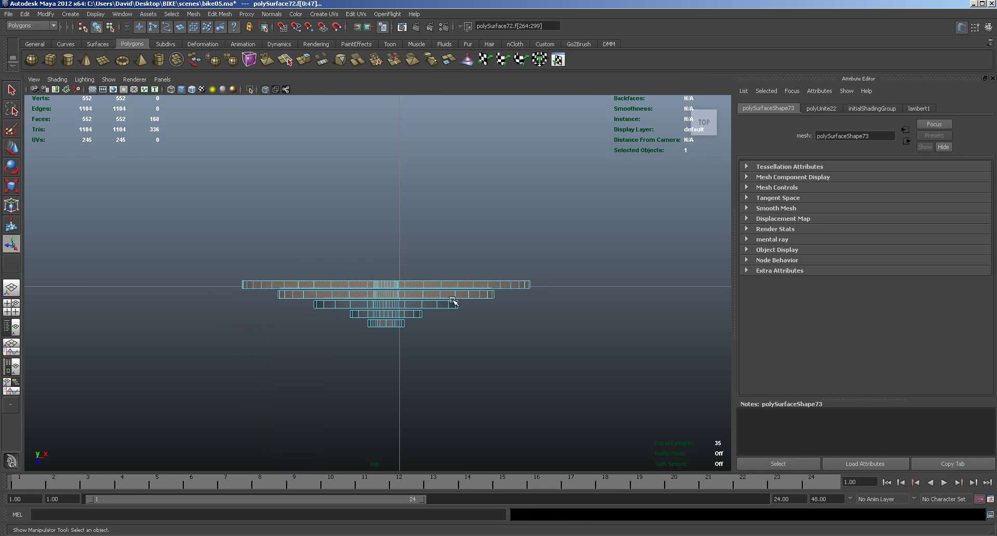
left_click_drag(308, 304, 457, 310, "shift")
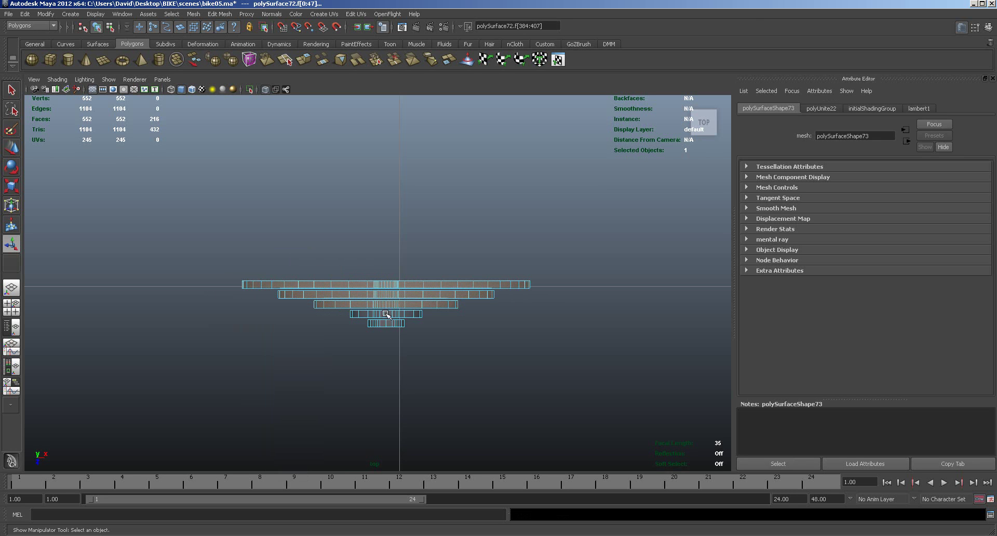
left_click_drag(340, 314, 445, 338, "shift")
key("space")
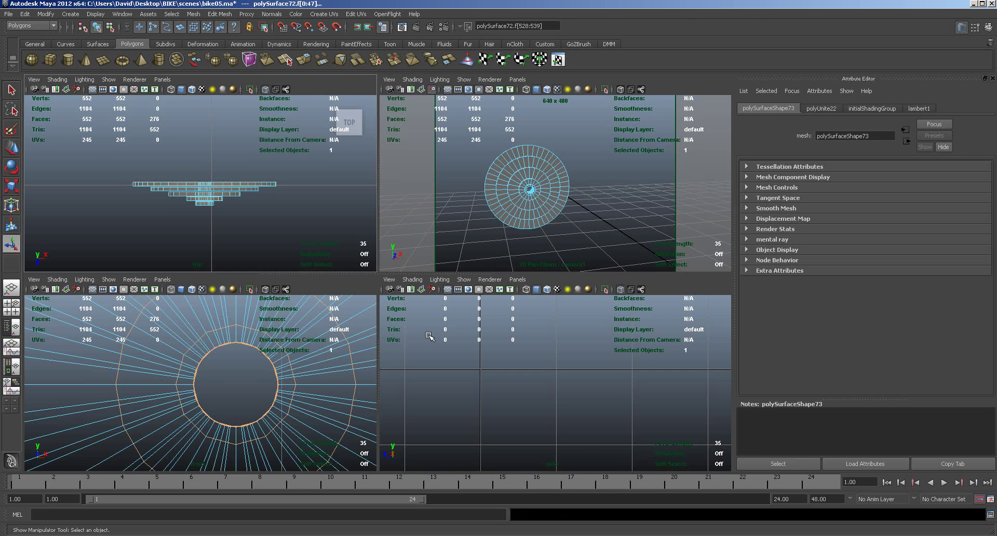
Remove the faces around the centre hole from the side-face selection.
scroll(306, 389, "down", 6)
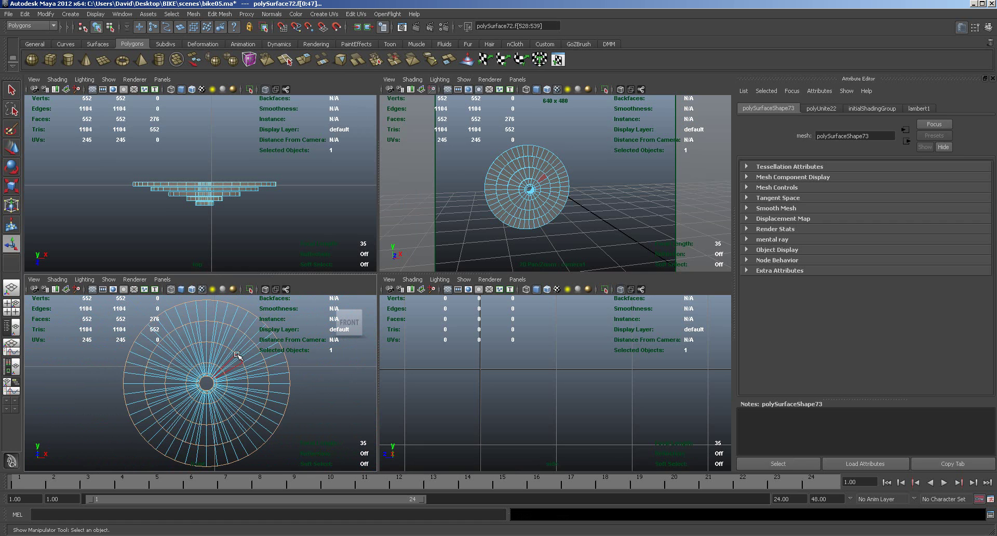
scroll(237, 361, "up", 5)
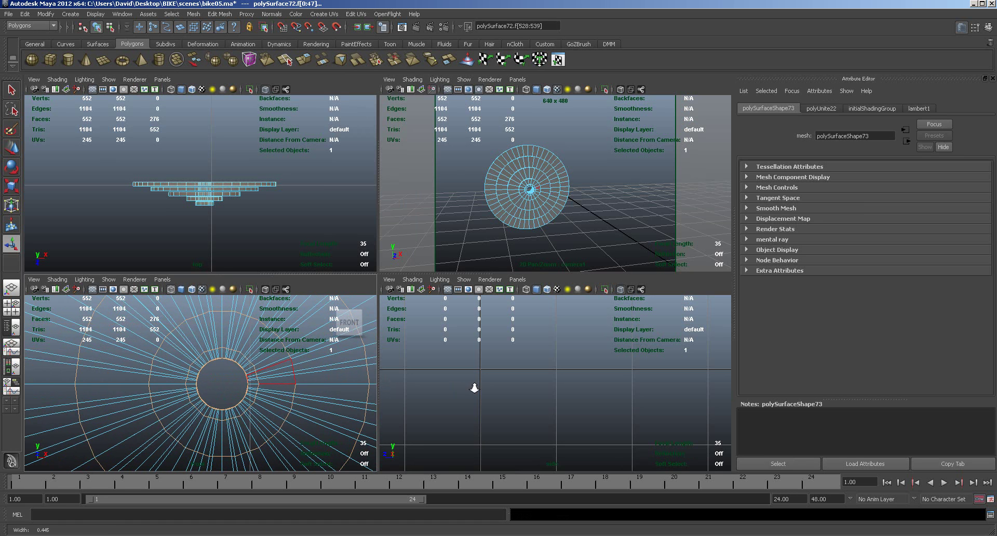
scroll(326, 363, "up", 4)
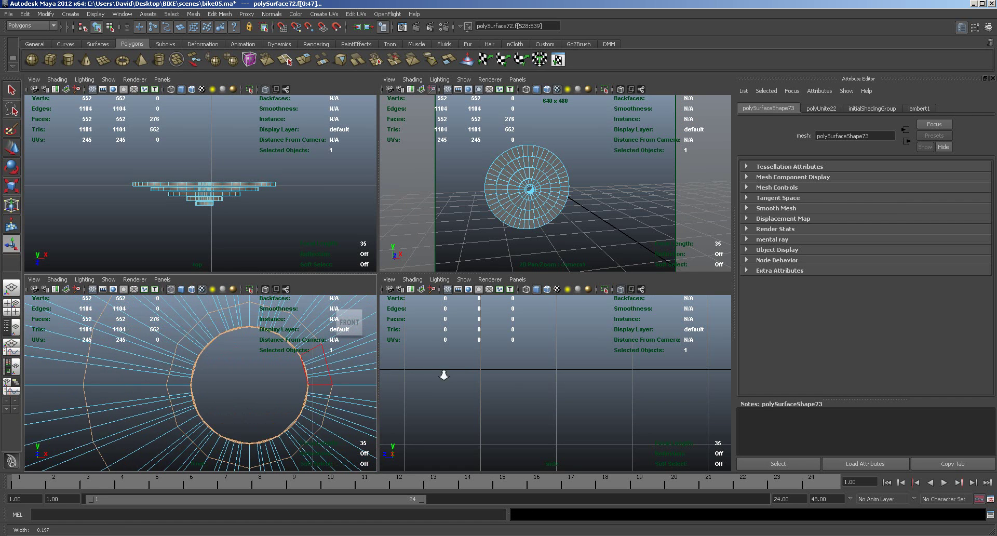
middle_click_drag(326, 364, 313, 387, "alt")
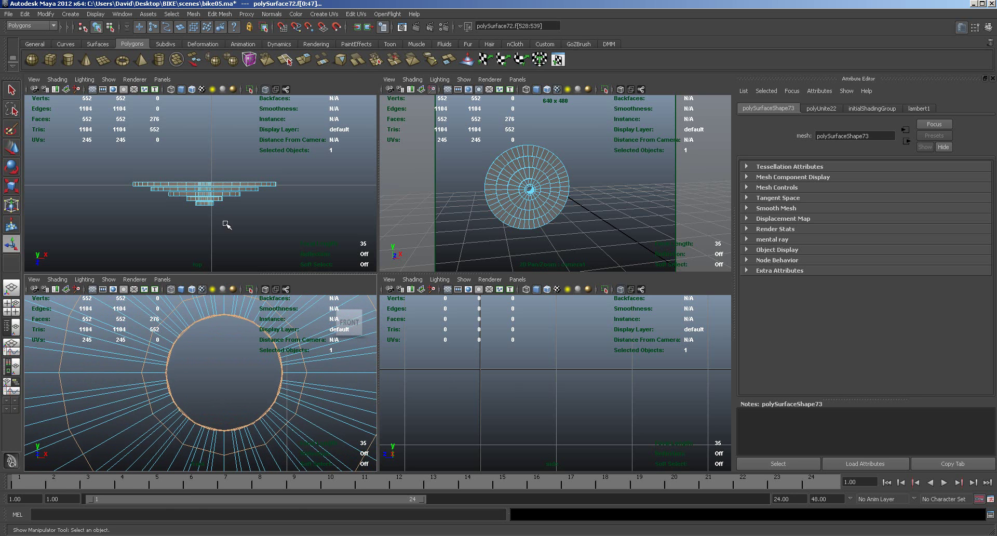
scroll(256, 377, "down", 4)
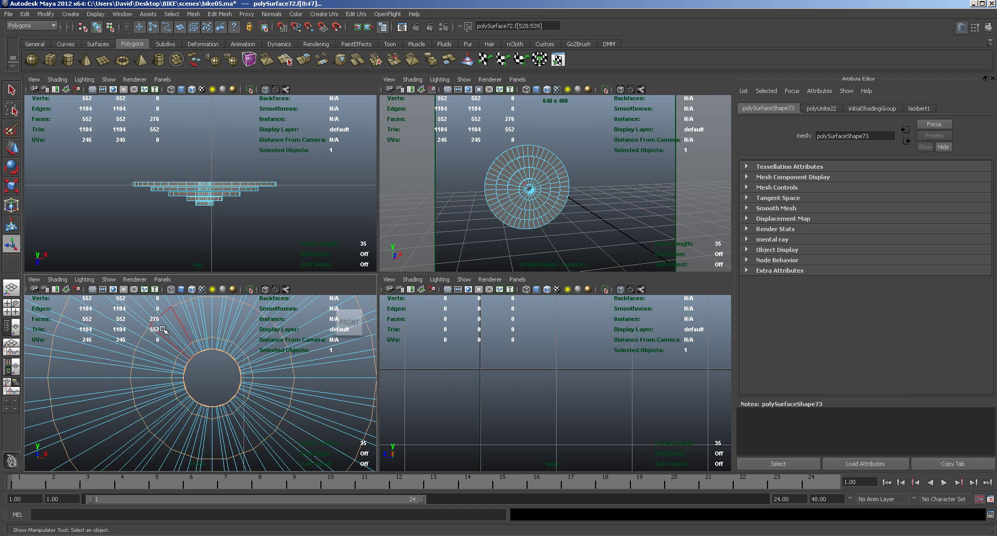
left_click_drag(157, 325, 270, 423, "ctrl")
right_click_drag(251, 238, 445, 231, "alt")
left_click_drag(452, 233, 540, 263, "alt")
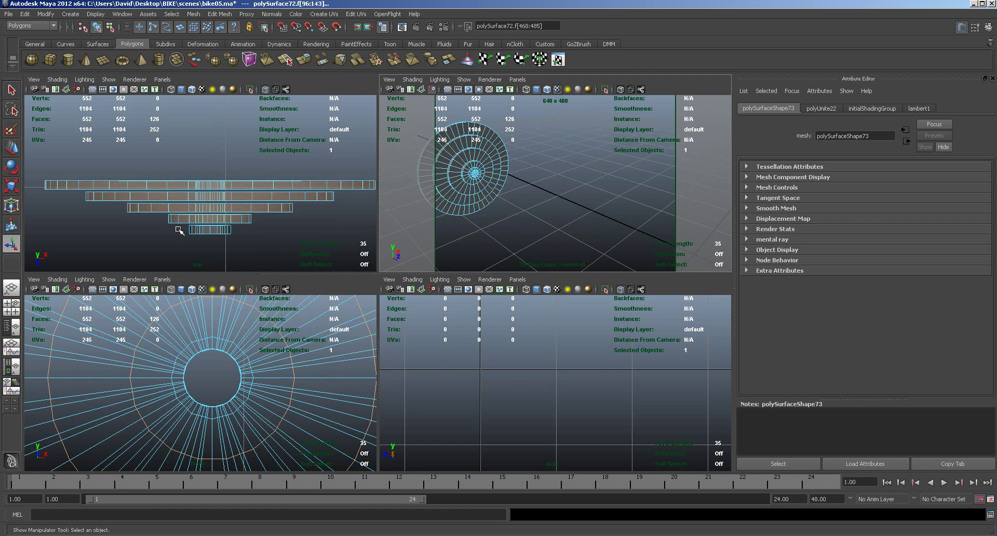
Add the smallest pipe's side faces back to the selection and deselect its inner-ring faces, keeping only outer rim faces.
left_click_drag(253, 230, 253, 231, "shift")
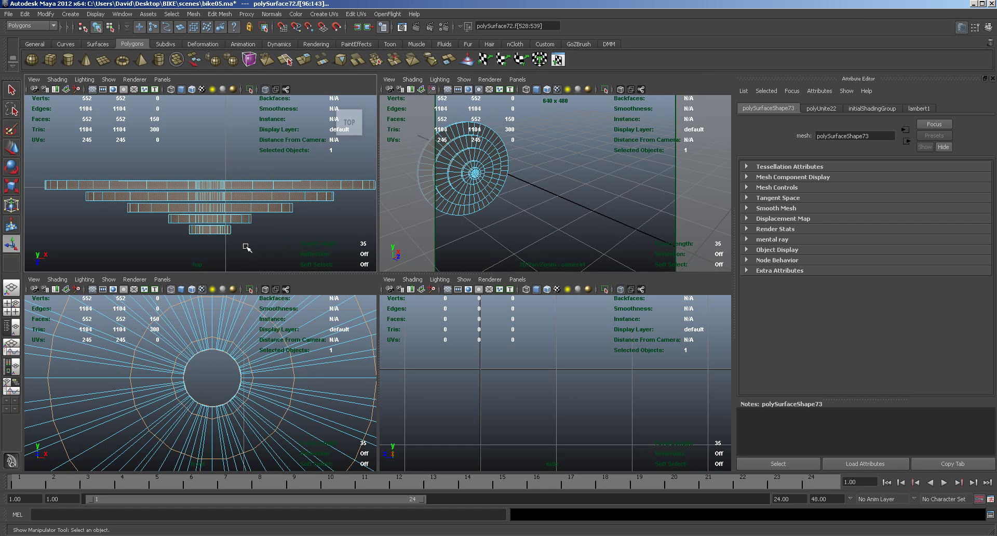
key("space")
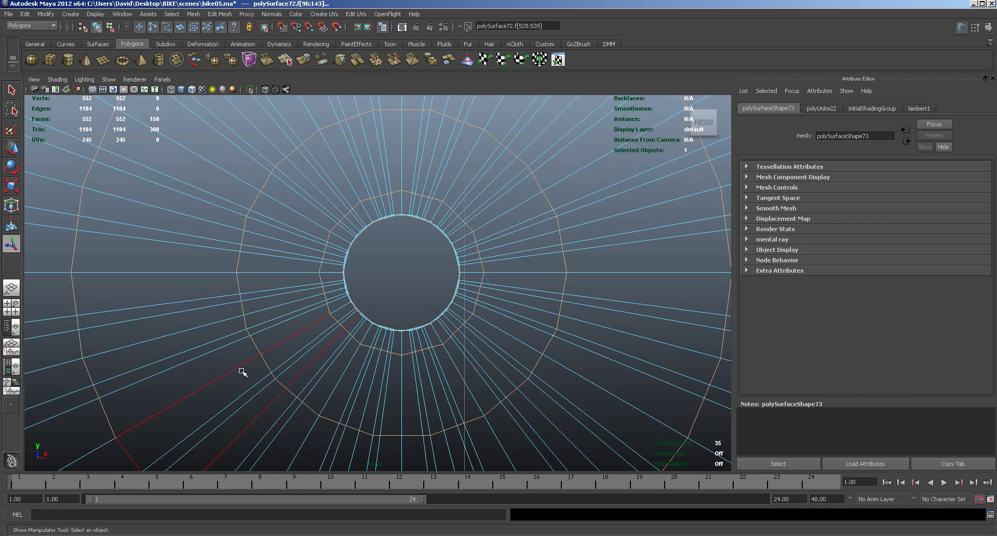
scroll(508, 283, "up", 3)
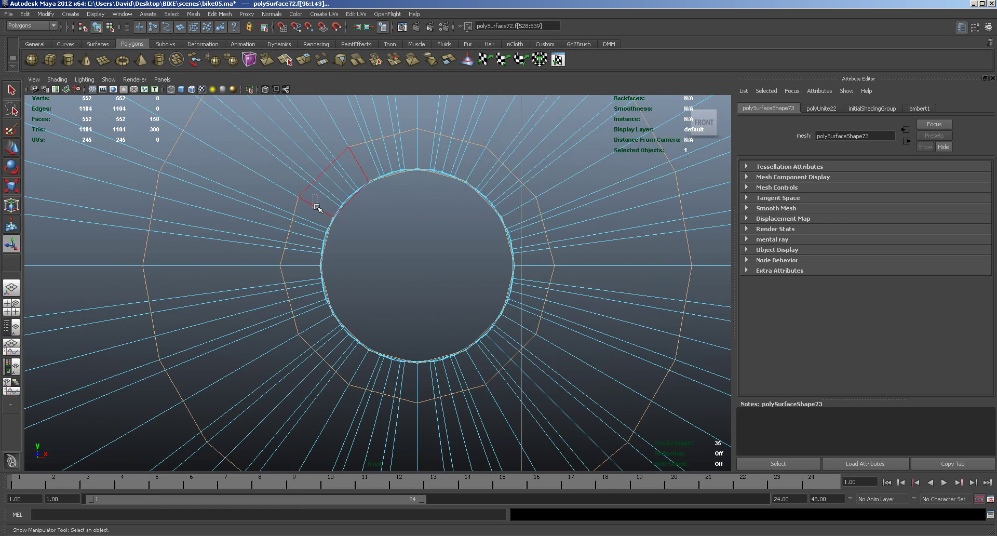
left_click_drag(335, 286, 351, 345, "ctrl")
left_click_drag(406, 256, 488, 367, "ctrl")
left_click_drag(509, 223, 511, 319, "ctrl")
Frame the sprocket stack in the perspective view and save the scene.
key("space")
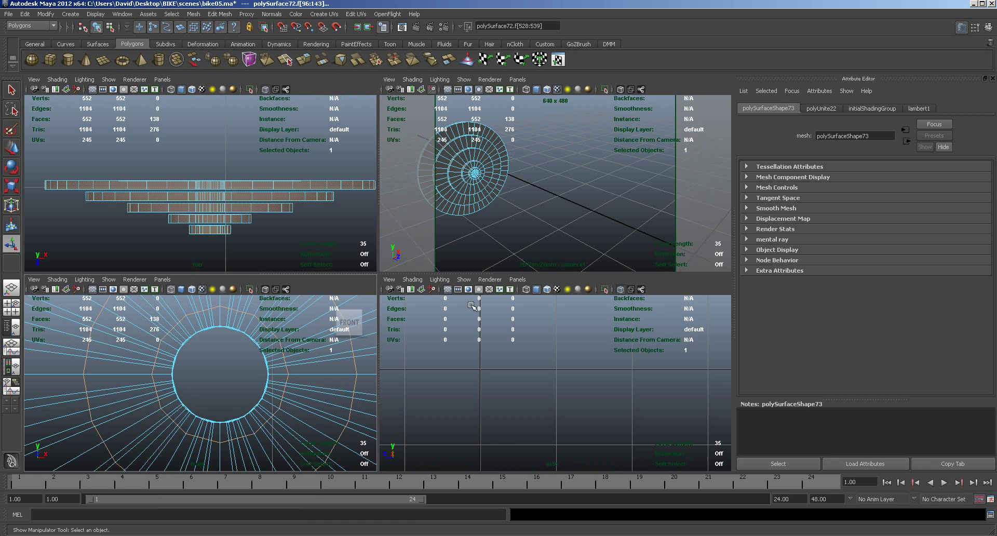
key("space")
mouse_move(378, 307)
right_mouse_down("alt")
mouse_move(343, 315)
mouse_move(374, 311)
mouse_move(379, 328)
mouse_move(634, 315)
mouse_move(606, 311)
mouse_move(416, 378)
mouse_move(371, 303)
right_mouse_up("alt")
middle_click_drag(372, 302, 423, 344, "alt")
left_click_drag(424, 344, 347, 173, "alt")
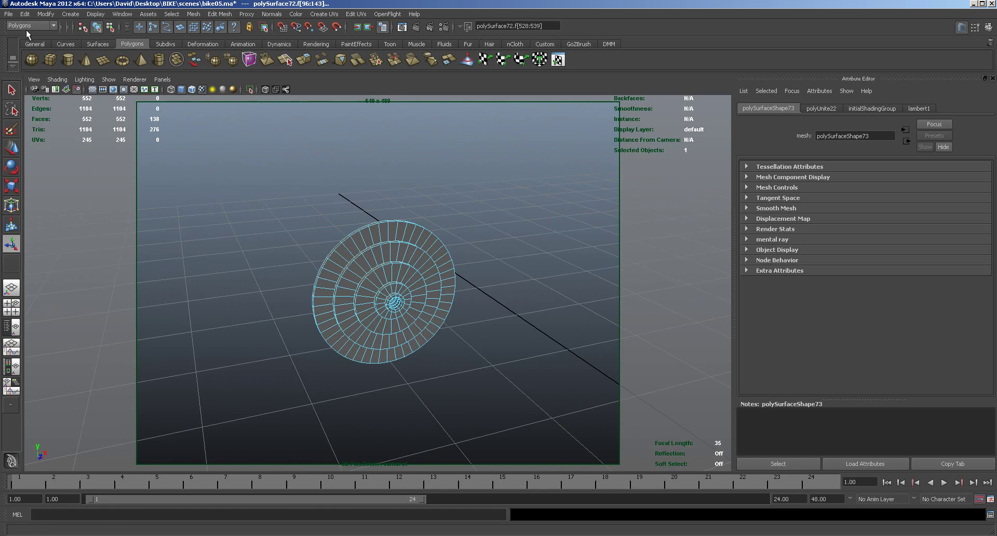
left_click(9, 14)
left_click(29, 49)
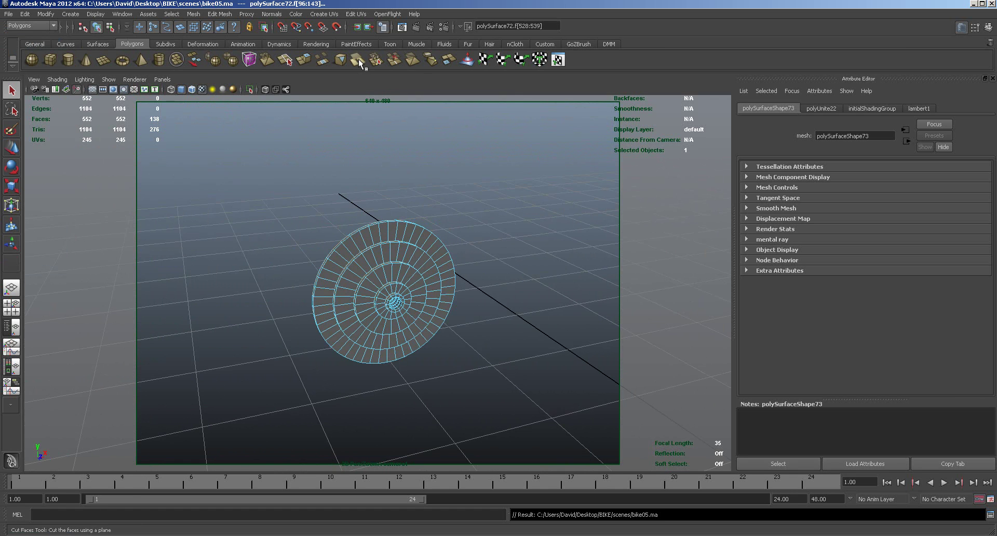
Extrude the selected rim faces outward with Keep Faces Together turned off, to a local Z translation of about 0.038.
left_click(304, 60)
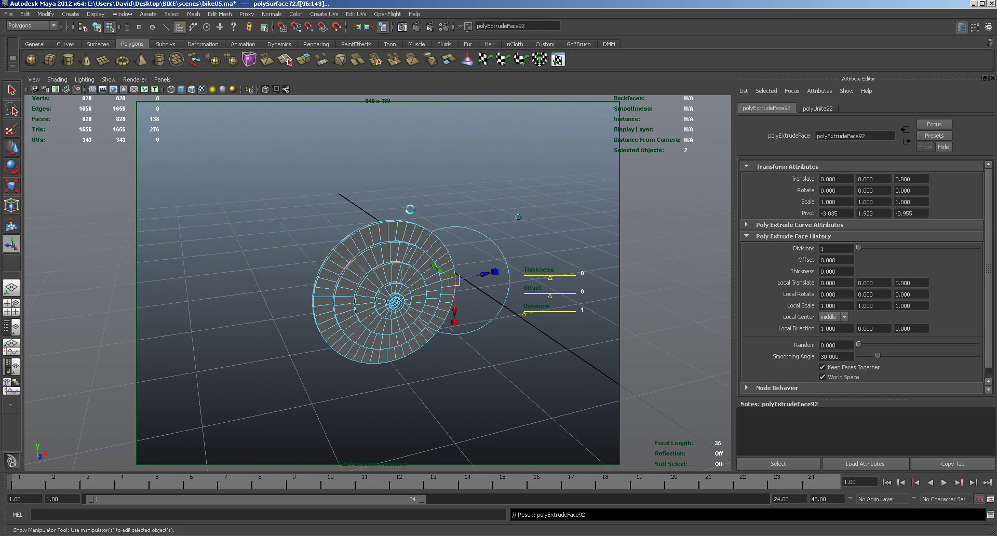
left_click_drag(488, 275, 490, 272)
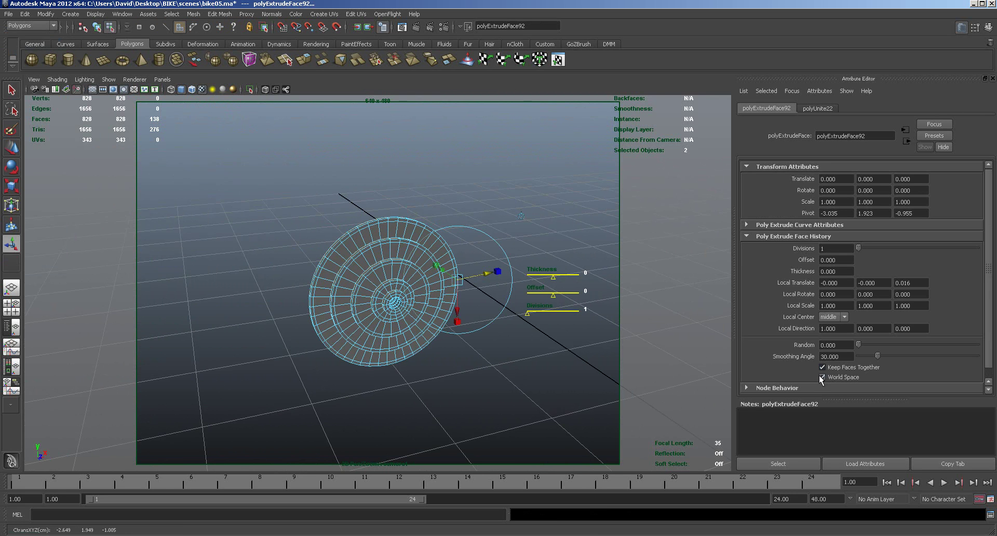
left_click(823, 367)
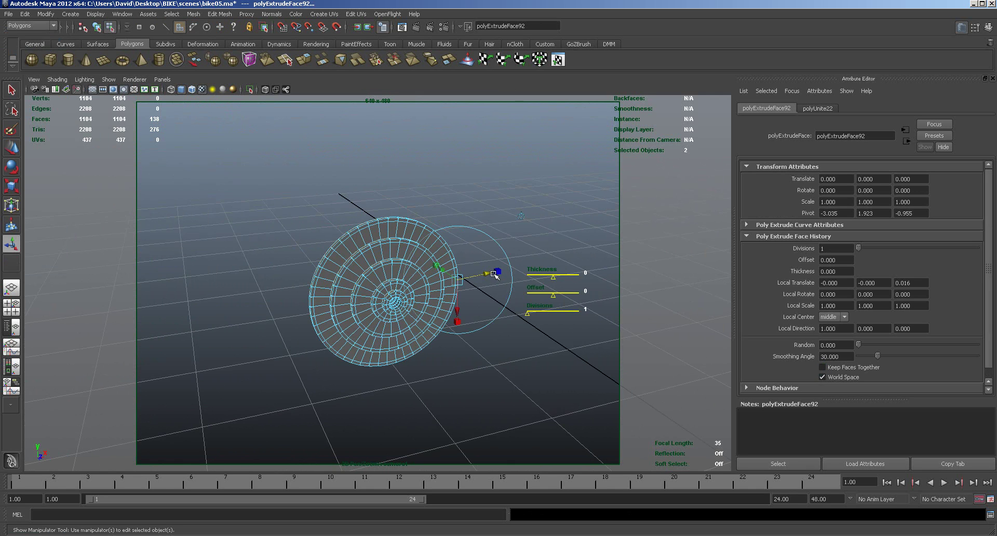
left_click_drag(489, 273, 492, 272)
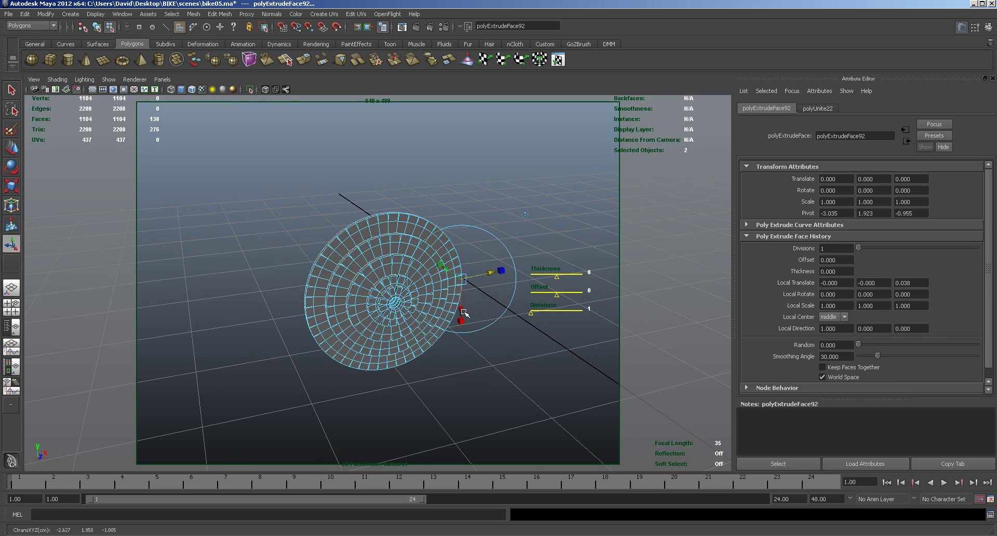
Taper the extruded teeth to a local X scale of about 0.313 and shorten their local Z translation to about 0.032.
left_click_drag(462, 322, 465, 296)
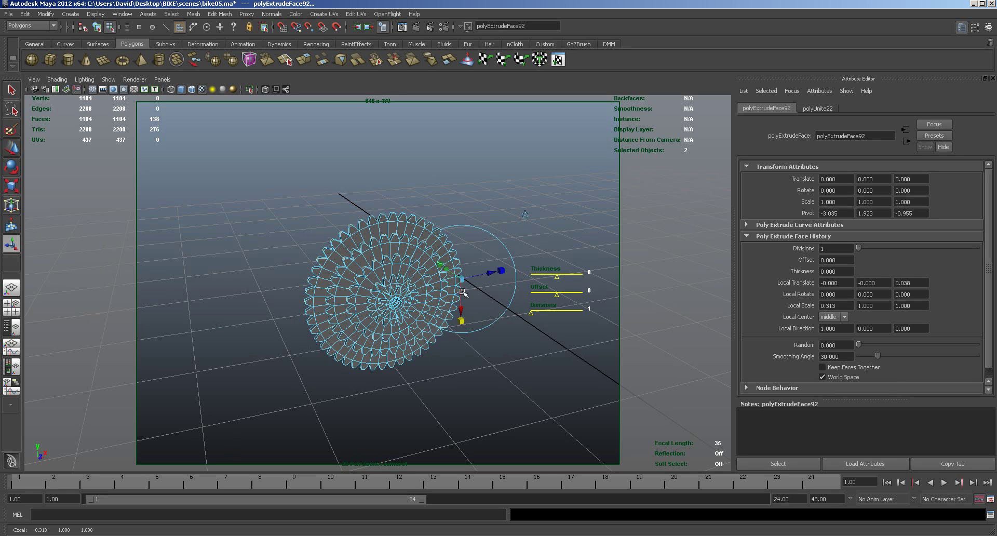
left_click_drag(493, 272, 493, 272)
left_click_drag(430, 362, 446, 366, "alt")
middle_click_drag(414, 418, 364, 360, "alt")
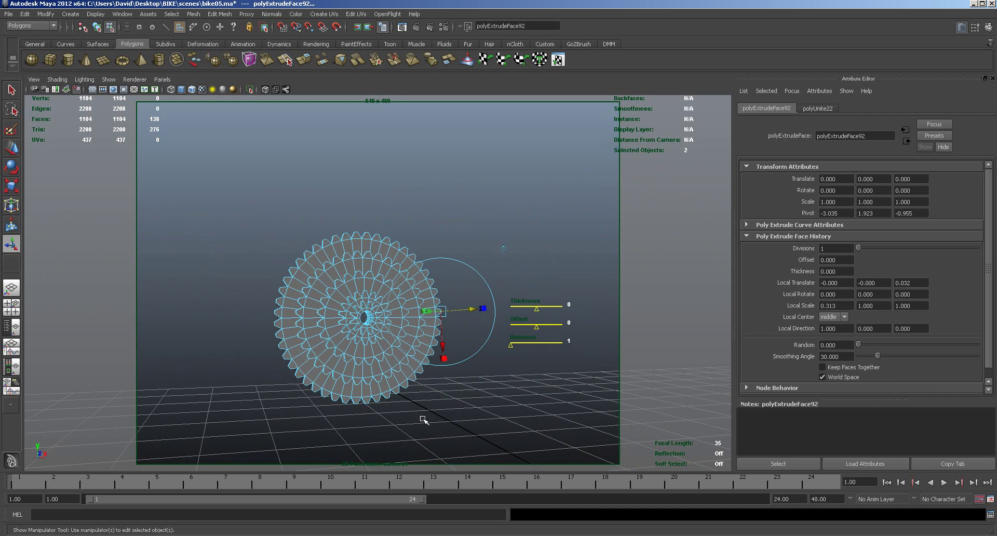
Return to object mode, select the toothed sprocket mesh and save the scene.
left_click(434, 417)
right_click_drag(430, 333, 478, 316)
left_click_drag(238, 218, 450, 398)
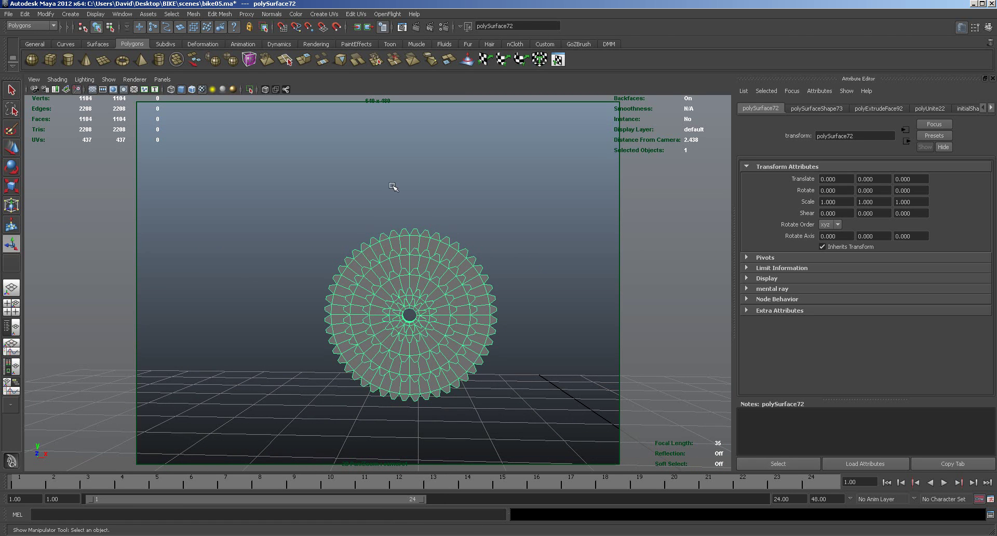
left_click(195, 14)
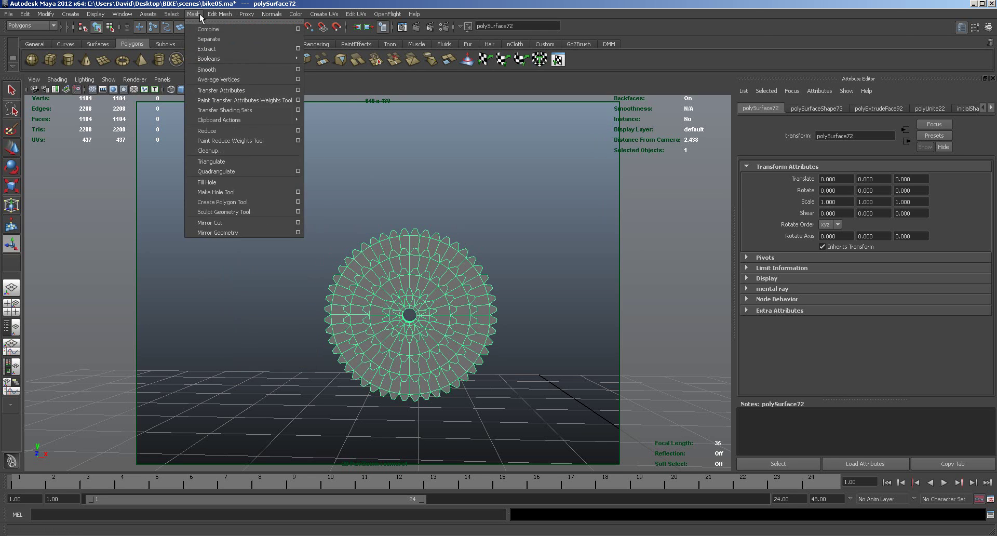
mouse_move(8, 14)
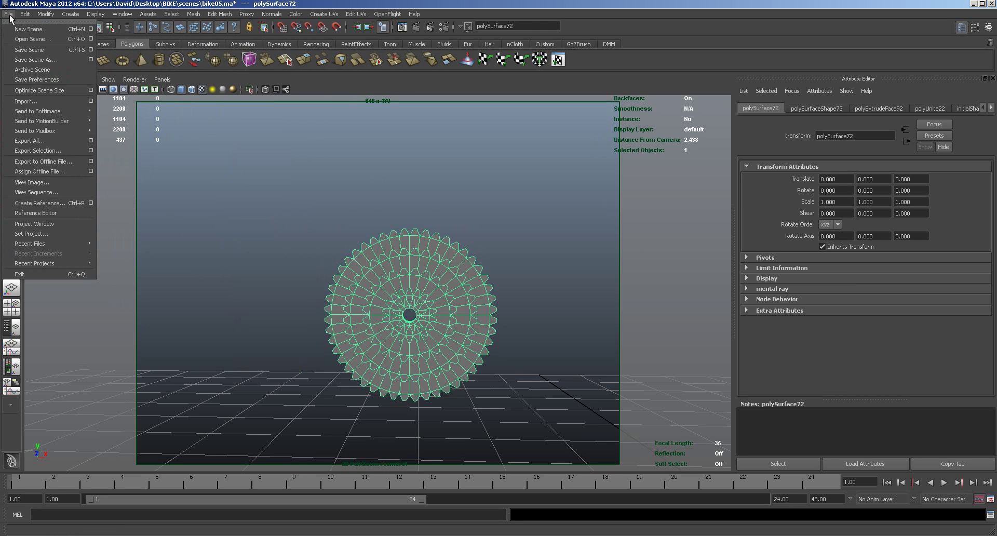
left_click(8, 50)
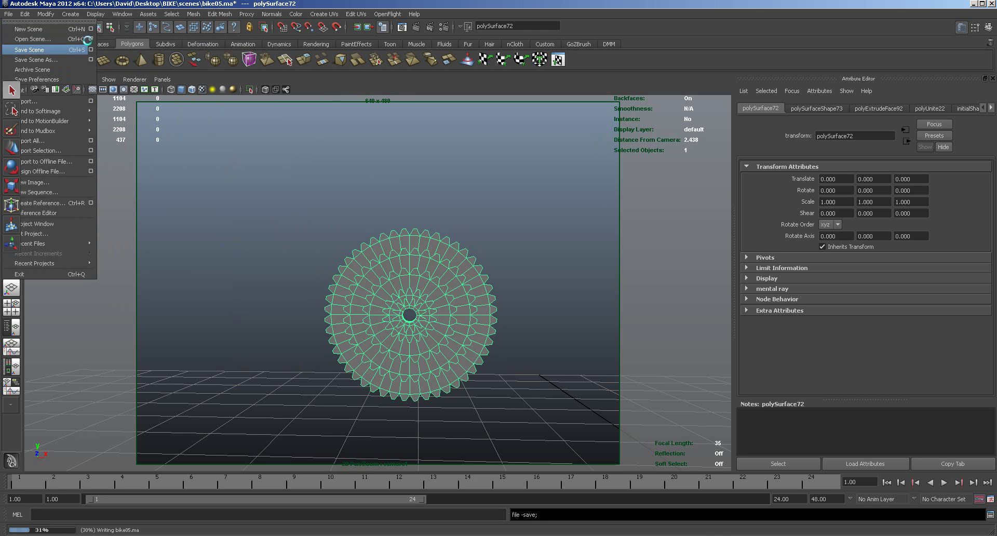
Separate the toothed mesh into individual sprockets, clear the selection and display the perspective view as wireframe.
left_click(194, 16)
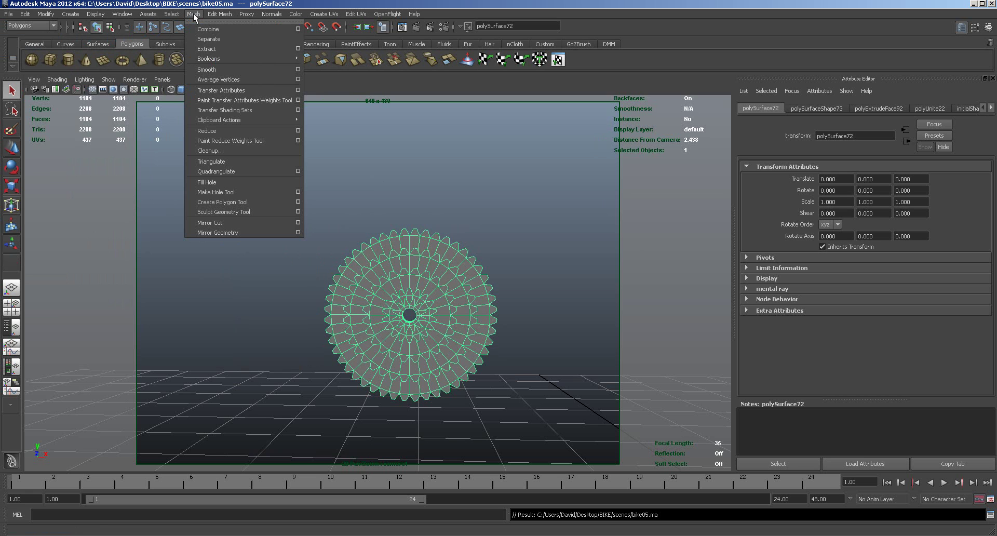
left_click(201, 48)
left_click(561, 333)
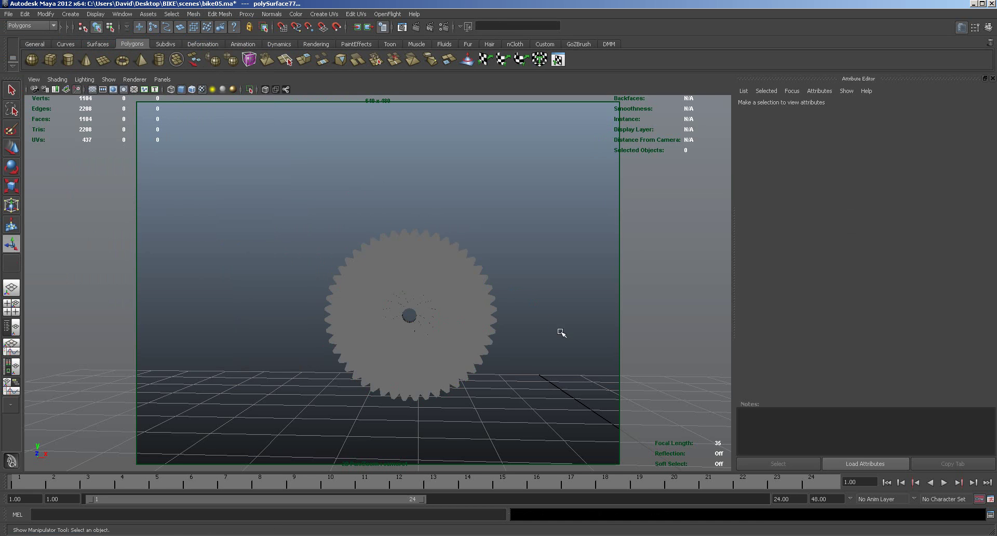
right_click_drag(528, 313, 772, 240, "alt")
left_click(58, 80)
left_click(67, 89)
left_click_drag(301, 158, 220, 176, "alt")
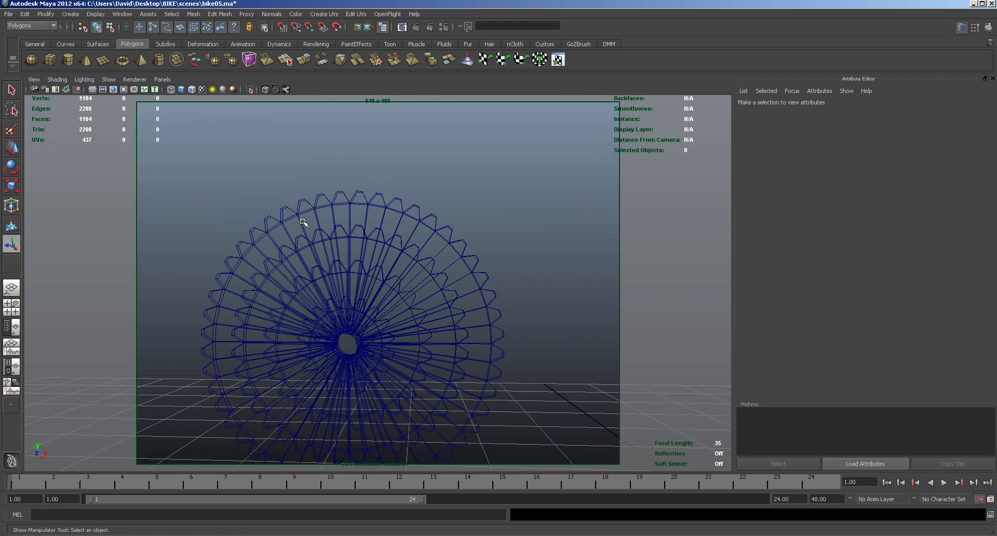
Select the second-largest sprocket, centre its pivot and move it about 0.088 upward in the perspective view.
left_click(343, 229)
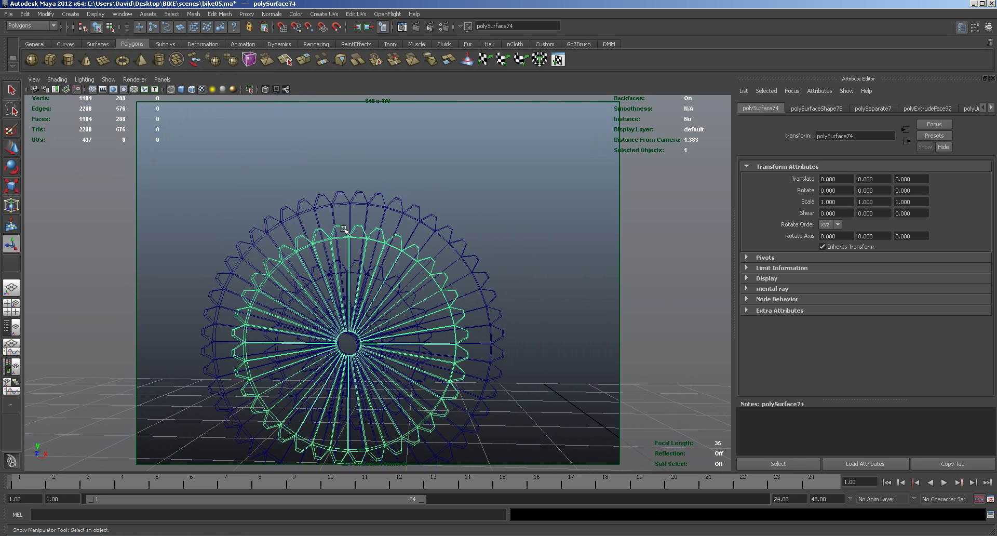
key("w")
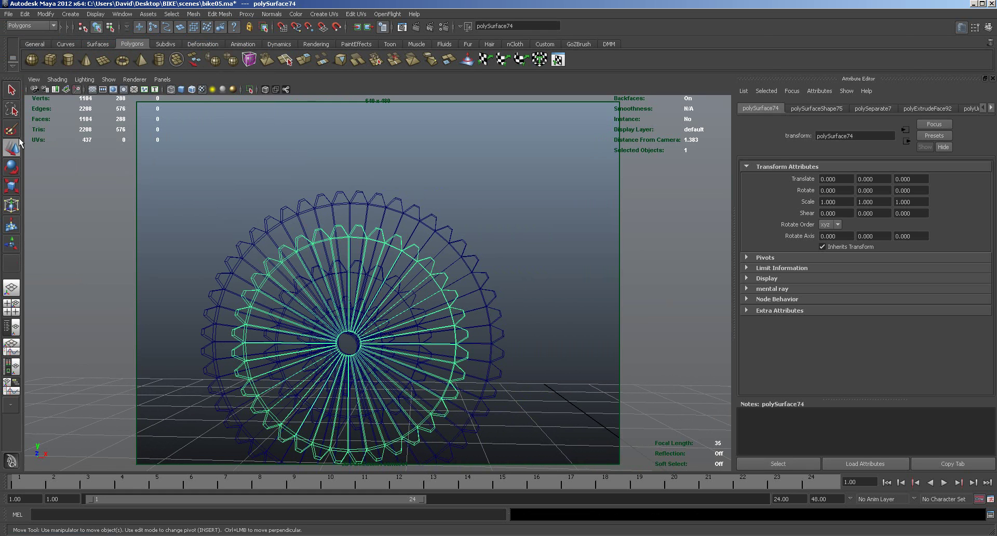
left_click(45, 14)
mouse_move(61, 92)
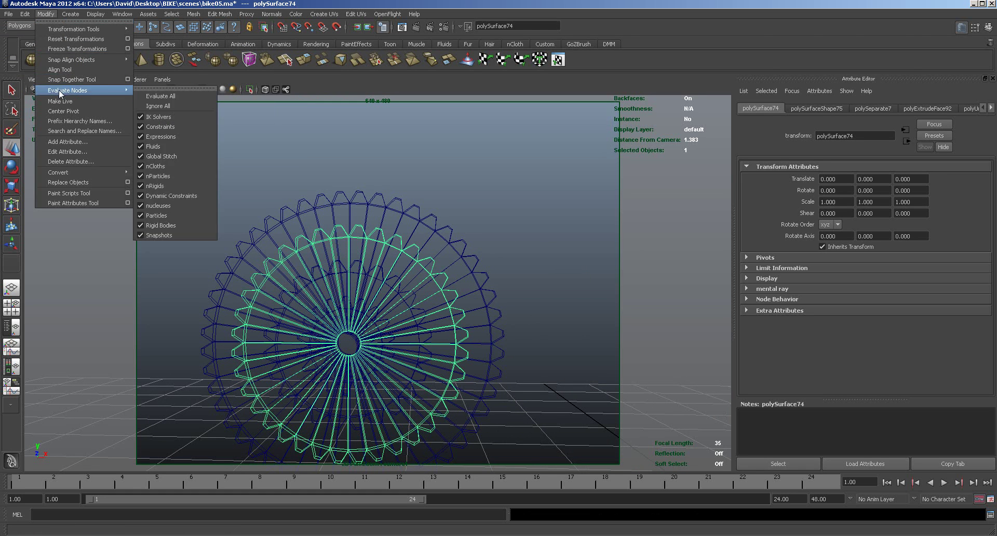
left_click(63, 111)
left_click_drag(353, 346, 356, 313)
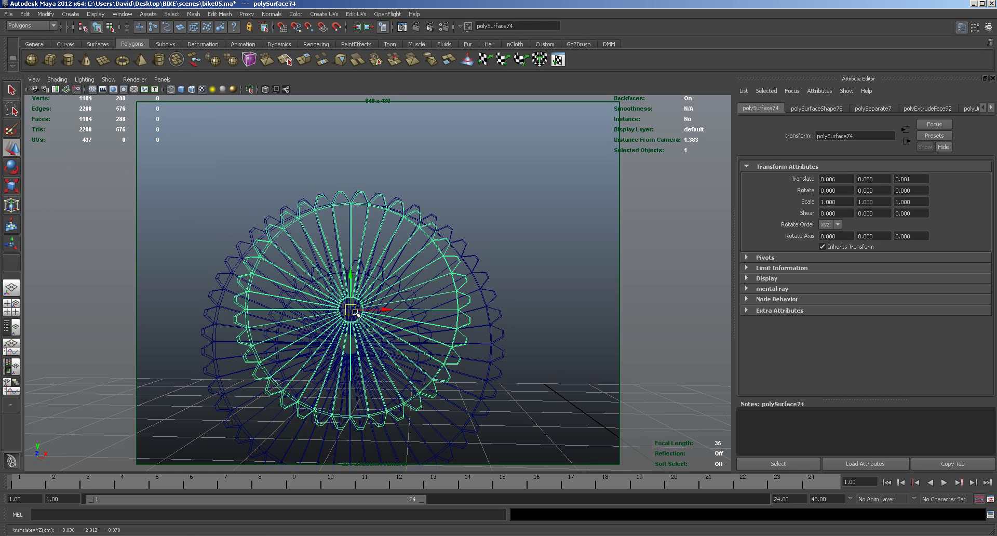
key("space")
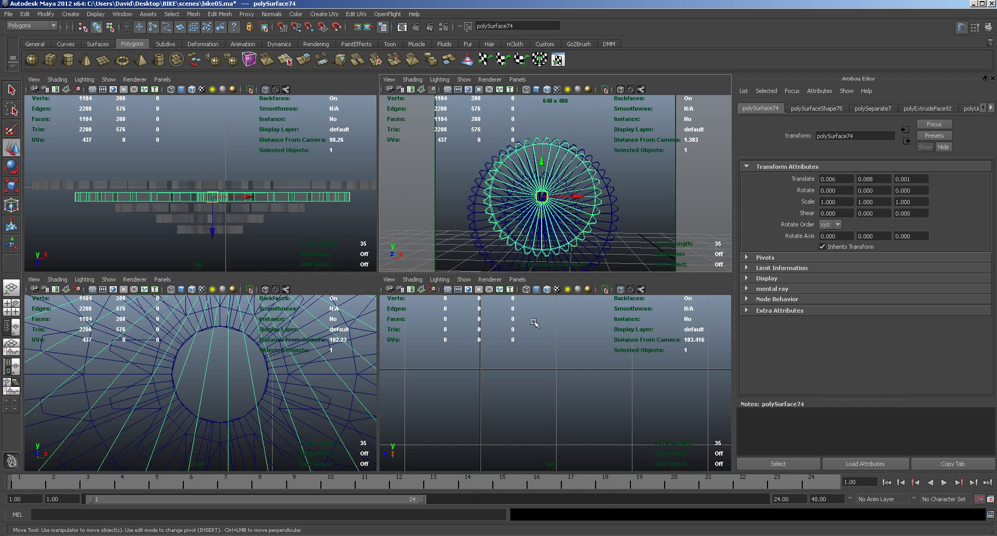
Select the smallest sprocket, centre its pivot and move it about 0.325 upward in the front view.
left_click(234, 231)
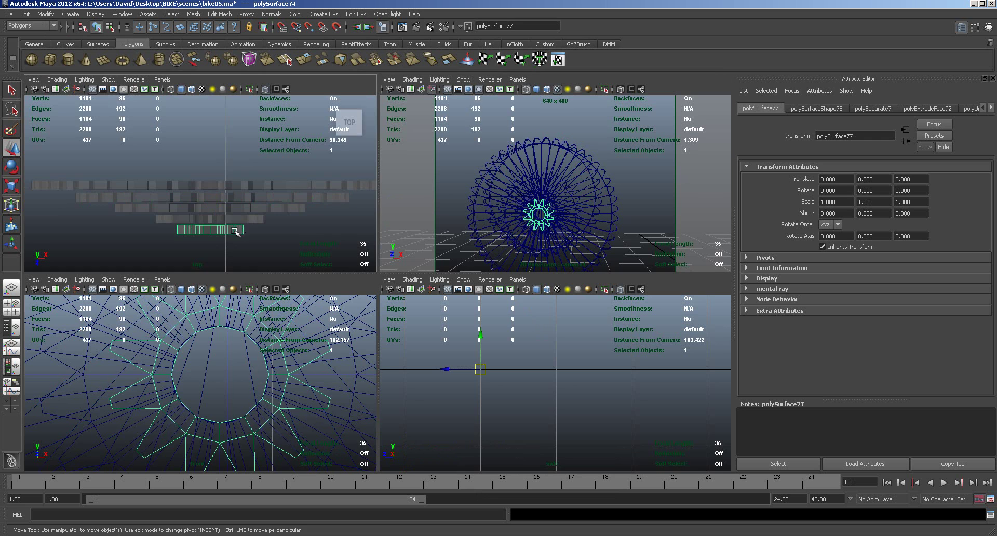
key("space")
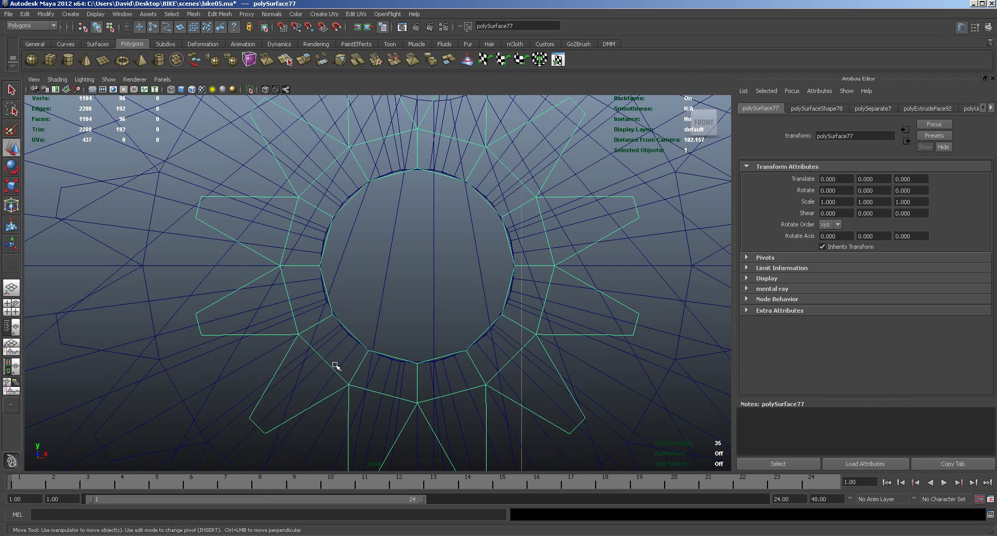
scroll(440, 309, "down", 10)
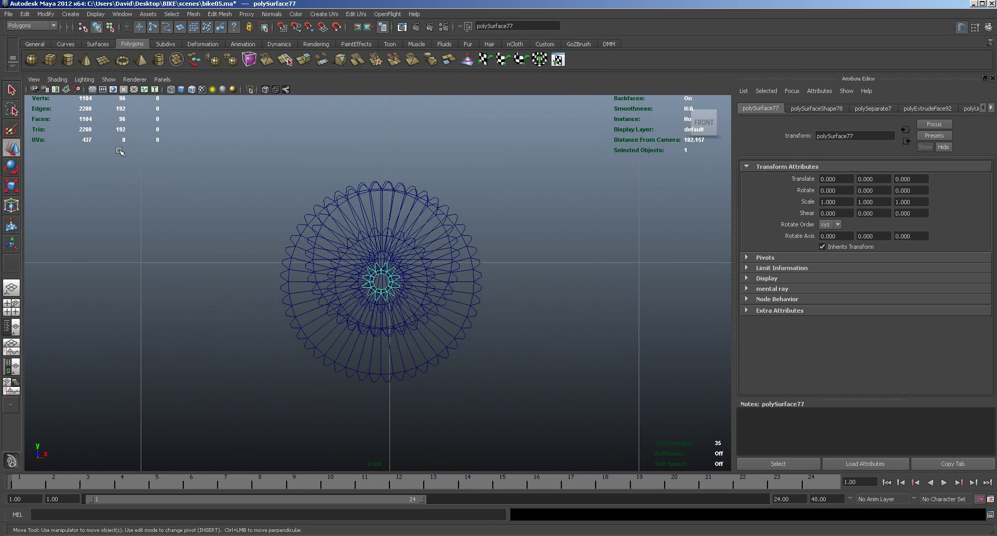
left_click(26, 14)
mouse_move(46, 14)
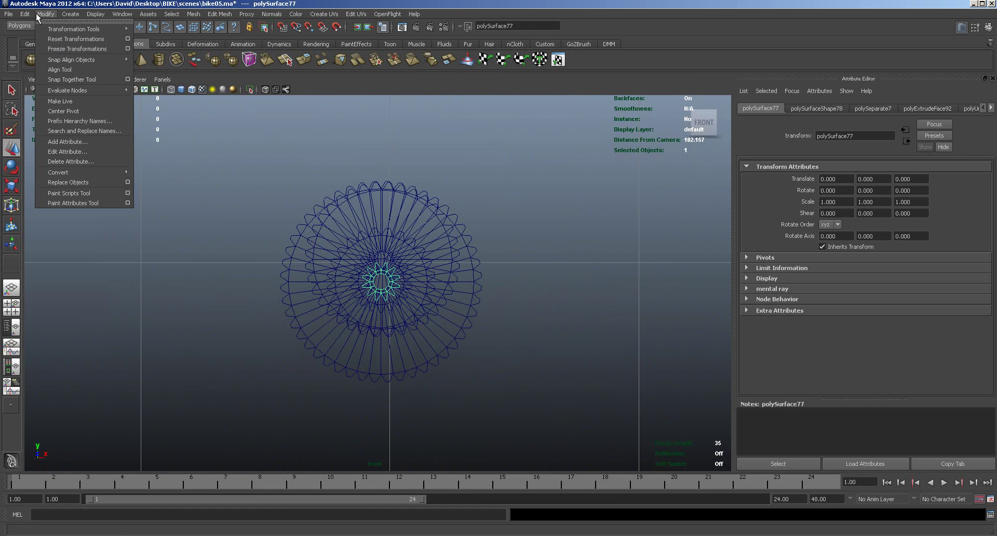
left_click(57, 123)
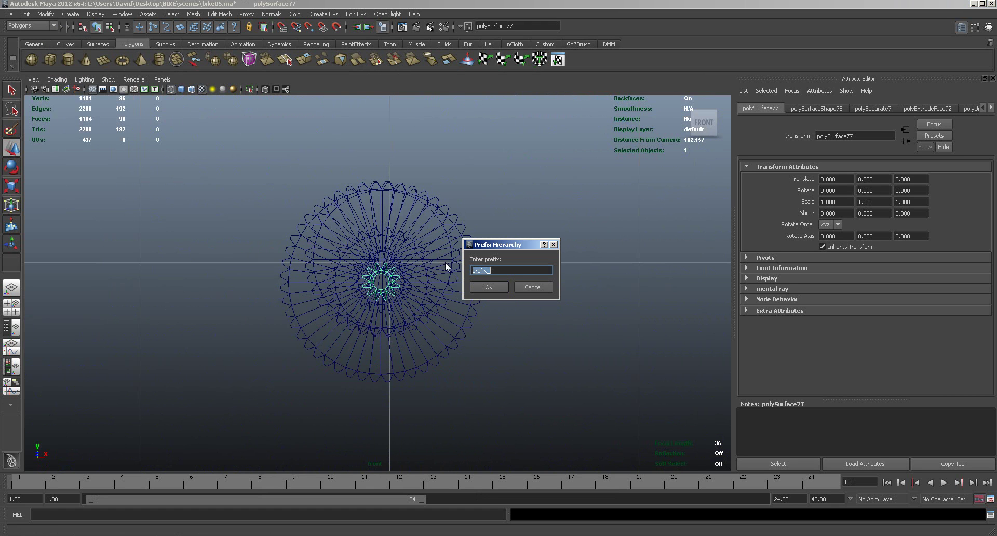
left_click(532, 286)
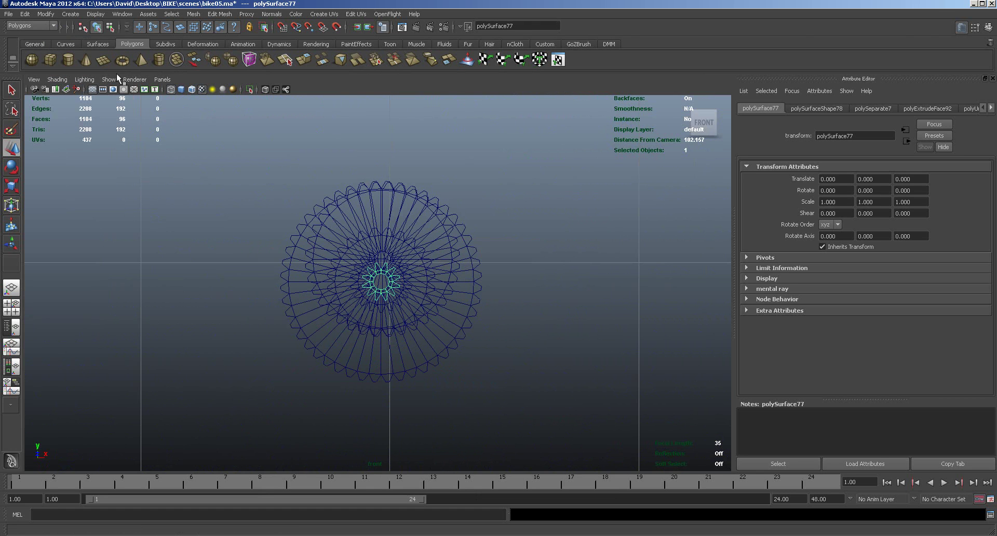
left_click(51, 12)
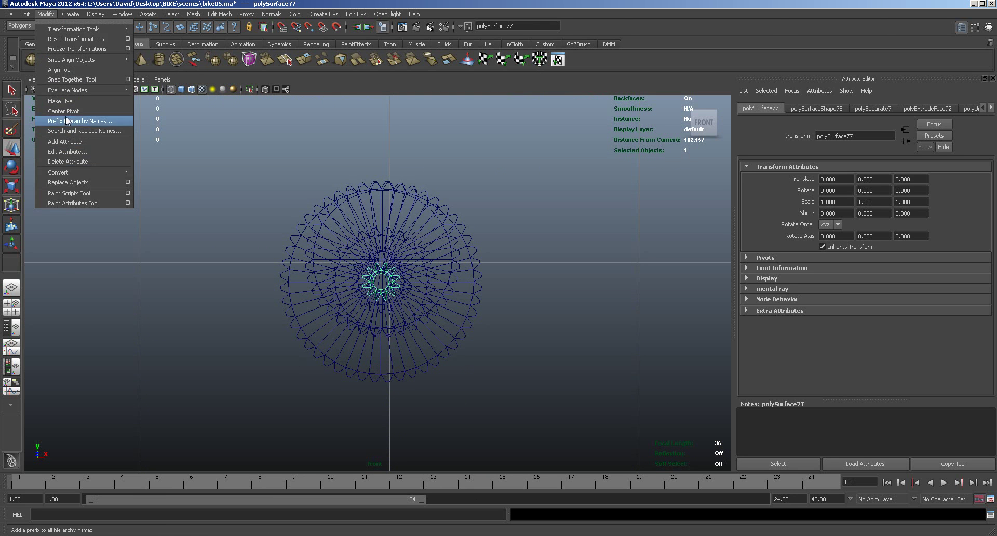
key("Escape")
left_click_drag(387, 285, 384, 200)
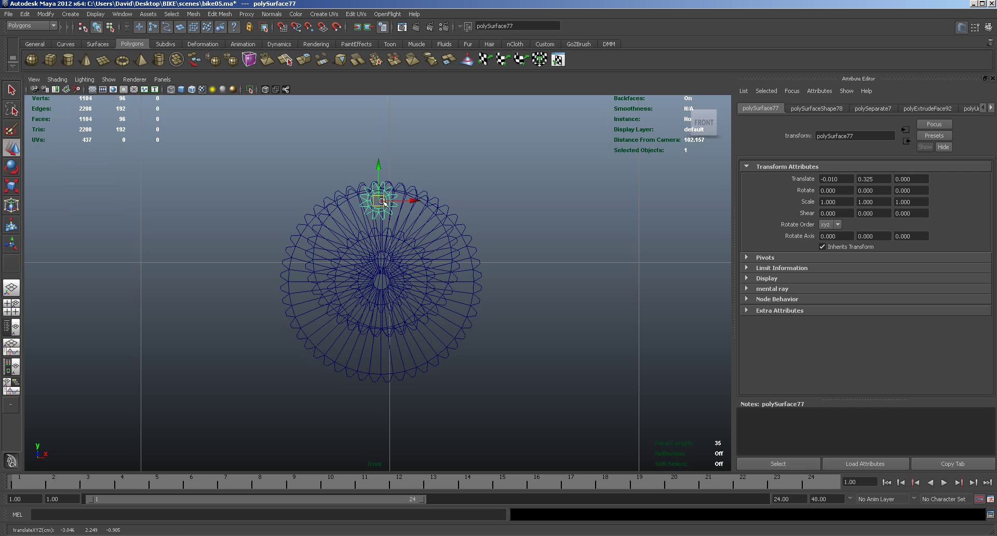
Nudge the smallest sprocket to about -0.013 in X to compare its teeth with the largest sprocket's teeth.
right_click_drag(405, 250, 641, 245, "alt")
middle_click_drag(537, 230, 531, 381, "alt")
right_click_drag(356, 383, 429, 390, "alt")
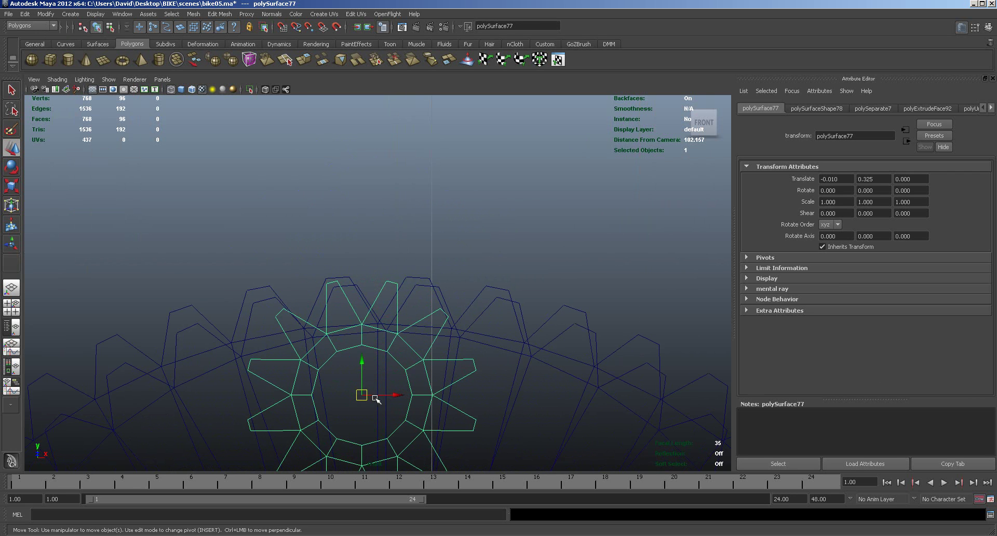
mouse_move(366, 398)
left_mouse_down()
mouse_move(355, 398)
mouse_move(363, 400)
left_mouse_up()
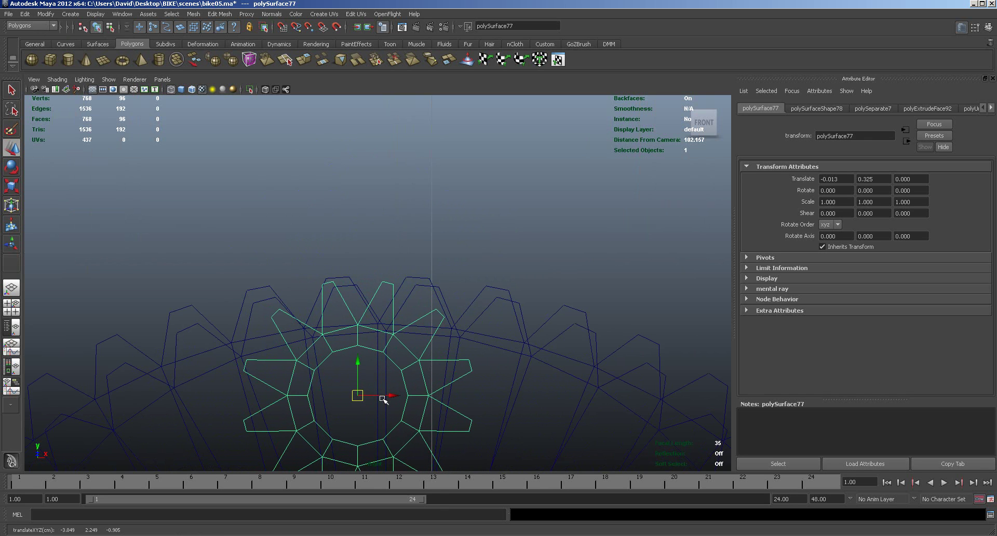
Undo the moves of the smallest and second-largest sprockets and clear the selection.
key("Delete")
right_click_drag(494, 387, 465, 377, "alt")
key("ctrl+z")
key("ctrl+z")
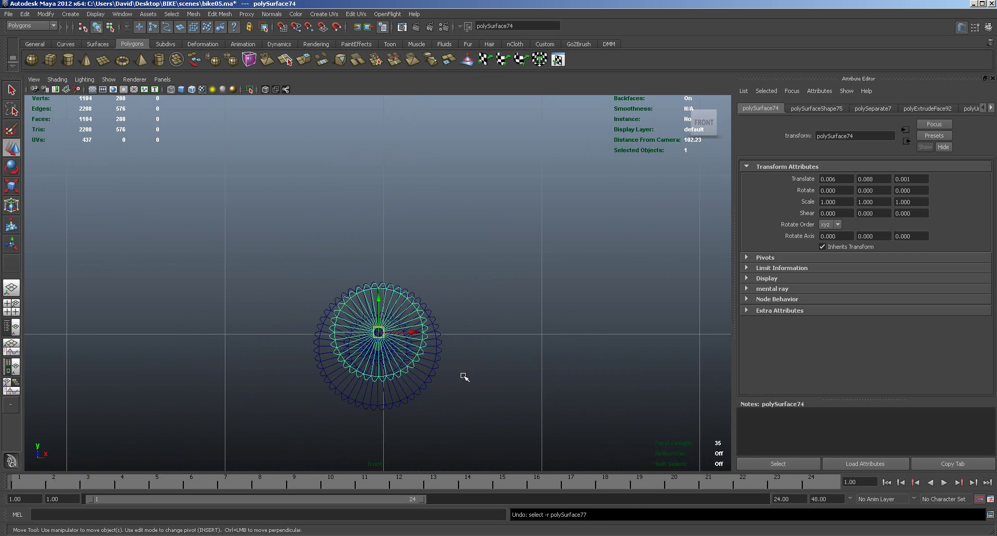
middle_click_drag(461, 380, 455, 360, "alt")
right_click_drag(455, 361, 552, 379)
right_click_drag(431, 377, 484, 351)
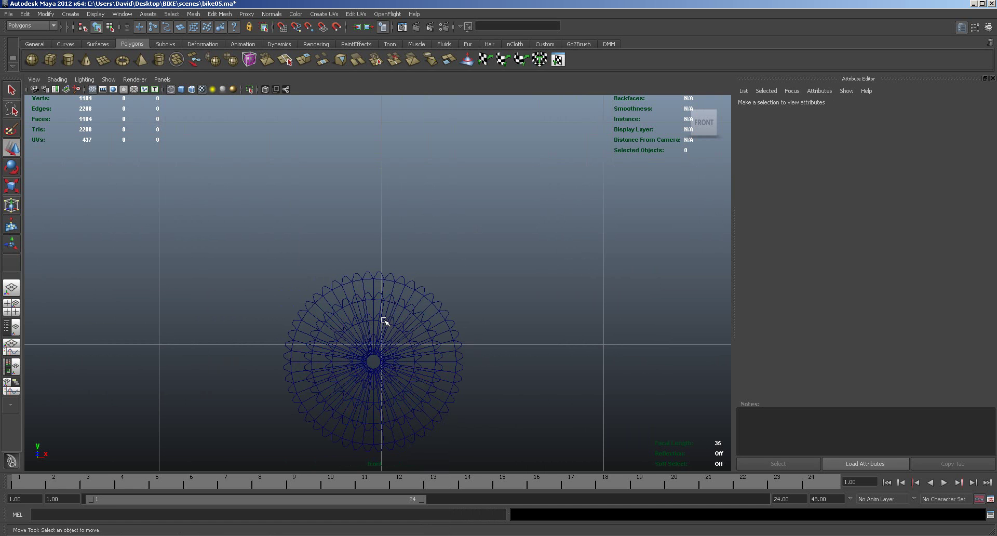
Select the smallest sprocket, centre its pivot and move it about 0.327 upward over the largest sprocket's teeth in the front view.
right_click_drag(400, 354, 662, 376, "alt")
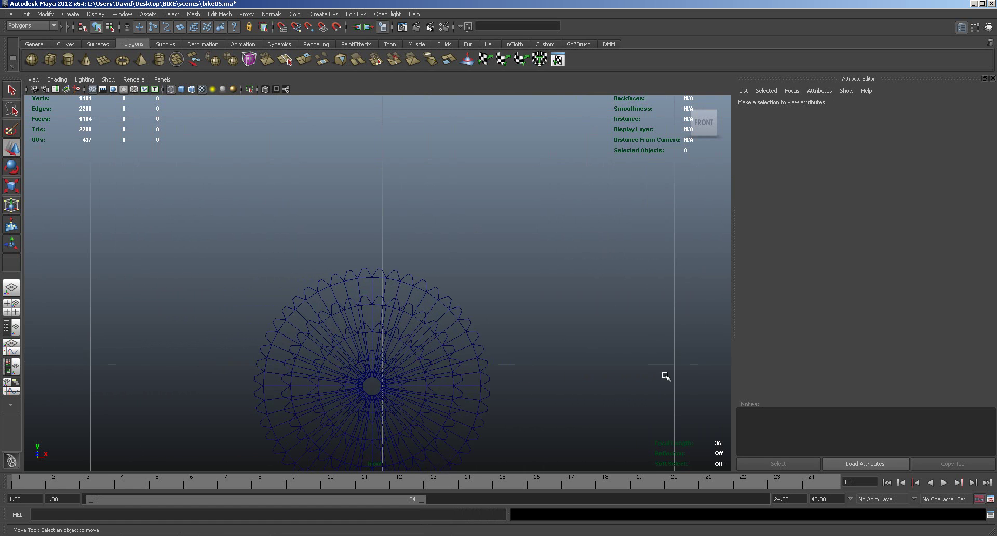
key("space")
left_click(229, 230)
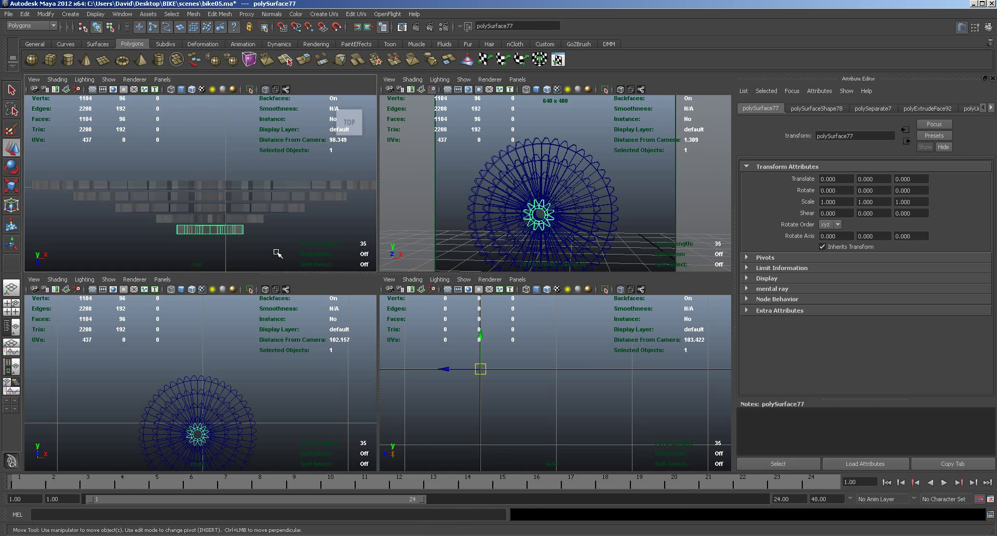
key("space")
right_click_drag(332, 325, 535, 329, "alt")
right_click_drag(528, 363, 451, 292, "alt")
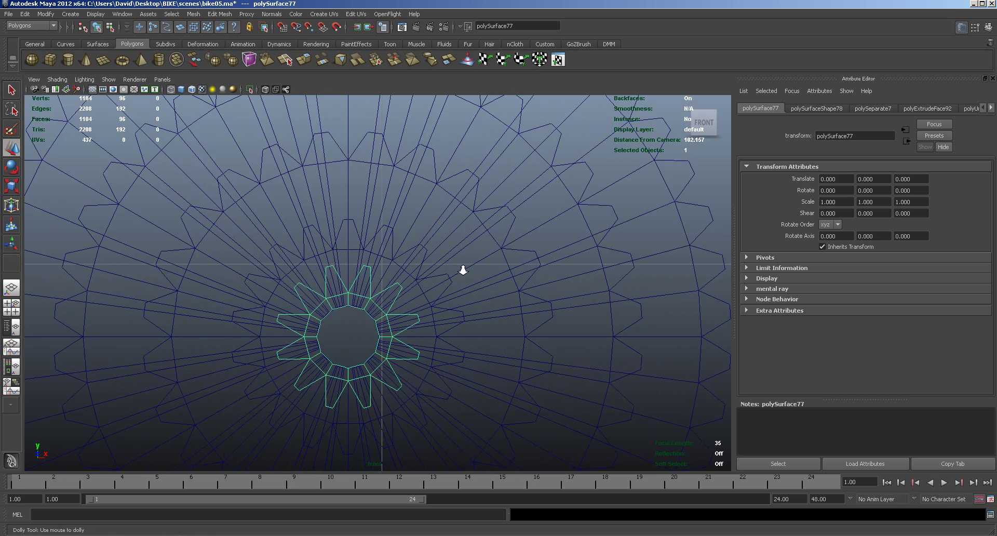
scroll(442, 271, "down", 5)
scroll(442, 271, "up", 2)
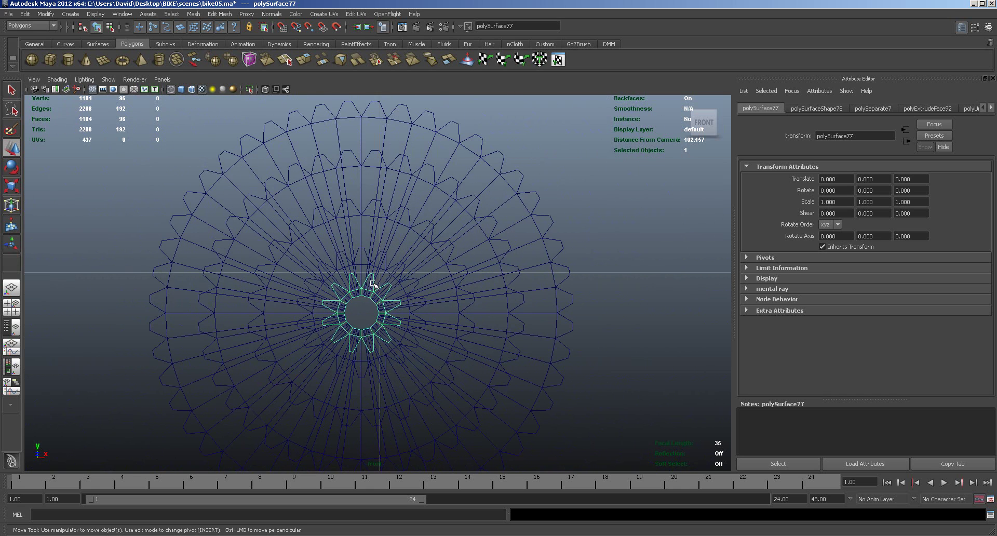
mouse_move(374, 281)
right_mouse_down()
mouse_move(325, 284)
mouse_move(381, 275)
right_mouse_up()
left_click(25, 14)
mouse_move(46, 14)
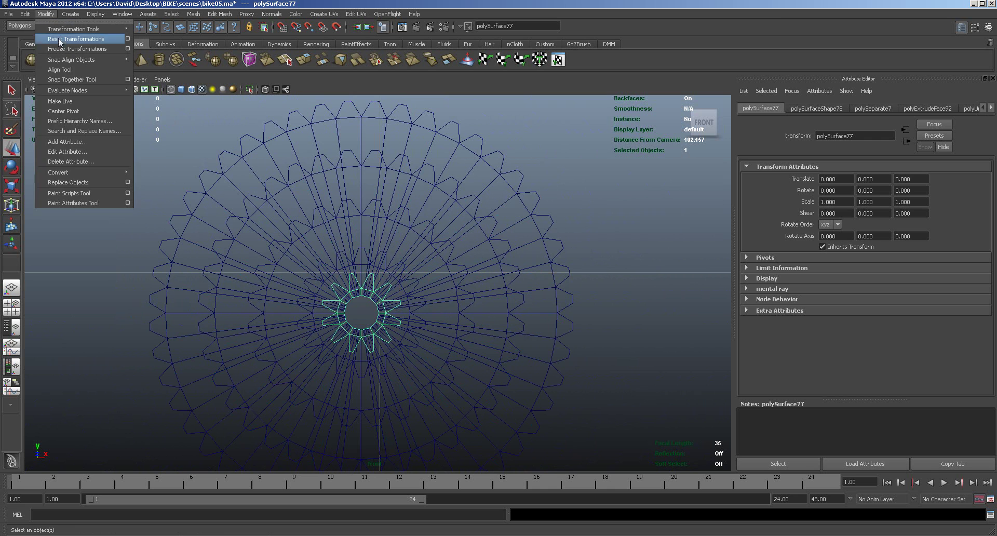
left_click(63, 111)
left_click_drag(362, 310, 364, 139)
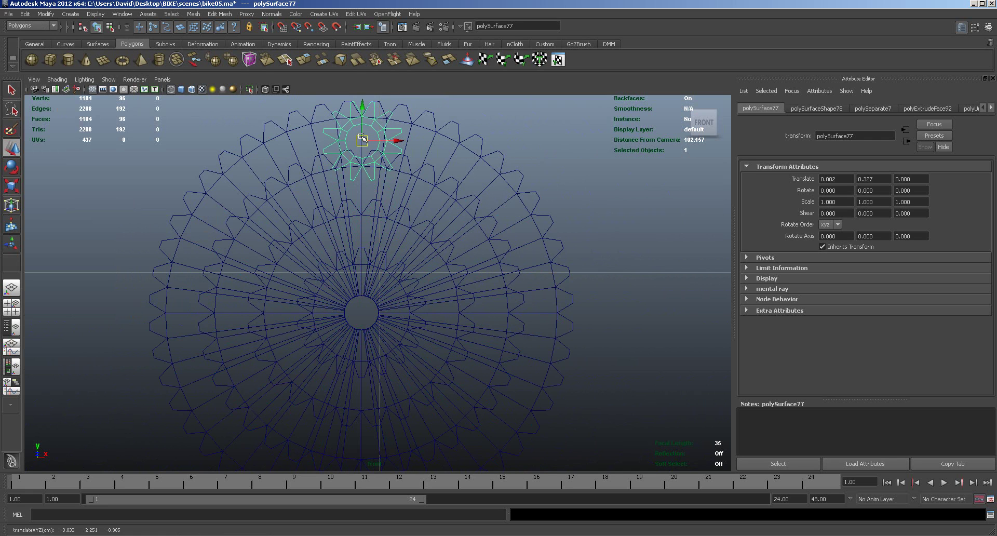
Select all tooth-tip vertices of the smallest sprocket and scale them uniformly inward to shorten its teeth.
right_click_drag(398, 198, 488, 187, "alt")
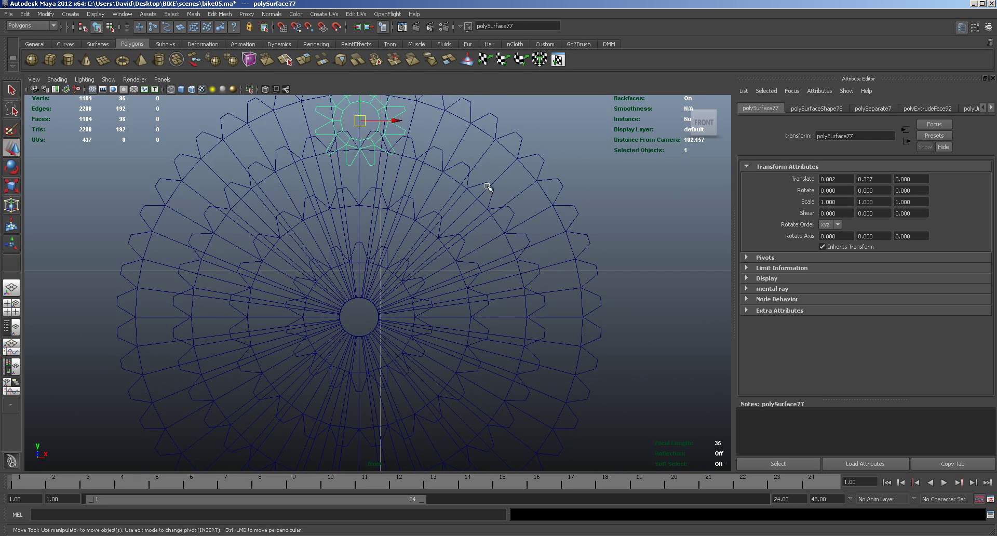
middle_click_drag(487, 187, 481, 332, "alt")
right_click_drag(395, 255, 650, 254, "alt")
right_click_drag(362, 192, 346, 177)
left_click_drag(345, 177, 376, 200)
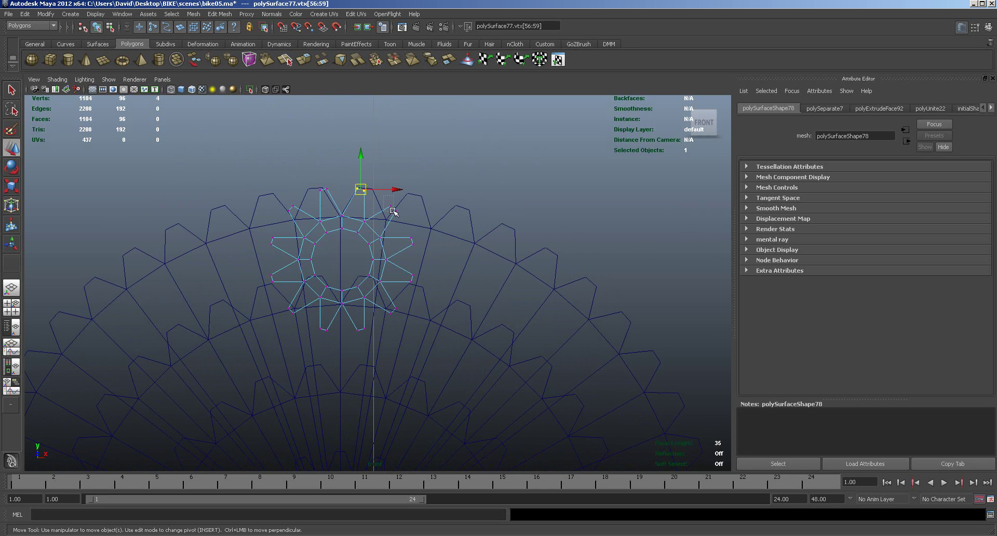
left_click_drag(407, 237, 260, 257, "shift")
left_click_drag(279, 291, 270, 280, "shift")
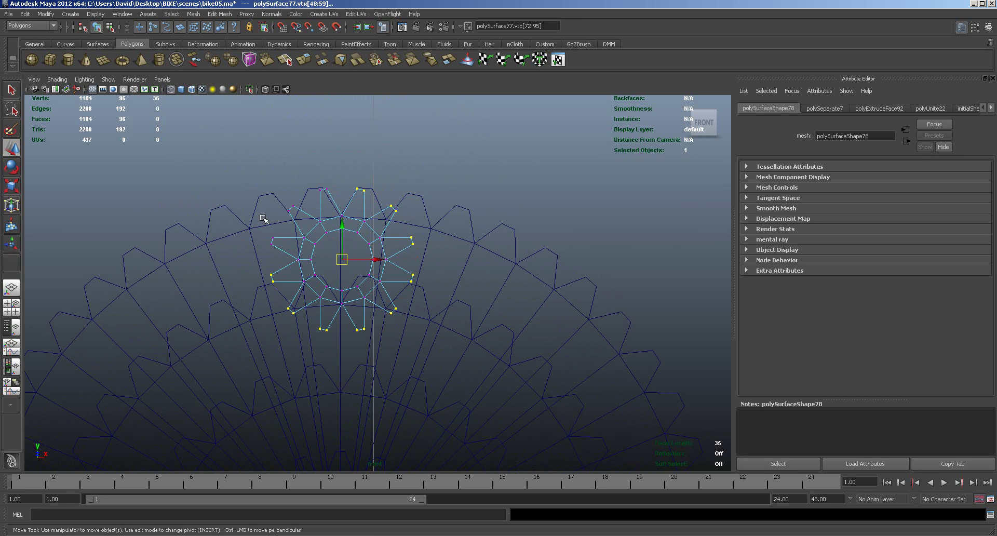
left_click_drag(283, 249, 283, 249, "shift")
left_click_drag(280, 199, 304, 221, "shift")
key("r")
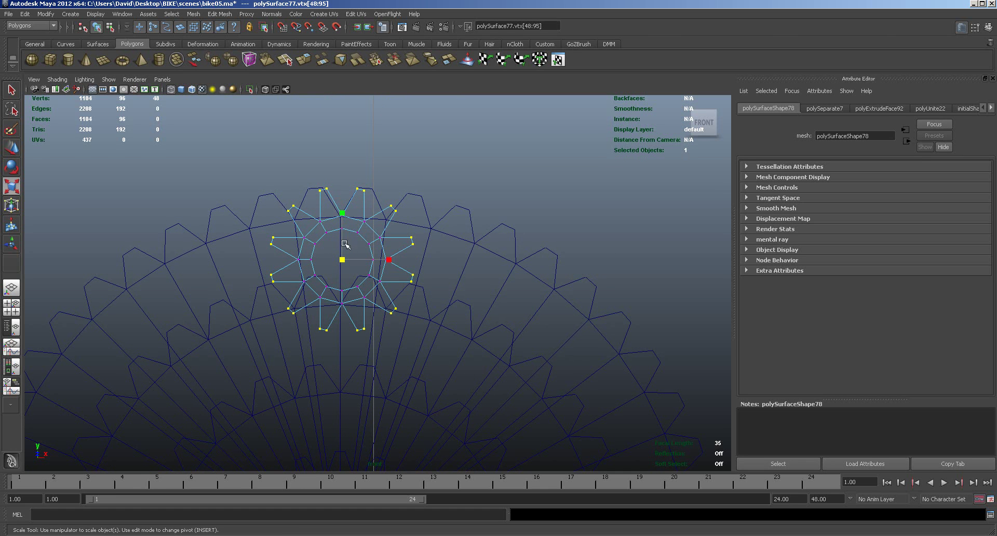
left_click_drag(344, 261, 327, 253)
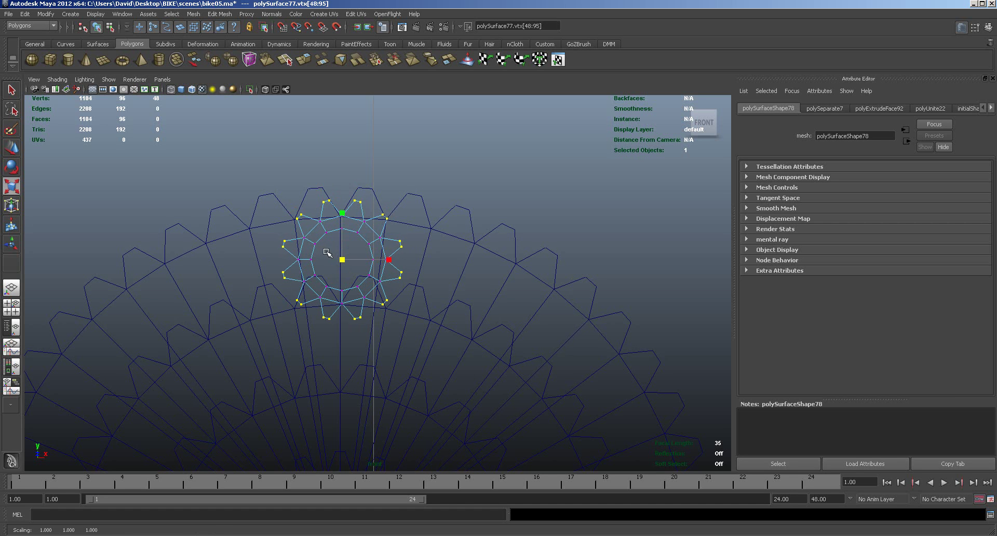
Return the smallest sprocket to object mode, rotate it about -20 degrees in Z and move it to about -0.030 in X.
key("e")
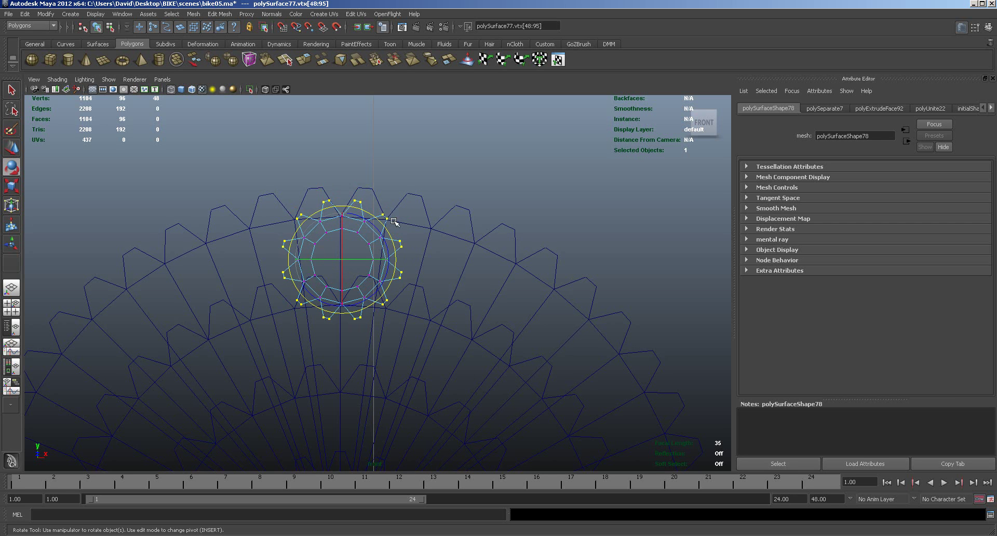
left_click(426, 164)
right_click_drag(380, 238, 416, 224)
left_click(375, 241)
left_click_drag(372, 224, 313, 262)
key("w")
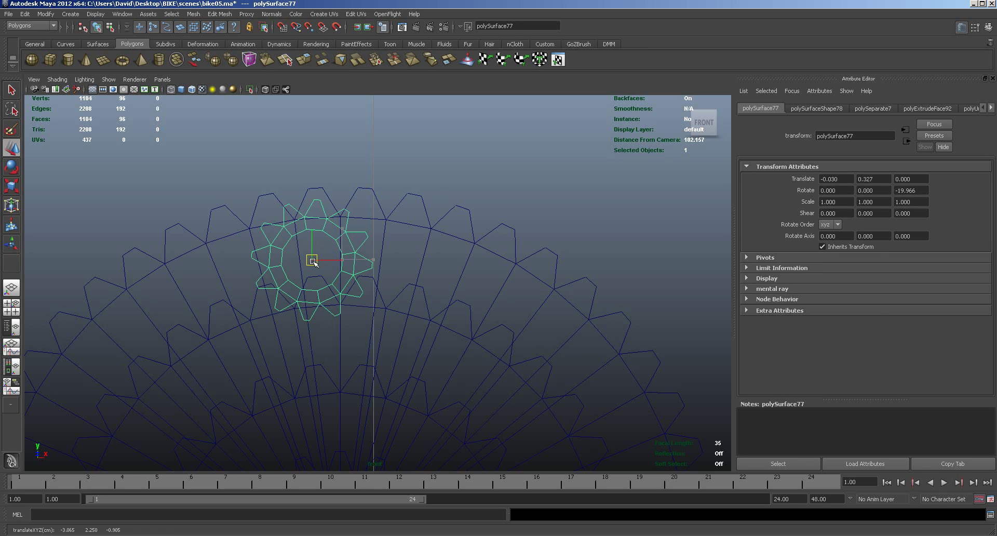